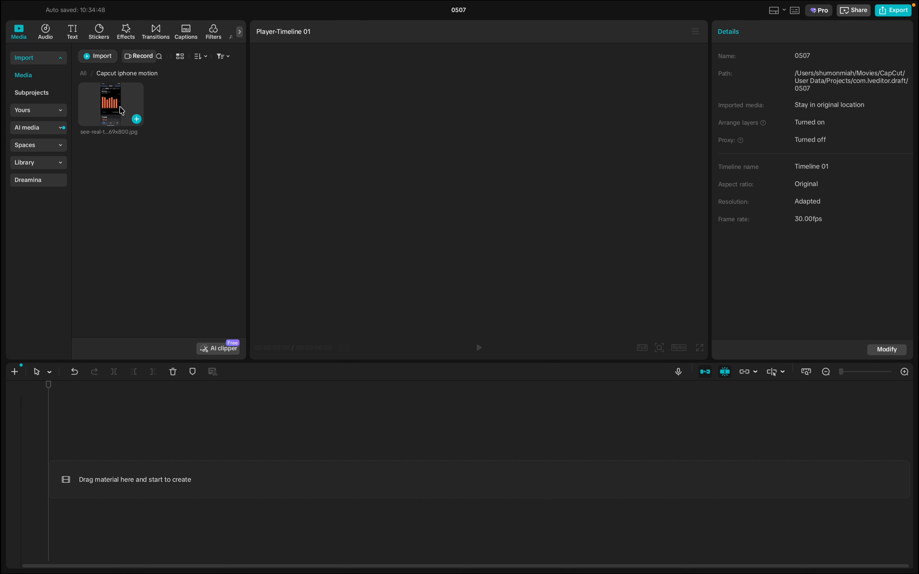
- Place the step-count screenshot on the main track and, with main track magnet off, shift it to start at about 5 seconds
{"action": "left_click", "coordinate": [129, 108]}
{"action": "left_click_drag", "start_coordinate": [129, 108], "coordinate": [325, 470]}
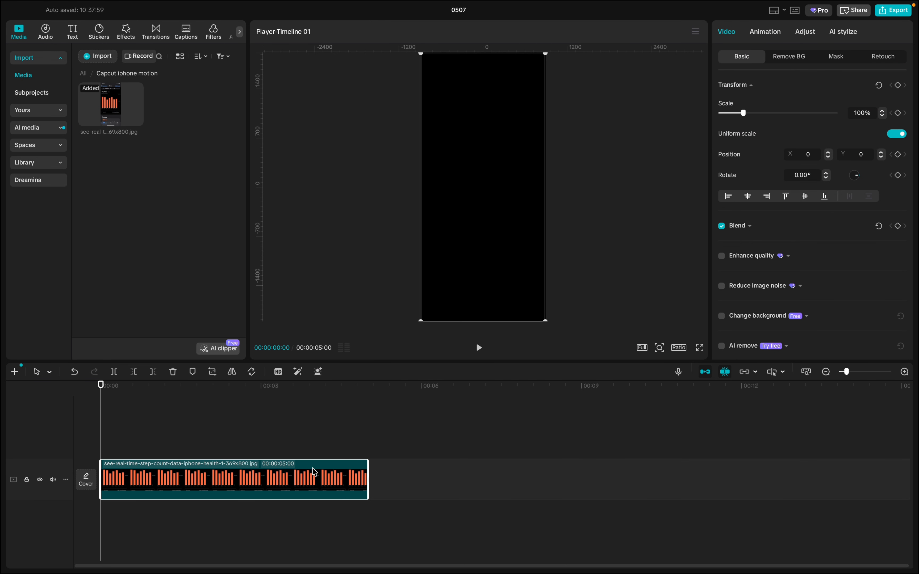
{"action": "left_click", "coordinate": [705, 372]}
{"action": "left_click_drag", "start_coordinate": [325, 480], "coordinate": [589, 474]}
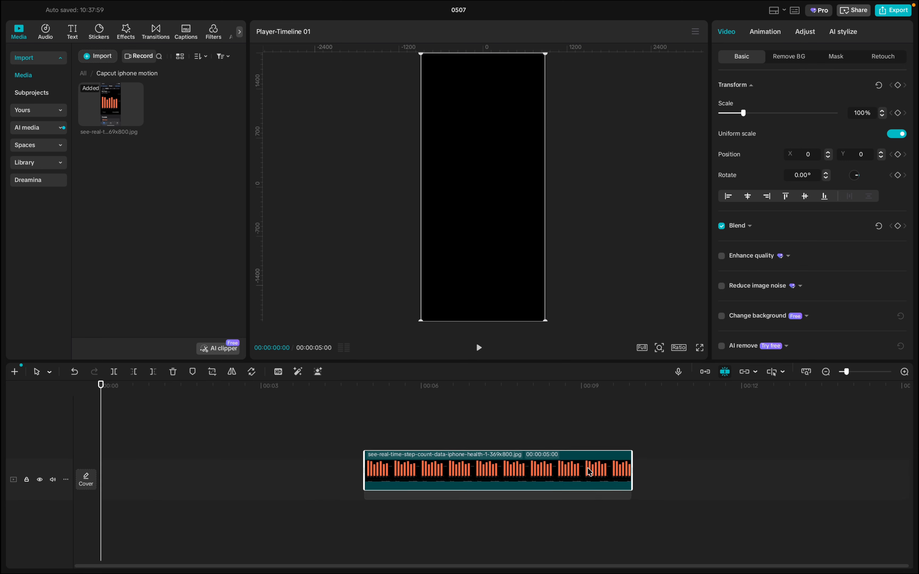
{"action": "left_click", "coordinate": [412, 434]}
{"action": "left_click_drag", "start_coordinate": [413, 433], "coordinate": [450, 436]}
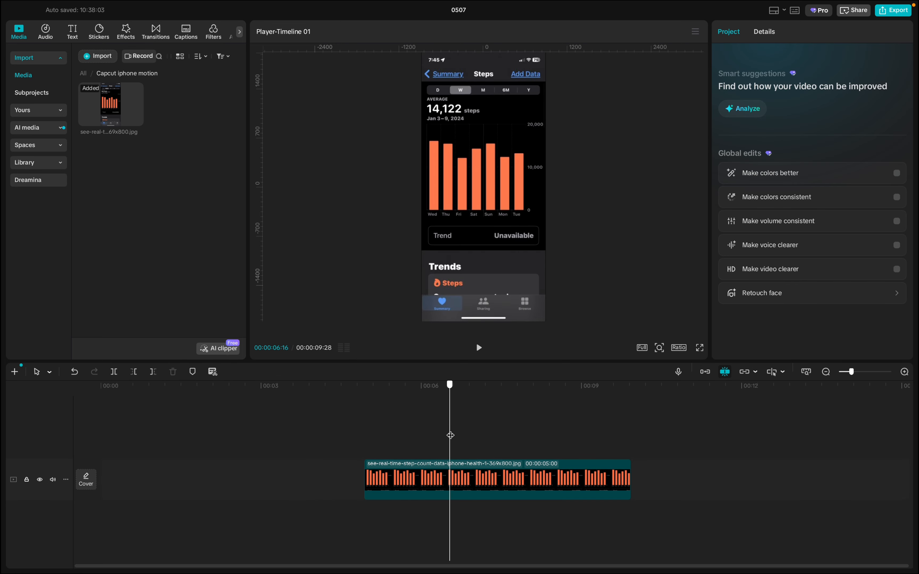
{"action": "left_click", "coordinate": [373, 450]}
{"action": "left_click", "coordinate": [395, 473]}
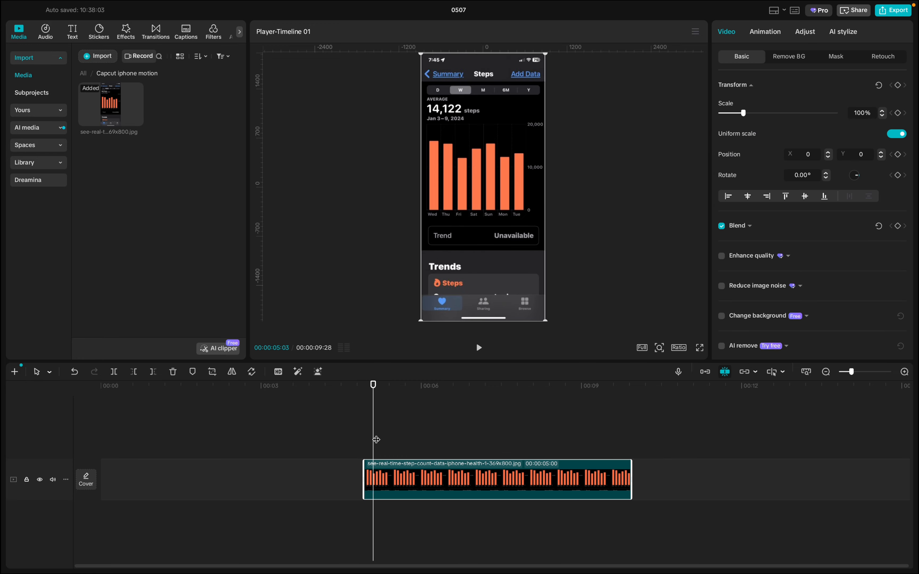
{"action": "left_click_drag", "start_coordinate": [374, 436], "coordinate": [424, 442]}
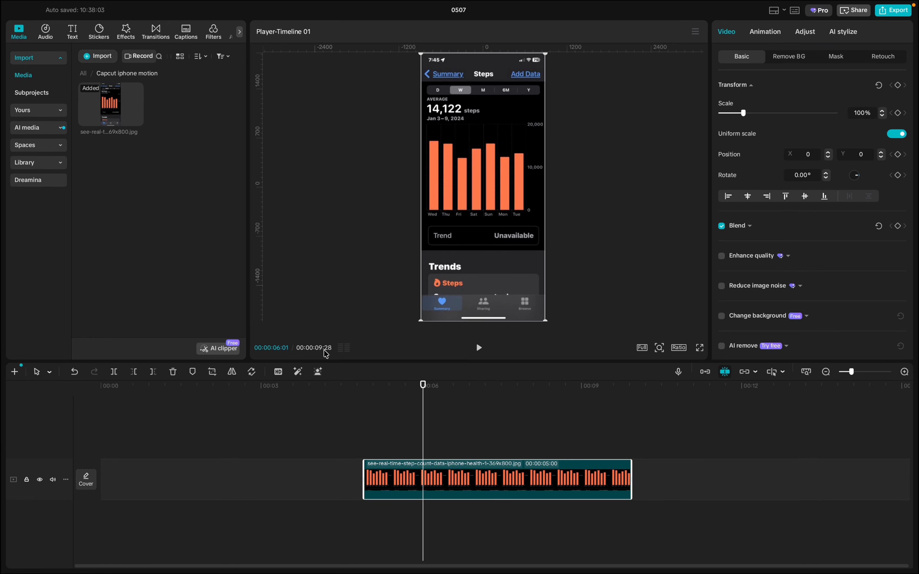
- Add a square shape at the start of the timeline
{"action": "left_click_drag", "start_coordinate": [111, 466], "coordinate": [92, 421]}
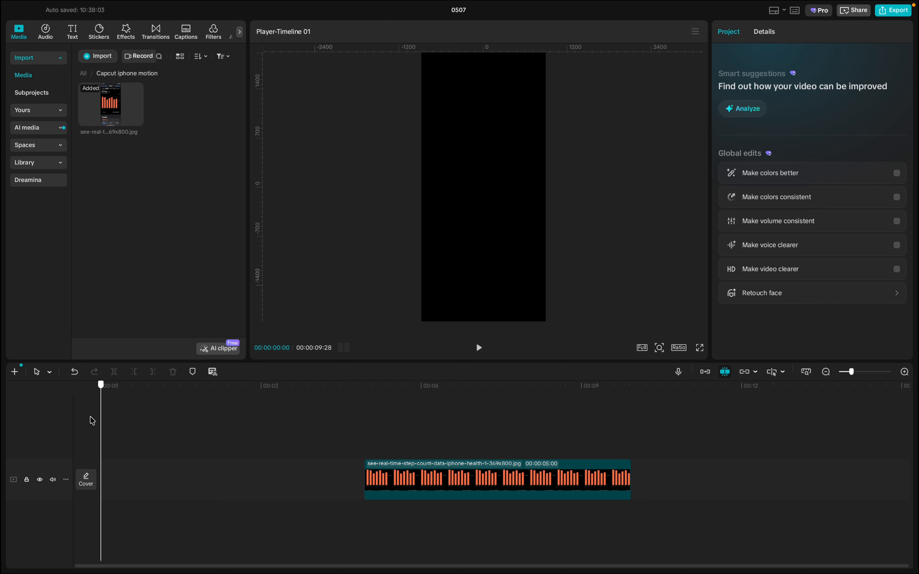
{"action": "left_click", "coordinate": [100, 31]}
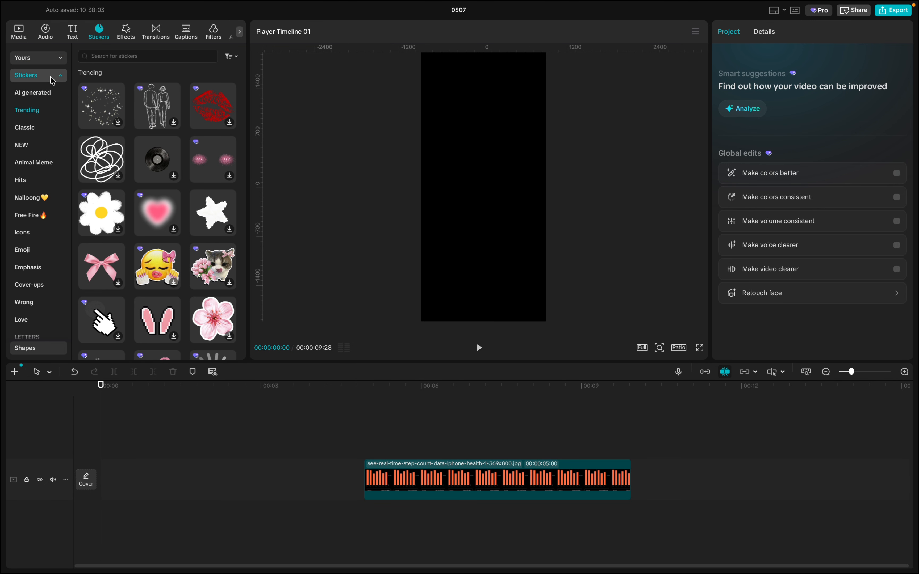
{"action": "scroll", "coordinate": [36, 302], "scroll_direction": "down", "scroll_amount": 2}
{"action": "left_click", "coordinate": [32, 354]}
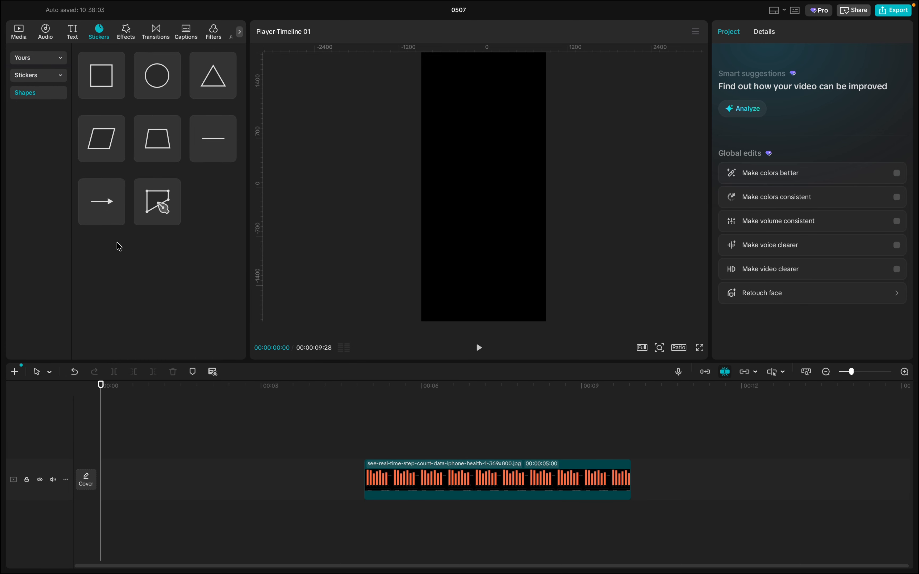
{"action": "mouse_move", "coordinate": [107, 82]}
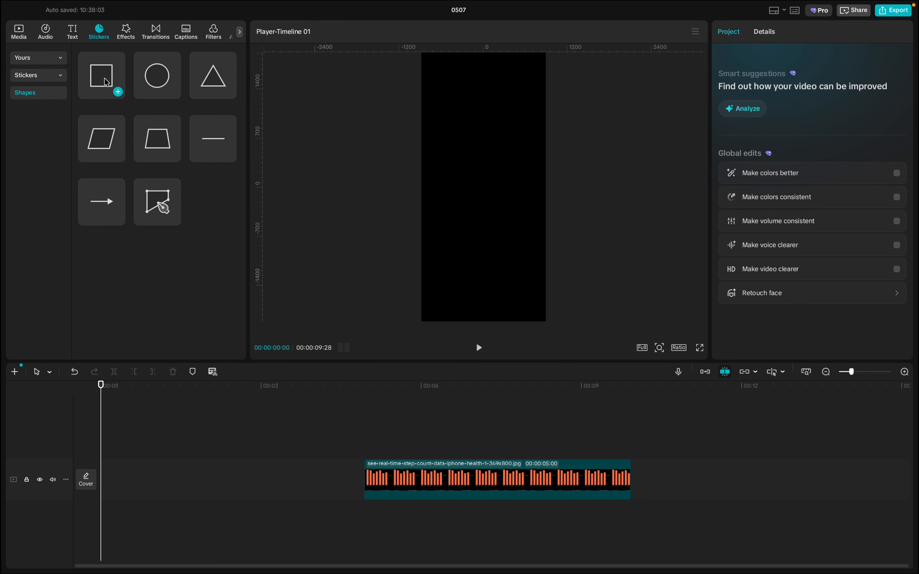
{"action": "left_click", "coordinate": [118, 92]}
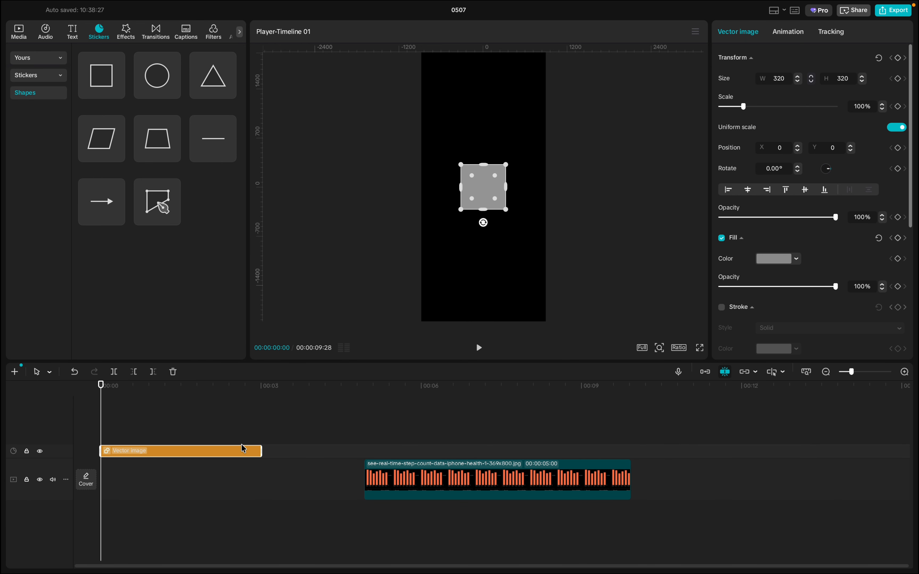
- Move the screenshot clip further along the main track, starting at about 8.4 seconds
{"action": "left_click_drag", "start_coordinate": [232, 455], "coordinate": [232, 495]}
{"action": "left_click_drag", "start_coordinate": [407, 475], "coordinate": [590, 475]}
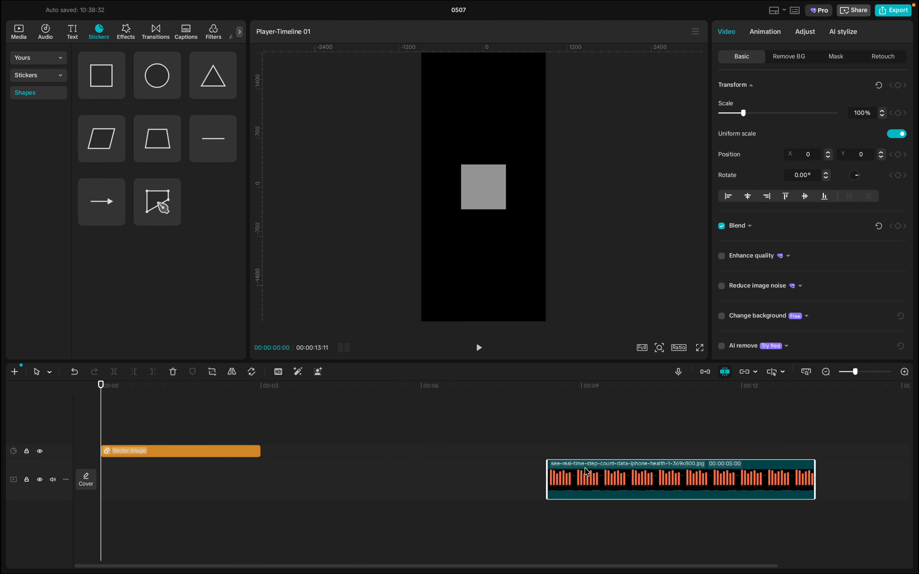
{"action": "left_click", "coordinate": [198, 455]}
{"action": "left_click", "coordinate": [198, 499]}
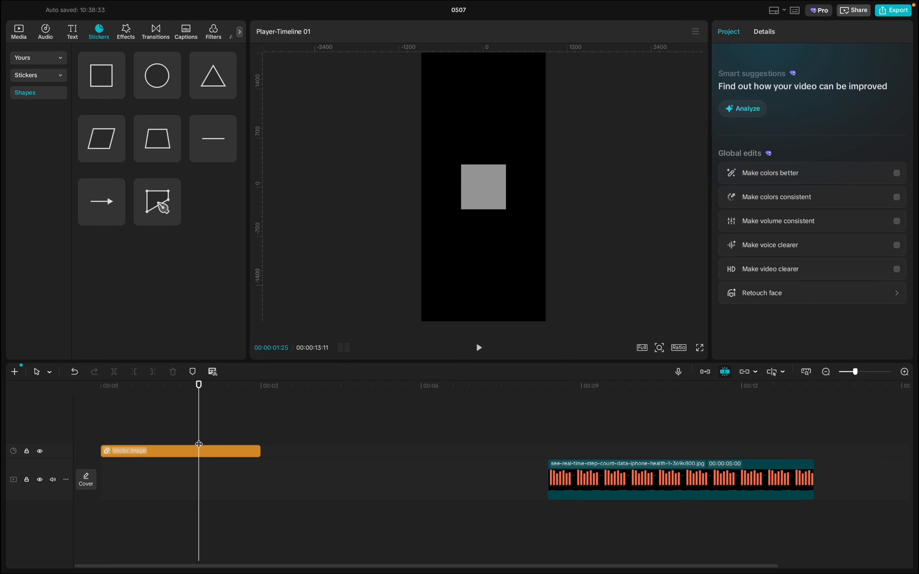
- Enlarge the square to about 2207 by 1947 to cover the whole frame and fill it with solid black
{"action": "left_click", "coordinate": [139, 430]}
{"action": "left_click", "coordinate": [150, 453]}
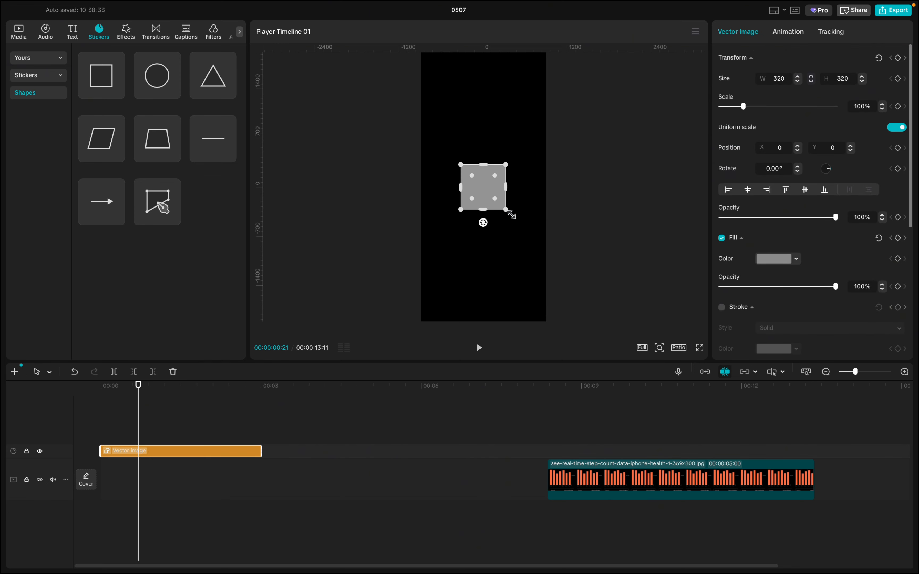
{"action": "left_click_drag", "start_coordinate": [506, 210], "coordinate": [638, 322]}
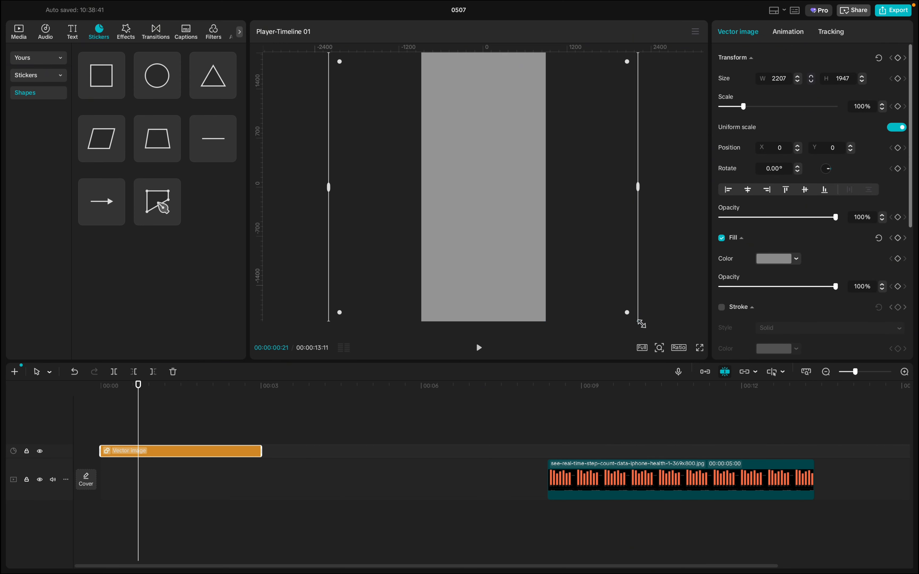
{"action": "left_click", "coordinate": [776, 260]}
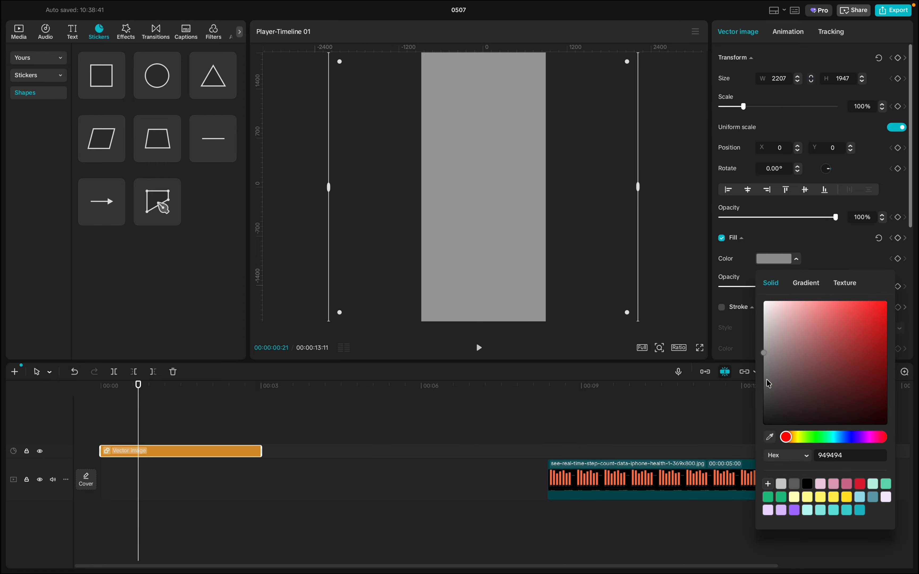
{"action": "left_click", "coordinate": [808, 486]}
- Add a second square at 00:00:09:20 and reshape it into a bar about 799 by 45 over the screenshot's D/W/M/6M/Y selector
{"action": "left_click", "coordinate": [618, 428]}
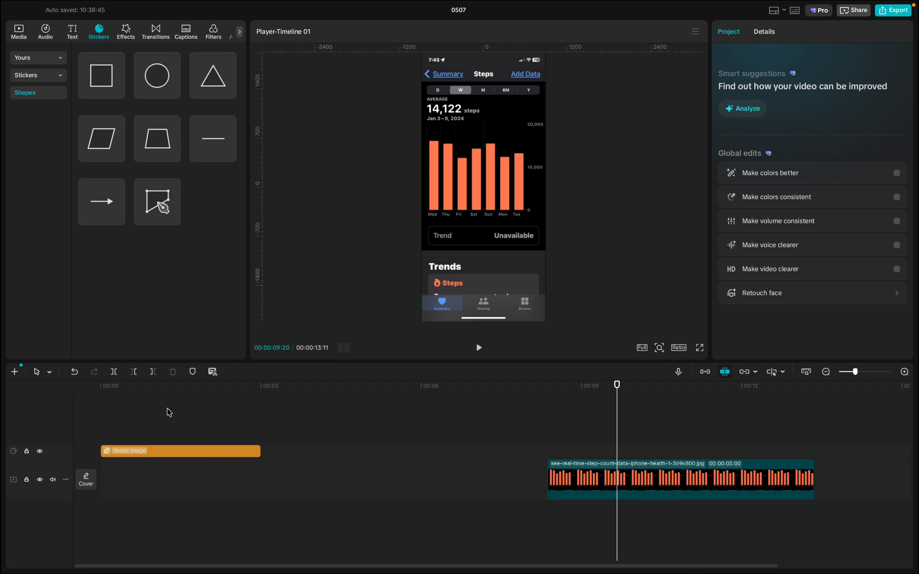
{"action": "left_click", "coordinate": [119, 91]}
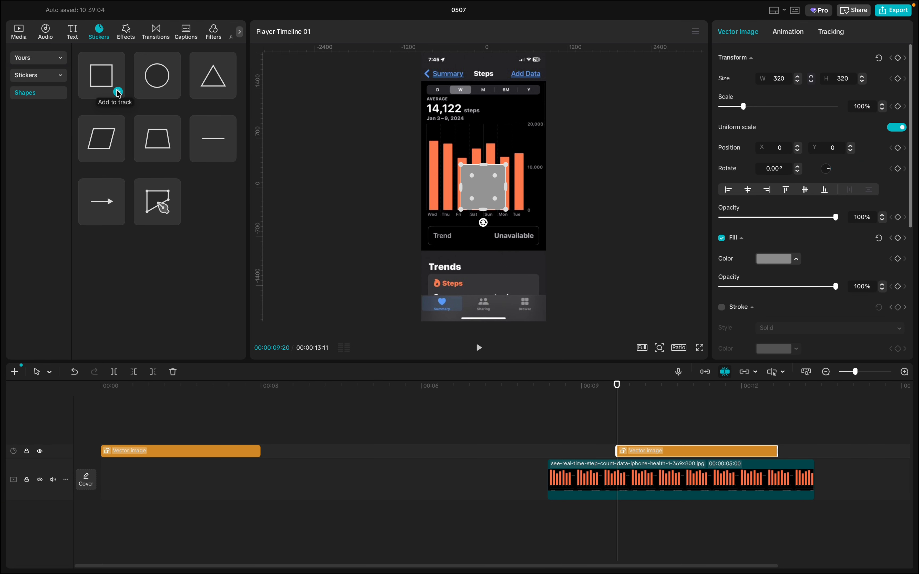
{"action": "scroll", "coordinate": [476, 222], "scroll_direction": "up", "scroll_amount": 3}
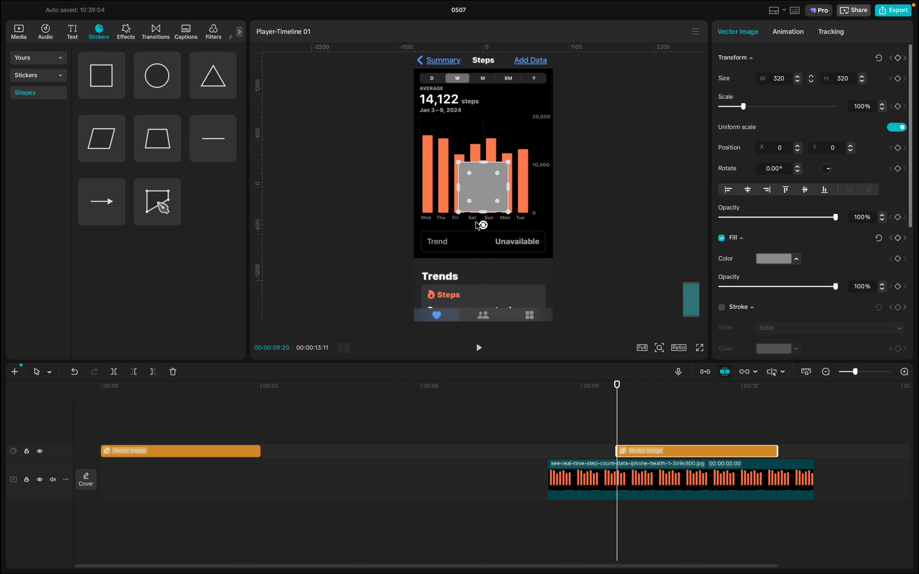
{"action": "scroll", "coordinate": [575, 129], "scroll_direction": "up", "scroll_amount": 3}
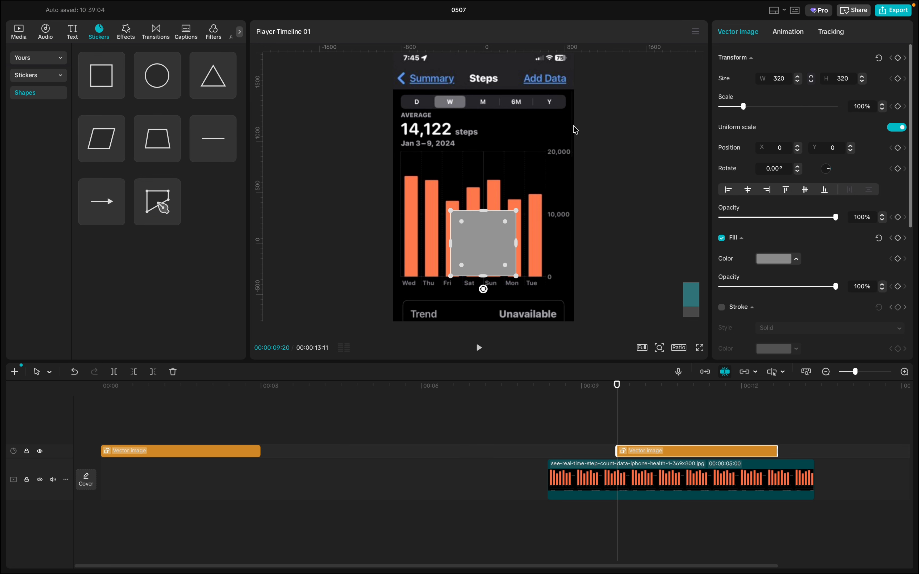
{"action": "left_click_drag", "start_coordinate": [490, 241], "coordinate": [523, 98]}
{"action": "scroll", "coordinate": [522, 99], "scroll_direction": "up", "scroll_amount": 2}
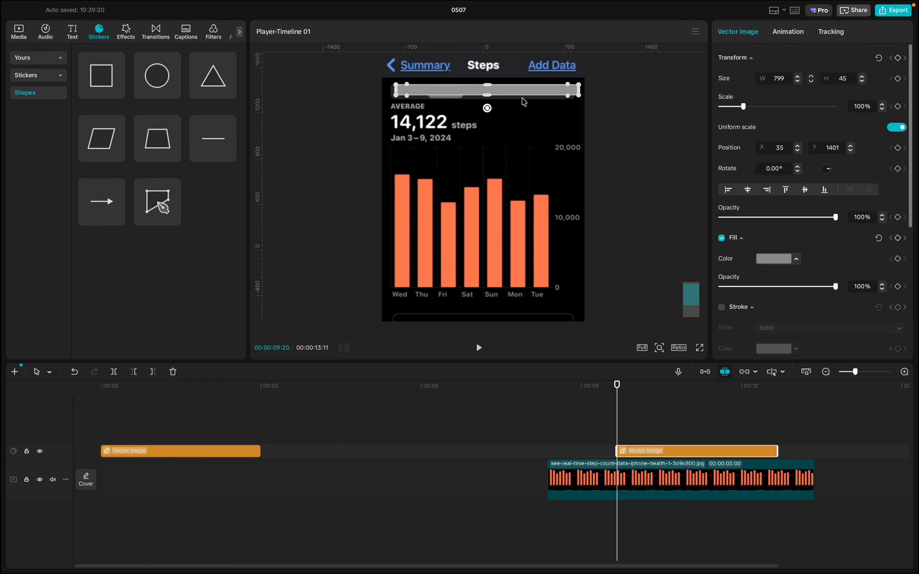
- Round the gray bar's corners and fit it to the period selector at about 796 by 67, with X 0 and Y 1387
{"action": "left_click_drag", "start_coordinate": [582, 99], "coordinate": [539, 93]}
{"action": "left_click_drag", "start_coordinate": [397, 87], "coordinate": [406, 55]}
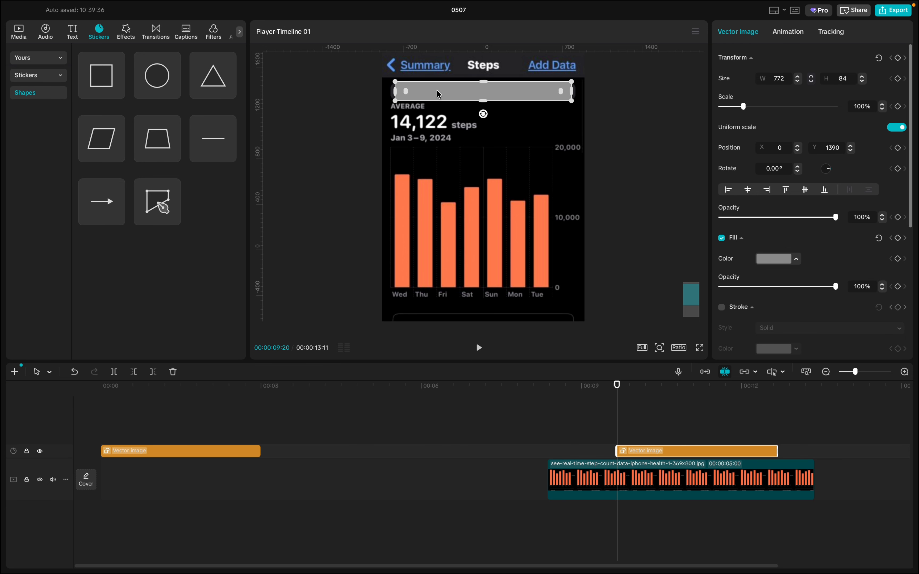
{"action": "left_click_drag", "start_coordinate": [438, 93], "coordinate": [442, 94]}
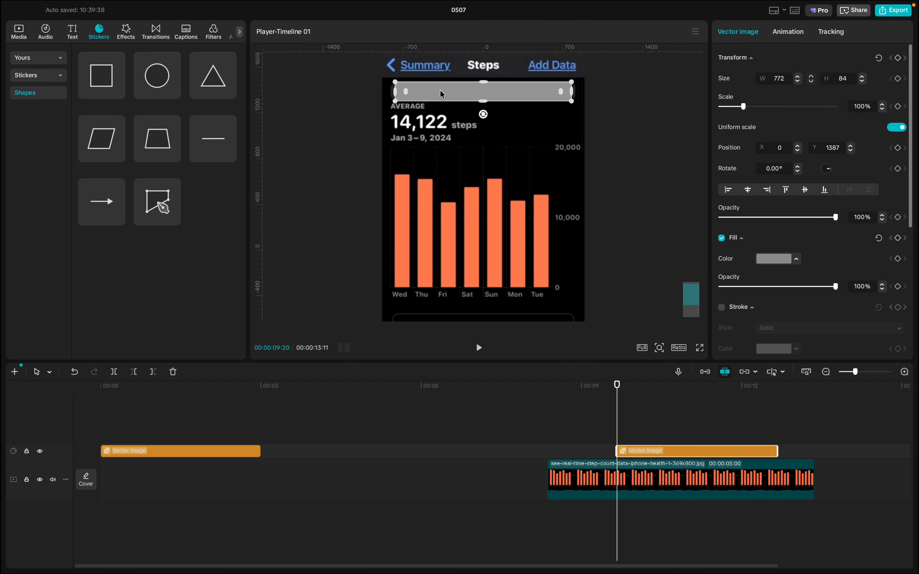
{"action": "left_click_drag", "start_coordinate": [572, 100], "coordinate": [544, 95]}
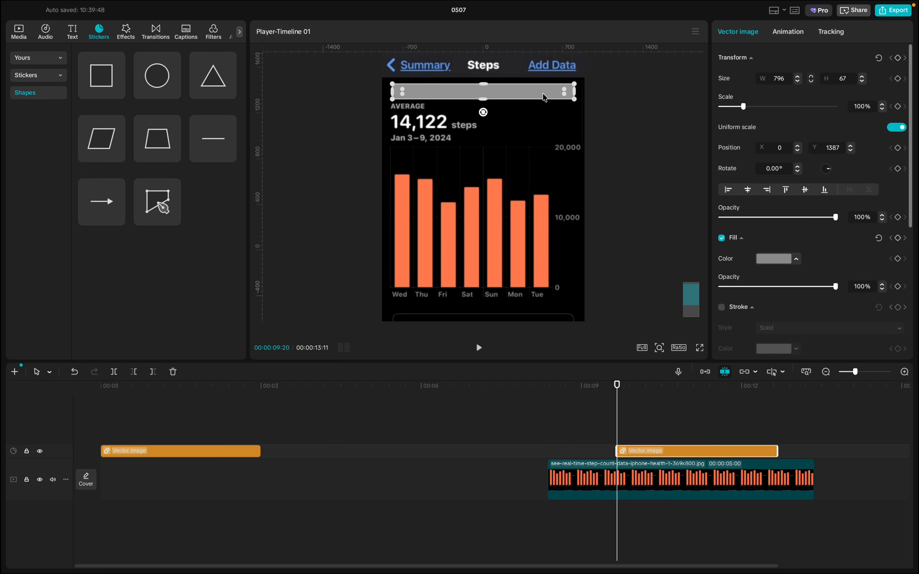
- Move the bar's clip onto its own track above the background's and adjust the bar's position to about Y 1391
{"action": "left_click", "coordinate": [555, 119]}
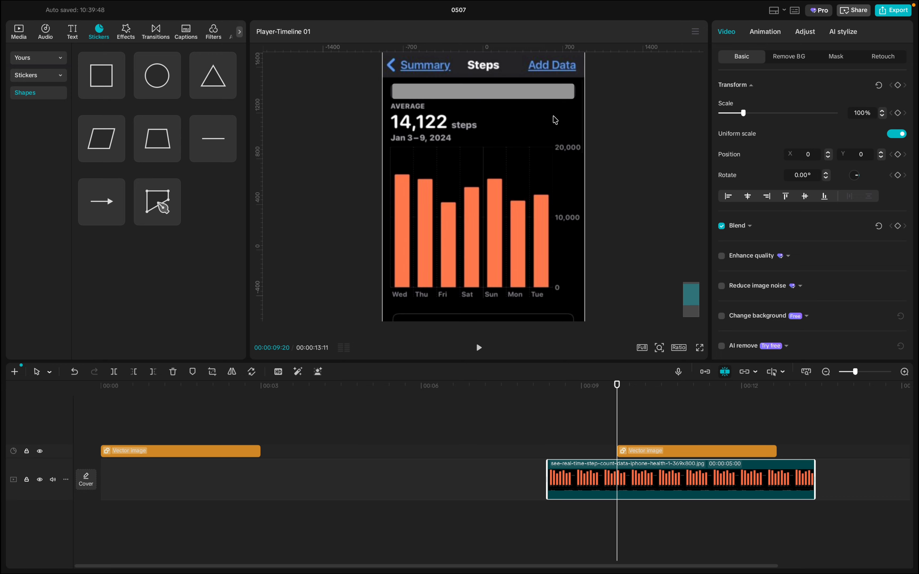
{"action": "left_click", "coordinate": [649, 451]}
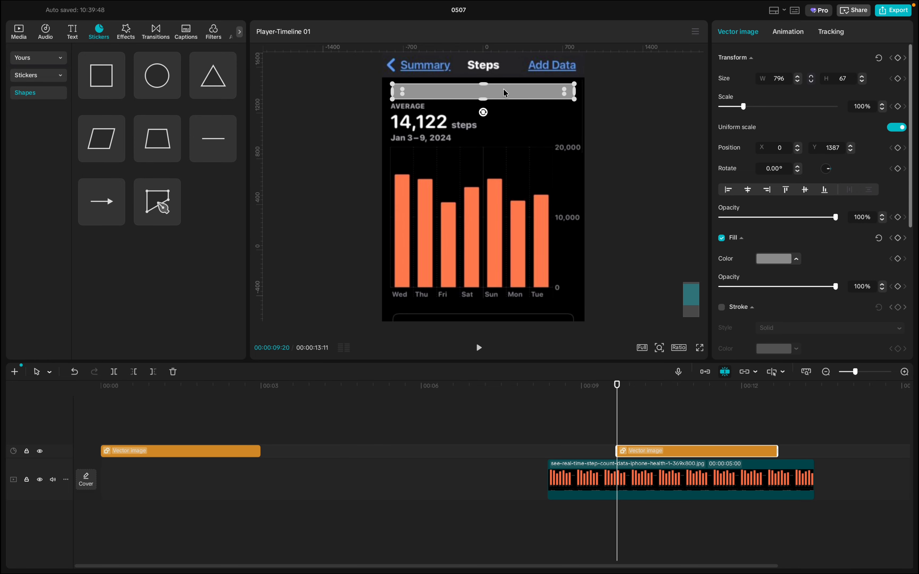
{"action": "mouse_move", "coordinate": [505, 93]}
{"action": "left_mouse_down"}
{"action": "mouse_move", "coordinate": [505, 163]}
{"action": "mouse_move", "coordinate": [503, 87]}
{"action": "mouse_move", "coordinate": [484, 247]}
{"action": "mouse_move", "coordinate": [505, 90]}
{"action": "left_mouse_up"}
{"action": "mouse_move", "coordinate": [636, 453]}
{"action": "left_mouse_down"}
{"action": "mouse_move", "coordinate": [246, 421]}
{"action": "mouse_move", "coordinate": [256, 435]}
{"action": "mouse_move", "coordinate": [208, 439]}
{"action": "mouse_move", "coordinate": [535, 420]}
{"action": "mouse_move", "coordinate": [620, 449]}
{"action": "left_mouse_up"}
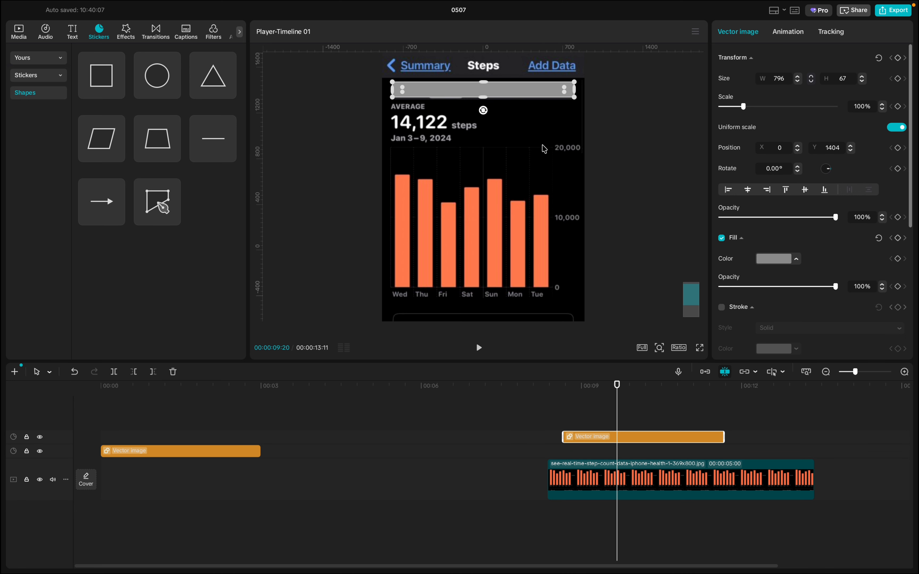
{"action": "left_click", "coordinate": [525, 117]}
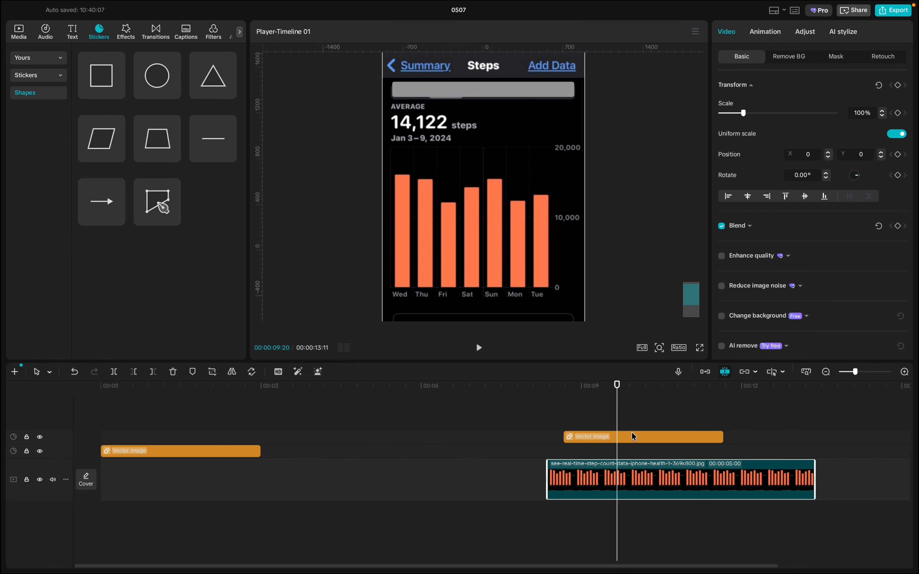
{"action": "left_click", "coordinate": [632, 440]}
{"action": "left_click_drag", "start_coordinate": [520, 89], "coordinate": [519, 90]}
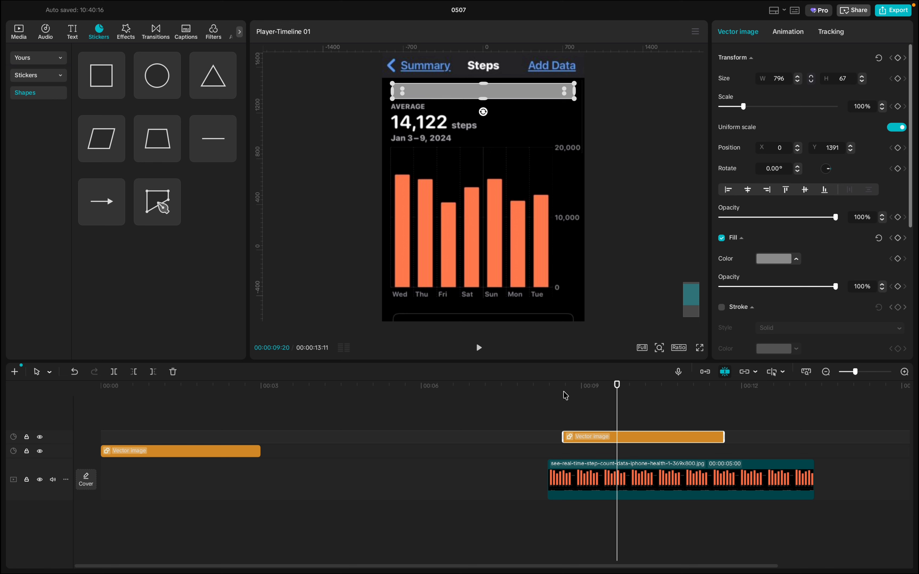
- Move the gray bar's clip to the start of the timeline, stacked above the black background clip
{"action": "left_click", "coordinate": [550, 411]}
{"action": "left_click", "coordinate": [589, 419]}
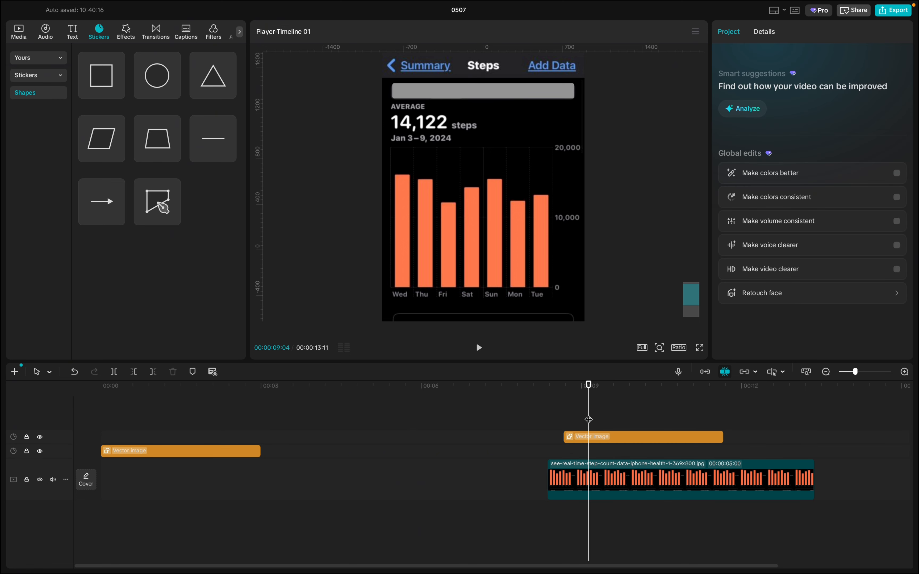
{"action": "left_click", "coordinate": [588, 438]}
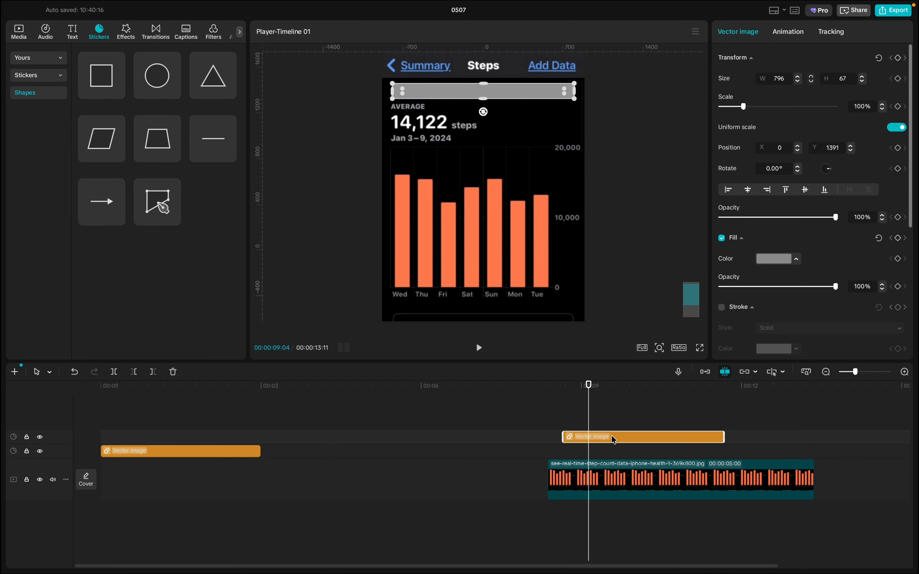
{"action": "left_click_drag", "start_coordinate": [613, 438], "coordinate": [150, 438]}
{"action": "left_click", "coordinate": [117, 418]}
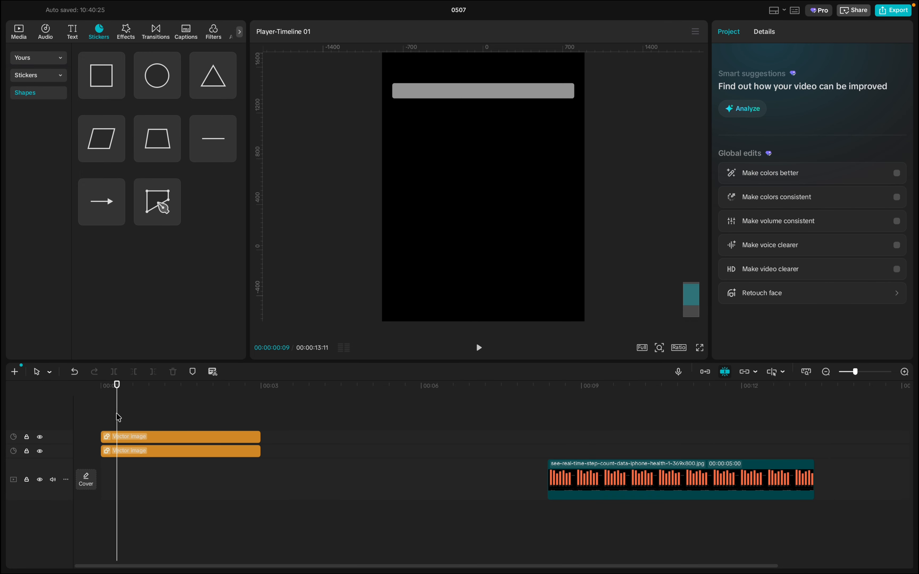
{"action": "left_click", "coordinate": [106, 420]}
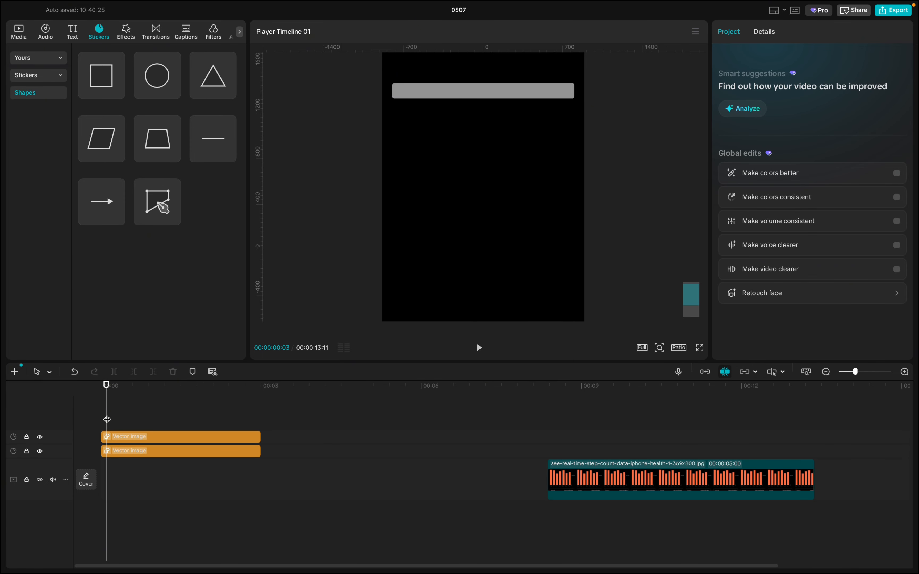
{"action": "left_click_drag", "start_coordinate": [108, 419], "coordinate": [622, 434]}
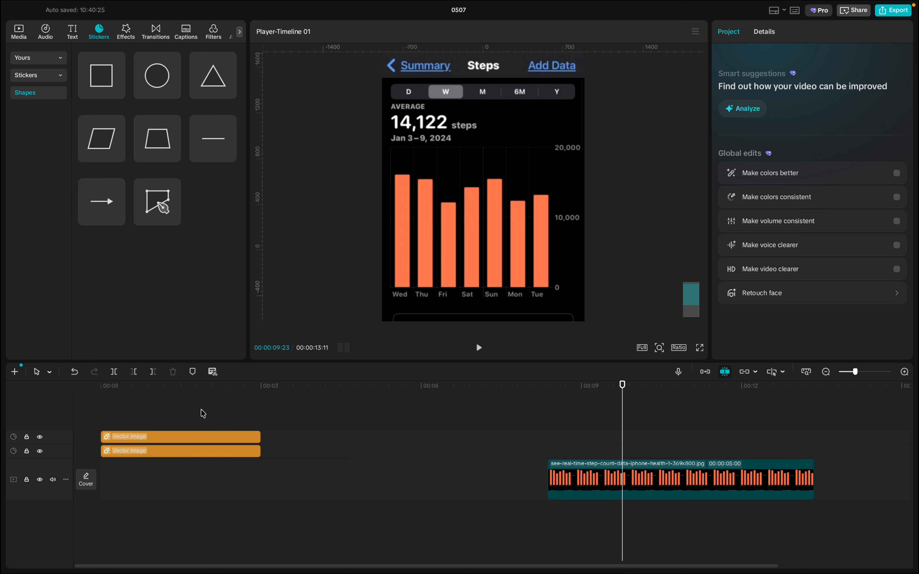
{"action": "left_click", "coordinate": [191, 413]}
{"action": "left_click", "coordinate": [191, 437]}
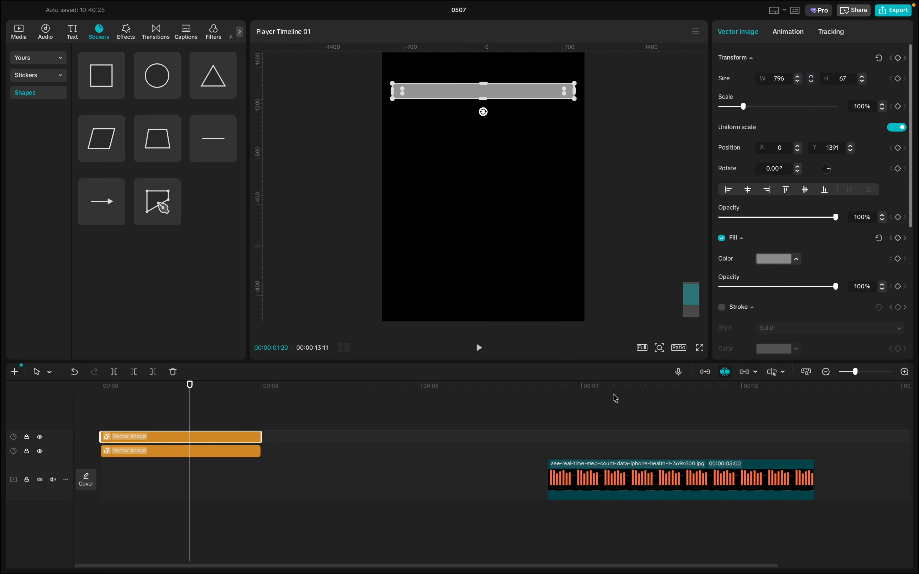
{"action": "left_click", "coordinate": [630, 448]}
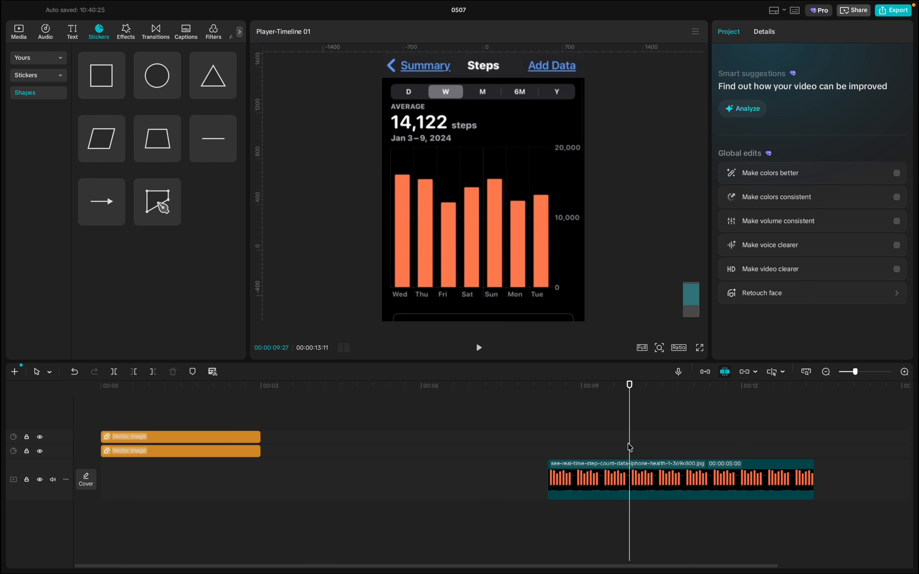
- Recolor the gray selector bar to 2B2A2F by sampling the screenshot's period selector background with the eyedropper
{"action": "left_click", "coordinate": [201, 433]}
{"action": "left_click", "coordinate": [682, 427]}
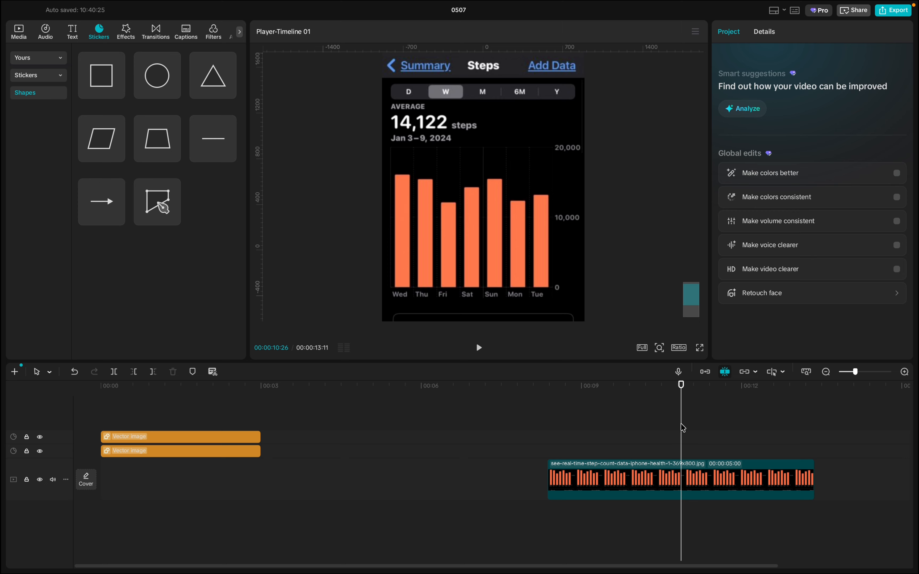
{"action": "left_click", "coordinate": [224, 435]}
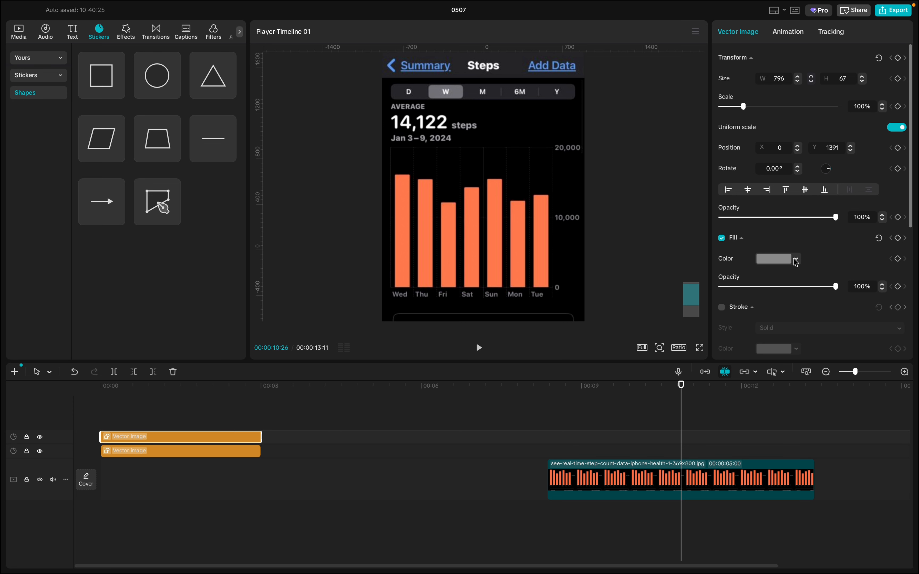
{"action": "left_click", "coordinate": [795, 259]}
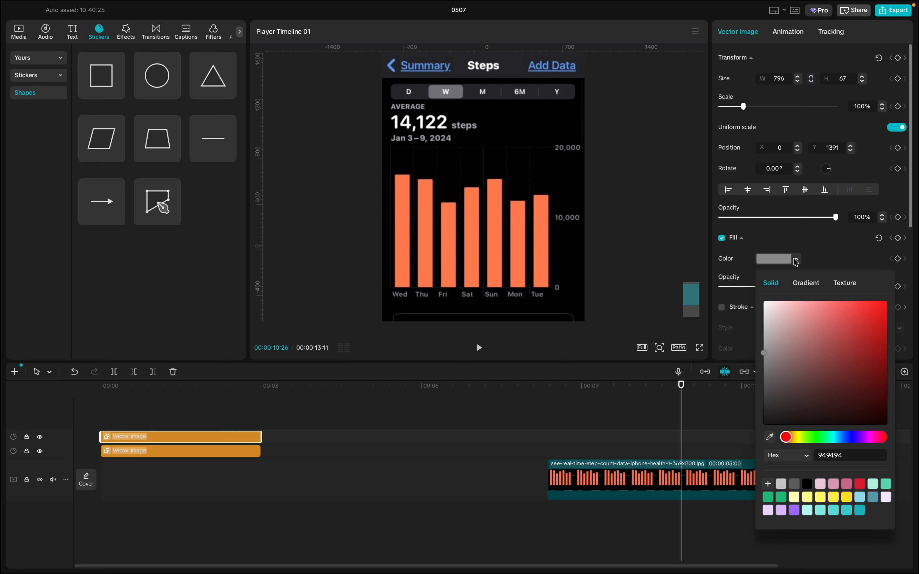
{"action": "left_click", "coordinate": [770, 437]}
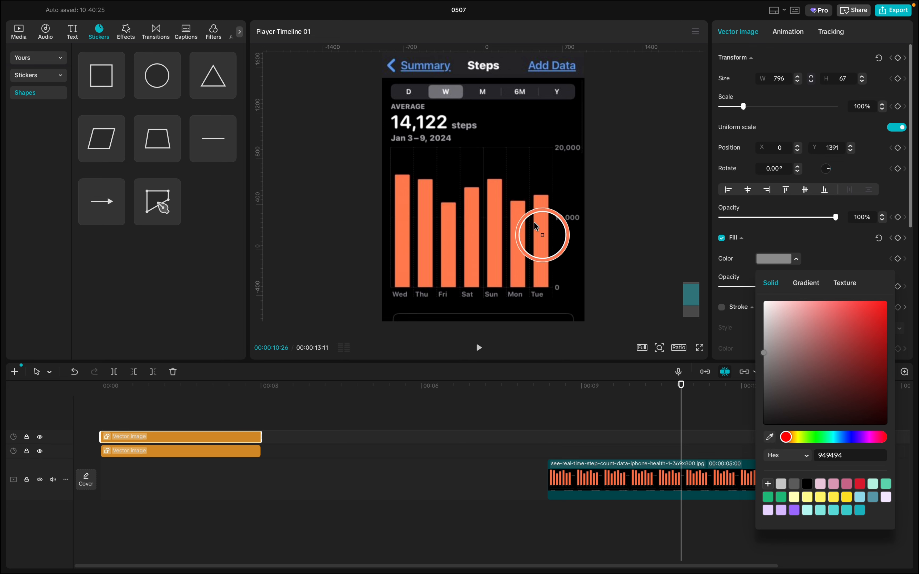
{"action": "left_click", "coordinate": [568, 95]}
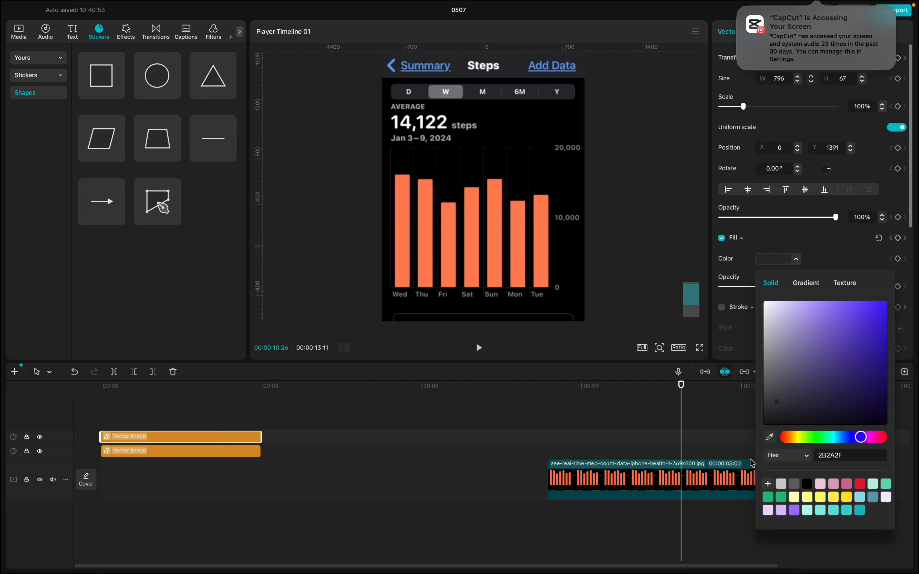
{"action": "mouse_move", "coordinate": [784, 5]}
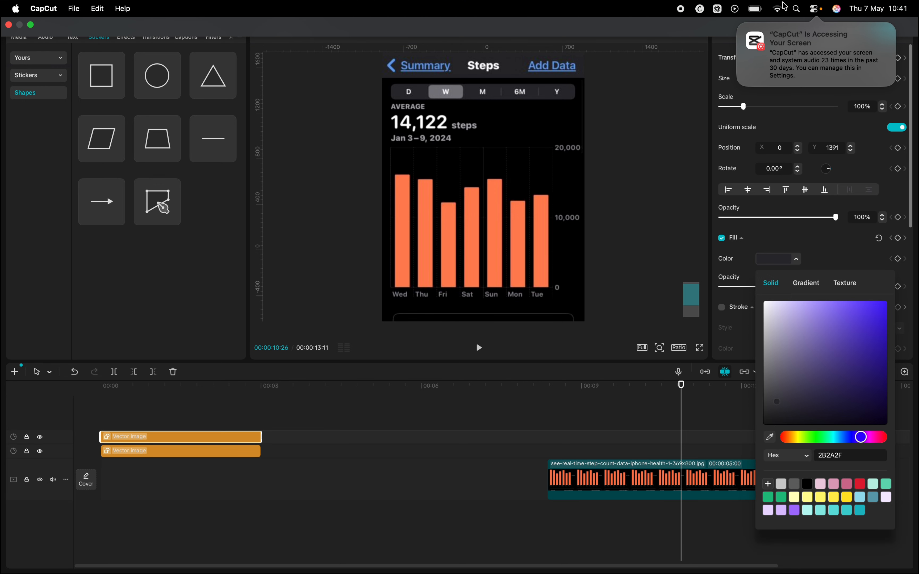
{"action": "left_click", "coordinate": [701, 99]}
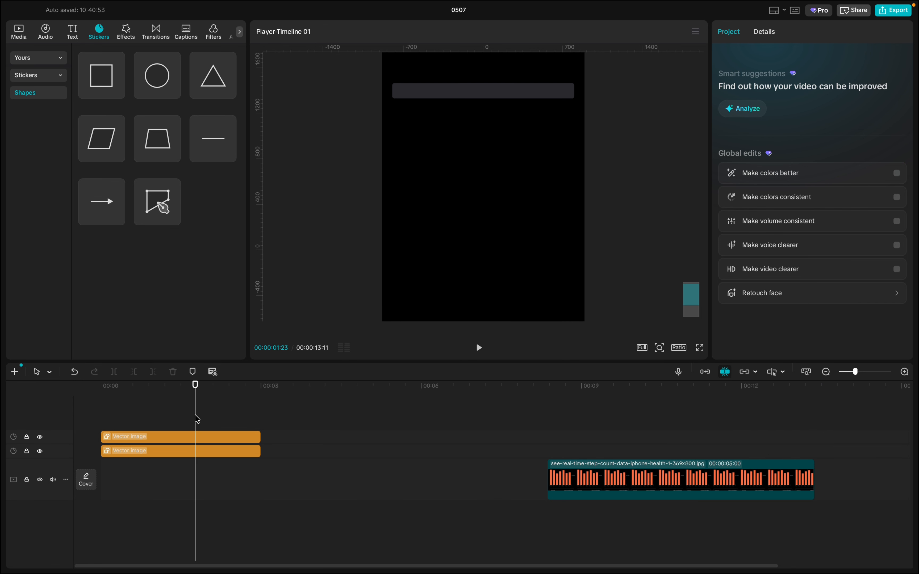
- Add a line shape at 00:00:09:00, rotate it to -90° and shorten it to about 113 over the screenshot's chart
{"action": "left_click", "coordinate": [582, 445]}
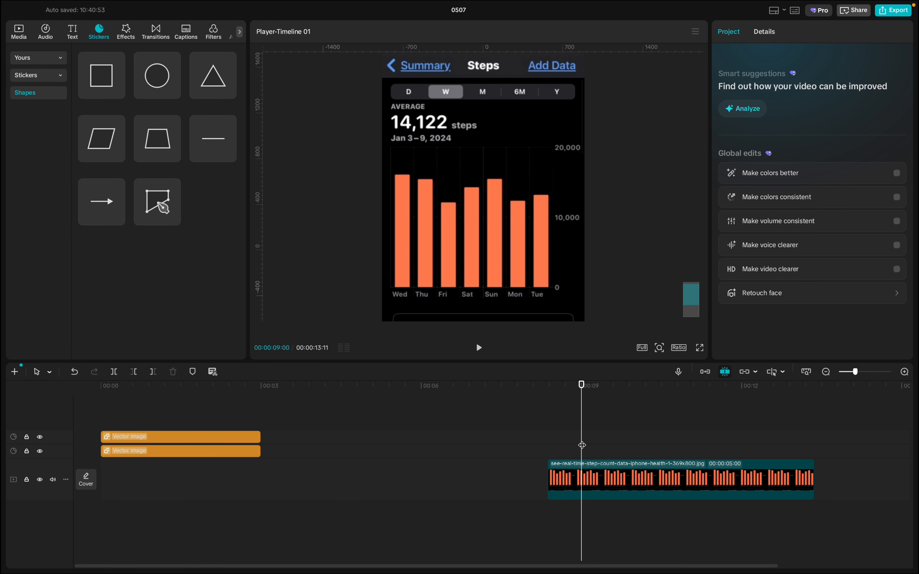
{"action": "left_click", "coordinate": [583, 464]}
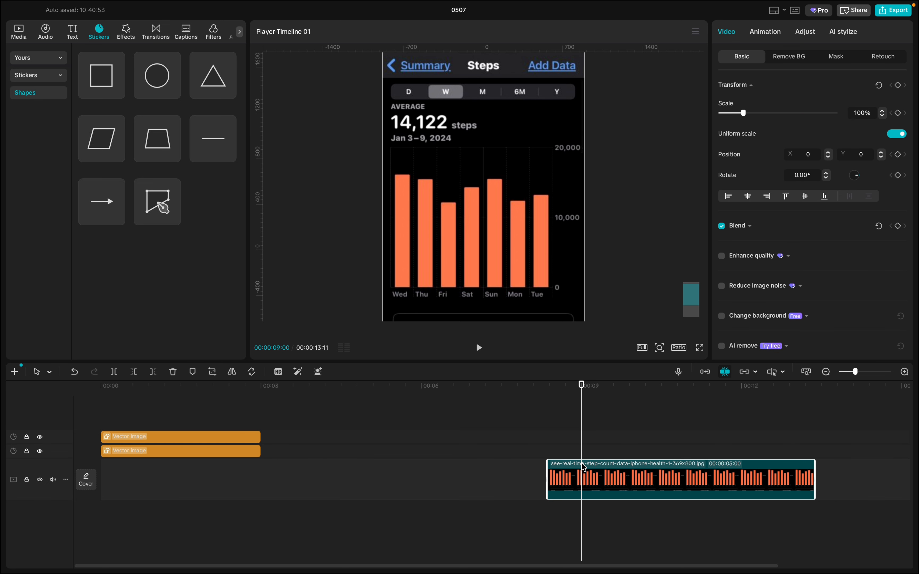
{"action": "left_click", "coordinate": [215, 440]}
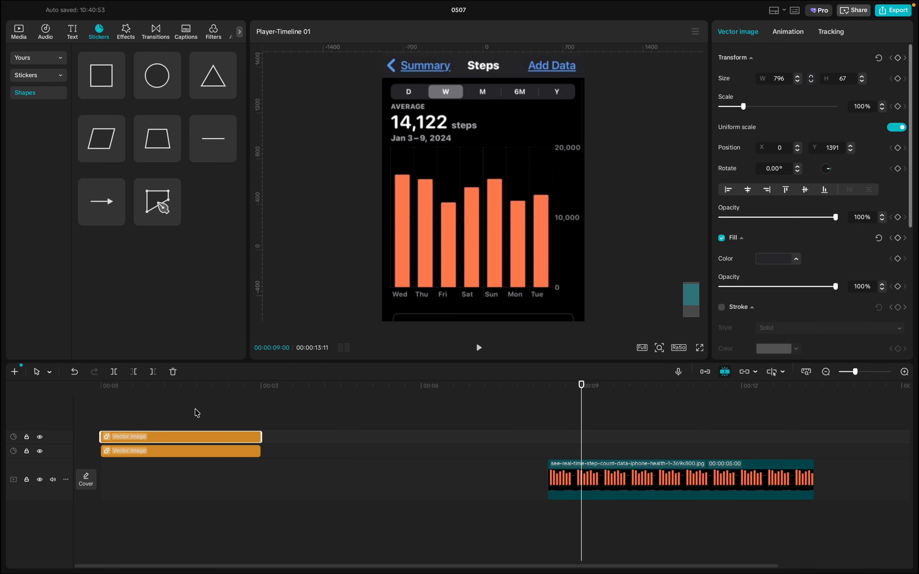
{"action": "scroll", "coordinate": [191, 414], "scroll_direction": "right", "scroll_amount": 1}
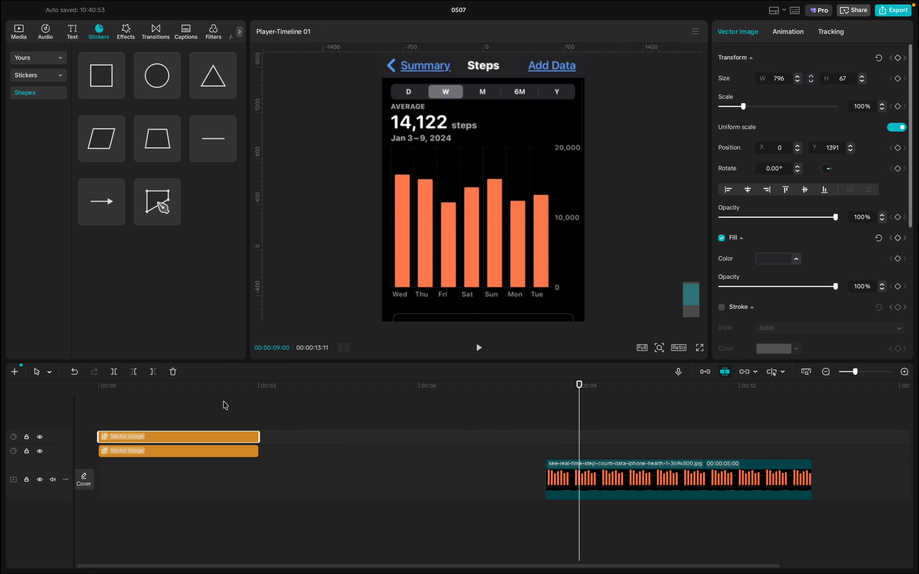
{"action": "left_click", "coordinate": [214, 140]}
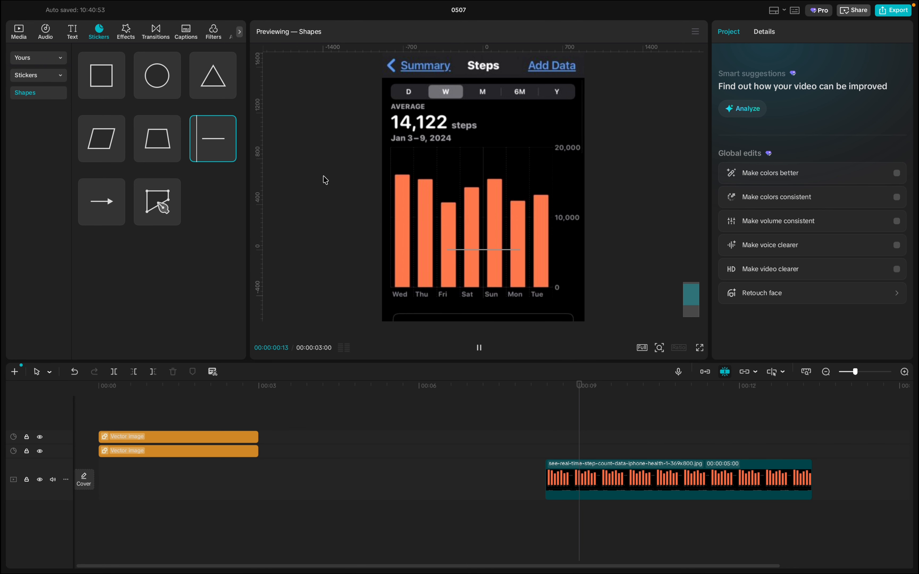
{"action": "left_click", "coordinate": [231, 156]}
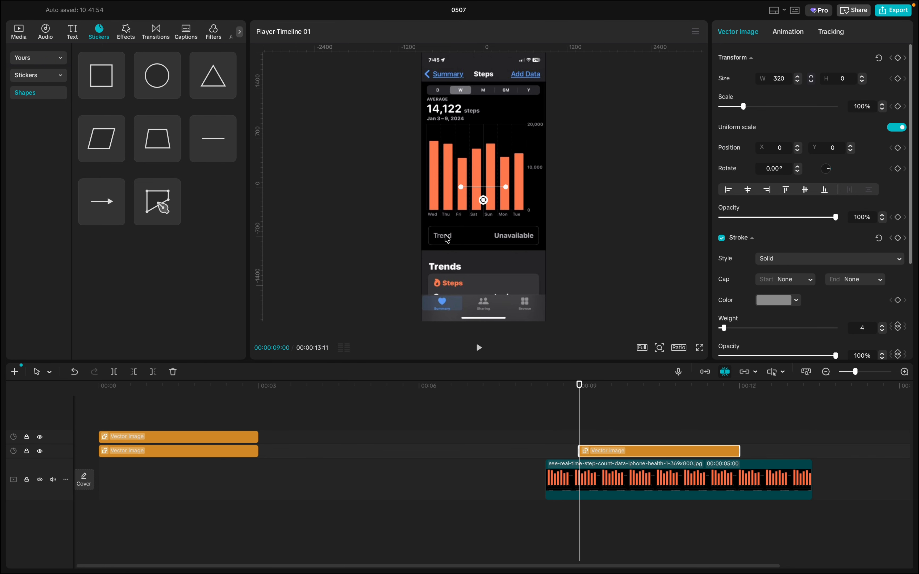
{"action": "left_click_drag", "start_coordinate": [484, 201], "coordinate": [484, 182]}
{"action": "scroll", "coordinate": [488, 186], "scroll_direction": "up", "scroll_amount": 3}
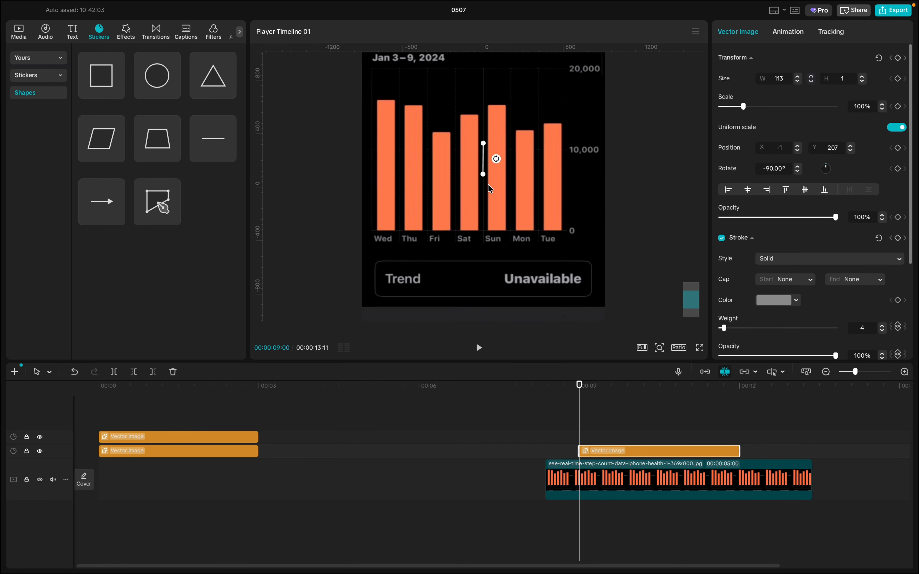
{"action": "scroll", "coordinate": [488, 201], "scroll_direction": "up", "scroll_amount": 3}
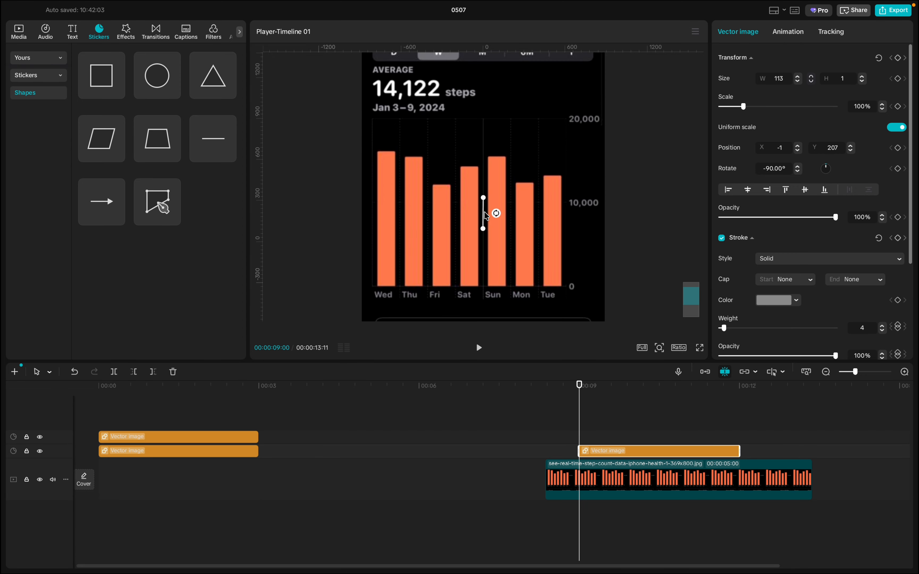
- Fit the vertical line as the divider between M and 6M, about 40 long at X 156 and Y 1382
{"action": "left_click_drag", "start_coordinate": [487, 216], "coordinate": [458, 101]}
{"action": "scroll", "coordinate": [458, 101], "scroll_direction": "up", "scroll_amount": 2}
{"action": "scroll", "coordinate": [457, 105], "scroll_direction": "up", "scroll_amount": 3}
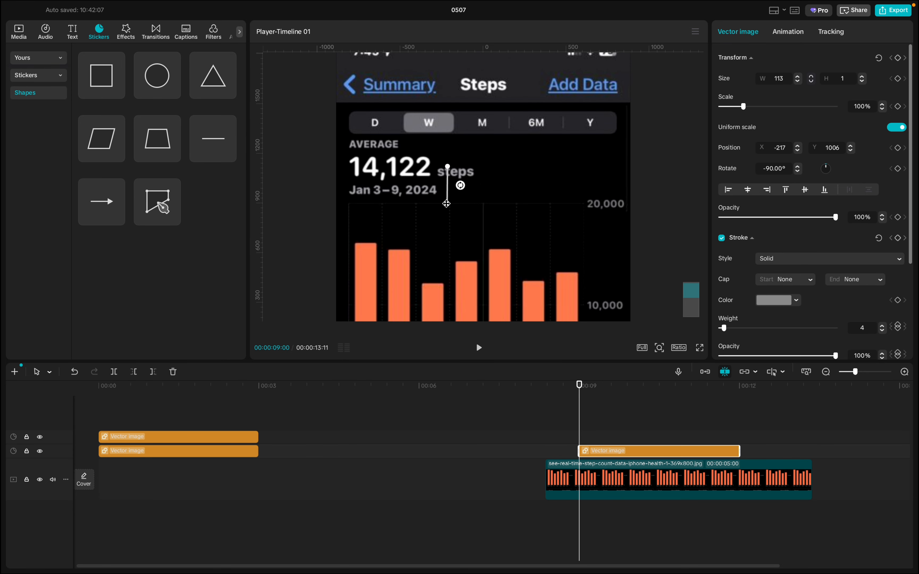
{"action": "left_click_drag", "start_coordinate": [447, 204], "coordinate": [510, 121]}
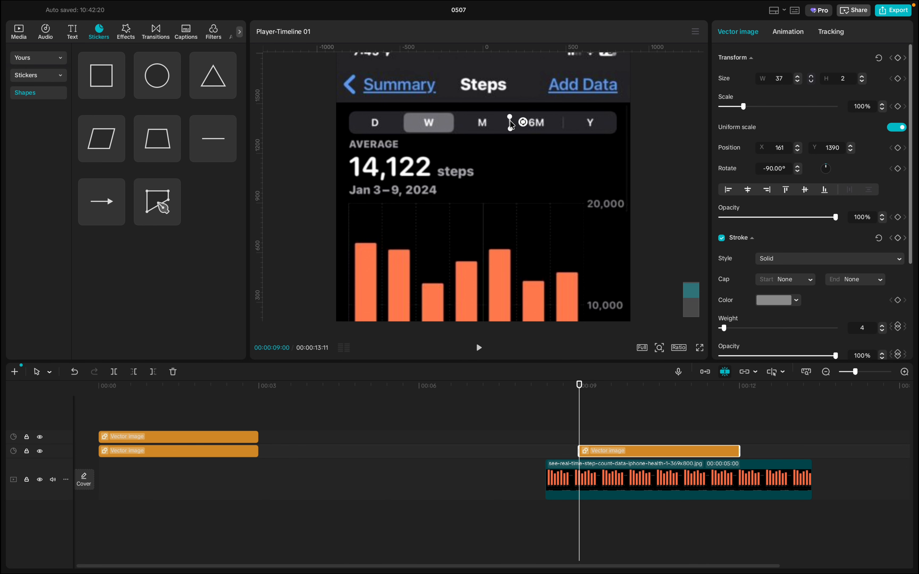
{"action": "scroll", "coordinate": [511, 122], "scroll_direction": "up", "scroll_amount": 2}
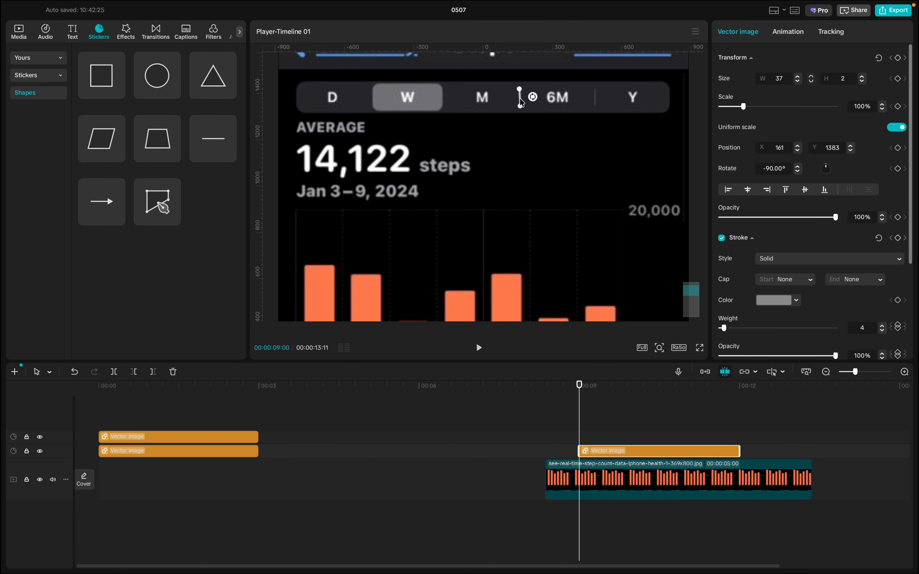
{"action": "left_click", "coordinate": [525, 135]}
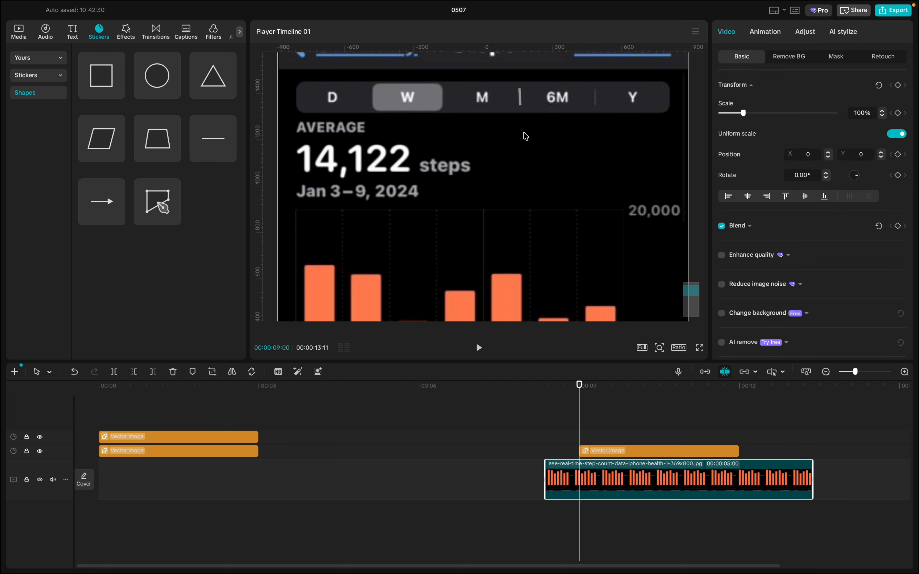
{"action": "left_click", "coordinate": [521, 105]}
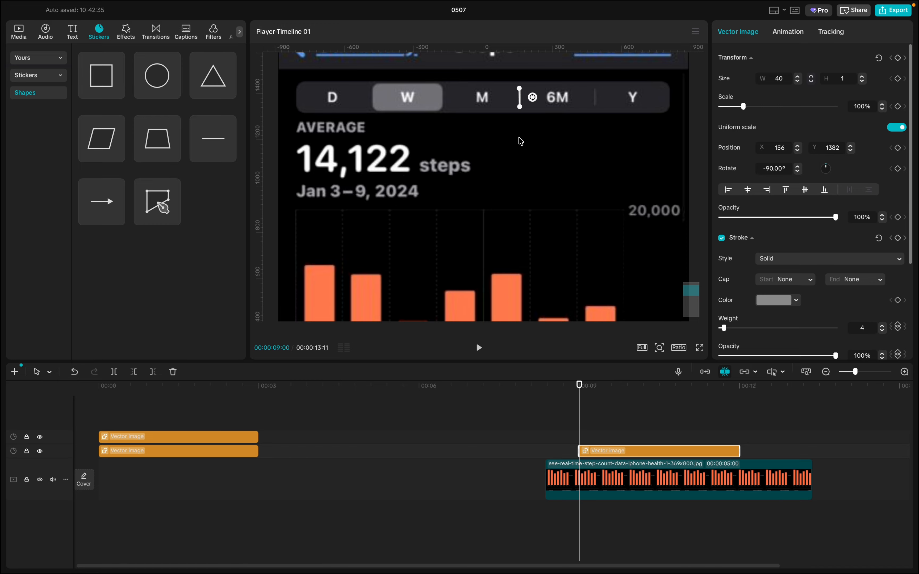
{"action": "left_click", "coordinate": [521, 133]}
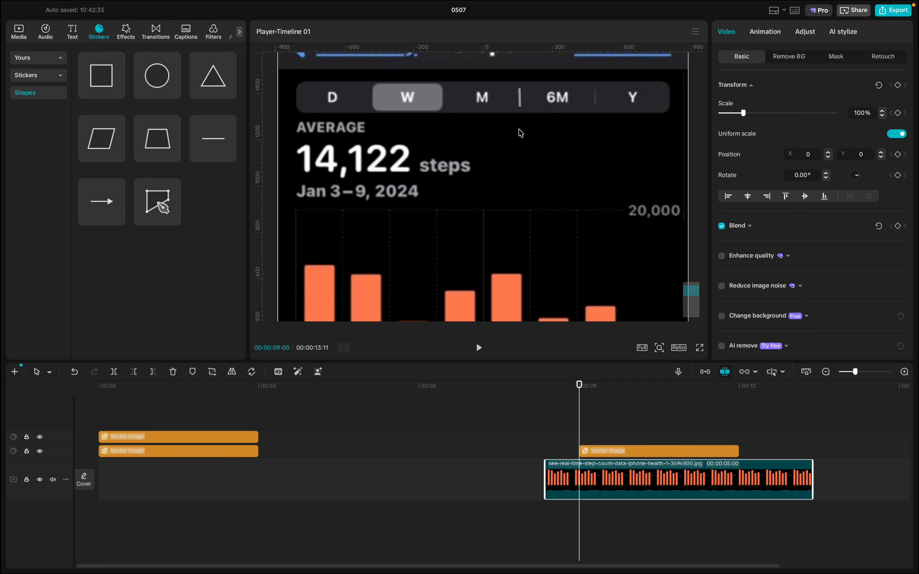
- Duplicate the divider line and place the copy between 6M and Y at about X 490, Y 1386
{"action": "left_click", "coordinate": [604, 452]}
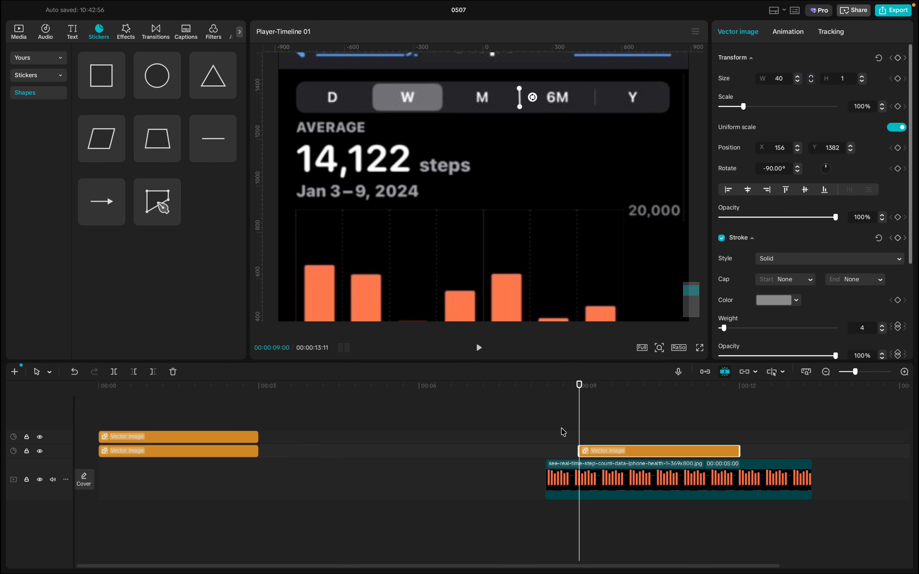
{"action": "key", "text": "ctrl+v"}
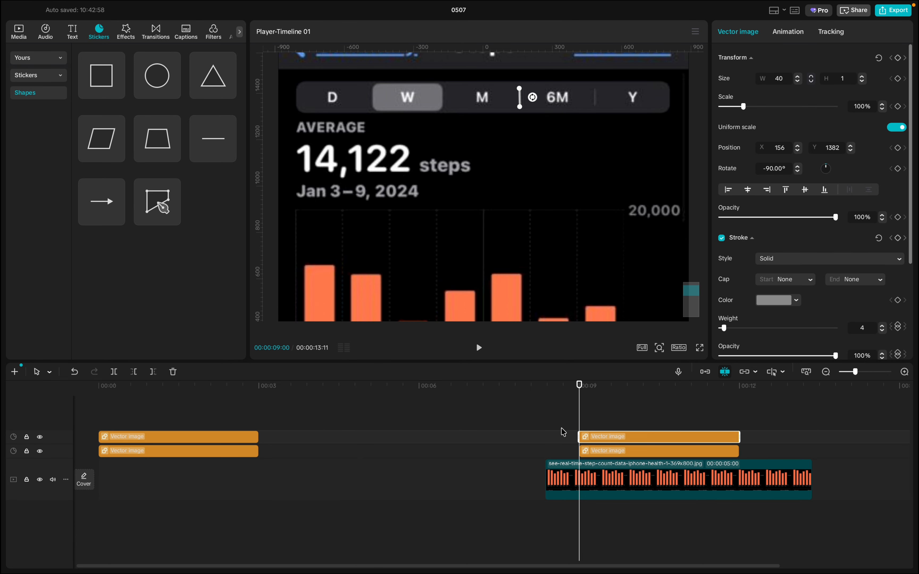
{"action": "left_click_drag", "start_coordinate": [522, 101], "coordinate": [597, 96]}
{"action": "key", "text": "ctrl+v"}
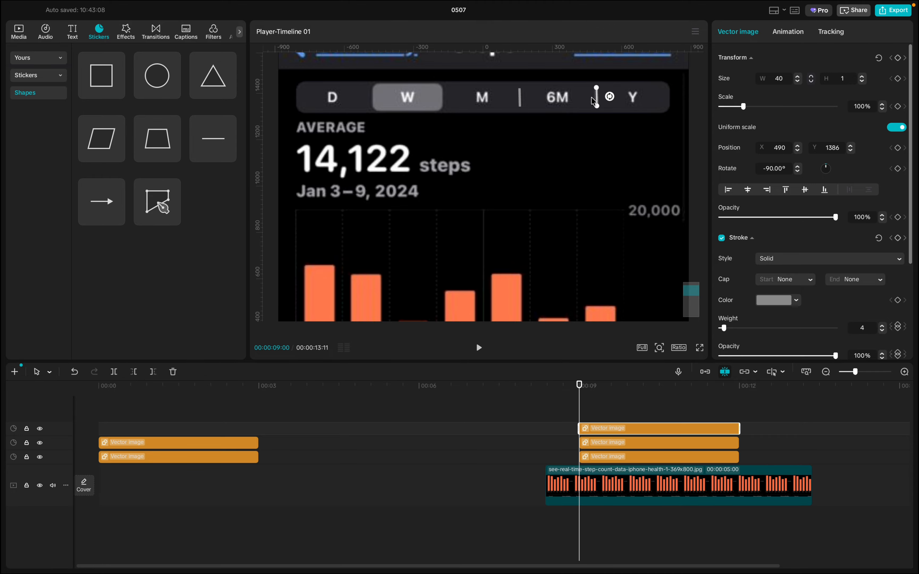
{"action": "mouse_move", "coordinate": [598, 100]}
{"action": "left_mouse_down"}
{"action": "mouse_move", "coordinate": [441, 98]}
{"action": "mouse_move", "coordinate": [599, 100]}
{"action": "left_mouse_up"}
{"action": "left_click_drag", "start_coordinate": [599, 99], "coordinate": [560, 189]}
{"action": "key", "text": "Delete"}
- Move both divider line clips to the start of the timeline, each on its own track above the selector bar's clip
{"action": "left_click", "coordinate": [632, 453]}
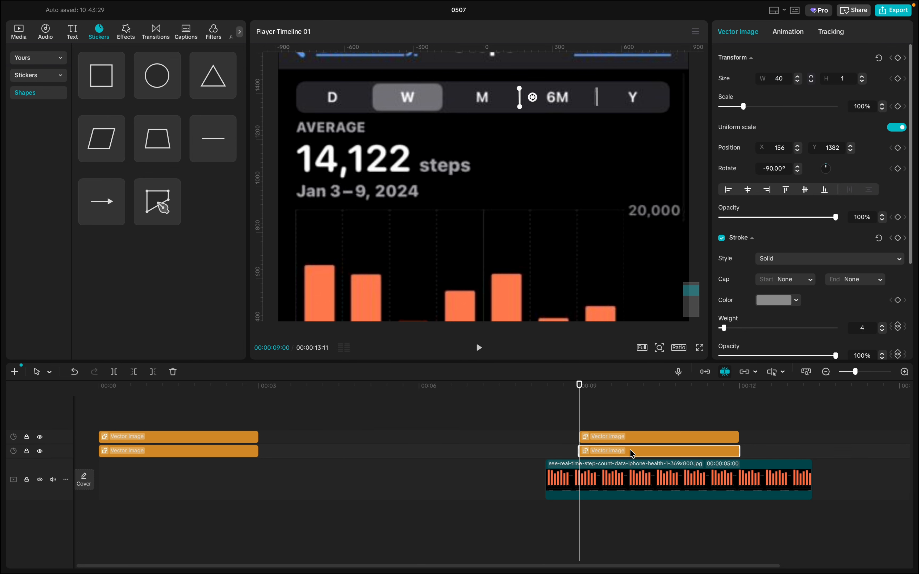
{"action": "left_click_drag", "start_coordinate": [631, 453], "coordinate": [178, 427]}
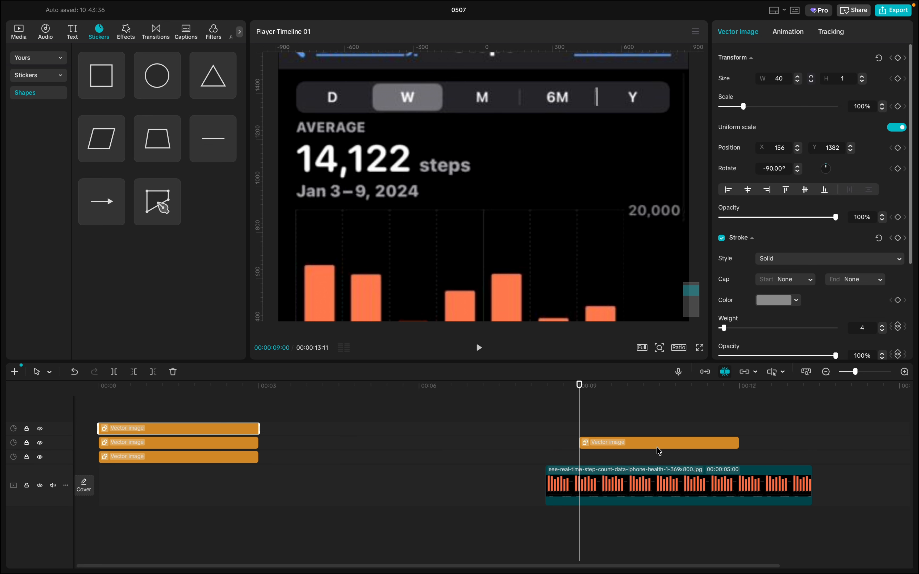
{"action": "left_click_drag", "start_coordinate": [657, 447], "coordinate": [179, 426]}
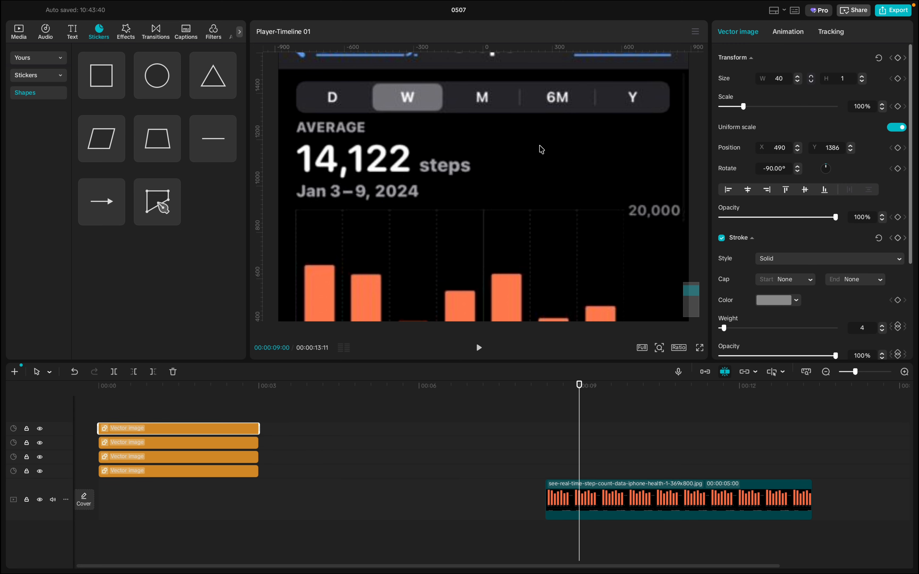
- Add a square at 00:00:09:00 and reshape it to about 149 by 52 over the screenshot's highlighted W segment
{"action": "scroll", "coordinate": [583, 129], "scroll_direction": "down", "scroll_amount": 1}
{"action": "scroll", "coordinate": [507, 202], "scroll_direction": "down", "scroll_amount": 1}
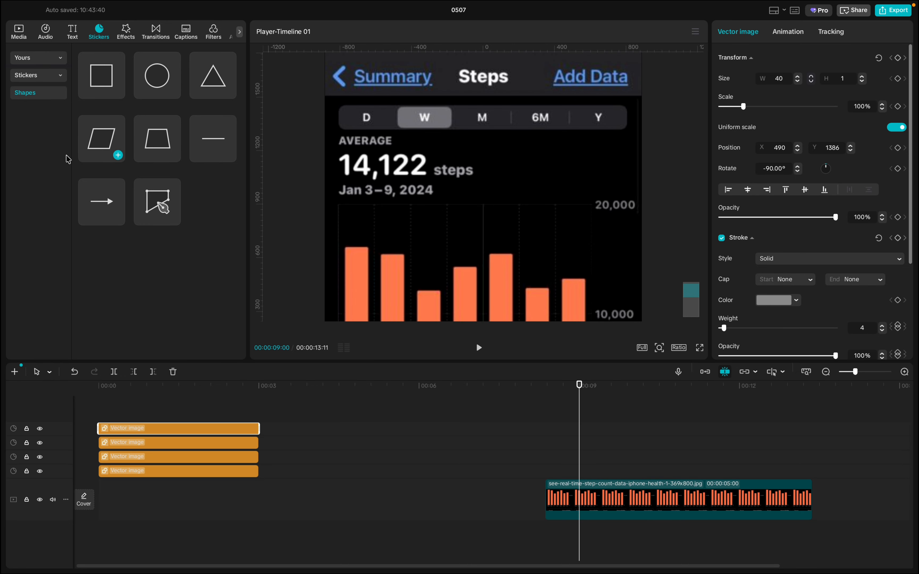
{"action": "left_click", "coordinate": [118, 93]}
{"action": "scroll", "coordinate": [499, 221], "scroll_direction": "up", "scroll_amount": 3}
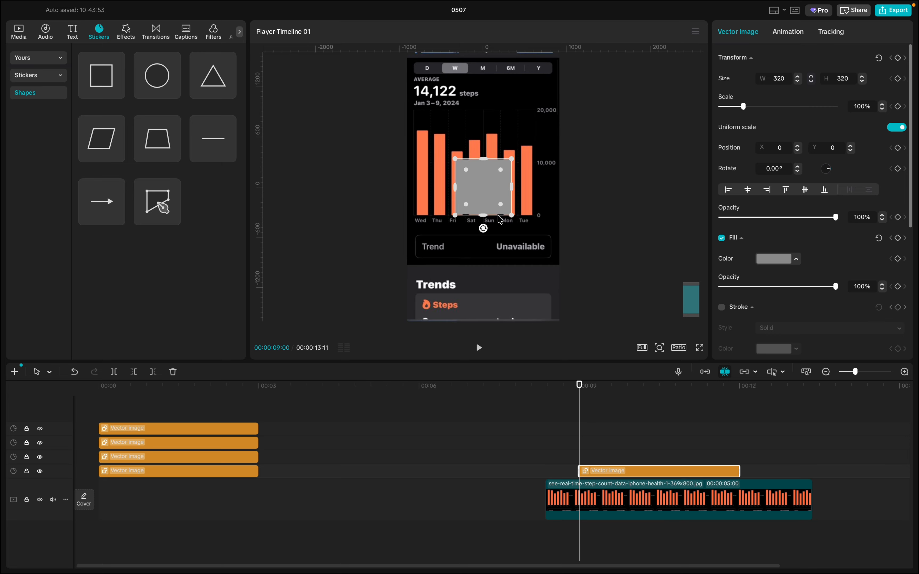
{"action": "scroll", "coordinate": [498, 221], "scroll_direction": "up", "scroll_amount": 1}
{"action": "scroll", "coordinate": [499, 220], "scroll_direction": "up", "scroll_amount": 5}
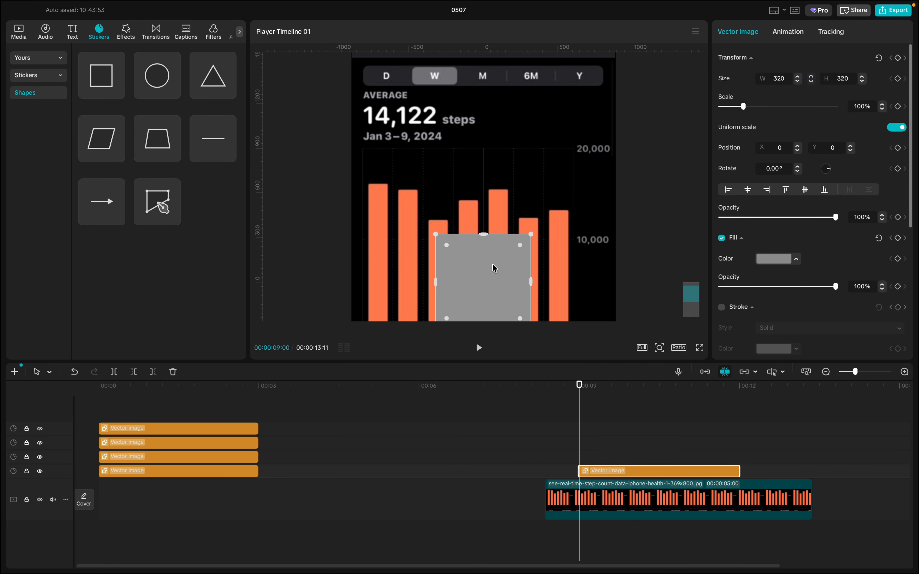
{"action": "left_click_drag", "start_coordinate": [492, 265], "coordinate": [469, 120]}
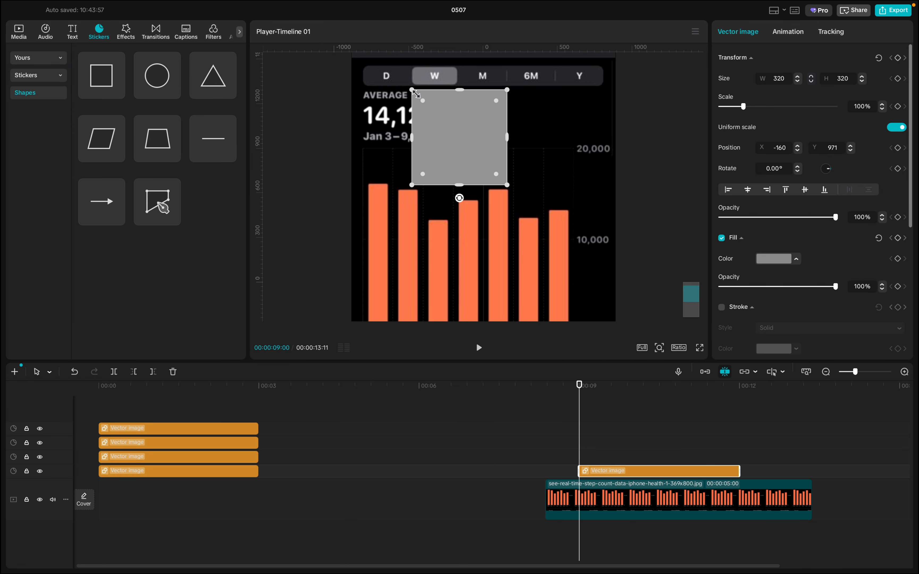
{"action": "mouse_move", "coordinate": [414, 92]}
{"action": "left_mouse_down"}
{"action": "mouse_move", "coordinate": [449, 121]}
{"action": "mouse_move", "coordinate": [441, 132]}
{"action": "mouse_move", "coordinate": [436, 78]}
{"action": "mouse_move", "coordinate": [461, 87]}
{"action": "left_mouse_up"}
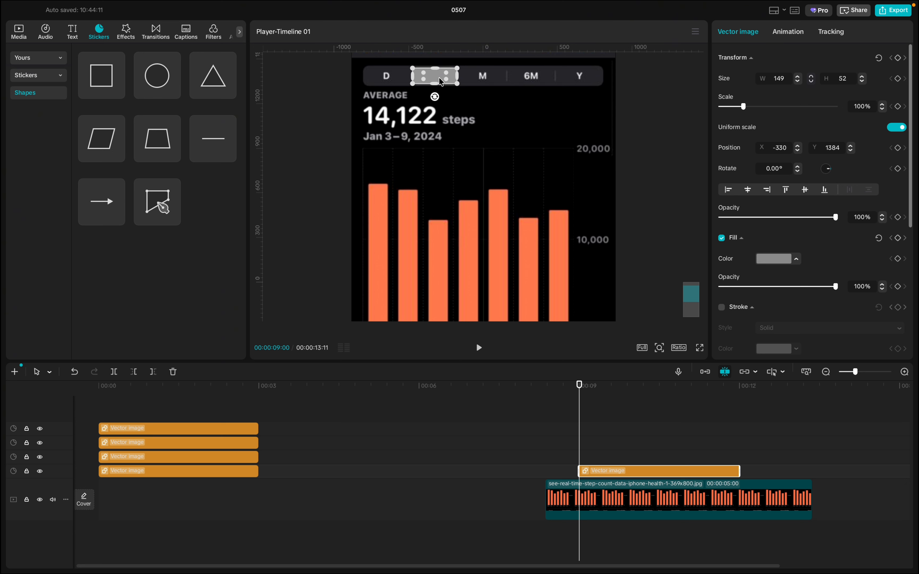
- Round the W highlight's corners, fitting it at about X -322, Y 1384, and move its clip to the timeline start above the other shapes
{"action": "left_click_drag", "start_coordinate": [427, 76], "coordinate": [421, 57]}
{"action": "left_click", "coordinate": [455, 114]}
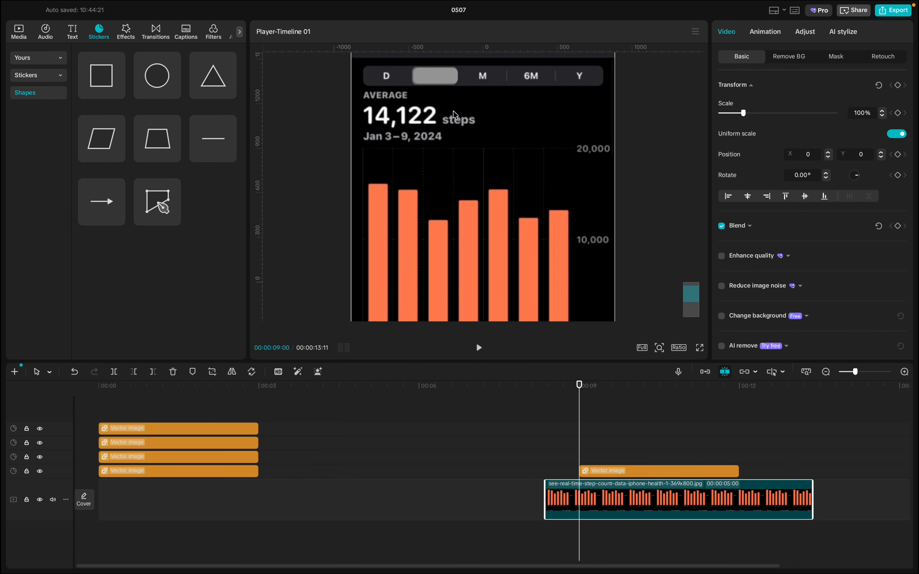
{"action": "left_click", "coordinate": [440, 78]}
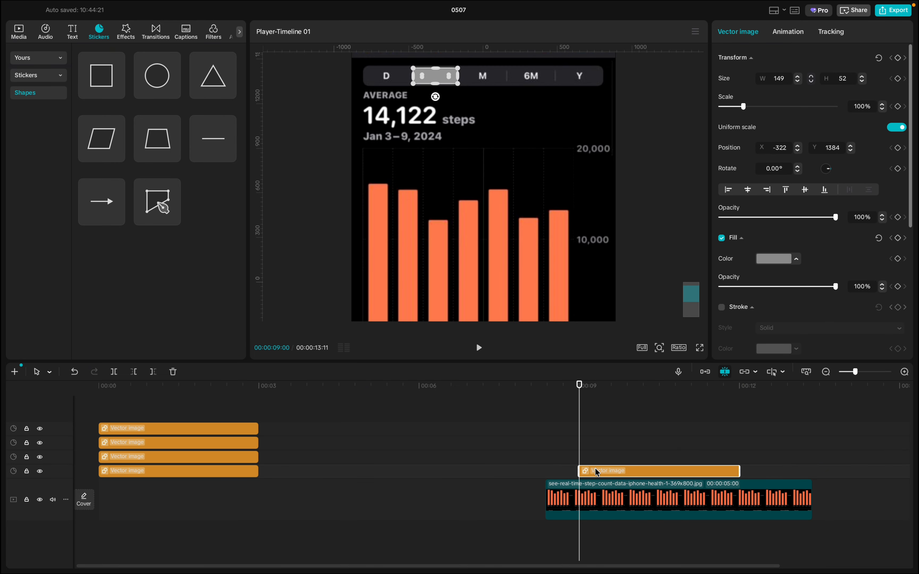
{"action": "left_click_drag", "start_coordinate": [597, 472], "coordinate": [126, 426]}
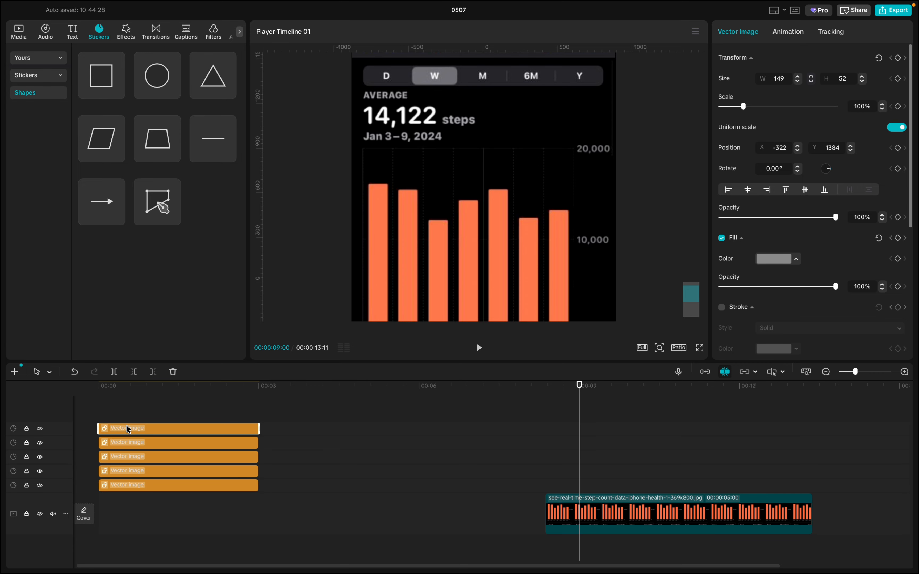
- Raise the W highlight to Y 1396, and lengthen the divider between M and 6M to about 42 at about X 153
{"action": "left_click", "coordinate": [158, 399]}
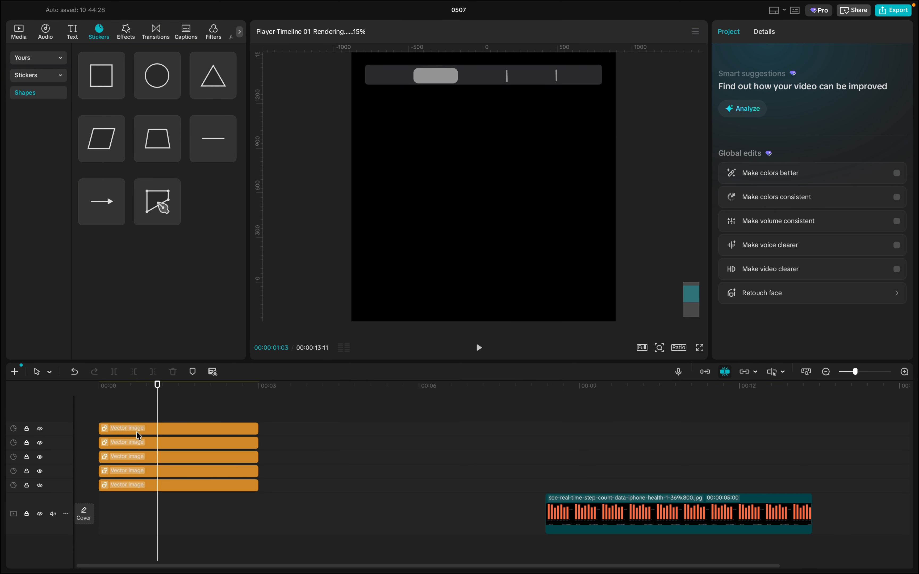
{"action": "left_click", "coordinate": [161, 429]}
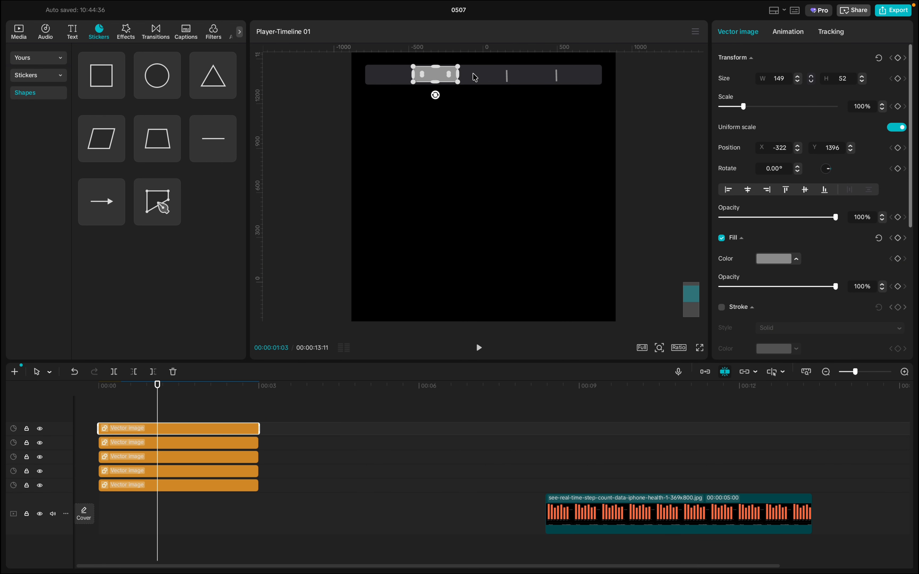
{"action": "left_click", "coordinate": [508, 78]}
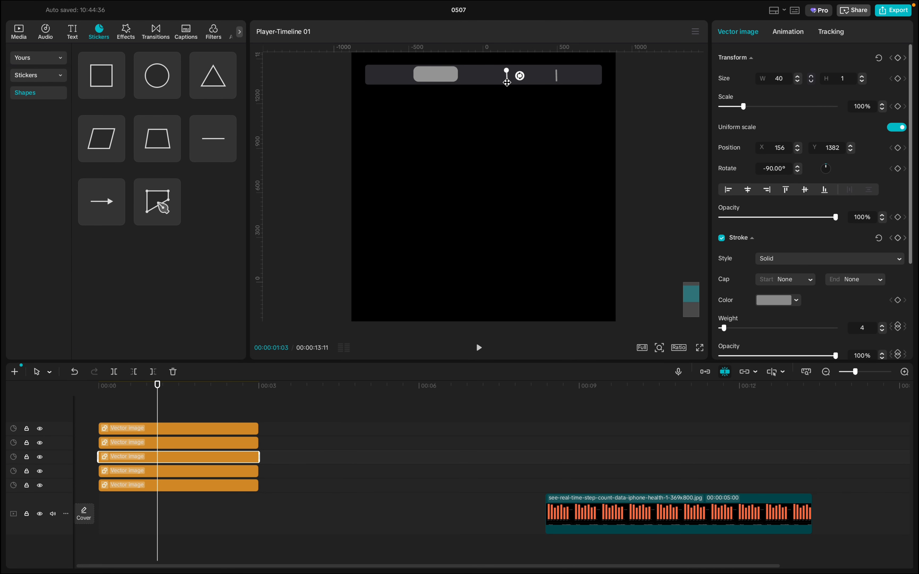
{"action": "left_click_drag", "start_coordinate": [507, 82], "coordinate": [507, 83]}
{"action": "left_click", "coordinate": [175, 417]}
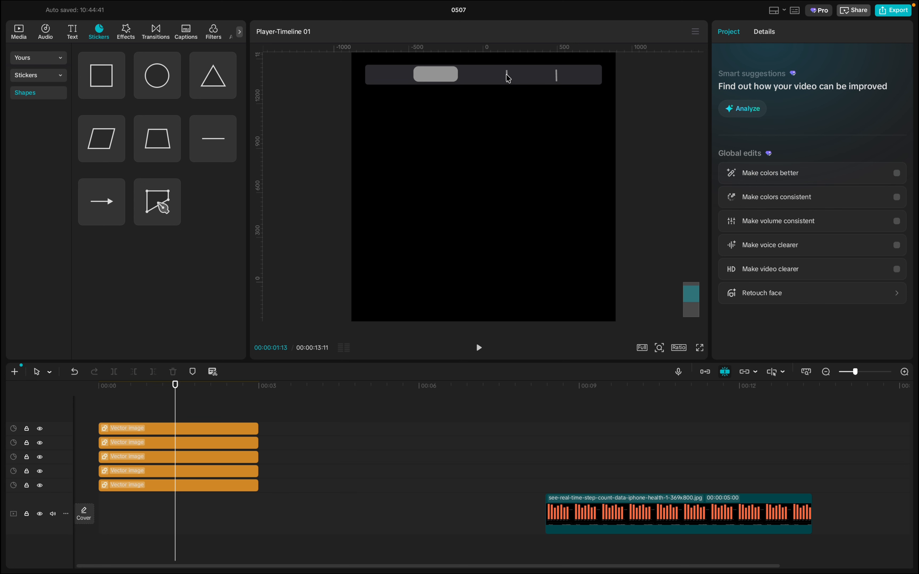
{"action": "scroll", "coordinate": [507, 77], "scroll_direction": "up", "scroll_amount": 2}
{"action": "scroll", "coordinate": [508, 79], "scroll_direction": "up", "scroll_amount": 3}
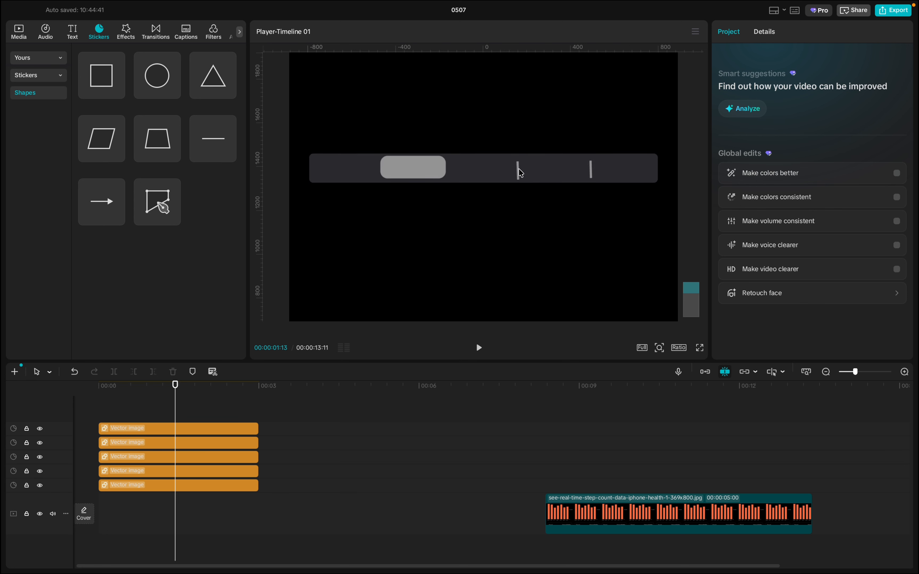
{"action": "left_click", "coordinate": [520, 172]}
{"action": "left_click_drag", "start_coordinate": [518, 169], "coordinate": [517, 179]}
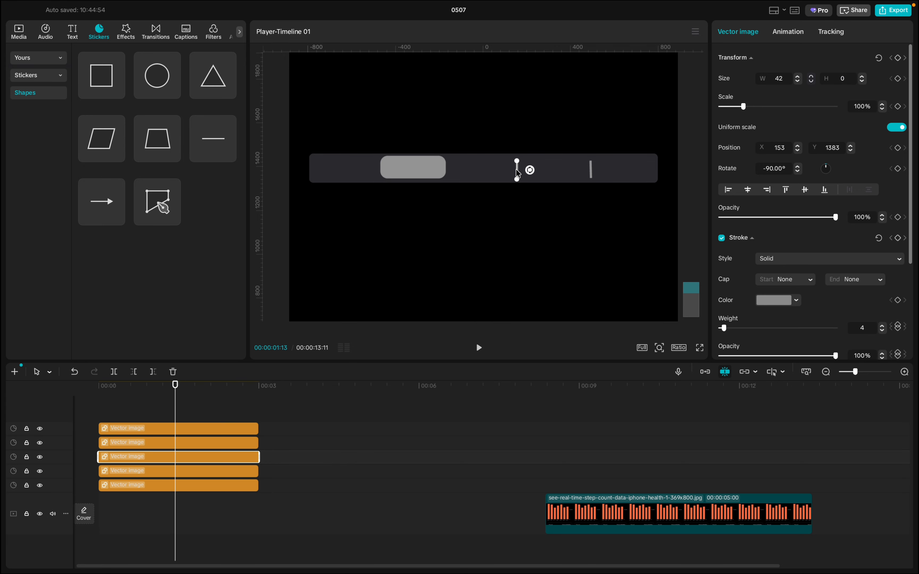
{"action": "left_click_drag", "start_coordinate": [517, 172], "coordinate": [516, 170]}
- Nudge the divider line between 6M and Y up to about X 490, Y 1389
{"action": "left_click", "coordinate": [592, 171]}
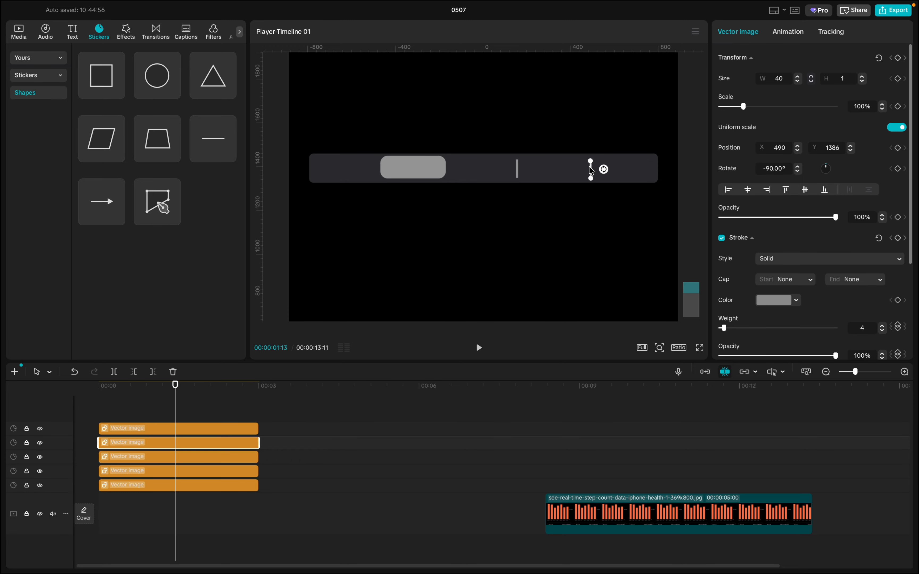
{"action": "left_click_drag", "start_coordinate": [589, 166], "coordinate": [590, 166]}
{"action": "scroll", "coordinate": [491, 226], "scroll_direction": "down", "scroll_amount": 2}
{"action": "scroll", "coordinate": [470, 254], "scroll_direction": "down", "scroll_amount": 3}
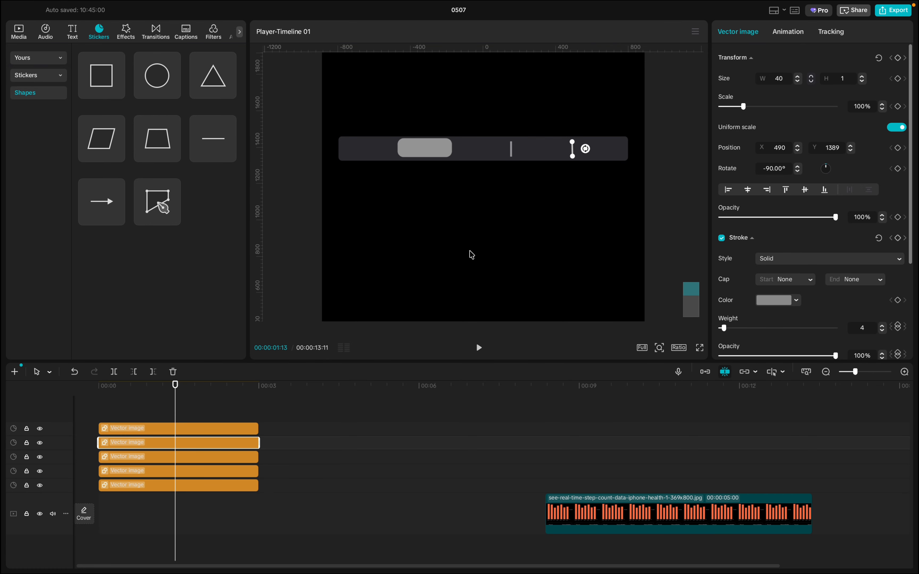
{"action": "left_click", "coordinate": [621, 194]}
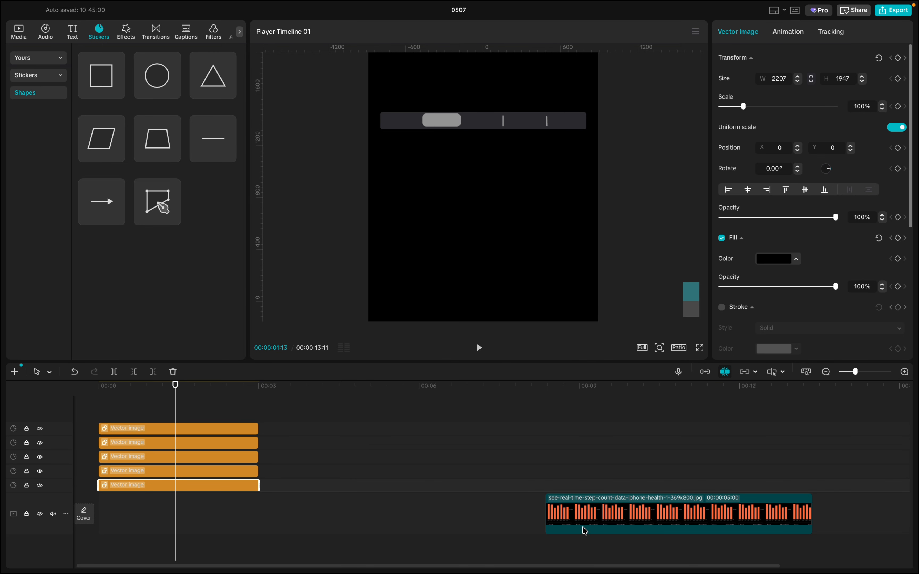
- Add a default text clip over the reference screenshot at 00:00:08:29 and change its wording to "Steps"
{"action": "left_click", "coordinate": [588, 444]}
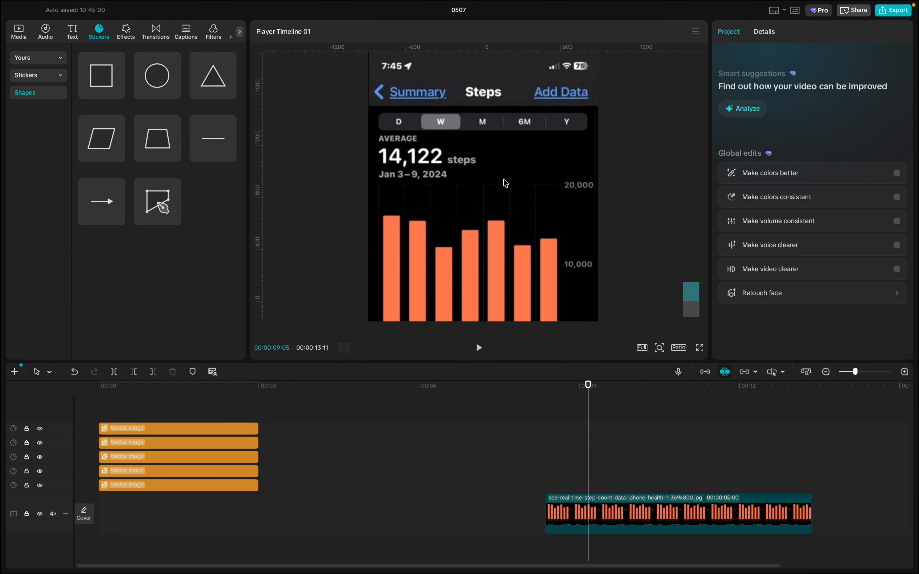
{"action": "left_click", "coordinate": [578, 460]}
{"action": "left_click", "coordinate": [602, 504]}
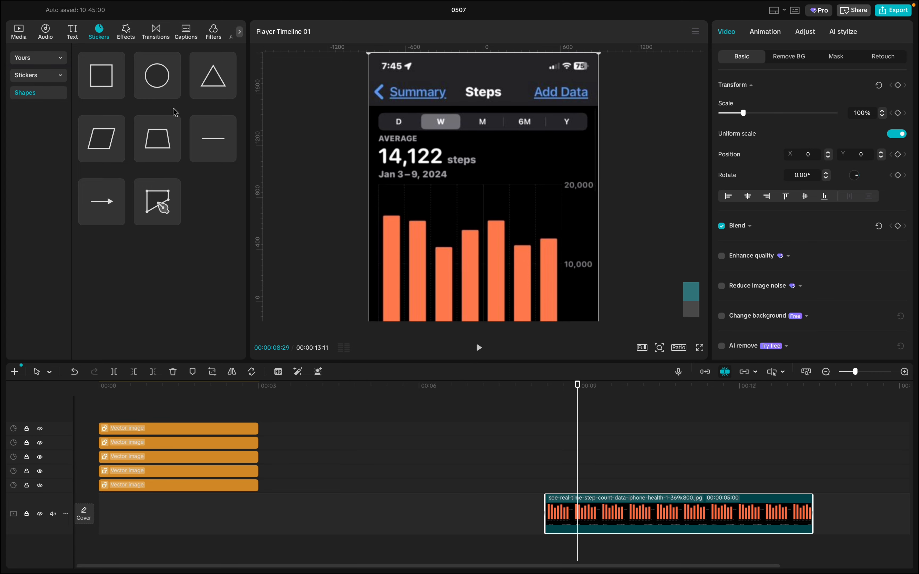
{"action": "left_click", "coordinate": [73, 32]}
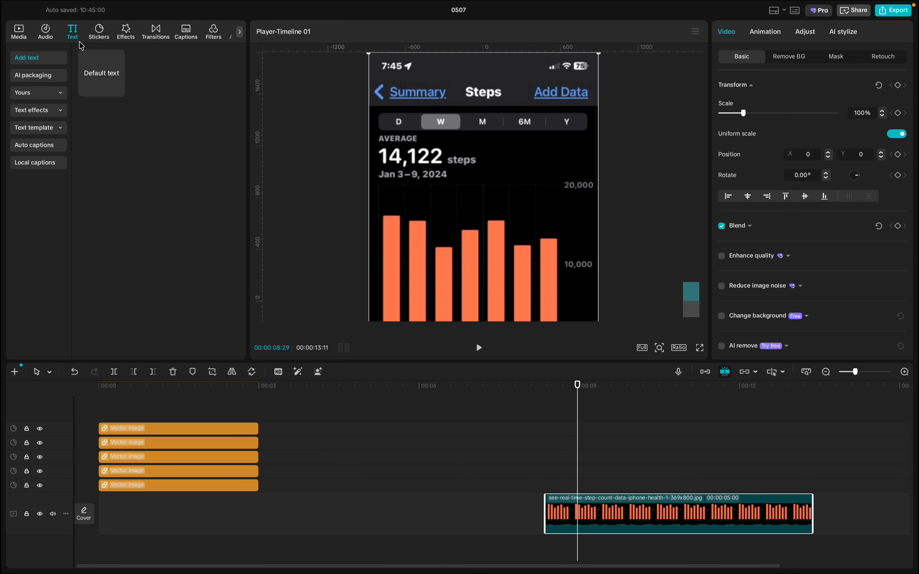
{"action": "left_click", "coordinate": [118, 89]}
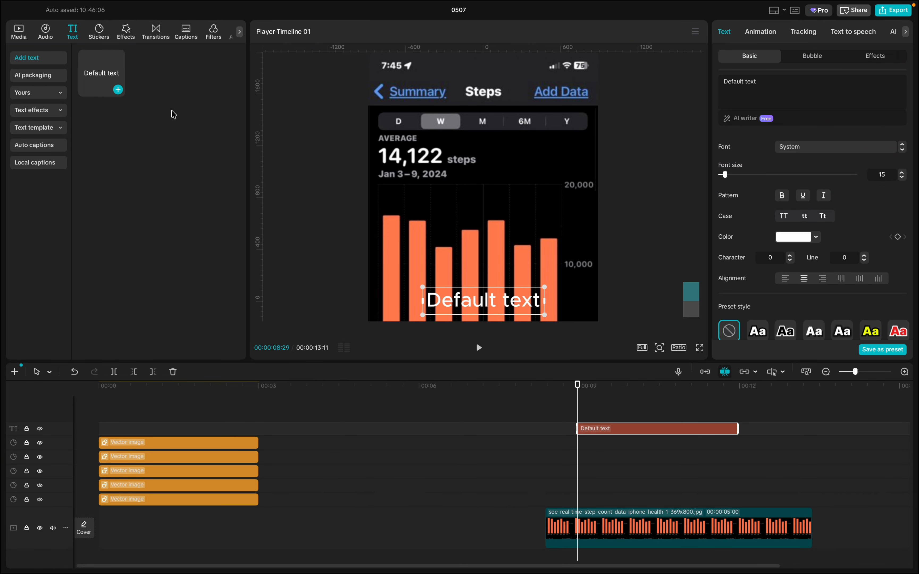
{"action": "left_click_drag", "start_coordinate": [758, 82], "coordinate": [687, 83]}
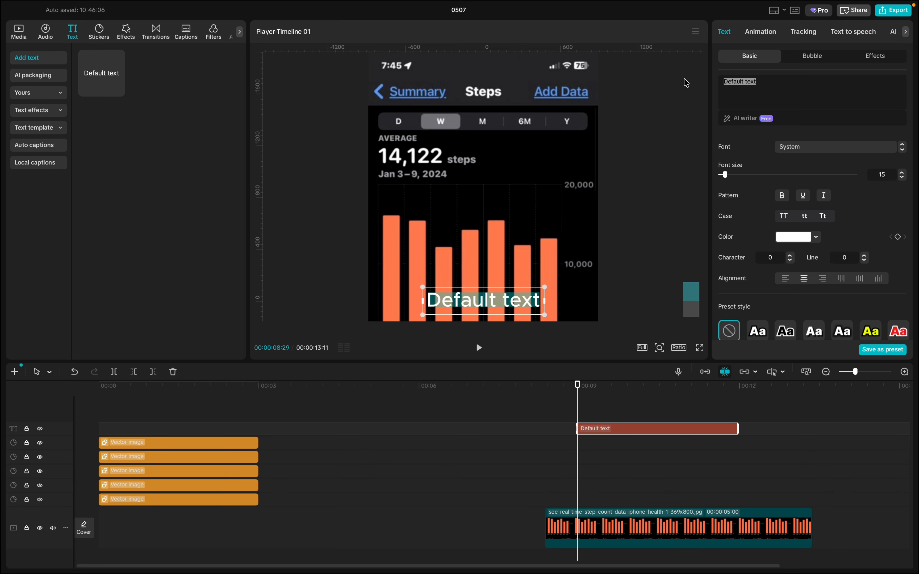
{"action": "key", "text": "BackSpace"}
{"action": "type", "text": "S"}
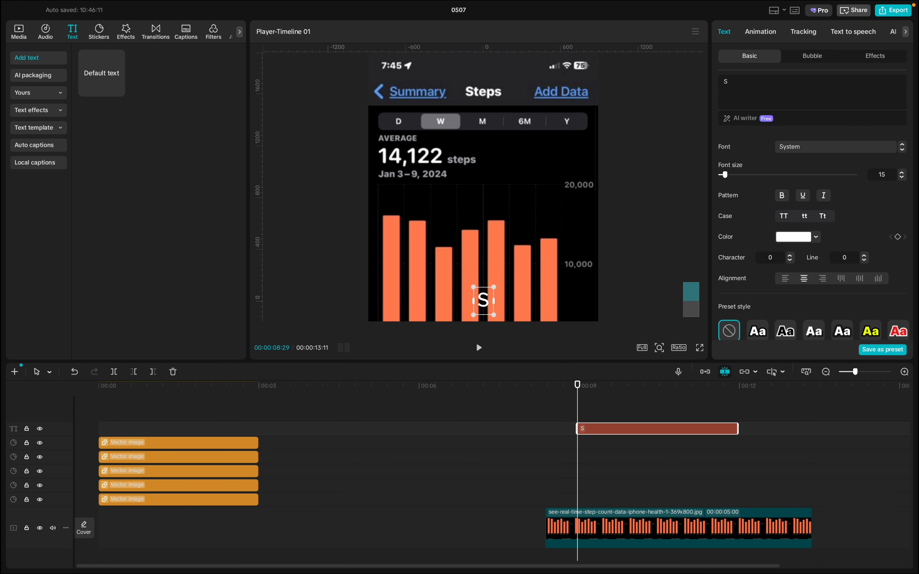
{"action": "type", "text": "teps"}
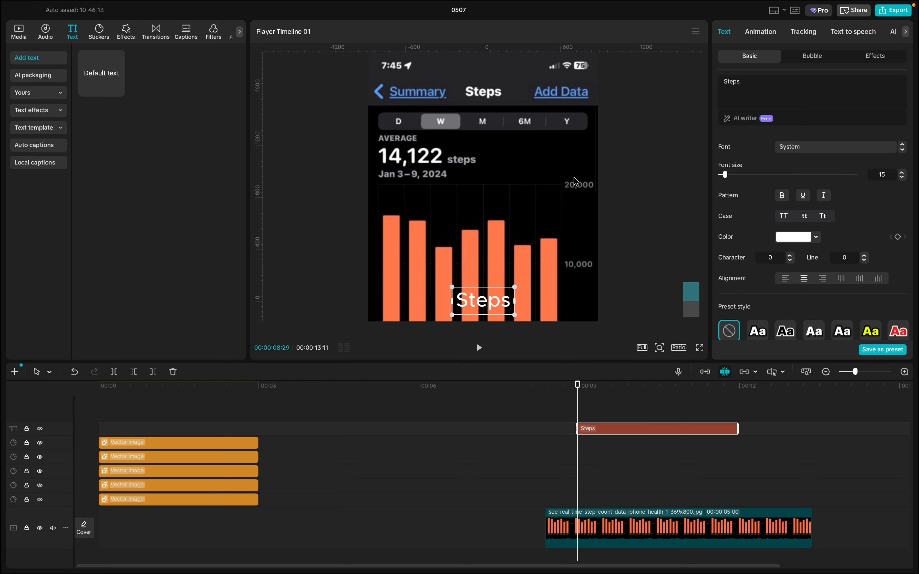
- Set the Steps text in Montserrat and fit it in size and position over the screenshot's Steps title
{"action": "left_click_drag", "start_coordinate": [497, 298], "coordinate": [487, 98]}
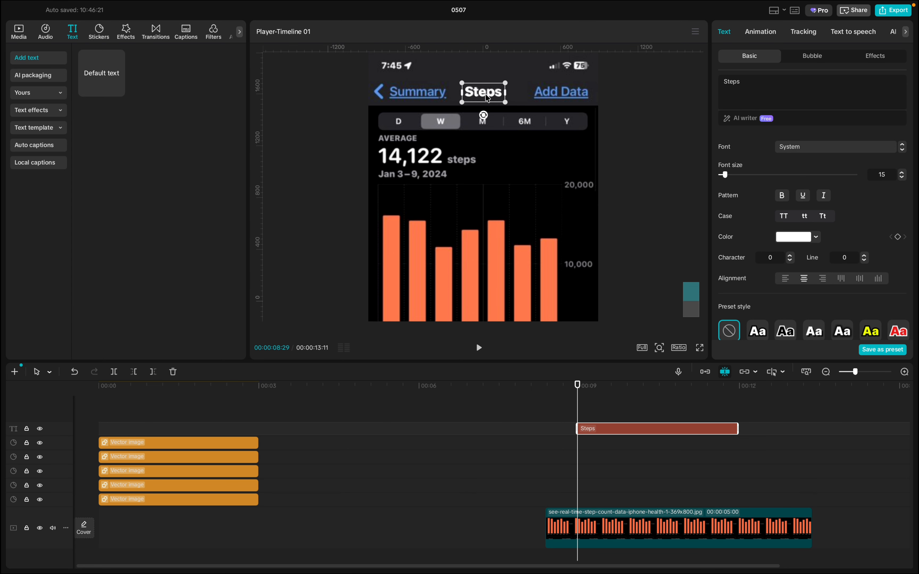
{"action": "left_click", "coordinate": [798, 149]}
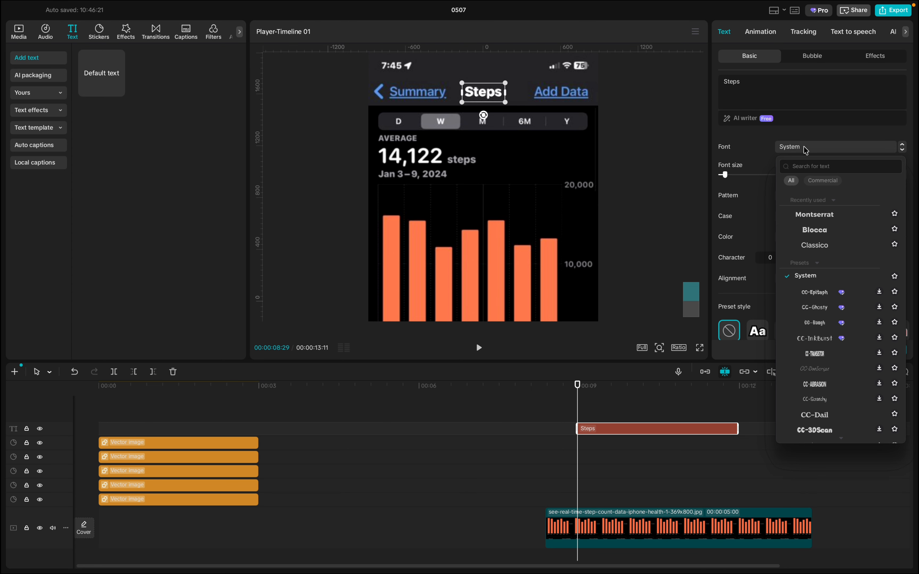
{"action": "left_click", "coordinate": [817, 214]}
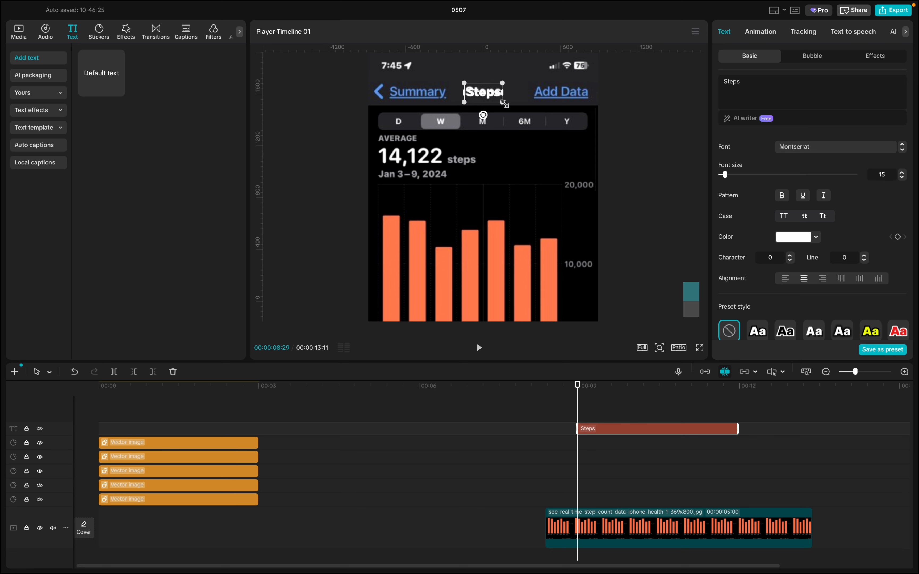
{"action": "left_click_drag", "start_coordinate": [506, 105], "coordinate": [486, 98]}
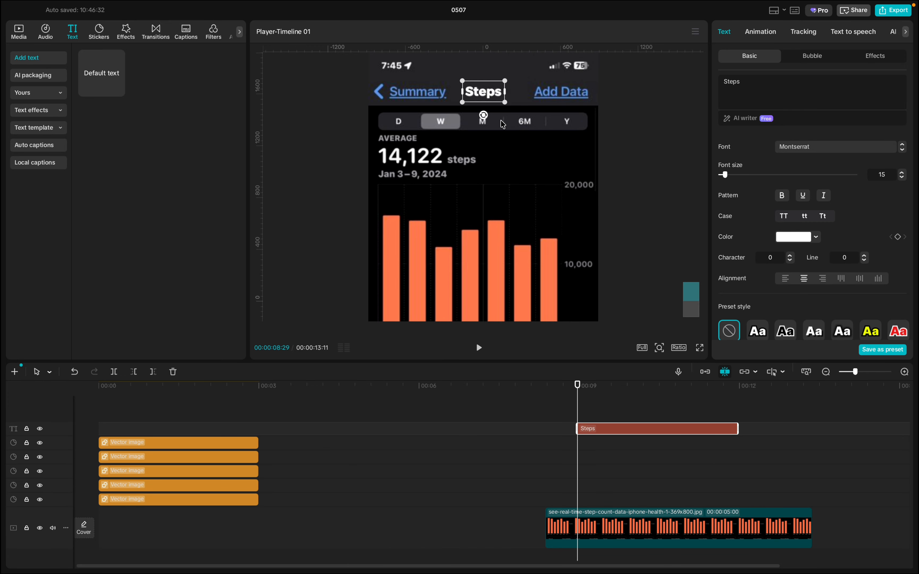
- Move the Steps text clip to the timeline start above the shapes and compare the composition with the reference screenshot
{"action": "left_click_drag", "start_coordinate": [620, 428], "coordinate": [153, 426]}
{"action": "left_click", "coordinate": [151, 416]}
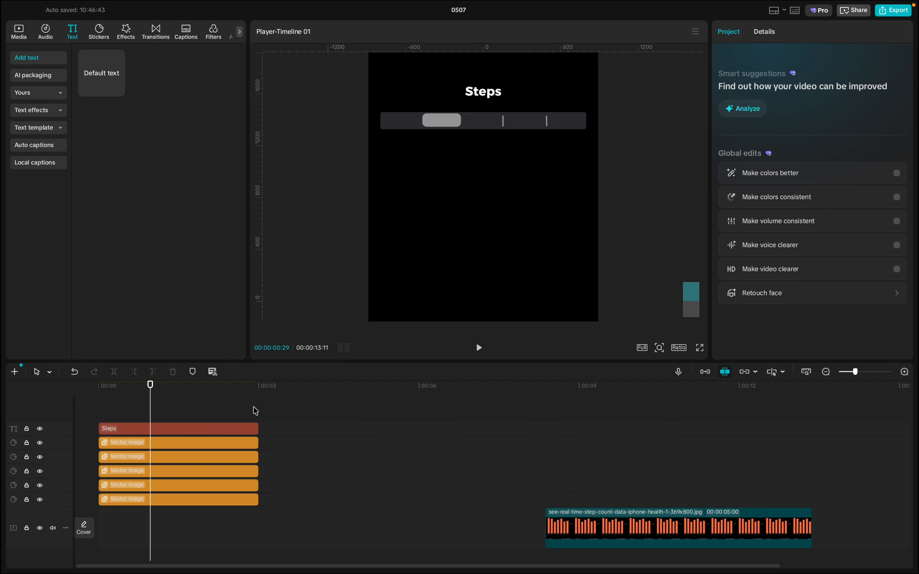
{"action": "left_click", "coordinate": [588, 470]}
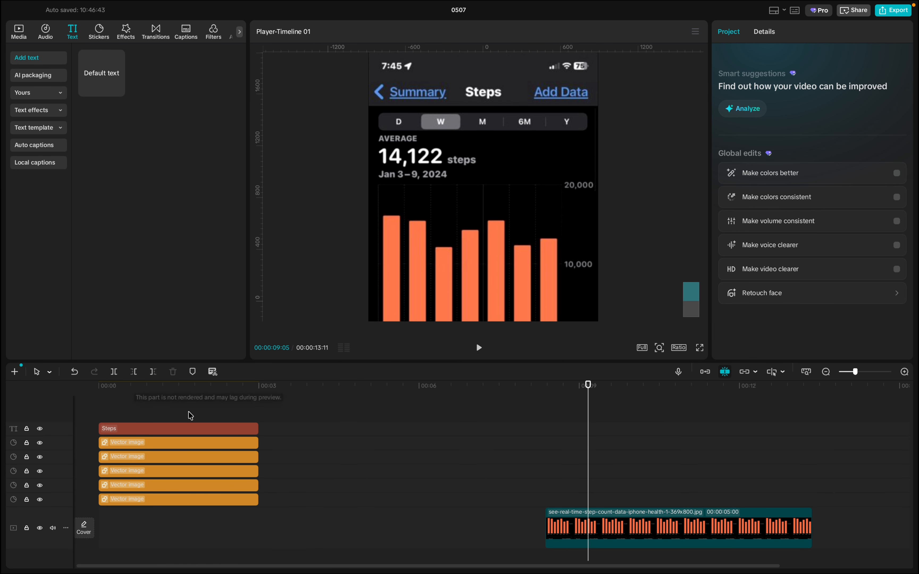
{"action": "left_click", "coordinate": [178, 414]}
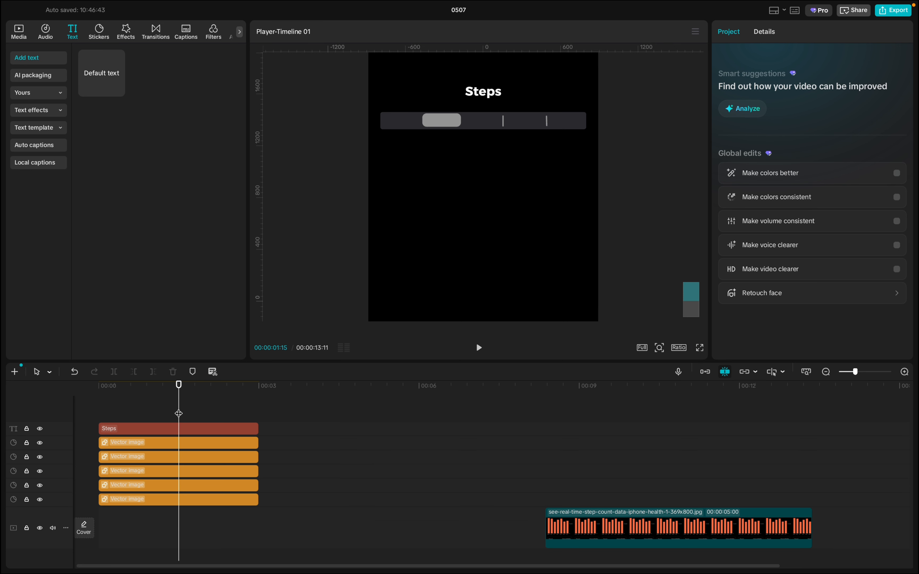
- Add a square at 00:00:08:23 and place it over the left part of the screenshot's header at about X -495, Y 1463
{"action": "left_click", "coordinate": [567, 447]}
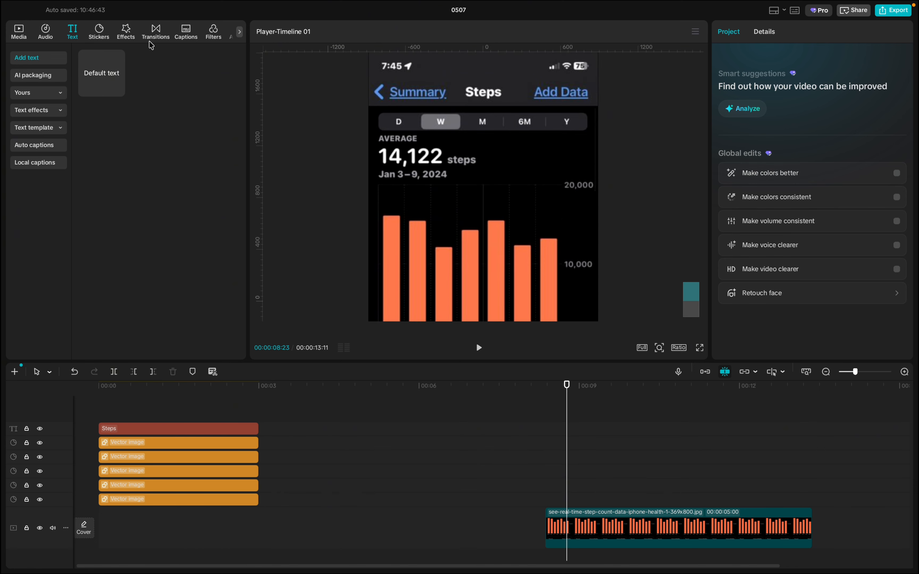
{"action": "left_click", "coordinate": [99, 32]}
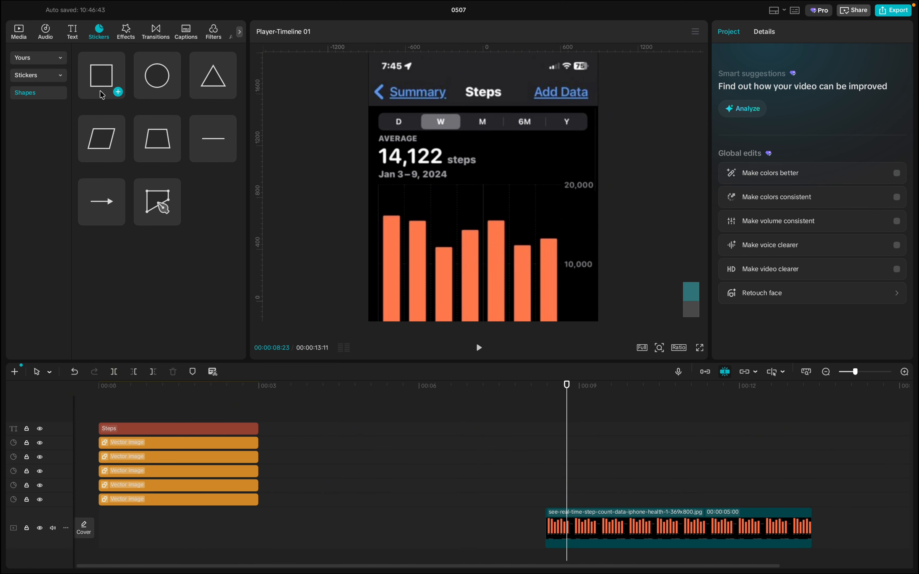
{"action": "left_click", "coordinate": [118, 92]}
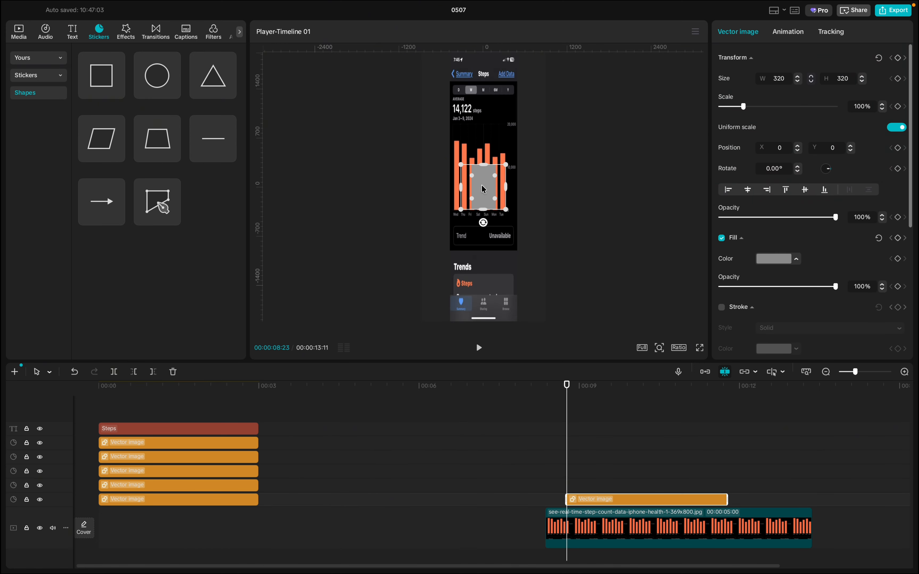
{"action": "left_click_drag", "start_coordinate": [484, 189], "coordinate": [397, 93]}
{"action": "scroll", "coordinate": [476, 121], "scroll_direction": "up", "scroll_amount": 3}
{"action": "scroll", "coordinate": [474, 117], "scroll_direction": "up", "scroll_amount": 3}
{"action": "scroll", "coordinate": [473, 117], "scroll_direction": "up", "scroll_amount": 5}
{"action": "scroll", "coordinate": [409, 120], "scroll_direction": "up", "scroll_amount": 3}
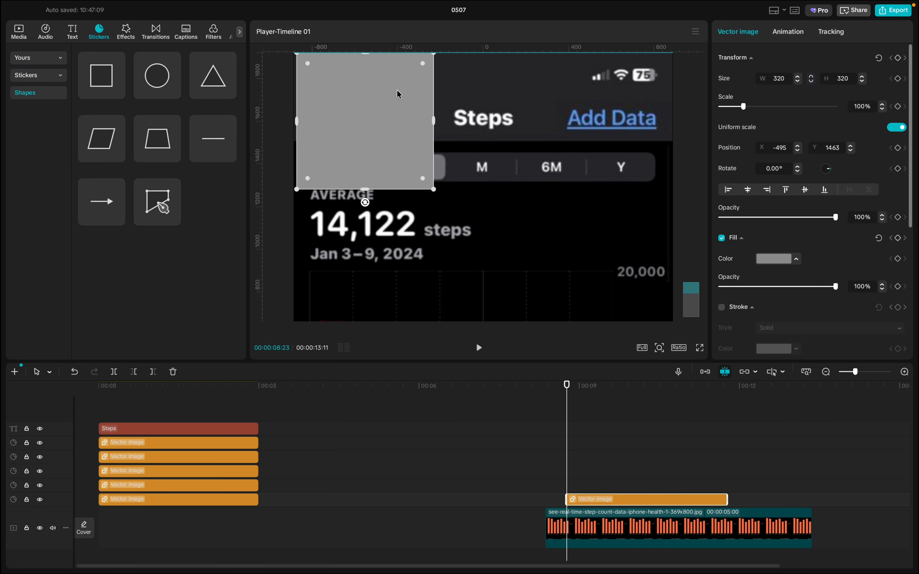
- Reshape the square to about 886 by 195 at X 0, Y 1726 so it covers the screenshot's header band
{"action": "left_click_drag", "start_coordinate": [433, 120], "coordinate": [674, 106]}
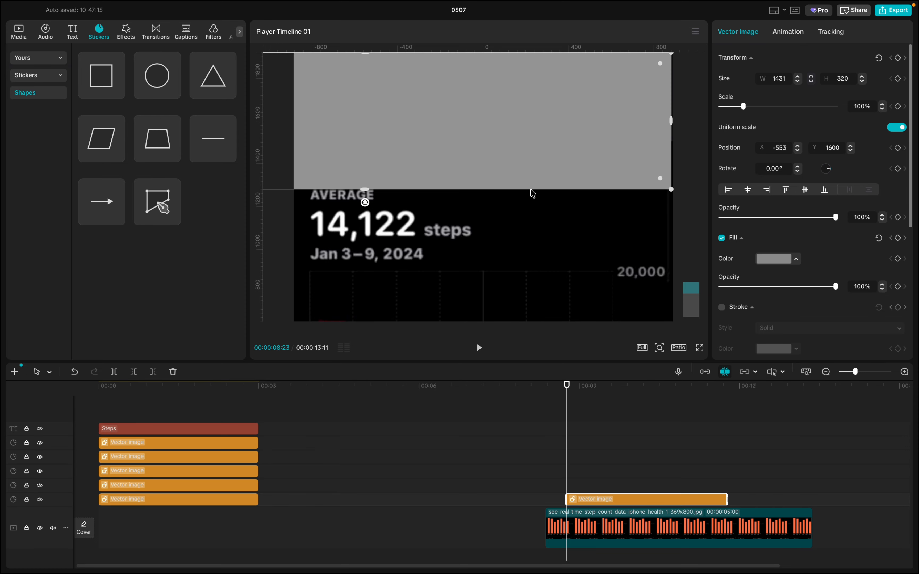
{"action": "left_click_drag", "start_coordinate": [365, 189], "coordinate": [365, 168]}
{"action": "scroll", "coordinate": [365, 170], "scroll_direction": "down", "scroll_amount": 6}
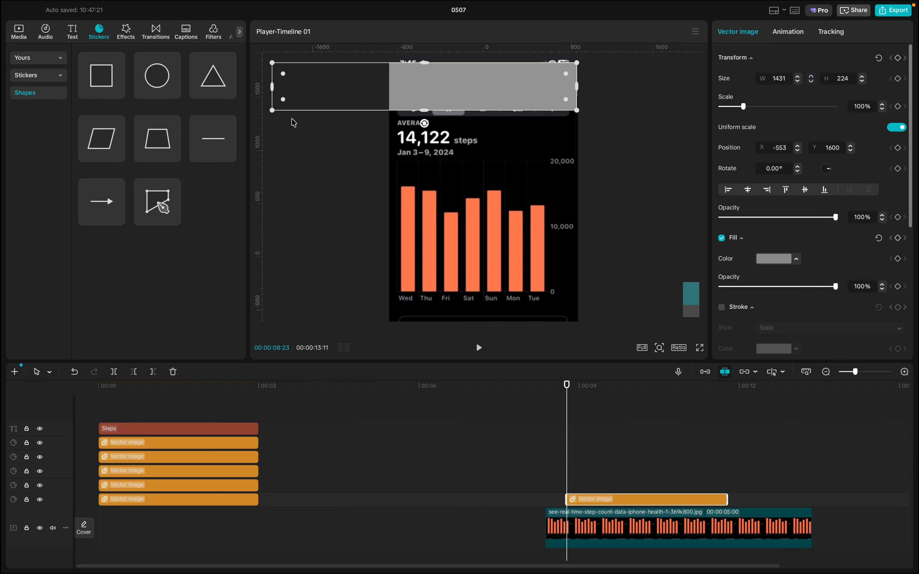
{"action": "left_click_drag", "start_coordinate": [272, 87], "coordinate": [337, 84]}
{"action": "left_click_drag", "start_coordinate": [455, 79], "coordinate": [515, 72]}
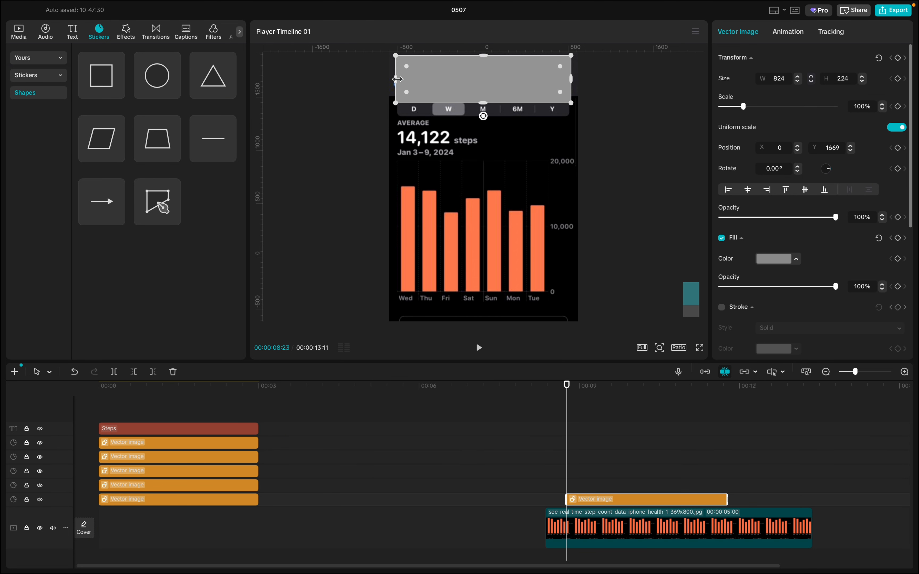
{"action": "left_click_drag", "start_coordinate": [398, 79], "coordinate": [435, 75]}
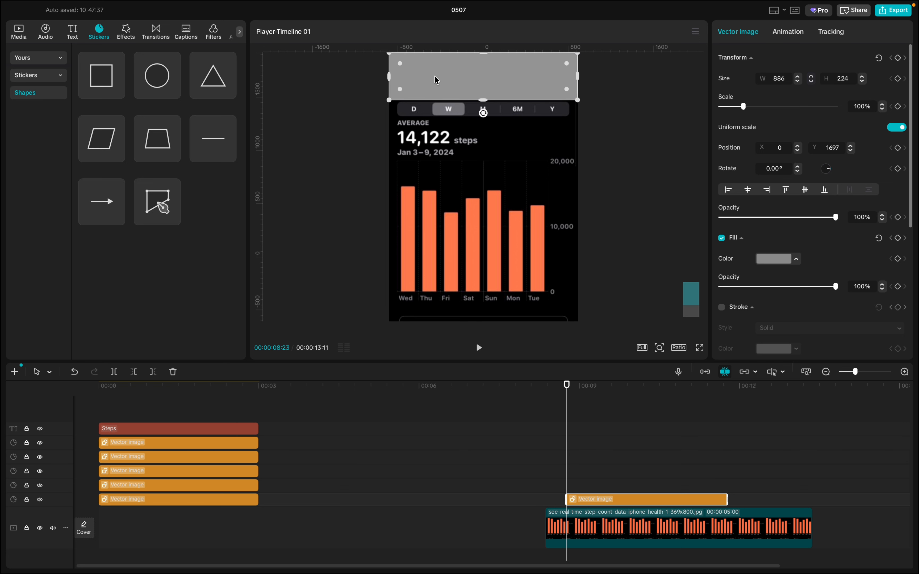
{"action": "left_click_drag", "start_coordinate": [483, 102], "coordinate": [491, 80]}
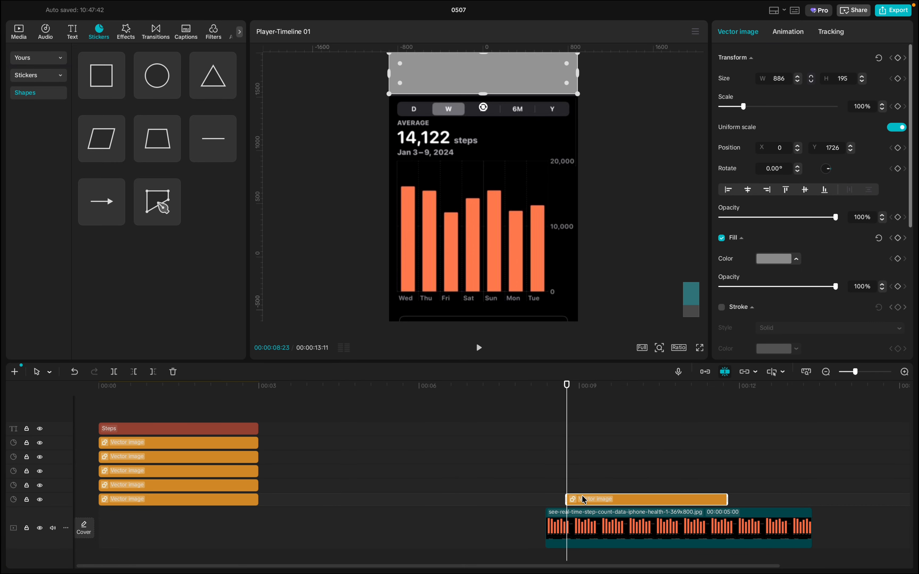
- Move the header rectangle's clip to the timeline start just below the Steps text and sample the screenshot header's colour 28282A as its fill
{"action": "left_click_drag", "start_coordinate": [581, 495], "coordinate": [108, 434]}
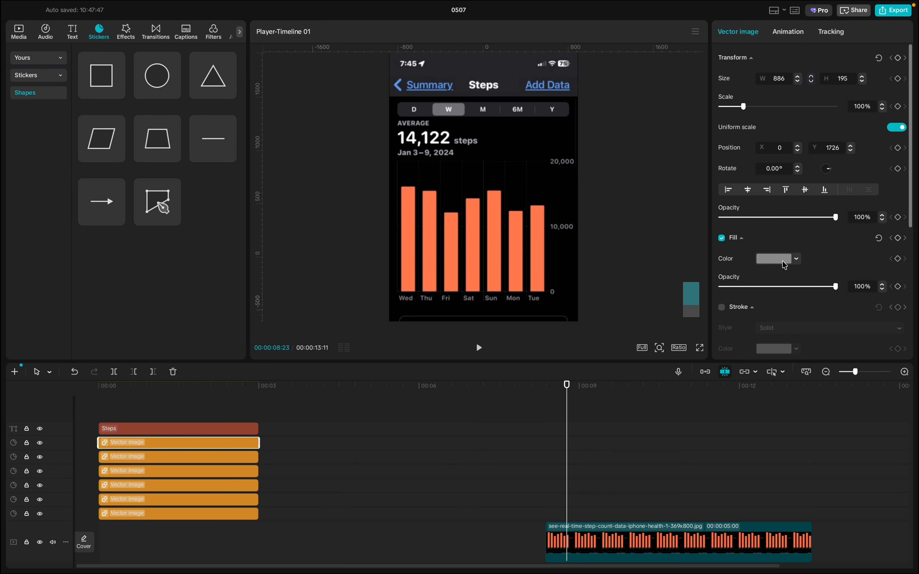
{"action": "left_click", "coordinate": [796, 259]}
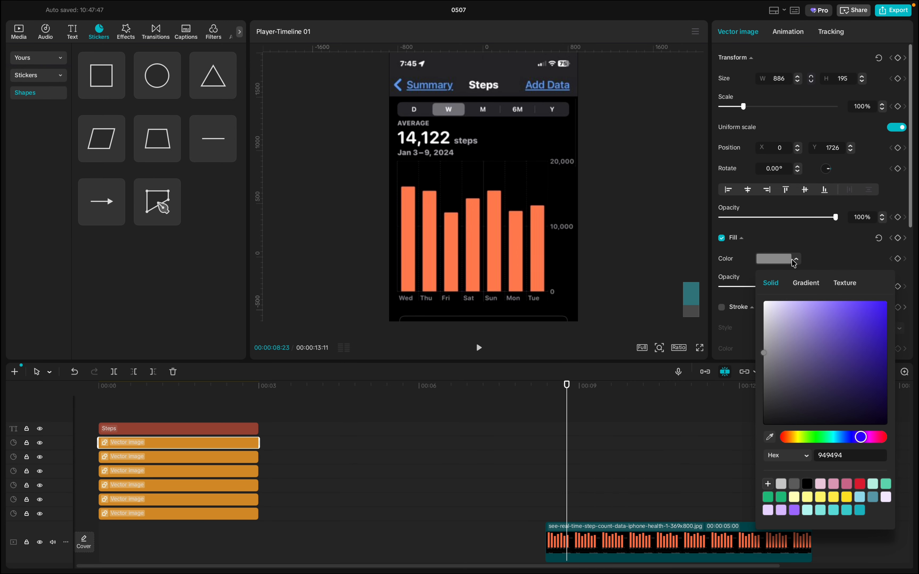
{"action": "left_click", "coordinate": [770, 437]}
{"action": "left_click", "coordinate": [517, 78]}
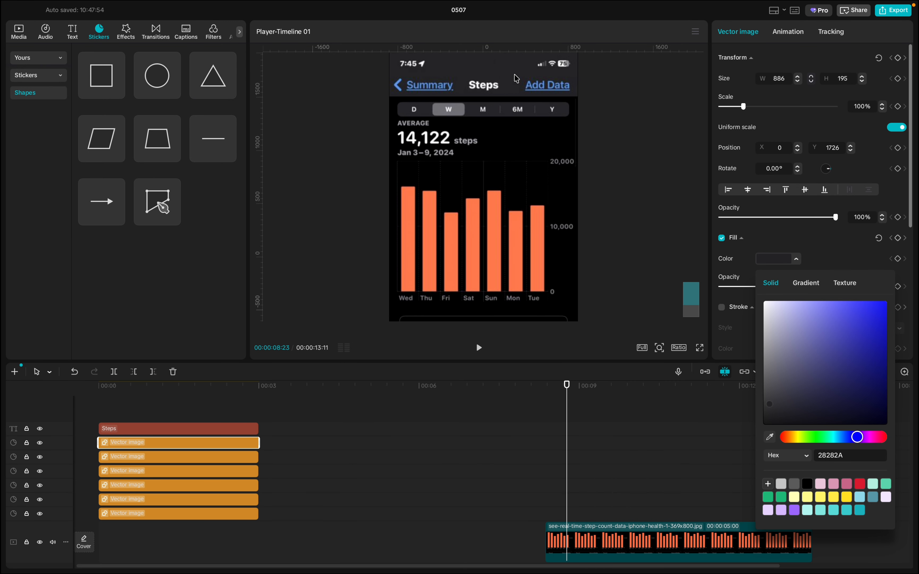
- Review the composition at 00:00:00:29, checking the header rectangle's edges and fill against the black background
{"action": "left_click", "coordinate": [151, 393]}
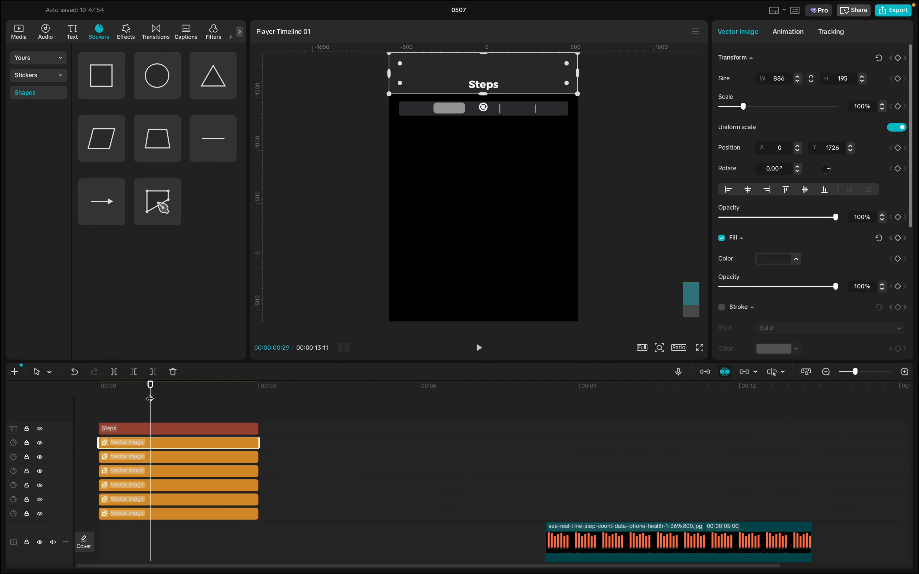
{"action": "left_click", "coordinate": [454, 189]}
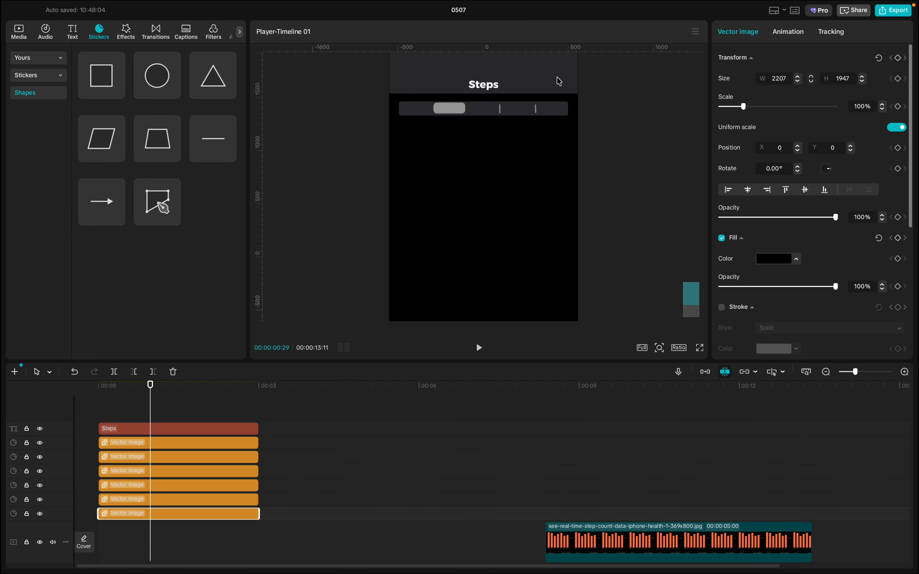
{"action": "left_click", "coordinate": [174, 444]}
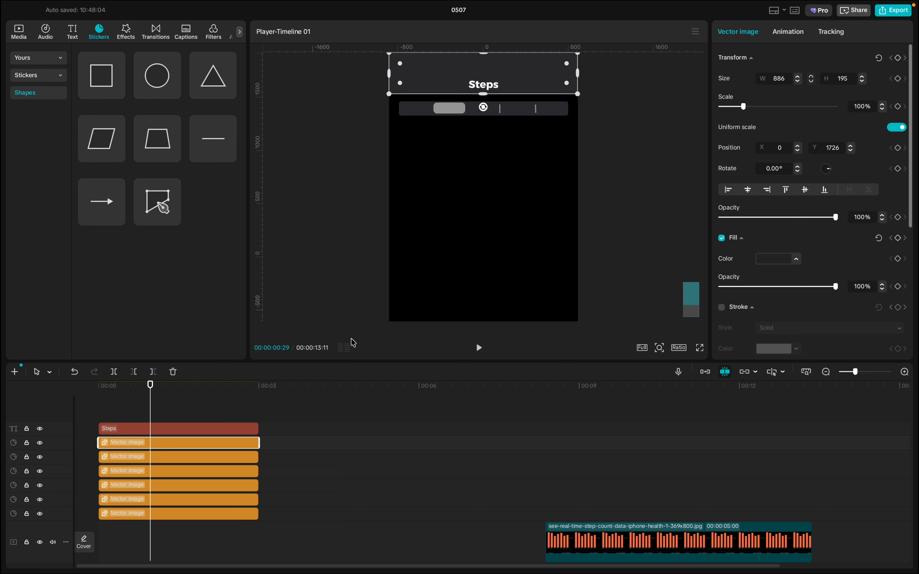
{"action": "left_click_drag", "start_coordinate": [578, 73], "coordinate": [584, 71]}
{"action": "left_click", "coordinate": [602, 92]}
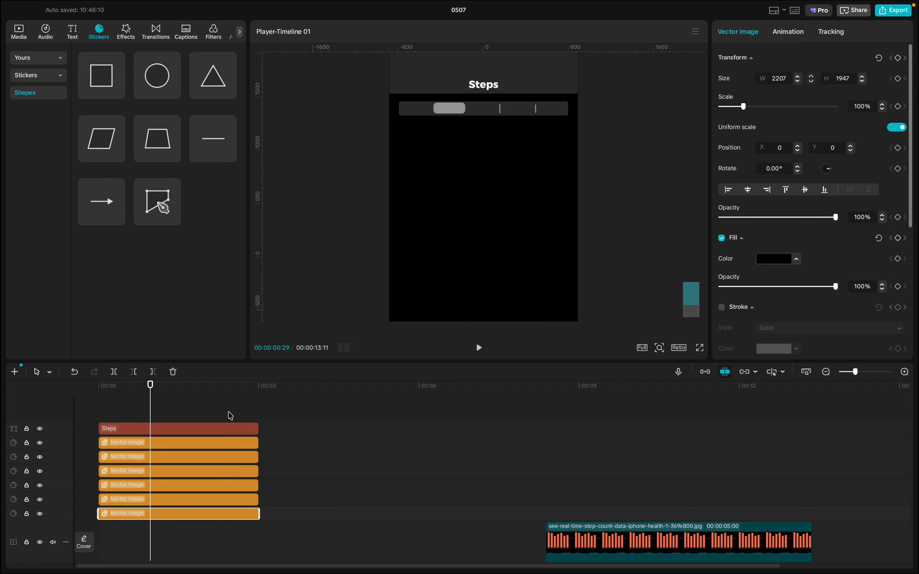
{"action": "left_click", "coordinate": [207, 447]}
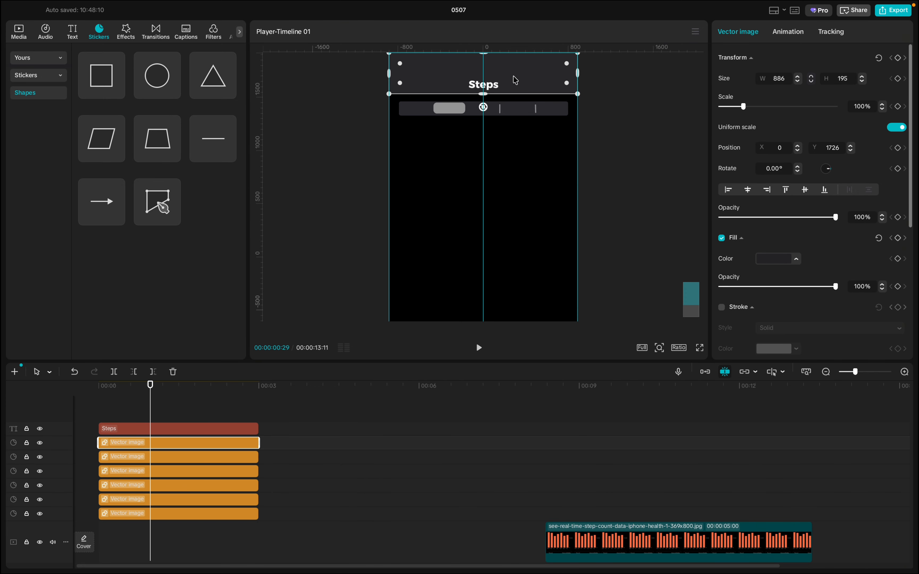
{"action": "left_click", "coordinate": [503, 147]}
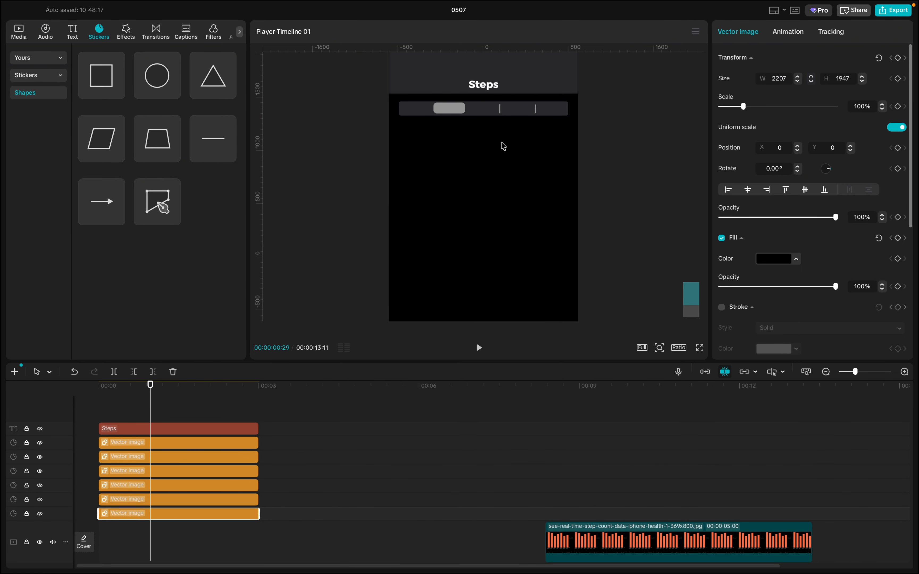
- At 00:00:08:13, scale the reference screenshot to 93% and reposition it at about X 28, Y 136
{"action": "left_click", "coordinate": [549, 494]}
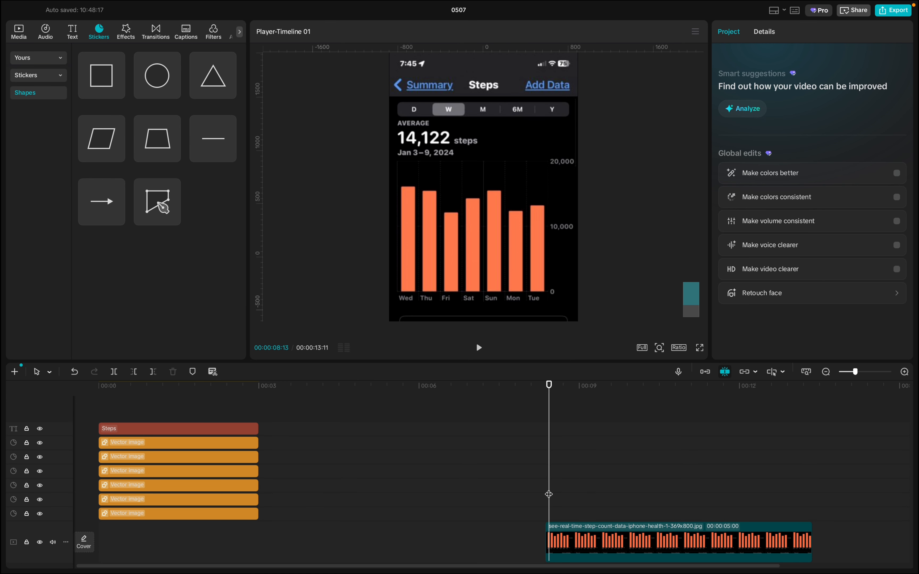
{"action": "left_click", "coordinate": [531, 279]}
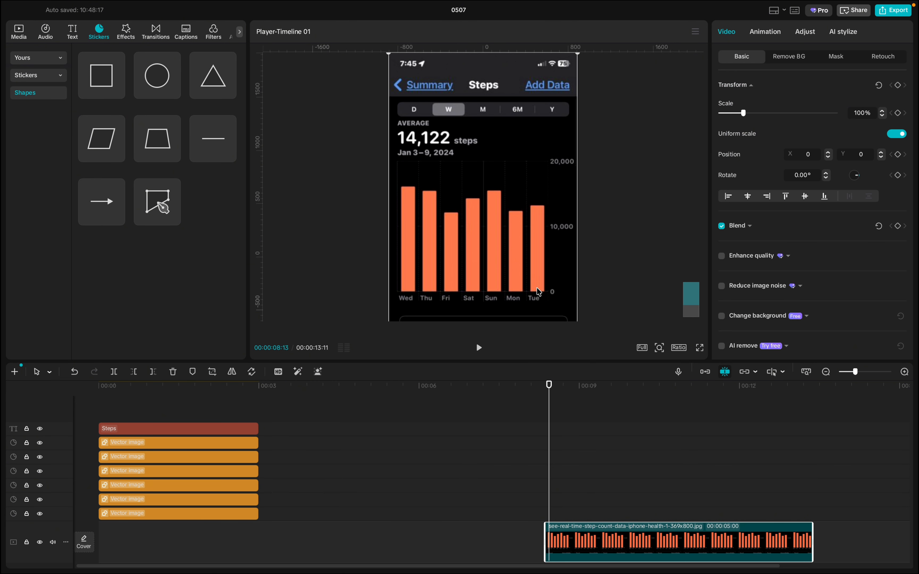
{"action": "left_click_drag", "start_coordinate": [580, 51], "coordinate": [517, 116]}
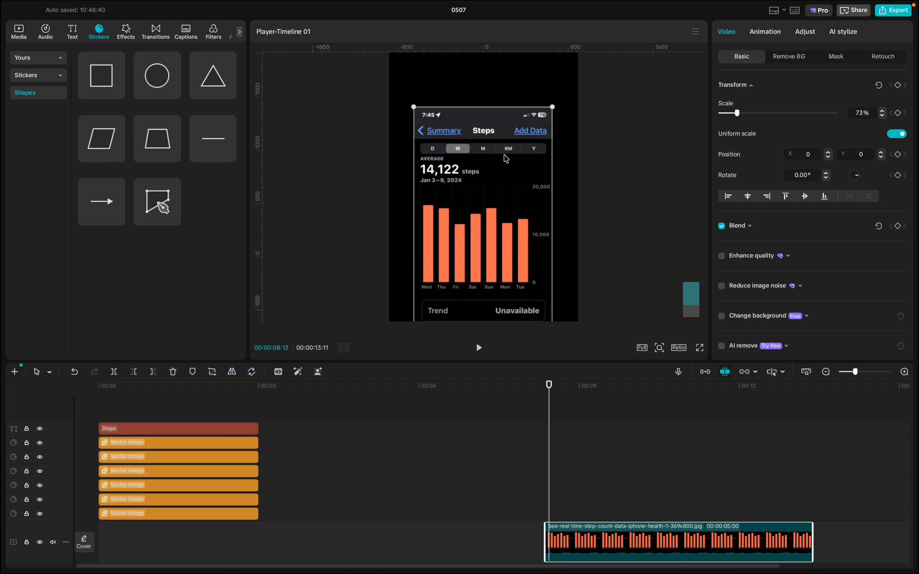
{"action": "mouse_move", "coordinate": [506, 213]}
{"action": "left_mouse_down"}
{"action": "mouse_move", "coordinate": [511, 114]}
{"action": "mouse_move", "coordinate": [509, 204]}
{"action": "left_mouse_up"}
{"action": "left_click_drag", "start_coordinate": [557, 94], "coordinate": [620, 59]}
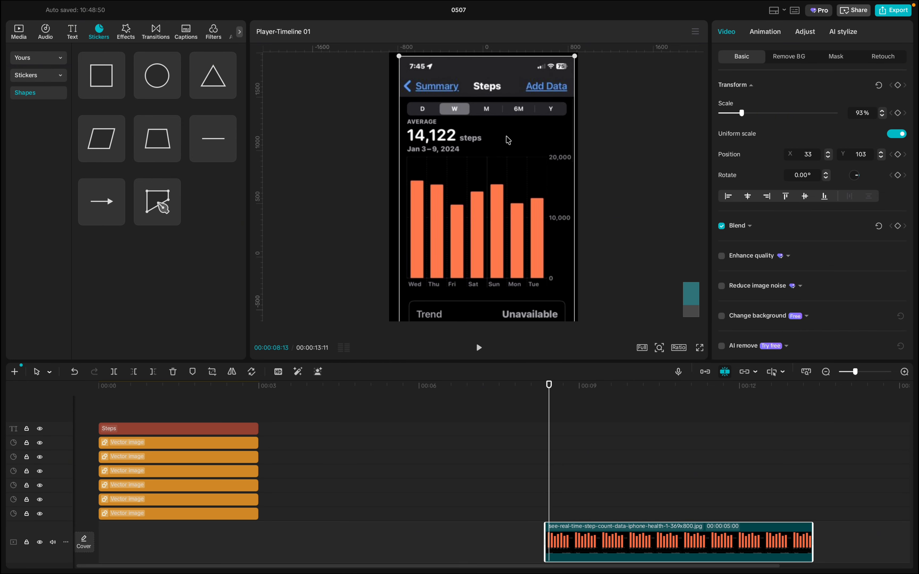
{"action": "left_click_drag", "start_coordinate": [507, 136], "coordinate": [505, 135]}
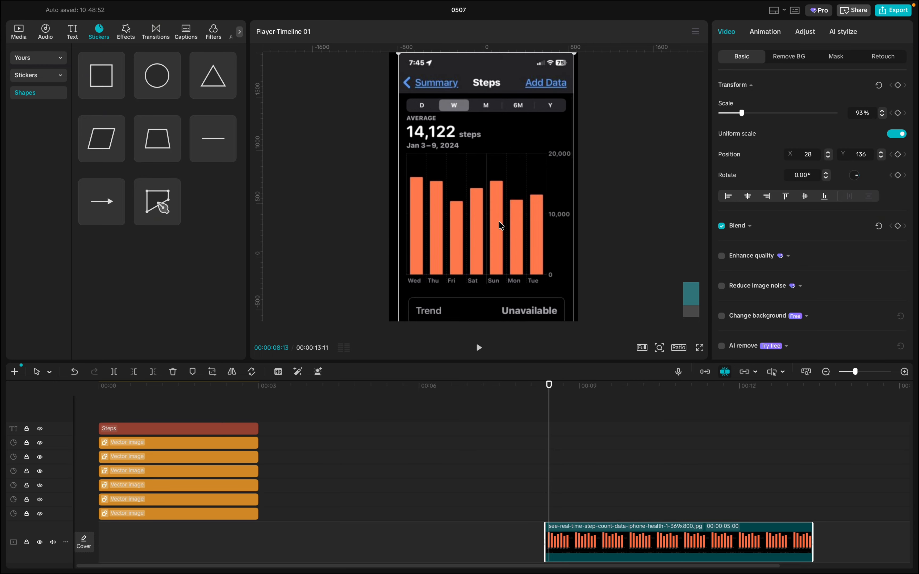
- Examine the screenshot's average-steps text, chart bars, gridlines, axis values and weekday labels up close
{"action": "scroll", "coordinate": [499, 171], "scroll_direction": "up", "scroll_amount": 3}
{"action": "scroll", "coordinate": [499, 170], "scroll_direction": "up", "scroll_amount": 2}
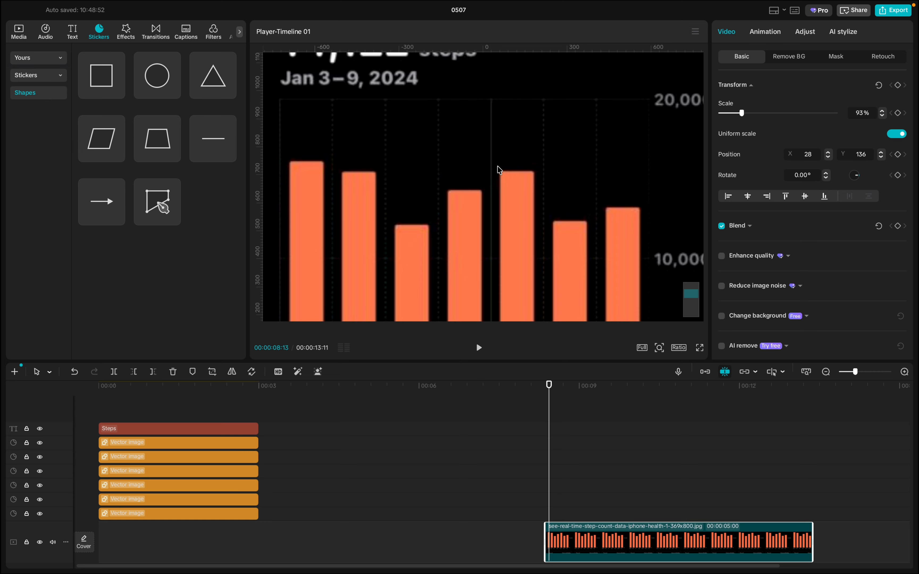
{"action": "scroll", "coordinate": [500, 171], "scroll_direction": "down", "scroll_amount": 1}
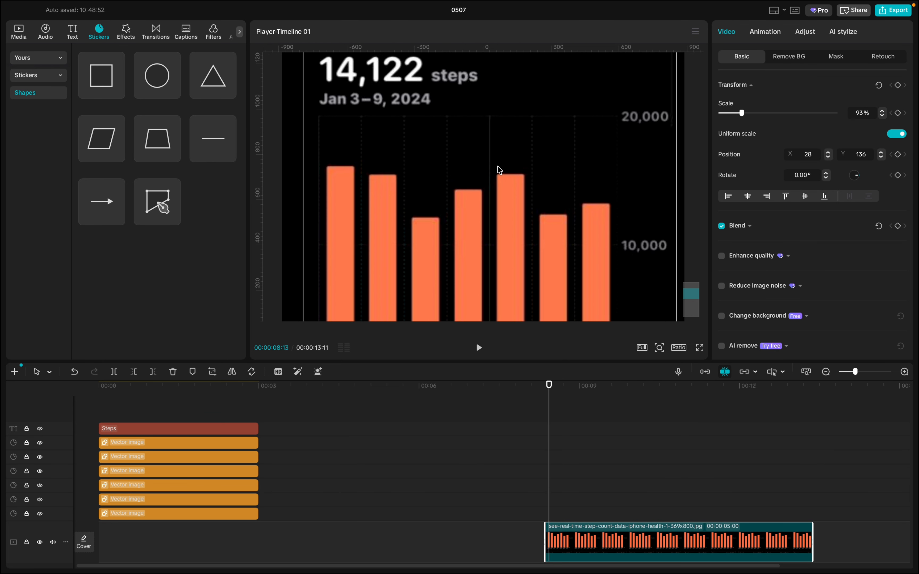
{"action": "scroll", "coordinate": [500, 170], "scroll_direction": "up", "scroll_amount": 1}
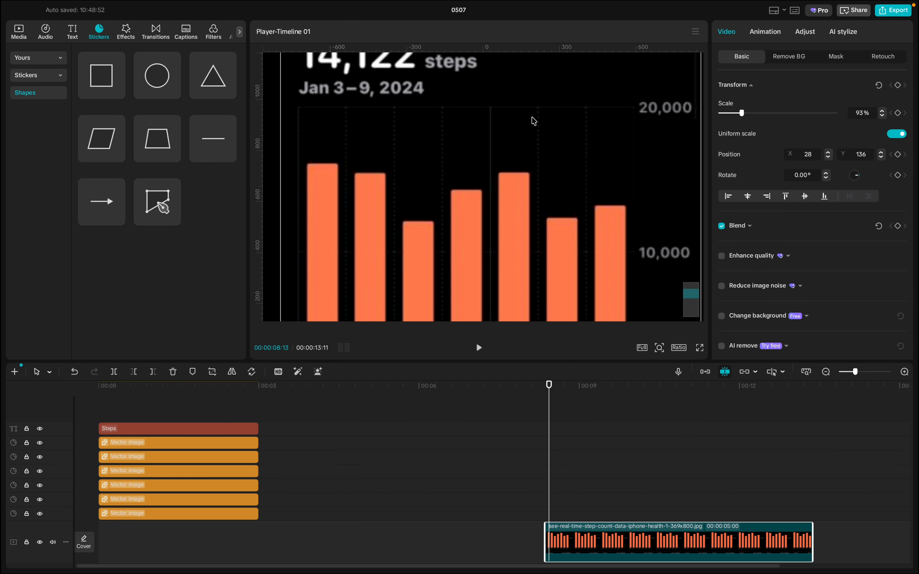
{"action": "scroll", "coordinate": [439, 175], "scroll_direction": "down", "scroll_amount": 3}
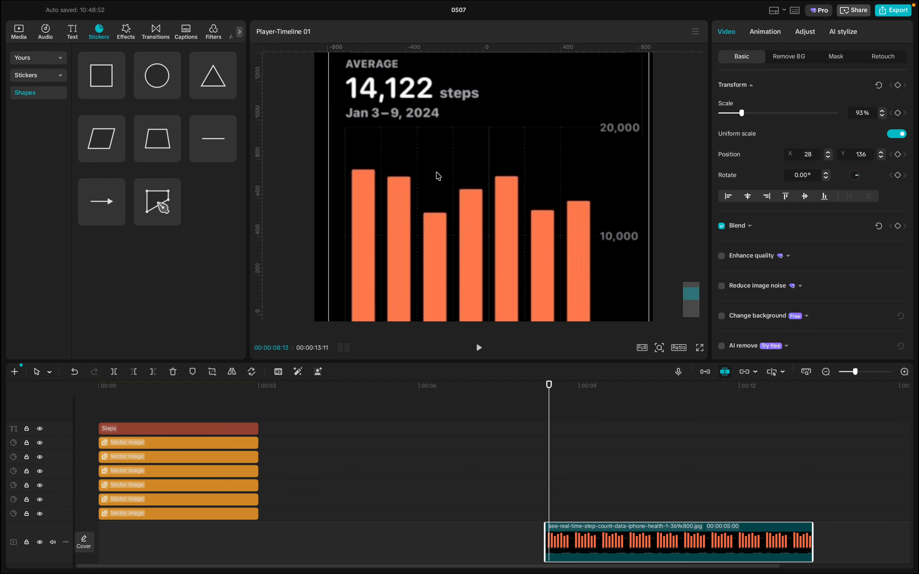
{"action": "scroll", "coordinate": [460, 247], "scroll_direction": "down", "scroll_amount": 5}
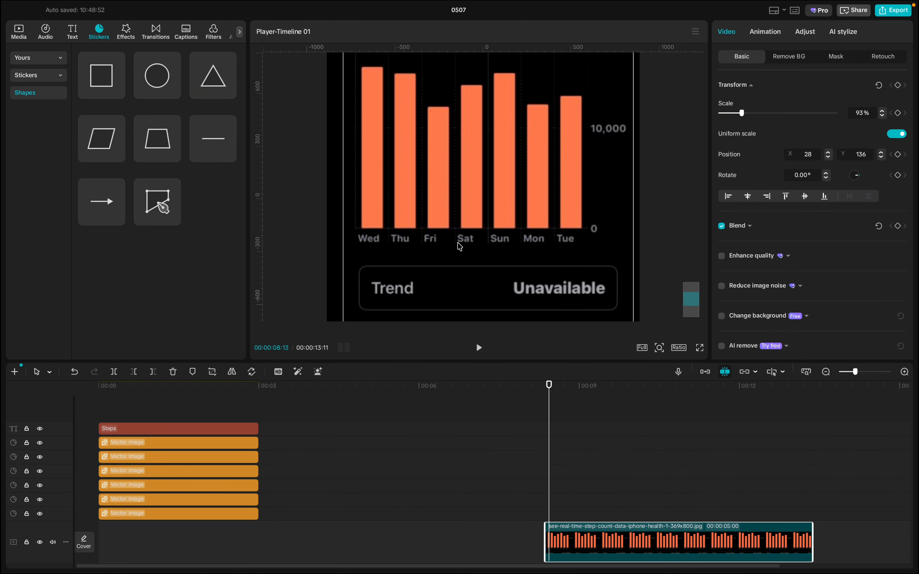
{"action": "scroll", "coordinate": [458, 243], "scroll_direction": "up", "scroll_amount": 1}
{"action": "scroll", "coordinate": [460, 246], "scroll_direction": "up", "scroll_amount": 3}
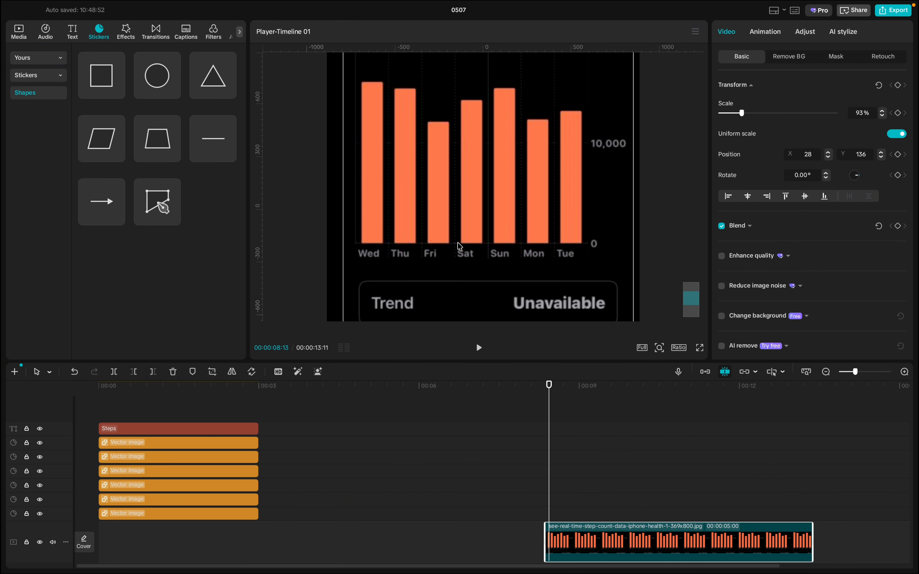
{"action": "scroll", "coordinate": [480, 196], "scroll_direction": "down", "scroll_amount": 1}
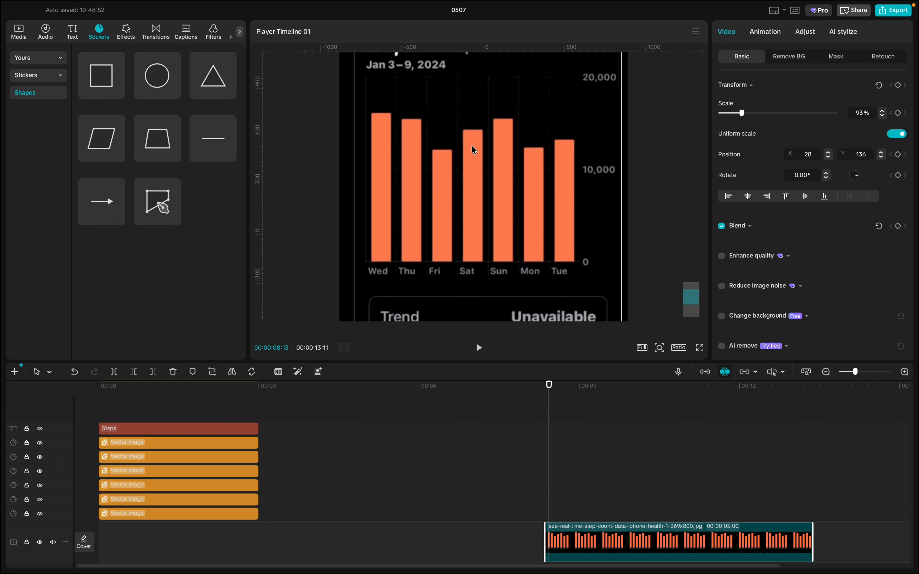
{"action": "scroll", "coordinate": [474, 150], "scroll_direction": "up", "scroll_amount": 5}
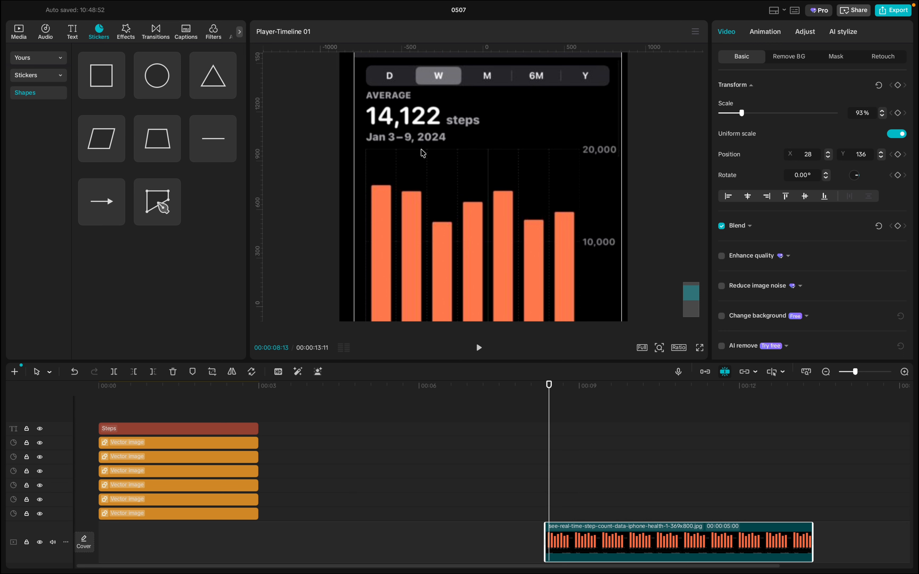
{"action": "scroll", "coordinate": [432, 202], "scroll_direction": "down", "scroll_amount": 5}
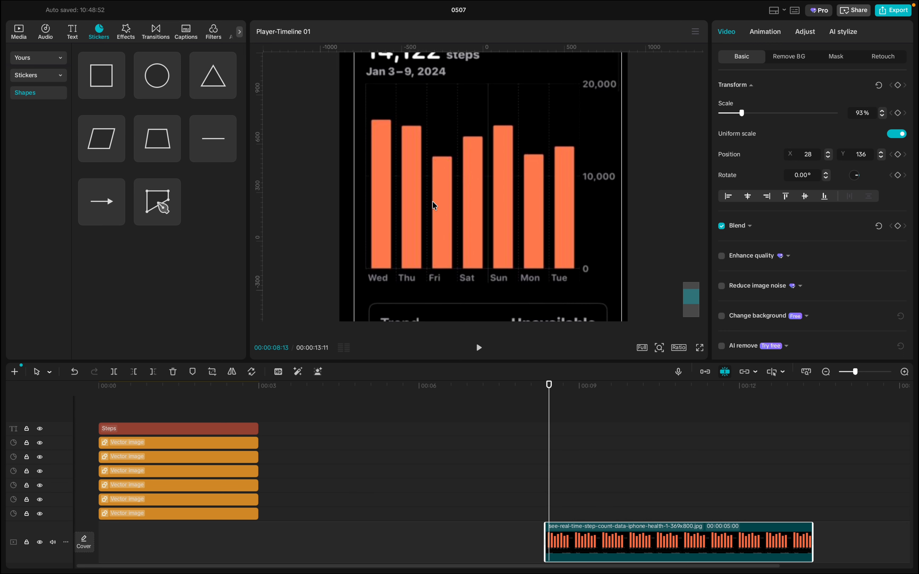
{"action": "scroll", "coordinate": [432, 201], "scroll_direction": "up", "scroll_amount": 10}
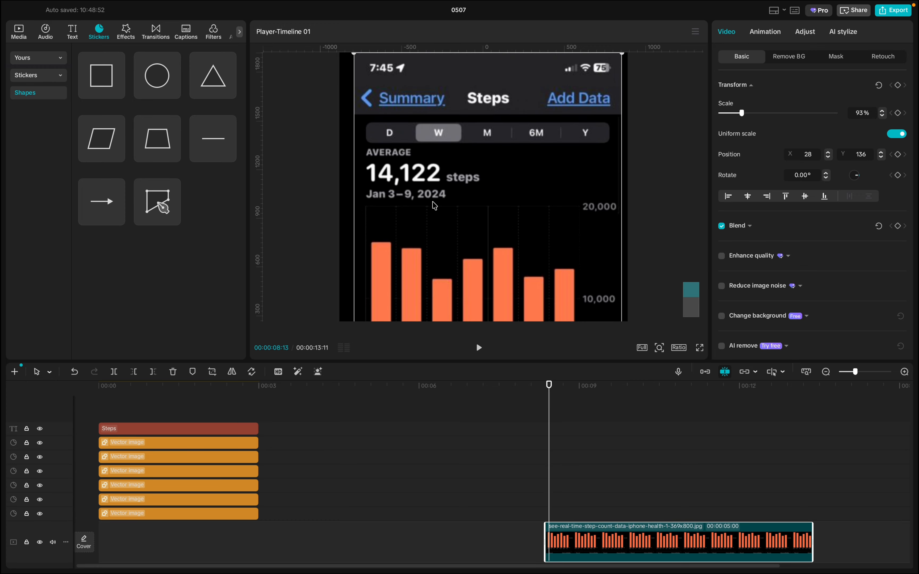
{"action": "scroll", "coordinate": [433, 201], "scroll_direction": "down", "scroll_amount": 8}
{"action": "scroll", "coordinate": [426, 227], "scroll_direction": "down", "scroll_amount": 3}
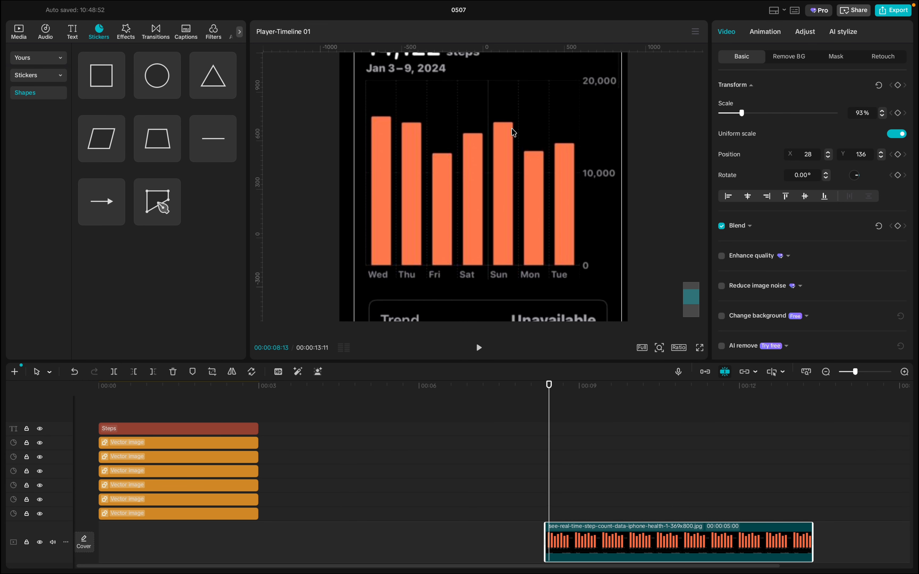
{"action": "scroll", "coordinate": [513, 132], "scroll_direction": "up", "scroll_amount": 2}
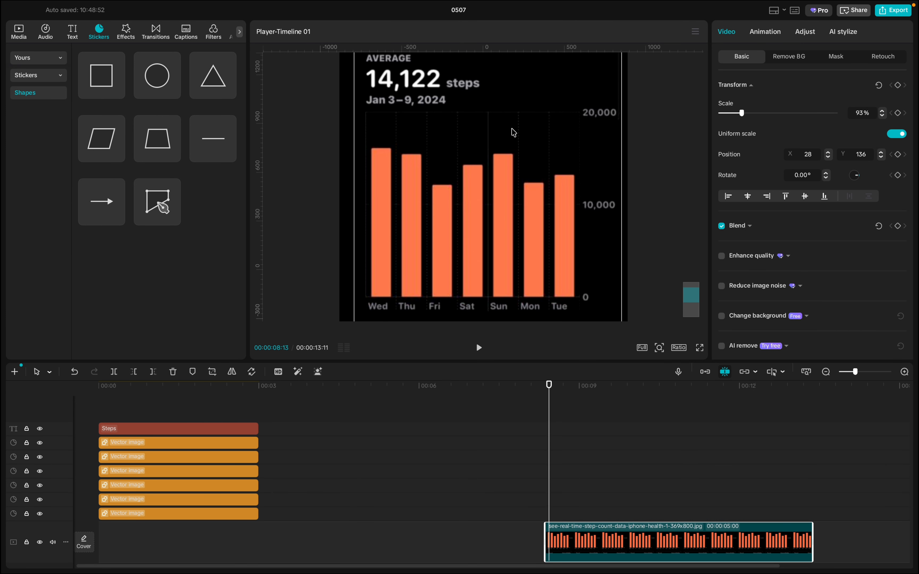
{"action": "scroll", "coordinate": [513, 132], "scroll_direction": "up", "scroll_amount": 3}
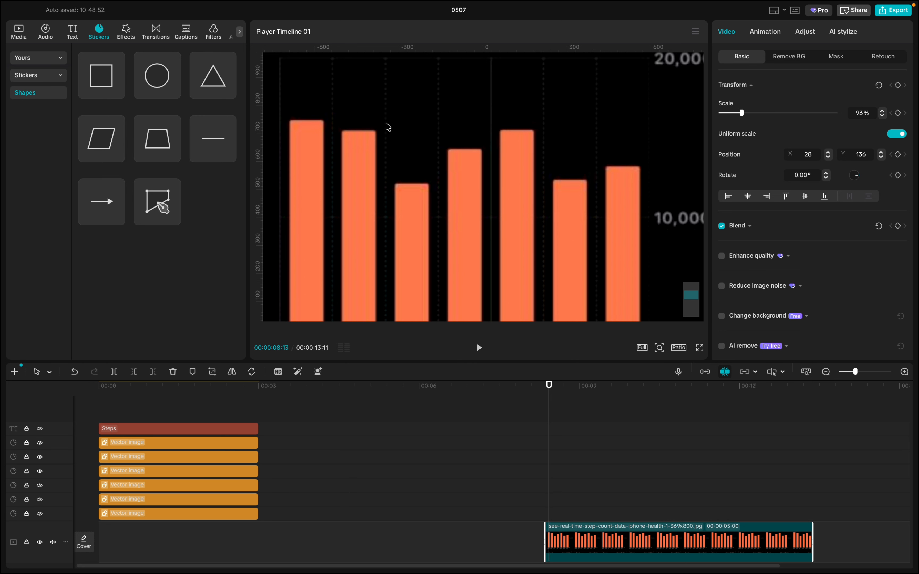
{"action": "scroll", "coordinate": [435, 99], "scroll_direction": "up", "scroll_amount": 3}
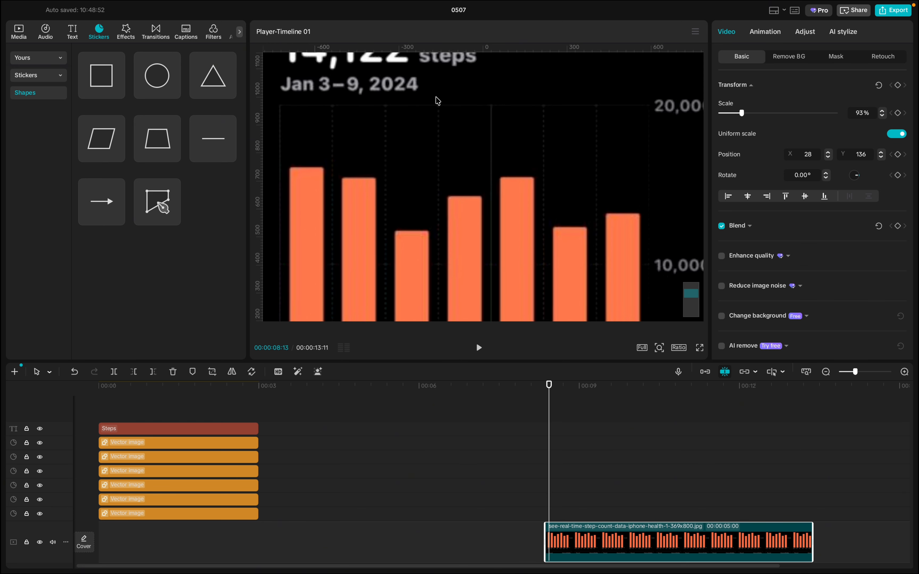
{"action": "scroll", "coordinate": [437, 105], "scroll_direction": "down", "scroll_amount": 8}
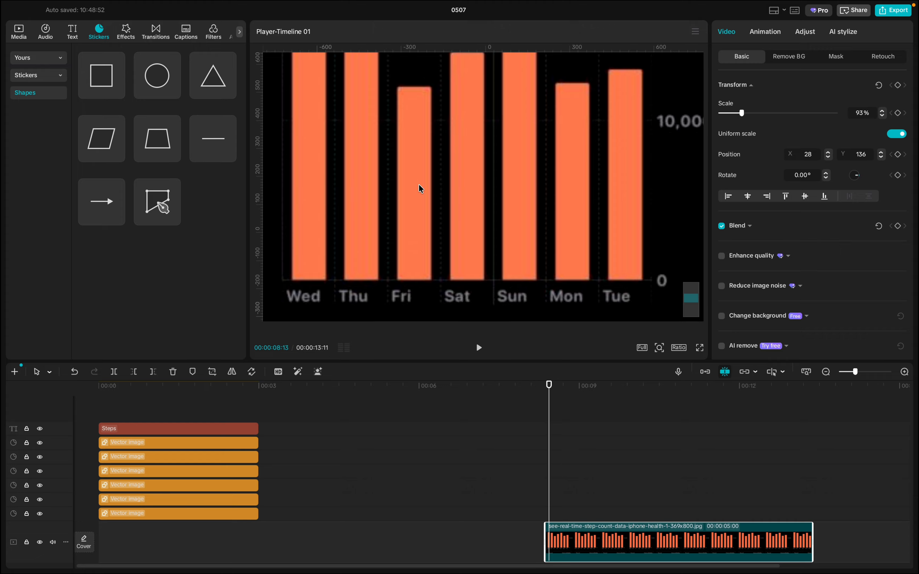
{"action": "scroll", "coordinate": [418, 184], "scroll_direction": "down", "scroll_amount": 5}
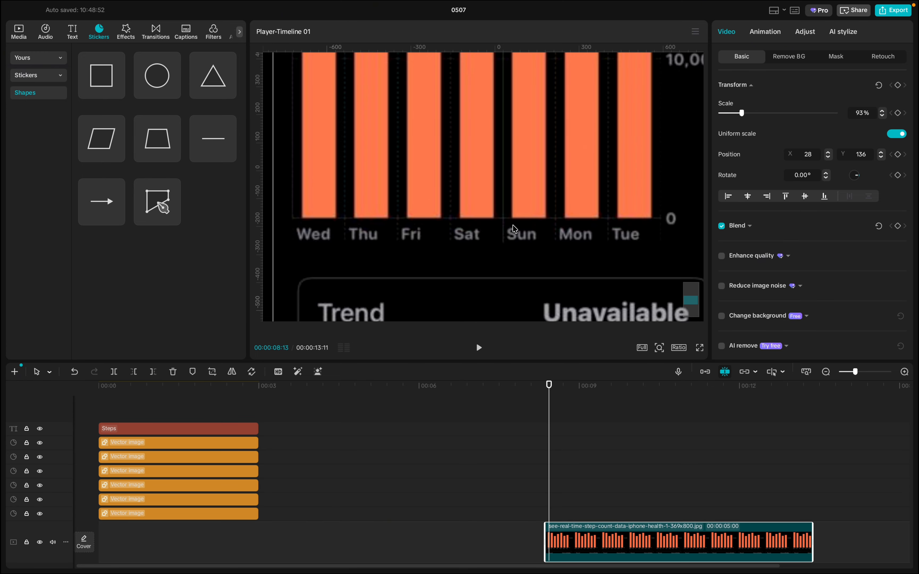
{"action": "scroll", "coordinate": [444, 181], "scroll_direction": "up", "scroll_amount": 15}
{"action": "scroll", "coordinate": [445, 183], "scroll_direction": "up", "scroll_amount": 8}
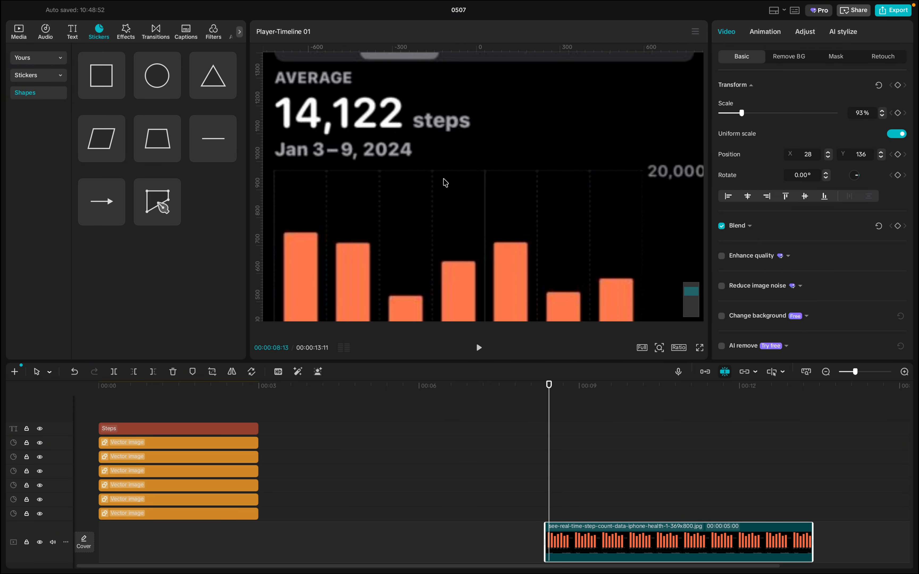
{"action": "scroll", "coordinate": [446, 182], "scroll_direction": "down", "scroll_amount": 3}
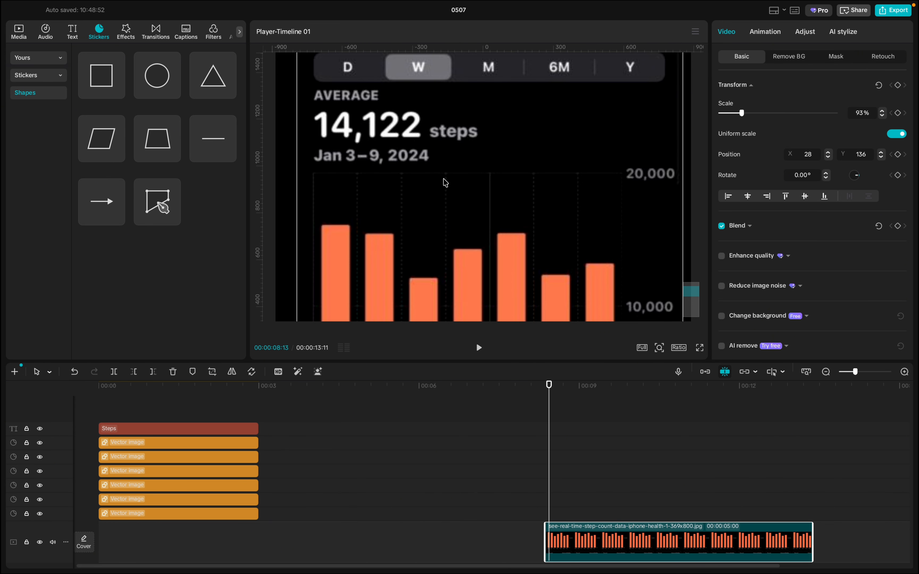
{"action": "scroll", "coordinate": [446, 182], "scroll_direction": "down", "scroll_amount": 5}
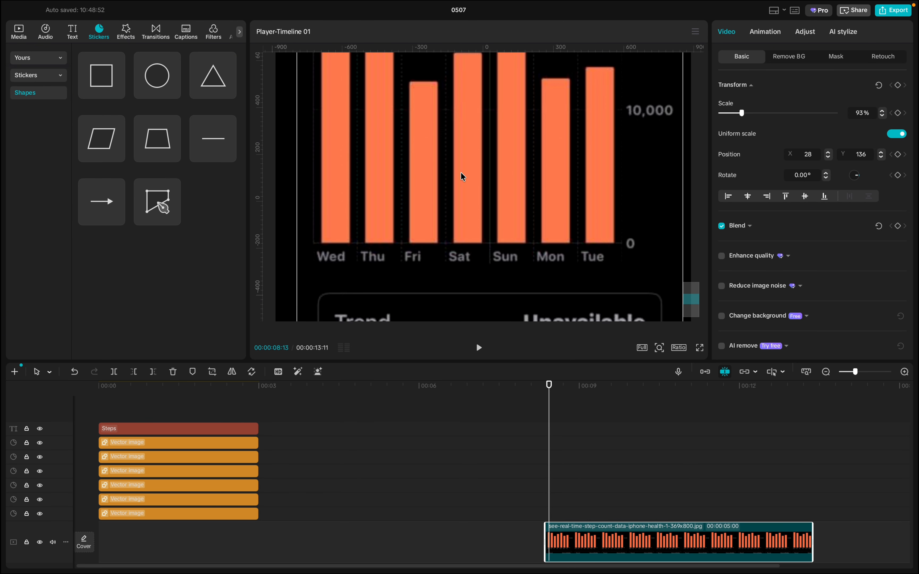
{"action": "scroll", "coordinate": [460, 173], "scroll_direction": "up", "scroll_amount": 5}
{"action": "scroll", "coordinate": [461, 158], "scroll_direction": "up", "scroll_amount": 1}
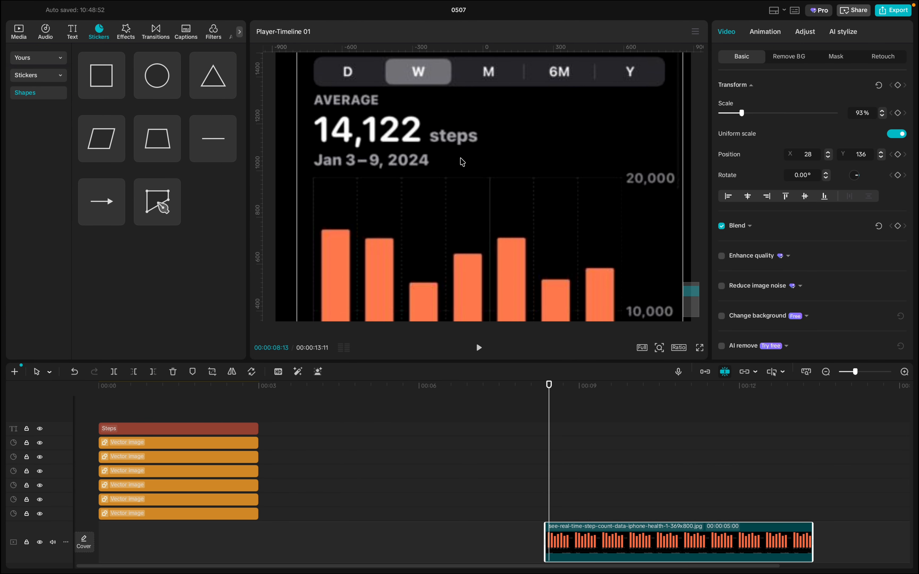
{"action": "scroll", "coordinate": [460, 158], "scroll_direction": "down", "scroll_amount": 3}
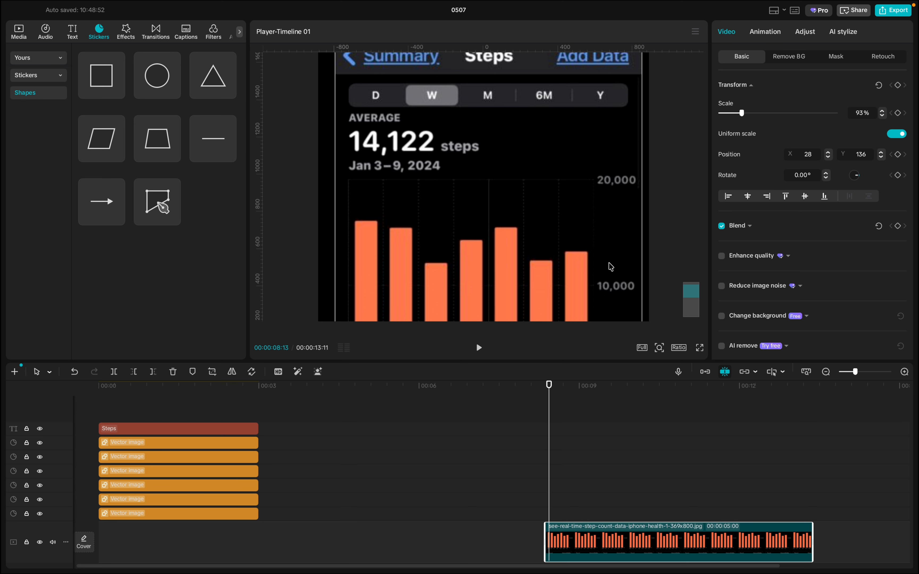
- Paste a copy of the Steps text at 00:00:08:13 and place it over the screenshot's AVERAGE label
{"action": "mouse_move", "coordinate": [112, 65]}
{"action": "left_click", "coordinate": [182, 426]}
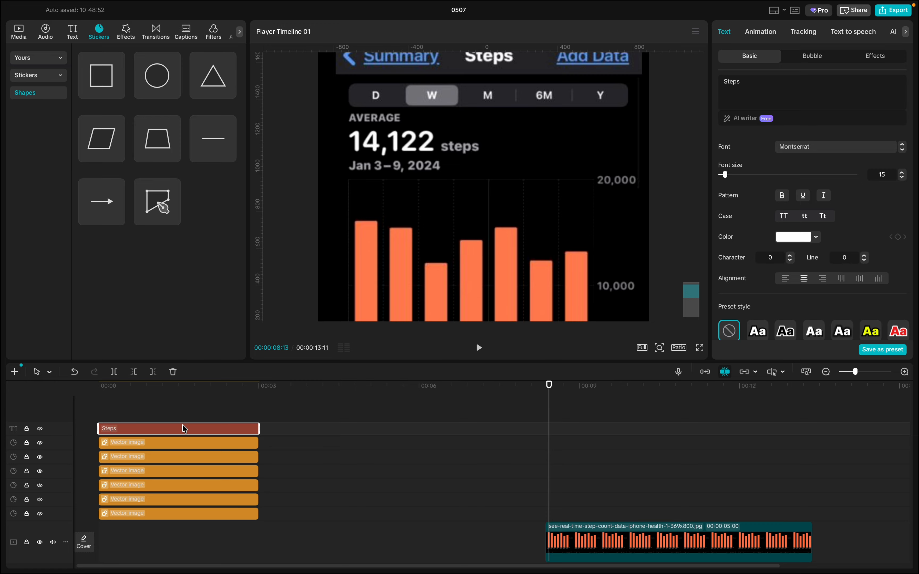
{"action": "key", "text": "ctrl+v"}
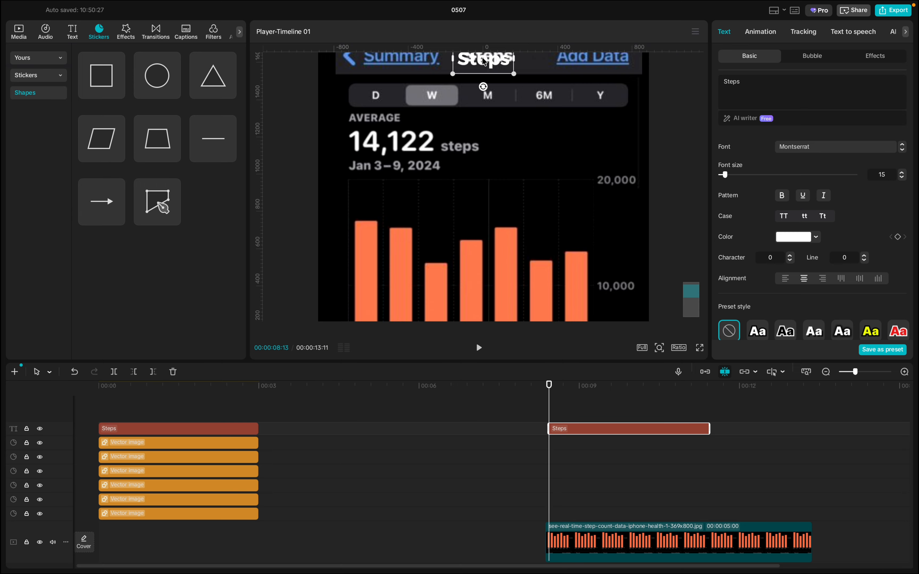
{"action": "left_click_drag", "start_coordinate": [485, 61], "coordinate": [377, 117]}
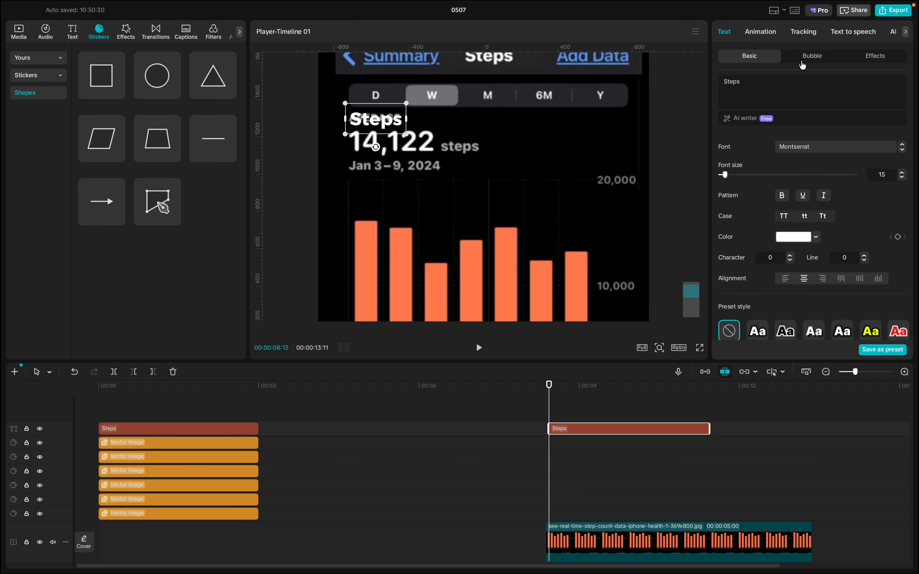
- Change the copied text to AVERAGE and shrink it to fit over the screenshot's AVERAGE label
{"action": "left_click", "coordinate": [761, 83]}
{"action": "key", "text": "BackSpace"}
{"action": "key", "text": "BackSpace"}
{"action": "key", "text": "BackSpace"}
{"action": "key", "text": "BackSpace"}
{"action": "key", "text": "BackSpace"}
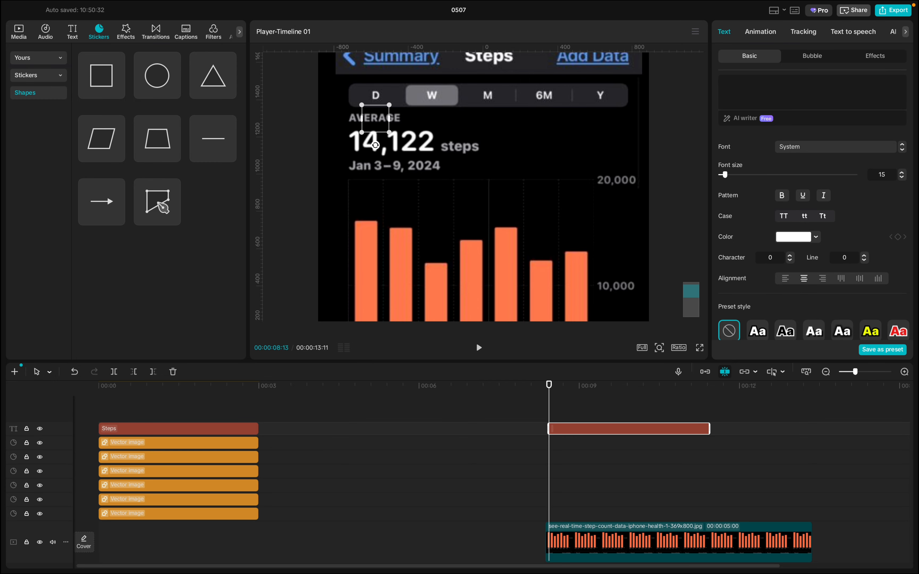
{"action": "type", "text": "AVERAGE"}
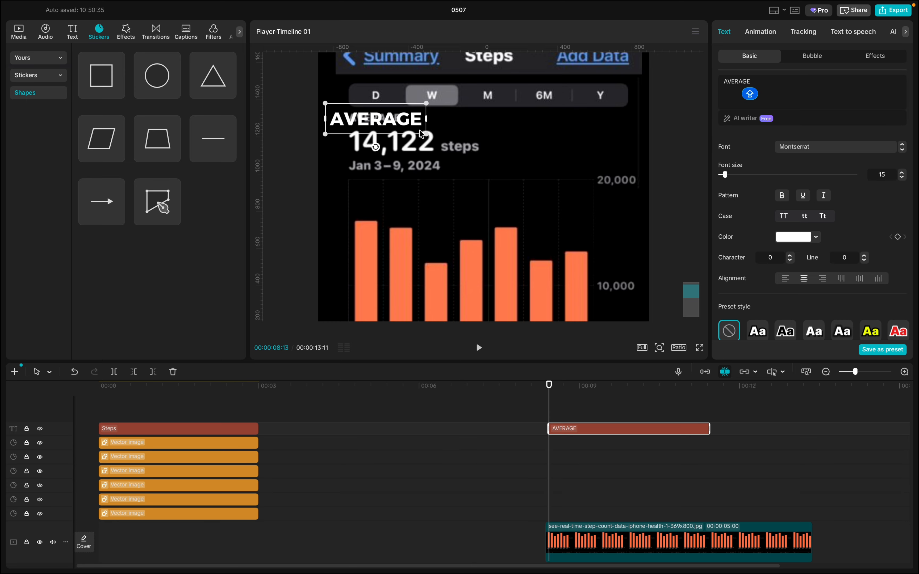
{"action": "left_click_drag", "start_coordinate": [428, 134], "coordinate": [378, 119]}
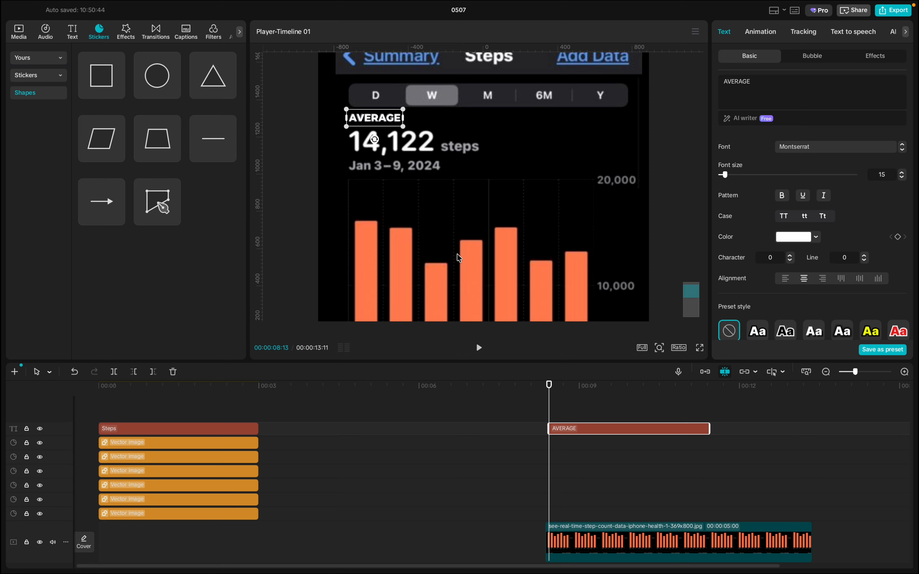
- Move the AVERAGE clip to the start of the timeline, on its own track above the Steps clip
{"action": "left_click", "coordinate": [491, 174]}
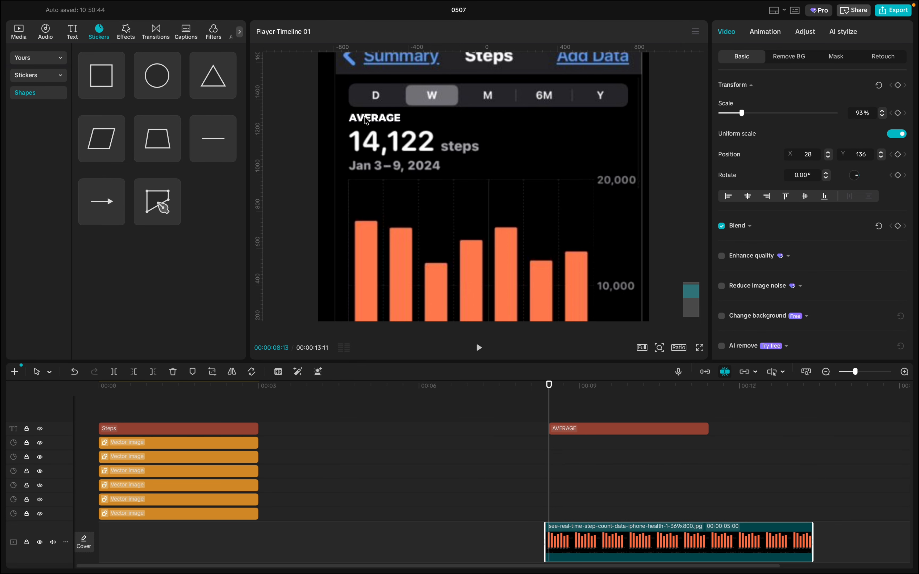
{"action": "left_click", "coordinate": [579, 428]}
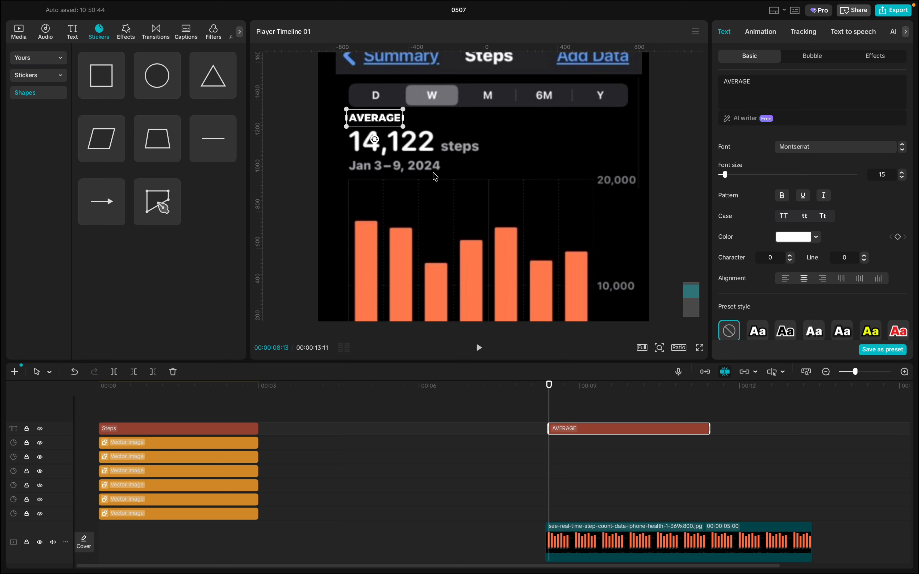
{"action": "left_click_drag", "start_coordinate": [600, 430], "coordinate": [159, 432]}
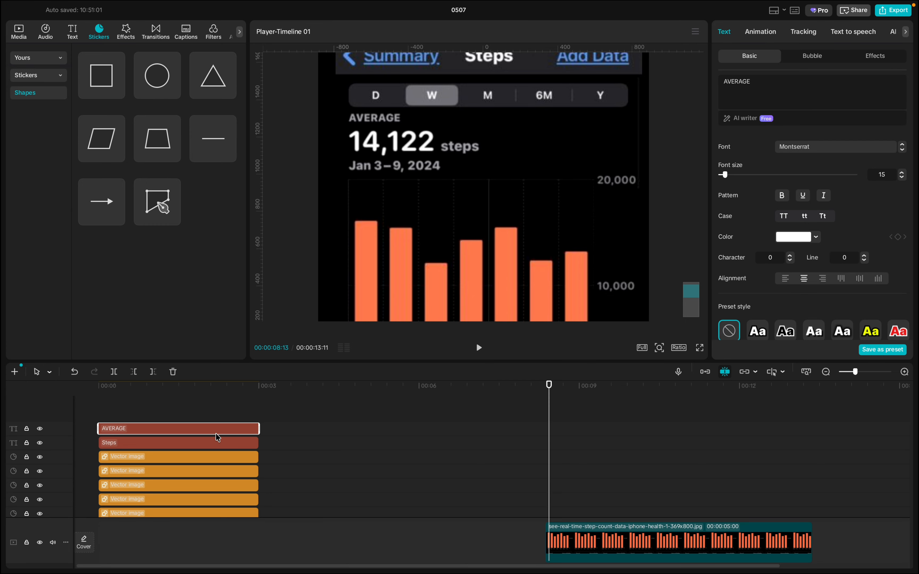
- Paste a copy of the Steps text at 00:00:08:13 and shrink it over the screenshot's steps label beside 14,122
{"action": "left_click", "coordinate": [217, 444]}
{"action": "key", "text": "ctrl+v"}
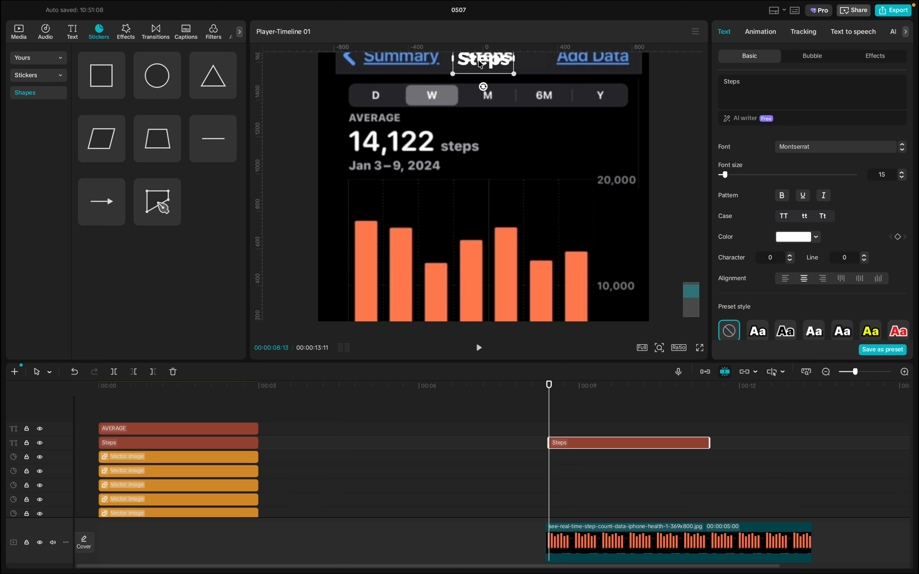
{"action": "left_click_drag", "start_coordinate": [480, 62], "coordinate": [485, 157]}
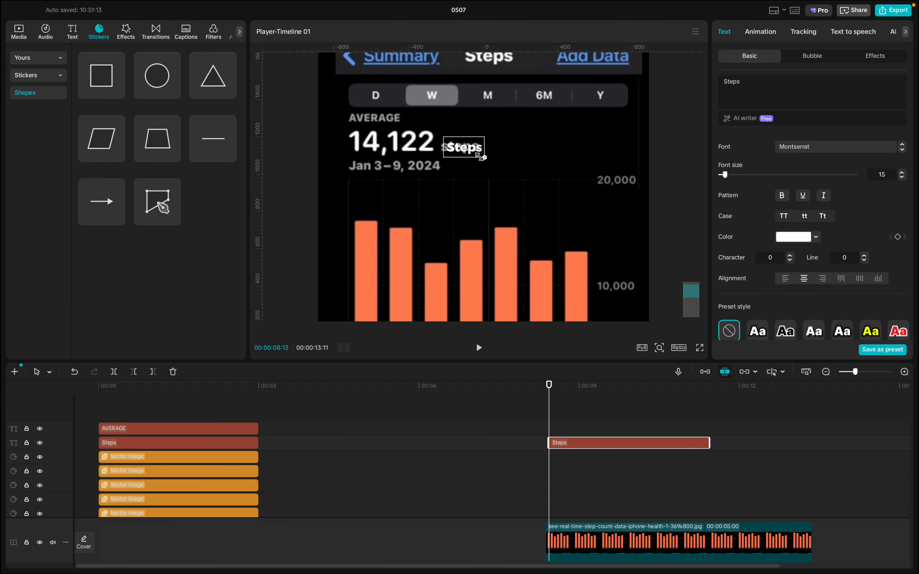
- Change the copy to lowercase steps aligned with the screenshot's label, and move its clip to the timeline start above AVERAGE
{"action": "key", "text": "Caps_Lock"}
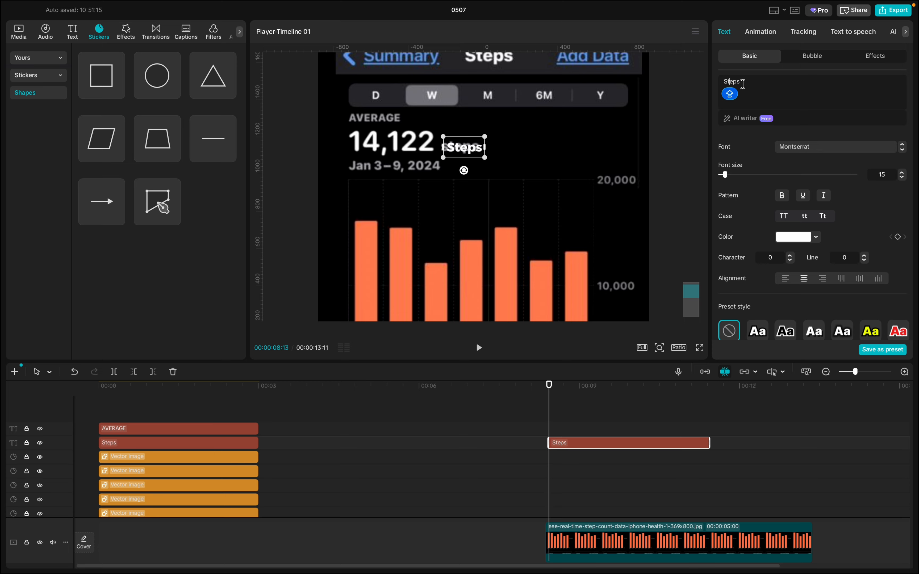
{"action": "key", "text": "Left"}
{"action": "key", "text": "BackSpace"}
{"action": "type", "text": "S"}
{"action": "key", "text": "Caps_Lock"}
{"action": "key", "text": "BackSpace"}
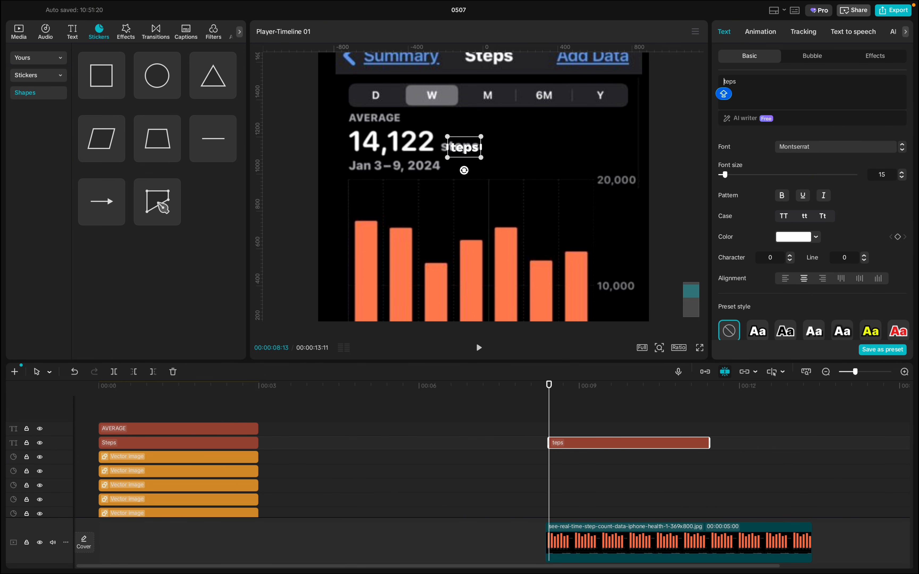
{"action": "type", "text": "s"}
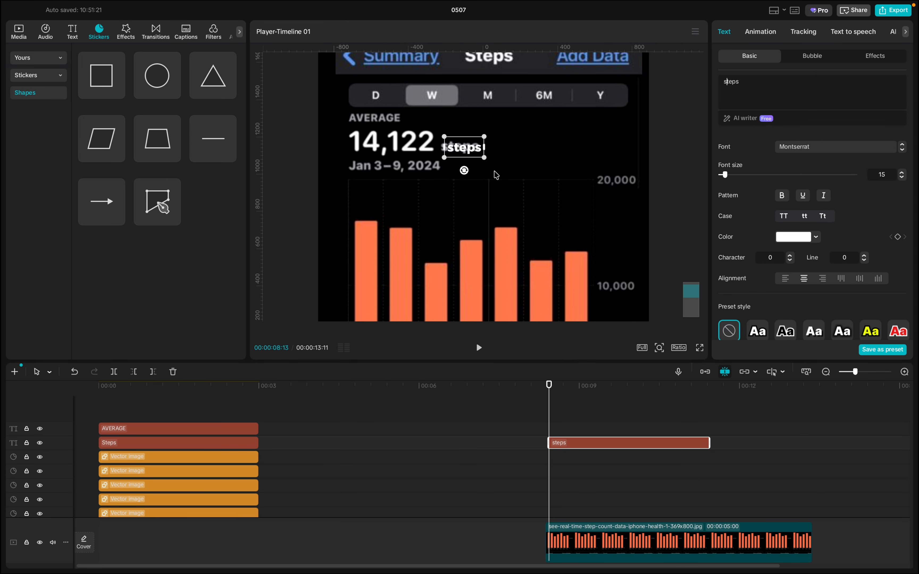
{"action": "mouse_move", "coordinate": [468, 152]}
{"action": "left_mouse_down"}
{"action": "mouse_move", "coordinate": [483, 159]}
{"action": "mouse_move", "coordinate": [466, 152]}
{"action": "left_mouse_up"}
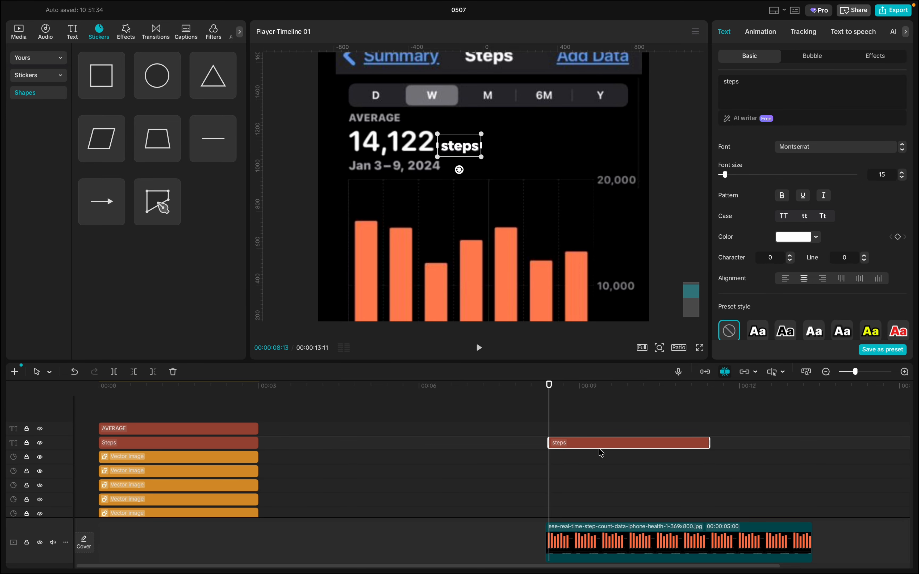
{"action": "left_click_drag", "start_coordinate": [601, 442], "coordinate": [154, 412]}
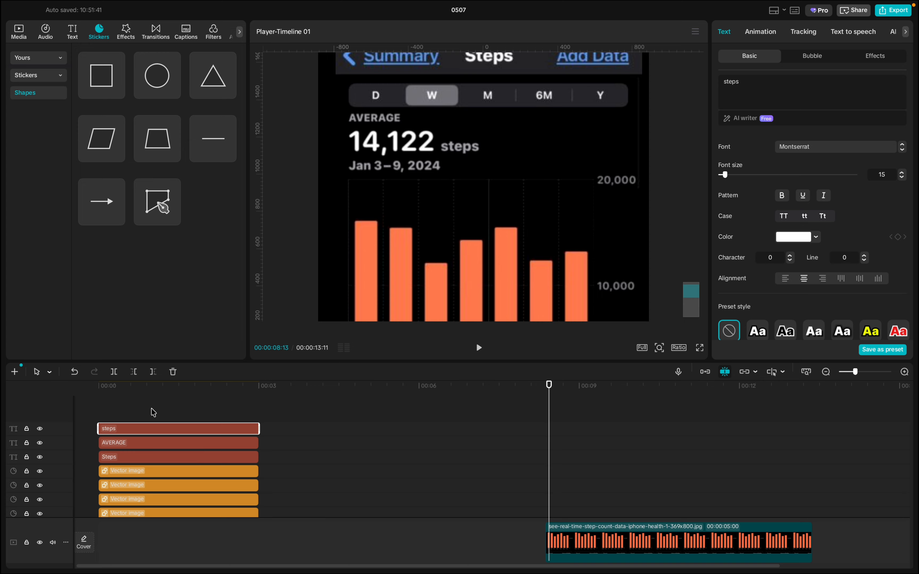
{"action": "left_click", "coordinate": [747, 81]}
{"action": "key", "text": "BackSpace"}
{"action": "key", "text": "BackSpace"}
{"action": "key", "text": "BackSpace"}
{"action": "key", "text": "BackSpace"}
{"action": "key", "text": "BackSpace"}
{"action": "type", "text": "s"}
- Paste another copy of the Steps text at 00:00:08:13 and place it over the screenshot's average number
{"action": "left_click", "coordinate": [201, 459]}
{"action": "key", "text": "ctrl+c"}
{"action": "key", "text": "ctrl+v"}
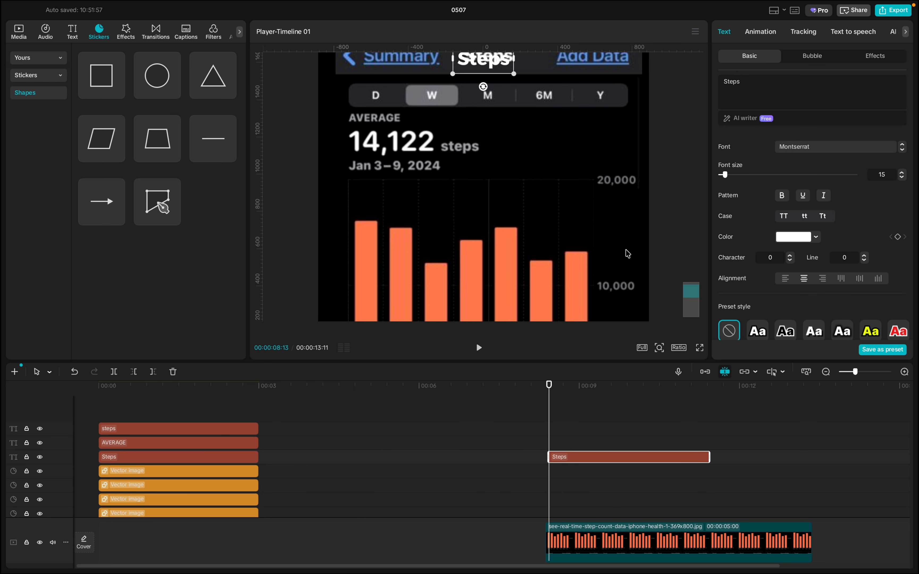
{"action": "left_click_drag", "start_coordinate": [491, 65], "coordinate": [386, 147]}
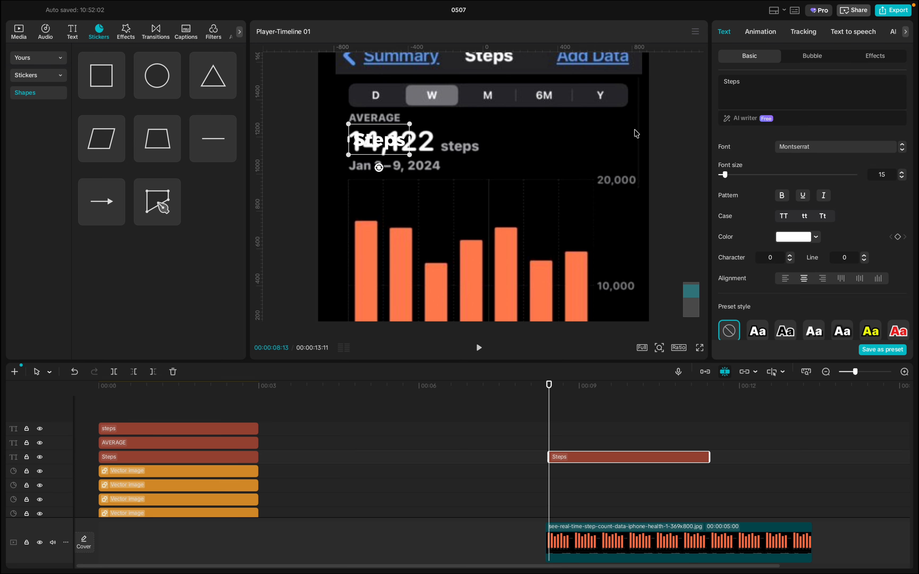
- Replace the copied text with 14,122 and enlarge it to match the number in the screenshot
{"action": "left_click", "coordinate": [751, 84]}
{"action": "key", "text": "BackSpace"}
{"action": "key", "text": "BackSpace"}
{"action": "key", "text": "BackSpace"}
{"action": "key", "text": "BackSpace"}
{"action": "key", "text": "BackSpace"}
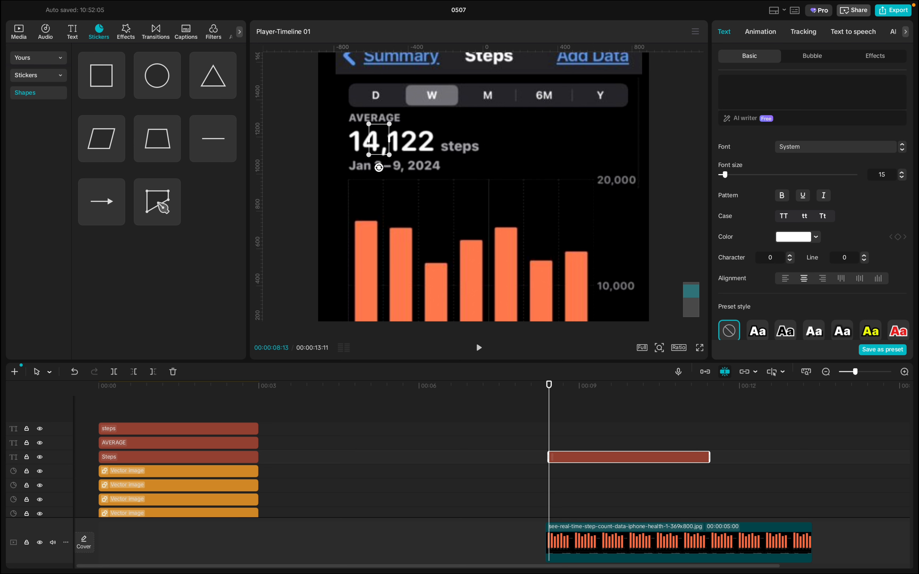
{"action": "type", "text": "14,"}
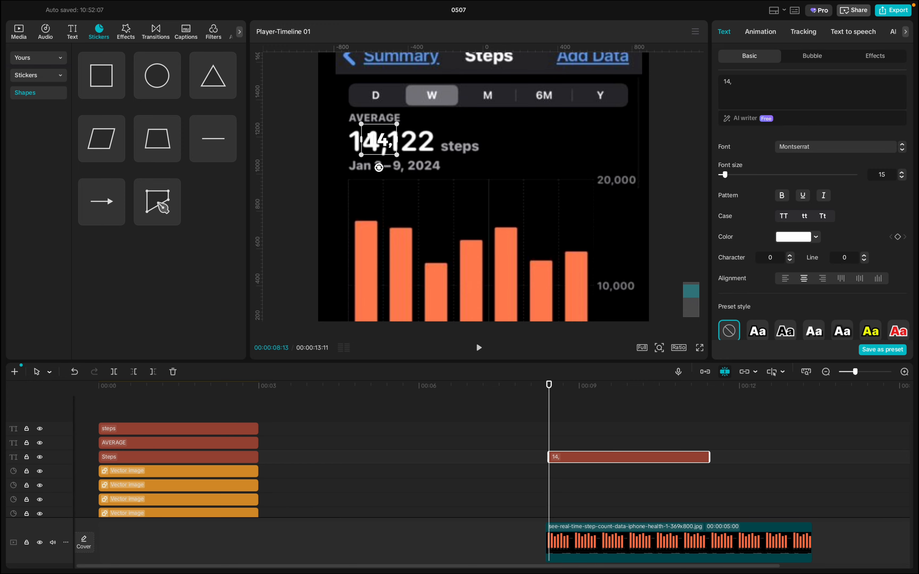
{"action": "type", "text": "122"}
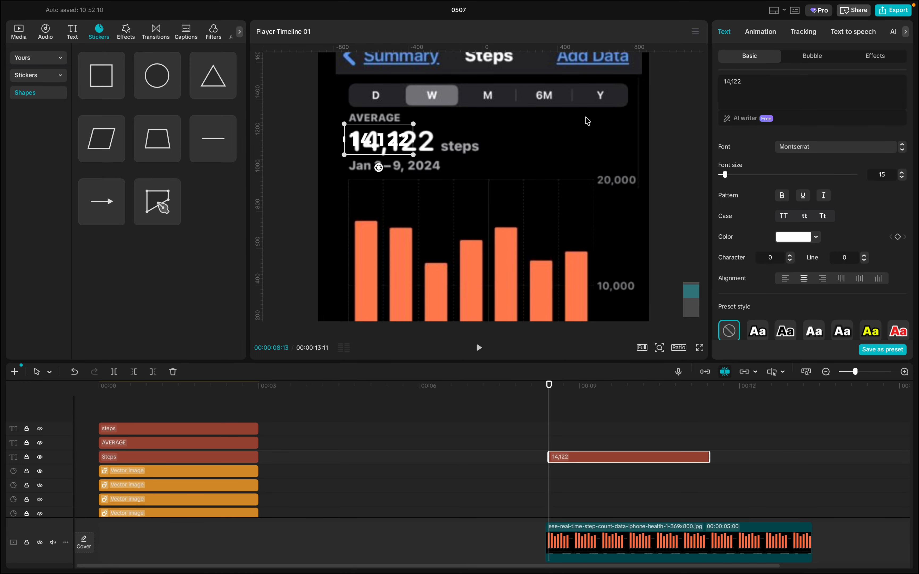
{"action": "mouse_move", "coordinate": [414, 155]}
{"action": "left_mouse_down"}
{"action": "mouse_move", "coordinate": [456, 164]}
{"action": "mouse_move", "coordinate": [425, 155]}
{"action": "left_mouse_up"}
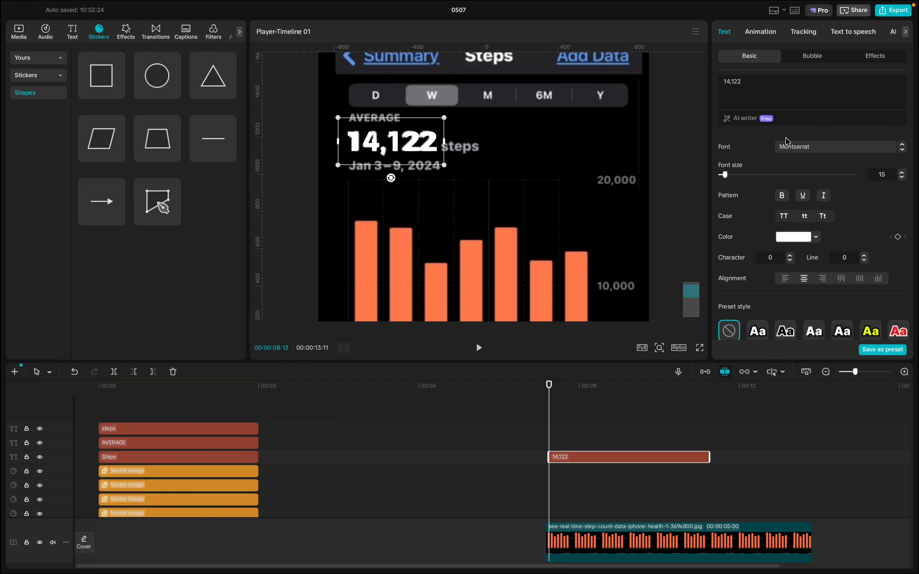
- Set the 14,122 text's font to Classico and refit it over the number in the screenshot
{"action": "left_click", "coordinate": [789, 147]}
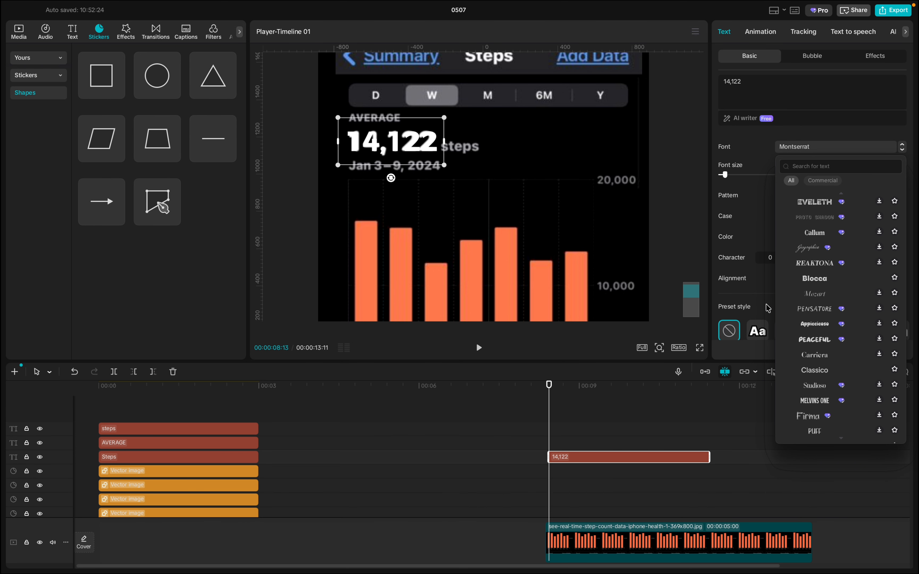
{"action": "scroll", "coordinate": [838, 236], "scroll_direction": "down", "scroll_amount": 5}
{"action": "scroll", "coordinate": [839, 235], "scroll_direction": "up", "scroll_amount": 5}
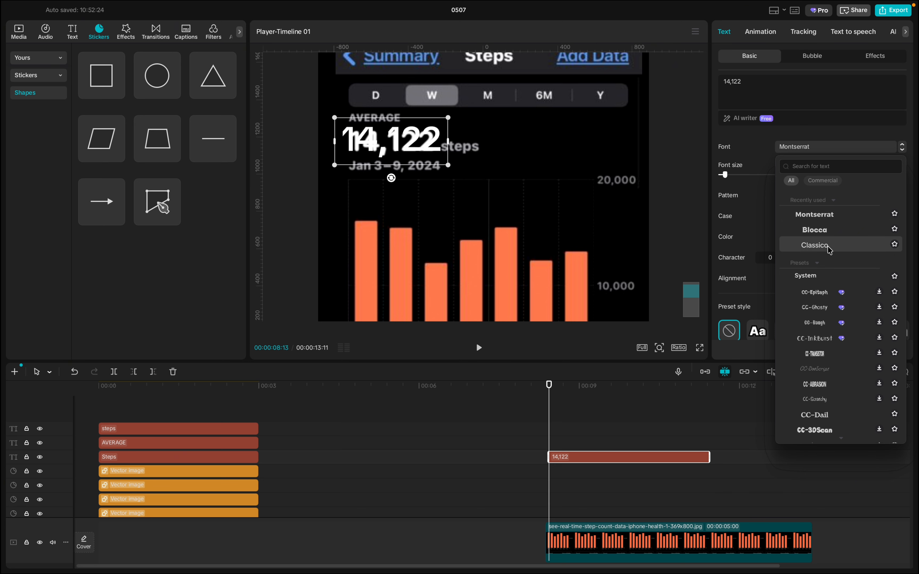
{"action": "left_click", "coordinate": [815, 246]}
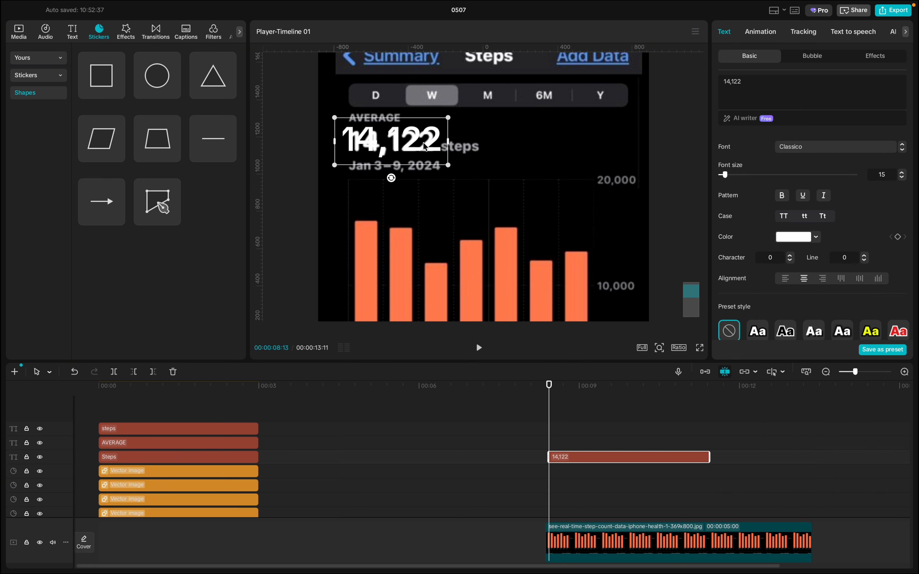
{"action": "mouse_move", "coordinate": [425, 146]}
{"action": "left_mouse_down"}
{"action": "mouse_move", "coordinate": [455, 170]}
{"action": "mouse_move", "coordinate": [413, 145]}
{"action": "mouse_move", "coordinate": [442, 165]}
{"action": "mouse_move", "coordinate": [425, 151]}
{"action": "left_mouse_up"}
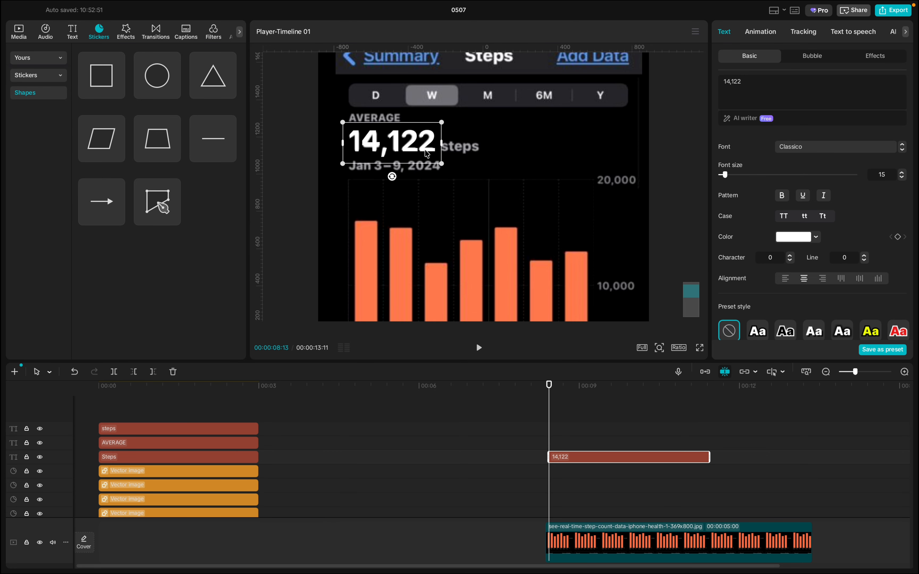
- Move the 14,122 clip to the start of the timeline, on a new track above the lowercase steps clip
{"action": "left_click", "coordinate": [471, 198]}
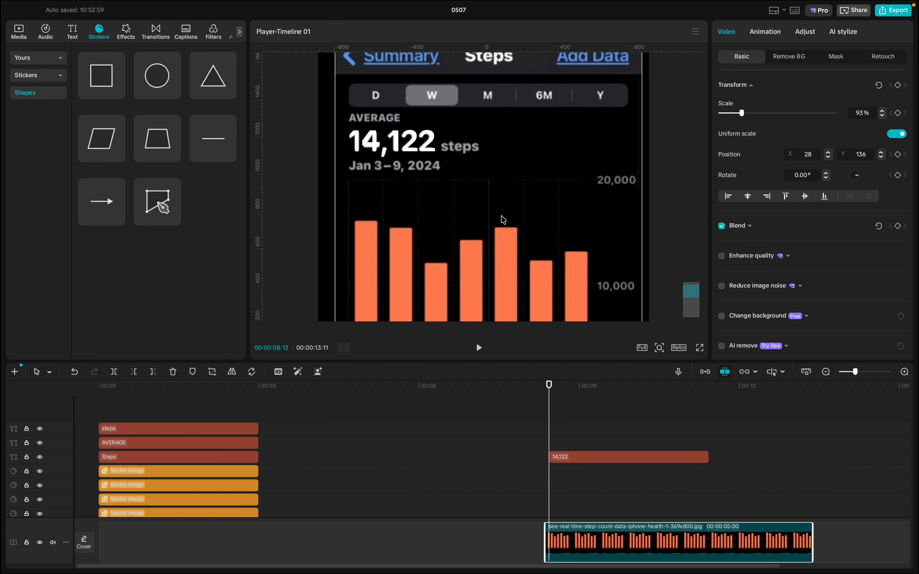
{"action": "left_click", "coordinate": [582, 456]}
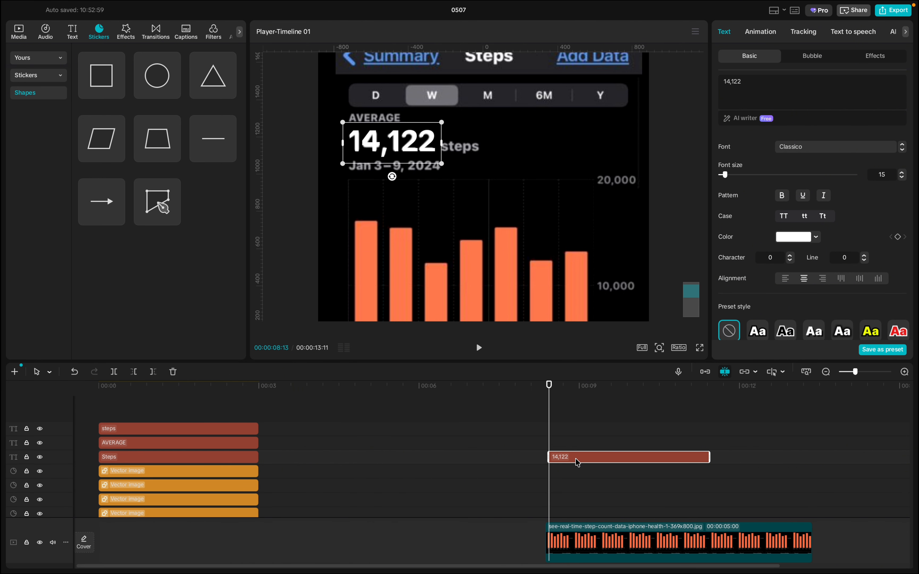
{"action": "left_click_drag", "start_coordinate": [576, 461], "coordinate": [129, 416]}
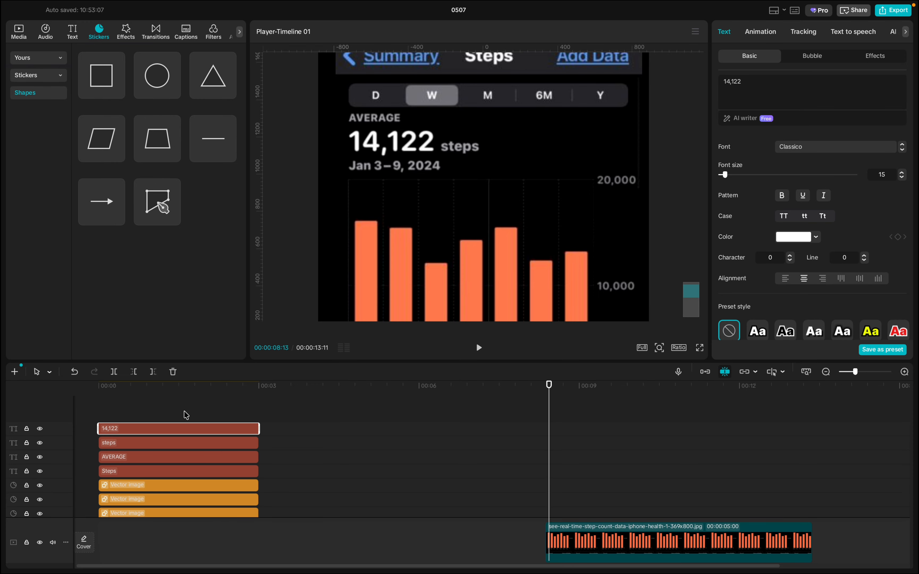
- Compare the composition with the reference screenshot, and nudge the AVERAGE text slightly down and right, closer to the 14,122 number
{"action": "left_click", "coordinate": [134, 394]}
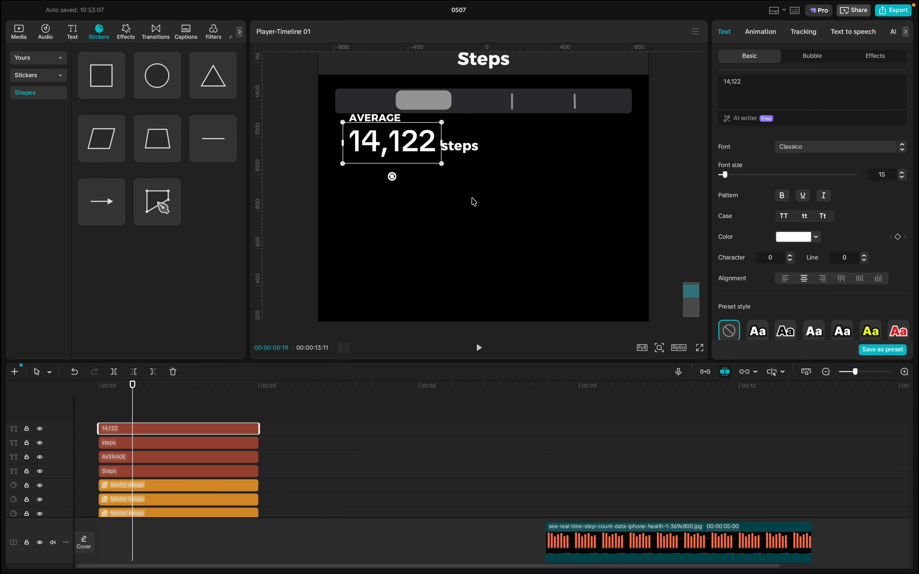
{"action": "scroll", "coordinate": [538, 153], "scroll_direction": "down", "scroll_amount": 3}
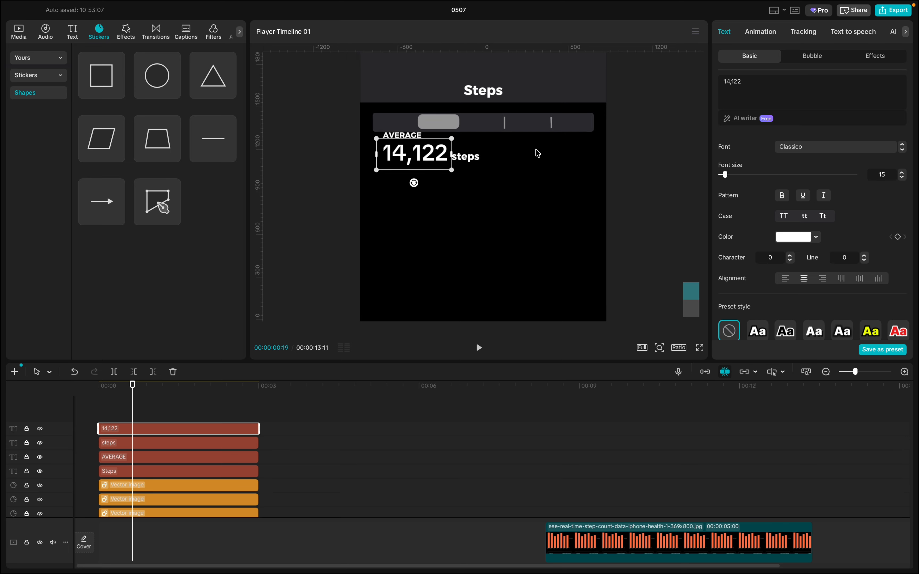
{"action": "left_click", "coordinate": [538, 153]}
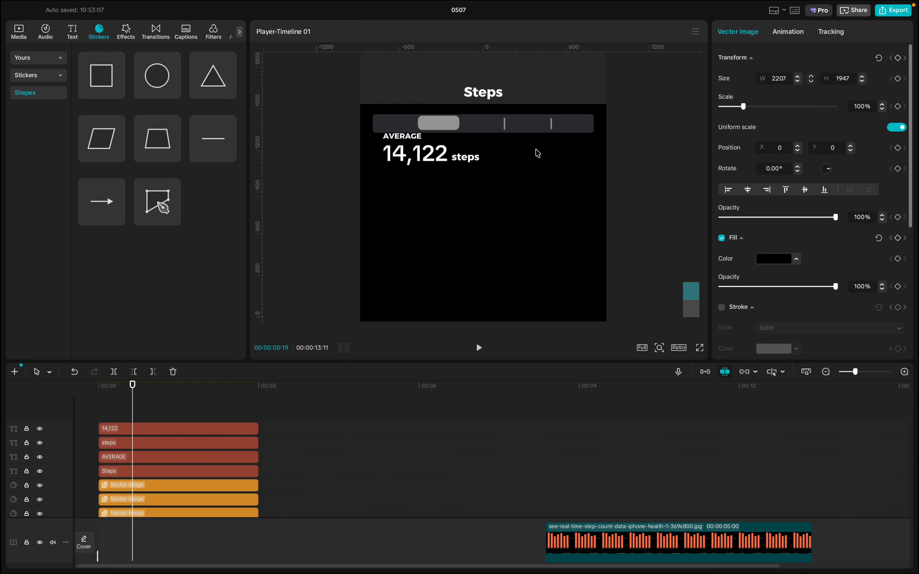
{"action": "left_click", "coordinate": [176, 459]}
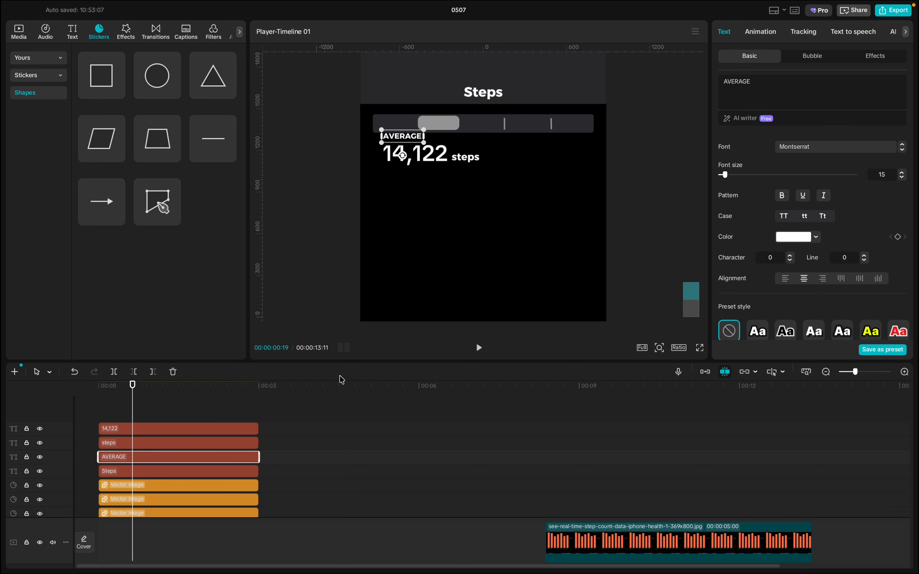
{"action": "left_click", "coordinate": [612, 487]}
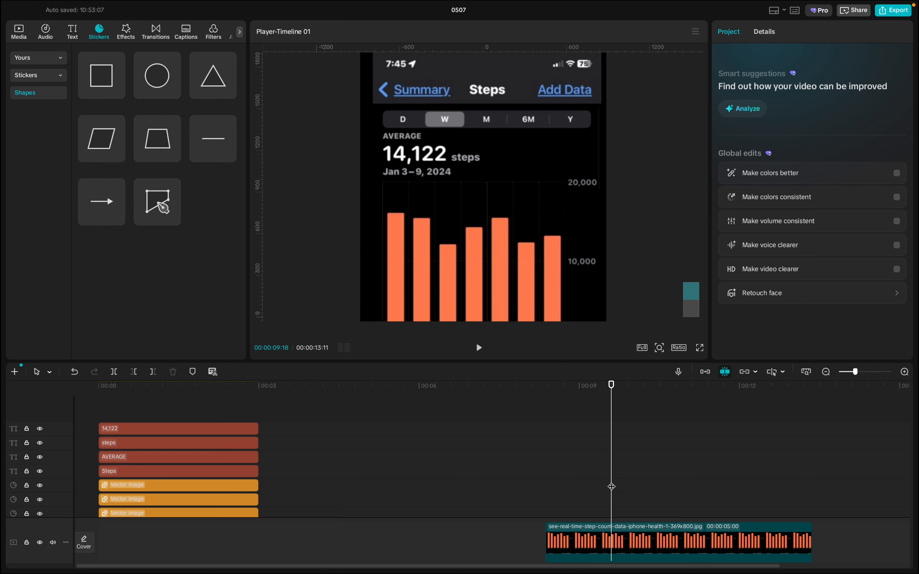
{"action": "left_click", "coordinate": [197, 418]}
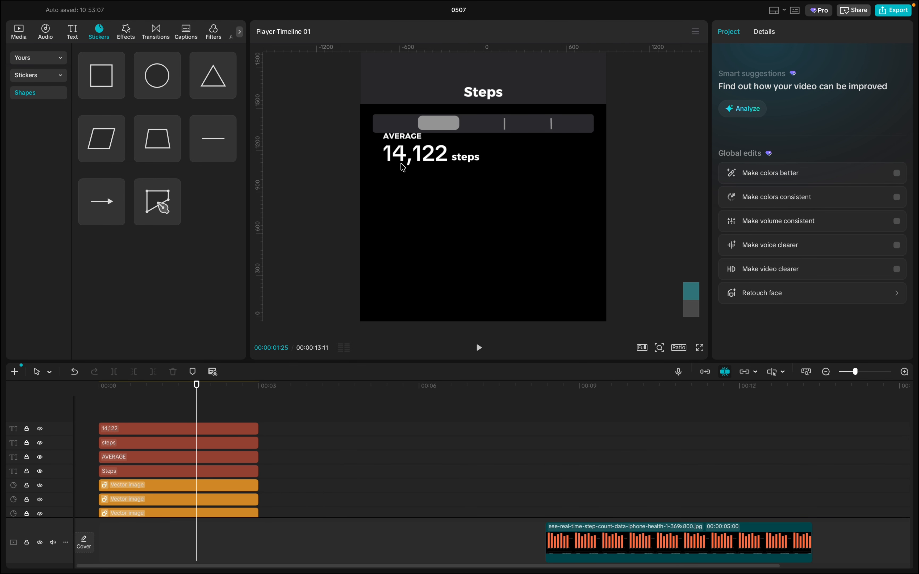
{"action": "left_click", "coordinate": [404, 140]}
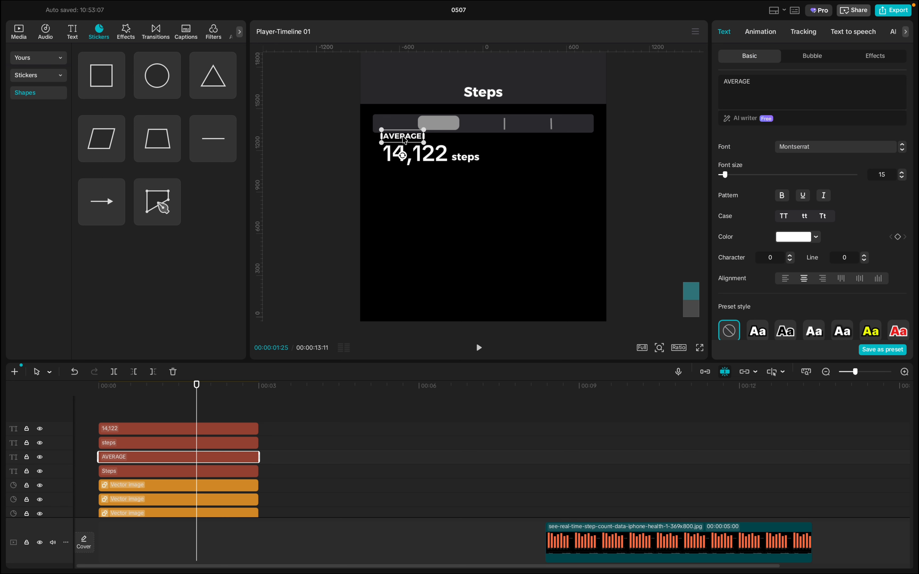
{"action": "left_click_drag", "start_coordinate": [403, 137], "coordinate": [405, 140]}
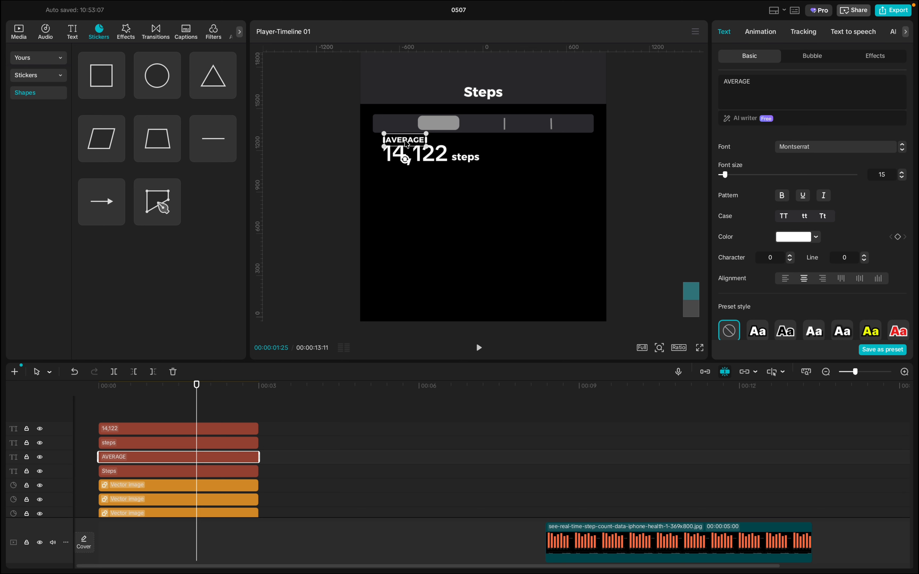
{"action": "left_click", "coordinate": [422, 178]}
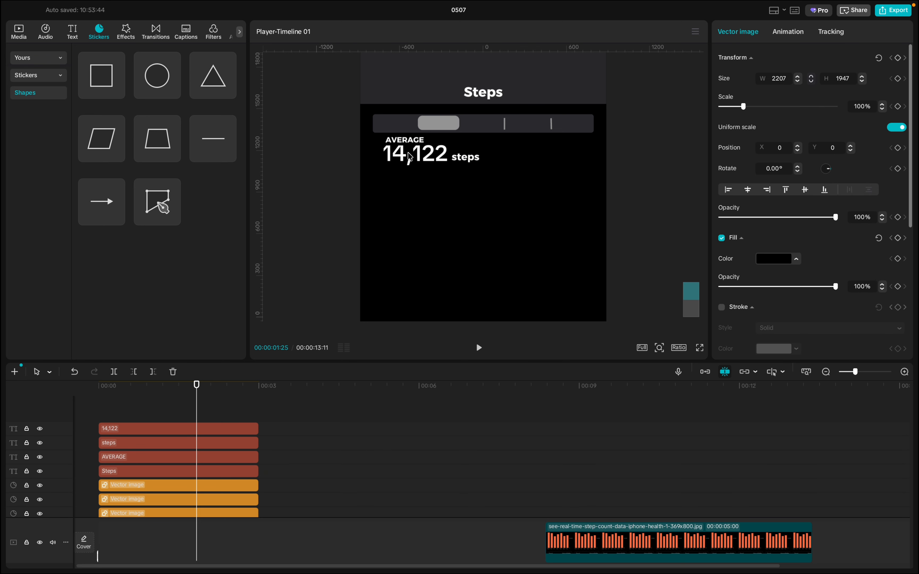
- Move the selector bar's background clip along its track to the start of the reference screenshot and show both together
{"action": "left_click_drag", "start_coordinate": [405, 139], "coordinate": [407, 143]}
{"action": "left_click", "coordinate": [595, 506]}
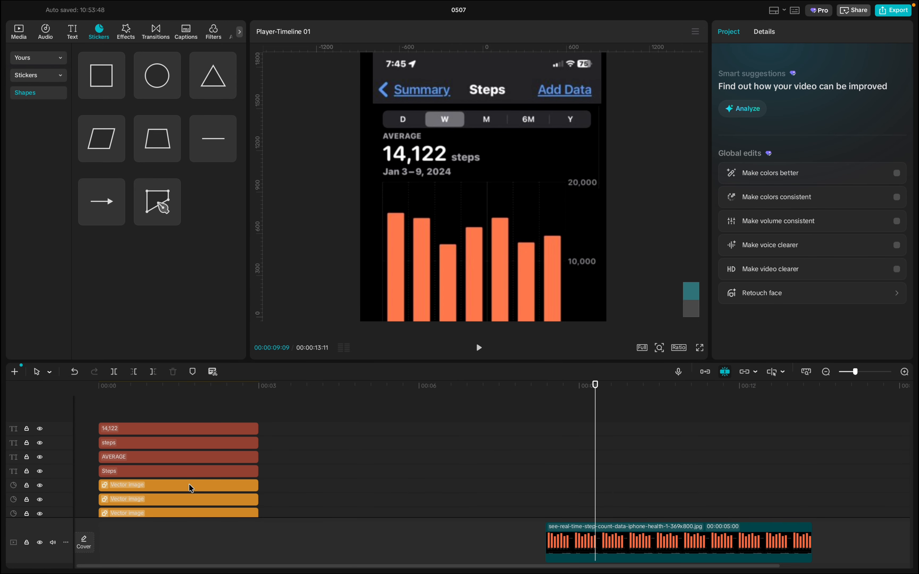
{"action": "scroll", "coordinate": [217, 477], "scroll_direction": "down", "scroll_amount": 3}
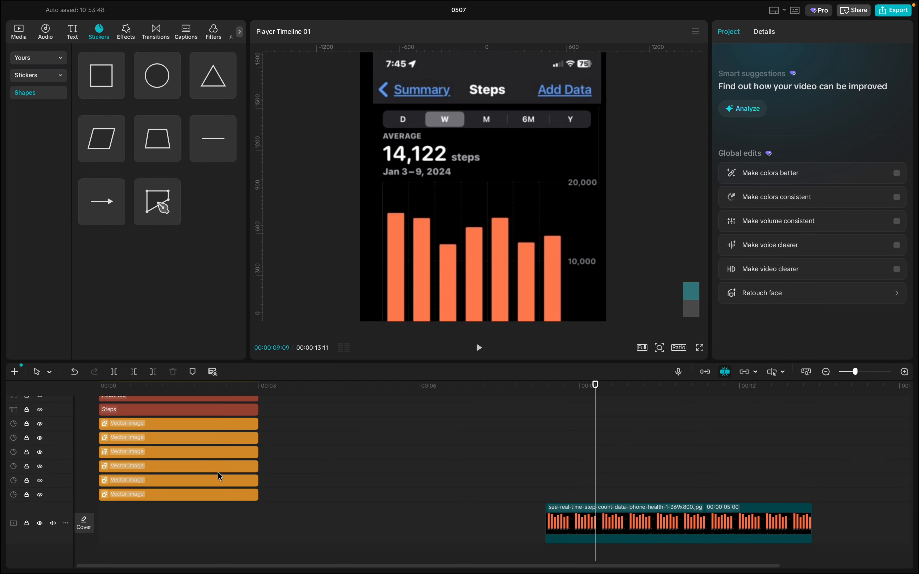
{"action": "left_click", "coordinate": [171, 477]}
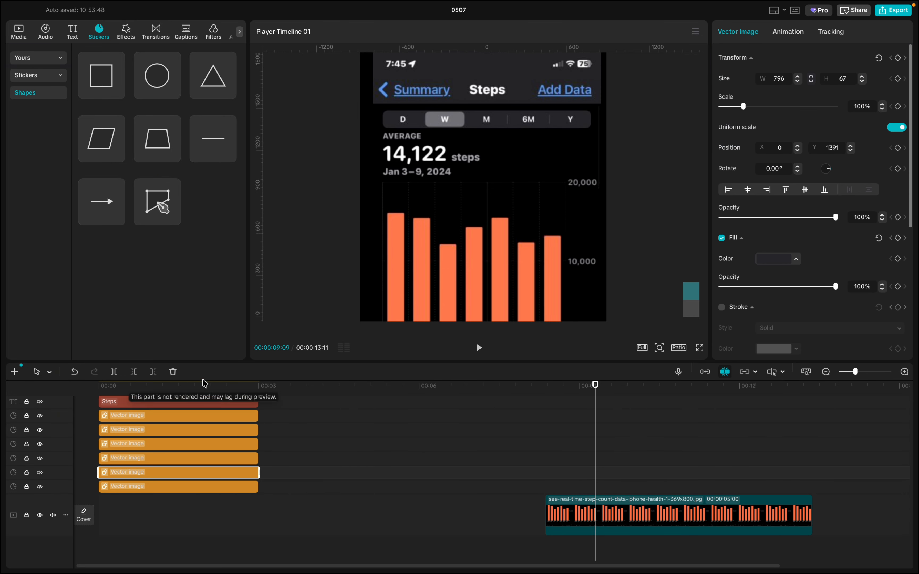
{"action": "left_click", "coordinate": [198, 386]}
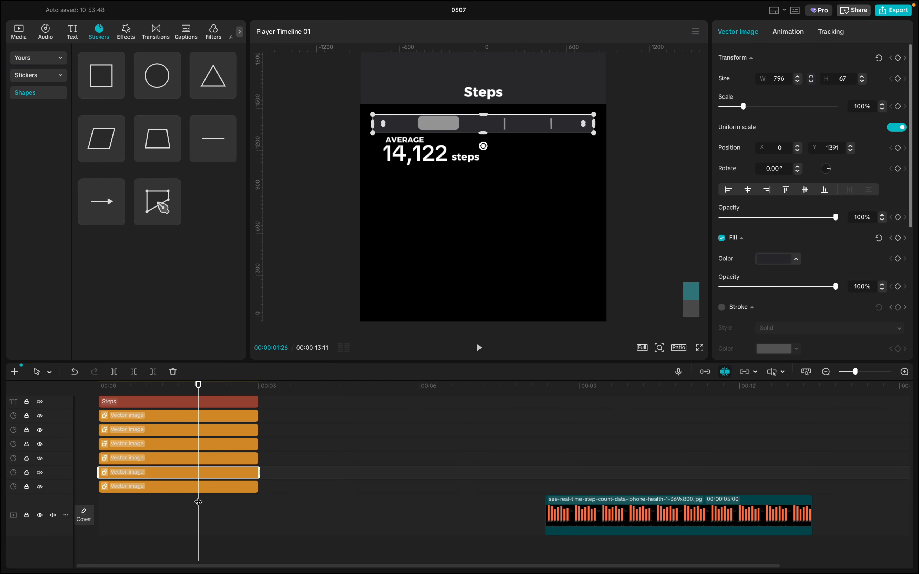
{"action": "left_click_drag", "start_coordinate": [203, 477], "coordinate": [648, 482]}
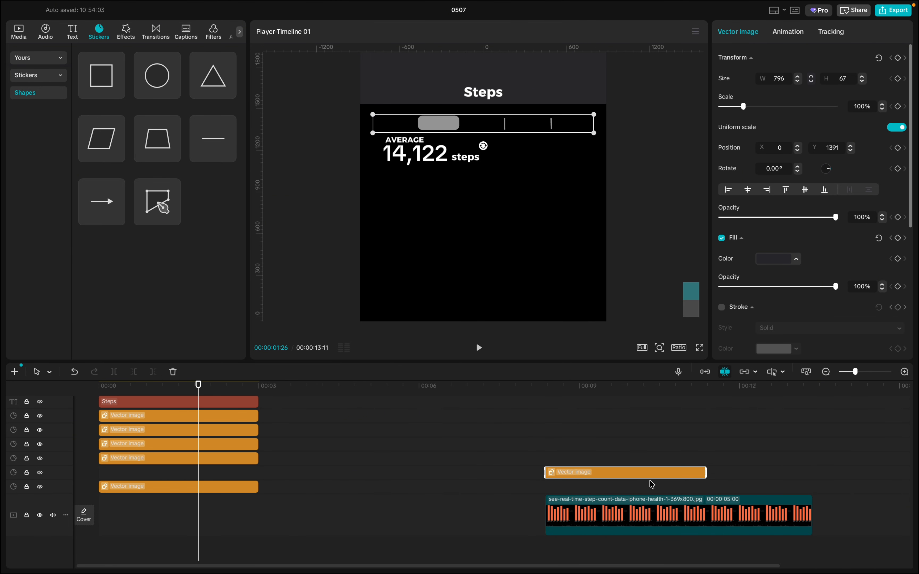
{"action": "left_click", "coordinate": [618, 443]}
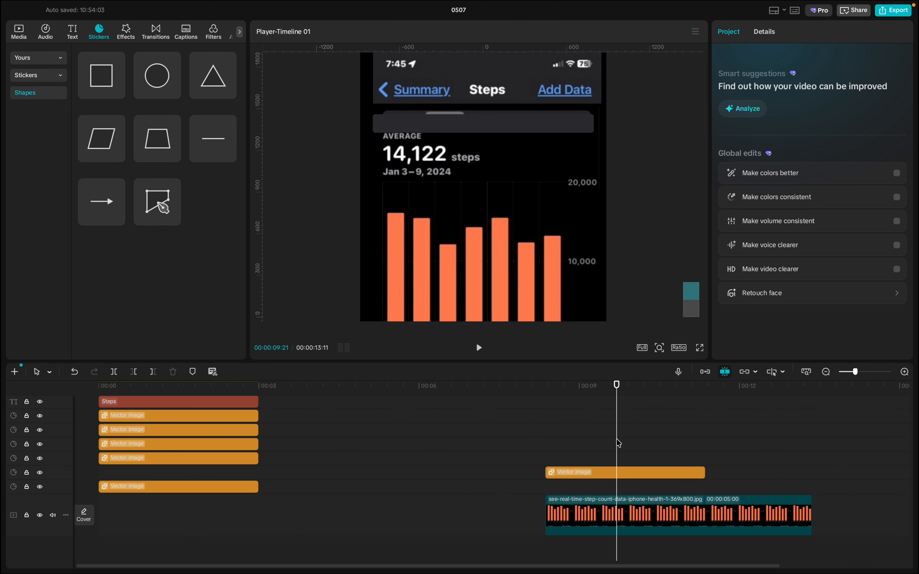
- Shrink the selector bar background to about 752 × 53 and position it over the screenshot's selector bar, at about X 32, Y 1427
{"action": "left_click", "coordinate": [493, 128]}
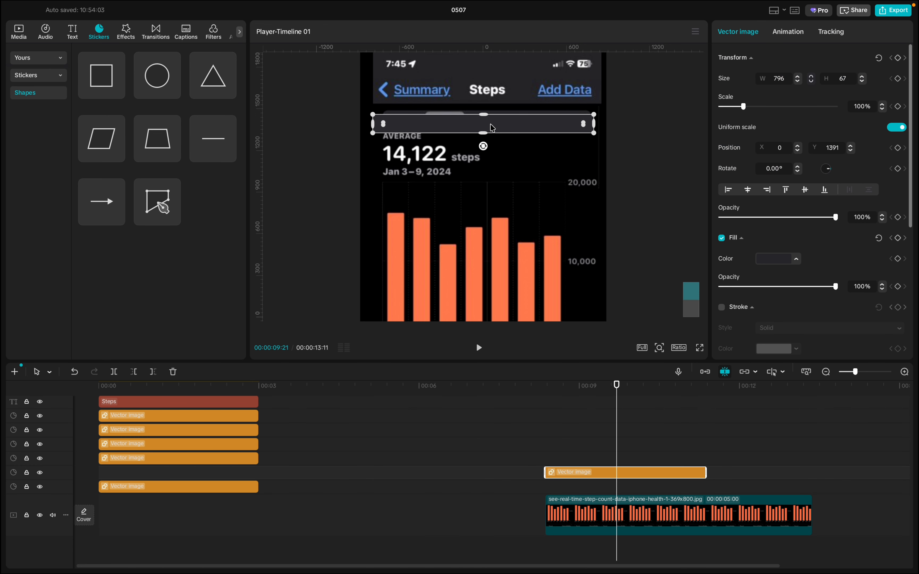
{"action": "left_click_drag", "start_coordinate": [493, 127], "coordinate": [493, 125]}
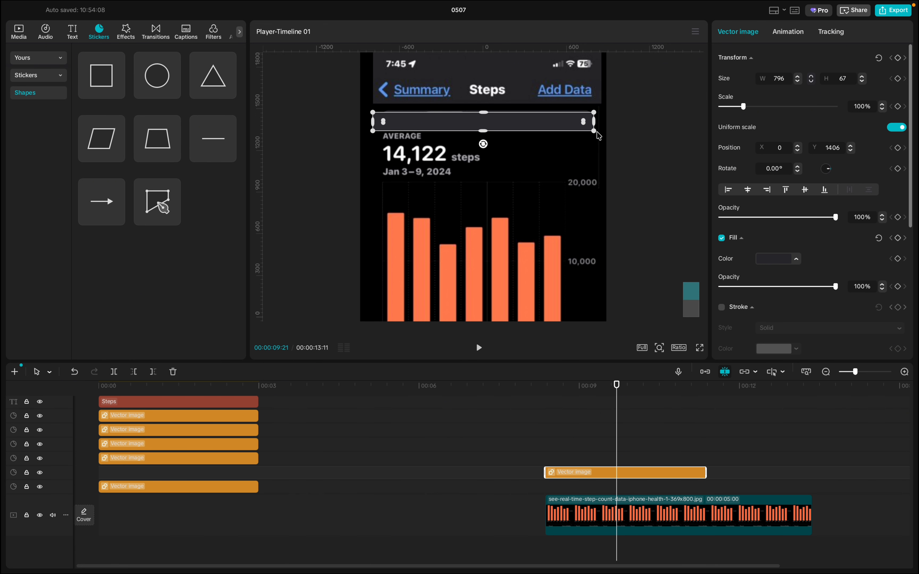
{"action": "left_click_drag", "start_coordinate": [594, 130], "coordinate": [555, 127]}
{"action": "left_click", "coordinate": [546, 143]}
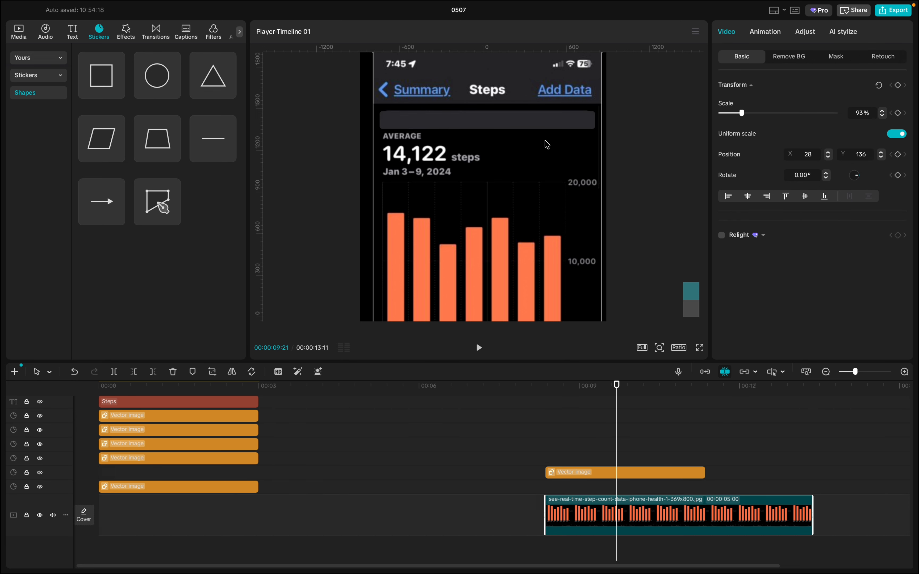
{"action": "left_click", "coordinate": [531, 125]}
{"action": "left_click_drag", "start_coordinate": [596, 131], "coordinate": [591, 128]}
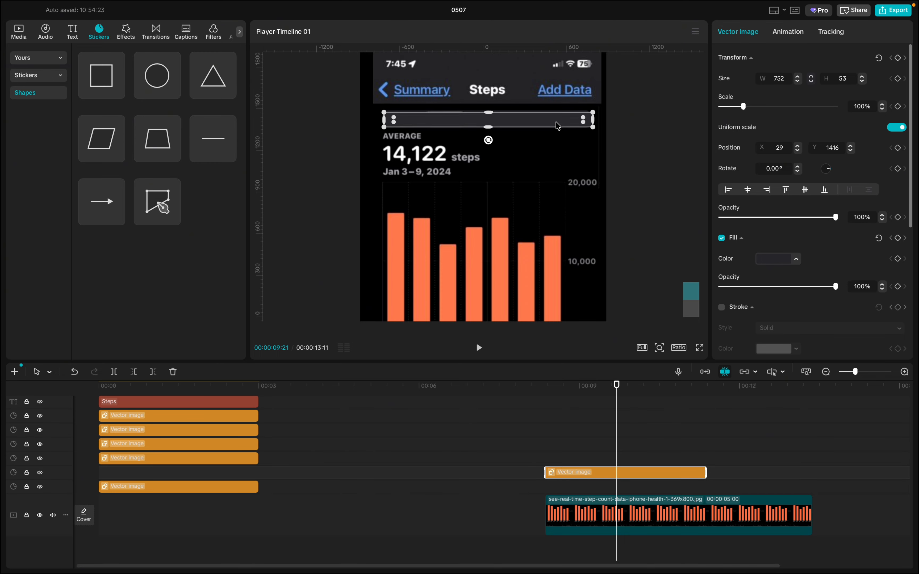
{"action": "left_click", "coordinate": [562, 165]}
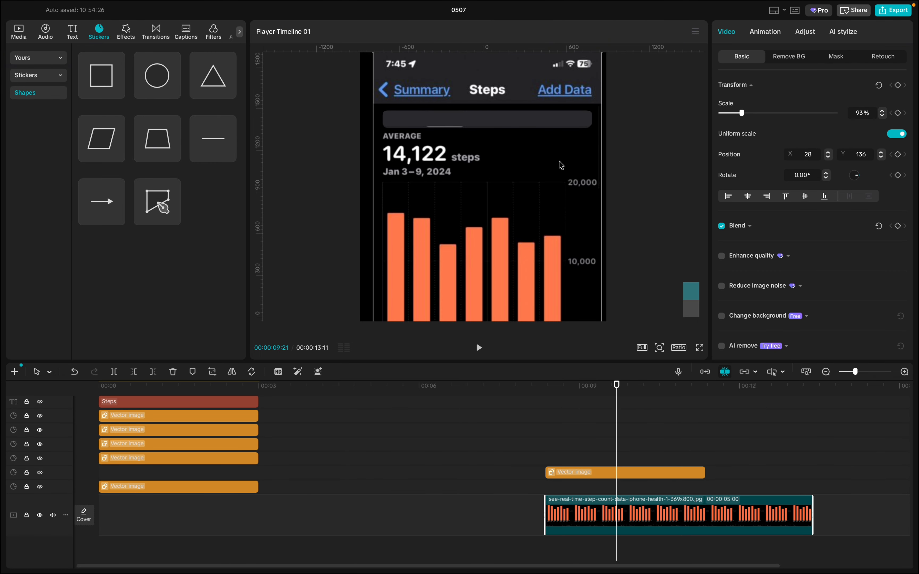
{"action": "left_click", "coordinate": [538, 125]}
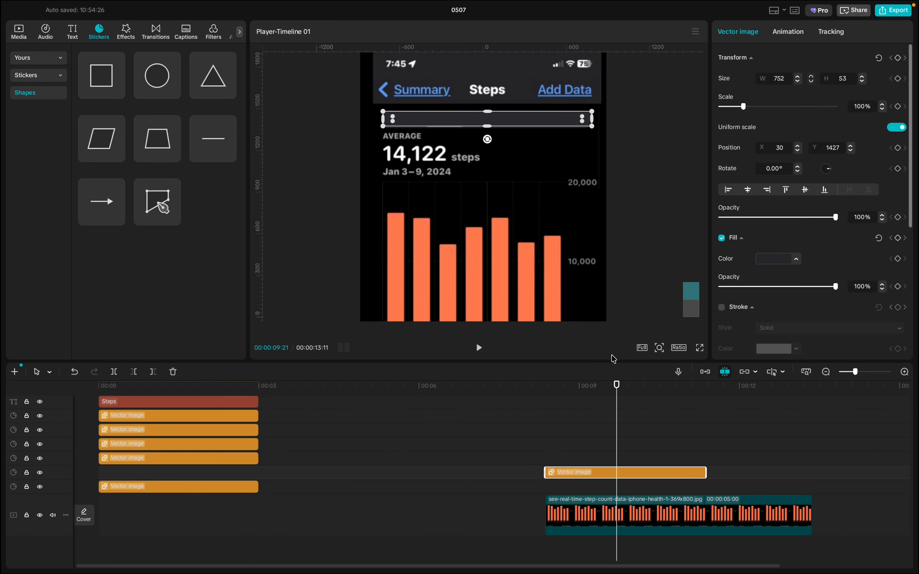
{"action": "left_click_drag", "start_coordinate": [503, 120], "coordinate": [506, 122]}
- Return the selector bar background clip to the timeline start on its original track and show the composition there
{"action": "left_click_drag", "start_coordinate": [588, 475], "coordinate": [141, 476]}
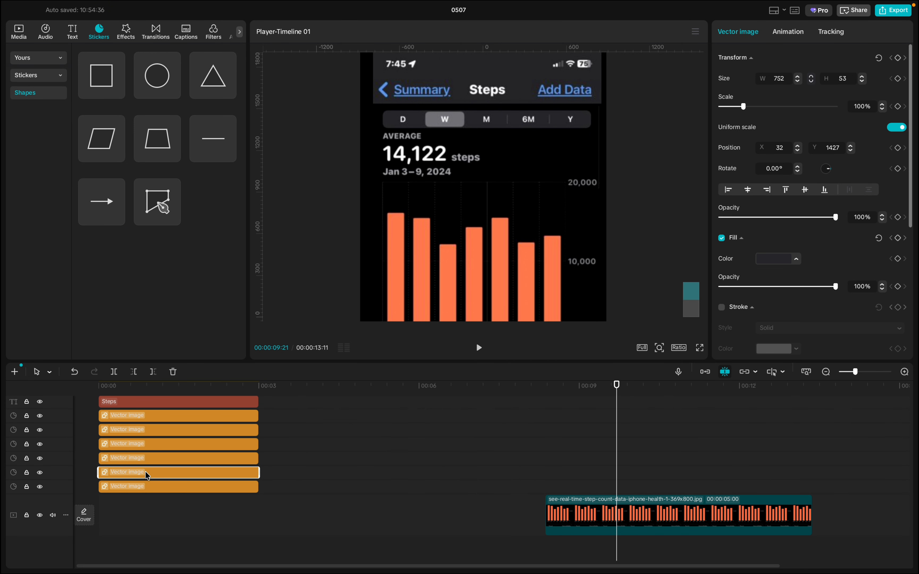
{"action": "left_click_drag", "start_coordinate": [145, 473], "coordinate": [145, 471]}
{"action": "left_click", "coordinate": [157, 388]}
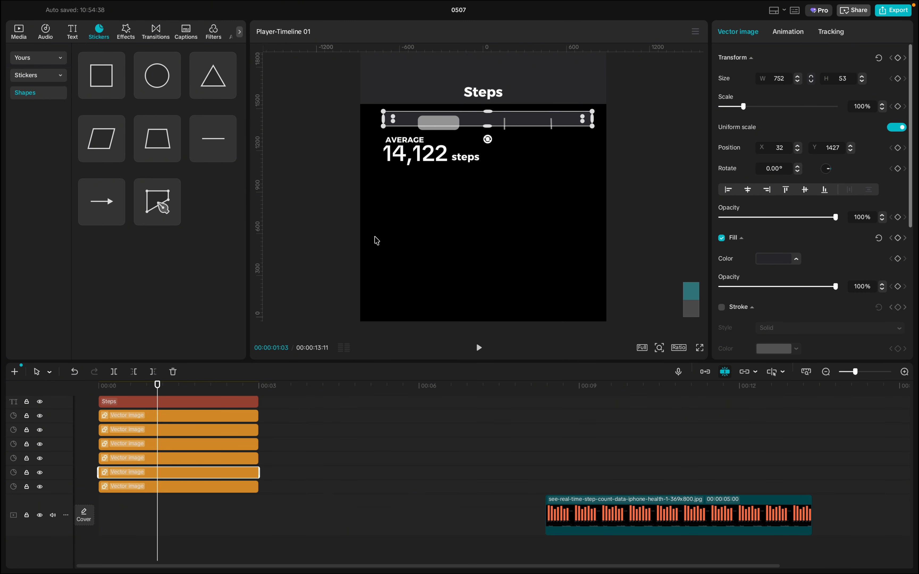
- Move the two vertical divider lines up so they sit centred in the height of the selector bar
{"action": "left_click", "coordinate": [164, 459]}
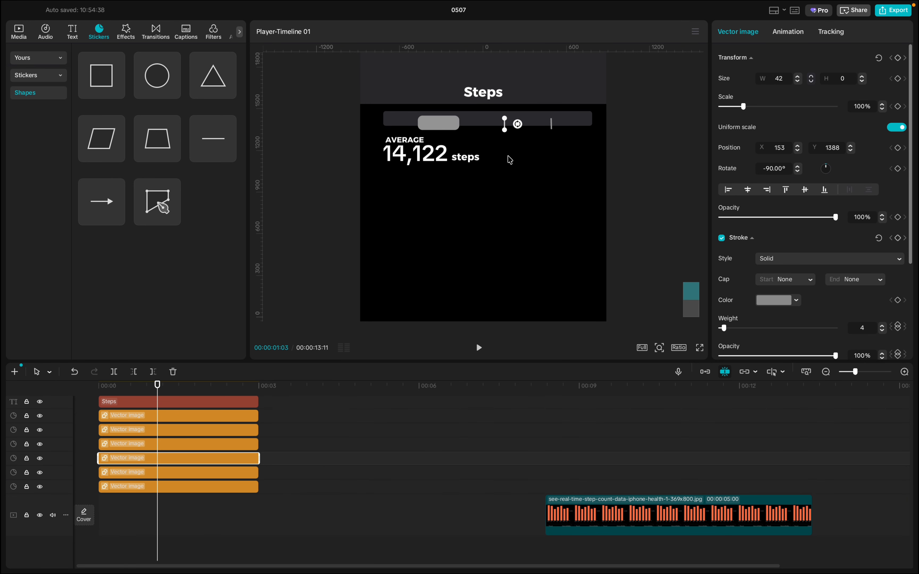
{"action": "left_click_drag", "start_coordinate": [506, 125], "coordinate": [506, 122]}
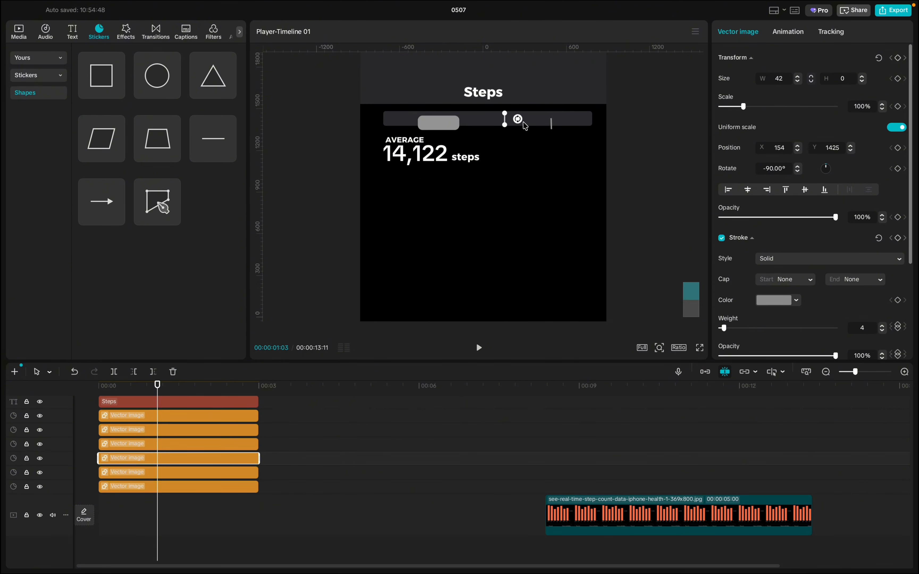
{"action": "left_click", "coordinate": [552, 123]}
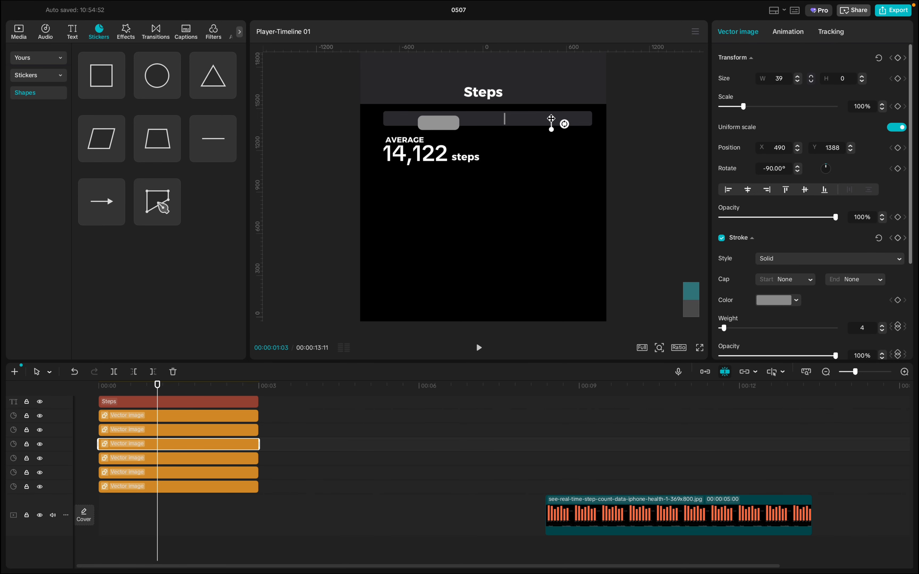
{"action": "key", "text": "Delete"}
{"action": "key", "text": "ctrl+z"}
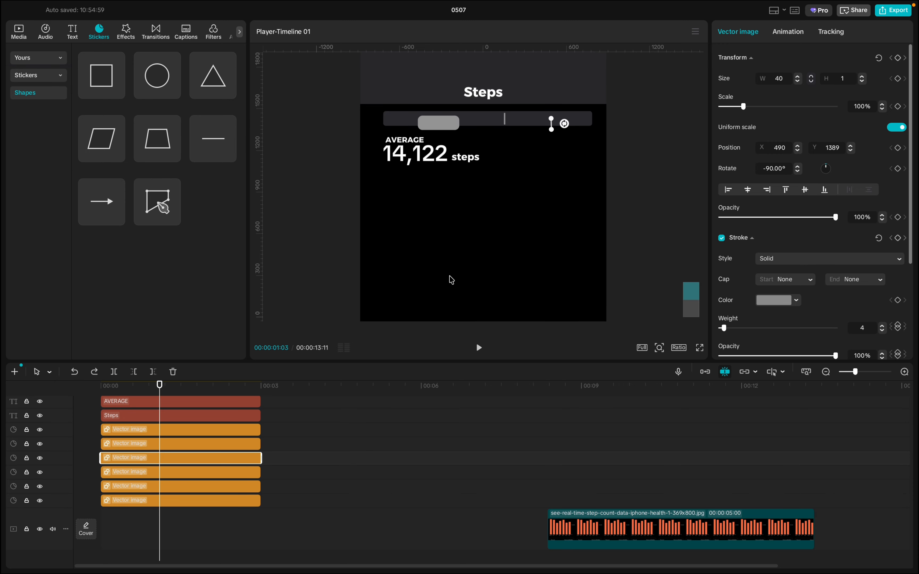
{"action": "scroll", "coordinate": [582, 148], "scroll_direction": "up", "scroll_amount": 5}
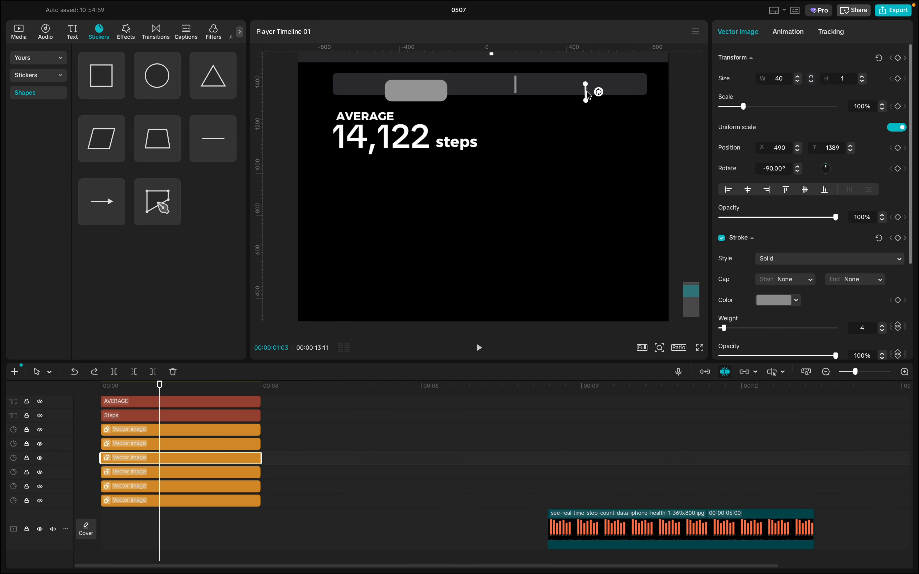
{"action": "left_click_drag", "start_coordinate": [586, 91], "coordinate": [586, 84]}
- Move the light grey highlight up inside the selector bar and narrow it to about 139 × 52, at about X -317, Y 1429
{"action": "left_click", "coordinate": [415, 92]}
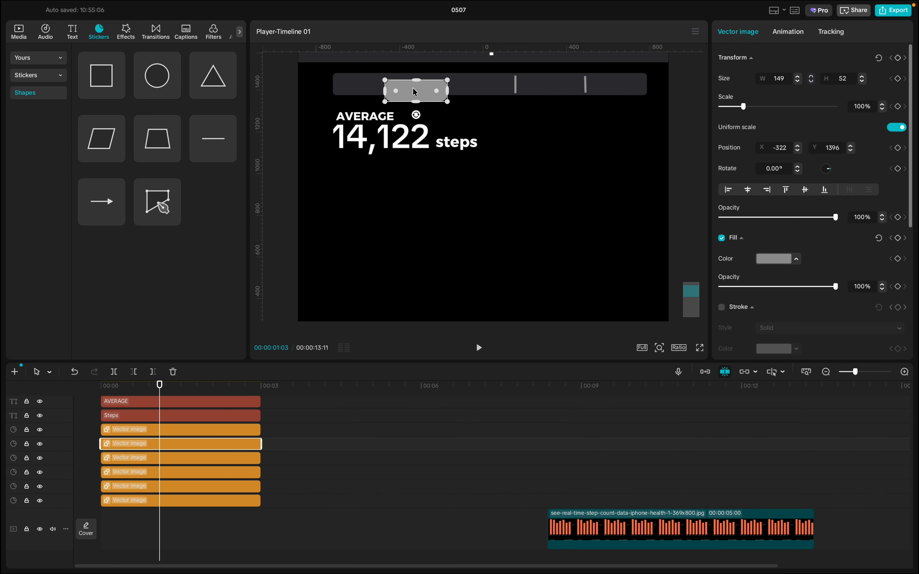
{"action": "left_click_drag", "start_coordinate": [415, 92], "coordinate": [450, 98]}
{"action": "left_click", "coordinate": [436, 124]}
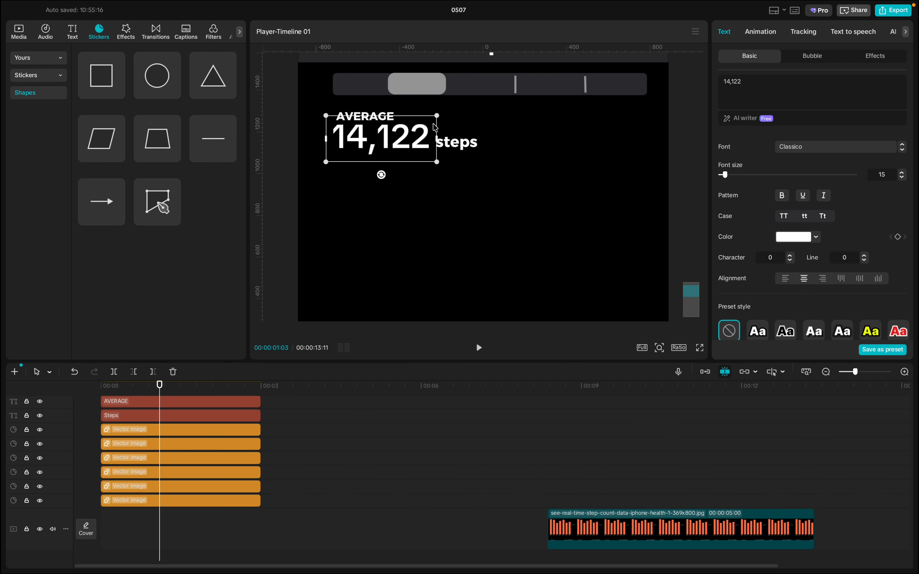
{"action": "left_click", "coordinate": [440, 88]}
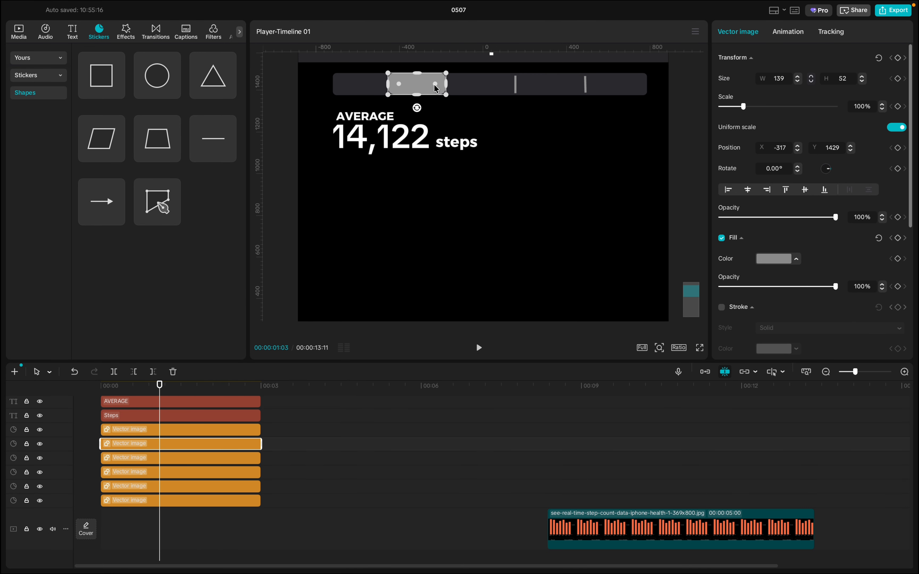
{"action": "scroll", "coordinate": [509, 138], "scroll_direction": "up", "scroll_amount": 3}
{"action": "scroll", "coordinate": [509, 137], "scroll_direction": "down", "scroll_amount": 3}
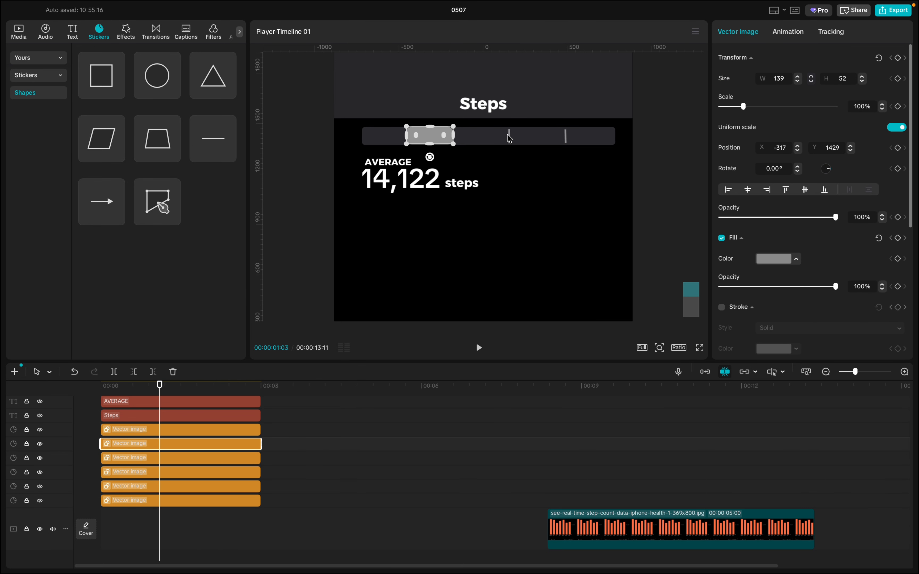
{"action": "left_click", "coordinate": [459, 186]}
{"action": "scroll", "coordinate": [462, 187], "scroll_direction": "down", "scroll_amount": 3}
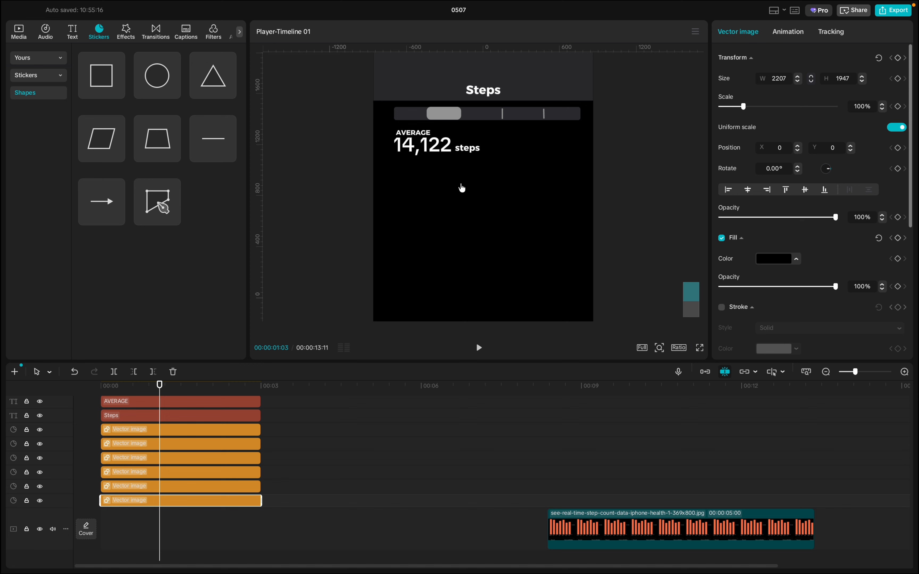
{"action": "scroll", "coordinate": [462, 188], "scroll_direction": "down", "scroll_amount": 2}
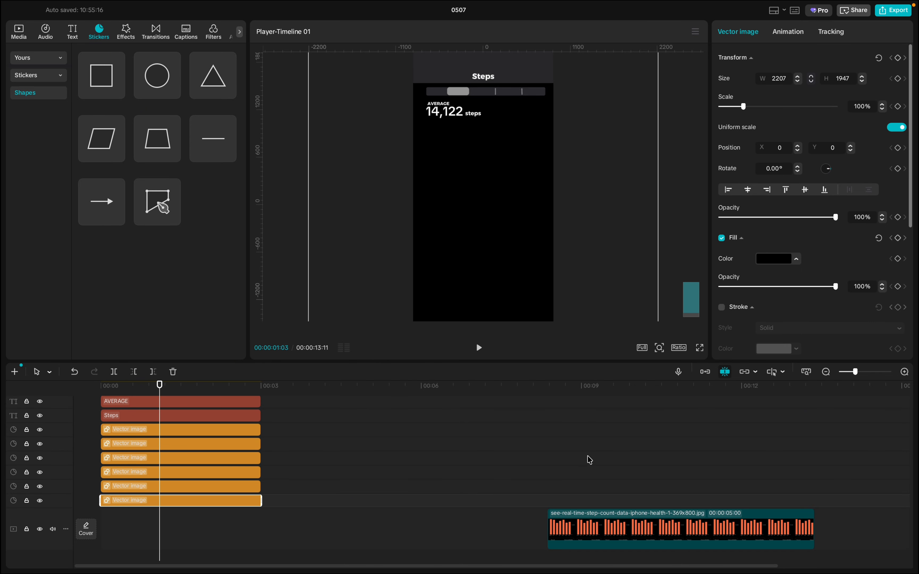
- Examine the step chart in the reference screenshot, including its bars, dashed grid lines, axis values and weekday labels
{"action": "left_click", "coordinate": [586, 478]}
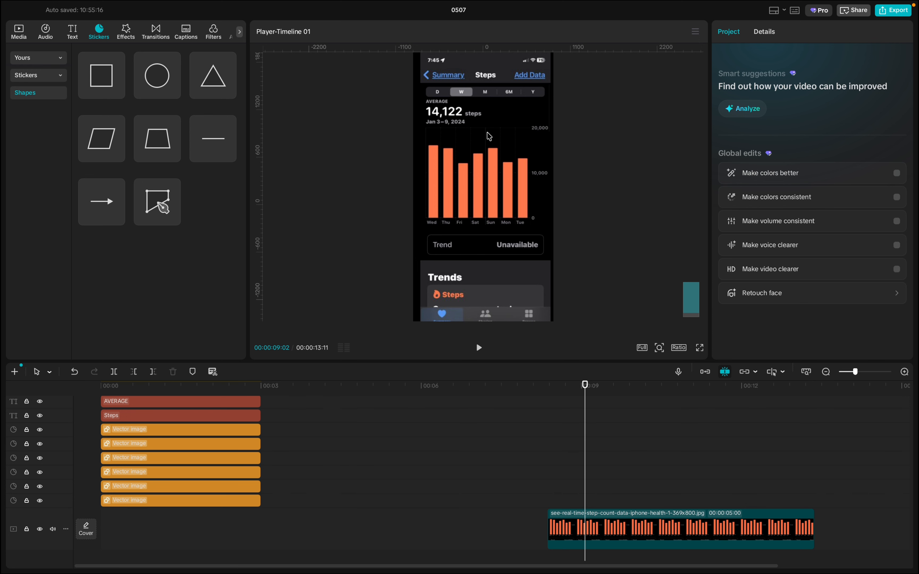
{"action": "scroll", "coordinate": [471, 171], "scroll_direction": "up", "scroll_amount": 3}
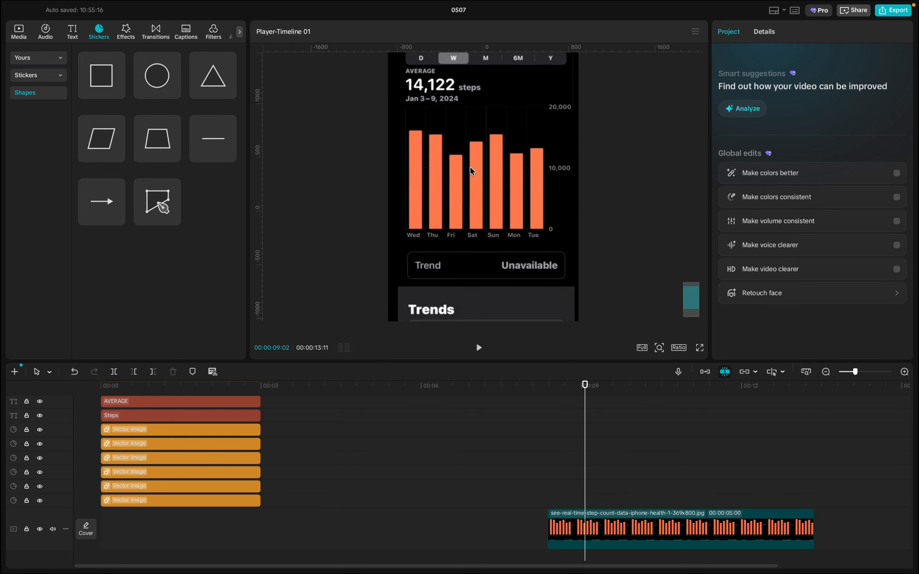
{"action": "scroll", "coordinate": [471, 171], "scroll_direction": "up", "scroll_amount": 2}
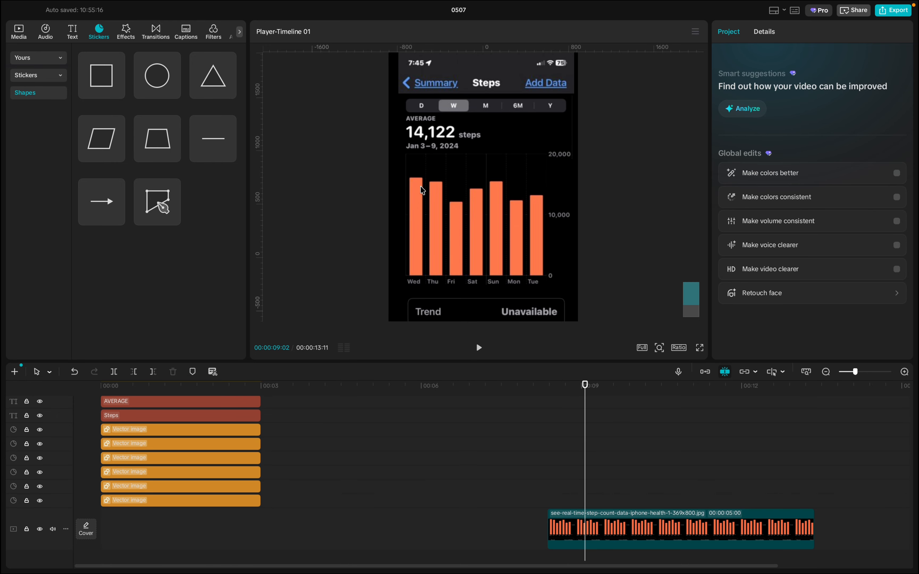
{"action": "scroll", "coordinate": [420, 186], "scroll_direction": "up", "scroll_amount": 5}
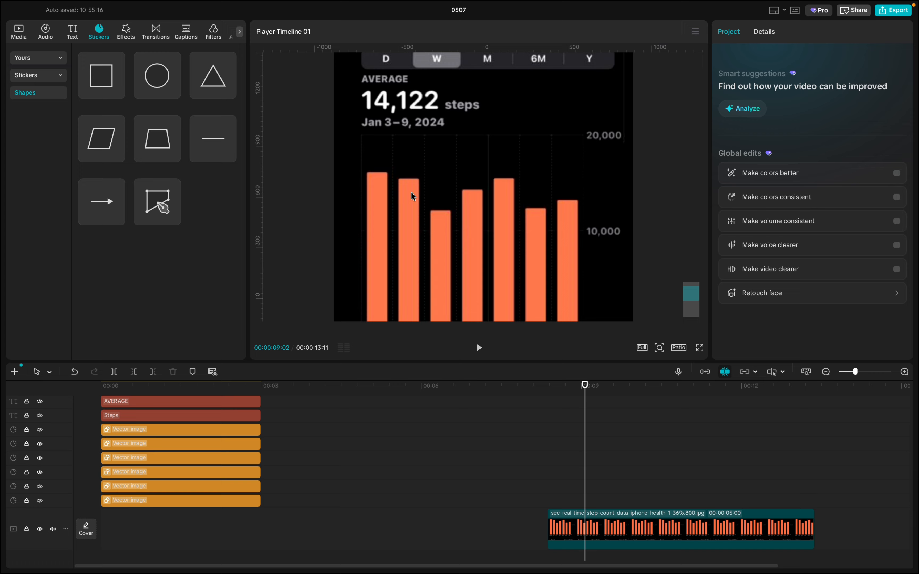
{"action": "scroll", "coordinate": [412, 193], "scroll_direction": "up", "scroll_amount": 3}
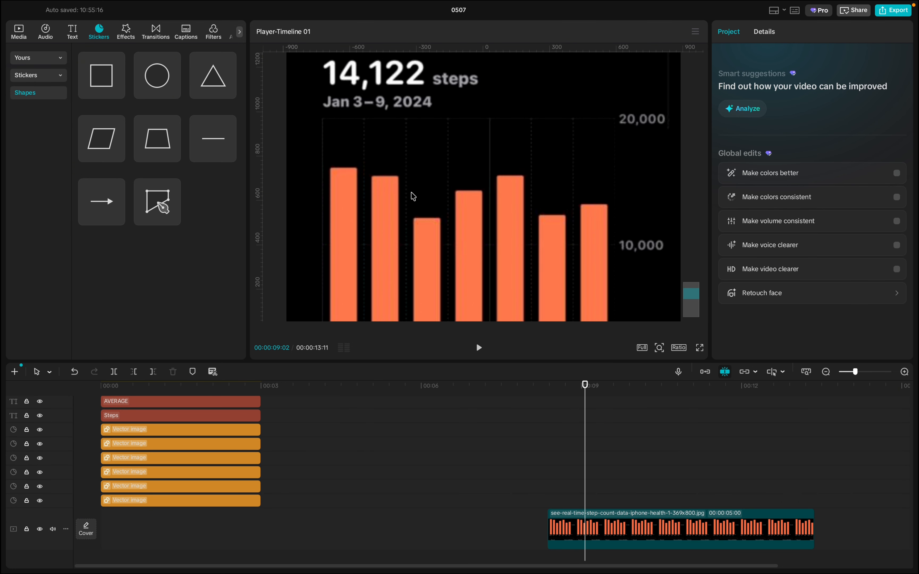
{"action": "scroll", "coordinate": [413, 196], "scroll_direction": "down", "scroll_amount": 2}
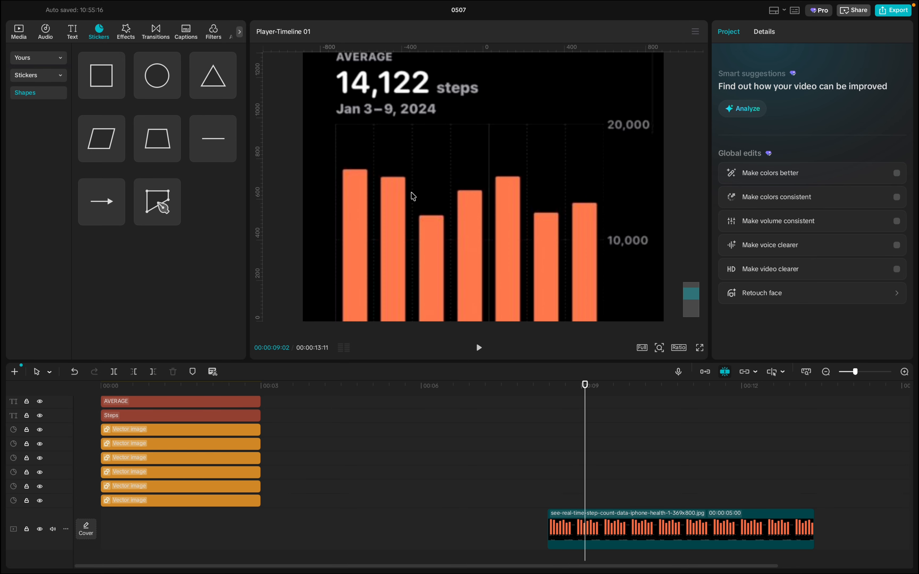
{"action": "scroll", "coordinate": [413, 197], "scroll_direction": "down", "scroll_amount": 2}
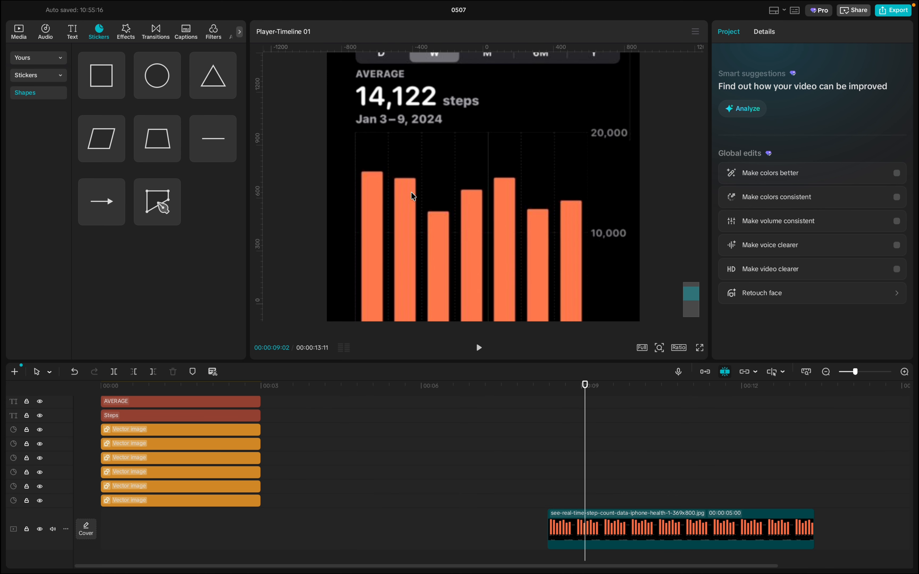
{"action": "scroll", "coordinate": [414, 197], "scroll_direction": "up", "scroll_amount": 1}
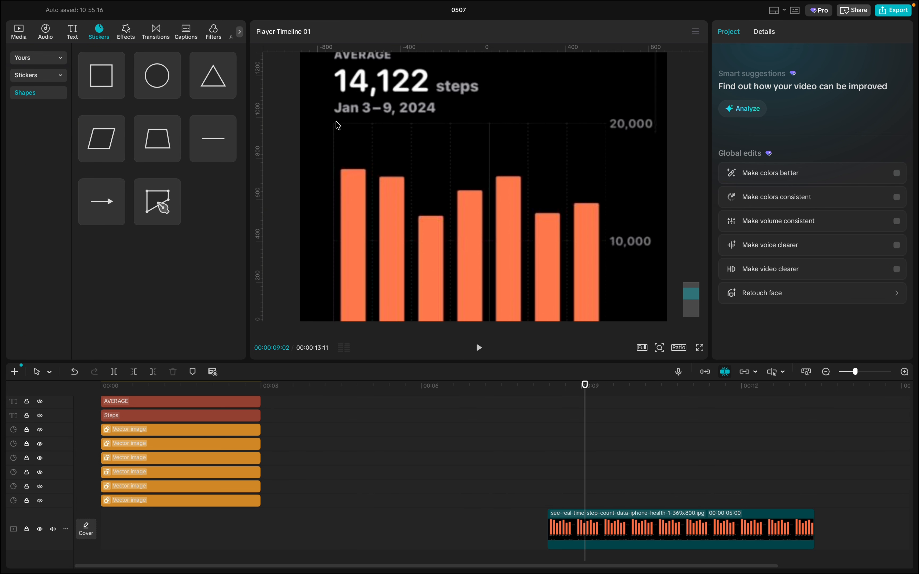
{"action": "scroll", "coordinate": [468, 174], "scroll_direction": "down", "scroll_amount": 5}
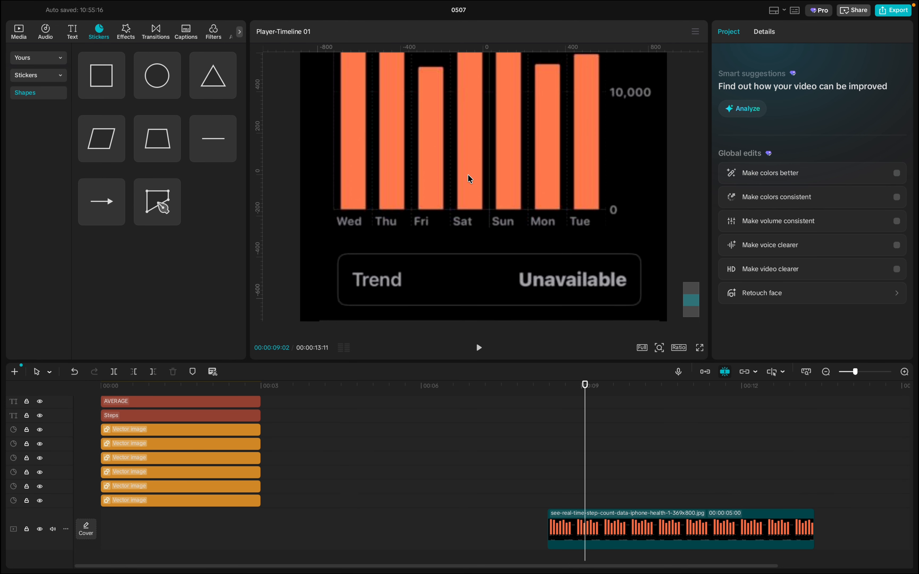
{"action": "scroll", "coordinate": [468, 175], "scroll_direction": "up", "scroll_amount": 4}
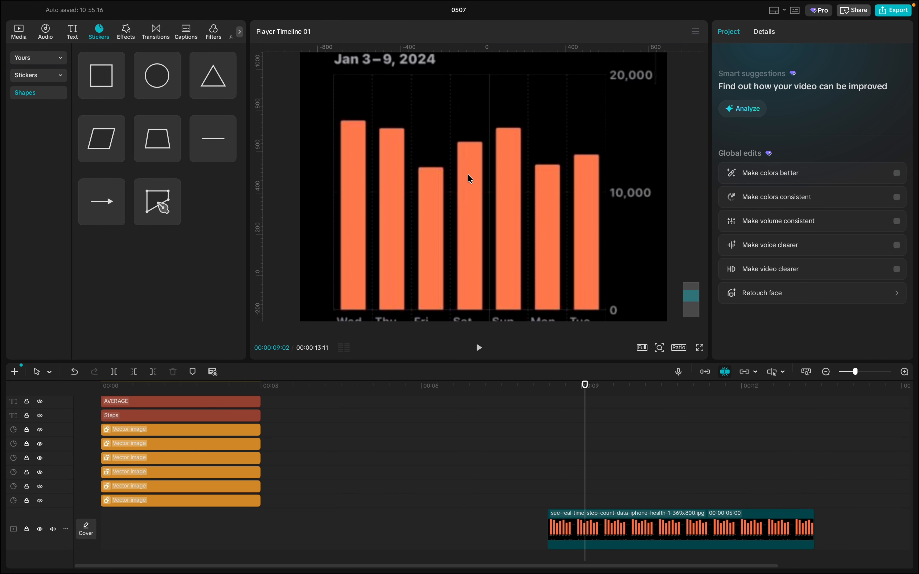
- Add a rectangle shape over the reference screenshot and stretch it across the step chart, about 635 × 500 at X -69, Y 432
{"action": "scroll", "coordinate": [467, 174], "scroll_direction": "up", "scroll_amount": 1}
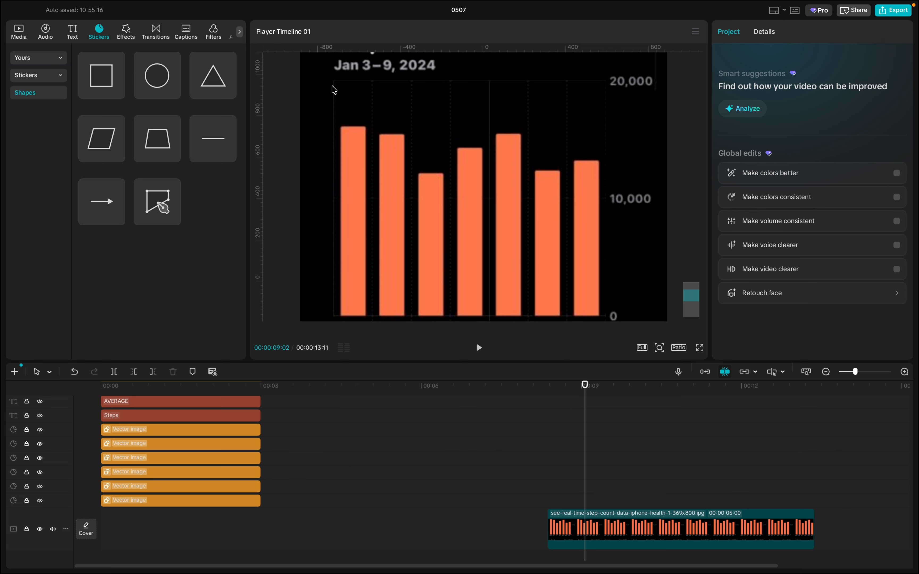
{"action": "mouse_move", "coordinate": [112, 56]}
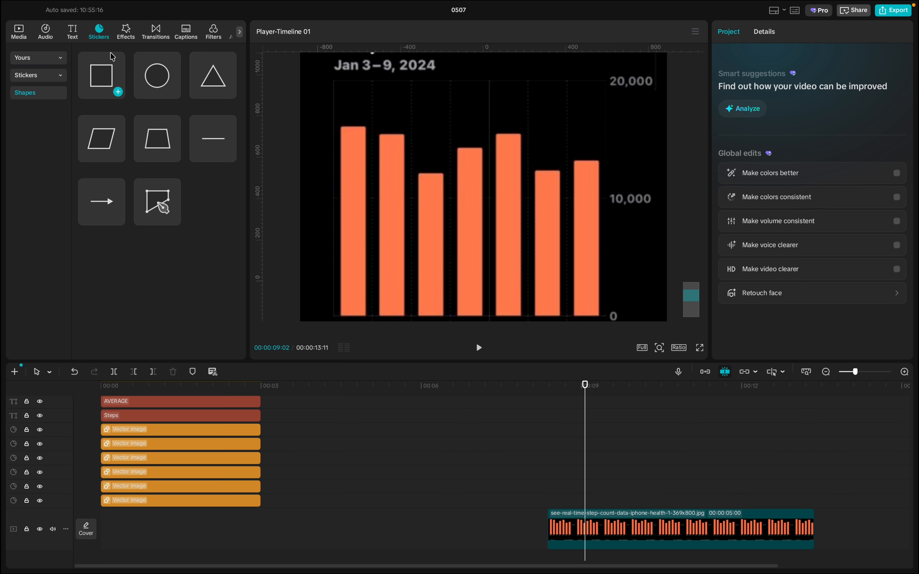
{"action": "left_click", "coordinate": [118, 93]}
{"action": "scroll", "coordinate": [484, 196], "scroll_direction": "up", "scroll_amount": 3}
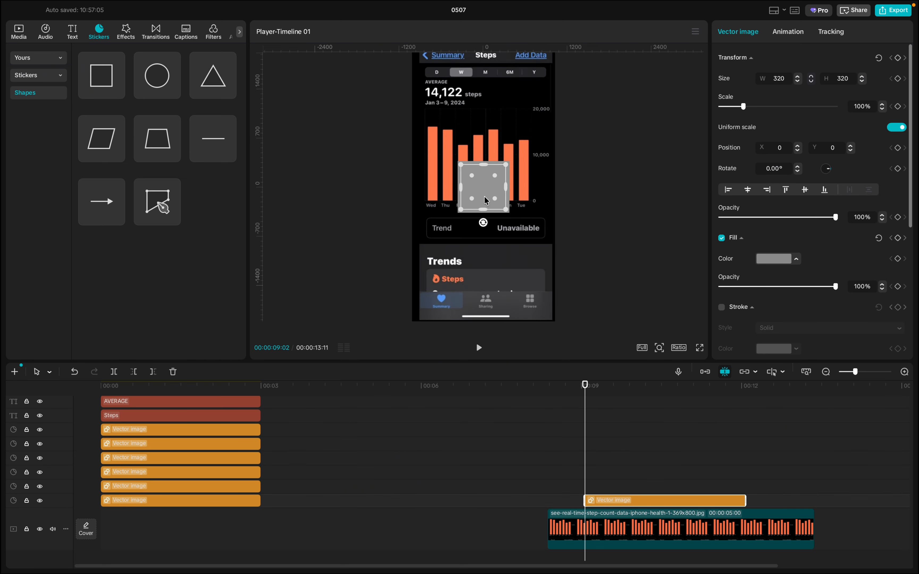
{"action": "left_click_drag", "start_coordinate": [486, 201], "coordinate": [513, 175]}
{"action": "left_click_drag", "start_coordinate": [452, 123], "coordinate": [483, 148]}
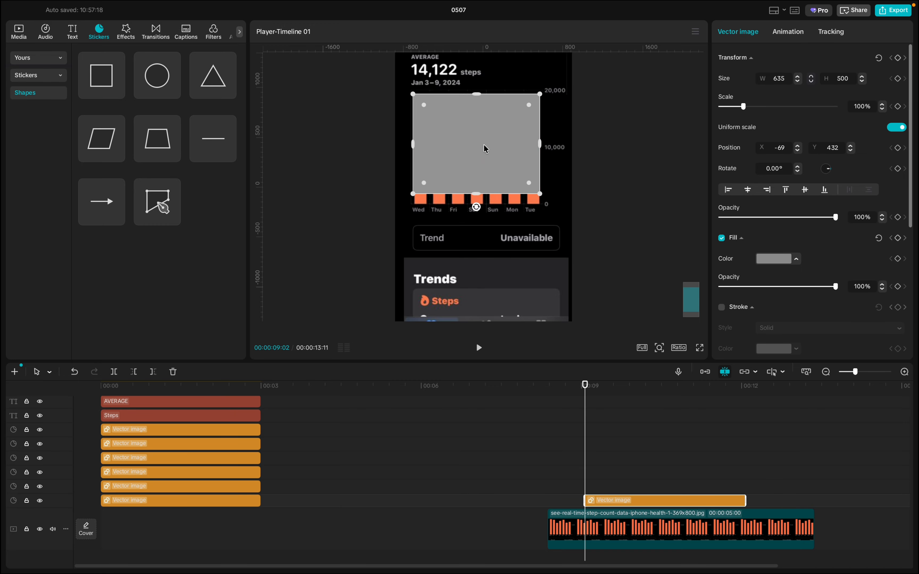
- Enlarge the rectangle to cover the chart and its weekday labels, about 678 × 609 at X -37, Y 334
{"action": "left_click_drag", "start_coordinate": [540, 194], "coordinate": [547, 209]}
{"action": "mouse_move", "coordinate": [488, 150]}
{"action": "left_mouse_down"}
{"action": "mouse_move", "coordinate": [496, 173]}
{"action": "mouse_move", "coordinate": [490, 160]}
{"action": "left_mouse_up"}
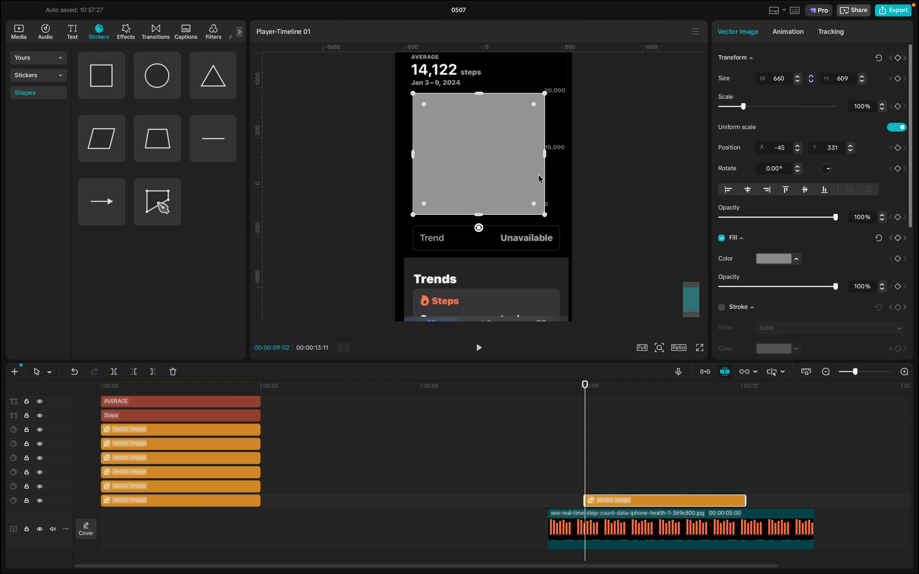
{"action": "scroll", "coordinate": [540, 178], "scroll_direction": "up", "scroll_amount": 5}
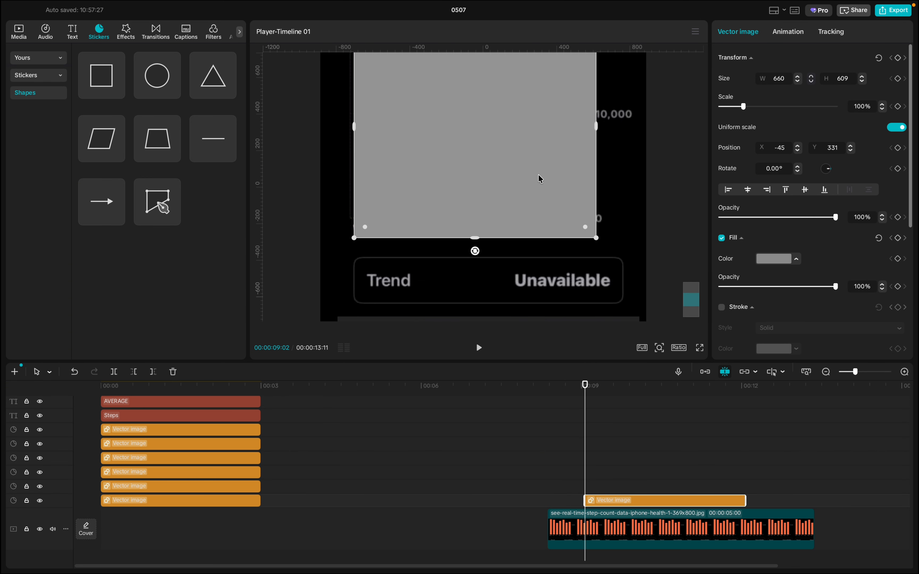
{"action": "left_click_drag", "start_coordinate": [597, 122], "coordinate": [601, 123]}
{"action": "mouse_move", "coordinate": [504, 132]}
{"action": "left_mouse_down"}
{"action": "mouse_move", "coordinate": [507, 108]}
{"action": "mouse_move", "coordinate": [505, 131]}
{"action": "left_mouse_up"}
{"action": "scroll", "coordinate": [505, 131], "scroll_direction": "down", "scroll_amount": 3}
{"action": "scroll", "coordinate": [505, 132], "scroll_direction": "up", "scroll_amount": 3}
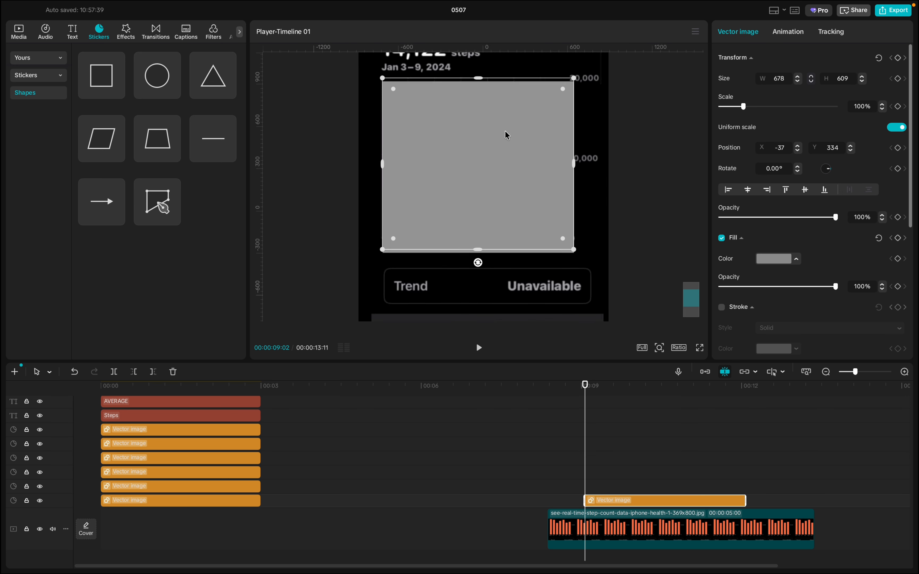
- Hide the rectangle's track and enlarge its outline around the chart to about 686 × 627
{"action": "scroll", "coordinate": [505, 131], "scroll_direction": "up", "scroll_amount": 5}
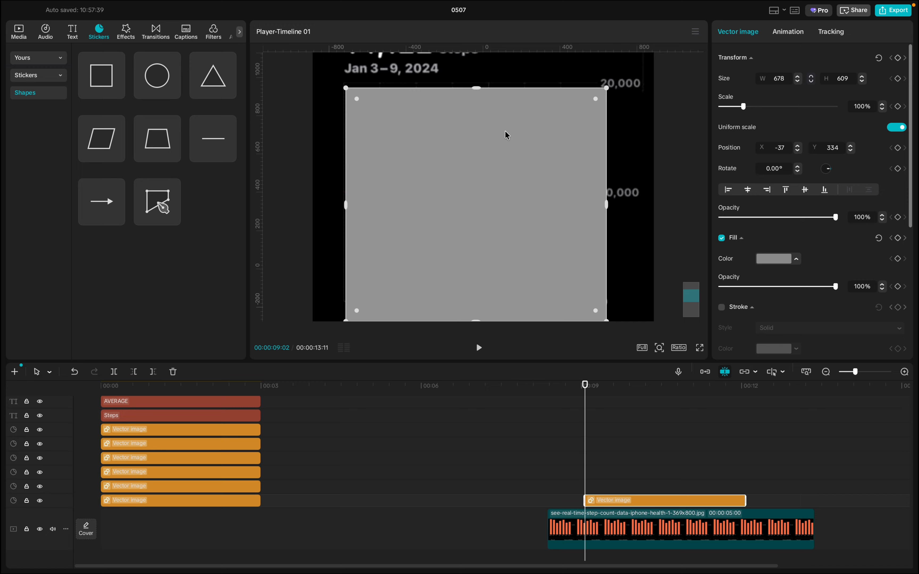
{"action": "scroll", "coordinate": [506, 131], "scroll_direction": "up", "scroll_amount": 4}
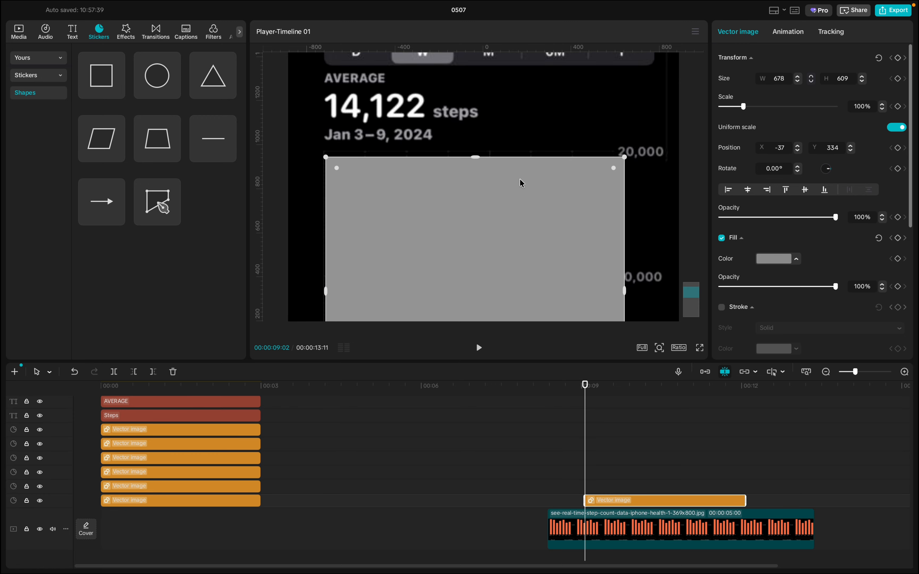
{"action": "scroll", "coordinate": [522, 187], "scroll_direction": "down", "scroll_amount": 4}
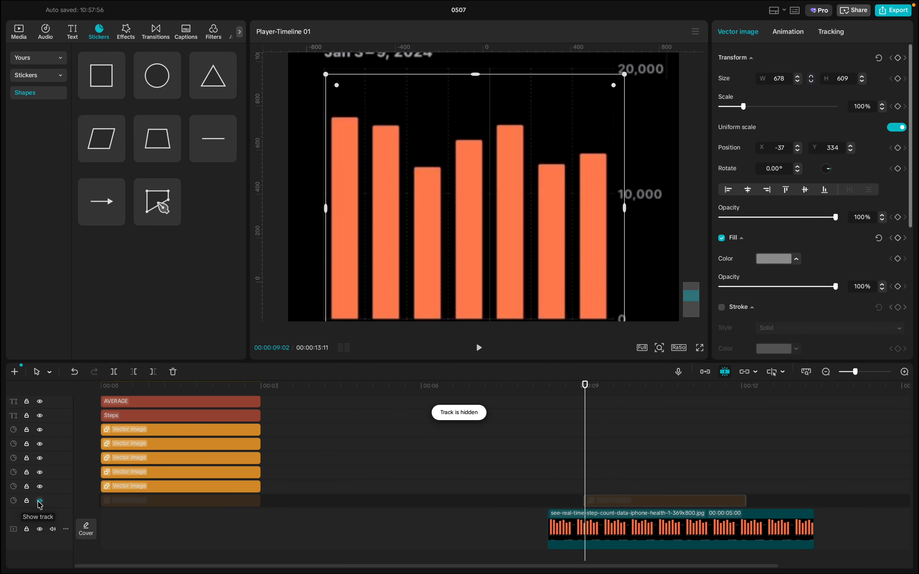
{"action": "scroll", "coordinate": [445, 224], "scroll_direction": "up", "scroll_amount": 3}
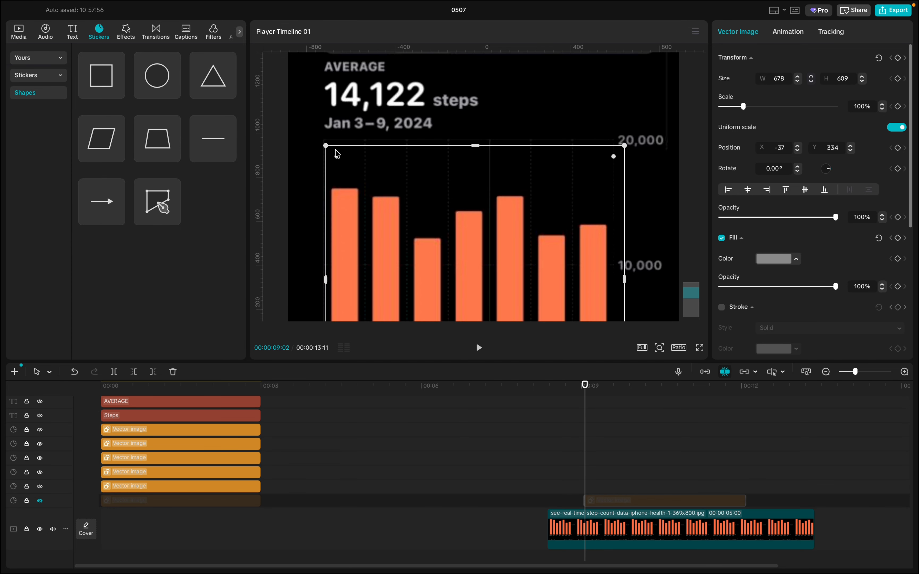
{"action": "left_click_drag", "start_coordinate": [325, 145], "coordinate": [323, 140]}
{"action": "scroll", "coordinate": [408, 201], "scroll_direction": "down", "scroll_amount": 5}
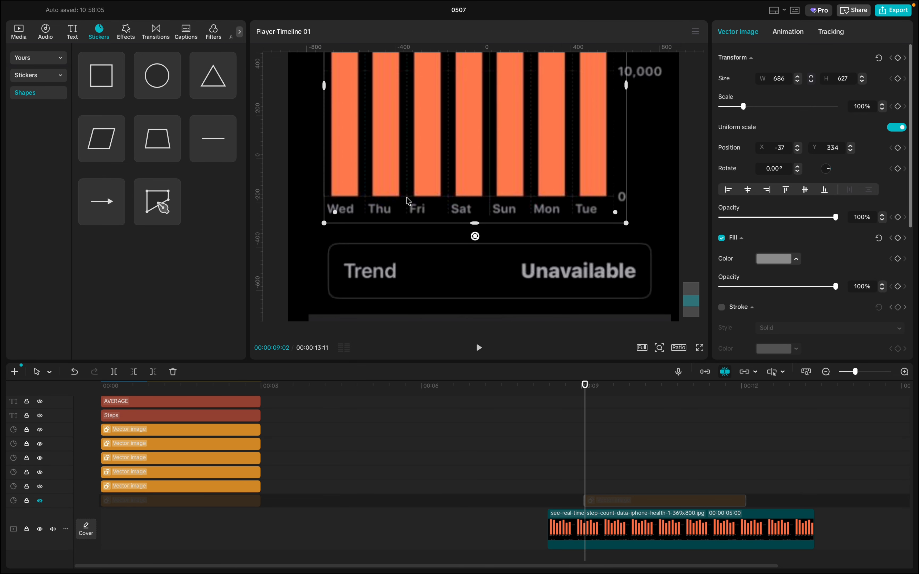
- Examine how the rectangle outline lines up with the chart's bars, dashed grid lines and axis values
{"action": "scroll", "coordinate": [409, 202], "scroll_direction": "up", "scroll_amount": 5}
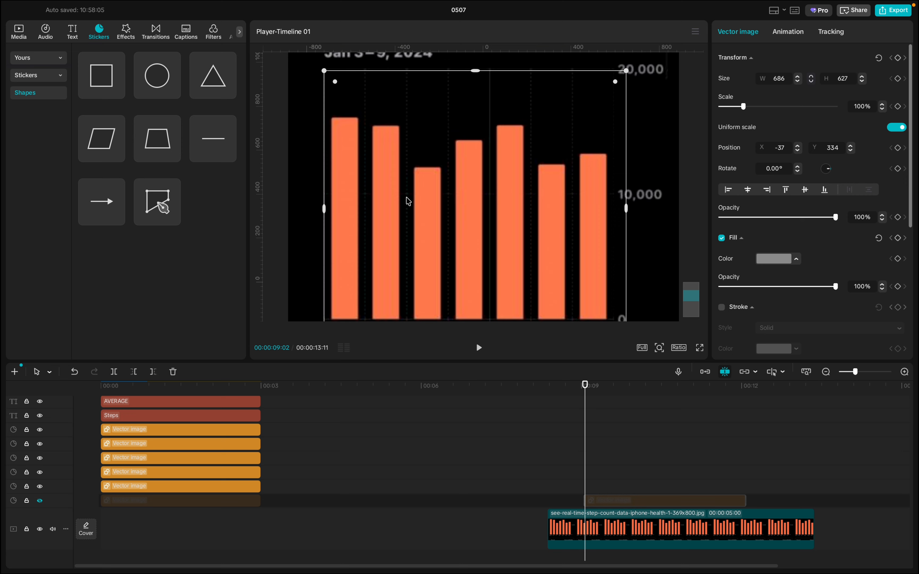
{"action": "scroll", "coordinate": [408, 202], "scroll_direction": "up", "scroll_amount": 5}
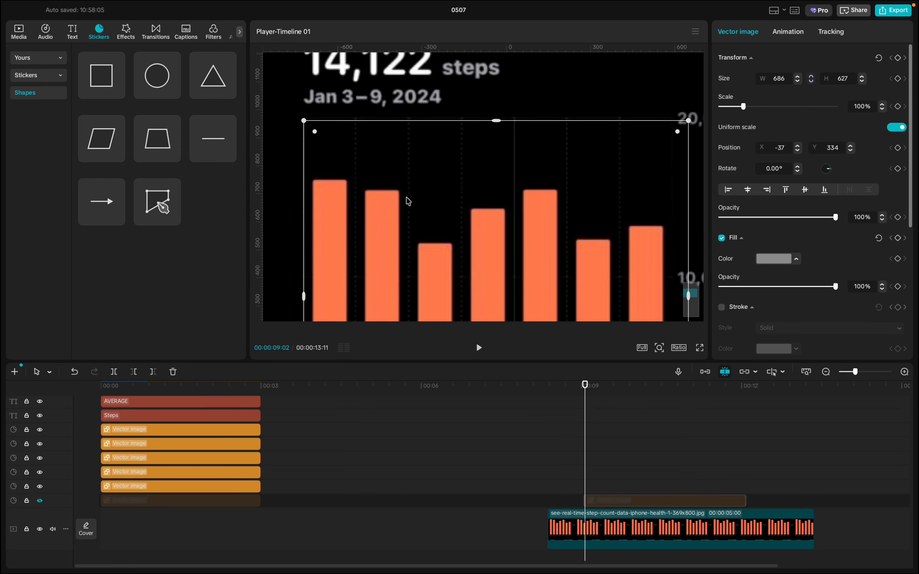
{"action": "scroll", "coordinate": [408, 201], "scroll_direction": "down", "scroll_amount": 2}
{"action": "scroll", "coordinate": [408, 201], "scroll_direction": "right", "scroll_amount": 3}
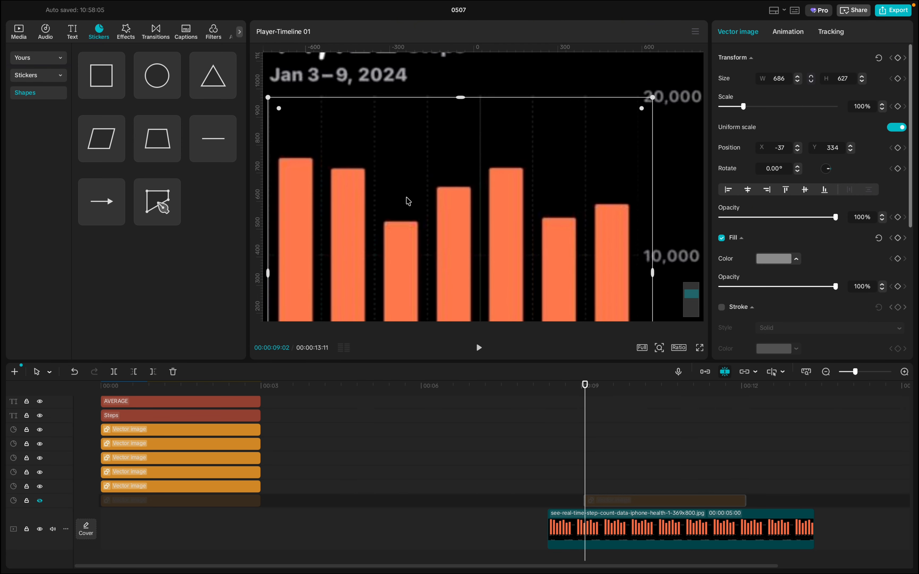
{"action": "scroll", "coordinate": [409, 202], "scroll_direction": "down", "scroll_amount": 1}
{"action": "scroll", "coordinate": [408, 201], "scroll_direction": "right", "scroll_amount": 1}
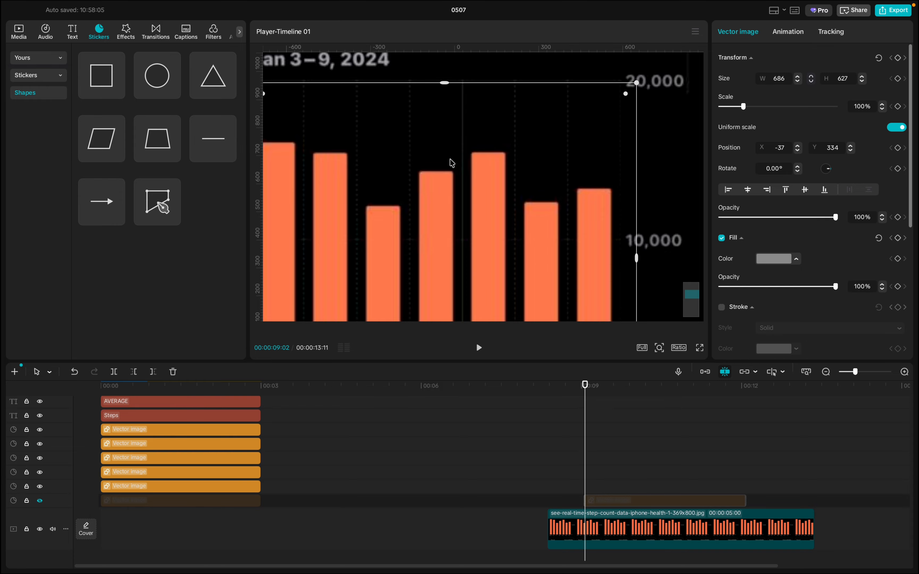
{"action": "scroll", "coordinate": [452, 163], "scroll_direction": "left", "scroll_amount": 3}
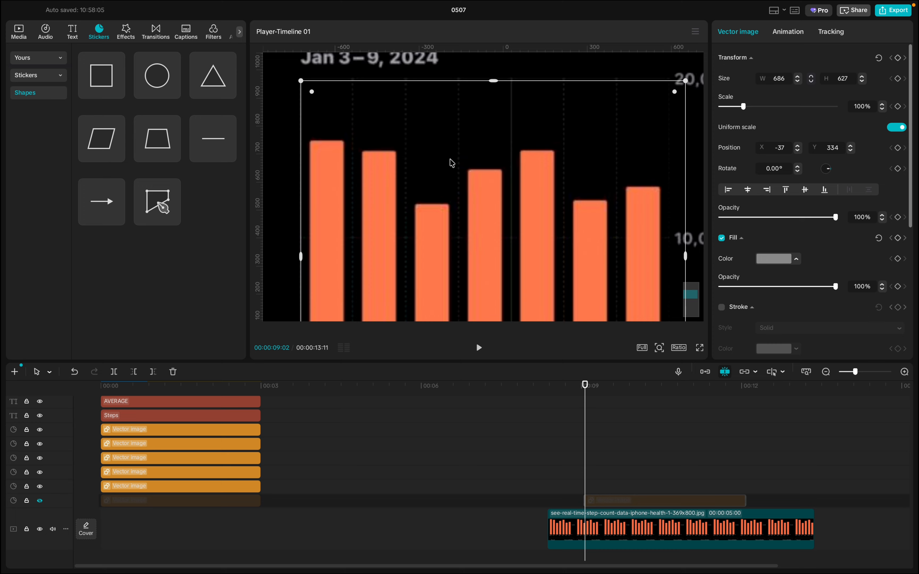
{"action": "scroll", "coordinate": [440, 187], "scroll_direction": "down", "scroll_amount": 2}
{"action": "scroll", "coordinate": [440, 187], "scroll_direction": "left", "scroll_amount": 1}
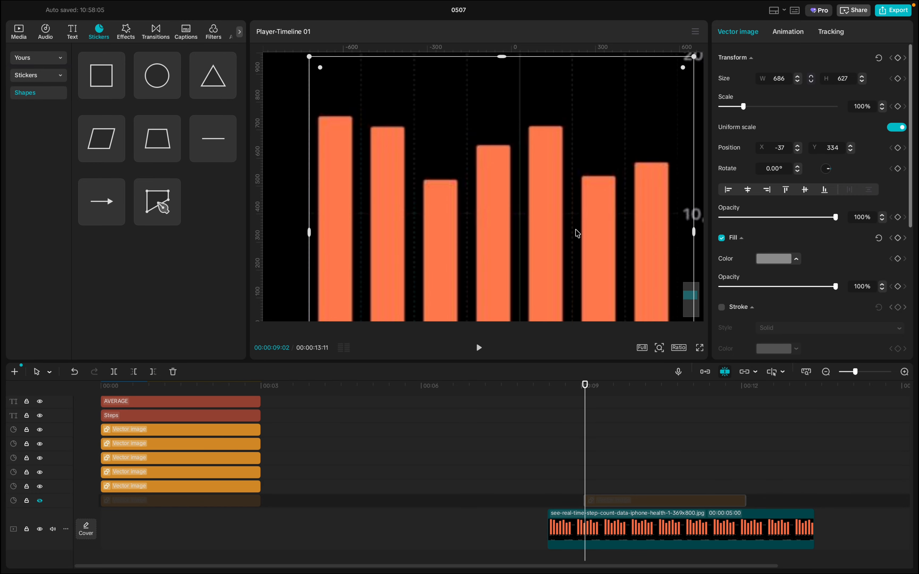
{"action": "scroll", "coordinate": [613, 214], "scroll_direction": "down", "scroll_amount": 2}
{"action": "scroll", "coordinate": [612, 214], "scroll_direction": "right", "scroll_amount": 2}
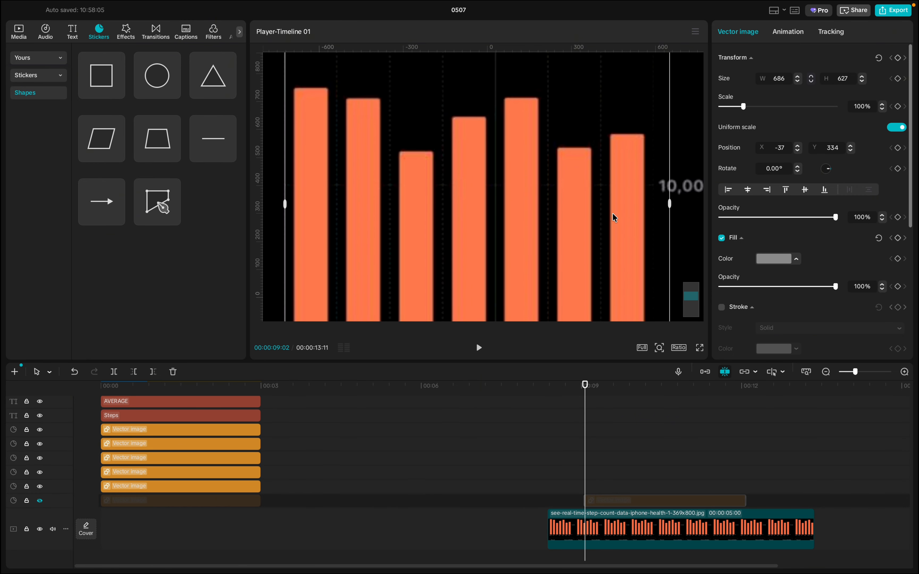
{"action": "scroll", "coordinate": [529, 217], "scroll_direction": "left", "scroll_amount": 1}
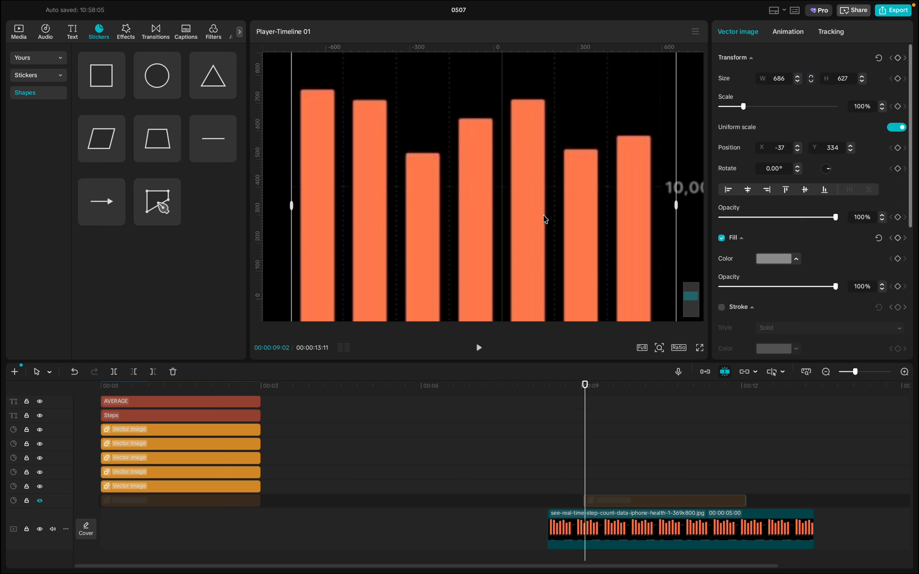
{"action": "scroll", "coordinate": [506, 194], "scroll_direction": "down", "scroll_amount": 3}
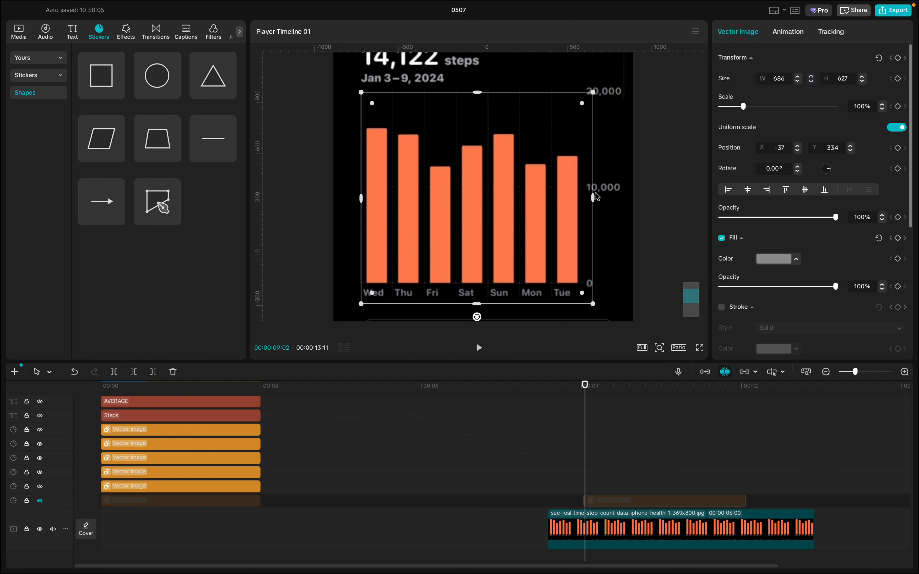
- Narrow the rectangle outline to about 647 × 627 and move it to about X -65, Y 349
{"action": "left_click_drag", "start_coordinate": [595, 193], "coordinate": [585, 193]}
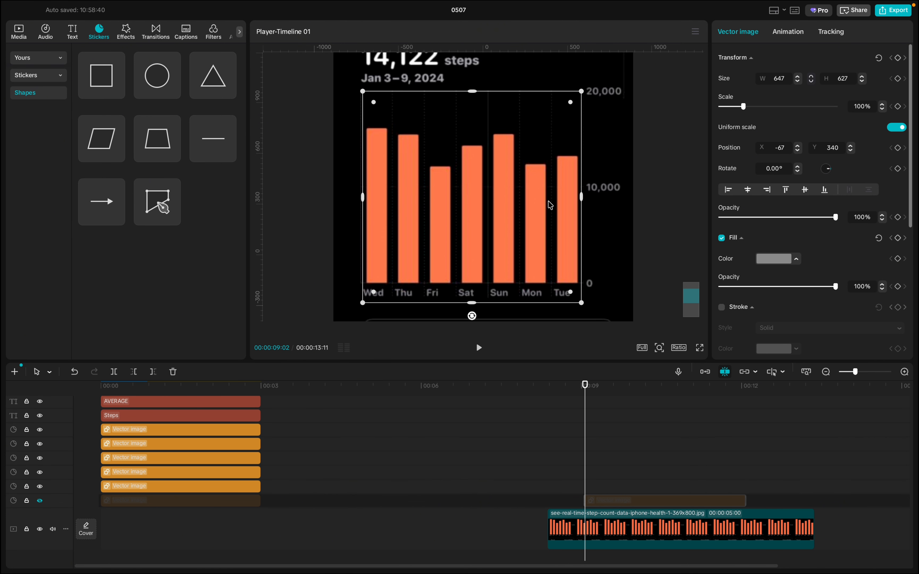
{"action": "scroll", "coordinate": [550, 204], "scroll_direction": "up", "scroll_amount": 3}
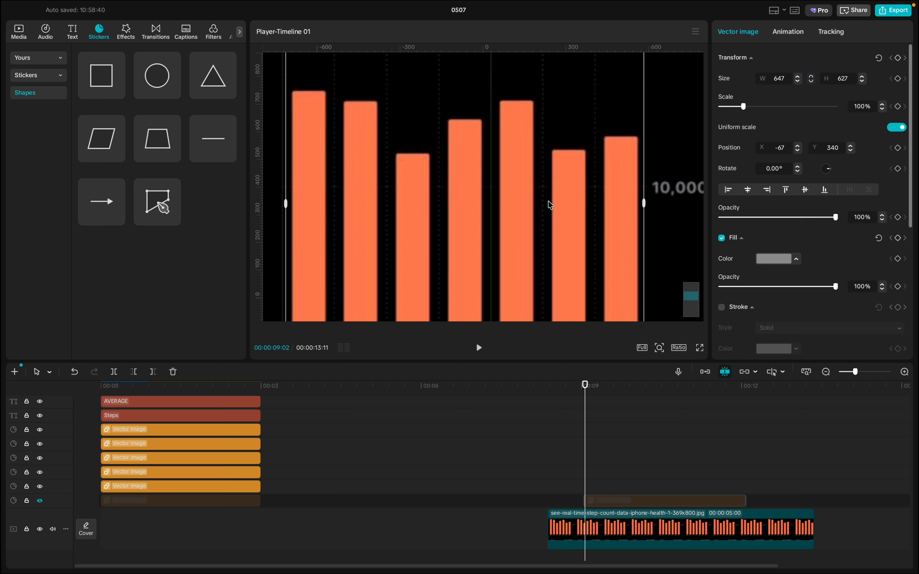
{"action": "scroll", "coordinate": [616, 201], "scroll_direction": "up", "scroll_amount": 5}
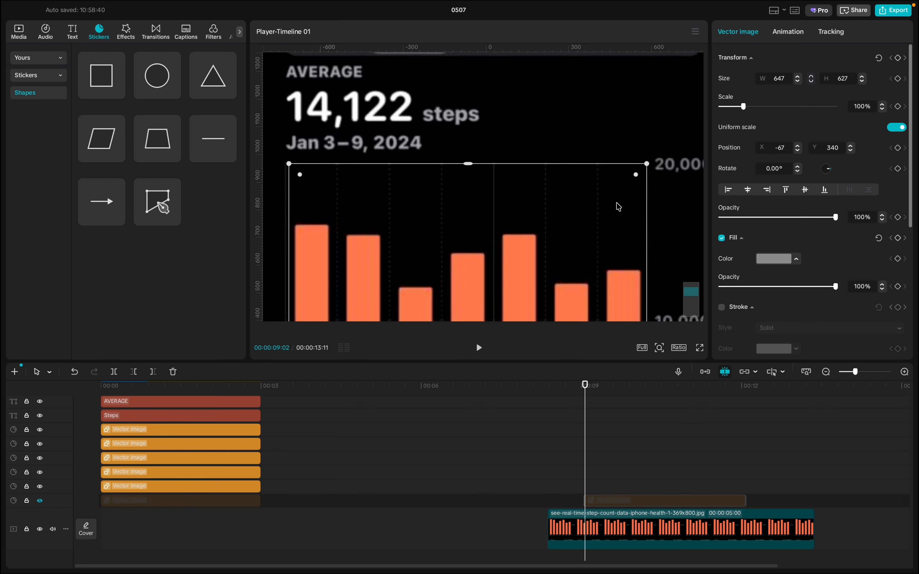
{"action": "scroll", "coordinate": [619, 207], "scroll_direction": "down", "scroll_amount": 5}
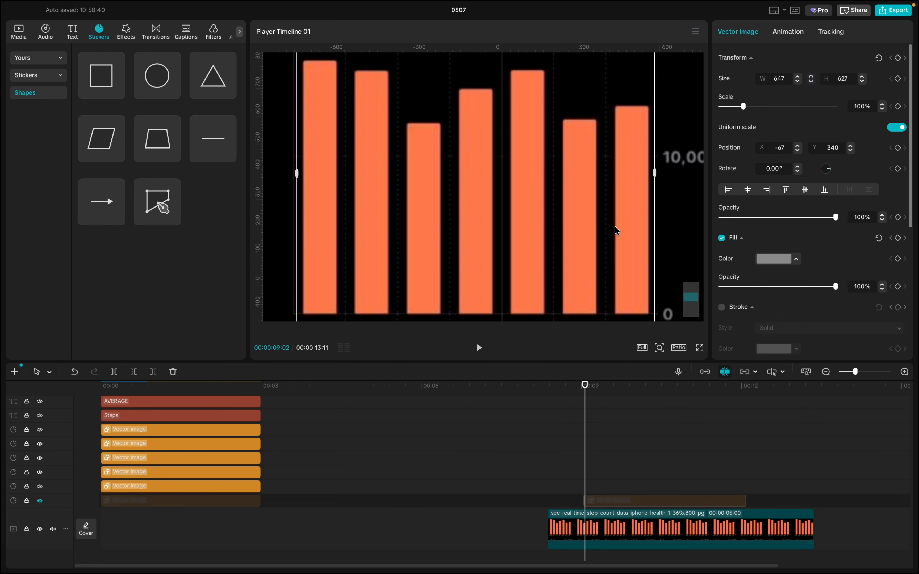
{"action": "scroll", "coordinate": [615, 227], "scroll_direction": "up", "scroll_amount": 2}
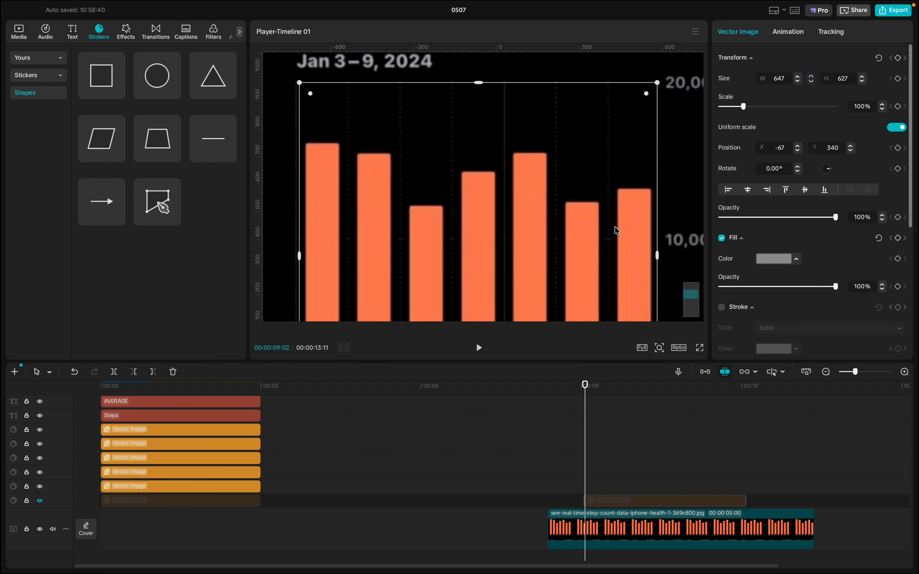
{"action": "scroll", "coordinate": [616, 230], "scroll_direction": "down", "scroll_amount": 6}
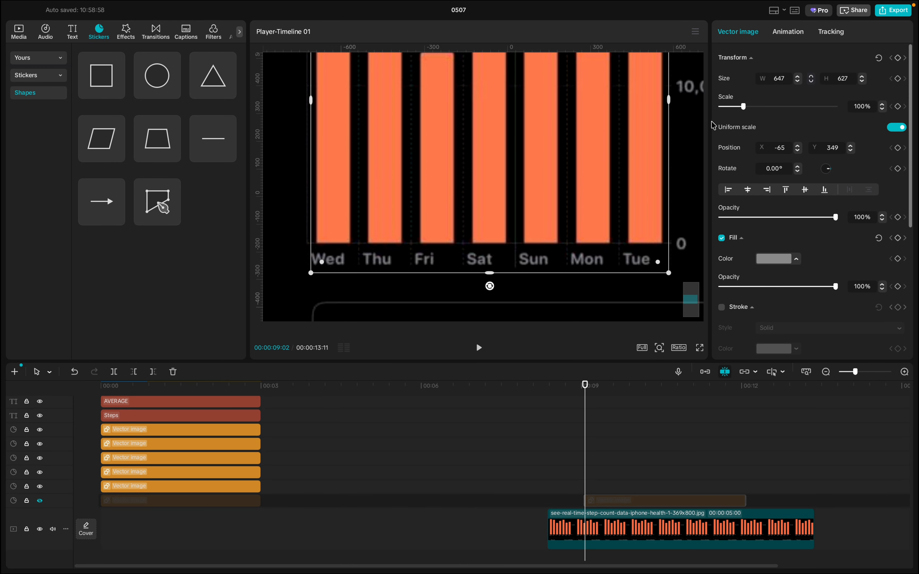
- Widen the rectangle outline to about 660 × 627 and shift it to X -70 to match the chart's edges
{"action": "left_click_drag", "start_coordinate": [672, 98], "coordinate": [676, 99]}
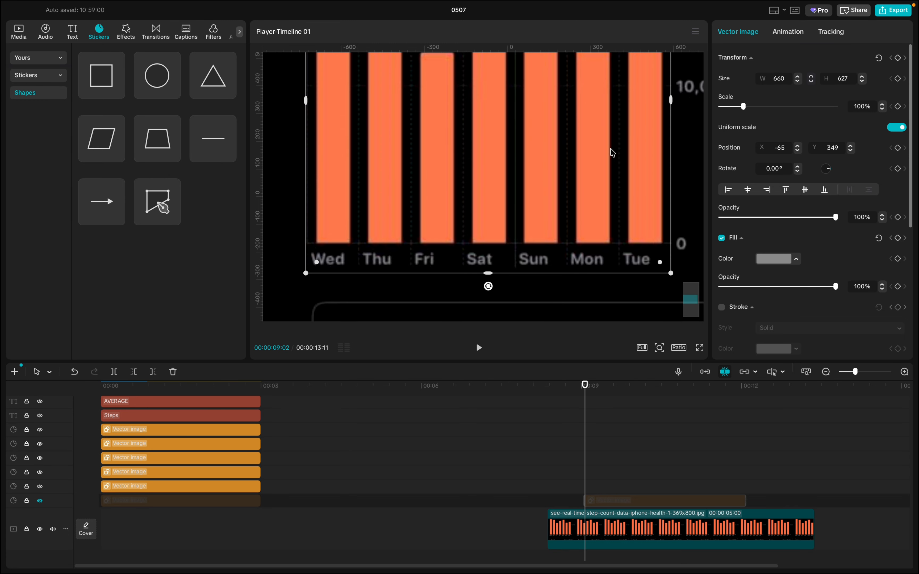
{"action": "scroll", "coordinate": [570, 164], "scroll_direction": "up", "scroll_amount": 5}
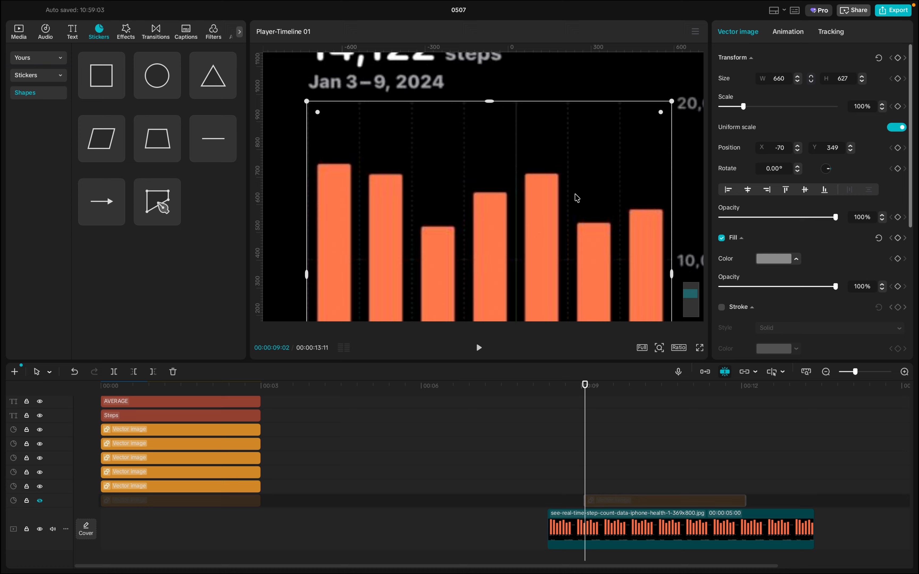
{"action": "scroll", "coordinate": [576, 197], "scroll_direction": "down", "scroll_amount": 5}
{"action": "scroll", "coordinate": [575, 194], "scroll_direction": "down", "scroll_amount": 2}
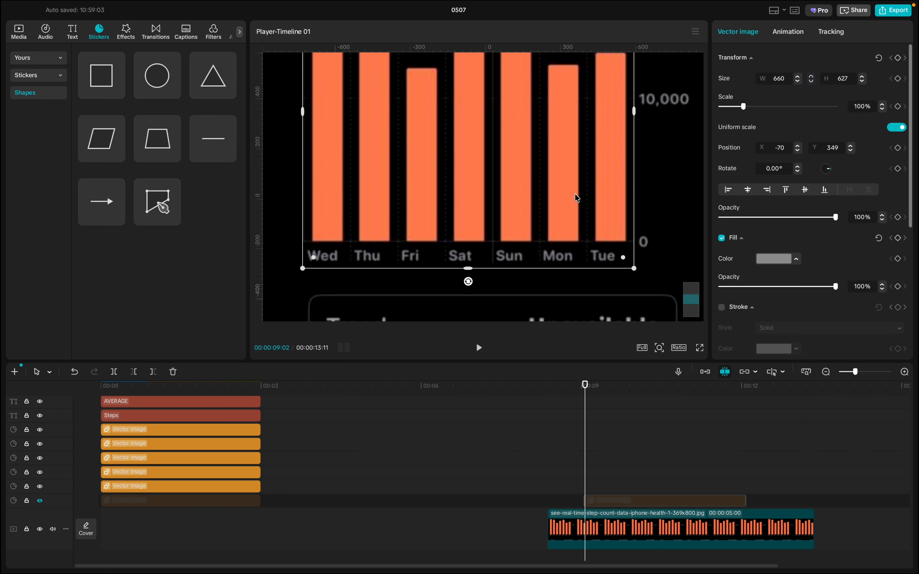
{"action": "scroll", "coordinate": [543, 179], "scroll_direction": "down", "scroll_amount": 2}
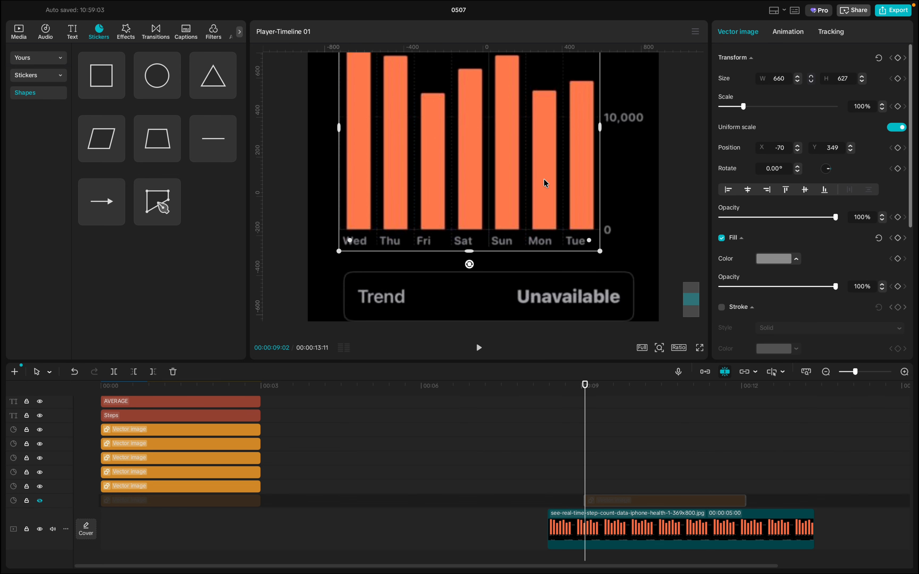
- Delete the rectangle placed over the step chart
{"action": "scroll", "coordinate": [523, 157], "scroll_direction": "up", "scroll_amount": 5}
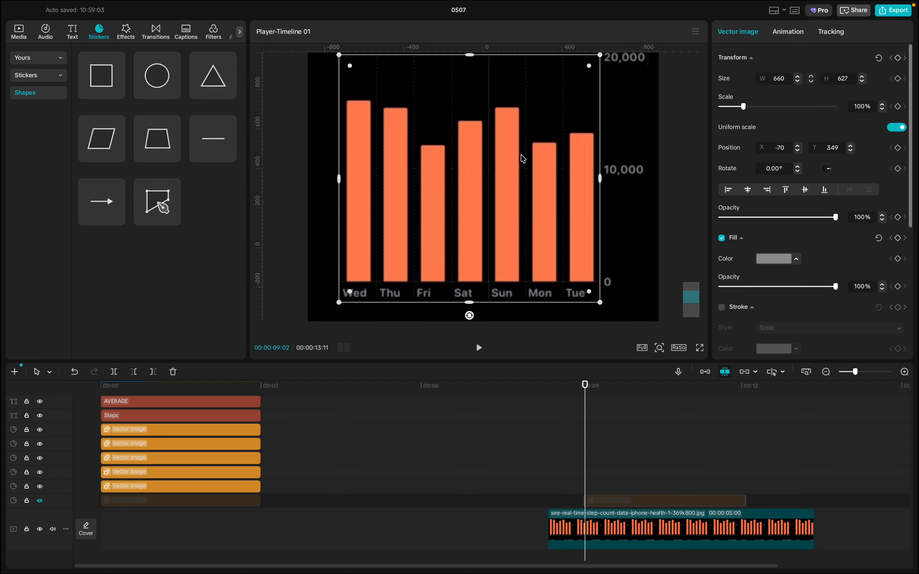
{"action": "scroll", "coordinate": [523, 158], "scroll_direction": "up", "scroll_amount": 1}
{"action": "scroll", "coordinate": [523, 159], "scroll_direction": "down", "scroll_amount": 2}
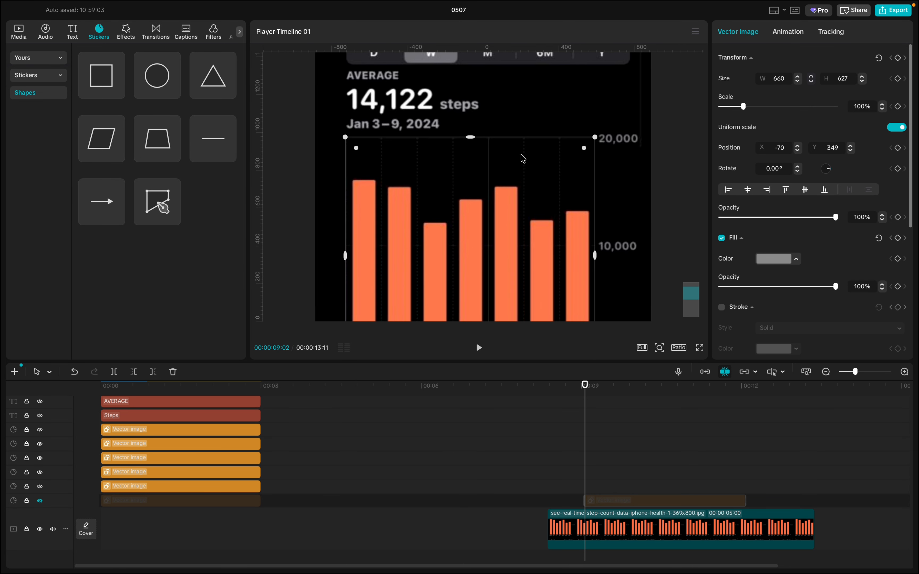
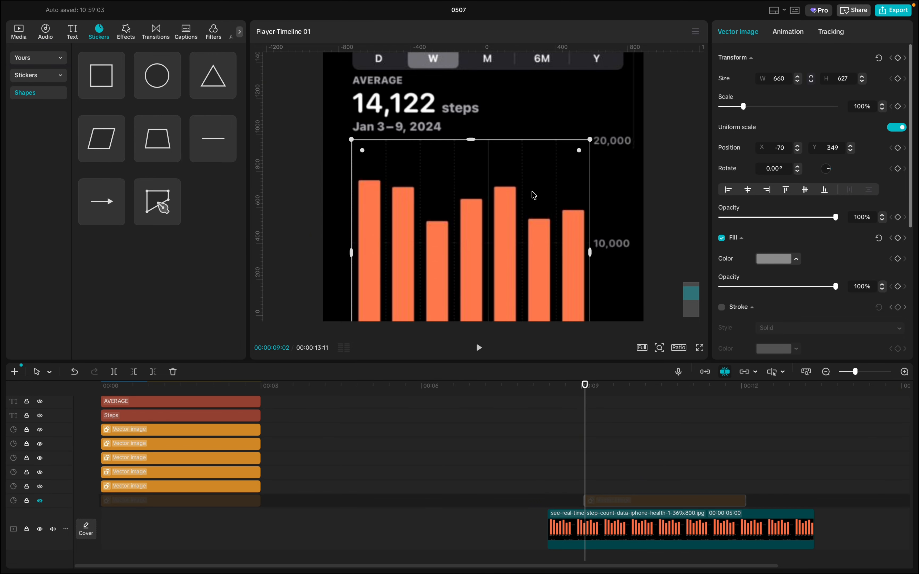
{"action": "left_click", "coordinate": [533, 196]}
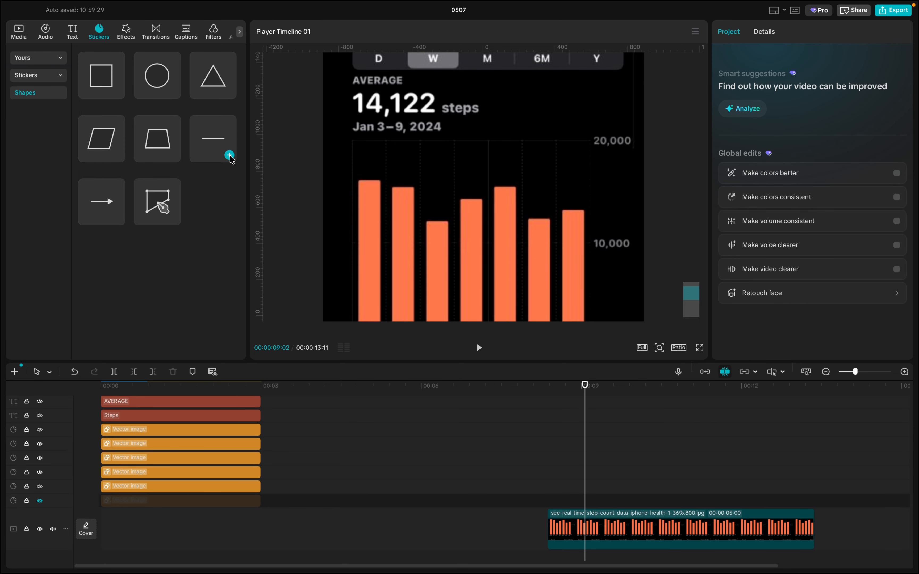
- Add a straight line, rotate it to -90°, stretch it to about 570 and place it on the chart's Wednesday-side edge at about X -722, Y 404
{"action": "left_click", "coordinate": [230, 155]}
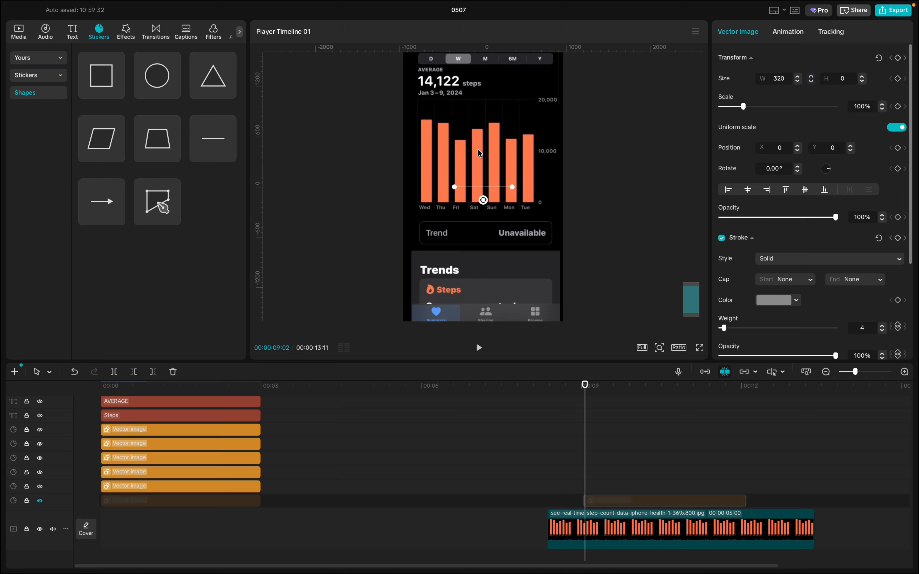
{"action": "scroll", "coordinate": [479, 152], "scroll_direction": "up", "scroll_amount": 3}
{"action": "scroll", "coordinate": [479, 153], "scroll_direction": "up", "scroll_amount": 3}
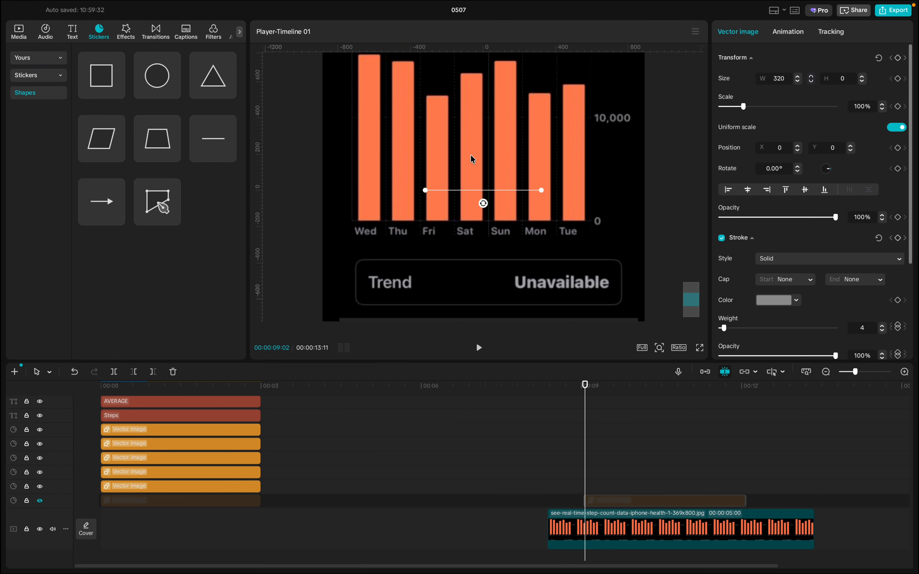
{"action": "scroll", "coordinate": [473, 159], "scroll_direction": "up", "scroll_amount": 3}
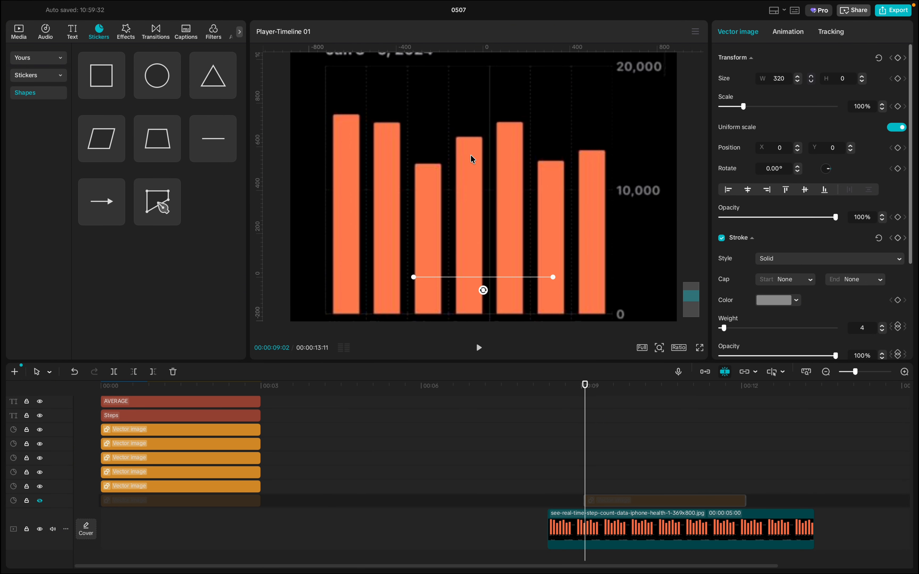
{"action": "left_click_drag", "start_coordinate": [484, 290], "coordinate": [326, 137]}
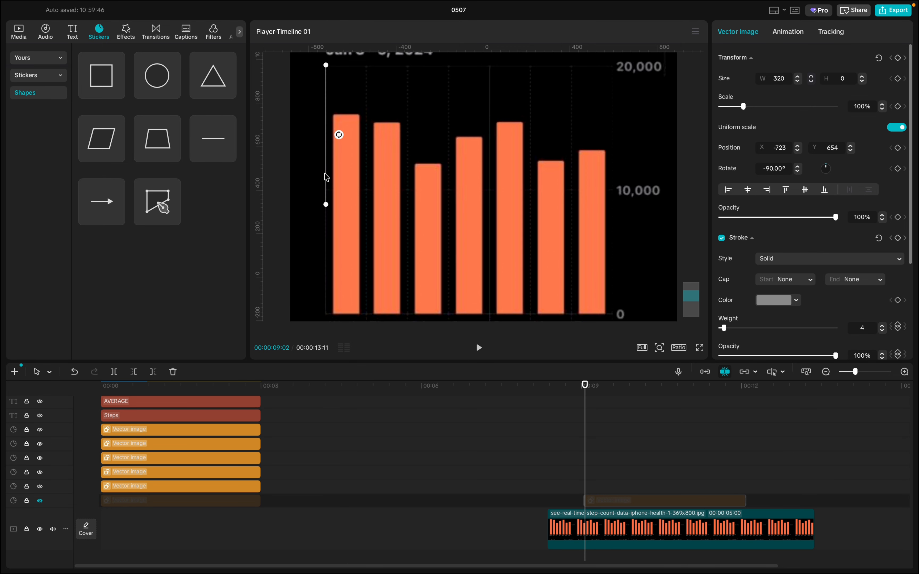
{"action": "left_click_drag", "start_coordinate": [326, 208], "coordinate": [326, 313]}
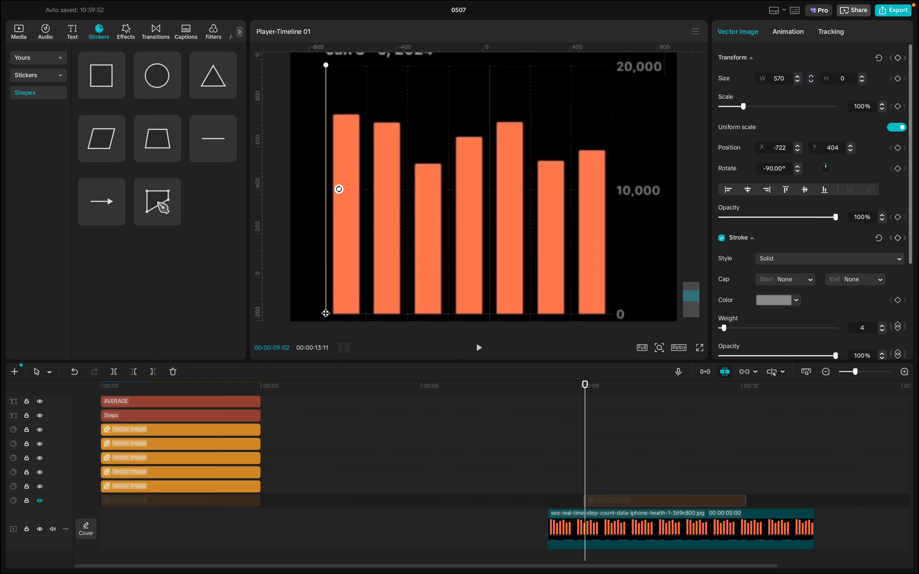
- Change the vertical line's stroke style to Dotted and its weight to 3
{"action": "left_click", "coordinate": [785, 259]}
{"action": "left_click", "coordinate": [813, 290]}
{"action": "scroll", "coordinate": [778, 304], "scroll_direction": "down", "scroll_amount": 1}
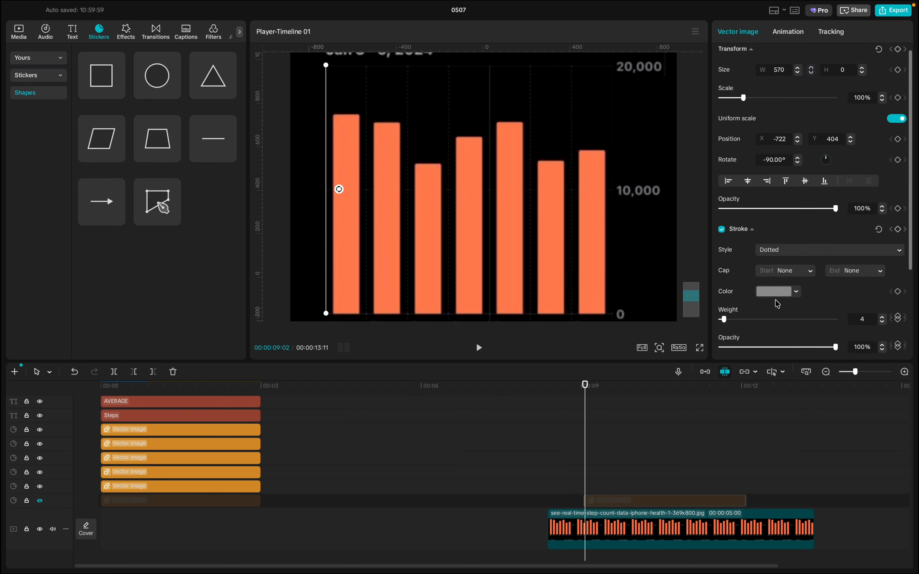
{"action": "scroll", "coordinate": [778, 304], "scroll_direction": "down", "scroll_amount": 1}
{"action": "mouse_move", "coordinate": [726, 314]}
{"action": "left_mouse_down"}
{"action": "mouse_move", "coordinate": [758, 314]}
{"action": "mouse_move", "coordinate": [724, 314]}
{"action": "left_mouse_up"}
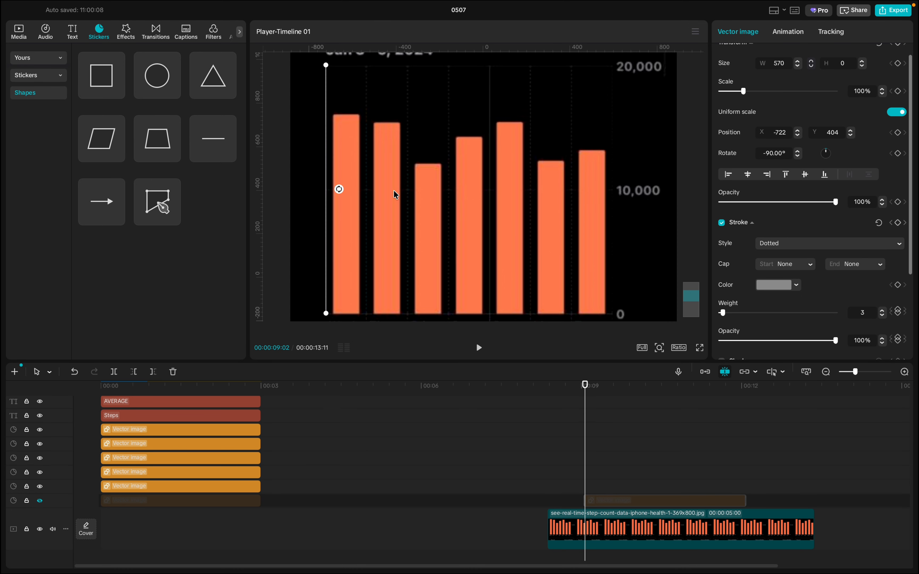
{"action": "left_click", "coordinate": [319, 199]}
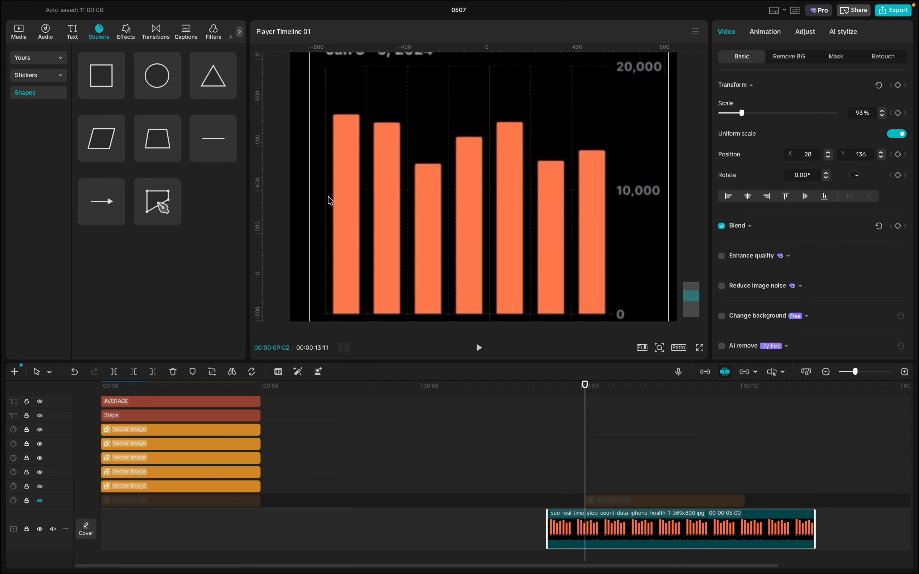
- Unhide the vertical line's track and select the line's clip
{"action": "scroll", "coordinate": [330, 201], "scroll_direction": "down", "scroll_amount": 3}
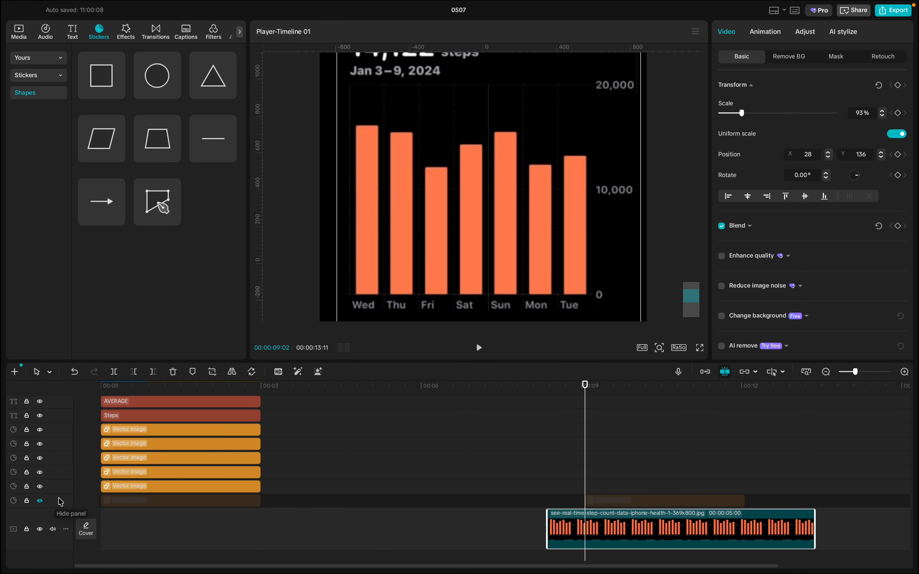
{"action": "left_click", "coordinate": [39, 501]}
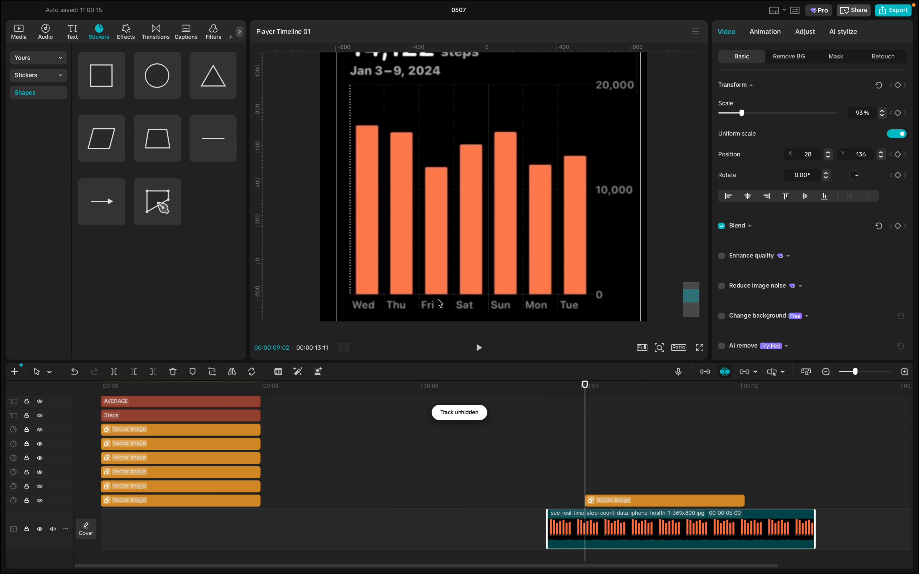
{"action": "left_click", "coordinate": [616, 501]}
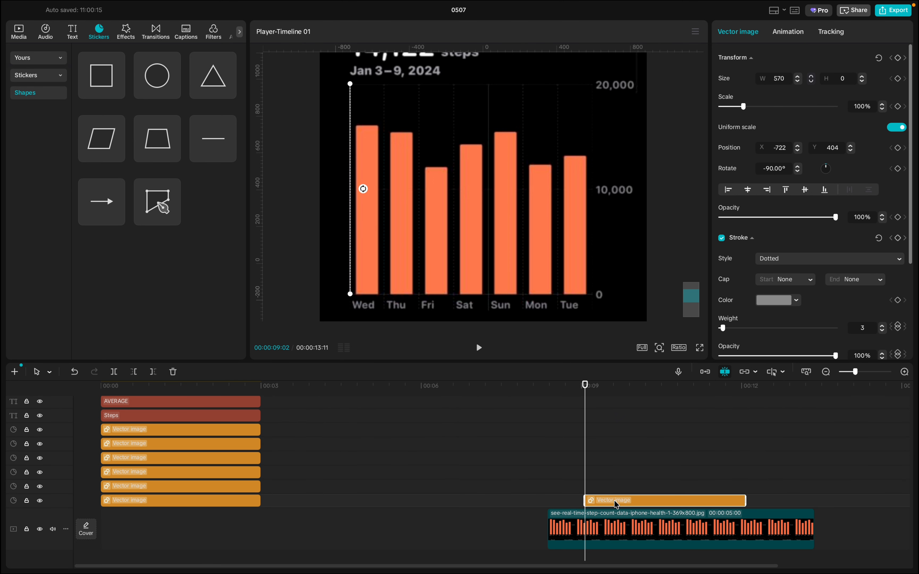
- Duplicate the dotted line, align the copy's clip with the original's start, and place it on the Wed–Thu divider at about X -536, Y 412
{"action": "left_click", "coordinate": [617, 459]}
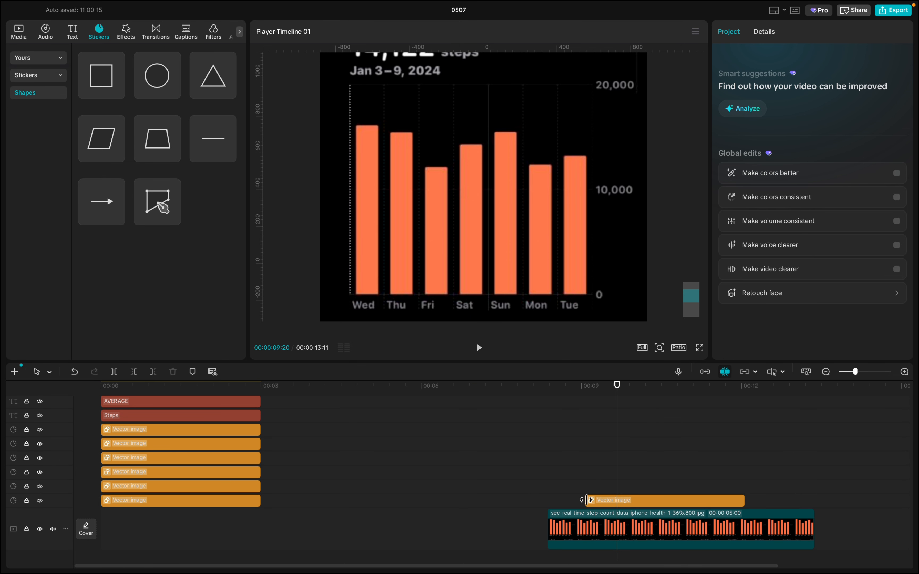
{"action": "left_click", "coordinate": [605, 501]}
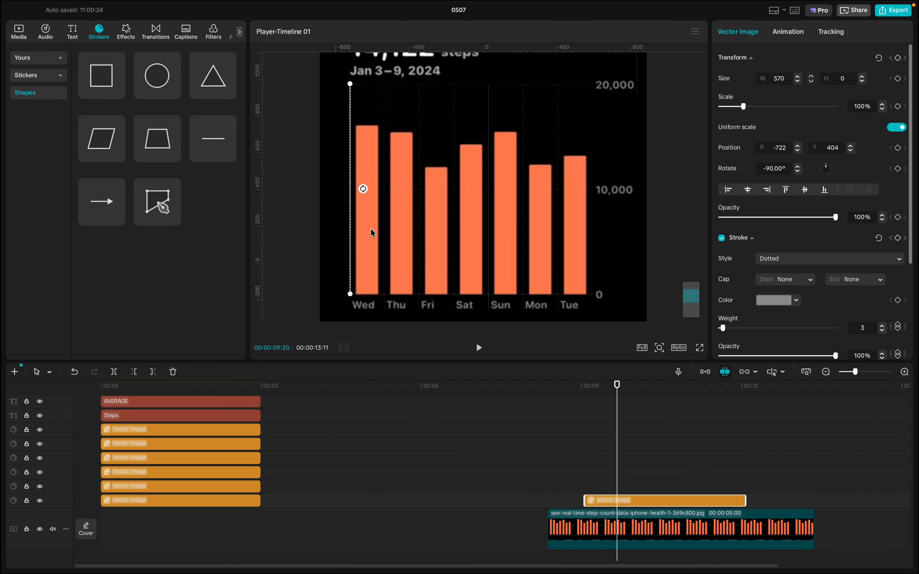
{"action": "key", "text": "ctrl+v"}
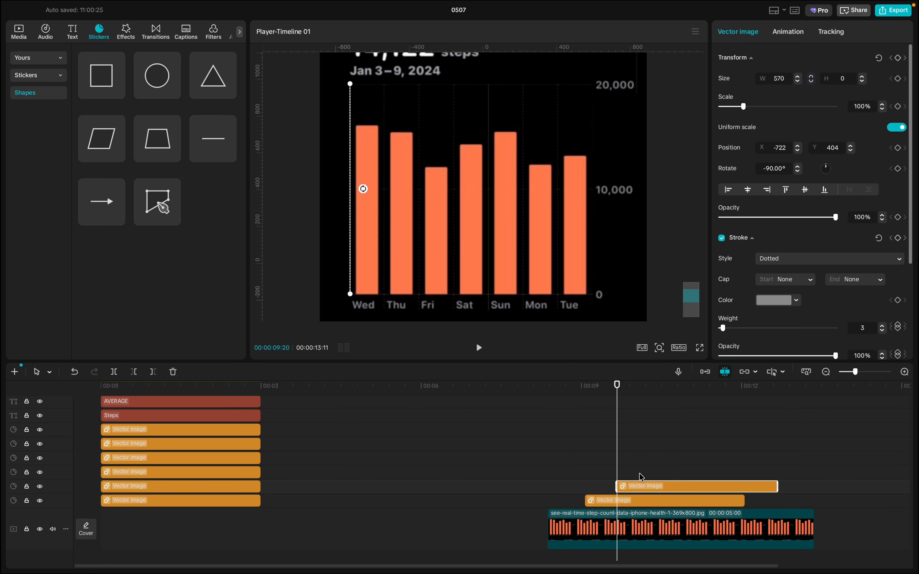
{"action": "left_click_drag", "start_coordinate": [640, 489], "coordinate": [608, 490]}
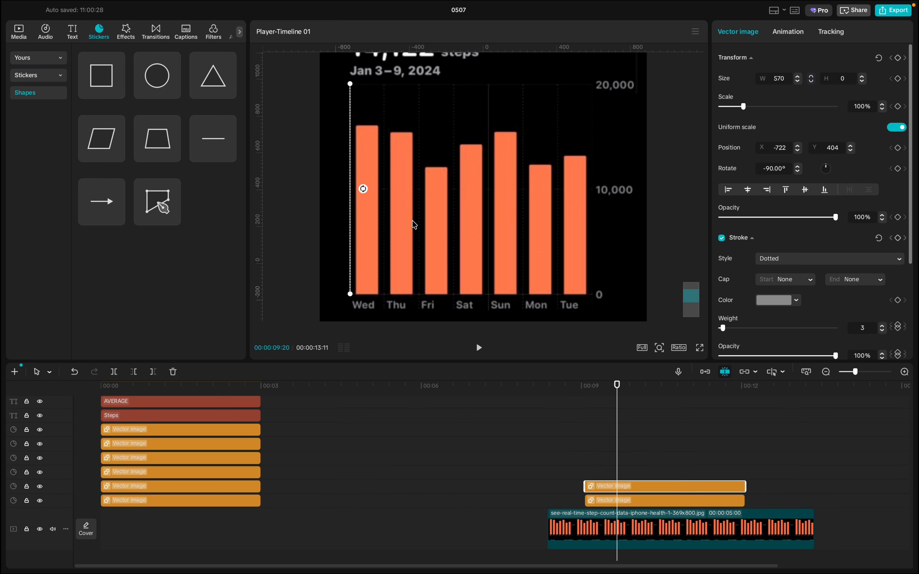
{"action": "left_click_drag", "start_coordinate": [361, 191], "coordinate": [384, 191]}
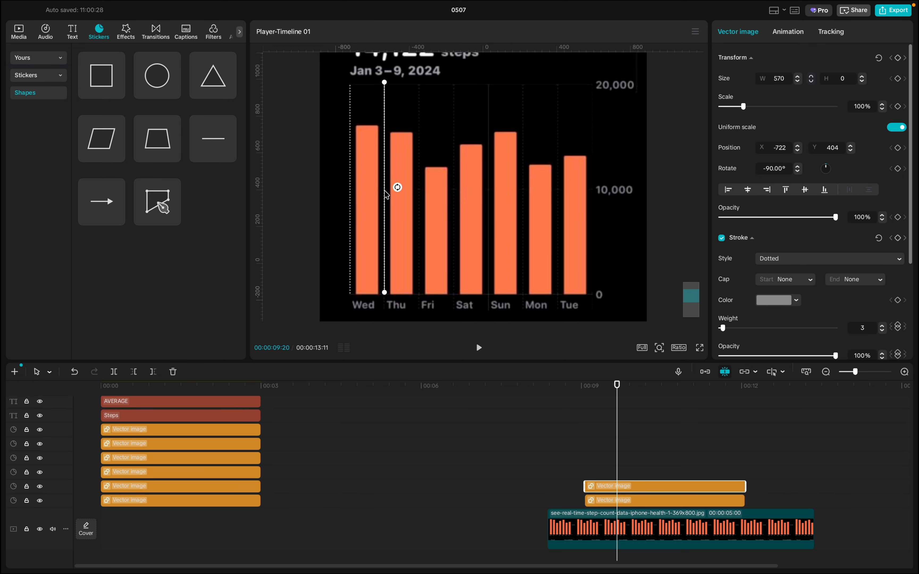
- Paste another dotted line on the Thu–Fri divider at about X -342, Y 405 and align its clip with the others
{"action": "key", "text": "ctrl+v"}
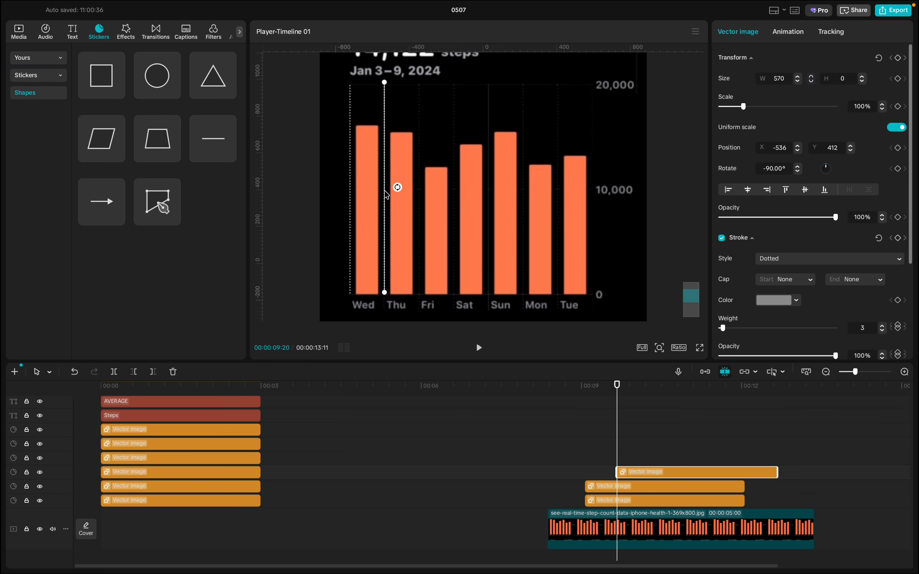
{"action": "left_click_drag", "start_coordinate": [385, 181], "coordinate": [421, 183]}
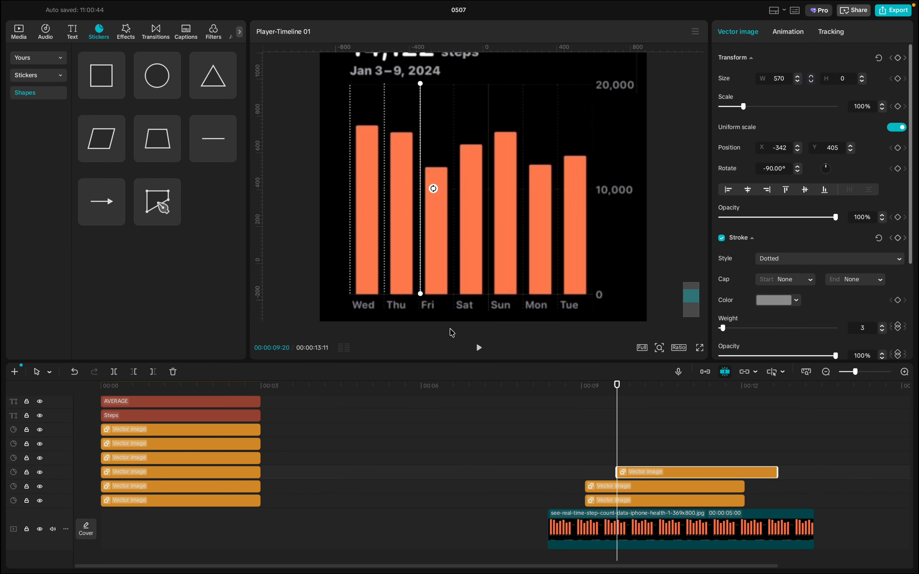
{"action": "left_click_drag", "start_coordinate": [660, 476], "coordinate": [628, 477]}
- Lengthen the first dotted line downward so it ends just below the weekday labels
{"action": "scroll", "coordinate": [443, 274], "scroll_direction": "up", "scroll_amount": 2}
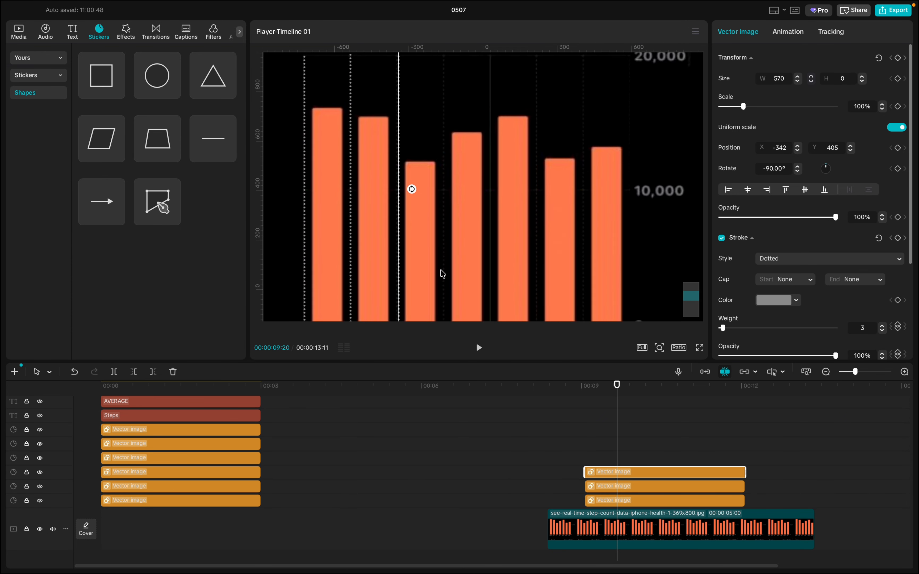
{"action": "scroll", "coordinate": [443, 274], "scroll_direction": "down", "scroll_amount": 3}
{"action": "scroll", "coordinate": [442, 274], "scroll_direction": "up", "scroll_amount": 3}
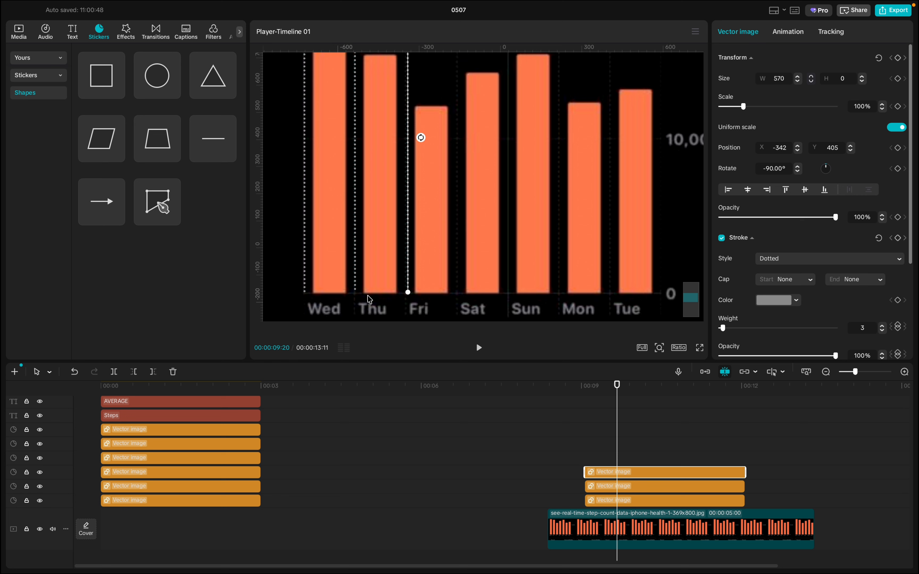
{"action": "left_click", "coordinate": [305, 287]}
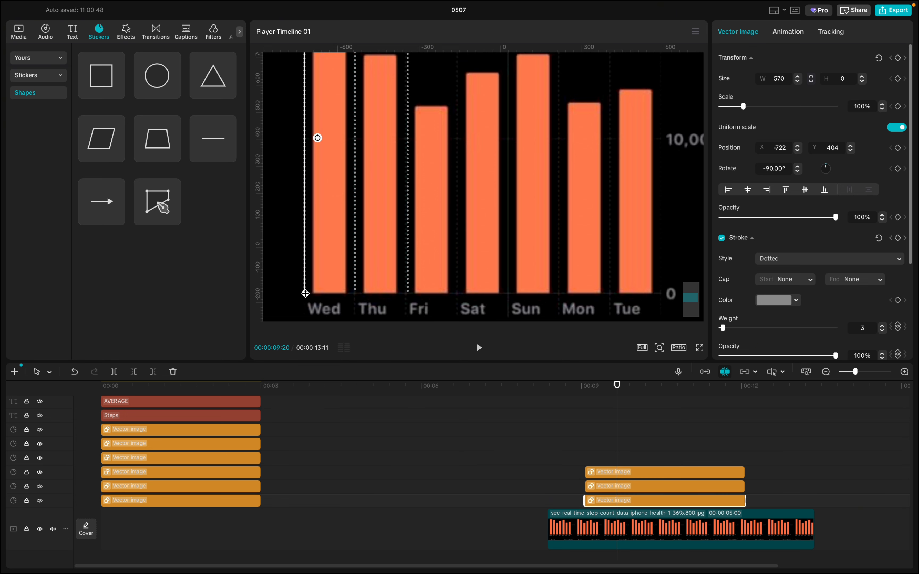
{"action": "left_click_drag", "start_coordinate": [305, 292], "coordinate": [304, 319]}
{"action": "scroll", "coordinate": [310, 306], "scroll_direction": "down", "scroll_amount": 2}
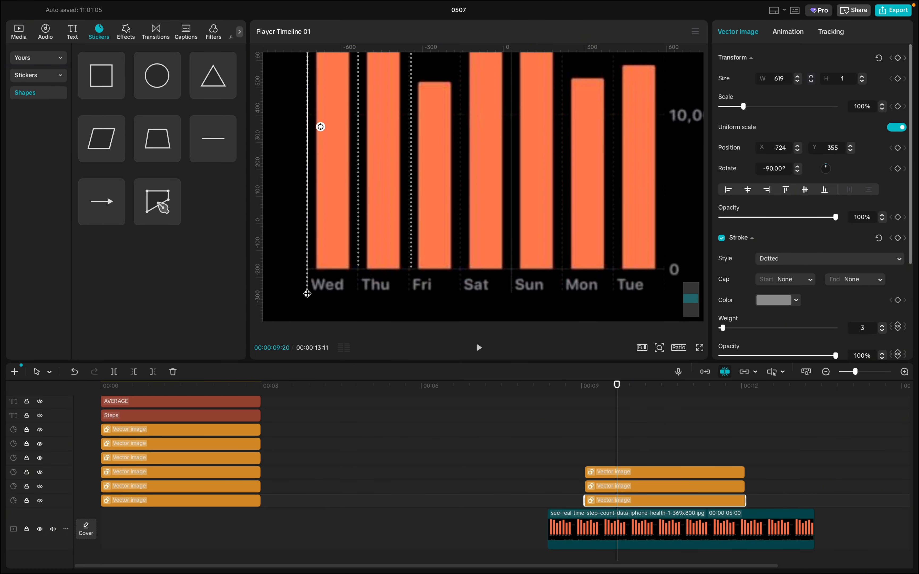
{"action": "left_click_drag", "start_coordinate": [307, 293], "coordinate": [307, 300]}
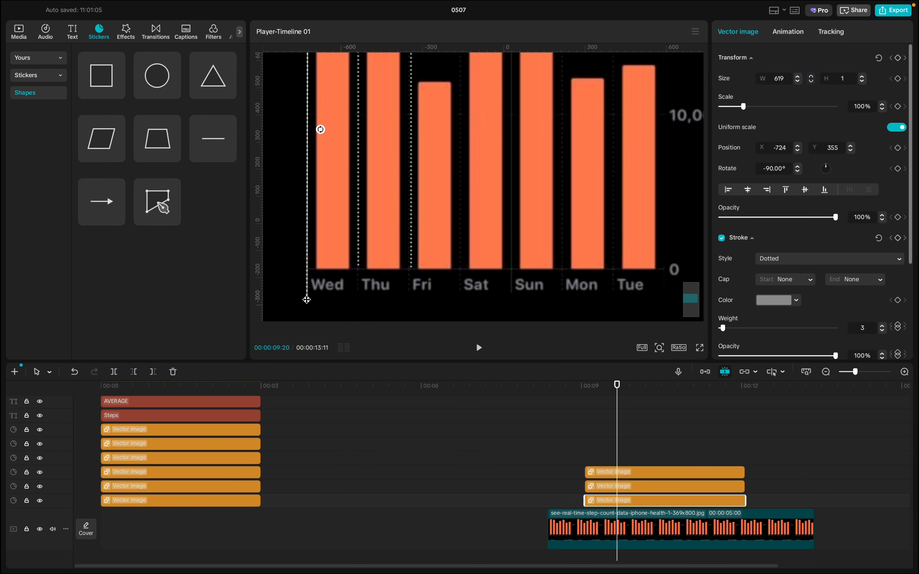
- Lengthen the second dotted line to about 628 and the third to about 619, ending both below the weekday labels
{"action": "left_click", "coordinate": [359, 262]}
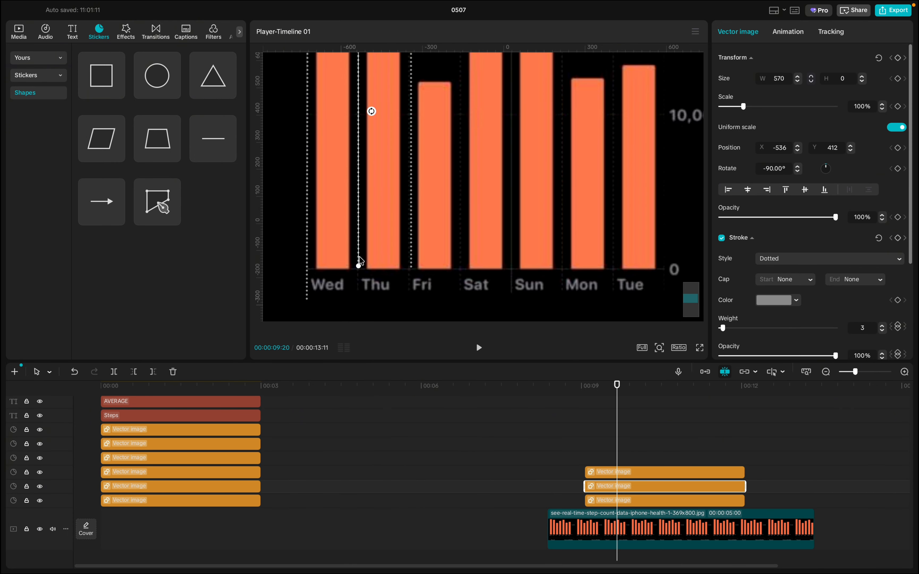
{"action": "left_click_drag", "start_coordinate": [359, 268], "coordinate": [358, 296]}
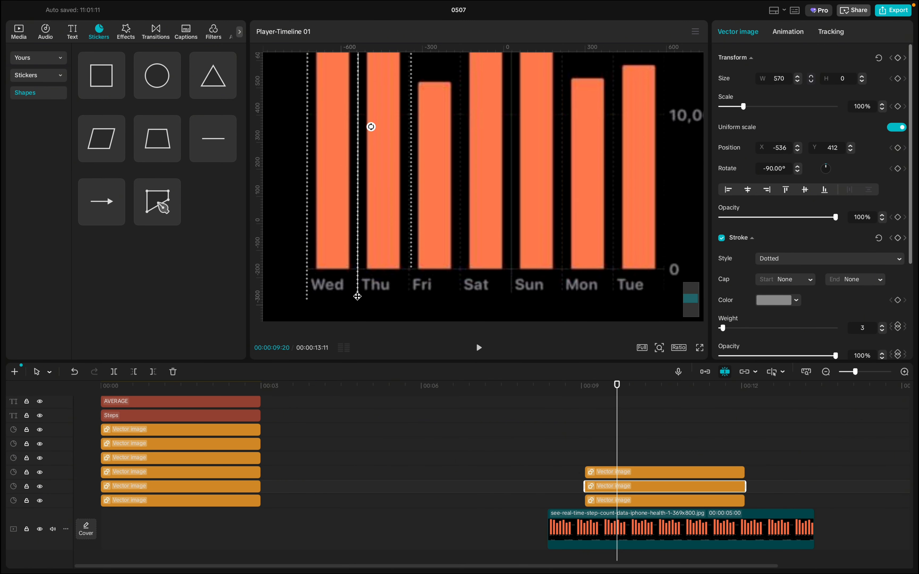
{"action": "left_click", "coordinate": [411, 255]}
{"action": "left_click_drag", "start_coordinate": [412, 269], "coordinate": [408, 294]}
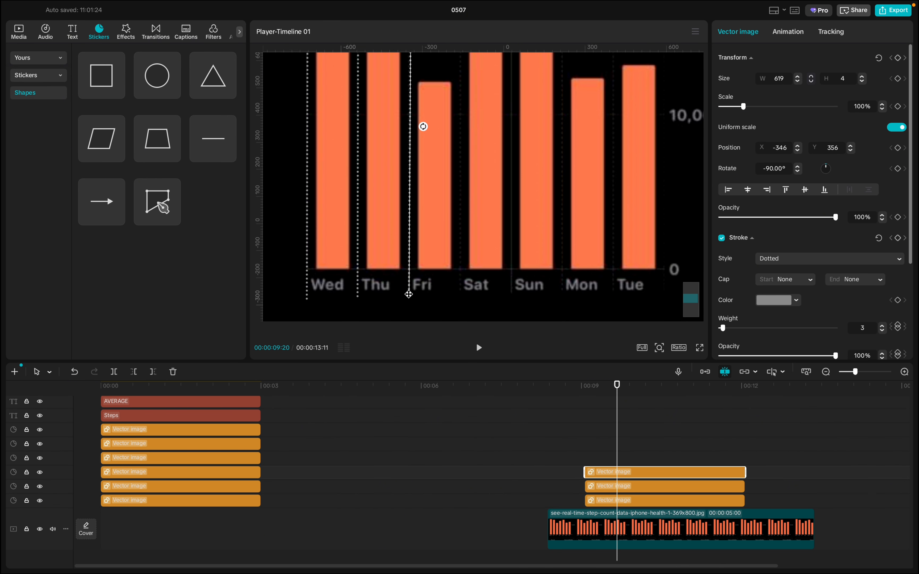
- Compare the lower ends of the dotted lines and lengthen the third to about 627 to match its neighbour
{"action": "left_click", "coordinate": [422, 303]}
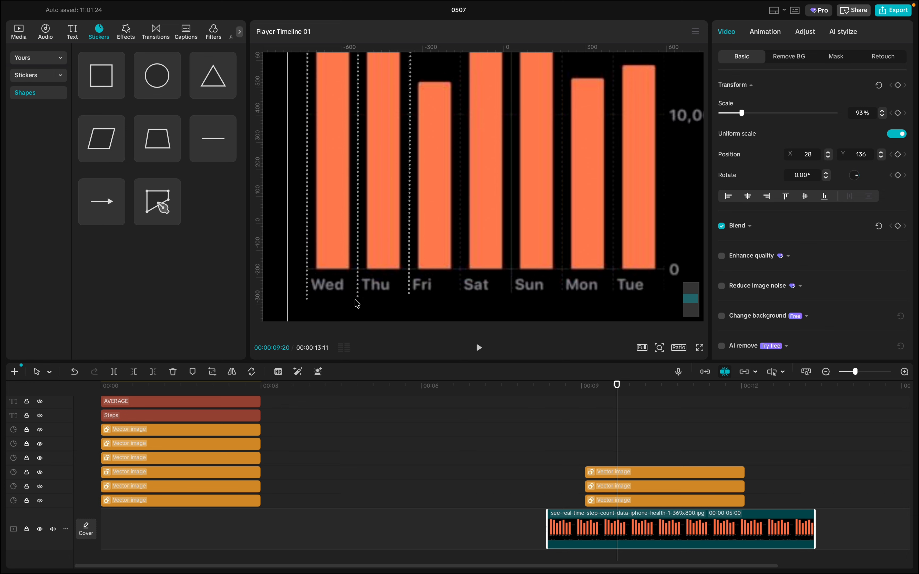
{"action": "left_click", "coordinate": [357, 300]}
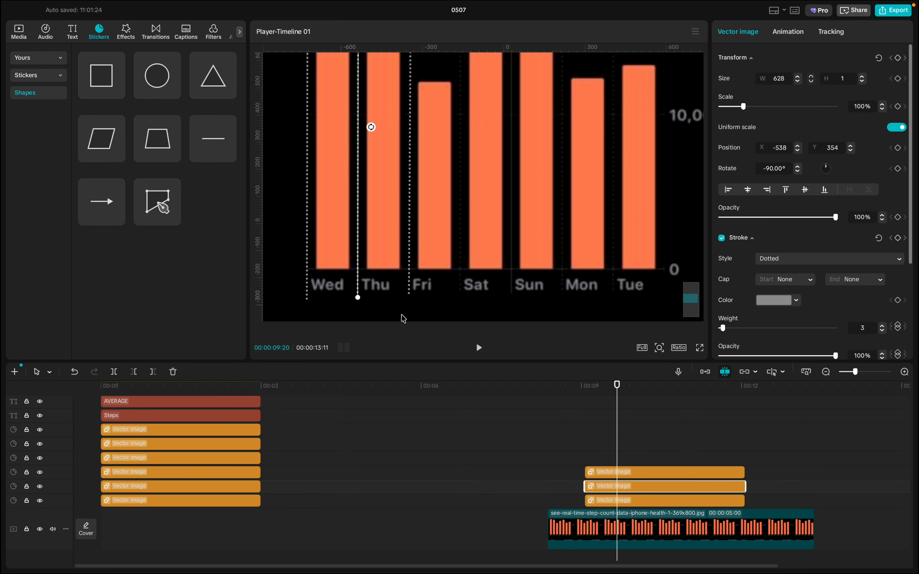
{"action": "left_click_drag", "start_coordinate": [357, 299], "coordinate": [408, 299]}
{"action": "left_click", "coordinate": [410, 295]}
- Duplicate the third dotted line, align the copy's clip with the others, and place it on the Fri–Sat divider at about X -160, Y 352
{"action": "scroll", "coordinate": [446, 258], "scroll_direction": "up", "scroll_amount": 5}
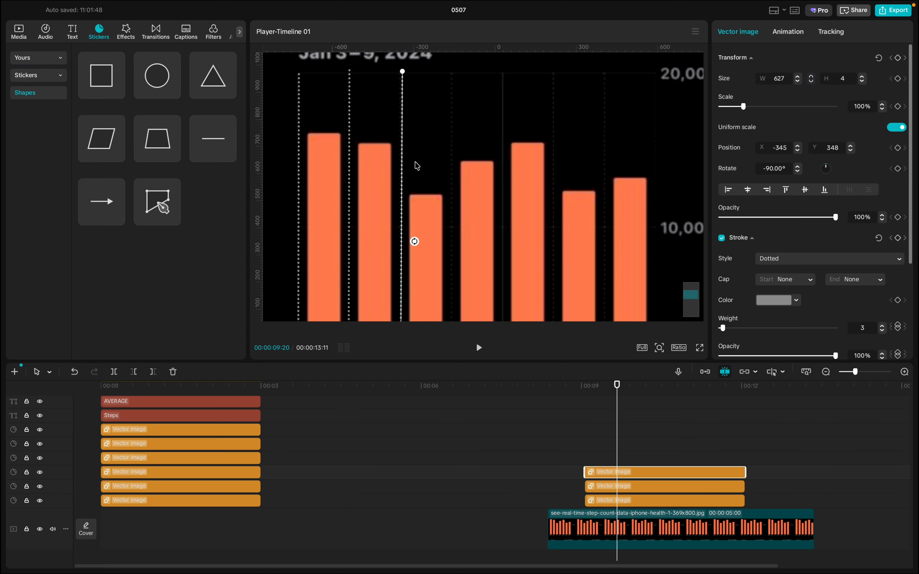
{"action": "key", "text": "ctrl+v"}
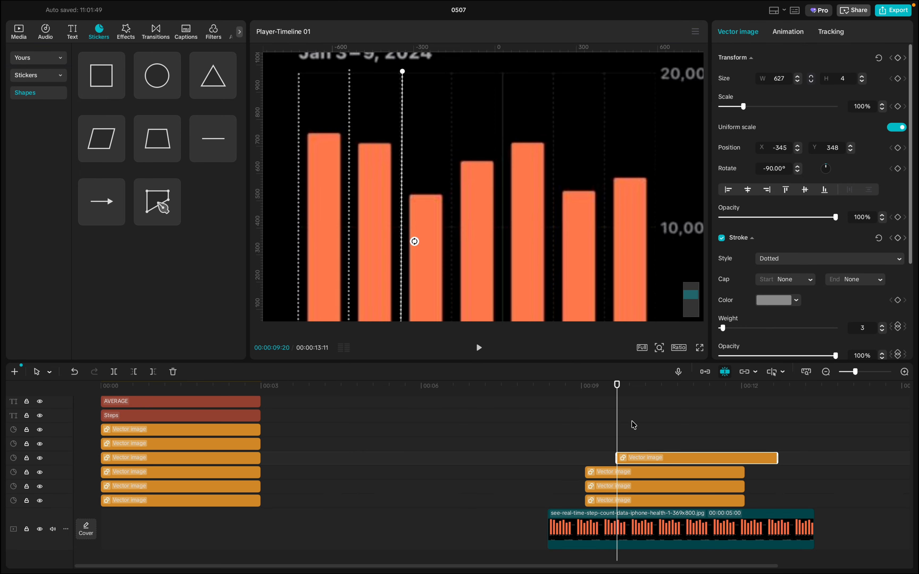
{"action": "left_click_drag", "start_coordinate": [633, 458], "coordinate": [600, 458]}
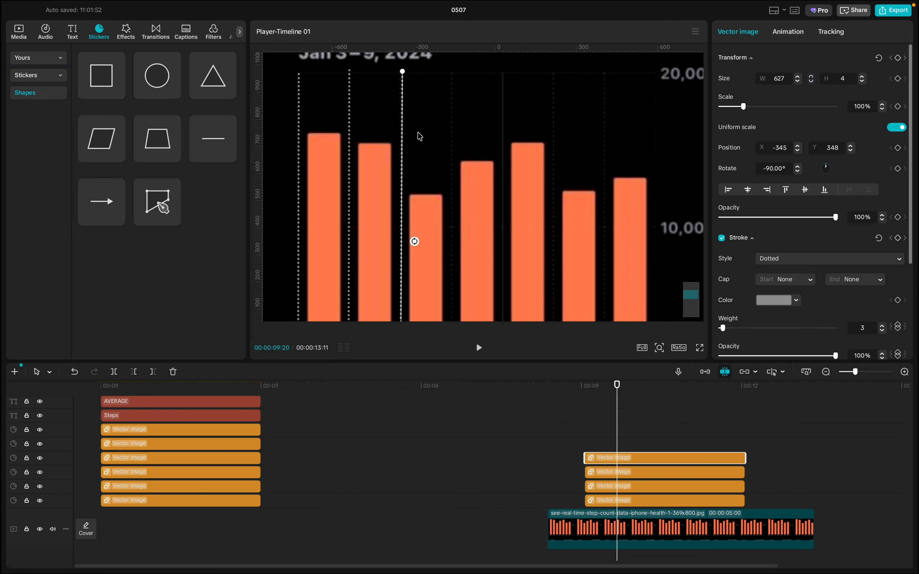
{"action": "left_click_drag", "start_coordinate": [403, 176], "coordinate": [453, 175]}
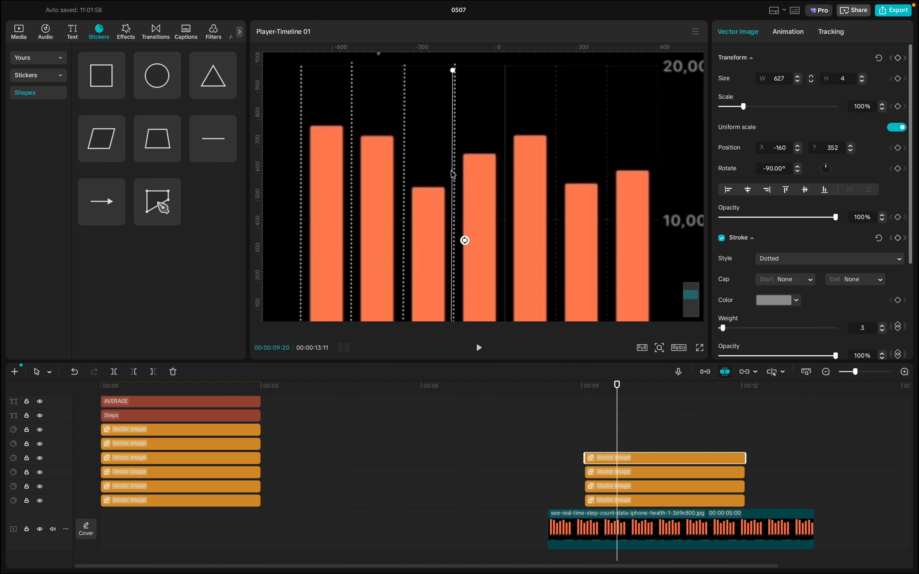
- Duplicate the Fri–Sat dotted line with its clip start aligned to the others, and place the copy on the Sat–Sun divider at about X 28, Y 341
{"action": "scroll", "coordinate": [454, 174], "scroll_direction": "down", "scroll_amount": 5}
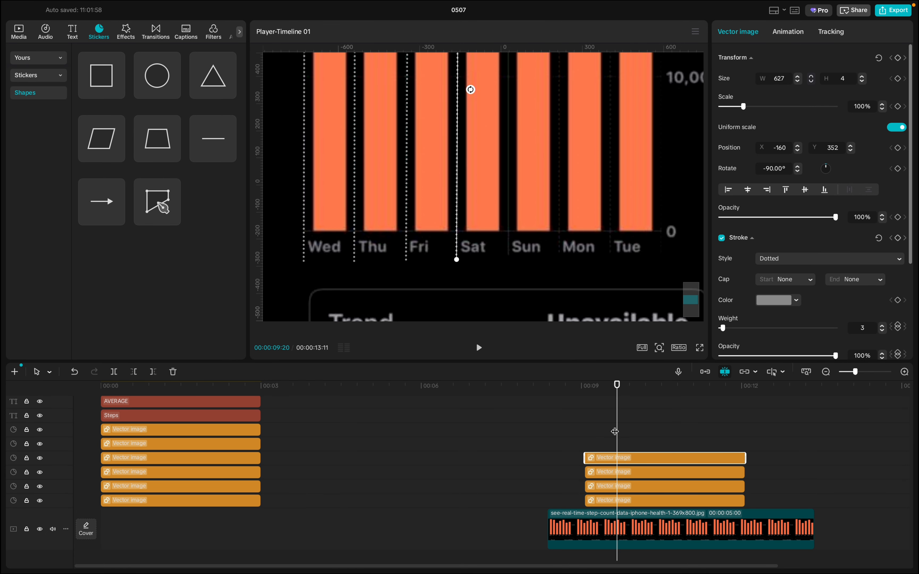
{"action": "left_click_drag", "start_coordinate": [616, 433], "coordinate": [586, 432]}
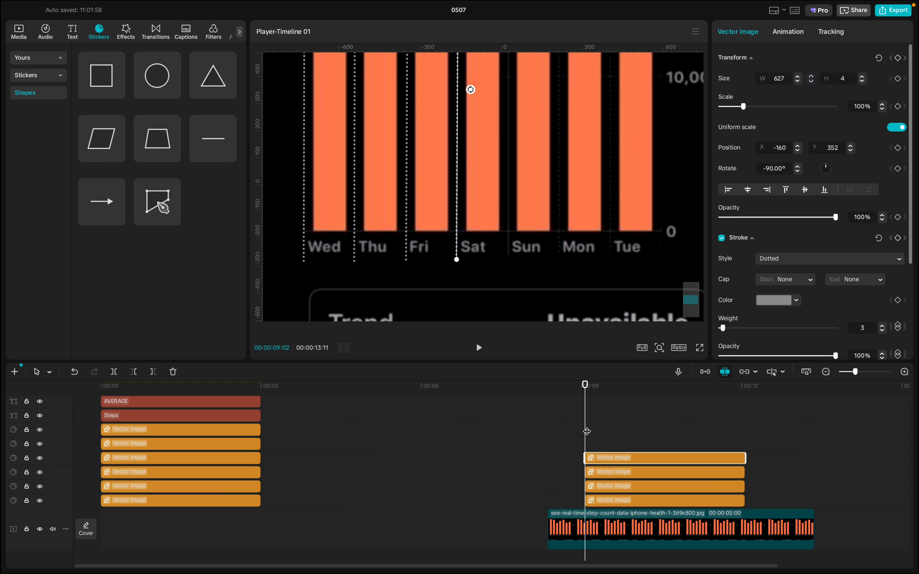
{"action": "key", "text": "ctrl+v"}
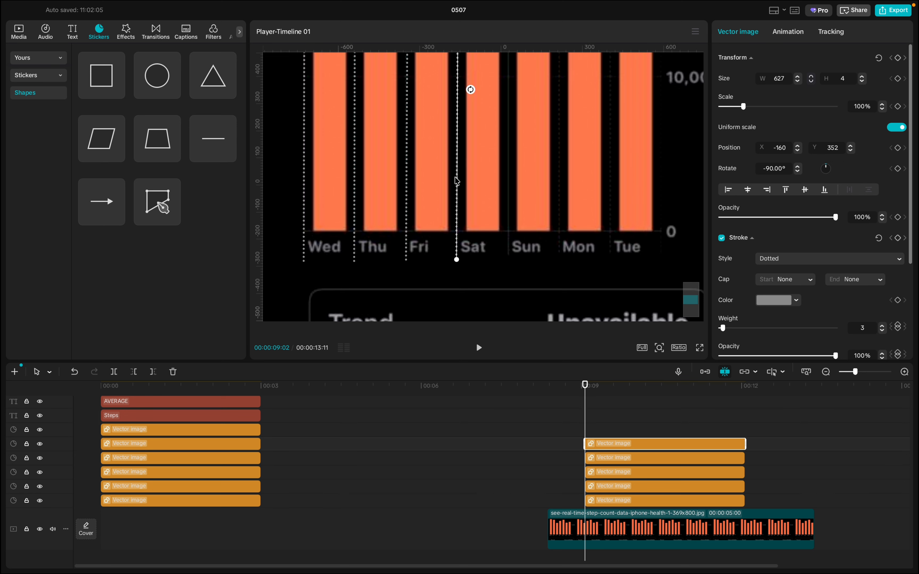
{"action": "left_click_drag", "start_coordinate": [457, 178], "coordinate": [506, 180]}
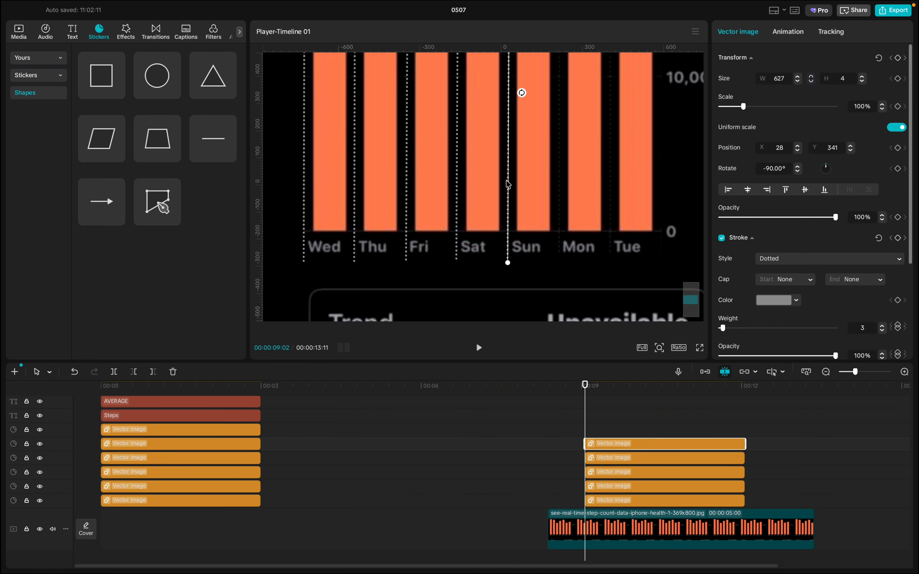
- Add two more dotted line copies, on the Sun–Mon divider at about X 215, Y 335 and the Mon–Tue divider at about X 407, Y 329
{"action": "key", "text": "ctrl+v"}
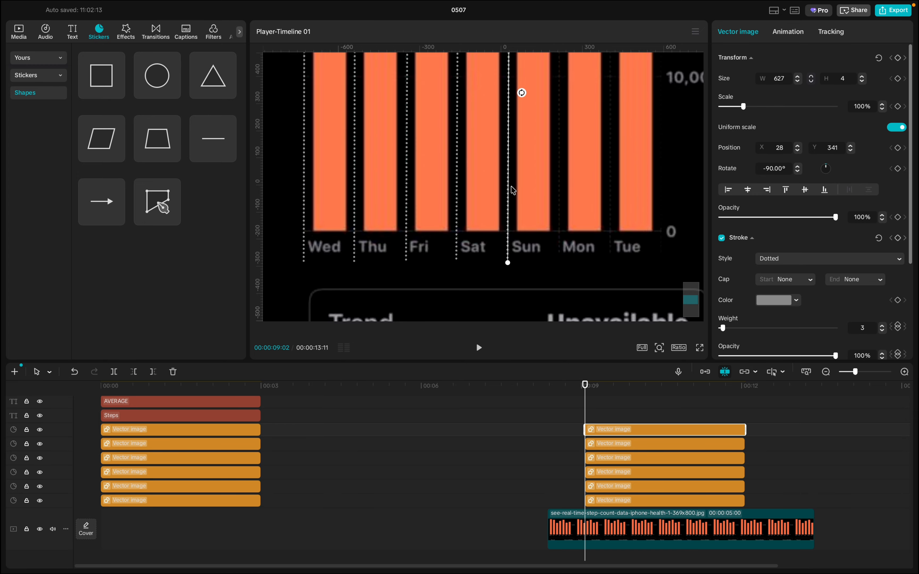
{"action": "left_click_drag", "start_coordinate": [510, 190], "coordinate": [560, 191]}
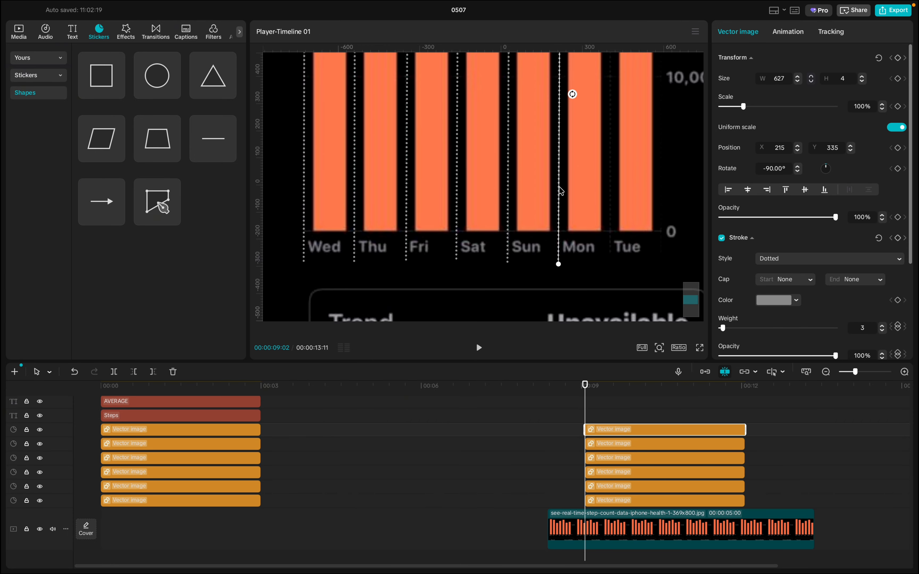
{"action": "key", "text": "super+v"}
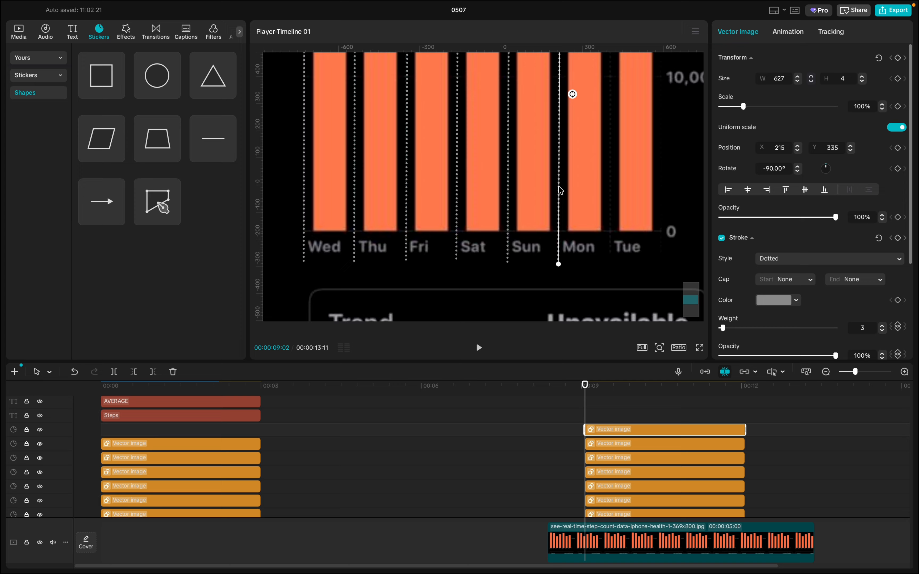
{"action": "left_click_drag", "start_coordinate": [560, 190], "coordinate": [612, 191]}
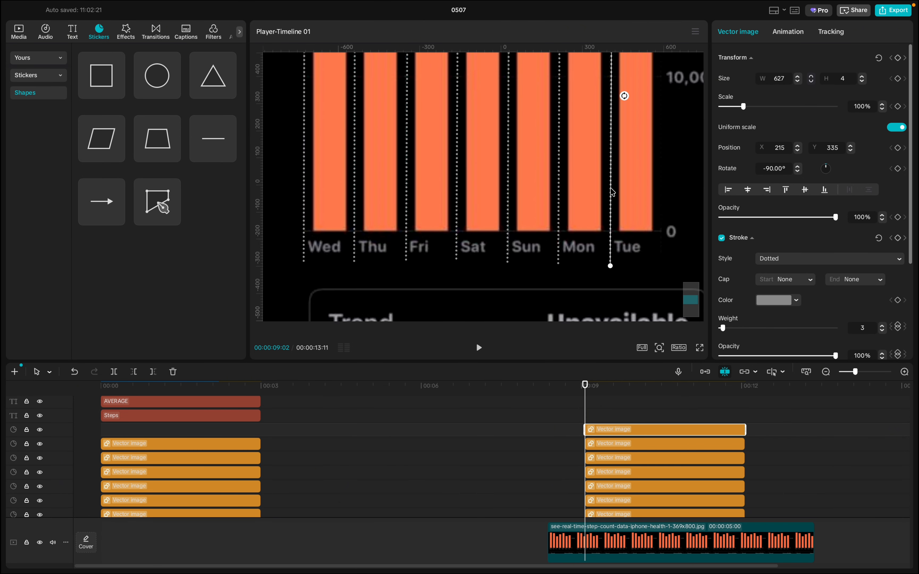
{"action": "scroll", "coordinate": [612, 192], "scroll_direction": "up", "scroll_amount": 10}
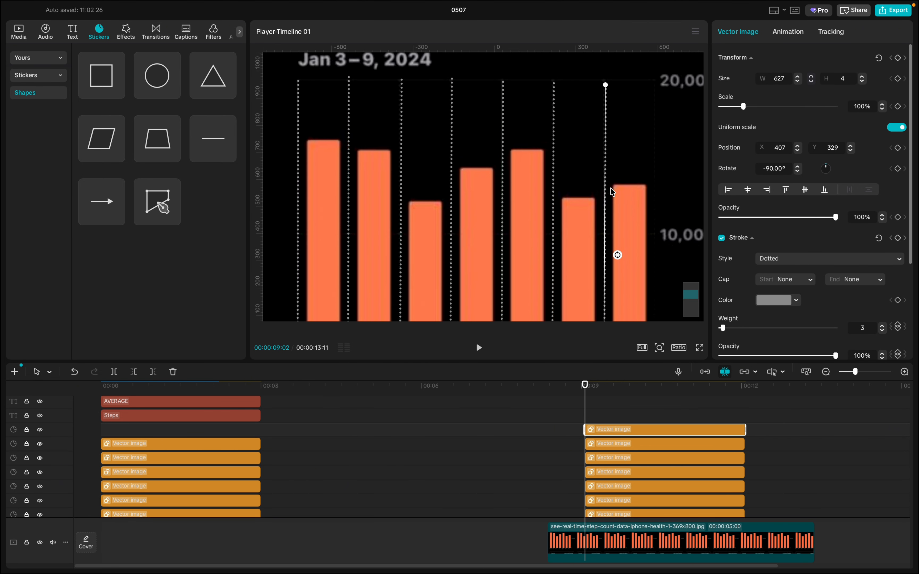
{"action": "scroll", "coordinate": [613, 192], "scroll_direction": "down", "scroll_amount": 10}
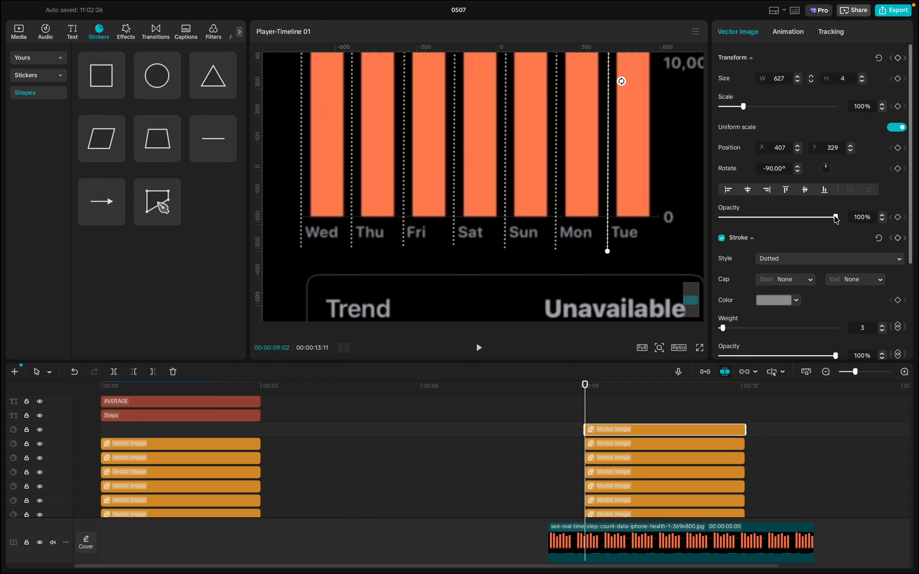
- Lower the overall opacity of the Mon–Tue dotted line to 20%
{"action": "left_click_drag", "start_coordinate": [835, 217], "coordinate": [744, 215]}
{"action": "left_click", "coordinate": [535, 439]}
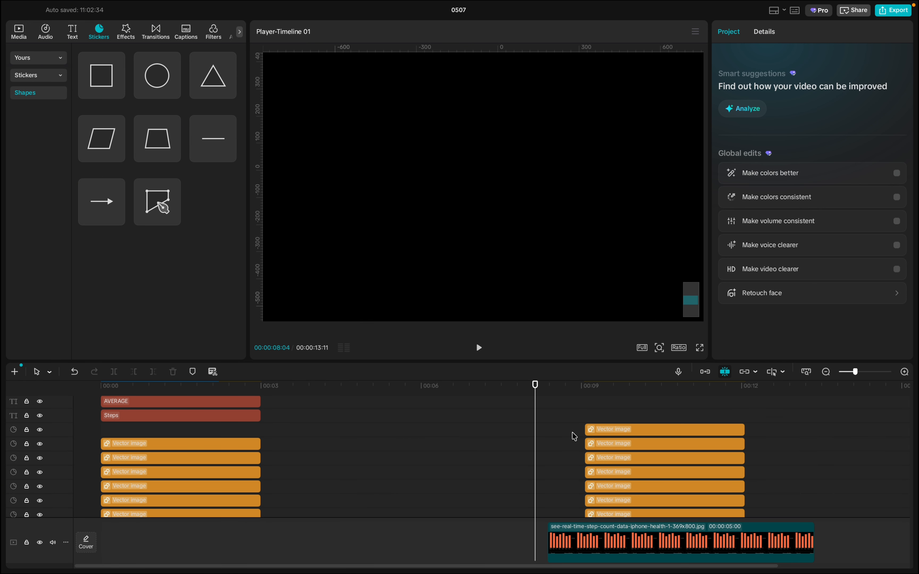
{"action": "left_click", "coordinate": [618, 422]}
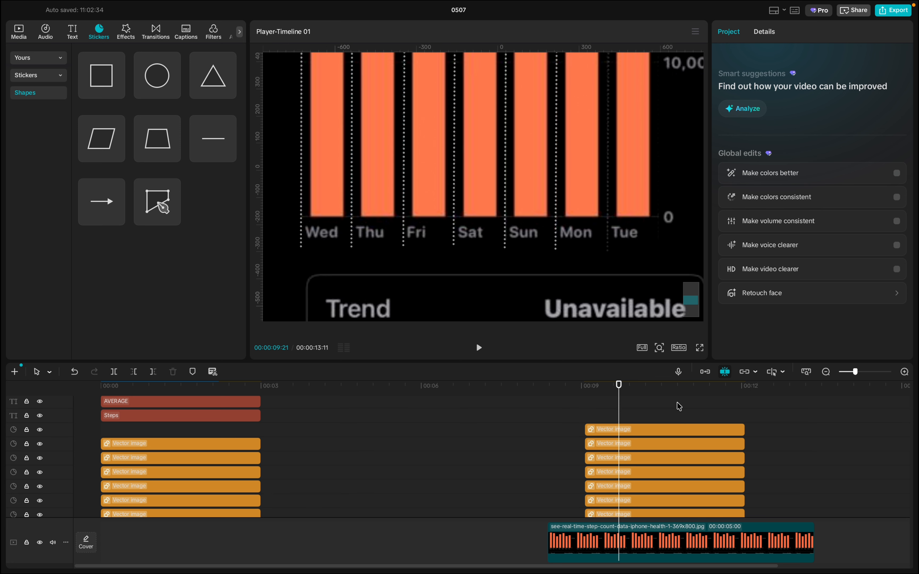
- Select the other six dotted lines together and set their stroke opacity to 12%
{"action": "scroll", "coordinate": [608, 269], "scroll_direction": "down", "scroll_amount": 3}
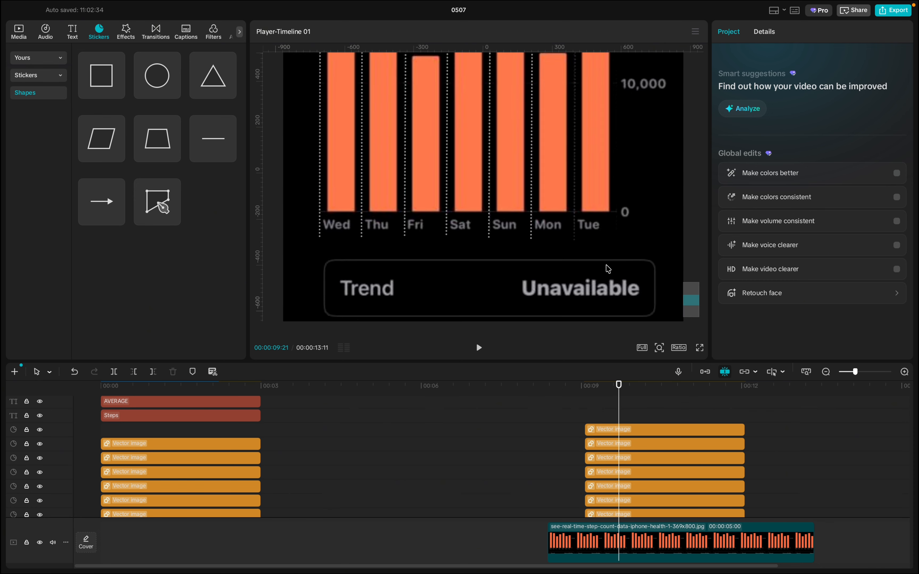
{"action": "scroll", "coordinate": [608, 269], "scroll_direction": "down", "scroll_amount": 1}
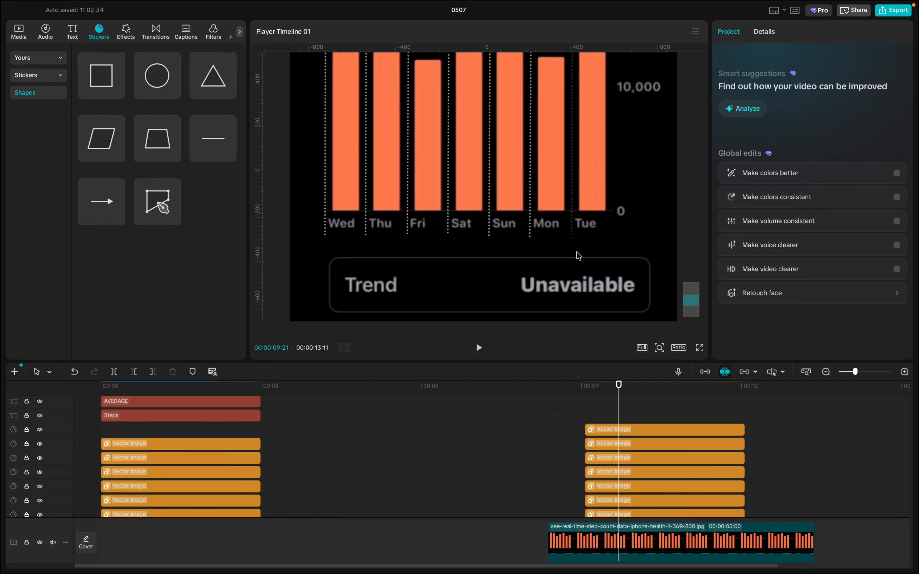
{"action": "left_click", "coordinate": [615, 445]}
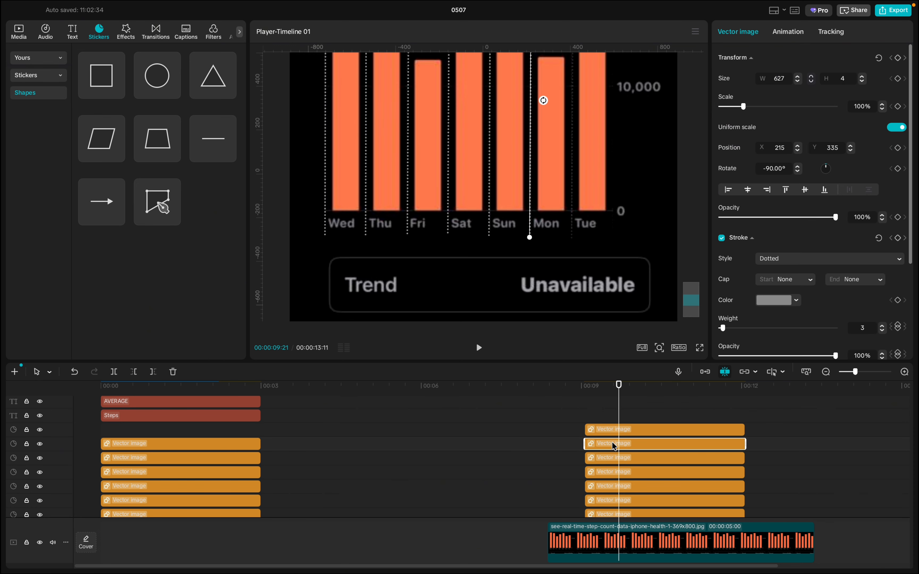
{"action": "left_click", "coordinate": [613, 459], "text": "shift"}
{"action": "left_click", "coordinate": [612, 473], "text": "shift"}
{"action": "left_click", "coordinate": [612, 490], "text": "shift"}
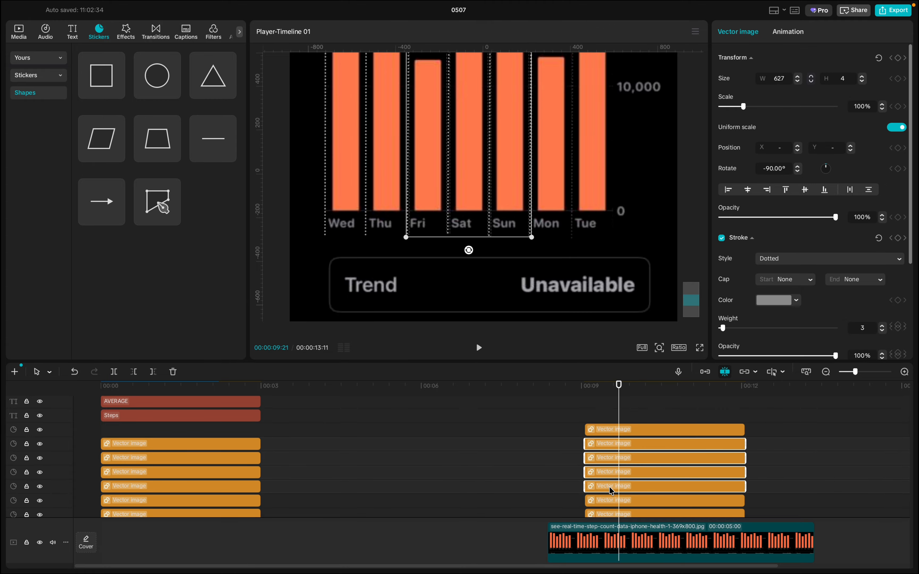
{"action": "left_click", "coordinate": [612, 501], "text": "shift"}
{"action": "left_click", "coordinate": [612, 515], "text": "shift"}
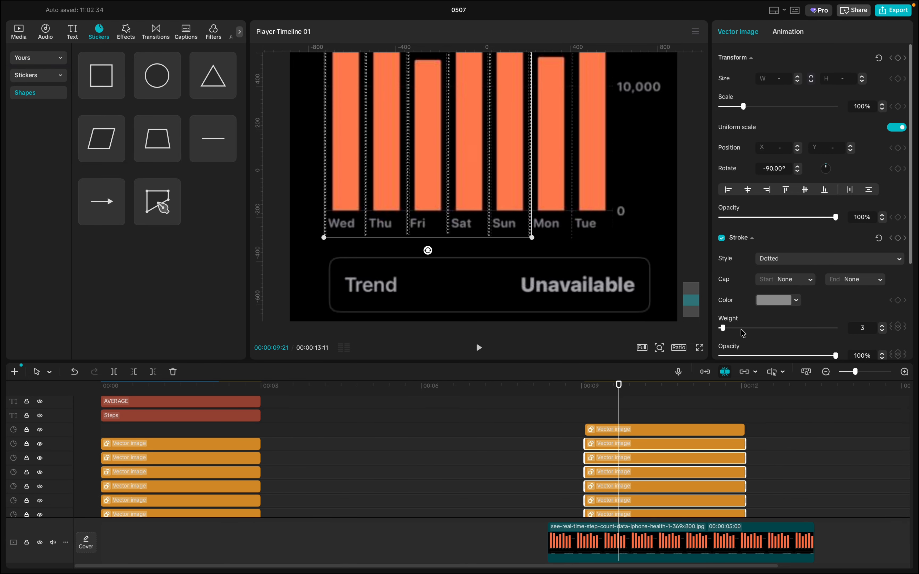
{"action": "mouse_move", "coordinate": [731, 356]}
{"action": "left_mouse_down"}
{"action": "mouse_move", "coordinate": [746, 356]}
{"action": "mouse_move", "coordinate": [736, 356]}
{"action": "left_mouse_up"}
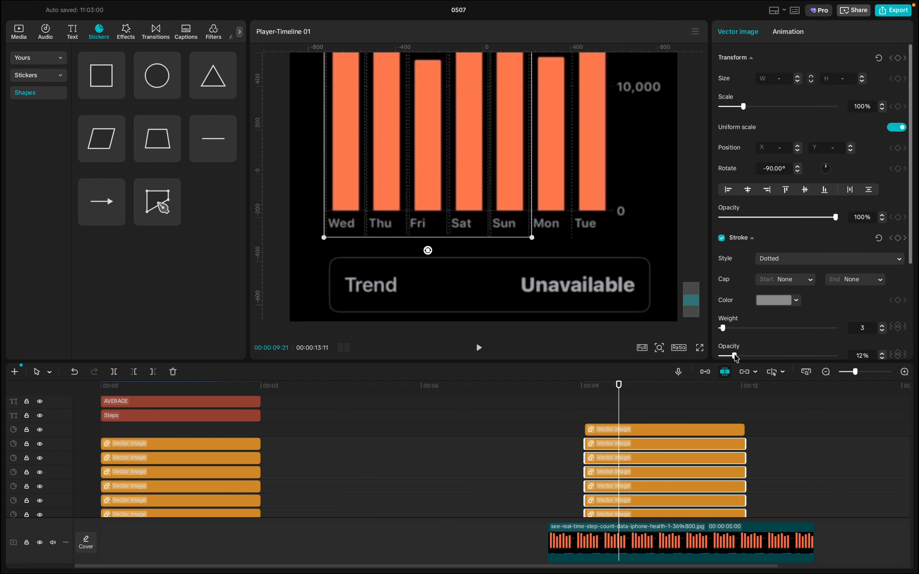
- Set the stroke opacity of the Mon–Tue dotted line to 12% as well
{"action": "left_click", "coordinate": [647, 429]}
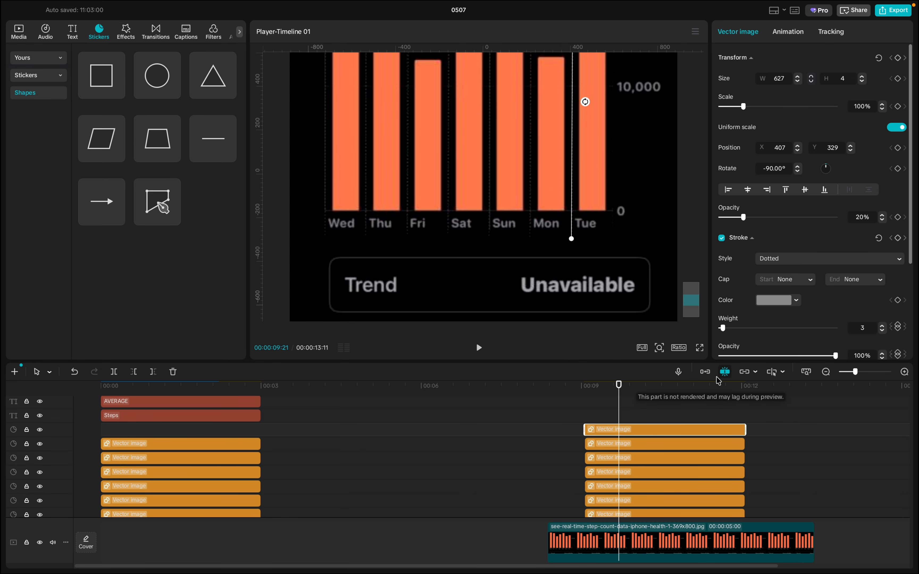
{"action": "left_click", "coordinate": [739, 356]}
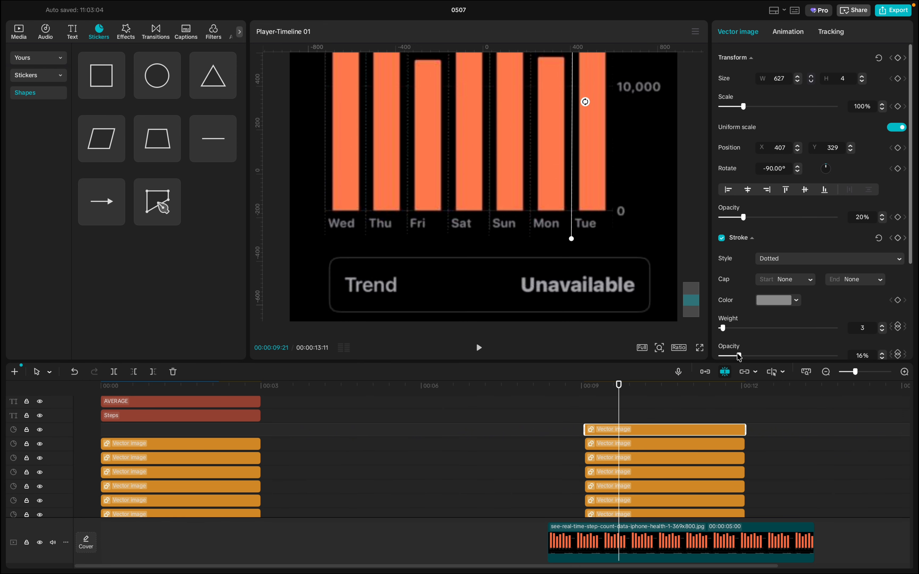
{"action": "left_click_drag", "start_coordinate": [739, 356], "coordinate": [732, 356]}
- Select all seven dotted line clips and move them to the start of the timeline, stacked above the text layers
{"action": "left_click", "coordinate": [599, 390]}
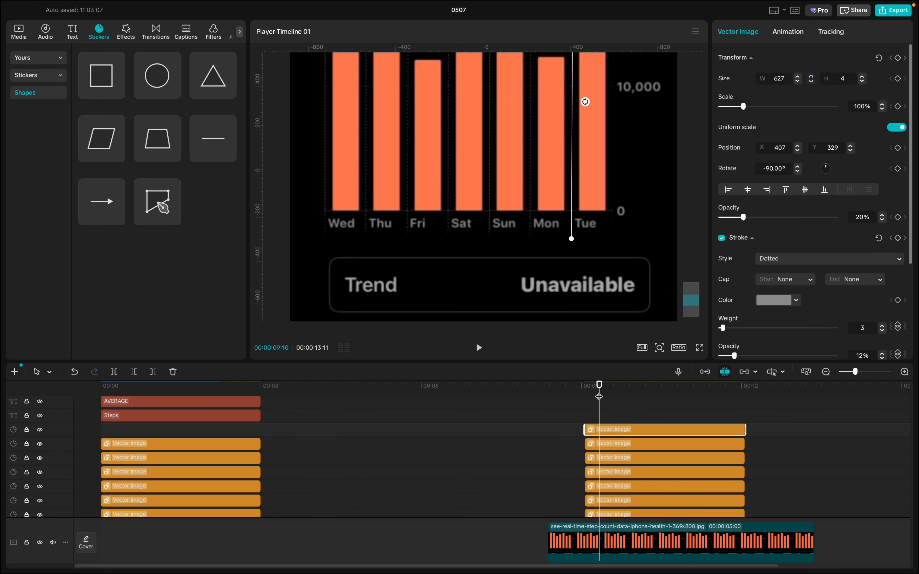
{"action": "scroll", "coordinate": [589, 422], "scroll_direction": "up", "scroll_amount": 3}
{"action": "scroll", "coordinate": [457, 420], "scroll_direction": "down", "scroll_amount": 3}
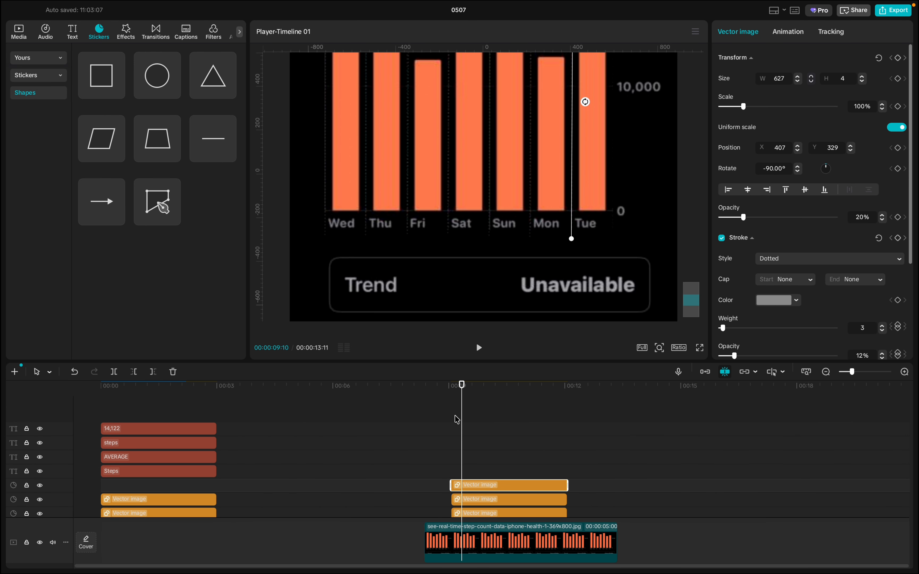
{"action": "scroll", "coordinate": [457, 420], "scroll_direction": "down", "scroll_amount": 5}
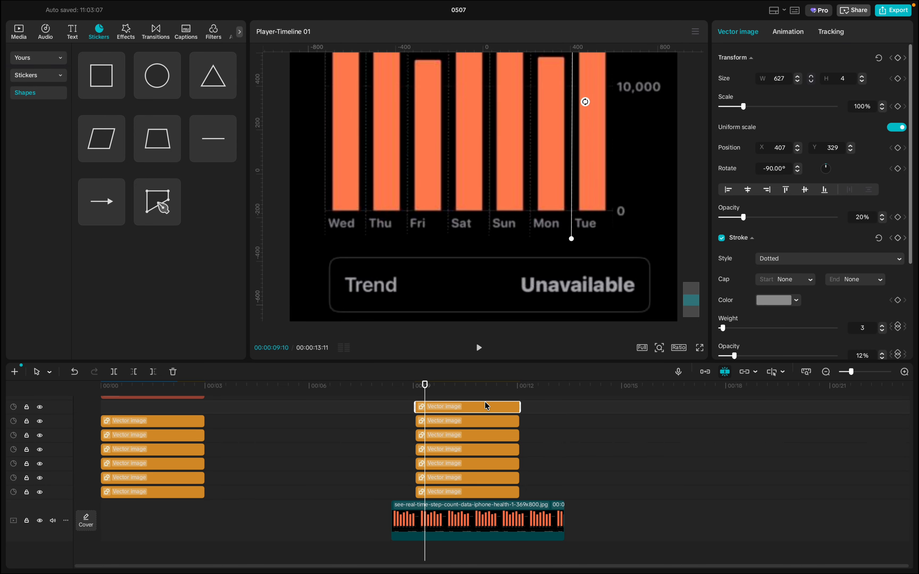
{"action": "scroll", "coordinate": [422, 415], "scroll_direction": "up", "scroll_amount": 3}
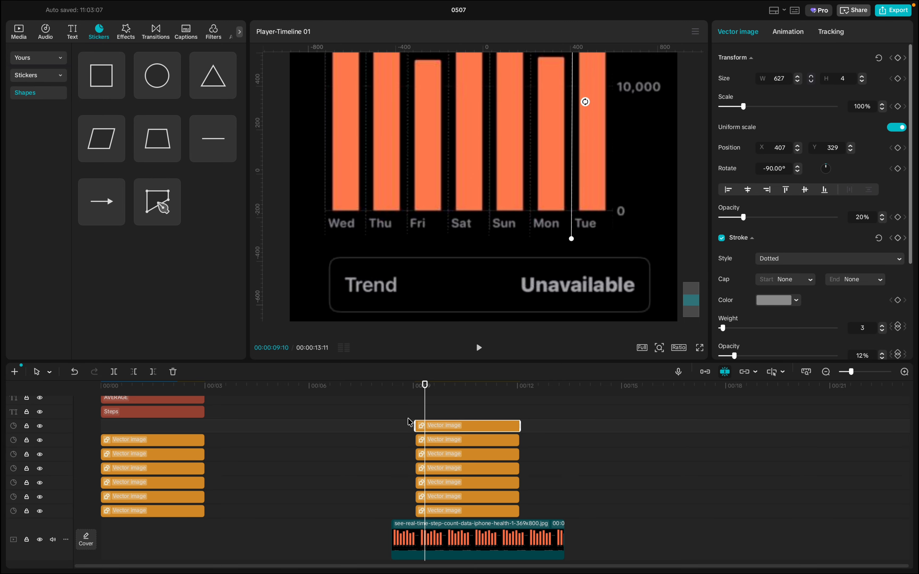
{"action": "left_click", "coordinate": [399, 411]}
{"action": "left_click_drag", "start_coordinate": [405, 409], "coordinate": [509, 507]}
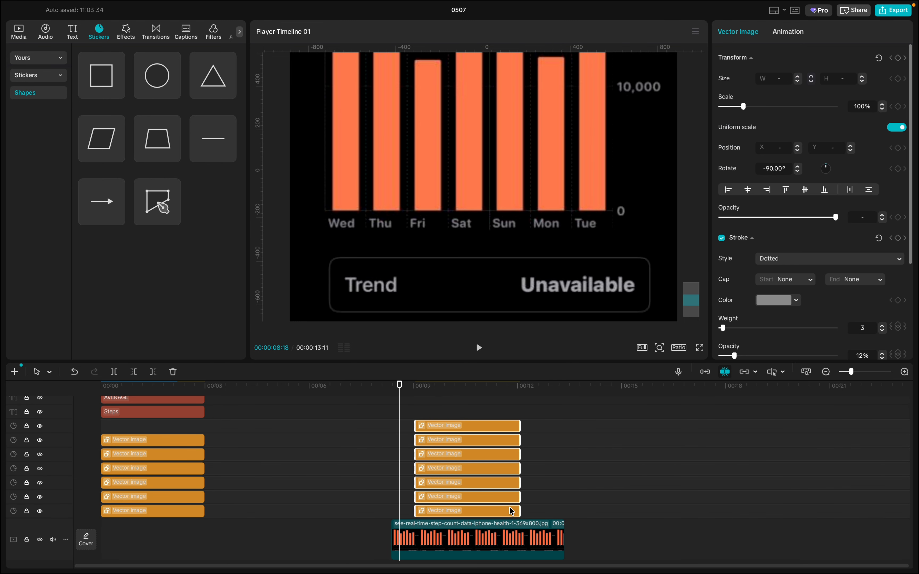
{"action": "scroll", "coordinate": [308, 470], "scroll_direction": "up", "scroll_amount": 3}
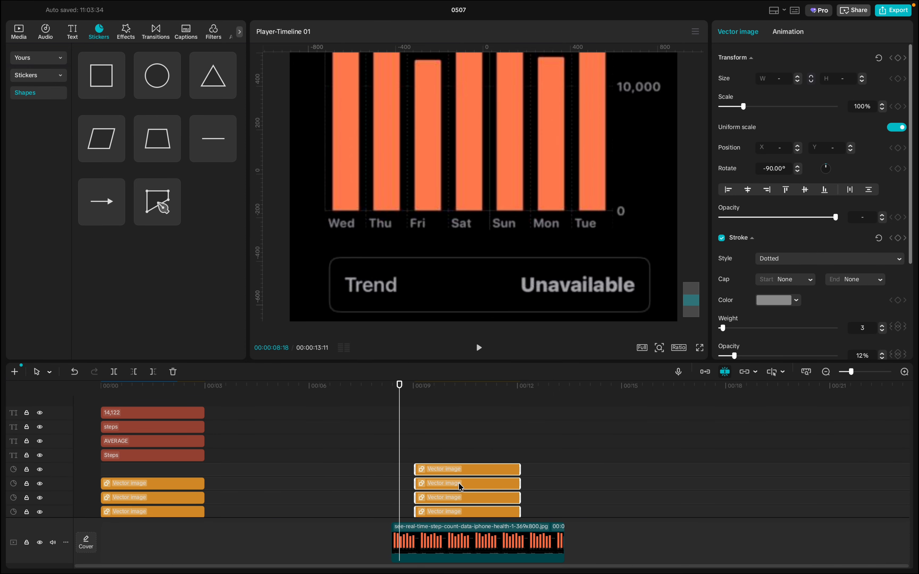
{"action": "left_click_drag", "start_coordinate": [461, 487], "coordinate": [146, 330]}
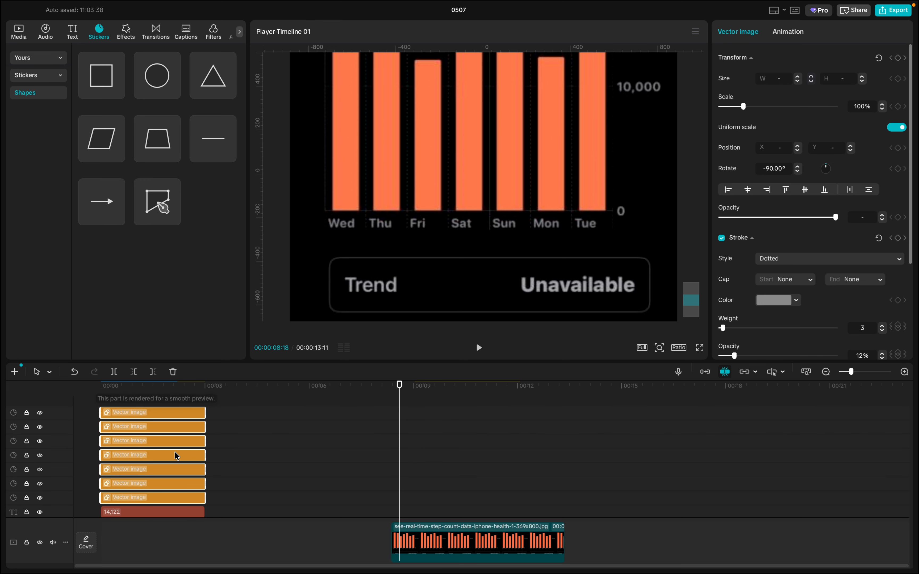
- Examine how the seven dotted lines look over the black background beneath the step count, including the Mon–Tue line
{"action": "left_click", "coordinate": [177, 399]}
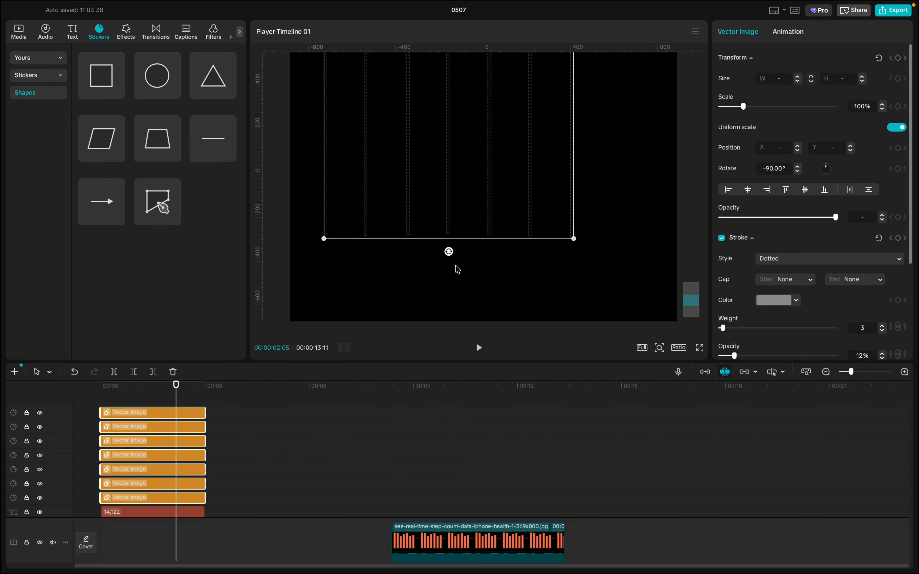
{"action": "scroll", "coordinate": [478, 270], "scroll_direction": "down", "scroll_amount": 1}
{"action": "scroll", "coordinate": [480, 270], "scroll_direction": "up", "scroll_amount": 5}
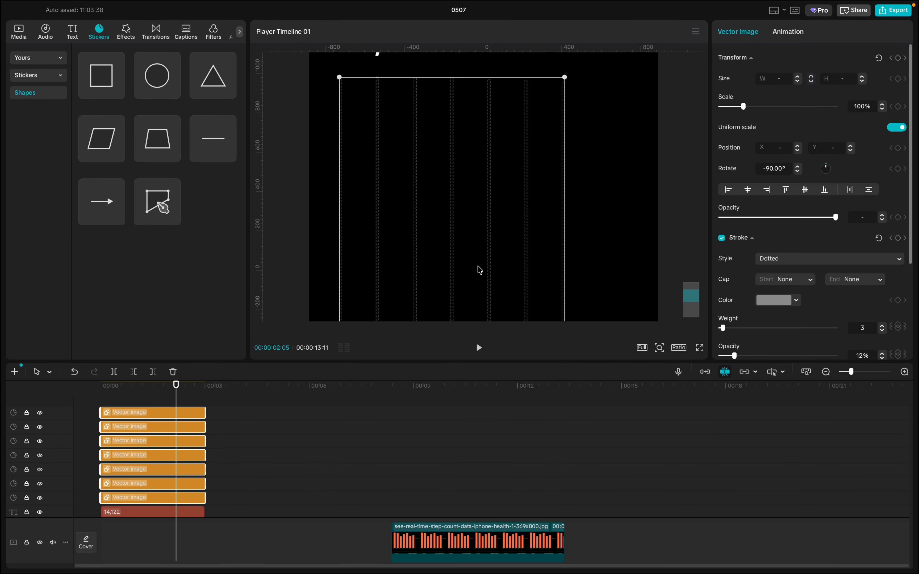
{"action": "scroll", "coordinate": [480, 271], "scroll_direction": "down", "scroll_amount": 1}
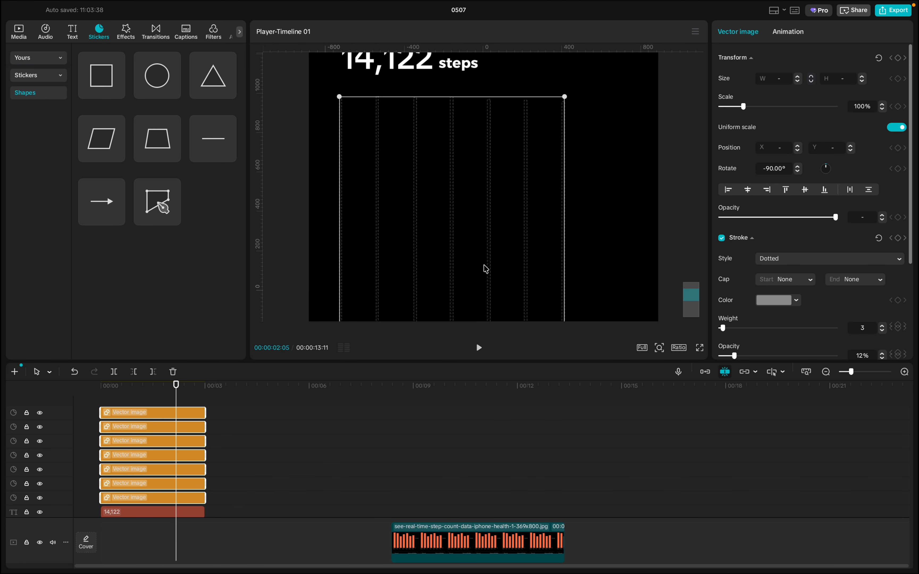
{"action": "left_click", "coordinate": [624, 208]}
{"action": "left_click", "coordinate": [141, 419]}
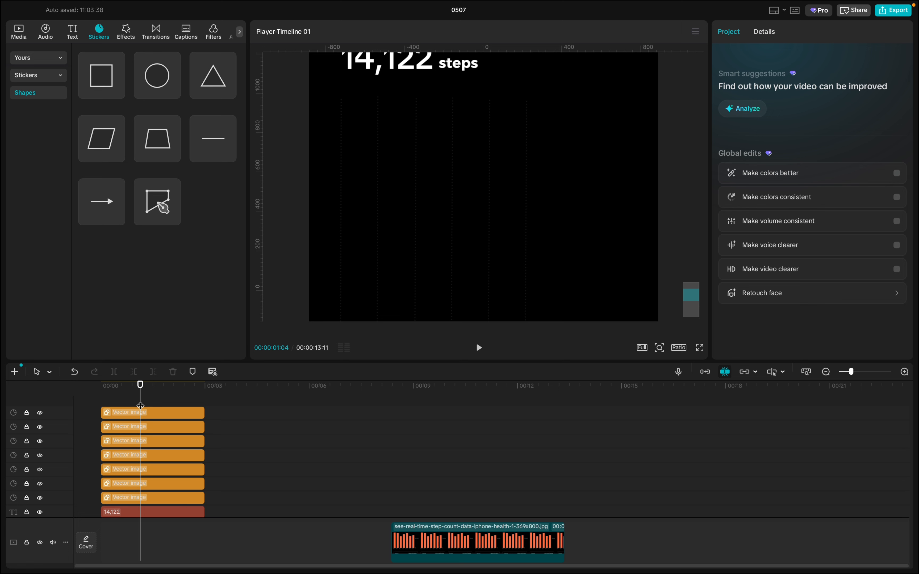
{"action": "left_click", "coordinate": [148, 412]}
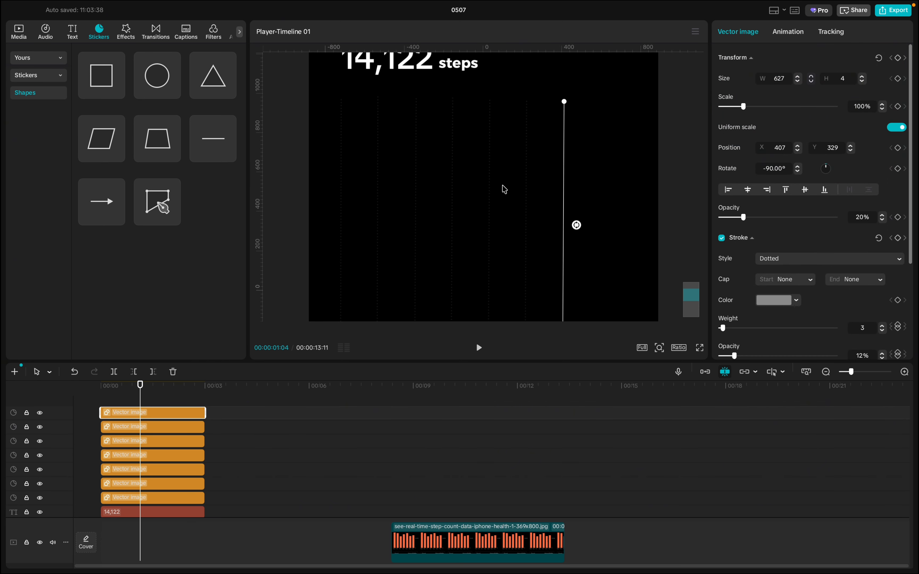
{"action": "scroll", "coordinate": [507, 209], "scroll_direction": "down", "scroll_amount": 8}
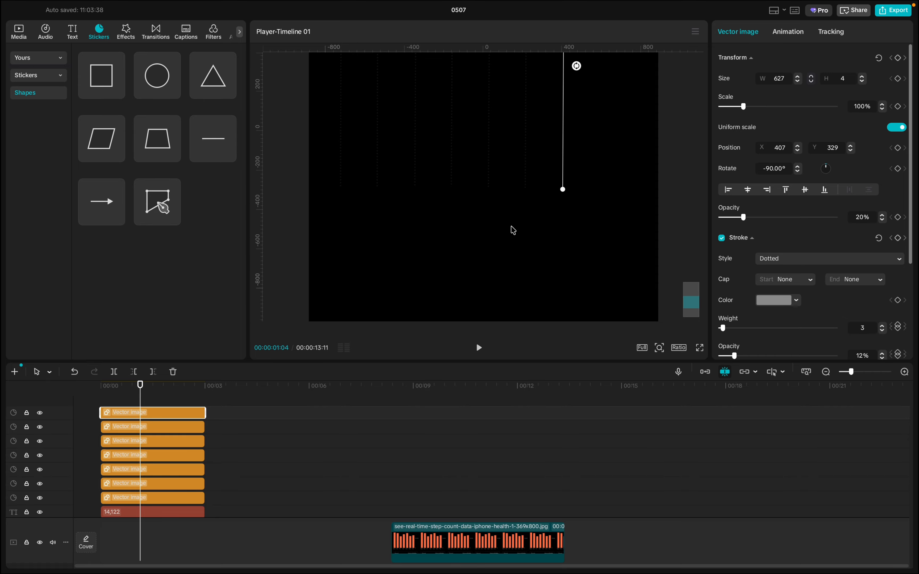
{"action": "left_click", "coordinate": [512, 248]}
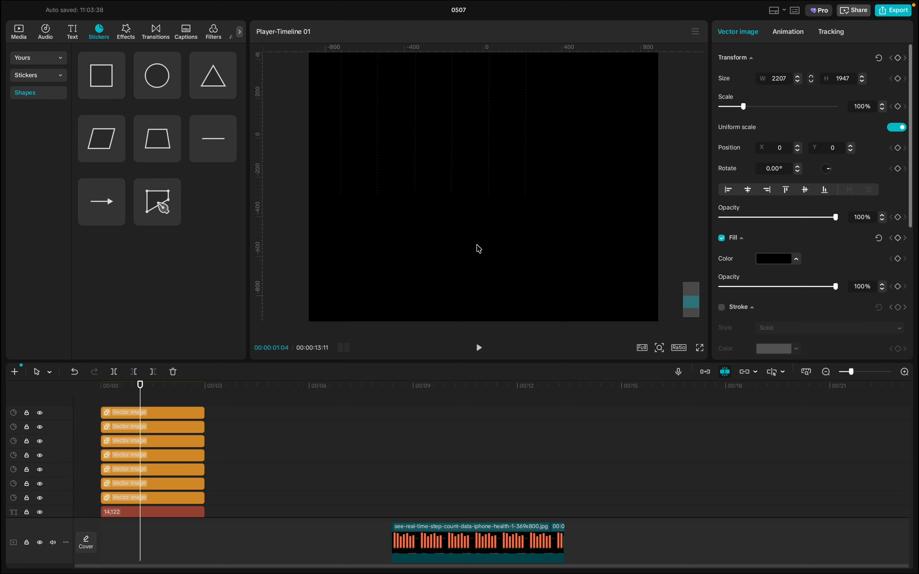
{"action": "scroll", "coordinate": [478, 249], "scroll_direction": "down", "scroll_amount": 2}
{"action": "scroll", "coordinate": [478, 249], "scroll_direction": "up", "scroll_amount": 5}
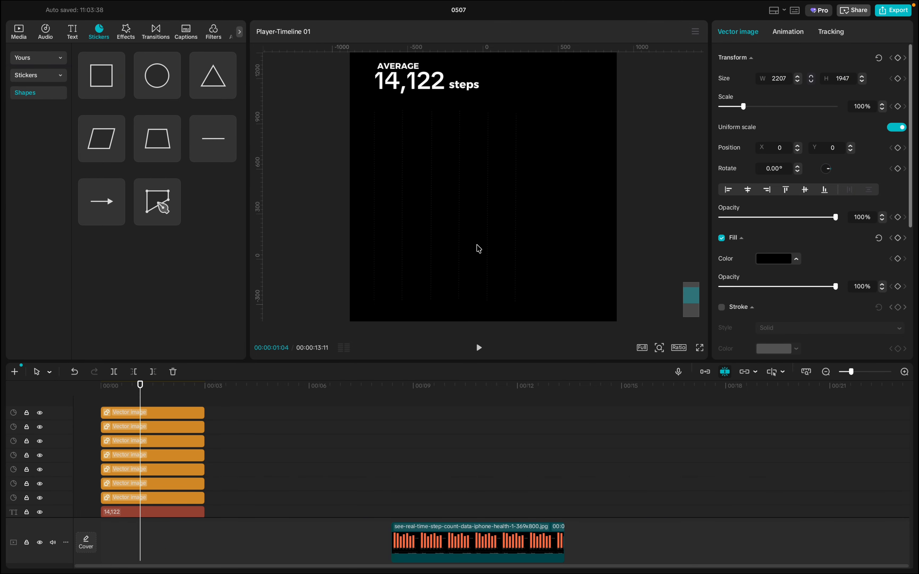
- Select all seven dotted line clips and set their stroke opacity to 80%
{"action": "mouse_move", "coordinate": [219, 499]}
{"action": "left_mouse_down"}
{"action": "mouse_move", "coordinate": [125, 475]}
{"action": "mouse_move", "coordinate": [124, 410]}
{"action": "left_mouse_up"}
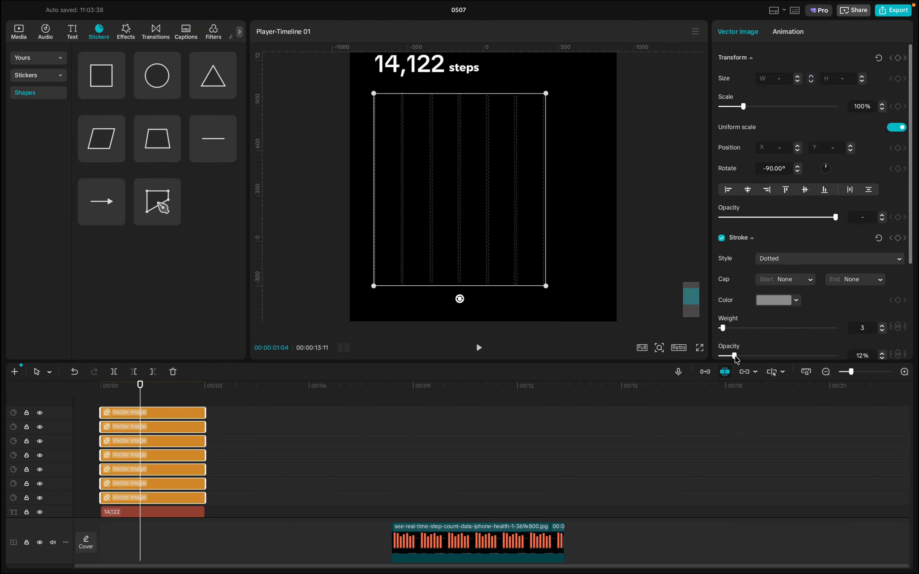
{"action": "left_click_drag", "start_coordinate": [736, 357], "coordinate": [815, 354]}
{"action": "left_click", "coordinate": [180, 401]}
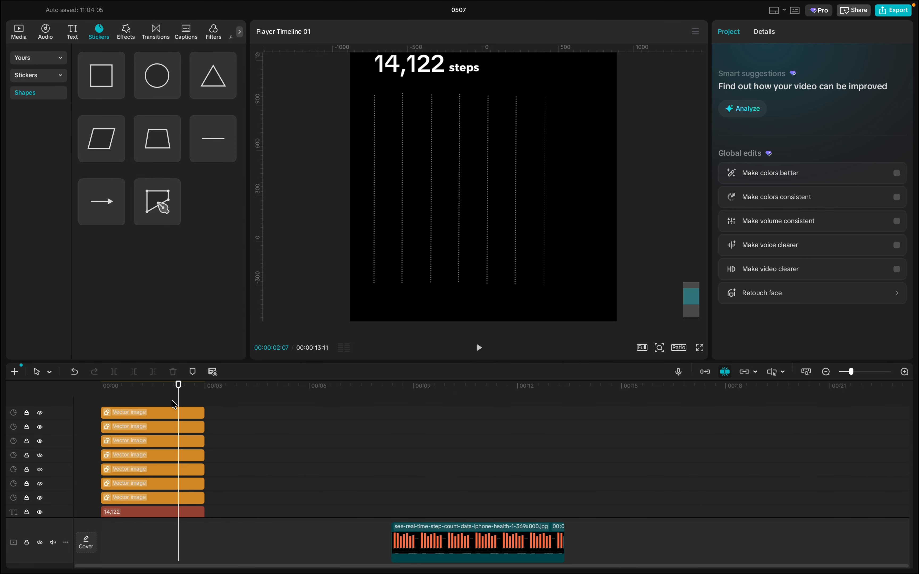
- Compare the opacity settings of the rightmost dotted line with those of its neighbouring line
{"action": "left_click", "coordinate": [170, 413]}
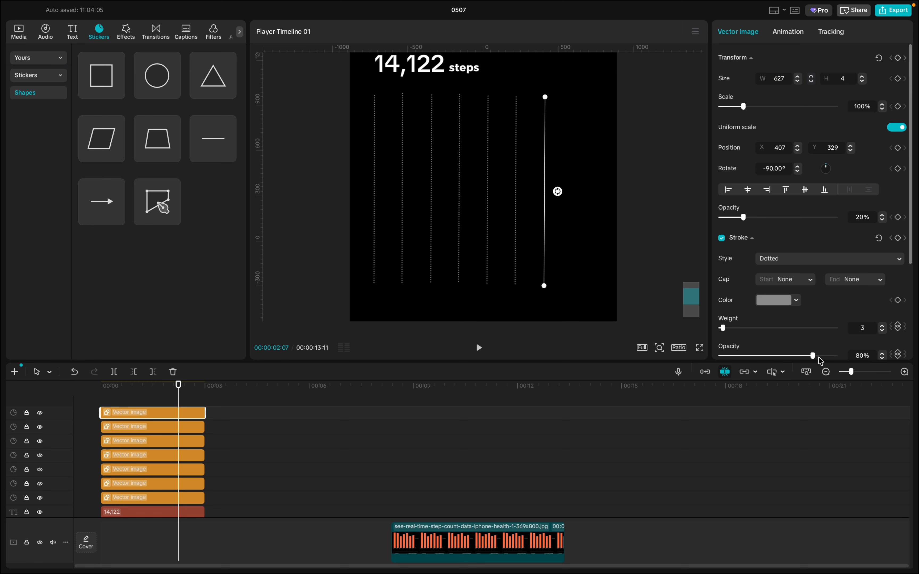
{"action": "left_click_drag", "start_coordinate": [813, 356], "coordinate": [812, 355]}
{"action": "left_click", "coordinate": [477, 420]}
{"action": "left_click", "coordinate": [142, 398]}
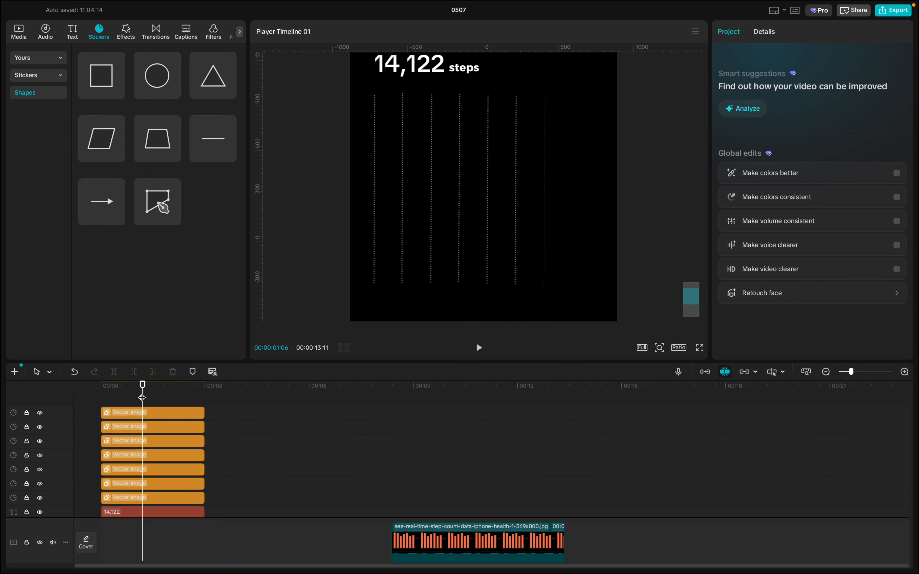
{"action": "left_click", "coordinate": [545, 256]}
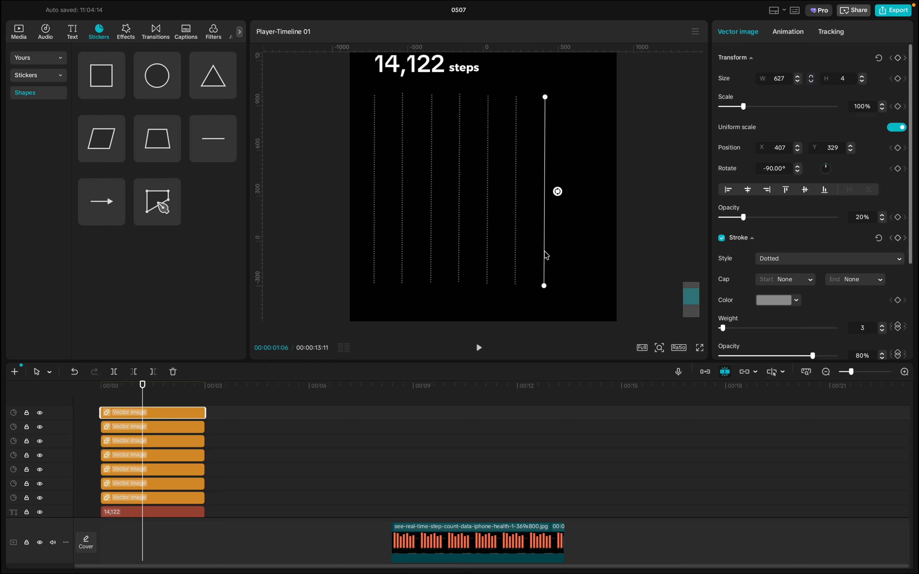
{"action": "left_click", "coordinate": [189, 431]}
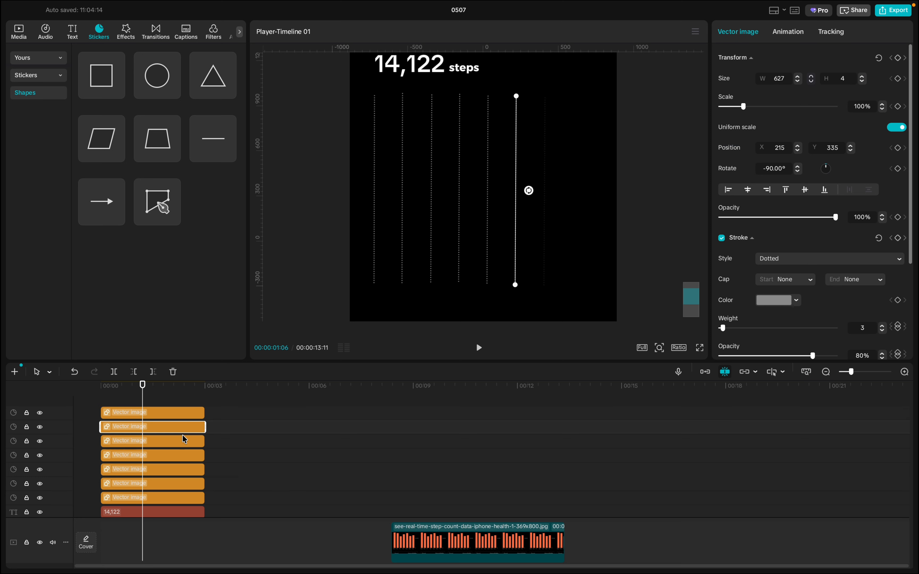
{"action": "left_click", "coordinate": [548, 272]}
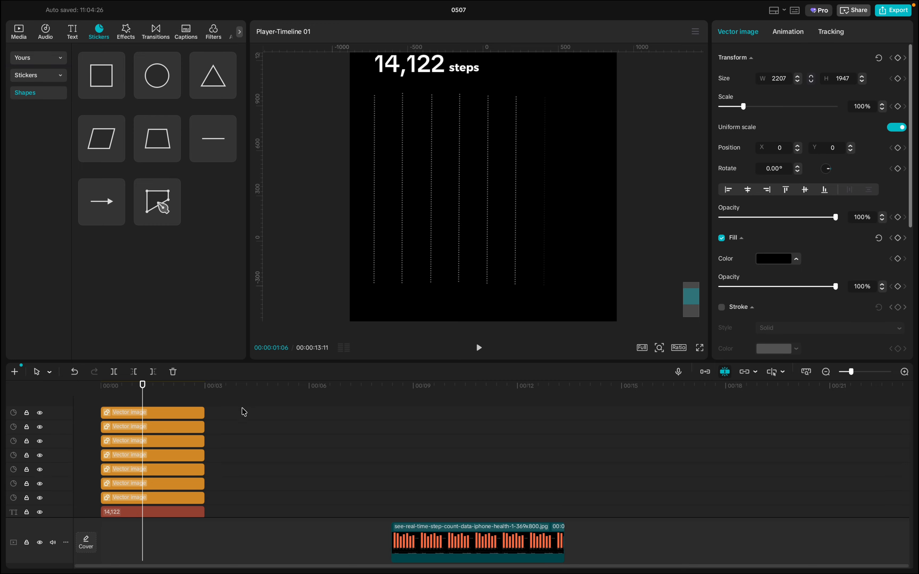
- Lower the rightmost dotted line's stroke opacity to 0% and preview the frame
{"action": "left_click", "coordinate": [181, 415]}
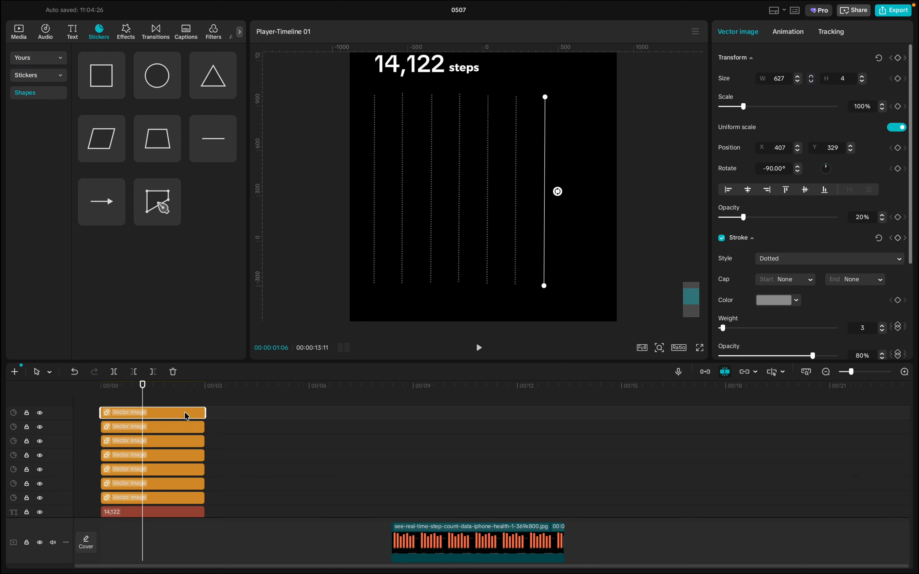
{"action": "scroll", "coordinate": [756, 318], "scroll_direction": "down", "scroll_amount": 3}
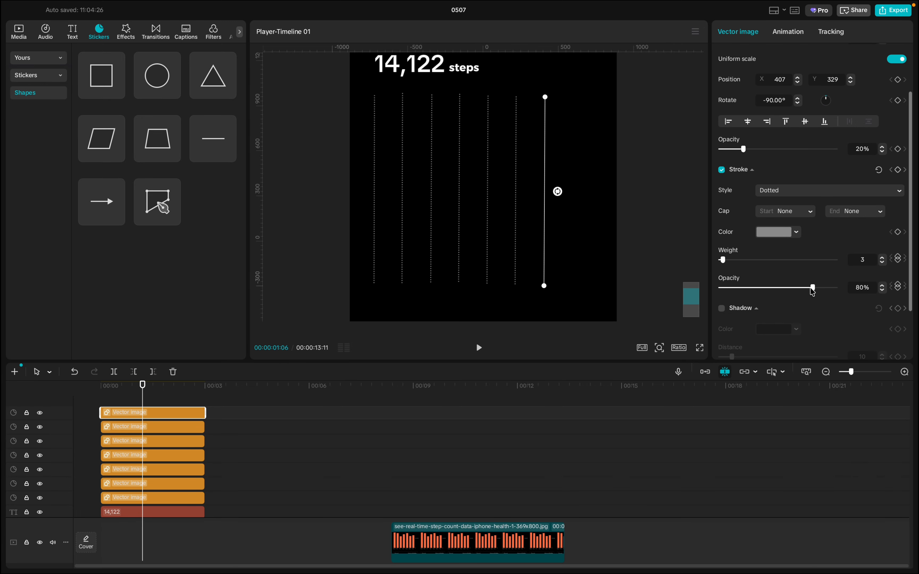
{"action": "left_click_drag", "start_coordinate": [813, 287], "coordinate": [685, 289]}
{"action": "left_click_drag", "start_coordinate": [142, 399], "coordinate": [158, 401]}
{"action": "left_click", "coordinate": [188, 401]}
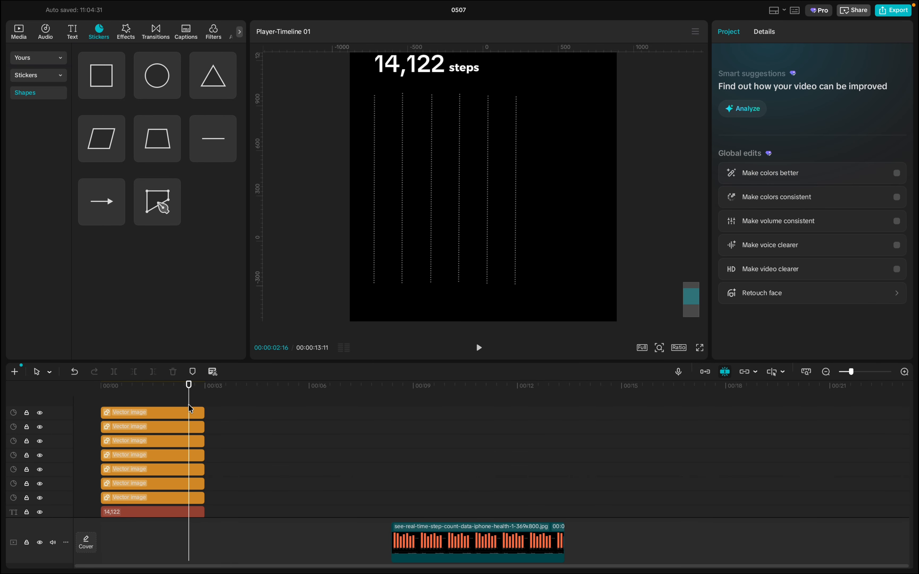
- Raise the rightmost dotted line's stroke opacity to its maximum and preview the frame
{"action": "left_click", "coordinate": [185, 415]}
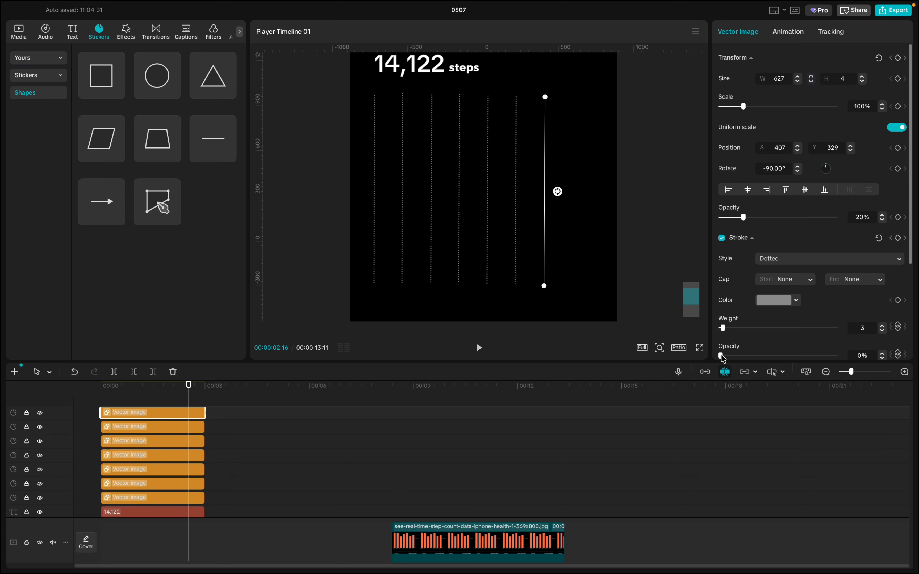
{"action": "left_click_drag", "start_coordinate": [720, 355], "coordinate": [876, 361]}
{"action": "left_click", "coordinate": [169, 403]}
{"action": "left_click", "coordinate": [167, 404]}
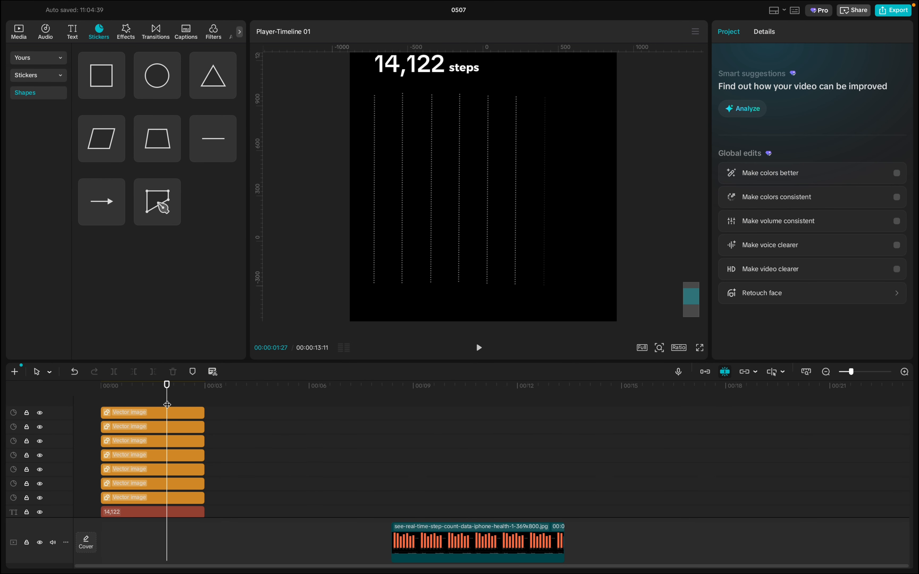
- Examine the reference chart's grid lines, bars and zero baseline against the recreated dotted lines
{"action": "scroll", "coordinate": [384, 527], "scroll_direction": "down", "scroll_amount": 3}
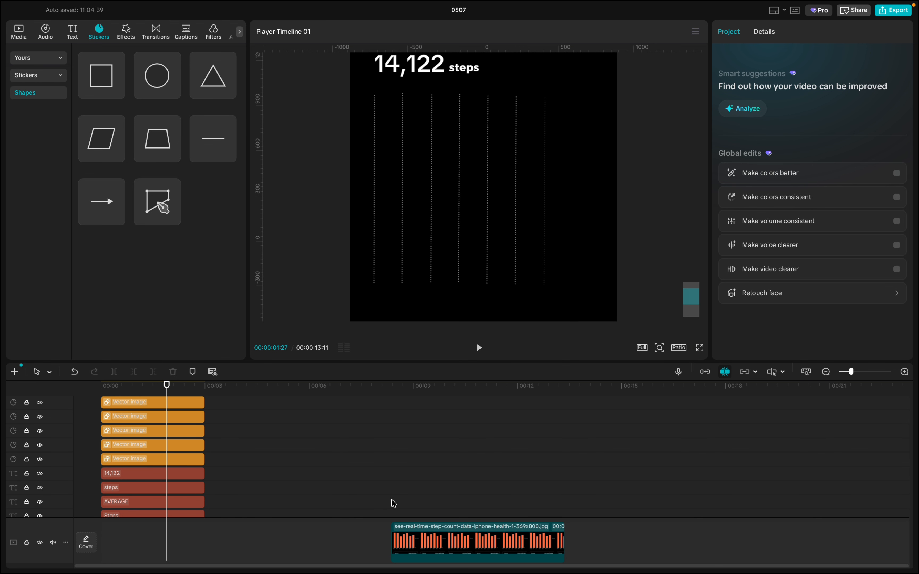
{"action": "left_click", "coordinate": [436, 513]}
{"action": "scroll", "coordinate": [443, 267], "scroll_direction": "up", "scroll_amount": 3}
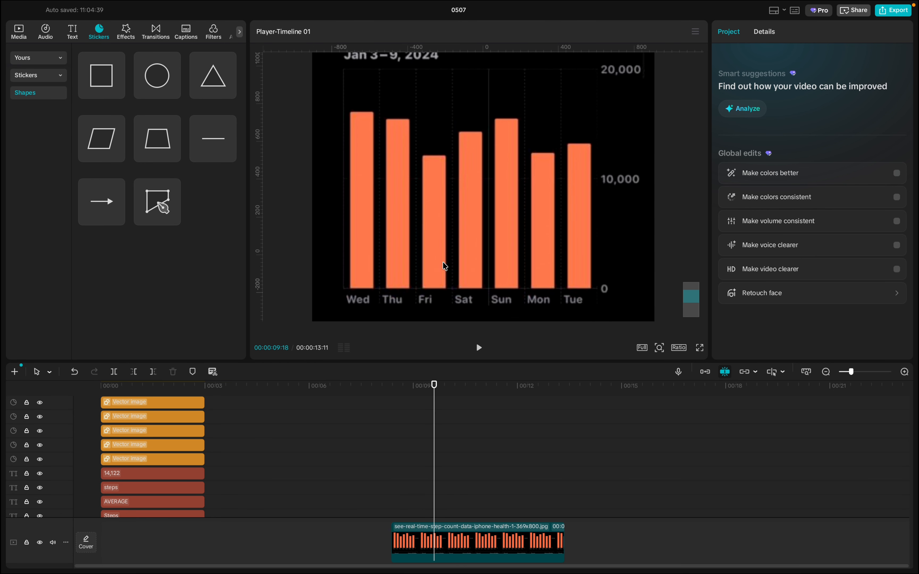
{"action": "scroll", "coordinate": [446, 267], "scroll_direction": "down", "scroll_amount": 5}
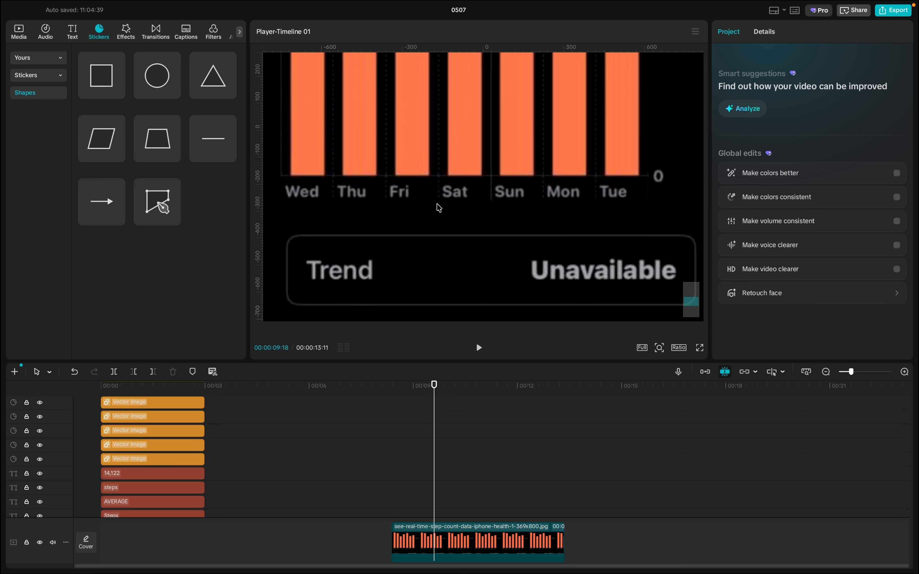
{"action": "scroll", "coordinate": [438, 205], "scroll_direction": "up", "scroll_amount": 2}
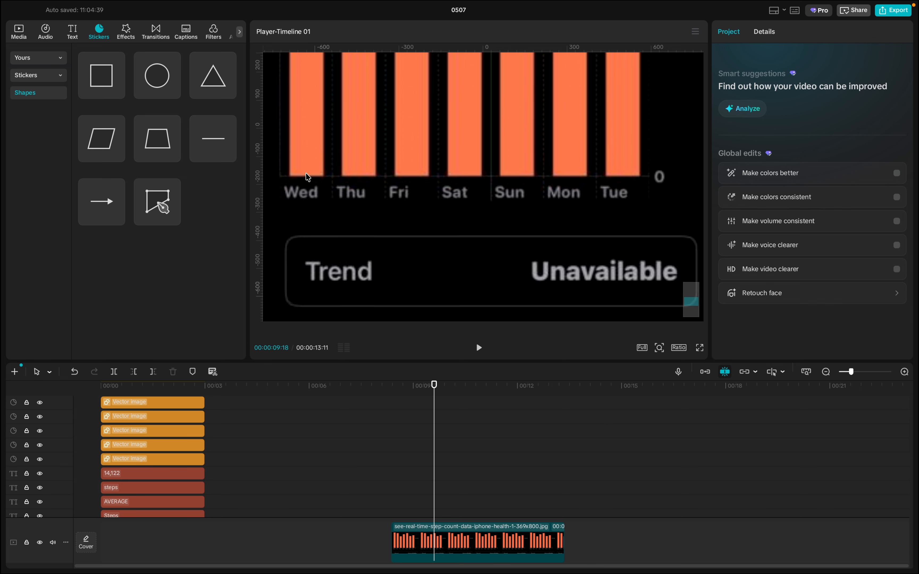
{"action": "scroll", "coordinate": [306, 176], "scroll_direction": "up", "scroll_amount": 5}
{"action": "scroll", "coordinate": [308, 176], "scroll_direction": "up", "scroll_amount": 1}
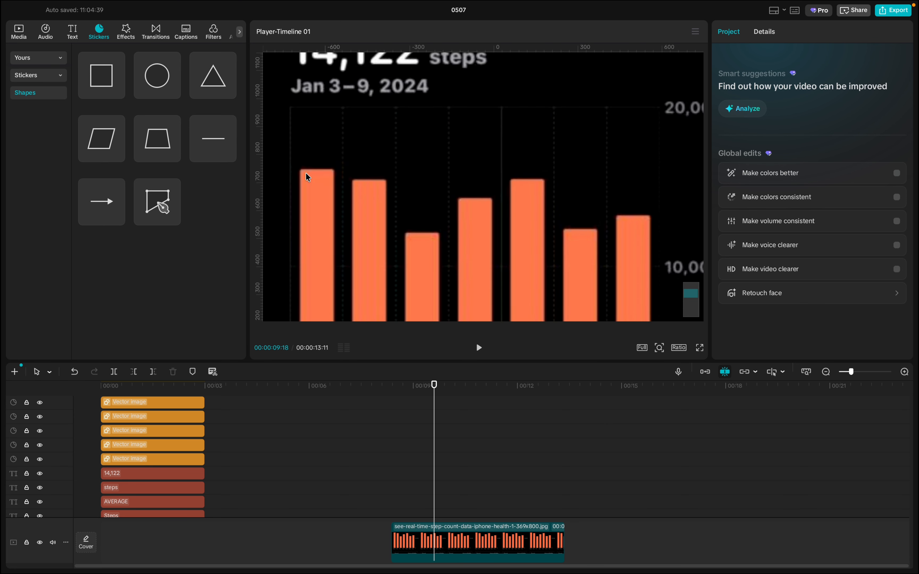
{"action": "scroll", "coordinate": [308, 177], "scroll_direction": "down", "scroll_amount": 1}
{"action": "scroll", "coordinate": [308, 177], "scroll_direction": "down", "scroll_amount": 5}
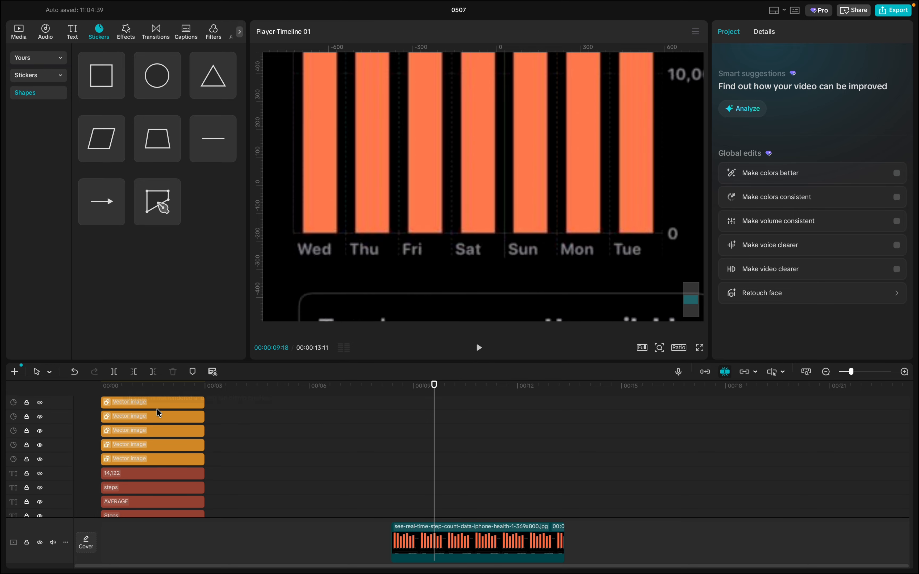
{"action": "left_click", "coordinate": [151, 387]}
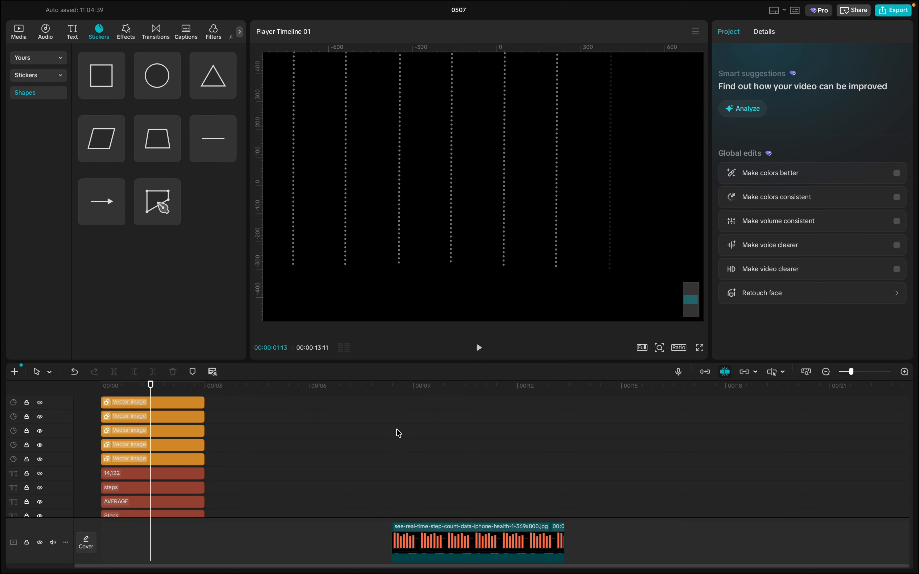
- Add a line shape over the reference chart and stretch it along the zero baseline to about 662 wide
{"action": "left_click", "coordinate": [410, 448]}
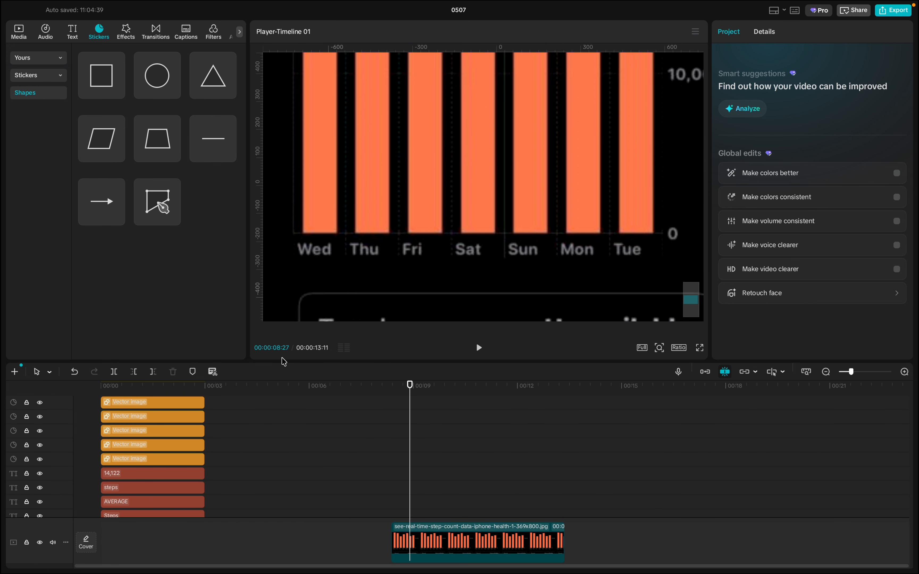
{"action": "left_click", "coordinate": [214, 129]}
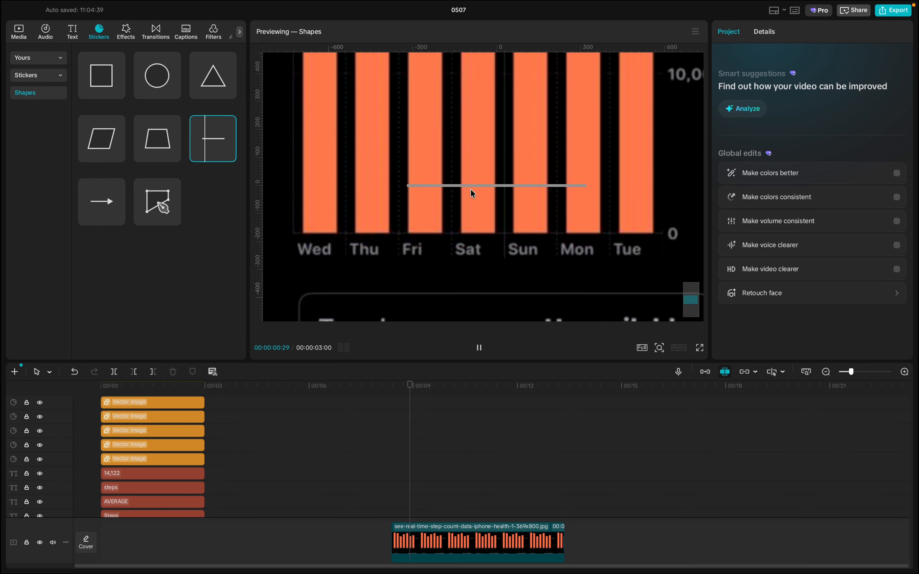
{"action": "left_click", "coordinate": [229, 156]}
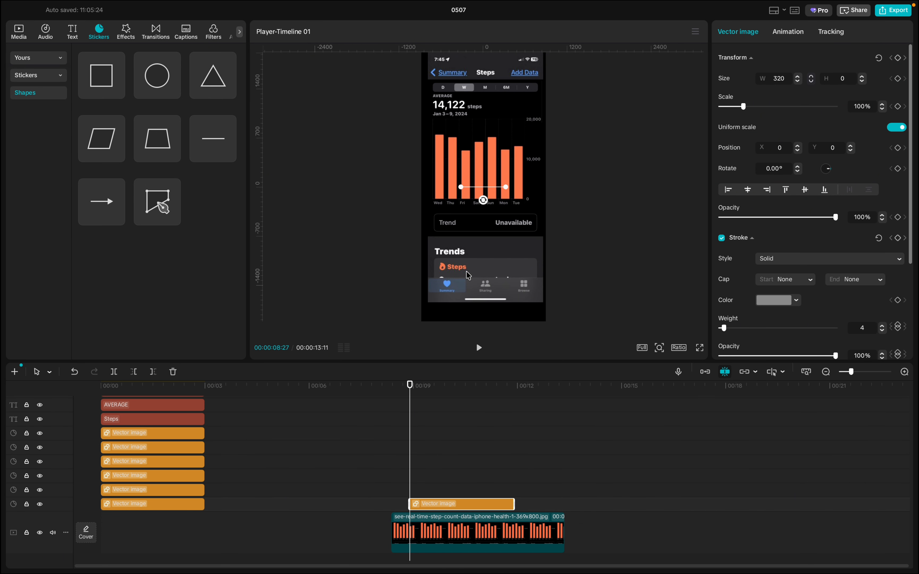
{"action": "scroll", "coordinate": [469, 268], "scroll_direction": "up", "scroll_amount": 5}
{"action": "scroll", "coordinate": [469, 267], "scroll_direction": "up", "scroll_amount": 1}
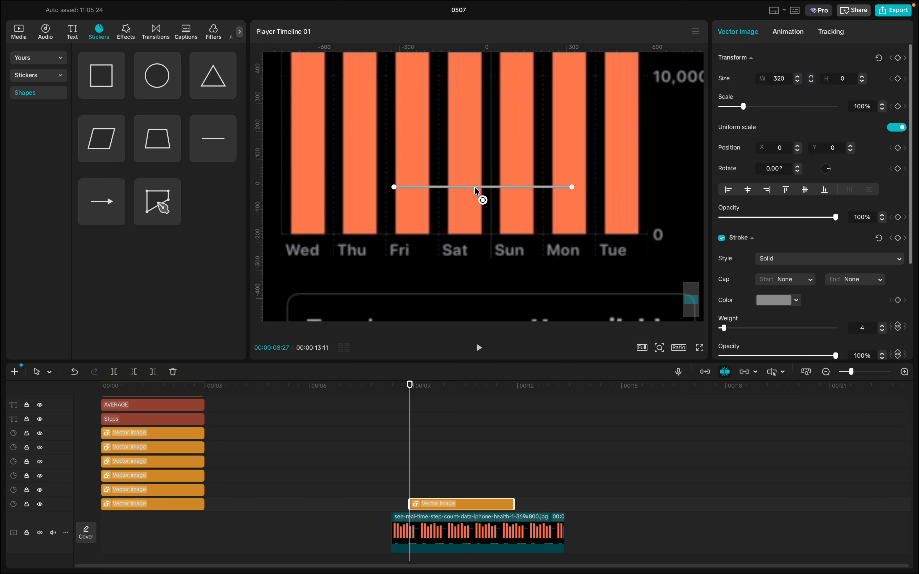
{"action": "left_click_drag", "start_coordinate": [479, 190], "coordinate": [367, 238]}
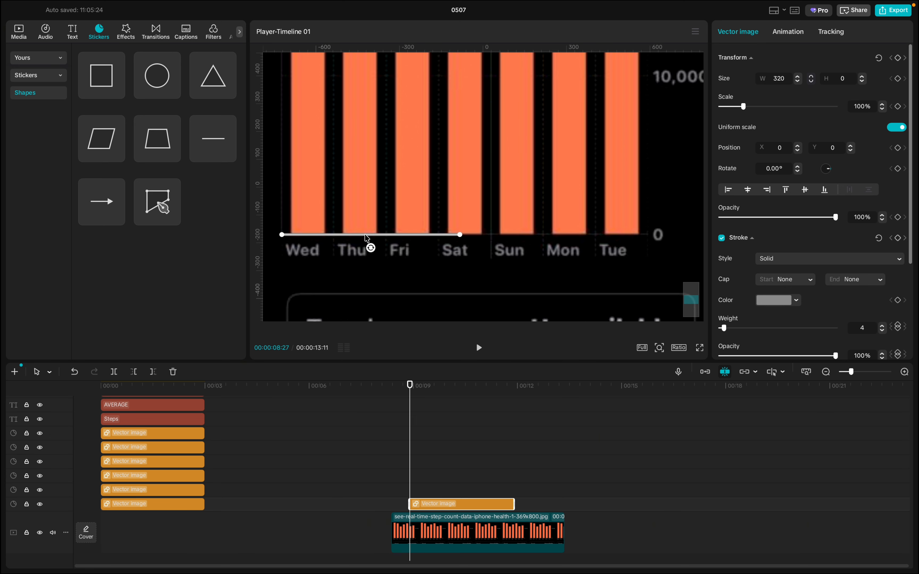
{"action": "left_click_drag", "start_coordinate": [460, 236], "coordinate": [649, 235]}
- Give the zero baseline a dotted stroke style and set its stroke weight to 2
{"action": "left_click", "coordinate": [799, 263]}
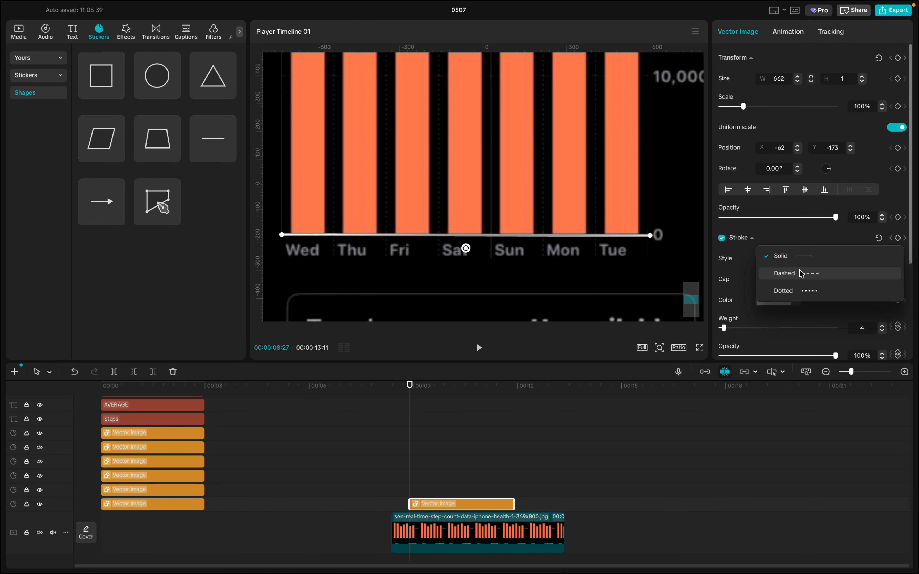
{"action": "left_click", "coordinate": [805, 292]}
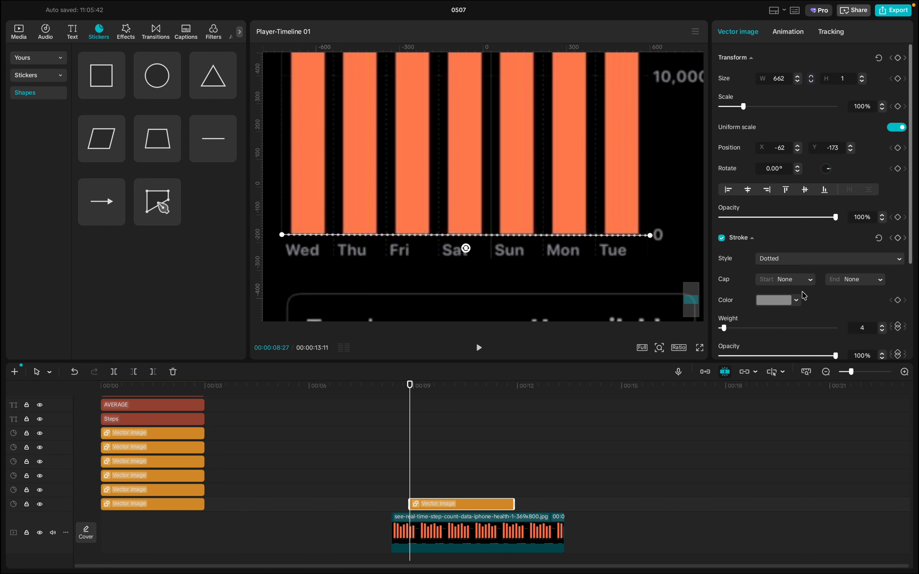
{"action": "scroll", "coordinate": [775, 327], "scroll_direction": "down", "scroll_amount": 2}
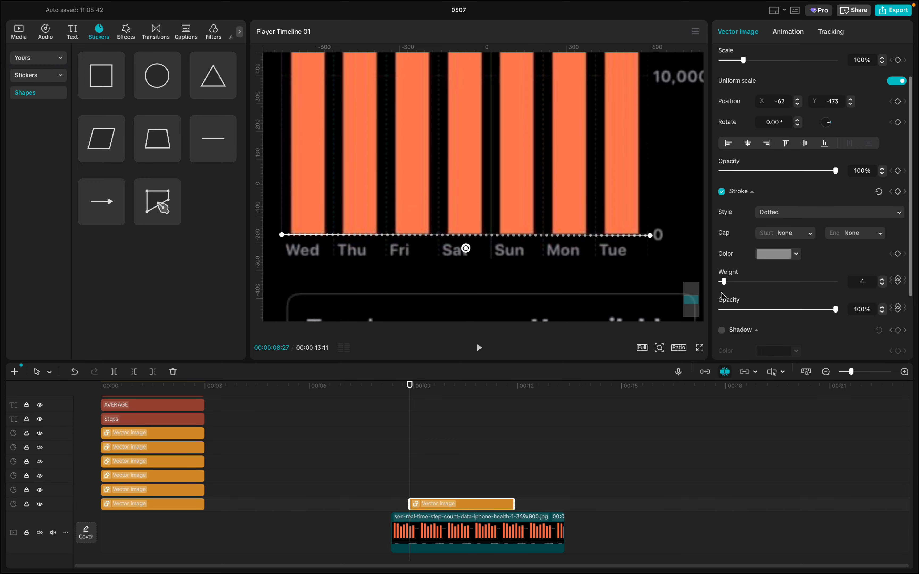
{"action": "left_click", "coordinate": [383, 478]}
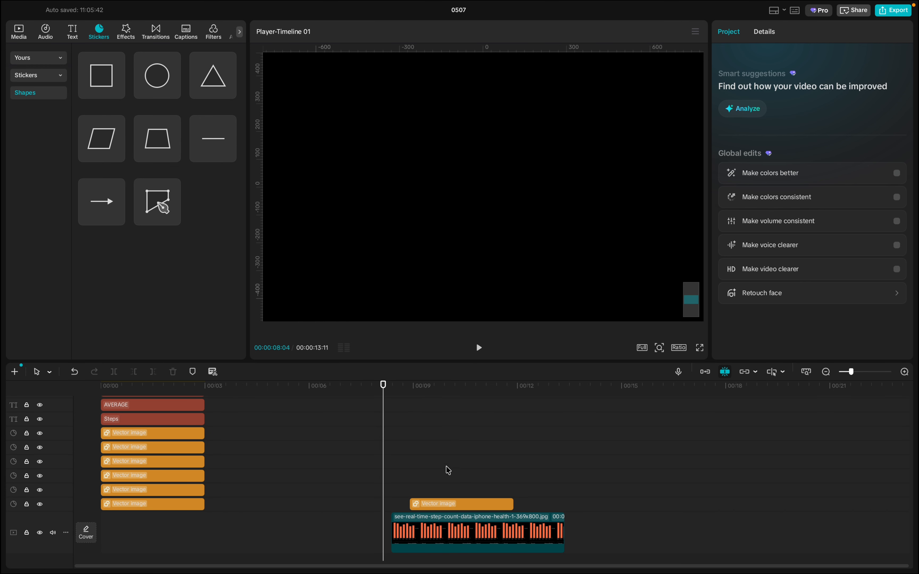
{"action": "left_click", "coordinate": [447, 470]}
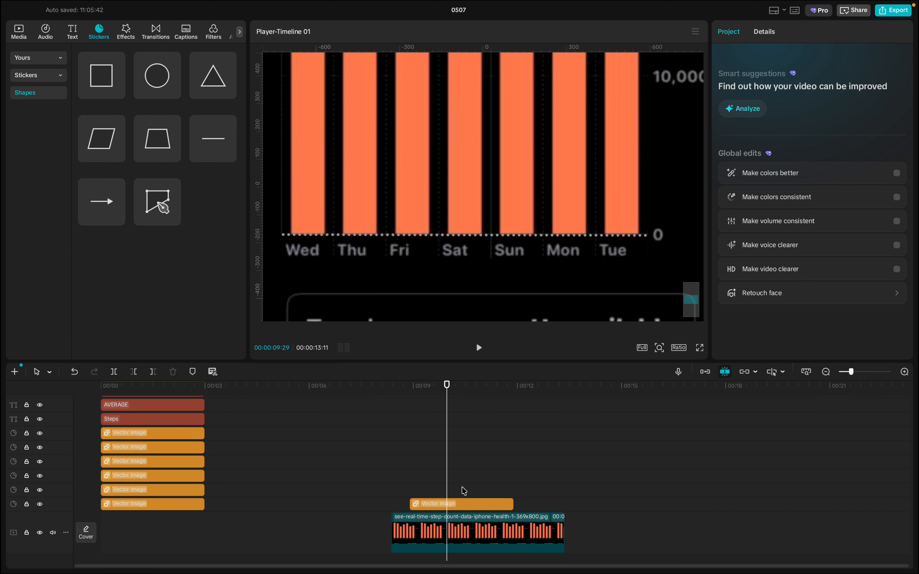
{"action": "left_click", "coordinate": [459, 507]}
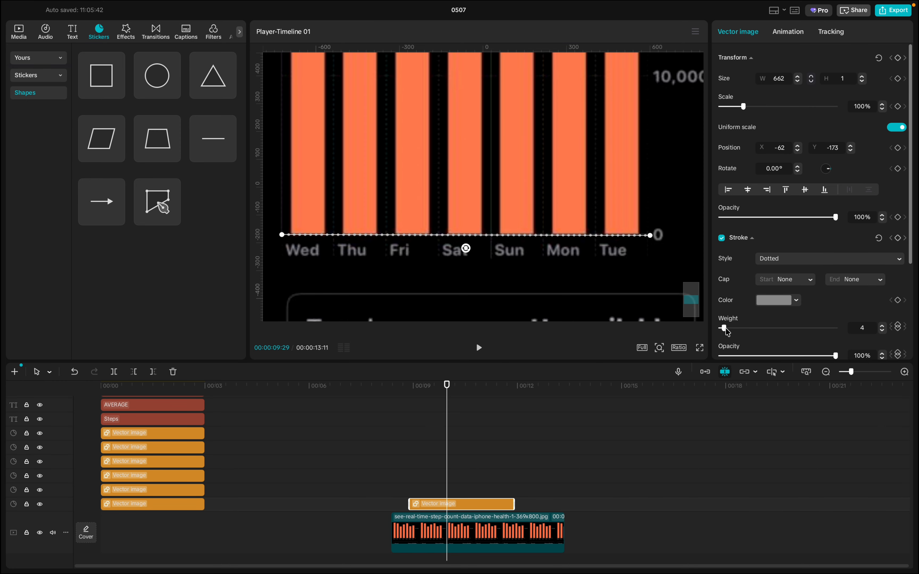
{"action": "left_click_drag", "start_coordinate": [724, 326], "coordinate": [721, 327]}
{"action": "left_click", "coordinate": [443, 473]}
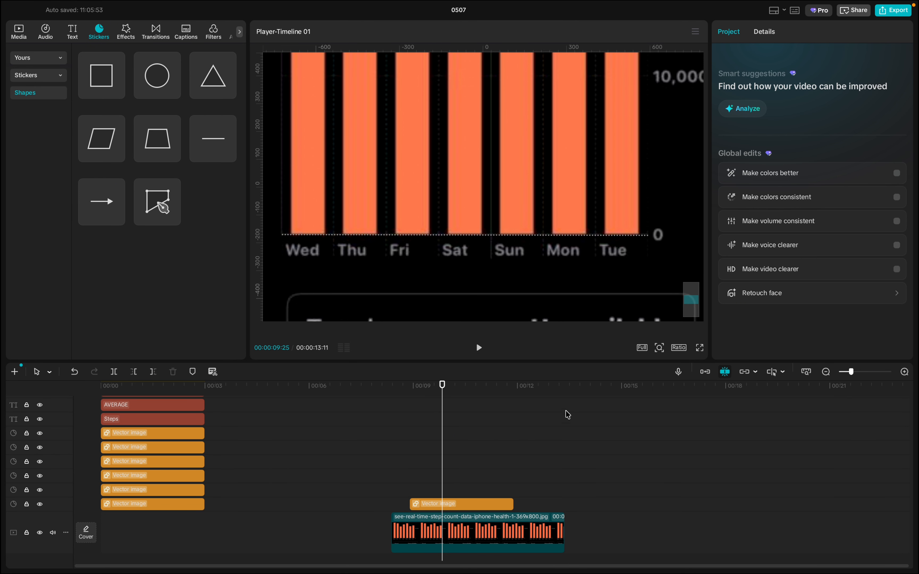
- Move the horizontal dotted baseline clip to the start of the timeline above the vertical lines and preview the combined grid
{"action": "left_click", "coordinate": [459, 502]}
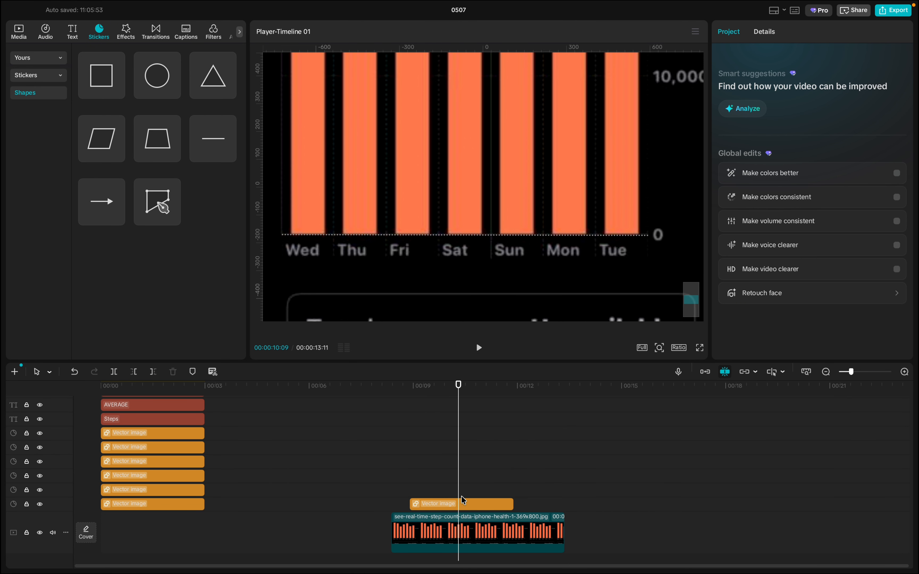
{"action": "left_click_drag", "start_coordinate": [471, 503], "coordinate": [167, 428]}
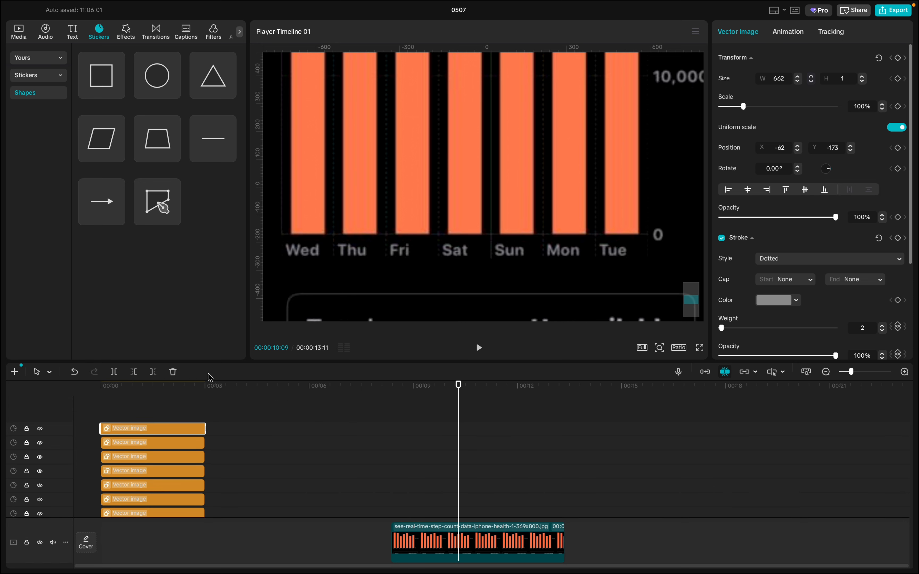
{"action": "left_click", "coordinate": [154, 401]}
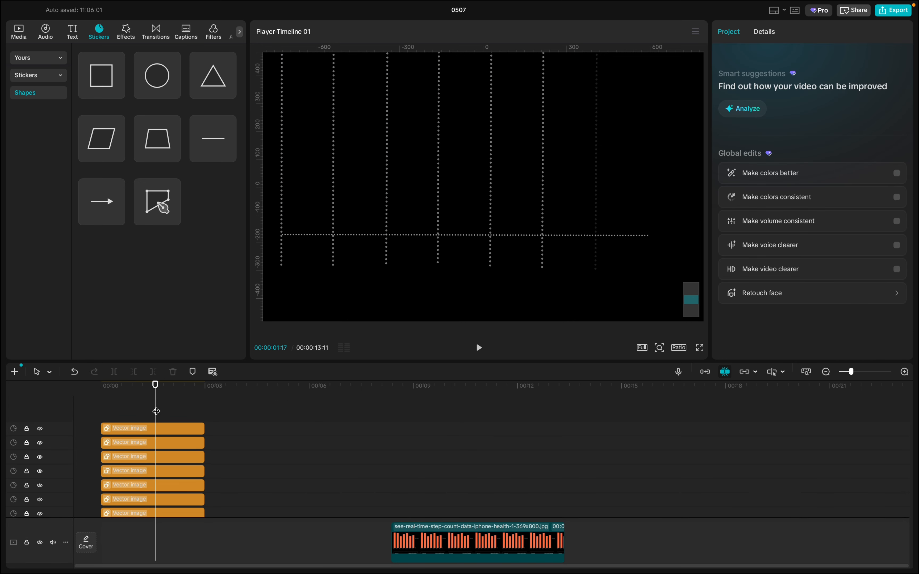
{"action": "left_click", "coordinate": [197, 387]}
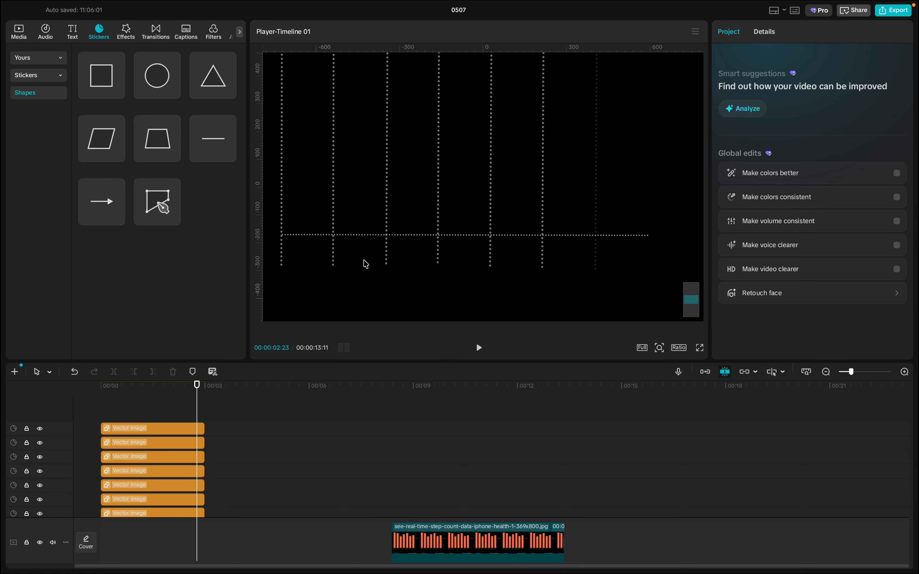
- Compare the recreated header and dotted grid with the reference step-count chart
{"action": "scroll", "coordinate": [366, 264], "scroll_direction": "down", "scroll_amount": 2}
{"action": "scroll", "coordinate": [429, 238], "scroll_direction": "down", "scroll_amount": 4}
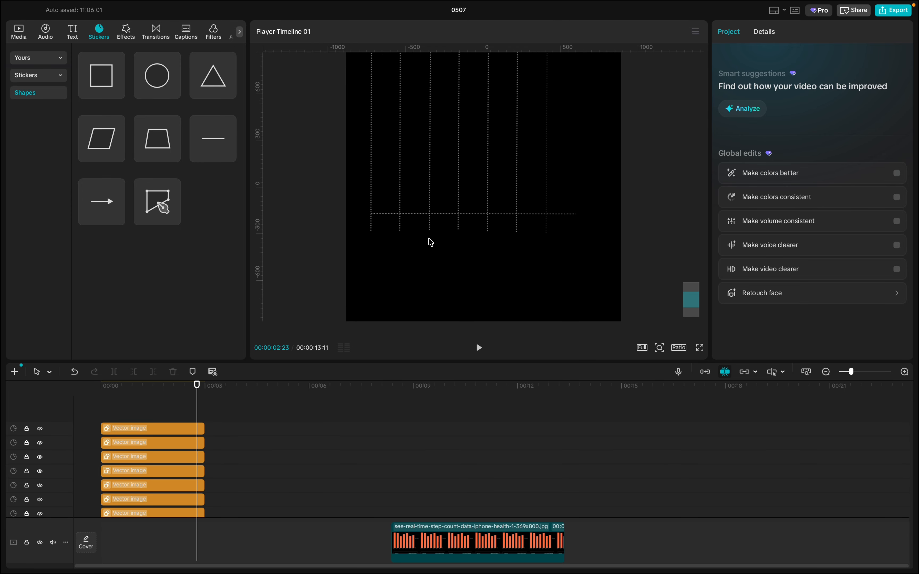
{"action": "scroll", "coordinate": [462, 219], "scroll_direction": "up", "scroll_amount": 4}
{"action": "scroll", "coordinate": [463, 222], "scroll_direction": "down", "scroll_amount": 2}
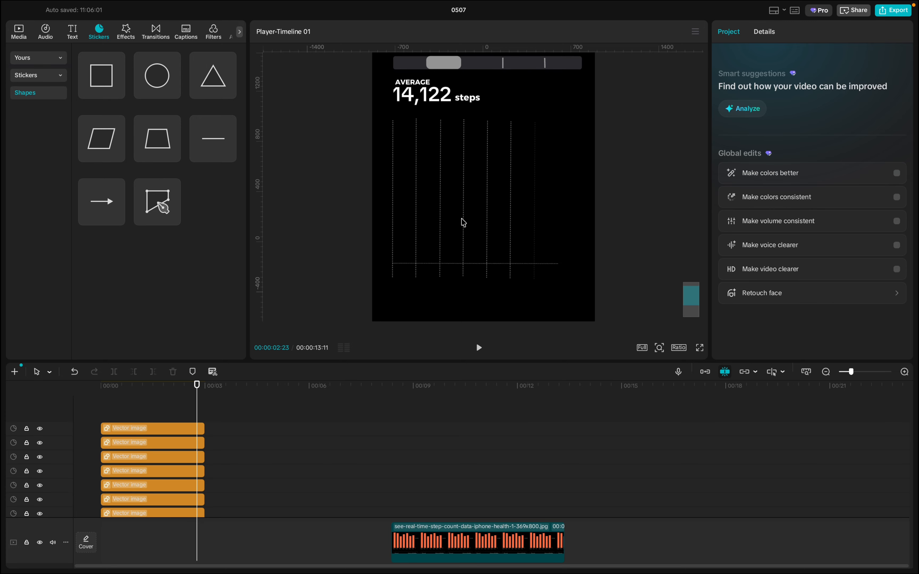
{"action": "scroll", "coordinate": [464, 223], "scroll_direction": "up", "scroll_amount": 5}
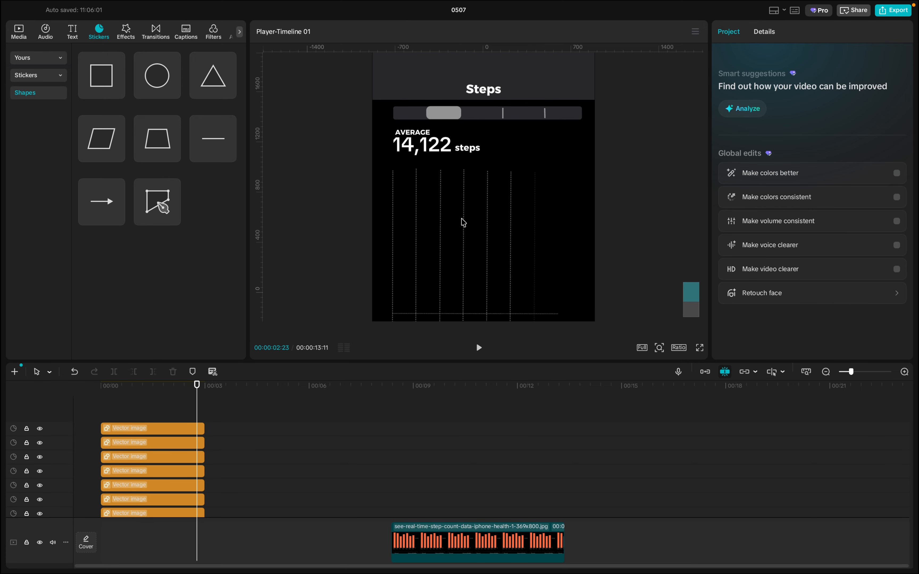
{"action": "scroll", "coordinate": [463, 223], "scroll_direction": "down", "scroll_amount": 2}
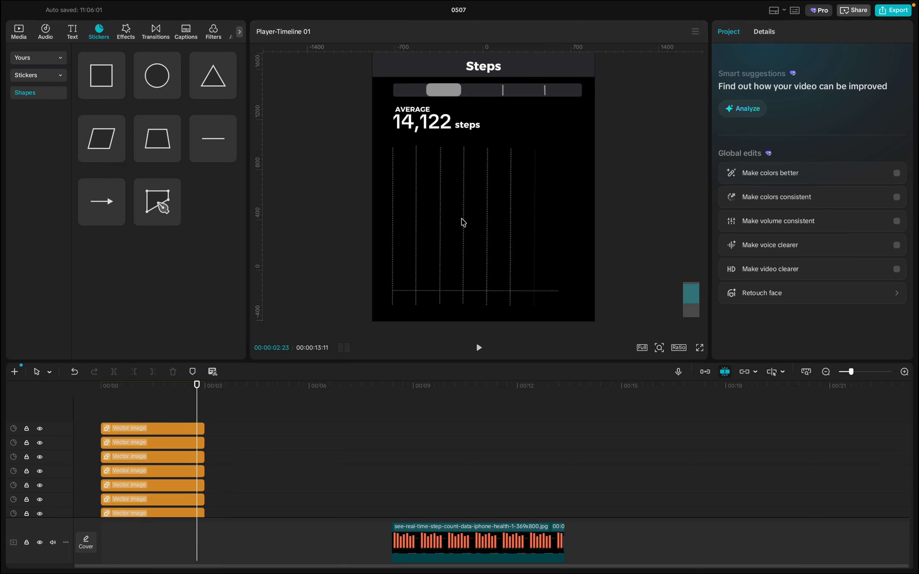
{"action": "left_click", "coordinate": [428, 479]}
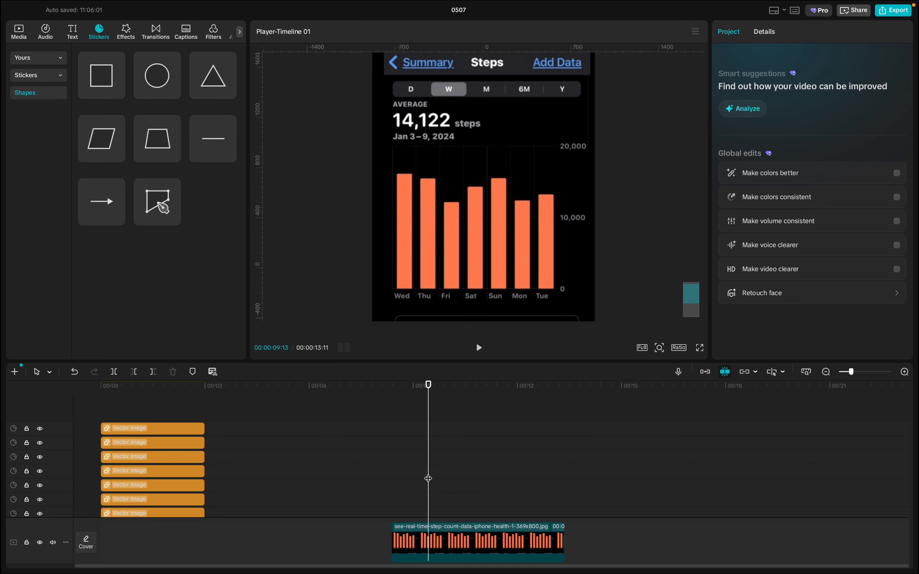
{"action": "left_click", "coordinate": [149, 407]}
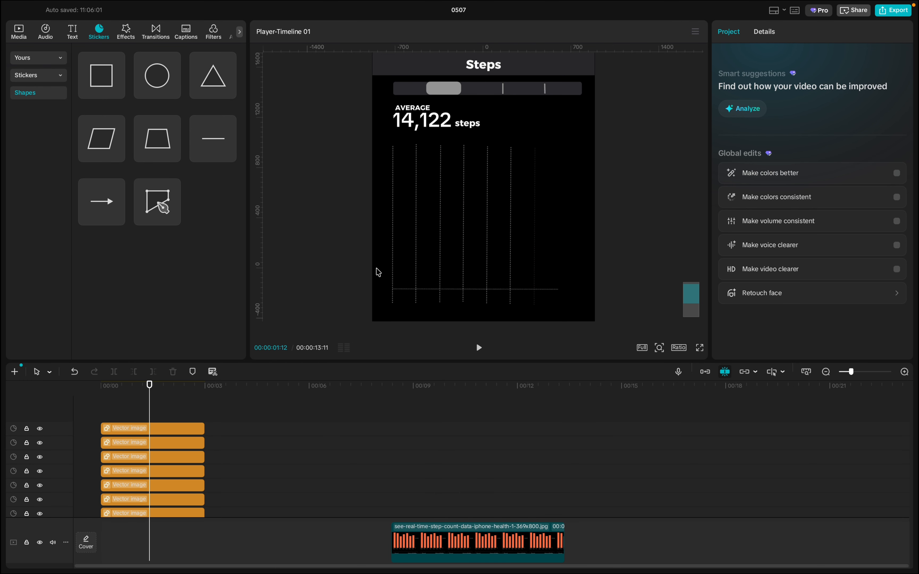
- Shift the 14,122 text slightly left and move the "steps" label left to sit right beside it
{"action": "scroll", "coordinate": [413, 248], "scroll_direction": "up", "scroll_amount": 1}
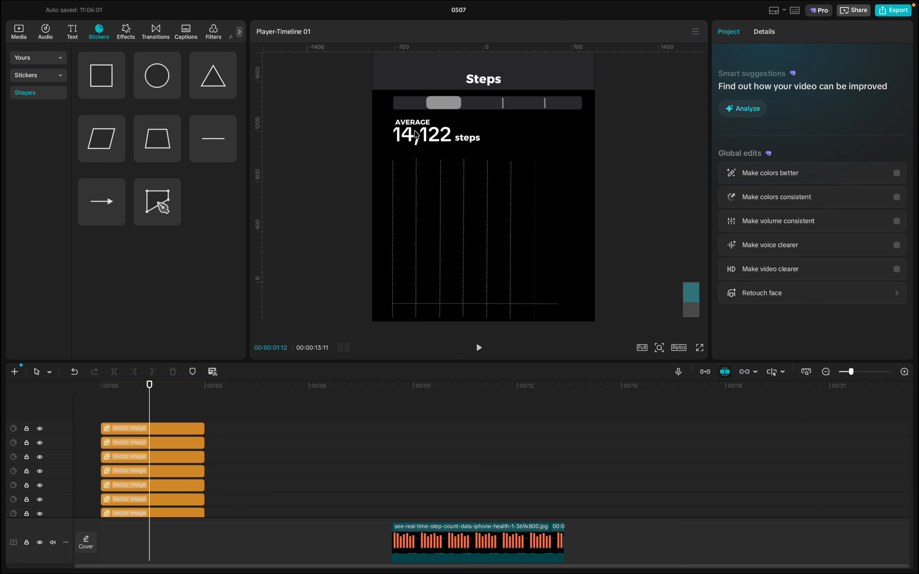
{"action": "left_click", "coordinate": [419, 137]}
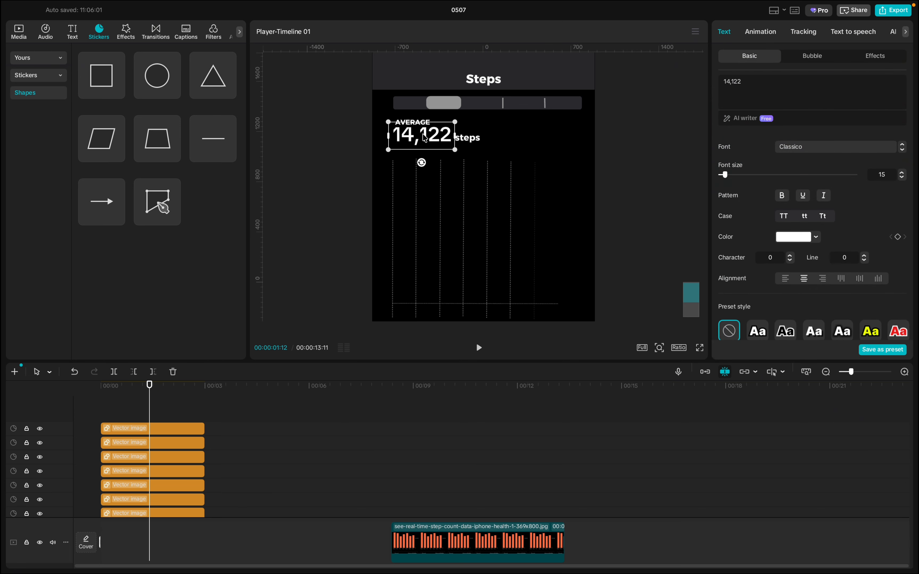
{"action": "left_click_drag", "start_coordinate": [424, 138], "coordinate": [418, 139]}
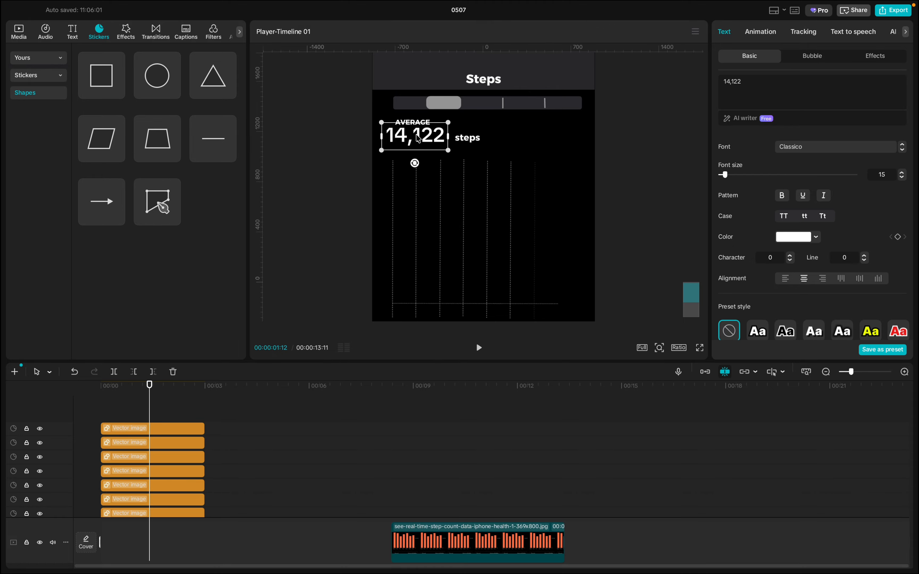
{"action": "left_click", "coordinate": [464, 141]}
{"action": "left_click_drag", "start_coordinate": [460, 137], "coordinate": [458, 139]}
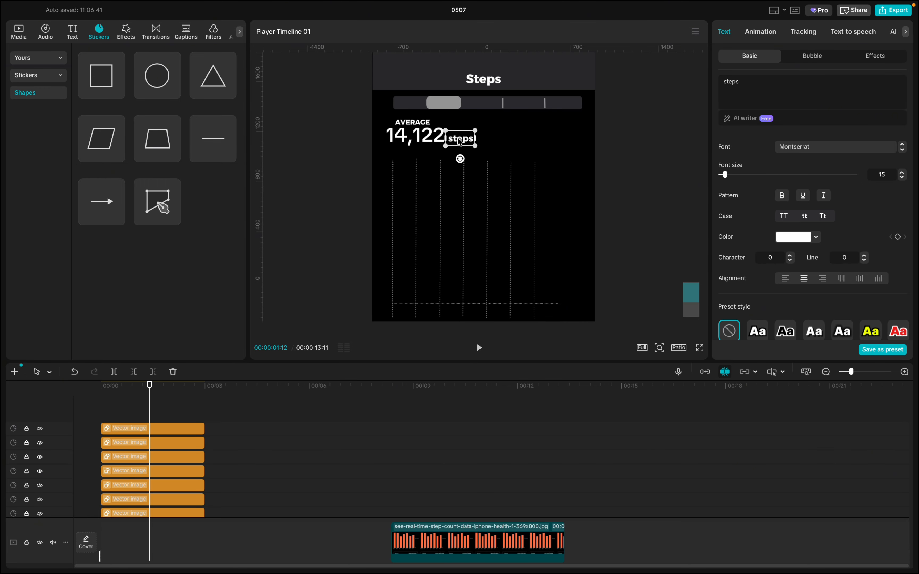
- Move the AVERAGE label slightly left and up so it lines up above the start of the 14,122 text, and review the layout
{"action": "left_click", "coordinate": [405, 124]}
{"action": "left_click_drag", "start_coordinate": [408, 124], "coordinate": [403, 122]}
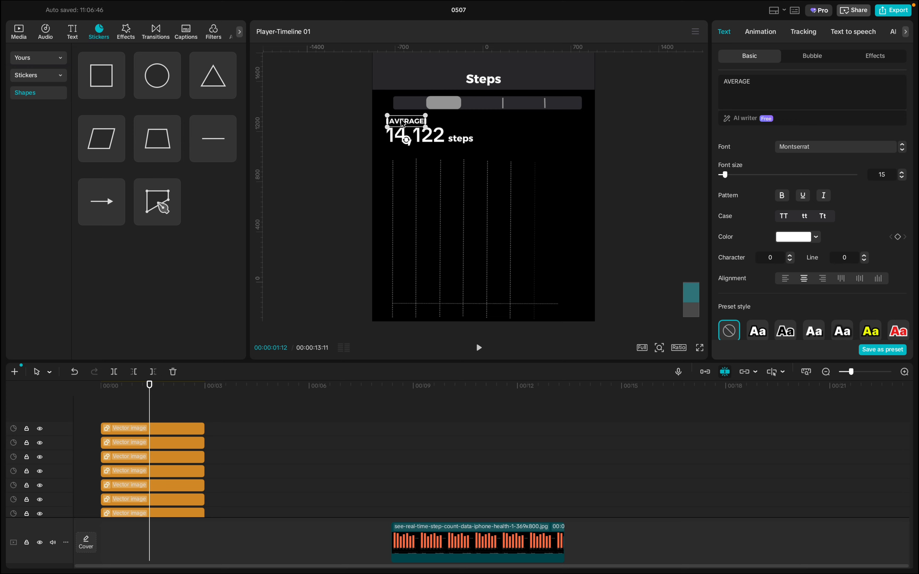
{"action": "left_click", "coordinate": [458, 123]}
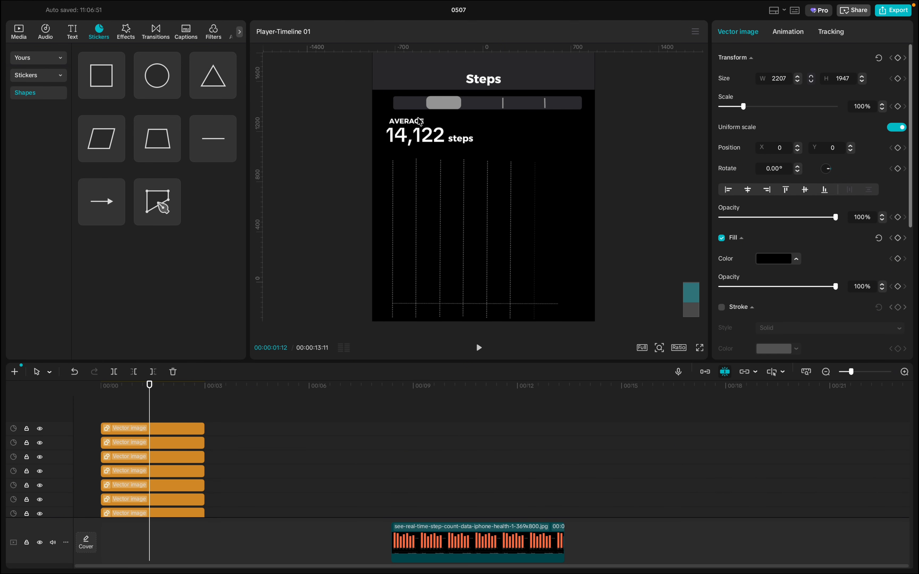
{"action": "scroll", "coordinate": [180, 509], "scroll_direction": "down", "scroll_amount": 3}
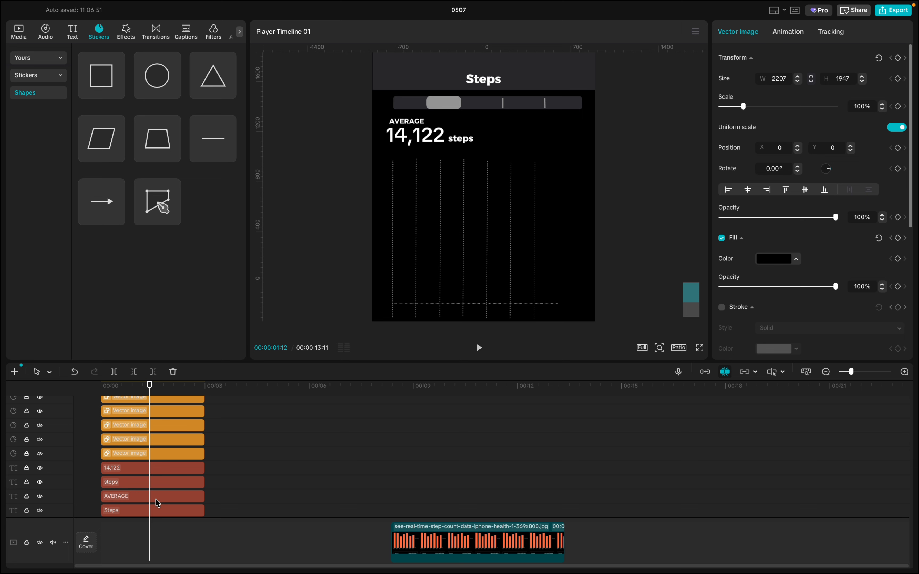
{"action": "left_click", "coordinate": [156, 498]}
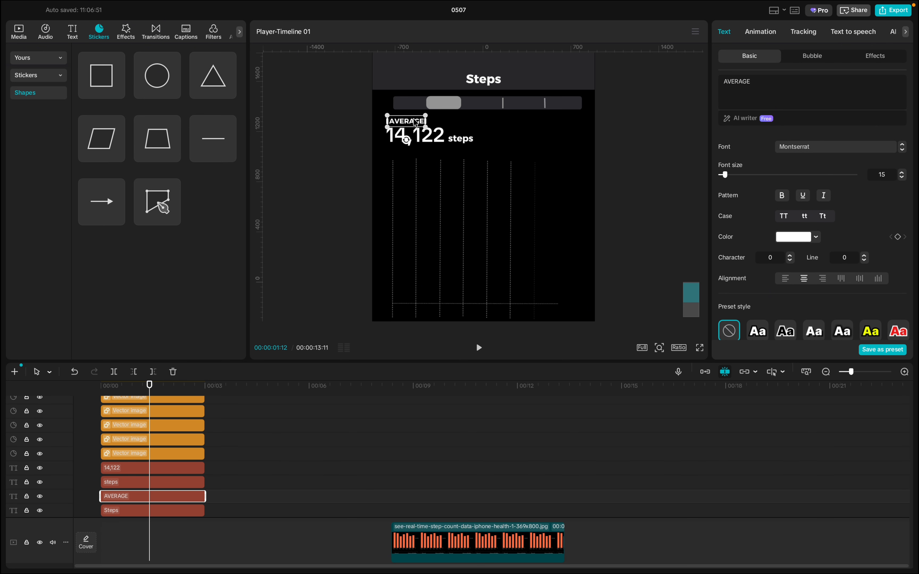
{"action": "left_click_drag", "start_coordinate": [415, 122], "coordinate": [414, 121]}
{"action": "left_click", "coordinate": [459, 124]}
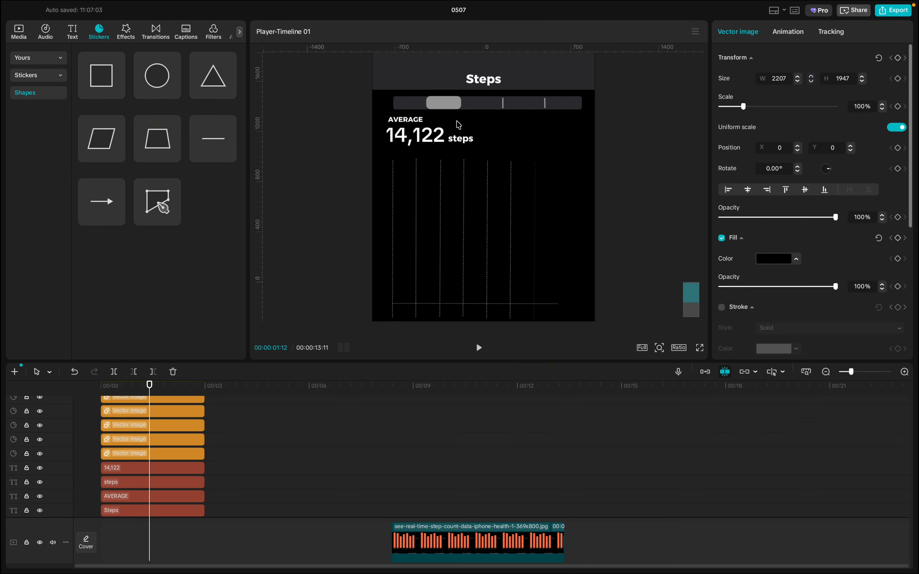
{"action": "scroll", "coordinate": [471, 228], "scroll_direction": "down", "scroll_amount": 4}
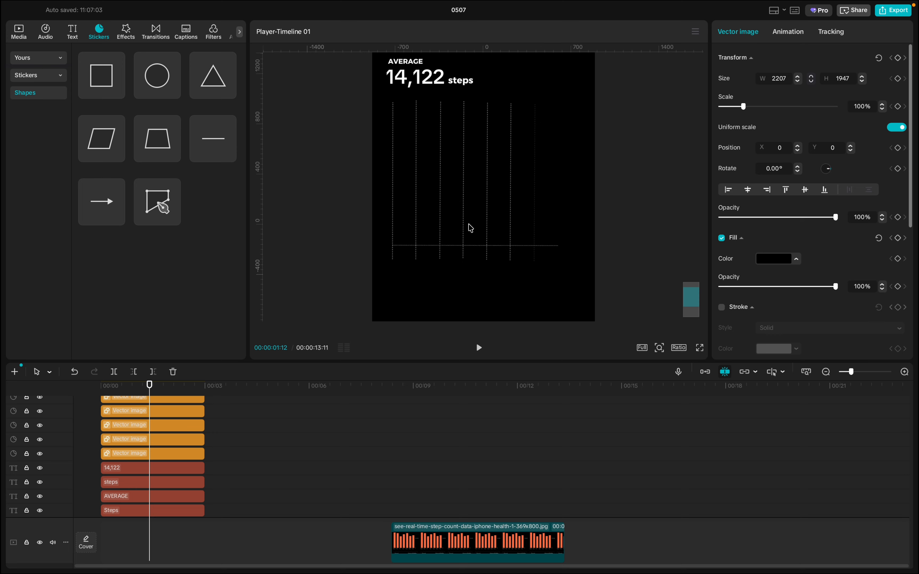
{"action": "scroll", "coordinate": [470, 228], "scroll_direction": "down", "scroll_amount": 2}
{"action": "scroll", "coordinate": [471, 228], "scroll_direction": "down", "scroll_amount": 2}
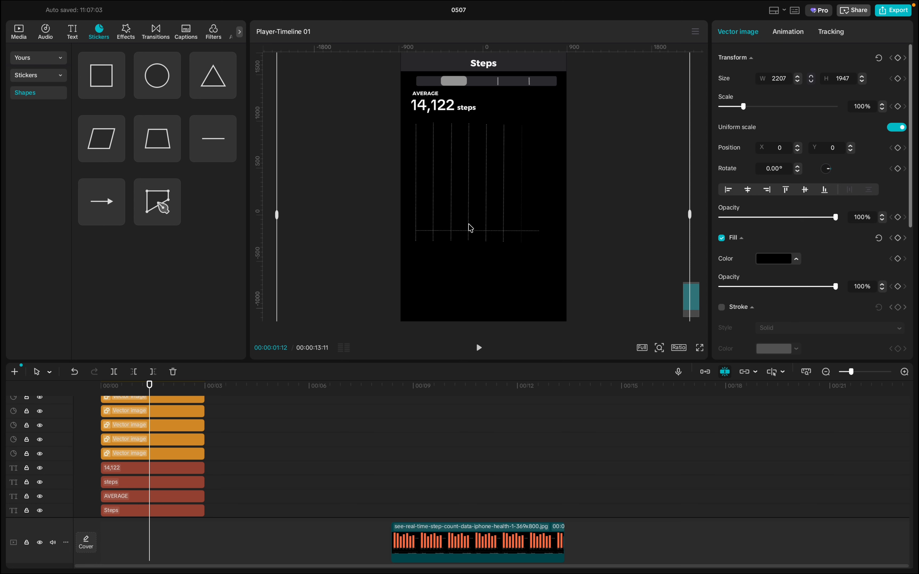
{"action": "scroll", "coordinate": [470, 228], "scroll_direction": "up", "scroll_amount": 1}
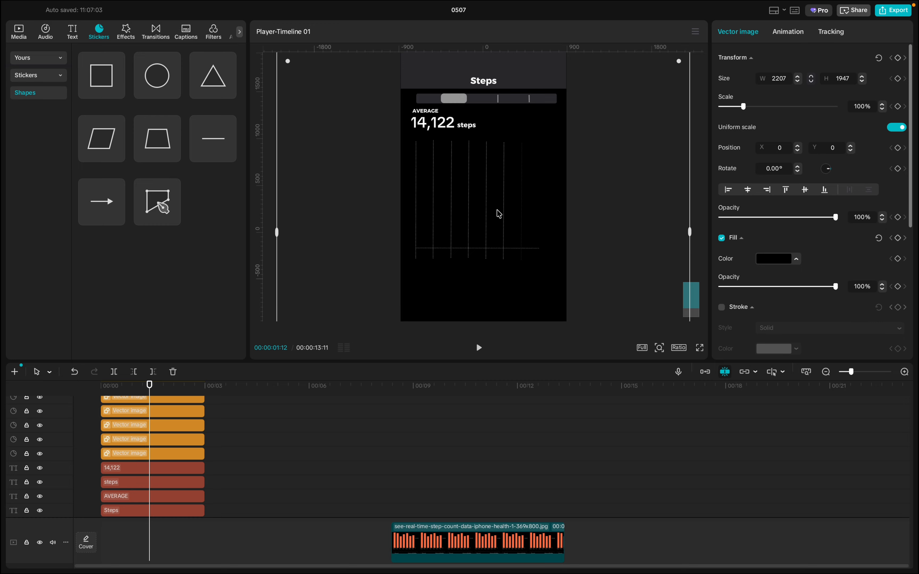
{"action": "mouse_move", "coordinate": [578, 3]}
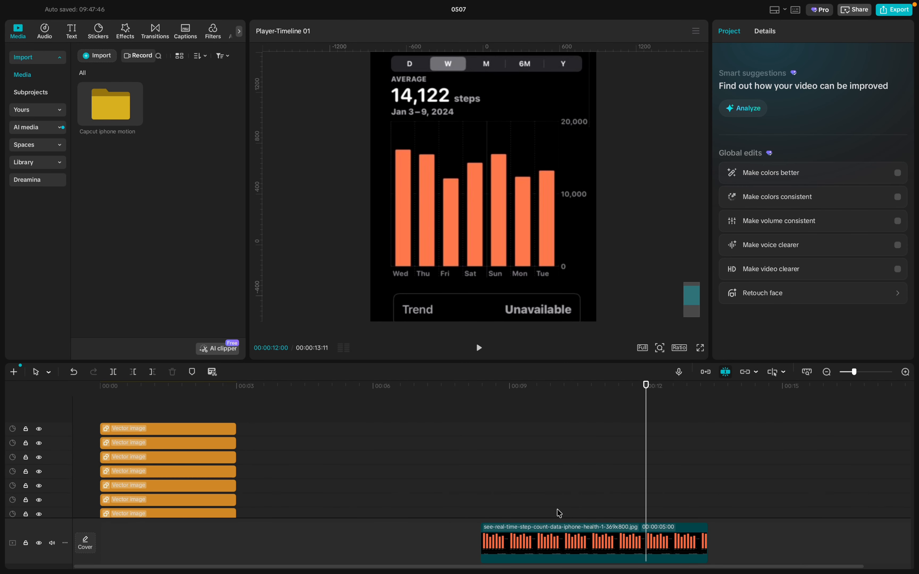
{"action": "left_click", "coordinate": [201, 408]}
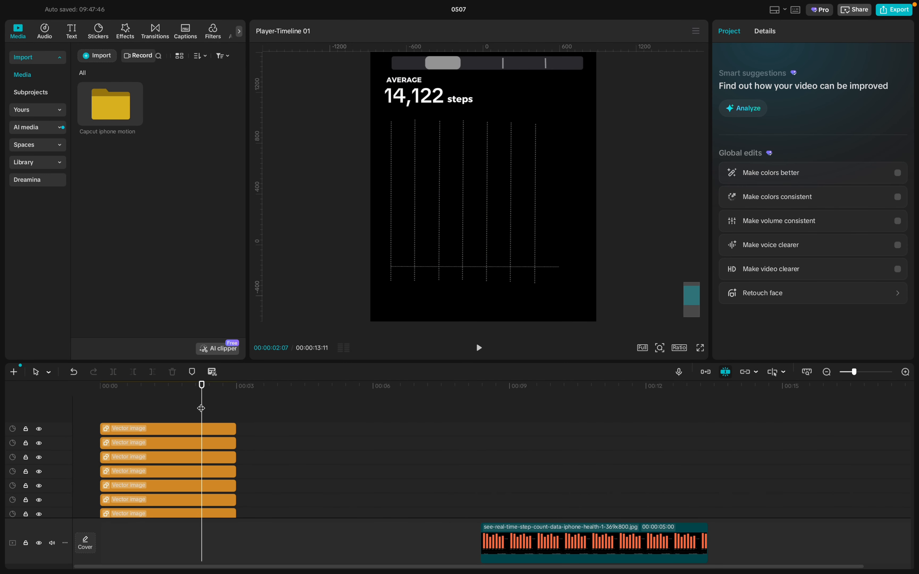
{"action": "scroll", "coordinate": [474, 230], "scroll_direction": "up", "scroll_amount": 3}
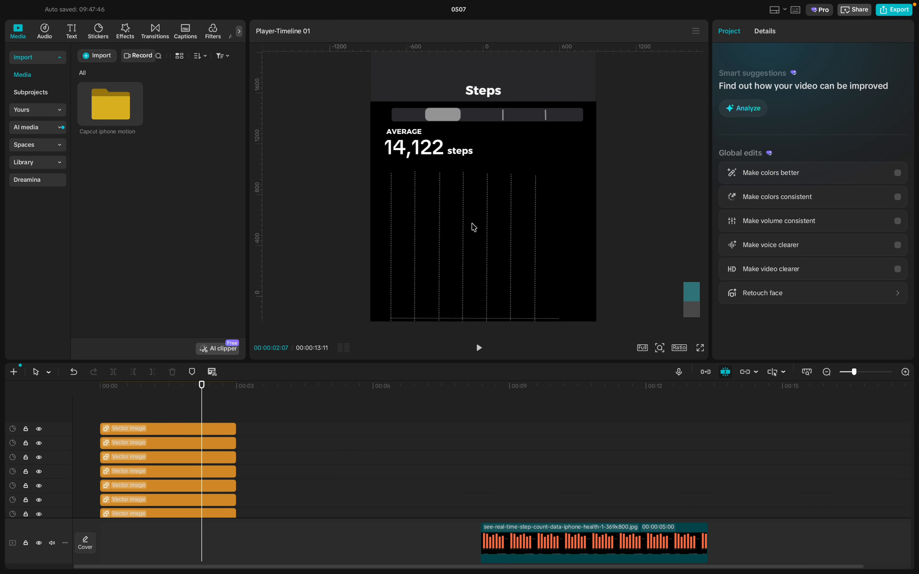
{"action": "scroll", "coordinate": [416, 263], "scroll_direction": "down", "scroll_amount": 1}
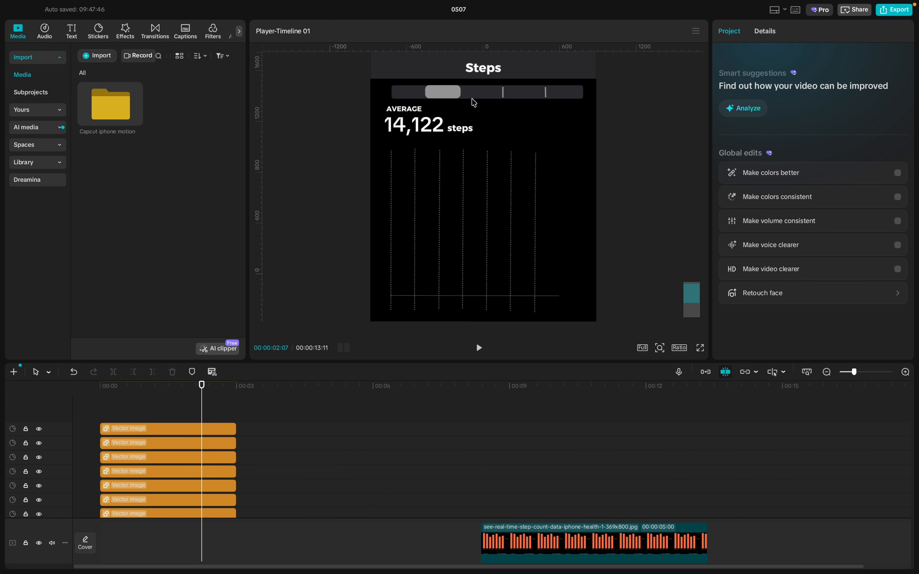
{"action": "scroll", "coordinate": [473, 236], "scroll_direction": "down", "scroll_amount": 4}
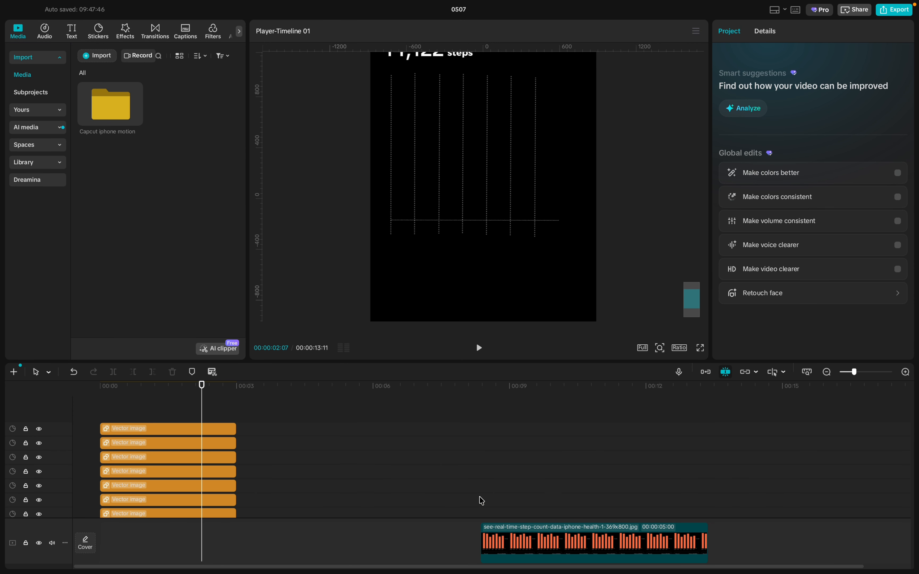
- Add a square shape above the step-count reference image near the start of that clip
{"action": "left_click", "coordinate": [492, 520]}
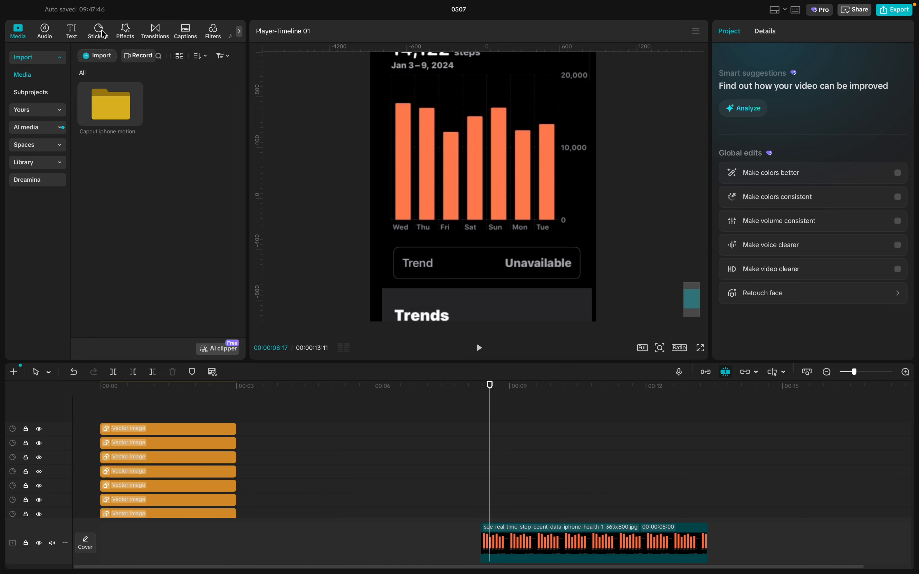
{"action": "left_click", "coordinate": [97, 36]}
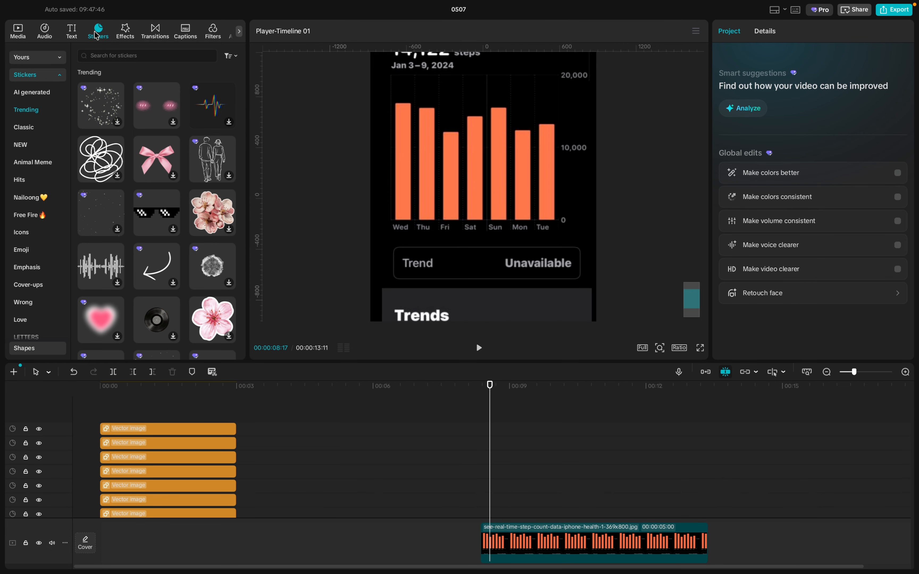
{"action": "scroll", "coordinate": [45, 245], "scroll_direction": "down", "scroll_amount": 10}
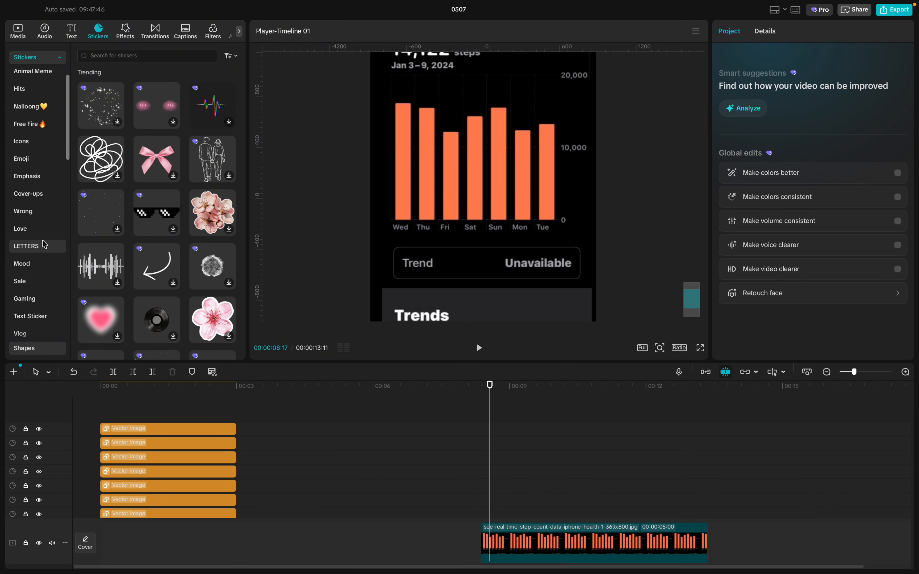
{"action": "scroll", "coordinate": [45, 245], "scroll_direction": "down", "scroll_amount": 3}
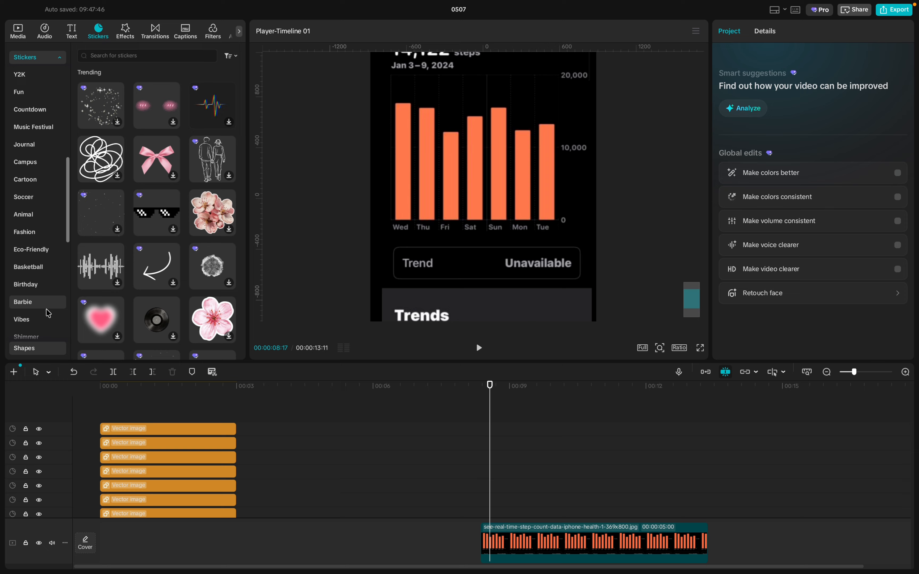
{"action": "left_click", "coordinate": [38, 349]}
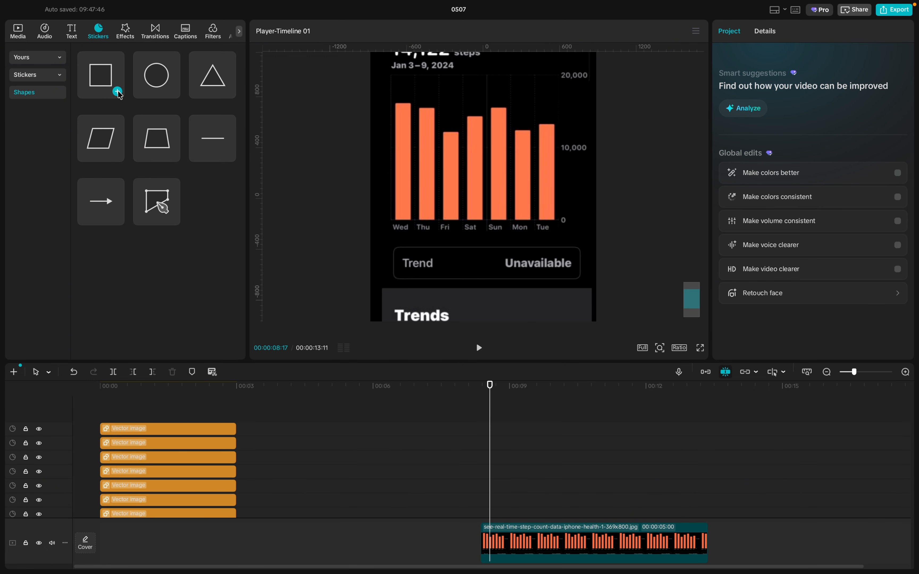
{"action": "left_click", "coordinate": [117, 91]}
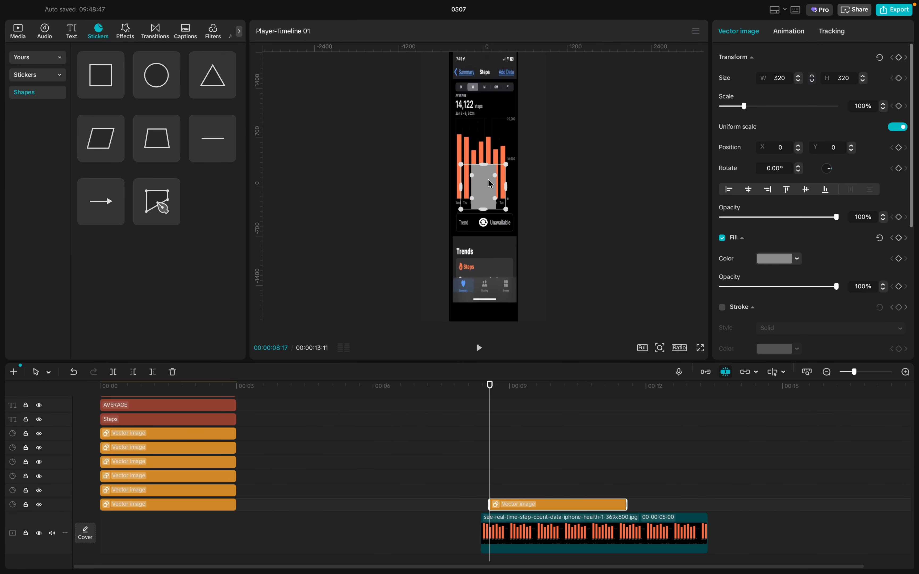
- Shrink the square into a narrow upright rectangle about 34 by 200 and place it over the Wed bar
{"action": "scroll", "coordinate": [490, 184], "scroll_direction": "up", "scroll_amount": 5}
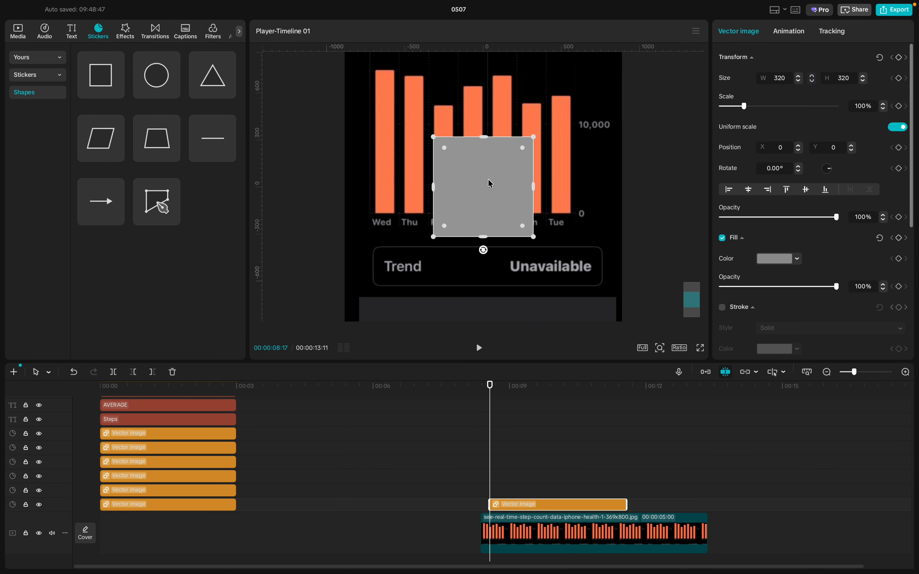
{"action": "left_click_drag", "start_coordinate": [485, 187], "coordinate": [425, 122]}
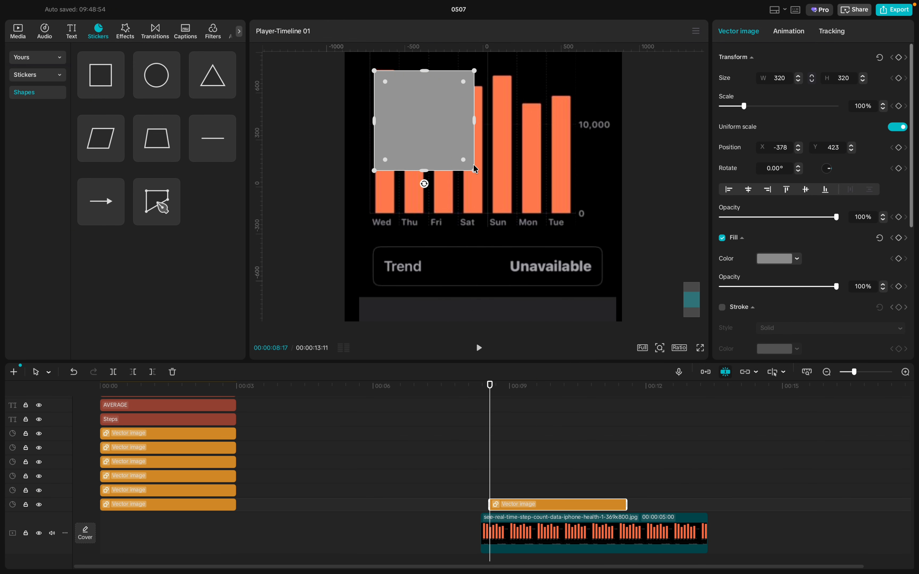
{"action": "left_click_drag", "start_coordinate": [476, 172], "coordinate": [403, 152]}
{"action": "scroll", "coordinate": [429, 130], "scroll_direction": "up", "scroll_amount": 2}
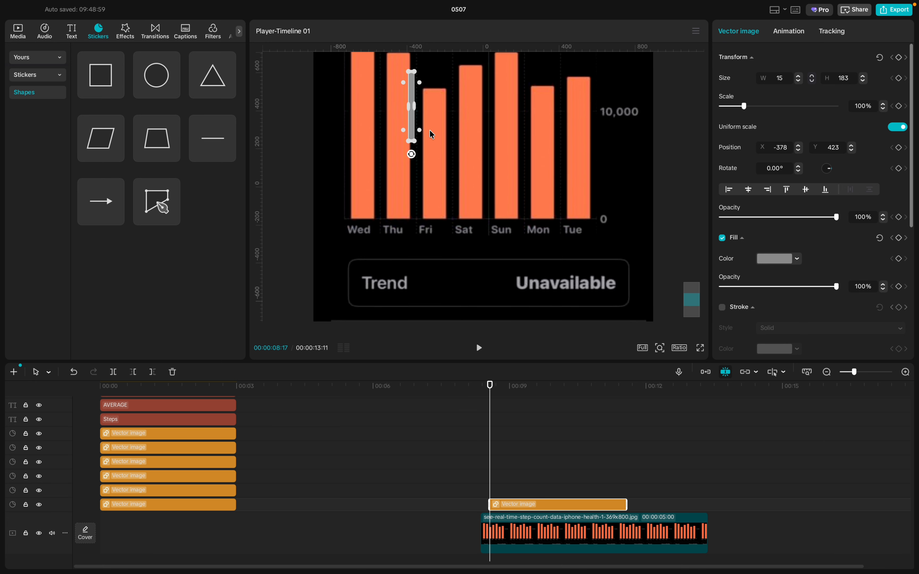
{"action": "left_click_drag", "start_coordinate": [418, 142], "coordinate": [364, 153]}
{"action": "scroll", "coordinate": [362, 117], "scroll_direction": "up", "scroll_amount": 2}
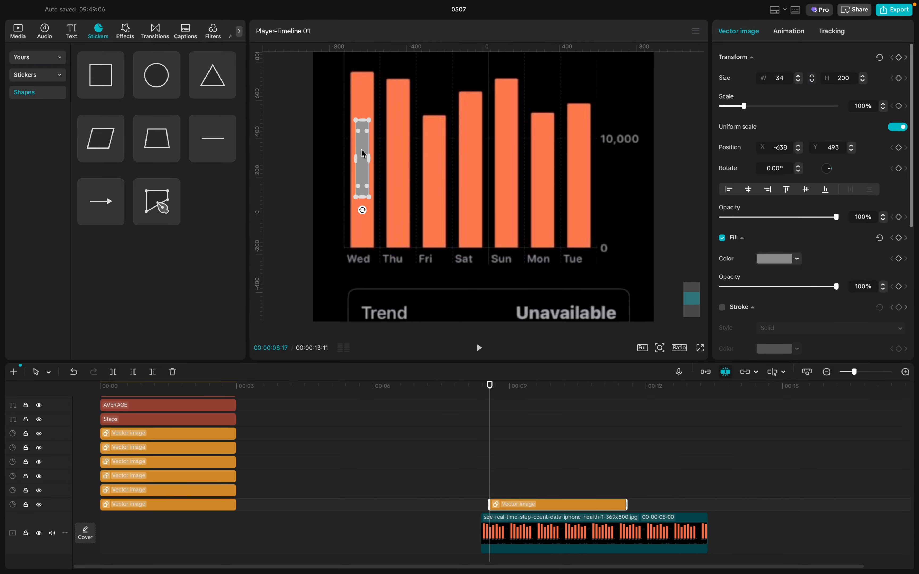
- Stretch and align the rectangle to cover the whole Wed bar, about 61 by 462 at X -631, Y 294
{"action": "left_click_drag", "start_coordinate": [370, 198], "coordinate": [361, 243]}
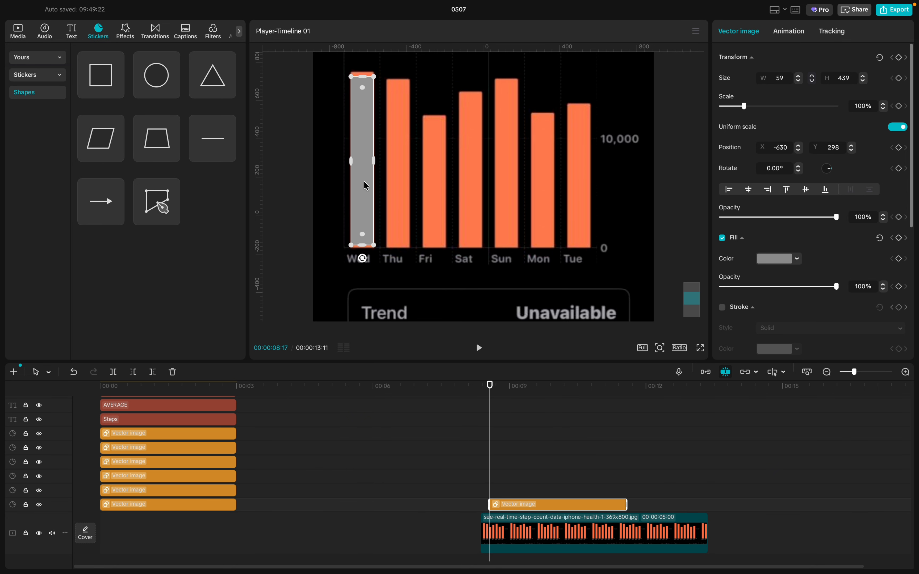
{"action": "left_click_drag", "start_coordinate": [364, 181], "coordinate": [363, 182]}
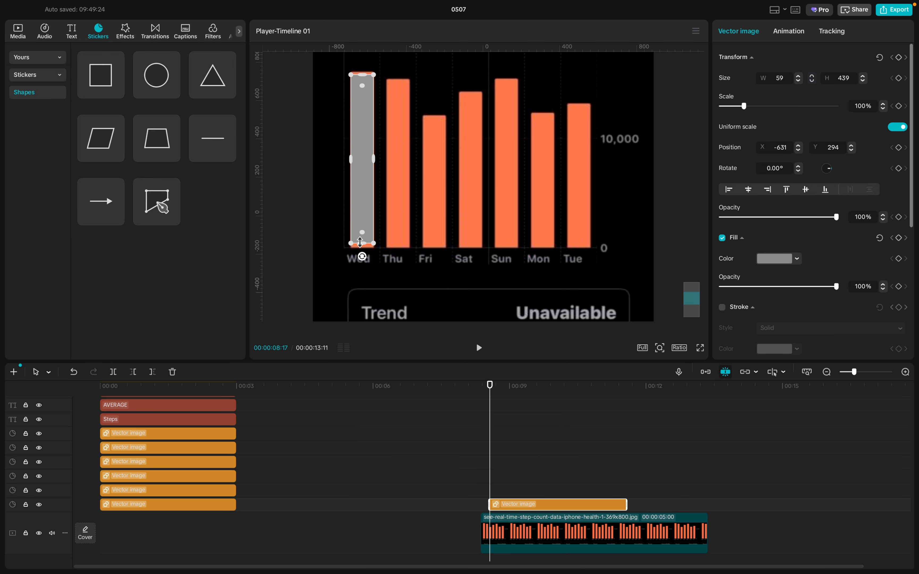
{"action": "left_click_drag", "start_coordinate": [360, 245], "coordinate": [360, 250]}
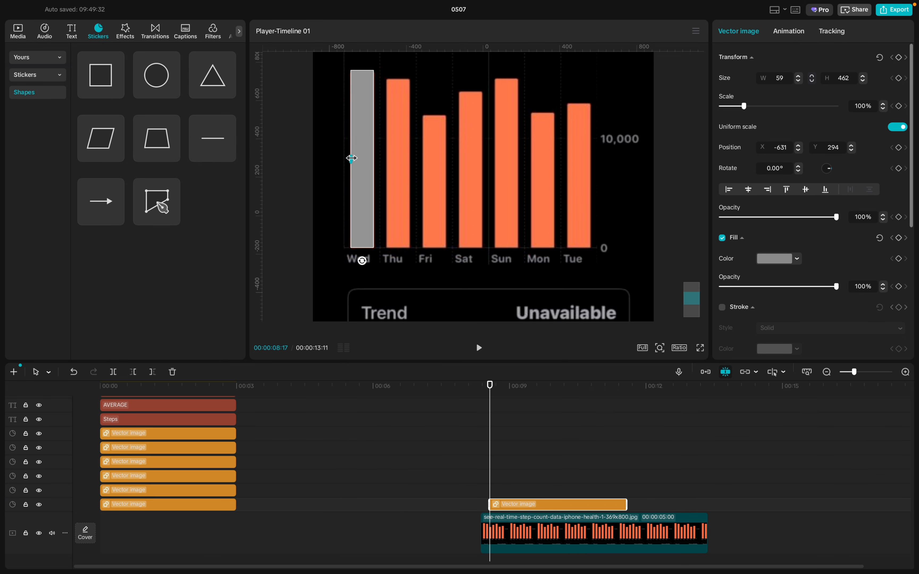
{"action": "left_click_drag", "start_coordinate": [352, 158], "coordinate": [352, 159]}
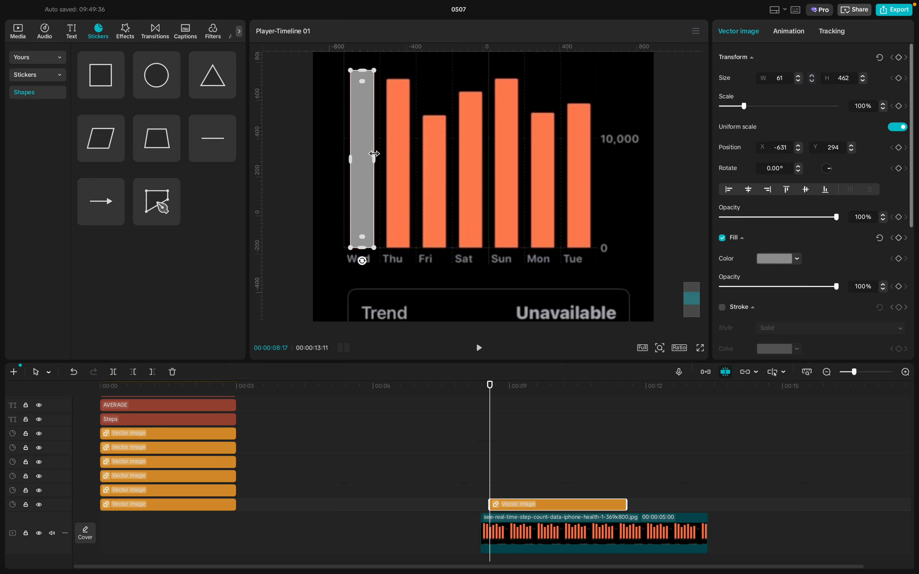
{"action": "mouse_move", "coordinate": [360, 78]}
{"action": "left_mouse_down"}
{"action": "mouse_move", "coordinate": [374, 82]}
{"action": "mouse_move", "coordinate": [365, 78]}
{"action": "left_mouse_up"}
- Fill the rectangle with the reference bars' orange, FF8353, sampled from the Thu bar
{"action": "left_click", "coordinate": [780, 259]}
{"action": "left_click", "coordinate": [771, 438]}
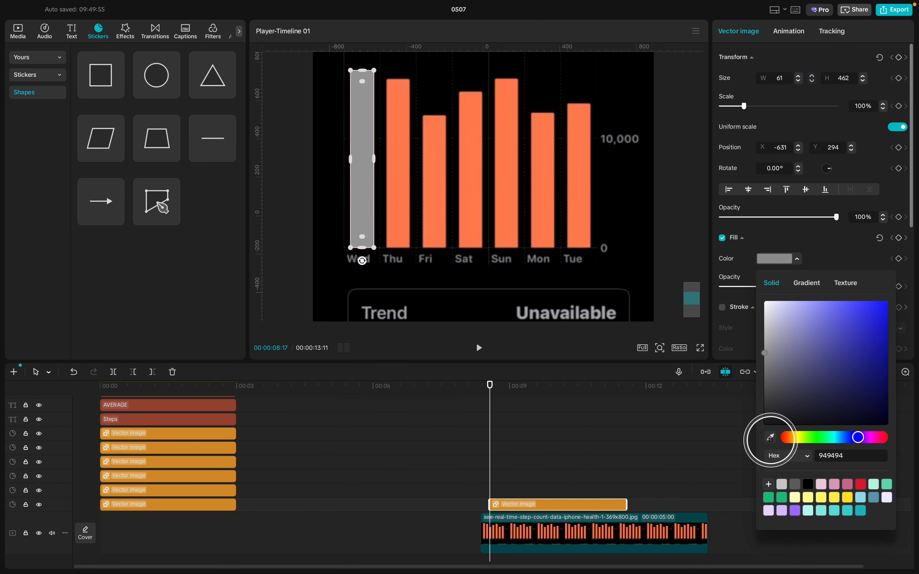
{"action": "left_click", "coordinate": [401, 211]}
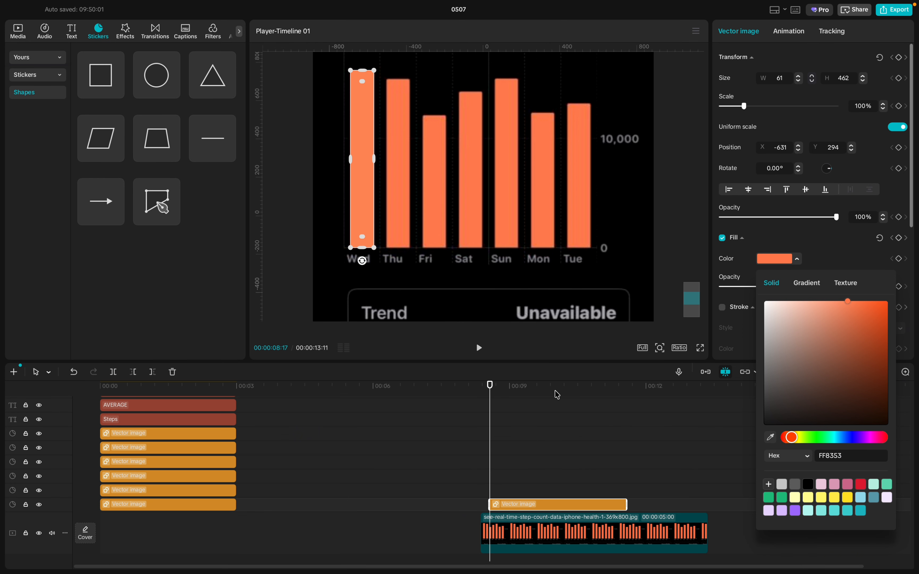
{"action": "left_click", "coordinate": [620, 395]}
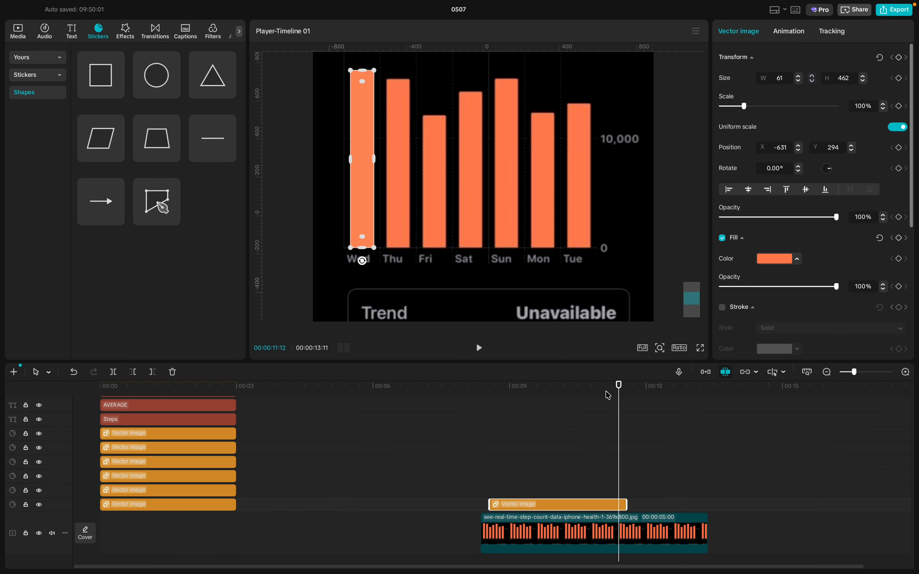
- Move the orange bar clip to the start of the timeline on a new track above the other vector images
{"action": "left_click_drag", "start_coordinate": [535, 505], "coordinate": [121, 382]}
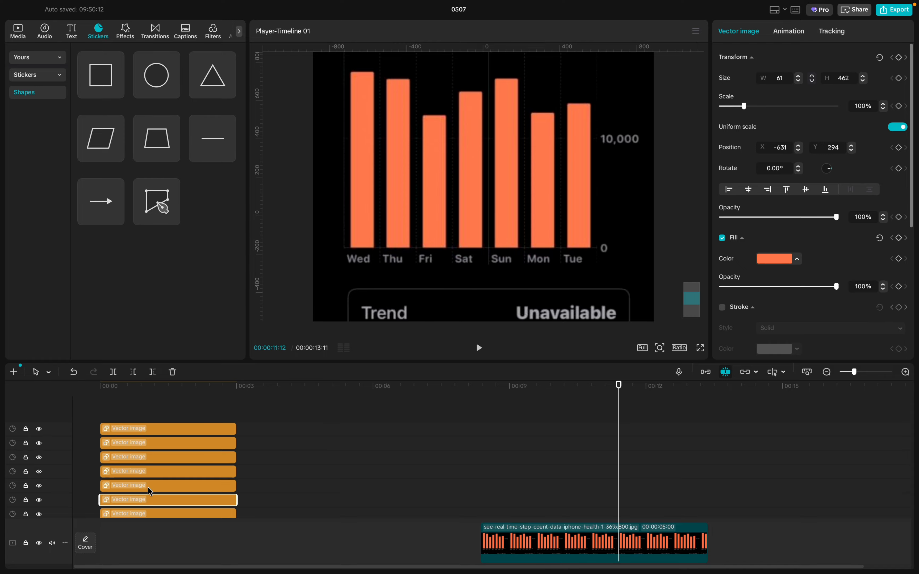
{"action": "left_click_drag", "start_coordinate": [147, 499], "coordinate": [116, 395]}
{"action": "left_click", "coordinate": [153, 387]}
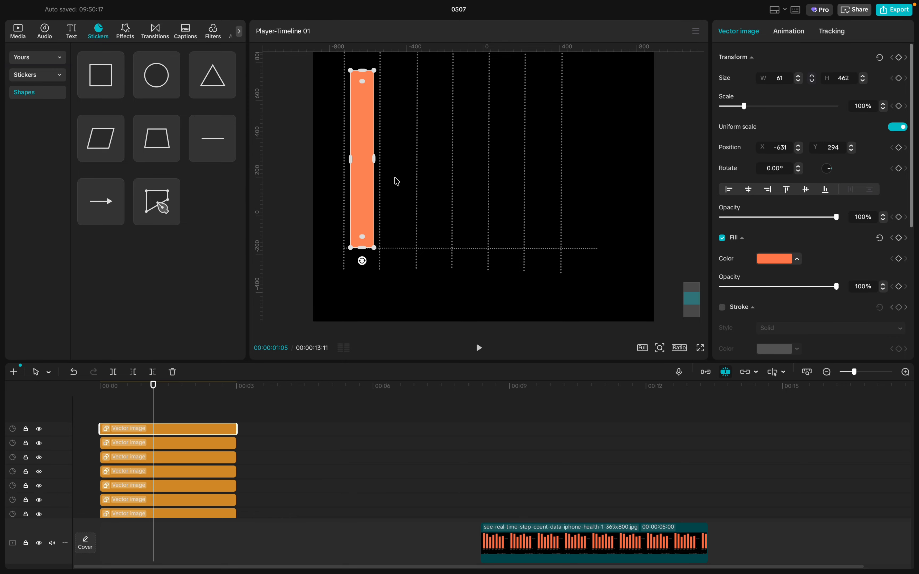
{"action": "scroll", "coordinate": [397, 182], "scroll_direction": "up", "scroll_amount": 1}
{"action": "scroll", "coordinate": [396, 182], "scroll_direction": "down", "scroll_amount": 3}
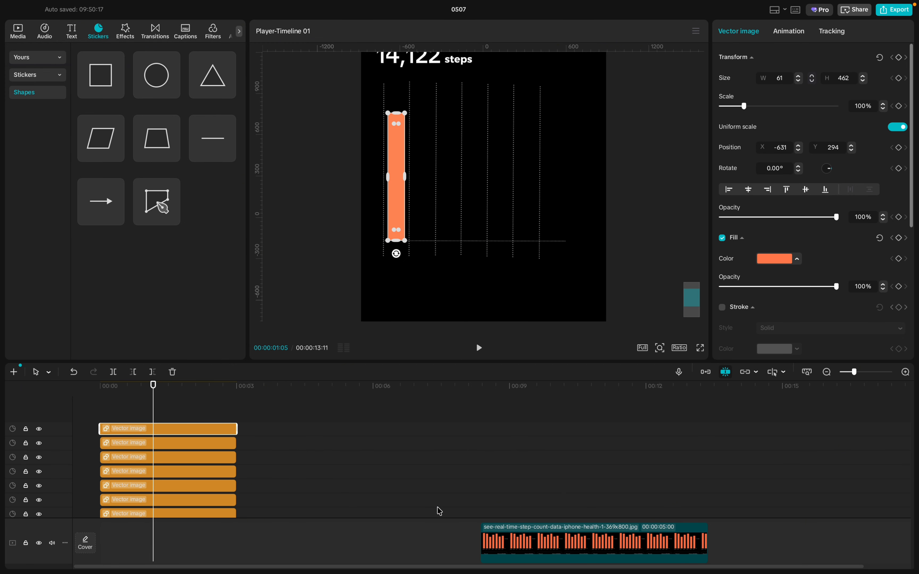
- Compare with the reference chart and duplicate the orange bar clip at 00:00:01:27
{"action": "left_click", "coordinate": [528, 483]}
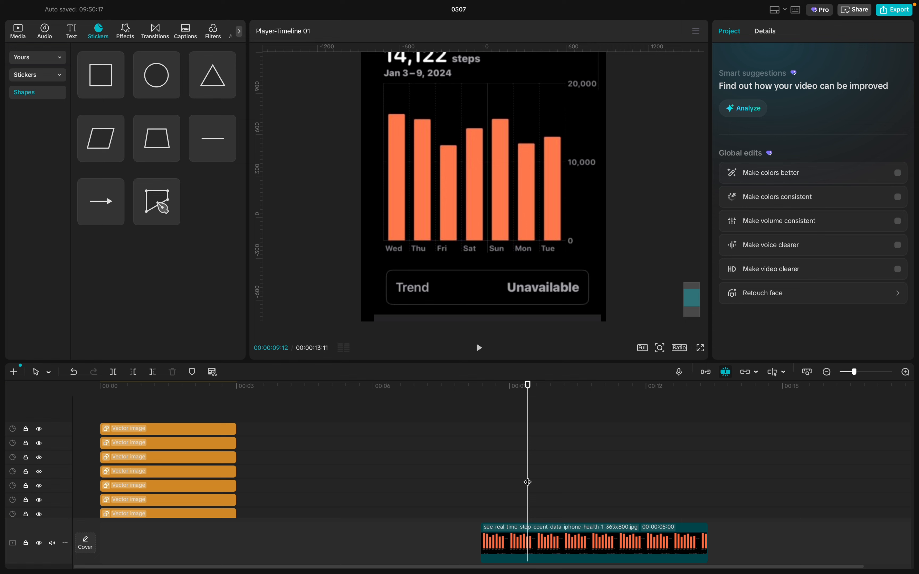
{"action": "left_click", "coordinate": [186, 423]}
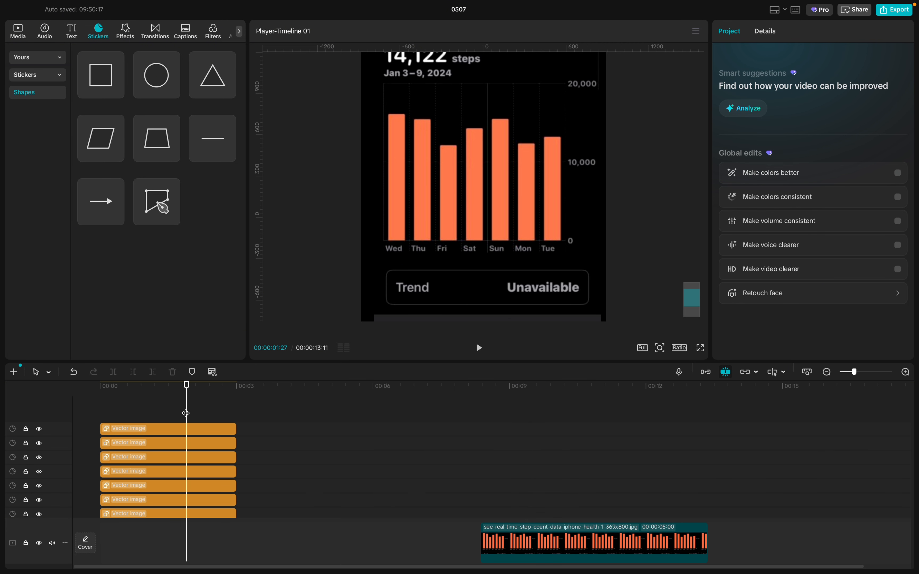
{"action": "left_click", "coordinate": [183, 435]}
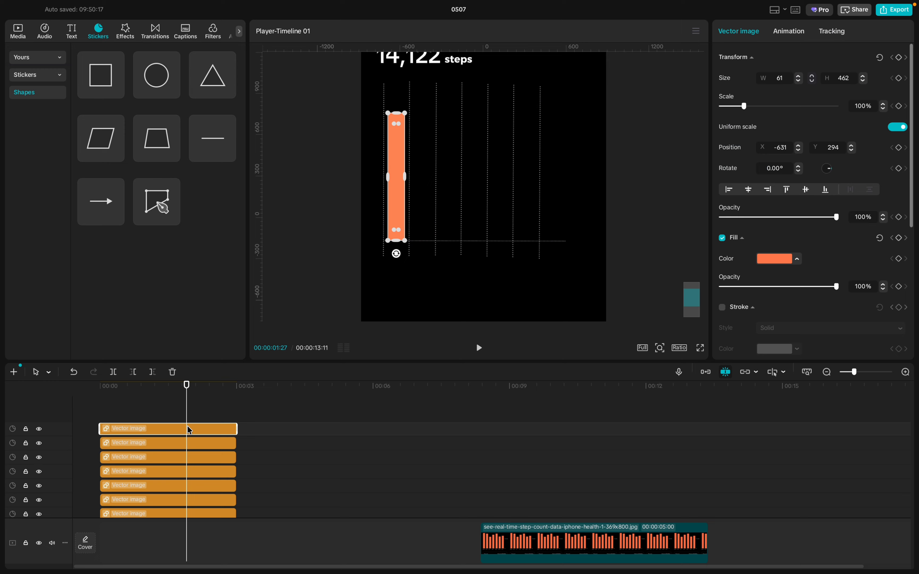
{"action": "key", "text": "super+x"}
{"action": "key", "text": "super+v"}
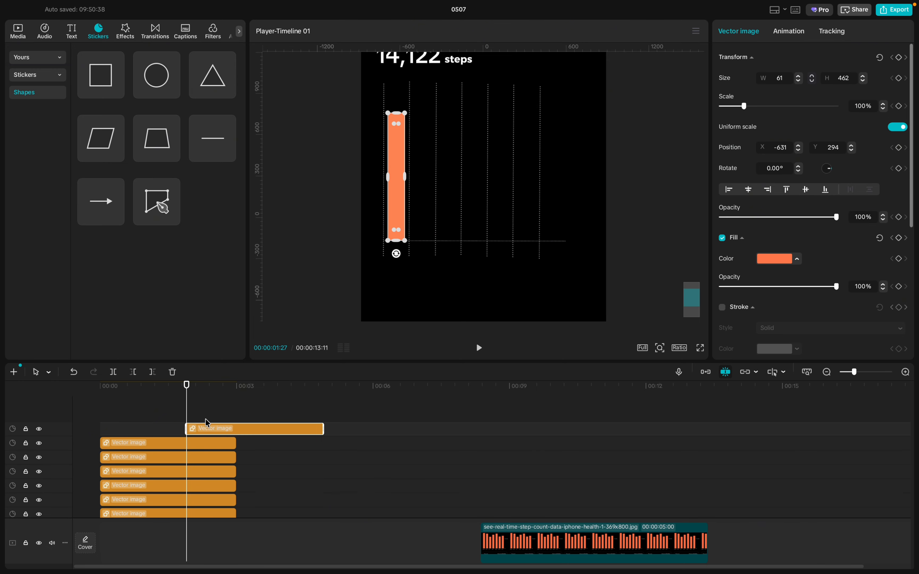
{"action": "left_click_drag", "start_coordinate": [394, 179], "coordinate": [422, 185]}
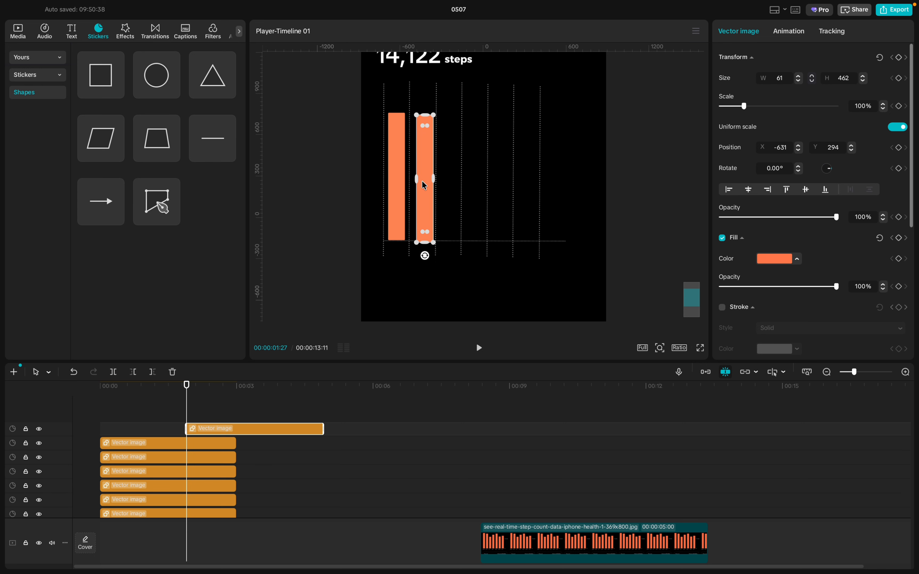
{"action": "key", "text": "ctrl+z"}
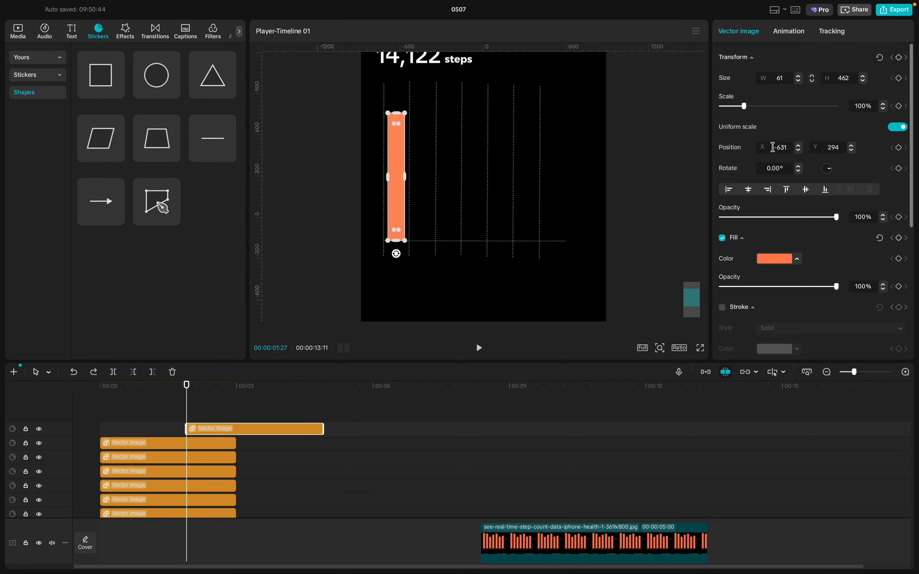
{"action": "double_click", "coordinate": [842, 148]}
{"action": "key", "text": "BackSpace"}
{"action": "key", "text": "Return"}
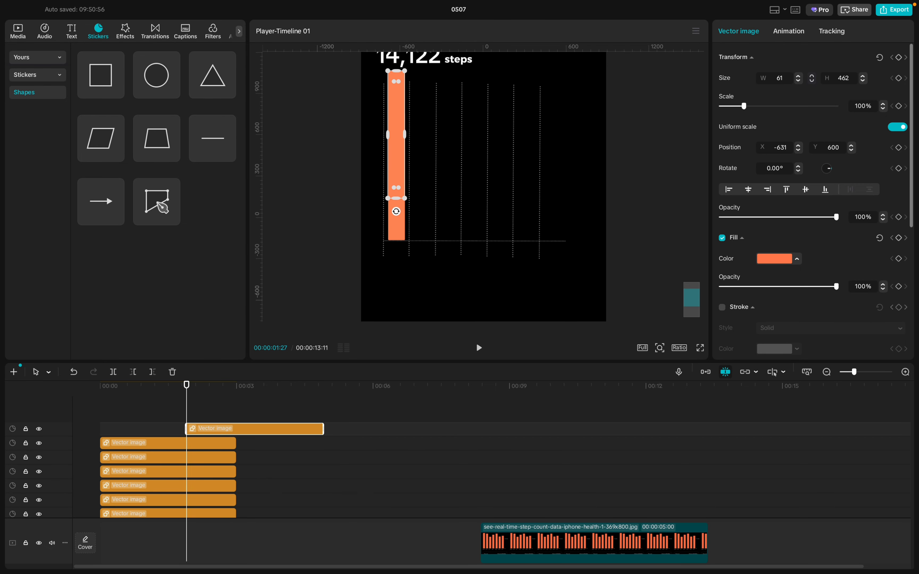
{"action": "key", "text": "super+z"}
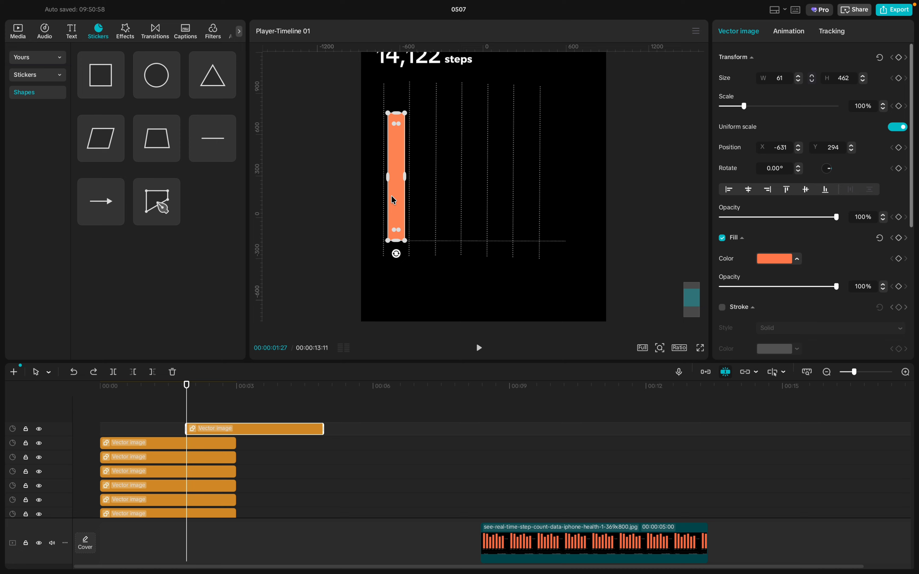
- Move the duplicated bar into the second grid column, at about X -439, Y 296
{"action": "left_click_drag", "start_coordinate": [394, 195], "coordinate": [421, 194]}
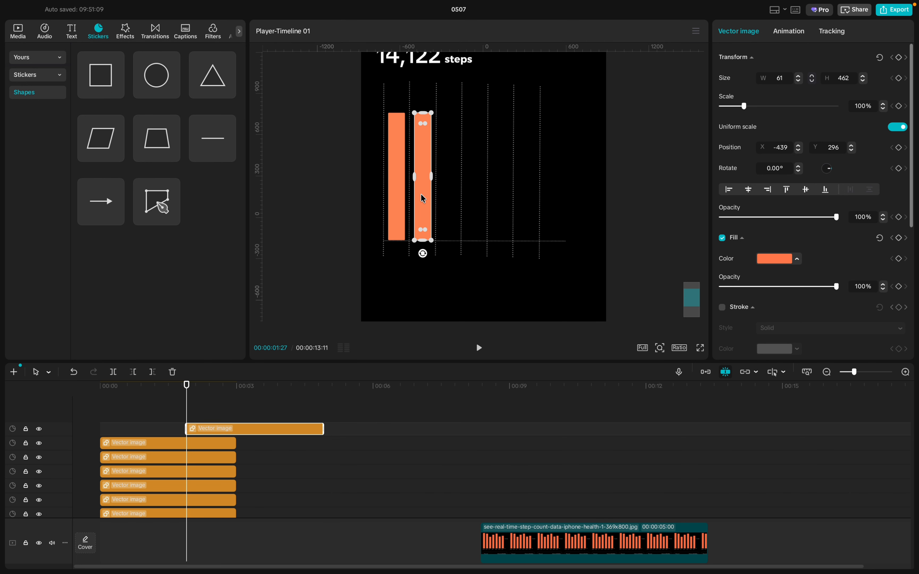
- Set the second bar's Y position to 294 and shorten the bar to a height of about 381
{"action": "left_click", "coordinate": [841, 148]}
{"action": "key", "text": "BackSpace"}
{"action": "key", "text": "Return"}
{"action": "left_click_drag", "start_coordinate": [421, 113], "coordinate": [422, 126]}
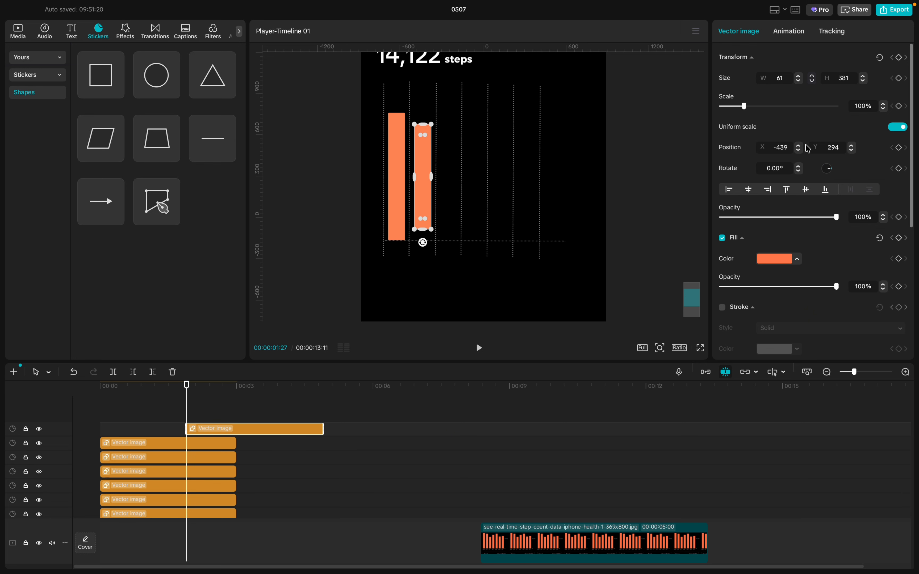
- Lower the second bar onto the chart's baseline, at about X -440, Y 212, using the first bar's position for comparison
{"action": "left_click", "coordinate": [841, 148]}
{"action": "left_click", "coordinate": [396, 176]}
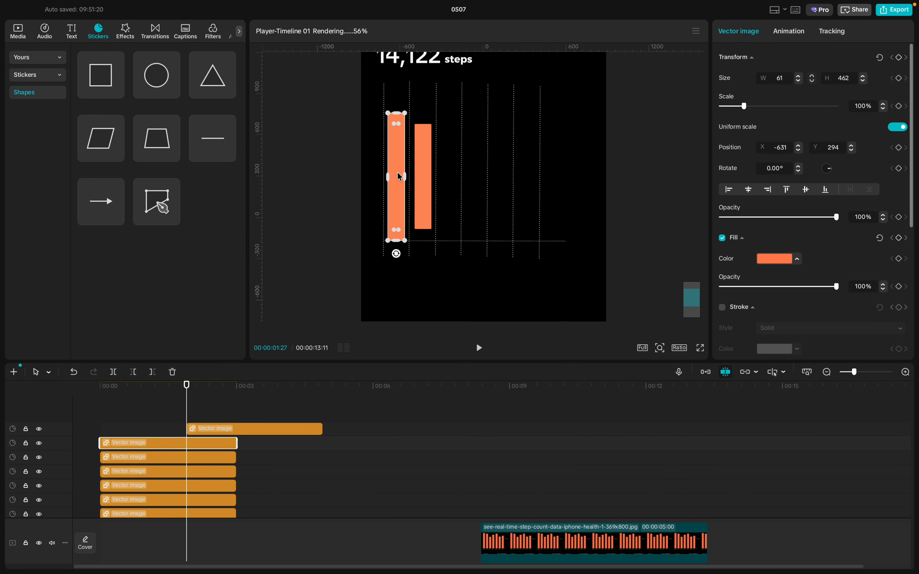
{"action": "left_click", "coordinate": [423, 176]}
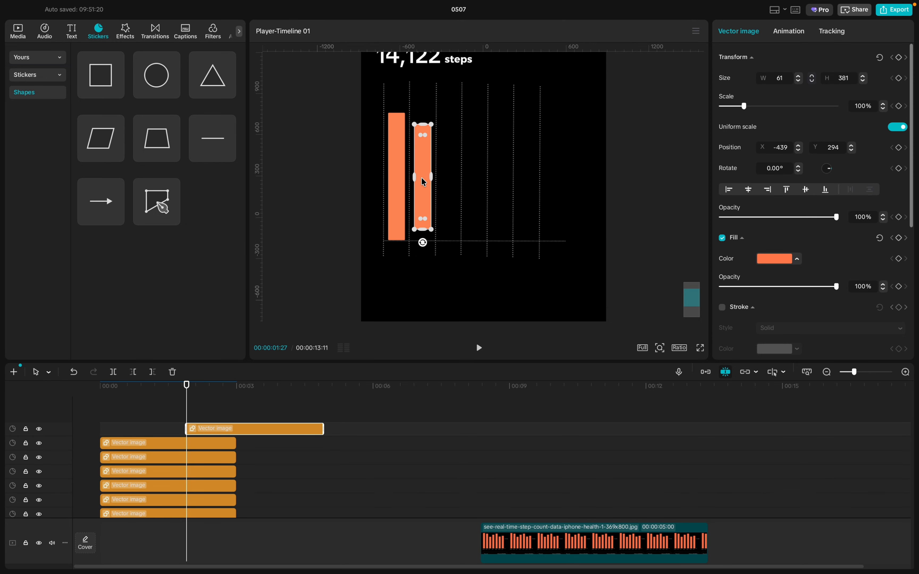
{"action": "left_click_drag", "start_coordinate": [422, 178], "coordinate": [421, 188]}
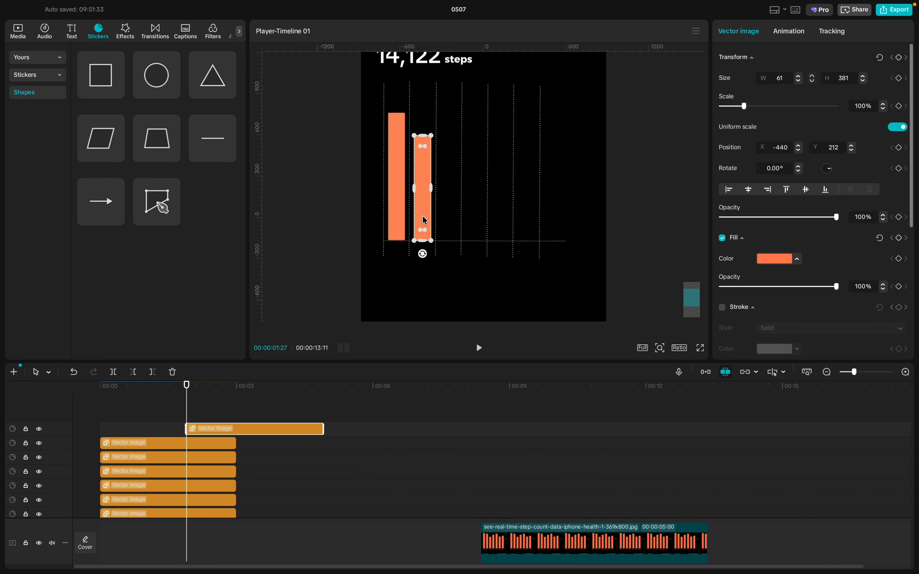
- Move the second bar's clip to the start of the timeline, in line with the other vector images
{"action": "scroll", "coordinate": [422, 216], "scroll_direction": "up", "scroll_amount": 3}
{"action": "left_click", "coordinate": [447, 216]}
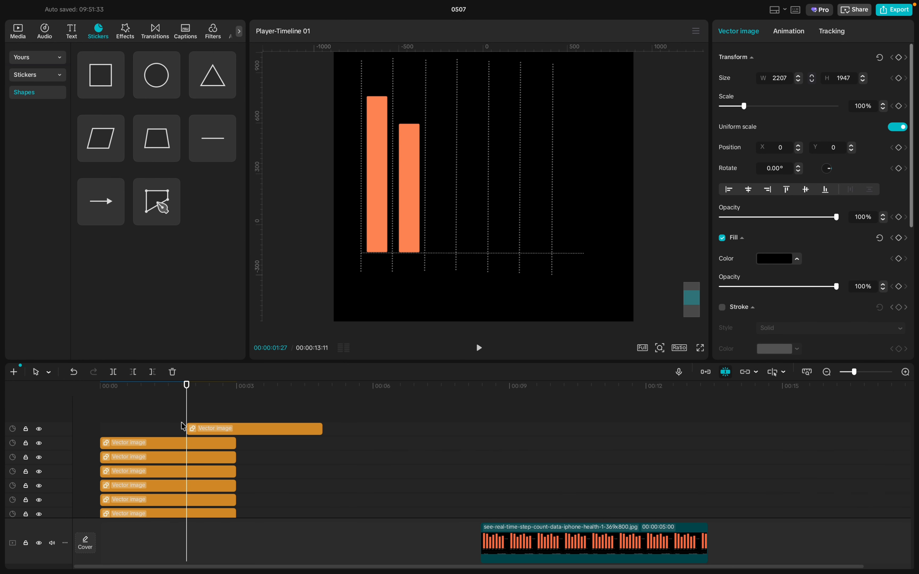
{"action": "left_click", "coordinate": [216, 425]}
{"action": "left_click_drag", "start_coordinate": [216, 426], "coordinate": [151, 432]}
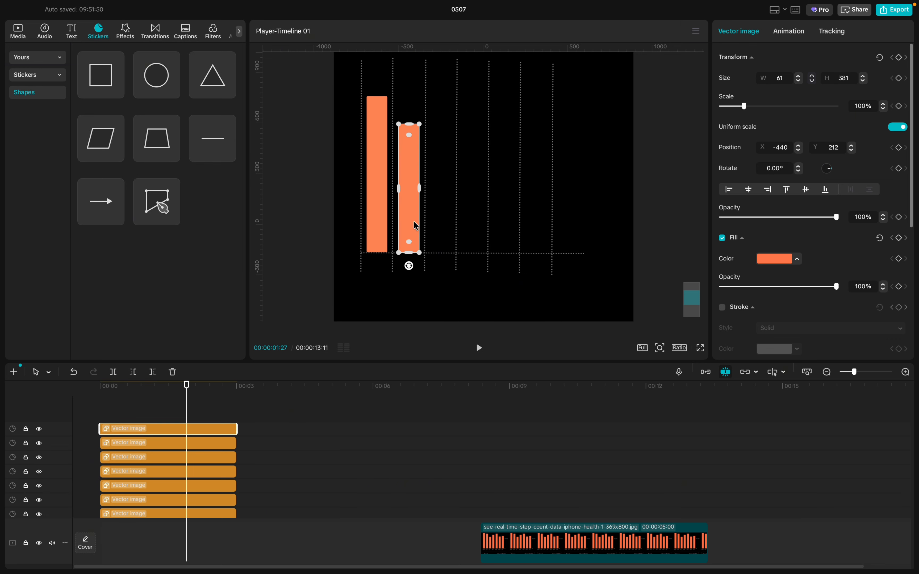
- Duplicate the second bar into the third grid column and heighten it to about 516, standing on the baseline at X -250, Y 346
{"action": "key", "text": "super+z"}
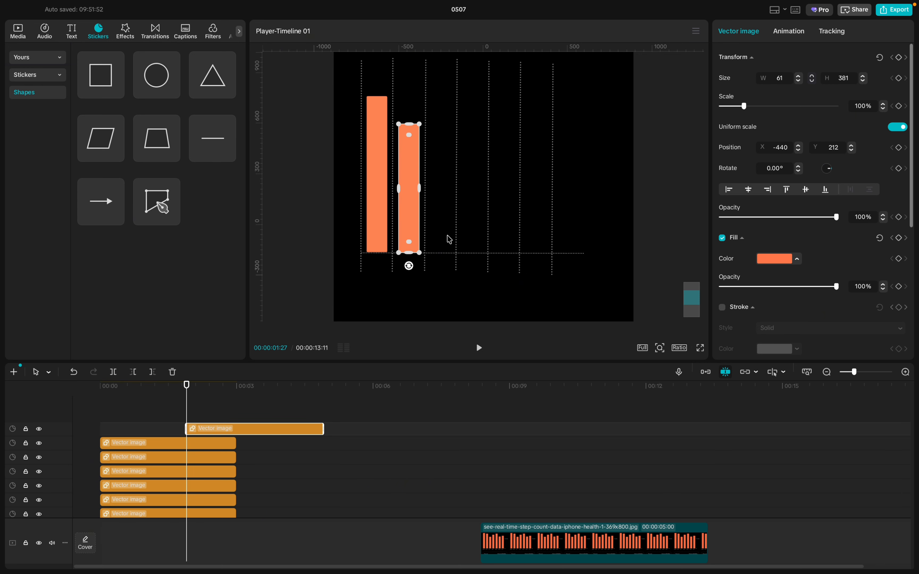
{"action": "left_click_drag", "start_coordinate": [412, 207], "coordinate": [444, 214]}
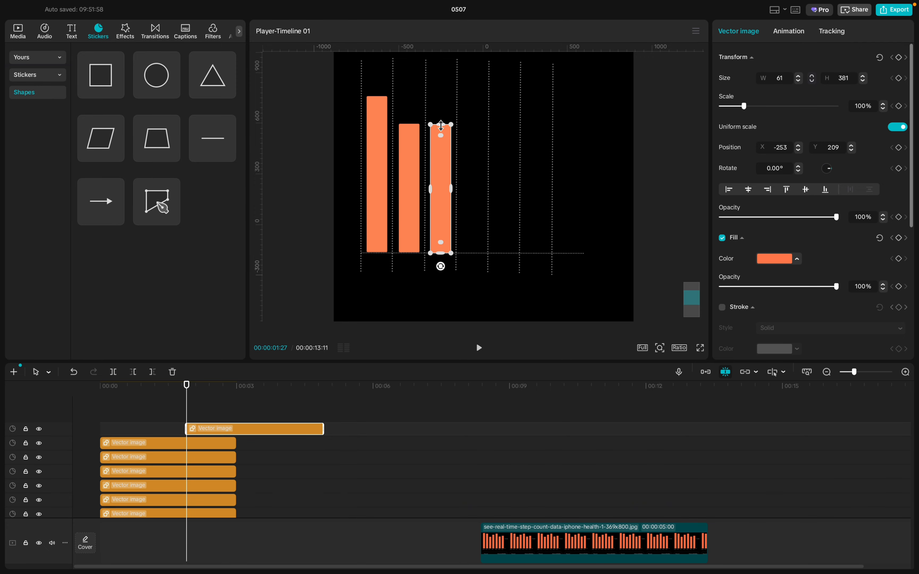
{"action": "left_click_drag", "start_coordinate": [441, 126], "coordinate": [441, 98]}
{"action": "left_click_drag", "start_coordinate": [441, 100], "coordinate": [441, 103]}
{"action": "left_click_drag", "start_coordinate": [443, 200], "coordinate": [443, 178]}
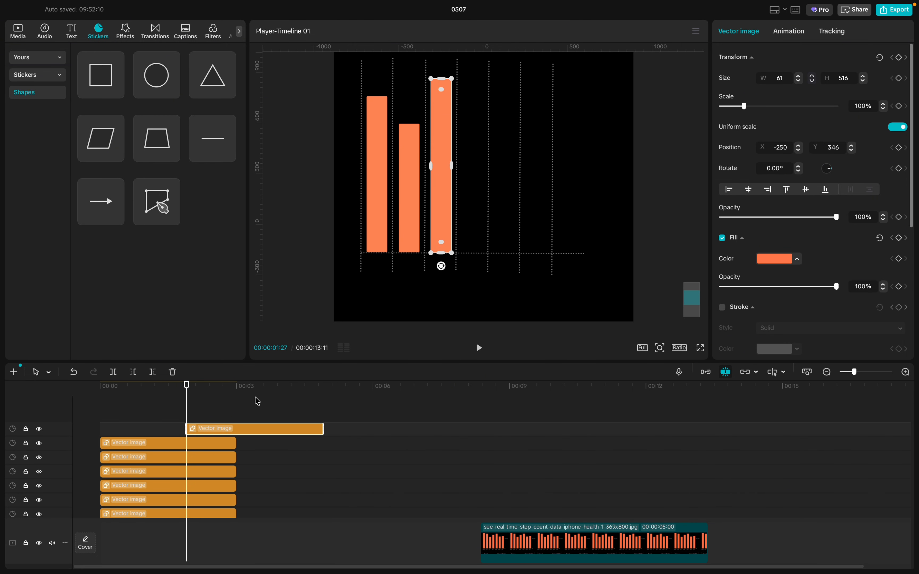
- Duplicate the third bar into the fourth column and shorten it to about 272, standing on the baseline at X -63, Y 99
{"action": "key", "text": "super+v"}
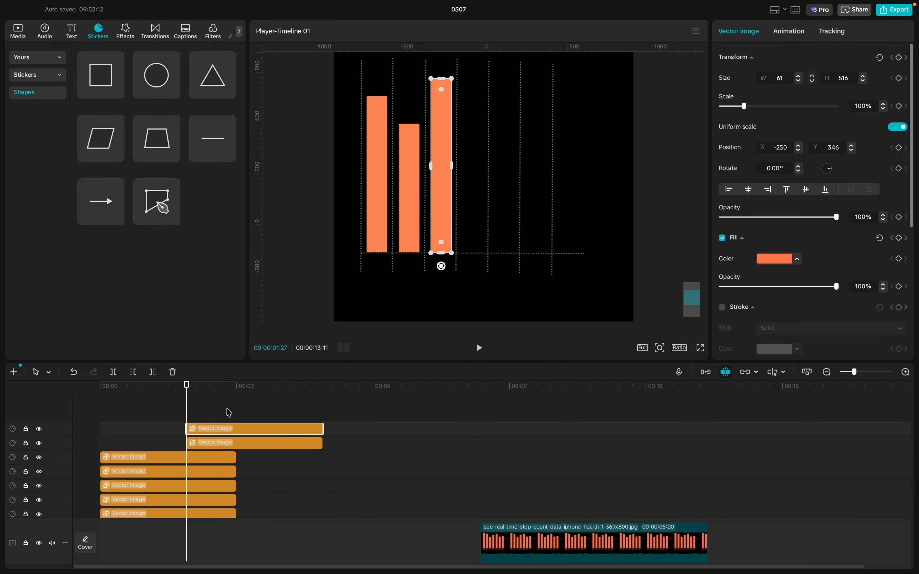
{"action": "left_click_drag", "start_coordinate": [446, 188], "coordinate": [475, 185]}
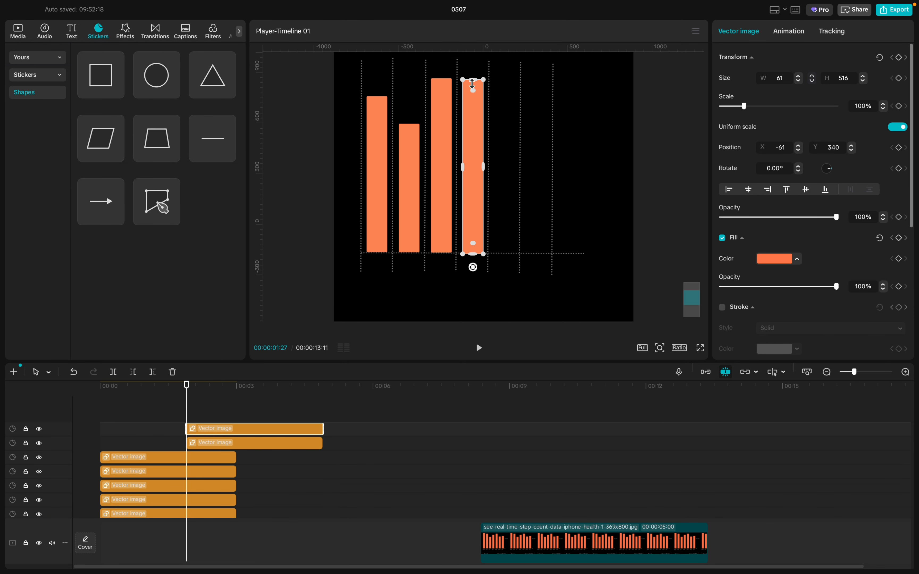
{"action": "left_click_drag", "start_coordinate": [473, 81], "coordinate": [472, 121]}
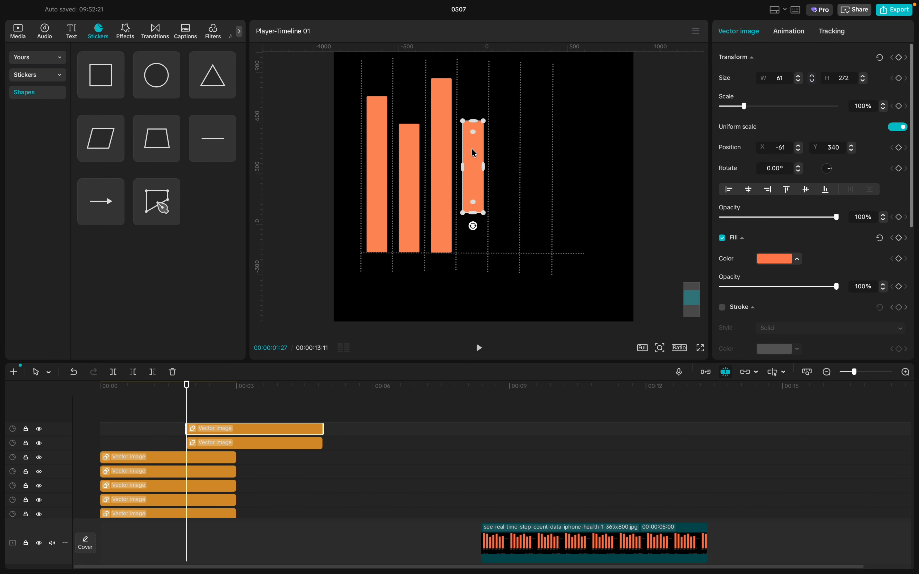
{"action": "left_click_drag", "start_coordinate": [475, 156], "coordinate": [475, 196]}
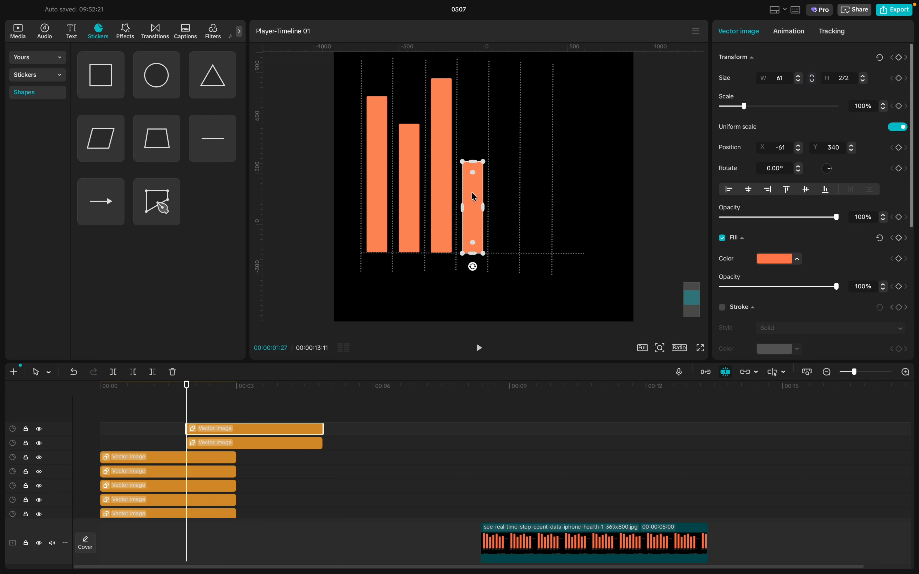
- Duplicate the fourth bar into the fifth column and heighten it to about 314, standing on the baseline at X 131, Y 142
{"action": "key", "text": "super+v"}
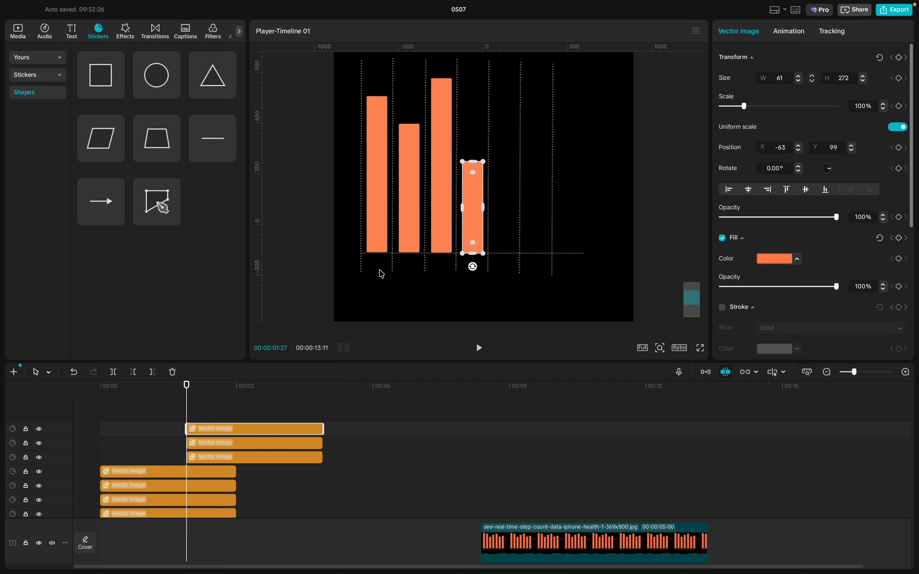
{"action": "left_click_drag", "start_coordinate": [475, 214], "coordinate": [508, 214]}
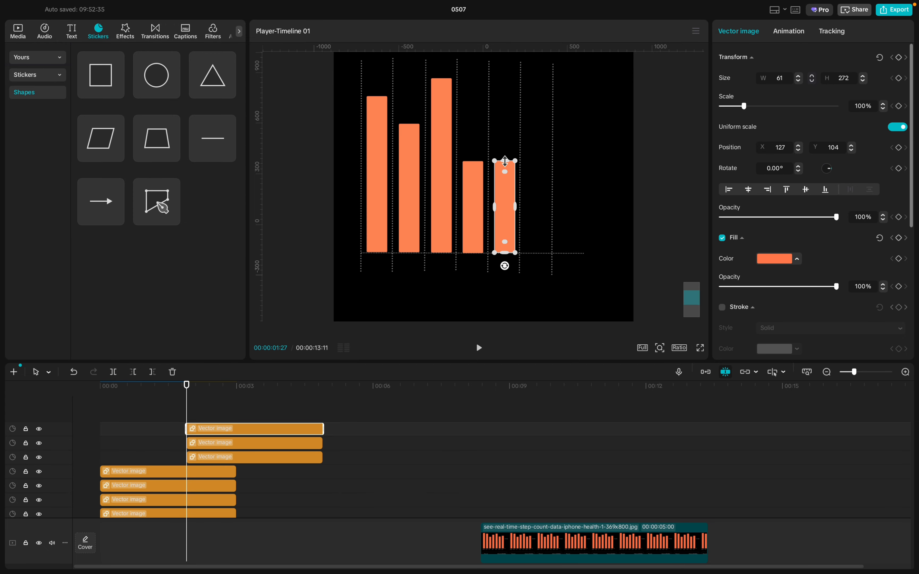
{"action": "left_click_drag", "start_coordinate": [504, 161], "coordinate": [504, 153]}
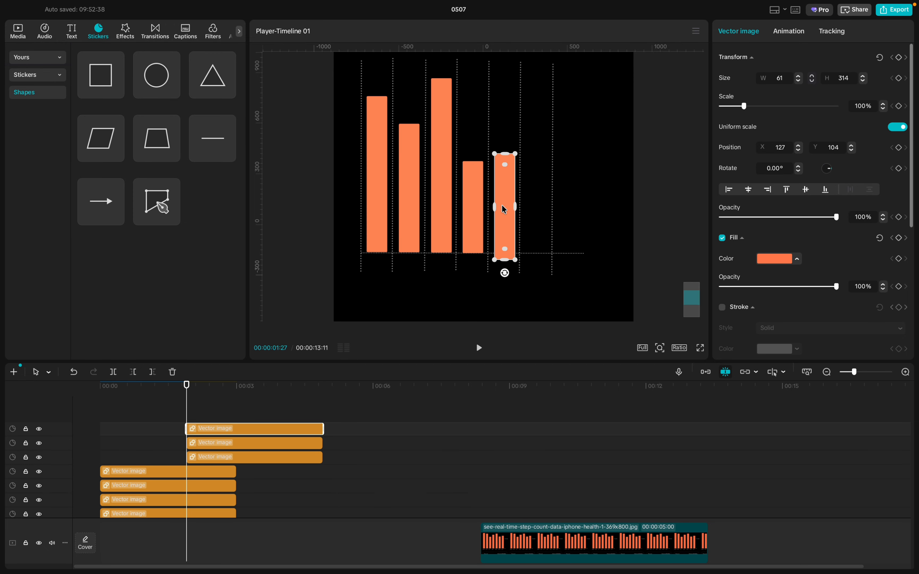
{"action": "left_click_drag", "start_coordinate": [504, 209], "coordinate": [505, 202]}
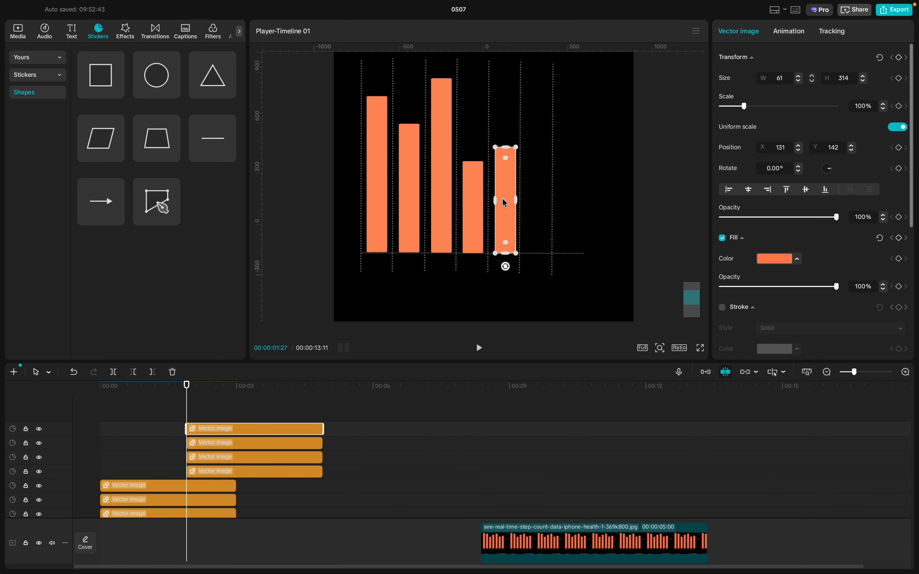
- Duplicate the fifth bar into the sixth column and heighten it to about 520, standing on the baseline at X 319, Y 345
{"action": "left_click_drag", "start_coordinate": [505, 203], "coordinate": [539, 205]}
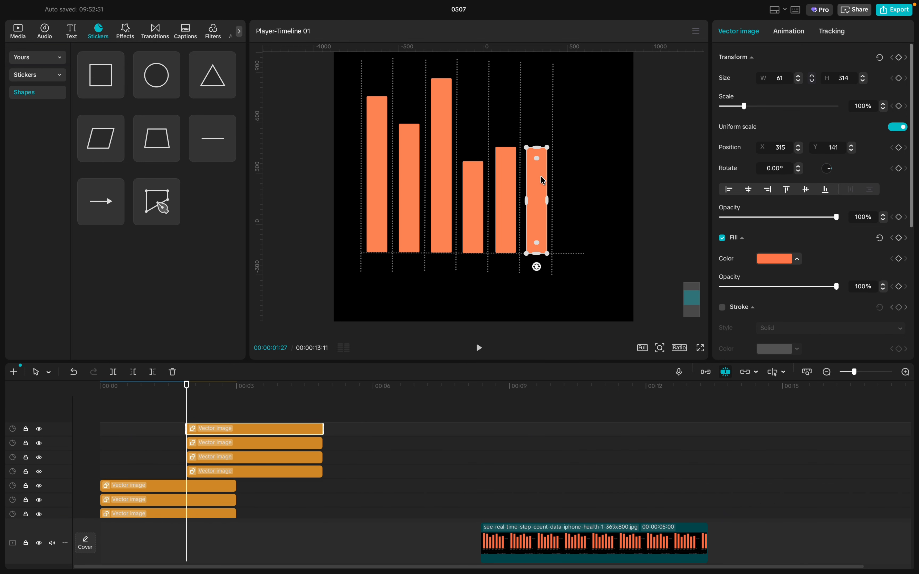
{"action": "left_click_drag", "start_coordinate": [540, 148], "coordinate": [539, 112]}
{"action": "left_click_drag", "start_coordinate": [537, 200], "coordinate": [538, 167]}
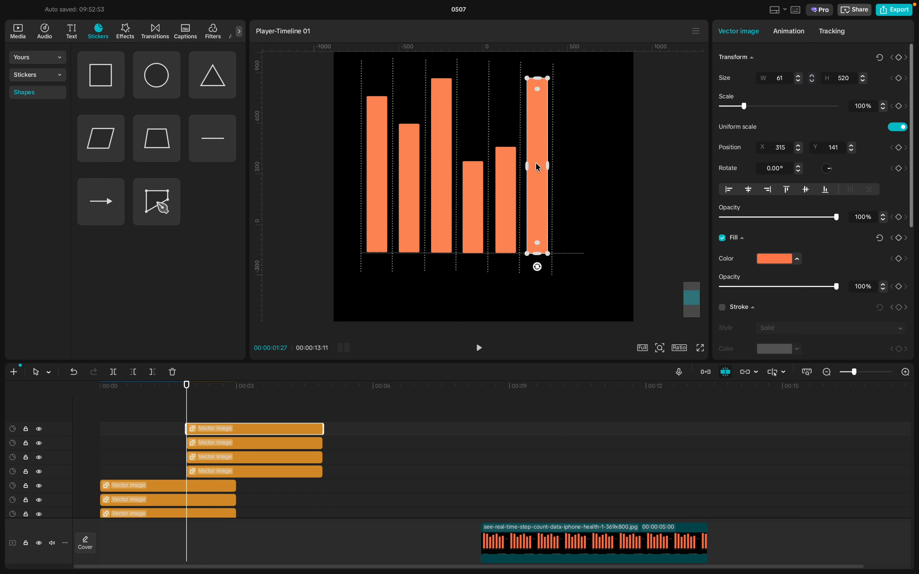
- Duplicate the sixth bar into the seventh column, at about X 517, Y 345, and compare the bars with the reference chart
{"action": "key", "text": "super+v"}
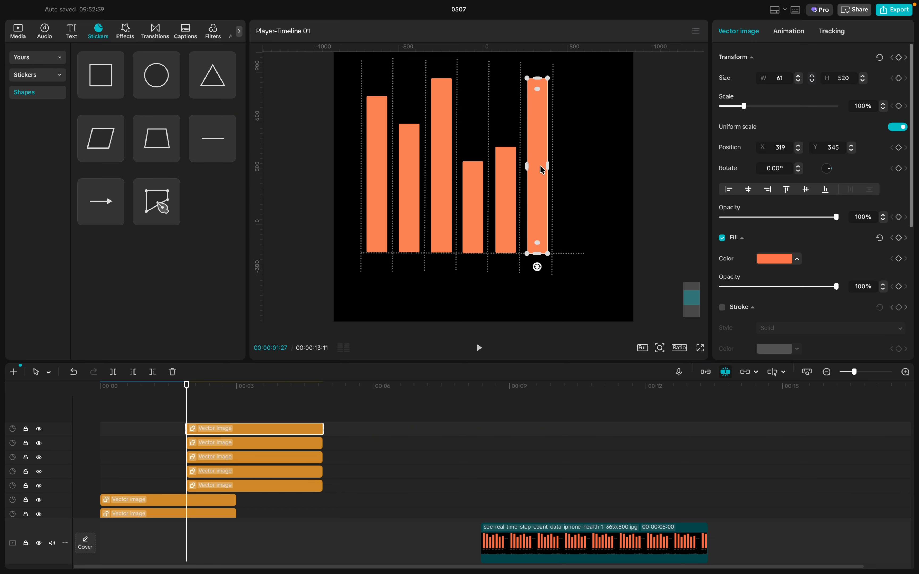
{"action": "left_click_drag", "start_coordinate": [541, 168], "coordinate": [574, 166]}
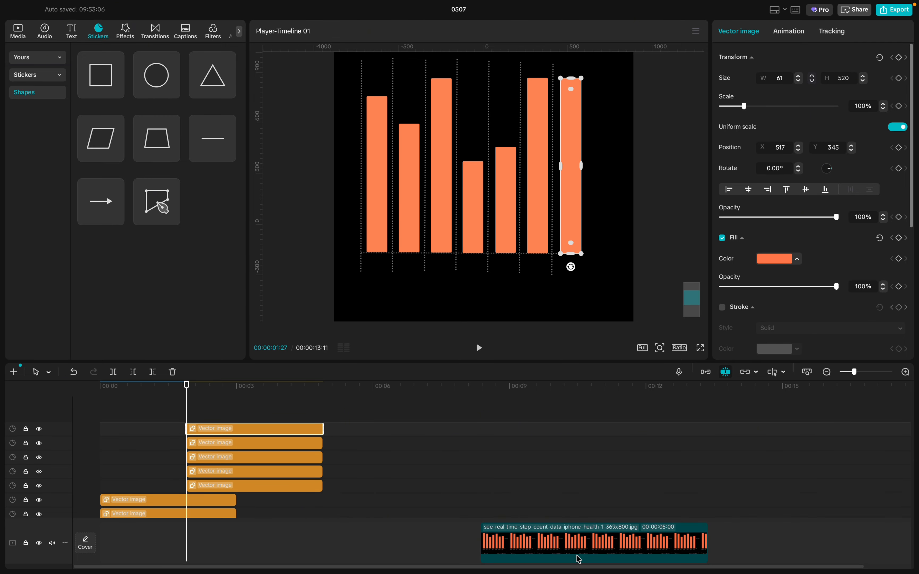
{"action": "left_click", "coordinate": [590, 504]}
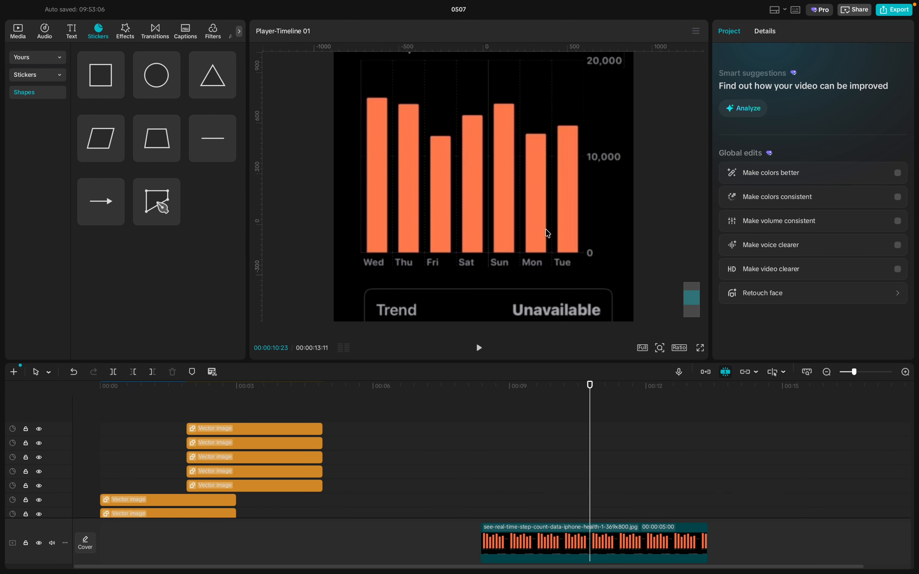
{"action": "left_click", "coordinate": [254, 416]}
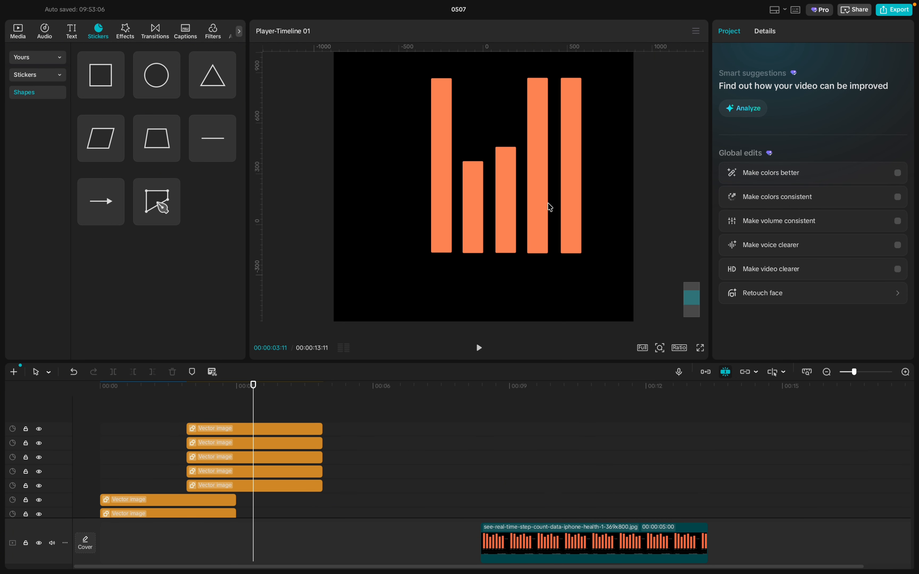
{"action": "left_click", "coordinate": [200, 413]}
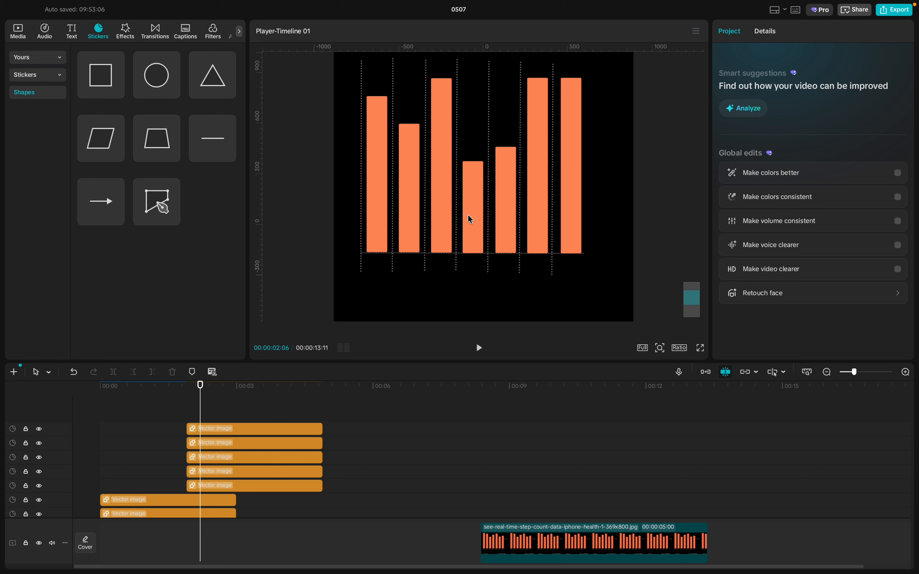
- Shorten the seventh bar to a height of about 455 and lower it to the baseline at X 519, Y 286
{"action": "left_click", "coordinate": [570, 239]}
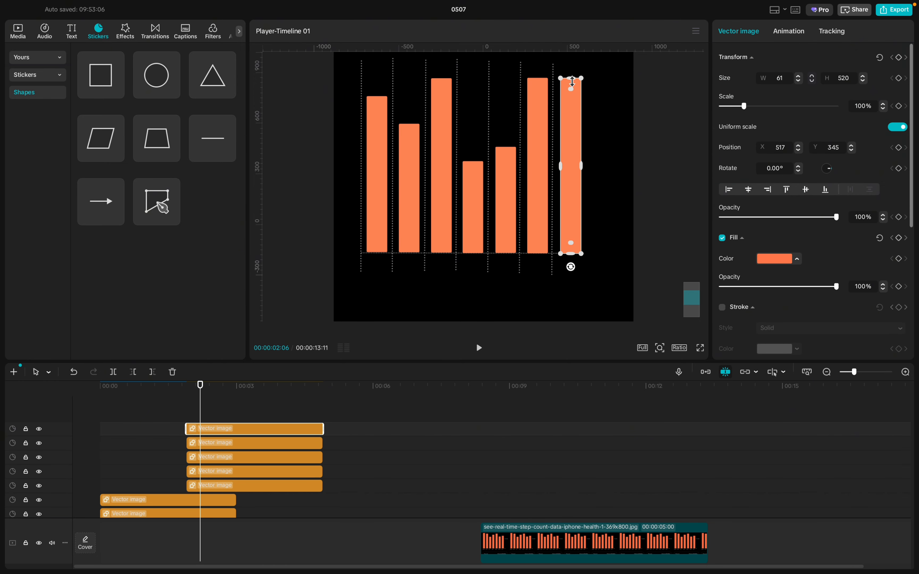
{"action": "left_click_drag", "start_coordinate": [571, 80], "coordinate": [573, 132]}
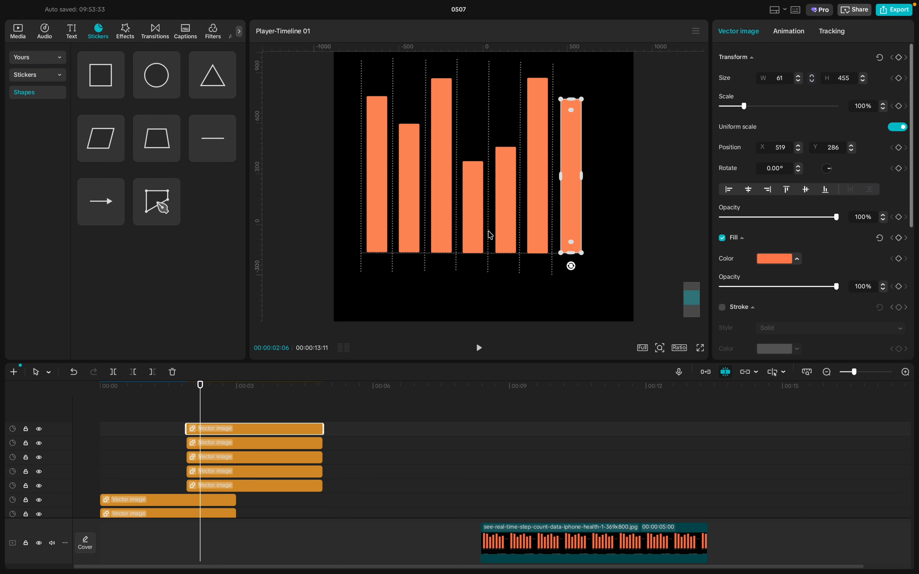
{"action": "scroll", "coordinate": [479, 198], "scroll_direction": "down", "scroll_amount": 5}
{"action": "scroll", "coordinate": [479, 197], "scroll_direction": "down", "scroll_amount": 2}
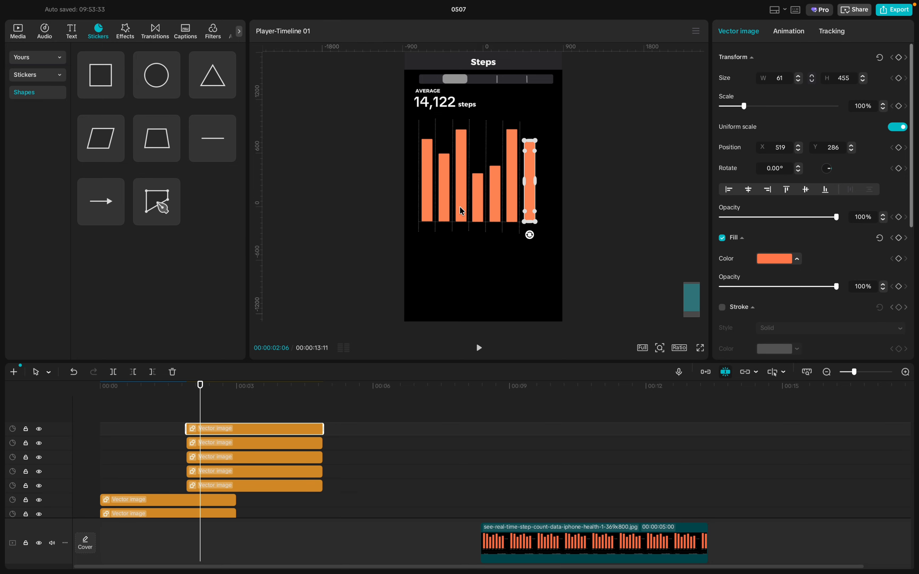
{"action": "scroll", "coordinate": [496, 225], "scroll_direction": "up", "scroll_amount": 3}
{"action": "scroll", "coordinate": [494, 224], "scroll_direction": "up", "scroll_amount": 2}
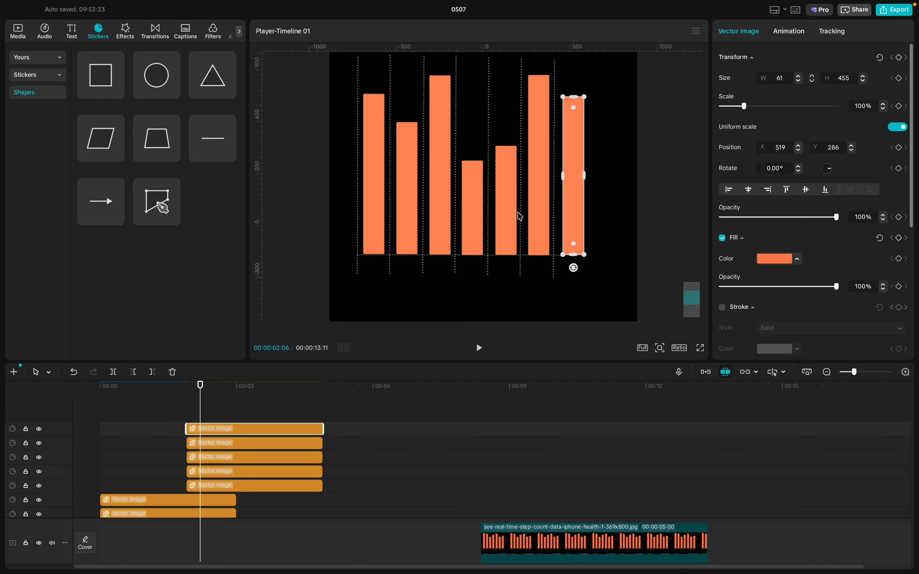
- Nudge the seventh bar slightly down so its base lines up with the other bars
{"action": "left_click", "coordinate": [596, 123]}
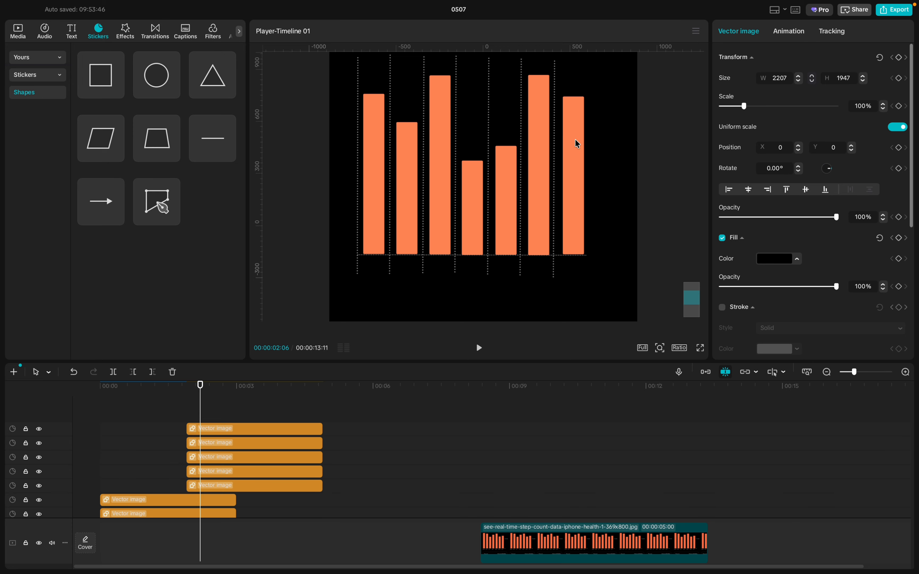
{"action": "left_click", "coordinate": [303, 429]}
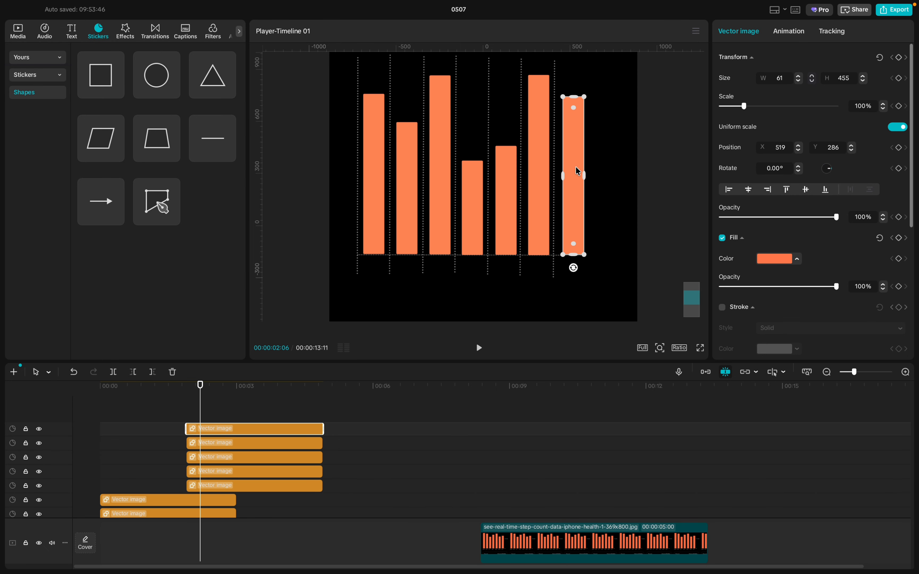
{"action": "left_click_drag", "start_coordinate": [576, 166], "coordinate": [575, 167]}
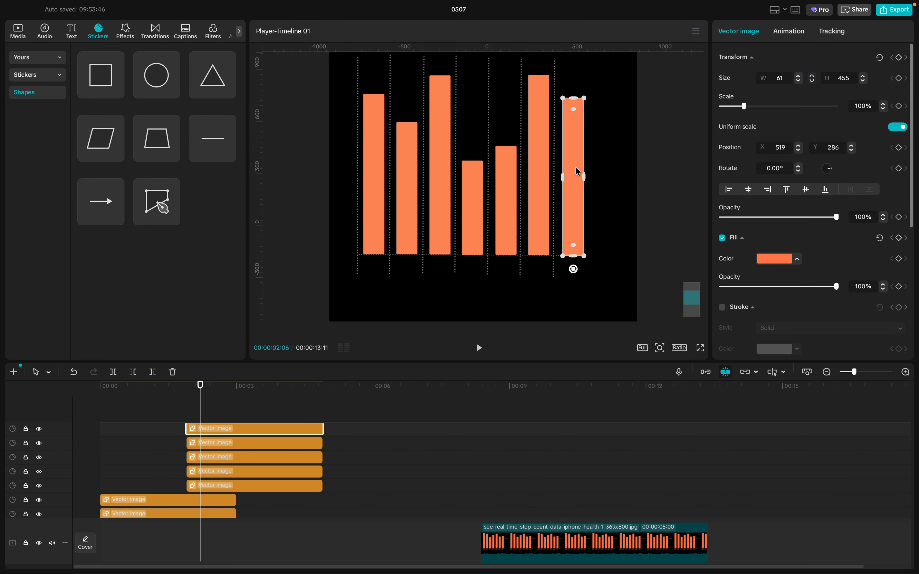
- Move the five bar clips starting at 00:00:01:27 together to the start of the timeline and check the full chart at 00:00:01:08
{"action": "left_click", "coordinate": [286, 413]}
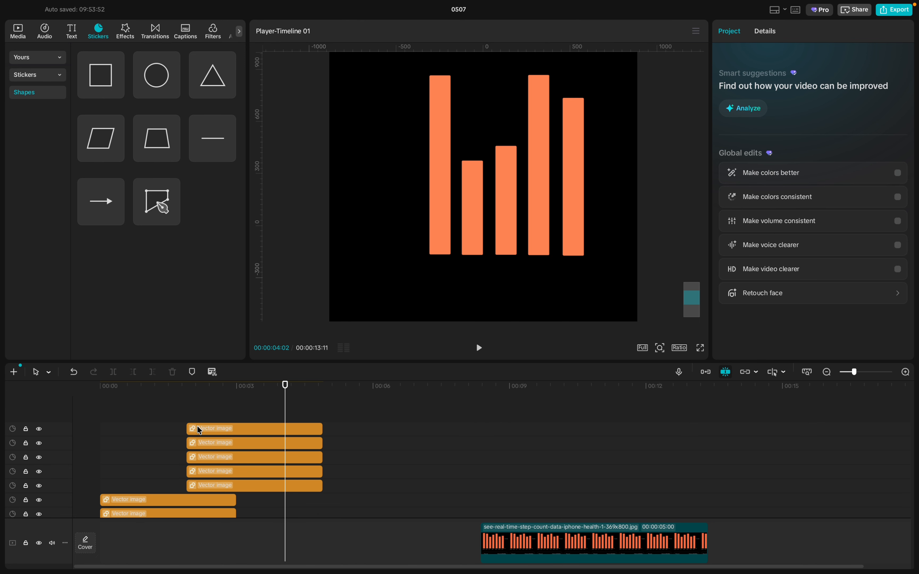
{"action": "left_click_drag", "start_coordinate": [200, 430], "coordinate": [148, 466]}
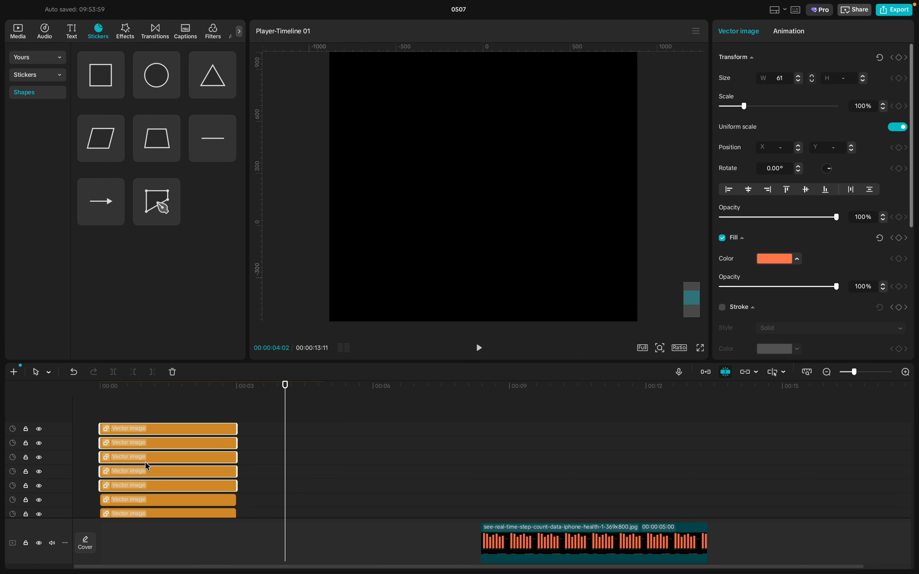
{"action": "left_click", "coordinate": [157, 412]}
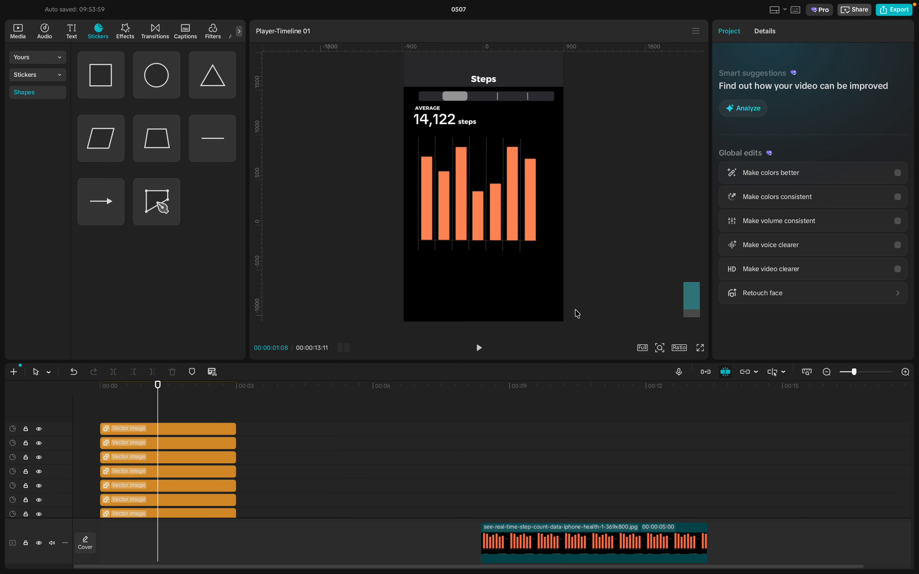
{"action": "left_click", "coordinate": [668, 311]}
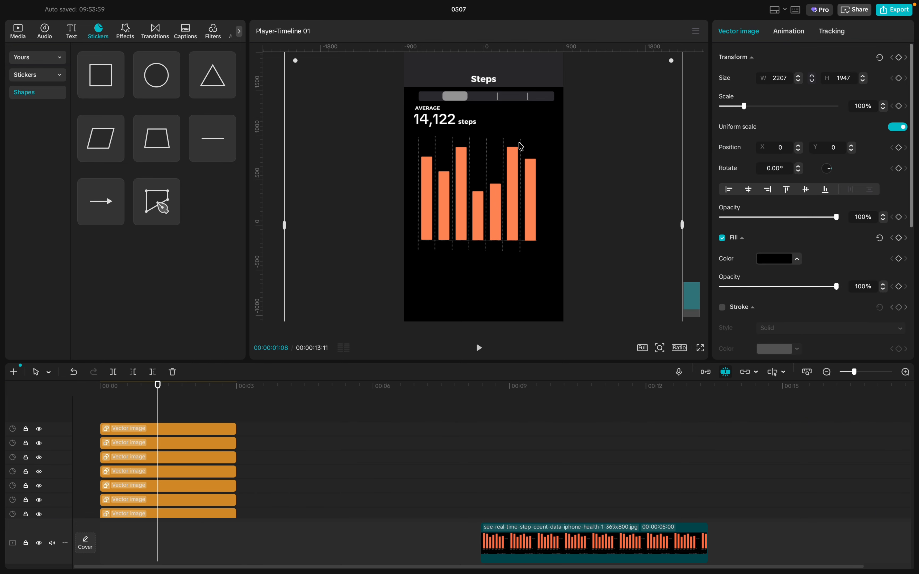
- Duplicate the "Steps" title text clip to 00:00:08:25, over the reference screenshot
{"action": "left_click", "coordinate": [502, 496]}
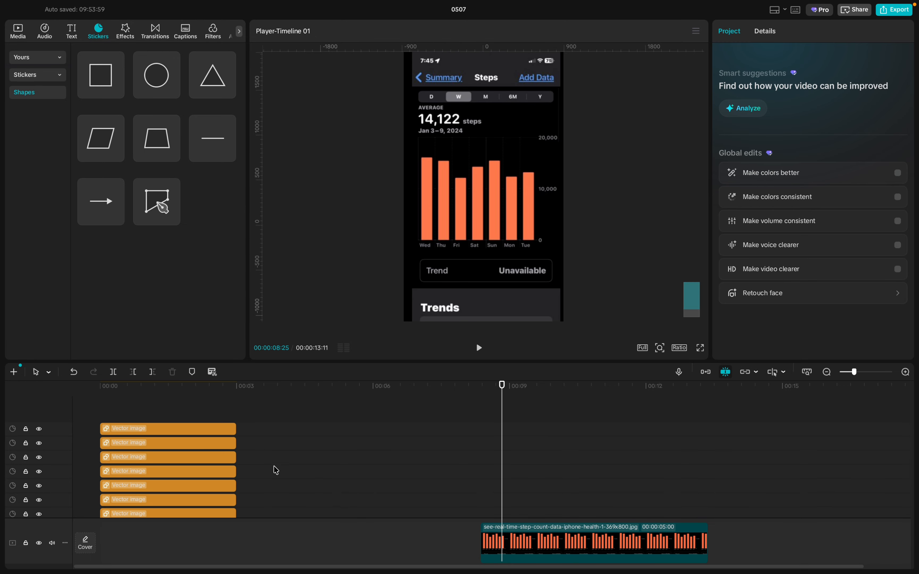
{"action": "scroll", "coordinate": [276, 470], "scroll_direction": "down", "scroll_amount": 4}
{"action": "scroll", "coordinate": [191, 488], "scroll_direction": "down", "scroll_amount": 1}
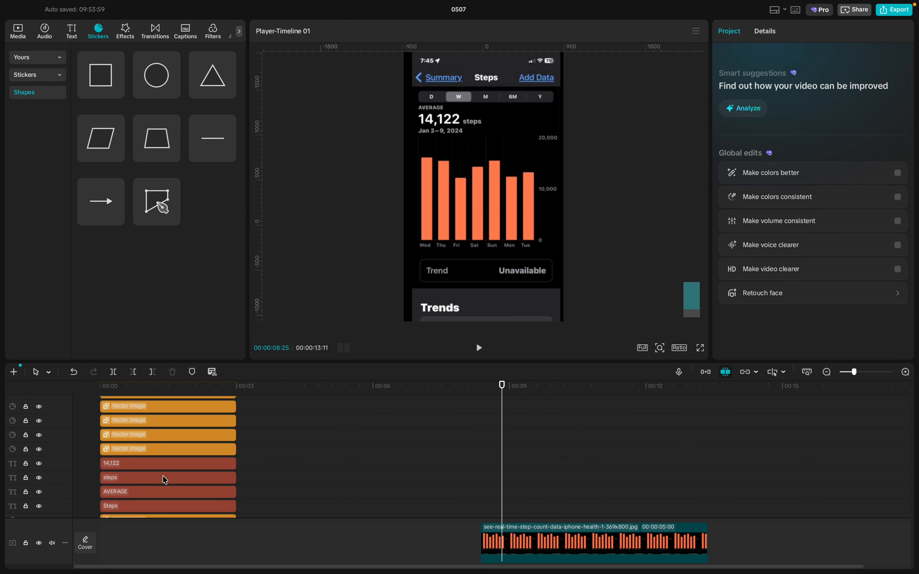
{"action": "left_click", "coordinate": [154, 507]}
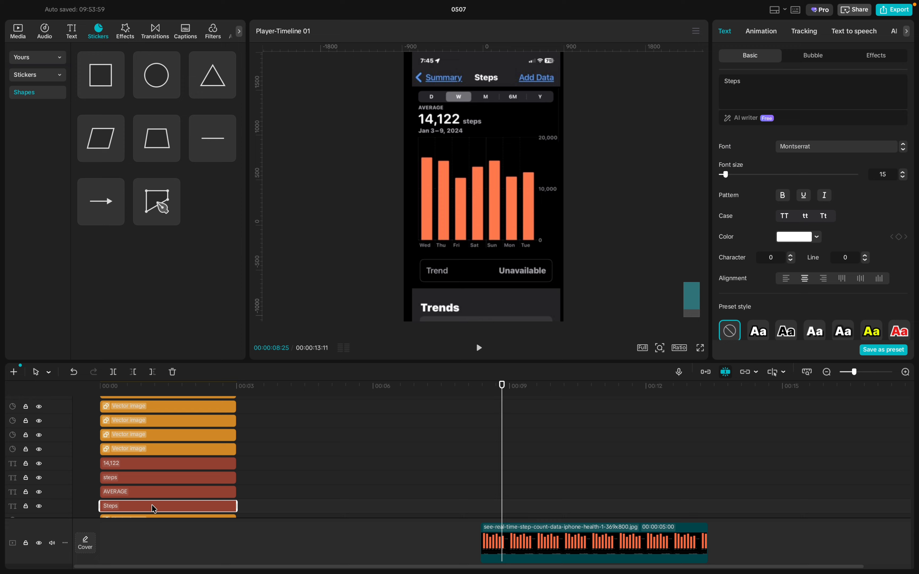
{"action": "key", "text": "ctrl+v"}
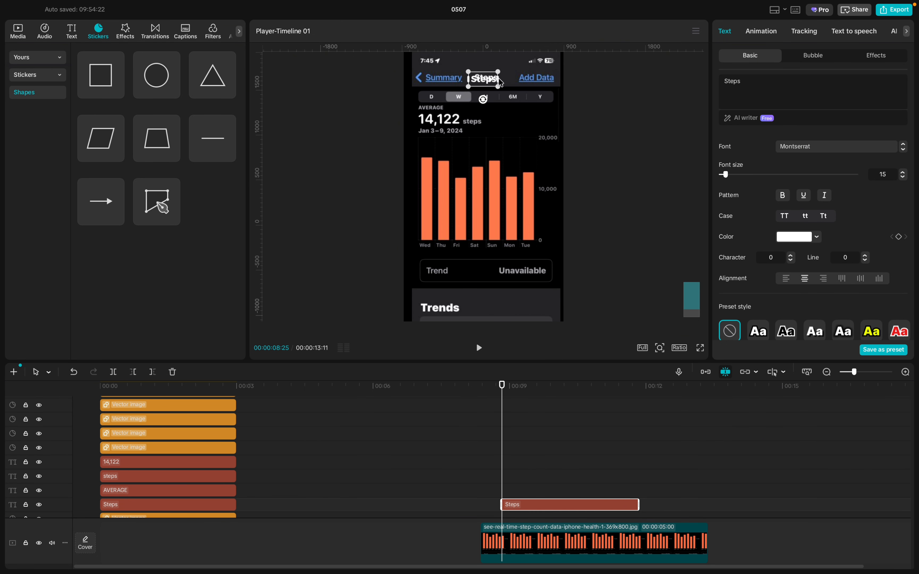
- Change the duplicated title's text to "D" and place it over the D of the reference's time-range selector
{"action": "left_click", "coordinate": [744, 81]}
{"action": "key", "text": "BackSpace"}
{"action": "key", "text": "BackSpace"}
{"action": "key", "text": "BackSpace"}
{"action": "key", "text": "BackSpace"}
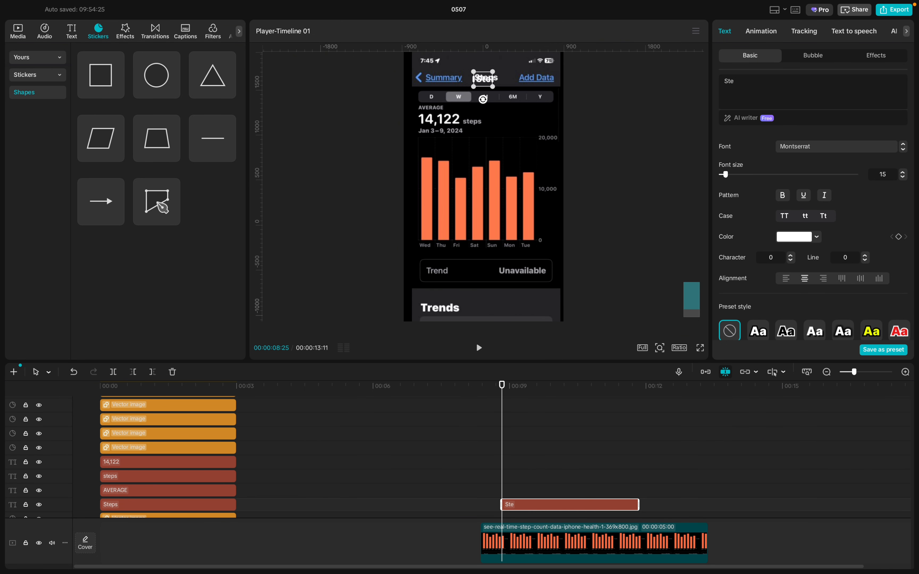
{"action": "key", "text": "BackSpace"}
{"action": "type", "text": "D"}
{"action": "left_click_drag", "start_coordinate": [489, 87], "coordinate": [485, 85]}
{"action": "scroll", "coordinate": [486, 86], "scroll_direction": "up", "scroll_amount": 5}
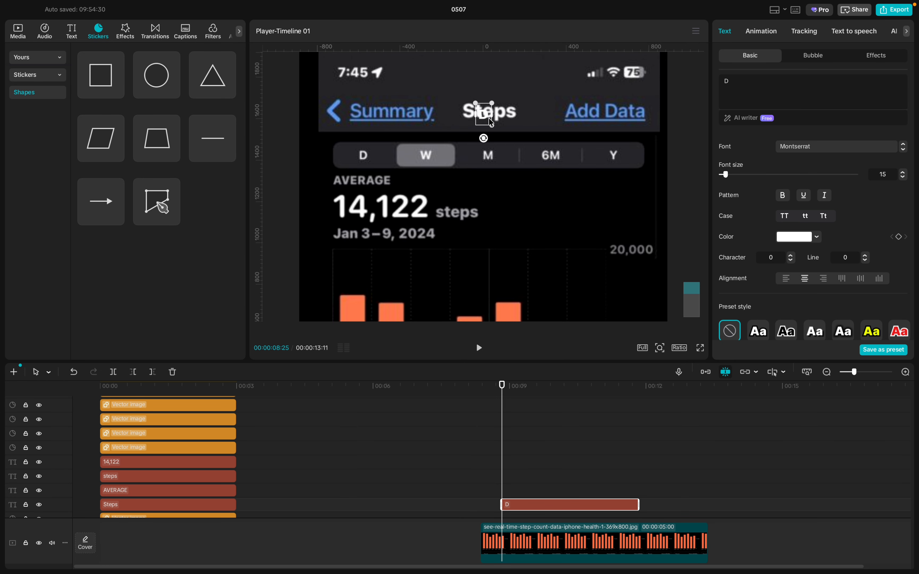
{"action": "left_click_drag", "start_coordinate": [490, 122], "coordinate": [365, 160]}
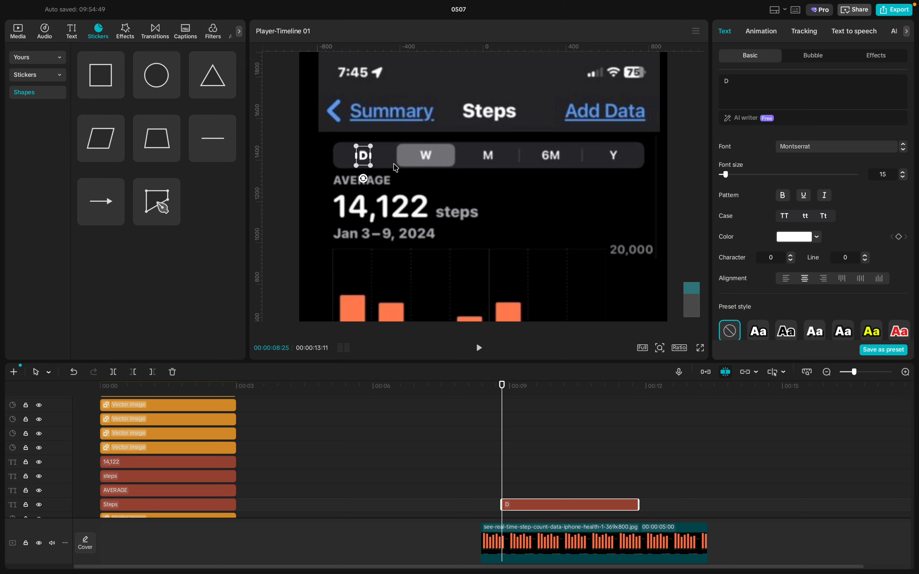
- Duplicate the D label, change the copy's text to "W" and place it over the reference's W segment
{"action": "key", "text": "ctrl+v"}
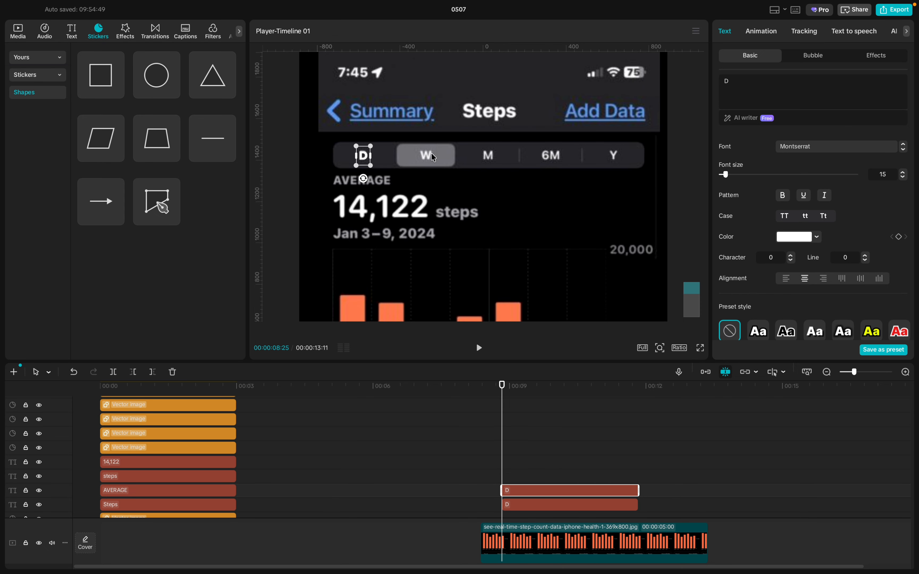
{"action": "left_click", "coordinate": [749, 81]}
{"action": "key", "text": "BackSpace"}
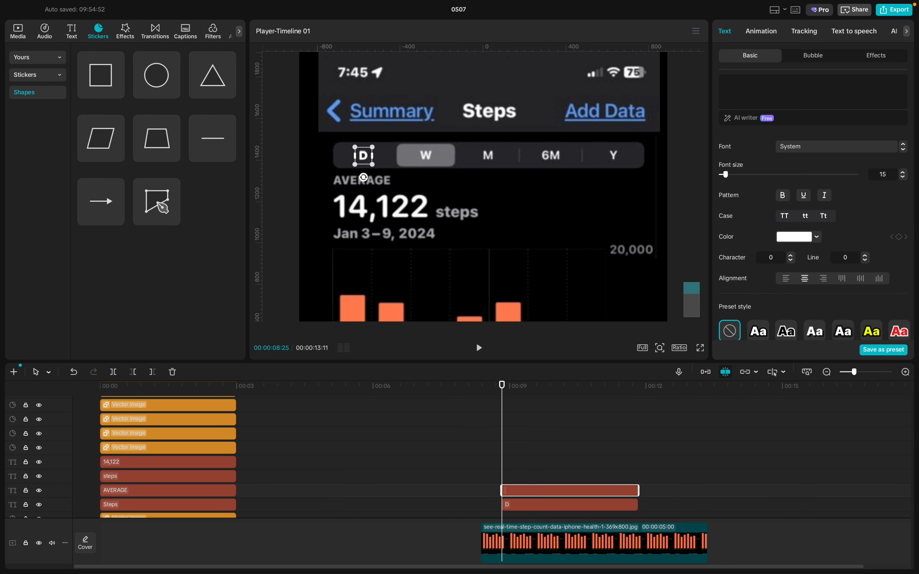
{"action": "type", "text": "W"}
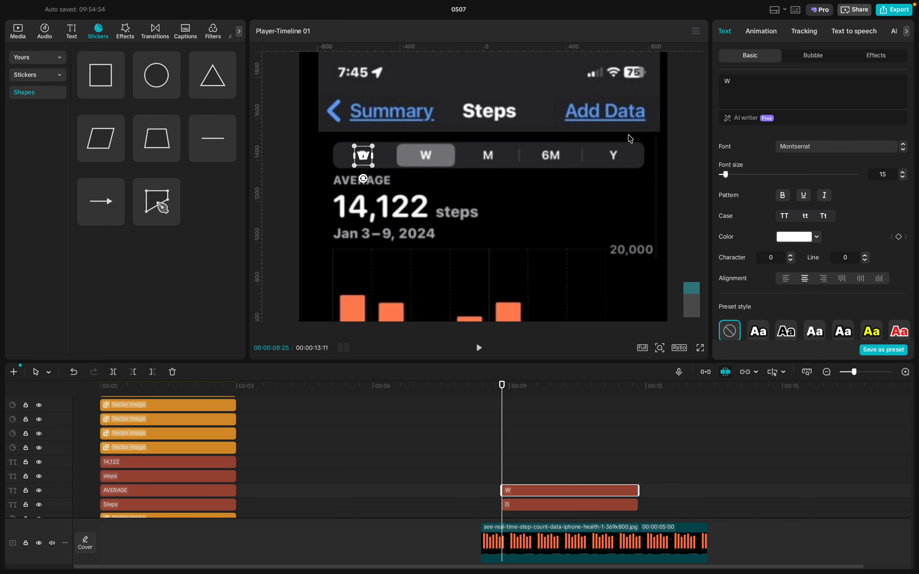
{"action": "left_click_drag", "start_coordinate": [362, 158], "coordinate": [414, 158]}
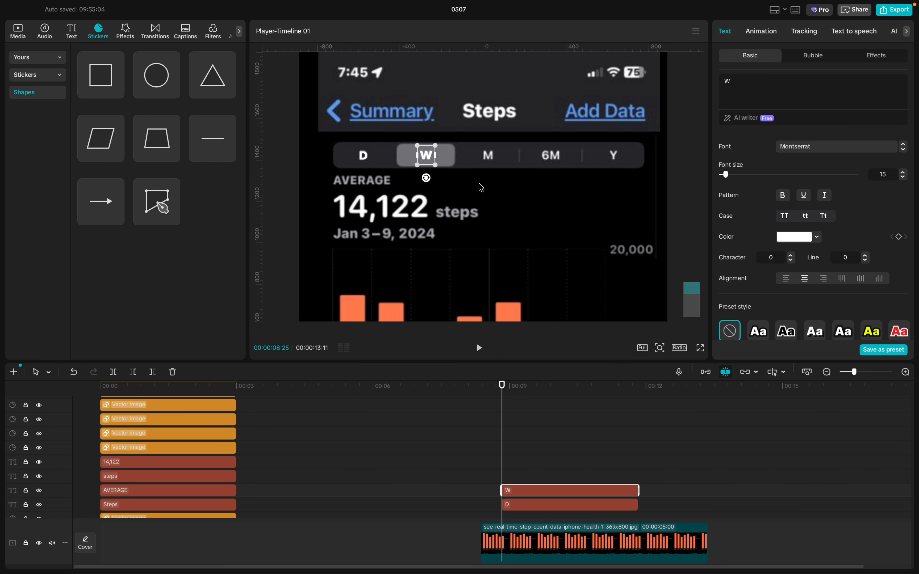
- Duplicate the W label, change the copy's text to "M" and align it over the reference's M segment
{"action": "key", "text": "ctrl+c"}
{"action": "key", "text": "ctrl+v"}
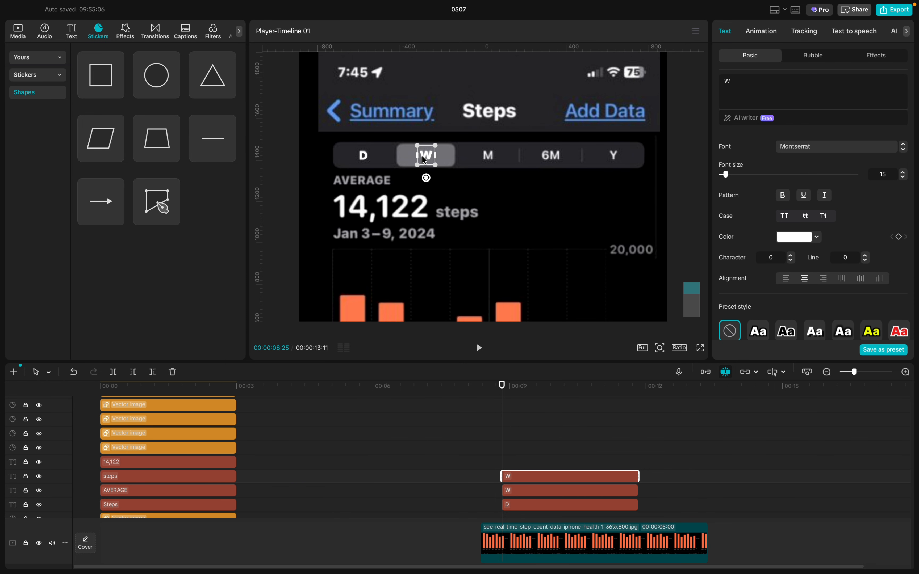
{"action": "left_click_drag", "start_coordinate": [421, 155], "coordinate": [482, 156]}
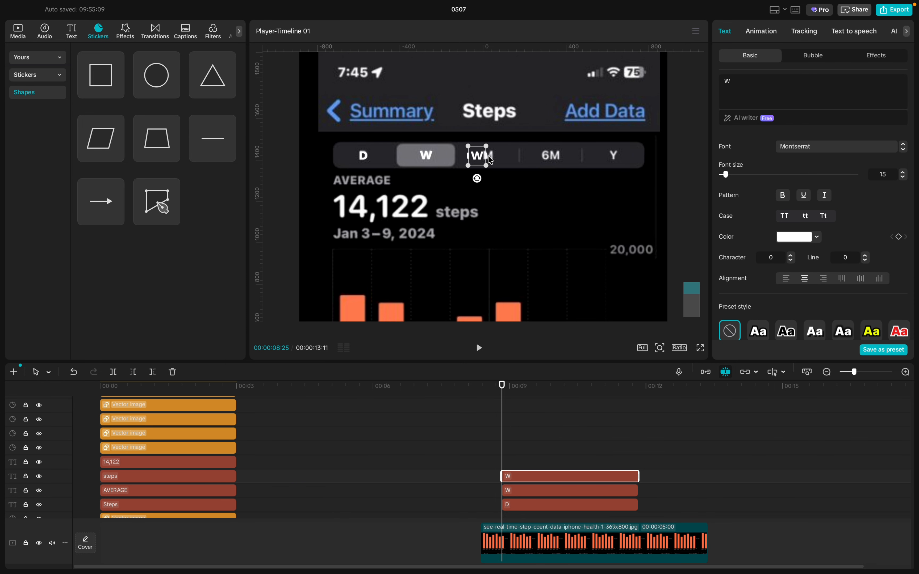
{"action": "left_click", "coordinate": [752, 84]}
{"action": "key", "text": "BackSpace"}
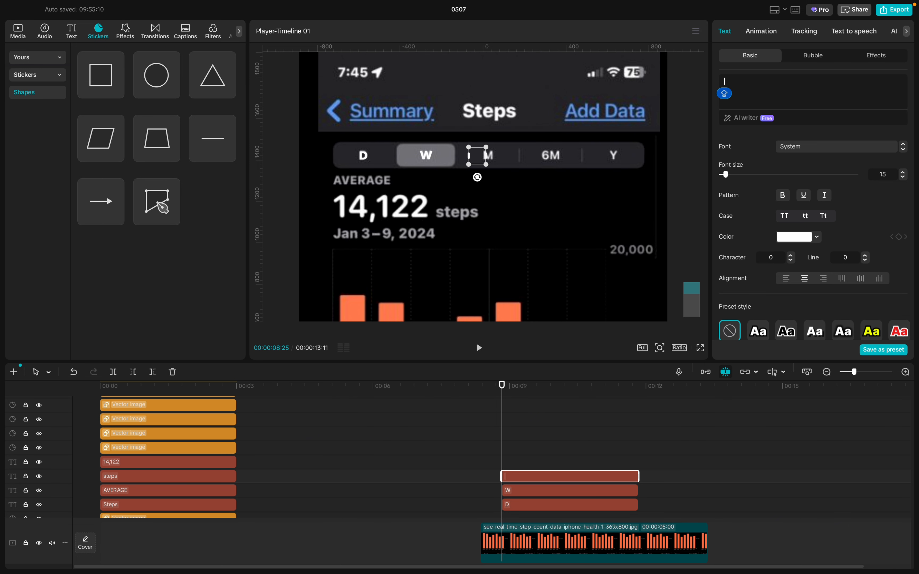
{"action": "type", "text": "M"}
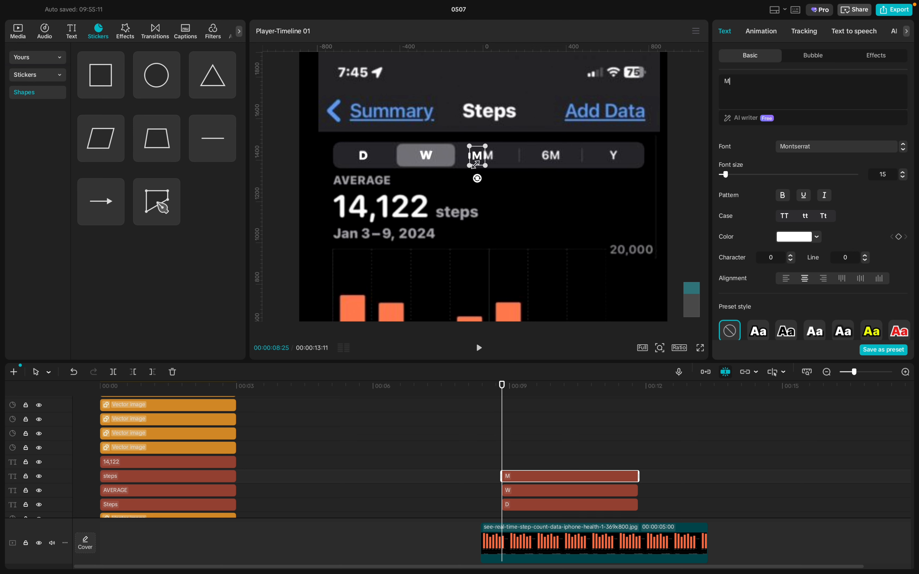
{"action": "left_click_drag", "start_coordinate": [478, 156], "coordinate": [492, 159]}
{"action": "left_click_drag", "start_coordinate": [493, 161], "coordinate": [491, 161]}
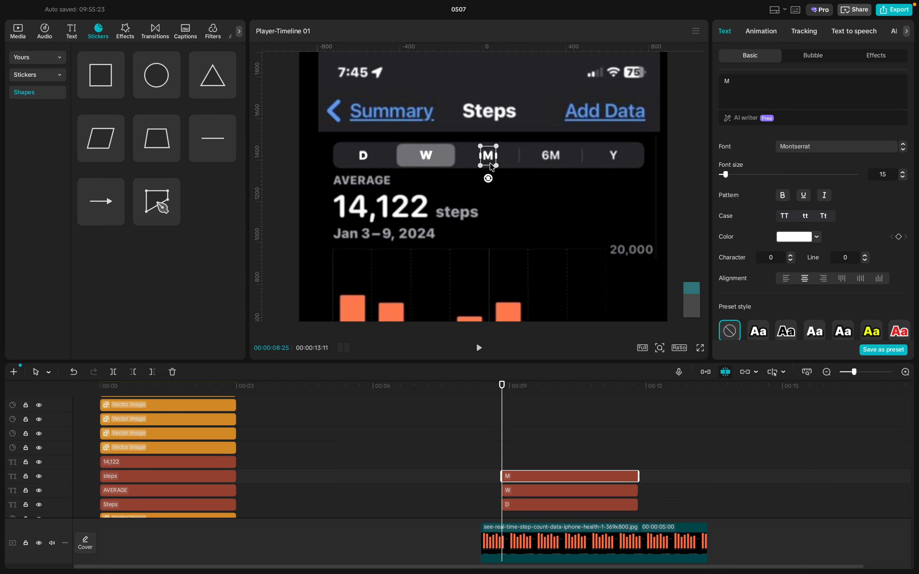
- Duplicate the M label, change the copy's text to "6M" and align it over the reference's 6M segment
{"action": "key", "text": "ctrl+v"}
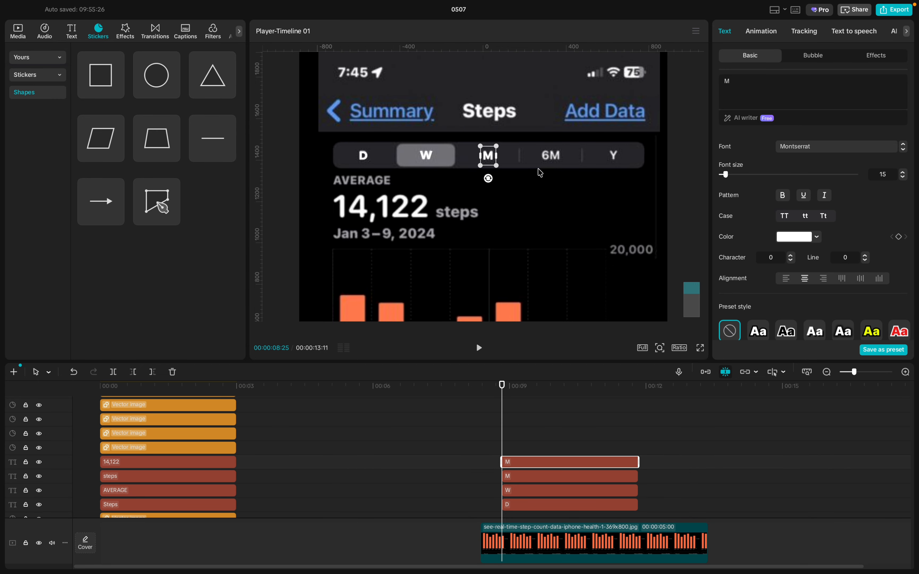
{"action": "left_click", "coordinate": [736, 84]}
{"action": "key", "text": "BackSpace"}
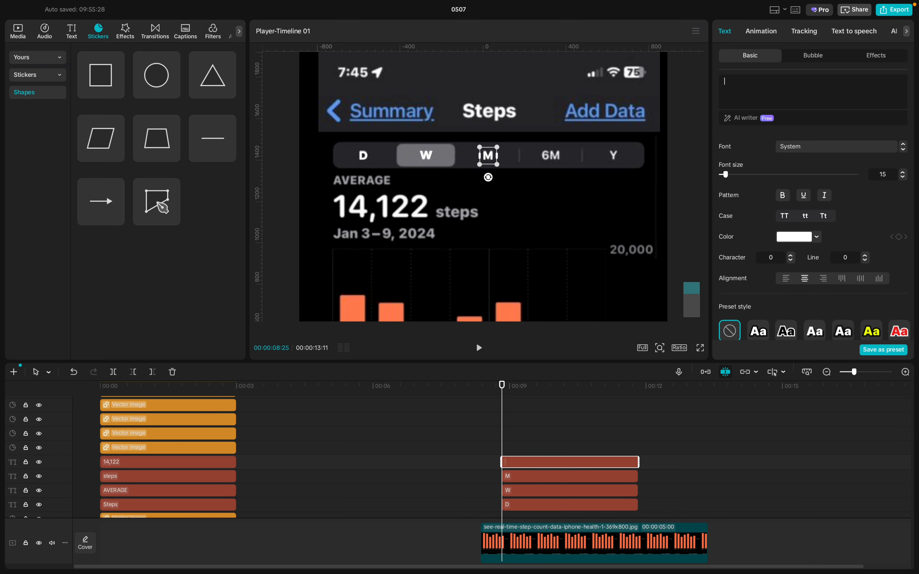
{"action": "type", "text": "6M"}
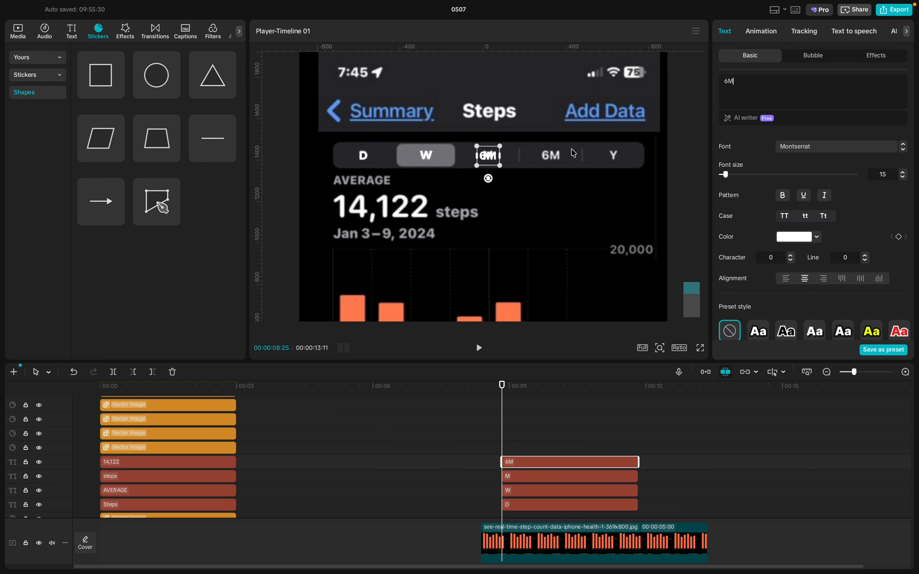
{"action": "left_click_drag", "start_coordinate": [489, 155], "coordinate": [553, 159]}
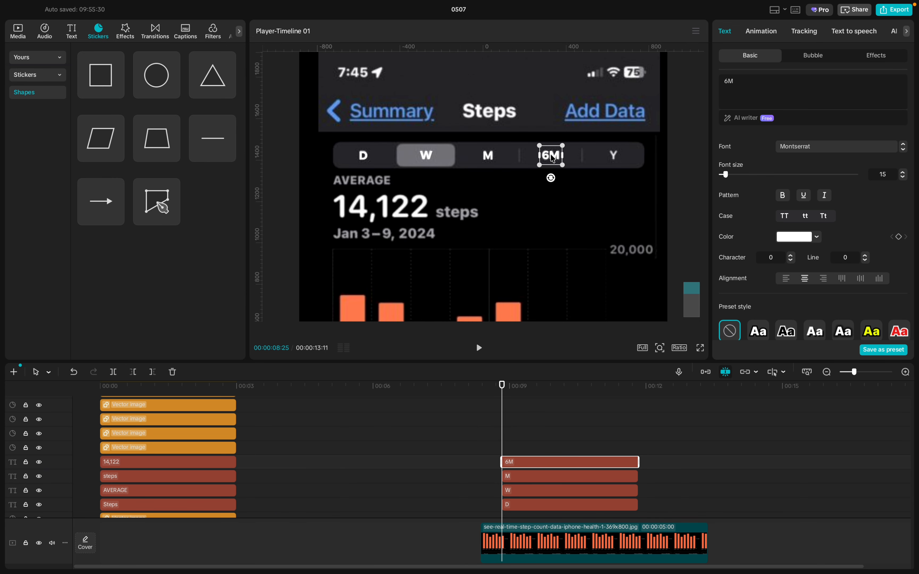
{"action": "left_click_drag", "start_coordinate": [550, 153], "coordinate": [551, 155]}
- Duplicate the 6M label, change the copy's text to "Y" and move it next to the reference's Y
{"action": "left_click", "coordinate": [726, 81]}
{"action": "key", "text": "ctrl+v"}
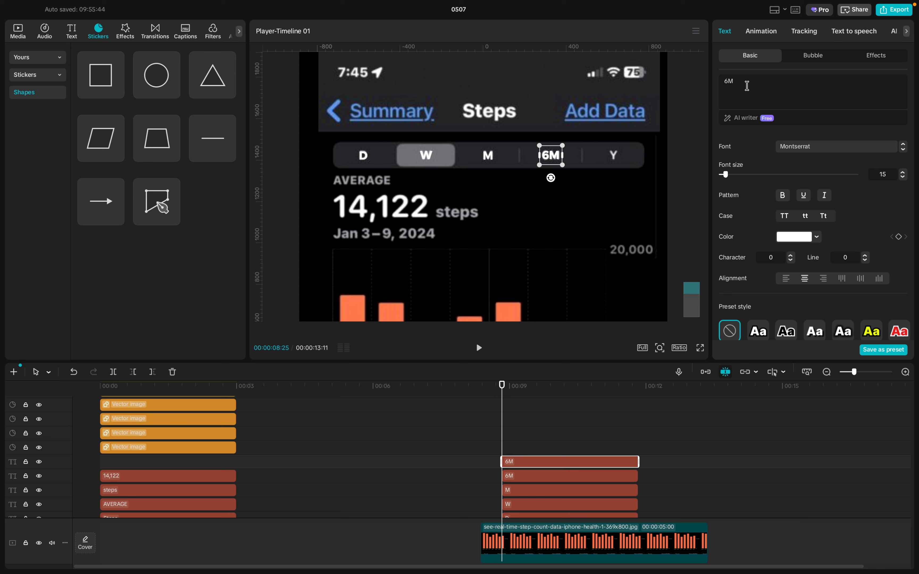
{"action": "key", "text": "BackSpace"}
{"action": "key", "text": "BackSpace"}
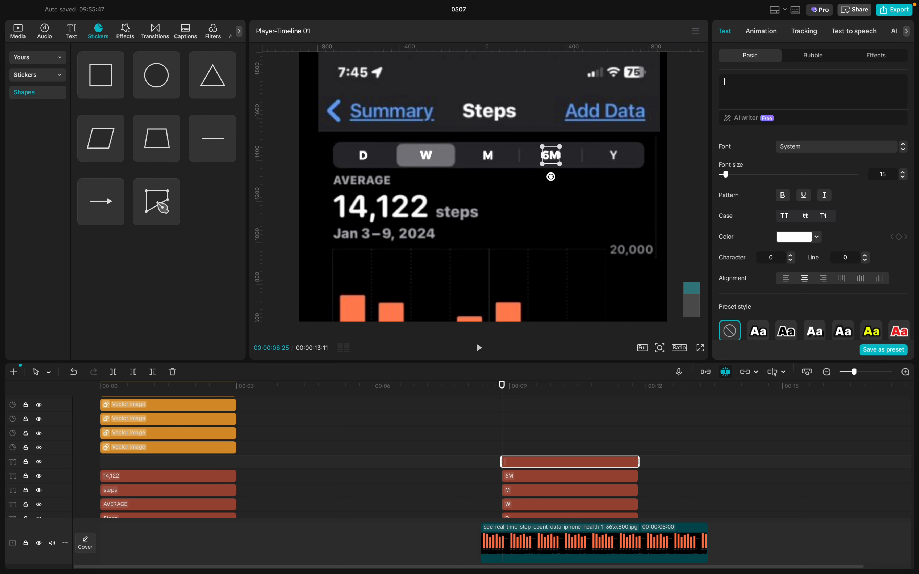
{"action": "type", "text": "Y"}
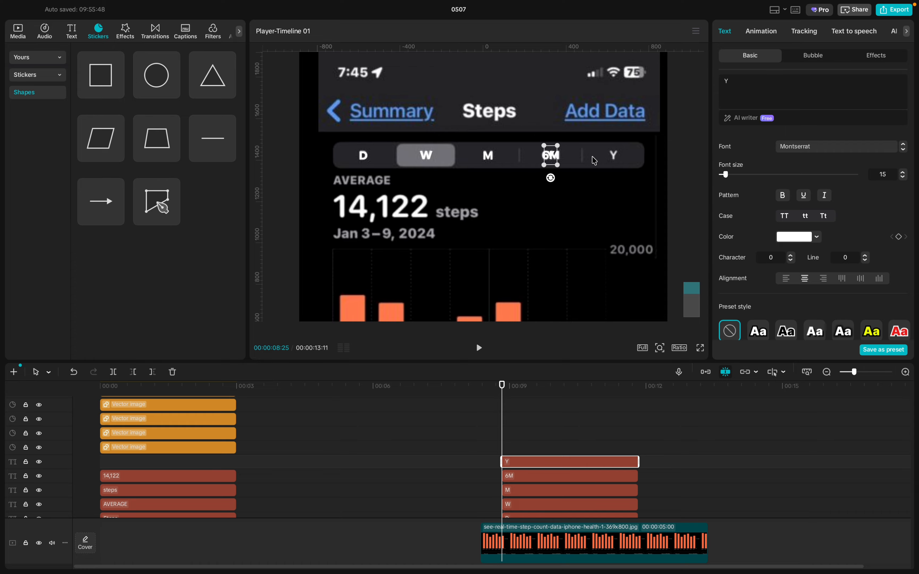
{"action": "left_click", "coordinate": [547, 167]}
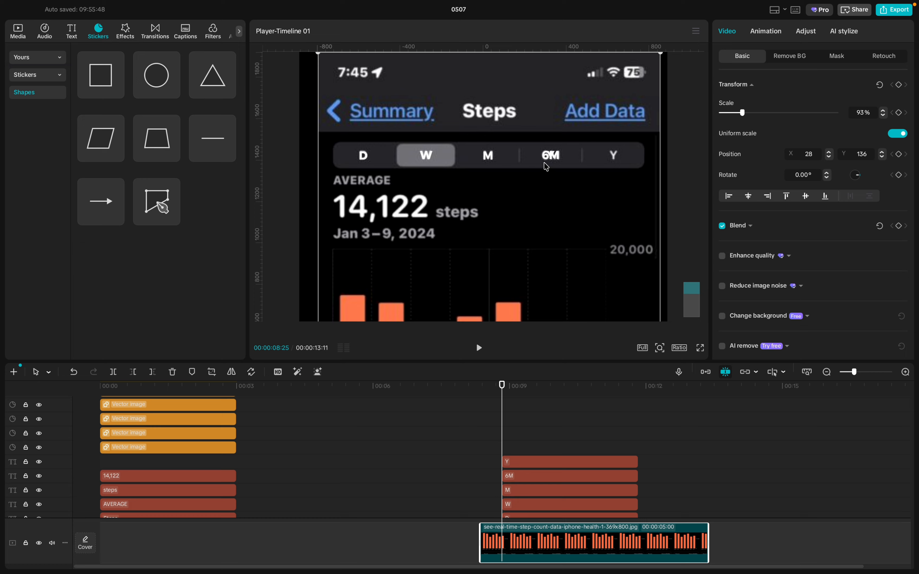
{"action": "left_click", "coordinate": [537, 462]}
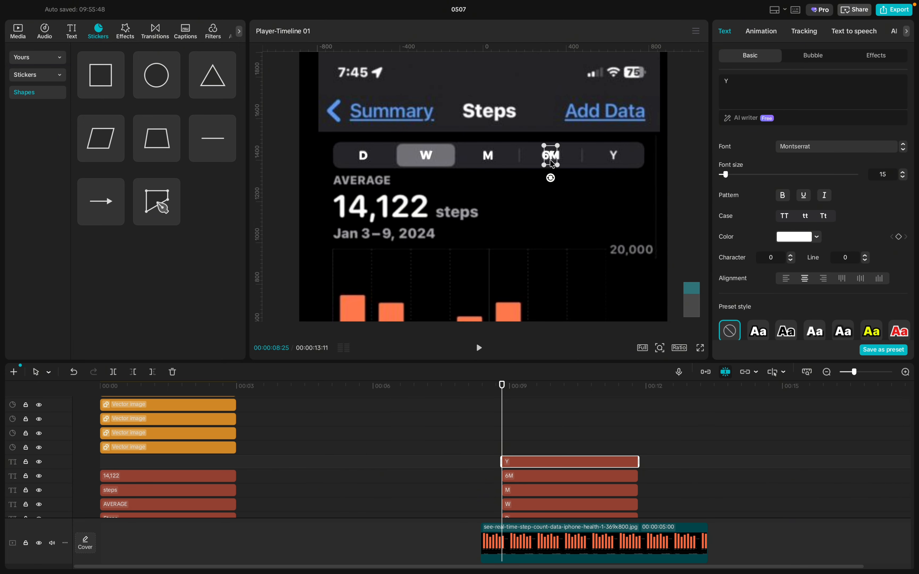
{"action": "left_click_drag", "start_coordinate": [553, 160], "coordinate": [602, 157]}
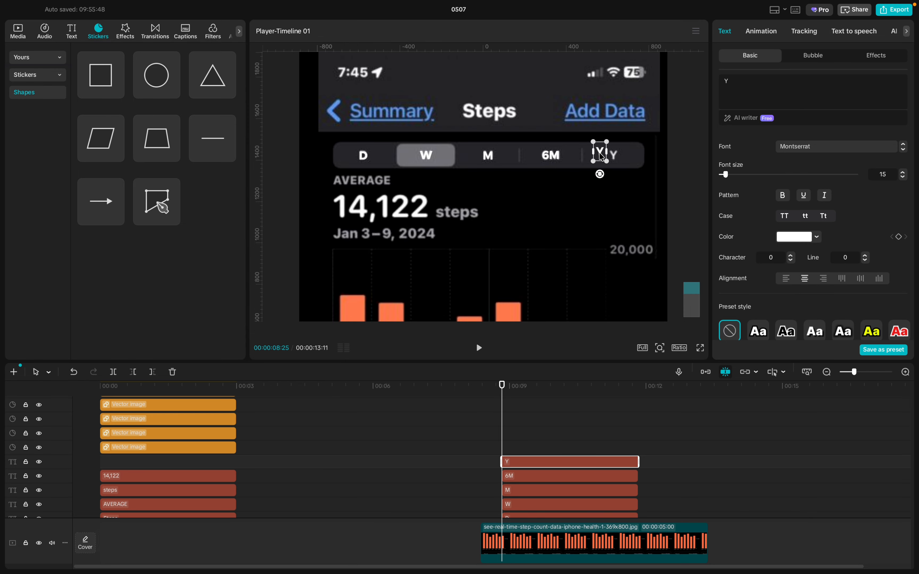
- Try to sample the Y label's text color from the reference's Y
{"action": "left_click", "coordinate": [795, 237]}
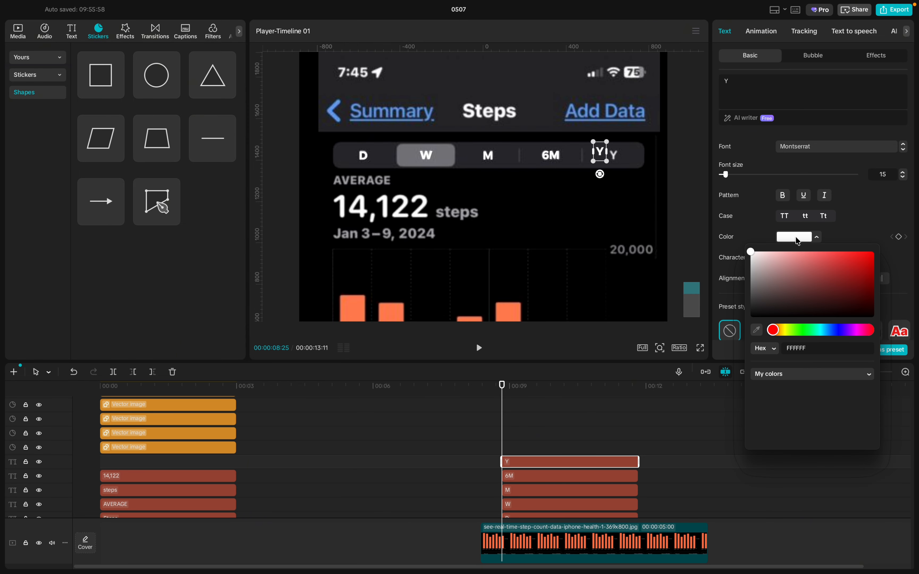
{"action": "left_click", "coordinate": [757, 330]}
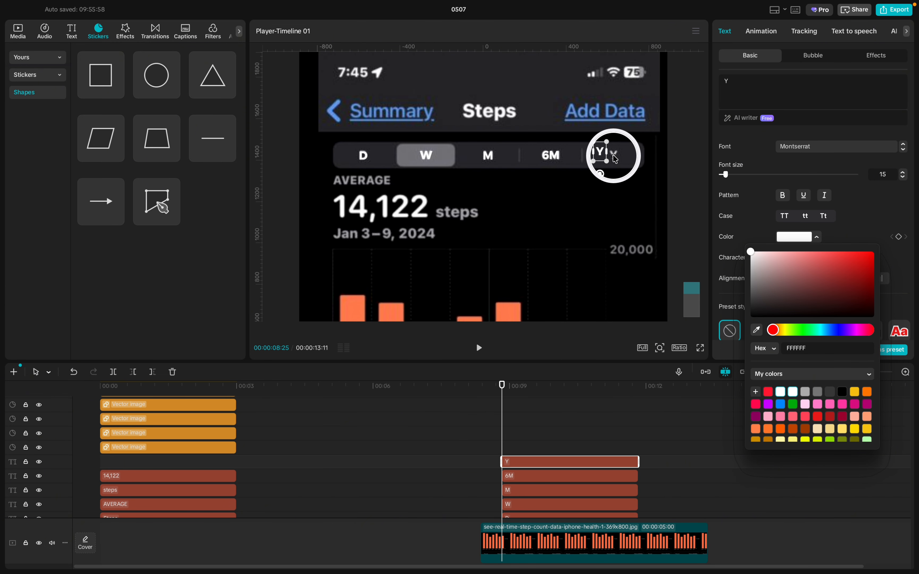
{"action": "left_click", "coordinate": [802, 236]}
{"action": "left_click", "coordinate": [839, 238]}
- Resample the Y label's text color from the reference's Y with the eyedropper, picking ECECEF
{"action": "scroll", "coordinate": [612, 144], "scroll_direction": "up", "scroll_amount": 3}
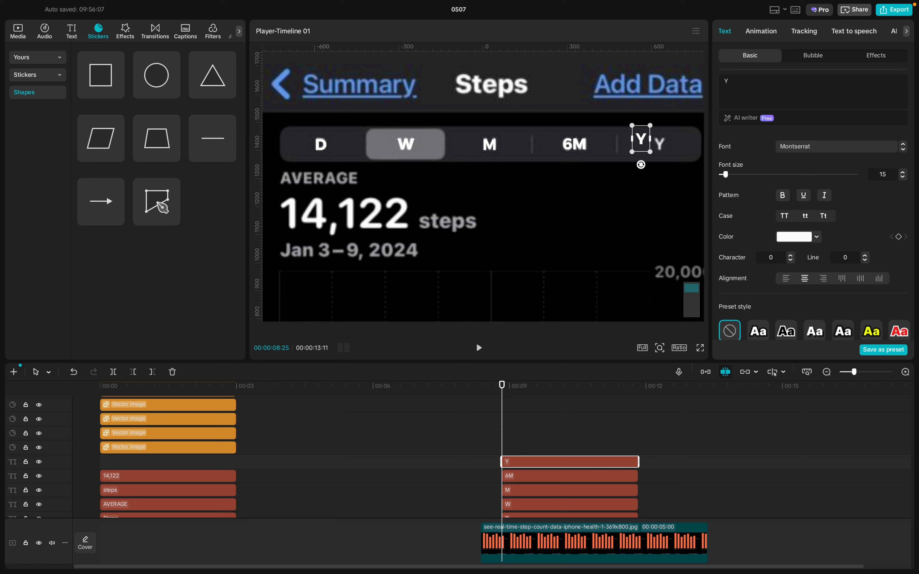
{"action": "left_click", "coordinate": [801, 238]}
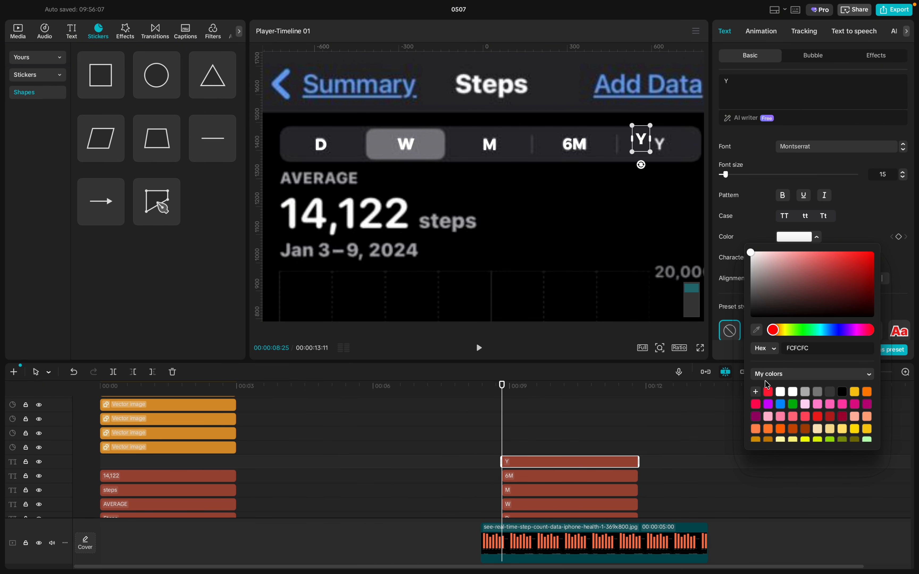
{"action": "left_click", "coordinate": [757, 330]}
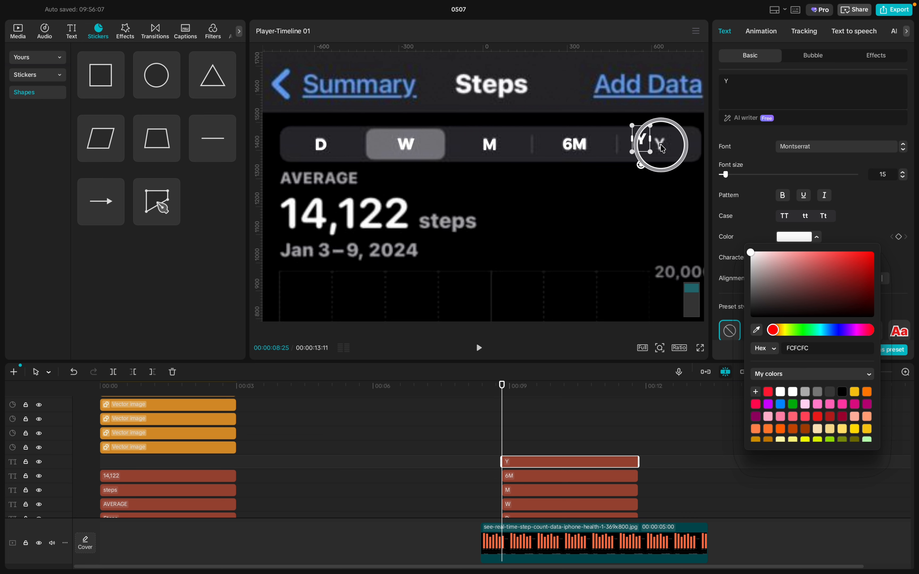
{"action": "left_click", "coordinate": [661, 148]}
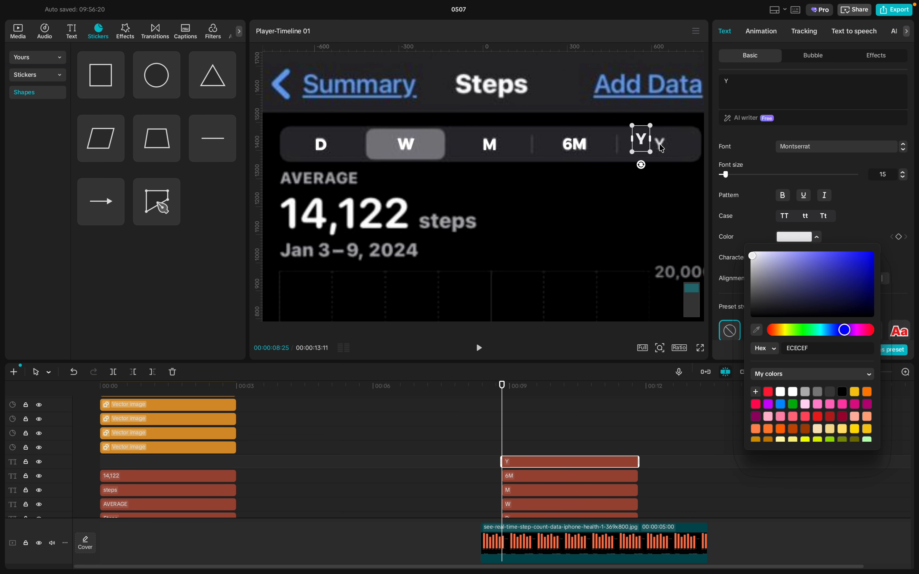
- Align the Y label over the reference's Y in the selector bar
{"action": "left_click", "coordinate": [643, 148]}
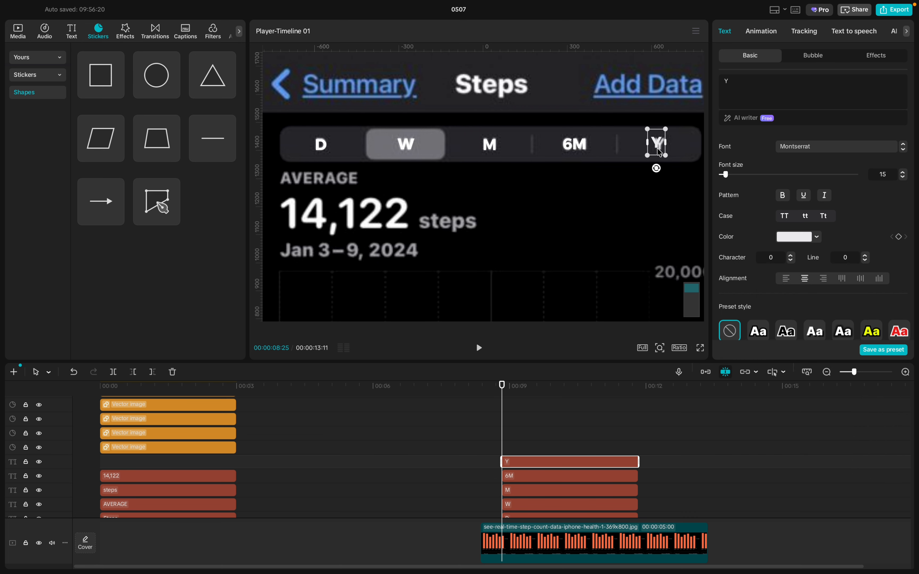
{"action": "left_click_drag", "start_coordinate": [660, 153], "coordinate": [662, 155]}
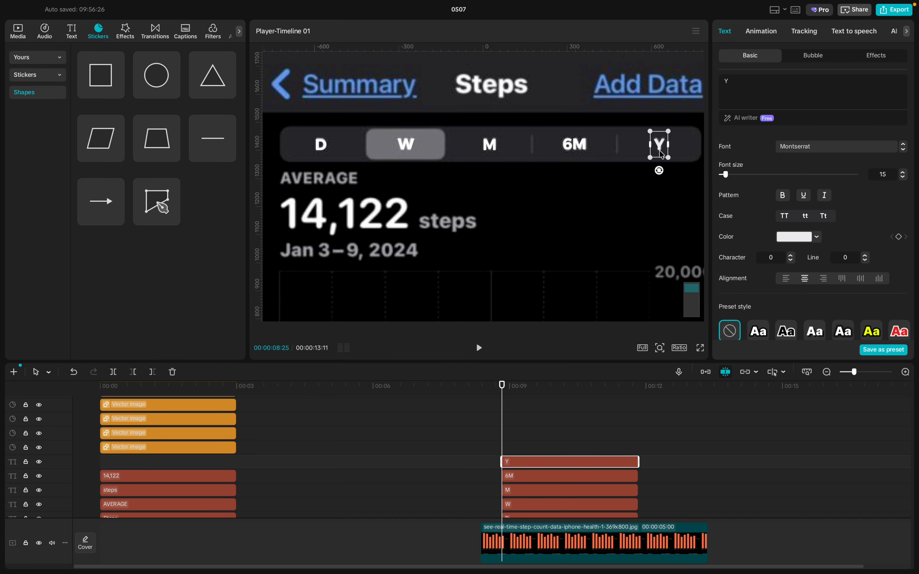
{"action": "left_click_drag", "start_coordinate": [662, 153], "coordinate": [662, 154]}
- Copy the Y label's color code ECECEF and apply it to the 6M label's text
{"action": "left_click", "coordinate": [789, 240]}
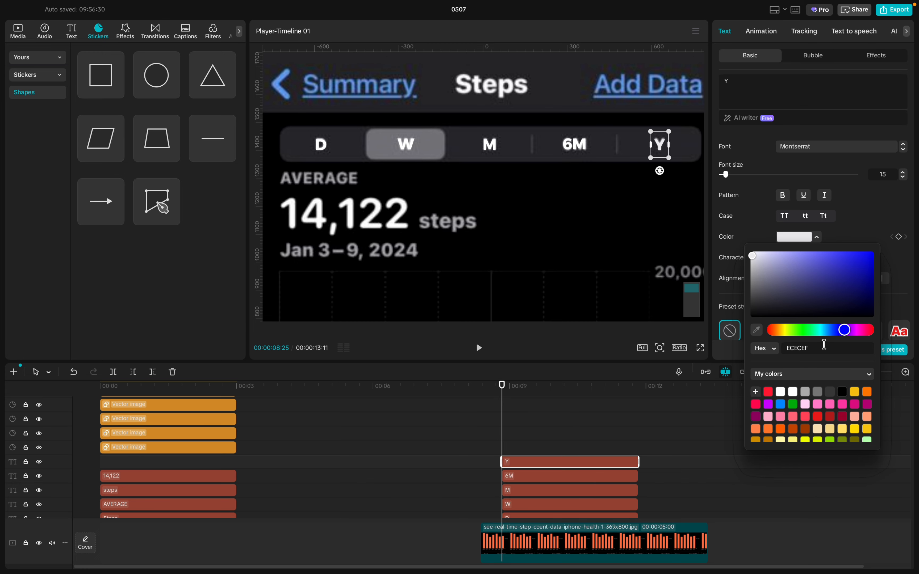
{"action": "left_click_drag", "start_coordinate": [825, 348], "coordinate": [776, 348]}
{"action": "key", "text": "super+c"}
{"action": "left_click", "coordinate": [526, 480]}
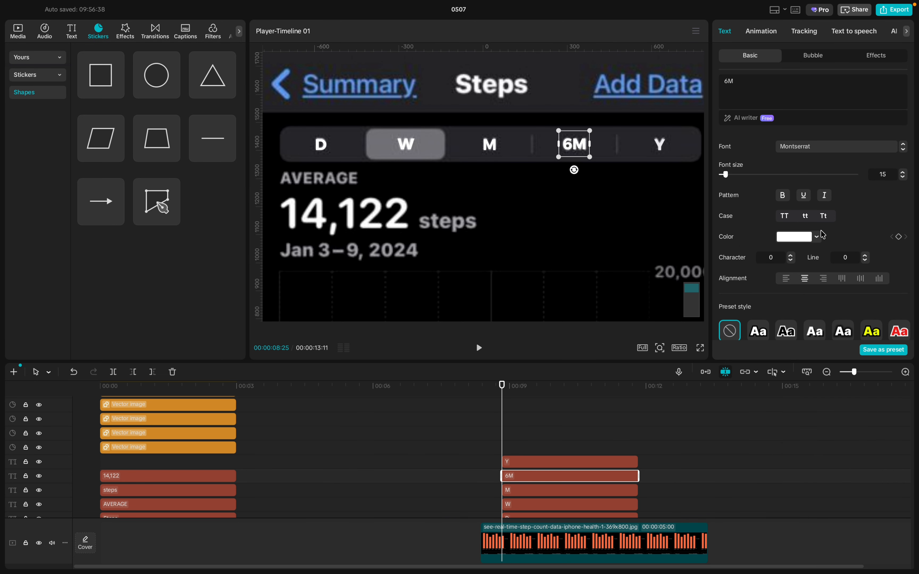
{"action": "left_click", "coordinate": [803, 239]}
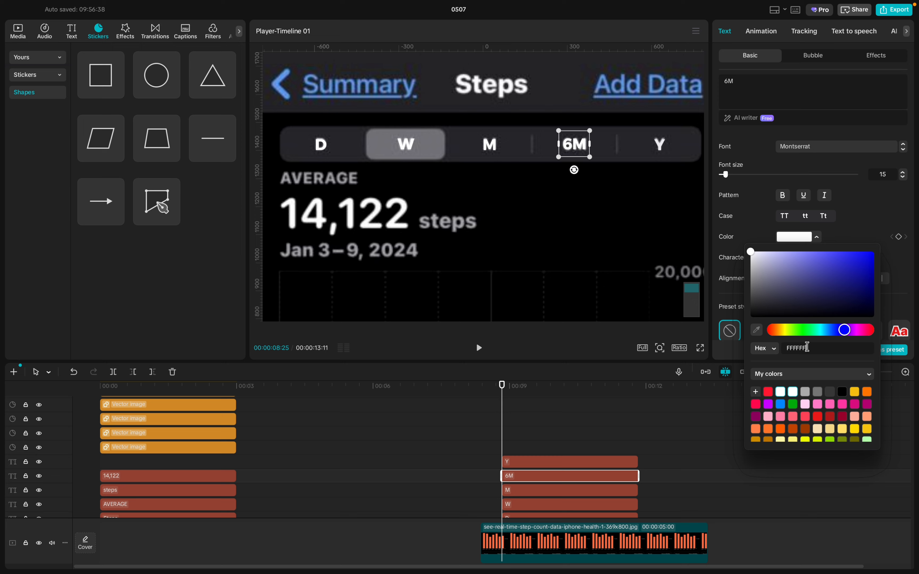
{"action": "left_click_drag", "start_coordinate": [807, 347], "coordinate": [707, 350]}
{"action": "key", "text": "super+v"}
- Set the text color of the M and W labels to ECECEF
{"action": "left_click", "coordinate": [583, 491]}
{"action": "left_click", "coordinate": [801, 239]}
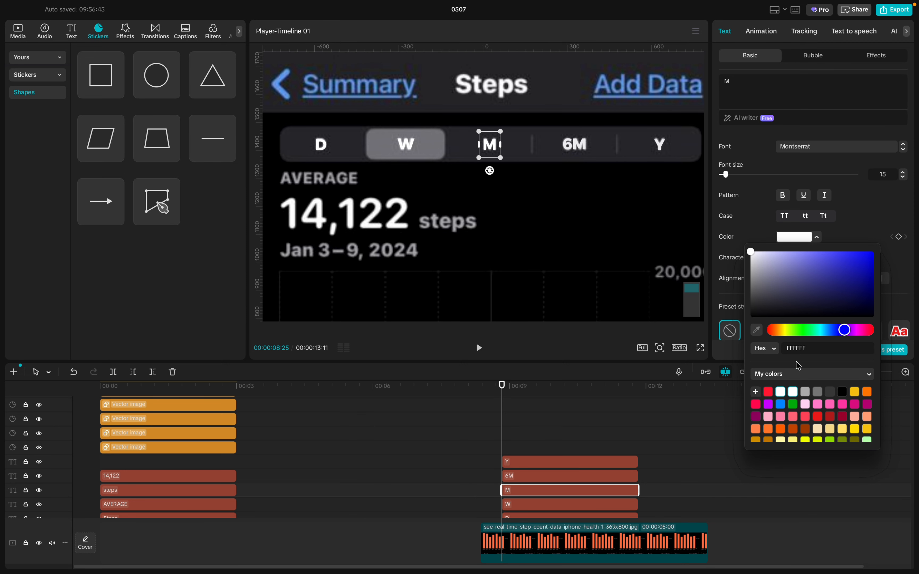
{"action": "left_click_drag", "start_coordinate": [812, 348], "coordinate": [686, 349]}
{"action": "key", "text": "super+v"}
{"action": "left_click", "coordinate": [604, 505]}
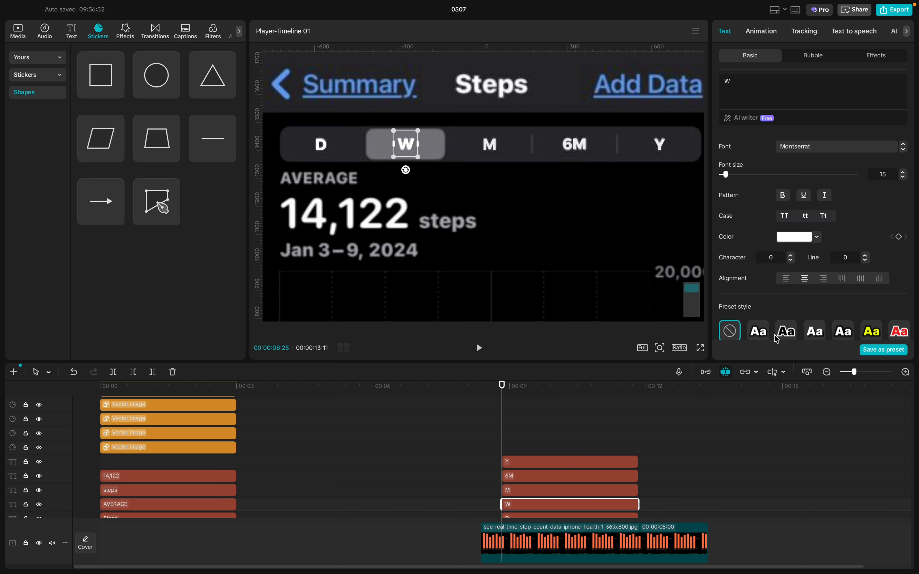
{"action": "left_click", "coordinate": [791, 239]}
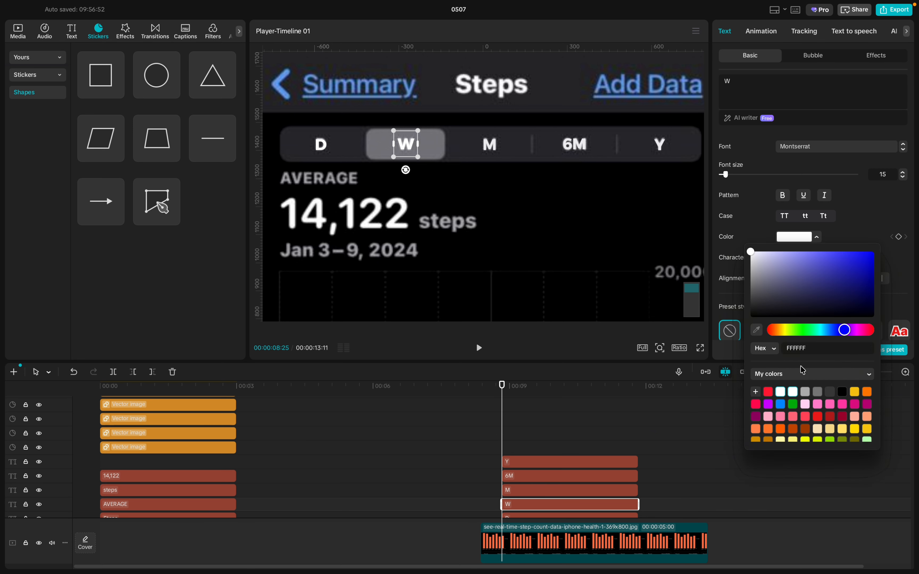
{"action": "type", "text": "ECECEF"}
- Set the D label's text color to ECECEF and nudge the W label into line with the reference's W
{"action": "scroll", "coordinate": [621, 452], "scroll_direction": "down", "scroll_amount": 1}
{"action": "scroll", "coordinate": [620, 450], "scroll_direction": "down", "scroll_amount": 4}
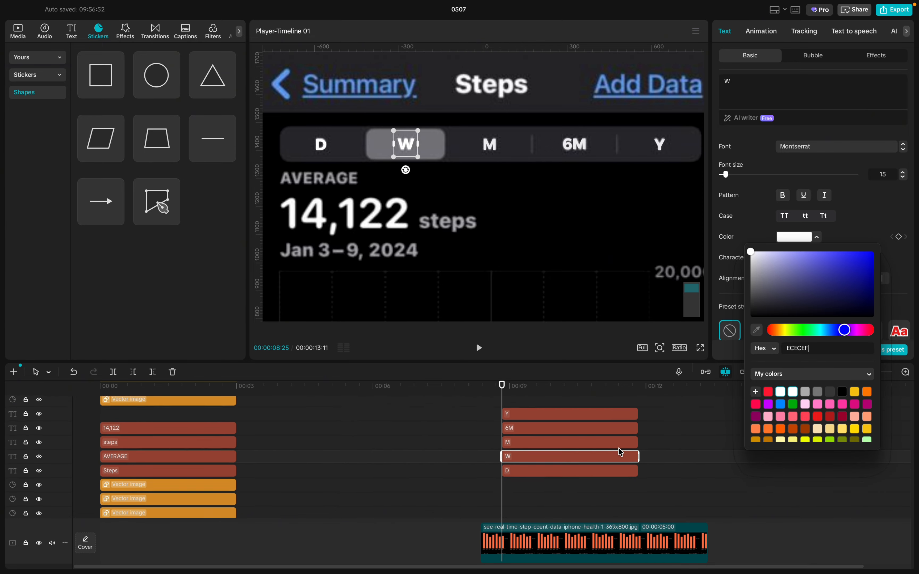
{"action": "scroll", "coordinate": [622, 453], "scroll_direction": "down", "scroll_amount": 1}
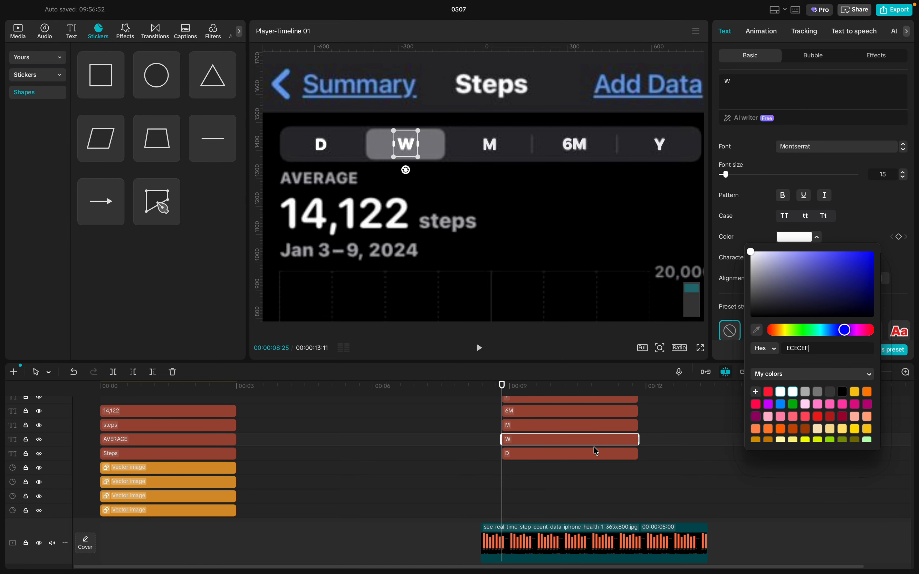
{"action": "left_click", "coordinate": [593, 453]}
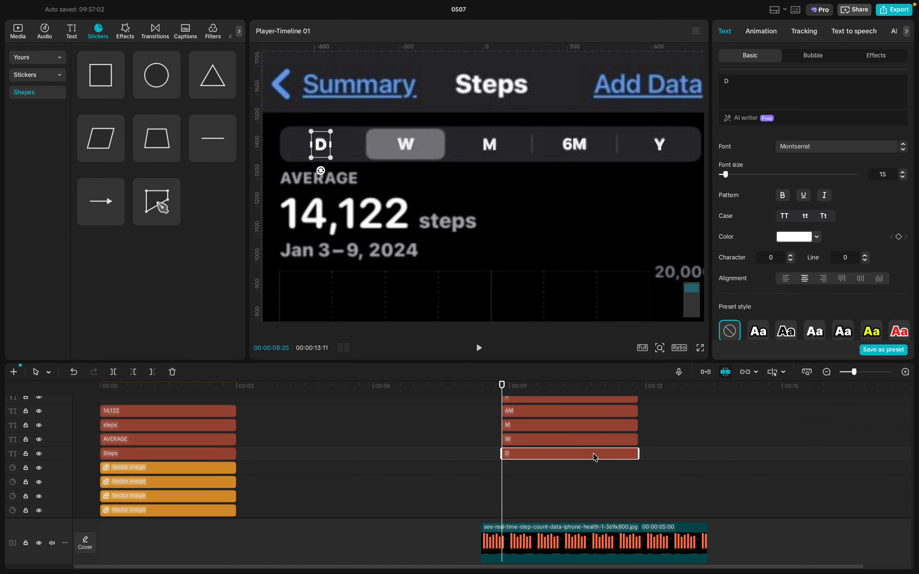
{"action": "left_click", "coordinate": [798, 237]}
{"action": "left_click", "coordinate": [824, 348]}
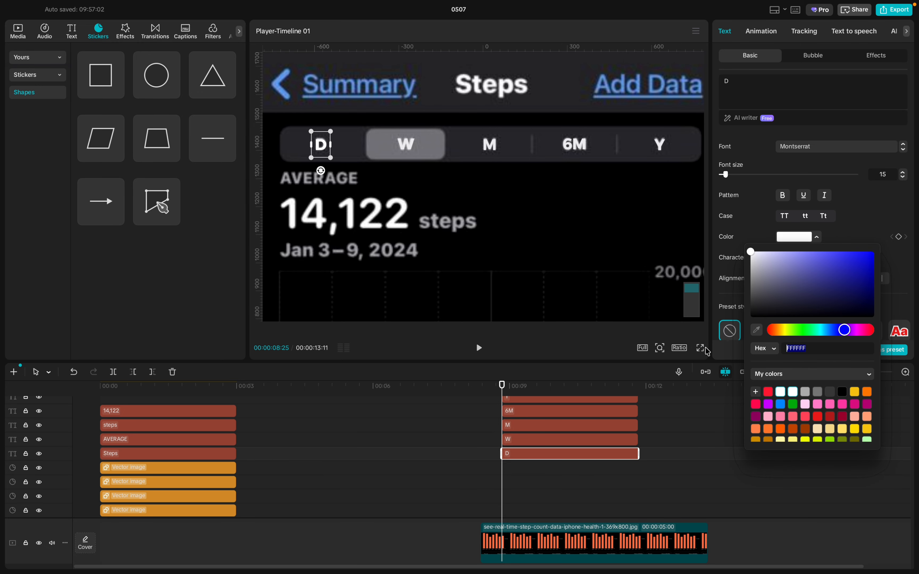
{"action": "type", "text": "ECECEF"}
{"action": "left_click", "coordinate": [539, 440]}
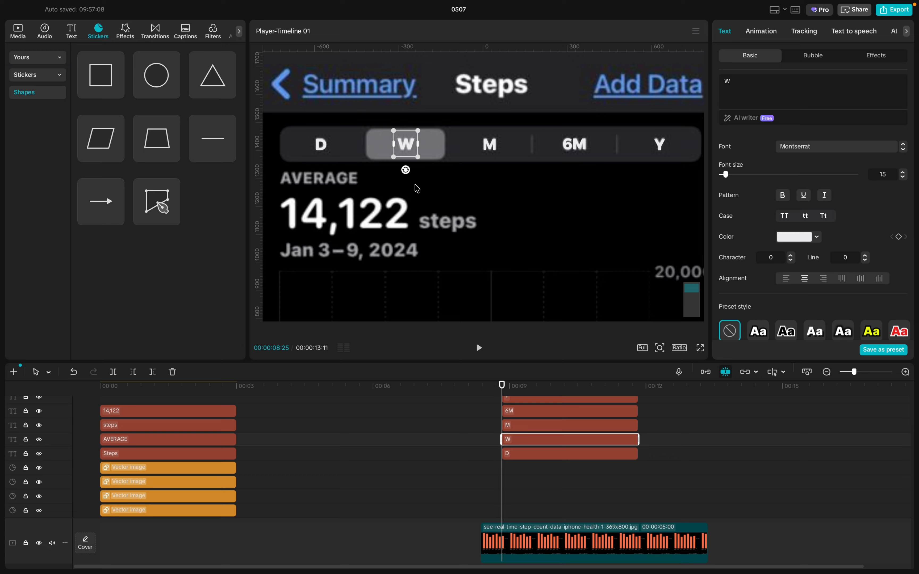
{"action": "mouse_move", "coordinate": [405, 148]}
{"action": "left_mouse_down"}
{"action": "mouse_move", "coordinate": [406, 158]}
{"action": "mouse_move", "coordinate": [403, 146]}
{"action": "left_mouse_up"}
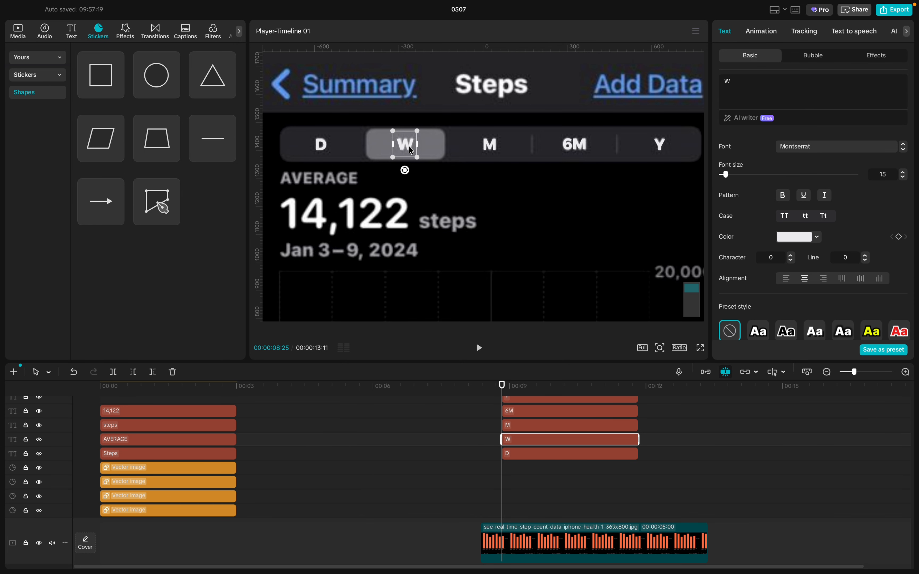
- Select the Y, 6M, M, W and D text clips together and move them to the start of the timeline
{"action": "left_click", "coordinate": [664, 463]}
{"action": "left_click_drag", "start_coordinate": [654, 460], "coordinate": [490, 353]}
{"action": "scroll", "coordinate": [536, 475], "scroll_direction": "up", "scroll_amount": 2}
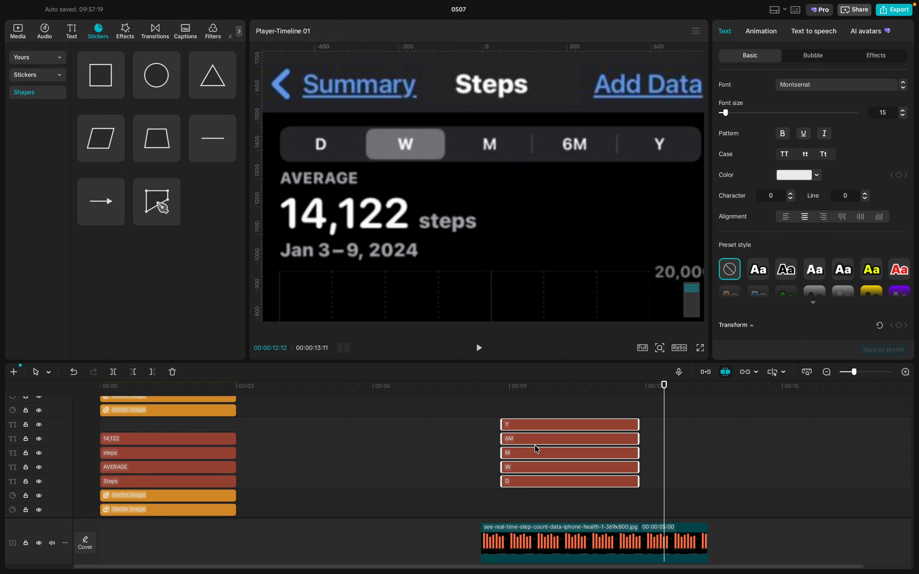
{"action": "scroll", "coordinate": [391, 471], "scroll_direction": "down", "scroll_amount": 5}
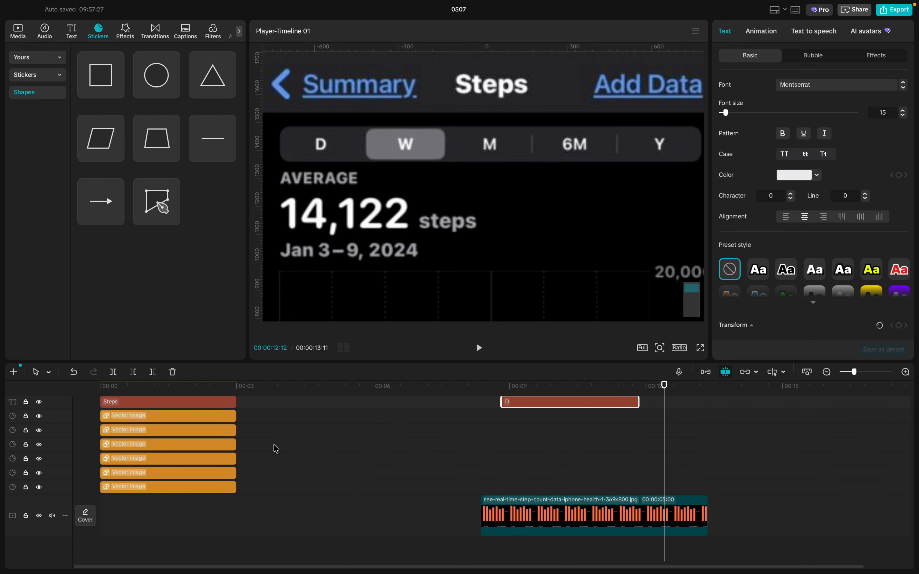
{"action": "scroll", "coordinate": [276, 448], "scroll_direction": "up", "scroll_amount": 6}
{"action": "scroll", "coordinate": [276, 449], "scroll_direction": "up", "scroll_amount": 1}
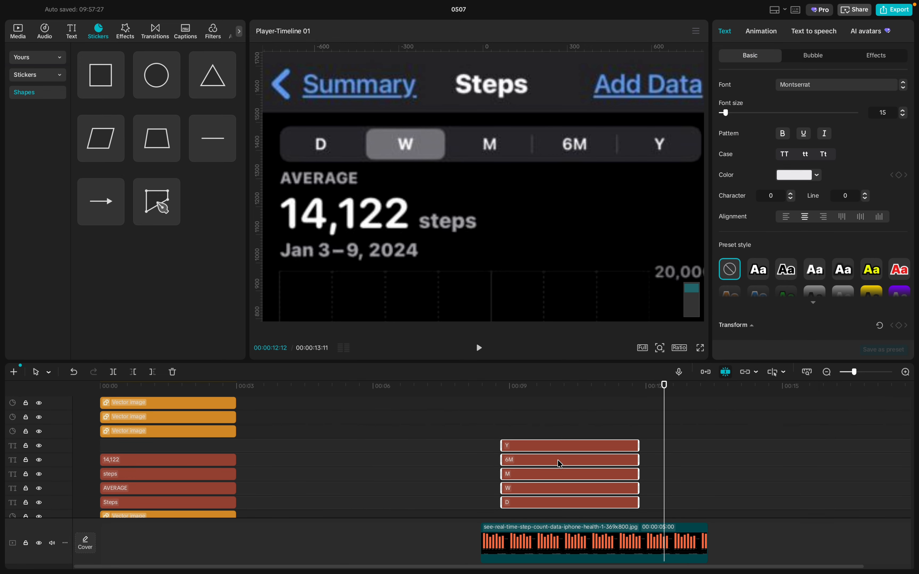
{"action": "left_click_drag", "start_coordinate": [559, 463], "coordinate": [155, 411]}
{"action": "scroll", "coordinate": [171, 448], "scroll_direction": "down", "scroll_amount": 4}
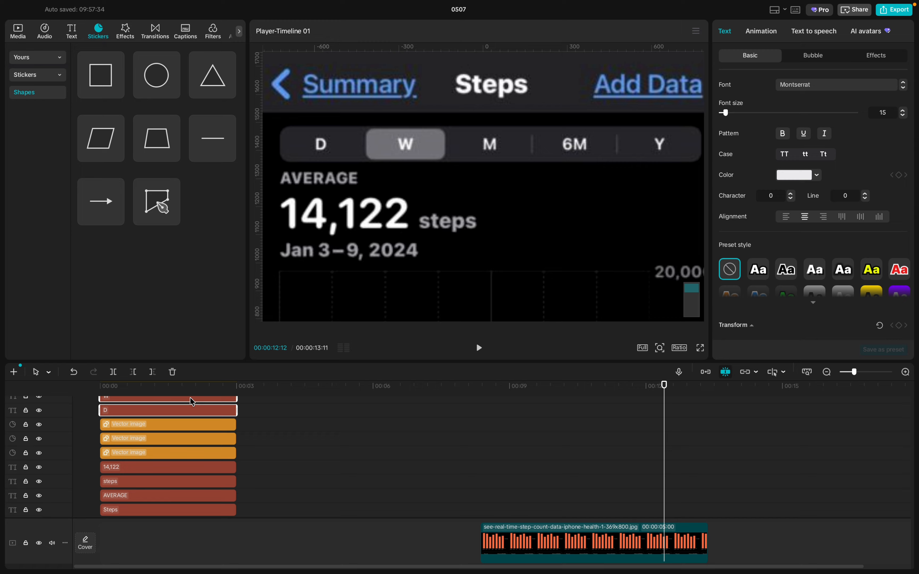
- Preview the recreated screen at 00:00:02:03 and examine how the shape and text layers are stacked
{"action": "left_click", "coordinate": [195, 386]}
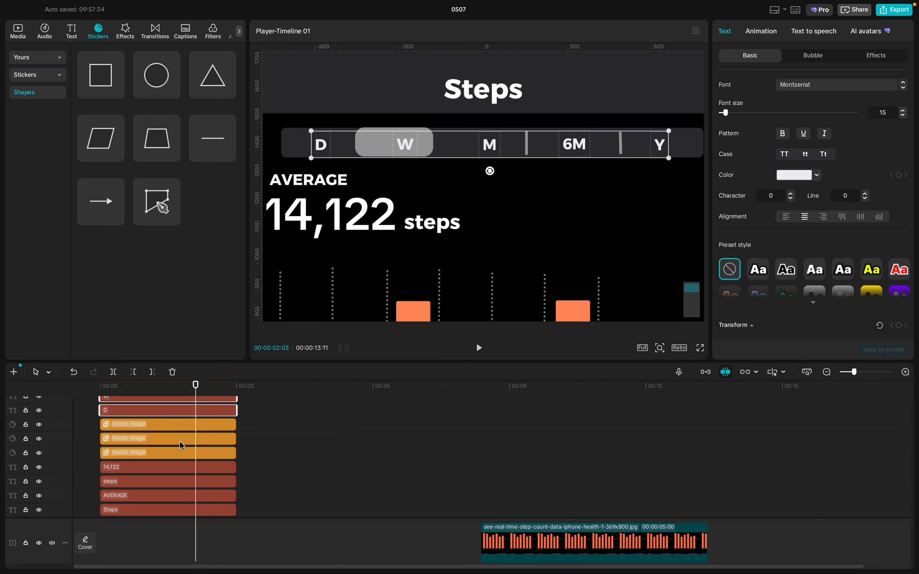
{"action": "left_click", "coordinate": [176, 454]}
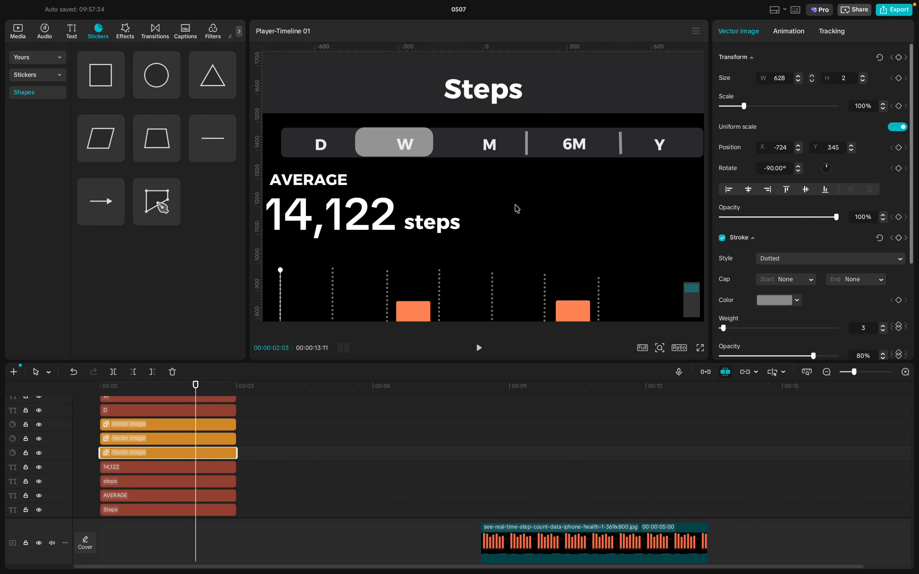
{"action": "scroll", "coordinate": [516, 209], "scroll_direction": "down", "scroll_amount": 5}
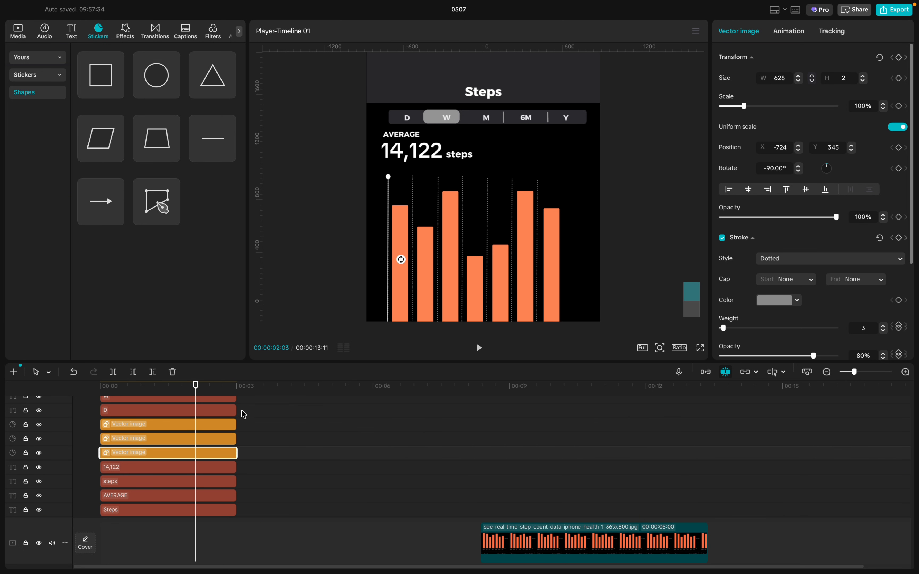
{"action": "left_click", "coordinate": [174, 410]}
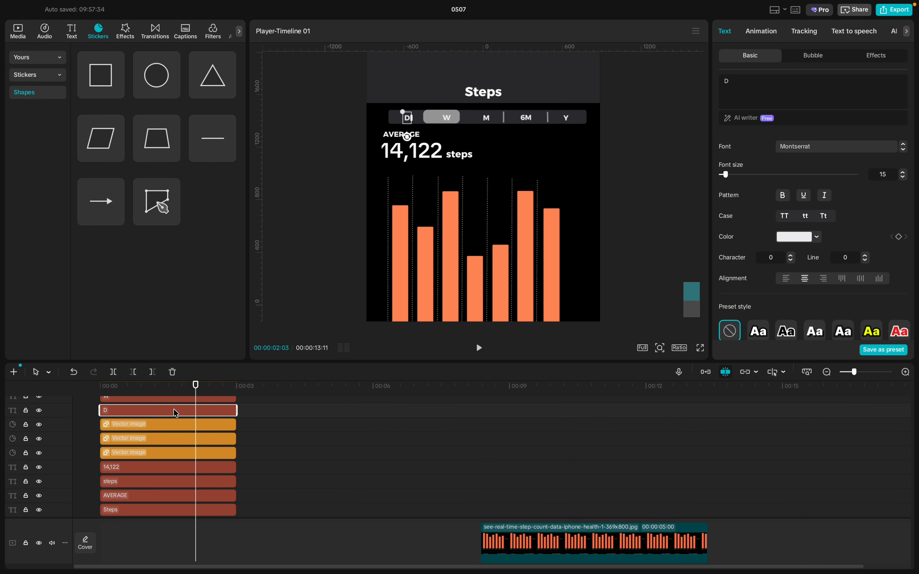
{"action": "scroll", "coordinate": [177, 505], "scroll_direction": "down", "scroll_amount": 3}
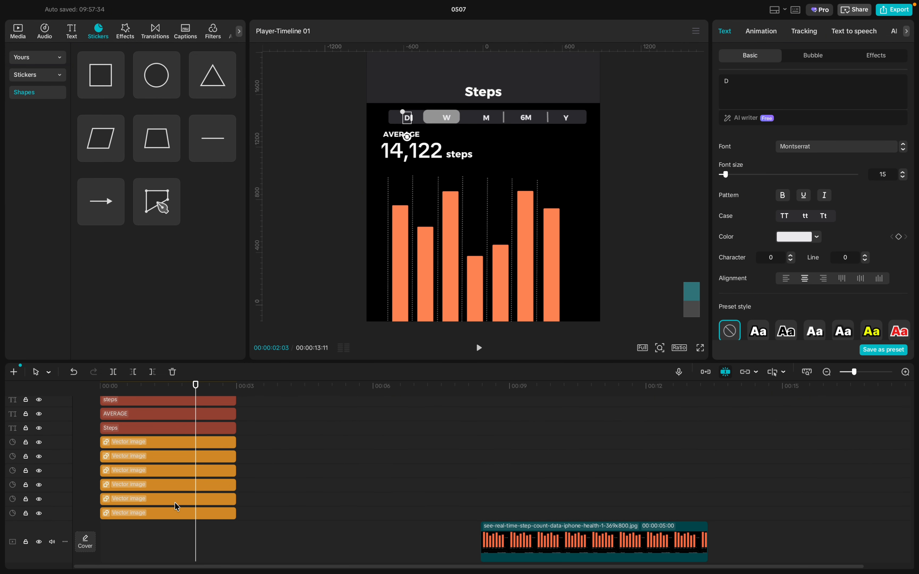
{"action": "scroll", "coordinate": [176, 490], "scroll_direction": "up", "scroll_amount": 3}
{"action": "left_click", "coordinate": [250, 437]}
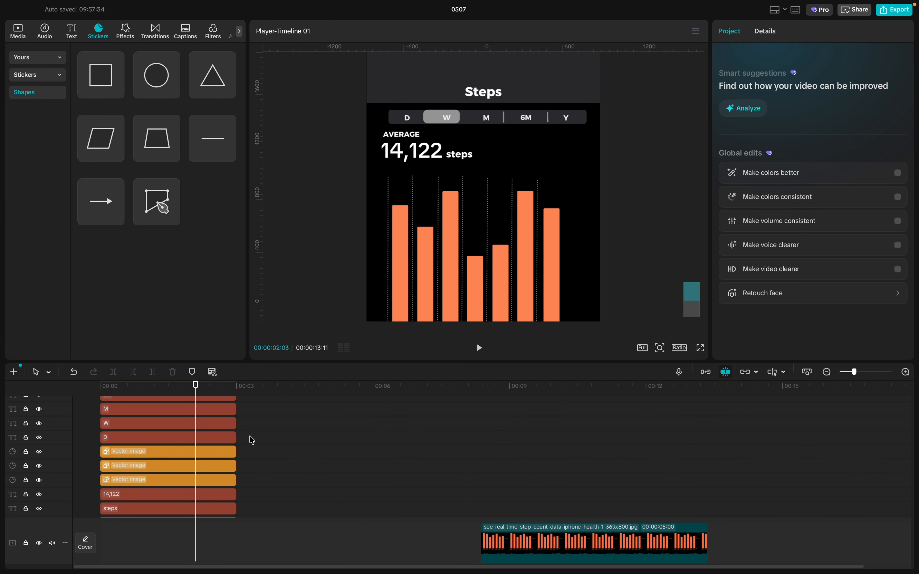
- Move the five selector labels to layers below the header and highlight shapes, keeping them at the start of the timeline
{"action": "left_click_drag", "start_coordinate": [148, 435], "coordinate": [189, 526]}
{"action": "left_click", "coordinate": [253, 442]}
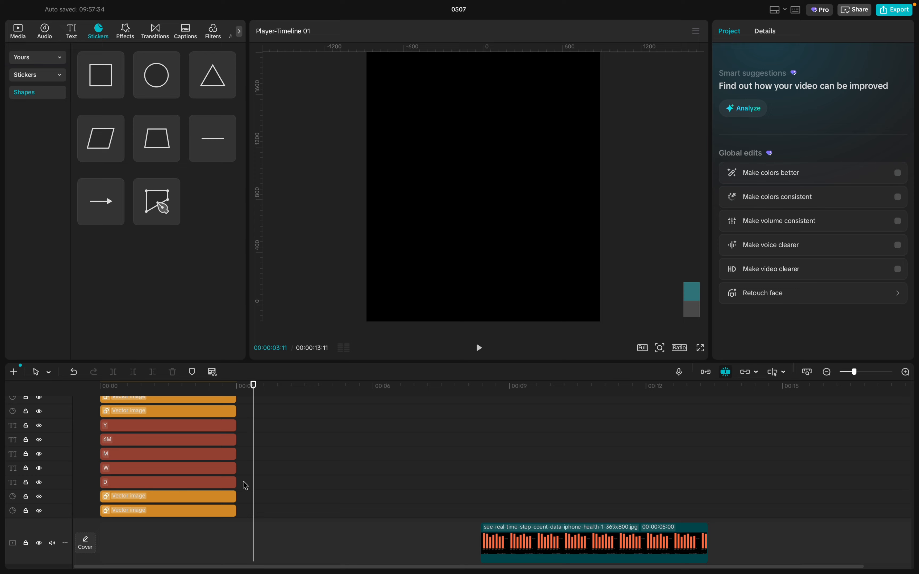
{"action": "left_click_drag", "start_coordinate": [245, 486], "coordinate": [143, 425]}
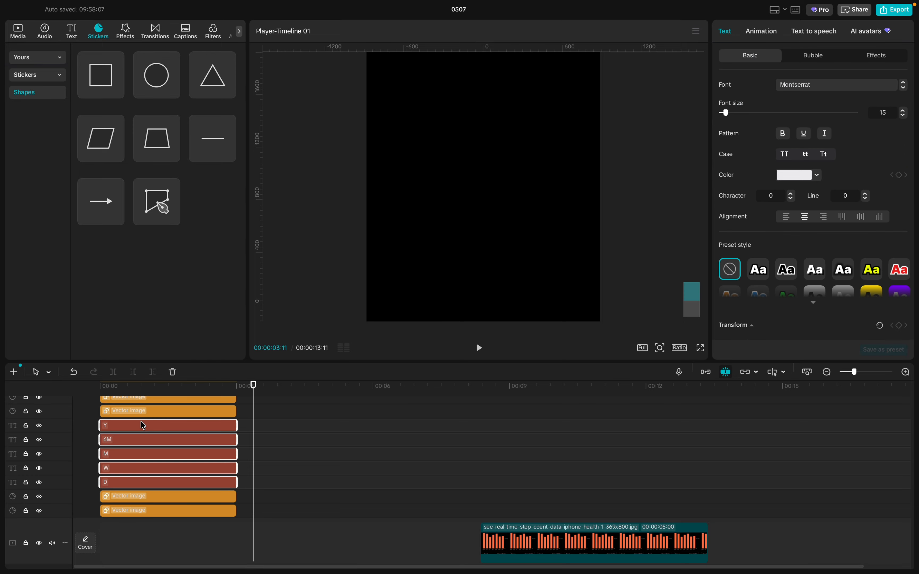
{"action": "scroll", "coordinate": [163, 494], "scroll_direction": "up", "scroll_amount": 5}
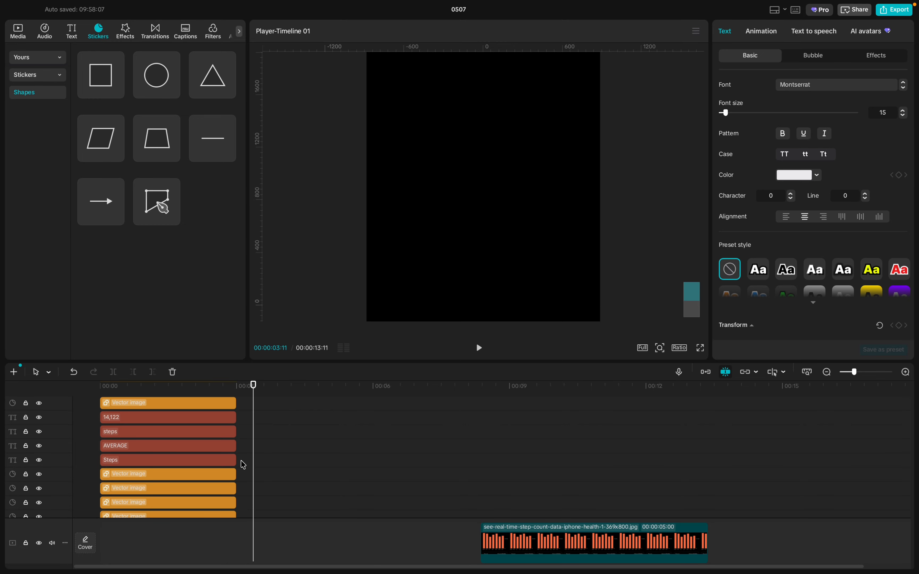
{"action": "scroll", "coordinate": [240, 464], "scroll_direction": "down", "scroll_amount": 5}
{"action": "left_click_drag", "start_coordinate": [190, 410], "coordinate": [363, 500]}
{"action": "scroll", "coordinate": [363, 500], "scroll_direction": "down", "scroll_amount": 5}
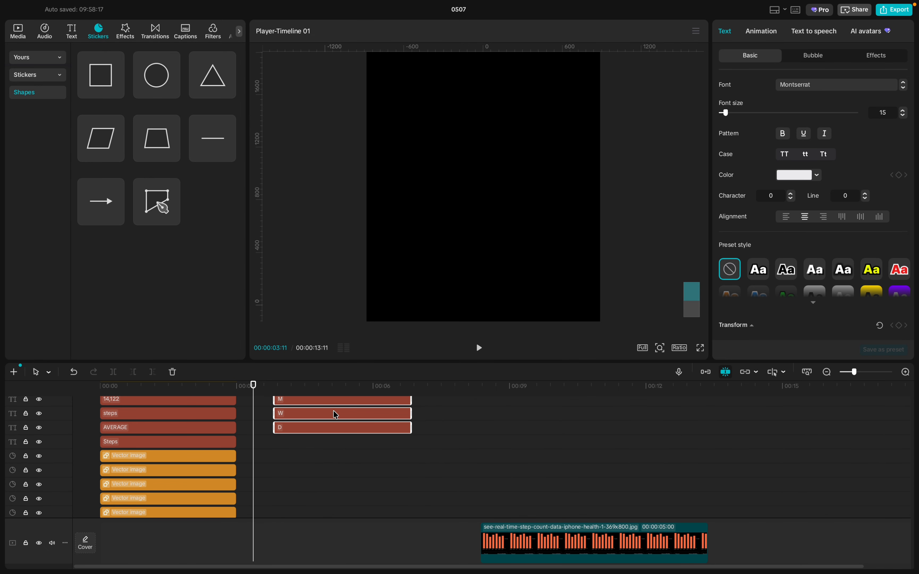
{"action": "left_click_drag", "start_coordinate": [335, 417], "coordinate": [173, 474]}
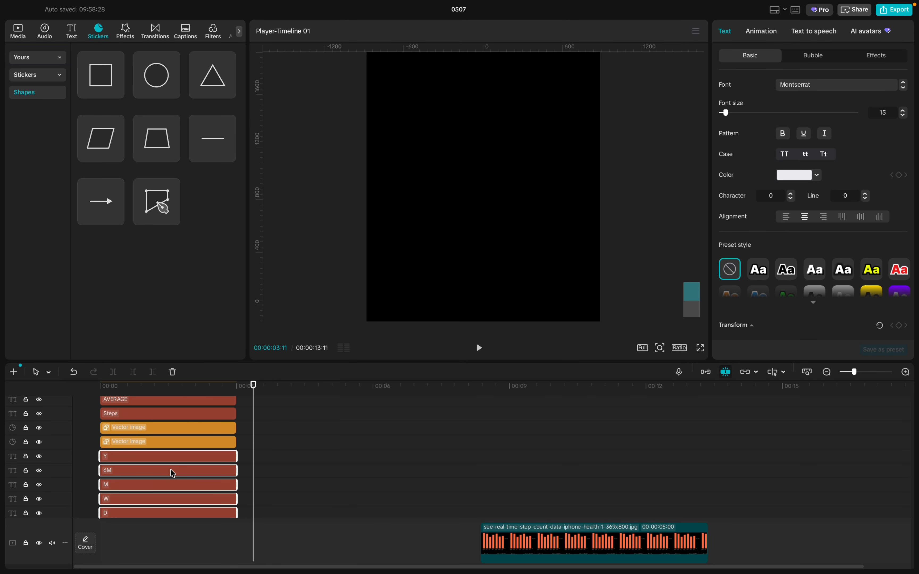
- Identify the gray W highlight's layer and restack the five selector labels above it
{"action": "left_click", "coordinate": [174, 442]}
{"action": "left_click", "coordinate": [174, 394]}
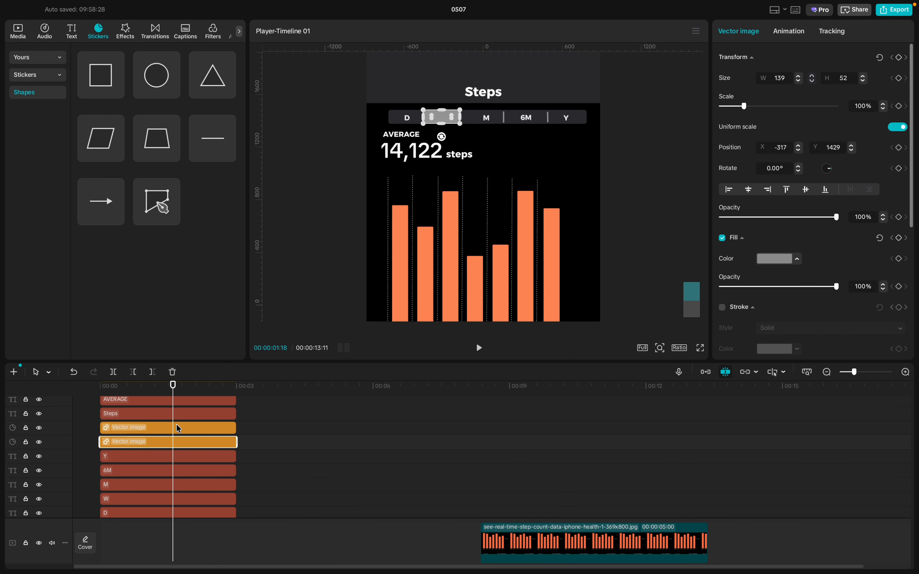
{"action": "left_click", "coordinate": [182, 428]}
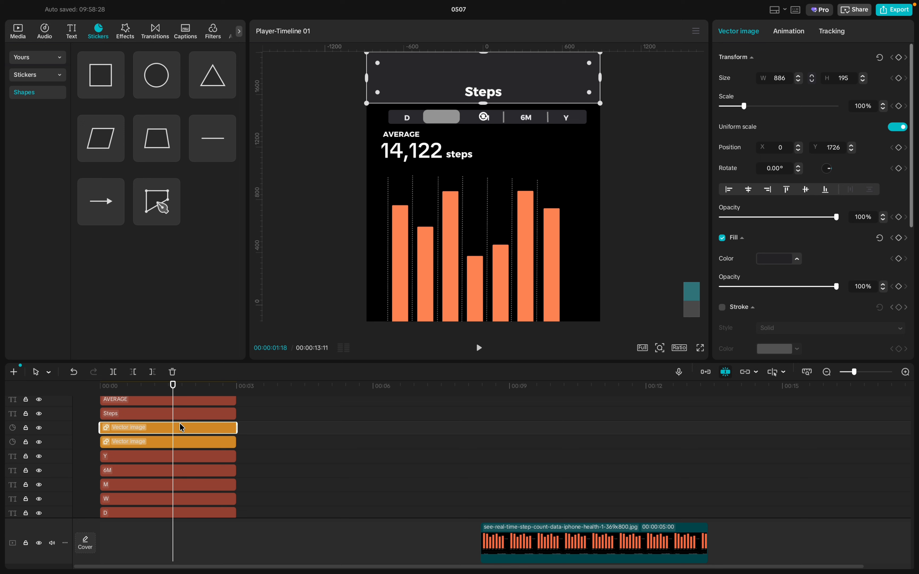
{"action": "left_click", "coordinate": [177, 445]}
{"action": "scroll", "coordinate": [251, 473], "scroll_direction": "down", "scroll_amount": 4}
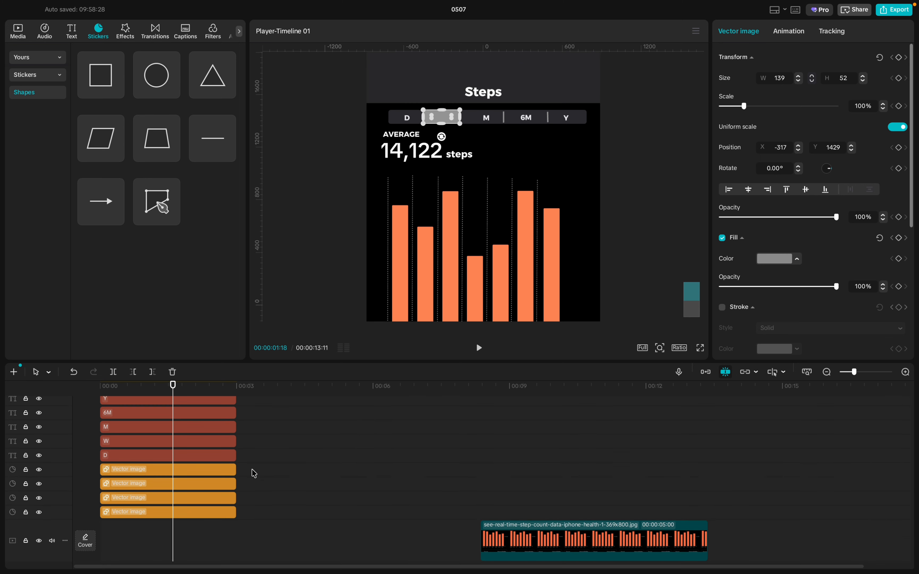
{"action": "left_click_drag", "start_coordinate": [243, 459], "coordinate": [97, 397]}
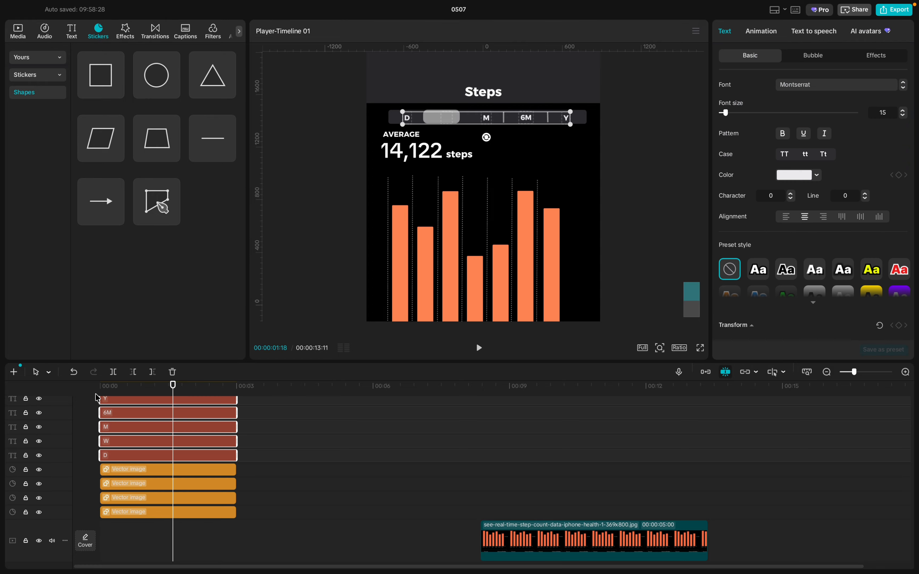
{"action": "scroll", "coordinate": [133, 440], "scroll_direction": "up", "scroll_amount": 4}
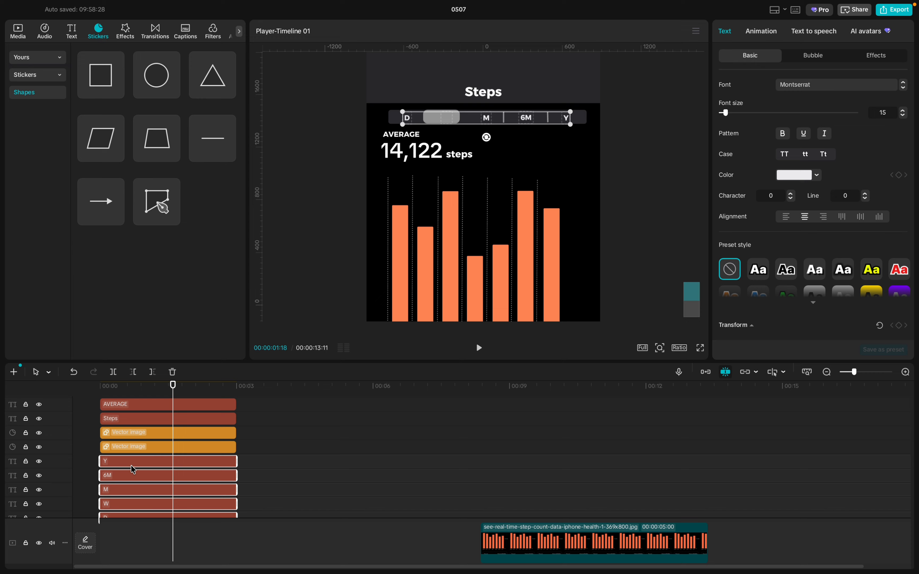
{"action": "left_click_drag", "start_coordinate": [133, 468], "coordinate": [140, 376]}
{"action": "left_click_drag", "start_coordinate": [137, 382], "coordinate": [131, 484]}
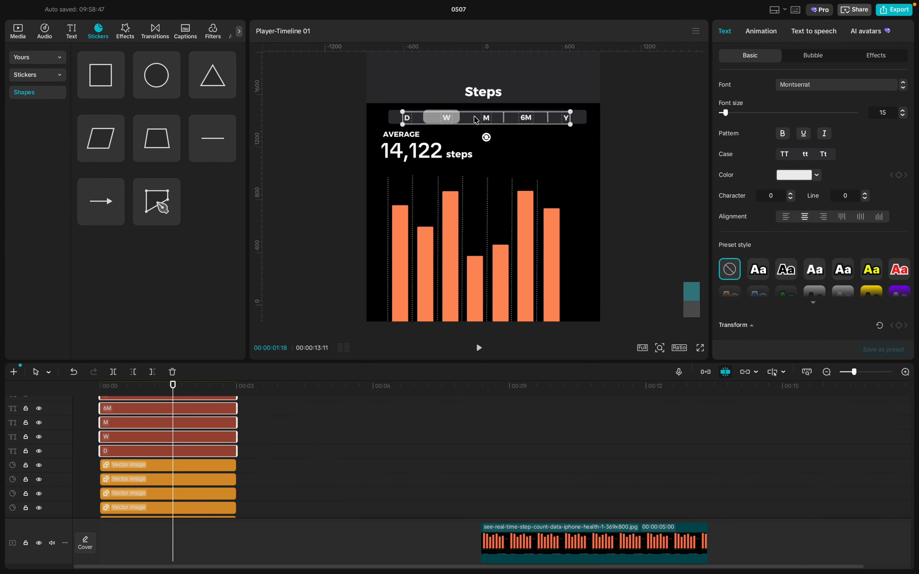
- Shift the five selector labels slightly left as a group, and center the D label within the selector bar's first segment
{"action": "left_click_drag", "start_coordinate": [475, 120], "coordinate": [470, 119]}
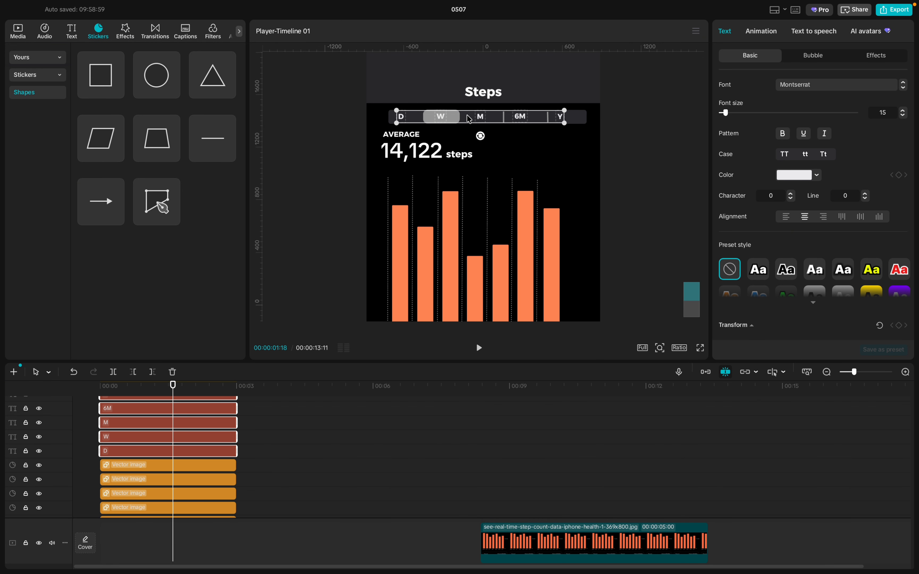
{"action": "left_click", "coordinate": [248, 449]}
{"action": "left_click", "coordinate": [224, 454]}
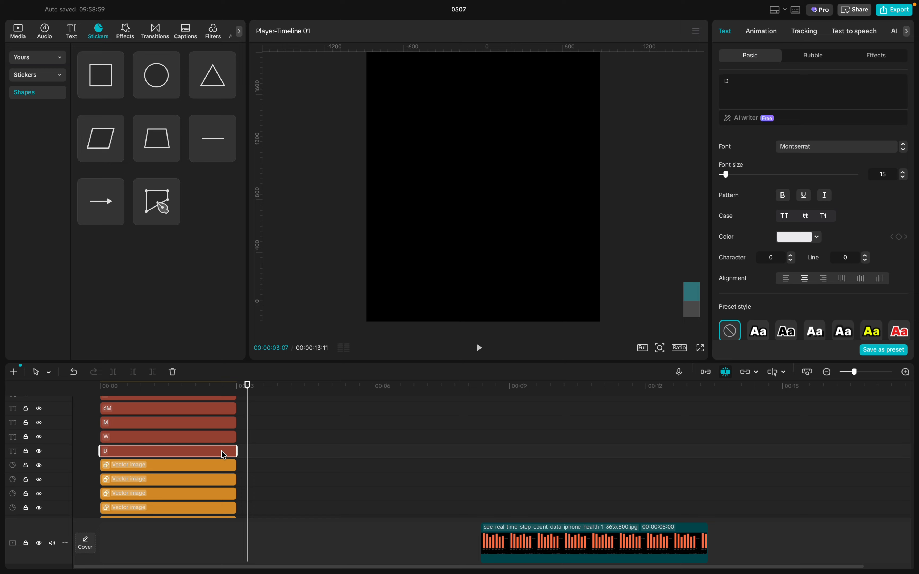
{"action": "left_click", "coordinate": [214, 386]}
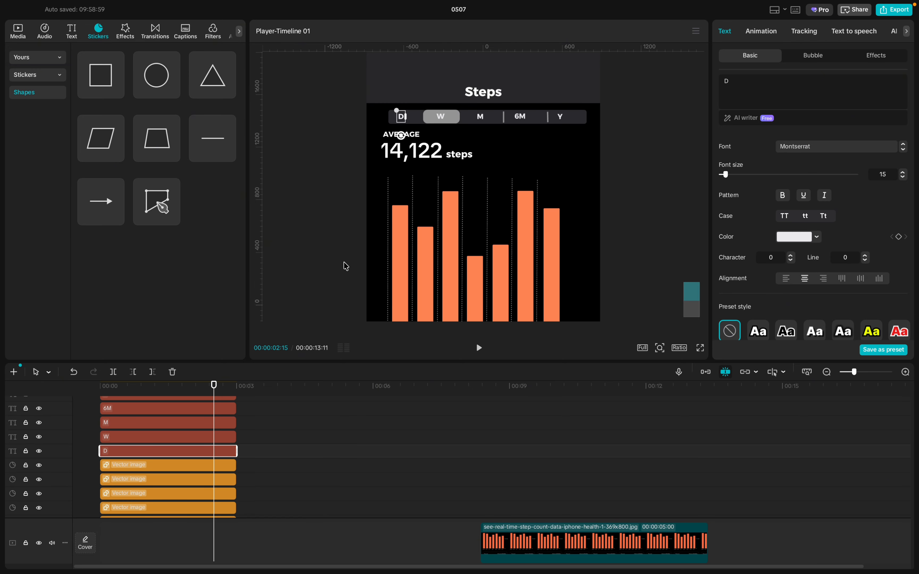
{"action": "left_click_drag", "start_coordinate": [402, 118], "coordinate": [409, 119]}
- Center the W label on the gray highlight and fine-tune the M label's position in the segment beside it
{"action": "left_click", "coordinate": [192, 441]}
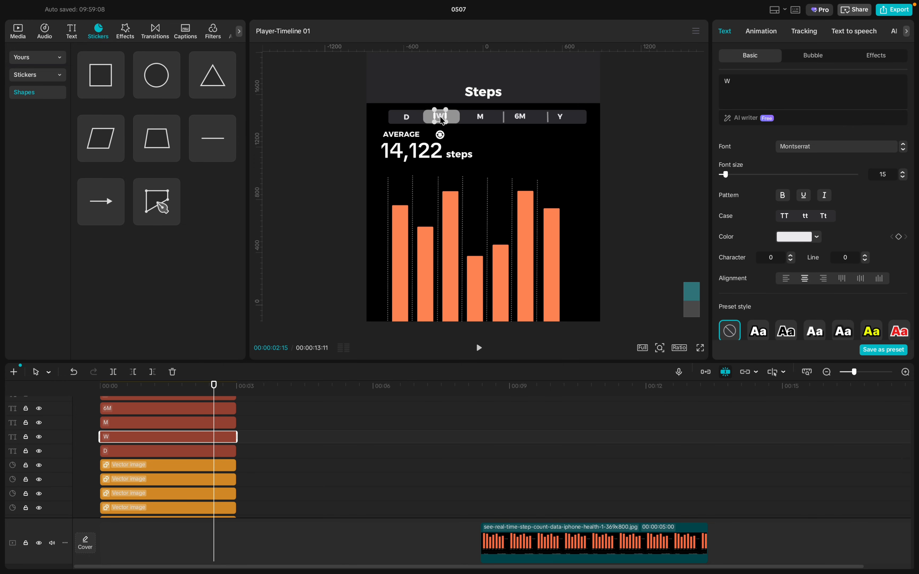
{"action": "scroll", "coordinate": [442, 121], "scroll_direction": "up", "scroll_amount": 2}
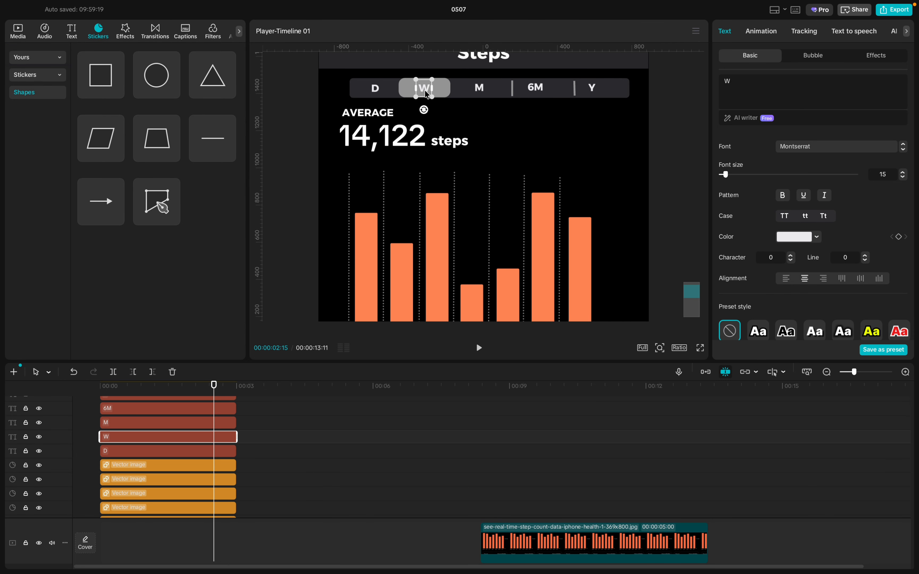
{"action": "left_click_drag", "start_coordinate": [424, 89], "coordinate": [426, 90]}
{"action": "left_click", "coordinate": [143, 423]}
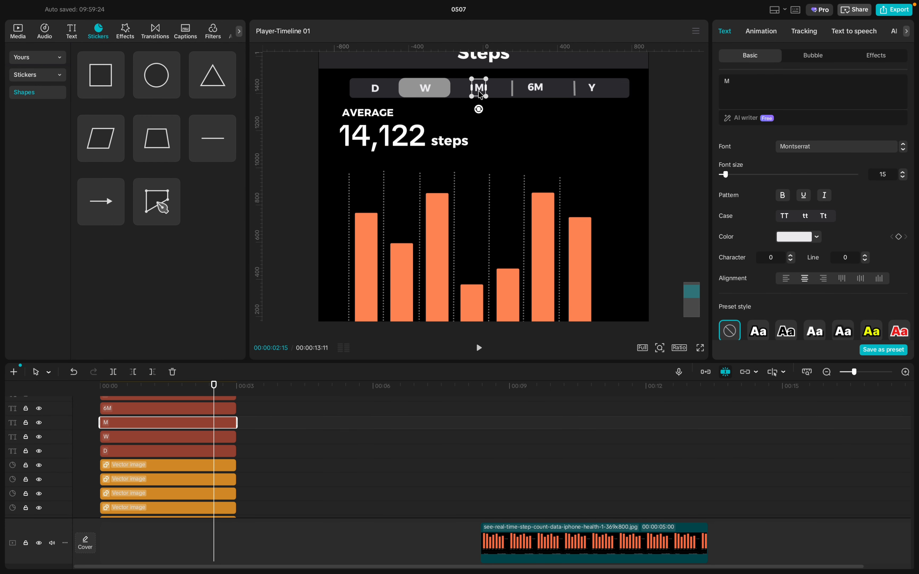
{"action": "mouse_move", "coordinate": [482, 89]}
{"action": "left_mouse_down"}
{"action": "mouse_move", "coordinate": [502, 95]}
{"action": "mouse_move", "coordinate": [480, 85]}
{"action": "left_mouse_up"}
- Center the 6M label between the two divider lines and the Y label in the selector bar's last segment
{"action": "left_click", "coordinate": [173, 410]}
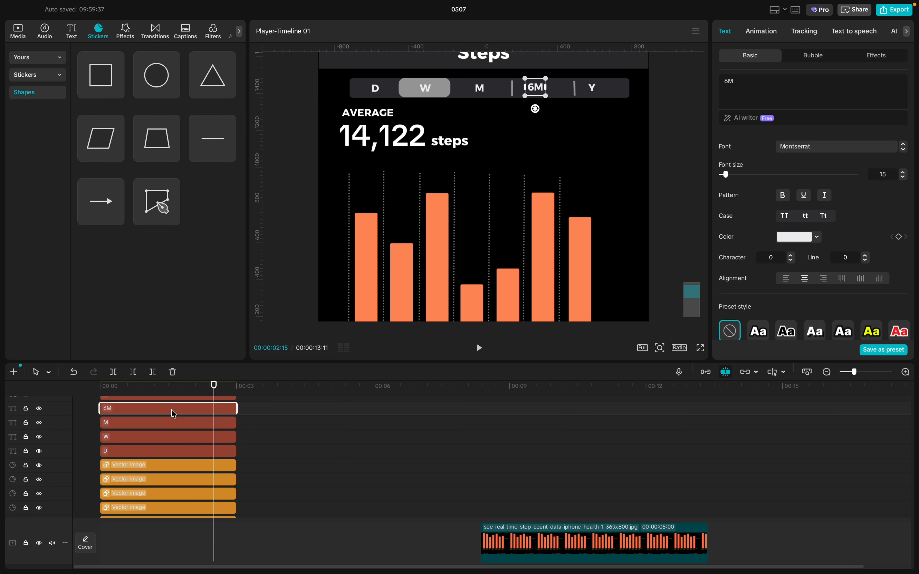
{"action": "left_click_drag", "start_coordinate": [537, 88], "coordinate": [546, 90]}
{"action": "scroll", "coordinate": [195, 409], "scroll_direction": "up", "scroll_amount": 2}
{"action": "left_click", "coordinate": [174, 415]}
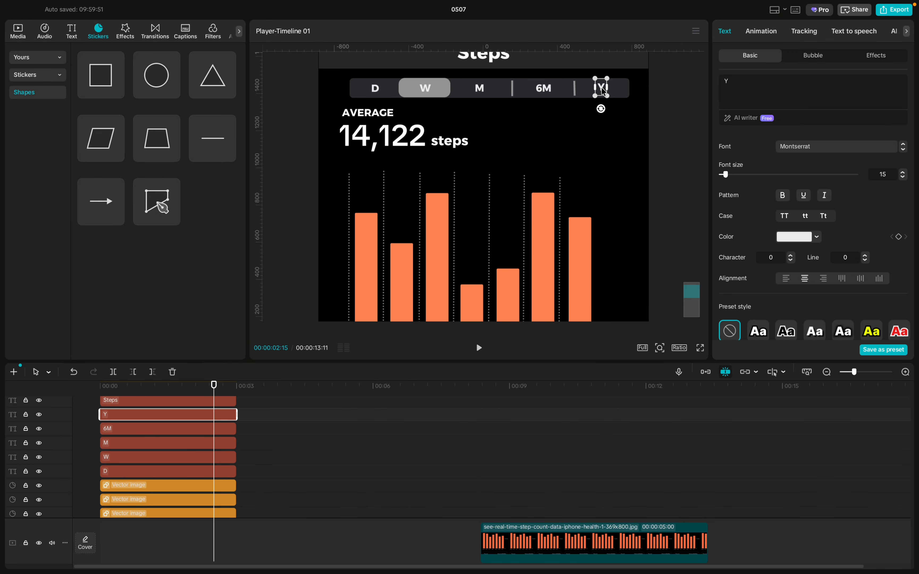
{"action": "scroll", "coordinate": [541, 127], "scroll_direction": "down", "scroll_amount": 2}
{"action": "scroll", "coordinate": [541, 127], "scroll_direction": "up", "scroll_amount": 1}
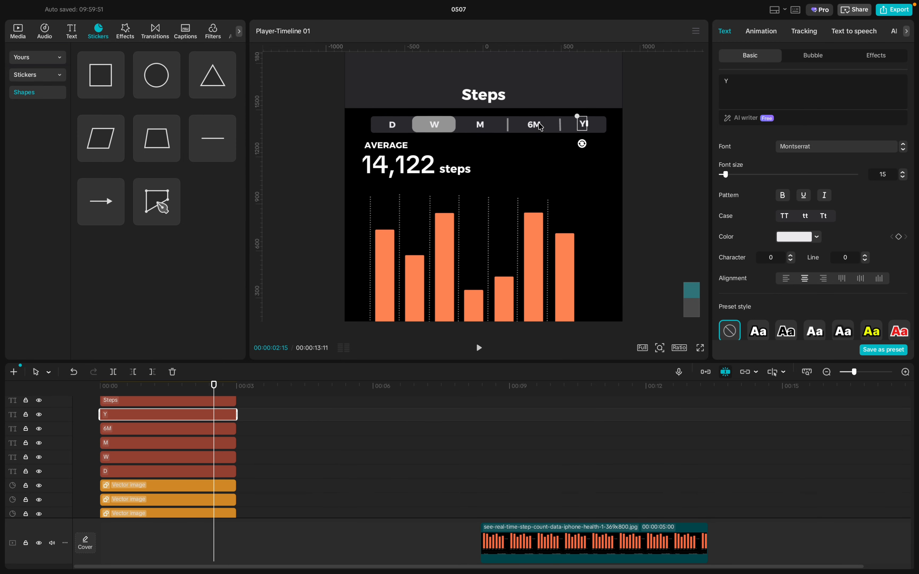
{"action": "left_click", "coordinate": [631, 131]}
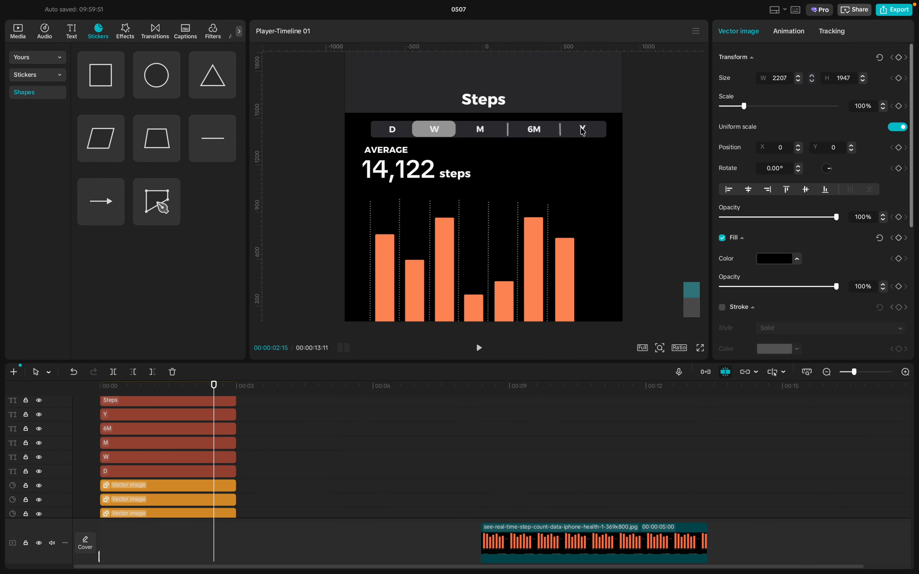
{"action": "left_click", "coordinate": [188, 415]}
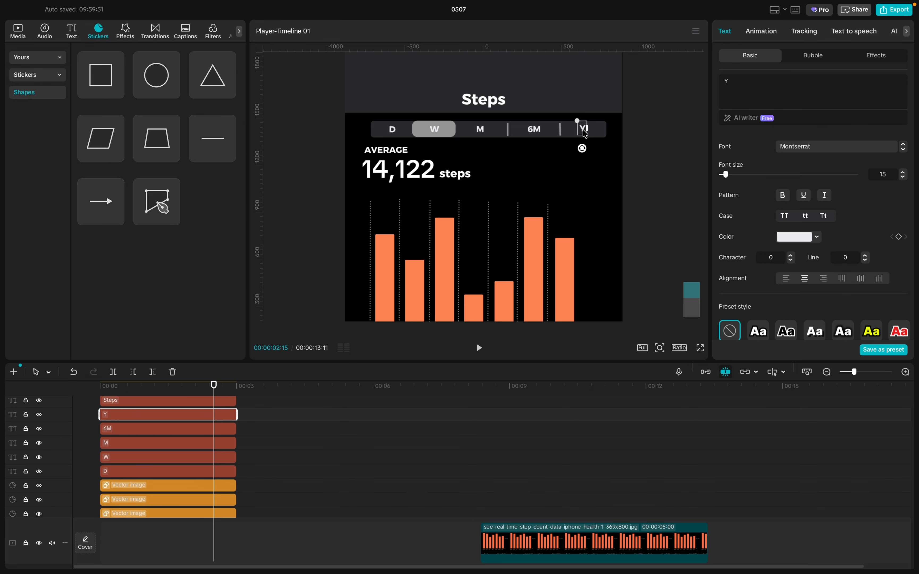
{"action": "left_click_drag", "start_coordinate": [584, 130], "coordinate": [584, 131]}
{"action": "left_click", "coordinate": [633, 140]}
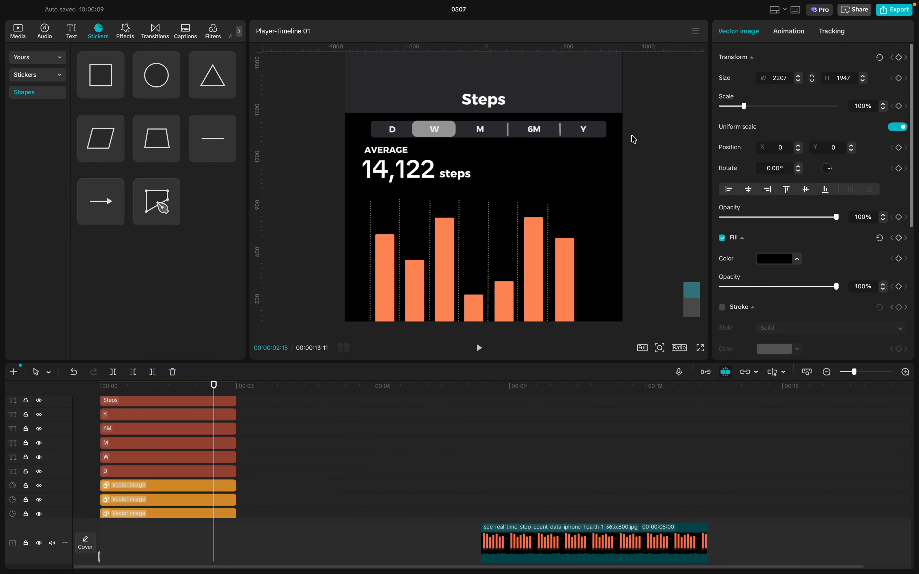
- Paste a copy of the D text clip at 00:00:09:21 and shift it earlier, near the start of the reference image clip
{"action": "scroll", "coordinate": [517, 208], "scroll_direction": "down", "scroll_amount": 5}
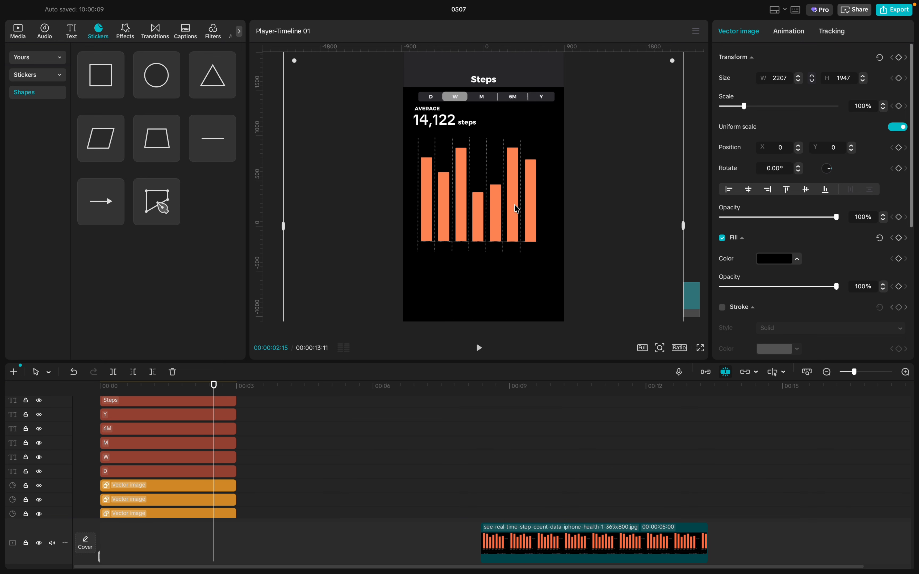
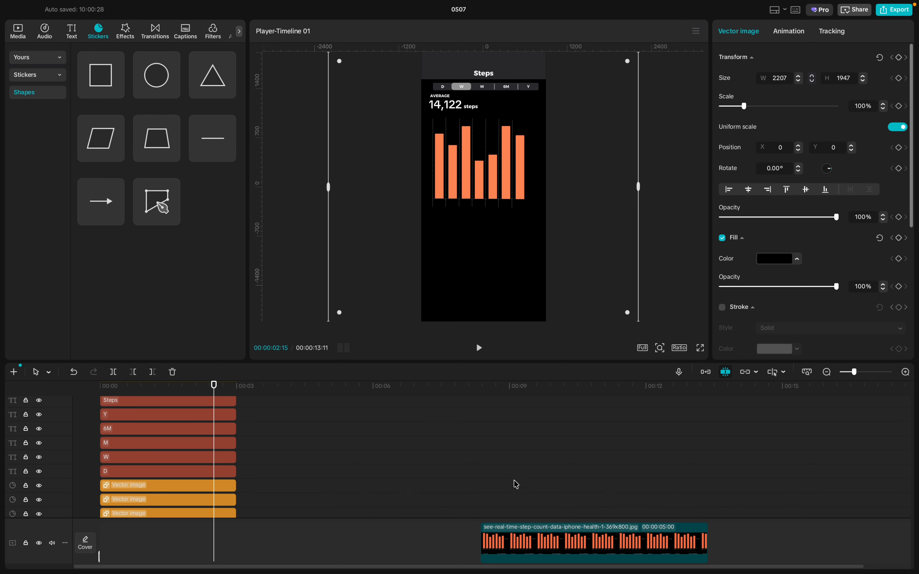
{"action": "left_click", "coordinate": [502, 471]}
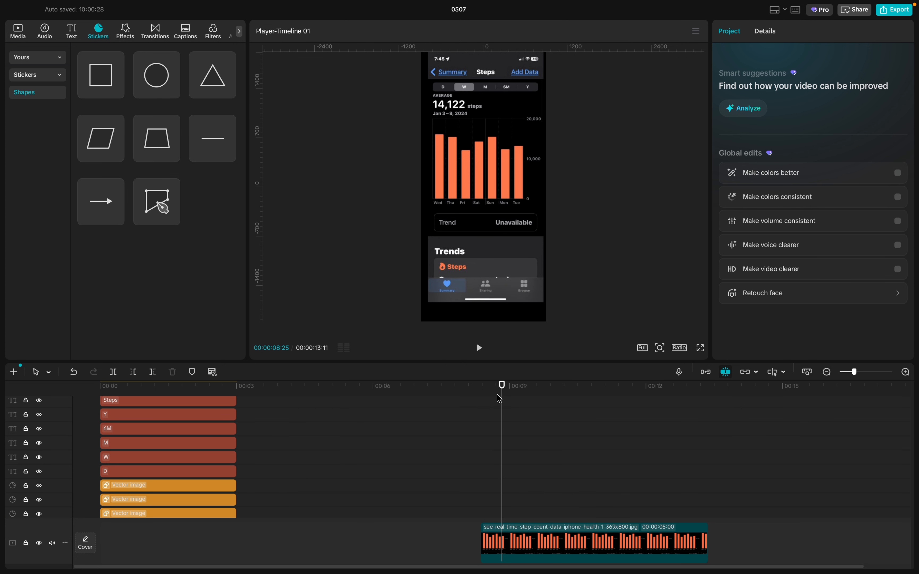
{"action": "left_click_drag", "start_coordinate": [497, 396], "coordinate": [542, 394]}
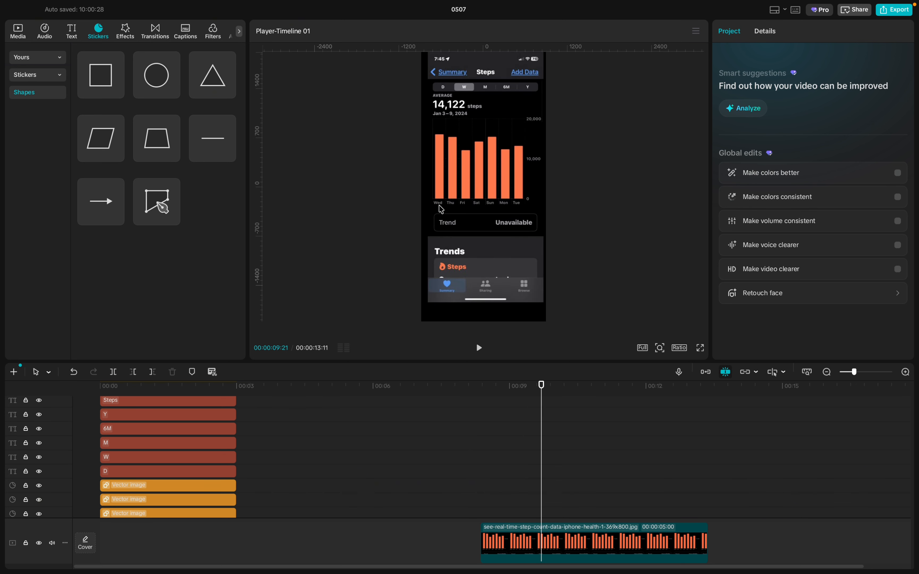
{"action": "left_click", "coordinate": [159, 472]}
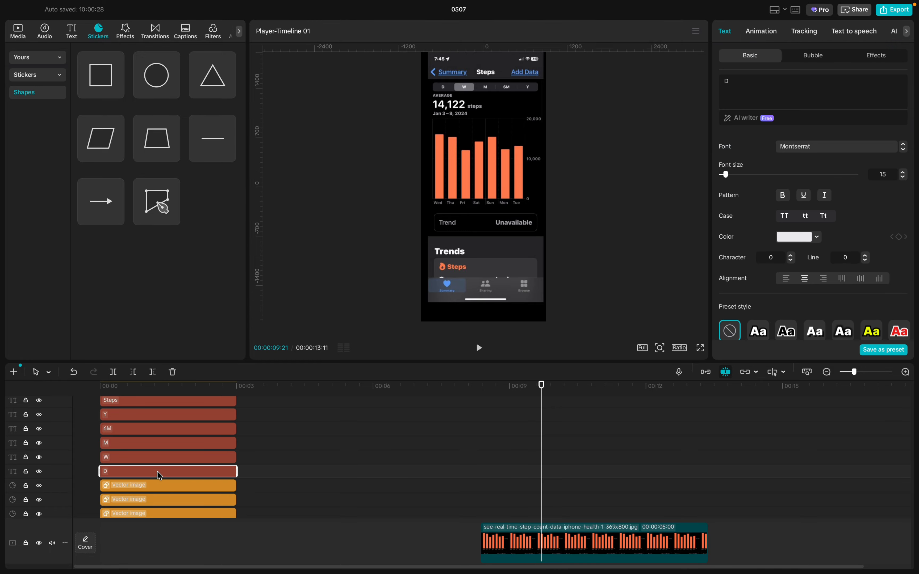
{"action": "key", "text": "ctrl+c"}
{"action": "key", "text": "ctrl+v"}
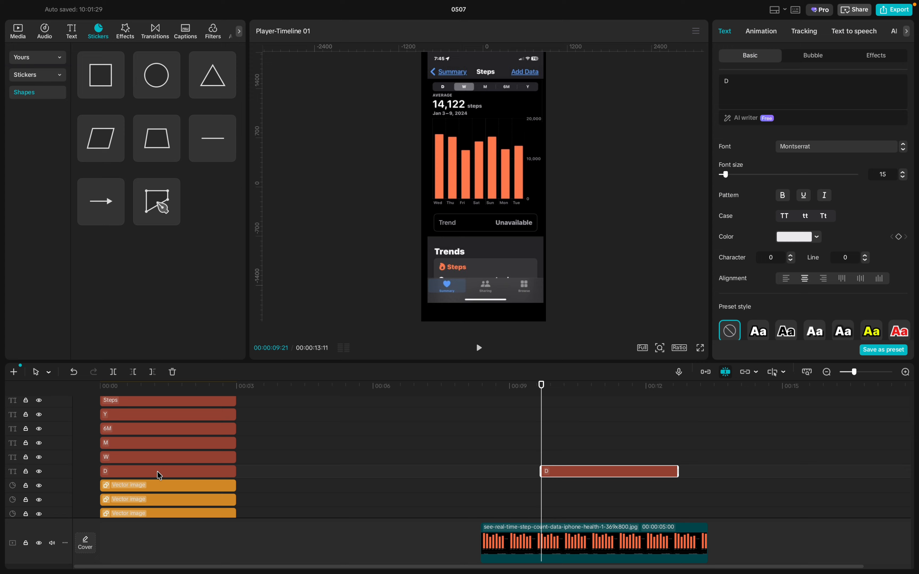
{"action": "left_click_drag", "start_coordinate": [578, 477], "coordinate": [525, 518]}
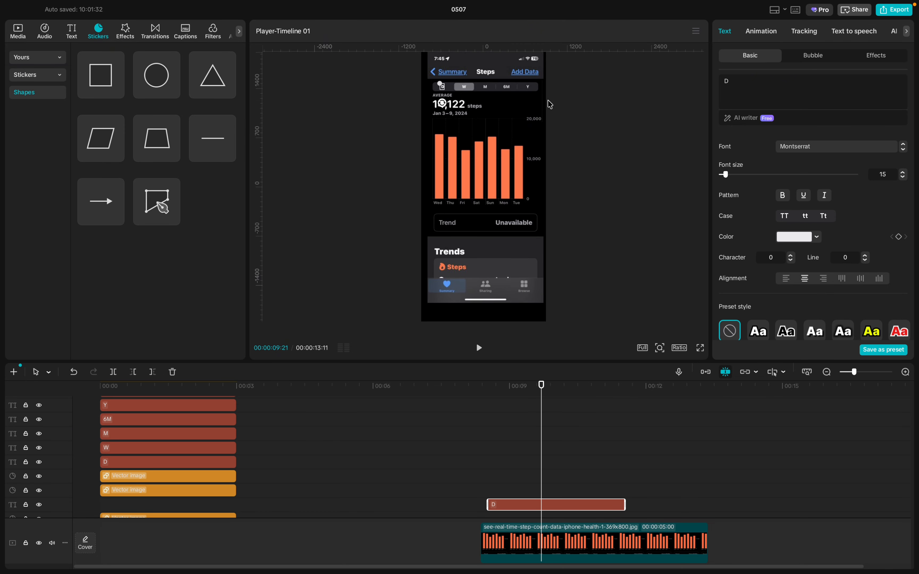
- Change the copied label's text to "Wed" and align it over the reference's Wed label beneath the first bar
{"action": "scroll", "coordinate": [642, 116], "scroll_direction": "up", "scroll_amount": 2}
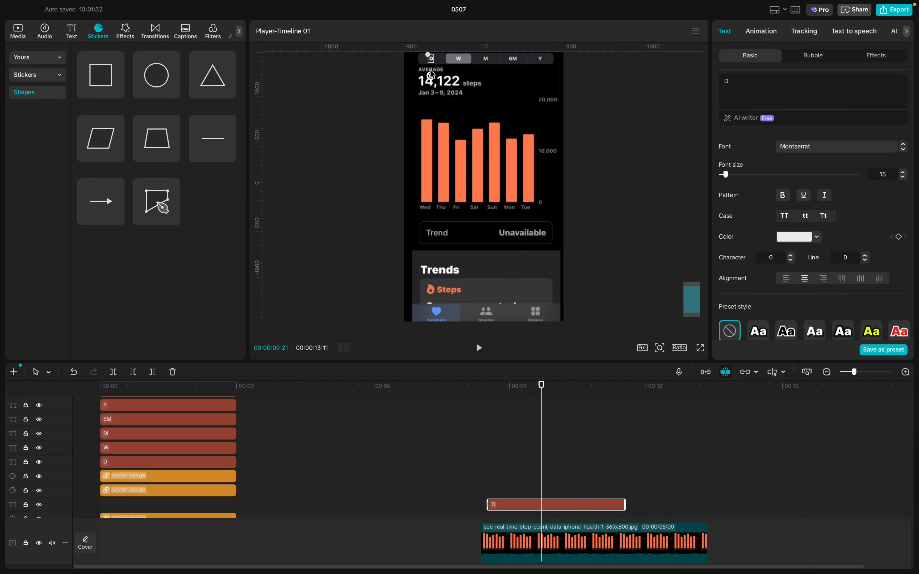
{"action": "scroll", "coordinate": [423, 198], "scroll_direction": "up", "scroll_amount": 5}
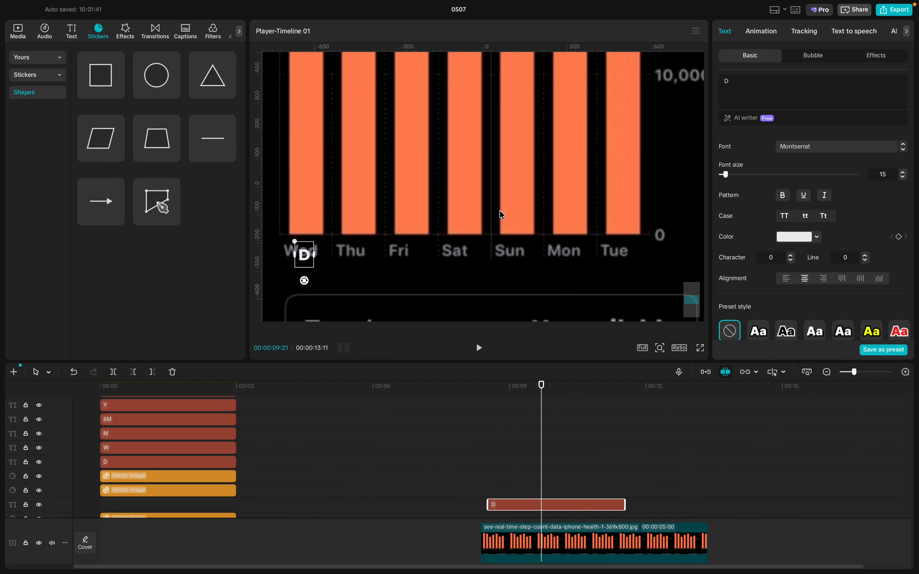
{"action": "scroll", "coordinate": [500, 211], "scroll_direction": "up", "scroll_amount": 2}
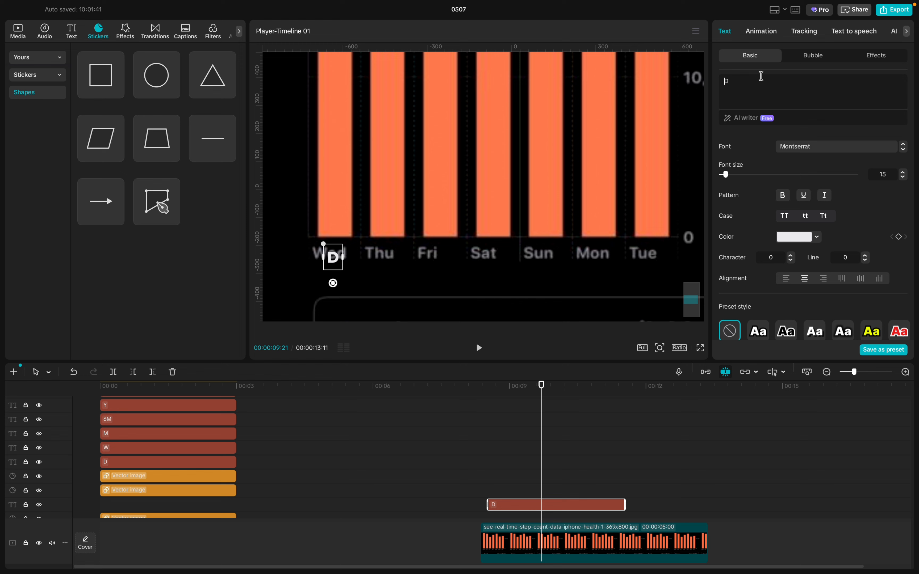
{"action": "type", "text": ";"}
{"action": "key", "text": "BackSpace"}
{"action": "key", "text": "BackSpace"}
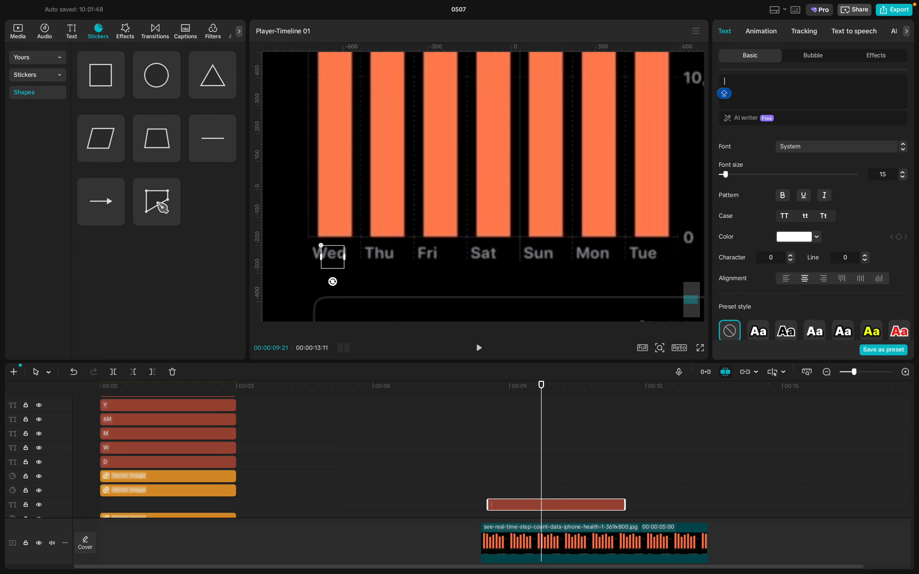
{"action": "type", "text": "Wede"}
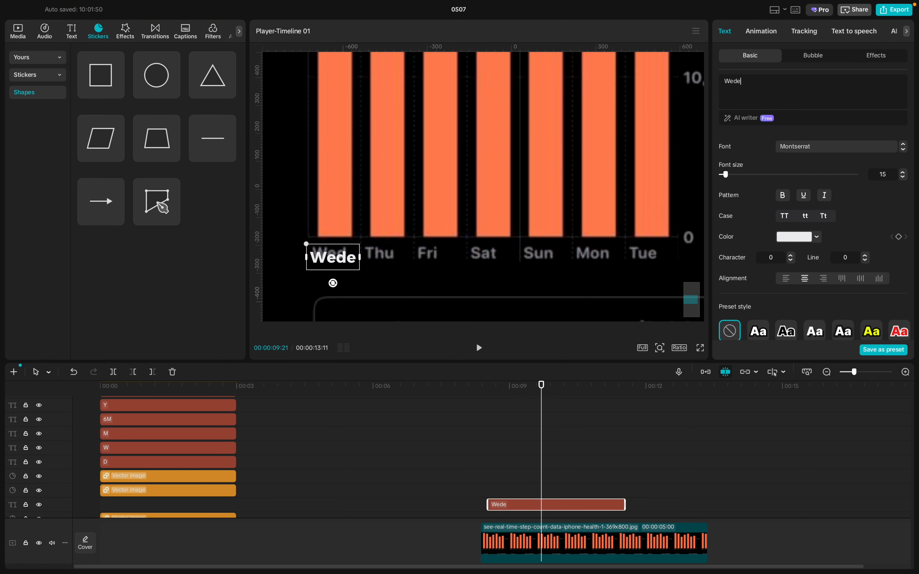
{"action": "key", "text": "BackSpace"}
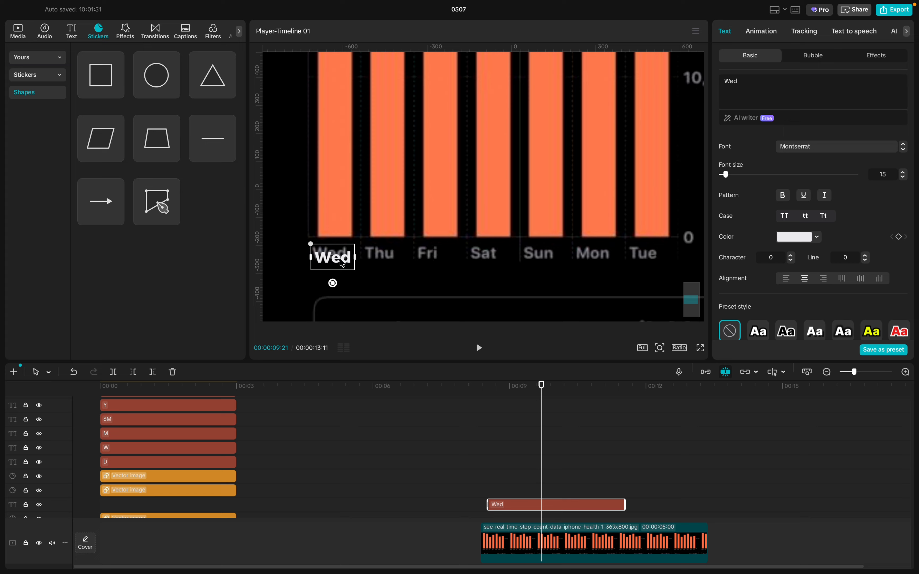
{"action": "left_click_drag", "start_coordinate": [343, 263], "coordinate": [340, 258]}
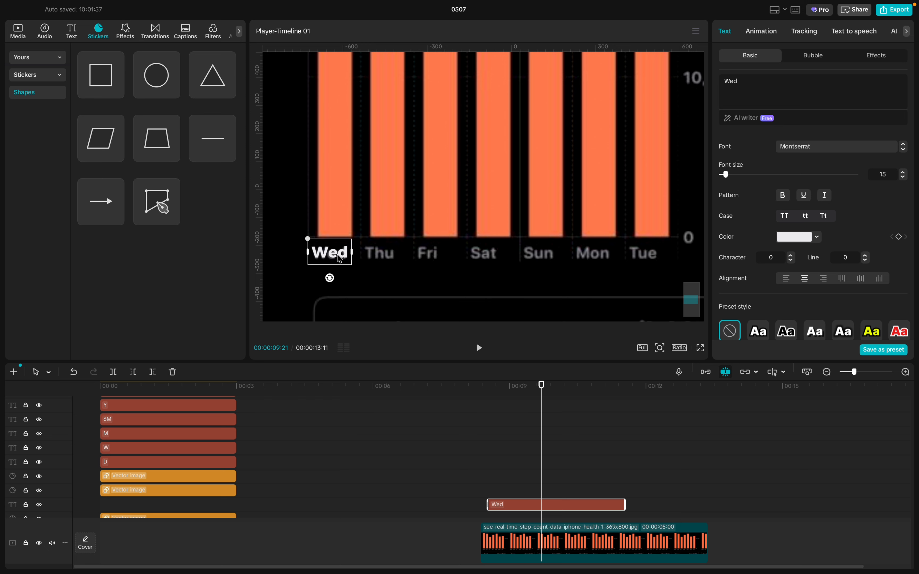
- Paste a duplicate of the Wed label, change its text to "Thu" and align it over the reference's Thu label
{"action": "key", "text": "ctrl+v"}
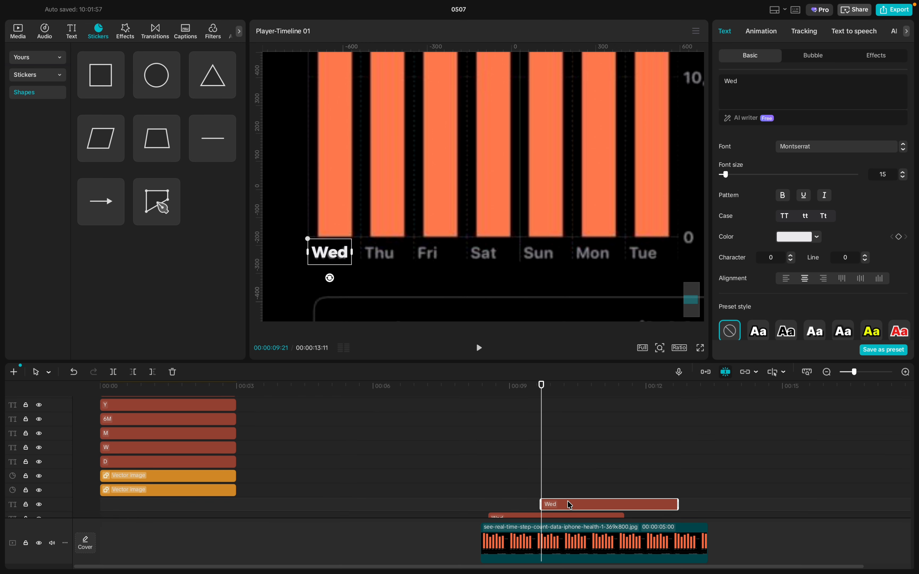
{"action": "left_click_drag", "start_coordinate": [569, 505], "coordinate": [515, 500]}
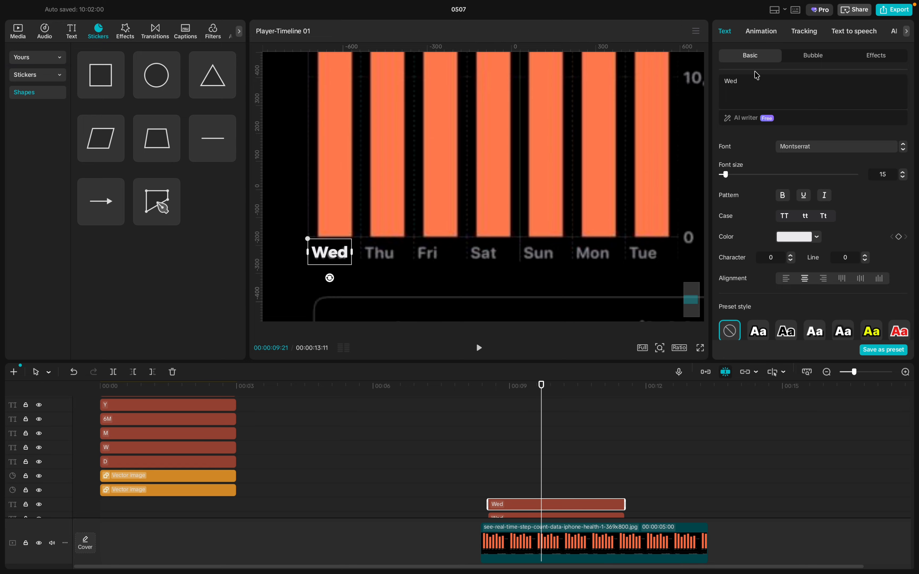
{"action": "left_click", "coordinate": [750, 82]}
{"action": "key", "text": "BackSpace"}
{"action": "key", "text": "BackSpace"}
{"action": "type", "text": "Thu"}
{"action": "left_click_drag", "start_coordinate": [323, 260], "coordinate": [372, 255]}
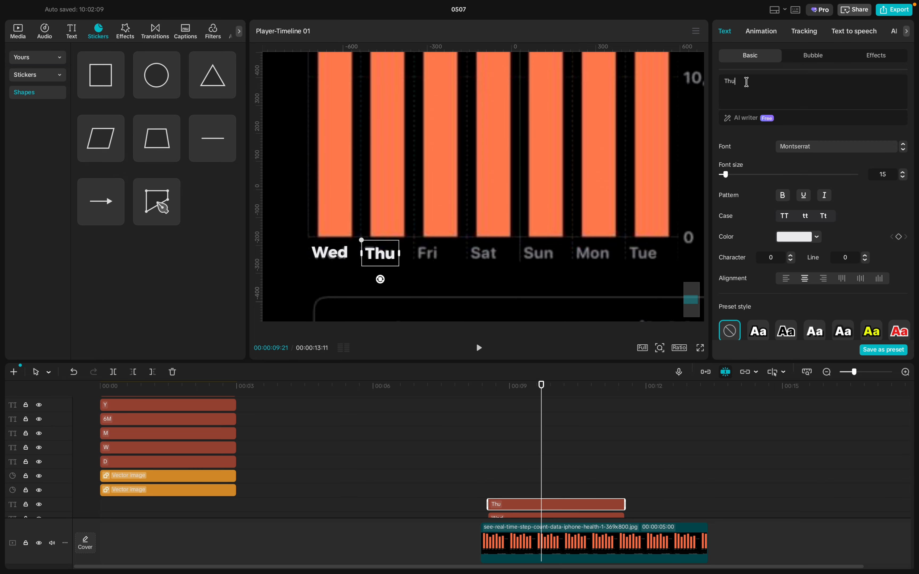
- Replace the Thu label's text with "Fri" and move it over the reference's Fri label
{"action": "key", "text": "BackSpace"}
{"action": "key", "text": "BackSpace"}
{"action": "key", "text": "BackSpace"}
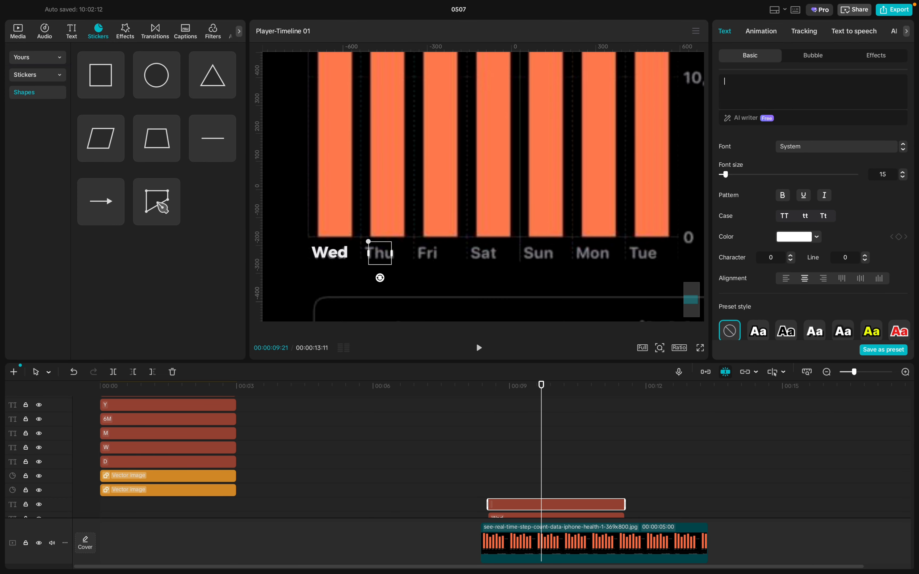
{"action": "type", "text": "Fri"}
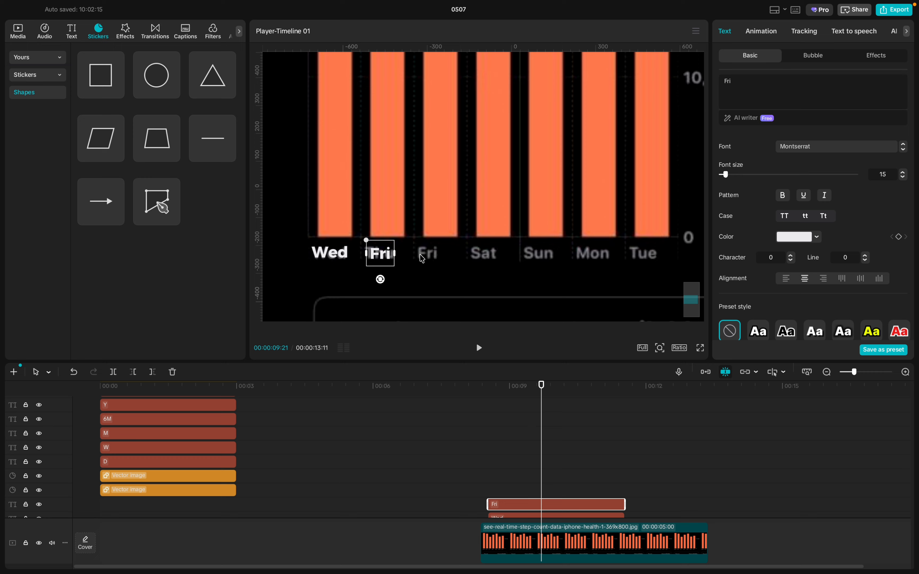
{"action": "left_click_drag", "start_coordinate": [422, 259], "coordinate": [428, 259]}
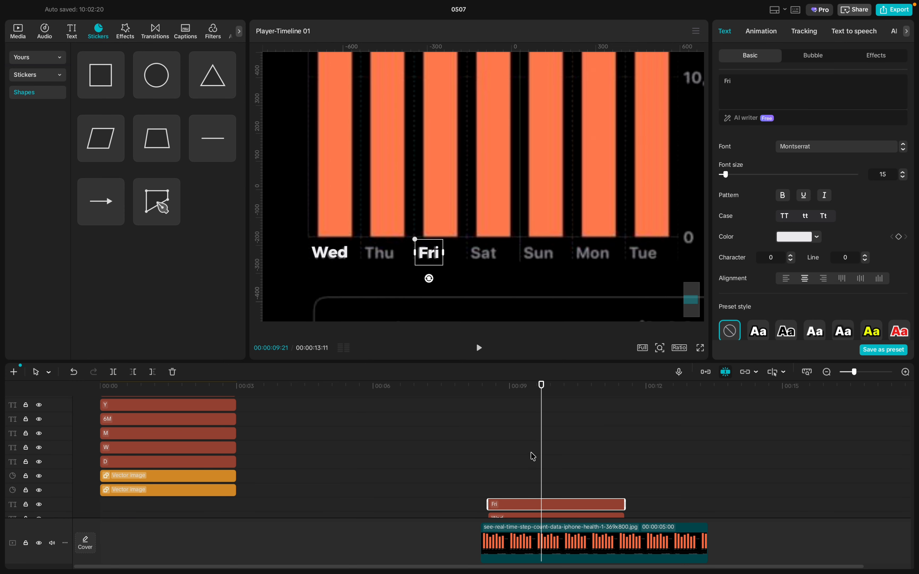
- Change the Fri label's text back to "Thu" and reposition it over the reference's Thu label beneath the second bar
{"action": "scroll", "coordinate": [533, 456], "scroll_direction": "down", "scroll_amount": 2}
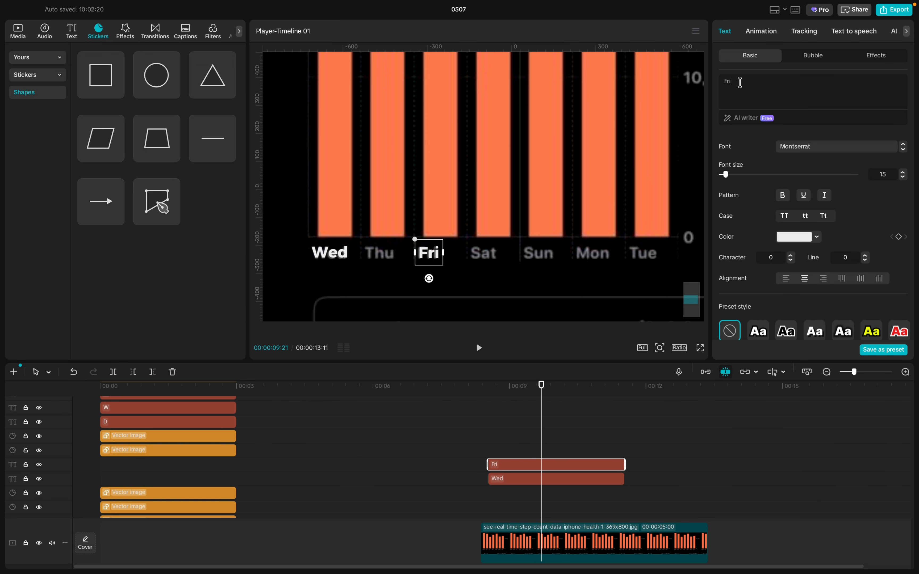
{"action": "key", "text": "ctrl+a"}
{"action": "type", "text": "Thu"}
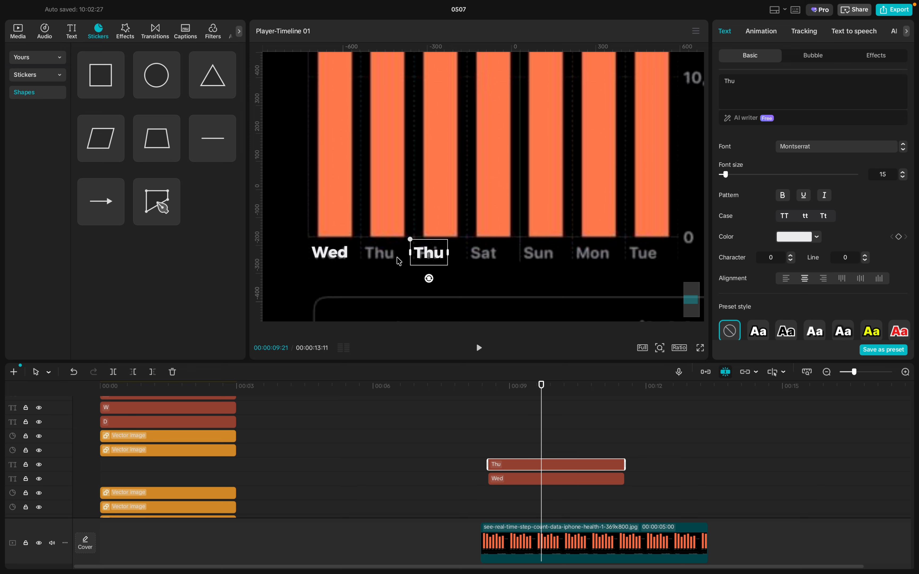
{"action": "left_click_drag", "start_coordinate": [431, 257], "coordinate": [383, 258]}
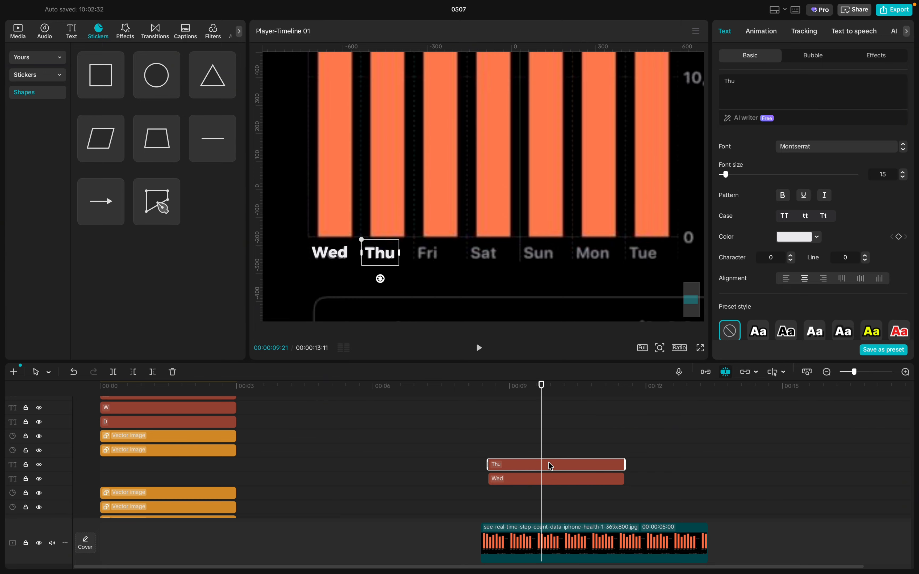
- Paste a duplicate of the Thu label, change its text to "Fri" and align it over the reference's Fri label beneath the third bar
{"action": "key", "text": "ctrl+v"}
{"action": "left_click_drag", "start_coordinate": [549, 467], "coordinate": [496, 467]}
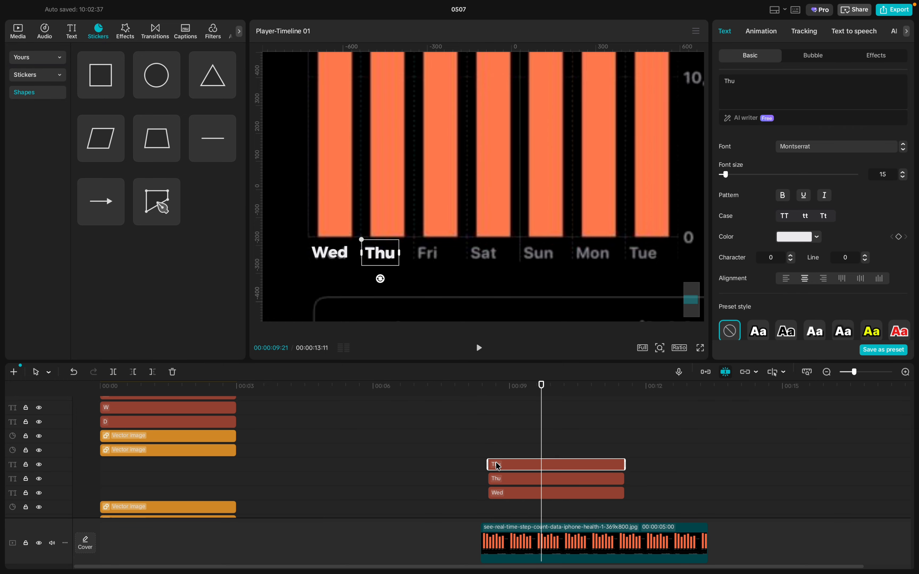
{"action": "left_click", "coordinate": [490, 448]}
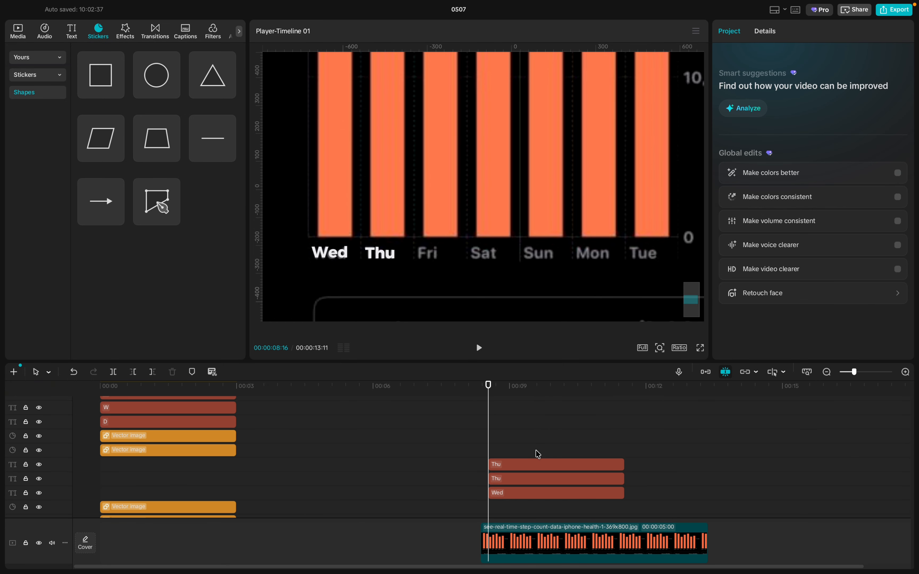
{"action": "left_click", "coordinate": [530, 465]}
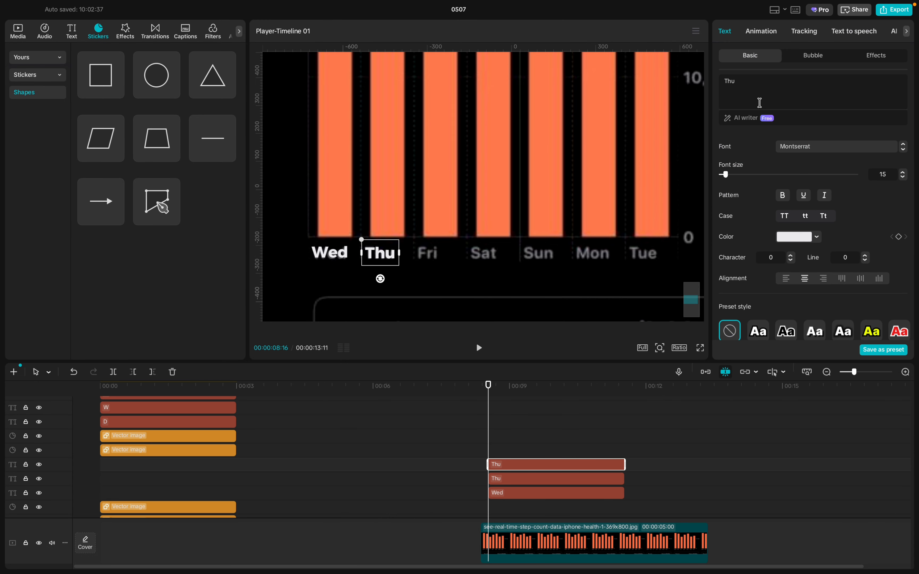
{"action": "key", "text": "ctrl+a"}
{"action": "key", "text": "BackSpace"}
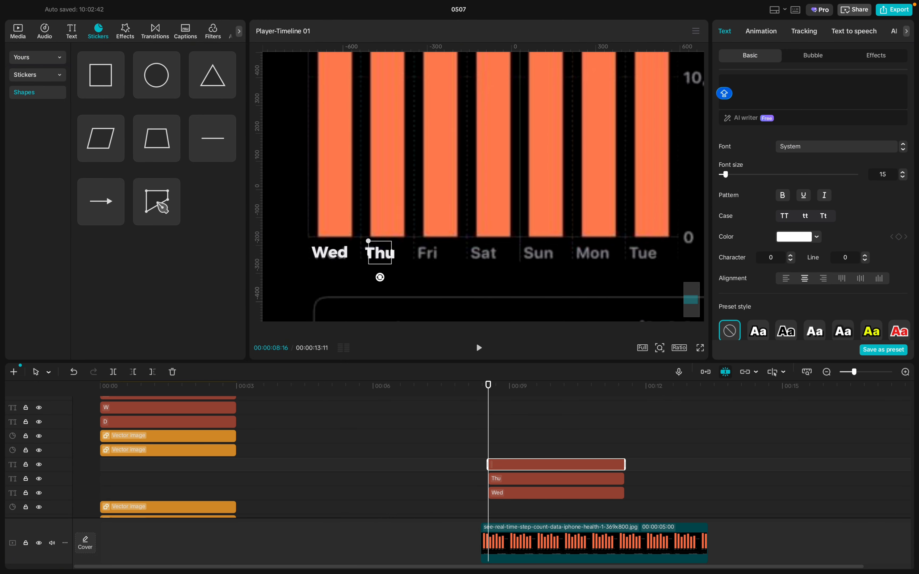
{"action": "type", "text": "Fri"}
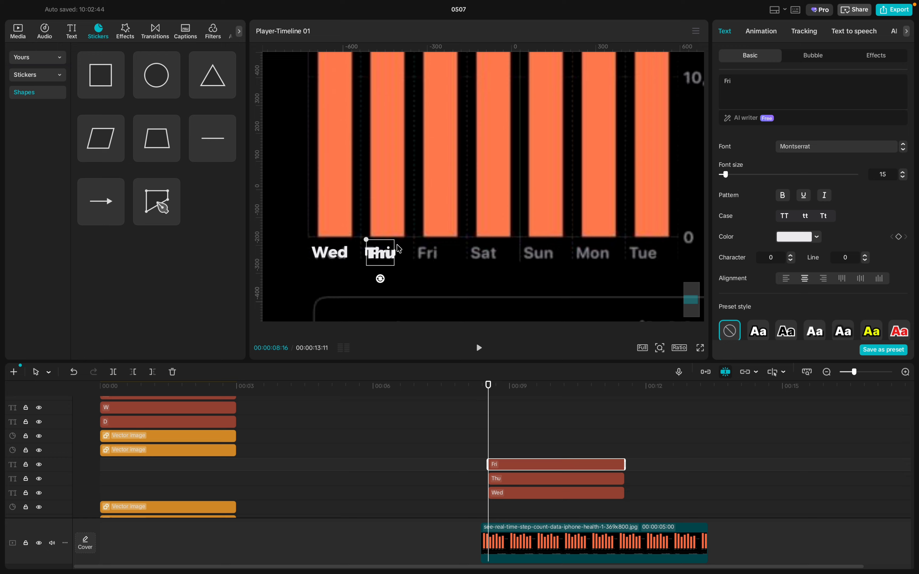
{"action": "left_click_drag", "start_coordinate": [383, 257], "coordinate": [431, 258]}
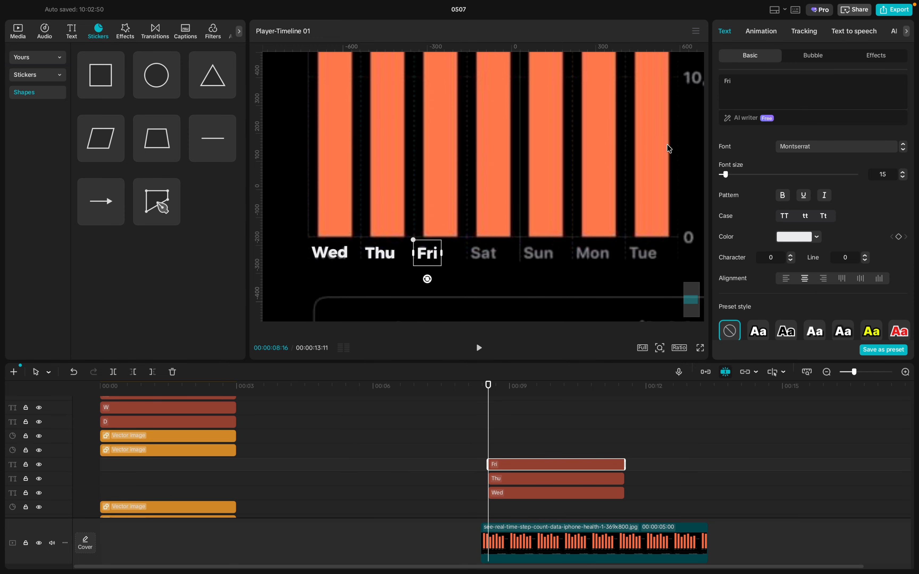
{"action": "key", "text": "BackSpace"}
{"action": "key", "text": "BackSpace"}
{"action": "key", "text": "BackSpace"}
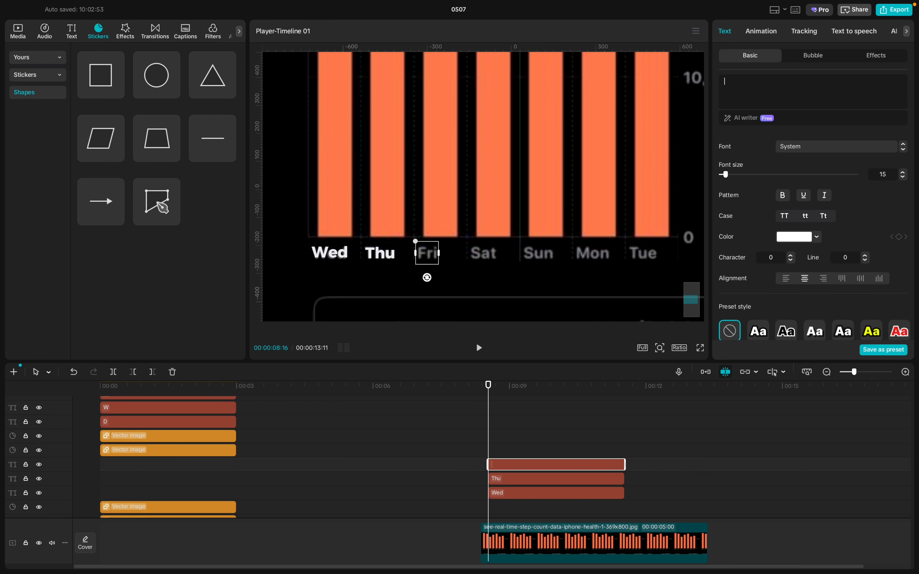
{"action": "type", "text": "F"}
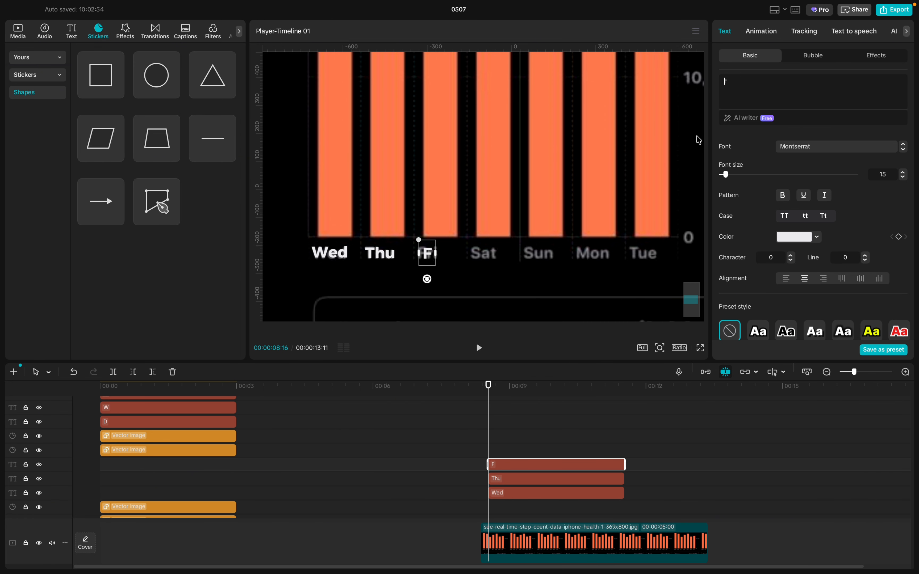
{"action": "type", "text": "ri"}
- Paste a duplicate of the Fri label, change its text to "Sat" and align it over the reference's Sat label
{"action": "key", "text": "ctrl+v"}
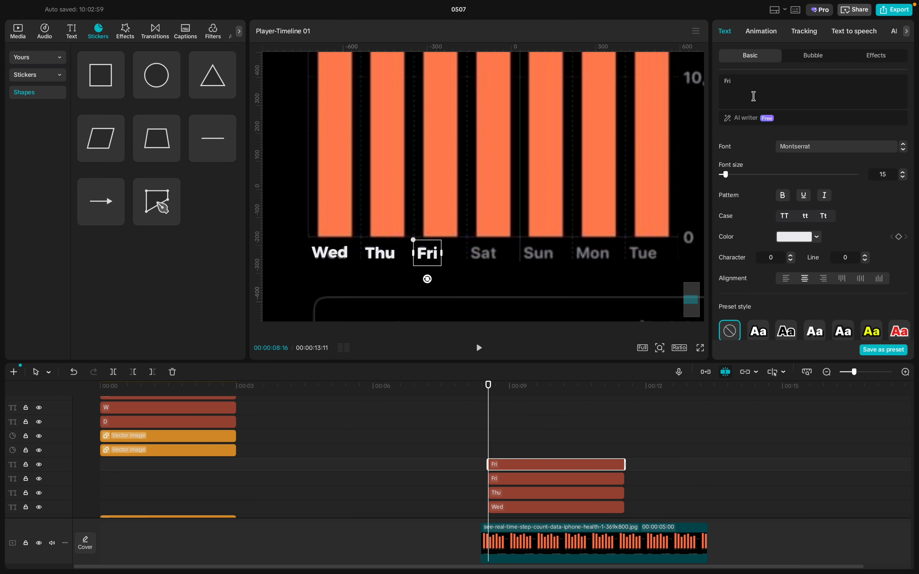
{"action": "key", "text": "ctrl+a"}
{"action": "key", "text": "BackSpace"}
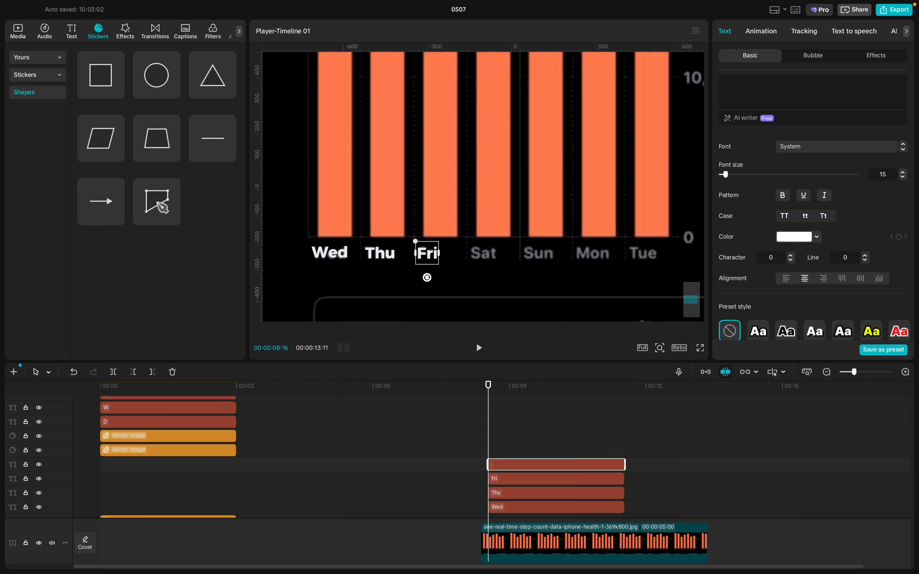
{"action": "type", "text": "Sat"}
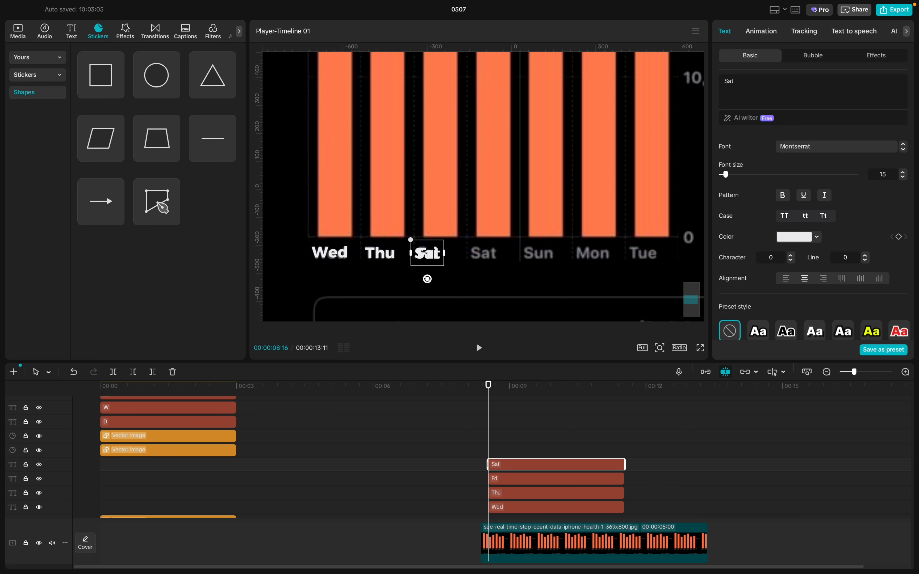
{"action": "left_click_drag", "start_coordinate": [428, 259], "coordinate": [483, 257]}
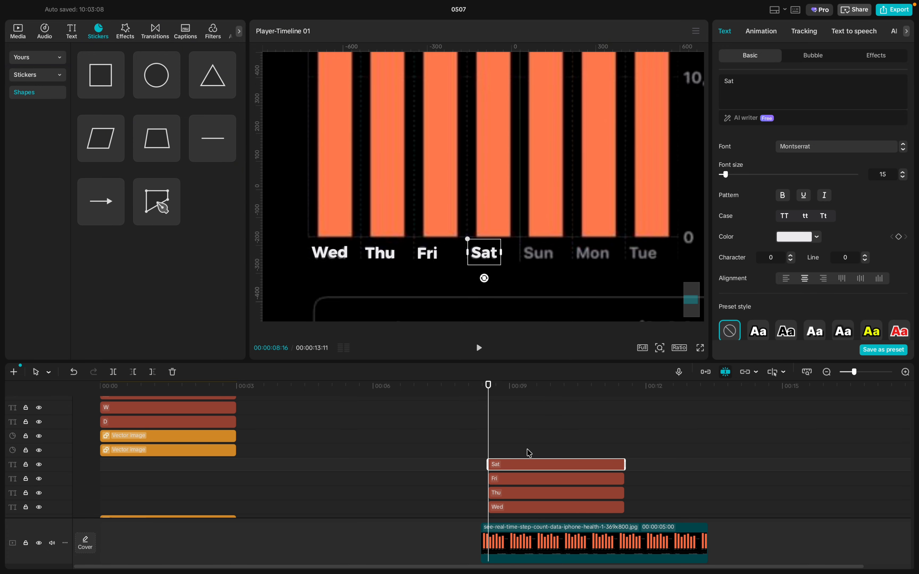
- Paste a duplicate of the Sat label, change its text to "Sun" and align it over the reference's Sun label
{"action": "key", "text": "ctrl+v"}
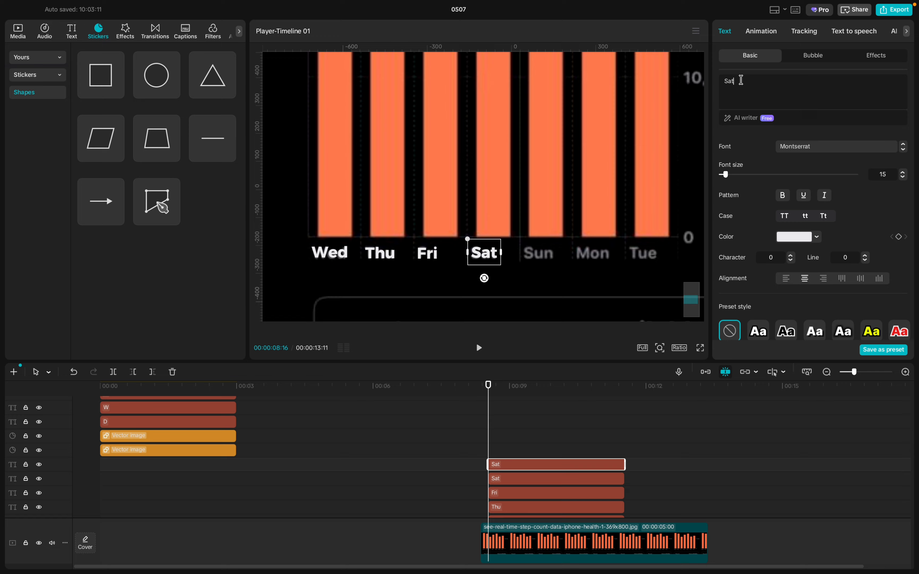
{"action": "key", "text": "BackSpace"}
{"action": "key", "text": "BackSpace"}
{"action": "type", "text": "un"}
{"action": "left_click_drag", "start_coordinate": [490, 257], "coordinate": [543, 255]}
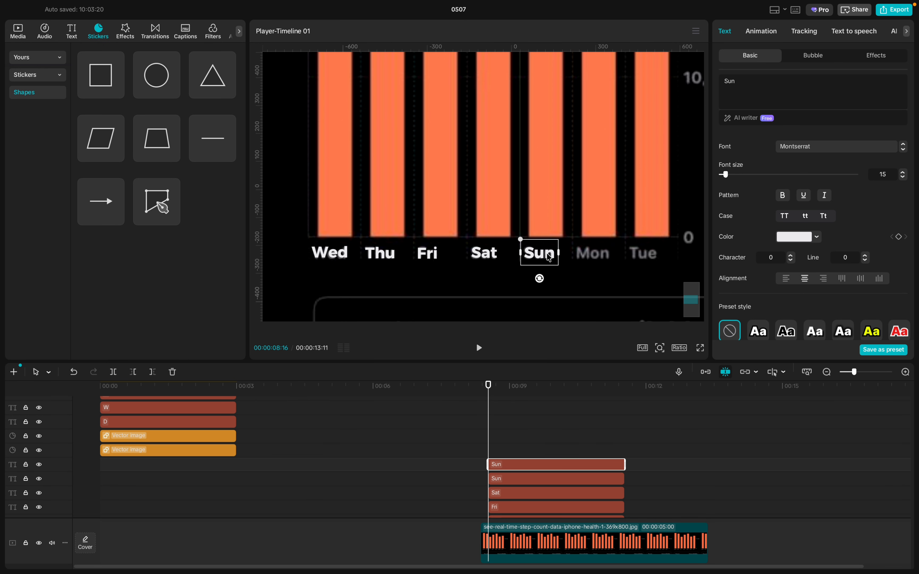
- Move the duplicated Sun label over the reference's Mon label, change its text to "Mon" and fine-tune its alignment
{"action": "left_click_drag", "start_coordinate": [549, 258], "coordinate": [601, 257]}
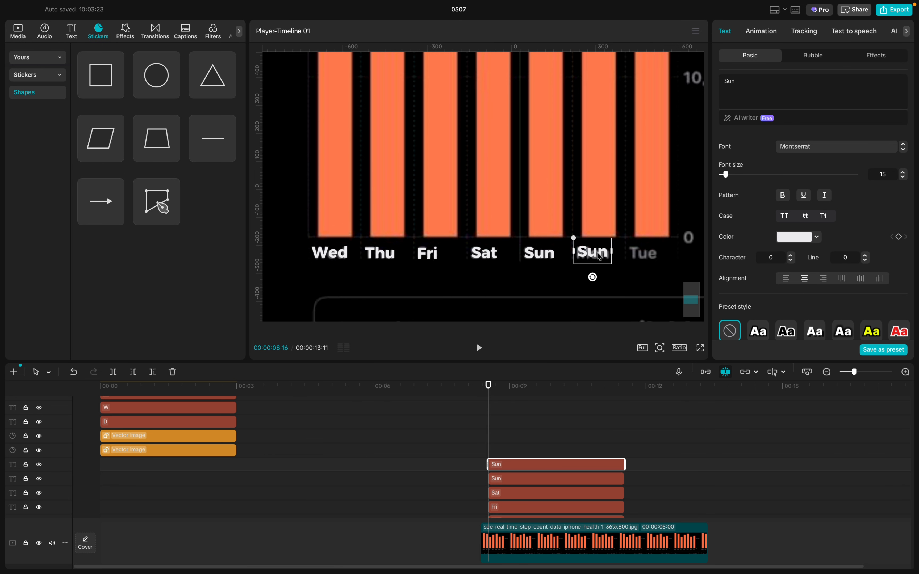
{"action": "left_click", "coordinate": [741, 81]}
{"action": "key", "text": "BackSpace"}
{"action": "key", "text": "BackSpace"}
{"action": "key", "text": "BackSpace"}
{"action": "type", "text": "Mo"}
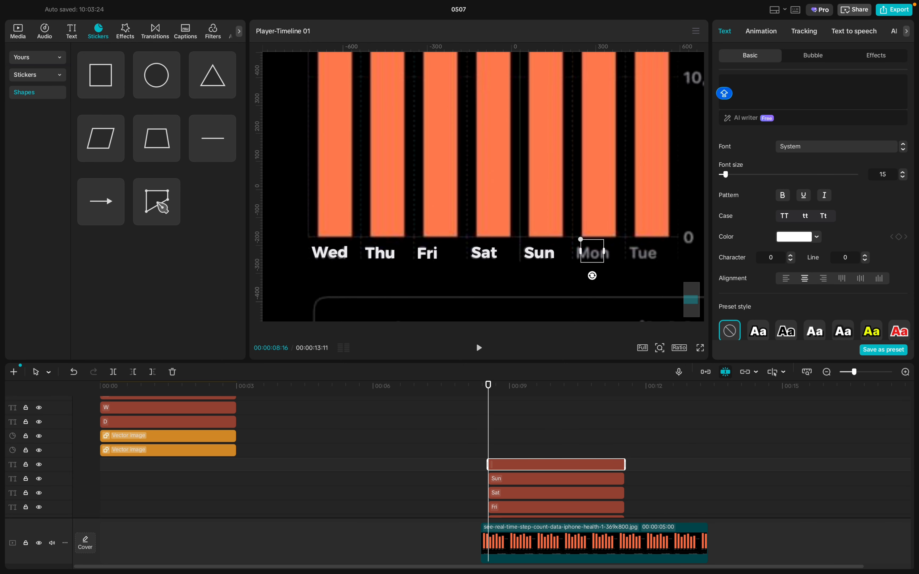
{"action": "type", "text": "n"}
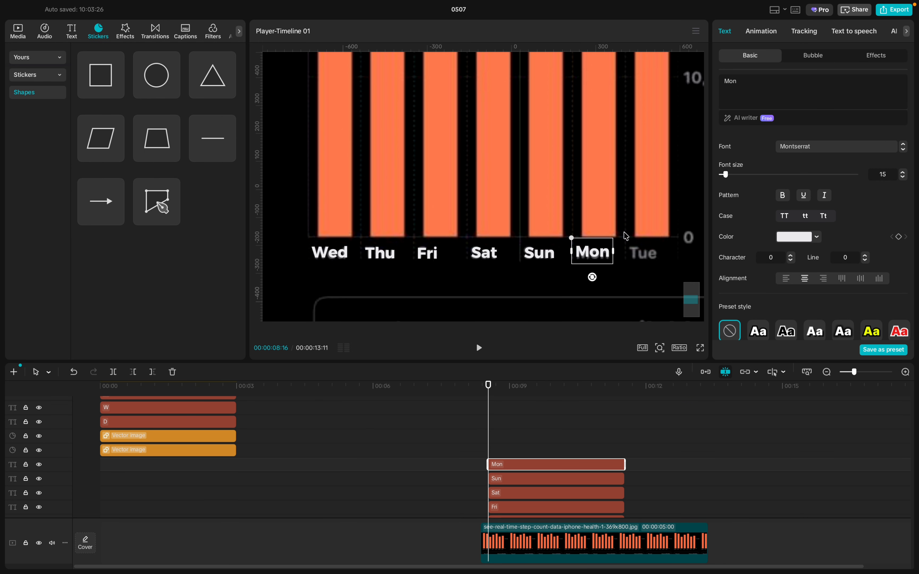
{"action": "left_click_drag", "start_coordinate": [604, 256], "coordinate": [603, 256]}
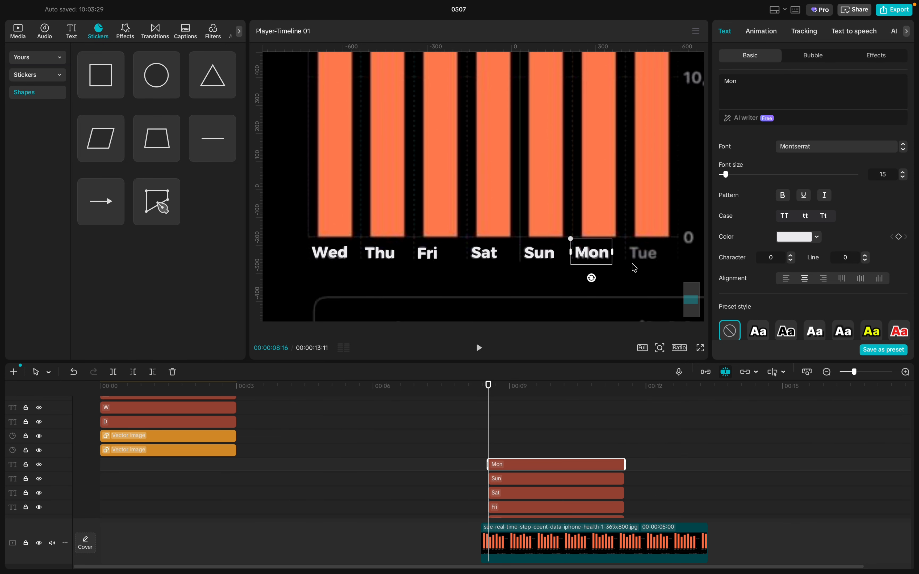
- Paste a duplicate of the Mon label, change its text to "Tue" and align it over the reference's Tue label beneath the last bar
{"action": "key", "text": "ctrl+v"}
{"action": "key", "text": "ctrl+a"}
{"action": "key", "text": "BackSpace"}
{"action": "type", "text": "Tue"}
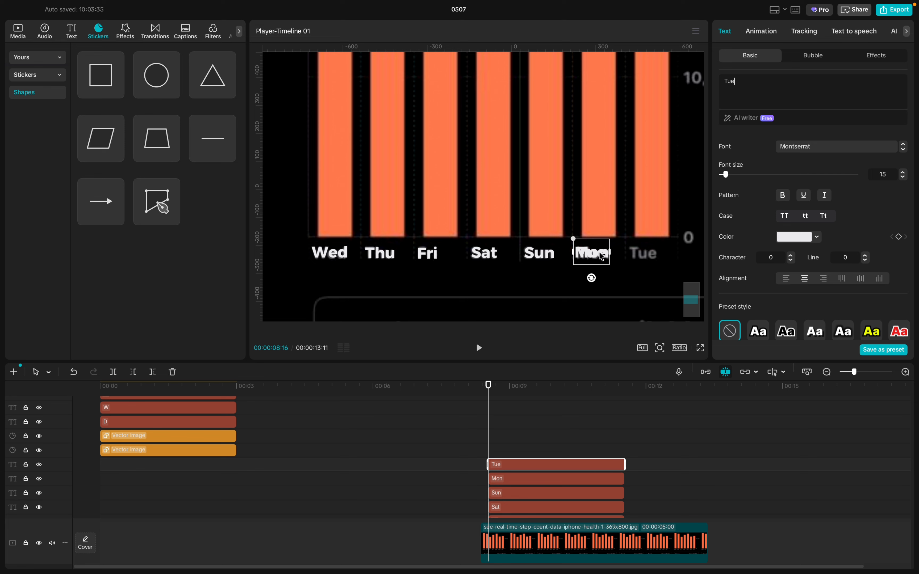
{"action": "left_click_drag", "start_coordinate": [599, 259], "coordinate": [650, 260]}
- Move all seven weekday text clips together to the timeline's start on the topmost tracks, and show the frame at 00:00:01:22
{"action": "scroll", "coordinate": [490, 263], "scroll_direction": "down", "scroll_amount": 3}
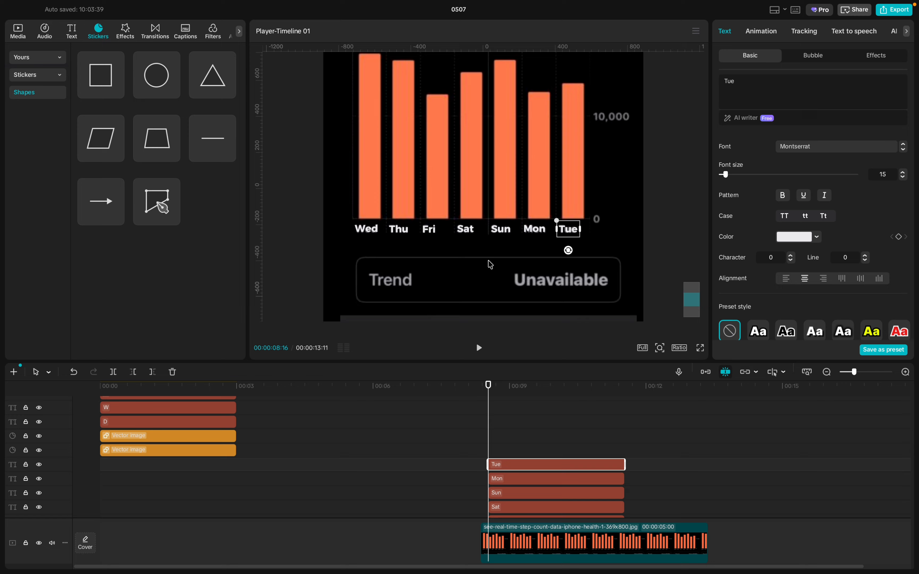
{"action": "scroll", "coordinate": [491, 265], "scroll_direction": "down", "scroll_amount": 2}
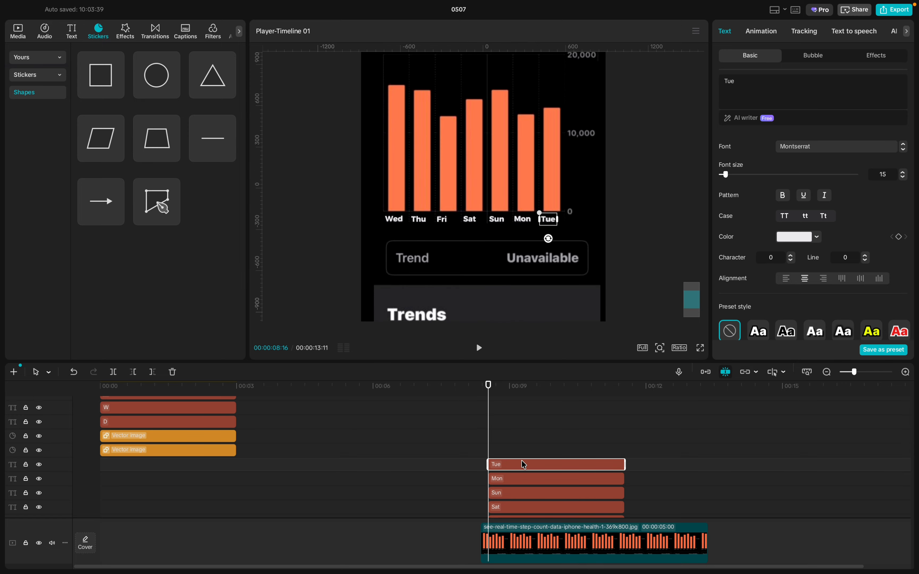
{"action": "scroll", "coordinate": [595, 452], "scroll_direction": "down", "scroll_amount": 1}
{"action": "scroll", "coordinate": [595, 452], "scroll_direction": "down", "scroll_amount": 4}
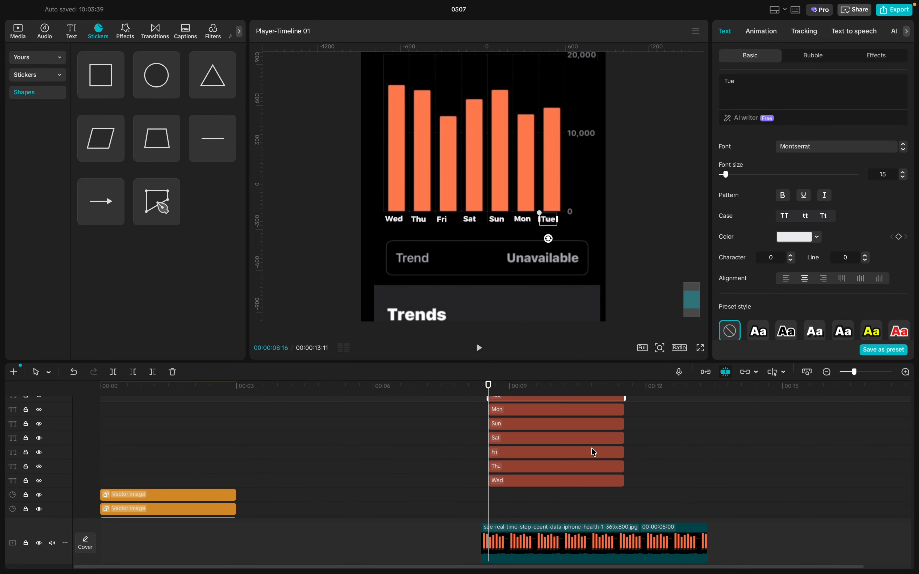
{"action": "left_click_drag", "start_coordinate": [641, 497], "coordinate": [551, 392]}
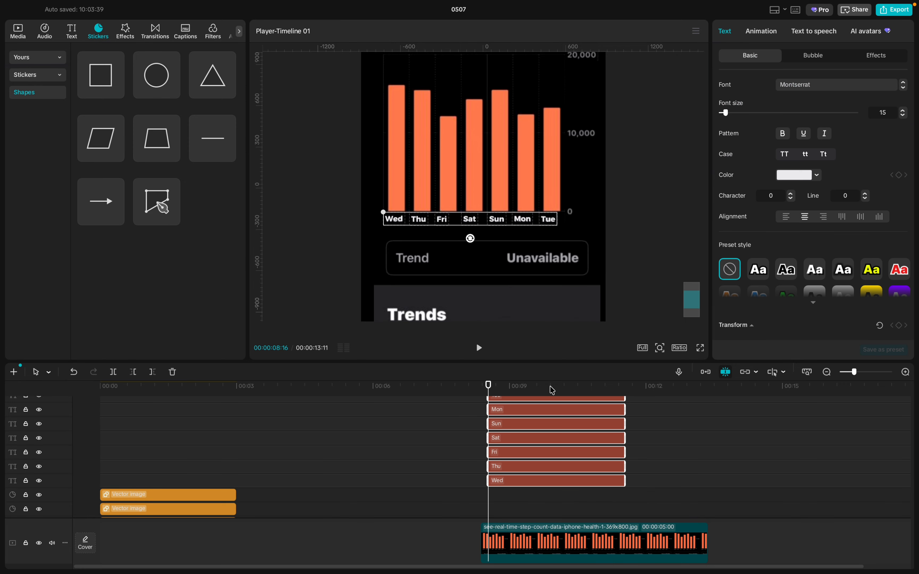
{"action": "scroll", "coordinate": [176, 477], "scroll_direction": "down", "scroll_amount": 1}
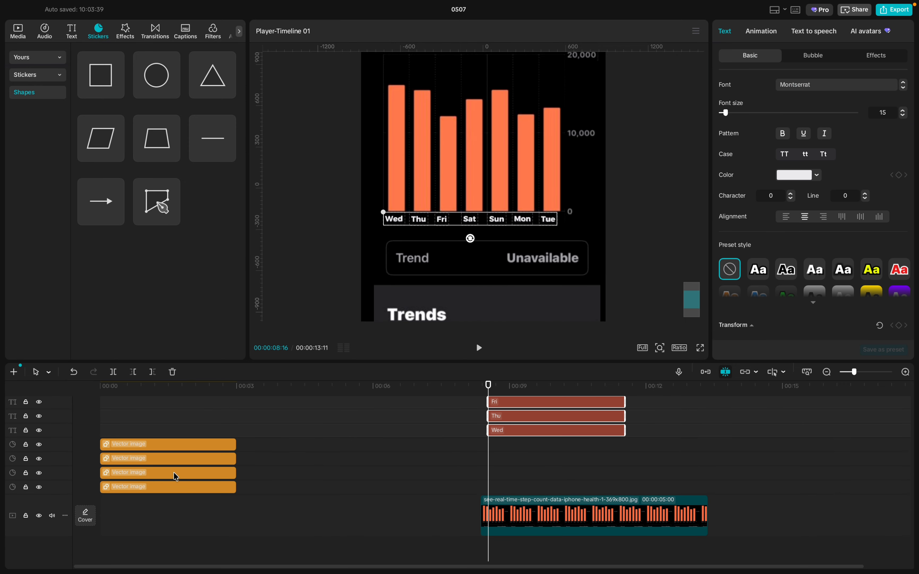
{"action": "scroll", "coordinate": [176, 477], "scroll_direction": "up", "scroll_amount": 10}
{"action": "scroll", "coordinate": [176, 476], "scroll_direction": "up", "scroll_amount": 1}
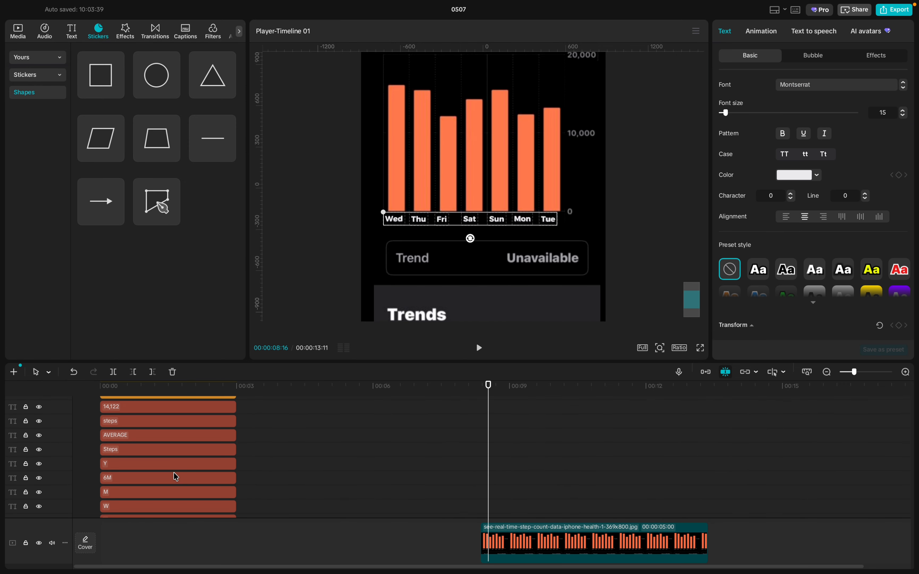
{"action": "scroll", "coordinate": [176, 476], "scroll_direction": "up", "scroll_amount": 10}
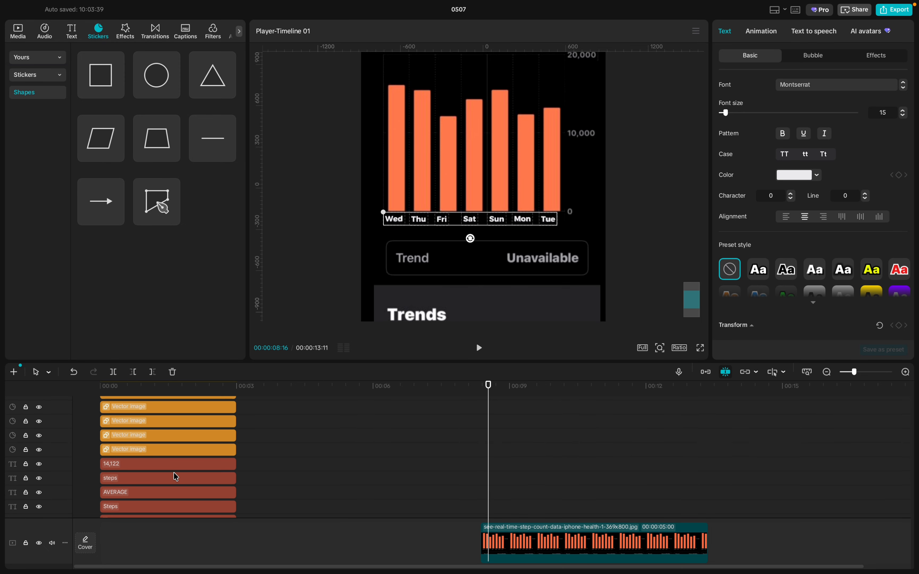
{"action": "scroll", "coordinate": [175, 477], "scroll_direction": "down", "scroll_amount": 10}
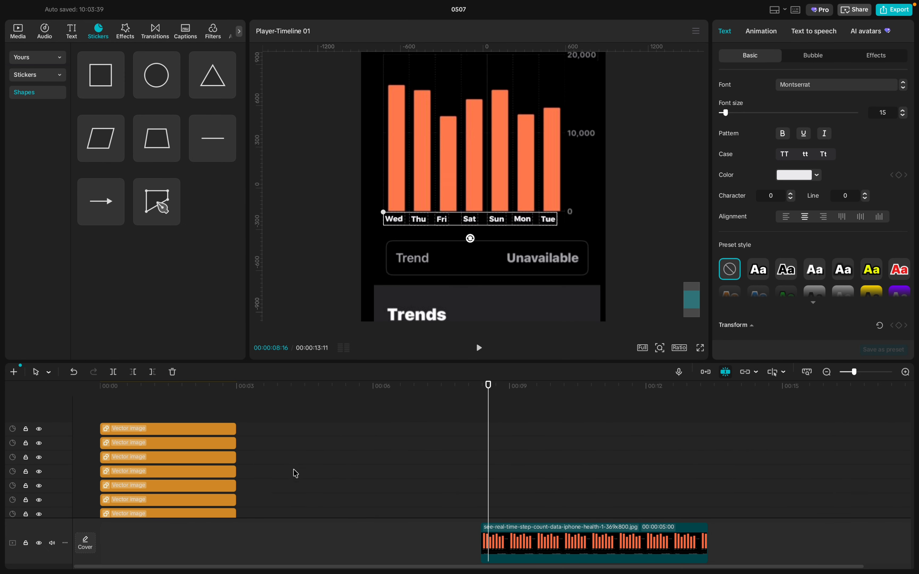
{"action": "left_click_drag", "start_coordinate": [529, 493], "coordinate": [291, 380]}
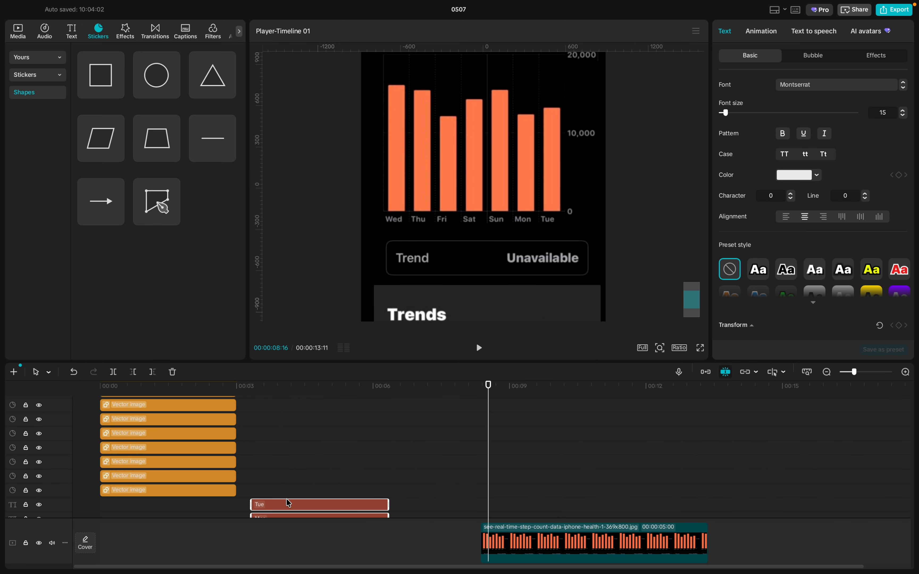
{"action": "left_click_drag", "start_coordinate": [287, 503], "coordinate": [286, 377]}
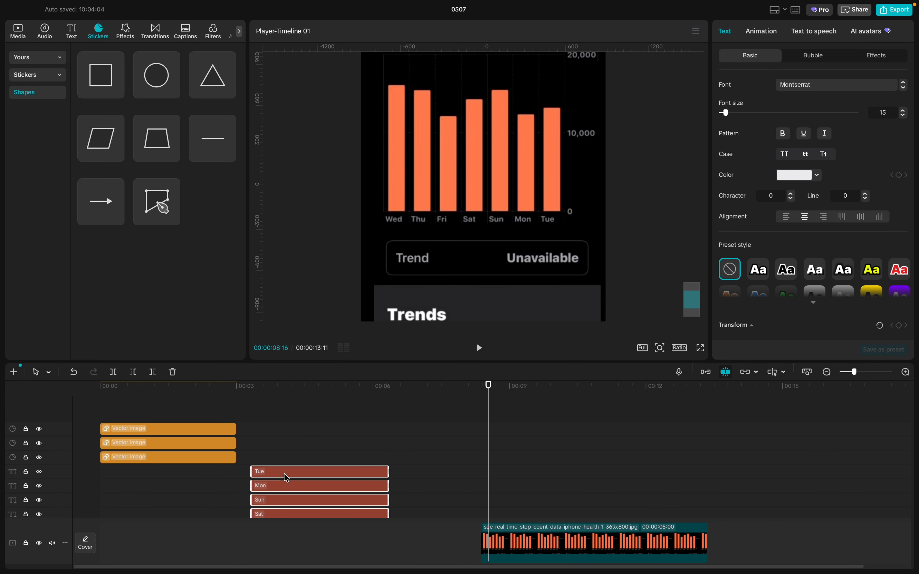
{"action": "left_click_drag", "start_coordinate": [283, 474], "coordinate": [275, 377]}
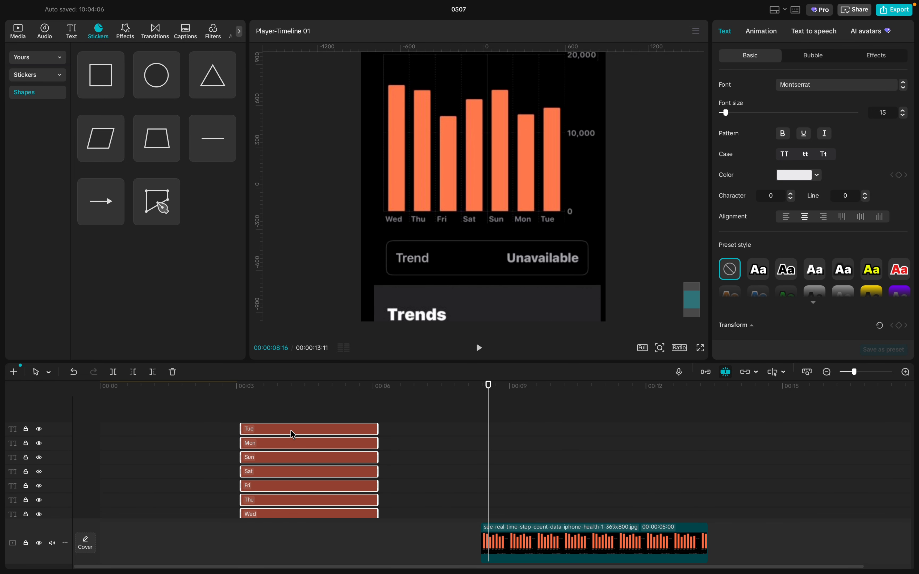
{"action": "left_click_drag", "start_coordinate": [293, 435], "coordinate": [129, 430]}
{"action": "scroll", "coordinate": [146, 442], "scroll_direction": "up", "scroll_amount": 3}
{"action": "left_click", "coordinate": [179, 386]}
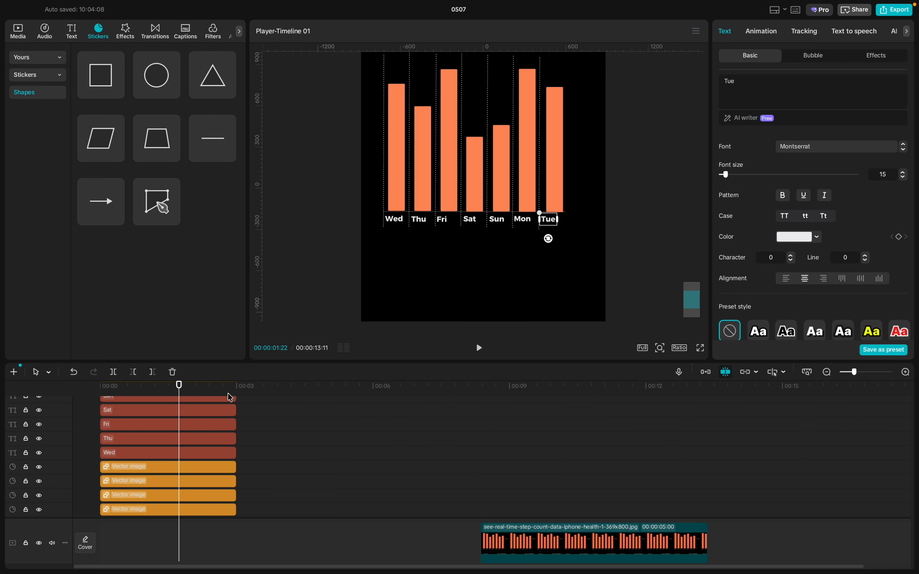
- Shift the Wed and Thu labels slightly to the right so each sits centred beneath its own bar
{"action": "left_click", "coordinate": [189, 469]}
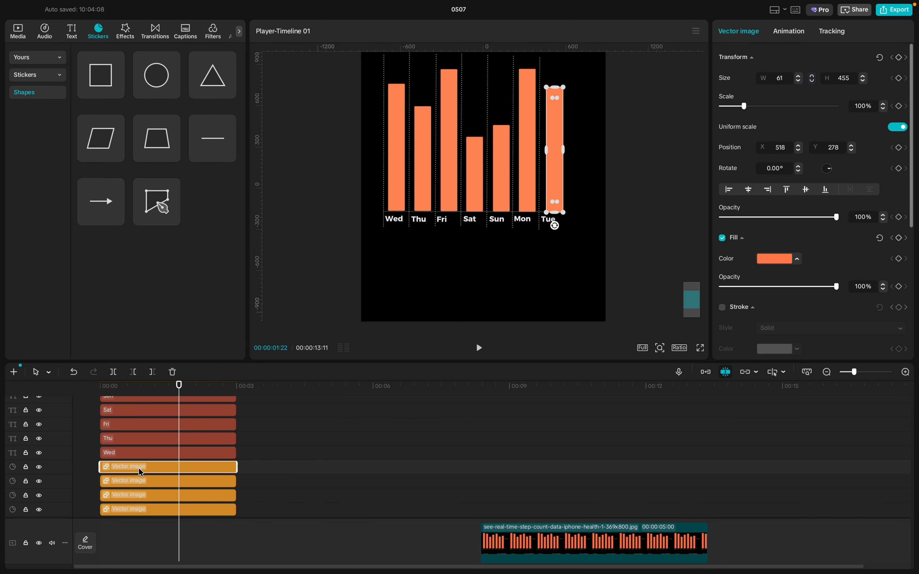
{"action": "scroll", "coordinate": [148, 449], "scroll_direction": "up", "scroll_amount": 1}
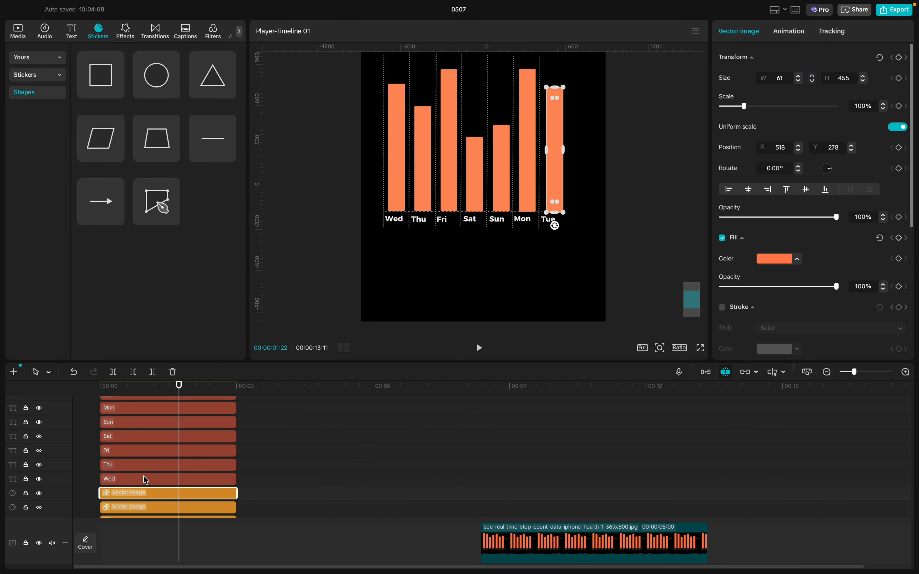
{"action": "scroll", "coordinate": [146, 479], "scroll_direction": "up", "scroll_amount": 1}
{"action": "scroll", "coordinate": [146, 480], "scroll_direction": "up", "scroll_amount": 1}
{"action": "left_click", "coordinate": [143, 497]}
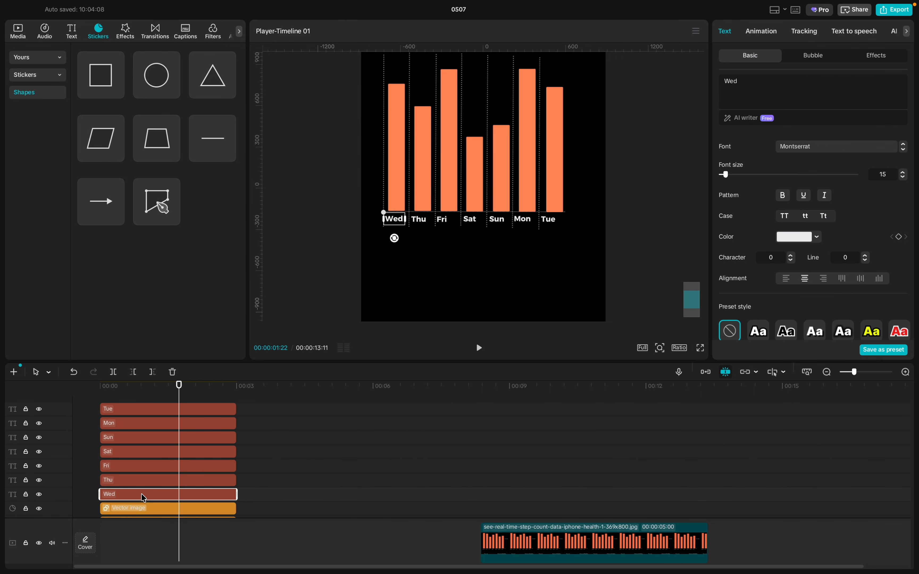
{"action": "scroll", "coordinate": [368, 276], "scroll_direction": "up", "scroll_amount": 3}
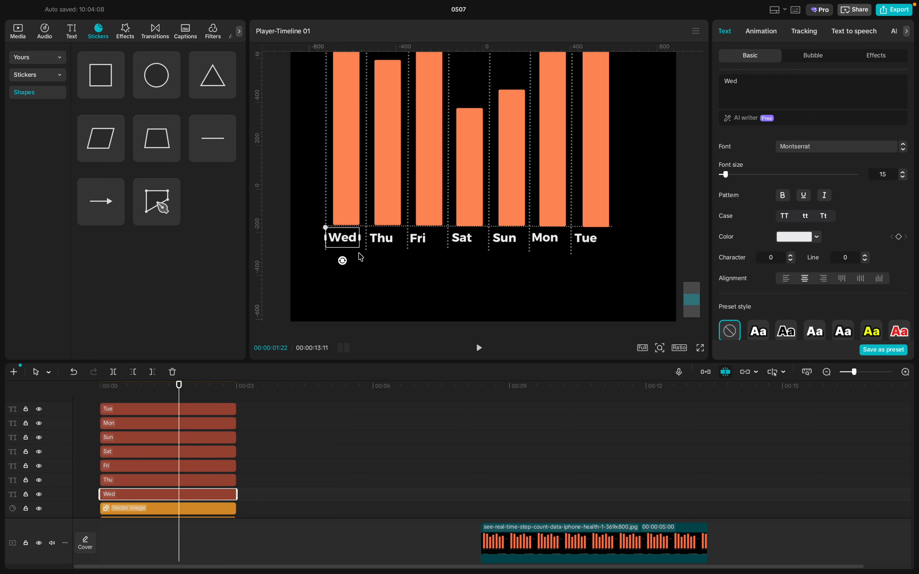
{"action": "left_click_drag", "start_coordinate": [341, 238], "coordinate": [343, 238]}
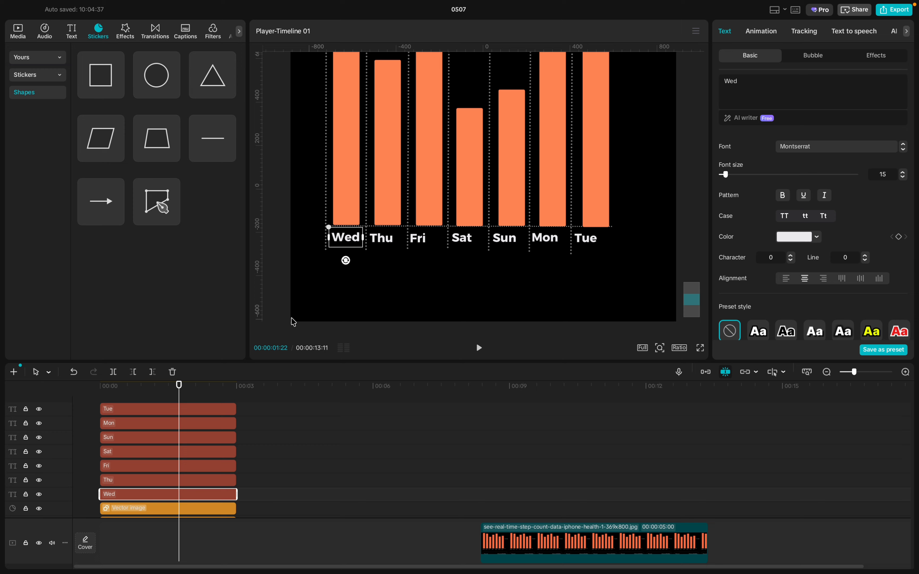
{"action": "left_click", "coordinate": [137, 481]}
{"action": "left_click_drag", "start_coordinate": [385, 244], "coordinate": [391, 245]}
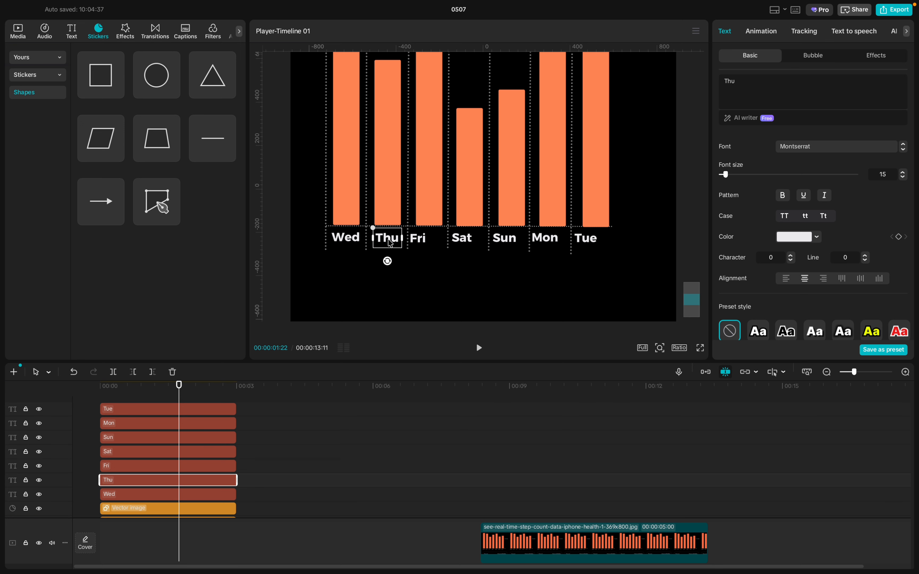
- Shift the Fri and Sat labels to the right so each is centred beneath its own bar
{"action": "left_click", "coordinate": [154, 467]}
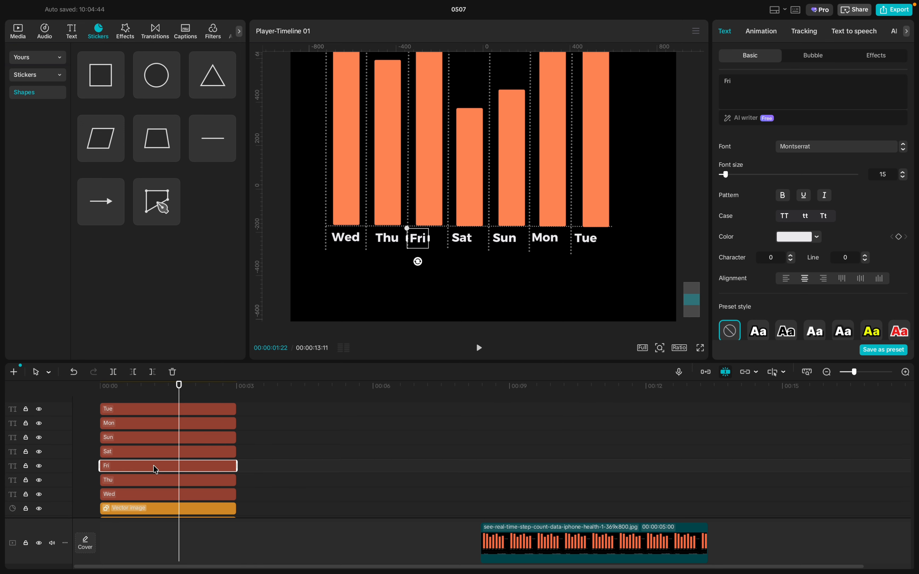
{"action": "left_click", "coordinate": [426, 243]}
{"action": "left_click", "coordinate": [123, 467]}
{"action": "left_click_drag", "start_coordinate": [419, 241], "coordinate": [429, 240]}
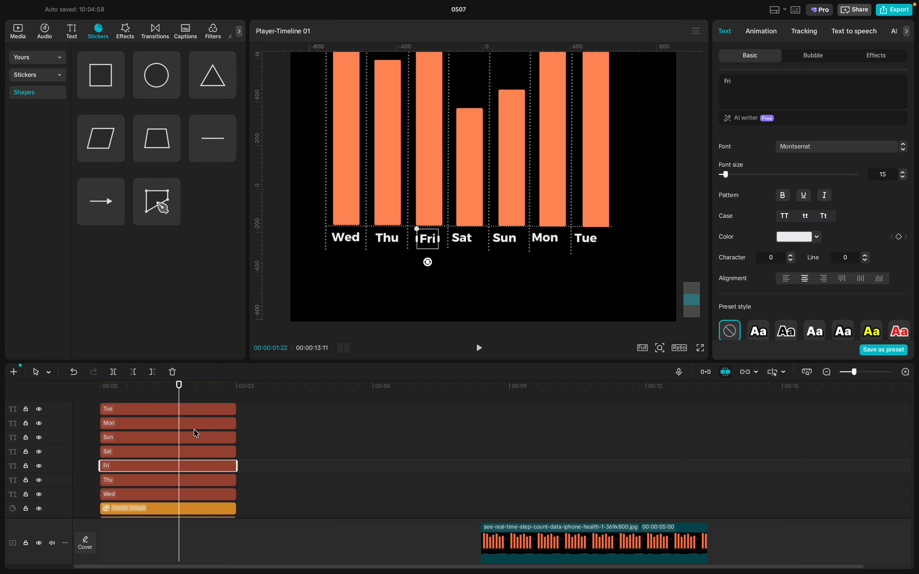
{"action": "left_click", "coordinate": [129, 452]}
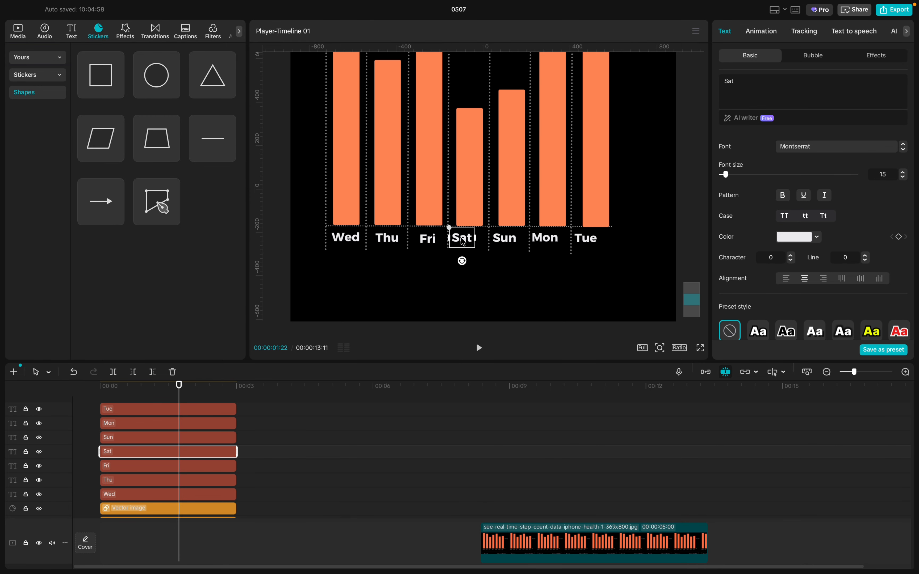
{"action": "left_click_drag", "start_coordinate": [463, 240], "coordinate": [469, 242]}
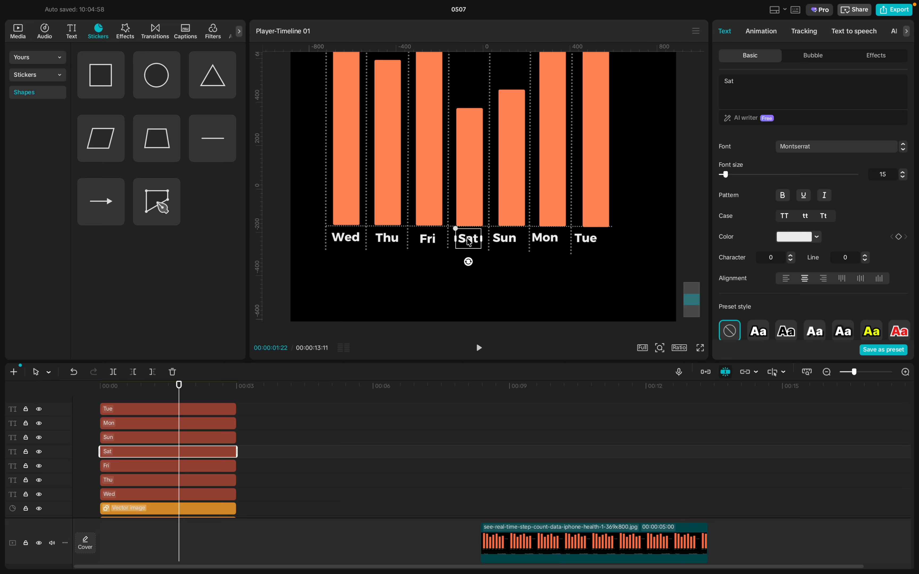
- Shift the Sun and Mon labels to the right so each is centred beneath its own bar
{"action": "left_click", "coordinate": [151, 439]}
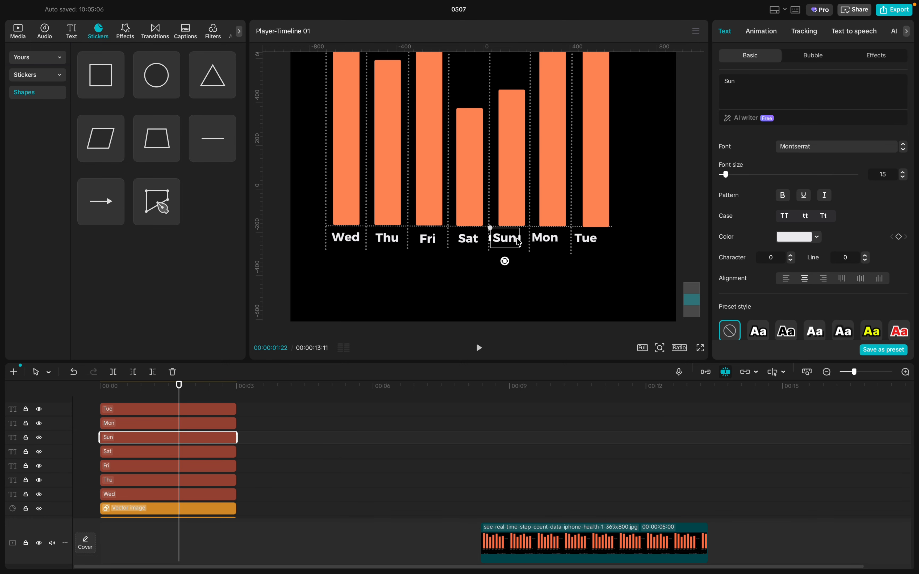
{"action": "left_click_drag", "start_coordinate": [519, 242], "coordinate": [513, 243]}
{"action": "left_click", "coordinate": [185, 423]}
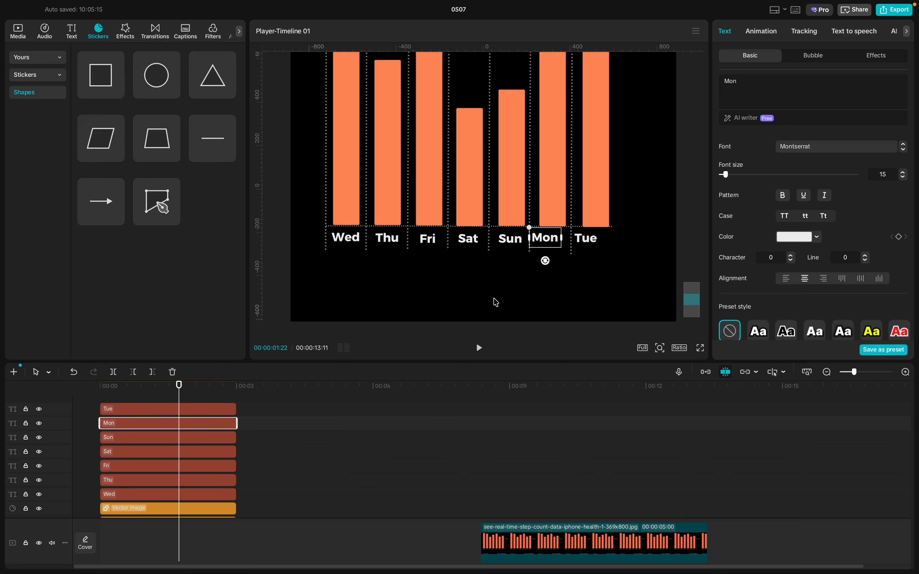
{"action": "left_click_drag", "start_coordinate": [551, 240], "coordinate": [558, 242]}
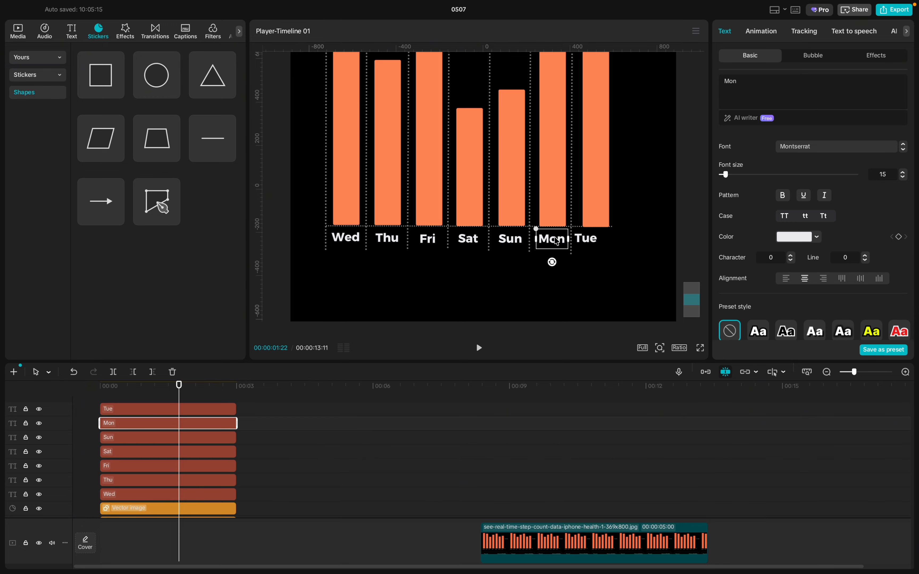
- Move the Tue label to the right so it is centred beneath the last bar
{"action": "scroll", "coordinate": [179, 426], "scroll_direction": "up", "scroll_amount": 1}
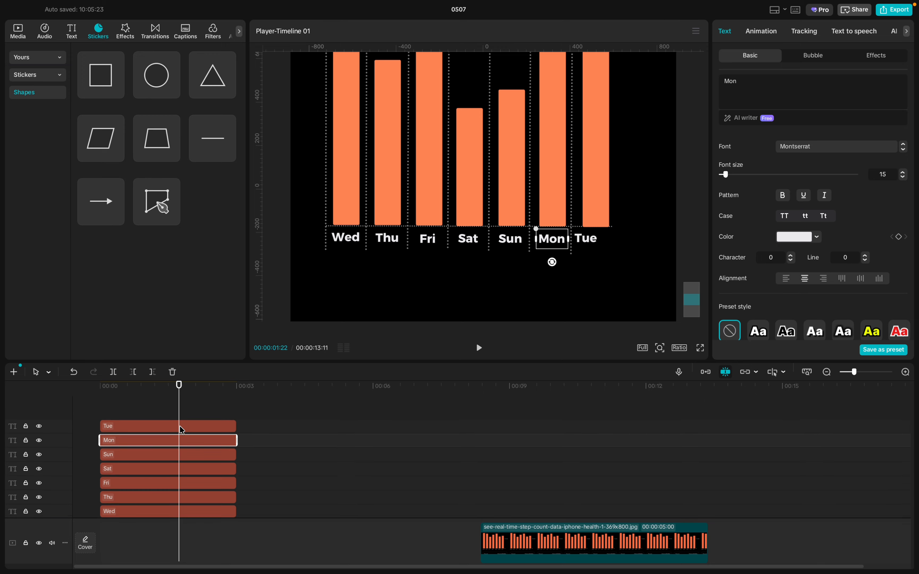
{"action": "left_click", "coordinate": [163, 425]}
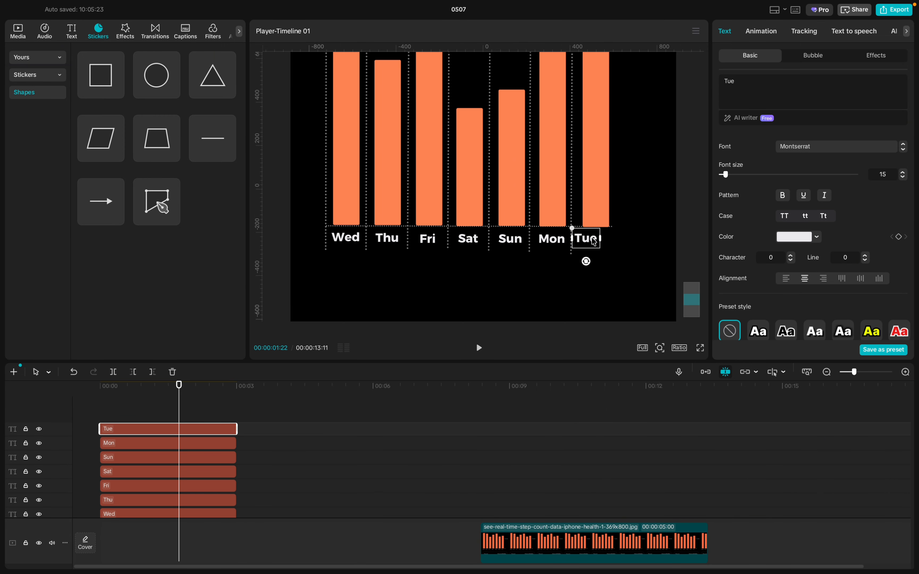
{"action": "left_click_drag", "start_coordinate": [596, 242], "coordinate": [591, 241]}
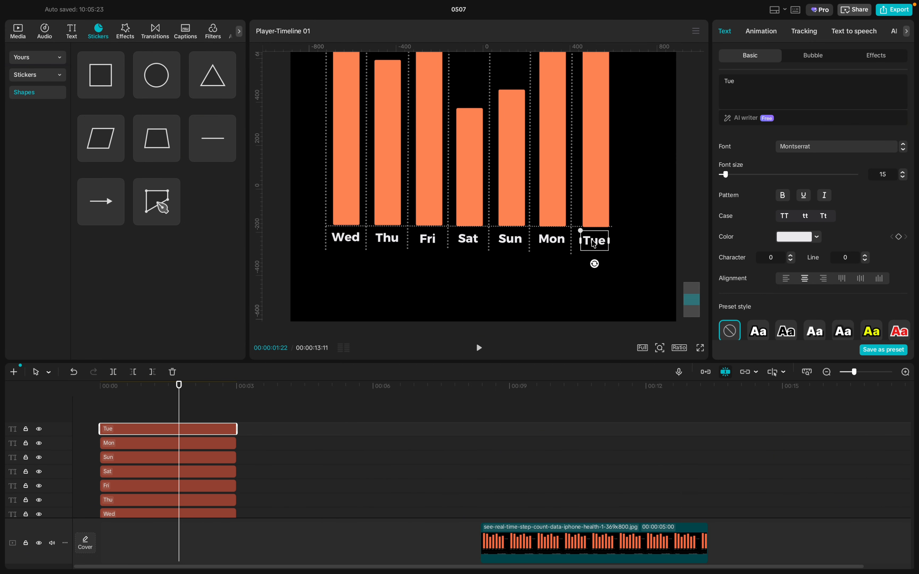
{"action": "left_click_drag", "start_coordinate": [591, 240], "coordinate": [592, 240]}
- Delete the dark header rectangle and the "Steps" title above the D/W/M/6M/Y selector
{"action": "scroll", "coordinate": [461, 276], "scroll_direction": "down", "scroll_amount": 5}
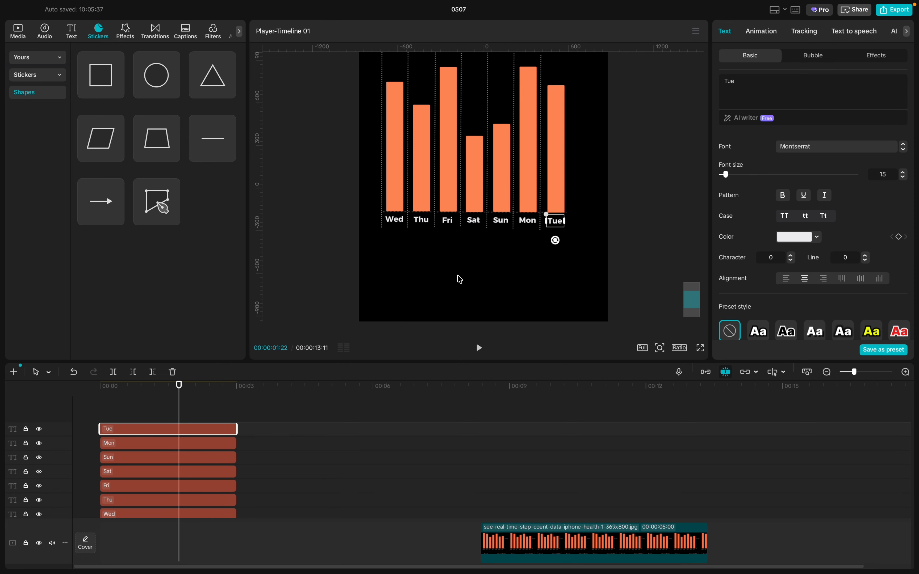
{"action": "scroll", "coordinate": [527, 283], "scroll_direction": "up", "scroll_amount": 3}
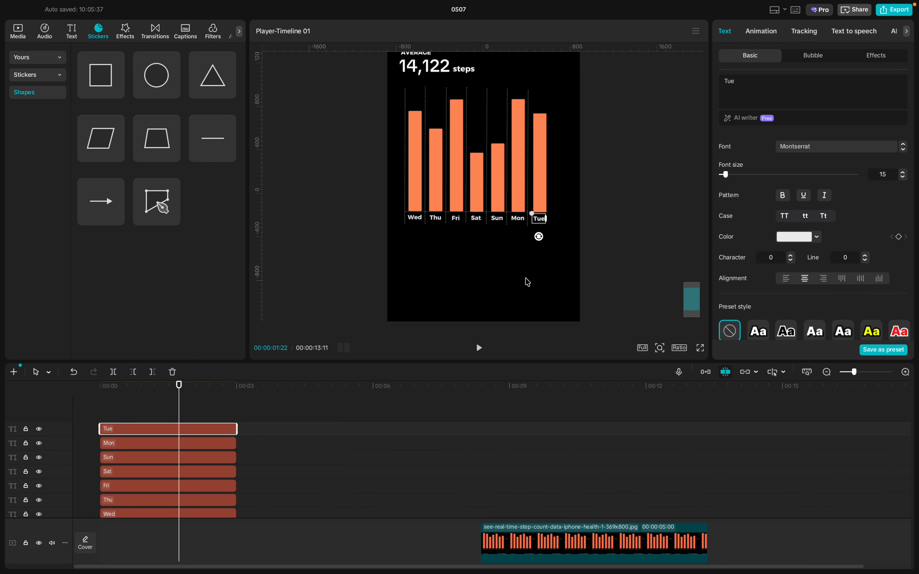
{"action": "scroll", "coordinate": [527, 304], "scroll_direction": "up", "scroll_amount": 5}
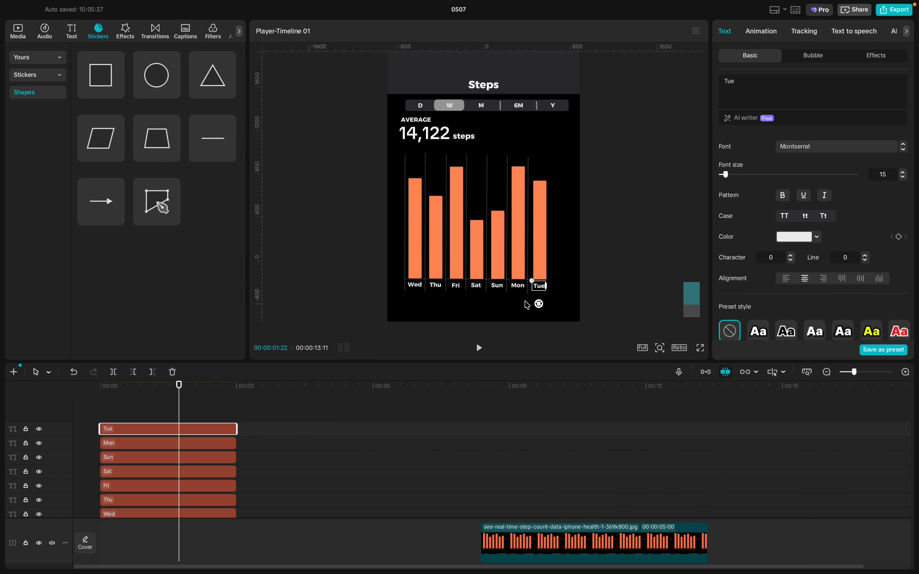
{"action": "left_click", "coordinate": [501, 77]}
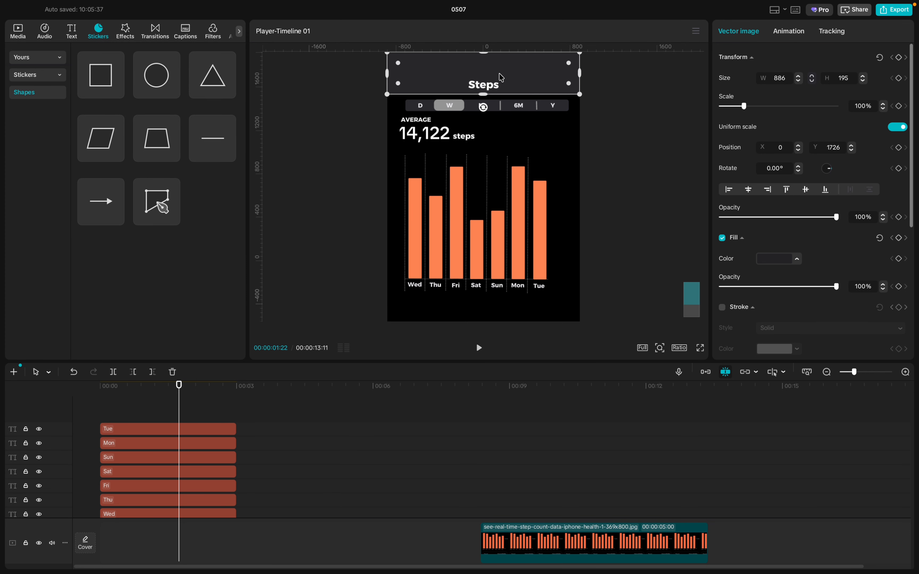
{"action": "left_click", "coordinate": [501, 78]}
{"action": "left_click", "coordinate": [485, 88]}
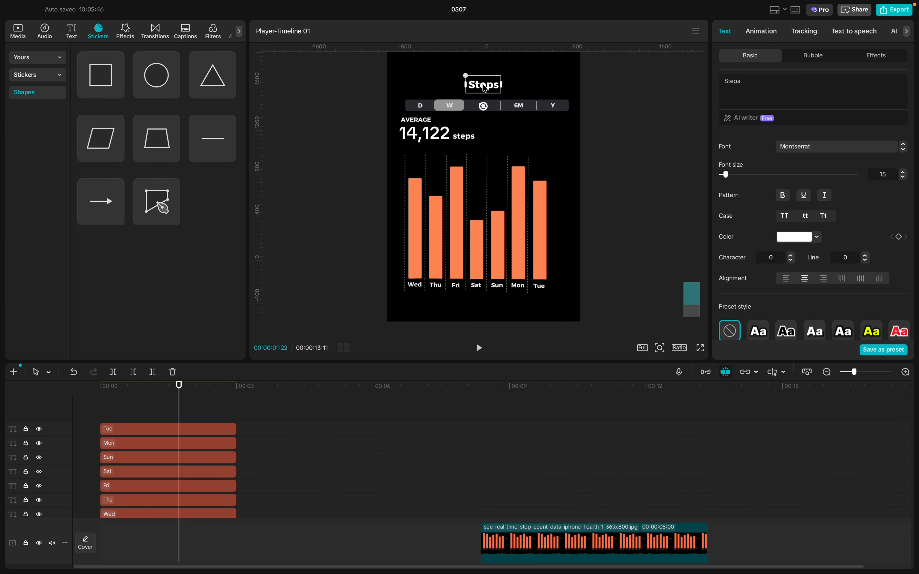
{"action": "key", "text": "Delete"}
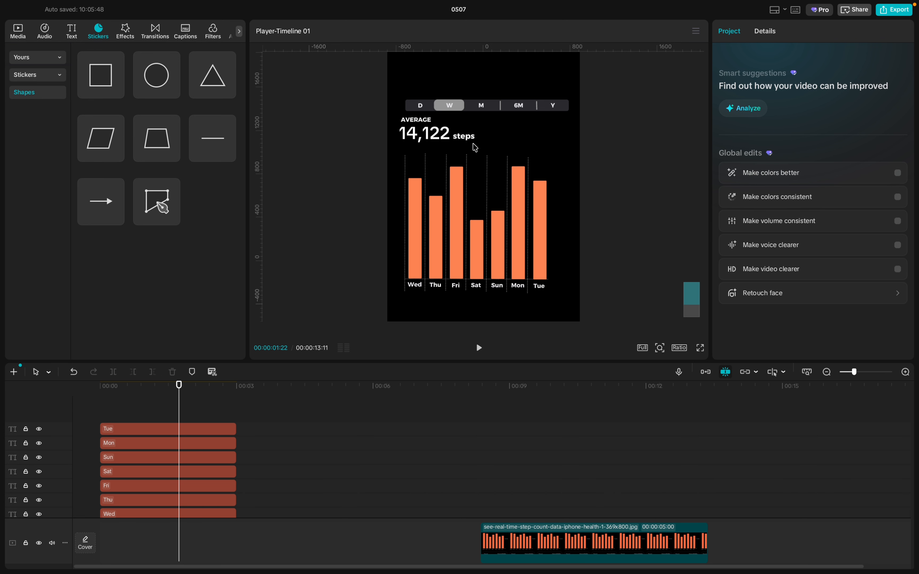
{"action": "left_click", "coordinate": [395, 81]}
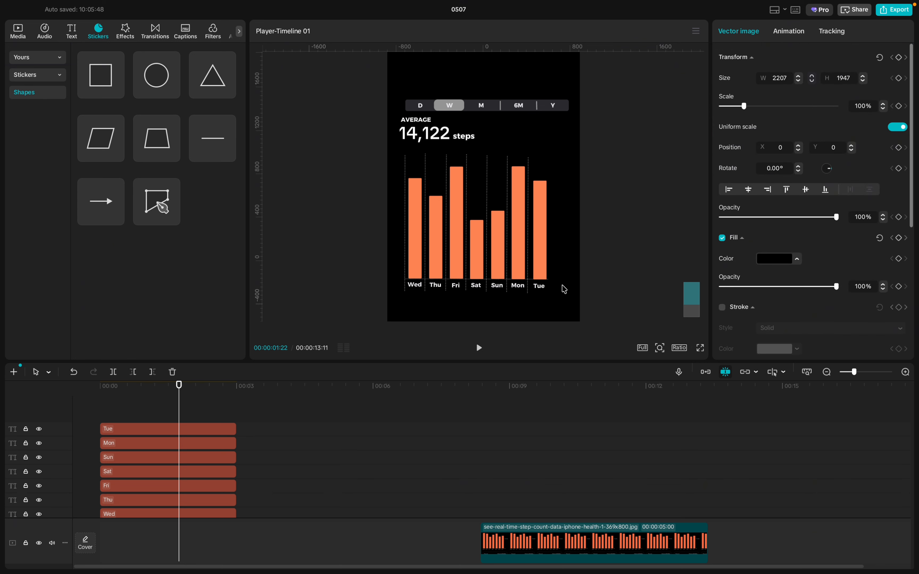
{"action": "left_click_drag", "start_coordinate": [564, 290], "coordinate": [553, 332]}
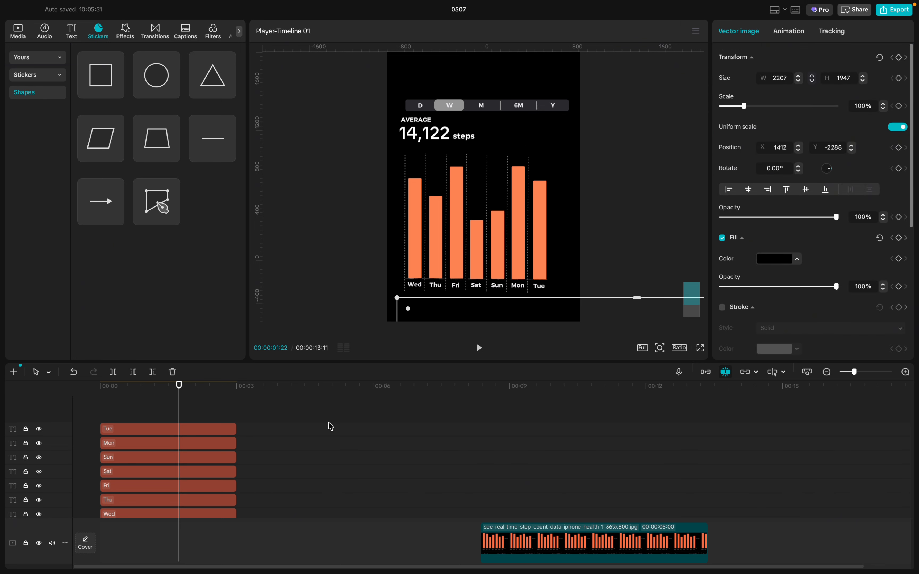
{"action": "scroll", "coordinate": [170, 511], "scroll_direction": "down", "scroll_amount": 7}
{"action": "scroll", "coordinate": [247, 479], "scroll_direction": "down", "scroll_amount": 3}
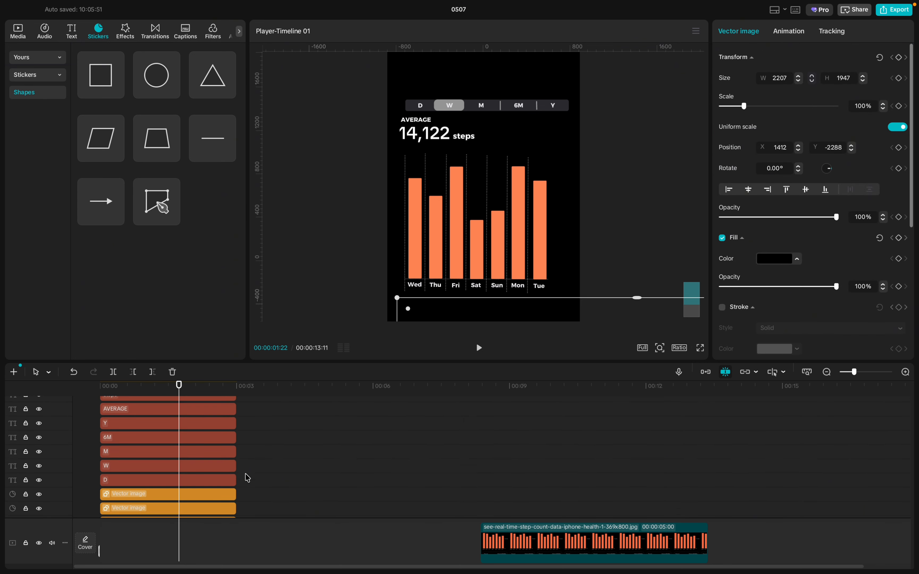
{"action": "scroll", "coordinate": [261, 469], "scroll_direction": "down", "scroll_amount": 2}
{"action": "key", "text": "ctrl+z"}
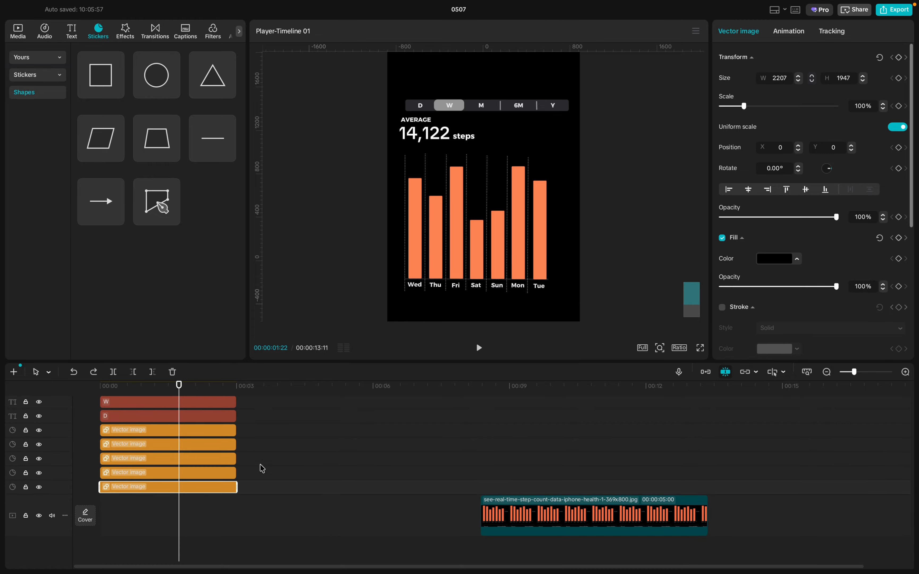
- Select all selector, text and chart elements except the black background and move them down together towards the middle of the canvas
{"action": "left_click", "coordinate": [227, 474]}
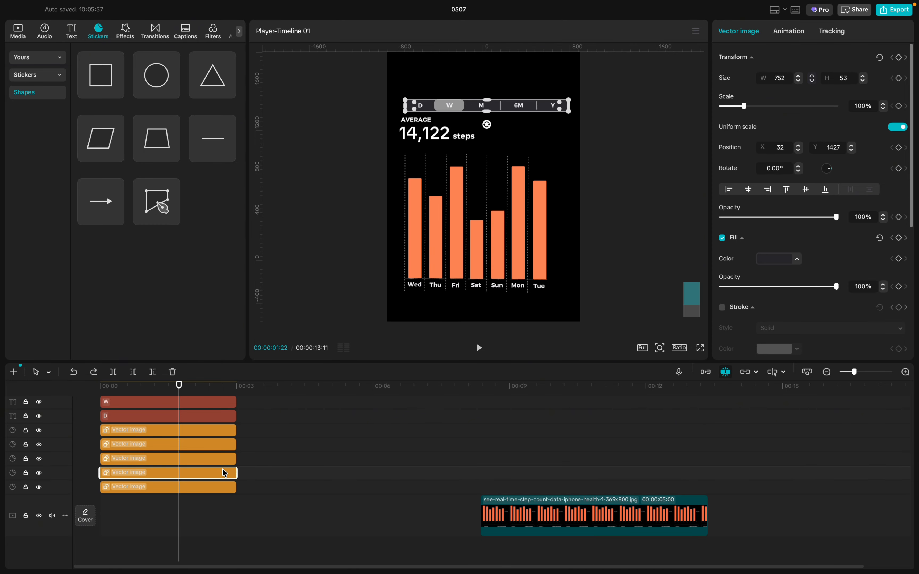
{"action": "left_click_drag", "start_coordinate": [256, 472], "coordinate": [134, 292]}
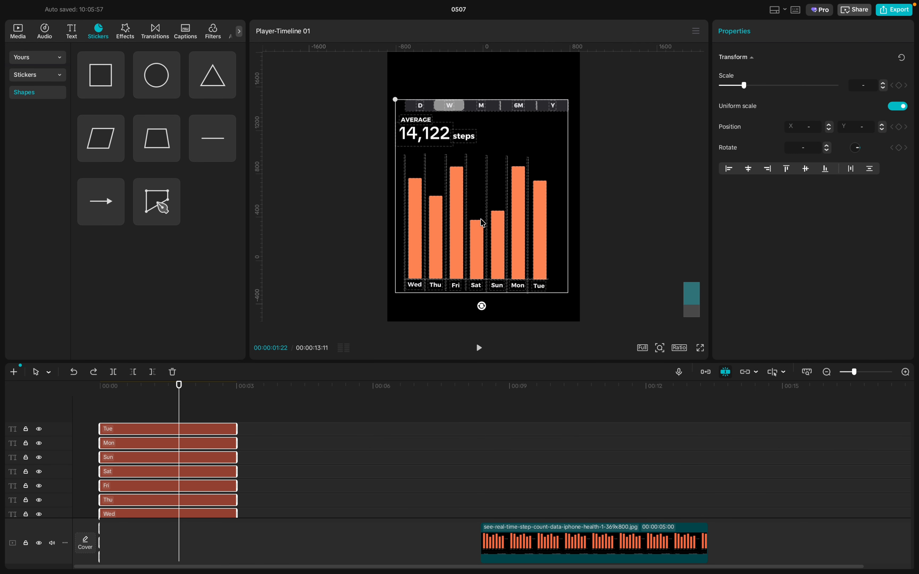
{"action": "left_click_drag", "start_coordinate": [483, 222], "coordinate": [483, 242]}
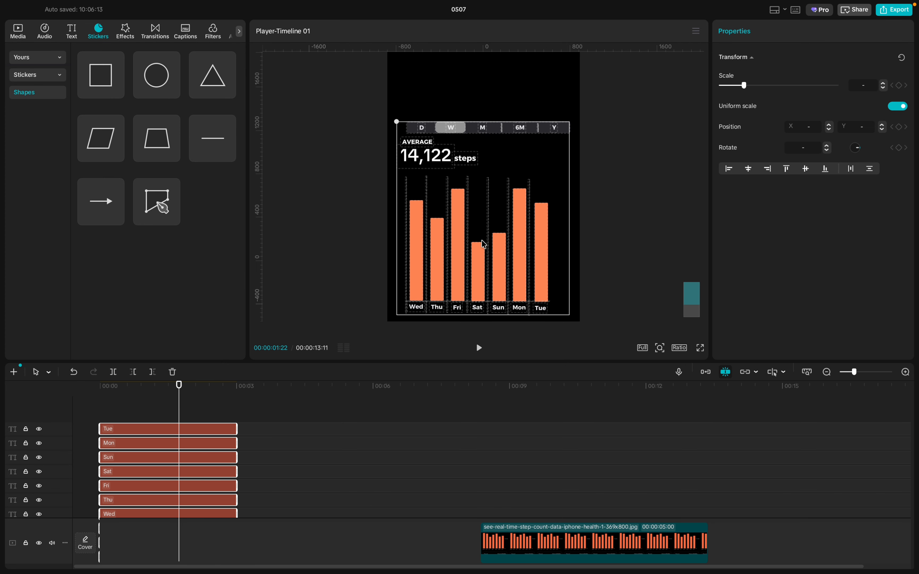
{"action": "scroll", "coordinate": [484, 243], "scroll_direction": "down", "scroll_amount": 3}
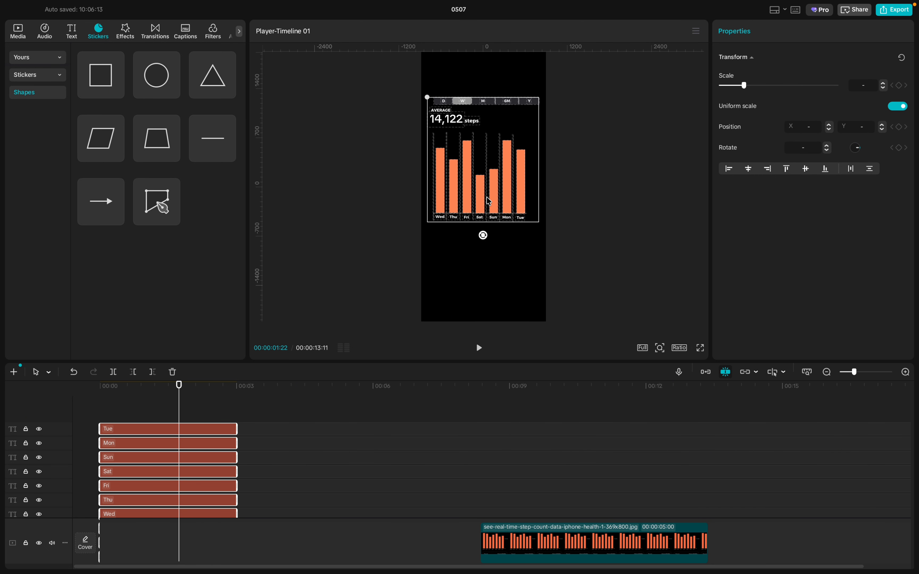
{"action": "mouse_move", "coordinate": [489, 205]}
{"action": "left_mouse_down"}
{"action": "mouse_move", "coordinate": [488, 194]}
{"action": "mouse_move", "coordinate": [489, 211]}
{"action": "left_mouse_up"}
{"action": "left_click", "coordinate": [560, 218]}
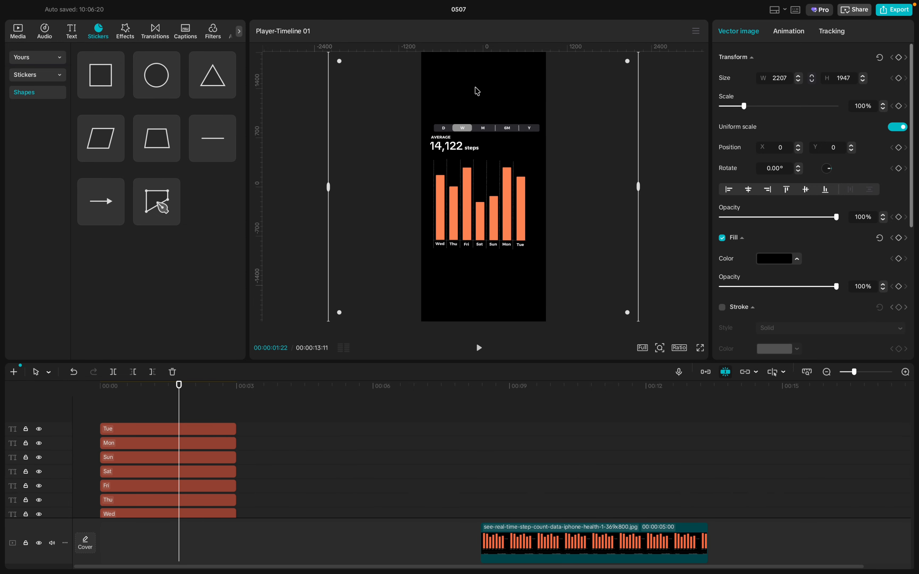
- Compare the recreated chart with the reference image at 00:00:10:08 and return to the frame at 00:00:02:08
{"action": "scroll", "coordinate": [468, 151], "scroll_direction": "up", "scroll_amount": 3}
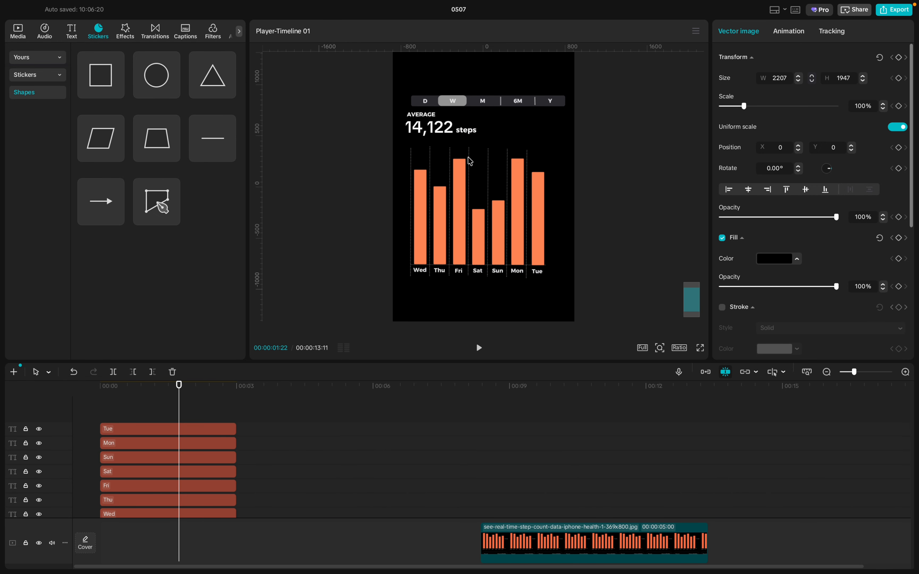
{"action": "scroll", "coordinate": [475, 224], "scroll_direction": "down", "scroll_amount": 2}
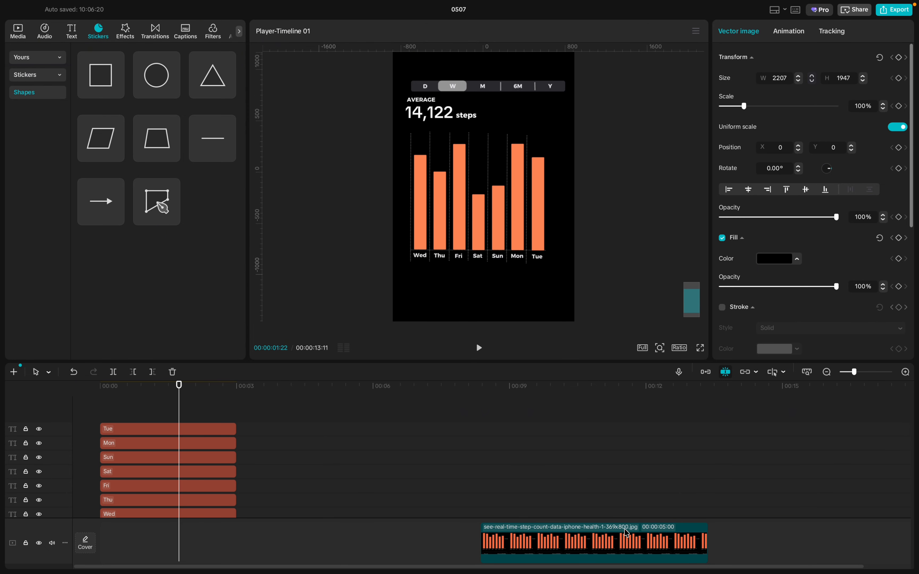
{"action": "left_click", "coordinate": [567, 484]}
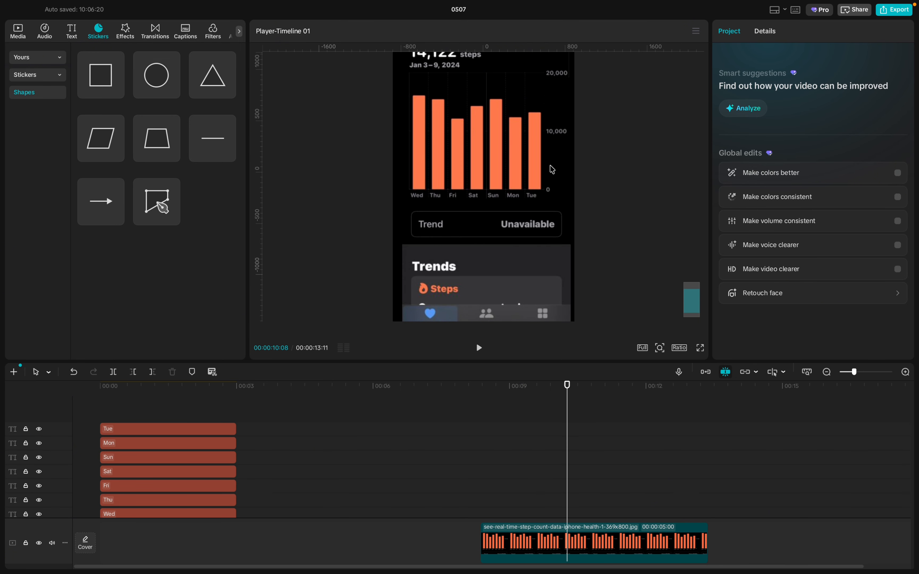
{"action": "left_click", "coordinate": [204, 417]}
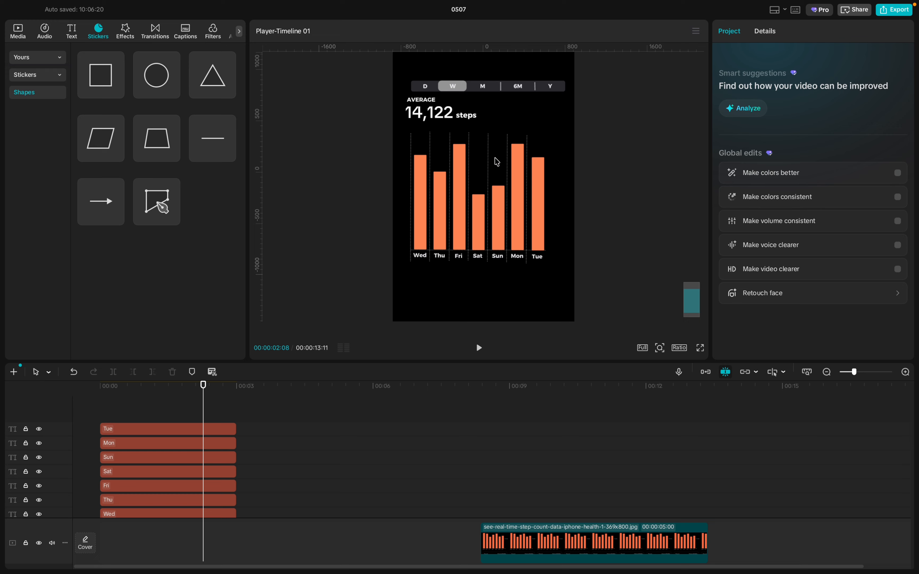
- Paste a copy of the Mon label at the reference frame 00:00:08:25 and align its clip with the start of the reference image
{"action": "scroll", "coordinate": [494, 186], "scroll_direction": "up", "scroll_amount": 3}
{"action": "scroll", "coordinate": [497, 192], "scroll_direction": "down", "scroll_amount": 2}
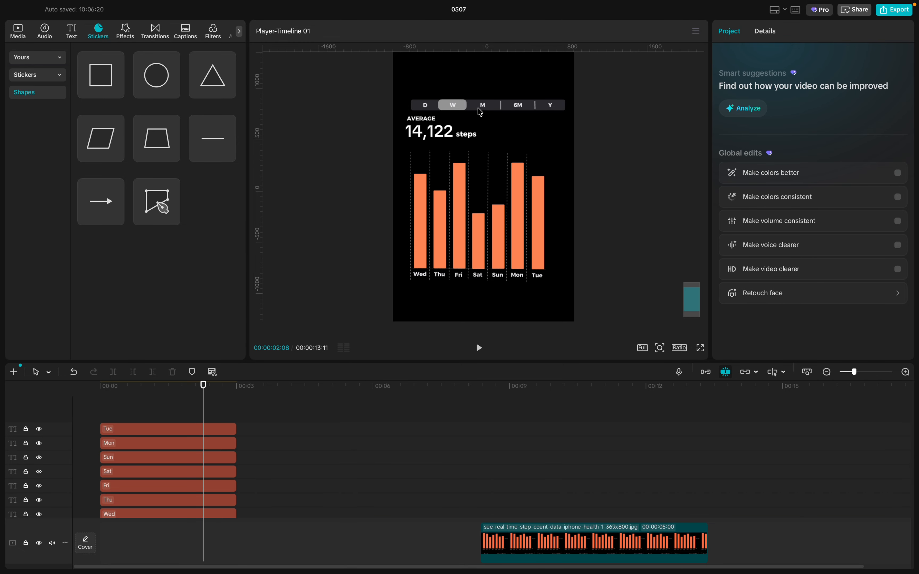
{"action": "scroll", "coordinate": [479, 112], "scroll_direction": "down", "scroll_amount": 1}
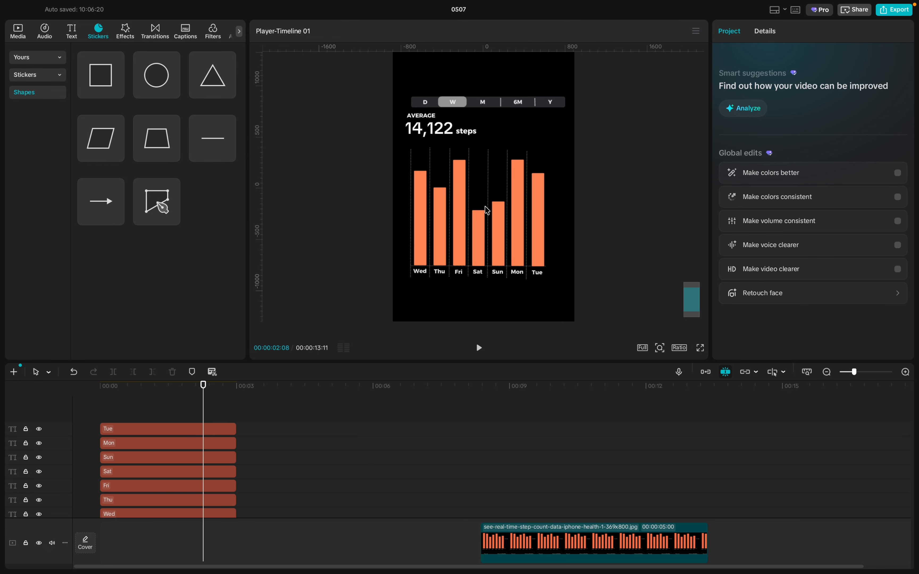
{"action": "left_click", "coordinate": [503, 492]}
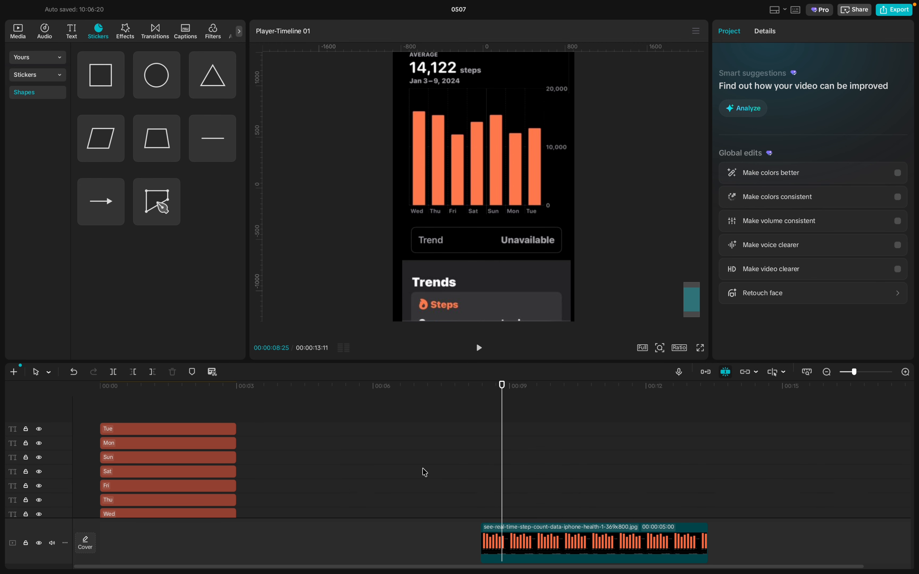
{"action": "left_click", "coordinate": [208, 430]}
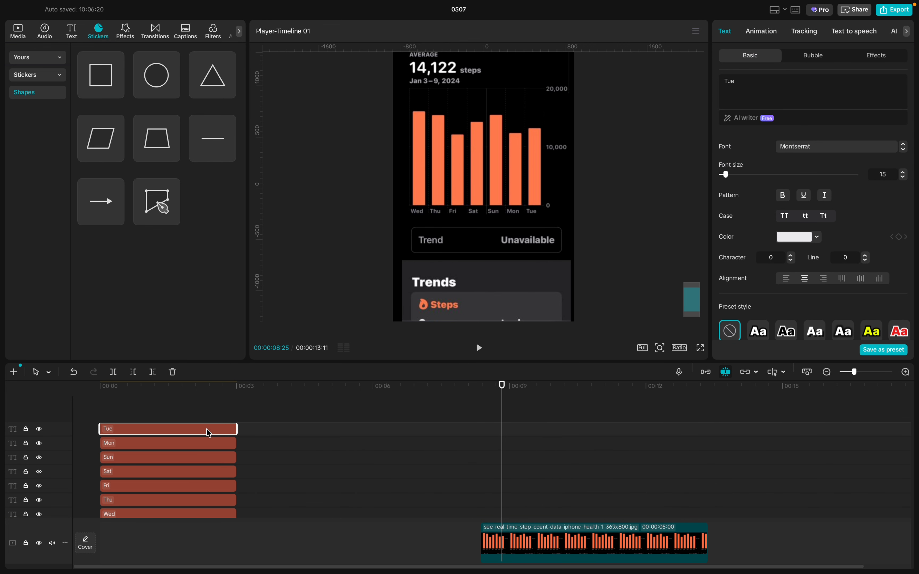
{"action": "key", "text": "ctrl+v"}
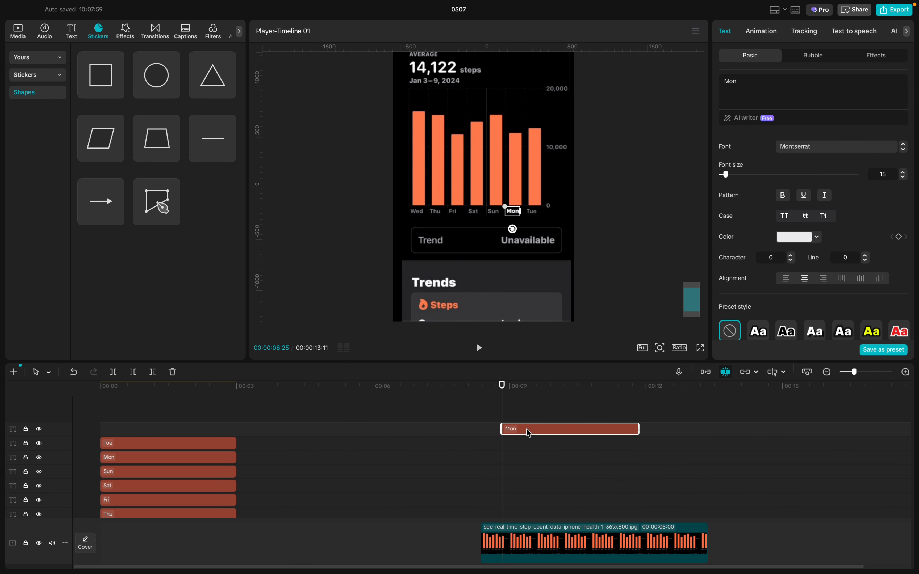
{"action": "left_click_drag", "start_coordinate": [526, 429], "coordinate": [509, 497]}
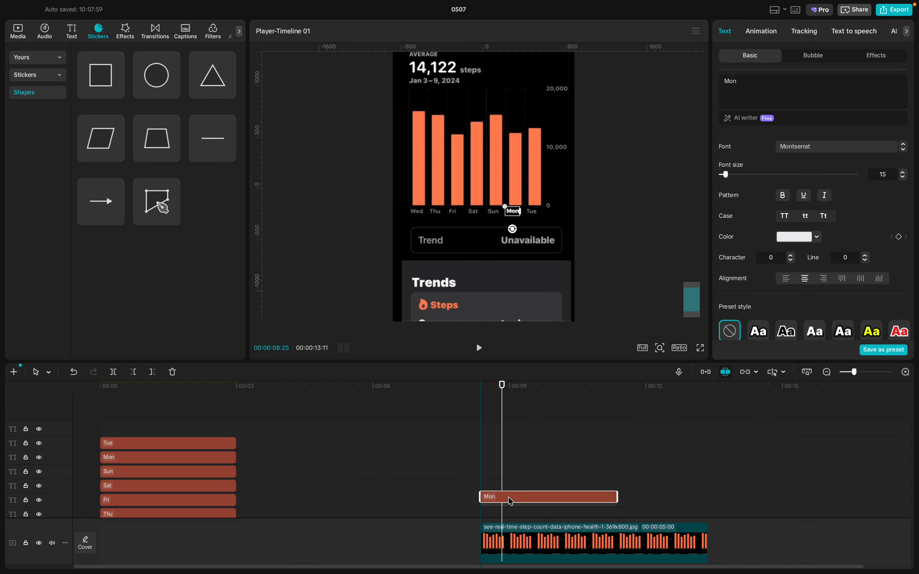
- Change the pasted label's text to 10,000 and place it over the reference chart's 10,000 axis value
{"action": "left_click", "coordinate": [747, 85]}
{"action": "key", "text": "BackSpace"}
{"action": "key", "text": "BackSpace"}
{"action": "key", "text": "BackSpace"}
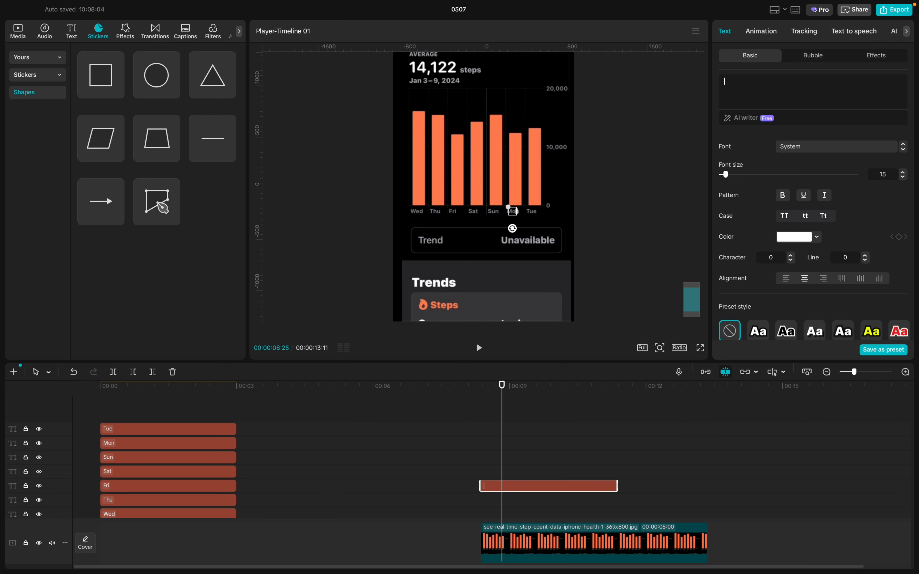
{"action": "type", "text": "10"}
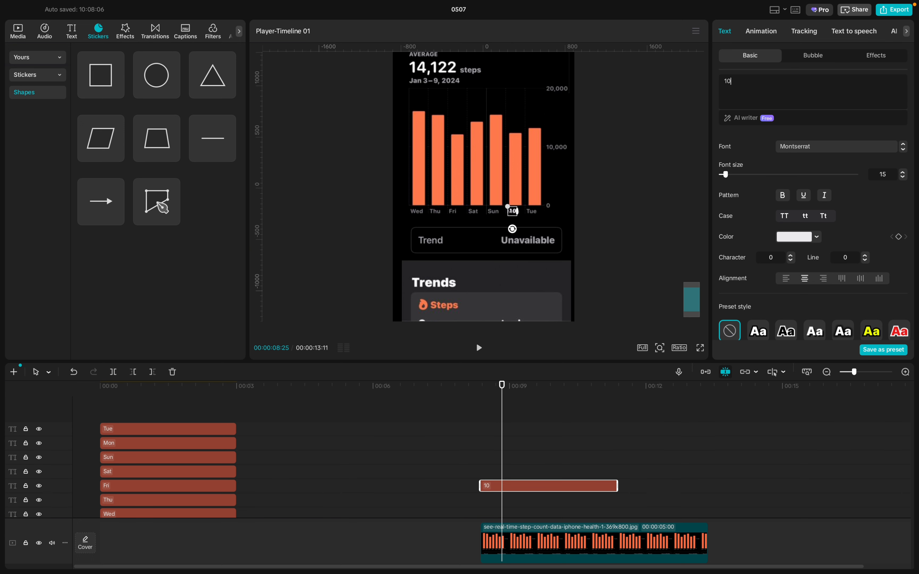
{"action": "type", "text": ",000"}
{"action": "left_click_drag", "start_coordinate": [517, 213], "coordinate": [558, 149]}
- Paste another label reading 20,000 over the reference chart's 20,000 value and align its clip with the start of the reference image
{"action": "key", "text": "ctrl+v"}
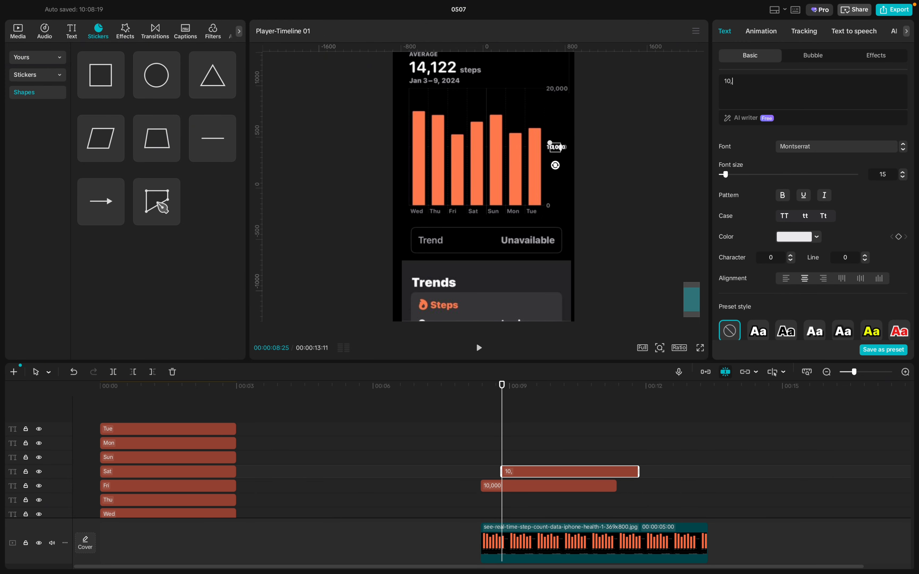
{"action": "key", "text": "ctrl+a"}
{"action": "type", "text": "20,000"}
{"action": "left_click_drag", "start_coordinate": [558, 152], "coordinate": [558, 94]}
{"action": "left_click_drag", "start_coordinate": [528, 475], "coordinate": [521, 478]}
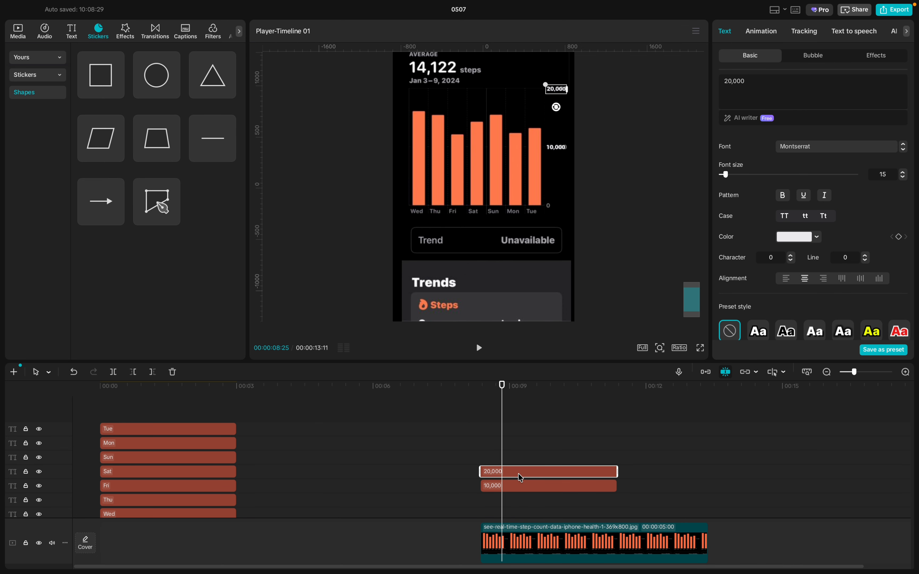
- Move the 10,000 and 20,000 clips to the start of the timeline and shift both labels down beside the recreated bars
{"action": "left_click_drag", "start_coordinate": [649, 496], "coordinate": [156, 407]}
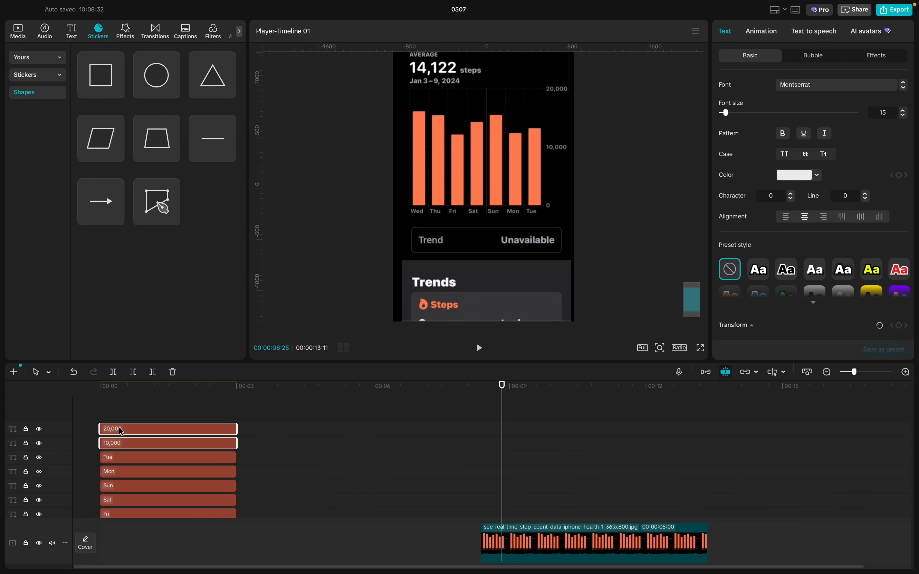
{"action": "left_click", "coordinate": [149, 418]}
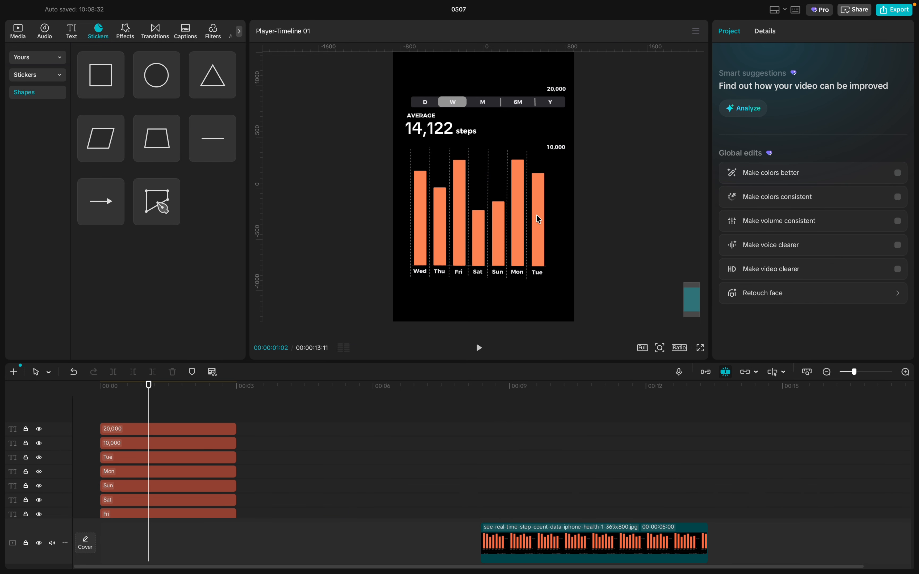
{"action": "left_click", "coordinate": [230, 444]}
{"action": "left_click", "coordinate": [184, 428], "text": "shift"}
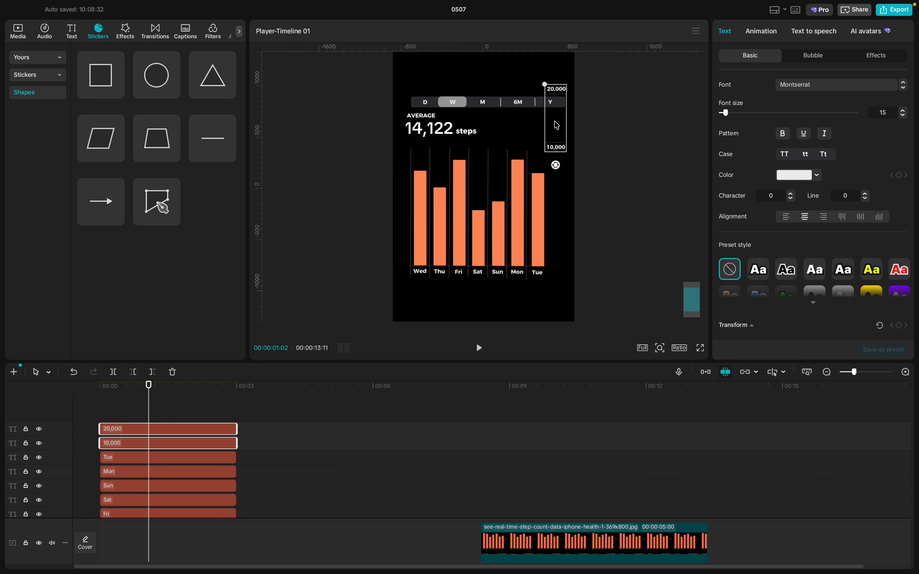
{"action": "left_click_drag", "start_coordinate": [557, 125], "coordinate": [558, 187]}
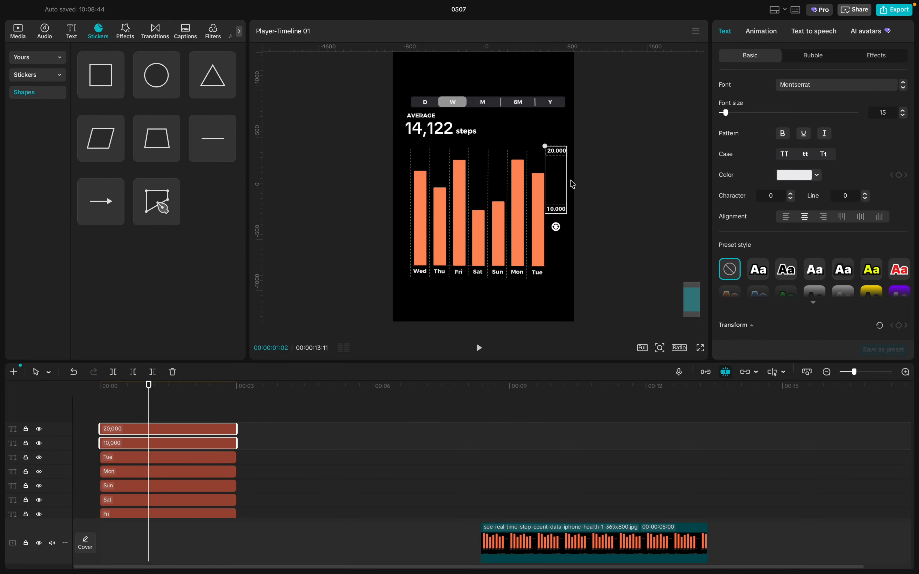
- Select the dark background bar of the D/W/M/6M/Y selector among the vector image clips
{"action": "left_click", "coordinate": [216, 409]}
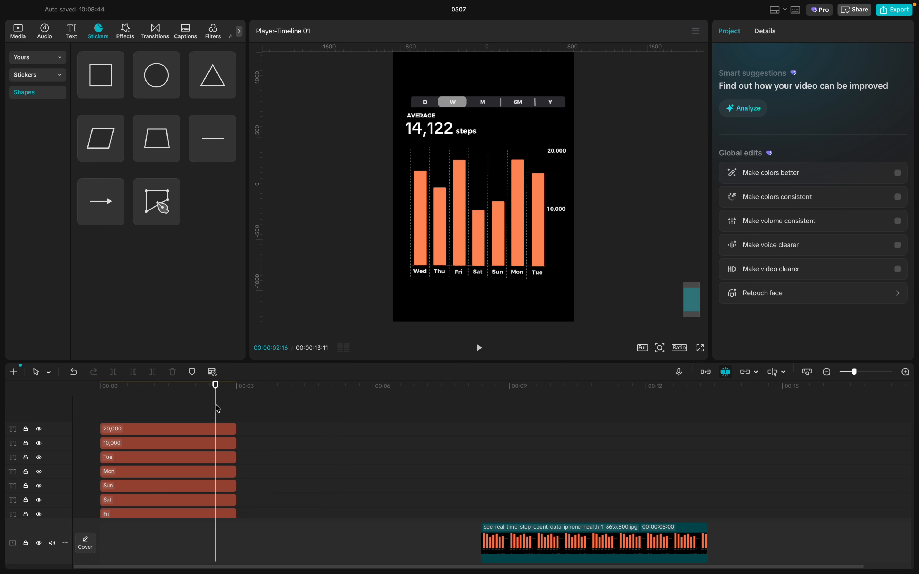
{"action": "scroll", "coordinate": [168, 500], "scroll_direction": "down", "scroll_amount": 10}
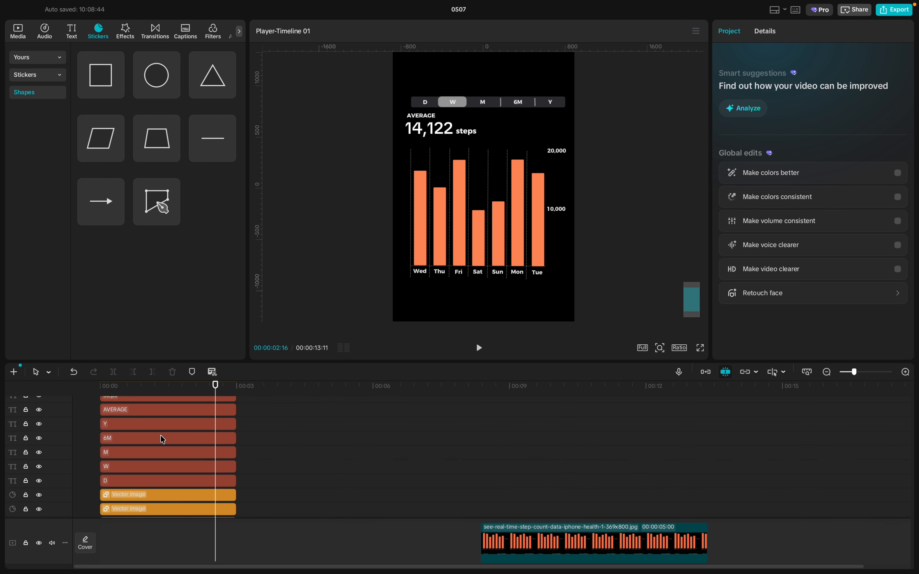
{"action": "scroll", "coordinate": [151, 494], "scroll_direction": "down", "scroll_amount": 4}
{"action": "left_click", "coordinate": [142, 472]}
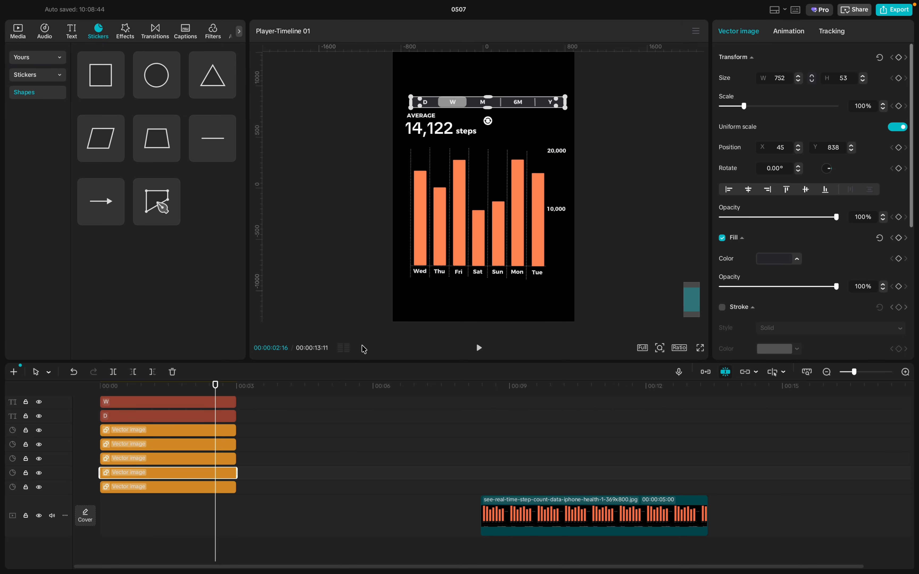
{"action": "left_click", "coordinate": [785, 34]}
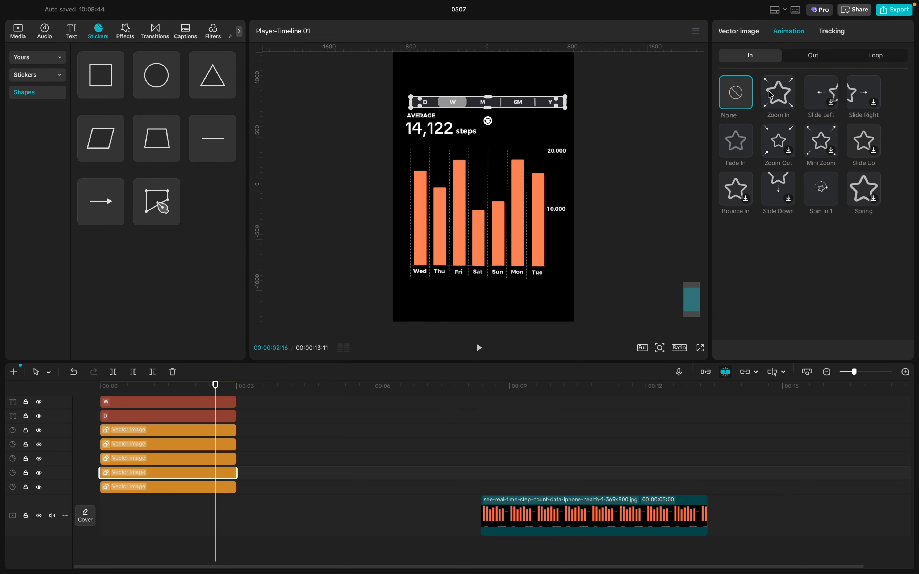
{"action": "left_click", "coordinate": [736, 143]}
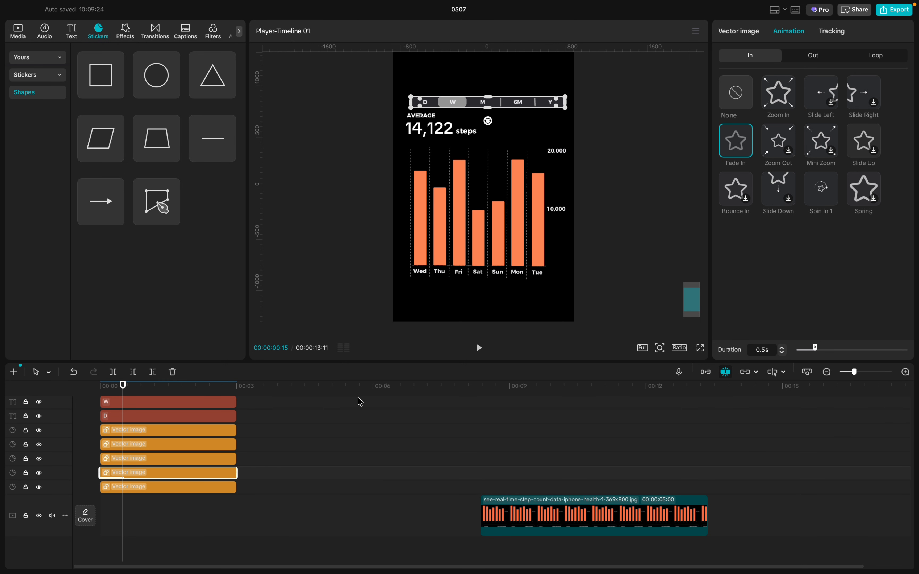
{"action": "left_click", "coordinate": [730, 100]}
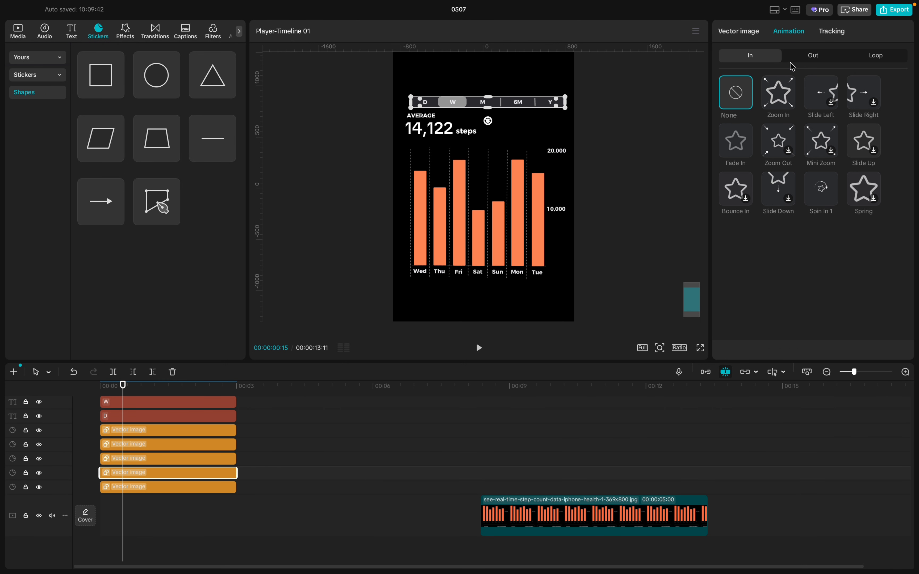
- Convert the selector's background bar into a compound clip and add a Rectangle mask to it
{"action": "right_click", "coordinate": [144, 476]}
{"action": "left_click", "coordinate": [195, 442]}
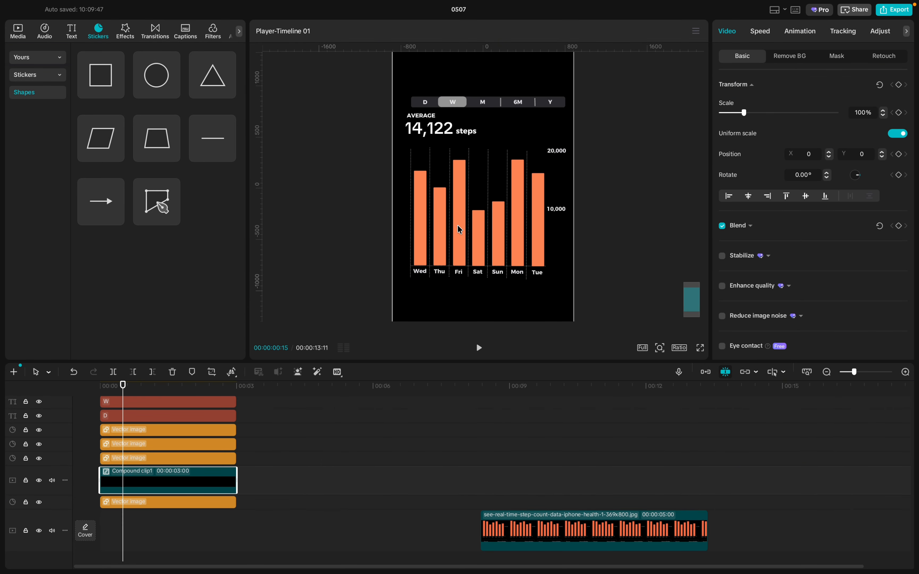
{"action": "left_click", "coordinate": [829, 57]}
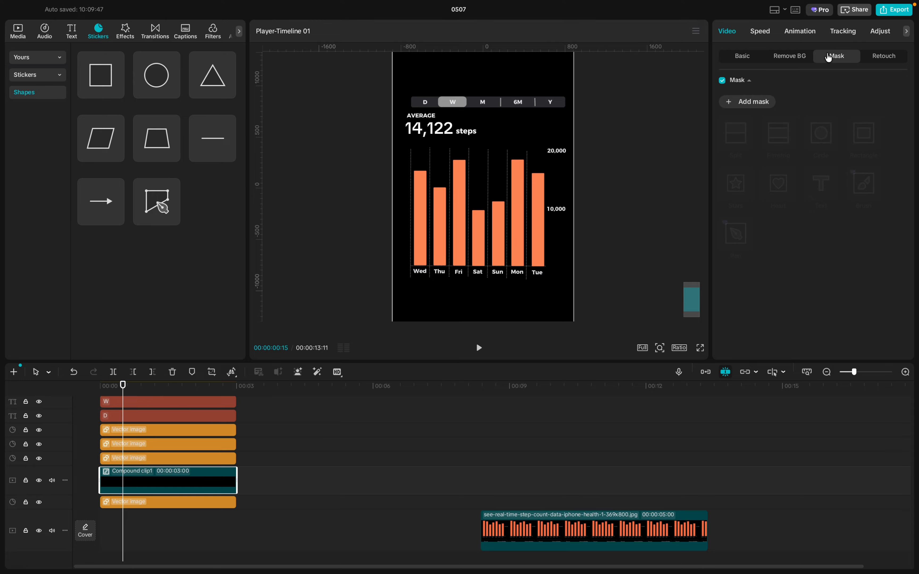
{"action": "left_click", "coordinate": [740, 104]}
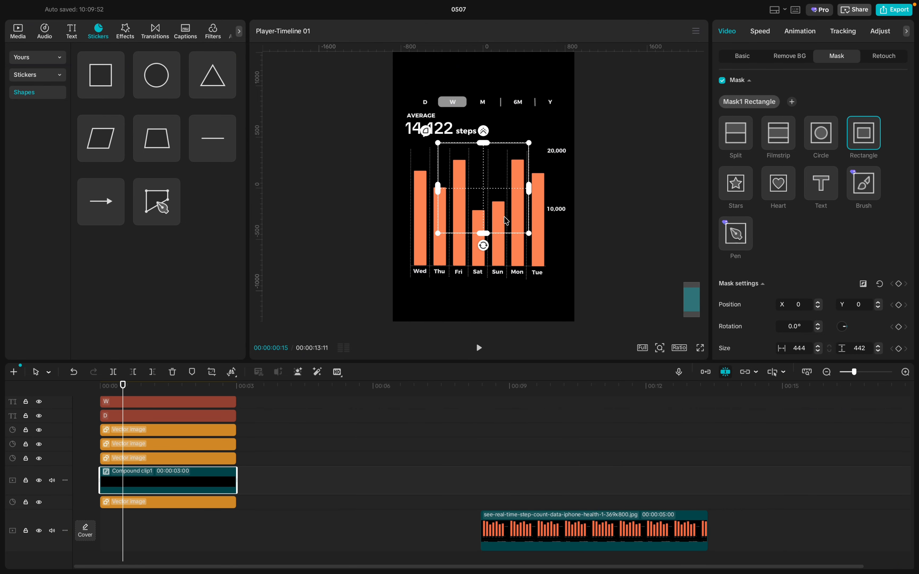
- Fit the mask around the selector bar, about 733 wide and 56 high at X 29, Y 419, and round its corners
{"action": "left_click_drag", "start_coordinate": [492, 187], "coordinate": [566, 137]}
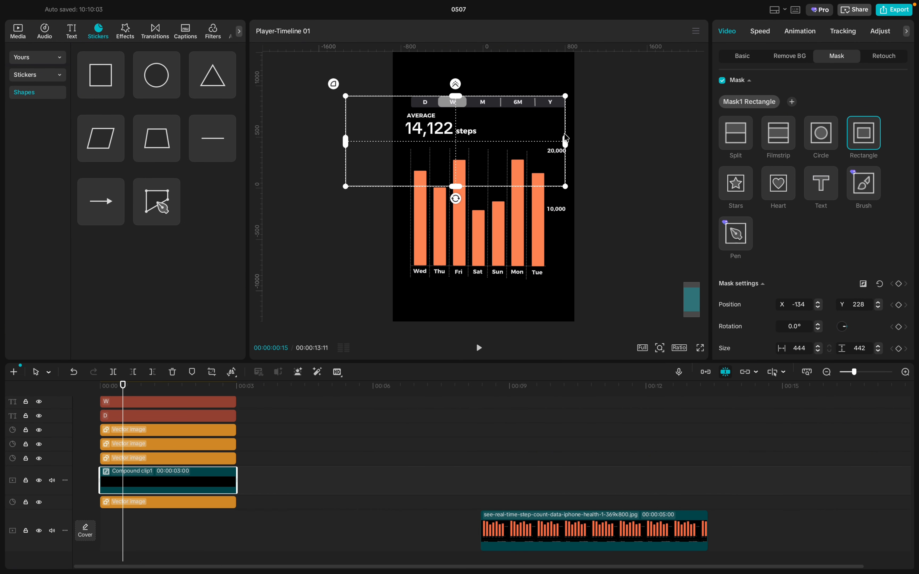
{"action": "left_click_drag", "start_coordinate": [475, 145], "coordinate": [512, 145]}
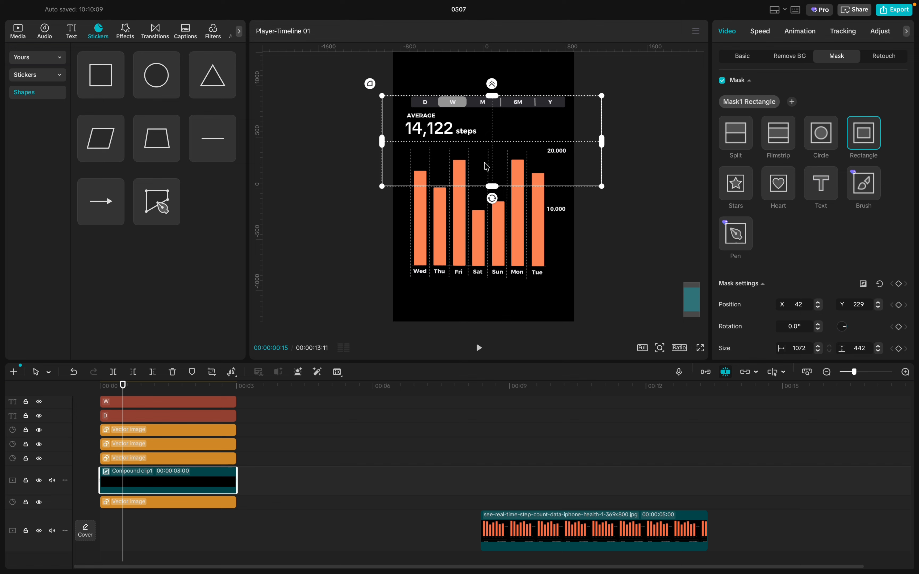
{"action": "left_click_drag", "start_coordinate": [493, 186], "coordinate": [499, 105]}
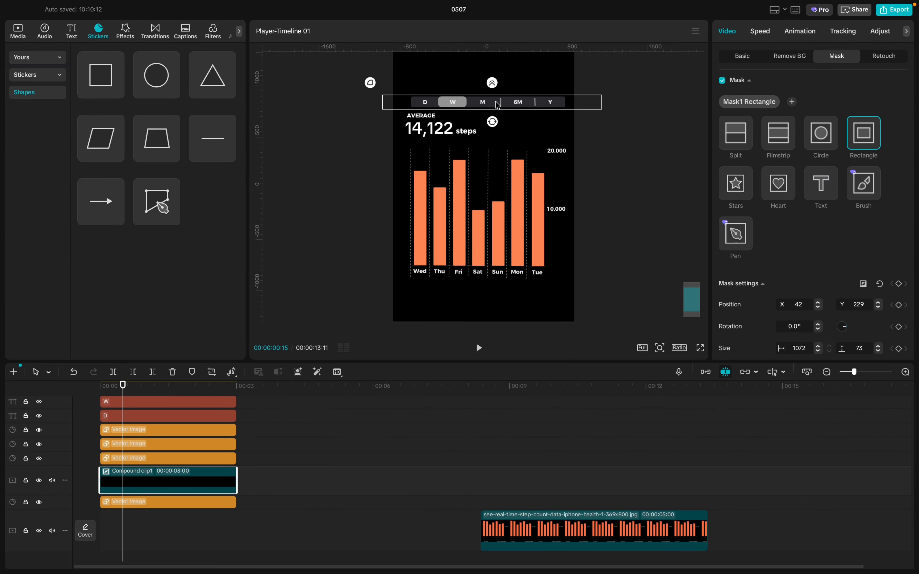
{"action": "left_click_drag", "start_coordinate": [389, 103], "coordinate": [416, 104]}
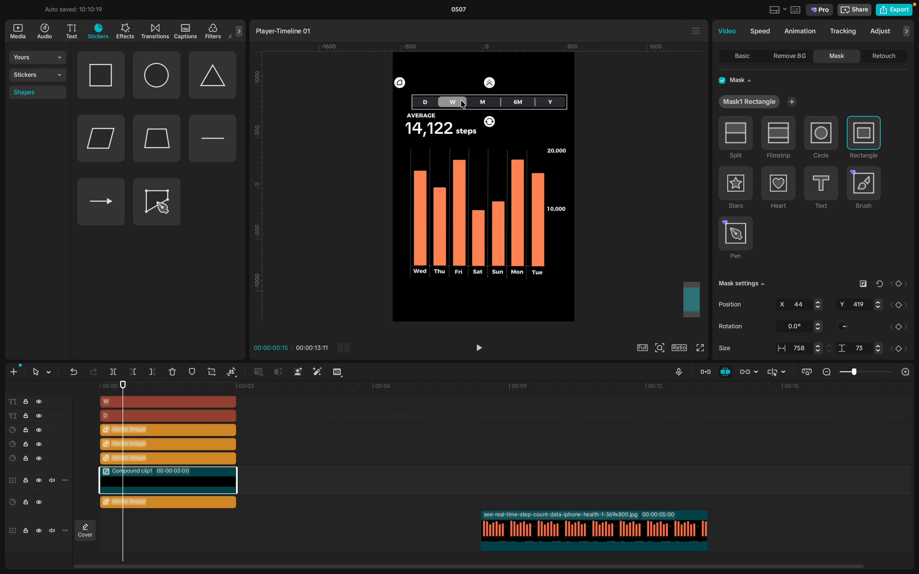
{"action": "left_click_drag", "start_coordinate": [461, 100], "coordinate": [418, 106]}
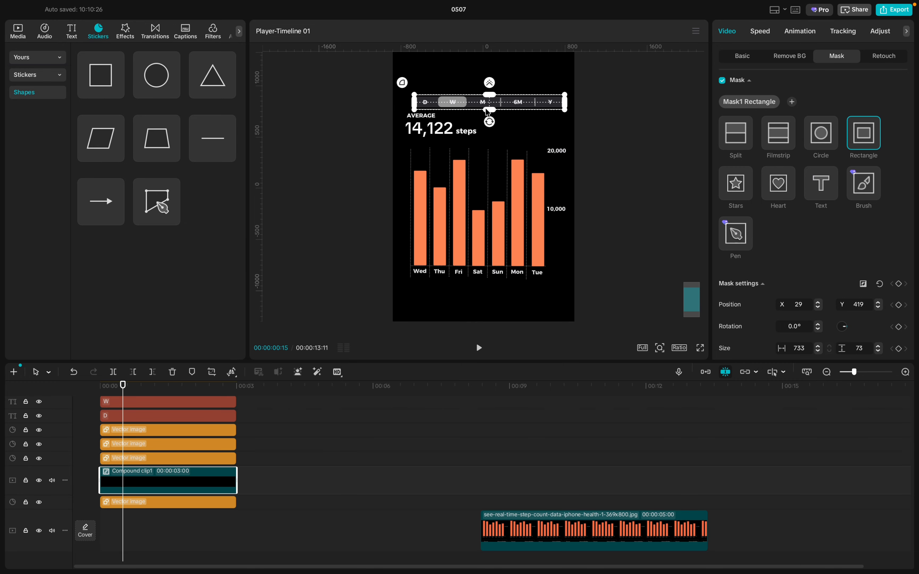
{"action": "left_click_drag", "start_coordinate": [487, 109], "coordinate": [486, 106]}
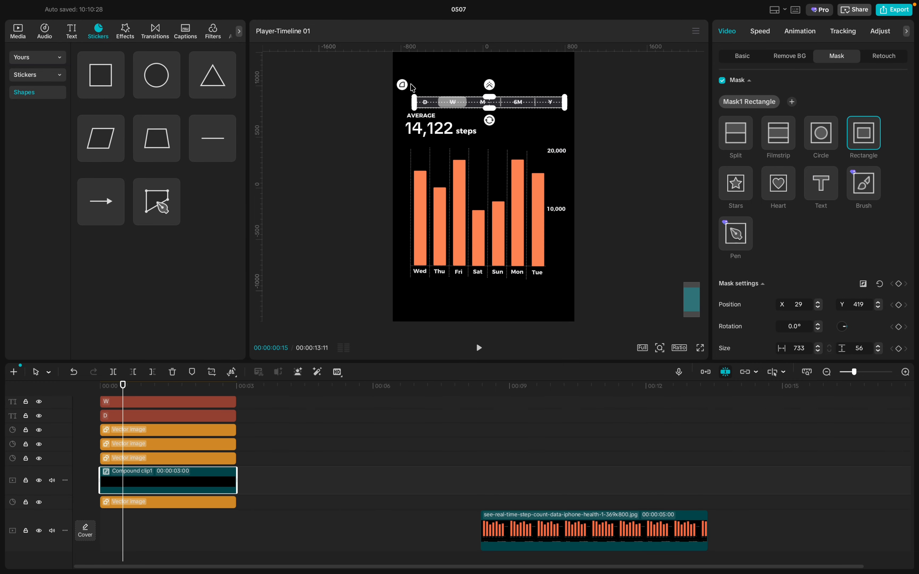
{"action": "left_click_drag", "start_coordinate": [403, 85], "coordinate": [392, 65]}
- Keyframe the mask to widen from about 46 at 00:00:00:00 to about 828 at 00:00:00:21
{"action": "left_click_drag", "start_coordinate": [414, 104], "coordinate": [488, 78]}
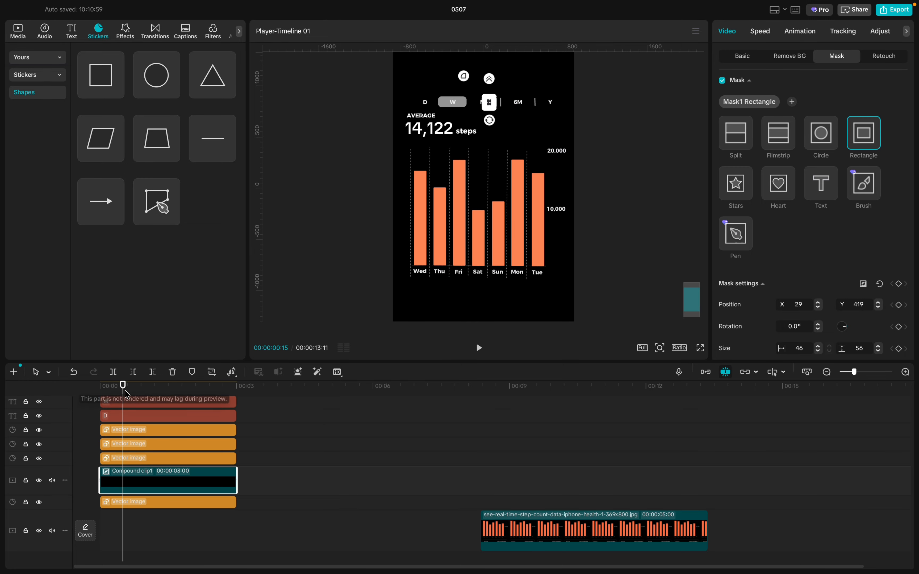
{"action": "left_click_drag", "start_coordinate": [122, 393], "coordinate": [98, 393]}
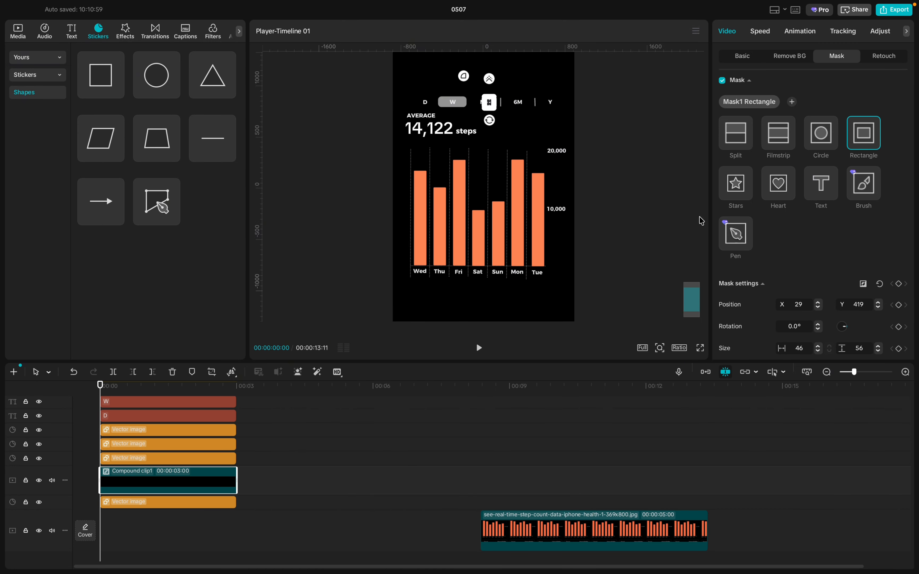
{"action": "left_click", "coordinate": [899, 285]}
{"action": "left_click_drag", "start_coordinate": [98, 394], "coordinate": [133, 390]}
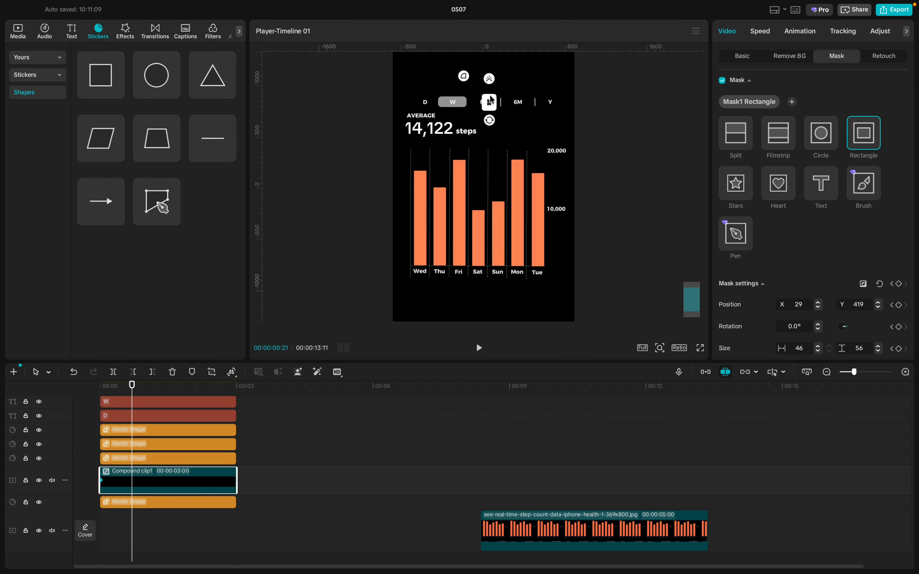
{"action": "left_click_drag", "start_coordinate": [486, 104], "coordinate": [407, 103]}
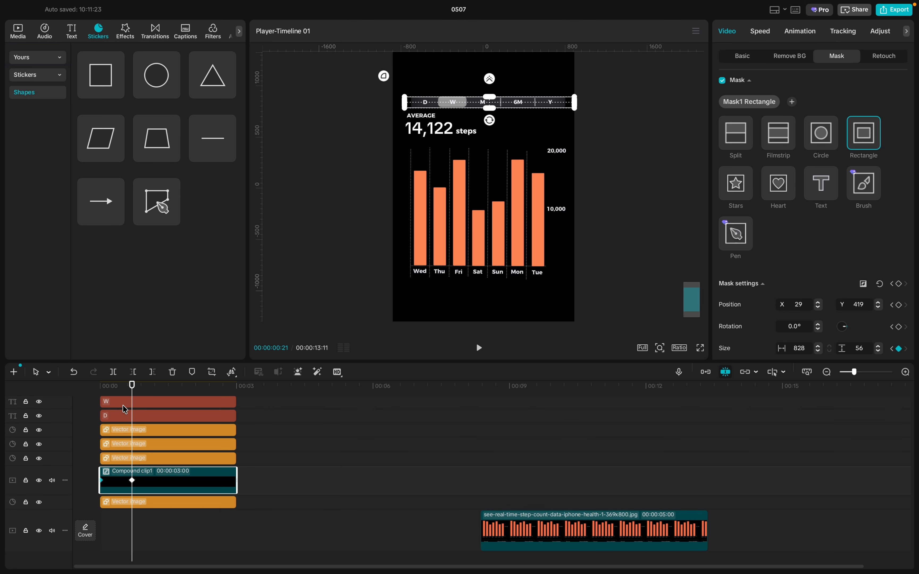
- Preview the selector bar's mask reveal animation from the start of the timeline
{"action": "left_click_drag", "start_coordinate": [132, 386], "coordinate": [74, 389]}
{"action": "left_click", "coordinate": [131, 387]}
{"action": "left_click", "coordinate": [267, 412]}
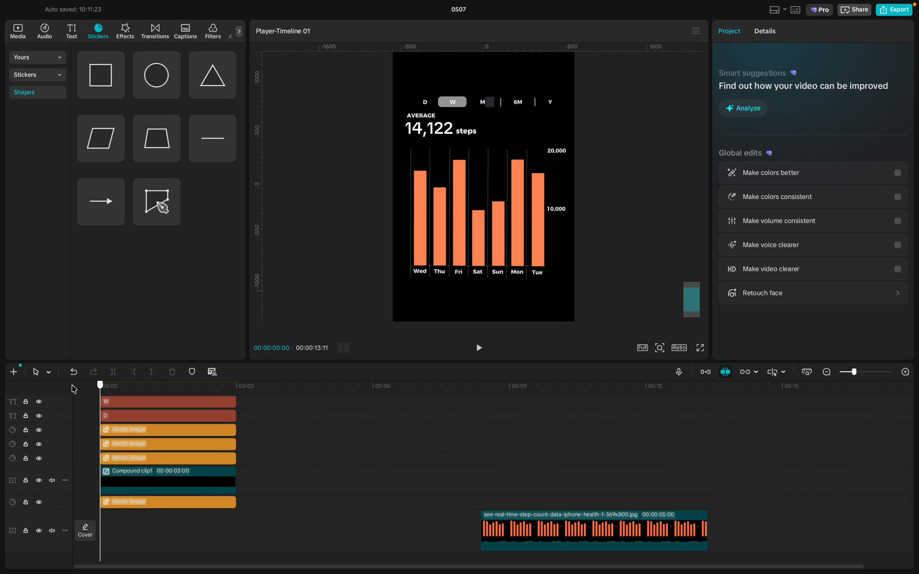
{"action": "key", "text": "space"}
{"action": "key", "text": "space"}
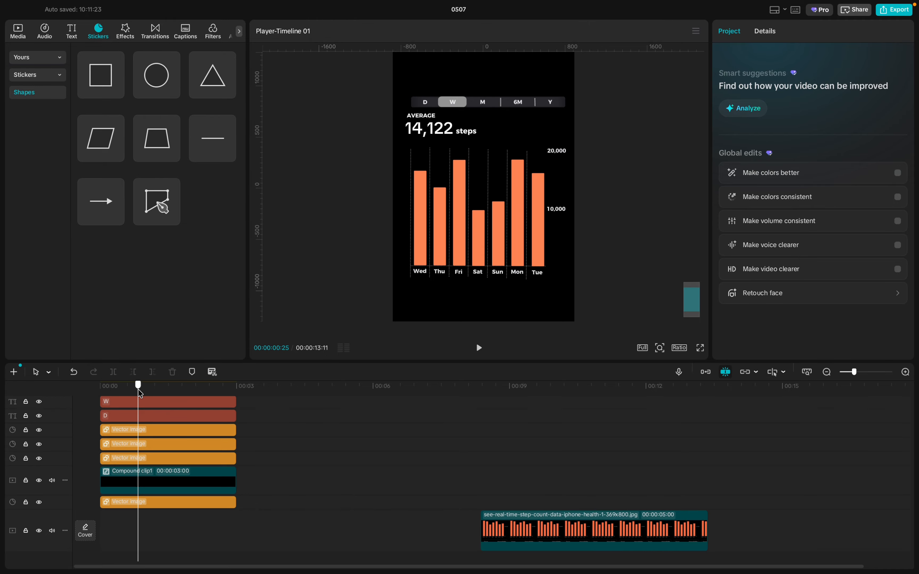
- Scrub and replay the selector bar's reveal several times to judge its motion
{"action": "left_click_drag", "start_coordinate": [139, 385], "coordinate": [116, 393]}
{"action": "scroll", "coordinate": [467, 179], "scroll_direction": "up", "scroll_amount": 3}
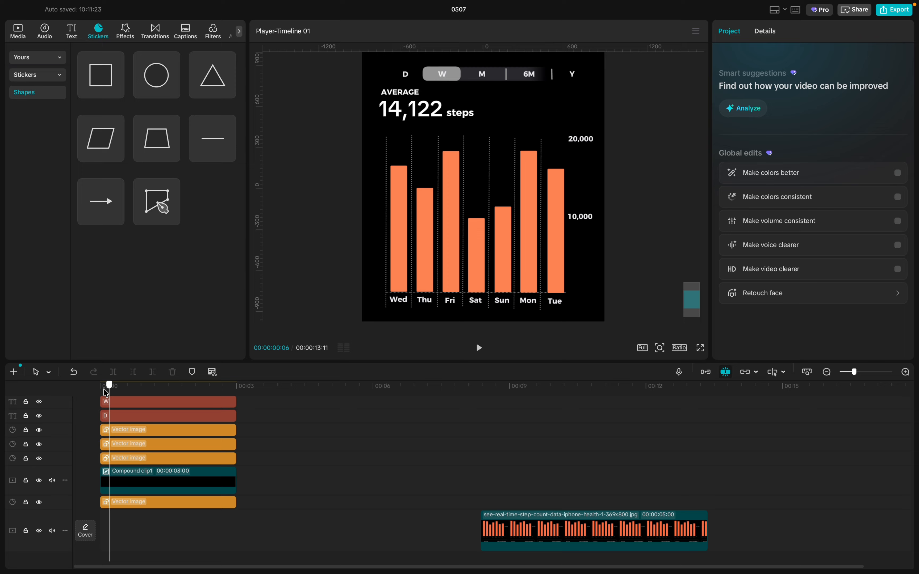
{"action": "left_click_drag", "start_coordinate": [118, 393], "coordinate": [89, 393]}
{"action": "key", "text": "space"}
{"action": "key", "text": "space"}
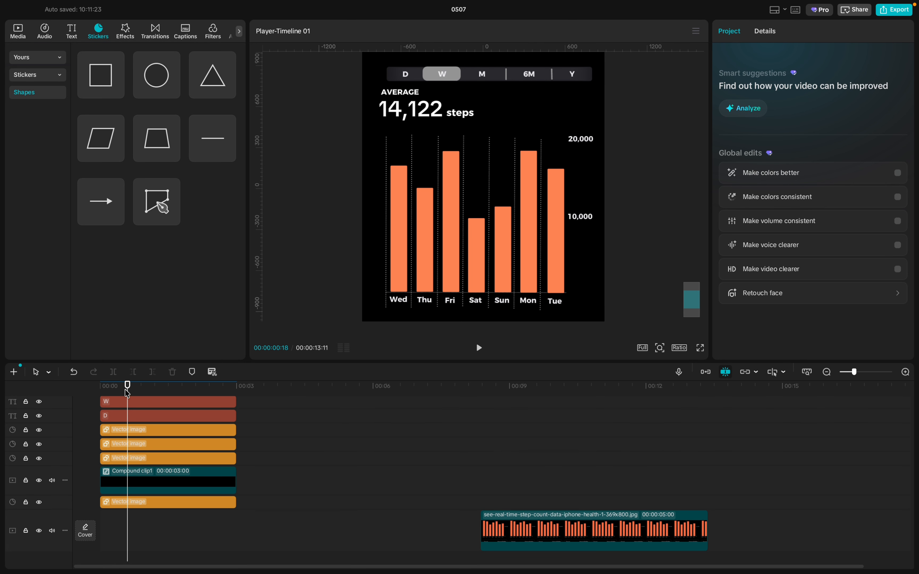
{"action": "left_click_drag", "start_coordinate": [127, 391], "coordinate": [79, 379]}
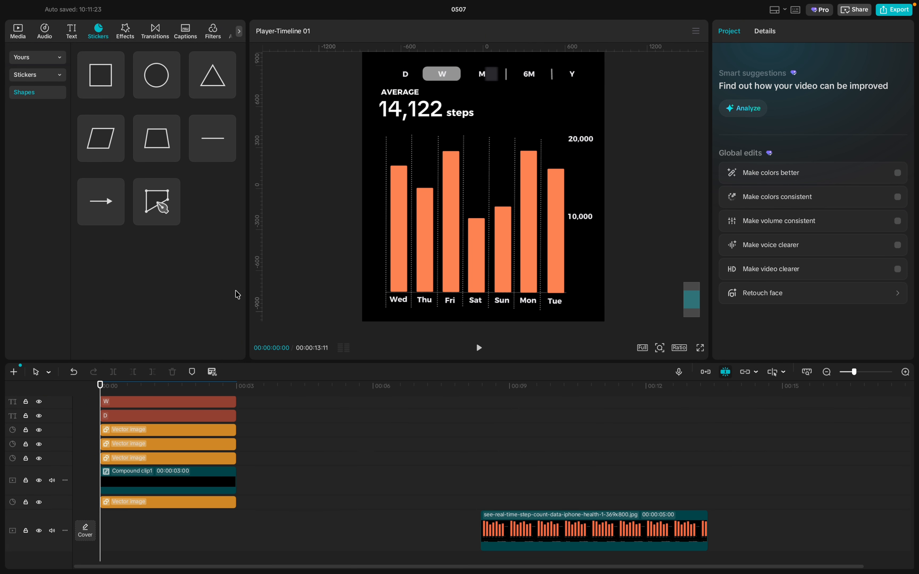
{"action": "key", "text": "space"}
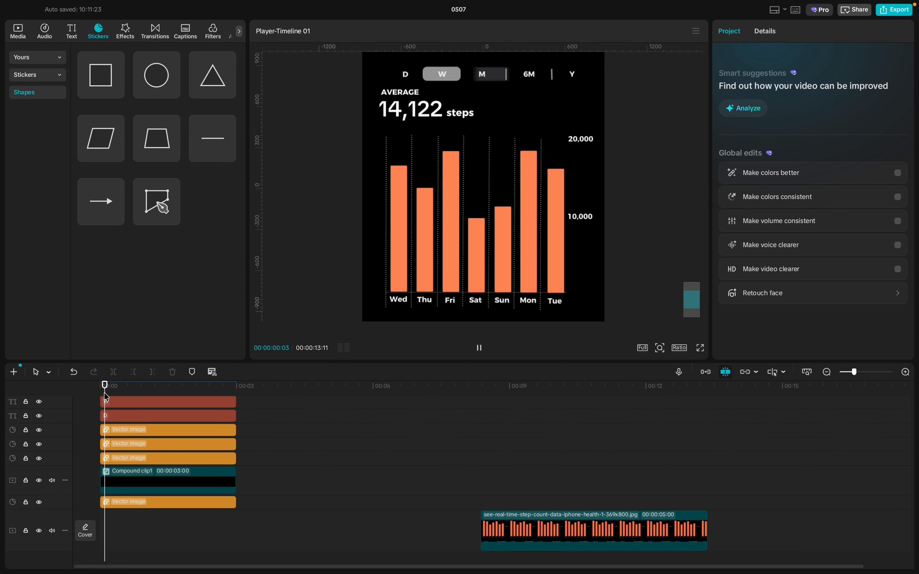
{"action": "key", "text": "space"}
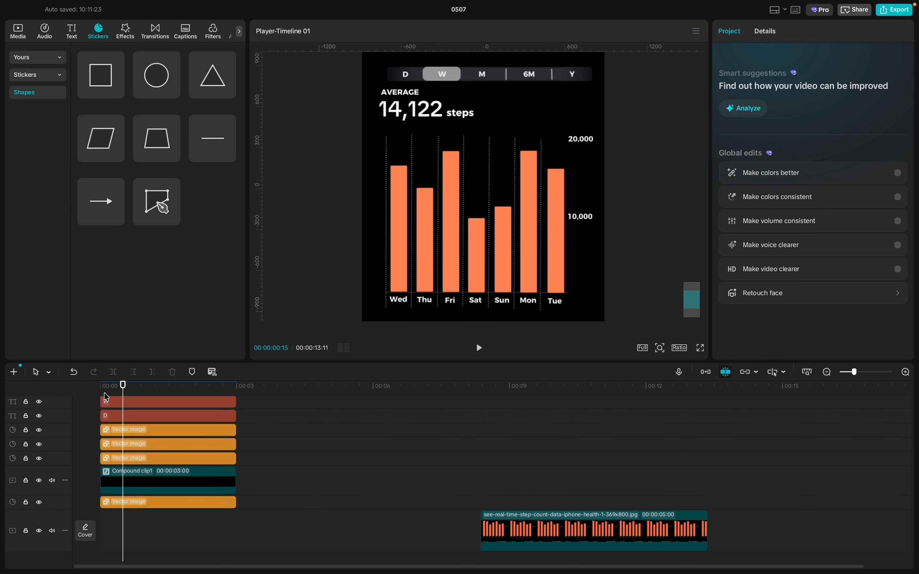
{"action": "key", "text": "space"}
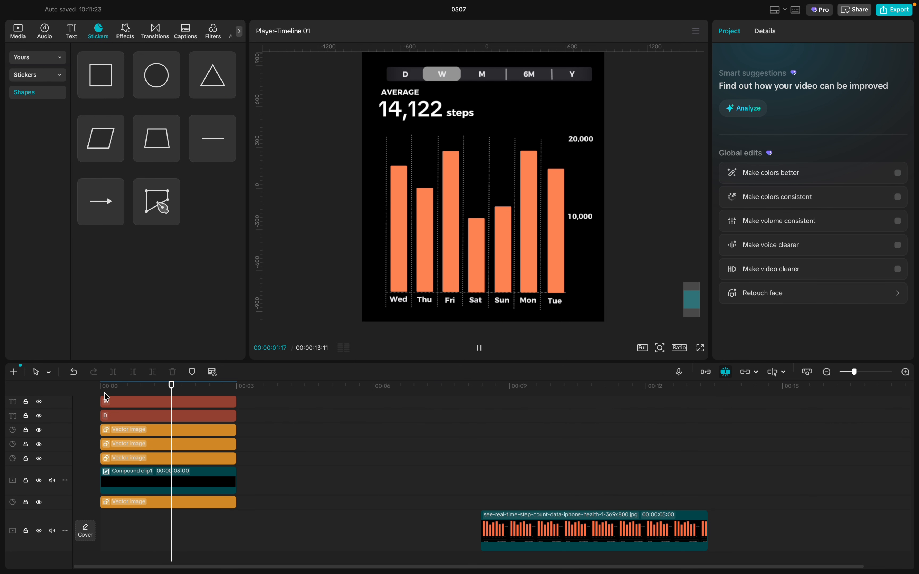
- Apply the Cubic Out preset curve to the mask's horizontal size keyframes on the selector bar's compound clip
{"action": "left_click", "coordinate": [134, 485]}
{"action": "left_click", "coordinate": [133, 482]}
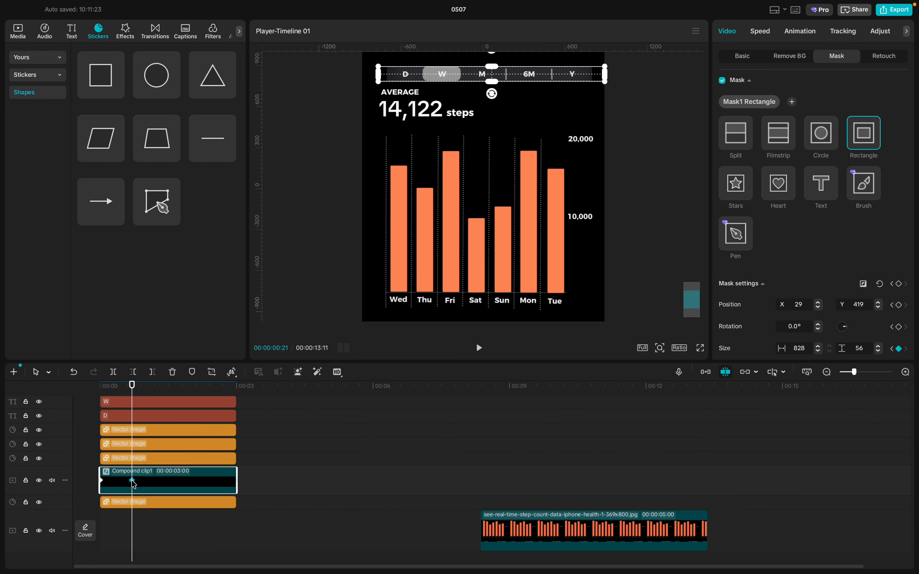
{"action": "double_click", "coordinate": [132, 481]}
{"action": "scroll", "coordinate": [144, 432], "scroll_direction": "up", "scroll_amount": 3}
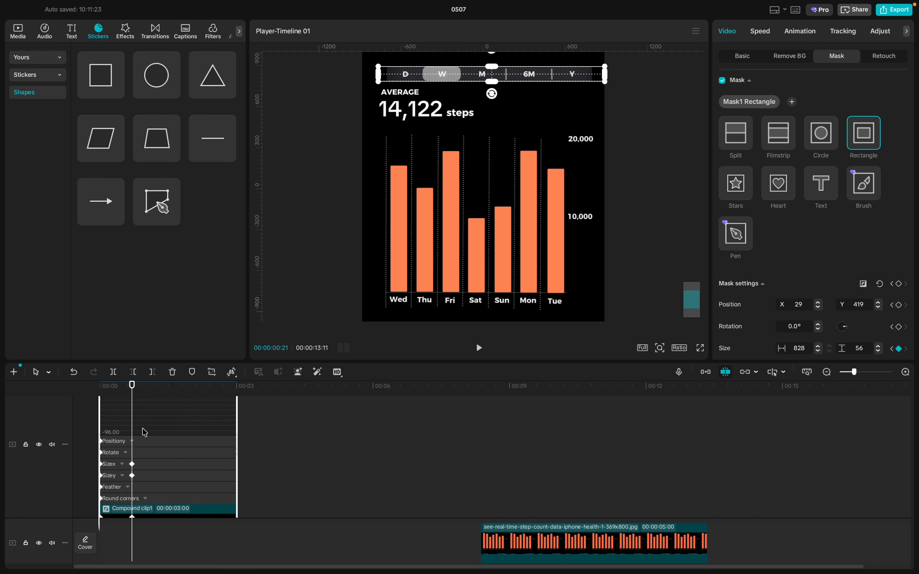
{"action": "scroll", "coordinate": [129, 459], "scroll_direction": "up", "scroll_amount": 2}
{"action": "scroll", "coordinate": [130, 459], "scroll_direction": "down", "scroll_amount": 2}
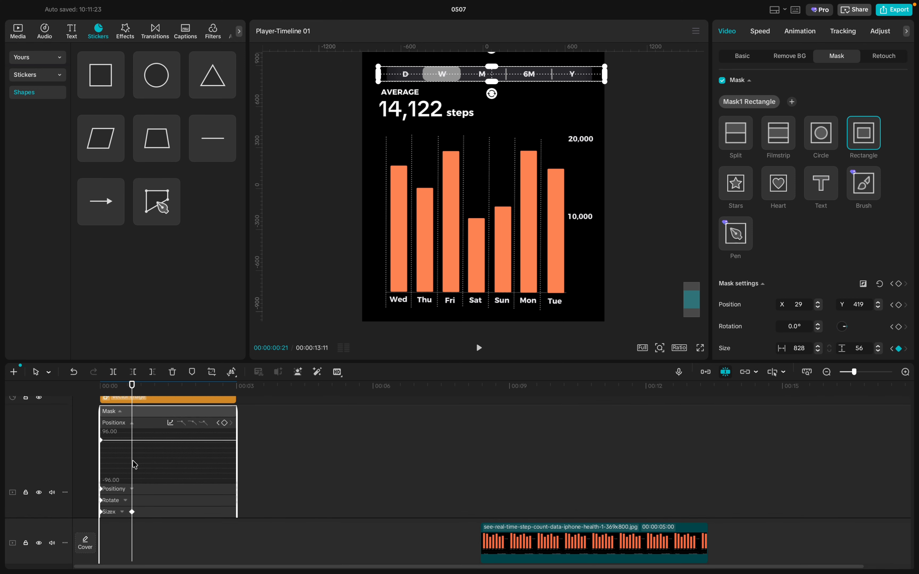
{"action": "left_click", "coordinate": [125, 490]}
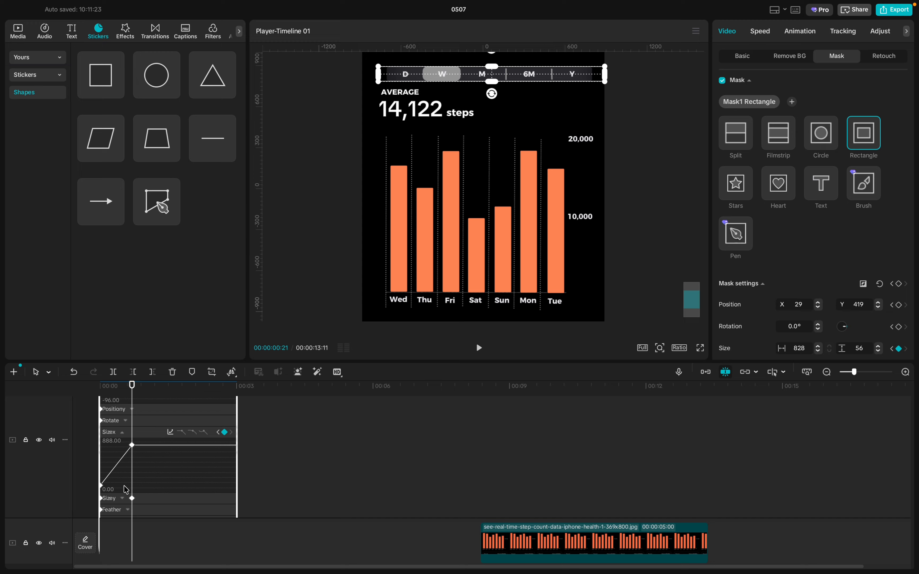
{"action": "left_click", "coordinate": [128, 451]}
{"action": "left_click", "coordinate": [170, 433]}
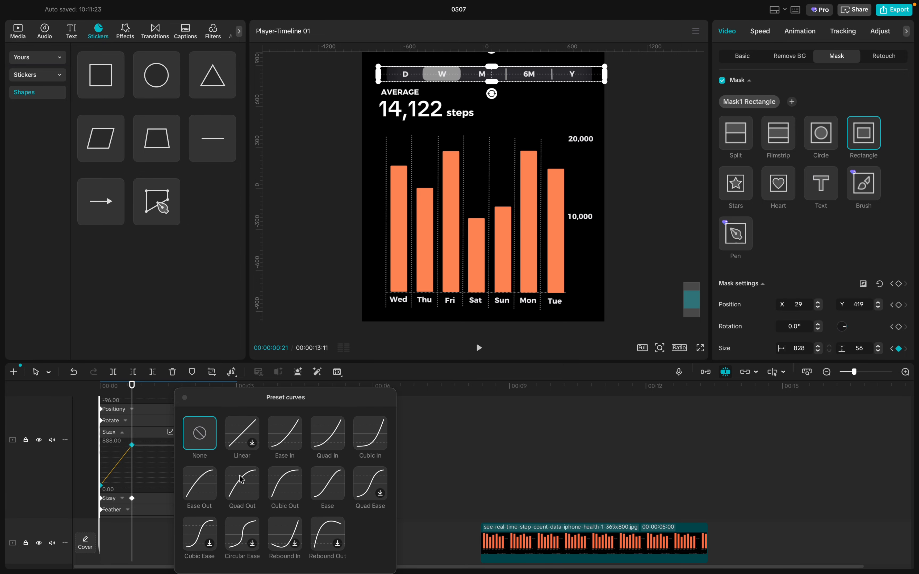
{"action": "left_click", "coordinate": [280, 490]}
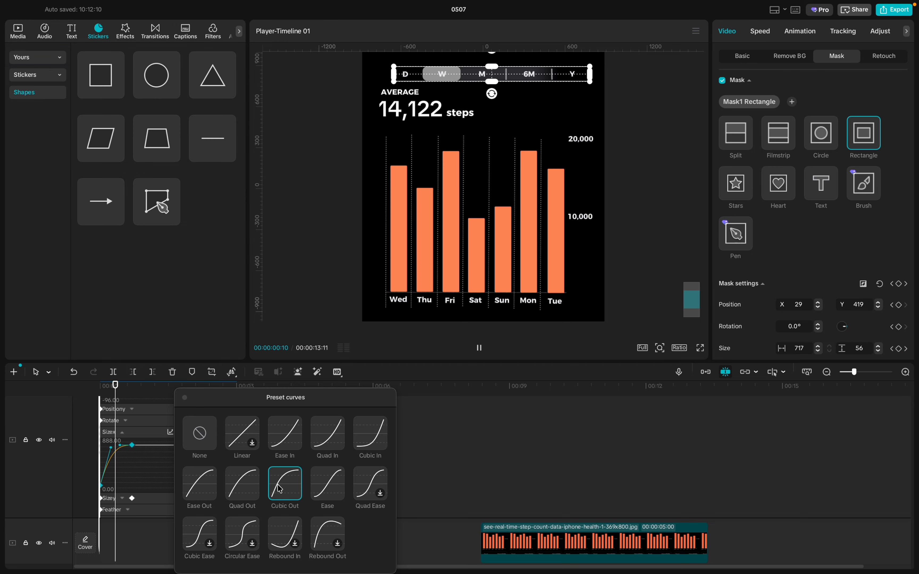
- Examine the curves of the mask's vertical size, feather and round corners, and close the keyframe graph
{"action": "left_click", "coordinate": [113, 499]}
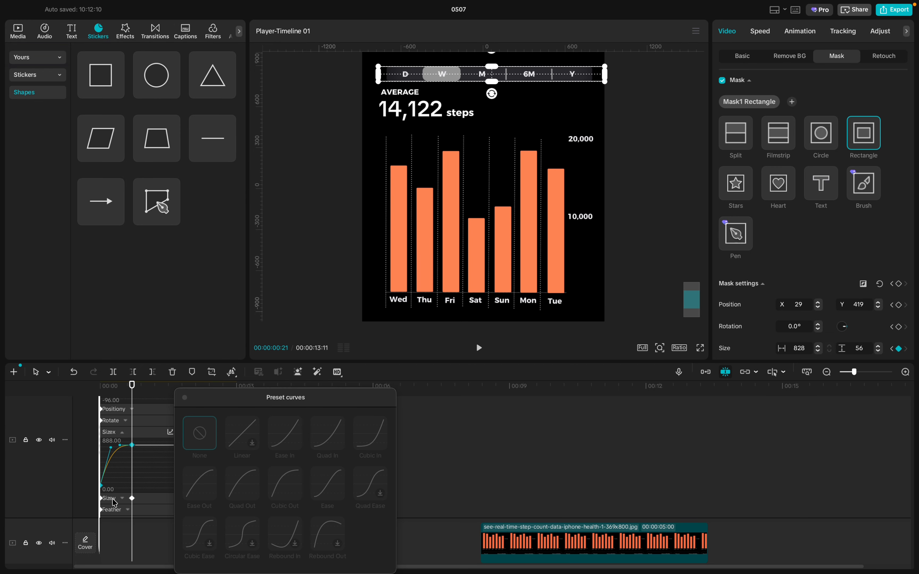
{"action": "scroll", "coordinate": [113, 500], "scroll_direction": "down", "scroll_amount": 1}
{"action": "left_click", "coordinate": [112, 486]}
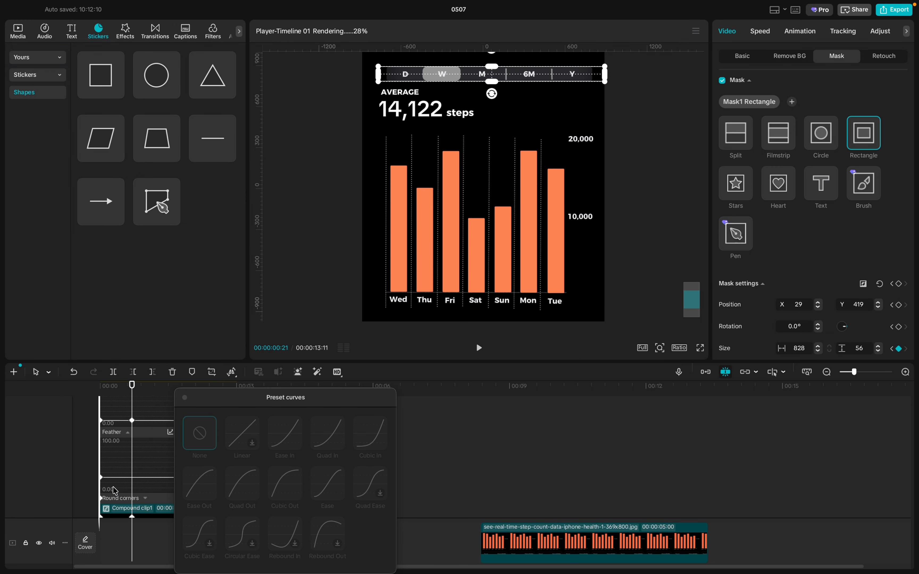
{"action": "scroll", "coordinate": [113, 487], "scroll_direction": "down", "scroll_amount": 1}
{"action": "left_click", "coordinate": [124, 478]}
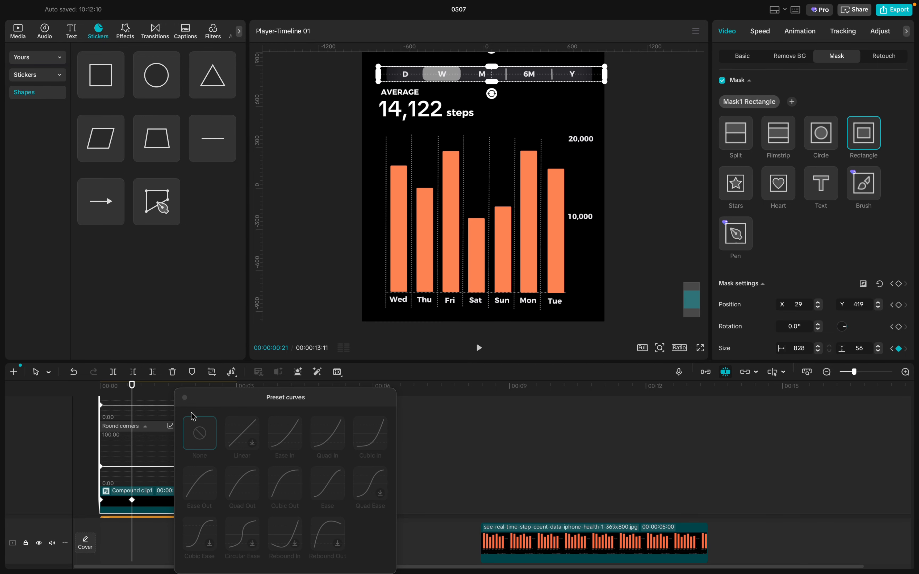
{"action": "left_click", "coordinate": [185, 399]}
{"action": "scroll", "coordinate": [144, 448], "scroll_direction": "up", "scroll_amount": 10}
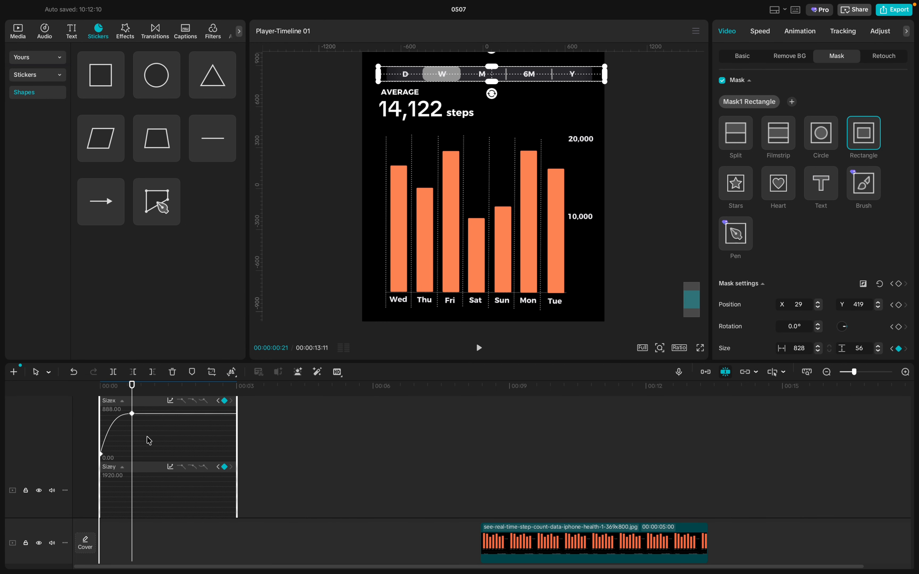
{"action": "scroll", "coordinate": [136, 461], "scroll_direction": "down", "scroll_amount": 3}
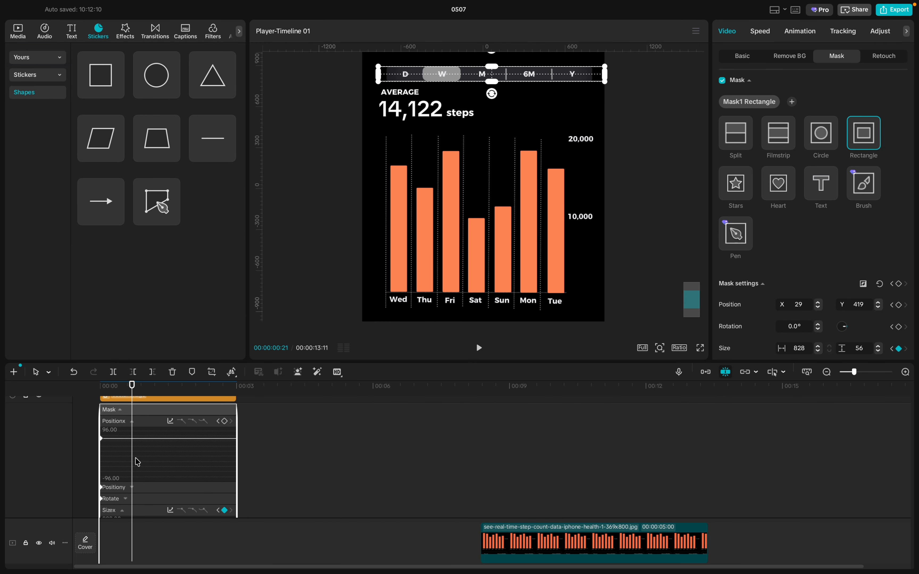
{"action": "key", "text": "alt+k"}
{"action": "scroll", "coordinate": [135, 458], "scroll_direction": "down", "scroll_amount": 12}
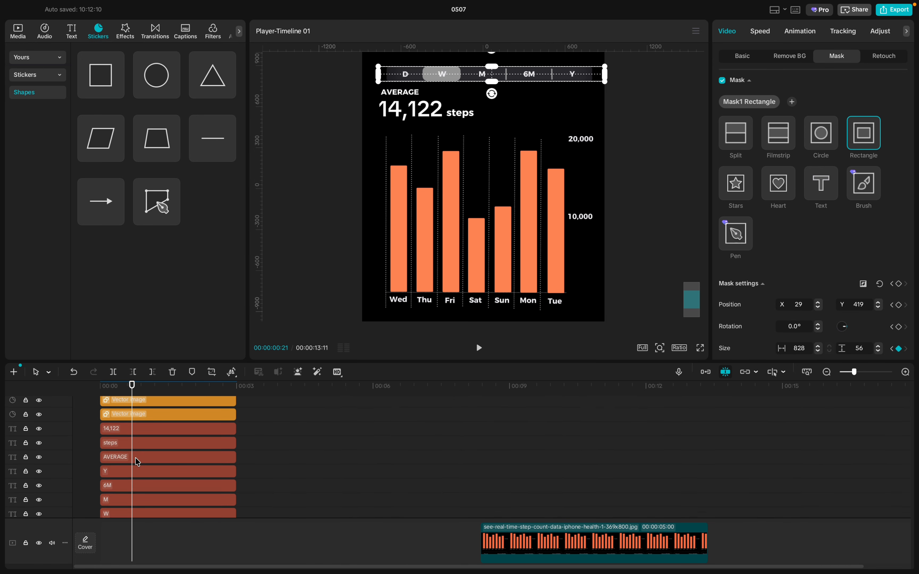
- Play the eased selector bar reveal twice from the start of the timeline
{"action": "left_click_drag", "start_coordinate": [128, 389], "coordinate": [87, 390]}
{"action": "scroll", "coordinate": [140, 426], "scroll_direction": "down", "scroll_amount": 5}
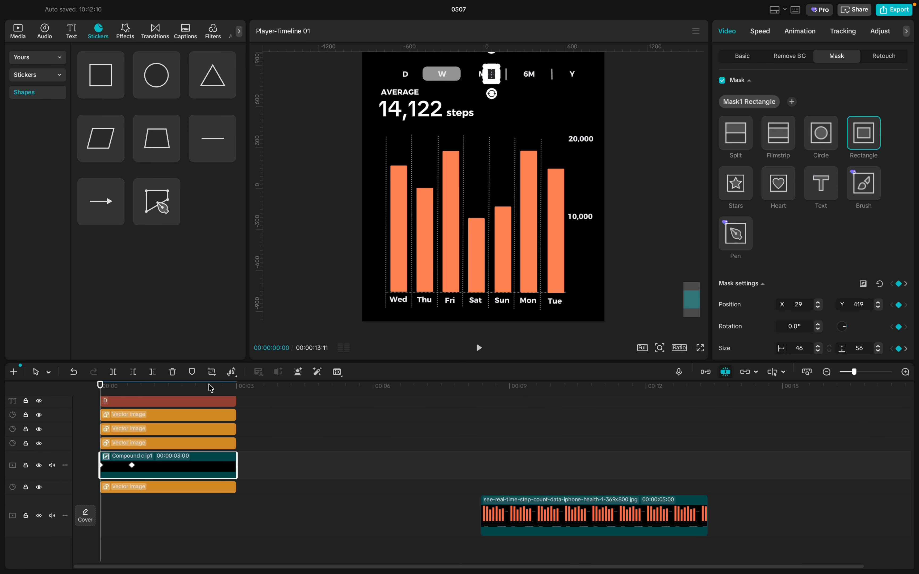
{"action": "left_click", "coordinate": [249, 409]}
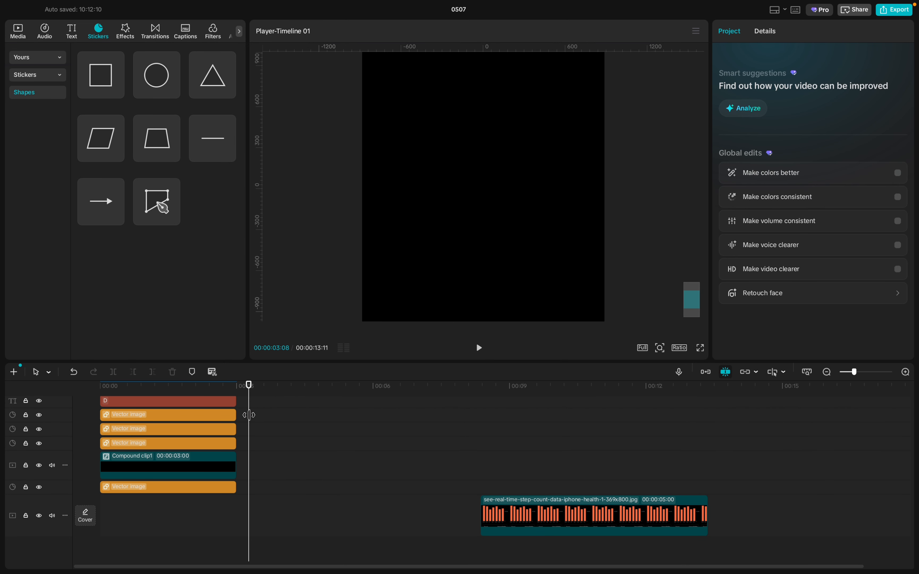
{"action": "left_click", "coordinate": [137, 388]}
{"action": "left_click_drag", "start_coordinate": [136, 392], "coordinate": [57, 390]}
{"action": "key", "text": "space"}
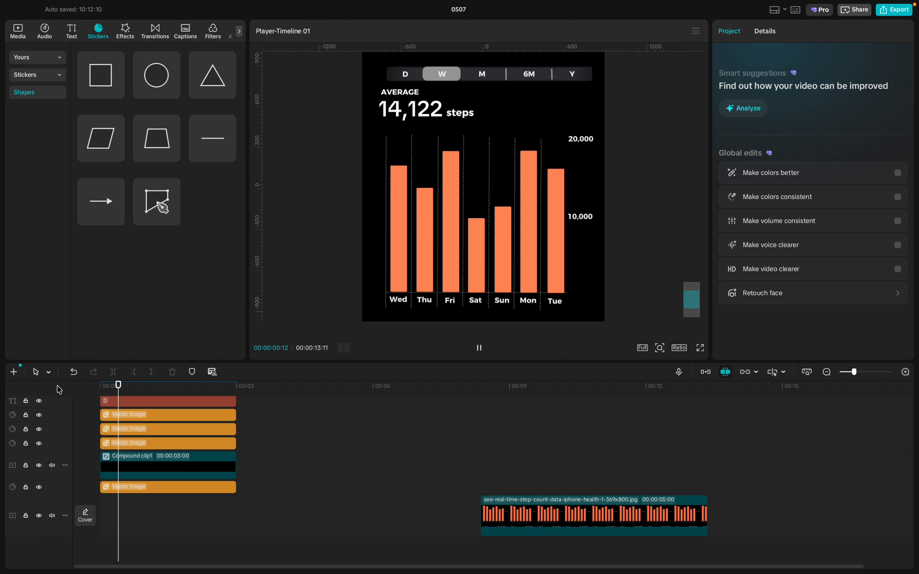
{"action": "key", "text": "space"}
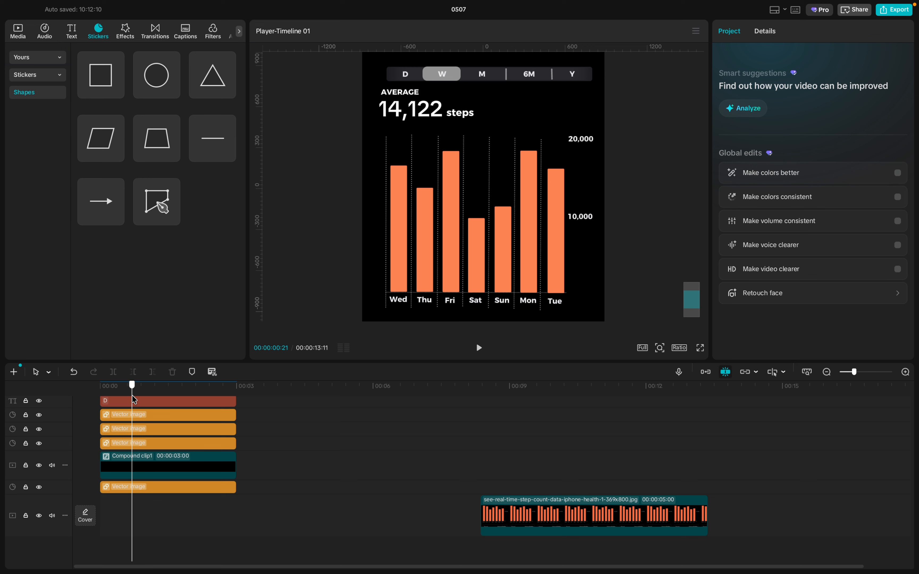
{"action": "left_click_drag", "start_coordinate": [133, 395], "coordinate": [68, 388]}
{"action": "key", "text": "space"}
{"action": "key", "text": "space"}
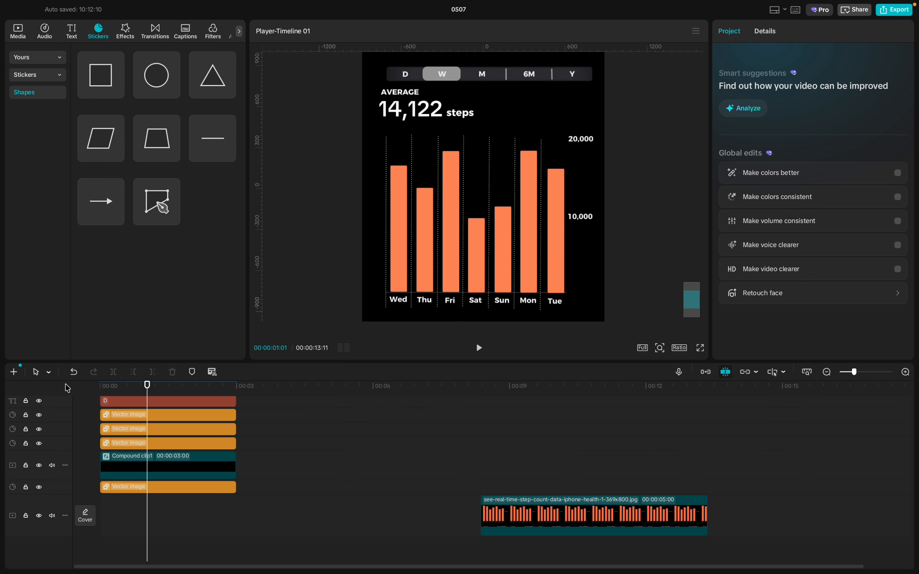
- Move the mask's end keyframe to about 1.3 seconds on the compound clip and preview the slower reveal
{"action": "left_click", "coordinate": [133, 467]}
{"action": "left_click_drag", "start_coordinate": [131, 465], "coordinate": [157, 468]}
{"action": "left_click_drag", "start_coordinate": [132, 389], "coordinate": [52, 390]}
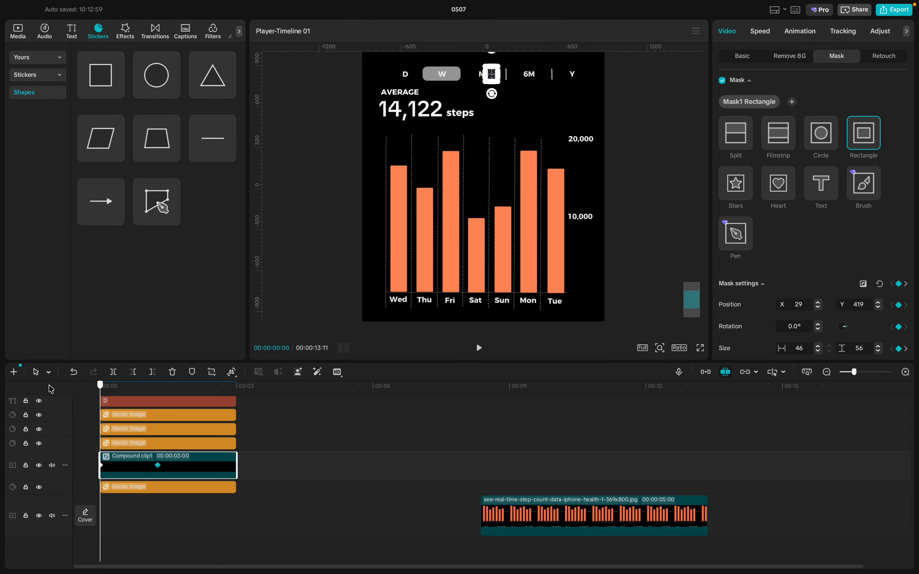
{"action": "left_click", "coordinate": [145, 520]}
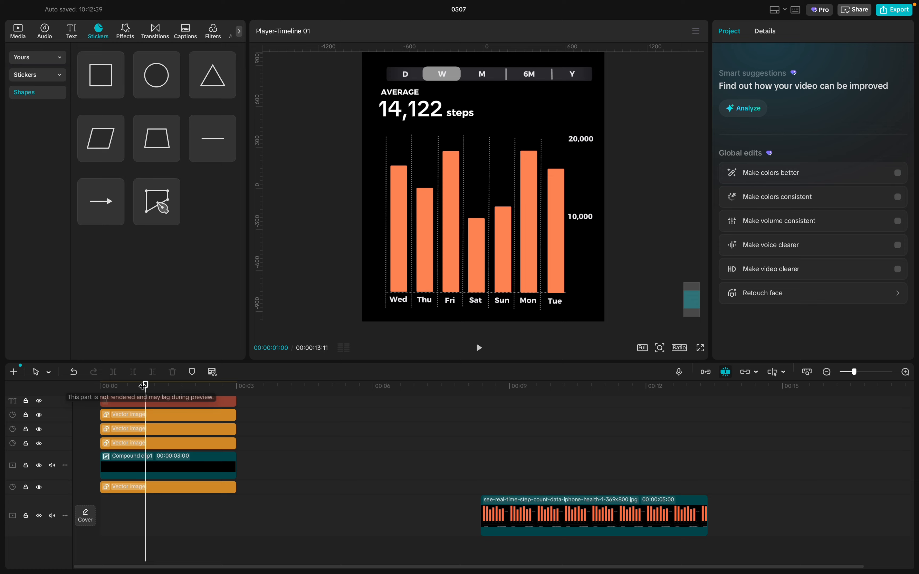
{"action": "left_click_drag", "start_coordinate": [146, 391], "coordinate": [99, 389]}
{"action": "key", "text": "space"}
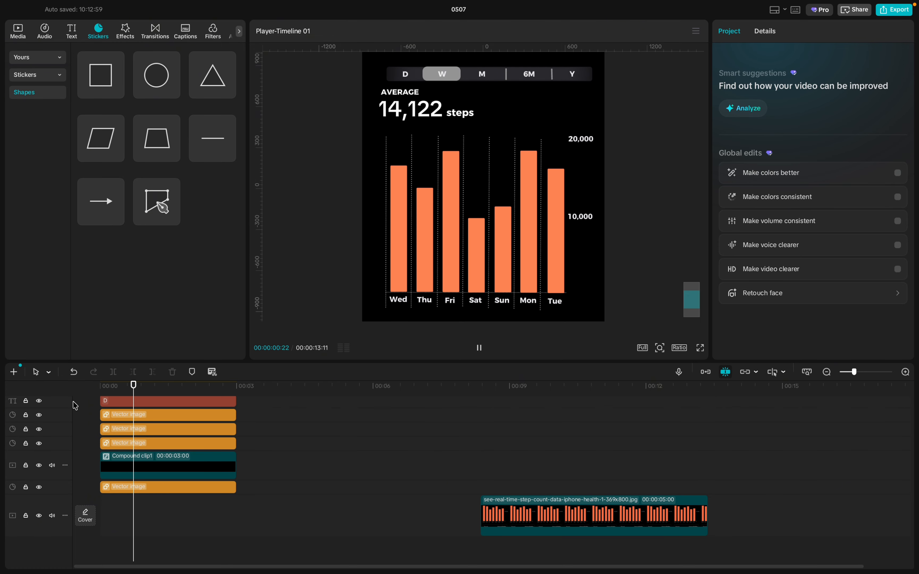
{"action": "key", "text": "space"}
- Narrow the selector bar mask's width at its first keyframe at 00:00:00:00
{"action": "left_click", "coordinate": [103, 475]}
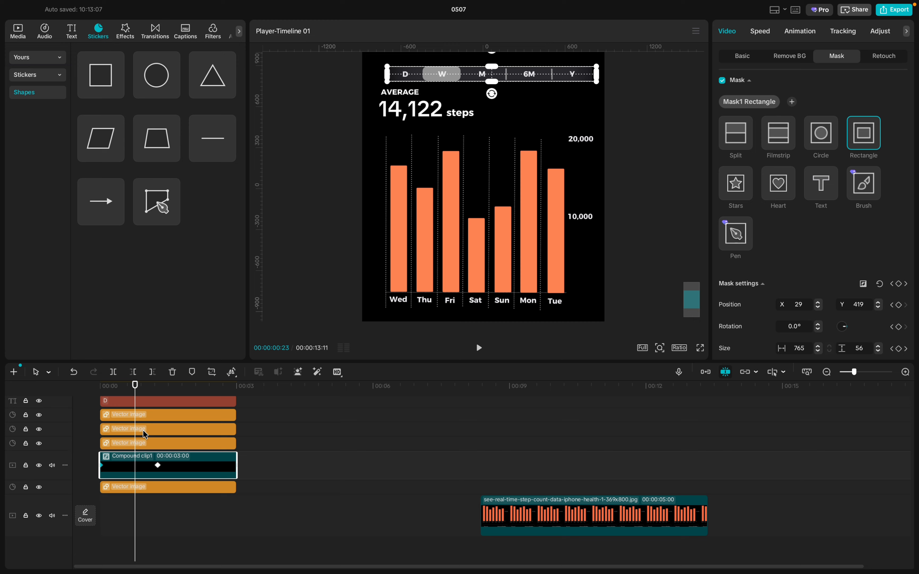
{"action": "left_click_drag", "start_coordinate": [134, 388], "coordinate": [49, 395]}
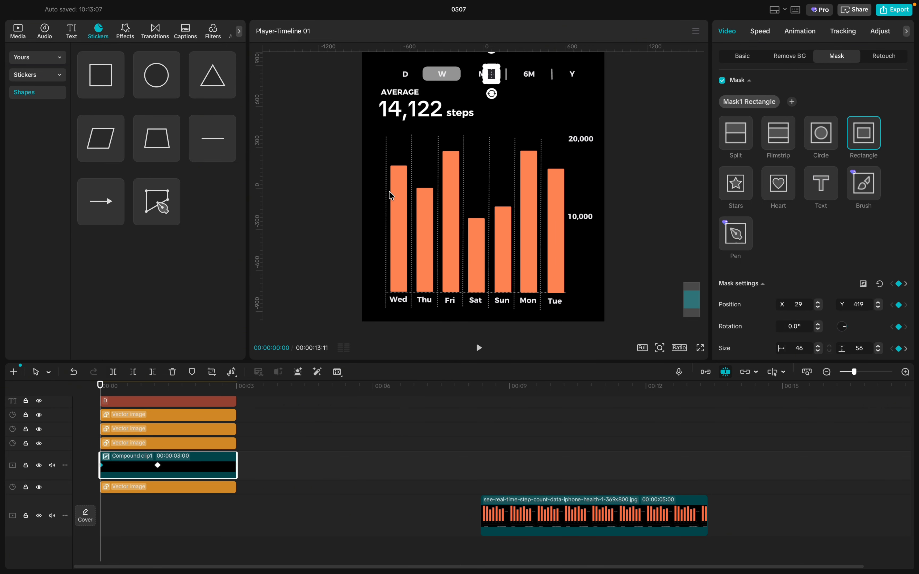
{"action": "left_click_drag", "start_coordinate": [487, 72], "coordinate": [496, 72]}
- Replay the selector bar's reveal to check how it grows from the narrowed mask
{"action": "key", "text": "space"}
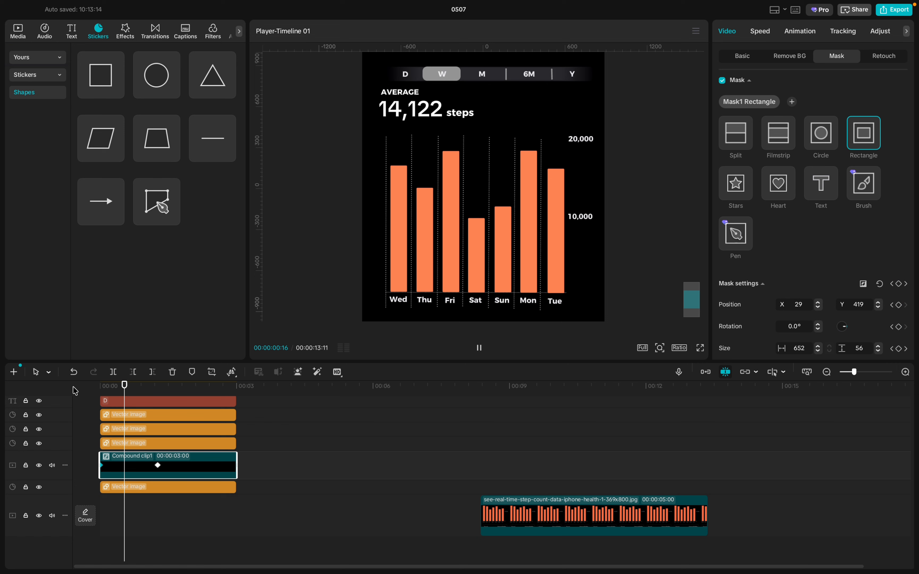
{"action": "key", "text": "space"}
{"action": "mouse_move", "coordinate": [132, 387]}
{"action": "left_mouse_down"}
{"action": "mouse_move", "coordinate": [99, 386]}
{"action": "mouse_move", "coordinate": [114, 391]}
{"action": "left_mouse_up"}
{"action": "left_click", "coordinate": [220, 519]}
{"action": "key", "text": "space"}
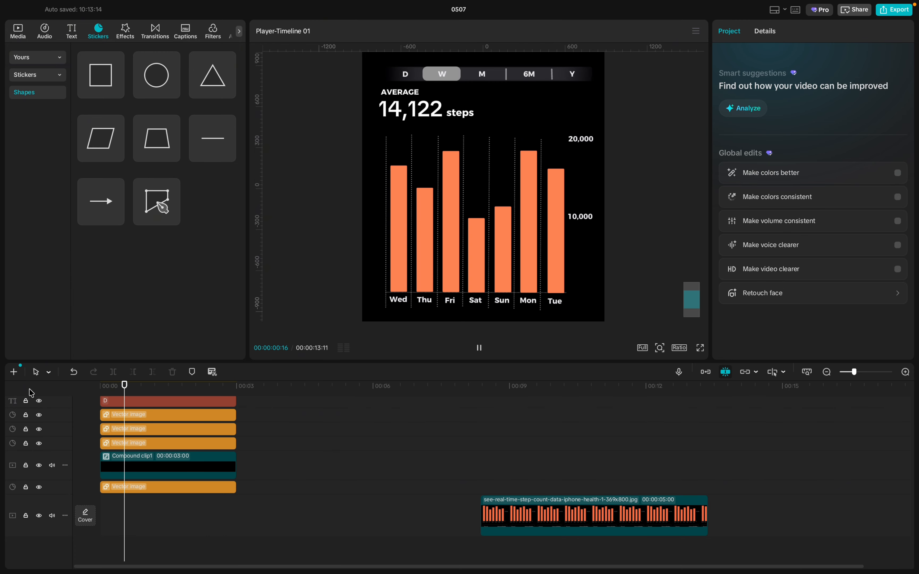
{"action": "key", "text": "space"}
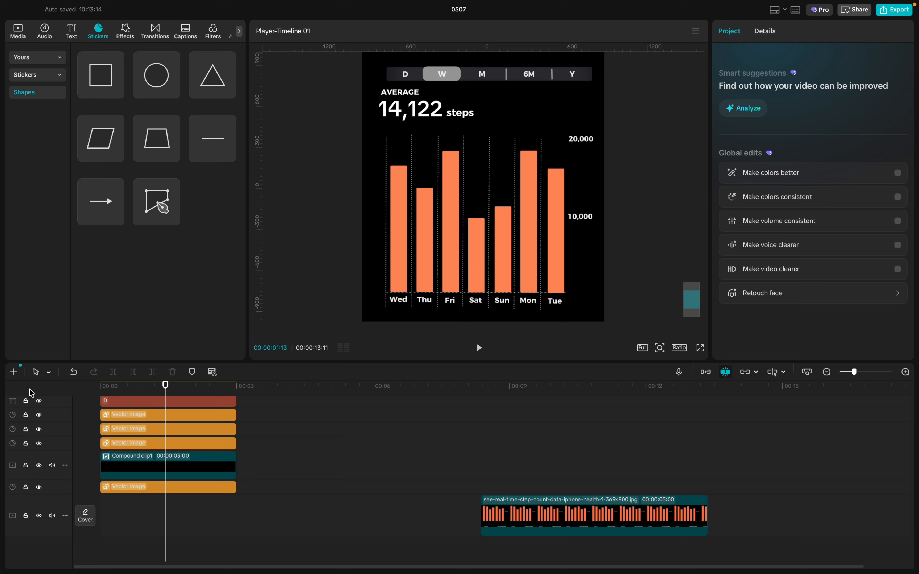
- Shift the D label clip along the timeline so it starts at 00:00:00:23
{"action": "left_click", "coordinate": [435, 81]}
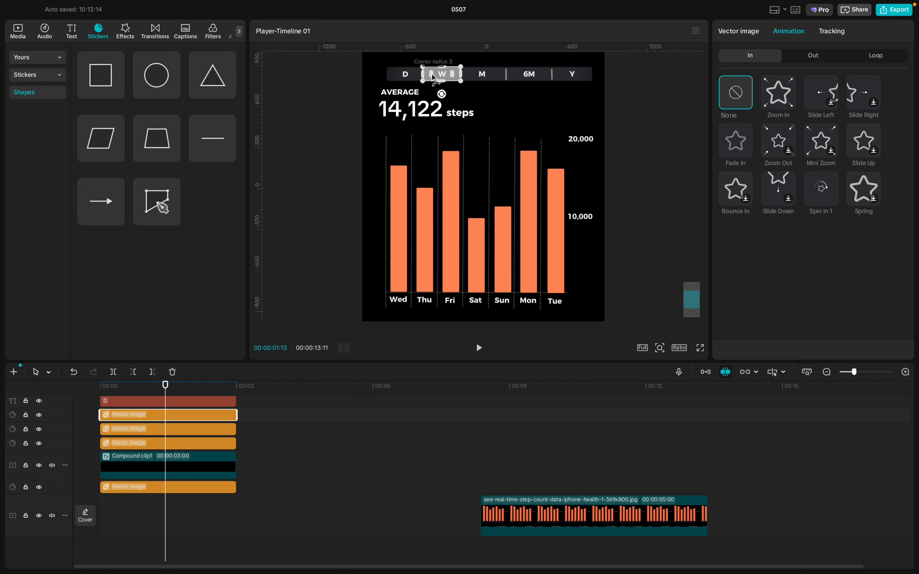
{"action": "left_click", "coordinate": [470, 95]}
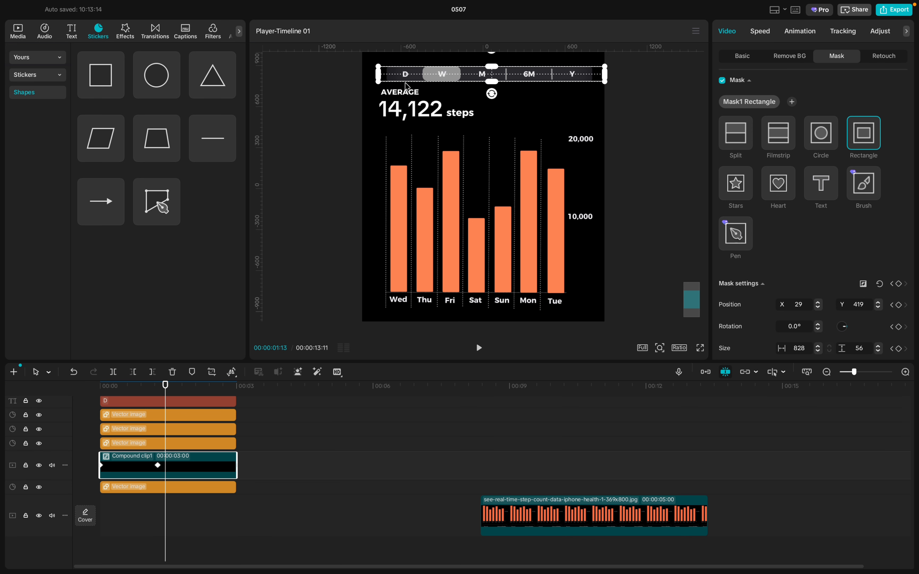
{"action": "scroll", "coordinate": [140, 436], "scroll_direction": "up", "scroll_amount": 1}
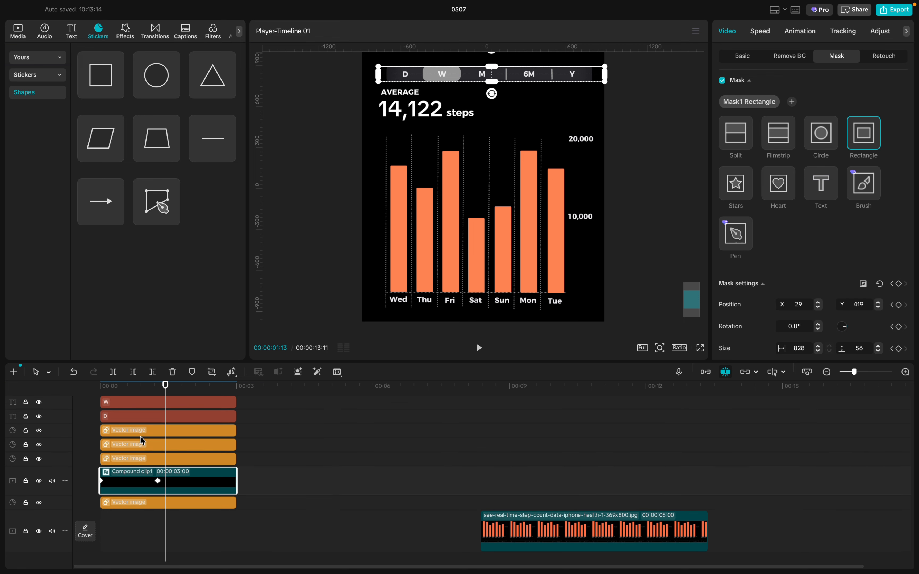
{"action": "left_click", "coordinate": [127, 416]}
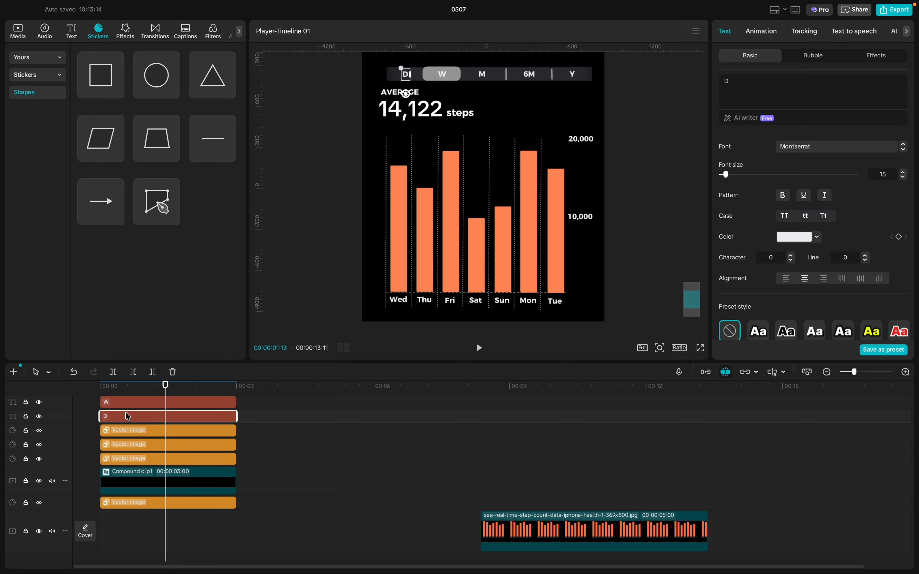
{"action": "scroll", "coordinate": [115, 439], "scroll_direction": "down", "scroll_amount": 1}
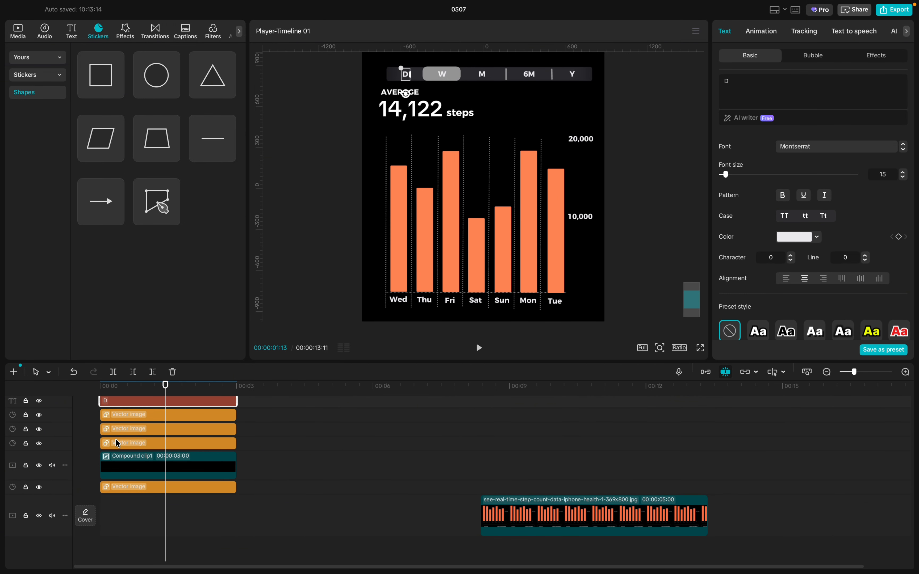
{"action": "left_click", "coordinate": [148, 467]}
{"action": "left_click_drag", "start_coordinate": [165, 393], "coordinate": [173, 420]}
{"action": "left_click", "coordinate": [139, 403]}
{"action": "left_click", "coordinate": [171, 404]}
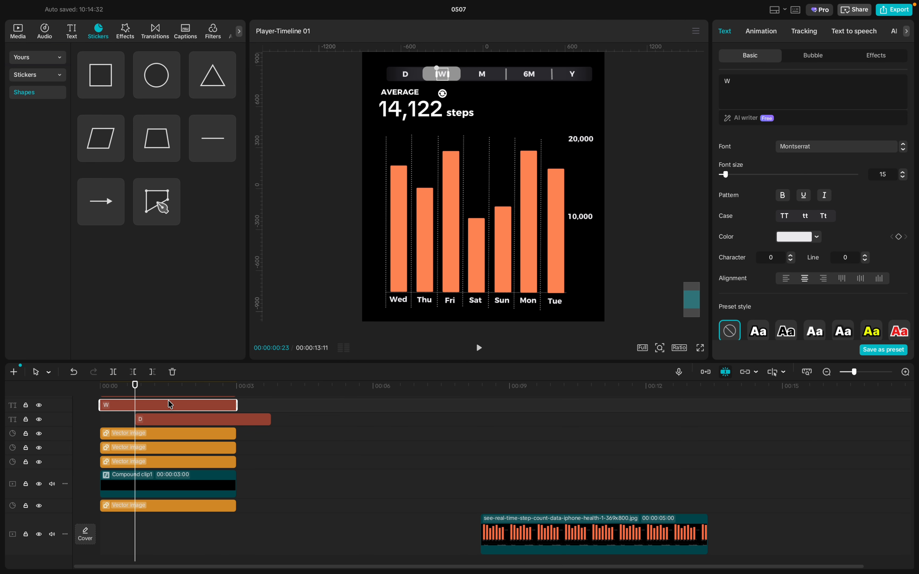
{"action": "key", "text": "Delete"}
{"action": "left_click", "coordinate": [150, 460]}
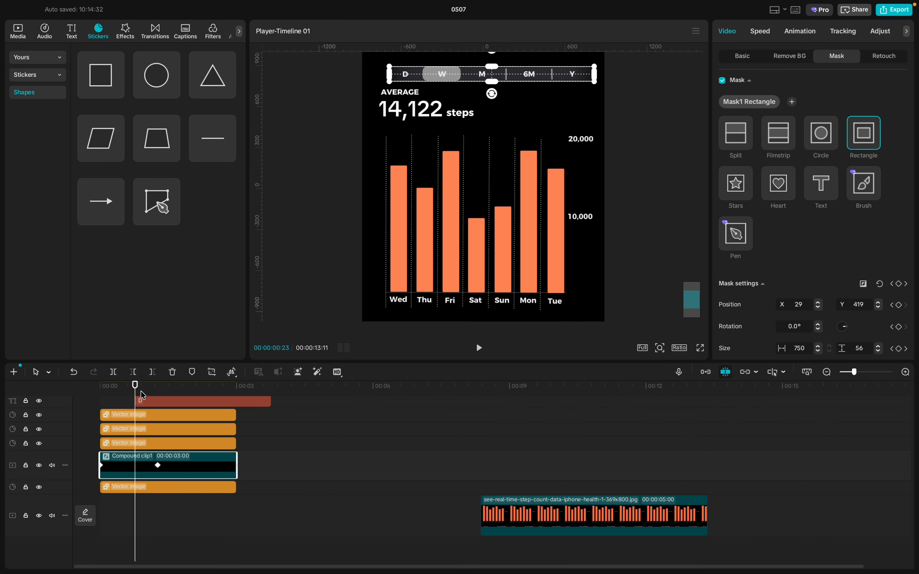
{"action": "key", "text": "ctrl+z"}
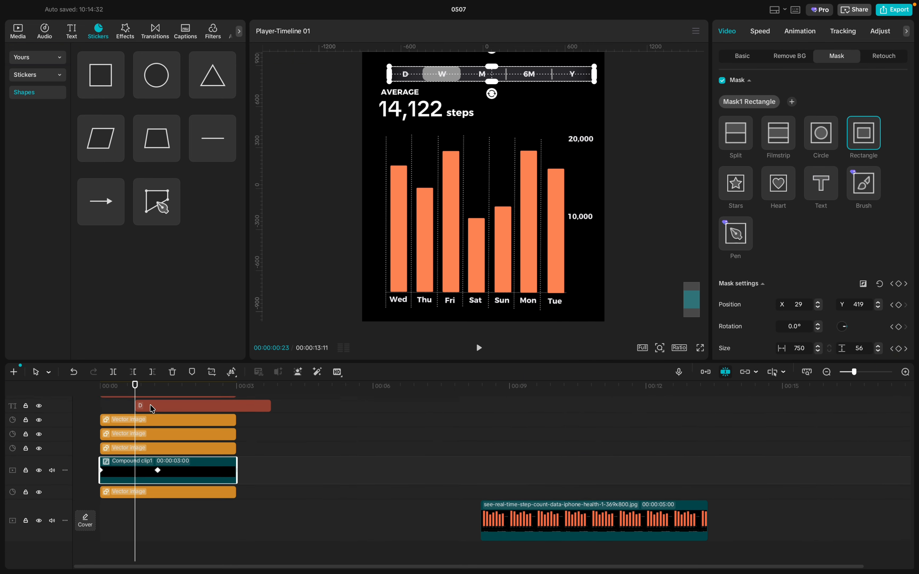
- Stagger the W, M, 6M and Y label clips on the timeline, each starting a few frames after the previous label
{"action": "left_click", "coordinate": [152, 406]}
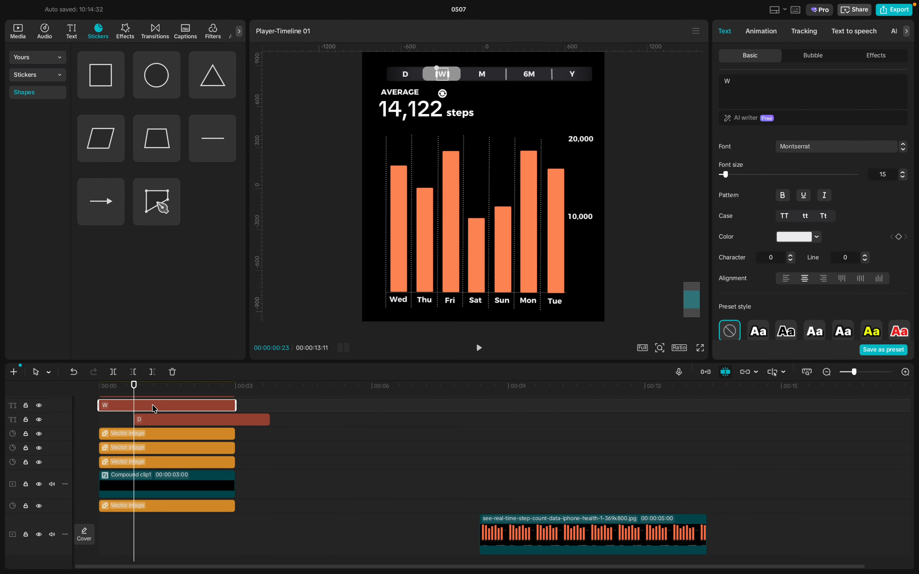
{"action": "left_click_drag", "start_coordinate": [154, 408], "coordinate": [191, 421]}
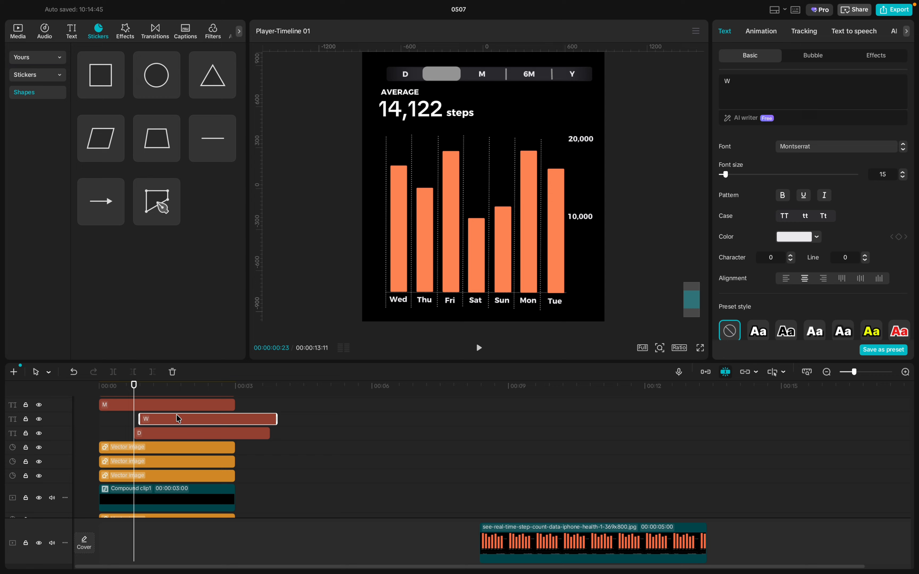
{"action": "scroll", "coordinate": [178, 418], "scroll_direction": "up", "scroll_amount": 2}
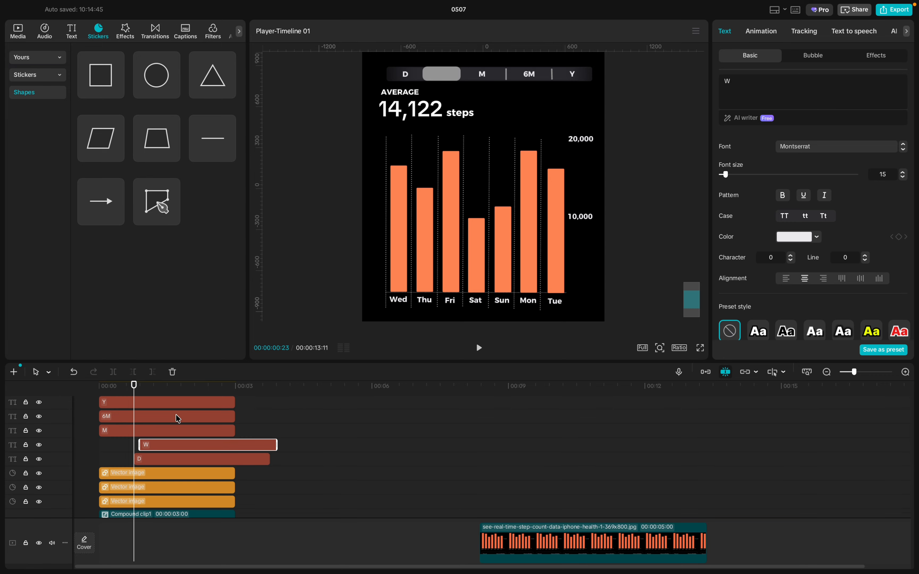
{"action": "left_click", "coordinate": [153, 433]}
{"action": "left_click_drag", "start_coordinate": [155, 434], "coordinate": [202, 434]}
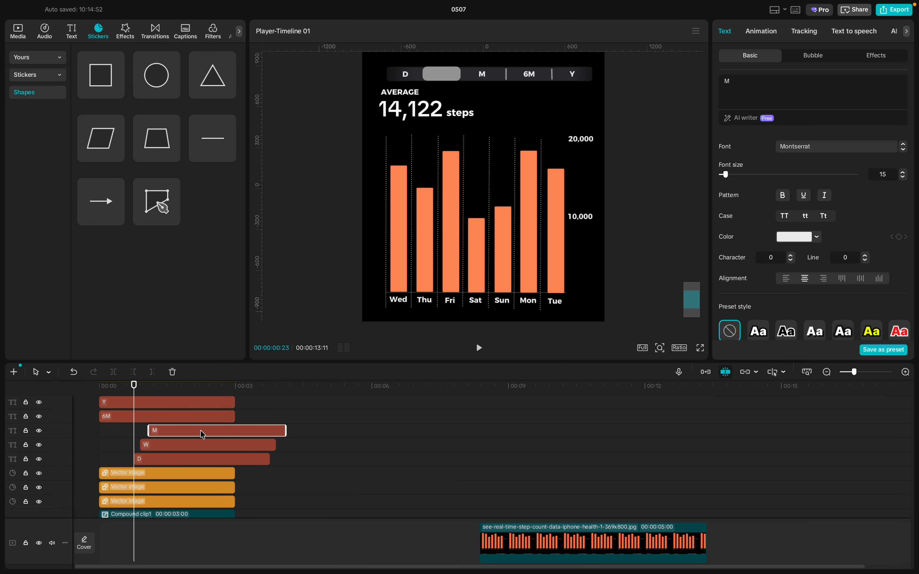
{"action": "left_click", "coordinate": [153, 418]}
{"action": "left_click_drag", "start_coordinate": [153, 418], "coordinate": [213, 418]}
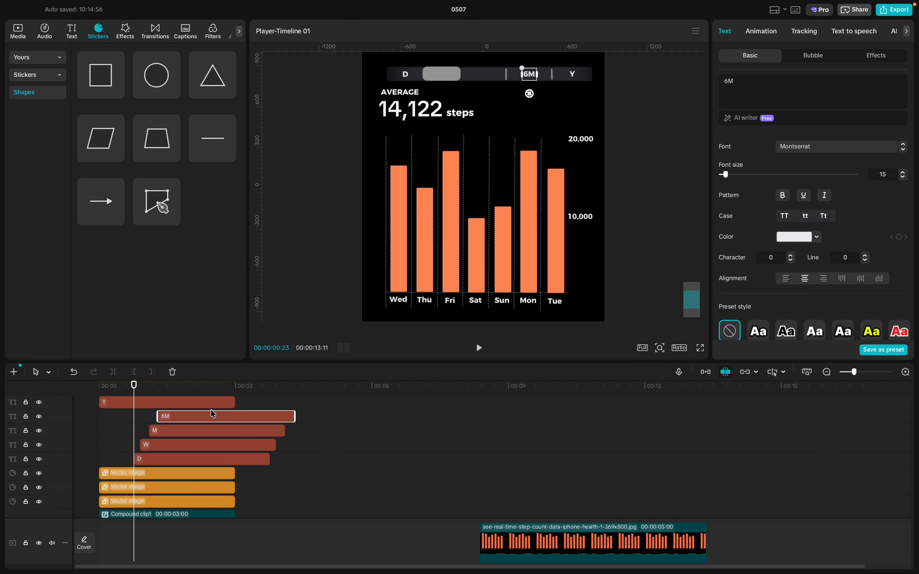
{"action": "scroll", "coordinate": [179, 420], "scroll_direction": "up", "scroll_amount": 2}
{"action": "left_click", "coordinate": [182, 428]}
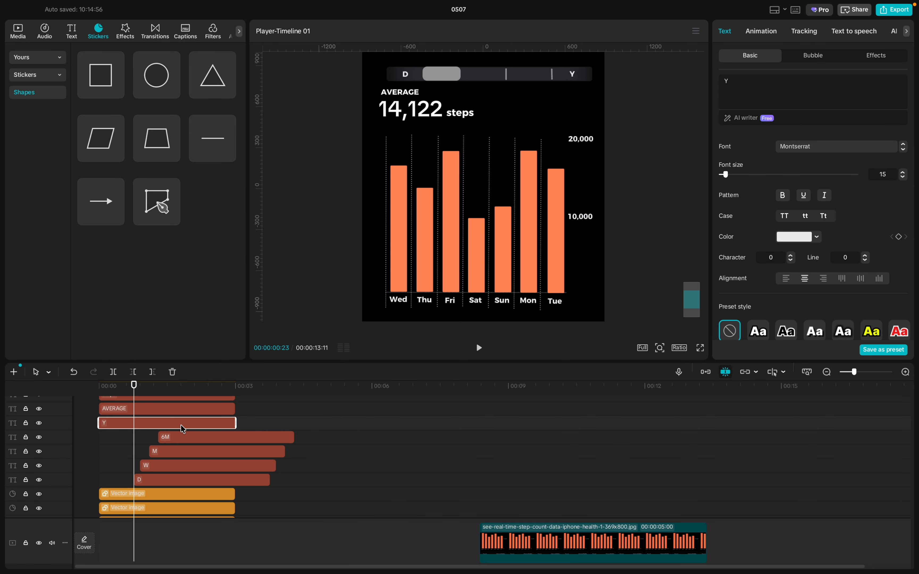
{"action": "left_click_drag", "start_coordinate": [184, 428], "coordinate": [250, 422]}
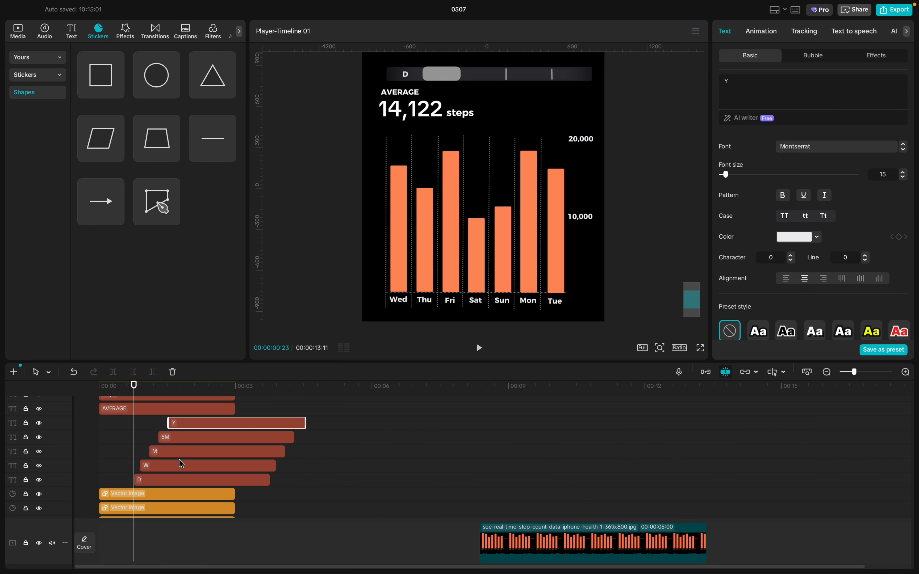
- Add Transform and Blend keyframes to the D label clip at 00:00:00:29
{"action": "scroll", "coordinate": [179, 462], "scroll_direction": "down", "scroll_amount": 3}
{"action": "left_click", "coordinate": [140, 402]}
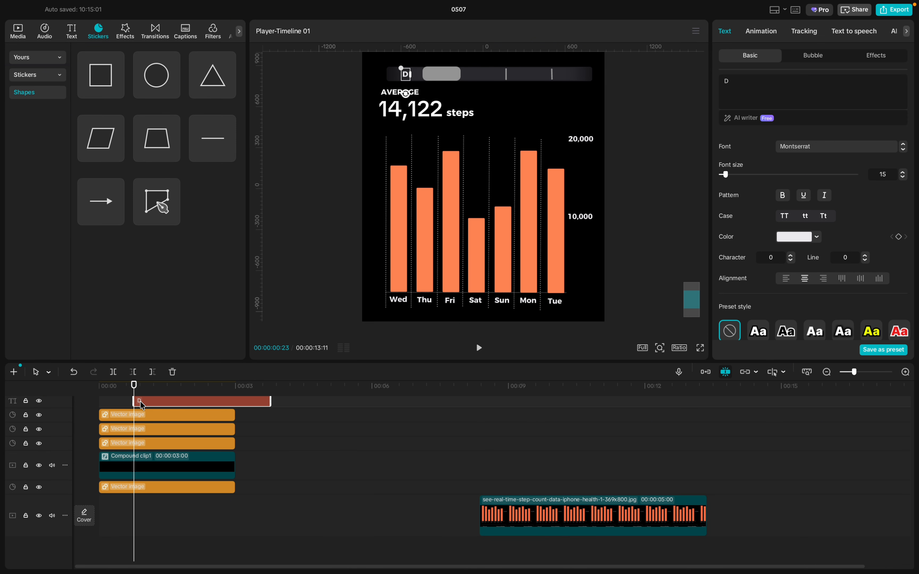
{"action": "scroll", "coordinate": [140, 401], "scroll_direction": "up", "scroll_amount": 2}
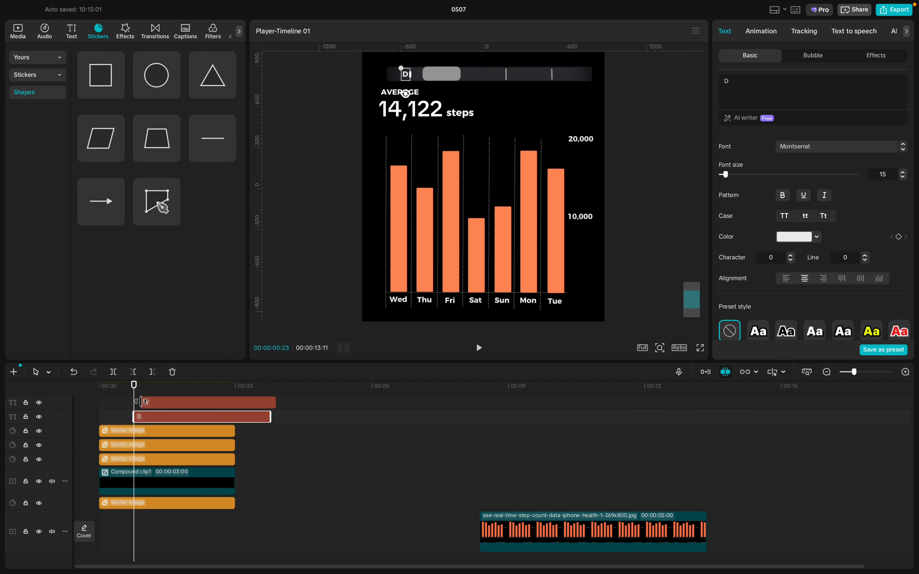
{"action": "left_click_drag", "start_coordinate": [133, 385], "coordinate": [143, 393]}
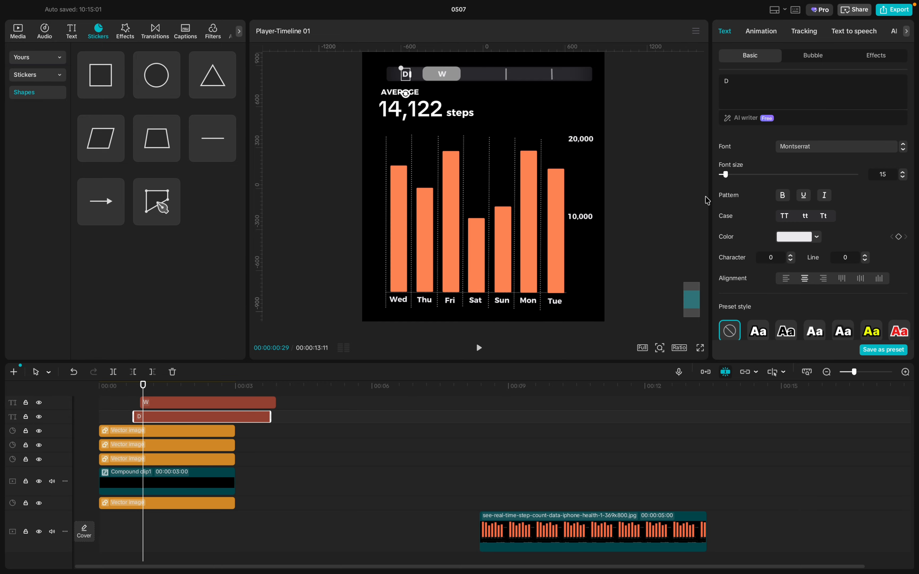
{"action": "scroll", "coordinate": [804, 181], "scroll_direction": "down", "scroll_amount": 3}
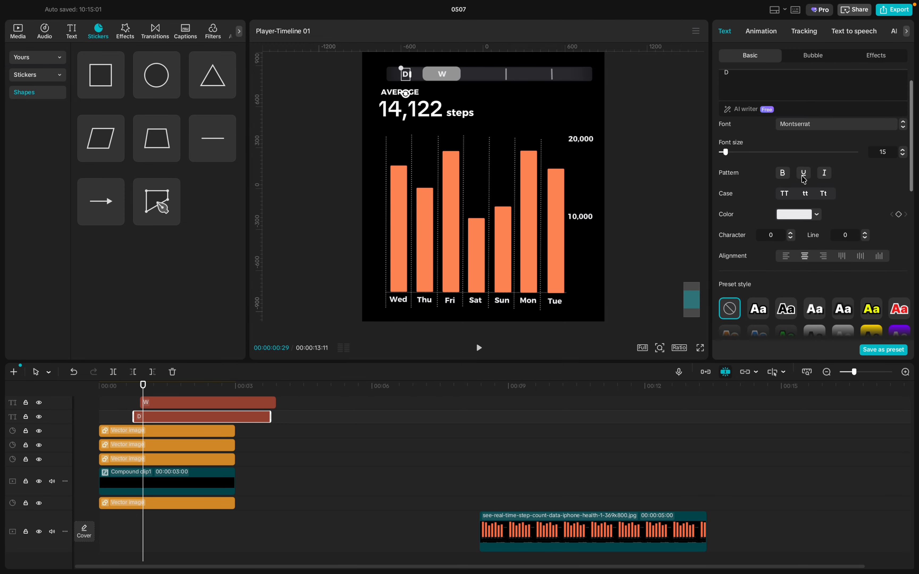
{"action": "scroll", "coordinate": [797, 239], "scroll_direction": "down", "scroll_amount": 6}
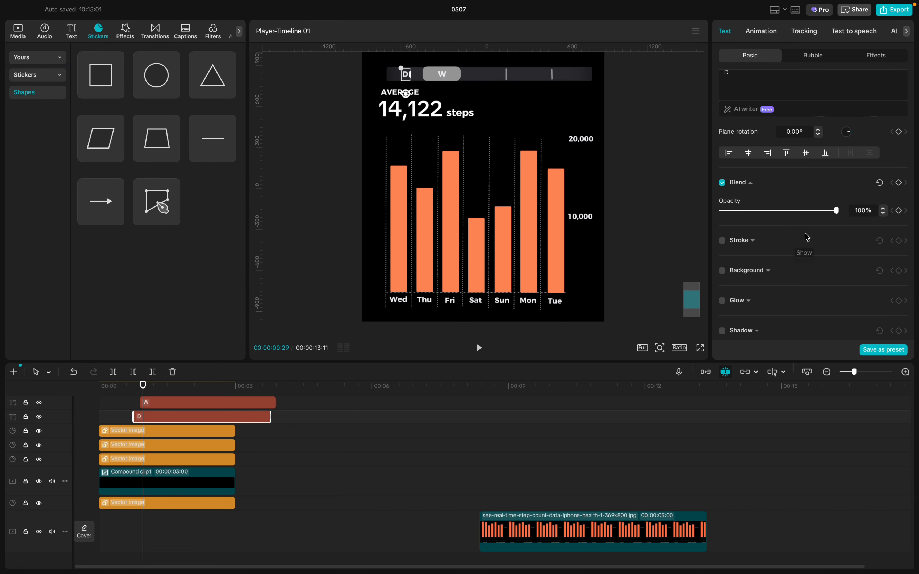
{"action": "scroll", "coordinate": [807, 235], "scroll_direction": "up", "scroll_amount": 3}
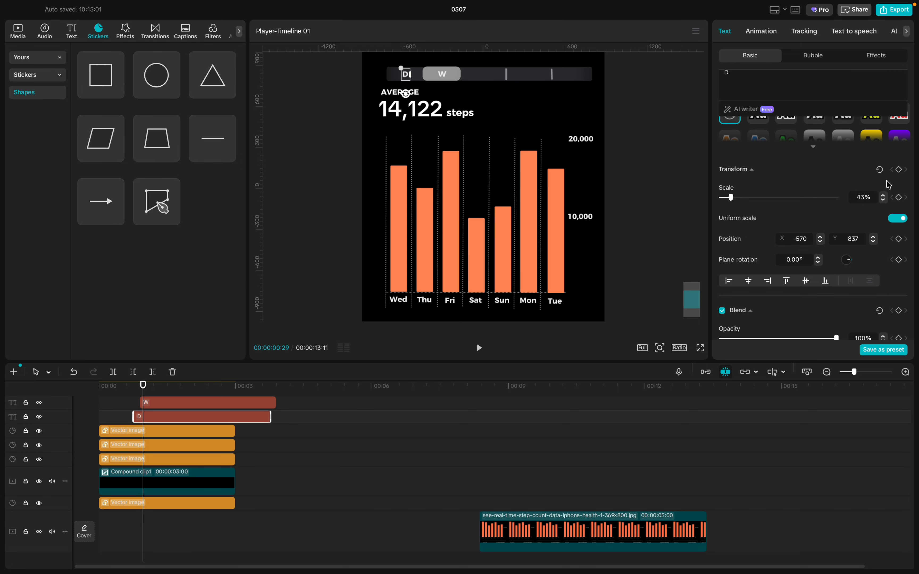
{"action": "left_click", "coordinate": [899, 170]}
{"action": "scroll", "coordinate": [815, 325], "scroll_direction": "down", "scroll_amount": 1}
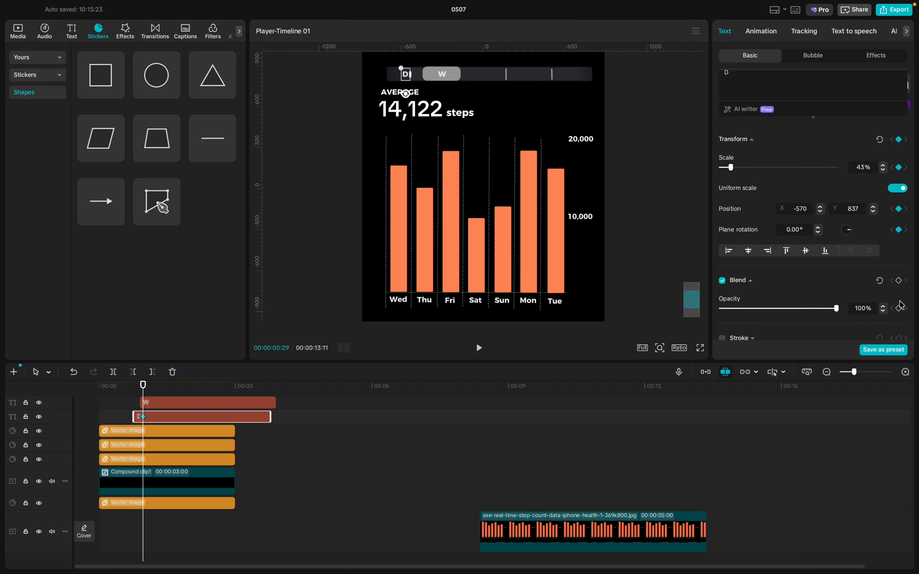
{"action": "left_click", "coordinate": [899, 280]}
- Keyframe the D label at 00:00:00:23 with its position lowered to X -572, Y 755 and its opacity at 0%
{"action": "left_click_drag", "start_coordinate": [142, 394], "coordinate": [133, 392]}
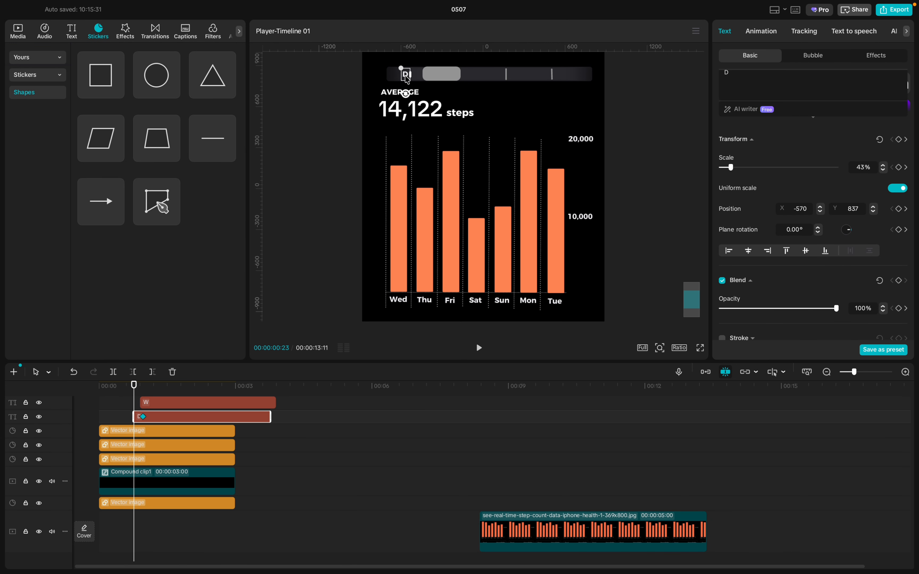
{"action": "left_click_drag", "start_coordinate": [407, 79], "coordinate": [405, 85]}
{"action": "left_click", "coordinate": [899, 139]}
{"action": "left_click", "coordinate": [899, 280]}
{"action": "left_click_drag", "start_coordinate": [837, 311], "coordinate": [676, 312]}
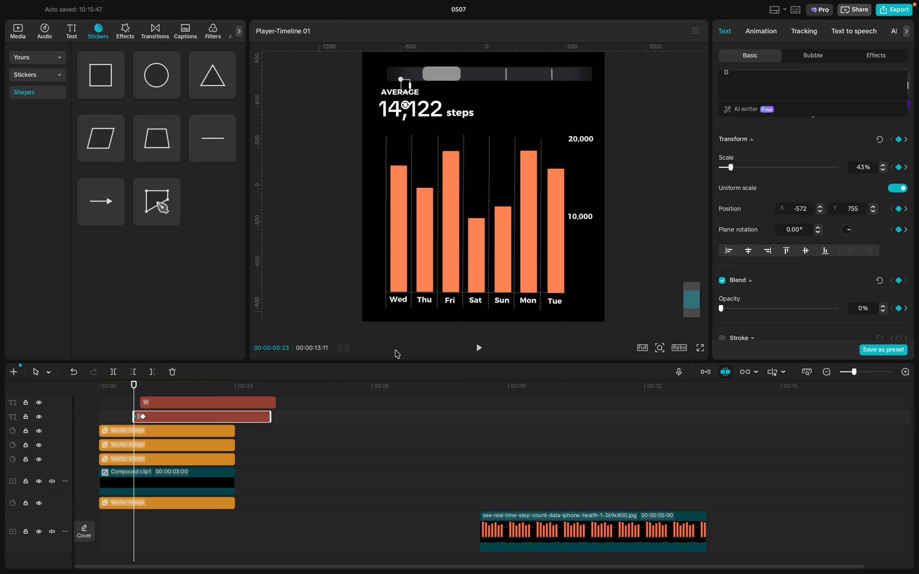
- Check the D label at its keyframes at 00:00:00:29 and 00:00:00:23
{"action": "left_click", "coordinate": [145, 404]}
{"action": "left_click", "coordinate": [139, 418]}
{"action": "left_click", "coordinate": [143, 417]}
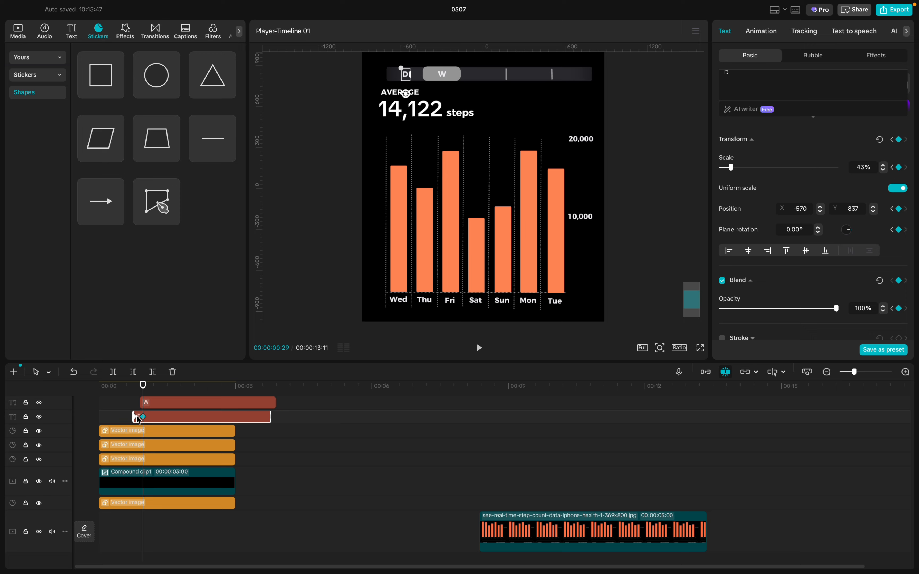
{"action": "left_click", "coordinate": [136, 417]}
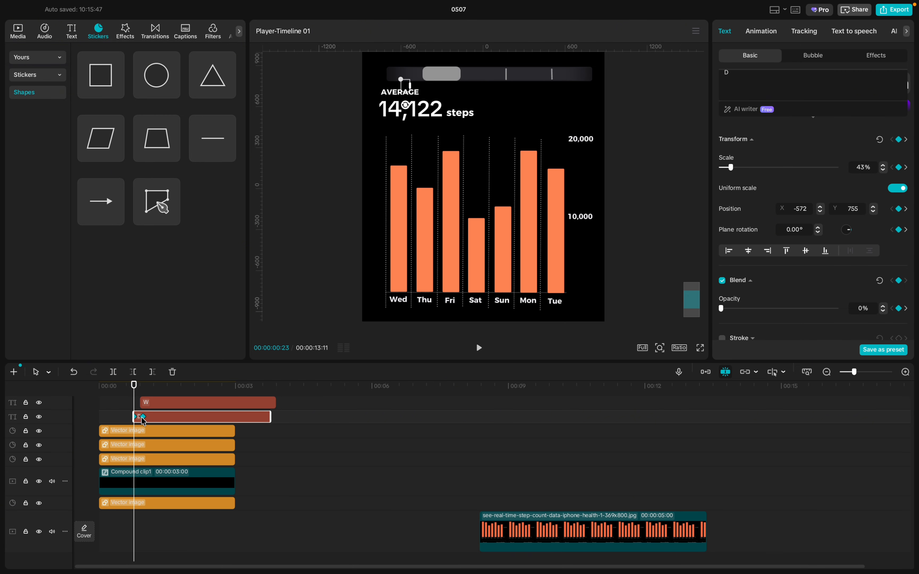
{"action": "left_click", "coordinate": [147, 404]}
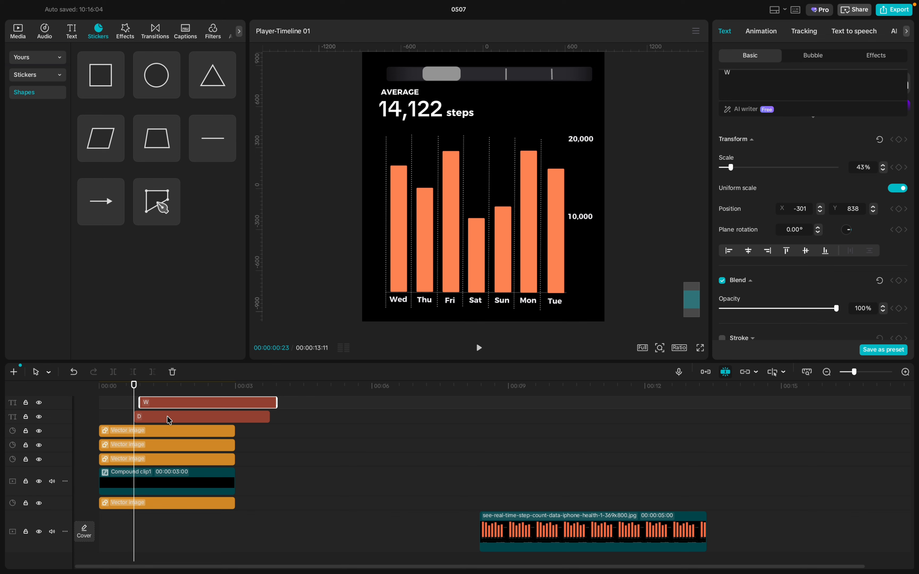
{"action": "left_click", "coordinate": [168, 418]}
- Add Transform and Blend keyframes at the start of the W label clip at 00:00:00:27
{"action": "left_click", "coordinate": [156, 404]}
{"action": "left_click_drag", "start_coordinate": [132, 395], "coordinate": [139, 394]}
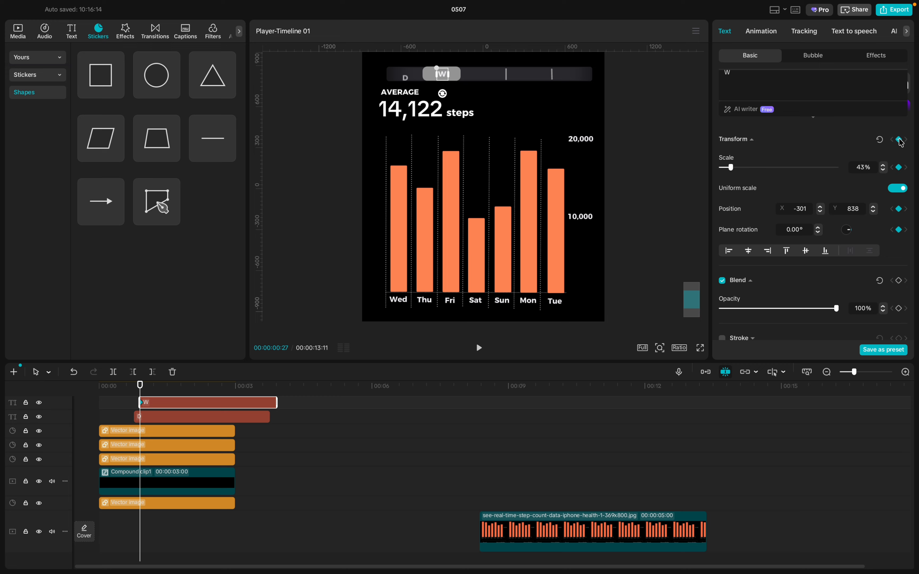
{"action": "left_click", "coordinate": [899, 281]}
{"action": "key", "text": "ctrl+z"}
{"action": "left_click", "coordinate": [899, 281]}
- Add a second pair of Transform and Blend keyframes to the W label at 00:00:01:05
{"action": "left_click_drag", "start_coordinate": [140, 388], "coordinate": [152, 389]}
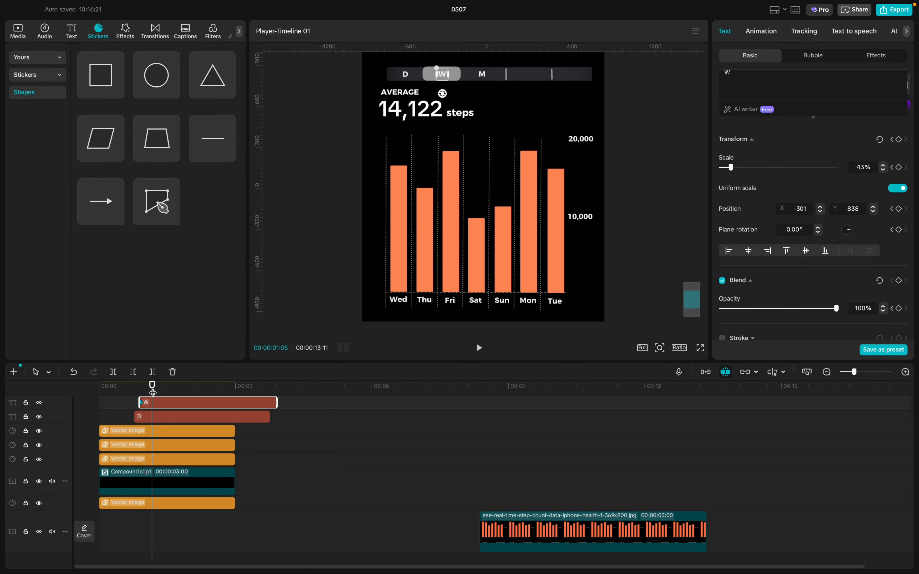
{"action": "scroll", "coordinate": [156, 405], "scroll_direction": "up", "scroll_amount": 2}
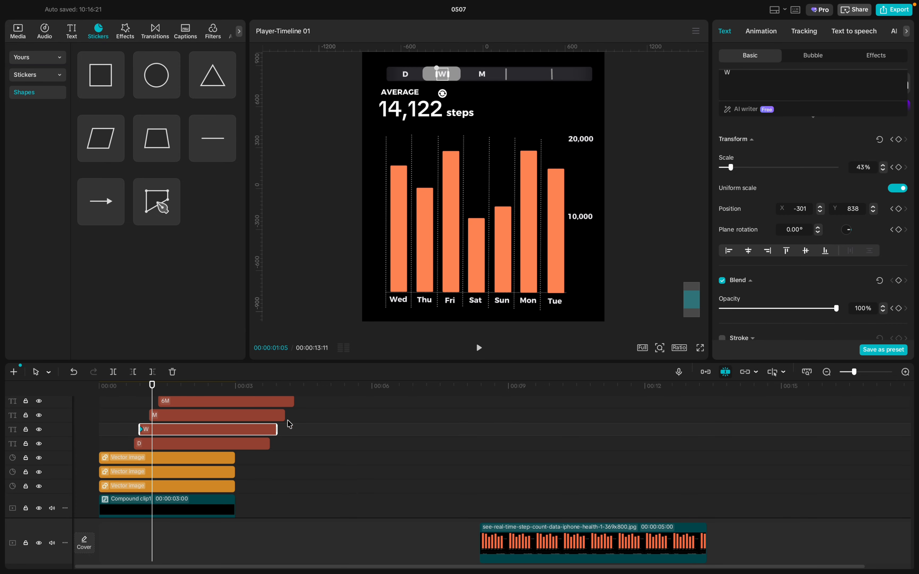
{"action": "left_click", "coordinate": [898, 139]}
{"action": "left_click", "coordinate": [899, 280]}
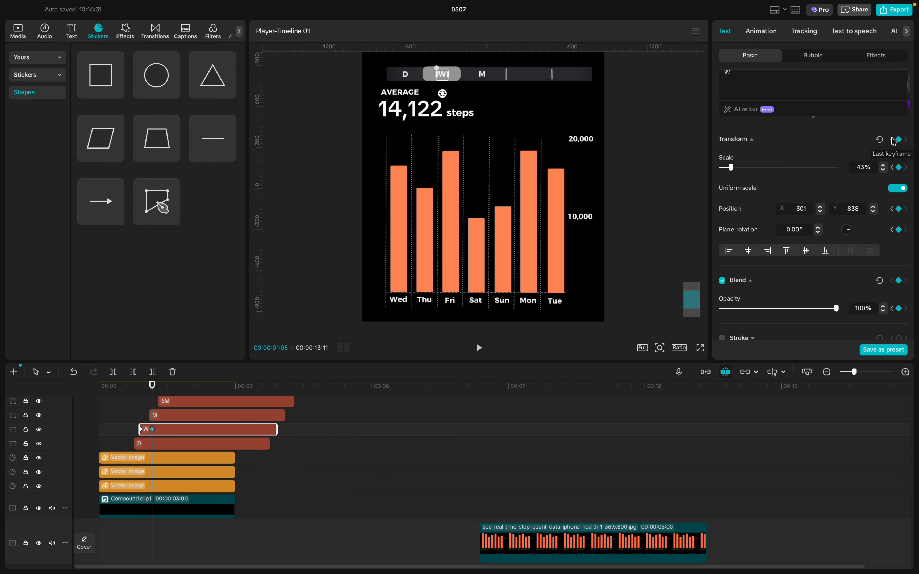
- Set the W label's opacity to 0% at its first keyframe and keep its clip selected
{"action": "left_click", "coordinate": [892, 140]}
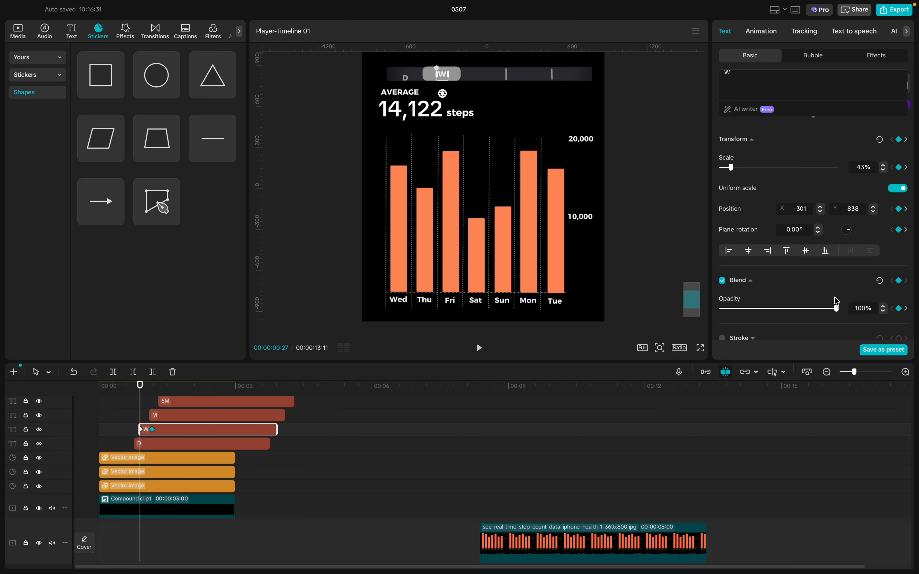
{"action": "left_click_drag", "start_coordinate": [837, 311], "coordinate": [719, 311]}
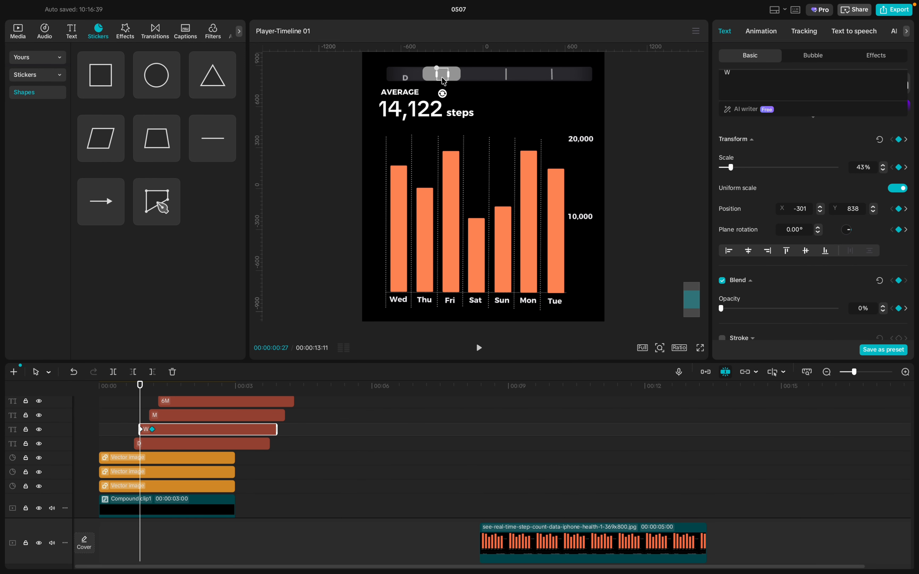
{"action": "left_click", "coordinate": [443, 91]}
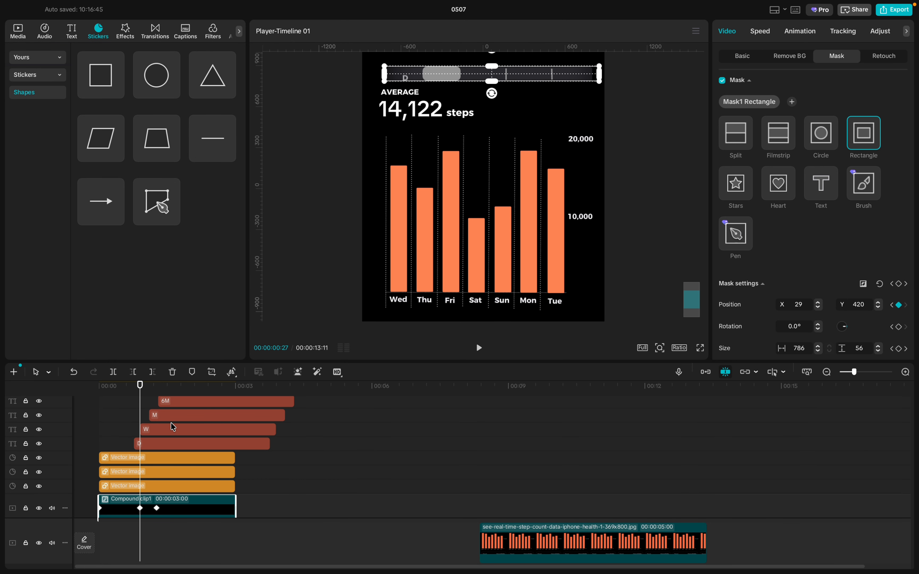
{"action": "left_click", "coordinate": [165, 432]}
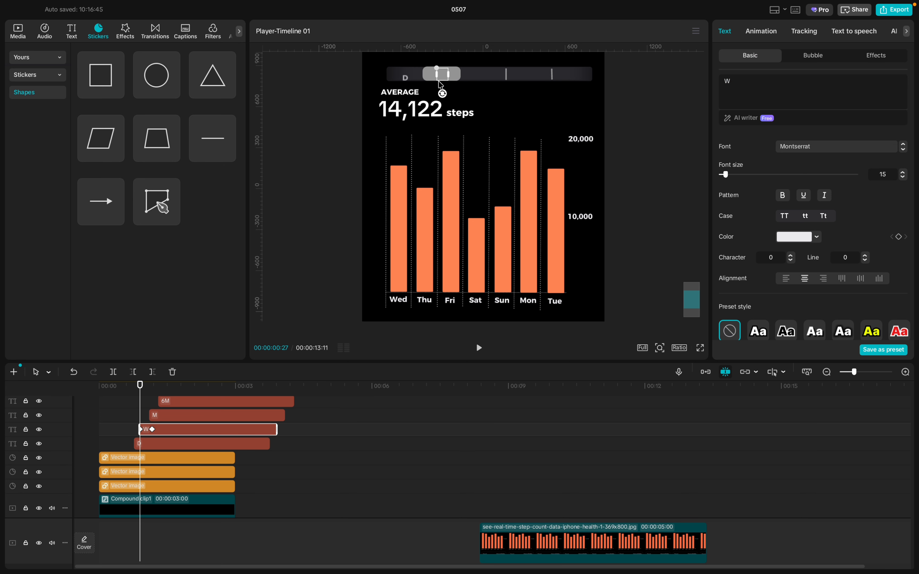
- Lower the W label beneath the selector bar at its first keyframe and play back the D and W label animations
{"action": "left_click_drag", "start_coordinate": [439, 76], "coordinate": [444, 89]}
{"action": "left_click", "coordinate": [120, 429]}
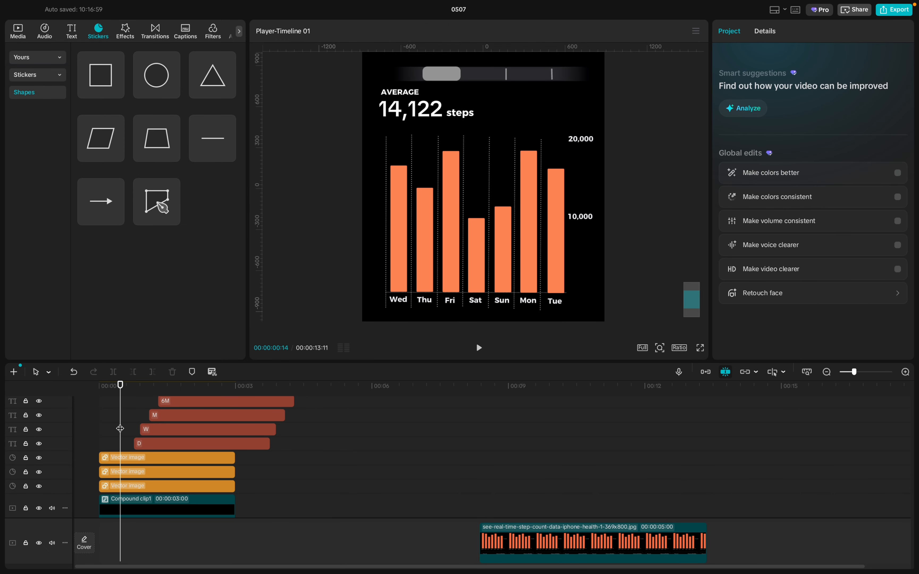
{"action": "key", "text": "space"}
{"action": "key", "text": "space"}
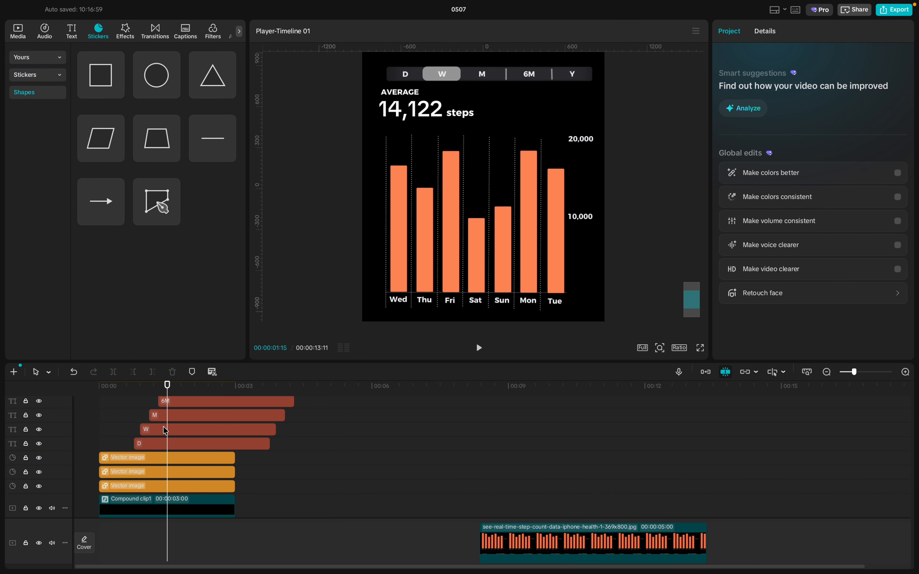
{"action": "left_click", "coordinate": [125, 425]}
{"action": "key", "text": "space"}
{"action": "key", "text": "space"}
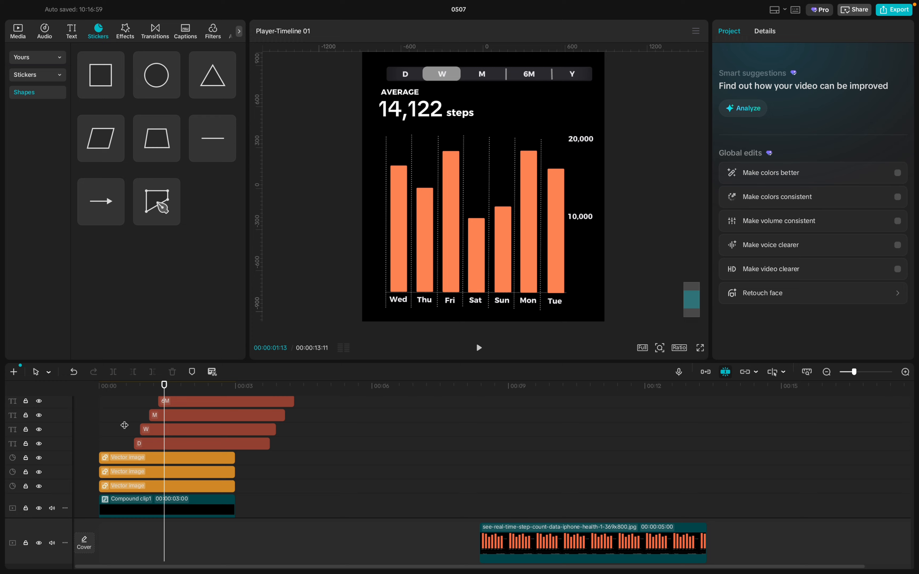
- Extend the starts of the D and W label clips earlier and move each first keyframe to its new clip start
{"action": "left_click", "coordinate": [147, 443]}
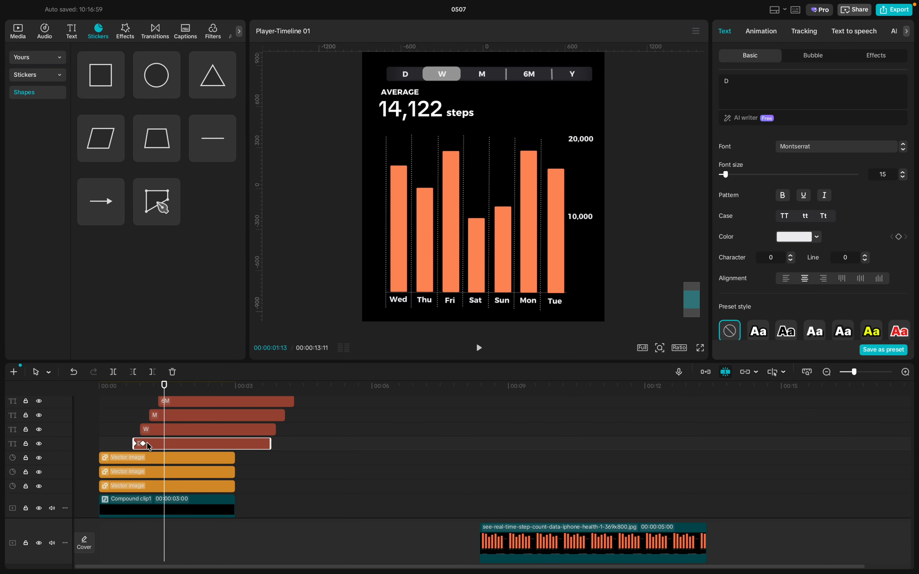
{"action": "mouse_move", "coordinate": [133, 445]}
{"action": "left_mouse_down"}
{"action": "mouse_move", "coordinate": [109, 445]}
{"action": "mouse_move", "coordinate": [123, 449]}
{"action": "left_mouse_up"}
{"action": "left_click", "coordinate": [134, 445]}
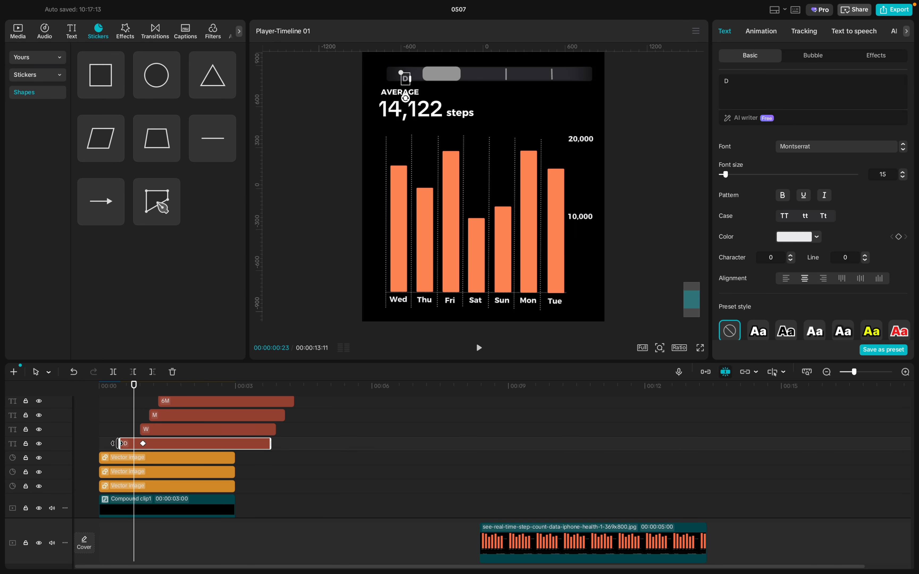
{"action": "left_click", "coordinate": [151, 430]}
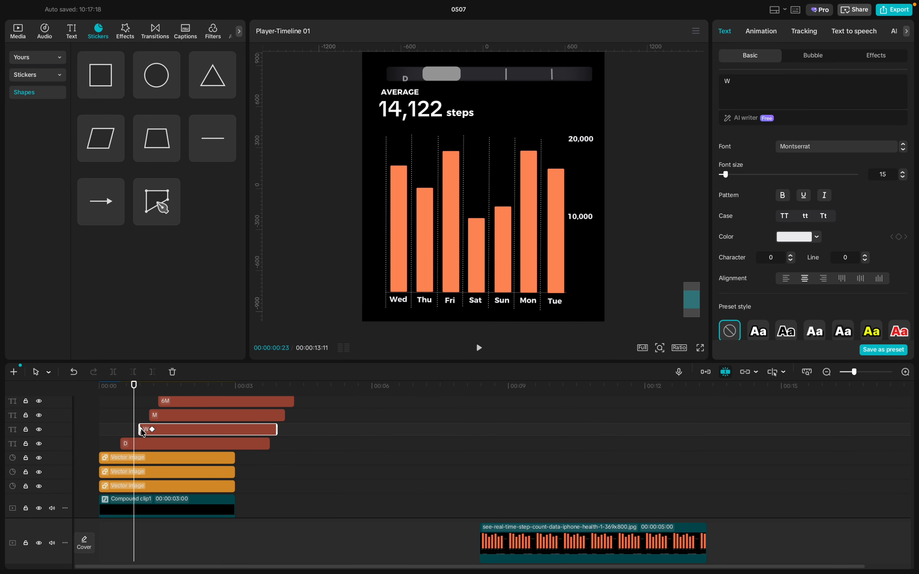
{"action": "left_click_drag", "start_coordinate": [139, 430], "coordinate": [127, 430]}
{"action": "left_click", "coordinate": [140, 432]}
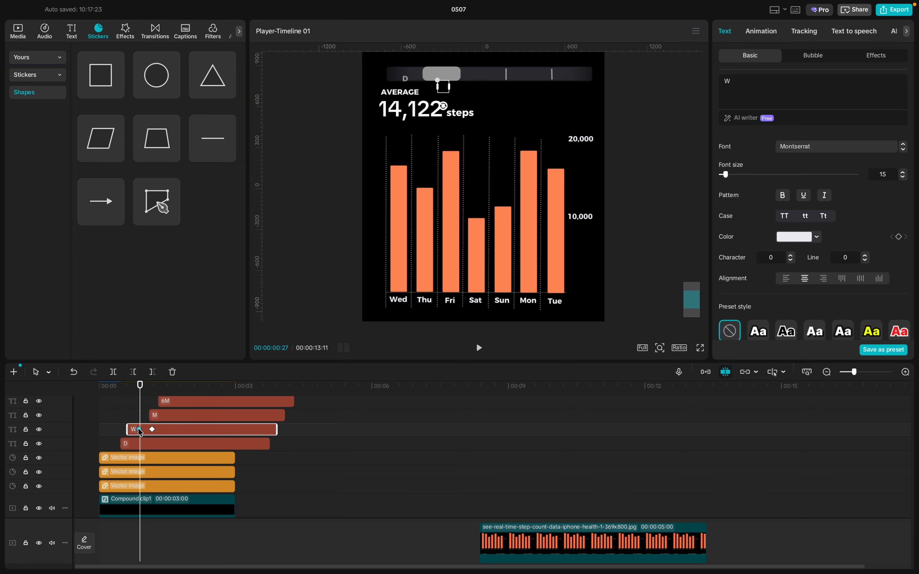
- Extend the start of the M label clip earlier to 00:00:00:27
{"action": "left_click", "coordinate": [158, 418]}
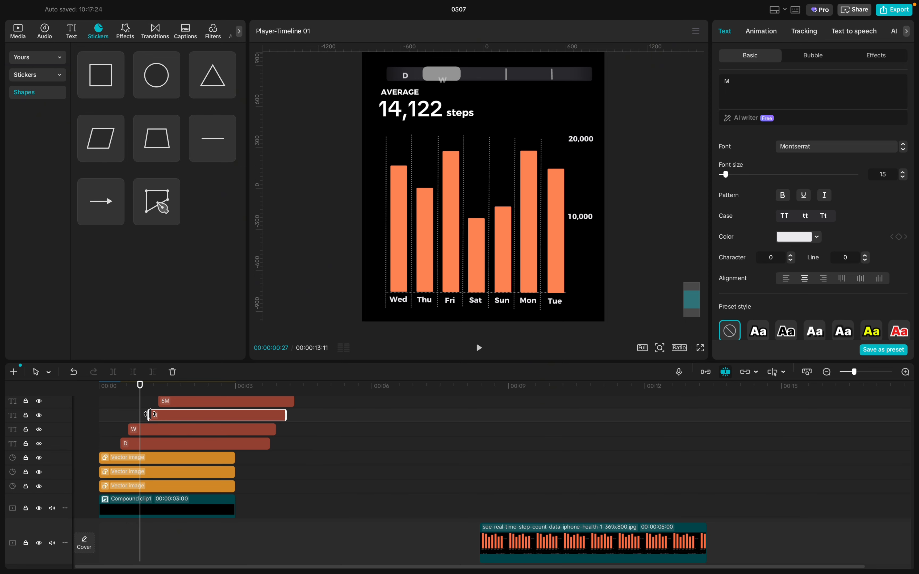
{"action": "left_click_drag", "start_coordinate": [151, 415], "coordinate": [138, 416]}
{"action": "left_click_drag", "start_coordinate": [139, 417], "coordinate": [142, 418]}
- Play back the timeline from 00:00:00:00 to check the retimed label animations
{"action": "left_click", "coordinate": [151, 431]}
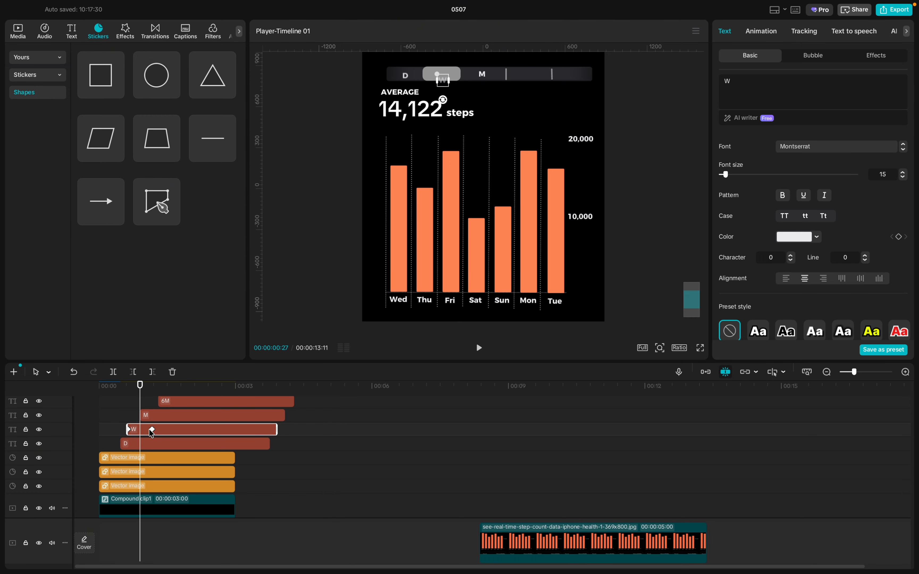
{"action": "left_click", "coordinate": [101, 432]}
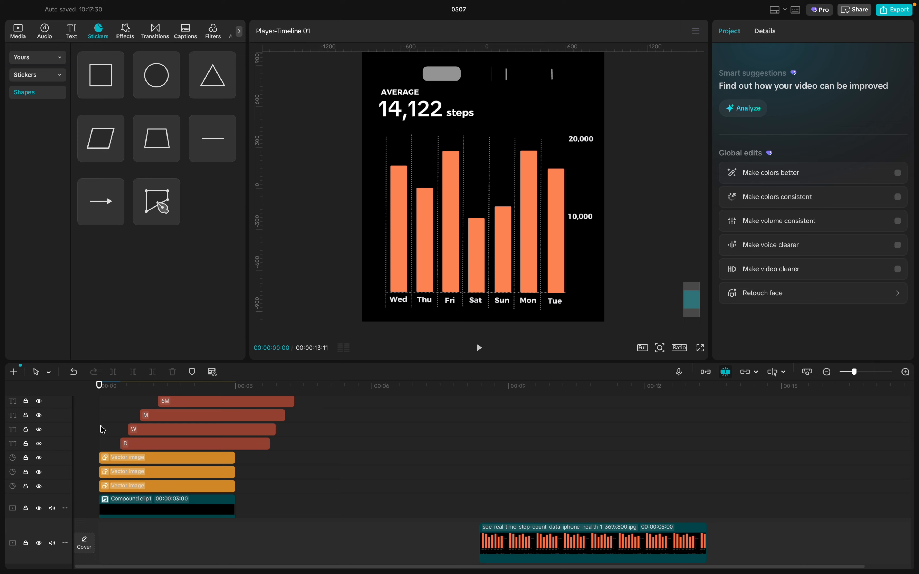
{"action": "key", "text": "space"}
{"action": "key", "text": "space"}
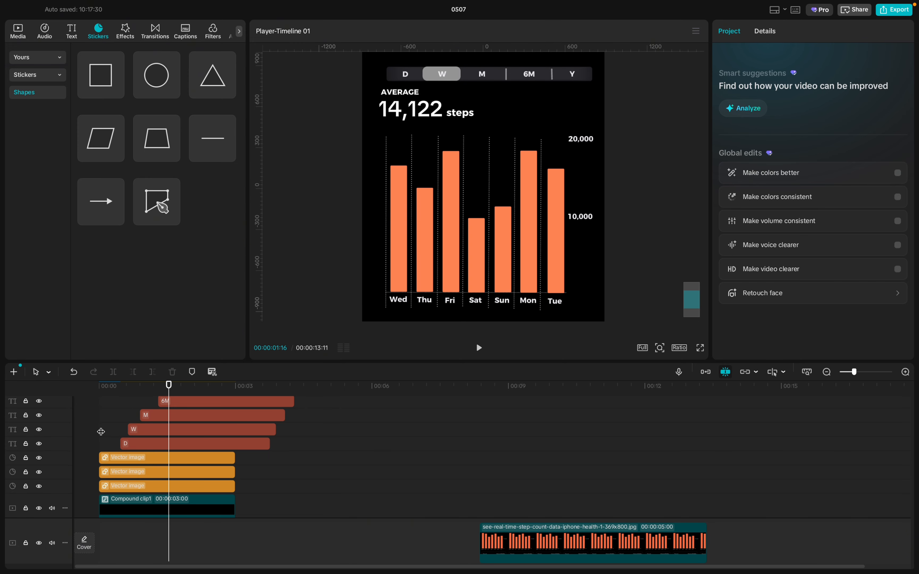
- Extend the starts of the 6M and Y label clips earlier, keeping them staggered after the M label clip
{"action": "left_click", "coordinate": [149, 415]}
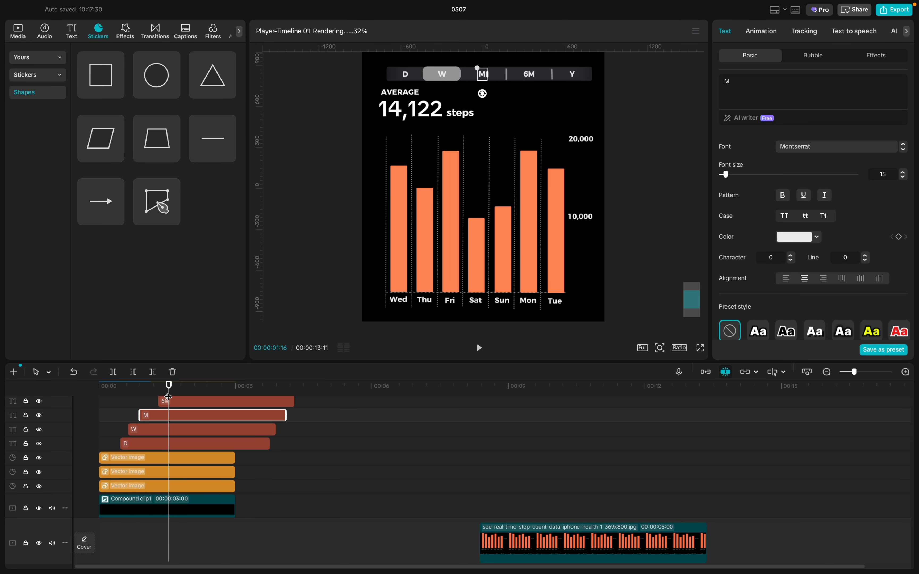
{"action": "left_click_drag", "start_coordinate": [169, 386], "coordinate": [141, 393]}
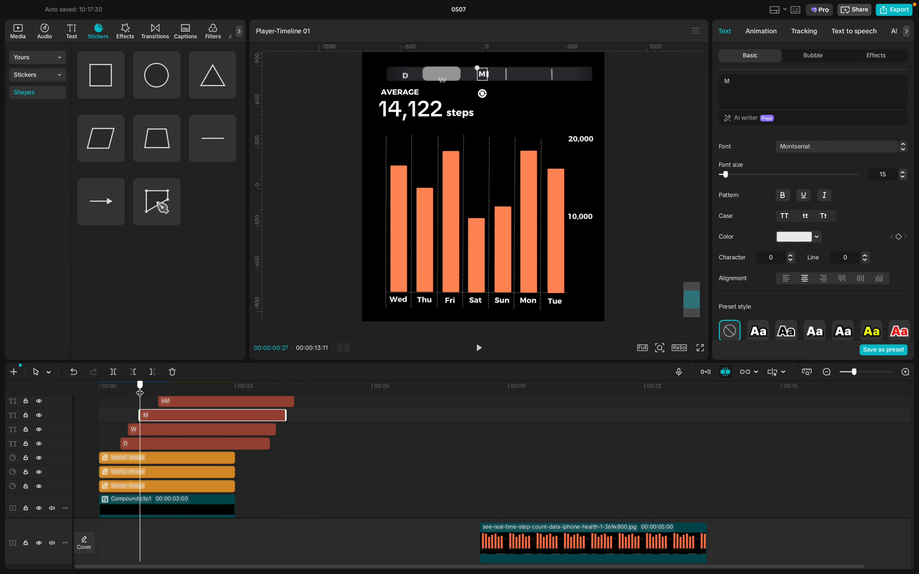
{"action": "scroll", "coordinate": [169, 418], "scroll_direction": "up", "scroll_amount": 2}
{"action": "left_click", "coordinate": [163, 423]}
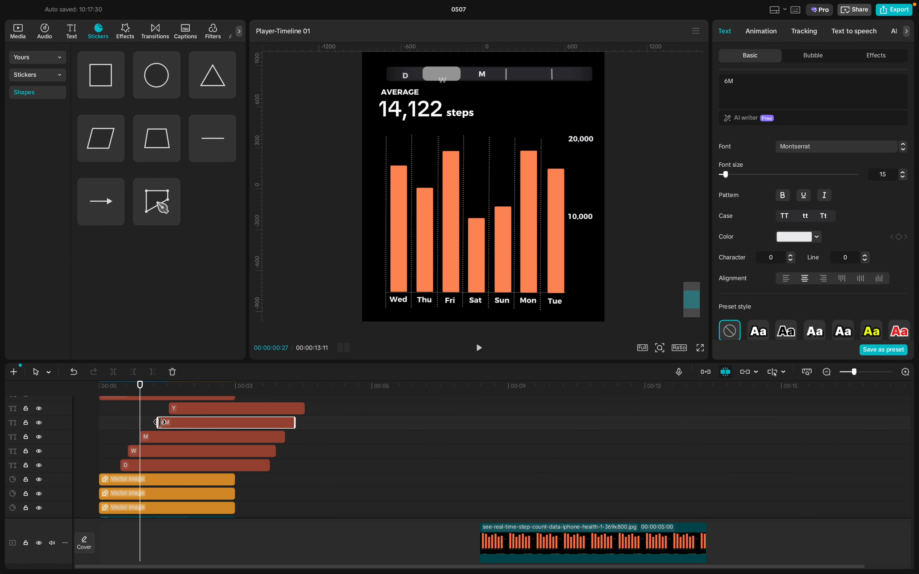
{"action": "mouse_move", "coordinate": [160, 423]}
{"action": "left_mouse_down"}
{"action": "mouse_move", "coordinate": [145, 422]}
{"action": "mouse_move", "coordinate": [165, 408]}
{"action": "left_mouse_up"}
{"action": "left_click", "coordinate": [190, 410]}
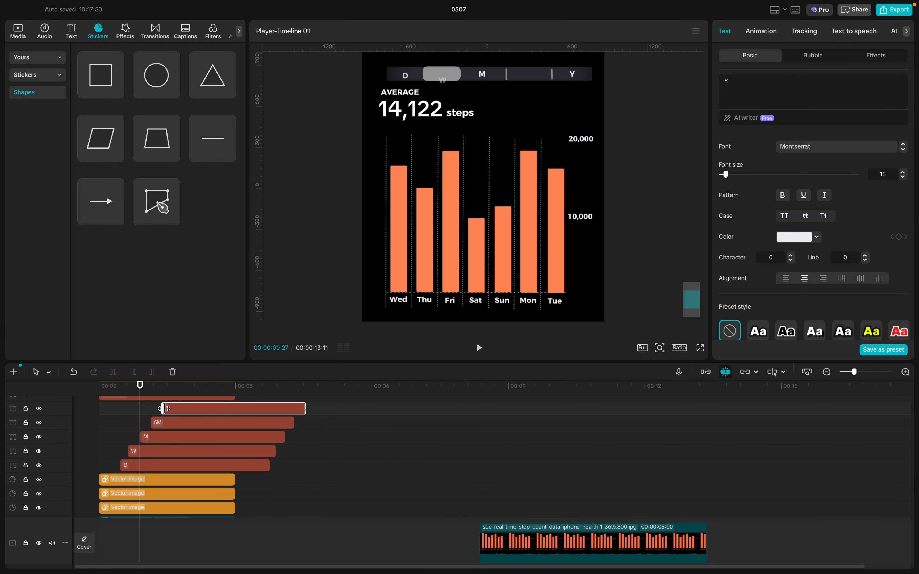
- Add Transform and Blend keyframes at the start of the M label clip at 00:00:00:27
{"action": "left_click", "coordinate": [137, 465]}
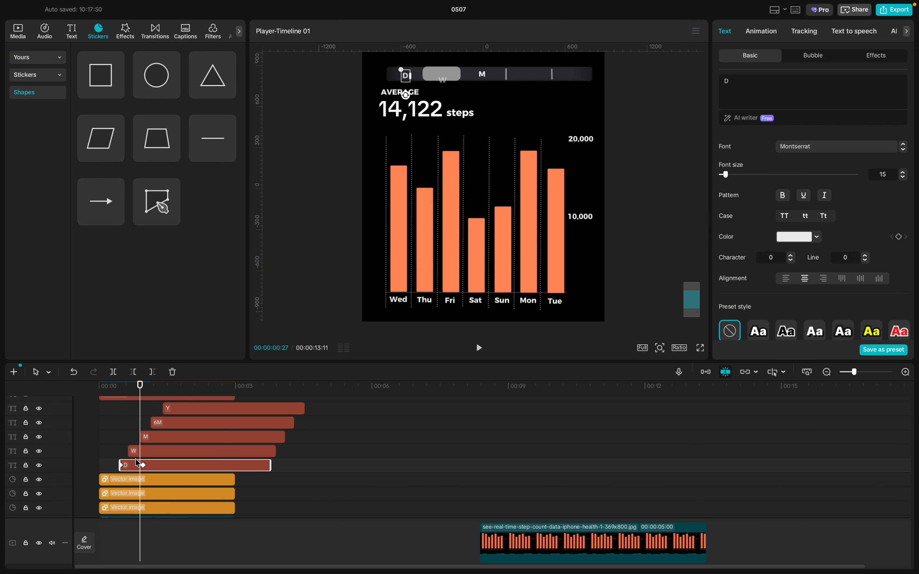
{"action": "left_click", "coordinate": [138, 453]}
{"action": "left_click", "coordinate": [152, 438]}
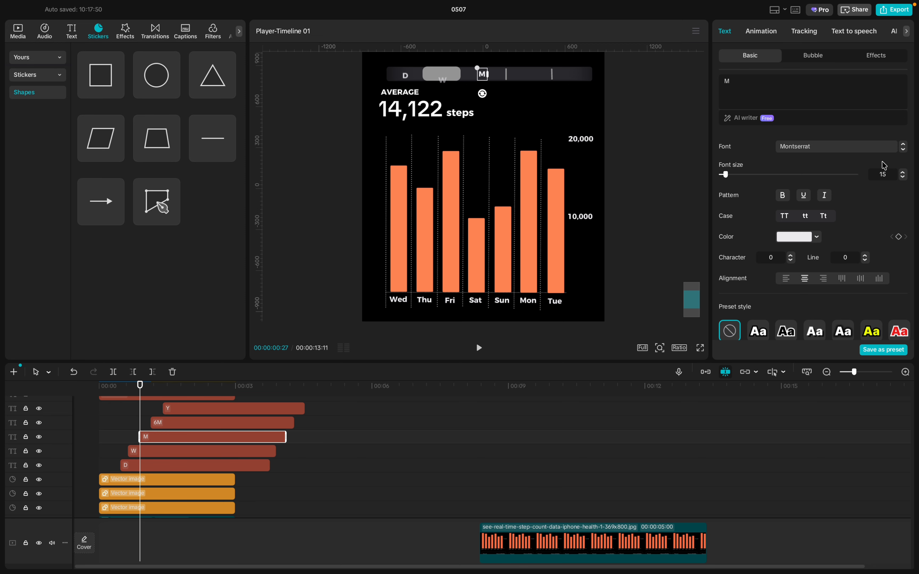
{"action": "scroll", "coordinate": [849, 171], "scroll_direction": "down", "scroll_amount": 5}
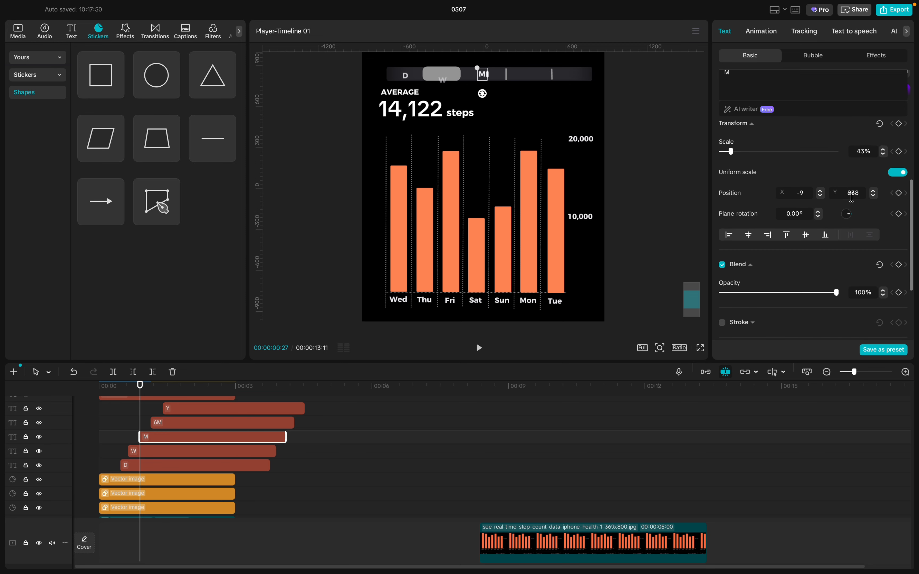
{"action": "left_click", "coordinate": [899, 156]}
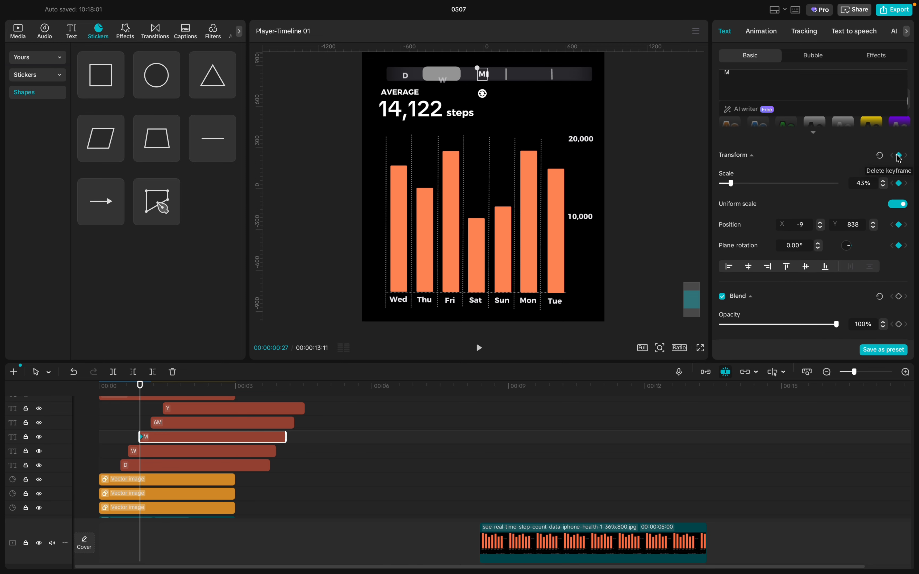
{"action": "scroll", "coordinate": [900, 213], "scroll_direction": "down", "scroll_amount": 1}
{"action": "left_click", "coordinate": [899, 256]}
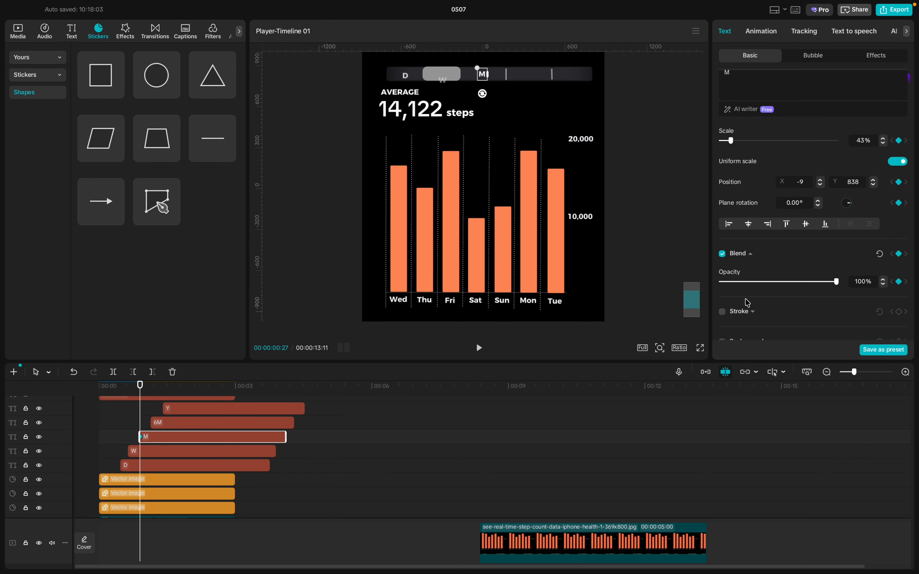
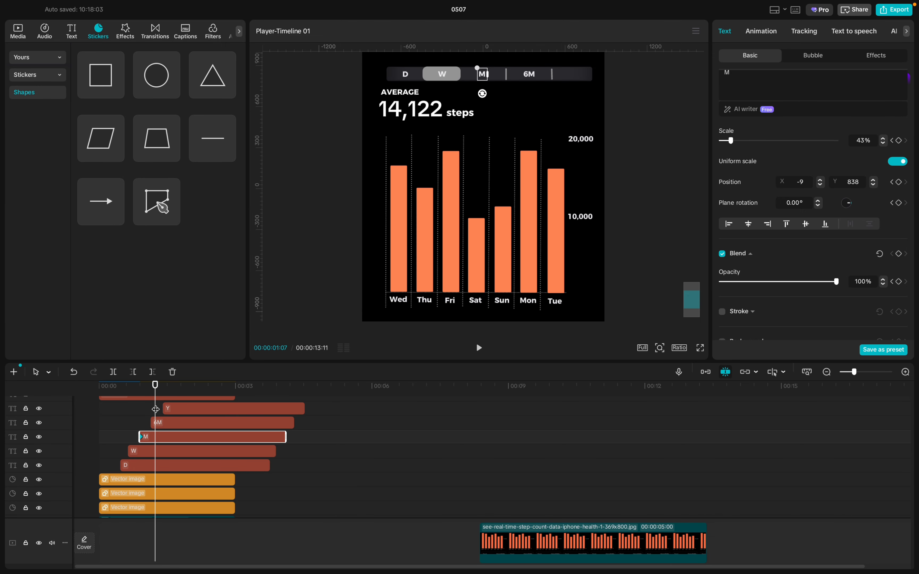
- Add Scale and Blend keyframes to the M label at 00:00:01:07 and return to its first keyframe
{"action": "left_click", "coordinate": [898, 144]}
{"action": "left_click", "coordinate": [899, 255]}
{"action": "left_click", "coordinate": [891, 254]}
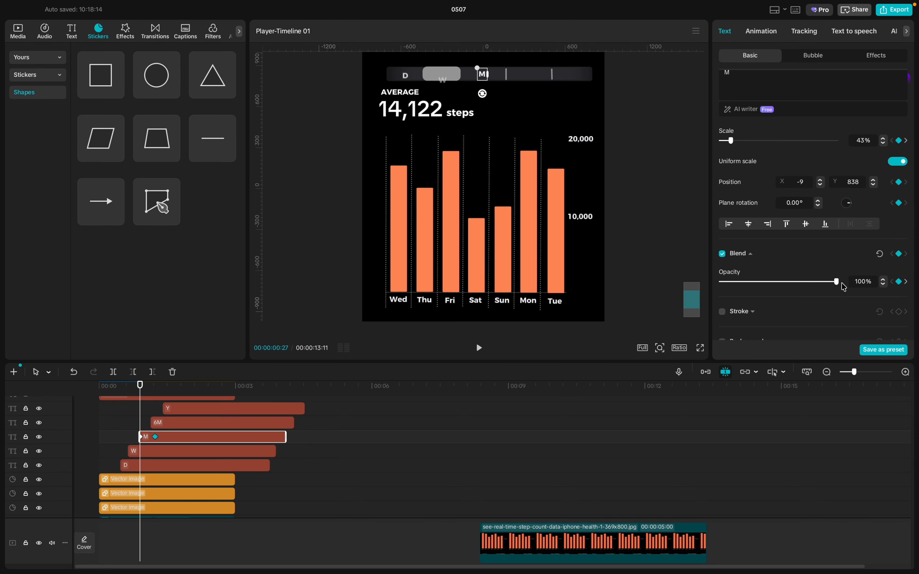
{"action": "left_click_drag", "start_coordinate": [836, 282], "coordinate": [672, 302]}
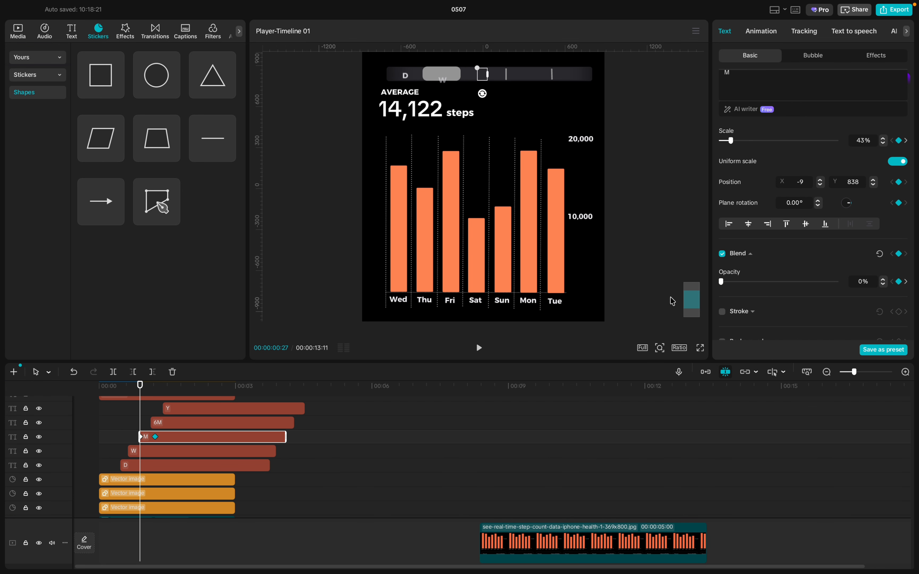
{"action": "left_click_drag", "start_coordinate": [723, 283], "coordinate": [846, 285]}
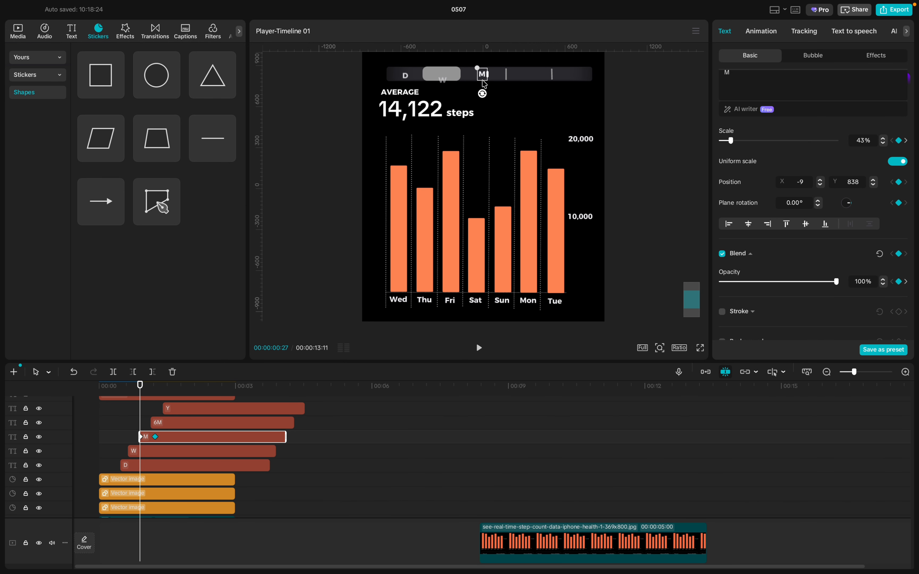
{"action": "left_click", "coordinate": [483, 88]}
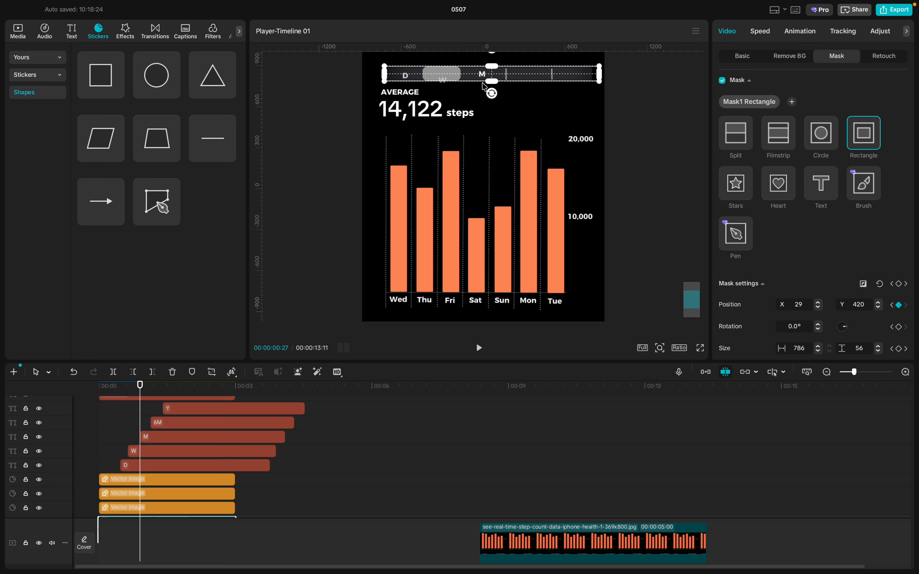
- Select the M text clip and enlarge the preview around the D/W/M/6M/Y selector bar
{"action": "left_click", "coordinate": [205, 438]}
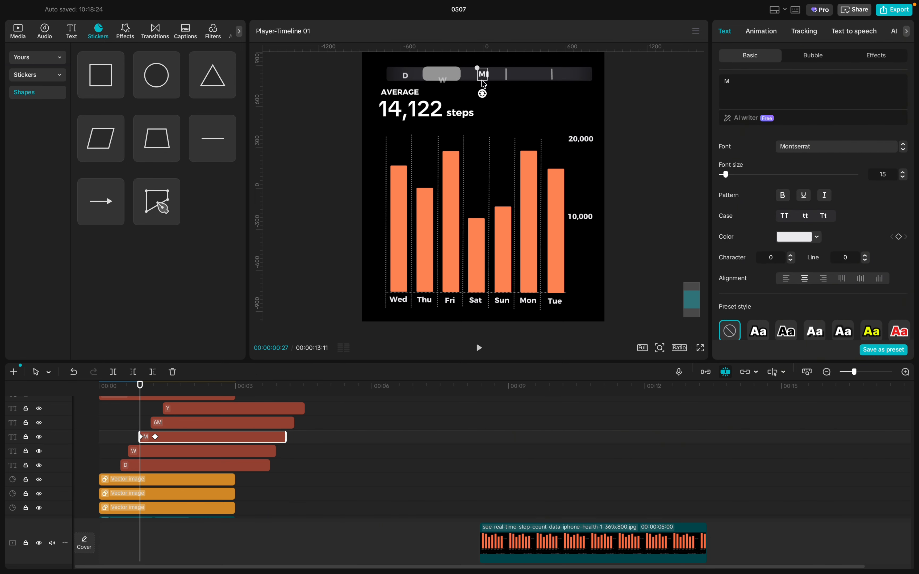
{"action": "left_click", "coordinate": [483, 92]}
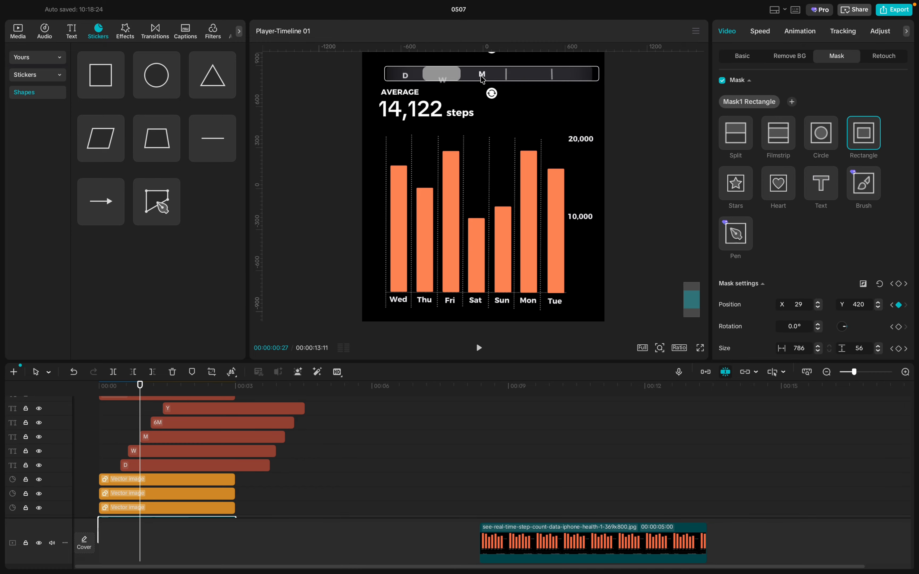
{"action": "left_click", "coordinate": [197, 440]}
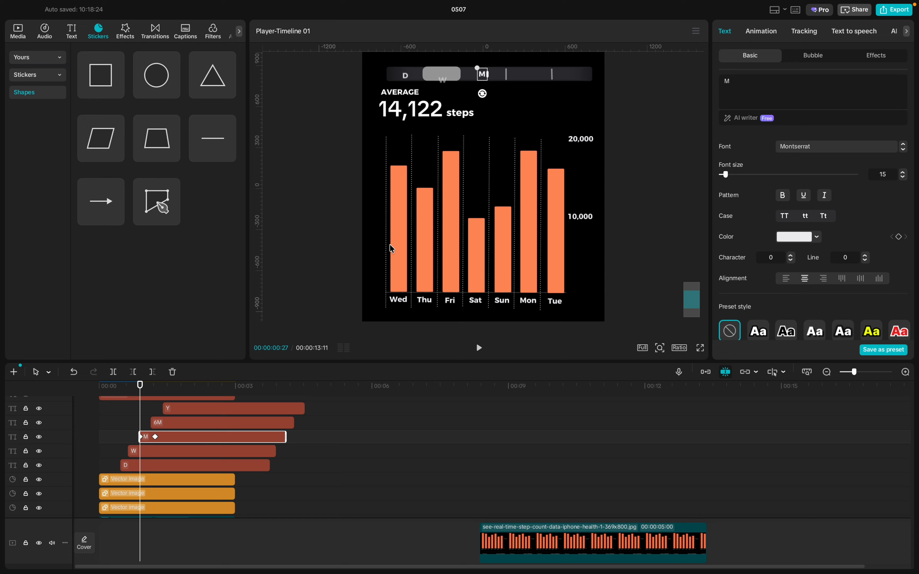
{"action": "scroll", "coordinate": [502, 133], "scroll_direction": "up", "scroll_amount": 2}
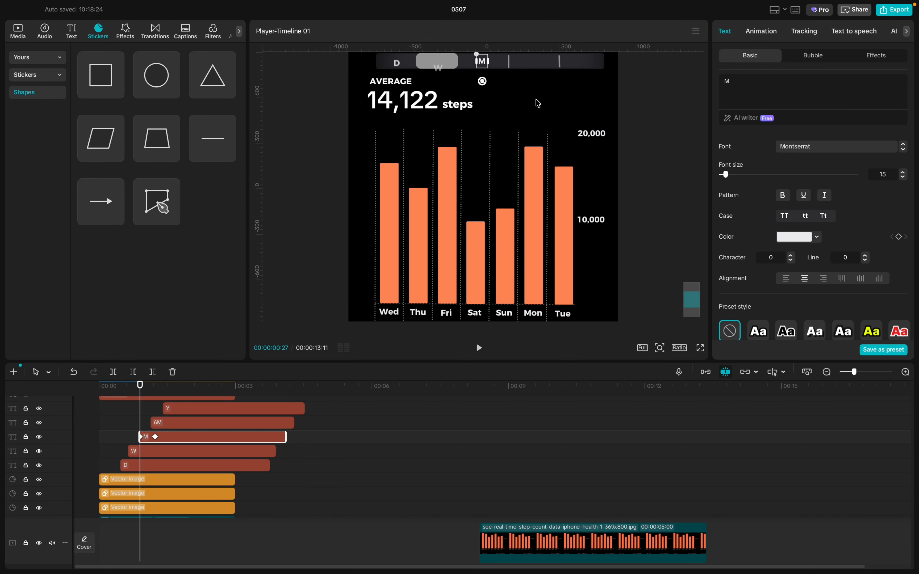
{"action": "scroll", "coordinate": [520, 109], "scroll_direction": "up", "scroll_amount": 2}
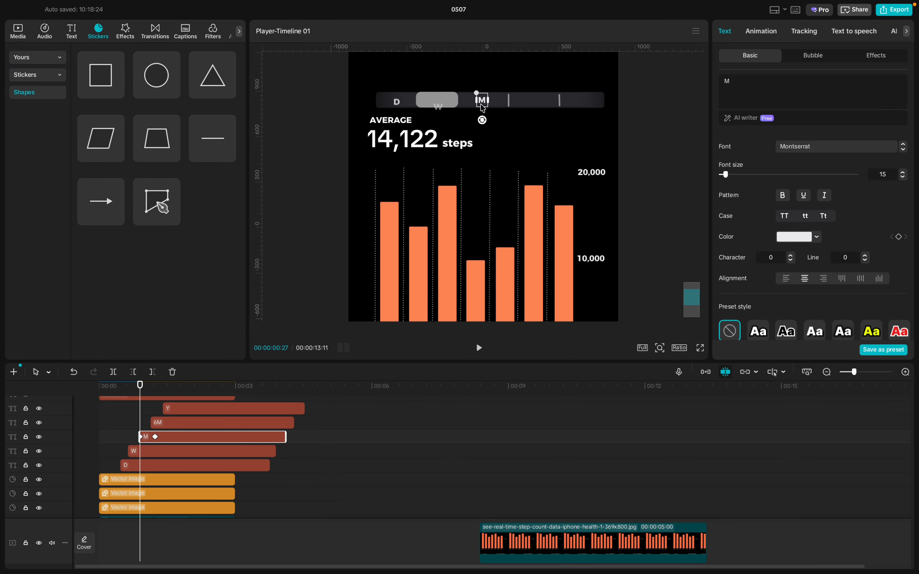
{"action": "left_click", "coordinate": [483, 99]}
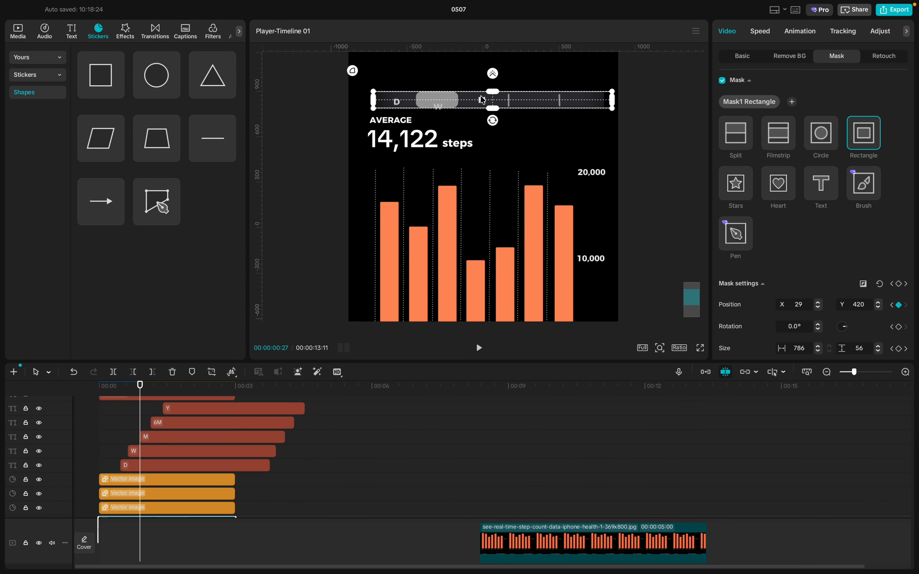
{"action": "left_click", "coordinate": [190, 440]}
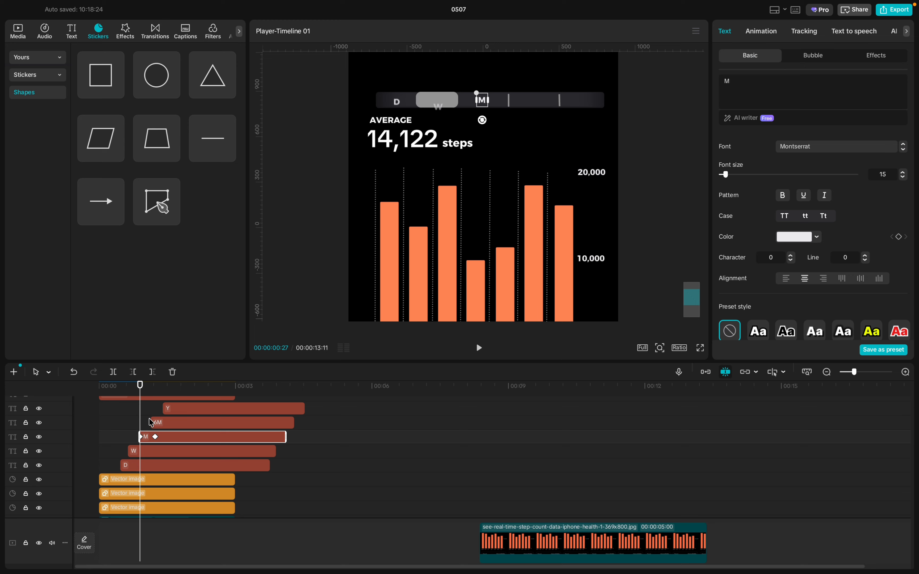
{"action": "left_click_drag", "start_coordinate": [139, 409], "coordinate": [149, 408]}
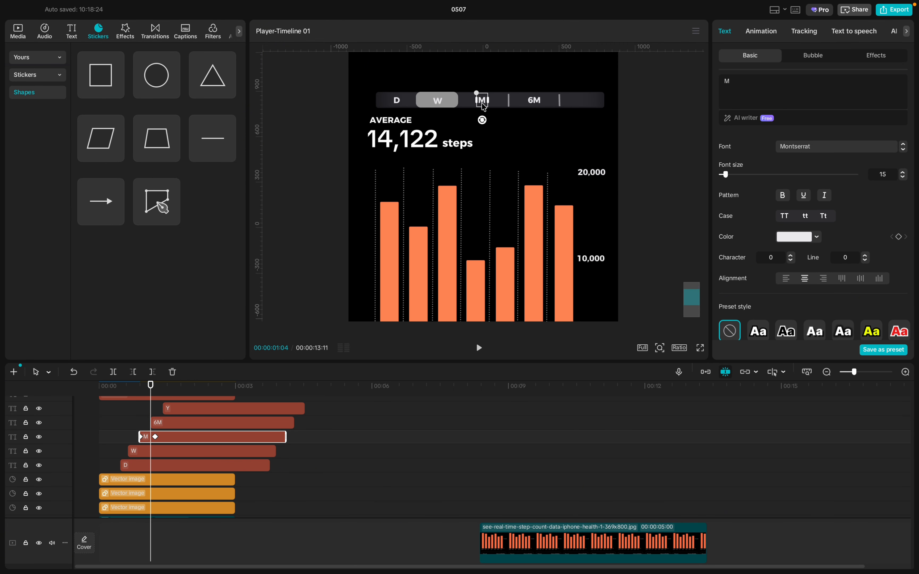
{"action": "left_click_drag", "start_coordinate": [481, 109], "coordinate": [480, 112]}
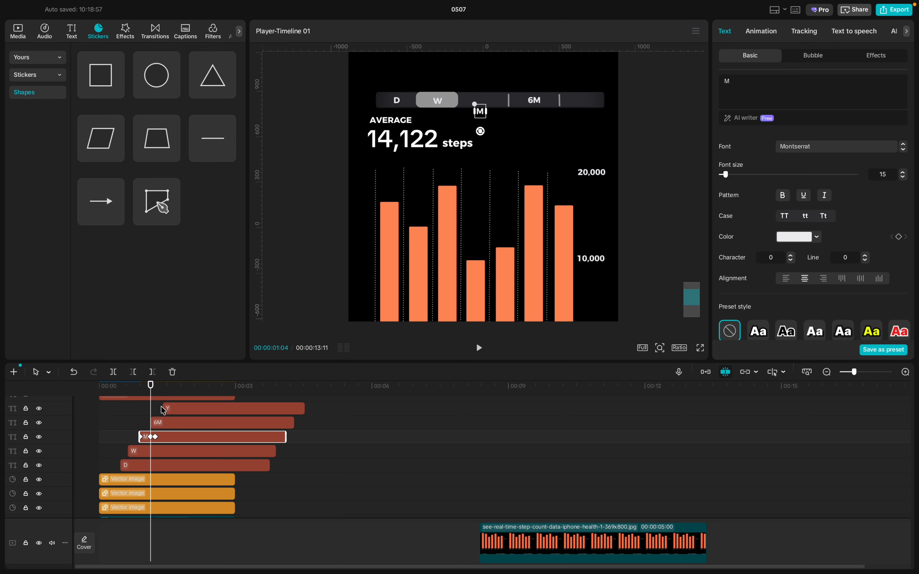
{"action": "key", "text": "ctrl+z"}
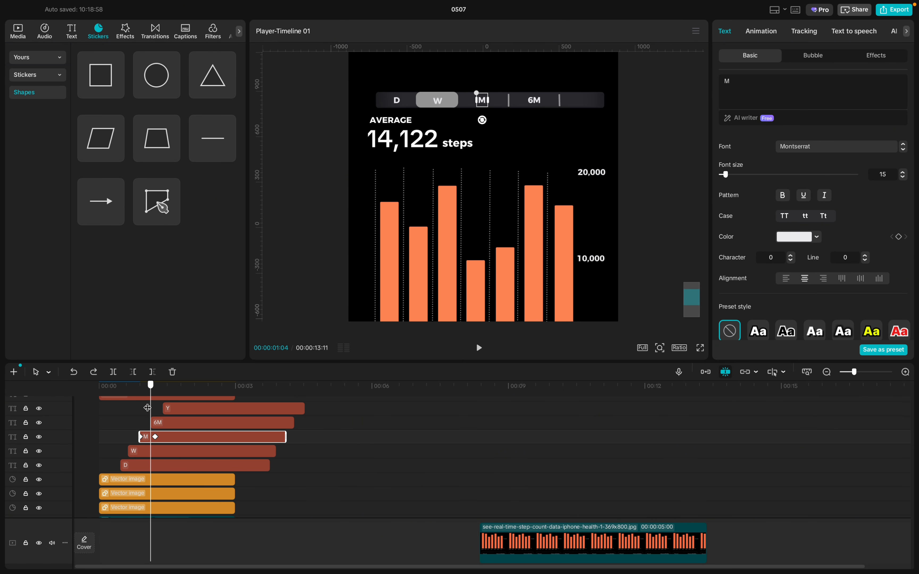
- At 00:00:00:27, lower the M label to about X -22, Y 753 and set its opacity to 0%
{"action": "left_click_drag", "start_coordinate": [147, 407], "coordinate": [143, 406]}
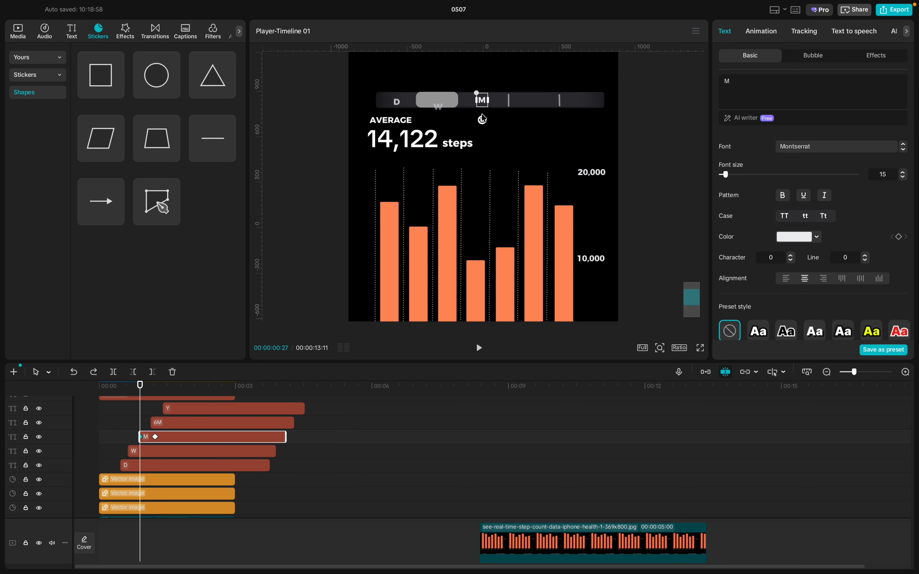
{"action": "left_click_drag", "start_coordinate": [481, 103], "coordinate": [480, 116]}
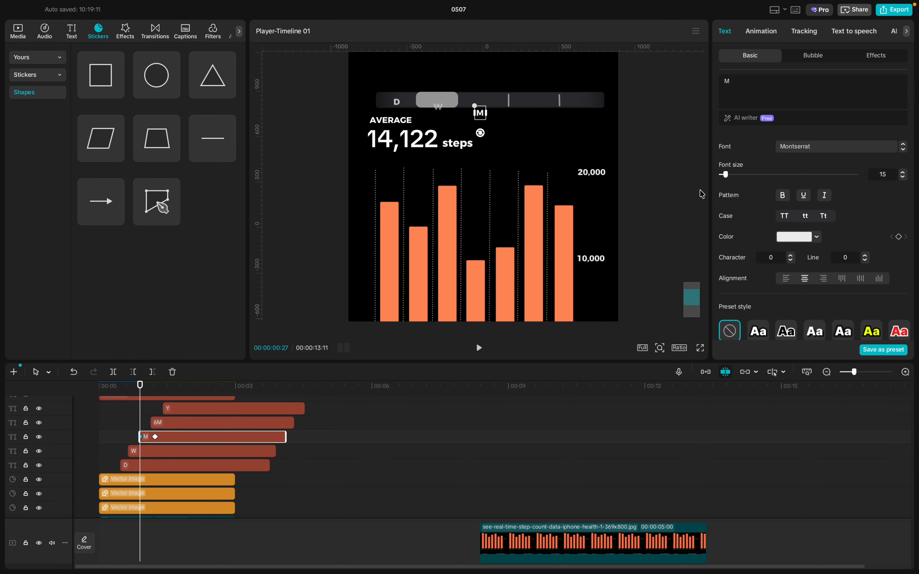
{"action": "scroll", "coordinate": [803, 254], "scroll_direction": "down", "scroll_amount": 5}
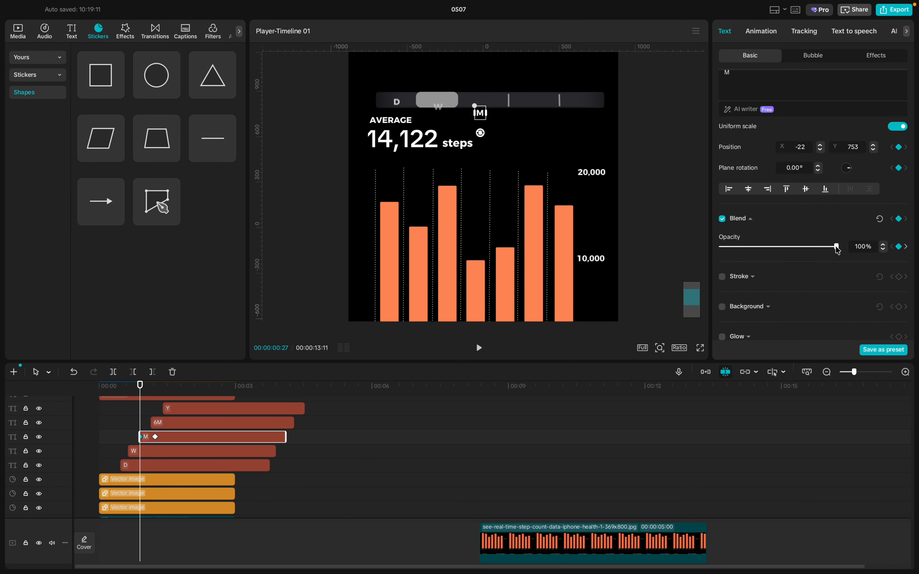
{"action": "left_click_drag", "start_coordinate": [836, 247], "coordinate": [722, 247]}
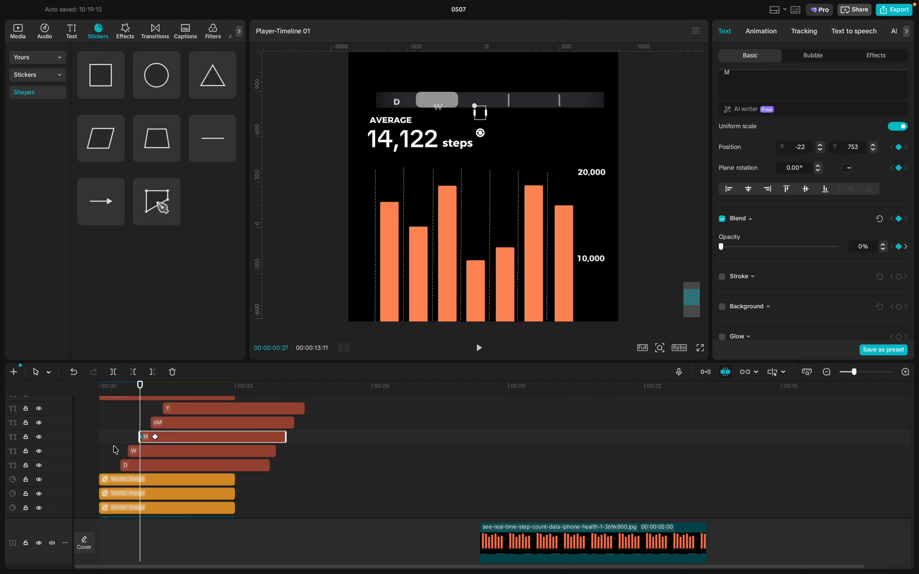
- Move the M clip's second keyframe to 00:00:01:14, checking its timing against the D and W clips
{"action": "left_click", "coordinate": [144, 451]}
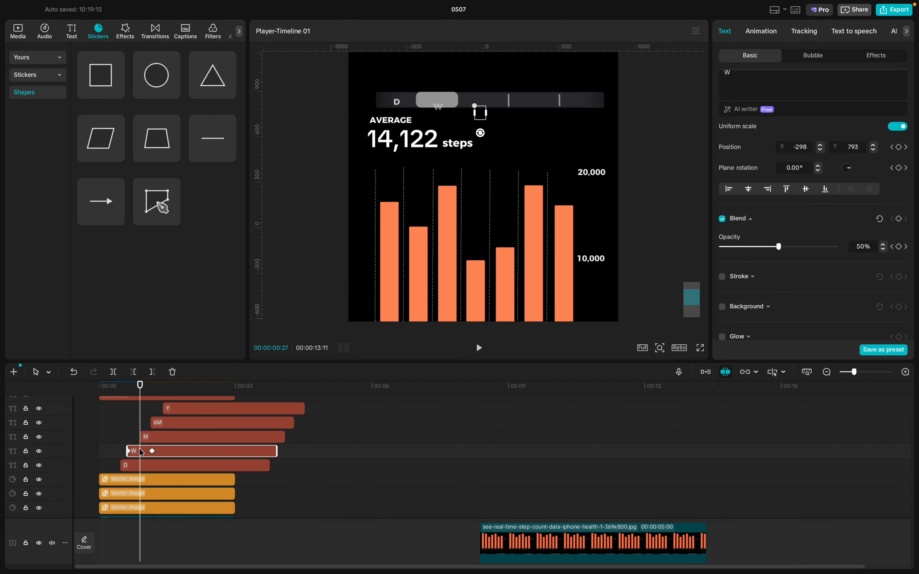
{"action": "left_click", "coordinate": [149, 438]}
{"action": "left_click_drag", "start_coordinate": [157, 441], "coordinate": [166, 441]}
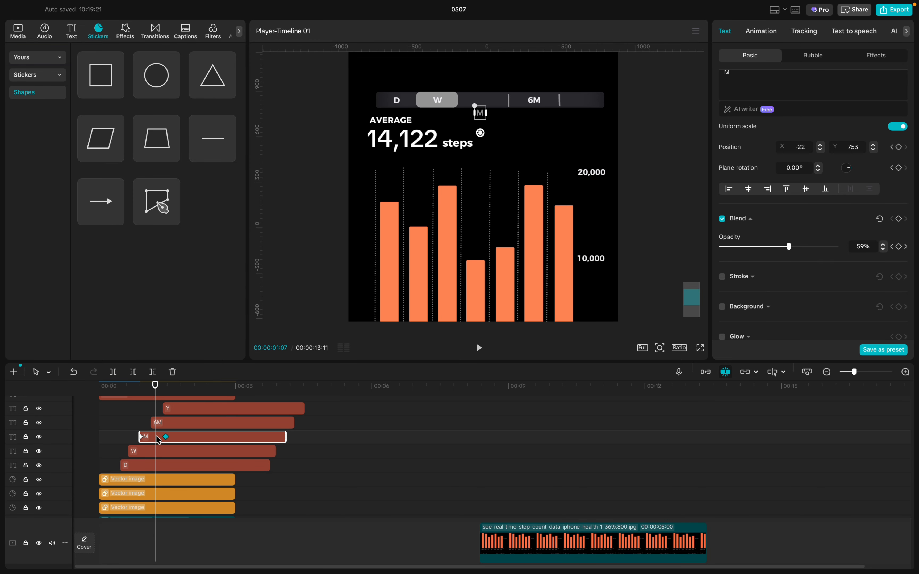
{"action": "left_click", "coordinate": [143, 453]}
{"action": "left_click", "coordinate": [142, 467]}
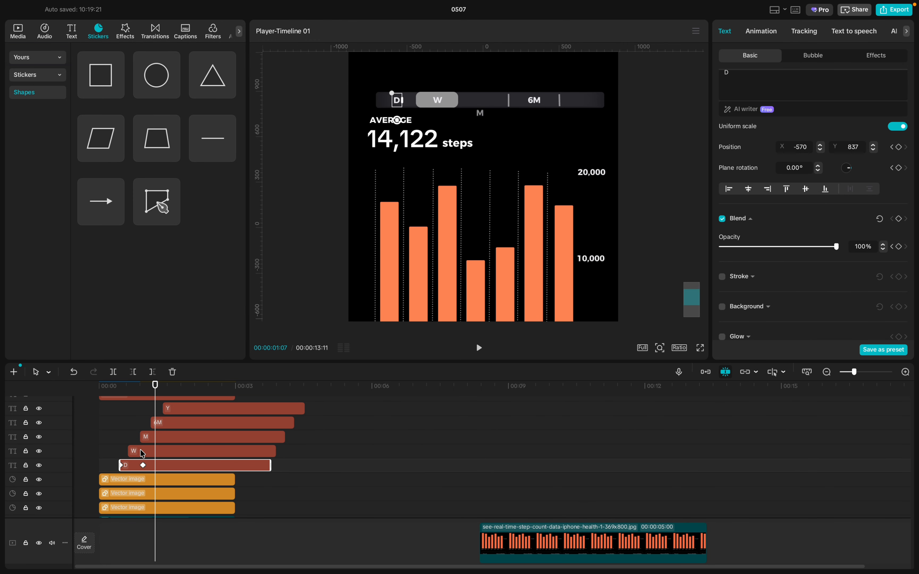
{"action": "left_click", "coordinate": [142, 453]}
{"action": "left_click", "coordinate": [152, 439]}
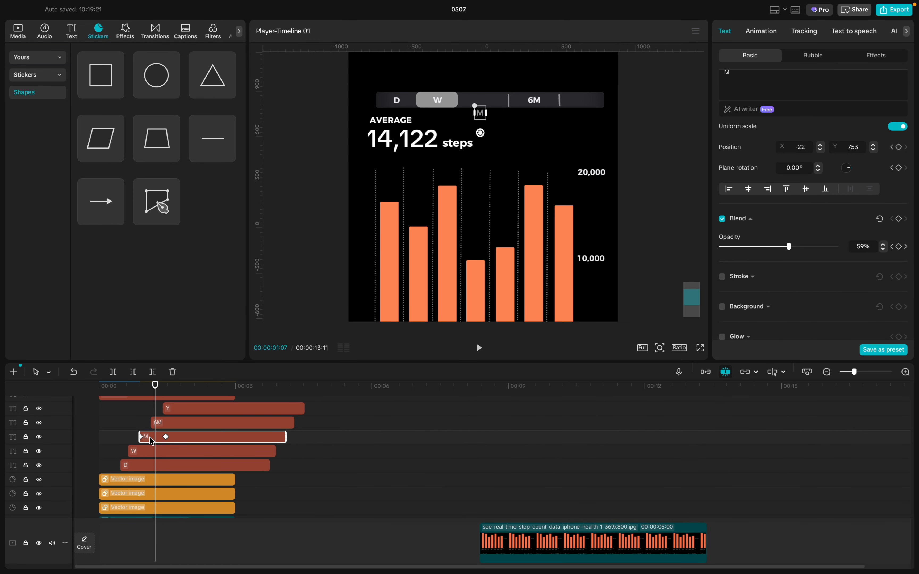
{"action": "left_click", "coordinate": [165, 438]}
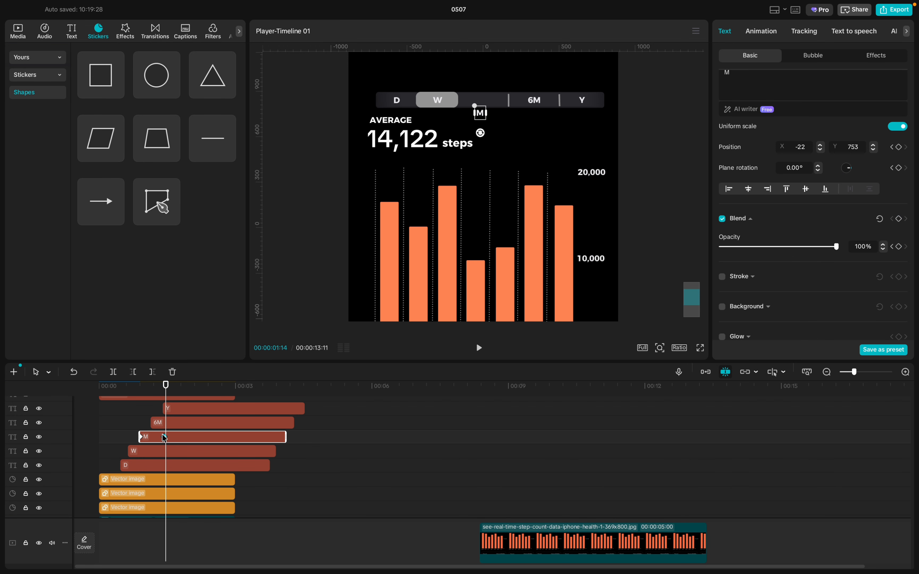
{"action": "left_click", "coordinate": [162, 424]}
{"action": "left_click_drag", "start_coordinate": [165, 405], "coordinate": [156, 406]}
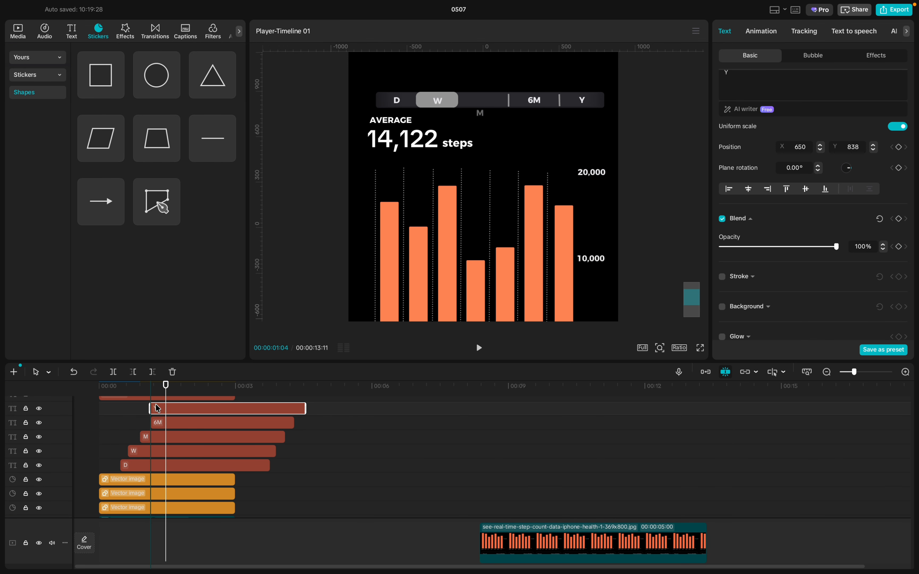
{"action": "key", "text": "super+z"}
- Add Transform and Blend keyframes to the 6M text clip at 00:00:01:04
{"action": "left_click", "coordinate": [159, 424]}
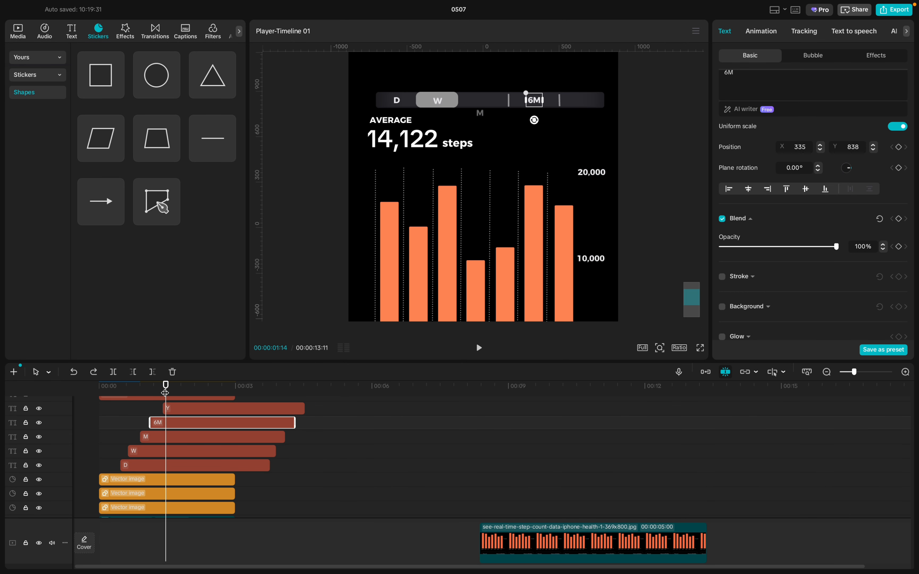
{"action": "left_click_drag", "start_coordinate": [165, 392], "coordinate": [150, 389]}
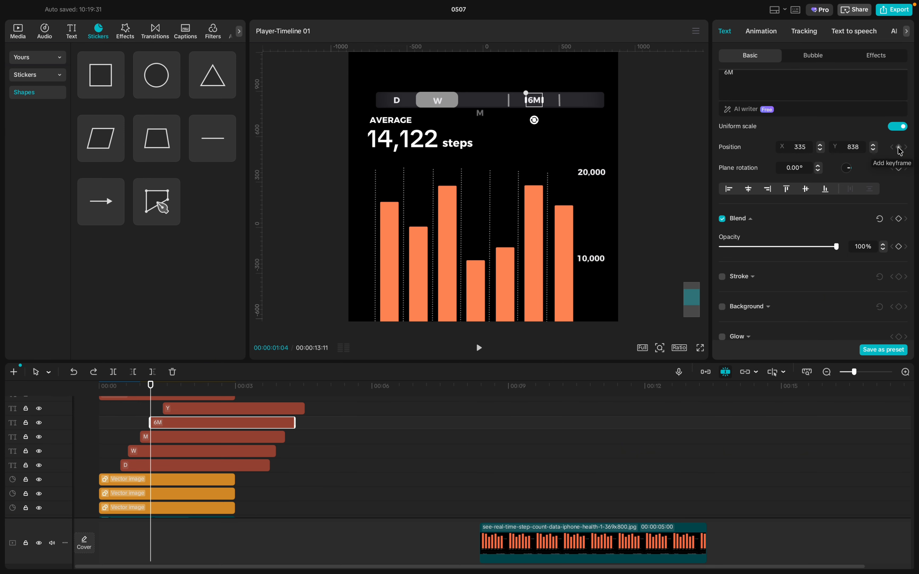
{"action": "scroll", "coordinate": [900, 150], "scroll_direction": "up", "scroll_amount": 2}
{"action": "left_click", "coordinate": [899, 130]}
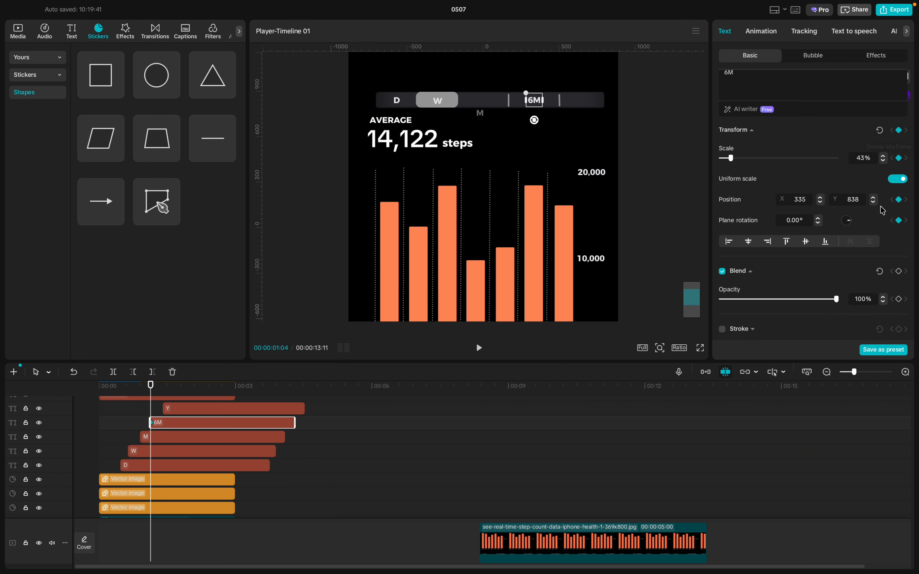
{"action": "scroll", "coordinate": [874, 249], "scroll_direction": "down", "scroll_amount": 2}
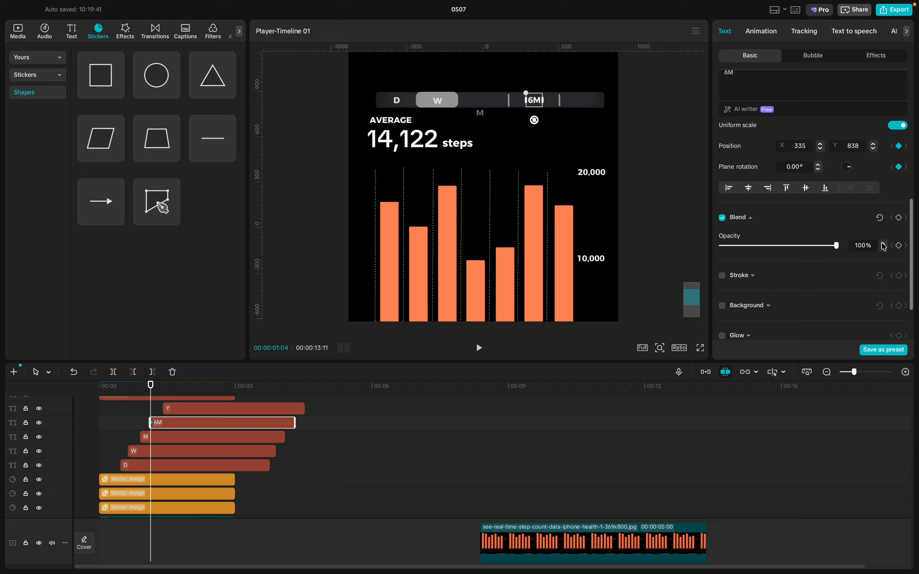
{"action": "left_click", "coordinate": [899, 219]}
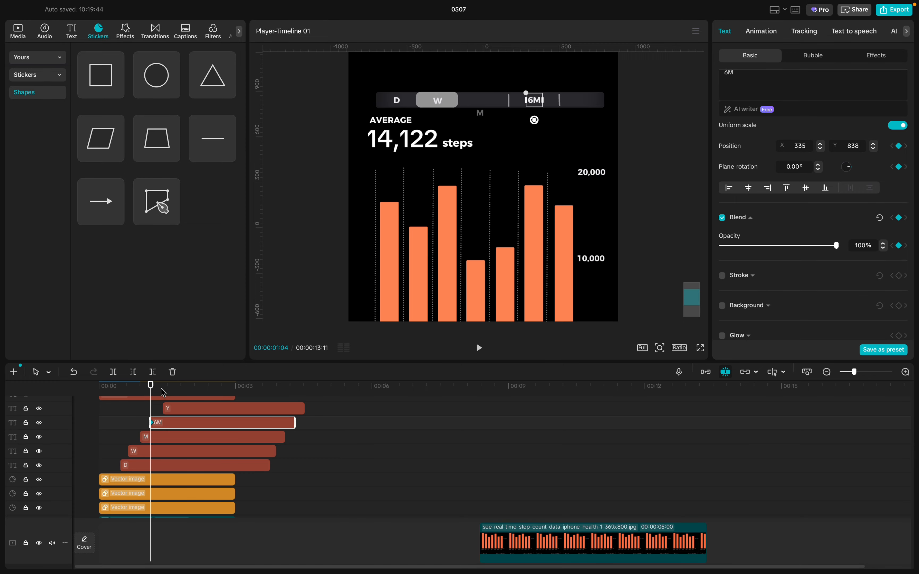
- Add a second Transform keyframe to the 6M text clip at 00:00:01:21
{"action": "left_click_drag", "start_coordinate": [151, 385], "coordinate": [176, 388]}
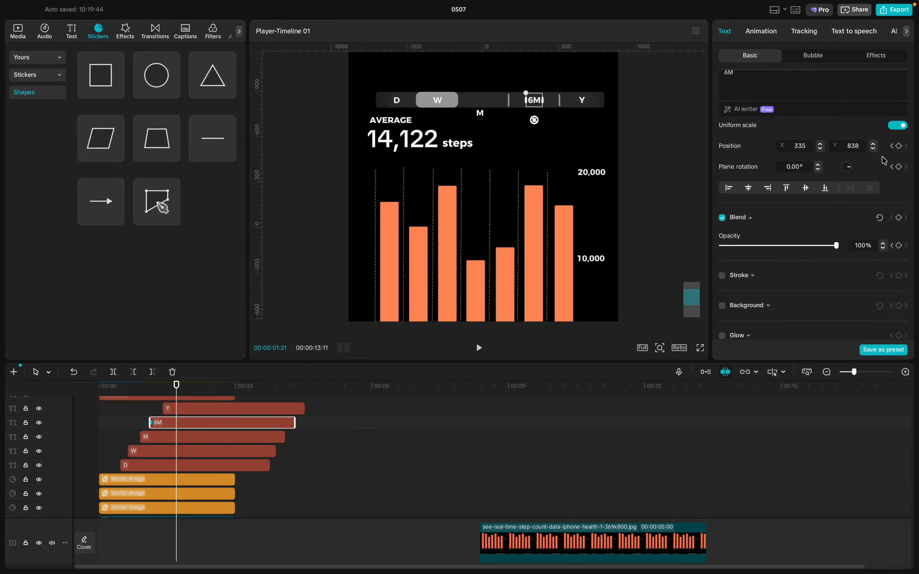
{"action": "scroll", "coordinate": [899, 154], "scroll_direction": "up", "scroll_amount": 3}
{"action": "left_click", "coordinate": [899, 141]}
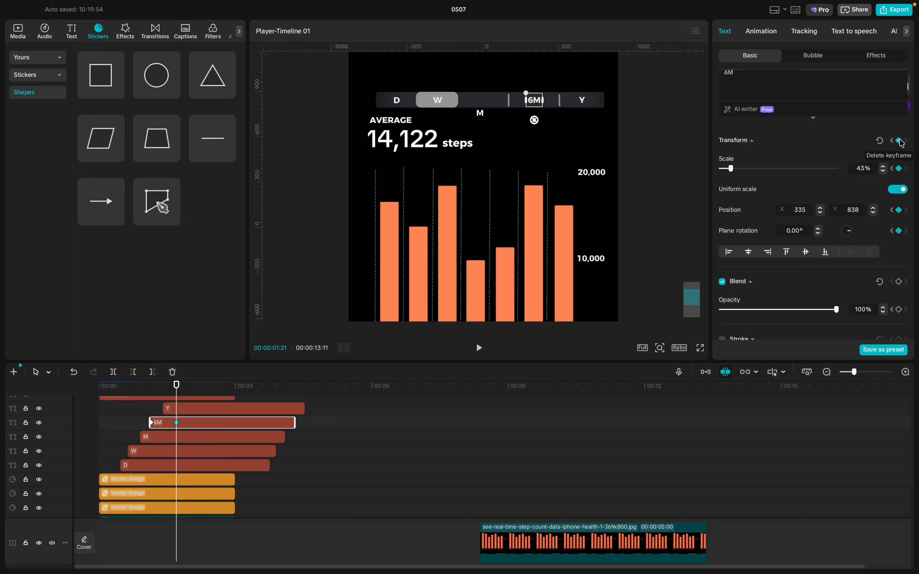
- At 00:00:01:21, lower the 6M label to about X 330, Y 742 and set its opacity to 0%
{"action": "scroll", "coordinate": [873, 202], "scroll_direction": "down", "scroll_amount": 2}
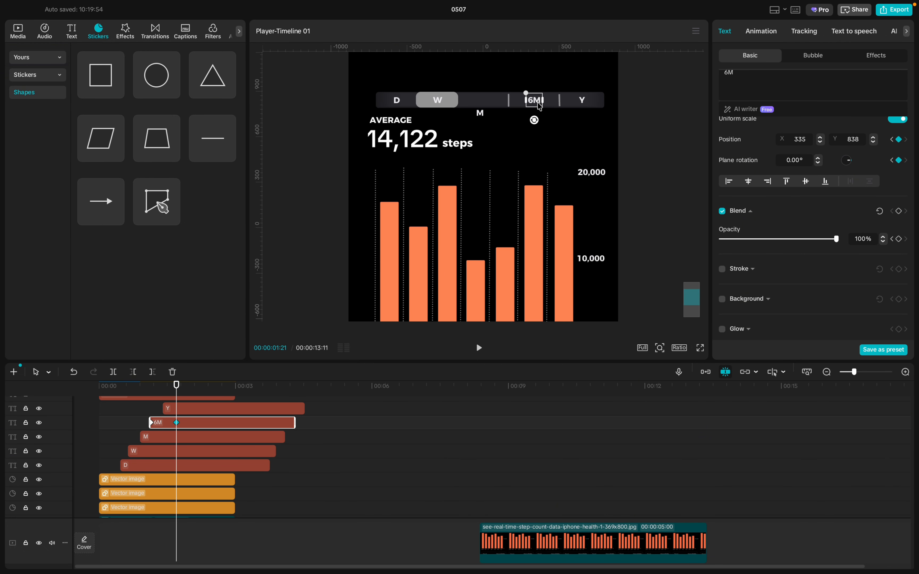
{"action": "left_click", "coordinate": [537, 122]}
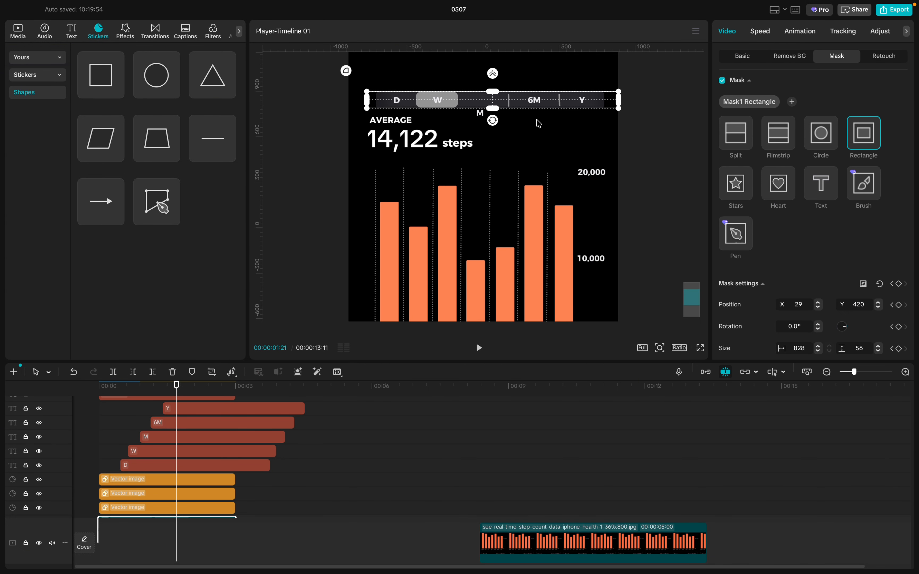
{"action": "left_click", "coordinate": [208, 427]}
{"action": "scroll", "coordinate": [544, 108], "scroll_direction": "up", "scroll_amount": 4}
{"action": "scroll", "coordinate": [544, 109], "scroll_direction": "up", "scroll_amount": 4}
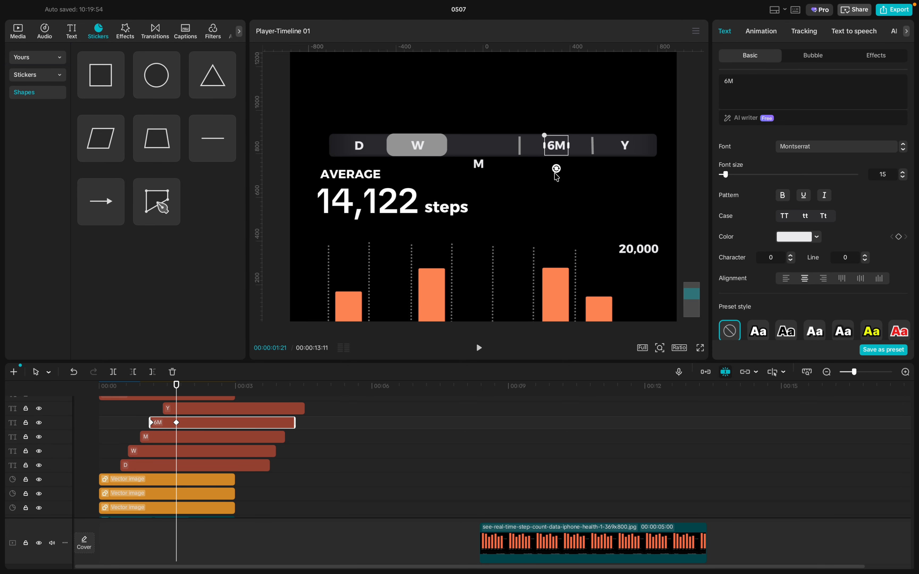
{"action": "left_click", "coordinate": [556, 177]}
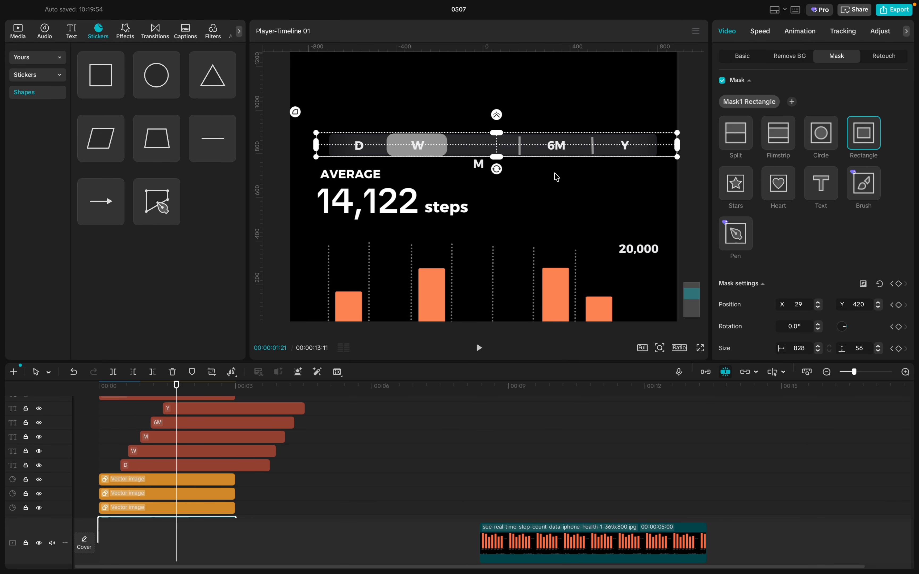
{"action": "left_click", "coordinate": [186, 424]}
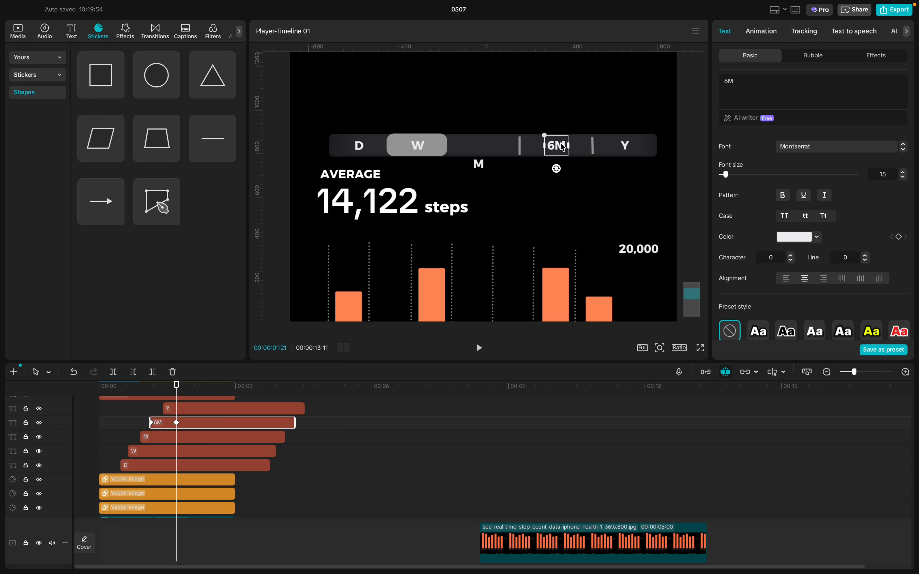
{"action": "left_click_drag", "start_coordinate": [563, 150], "coordinate": [560, 165]}
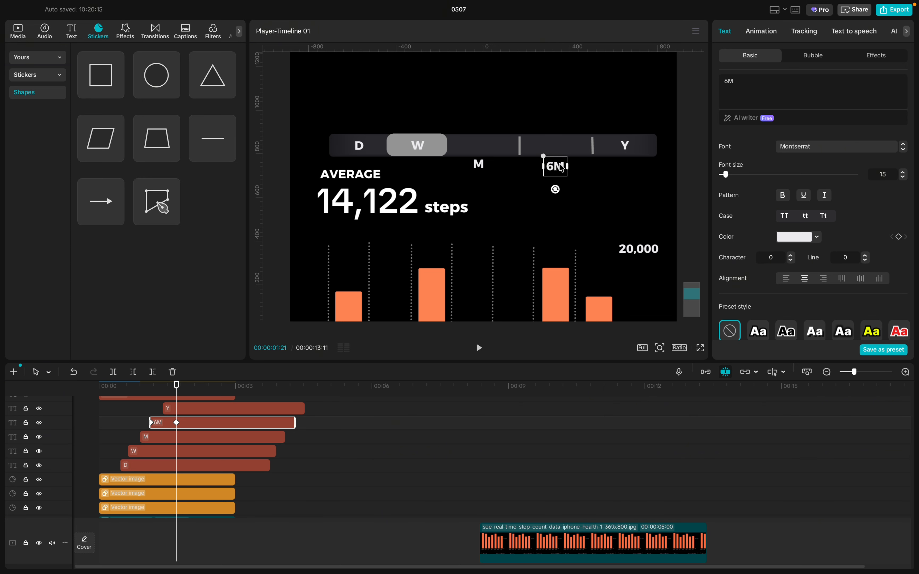
{"action": "scroll", "coordinate": [839, 218], "scroll_direction": "down", "scroll_amount": 10}
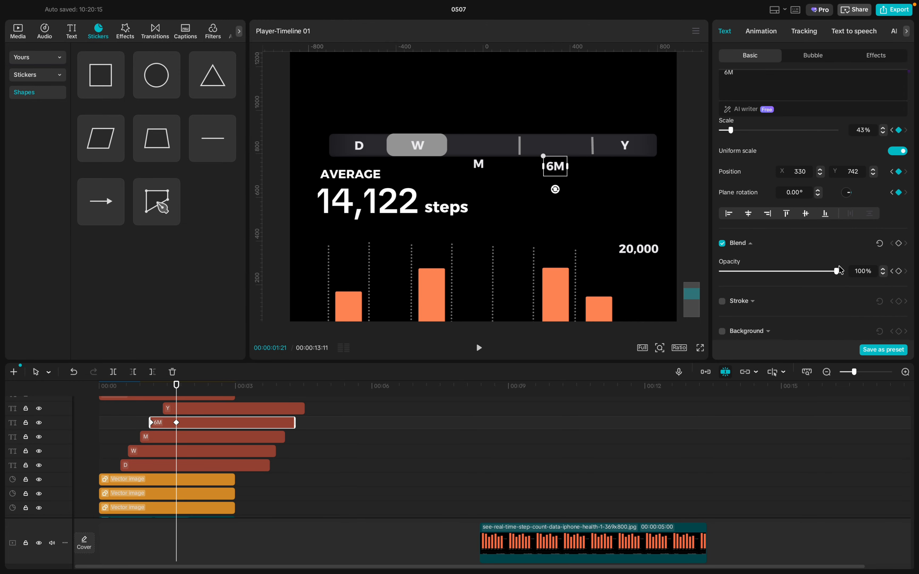
{"action": "left_click_drag", "start_coordinate": [837, 272], "coordinate": [634, 277]}
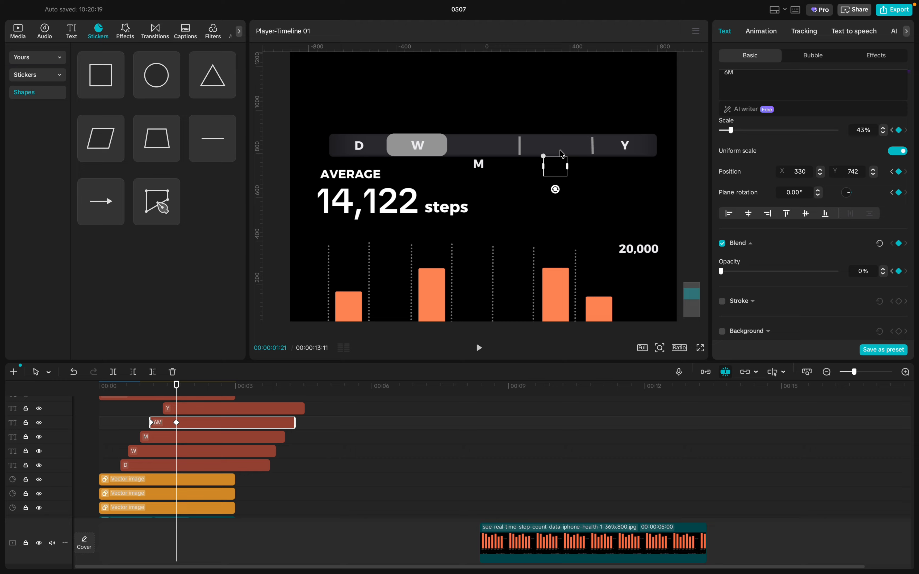
- Add Transform and Blend keyframes to the Y text clip at 00:00:01:12
{"action": "left_click", "coordinate": [214, 410]}
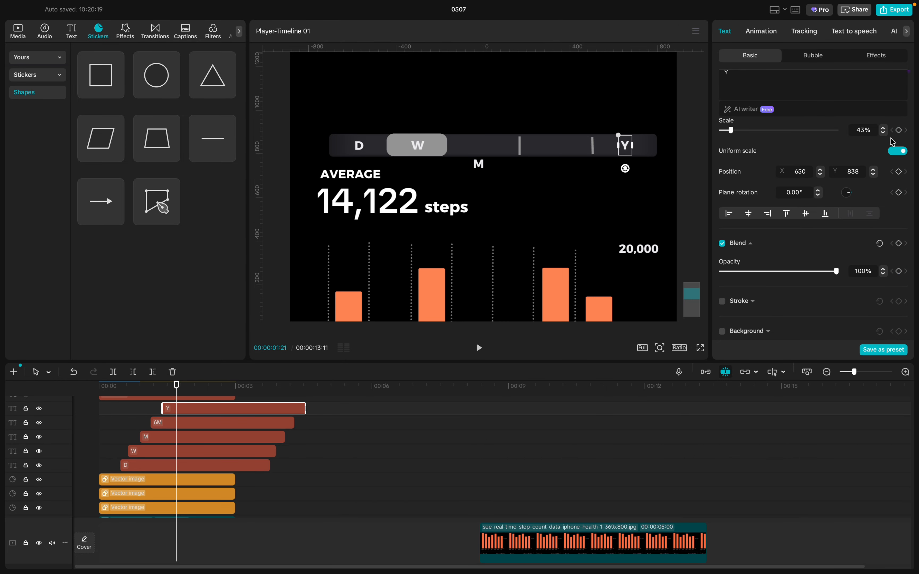
{"action": "scroll", "coordinate": [893, 141], "scroll_direction": "up", "scroll_amount": 3}
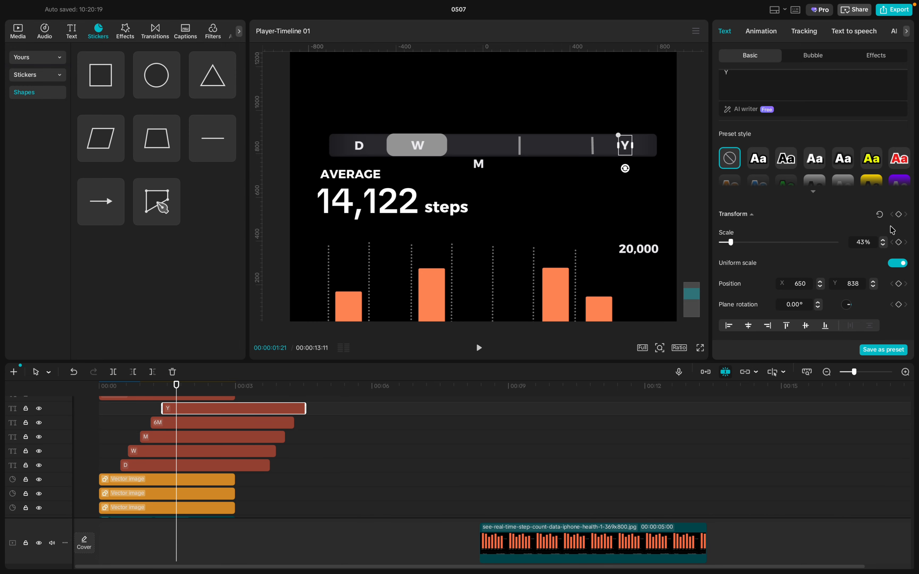
{"action": "left_click", "coordinate": [898, 214]}
{"action": "key", "text": "ctrl+z"}
{"action": "left_click_drag", "start_coordinate": [176, 390], "coordinate": [166, 389]}
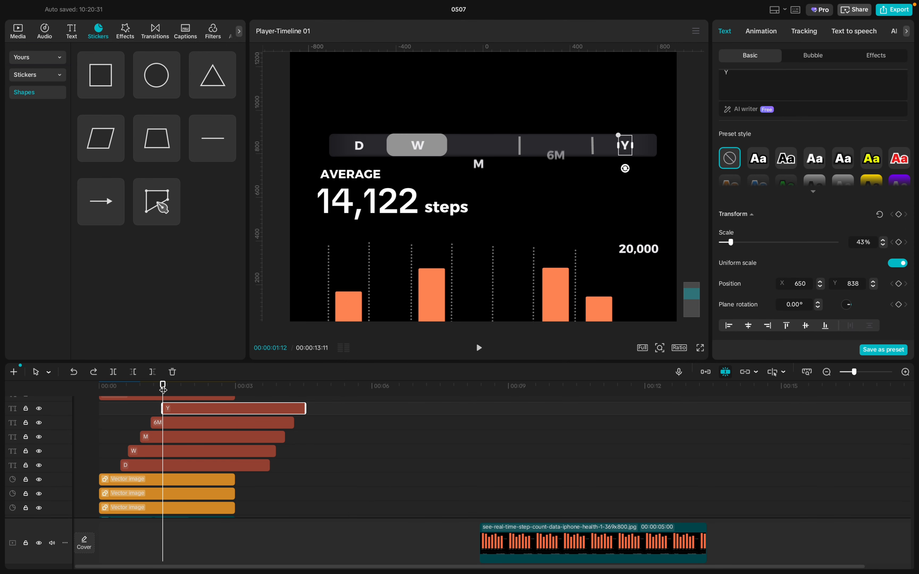
{"action": "left_click", "coordinate": [899, 215]}
{"action": "scroll", "coordinate": [899, 243], "scroll_direction": "down", "scroll_amount": 3}
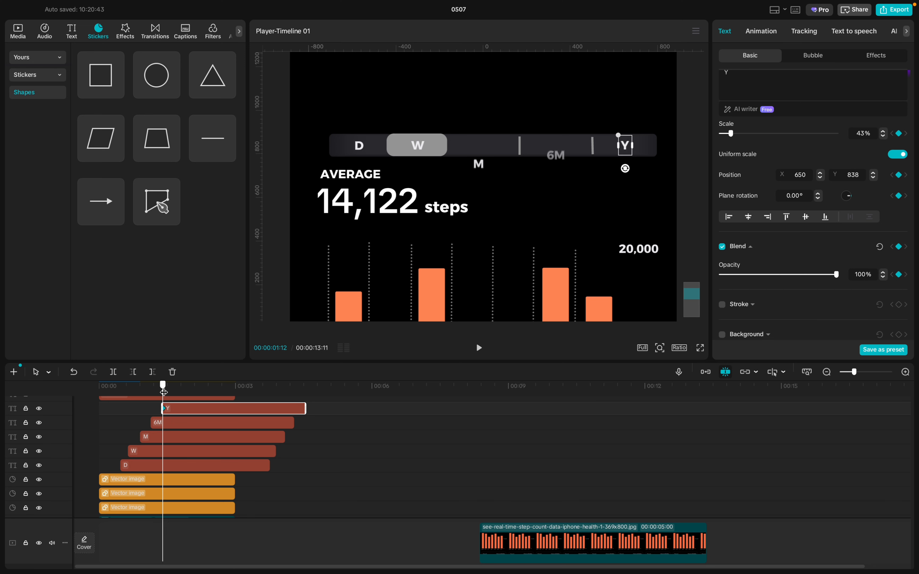
- Add a second pair of Transform and Blend keyframes to the Y text clip at 00:00:01:28
{"action": "left_click_drag", "start_coordinate": [163, 392], "coordinate": [184, 391]}
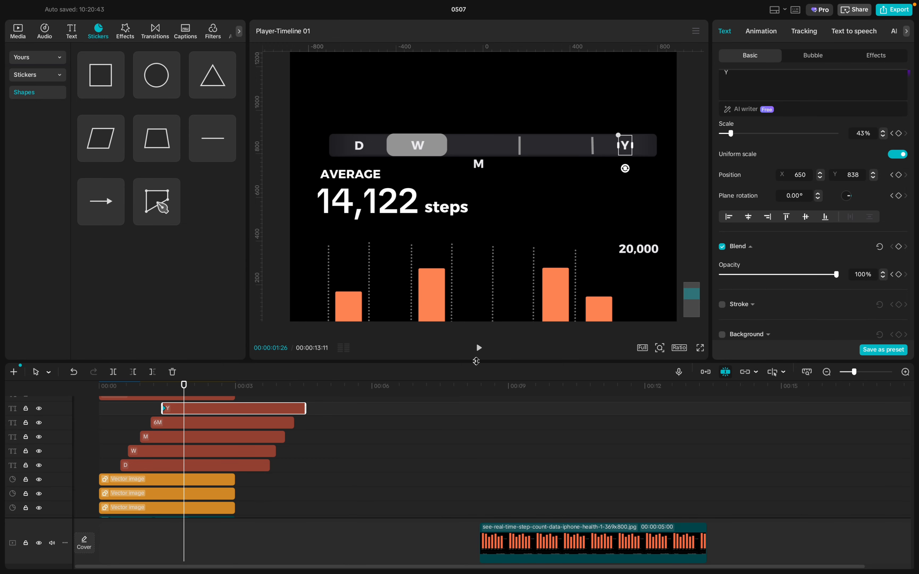
{"action": "left_click_drag", "start_coordinate": [184, 385], "coordinate": [188, 391]}
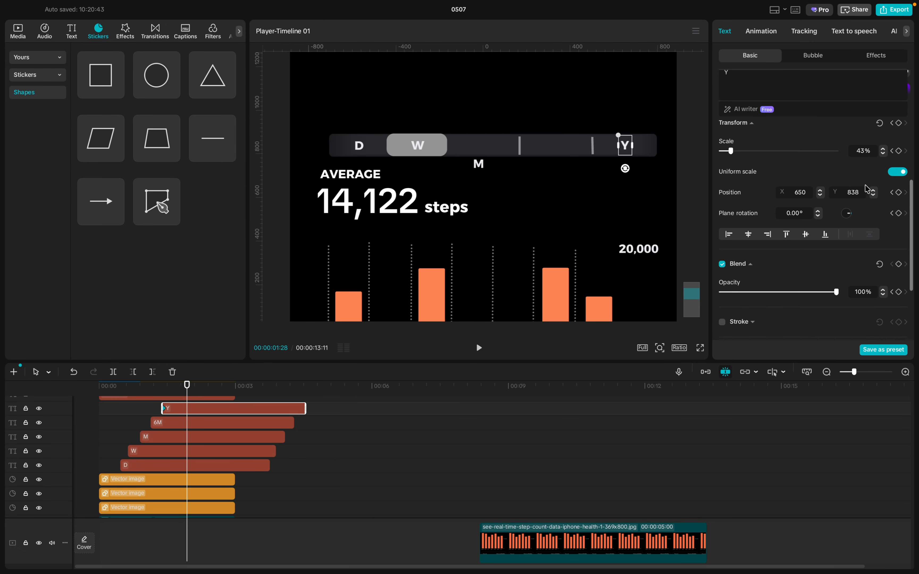
{"action": "scroll", "coordinate": [893, 133], "scroll_direction": "up", "scroll_amount": 3}
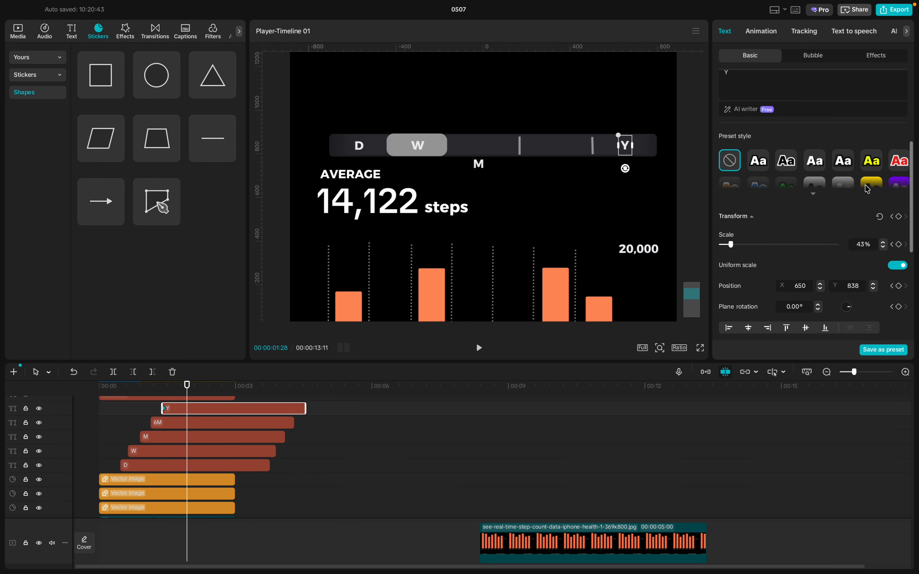
{"action": "left_click", "coordinate": [899, 217]}
{"action": "scroll", "coordinate": [898, 218], "scroll_direction": "down", "scroll_amount": 5}
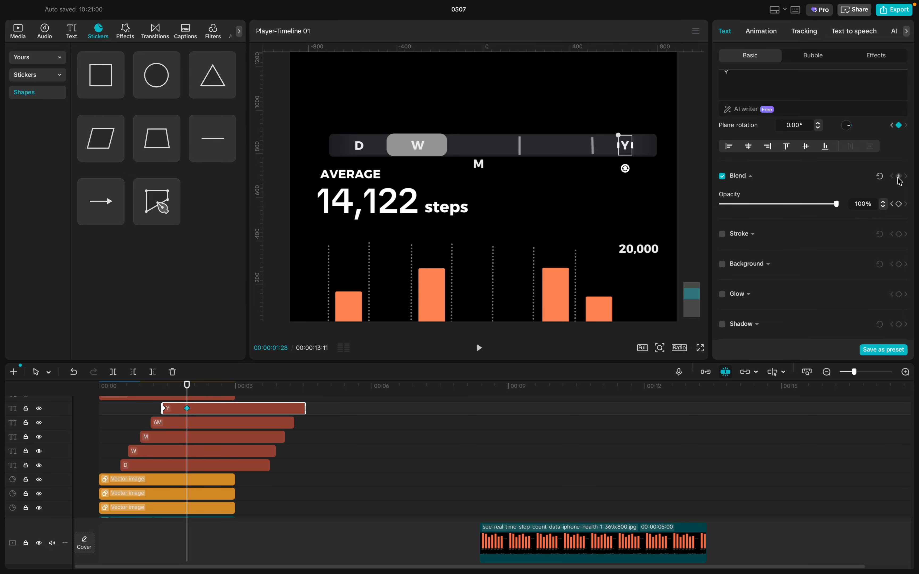
{"action": "left_click", "coordinate": [898, 176]}
- At the Y clip's first keyframe, lower the Y label to about X 646, Y 748 and set its opacity to 0%
{"action": "key", "text": "Up"}
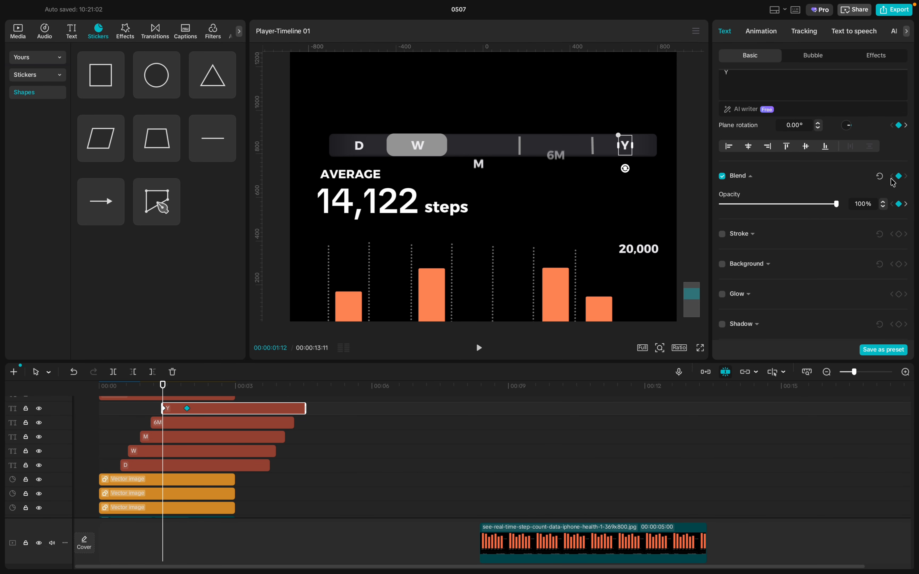
{"action": "scroll", "coordinate": [889, 180], "scroll_direction": "up", "scroll_amount": 5}
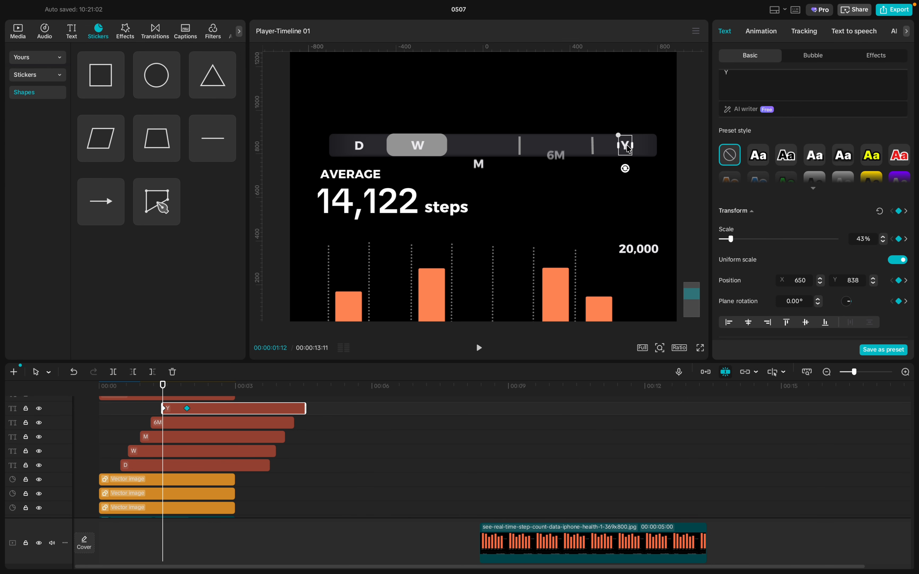
{"action": "left_click_drag", "start_coordinate": [627, 146], "coordinate": [627, 166]}
{"action": "scroll", "coordinate": [887, 268], "scroll_direction": "down", "scroll_amount": 4}
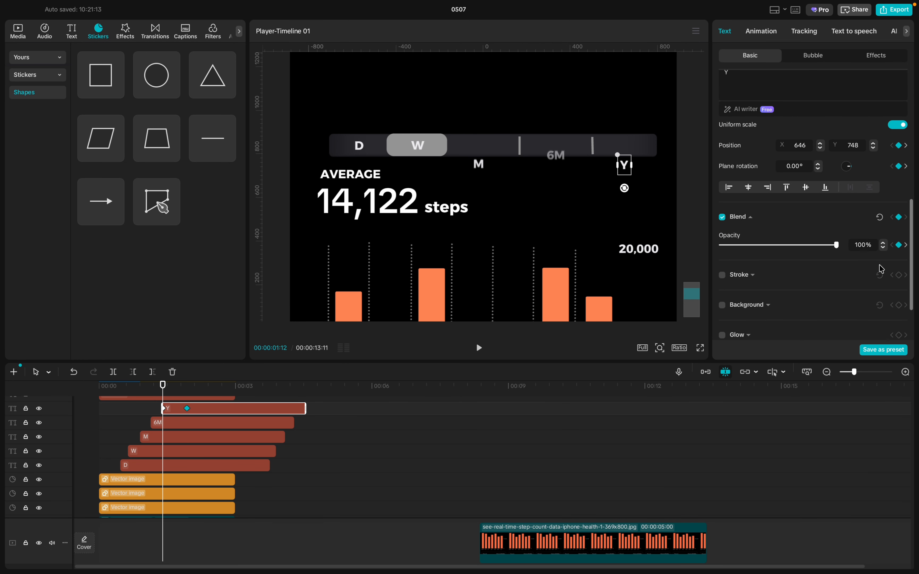
{"action": "left_click_drag", "start_coordinate": [837, 246], "coordinate": [695, 256]}
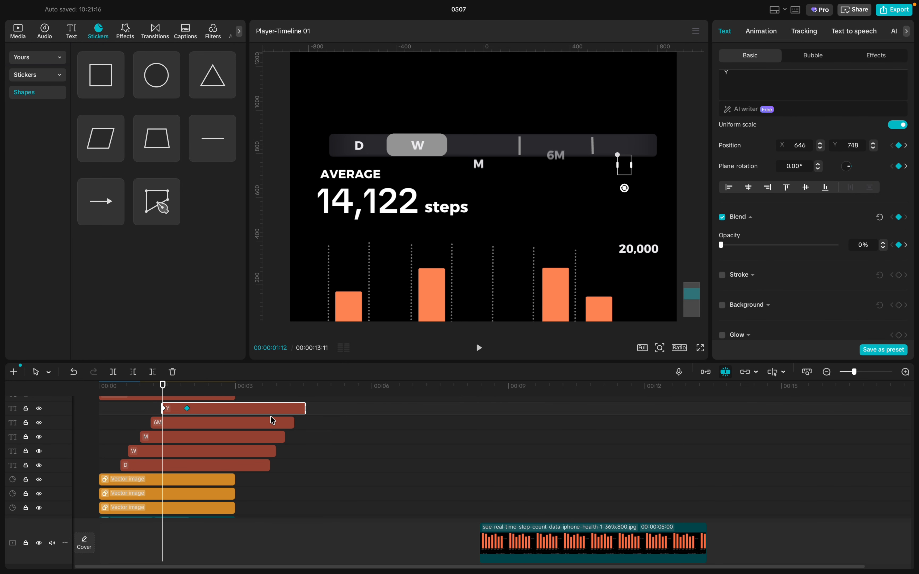
- Raise the M label to about X -19, Y 834 at 00:00:01:13, and preview the label animation from 00:00:00:10
{"action": "left_click", "coordinate": [183, 440]}
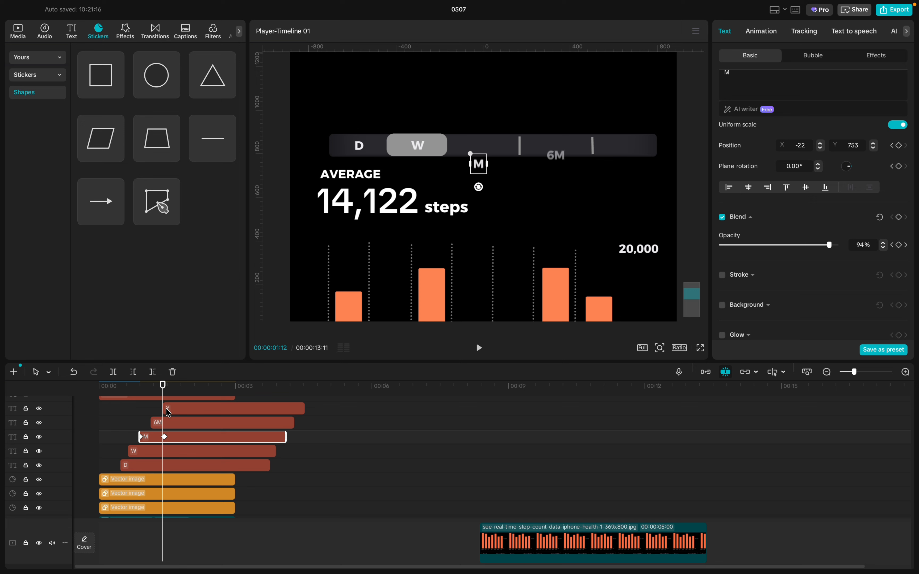
{"action": "left_click_drag", "start_coordinate": [164, 387], "coordinate": [165, 388]}
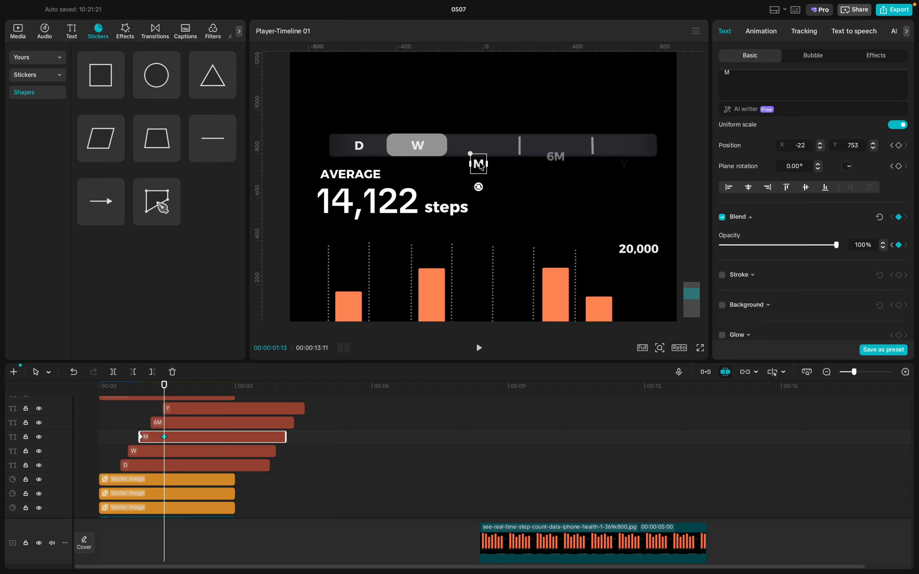
{"action": "left_click_drag", "start_coordinate": [481, 166], "coordinate": [481, 149]}
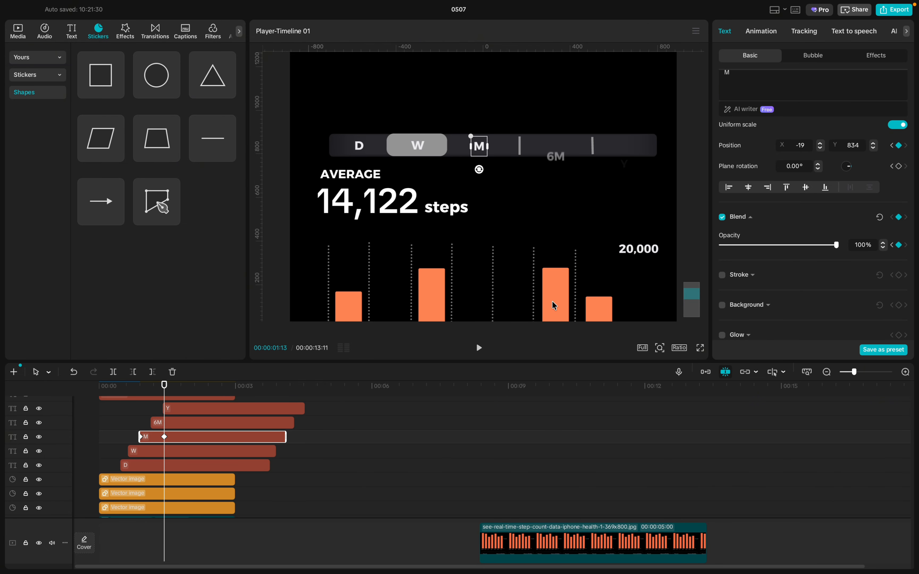
{"action": "left_click", "coordinate": [892, 145]}
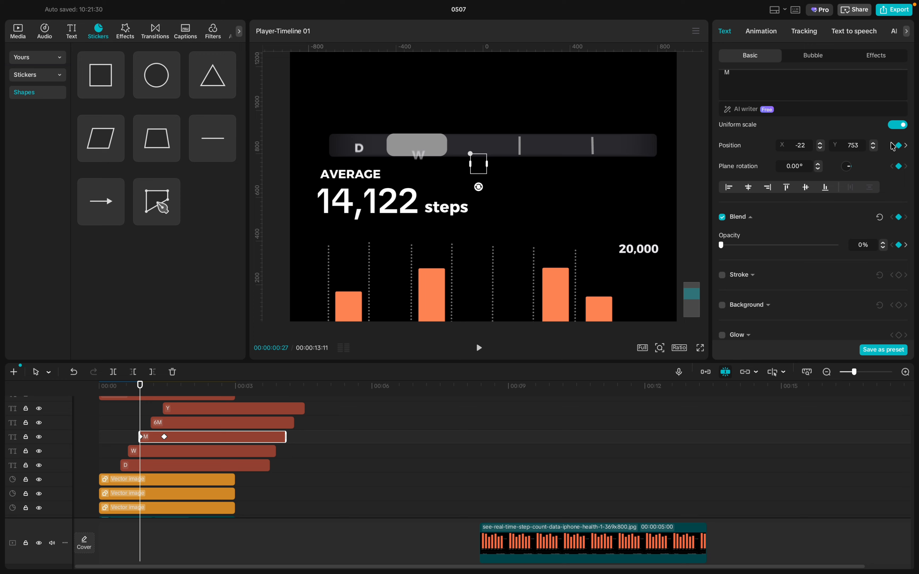
{"action": "left_click", "coordinate": [114, 434]}
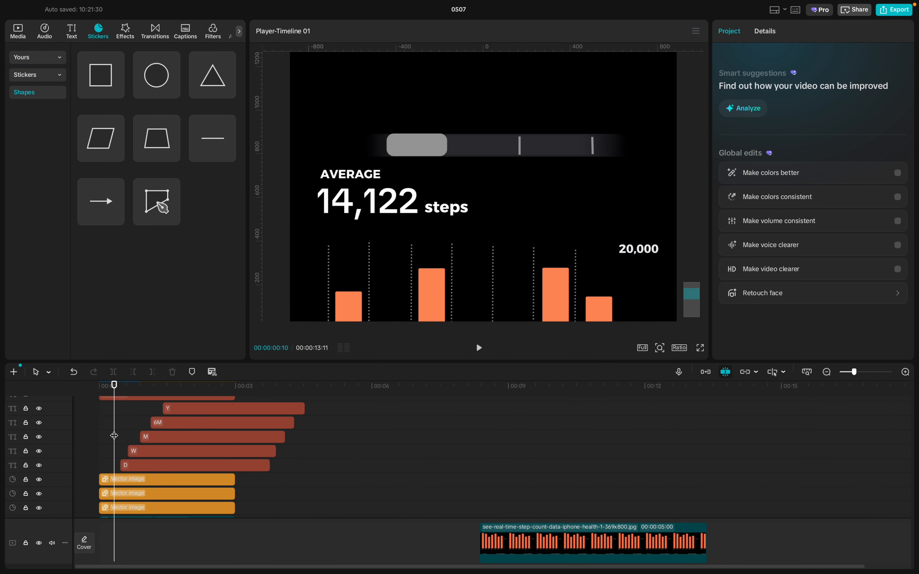
{"action": "scroll", "coordinate": [109, 428], "scroll_direction": "down", "scroll_amount": 3}
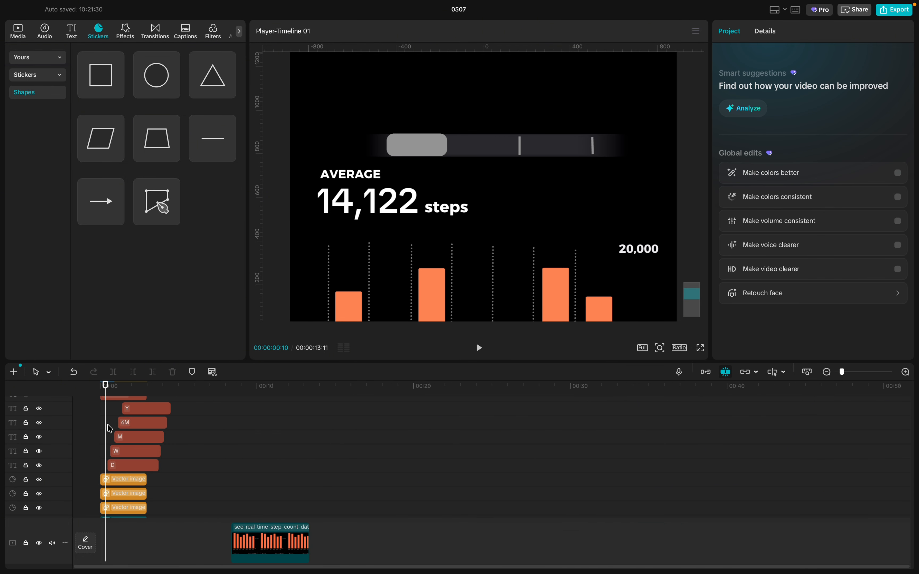
{"action": "key", "text": "space"}
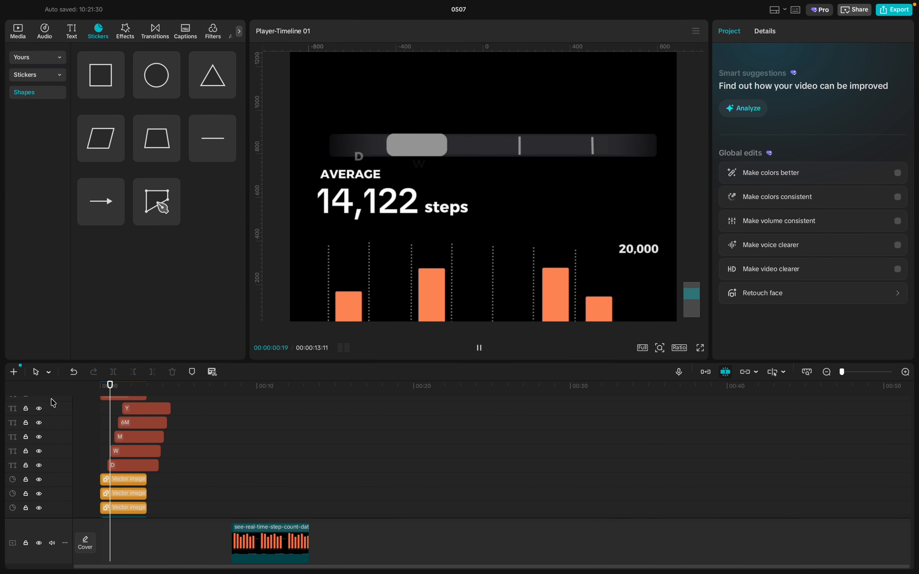
{"action": "key", "text": "space"}
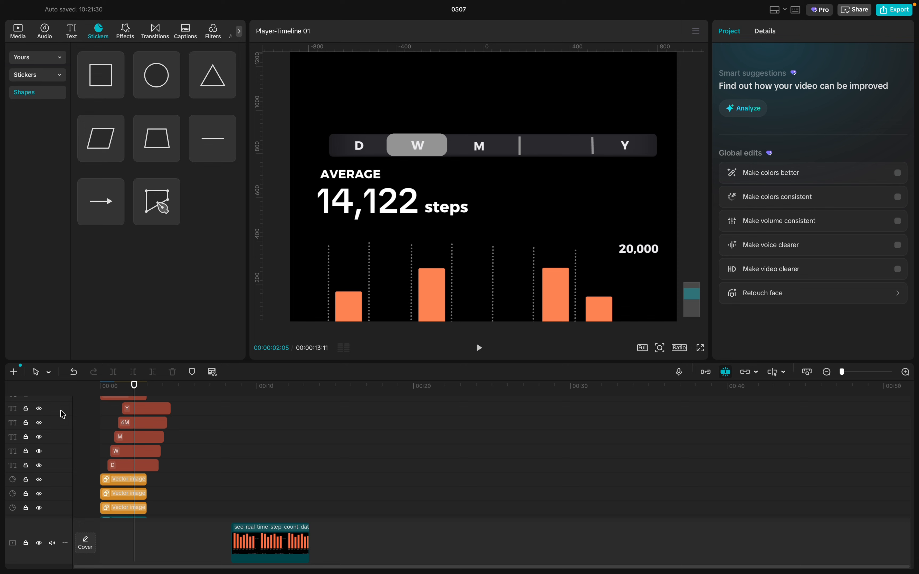
- At the 6M clip's second keyframe, 00:00:01:21, raise the label to about X 332, Y 835 and set its opacity to 100%
{"action": "left_click", "coordinate": [123, 425]}
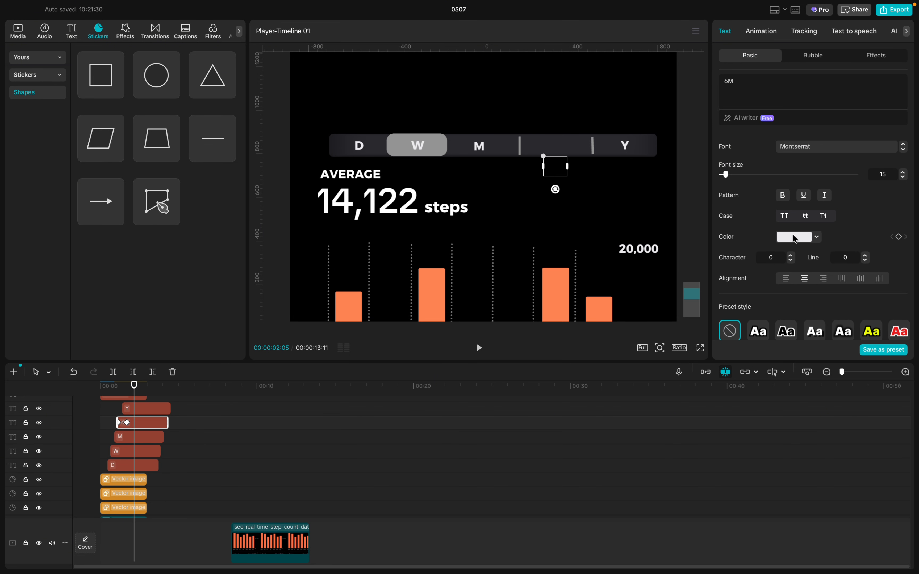
{"action": "scroll", "coordinate": [805, 258], "scroll_direction": "down", "scroll_amount": 10}
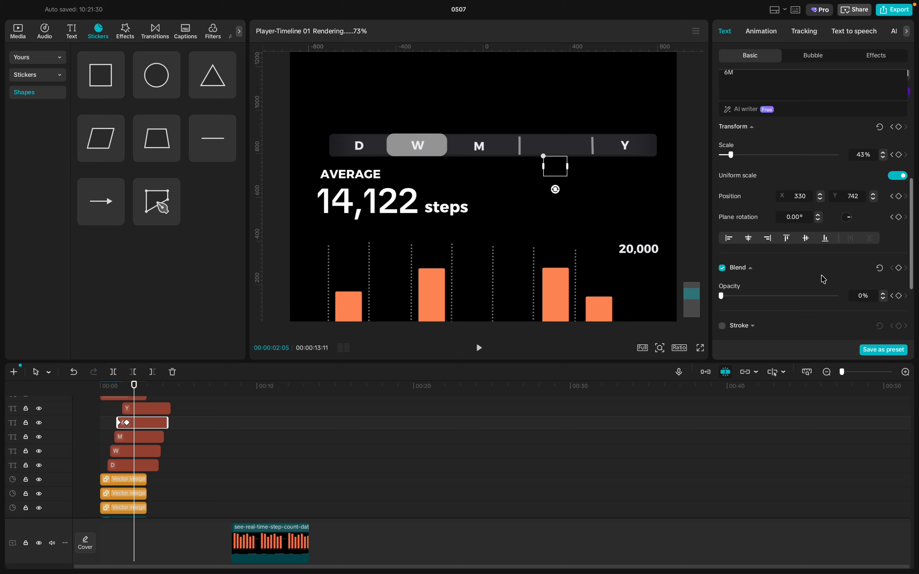
{"action": "scroll", "coordinate": [114, 452], "scroll_direction": "up", "scroll_amount": 3, "text": "ctrl"}
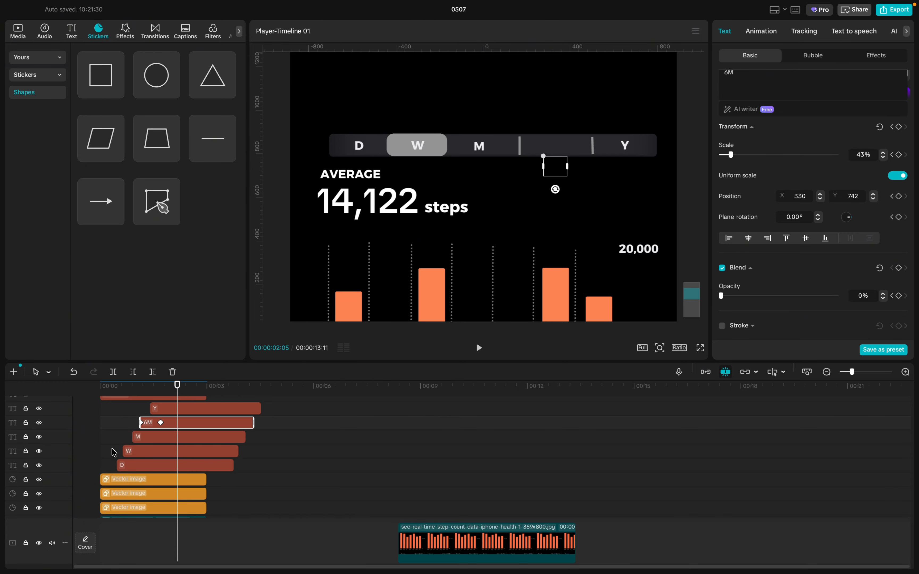
{"action": "scroll", "coordinate": [114, 452], "scroll_direction": "up", "scroll_amount": 2, "text": "ctrl"}
{"action": "left_click", "coordinate": [157, 423]}
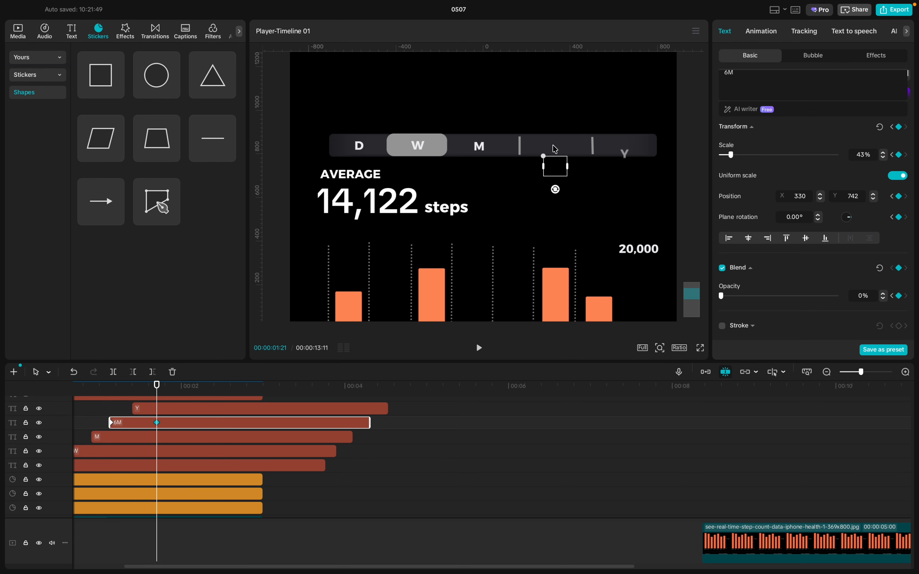
{"action": "left_click", "coordinate": [554, 166]}
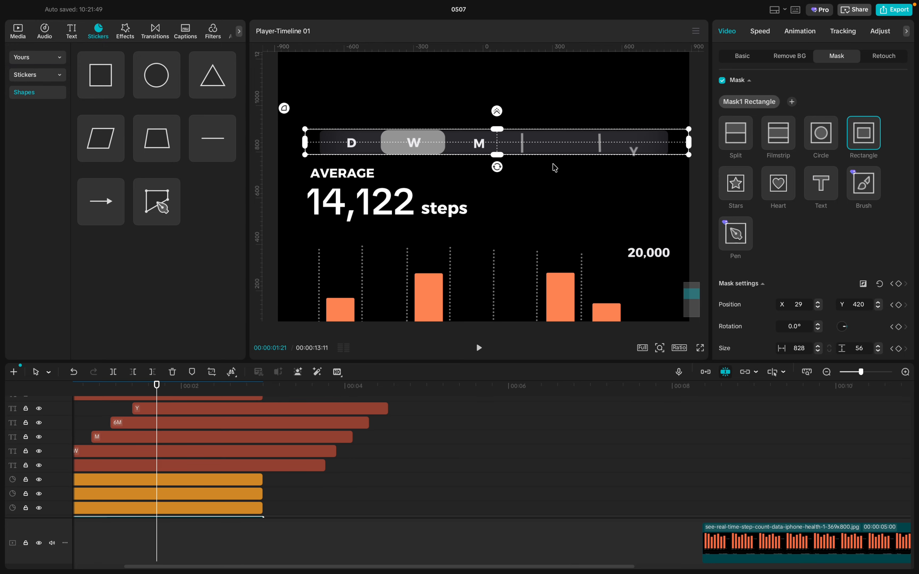
{"action": "left_click", "coordinate": [176, 424]}
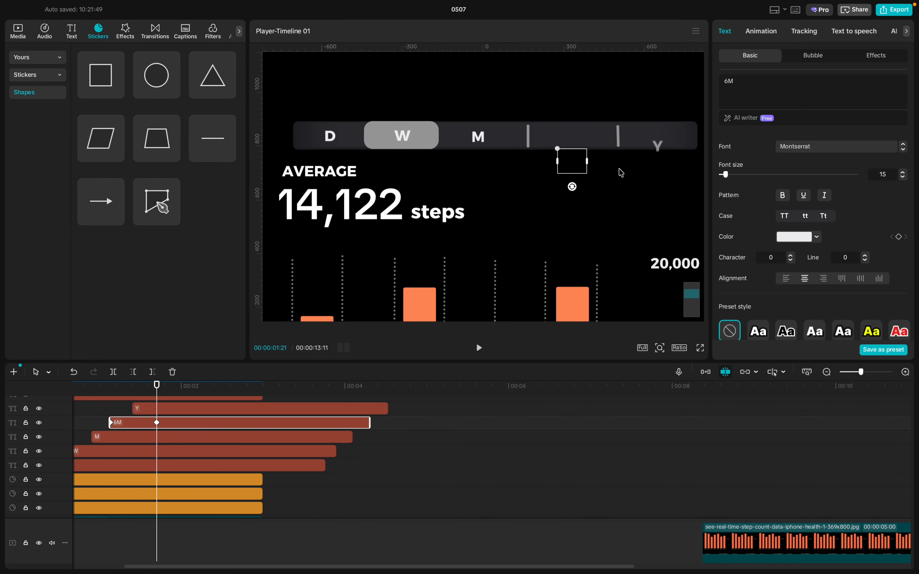
{"action": "left_click_drag", "start_coordinate": [573, 172], "coordinate": [574, 147]}
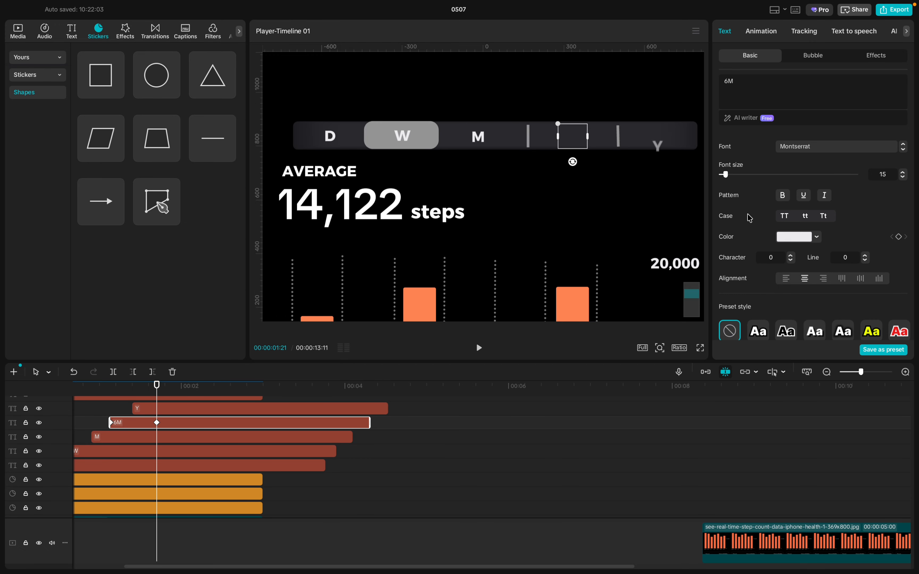
{"action": "scroll", "coordinate": [750, 218], "scroll_direction": "down", "scroll_amount": 5}
{"action": "left_click_drag", "start_coordinate": [721, 251], "coordinate": [837, 252]}
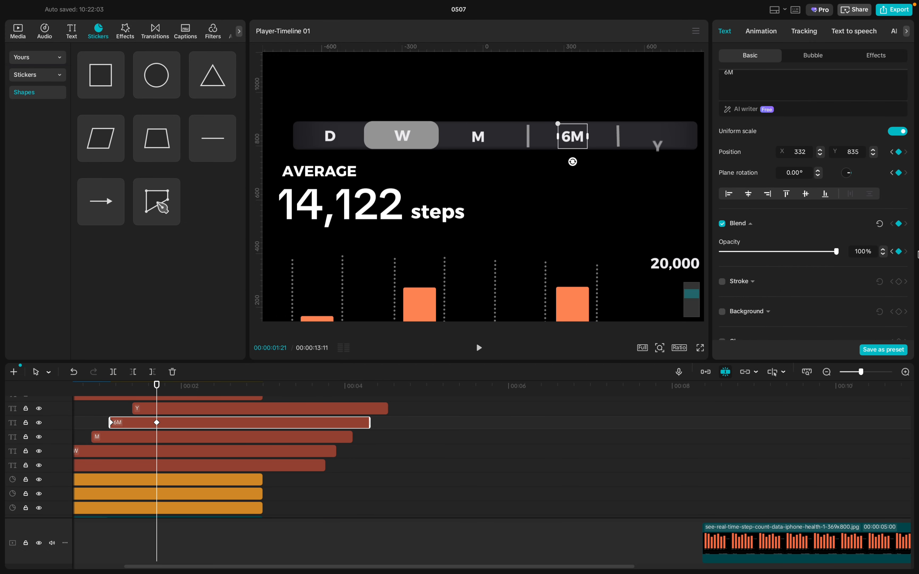
- At the 6M clip's first keyframe, 00:00:01:04, lower the label to about X 333, Y 747 and set its opacity to 0%
{"action": "scroll", "coordinate": [812, 234], "scroll_direction": "up", "scroll_amount": 2}
{"action": "scroll", "coordinate": [813, 233], "scroll_direction": "up", "scroll_amount": 1}
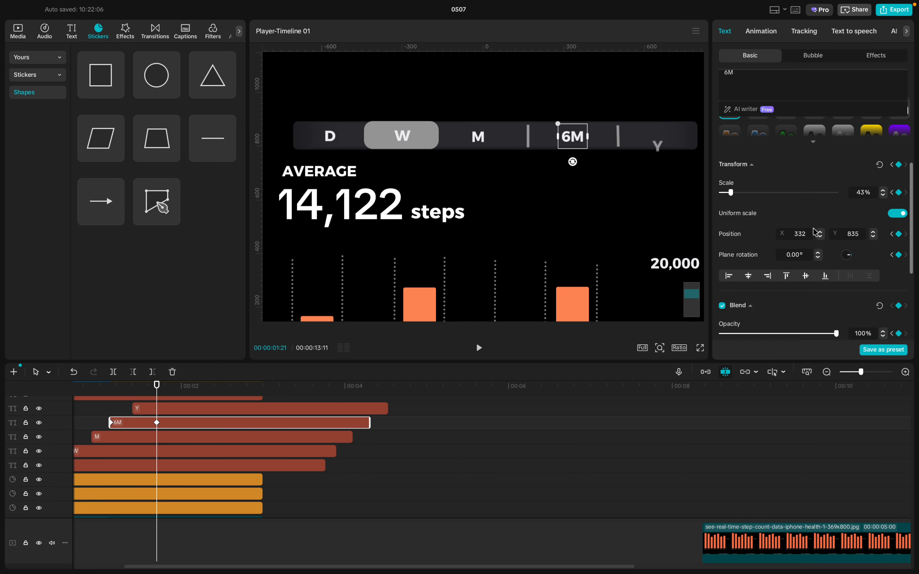
{"action": "scroll", "coordinate": [816, 231], "scroll_direction": "down", "scroll_amount": 1}
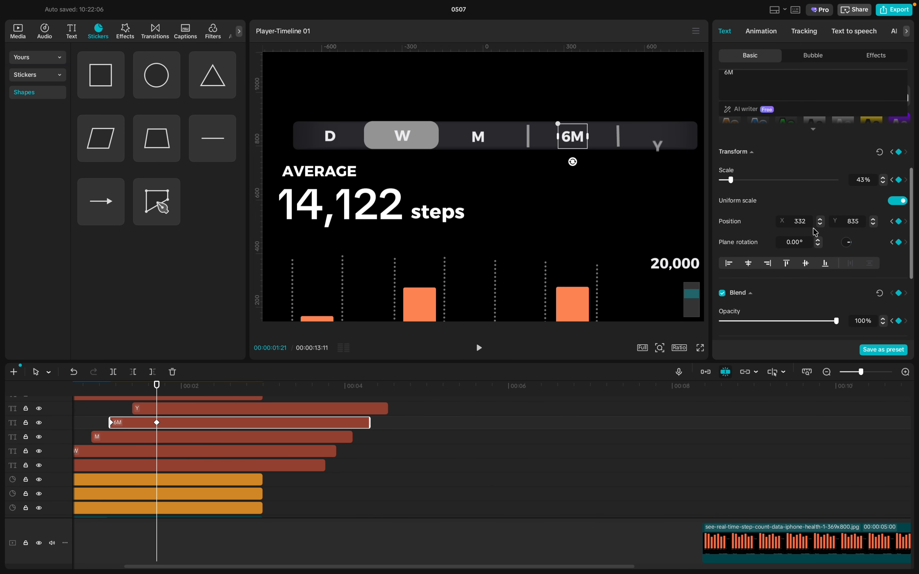
{"action": "left_click", "coordinate": [892, 152]}
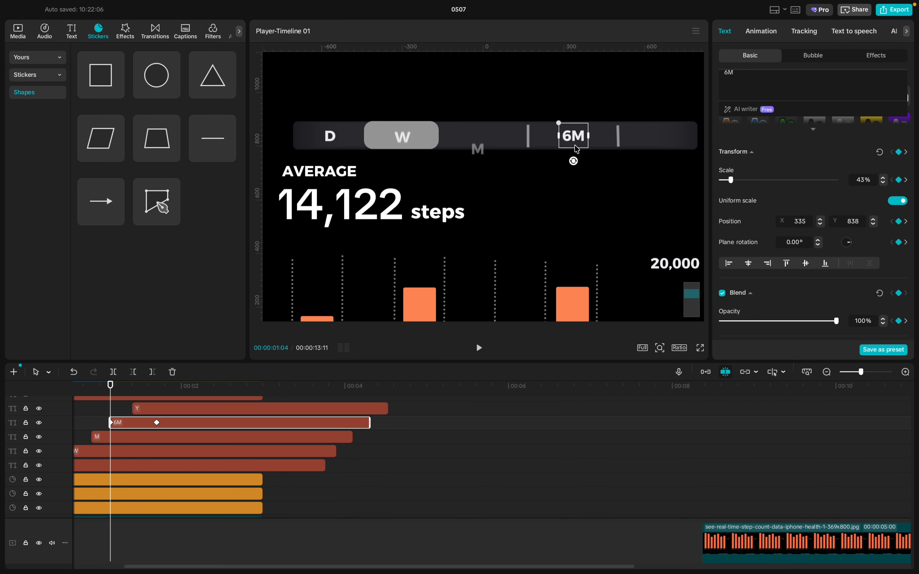
{"action": "left_click_drag", "start_coordinate": [575, 146], "coordinate": [574, 159]}
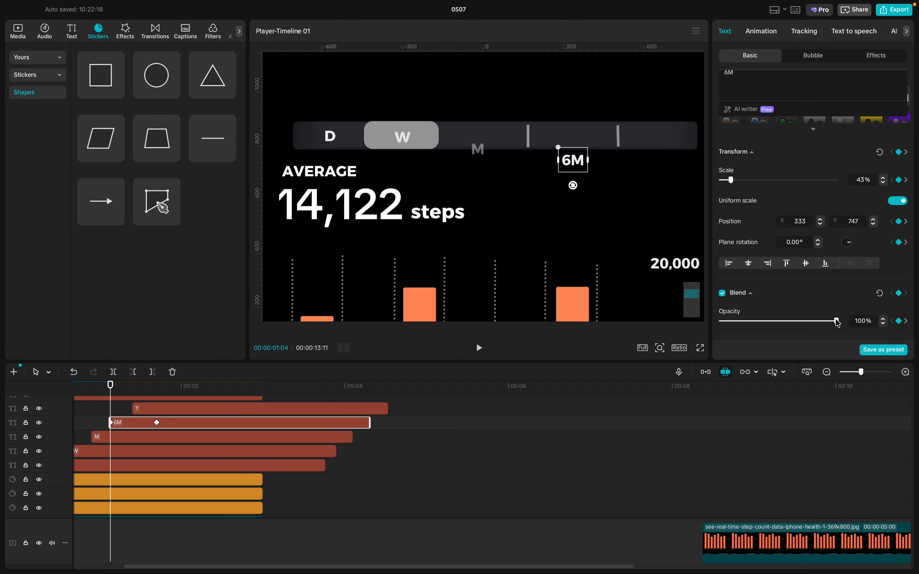
{"action": "left_click_drag", "start_coordinate": [836, 322], "coordinate": [614, 325]}
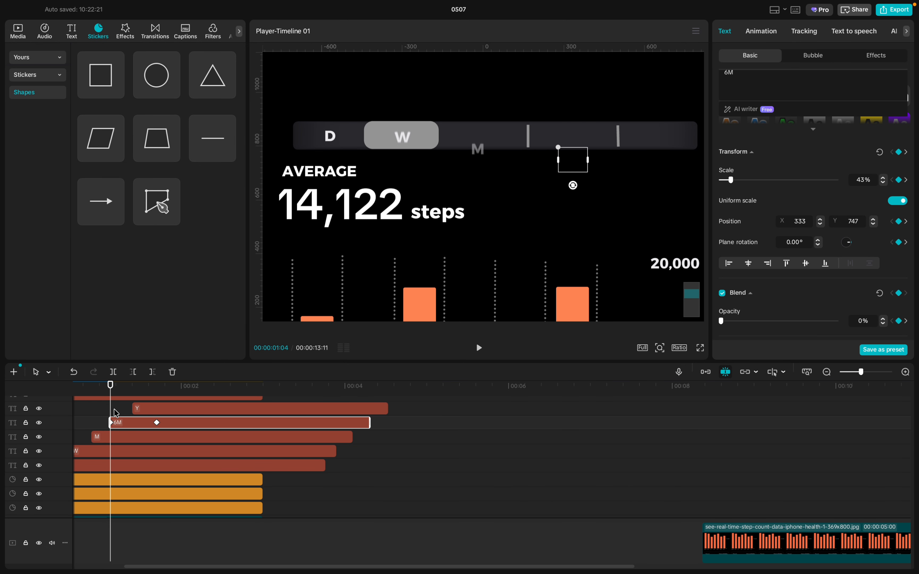
- Preview the staggered label animation twice, the second time from the very start of the timeline
{"action": "scroll", "coordinate": [91, 420], "scroll_direction": "down", "scroll_amount": 5}
{"action": "left_click", "coordinate": [109, 430]}
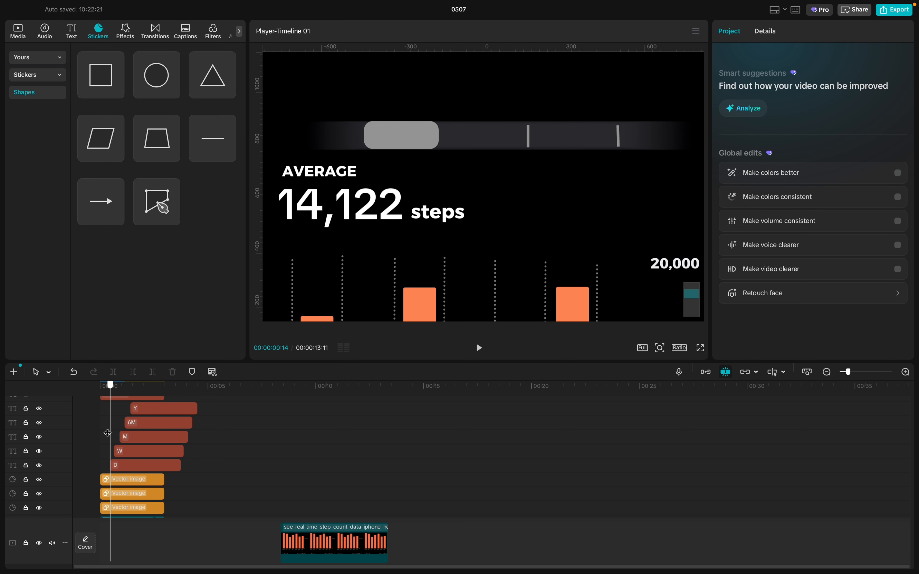
{"action": "key", "text": "space"}
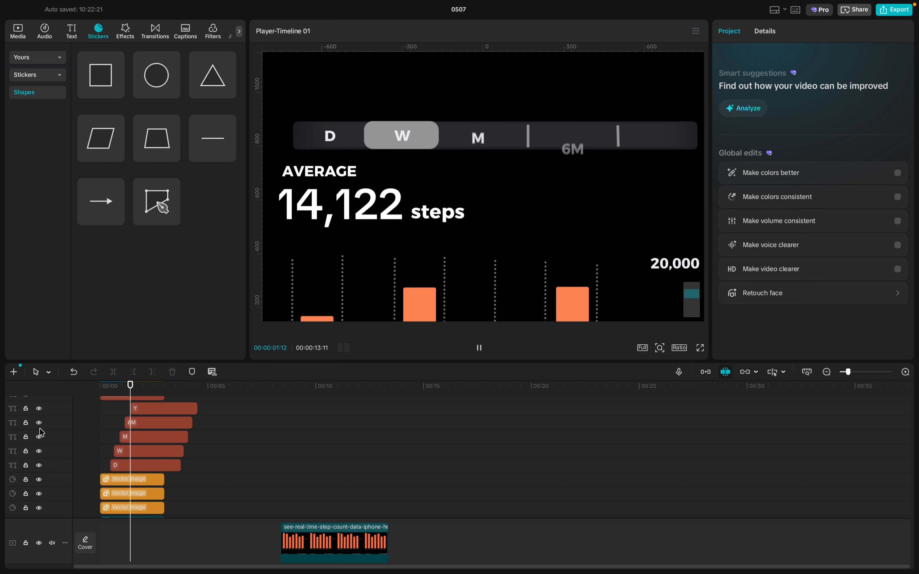
{"action": "key", "text": "space"}
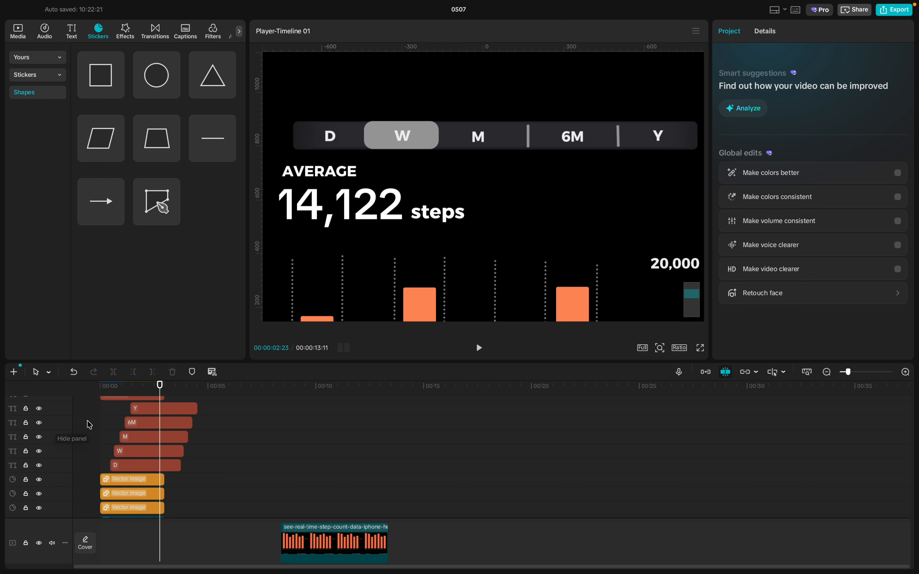
{"action": "left_click", "coordinate": [103, 428]}
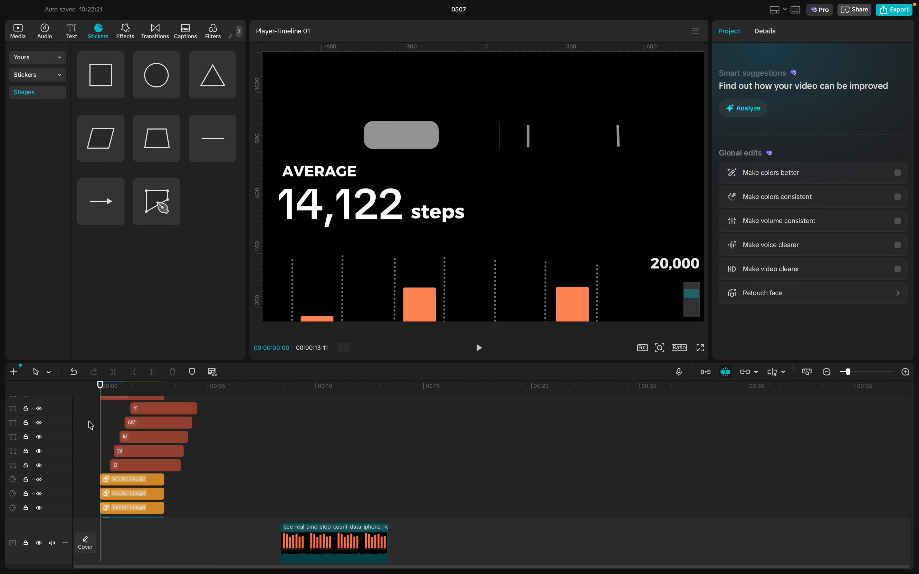
{"action": "key", "text": "space"}
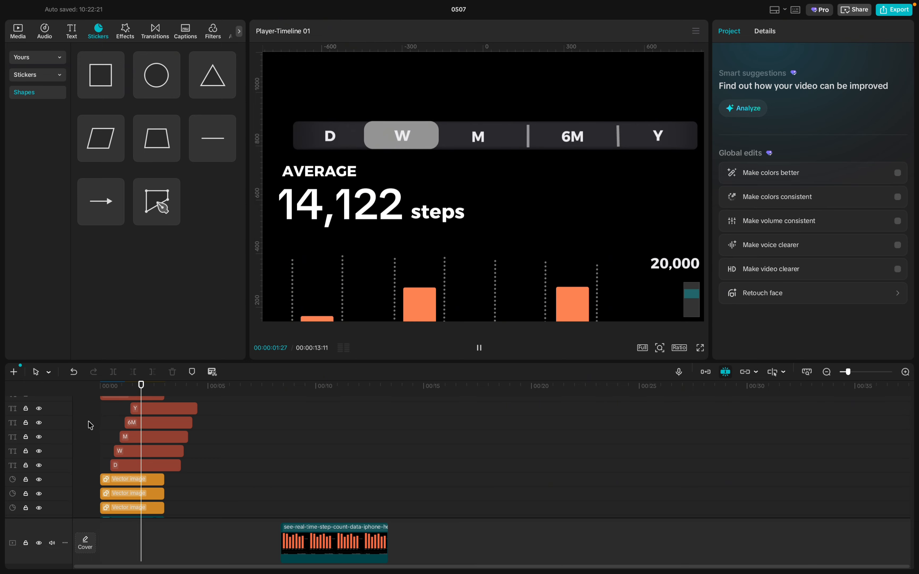
{"action": "key", "text": "space"}
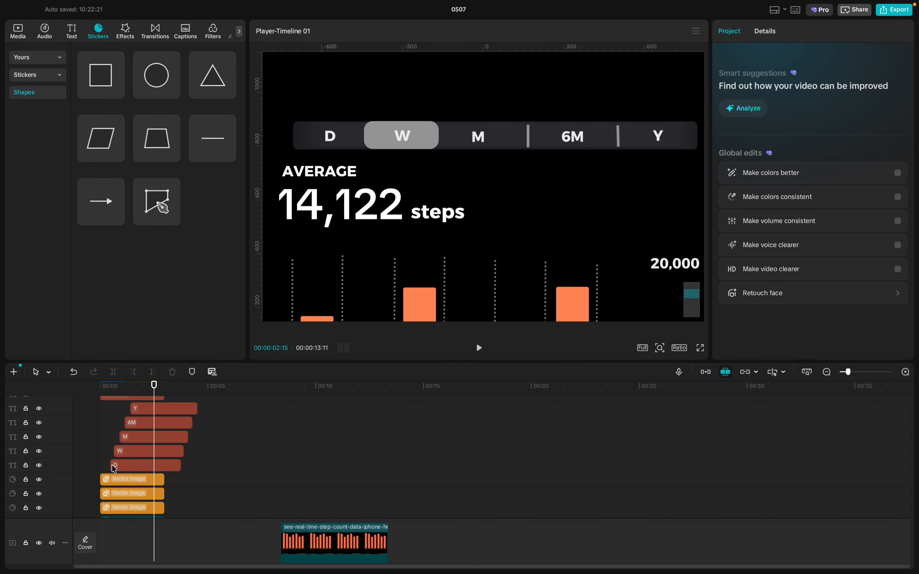
- Move the clip of the divider between M and 6M so that it starts at 00:00:01:12
{"action": "scroll", "coordinate": [122, 471], "scroll_direction": "down", "scroll_amount": 2}
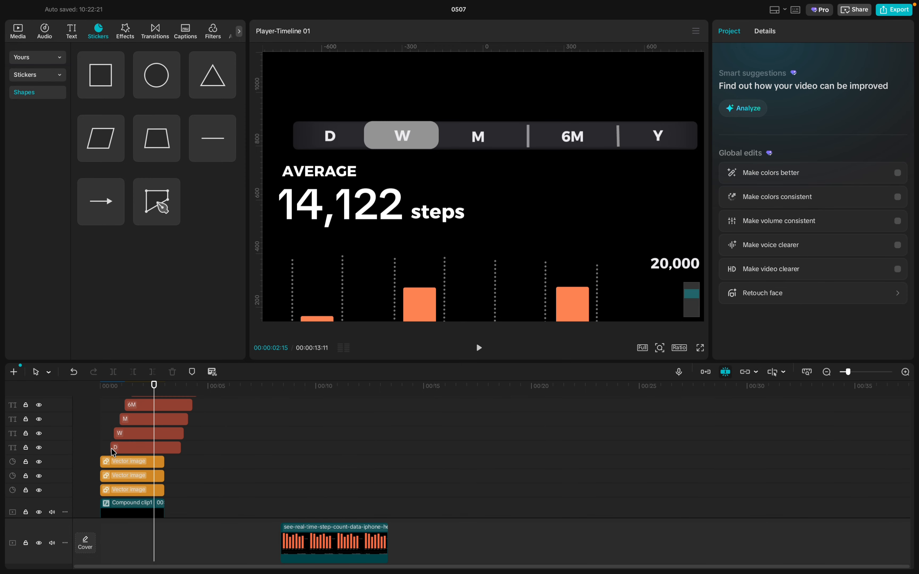
{"action": "left_click", "coordinate": [131, 490]}
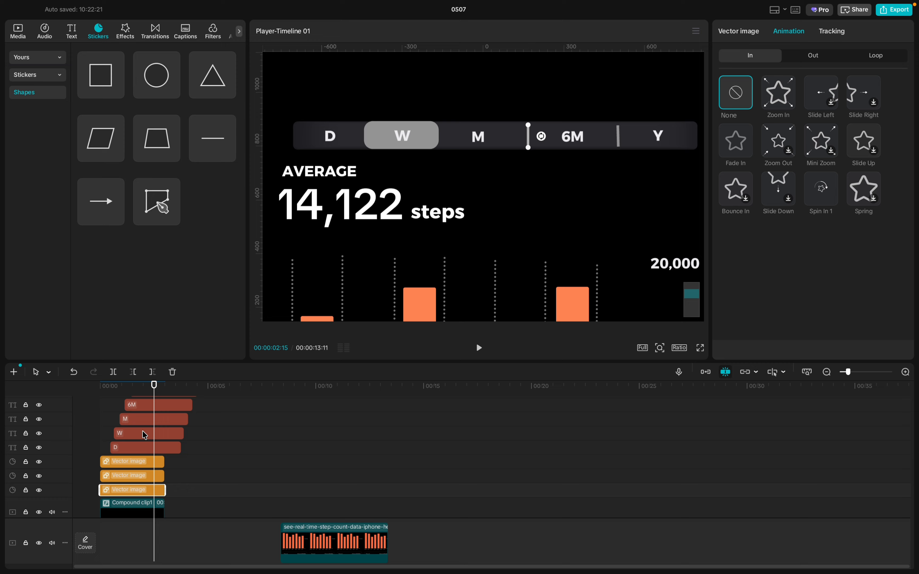
{"action": "left_click", "coordinate": [130, 458]}
{"action": "left_click", "coordinate": [125, 491]}
{"action": "left_click", "coordinate": [136, 423]}
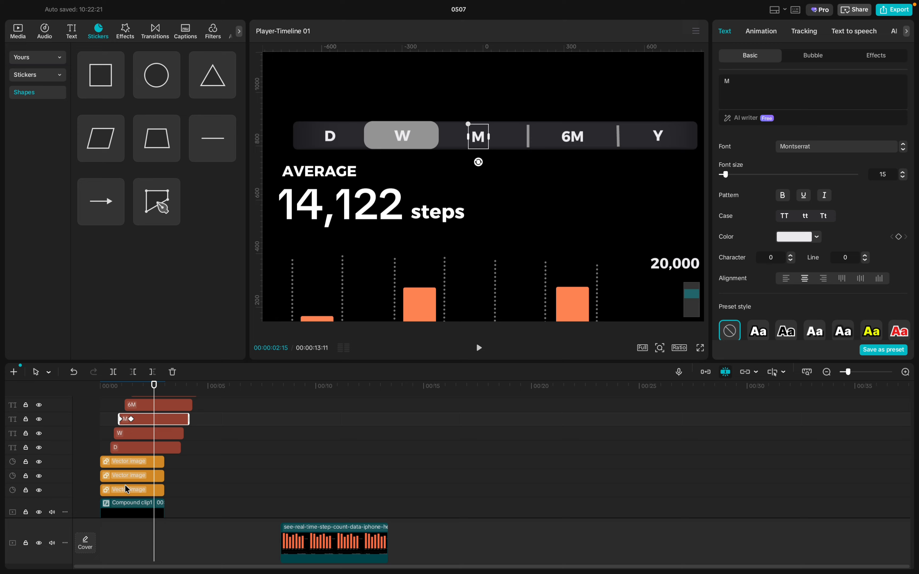
{"action": "left_click_drag", "start_coordinate": [153, 387], "coordinate": [130, 386]}
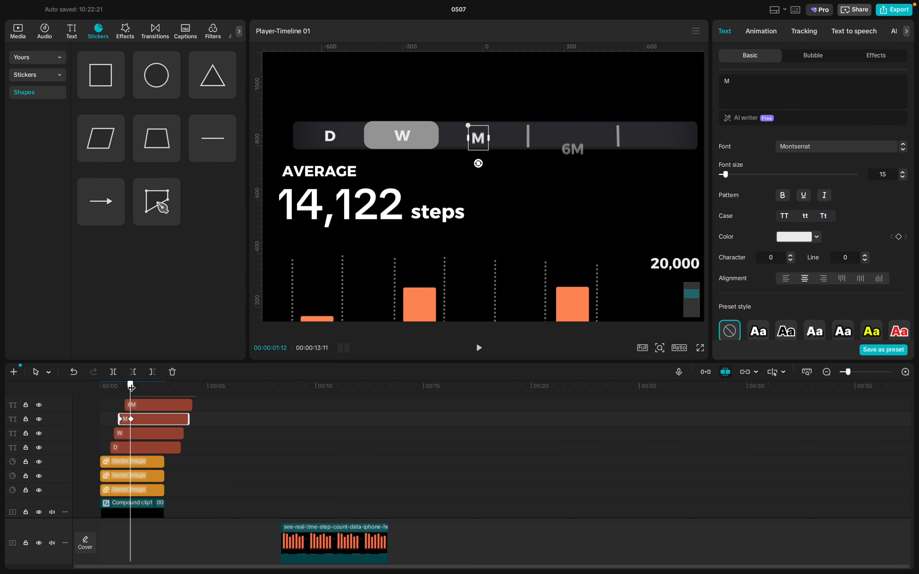
{"action": "left_click", "coordinate": [122, 490]}
{"action": "left_click_drag", "start_coordinate": [121, 489], "coordinate": [151, 491]}
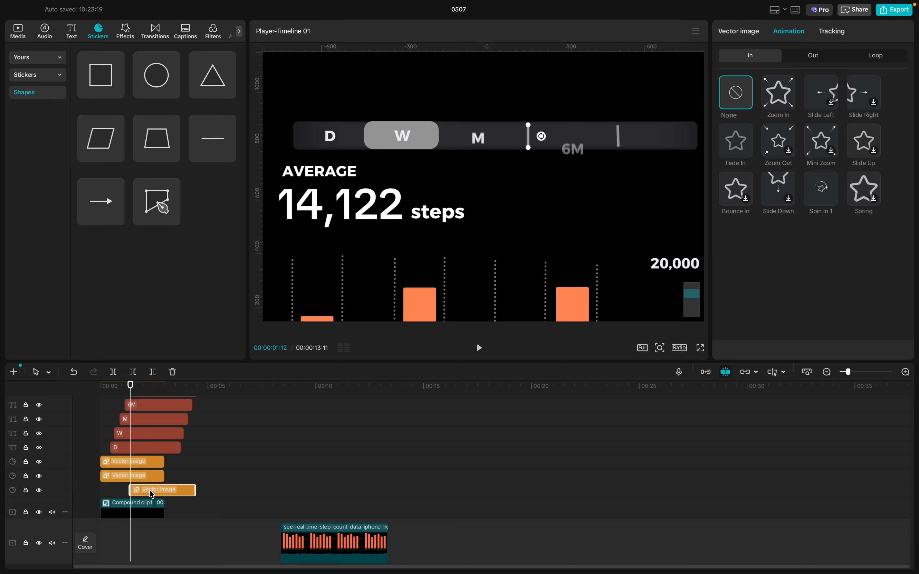
{"action": "key", "text": "alt+g"}
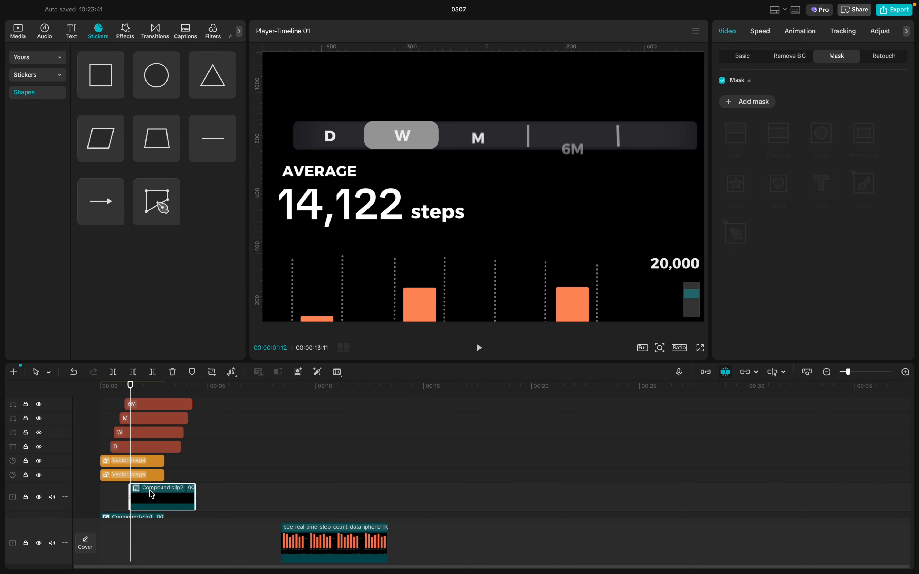
{"action": "scroll", "coordinate": [153, 480], "scroll_direction": "down", "scroll_amount": 1}
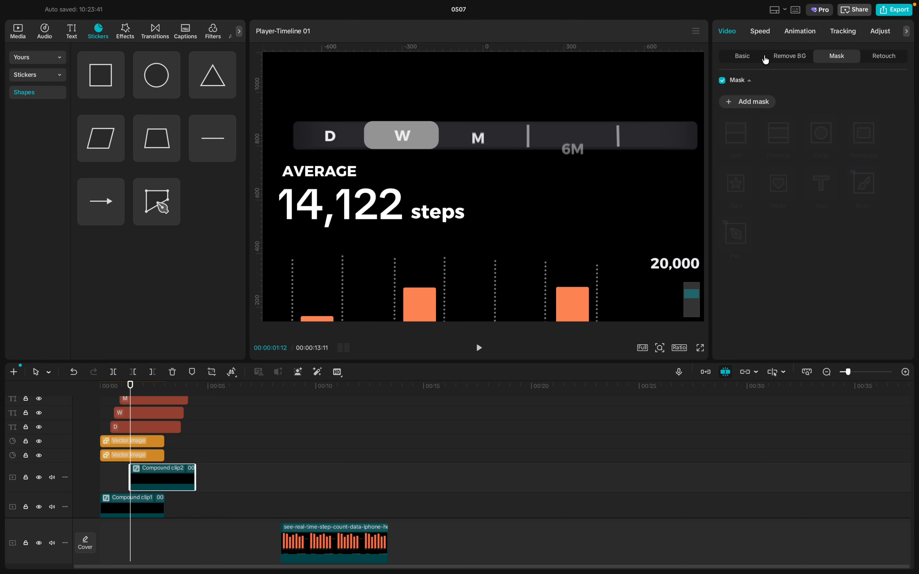
{"action": "left_click", "coordinate": [747, 59]}
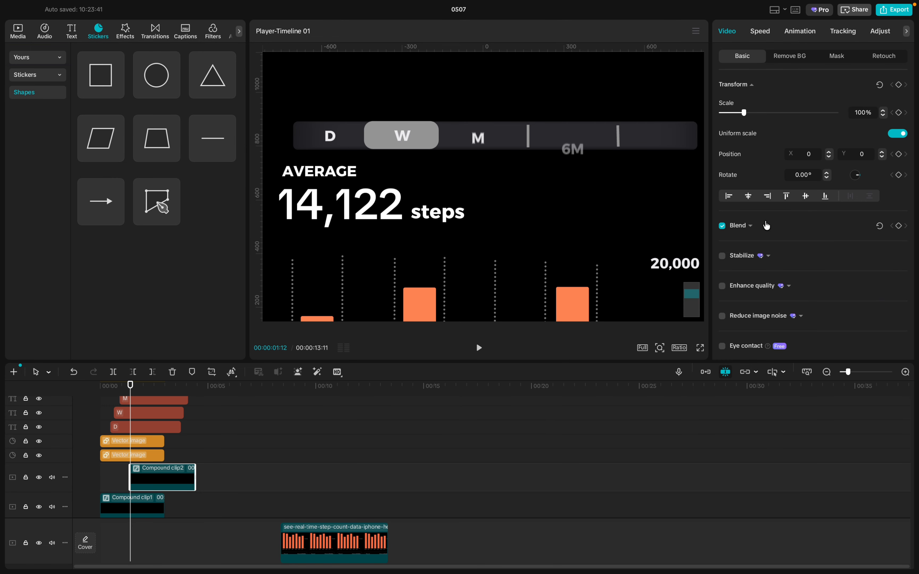
{"action": "key", "text": "ctrl+z"}
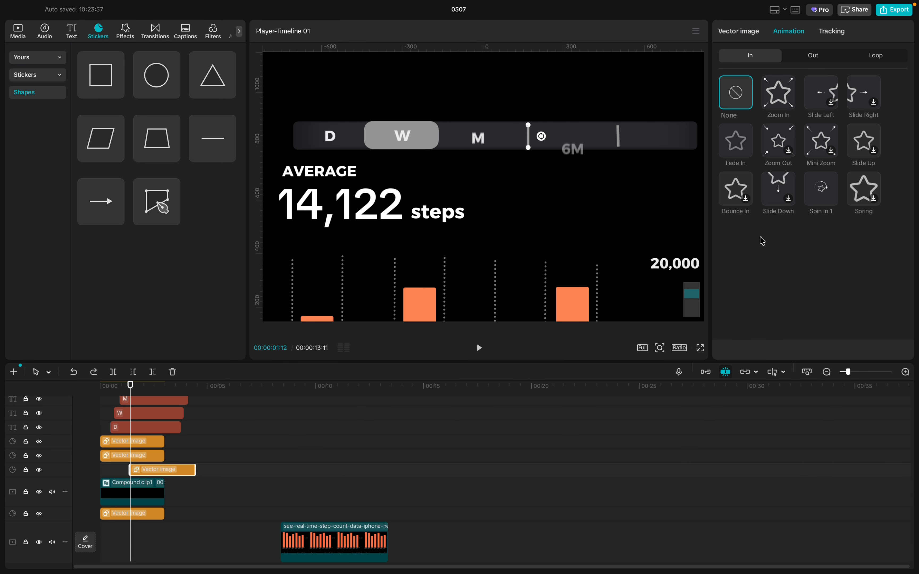
- Add Transform keyframes to the divider between M and 6M at 00:00:01:12 and 00:00:02:00
{"action": "left_click", "coordinate": [739, 35]}
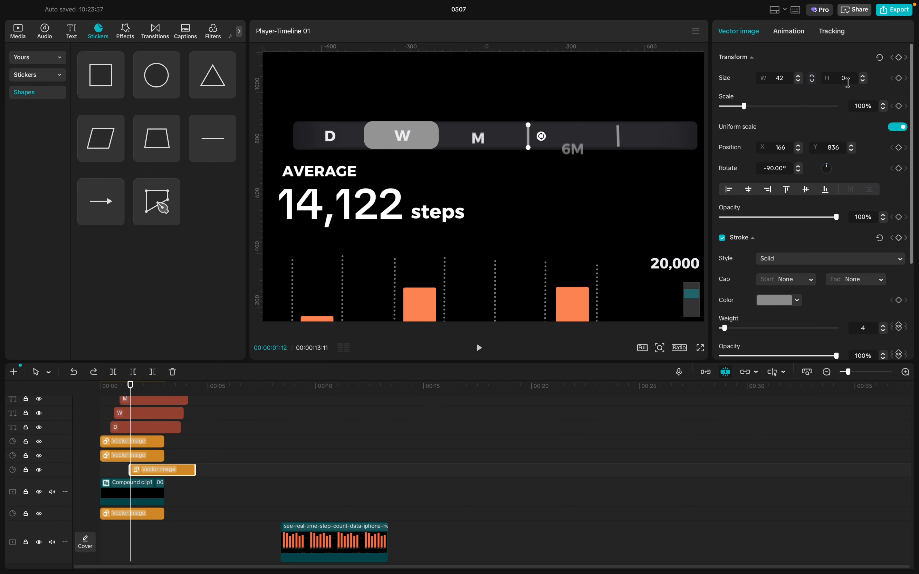
{"action": "left_click", "coordinate": [899, 58]}
{"action": "mouse_move", "coordinate": [131, 391]}
{"action": "left_mouse_down"}
{"action": "mouse_move", "coordinate": [140, 394]}
{"action": "mouse_move", "coordinate": [123, 392]}
{"action": "mouse_move", "coordinate": [143, 392]}
{"action": "left_mouse_up"}
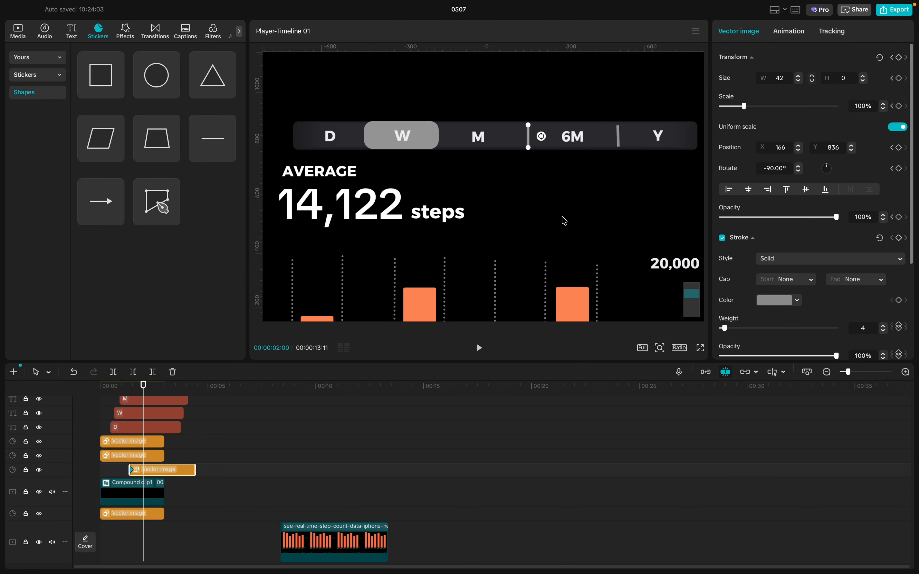
{"action": "left_click", "coordinate": [898, 59]}
- At that divider's first keyframe, lower it to about X 166, Y 718 and set its opacity to 0%
{"action": "left_click", "coordinate": [892, 58]}
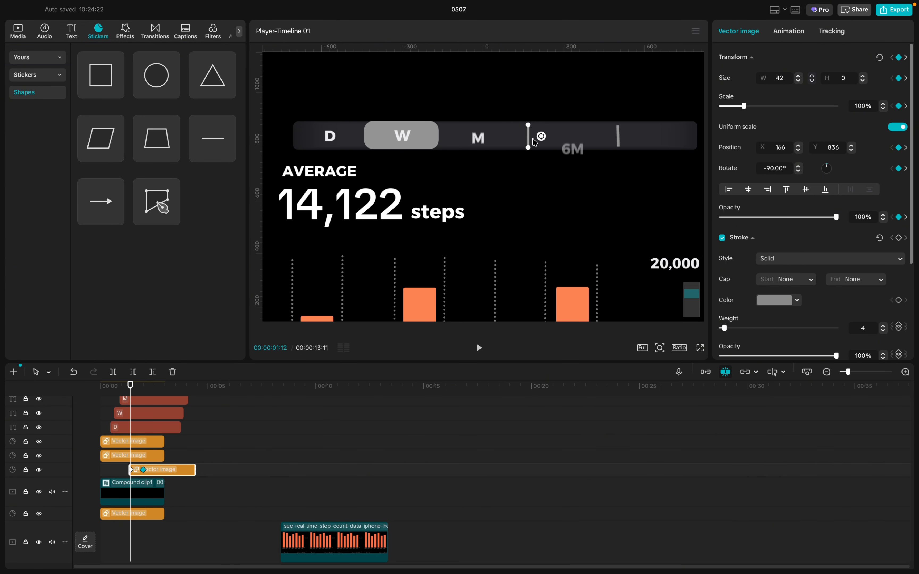
{"action": "left_click_drag", "start_coordinate": [528, 138], "coordinate": [528, 168]}
{"action": "left_click_drag", "start_coordinate": [836, 217], "coordinate": [628, 232]}
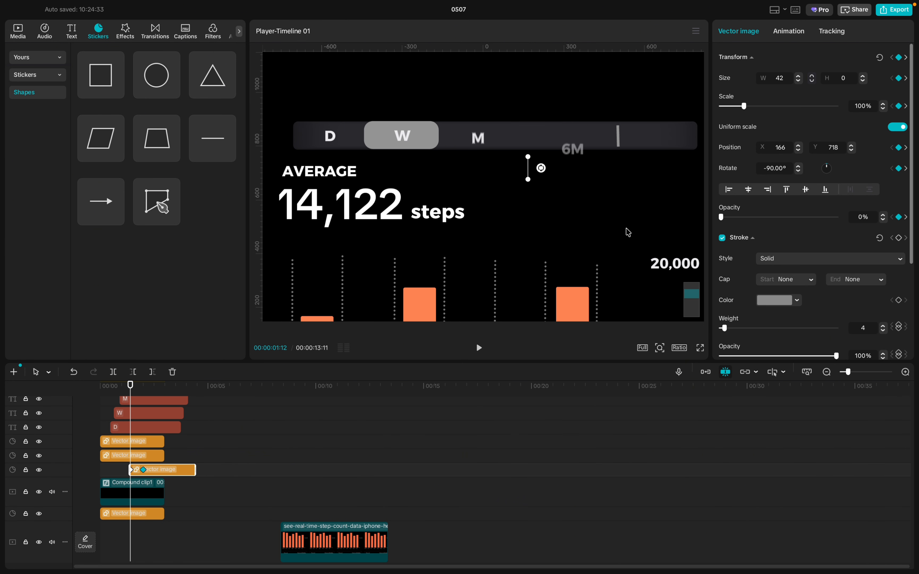
- Preview the divider's rise from near the timeline start and inspect its second keyframe at 00:00:02:00
{"action": "left_click", "coordinate": [102, 418]}
{"action": "key", "text": "space"}
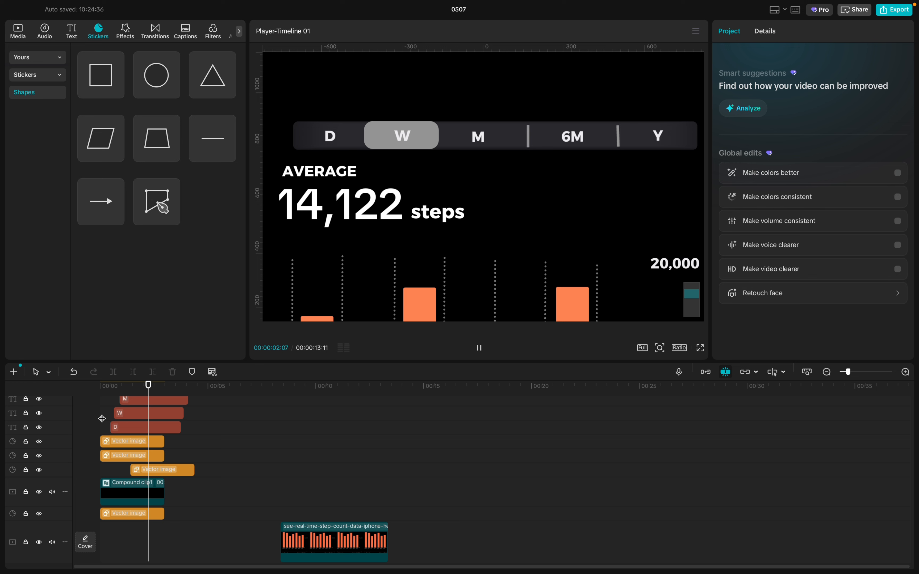
{"action": "key", "text": "space"}
{"action": "left_click", "coordinate": [145, 474]}
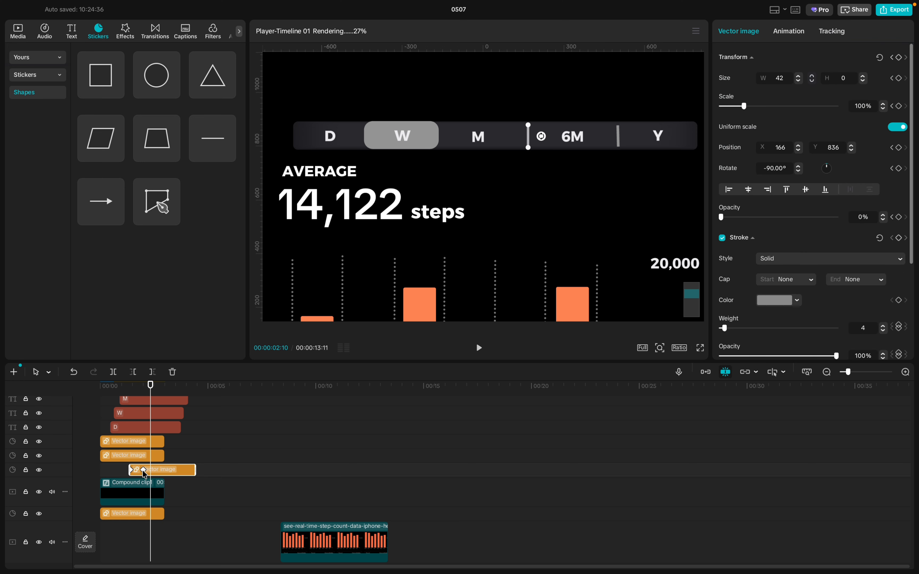
{"action": "left_click", "coordinate": [144, 471]}
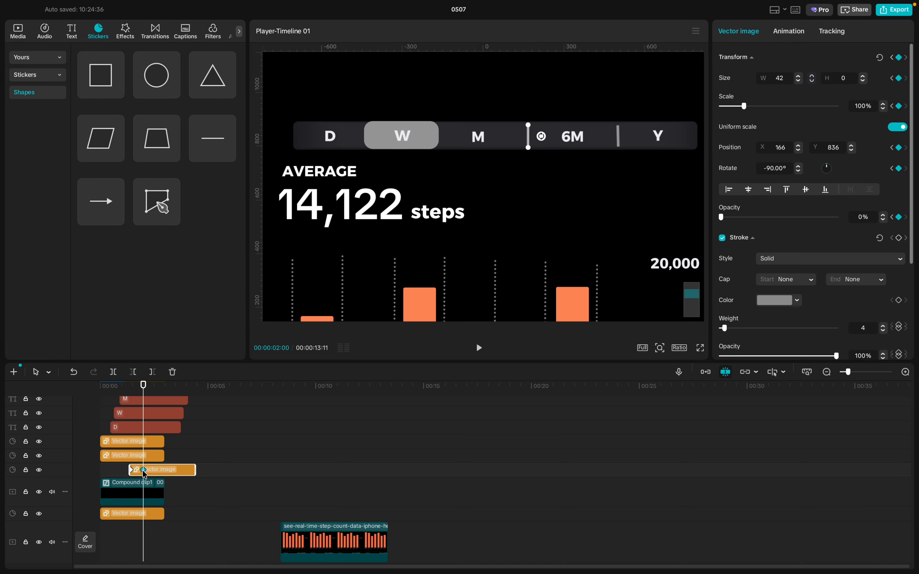
{"action": "left_click", "coordinate": [144, 471]}
{"action": "left_click", "coordinate": [144, 471]}
- Replay the label and divider animation from the beginning to check the divider's timing against the labels
{"action": "scroll", "coordinate": [142, 471], "scroll_direction": "up", "scroll_amount": 1}
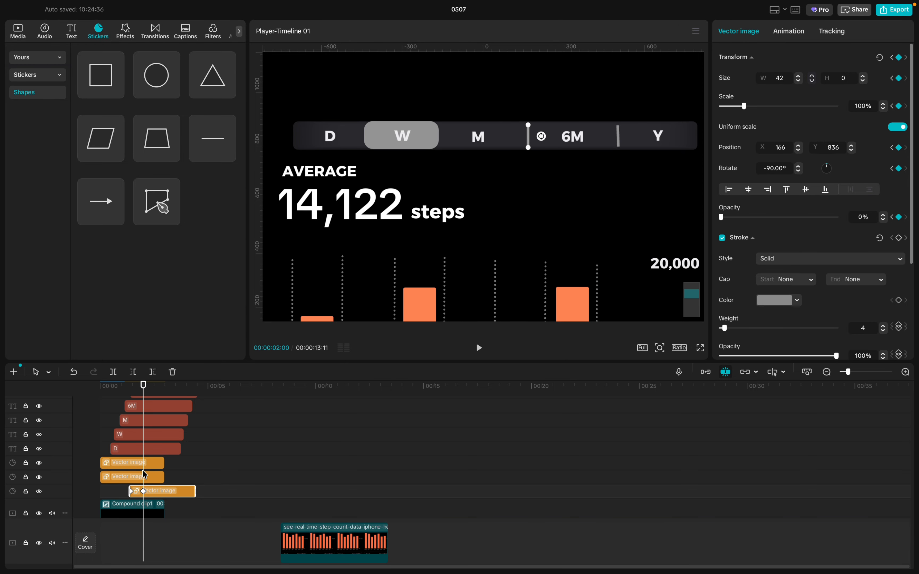
{"action": "left_click", "coordinate": [105, 404]}
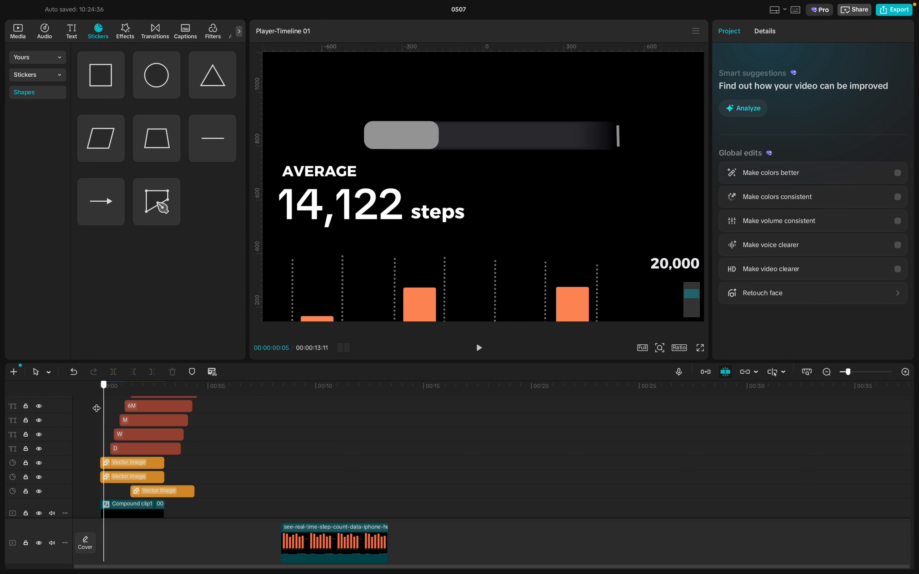
{"action": "left_click", "coordinate": [86, 403]}
{"action": "key", "text": "space"}
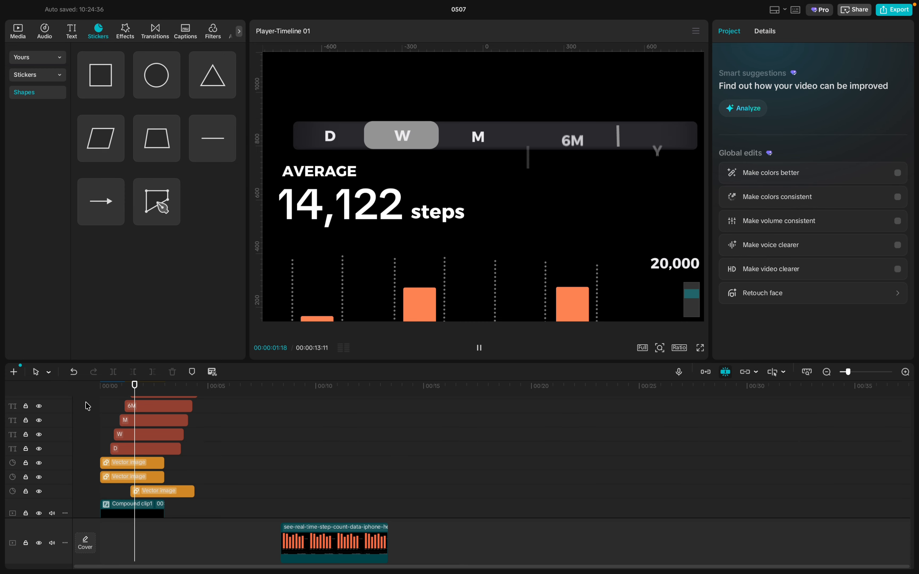
{"action": "key", "text": "space"}
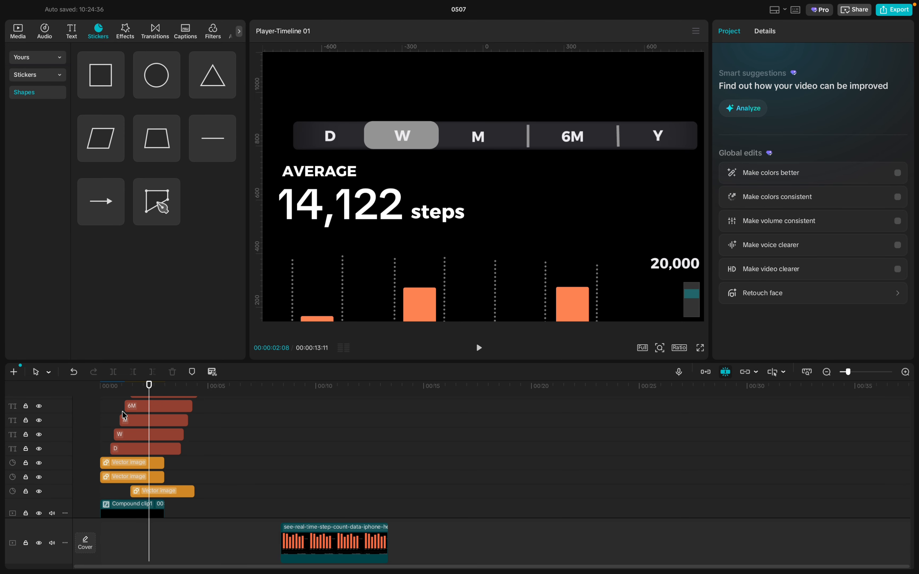
{"action": "left_click", "coordinate": [131, 478]}
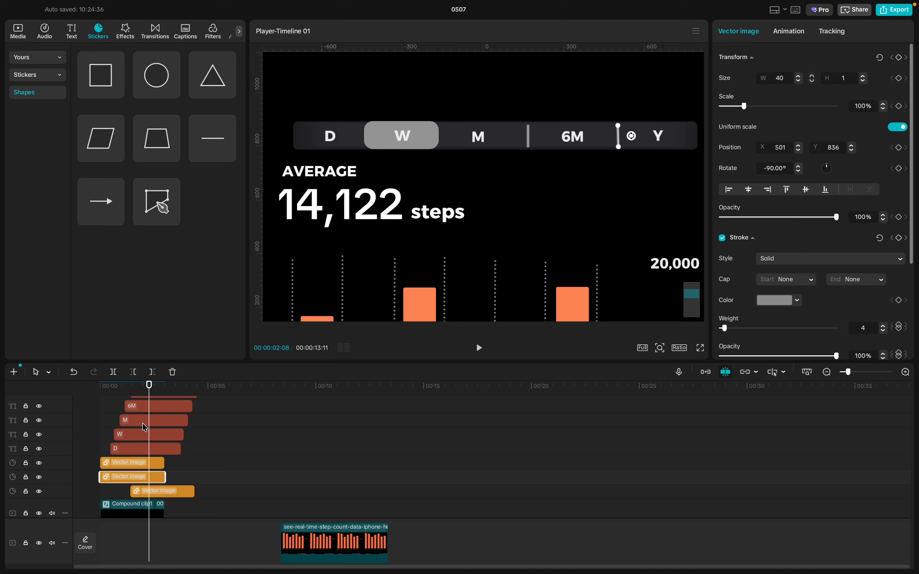
{"action": "left_click", "coordinate": [110, 411]}
{"action": "key", "text": "space"}
{"action": "key", "text": "space"}
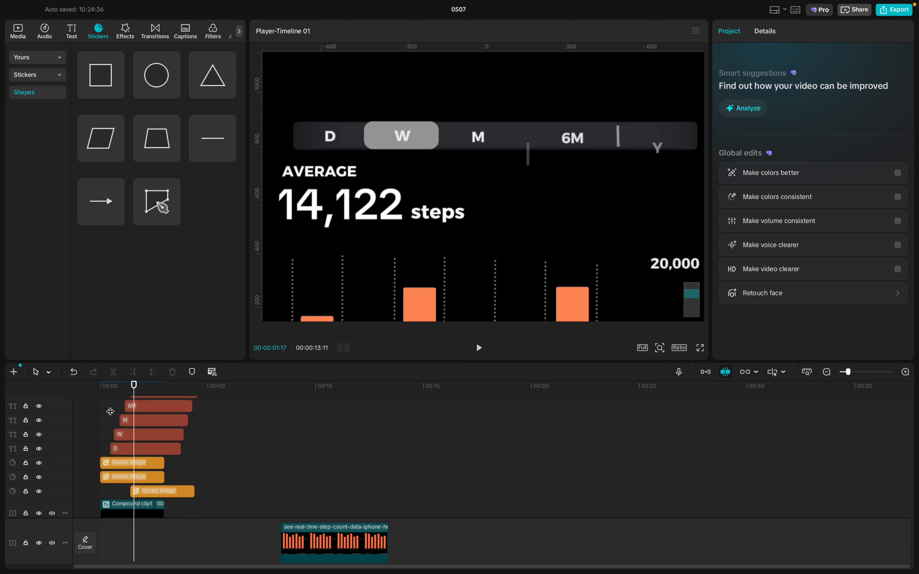
- Shift the clip of the divider between M and 6M earlier so that it starts at 00:00:01:04
{"action": "left_click", "coordinate": [129, 421]}
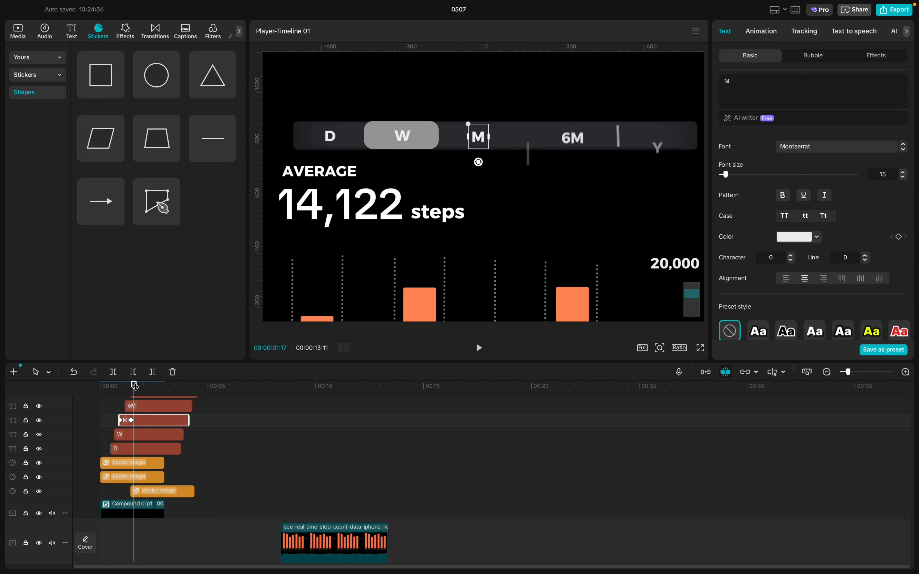
{"action": "left_click_drag", "start_coordinate": [135, 385], "coordinate": [126, 386]}
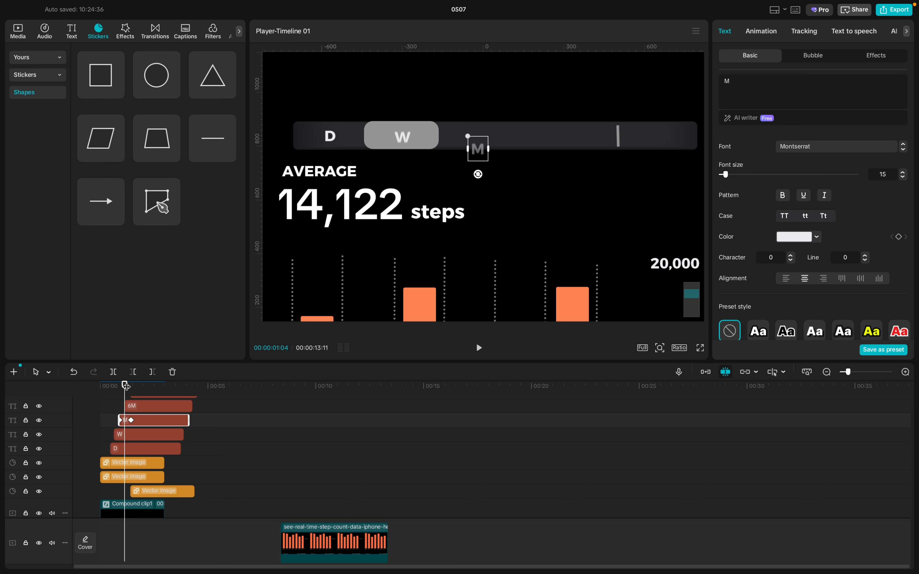
{"action": "left_click_drag", "start_coordinate": [146, 492], "coordinate": [139, 493]}
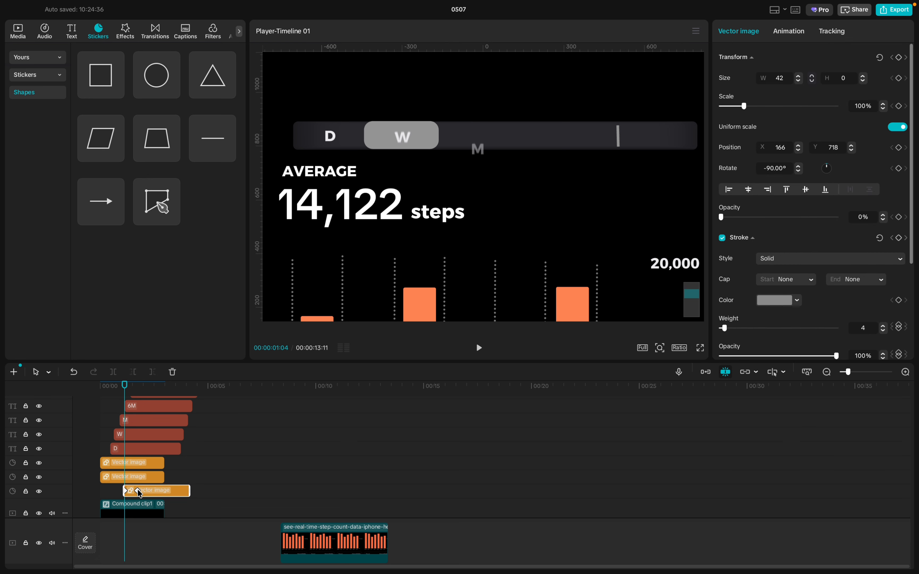
{"action": "left_click", "coordinate": [138, 492]}
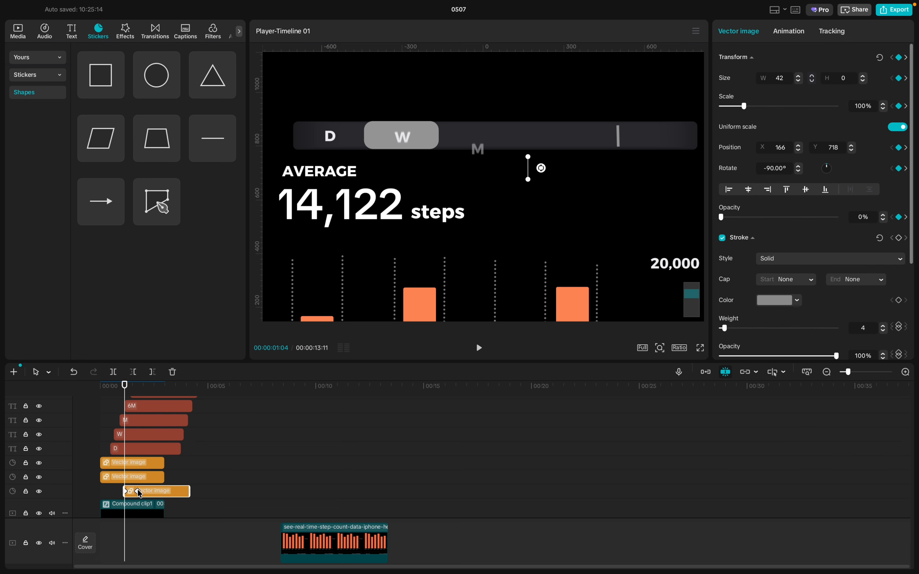
- Move the clip of the divider between 6M and Y so that it starts at 00:00:01:12
{"action": "left_click", "coordinate": [142, 409]}
{"action": "scroll", "coordinate": [142, 422], "scroll_direction": "up", "scroll_amount": 2}
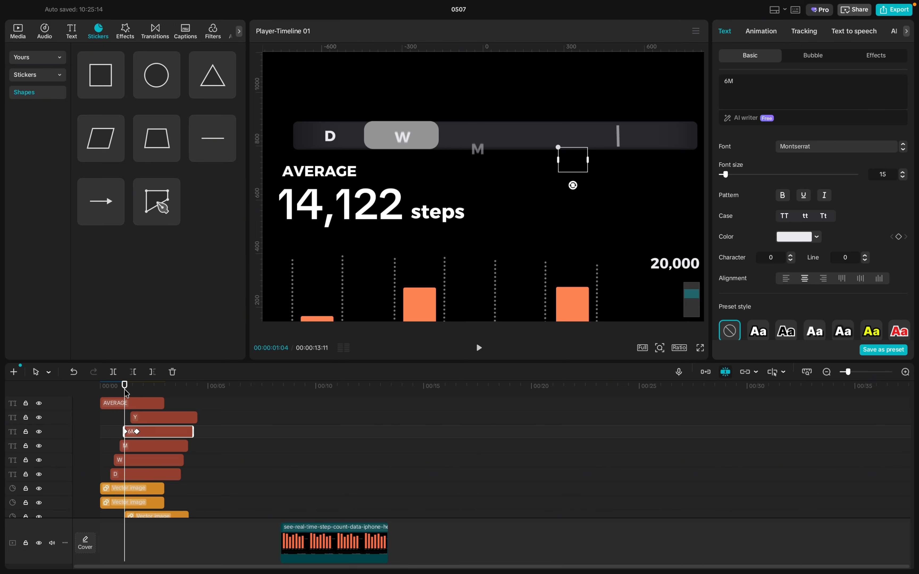
{"action": "left_click_drag", "start_coordinate": [125, 386], "coordinate": [131, 388]}
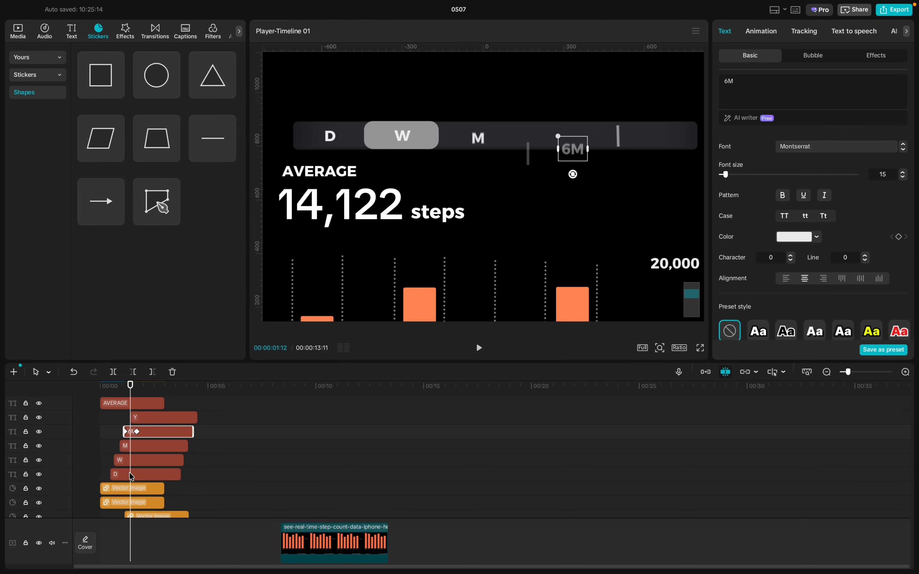
{"action": "scroll", "coordinate": [131, 478], "scroll_direction": "down", "scroll_amount": 2}
{"action": "left_click_drag", "start_coordinate": [130, 473], "coordinate": [157, 468]}
{"action": "scroll", "coordinate": [159, 472], "scroll_direction": "up", "scroll_amount": 2}
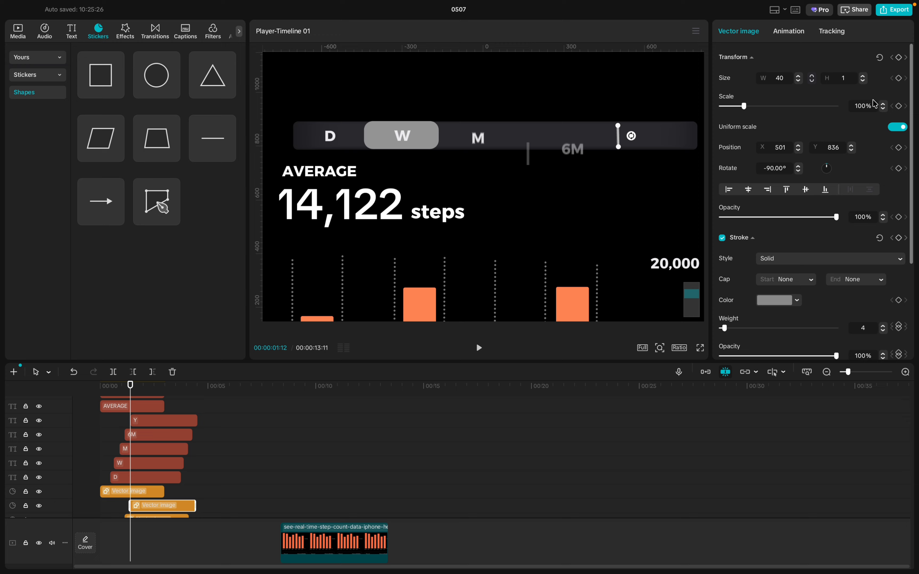
- Keyframe the divider between 6M and Y at 00:00:01:12 and 00:00:01:23, lowering it to Y 743 with 0% opacity at the first keyframe
{"action": "left_click", "coordinate": [898, 57]}
{"action": "left_click_drag", "start_coordinate": [132, 385], "coordinate": [139, 390]}
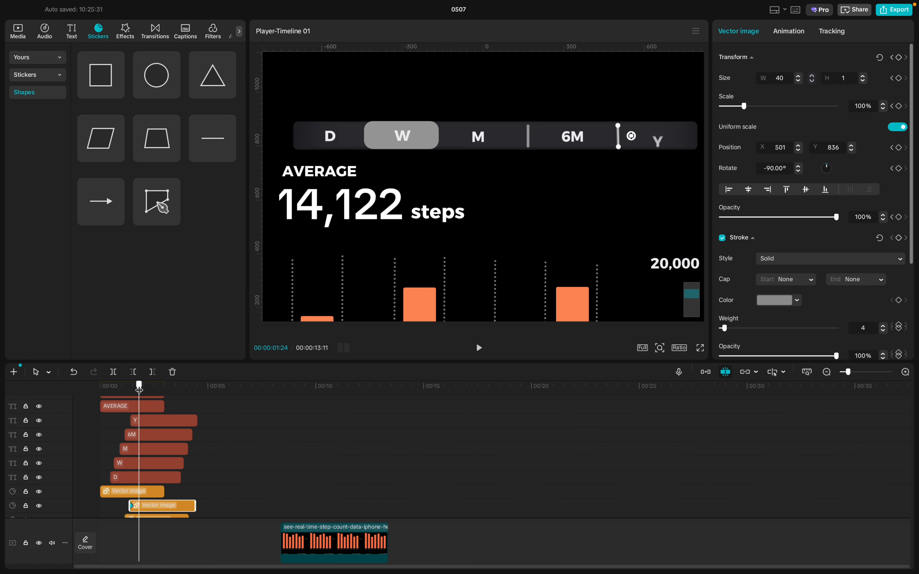
{"action": "left_click_drag", "start_coordinate": [139, 389], "coordinate": [138, 388]}
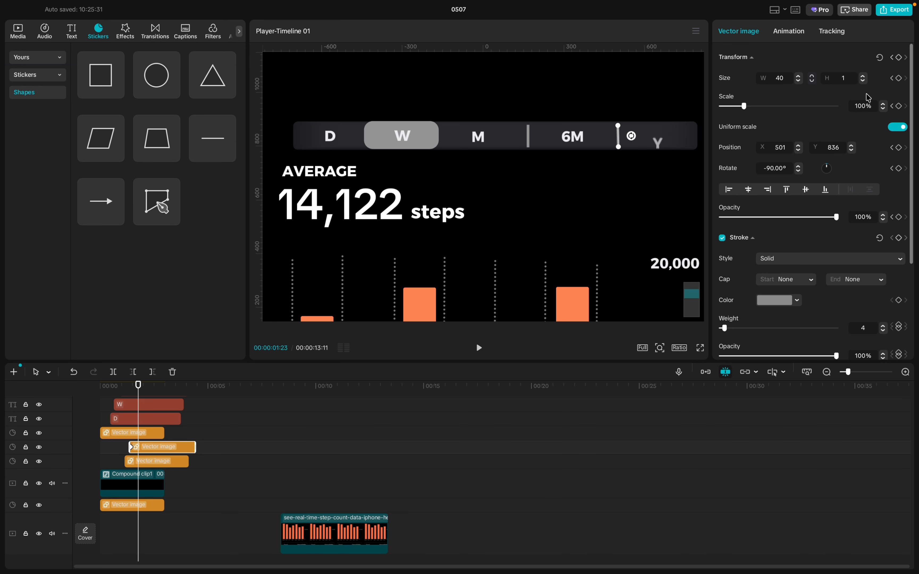
{"action": "left_click", "coordinate": [899, 58]}
{"action": "left_click", "coordinate": [892, 57]}
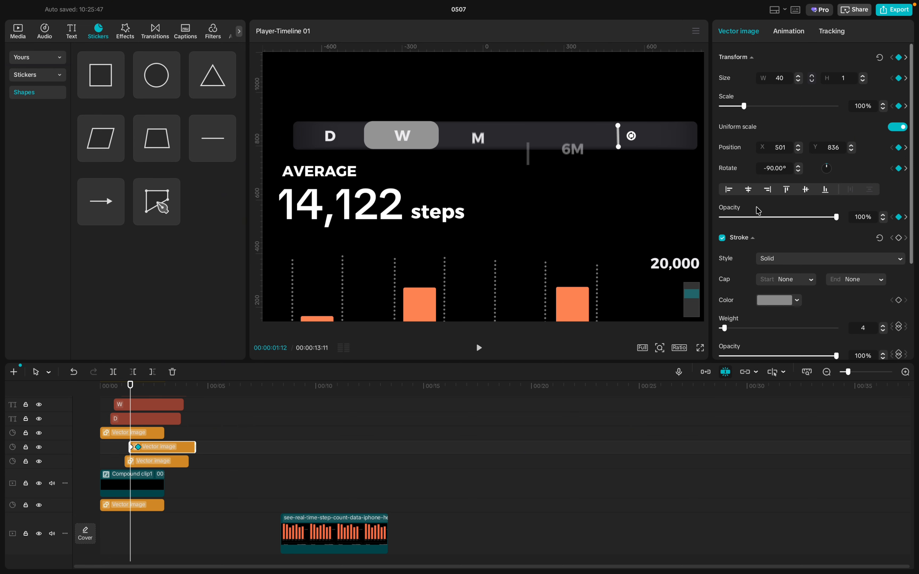
{"action": "left_click_drag", "start_coordinate": [619, 141], "coordinate": [620, 164]}
{"action": "left_click", "coordinate": [721, 217]}
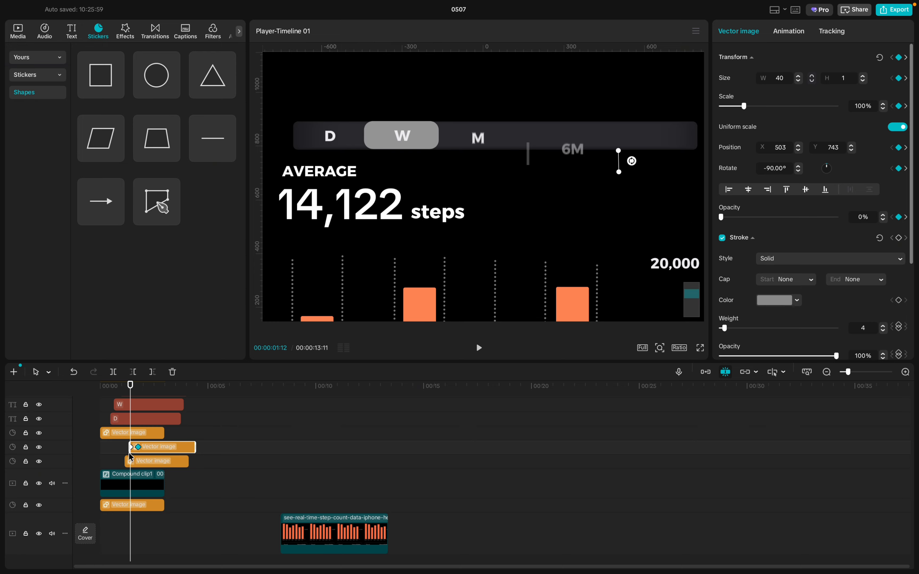
- Play the animation from the beginning to check both dividers rising in with the labels
{"action": "left_click", "coordinate": [102, 408]}
{"action": "key", "text": "space"}
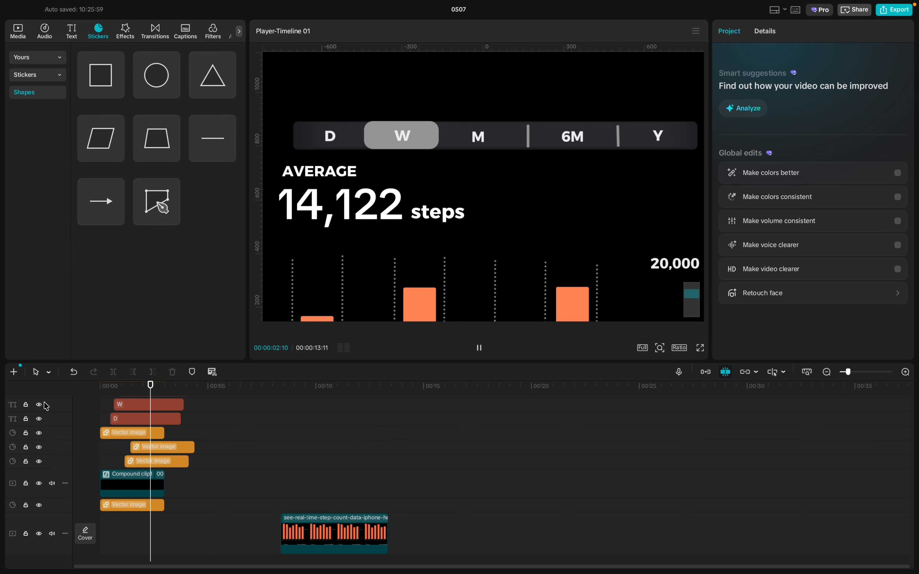
{"action": "key", "text": "space"}
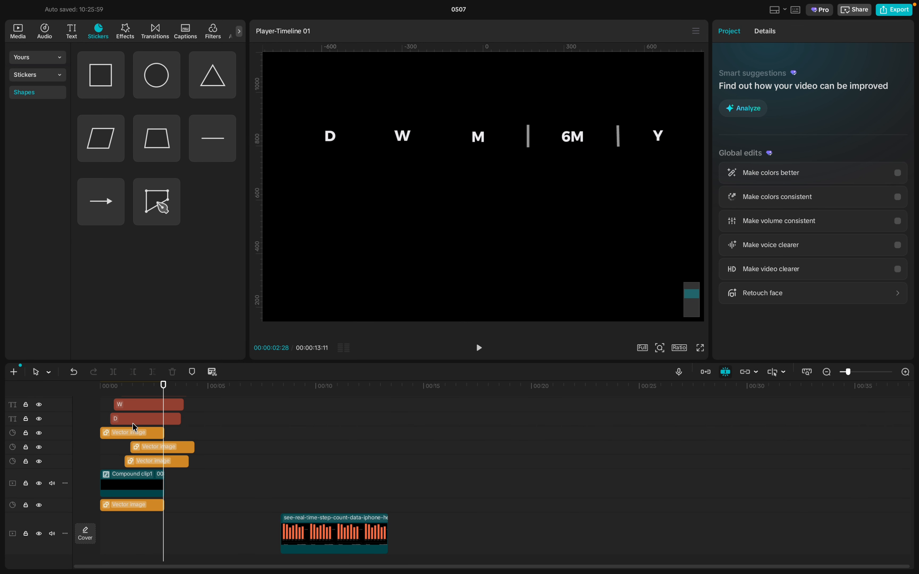
- Dissolve the compound clip of the period selector bar and lengthen the bar's shape clip to 00:00:11:12
{"action": "scroll", "coordinate": [145, 460], "scroll_direction": "down", "scroll_amount": 3}
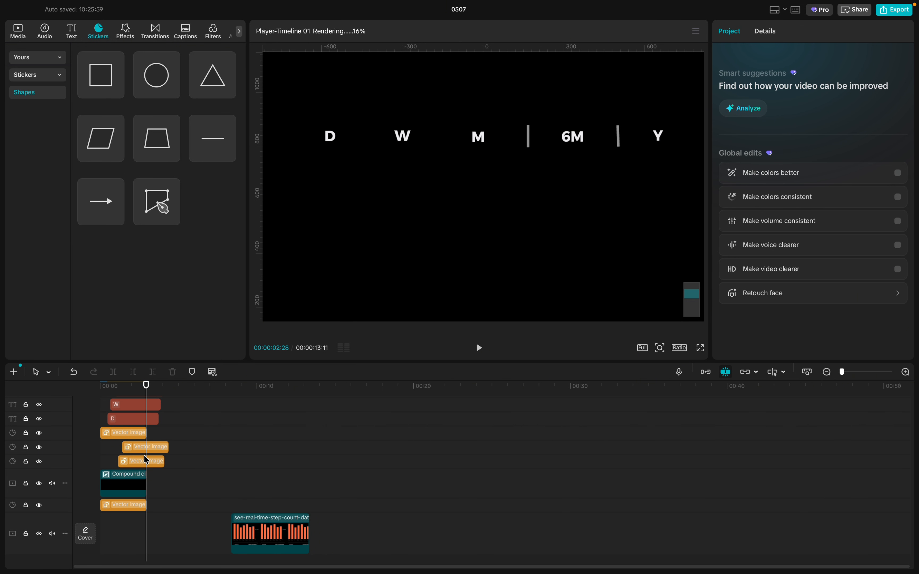
{"action": "scroll", "coordinate": [144, 458], "scroll_direction": "up", "scroll_amount": 3}
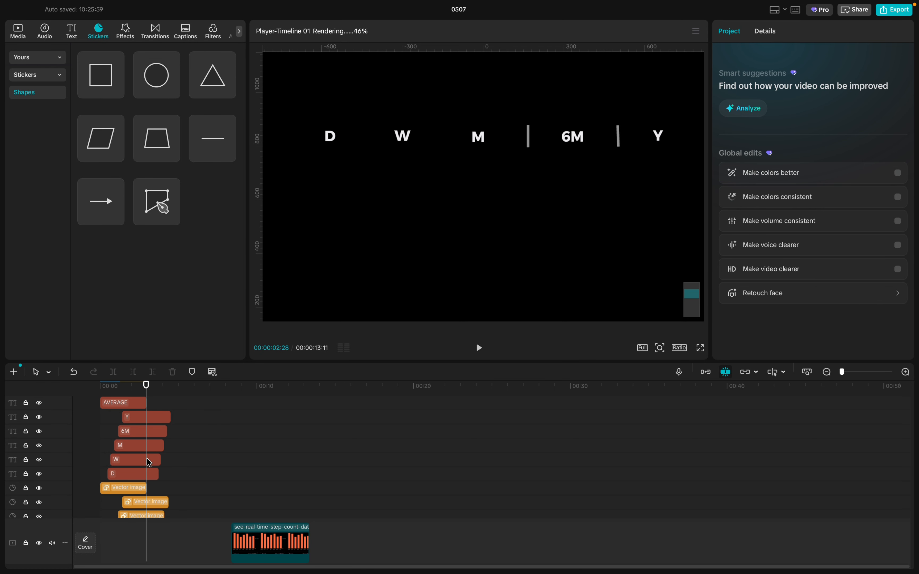
{"action": "scroll", "coordinate": [147, 475], "scroll_direction": "down", "scroll_amount": 3}
{"action": "scroll", "coordinate": [134, 489], "scroll_direction": "down", "scroll_amount": 1}
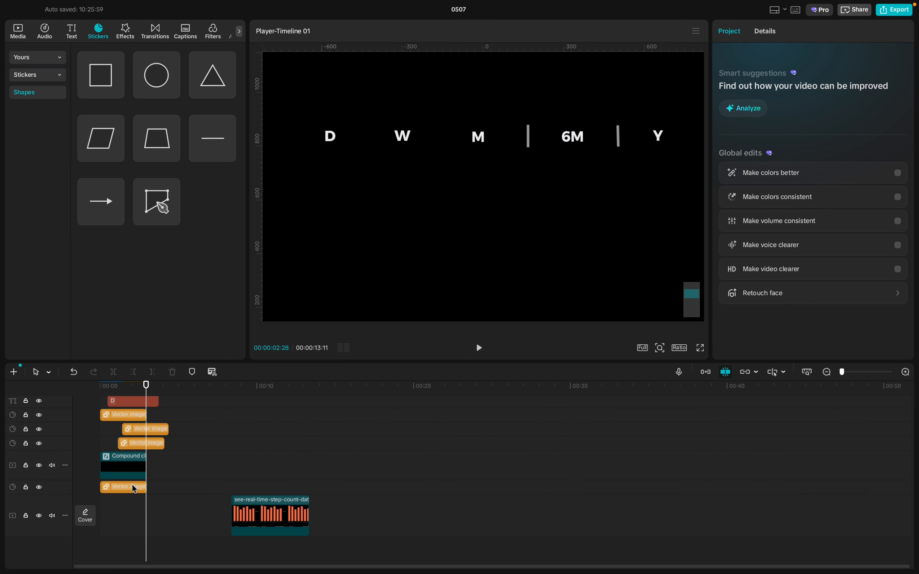
{"action": "left_click", "coordinate": [137, 464]}
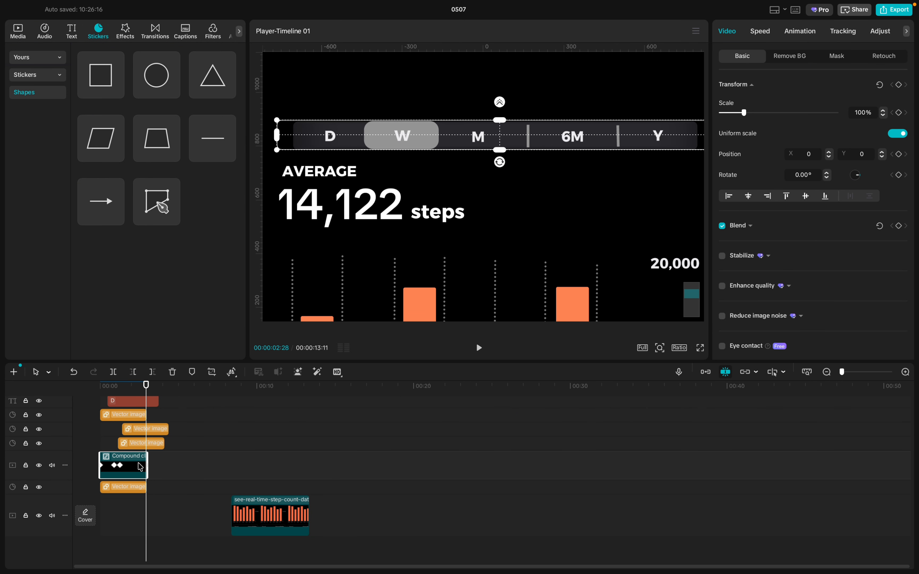
{"action": "right_click", "coordinate": [140, 467]}
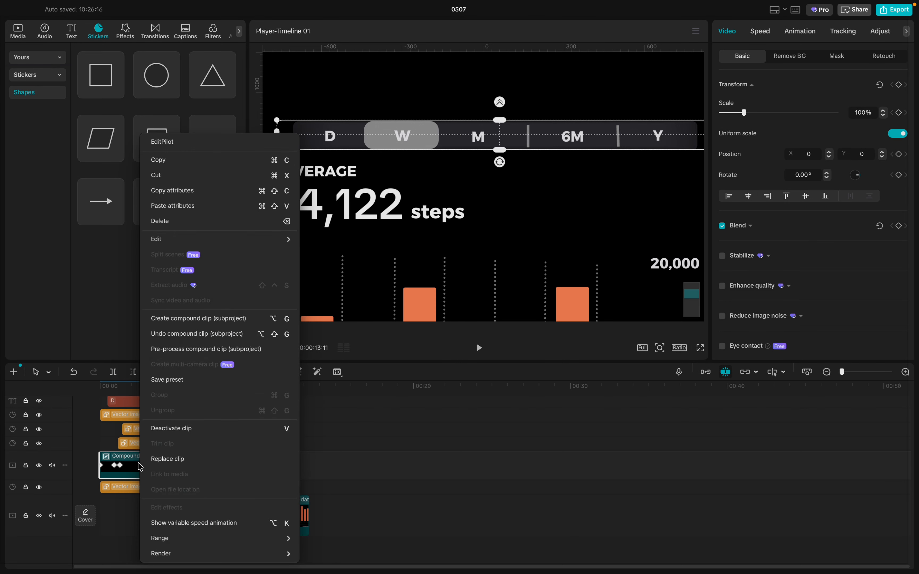
{"action": "left_click", "coordinate": [231, 334]}
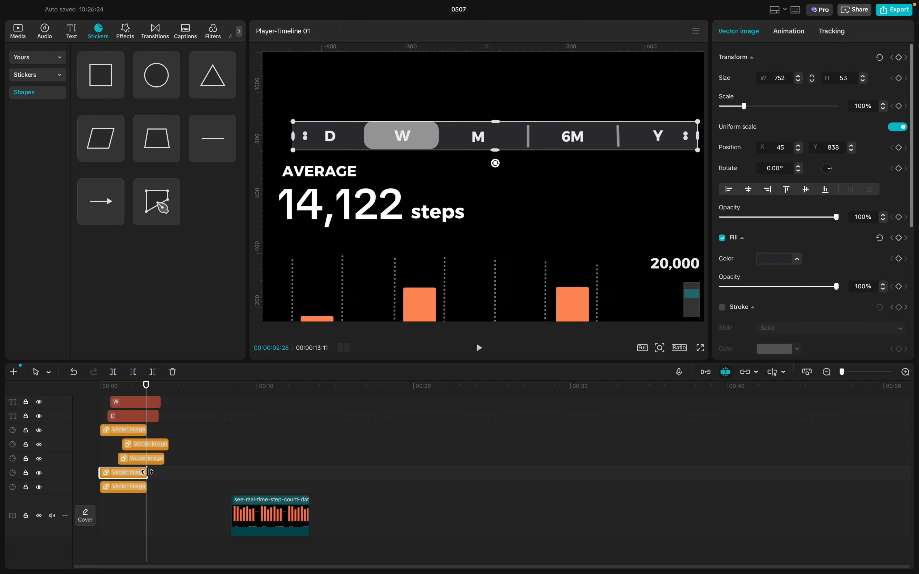
{"action": "left_click_drag", "start_coordinate": [143, 472], "coordinate": [279, 460]}
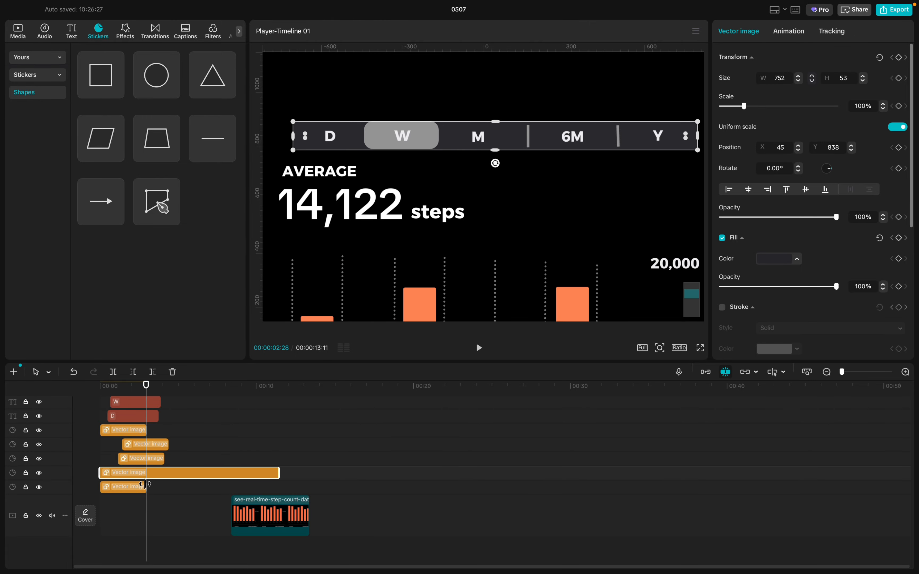
{"action": "key", "text": "alt+g"}
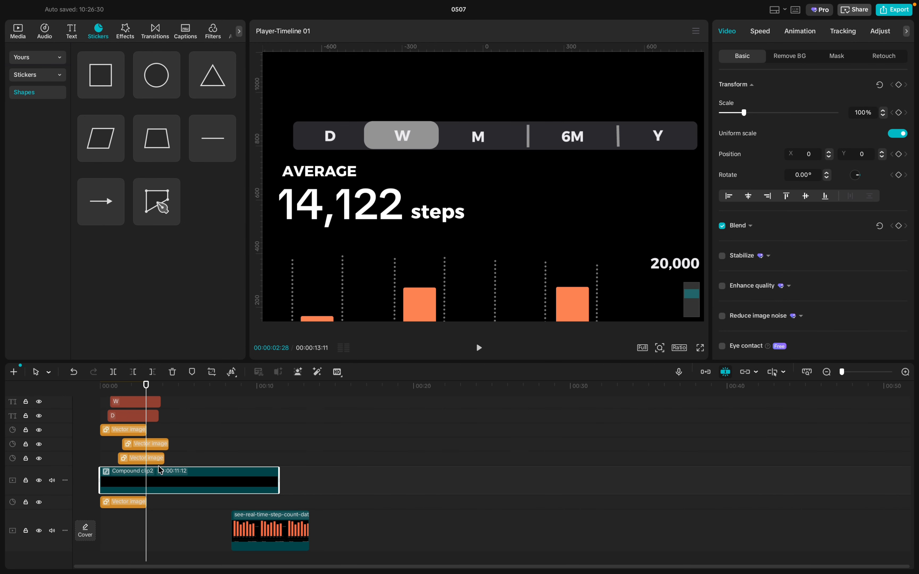
{"action": "scroll", "coordinate": [159, 470], "scroll_direction": "up", "scroll_amount": 10}
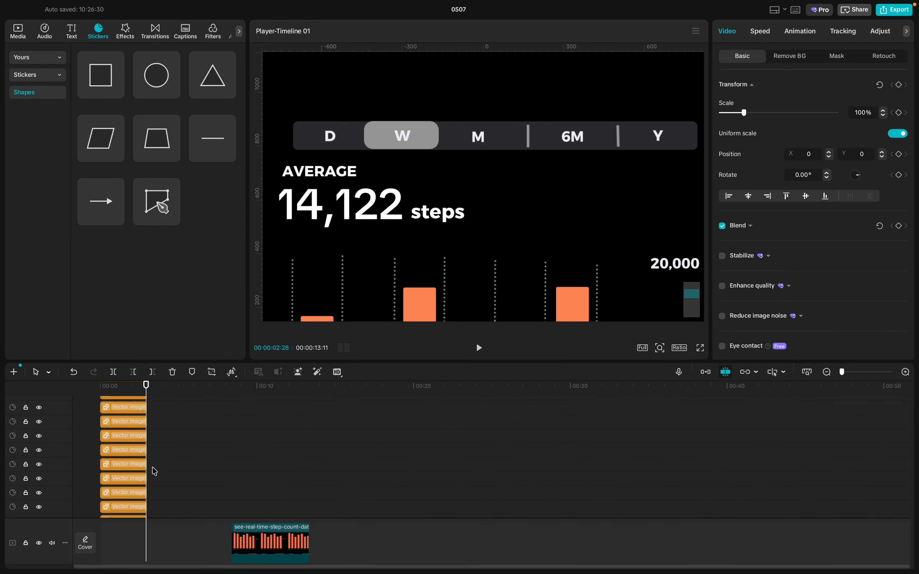
{"action": "scroll", "coordinate": [154, 471], "scroll_direction": "down", "scroll_amount": 8}
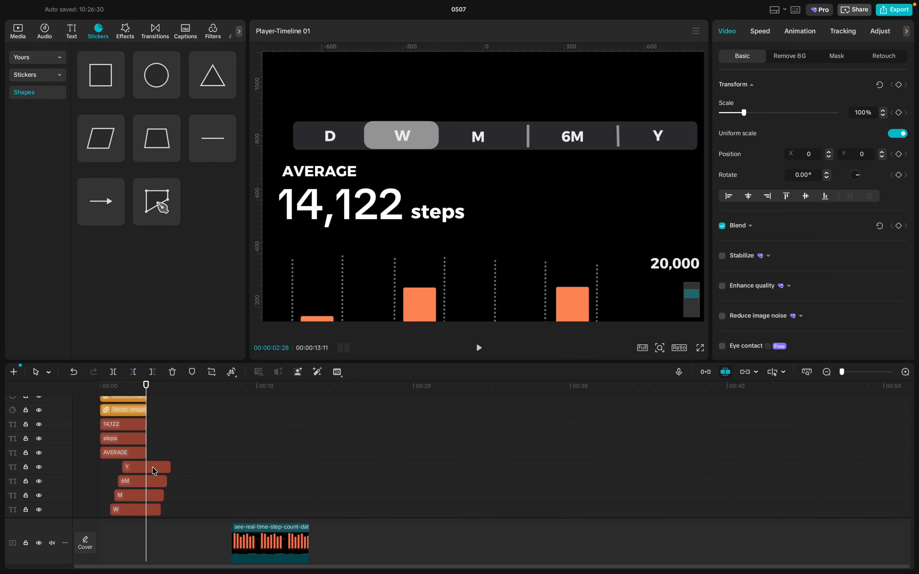
{"action": "scroll", "coordinate": [154, 471], "scroll_direction": "up", "scroll_amount": 8}
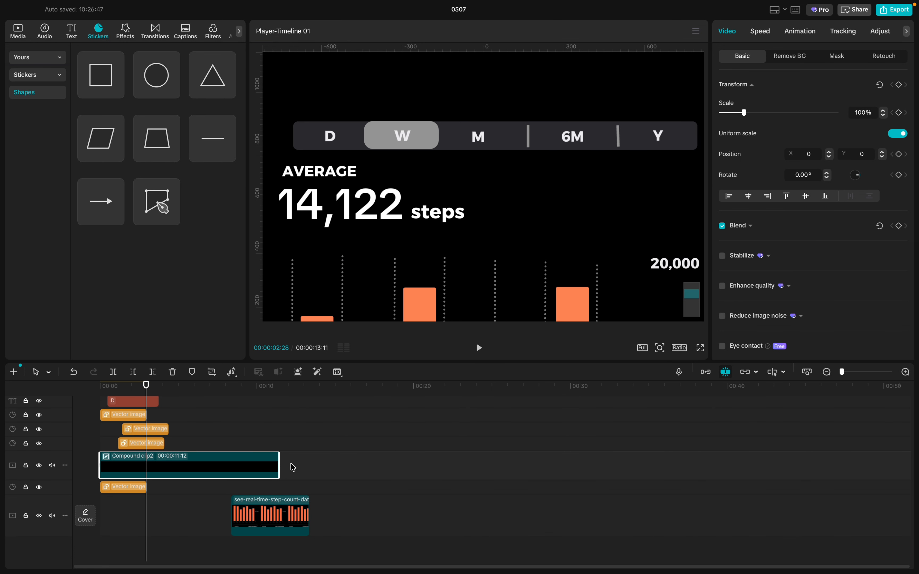
{"action": "right_click", "coordinate": [258, 471]}
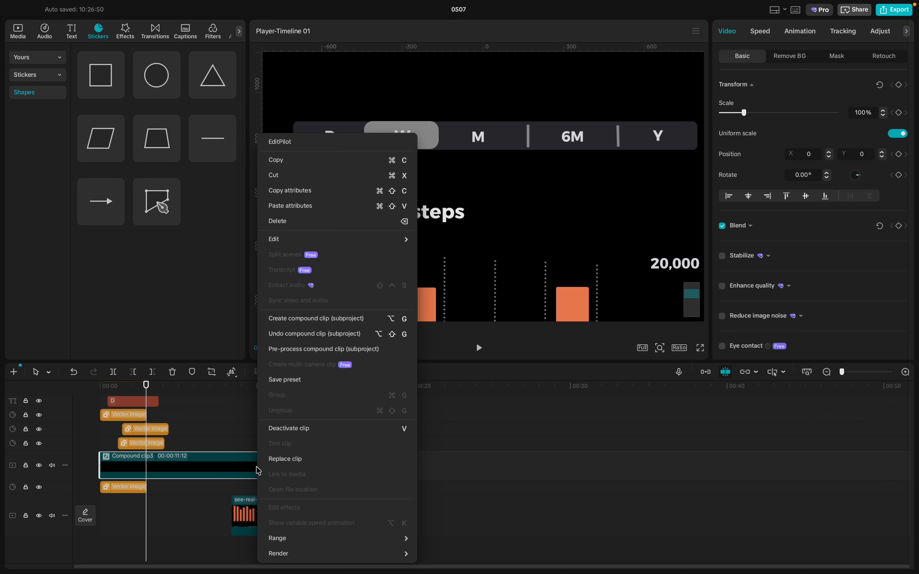
{"action": "left_click", "coordinate": [303, 335]}
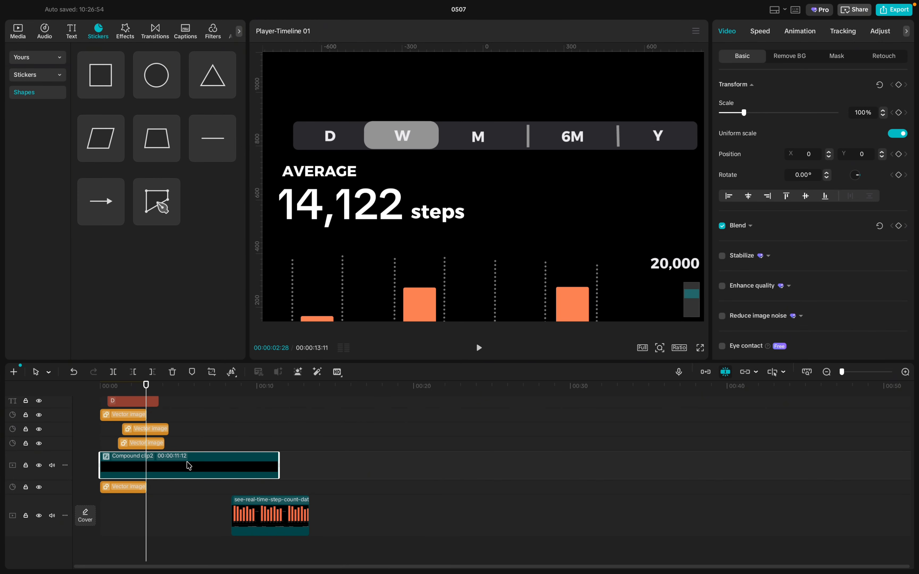
{"action": "right_click", "coordinate": [189, 466]}
{"action": "left_click", "coordinate": [251, 336]}
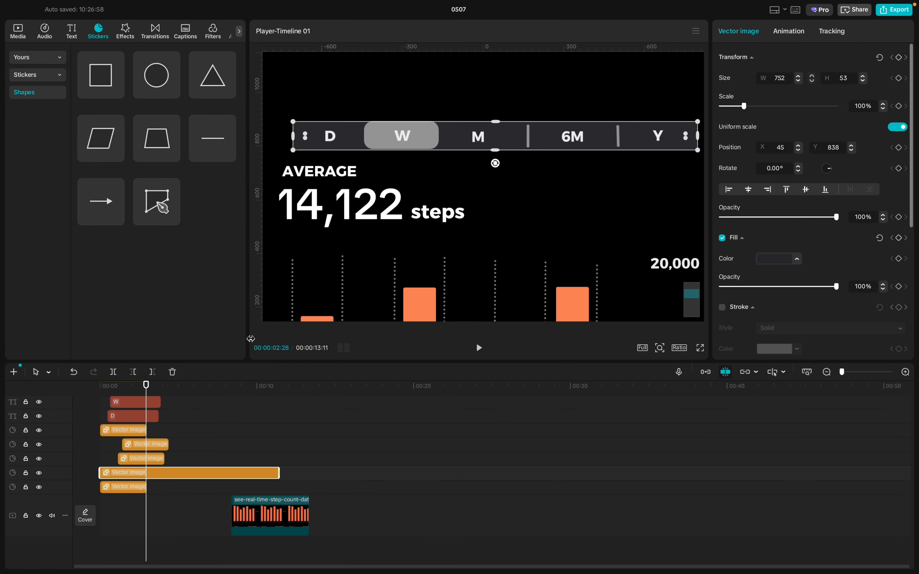
- Extend the selector bar's clip to 00:00:15:18 and move the step-count reference image clip so that it ends at 00:00:30:02
{"action": "left_click_drag", "start_coordinate": [279, 472], "coordinate": [344, 471]}
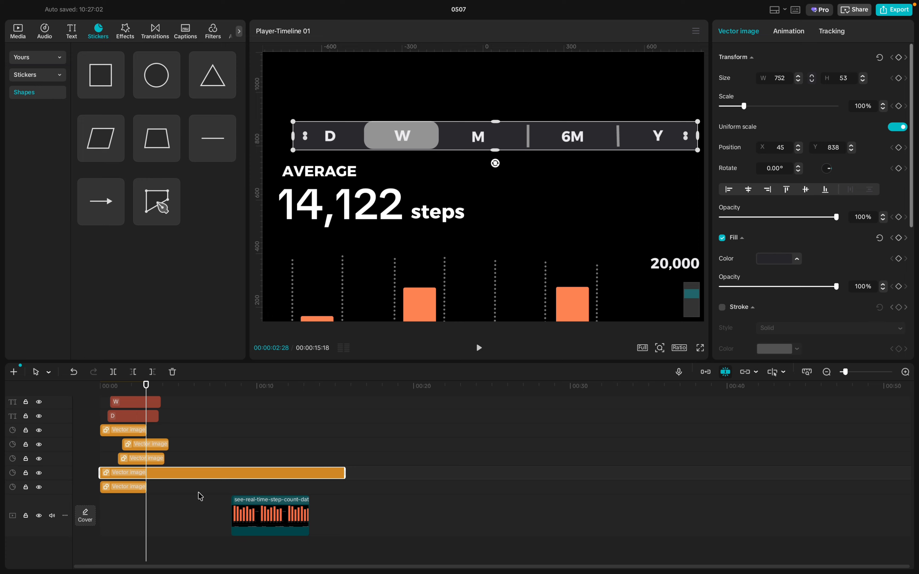
{"action": "left_click", "coordinate": [144, 487]}
{"action": "left_click_drag", "start_coordinate": [257, 522], "coordinate": [515, 523]}
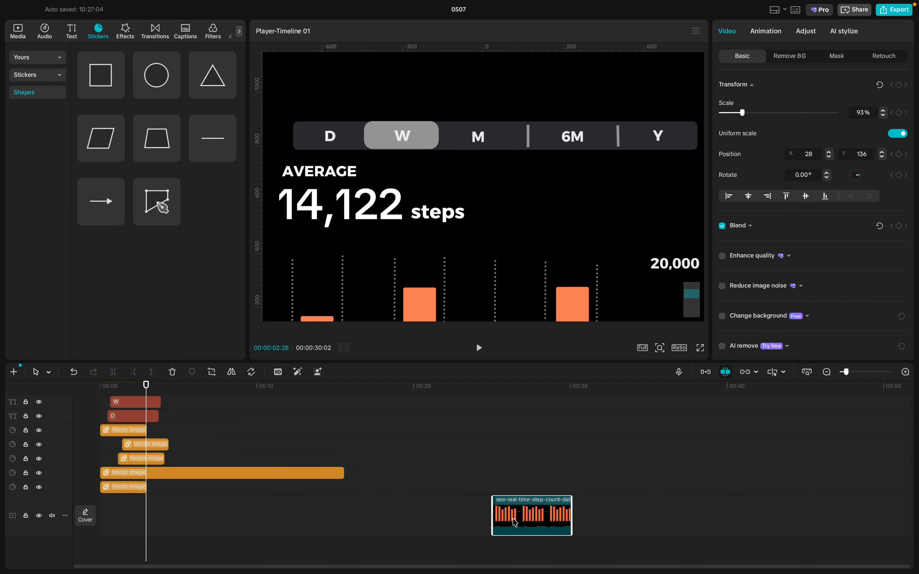
- Extend the black background clip and both divider clips to end at 00:00:15:18
{"action": "left_click", "coordinate": [123, 488]}
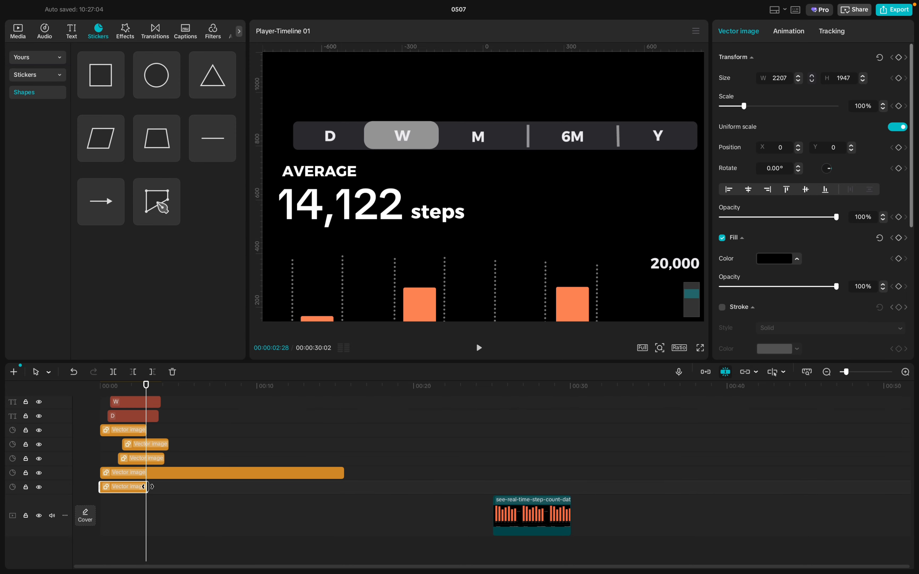
{"action": "left_click_drag", "start_coordinate": [148, 487], "coordinate": [345, 488]}
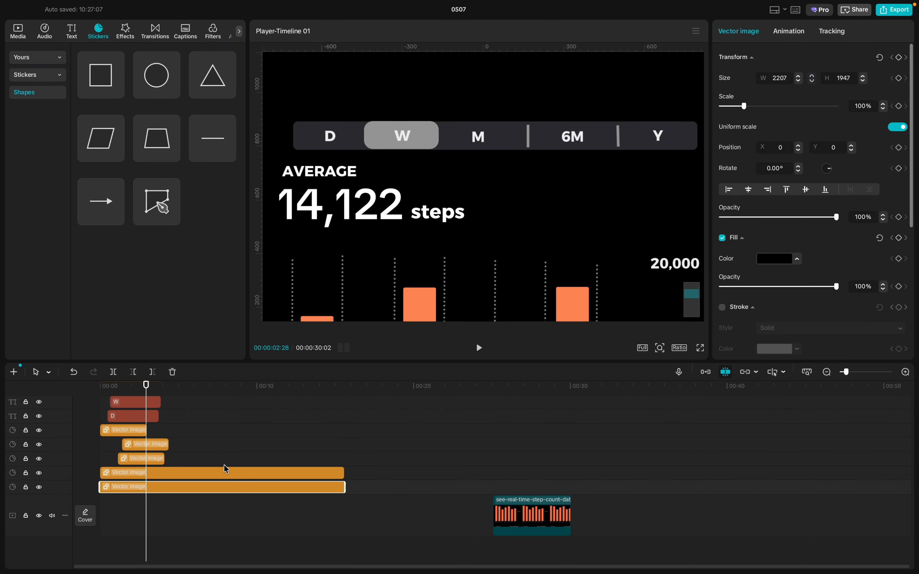
{"action": "left_click", "coordinate": [162, 459]}
{"action": "mouse_move", "coordinate": [164, 459]}
{"action": "left_mouse_down"}
{"action": "mouse_move", "coordinate": [363, 460]}
{"action": "mouse_move", "coordinate": [345, 460]}
{"action": "left_mouse_up"}
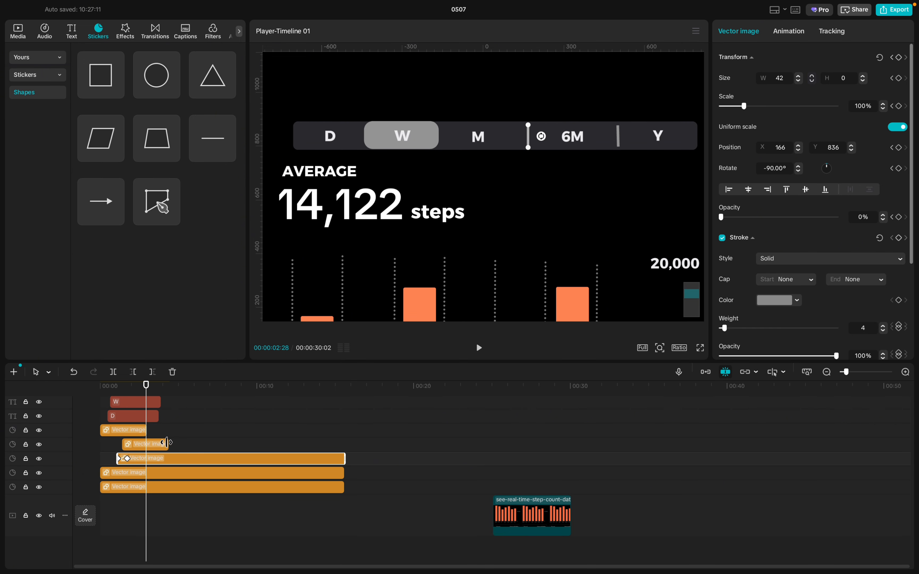
{"action": "left_click_drag", "start_coordinate": [167, 443], "coordinate": [345, 444]}
- Extend the D label clip and the shape clip directly below it to end at 00:00:15:18
{"action": "scroll", "coordinate": [147, 485], "scroll_direction": "up", "scroll_amount": 3}
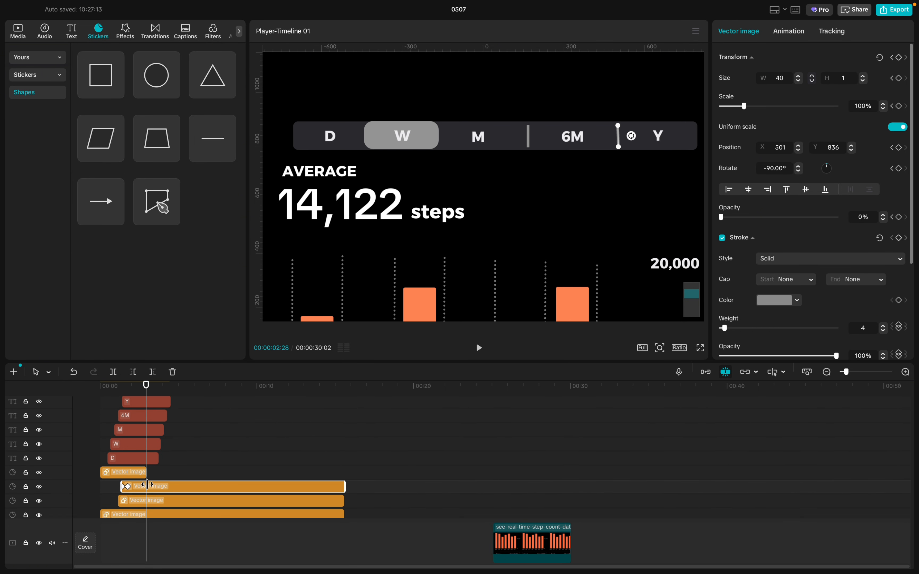
{"action": "left_click", "coordinate": [144, 474]}
{"action": "left_click_drag", "start_coordinate": [143, 474], "coordinate": [345, 468]}
{"action": "left_click", "coordinate": [152, 458]}
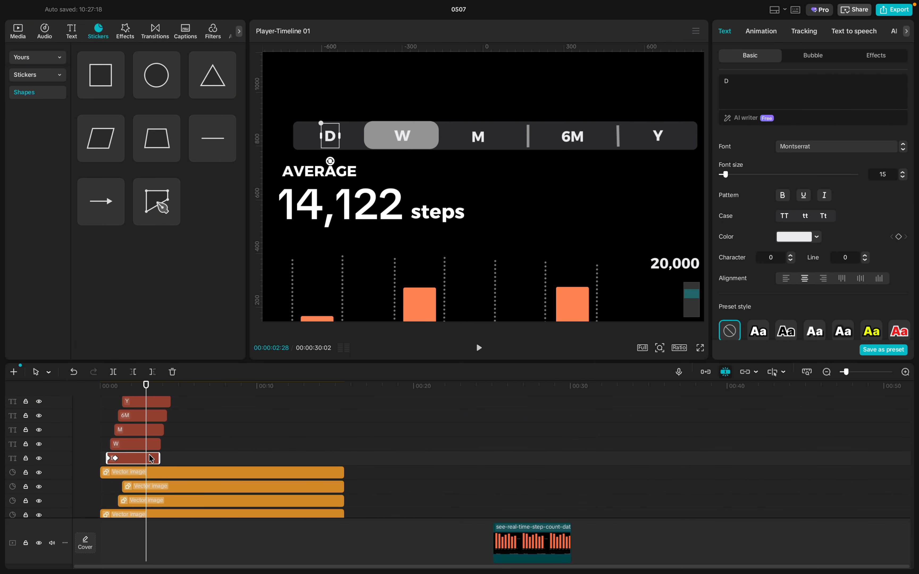
{"action": "left_click_drag", "start_coordinate": [159, 459], "coordinate": [345, 458]}
- Extend the W, M, 6M and Y label clips so that they all end at 00:00:15:18
{"action": "left_click", "coordinate": [156, 445]}
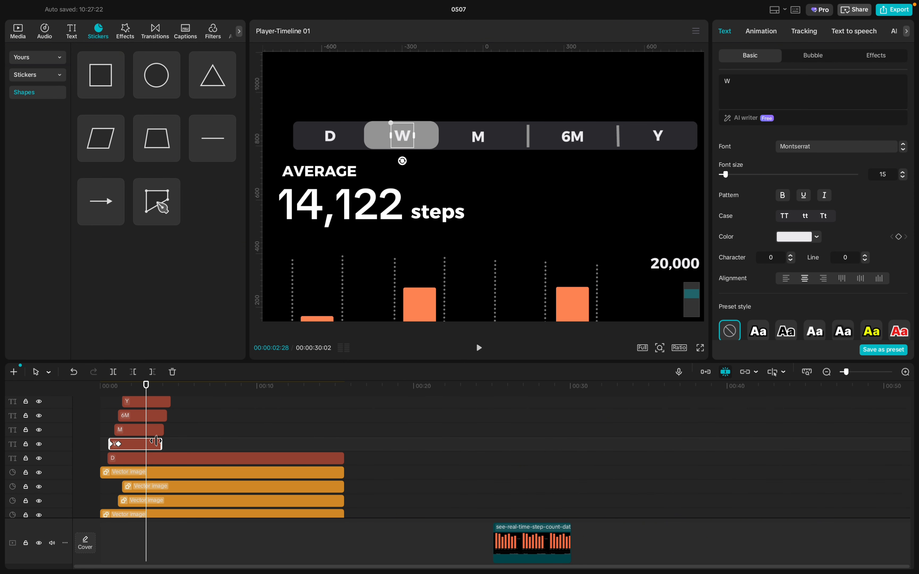
{"action": "left_click", "coordinate": [158, 429], "text": "shift"}
{"action": "left_click", "coordinate": [158, 415], "text": "shift"}
{"action": "left_click", "coordinate": [161, 404], "text": "shift"}
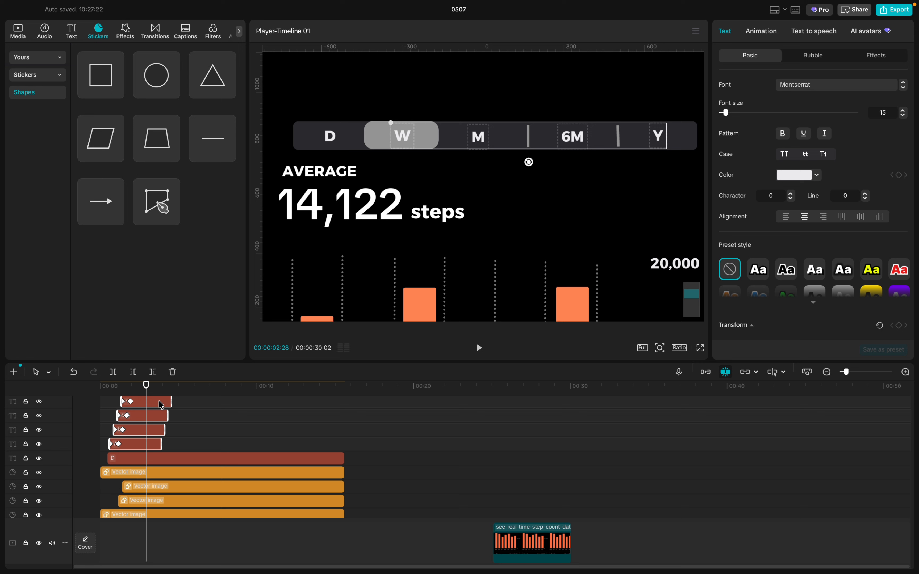
{"action": "left_click_drag", "start_coordinate": [172, 403], "coordinate": [338, 408]}
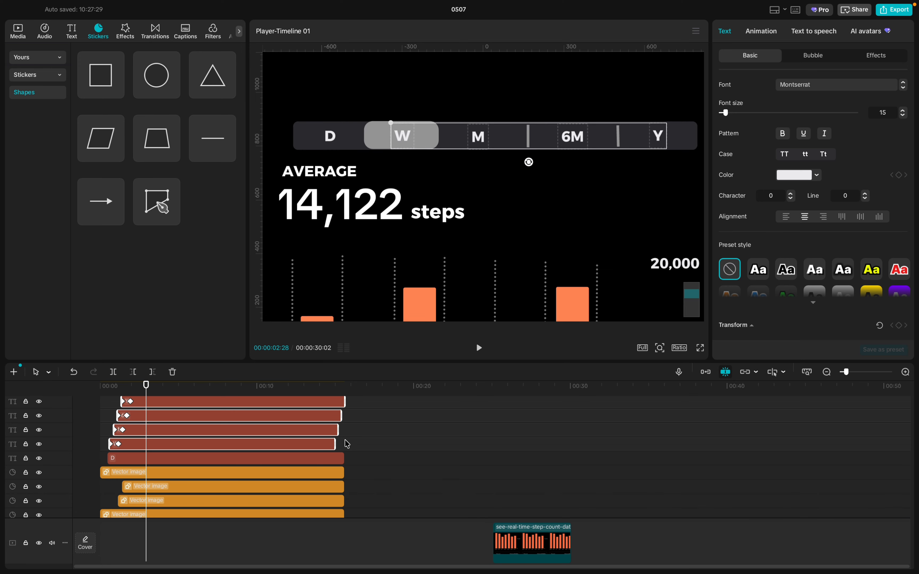
{"action": "left_click", "coordinate": [340, 447]}
{"action": "left_click_drag", "start_coordinate": [334, 444], "coordinate": [343, 415]}
{"action": "left_click", "coordinate": [337, 416]}
- Extend the AVERAGE, steps and 14,122 text clips and all chart shape clips above them together to end at 00:00:15:18
{"action": "scroll", "coordinate": [273, 439], "scroll_direction": "up", "scroll_amount": 5}
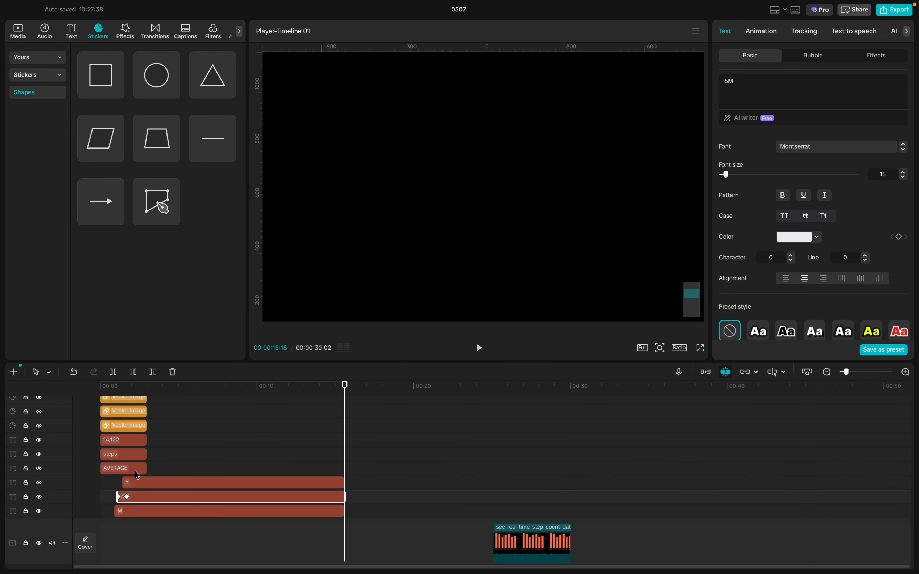
{"action": "left_click", "coordinate": [136, 470]}
{"action": "left_click_drag", "start_coordinate": [157, 474], "coordinate": [90, 388]}
{"action": "left_click_drag", "start_coordinate": [101, 350], "coordinate": [81, 277]}
{"action": "scroll", "coordinate": [128, 398], "scroll_direction": "down", "scroll_amount": 10}
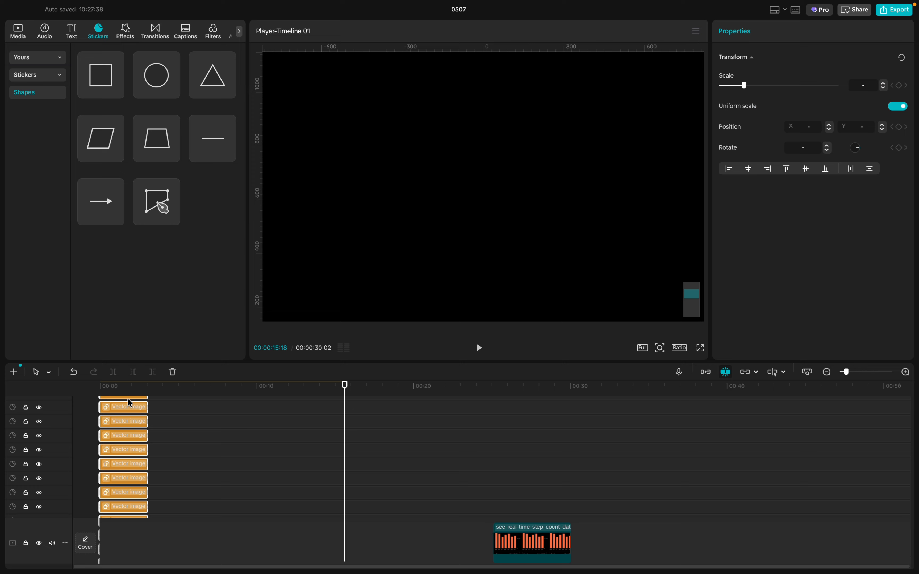
{"action": "scroll", "coordinate": [132, 457], "scroll_direction": "down", "scroll_amount": 5}
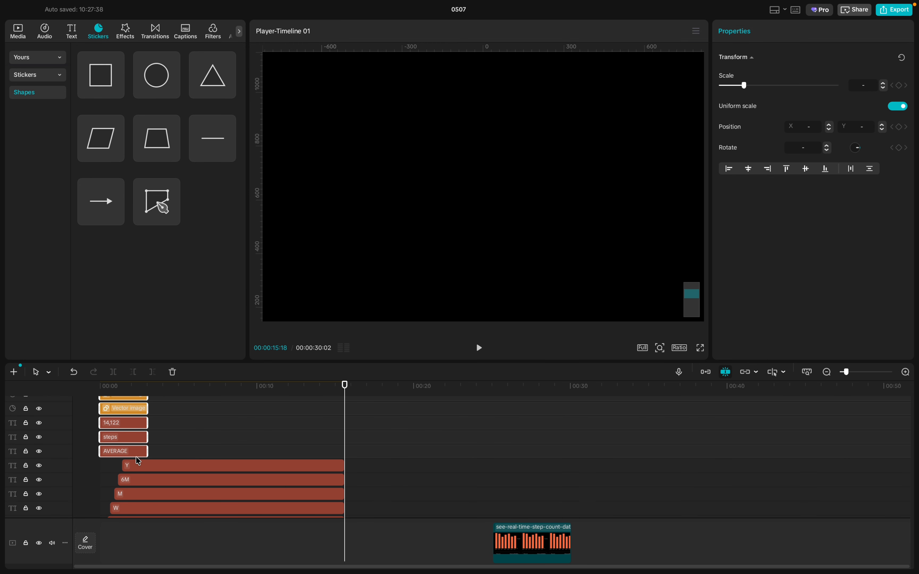
{"action": "left_click_drag", "start_coordinate": [148, 451], "coordinate": [345, 454]}
{"action": "scroll", "coordinate": [174, 491], "scroll_direction": "down", "scroll_amount": 5}
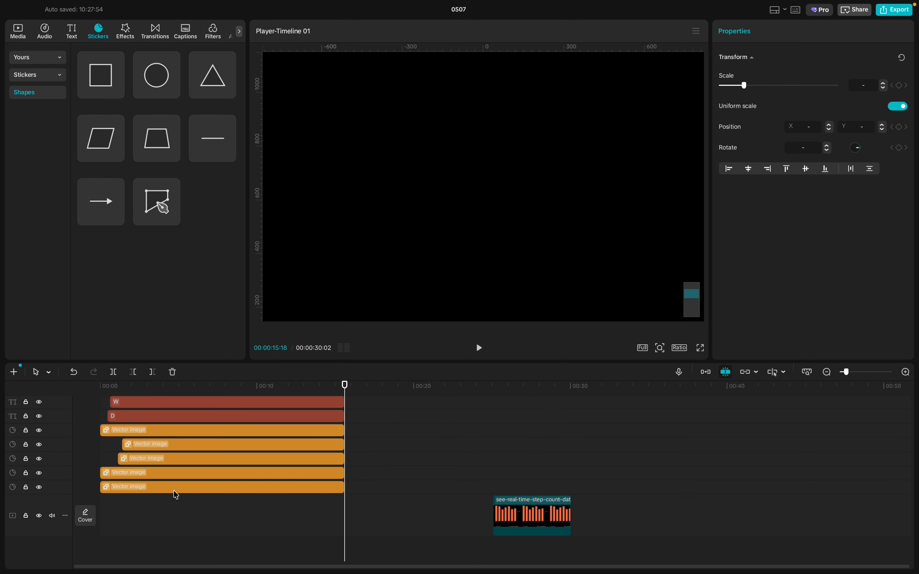
{"action": "left_click", "coordinate": [133, 498]}
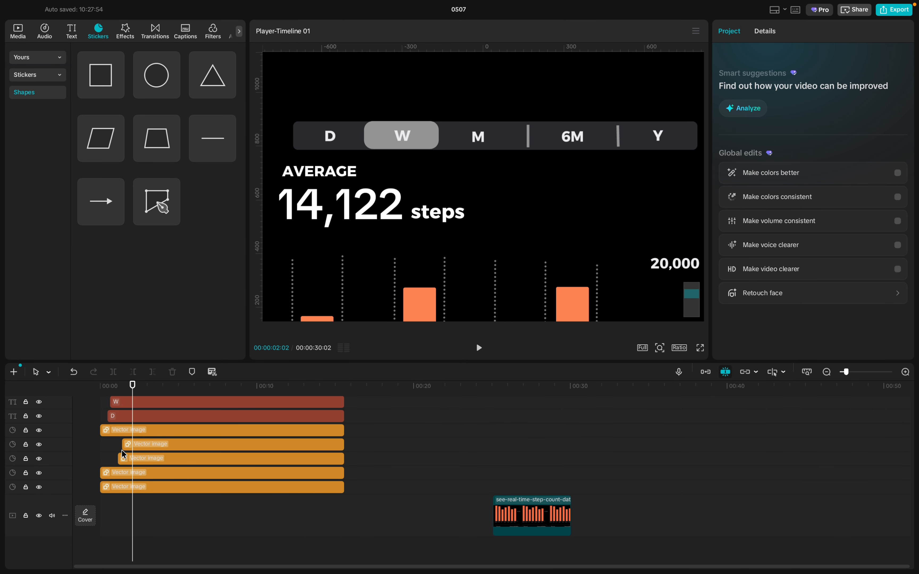
- Turn the period bar's dark background shape into a compound clip and add a Rectangle mask to it
{"action": "left_click", "coordinate": [121, 473]}
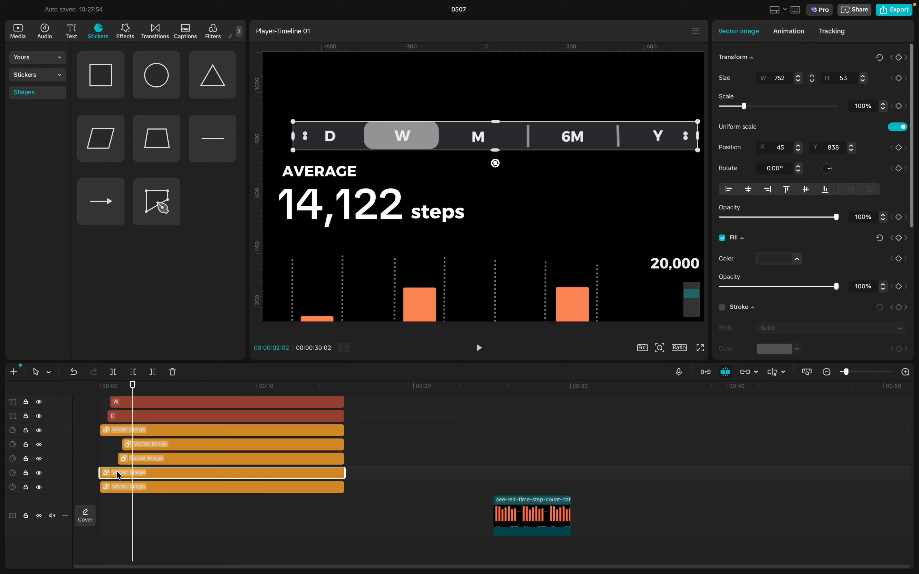
{"action": "key", "text": "alt+g"}
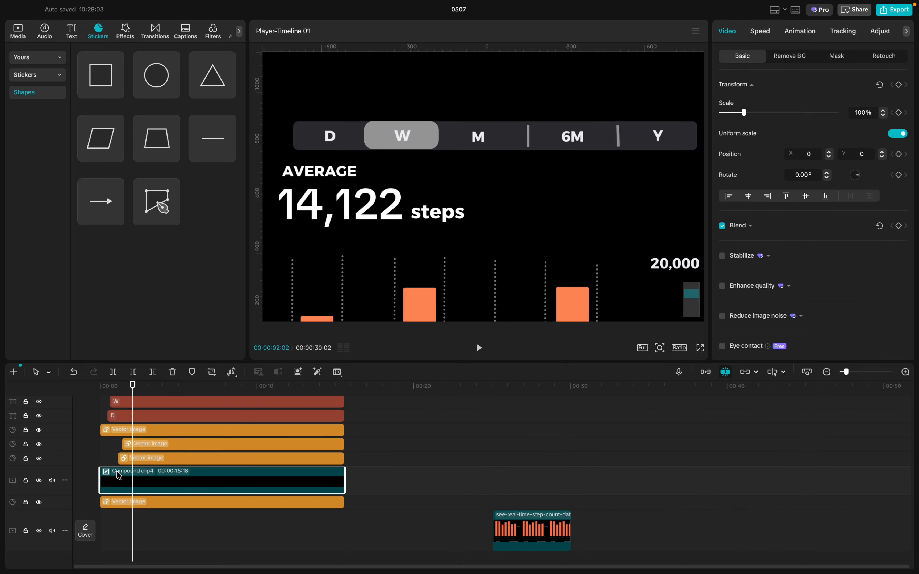
{"action": "left_click", "coordinate": [836, 60]}
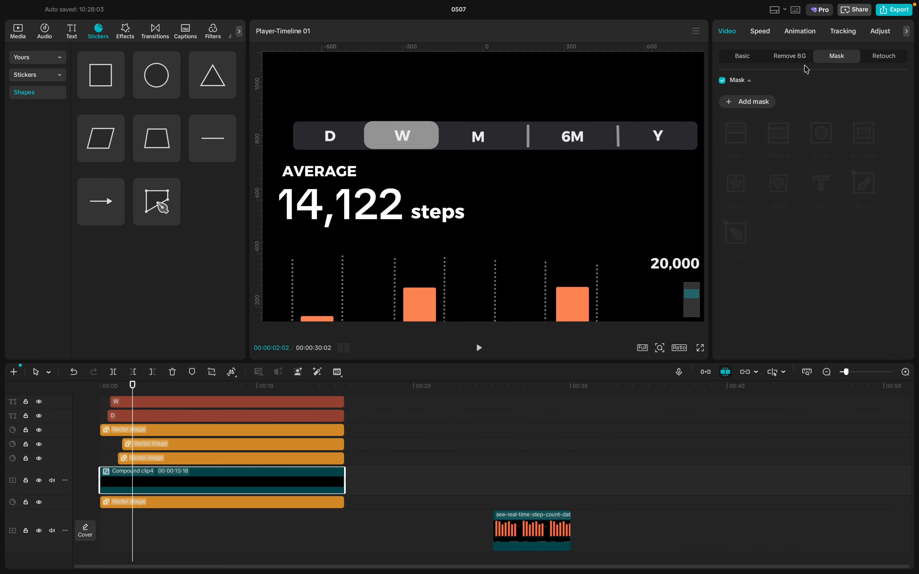
{"action": "left_click", "coordinate": [747, 103]}
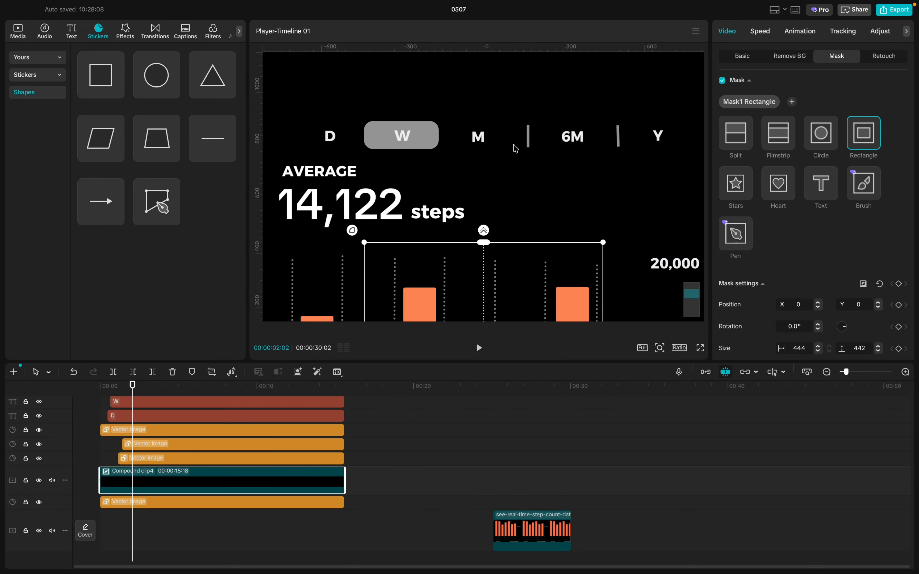
- Fit the rectangle mask around the period bar, about 750 wide and 54 high at X 20, Y 420
{"action": "scroll", "coordinate": [443, 252], "scroll_direction": "down", "scroll_amount": 5}
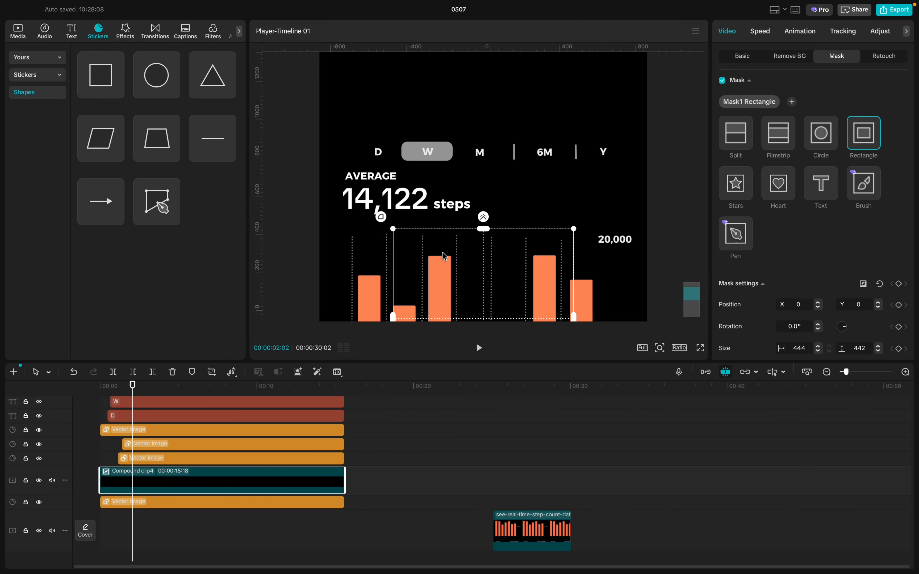
{"action": "left_click_drag", "start_coordinate": [483, 274], "coordinate": [481, 166]}
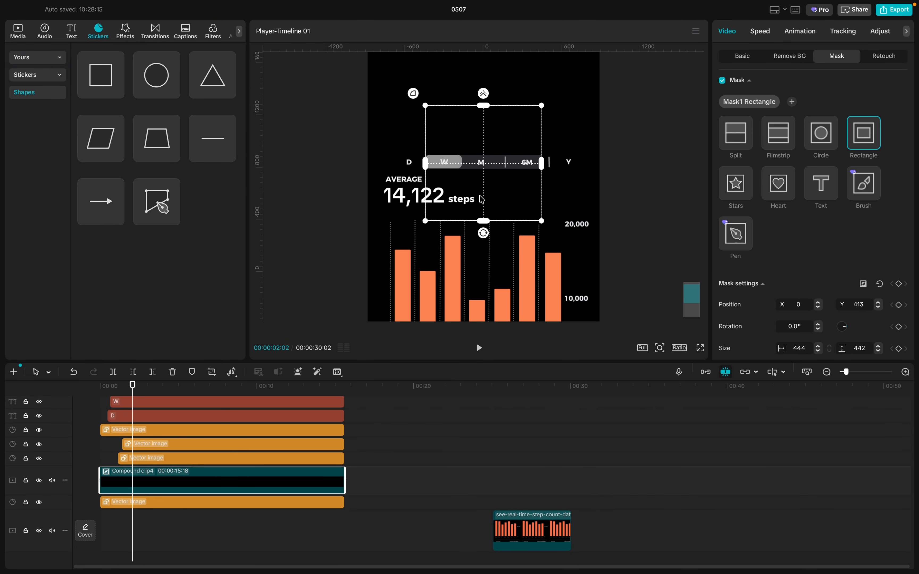
{"action": "left_click_drag", "start_coordinate": [484, 221], "coordinate": [485, 162]}
{"action": "left_click_drag", "start_coordinate": [425, 163], "coordinate": [389, 162]}
{"action": "left_click_drag", "start_coordinate": [456, 161], "coordinate": [469, 161]}
{"action": "left_click_drag", "start_coordinate": [579, 162], "coordinate": [582, 162]}
{"action": "left_click_drag", "start_coordinate": [525, 166], "coordinate": [529, 166]}
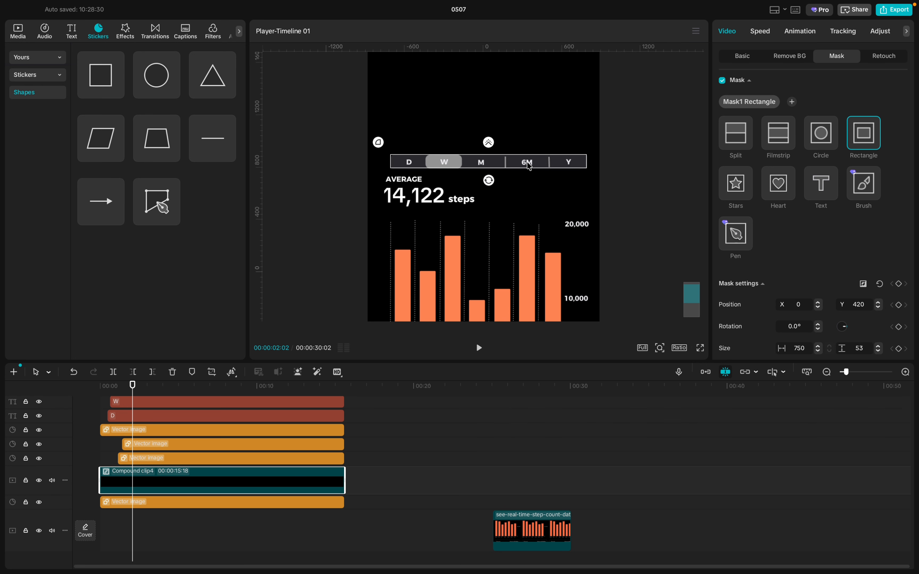
{"action": "left_click_drag", "start_coordinate": [379, 144], "coordinate": [363, 127]}
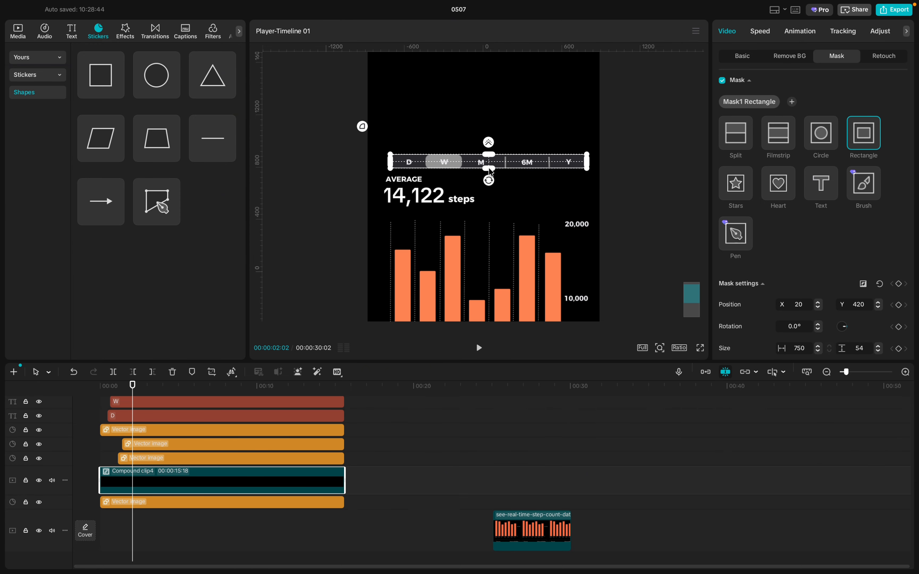
{"action": "left_click_drag", "start_coordinate": [490, 161], "coordinate": [489, 162]}
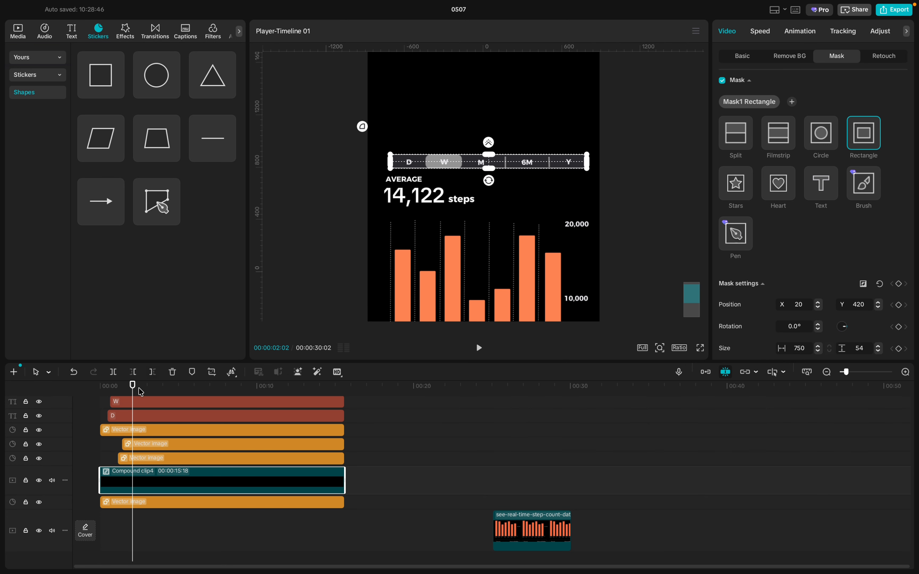
- With the playhead at 00:00:00:00, set the mask's round corners to about 44 and its feather to about 4
{"action": "left_click_drag", "start_coordinate": [134, 392], "coordinate": [92, 388]}
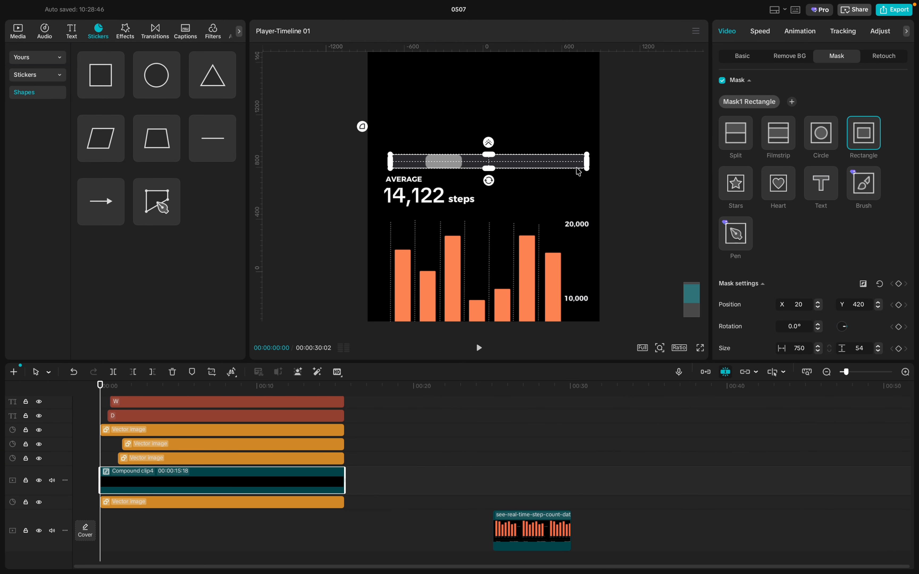
{"action": "mouse_move", "coordinate": [363, 128]}
{"action": "left_mouse_down"}
{"action": "mouse_move", "coordinate": [348, 110]}
{"action": "mouse_move", "coordinate": [366, 127]}
{"action": "left_mouse_up"}
{"action": "mouse_move", "coordinate": [489, 143]}
{"action": "left_mouse_down"}
{"action": "mouse_move", "coordinate": [491, 129]}
{"action": "mouse_move", "coordinate": [494, 144]}
{"action": "left_mouse_up"}
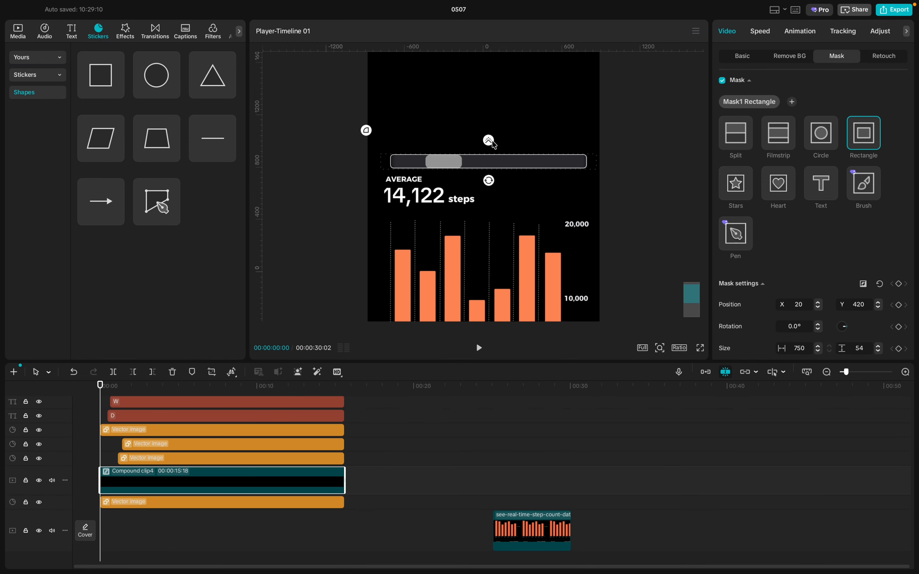
{"action": "left_click_drag", "start_coordinate": [493, 144], "coordinate": [494, 145]}
{"action": "scroll", "coordinate": [743, 323], "scroll_direction": "down", "scroll_amount": 3}
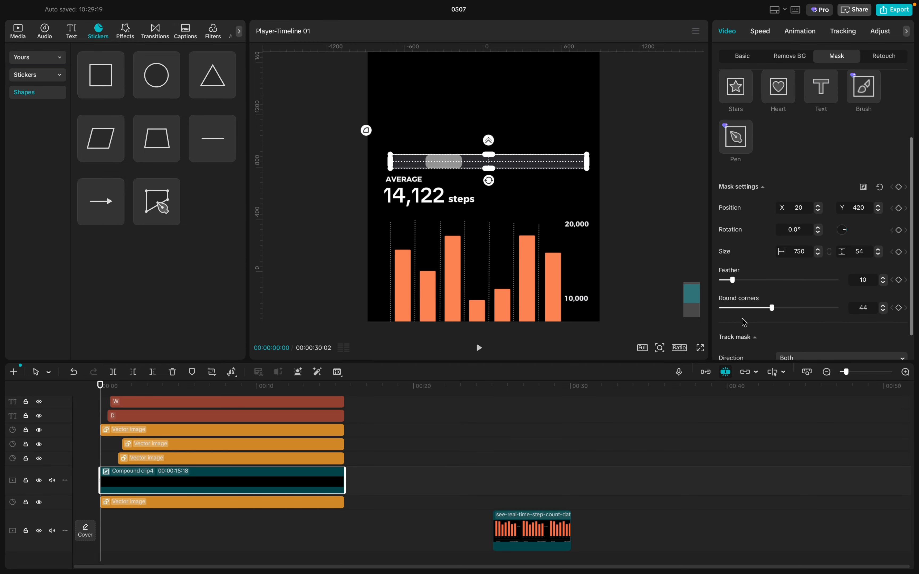
{"action": "left_click_drag", "start_coordinate": [733, 265], "coordinate": [726, 267]}
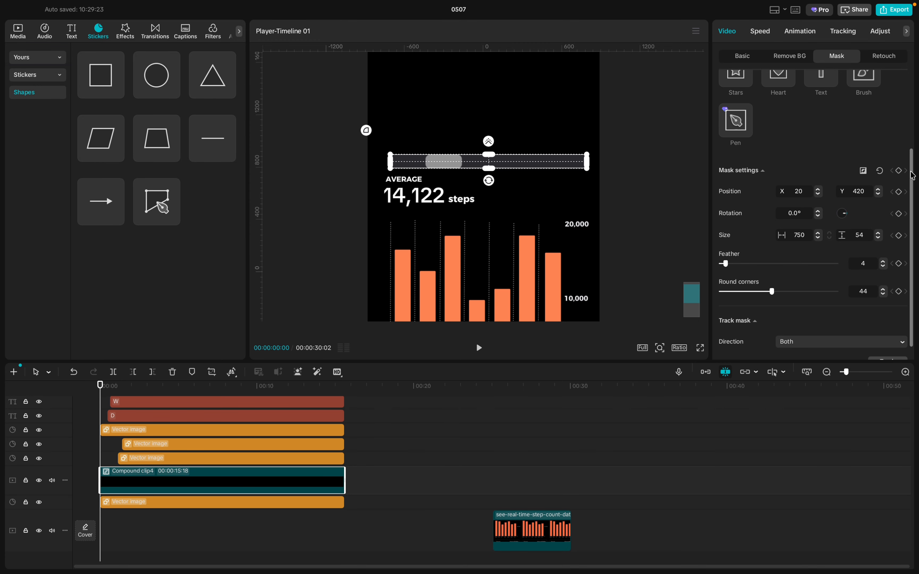
- Add keyframes for all mask settings at 00:00:00:00 and 00:00:01:27
{"action": "left_click", "coordinate": [898, 171]}
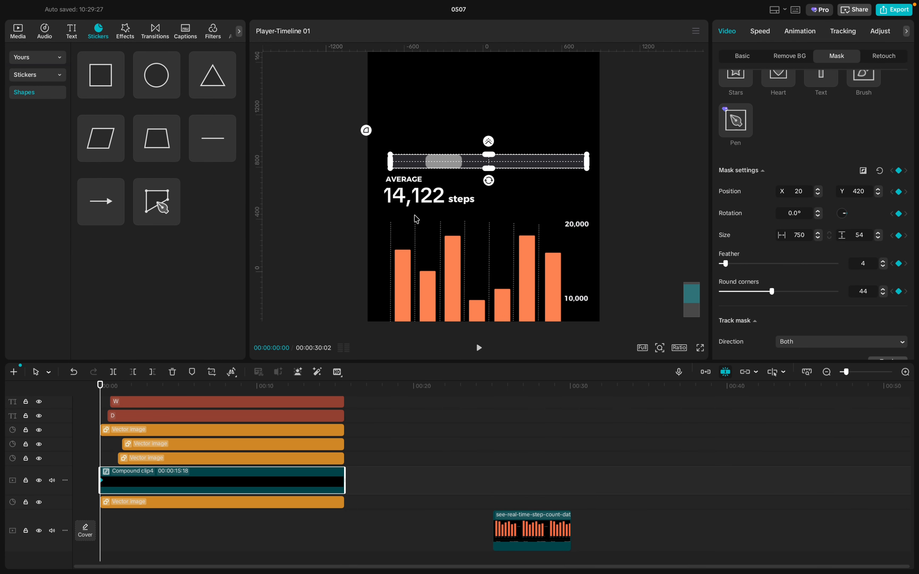
{"action": "left_click_drag", "start_coordinate": [392, 164], "coordinate": [481, 164]}
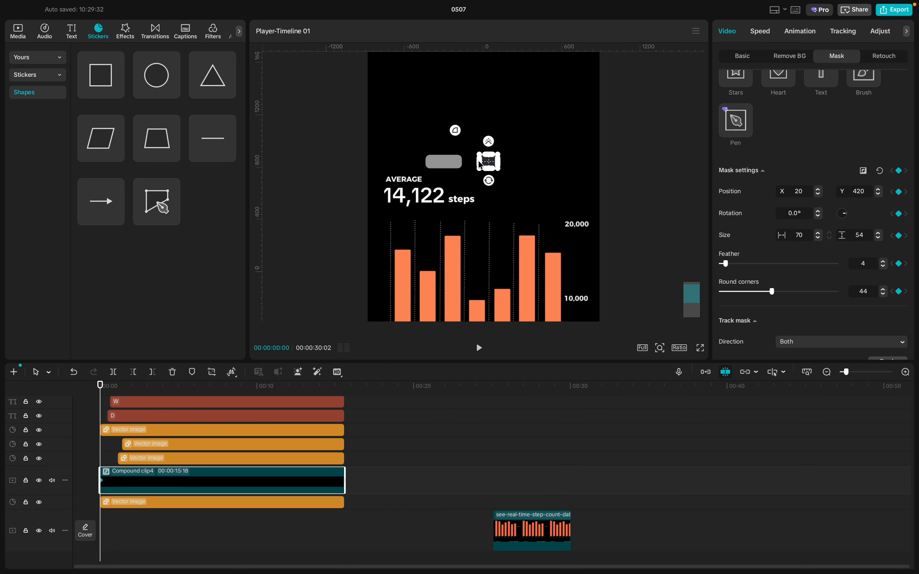
{"action": "key", "text": "super+z"}
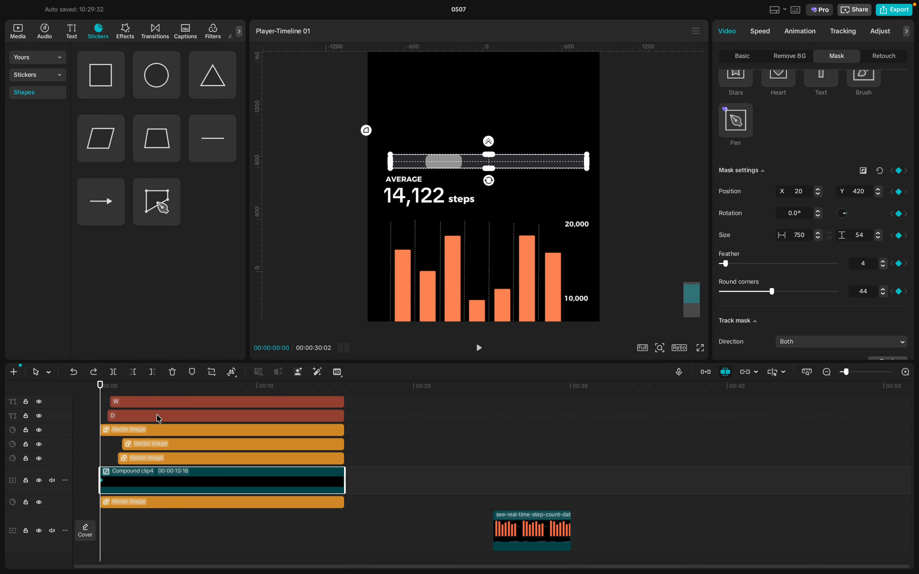
{"action": "left_click_drag", "start_coordinate": [99, 396], "coordinate": [130, 393]}
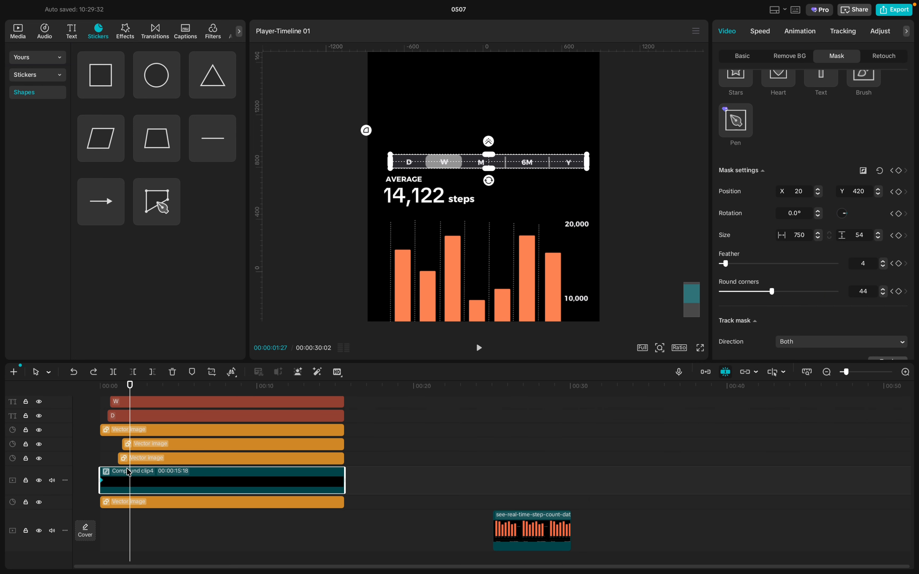
{"action": "left_click", "coordinate": [899, 171]}
- Narrow the mask to a width of 1 at the first keyframe and play the bar's reveal
{"action": "left_click", "coordinate": [892, 171]}
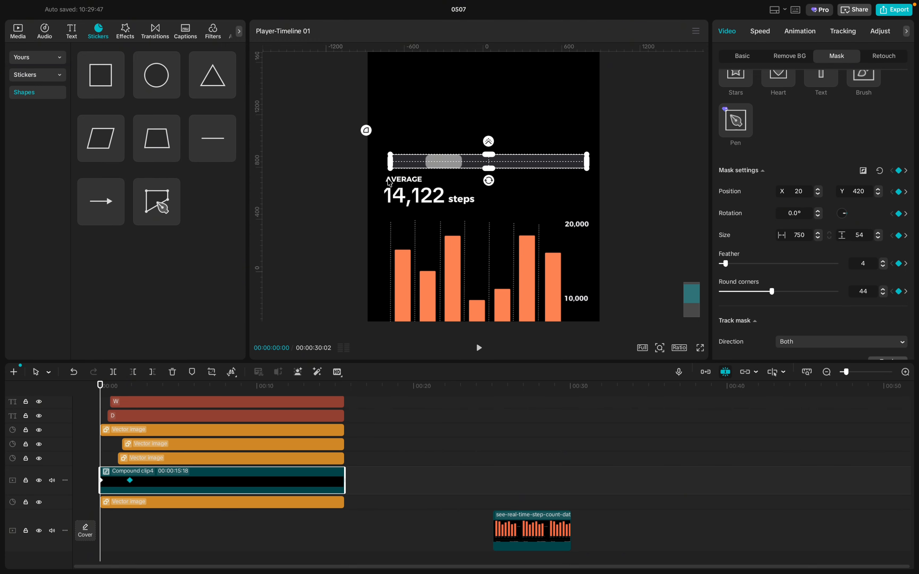
{"action": "left_click_drag", "start_coordinate": [393, 164], "coordinate": [501, 168]}
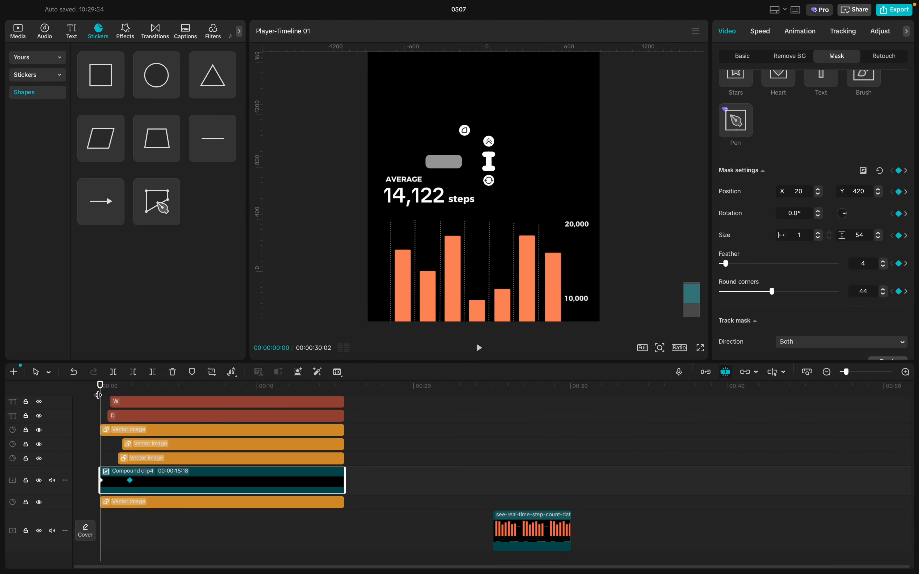
{"action": "key", "text": "space"}
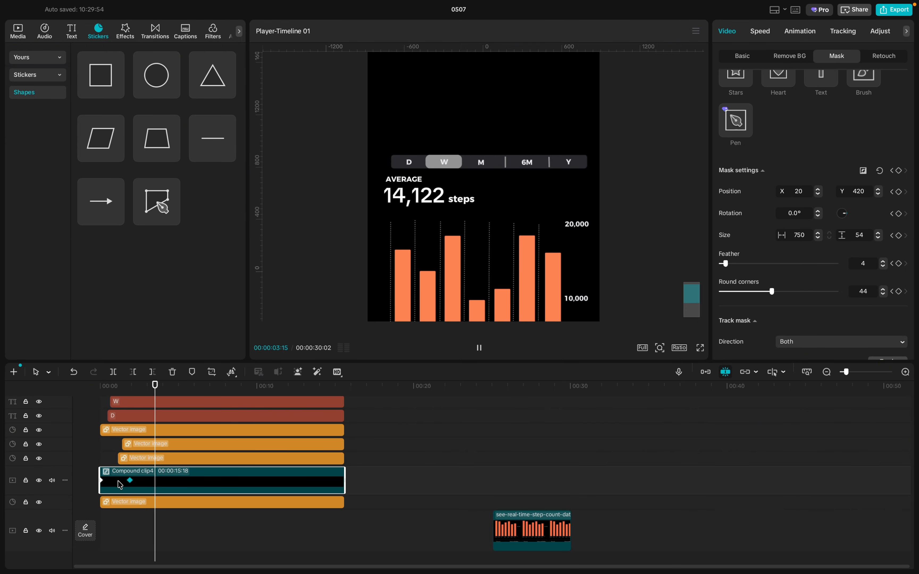
- Move the ending mask keyframe earlier to 00:00:01:02 and play the reveal from the start
{"action": "left_click", "coordinate": [130, 481]}
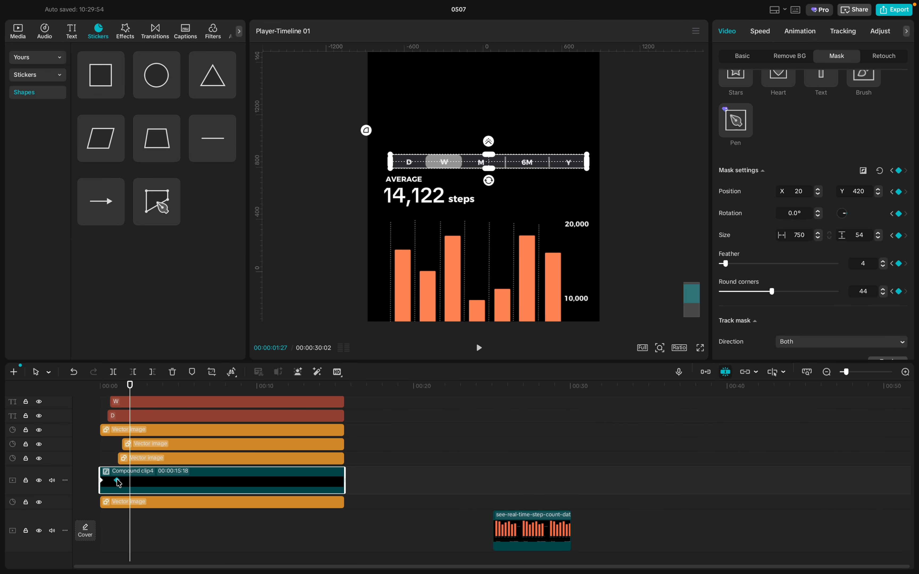
{"action": "left_click", "coordinate": [105, 398]}
{"action": "left_click_drag", "start_coordinate": [106, 399], "coordinate": [53, 399]}
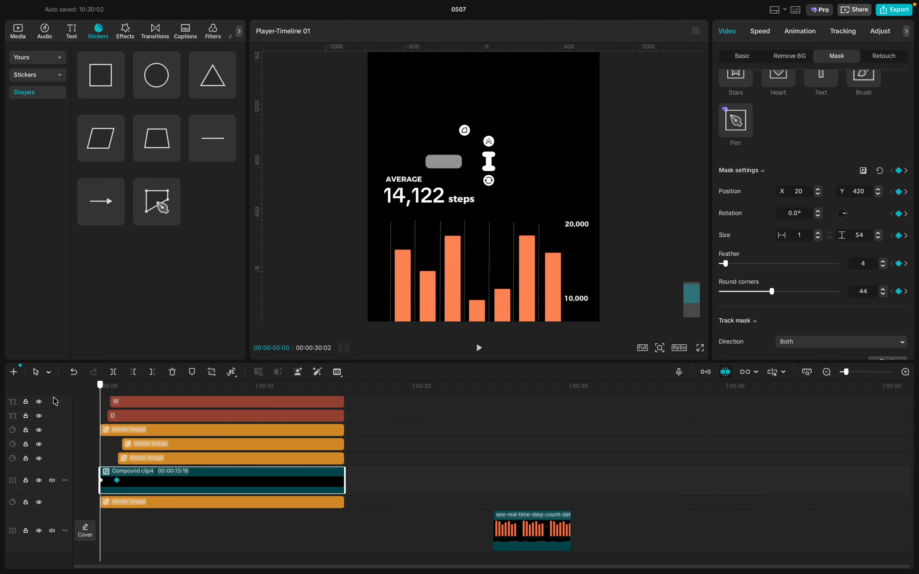
{"action": "key", "text": "space"}
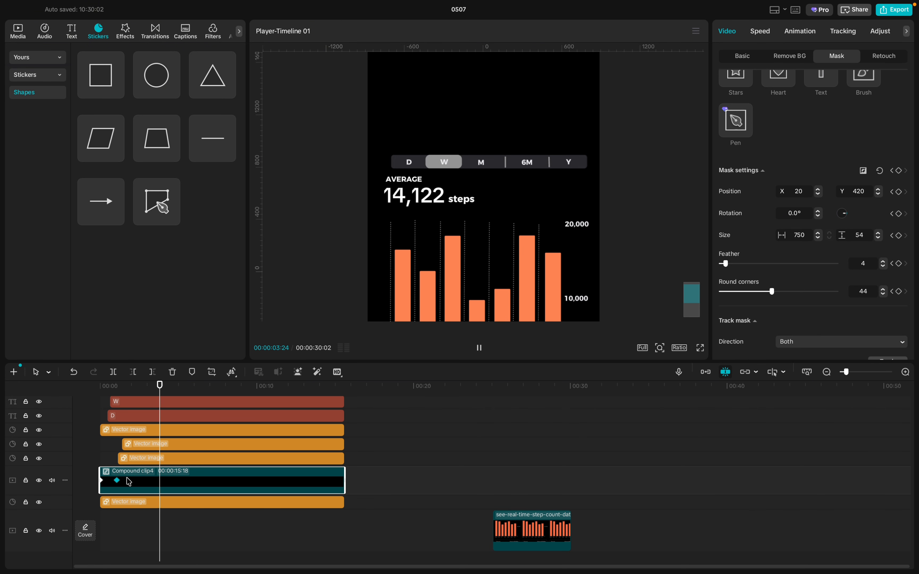
- Apply the Cubic Out preset curve to the mask's horizontal size animation between the two keyframes
{"action": "key", "text": "alt+k"}
{"action": "scroll", "coordinate": [129, 481], "scroll_direction": "up", "scroll_amount": 2}
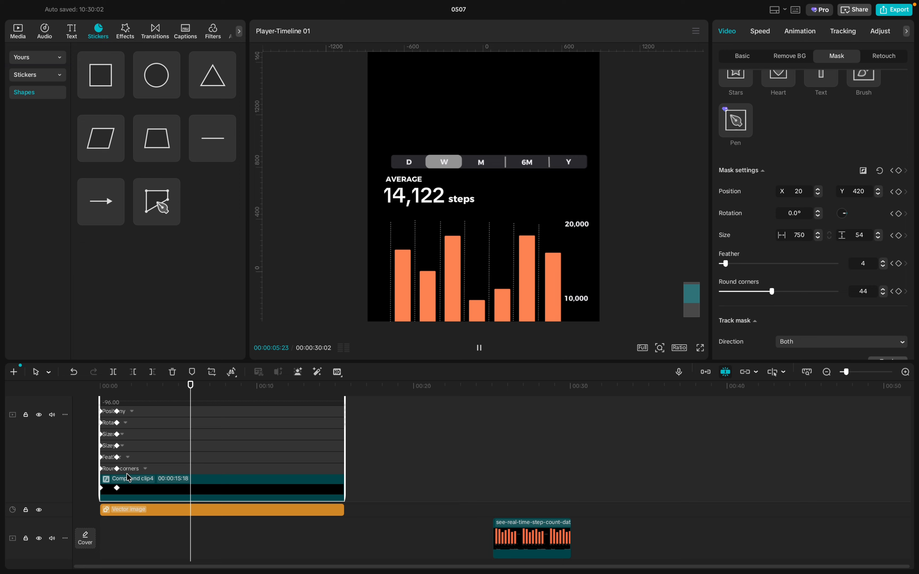
{"action": "scroll", "coordinate": [125, 437], "scroll_direction": "up", "scroll_amount": 1}
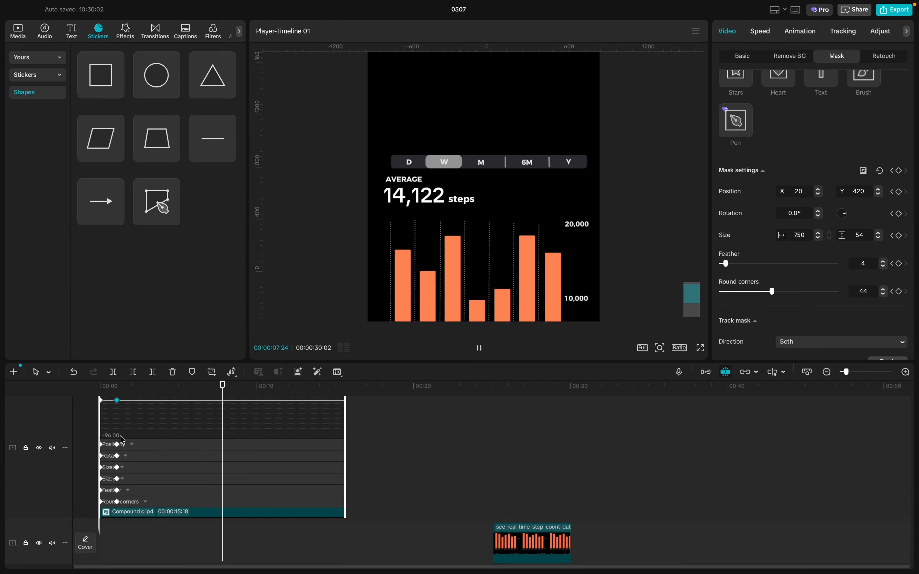
{"action": "scroll", "coordinate": [125, 452], "scroll_direction": "down", "scroll_amount": 1}
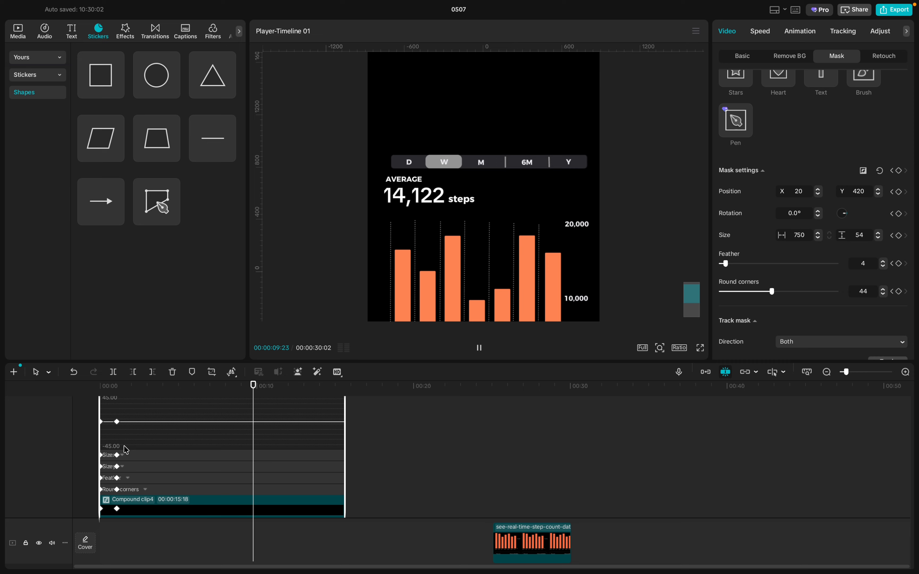
{"action": "left_click", "coordinate": [122, 455]}
{"action": "scroll", "coordinate": [123, 435], "scroll_direction": "down", "scroll_amount": 1}
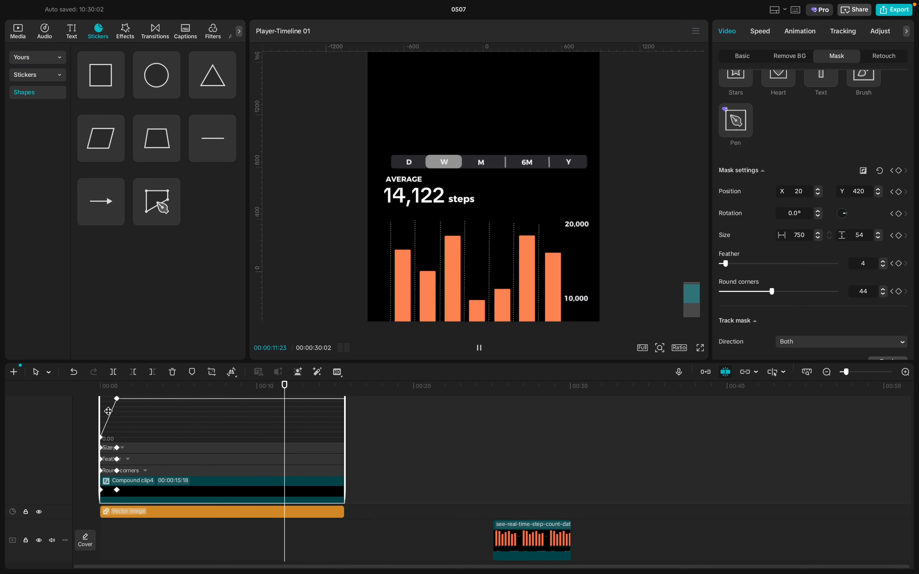
{"action": "left_click", "coordinate": [108, 415]}
{"action": "scroll", "coordinate": [190, 431], "scroll_direction": "up", "scroll_amount": 1}
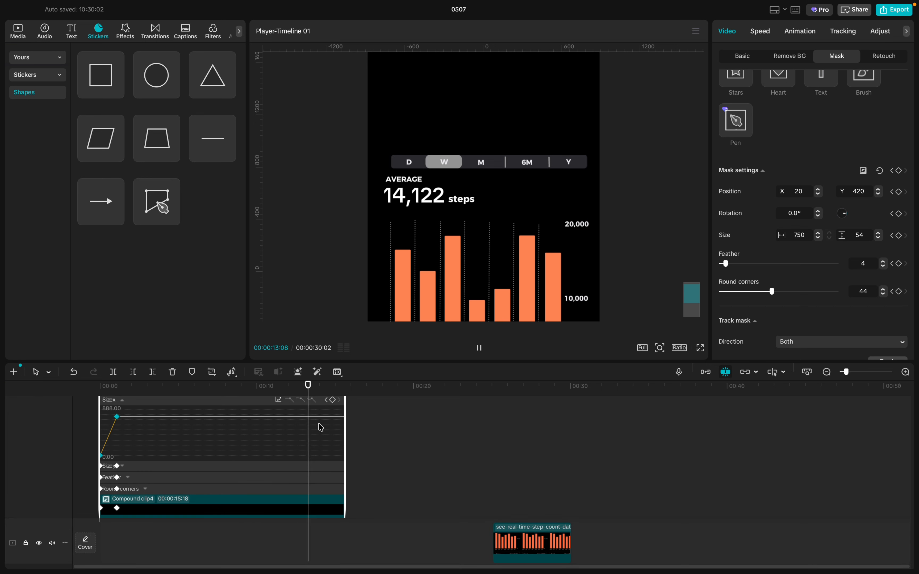
{"action": "left_click", "coordinate": [278, 401]}
{"action": "left_click", "coordinate": [393, 484]}
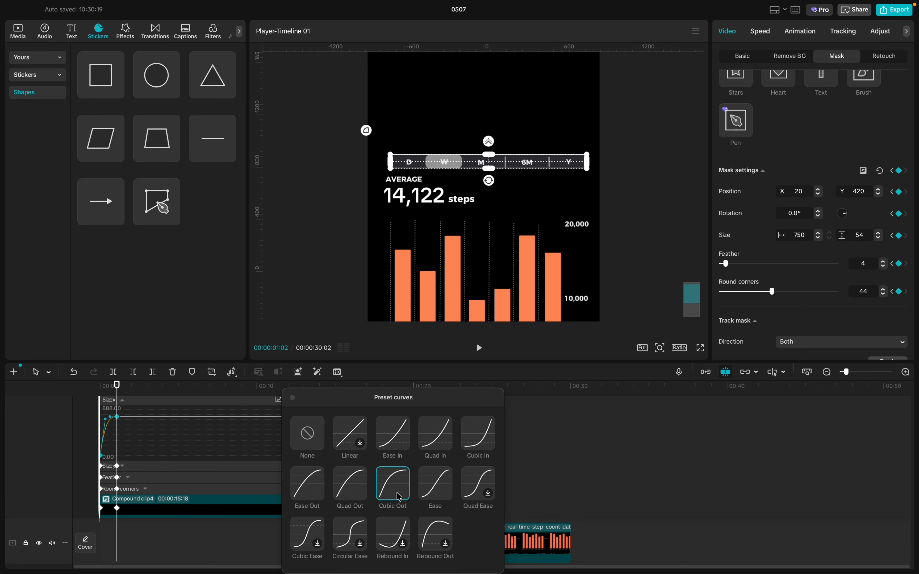
{"action": "left_click", "coordinate": [292, 397]}
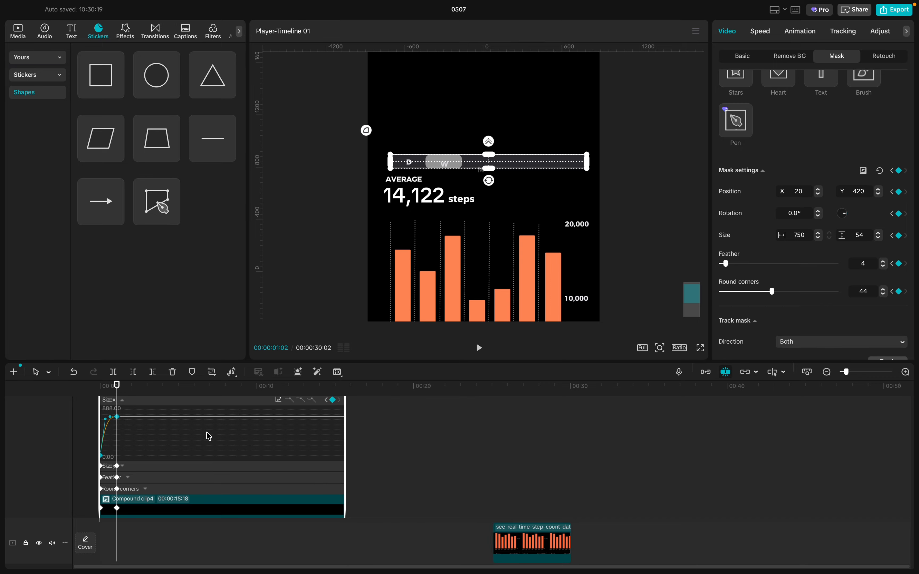
{"action": "key", "text": "alt+k"}
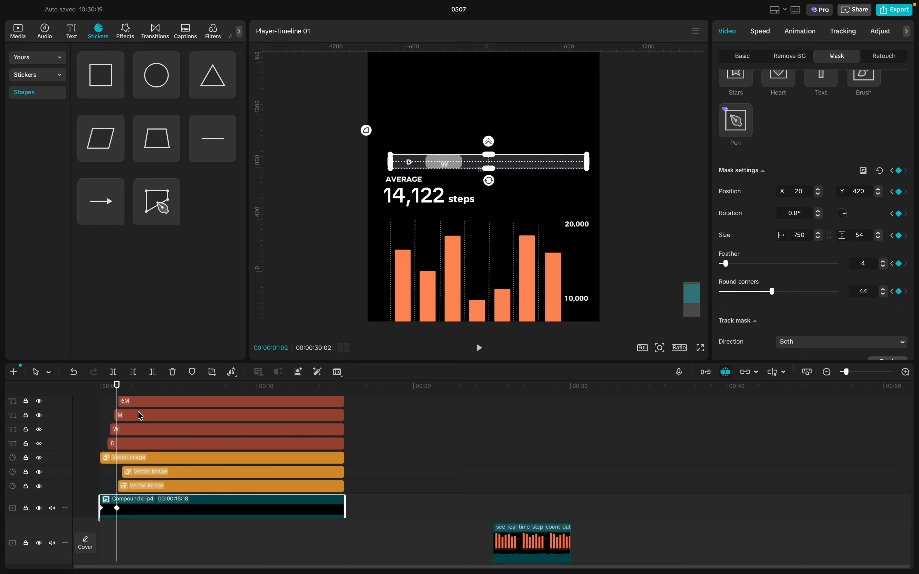
- Play back the opening animation to check the bar's reveal against the period labels' timing
{"action": "left_click_drag", "start_coordinate": [116, 391], "coordinate": [65, 390]}
{"action": "key", "text": "space"}
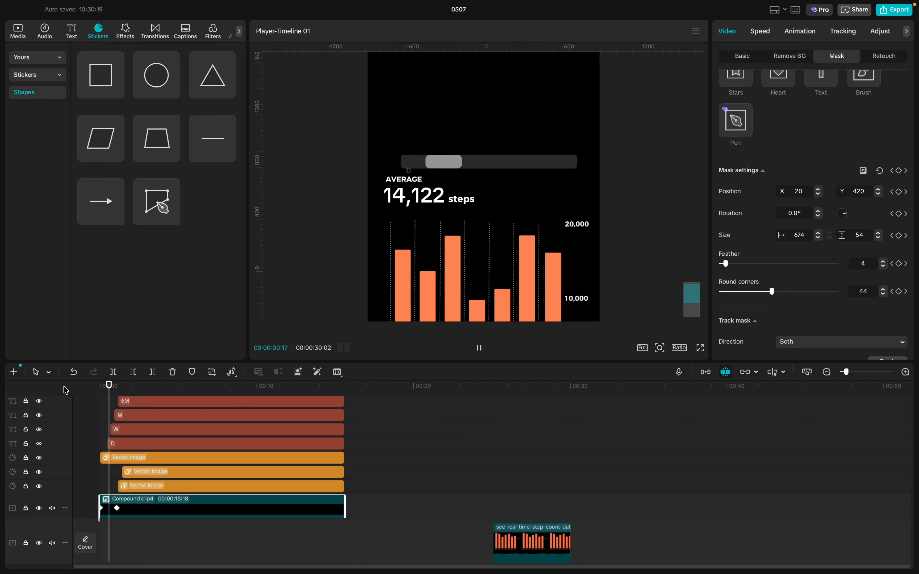
{"action": "key", "text": "space"}
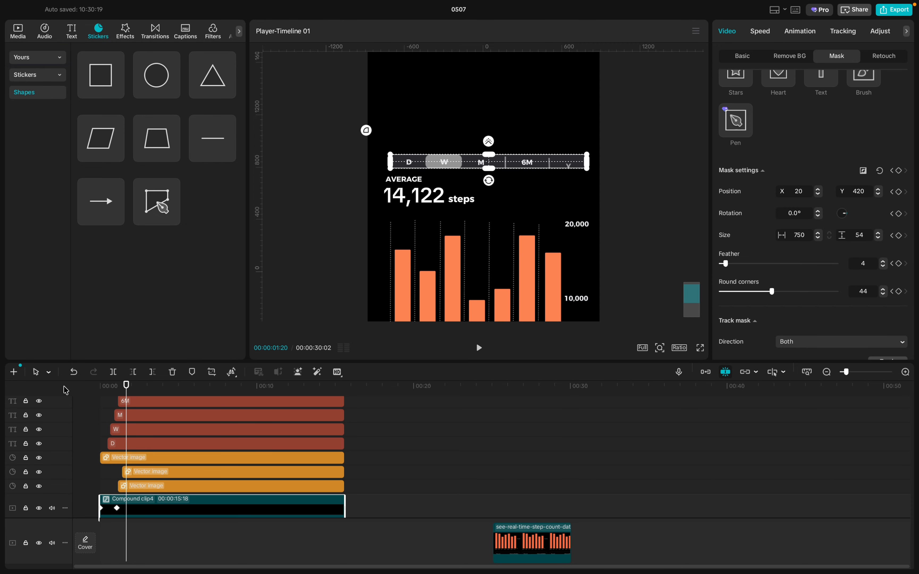
{"action": "left_click", "coordinate": [105, 434]}
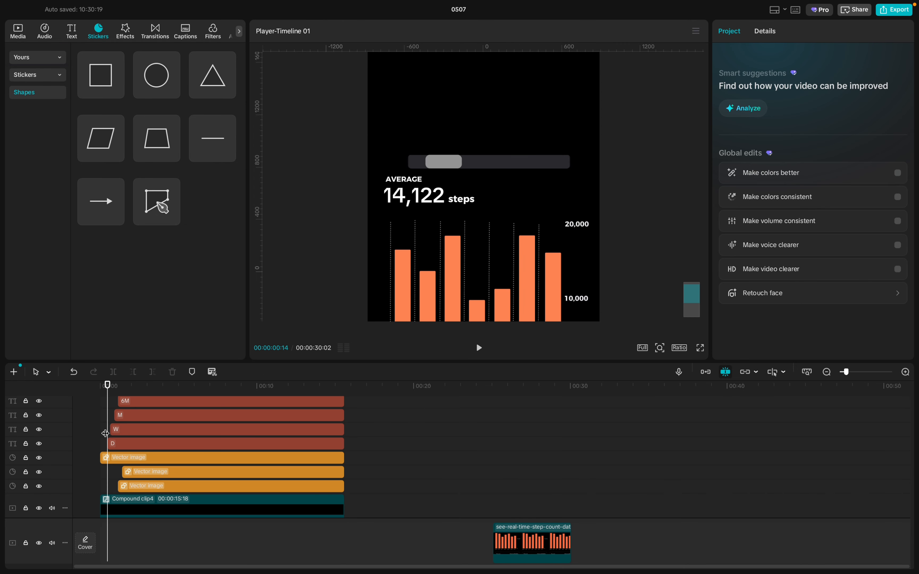
{"action": "key", "text": "space"}
{"action": "key", "text": "space"}
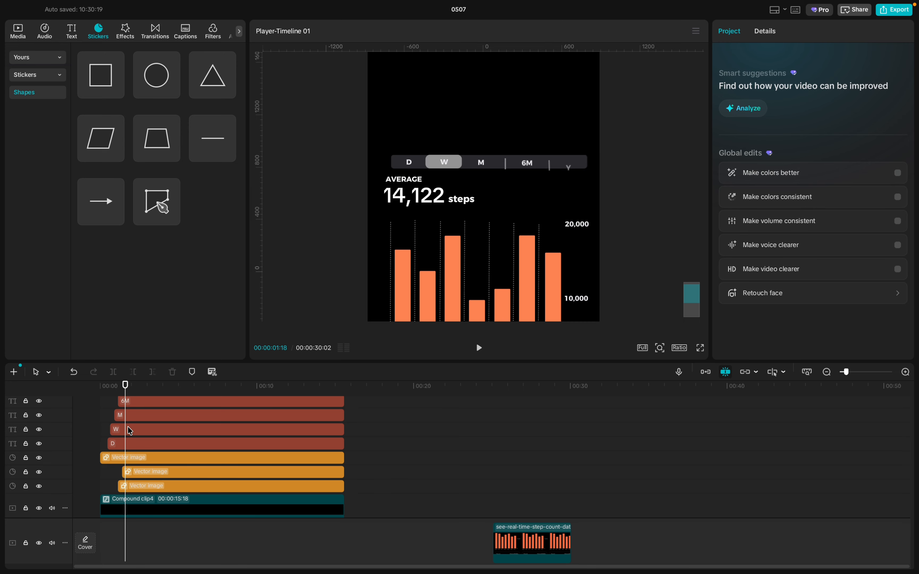
- Move the grey W highlight clip to start at 00:00:02:15 and add a transform keyframe at its start
{"action": "scroll", "coordinate": [128, 426], "scroll_direction": "up", "scroll_amount": 5}
{"action": "scroll", "coordinate": [127, 433], "scroll_direction": "down", "scroll_amount": 4}
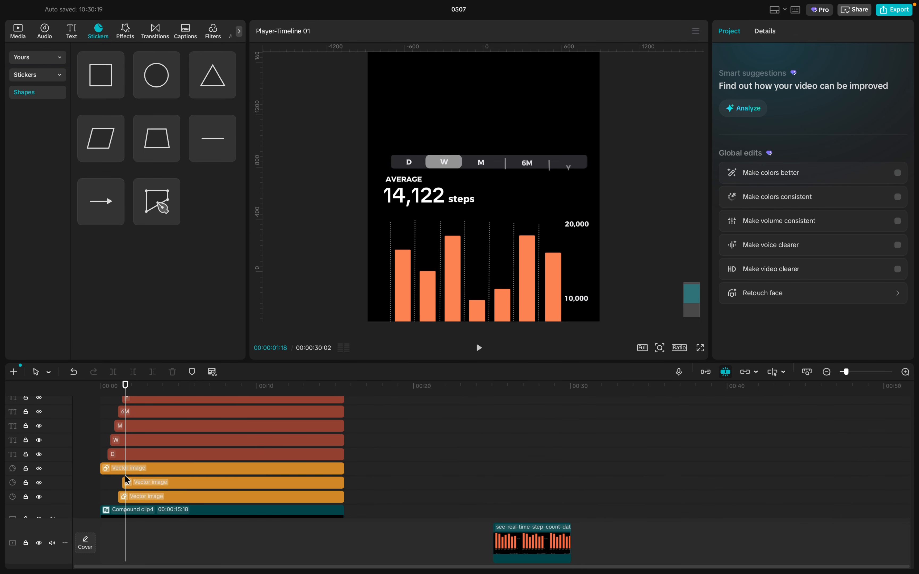
{"action": "left_click", "coordinate": [128, 467]}
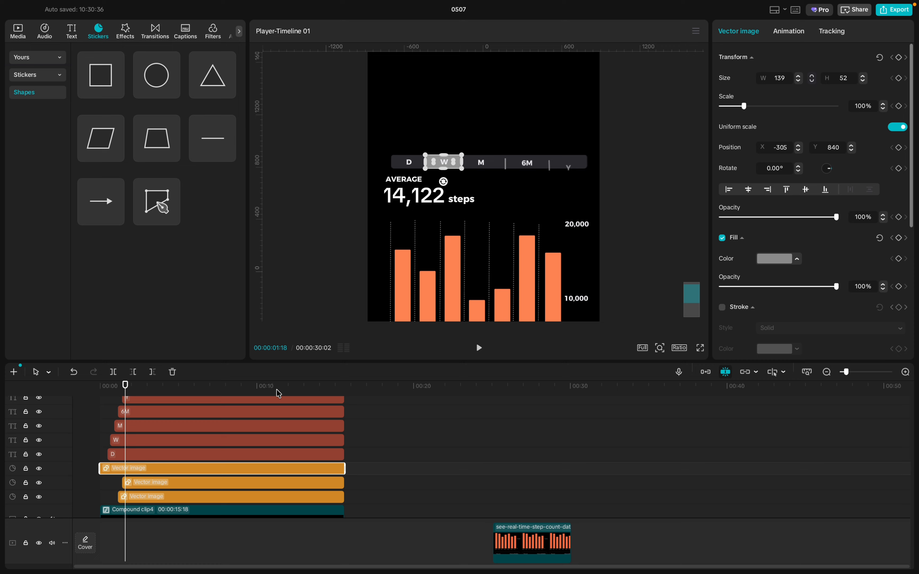
{"action": "left_click_drag", "start_coordinate": [125, 392], "coordinate": [139, 391]}
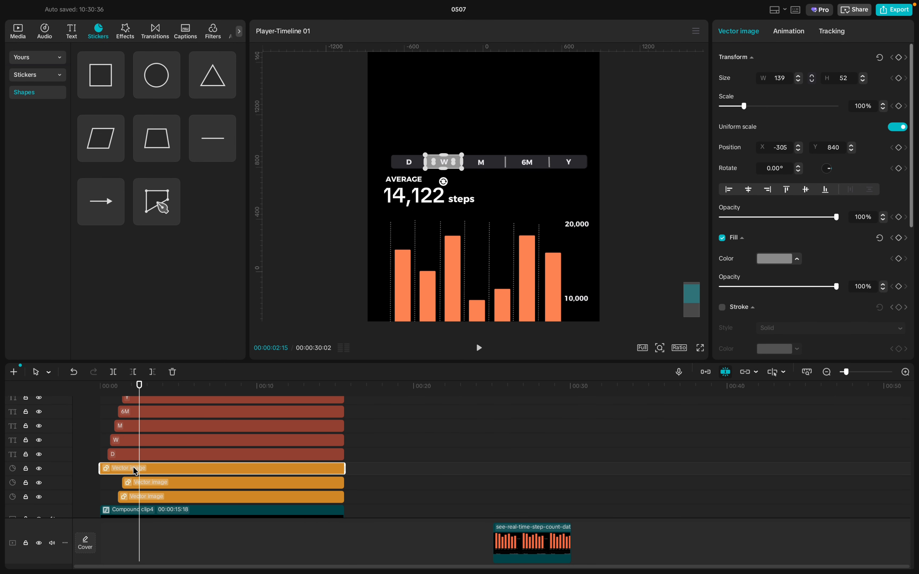
{"action": "left_click_drag", "start_coordinate": [133, 467], "coordinate": [166, 467]}
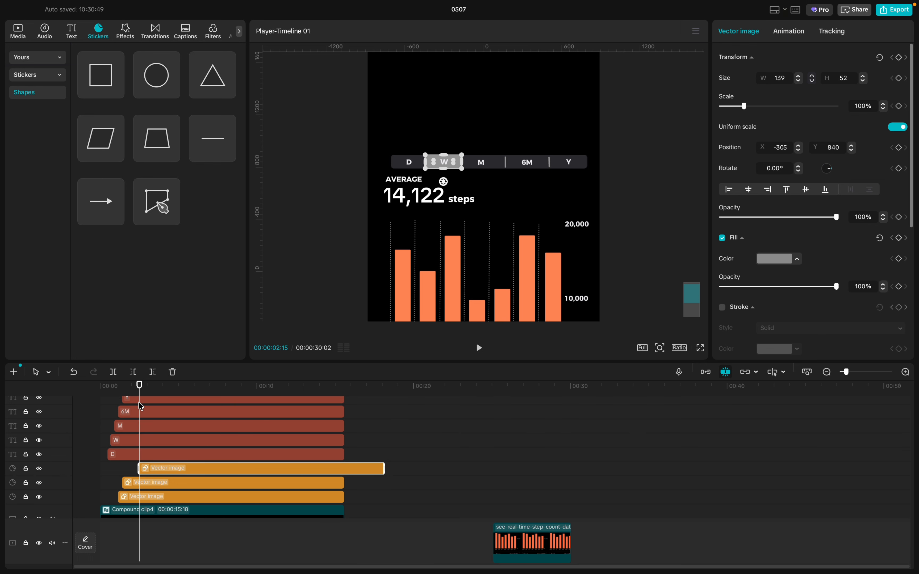
{"action": "left_click", "coordinate": [898, 57]}
- Shift the highlight clip earlier so it starts at about 00:00:01:12, aligned with the second divider clip
{"action": "mouse_move", "coordinate": [150, 471]}
{"action": "left_mouse_down"}
{"action": "mouse_move", "coordinate": [102, 471]}
{"action": "mouse_move", "coordinate": [142, 470]}
{"action": "left_mouse_up"}
{"action": "mouse_move", "coordinate": [126, 388]}
{"action": "left_mouse_down"}
{"action": "mouse_move", "coordinate": [118, 394]}
{"action": "mouse_move", "coordinate": [127, 393]}
{"action": "left_mouse_up"}
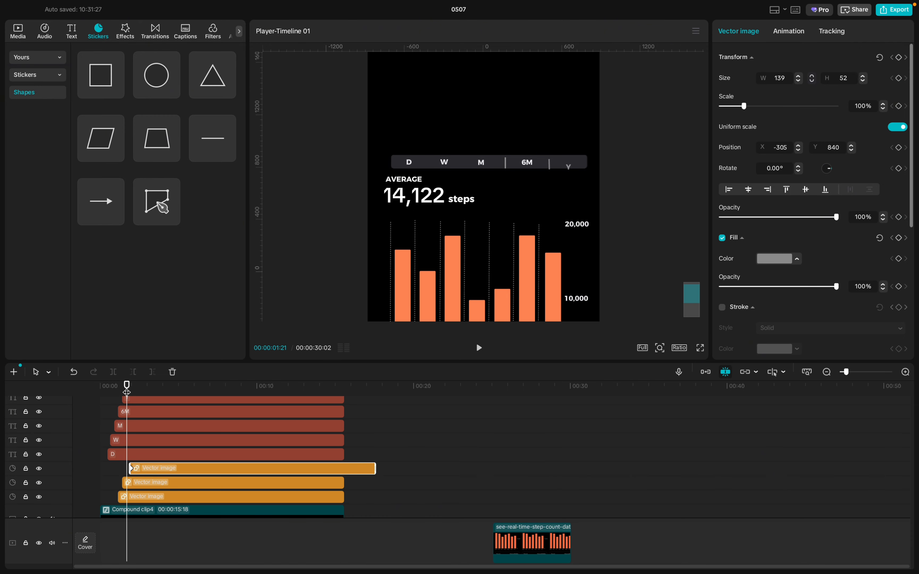
{"action": "left_click_drag", "start_coordinate": [148, 471], "coordinate": [143, 471]}
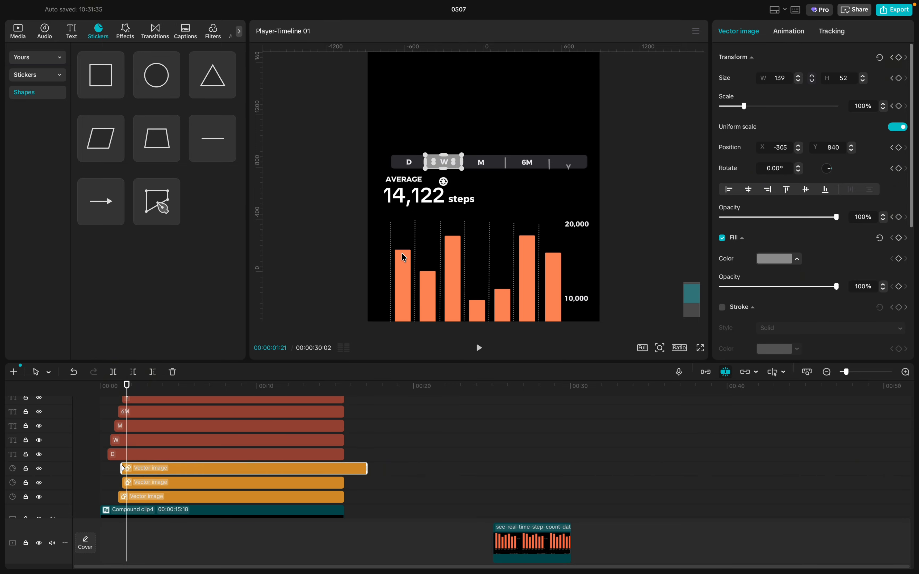
{"action": "left_click_drag", "start_coordinate": [444, 168], "coordinate": [430, 165]}
{"action": "key", "text": "ctrl+z"}
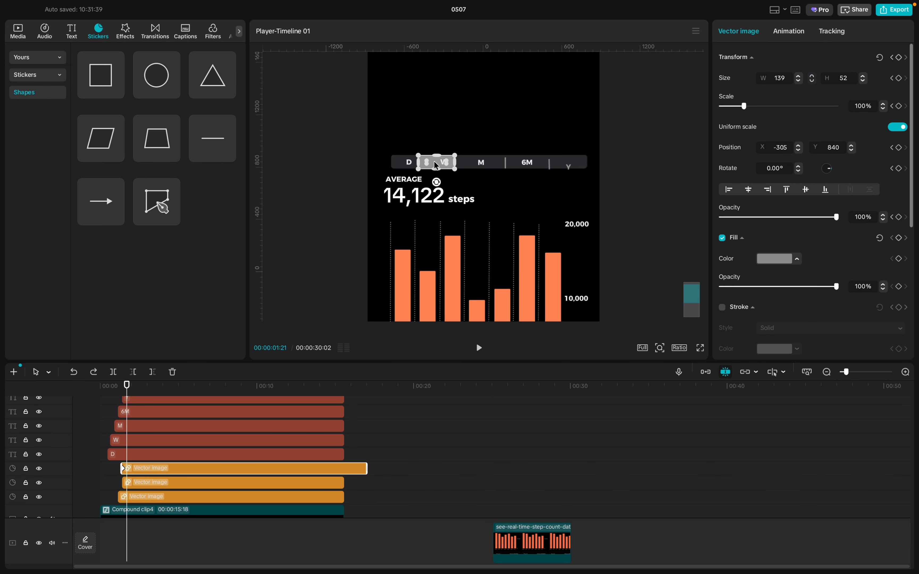
{"action": "left_click_drag", "start_coordinate": [413, 162], "coordinate": [410, 161]}
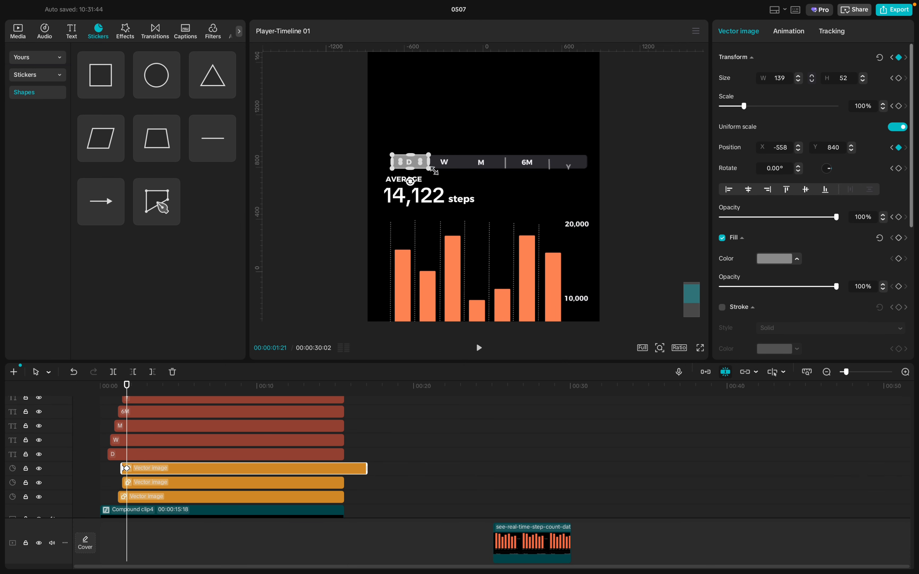
{"action": "key", "text": "ctrl+z"}
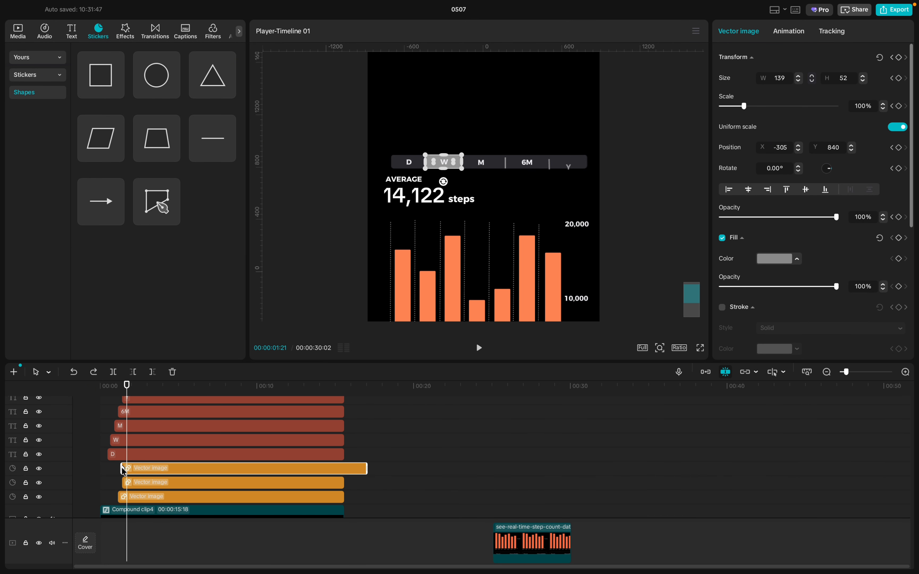
- Add a transform keyframe to the highlight at 00:00:02:07 and place it over the D label at its first keyframe, about X -554, Y 842
{"action": "left_click", "coordinate": [124, 468]}
{"action": "left_click_drag", "start_coordinate": [122, 387], "coordinate": [135, 388]}
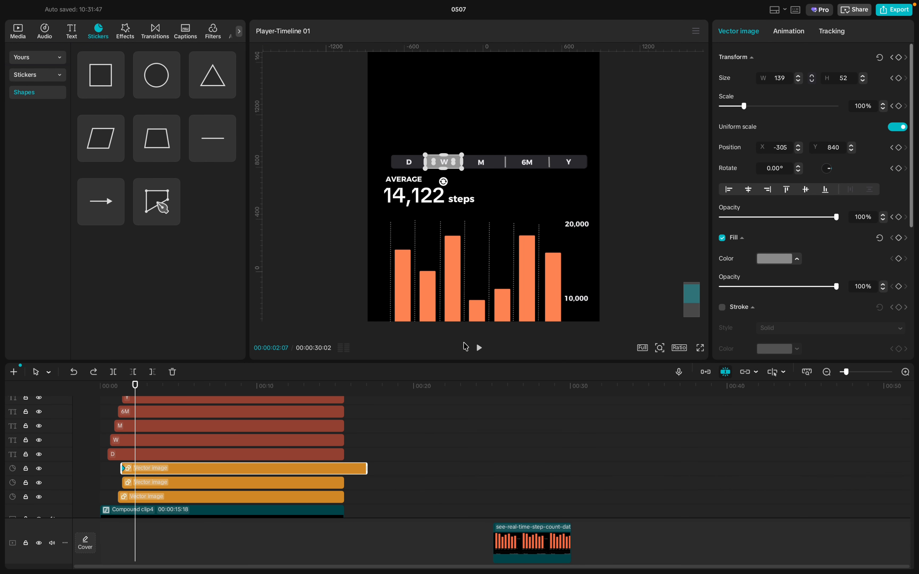
{"action": "left_click", "coordinate": [898, 57]}
{"action": "left_click", "coordinate": [892, 57]}
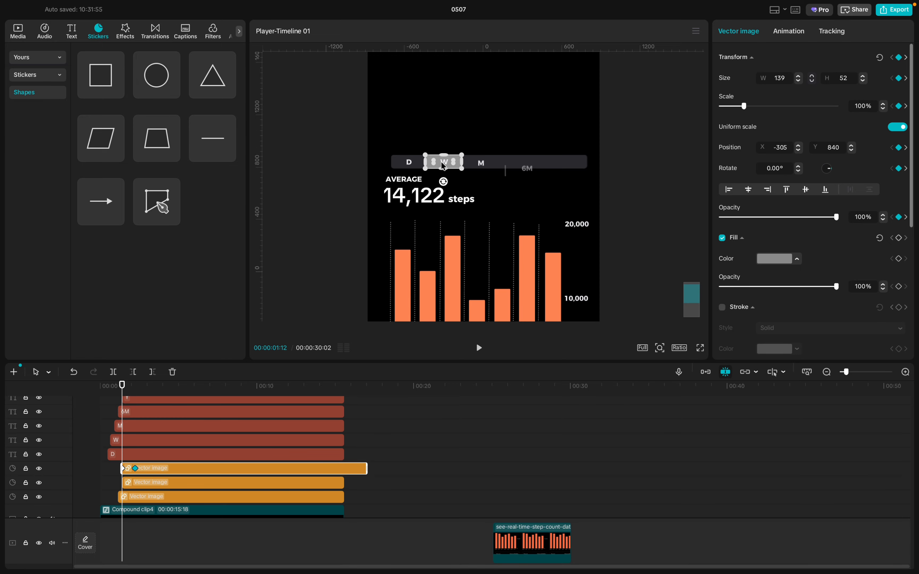
{"action": "left_click_drag", "start_coordinate": [444, 164], "coordinate": [411, 166]}
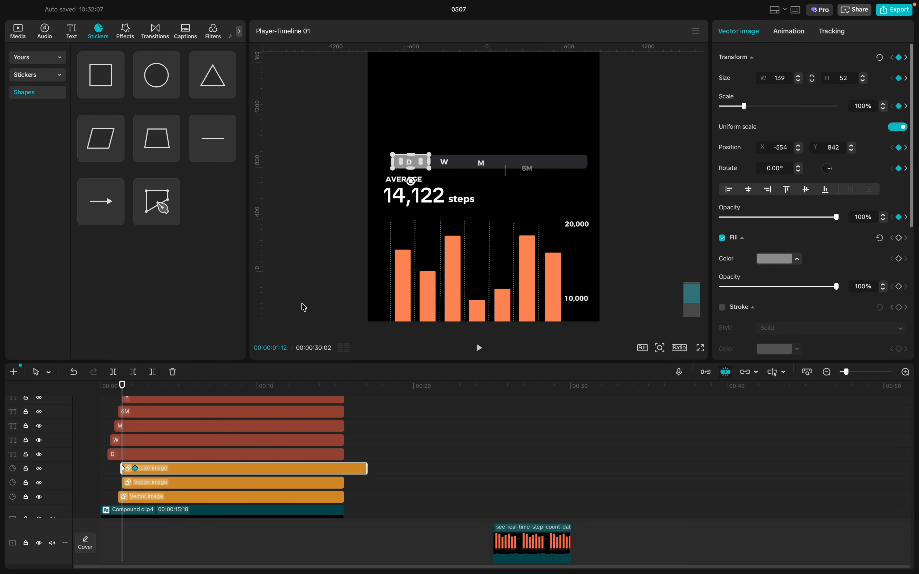
- Scrub through the opening seconds to inspect the highlight's slide from D to W
{"action": "left_click", "coordinate": [232, 387]}
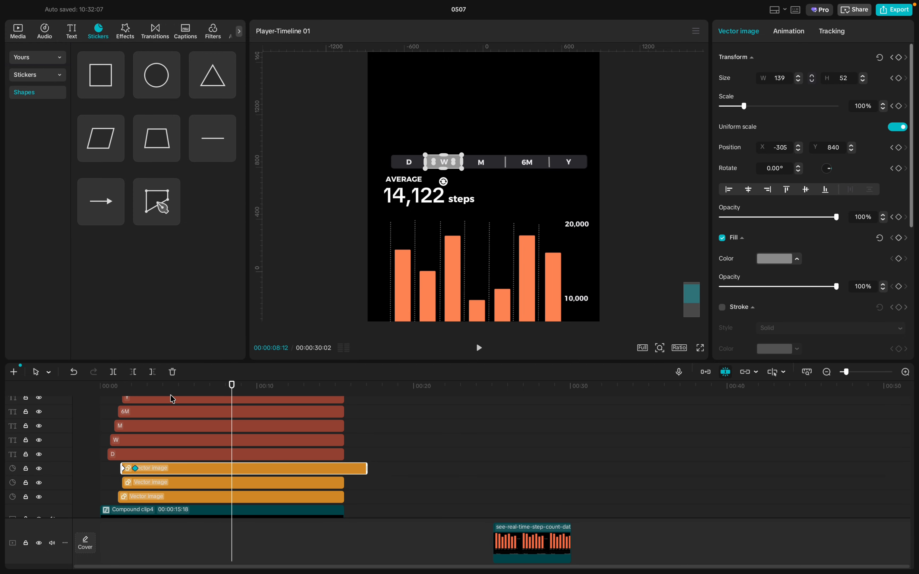
{"action": "left_click", "coordinate": [129, 387]}
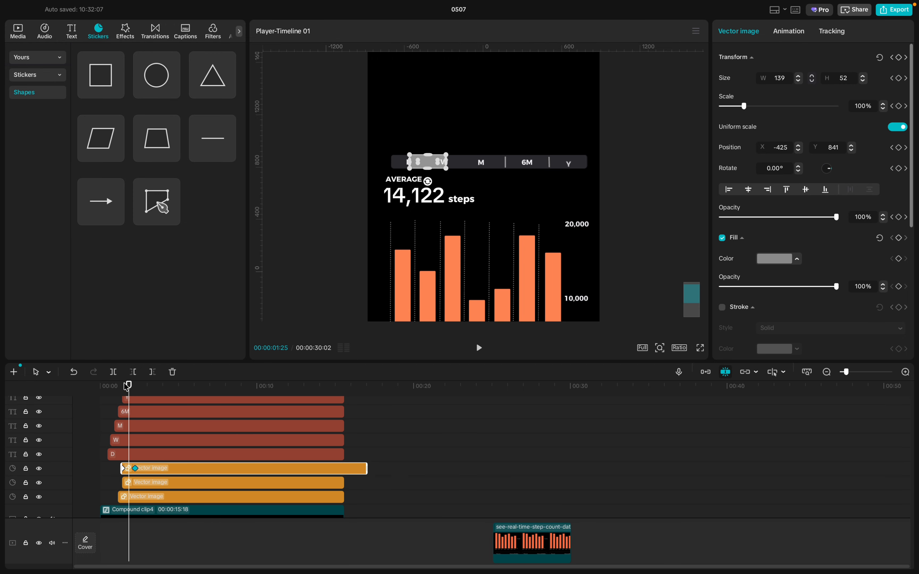
{"action": "left_click", "coordinate": [113, 410]}
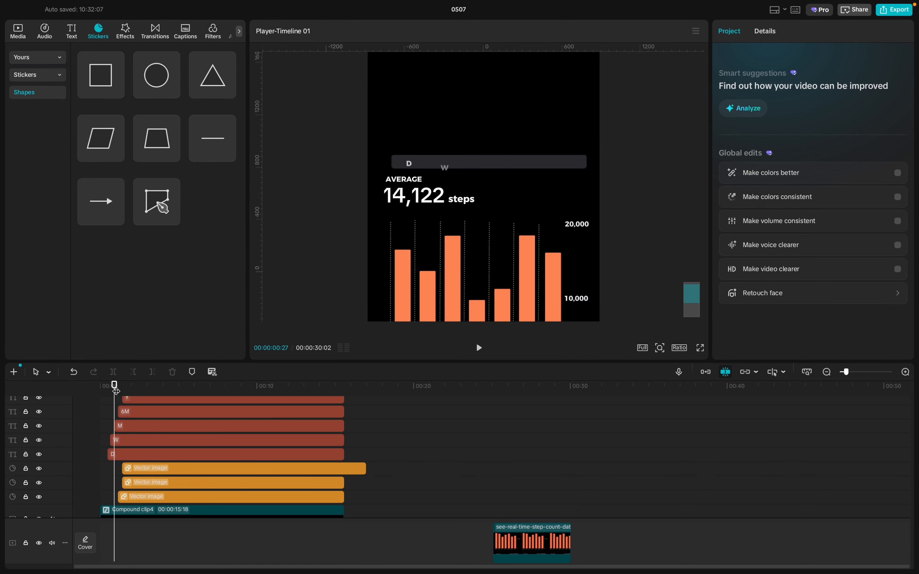
{"action": "left_click_drag", "start_coordinate": [118, 392], "coordinate": [122, 392]}
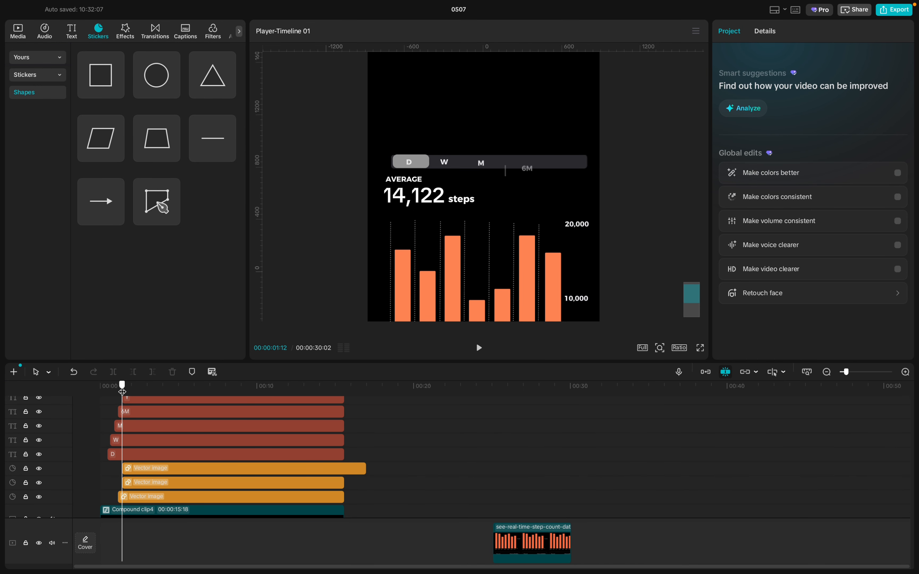
{"action": "left_click", "coordinate": [133, 497]}
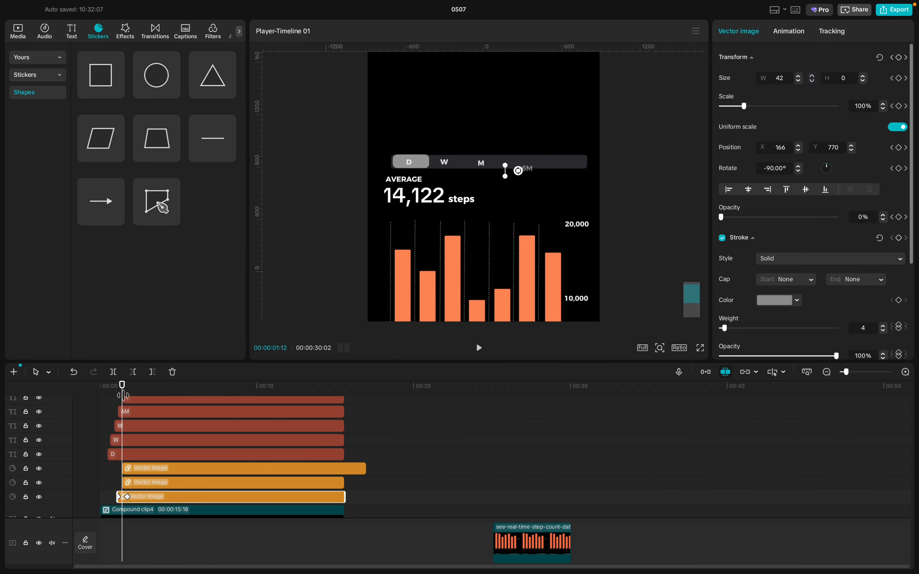
{"action": "left_click_drag", "start_coordinate": [121, 394], "coordinate": [114, 395]}
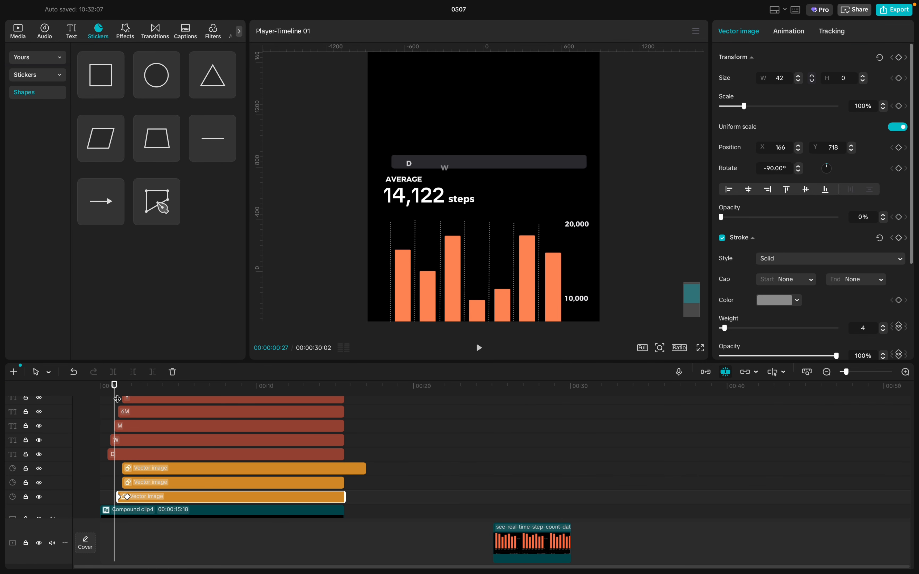
- Play back the opening repeatedly to check the highlight's slide against the timing of the period labels and dividers
{"action": "key", "text": "space"}
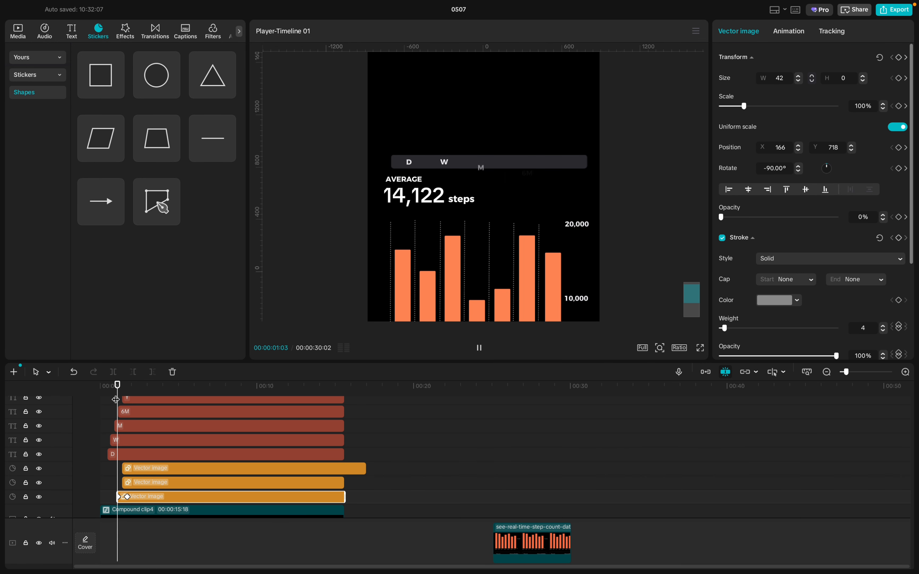
{"action": "key", "text": "space"}
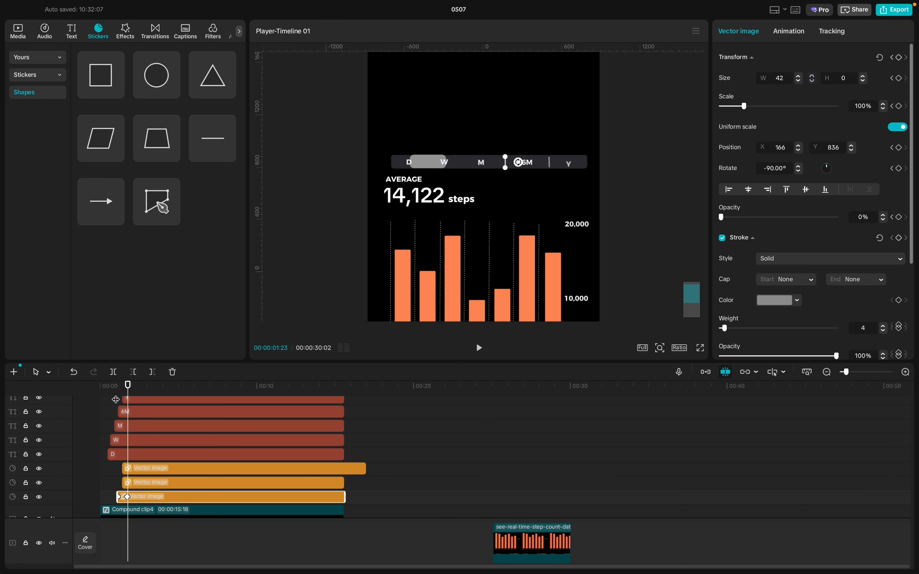
{"action": "key", "text": "space"}
{"action": "key", "text": "space"}
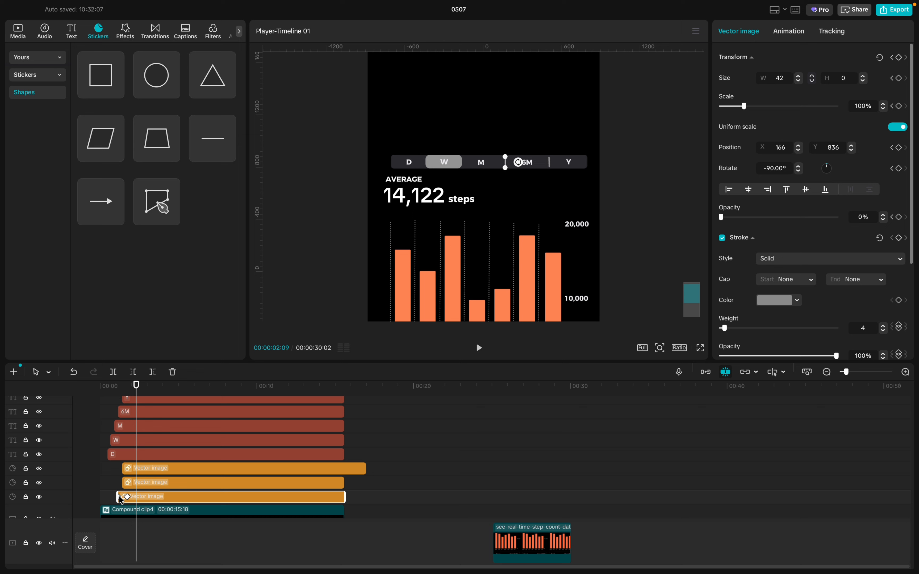
{"action": "left_click", "coordinate": [115, 484]}
{"action": "key", "text": "space"}
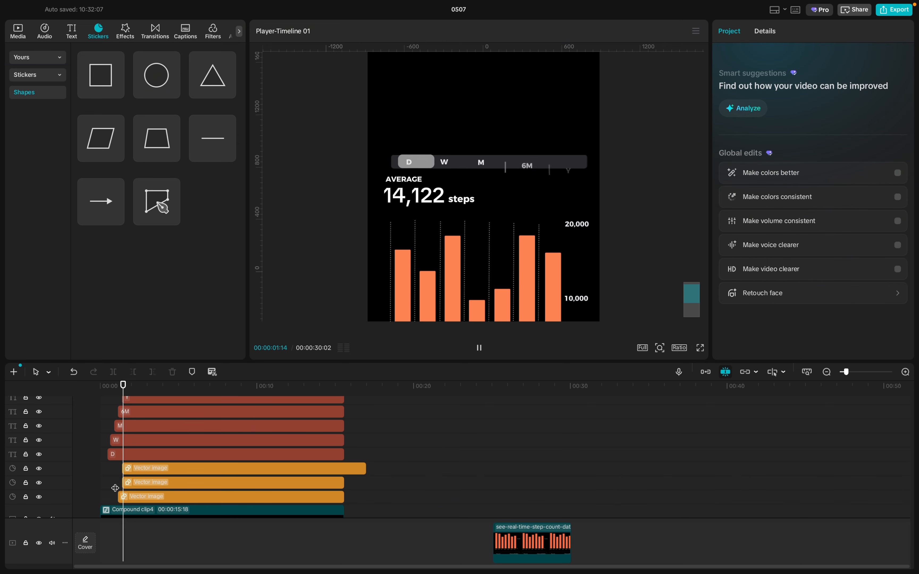
{"action": "key", "text": "space"}
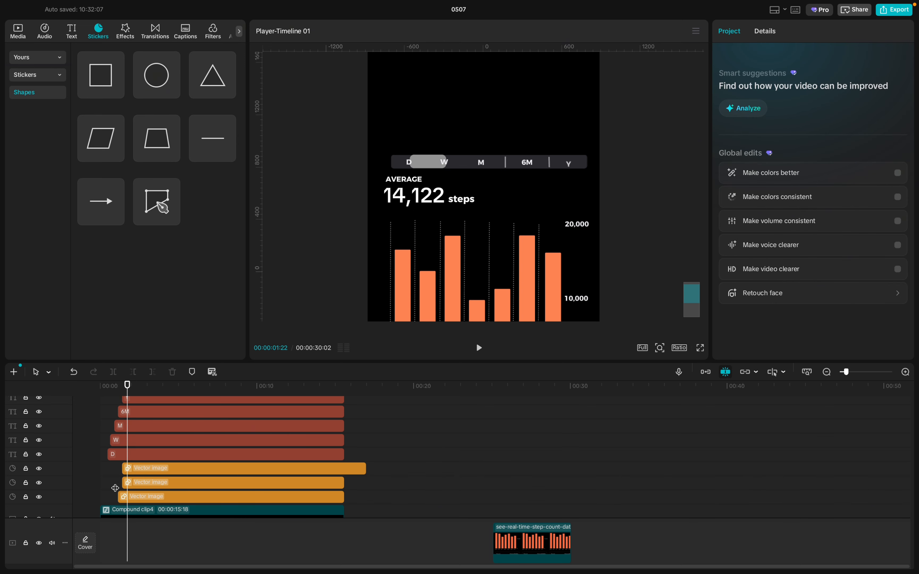
{"action": "key", "text": "space"}
{"action": "key", "text": "space"}
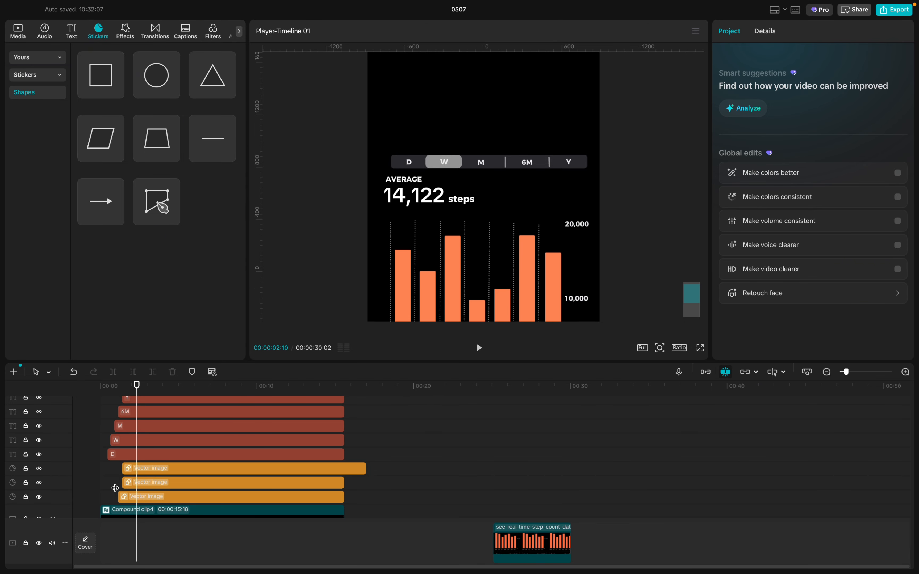
{"action": "key", "text": "space"}
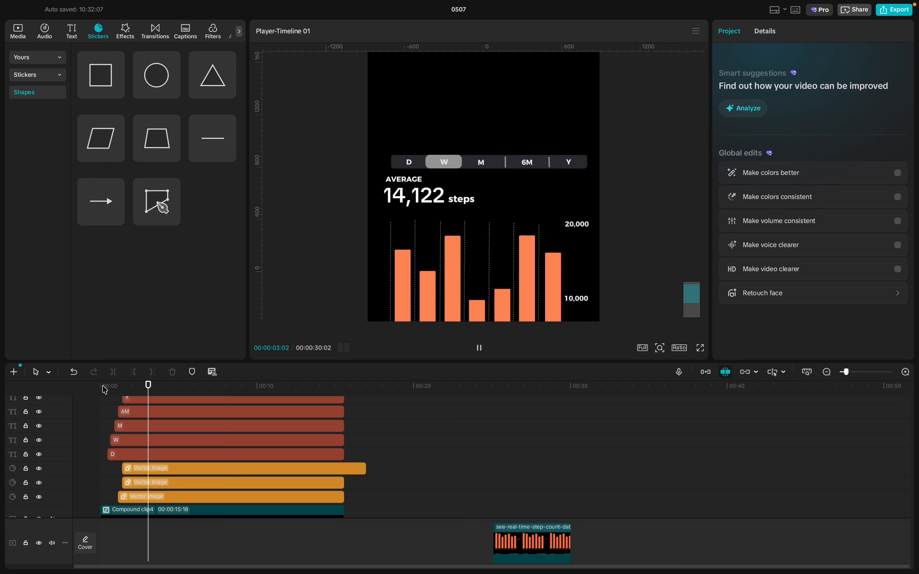
{"action": "left_click", "coordinate": [104, 388]}
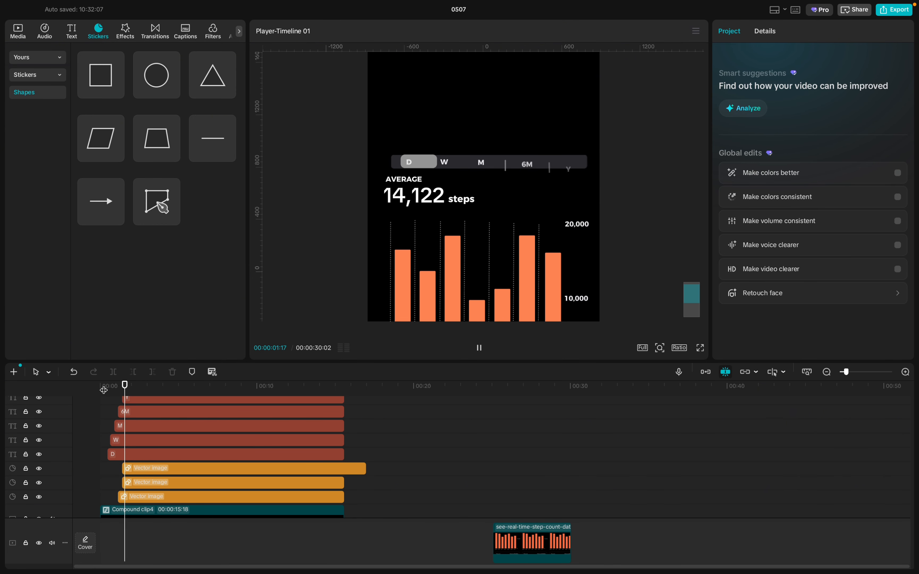
{"action": "key", "text": "space"}
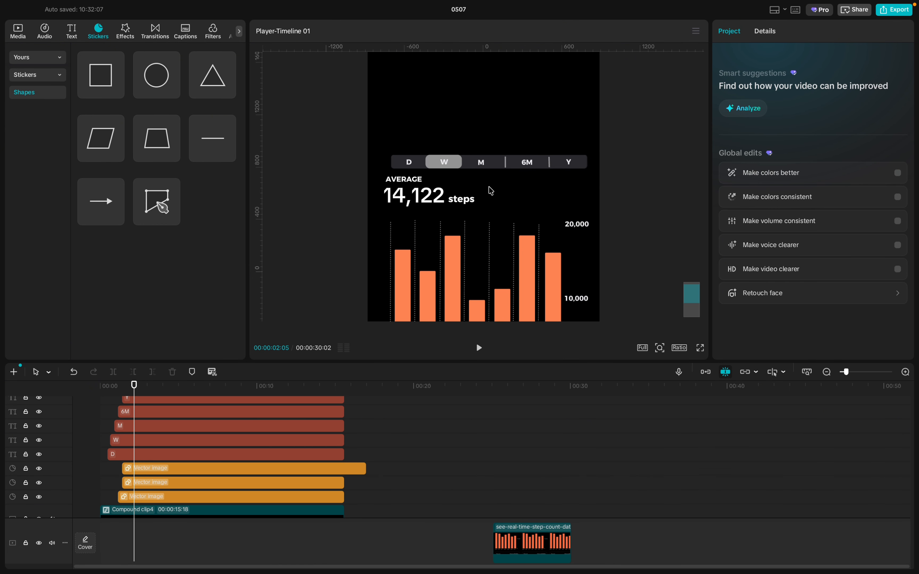
- Show the whole chart in the preview and play the intro from the start
{"action": "scroll", "coordinate": [491, 191], "scroll_direction": "down", "scroll_amount": 2}
{"action": "scroll", "coordinate": [492, 191], "scroll_direction": "down", "scroll_amount": 2}
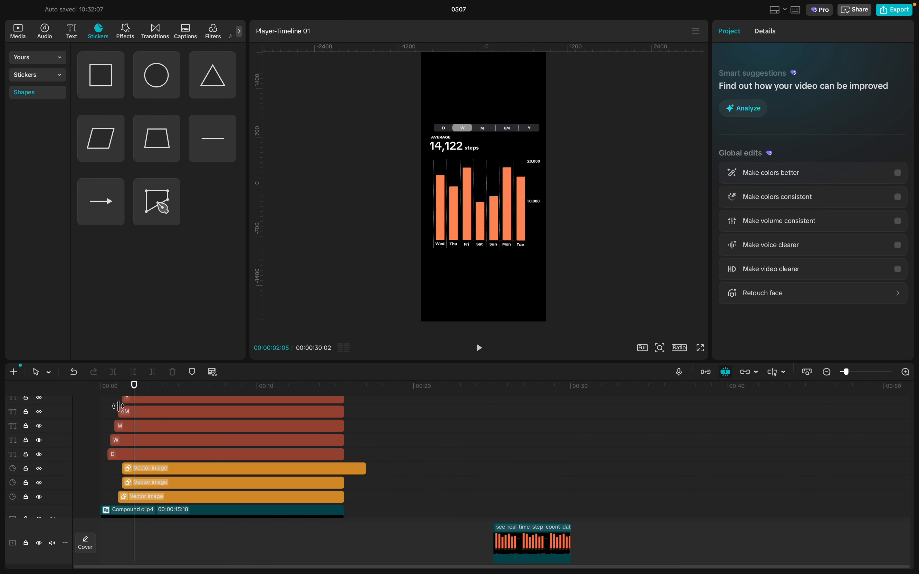
{"action": "left_click", "coordinate": [109, 402]}
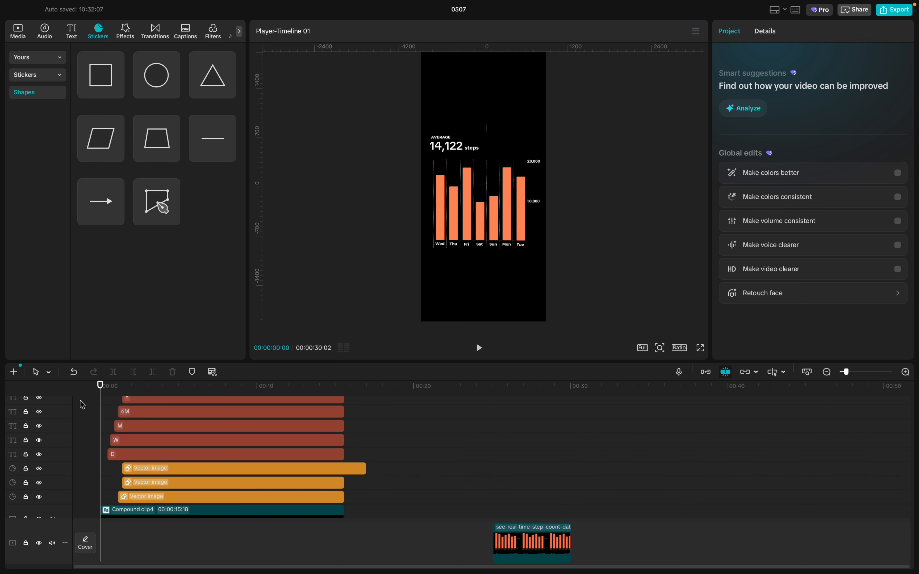
{"action": "key", "text": "space"}
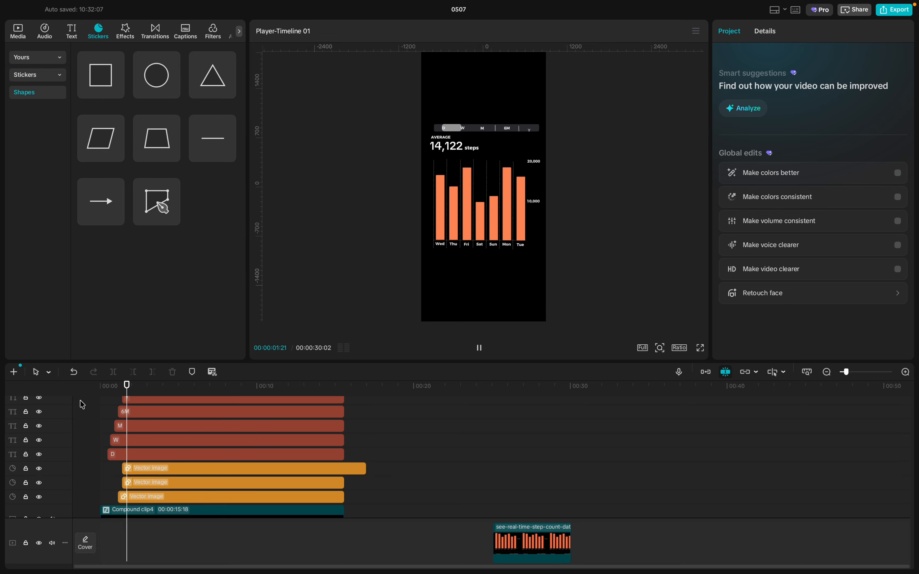
{"action": "key", "text": "space"}
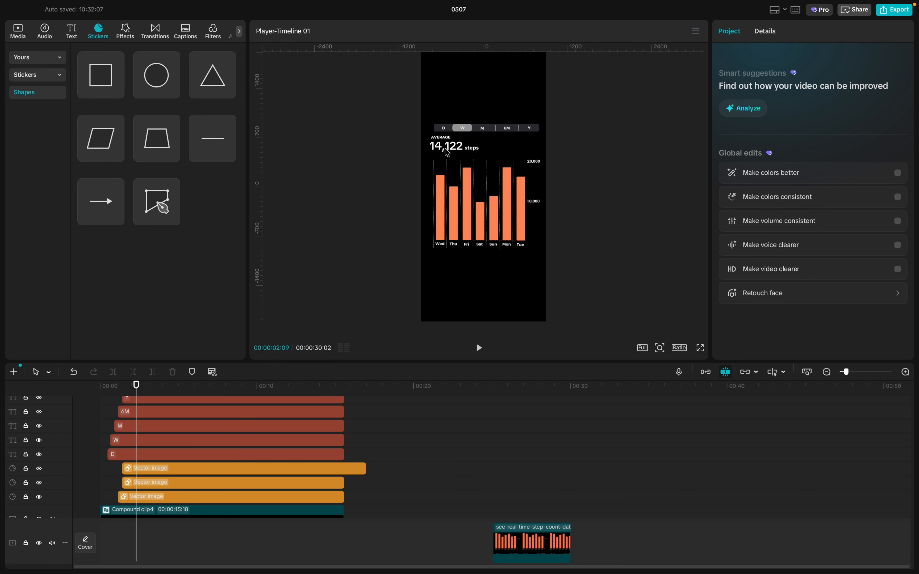
- Review the average value text and the period bar's mask, and replay the intro from the beginning
{"action": "left_click", "coordinate": [447, 149]}
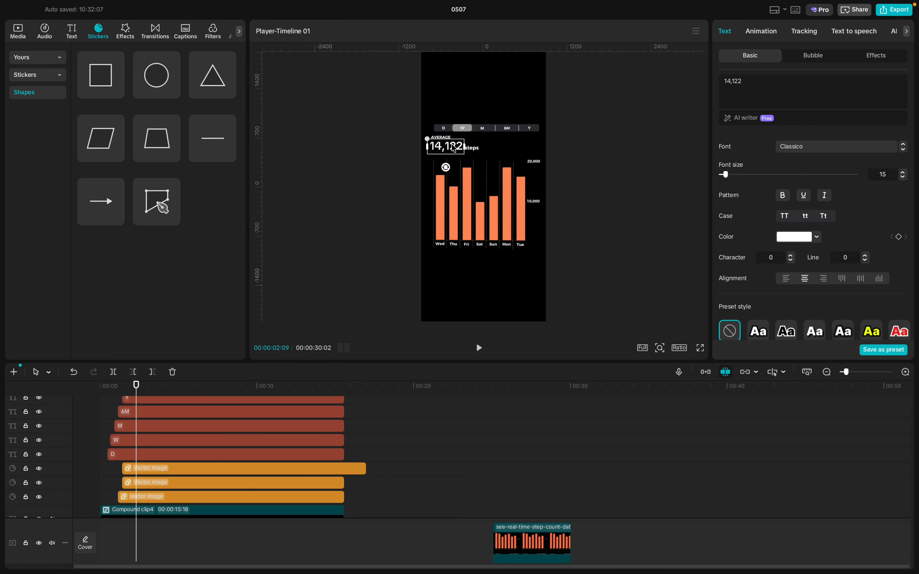
{"action": "left_click", "coordinate": [434, 127]}
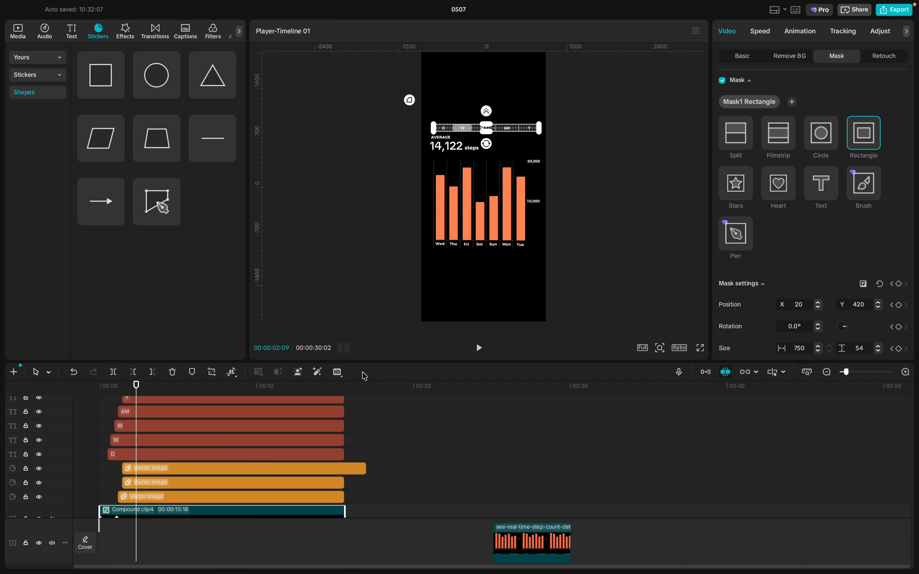
{"action": "left_click", "coordinate": [351, 394]}
{"action": "left_click_drag", "start_coordinate": [351, 393], "coordinate": [153, 400]}
{"action": "left_click", "coordinate": [105, 406]}
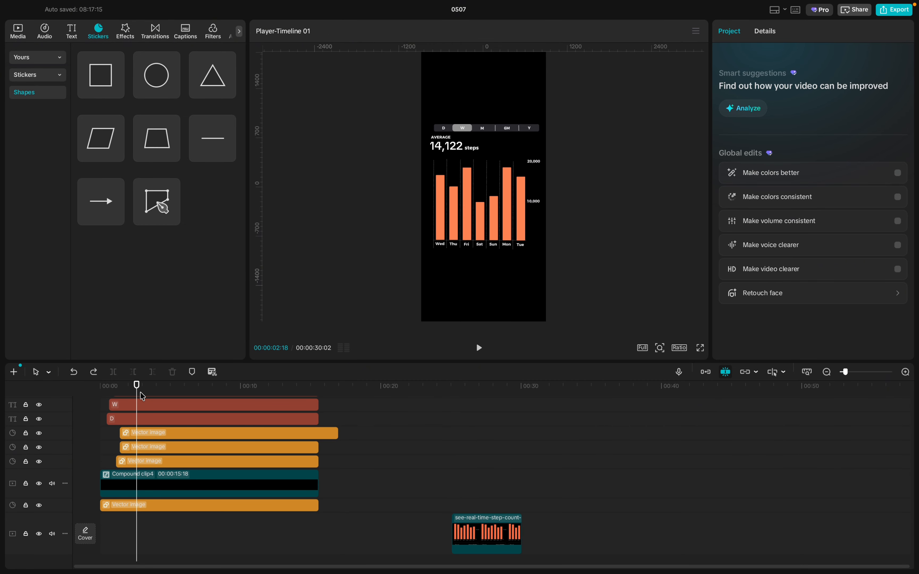
{"action": "left_click_drag", "start_coordinate": [138, 392], "coordinate": [47, 392]}
{"action": "key", "text": "space"}
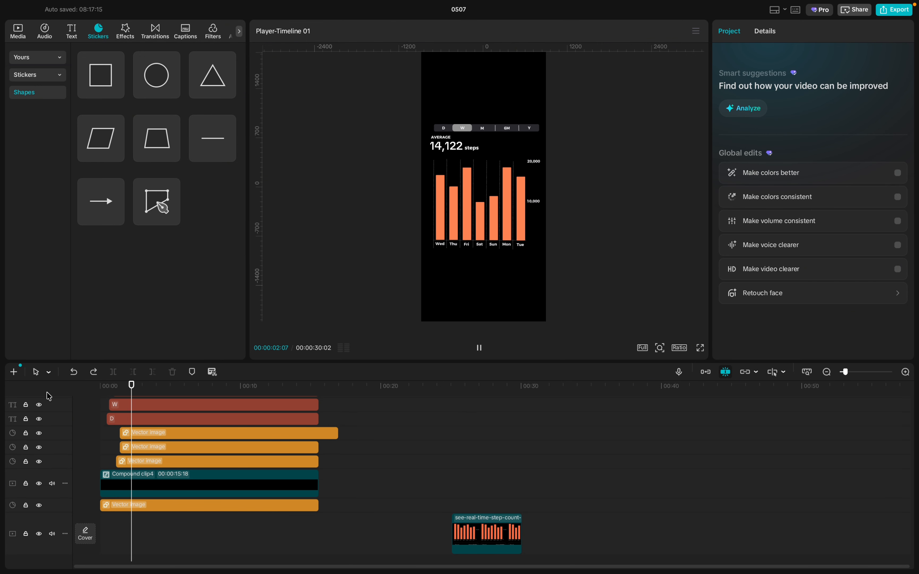
- Stop playback and move the period bar compound clip's ending mask keyframe later, to 00:00:02:21
{"action": "key", "text": "space"}
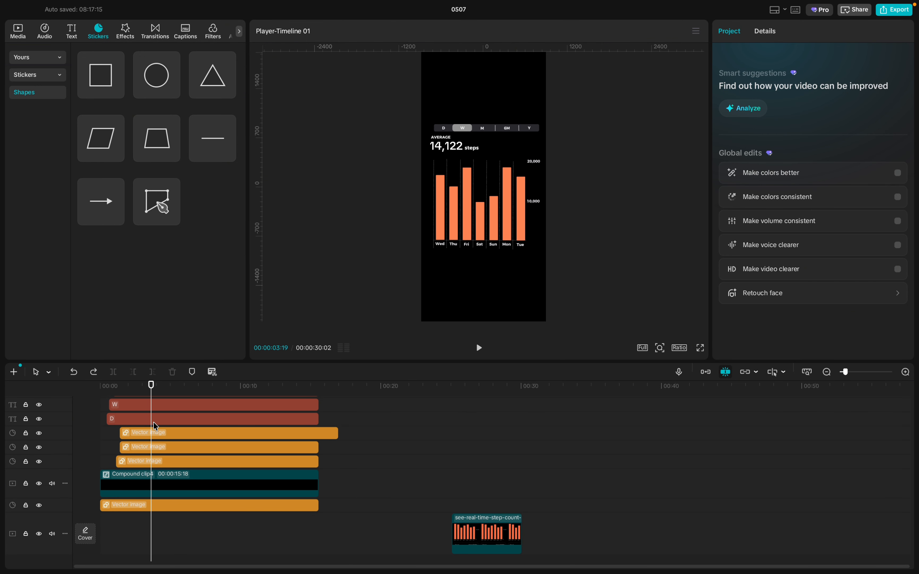
{"action": "left_click", "coordinate": [118, 491]}
{"action": "left_click", "coordinate": [123, 484]}
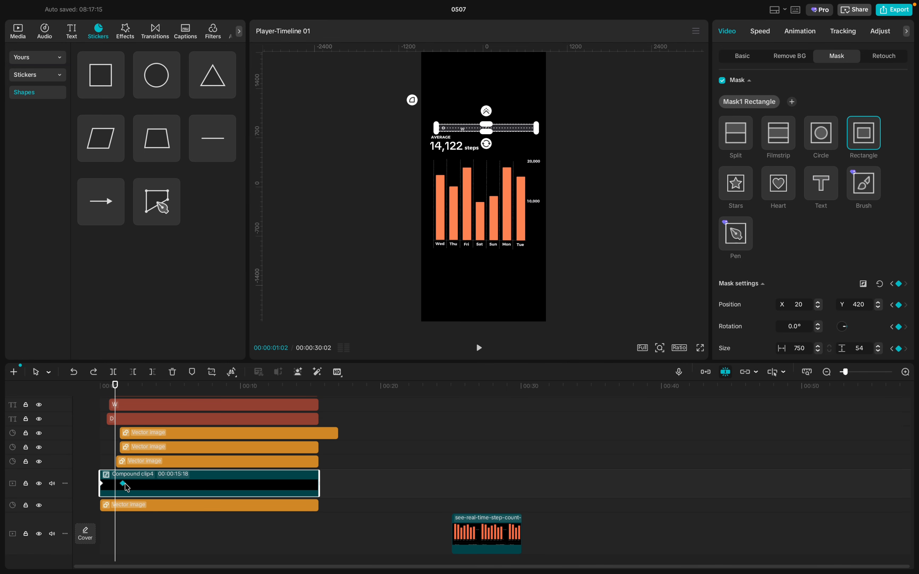
{"action": "left_click_drag", "start_coordinate": [126, 486], "coordinate": [138, 486]}
{"action": "scroll", "coordinate": [140, 487], "scroll_direction": "up", "scroll_amount": 3}
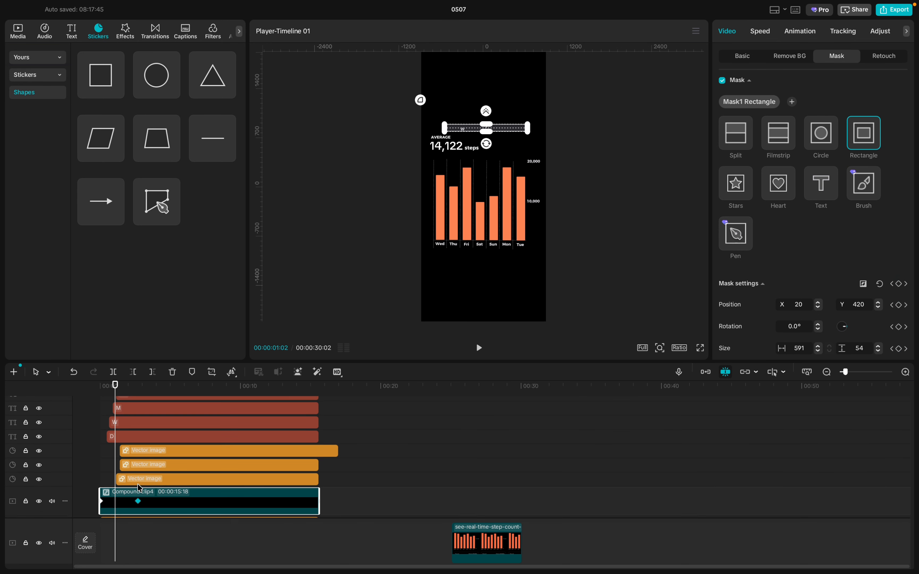
- Shift the D, W, M, 6M and Y label clips together about 2 seconds later, to start around the bar's ending mask keyframe
{"action": "left_click", "coordinate": [133, 447]}
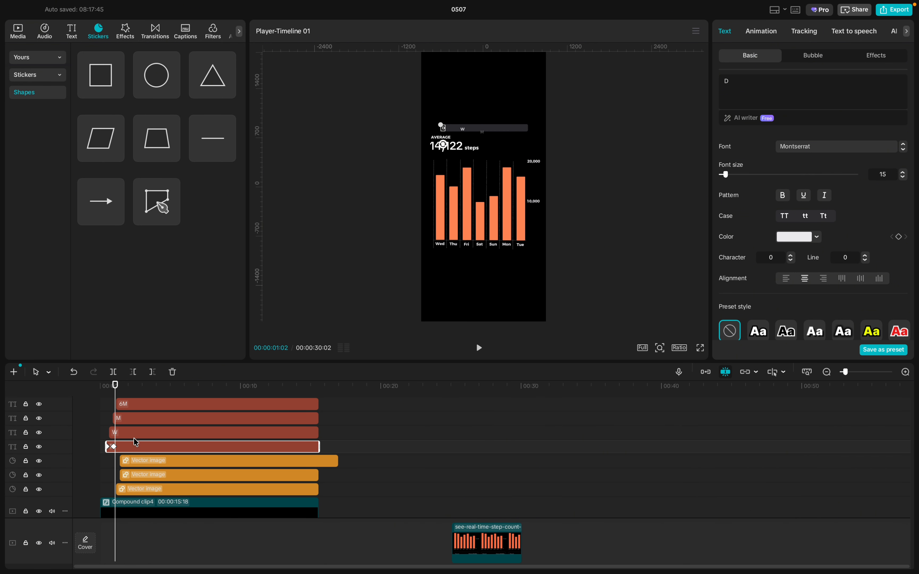
{"action": "left_click", "coordinate": [134, 434], "text": "shift"}
{"action": "left_click", "coordinate": [135, 420], "text": "shift"}
{"action": "left_click", "coordinate": [137, 405], "text": "shift"}
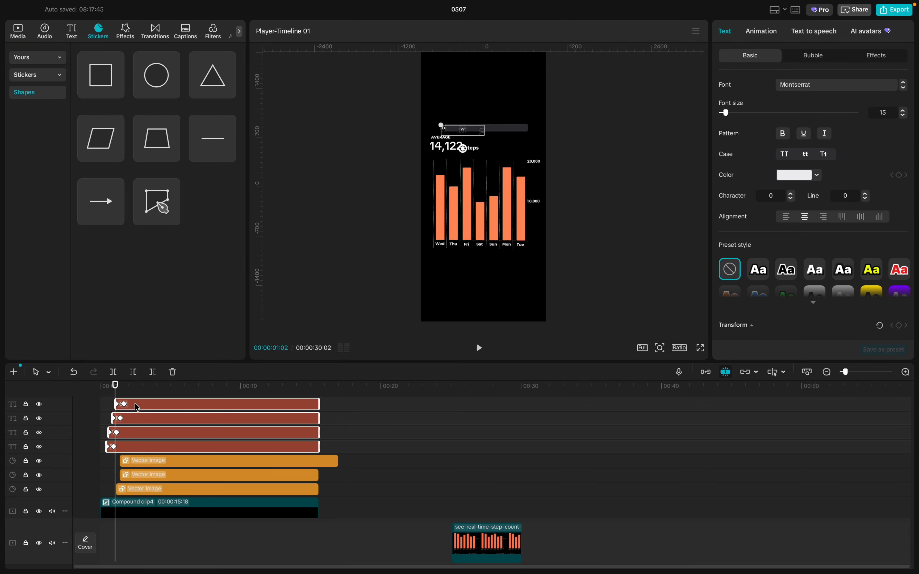
{"action": "scroll", "coordinate": [138, 407], "scroll_direction": "up", "scroll_amount": 1}
{"action": "left_click", "coordinate": [141, 406], "text": "shift"}
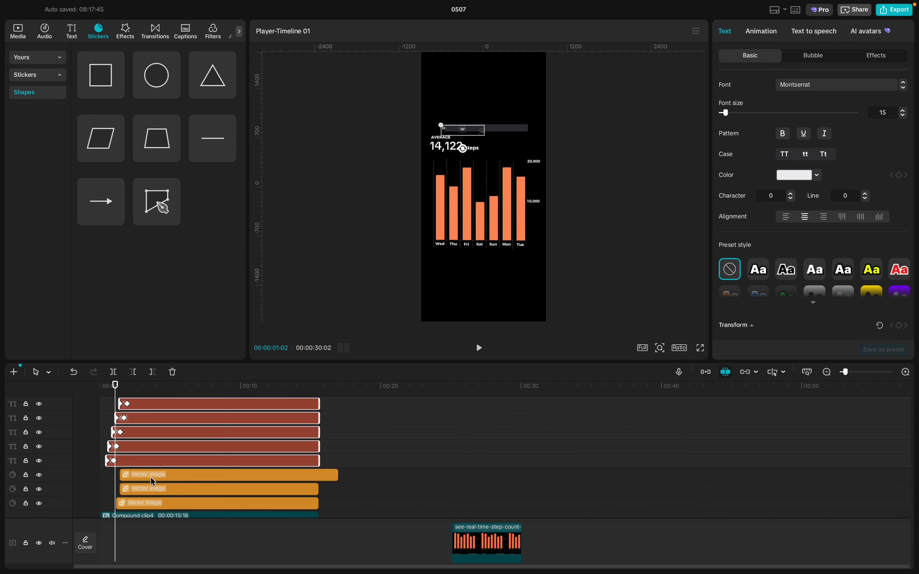
{"action": "scroll", "coordinate": [153, 482], "scroll_direction": "down", "scroll_amount": 2}
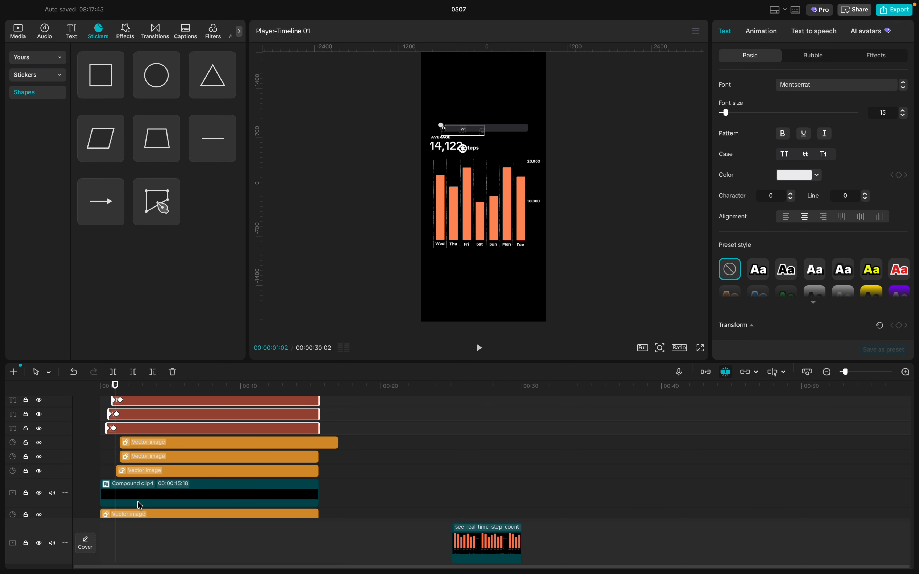
{"action": "left_click_drag", "start_coordinate": [153, 416], "coordinate": [184, 418]}
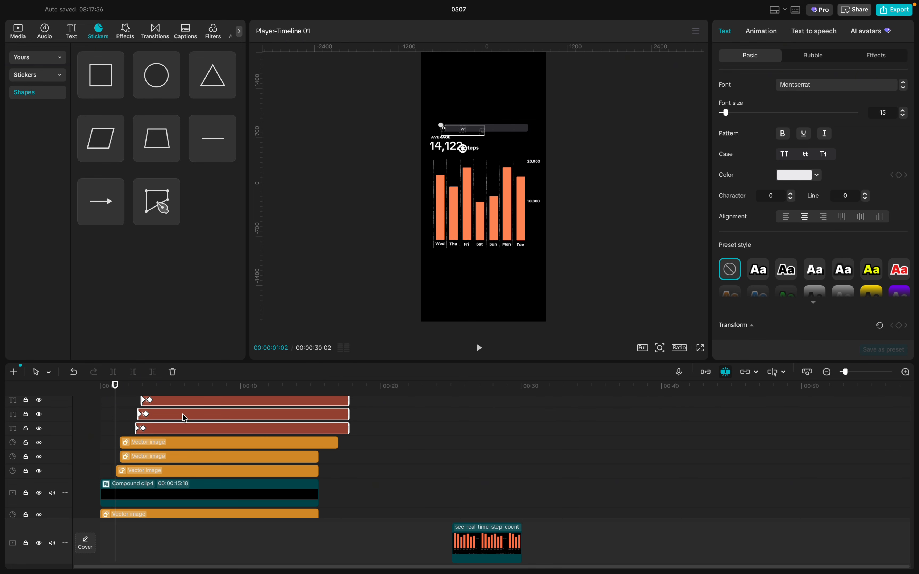
{"action": "left_click", "coordinate": [154, 490]}
{"action": "left_click", "coordinate": [138, 493]}
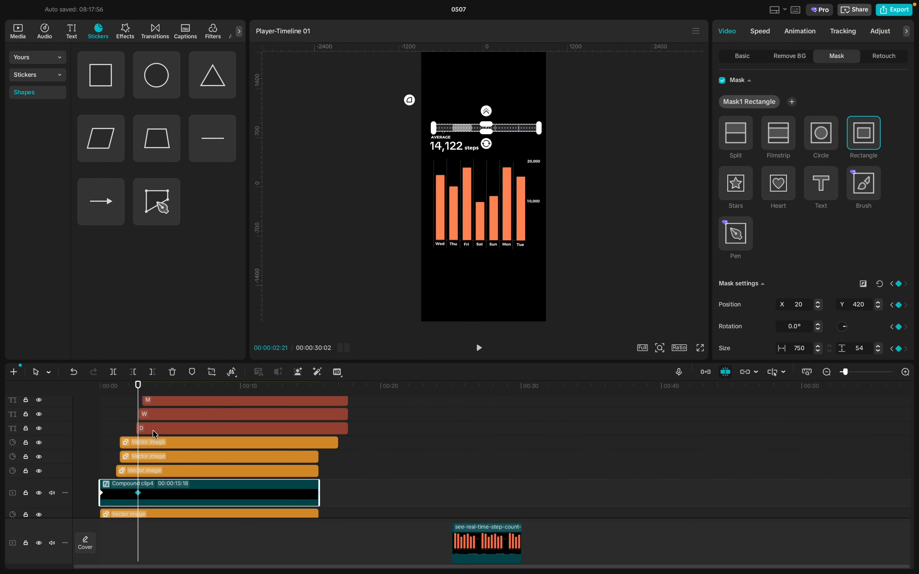
- Move the highlight's clip about 2 seconds later so it starts just before the Y label's final keyframe
{"action": "left_click", "coordinate": [143, 441]}
{"action": "scroll", "coordinate": [143, 441], "scroll_direction": "up", "scroll_amount": 5}
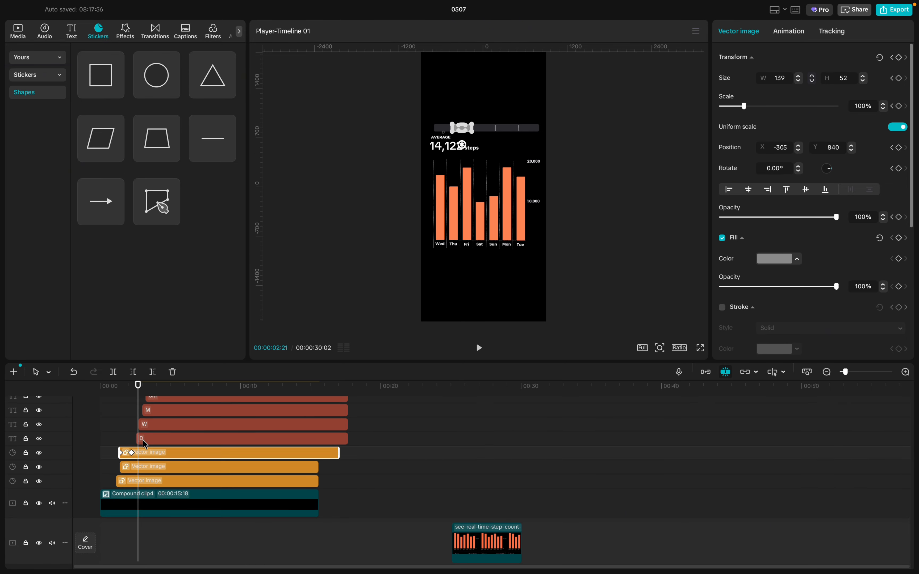
{"action": "left_click", "coordinate": [167, 420]}
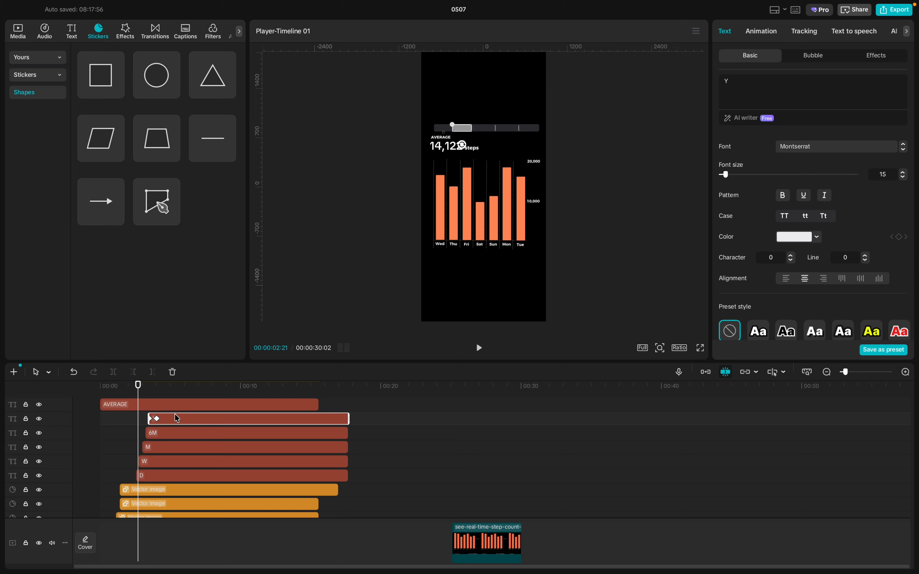
{"action": "left_click", "coordinate": [155, 416]}
{"action": "left_click", "coordinate": [150, 490]}
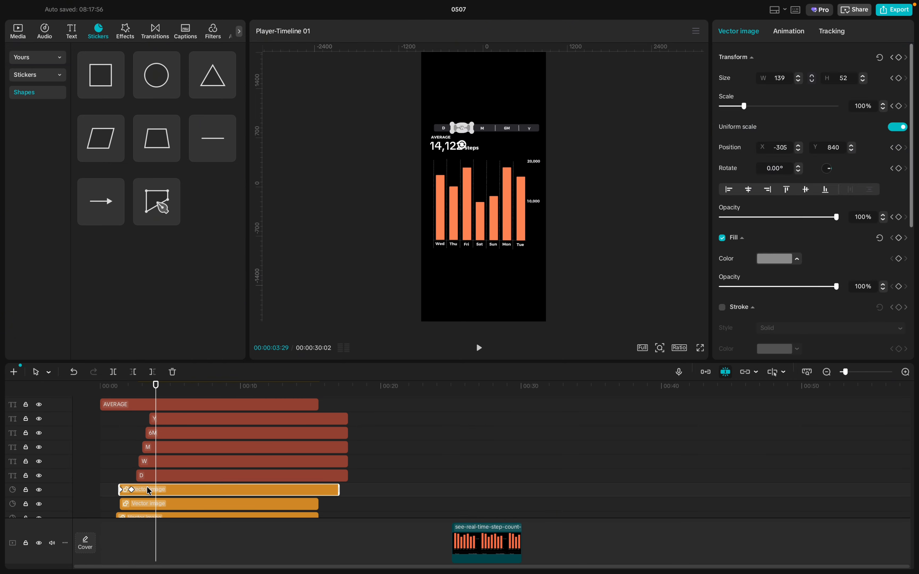
{"action": "left_click_drag", "start_coordinate": [147, 488], "coordinate": [179, 487]}
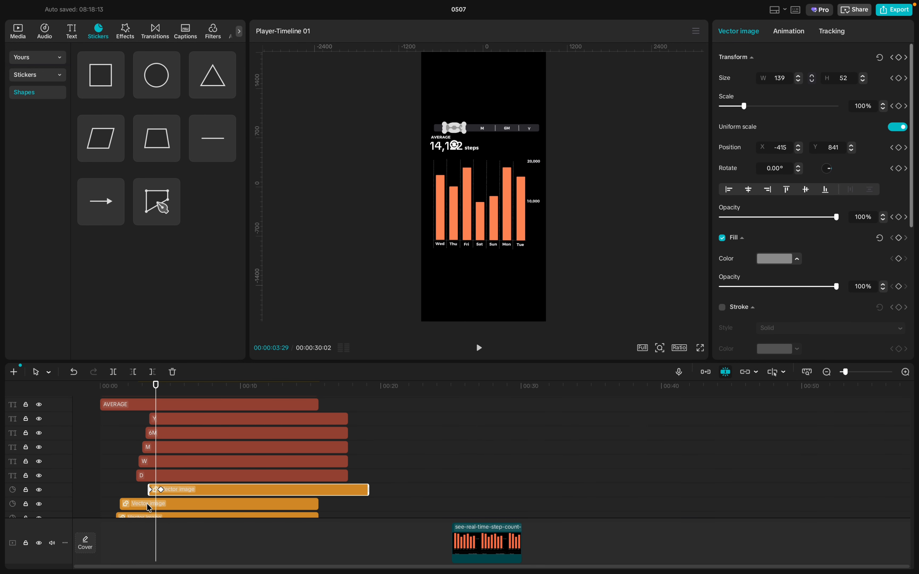
- Play the intro from the start to check the delayed labels and highlight
{"action": "scroll", "coordinate": [147, 503], "scroll_direction": "down", "scroll_amount": 4}
{"action": "left_click", "coordinate": [106, 413]}
{"action": "left_click_drag", "start_coordinate": [105, 414], "coordinate": [72, 411]}
{"action": "key", "text": "space"}
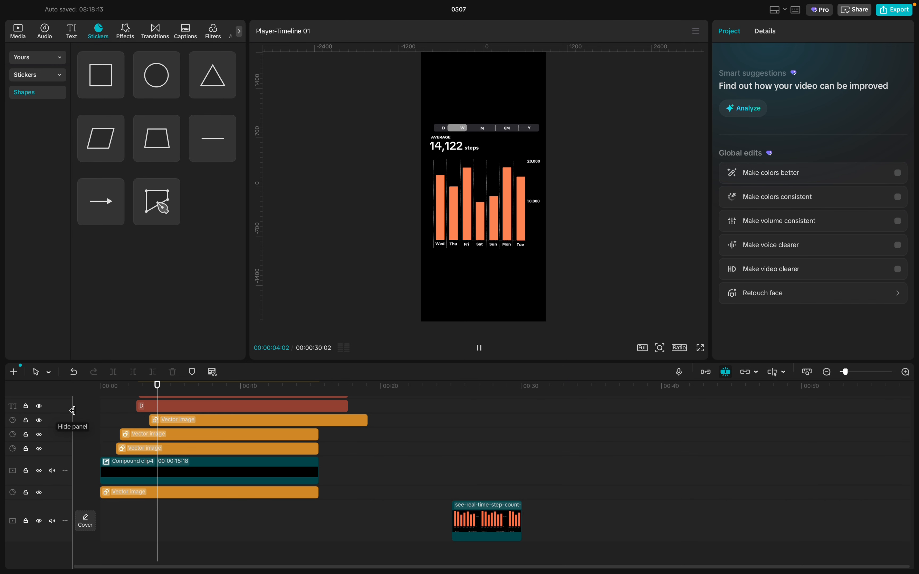
{"action": "key", "text": "space"}
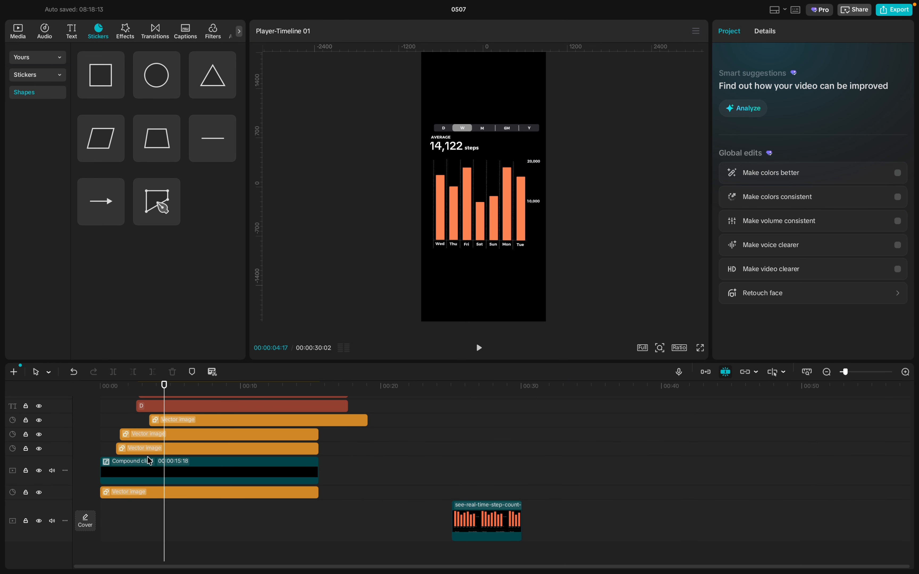
- Pull the period bar's ending mask keyframe earlier, to 00:00:02:07
{"action": "left_click", "coordinate": [138, 475]}
{"action": "left_click_drag", "start_coordinate": [139, 475], "coordinate": [132, 475]}
{"action": "scroll", "coordinate": [146, 430], "scroll_direction": "up", "scroll_amount": 1}
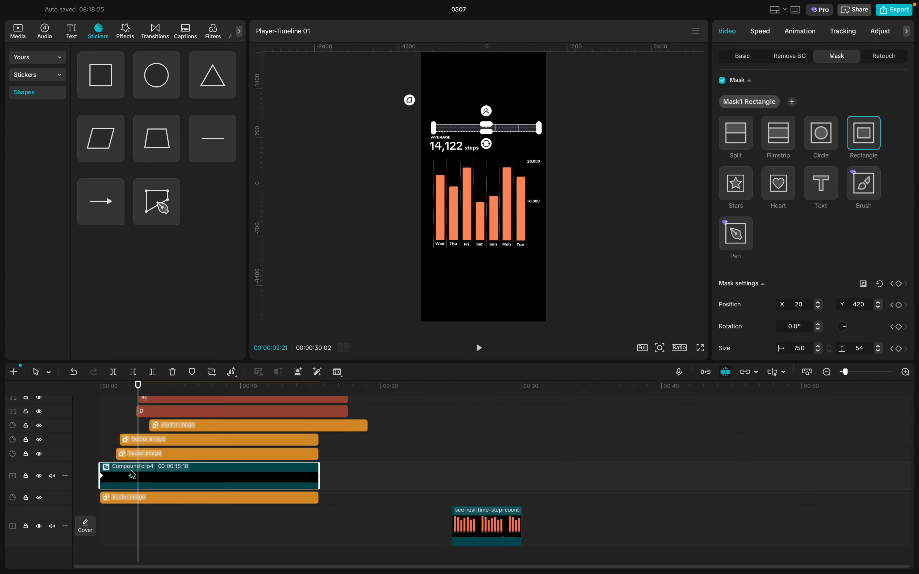
- Shift the D, W, M, 6M and Y label clips together about half a second earlier, to start around the bar's ending mask keyframe
{"action": "scroll", "coordinate": [146, 429], "scroll_direction": "up", "scroll_amount": 3}
{"action": "left_click", "coordinate": [146, 436], "text": "shift"}
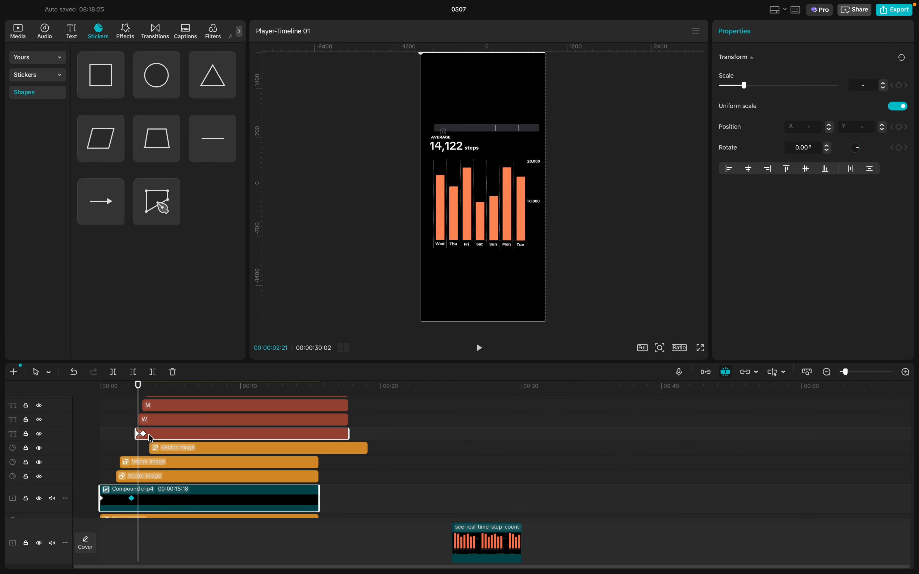
{"action": "left_click", "coordinate": [150, 422], "text": "shift"}
{"action": "scroll", "coordinate": [151, 425], "scroll_direction": "up", "scroll_amount": 3}
{"action": "left_click", "coordinate": [151, 424], "text": "shift"}
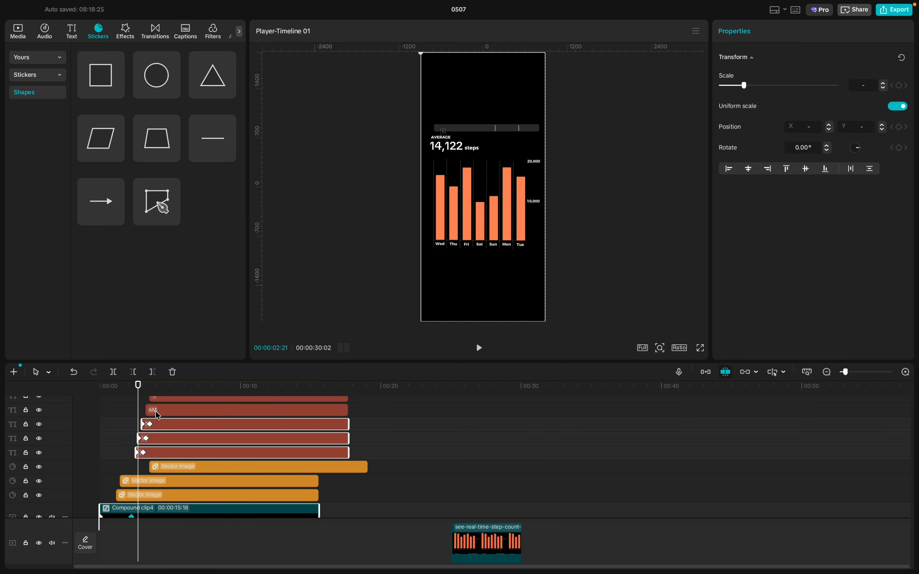
{"action": "left_click", "coordinate": [157, 413], "text": "shift"}
{"action": "scroll", "coordinate": [158, 416], "scroll_direction": "up", "scroll_amount": 1}
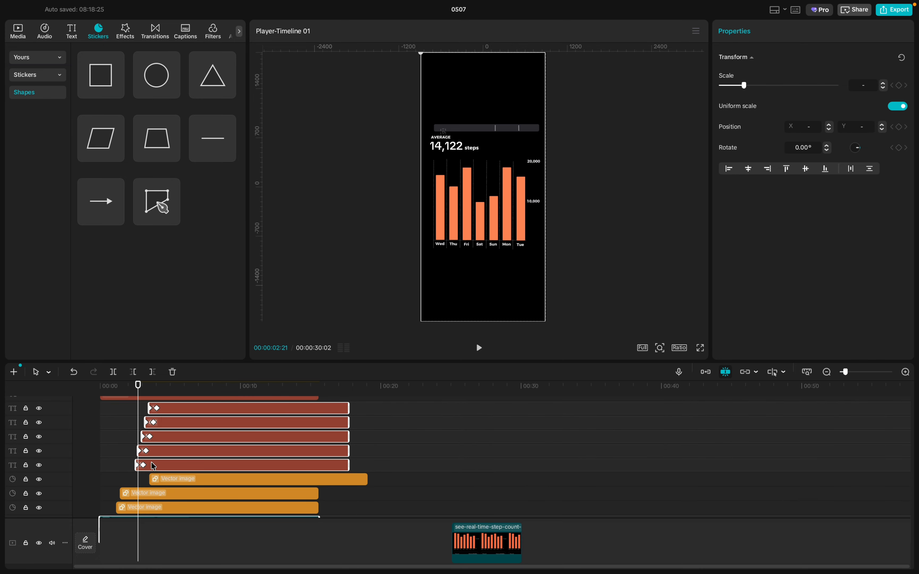
{"action": "scroll", "coordinate": [154, 464], "scroll_direction": "down", "scroll_amount": 5}
{"action": "scroll", "coordinate": [154, 464], "scroll_direction": "up", "scroll_amount": 2}
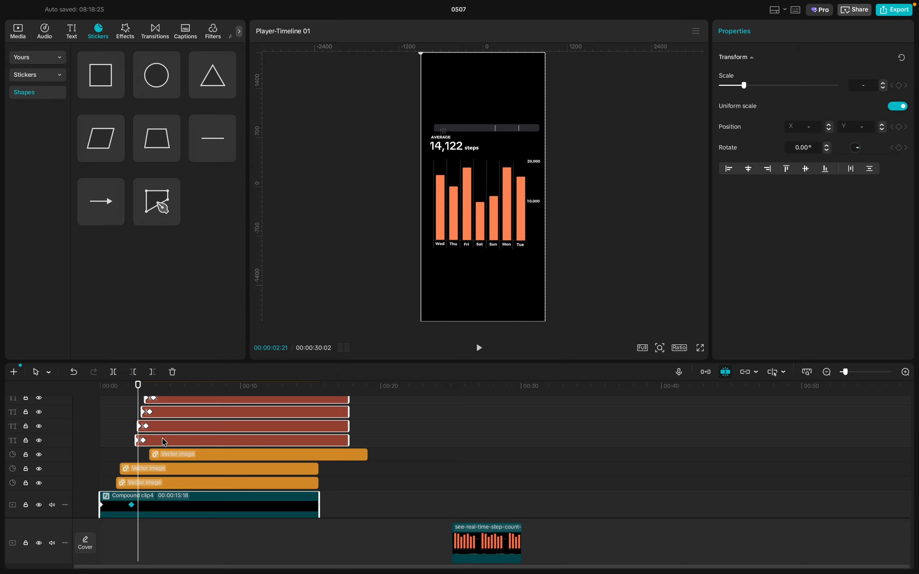
{"action": "left_click_drag", "start_coordinate": [165, 441], "coordinate": [164, 442]}
{"action": "left_click", "coordinate": [158, 500], "text": "super"}
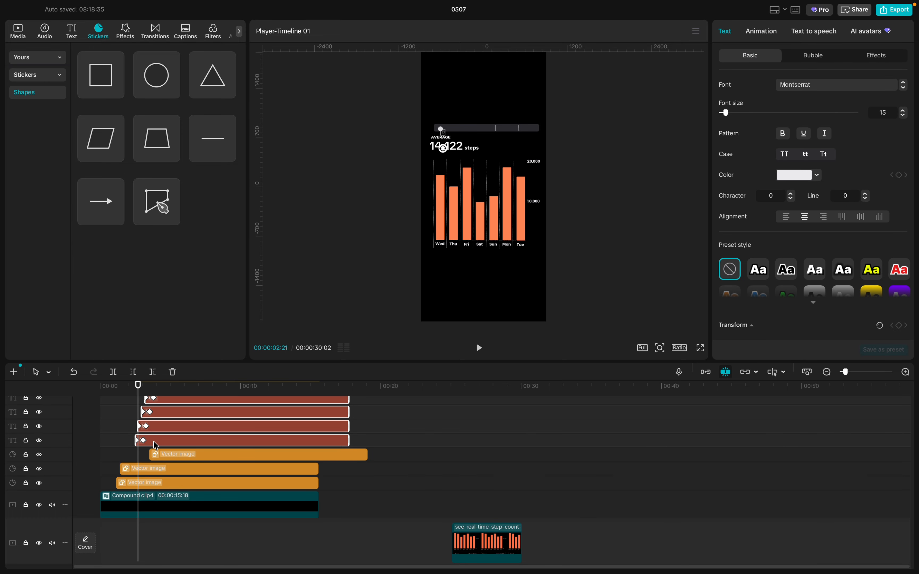
{"action": "left_click_drag", "start_coordinate": [155, 444], "coordinate": [148, 446]}
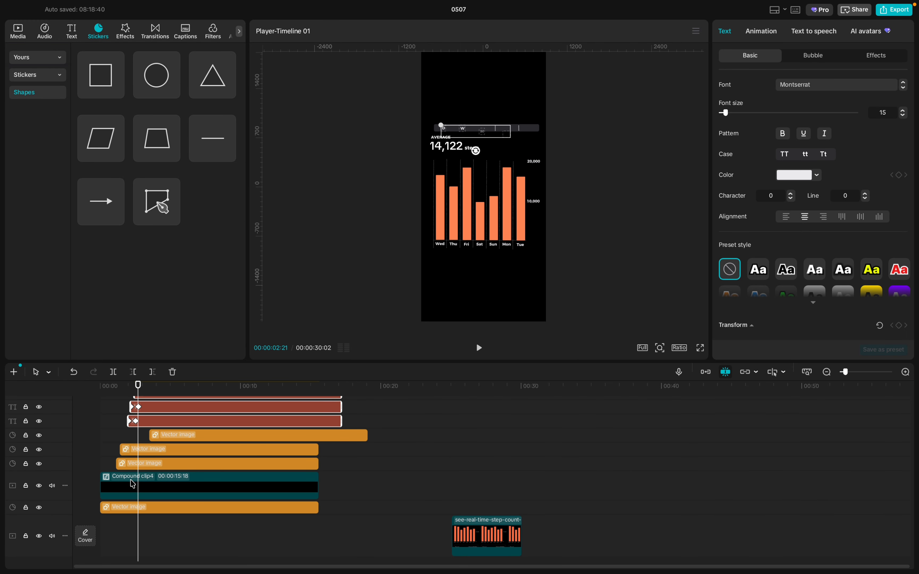
{"action": "left_click", "coordinate": [133, 491]}
{"action": "left_click", "coordinate": [132, 486]}
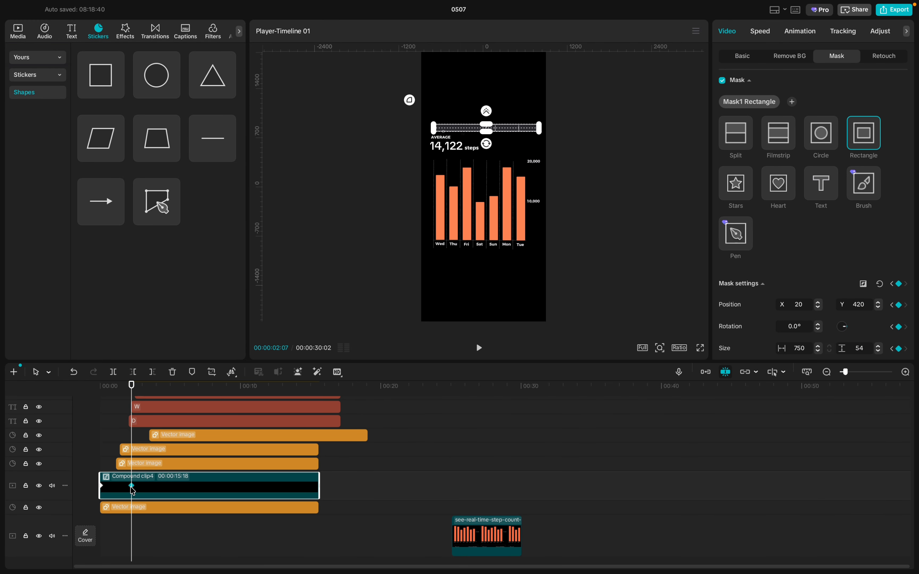
- Move the highlight's clip about half a second earlier, starting just before the Y label's final keyframe at 00:00:03:15
{"action": "left_click", "coordinate": [173, 433]}
{"action": "scroll", "coordinate": [173, 437], "scroll_direction": "up", "scroll_amount": 3}
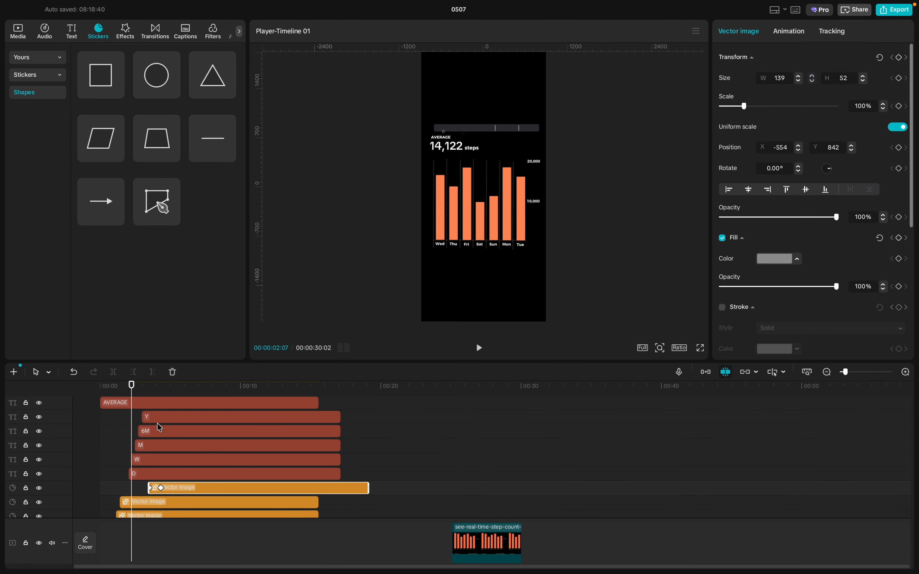
{"action": "left_click", "coordinate": [156, 418]}
{"action": "left_click", "coordinate": [150, 417]}
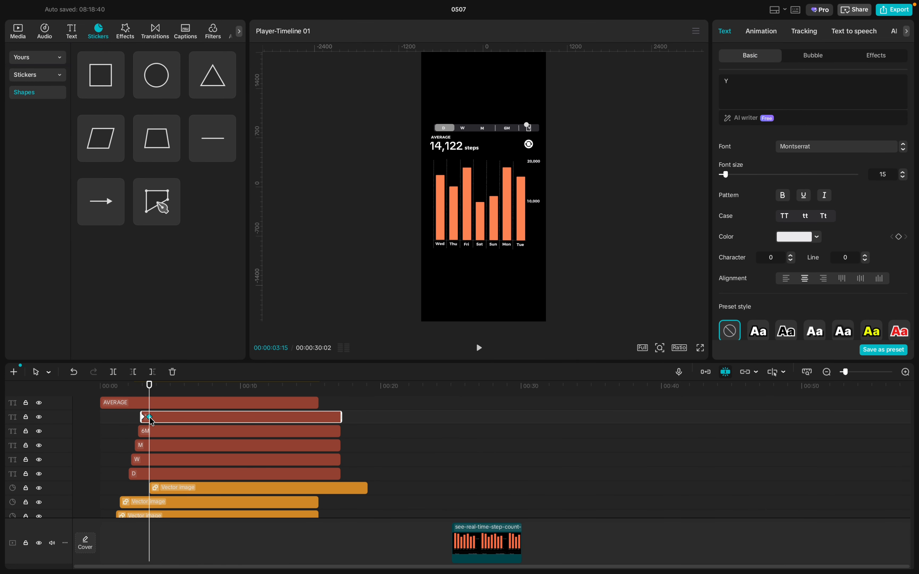
{"action": "left_click", "coordinate": [165, 486]}
{"action": "left_click_drag", "start_coordinate": [168, 486], "coordinate": [162, 486]}
{"action": "scroll", "coordinate": [158, 489], "scroll_direction": "down", "scroll_amount": 3}
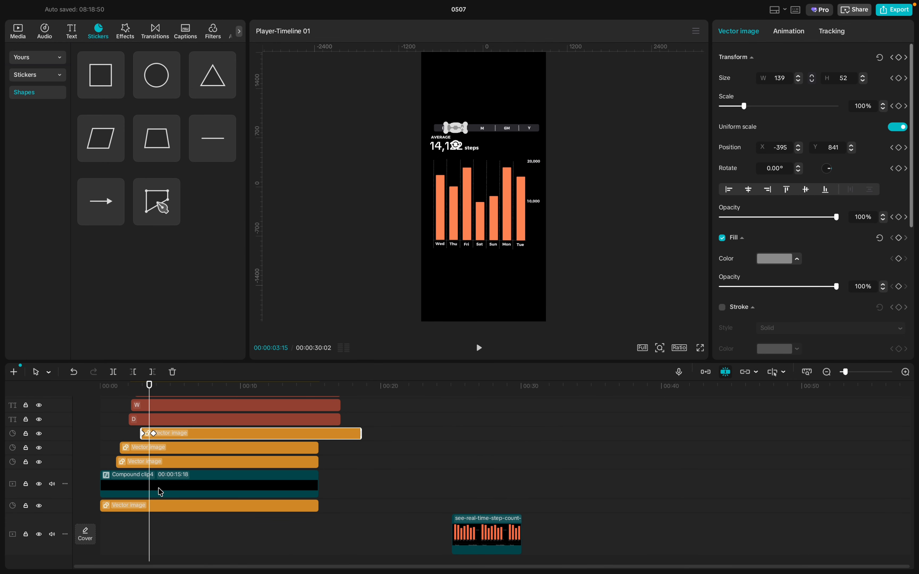
- Replay the intro from the start to check the tightened timing of the bar, labels and highlight
{"action": "left_click", "coordinate": [108, 427]}
{"action": "left_click", "coordinate": [93, 427]}
{"action": "key", "text": "space"}
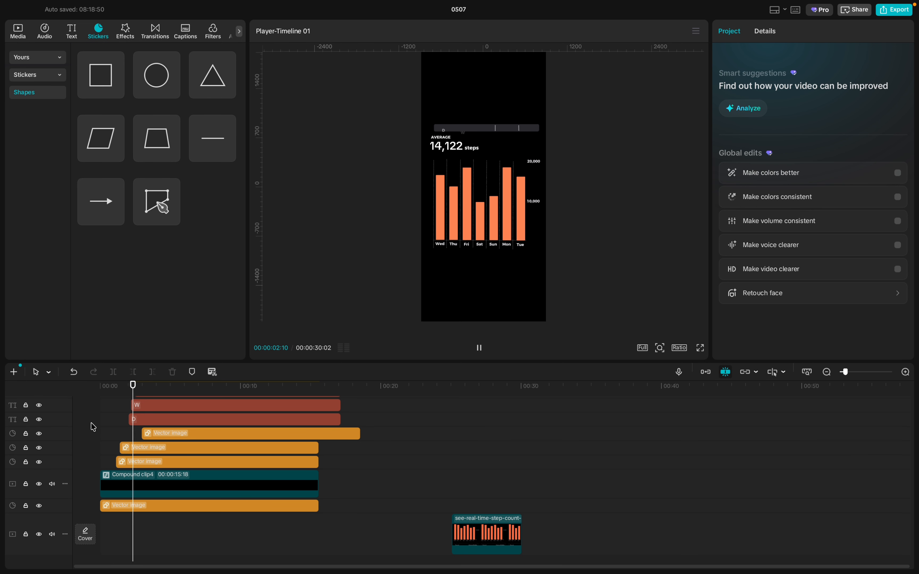
{"action": "key", "text": "space"}
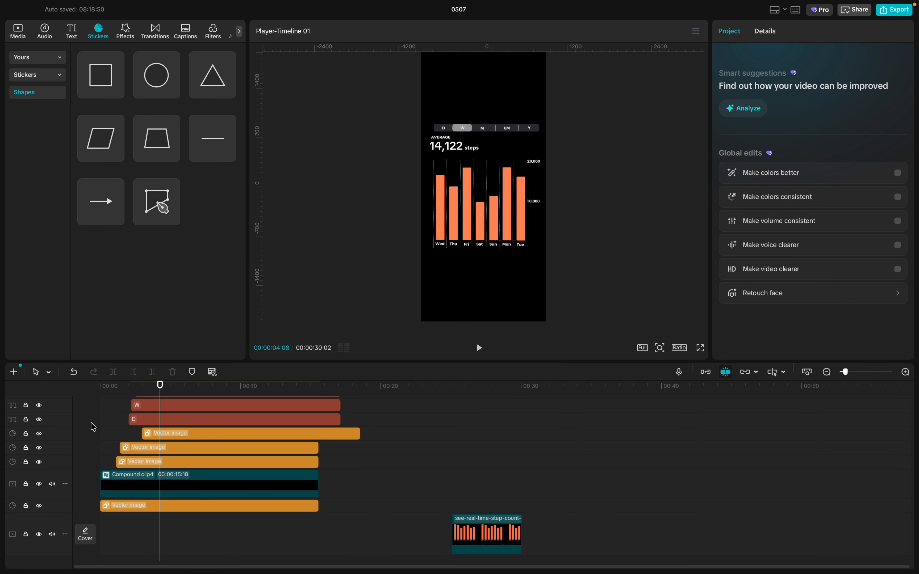
- Move the clip of the divider between M and 6M about 1.5 seconds later, to start just before the M label's final keyframe
{"action": "scroll", "coordinate": [154, 422], "scroll_direction": "up", "scroll_amount": 3}
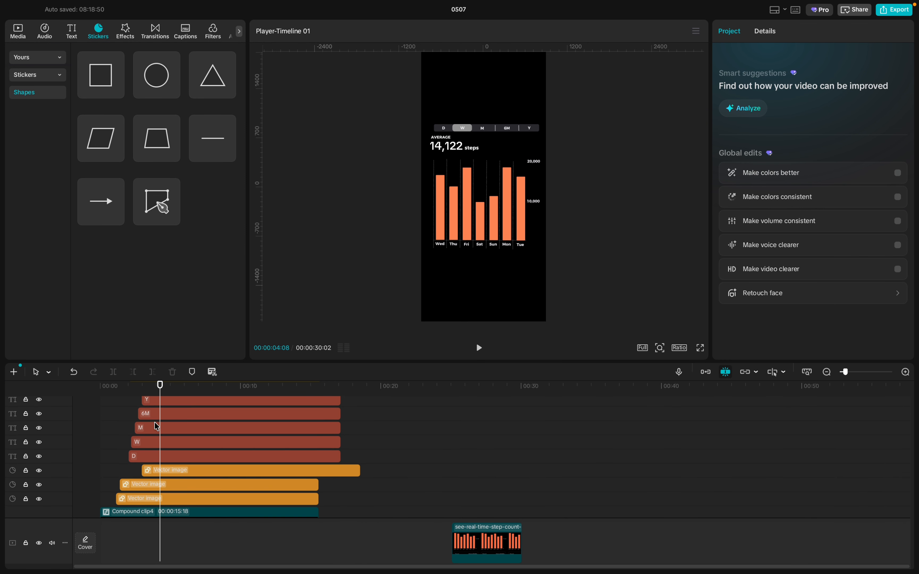
{"action": "left_click", "coordinate": [156, 440]}
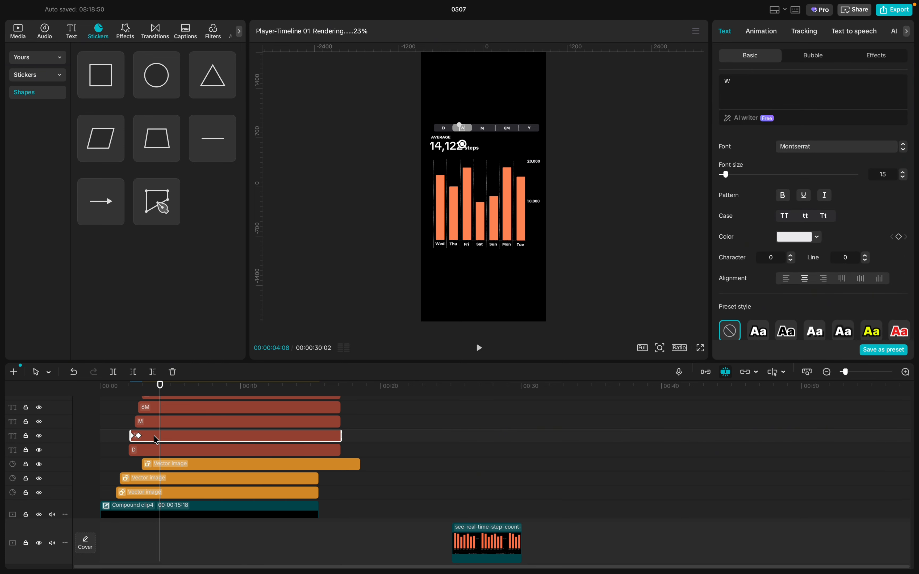
{"action": "left_click", "coordinate": [158, 421]}
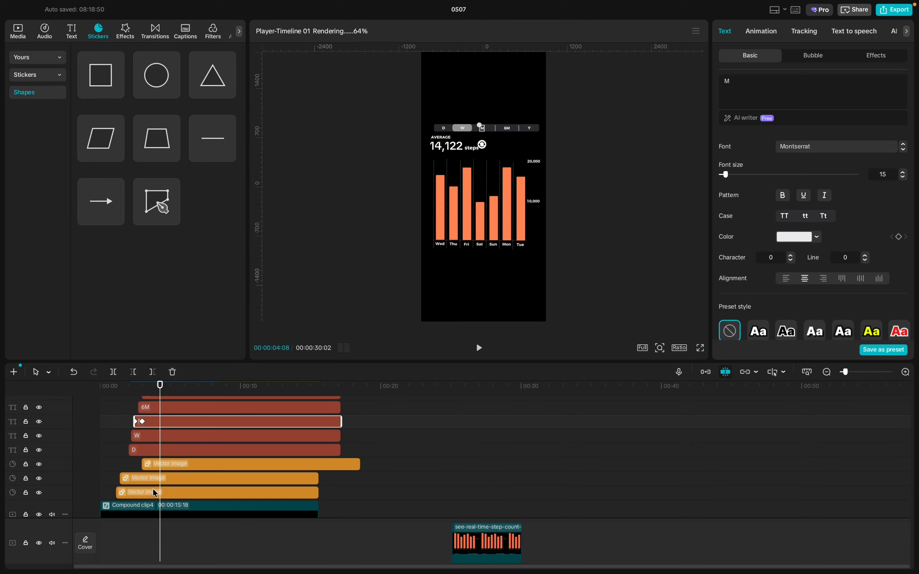
{"action": "left_click", "coordinate": [143, 422]}
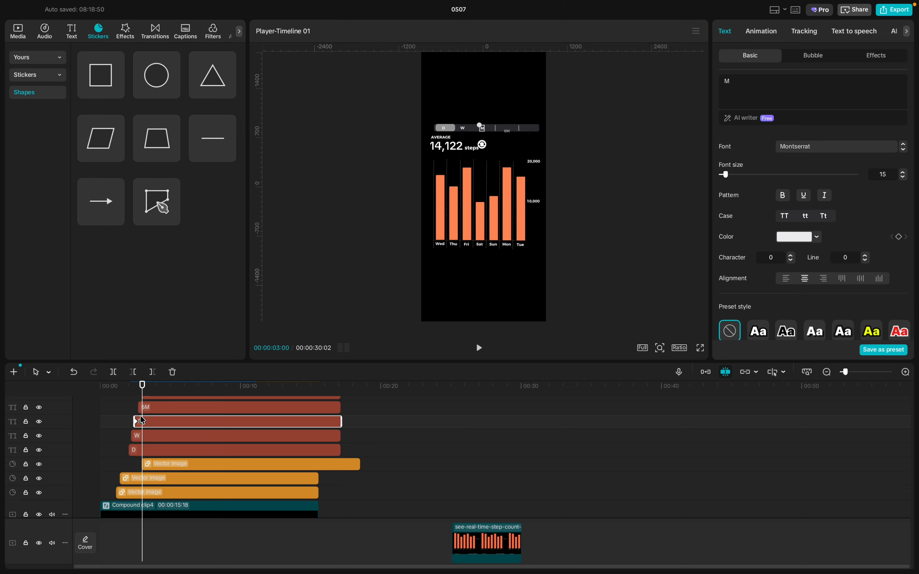
{"action": "left_click", "coordinate": [151, 493]}
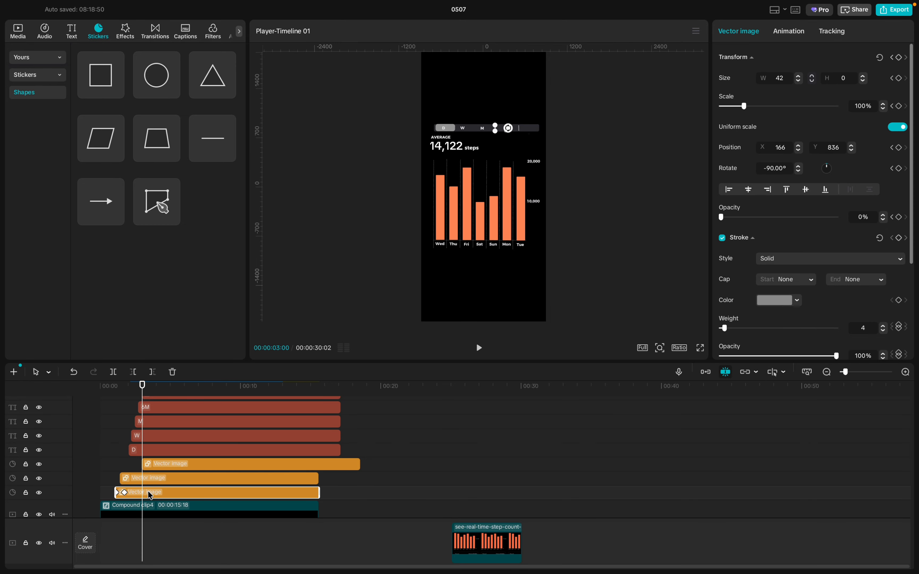
{"action": "left_click_drag", "start_coordinate": [150, 493], "coordinate": [165, 490]}
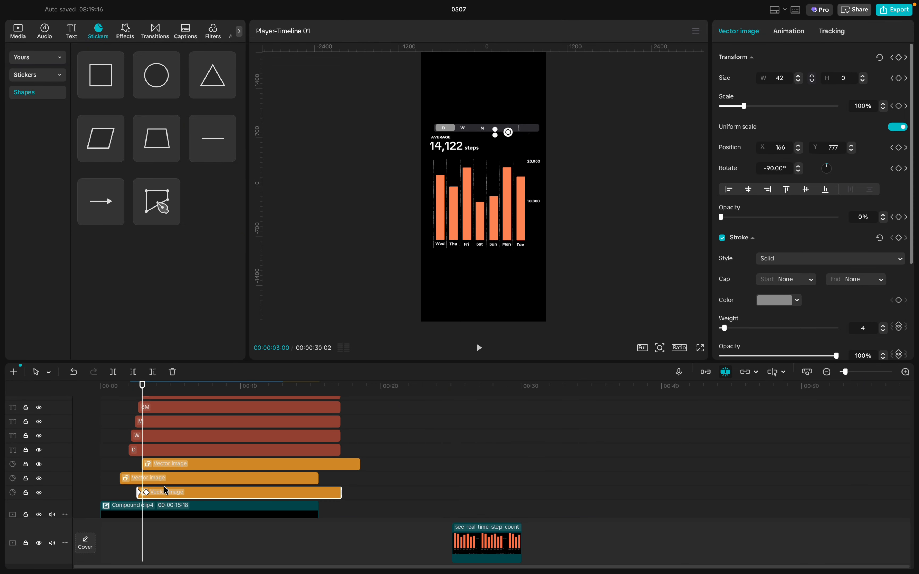
{"action": "scroll", "coordinate": [164, 431], "scroll_direction": "up", "scroll_amount": 2}
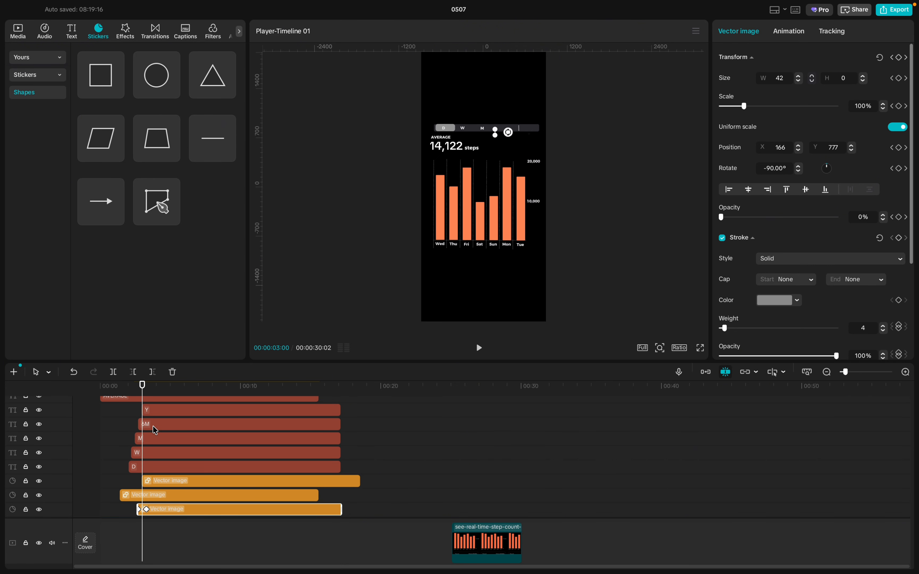
- Move the clip of the divider between 6M and Y about 1.5 seconds later, starting just before the 6M label's final keyframe
{"action": "left_click", "coordinate": [156, 427]}
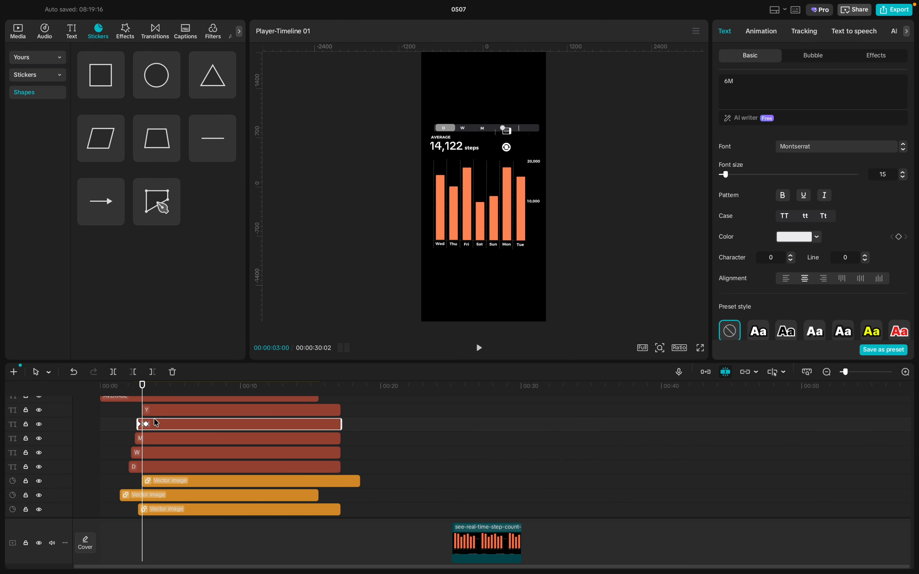
{"action": "scroll", "coordinate": [156, 492], "scroll_direction": "down", "scroll_amount": 1}
{"action": "left_click", "coordinate": [157, 493]}
{"action": "left_click_drag", "start_coordinate": [155, 489], "coordinate": [176, 489]}
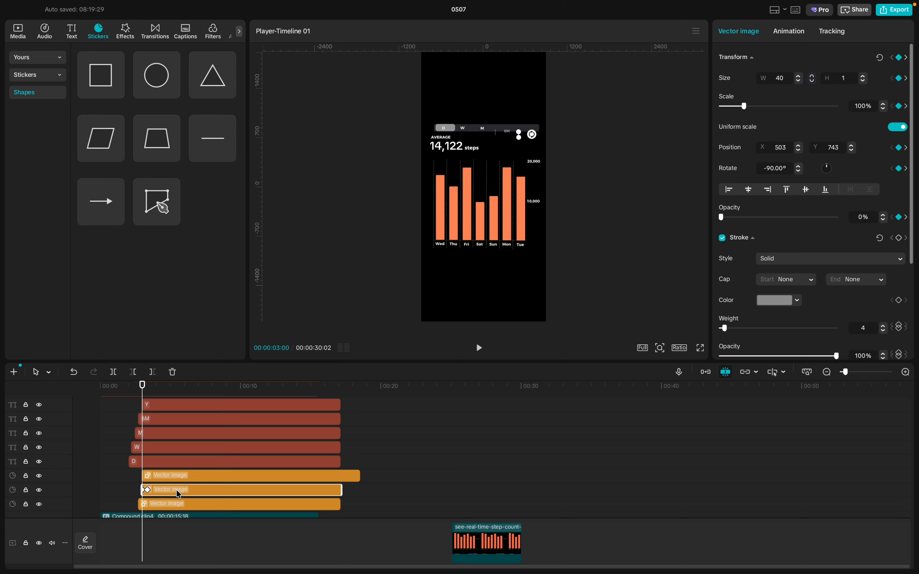
- Replay the intro from the start to check the timing of the dividers against the labels and highlight
{"action": "scroll", "coordinate": [108, 444], "scroll_direction": "down", "scroll_amount": 3}
{"action": "left_click", "coordinate": [108, 444]}
{"action": "key", "text": "space"}
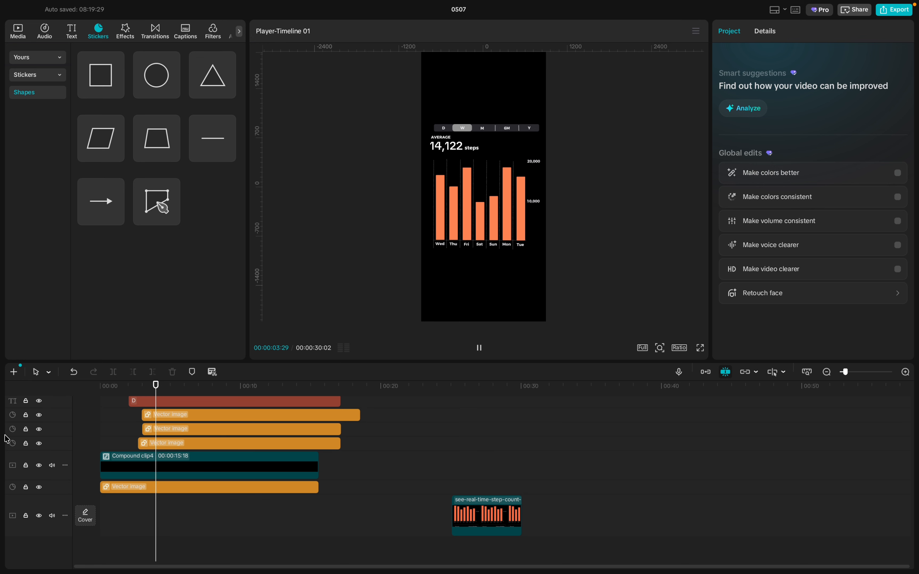
{"action": "key", "text": "space"}
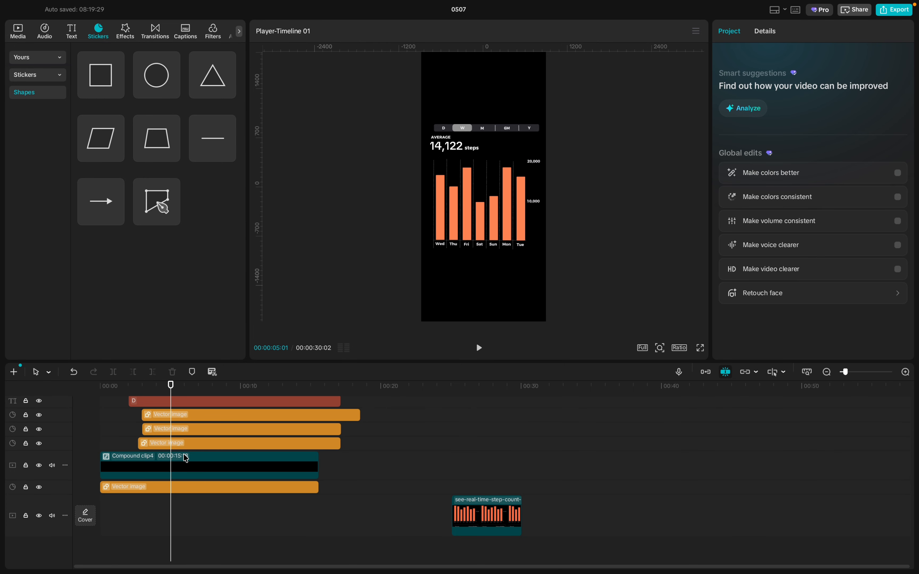
{"action": "scroll", "coordinate": [183, 454], "scroll_direction": "up", "scroll_amount": 5}
{"action": "scroll", "coordinate": [184, 455], "scroll_direction": "up", "scroll_amount": 2}
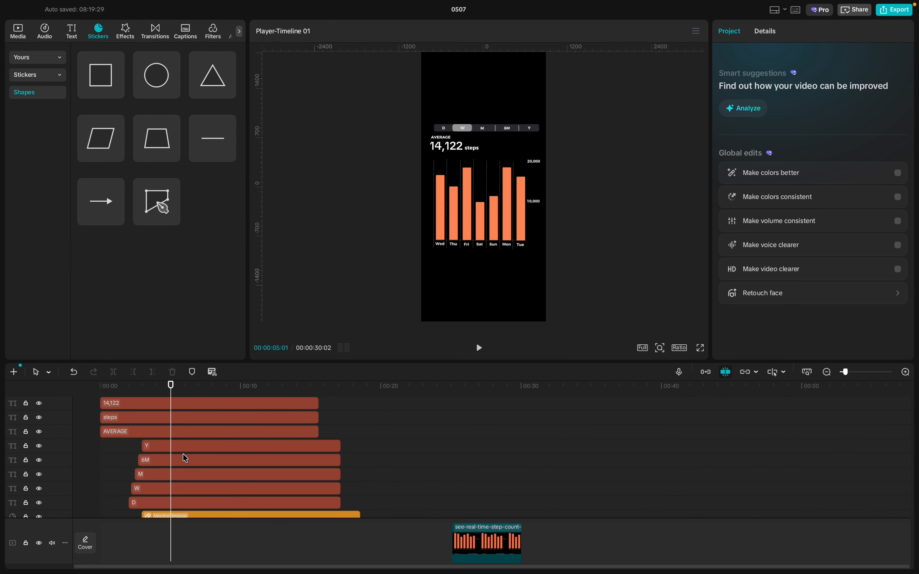
{"action": "scroll", "coordinate": [183, 455], "scroll_direction": "up", "scroll_amount": 2}
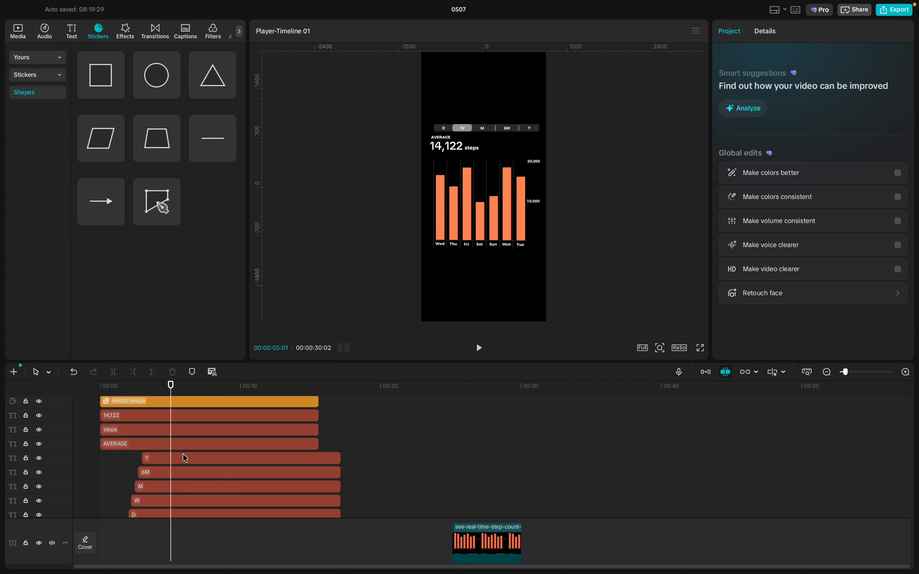
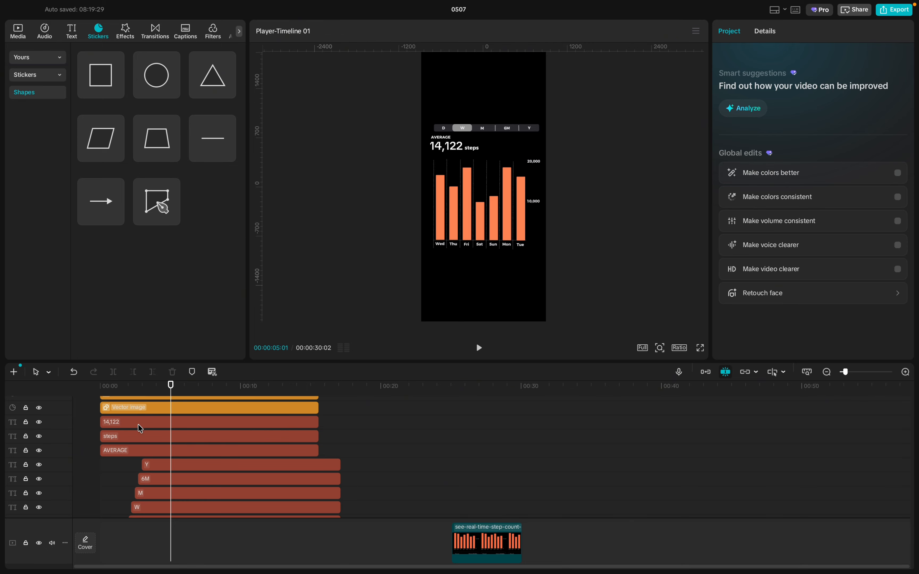
{"action": "scroll", "coordinate": [137, 453], "scroll_direction": "down", "scroll_amount": 6}
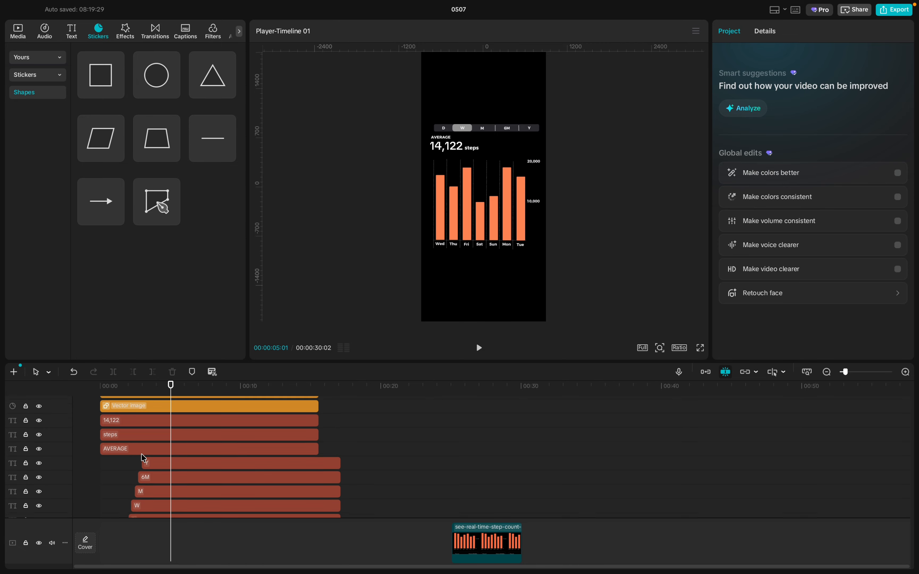
{"action": "scroll", "coordinate": [143, 455], "scroll_direction": "up", "scroll_amount": 4}
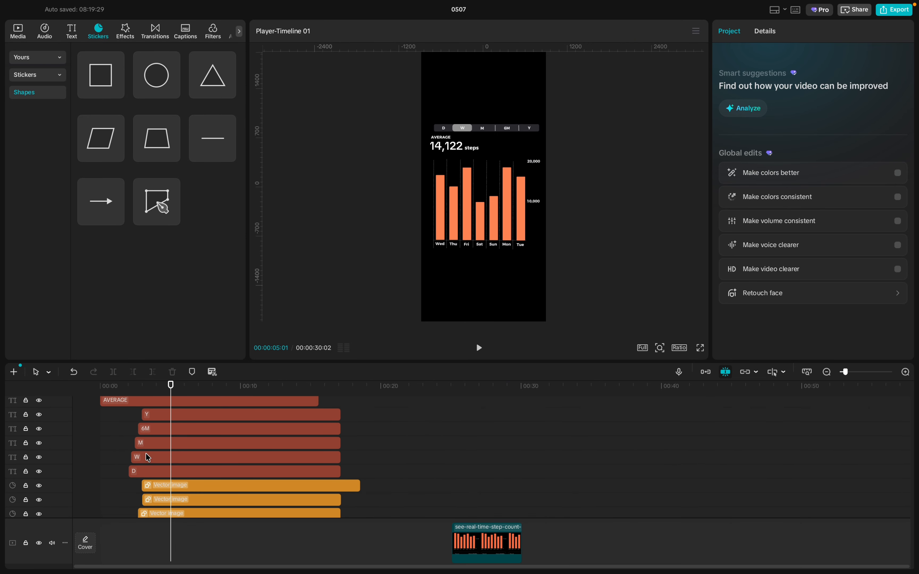
{"action": "scroll", "coordinate": [181, 489], "scroll_direction": "down", "scroll_amount": 4}
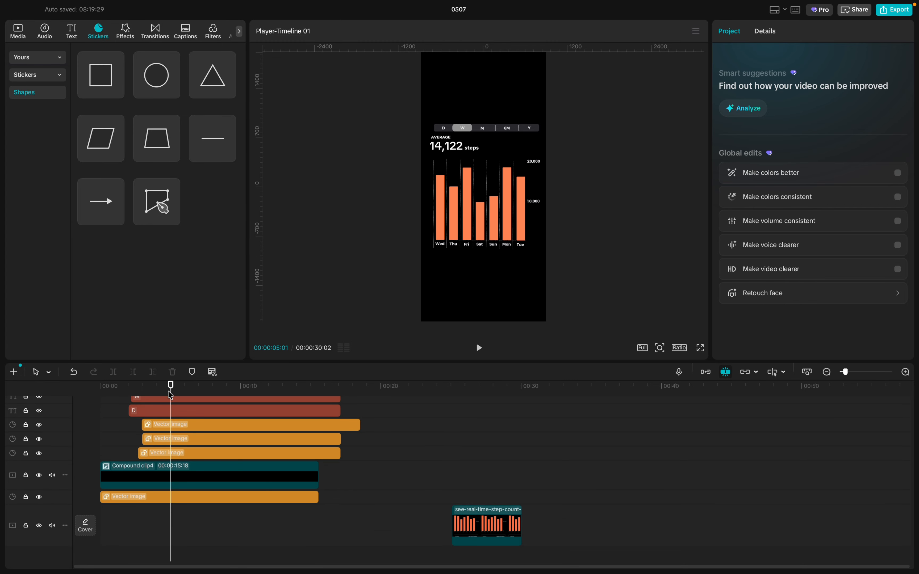
- Move all clips from AVERAGE up to 20,000, including the weekday labels and chart elements, together to start at 00:00:03:26
{"action": "mouse_move", "coordinate": [169, 390]}
{"action": "left_mouse_down"}
{"action": "mouse_move", "coordinate": [116, 388]}
{"action": "mouse_move", "coordinate": [164, 390]}
{"action": "mouse_move", "coordinate": [155, 388]}
{"action": "left_mouse_up"}
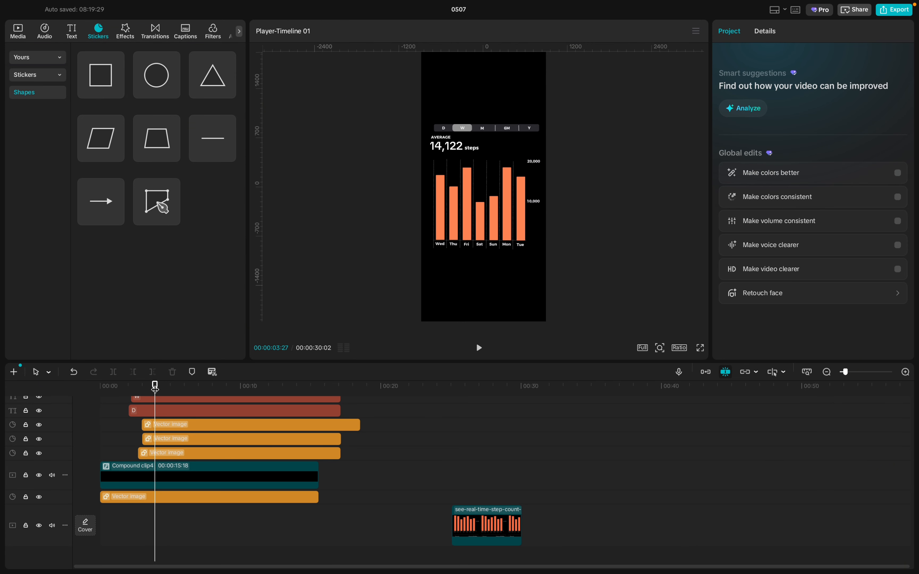
{"action": "scroll", "coordinate": [163, 445], "scroll_direction": "up", "scroll_amount": 5}
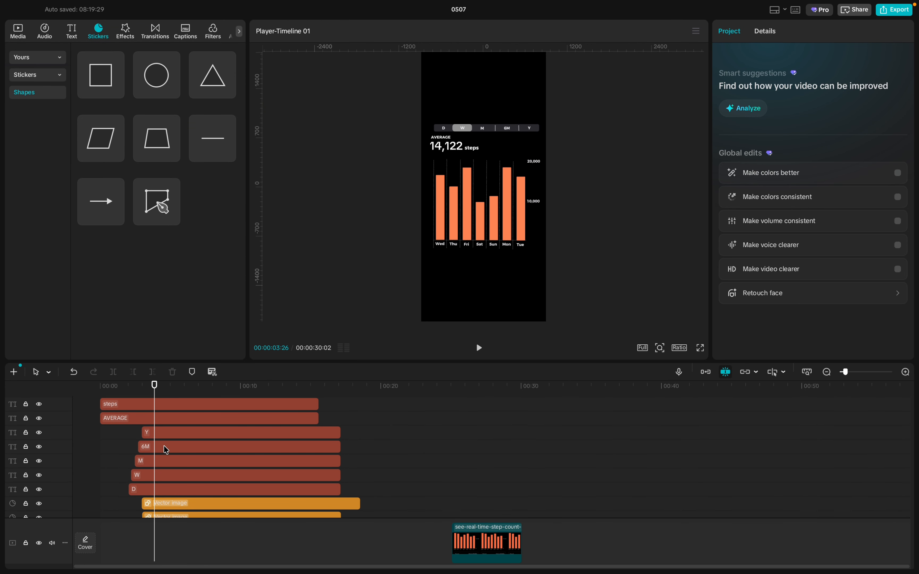
{"action": "left_click_drag", "start_coordinate": [338, 464], "coordinate": [101, 397]}
{"action": "left_click_drag", "start_coordinate": [124, 339], "coordinate": [164, 345]}
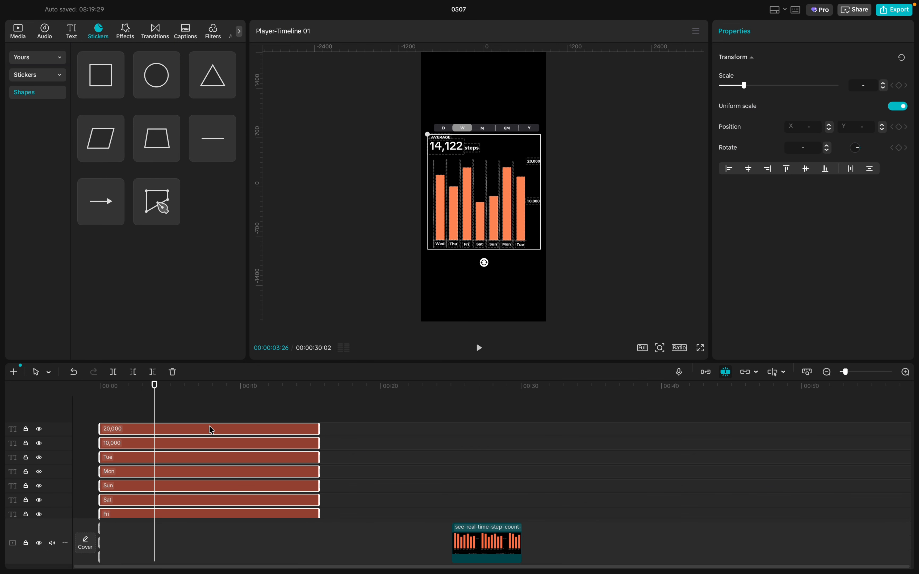
{"action": "left_click_drag", "start_coordinate": [209, 428], "coordinate": [265, 425]}
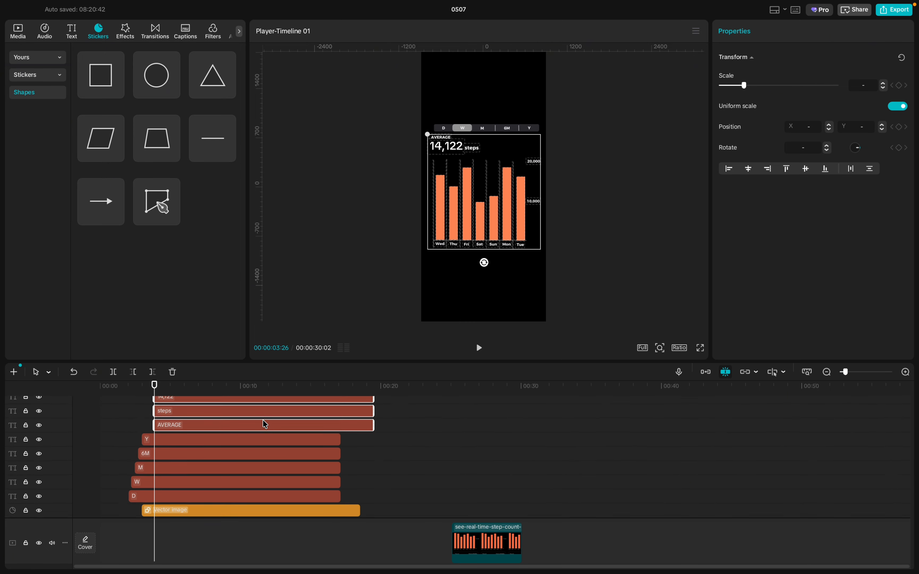
{"action": "scroll", "coordinate": [264, 424], "scroll_direction": "down", "scroll_amount": 5}
{"action": "scroll", "coordinate": [264, 424], "scroll_direction": "up", "scroll_amount": 4}
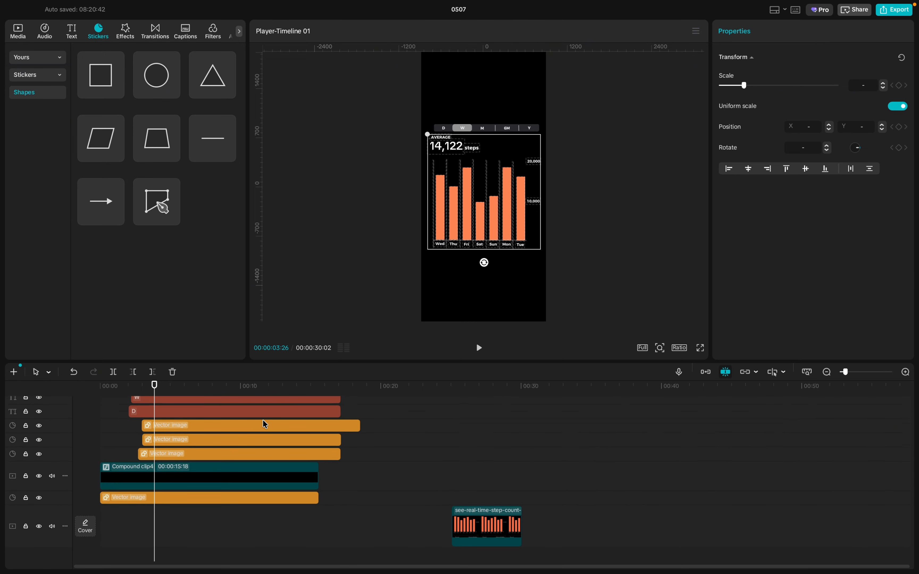
{"action": "scroll", "coordinate": [265, 425], "scroll_direction": "up", "scroll_amount": 2}
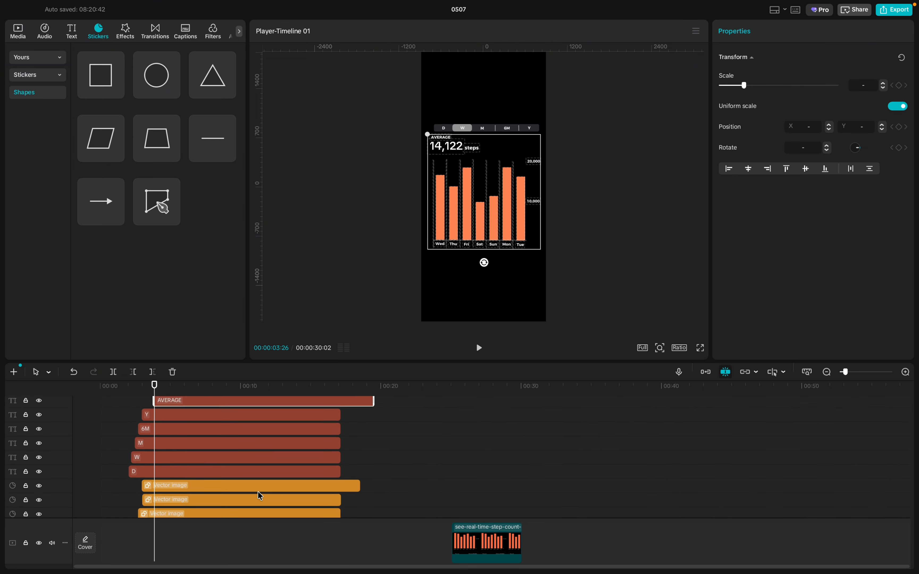
{"action": "left_click", "coordinate": [137, 418]}
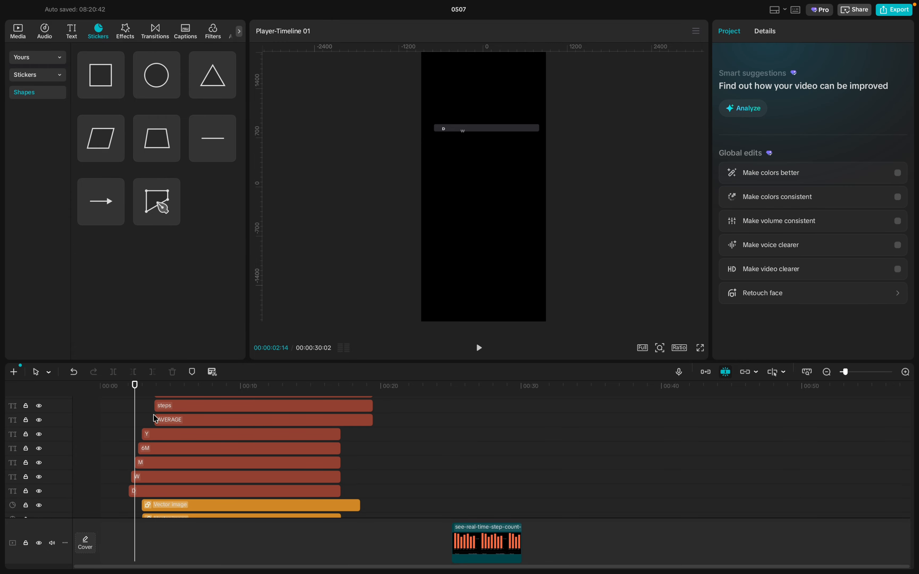
- Give the AVERAGE text the Type 2 entrance animation with a duration of 2.0 s
{"action": "left_click", "coordinate": [156, 406]}
{"action": "left_click", "coordinate": [159, 395]}
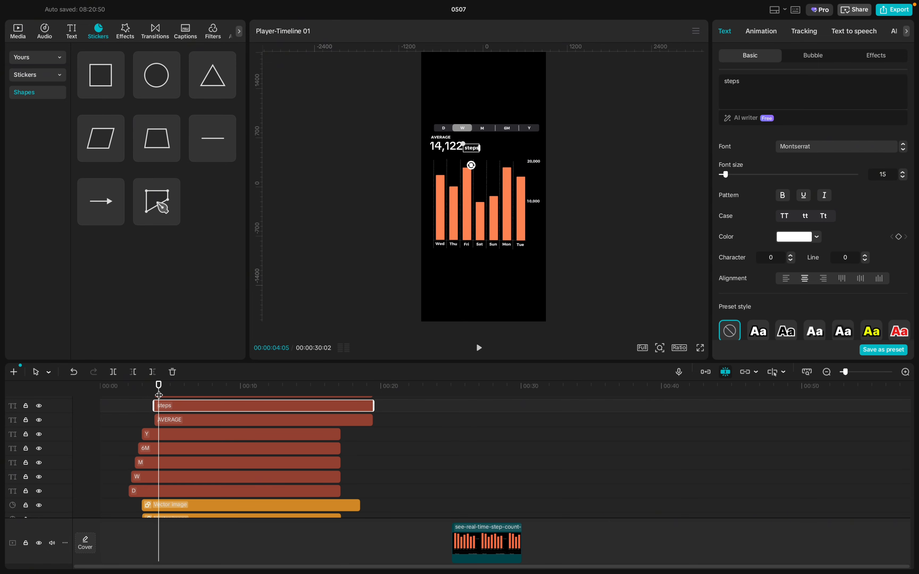
{"action": "left_click", "coordinate": [162, 420]}
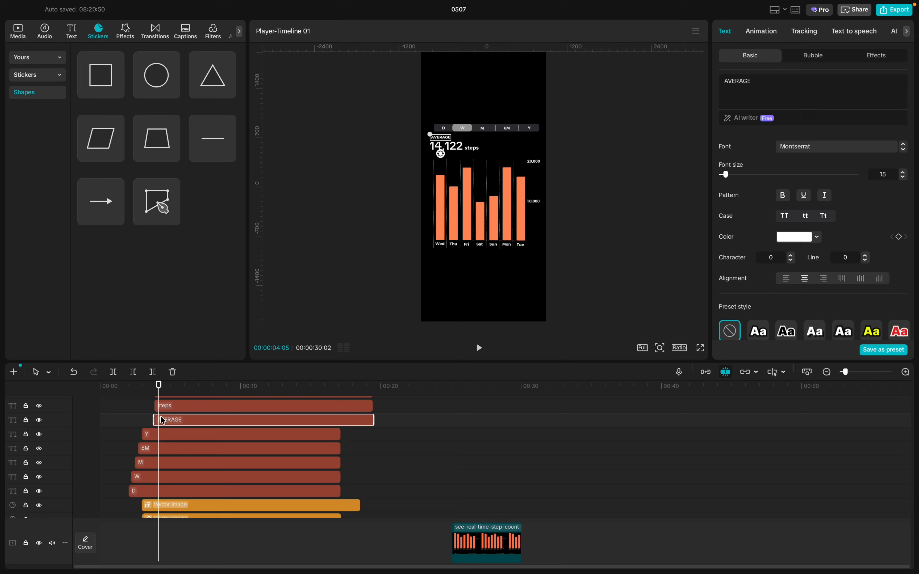
{"action": "left_click", "coordinate": [762, 32]}
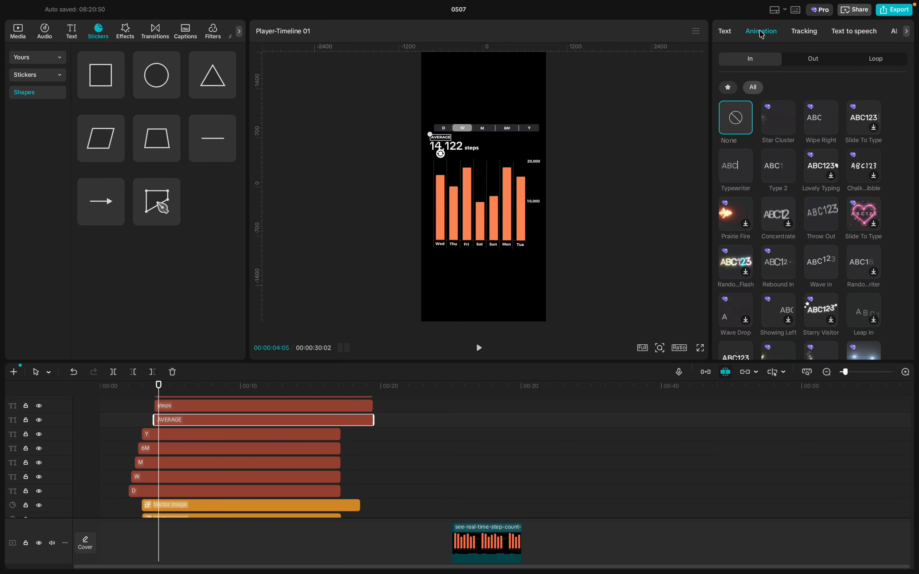
{"action": "left_click", "coordinate": [746, 164]}
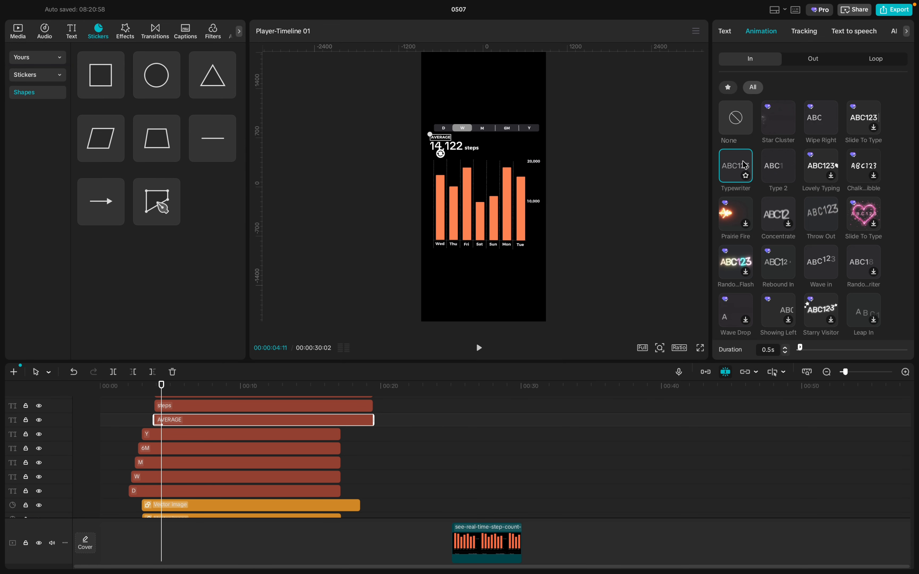
{"action": "left_click", "coordinate": [774, 166]}
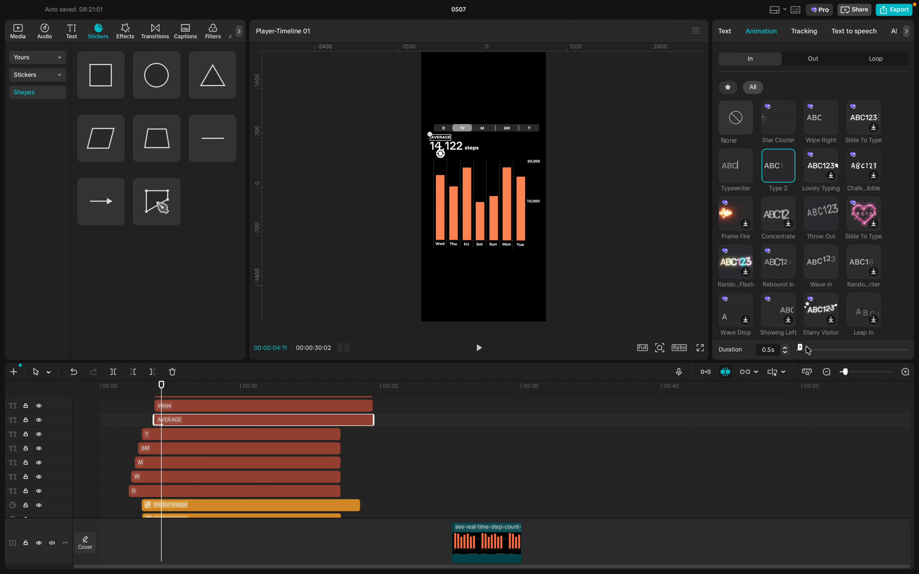
{"action": "left_click_drag", "start_coordinate": [801, 349], "coordinate": [819, 350]}
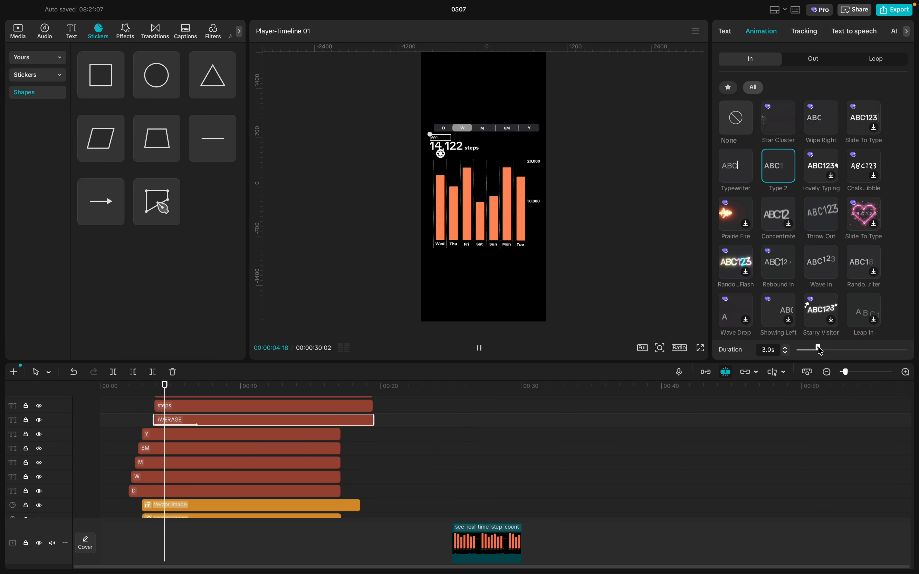
{"action": "left_click_drag", "start_coordinate": [819, 349], "coordinate": [810, 350]}
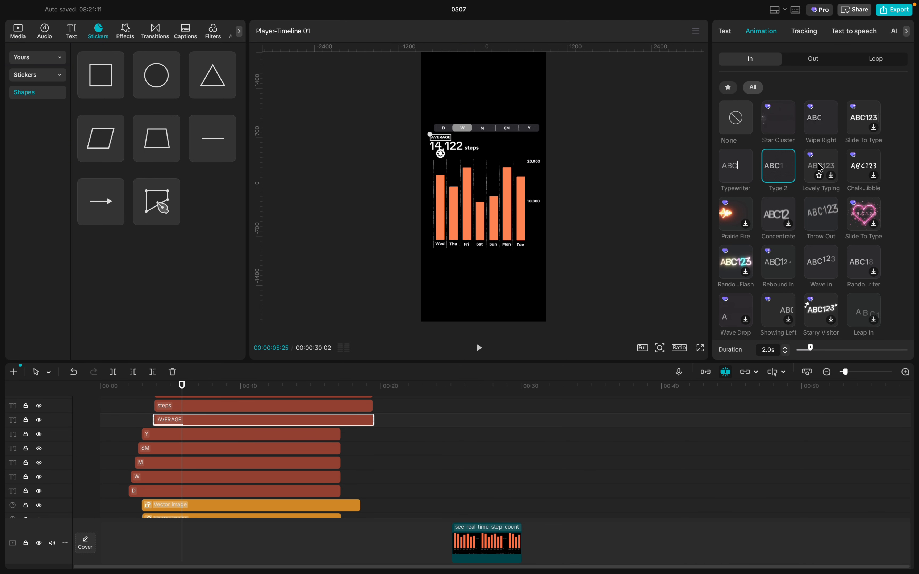
- Try the Slide To Type, Wipe Right, Wave in and Wavy Zoom entrance animations on the AVERAGE text
{"action": "left_click", "coordinate": [856, 121]}
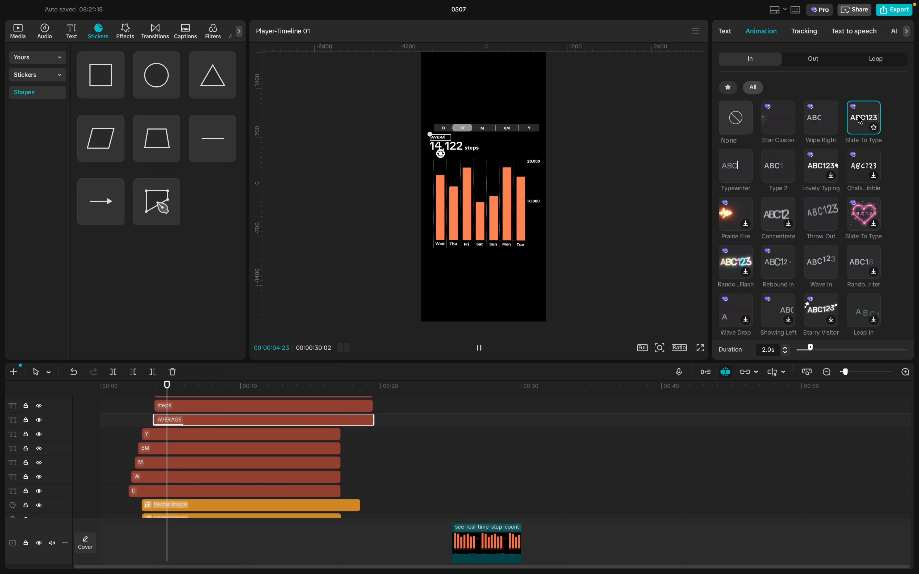
{"action": "left_click", "coordinate": [831, 116]}
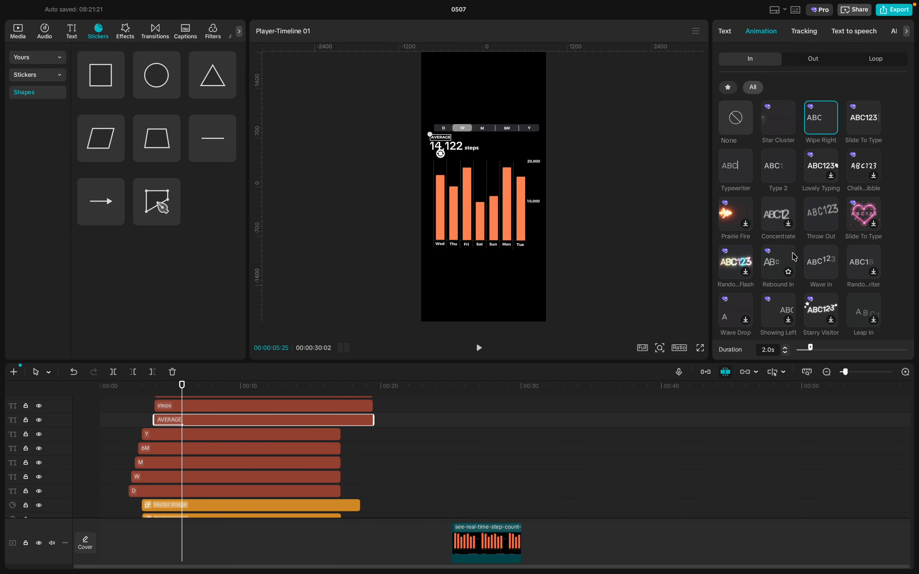
{"action": "left_click", "coordinate": [821, 267]}
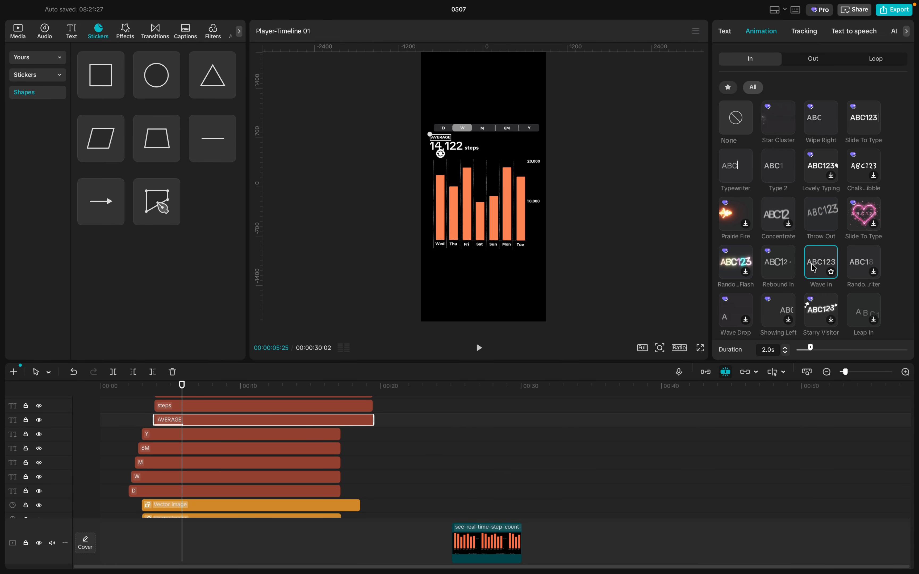
{"action": "scroll", "coordinate": [814, 266], "scroll_direction": "down", "scroll_amount": 3}
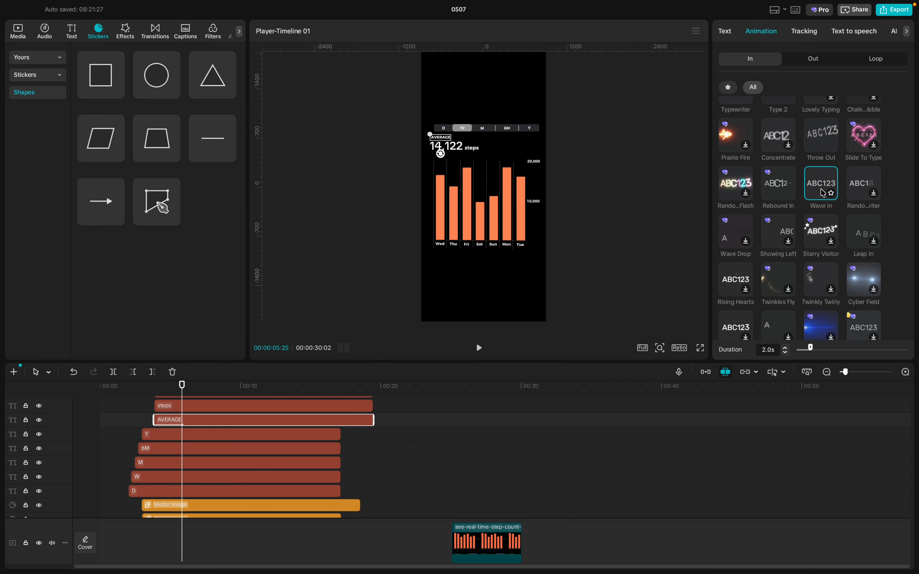
{"action": "scroll", "coordinate": [808, 251], "scroll_direction": "down", "scroll_amount": 1}
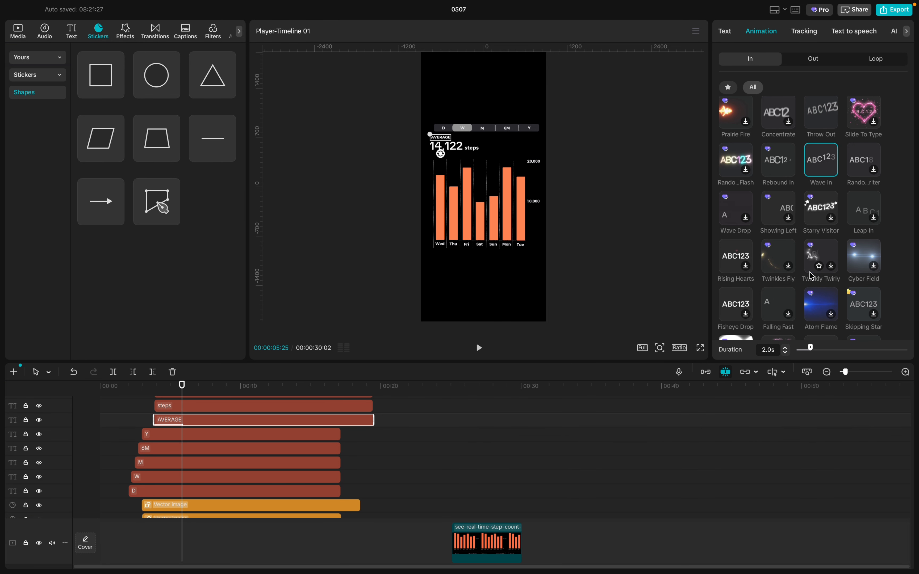
{"action": "scroll", "coordinate": [809, 279], "scroll_direction": "down", "scroll_amount": 2}
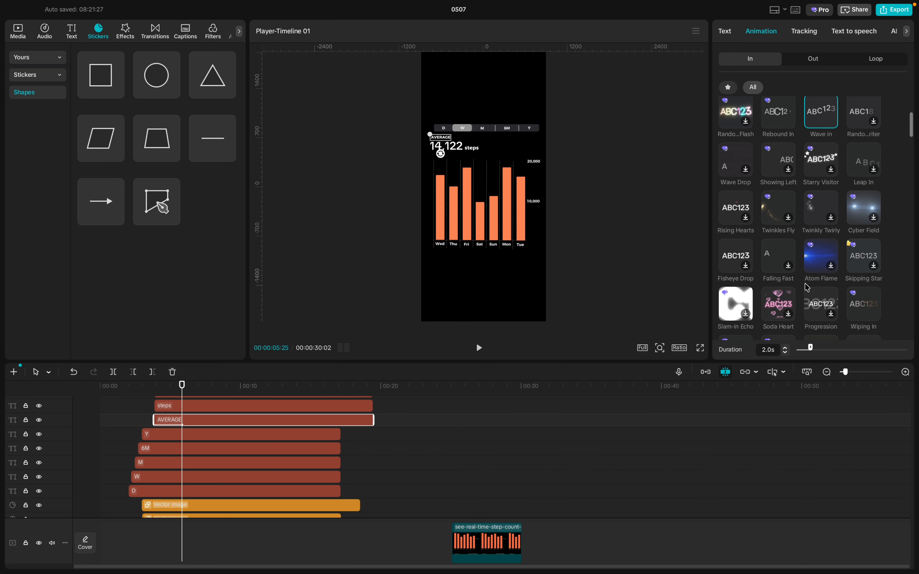
{"action": "scroll", "coordinate": [808, 288], "scroll_direction": "down", "scroll_amount": 5}
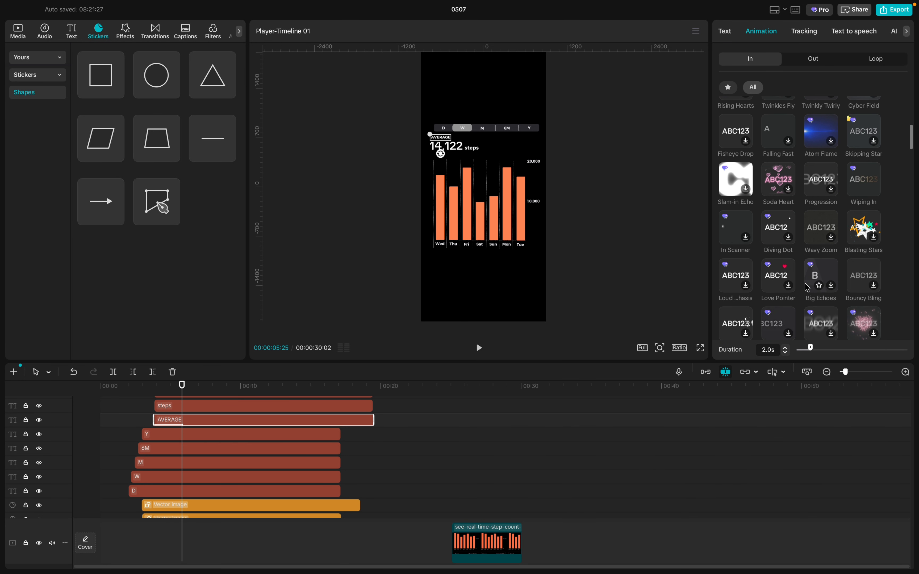
{"action": "left_click", "coordinate": [817, 231]}
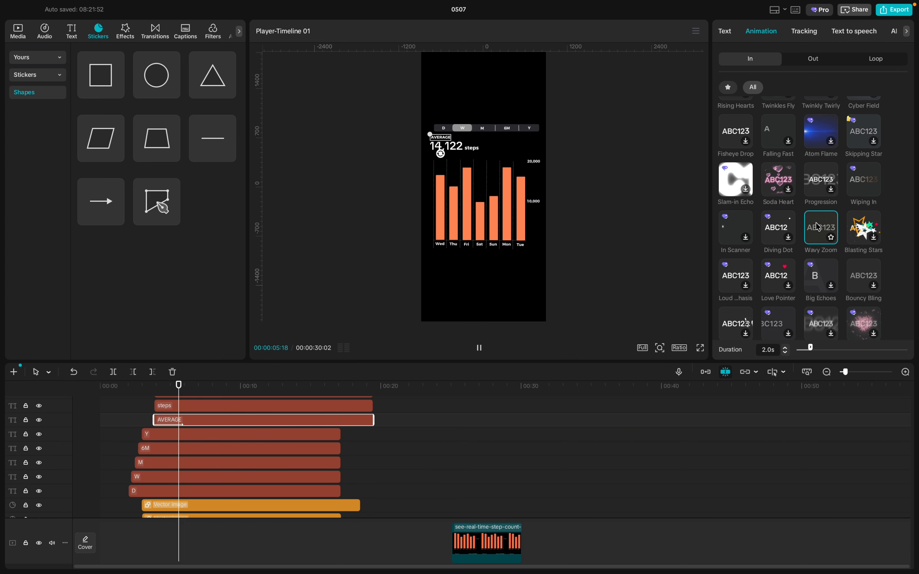
- Apply the Slide Up entrance animation to the AVERAGE text
{"action": "scroll", "coordinate": [813, 262], "scroll_direction": "down", "scroll_amount": 5}
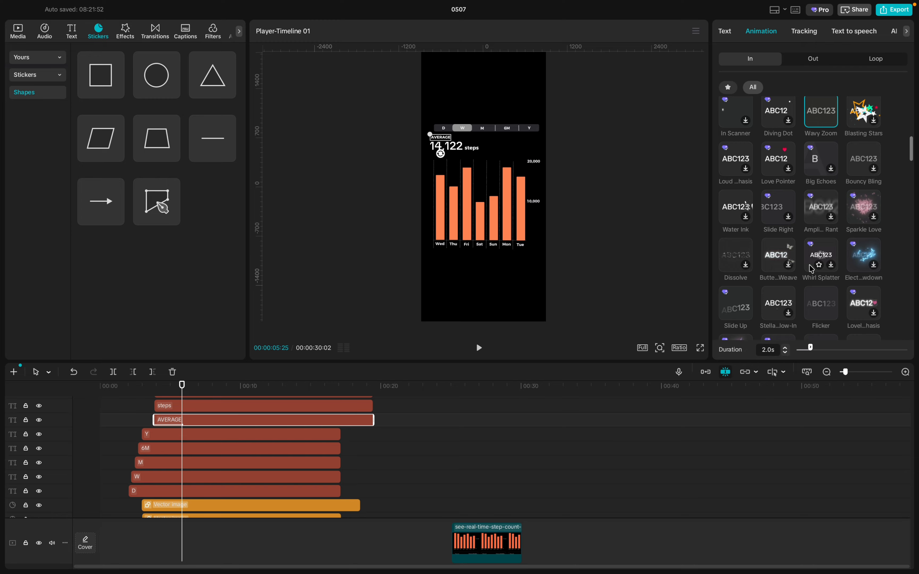
{"action": "scroll", "coordinate": [813, 266], "scroll_direction": "down", "scroll_amount": 3}
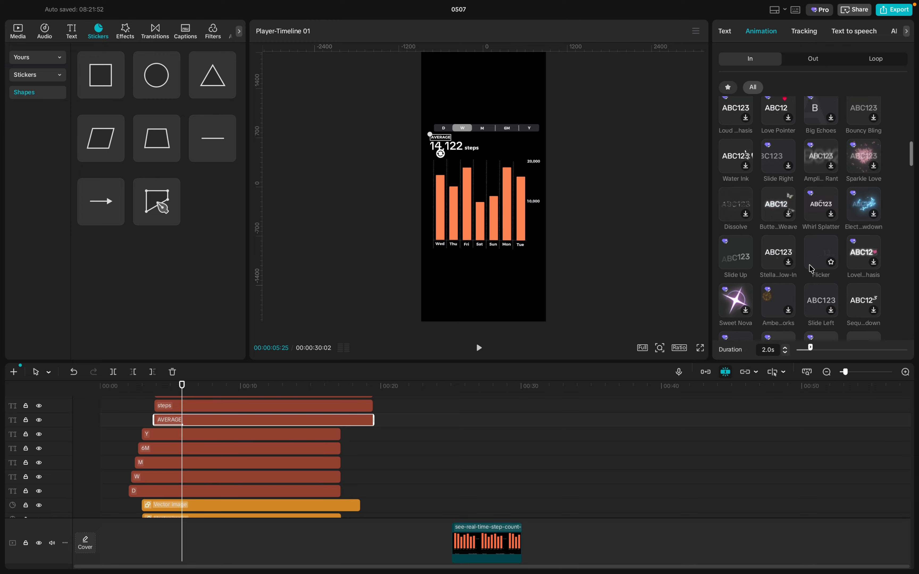
{"action": "left_click", "coordinate": [735, 240]}
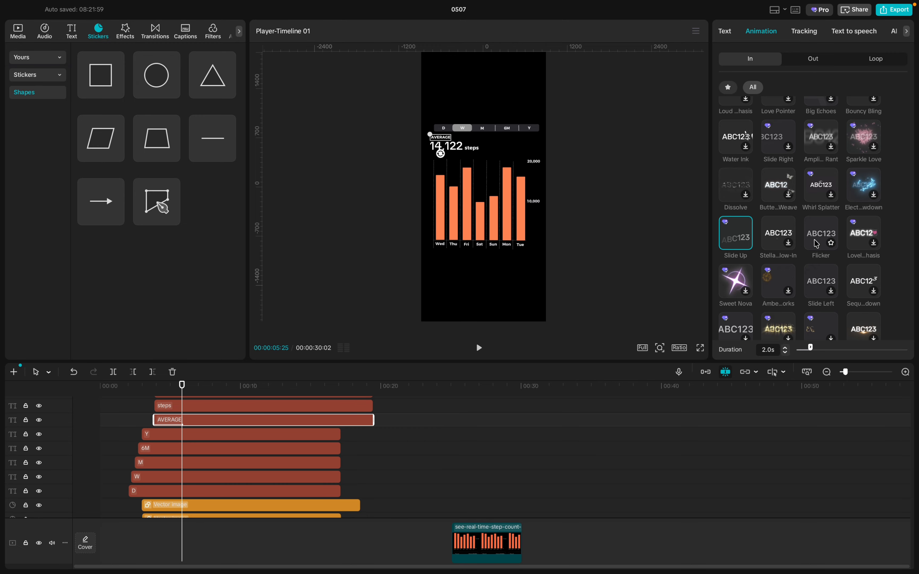
- Try the other Slide Up entrance animation, found further down the list beside Snow...erge, on the AVERAGE text
{"action": "scroll", "coordinate": [812, 254], "scroll_direction": "down", "scroll_amount": 5}
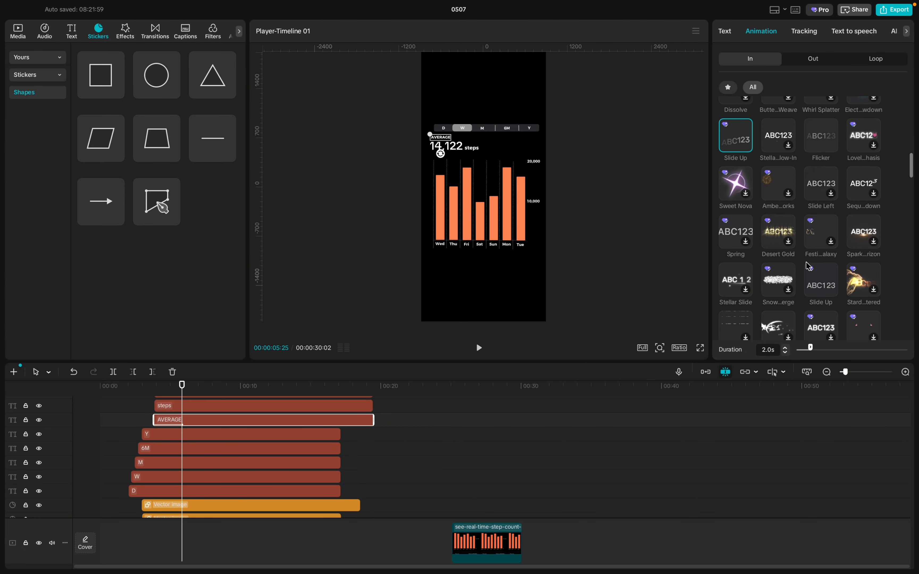
{"action": "scroll", "coordinate": [808, 266], "scroll_direction": "down", "scroll_amount": 1}
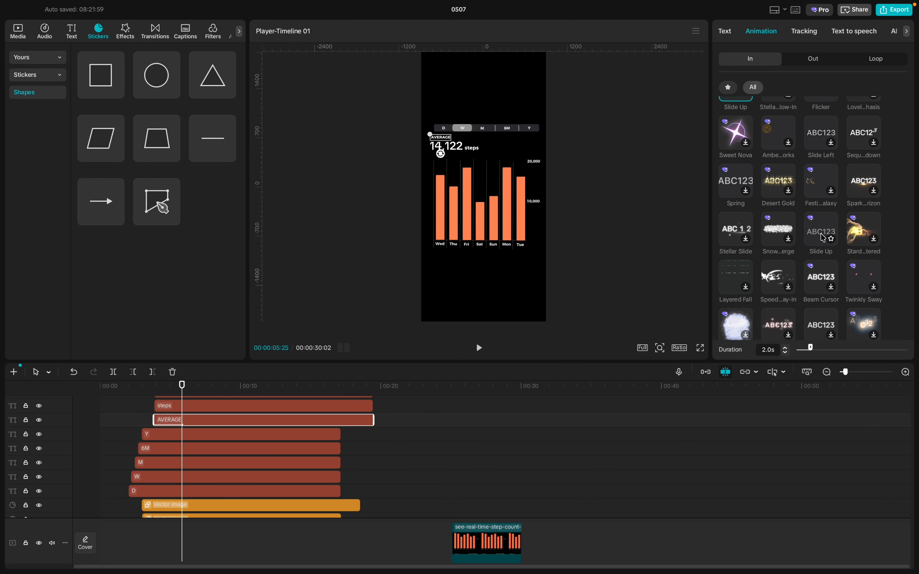
{"action": "scroll", "coordinate": [809, 262], "scroll_direction": "down", "scroll_amount": 1}
{"action": "scroll", "coordinate": [809, 263], "scroll_direction": "down", "scroll_amount": 2}
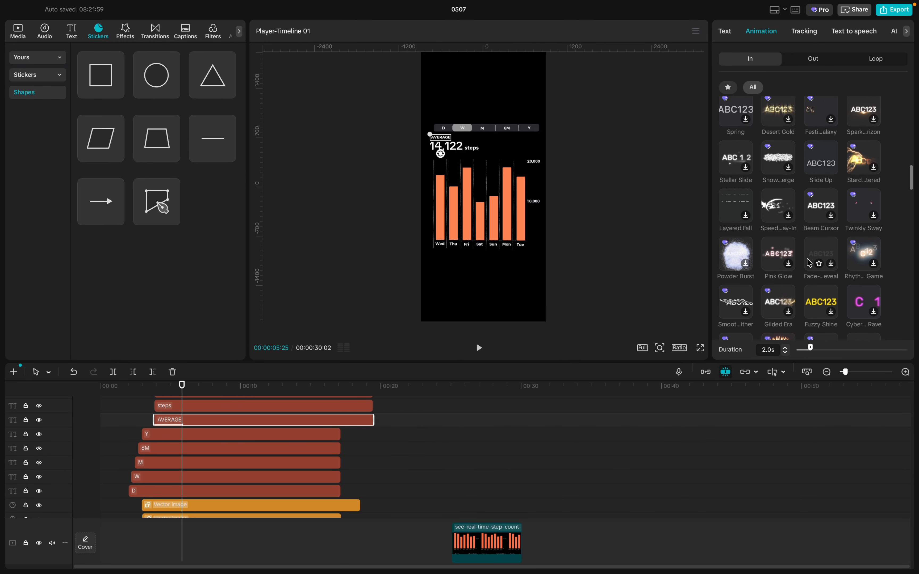
{"action": "left_click", "coordinate": [817, 148]}
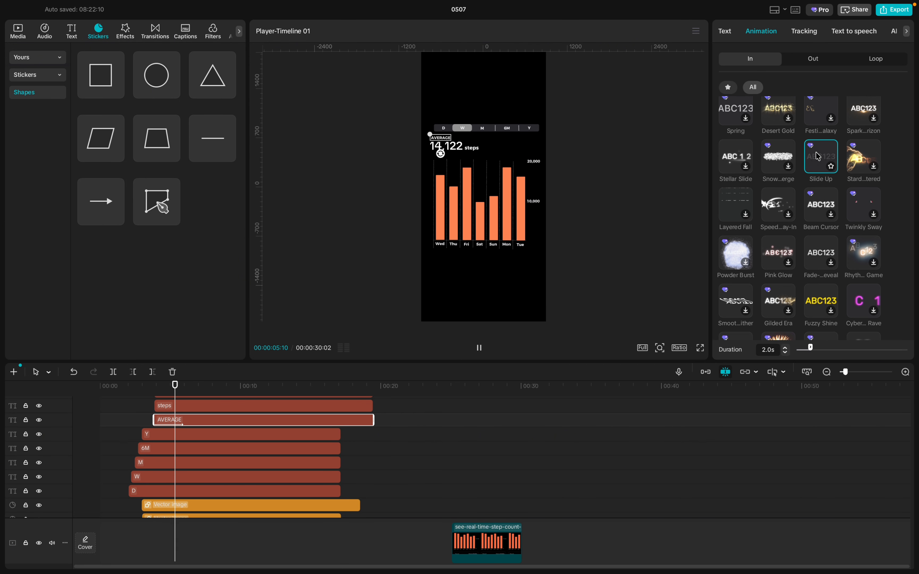
{"action": "scroll", "coordinate": [819, 206], "scroll_direction": "down", "scroll_amount": 10}
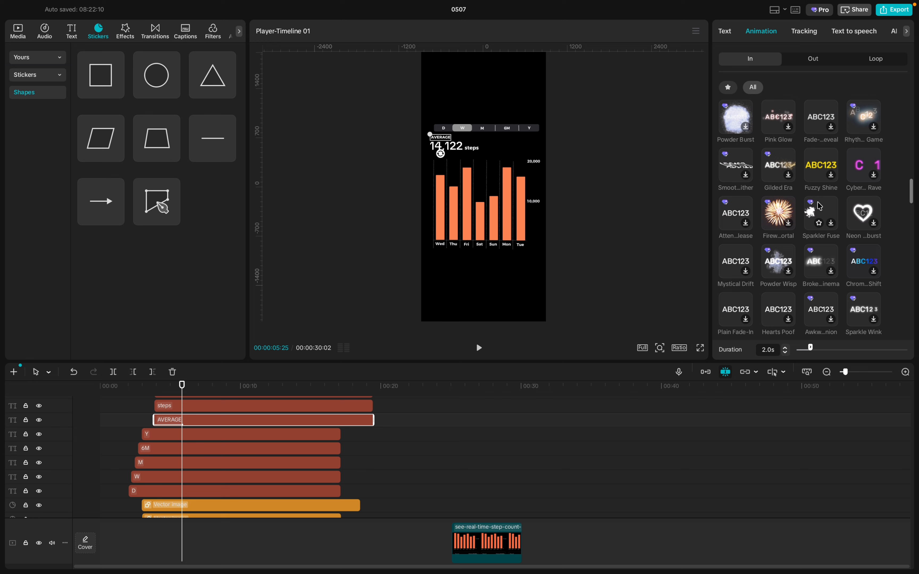
- Apply the Wave in entrance animation to the AVERAGE text and play back its reveal
{"action": "scroll", "coordinate": [819, 206], "scroll_direction": "up", "scroll_amount": 10}
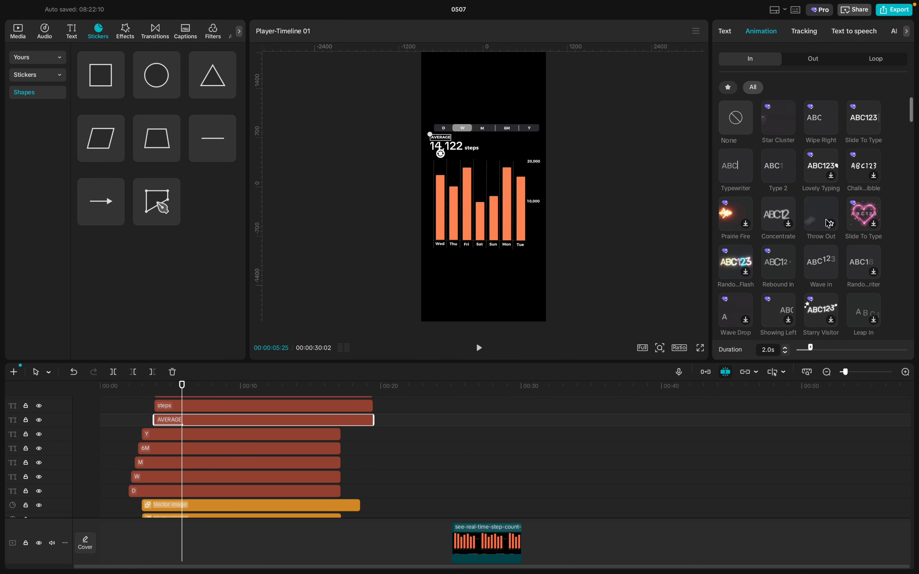
{"action": "left_click", "coordinate": [823, 261]}
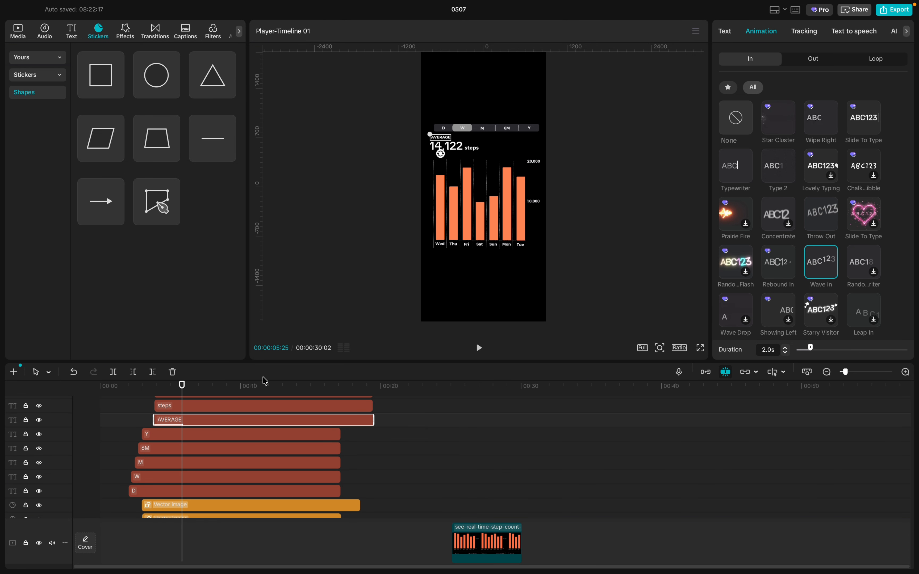
{"action": "scroll", "coordinate": [152, 440], "scroll_direction": "down", "scroll_amount": 3}
{"action": "scroll", "coordinate": [143, 439], "scroll_direction": "up", "scroll_amount": 3}
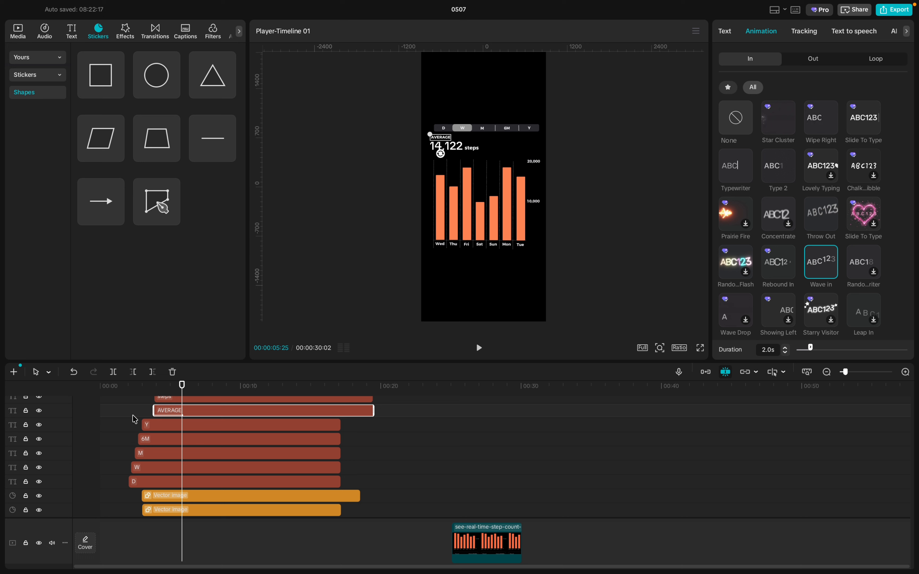
{"action": "left_click", "coordinate": [128, 413]}
{"action": "key", "text": "space"}
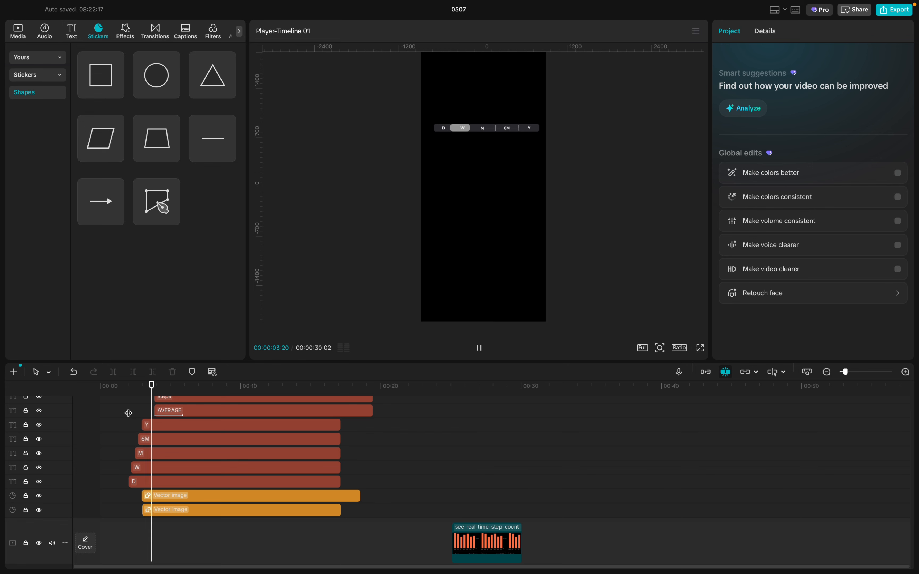
{"action": "key", "text": "space"}
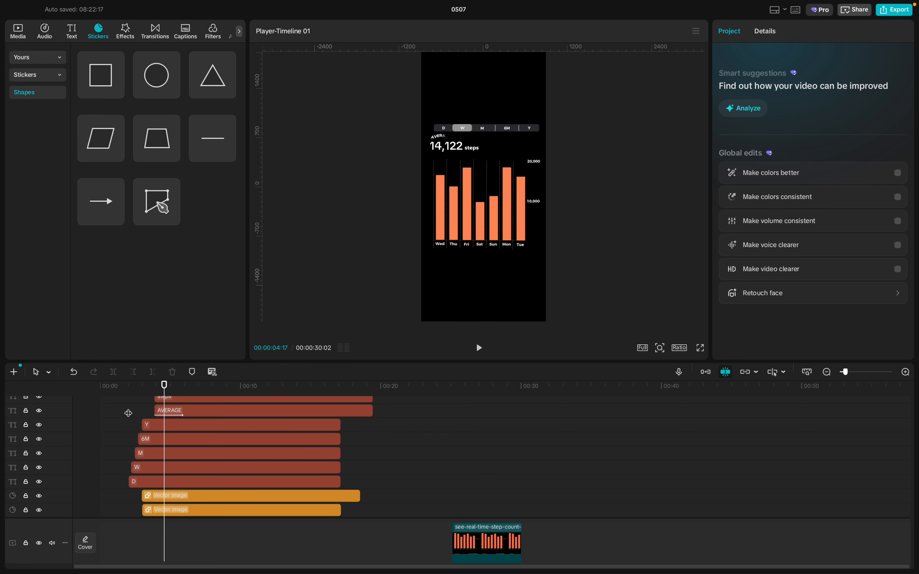
- Move the 14,122 text clip onto the track between AVERAGE and steps, keeping its start time
{"action": "scroll", "coordinate": [172, 453], "scroll_direction": "up", "scroll_amount": 3}
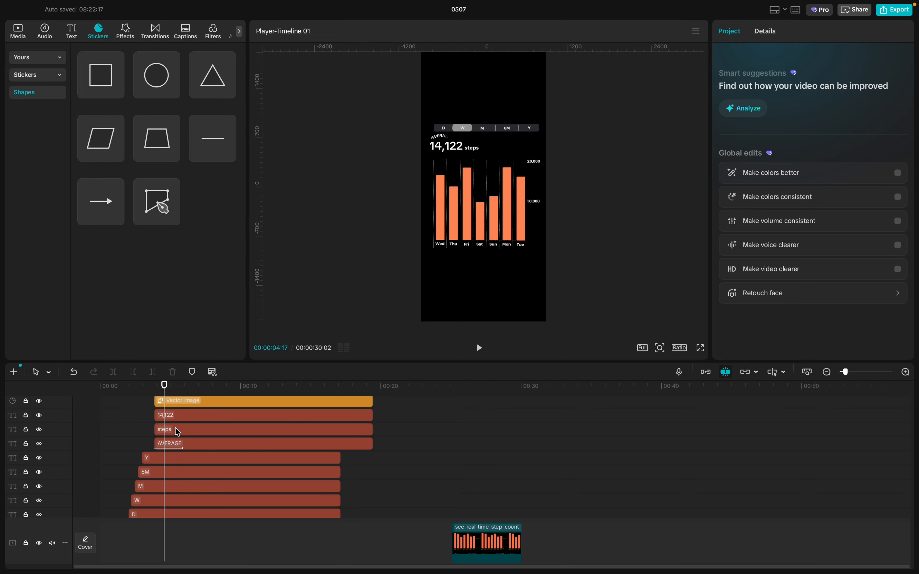
{"action": "left_click", "coordinate": [179, 418]}
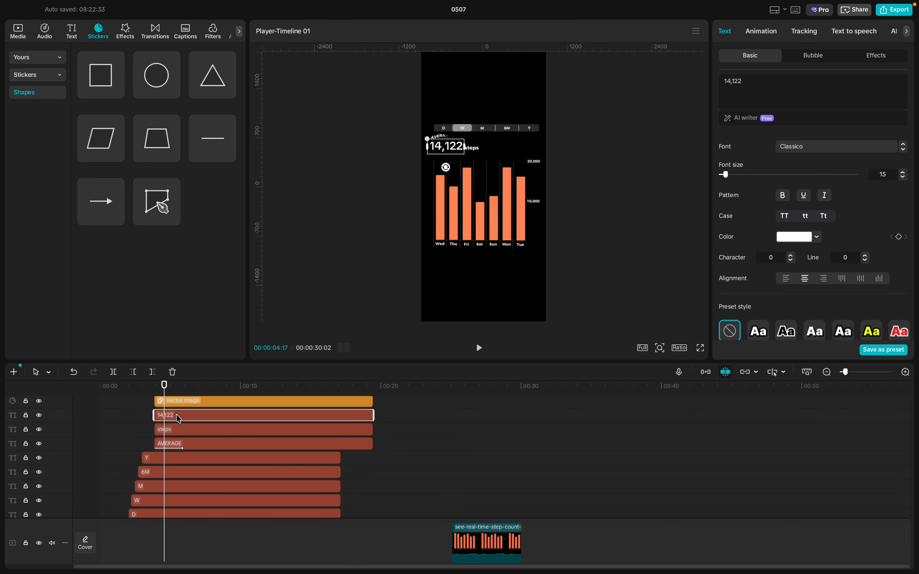
{"action": "left_click_drag", "start_coordinate": [179, 417], "coordinate": [178, 445]}
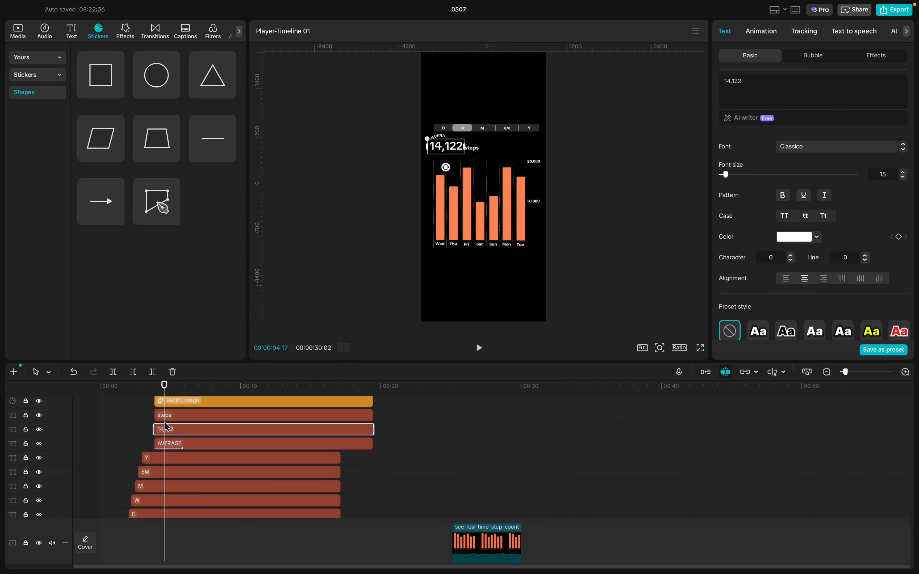
- Go to the start of the 14,122 clip at 00:00:03:26 and replace its text with 5,682
{"action": "left_click_drag", "start_coordinate": [167, 394], "coordinate": [167, 393]}
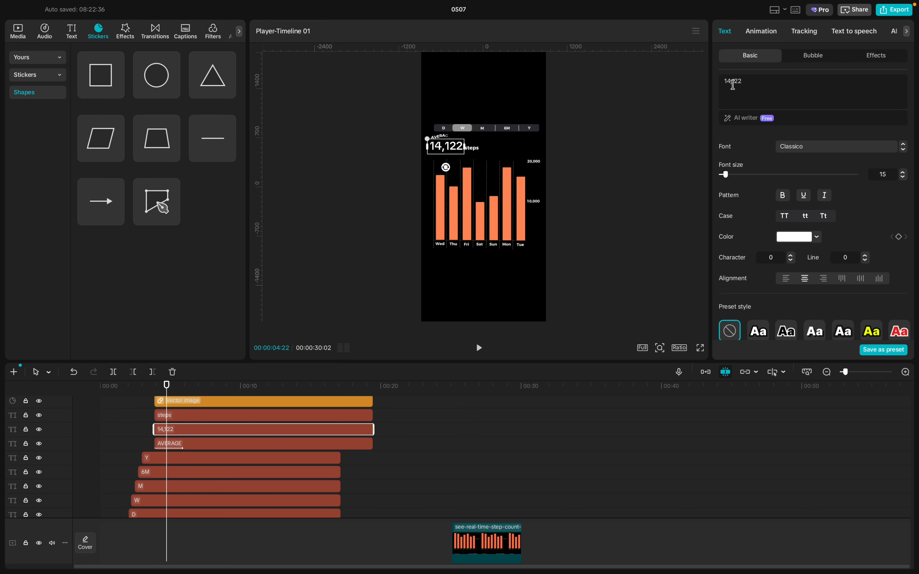
{"action": "left_click_drag", "start_coordinate": [167, 385], "coordinate": [156, 390]}
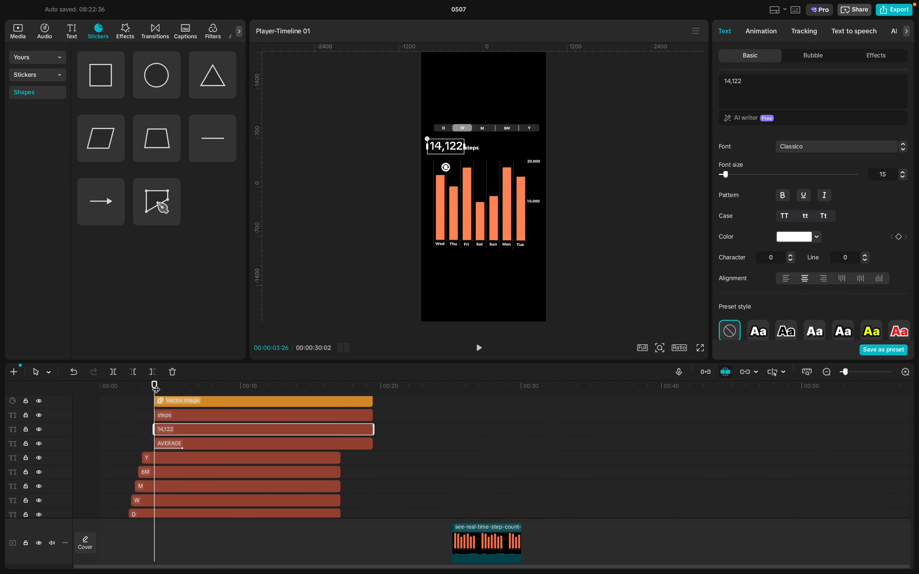
{"action": "left_click", "coordinate": [754, 81]}
{"action": "key", "text": "BackSpace"}
{"action": "key", "text": "BackSpace"}
{"action": "key", "text": "BackSpace"}
{"action": "key", "text": "BackSpace"}
{"action": "key", "text": "BackSpace"}
{"action": "key", "text": "BackSpace"}
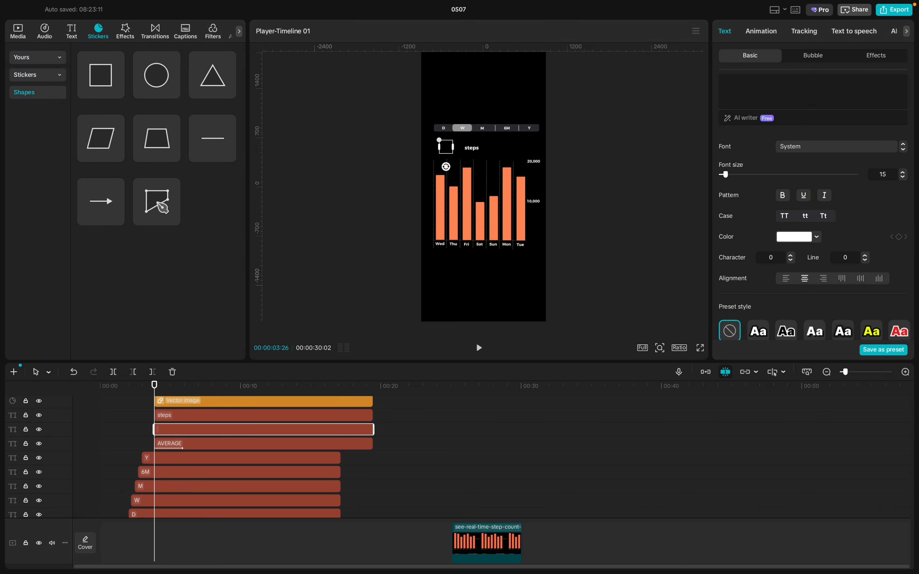
{"action": "type", "text": "0"}
{"action": "key", "text": "BackSpace"}
{"action": "type", "text": "5,68"}
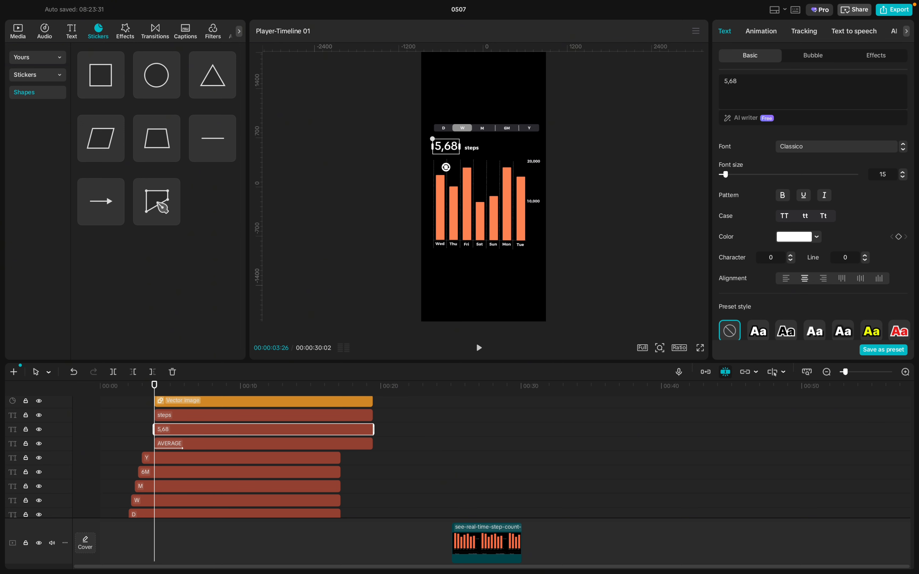
{"action": "type", "text": "2"}
- Split the 5,682 clip at 00:00:04:02 and change the second part's text to 5,985
{"action": "left_click_drag", "start_coordinate": [155, 391], "coordinate": [158, 393]}
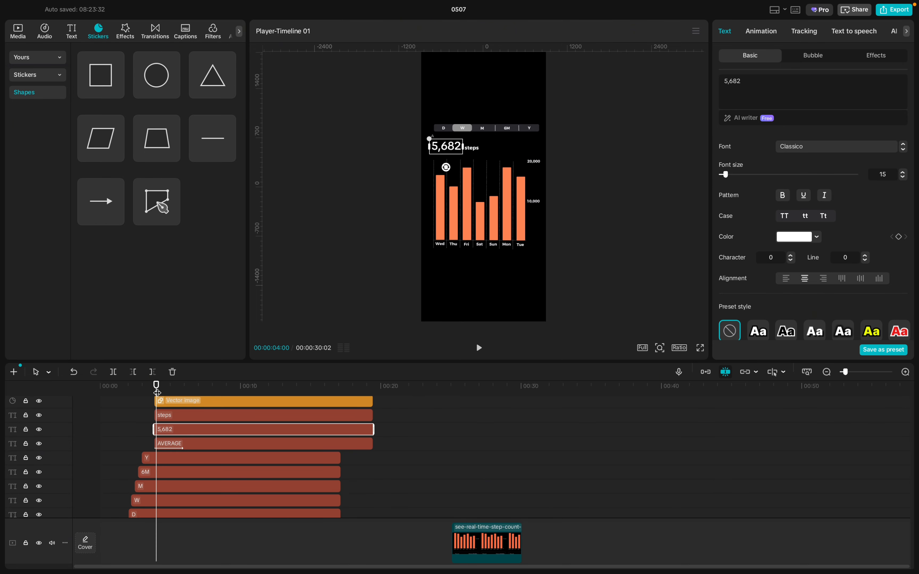
{"action": "scroll", "coordinate": [153, 453], "scroll_direction": "up", "scroll_amount": 3}
{"action": "scroll", "coordinate": [153, 453], "scroll_direction": "up", "scroll_amount": 1}
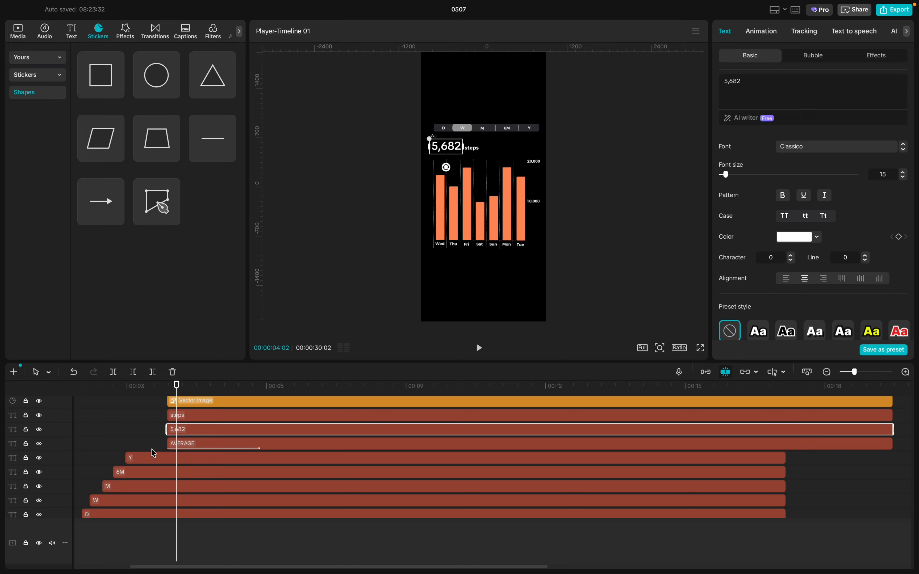
{"action": "key", "text": "q"}
{"action": "left_click", "coordinate": [747, 79]}
{"action": "key", "text": "BackSpace"}
{"action": "key", "text": "BackSpace"}
{"action": "key", "text": "BackSpace"}
{"action": "key", "text": "BackSpace"}
{"action": "key", "text": "BackSpace"}
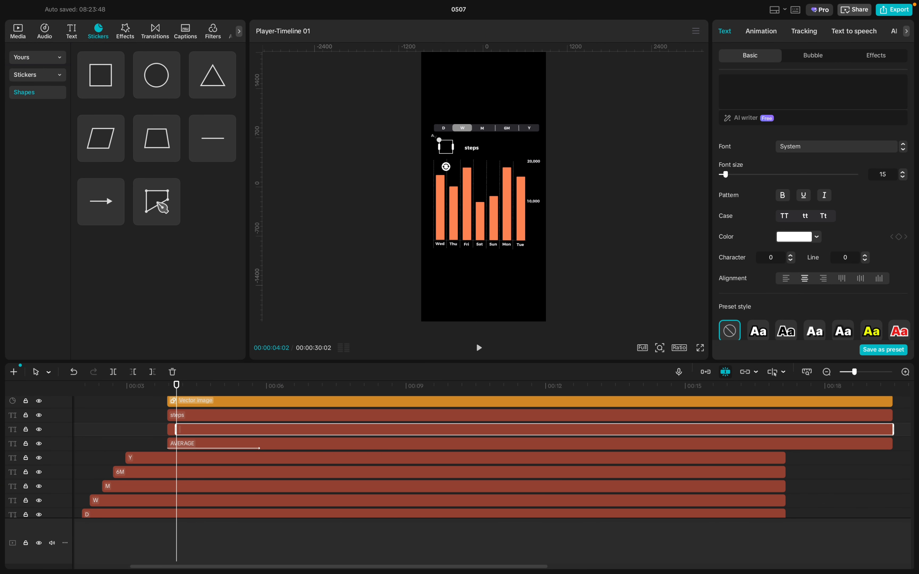
{"action": "type", "text": "5,9"}
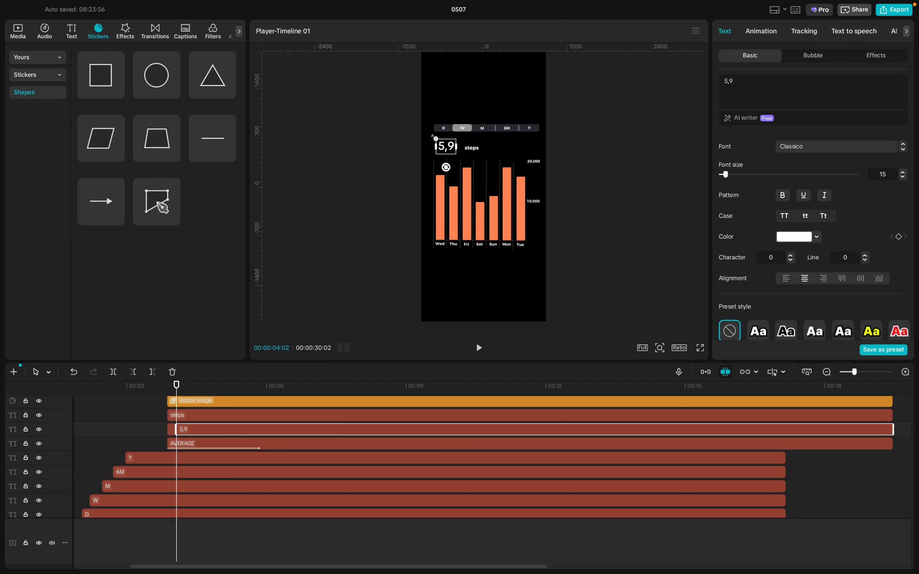
{"action": "type", "text": "85"}
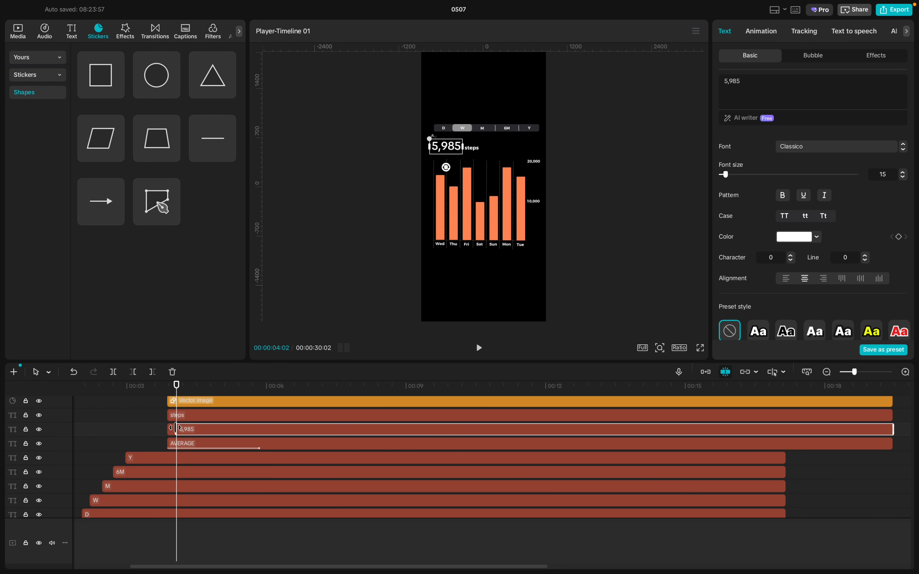
- Step frame by frame from the number's start at 00:00:03:26 to 00:00:04:06 to set the next cut point
{"action": "left_click_drag", "start_coordinate": [177, 389], "coordinate": [167, 388]}
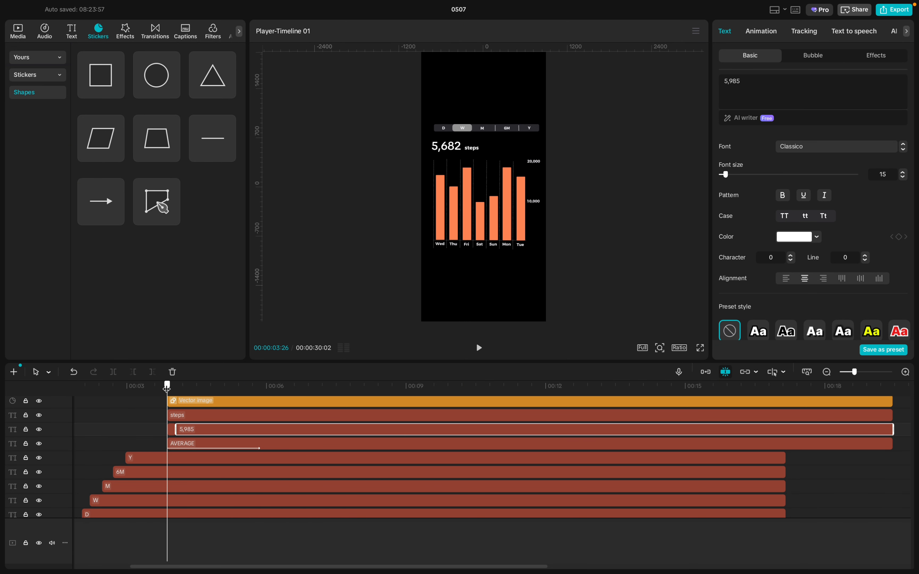
{"action": "key", "text": "Right"}
{"action": "key", "text": "Right"}
{"action": "key", "text": "Right"}
{"action": "key", "text": "Right"}
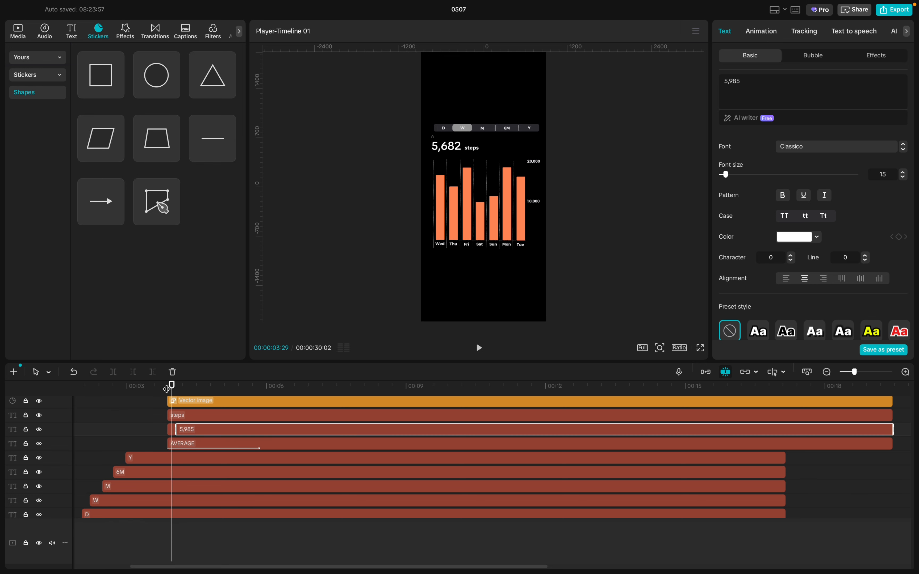
{"action": "key", "text": "Right"}
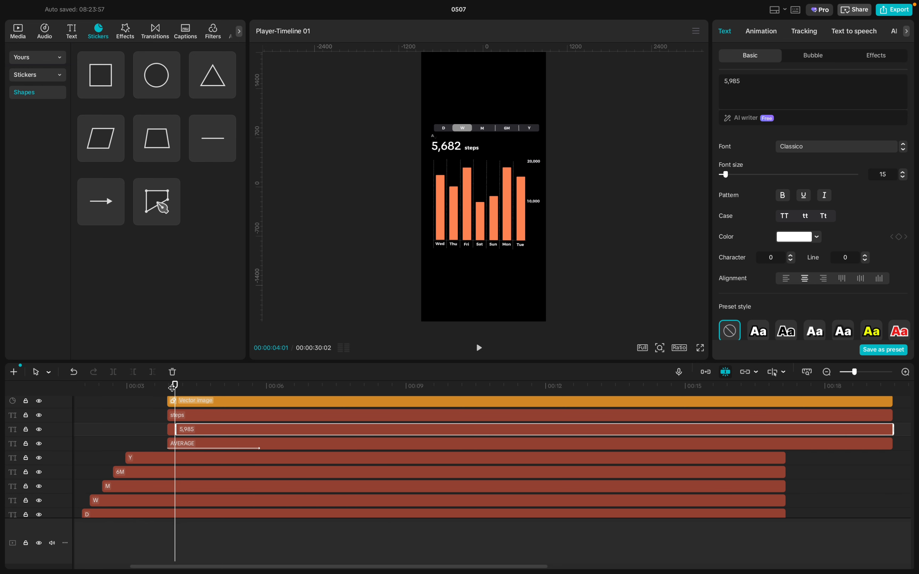
{"action": "key", "text": "Right"}
{"action": "key", "text": "Right"}
{"action": "key", "text": "Right"}
{"action": "key", "text": "Right"}
{"action": "key", "text": "Right"}
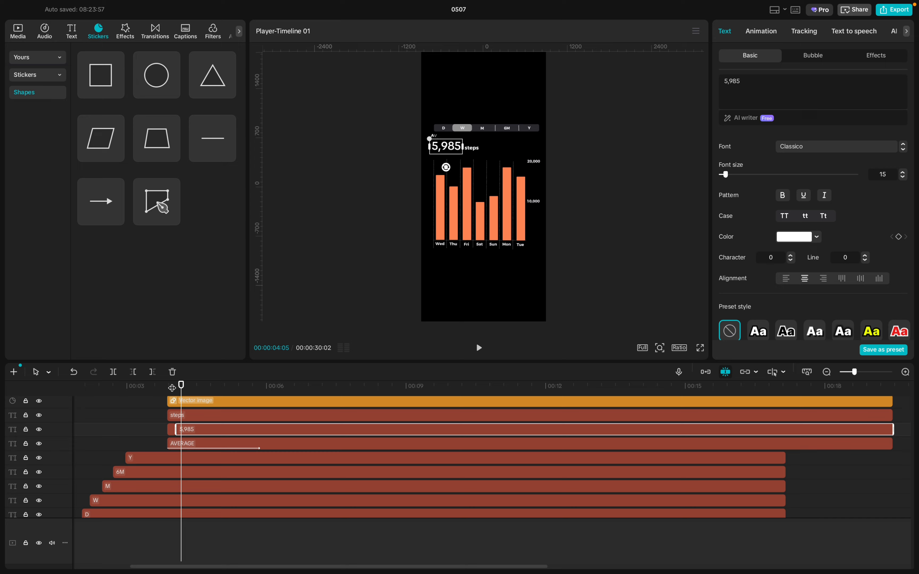
- Try changing the whole unsplit 5,985 clip to 6,482, and restore its text to 5,985
{"action": "left_click", "coordinate": [747, 86]}
{"action": "key", "text": "BackSpace"}
{"action": "key", "text": "BackSpace"}
{"action": "key", "text": "BackSpace"}
{"action": "key", "text": "BackSpace"}
{"action": "key", "text": "BackSpace"}
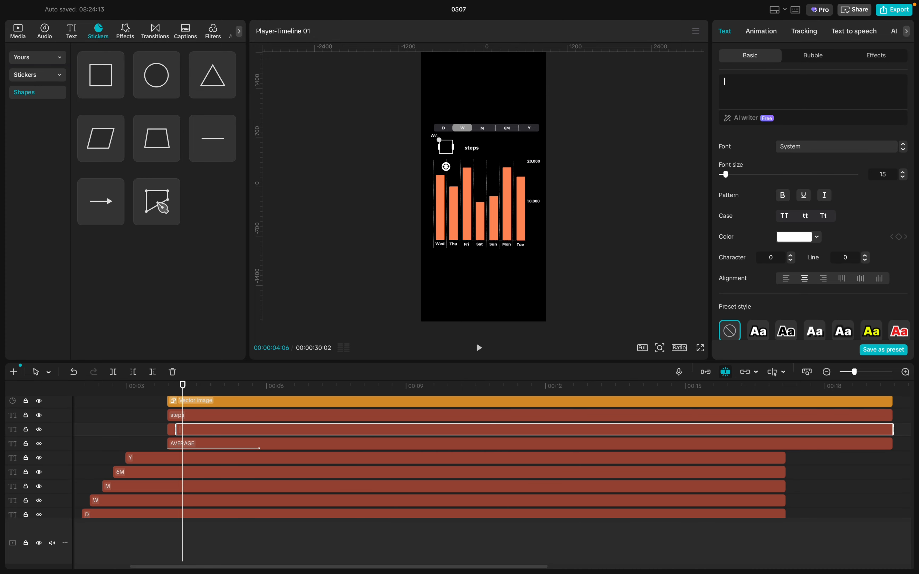
{"action": "type", "text": "6,4"}
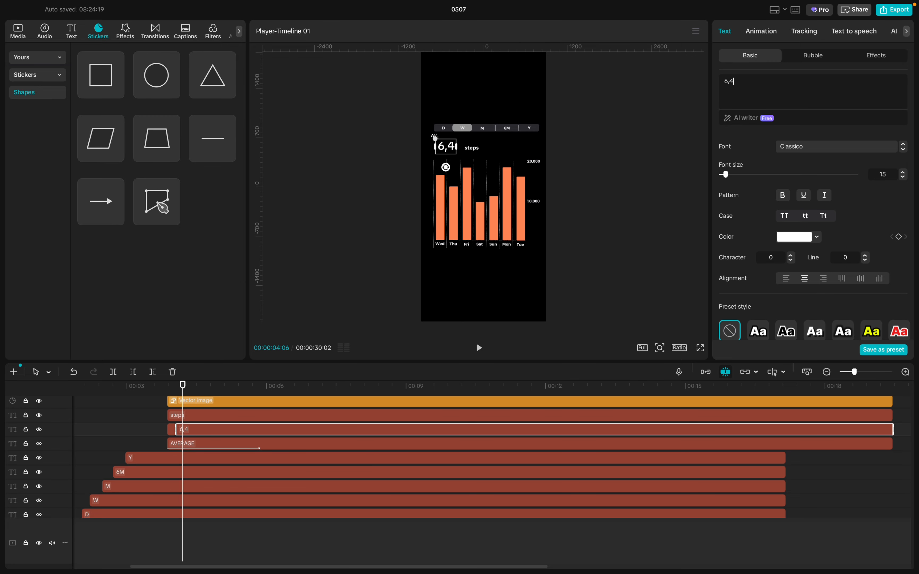
{"action": "type", "text": "82"}
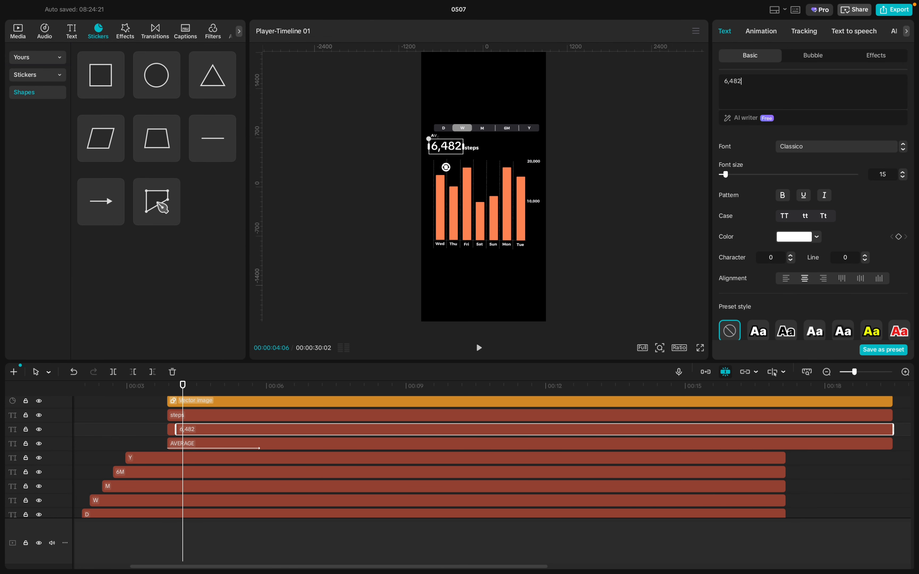
{"action": "key", "text": "BackSpace"}
{"action": "key", "text": "BackSpace"}
{"action": "key", "text": "BackSpace"}
{"action": "key", "text": "BackSpace"}
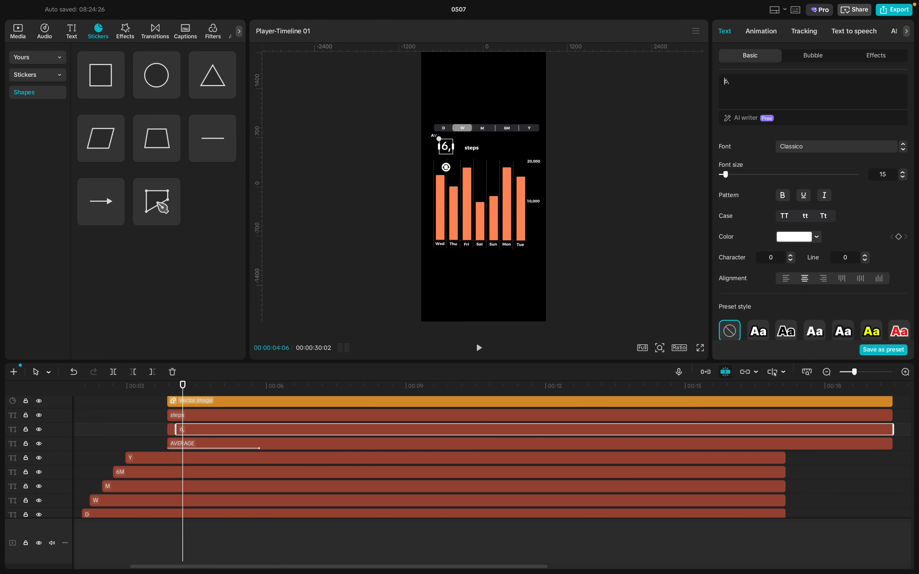
{"action": "key", "text": "BackSpace"}
{"action": "type", "text": "5,985"}
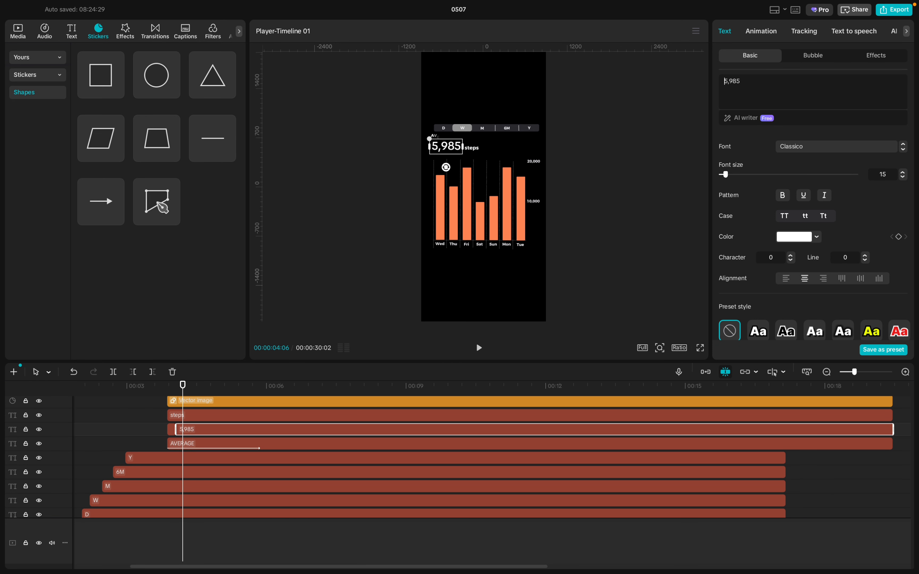
{"action": "key", "text": "BackSpace"}
{"action": "type", "text": "5"}
- Split the 5,985 clip at 00:00:04:06 and change the new second part's text to 6,482
{"action": "left_click_drag", "start_coordinate": [186, 433], "coordinate": [193, 434]}
{"action": "key", "text": "Up"}
{"action": "key", "text": "BackSpace"}
{"action": "key", "text": "BackSpace"}
{"action": "key", "text": "BackSpace"}
{"action": "key", "text": "BackSpace"}
{"action": "key", "text": "BackSpace"}
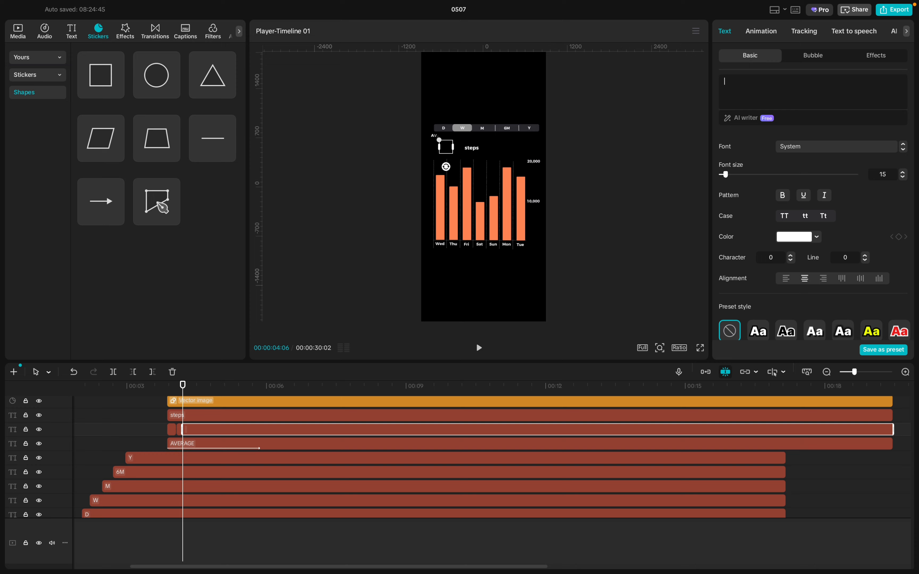
{"action": "type", "text": "6,4"}
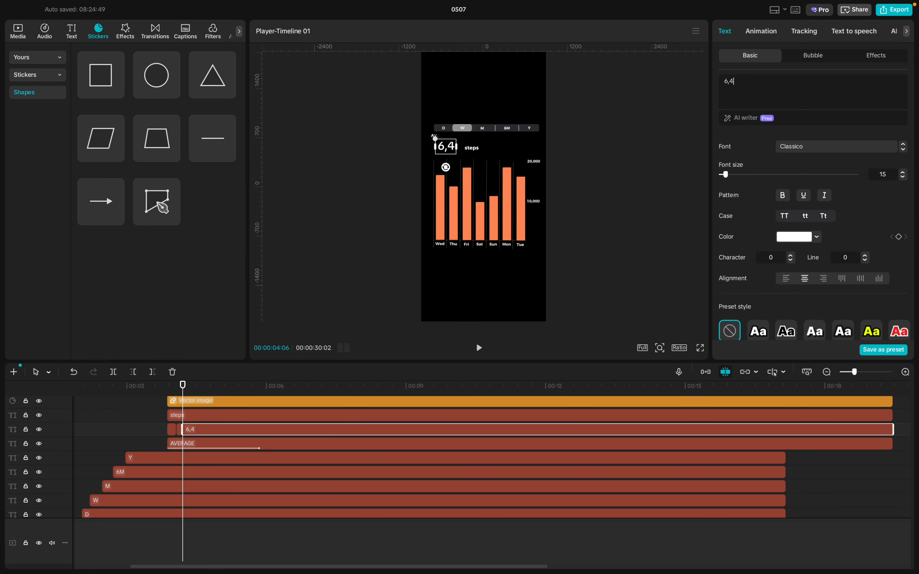
{"action": "type", "text": "82"}
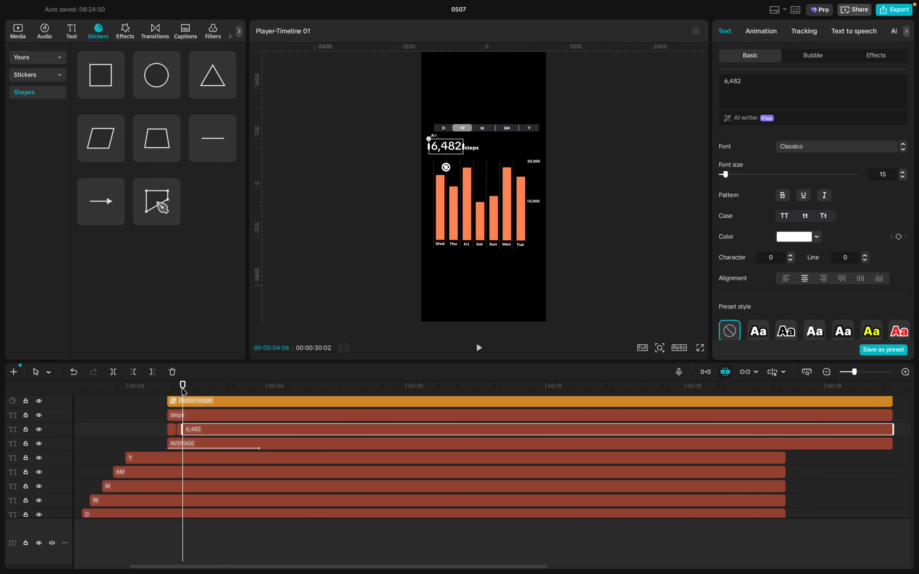
- Split the 6,482 clip at 00:00:04:11
{"action": "left_click_drag", "start_coordinate": [183, 391], "coordinate": [185, 391]}
{"action": "key", "text": "Right"}
{"action": "key", "text": "Right"}
{"action": "key", "text": "Right"}
{"action": "key", "text": "ctrl+b"}
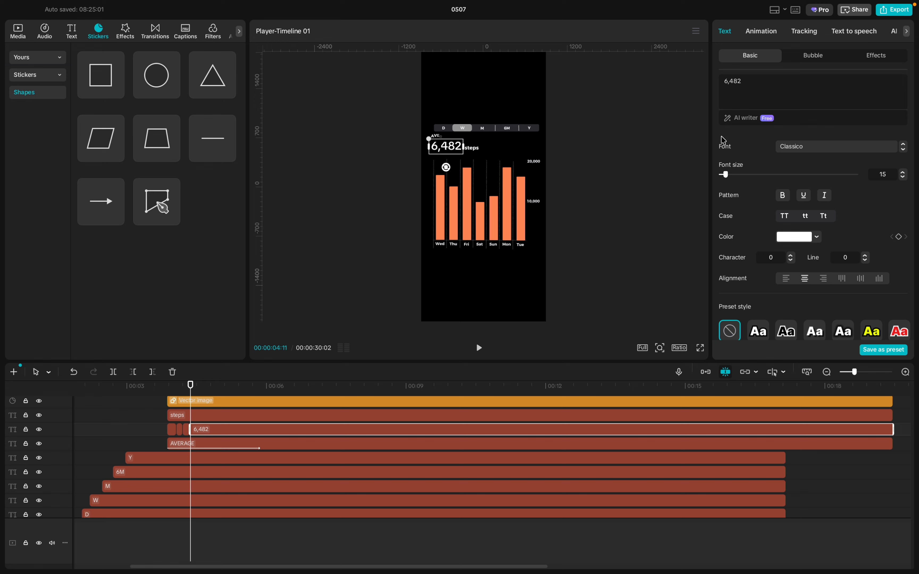
- Change the text of the number clip starting at 00:00:04:11 to 7,555
{"action": "left_click", "coordinate": [762, 84]}
{"action": "key", "text": "BackSpace"}
{"action": "key", "text": "BackSpace"}
{"action": "key", "text": "BackSpace"}
{"action": "key", "text": "BackSpace"}
{"action": "key", "text": "BackSpace"}
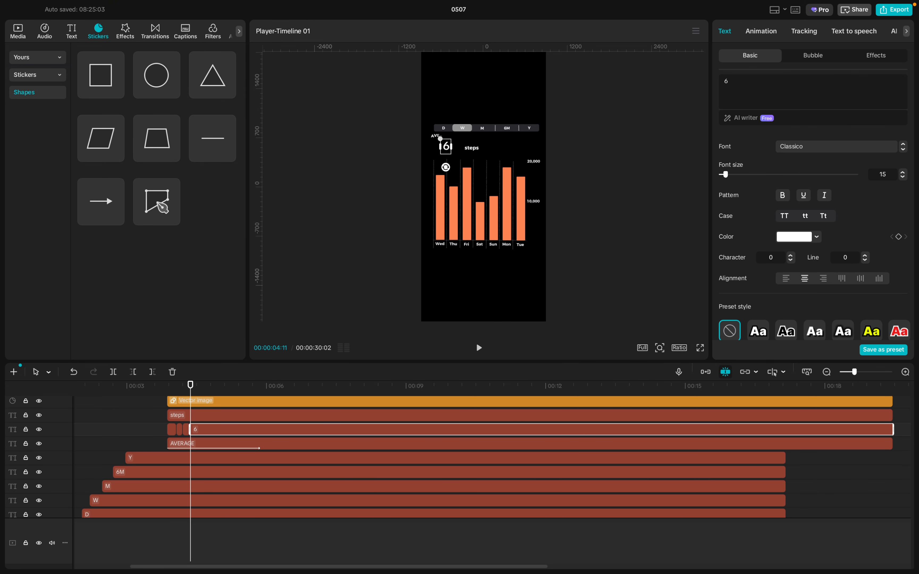
{"action": "type", "text": "7,555"}
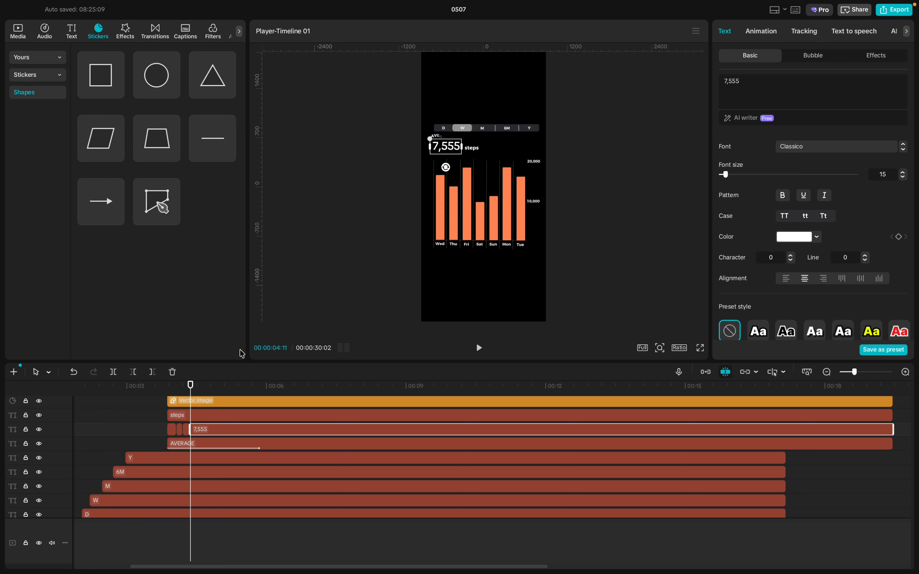
- Split the 7,555 clip at 00:00:04:16
{"action": "key", "text": "Right"}
{"action": "key", "text": "Right"}
{"action": "key", "text": "Right"}
{"action": "key", "text": "Right"}
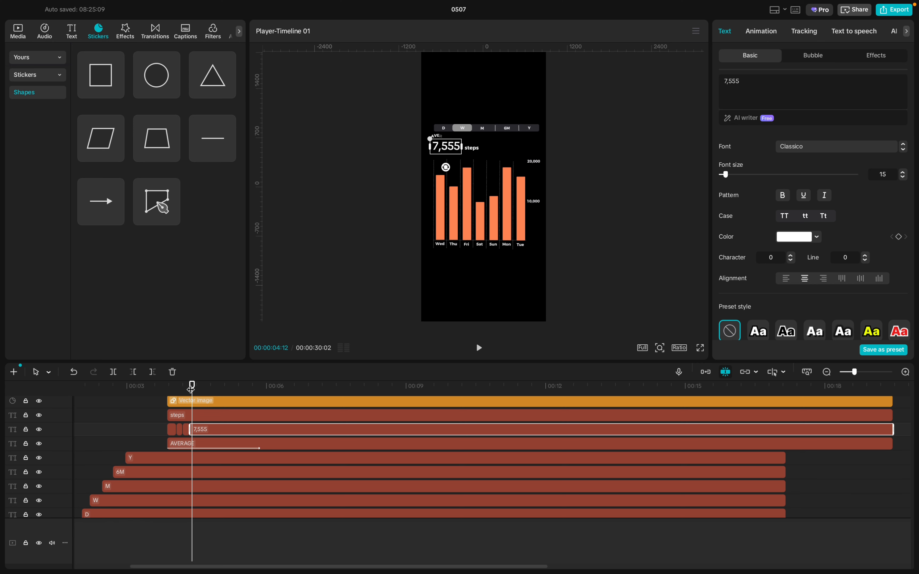
{"action": "key", "text": "Right"}
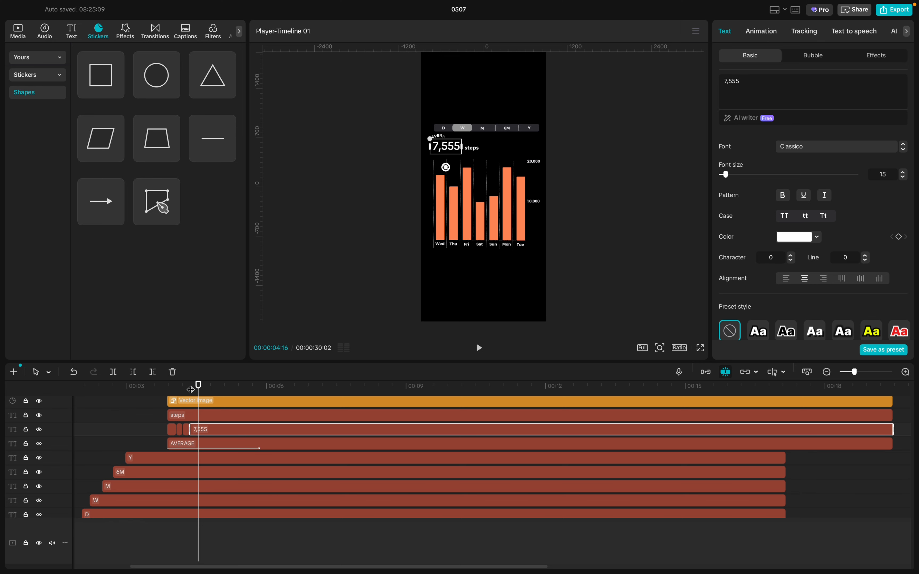
{"action": "key", "text": "ctrl+b"}
- Change the text of the number clip after the 00:00:04:16 split to 8,700
{"action": "key", "text": "BackSpace"}
{"action": "key", "text": "BackSpace"}
{"action": "key", "text": "BackSpace"}
{"action": "key", "text": "BackSpace"}
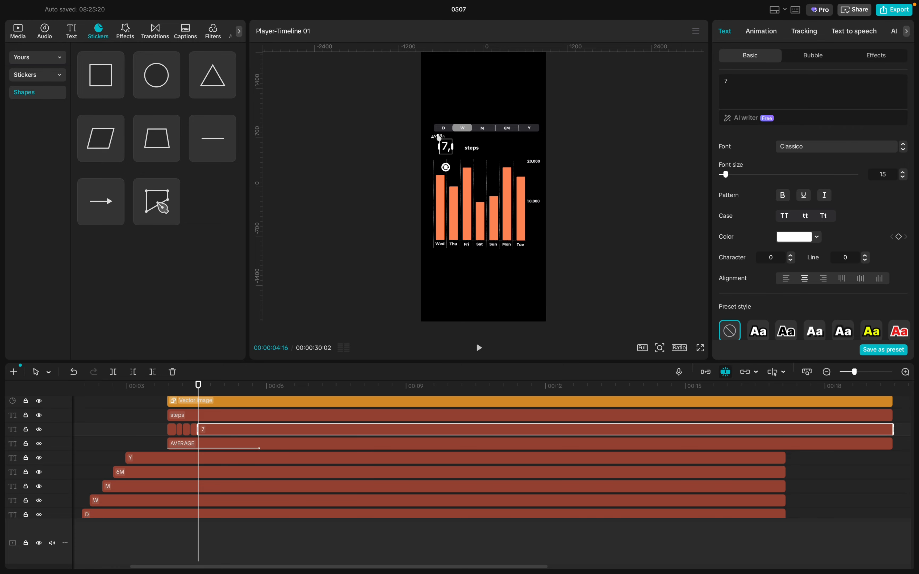
{"action": "key", "text": "BackSpace"}
{"action": "type", "text": "8,700"}
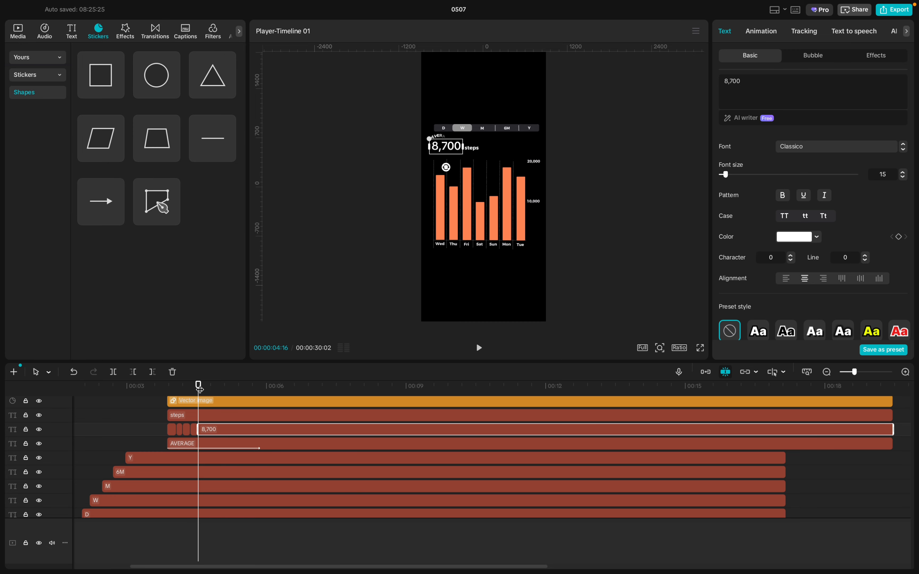
- Replace the text of the last number clip with 9,680
{"action": "key", "text": "Right"}
{"action": "key", "text": "Right"}
{"action": "key", "text": "Right"}
{"action": "key", "text": "Right"}
{"action": "key", "text": "Right"}
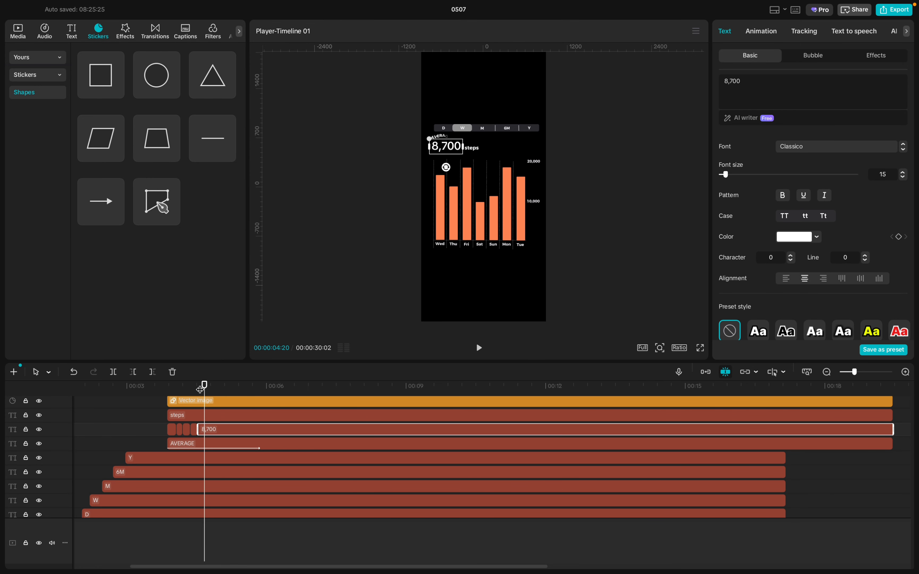
{"action": "left_click", "coordinate": [765, 82]}
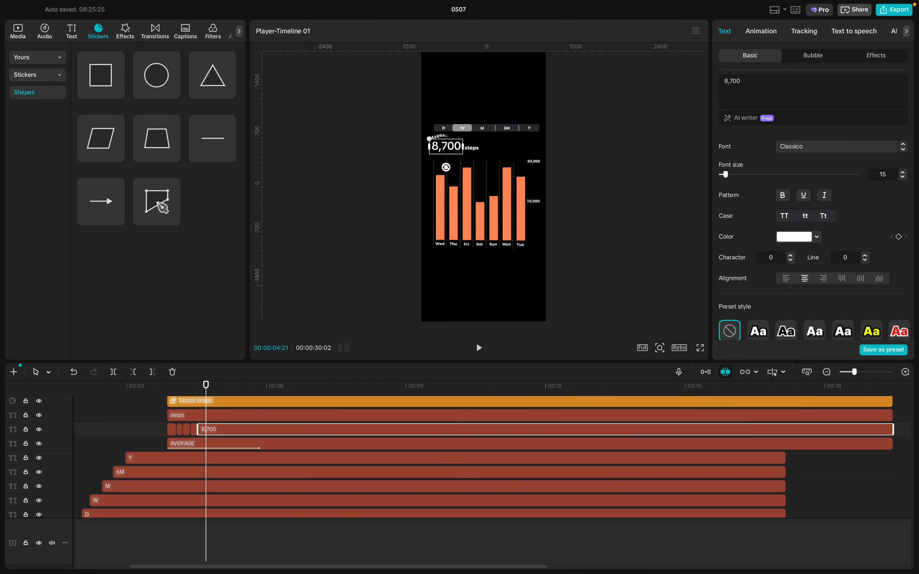
{"action": "key", "text": "BackSpace"}
{"action": "key", "text": "BackSpace"}
{"action": "key", "text": "BackSpace"}
{"action": "key", "text": "BackSpace"}
{"action": "key", "text": "BackSpace"}
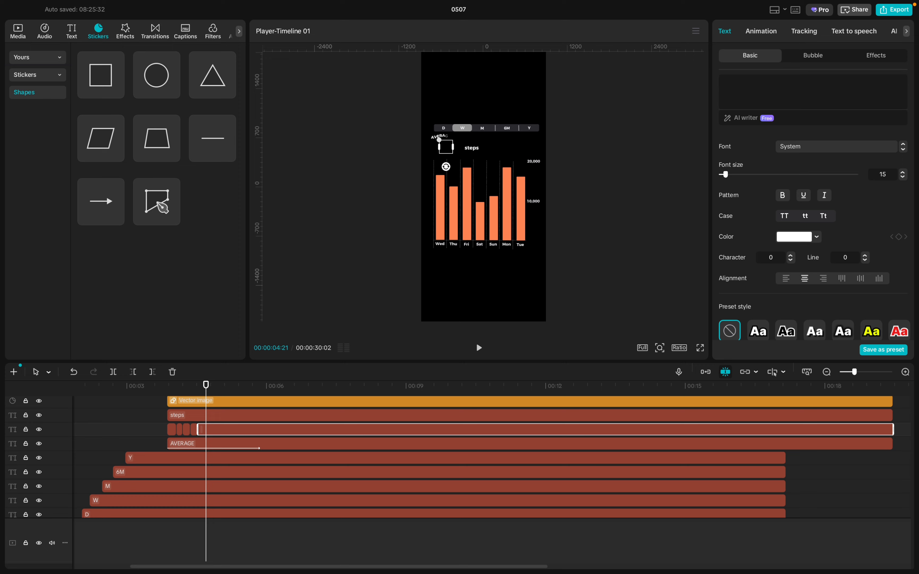
{"action": "type", "text": "9,"}
{"action": "type", "text": "680"}
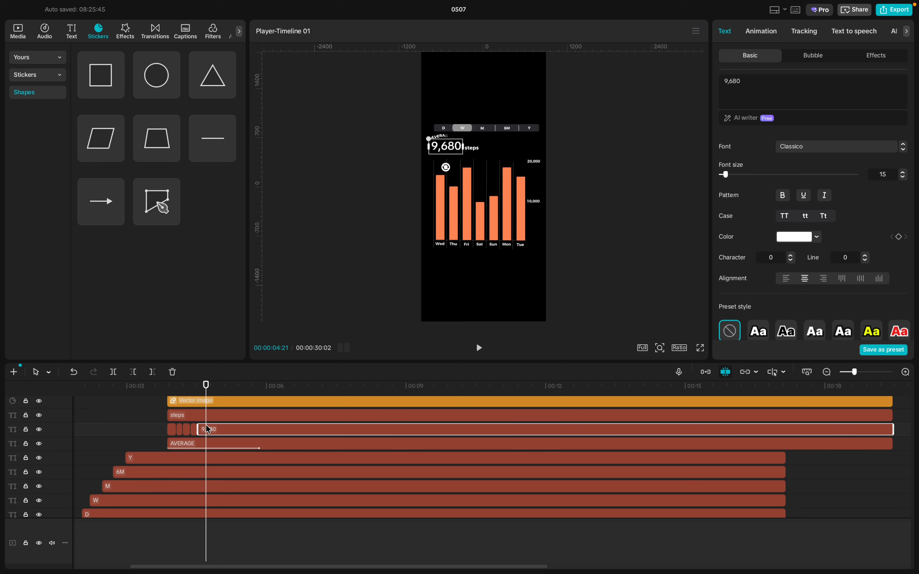
- Play back the counting number from its start at 00:00:03:26
{"action": "left_click", "coordinate": [193, 418]}
{"action": "left_click", "coordinate": [195, 391]}
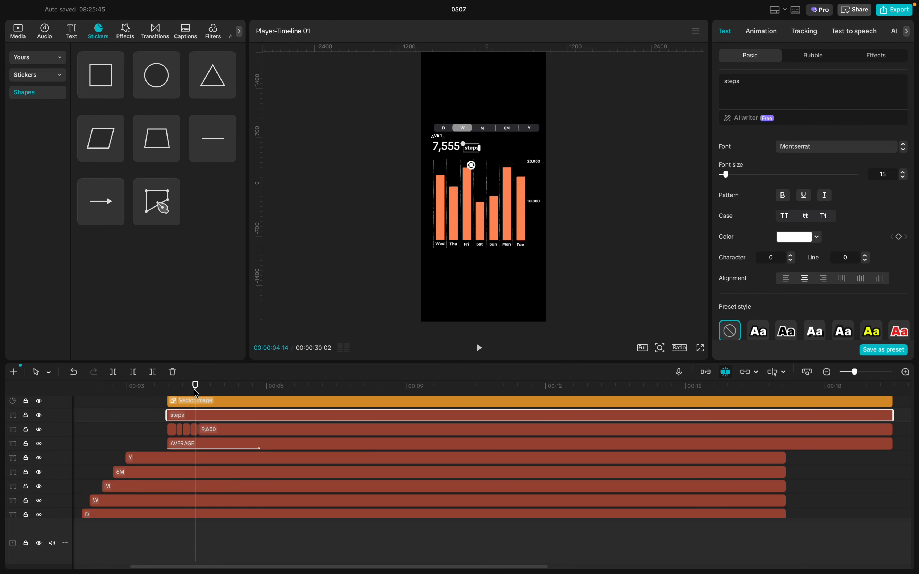
{"action": "left_click_drag", "start_coordinate": [195, 391], "coordinate": [167, 390]}
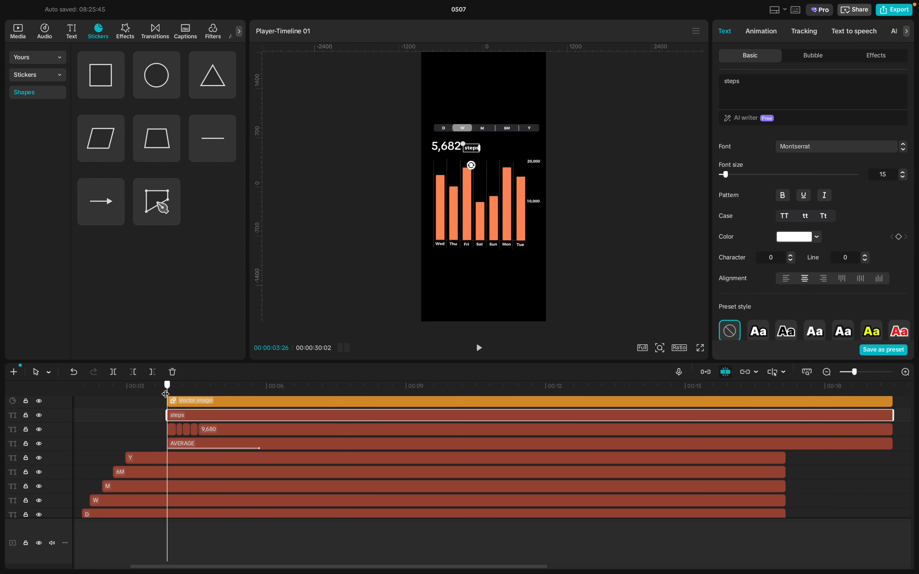
{"action": "key", "text": "space"}
{"action": "key", "text": "space"}
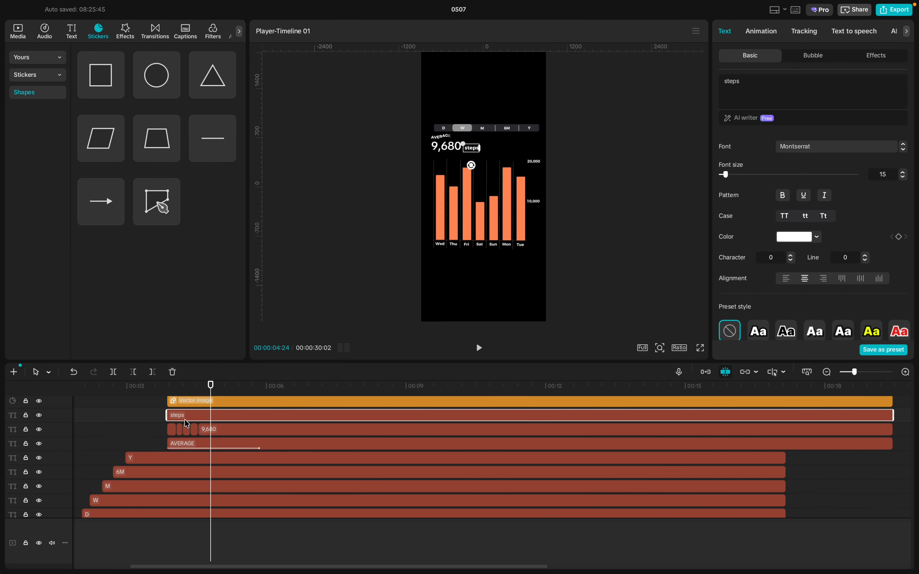
- Shorten the 5,682 clip to end at 00:00:04:01 by splitting off and deleting its remainder
{"action": "left_click", "coordinate": [171, 430]}
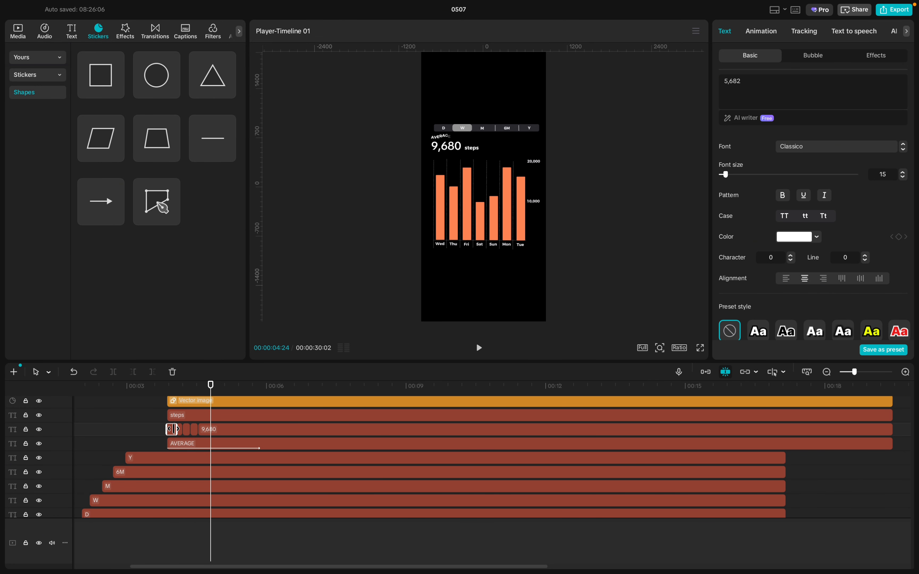
{"action": "scroll", "coordinate": [174, 430], "scroll_direction": "up", "scroll_amount": 3}
{"action": "scroll", "coordinate": [173, 429], "scroll_direction": "up", "scroll_amount": 1}
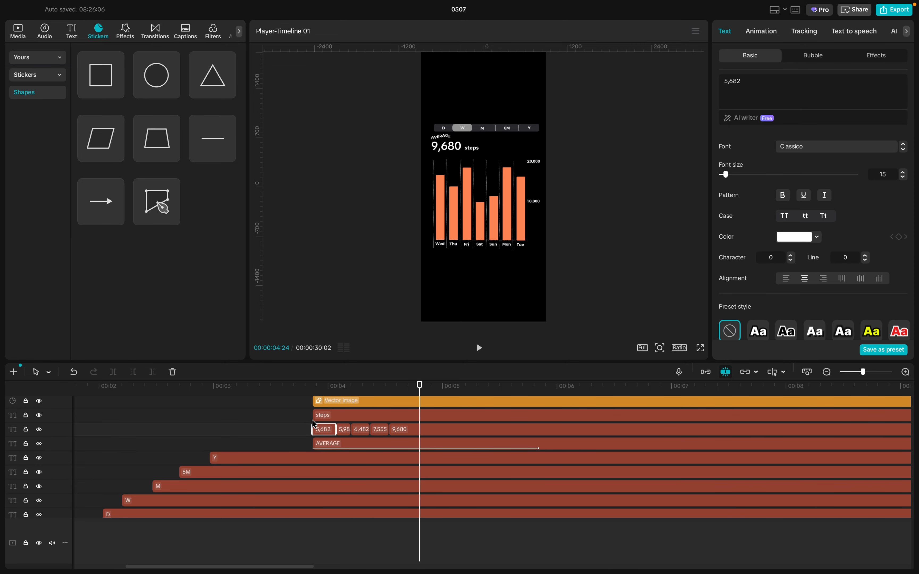
{"action": "left_click", "coordinate": [305, 419]}
{"action": "left_click_drag", "start_coordinate": [305, 386], "coordinate": [313, 386]}
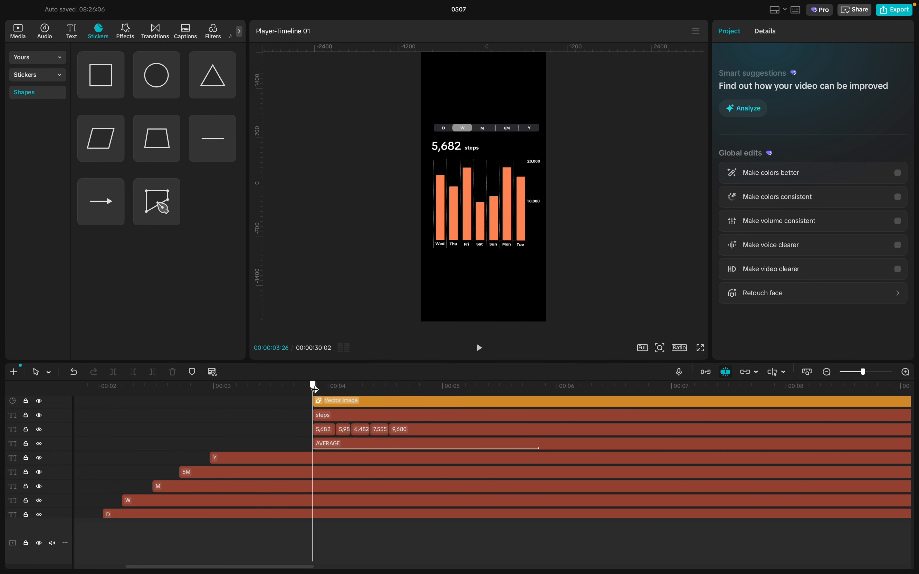
{"action": "key", "text": "Right"}
{"action": "key", "text": "Right"}
{"action": "key", "text": "Right"}
{"action": "key", "text": "Right"}
{"action": "key", "text": "Right"}
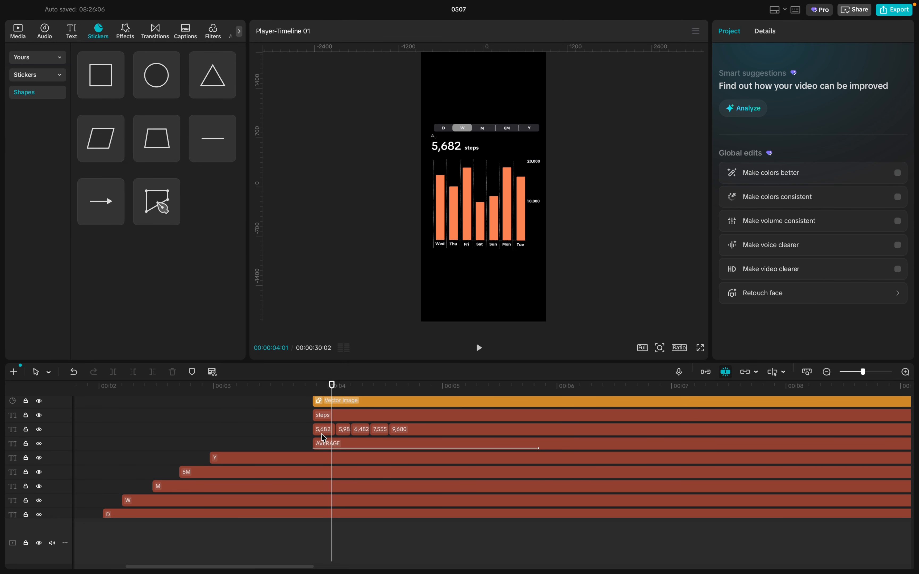
{"action": "left_click", "coordinate": [329, 430]}
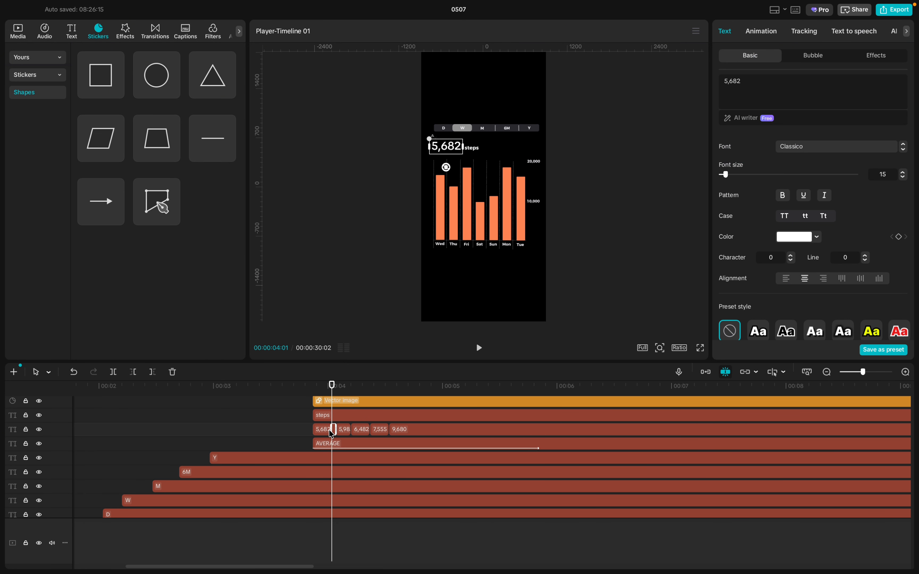
{"action": "key", "text": "Delete"}
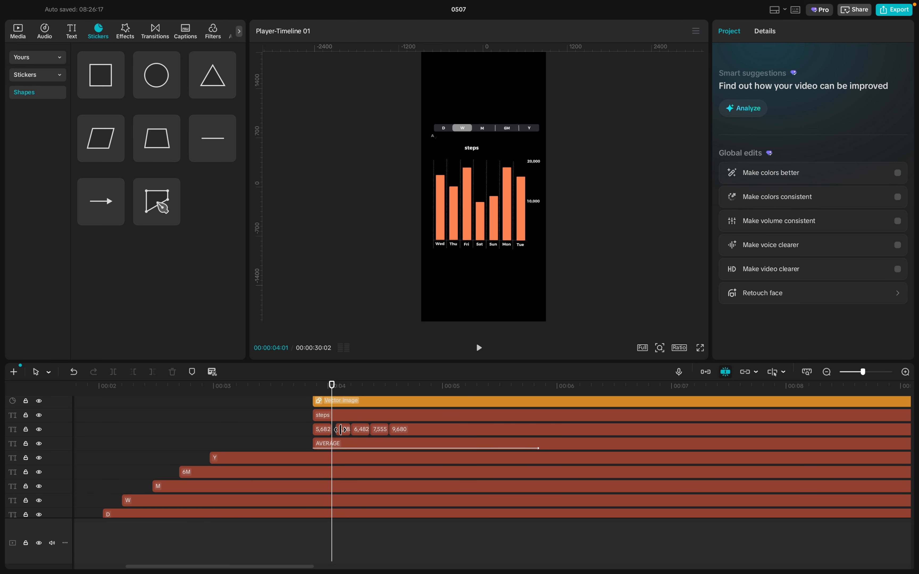
- Close the gaps in the number track by moving the 5,985, 6,482, 7,555 and 9,680 clips earlier in turn
{"action": "left_click", "coordinate": [340, 430]}
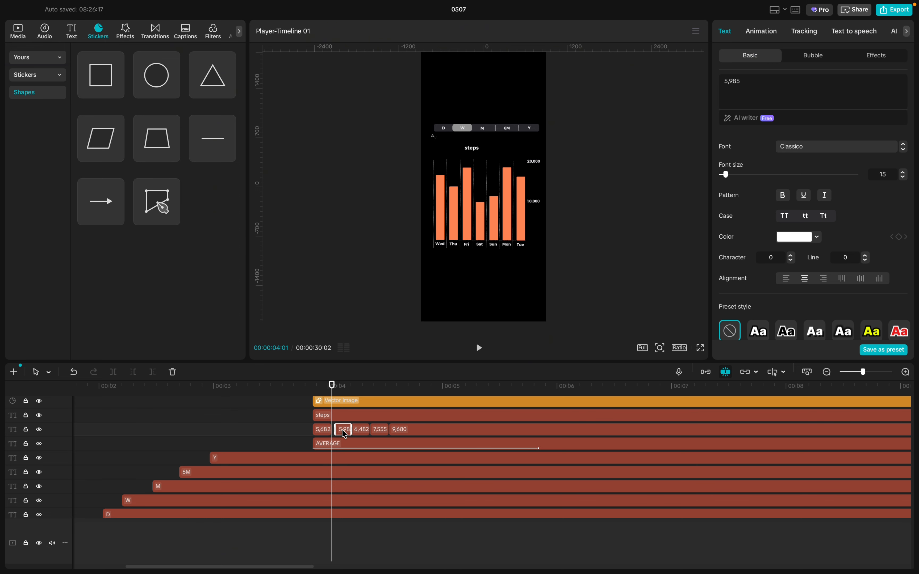
{"action": "left_click_drag", "start_coordinate": [342, 430], "coordinate": [337, 432]}
{"action": "left_click", "coordinate": [361, 431]}
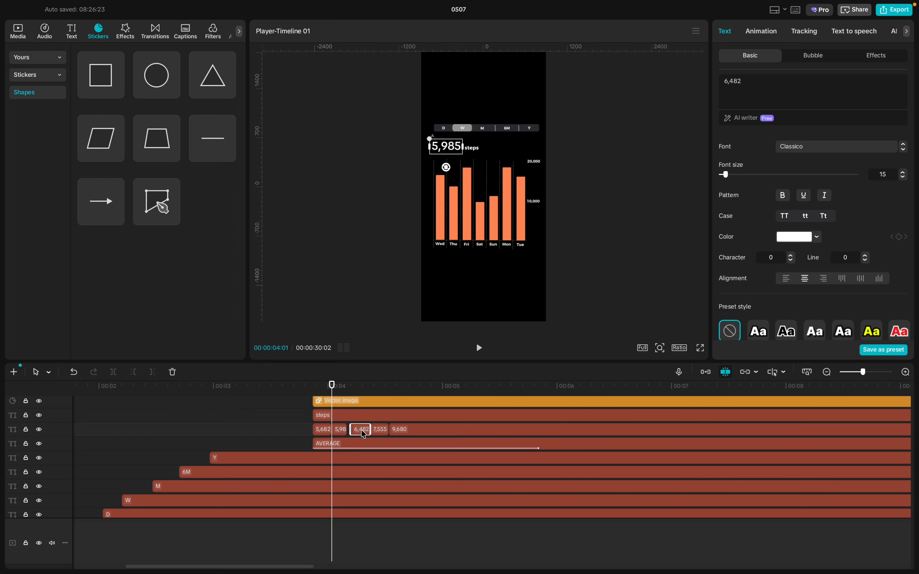
{"action": "left_click", "coordinate": [376, 430]}
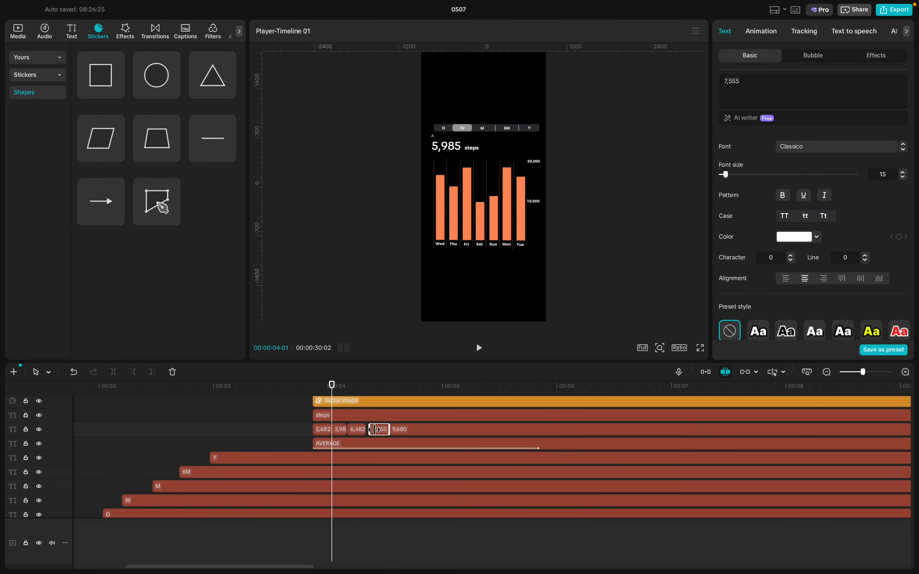
{"action": "left_click", "coordinate": [405, 431]}
{"action": "left_click_drag", "start_coordinate": [410, 428], "coordinate": [406, 430]}
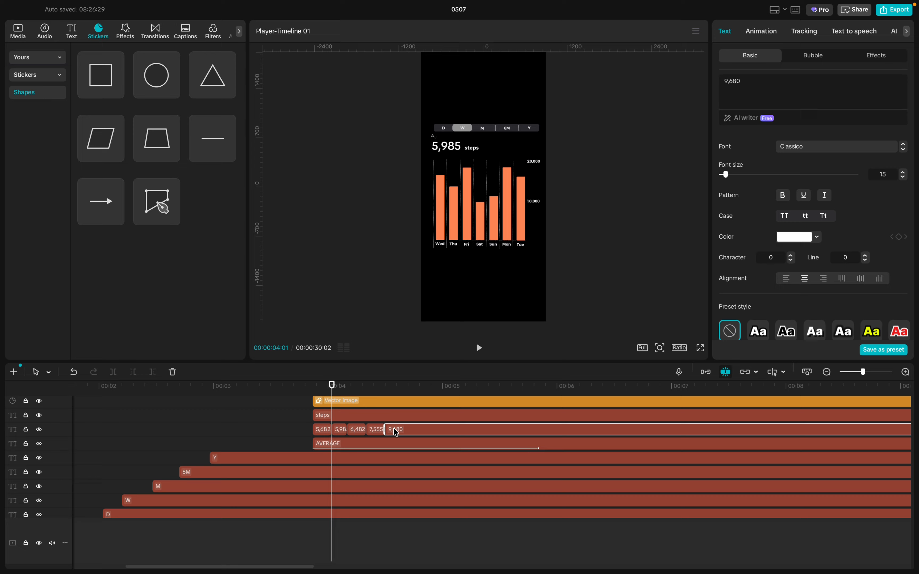
- Play back the tightened number sequence several times to check the speed of the count
{"action": "left_click", "coordinate": [307, 418]}
{"action": "key", "text": "space"}
{"action": "key", "text": "space"}
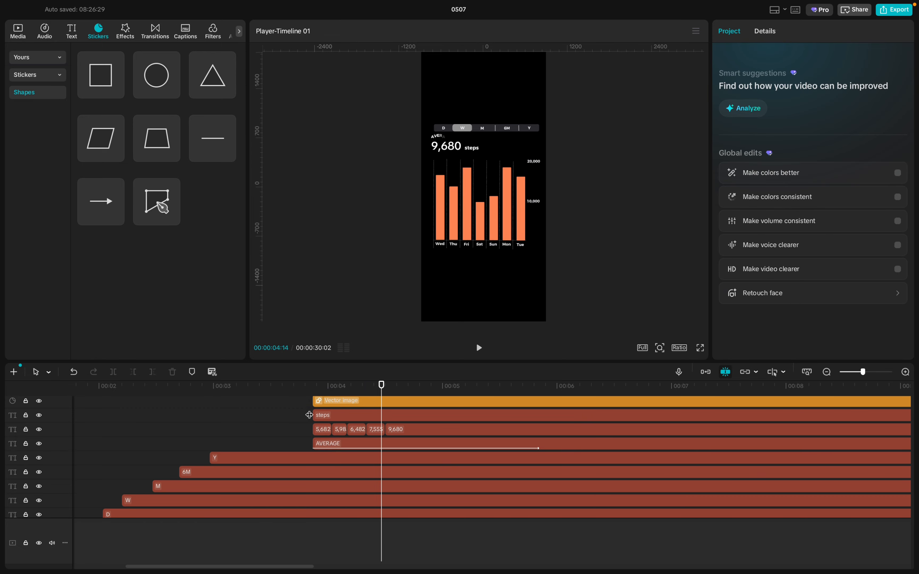
{"action": "key", "text": "space"}
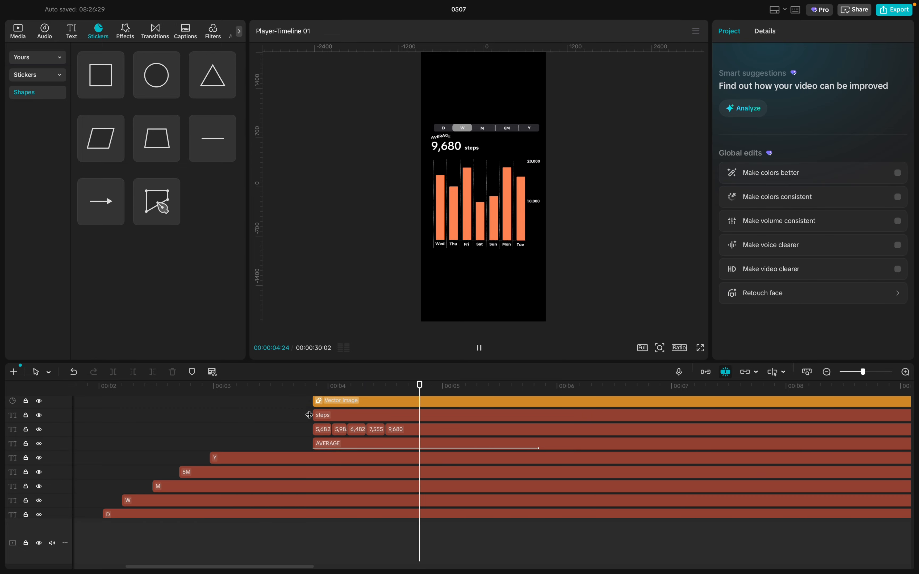
{"action": "key", "text": "space"}
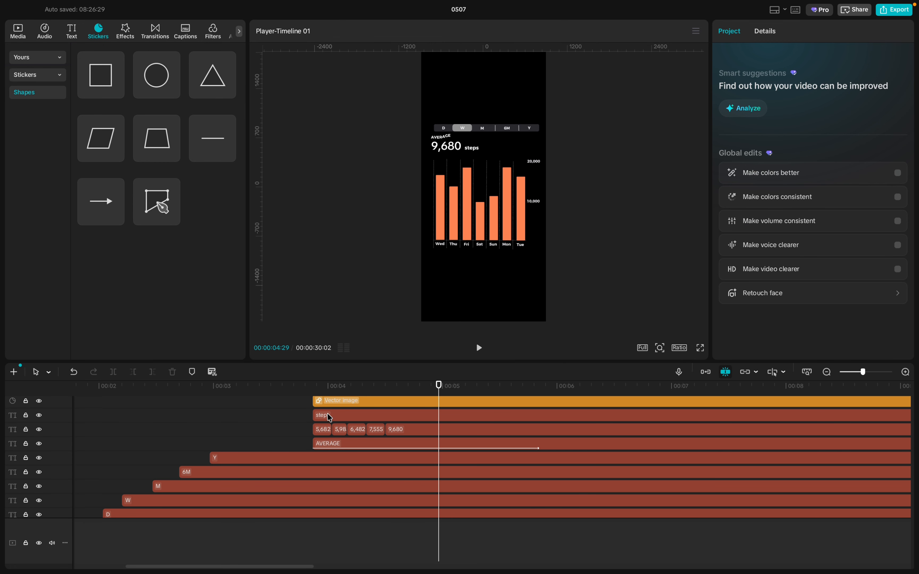
{"action": "left_click", "coordinate": [310, 392]}
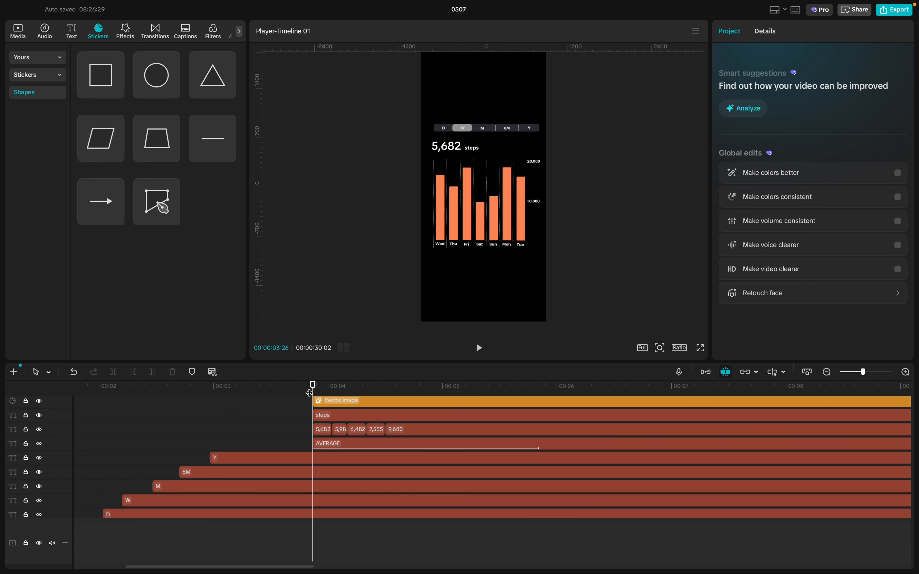
{"action": "key", "text": "space"}
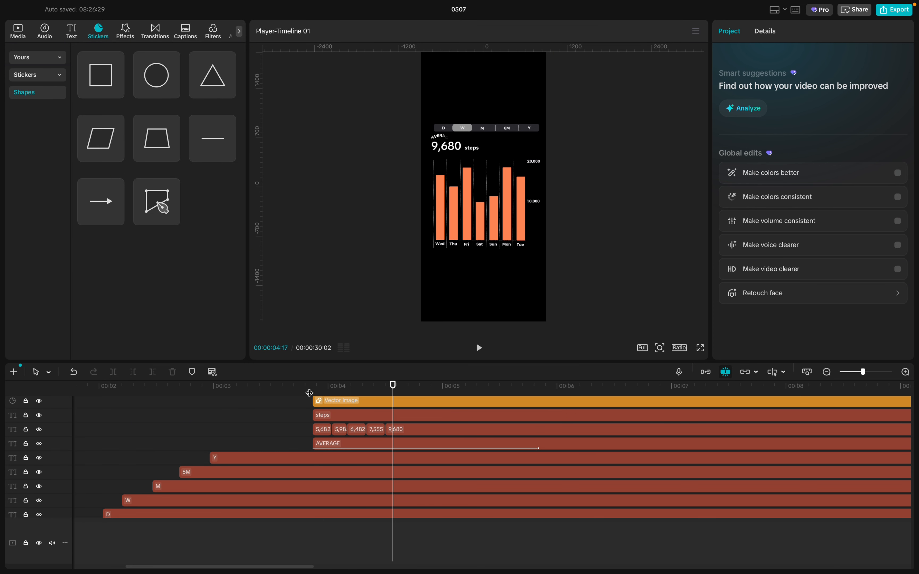
{"action": "left_click", "coordinate": [300, 417]}
{"action": "key", "text": "space"}
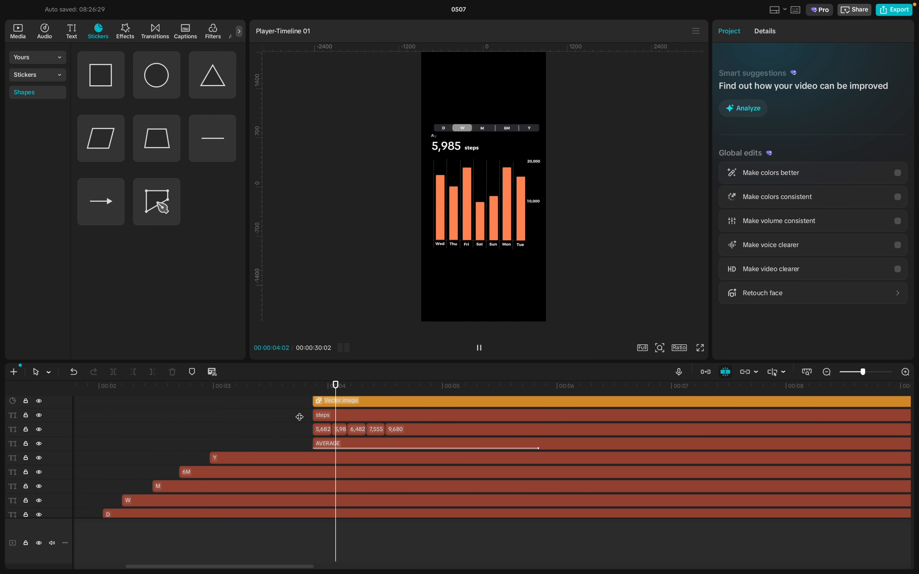
{"action": "key", "text": "space"}
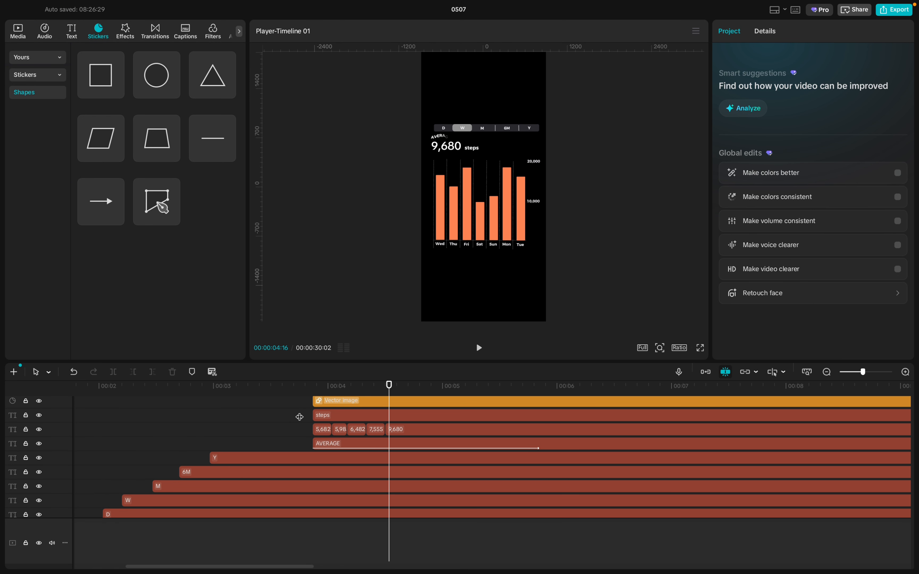
{"action": "key", "text": "space"}
{"action": "key", "text": "space"}
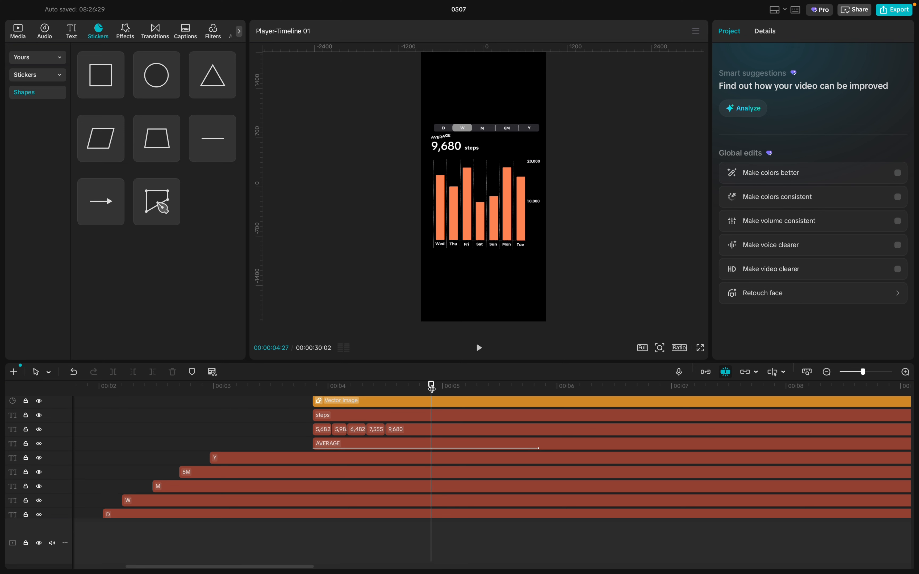
- Select all the number clips and move them together to start at about 00:00:04:21
{"action": "left_click_drag", "start_coordinate": [431, 387], "coordinate": [387, 384]}
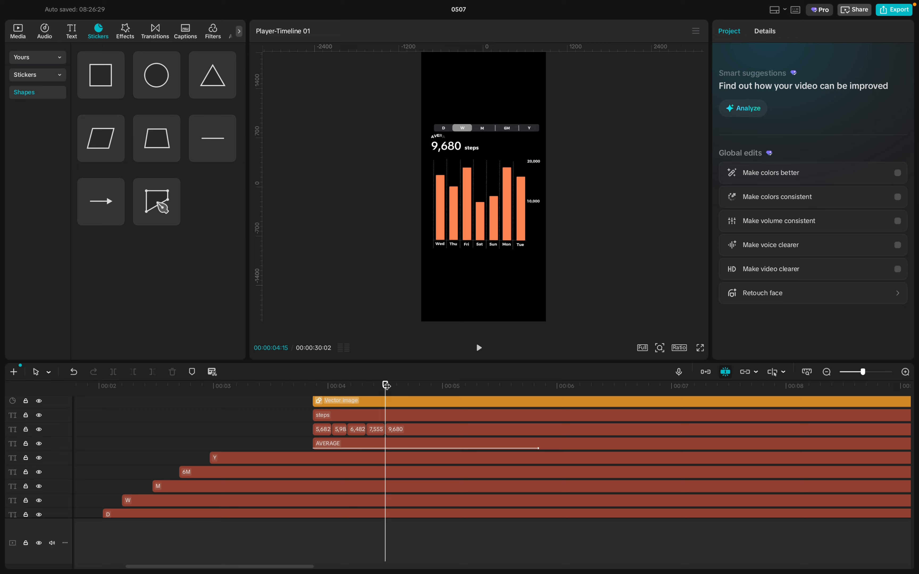
{"action": "left_click", "coordinate": [306, 431]}
{"action": "left_click", "coordinate": [320, 432]}
{"action": "left_click_drag", "start_coordinate": [319, 430], "coordinate": [503, 427]}
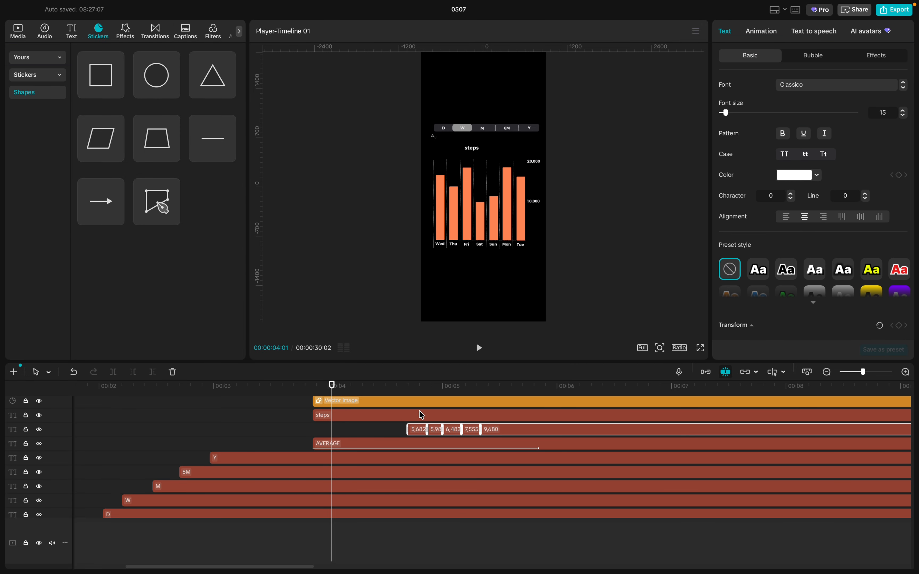
- Move the steps clip to start at about 00:00:05:20, give it the Wave in entrance animation, and preview it
{"action": "left_click_drag", "start_coordinate": [408, 415], "coordinate": [606, 411]}
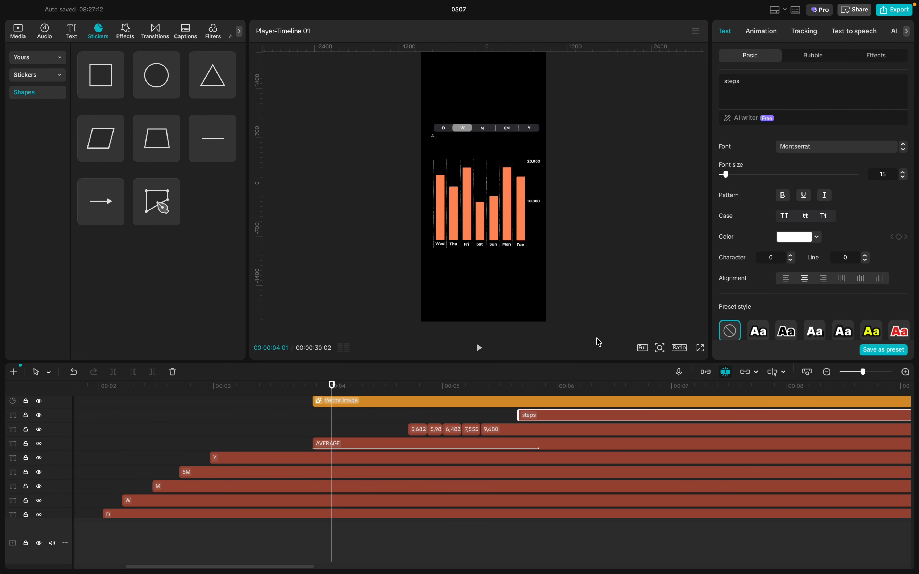
{"action": "left_click", "coordinate": [764, 36]}
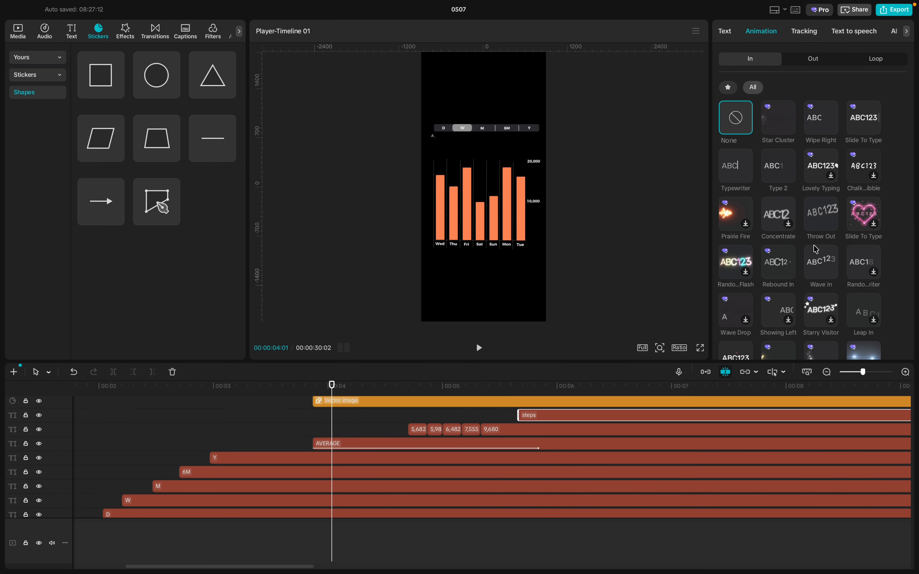
{"action": "left_click", "coordinate": [828, 266]}
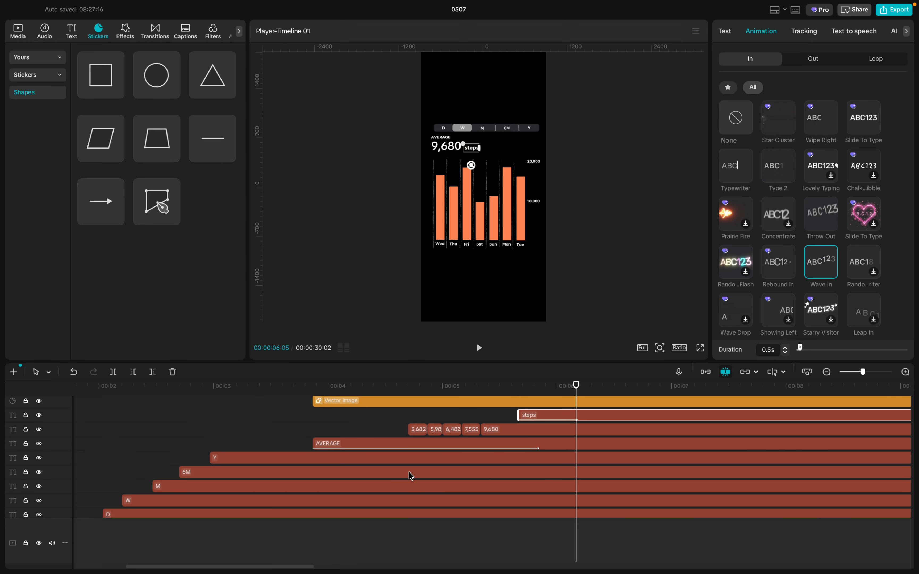
{"action": "left_click", "coordinate": [288, 411]}
{"action": "key", "text": "space"}
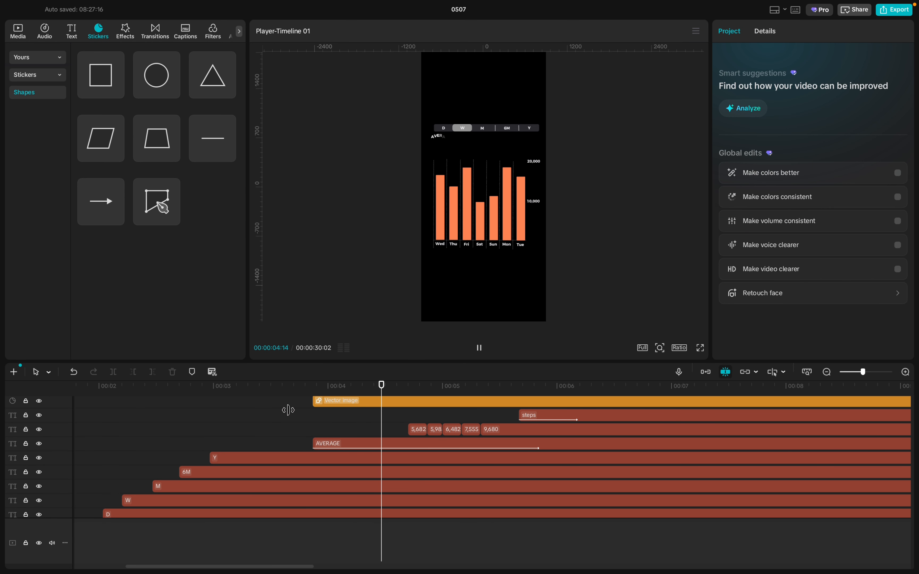
{"action": "key", "text": "space"}
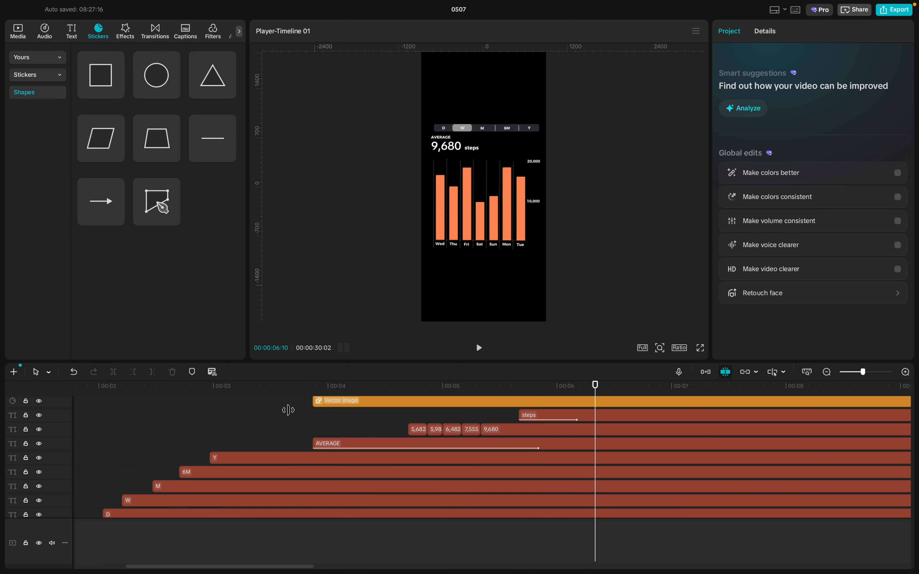
- Shift the steps clip earlier in two stages to start at about 00:00:05:05, playing back the entrance after each shift
{"action": "left_click_drag", "start_coordinate": [557, 417], "coordinate": [531, 417]}
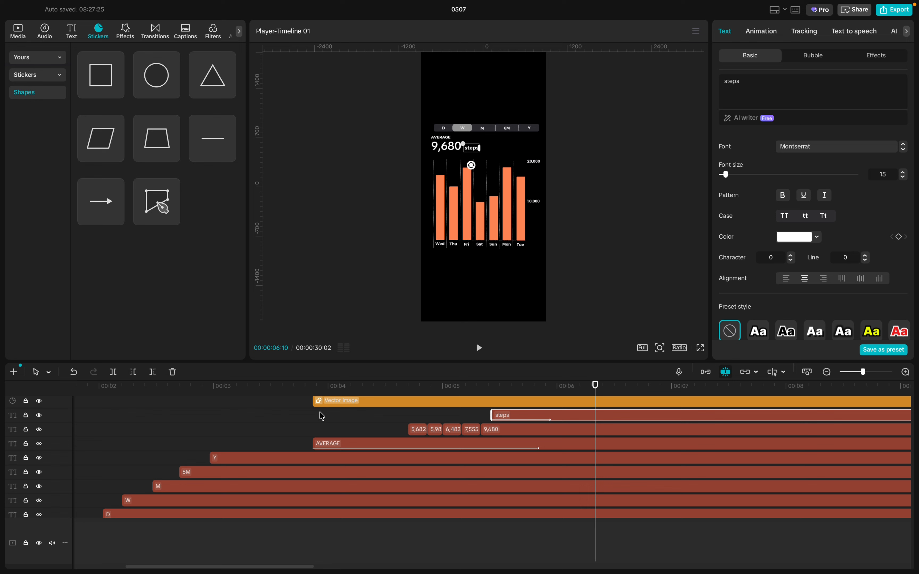
{"action": "left_click", "coordinate": [302, 422]}
{"action": "key", "text": "space"}
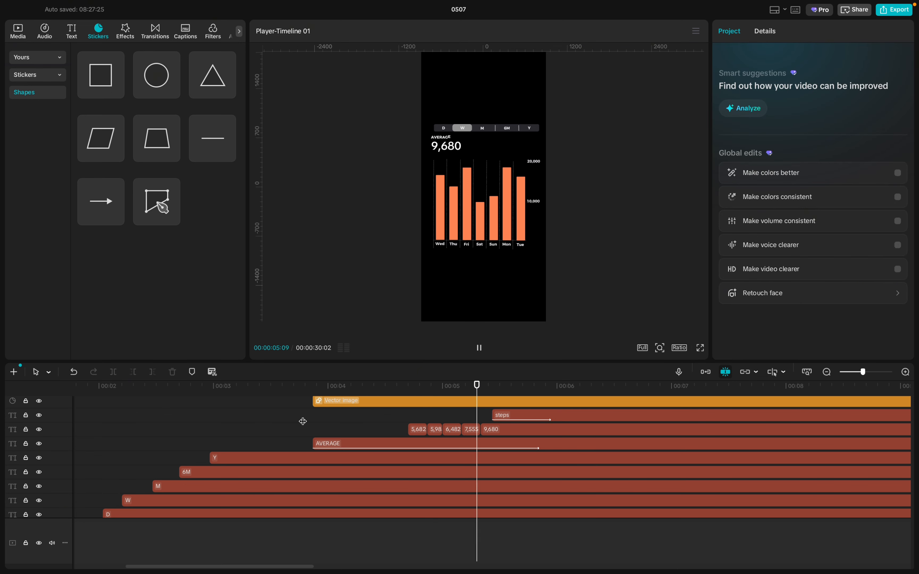
{"action": "key", "text": "space"}
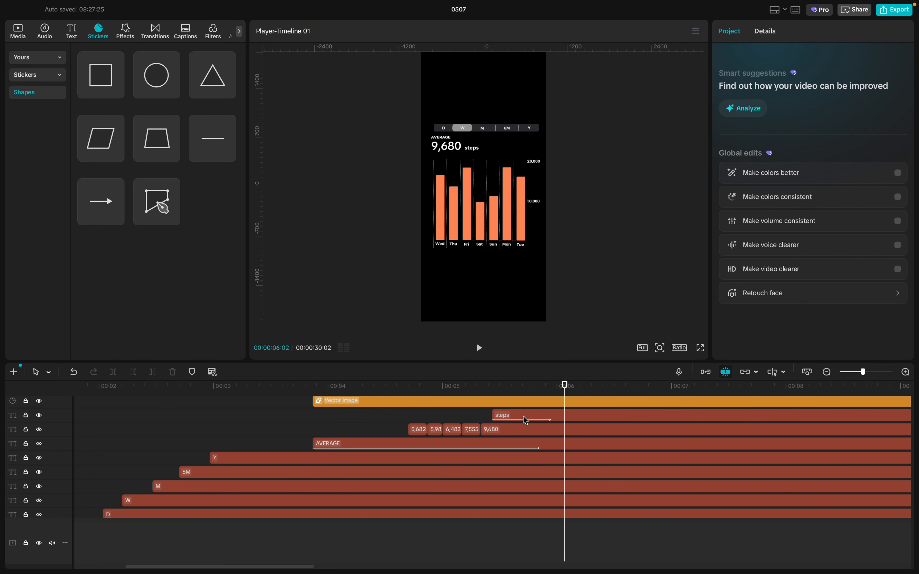
{"action": "left_click_drag", "start_coordinate": [525, 420], "coordinate": [495, 418]}
{"action": "left_click", "coordinate": [289, 424]}
{"action": "key", "text": "space"}
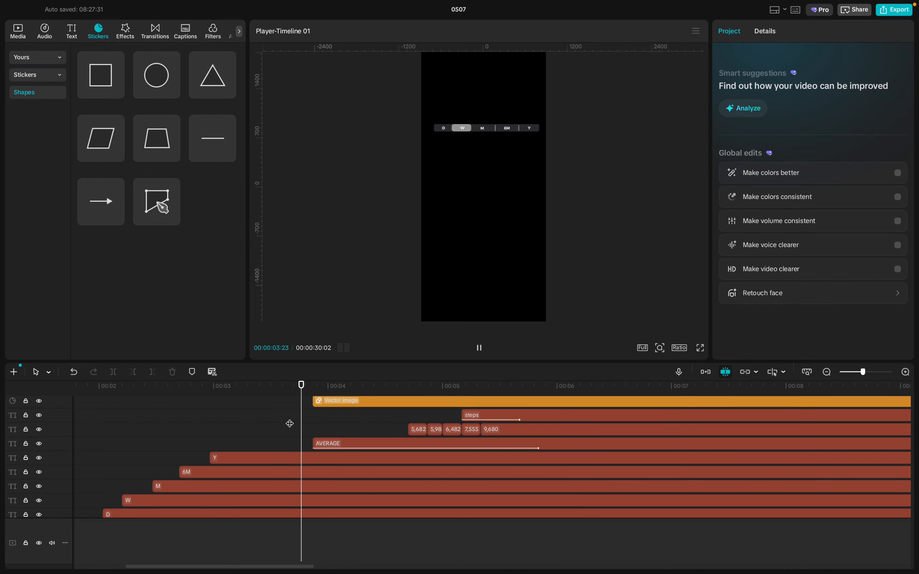
{"action": "key", "text": "space"}
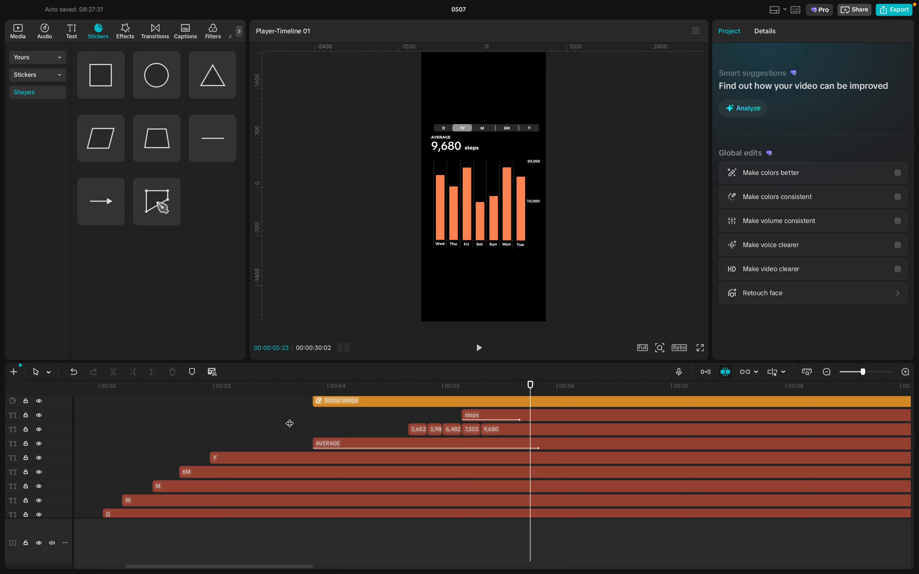
- Split the 9,680 number clip at 00:00:05:15
{"action": "left_click", "coordinate": [495, 433]}
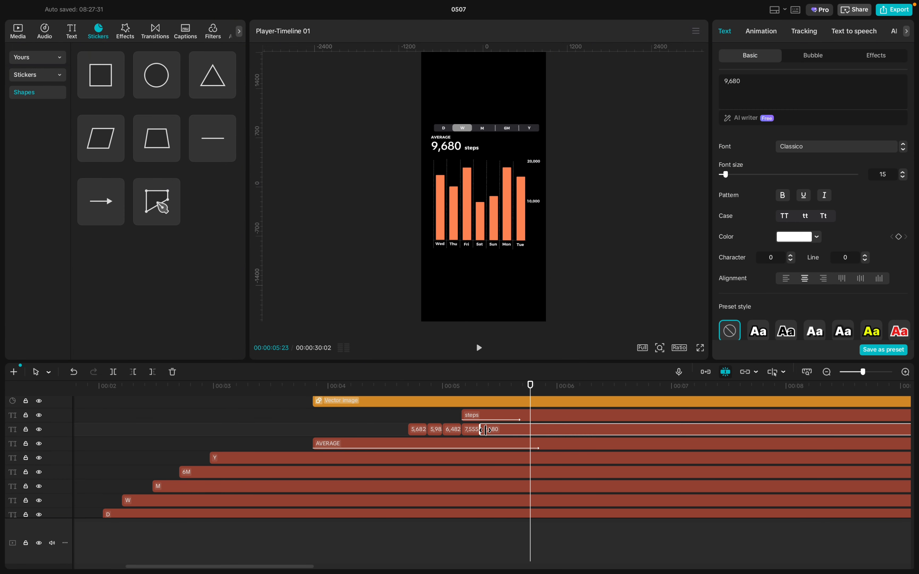
{"action": "left_click_drag", "start_coordinate": [530, 391], "coordinate": [479, 390]}
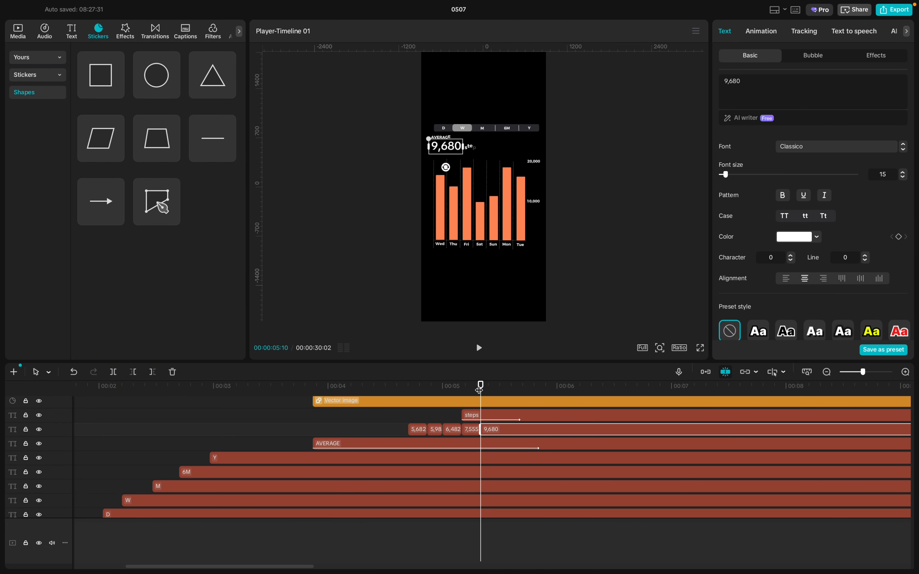
{"action": "key", "text": "Right"}
{"action": "key", "text": "Right"}
{"action": "key", "text": "Right"}
{"action": "key", "text": "Right"}
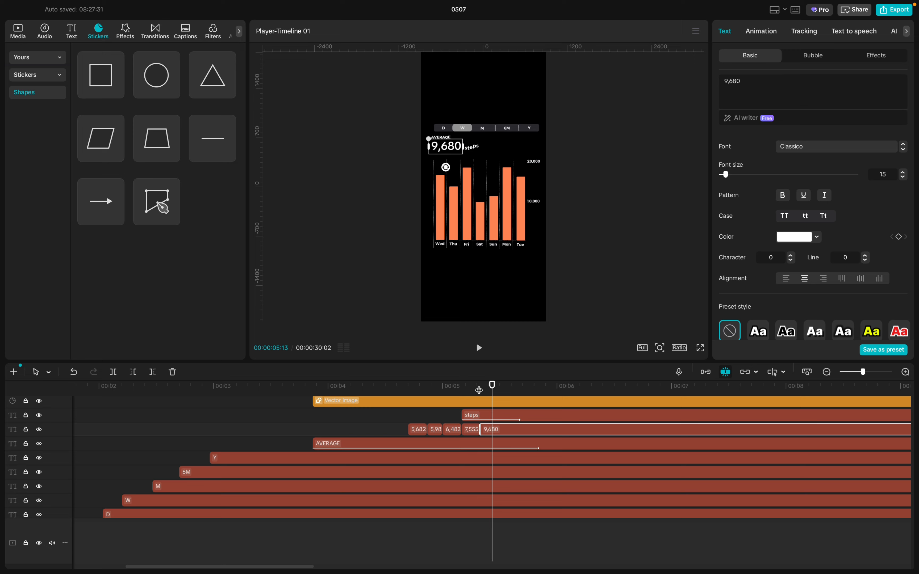
{"action": "key", "text": "Right"}
{"action": "key", "text": "ctrl+b"}
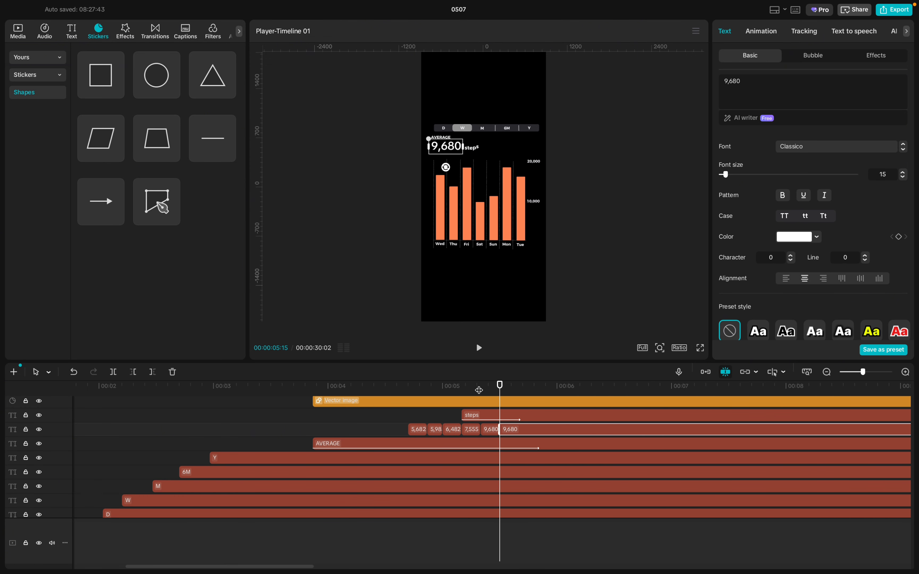
- Change the text of the number clip's second part to 10,123
{"action": "left_click_drag", "start_coordinate": [745, 81], "coordinate": [684, 83]}
{"action": "key", "text": "BackSpace"}
{"action": "type", "text": "10,"}
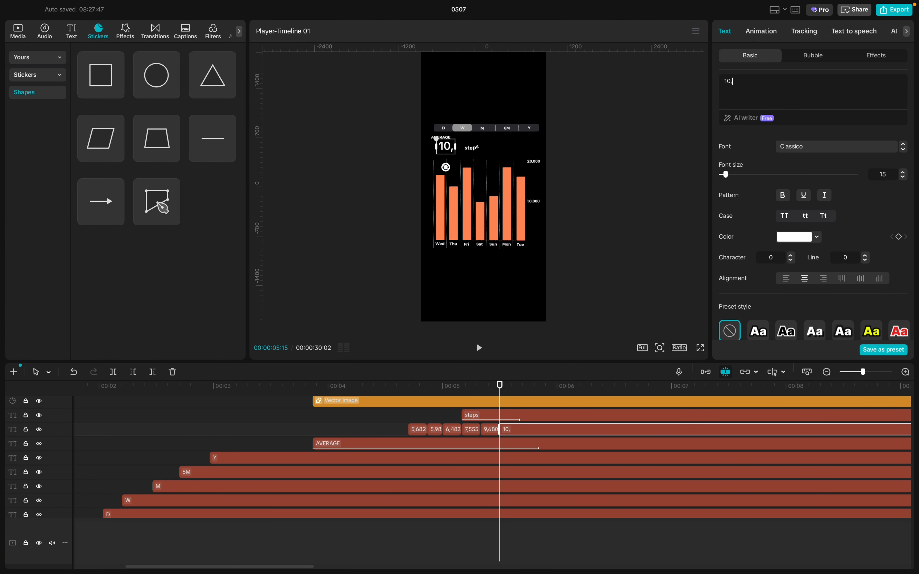
{"action": "type", "text": "123"}
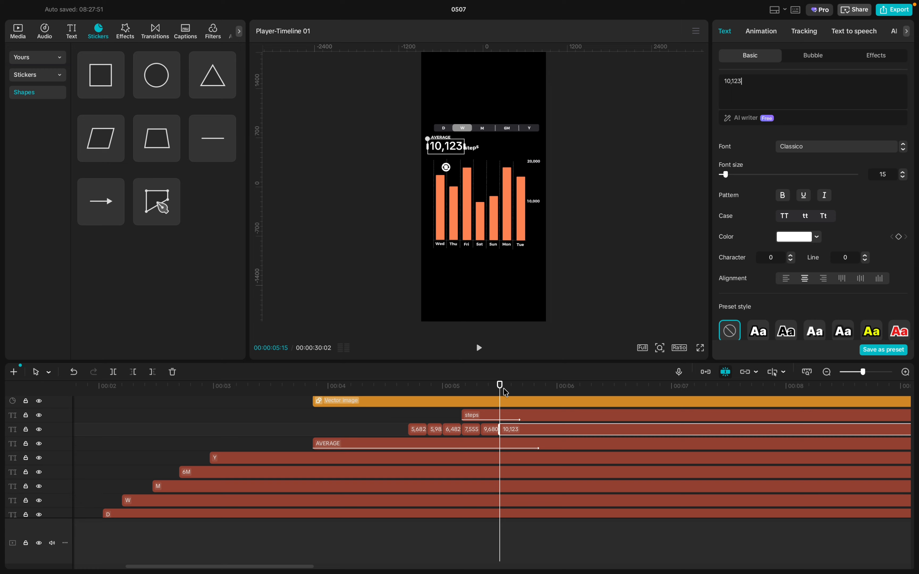
- Split the 10,123 number clip at 00:00:05:20
{"action": "key", "text": "Right"}
{"action": "key", "text": "Right"}
{"action": "key", "text": "Right"}
{"action": "key", "text": "Right"}
{"action": "key", "text": "Right"}
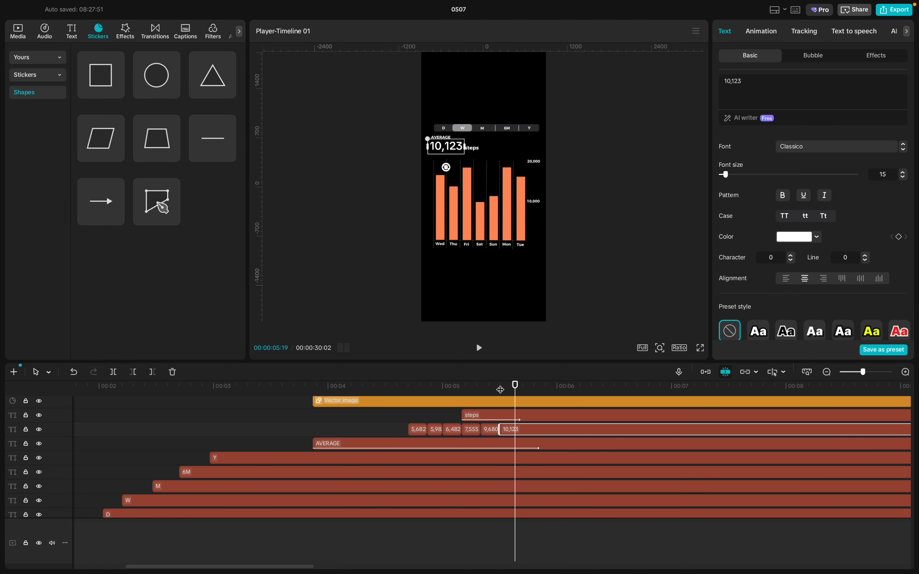
{"action": "key", "text": "ctrl+b"}
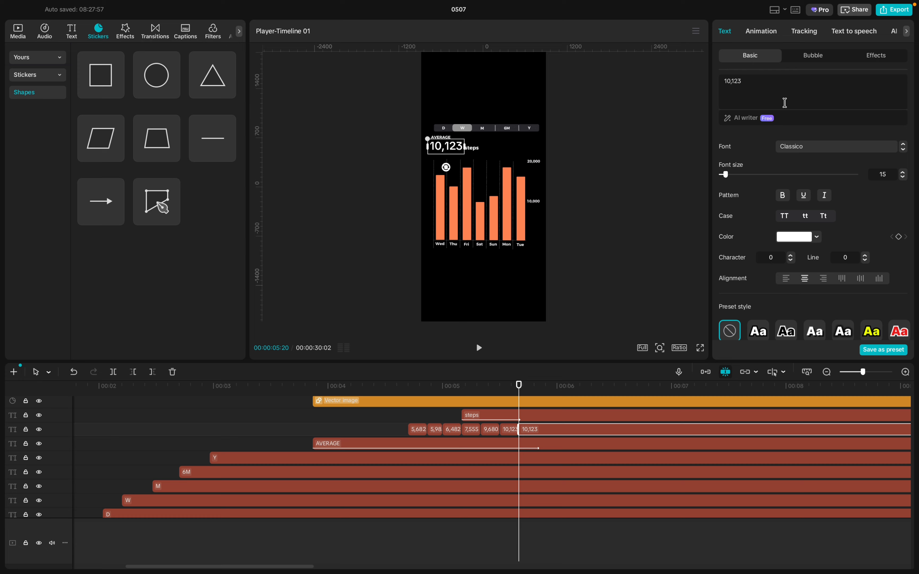
- Change the text of the last step-counter segment, starting at 00:00:05:20, to 11,386
{"action": "left_click", "coordinate": [772, 87]}
{"action": "key", "text": "BackSpace"}
{"action": "key", "text": "BackSpace"}
{"action": "key", "text": "BackSpace"}
{"action": "key", "text": "BackSpace"}
{"action": "key", "text": "BackSpace"}
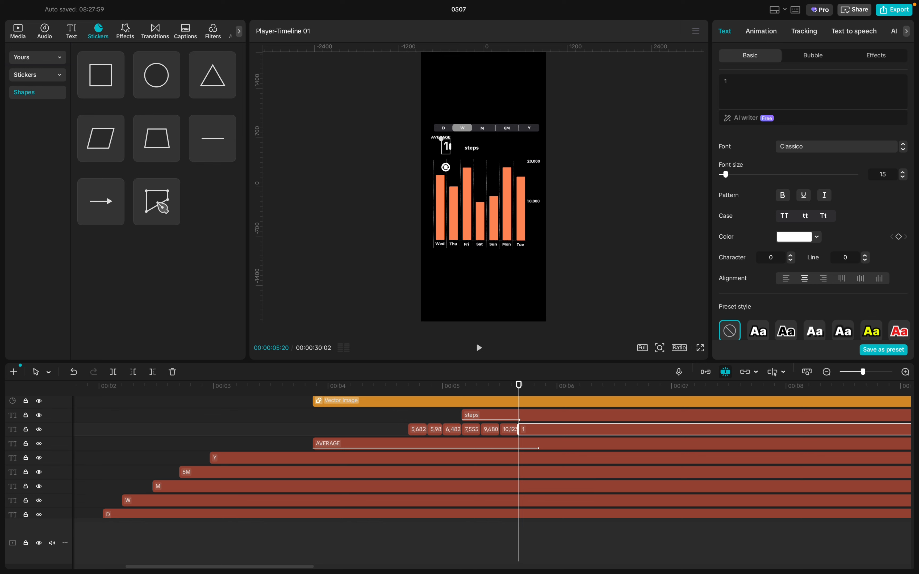
{"action": "type", "text": "1,386"}
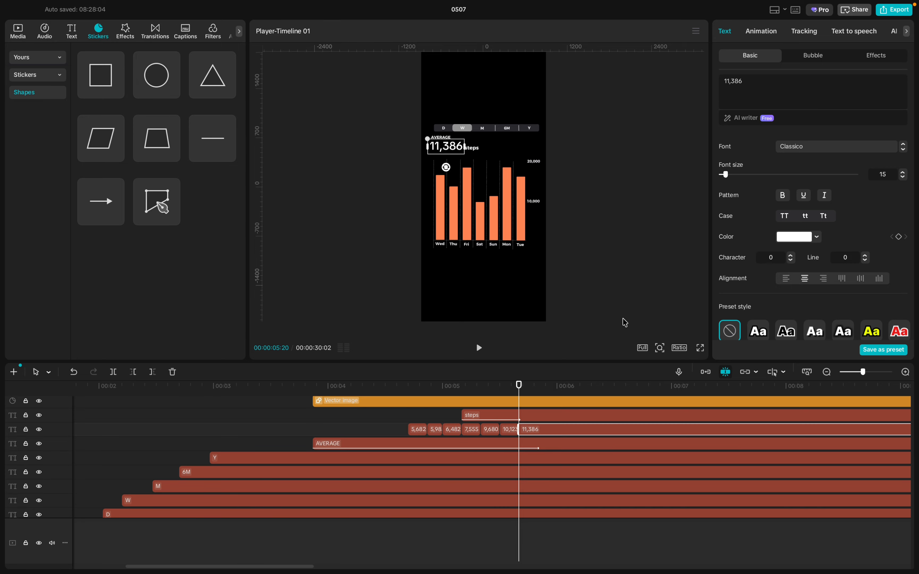
- Split the counter clip at 00:00:05:25 and set the new last segment's text to 12,034
{"action": "key", "text": "Right"}
{"action": "key", "text": "Right"}
{"action": "key", "text": "Right"}
{"action": "key", "text": "Right"}
{"action": "key", "text": "Right"}
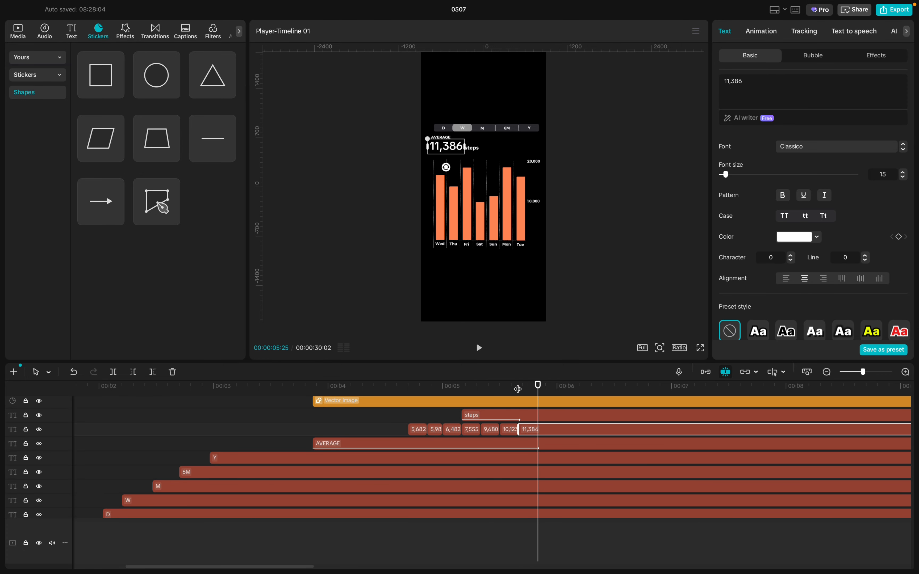
{"action": "key", "text": "ctrl+b"}
{"action": "key", "text": "BackSpace"}
{"action": "key", "text": "BackSpace"}
{"action": "key", "text": "BackSpace"}
{"action": "key", "text": "BackSpace"}
{"action": "key", "text": "BackSpace"}
{"action": "key", "text": "BackSpace"}
{"action": "type", "text": "12"}
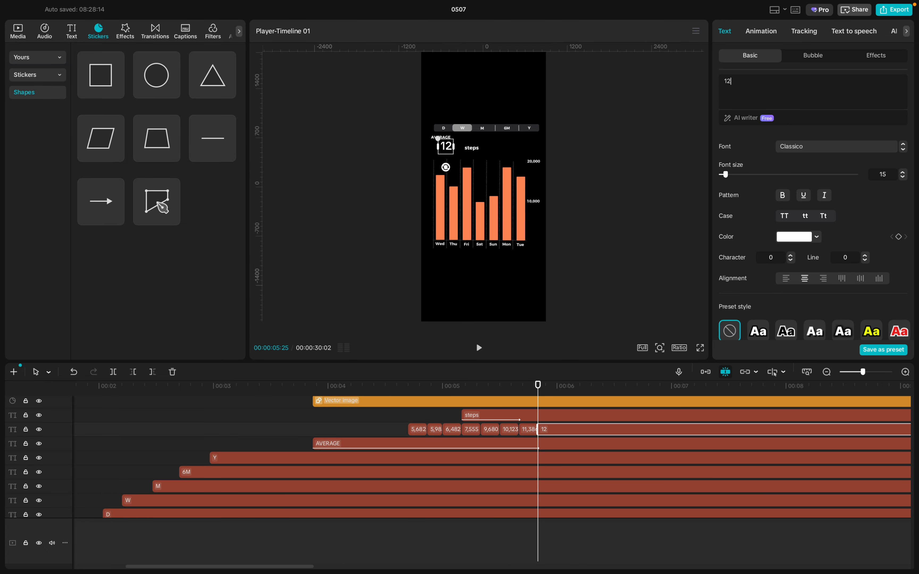
{"action": "type", "text": ",034"}
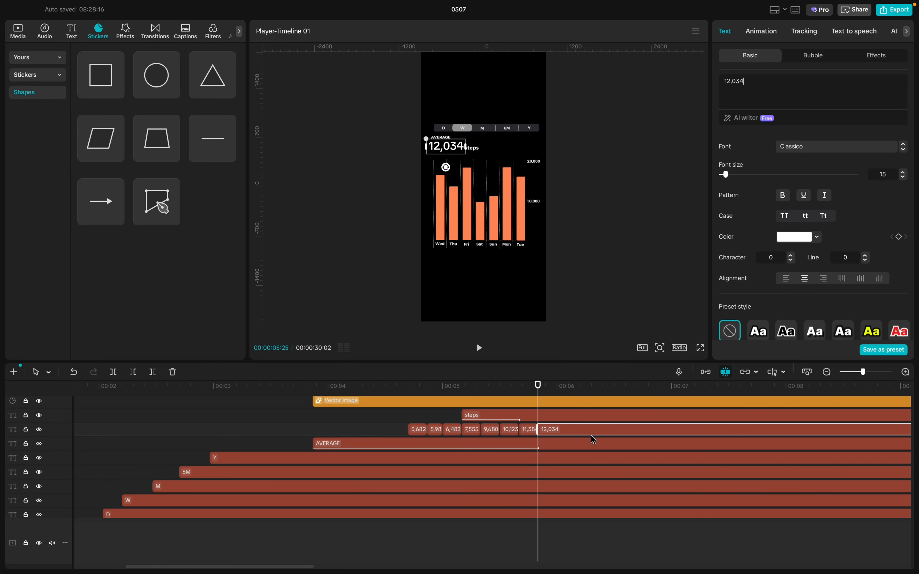
- Split the 12,034 counter clip at 00:00:06:00 and change the new last segment's text to 12,899
{"action": "left_click", "coordinate": [539, 411]}
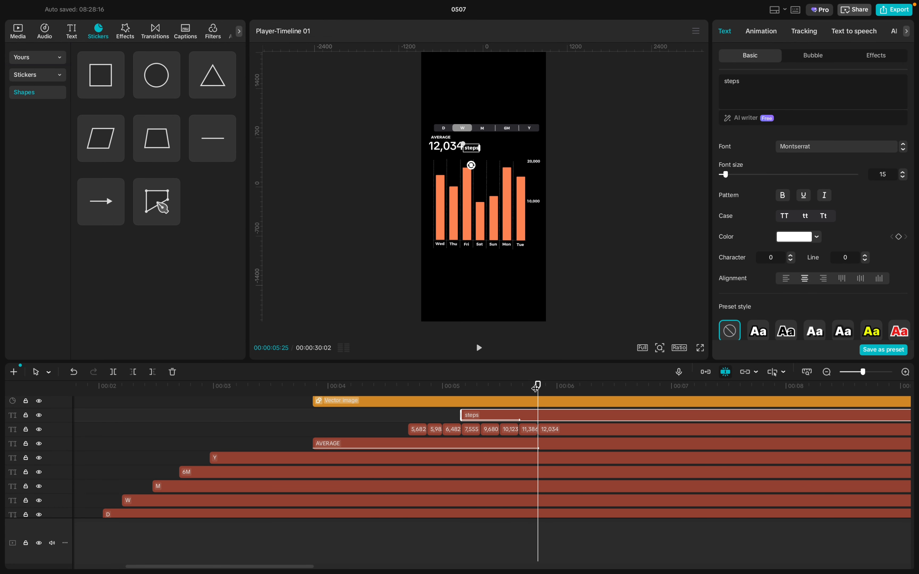
{"action": "left_click", "coordinate": [537, 427]}
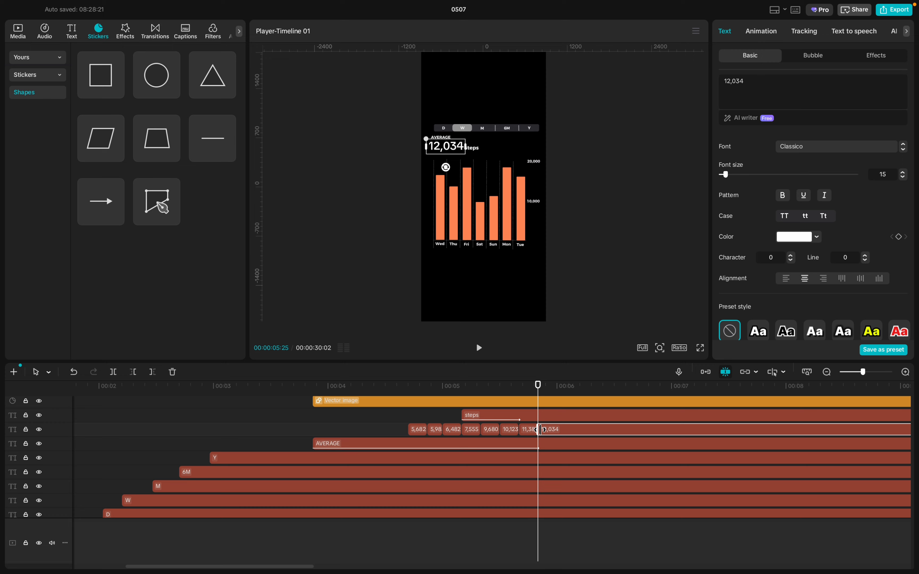
{"action": "key", "text": "Right"}
{"action": "key", "text": "Right"}
{"action": "key", "text": "Right"}
{"action": "key", "text": "Right"}
{"action": "key", "text": "Right"}
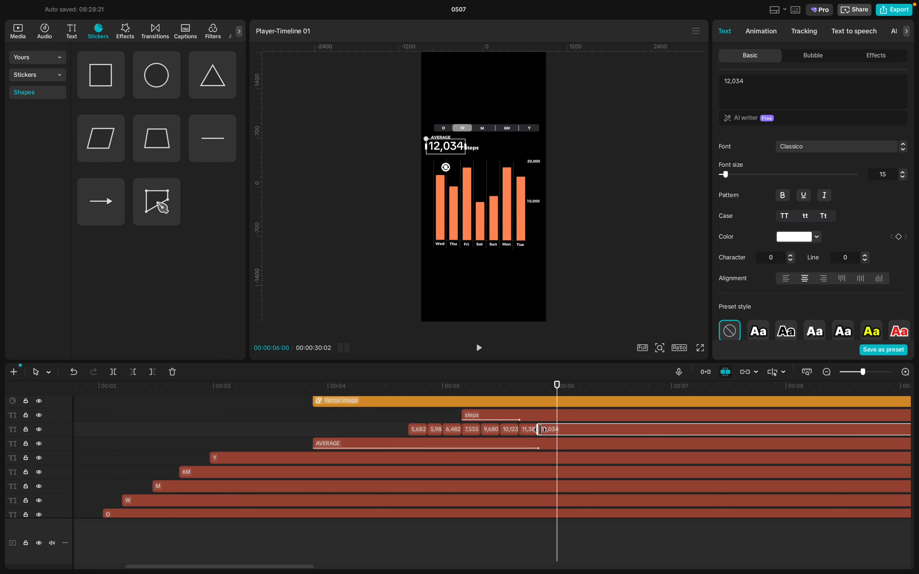
{"action": "key", "text": "ctrl+b"}
{"action": "key", "text": "BackSpace"}
{"action": "key", "text": "BackSpace"}
{"action": "key", "text": "BackSpace"}
{"action": "key", "text": "BackSpace"}
{"action": "key", "text": "BackSpace"}
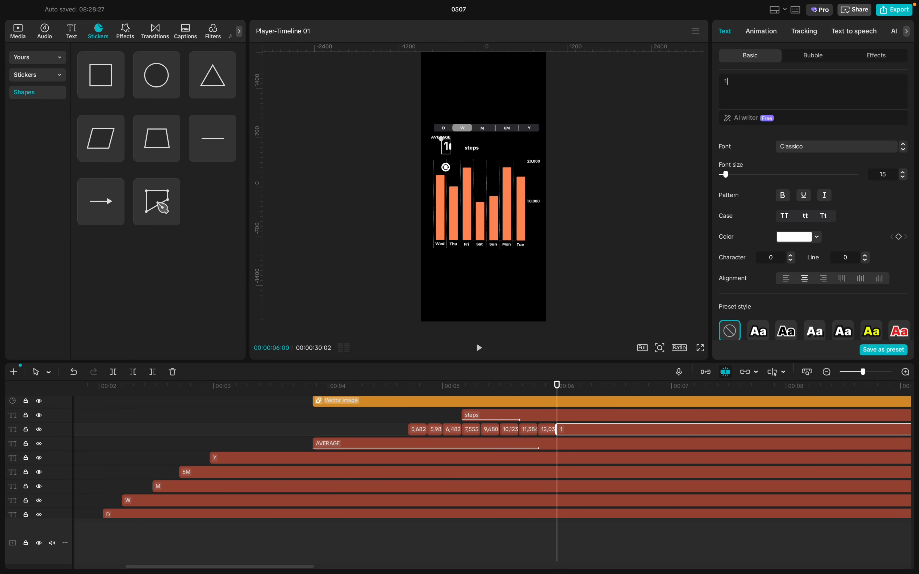
{"action": "type", "text": "2,899"}
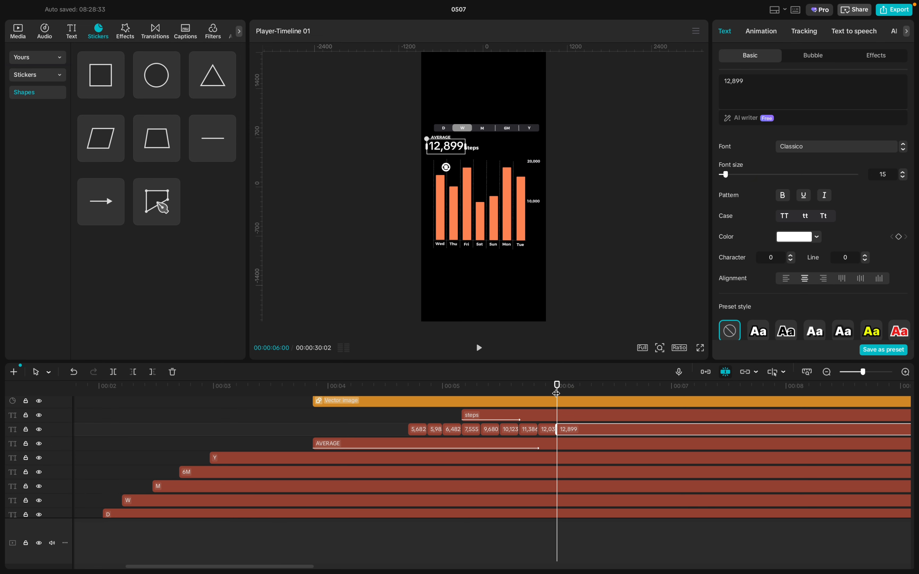
- Split the 12,899 counter clip at 00:00:06:05 and change the new last segment's text to 12,856
{"action": "key", "text": "Right"}
{"action": "key", "text": "Right"}
{"action": "key", "text": "Right"}
{"action": "key", "text": "Right"}
{"action": "key", "text": "Right"}
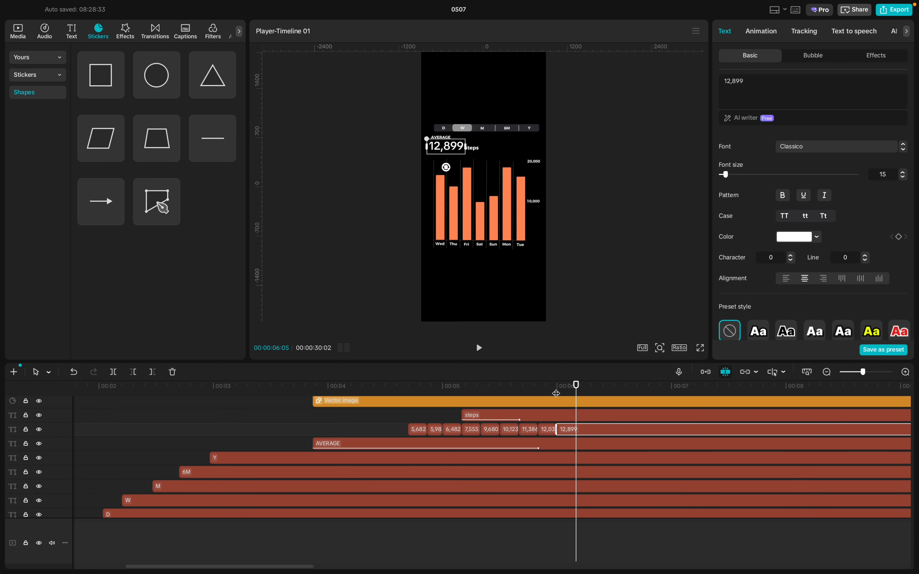
{"action": "key", "text": "ctrl+b"}
{"action": "key", "text": "BackSpace"}
{"action": "key", "text": "BackSpace"}
{"action": "key", "text": "BackSpace"}
{"action": "key", "text": "BackSpace"}
{"action": "key", "text": "BackSpace"}
{"action": "type", "text": "2"}
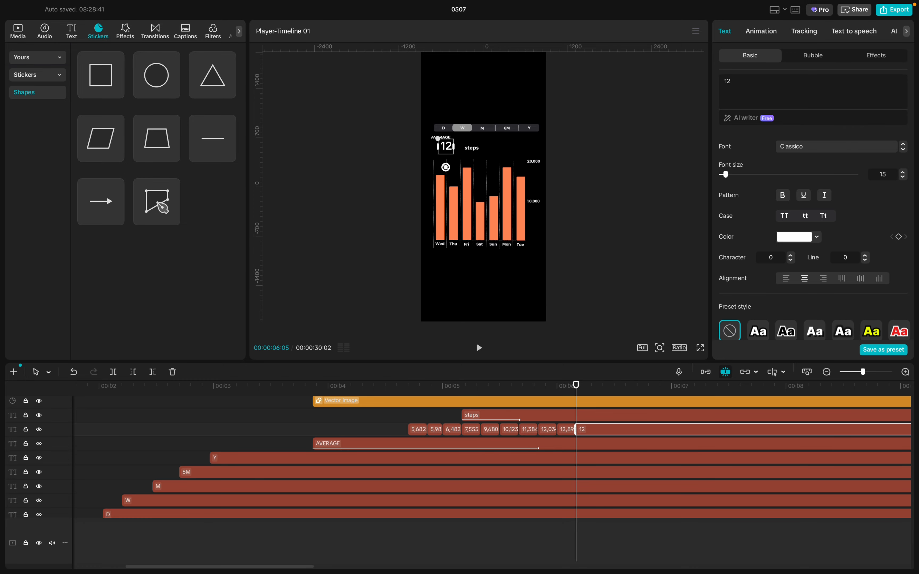
{"action": "type", "text": ",856"}
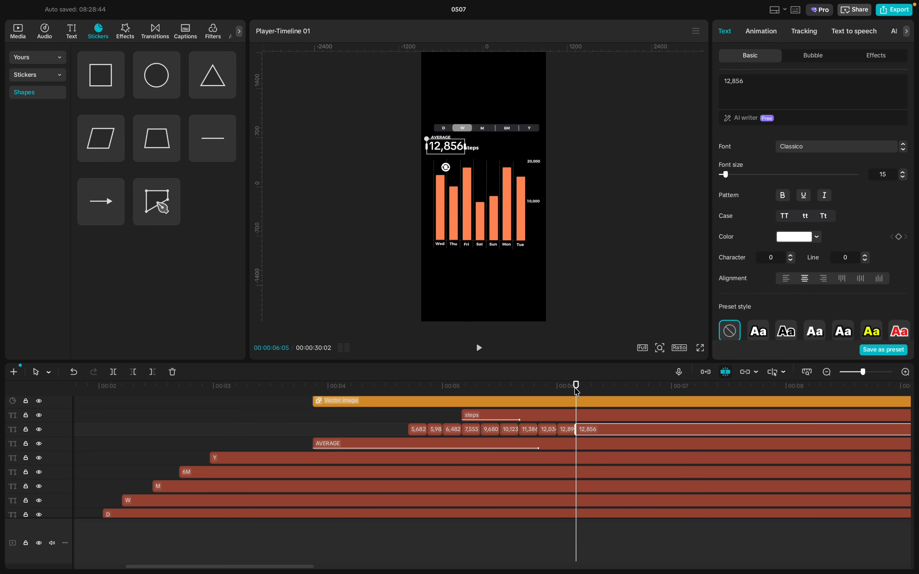
- Move the playhead to 00:00:06:10 and correct the last counter segment's text to 13,856
{"action": "key", "text": "Right"}
{"action": "key", "text": "Right"}
{"action": "key", "text": "Right"}
{"action": "key", "text": "Right"}
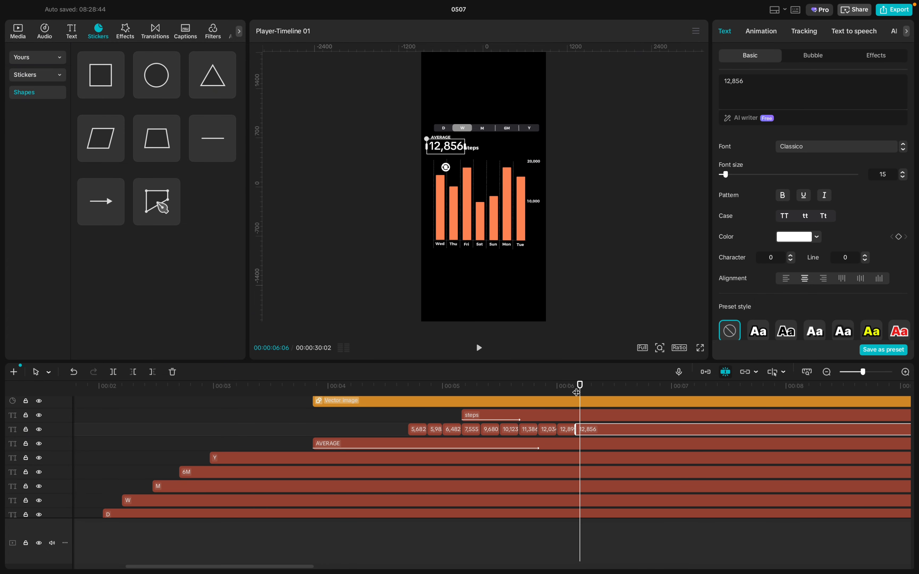
{"action": "key", "text": "Right"}
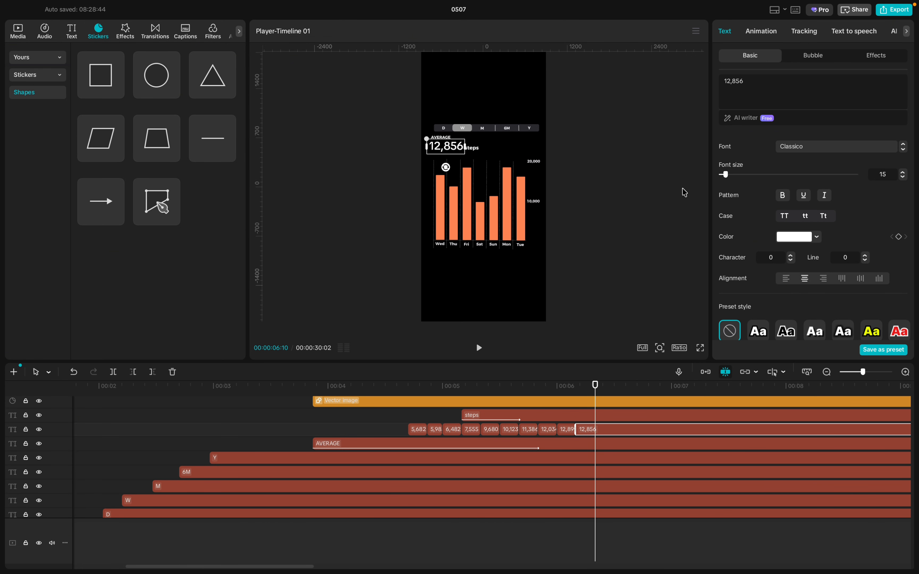
{"action": "left_click", "coordinate": [729, 81]}
{"action": "key", "text": "BackSpace"}
{"action": "type", "text": "3"}
- Split the 13,856 counter clip at the playhead and set the new last segment's text to 14,122
{"action": "key", "text": "super+b"}
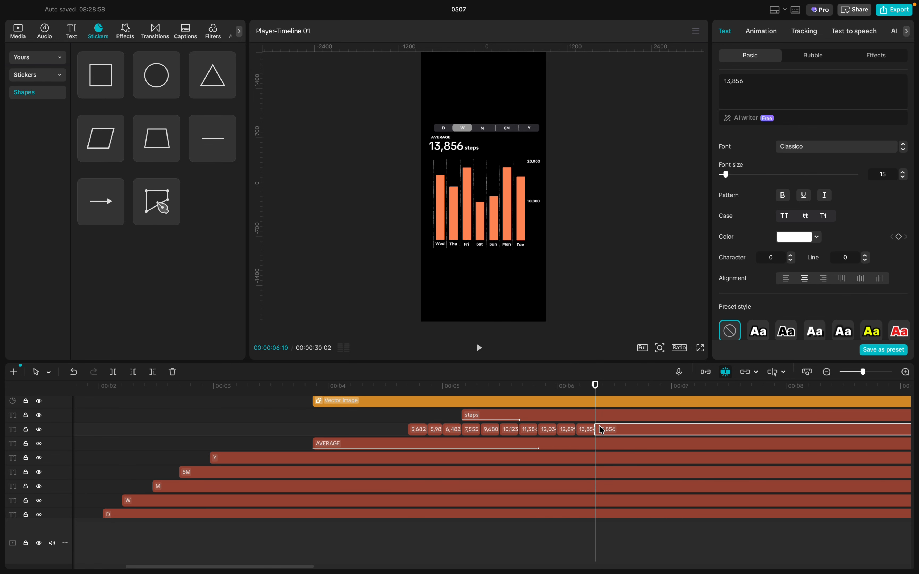
{"action": "left_click", "coordinate": [760, 81]}
{"action": "key", "text": "BackSpace"}
{"action": "key", "text": "BackSpace"}
{"action": "key", "text": "BackSpace"}
{"action": "key", "text": "BackSpace"}
{"action": "key", "text": "BackSpace"}
{"action": "type", "text": "4,1"}
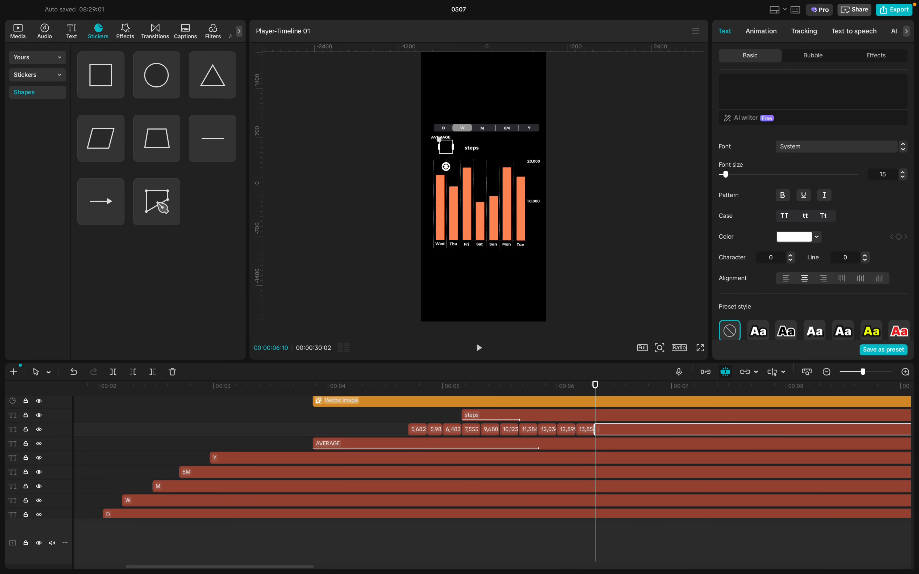
{"action": "type", "text": "22"}
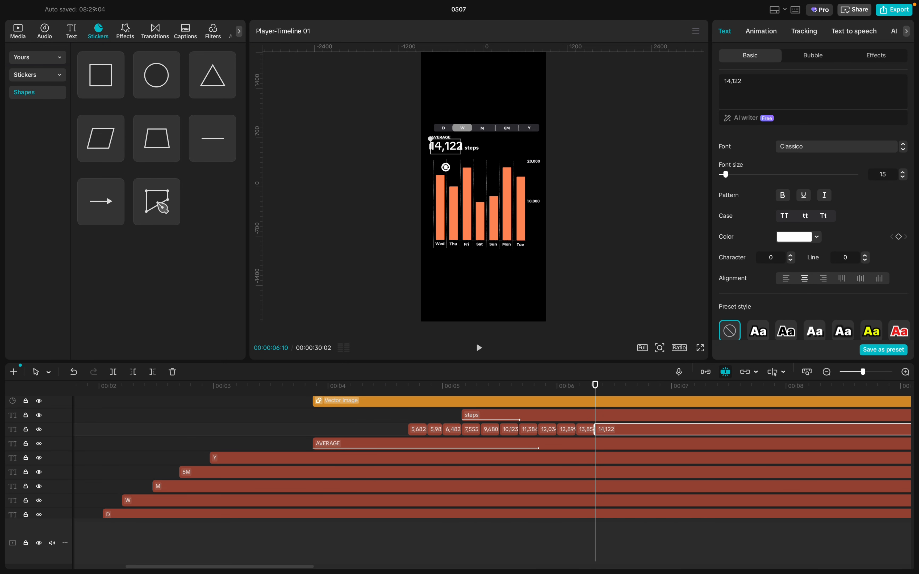
- Preview the counter animation and move the steps text clip to start together with the 13,856 segment
{"action": "left_click", "coordinate": [303, 419]}
{"action": "key", "text": "space"}
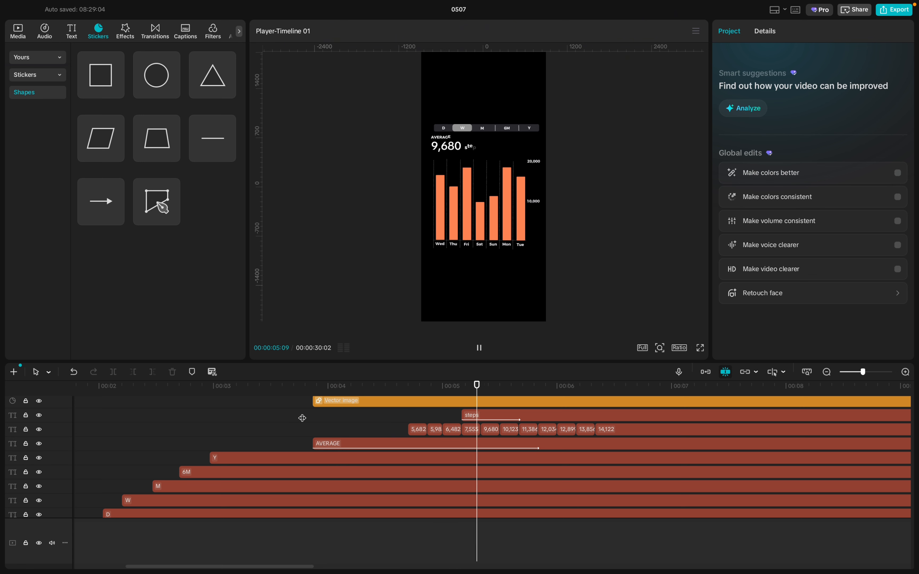
{"action": "key", "text": "space"}
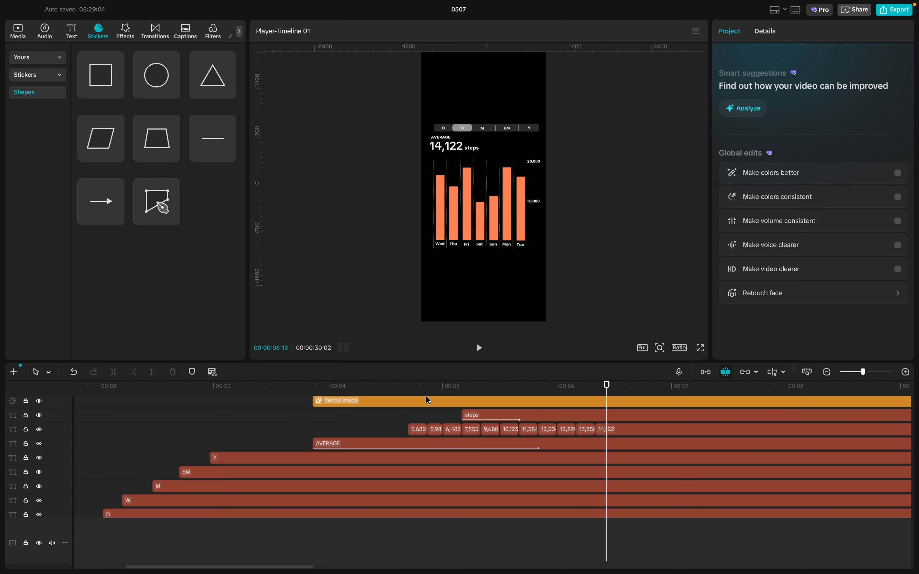
{"action": "left_click_drag", "start_coordinate": [528, 417], "coordinate": [642, 416]}
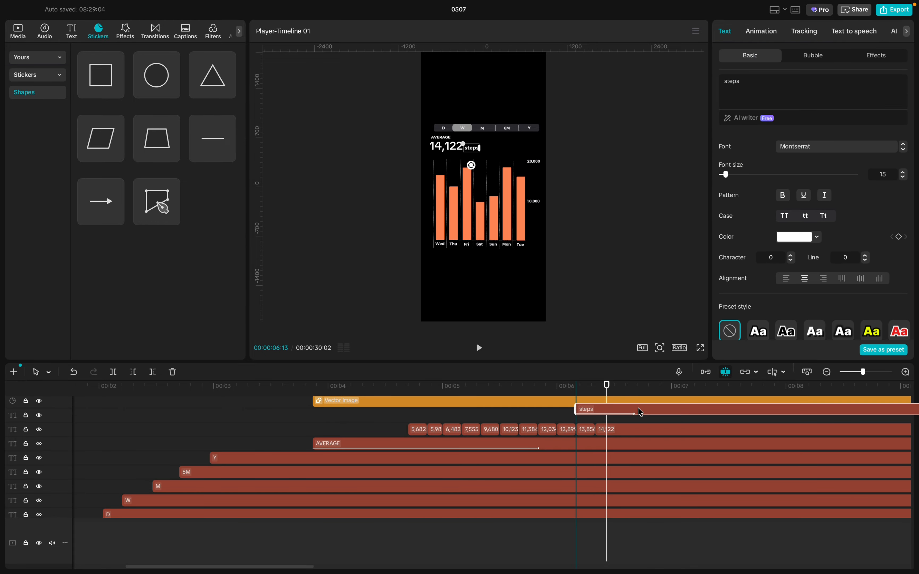
- Play back the infographic animation and check the timing of the counter and the steps text
{"action": "left_click", "coordinate": [295, 413]}
{"action": "key", "text": "space"}
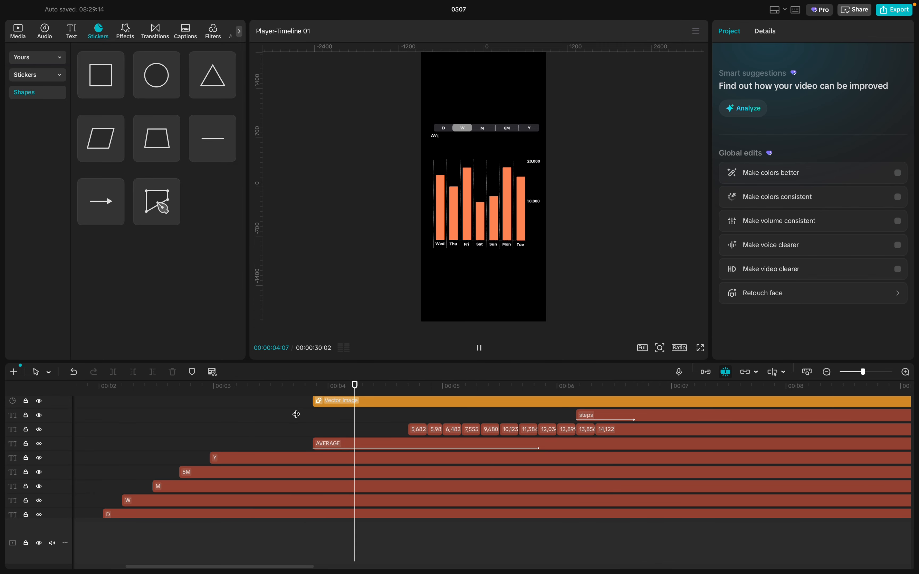
{"action": "key", "text": "space"}
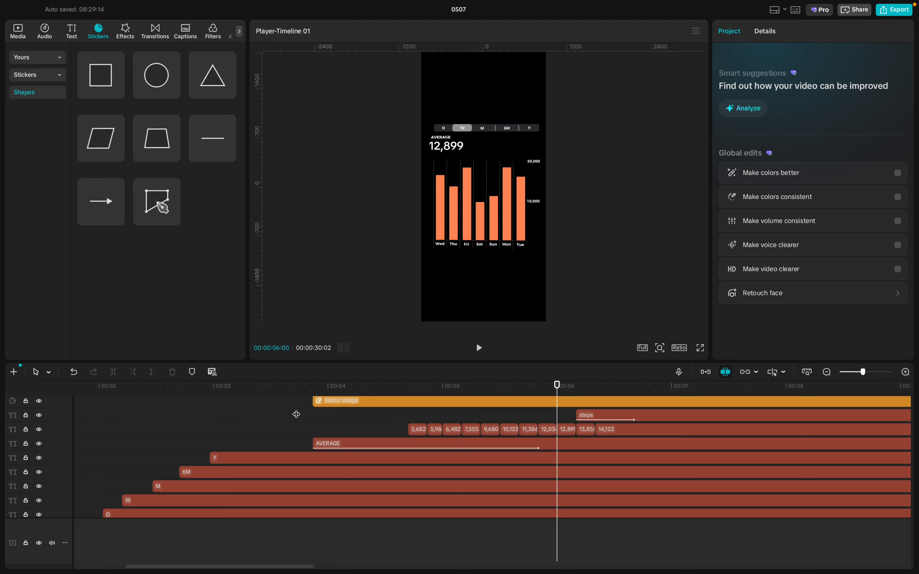
{"action": "key", "text": "space"}
{"action": "key", "text": "space"}
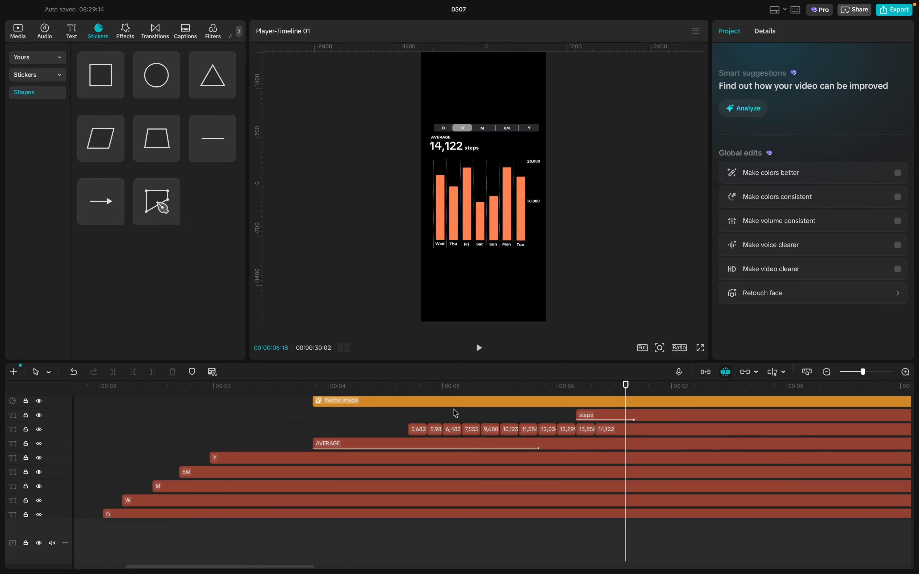
{"action": "scroll", "coordinate": [340, 429], "scroll_direction": "down", "scroll_amount": 3}
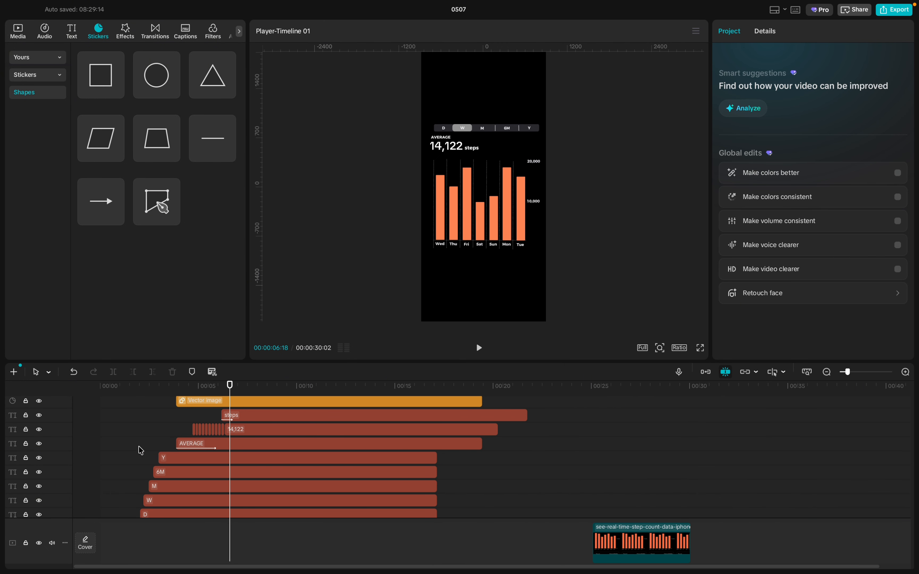
{"action": "left_click", "coordinate": [118, 444]}
{"action": "left_click_drag", "start_coordinate": [119, 444], "coordinate": [63, 440]}
{"action": "key", "text": "space"}
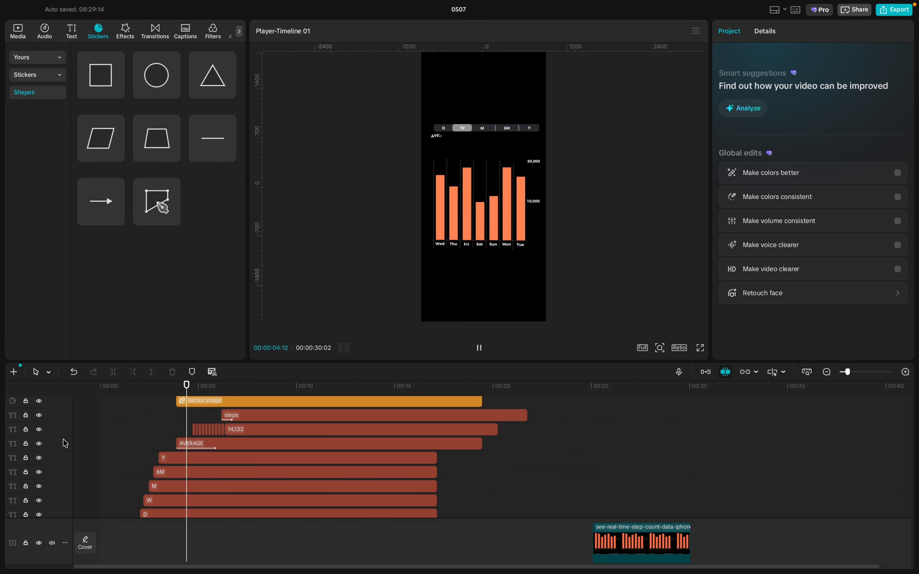
{"action": "key", "text": "space"}
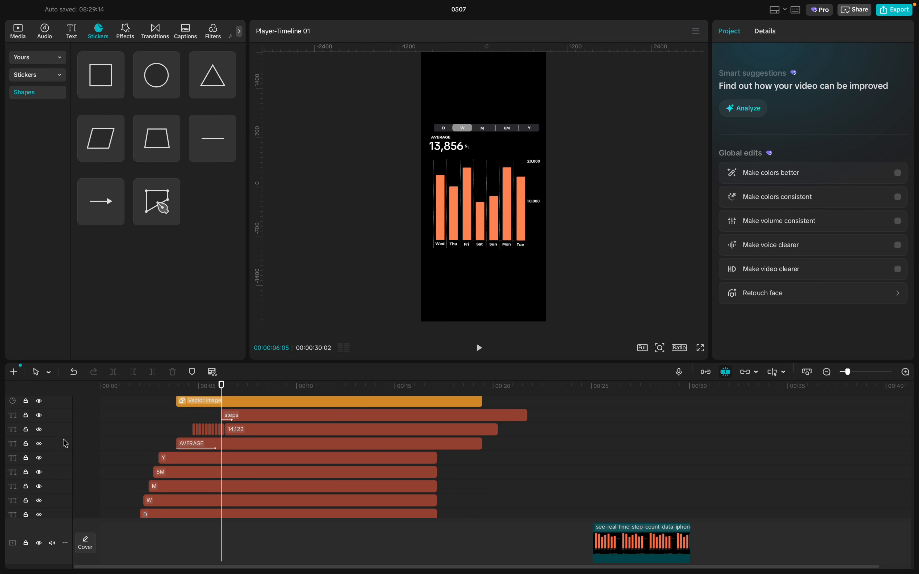
{"action": "scroll", "coordinate": [177, 449], "scroll_direction": "up", "scroll_amount": 1}
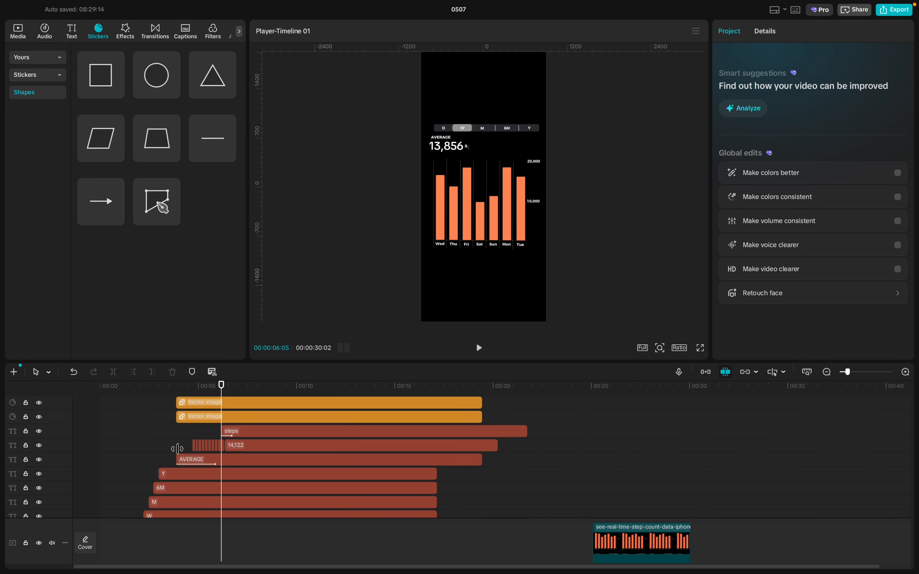
{"action": "left_click", "coordinate": [133, 444]}
{"action": "left_click", "coordinate": [90, 444]}
{"action": "key", "text": "space"}
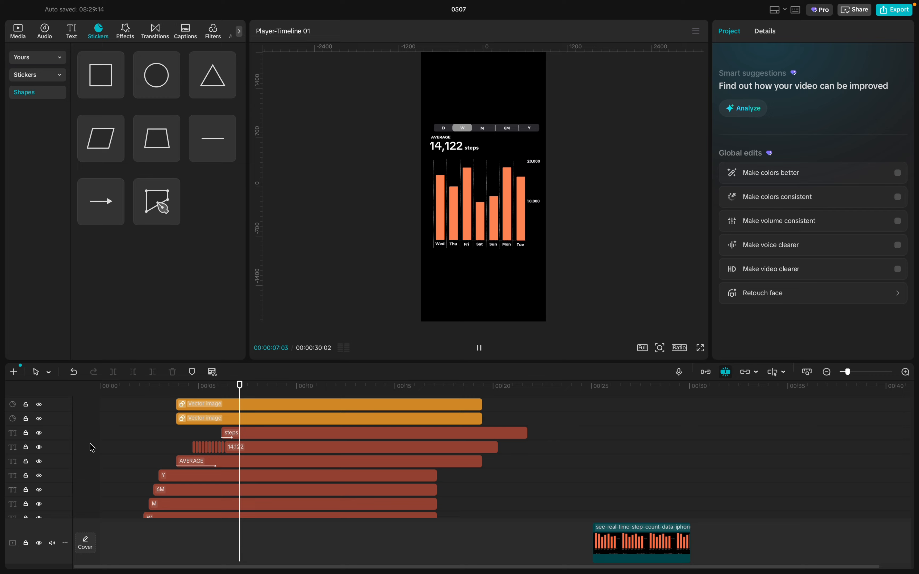
{"action": "key", "text": "space"}
- Lengthen the Wave in entrance animation of the steps text clip and preview the result
{"action": "left_click", "coordinate": [252, 436]}
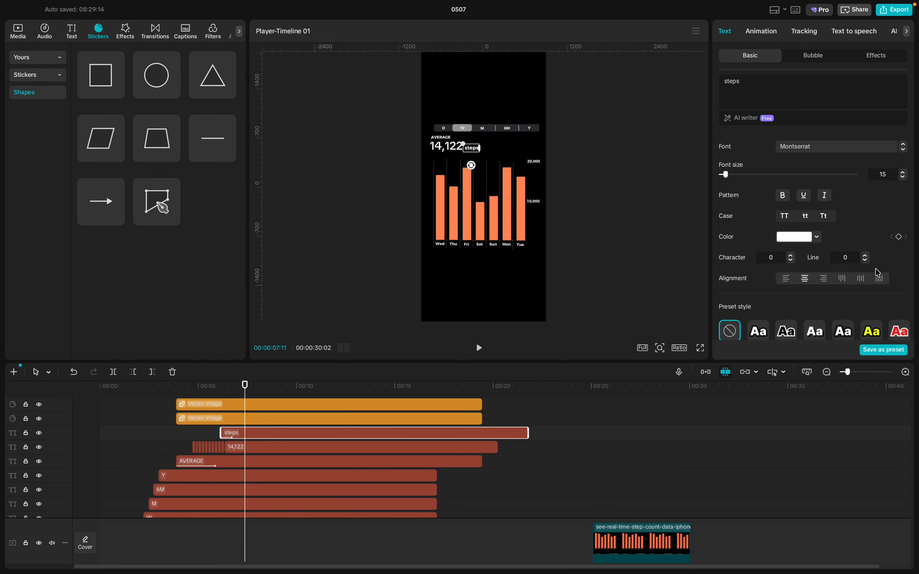
{"action": "left_click", "coordinate": [768, 31]}
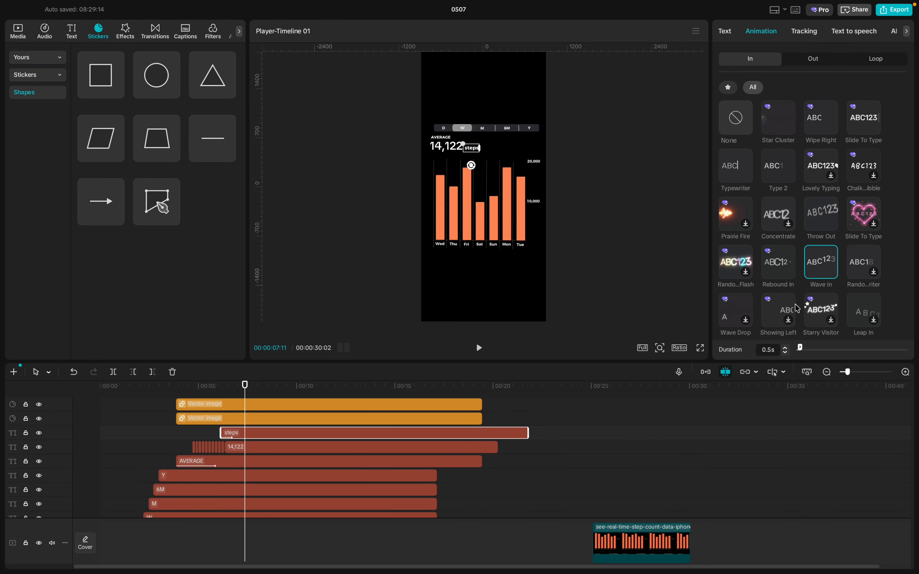
{"action": "left_click_drag", "start_coordinate": [800, 349], "coordinate": [811, 349]}
{"action": "left_click", "coordinate": [159, 428]}
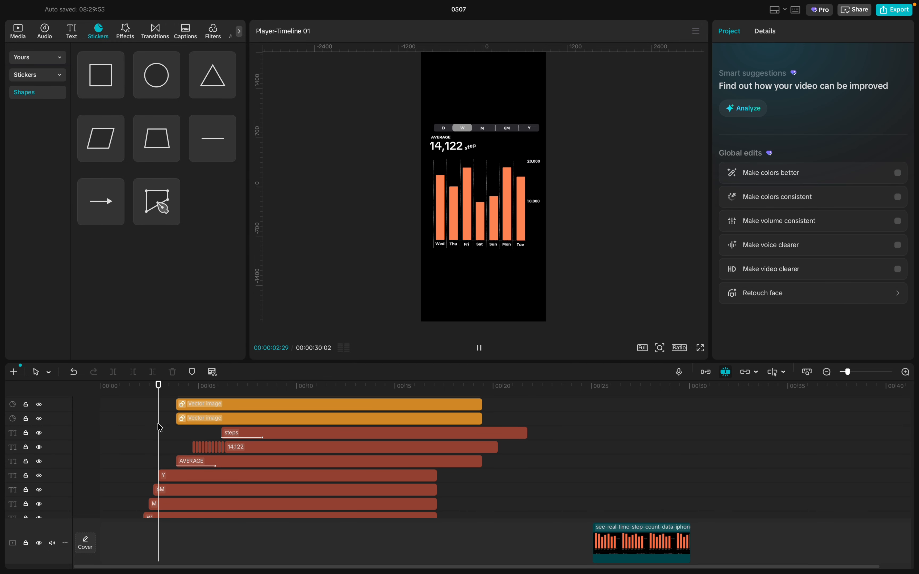
{"action": "key", "text": "space"}
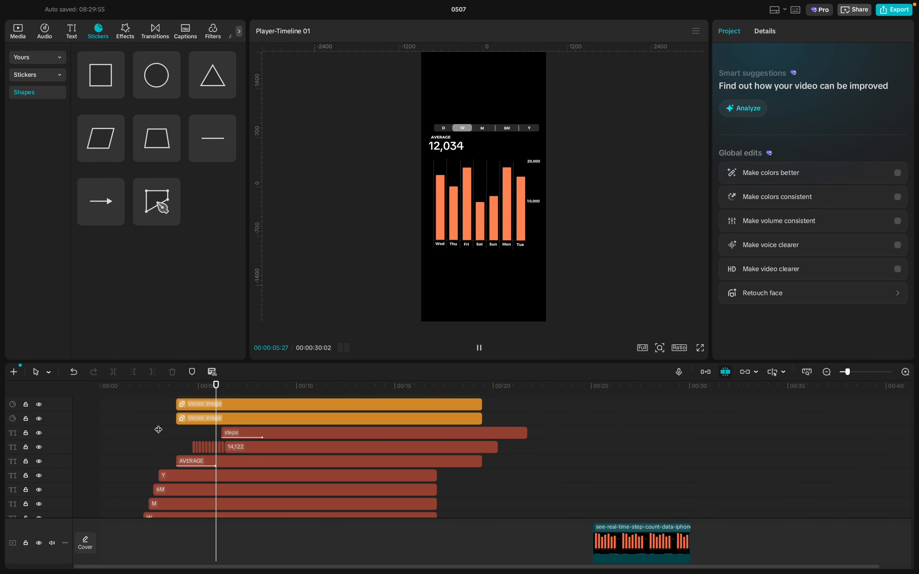
{"action": "key", "text": "space"}
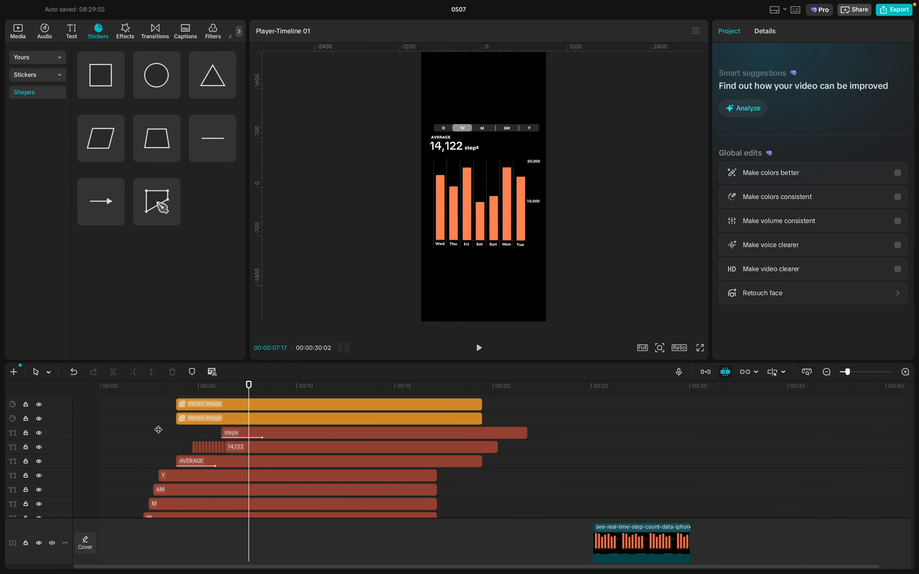
- Move the steps text clip back so it starts near the beginning of the counter sequence, and preview the animation
{"action": "left_click", "coordinate": [246, 435]}
{"action": "left_click_drag", "start_coordinate": [245, 435], "coordinate": [218, 433]}
{"action": "left_click", "coordinate": [167, 437]}
{"action": "key", "text": "space"}
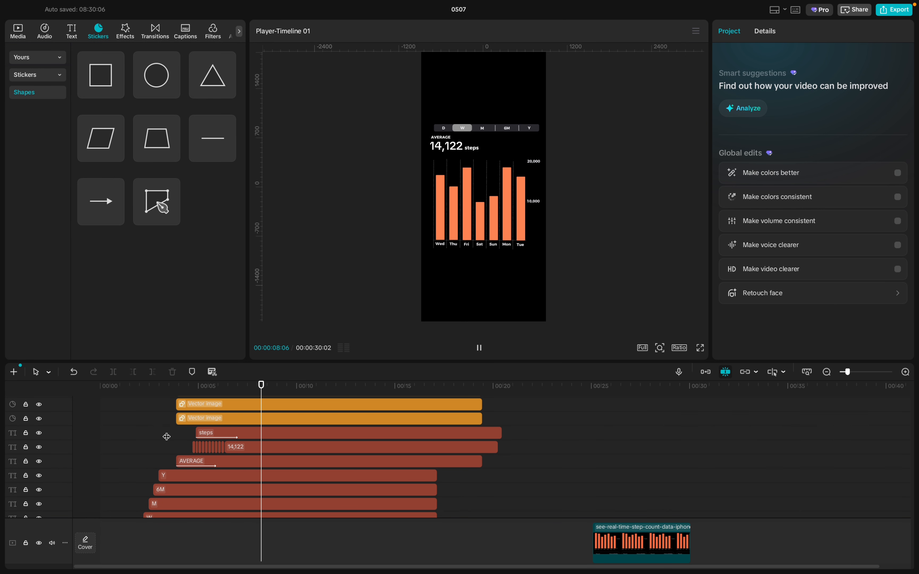
- Apply the Fade In entrance animation to the dotted vertical grid line at the start of the chart, beside the Wednesday bar
{"action": "scroll", "coordinate": [232, 480], "scroll_direction": "down", "scroll_amount": 1}
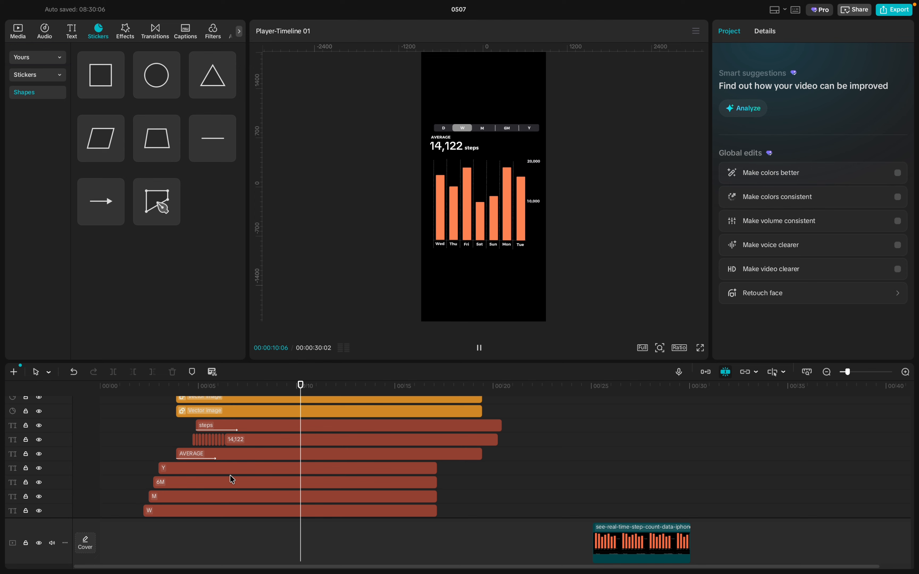
{"action": "scroll", "coordinate": [233, 479], "scroll_direction": "up", "scroll_amount": 2}
{"action": "left_click", "coordinate": [237, 442]}
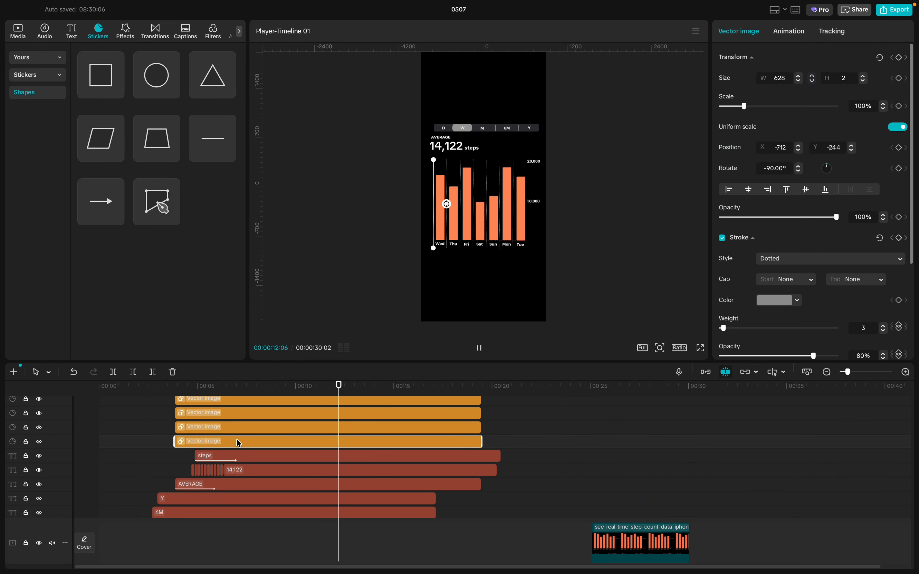
{"action": "scroll", "coordinate": [238, 443], "scroll_direction": "up", "scroll_amount": 1}
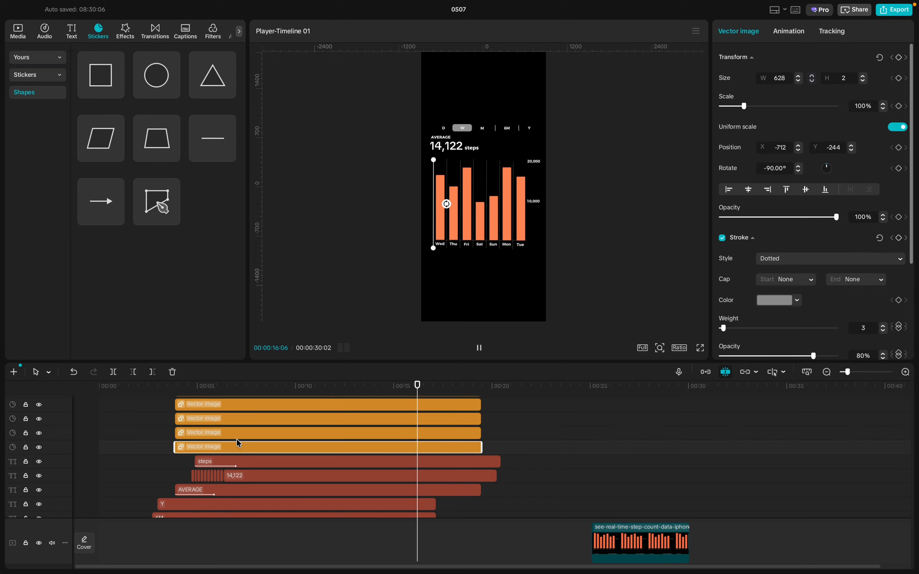
{"action": "left_click", "coordinate": [247, 386]}
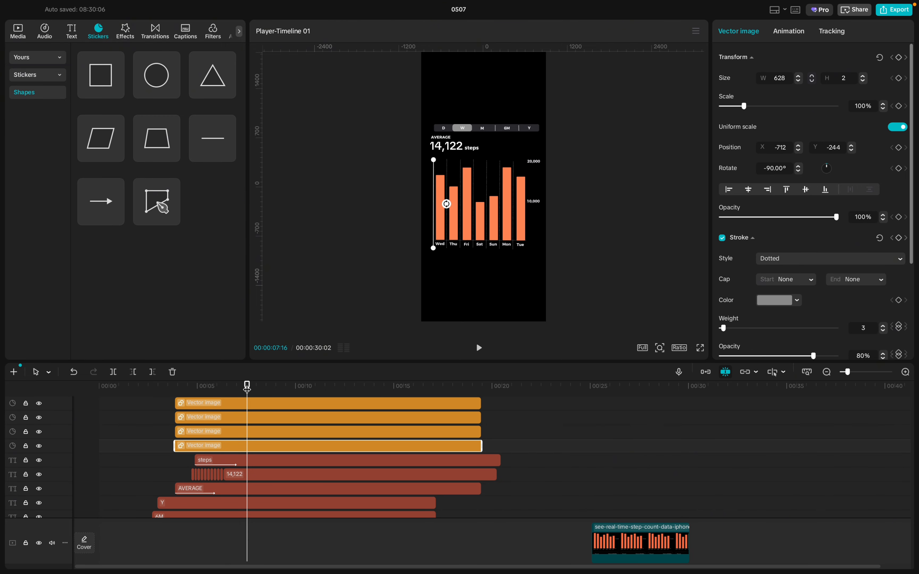
{"action": "left_click", "coordinate": [789, 35]}
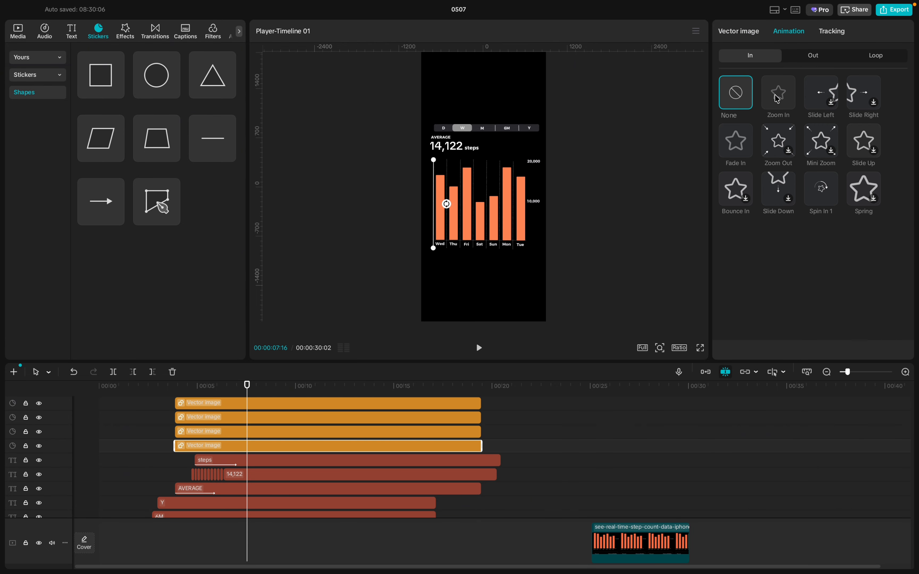
{"action": "left_click", "coordinate": [737, 146]}
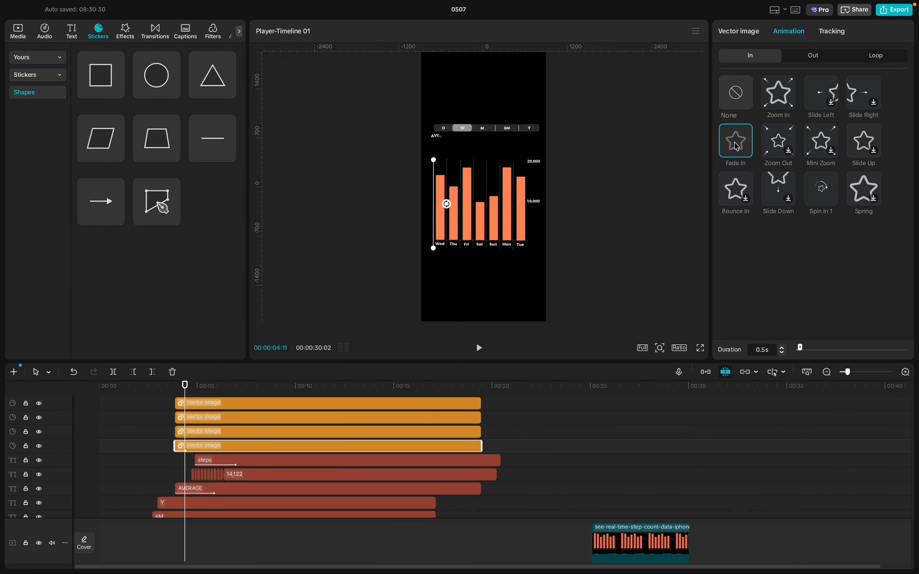
- Enlarge the preview and play the opening seconds to check the Wednesday grid line's Fade In against the rest of the chart
{"action": "scroll", "coordinate": [461, 242], "scroll_direction": "up", "scroll_amount": 3}
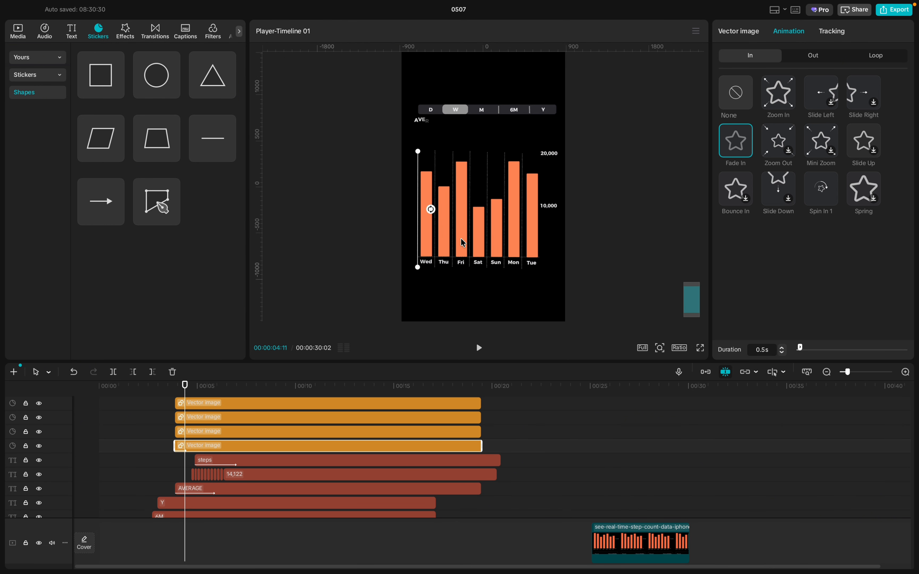
{"action": "scroll", "coordinate": [463, 242], "scroll_direction": "up", "scroll_amount": 1}
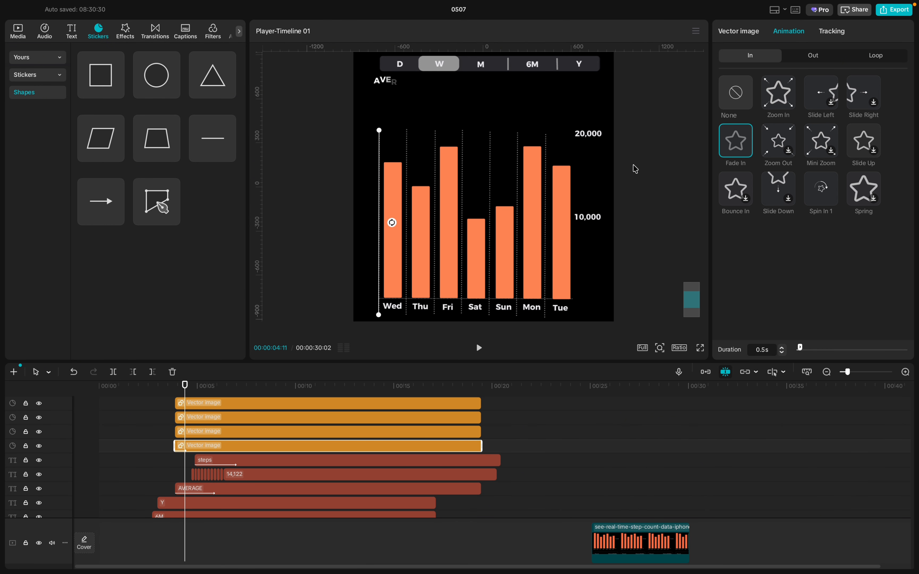
{"action": "left_click", "coordinate": [205, 386]}
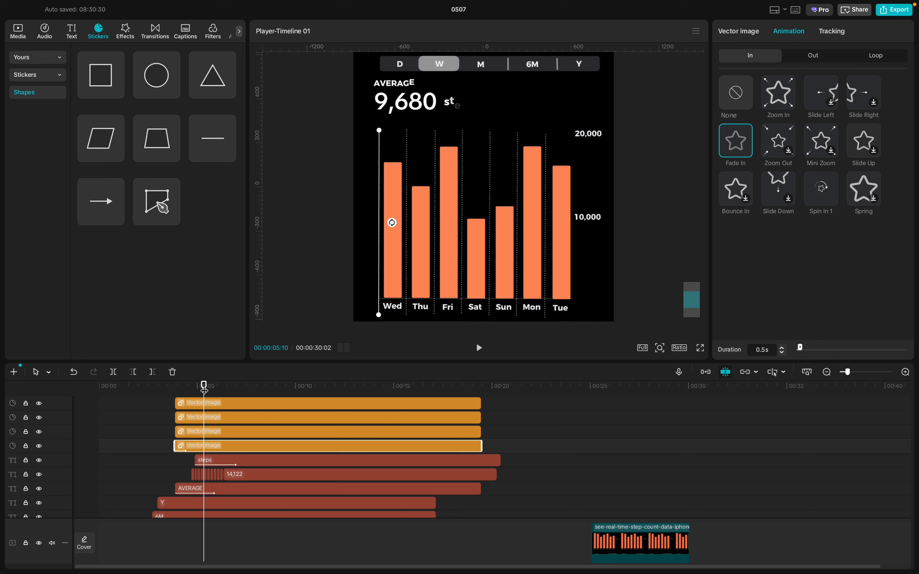
{"action": "left_click", "coordinate": [168, 386]}
{"action": "key", "text": "space"}
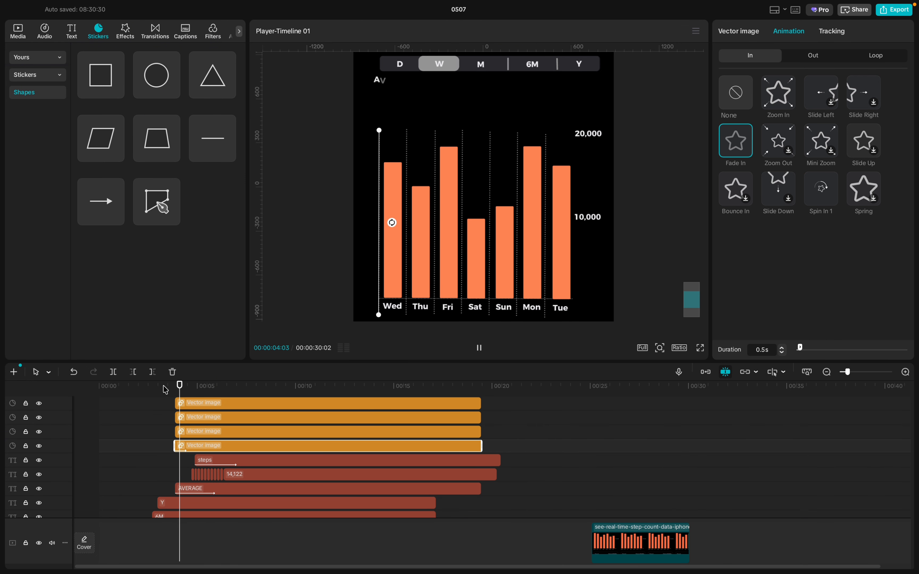
{"action": "key", "text": "space"}
{"action": "left_click", "coordinate": [159, 433]}
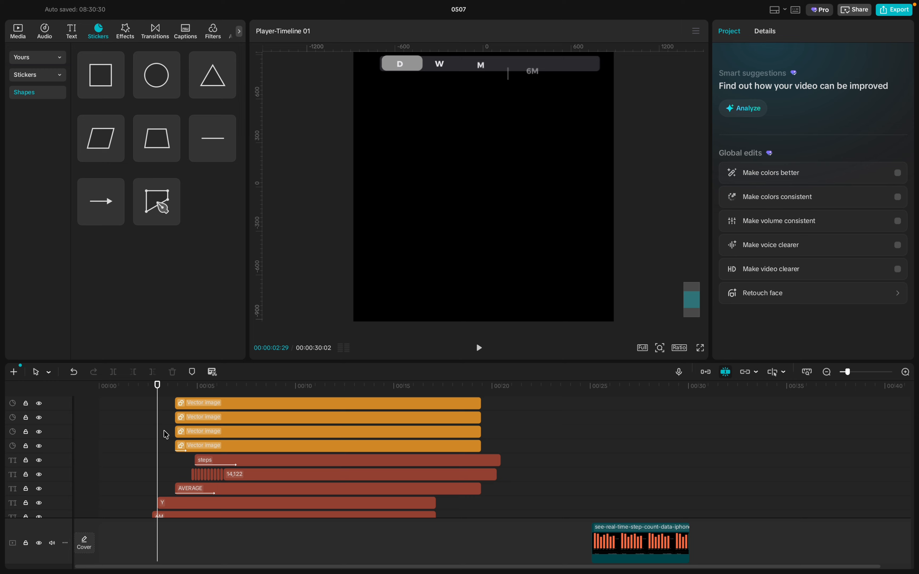
{"action": "key", "text": "space"}
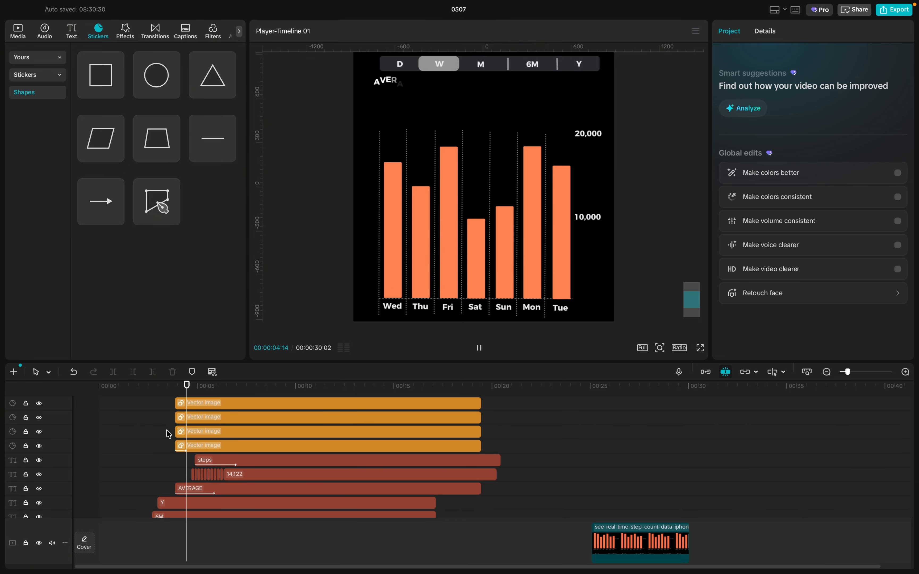
{"action": "key", "text": "space"}
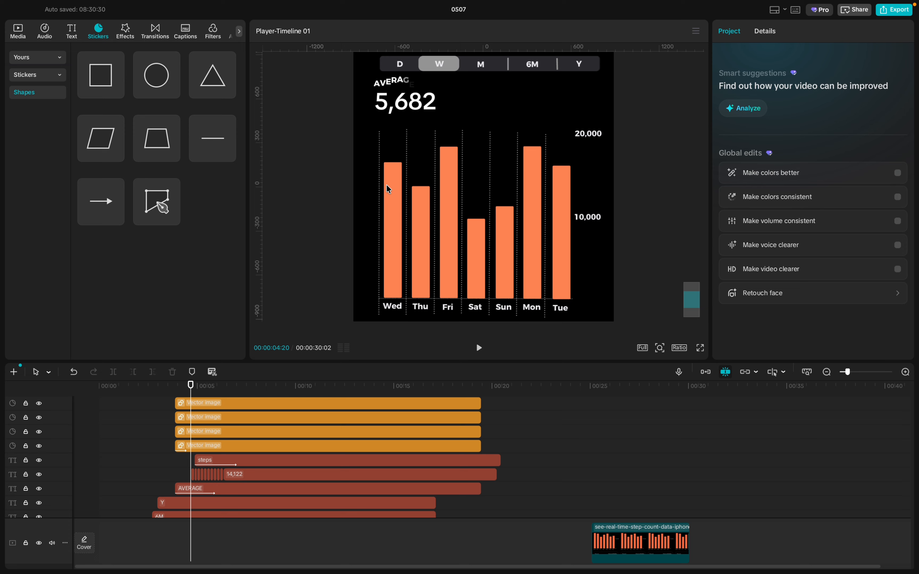
- Remove the entrance animation from the Wednesday grid line by setting it to None
{"action": "left_click", "coordinate": [186, 450]}
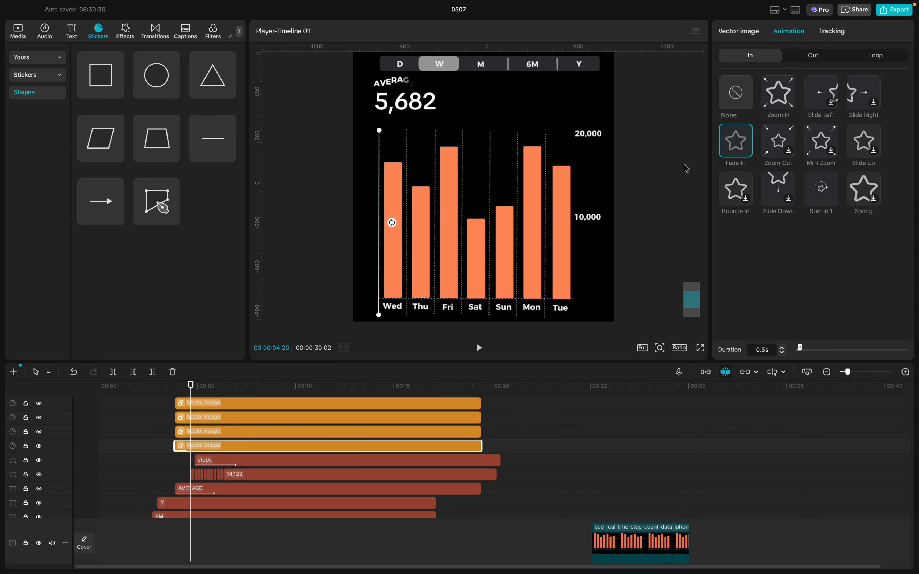
{"action": "left_click", "coordinate": [733, 98]}
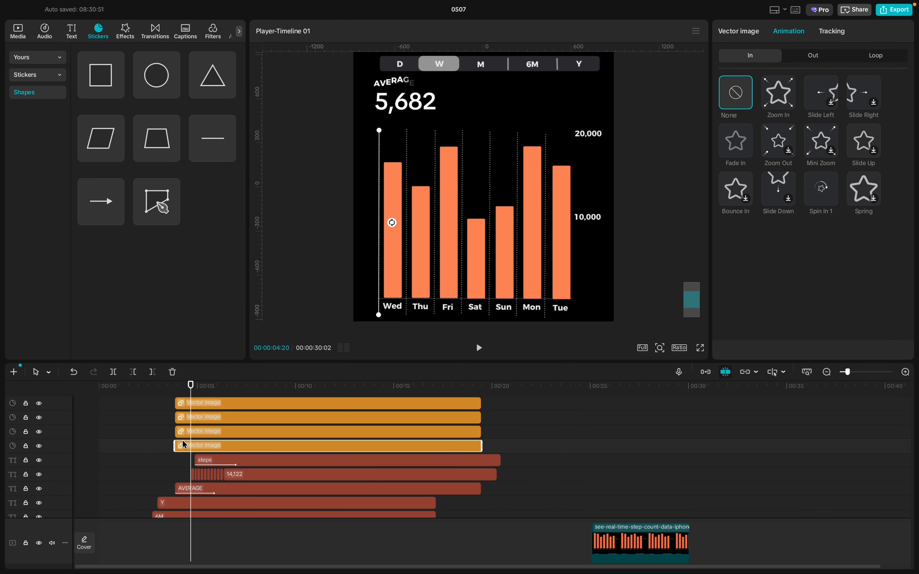
- Inspect the shape clips just above the steps text one by one to identify the dotted grid lines from Wednesday to Saturday
{"action": "scroll", "coordinate": [221, 428], "scroll_direction": "up", "scroll_amount": 3}
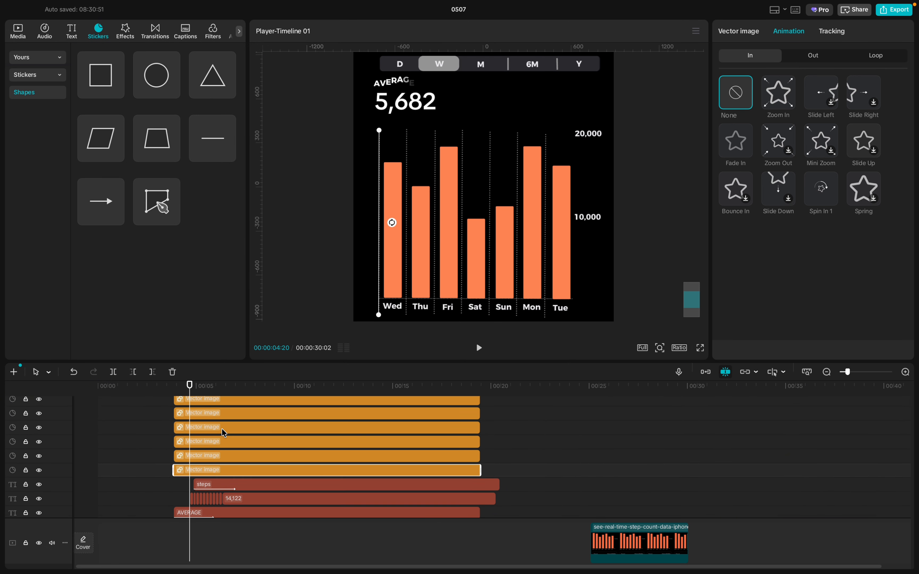
{"action": "scroll", "coordinate": [222, 429], "scroll_direction": "down", "scroll_amount": 1}
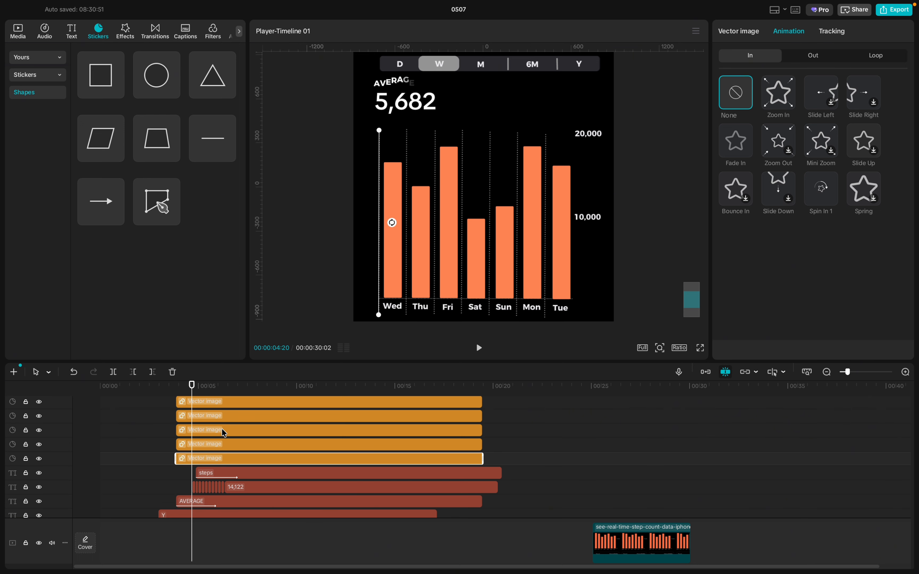
{"action": "scroll", "coordinate": [221, 429], "scroll_direction": "up", "scroll_amount": 3}
{"action": "left_click", "coordinate": [205, 475]}
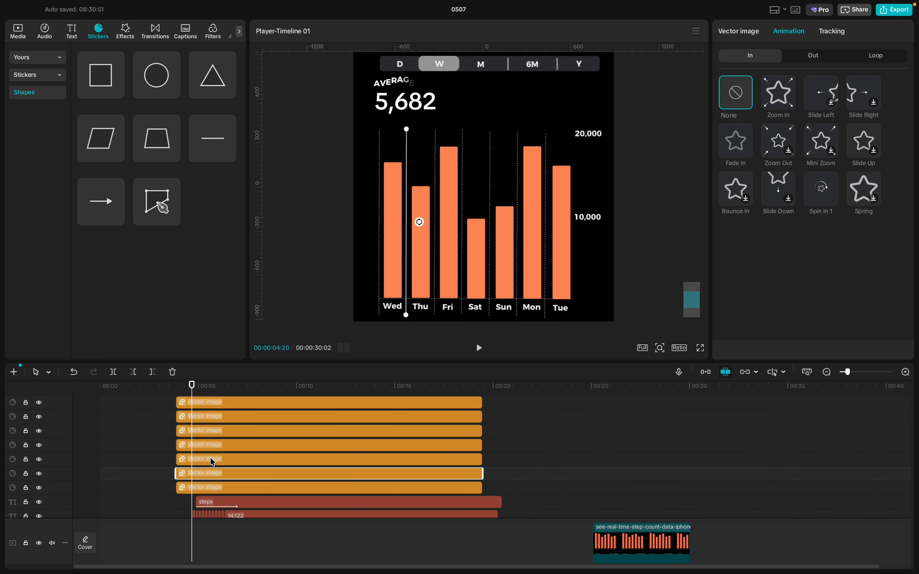
{"action": "left_click", "coordinate": [211, 439]}
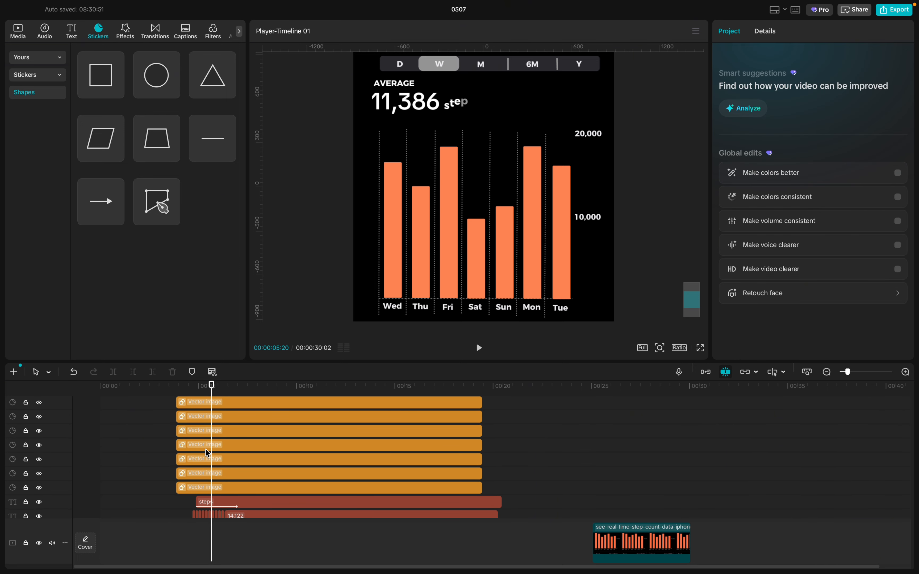
{"action": "left_click", "coordinate": [193, 486]}
{"action": "left_click", "coordinate": [195, 473]}
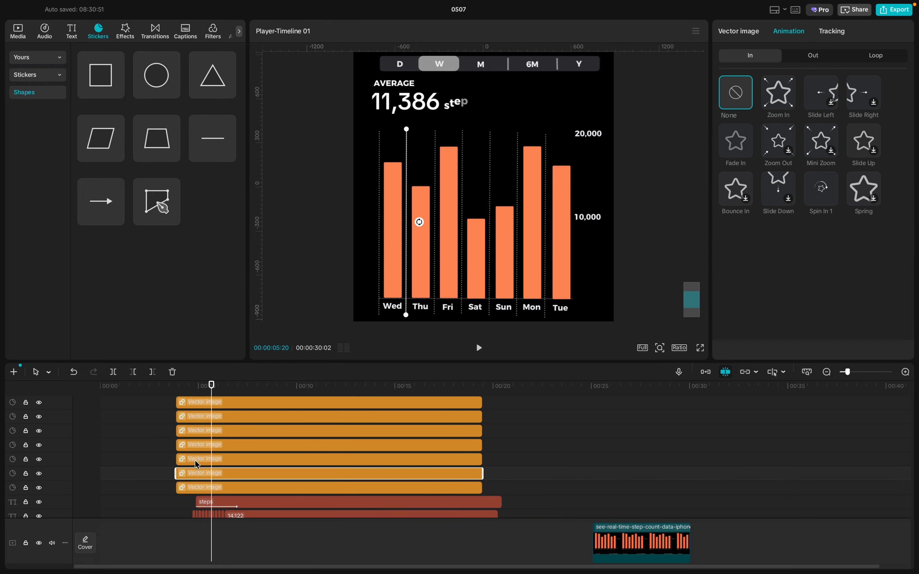
{"action": "left_click", "coordinate": [194, 459]}
{"action": "left_click", "coordinate": [195, 439]}
{"action": "left_click", "coordinate": [195, 445]}
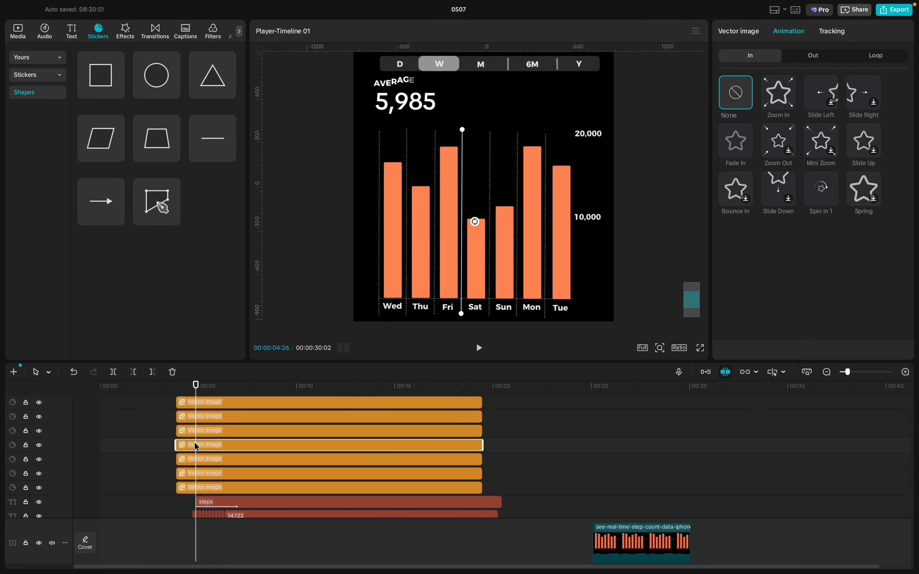
- Inspect the remaining grid line clips one by one to identify the Sunday, Monday and Tuesday lines and the chart's horizontal baseline
{"action": "left_click", "coordinate": [211, 428]}
{"action": "left_click", "coordinate": [211, 416]}
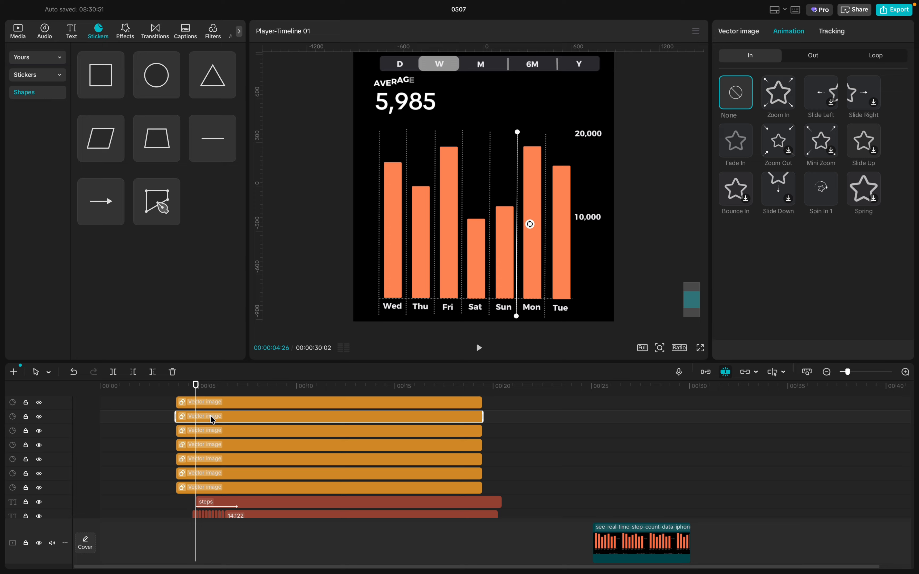
{"action": "left_click", "coordinate": [210, 429]}
{"action": "left_click", "coordinate": [211, 440]}
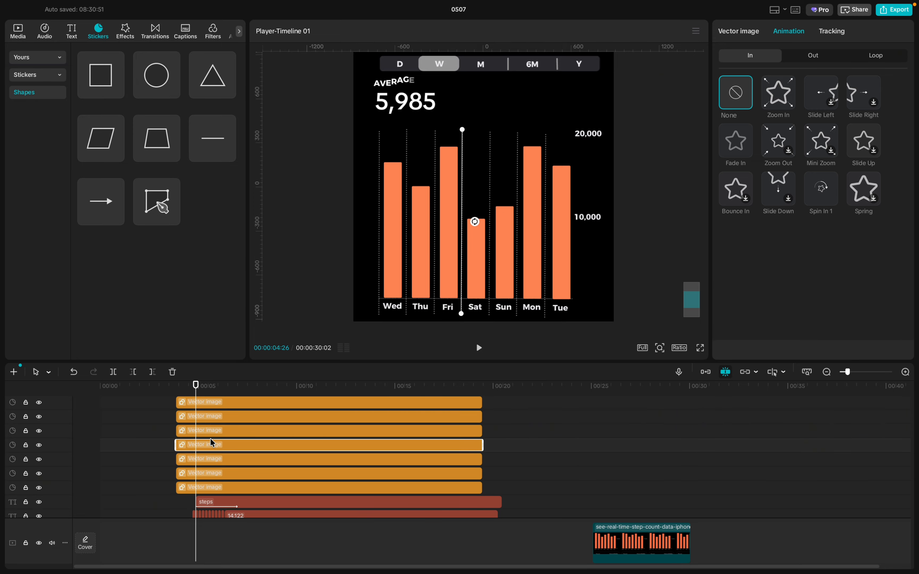
{"action": "left_click", "coordinate": [214, 431]}
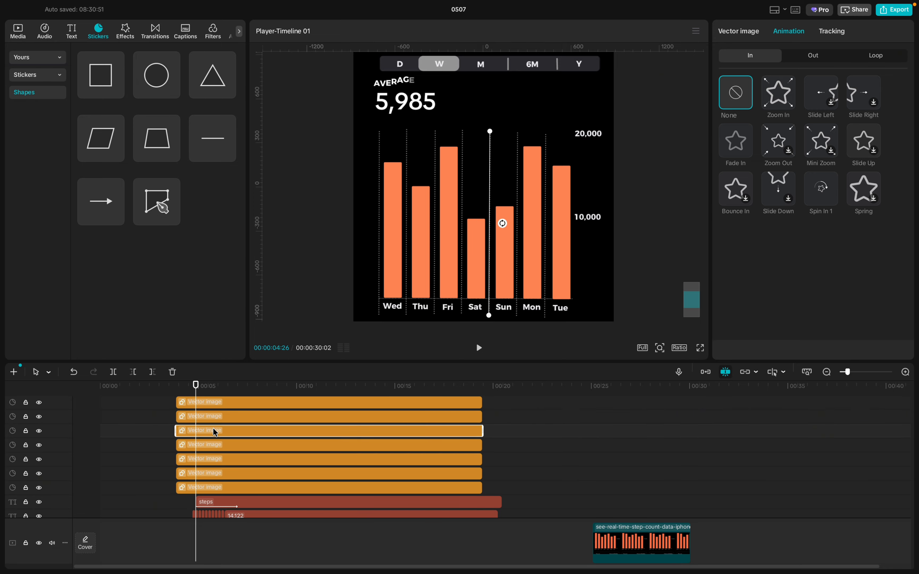
{"action": "left_click", "coordinate": [217, 417]}
{"action": "scroll", "coordinate": [216, 413], "scroll_direction": "up", "scroll_amount": 1}
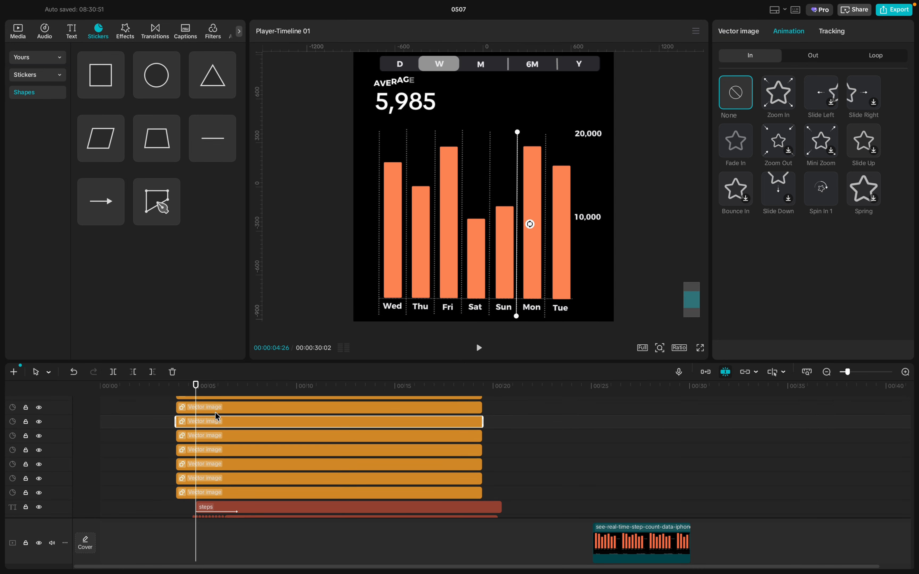
{"action": "left_click", "coordinate": [216, 413]}
{"action": "scroll", "coordinate": [215, 413], "scroll_direction": "up", "scroll_amount": 1}
{"action": "scroll", "coordinate": [215, 408], "scroll_direction": "up", "scroll_amount": 1}
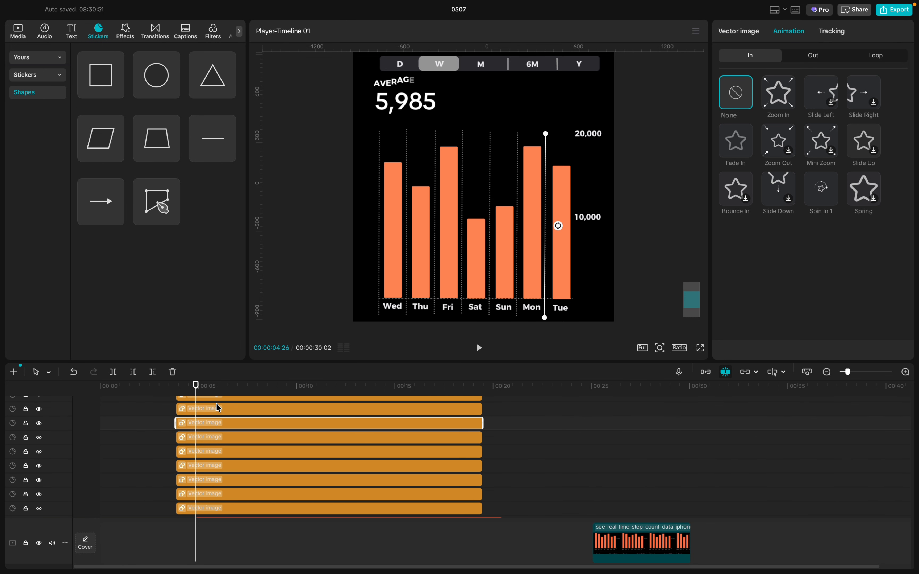
{"action": "left_click", "coordinate": [216, 403]}
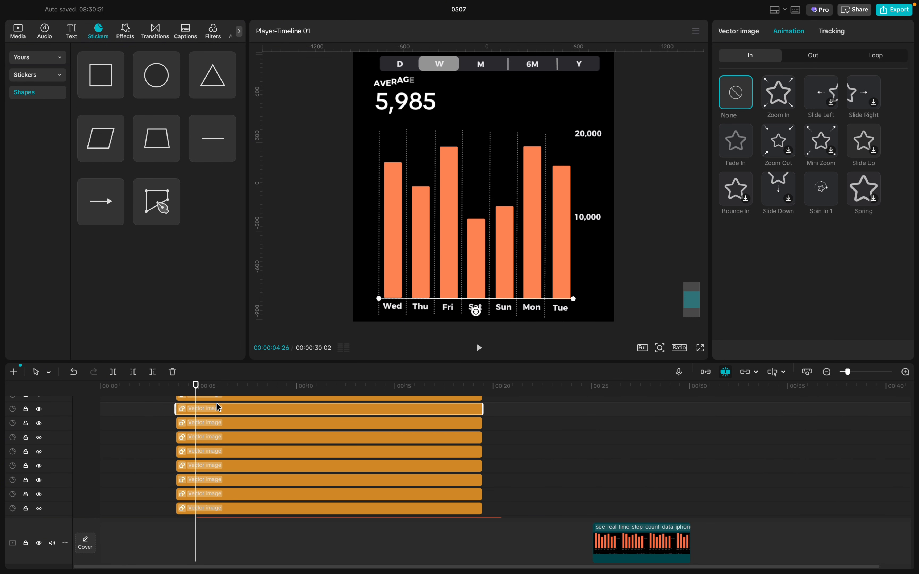
{"action": "scroll", "coordinate": [218, 467], "scroll_direction": "down", "scroll_amount": 2}
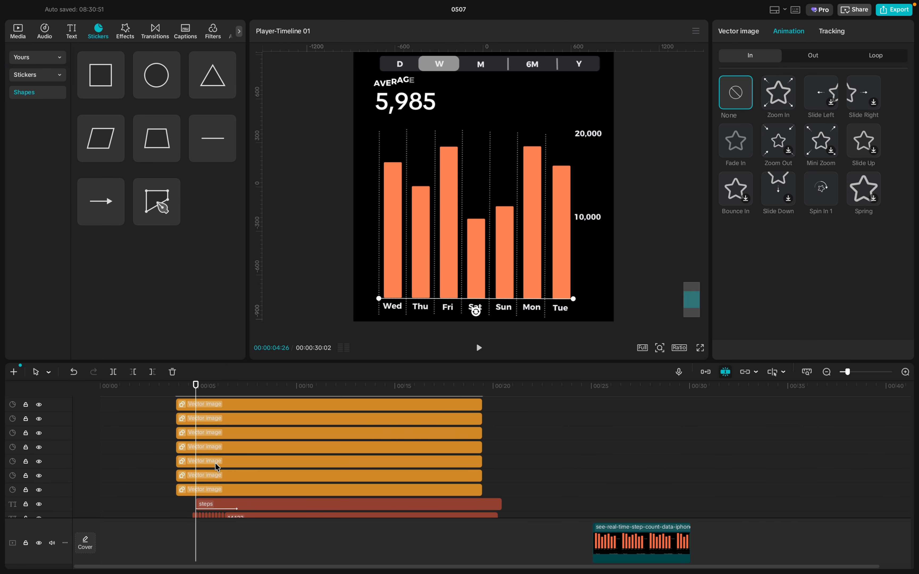
{"action": "scroll", "coordinate": [230, 416], "scroll_direction": "up", "scroll_amount": 2}
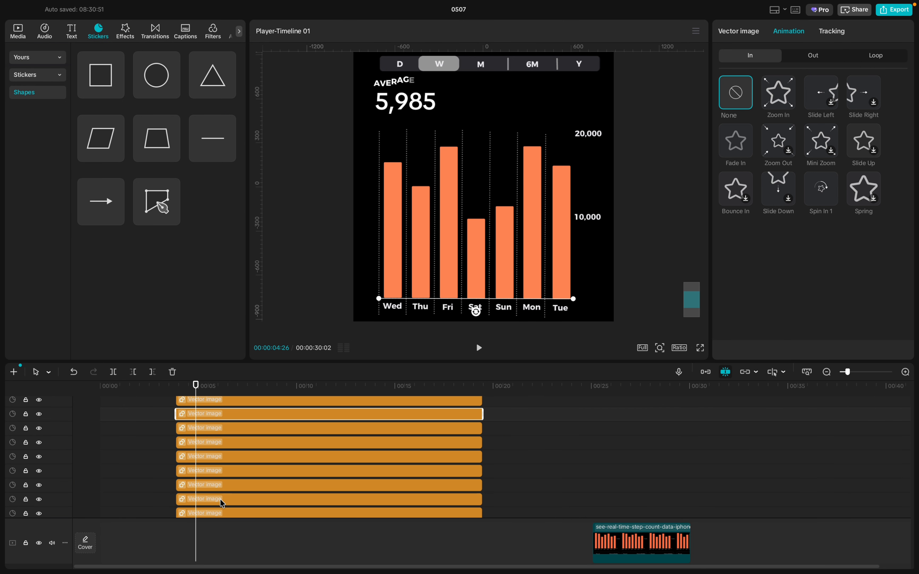
{"action": "scroll", "coordinate": [229, 463], "scroll_direction": "up", "scroll_amount": 4}
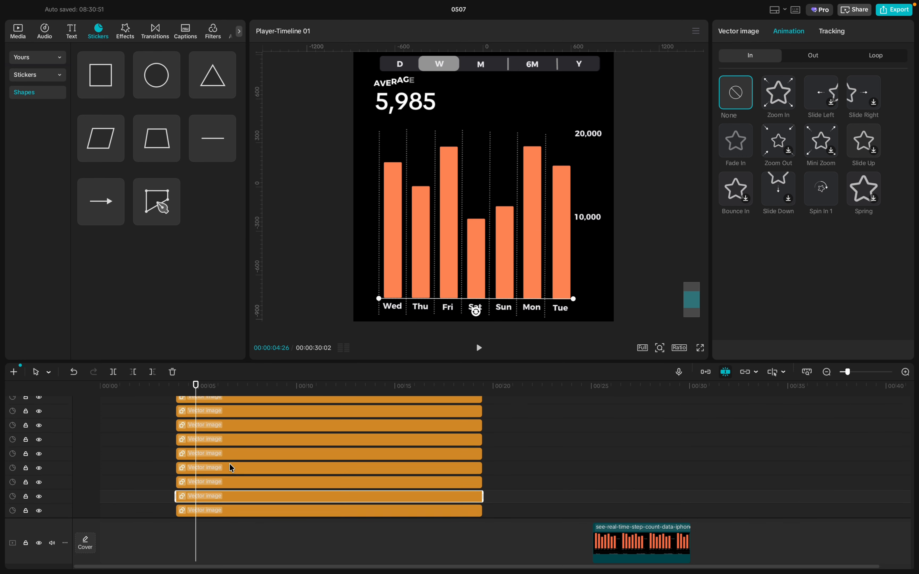
{"action": "scroll", "coordinate": [269, 477], "scroll_direction": "down", "scroll_amount": 5}
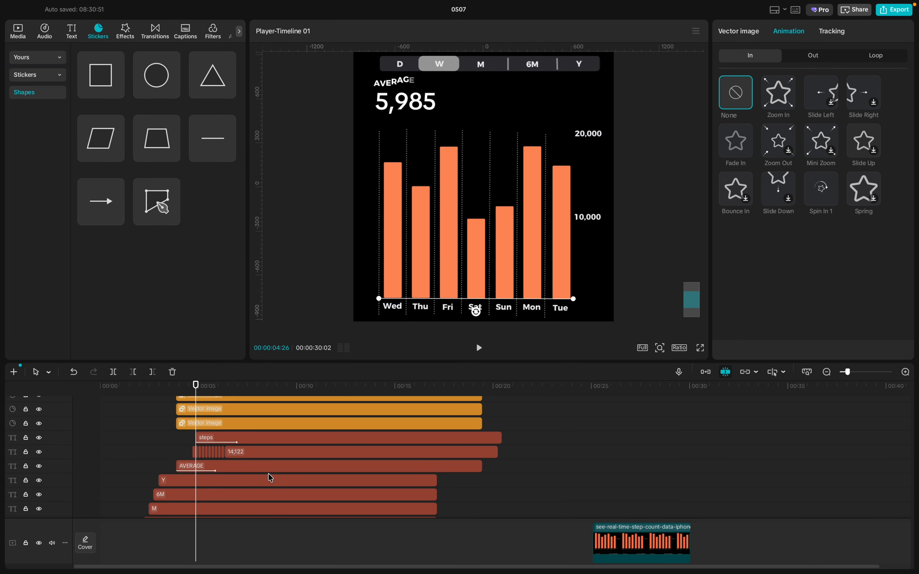
{"action": "scroll", "coordinate": [270, 478], "scroll_direction": "up", "scroll_amount": 5}
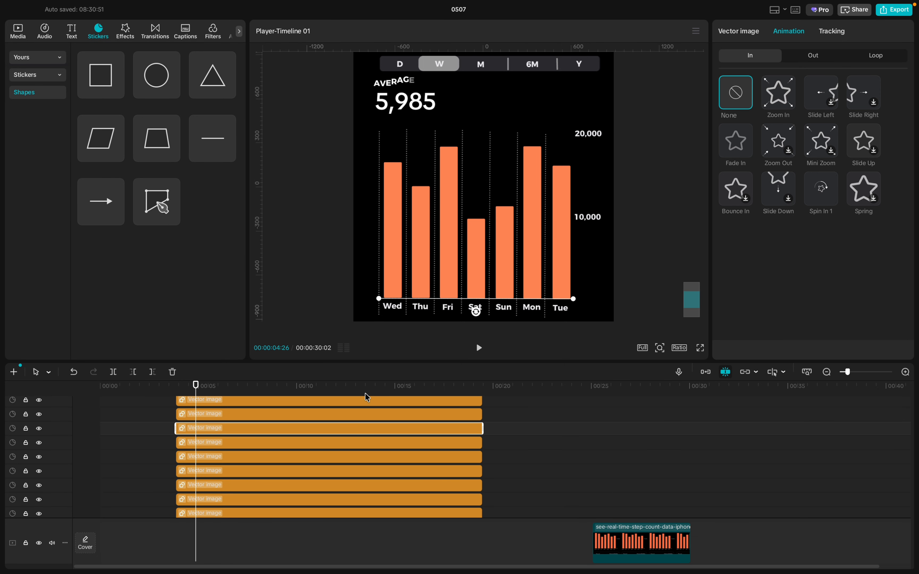
{"action": "scroll", "coordinate": [323, 437], "scroll_direction": "down", "scroll_amount": 3}
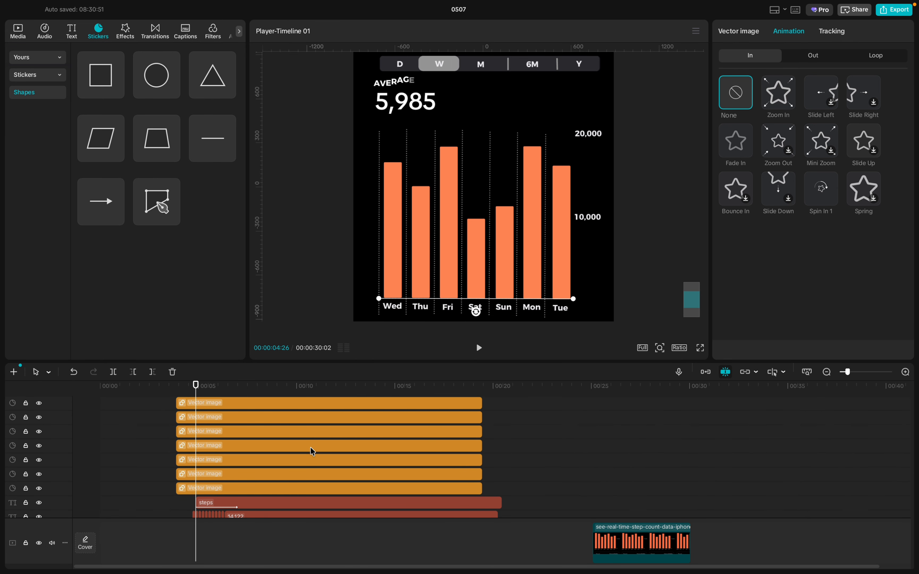
- Try to combine the seven dotted grid lines and the chart's horizontal baseline into one compound clip
{"action": "left_click", "coordinate": [254, 489]}
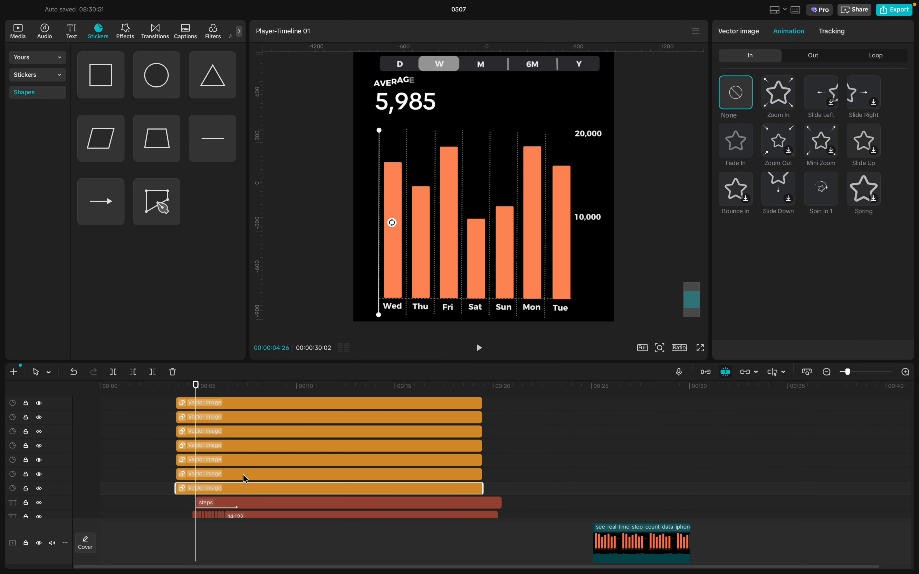
{"action": "left_click", "coordinate": [245, 477], "text": "shift"}
{"action": "left_click", "coordinate": [241, 461], "text": "shift"}
{"action": "left_click", "coordinate": [240, 448], "text": "shift"}
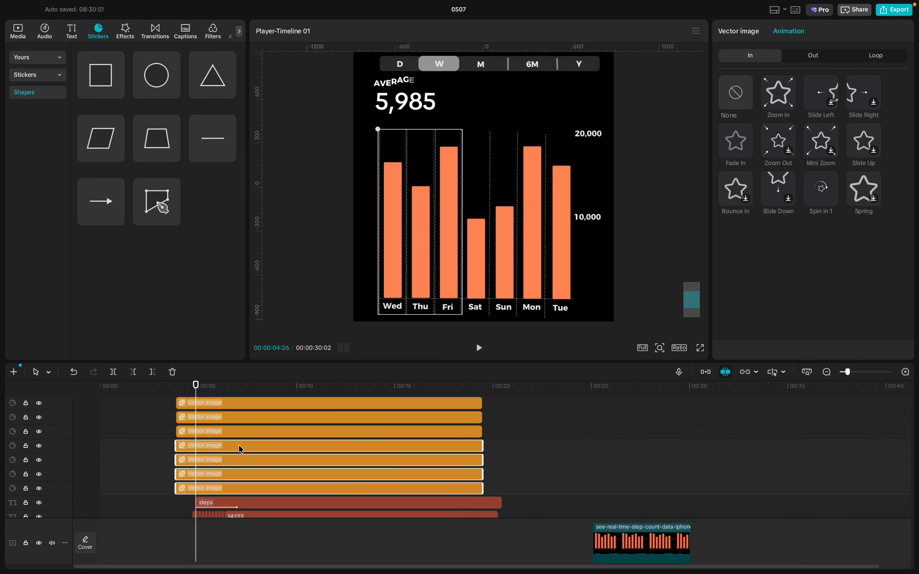
{"action": "scroll", "coordinate": [241, 449], "scroll_direction": "up", "scroll_amount": 1}
{"action": "left_click", "coordinate": [236, 442], "text": "shift"}
{"action": "left_click", "coordinate": [236, 429], "text": "shift"}
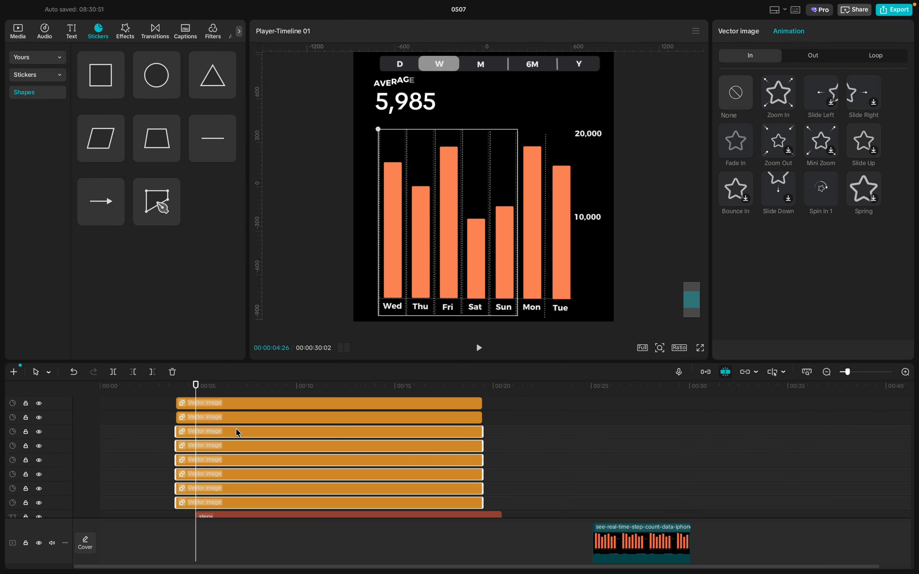
{"action": "left_click", "coordinate": [237, 417], "text": "shift"}
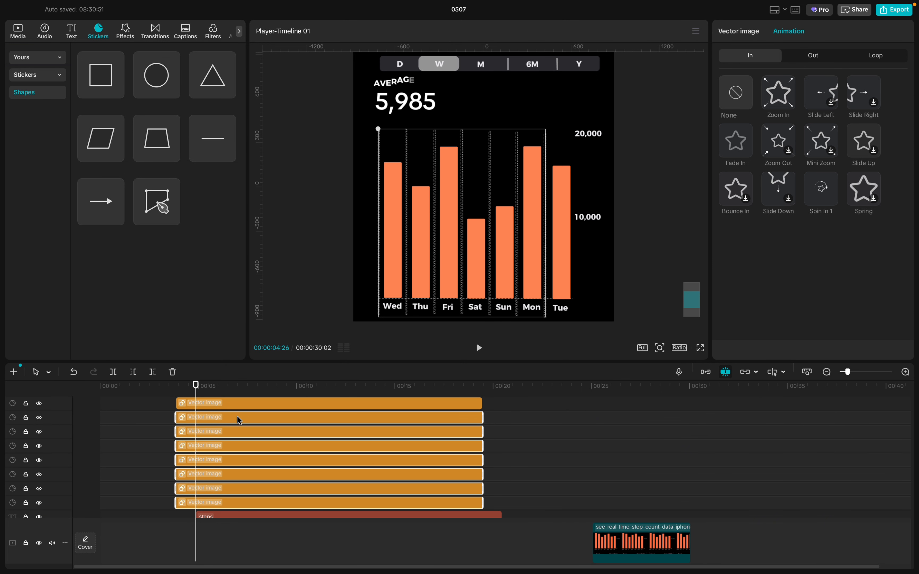
{"action": "scroll", "coordinate": [237, 415], "scroll_direction": "up", "scroll_amount": 1}
{"action": "left_click", "coordinate": [237, 415], "text": "shift"}
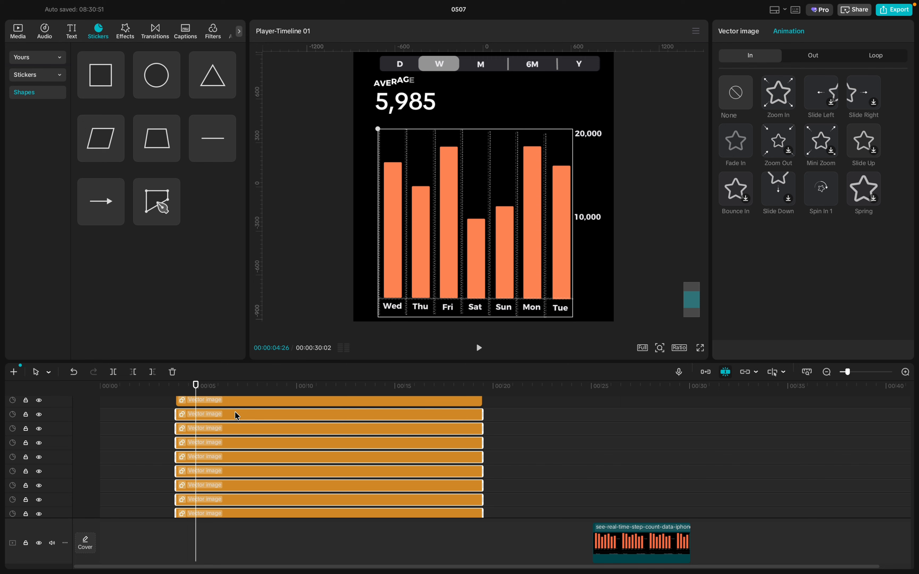
{"action": "scroll", "coordinate": [236, 414], "scroll_direction": "up", "scroll_amount": 1}
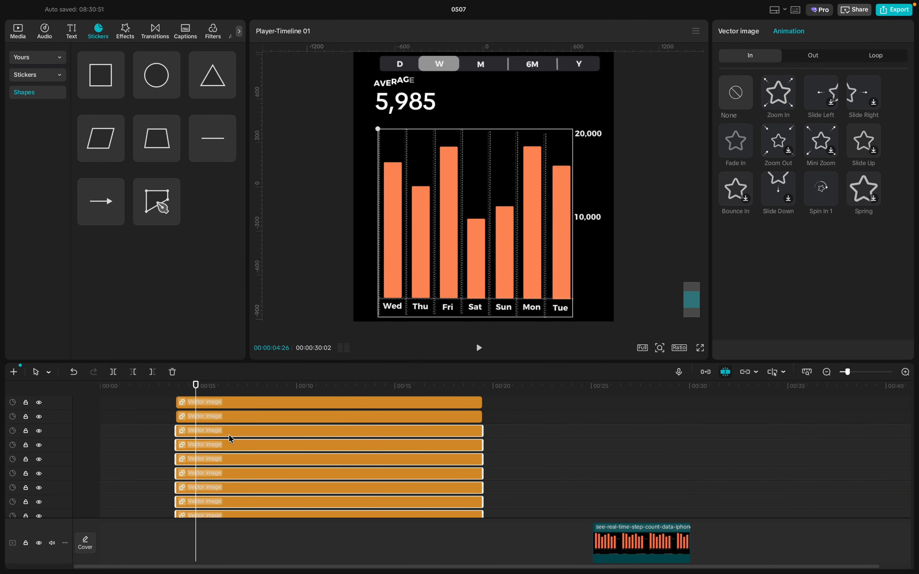
{"action": "right_click", "coordinate": [233, 436]}
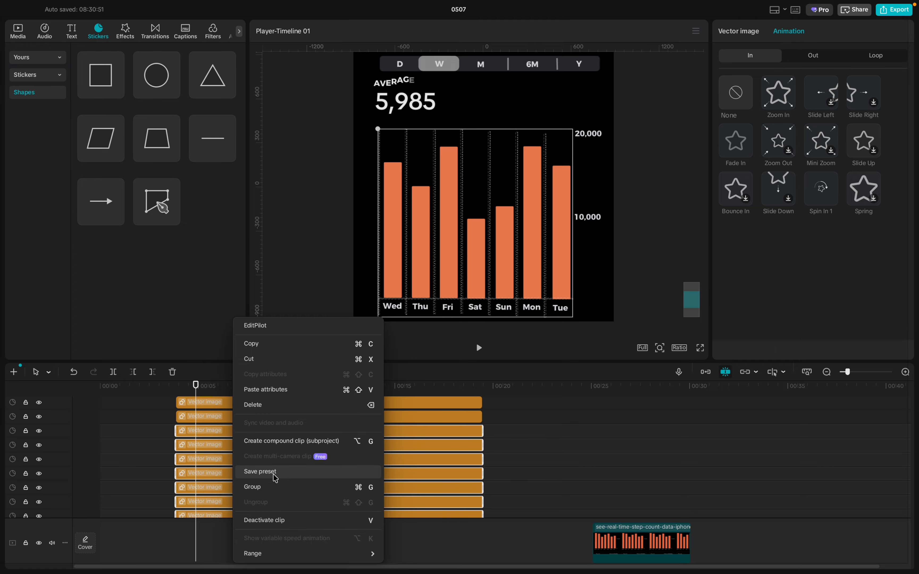
{"action": "left_click", "coordinate": [286, 442]}
{"action": "scroll", "coordinate": [285, 442], "scroll_direction": "up", "scroll_amount": 2}
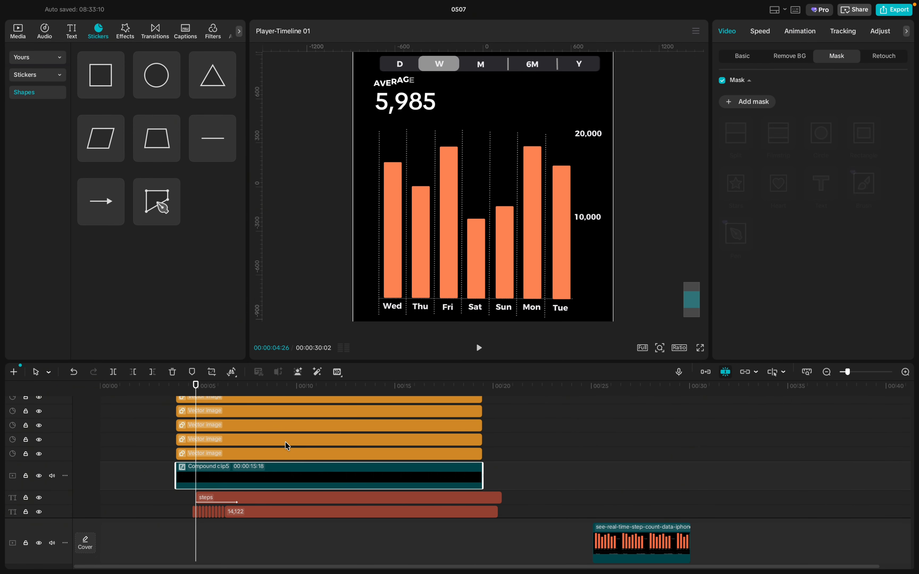
- Check the Wednesday and Thursday bar clips, and undo the compound clip of the grid lines and baseline
{"action": "left_click", "coordinate": [267, 453]}
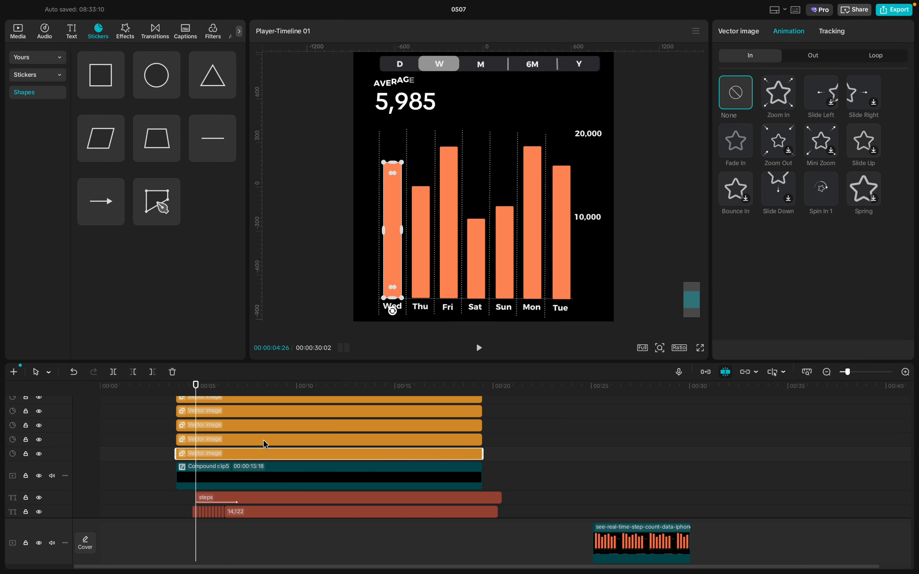
{"action": "left_click", "coordinate": [264, 440]}
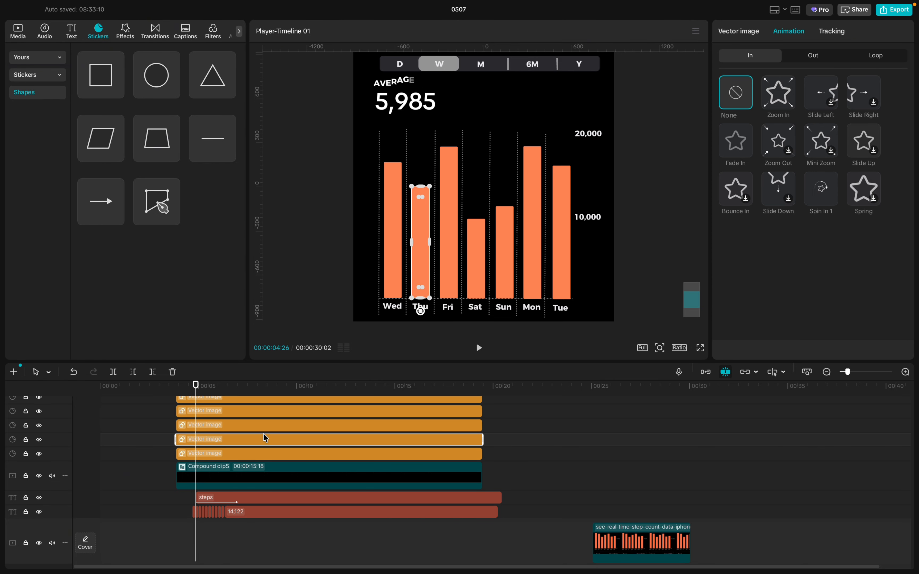
{"action": "key", "text": "ctrl+z"}
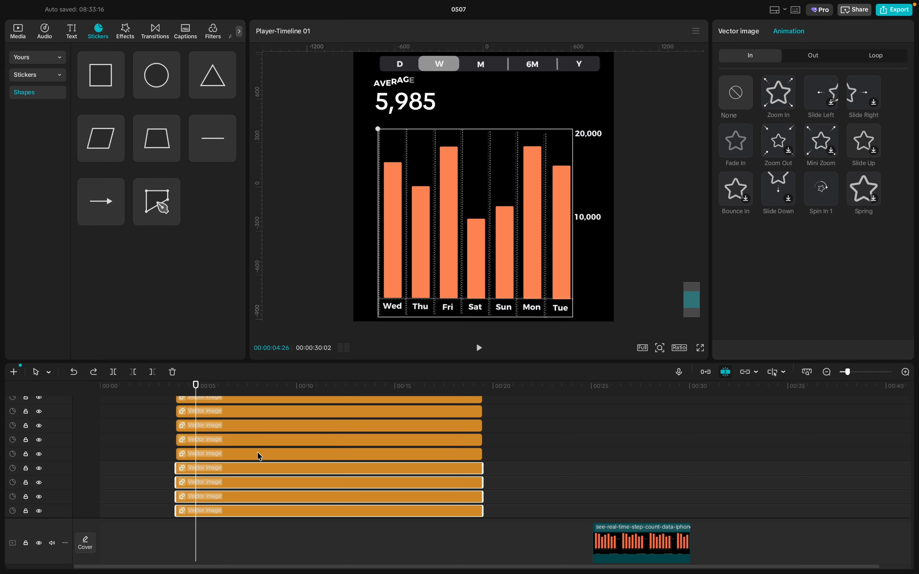
{"action": "left_click", "coordinate": [248, 470], "text": "ctrl"}
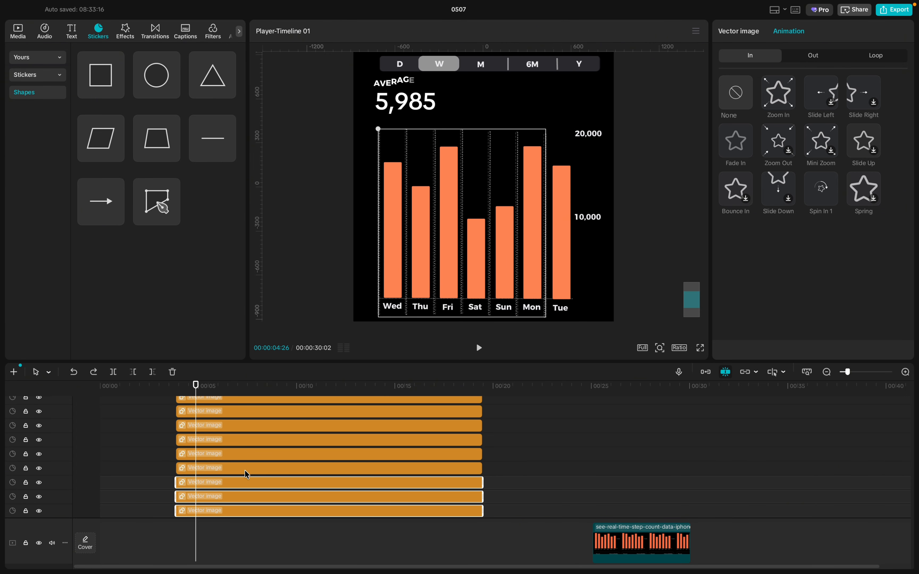
{"action": "left_click", "coordinate": [243, 484], "text": "ctrl"}
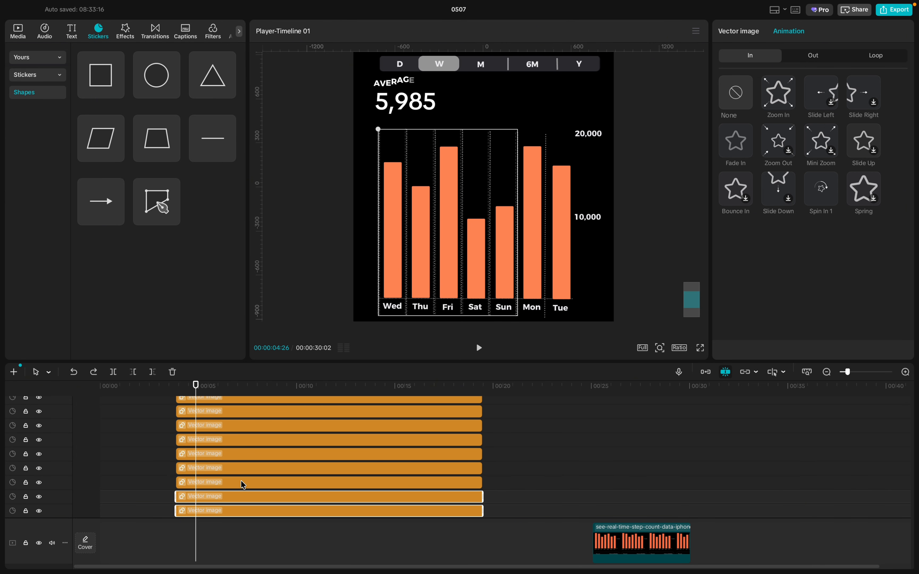
{"action": "left_click", "coordinate": [241, 481], "text": "ctrl"}
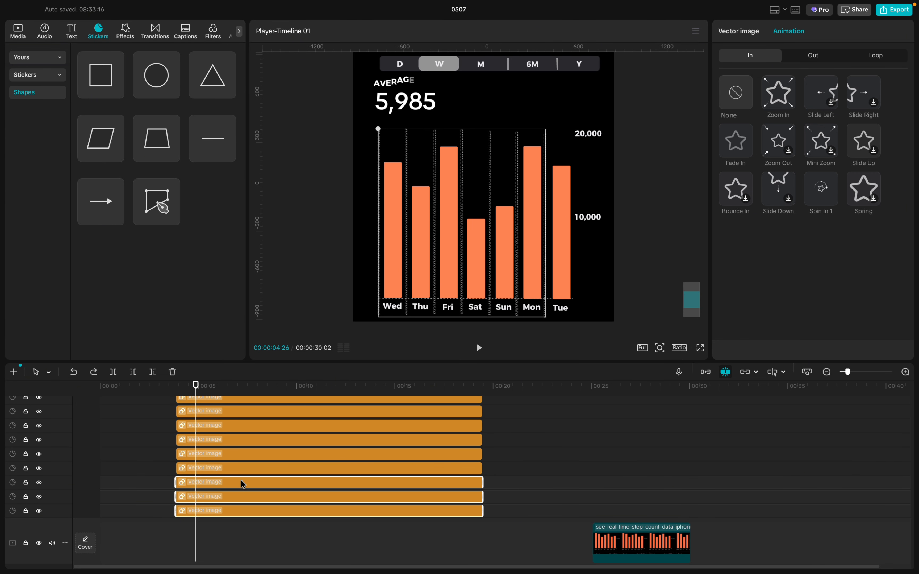
{"action": "left_click", "coordinate": [240, 466], "text": "ctrl"}
{"action": "left_click", "coordinate": [240, 455], "text": "ctrl"}
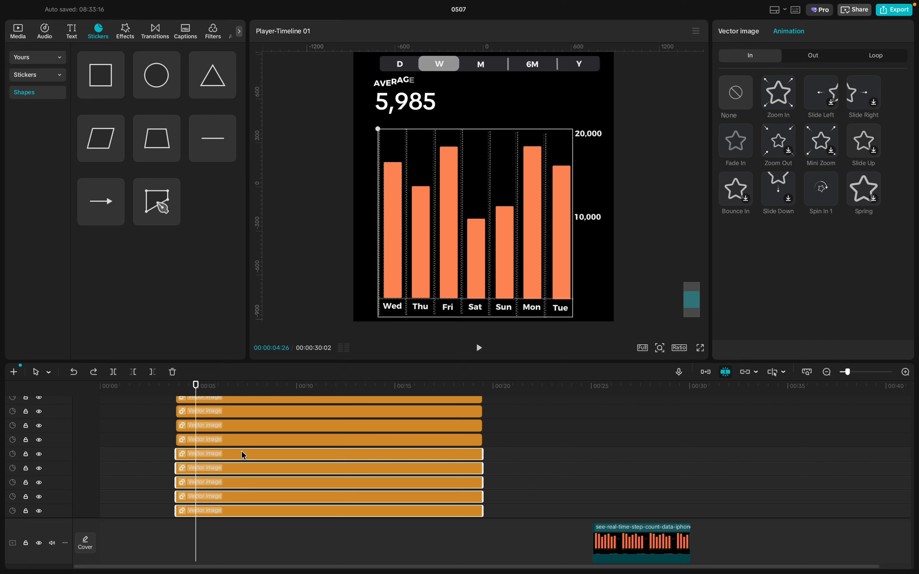
{"action": "left_click", "coordinate": [243, 442], "text": "ctrl"}
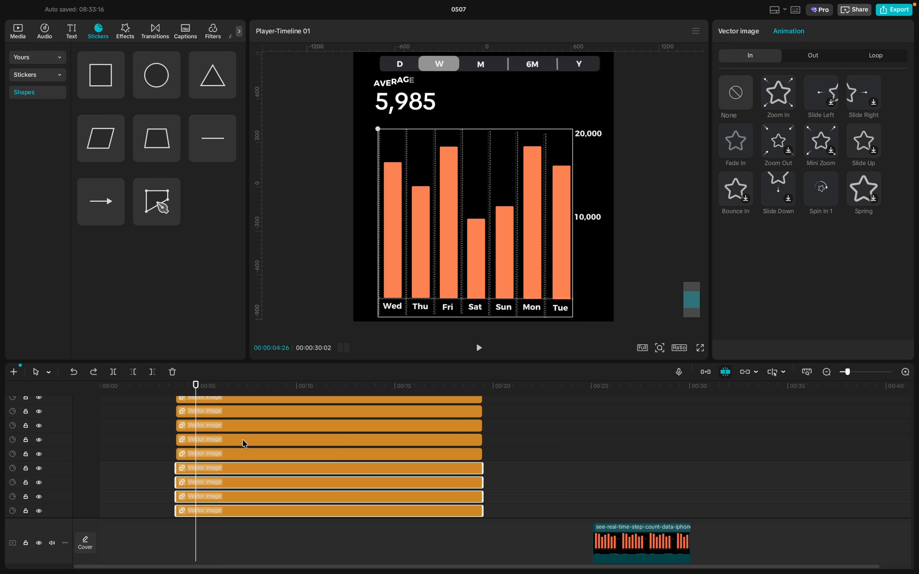
- Deselect the seven dotted grid lines from Wednesday to Tuesday one by one, keeping only the chart's baseline selected
{"action": "scroll", "coordinate": [245, 475], "scroll_direction": "down", "scroll_amount": 1}
{"action": "scroll", "coordinate": [245, 477], "scroll_direction": "down", "scroll_amount": 3}
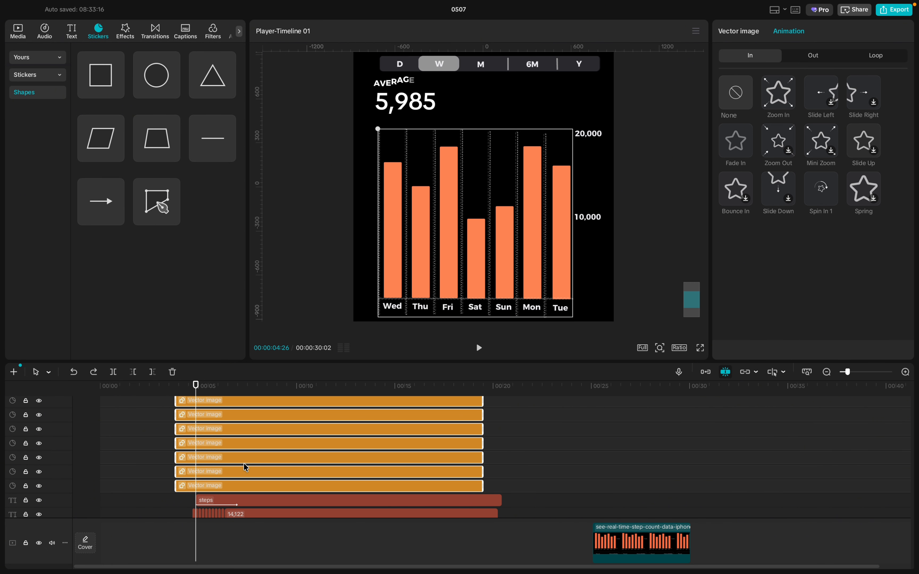
{"action": "scroll", "coordinate": [245, 467], "scroll_direction": "down", "scroll_amount": 2}
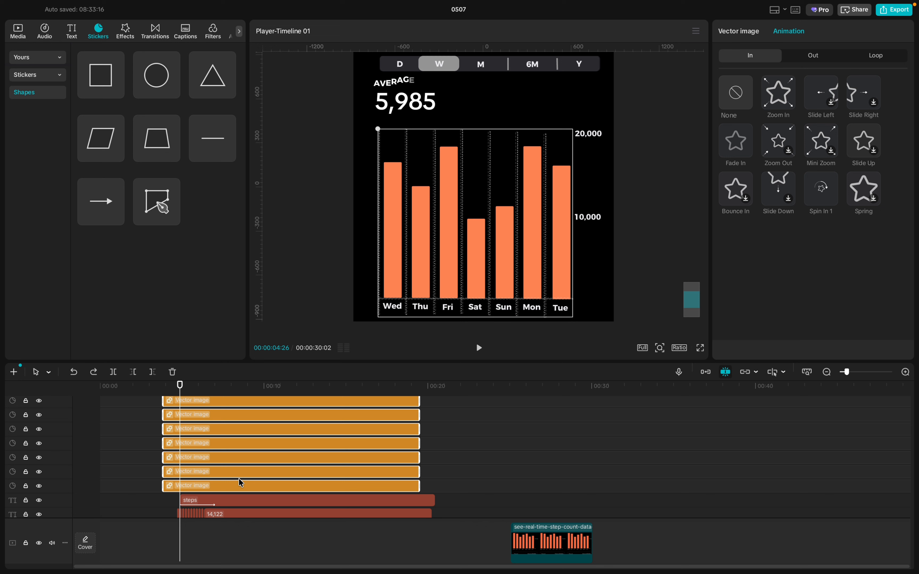
{"action": "left_click", "coordinate": [239, 481], "text": "shift"}
{"action": "left_click", "coordinate": [236, 471], "text": "shift"}
{"action": "left_click", "coordinate": [237, 457], "text": "shift"}
{"action": "left_click", "coordinate": [236, 443], "text": "shift"}
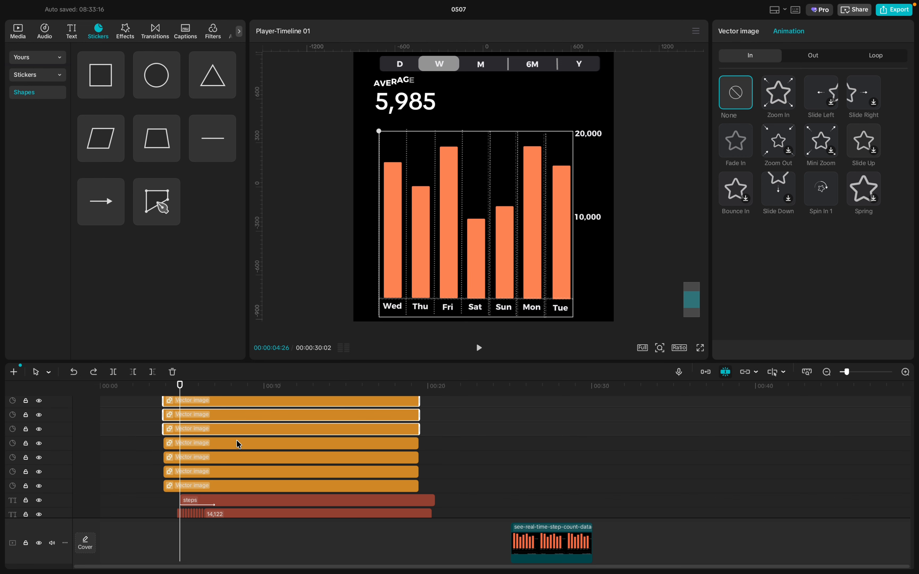
{"action": "left_click", "coordinate": [234, 428], "text": "shift"}
{"action": "scroll", "coordinate": [233, 425], "scroll_direction": "up", "scroll_amount": 1}
{"action": "left_click", "coordinate": [229, 417], "text": "shift"}
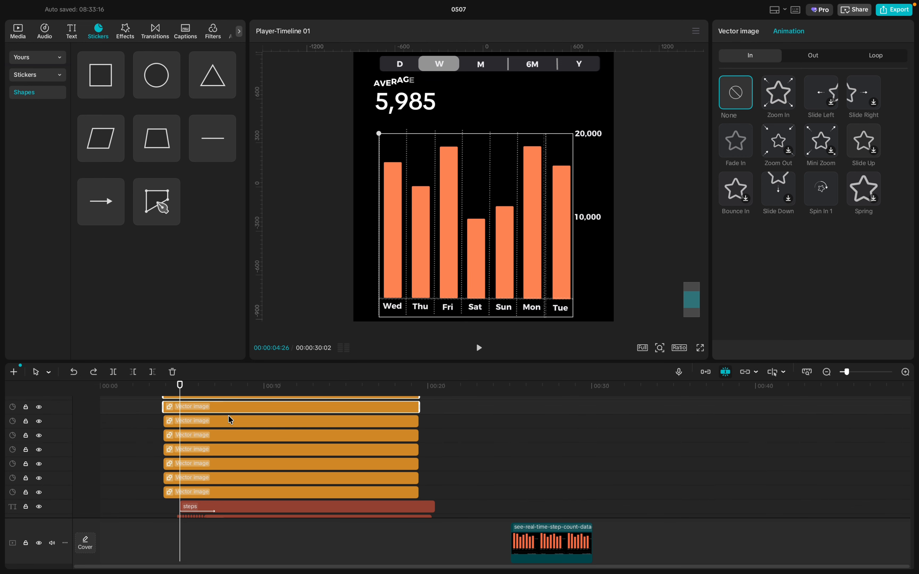
{"action": "scroll", "coordinate": [228, 416], "scroll_direction": "up", "scroll_amount": 1}
{"action": "left_click", "coordinate": [228, 416], "text": "shift"}
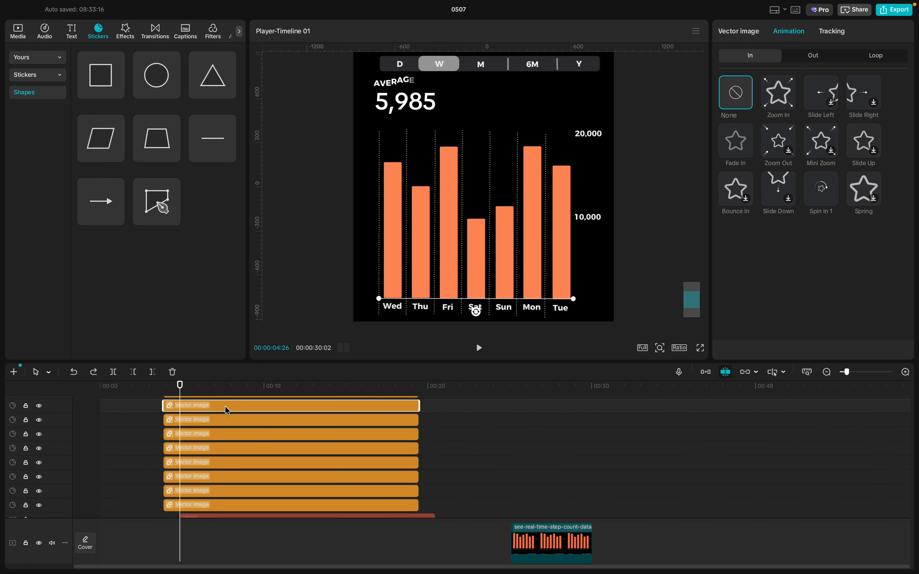
- Inspect the shape clips around the baseline to distinguish the Tuesday grid line, the horizontal baseline and the Wednesday bar
{"action": "scroll", "coordinate": [227, 414], "scroll_direction": "up", "scroll_amount": 2}
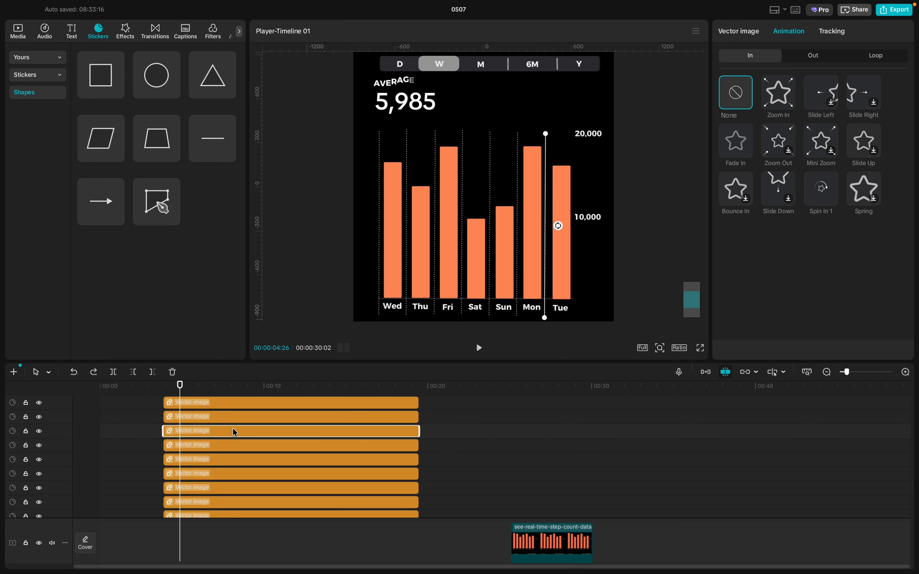
{"action": "scroll", "coordinate": [232, 428], "scroll_direction": "up", "scroll_amount": 2}
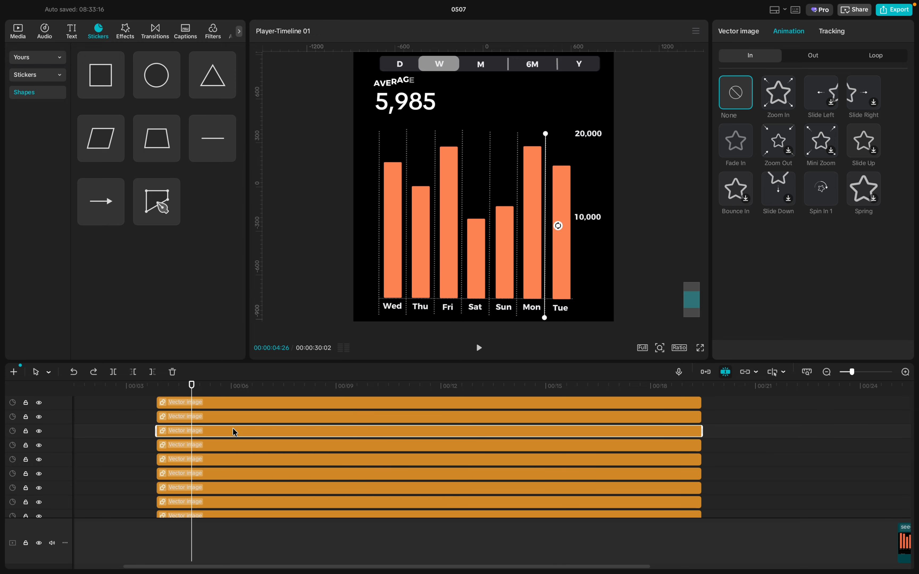
{"action": "scroll", "coordinate": [233, 429], "scroll_direction": "down", "scroll_amount": 3}
{"action": "left_click", "coordinate": [227, 403], "text": "shift"}
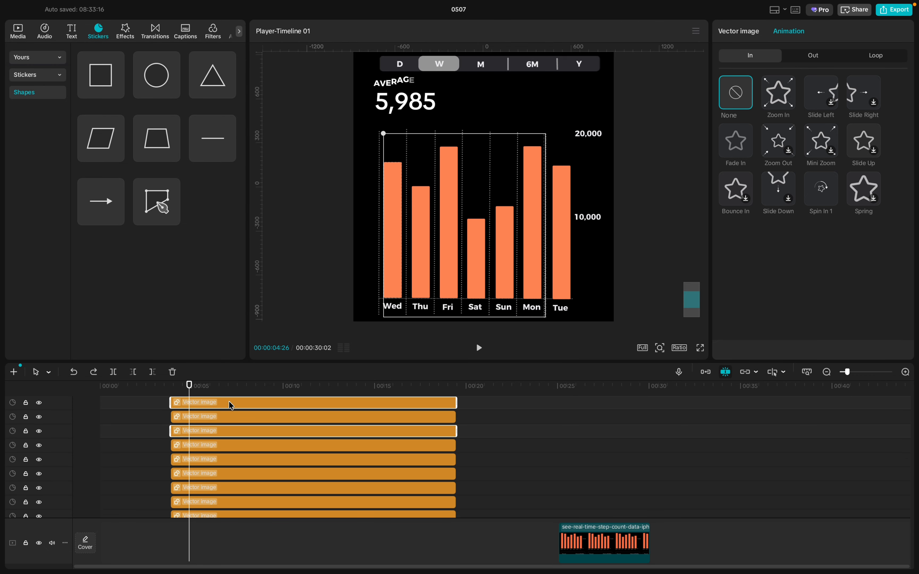
{"action": "left_click", "coordinate": [229, 401]}
{"action": "left_click", "coordinate": [227, 417]}
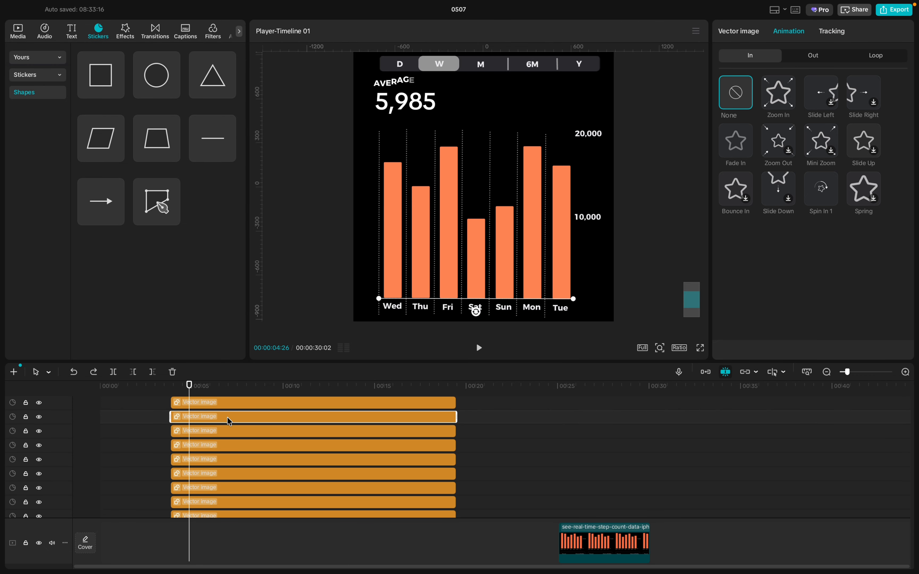
{"action": "left_click", "coordinate": [226, 430]}
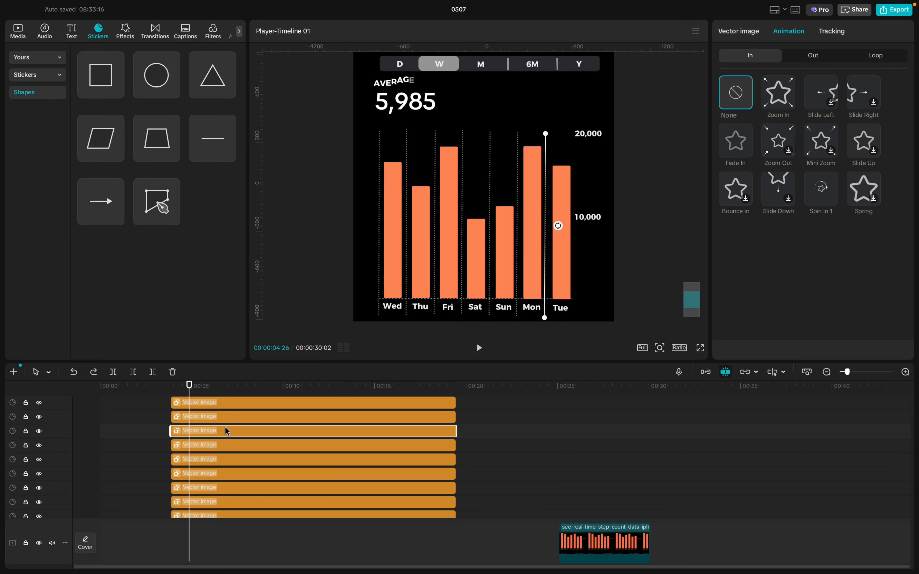
{"action": "scroll", "coordinate": [564, 239], "scroll_direction": "up", "scroll_amount": 5}
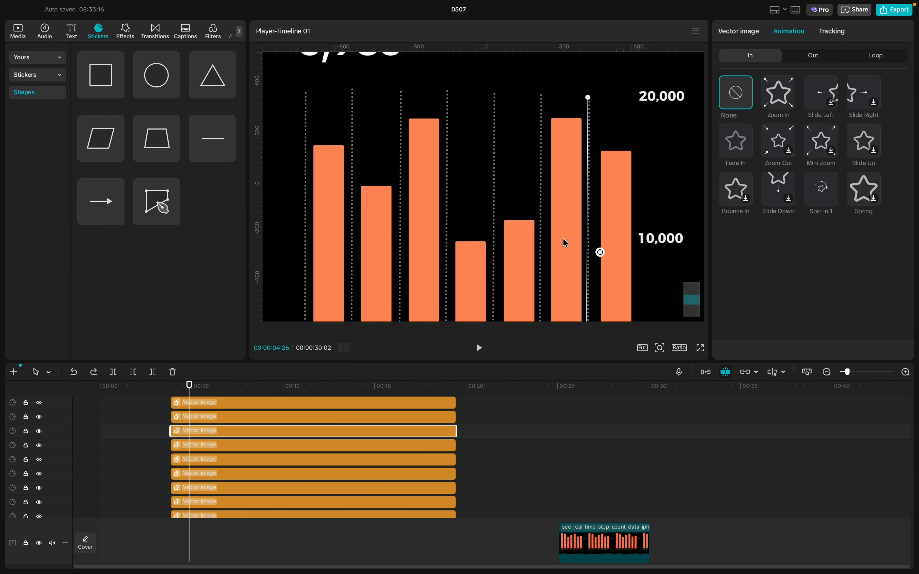
{"action": "scroll", "coordinate": [563, 238], "scroll_direction": "down", "scroll_amount": 5}
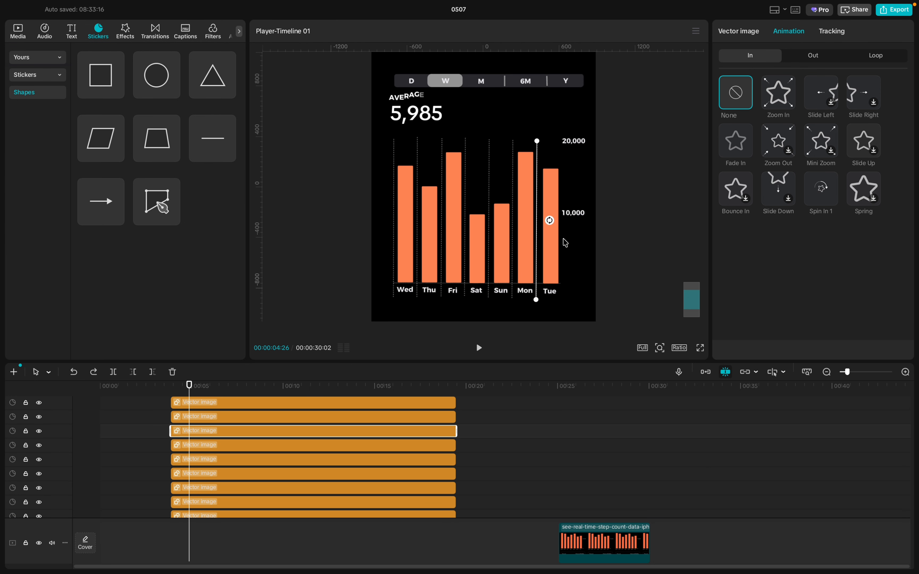
{"action": "left_click", "coordinate": [215, 416]}
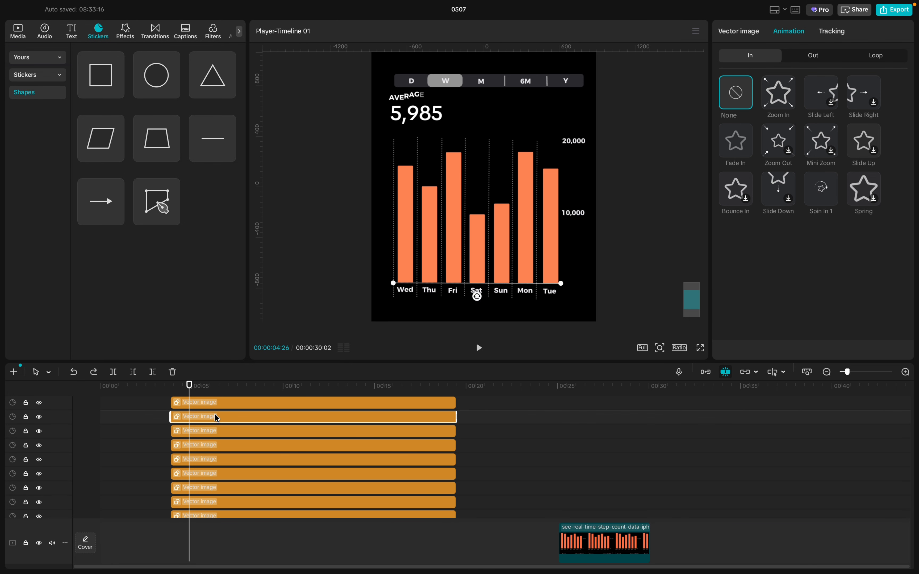
- Combine the seven dotted vertical grid lines into one compound clip, leaving out the horizontal baseline
{"action": "left_click", "coordinate": [219, 430]}
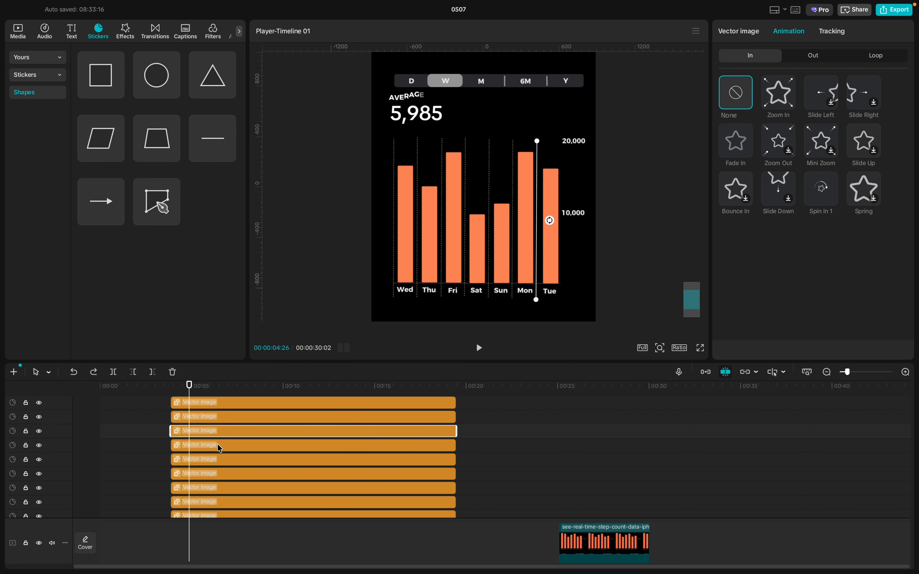
{"action": "left_click", "coordinate": [218, 444], "text": "shift"}
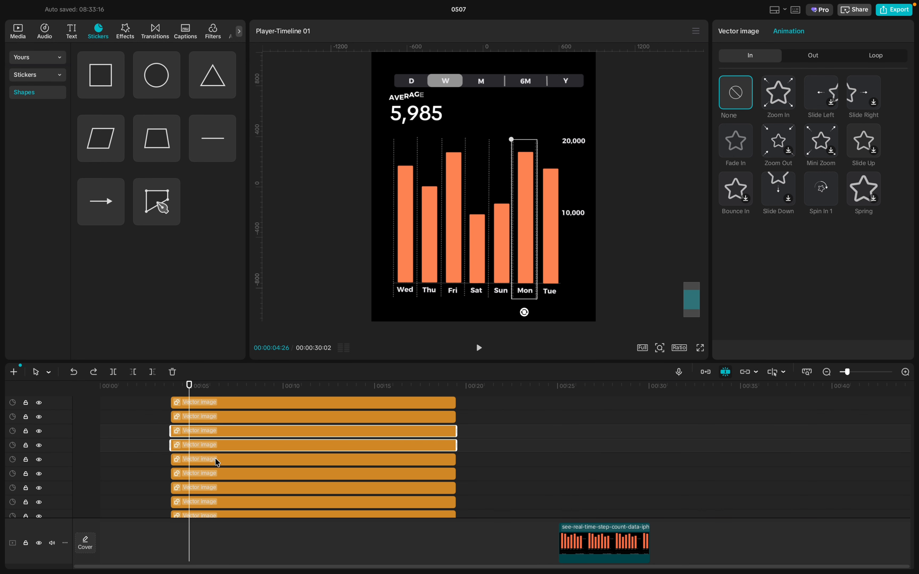
{"action": "left_click", "coordinate": [215, 458], "text": "shift"}
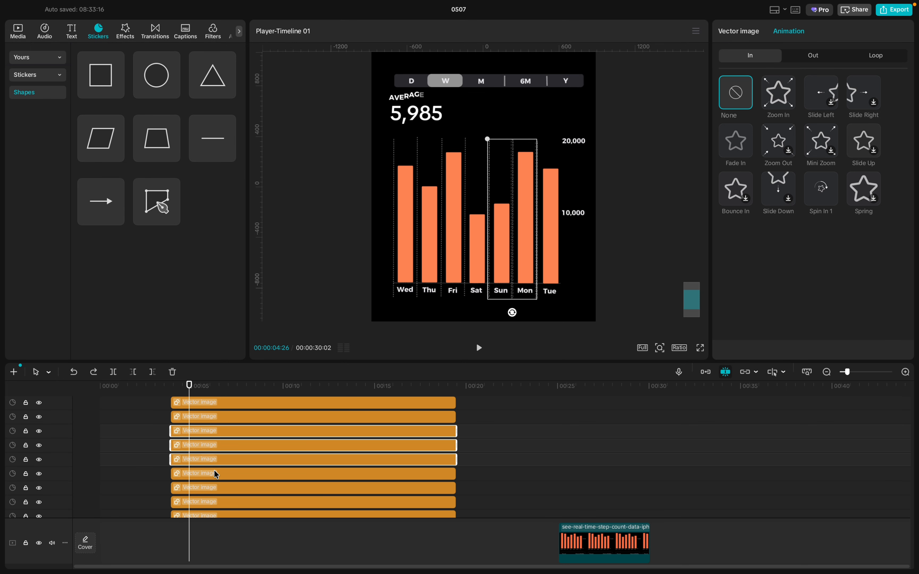
{"action": "left_click", "coordinate": [214, 471], "text": "shift"}
{"action": "left_click", "coordinate": [213, 485], "text": "shift"}
{"action": "scroll", "coordinate": [213, 485], "scroll_direction": "down", "scroll_amount": 1}
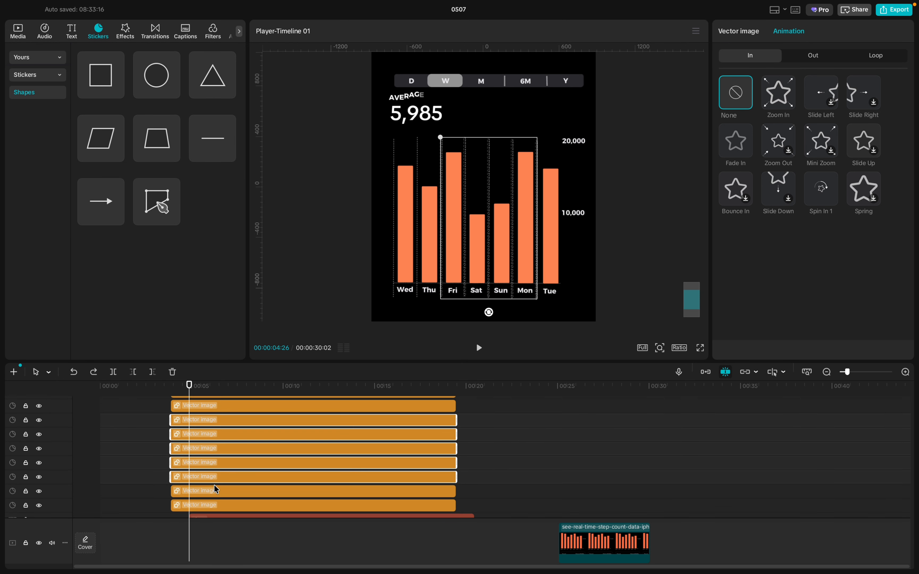
{"action": "left_click", "coordinate": [213, 483], "text": "shift"}
{"action": "left_click", "coordinate": [211, 497], "text": "shift"}
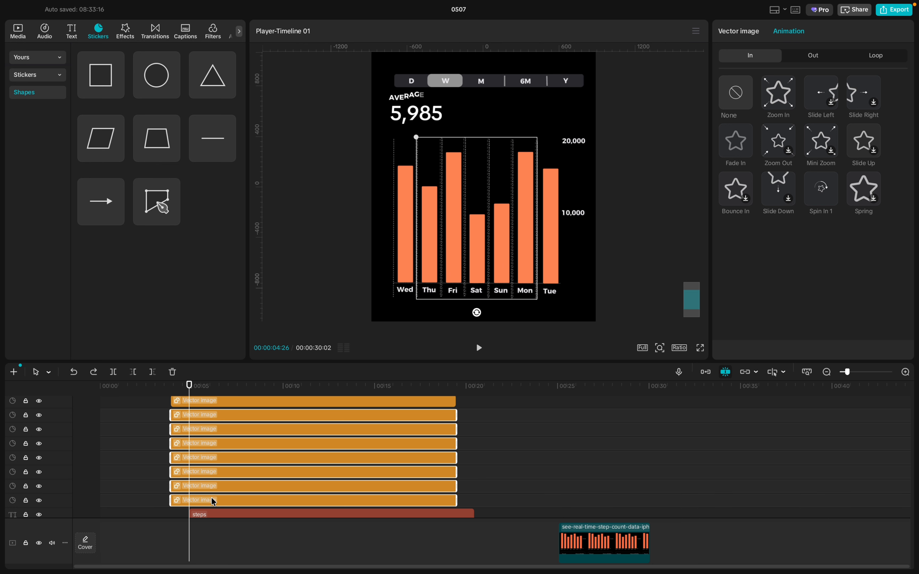
{"action": "right_click", "coordinate": [229, 476]}
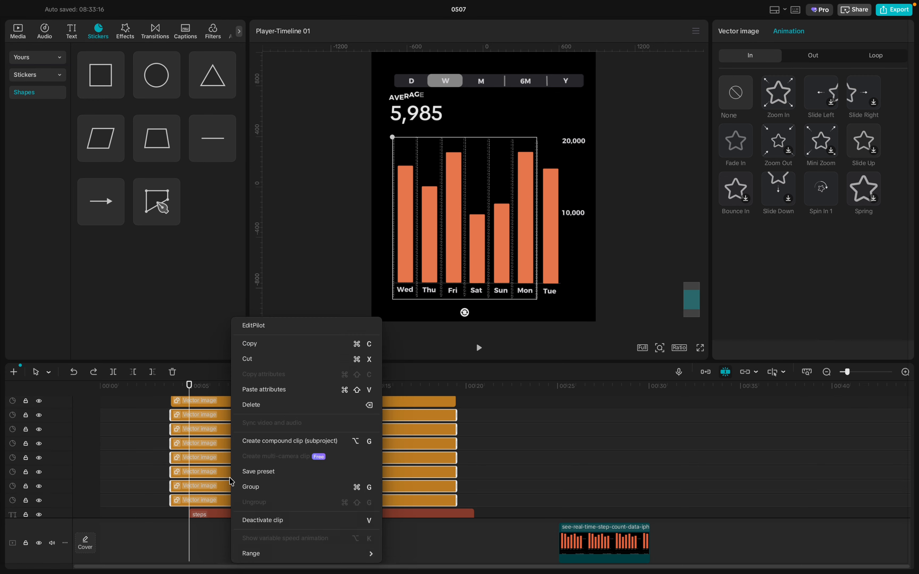
{"action": "left_click", "coordinate": [279, 436]}
- Turn the chart's horizontal baseline into its own compound clip, separate from the grid lines' compound clip
{"action": "scroll", "coordinate": [279, 440], "scroll_direction": "up", "scroll_amount": 4}
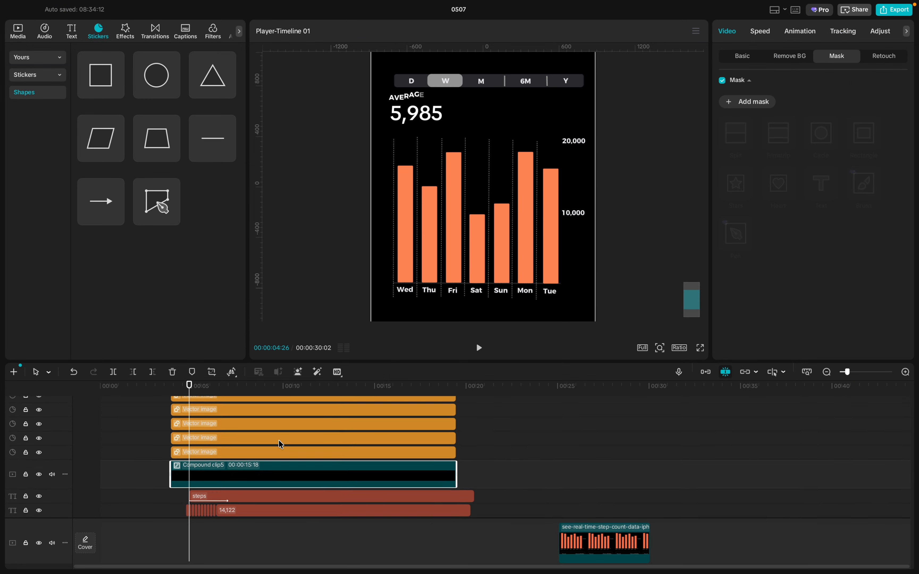
{"action": "left_click", "coordinate": [256, 456]}
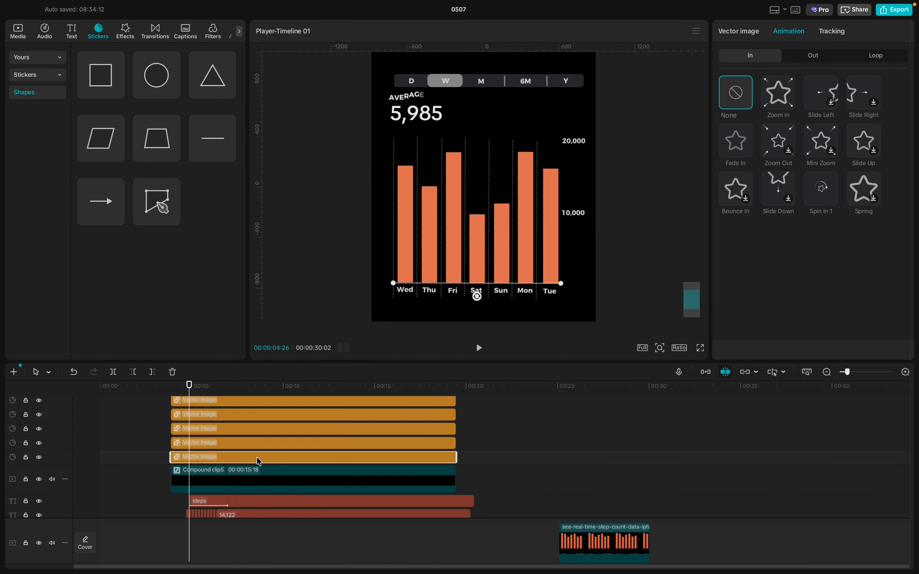
{"action": "right_click", "coordinate": [256, 457]}
{"action": "left_click", "coordinate": [280, 444]}
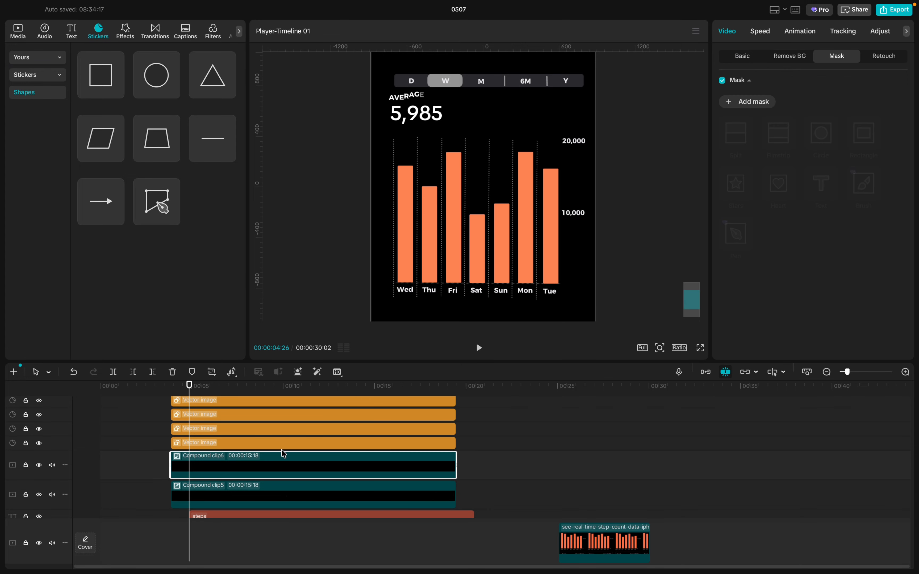
{"action": "left_click", "coordinate": [281, 492]}
{"action": "scroll", "coordinate": [282, 495], "scroll_direction": "up", "scroll_amount": 1}
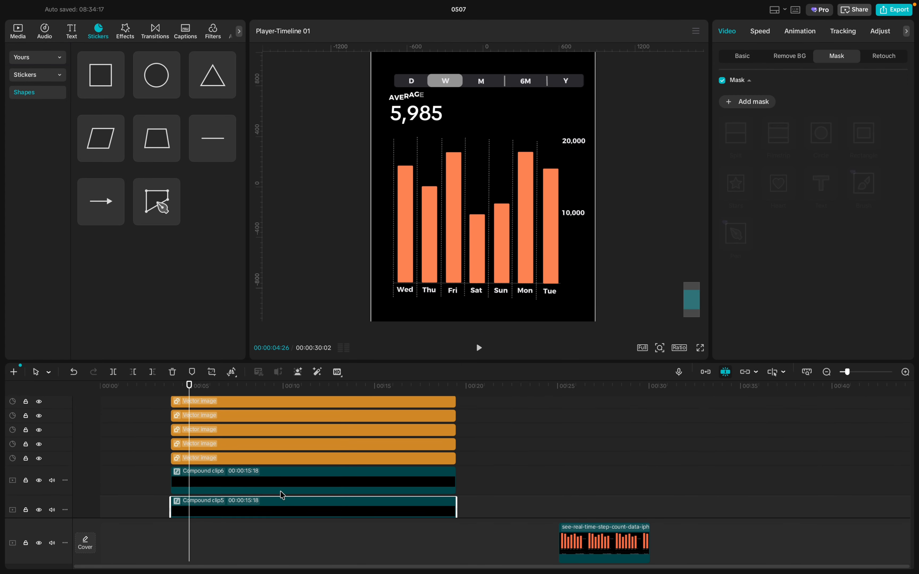
- Shift the seven orange bars, the day labels and the 10,000 and 20,000 labels together to a start time after 00:00:04:26
{"action": "left_click", "coordinate": [274, 463]}
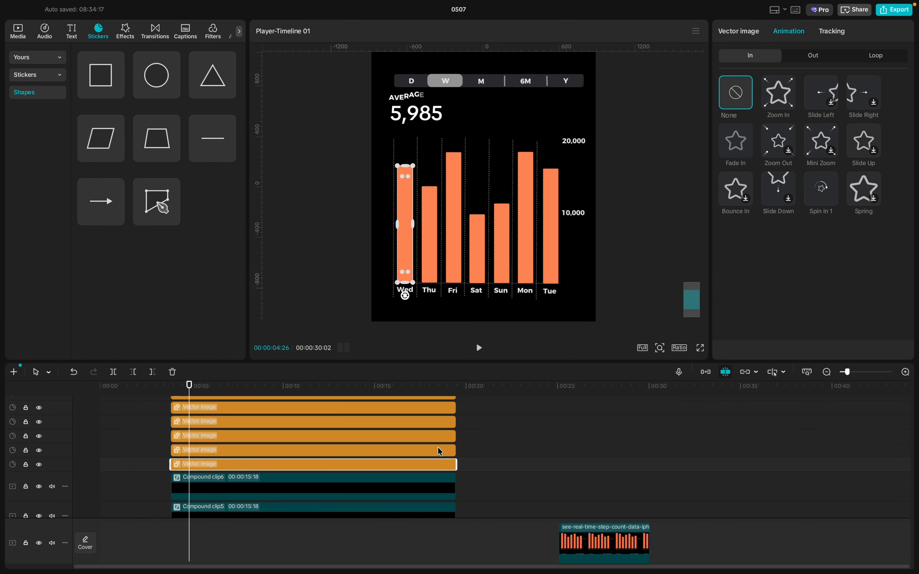
{"action": "left_click_drag", "start_coordinate": [472, 465], "coordinate": [301, 325]}
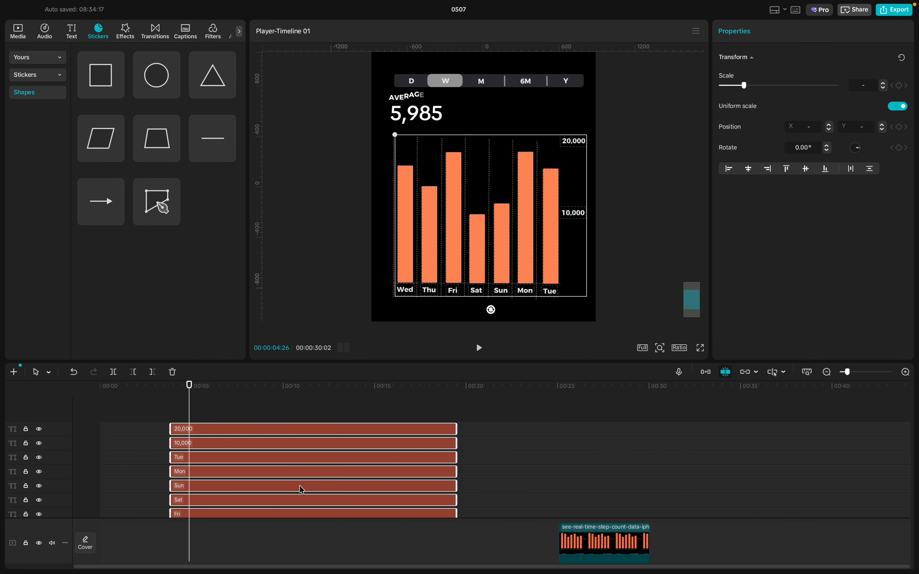
{"action": "scroll", "coordinate": [300, 518], "scroll_direction": "down", "scroll_amount": 5}
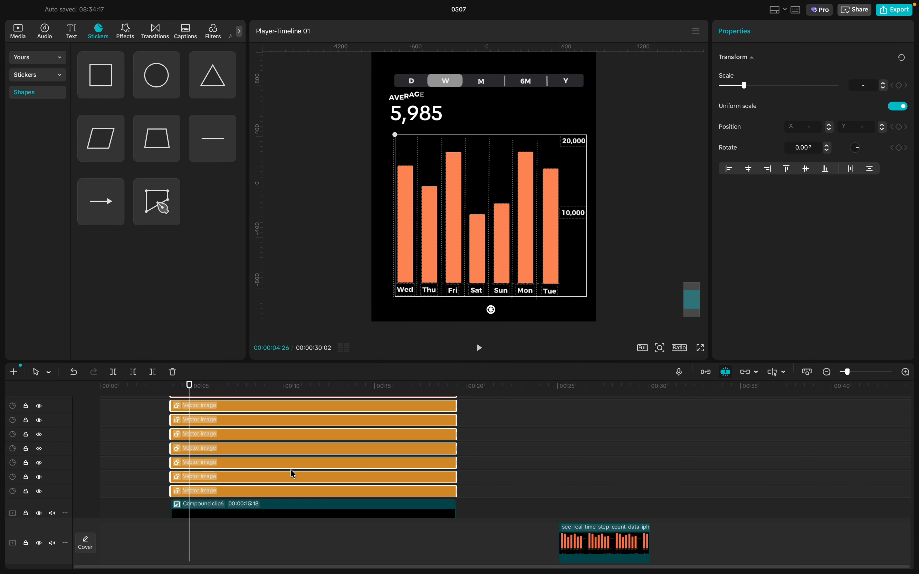
{"action": "scroll", "coordinate": [285, 456], "scroll_direction": "down", "scroll_amount": 3}
{"action": "left_click_drag", "start_coordinate": [273, 437], "coordinate": [355, 430]}
{"action": "scroll", "coordinate": [354, 430], "scroll_direction": "down", "scroll_amount": 6}
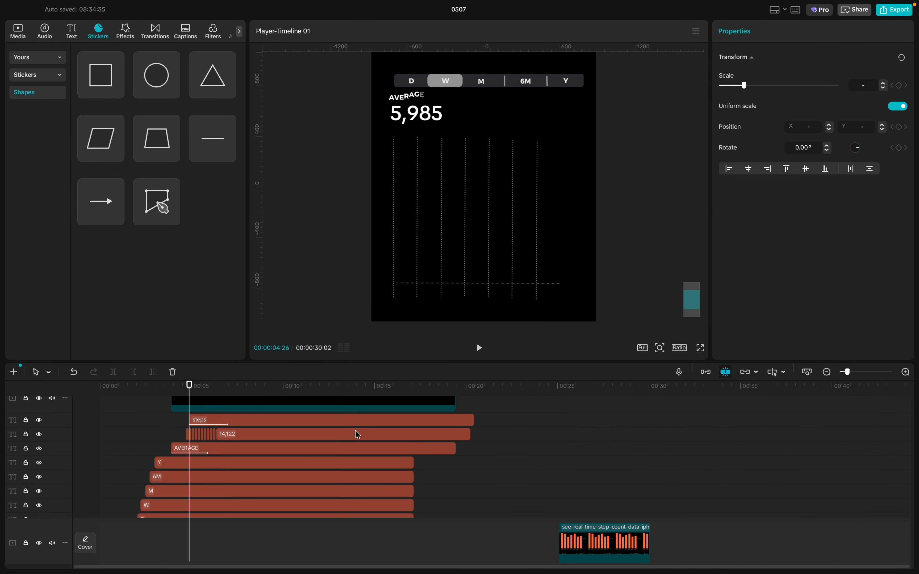
- Apply a Split mask to the grid lines' compound clip, with rotation -180°, feather 50 and vertical position Y -491
{"action": "scroll", "coordinate": [321, 430], "scroll_direction": "up", "scroll_amount": 4}
{"action": "scroll", "coordinate": [256, 440], "scroll_direction": "up", "scroll_amount": 1}
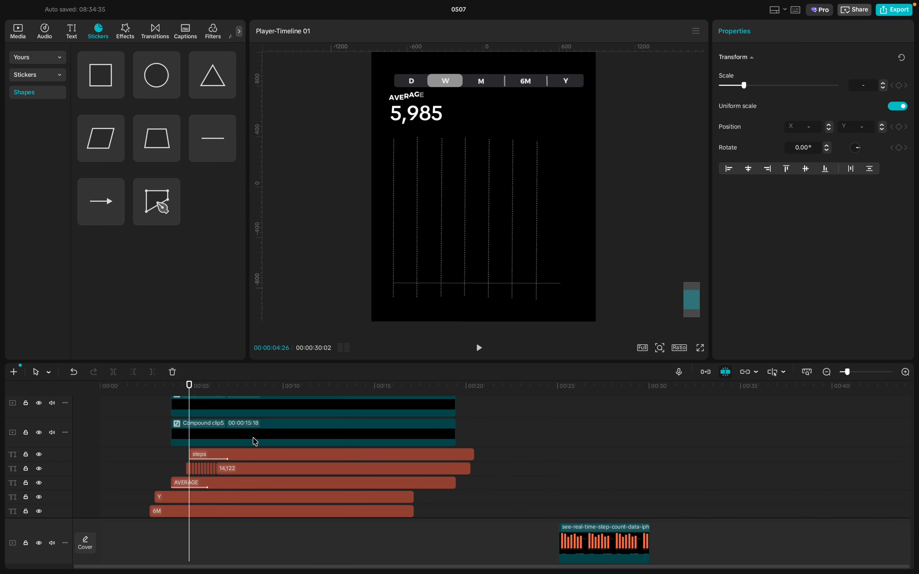
{"action": "left_click", "coordinate": [195, 388]}
{"action": "left_click_drag", "start_coordinate": [196, 390], "coordinate": [222, 386]}
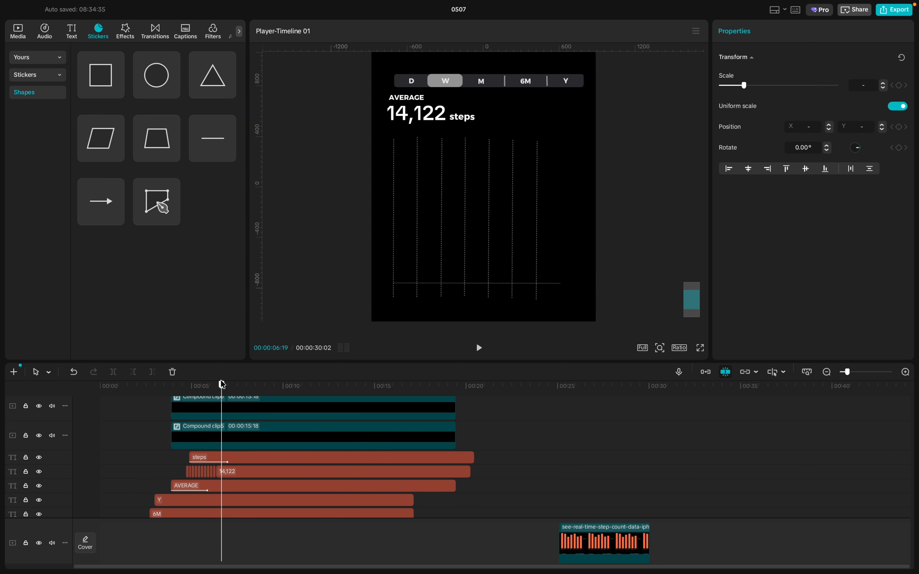
{"action": "left_click", "coordinate": [206, 438]}
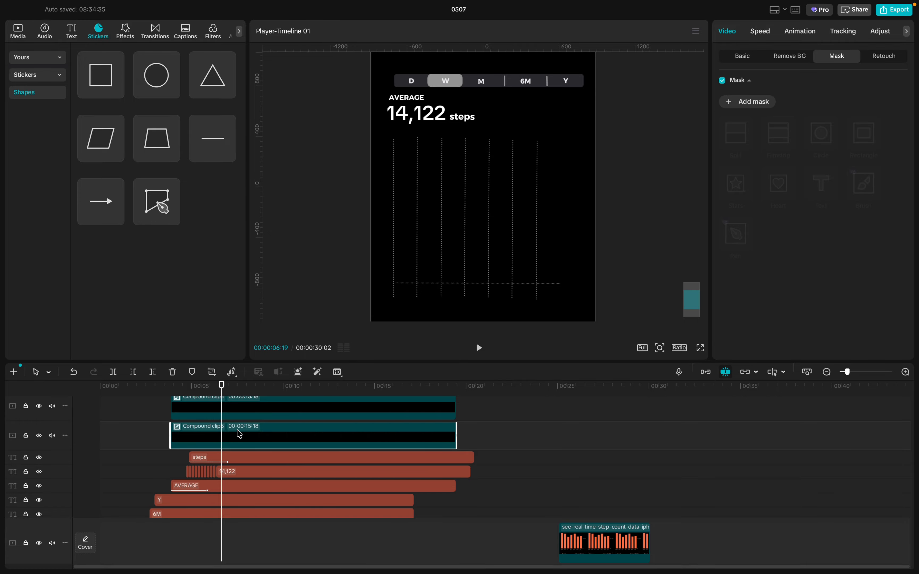
{"action": "left_click", "coordinate": [750, 58]}
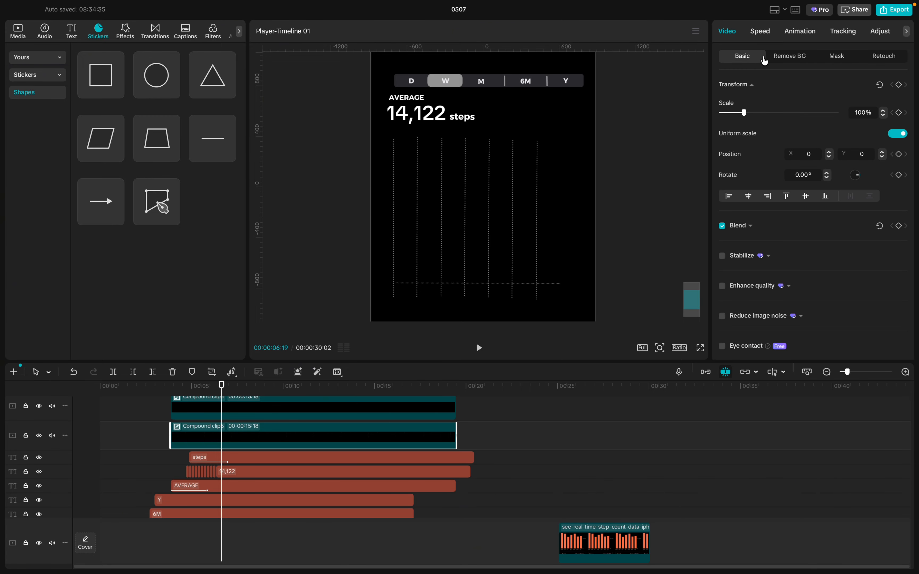
{"action": "left_click", "coordinate": [835, 56]}
{"action": "left_click", "coordinate": [756, 102]}
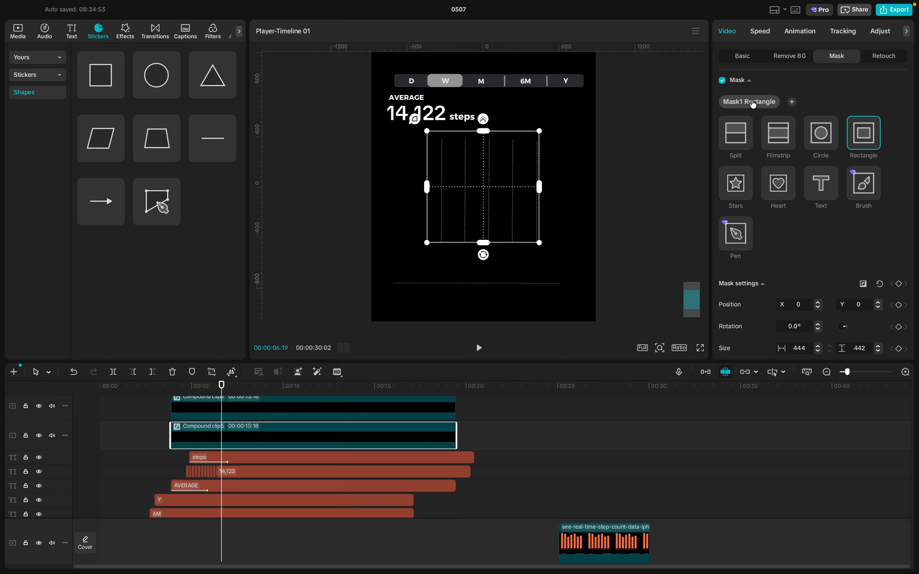
{"action": "left_click", "coordinate": [736, 139]}
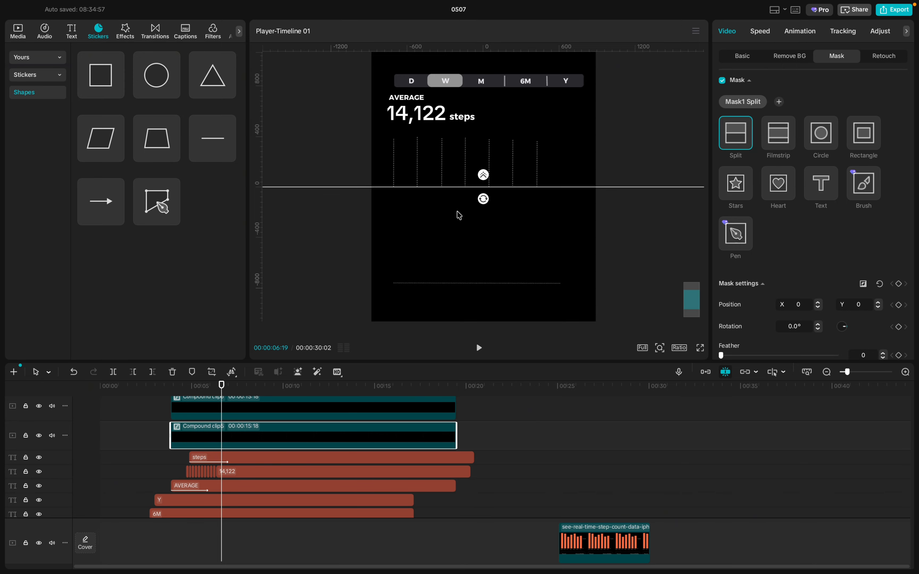
{"action": "left_click_drag", "start_coordinate": [485, 203], "coordinate": [483, 305]}
{"action": "left_click_drag", "start_coordinate": [514, 272], "coordinate": [513, 313]}
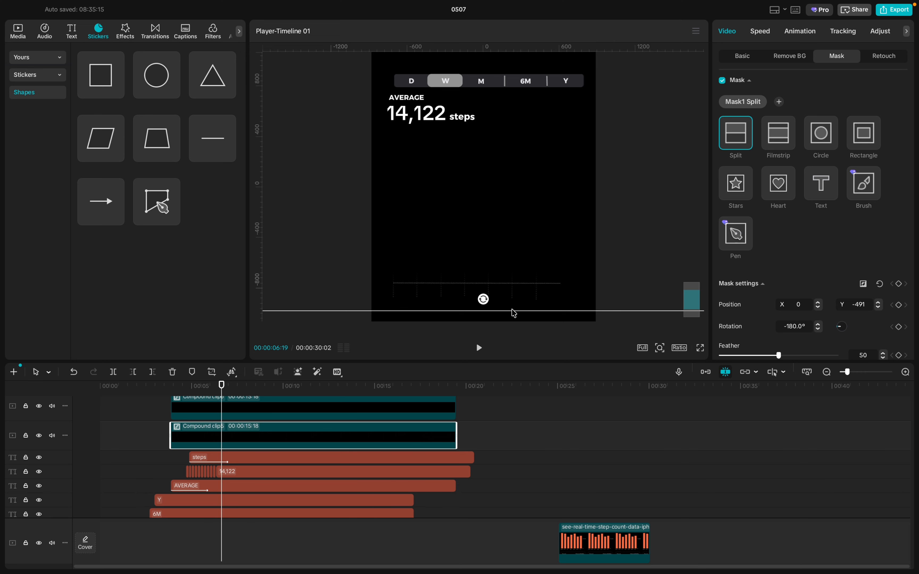
- Keyframe the grid lines' mask from Y -495 at 00:00:06:05 to Y 235 at 00:00:07:15, and preview the reveal
{"action": "mouse_move", "coordinate": [221, 386]}
{"action": "left_mouse_down"}
{"action": "mouse_move", "coordinate": [226, 392]}
{"action": "mouse_move", "coordinate": [215, 393]}
{"action": "mouse_move", "coordinate": [237, 389]}
{"action": "left_mouse_up"}
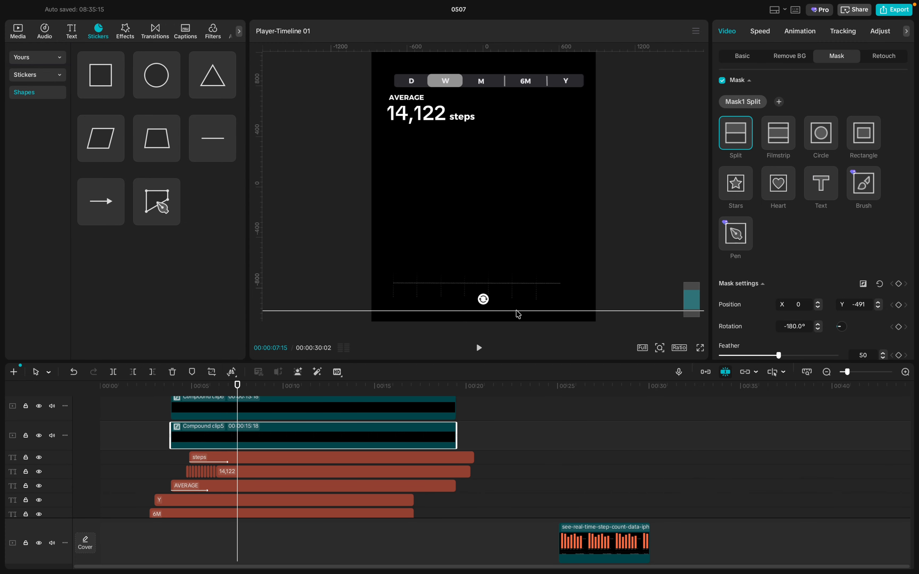
{"action": "left_click_drag", "start_coordinate": [518, 314], "coordinate": [516, 127]}
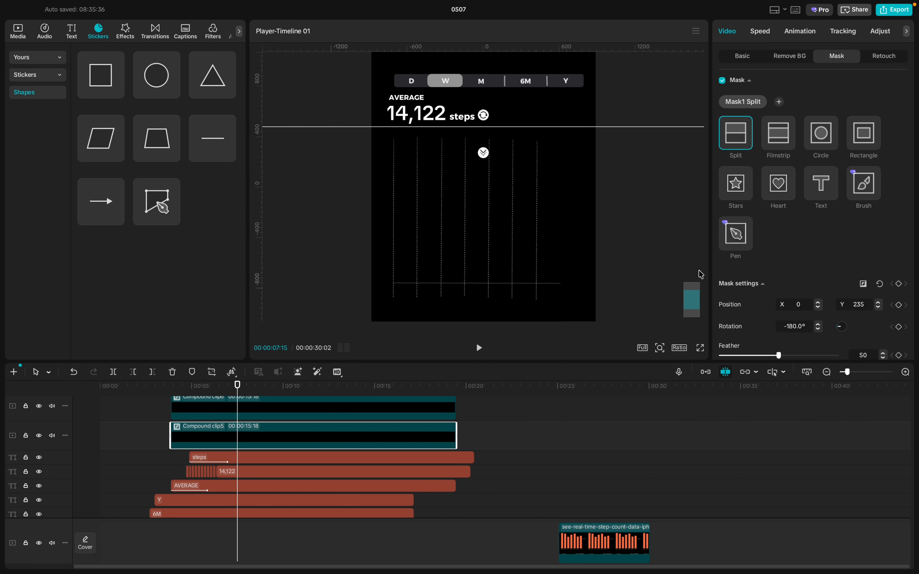
{"action": "left_click", "coordinate": [899, 285]}
{"action": "left_click_drag", "start_coordinate": [238, 386], "coordinate": [215, 384]}
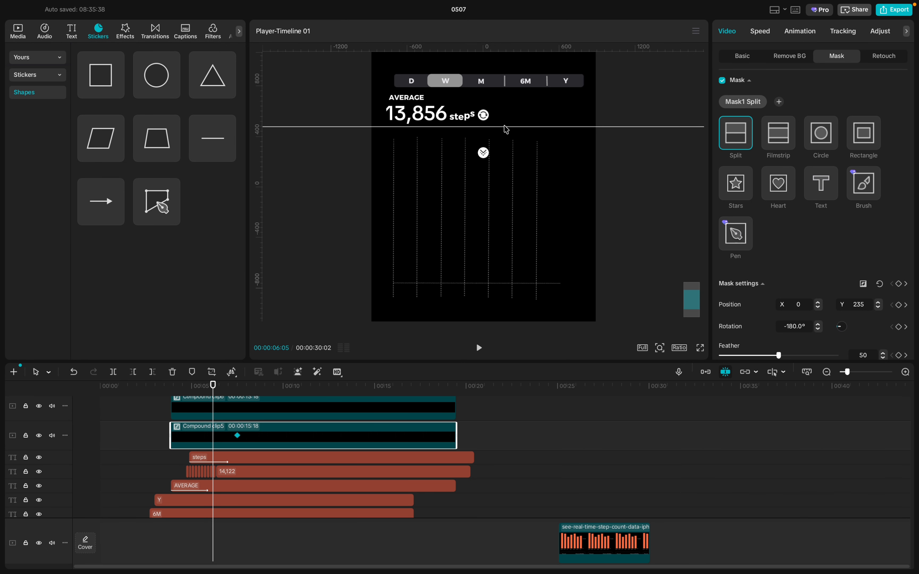
{"action": "left_click_drag", "start_coordinate": [507, 130], "coordinate": [502, 314]}
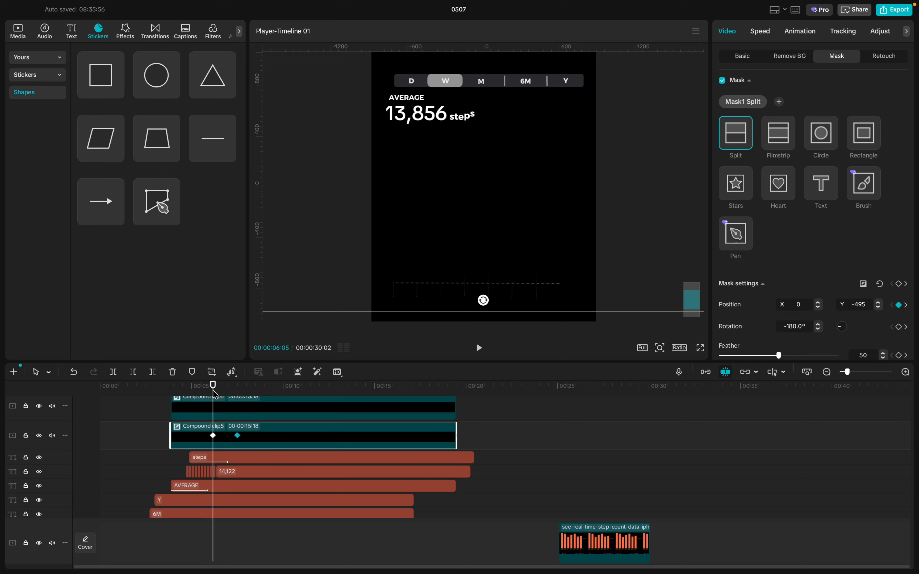
{"action": "left_click_drag", "start_coordinate": [213, 395], "coordinate": [182, 396]}
{"action": "key", "text": "space"}
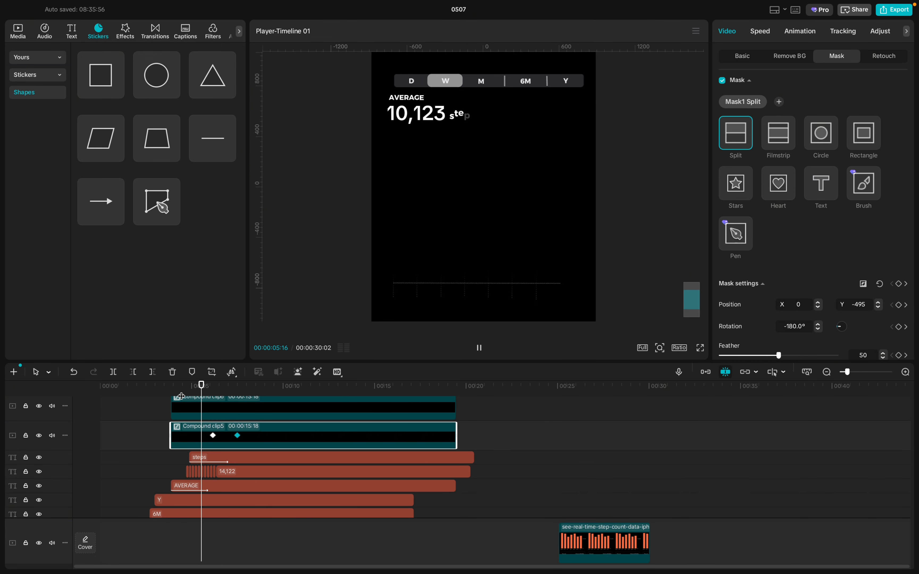
{"action": "key", "text": "space"}
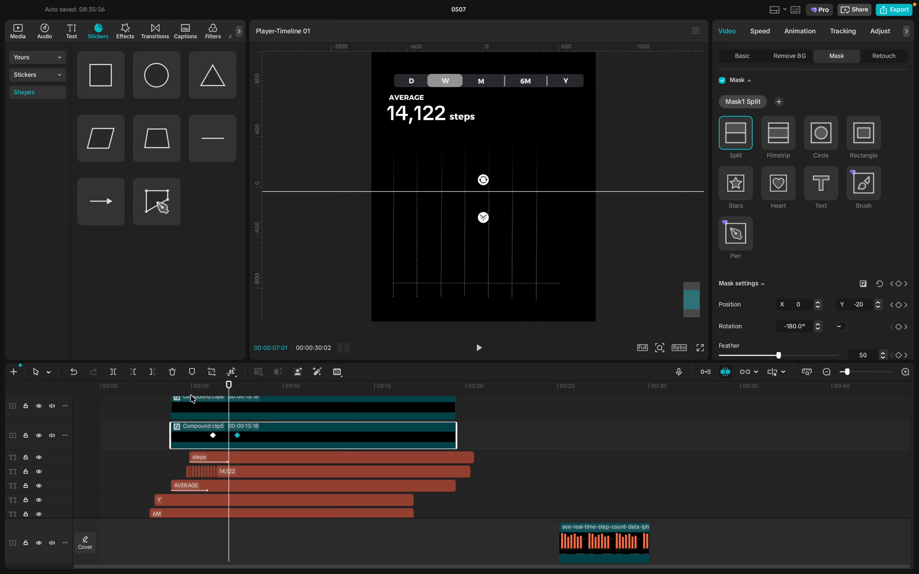
- Apply a Split mask to the baseline's compound clip at 00:00:06:05, with rotation -90°, feather 32 and position X -360, Y -79
{"action": "left_click", "coordinate": [213, 412]}
{"action": "mouse_move", "coordinate": [229, 391]}
{"action": "left_mouse_down"}
{"action": "mouse_move", "coordinate": [209, 391]}
{"action": "mouse_move", "coordinate": [219, 391]}
{"action": "left_mouse_up"}
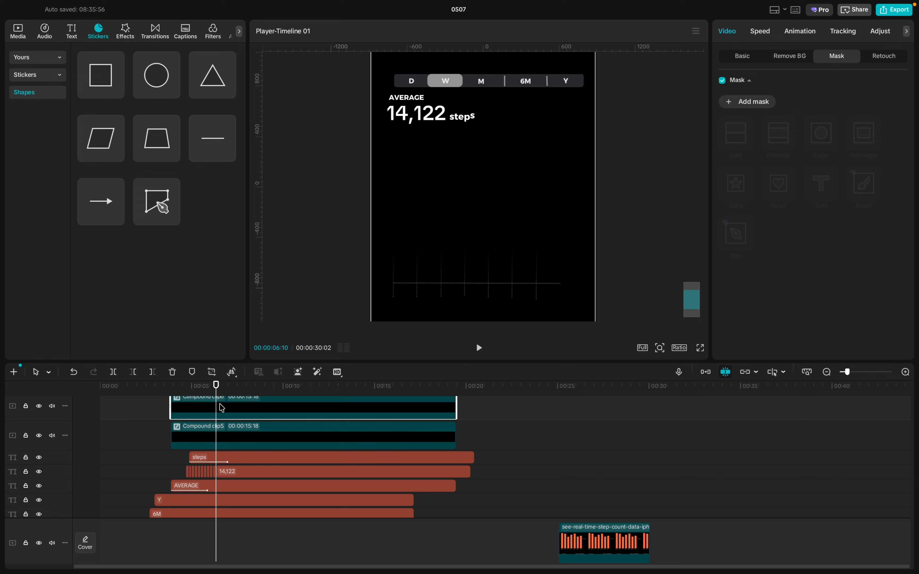
{"action": "left_click", "coordinate": [224, 434]}
{"action": "left_click", "coordinate": [225, 413]}
{"action": "left_click_drag", "start_coordinate": [216, 386], "coordinate": [214, 387]}
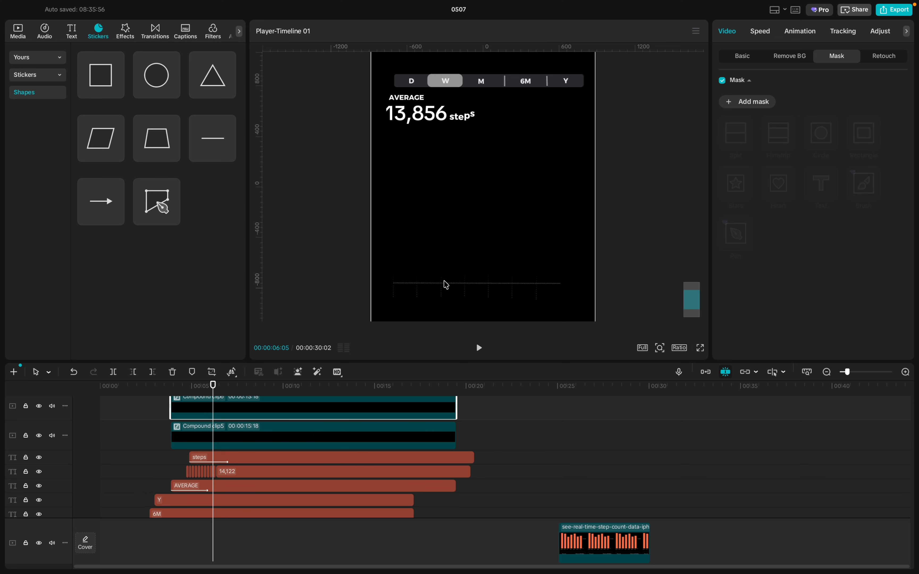
{"action": "left_click", "coordinate": [734, 103]}
{"action": "left_click", "coordinate": [739, 147]}
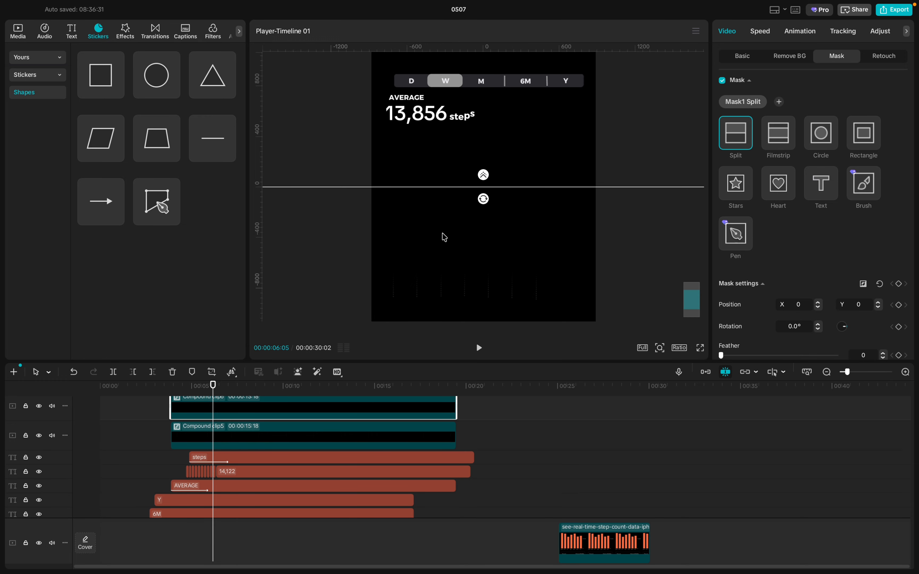
{"action": "left_click_drag", "start_coordinate": [482, 204], "coordinate": [520, 190]}
{"action": "left_click_drag", "start_coordinate": [464, 188], "coordinate": [392, 205]}
- Keyframe the baseline's mask from X -420, Y -59 at 00:00:06:05 to X 365, Y -103 at 00:00:07:15, and play it back
{"action": "left_click_drag", "start_coordinate": [214, 389], "coordinate": [238, 385]}
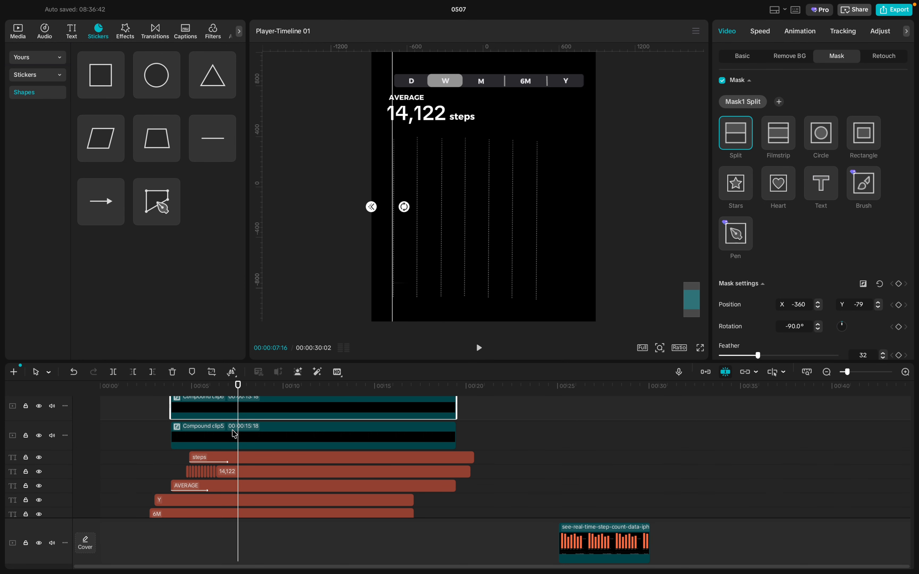
{"action": "left_click", "coordinate": [236, 435]}
{"action": "left_click", "coordinate": [239, 412]}
{"action": "left_click_drag", "start_coordinate": [395, 186], "coordinate": [580, 194]}
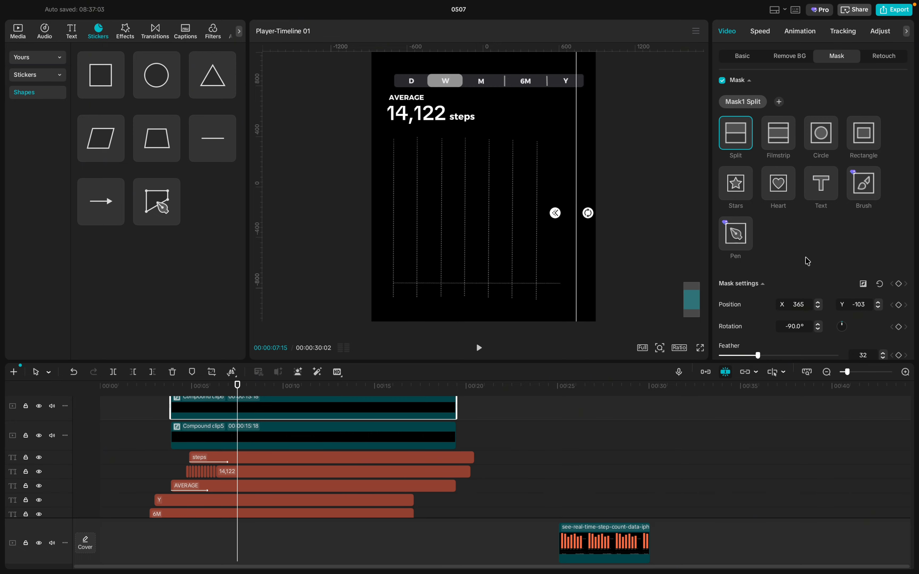
{"action": "left_click", "coordinate": [900, 285]}
{"action": "left_click_drag", "start_coordinate": [237, 395], "coordinate": [215, 391]}
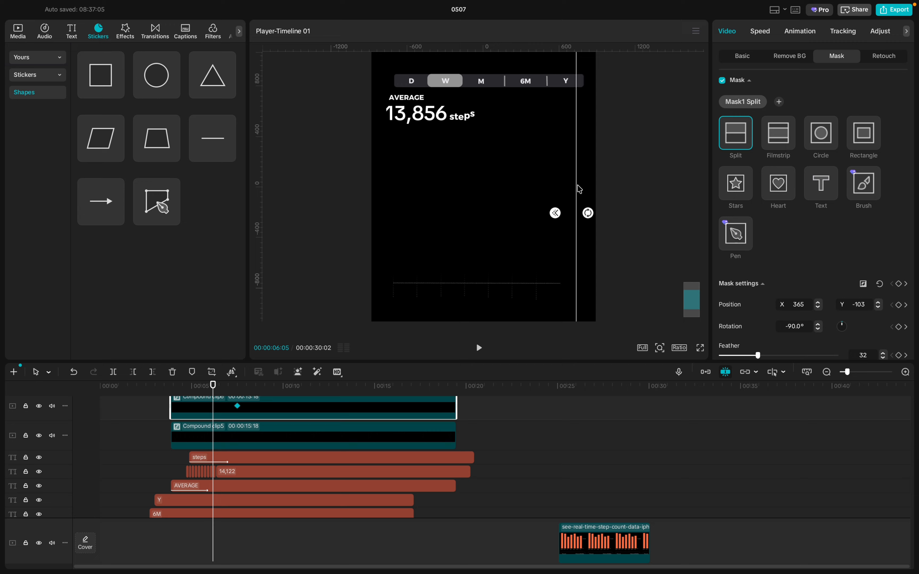
{"action": "left_click_drag", "start_coordinate": [580, 189], "coordinate": [381, 178]}
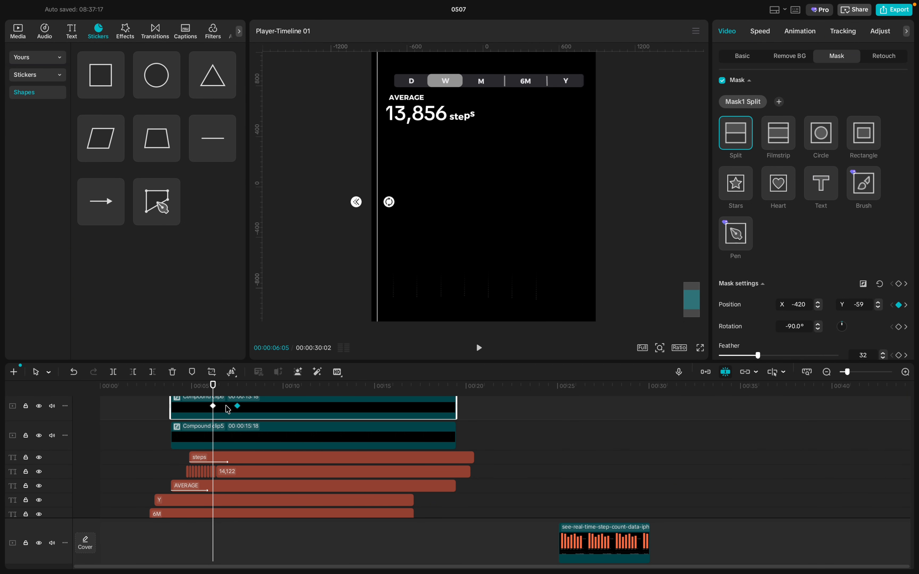
{"action": "left_click", "coordinate": [164, 407]}
{"action": "key", "text": "space"}
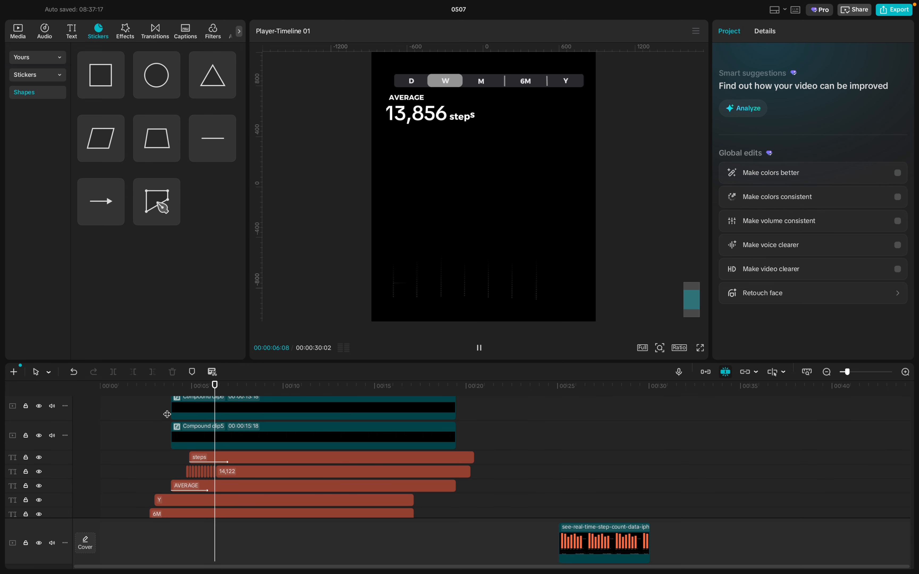
- Play back the grid lines and baseline reveal through the final mask keyframes at 00:00:07:15
{"action": "key", "text": "space"}
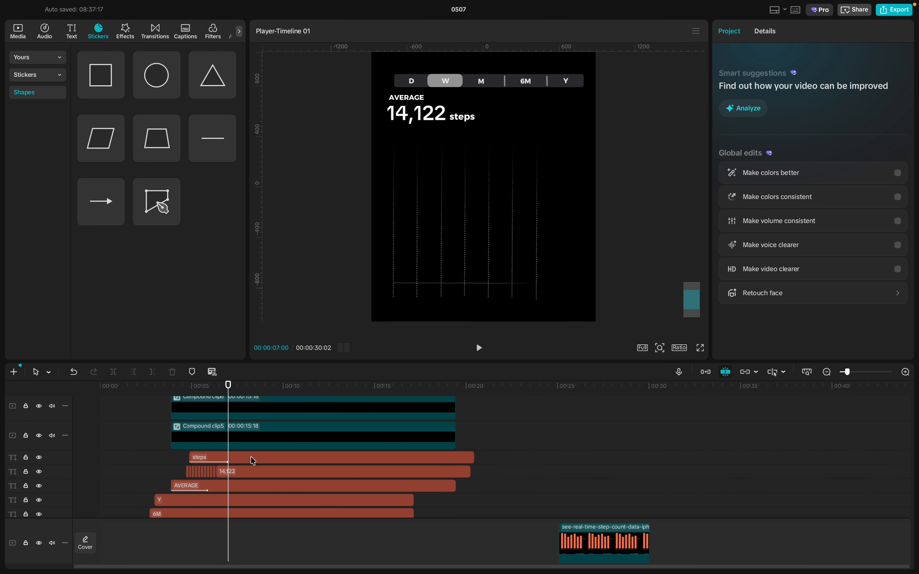
{"action": "left_click", "coordinate": [232, 461]}
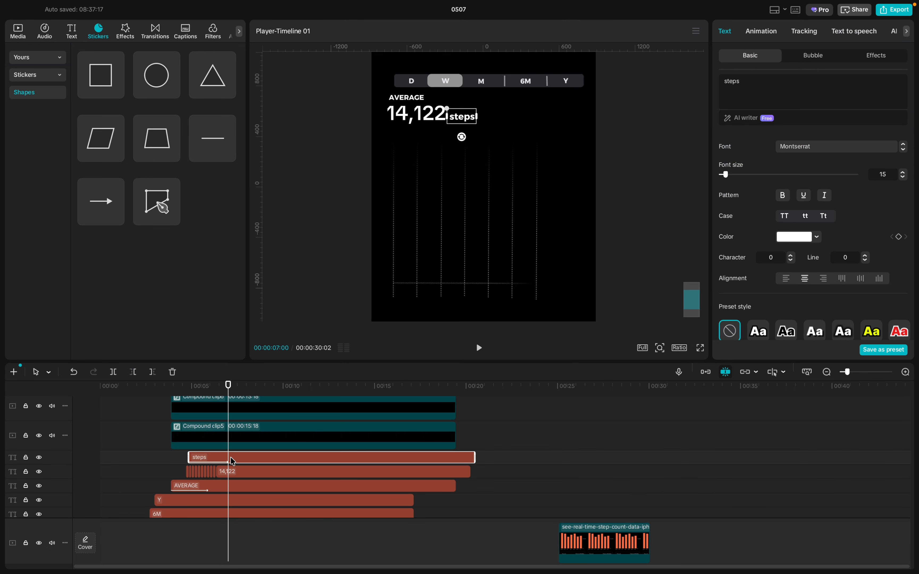
{"action": "left_click", "coordinate": [224, 439]}
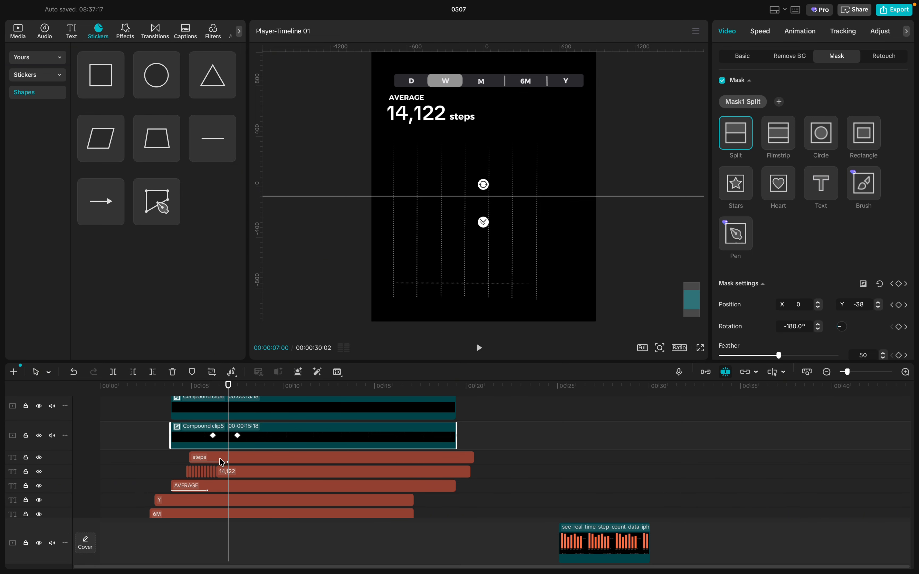
{"action": "left_click", "coordinate": [169, 411]}
{"action": "key", "text": "space"}
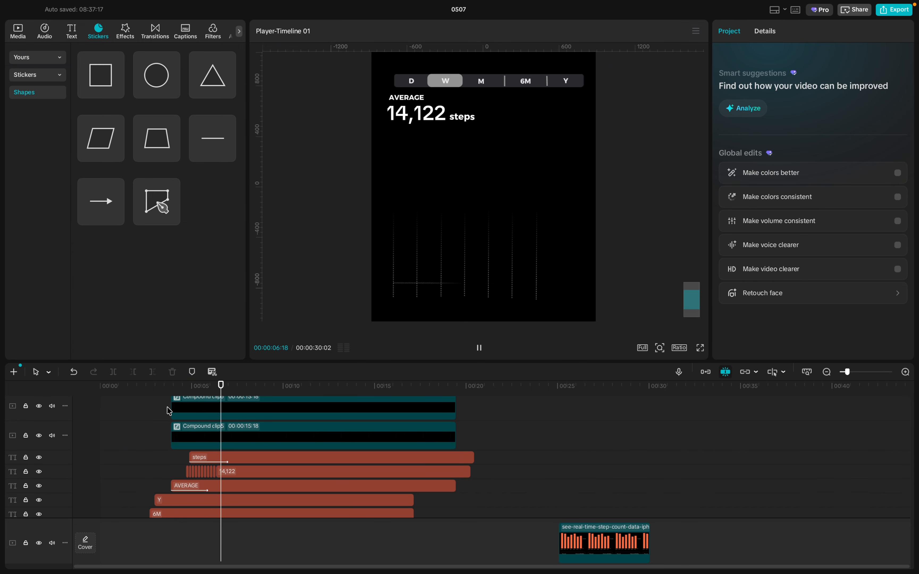
{"action": "key", "text": "space"}
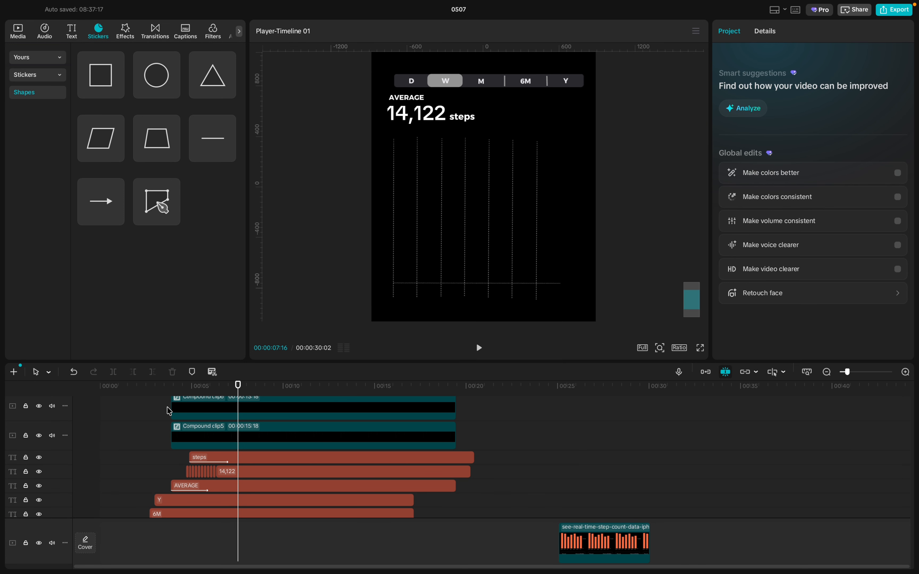
- Play the composition from the beginning past the point where the bars and day labels come in
{"action": "scroll", "coordinate": [209, 449], "scroll_direction": "down", "scroll_amount": 5}
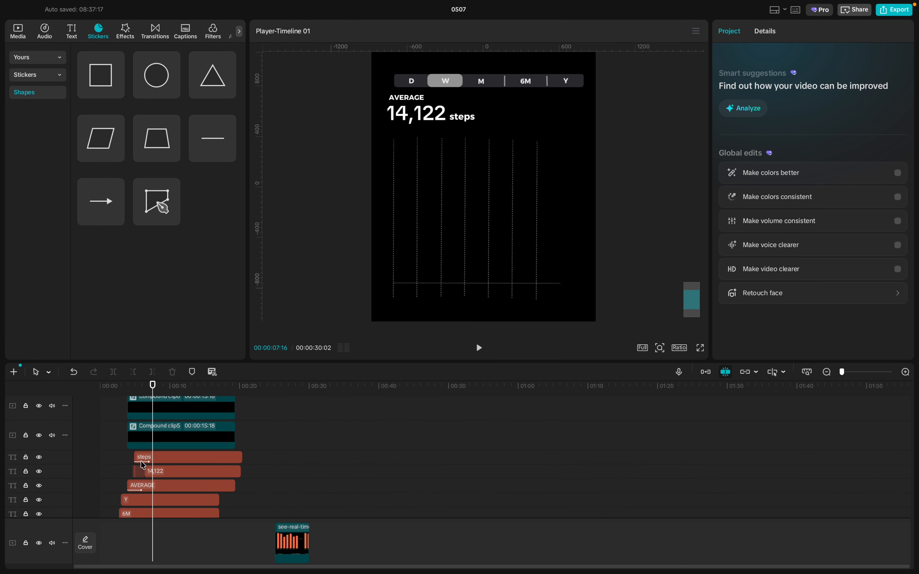
{"action": "scroll", "coordinate": [136, 462], "scroll_direction": "up", "scroll_amount": 3}
{"action": "scroll", "coordinate": [137, 461], "scroll_direction": "up", "scroll_amount": 5}
{"action": "left_click", "coordinate": [104, 453]}
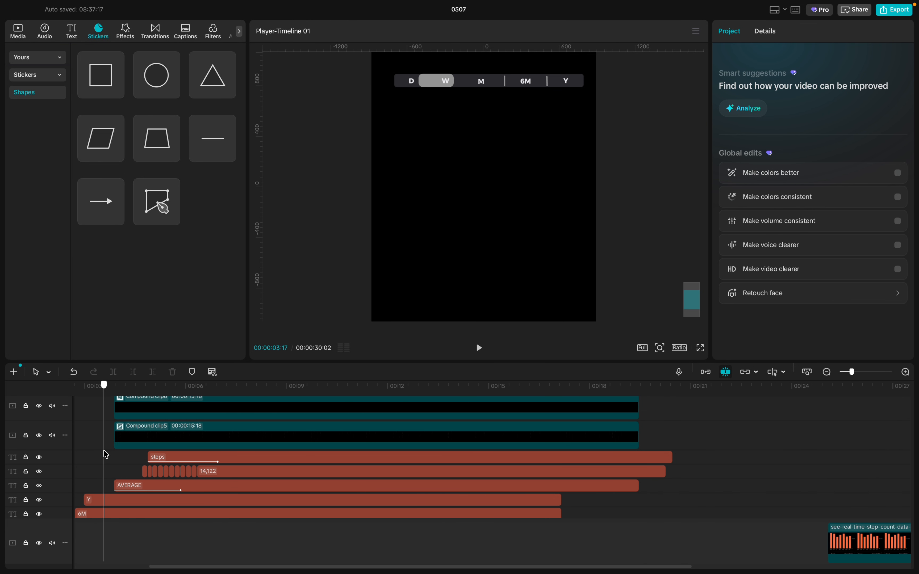
{"action": "left_click_drag", "start_coordinate": [105, 454], "coordinate": [1, 446]}
{"action": "key", "text": "space"}
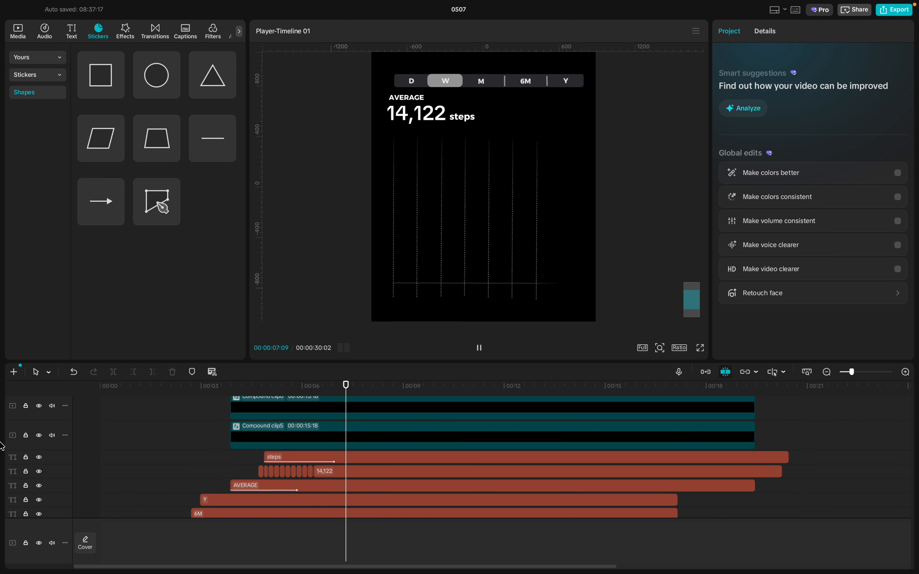
{"action": "key", "text": "space"}
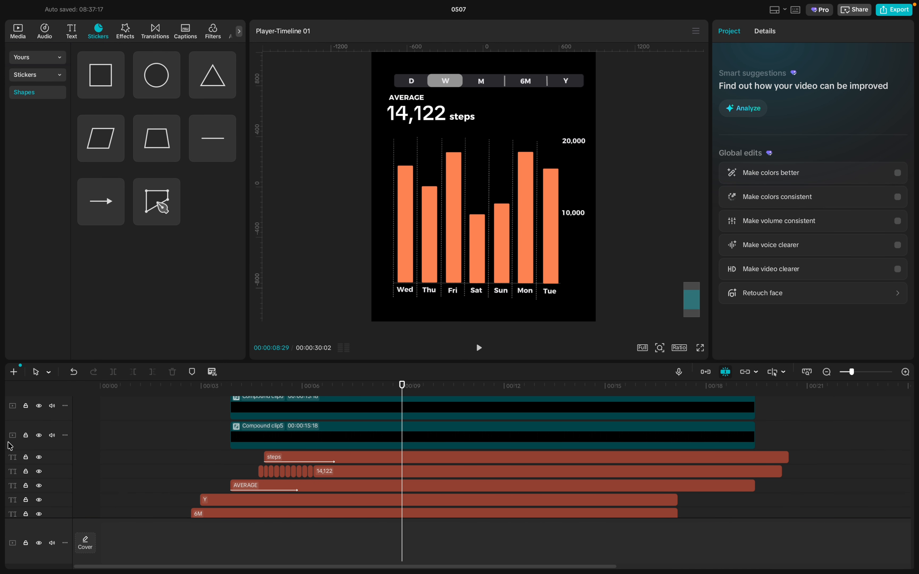
{"action": "scroll", "coordinate": [365, 437], "scroll_direction": "up", "scroll_amount": 3}
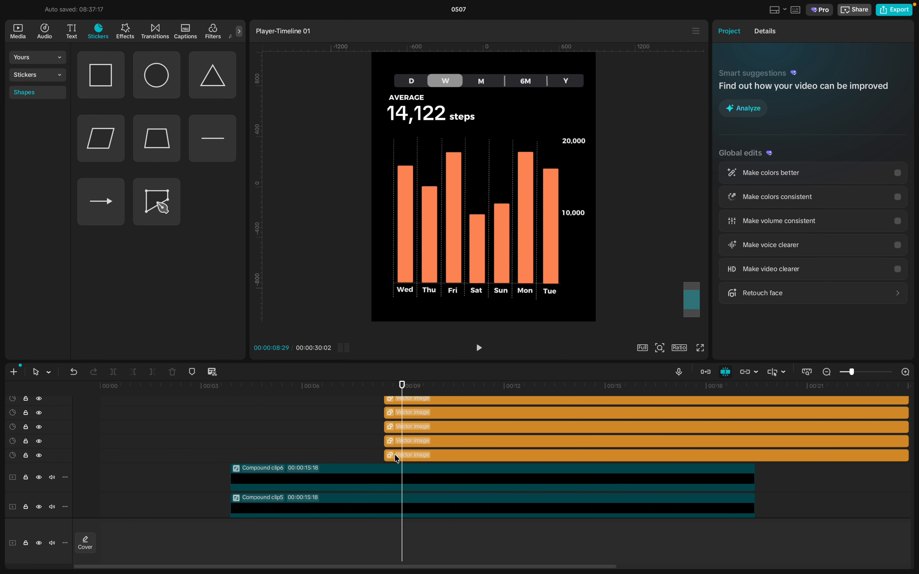
{"action": "scroll", "coordinate": [393, 456], "scroll_direction": "down", "scroll_amount": 3, "text": "ctrl"}
{"action": "scroll", "coordinate": [393, 456], "scroll_direction": "down", "scroll_amount": 3}
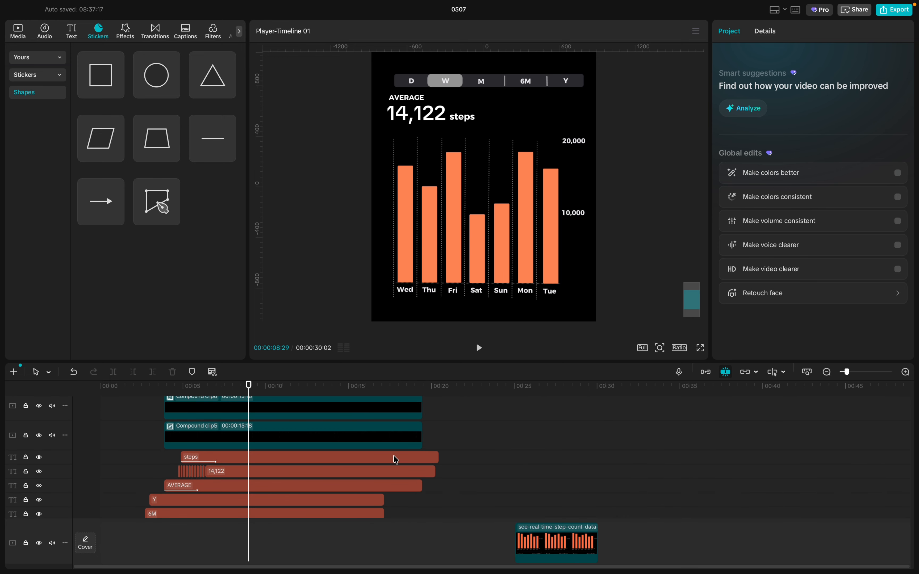
{"action": "scroll", "coordinate": [394, 455], "scroll_direction": "up", "scroll_amount": 3}
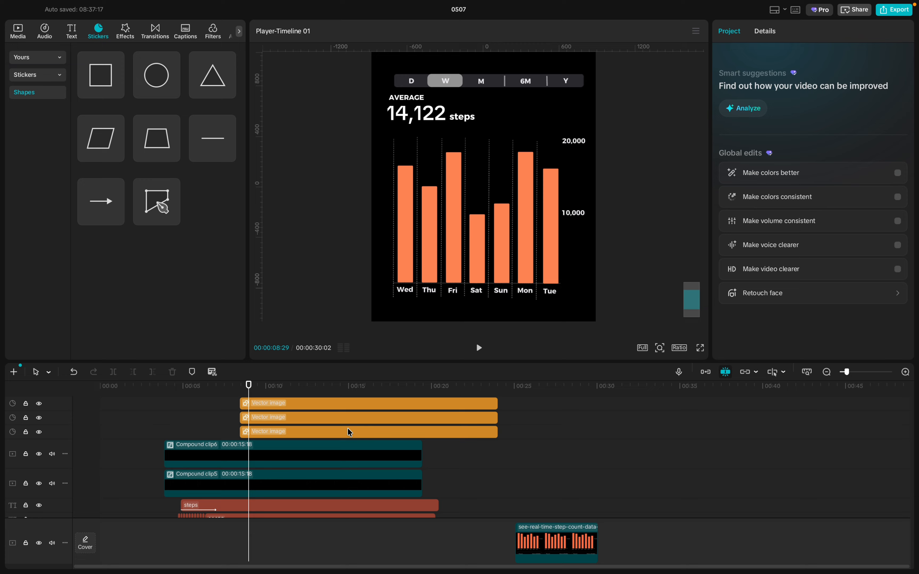
{"action": "left_click", "coordinate": [347, 433]}
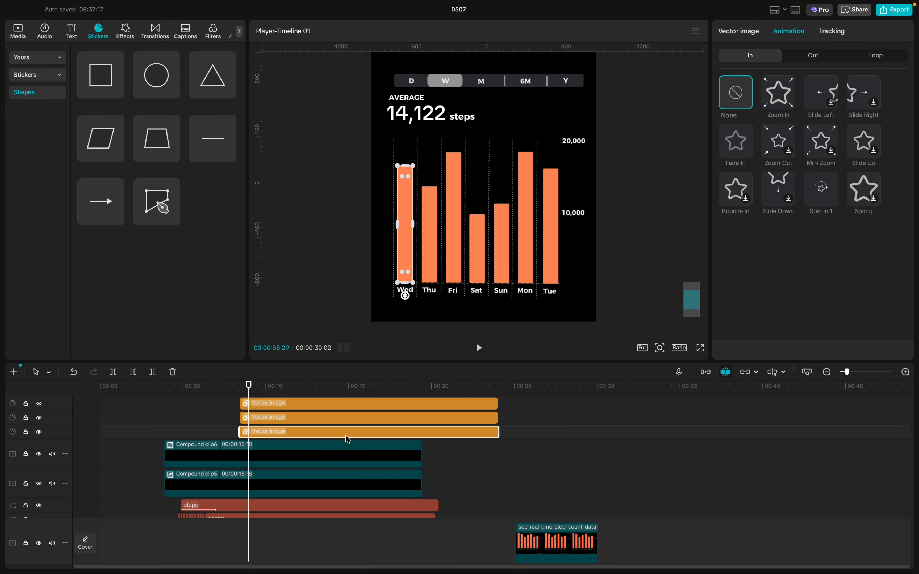
{"action": "left_click", "coordinate": [300, 455]}
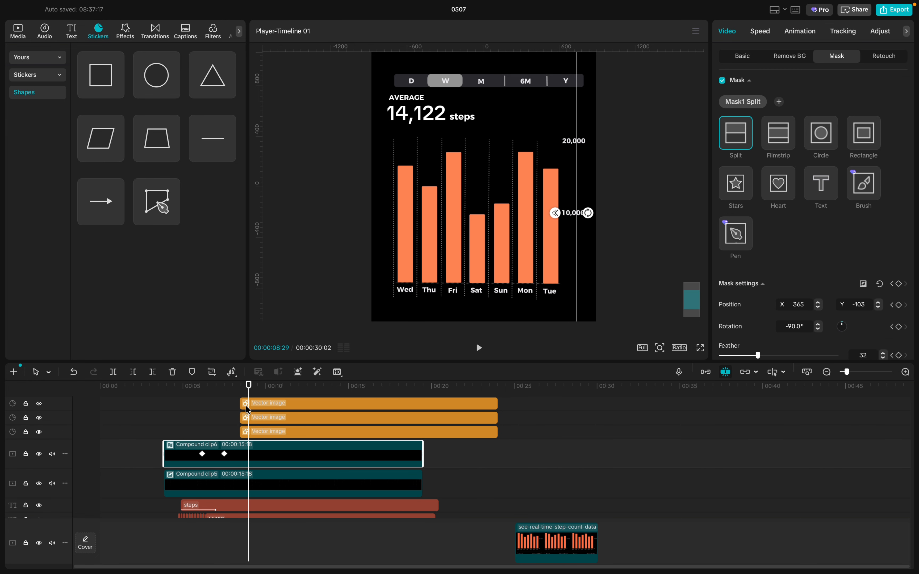
- Move the Wed label clip earlier so it starts at 00:00:07:15, on the baseline mask's last keyframe
{"action": "mouse_move", "coordinate": [248, 386]}
{"action": "left_mouse_down"}
{"action": "mouse_move", "coordinate": [213, 386]}
{"action": "mouse_move", "coordinate": [240, 385]}
{"action": "mouse_move", "coordinate": [231, 384]}
{"action": "left_mouse_up"}
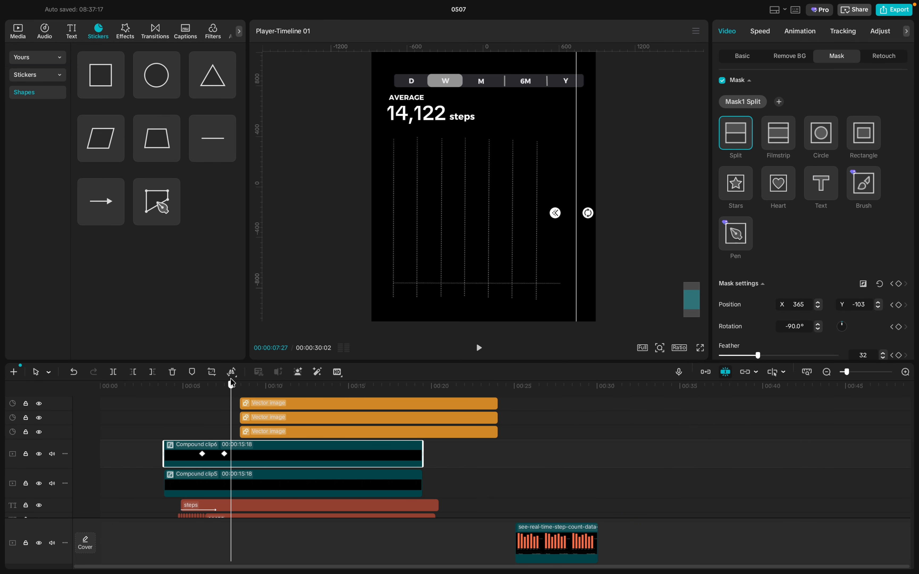
{"action": "scroll", "coordinate": [251, 441], "scroll_direction": "up", "scroll_amount": 4}
{"action": "left_click", "coordinate": [252, 442]}
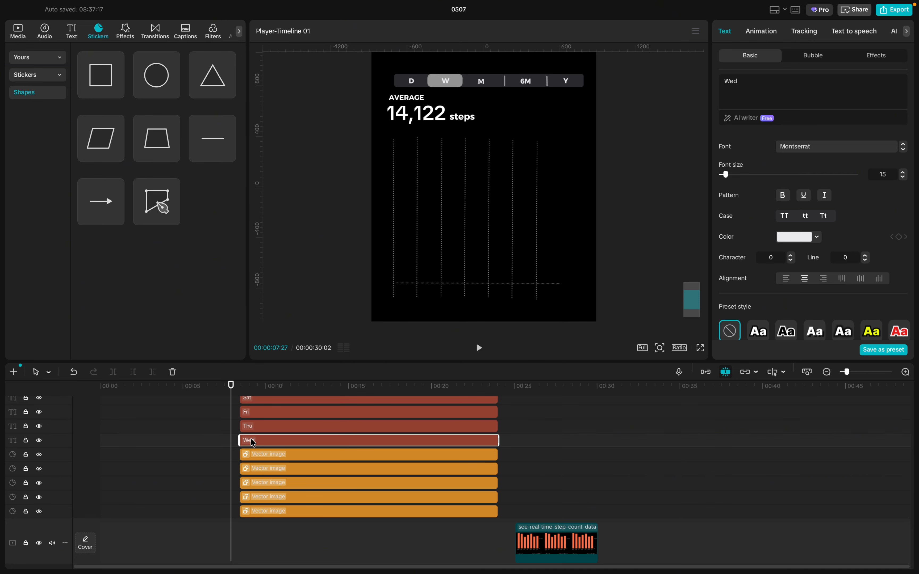
{"action": "scroll", "coordinate": [247, 448], "scroll_direction": "down", "scroll_amount": 4}
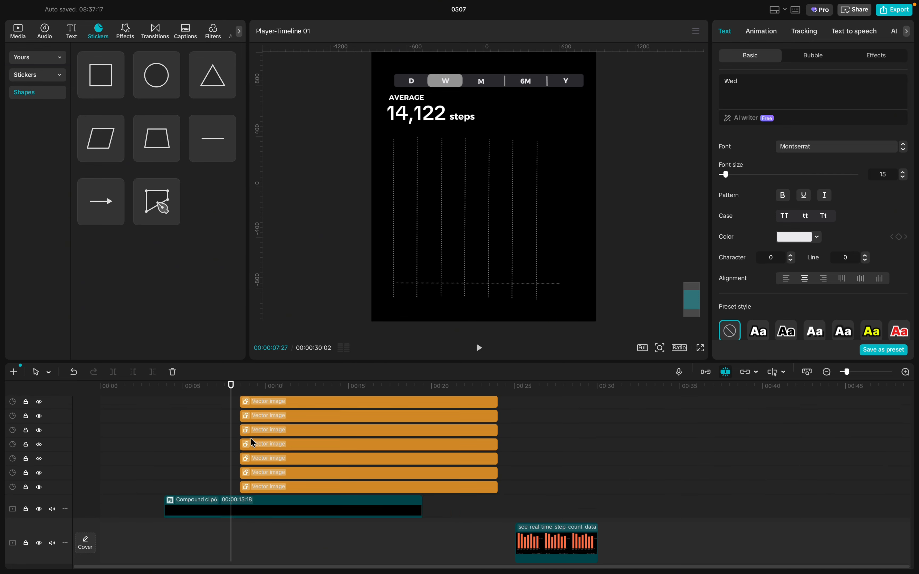
{"action": "left_click", "coordinate": [224, 466]}
{"action": "left_click", "coordinate": [225, 477]}
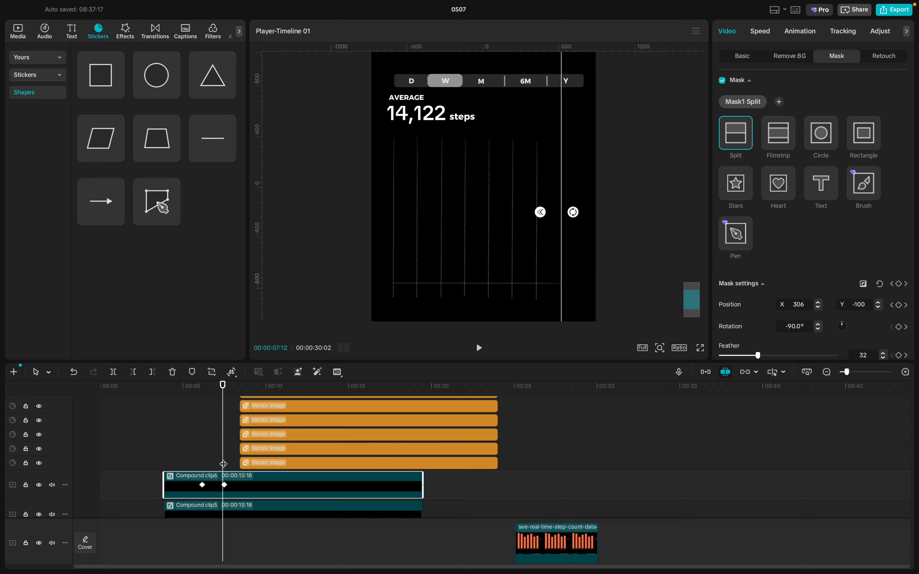
{"action": "key", "text": "Right"}
{"action": "key", "text": "Right"}
{"action": "key", "text": "Right"}
{"action": "scroll", "coordinate": [224, 464], "scroll_direction": "up", "scroll_amount": 4}
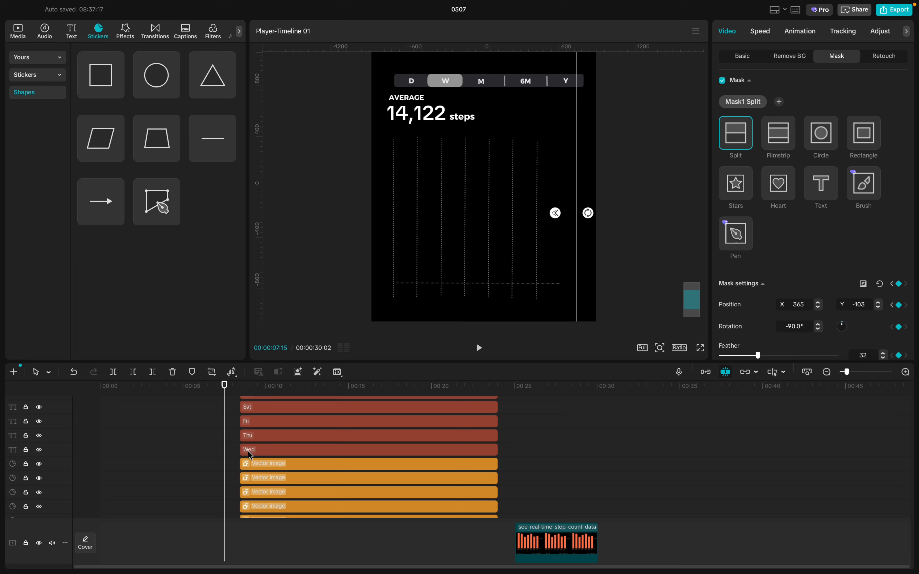
{"action": "left_click", "coordinate": [257, 450]}
{"action": "left_click_drag", "start_coordinate": [257, 447], "coordinate": [243, 448]}
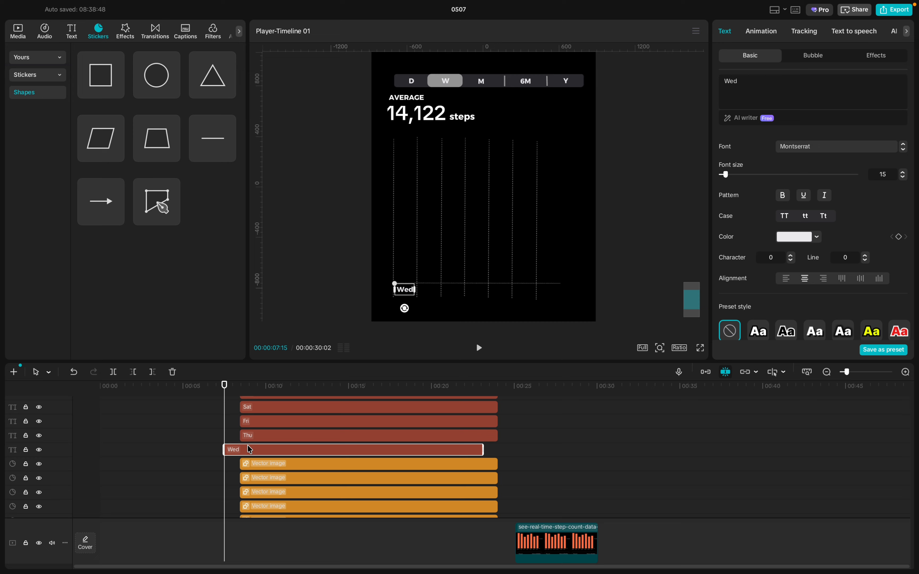
- Browse the entrance animations for the Wed label and try the first Slide Up variant
{"action": "left_click", "coordinate": [763, 29]}
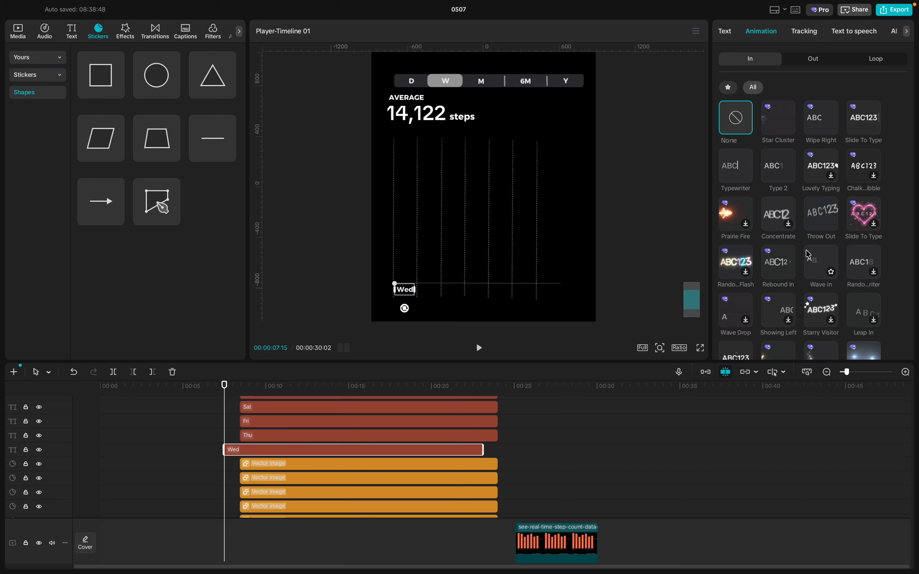
{"action": "scroll", "coordinate": [807, 263], "scroll_direction": "down", "scroll_amount": 1}
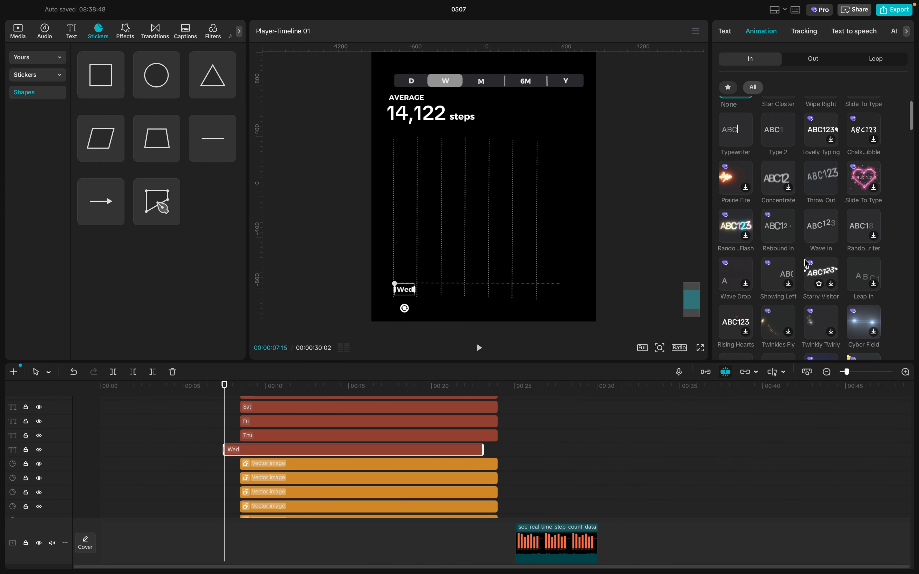
{"action": "scroll", "coordinate": [807, 263], "scroll_direction": "down", "scroll_amount": 1}
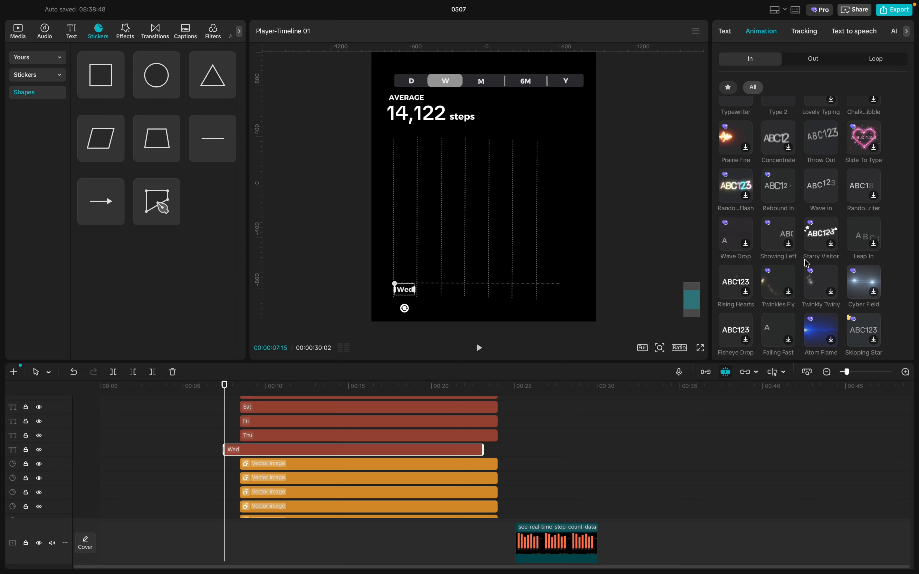
{"action": "scroll", "coordinate": [807, 263], "scroll_direction": "up", "scroll_amount": 1}
{"action": "scroll", "coordinate": [807, 263], "scroll_direction": "up", "scroll_amount": 1}
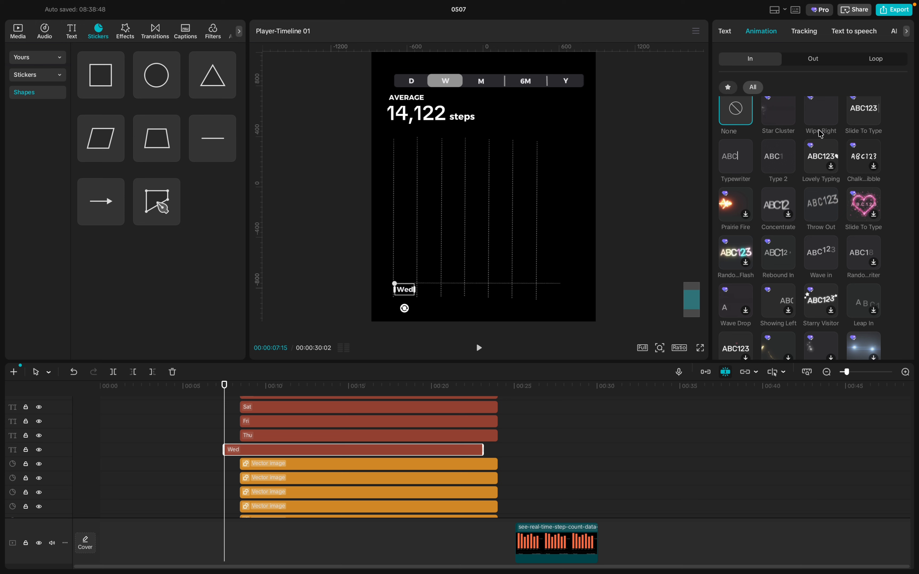
{"action": "scroll", "coordinate": [804, 205], "scroll_direction": "down", "scroll_amount": 2}
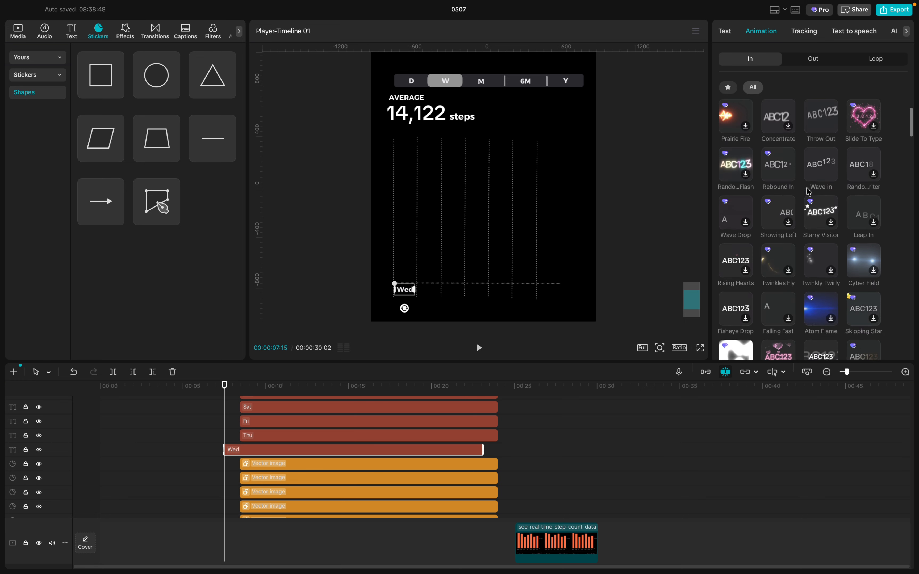
{"action": "scroll", "coordinate": [800, 250], "scroll_direction": "down", "scroll_amount": 3}
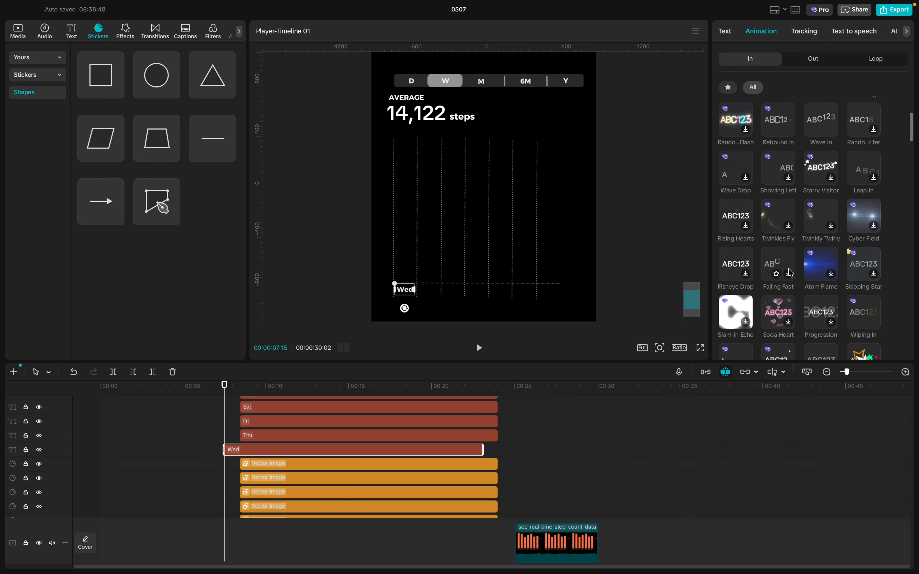
{"action": "scroll", "coordinate": [795, 289], "scroll_direction": "down", "scroll_amount": 1}
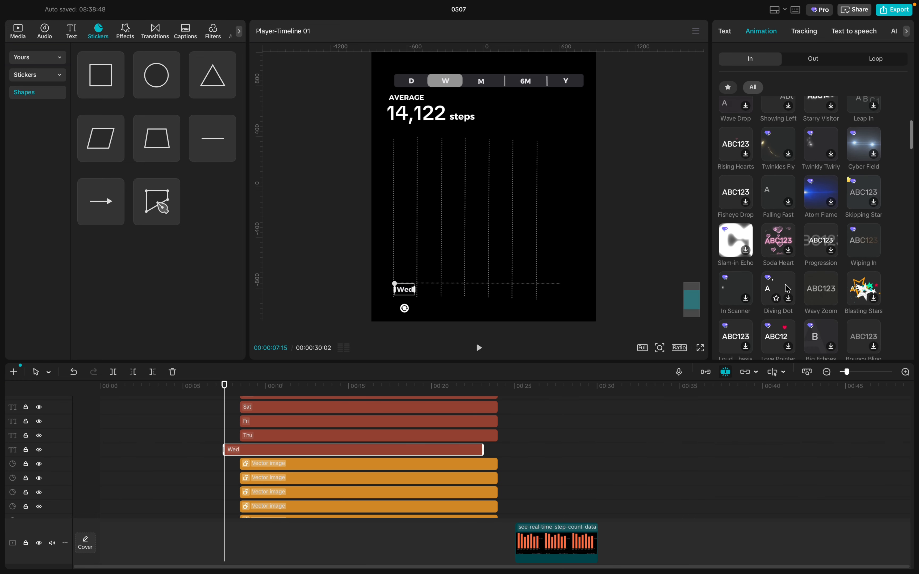
{"action": "scroll", "coordinate": [793, 303], "scroll_direction": "down", "scroll_amount": 2}
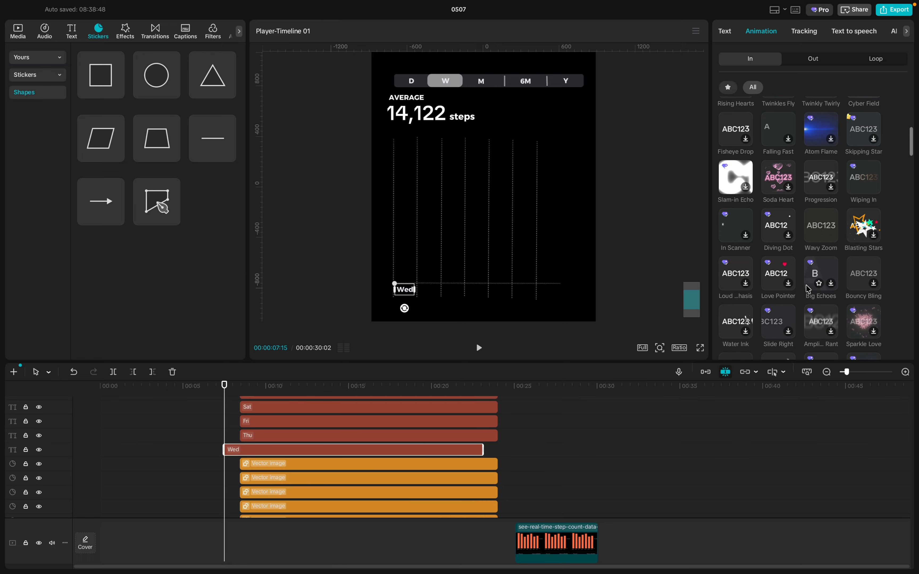
{"action": "scroll", "coordinate": [817, 279], "scroll_direction": "down", "scroll_amount": 1}
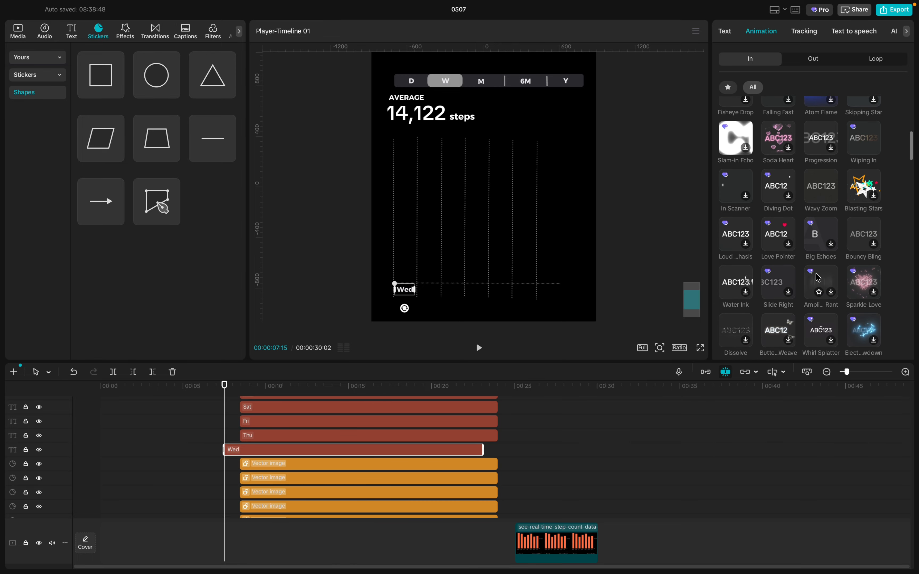
{"action": "scroll", "coordinate": [817, 280], "scroll_direction": "down", "scroll_amount": 2}
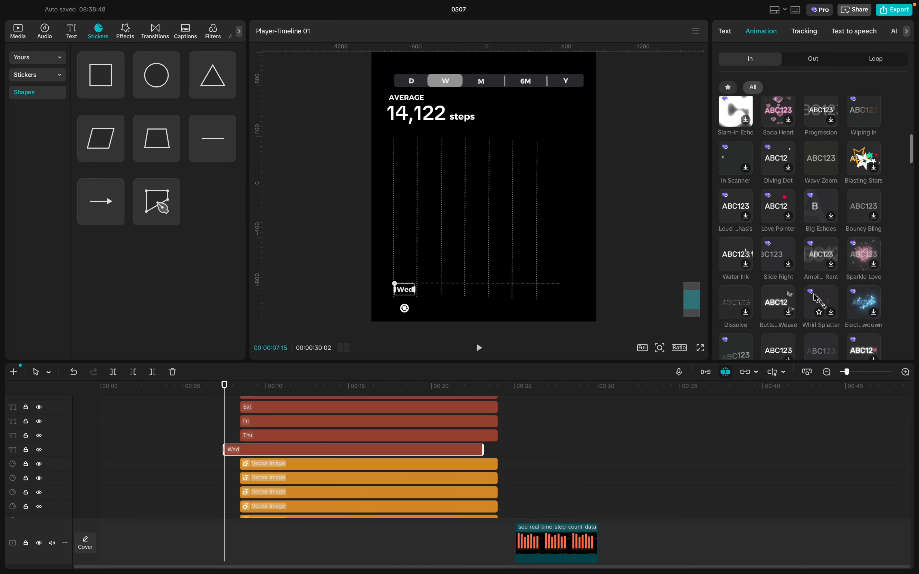
{"action": "scroll", "coordinate": [802, 313], "scroll_direction": "down", "scroll_amount": 1}
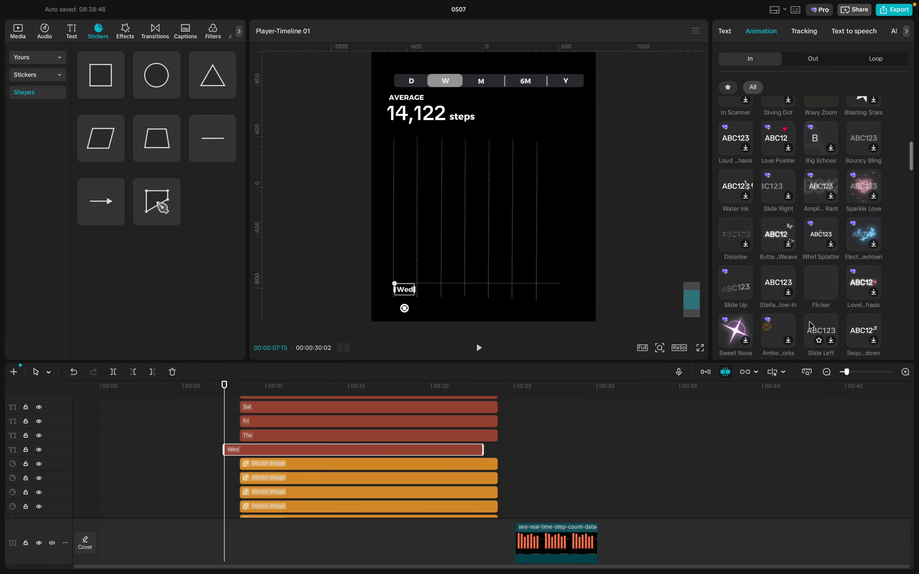
{"action": "left_click", "coordinate": [738, 283]}
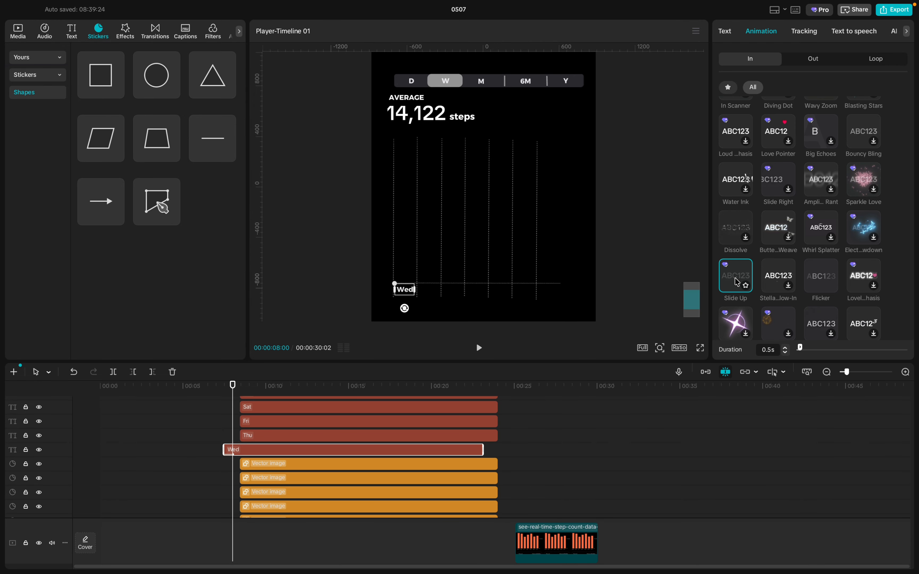
- Apply the second Slide Up entrance animation, next to Snow Merge, to the Wed label instead
{"action": "scroll", "coordinate": [785, 306], "scroll_direction": "down", "scroll_amount": 1}
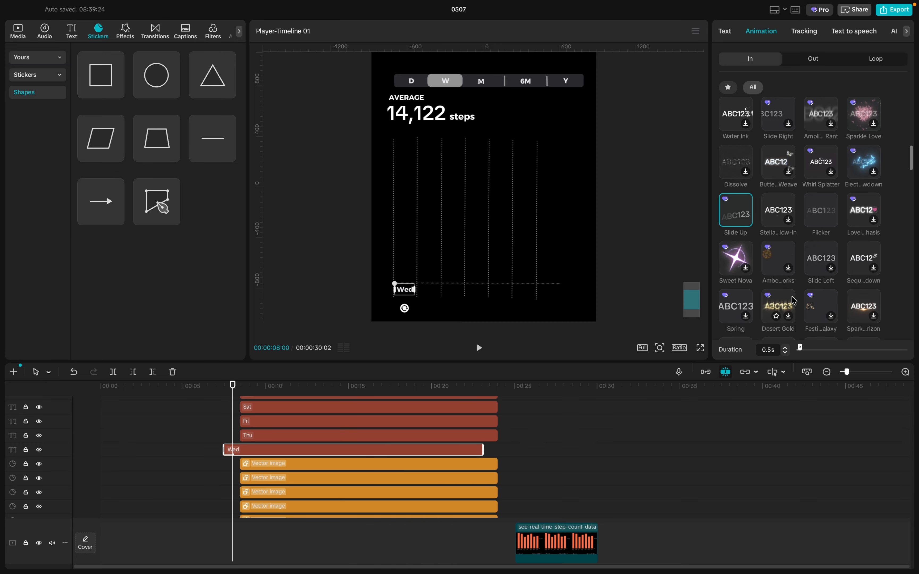
{"action": "scroll", "coordinate": [817, 289], "scroll_direction": "down", "scroll_amount": 4}
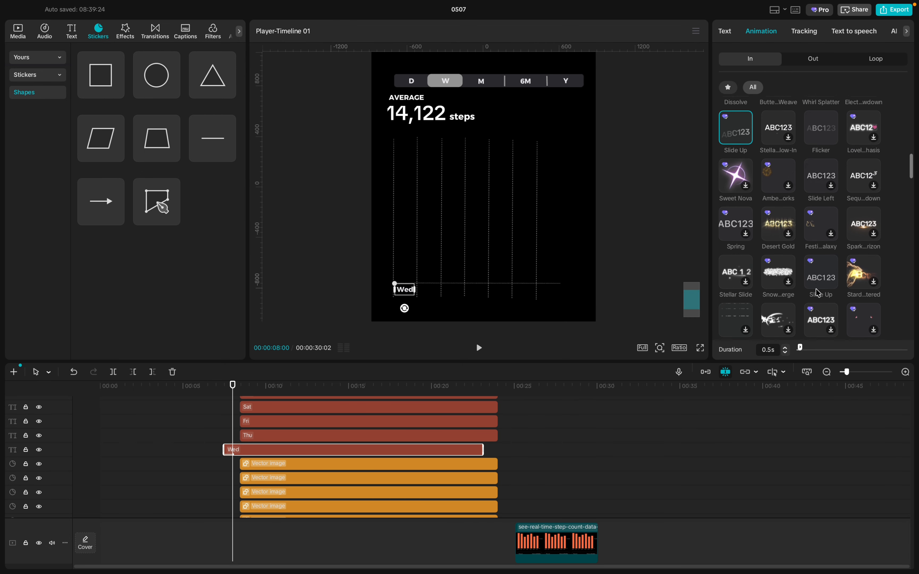
{"action": "left_click", "coordinate": [821, 279]}
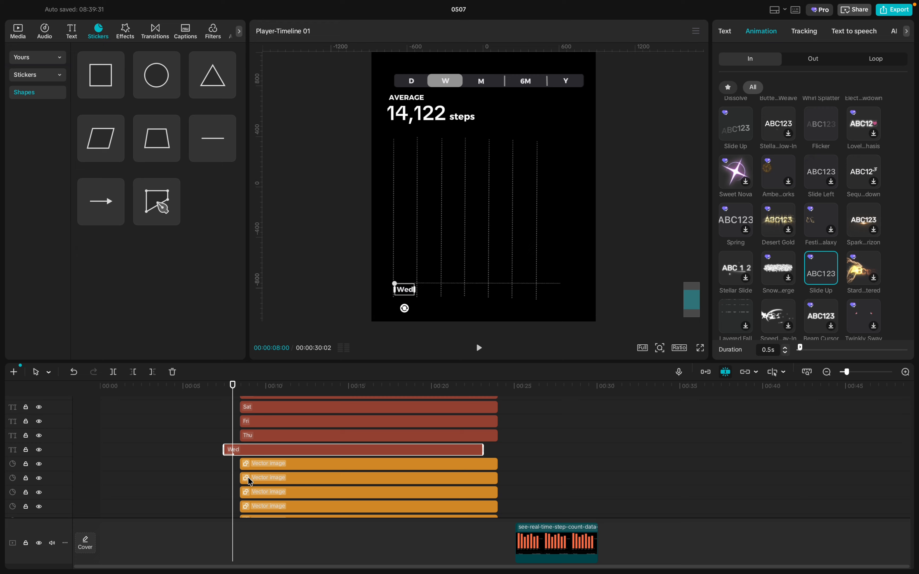
- Move the Wed bar's vector clip earlier so it starts at 00:00:07:28, shortly after the Wed label begins
{"action": "scroll", "coordinate": [249, 482], "scroll_direction": "down", "scroll_amount": 4}
{"action": "scroll", "coordinate": [243, 483], "scroll_direction": "down", "scroll_amount": 3}
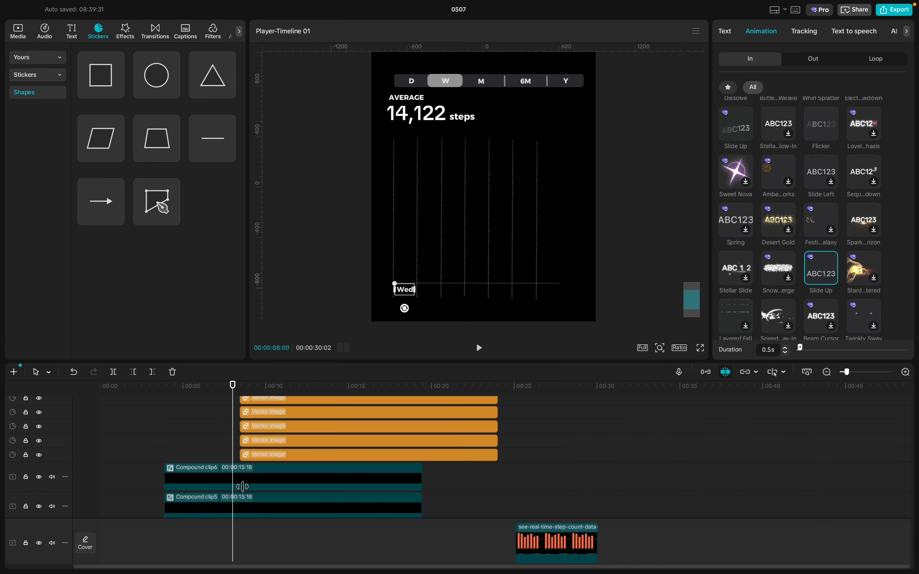
{"action": "scroll", "coordinate": [249, 478], "scroll_direction": "up", "scroll_amount": 1}
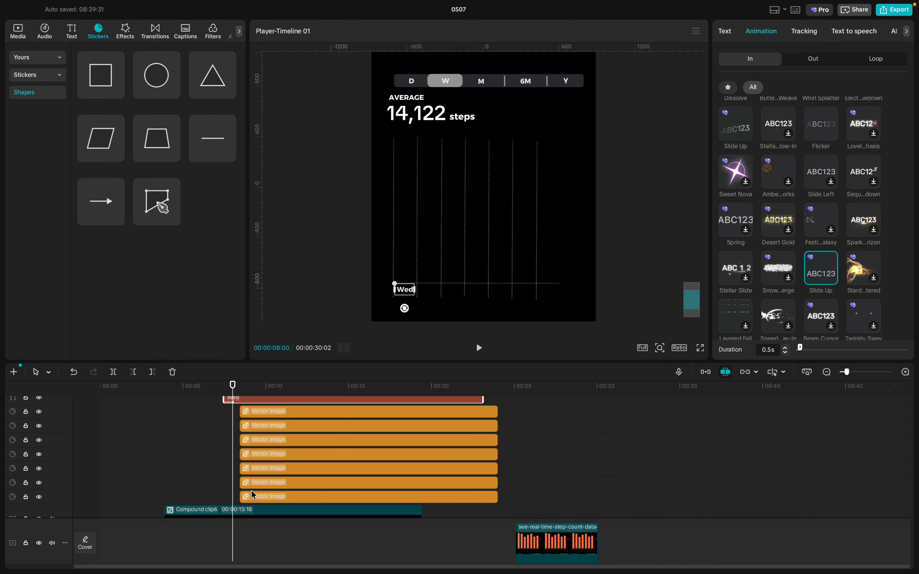
{"action": "left_click", "coordinate": [257, 497]}
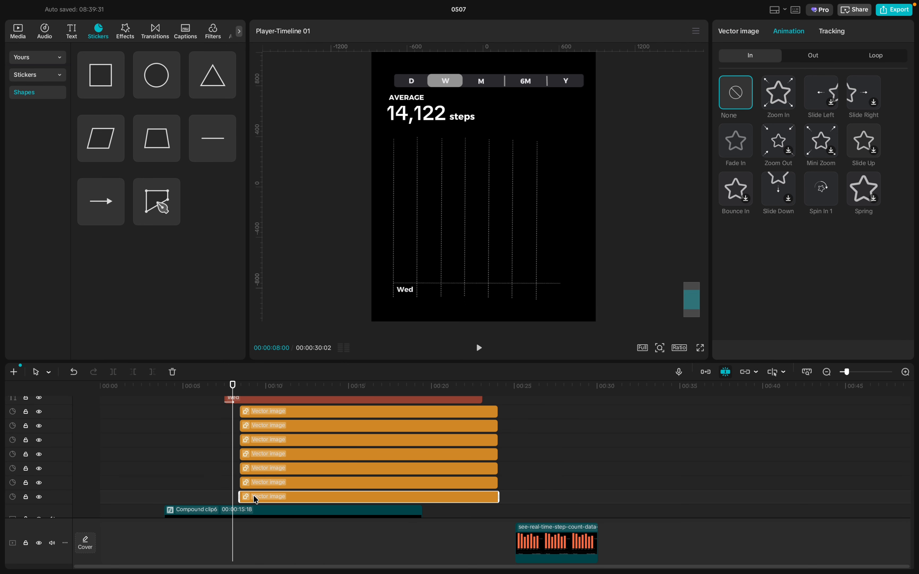
{"action": "left_click", "coordinate": [257, 385]}
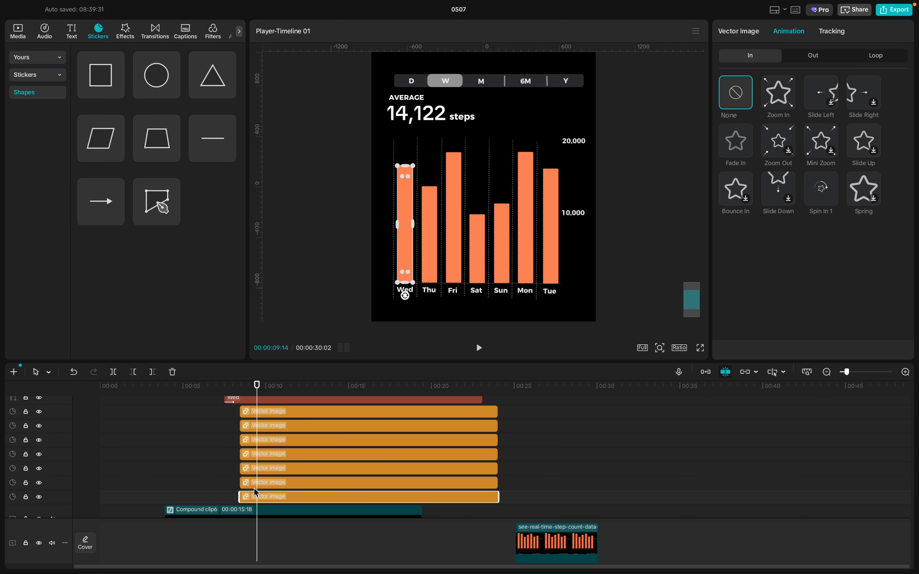
{"action": "scroll", "coordinate": [256, 490], "scroll_direction": "up", "scroll_amount": 1}
{"action": "scroll", "coordinate": [256, 482], "scroll_direction": "down", "scroll_amount": 2}
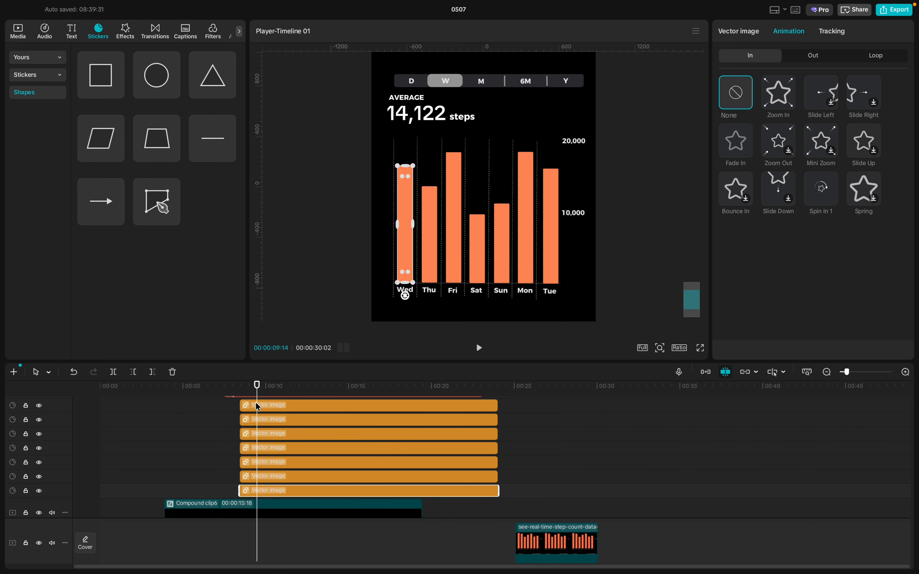
{"action": "left_click_drag", "start_coordinate": [257, 394], "coordinate": [252, 392]}
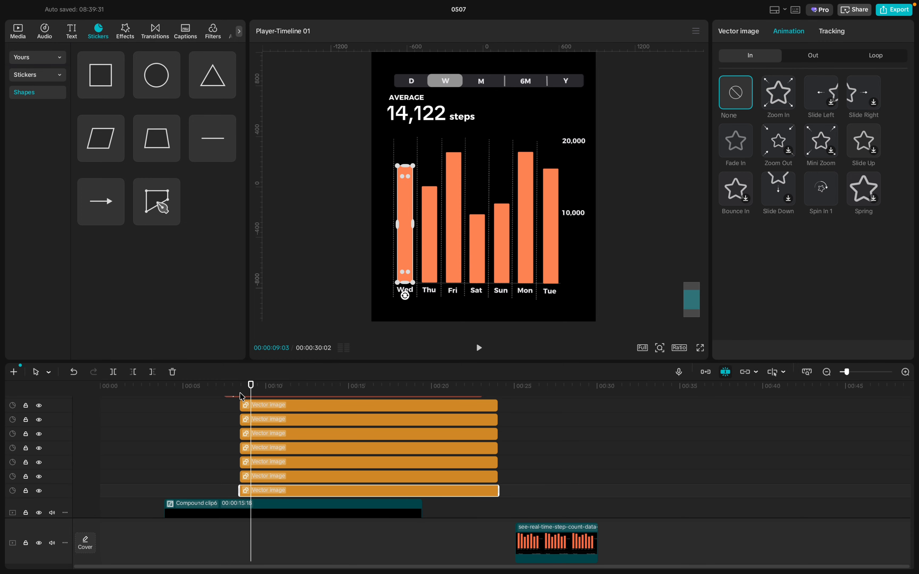
{"action": "scroll", "coordinate": [240, 399], "scroll_direction": "up", "scroll_amount": 1}
{"action": "left_click", "coordinate": [232, 393]}
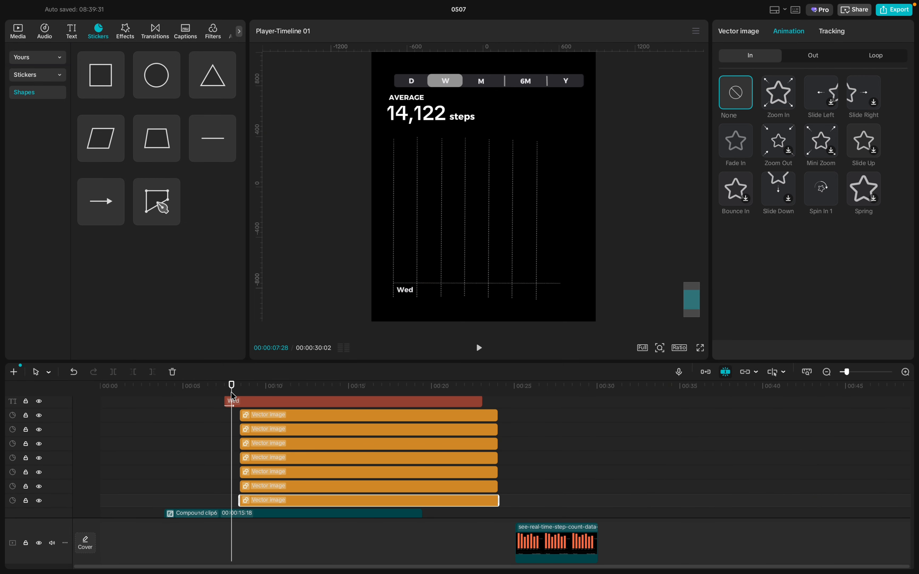
{"action": "left_click_drag", "start_coordinate": [252, 498], "coordinate": [241, 500]}
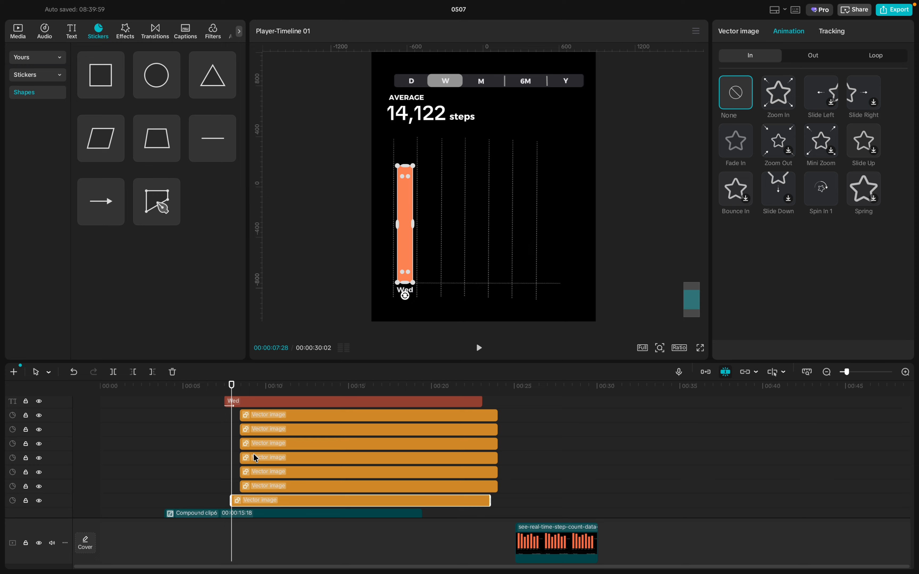
- Convert the Wed bar's vector clip into a compound clip
{"action": "scroll", "coordinate": [246, 431], "scroll_direction": "up", "scroll_amount": 2}
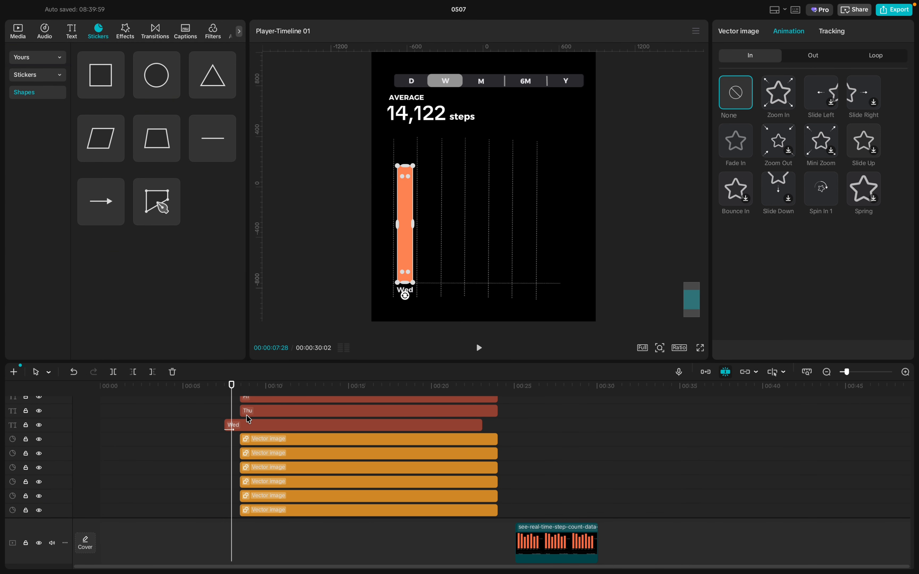
{"action": "scroll", "coordinate": [251, 463], "scroll_direction": "down", "scroll_amount": 2}
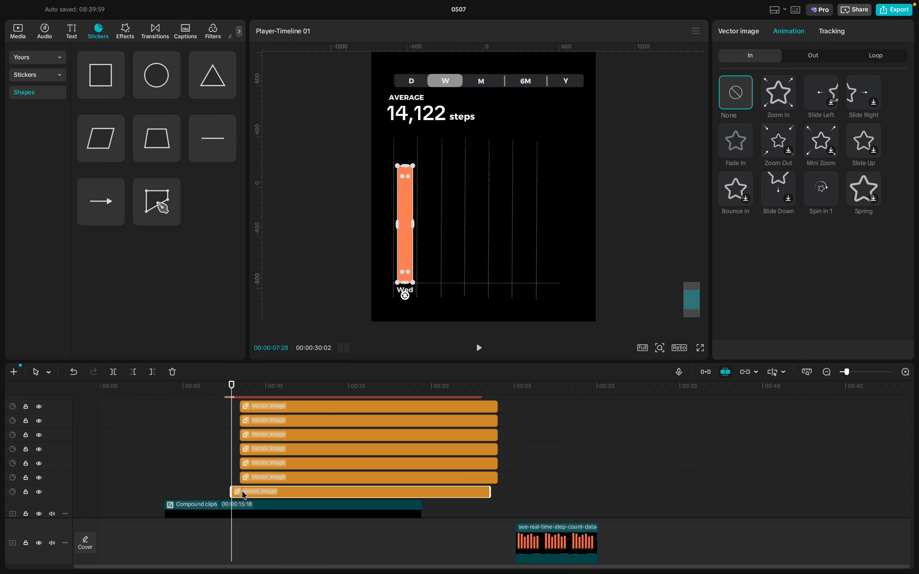
{"action": "right_click", "coordinate": [242, 492]}
{"action": "left_click", "coordinate": [303, 441]}
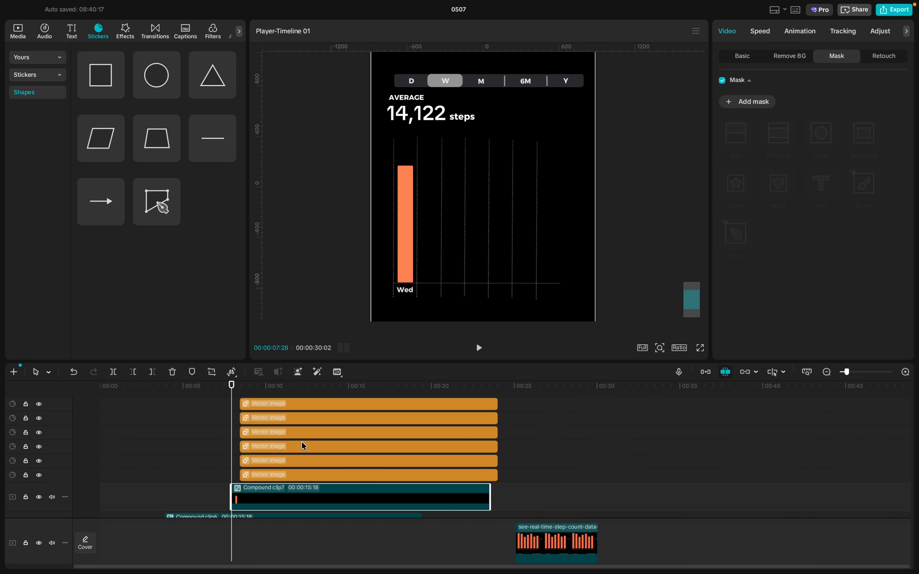
- Add a Split mask to the Wed bar's compound clip, rotated -180° with feather 27, placing its line at X -314, Y -374
{"action": "left_click", "coordinate": [737, 57]}
{"action": "left_click", "coordinate": [835, 55]}
{"action": "left_click", "coordinate": [740, 105]}
{"action": "left_click", "coordinate": [732, 137]}
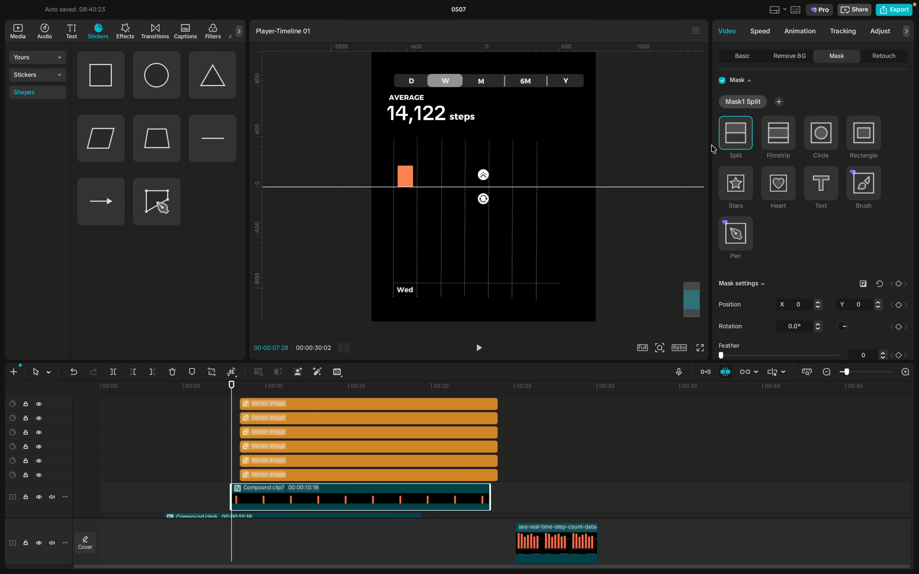
{"action": "left_click_drag", "start_coordinate": [489, 199], "coordinate": [404, 303]}
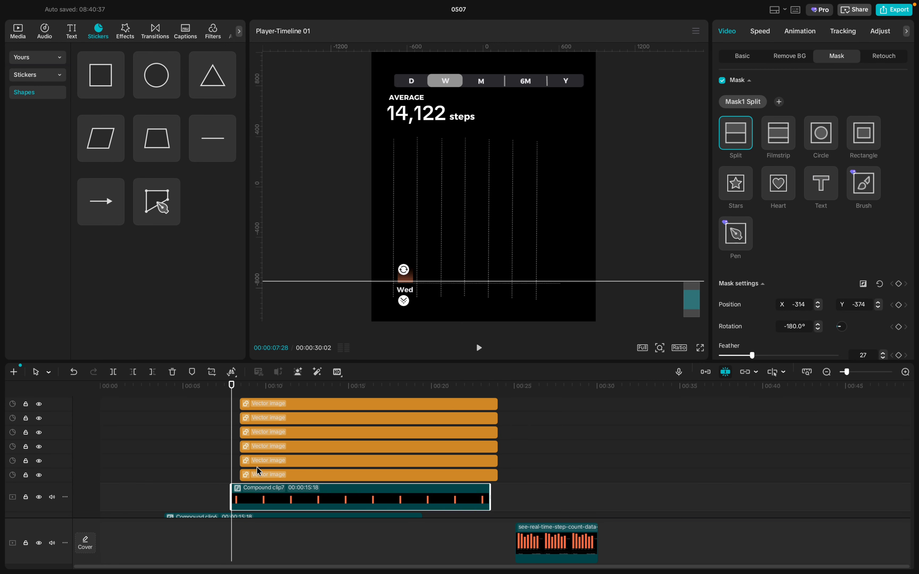
- Move the Wed bar's compound clip earlier so it starts at 00:00:07:15, together with the Wed label
{"action": "scroll", "coordinate": [253, 471], "scroll_direction": "up", "scroll_amount": 2}
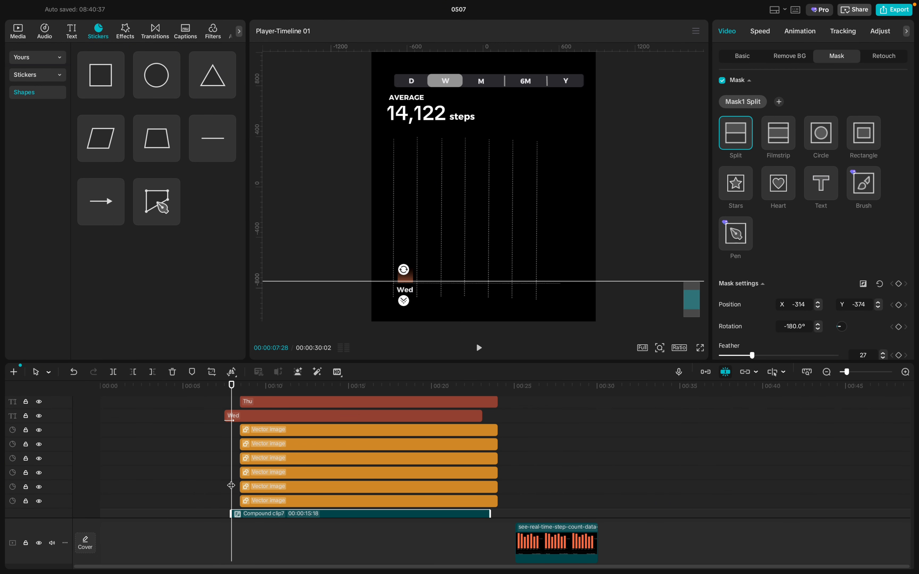
{"action": "scroll", "coordinate": [243, 497], "scroll_direction": "down", "scroll_amount": 1}
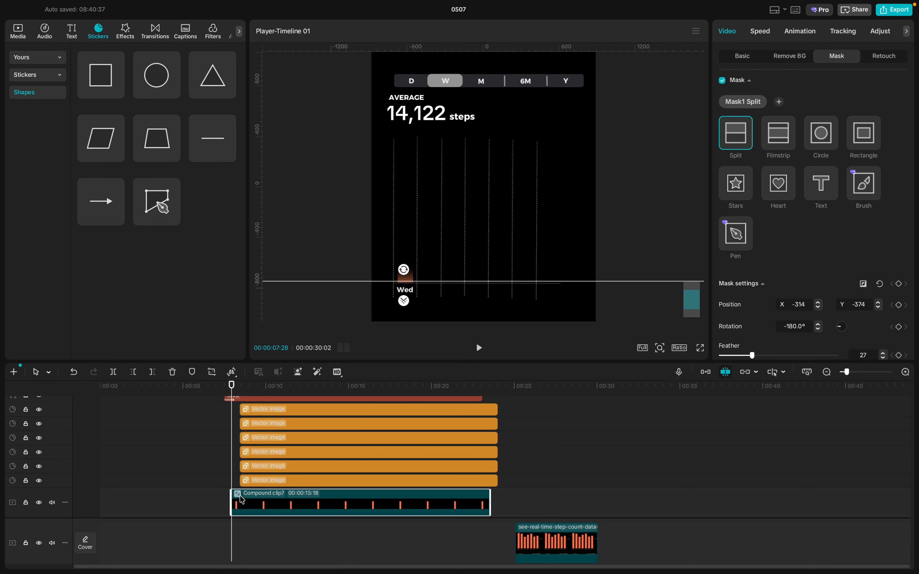
{"action": "left_click_drag", "start_coordinate": [242, 500], "coordinate": [242, 500]}
{"action": "scroll", "coordinate": [229, 484], "scroll_direction": "up", "scroll_amount": 1}
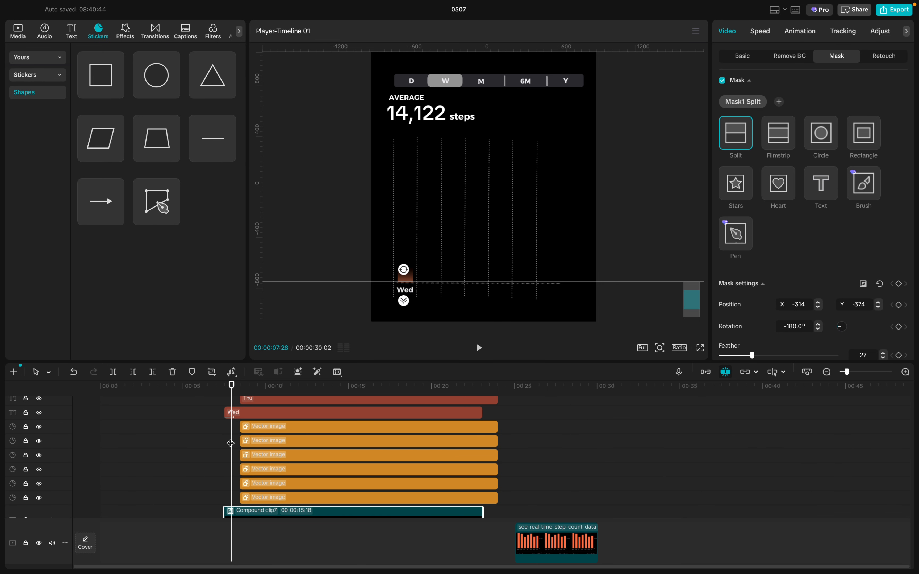
{"action": "left_click_drag", "start_coordinate": [230, 443], "coordinate": [224, 444]}
{"action": "scroll", "coordinate": [235, 482], "scroll_direction": "down", "scroll_amount": 1}
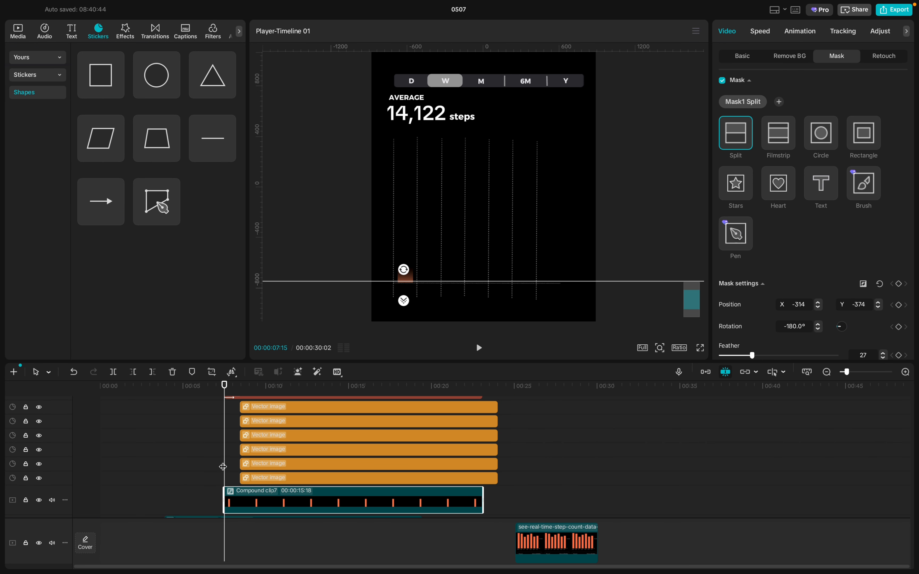
- At 00:00:07:27, lower the Wed bar's mask line to Y -407 and keyframe the mask settings
{"action": "left_click_drag", "start_coordinate": [225, 467], "coordinate": [232, 467]}
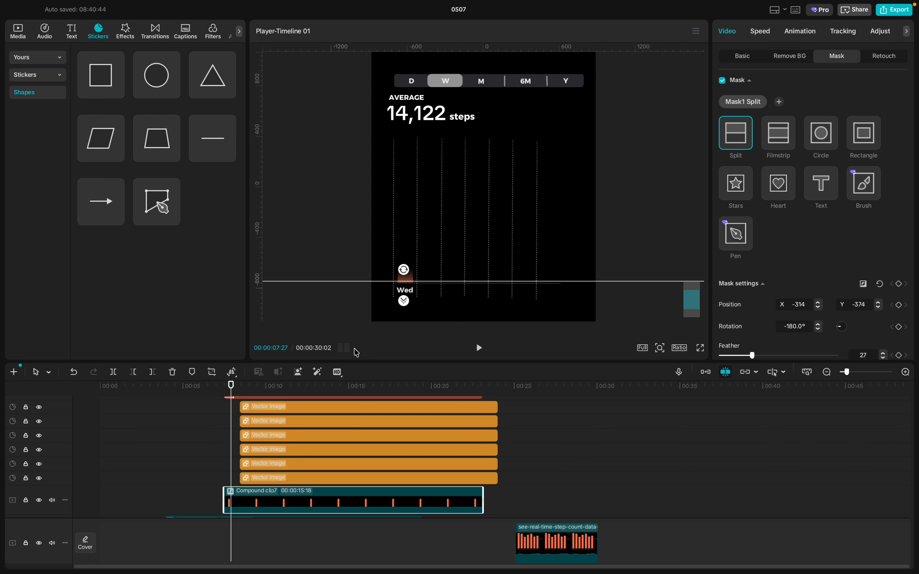
{"action": "left_click_drag", "start_coordinate": [414, 284], "coordinate": [414, 292]}
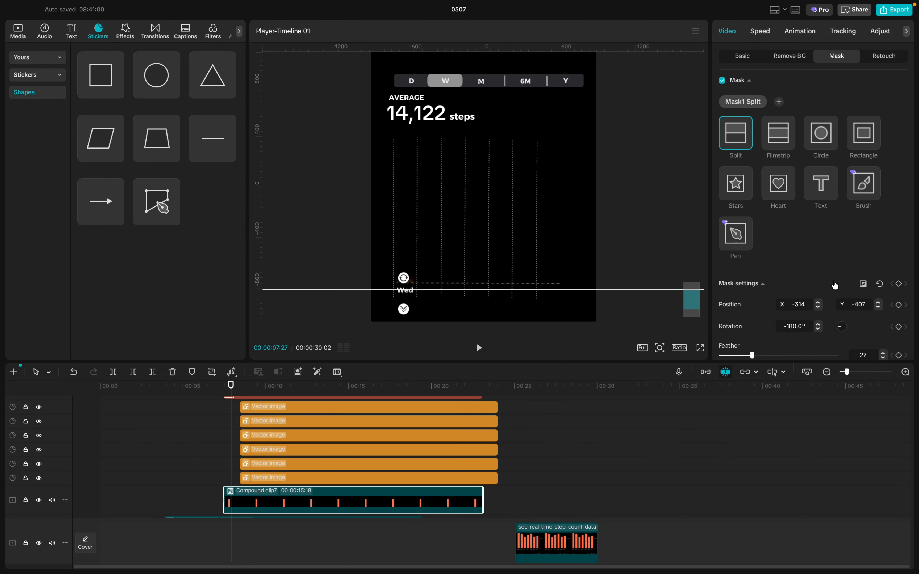
{"action": "left_click", "coordinate": [900, 284]}
- At 00:00:08:20, raise the Wed bar's mask line above the bar to Y 124 for the ending keyframe
{"action": "left_click_drag", "start_coordinate": [230, 393], "coordinate": [238, 393]}
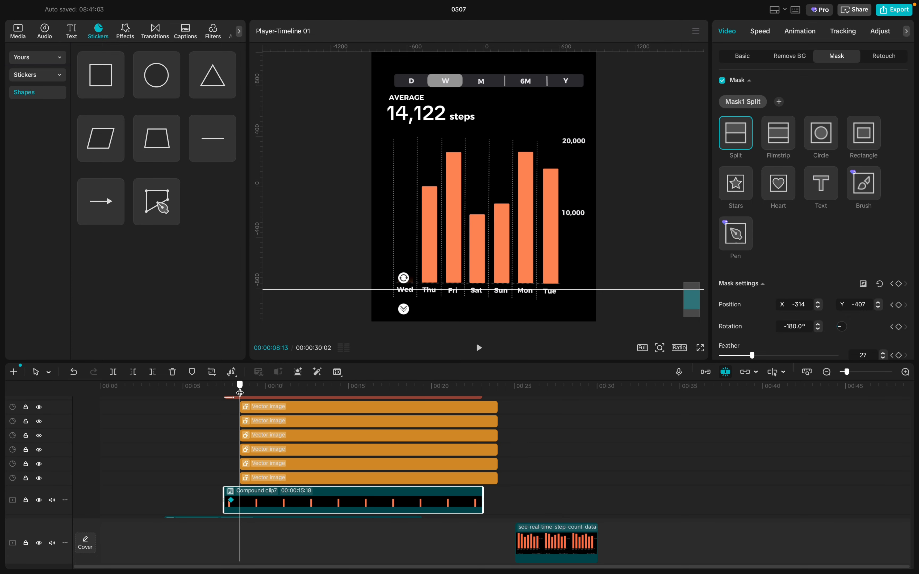
{"action": "left_click_drag", "start_coordinate": [242, 393], "coordinate": [245, 393]}
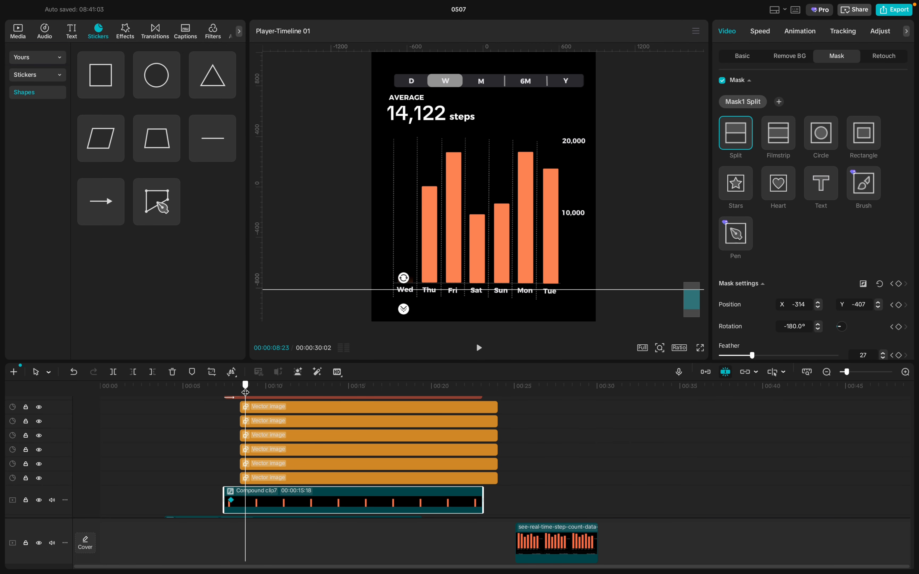
{"action": "left_click_drag", "start_coordinate": [245, 393], "coordinate": [243, 392]}
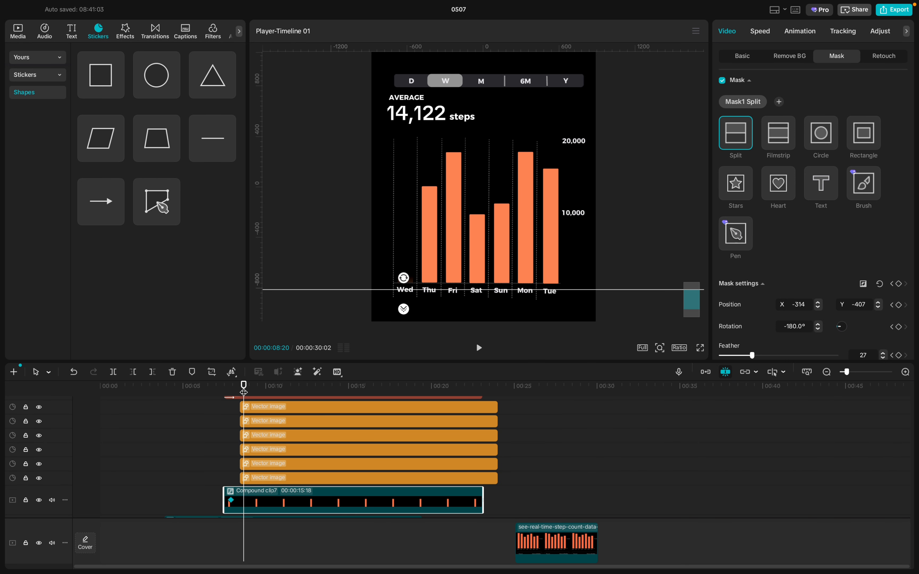
{"action": "left_click_drag", "start_coordinate": [431, 294], "coordinate": [431, 159]}
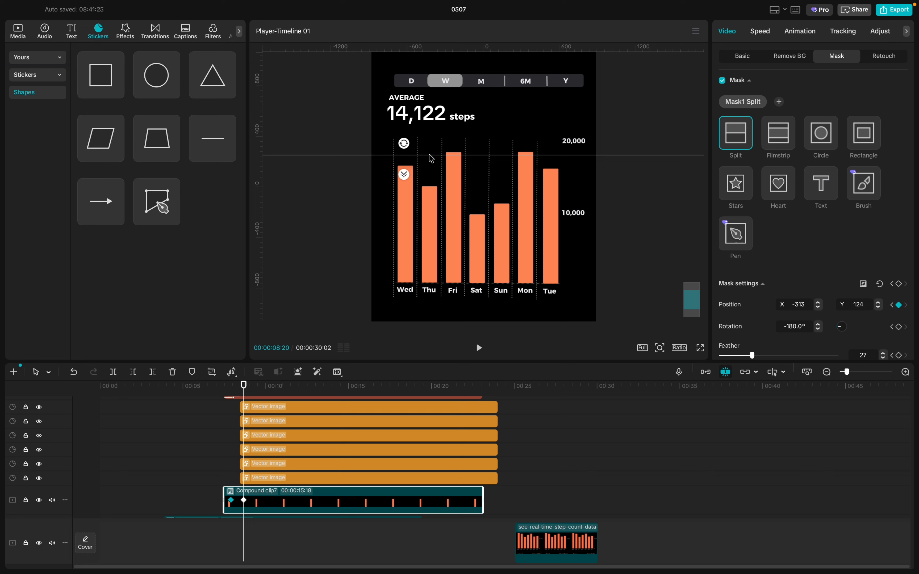
- Play back the Wed bar's mask reveal several times from just before the clip starts
{"action": "left_click", "coordinate": [219, 464]}
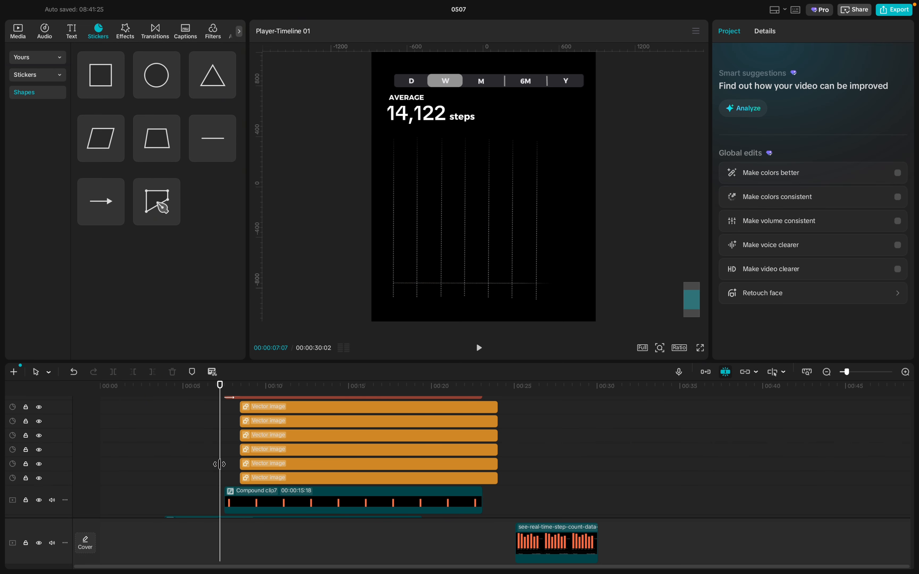
{"action": "key", "text": "space"}
{"action": "key", "text": "space"}
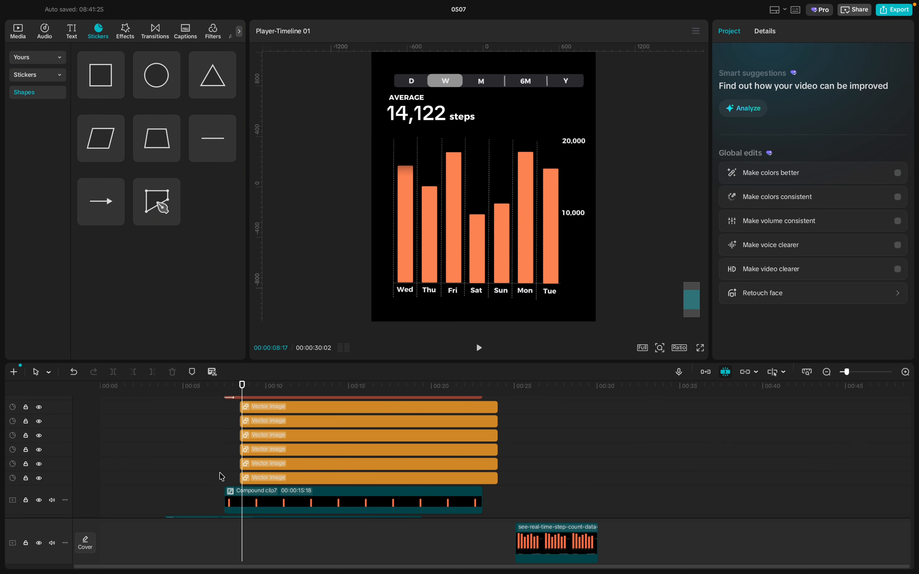
{"action": "left_click", "coordinate": [216, 483]}
{"action": "key", "text": "space"}
{"action": "key", "text": "space"}
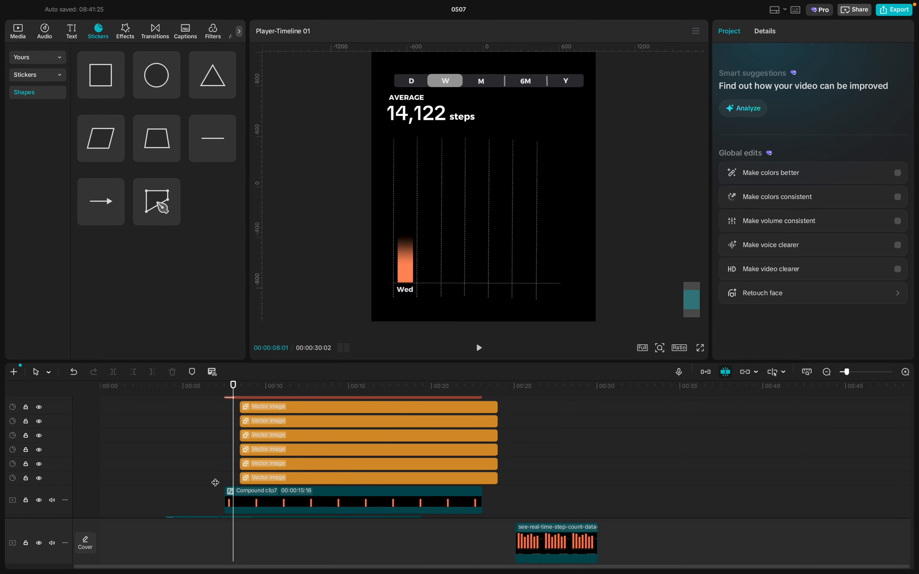
{"action": "left_click", "coordinate": [196, 477]}
{"action": "key", "text": "space"}
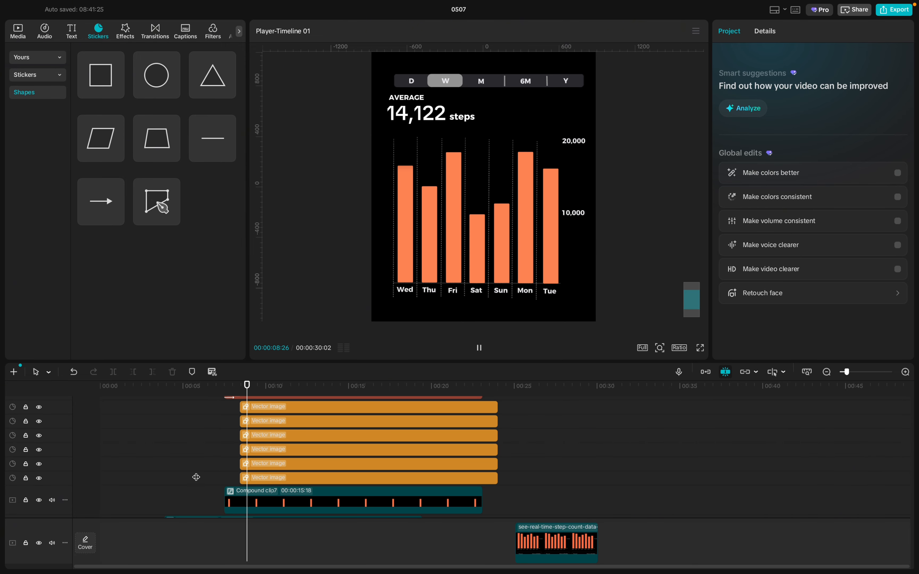
- Shift the first mask keyframe of the Wed bar's compound clip earlier, to the start of the clip
{"action": "left_click", "coordinate": [255, 478]}
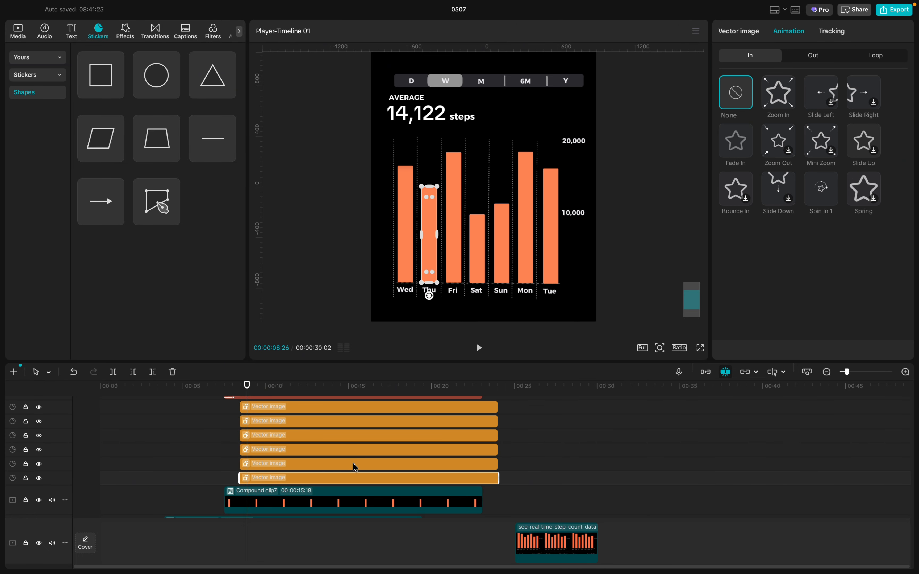
{"action": "scroll", "coordinate": [301, 479], "scroll_direction": "down", "scroll_amount": 1}
{"action": "left_click", "coordinate": [259, 481]}
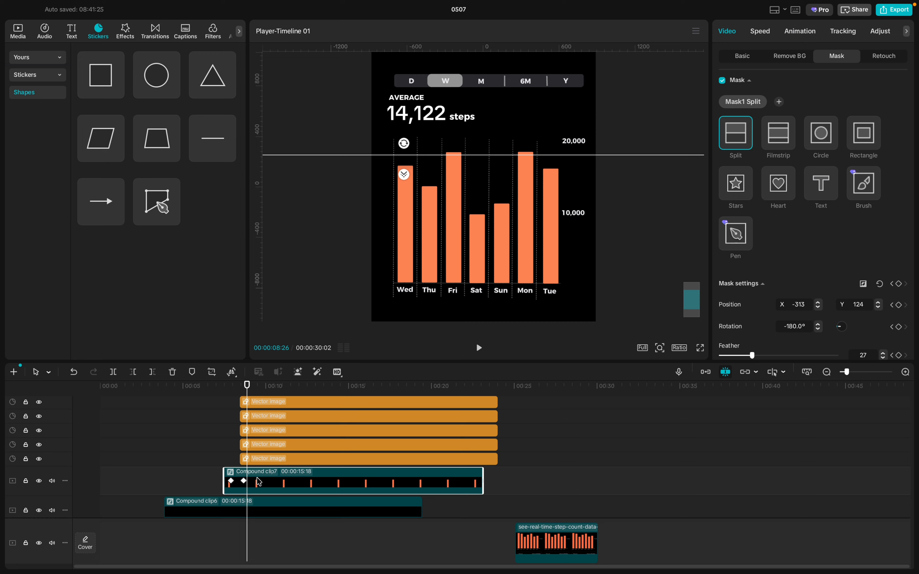
{"action": "left_click", "coordinate": [231, 484]}
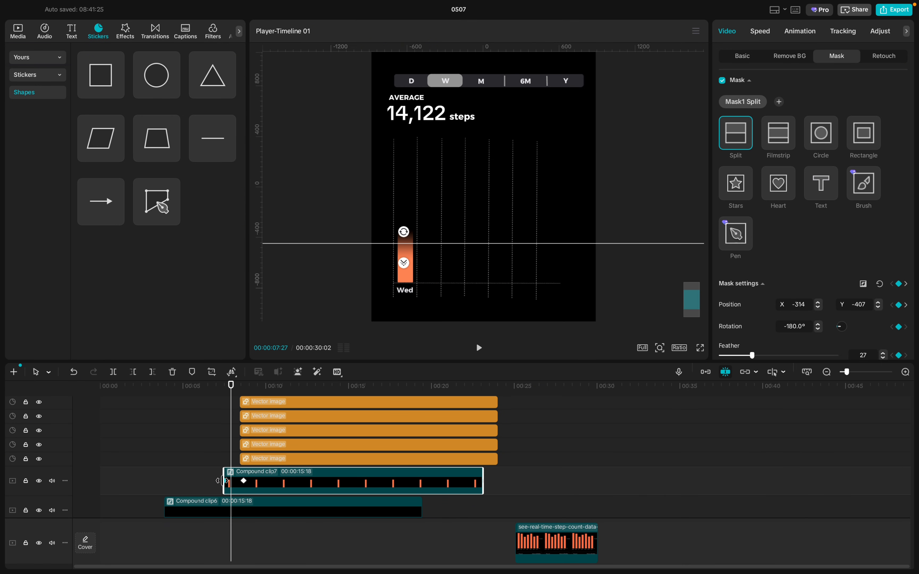
- Replay the section around the Wed bar and label to check the retimed bar reveal
{"action": "left_click", "coordinate": [202, 457]}
{"action": "key", "text": "space"}
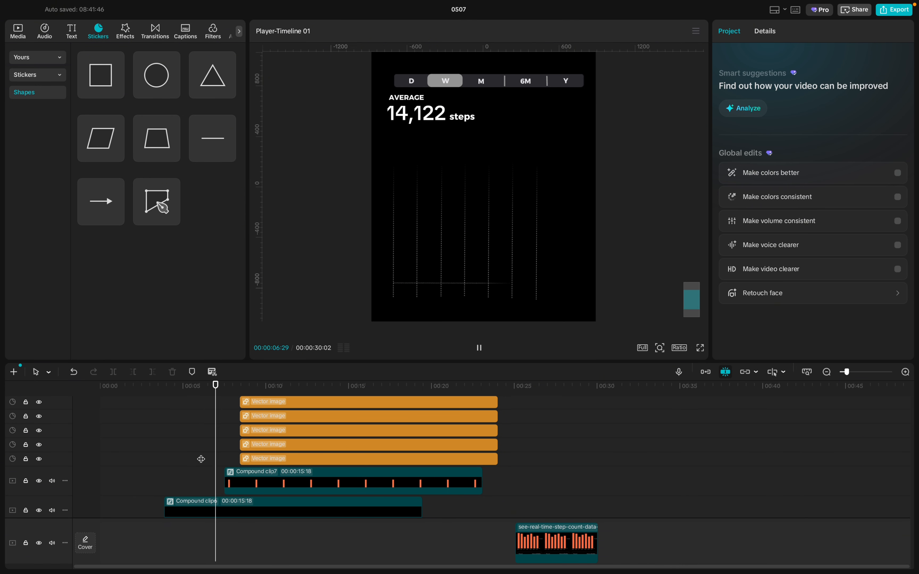
{"action": "key", "text": "space"}
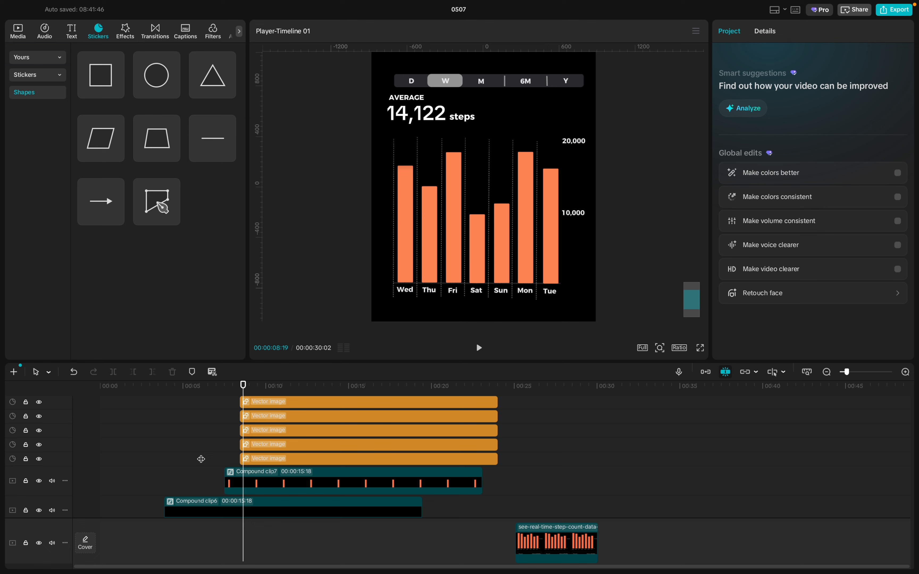
{"action": "left_click", "coordinate": [218, 472]}
{"action": "key", "text": "space"}
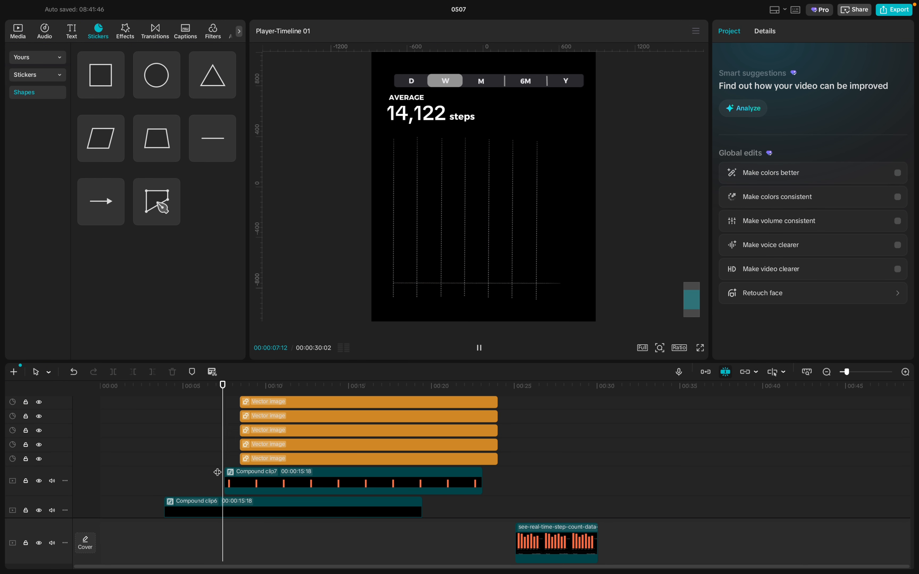
{"action": "key", "text": "space"}
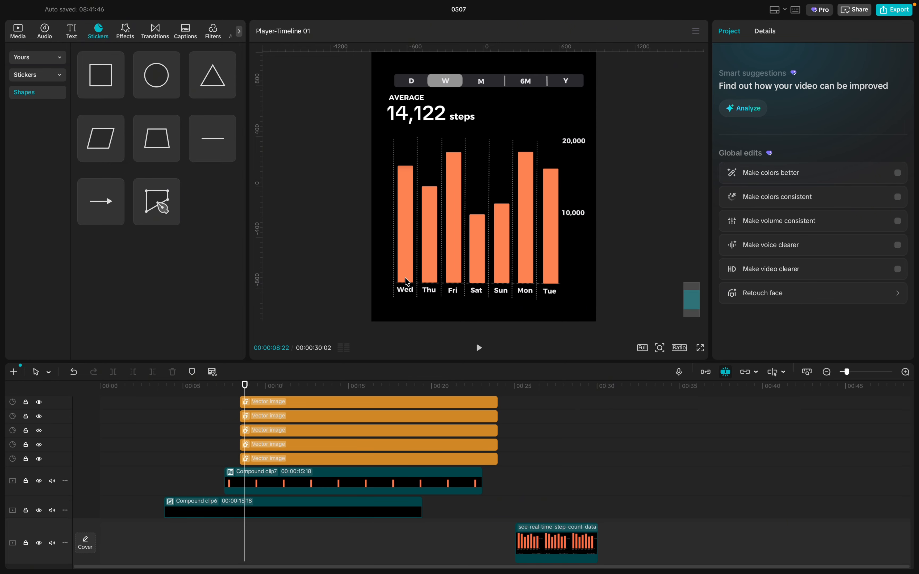
{"action": "left_click", "coordinate": [200, 441]}
{"action": "key", "text": "space"}
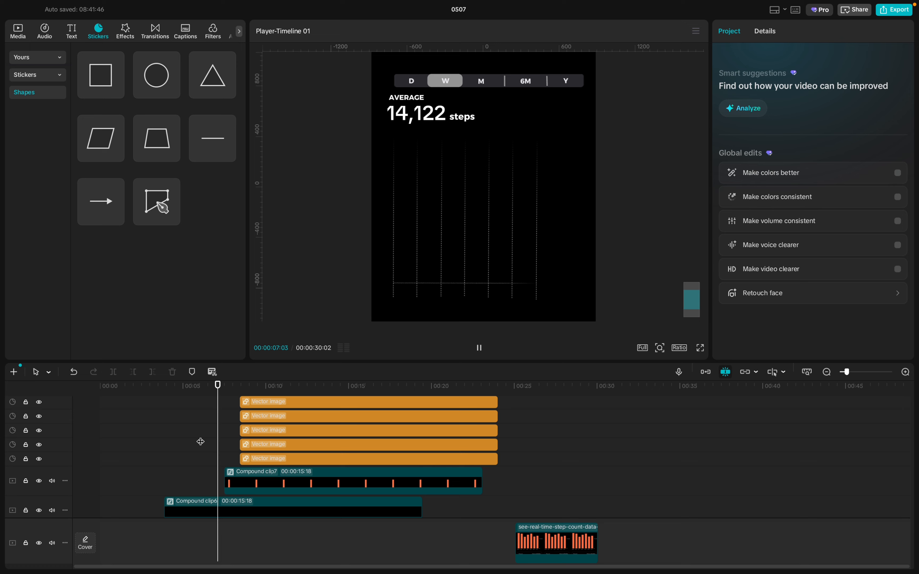
- Play back from just before the Wed bar's clip twice to judge its mask reveal timing
{"action": "key", "text": "space"}
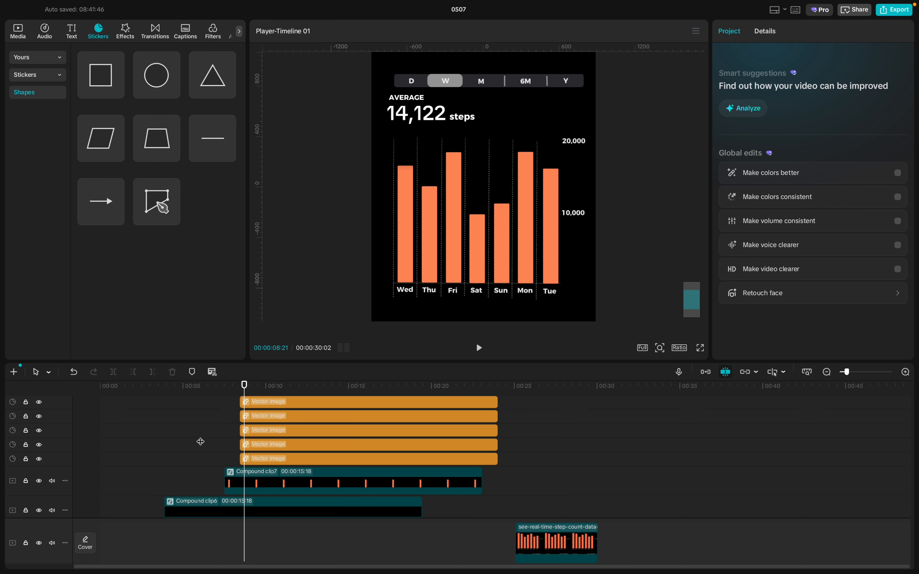
{"action": "left_click", "coordinate": [238, 475]}
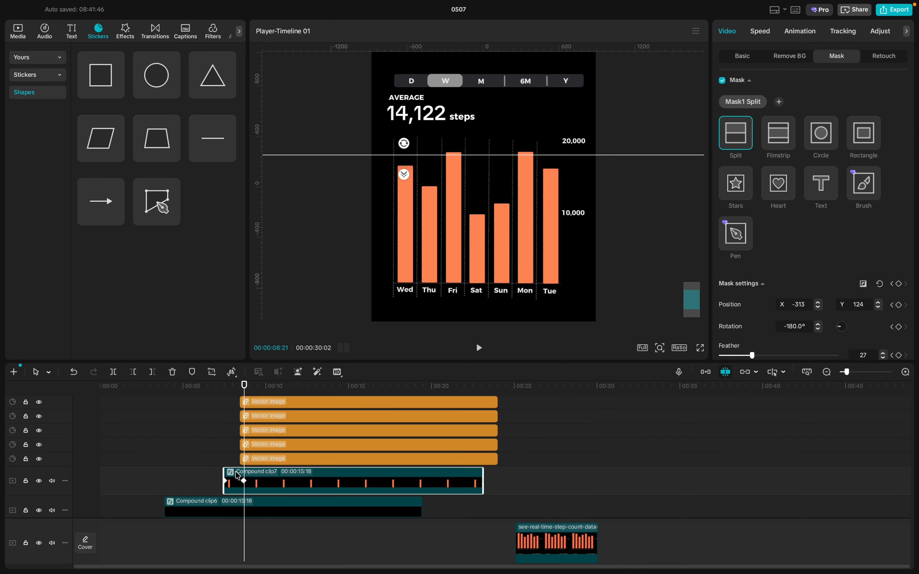
{"action": "left_click", "coordinate": [204, 459]}
{"action": "key", "text": "space"}
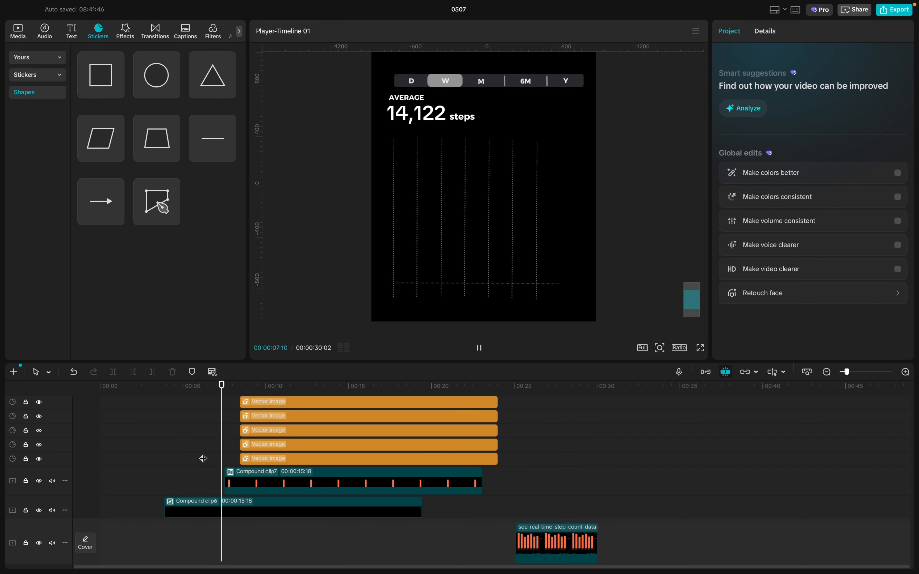
{"action": "key", "text": "space"}
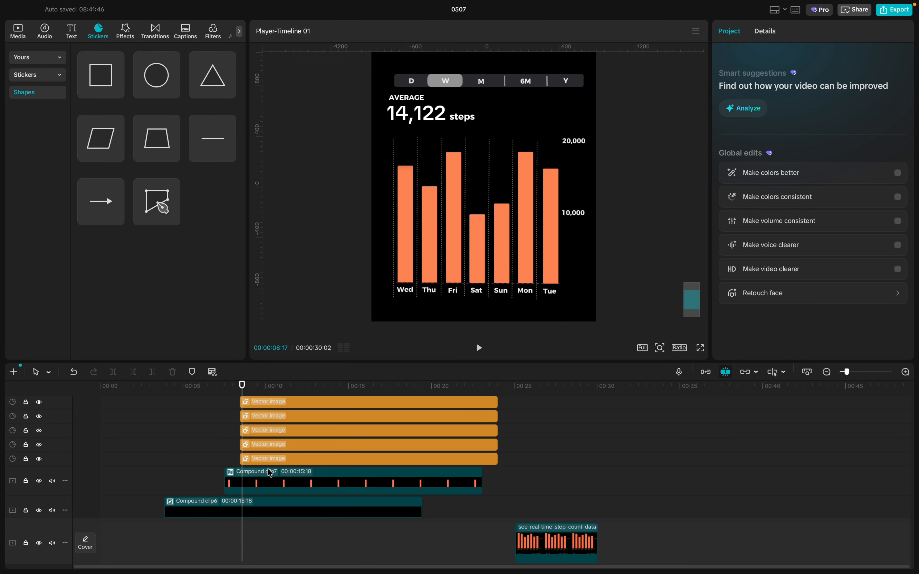
{"action": "scroll", "coordinate": [271, 455], "scroll_direction": "up", "scroll_amount": 3}
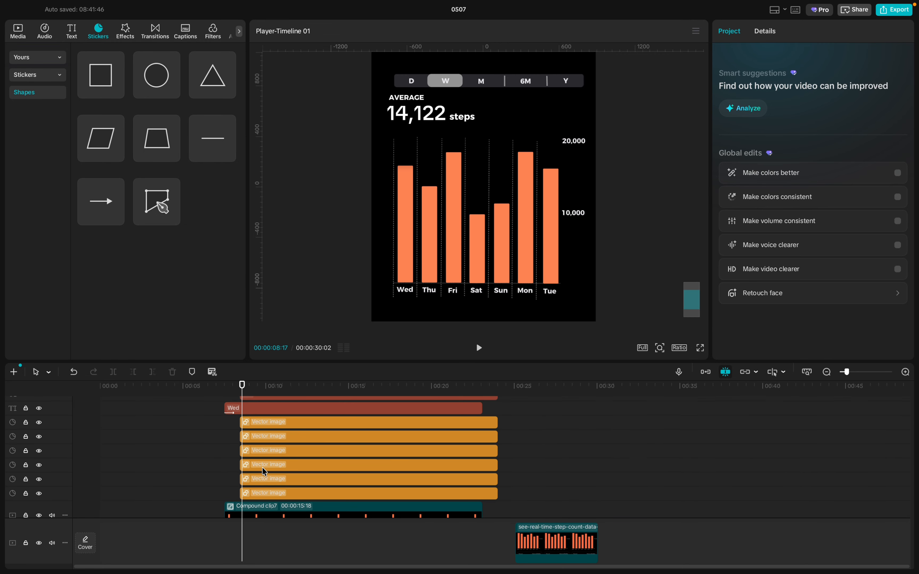
{"action": "scroll", "coordinate": [253, 449], "scroll_direction": "up", "scroll_amount": 1}
{"action": "scroll", "coordinate": [249, 455], "scroll_direction": "down", "scroll_amount": 4}
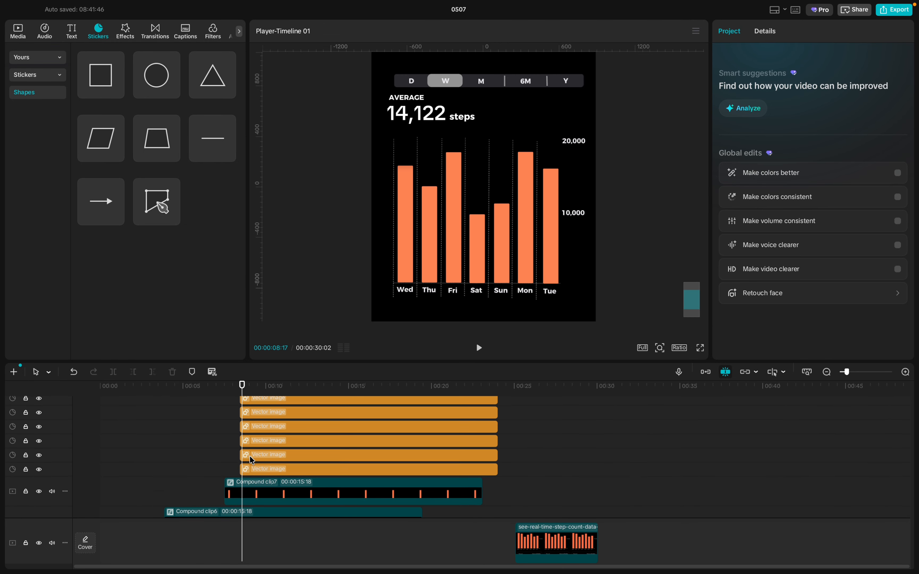
- Try shifting the ending mask keyframe of the Wed bar's compound clip earlier, to about 00:00:08:14, and play back the reveal
{"action": "left_click", "coordinate": [238, 482]}
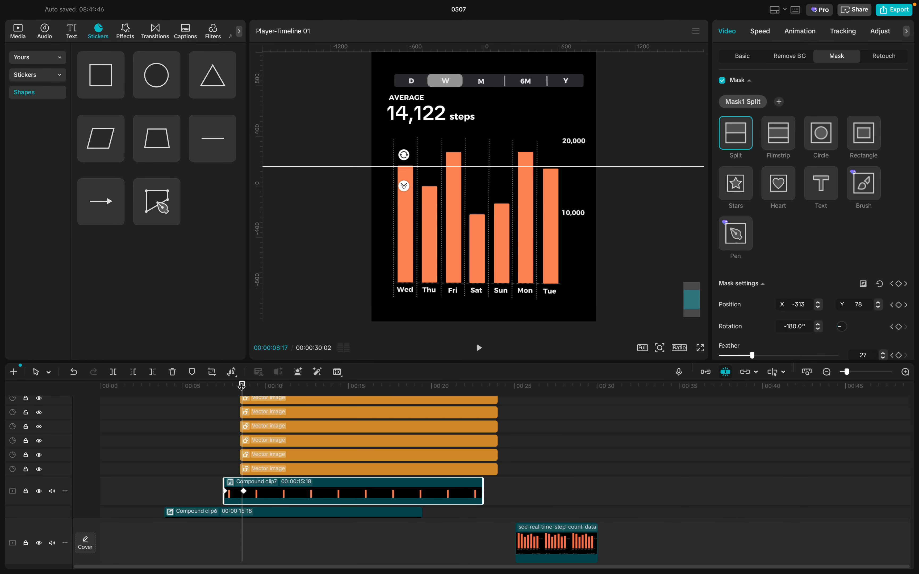
{"action": "left_click_drag", "start_coordinate": [242, 386], "coordinate": [242, 387]}
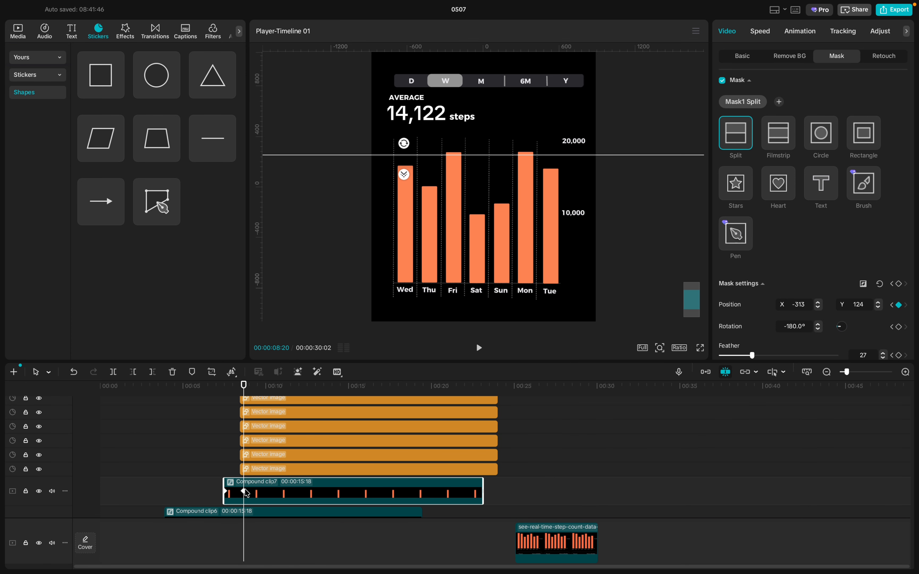
{"action": "left_click_drag", "start_coordinate": [244, 494], "coordinate": [240, 494]}
{"action": "left_click", "coordinate": [206, 476]}
{"action": "key", "text": "space"}
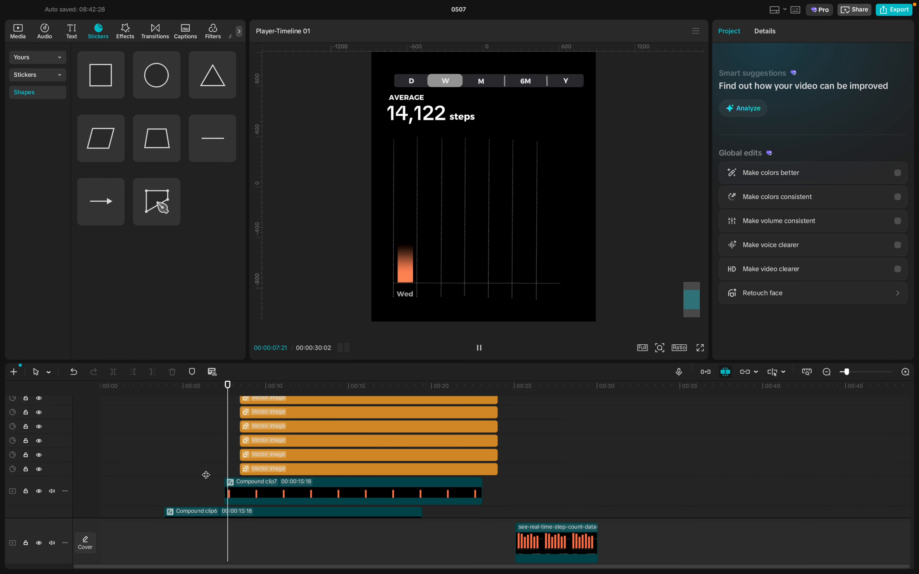
{"action": "key", "text": "space"}
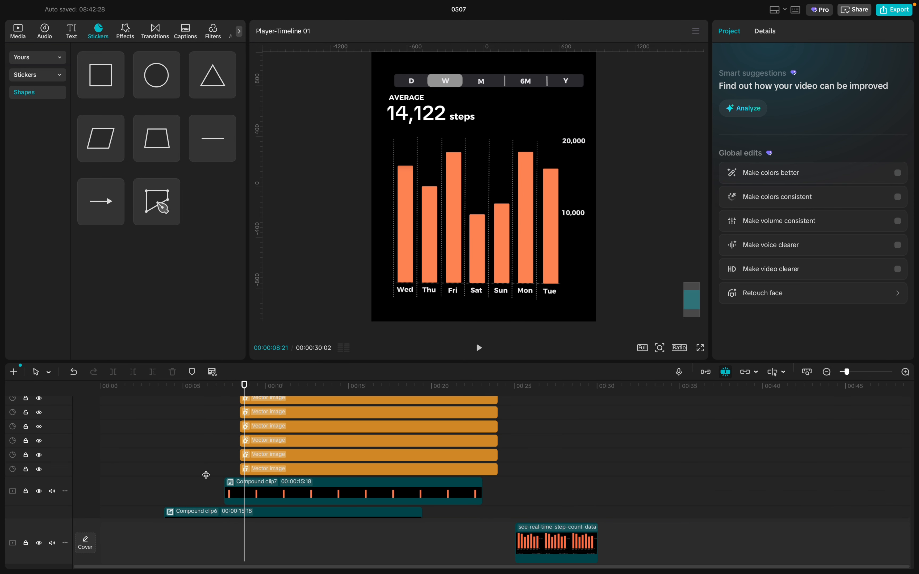
- Move the Wed bar's ending mask keyframe back to a later time, just past 00:00:08:20
{"action": "left_click", "coordinate": [240, 491]}
{"action": "left_click", "coordinate": [241, 493]}
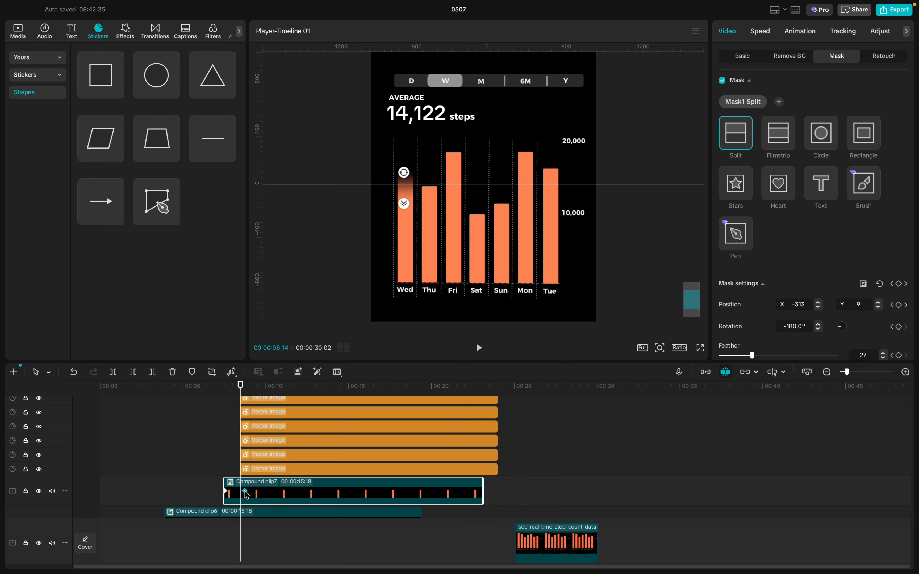
{"action": "scroll", "coordinate": [243, 469], "scroll_direction": "up", "scroll_amount": 2}
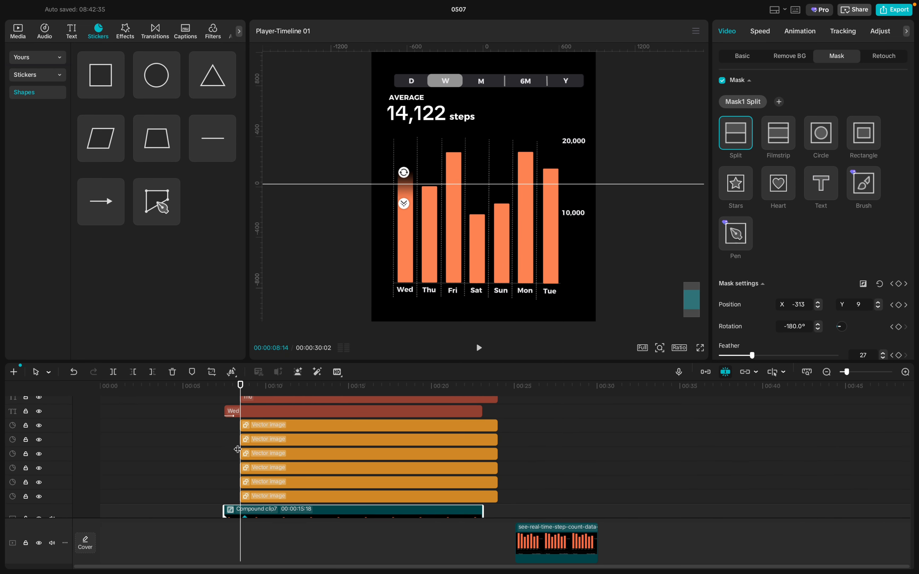
{"action": "scroll", "coordinate": [237, 450], "scroll_direction": "down", "scroll_amount": 2}
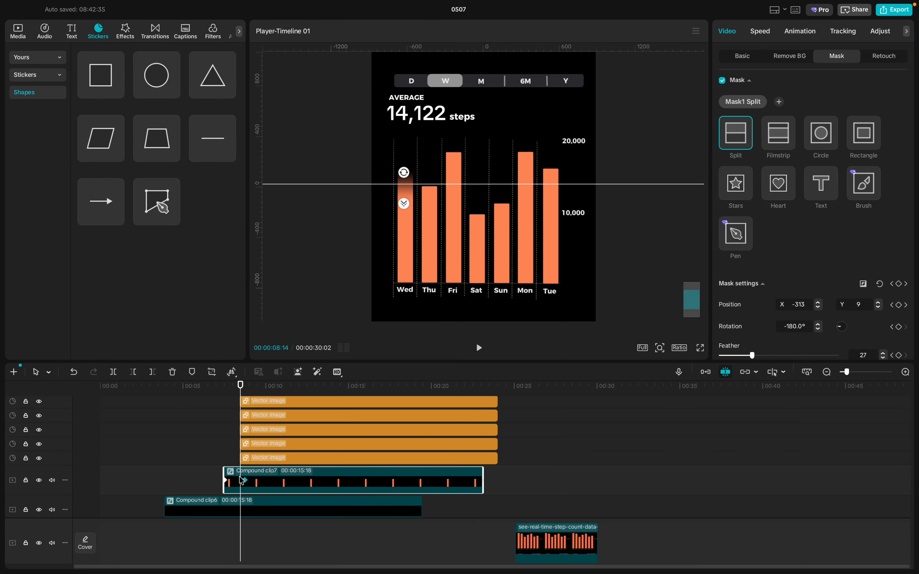
- Apply the Slide Up entrance animation to the Thu label and show only the favorite text animations
{"action": "scroll", "coordinate": [239, 471], "scroll_direction": "up", "scroll_amount": 1}
{"action": "scroll", "coordinate": [239, 471], "scroll_direction": "up", "scroll_amount": 2}
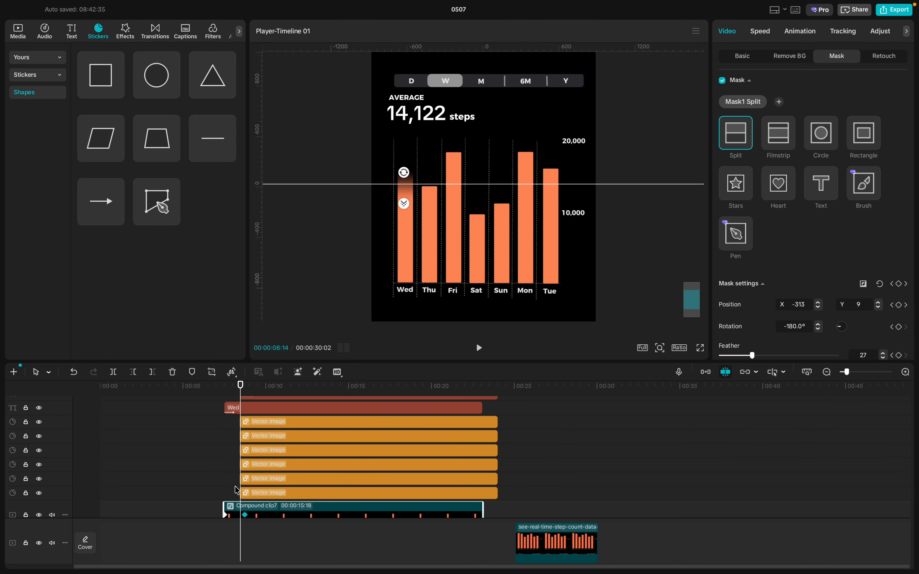
{"action": "scroll", "coordinate": [243, 452], "scroll_direction": "up", "scroll_amount": 1}
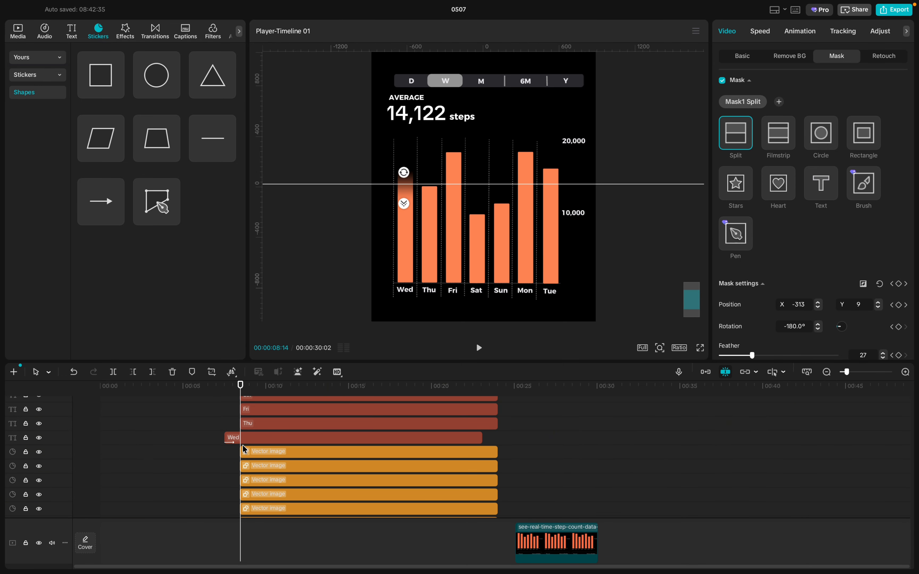
{"action": "left_click", "coordinate": [249, 423]}
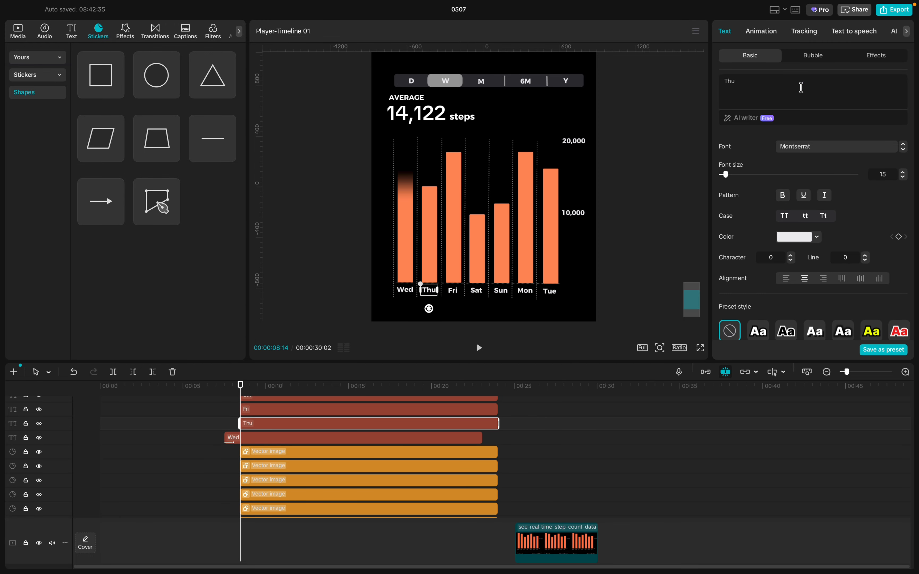
{"action": "left_click", "coordinate": [772, 37]}
{"action": "scroll", "coordinate": [828, 245], "scroll_direction": "down", "scroll_amount": 10}
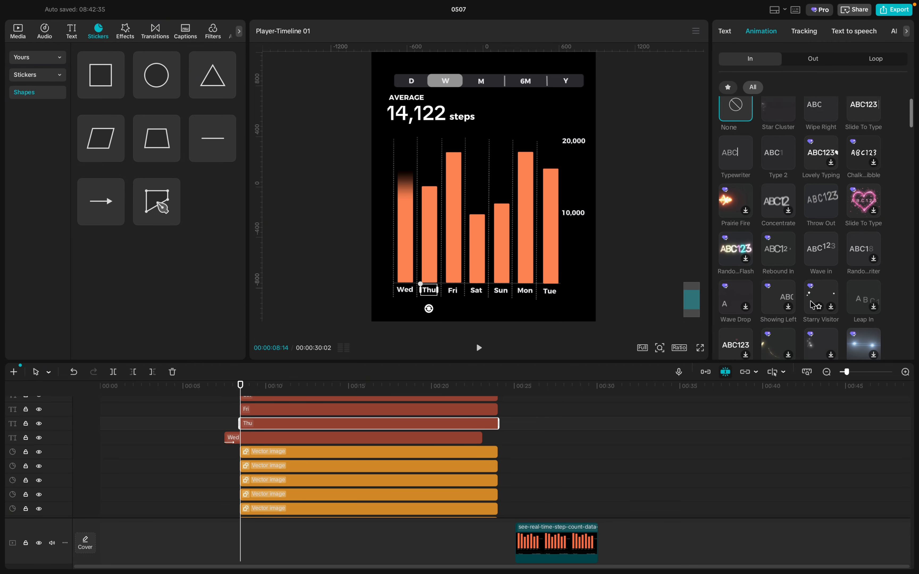
{"action": "scroll", "coordinate": [812, 304], "scroll_direction": "down", "scroll_amount": 5}
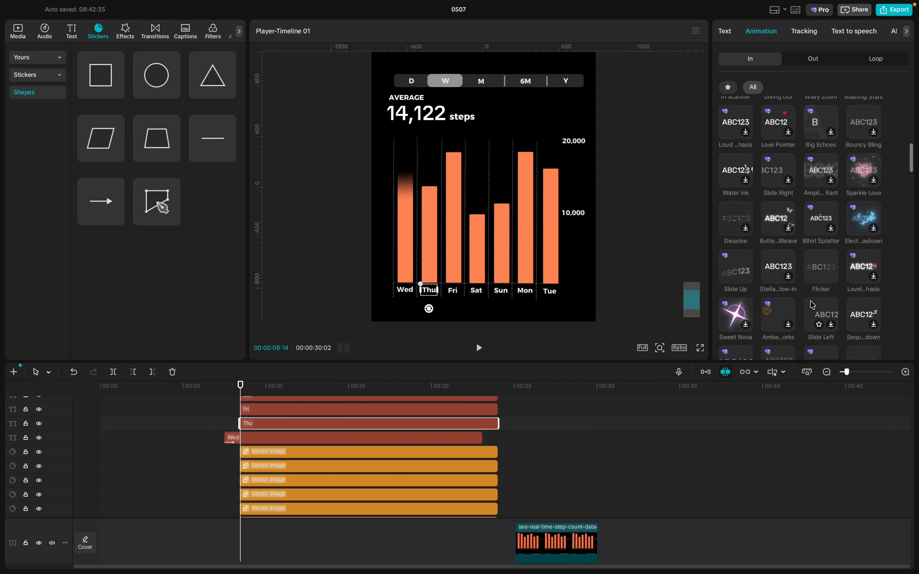
{"action": "scroll", "coordinate": [775, 288], "scroll_direction": "down", "scroll_amount": 3}
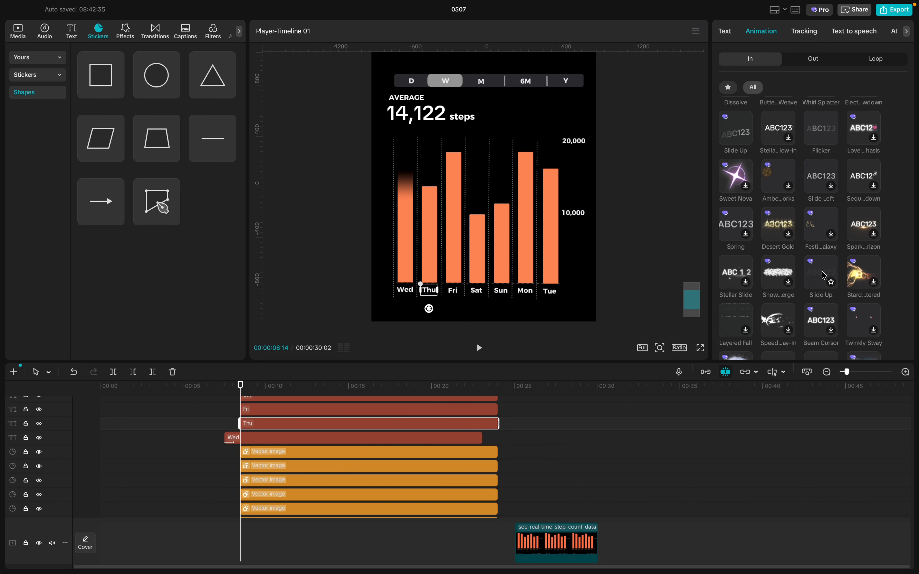
{"action": "left_click", "coordinate": [826, 280]}
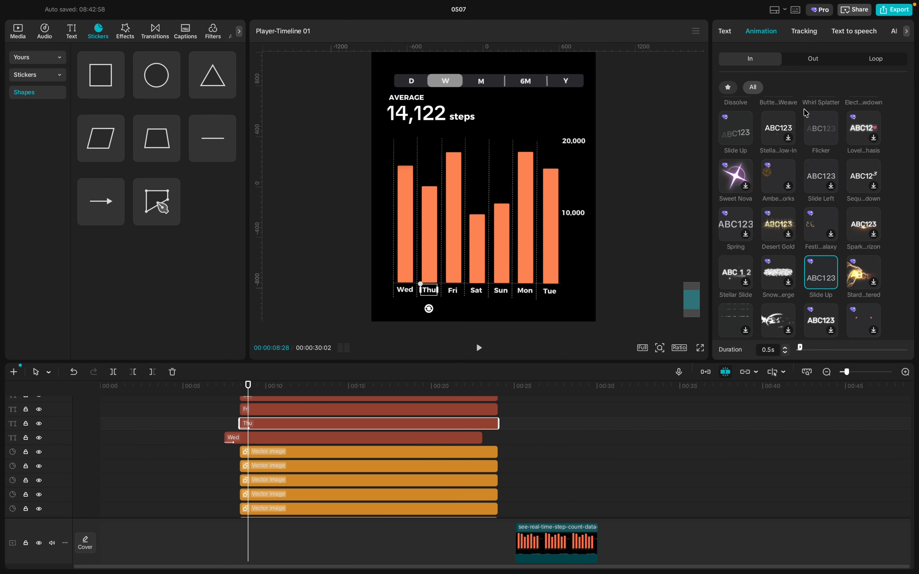
{"action": "scroll", "coordinate": [807, 208], "scroll_direction": "up", "scroll_amount": 10}
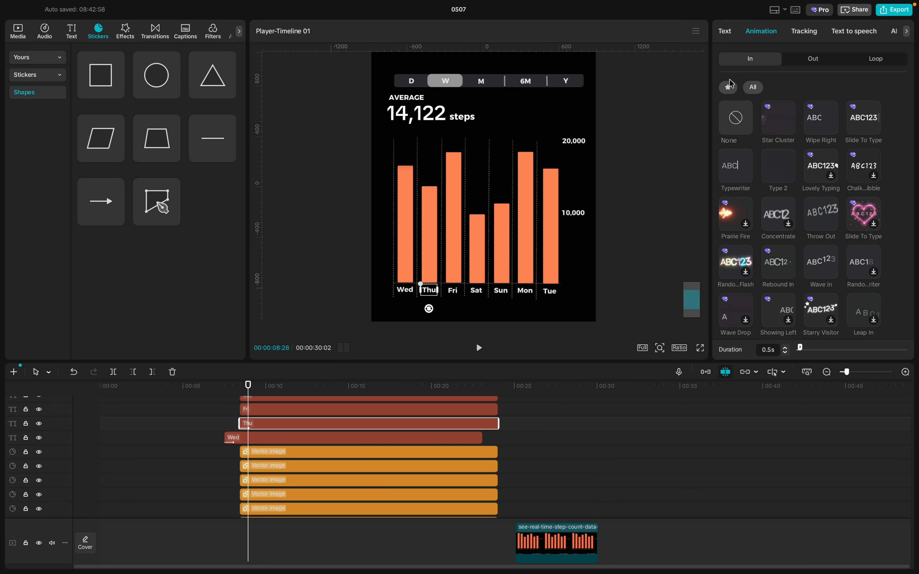
{"action": "left_click", "coordinate": [727, 87]}
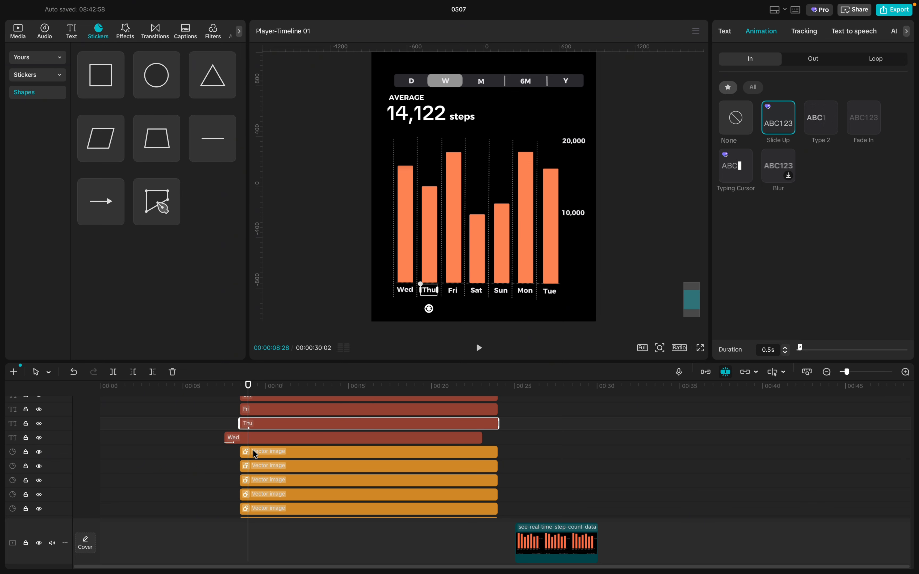
- Convert the Thu bar's vector image into a compound clip
{"action": "scroll", "coordinate": [255, 455], "scroll_direction": "down", "scroll_amount": 3}
{"action": "left_click", "coordinate": [250, 456]}
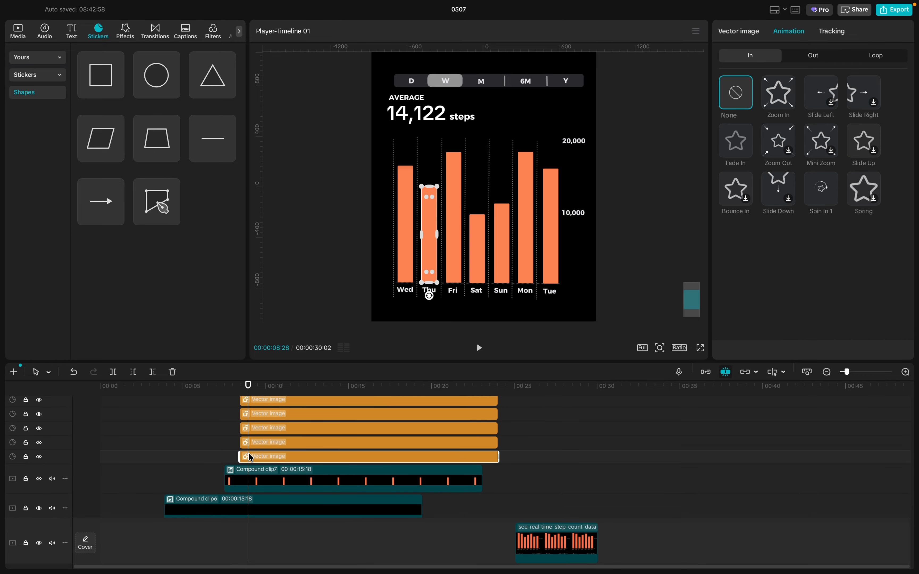
{"action": "scroll", "coordinate": [251, 456], "scroll_direction": "up", "scroll_amount": 2}
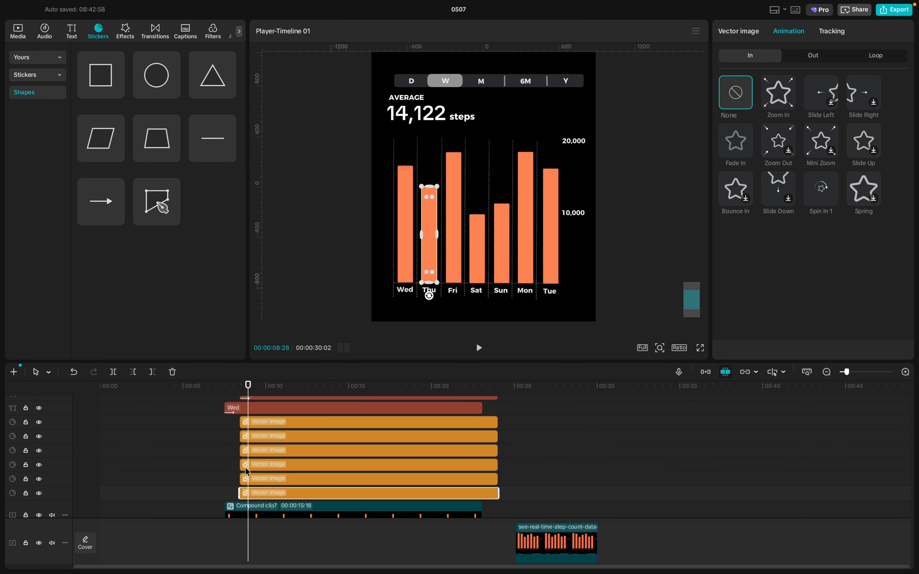
{"action": "right_click", "coordinate": [252, 494]}
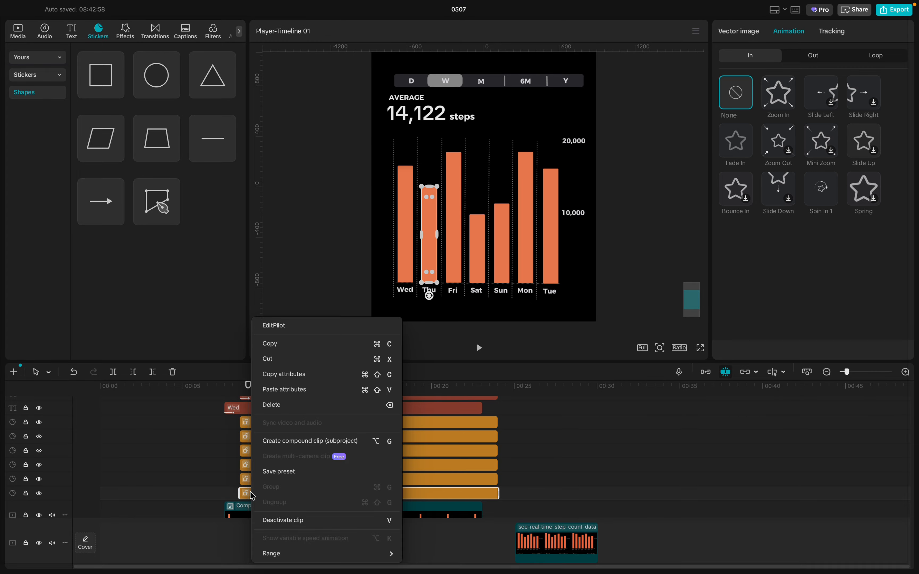
{"action": "left_click", "coordinate": [301, 442]}
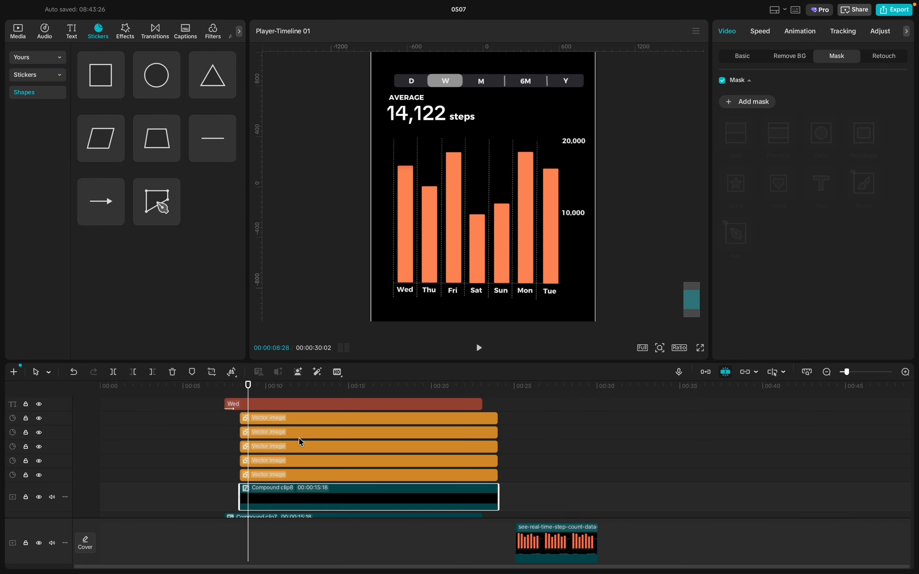
{"action": "scroll", "coordinate": [278, 489], "scroll_direction": "down", "scroll_amount": 2}
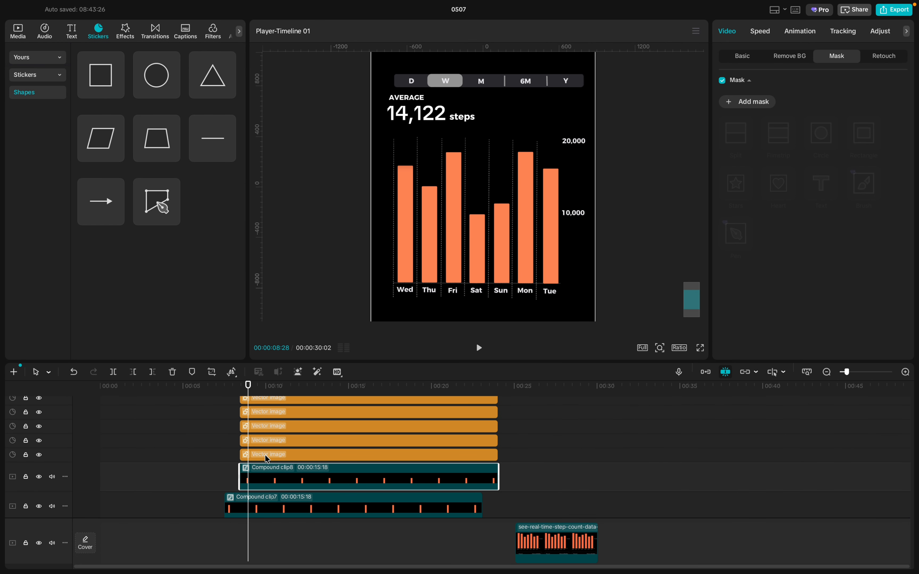
- At the start of the Thu bar's compound clip, add a Split mask and rotate it to -180°
{"action": "left_click_drag", "start_coordinate": [249, 394], "coordinate": [241, 393]}
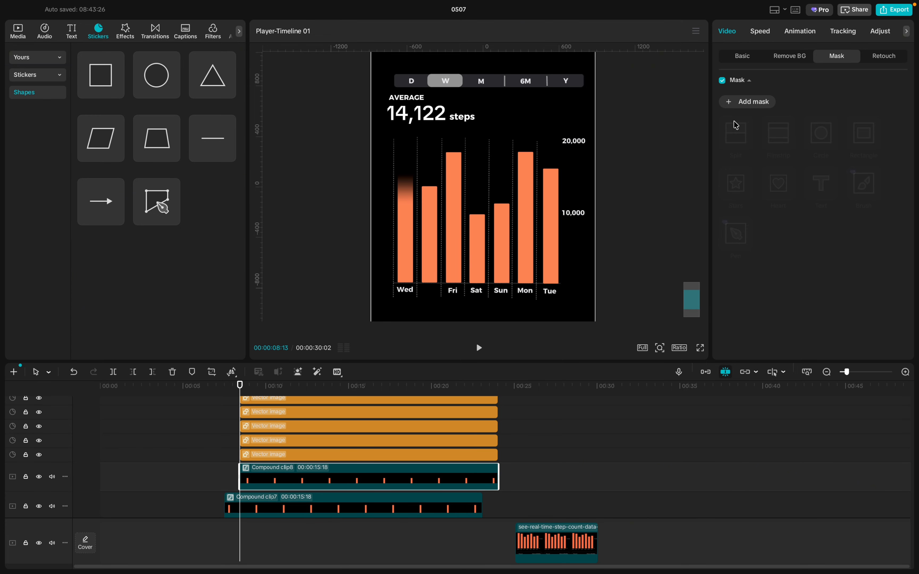
{"action": "left_click", "coordinate": [748, 103]}
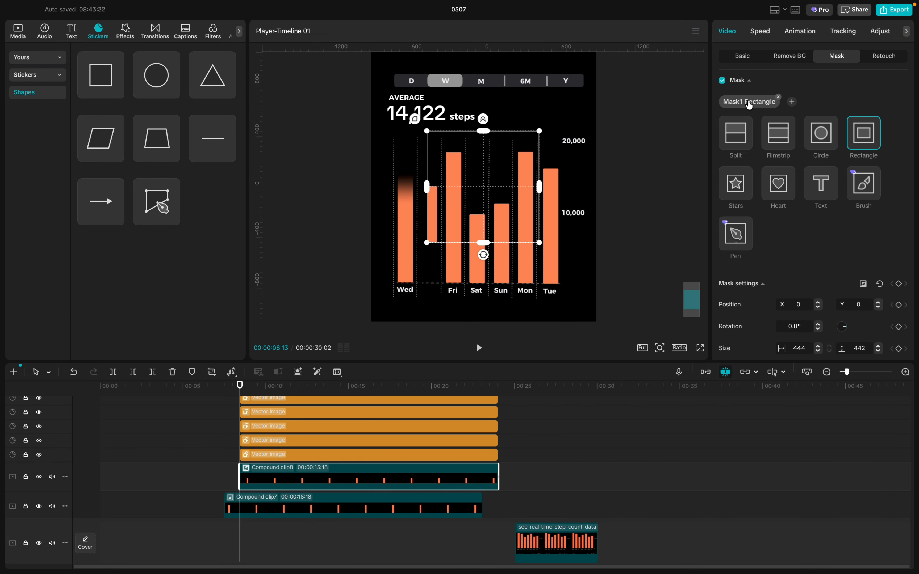
{"action": "left_click", "coordinate": [742, 148]}
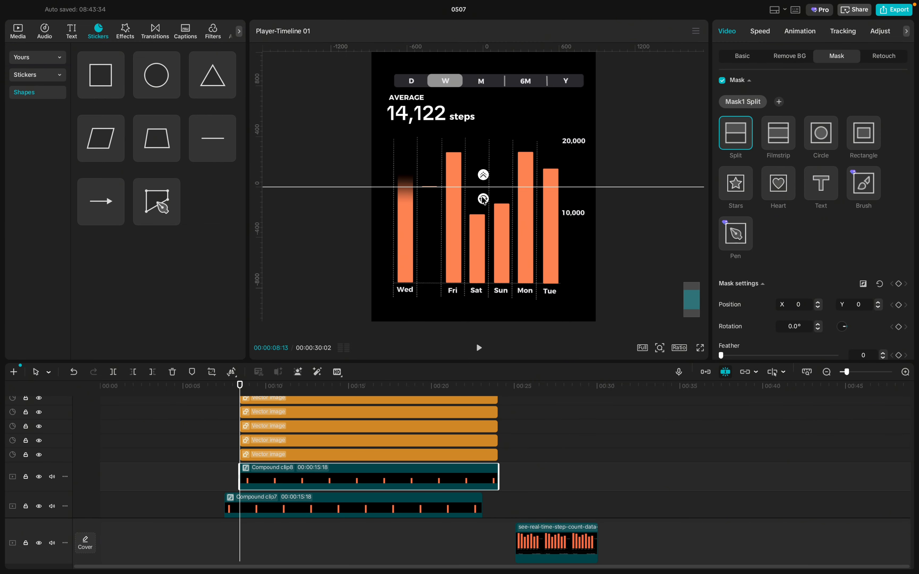
{"action": "left_click_drag", "start_coordinate": [483, 201], "coordinate": [487, 176]}
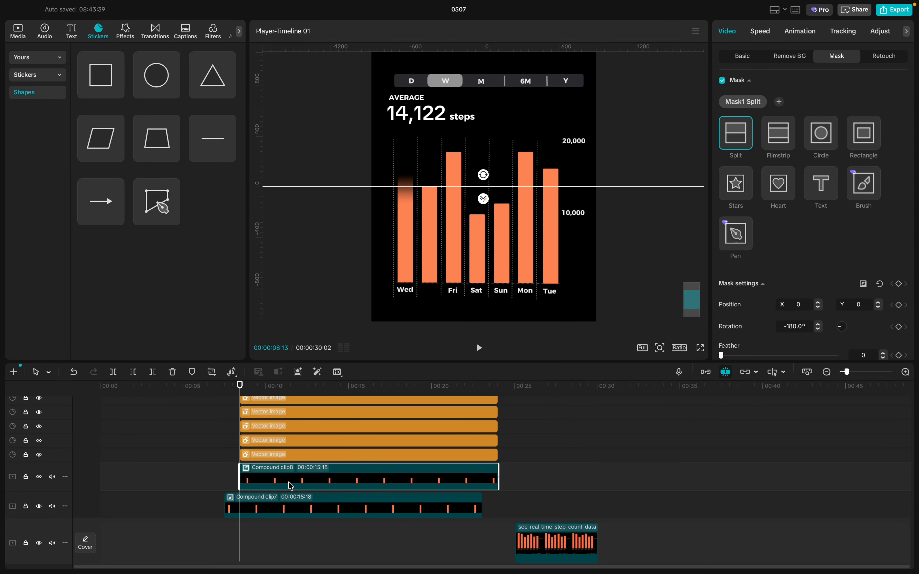
- Check the feather of the Wed bar's mask and set the Thu bar's mask feather to the same 27
{"action": "left_click", "coordinate": [304, 505]}
{"action": "scroll", "coordinate": [819, 300], "scroll_direction": "down", "scroll_amount": 2}
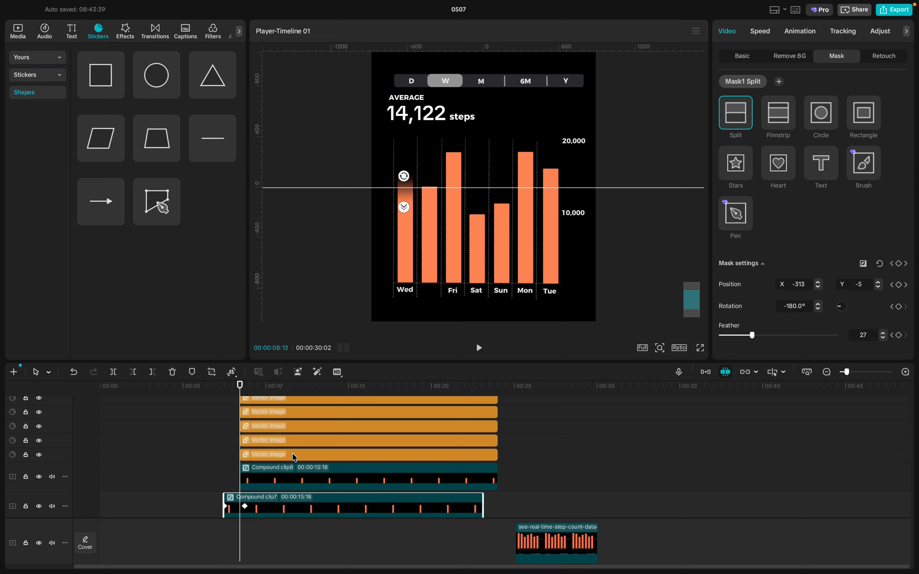
{"action": "left_click", "coordinate": [287, 479]}
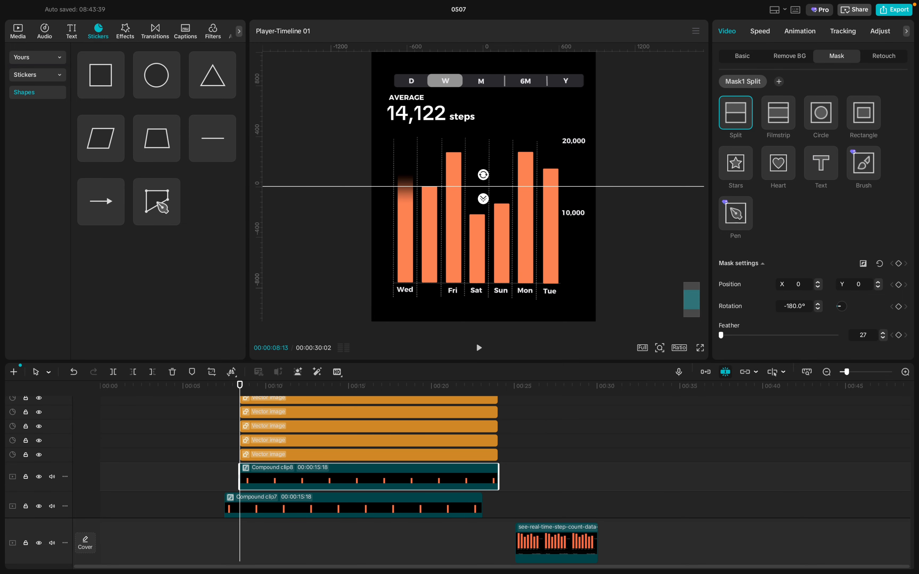
{"action": "key", "text": "Return"}
- Lower the Thu bar's mask line below the bar to X -137, Y -414 and add a mask keyframe at 00:00:08:13
{"action": "left_click_drag", "start_coordinate": [516, 188], "coordinate": [480, 294]}
{"action": "scroll", "coordinate": [481, 294], "scroll_direction": "down", "scroll_amount": 4}
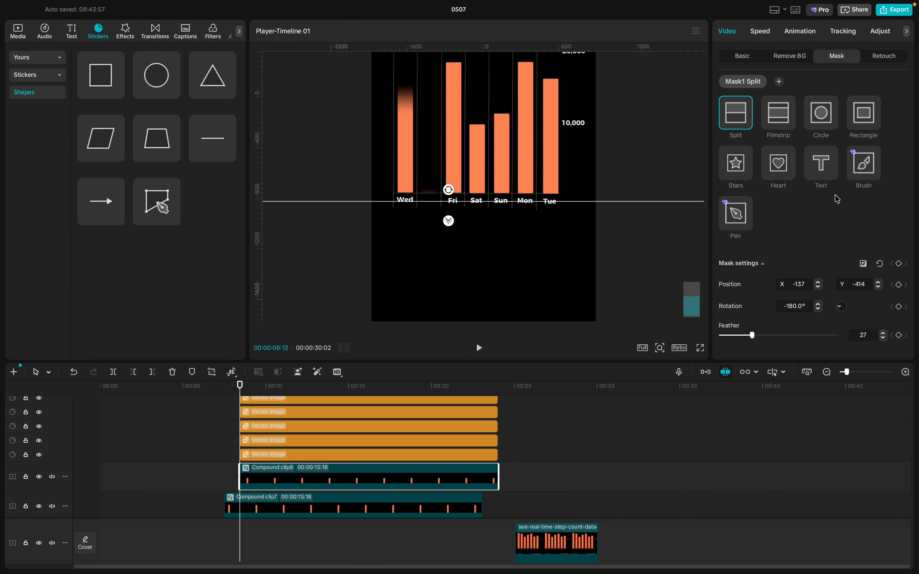
{"action": "left_click", "coordinate": [898, 264]}
{"action": "scroll", "coordinate": [594, 241], "scroll_direction": "up", "scroll_amount": 3}
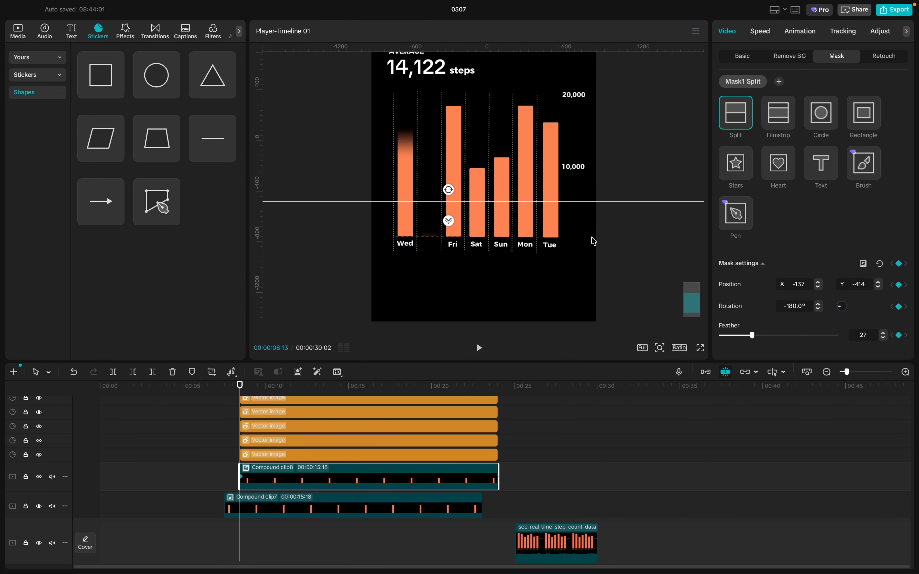
- Raise the Thu bar's Split mask line above the bar to X -114, Y 106 at 00:00:08:22, matching the Wed bar's final mask keyframe time
{"action": "scroll", "coordinate": [594, 241], "scroll_direction": "up", "scroll_amount": 3}
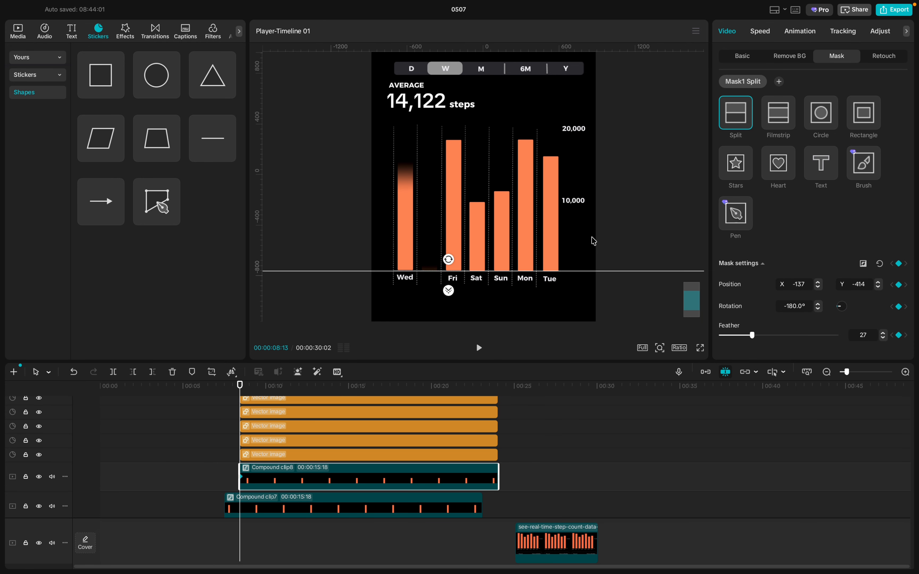
{"action": "scroll", "coordinate": [248, 473], "scroll_direction": "down", "scroll_amount": 2}
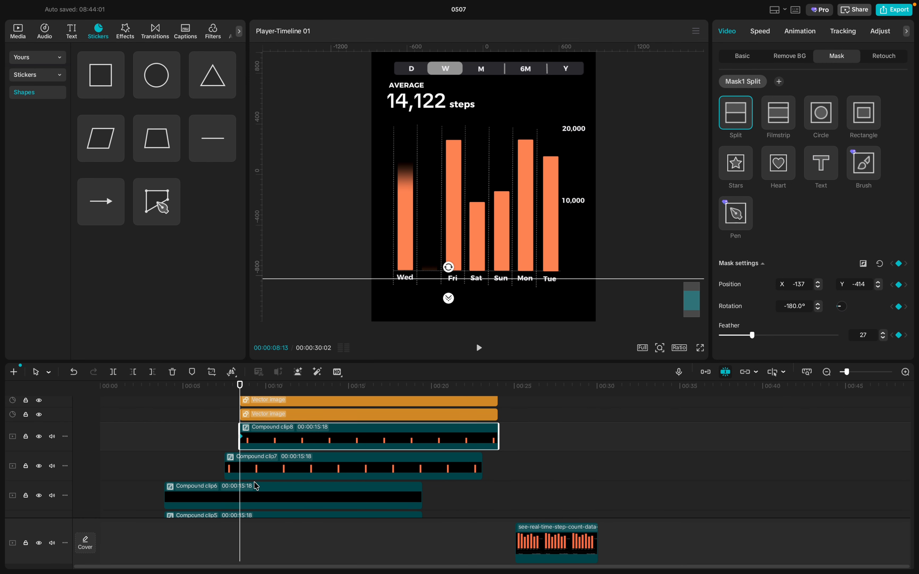
{"action": "left_click", "coordinate": [245, 468]}
{"action": "scroll", "coordinate": [257, 451], "scroll_direction": "up", "scroll_amount": 3}
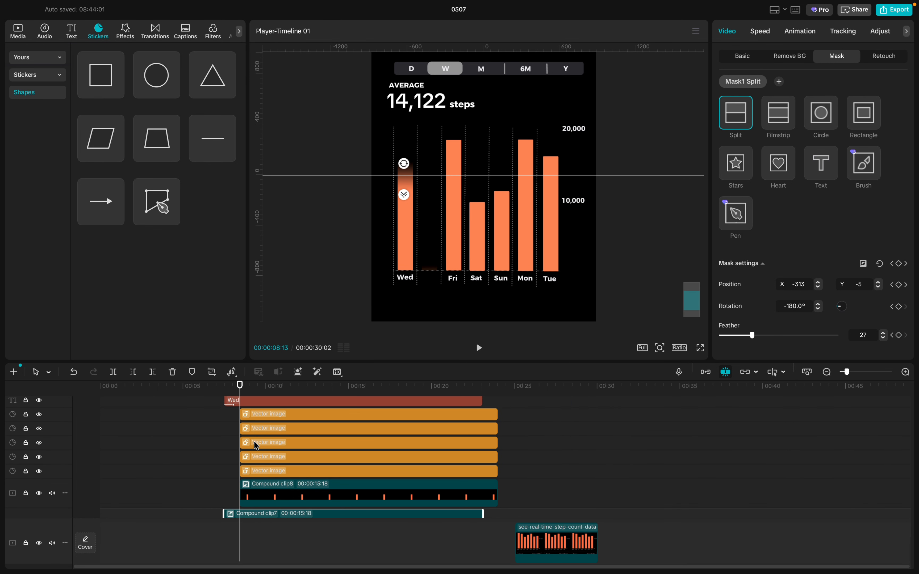
{"action": "scroll", "coordinate": [255, 411], "scroll_direction": "up", "scroll_amount": 1}
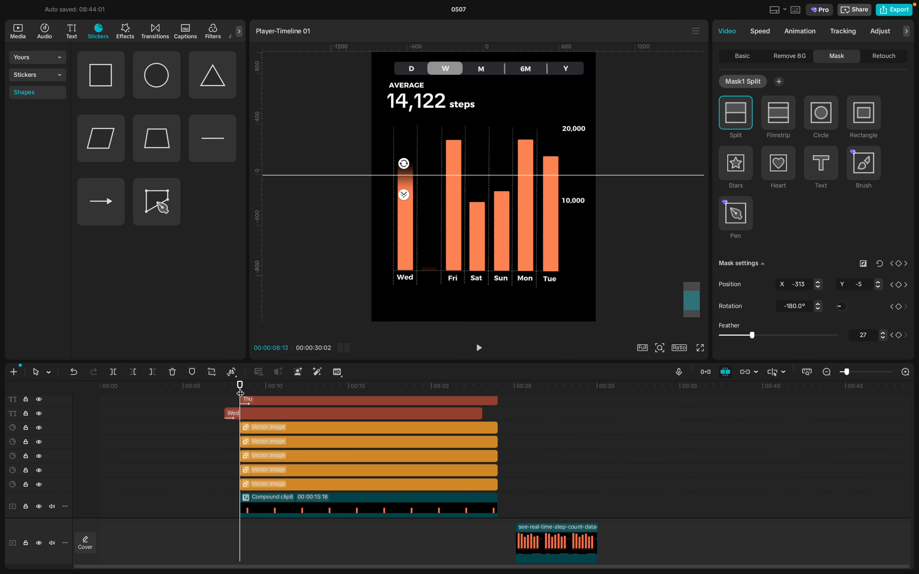
{"action": "left_click_drag", "start_coordinate": [242, 393], "coordinate": [246, 392]}
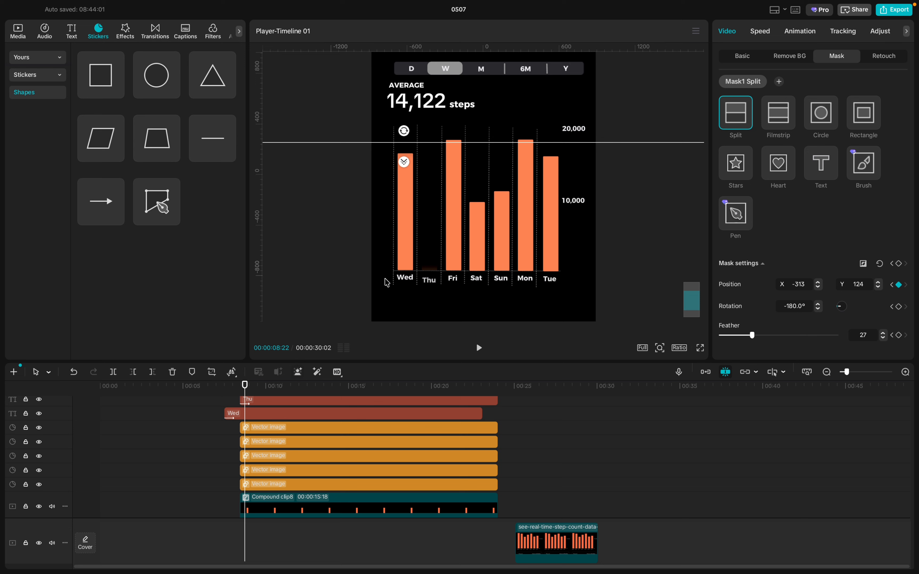
{"action": "scroll", "coordinate": [297, 443], "scroll_direction": "down", "scroll_amount": 3}
{"action": "left_click", "coordinate": [269, 464]}
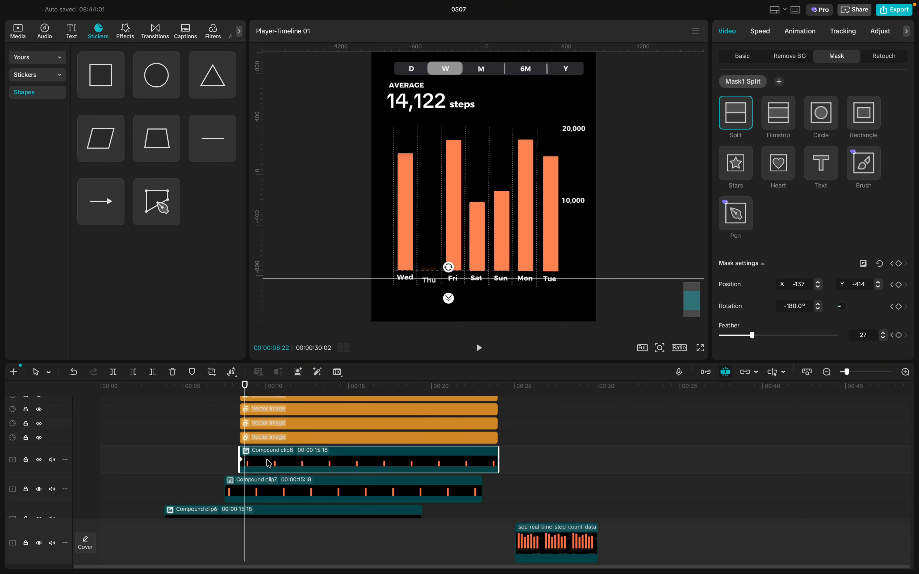
{"action": "left_click", "coordinate": [259, 491]}
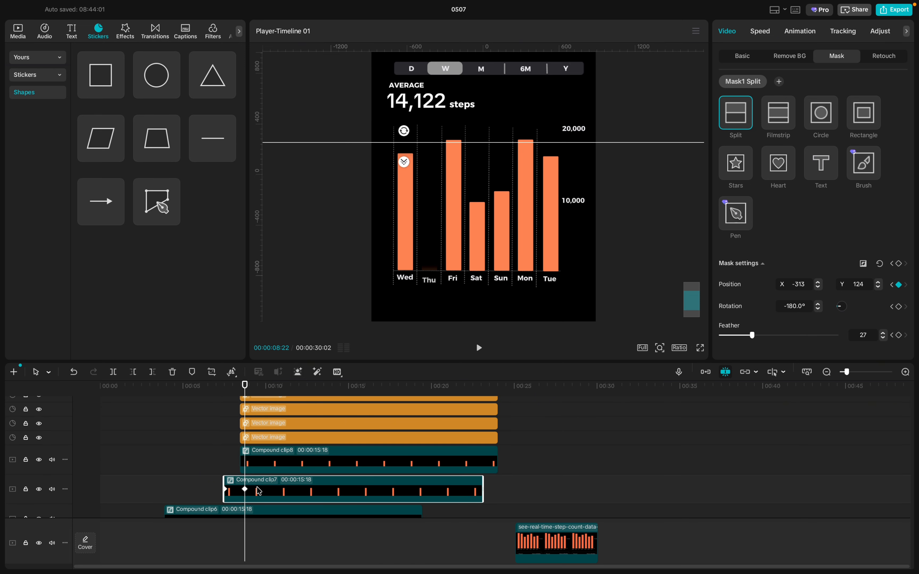
{"action": "left_click", "coordinate": [269, 466]}
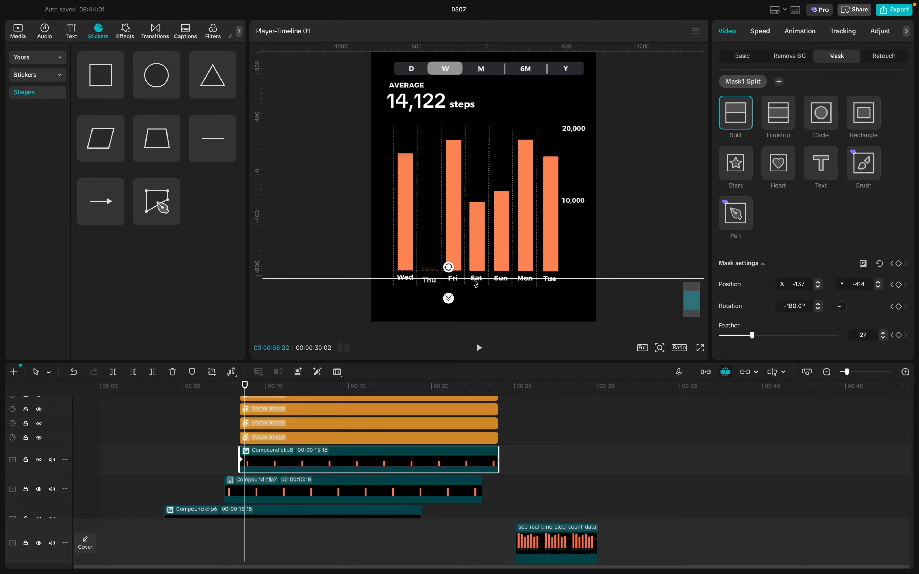
{"action": "left_click_drag", "start_coordinate": [474, 283], "coordinate": [481, 151]}
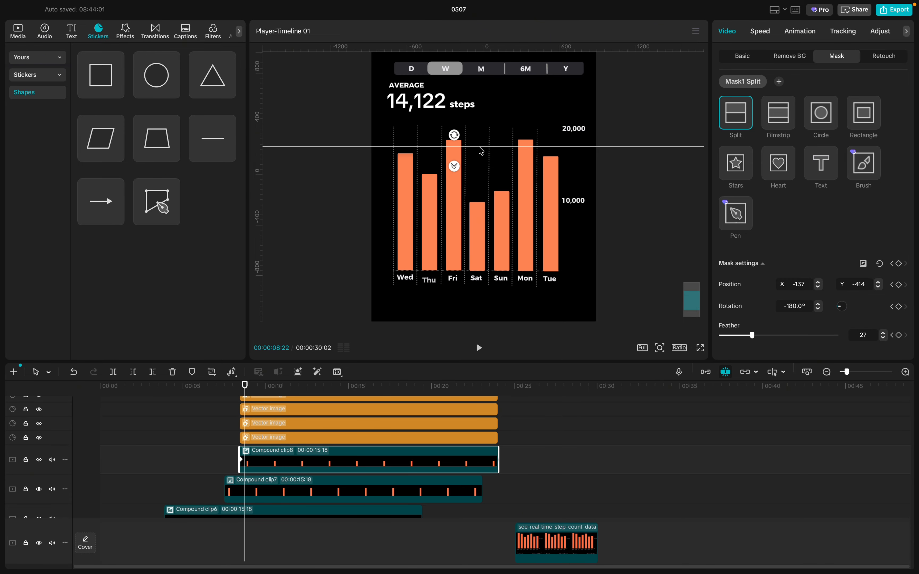
- Play back the Wed and Thu bar reveals from around the seven-second mark to check their timing
{"action": "left_click", "coordinate": [220, 467]}
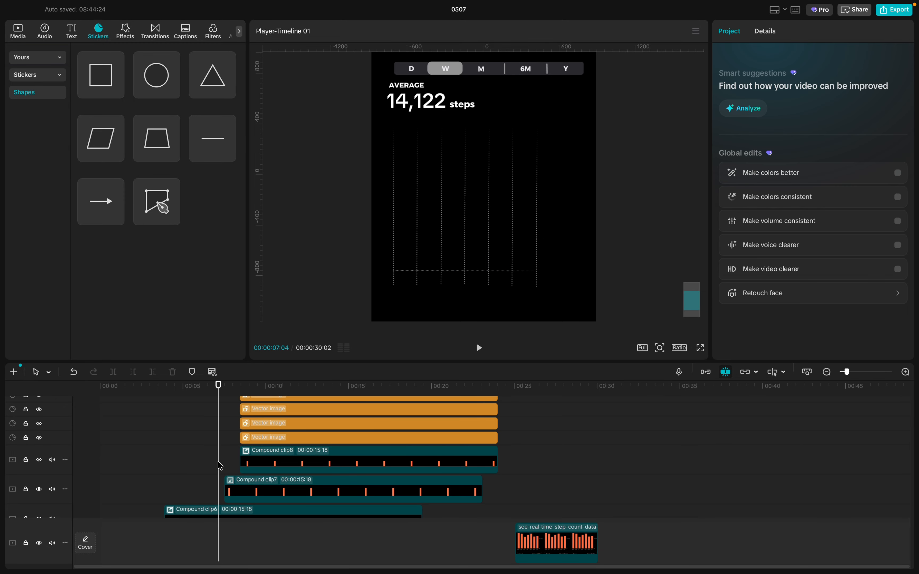
{"action": "key", "text": "space"}
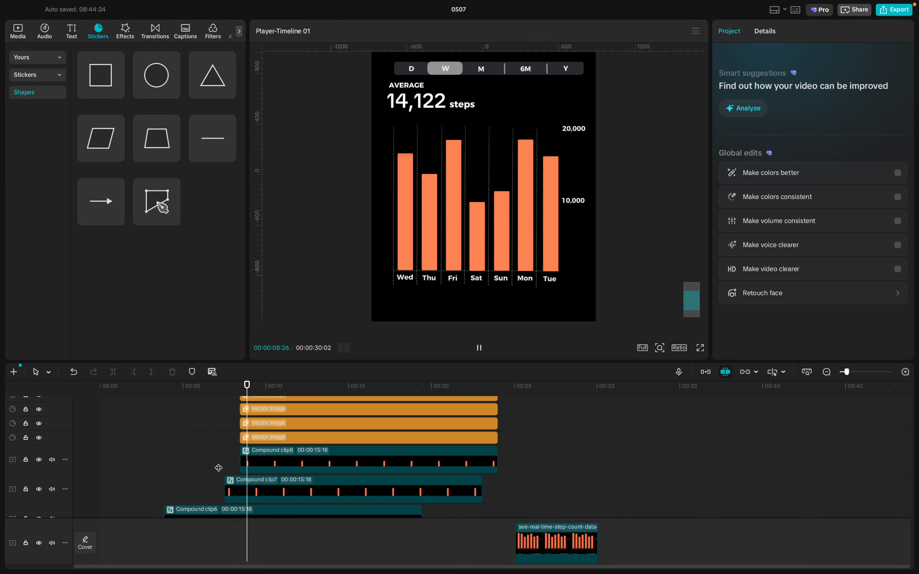
{"action": "key", "text": "space"}
{"action": "left_click", "coordinate": [230, 467]}
{"action": "left_click", "coordinate": [213, 468]}
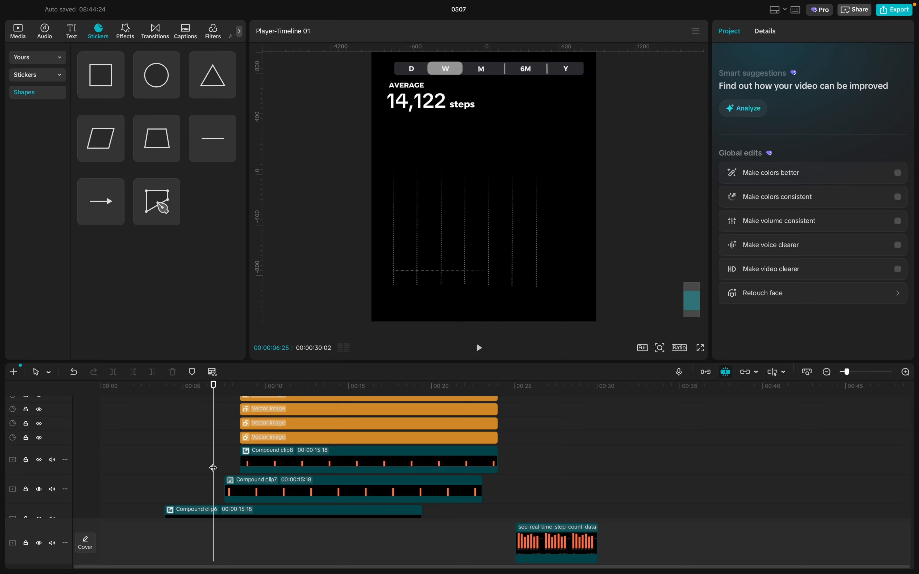
{"action": "key", "text": "space"}
{"action": "key", "text": "space"}
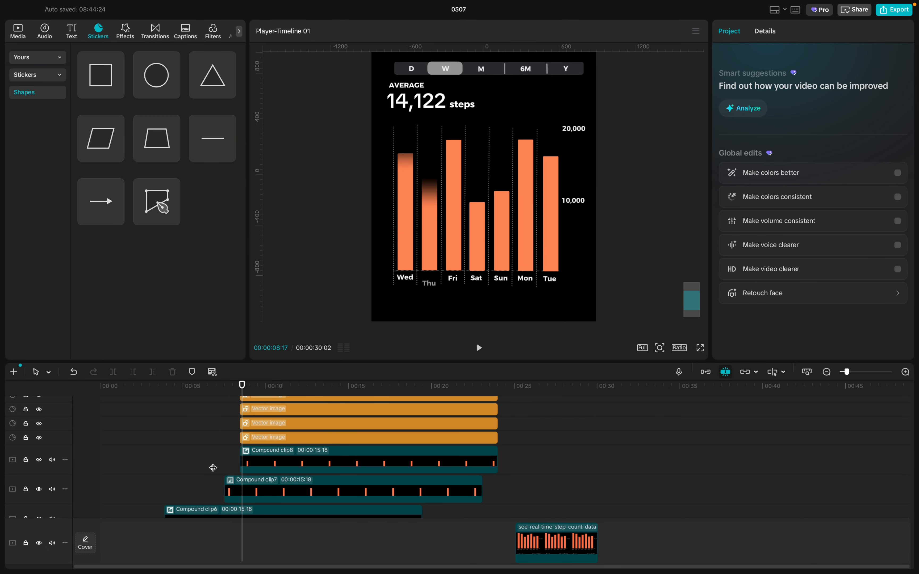
- Slow the Thu bar's reveal by moving its final mask keyframe past the 9-second mark, and preview the timing
{"action": "left_click", "coordinate": [246, 462]}
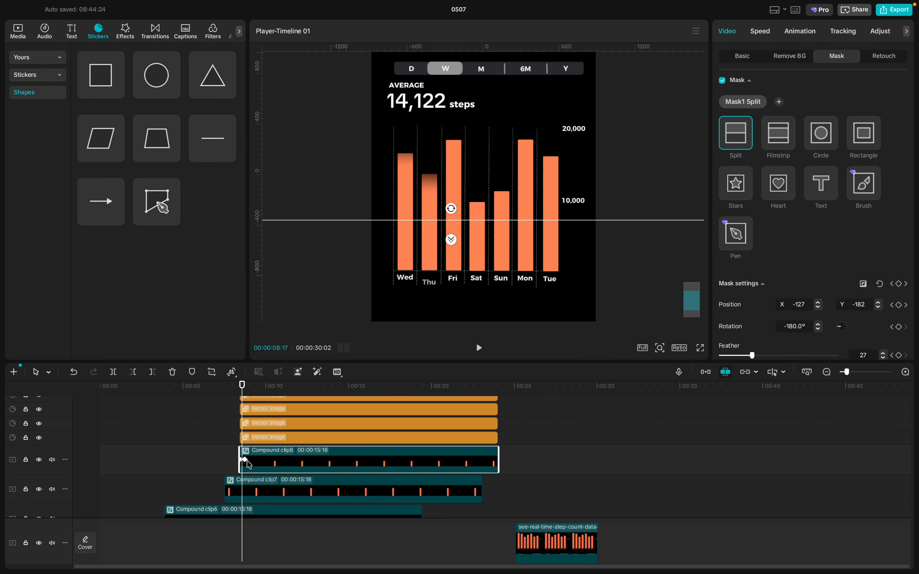
{"action": "left_click", "coordinate": [245, 461]}
{"action": "scroll", "coordinate": [246, 462], "scroll_direction": "up", "scroll_amount": 5}
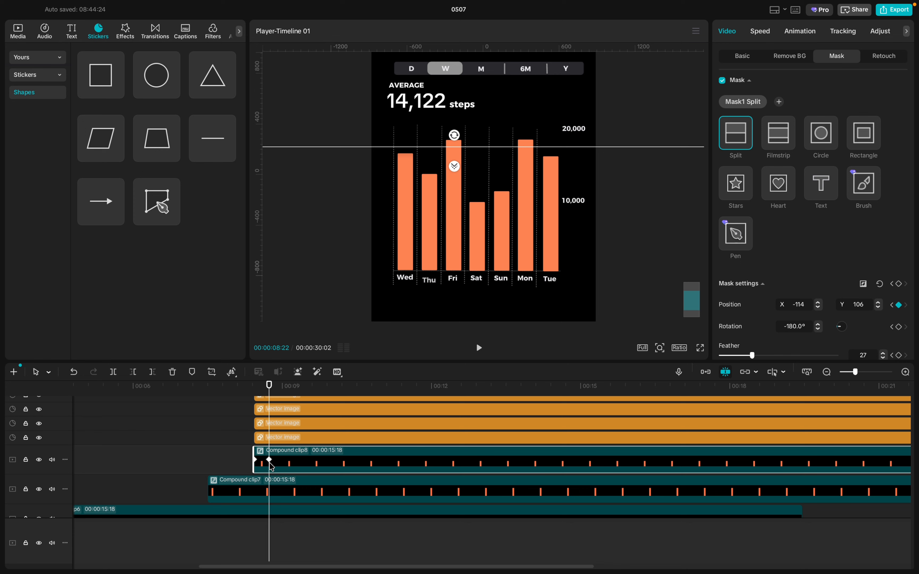
{"action": "left_click_drag", "start_coordinate": [270, 461], "coordinate": [312, 462]}
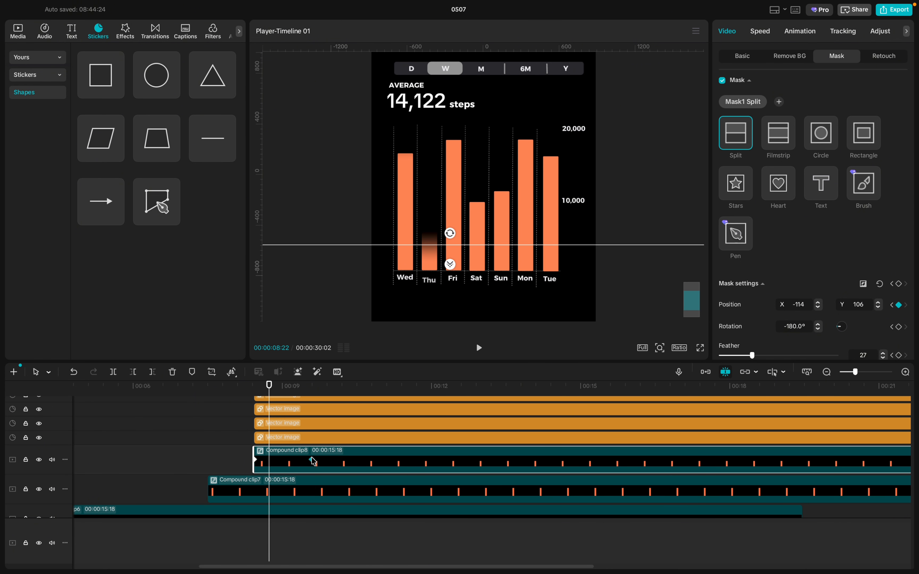
{"action": "left_click", "coordinate": [189, 465]}
{"action": "key", "text": "space"}
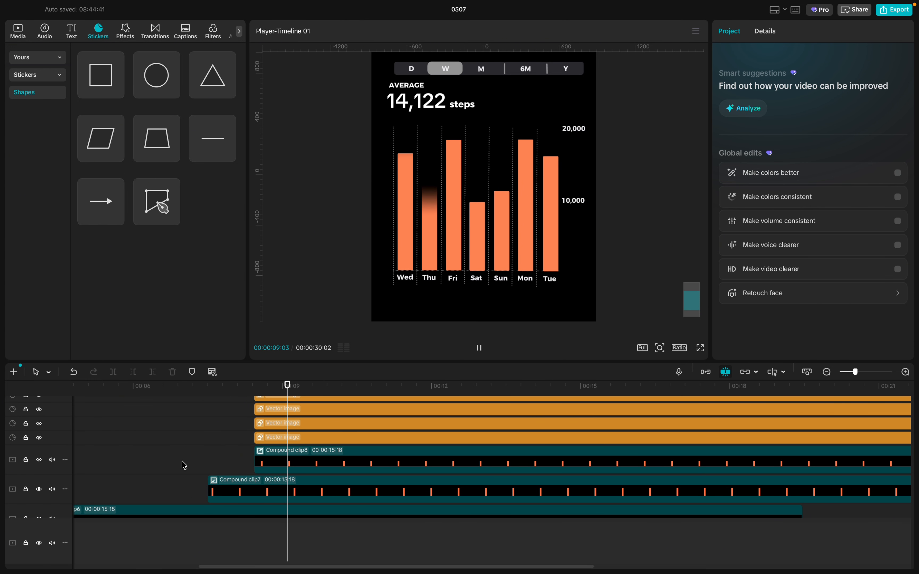
{"action": "key", "text": "space"}
{"action": "scroll", "coordinate": [250, 461], "scroll_direction": "down", "scroll_amount": 5}
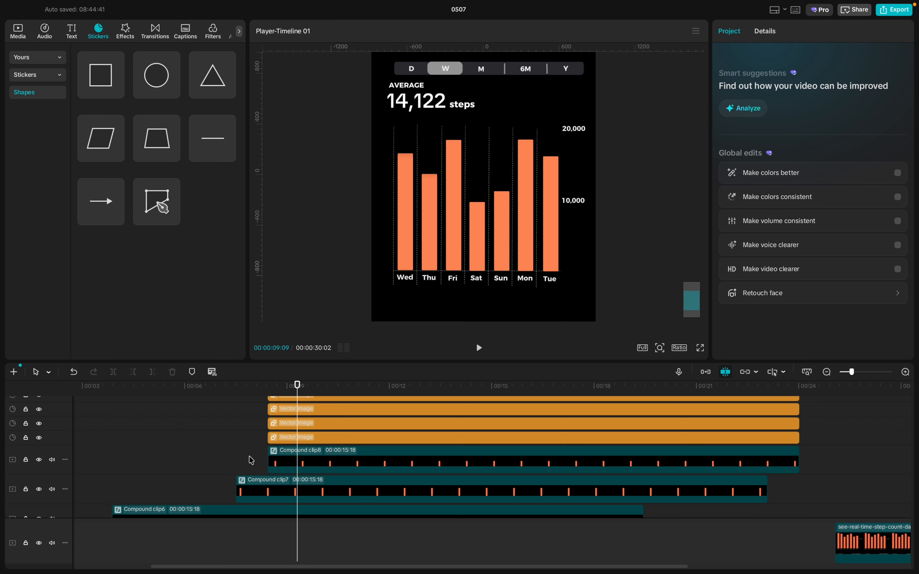
{"action": "scroll", "coordinate": [254, 460], "scroll_direction": "up", "scroll_amount": 2}
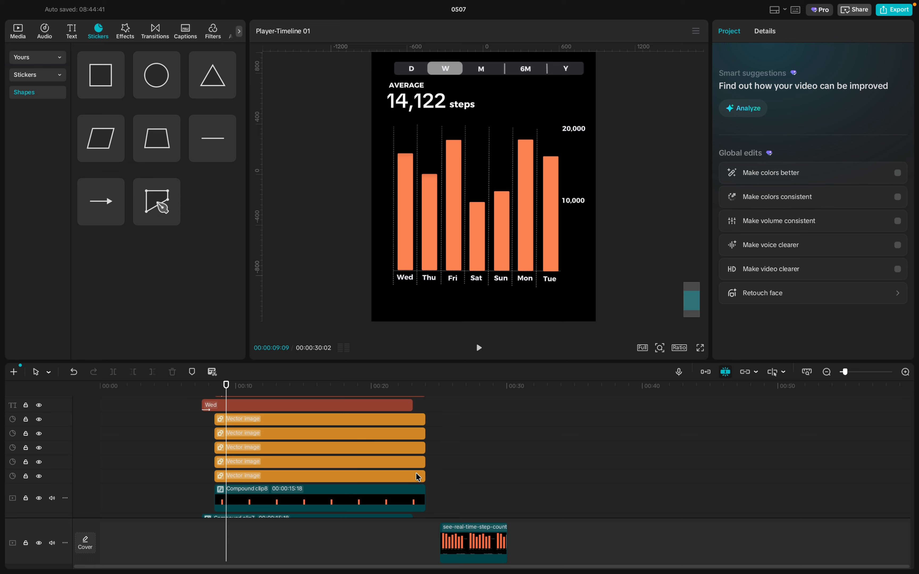
{"action": "left_click_drag", "start_coordinate": [438, 480], "coordinate": [295, 420]}
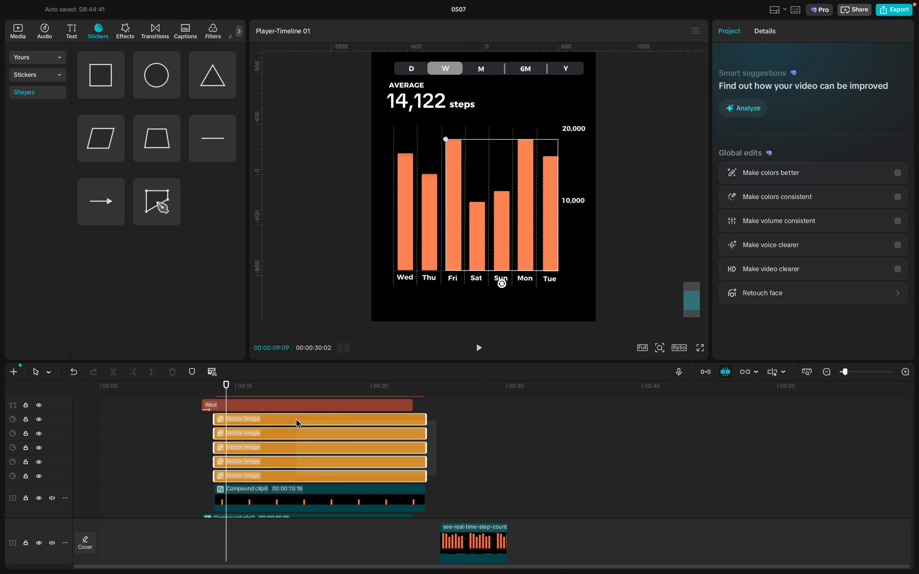
{"action": "scroll", "coordinate": [295, 421], "scroll_direction": "up", "scroll_amount": 1}
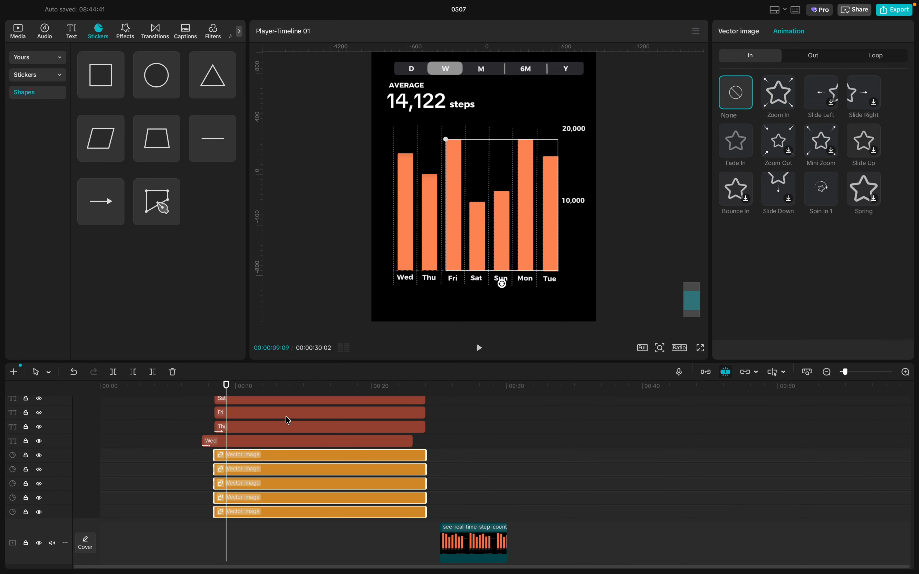
{"action": "left_click", "coordinate": [286, 416], "text": "super"}
{"action": "scroll", "coordinate": [286, 417], "scroll_direction": "up", "scroll_amount": 2}
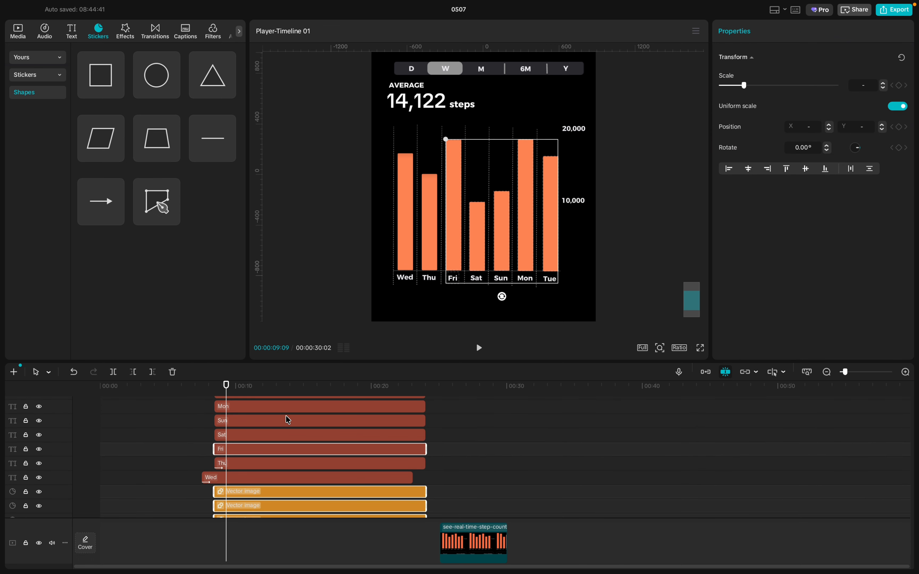
{"action": "left_click", "coordinate": [264, 430], "text": "super"}
{"action": "left_click", "coordinate": [260, 421], "text": "super"}
{"action": "scroll", "coordinate": [258, 421], "scroll_direction": "up", "scroll_amount": 1}
{"action": "left_click", "coordinate": [252, 424], "text": "super"}
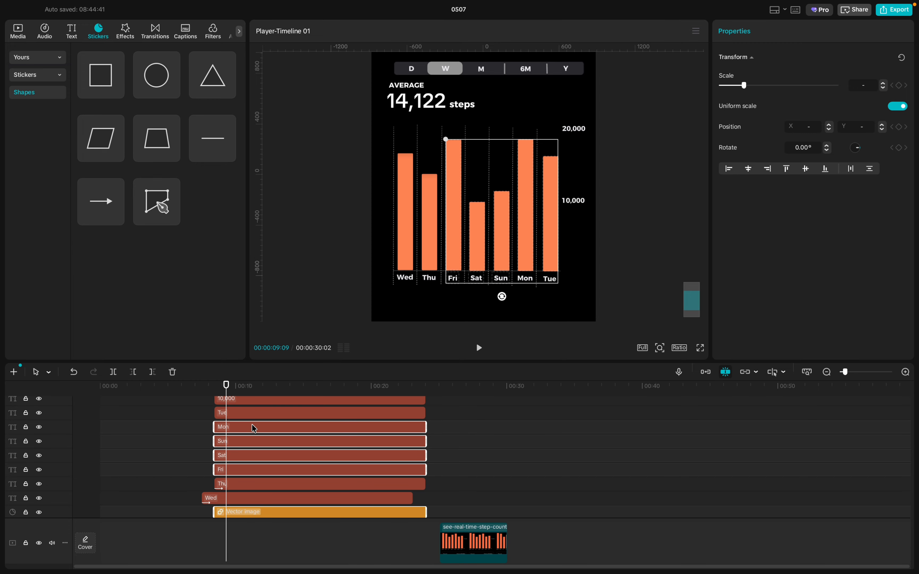
{"action": "left_click", "coordinate": [251, 414], "text": "super"}
{"action": "scroll", "coordinate": [251, 414], "scroll_direction": "up", "scroll_amount": 1}
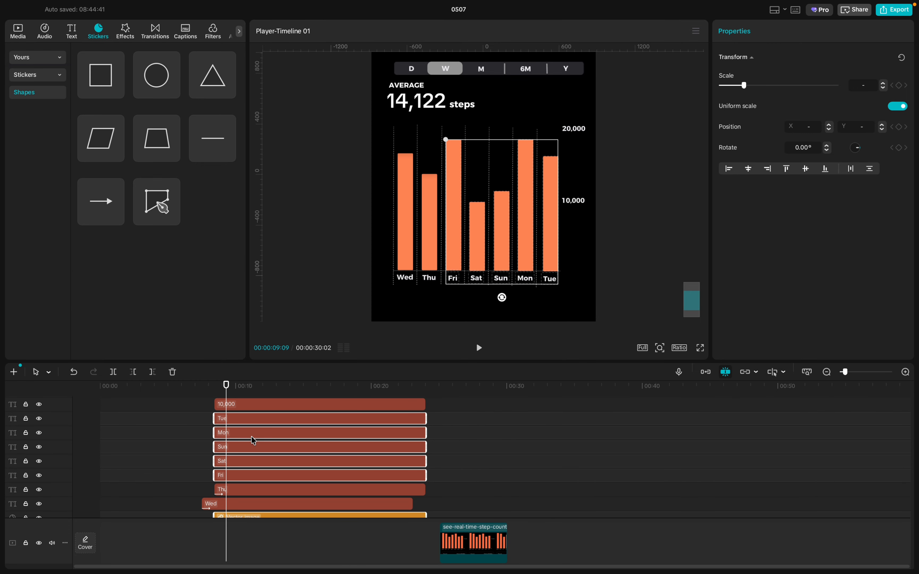
{"action": "key", "text": "Escape"}
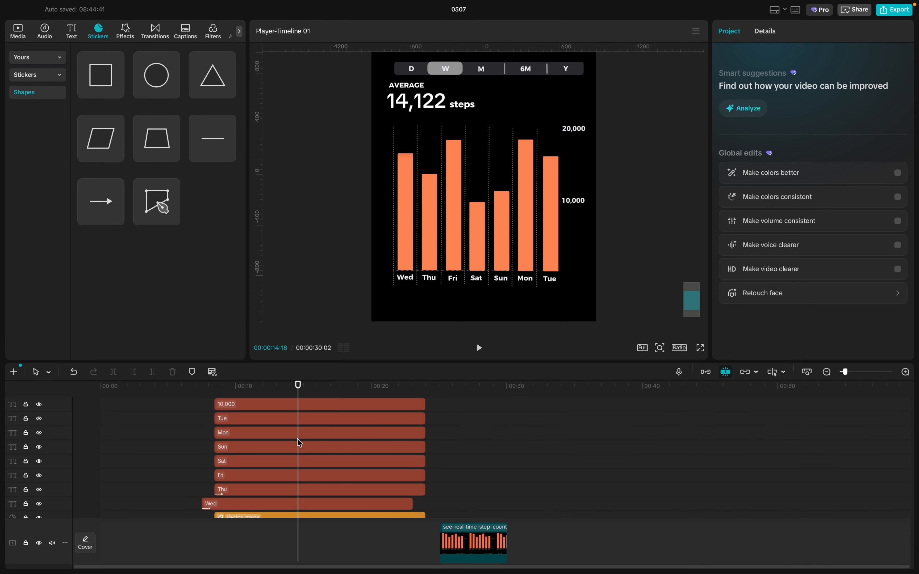
- Move the Fri to Tue label clips and the five remaining bar vector images so they start at about 12 seconds
{"action": "left_click_drag", "start_coordinate": [201, 420], "coordinate": [305, 465]}
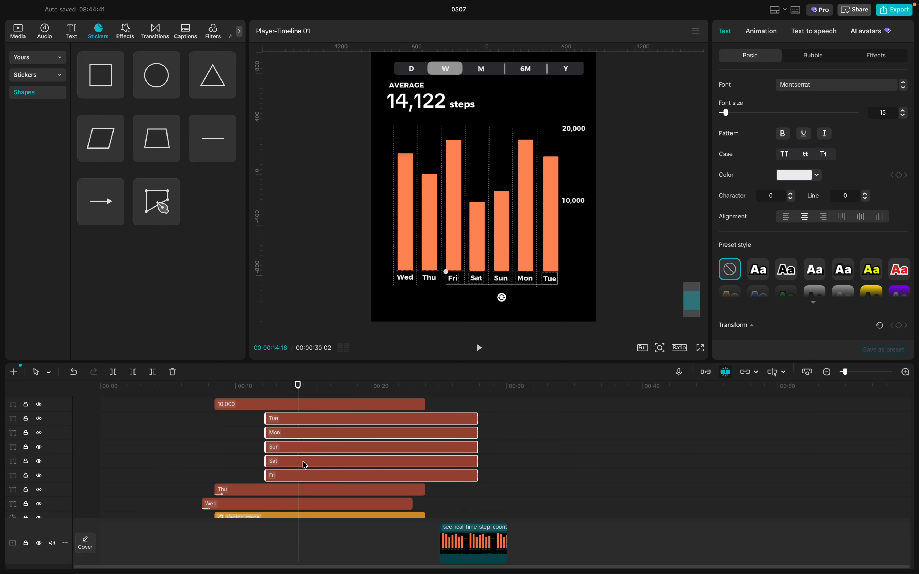
{"action": "scroll", "coordinate": [304, 465], "scroll_direction": "down", "scroll_amount": 5}
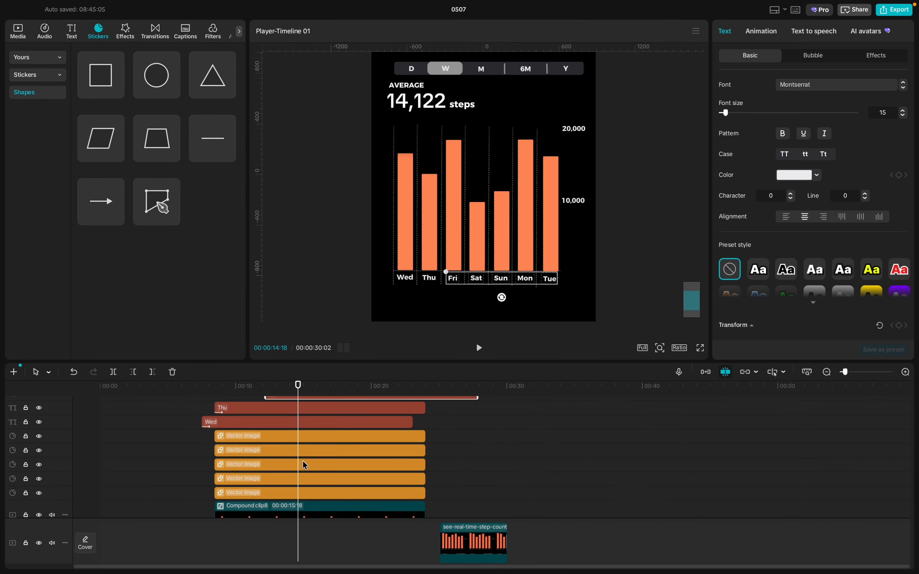
{"action": "left_click_drag", "start_coordinate": [204, 421], "coordinate": [314, 494]}
{"action": "scroll", "coordinate": [276, 450], "scroll_direction": "up", "scroll_amount": 3}
{"action": "scroll", "coordinate": [314, 491], "scroll_direction": "down", "scroll_amount": 5}
- Play back the Wed and Thu bar section, and preview the whole animation from the beginning with the full canvas in view
{"action": "left_click", "coordinate": [177, 436]}
{"action": "key", "text": "space"}
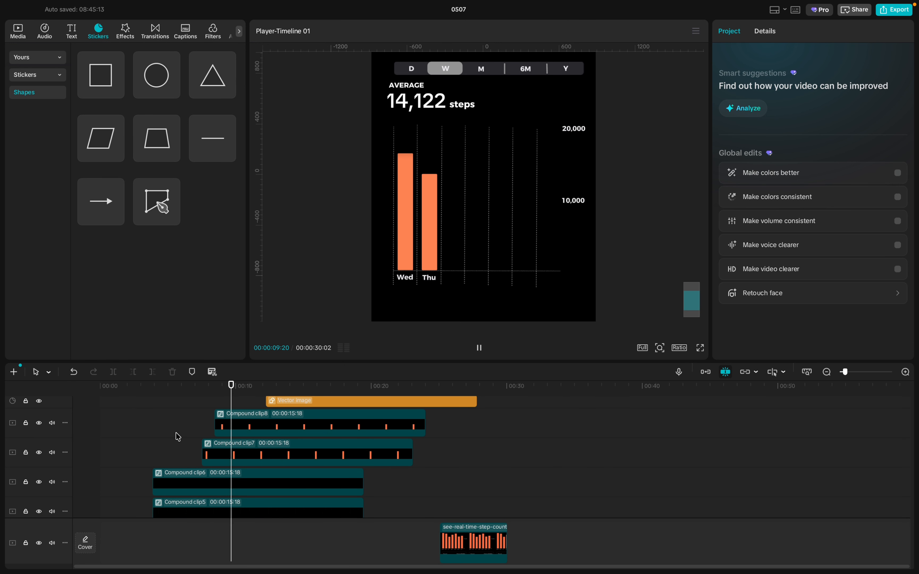
{"action": "key", "text": "space"}
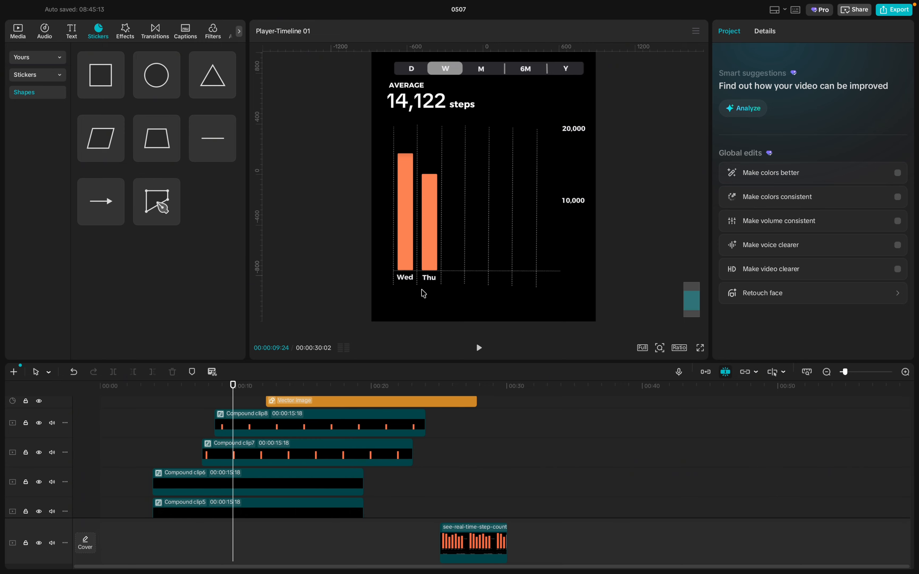
{"action": "scroll", "coordinate": [440, 285], "scroll_direction": "down", "scroll_amount": 3}
{"action": "scroll", "coordinate": [443, 283], "scroll_direction": "down", "scroll_amount": 1}
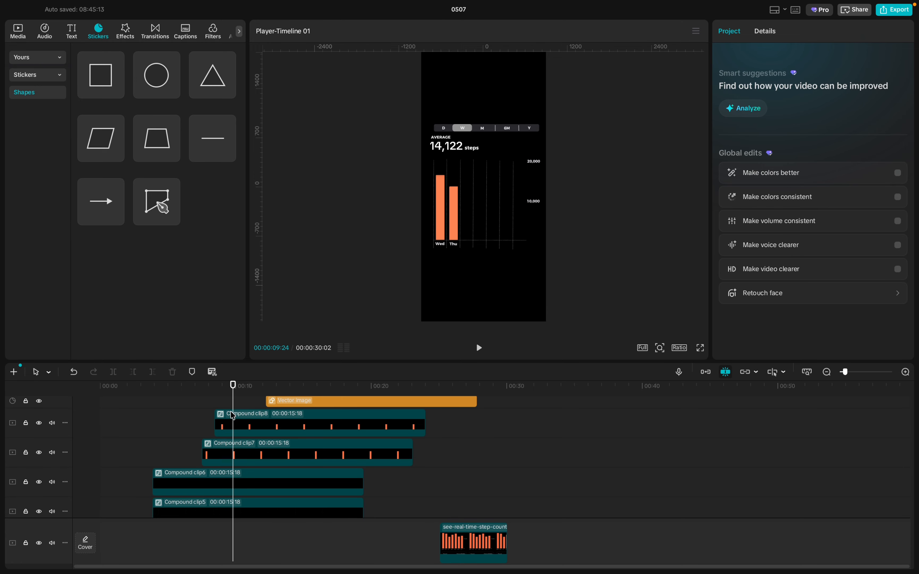
{"action": "key", "text": "Home"}
{"action": "key", "text": "space"}
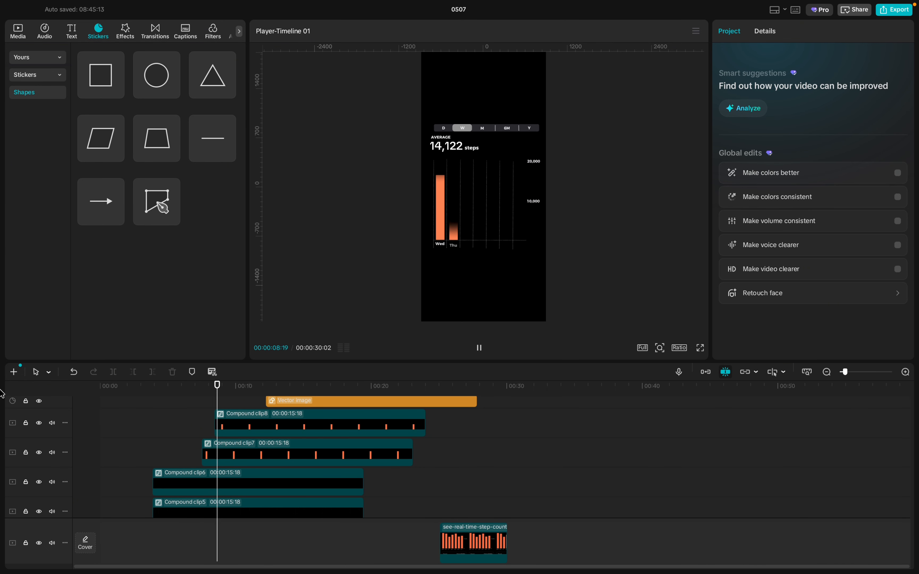
{"action": "key", "text": "space"}
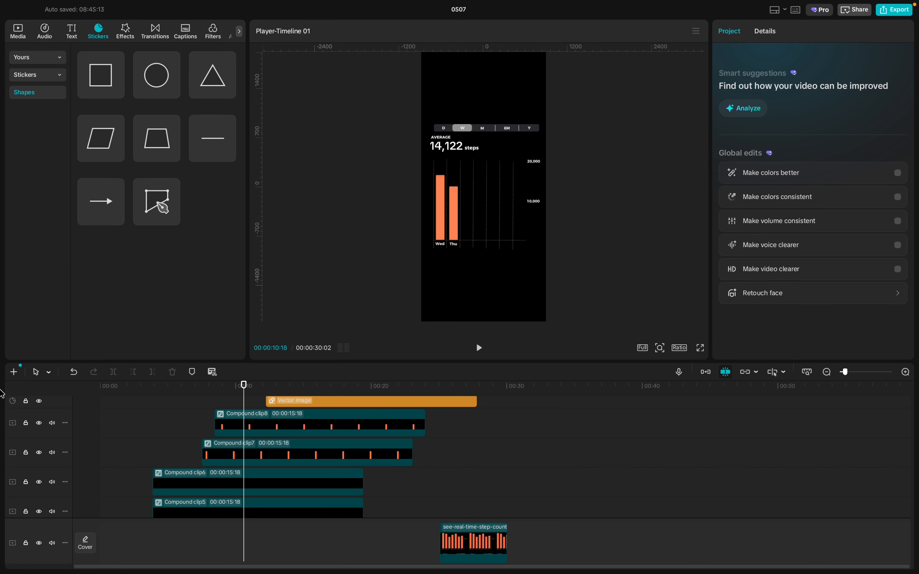
{"action": "scroll", "coordinate": [230, 429], "scroll_direction": "up", "scroll_amount": 2}
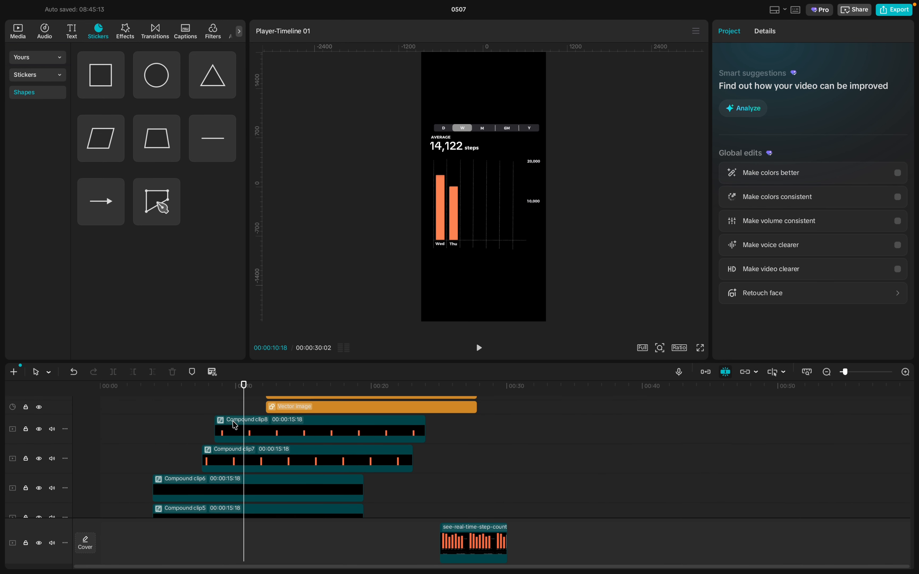
{"action": "scroll", "coordinate": [221, 478], "scroll_direction": "up", "scroll_amount": 4}
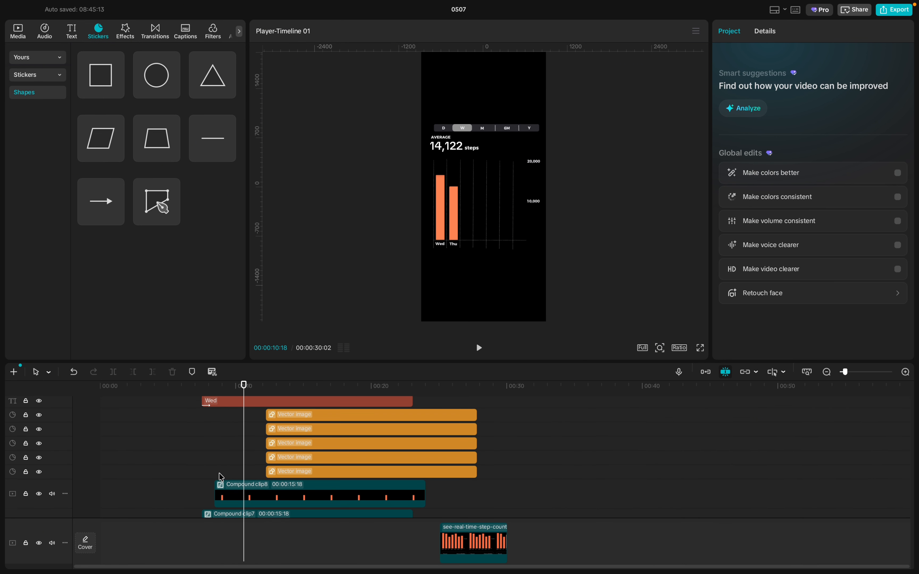
{"action": "scroll", "coordinate": [221, 477], "scroll_direction": "up", "scroll_amount": 2}
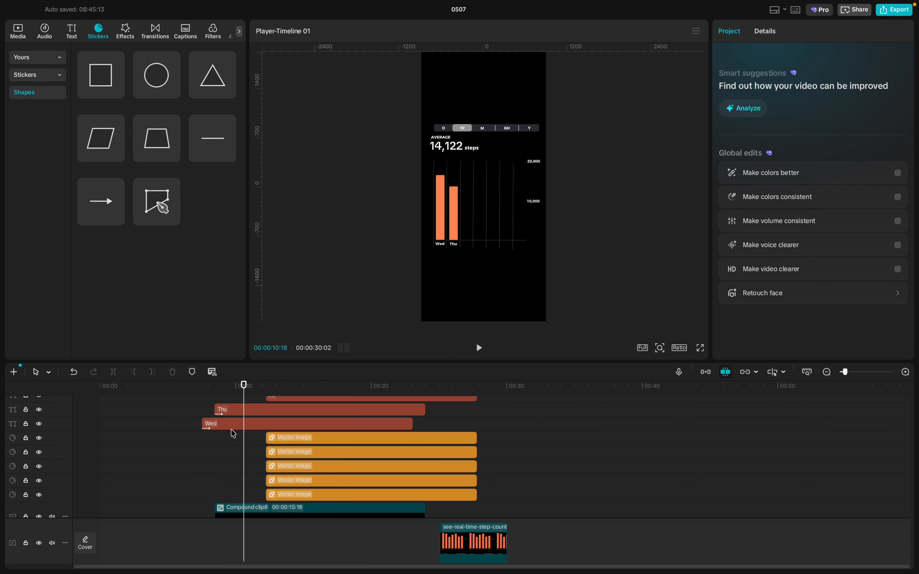
- Check when the final mask keyframes of the Wed and Thu bar clips fall on the timeline
{"action": "left_click_drag", "start_coordinate": [244, 449], "coordinate": [225, 447]}
{"action": "scroll", "coordinate": [225, 447], "scroll_direction": "down", "scroll_amount": 2}
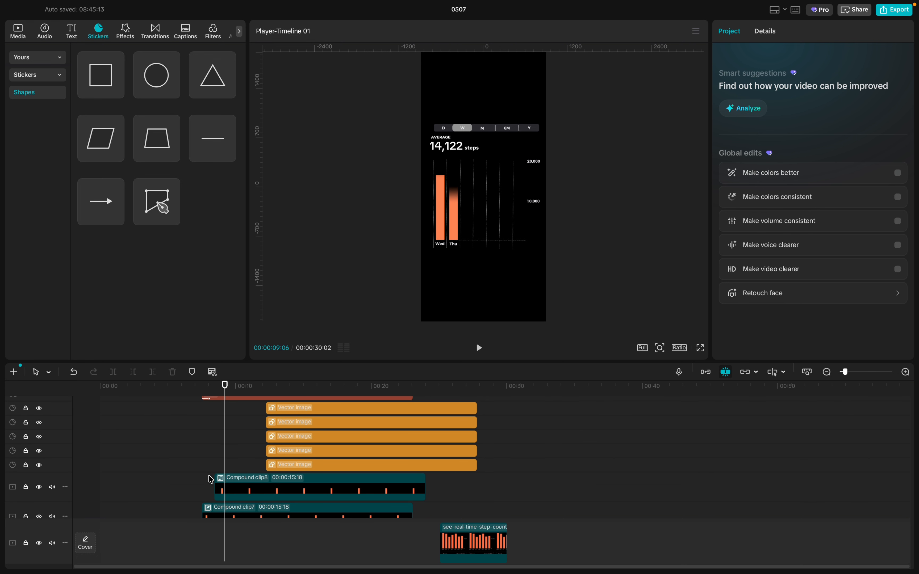
{"action": "scroll", "coordinate": [208, 477], "scroll_direction": "down", "scroll_amount": 1}
{"action": "left_click", "coordinate": [217, 504]}
{"action": "left_click", "coordinate": [218, 504]}
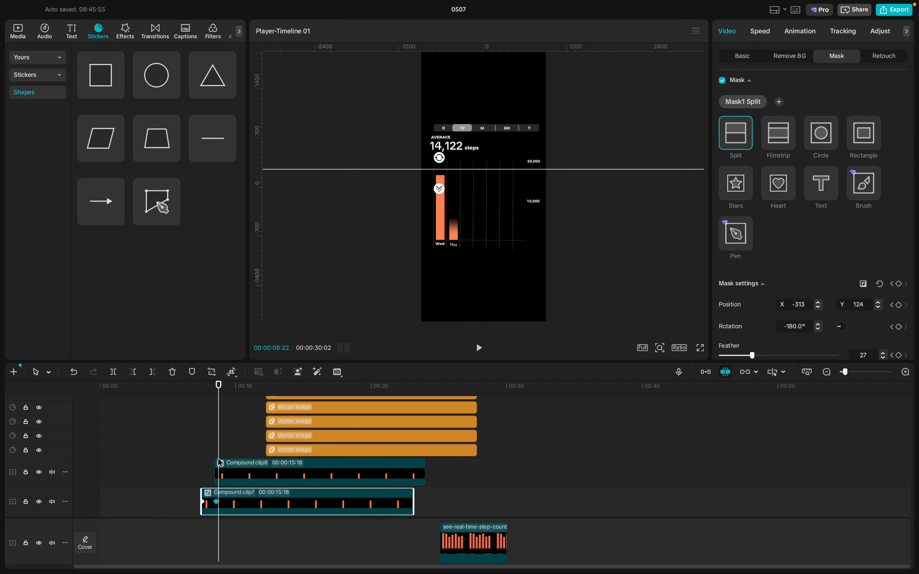
{"action": "scroll", "coordinate": [219, 454], "scroll_direction": "up", "scroll_amount": 1}
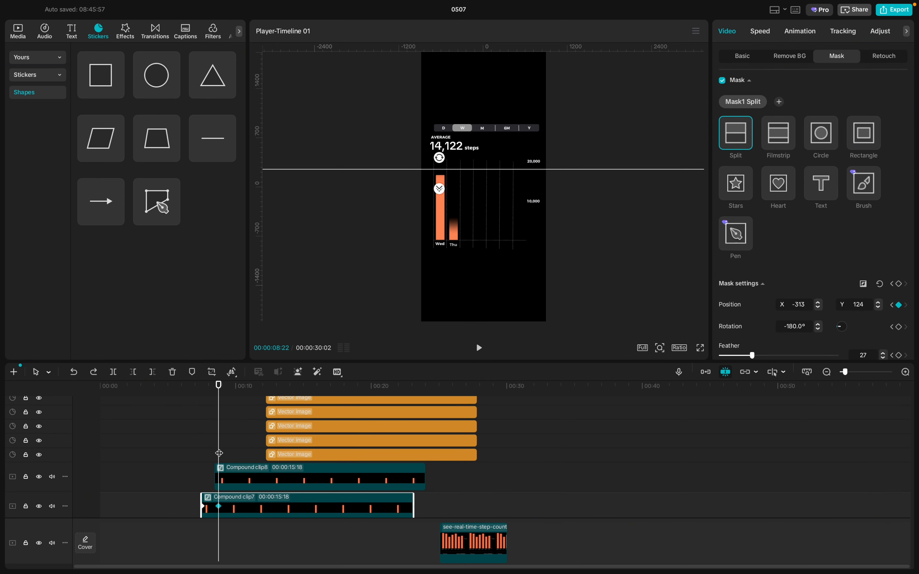
{"action": "scroll", "coordinate": [219, 453], "scroll_direction": "up", "scroll_amount": 3}
{"action": "left_click_drag", "start_coordinate": [219, 453], "coordinate": [219, 453]}
{"action": "scroll", "coordinate": [219, 456], "scroll_direction": "down", "scroll_amount": 4}
{"action": "left_click", "coordinate": [229, 453]}
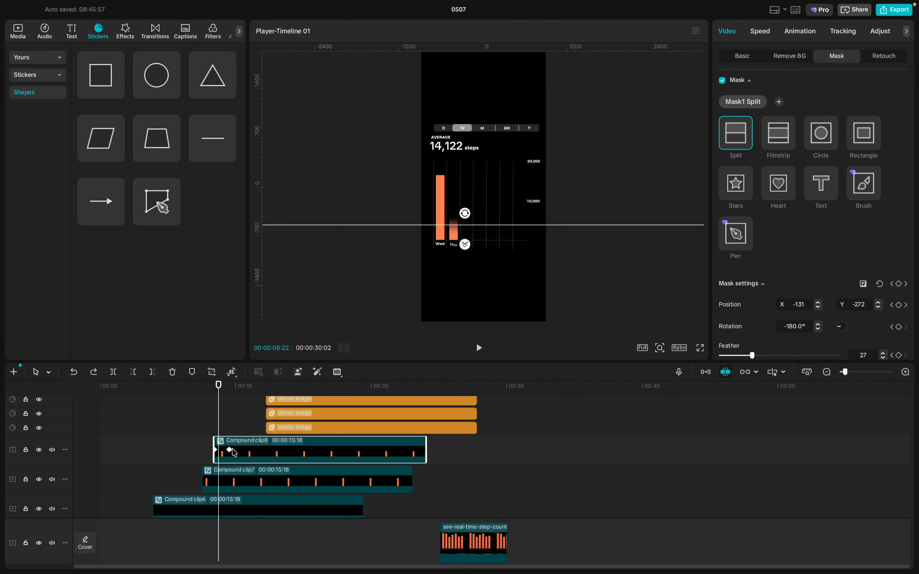
{"action": "left_click", "coordinate": [230, 452]}
- Move the Fri label clip so it starts at about 9:06 and apply the Slide Up entrance animation to it
{"action": "scroll", "coordinate": [231, 440], "scroll_direction": "up", "scroll_amount": 5}
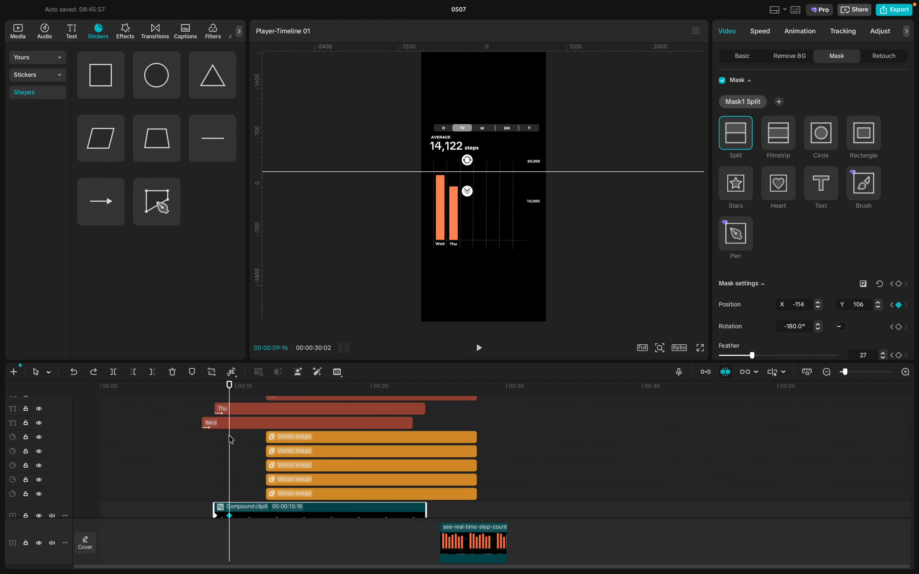
{"action": "scroll", "coordinate": [231, 440], "scroll_direction": "up", "scroll_amount": 1}
{"action": "left_click_drag", "start_coordinate": [278, 414], "coordinate": [242, 414]}
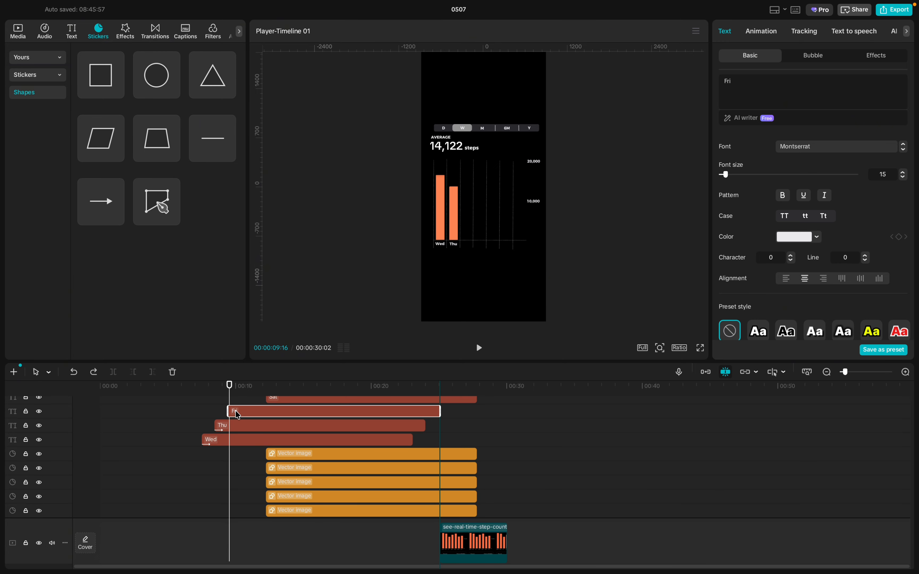
{"action": "left_click_drag", "start_coordinate": [238, 414], "coordinate": [238, 414]}
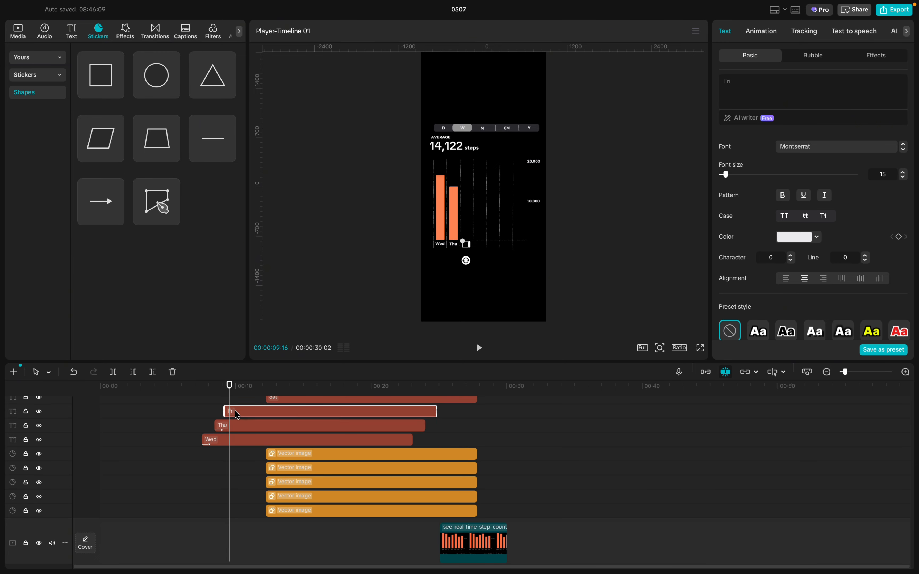
{"action": "left_click", "coordinate": [764, 33]}
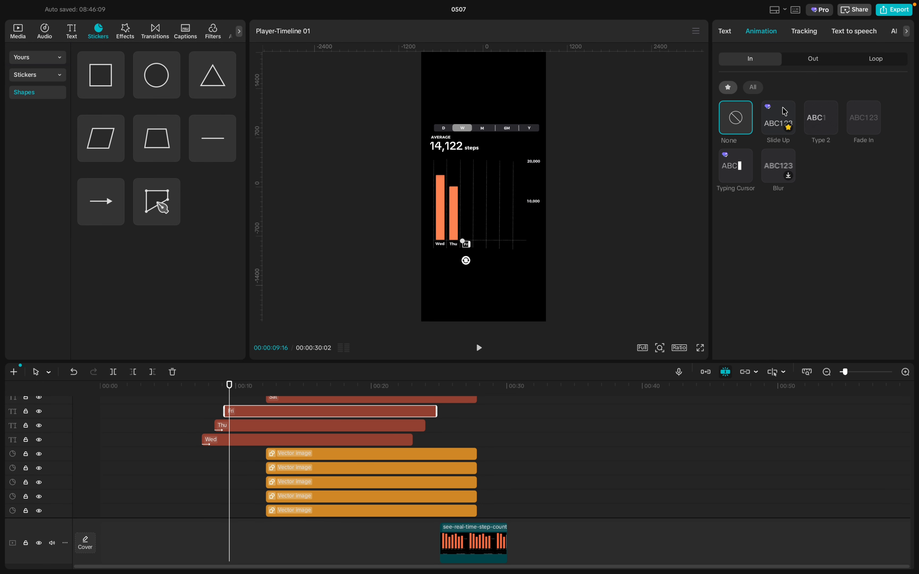
{"action": "left_click", "coordinate": [786, 125]}
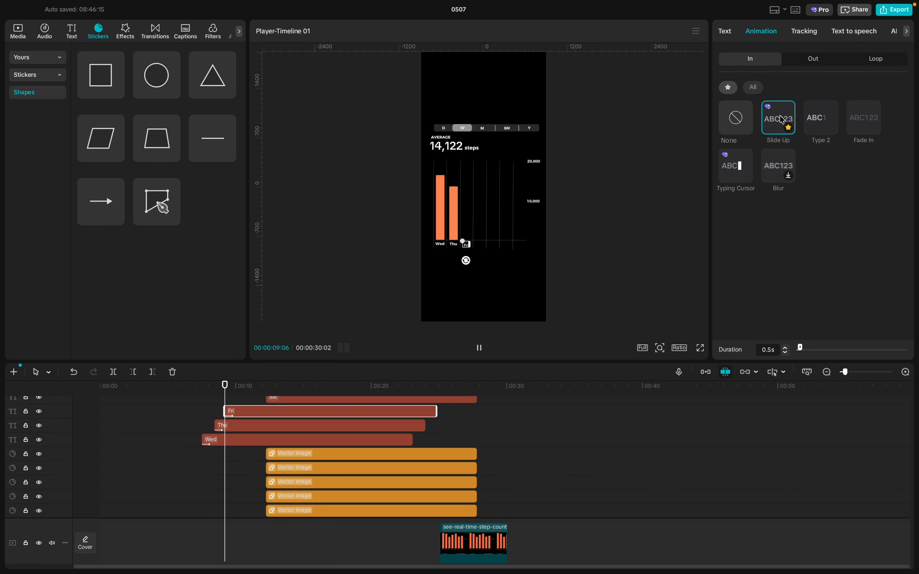
- Move the Fri bar's vector image so it starts at 9:21
{"action": "scroll", "coordinate": [283, 456], "scroll_direction": "down", "scroll_amount": 3}
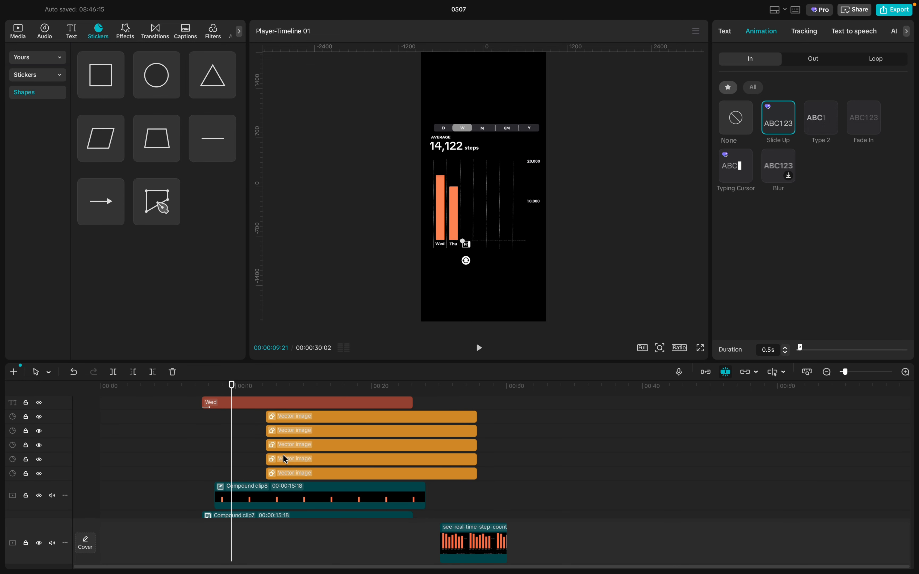
{"action": "left_click", "coordinate": [272, 474]}
{"action": "left_click_drag", "start_coordinate": [274, 473], "coordinate": [237, 472]}
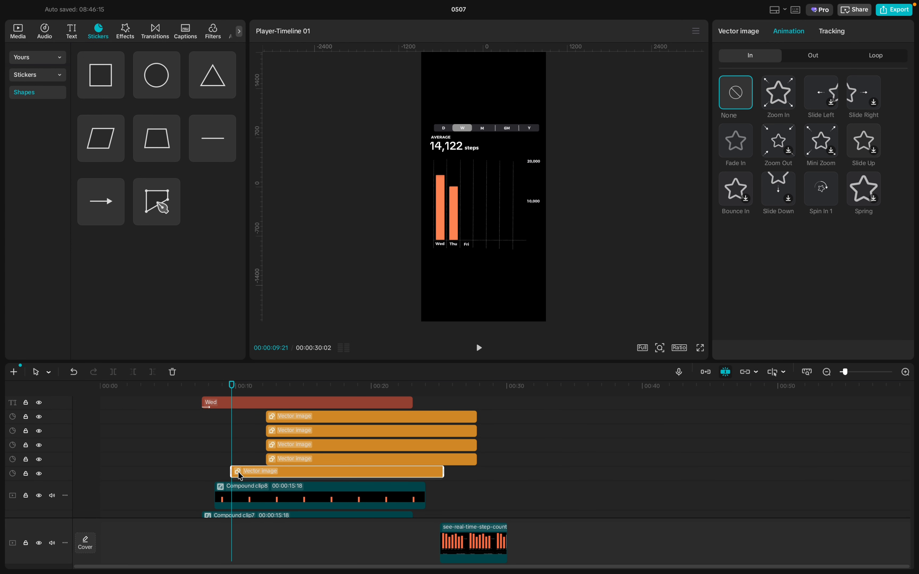
{"action": "scroll", "coordinate": [238, 471], "scroll_direction": "up", "scroll_amount": 2}
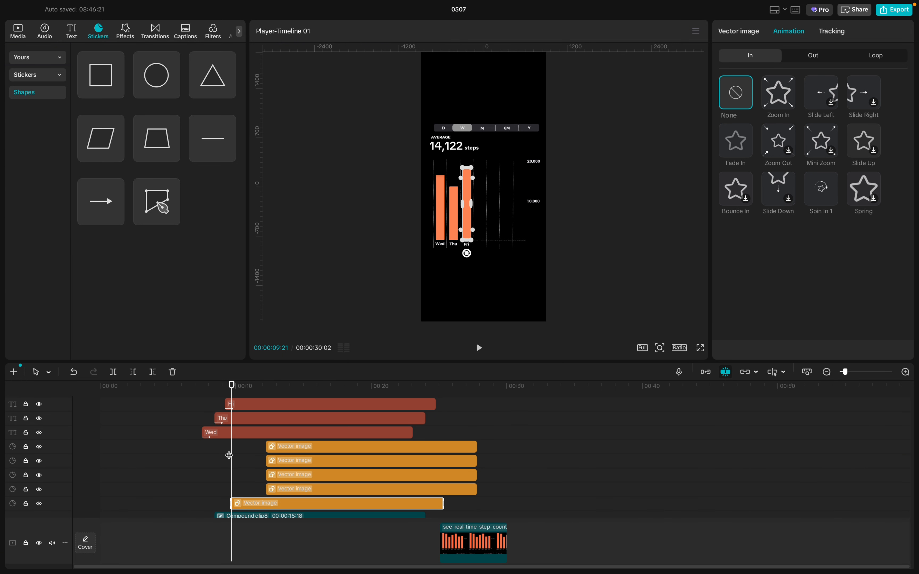
{"action": "scroll", "coordinate": [229, 455], "scroll_direction": "up", "scroll_amount": 3}
{"action": "scroll", "coordinate": [229, 455], "scroll_direction": "down", "scroll_amount": 2}
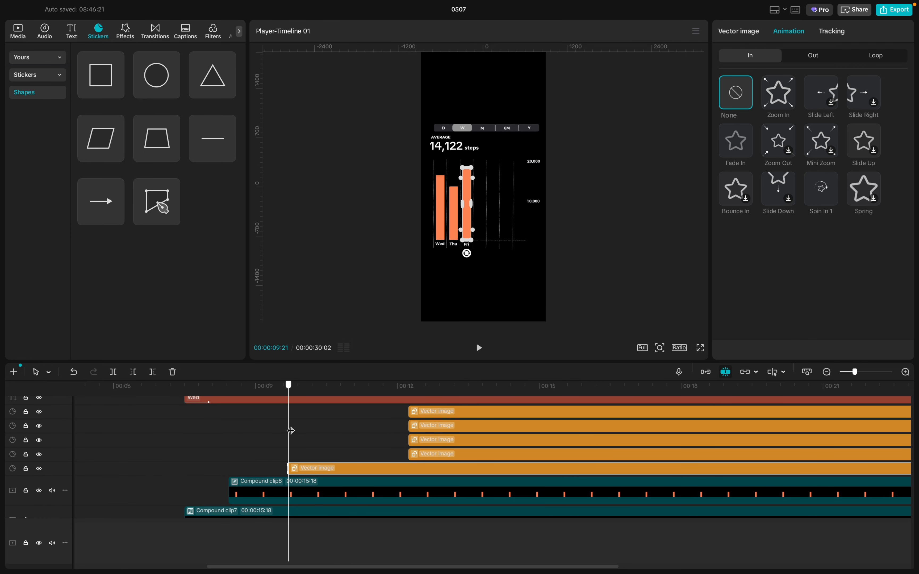
- Compare the start times of the Wed, Thu and Fri labels with those of their bar clips
{"action": "left_click", "coordinate": [283, 429]}
{"action": "scroll", "coordinate": [283, 428], "scroll_direction": "up", "scroll_amount": 3}
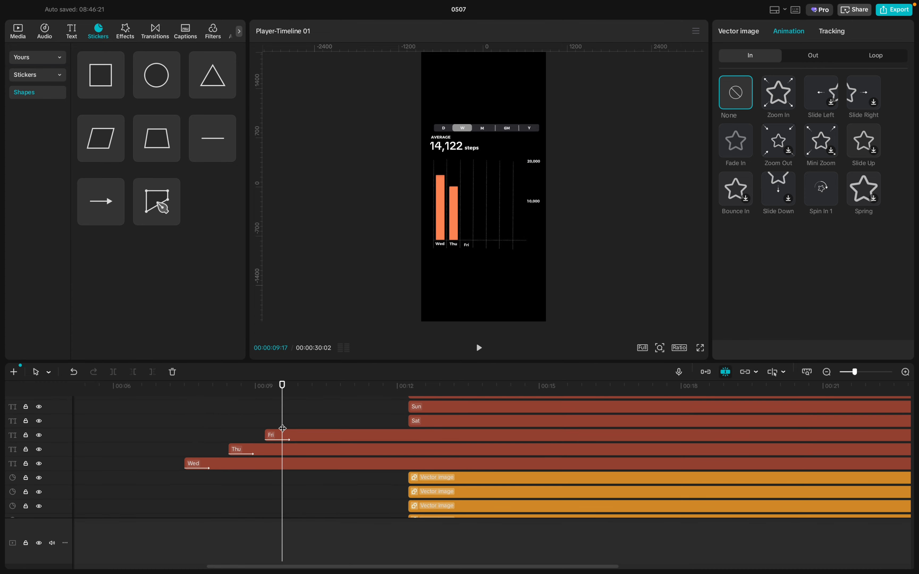
{"action": "scroll", "coordinate": [282, 429], "scroll_direction": "down", "scroll_amount": 3}
{"action": "scroll", "coordinate": [284, 448], "scroll_direction": "up", "scroll_amount": 3}
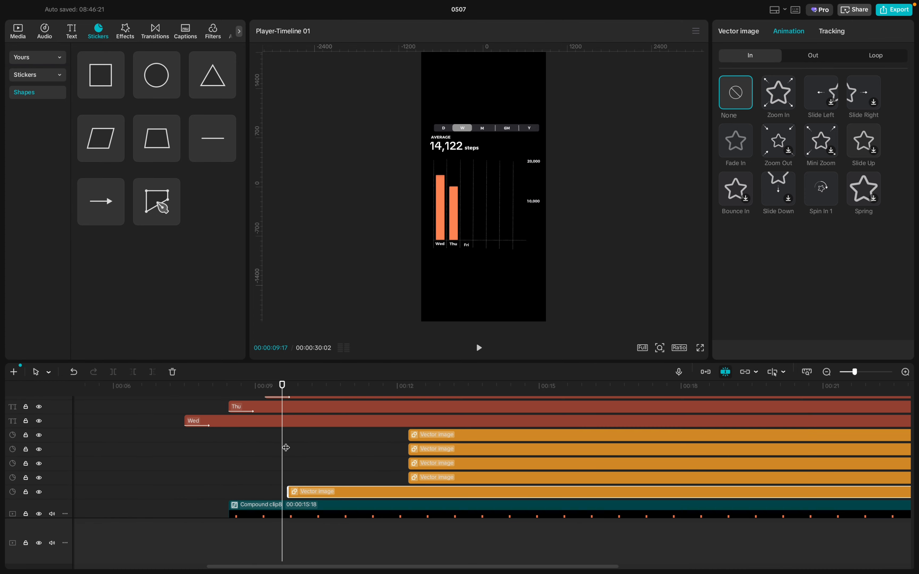
{"action": "scroll", "coordinate": [285, 447], "scroll_direction": "down", "scroll_amount": 2}
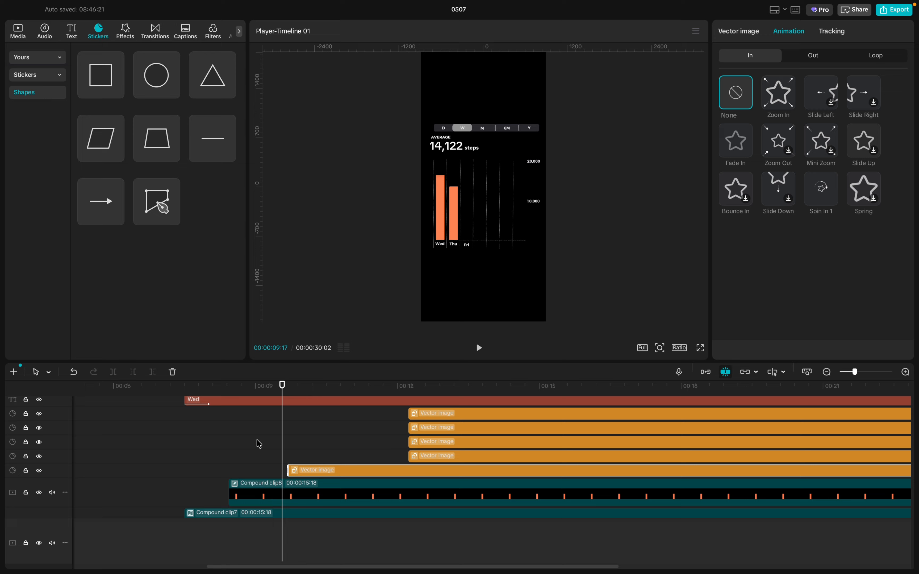
{"action": "scroll", "coordinate": [247, 444], "scroll_direction": "up", "scroll_amount": 3}
{"action": "left_click", "coordinate": [227, 419]}
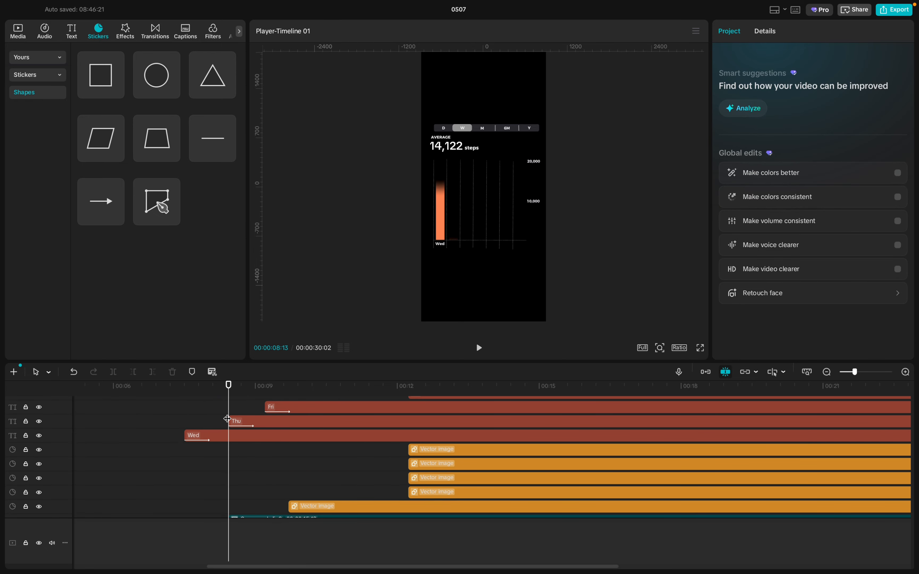
{"action": "scroll", "coordinate": [228, 420], "scroll_direction": "down", "scroll_amount": 3}
- Align the start of the Fri bar's vector image with the Fri label at 9:06 and convert it to a compound clip
{"action": "left_click", "coordinate": [302, 429]}
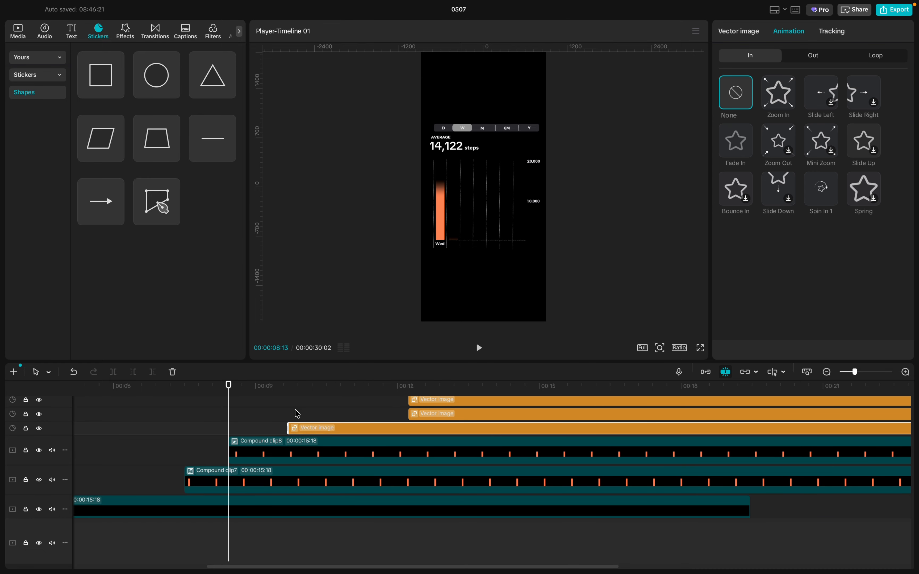
{"action": "scroll", "coordinate": [296, 429], "scroll_direction": "up", "scroll_amount": 3}
{"action": "left_click_drag", "start_coordinate": [299, 497], "coordinate": [273, 494]}
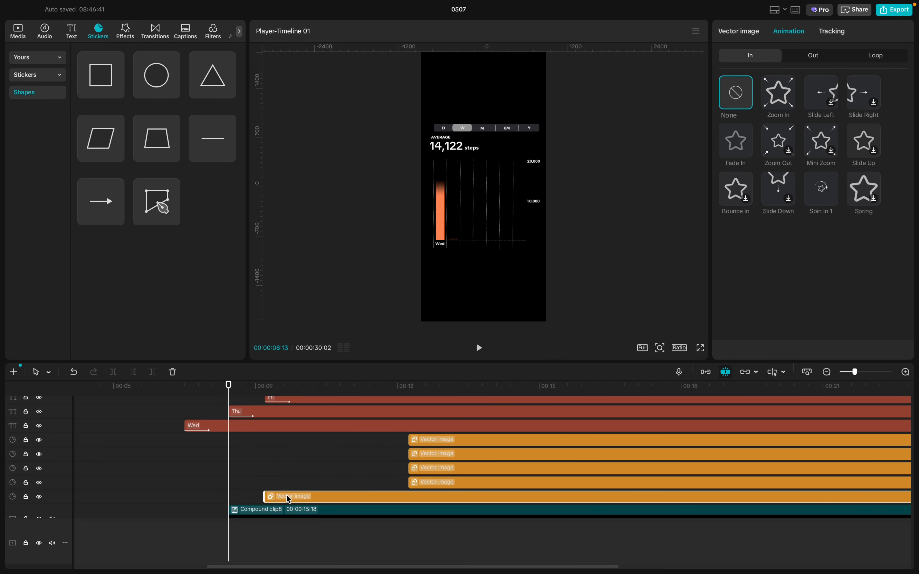
{"action": "key", "text": "alt+g"}
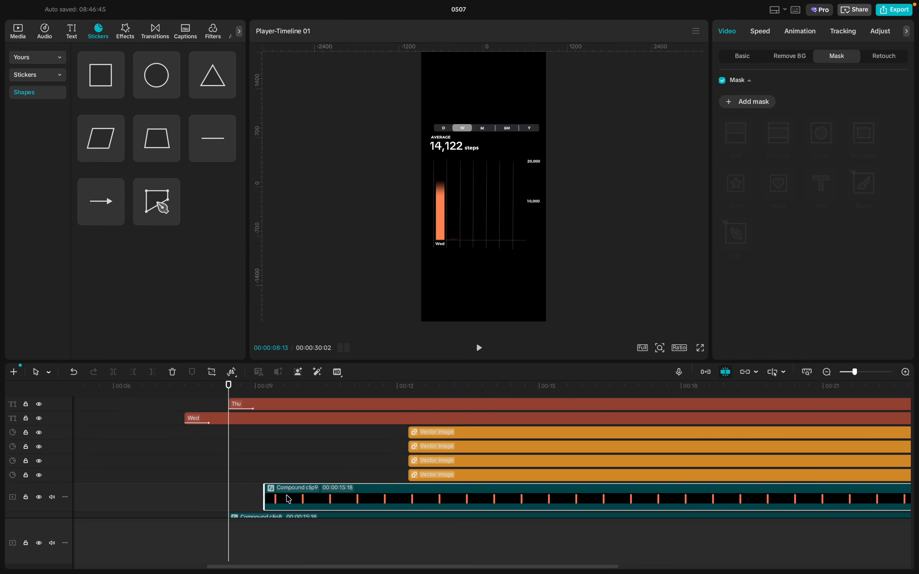
- Add a Split mask to the Fri bar's compound clip with feather 27, rotation -180° and vertical position about -377
{"action": "left_click", "coordinate": [267, 465]}
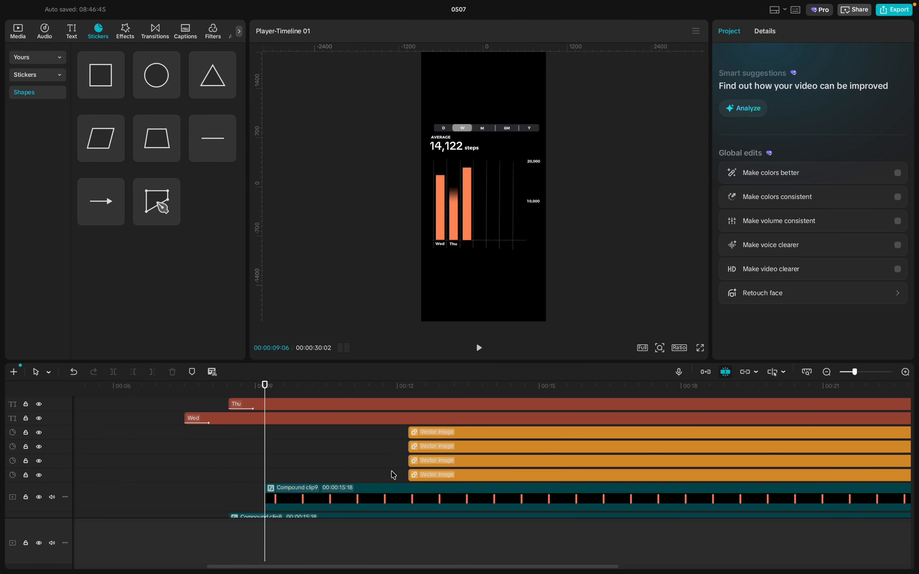
{"action": "left_click", "coordinate": [365, 494]}
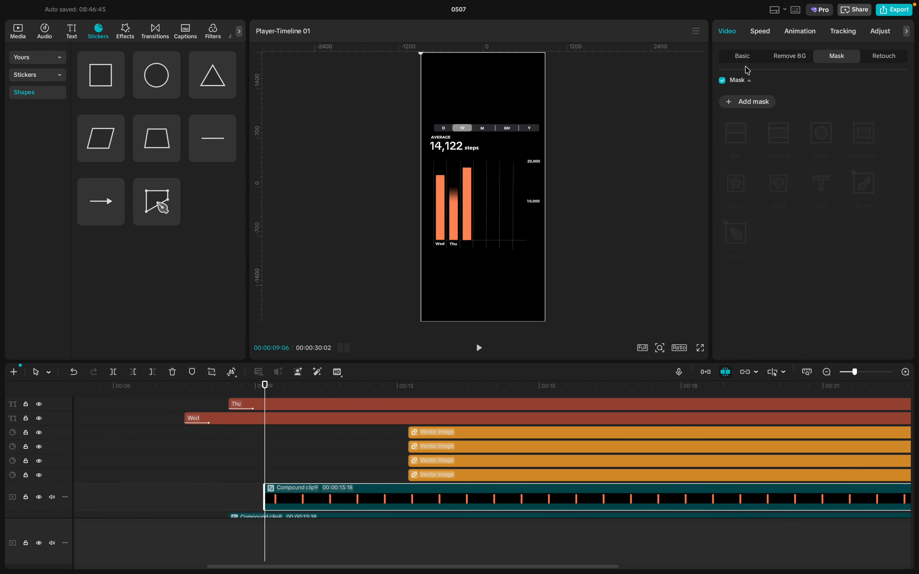
{"action": "left_click", "coordinate": [736, 106]}
{"action": "left_click", "coordinate": [737, 139]}
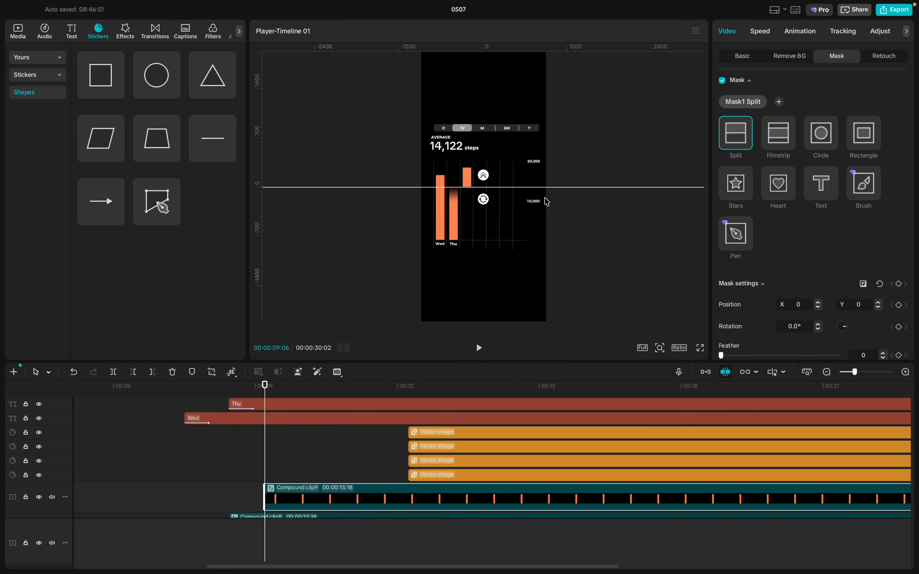
{"action": "scroll", "coordinate": [787, 287], "scroll_direction": "down", "scroll_amount": 1}
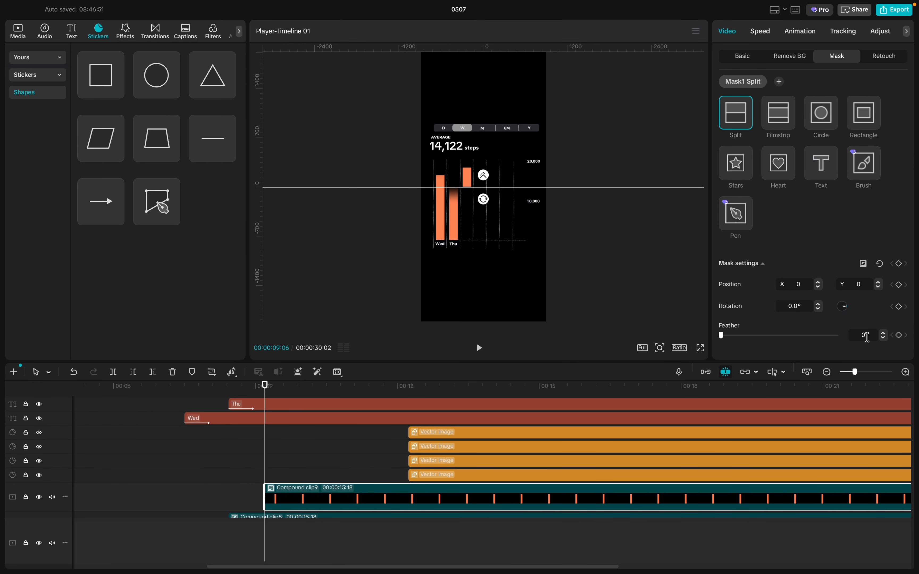
{"action": "key", "text": "Return"}
{"action": "left_click_drag", "start_coordinate": [484, 204], "coordinate": [494, 244]}
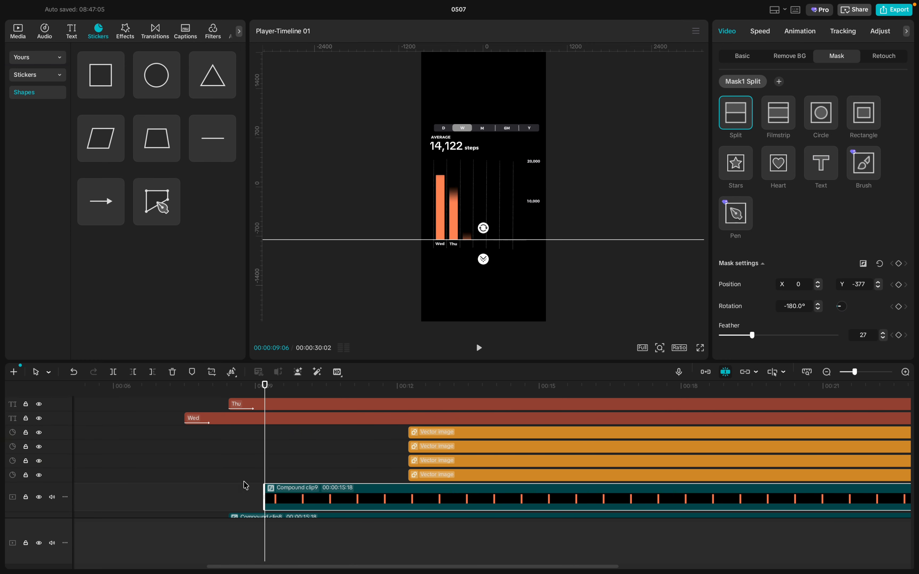
- Lower the Fri bar's mask line to Y -403 and add a mask keyframe at the clip's start, 9:06
{"action": "scroll", "coordinate": [291, 414], "scroll_direction": "up", "scroll_amount": 2}
{"action": "scroll", "coordinate": [292, 414], "scroll_direction": "down", "scroll_amount": 2}
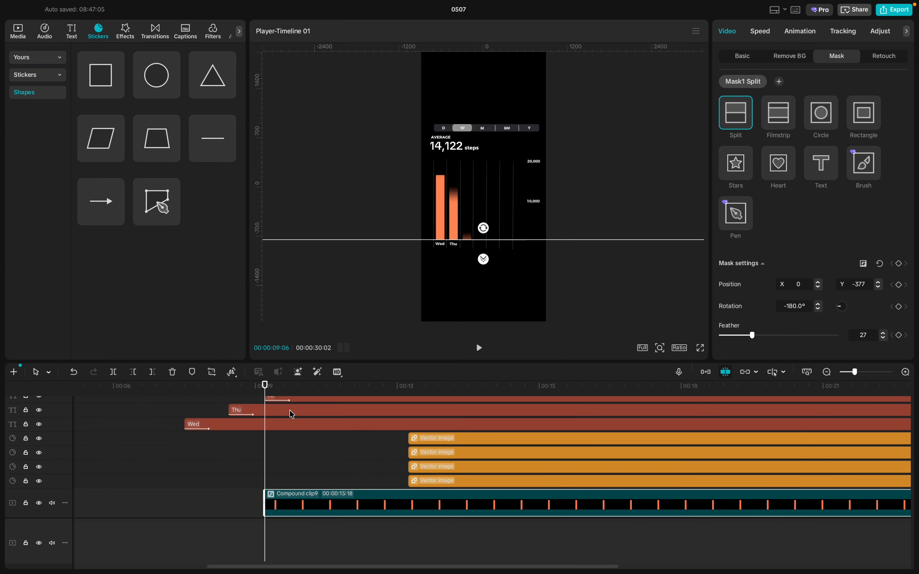
{"action": "scroll", "coordinate": [292, 415], "scroll_direction": "down", "scroll_amount": 1}
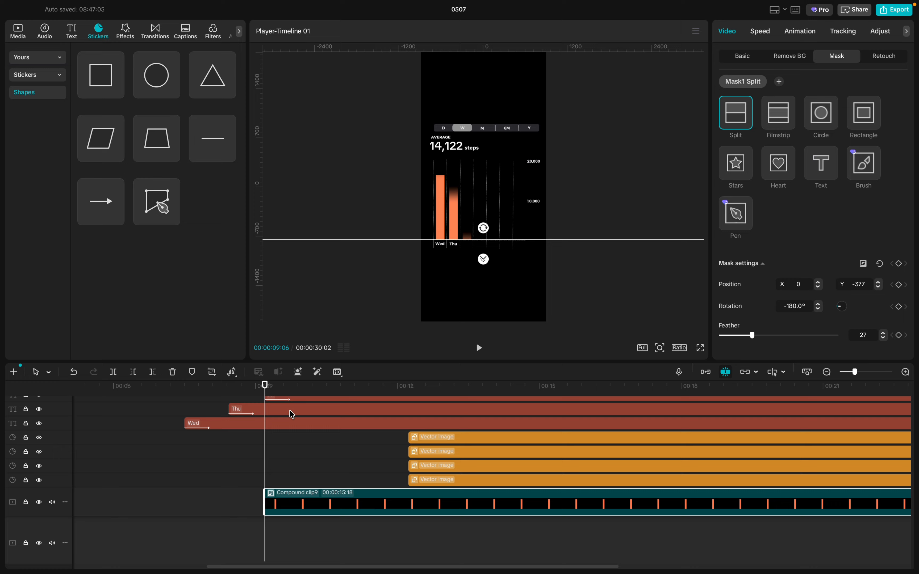
{"action": "scroll", "coordinate": [290, 411], "scroll_direction": "up", "scroll_amount": 1}
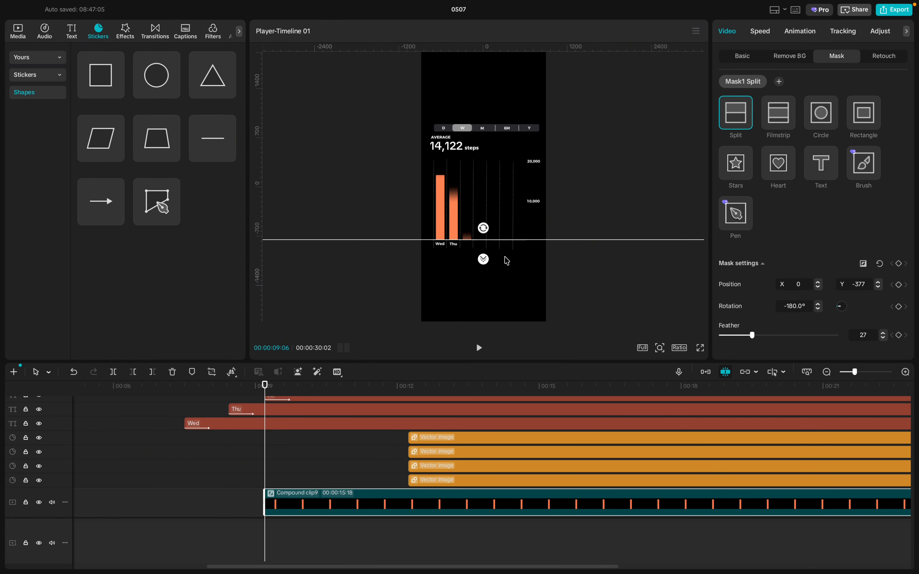
{"action": "left_click_drag", "start_coordinate": [502, 242], "coordinate": [502, 247]}
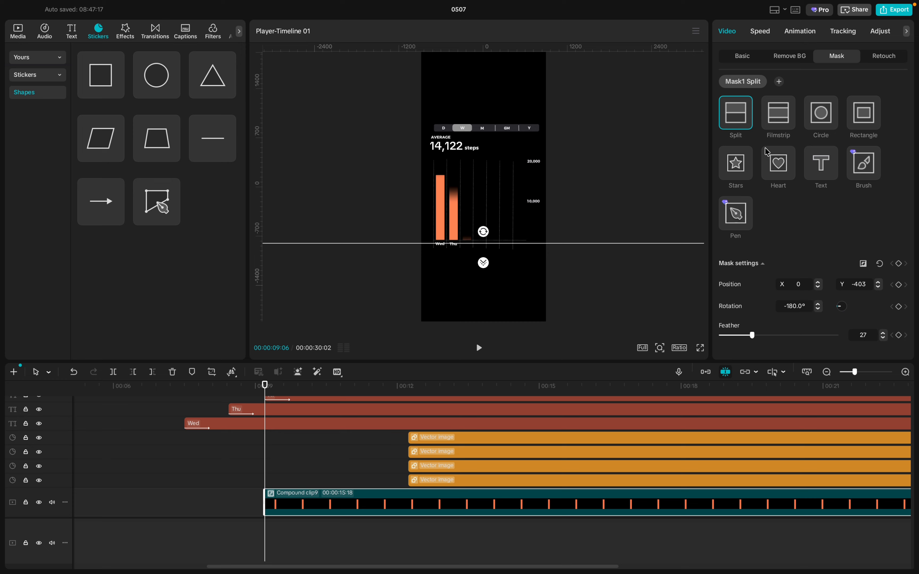
{"action": "left_click", "coordinate": [898, 264]}
- Examine the spacing between the start and end mask keyframes on the Thu and Wed bar clips
{"action": "left_click_drag", "start_coordinate": [266, 464], "coordinate": [286, 463]}
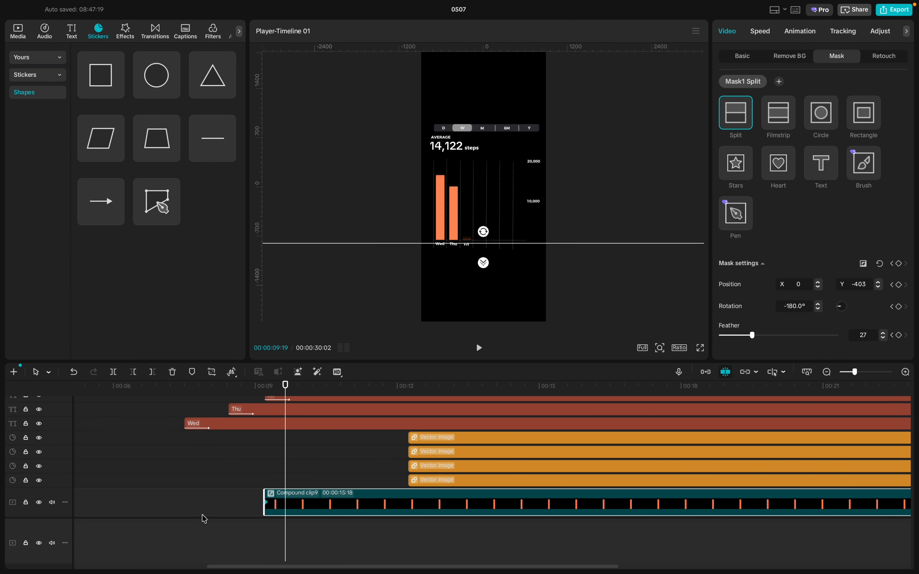
{"action": "scroll", "coordinate": [231, 474], "scroll_direction": "down", "scroll_amount": 4}
{"action": "left_click", "coordinate": [251, 461]}
{"action": "scroll", "coordinate": [275, 460], "scroll_direction": "up", "scroll_amount": 1}
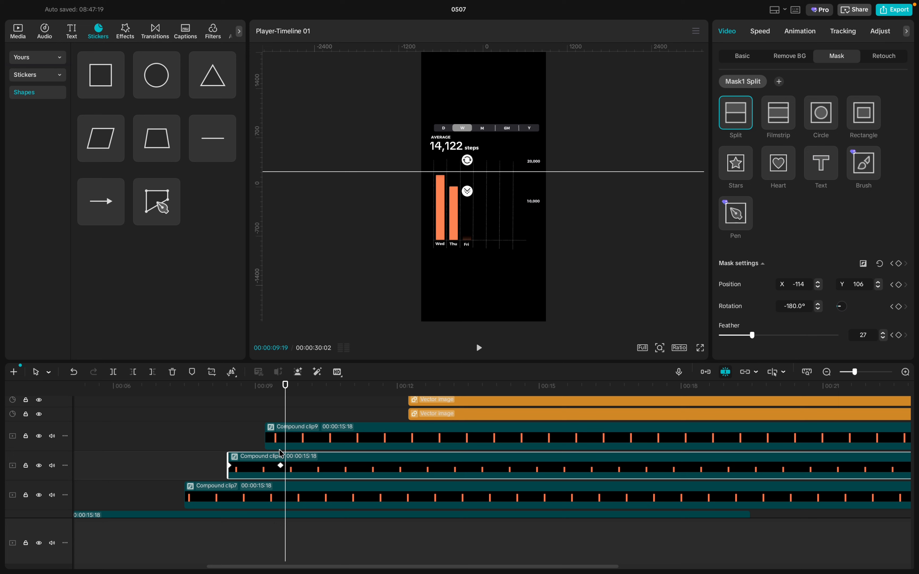
{"action": "left_click", "coordinate": [218, 502]}
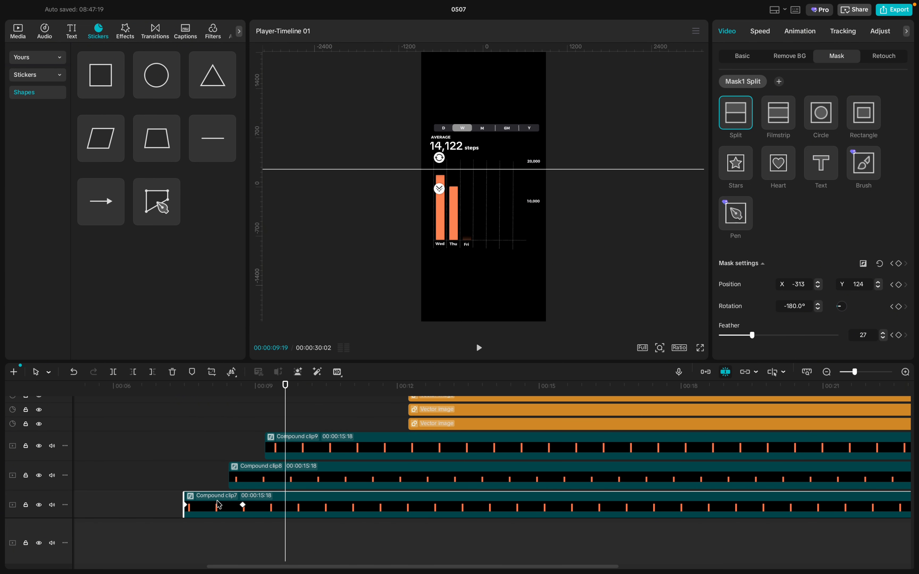
{"action": "scroll", "coordinate": [219, 505], "scroll_direction": "down", "scroll_amount": 1}
- Step frame by frame through the Wed bar's clip from its starting mask keyframe to its ending one to count the reveal's length
{"action": "left_click", "coordinate": [184, 474]}
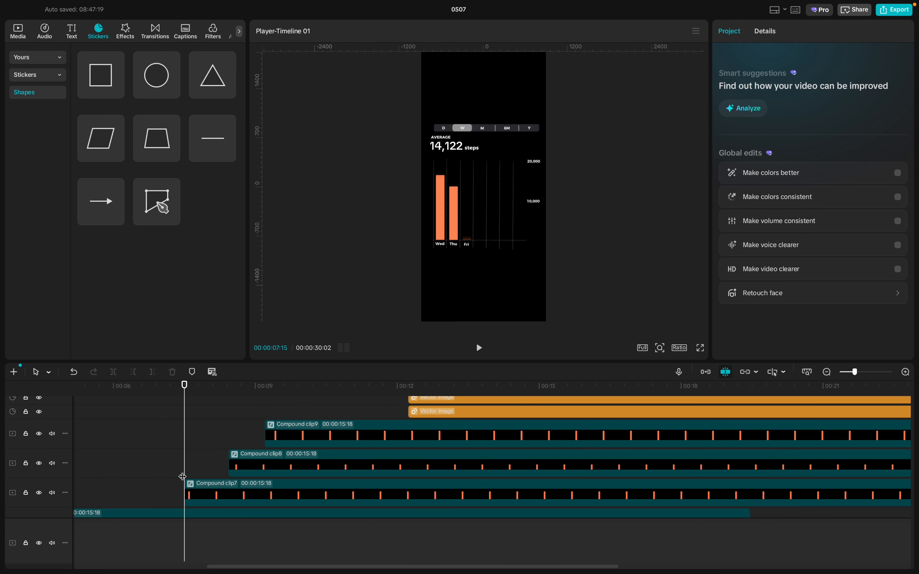
{"action": "left_click", "coordinate": [192, 486]}
{"action": "key", "text": "Right"}
{"action": "key", "text": "Right"}
{"action": "key", "text": "Right"}
{"action": "key", "text": "Right"}
{"action": "key", "text": "Right"}
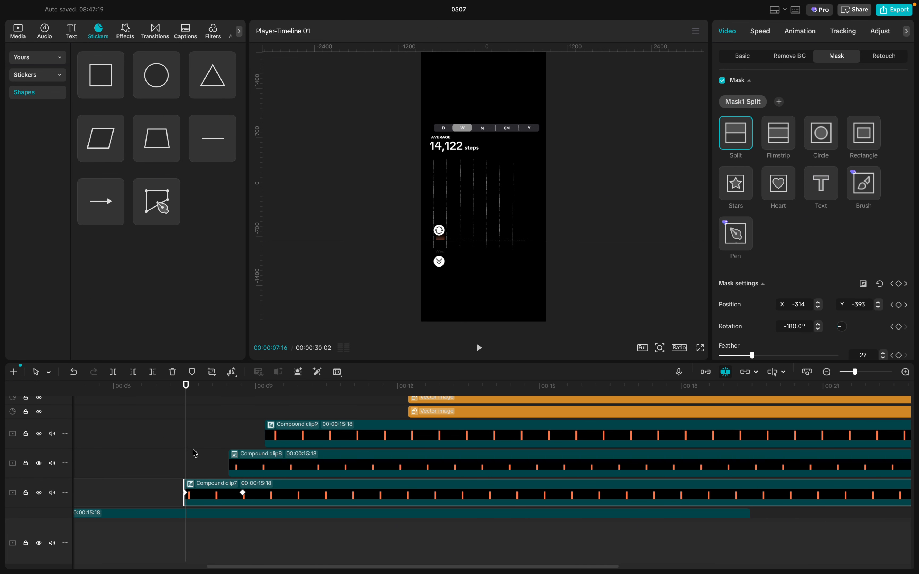
{"action": "key", "text": "Right"}
{"action": "key", "text": "Right"}
{"action": "key", "text": "Right"}
{"action": "key", "text": "Right"}
{"action": "key", "text": "Right"}
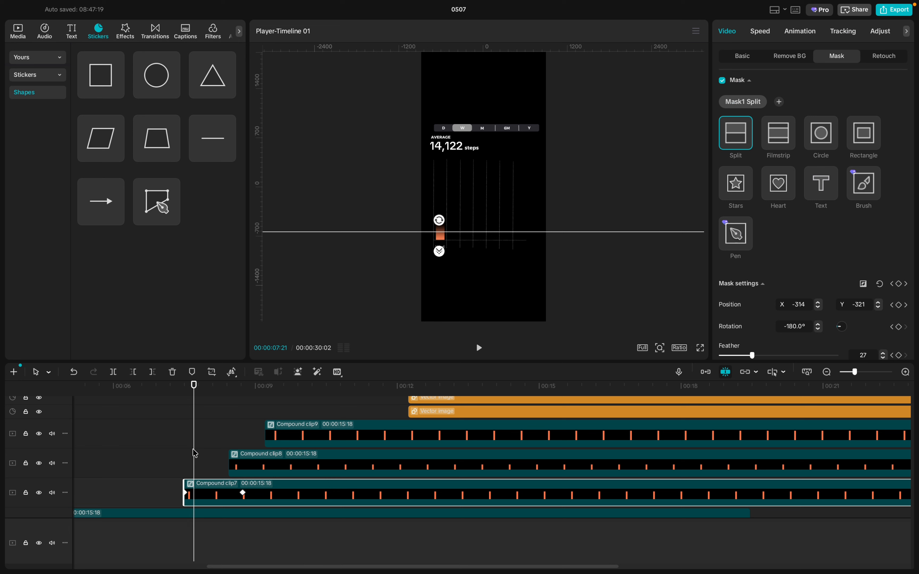
{"action": "key", "text": "Right"}
{"action": "key", "text": "Right"}
{"action": "key", "text": "Right"}
{"action": "key", "text": "Right"}
{"action": "key", "text": "Right"}
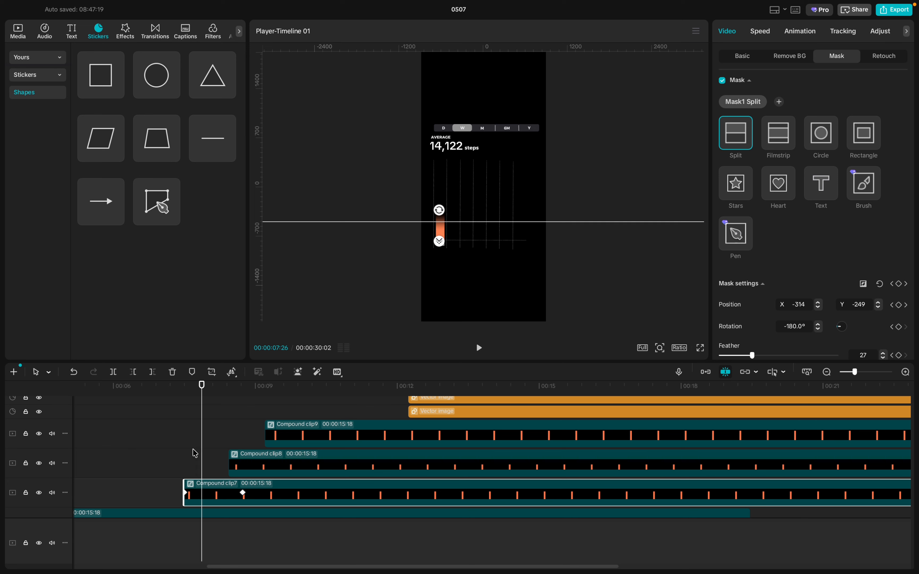
{"action": "key", "text": "Right"}
{"action": "key", "text": "Right"}
{"action": "key", "text": "Right"}
{"action": "key", "text": "Right"}
{"action": "key", "text": "Right"}
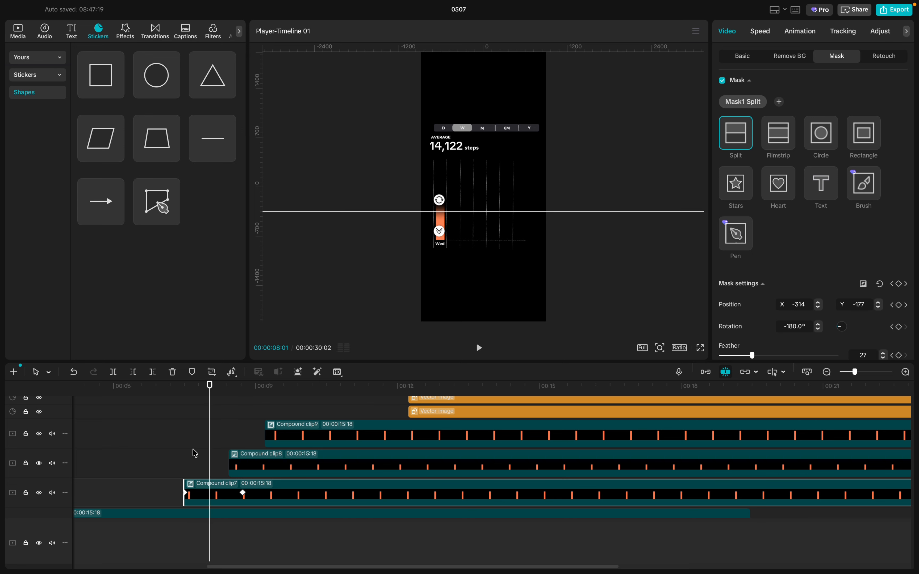
{"action": "key", "text": "Right"}
{"action": "key", "text": "Right"}
{"action": "key", "text": "Right"}
{"action": "key", "text": "Right"}
{"action": "key", "text": "Right"}
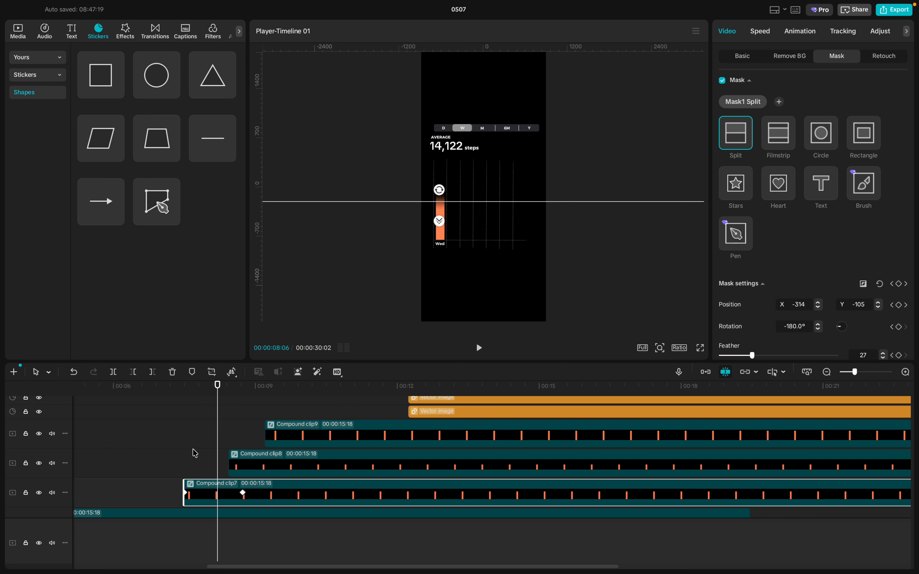
{"action": "key", "text": "Right"}
{"action": "key", "text": "Right"}
{"action": "key", "text": "Right"}
{"action": "key", "text": "Right"}
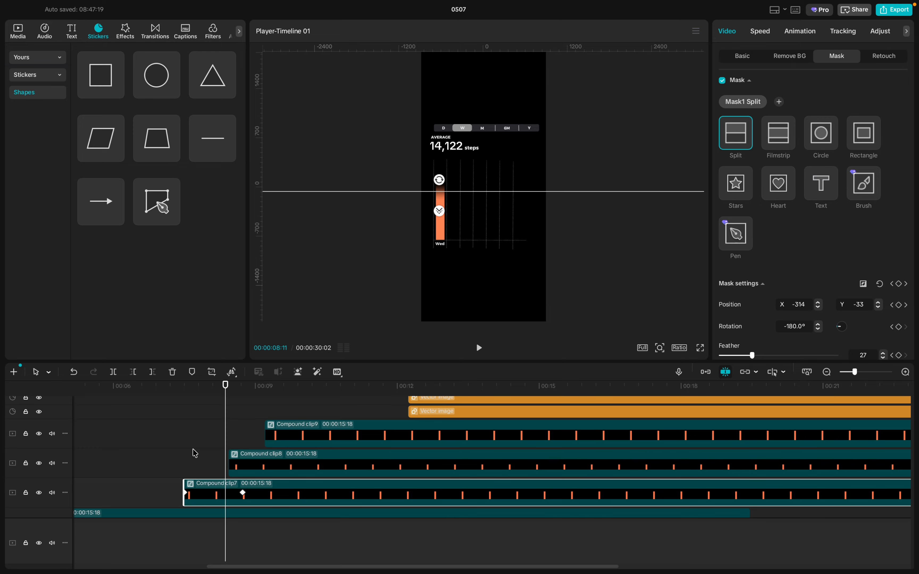
{"action": "key", "text": "Right"}
{"action": "key", "text": "Right"}
{"action": "key", "text": "Right"}
{"action": "key", "text": "Right"}
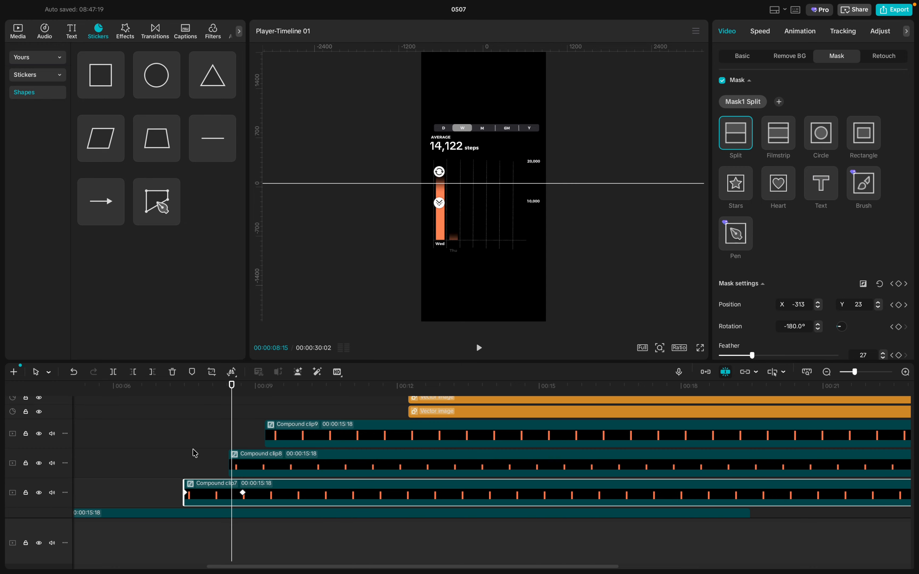
{"action": "key", "text": "Right"}
{"action": "key", "text": "Right"}
{"action": "key", "text": "Right"}
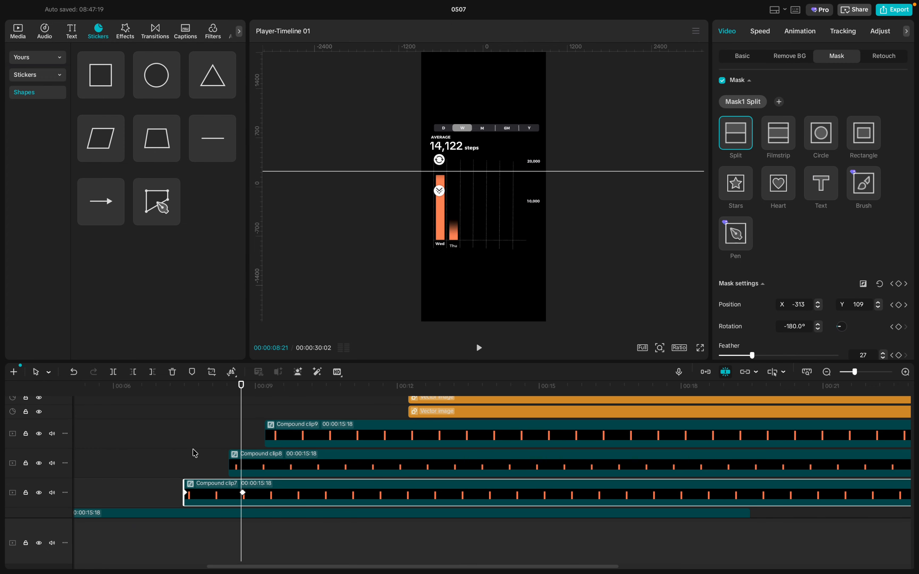
{"action": "key", "text": "Right"}
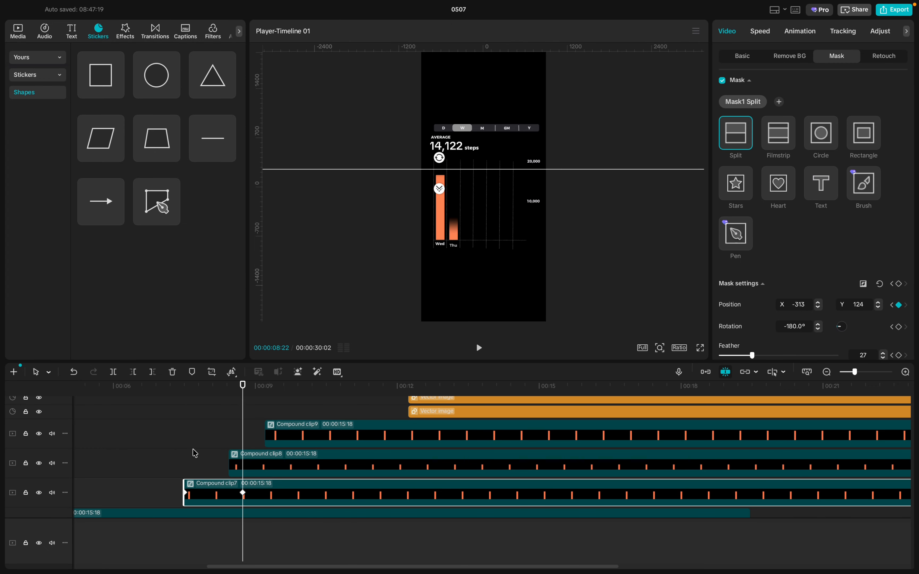
- Count the frames between the starting and ending mask keyframes on the Thu bar's compound clip
{"action": "left_click", "coordinate": [231, 462]}
{"action": "left_click", "coordinate": [228, 441]}
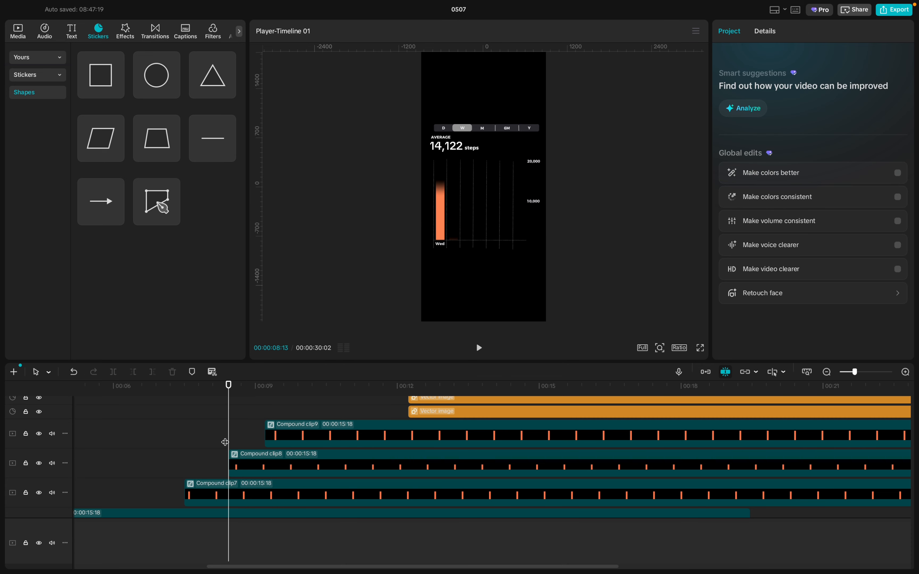
{"action": "key", "text": "Right"}
{"action": "key", "text": "Right"}
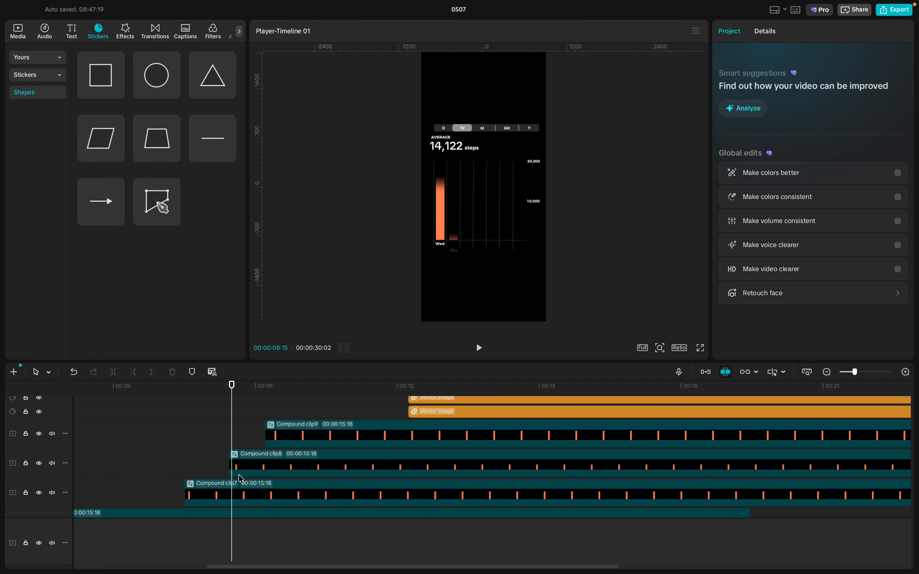
{"action": "left_click", "coordinate": [242, 468]}
{"action": "key", "text": "Left"}
{"action": "key", "text": "Left"}
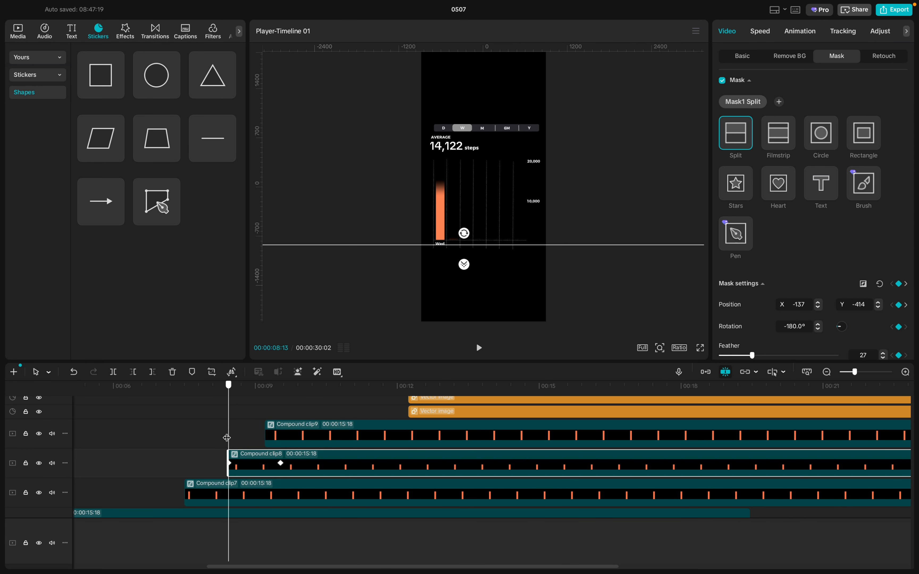
{"action": "key", "text": "Right"}
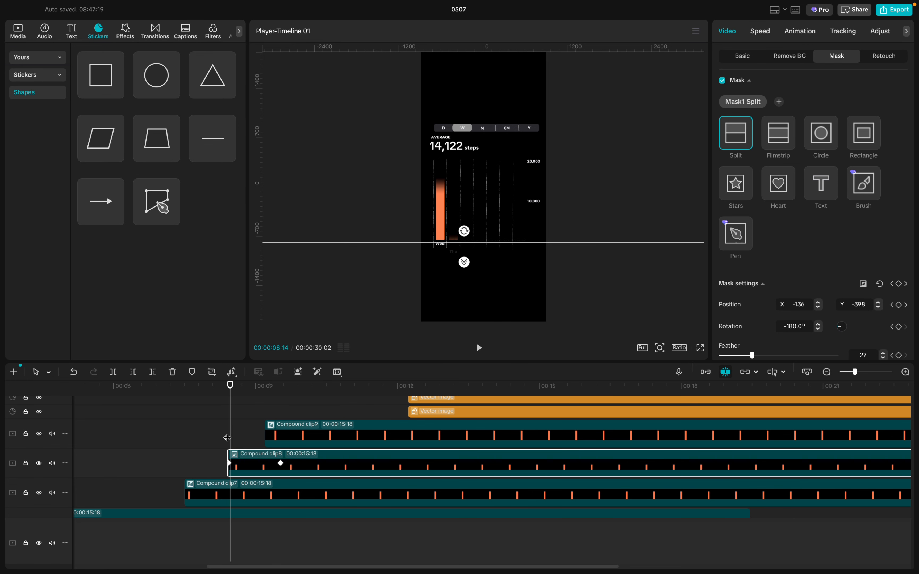
{"action": "key", "text": "Right"}
{"action": "key", "text": "Left"}
{"action": "key", "text": "Left"}
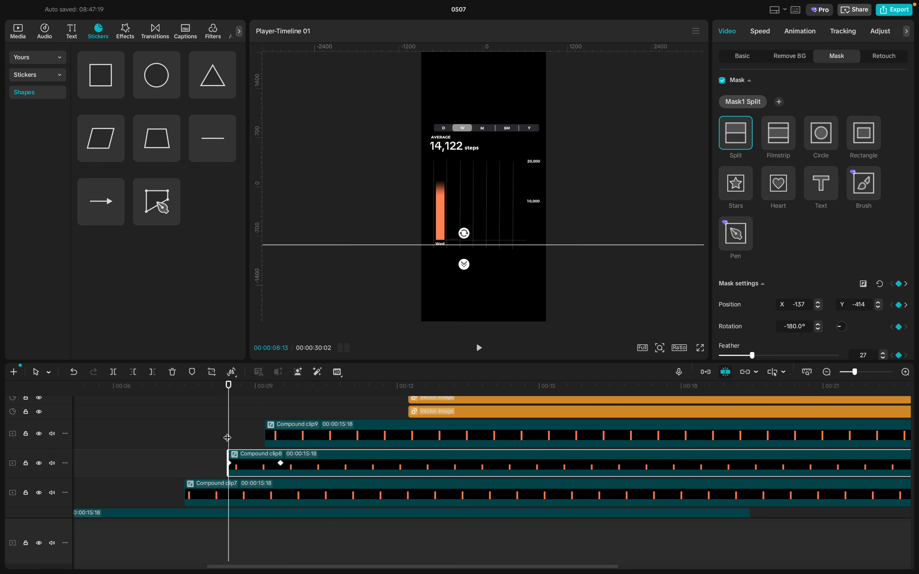
{"action": "key", "text": "Right"}
{"action": "key", "text": "Right"}
{"action": "key", "text": "Right"}
{"action": "key", "text": "Right"}
{"action": "key", "text": "Right"}
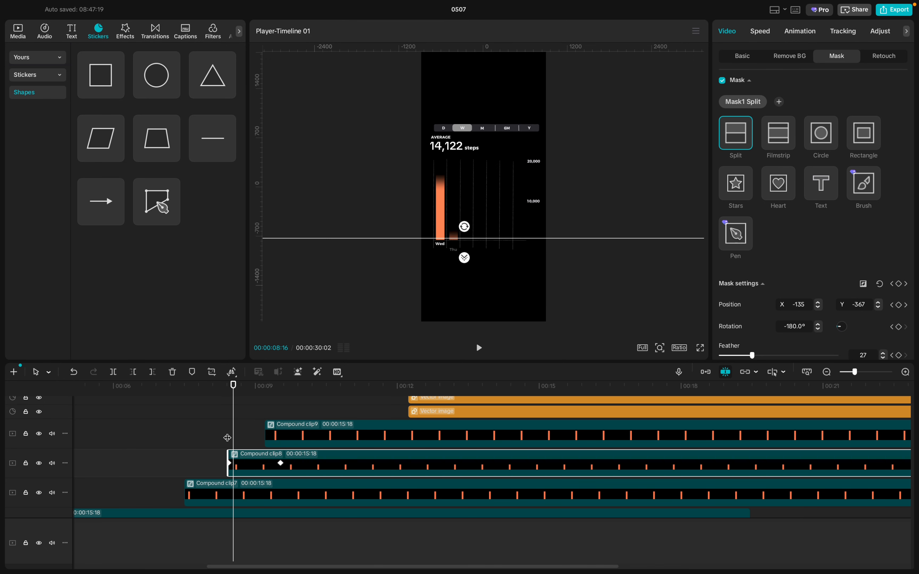
{"action": "key", "text": "Right"}
{"action": "key", "text": "Right"}
{"action": "key", "text": "Right"}
{"action": "key", "text": "Right"}
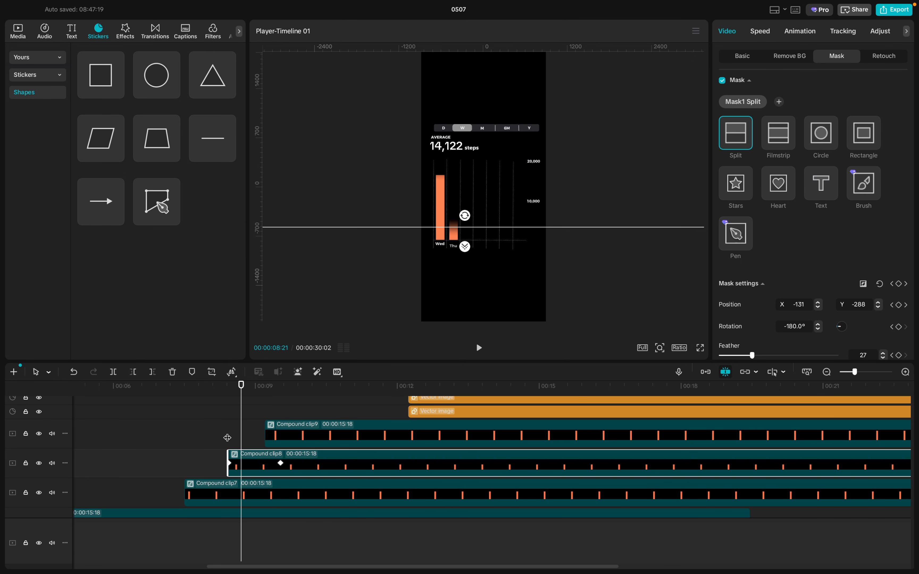
{"action": "key", "text": "Right"}
{"action": "key", "text": "Right"}
{"action": "key", "text": "Right"}
{"action": "key", "text": "Right"}
{"action": "key", "text": "Right"}
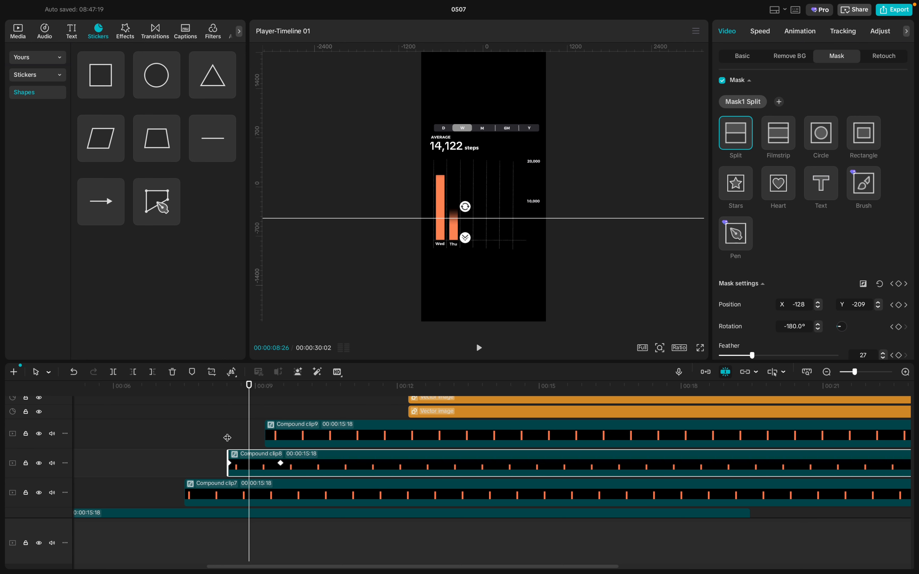
{"action": "key", "text": "Right"}
{"action": "key", "text": "Right"}
{"action": "key", "text": "Right"}
{"action": "key", "text": "Right"}
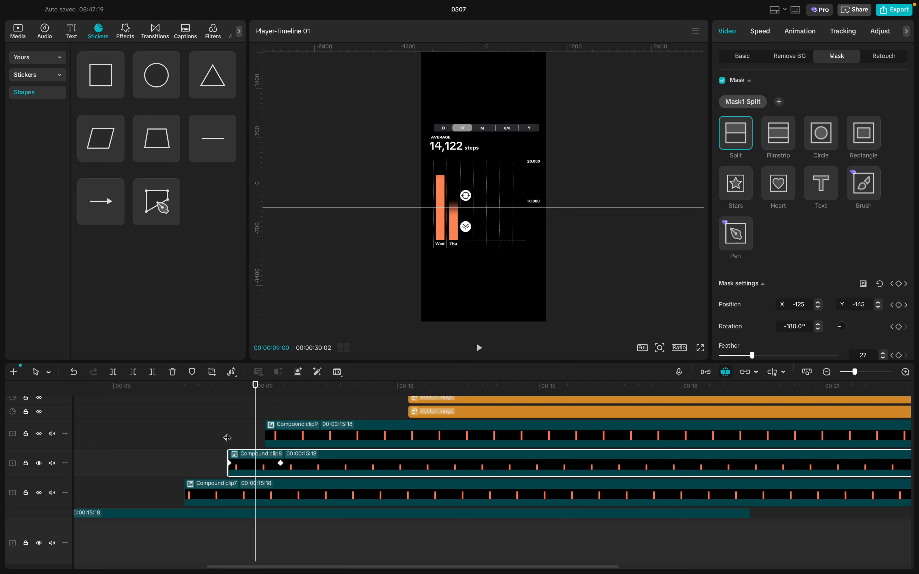
{"action": "key", "text": "Right"}
{"action": "key", "text": "Right"}
{"action": "key", "text": "Right"}
{"action": "key", "text": "Right"}
{"action": "key", "text": "Right"}
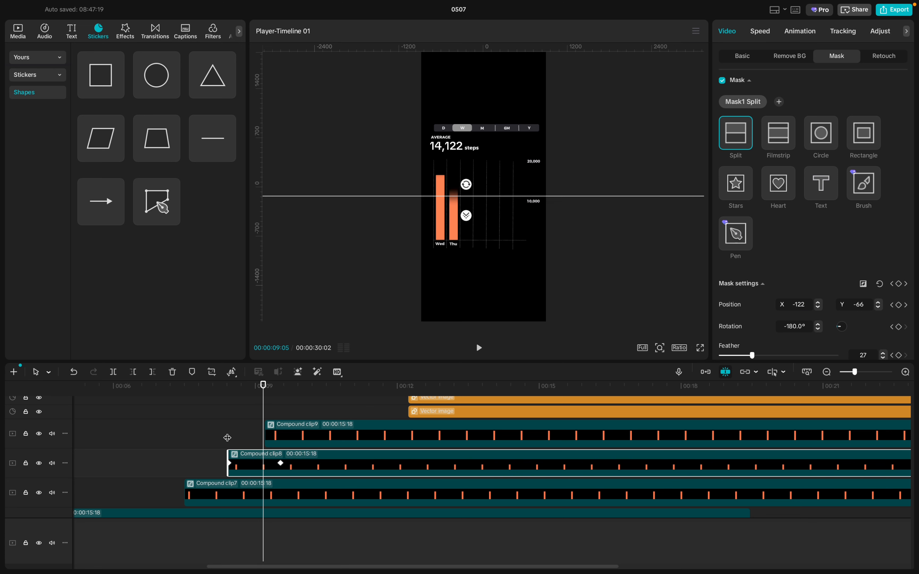
{"action": "key", "text": "Right"}
{"action": "key", "text": "Right"}
{"action": "key", "text": "Right"}
{"action": "key", "text": "Right"}
{"action": "key", "text": "Right"}
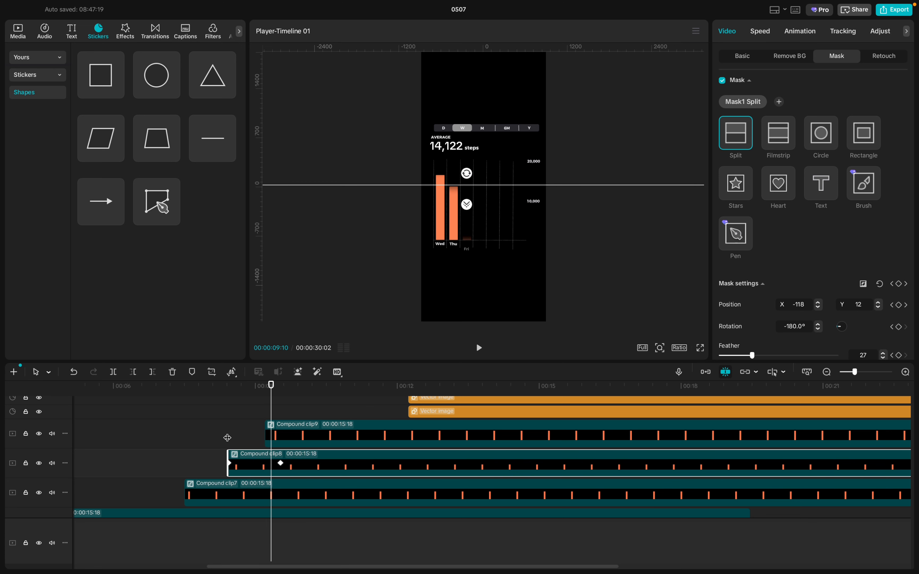
{"action": "key", "text": "Right"}
{"action": "key", "text": "Right"}
{"action": "key", "text": "Right"}
{"action": "key", "text": "Right"}
{"action": "key", "text": "Right"}
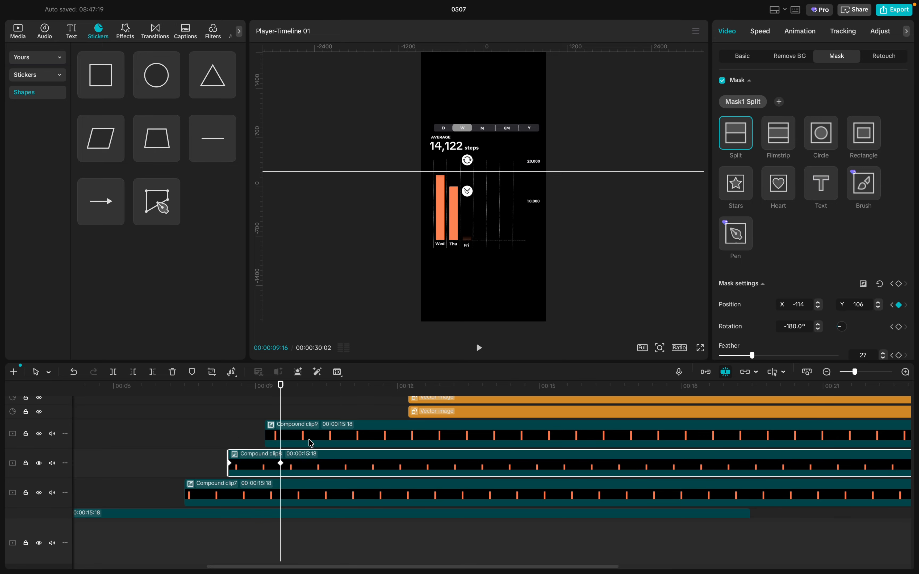
- Compare the mask keyframe timing of the Thu and Wed bar clips with the Fri clip and the day labels' animations
{"action": "left_click", "coordinate": [302, 434]}
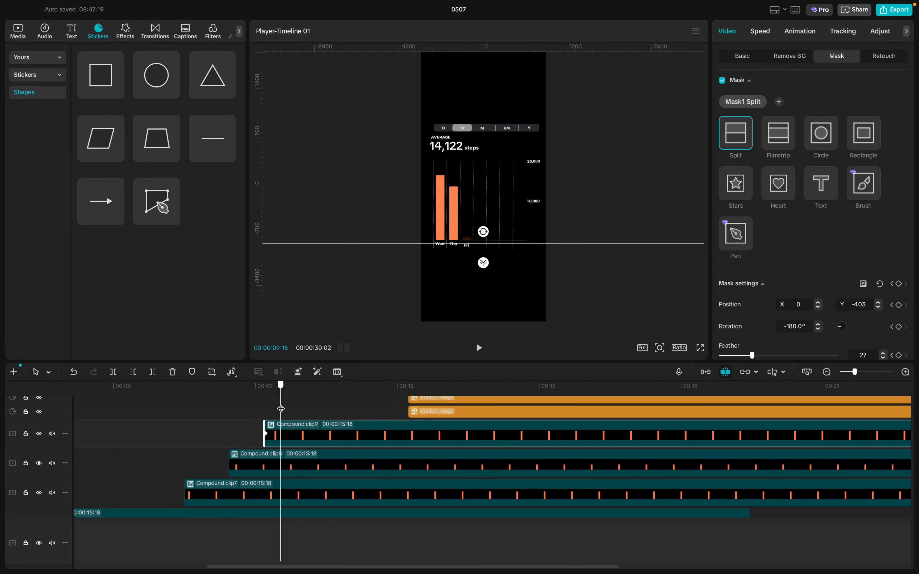
{"action": "scroll", "coordinate": [280, 408], "scroll_direction": "up", "scroll_amount": 3}
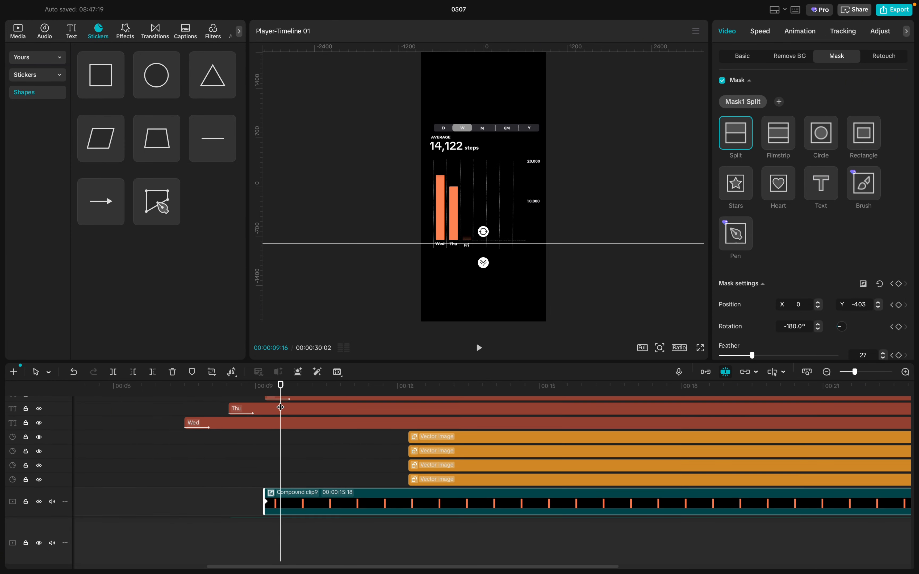
{"action": "scroll", "coordinate": [281, 408], "scroll_direction": "up", "scroll_amount": 1}
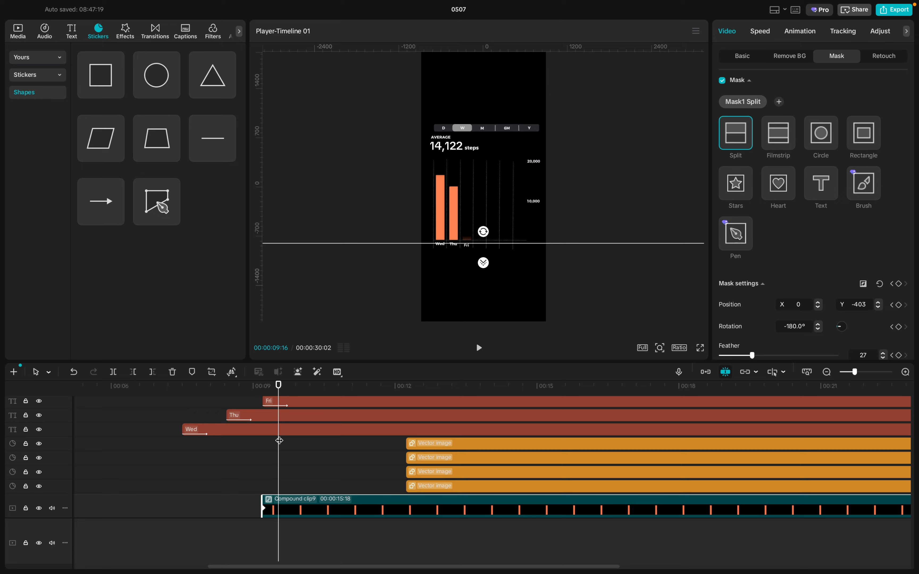
{"action": "scroll", "coordinate": [280, 441], "scroll_direction": "down", "scroll_amount": 5}
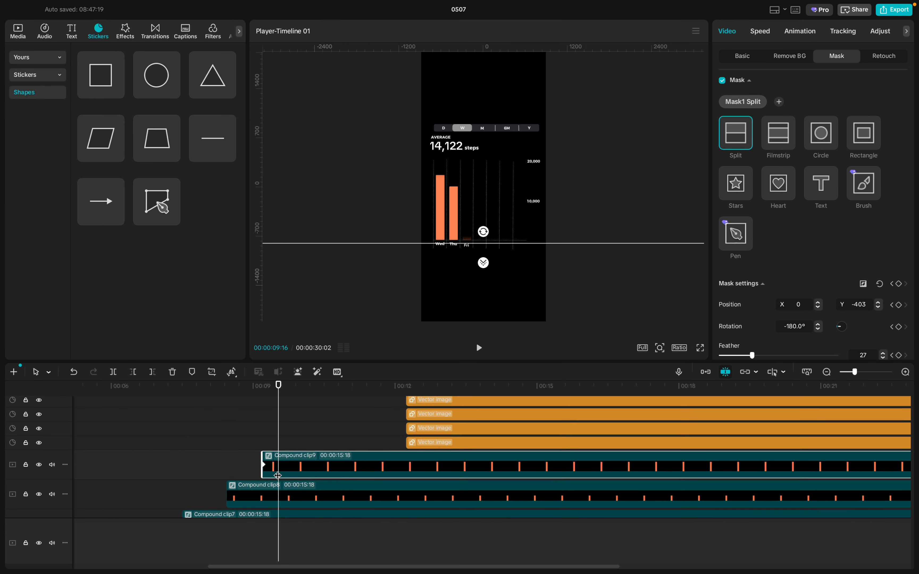
{"action": "scroll", "coordinate": [277, 476], "scroll_direction": "down", "scroll_amount": 1}
{"action": "left_click", "coordinate": [257, 485]}
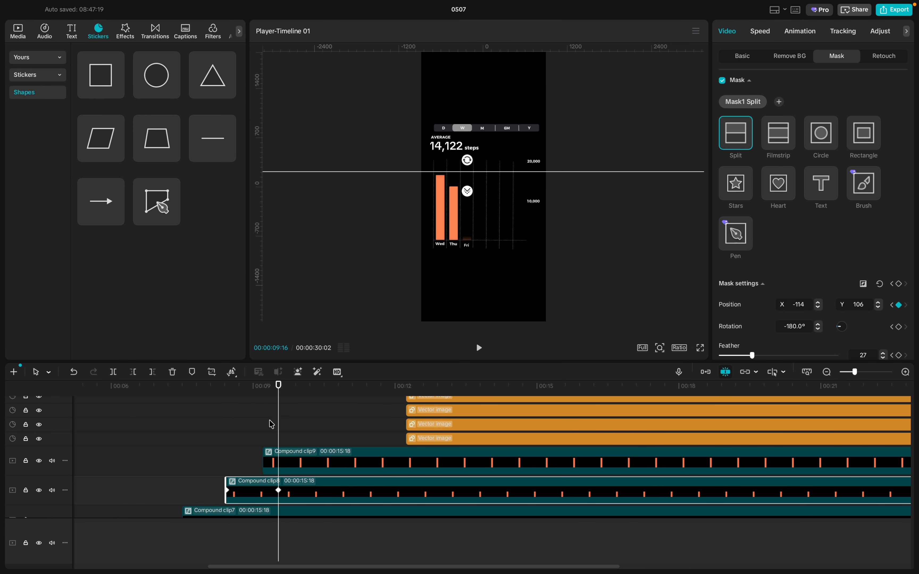
{"action": "scroll", "coordinate": [271, 425], "scroll_direction": "up", "scroll_amount": 5}
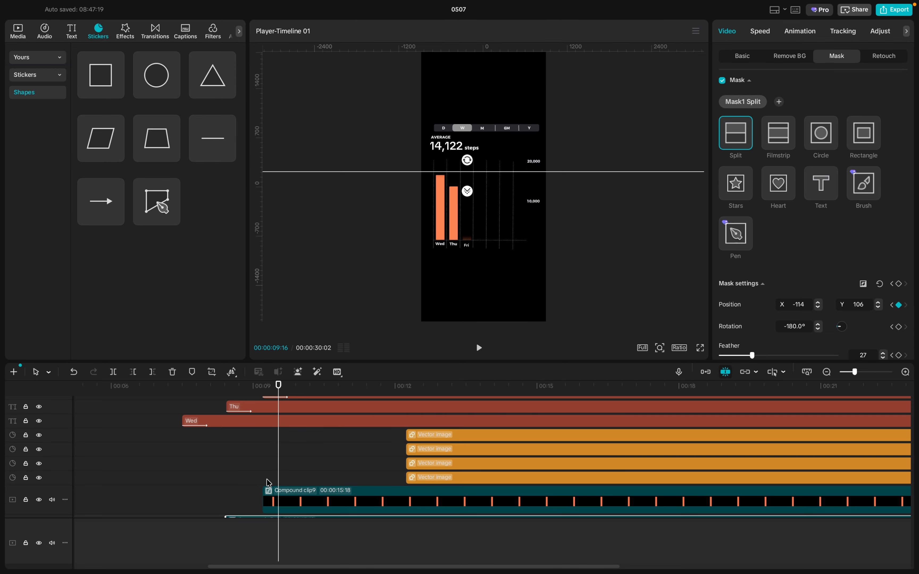
{"action": "scroll", "coordinate": [267, 482], "scroll_direction": "down", "scroll_amount": 5}
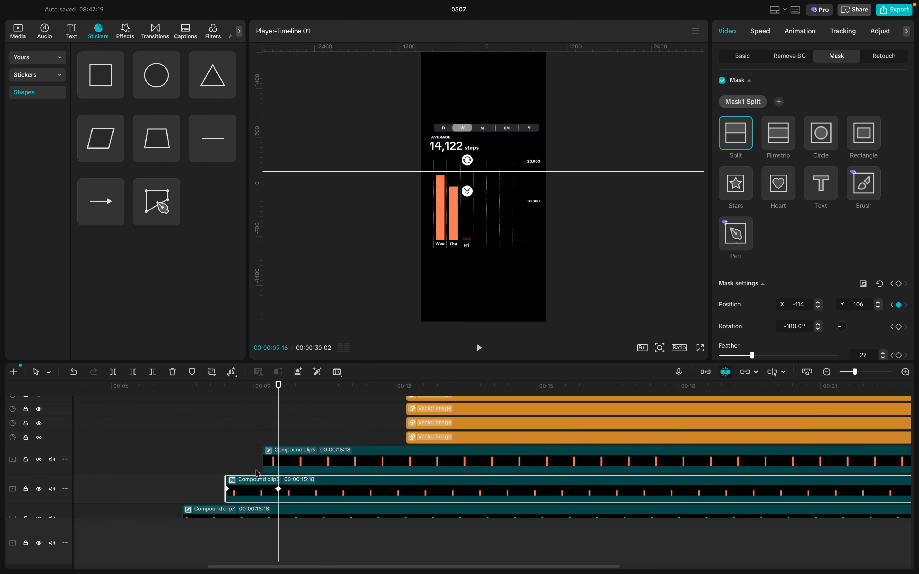
{"action": "scroll", "coordinate": [251, 490], "scroll_direction": "down", "scroll_amount": 3}
{"action": "left_click", "coordinate": [247, 502]}
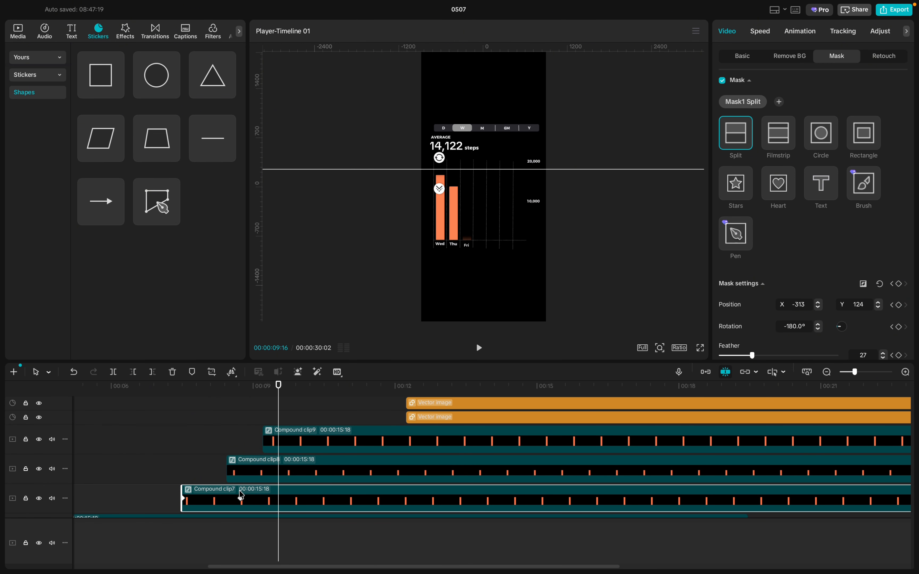
{"action": "left_click", "coordinate": [241, 494]}
{"action": "scroll", "coordinate": [241, 500], "scroll_direction": "up", "scroll_amount": 8}
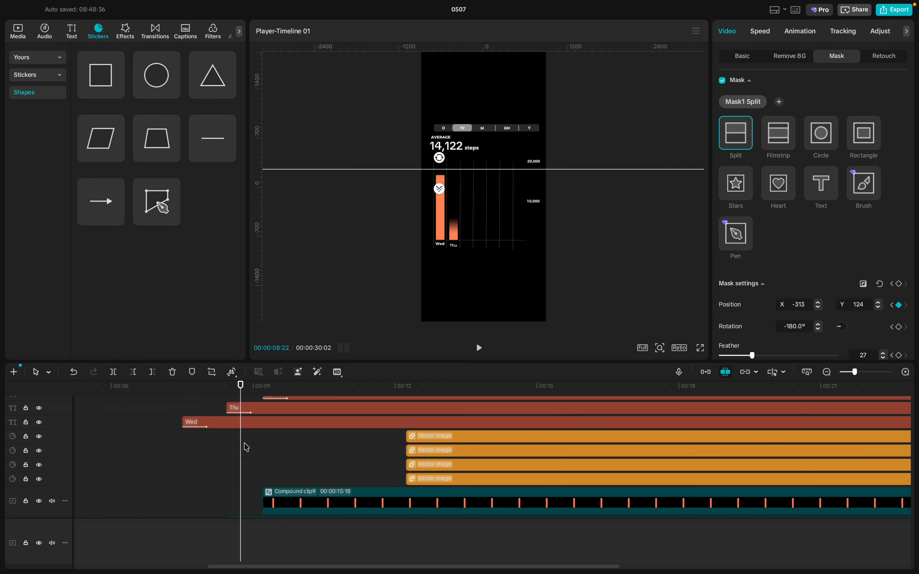
{"action": "scroll", "coordinate": [246, 447], "scroll_direction": "up", "scroll_amount": 4}
- Raise the Fri bar's mask line to about Y 191 at 10:03 so the whole bar is revealed by an end keyframe
{"action": "left_click", "coordinate": [302, 415]}
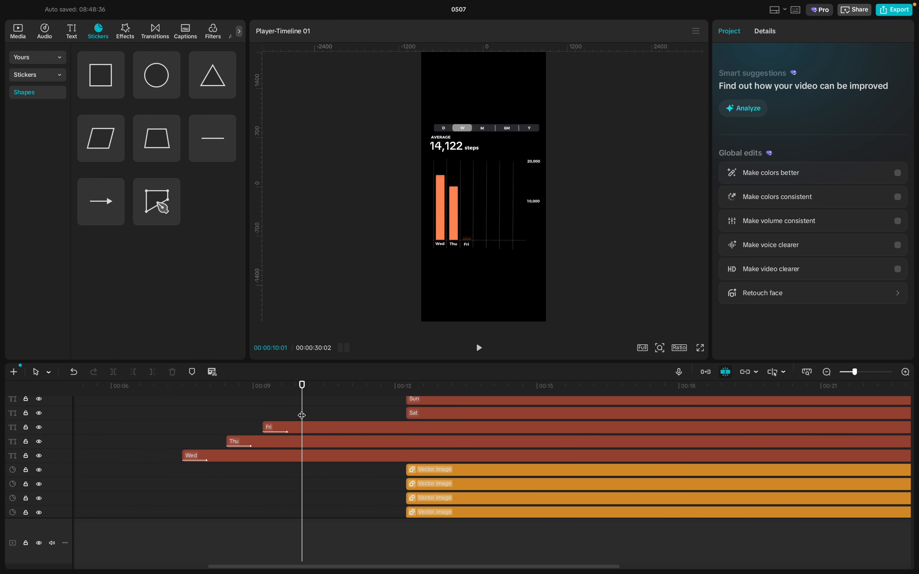
{"action": "scroll", "coordinate": [306, 448], "scroll_direction": "down", "scroll_amount": 5}
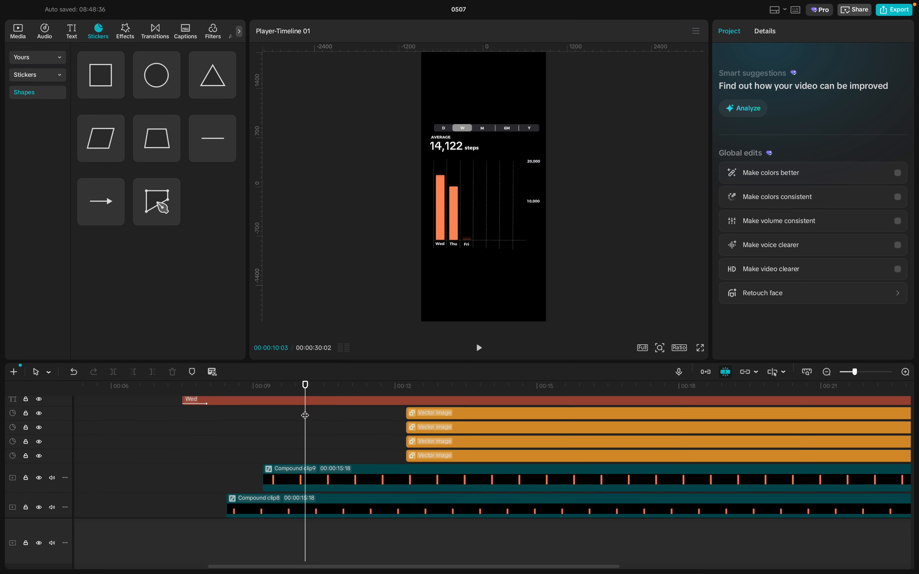
{"action": "left_click", "coordinate": [308, 461]}
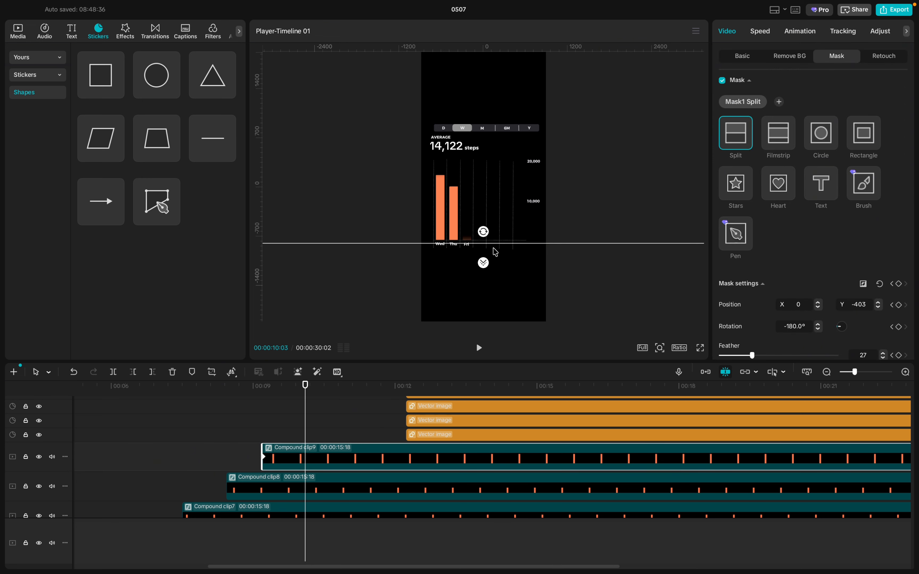
{"action": "left_click_drag", "start_coordinate": [497, 246], "coordinate": [500, 162]}
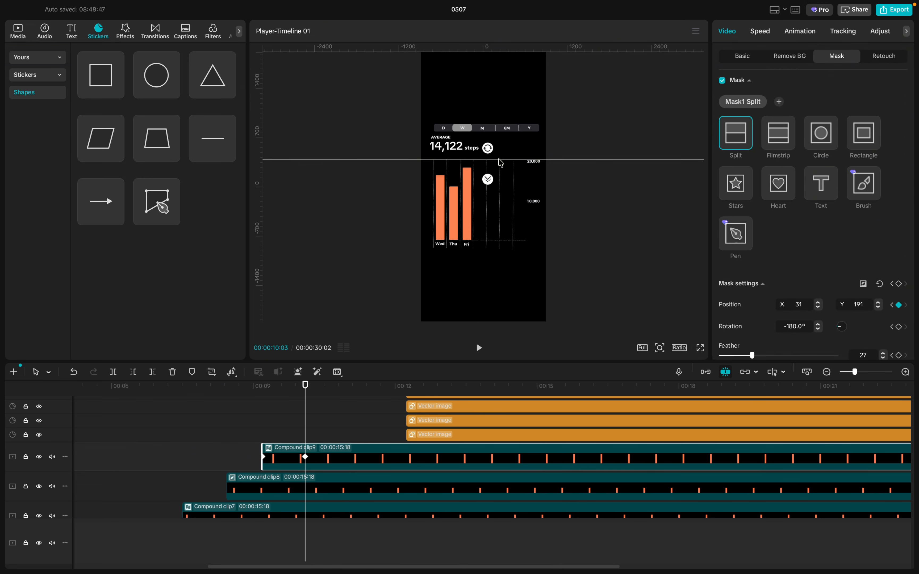
- Play the chart animation from 07:18 twice to review the Wed, Thu and Fri bar reveals
{"action": "left_click", "coordinate": [187, 439]}
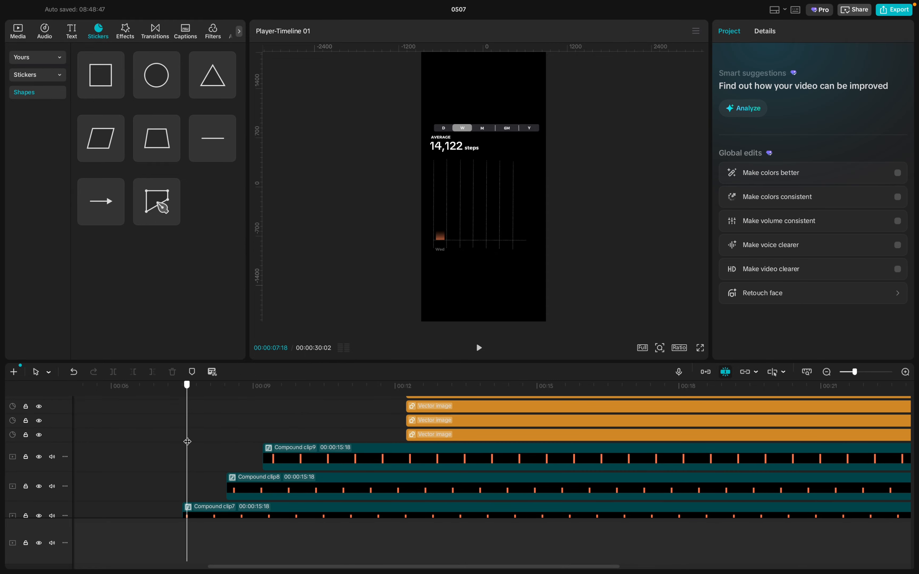
{"action": "key", "text": "space"}
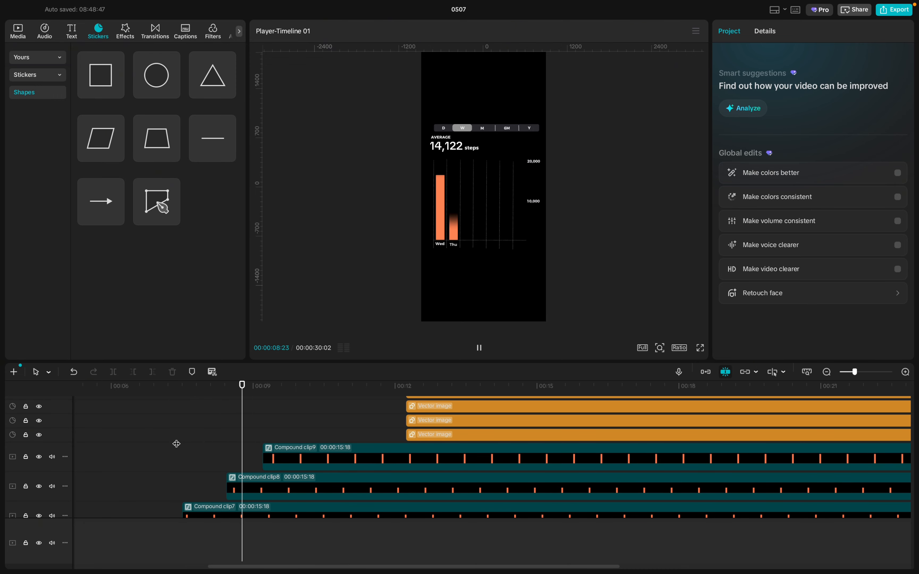
{"action": "key", "text": "space"}
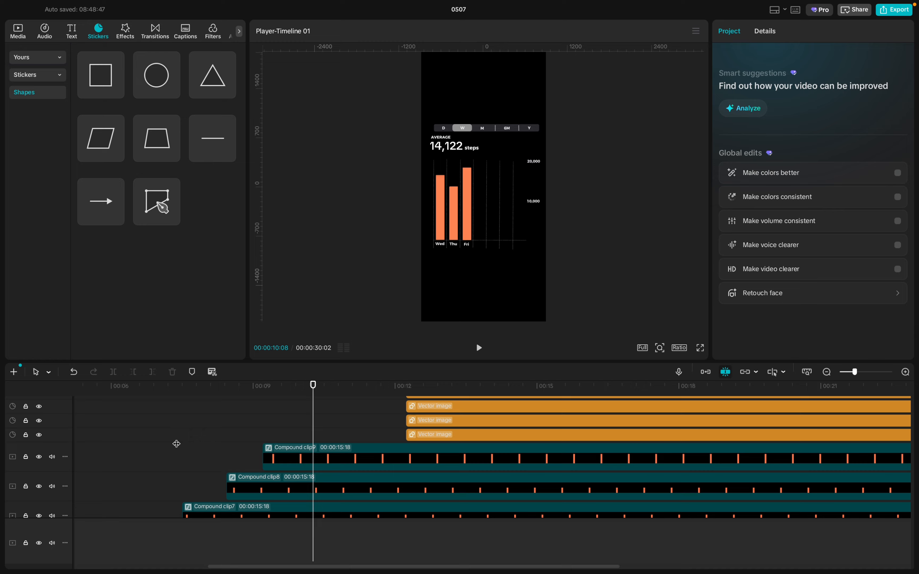
{"action": "left_click", "coordinate": [158, 462]}
{"action": "key", "text": "space"}
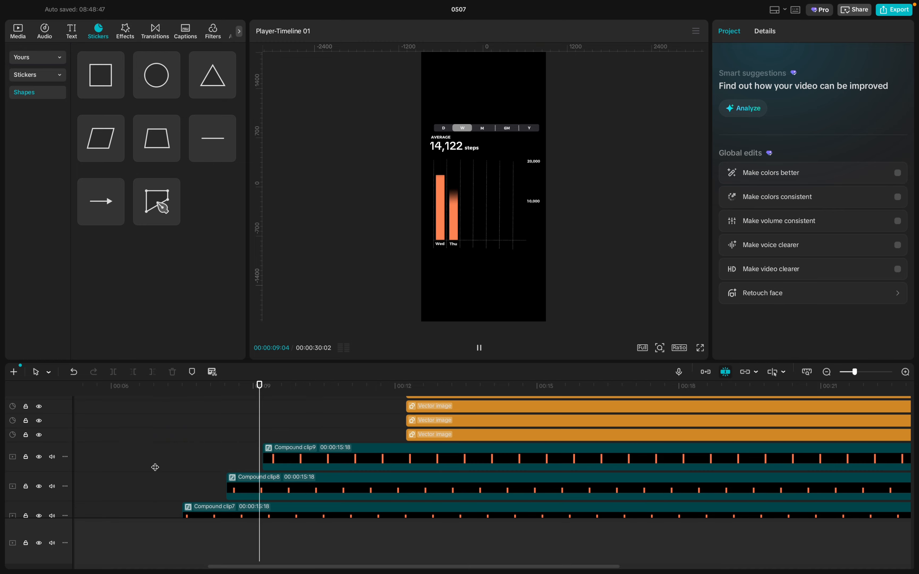
{"action": "key", "text": "space"}
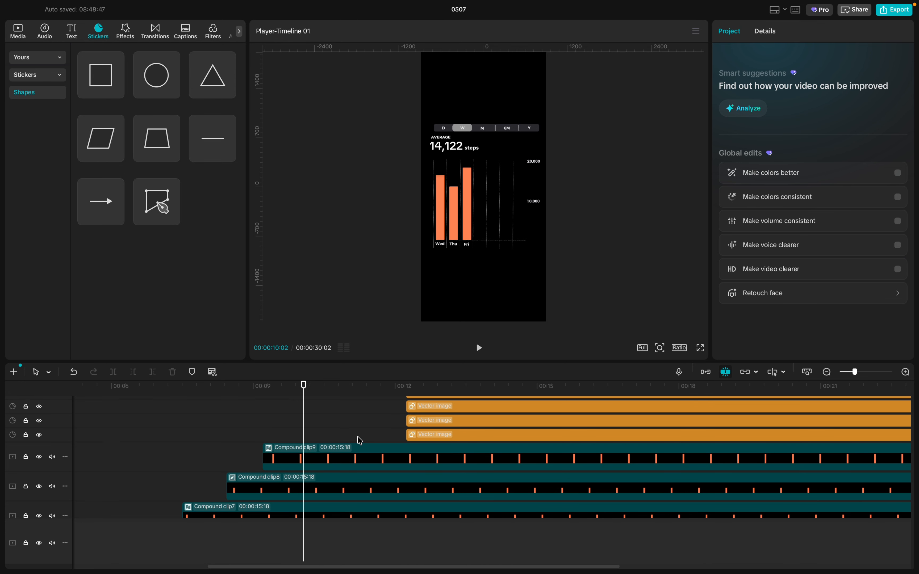
- Move the Sat label's clip earlier on the timeline so it starts just before 10:02, staggered after the Fri label
{"action": "scroll", "coordinate": [344, 436], "scroll_direction": "up", "scroll_amount": 5}
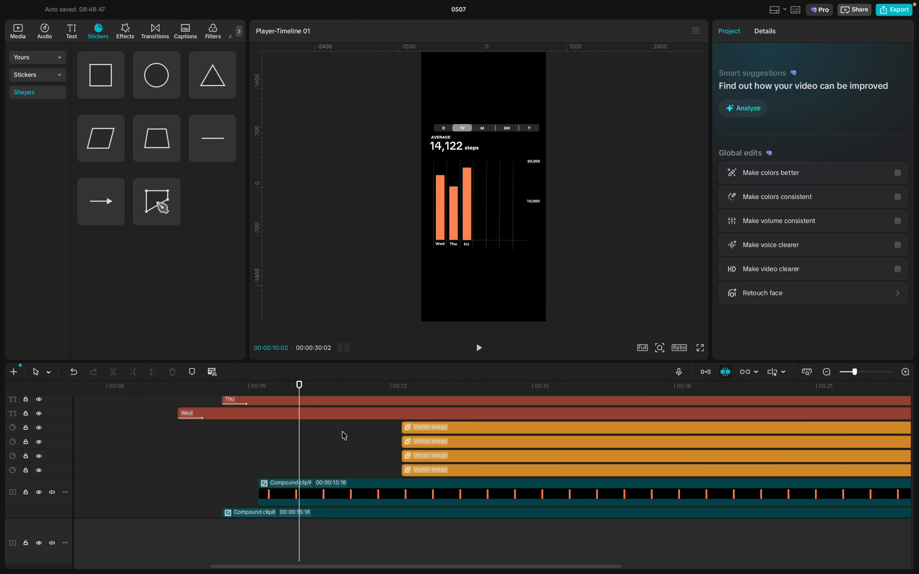
{"action": "scroll", "coordinate": [342, 431], "scroll_direction": "up", "scroll_amount": 2}
{"action": "scroll", "coordinate": [343, 432], "scroll_direction": "down", "scroll_amount": 2}
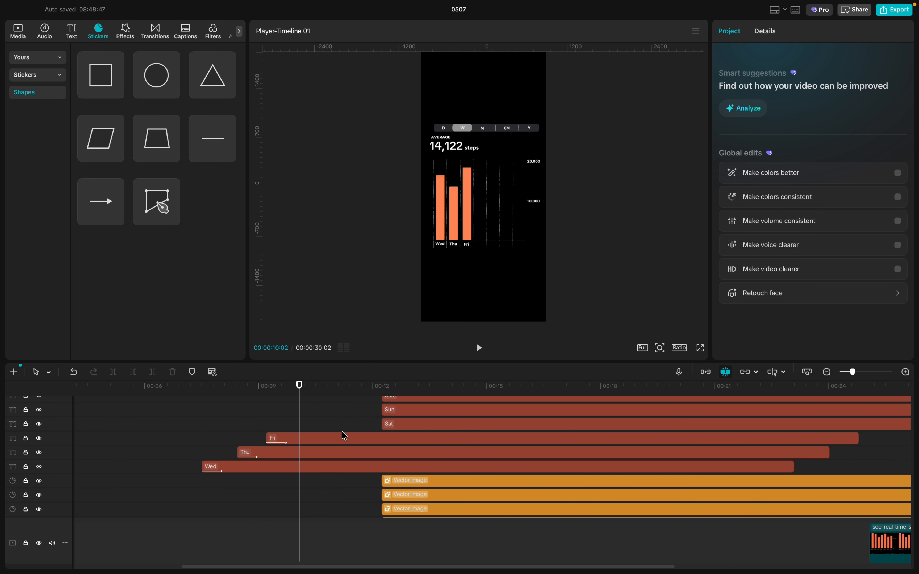
{"action": "scroll", "coordinate": [343, 432], "scroll_direction": "down", "scroll_amount": 1}
{"action": "left_click", "coordinate": [392, 420]}
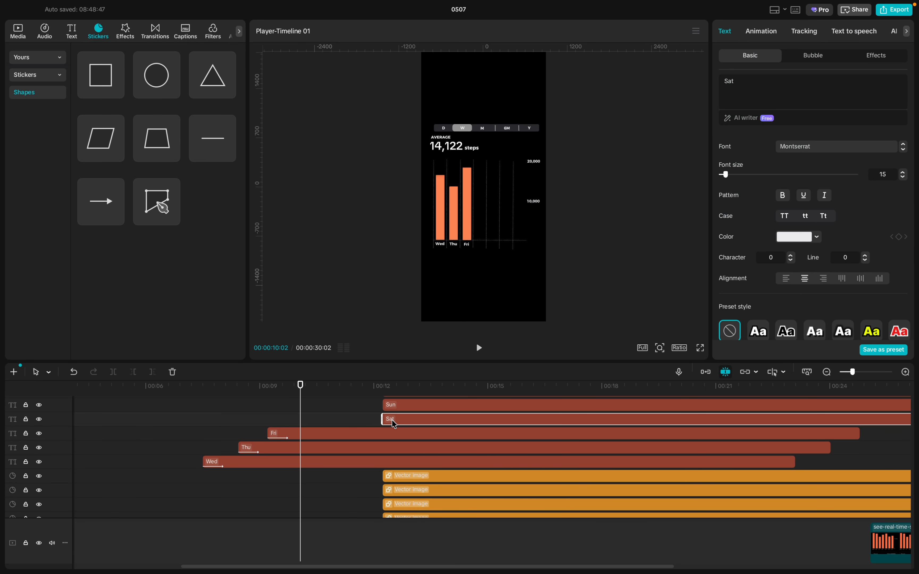
{"action": "left_click_drag", "start_coordinate": [392, 420], "coordinate": [303, 417]}
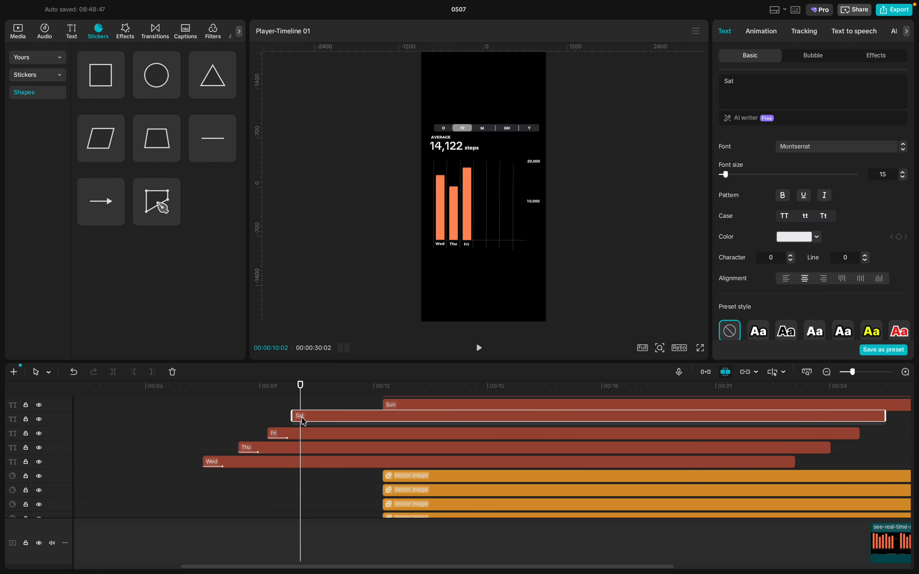
{"action": "left_click_drag", "start_coordinate": [302, 417], "coordinate": [302, 417]}
- Compare the Fri bar clip's mask keyframes with the Thu bar's ending mask keyframe to check how their reveals overlap
{"action": "scroll", "coordinate": [302, 417], "scroll_direction": "down", "scroll_amount": 3}
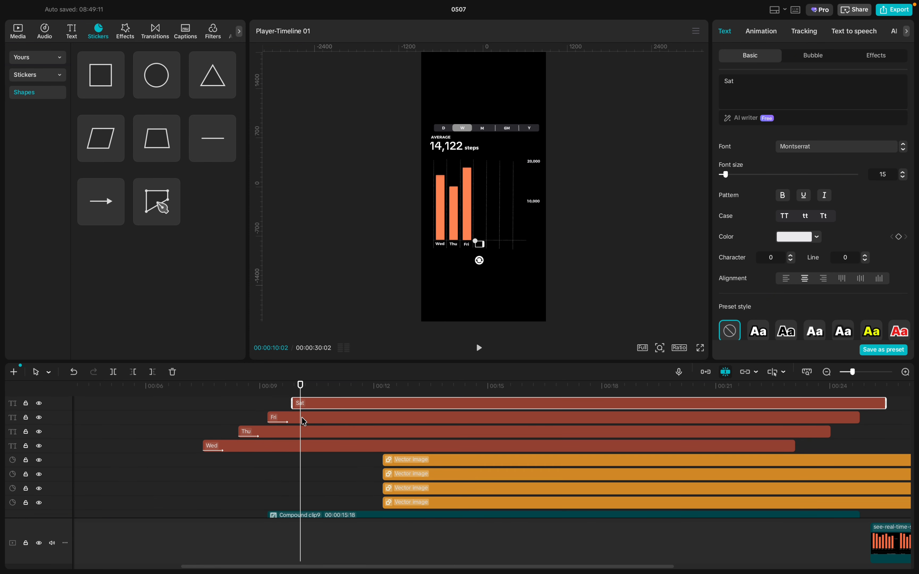
{"action": "left_click", "coordinate": [292, 478]}
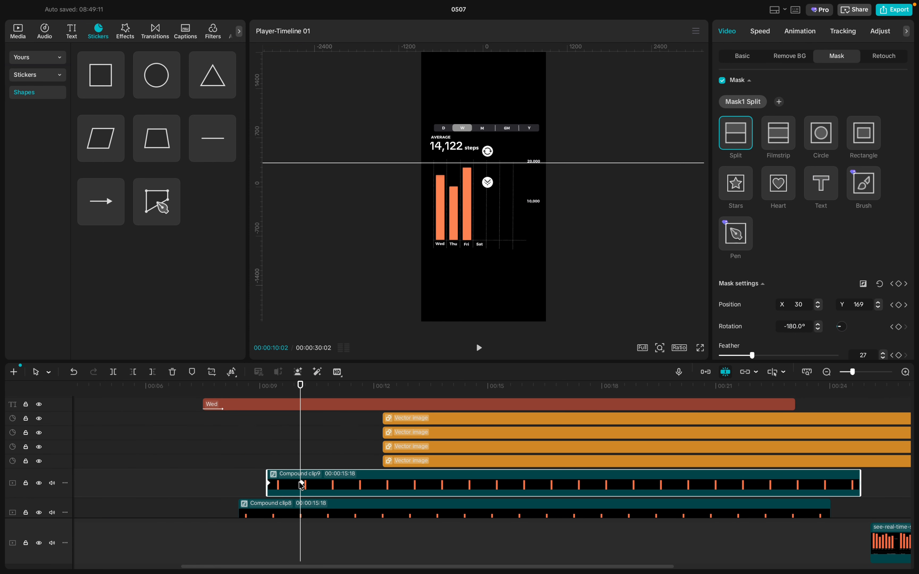
{"action": "scroll", "coordinate": [295, 478], "scroll_direction": "up", "scroll_amount": 3}
{"action": "scroll", "coordinate": [294, 478], "scroll_direction": "down", "scroll_amount": 2}
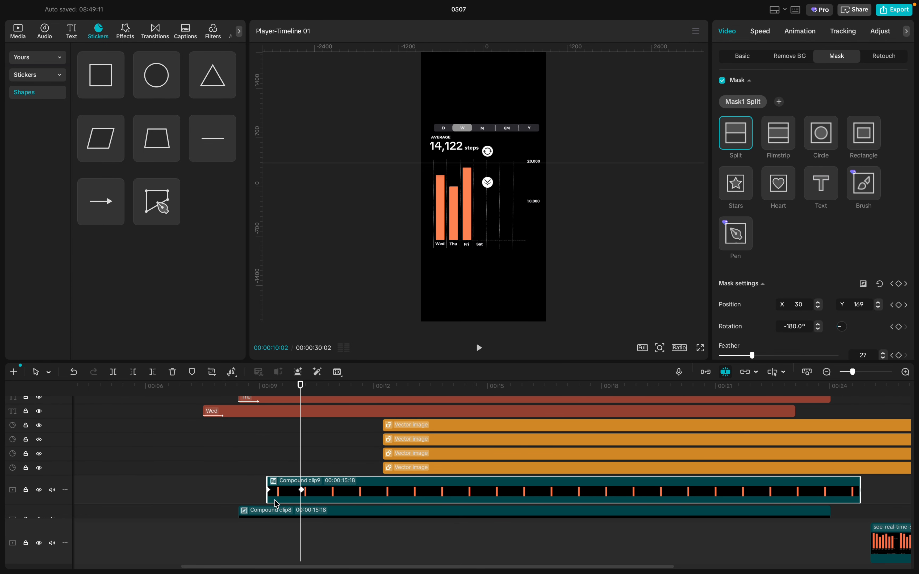
{"action": "scroll", "coordinate": [277, 476], "scroll_direction": "down", "scroll_amount": 2}
{"action": "left_click", "coordinate": [261, 509]}
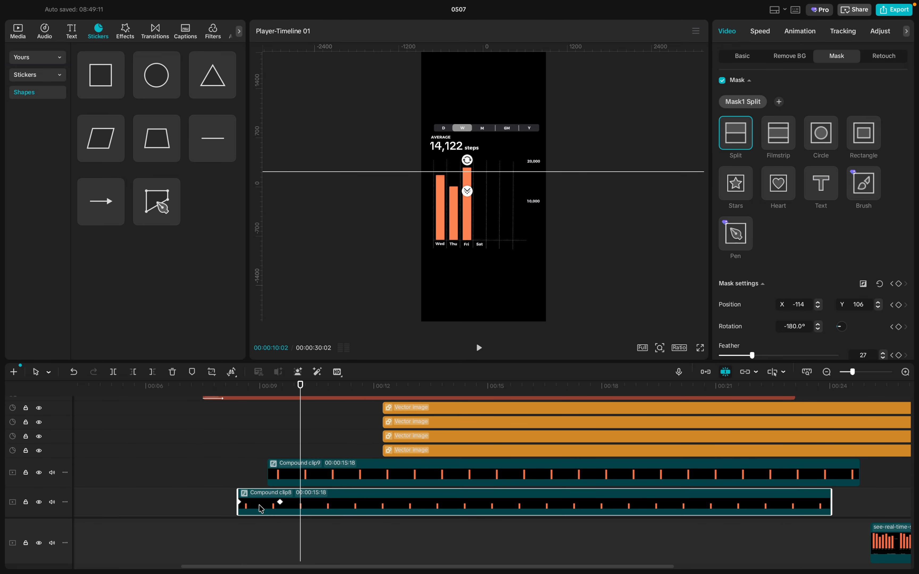
{"action": "left_click", "coordinate": [280, 503]}
{"action": "scroll", "coordinate": [286, 485], "scroll_direction": "up", "scroll_amount": 2}
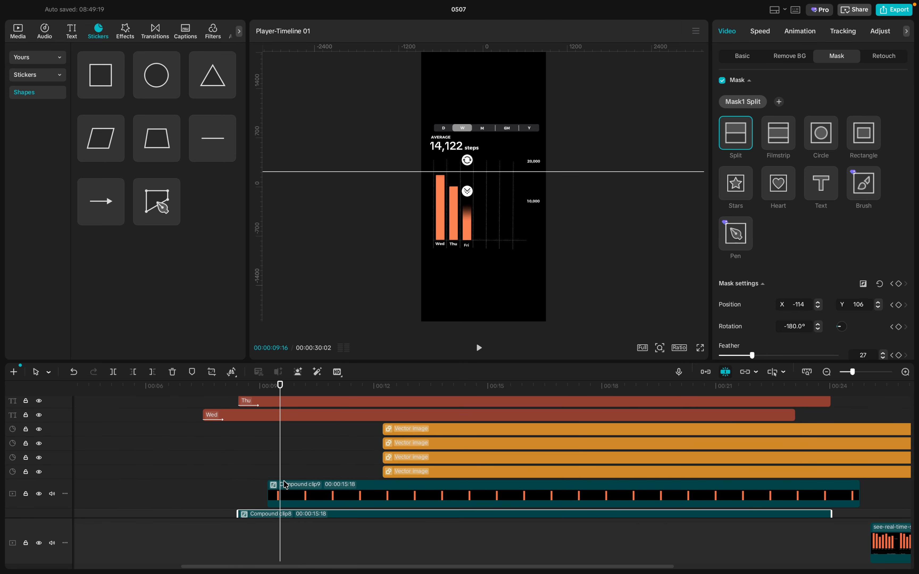
{"action": "left_click", "coordinate": [285, 486]}
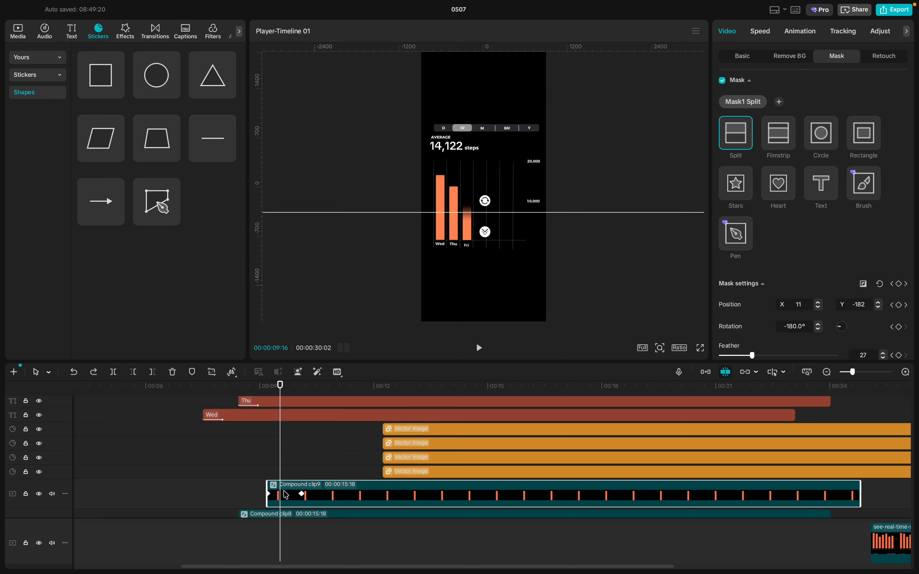
- Inspect the Wed and Fri bar clips' mask keyframes and check the Sat label's start against the Fri reveal at 09:29
{"action": "scroll", "coordinate": [286, 490], "scroll_direction": "up", "scroll_amount": 2}
{"action": "scroll", "coordinate": [286, 494], "scroll_direction": "down", "scroll_amount": 8}
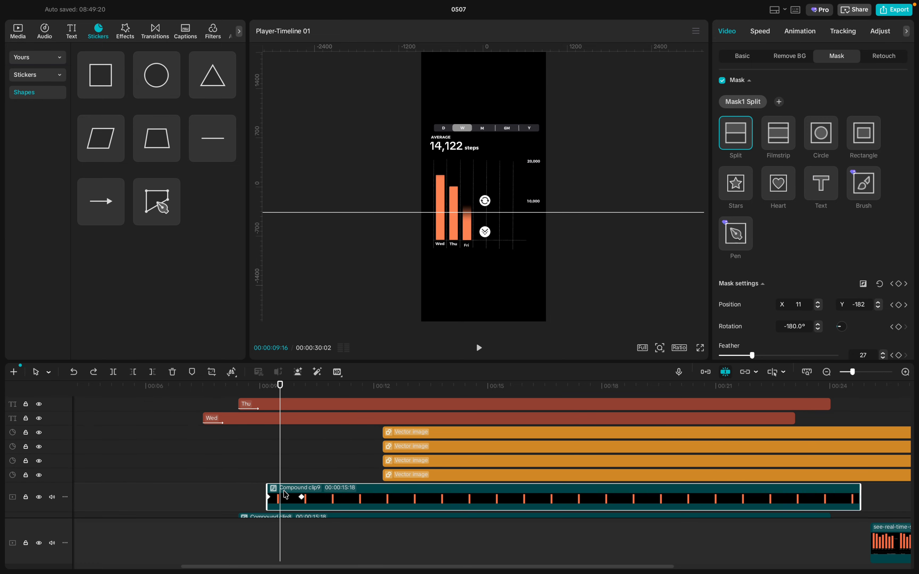
{"action": "left_click", "coordinate": [261, 502]}
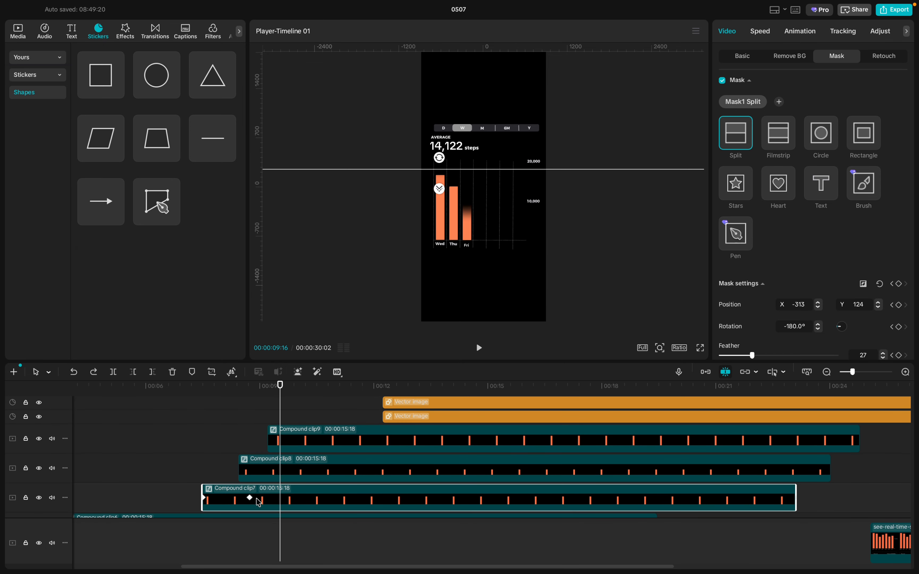
{"action": "scroll", "coordinate": [248, 479], "scroll_direction": "up", "scroll_amount": 4}
{"action": "scroll", "coordinate": [246, 467], "scroll_direction": "down", "scroll_amount": 3}
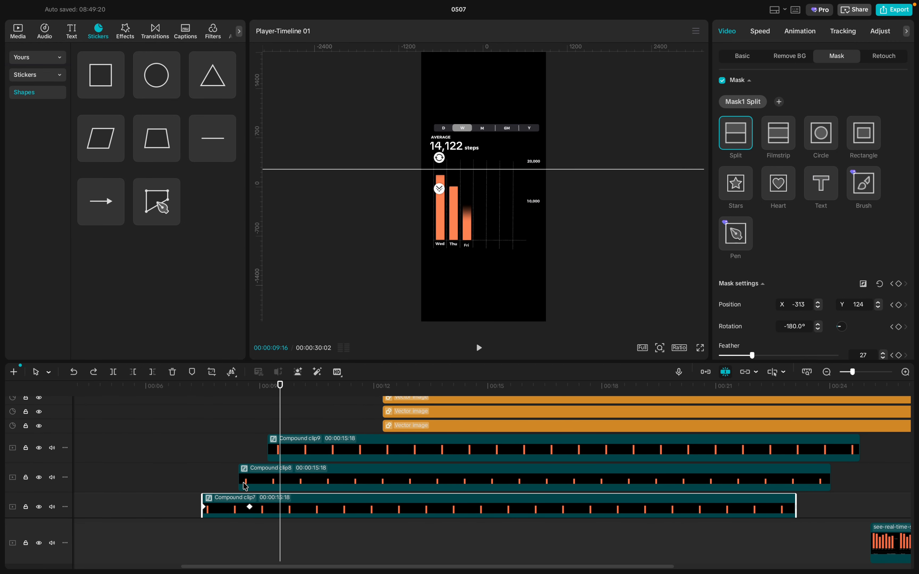
{"action": "left_click", "coordinate": [293, 452]}
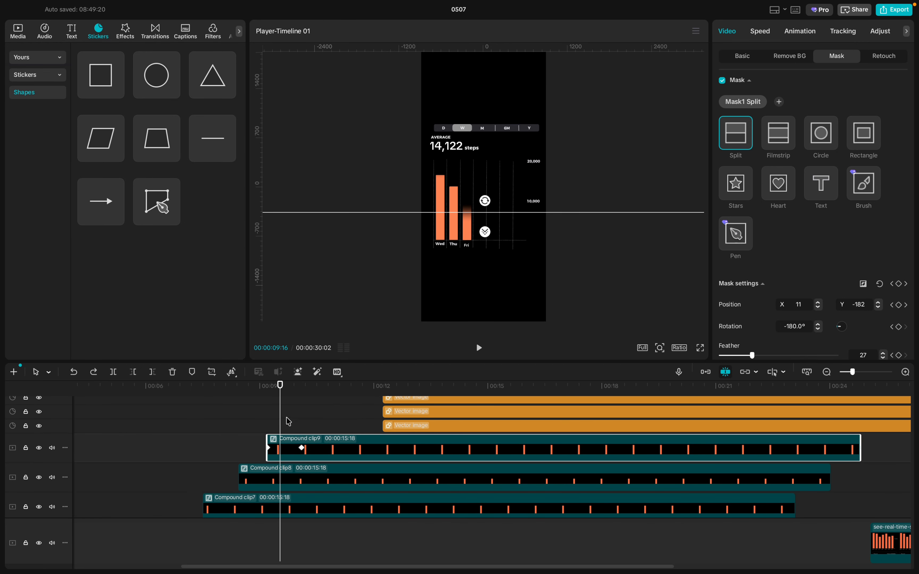
{"action": "left_click_drag", "start_coordinate": [281, 420], "coordinate": [296, 418]}
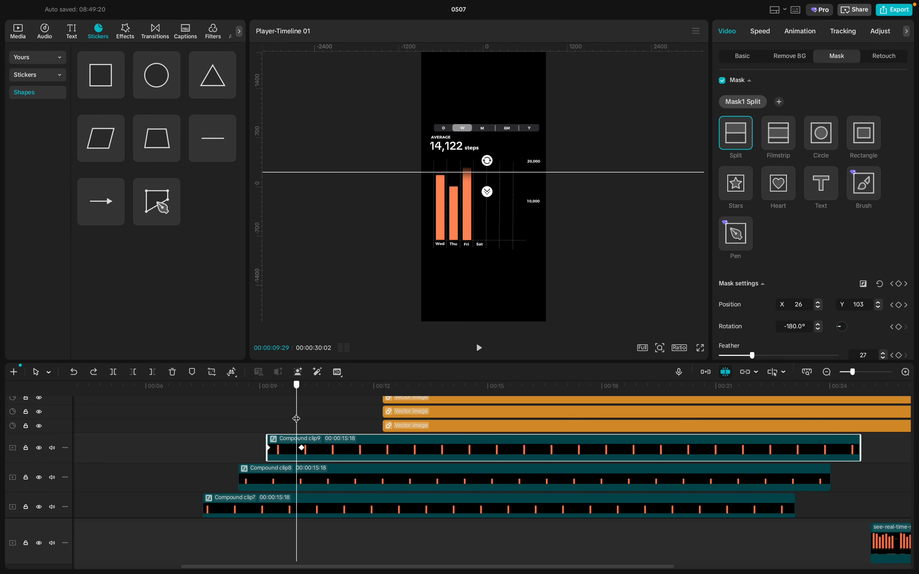
{"action": "scroll", "coordinate": [296, 418], "scroll_direction": "up", "scroll_amount": 5}
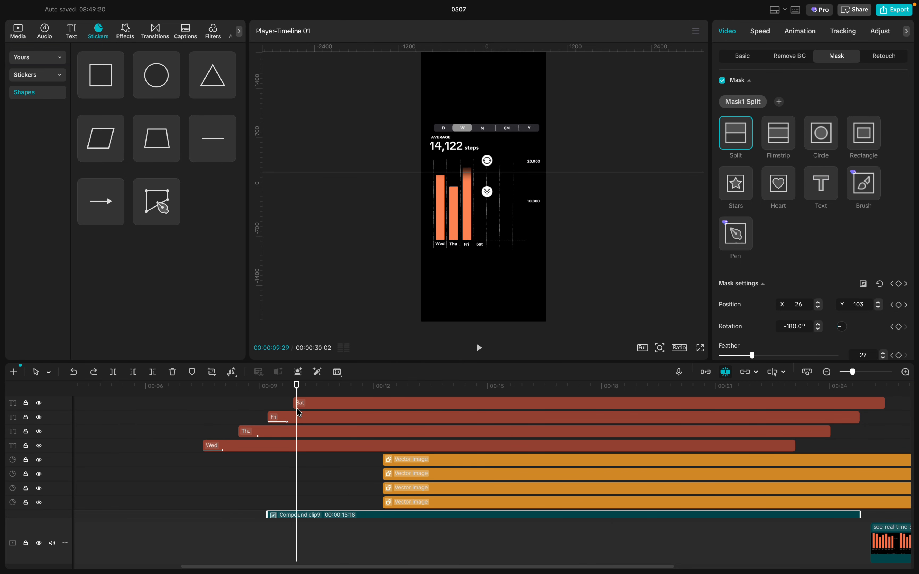
{"action": "scroll", "coordinate": [249, 468], "scroll_direction": "down", "scroll_amount": 3}
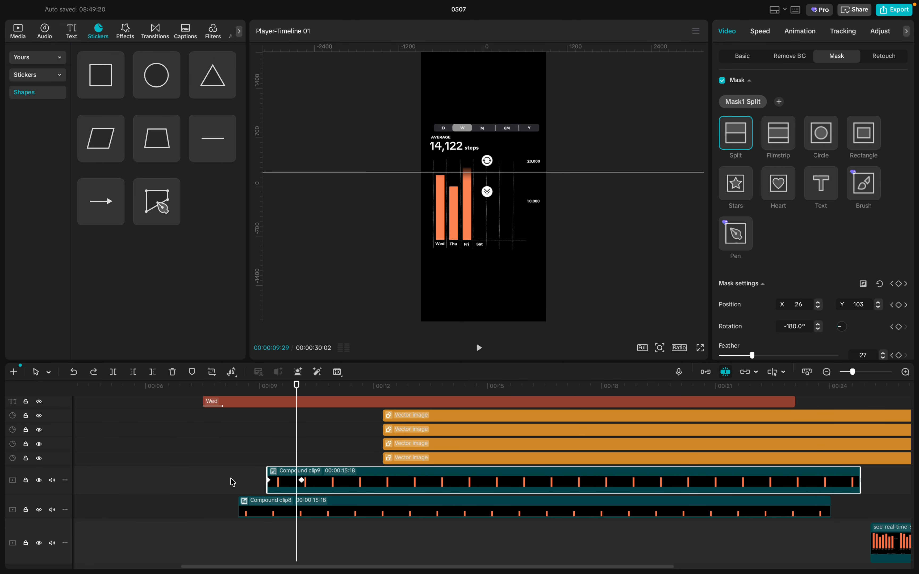
{"action": "scroll", "coordinate": [230, 460], "scroll_direction": "up", "scroll_amount": 1}
{"action": "scroll", "coordinate": [231, 460], "scroll_direction": "down", "scroll_amount": 2}
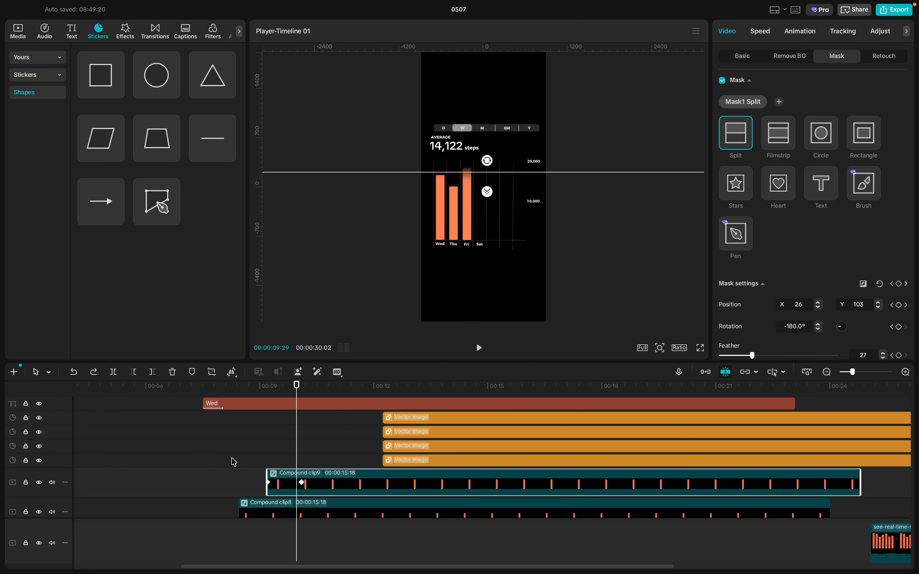
- Check the Wed bar's ending mask keyframe against the start of the Thu bar's compound clip
{"action": "left_click", "coordinate": [241, 434]}
{"action": "mouse_move", "coordinate": [238, 439]}
{"action": "left_mouse_down"}
{"action": "mouse_move", "coordinate": [226, 437]}
{"action": "mouse_move", "coordinate": [243, 434]}
{"action": "left_mouse_up"}
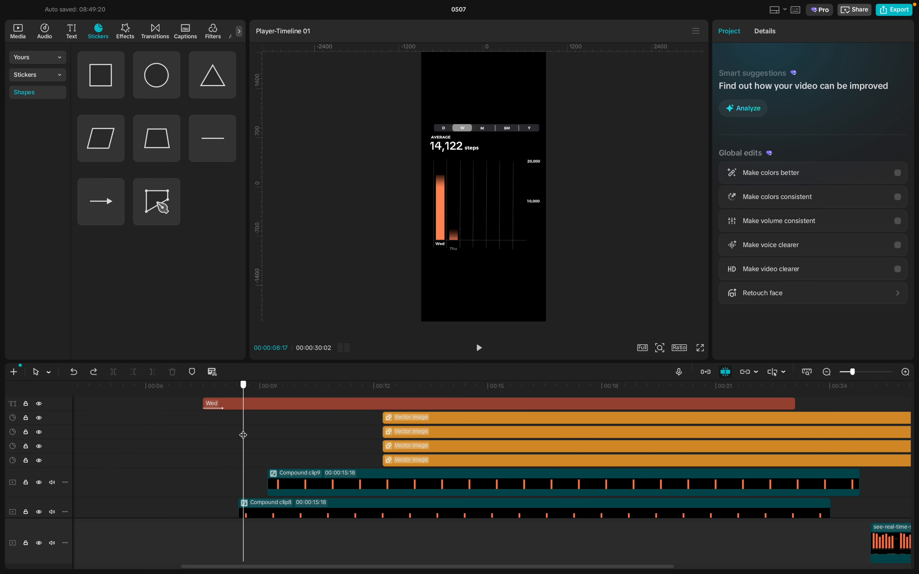
{"action": "scroll", "coordinate": [243, 456], "scroll_direction": "down", "scroll_amount": 4}
{"action": "left_click", "coordinate": [245, 474]}
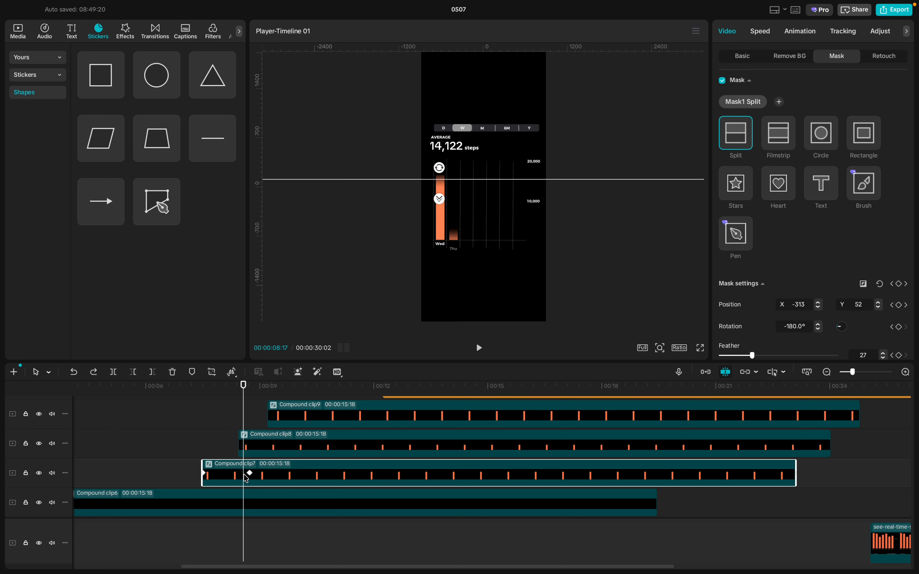
{"action": "left_click", "coordinate": [250, 475]}
{"action": "left_click", "coordinate": [249, 447]}
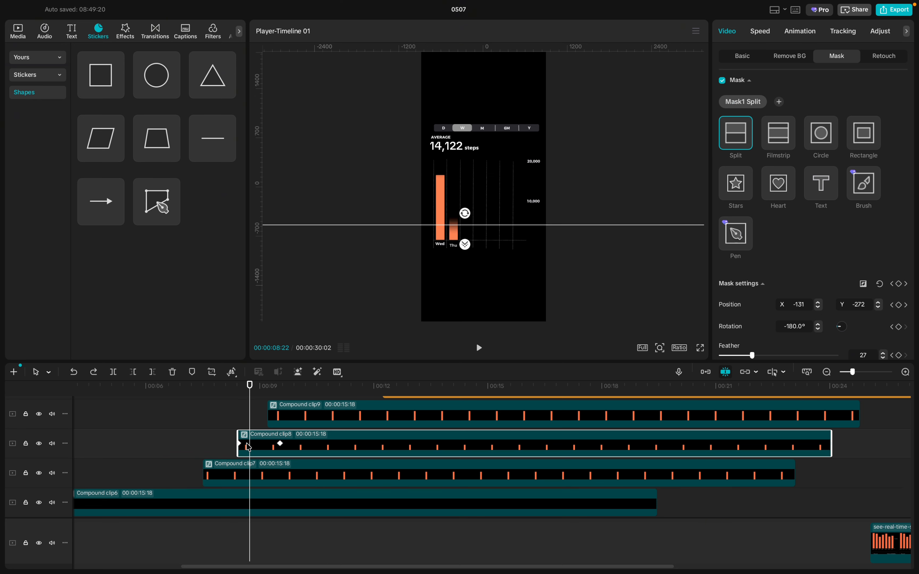
- Nudge the Sat label clip so it starts just before the Fri bar finishes rising and give it the Slide Up entrance animation
{"action": "left_click", "coordinate": [280, 443]}
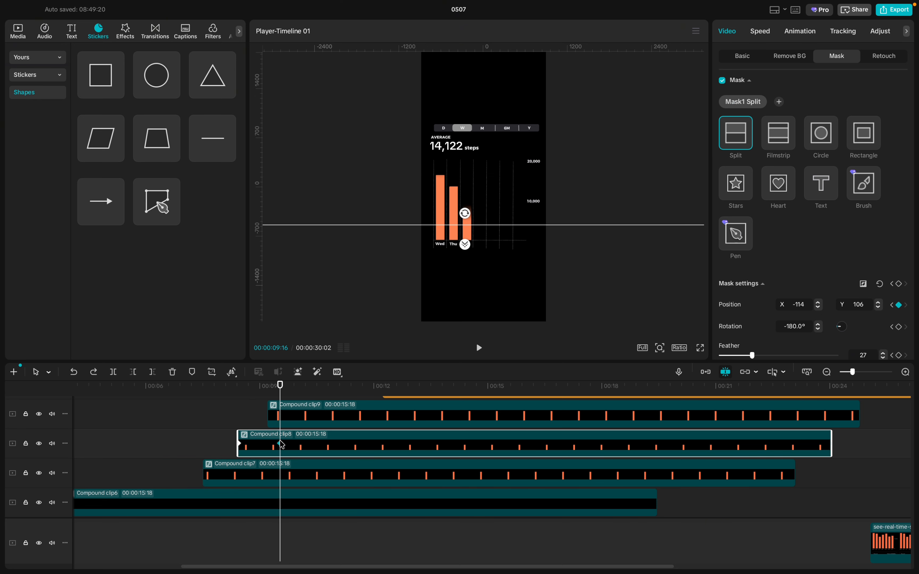
{"action": "left_click", "coordinate": [281, 420]}
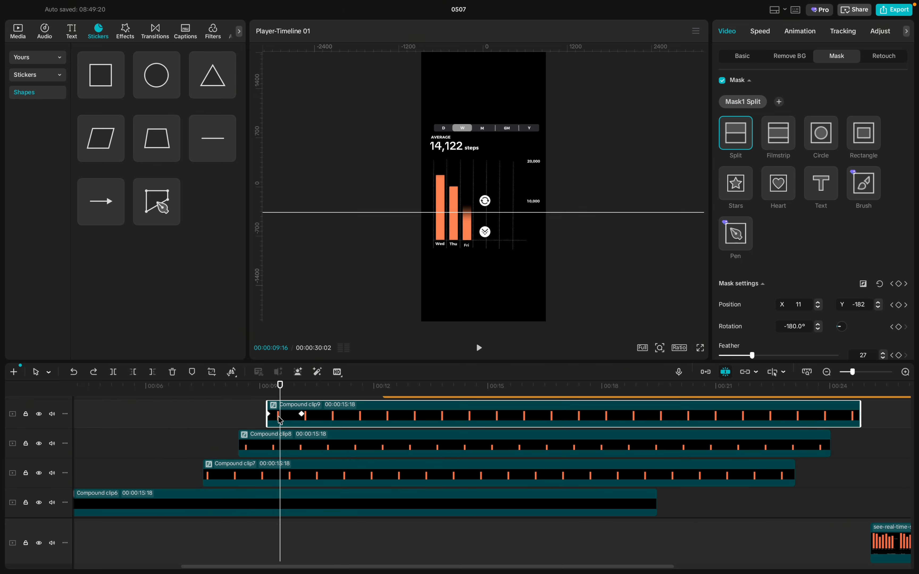
{"action": "left_click", "coordinate": [301, 415]}
{"action": "scroll", "coordinate": [304, 416], "scroll_direction": "up", "scroll_amount": 2}
{"action": "scroll", "coordinate": [304, 416], "scroll_direction": "up", "scroll_amount": 6}
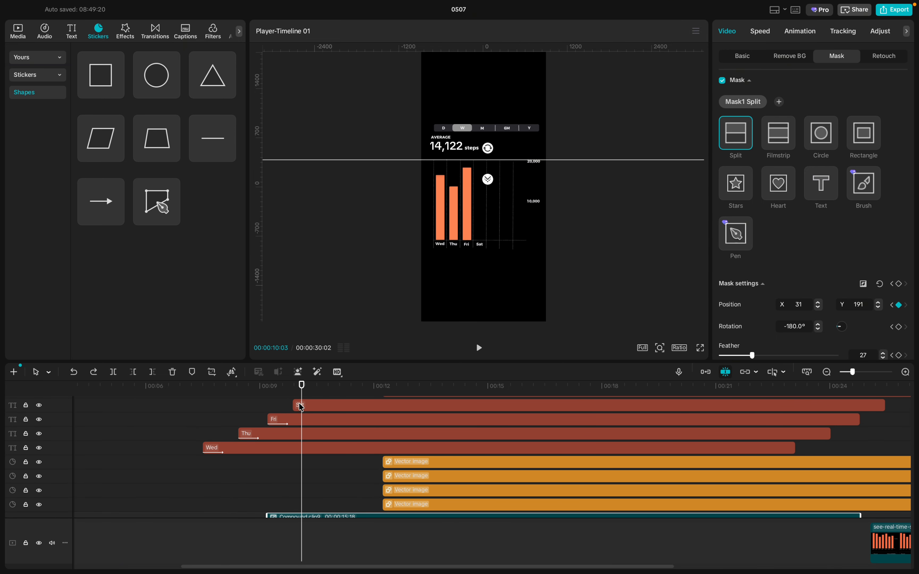
{"action": "left_click", "coordinate": [298, 404]}
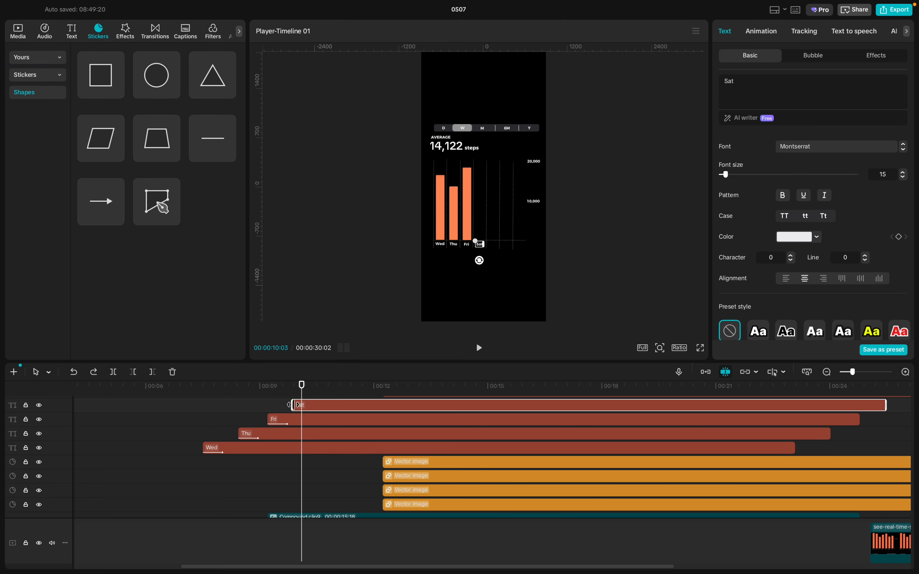
{"action": "left_click_drag", "start_coordinate": [307, 408], "coordinate": [308, 407]}
{"action": "left_click", "coordinate": [766, 34]}
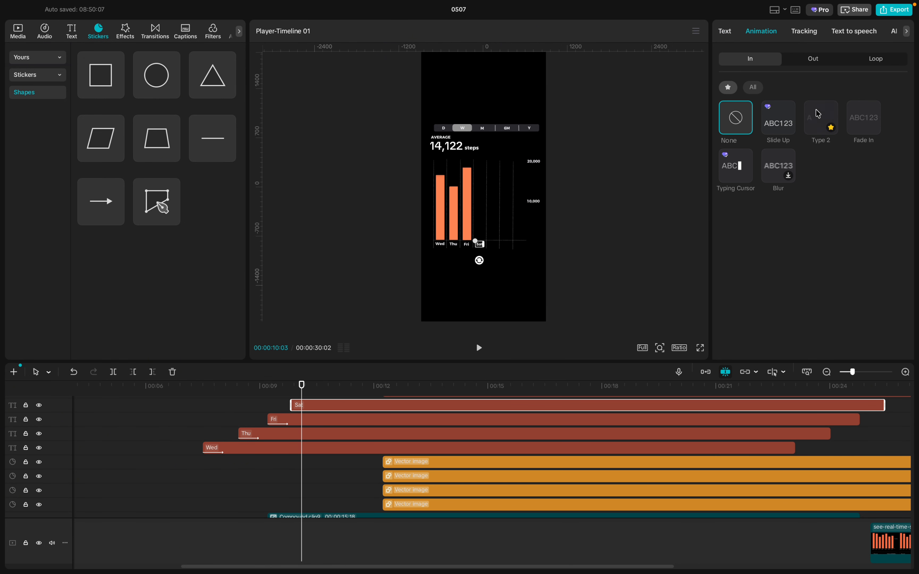
{"action": "left_click", "coordinate": [772, 122]}
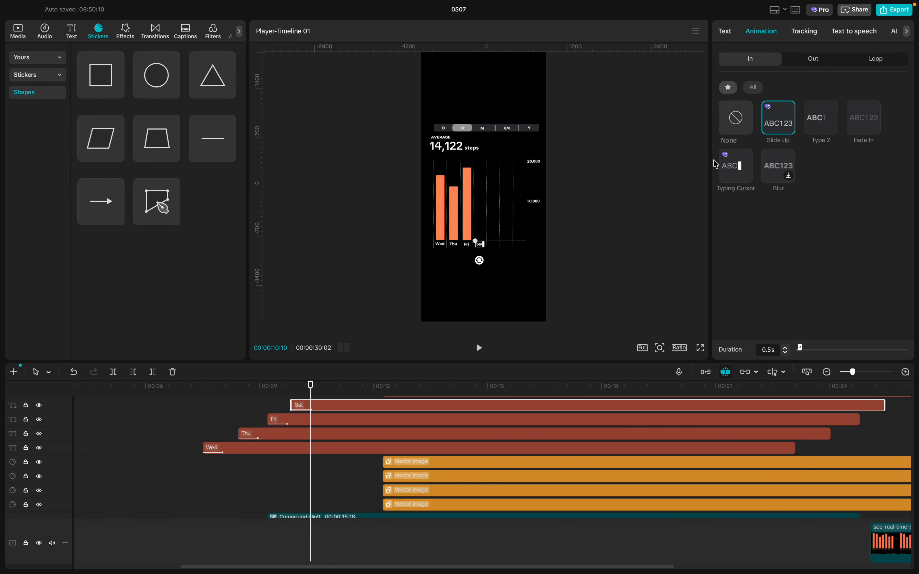
- Move the lowest vector image, the Sat bar, to start together with the Sat label and convert it to a compound clip
{"action": "scroll", "coordinate": [306, 495], "scroll_direction": "down", "scroll_amount": 2}
{"action": "left_click", "coordinate": [431, 484]}
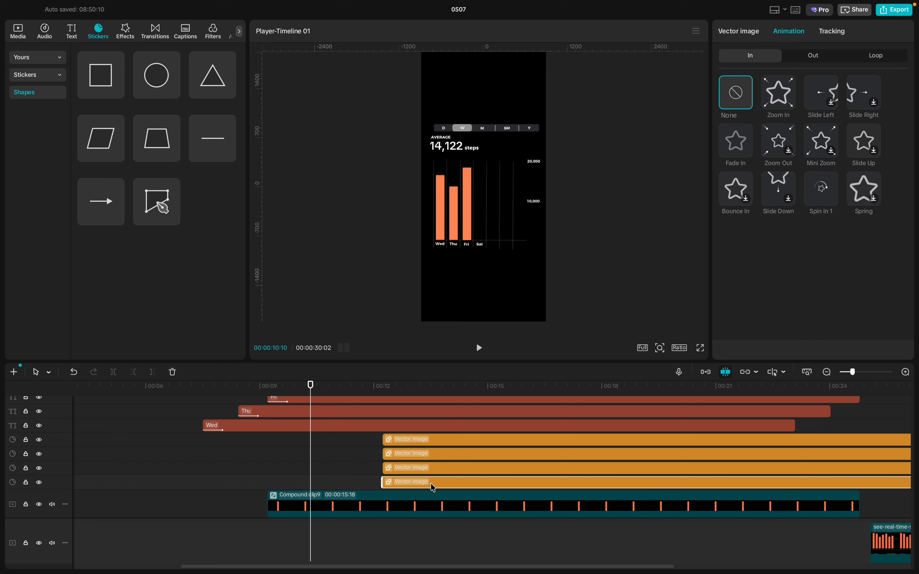
{"action": "left_click_drag", "start_coordinate": [430, 483], "coordinate": [356, 482]}
{"action": "scroll", "coordinate": [356, 482], "scroll_direction": "up", "scroll_amount": 1}
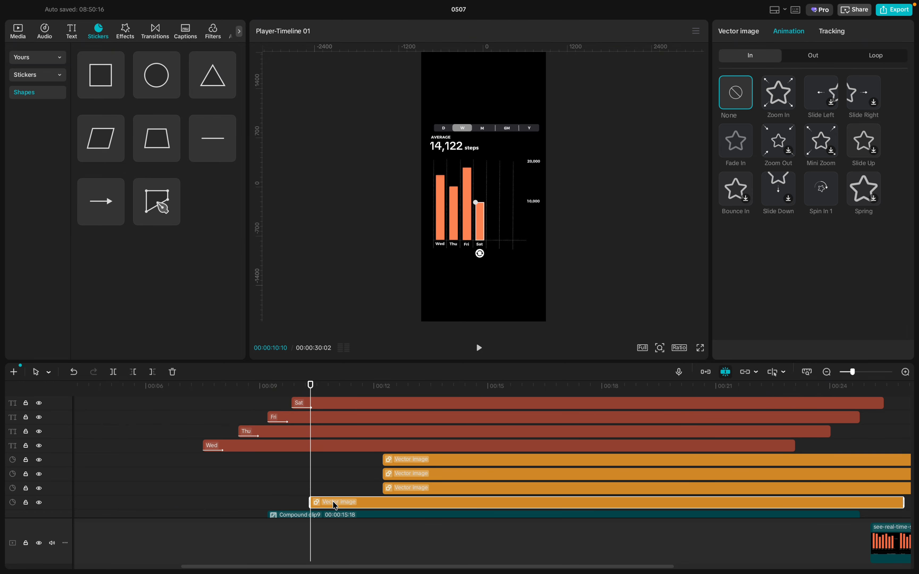
{"action": "left_click_drag", "start_coordinate": [333, 502], "coordinate": [306, 505]}
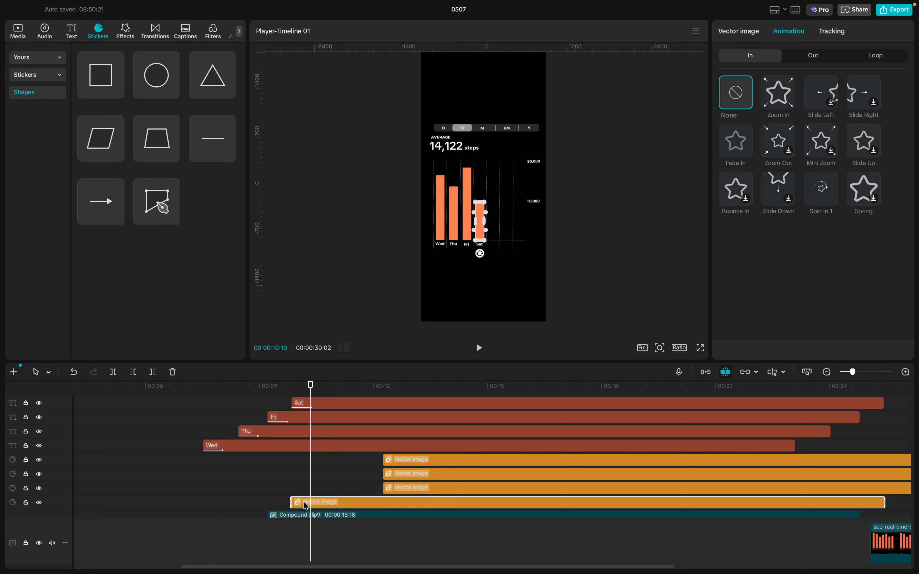
{"action": "key", "text": "alt+g"}
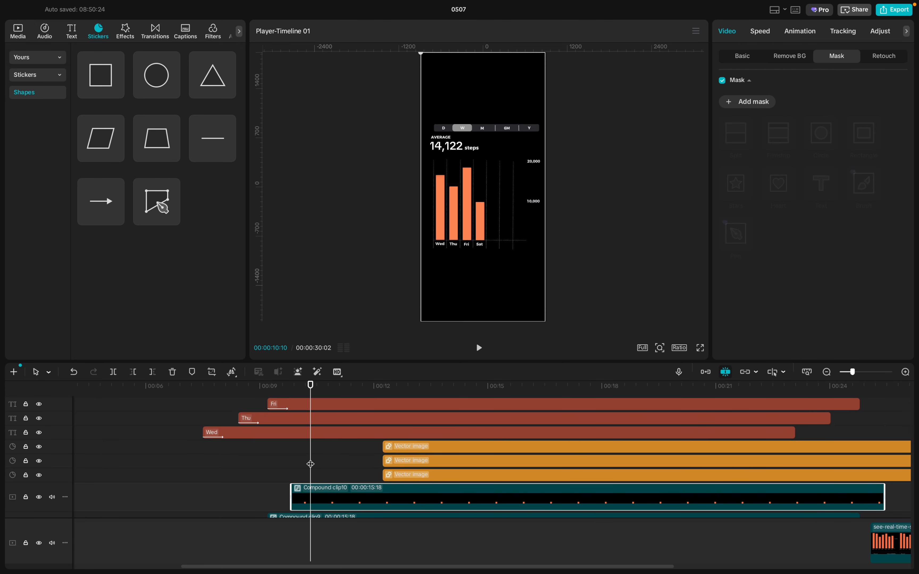
- Add a Split mask to the Sat bar's compound clip, rotated -180° with a feather of 27
{"action": "left_click_drag", "start_coordinate": [310, 462], "coordinate": [290, 463]}
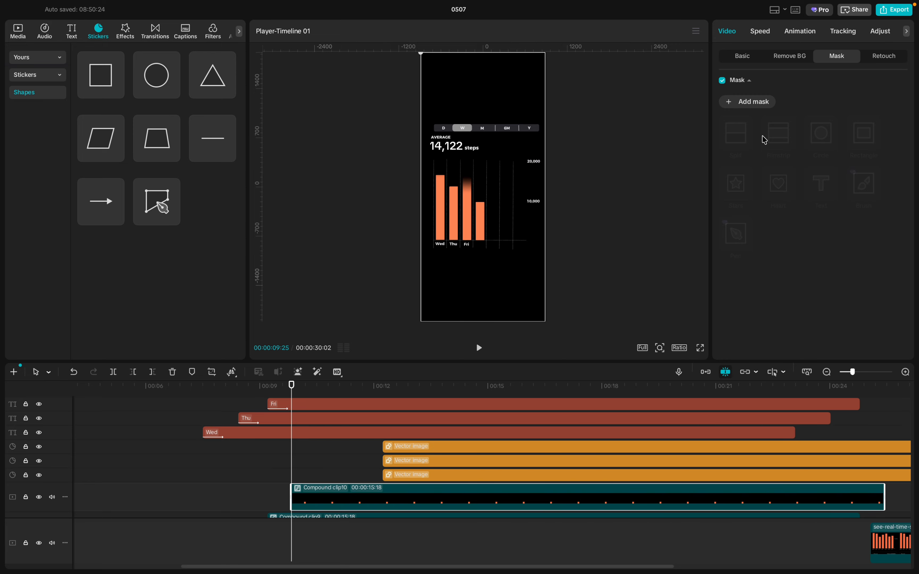
{"action": "left_click", "coordinate": [737, 104]}
{"action": "left_click", "coordinate": [739, 138]}
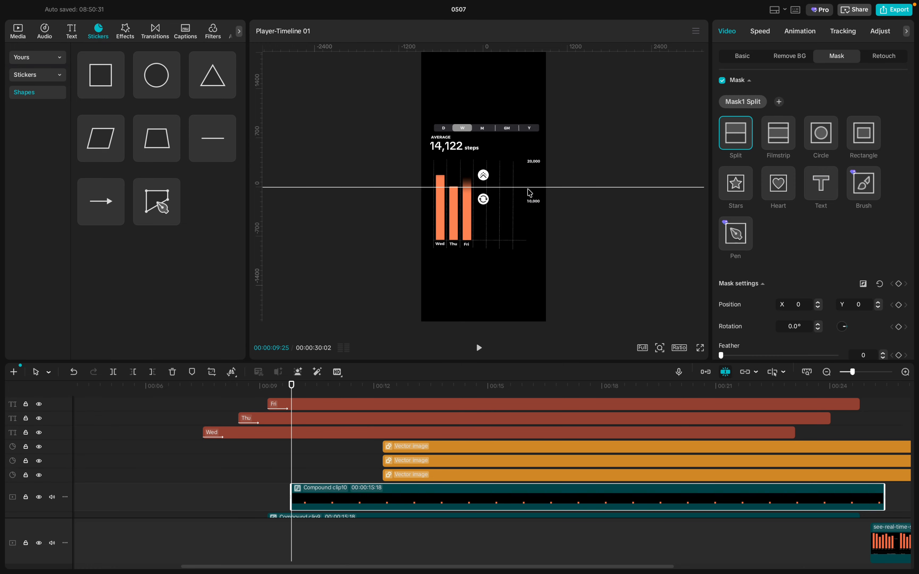
{"action": "left_click_drag", "start_coordinate": [483, 203], "coordinate": [479, 146]}
{"action": "left_click_drag", "start_coordinate": [721, 355], "coordinate": [738, 355]}
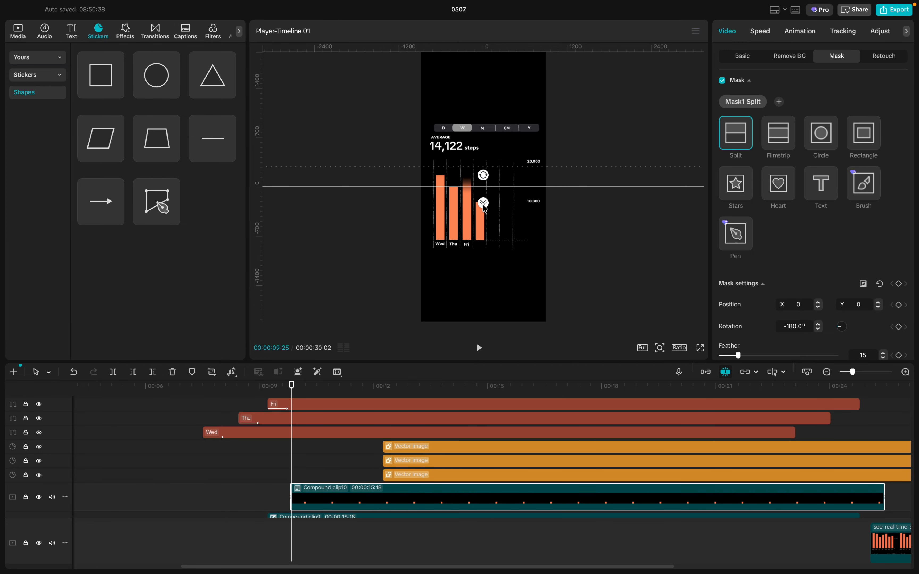
{"action": "scroll", "coordinate": [827, 325], "scroll_direction": "down", "scroll_amount": 1}
{"action": "left_click", "coordinate": [871, 334]}
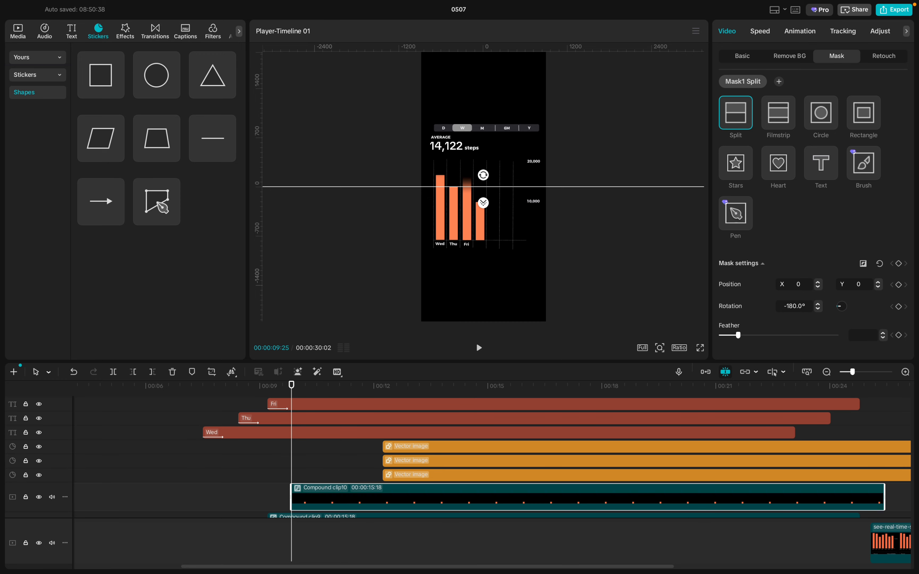
{"action": "type", "text": "27"}
{"action": "key", "text": "Return"}
- Lower the split mask to Y -396 at the base of the Sat bar and add a mask keyframe at 00:00:09:25
{"action": "left_click_drag", "start_coordinate": [499, 192], "coordinate": [499, 243]}
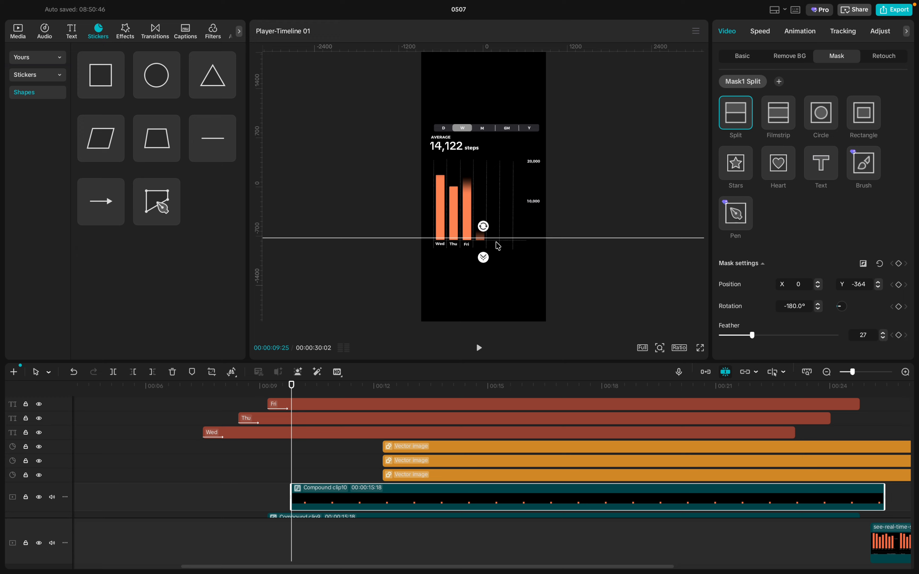
{"action": "scroll", "coordinate": [290, 450], "scroll_direction": "up", "scroll_amount": 3}
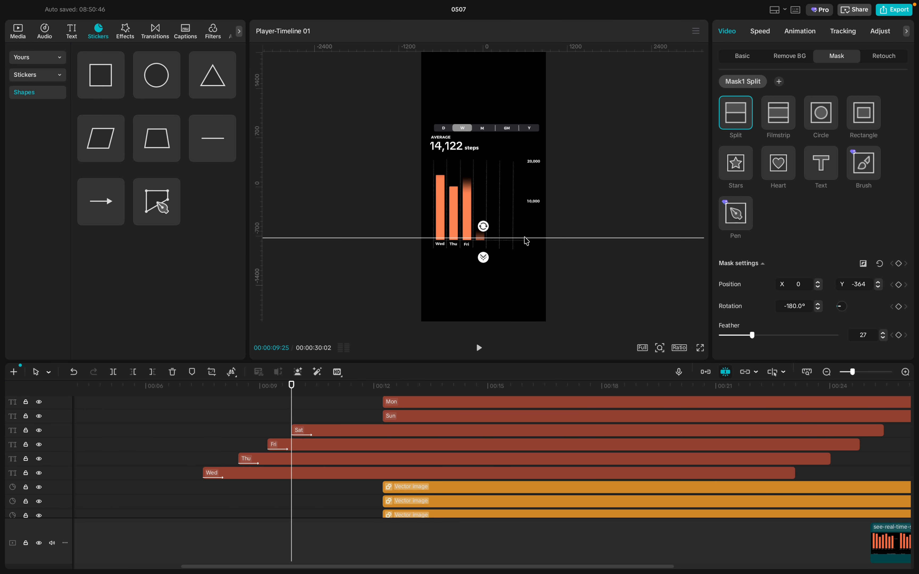
{"action": "left_click_drag", "start_coordinate": [524, 238], "coordinate": [526, 245]}
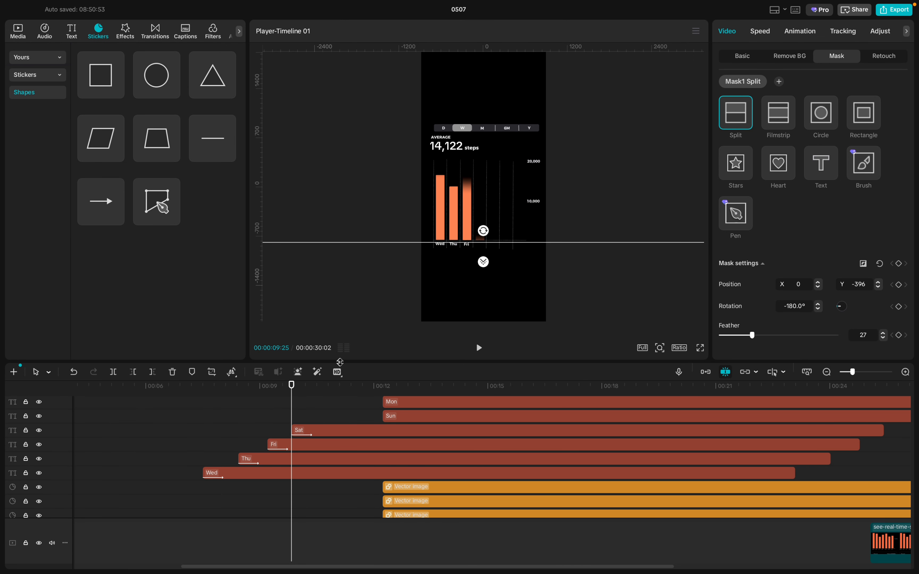
{"action": "scroll", "coordinate": [301, 440], "scroll_direction": "down", "scroll_amount": 1}
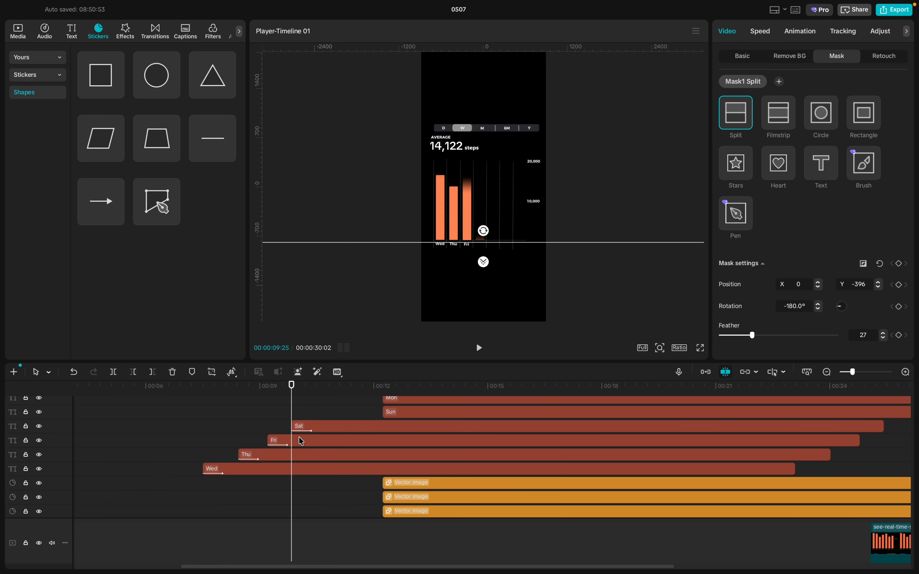
{"action": "left_click", "coordinate": [899, 263]}
- At 00:00:10:21, raise the split mask above the Sat bar so the bar is fully revealed
{"action": "scroll", "coordinate": [300, 406], "scroll_direction": "down", "scroll_amount": 3}
{"action": "left_click_drag", "start_coordinate": [292, 397], "coordinate": [322, 395]}
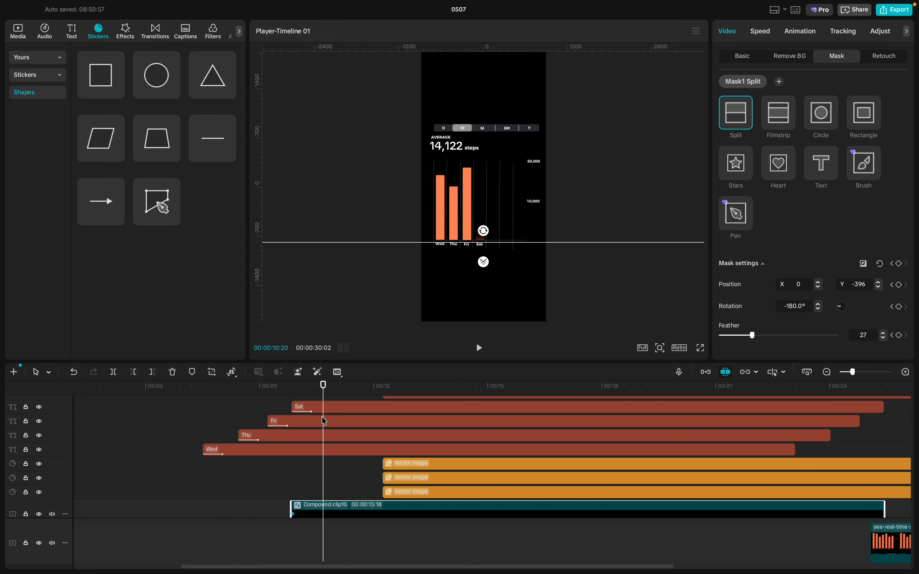
{"action": "left_click_drag", "start_coordinate": [323, 402], "coordinate": [324, 402]}
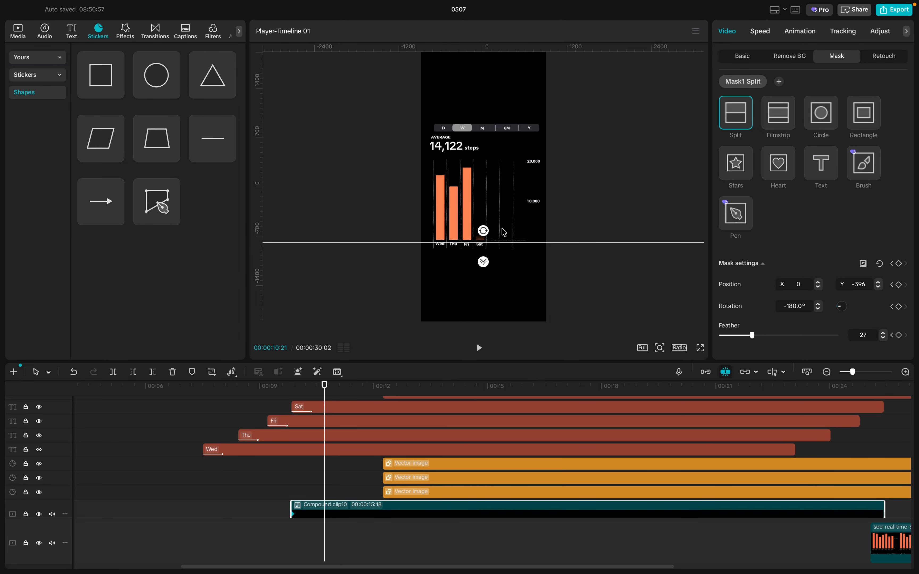
{"action": "left_click_drag", "start_coordinate": [504, 246], "coordinate": [505, 187]}
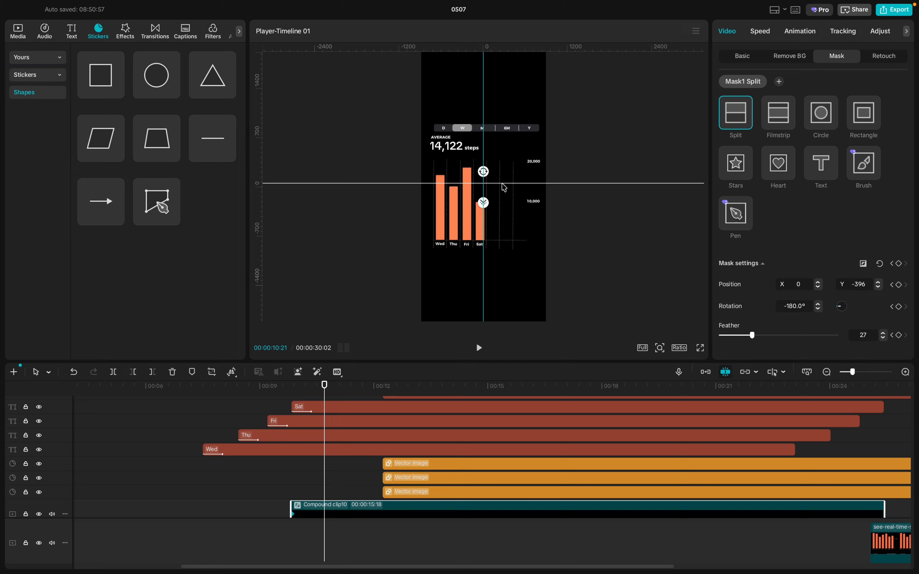
- Play back the rising bar animation through the end of the Sat bar's rise
{"action": "scroll", "coordinate": [291, 504], "scroll_direction": "down", "scroll_amount": 3}
{"action": "left_click", "coordinate": [205, 455]}
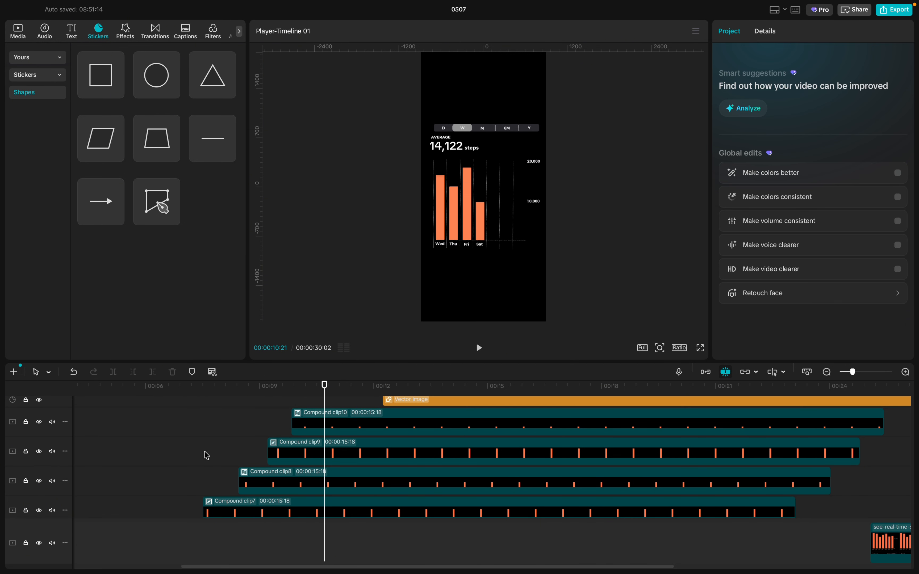
{"action": "key", "text": "space"}
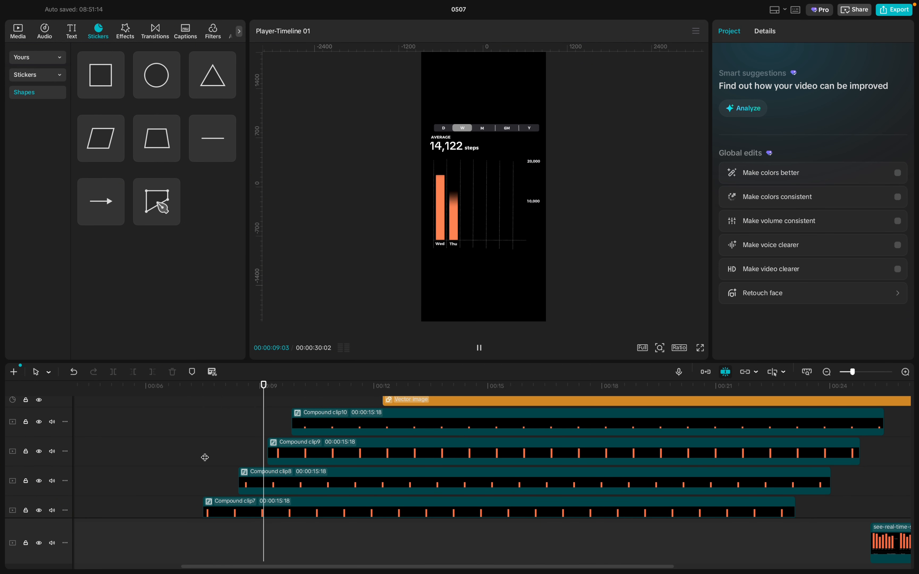
{"action": "key", "text": "space"}
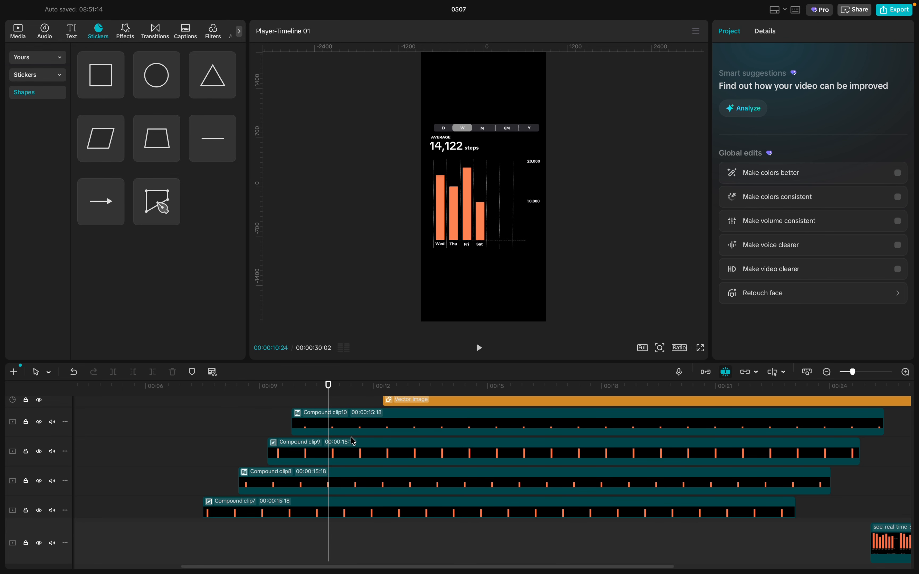
{"action": "scroll", "coordinate": [353, 441], "scroll_direction": "up", "scroll_amount": 5}
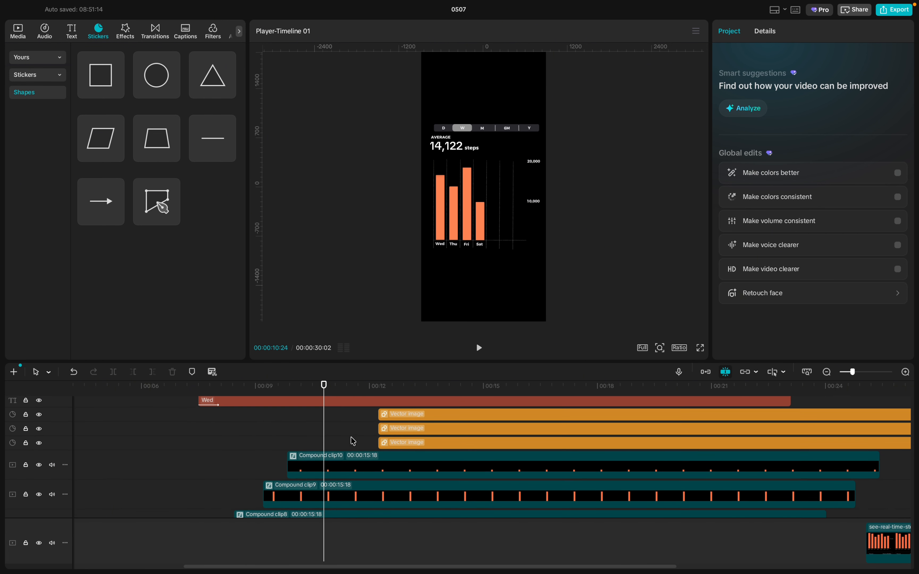
{"action": "scroll", "coordinate": [352, 441], "scroll_direction": "down", "scroll_amount": 1}
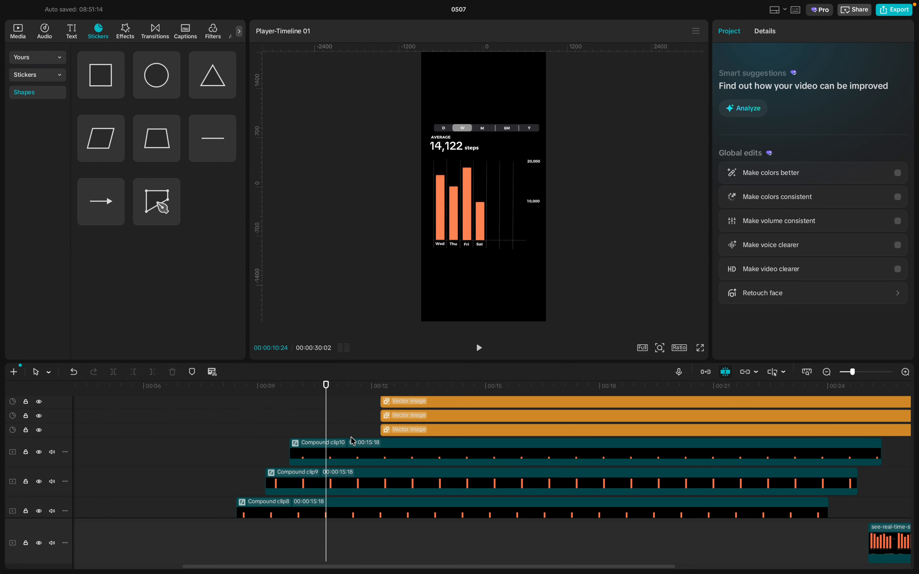
{"action": "scroll", "coordinate": [349, 417], "scroll_direction": "up", "scroll_amount": 3}
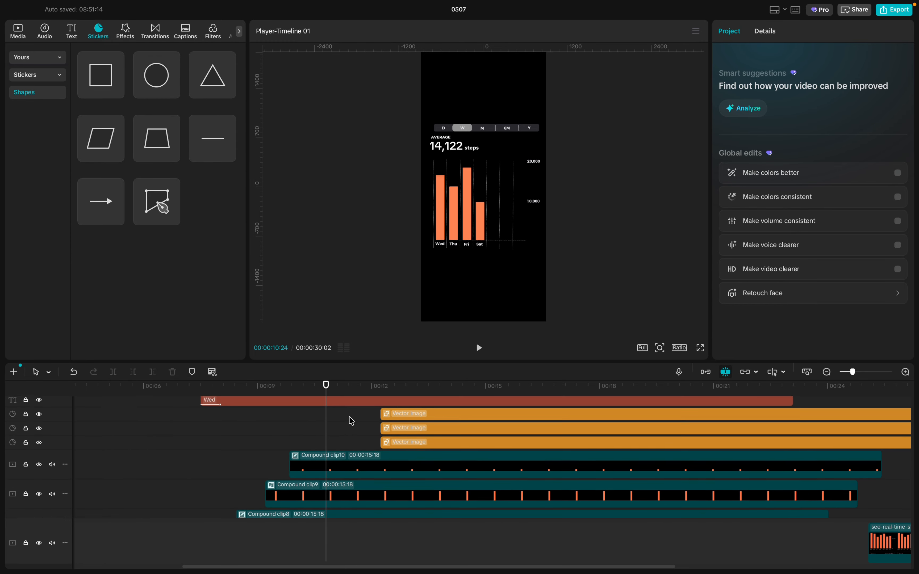
{"action": "scroll", "coordinate": [349, 417], "scroll_direction": "up", "scroll_amount": 3}
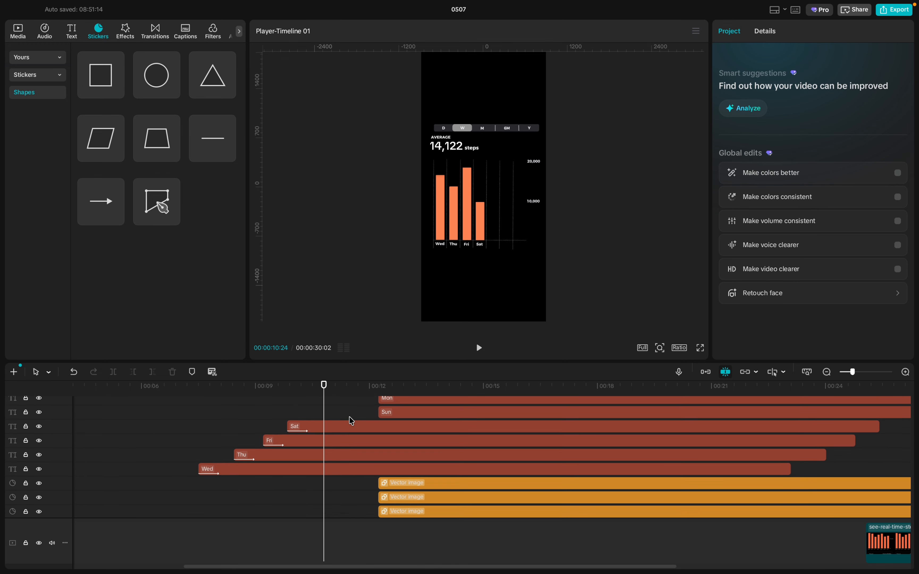
{"action": "scroll", "coordinate": [349, 417], "scroll_direction": "up", "scroll_amount": 3}
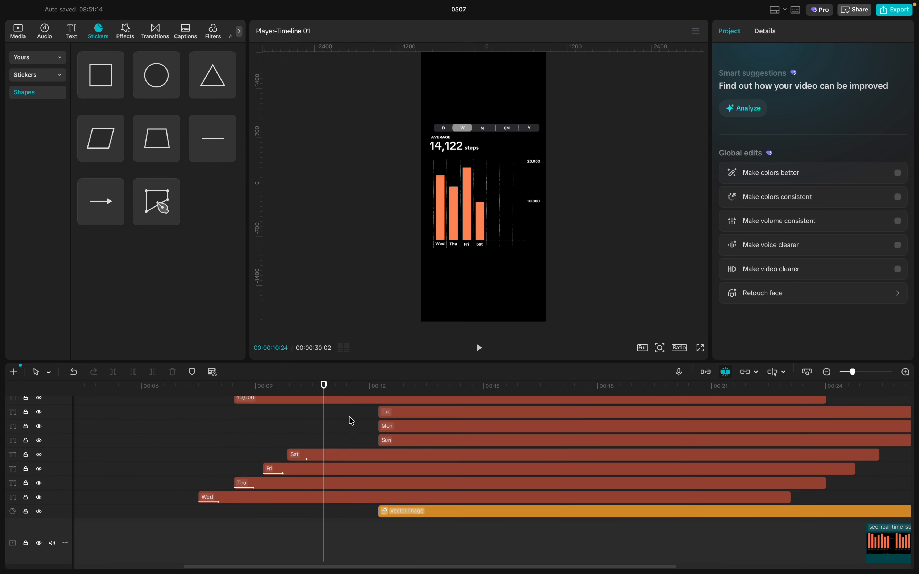
{"action": "scroll", "coordinate": [351, 421], "scroll_direction": "down", "scroll_amount": 3}
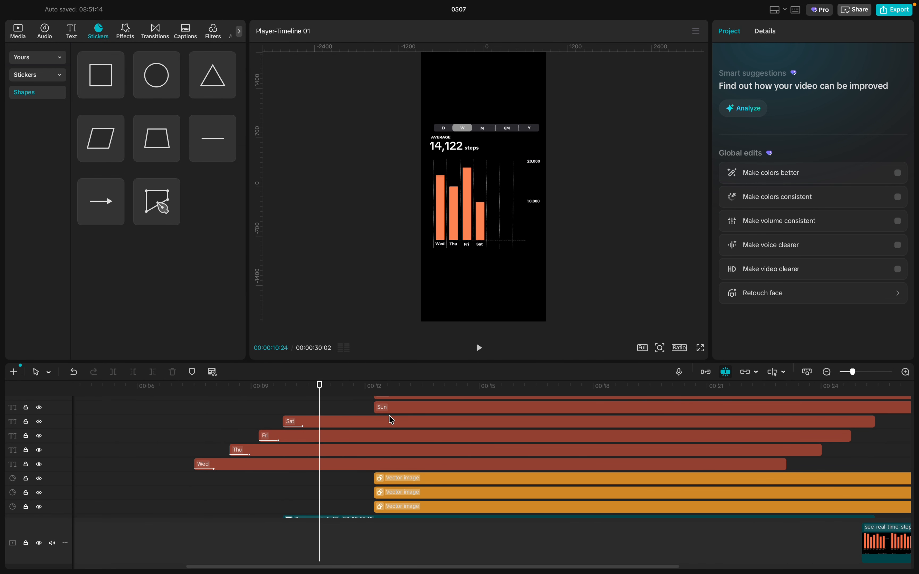
{"action": "scroll", "coordinate": [385, 417], "scroll_direction": "down", "scroll_amount": 3}
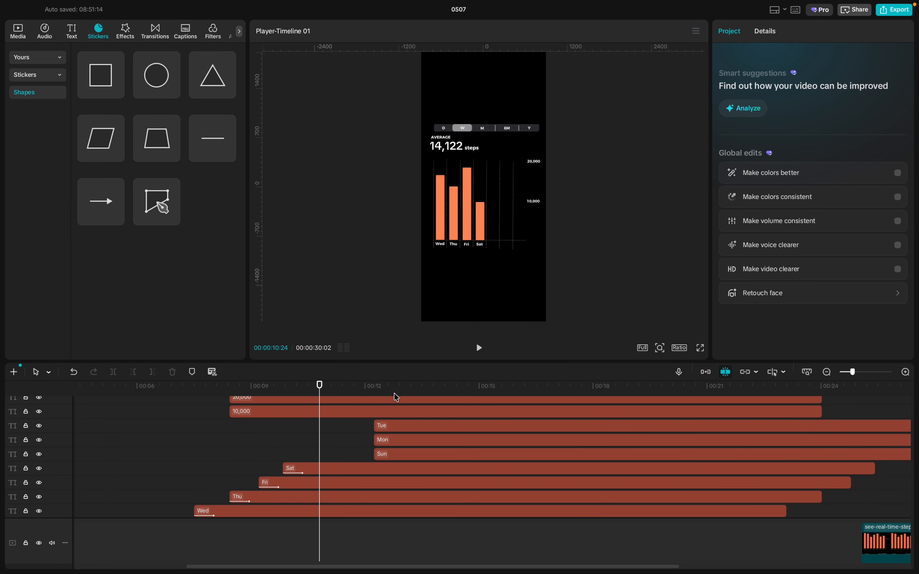
- Move the Sun label clip to start at 00:00:10:16 and apply the Slide Up in-animation to it
{"action": "scroll", "coordinate": [363, 480], "scroll_direction": "down", "scroll_amount": 3}
{"action": "left_click", "coordinate": [326, 471]}
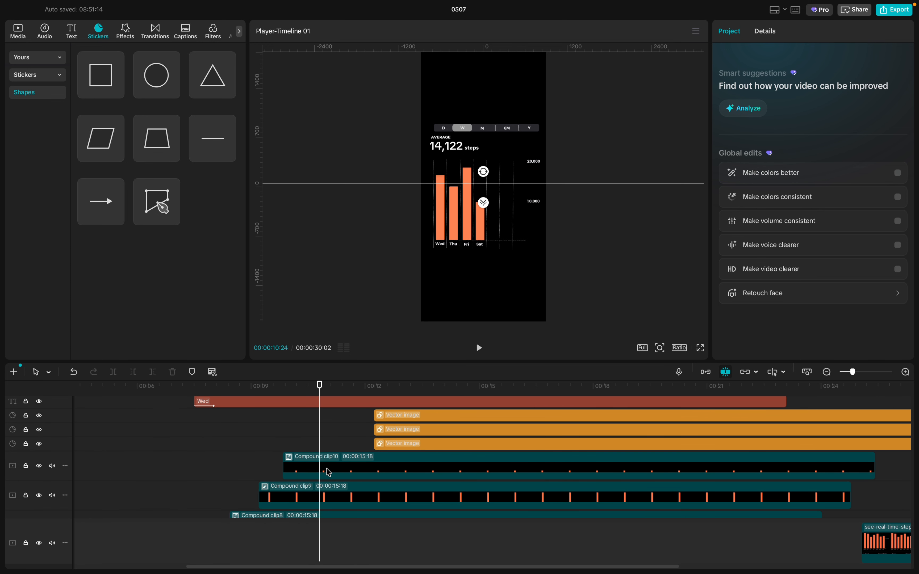
{"action": "left_click_drag", "start_coordinate": [319, 444], "coordinate": [309, 444]}
{"action": "scroll", "coordinate": [309, 444], "scroll_direction": "up", "scroll_amount": 5}
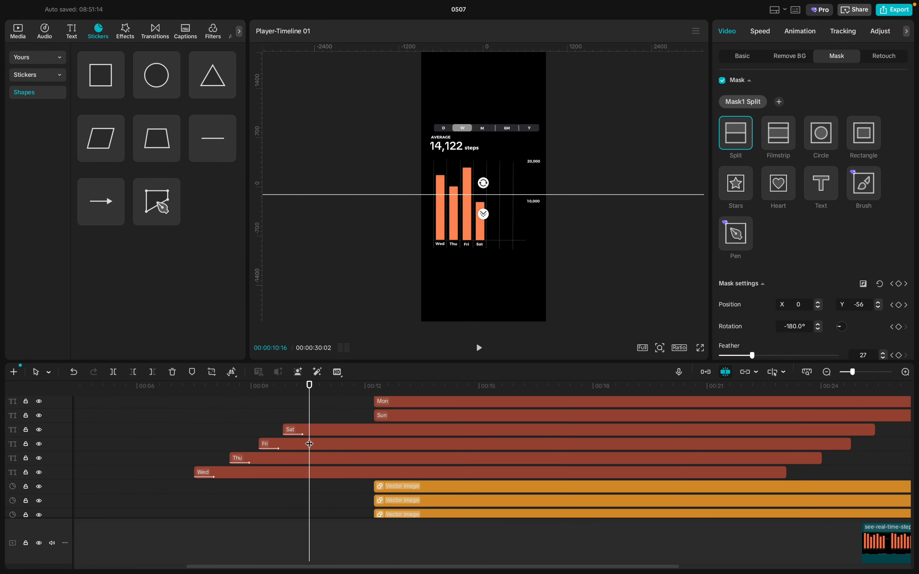
{"action": "left_click", "coordinate": [391, 420]}
{"action": "left_click_drag", "start_coordinate": [390, 420], "coordinate": [326, 420]}
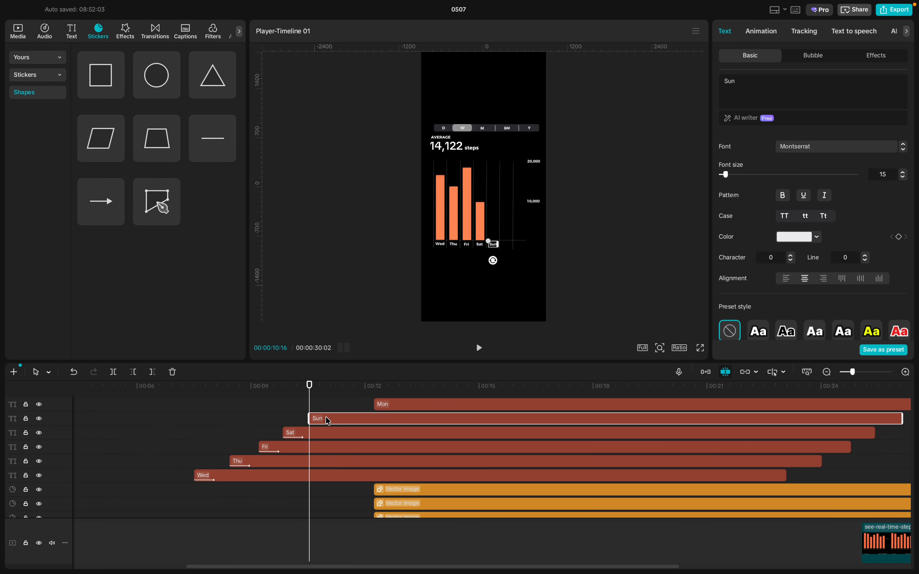
{"action": "left_click", "coordinate": [772, 33]}
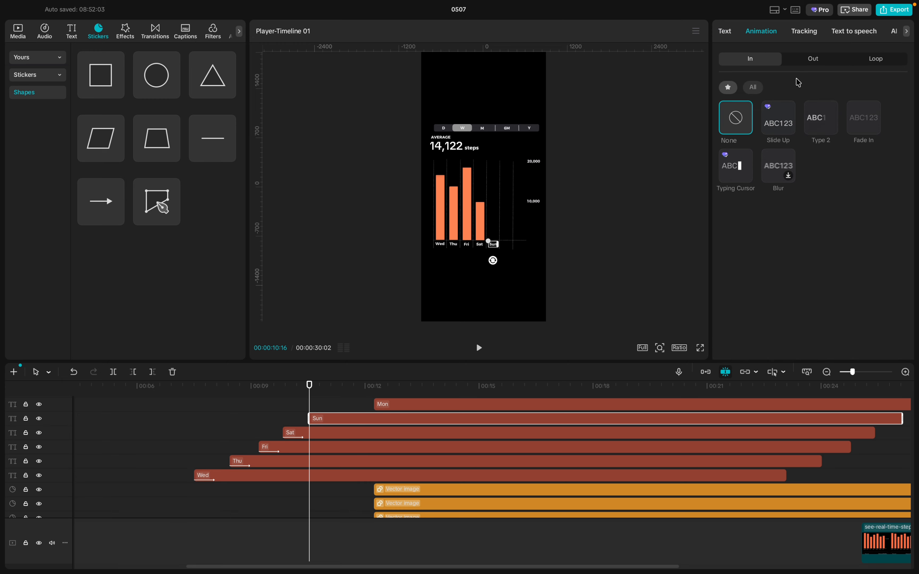
{"action": "left_click", "coordinate": [782, 123]}
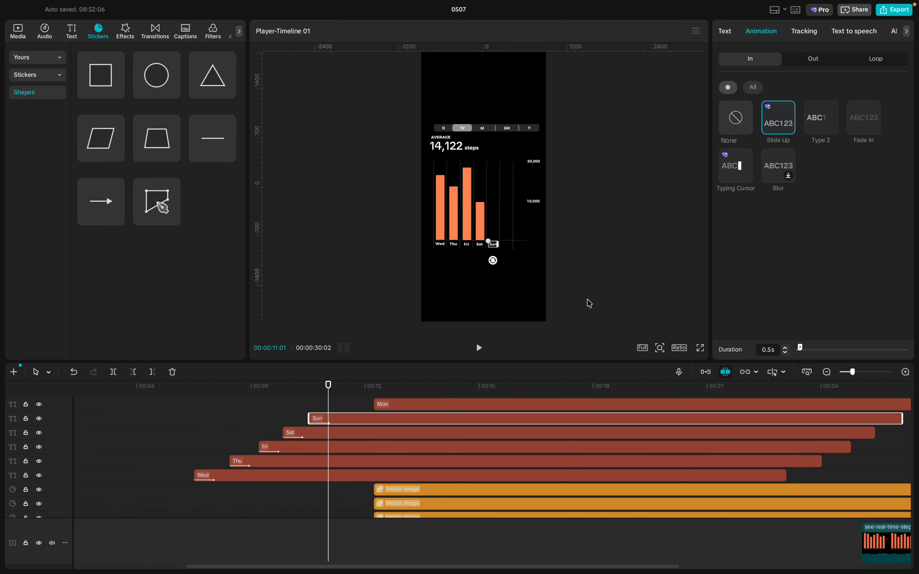
- Align the Sun bar's vector image with the start of the Sun label and convert it to a compound clip
{"action": "scroll", "coordinate": [399, 464], "scroll_direction": "down", "scroll_amount": 4}
{"action": "left_click_drag", "start_coordinate": [398, 466], "coordinate": [333, 465]}
{"action": "scroll", "coordinate": [334, 465], "scroll_direction": "up", "scroll_amount": 3}
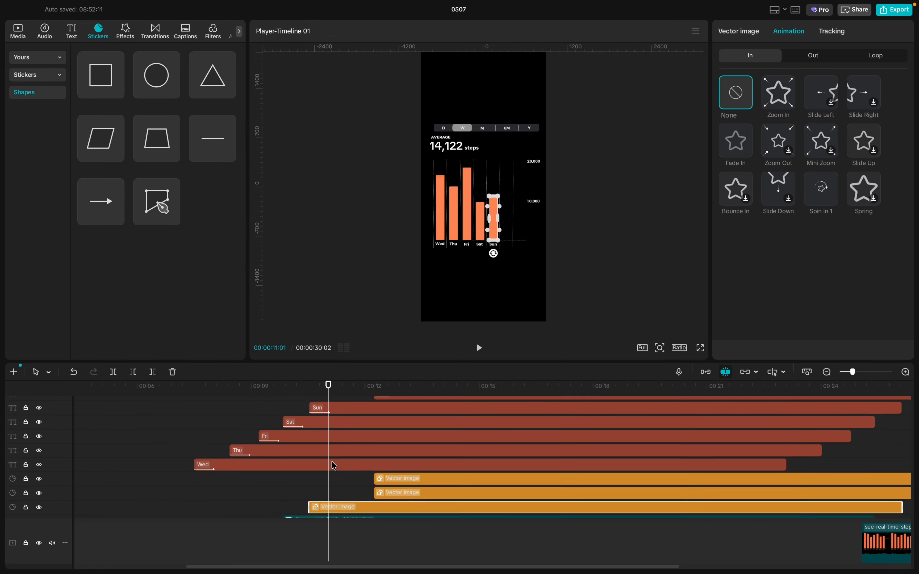
{"action": "scroll", "coordinate": [336, 462], "scroll_direction": "down", "scroll_amount": 5}
{"action": "key", "text": "alt+g"}
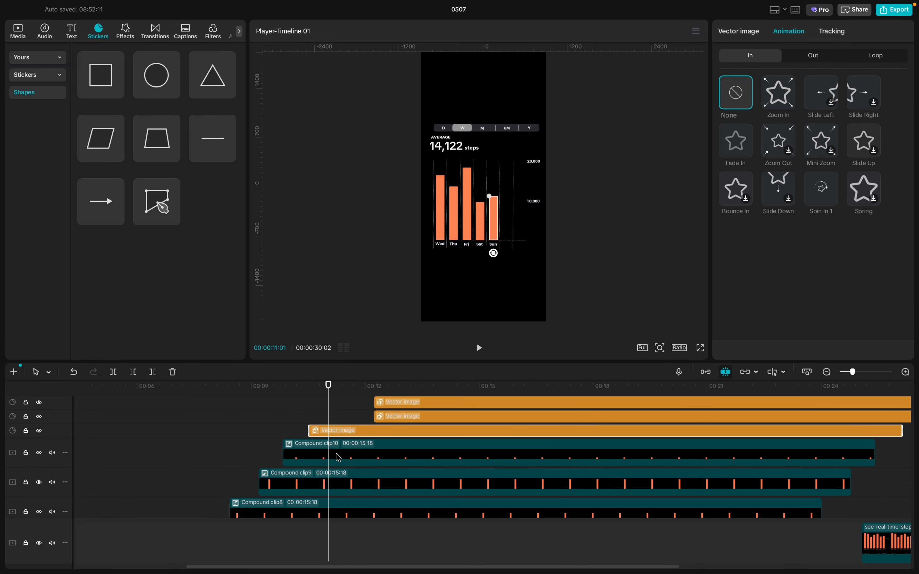
- Add a Split mask to the Sun bar's compound clip, rotated -180° with a feather of 27
{"action": "left_click", "coordinate": [730, 105]}
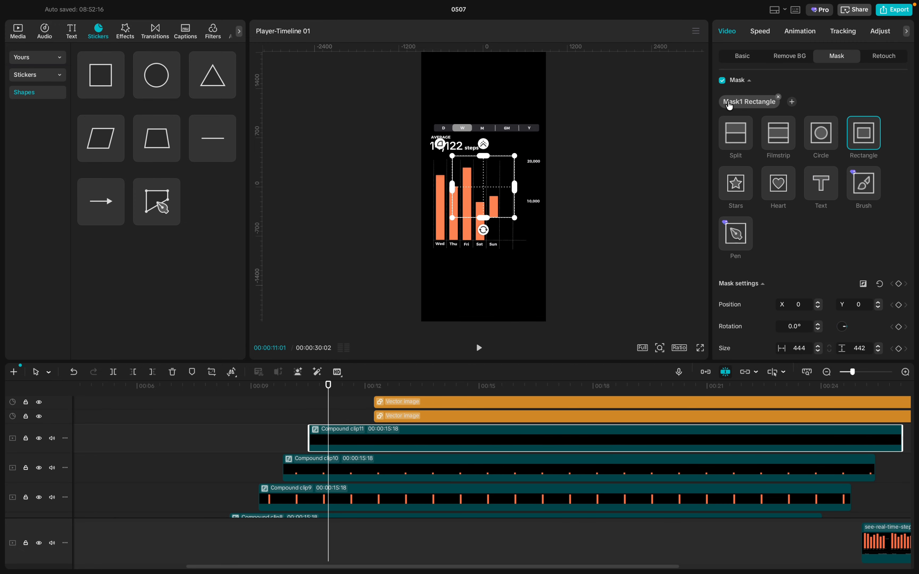
{"action": "left_click", "coordinate": [734, 146]}
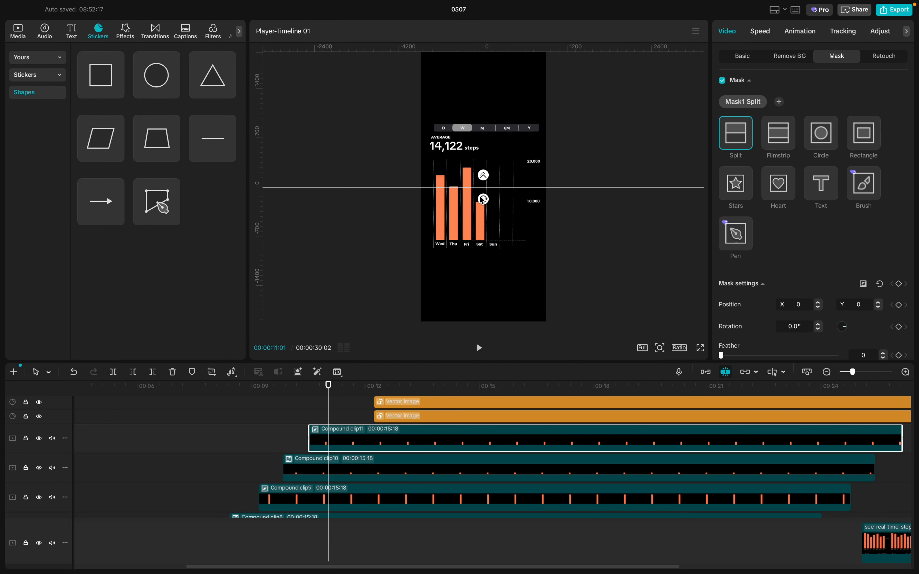
{"action": "left_click_drag", "start_coordinate": [482, 200], "coordinate": [501, 145]}
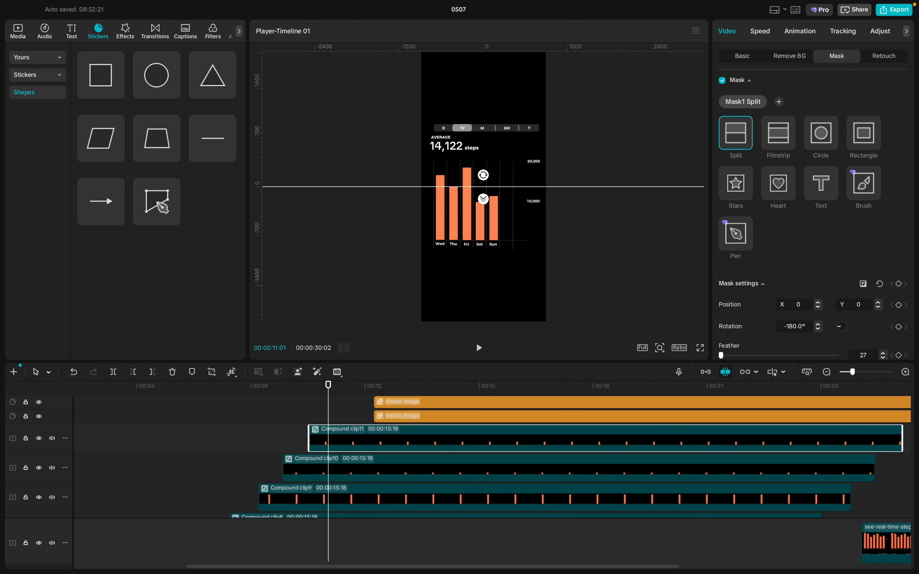
{"action": "key", "text": "Return"}
- At 00:00:10:16, lower the split mask to Y -406 at the Sun bar's base and add a mask keyframe
{"action": "left_click_drag", "start_coordinate": [329, 406], "coordinate": [309, 410]}
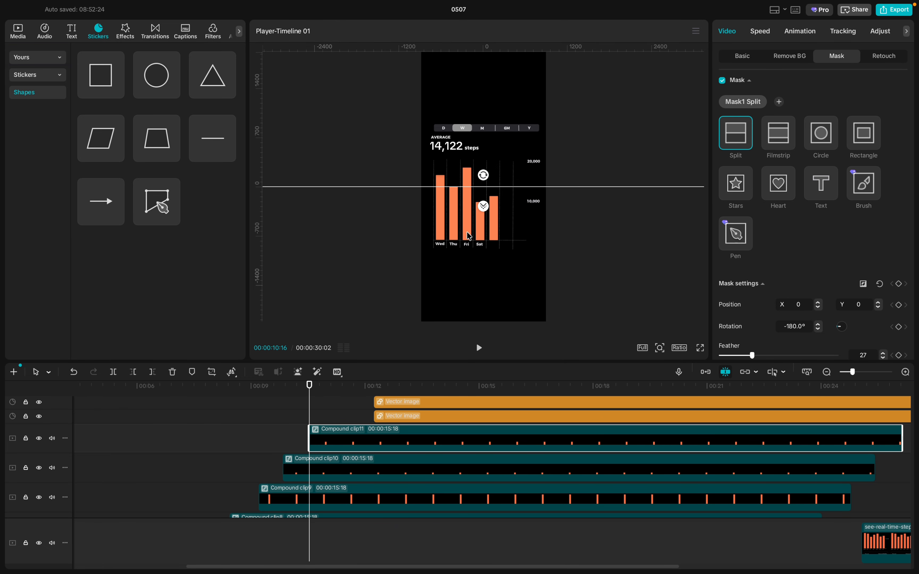
{"action": "left_click_drag", "start_coordinate": [511, 188], "coordinate": [514, 247]}
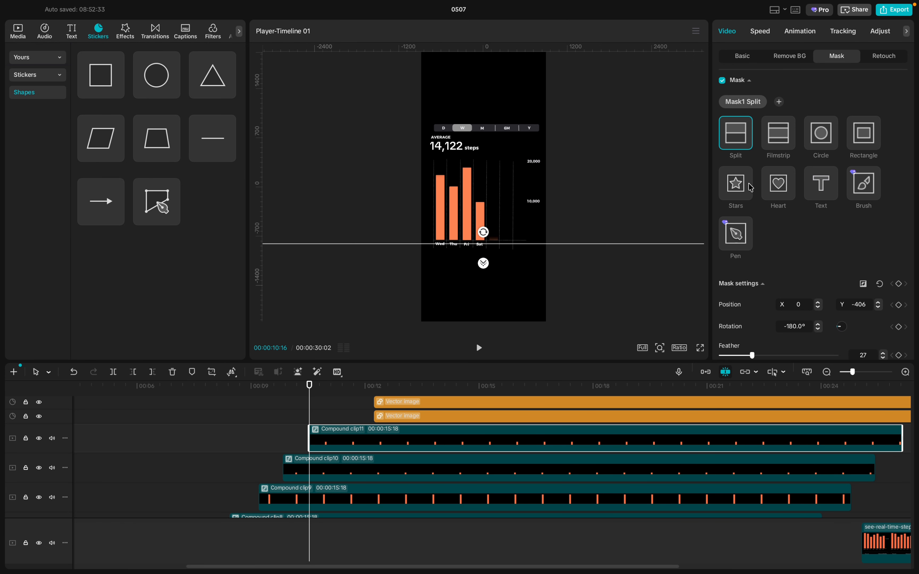
{"action": "left_click", "coordinate": [898, 284]}
- At 00:00:11:11, raise the split mask to Y 69 above the Sun bar so the bar is fully revealed
{"action": "scroll", "coordinate": [319, 418], "scroll_direction": "up", "scroll_amount": 5}
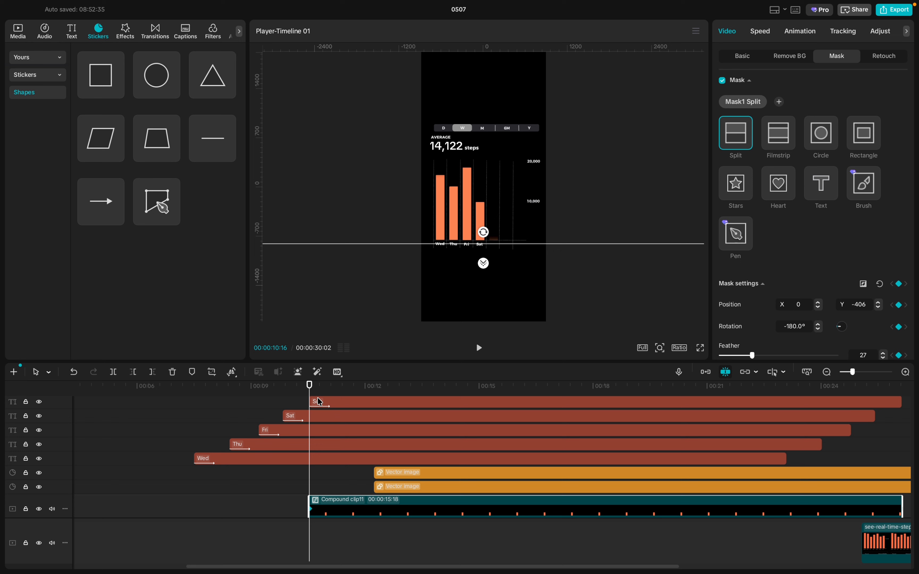
{"action": "left_click_drag", "start_coordinate": [311, 391], "coordinate": [341, 391]}
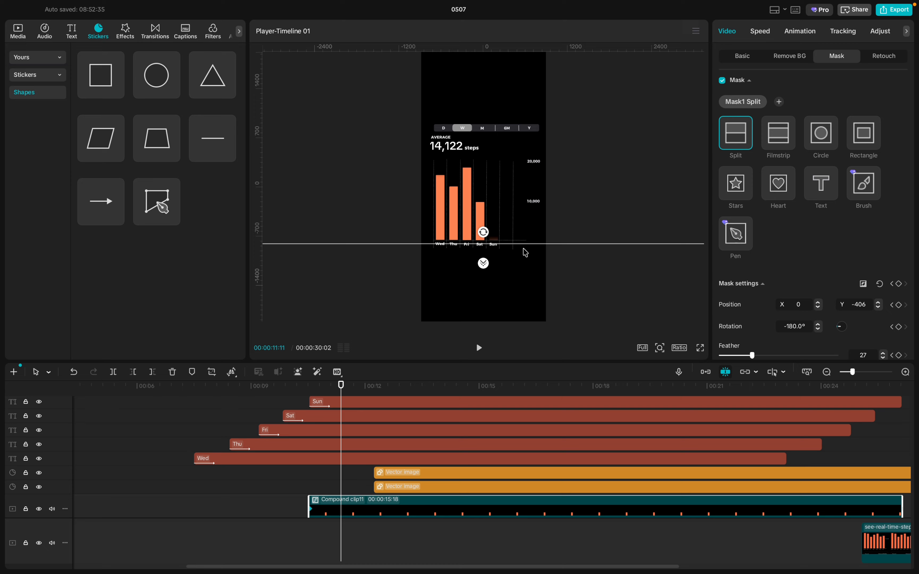
{"action": "left_click_drag", "start_coordinate": [525, 213], "coordinate": [527, 180]}
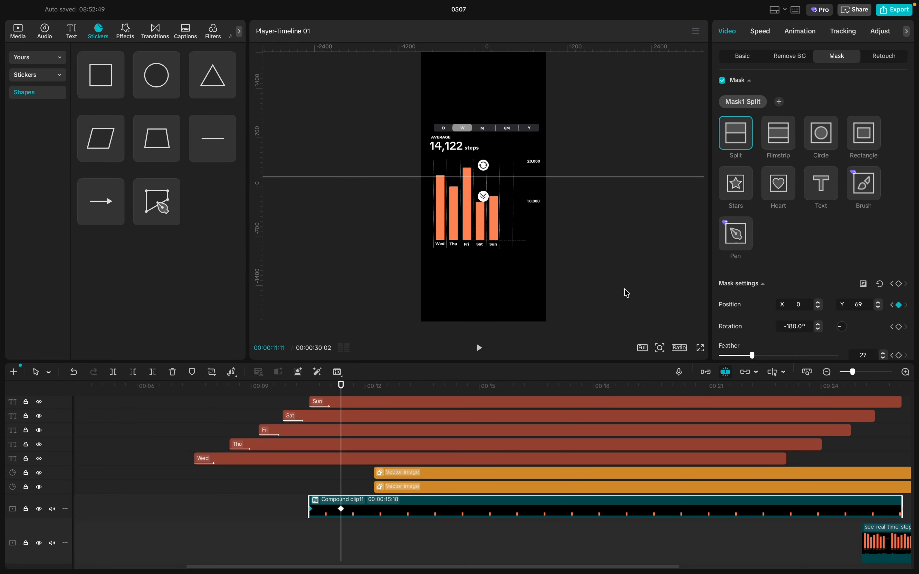
- Move the Mon label clip to start at 00:00:11:07, shortly before the Sun bar finishes rising
{"action": "scroll", "coordinate": [370, 471], "scroll_direction": "up", "scroll_amount": 2}
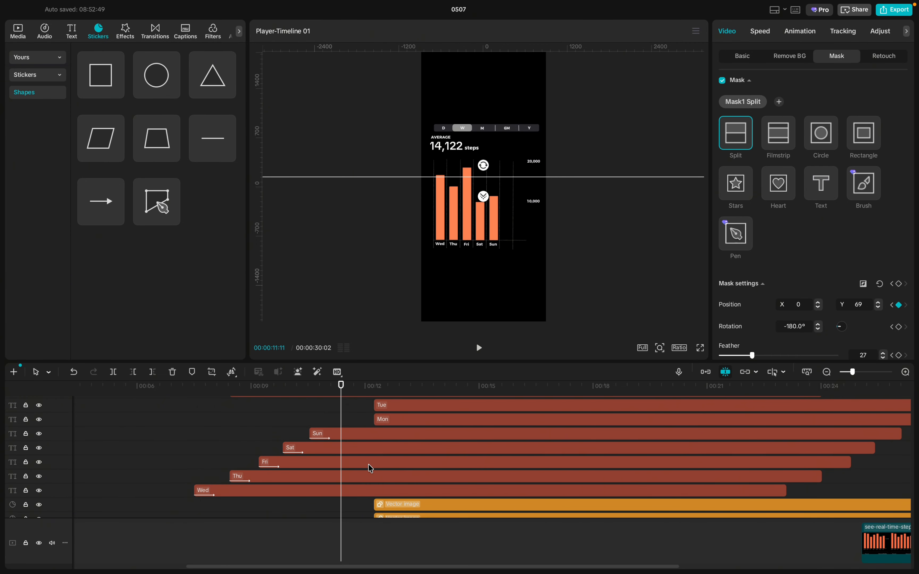
{"action": "left_click", "coordinate": [387, 418]}
{"action": "scroll", "coordinate": [346, 484], "scroll_direction": "down", "scroll_amount": 3}
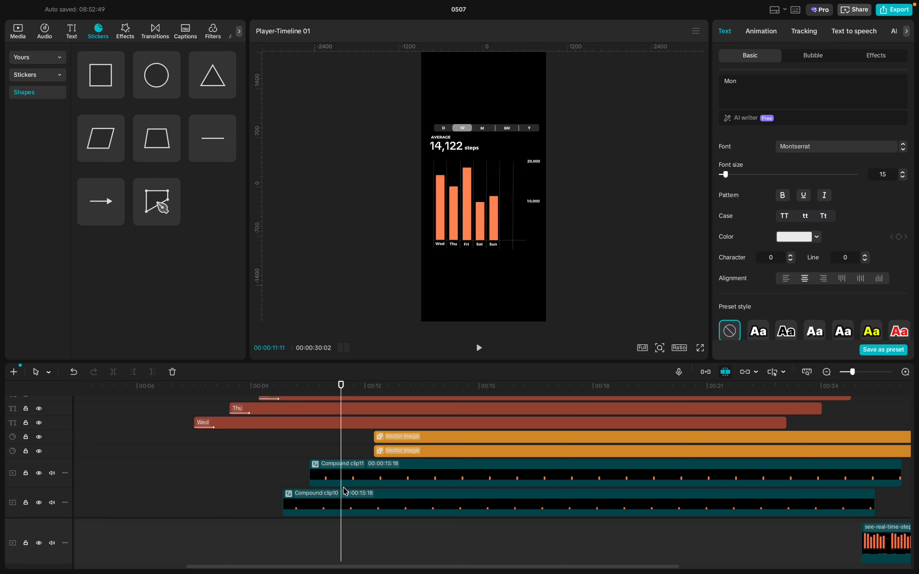
{"action": "left_click", "coordinate": [350, 481]}
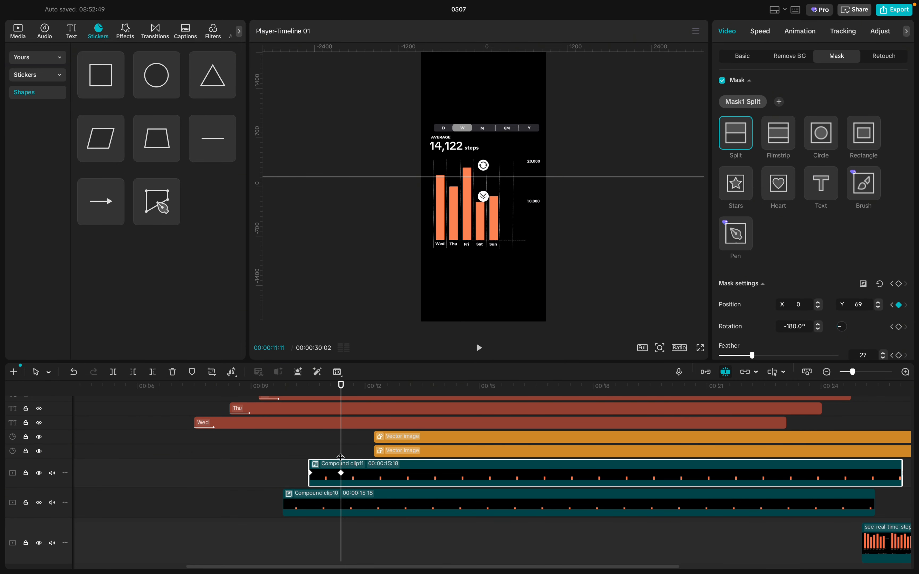
{"action": "left_click_drag", "start_coordinate": [341, 458], "coordinate": [333, 458]}
{"action": "scroll", "coordinate": [375, 452], "scroll_direction": "up", "scroll_amount": 3}
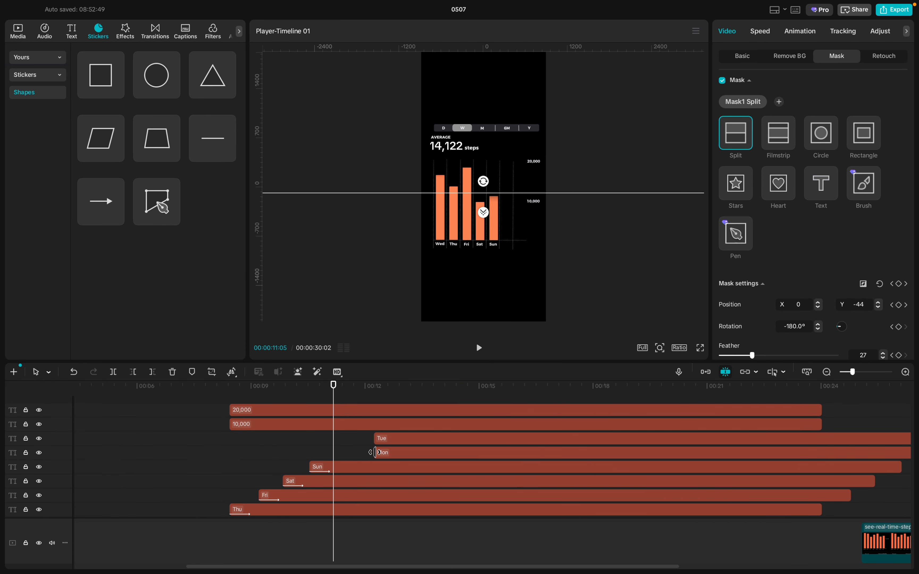
{"action": "left_click_drag", "start_coordinate": [388, 453], "coordinate": [350, 451]}
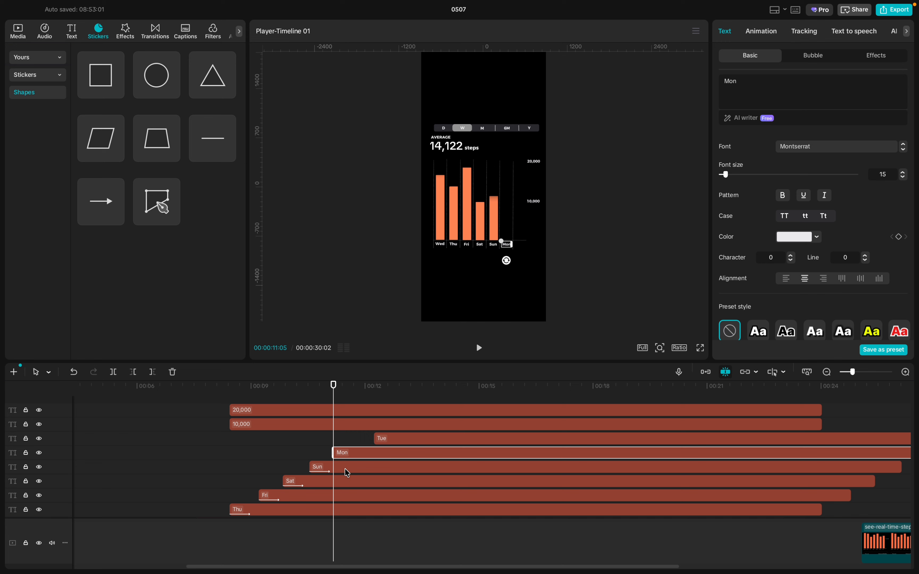
{"action": "scroll", "coordinate": [344, 459], "scroll_direction": "up", "scroll_amount": 3}
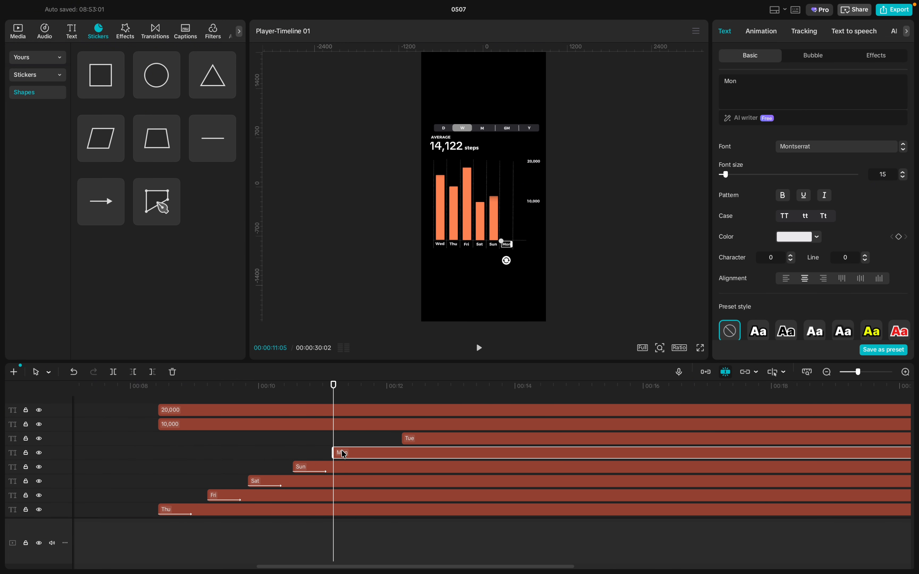
{"action": "left_click_drag", "start_coordinate": [346, 454], "coordinate": [347, 454]}
- Check the Sun bar's end keyframe at 00:00:11:11 and apply the Slide Up in-animation to the Mon label
{"action": "scroll", "coordinate": [347, 456], "scroll_direction": "down", "scroll_amount": 5}
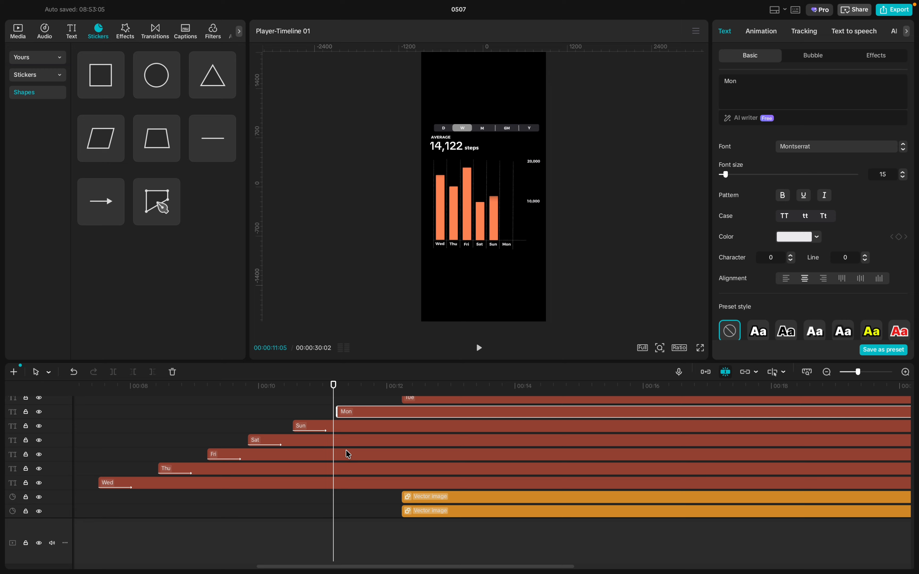
{"action": "left_click", "coordinate": [346, 480]}
{"action": "left_click", "coordinate": [346, 476]}
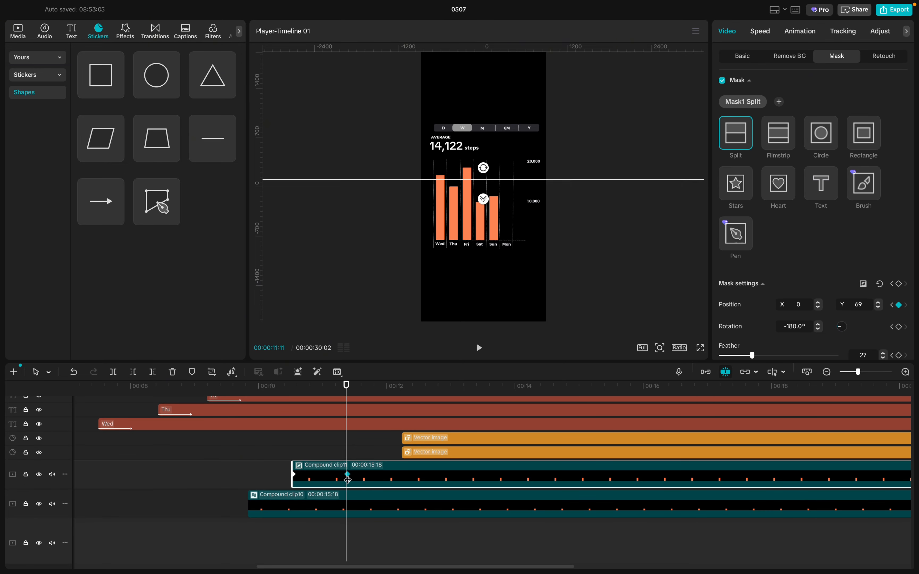
{"action": "scroll", "coordinate": [364, 462], "scroll_direction": "up", "scroll_amount": 5}
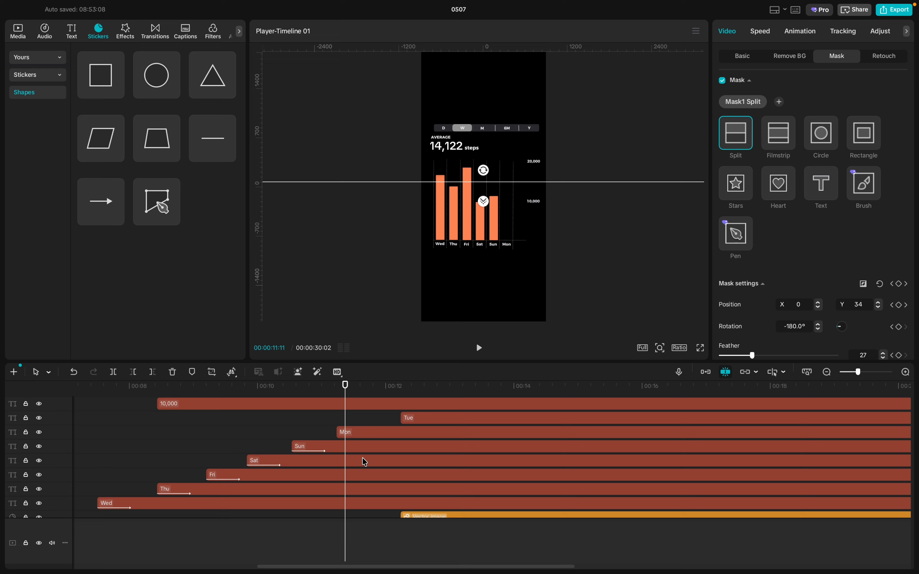
{"action": "scroll", "coordinate": [365, 448], "scroll_direction": "down", "scroll_amount": 3}
{"action": "scroll", "coordinate": [364, 422], "scroll_direction": "up", "scroll_amount": 2}
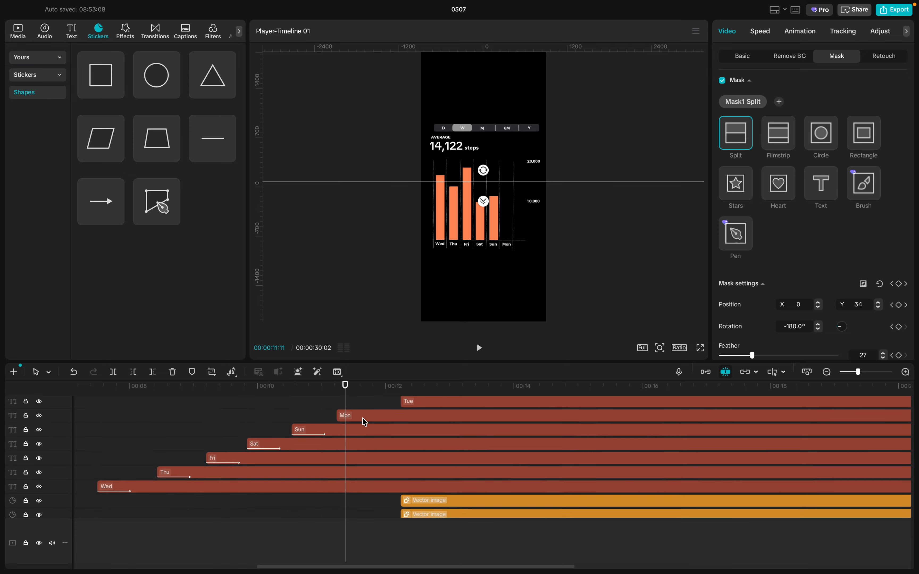
{"action": "left_click", "coordinate": [363, 419]}
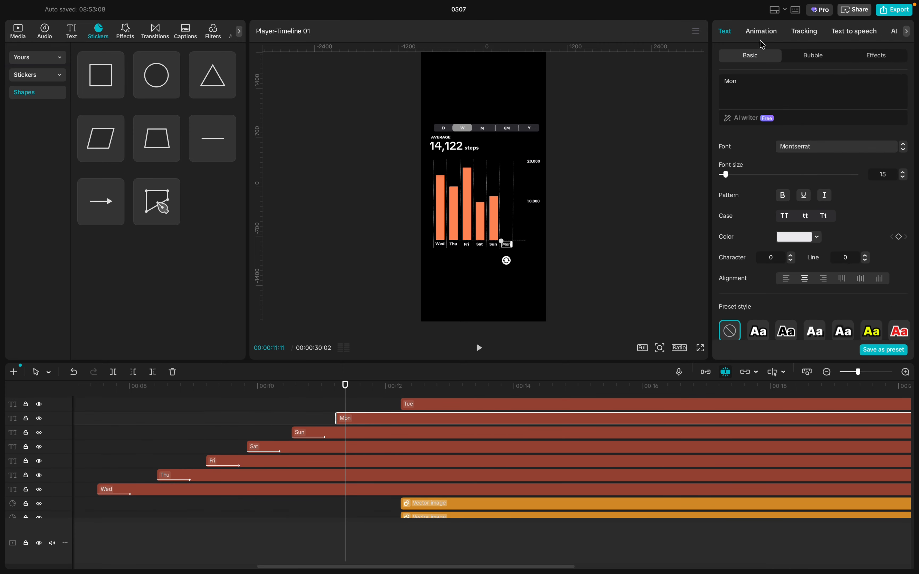
{"action": "left_click", "coordinate": [761, 32]}
{"action": "left_click", "coordinate": [775, 135]}
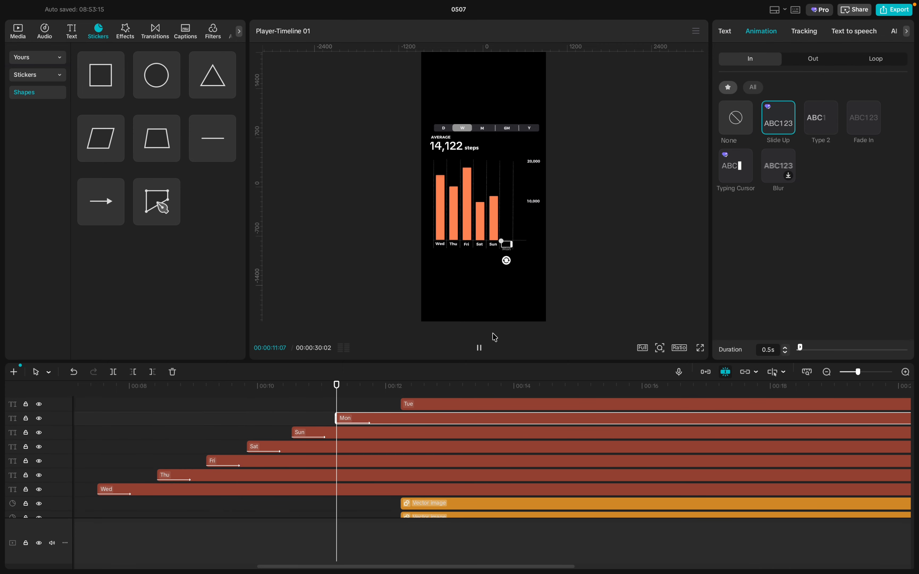
- Align the Mon bar's vector image with the start of the Mon label and convert it to a compound clip
{"action": "scroll", "coordinate": [367, 457], "scroll_direction": "down", "scroll_amount": 1}
{"action": "scroll", "coordinate": [367, 458], "scroll_direction": "down", "scroll_amount": 1}
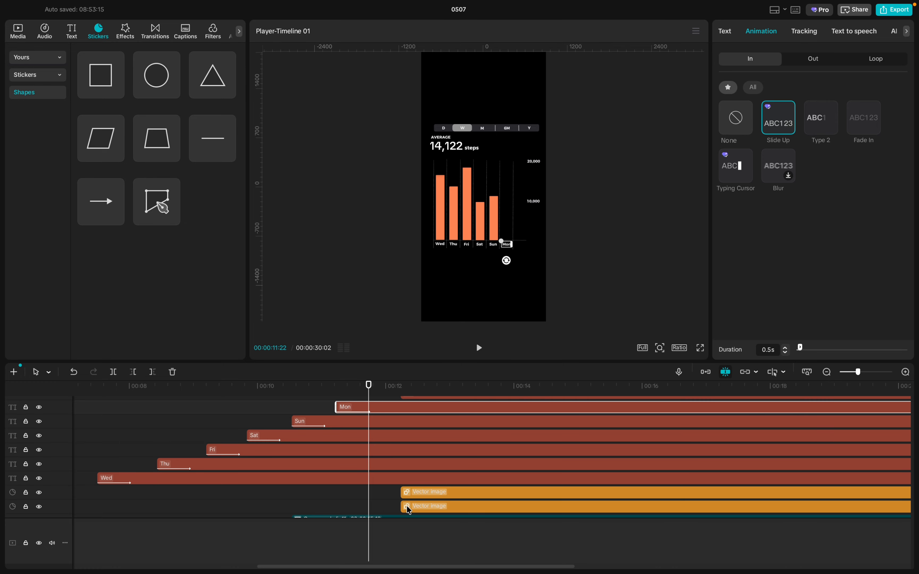
{"action": "left_click_drag", "start_coordinate": [408, 510], "coordinate": [359, 507]}
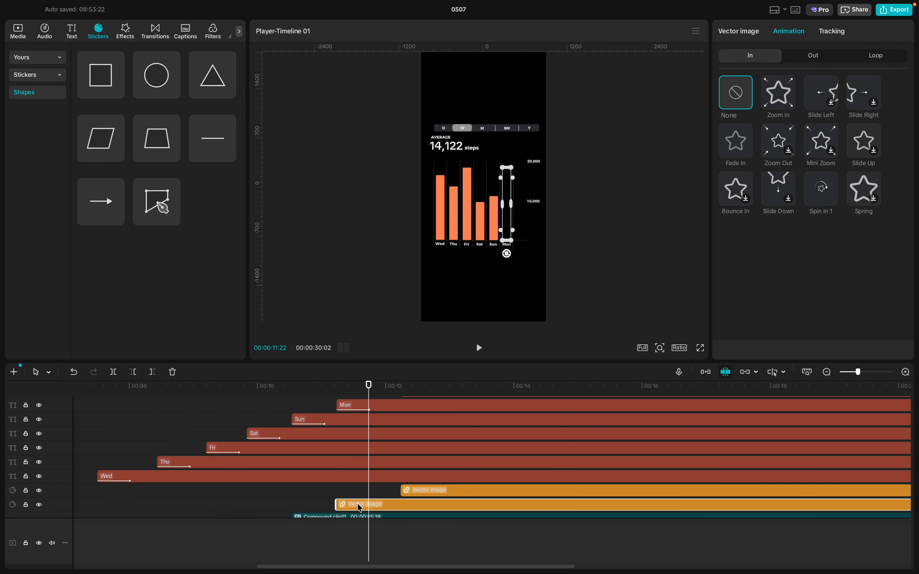
{"action": "key", "text": "alt+g"}
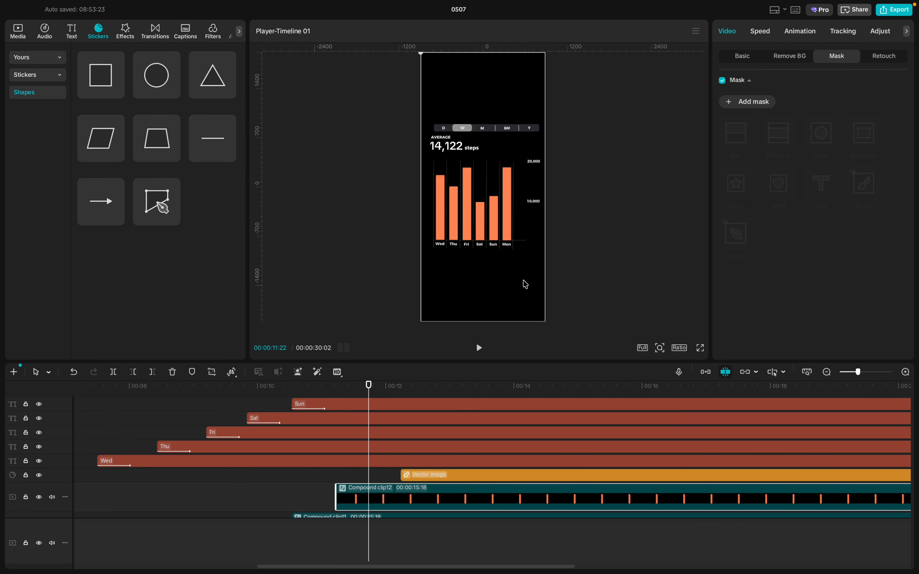
- Add a Split mask to the Mon bar's compound clip, with a feather of 27 and a rotation of -180°
{"action": "left_click", "coordinate": [741, 101]}
{"action": "left_click", "coordinate": [738, 147]}
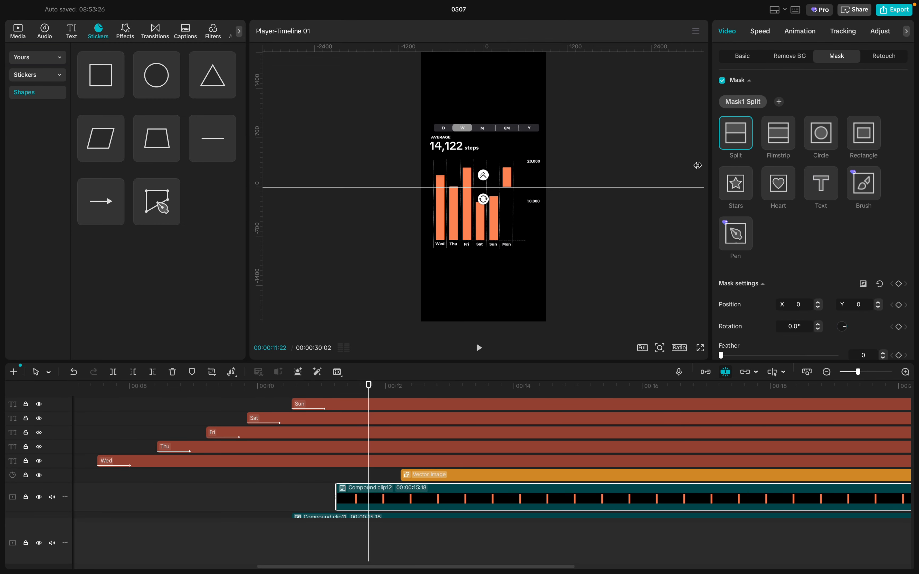
{"action": "left_click_drag", "start_coordinate": [369, 395], "coordinate": [338, 393]}
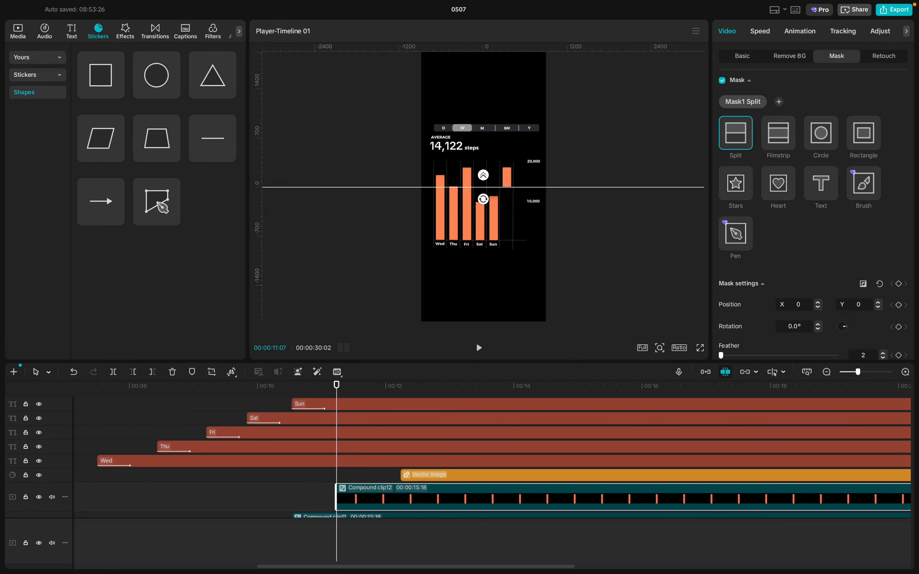
{"action": "type", "text": "27"}
{"action": "key", "text": "Return"}
{"action": "left_click_drag", "start_coordinate": [484, 198], "coordinate": [493, 139]}
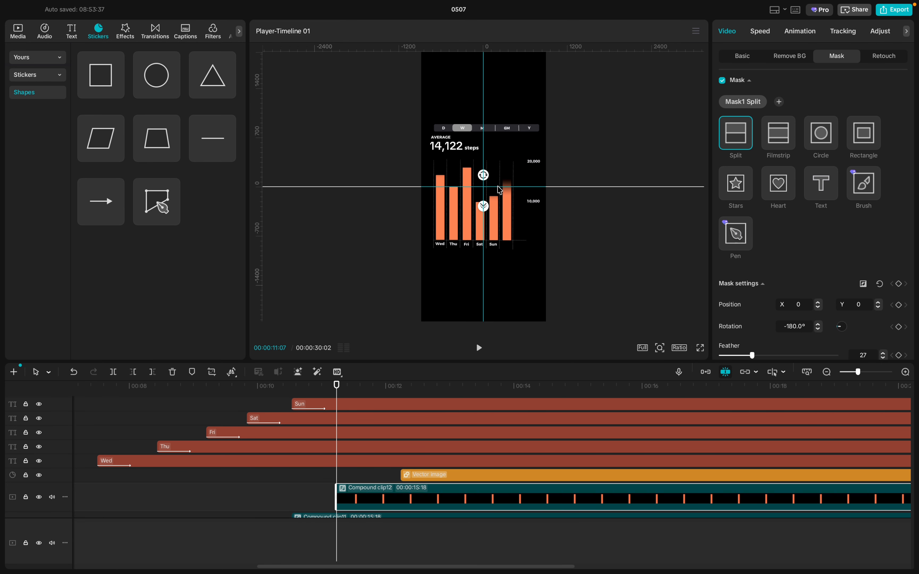
- Lower the split mask to Y -407 at the Mon bar's base and add a mask keyframe at 00:00:11:07
{"action": "left_click_drag", "start_coordinate": [499, 190], "coordinate": [498, 248]}
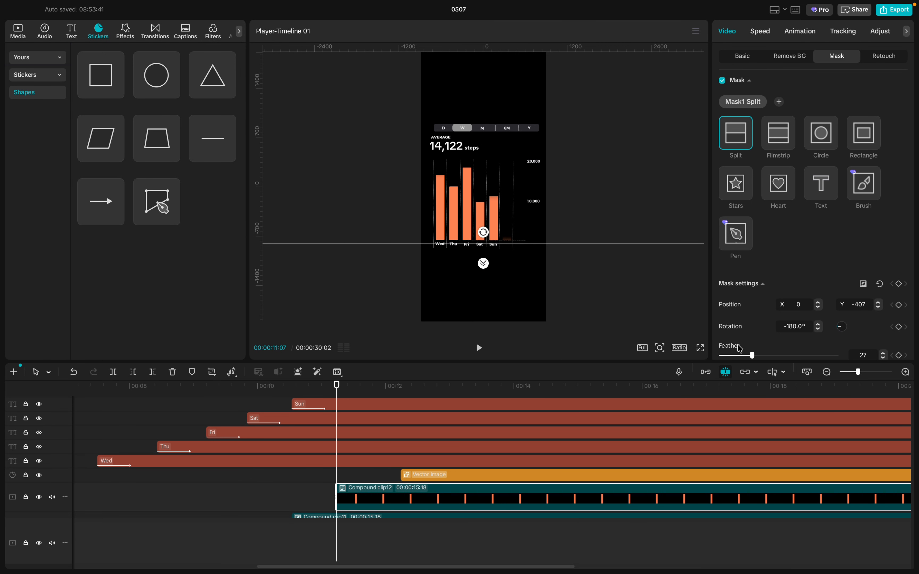
{"action": "left_click", "coordinate": [899, 284]}
{"action": "scroll", "coordinate": [335, 416], "scroll_direction": "up", "scroll_amount": 3}
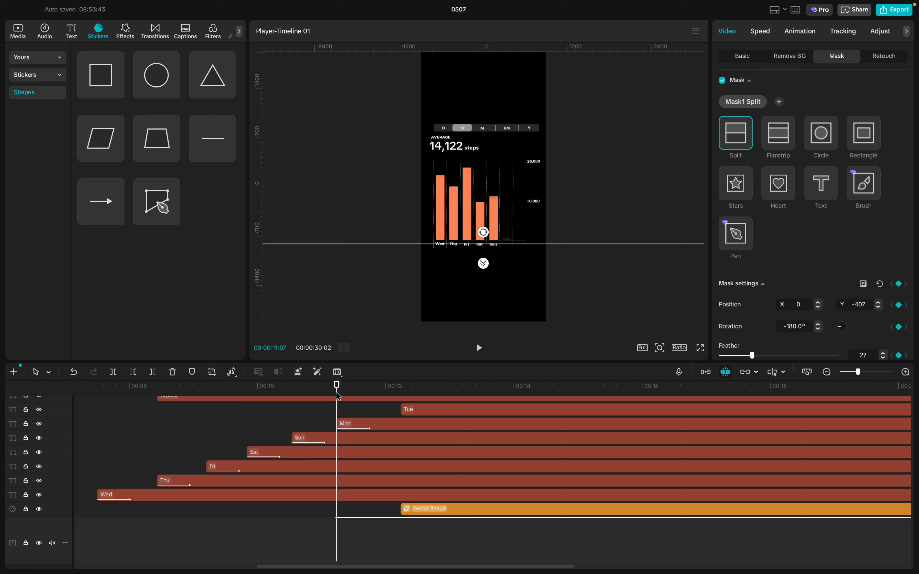
- Raise the Mon bar's split mask to X 21, Y 169 at 00:00:12:00 to reveal the full bar
{"action": "left_click_drag", "start_coordinate": [336, 392], "coordinate": [386, 392]}
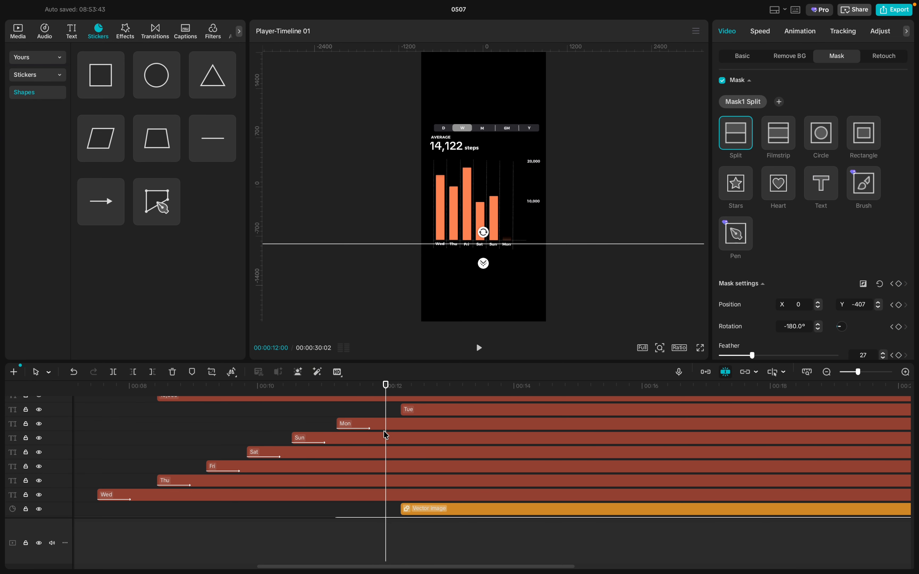
{"action": "scroll", "coordinate": [386, 436], "scroll_direction": "down", "scroll_amount": 6}
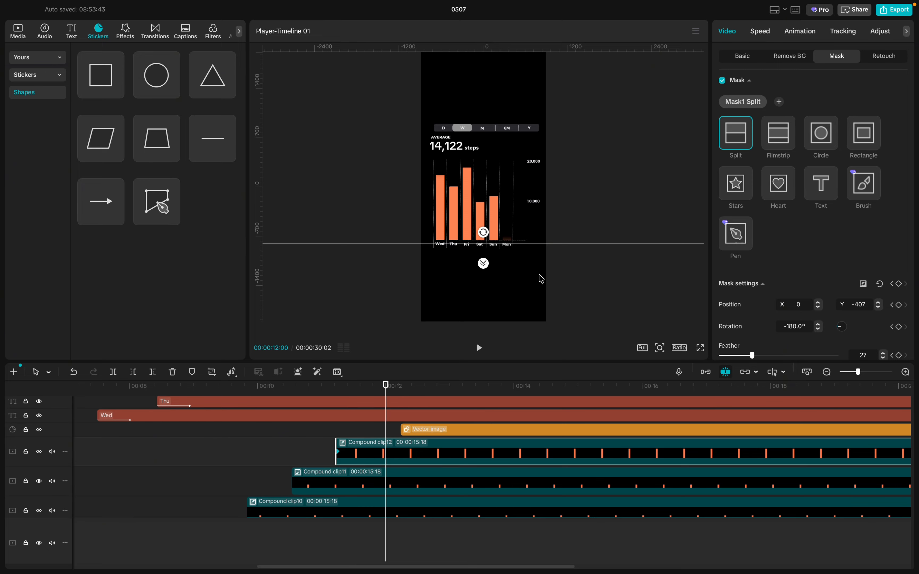
{"action": "left_click_drag", "start_coordinate": [499, 244], "coordinate": [501, 164]}
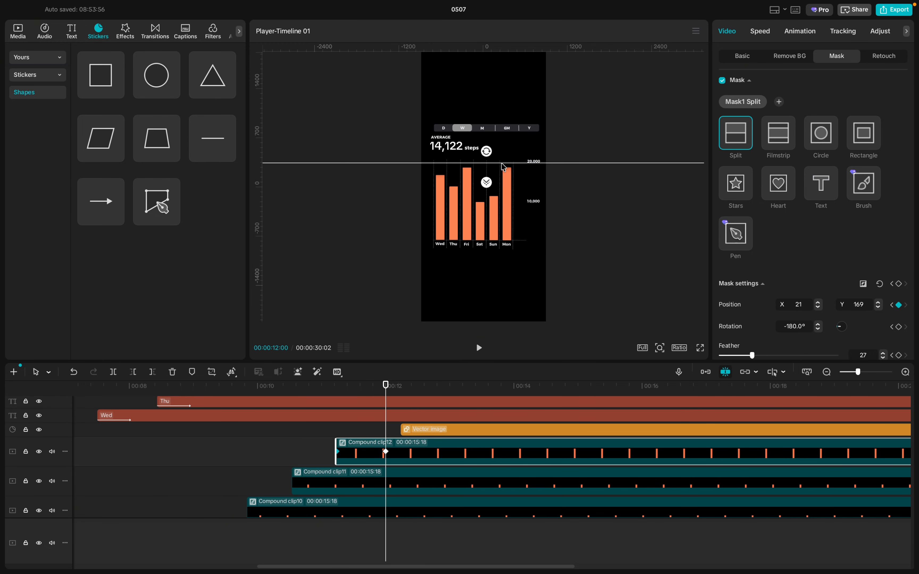
- Move the Tue label so it starts at the Mon bar's end keyframe at 00:00:12:00
{"action": "scroll", "coordinate": [424, 441], "scroll_direction": "up", "scroll_amount": 1}
{"action": "scroll", "coordinate": [424, 440], "scroll_direction": "up", "scroll_amount": 2}
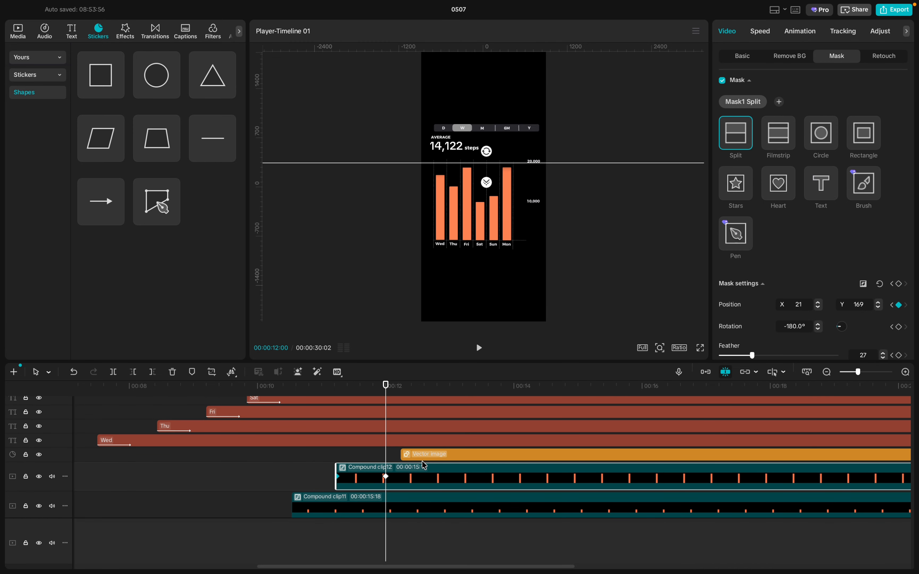
{"action": "scroll", "coordinate": [426, 457], "scroll_direction": "up", "scroll_amount": 7}
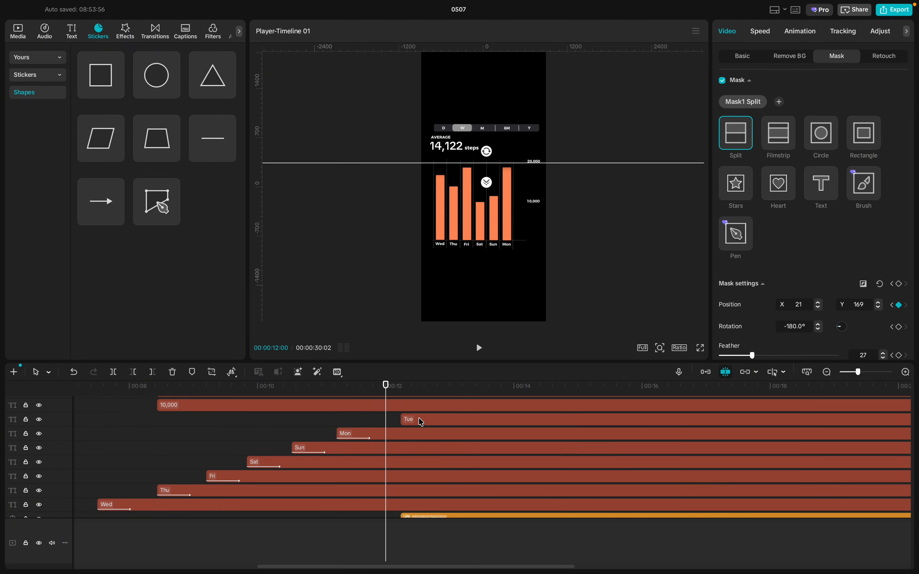
{"action": "left_click", "coordinate": [421, 422]}
{"action": "scroll", "coordinate": [398, 456], "scroll_direction": "down", "scroll_amount": 7}
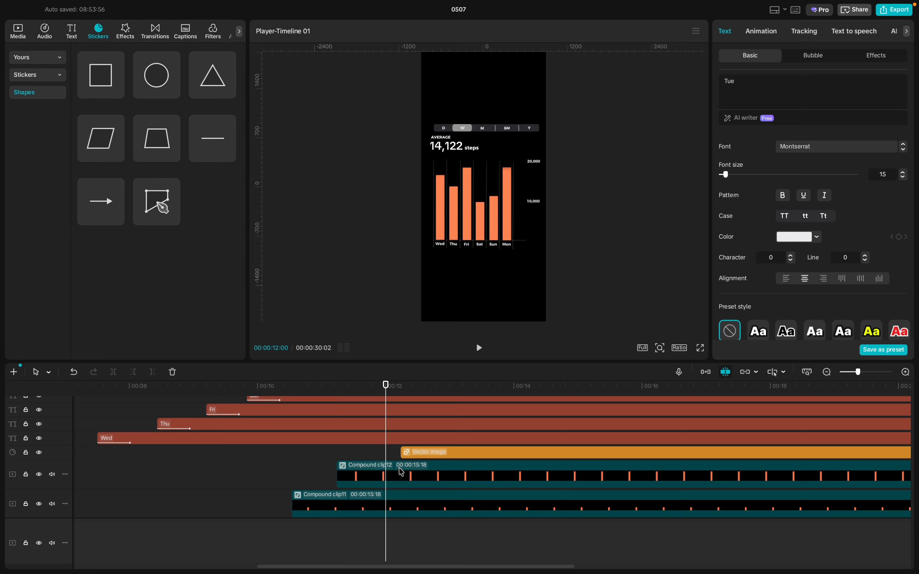
{"action": "left_click", "coordinate": [387, 477]}
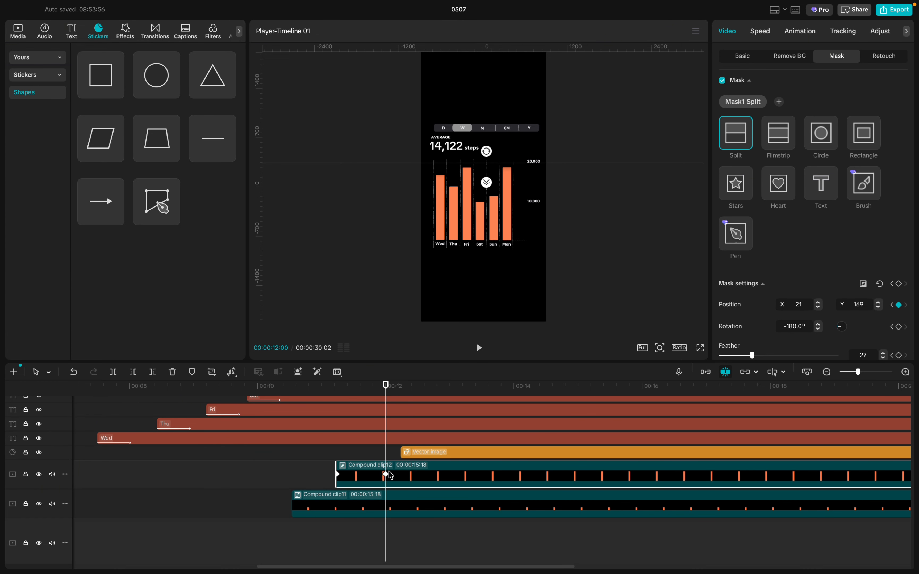
{"action": "scroll", "coordinate": [390, 475], "scroll_direction": "up", "scroll_amount": 10}
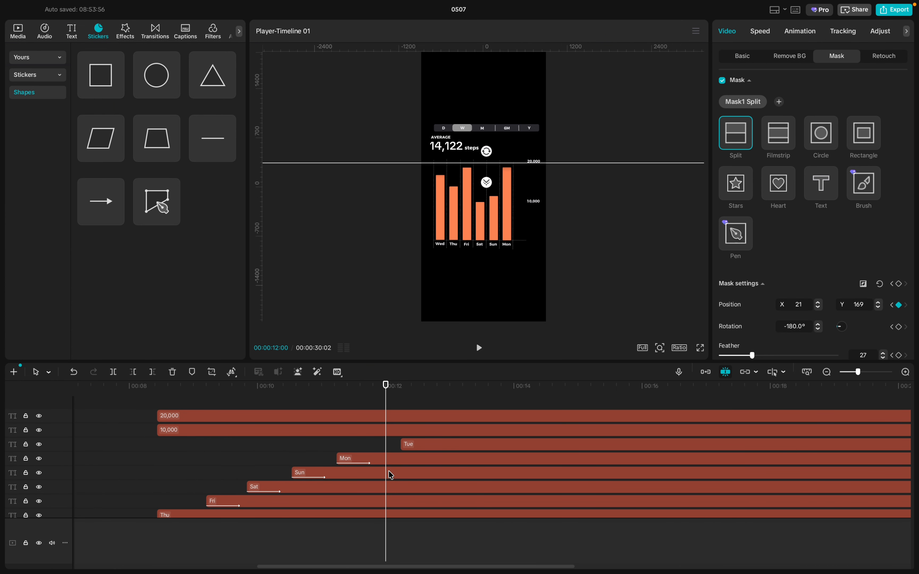
{"action": "scroll", "coordinate": [394, 485], "scroll_direction": "down", "scroll_amount": 8}
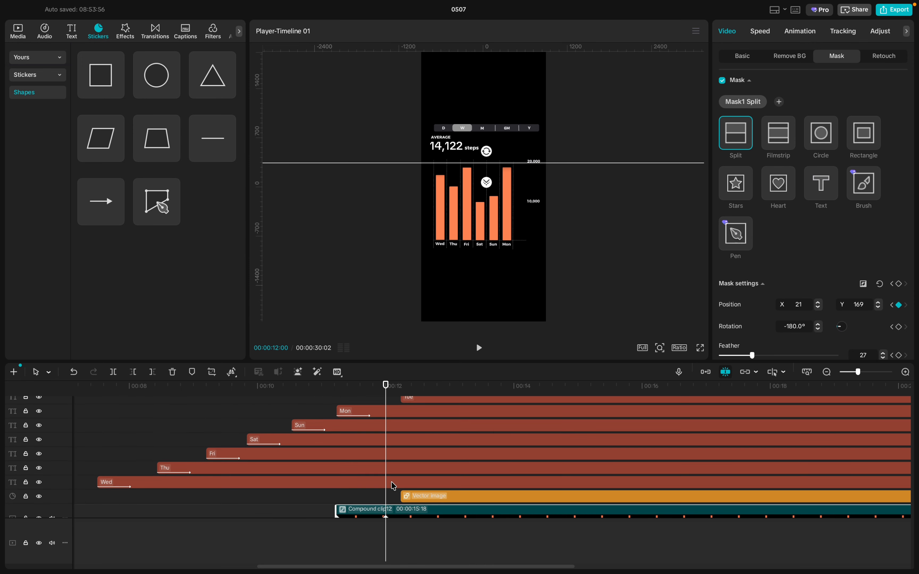
{"action": "left_click", "coordinate": [412, 473]}
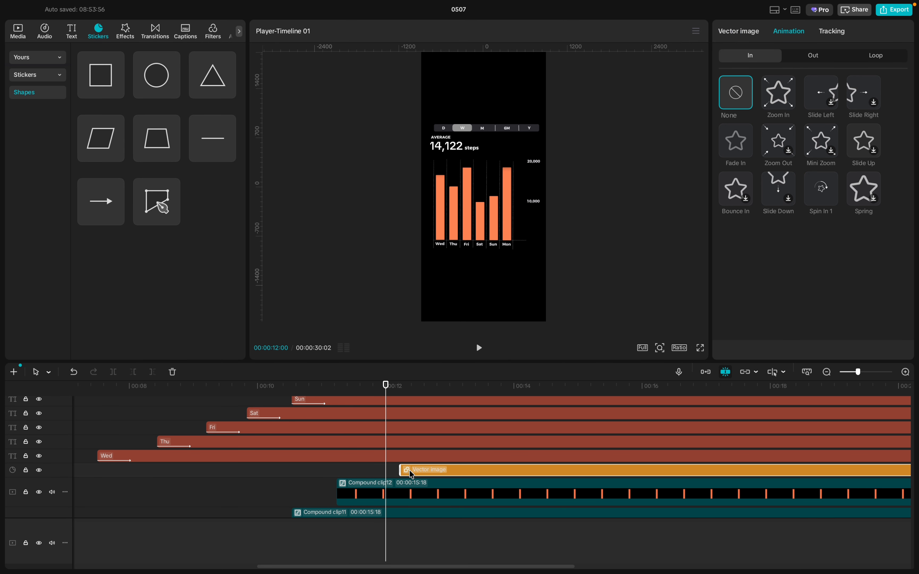
{"action": "scroll", "coordinate": [412, 474], "scroll_direction": "up", "scroll_amount": 6}
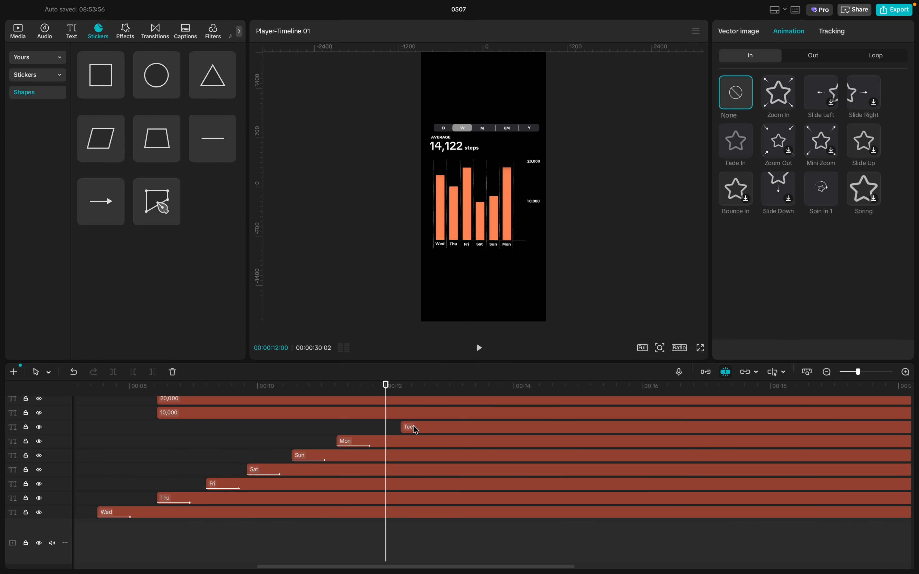
{"action": "left_click", "coordinate": [415, 429]}
{"action": "mouse_move", "coordinate": [417, 431]}
{"action": "left_mouse_down"}
{"action": "mouse_move", "coordinate": [387, 430]}
{"action": "mouse_move", "coordinate": [399, 430]}
{"action": "left_mouse_up"}
- Move the Tue label's start to 00:00:11:27, slightly before the Mon bar's end keyframe
{"action": "scroll", "coordinate": [399, 430], "scroll_direction": "down", "scroll_amount": 7}
{"action": "scroll", "coordinate": [399, 429], "scroll_direction": "down", "scroll_amount": 2}
{"action": "left_click", "coordinate": [389, 462]}
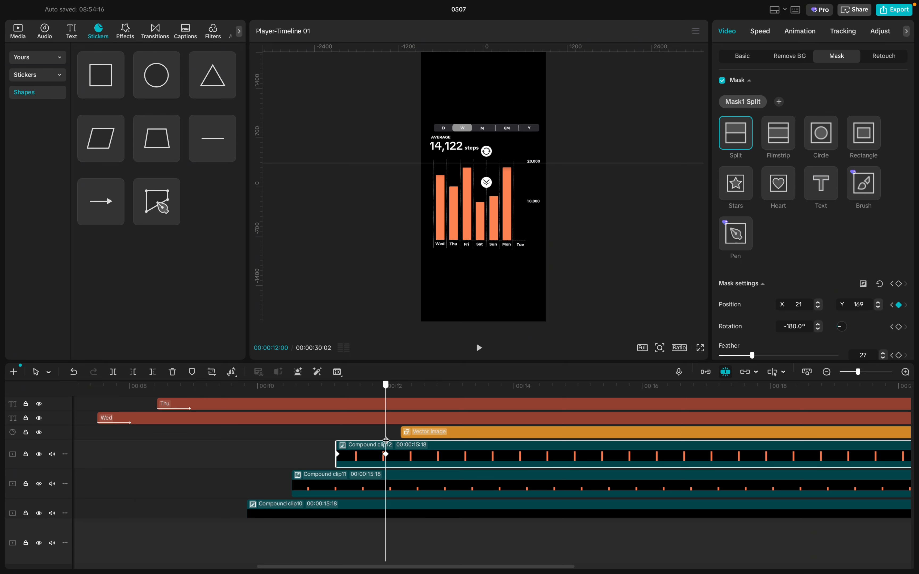
{"action": "left_click_drag", "start_coordinate": [386, 440], "coordinate": [380, 440]}
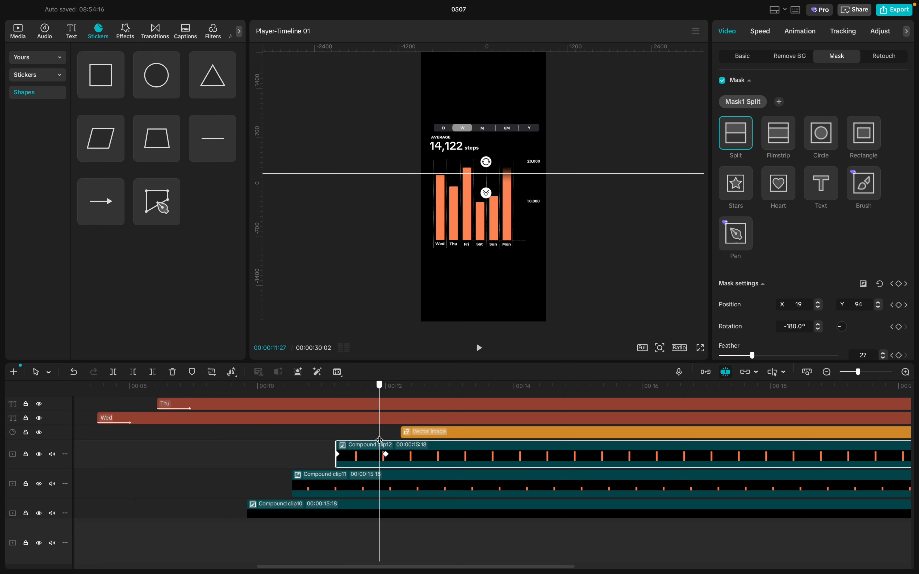
{"action": "scroll", "coordinate": [380, 439], "scroll_direction": "up", "scroll_amount": 5}
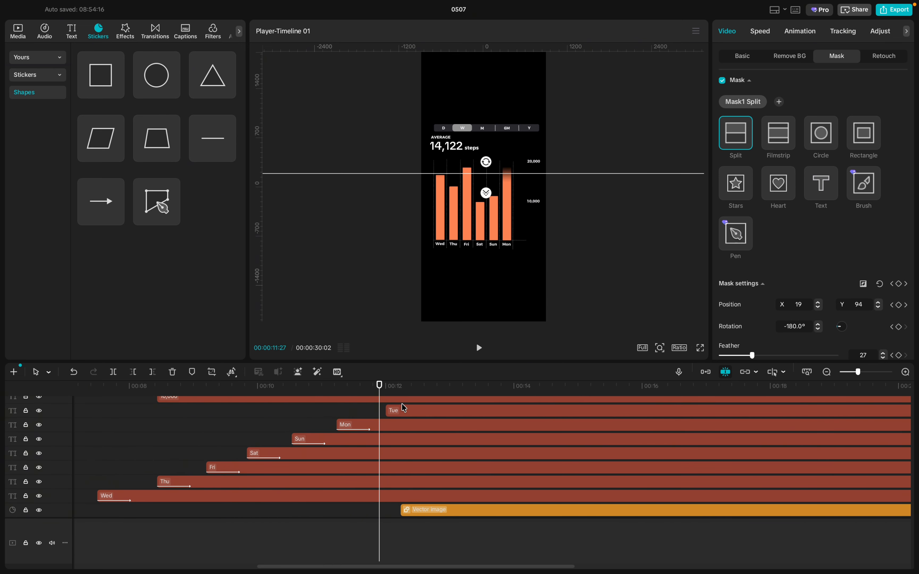
{"action": "left_click_drag", "start_coordinate": [403, 415], "coordinate": [394, 415]}
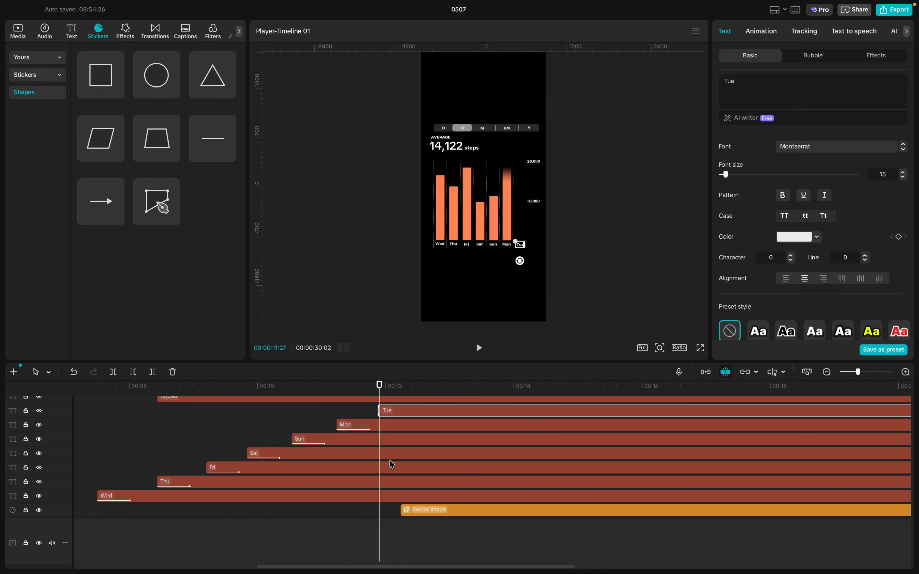
- Align the Tue bar's vector image with the start of the Tue label and convert it to a compound clip
{"action": "scroll", "coordinate": [395, 467], "scroll_direction": "down", "scroll_amount": 3}
{"action": "left_click_drag", "start_coordinate": [417, 474], "coordinate": [404, 468]}
{"action": "scroll", "coordinate": [399, 468], "scroll_direction": "up", "scroll_amount": 3}
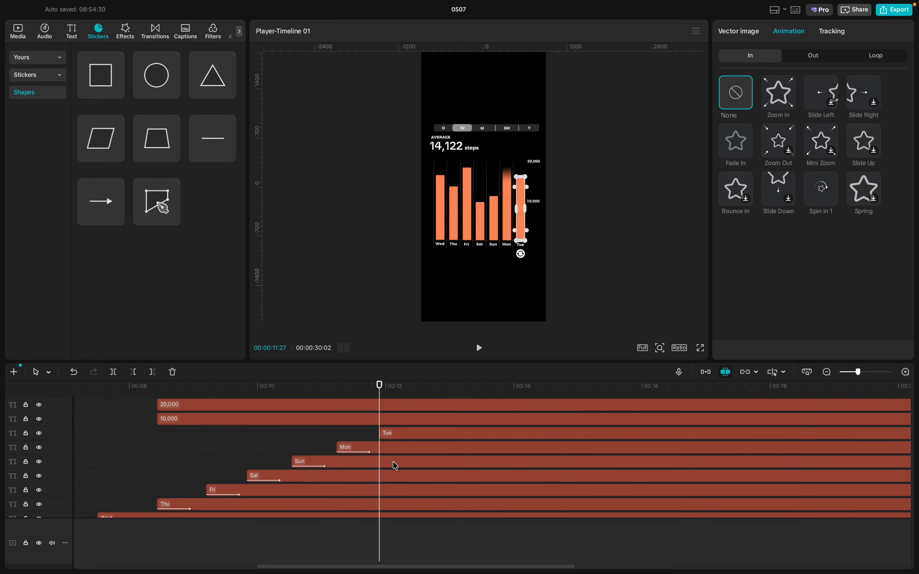
{"action": "scroll", "coordinate": [397, 466], "scroll_direction": "down", "scroll_amount": 3}
{"action": "key", "text": "alt+g"}
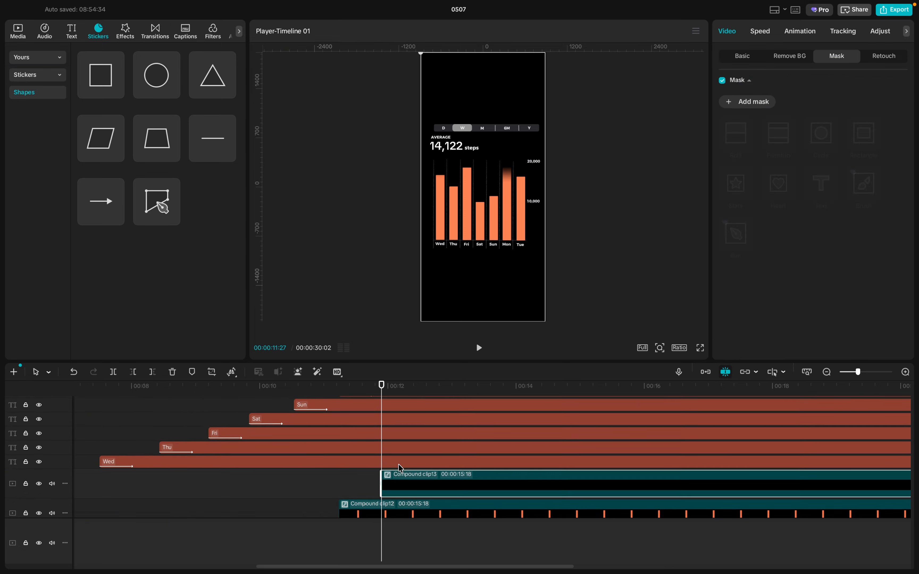
- Give the Tue bar's compound clip a Split mask rotated -180° with feather 27, keyframed at Y -411 at 00:00:11:27
{"action": "left_click", "coordinate": [731, 105]}
{"action": "left_click", "coordinate": [735, 133]}
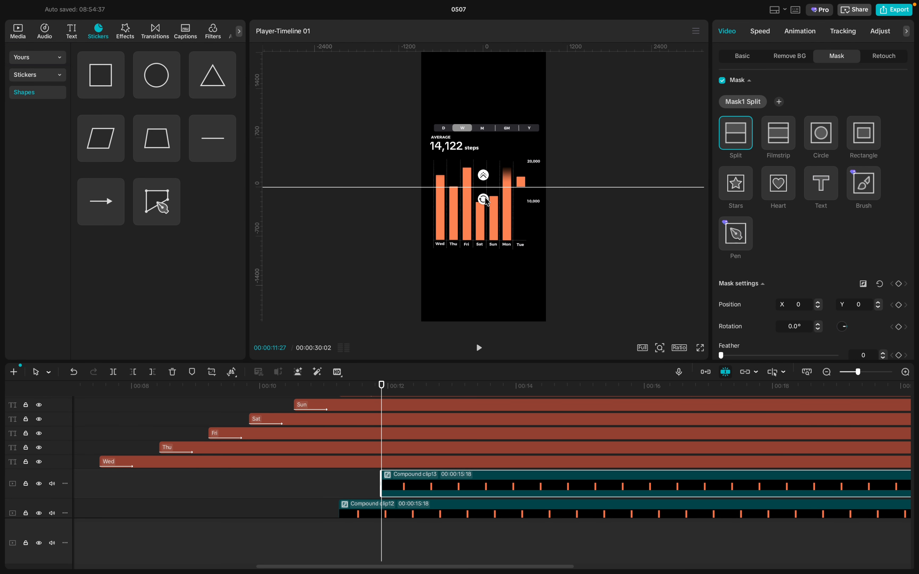
{"action": "left_click_drag", "start_coordinate": [486, 201], "coordinate": [492, 127]}
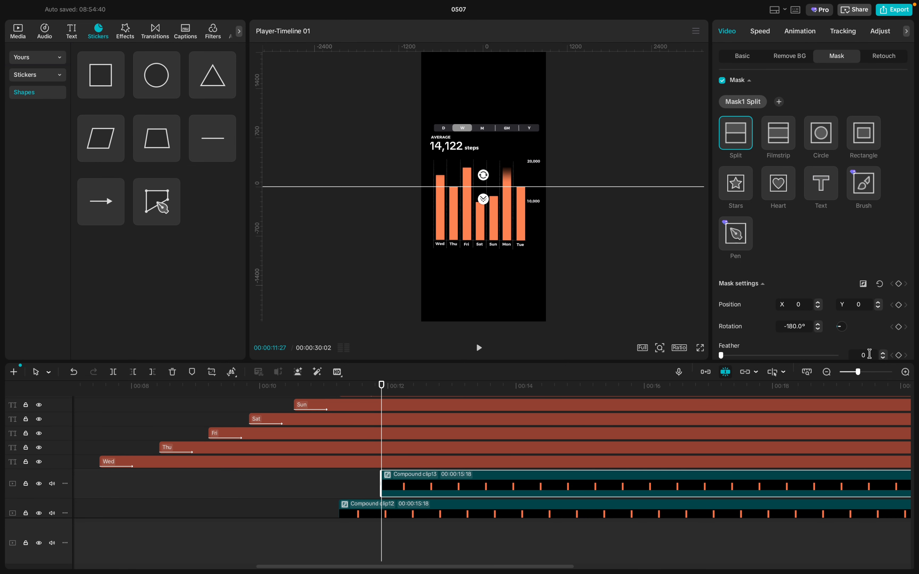
{"action": "left_click_drag", "start_coordinate": [720, 356], "coordinate": [752, 355]}
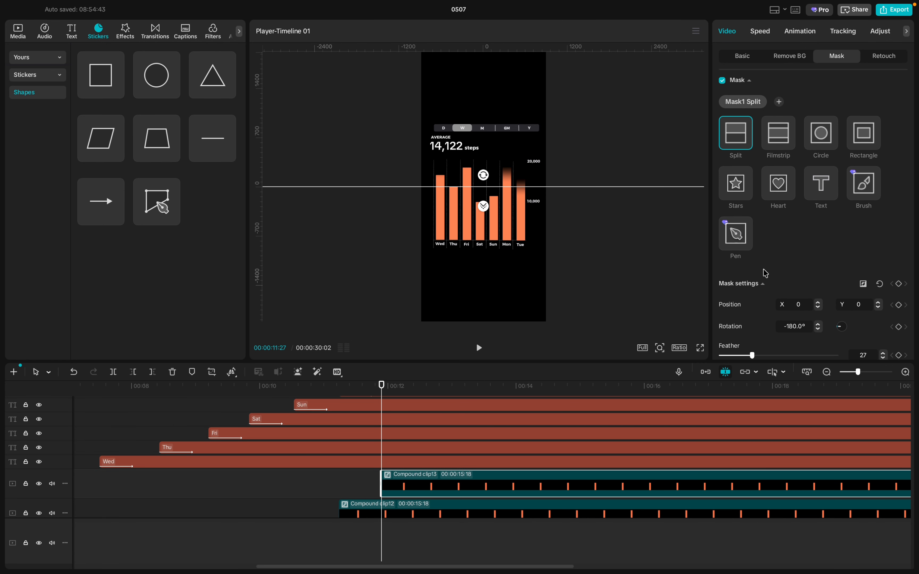
{"action": "left_click_drag", "start_coordinate": [519, 190], "coordinate": [521, 247]}
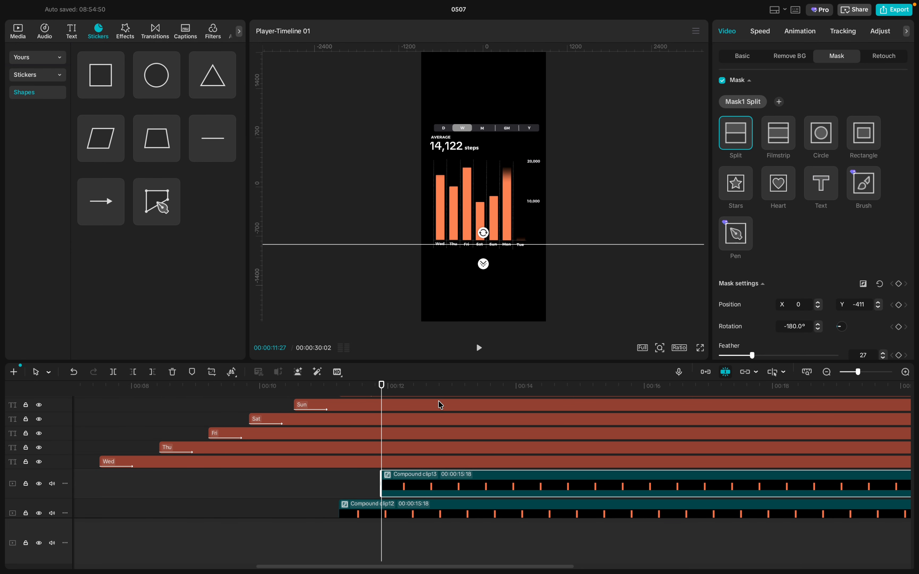
{"action": "left_click", "coordinate": [899, 284]}
- Apply the Slide Up in-animation to the Tue label
{"action": "scroll", "coordinate": [394, 425], "scroll_direction": "up", "scroll_amount": 2}
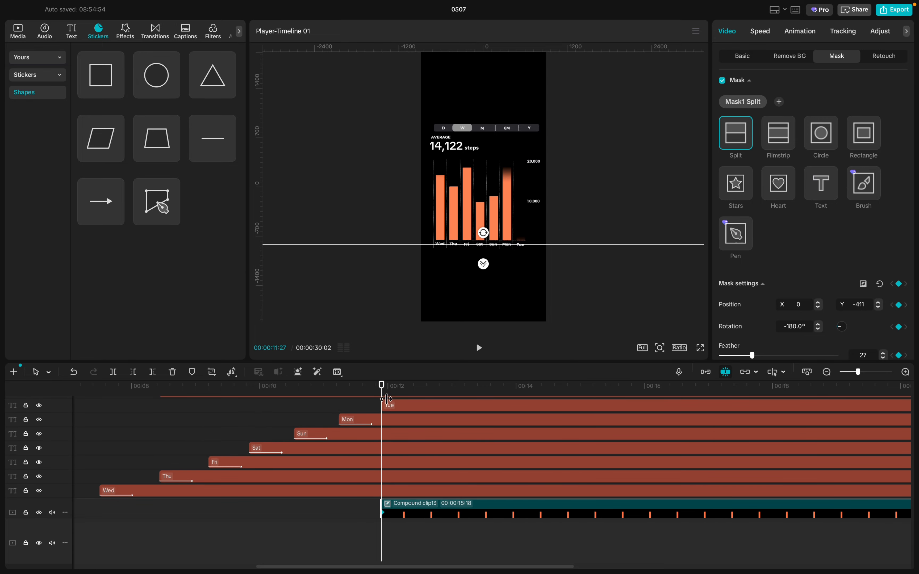
{"action": "left_click", "coordinate": [395, 406]}
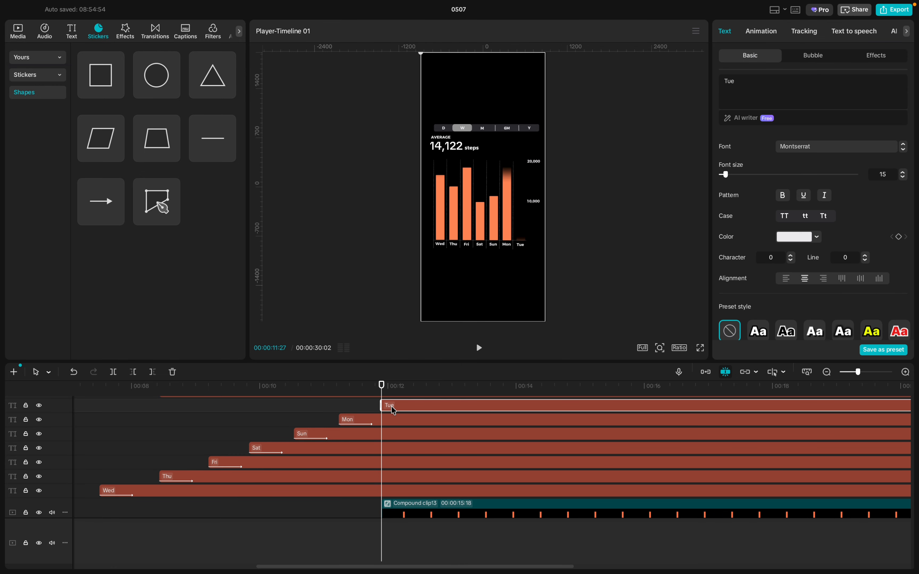
{"action": "left_click", "coordinate": [762, 31]}
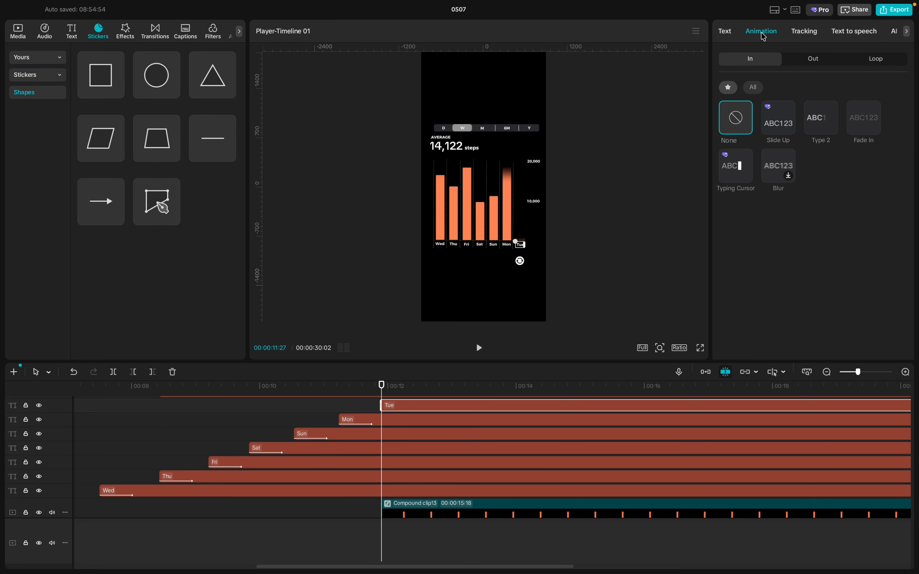
{"action": "left_click", "coordinate": [773, 123]}
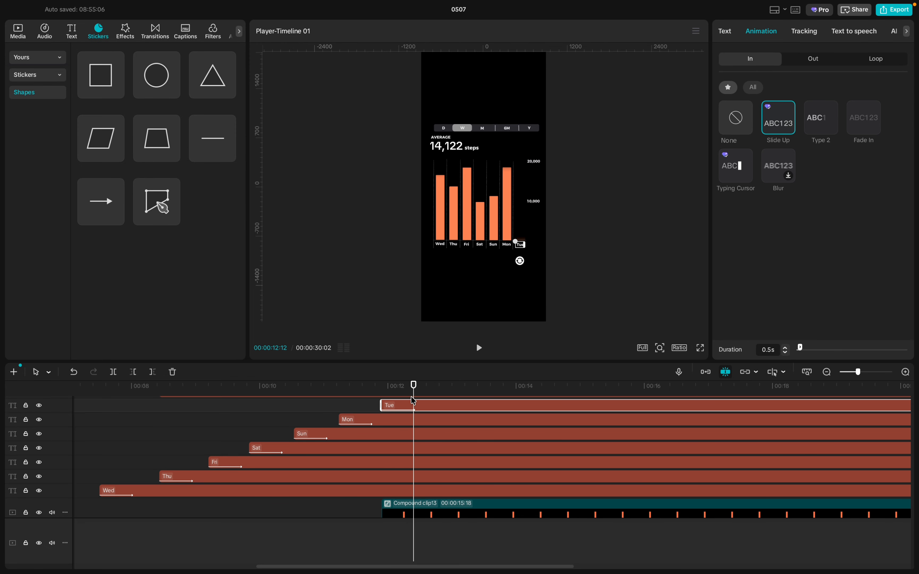
- Raise the Tue bar's split mask to X 32, Y 160 at 00:00:12:23 to reveal the full bar
{"action": "left_click_drag", "start_coordinate": [413, 390], "coordinate": [409, 389]}
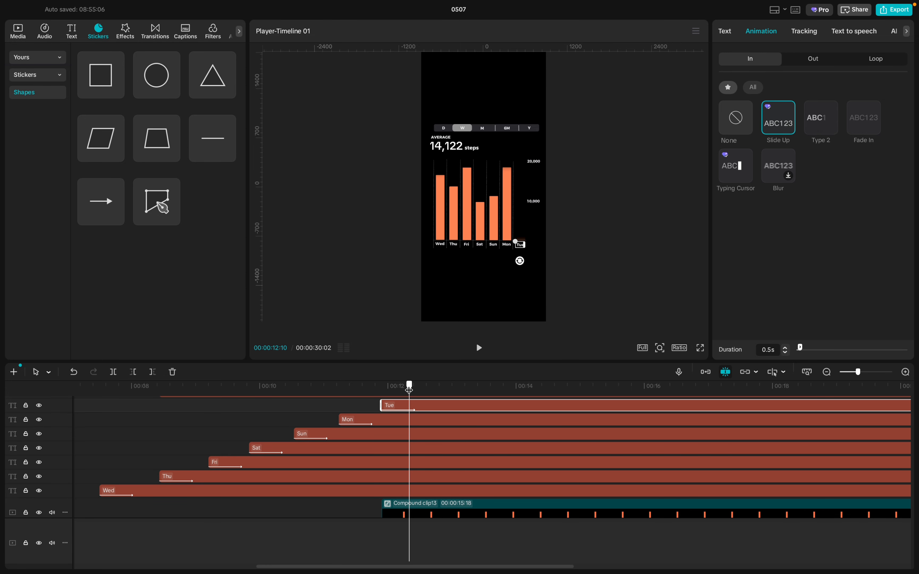
{"action": "scroll", "coordinate": [356, 479], "scroll_direction": "down", "scroll_amount": 5}
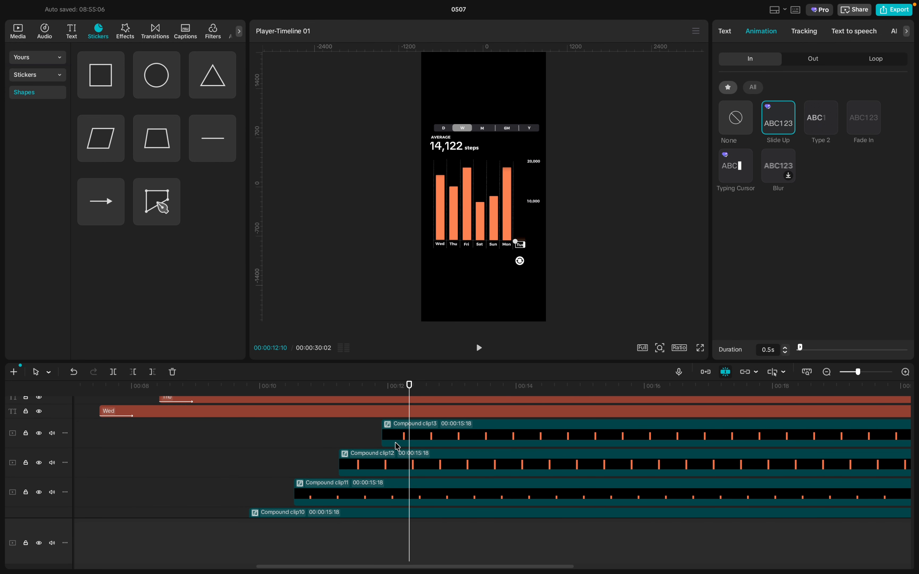
{"action": "scroll", "coordinate": [398, 446], "scroll_direction": "up", "scroll_amount": 5}
{"action": "left_click_drag", "start_coordinate": [409, 390], "coordinate": [438, 391]}
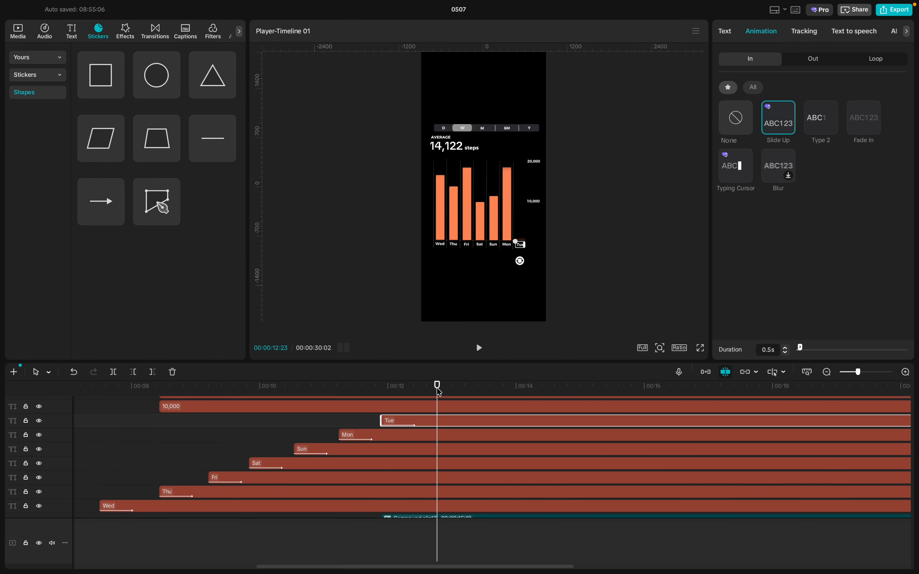
{"action": "scroll", "coordinate": [447, 433], "scroll_direction": "down", "scroll_amount": 5}
{"action": "left_click", "coordinate": [447, 435]}
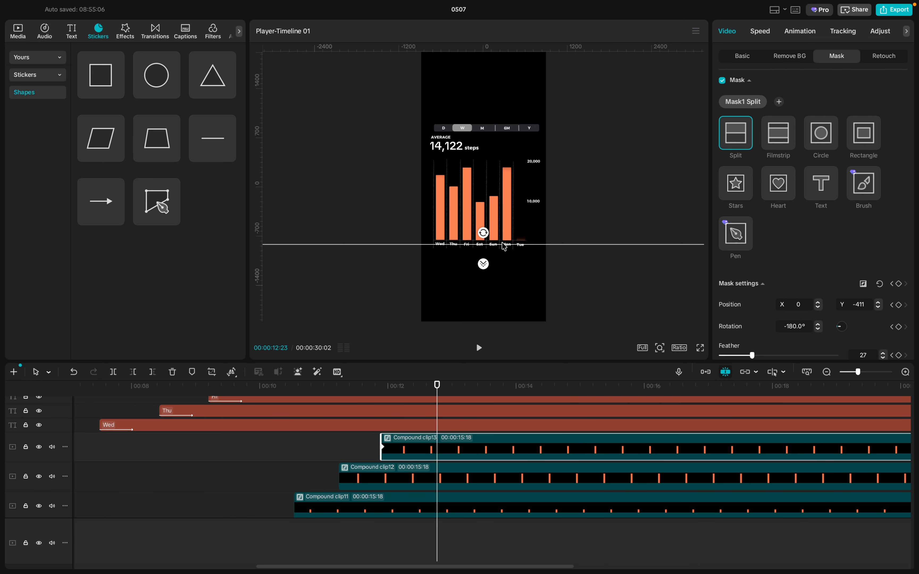
{"action": "left_click_drag", "start_coordinate": [504, 249], "coordinate": [509, 168]}
- Examine how the text labels, bar clips and lower layers are laid out and where they end across the whole timeline
{"action": "scroll", "coordinate": [463, 444], "scroll_direction": "down", "scroll_amount": 3}
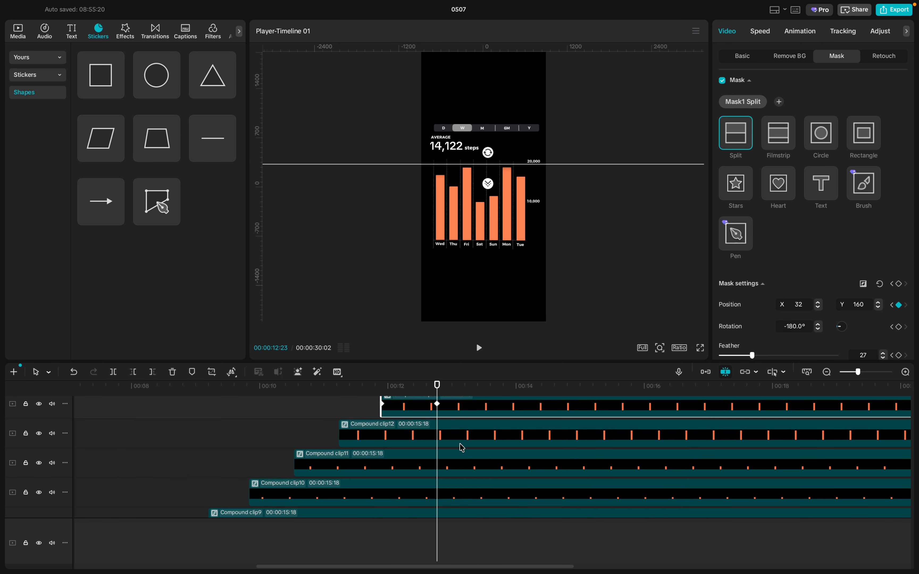
{"action": "scroll", "coordinate": [465, 445], "scroll_direction": "down", "scroll_amount": 3, "text": "ctrl"}
{"action": "scroll", "coordinate": [469, 447], "scroll_direction": "down", "scroll_amount": 5}
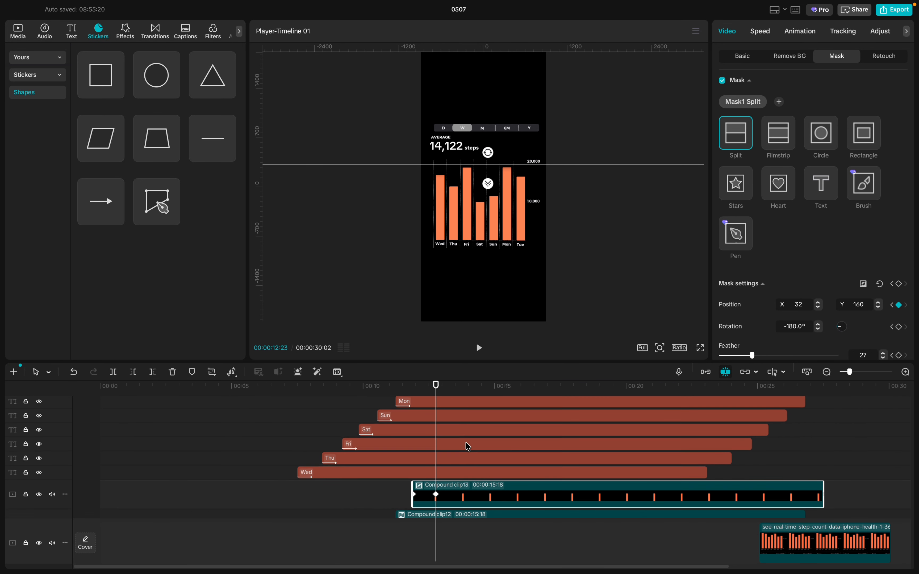
{"action": "scroll", "coordinate": [468, 447], "scroll_direction": "down", "scroll_amount": 2, "text": "ctrl"}
{"action": "left_click", "coordinate": [373, 448]}
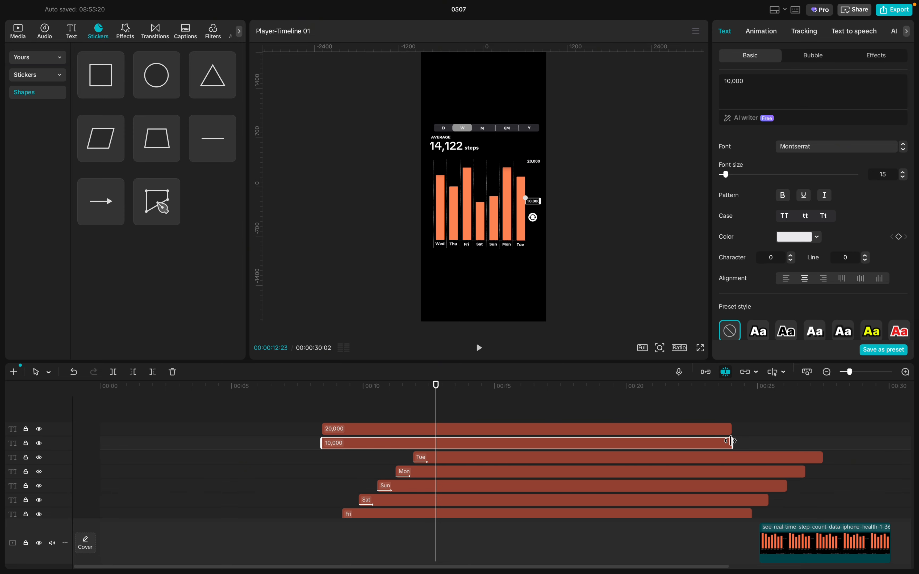
{"action": "scroll", "coordinate": [529, 461], "scroll_direction": "down", "scroll_amount": 2, "text": "ctrl"}
{"action": "scroll", "coordinate": [326, 469], "scroll_direction": "up", "scroll_amount": 10}
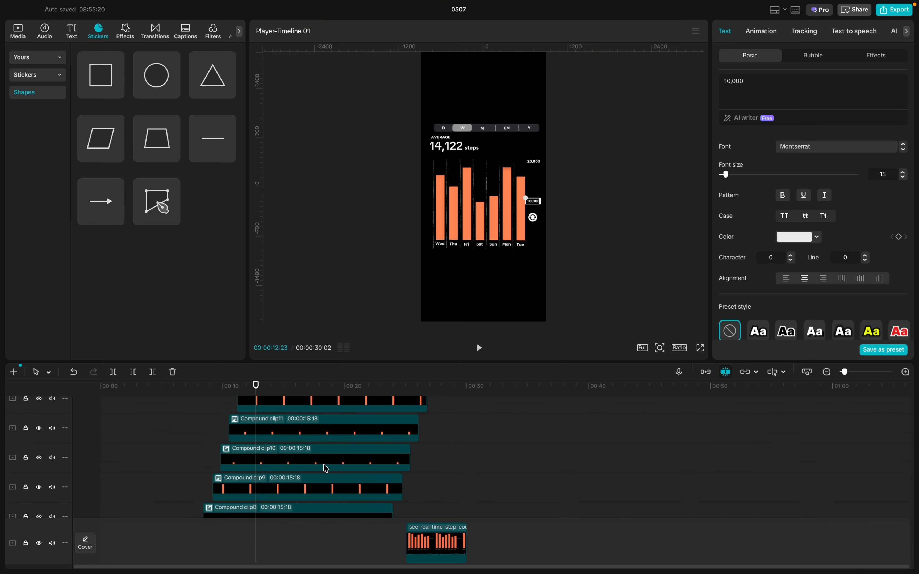
{"action": "scroll", "coordinate": [325, 468], "scroll_direction": "down", "scroll_amount": 8}
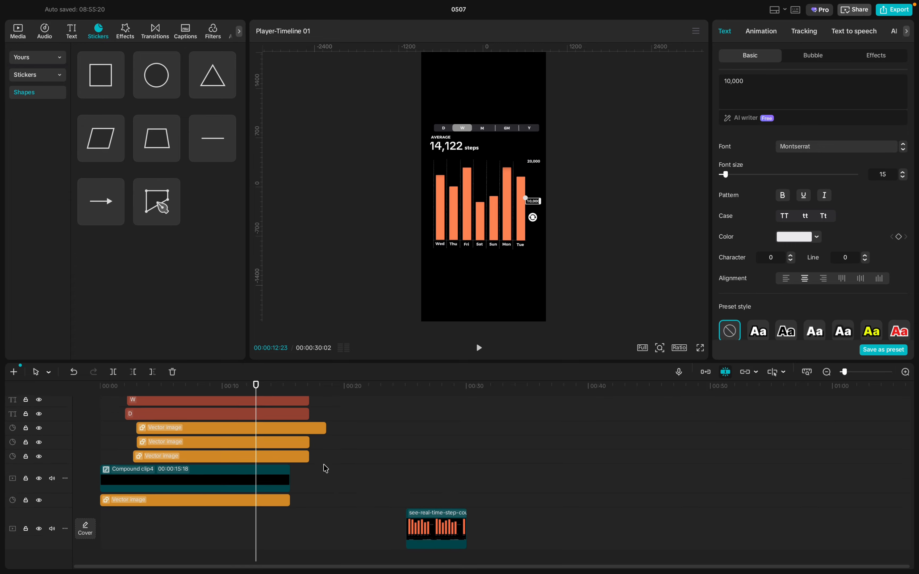
{"action": "scroll", "coordinate": [285, 433], "scroll_direction": "down", "scroll_amount": 5}
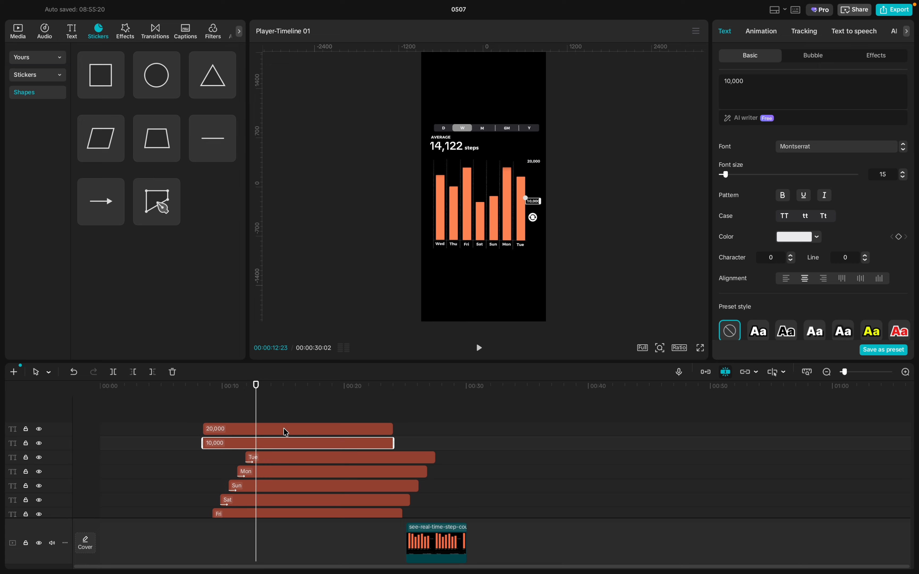
- Extend the 10,000 label's clip to the end of the Tue clip and shorten the 20,000 label's clip to about 00:20
{"action": "left_click_drag", "start_coordinate": [395, 442], "coordinate": [348, 418]}
{"action": "left_click", "coordinate": [393, 428]}
- Trim the three vector image clips above Compound clip4 to its end at 00:00:15:18
{"action": "scroll", "coordinate": [348, 420], "scroll_direction": "down", "scroll_amount": 5}
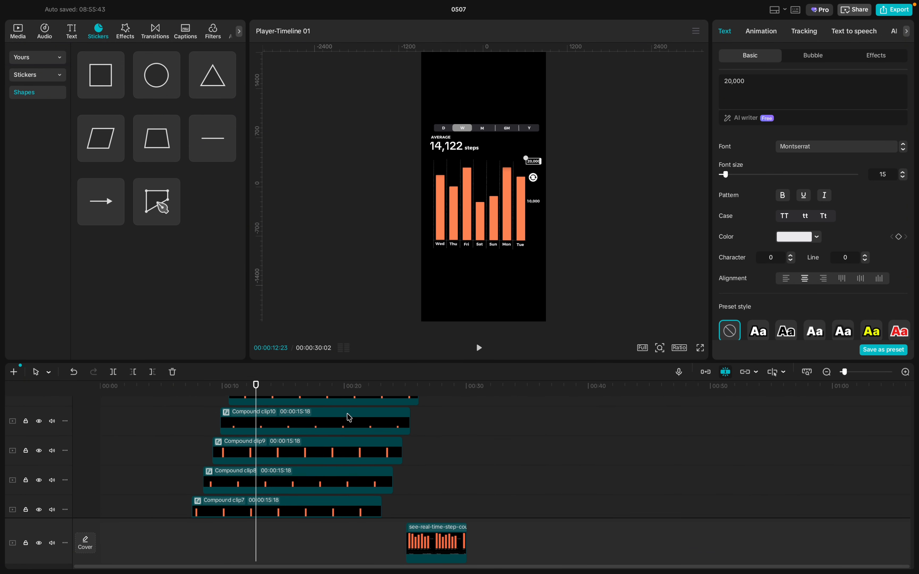
{"action": "scroll", "coordinate": [329, 489], "scroll_direction": "down", "scroll_amount": 8}
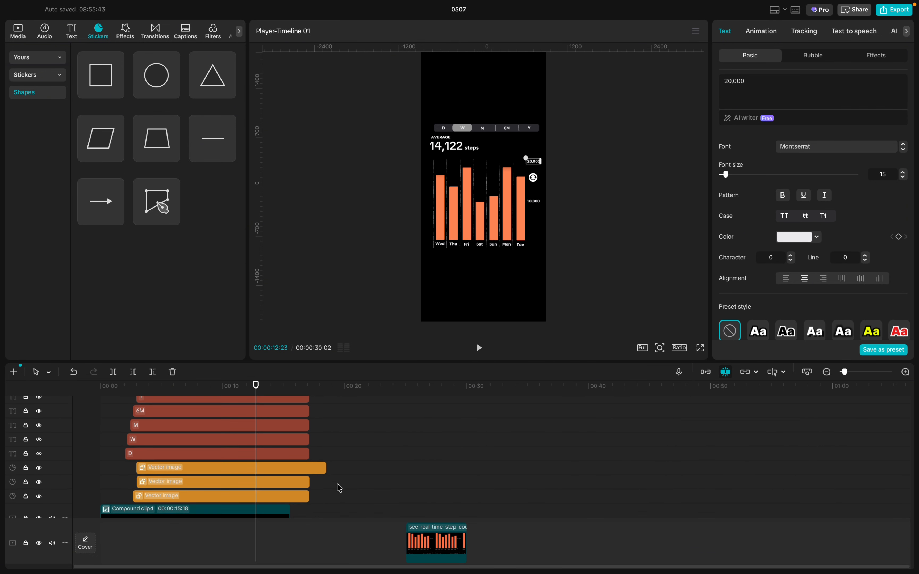
{"action": "scroll", "coordinate": [320, 500], "scroll_direction": "down", "scroll_amount": 2}
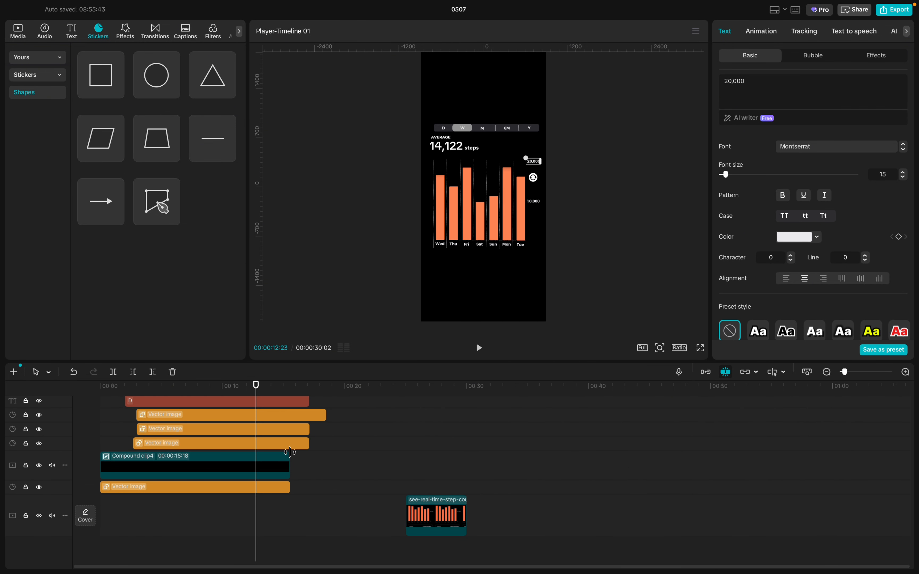
{"action": "left_click", "coordinate": [289, 452]}
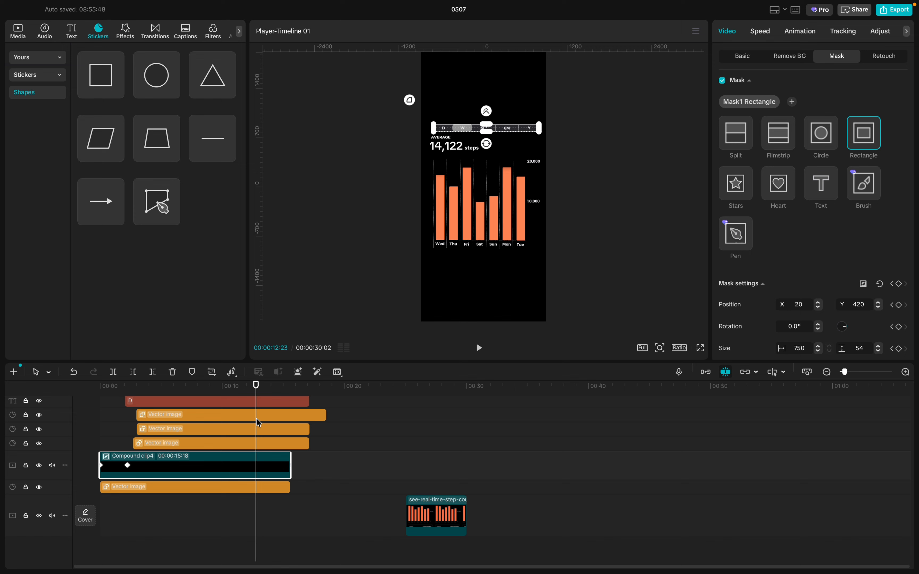
{"action": "left_click_drag", "start_coordinate": [257, 391], "coordinate": [290, 391]}
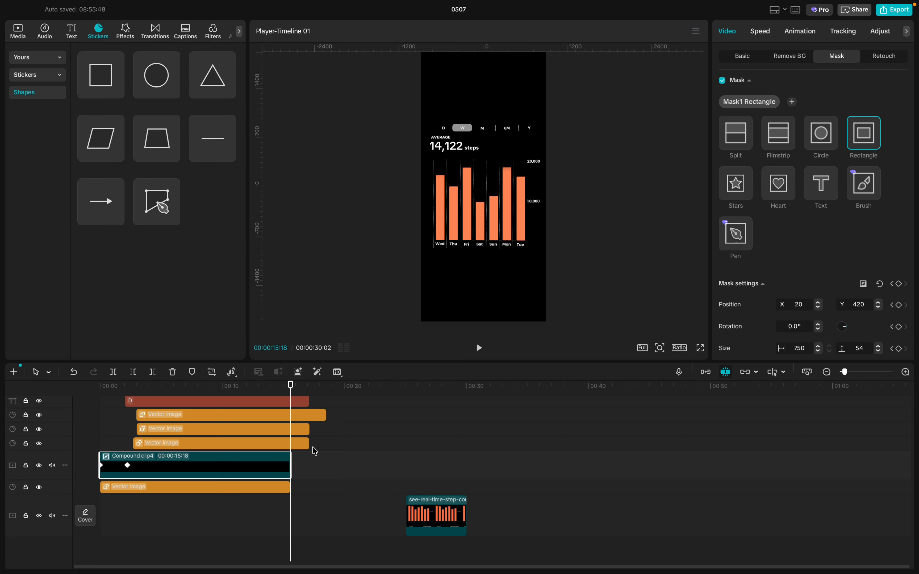
{"action": "left_click_drag", "start_coordinate": [323, 449], "coordinate": [255, 431]}
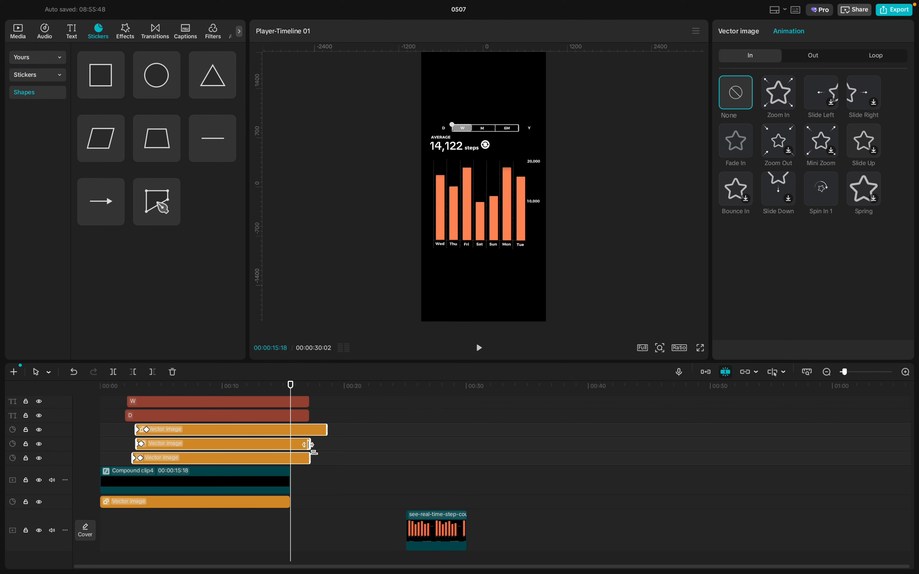
{"action": "left_click_drag", "start_coordinate": [309, 444], "coordinate": [291, 430]}
- Trim the D, W, M, 6M and Y text clips to end at 00:00:15:17
{"action": "scroll", "coordinate": [319, 456], "scroll_direction": "up", "scroll_amount": 3}
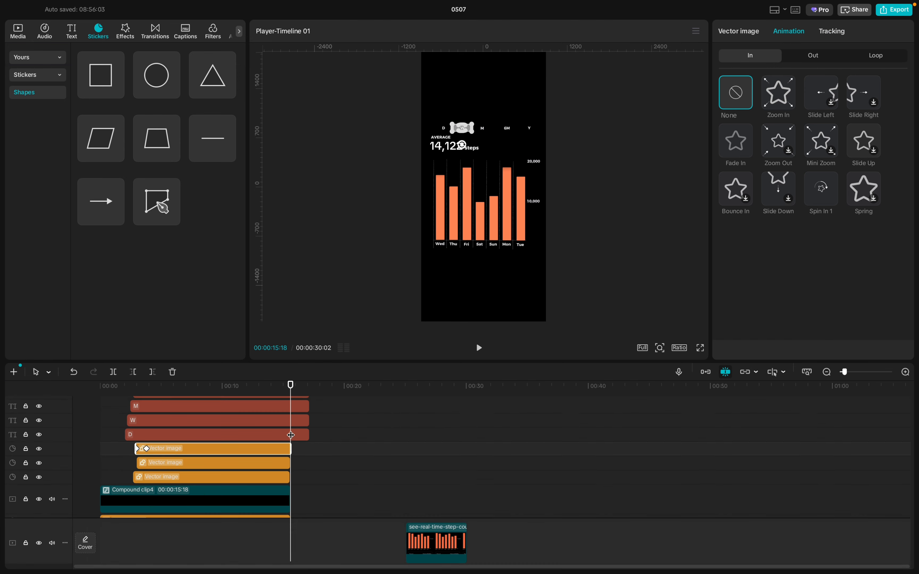
{"action": "left_click_drag", "start_coordinate": [320, 467], "coordinate": [308, 400]}
{"action": "left_click", "coordinate": [312, 411]}
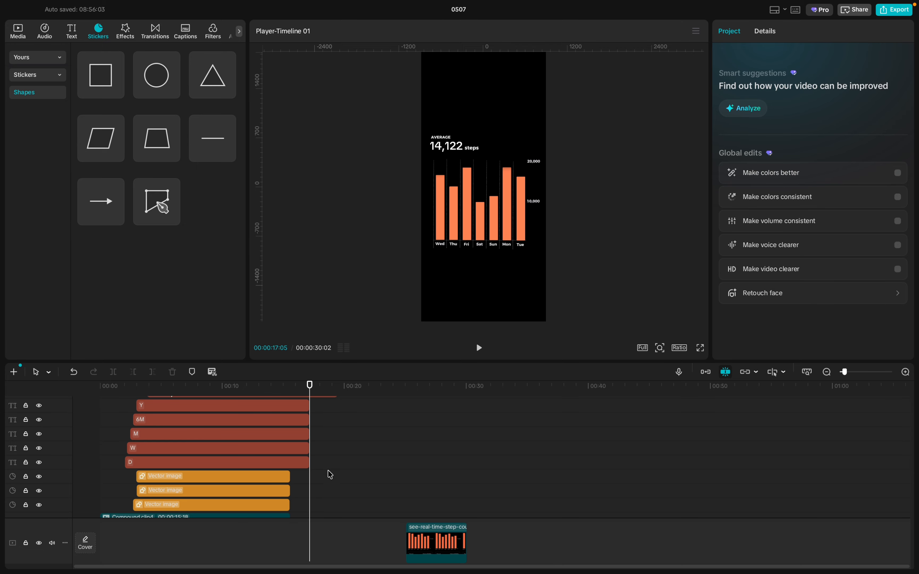
{"action": "left_click", "coordinate": [300, 462]}
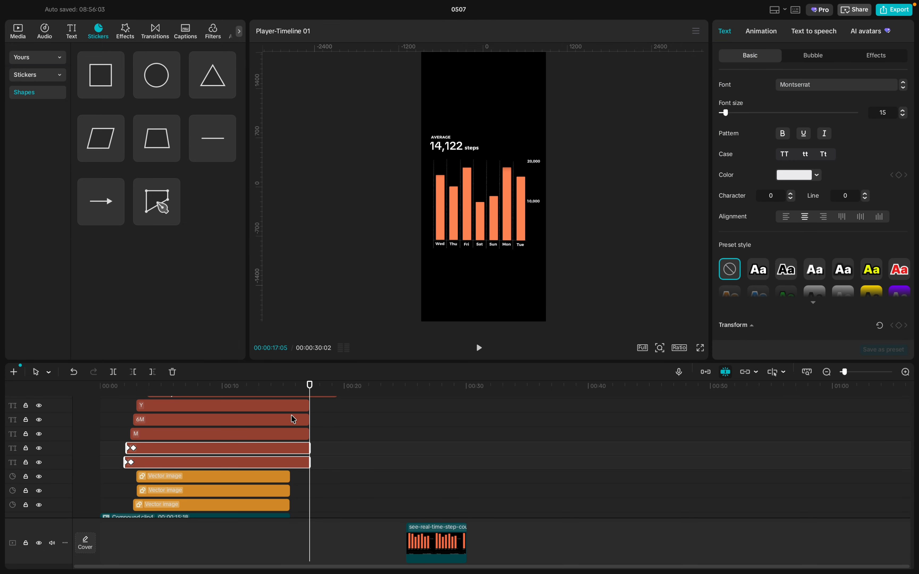
{"action": "left_click", "coordinate": [286, 393]}
{"action": "left_click_drag", "start_coordinate": [286, 393], "coordinate": [287, 393]}
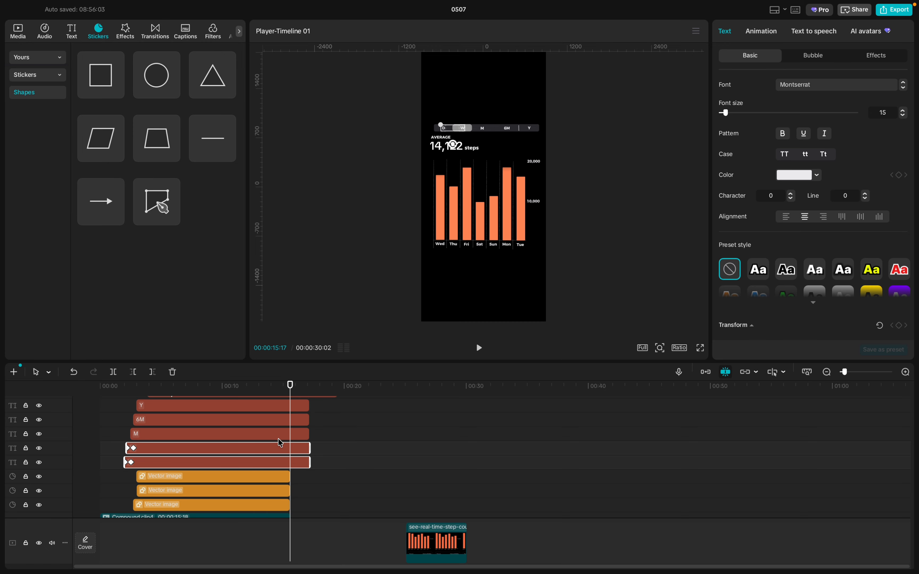
{"action": "scroll", "coordinate": [280, 443], "scroll_direction": "down", "scroll_amount": 3}
{"action": "scroll", "coordinate": [288, 456], "scroll_direction": "up", "scroll_amount": 5}
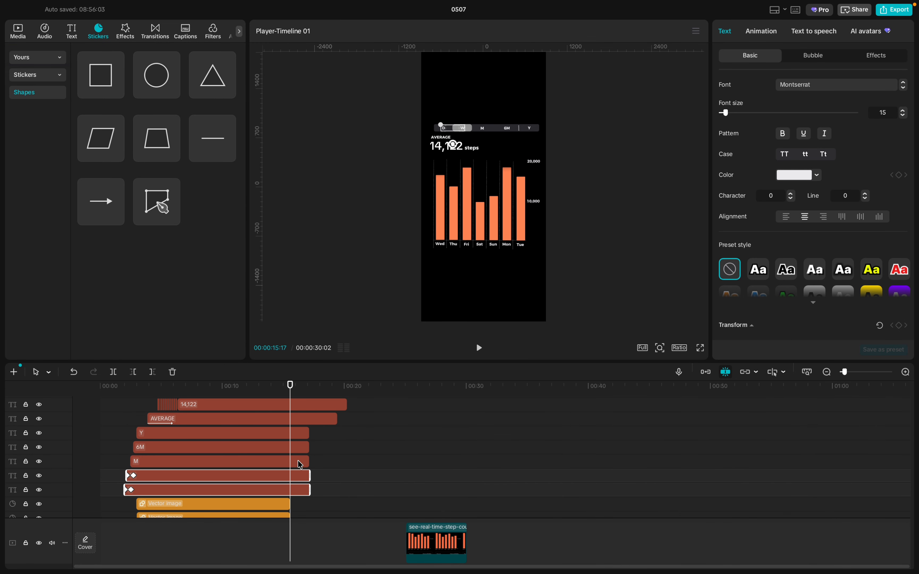
{"action": "left_click", "coordinate": [299, 463], "text": "shift"}
{"action": "left_click", "coordinate": [300, 449], "text": "shift"}
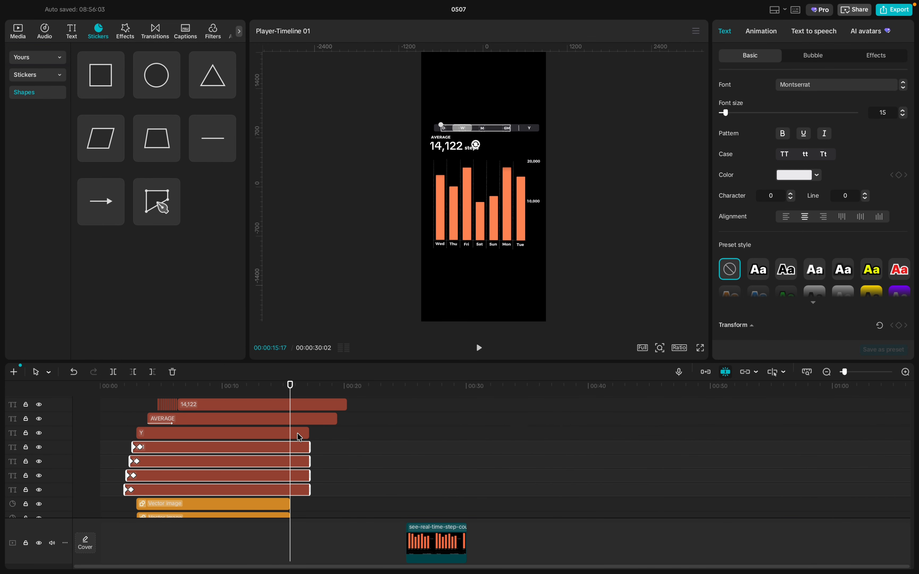
{"action": "left_click", "coordinate": [300, 437], "text": "shift"}
{"action": "mouse_move", "coordinate": [306, 432]}
{"action": "left_mouse_down"}
{"action": "mouse_move", "coordinate": [291, 437]}
{"action": "mouse_move", "coordinate": [318, 441]}
{"action": "mouse_move", "coordinate": [292, 441]}
{"action": "left_mouse_up"}
- Trim the AVERAGE, 14,122 and steps text clips to end at 00:00:15:17
{"action": "scroll", "coordinate": [292, 436], "scroll_direction": "up", "scroll_amount": 1}
{"action": "left_click", "coordinate": [297, 441]}
{"action": "left_click", "coordinate": [333, 431]}
{"action": "left_click_drag", "start_coordinate": [345, 428], "coordinate": [290, 427]}
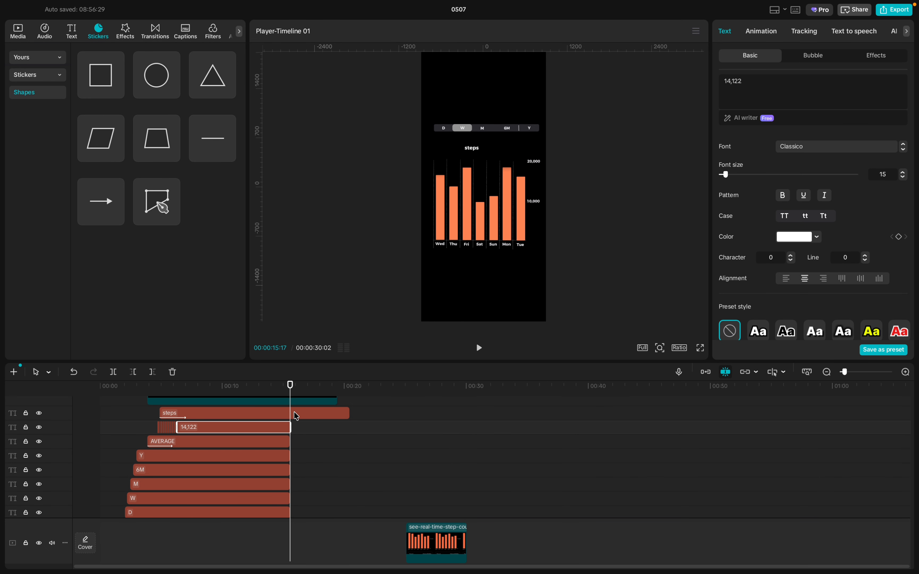
{"action": "left_click", "coordinate": [344, 413]}
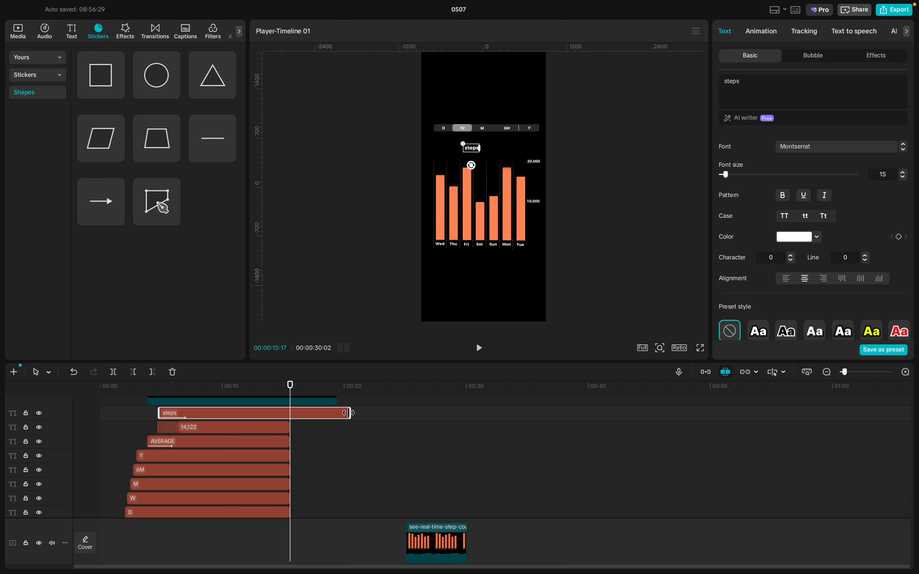
{"action": "left_click_drag", "start_coordinate": [349, 413], "coordinate": [289, 417]}
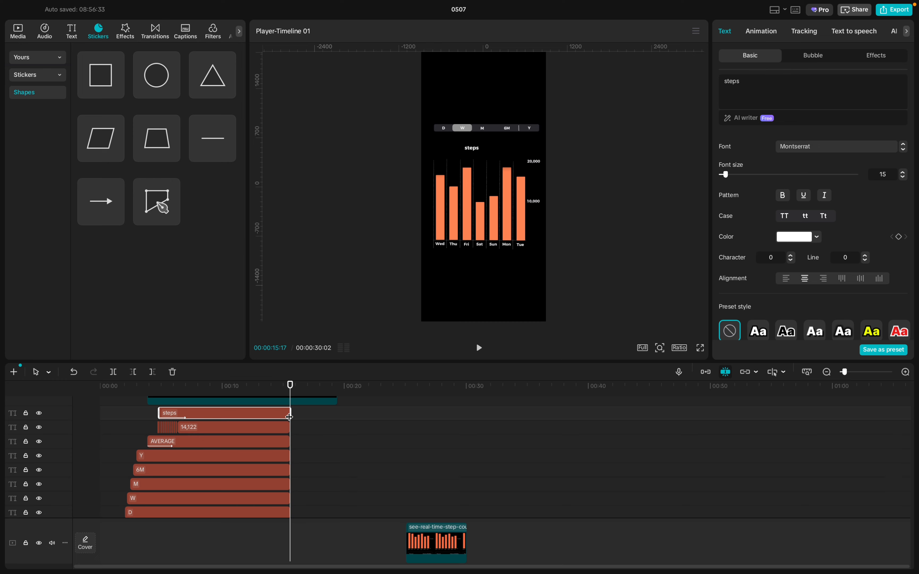
- Trim Compound clip5 and Compound clip6 together so both end at 00:00:15:17
{"action": "scroll", "coordinate": [291, 423], "scroll_direction": "up", "scroll_amount": 2}
{"action": "left_click", "coordinate": [294, 425]}
{"action": "scroll", "coordinate": [295, 429], "scroll_direction": "up", "scroll_amount": 3}
{"action": "left_click", "coordinate": [296, 445], "text": "super"}
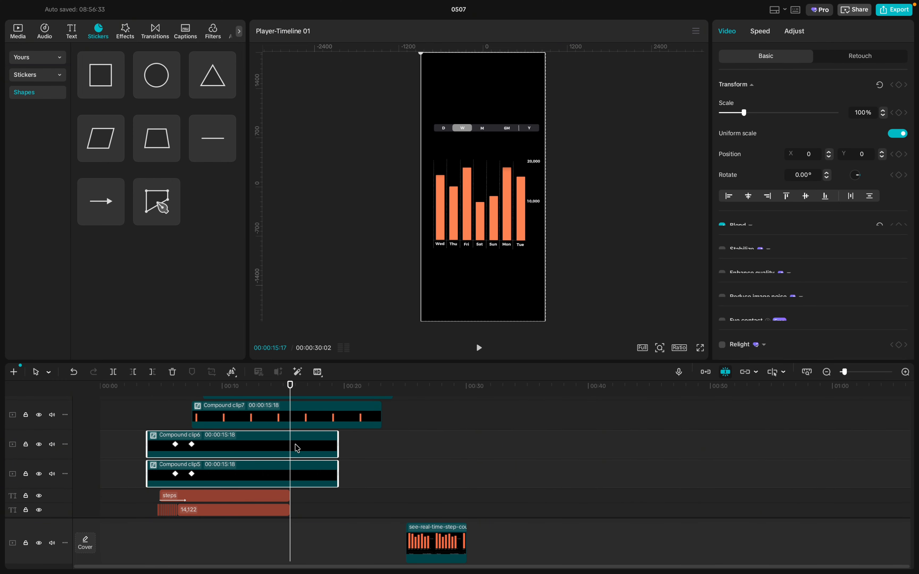
{"action": "left_click_drag", "start_coordinate": [333, 442], "coordinate": [291, 441]}
- Trim the Wed, Thu and Fri bar clips (Compound clip7, clip8 and clip9) to end at 00:00:15:17
{"action": "scroll", "coordinate": [291, 445], "scroll_direction": "up", "scroll_amount": 1}
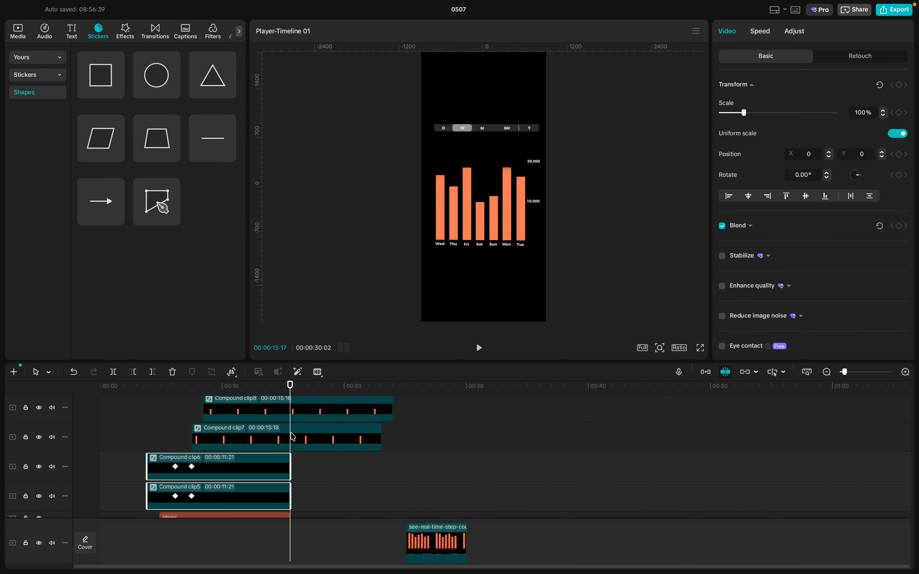
{"action": "left_click", "coordinate": [293, 438]}
{"action": "left_click_drag", "start_coordinate": [381, 444], "coordinate": [291, 442]}
{"action": "scroll", "coordinate": [293, 442], "scroll_direction": "up", "scroll_amount": 1}
{"action": "left_click", "coordinate": [297, 442]}
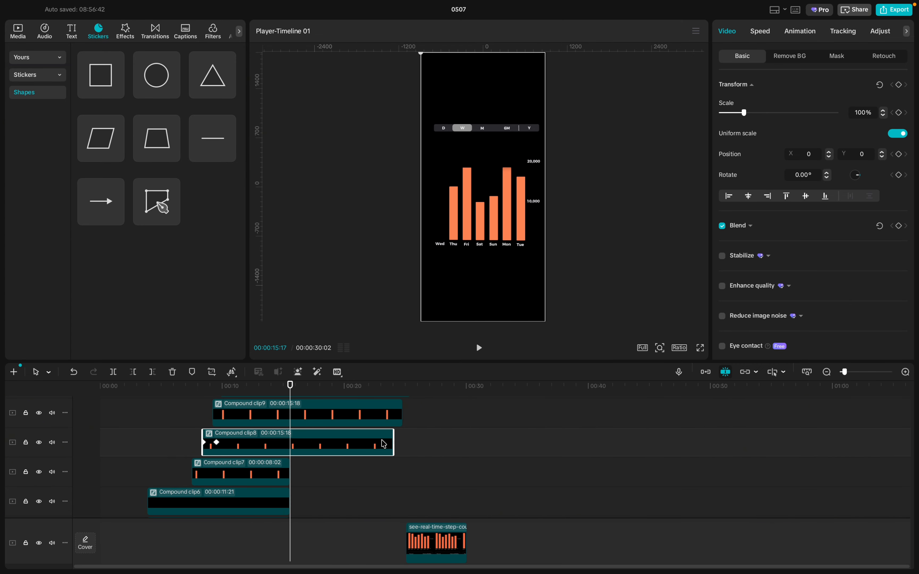
{"action": "left_click_drag", "start_coordinate": [392, 440], "coordinate": [290, 440]}
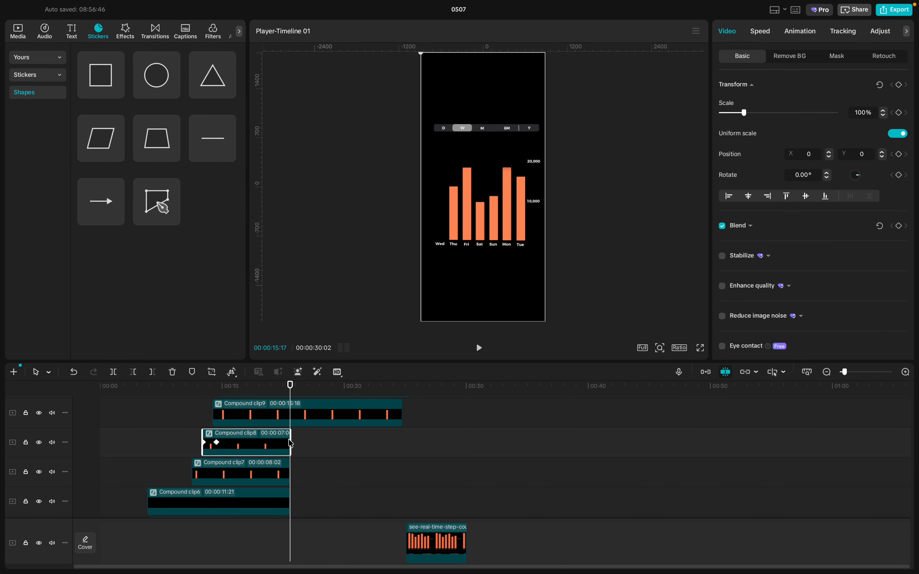
{"action": "scroll", "coordinate": [290, 443], "scroll_direction": "up", "scroll_amount": 1}
{"action": "left_click", "coordinate": [292, 443]}
{"action": "left_click_drag", "start_coordinate": [403, 439], "coordinate": [290, 439]}
- Trim the Sat, Sun, Mon and Tue bar clips (Compound clip10 to clip13) to end at 00:00:15:17
{"action": "scroll", "coordinate": [293, 439], "scroll_direction": "up", "scroll_amount": 1}
{"action": "left_click", "coordinate": [379, 439]}
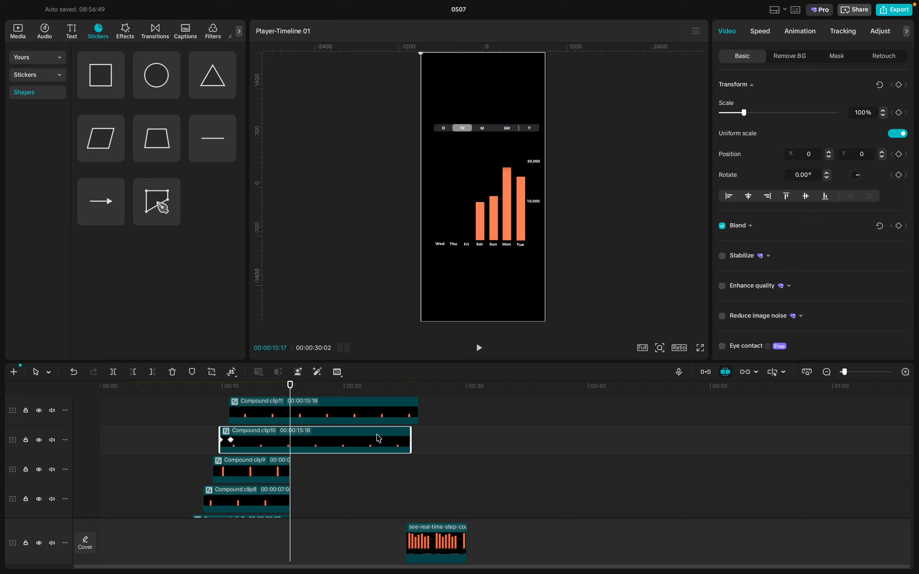
{"action": "left_click_drag", "start_coordinate": [409, 436], "coordinate": [290, 437]}
{"action": "scroll", "coordinate": [293, 439], "scroll_direction": "up", "scroll_amount": 1}
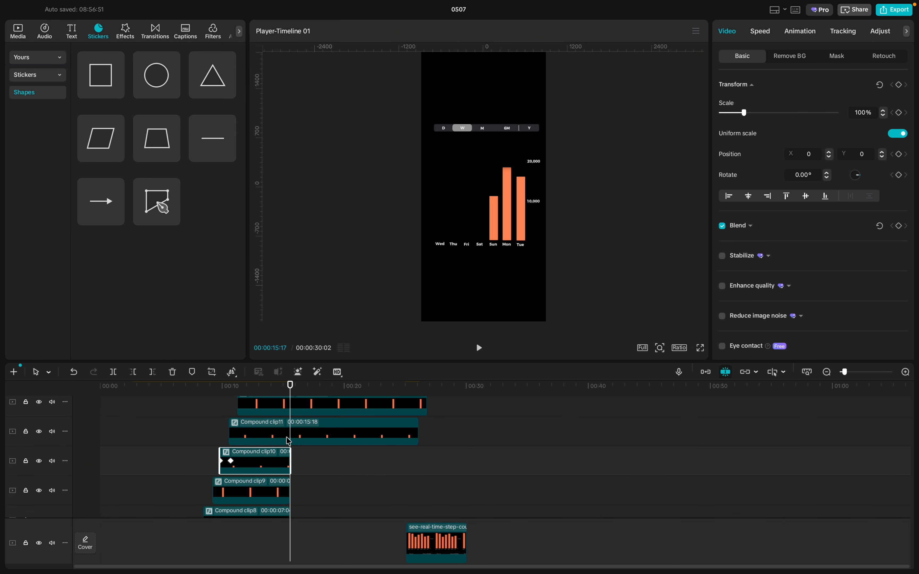
{"action": "left_click", "coordinate": [297, 441]}
{"action": "left_click_drag", "start_coordinate": [418, 446], "coordinate": [292, 448]}
{"action": "scroll", "coordinate": [296, 448], "scroll_direction": "up", "scroll_amount": 2}
{"action": "left_click", "coordinate": [295, 466]}
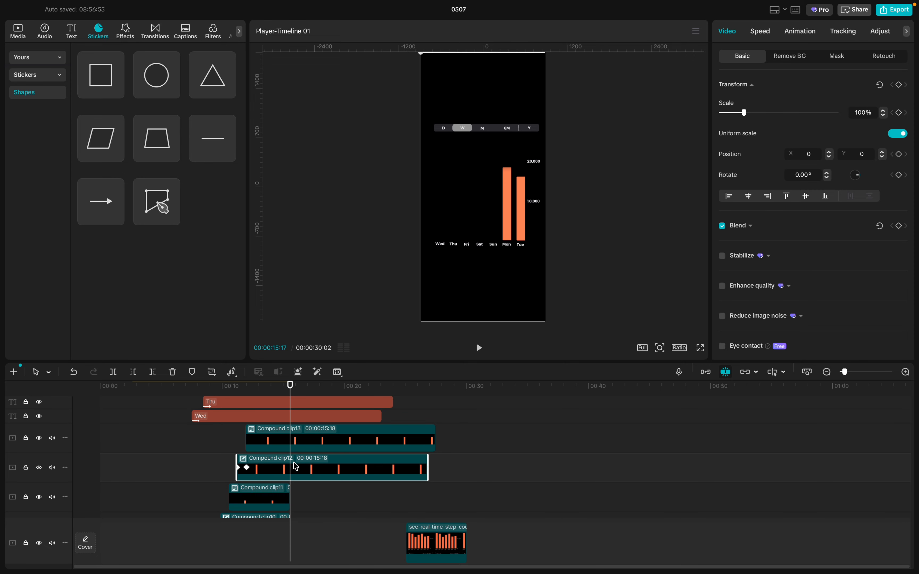
{"action": "left_click_drag", "start_coordinate": [427, 465], "coordinate": [290, 465]}
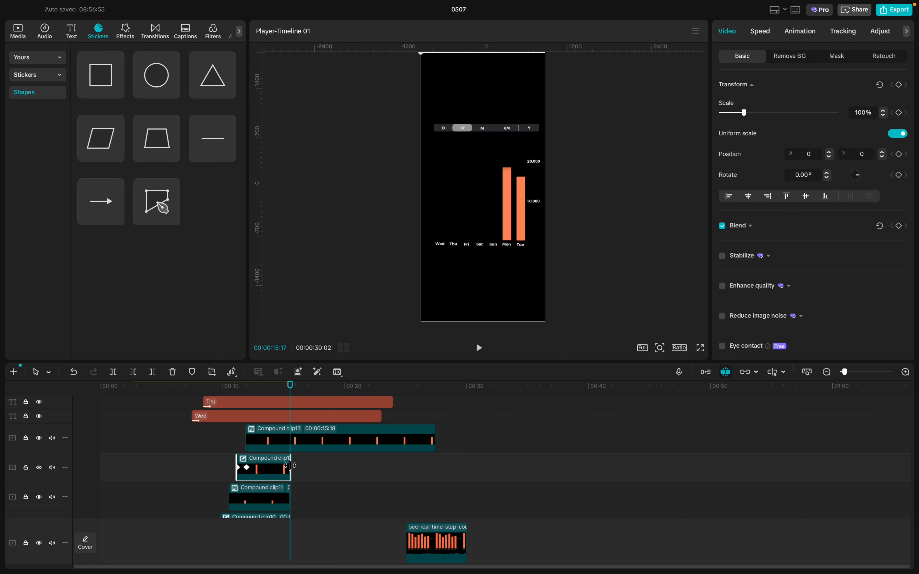
{"action": "left_click", "coordinate": [398, 437]}
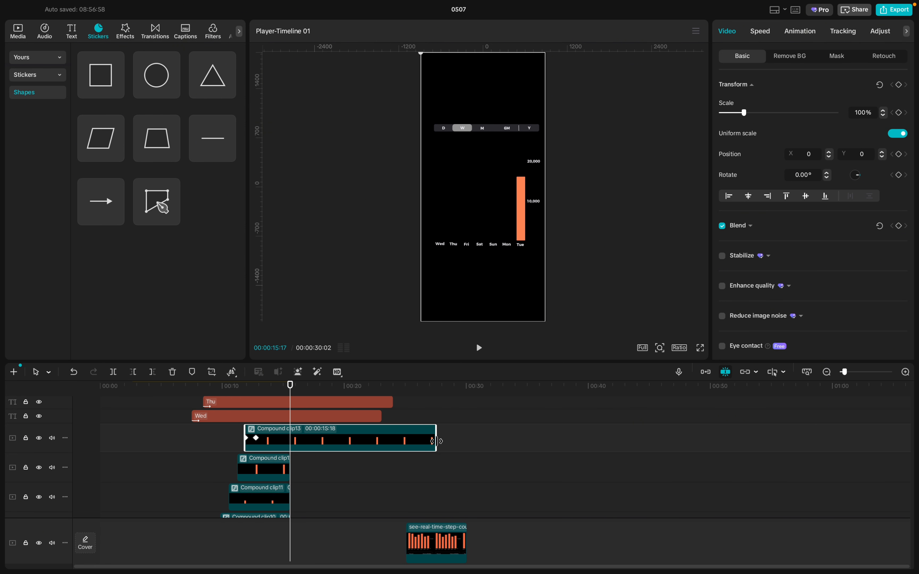
{"action": "left_click_drag", "start_coordinate": [435, 441], "coordinate": [291, 441]}
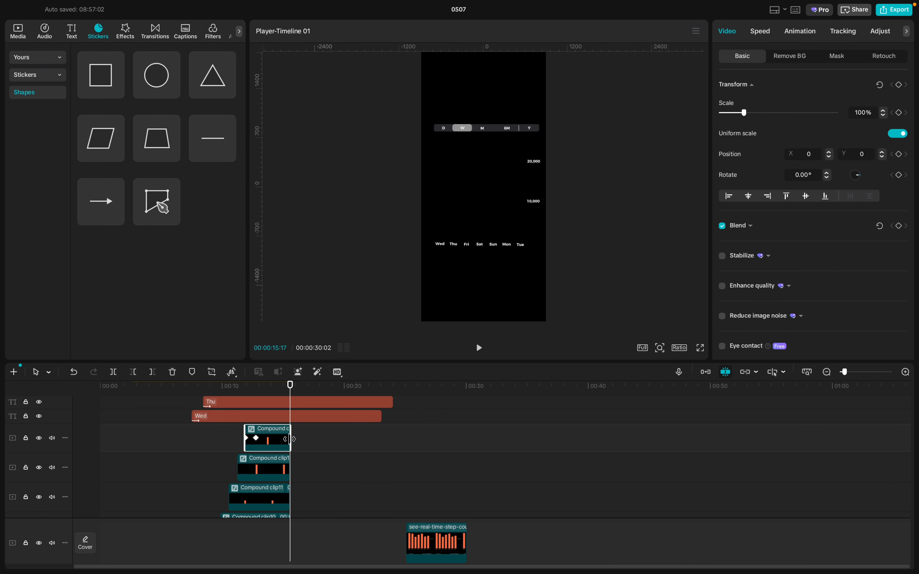
- Trim the Wed, Thu and Fri label clips to end at 00:00:15:17
{"action": "scroll", "coordinate": [307, 457], "scroll_direction": "up", "scroll_amount": 2}
{"action": "left_click", "coordinate": [318, 459]}
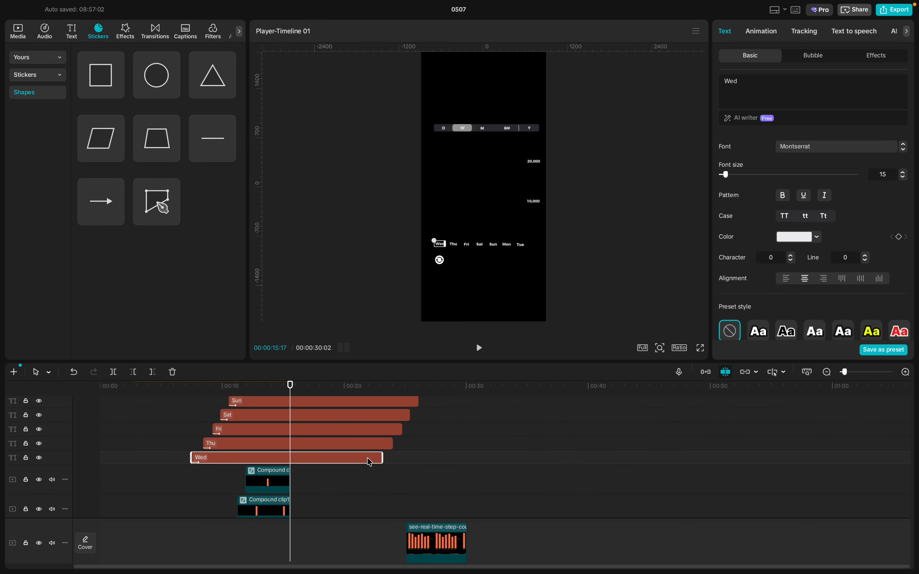
{"action": "left_click_drag", "start_coordinate": [381, 459], "coordinate": [289, 460]}
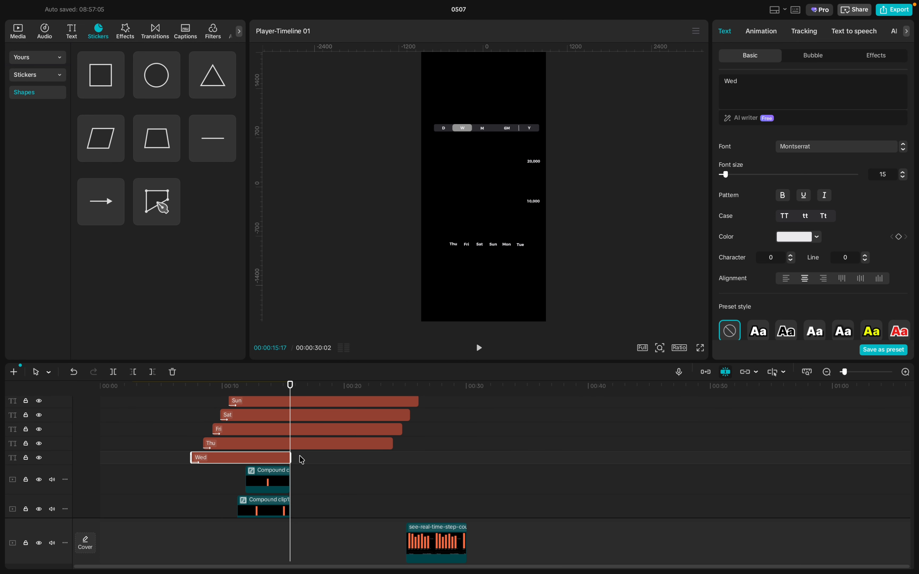
{"action": "left_click", "coordinate": [362, 446]}
{"action": "left_click_drag", "start_coordinate": [392, 444], "coordinate": [292, 445]}
{"action": "left_click", "coordinate": [323, 433]}
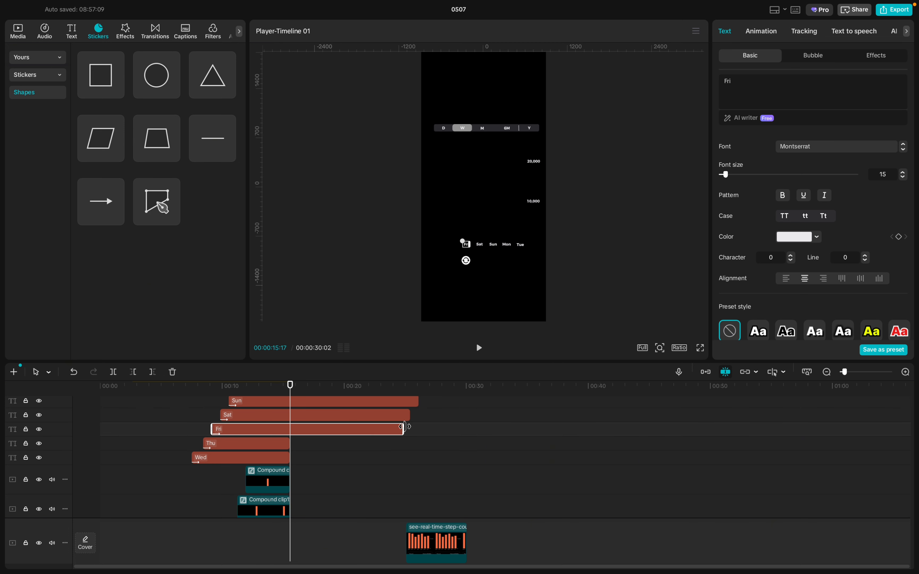
{"action": "left_click_drag", "start_coordinate": [404, 429], "coordinate": [291, 429]}
- Trim the Sat, Sun, Mon and Tue label clips to end at 00:00:15:17
{"action": "scroll", "coordinate": [290, 429], "scroll_direction": "up", "scroll_amount": 2}
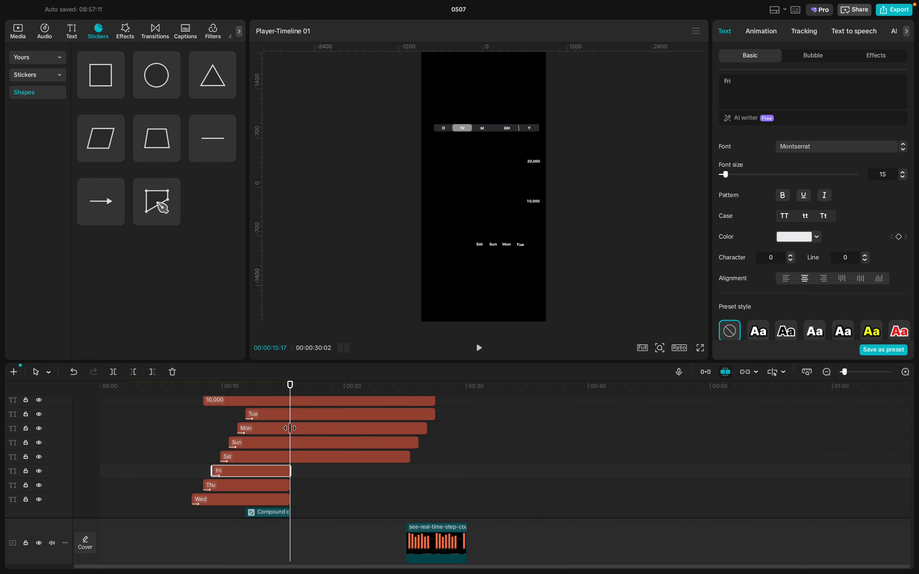
{"action": "left_click", "coordinate": [314, 460]}
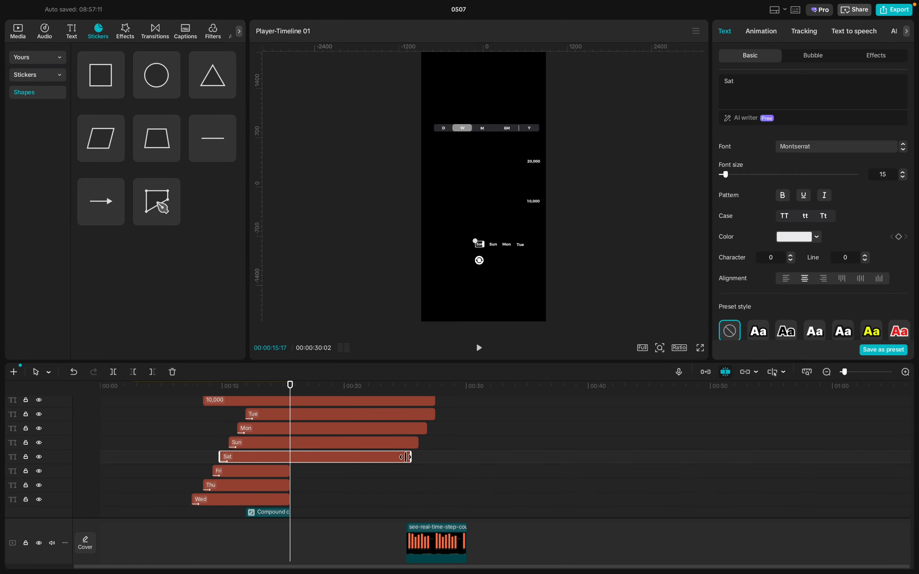
{"action": "left_click_drag", "start_coordinate": [405, 457], "coordinate": [291, 458]}
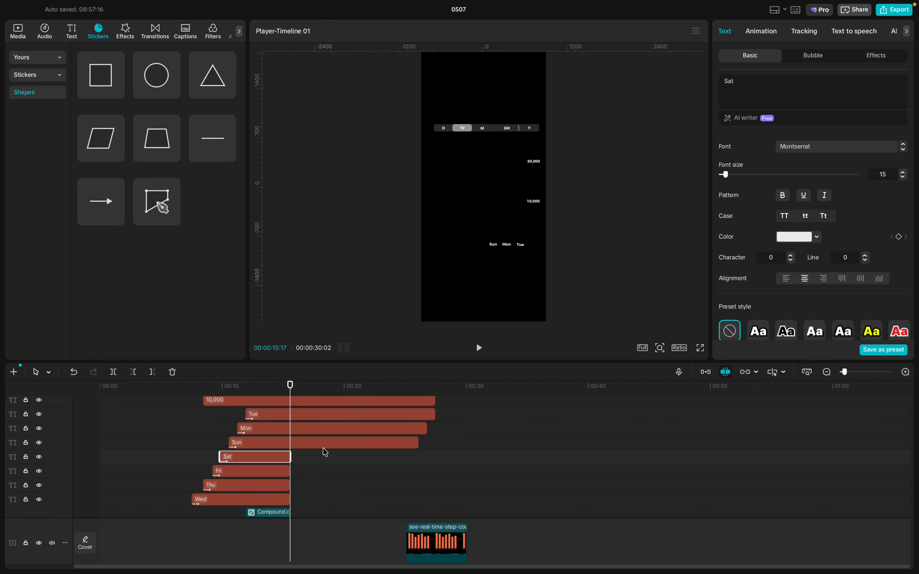
{"action": "left_click", "coordinate": [329, 445]}
{"action": "left_click_drag", "start_coordinate": [418, 442], "coordinate": [290, 446]}
{"action": "left_click", "coordinate": [305, 429]}
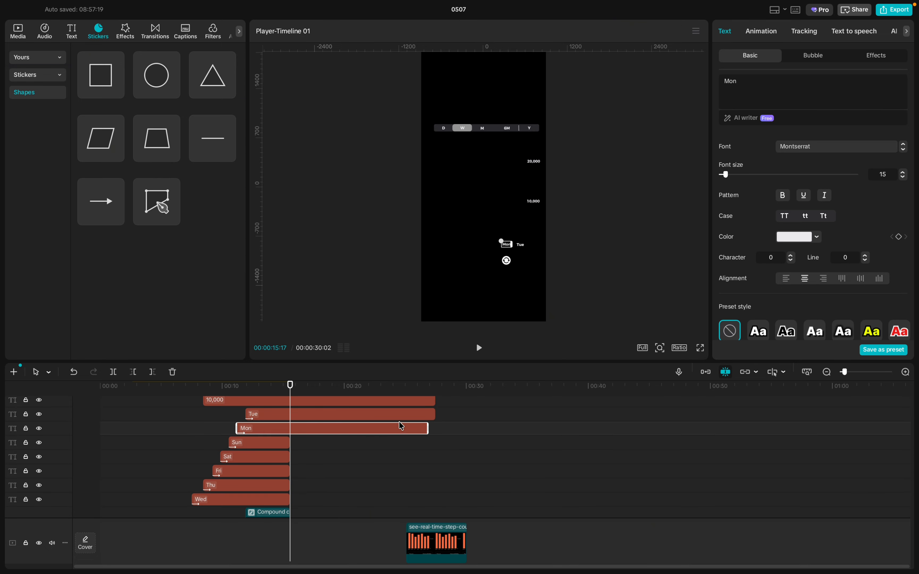
{"action": "left_click_drag", "start_coordinate": [423, 425], "coordinate": [290, 430]}
{"action": "left_click", "coordinate": [312, 417]}
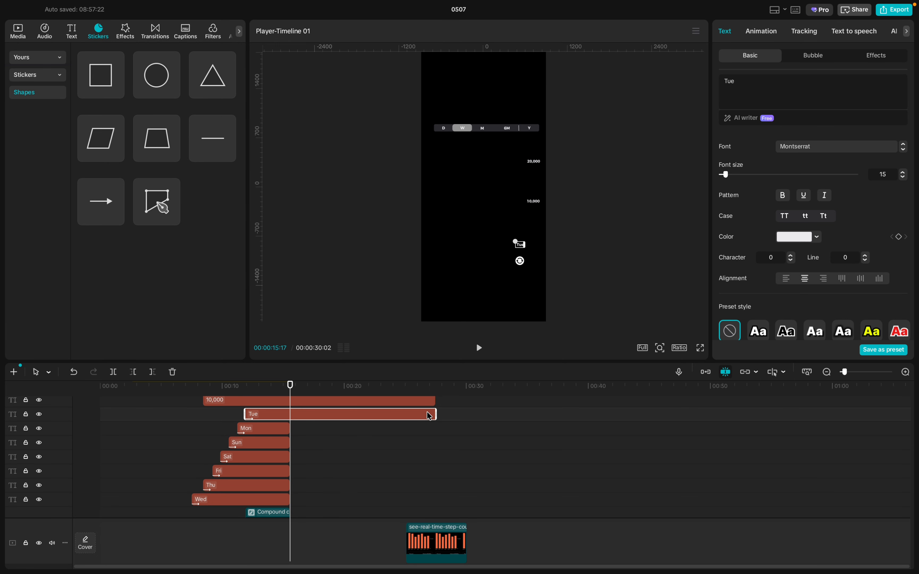
{"action": "left_click_drag", "start_coordinate": [435, 412], "coordinate": [291, 413]}
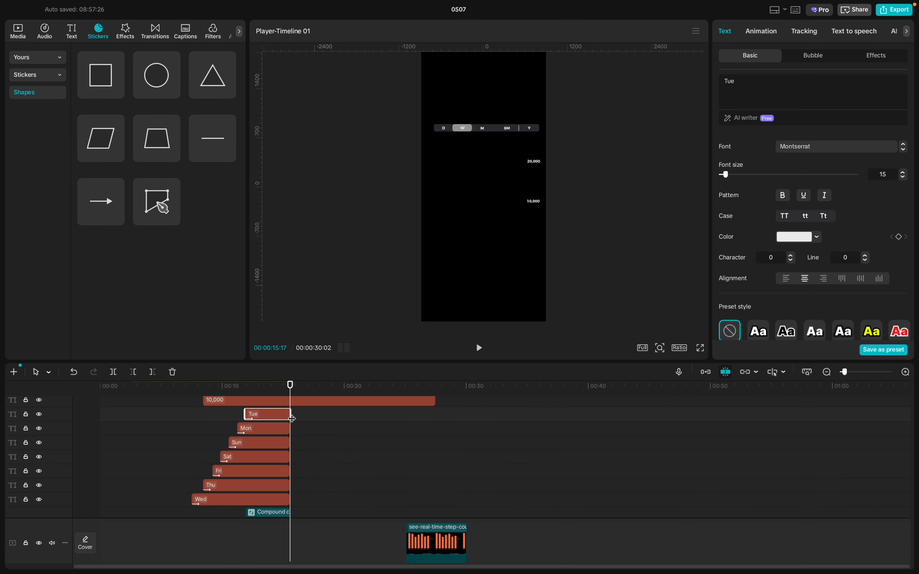
- Trim the 10,000 and 20,000 axis label clips to end at 00:00:15:17
{"action": "scroll", "coordinate": [293, 445], "scroll_direction": "up", "scroll_amount": 2}
{"action": "left_click", "coordinate": [292, 445]}
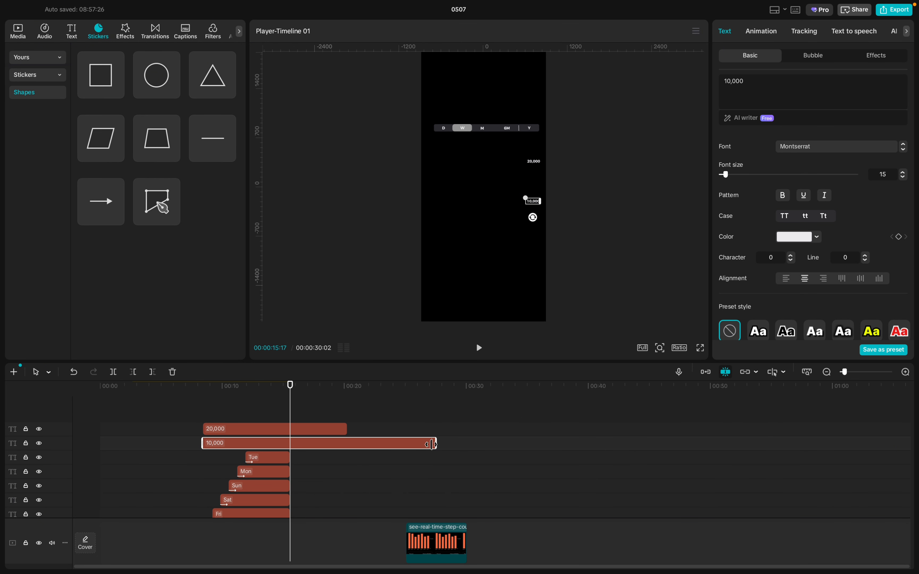
{"action": "left_click_drag", "start_coordinate": [403, 444], "coordinate": [301, 442]}
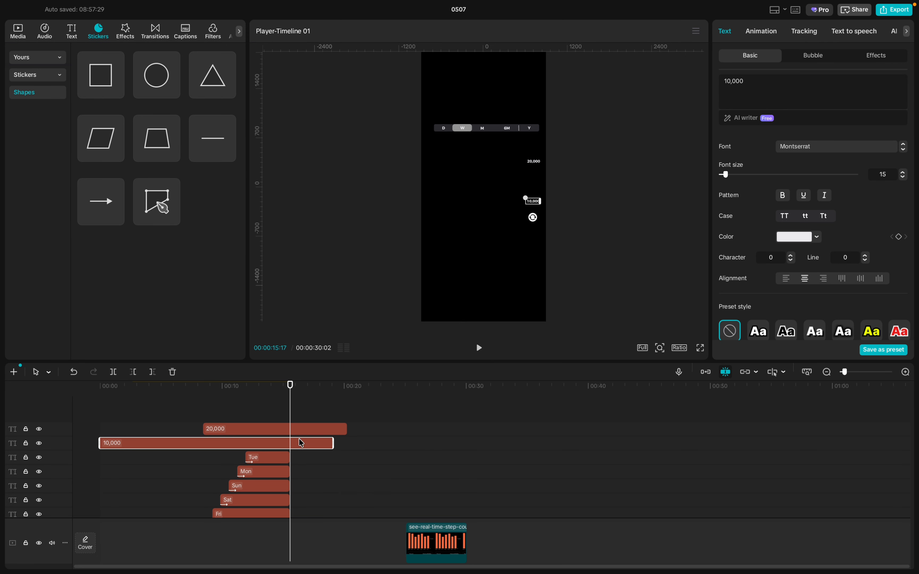
{"action": "key", "text": "ctrl+z"}
{"action": "left_click_drag", "start_coordinate": [436, 443], "coordinate": [290, 443]}
{"action": "left_click", "coordinate": [300, 431]}
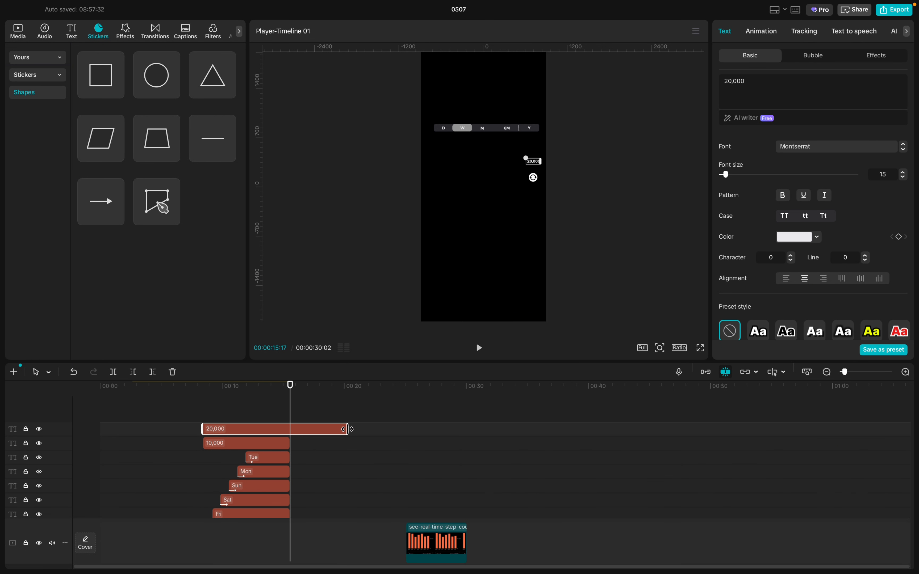
{"action": "left_click_drag", "start_coordinate": [343, 430], "coordinate": [290, 429]}
- Play the chart animation from the beginning to about 00:00:14:14 to check the timing of all layers
{"action": "scroll", "coordinate": [298, 470], "scroll_direction": "down", "scroll_amount": 5}
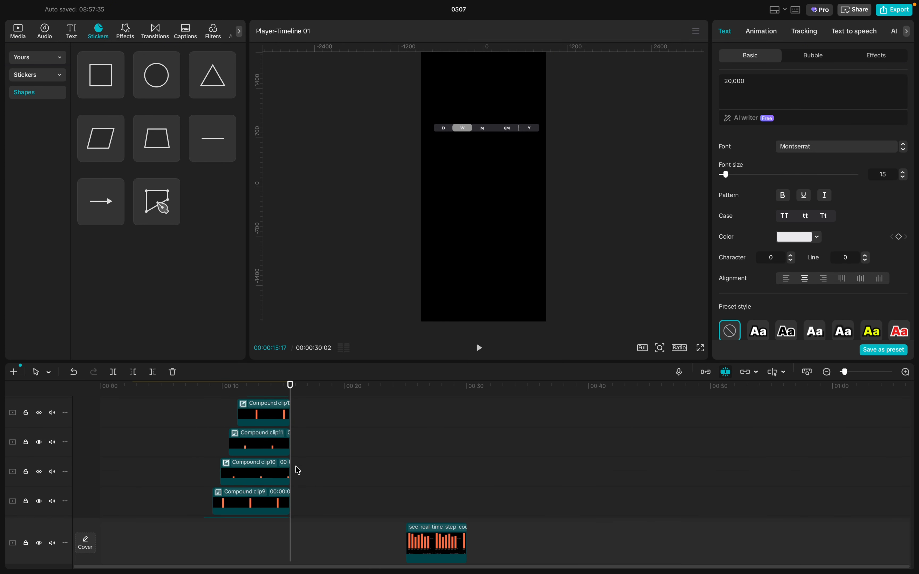
{"action": "scroll", "coordinate": [299, 470], "scroll_direction": "down", "scroll_amount": 10}
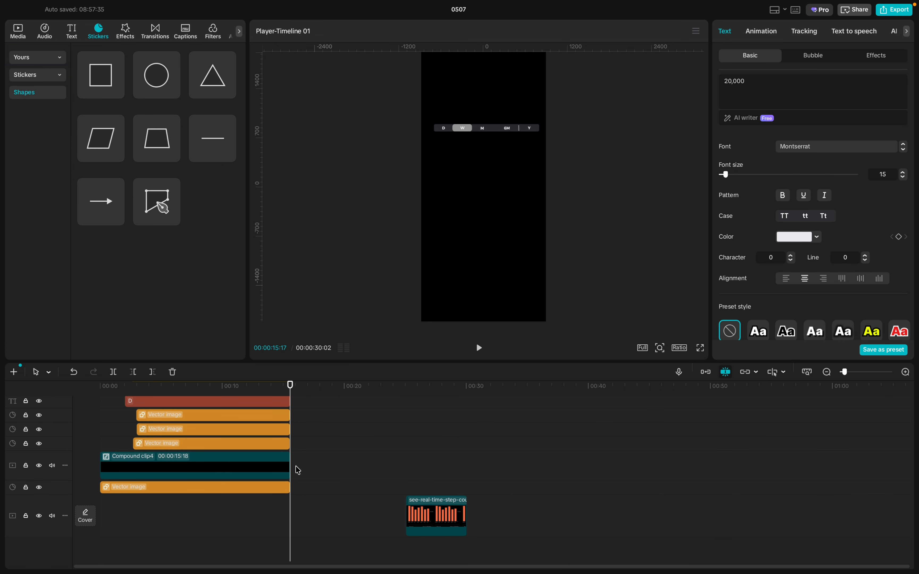
{"action": "scroll", "coordinate": [298, 471], "scroll_direction": "up", "scroll_amount": 3}
{"action": "left_click", "coordinate": [113, 421]}
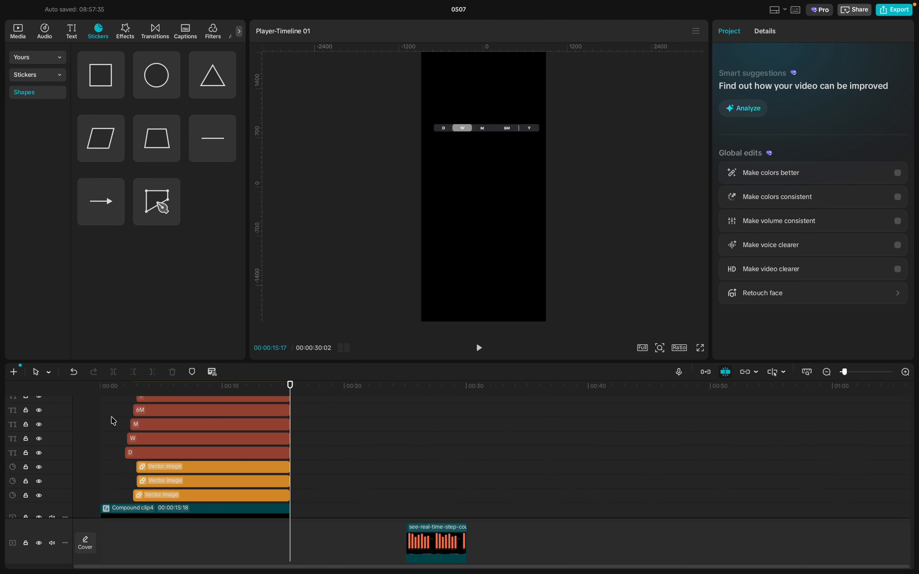
{"action": "left_click", "coordinate": [49, 420]}
{"action": "key", "text": "space"}
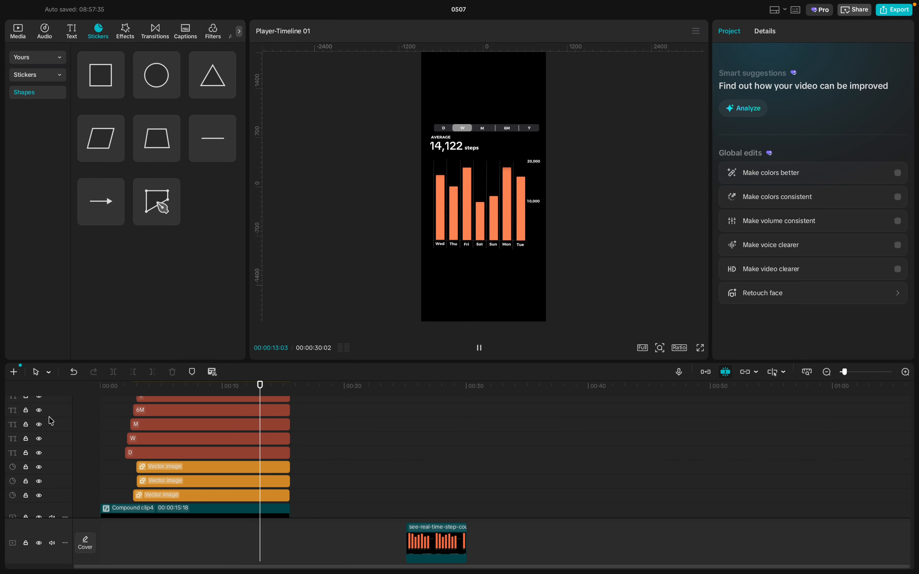
{"action": "key", "text": "space"}
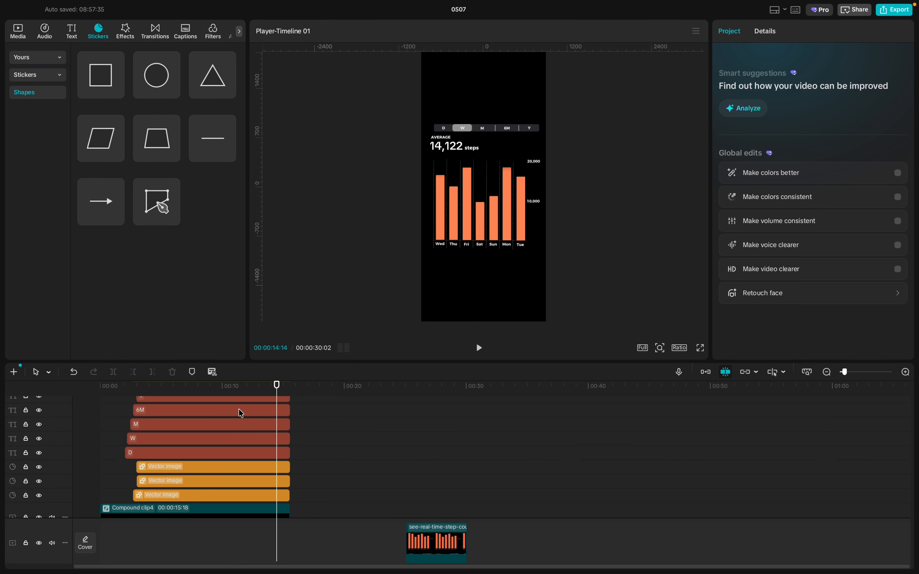
- Replace the text of the 10,000 label with 0, with the playhead at the clip's start at 00:00:08:13
{"action": "scroll", "coordinate": [240, 413], "scroll_direction": "up", "scroll_amount": 10}
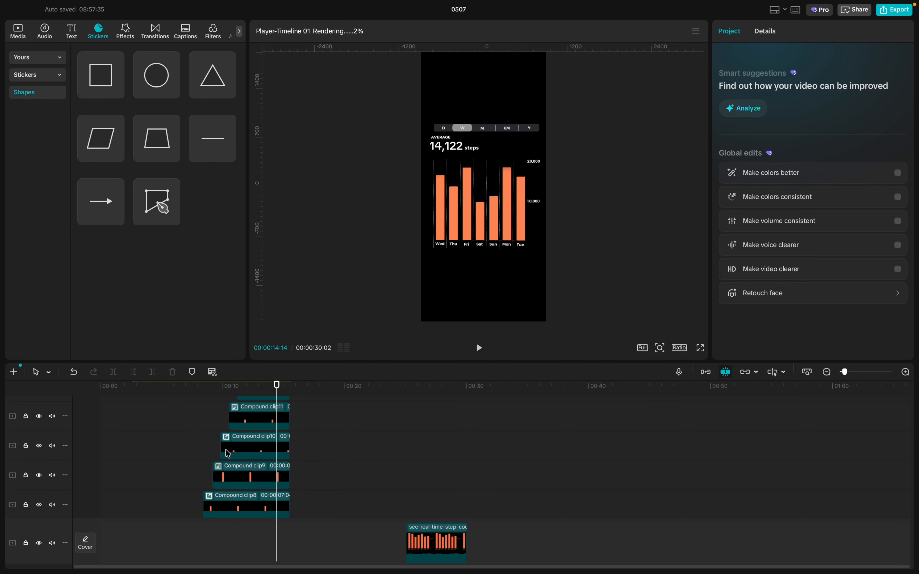
{"action": "scroll", "coordinate": [230, 452], "scroll_direction": "down", "scroll_amount": 10}
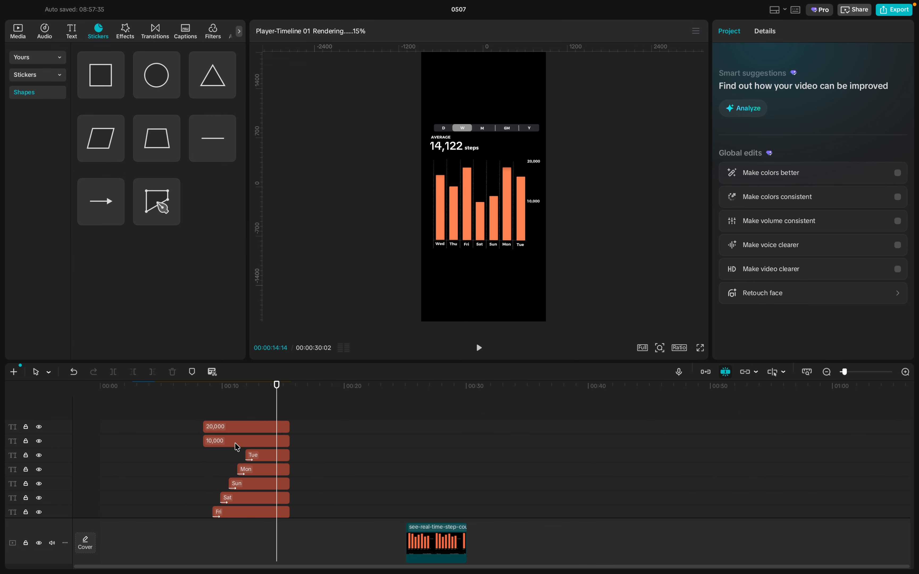
{"action": "left_click", "coordinate": [238, 442]}
{"action": "left_click_drag", "start_coordinate": [277, 403], "coordinate": [204, 404]}
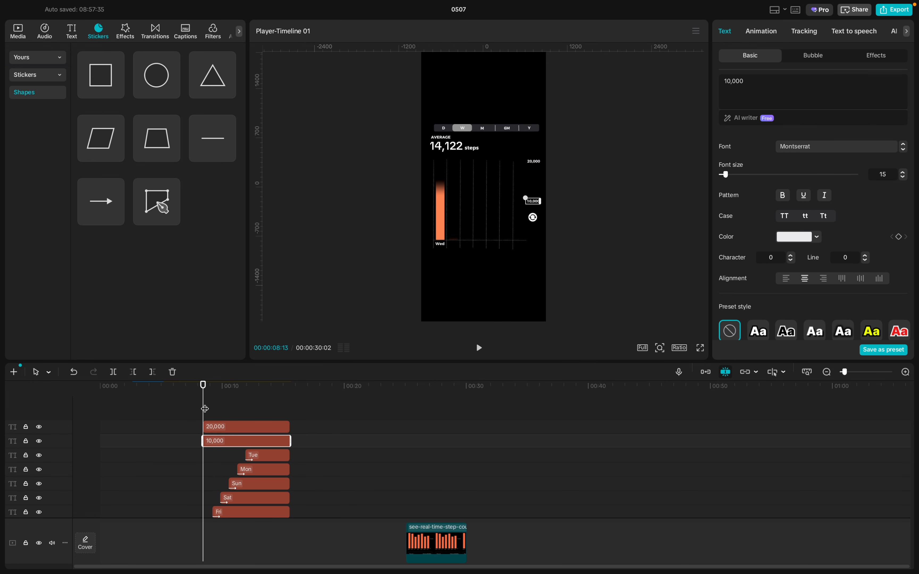
{"action": "scroll", "coordinate": [214, 437], "scroll_direction": "up", "scroll_amount": 5}
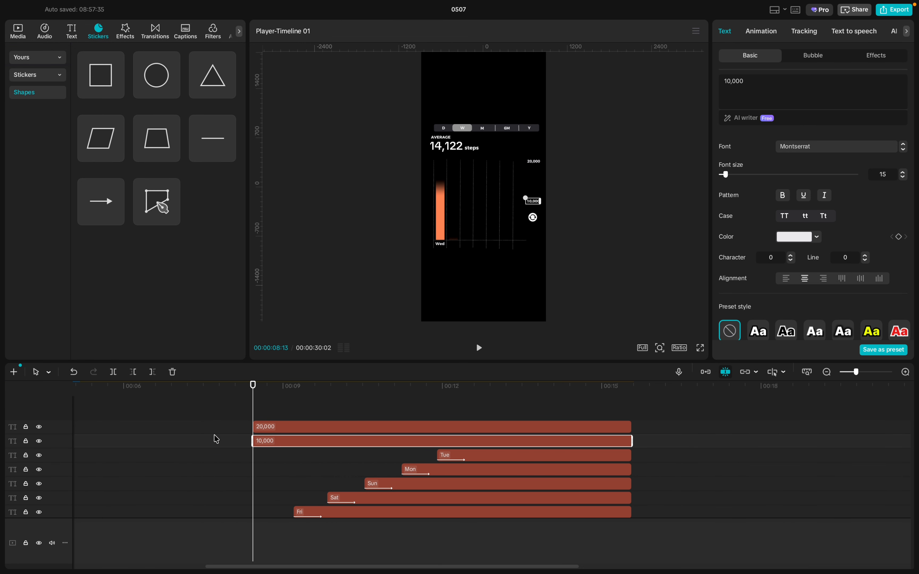
{"action": "scroll", "coordinate": [300, 444], "scroll_direction": "up", "scroll_amount": 4}
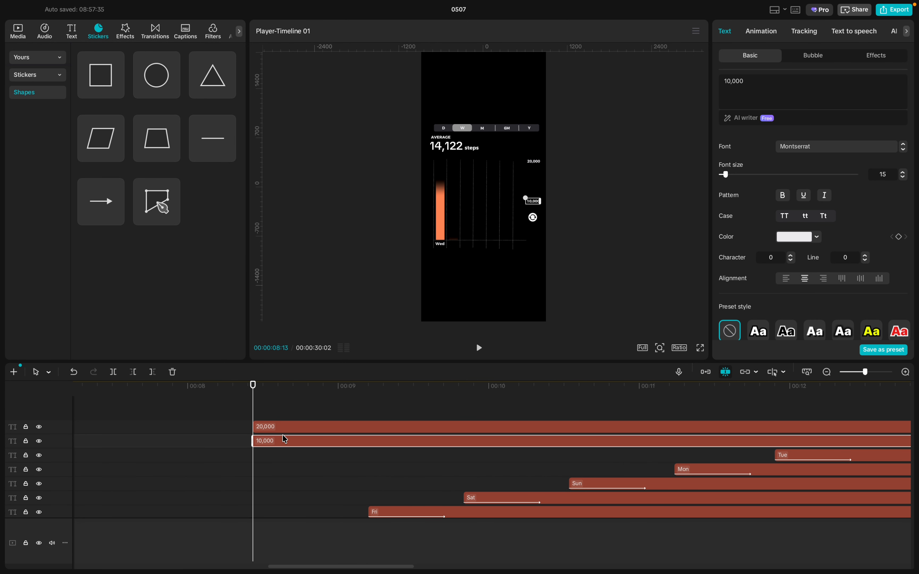
{"action": "key", "text": "Right"}
{"action": "key", "text": "Right"}
{"action": "key", "text": "Right"}
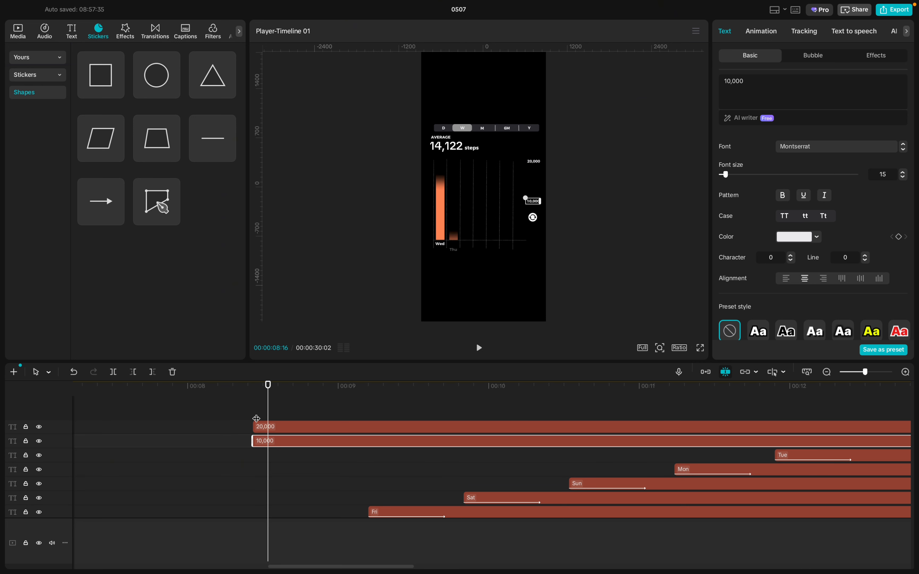
{"action": "key", "text": "Left"}
{"action": "key", "text": "Left"}
{"action": "key", "text": "Left"}
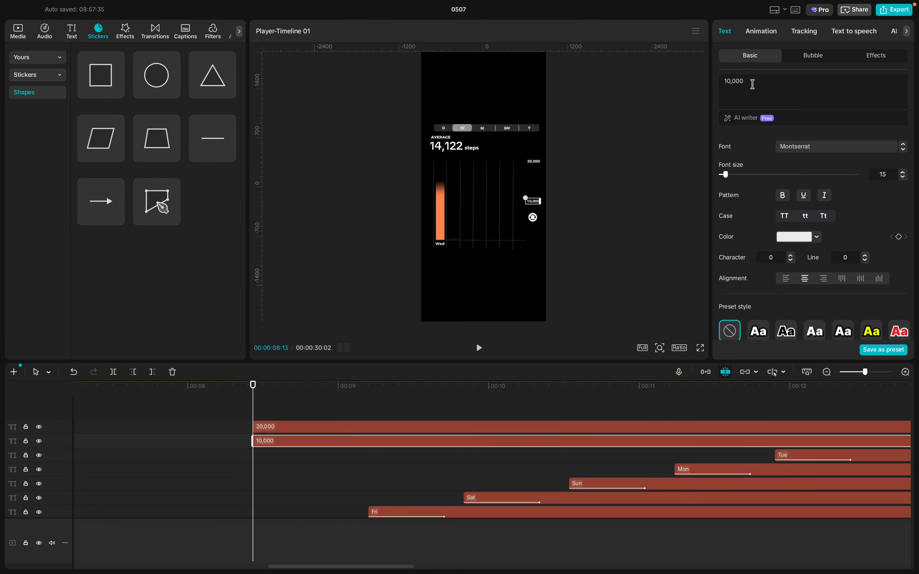
{"action": "key", "text": "super+a"}
{"action": "key", "text": "BackSpace"}
{"action": "type", "text": "0"}
- Split the 0 label three frames on at 00:00:08:16 and set the second piece's text to 100
{"action": "key", "text": "Right"}
{"action": "key", "text": "Right"}
{"action": "key", "text": "Right"}
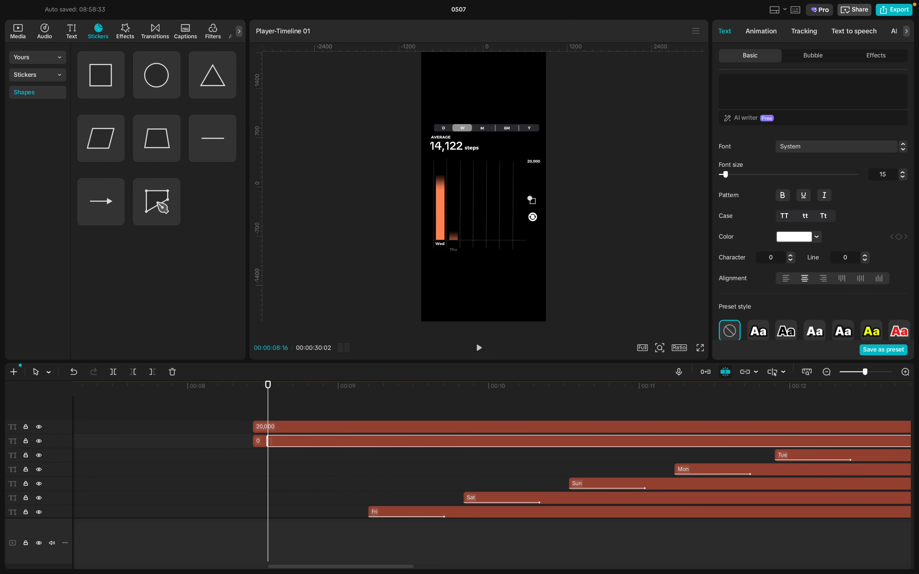
{"action": "key", "text": "BackSpace"}
{"action": "type", "text": "100"}
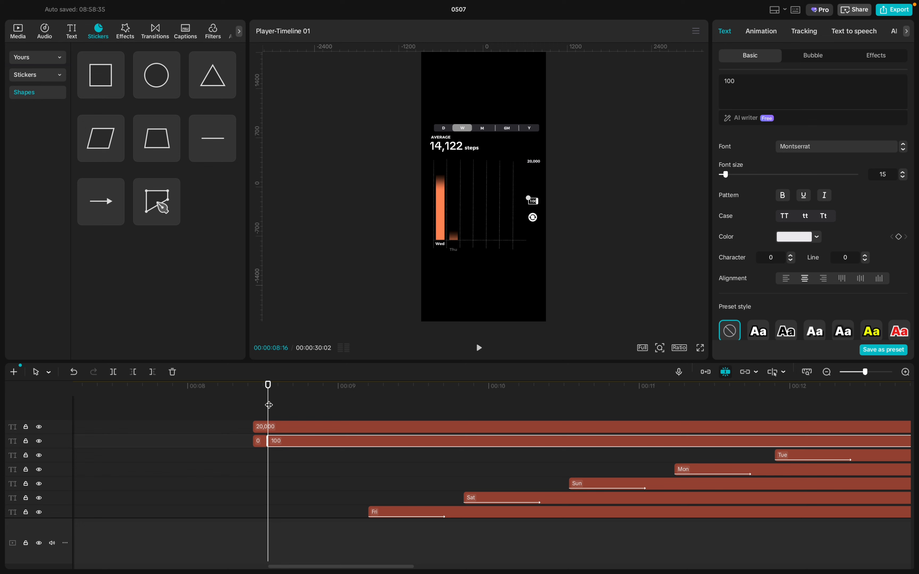
- Split the 100 label at 00:00:08:19, 00:00:08:23 and 00:00:08:26
{"action": "key", "text": "Right"}
{"action": "key", "text": "Right"}
{"action": "key", "text": "Right"}
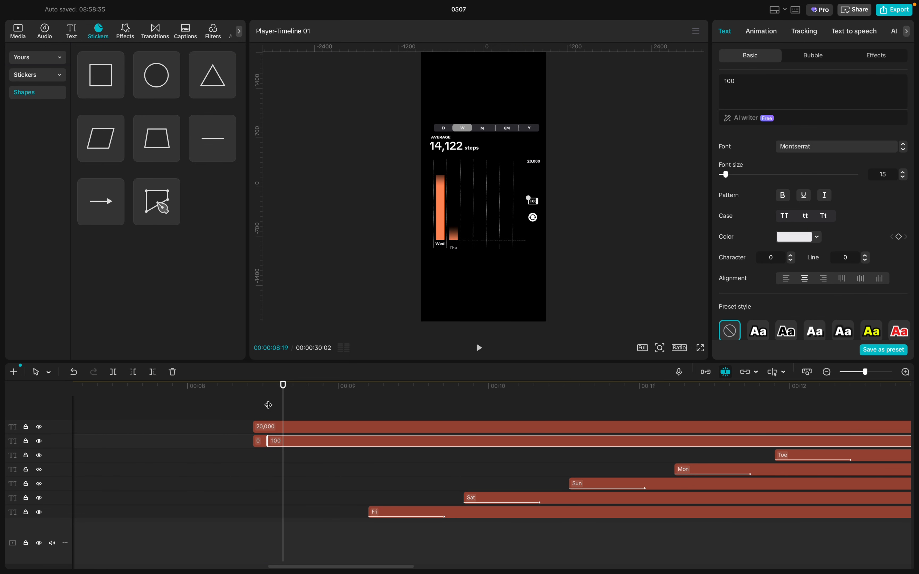
{"action": "key", "text": "ctrl+b"}
{"action": "key", "text": "Right"}
{"action": "key", "text": "Right"}
{"action": "key", "text": "Right"}
{"action": "key", "text": "Right"}
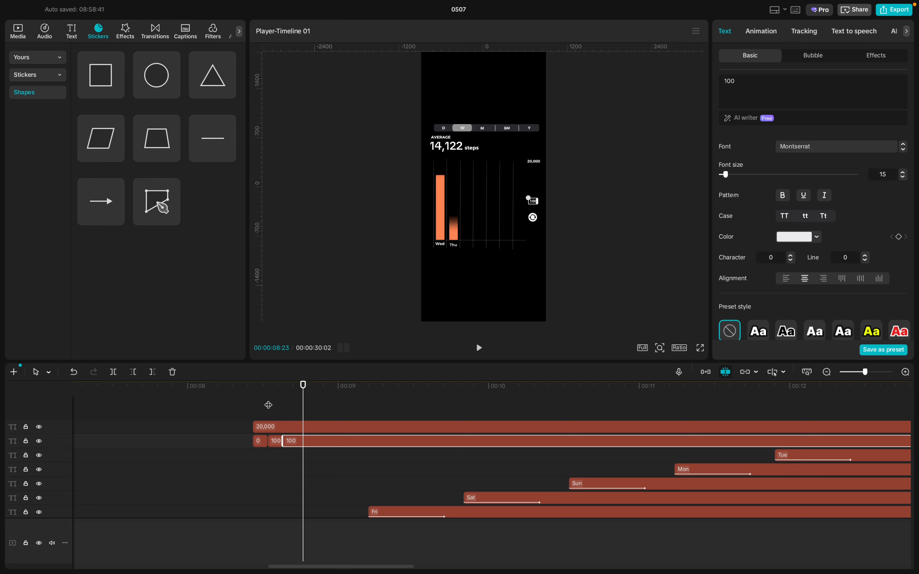
{"action": "key", "text": "ctrl+b"}
{"action": "key", "text": "Right"}
{"action": "key", "text": "Right"}
{"action": "key", "text": "Right"}
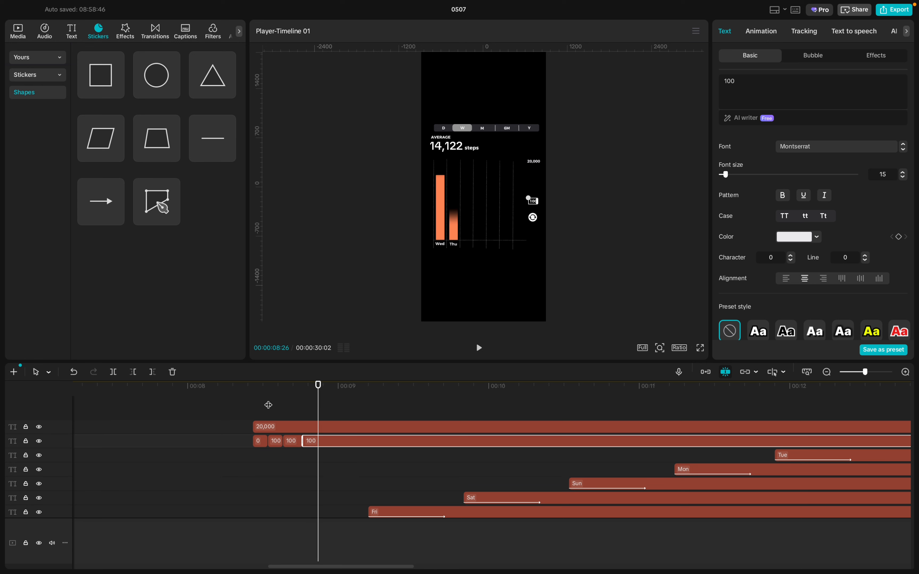
{"action": "key", "text": "ctrl+b"}
- Split the remaining part of the 100 label every three frames, at 00:00:08:29, 00:00:09:02 and 00:00:09:05
{"action": "key", "text": "Right"}
{"action": "key", "text": "Right"}
{"action": "key", "text": "Right"}
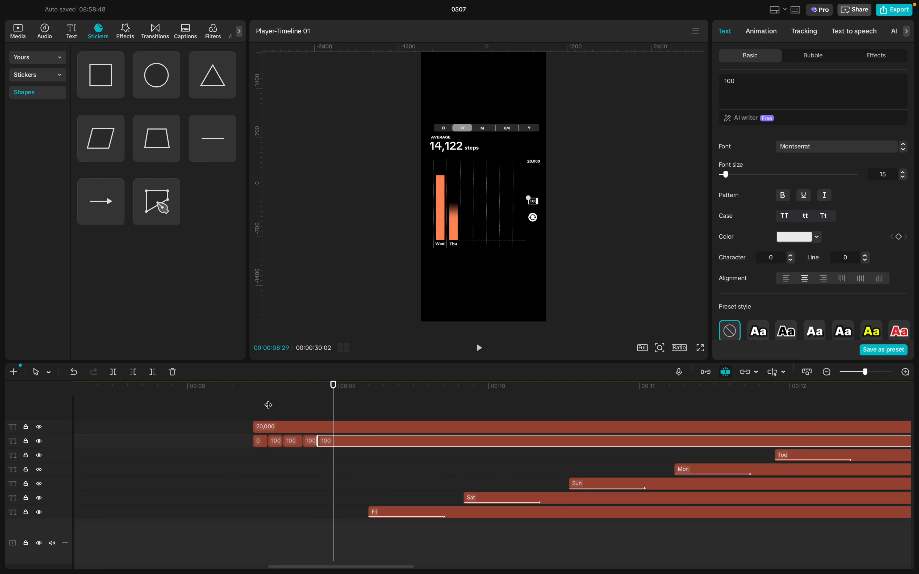
{"action": "key", "text": "ctrl+b"}
{"action": "key", "text": "Right"}
{"action": "key", "text": "Right"}
{"action": "key", "text": "Right"}
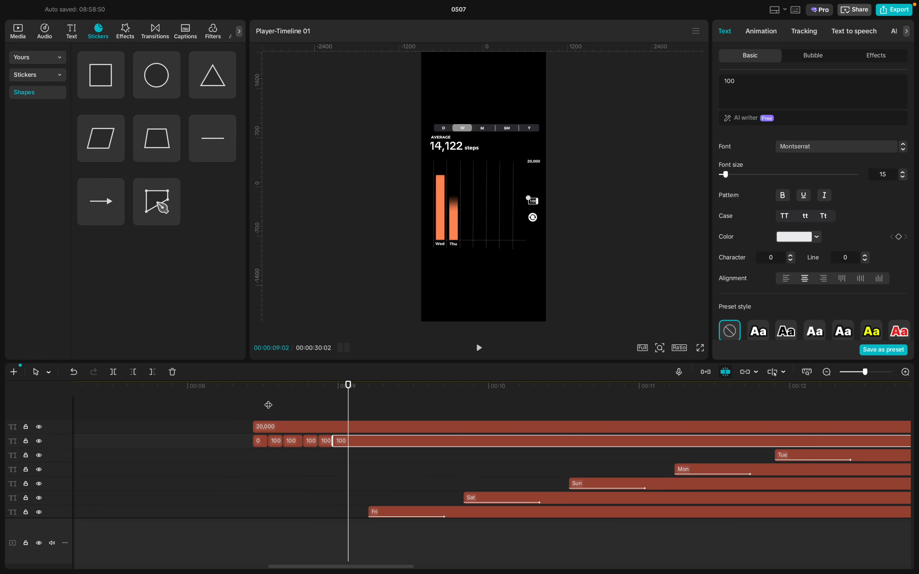
{"action": "key", "text": "ctrl+b"}
{"action": "key", "text": "Right"}
{"action": "key", "text": "Right"}
{"action": "key", "text": "Right"}
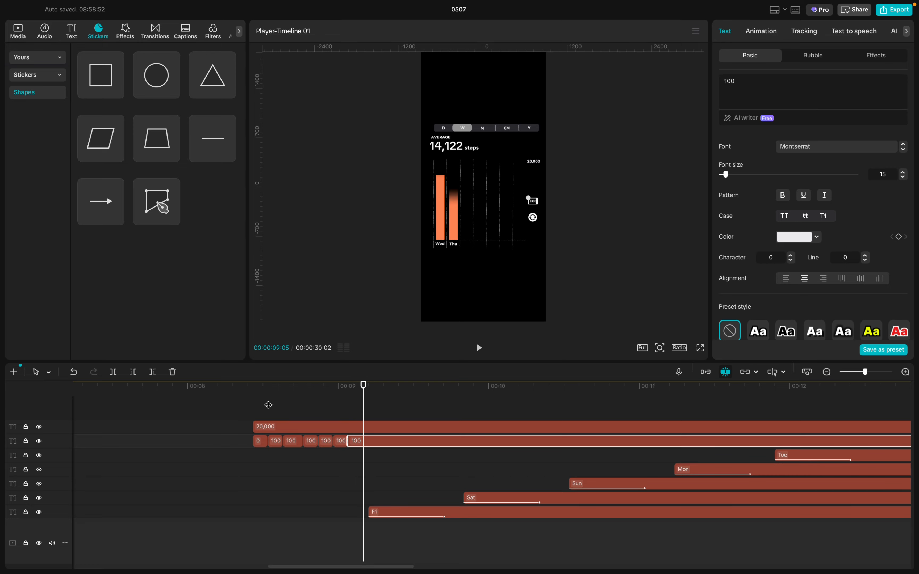
{"action": "key", "text": "ctrl+b"}
- Split the remaining part of the 100 label every three frames, at 00:00:09:08, 00:00:09:11 and 00:00:09:14
{"action": "key", "text": "Right"}
{"action": "key", "text": "Right"}
{"action": "key", "text": "Right"}
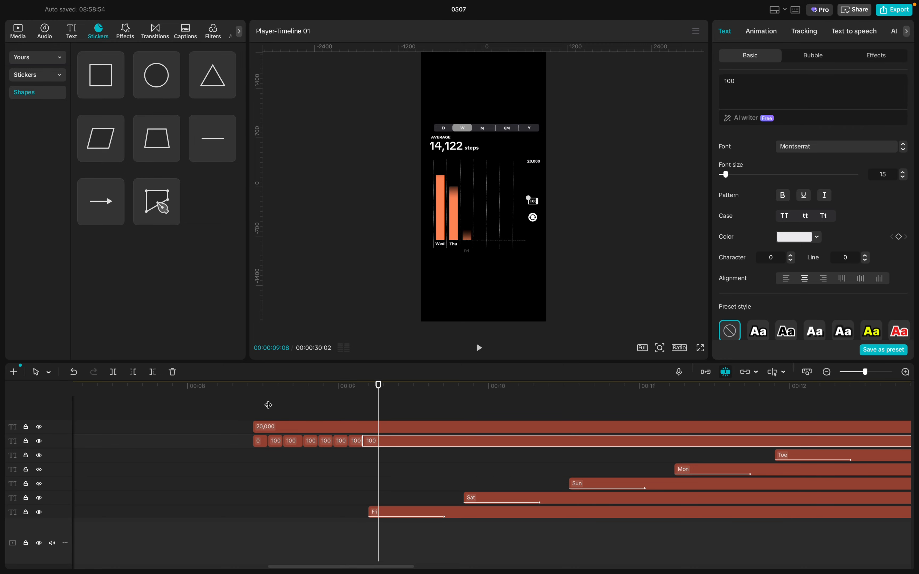
{"action": "key", "text": "ctrl+b"}
{"action": "key", "text": "Right"}
{"action": "key", "text": "Right"}
{"action": "key", "text": "Right"}
{"action": "key", "text": "ctrl+b"}
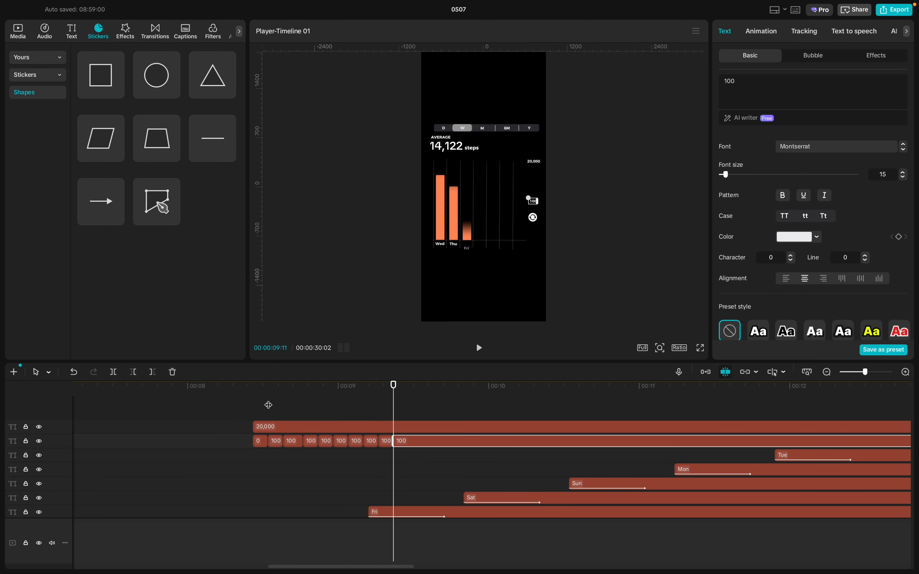
{"action": "key", "text": "Right"}
{"action": "key", "text": "Right"}
{"action": "key", "text": "Right"}
{"action": "key", "text": "ctrl+b"}
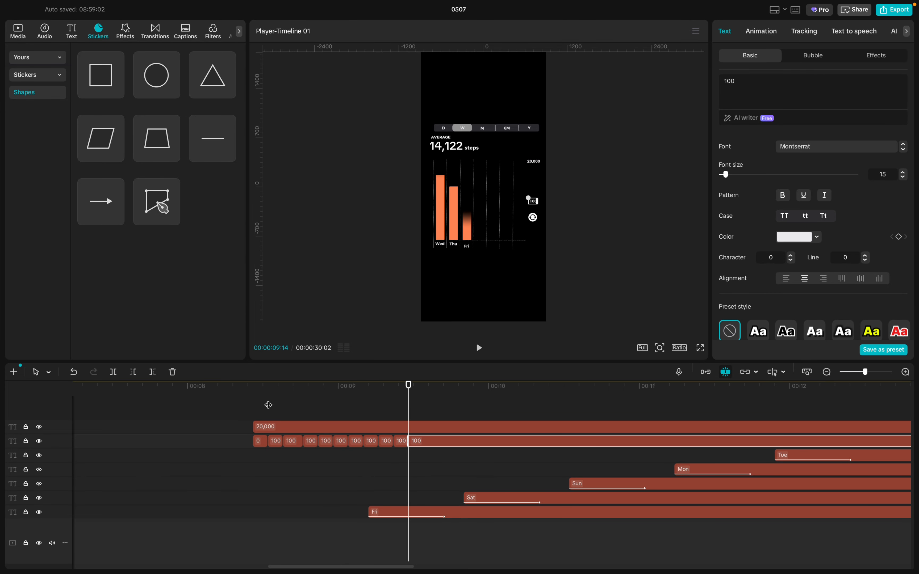
- Split the remaining part of the 100 label every three frames, at 00:00:09:17, 00:00:09:20 and 00:00:09:23
{"action": "key", "text": "Right"}
{"action": "key", "text": "Right"}
{"action": "key", "text": "Right"}
{"action": "key", "text": "ctrl+b"}
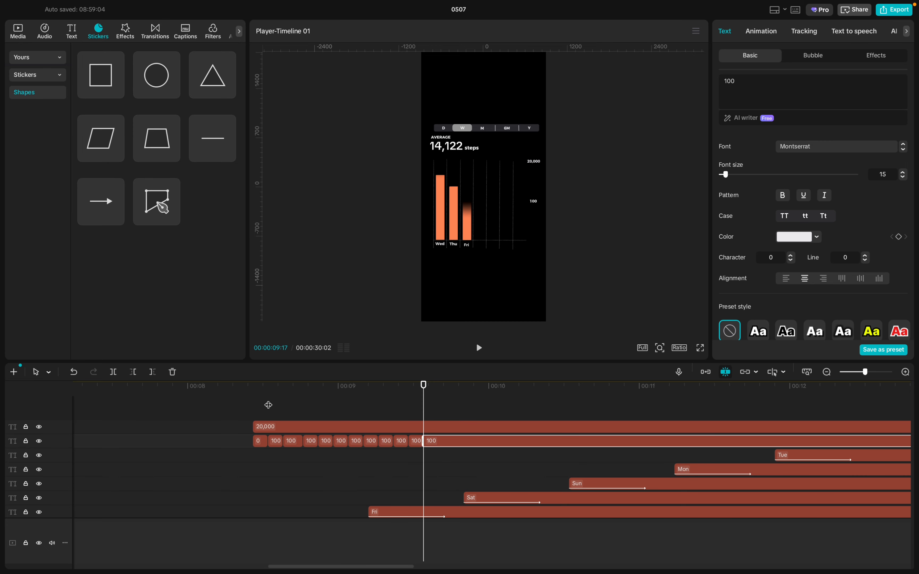
{"action": "key", "text": "Right"}
{"action": "key", "text": "Right"}
{"action": "key", "text": "Right"}
{"action": "key", "text": "ctrl+b"}
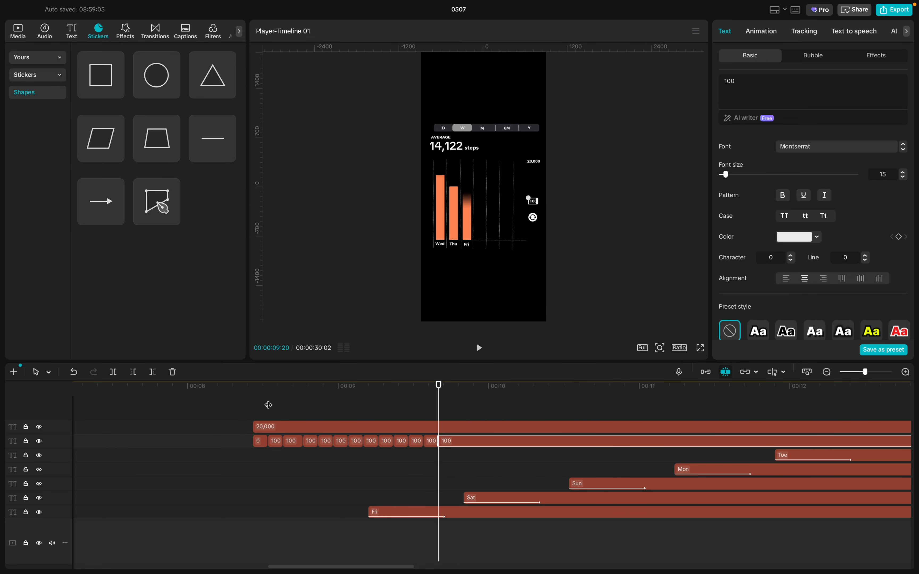
{"action": "key", "text": "Right"}
{"action": "key", "text": "Right"}
{"action": "key", "text": "Right"}
{"action": "key", "text": "ctrl+b"}
- Split the remaining part of the 100 label every three frames, at 00:00:09:26, 00:00:09:29 and 00:00:10:02
{"action": "key", "text": "Right"}
{"action": "key", "text": "Right"}
{"action": "key", "text": "Right"}
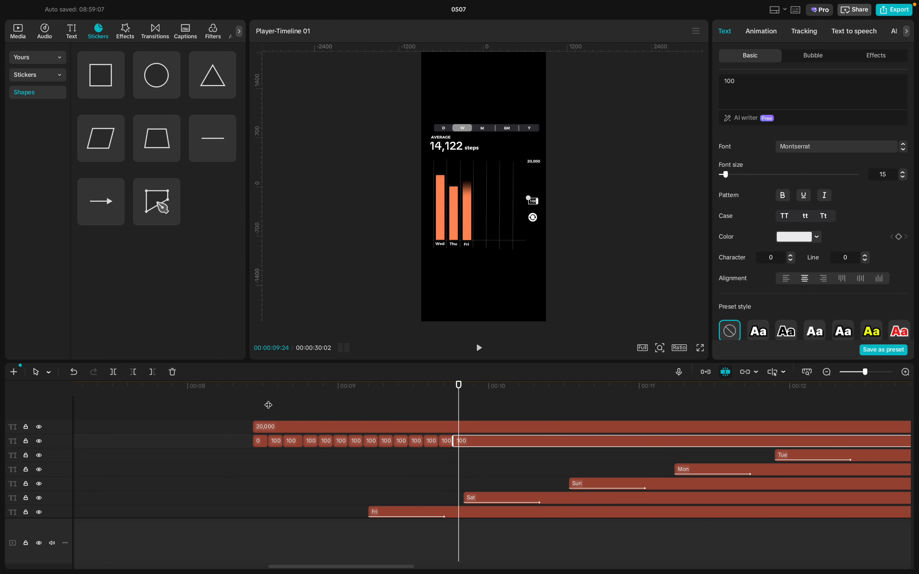
{"action": "key", "text": "ctrl+b"}
{"action": "key", "text": "Right"}
{"action": "key", "text": "Right"}
{"action": "key", "text": "Right"}
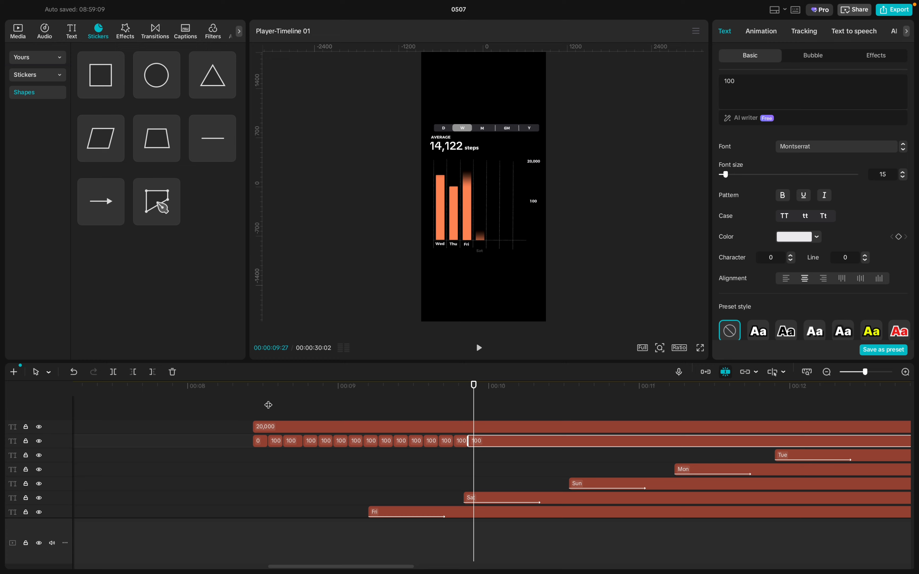
{"action": "key", "text": "ctrl+b"}
{"action": "key", "text": "Right"}
{"action": "key", "text": "Right"}
{"action": "key", "text": "Right"}
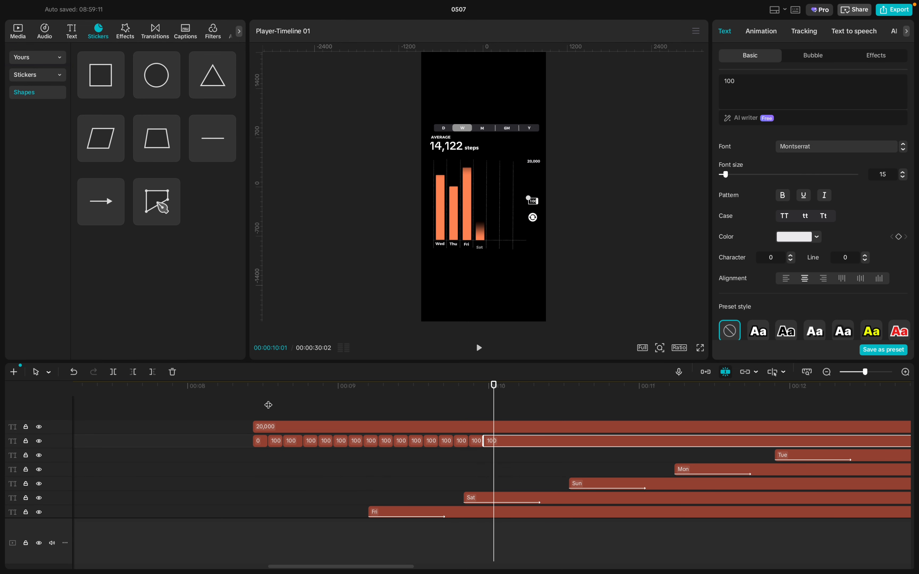
{"action": "key", "text": "ctrl+b"}
- Split the remaining part of the 100 label every three frames, at 00:00:10:05, 00:00:10:08 and 00:00:10:11
{"action": "key", "text": "Right"}
{"action": "key", "text": "Right"}
{"action": "key", "text": "Right"}
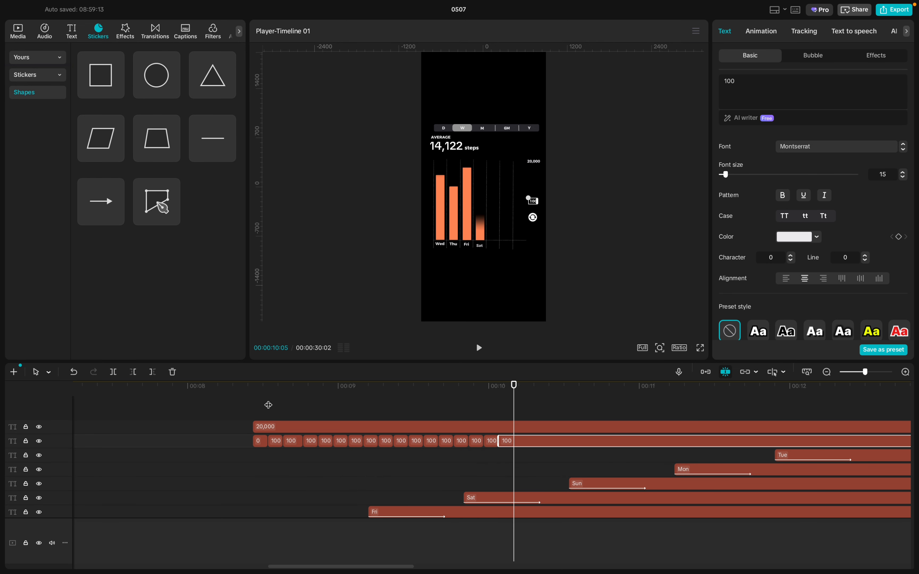
{"action": "key", "text": "ctrl+b"}
{"action": "key", "text": "Right"}
{"action": "key", "text": "Right"}
{"action": "key", "text": "Right"}
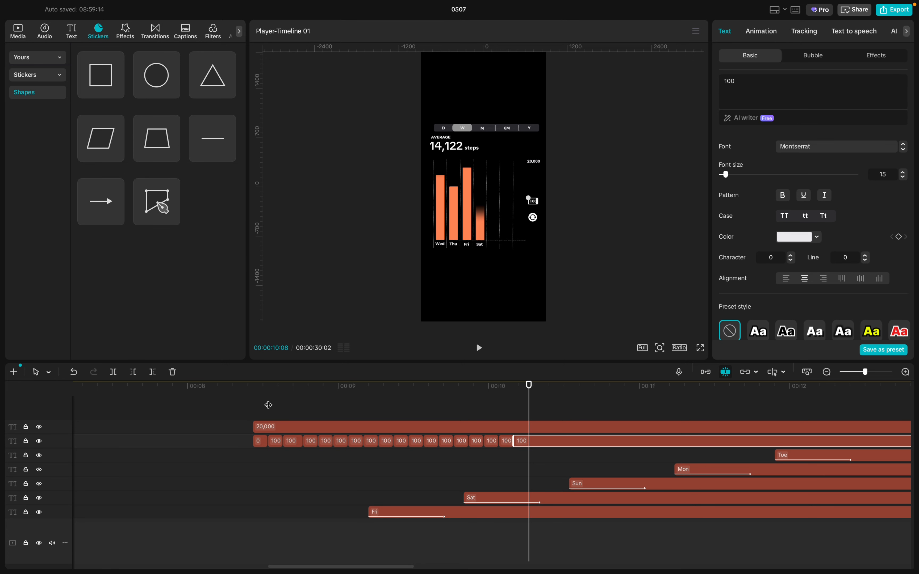
{"action": "key", "text": "ctrl+b"}
{"action": "key", "text": "Right"}
{"action": "key", "text": "Right"}
{"action": "key", "text": "Right"}
{"action": "key", "text": "ctrl+b"}
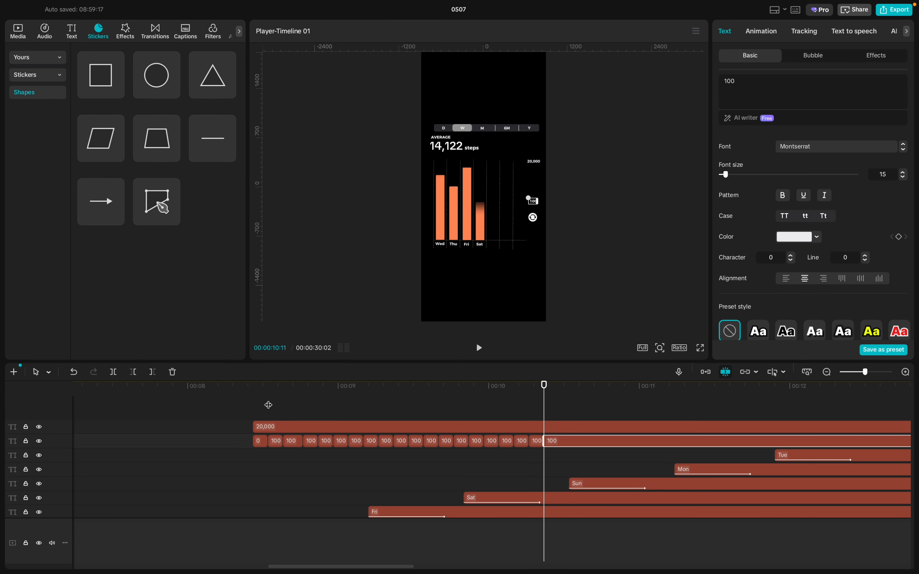
- Split the remaining part of the 100 label every three frames, at 00:00:10:14, 00:00:10:17 and 00:00:10:20
{"action": "key", "text": "Right"}
{"action": "key", "text": "Right"}
{"action": "key", "text": "Right"}
{"action": "key", "text": "ctrl+b"}
{"action": "key", "text": "Right"}
{"action": "key", "text": "Right"}
{"action": "key", "text": "Right"}
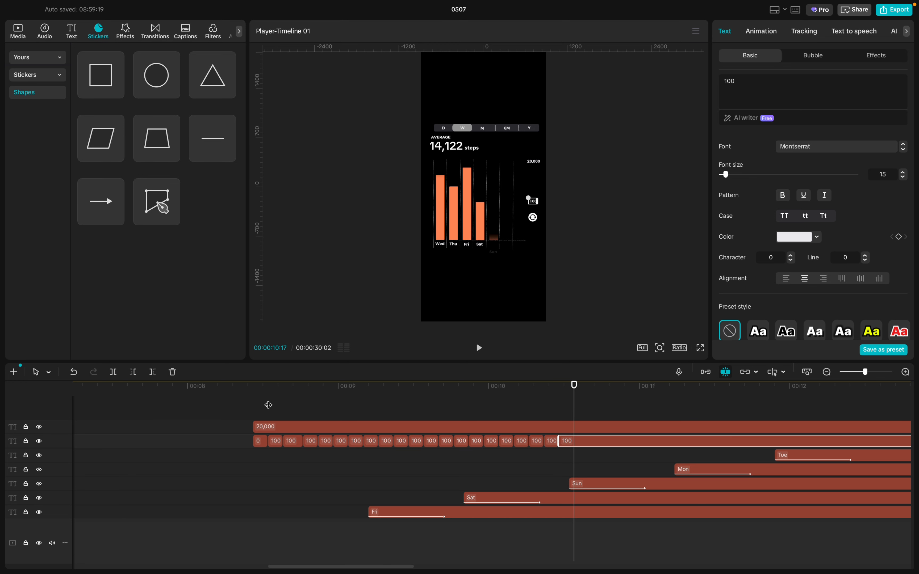
{"action": "key", "text": "ctrl+b"}
{"action": "key", "text": "Right"}
{"action": "key", "text": "Right"}
{"action": "key", "text": "Right"}
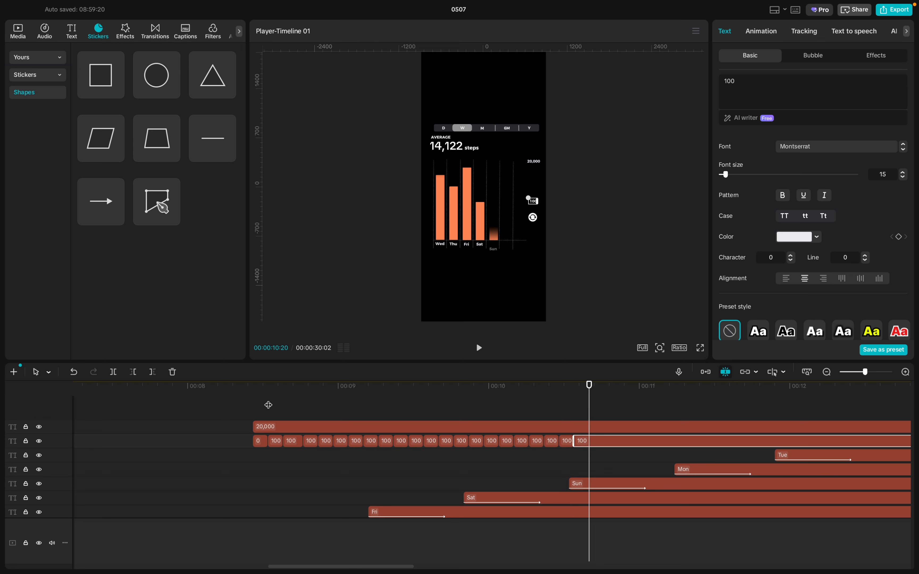
{"action": "key", "text": "ctrl+b"}
- Split the remaining part of the 100 label every three frames, at 00:00:10:23, 00:00:10:26 and 00:00:10:29
{"action": "key", "text": "Right"}
{"action": "key", "text": "Right"}
{"action": "key", "text": "Right"}
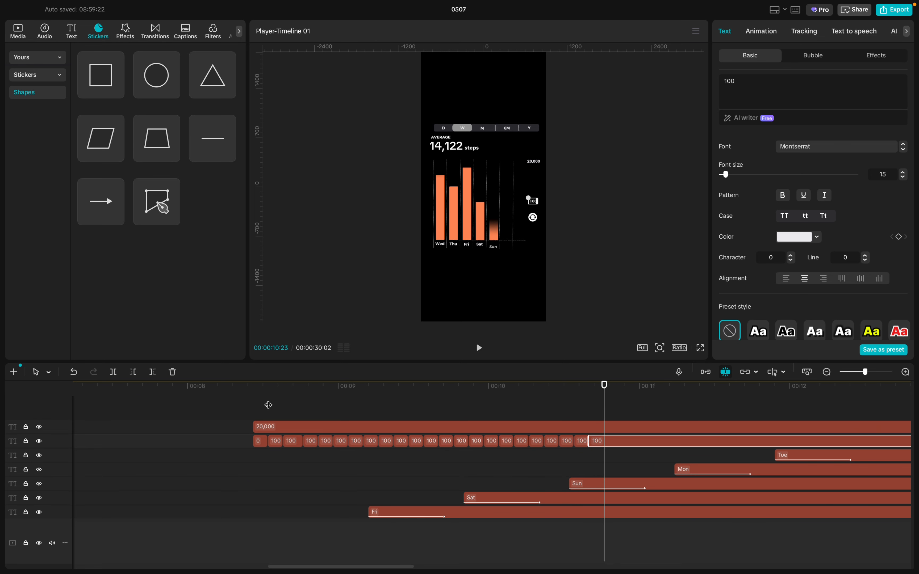
{"action": "key", "text": "ctrl+b"}
{"action": "key", "text": "Right"}
{"action": "key", "text": "Right"}
{"action": "key", "text": "Right"}
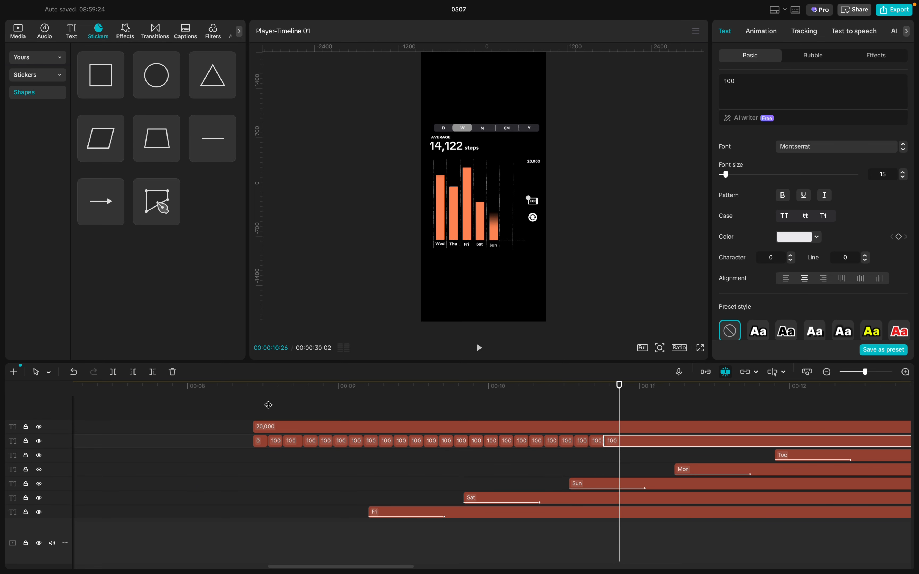
{"action": "key", "text": "ctrl+b"}
{"action": "key", "text": "Right"}
{"action": "key", "text": "Right"}
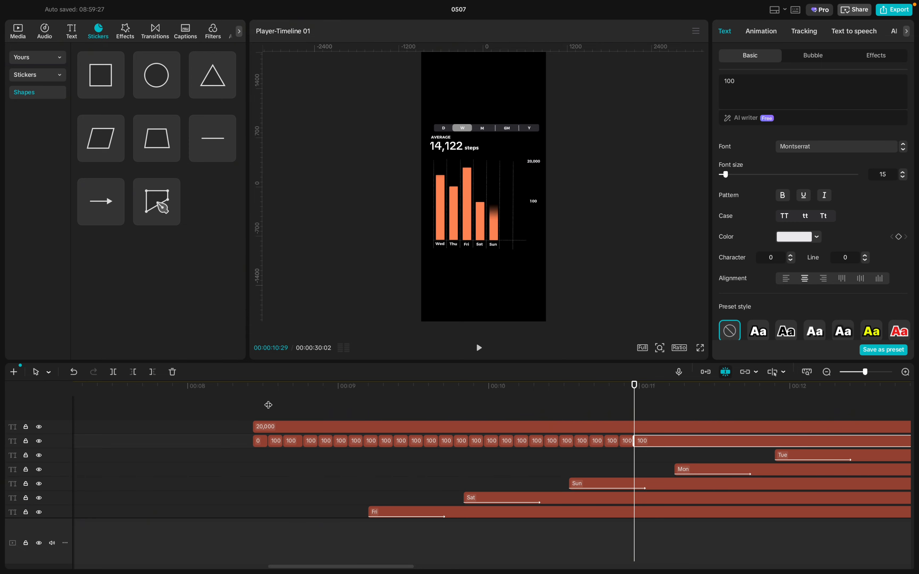
- Split the remaining part of the 100 label every three frames, at 00:00:11:02, 00:00:11:05 and 00:00:11:08
{"action": "key", "text": "Right"}
{"action": "key", "text": "Right"}
{"action": "key", "text": "Right"}
{"action": "key", "text": "Right"}
{"action": "key", "text": "Right"}
{"action": "key", "text": "Right"}
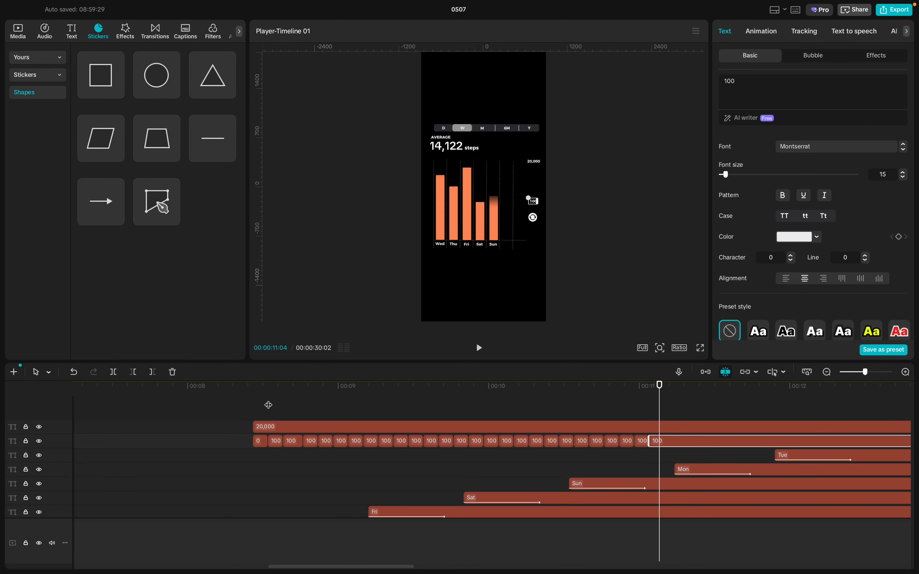
{"action": "key", "text": "ctrl+b"}
{"action": "key", "text": "Right"}
{"action": "key", "text": "Right"}
{"action": "key", "text": "Right"}
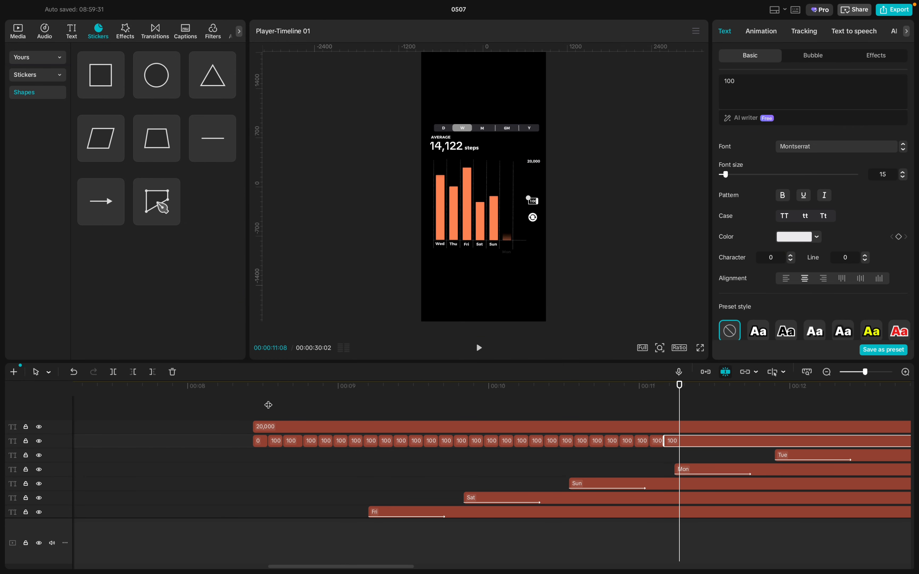
{"action": "key", "text": "ctrl+b"}
- Split the remaining part of the 100 label every three frames, at 00:00:11:11, 00:00:11:14 and 00:00:11:17
{"action": "key", "text": "Right"}
{"action": "key", "text": "Right"}
{"action": "key", "text": "Right"}
{"action": "key", "text": "ctrl+b"}
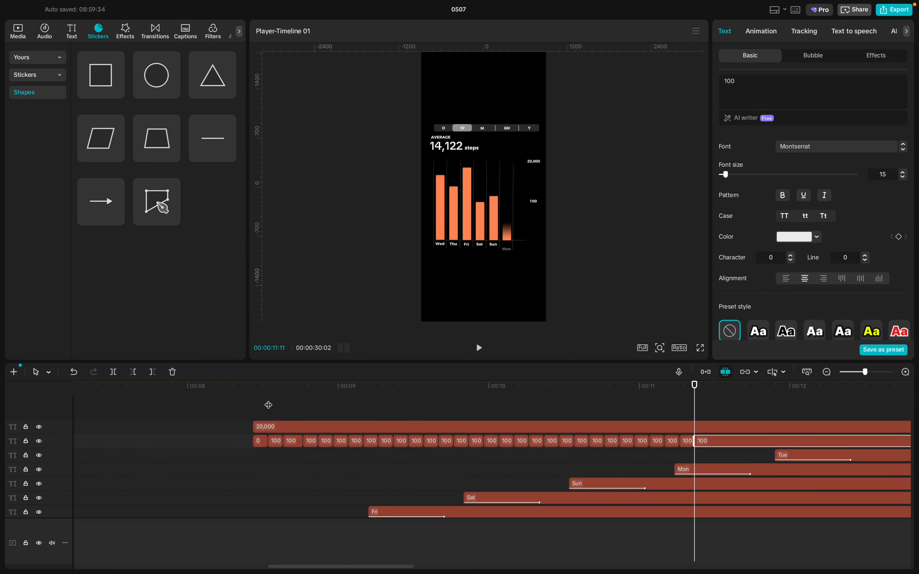
{"action": "key", "text": "Right"}
{"action": "key", "text": "Right"}
{"action": "key", "text": "Right"}
{"action": "key", "text": "ctrl+b"}
{"action": "key", "text": "Right"}
{"action": "key", "text": "Right"}
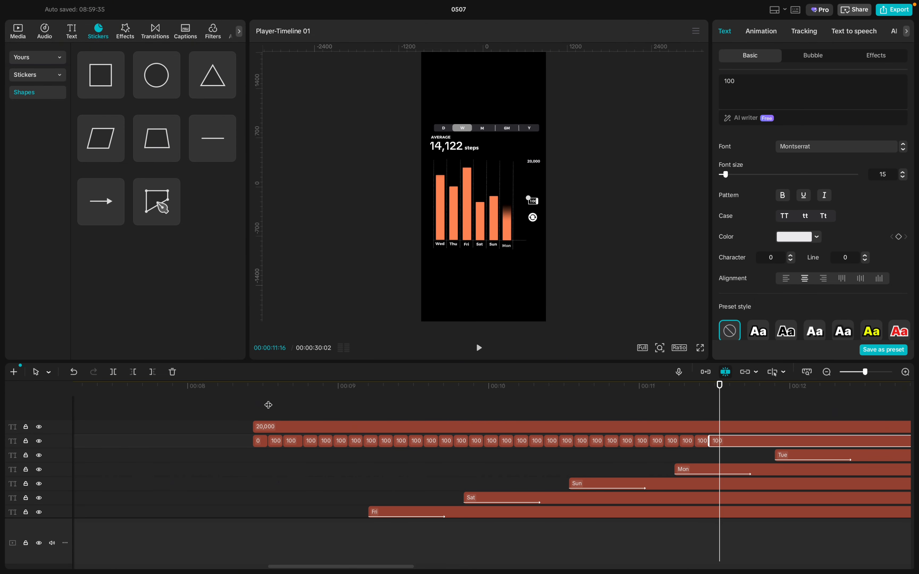
{"action": "key", "text": "Right"}
{"action": "key", "text": "ctrl+b"}
- Split the remaining part of the 100 label at 00:00:11:20 and 00:00:11:23
{"action": "key", "text": "Right"}
{"action": "key", "text": "Right"}
{"action": "key", "text": "Right"}
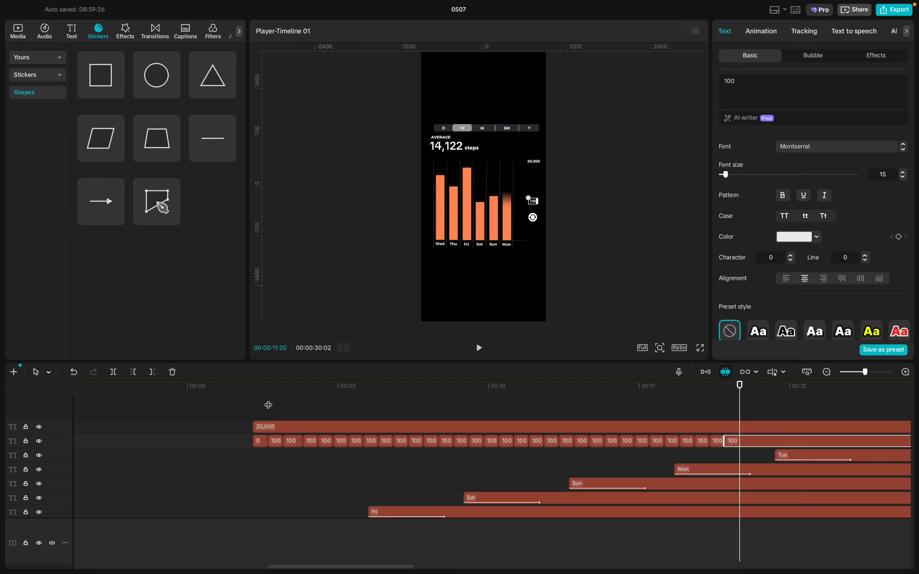
{"action": "key", "text": "ctrl+b"}
{"action": "key", "text": "Right"}
{"action": "key", "text": "Right"}
{"action": "key", "text": "Right"}
{"action": "key", "text": "ctrl+b"}
{"action": "key", "text": "Right"}
{"action": "key", "text": "Right"}
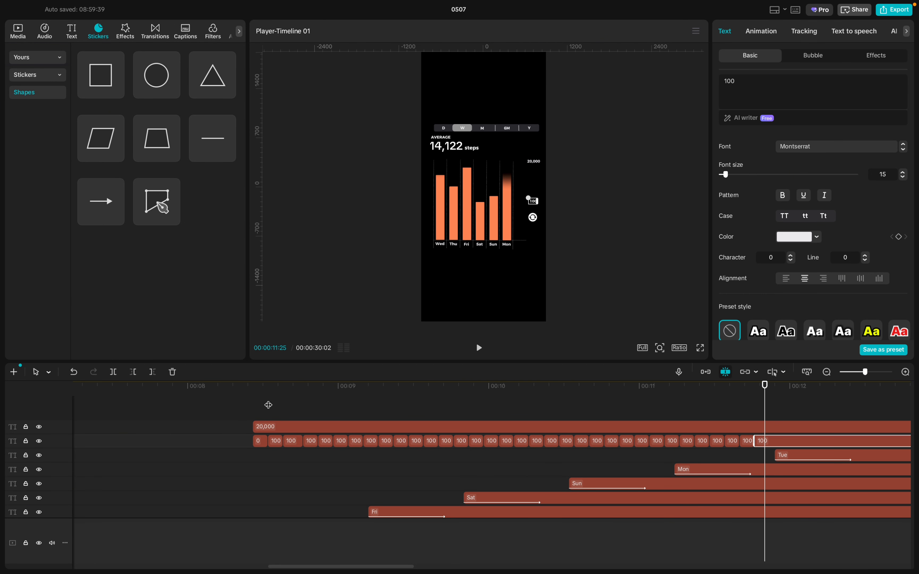
- Select the 20,000 label and place the playhead at 00:00:08:16, where the 0 piece ends
{"action": "left_click", "coordinate": [268, 429]}
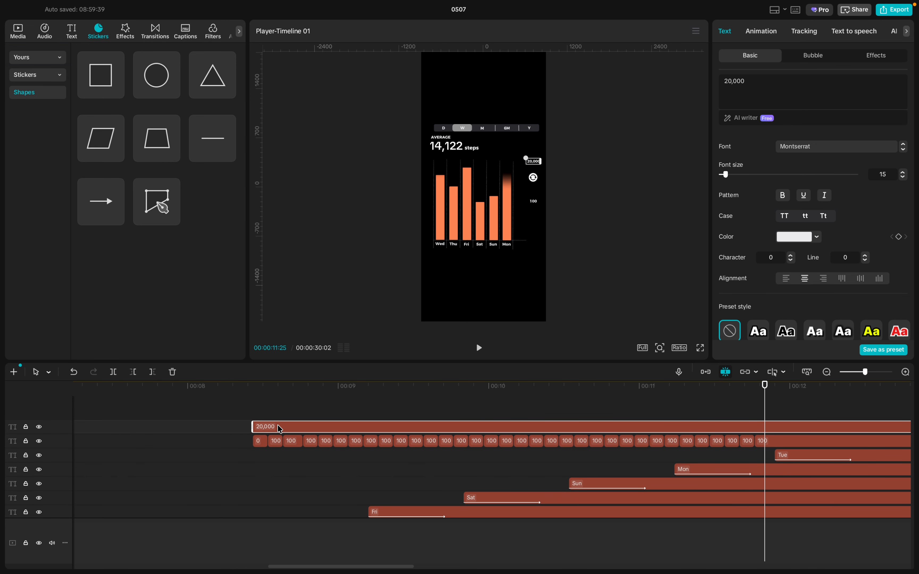
{"action": "left_click", "coordinate": [262, 419]}
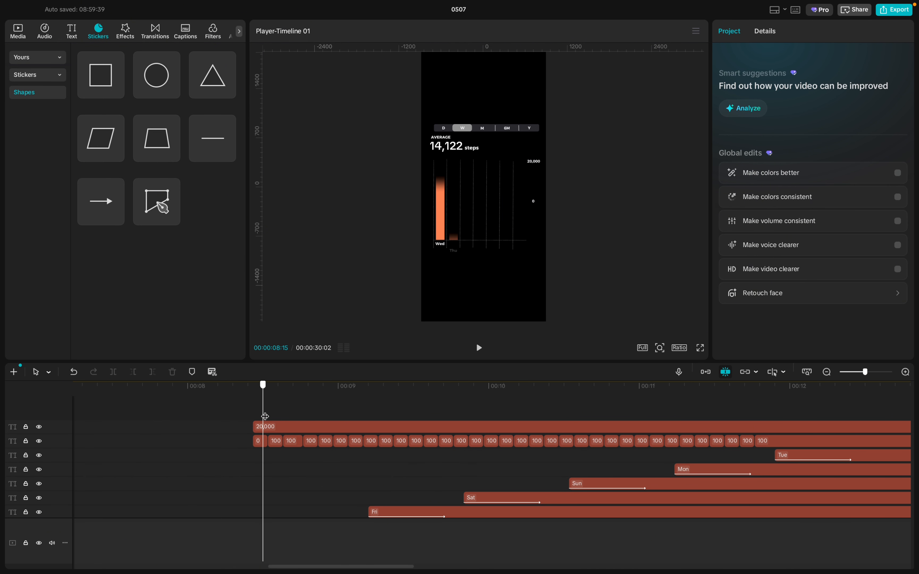
{"action": "left_click", "coordinate": [267, 426]}
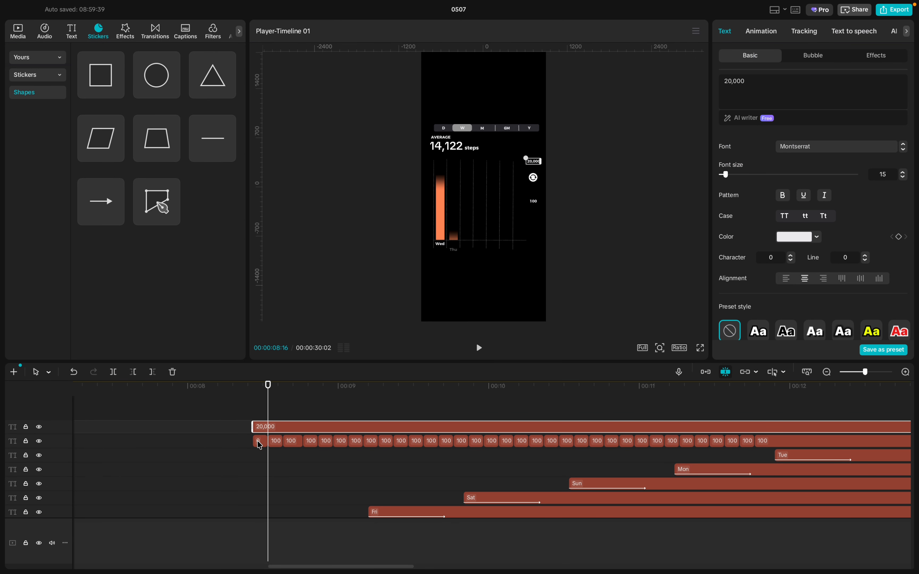
{"action": "left_click_drag", "start_coordinate": [248, 449], "coordinate": [657, 439]}
{"action": "left_click", "coordinate": [762, 443]}
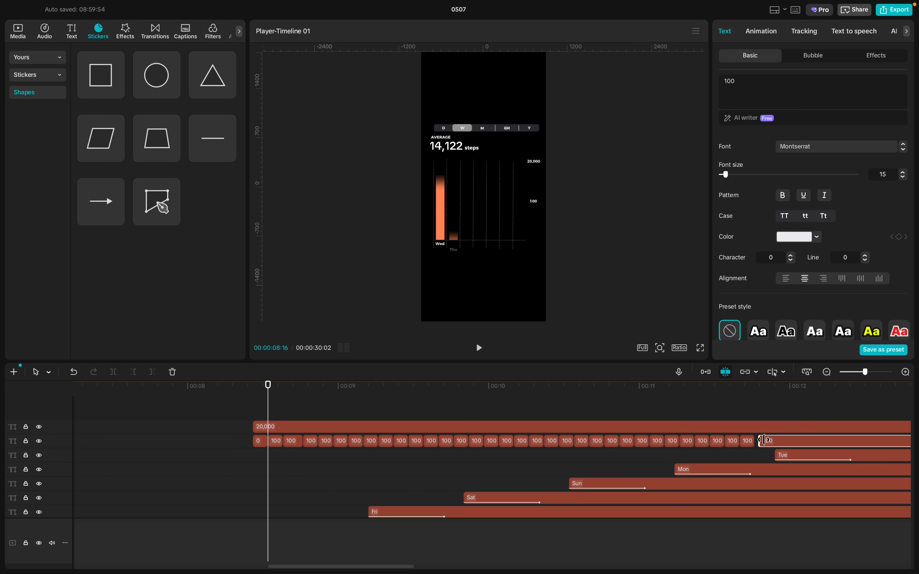
{"action": "key", "text": "ctrl+z"}
- Split the 20,000 label every three frames, at 00:00:08:16, 00:00:08:19 and 00:00:08:22
{"action": "left_click", "coordinate": [272, 432]}
{"action": "key", "text": "ctrl+b"}
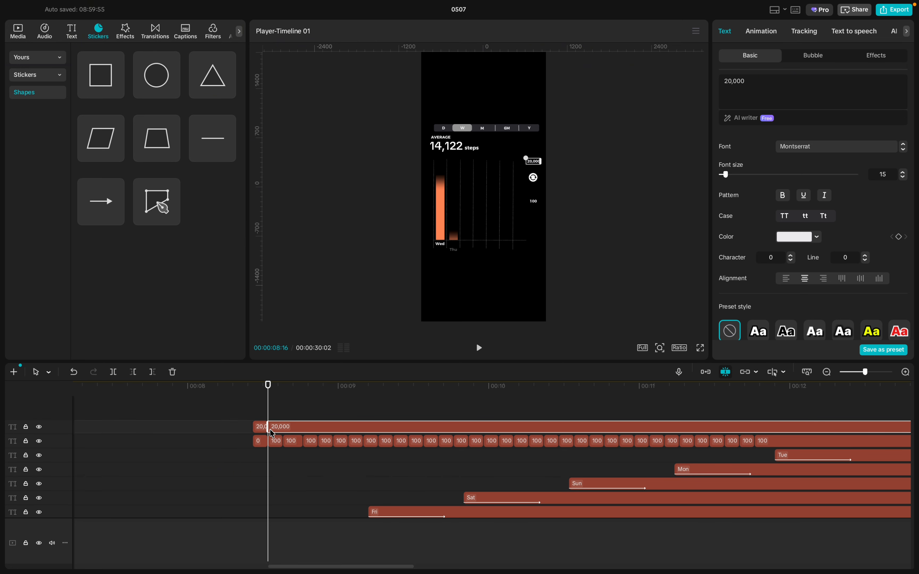
{"action": "key", "text": "Right"}
{"action": "key", "text": "Right"}
{"action": "key", "text": "Right"}
{"action": "key", "text": "ctrl+b"}
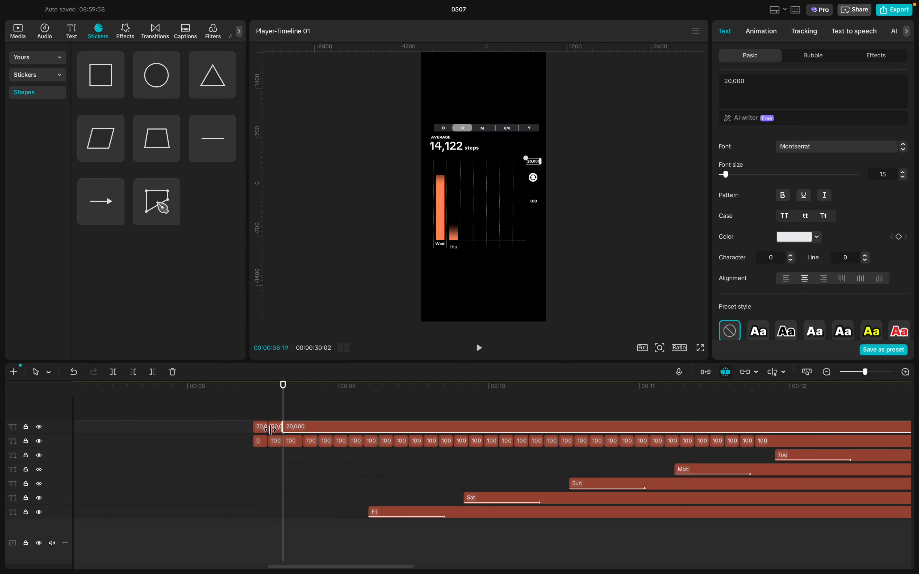
{"action": "key", "text": "Right"}
{"action": "key", "text": "Right"}
{"action": "key", "text": "Right"}
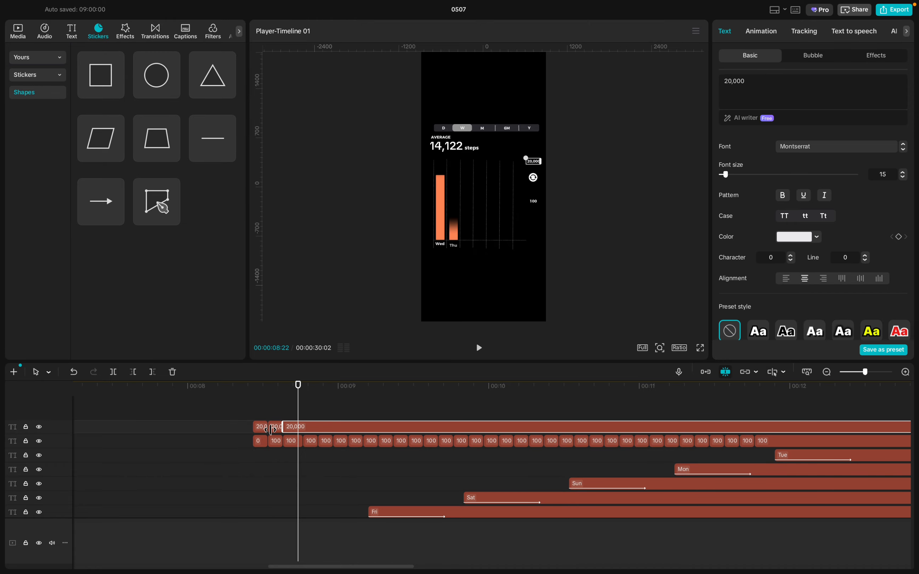
{"action": "key", "text": "ctrl+b"}
- Delete the extra one-frame 100 piece at 00:00:08:22 and shift all following 100 pieces earlier to close the gap
{"action": "left_click", "coordinate": [300, 441]}
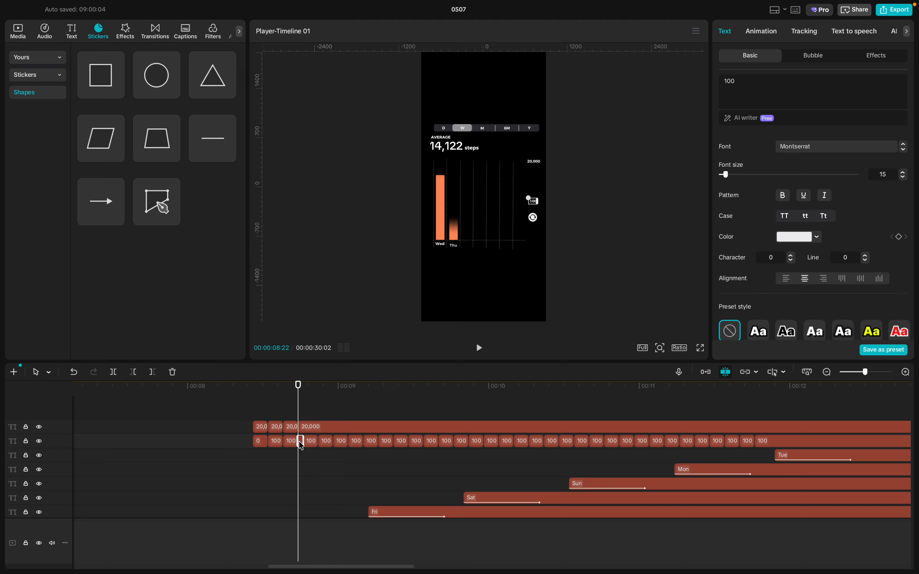
{"action": "key", "text": "Delete"}
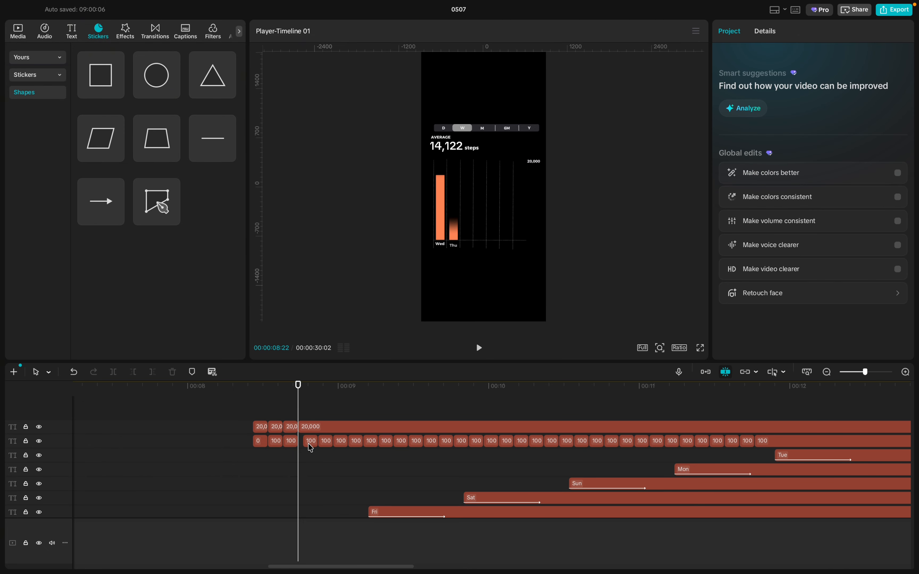
{"action": "left_click_drag", "start_coordinate": [311, 455], "coordinate": [767, 441]}
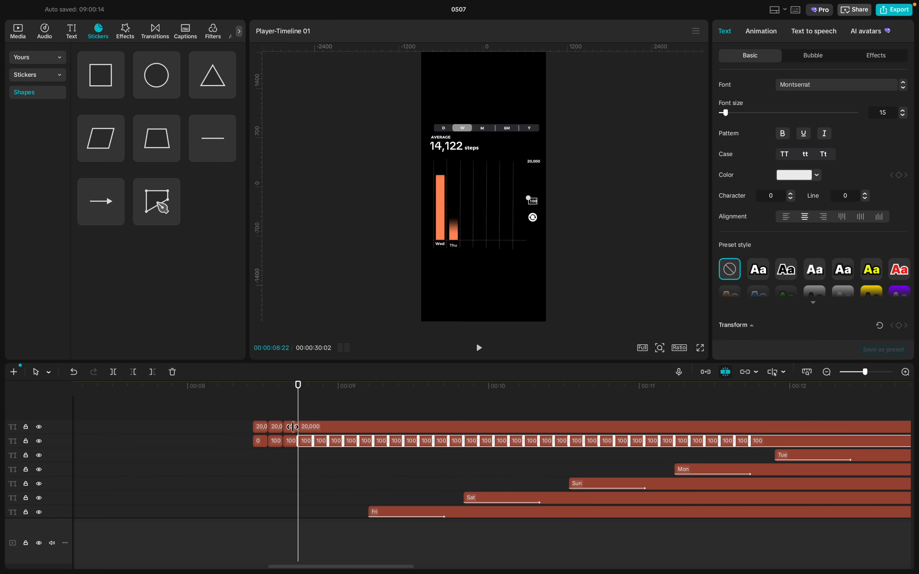
- Split the remaining part of the 20,000 label every three frames, at 00:00:08:25, 00:00:08:28 and 00:00:09:01
{"action": "left_click", "coordinate": [297, 423]}
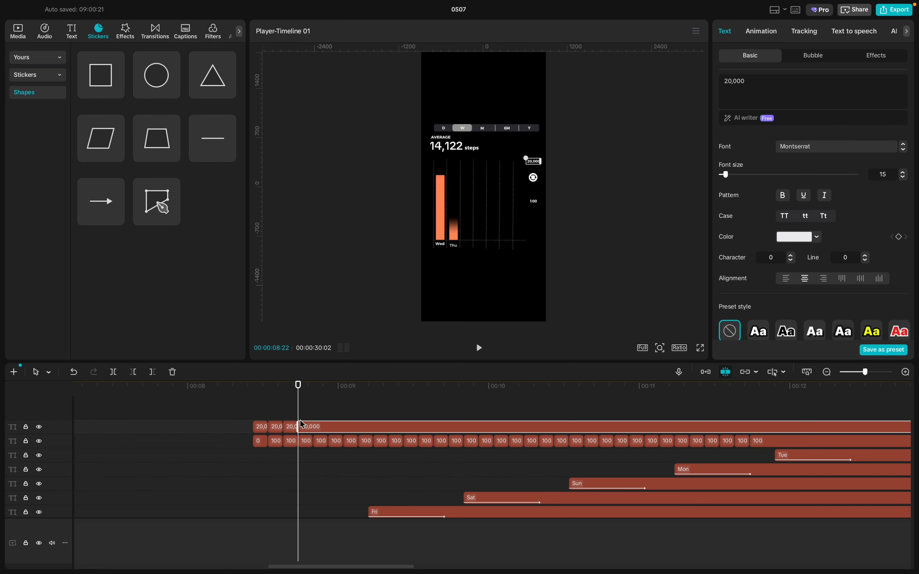
{"action": "key", "text": "Right"}
{"action": "key", "text": "Right"}
{"action": "key", "text": "Right"}
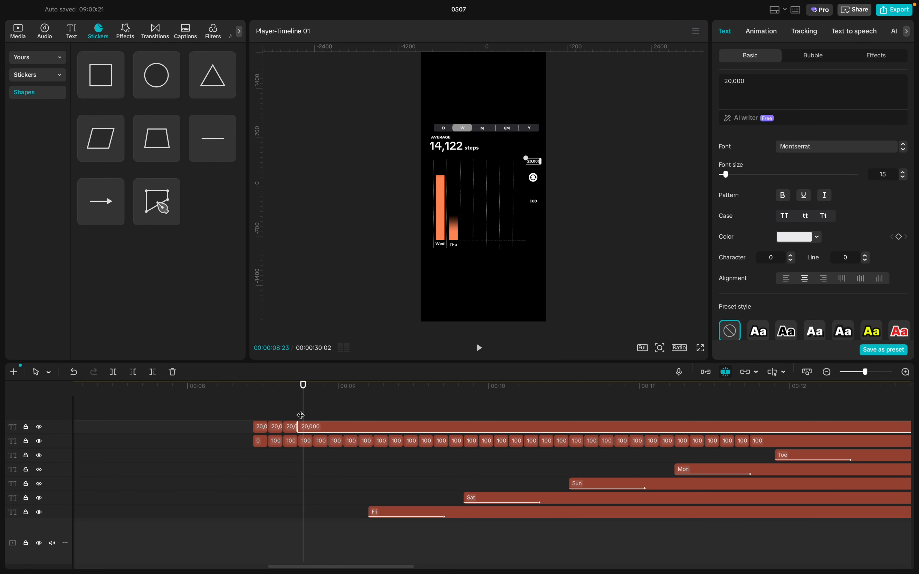
{"action": "key", "text": "ctrl+b"}
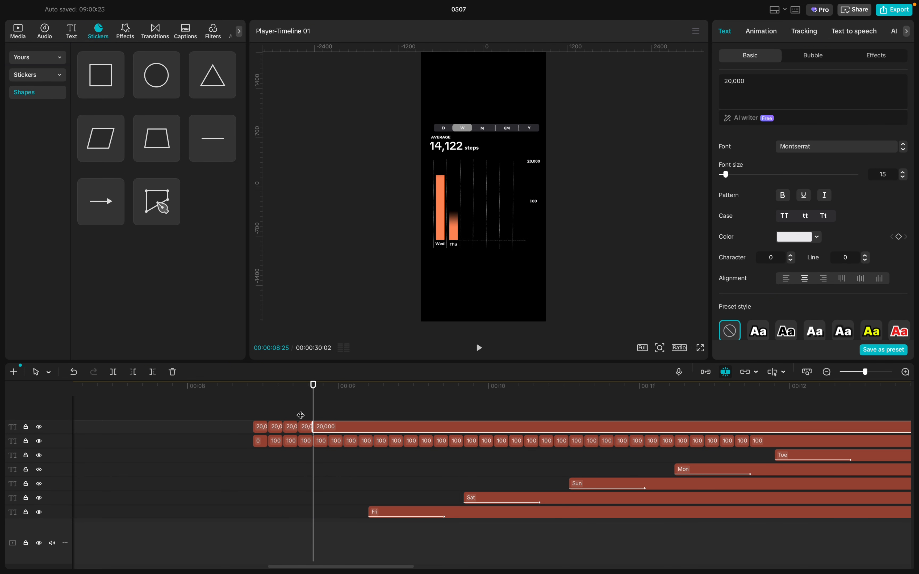
{"action": "key", "text": "Right"}
{"action": "key", "text": "Right"}
{"action": "key", "text": "Right"}
{"action": "key", "text": "ctrl+b"}
{"action": "key", "text": "Right"}
{"action": "key", "text": "Right"}
{"action": "key", "text": "Right"}
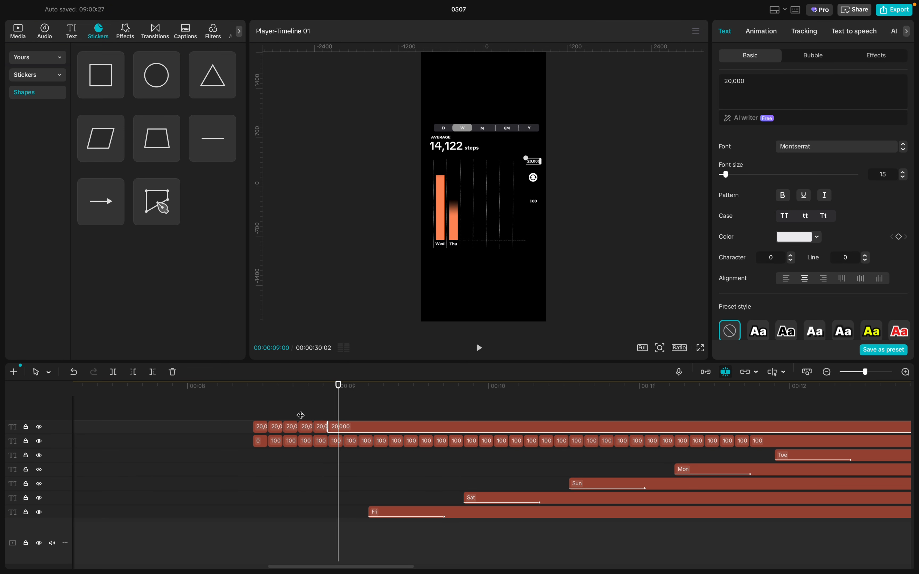
{"action": "key", "text": "ctrl+b"}
- Split the remaining part of the 20,000 label every three frames, at 00:00:09:04, 00:00:09:07 and 00:00:09:10
{"action": "key", "text": "Right"}
{"action": "key", "text": "Right"}
{"action": "key", "text": "Right"}
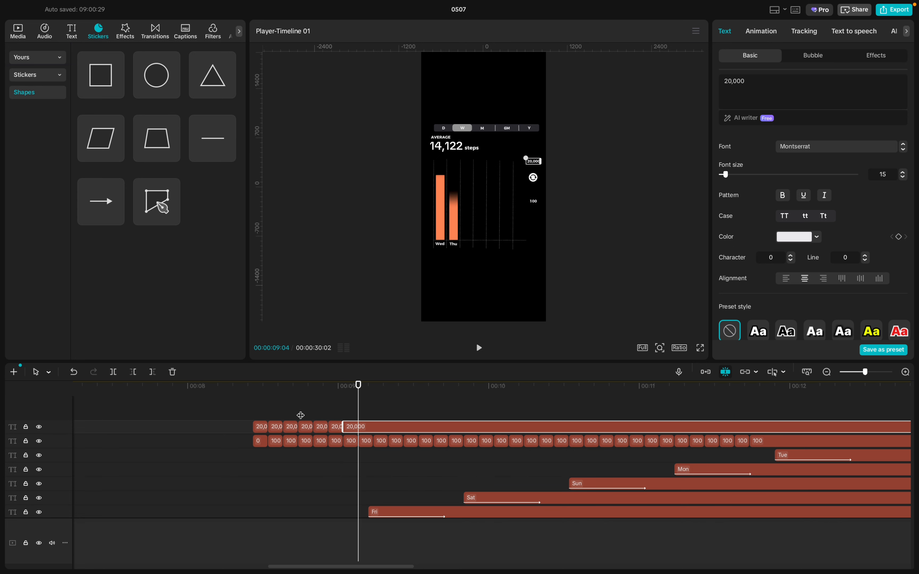
{"action": "key", "text": "ctrl+b"}
{"action": "key", "text": "Right"}
{"action": "key", "text": "Right"}
{"action": "key", "text": "Right"}
{"action": "key", "text": "ctrl+b"}
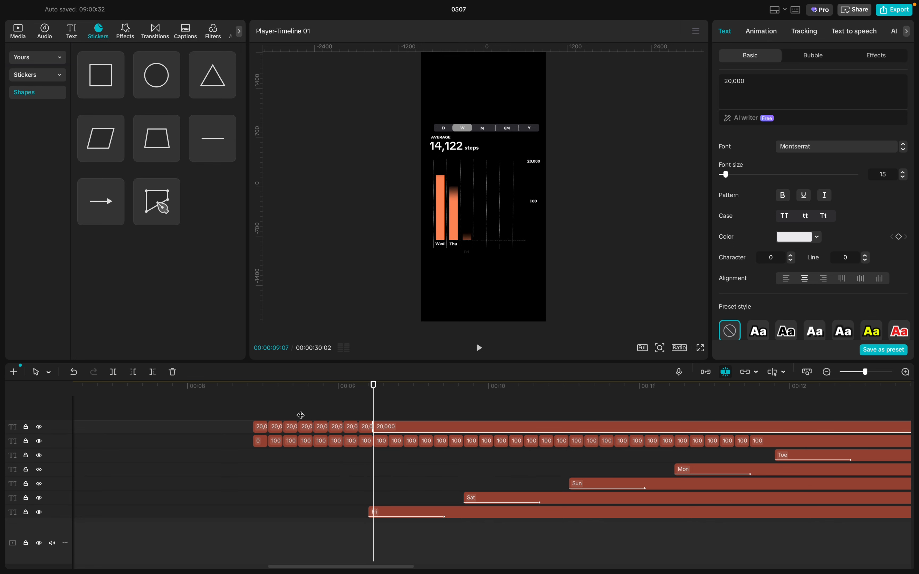
{"action": "key", "text": "Right"}
{"action": "key", "text": "Right"}
{"action": "key", "text": "Right"}
{"action": "key", "text": "ctrl+b"}
- Split the remaining part of the 20,000 label every three frames, at 00:00:09:13, 00:00:09:16 and 00:00:09:19
{"action": "key", "text": "Right"}
{"action": "key", "text": "Right"}
{"action": "key", "text": "Right"}
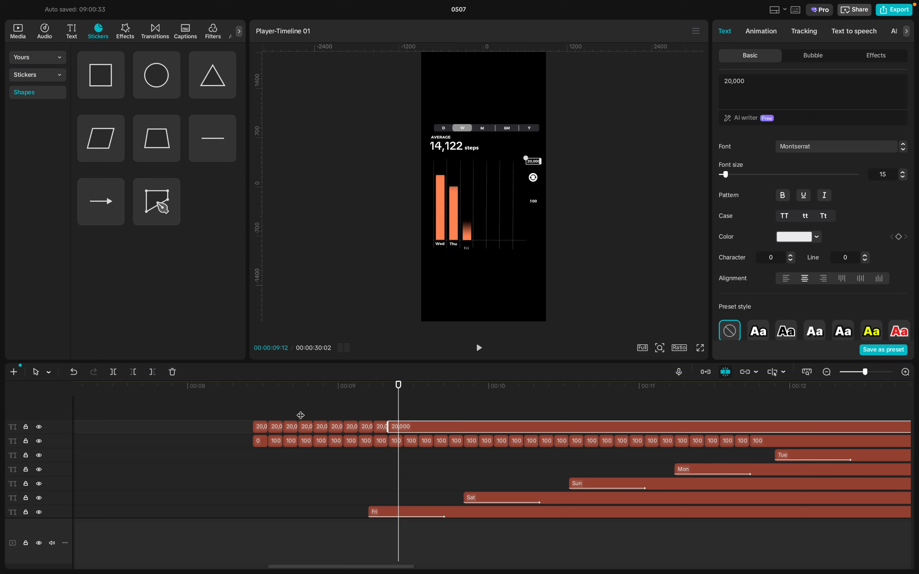
{"action": "key", "text": "ctrl+b"}
{"action": "key", "text": "Right"}
{"action": "key", "text": "Right"}
{"action": "key", "text": "Right"}
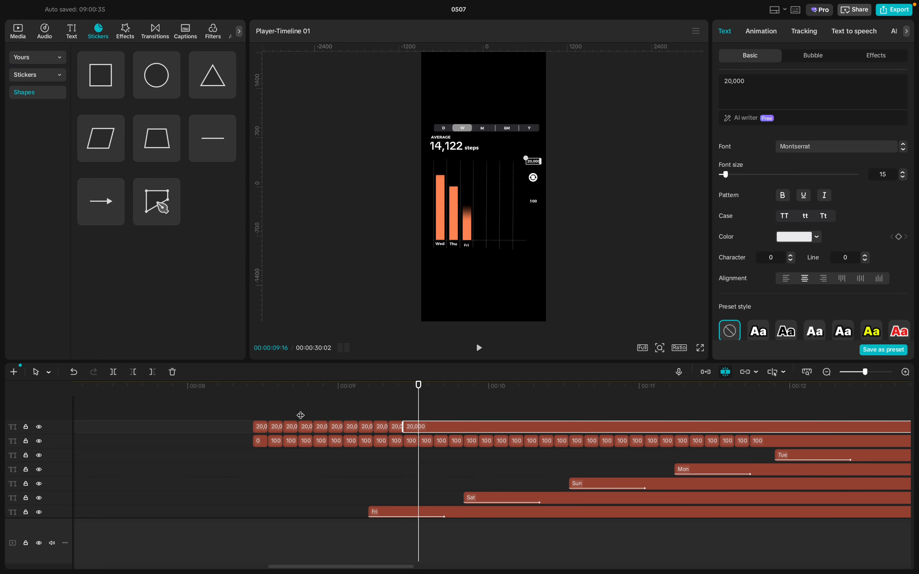
{"action": "key", "text": "ctrl+b"}
{"action": "key", "text": "Right"}
{"action": "key", "text": "Right"}
{"action": "key", "text": "Right"}
{"action": "key", "text": "ctrl+b"}
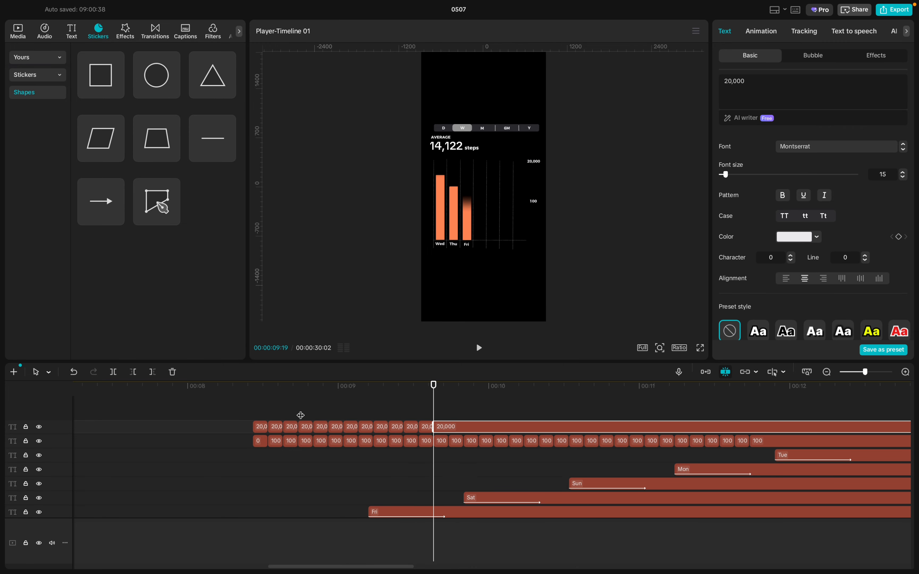
- Split the remaining part of the 20,000 label every three frames, at 00:00:09:22, 00:00:09:25 and 00:00:09:28
{"action": "key", "text": "Right"}
{"action": "key", "text": "Right"}
{"action": "key", "text": "Right"}
{"action": "key", "text": "ctrl+b"}
{"action": "key", "text": "Right"}
{"action": "key", "text": "Right"}
{"action": "key", "text": "Right"}
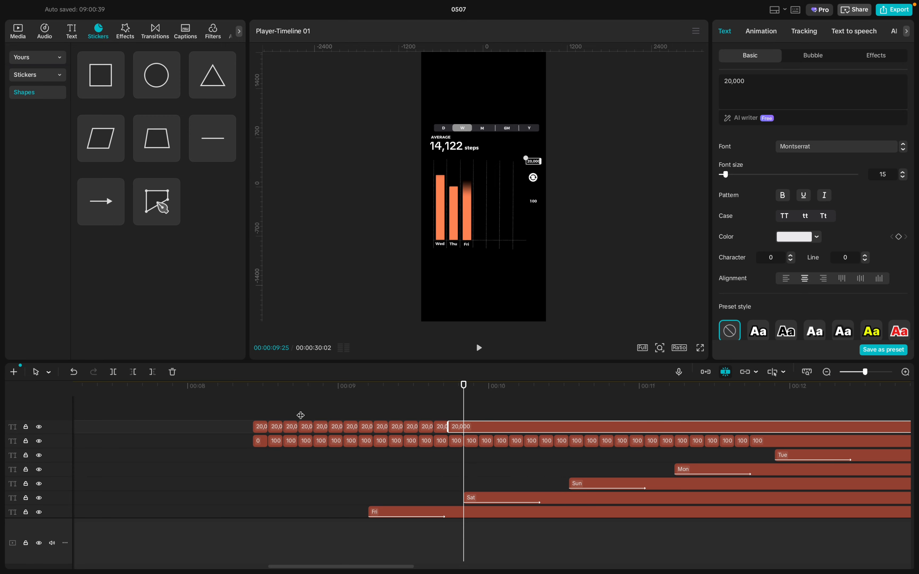
{"action": "key", "text": "ctrl+b"}
{"action": "key", "text": "Right"}
{"action": "key", "text": "Right"}
{"action": "key", "text": "Right"}
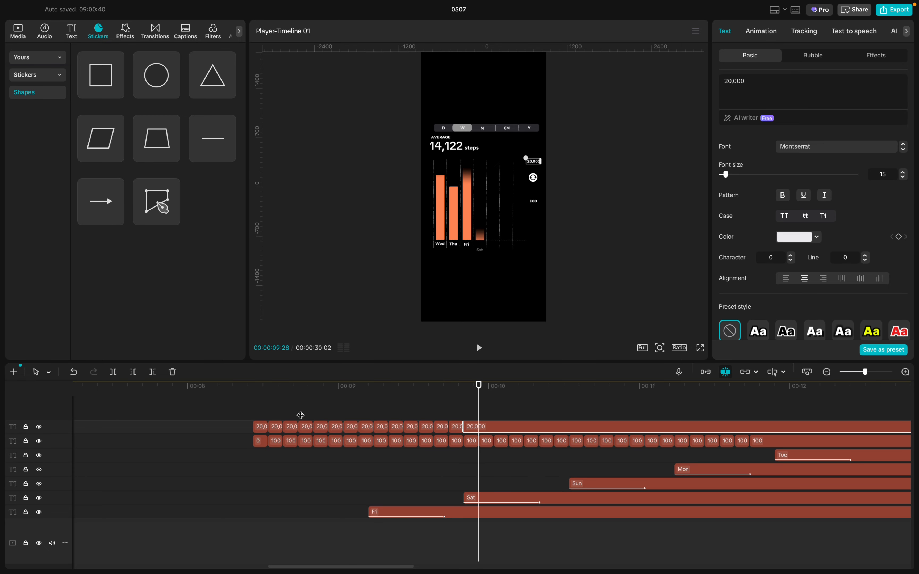
{"action": "key", "text": "ctrl+b"}
- Split the remaining part of the 20,000 label every three frames, at 00:00:10:01, 00:00:10:04 and 00:00:10:07
{"action": "key", "text": "Right"}
{"action": "key", "text": "Right"}
{"action": "key", "text": "Right"}
{"action": "key", "text": "ctrl+b"}
{"action": "key", "text": "Right"}
{"action": "key", "text": "Right"}
{"action": "key", "text": "Right"}
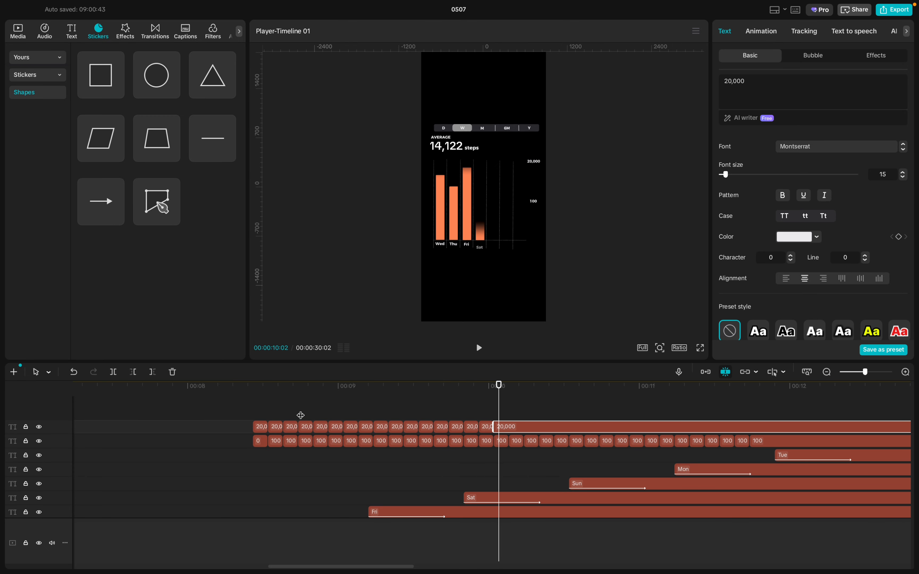
{"action": "key", "text": "ctrl+b"}
{"action": "key", "text": "Right"}
{"action": "key", "text": "Right"}
{"action": "key", "text": "Right"}
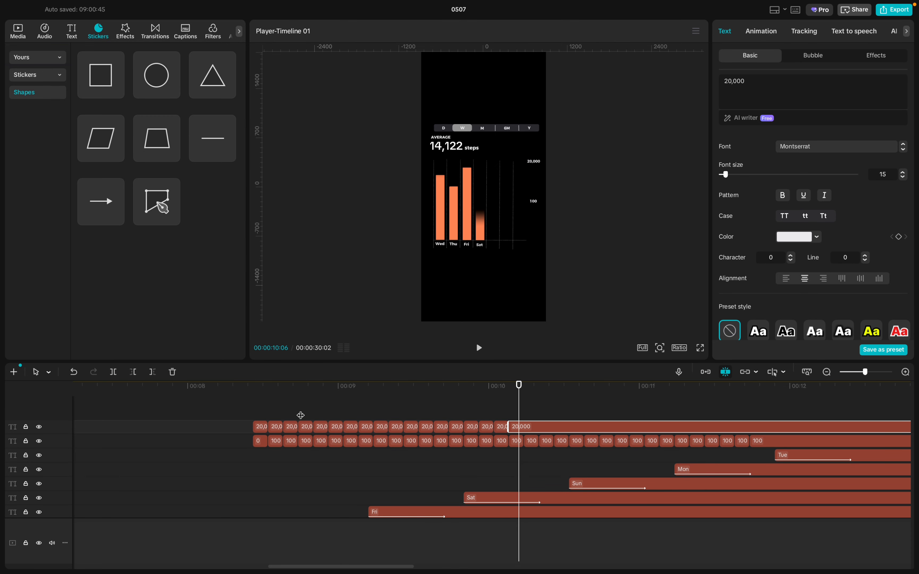
{"action": "key", "text": "ctrl+b"}
- Split the remaining part of the 20,000 label every three frames, at 00:00:10:10, 00:00:10:13 and 00:00:10:16
{"action": "key", "text": "Right"}
{"action": "key", "text": "Right"}
{"action": "key", "text": "Right"}
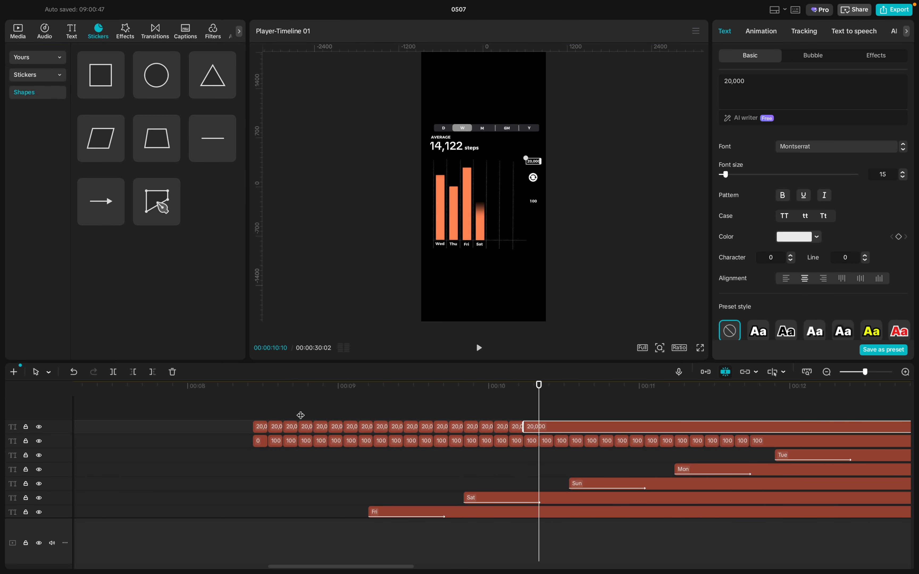
{"action": "key", "text": "ctrl+b"}
{"action": "key", "text": "Right"}
{"action": "key", "text": "Right"}
{"action": "key", "text": "Right"}
{"action": "key", "text": "ctrl+b"}
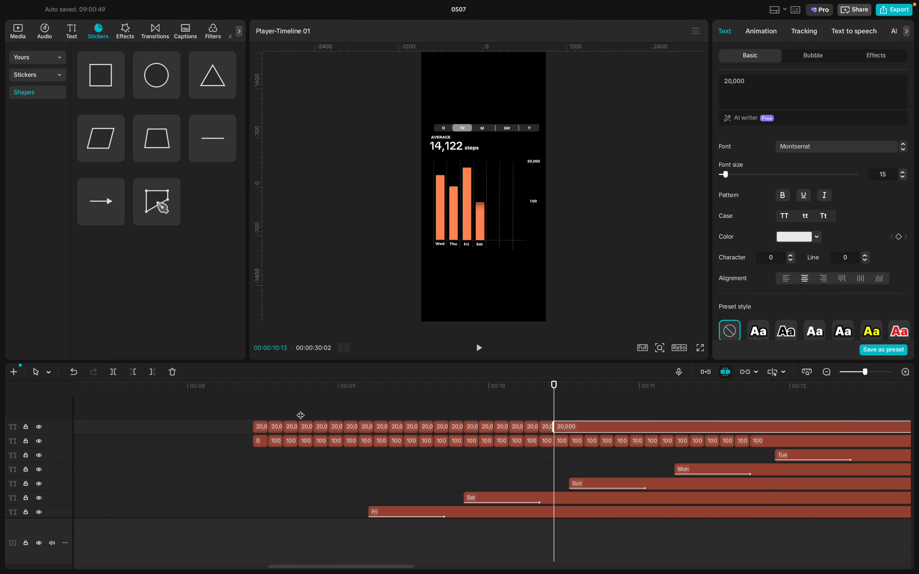
{"action": "key", "text": "Right"}
{"action": "key", "text": "Right"}
{"action": "key", "text": "Right"}
{"action": "key", "text": "ctrl+b"}
- Split the remaining part of the 20,000 label every three frames, at 00:00:10:19, 00:00:10:22 and 00:00:10:25
{"action": "key", "text": "Right"}
{"action": "key", "text": "Right"}
{"action": "key", "text": "Right"}
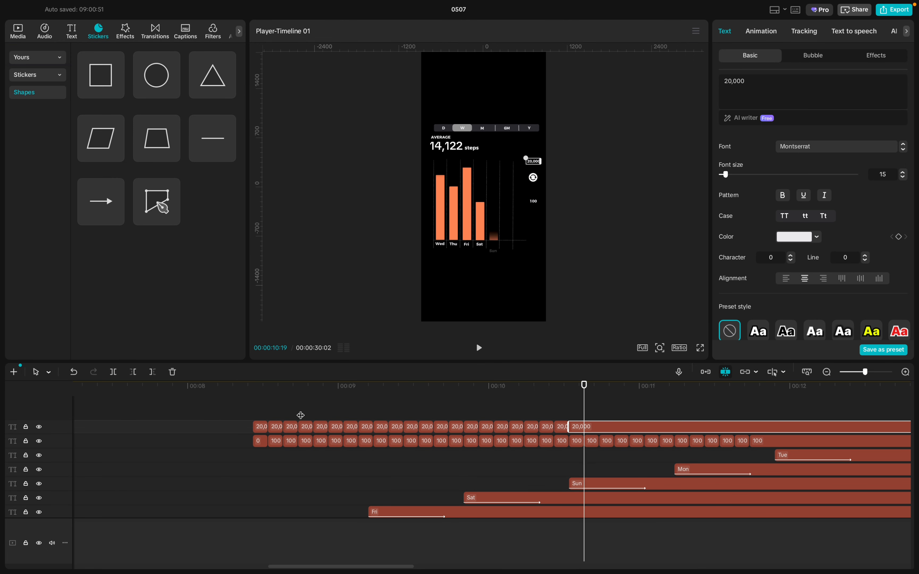
{"action": "key", "text": "ctrl+b"}
{"action": "key", "text": "Right"}
{"action": "key", "text": "Right"}
{"action": "key", "text": "Right"}
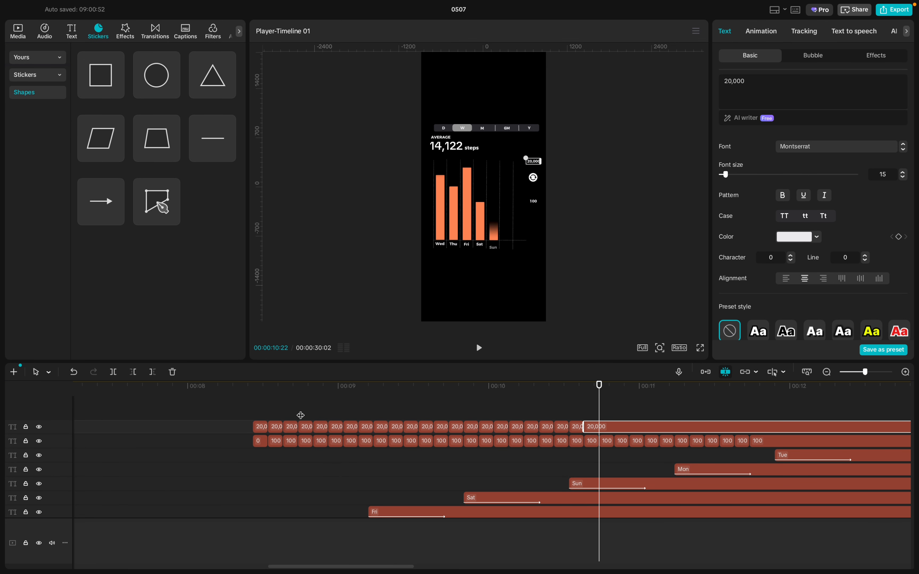
{"action": "key", "text": "ctrl+b"}
{"action": "key", "text": "Right"}
{"action": "key", "text": "Right"}
{"action": "key", "text": "Right"}
{"action": "key", "text": "ctrl+b"}
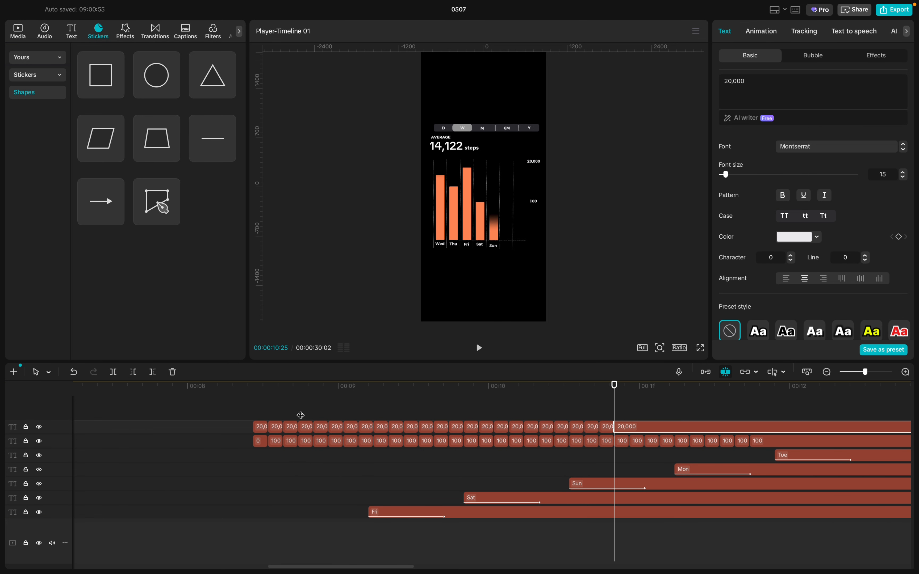
- Split the remaining part of the 20,000 label every three frames, at 00:00:10:28, 00:00:11:01 and 00:00:11:04
{"action": "key", "text": "Right"}
{"action": "key", "text": "Right"}
{"action": "key", "text": "Right"}
{"action": "key", "text": "ctrl+b"}
{"action": "key", "text": "Right"}
{"action": "key", "text": "Right"}
{"action": "key", "text": "Right"}
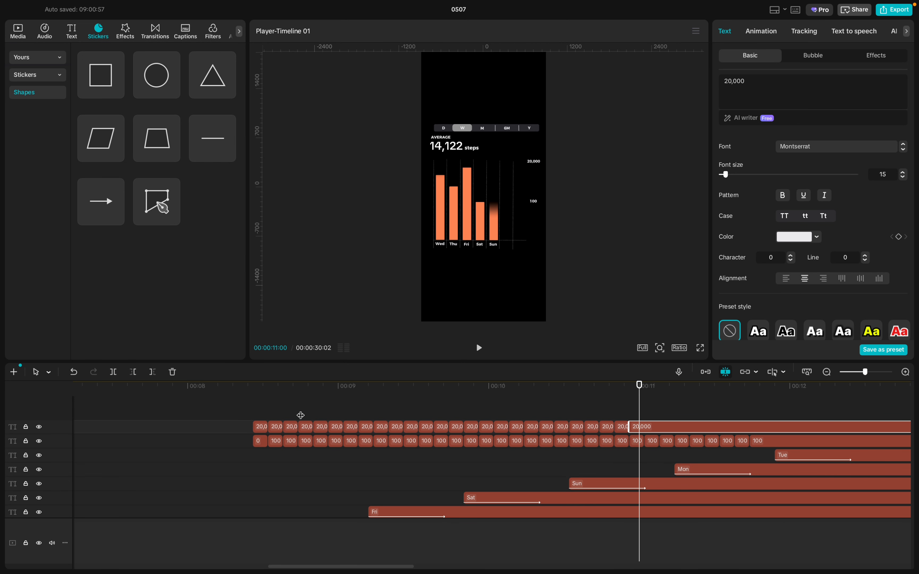
{"action": "key", "text": "ctrl+b"}
{"action": "key", "text": "Right"}
{"action": "key", "text": "Right"}
{"action": "key", "text": "Right"}
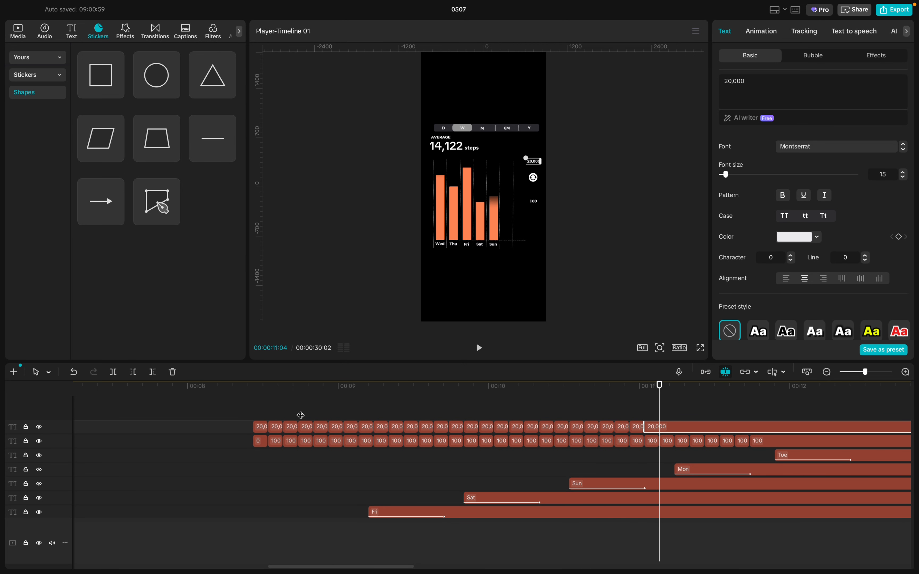
{"action": "key", "text": "ctrl+b"}
- Split the remaining part of the 20,000 label every three frames, at 00:00:11:07, 00:00:11:10 and 00:00:11:13
{"action": "key", "text": "Right"}
{"action": "key", "text": "Right"}
{"action": "key", "text": "Right"}
{"action": "key", "text": "ctrl+b"}
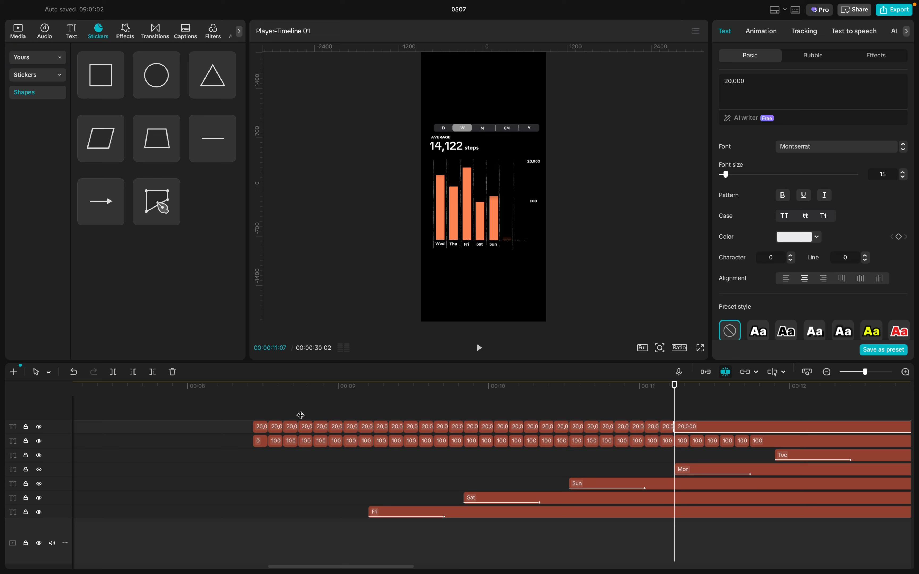
{"action": "key", "text": "Right"}
{"action": "key", "text": "Right"}
{"action": "key", "text": "Right"}
{"action": "key", "text": "ctrl+b"}
{"action": "key", "text": "Right"}
{"action": "key", "text": "Right"}
{"action": "key", "text": "Right"}
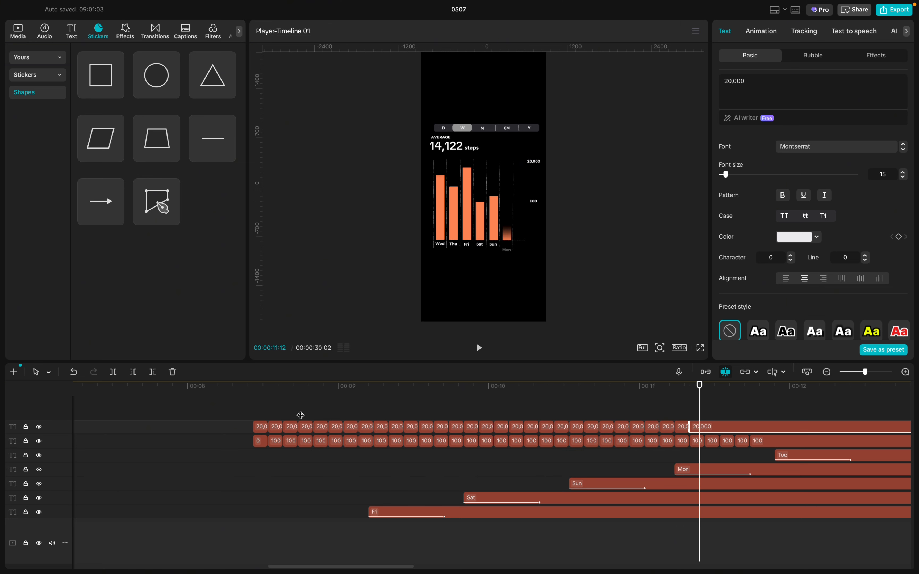
{"action": "key", "text": "ctrl+b"}
- Split the remaining part of the 20,000 label every three frames, at 00:00:11:16, 00:00:11:19 and 00:00:11:22
{"action": "key", "text": "Right"}
{"action": "key", "text": "Right"}
{"action": "key", "text": "Right"}
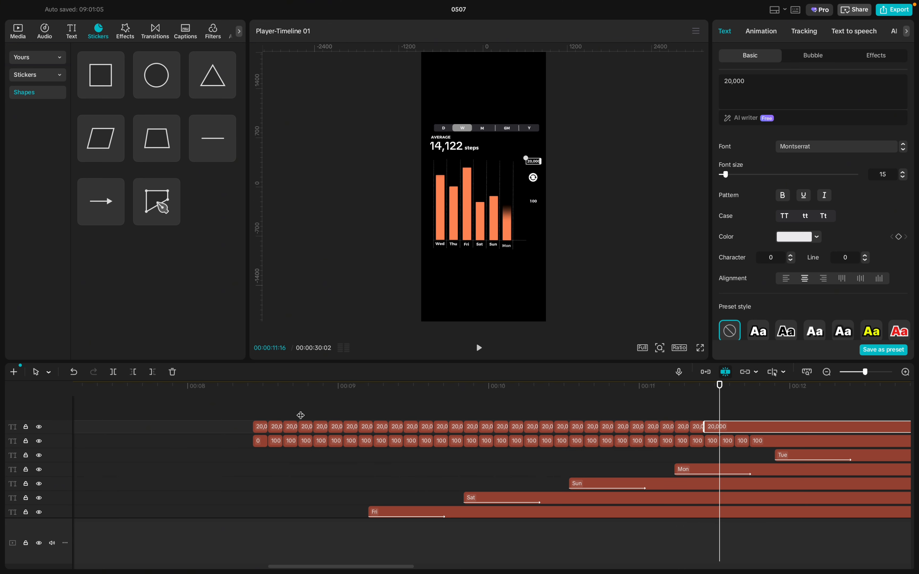
{"action": "key", "text": "ctrl+b"}
{"action": "key", "text": "Right"}
{"action": "key", "text": "Right"}
{"action": "key", "text": "Right"}
{"action": "key", "text": "ctrl+b"}
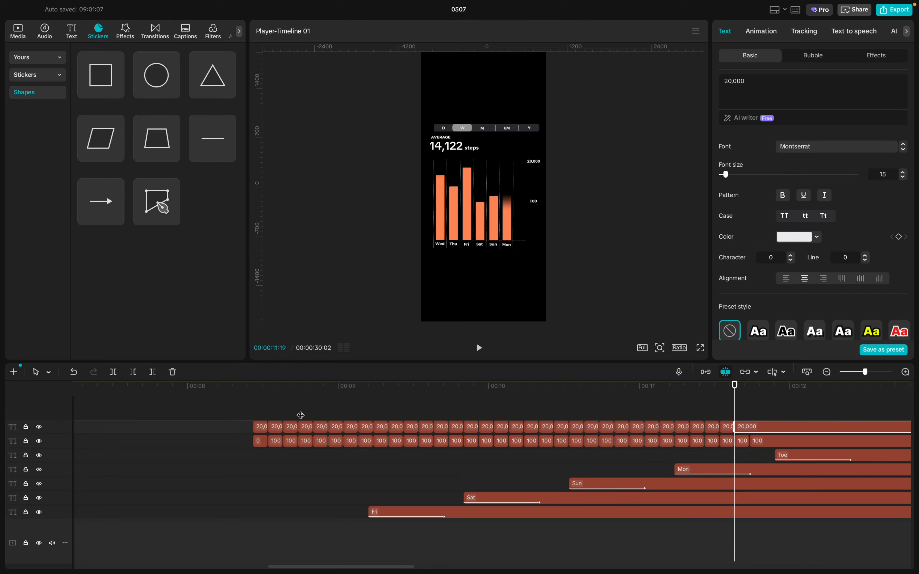
{"action": "key", "text": "Right"}
{"action": "key", "text": "Right"}
{"action": "key", "text": "Right"}
{"action": "key", "text": "ctrl+b"}
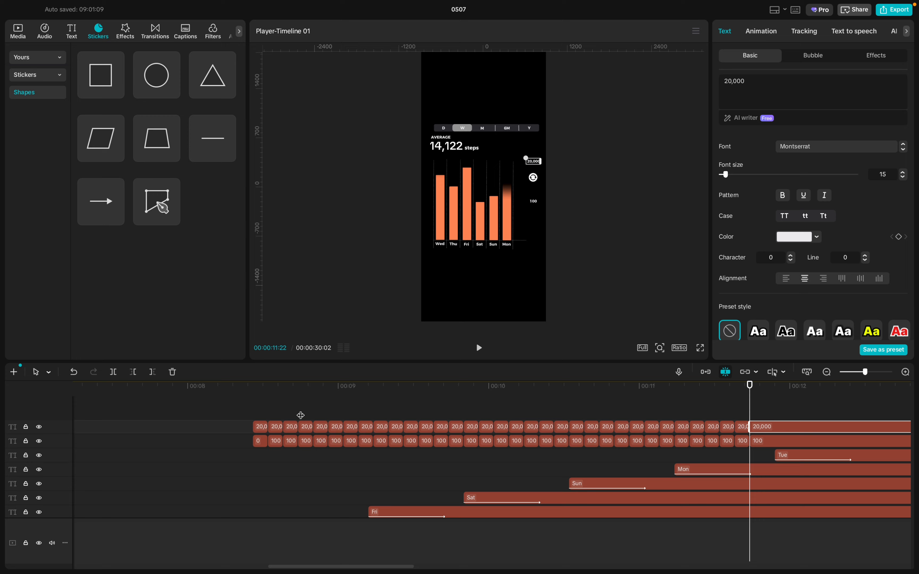
- Select the remaining parts of the 20,000 and 100 labels together and split both at 00:00:11:25, 00:00:11:28 and 00:00:12:01
{"action": "left_click", "coordinate": [765, 442]}
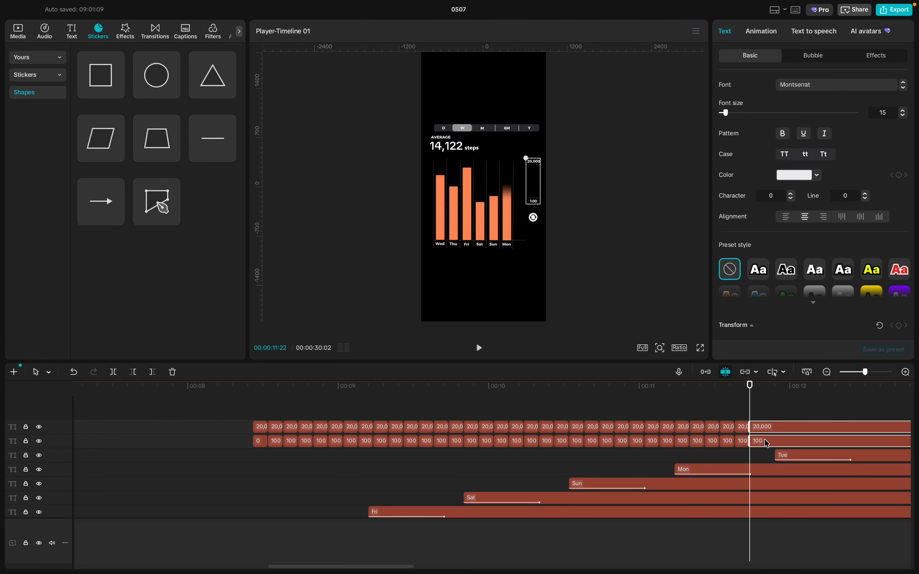
{"action": "scroll", "coordinate": [744, 423], "scroll_direction": "right", "scroll_amount": 5}
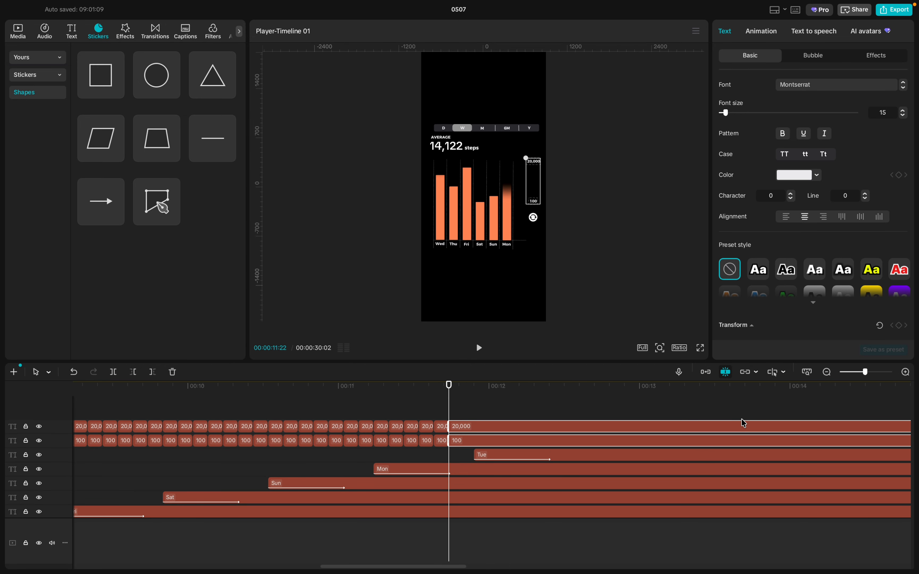
{"action": "key", "text": "Right"}
{"action": "key", "text": "Right"}
{"action": "key", "text": "Right"}
{"action": "key", "text": "ctrl+b"}
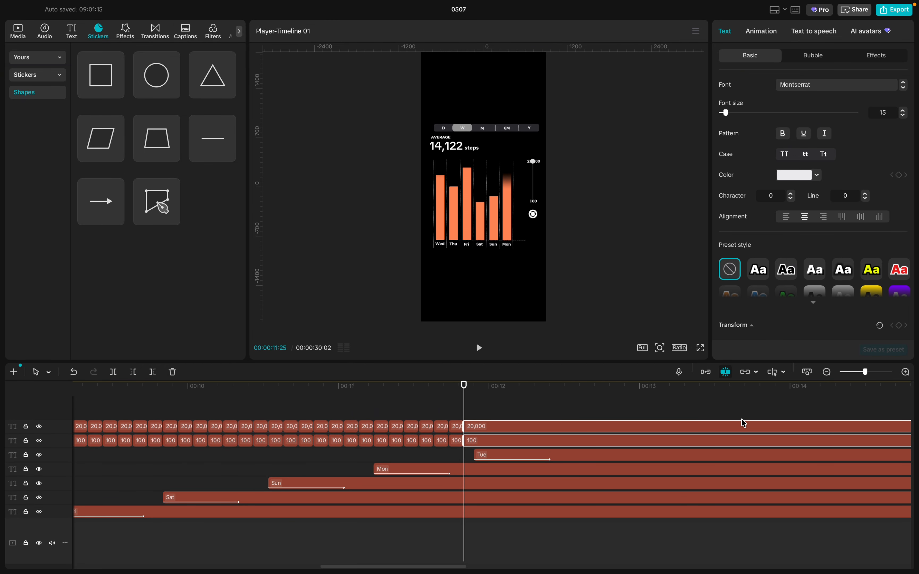
{"action": "key", "text": "Right"}
{"action": "key", "text": "Right"}
{"action": "key", "text": "Right"}
{"action": "key", "text": "ctrl+b"}
{"action": "key", "text": "Right"}
{"action": "key", "text": "Right"}
{"action": "key", "text": "Right"}
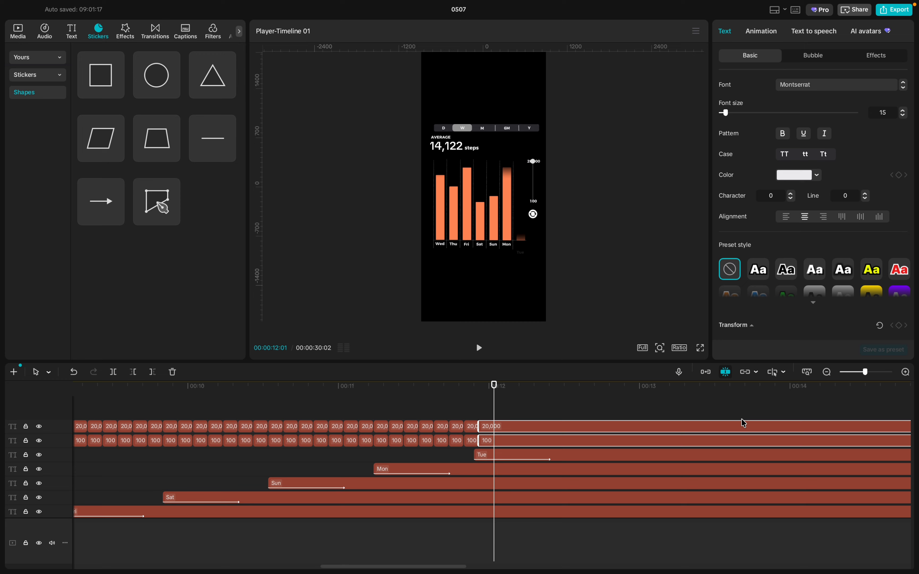
{"action": "key", "text": "ctrl+b"}
- Split the remaining parts of both the 20,000 and 100 labels at 00:00:12:04, 00:00:12:07 and 00:00:12:10
{"action": "key", "text": "Right"}
{"action": "key", "text": "Right"}
{"action": "key", "text": "Right"}
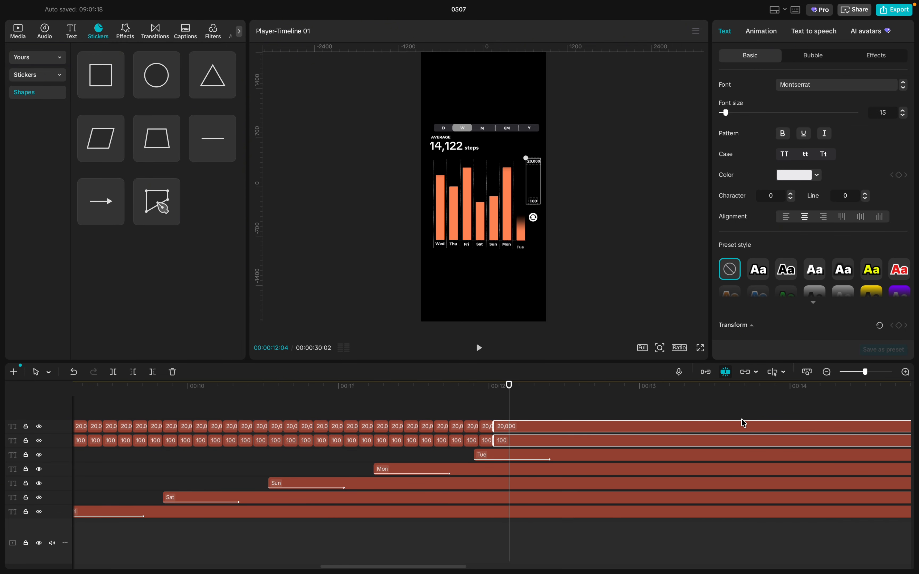
{"action": "key", "text": "ctrl+b"}
{"action": "key", "text": "Right"}
{"action": "key", "text": "Right"}
{"action": "key", "text": "Right"}
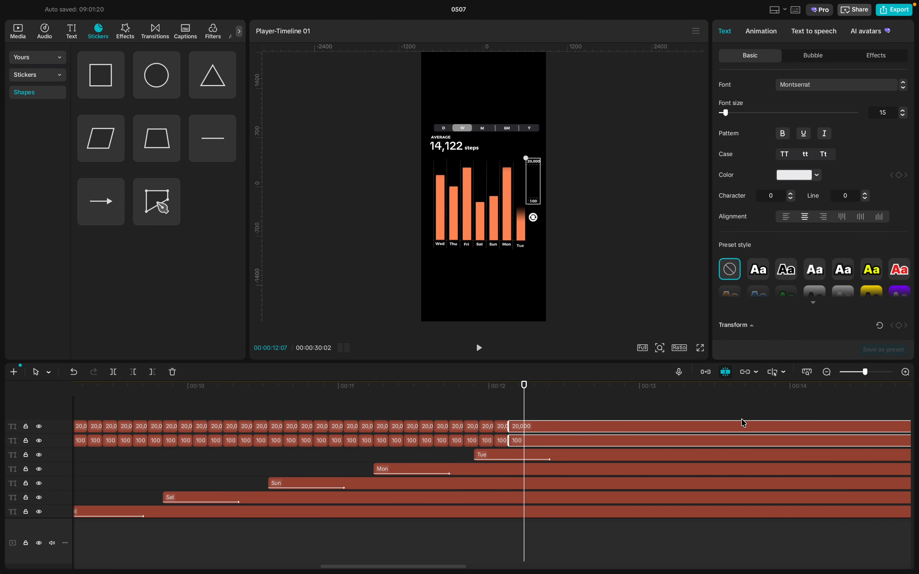
{"action": "key", "text": "ctrl+b"}
{"action": "key", "text": "Right"}
{"action": "key", "text": "Right"}
{"action": "key", "text": "Right"}
{"action": "key", "text": "ctrl+b"}
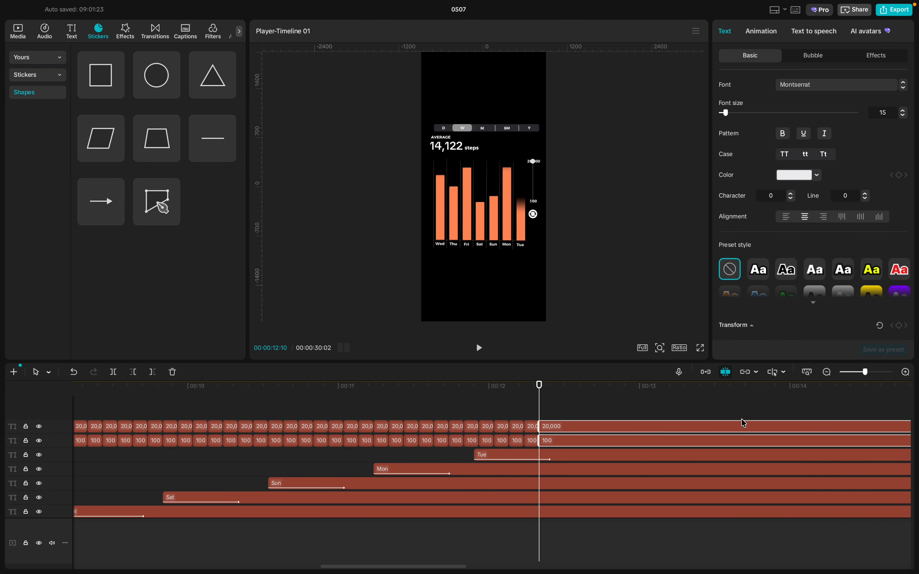
- Split the remaining parts of both the 20,000 and 100 labels at 00:00:12:12, 00:00:12:14, 00:00:12:17 and 00:00:12:20
{"action": "key", "text": "Right"}
{"action": "key", "text": "Right"}
{"action": "key", "text": "ctrl+b"}
{"action": "key", "text": "Right"}
{"action": "key", "text": "Right"}
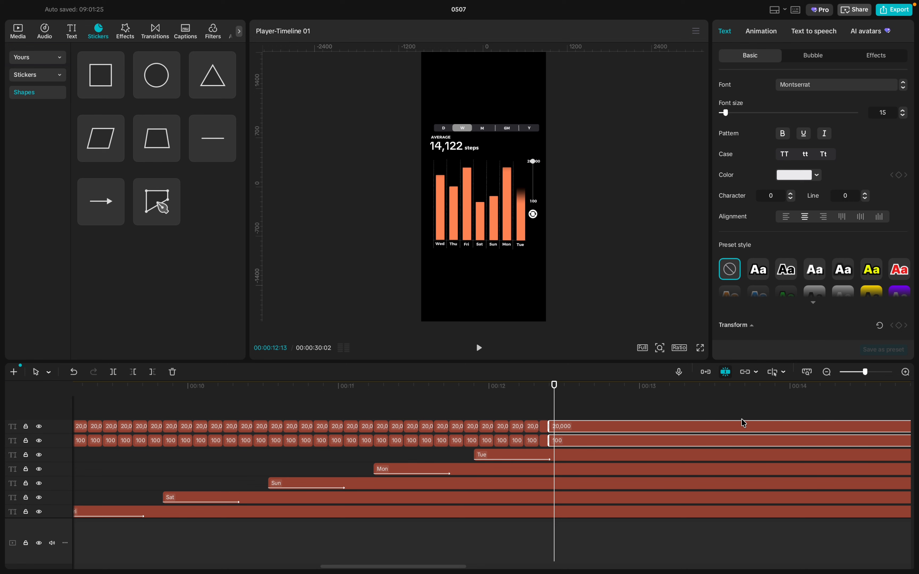
{"action": "key", "text": "ctrl+b"}
{"action": "key", "text": "Right"}
{"action": "key", "text": "Right"}
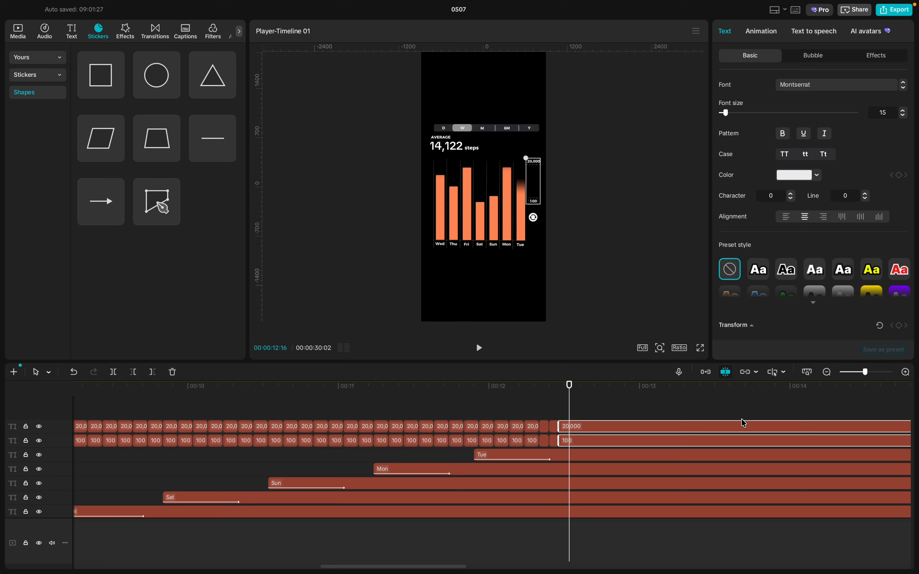
{"action": "key", "text": "Right"}
{"action": "key", "text": "ctrl+b"}
{"action": "key", "text": "Right"}
{"action": "key", "text": "Right"}
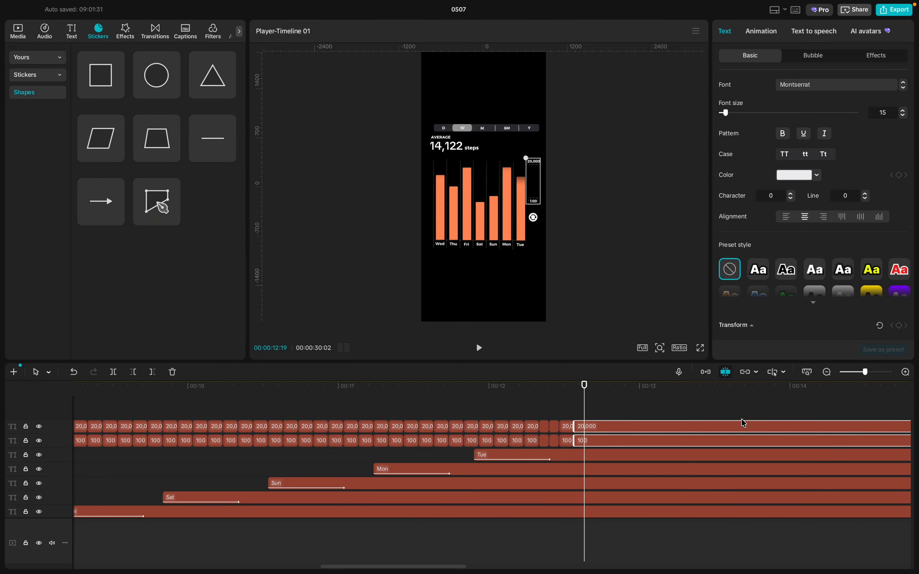
{"action": "key", "text": "Right"}
{"action": "key", "text": "ctrl+b"}
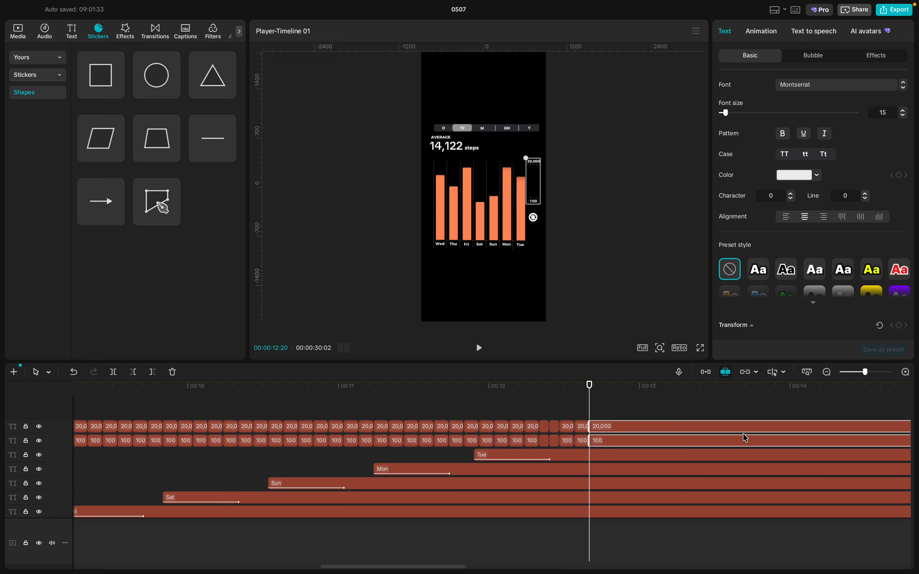
- Change the text of the third and fourth pieces of the lower axis label to 138 and 187
{"action": "left_click", "coordinate": [555, 427]}
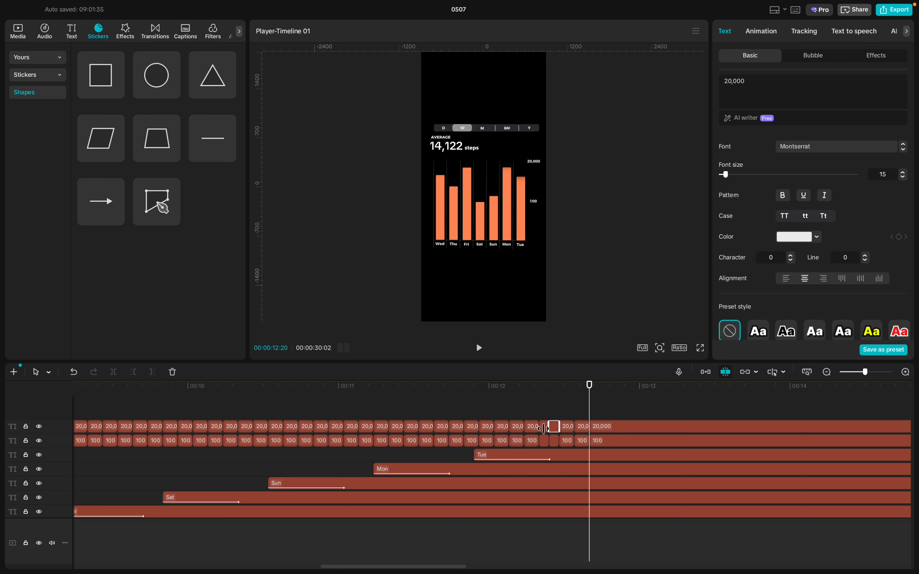
{"action": "left_click", "coordinate": [544, 440]}
{"action": "scroll", "coordinate": [288, 425], "scroll_direction": "left", "scroll_amount": 10}
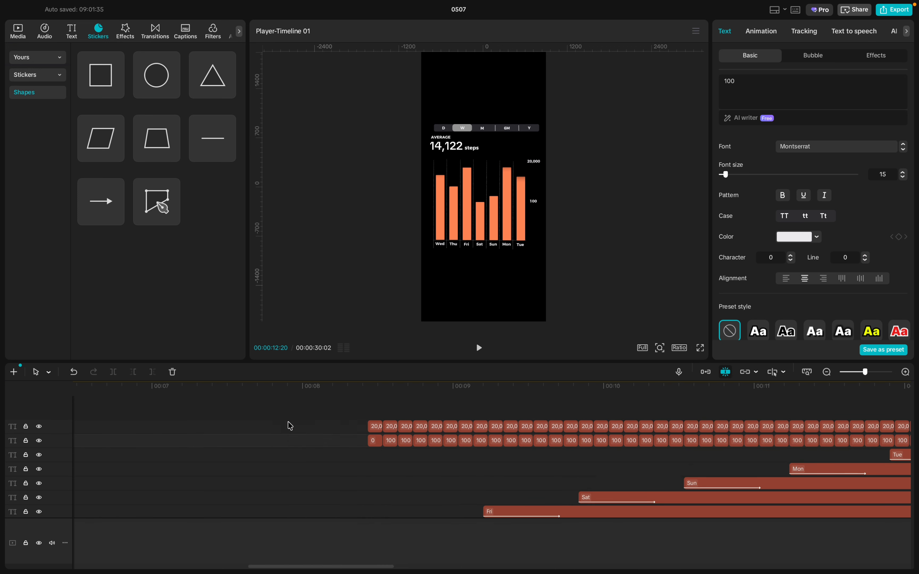
{"action": "scroll", "coordinate": [581, 442], "scroll_direction": "right", "scroll_amount": 4}
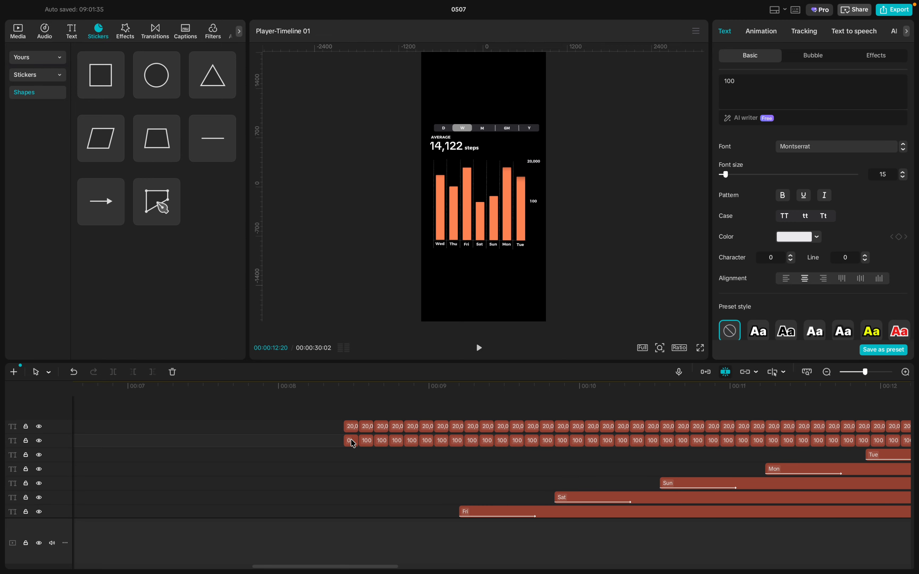
{"action": "left_click", "coordinate": [351, 441]}
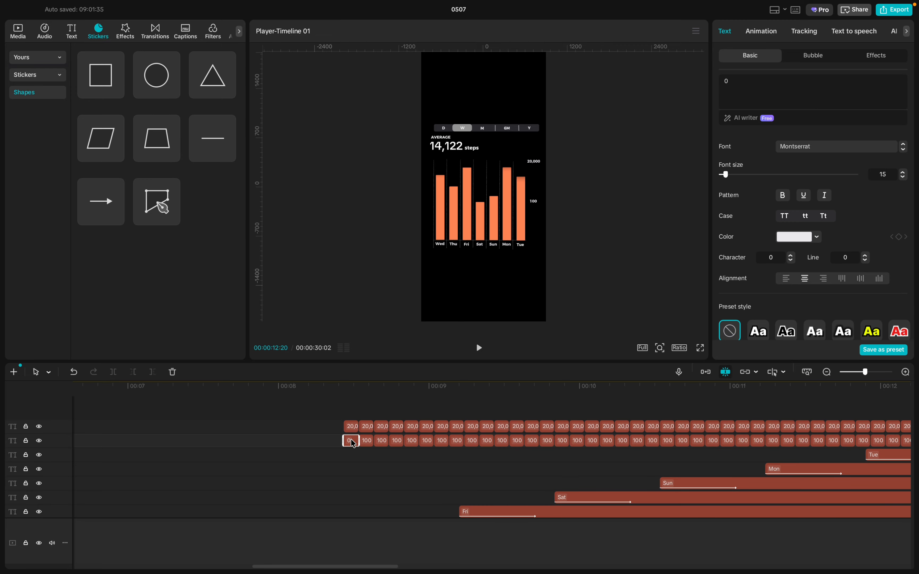
{"action": "left_click", "coordinate": [366, 443]}
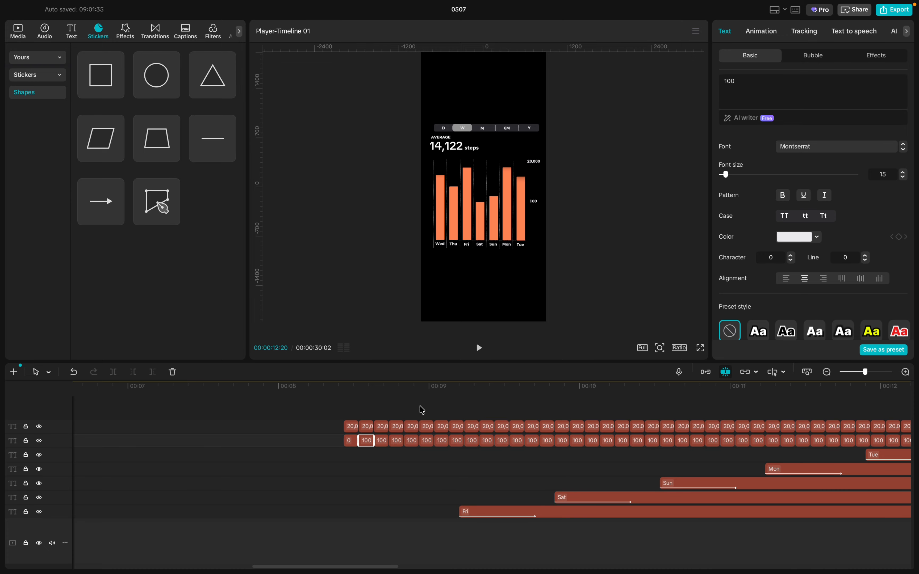
{"action": "left_click", "coordinate": [383, 442]}
{"action": "type", "text": "150"}
{"action": "left_click", "coordinate": [396, 441]}
{"action": "key", "text": "BackSpace"}
{"action": "key", "text": "BackSpace"}
{"action": "left_click", "coordinate": [381, 441]}
- Change the text of the fifth piece of the lower axis label from 100 to 256
{"action": "left_click", "coordinate": [412, 442]}
{"action": "key", "text": "BackSpace"}
{"action": "key", "text": "BackSpace"}
{"action": "key", "text": "BackSpace"}
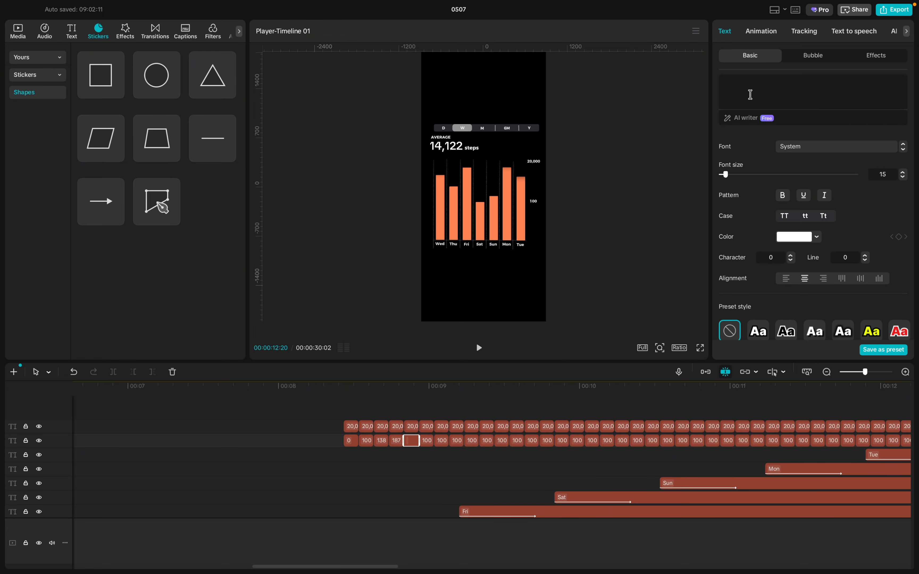
{"action": "type", "text": "2"}
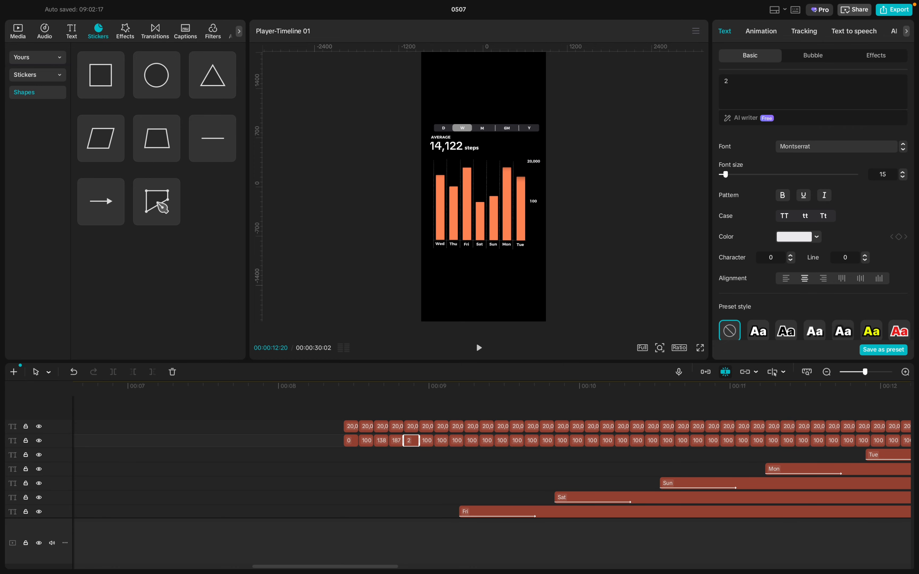
{"action": "type", "text": "56"}
- Replace the text of the sixth piece of the lower axis label with 289
{"action": "left_click", "coordinate": [427, 440]}
{"action": "left_click", "coordinate": [769, 82]}
{"action": "key", "text": "BackSpace"}
{"action": "key", "text": "BackSpace"}
{"action": "key", "text": "BackSpace"}
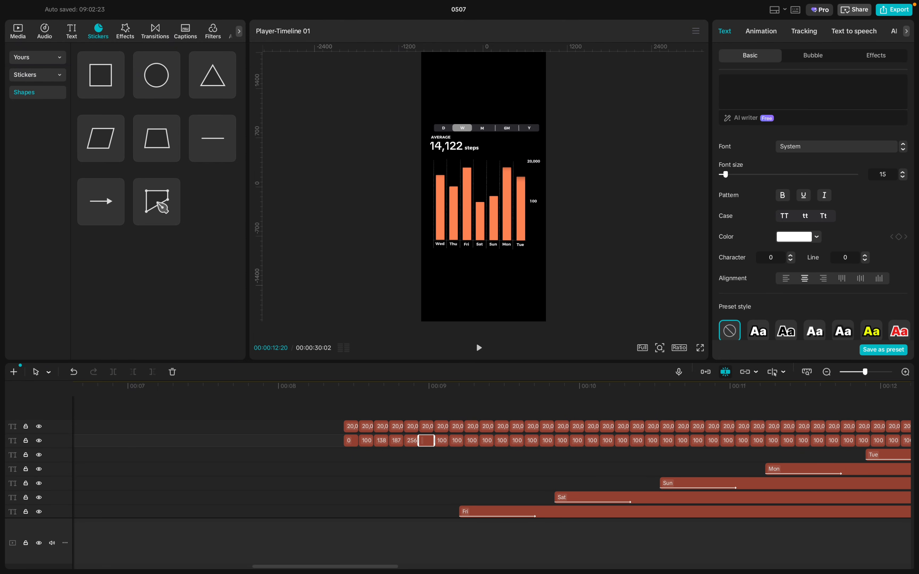
{"action": "type", "text": "289"}
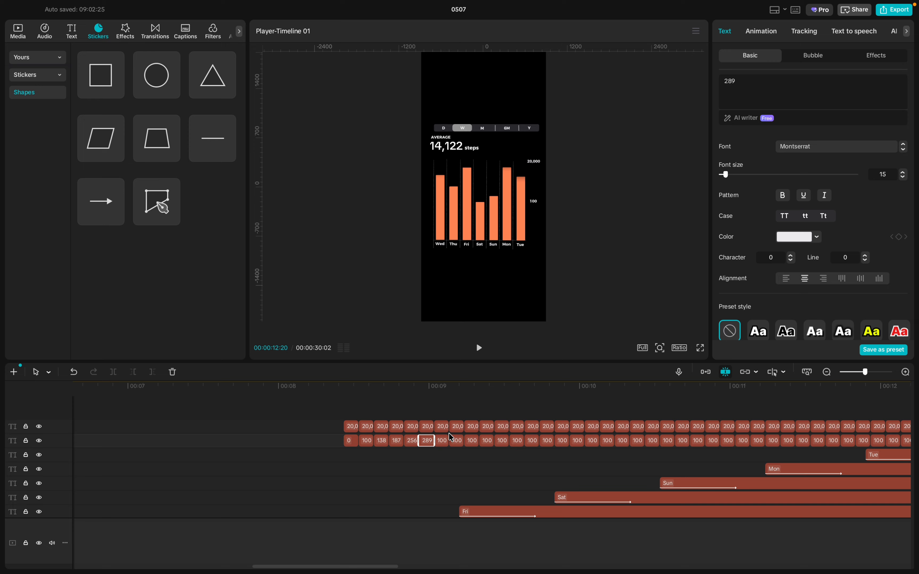
- Replace the text of the seventh piece of the lower axis label with 498
{"action": "left_click", "coordinate": [443, 440]}
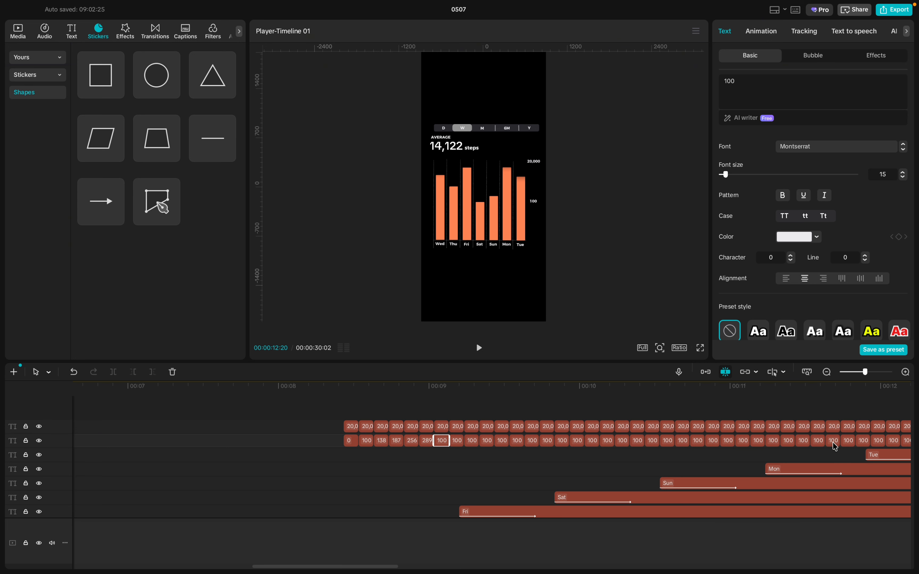
{"action": "scroll", "coordinate": [852, 443], "scroll_direction": "right", "scroll_amount": 1}
{"action": "scroll", "coordinate": [852, 442], "scroll_direction": "right", "scroll_amount": 1}
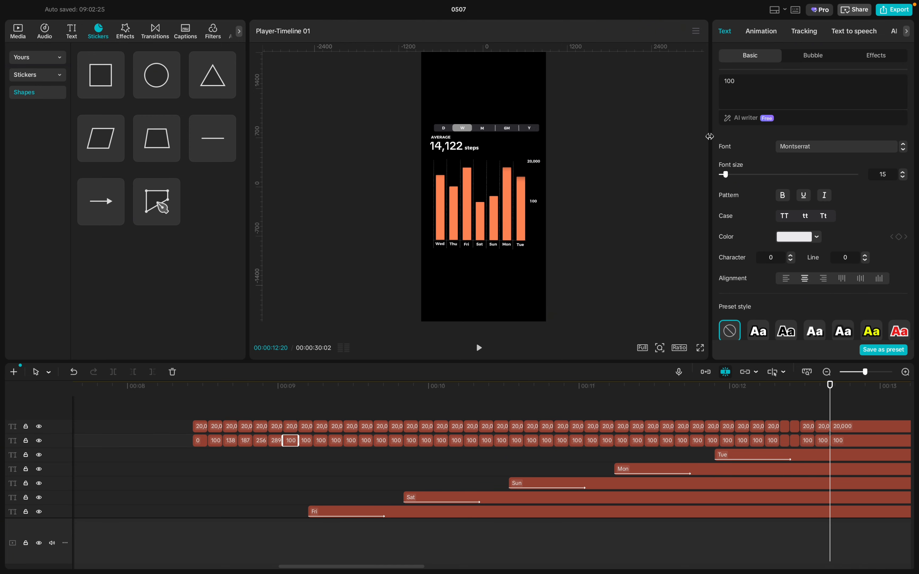
{"action": "left_click", "coordinate": [745, 88]}
{"action": "key", "text": "BackSpace"}
{"action": "key", "text": "BackSpace"}
{"action": "key", "text": "BackSpace"}
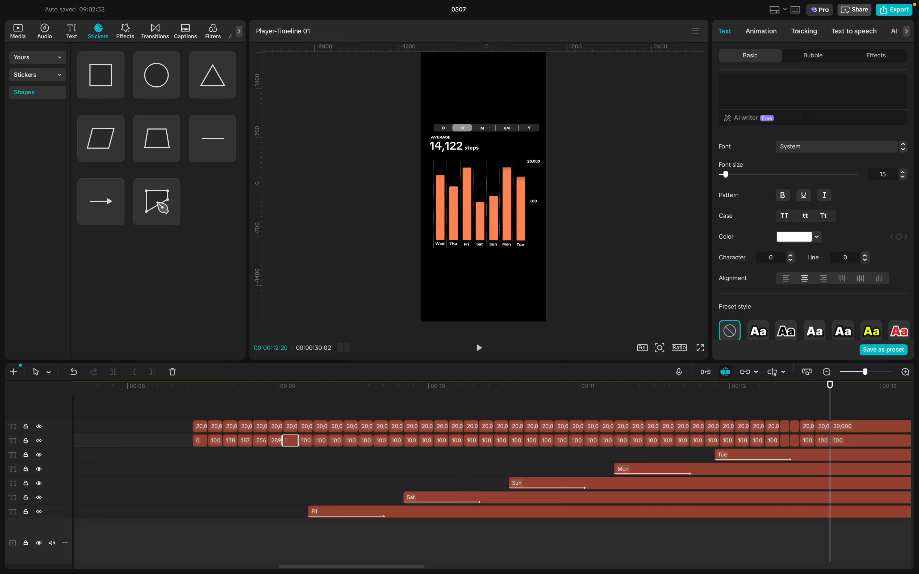
{"action": "type", "text": "498"}
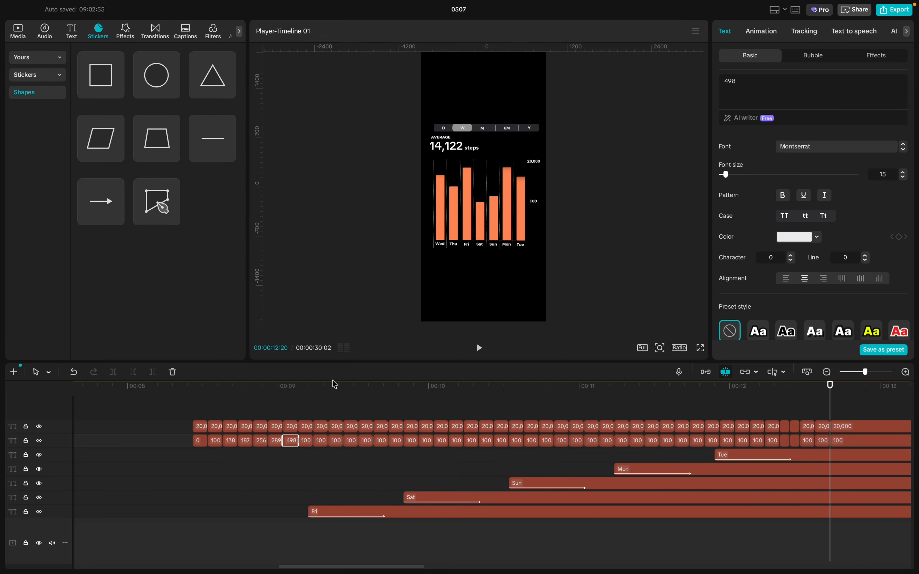
- Replace the text of the eighth piece of the lower axis label with 788
{"action": "left_click", "coordinate": [306, 441]}
{"action": "left_click", "coordinate": [752, 93]}
{"action": "key", "text": "BackSpace"}
{"action": "key", "text": "BackSpace"}
{"action": "key", "text": "BackSpace"}
{"action": "type", "text": "788"}
- Replace the text of the ninth piece of the lower axis label with 1001
{"action": "left_click", "coordinate": [327, 437]}
{"action": "left_click", "coordinate": [747, 88]}
{"action": "key", "text": "BackSpace"}
{"action": "key", "text": "BackSpace"}
{"action": "key", "text": "BackSpace"}
{"action": "type", "text": "100"}
- Change the text of the tenth and eleventh pieces of the lower axis label to 1344 and 1766
{"action": "left_click", "coordinate": [336, 440]}
{"action": "key", "text": "BackSpace"}
{"action": "key", "text": "BackSpace"}
{"action": "key", "text": "BackSpace"}
{"action": "type", "text": "1344"}
{"action": "left_click", "coordinate": [350, 445]}
{"action": "left_click", "coordinate": [747, 92]}
{"action": "key", "text": "BackSpace"}
{"action": "key", "text": "BackSpace"}
{"action": "type", "text": "766"}
- Change the text of the twelfth piece of the lower axis label to 1986
{"action": "left_click", "coordinate": [366, 441]}
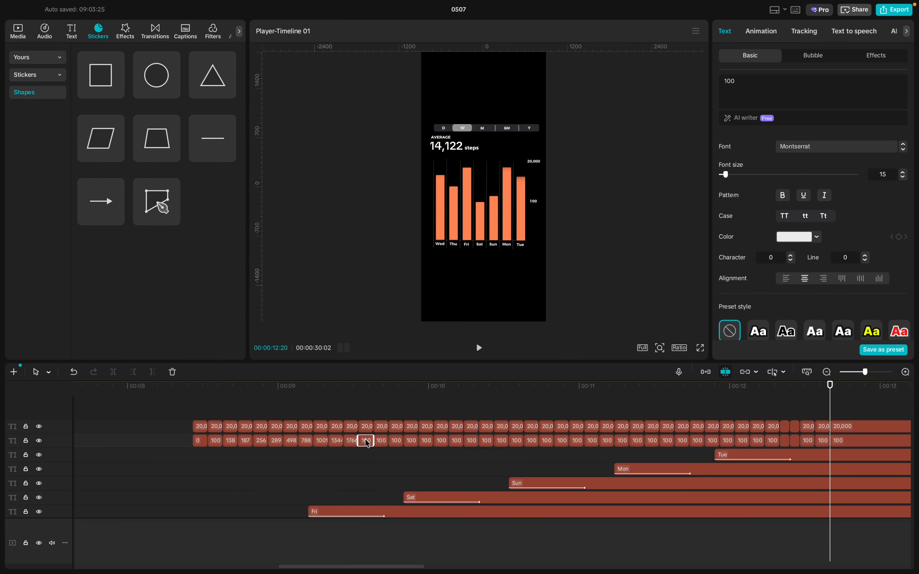
{"action": "left_click", "coordinate": [749, 82]}
{"action": "key", "text": "BackSpace"}
{"action": "key", "text": "BackSpace"}
{"action": "type", "text": "98"}
- Play the animation twice from just before the axis labels start to check the lower label's count-up
{"action": "left_click", "coordinate": [188, 402]}
{"action": "key", "text": "space"}
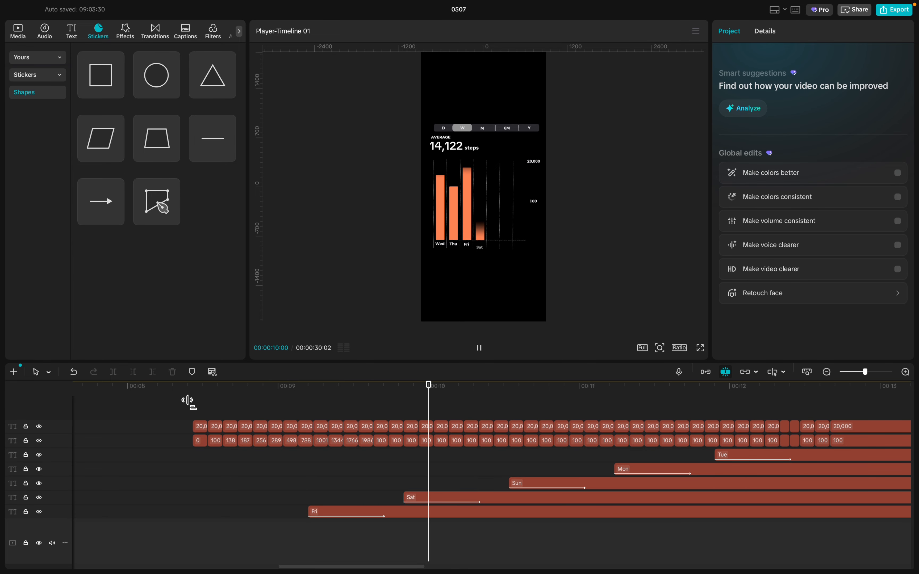
{"action": "key", "text": "space"}
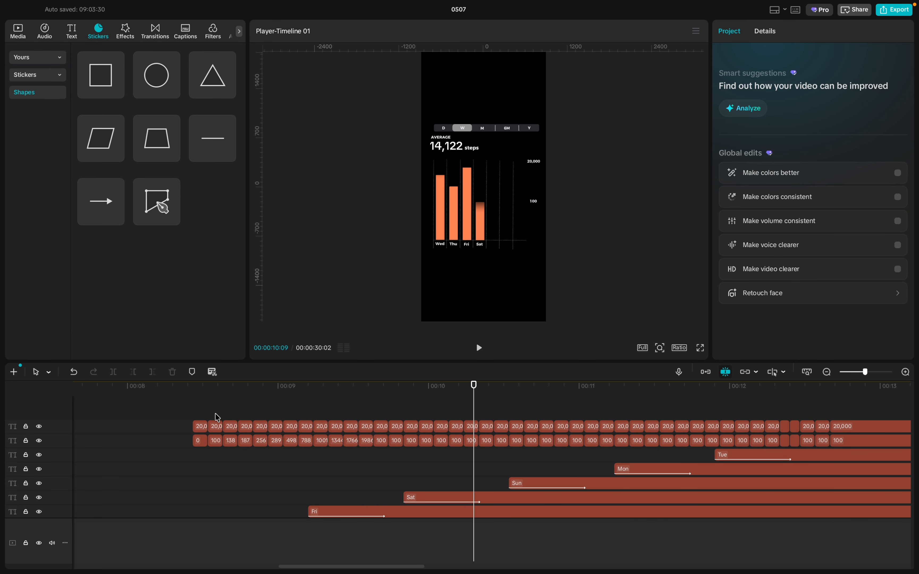
{"action": "left_click", "coordinate": [181, 413]}
{"action": "key", "text": "space"}
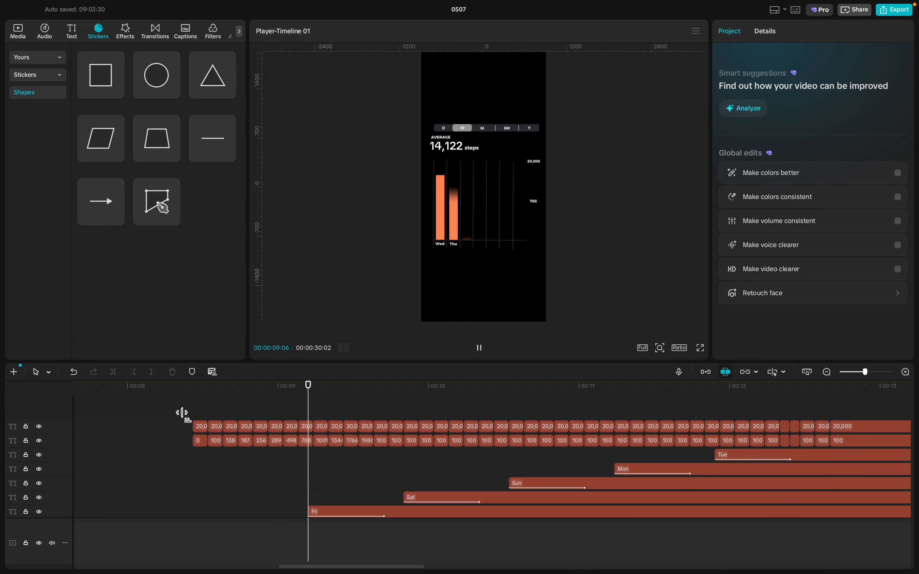
{"action": "key", "text": "space"}
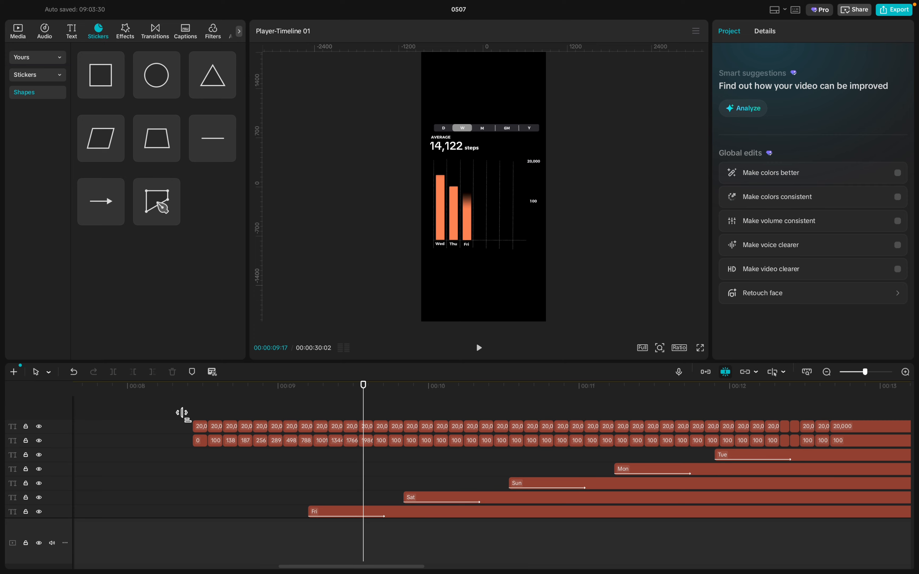
- Replace the text of the thirteenth piece of the lower axis label with 2
{"action": "left_click", "coordinate": [365, 441]}
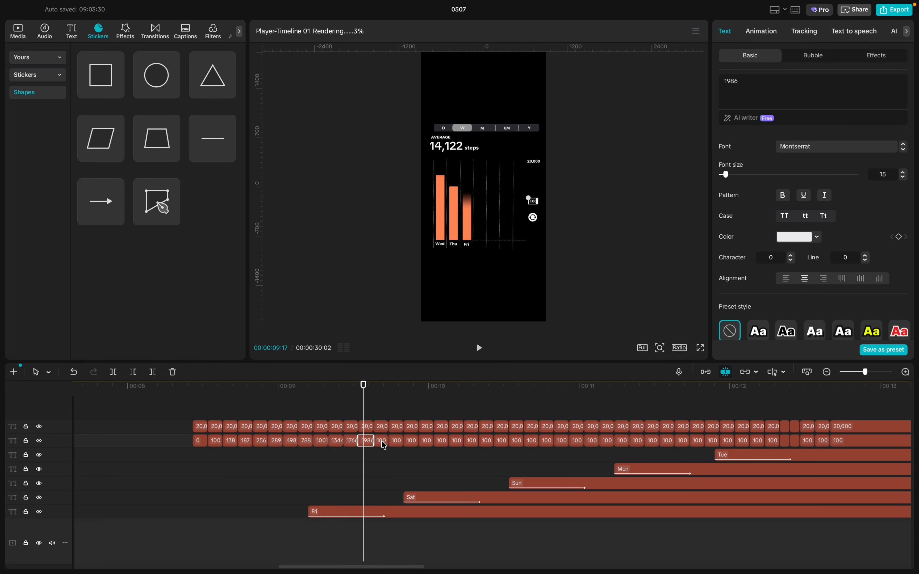
{"action": "left_click", "coordinate": [381, 443]}
{"action": "left_click", "coordinate": [749, 94]}
{"action": "key", "text": "BackSpace"}
{"action": "key", "text": "BackSpace"}
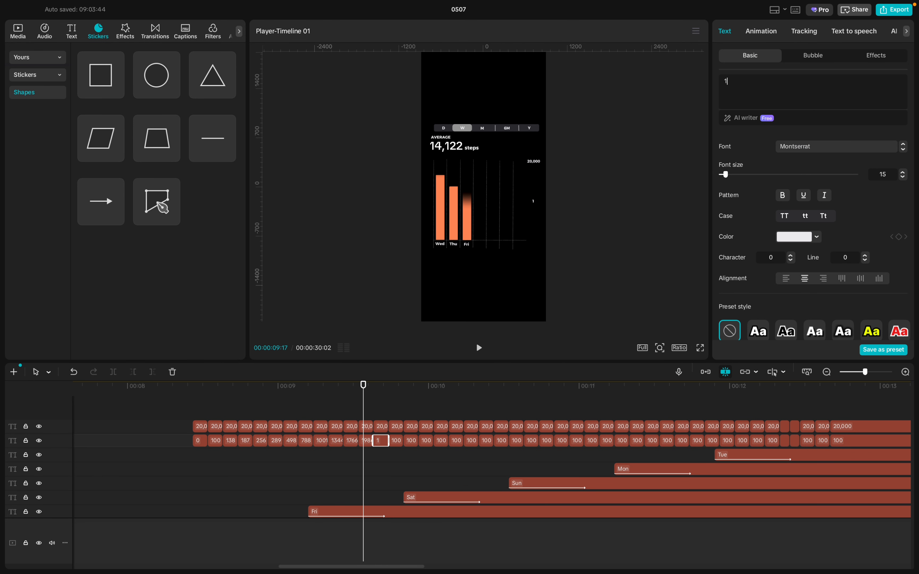
{"action": "key", "text": "BackSpace"}
{"action": "type", "text": "2"}
{"action": "scroll", "coordinate": [513, 265], "scroll_direction": "up", "scroll_amount": 3}
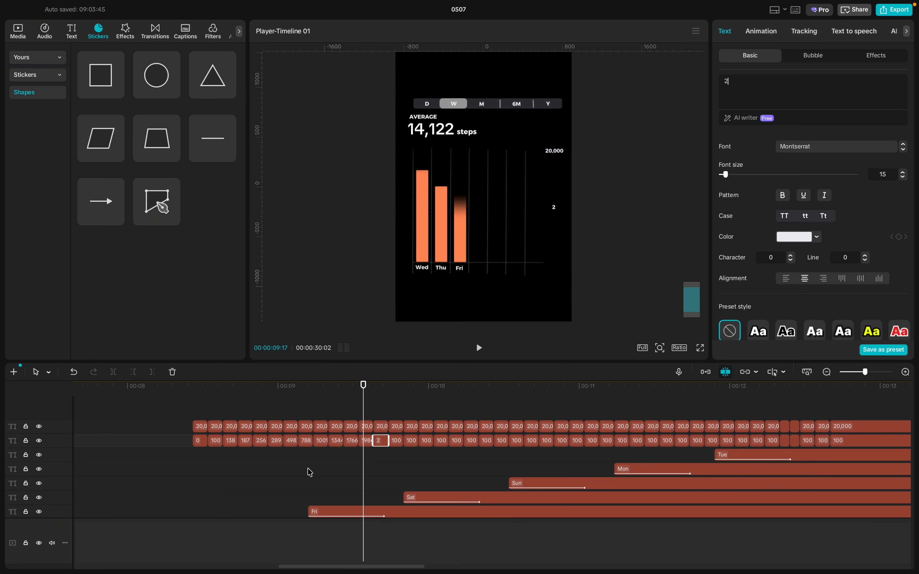
- Add a thousands comma to the ninth piece of the lower axis label so it reads 1,001
{"action": "left_click", "coordinate": [319, 442]}
{"action": "type", "text": "1"}
{"action": "key", "text": "Left"}
{"action": "key", "text": "Left"}
{"action": "key", "text": "Left"}
{"action": "type", "text": ","}
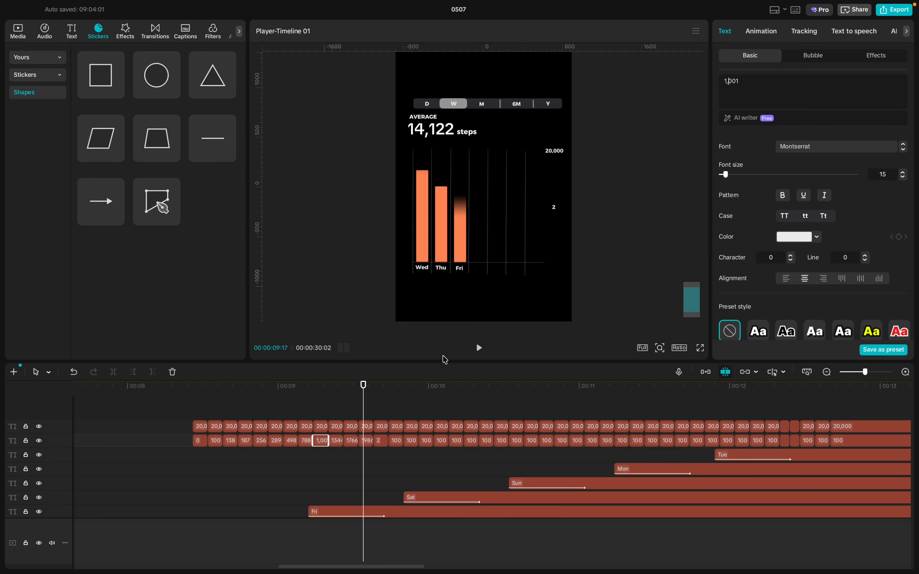
- Add thousands commas to the tenth, eleventh and twelfth pieces of the lower axis label, giving 1,344, 1,766 and 1,986
{"action": "left_click", "coordinate": [338, 441]}
{"action": "type", "text": ",344"}
{"action": "left_click", "coordinate": [351, 441]}
{"action": "left_click", "coordinate": [730, 81]}
{"action": "type", "text": ","}
{"action": "key", "text": "BackSpace"}
{"action": "left_click", "coordinate": [367, 441]}
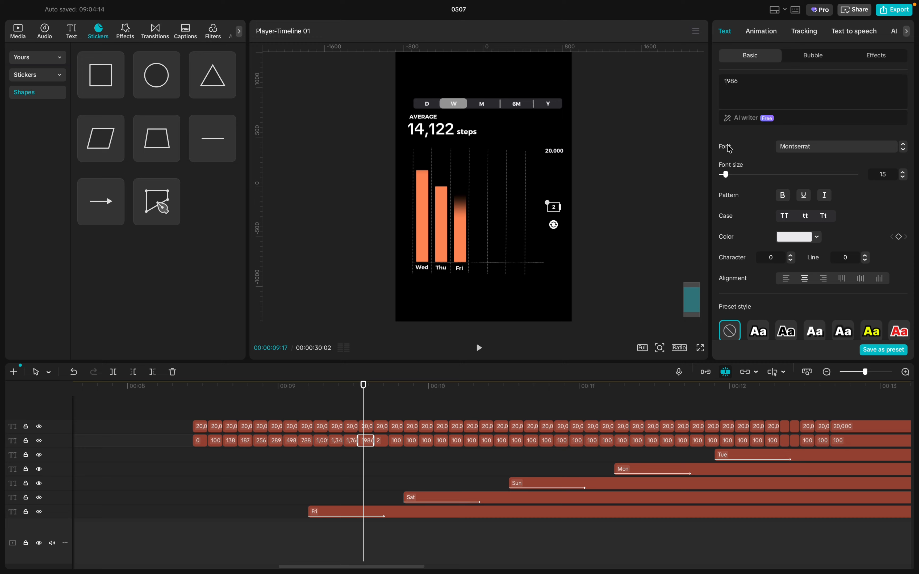
- Set the text of the thirteenth and fourteenth pieces of the lower axis label to 2,122 and 2,455
{"action": "left_click", "coordinate": [381, 444]}
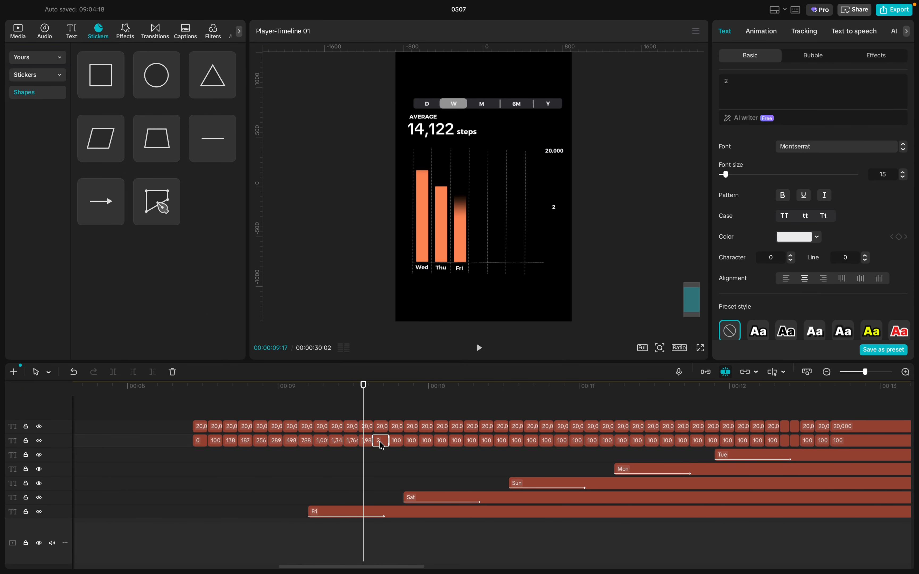
{"action": "left_click", "coordinate": [750, 85]}
{"action": "type", "text": ","}
{"action": "type", "text": "765"}
{"action": "key", "text": "BackSpace"}
{"action": "key", "text": "BackSpace"}
{"action": "key", "text": "BackSpace"}
{"action": "type", "text": "122"}
{"action": "left_click", "coordinate": [395, 441]}
{"action": "type", "text": "2"}
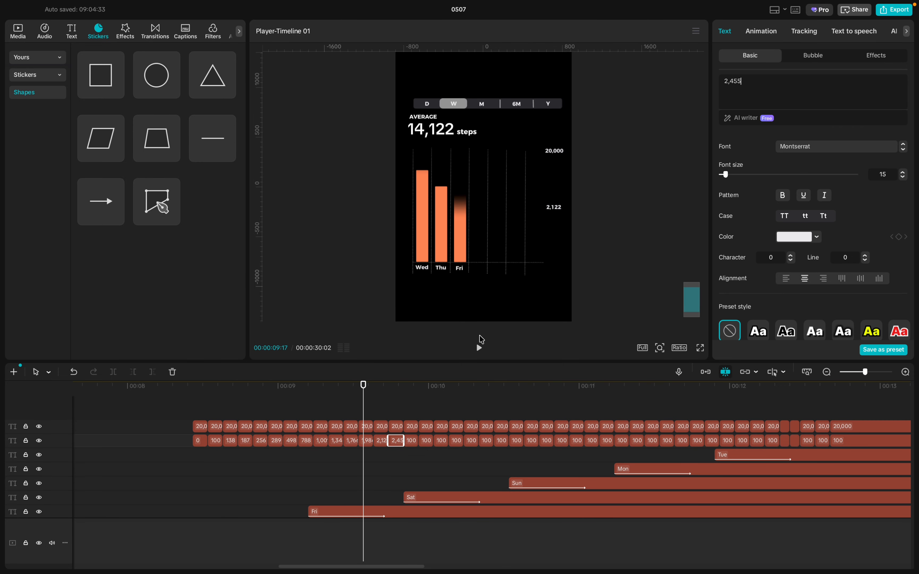
- Replace the text of the fifteenth piece of the lower axis label with 2,899
{"action": "left_click", "coordinate": [412, 441]}
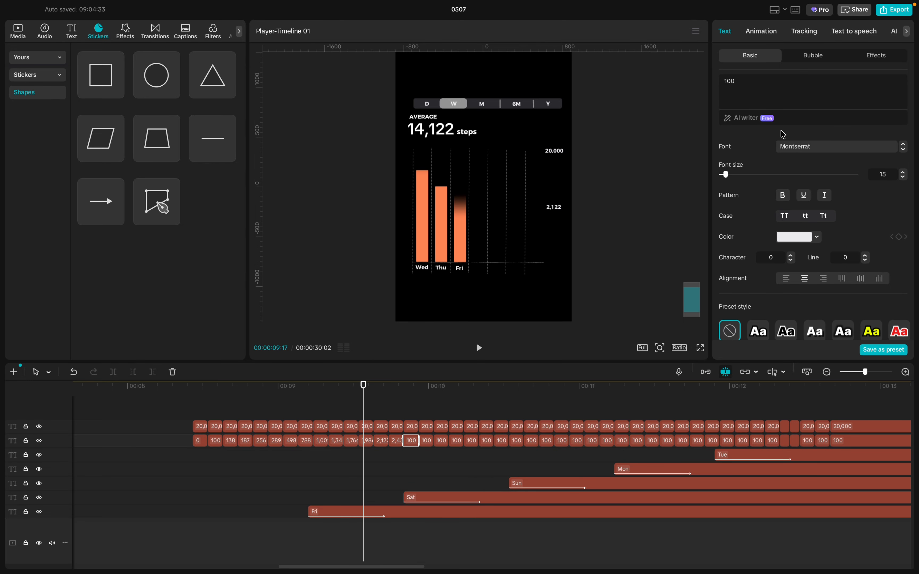
{"action": "left_click", "coordinate": [754, 91]}
{"action": "key", "text": "BackSpace"}
{"action": "key", "text": "BackSpace"}
{"action": "key", "text": "BackSpace"}
{"action": "type", "text": "2,899"}
- Replace the text of the sixteenth piece of the lower axis label with 3,255
{"action": "left_click", "coordinate": [426, 441]}
{"action": "left_click", "coordinate": [748, 93]}
{"action": "key", "text": "BackSpace"}
{"action": "key", "text": "BackSpace"}
{"action": "key", "text": "BackSpace"}
{"action": "type", "text": "3"}
{"action": "type", "text": ",255"}
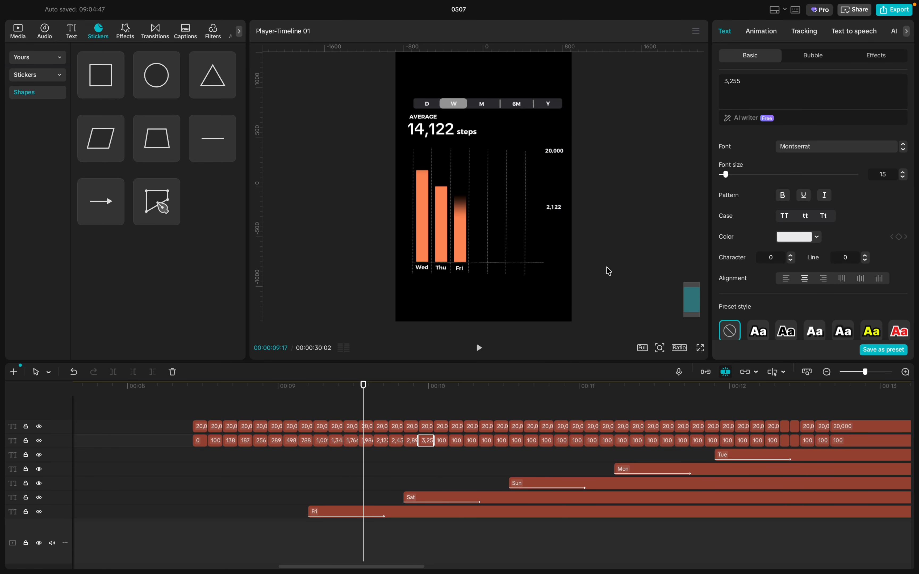
- Replace the text of the seventeenth piece of the lower axis label with a number beginning 3,67
{"action": "left_click", "coordinate": [443, 442]}
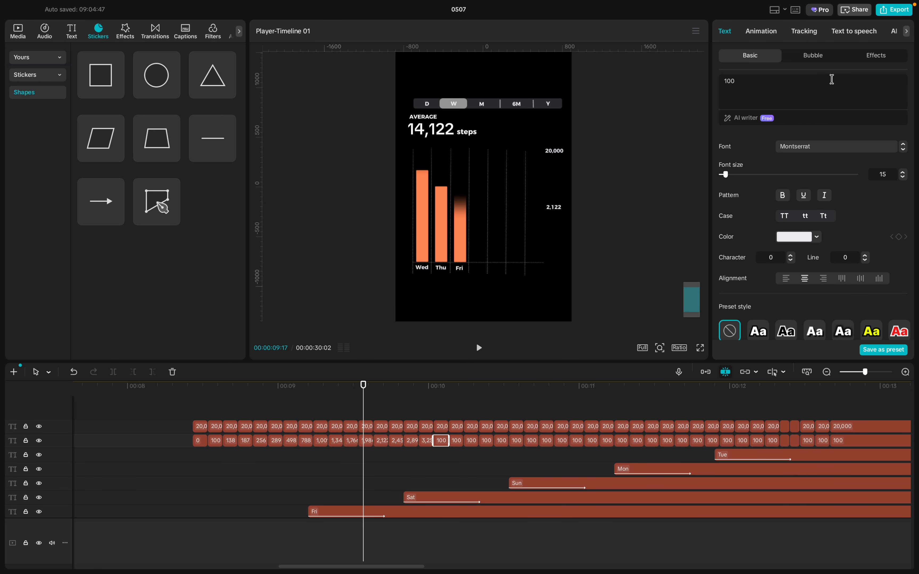
{"action": "left_click", "coordinate": [776, 90]}
{"action": "key", "text": "BackSpace"}
{"action": "key", "text": "BackSpace"}
{"action": "key", "text": "BackSpace"}
{"action": "type", "text": "3,"}
- Replace the text of the eighteenth piece of the lower axis label with a number beginning 3,89
{"action": "left_click", "coordinate": [457, 442]}
{"action": "left_click", "coordinate": [748, 82]}
{"action": "key", "text": "BackSpace"}
{"action": "key", "text": "BackSpace"}
{"action": "key", "text": "BackSpace"}
{"action": "type", "text": "3,8"}
- Replace the text of the nineteenth piece of the lower axis label with a number beginning 4,10
{"action": "left_click", "coordinate": [471, 441]}
{"action": "left_click", "coordinate": [749, 80]}
{"action": "key", "text": "BackSpace"}
{"action": "key", "text": "BackSpace"}
{"action": "key", "text": "BackSpace"}
{"action": "type", "text": "4"}
- Replace the text of the twentieth piece of the lower axis label with 4,398
{"action": "left_click", "coordinate": [486, 442]}
{"action": "left_click", "coordinate": [758, 82]}
{"action": "key", "text": "BackSpace"}
{"action": "key", "text": "BackSpace"}
{"action": "key", "text": "BackSpace"}
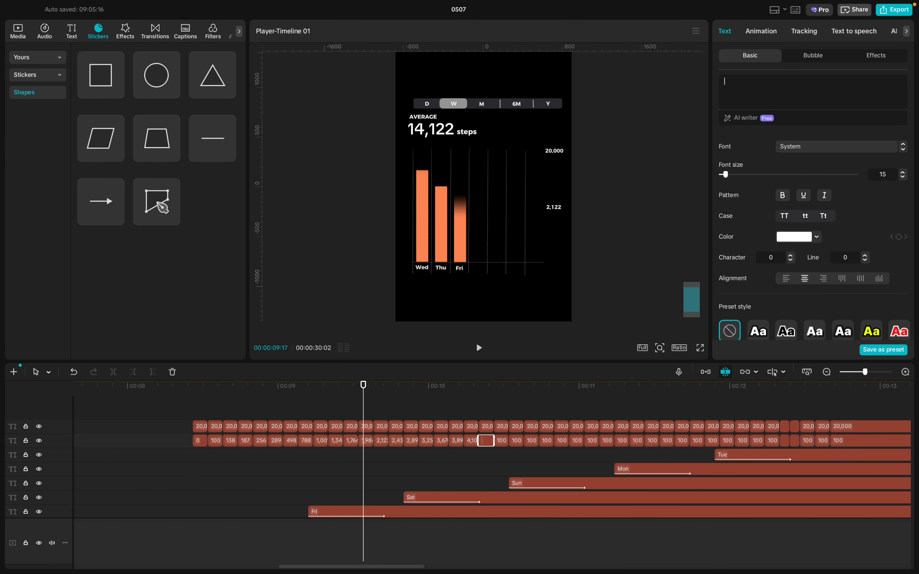
{"action": "type", "text": "4,398"}
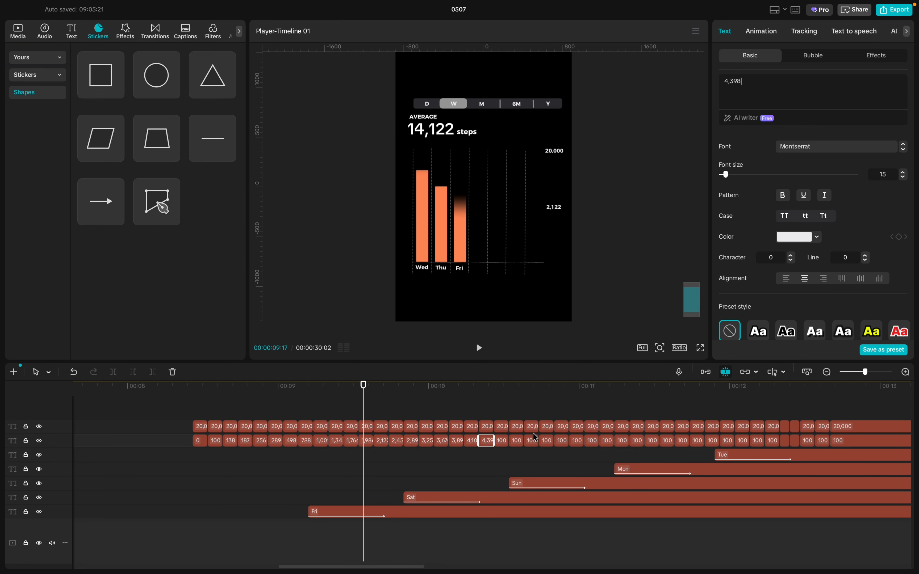
- Replace the text of the twenty-first piece of the lower axis label with 4,752
{"action": "left_click", "coordinate": [501, 441]}
{"action": "left_click", "coordinate": [753, 83]}
{"action": "key", "text": "BackSpace"}
{"action": "key", "text": "BackSpace"}
{"action": "key", "text": "BackSpace"}
{"action": "type", "text": "4"}
{"action": "type", "text": ",752"}
- Replace the text of the twenty-second piece of the lower axis label with a number beginning 4,99
{"action": "left_click", "coordinate": [518, 441]}
{"action": "left_click", "coordinate": [747, 90]}
{"action": "key", "text": "BackSpace"}
{"action": "key", "text": "BackSpace"}
{"action": "key", "text": "BackSpace"}
{"action": "type", "text": "4,9"}
- Replace the text of the twenty-third piece of the lower axis label with 5,010
{"action": "left_click", "coordinate": [532, 441]}
{"action": "left_click", "coordinate": [753, 79]}
{"action": "key", "text": "BackSpace"}
{"action": "key", "text": "BackSpace"}
{"action": "key", "text": "BackSpace"}
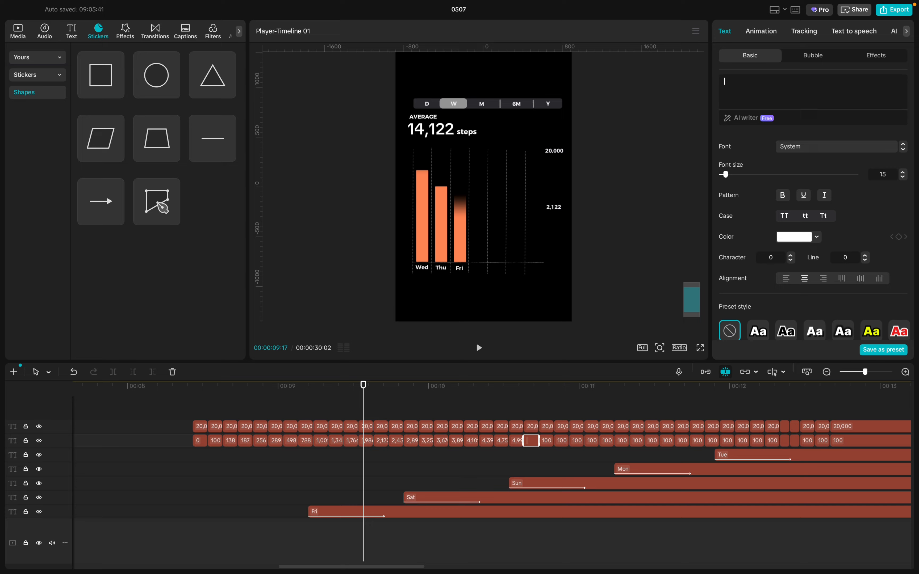
{"action": "type", "text": "5,010"}
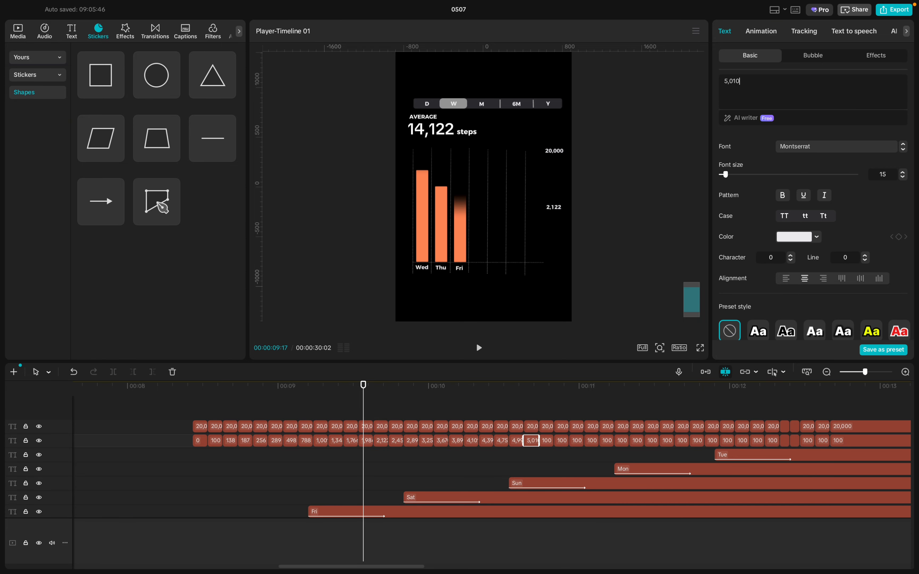
- Replace the text of the twenty-fourth piece of the lower axis label with 5,344
{"action": "left_click", "coordinate": [547, 441]}
{"action": "key", "text": "BackSpace"}
{"action": "key", "text": "BackSpace"}
{"action": "key", "text": "BackSpace"}
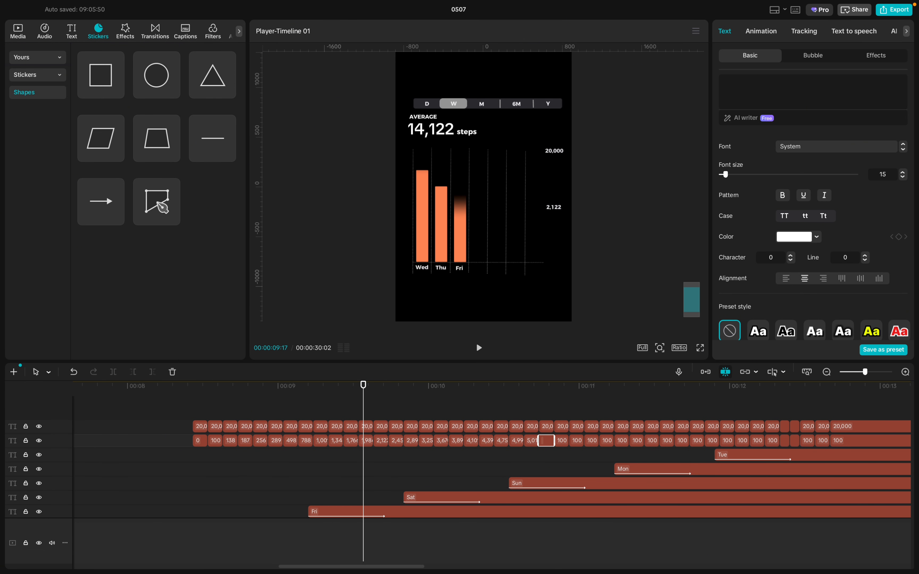
{"action": "type", "text": "5,344"}
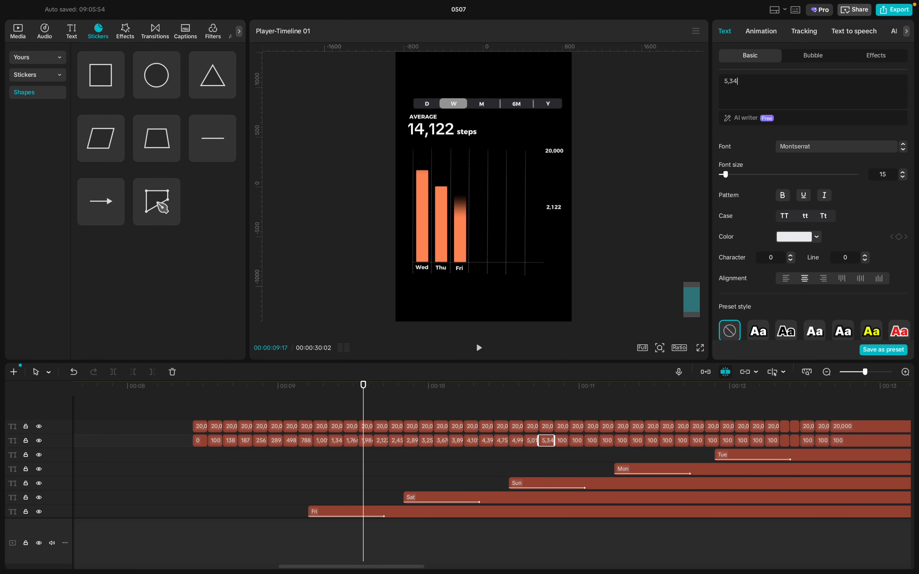
- Replace the text of the twenty-fifth piece of the lower axis label with 5,505
{"action": "left_click", "coordinate": [565, 443]}
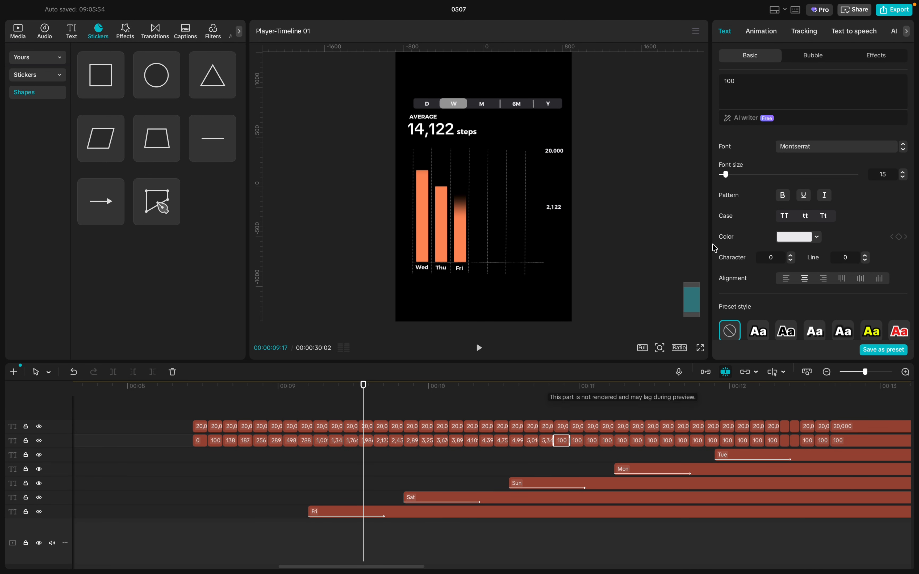
{"action": "left_click", "coordinate": [761, 89]}
{"action": "key", "text": "BackSpace"}
{"action": "key", "text": "BackSpace"}
{"action": "key", "text": "BackSpace"}
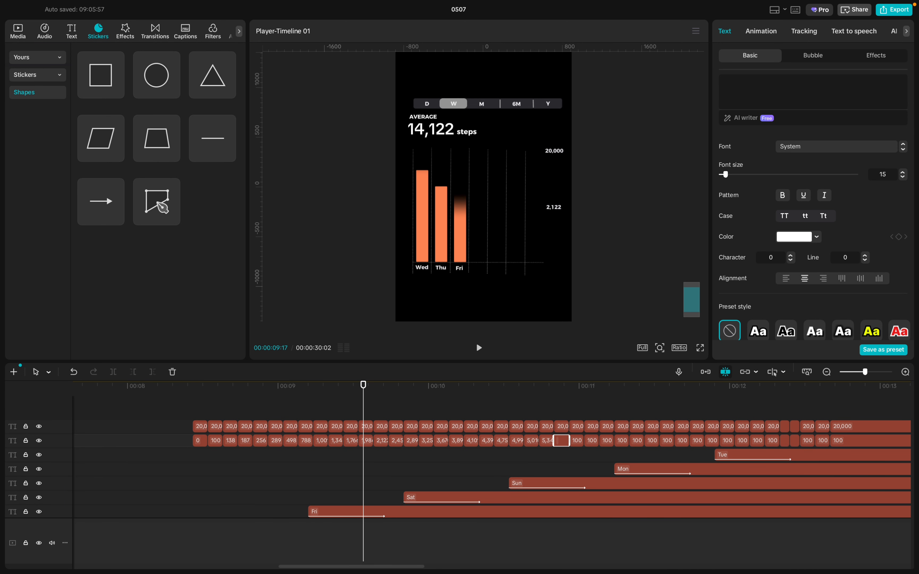
{"action": "type", "text": "5,505"}
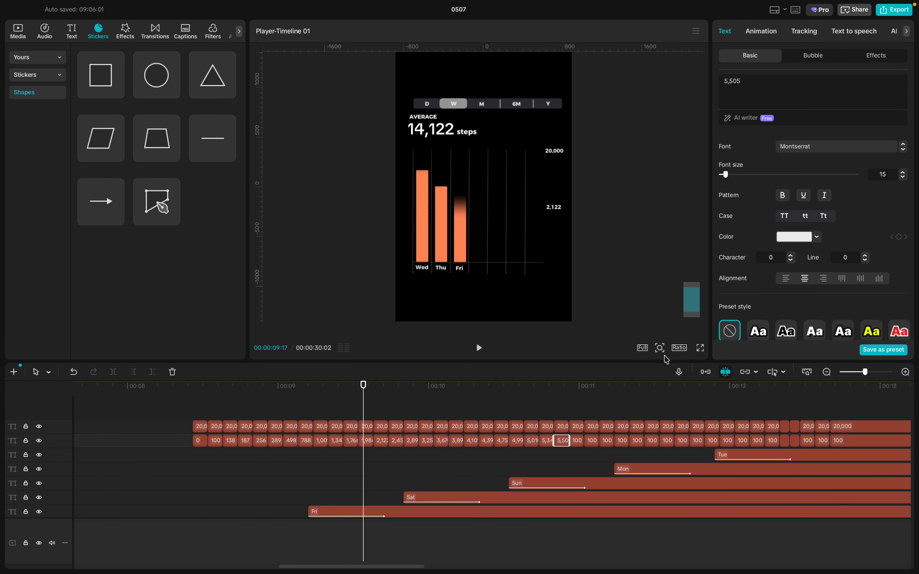
- Replace the text of the twenty-sixth piece of the lower axis label with a number beginning 5,79
{"action": "left_click", "coordinate": [577, 441]}
{"action": "key", "text": "BackSpace"}
{"action": "key", "text": "BackSpace"}
{"action": "key", "text": "BackSpace"}
{"action": "type", "text": "5,"}
{"action": "type", "text": "0"}
- Set the text of the twenty-seventh piece of the lower axis label to 5,908
{"action": "left_click", "coordinate": [592, 442]}
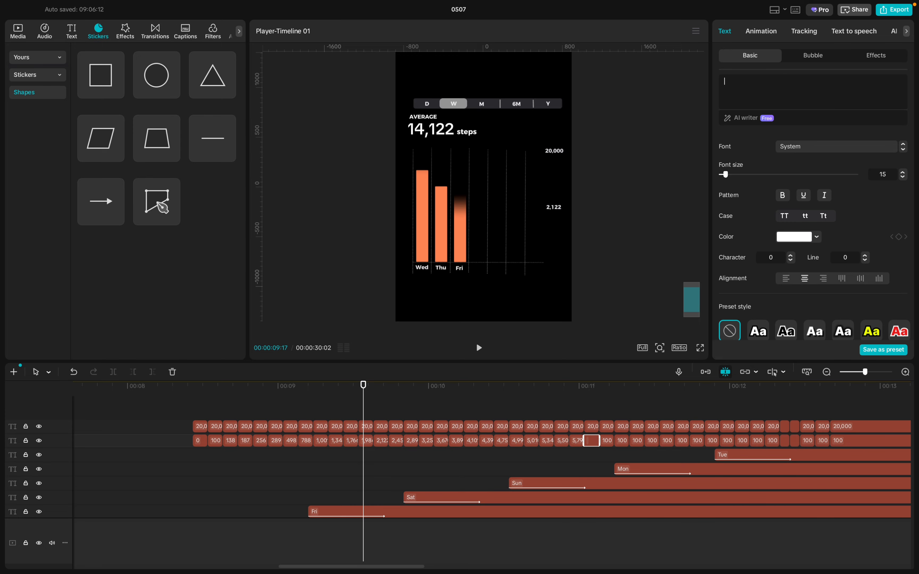
{"action": "type", "text": "5,999"}
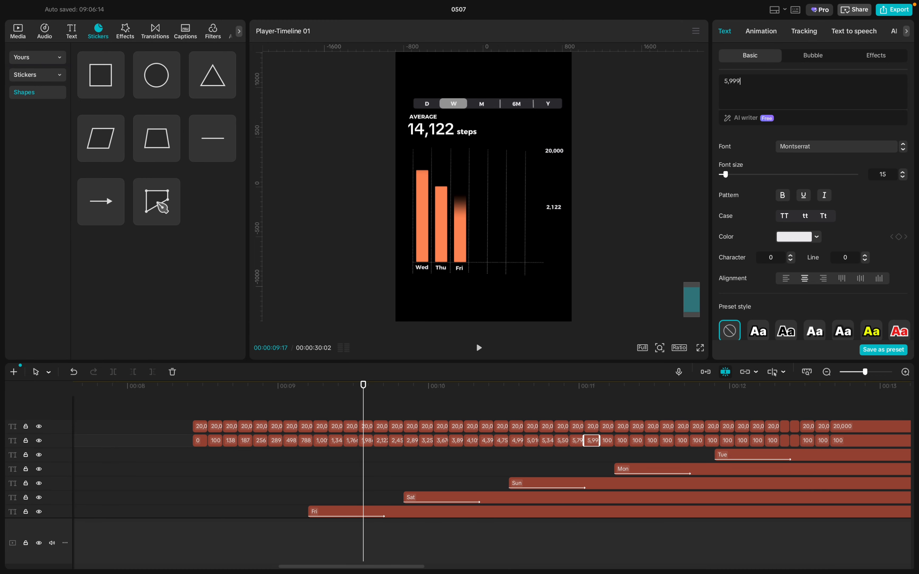
{"action": "key", "text": "BackSpace"}
{"action": "type", "text": "08"}
- Replace the text of the twenty-eighth piece of the lower axis label with 6,755
{"action": "left_click", "coordinate": [607, 441]}
{"action": "left_click", "coordinate": [758, 82]}
{"action": "key", "text": "ctrl+a"}
{"action": "key", "text": "BackSpace"}
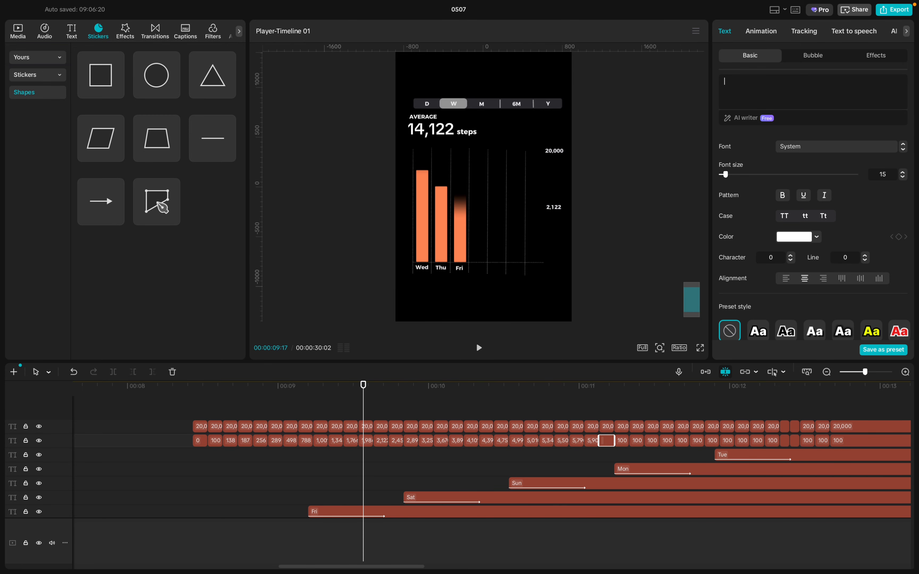
{"action": "type", "text": "6,89"}
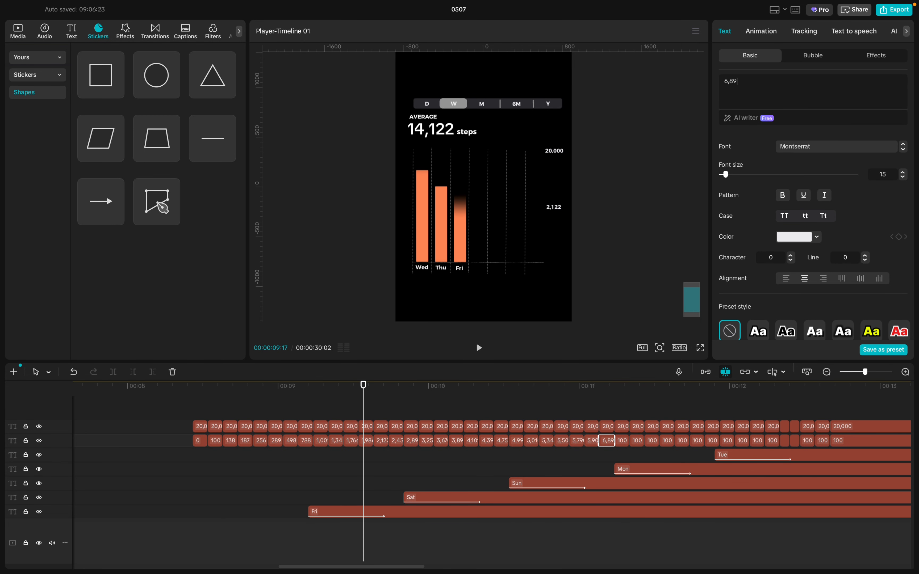
{"action": "key", "text": "BackSpace"}
{"action": "key", "text": "BackSpace"}
- Replace the text of the twenty-ninth piece of the lower axis label with 7,952
{"action": "left_click", "coordinate": [623, 444]}
{"action": "left_click", "coordinate": [759, 88]}
{"action": "key", "text": "BackSpace"}
{"action": "key", "text": "BackSpace"}
{"action": "key", "text": "BackSpace"}
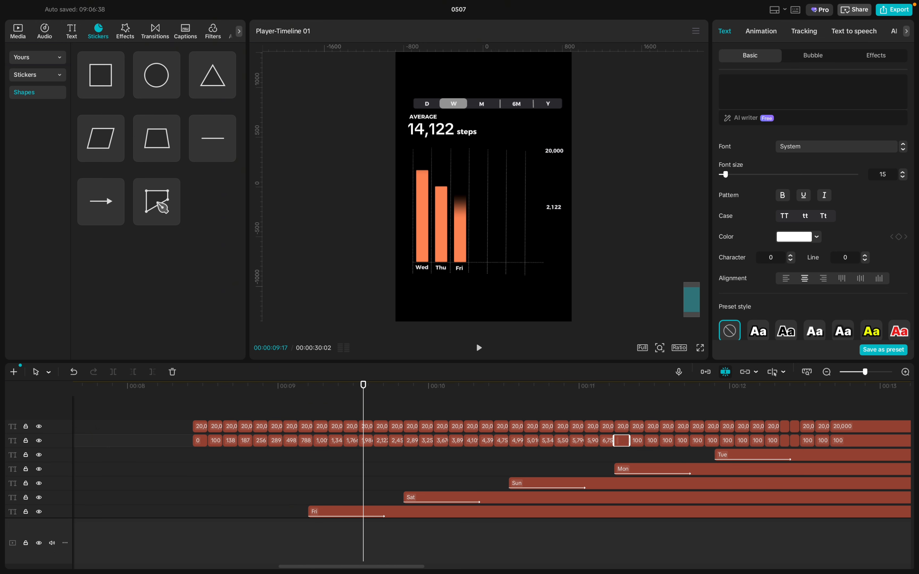
{"action": "type", "text": "7,9"}
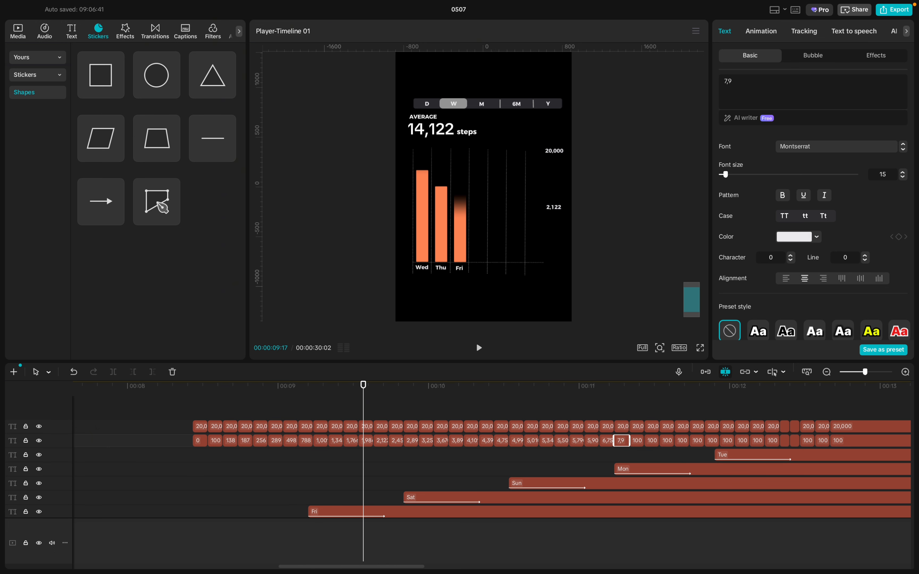
{"action": "type", "text": "52"}
- Replace the text of the thirtieth piece of the lower axis label with 8,122
{"action": "left_click", "coordinate": [640, 441]}
{"action": "key", "text": "BackSpace"}
{"action": "key", "text": "BackSpace"}
{"action": "key", "text": "BackSpace"}
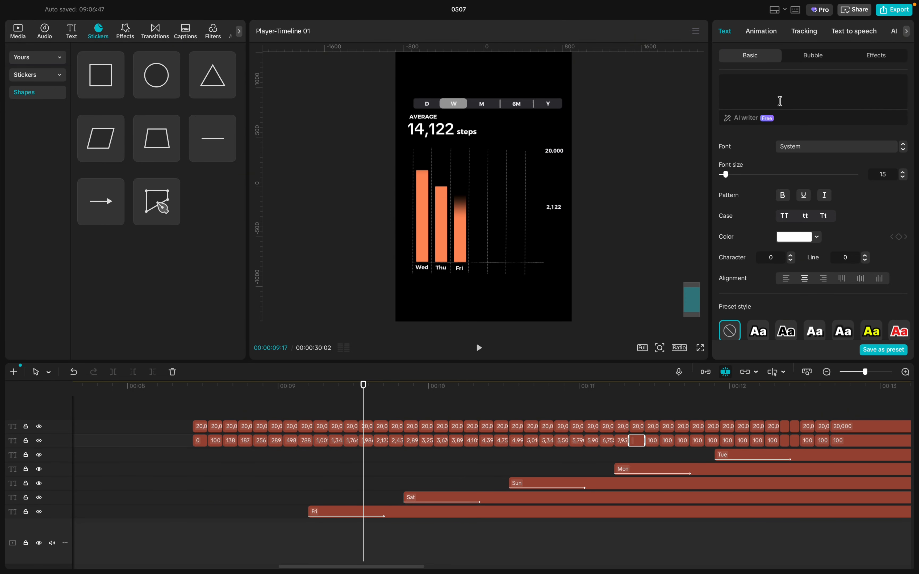
{"action": "type", "text": "8"}
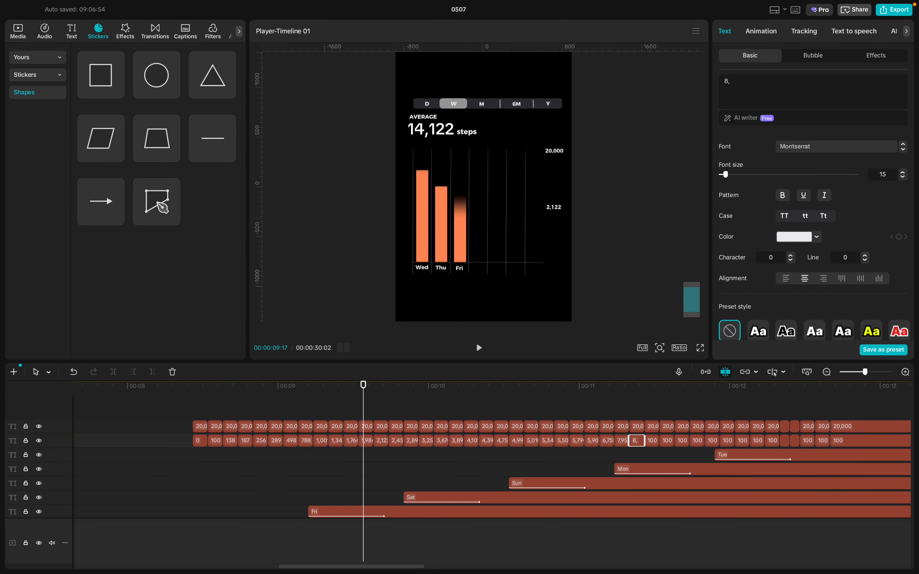
{"action": "type", "text": ",122"}
- Replace the text of the thirty-first piece of the lower axis label with 8,244
{"action": "left_click", "coordinate": [653, 439]}
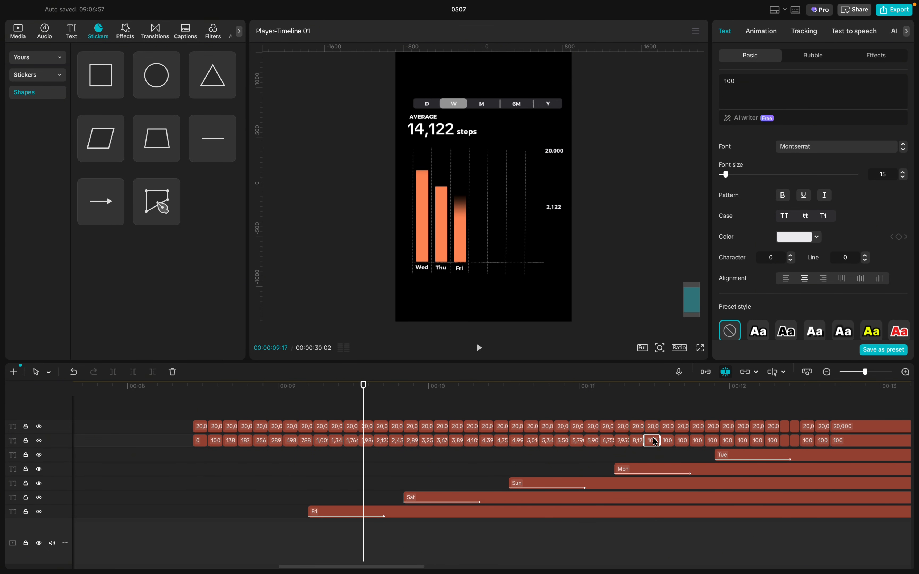
{"action": "left_click", "coordinate": [765, 80]}
{"action": "key", "text": "BackSpace"}
{"action": "key", "text": "BackSpace"}
{"action": "key", "text": "BackSpace"}
{"action": "type", "text": "8,244"}
- Replace the text of the thirty-second piece of the lower axis label with 8,766
{"action": "left_click", "coordinate": [667, 440]}
{"action": "left_click", "coordinate": [749, 85]}
{"action": "key", "text": "BackSpace"}
{"action": "key", "text": "BackSpace"}
{"action": "key", "text": "BackSpace"}
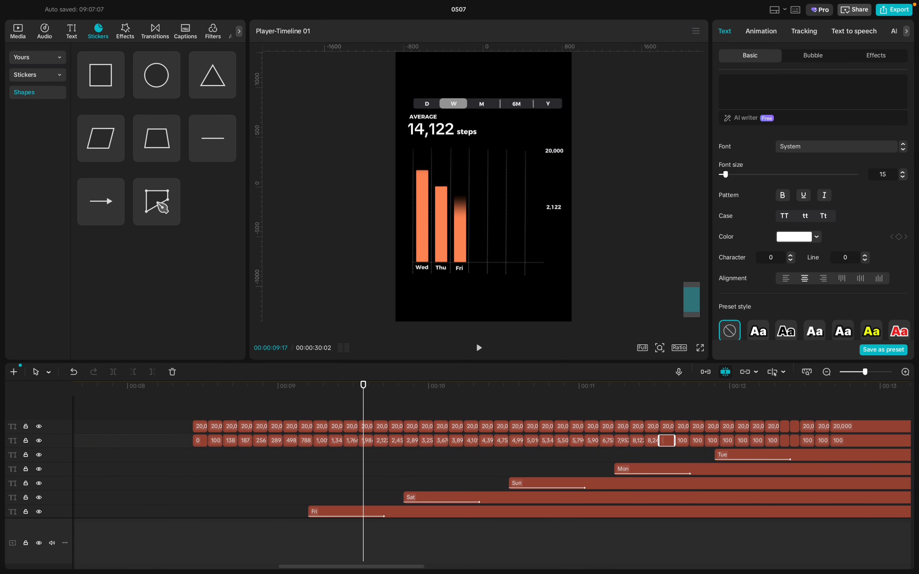
{"action": "type", "text": "8,766"}
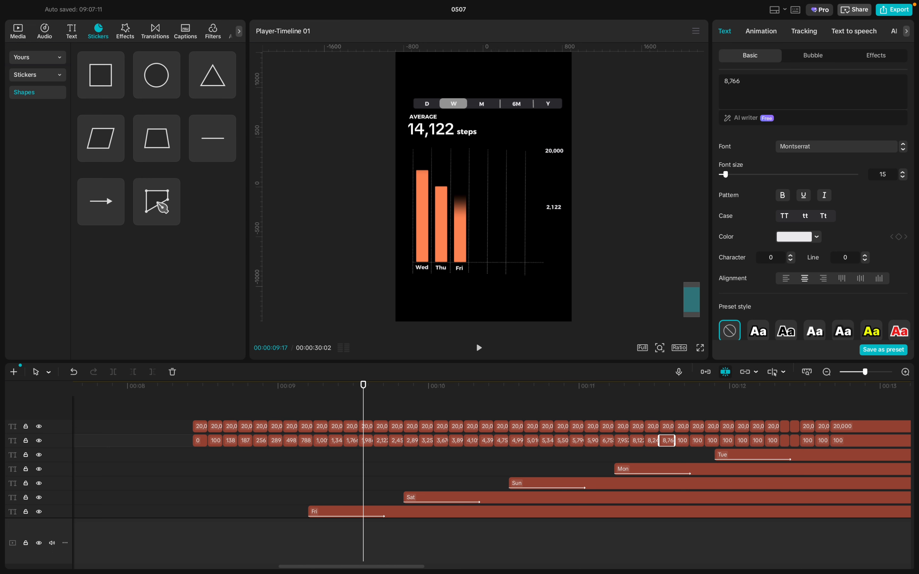
- Replace the text of the thirty-third piece of the lower axis label with 8,985
{"action": "left_click", "coordinate": [682, 440]}
{"action": "left_click", "coordinate": [760, 86]}
{"action": "key", "text": "BackSpace"}
{"action": "key", "text": "BackSpace"}
{"action": "key", "text": "BackSpace"}
{"action": "type", "text": "8,9"}
- Replace the text of the thirty-fourth piece of the lower axis label with 9,101
{"action": "left_click", "coordinate": [699, 442]}
{"action": "double_click", "coordinate": [778, 86]}
{"action": "type", "text": "9"}
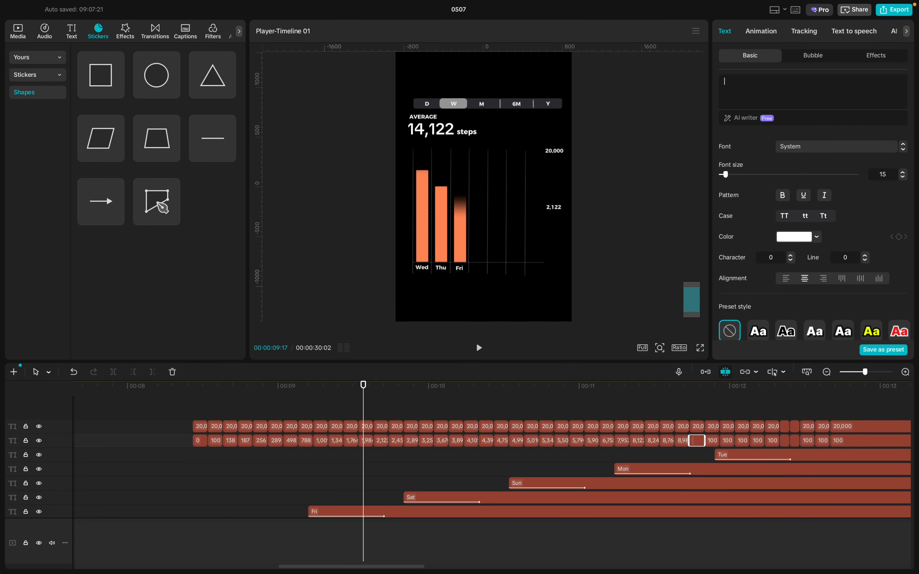
{"action": "type", "text": ",101"}
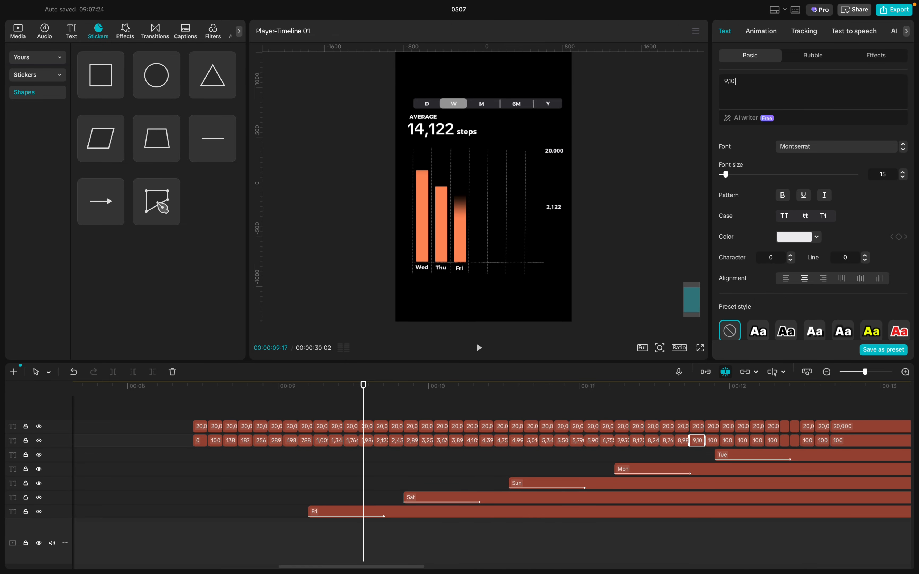
- Replace the text of the thirty-fifth piece of the lower axis label with 9,333
{"action": "left_click", "coordinate": [713, 441]}
{"action": "left_click", "coordinate": [749, 80]}
{"action": "key", "text": "BackSpace"}
{"action": "key", "text": "BackSpace"}
{"action": "key", "text": "BackSpace"}
{"action": "type", "text": "9,333"}
- Replace the text of the thirty-sixth piece of the lower axis label with 9,556
{"action": "left_click", "coordinate": [726, 442]}
{"action": "left_click", "coordinate": [756, 80]}
{"action": "key", "text": "BackSpace"}
{"action": "key", "text": "BackSpace"}
{"action": "key", "text": "BackSpace"}
{"action": "type", "text": "9,5"}
- Replace the text of the thirty-seventh piece of the lower axis label with 9,589
{"action": "left_click", "coordinate": [743, 442]}
{"action": "left_click", "coordinate": [762, 82]}
{"action": "key", "text": "BackSpace"}
{"action": "key", "text": "BackSpace"}
{"action": "key", "text": "BackSpace"}
{"action": "type", "text": "9"}
{"action": "type", "text": ",589"}
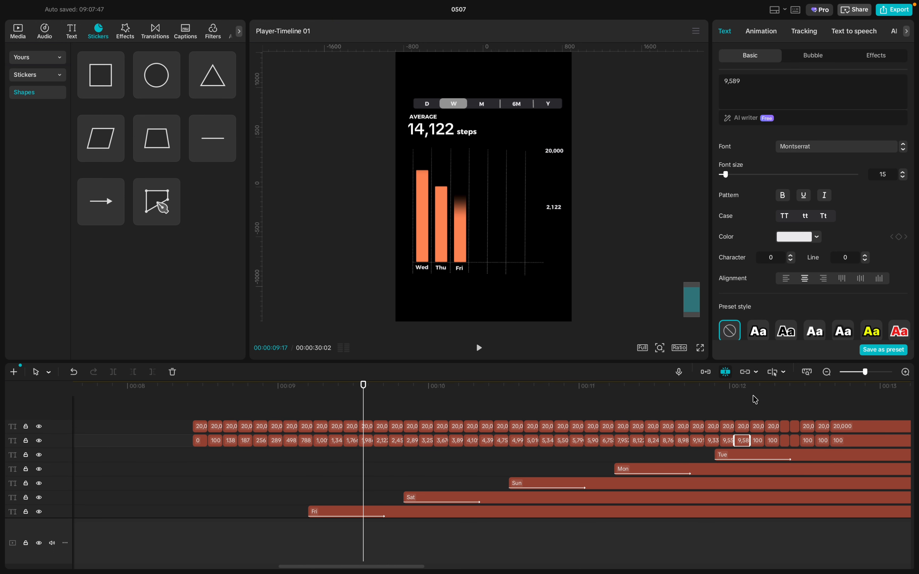
- Replace the text of the thirty-eighth piece of the lower axis label with 9,788
{"action": "left_click", "coordinate": [757, 440]}
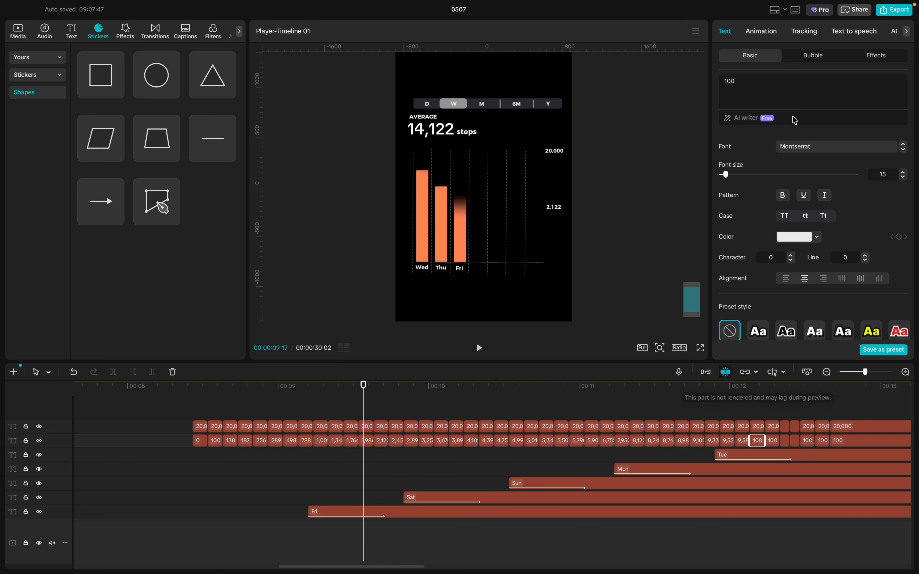
{"action": "left_click", "coordinate": [766, 81]}
{"action": "key", "text": "BackSpace"}
{"action": "key", "text": "BackSpace"}
{"action": "key", "text": "BackSpace"}
{"action": "type", "text": "9"}
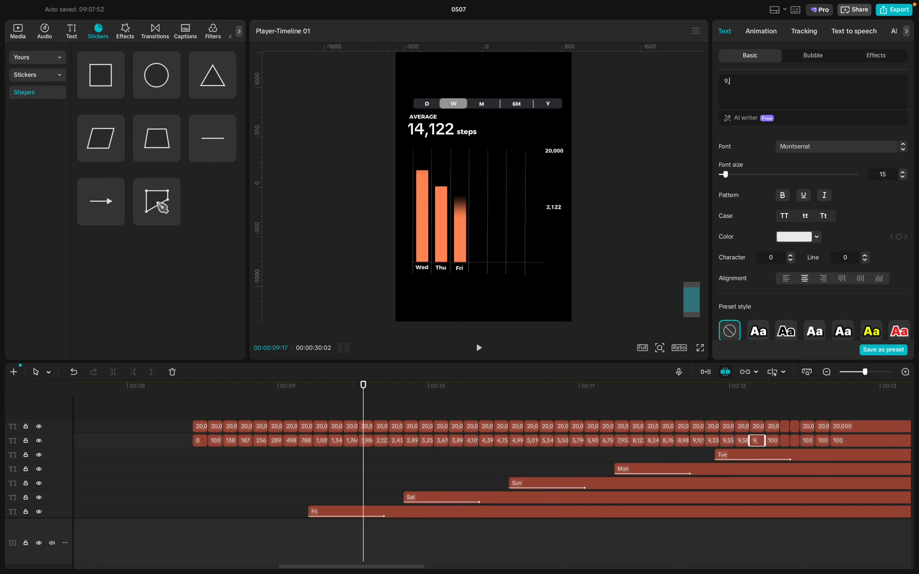
{"action": "type", "text": ",788"}
- Replace the text of the thirty-ninth piece of the lower axis label with 9,801
{"action": "left_click", "coordinate": [773, 440]}
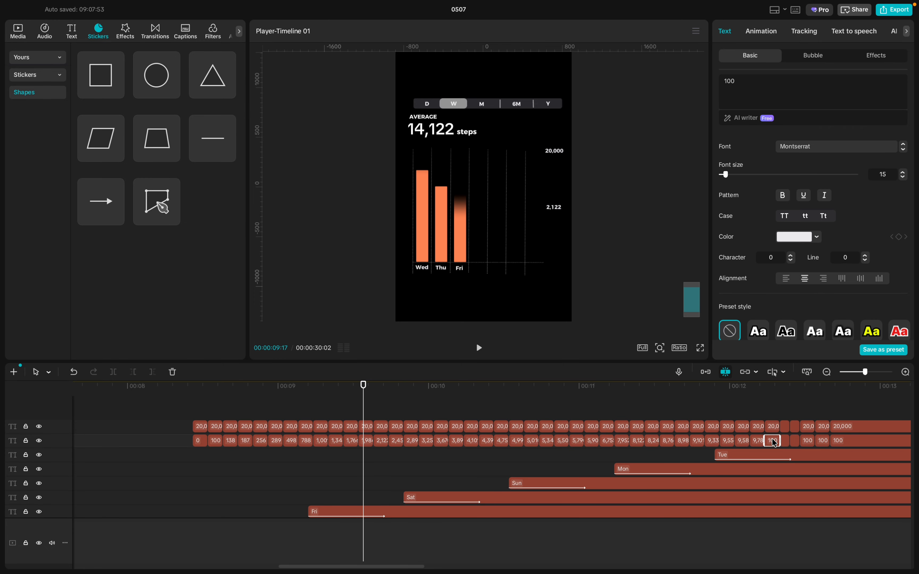
{"action": "left_click", "coordinate": [777, 82]}
{"action": "key", "text": "BackSpace"}
{"action": "key", "text": "BackSpace"}
{"action": "key", "text": "BackSpace"}
{"action": "type", "text": "9,801"}
- Replace the text of the fortieth, shorter piece of the lower axis label with 9,891
{"action": "left_click", "coordinate": [784, 441]}
{"action": "left_click", "coordinate": [799, 86]}
{"action": "key", "text": "BackSpace"}
{"action": "key", "text": "BackSpace"}
{"action": "key", "text": "BackSpace"}
{"action": "type", "text": "9,891"}
{"action": "left_click", "coordinate": [773, 441]}
{"action": "left_click", "coordinate": [786, 440]}
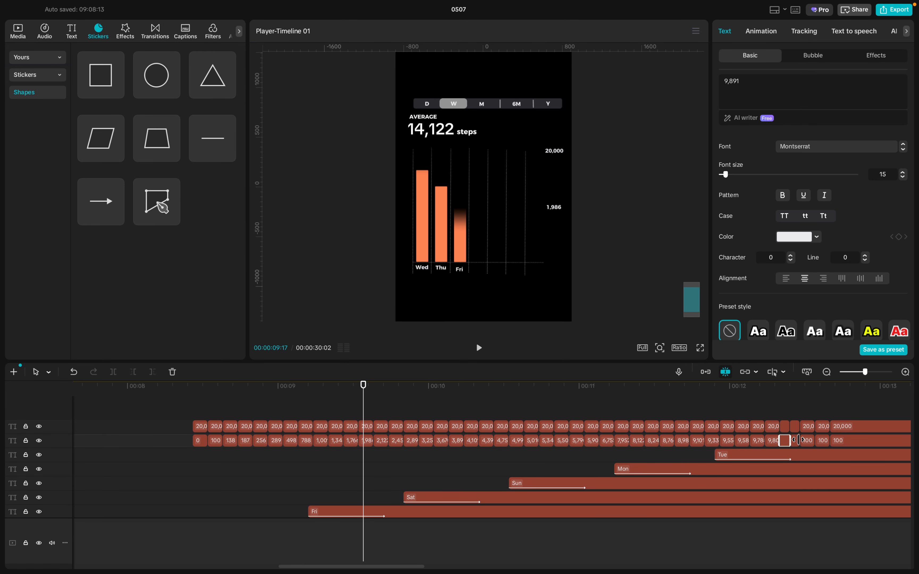
- Replace the text of the forty-first, shorter piece of the lower axis label with a number beginning 9,90
{"action": "left_click", "coordinate": [797, 440]}
{"action": "key", "text": "BackSpace"}
{"action": "key", "text": "BackSpace"}
{"action": "type", "text": "9"}
{"action": "type", "text": ",90"}
- Replace the text of the forty-second piece of the lower axis label with 9,956
{"action": "left_click", "coordinate": [805, 441]}
{"action": "left_click", "coordinate": [771, 84]}
{"action": "key", "text": "BackSpace"}
{"action": "key", "text": "BackSpace"}
{"action": "key", "text": "BackSpace"}
{"action": "type", "text": "9,9"}
{"action": "type", "text": "56"}
- Set the text of the forty-third piece of the lower axis label to 9,988 and of the long final piece to 10,000
{"action": "left_click", "coordinate": [822, 441]}
{"action": "type", "text": "9,8"}
{"action": "key", "text": "BackSpace"}
{"action": "key", "text": "BackSpace"}
{"action": "type", "text": "988"}
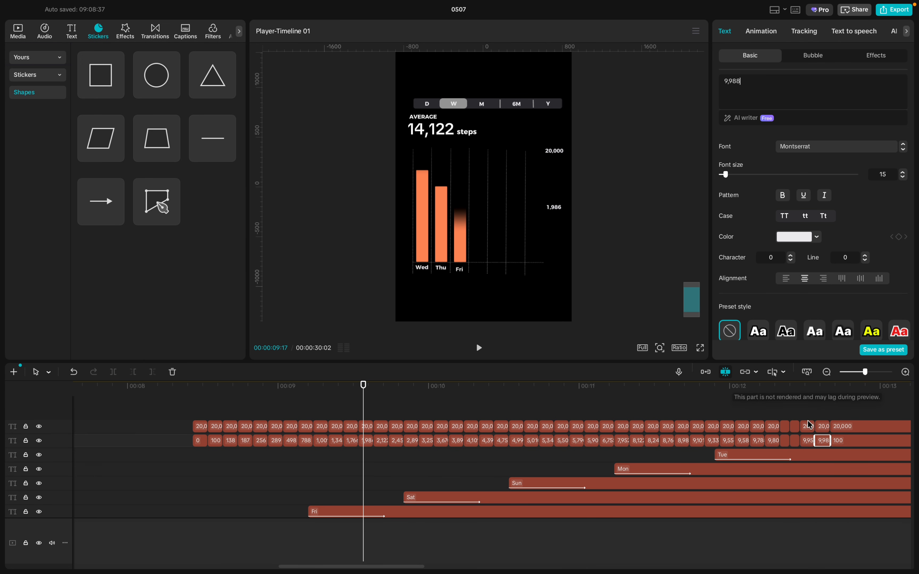
{"action": "left_click", "coordinate": [839, 439]}
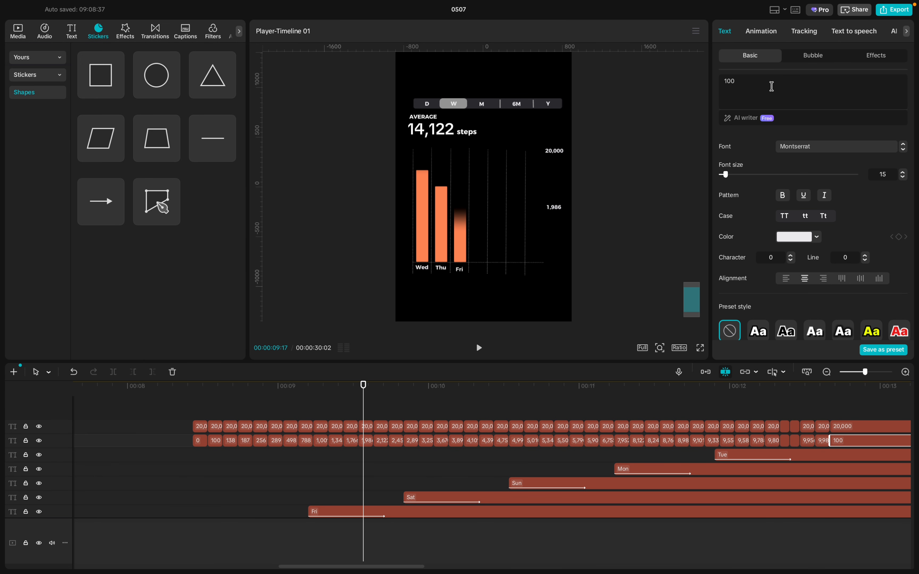
{"action": "type", "text": "0,000"}
- Play back the chart animation from just before the axis labels appear to check the lower label's count-up
{"action": "left_click_drag", "start_coordinate": [363, 407], "coordinate": [183, 402]}
{"action": "scroll", "coordinate": [583, 204], "scroll_direction": "up", "scroll_amount": 3}
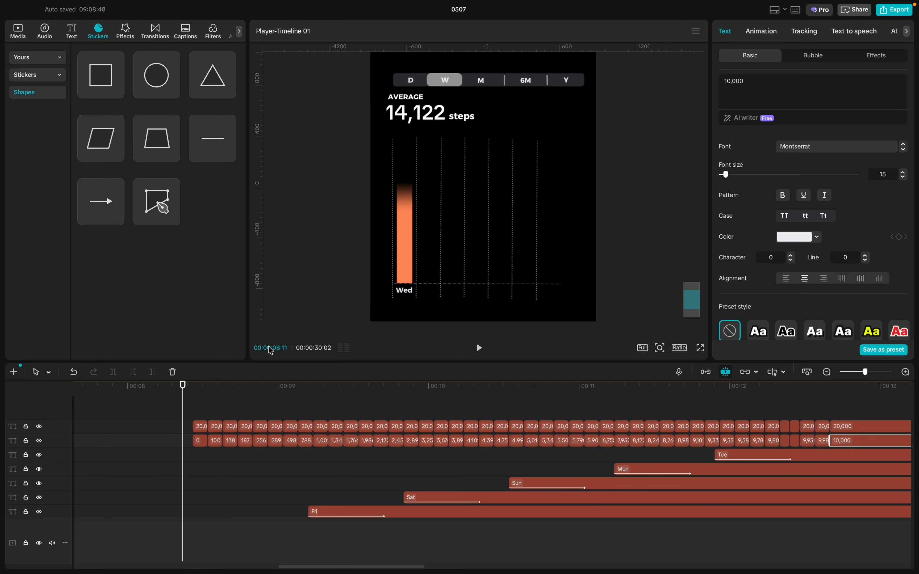
{"action": "key", "text": "space"}
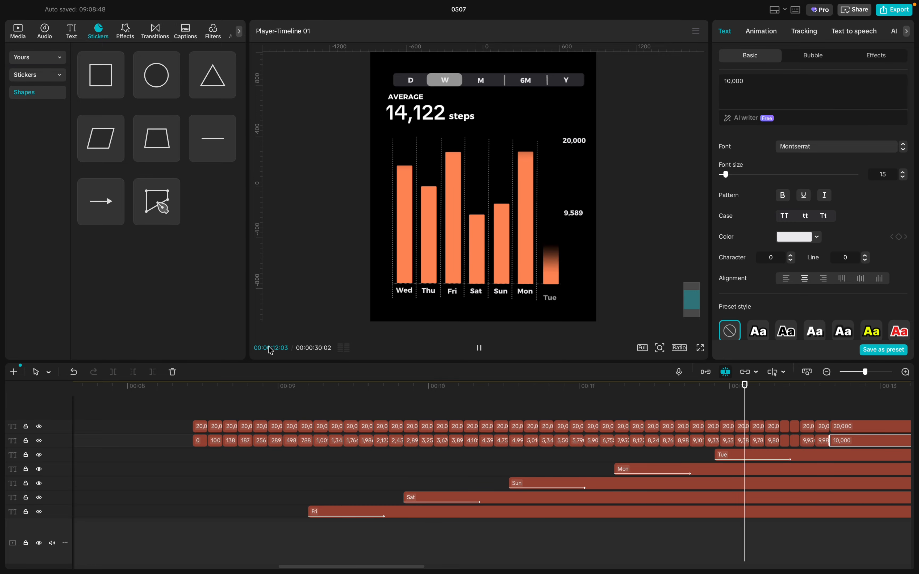
{"action": "key", "text": "space"}
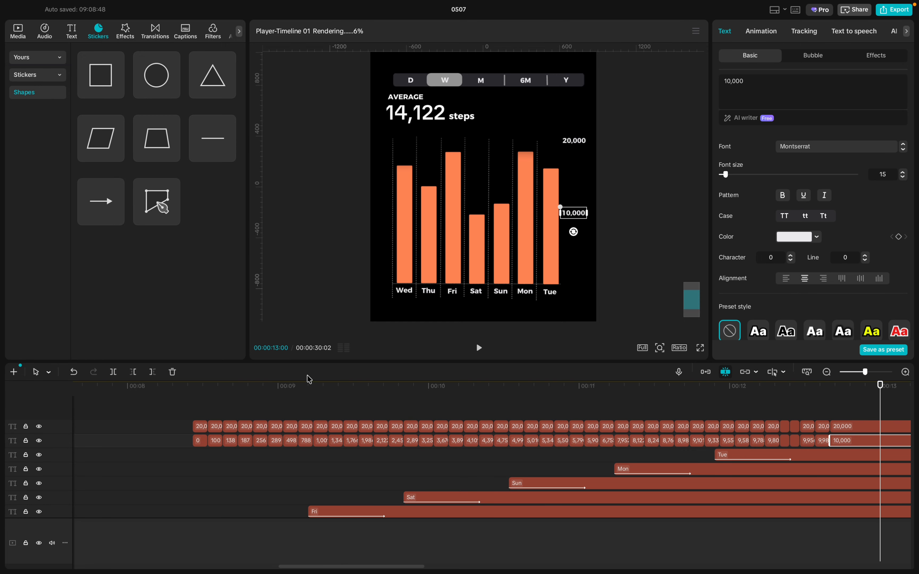
{"action": "scroll", "coordinate": [214, 467], "scroll_direction": "down", "scroll_amount": 2}
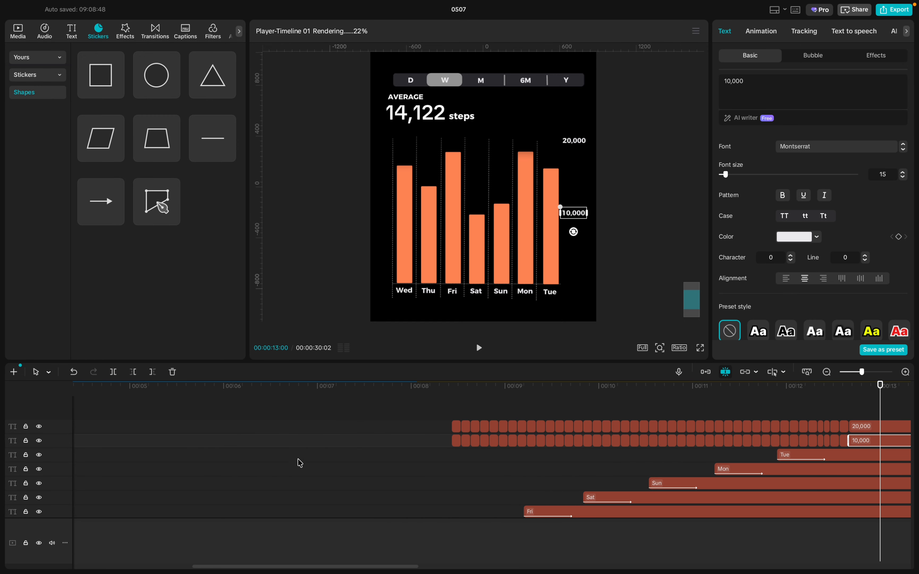
{"action": "scroll", "coordinate": [626, 439], "scroll_direction": "right", "scroll_amount": 5}
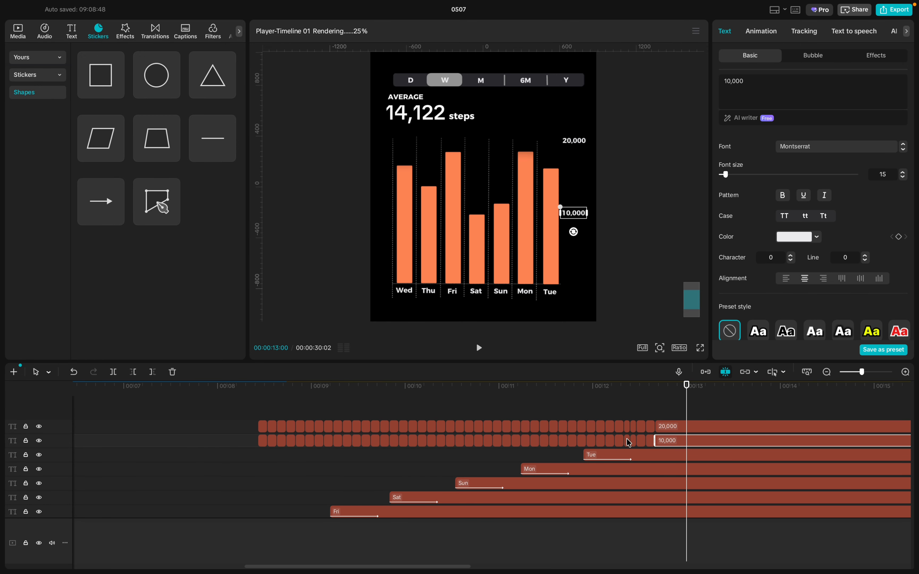
{"action": "left_click", "coordinate": [655, 426]}
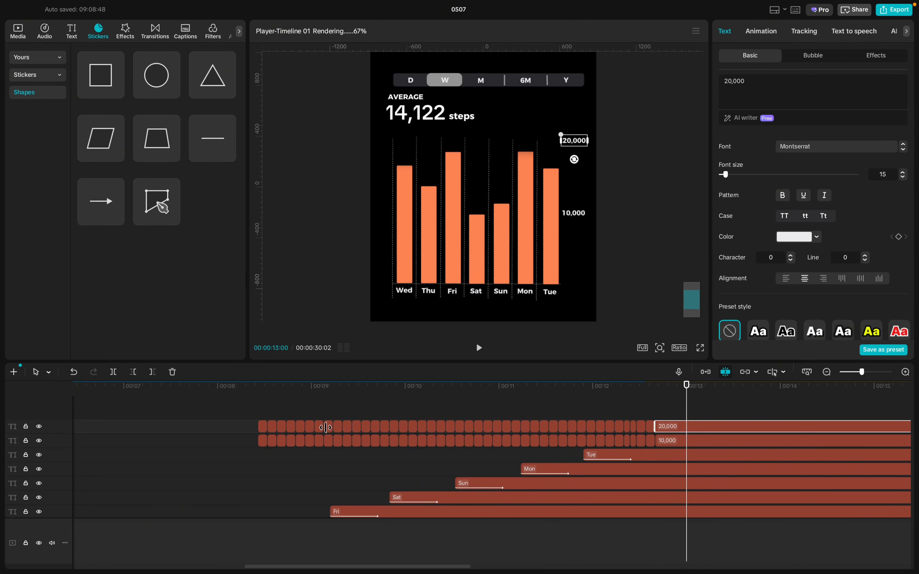
{"action": "scroll", "coordinate": [280, 428], "scroll_direction": "up", "scroll_amount": 5}
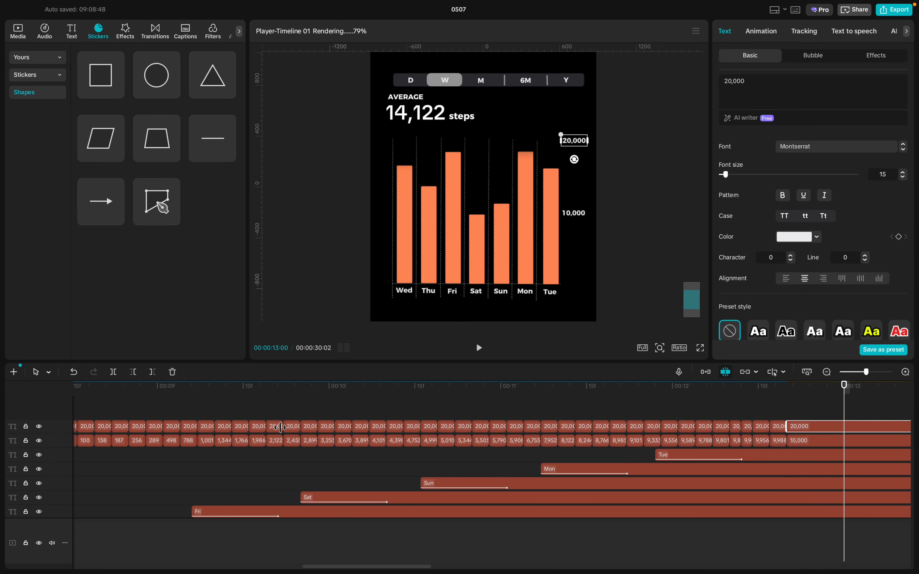
{"action": "left_click", "coordinate": [221, 427]}
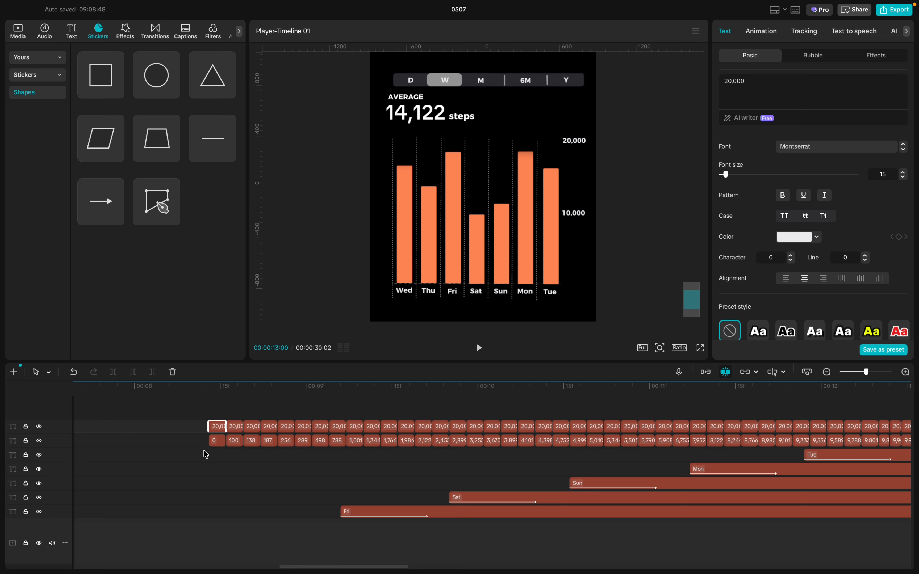
{"action": "left_click", "coordinate": [211, 419]}
{"action": "left_click_drag", "start_coordinate": [211, 419], "coordinate": [852, 429]}
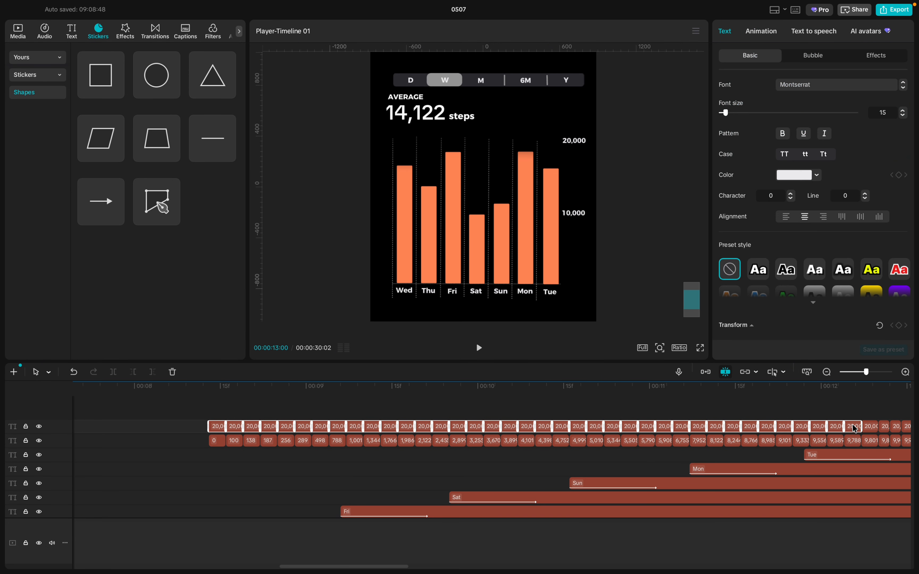
{"action": "scroll", "coordinate": [853, 425], "scroll_direction": "right", "scroll_amount": 3}
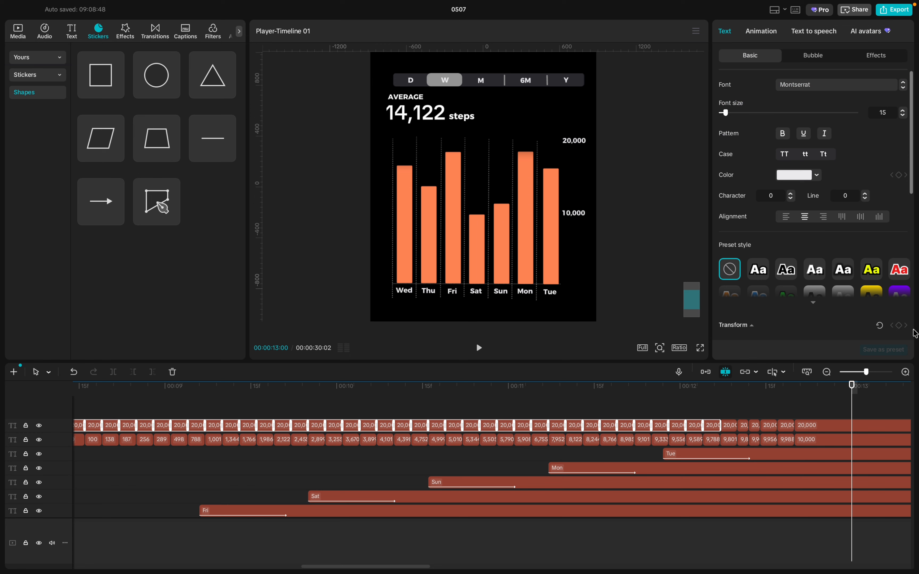
{"action": "scroll", "coordinate": [811, 325], "scroll_direction": "down", "scroll_amount": 3}
{"action": "scroll", "coordinate": [815, 245], "scroll_direction": "up", "scroll_amount": 3}
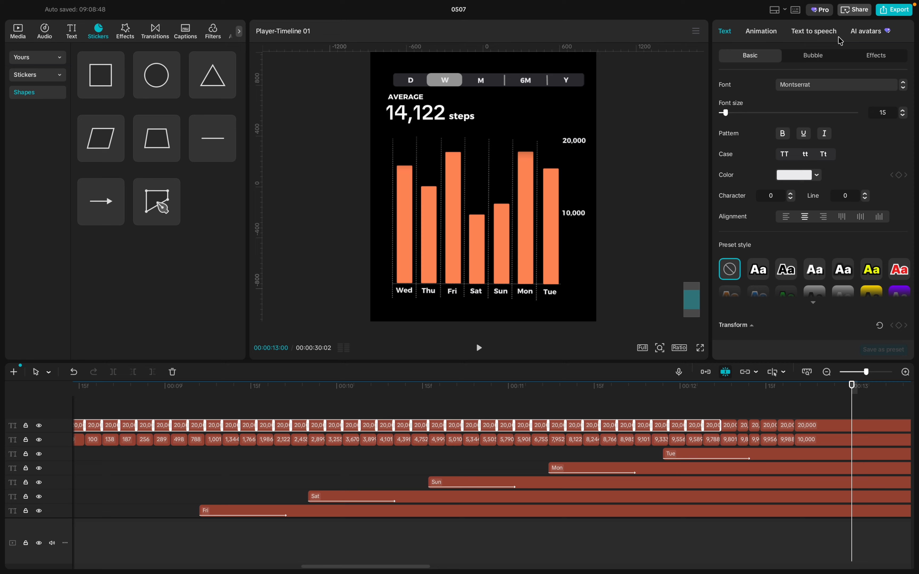
{"action": "left_click", "coordinate": [730, 425]}
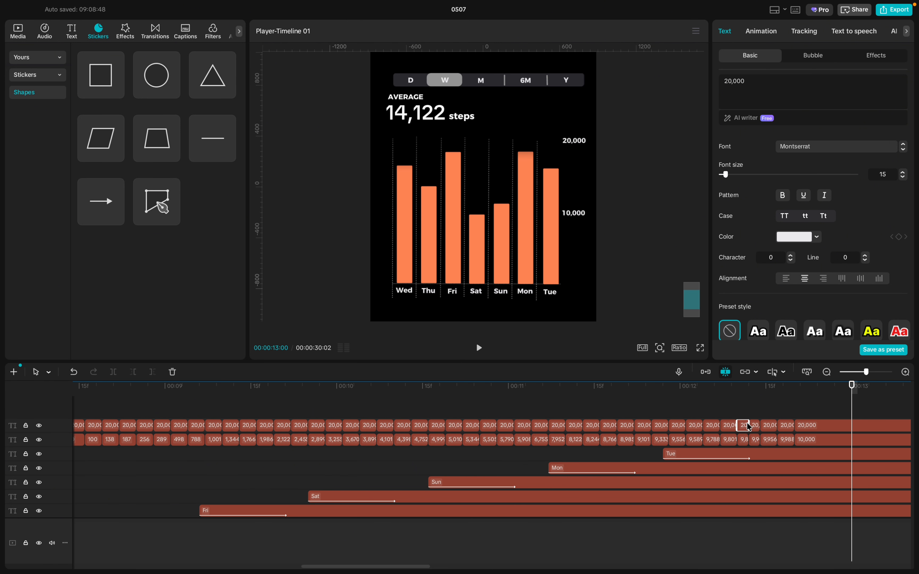
- Replace the text of the first piece of the upper axis label with 0
{"action": "scroll", "coordinate": [338, 435], "scroll_direction": "left", "scroll_amount": 5}
{"action": "scroll", "coordinate": [338, 434], "scroll_direction": "left", "scroll_amount": 4}
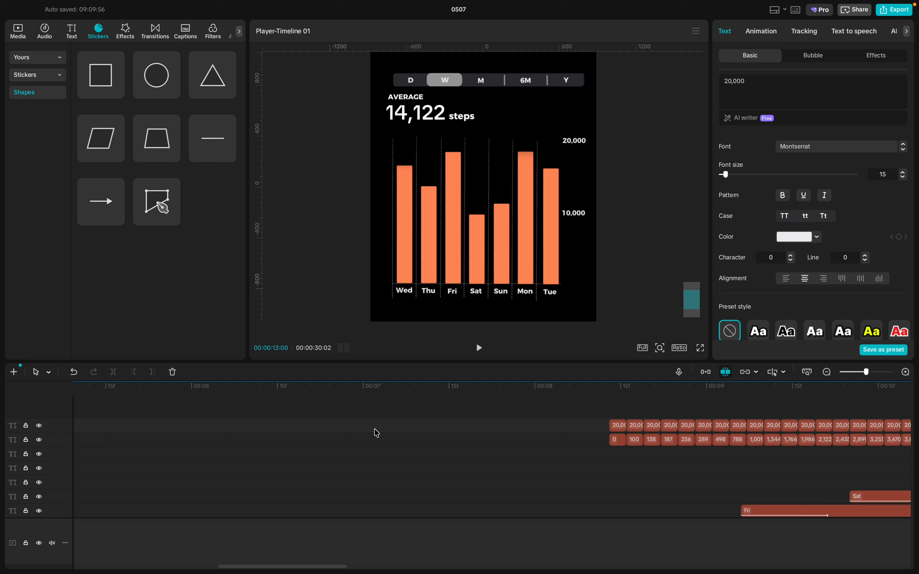
{"action": "scroll", "coordinate": [376, 434], "scroll_direction": "right", "scroll_amount": 5}
{"action": "left_click", "coordinate": [344, 421]}
{"action": "scroll", "coordinate": [345, 421], "scroll_direction": "right", "scroll_amount": 4}
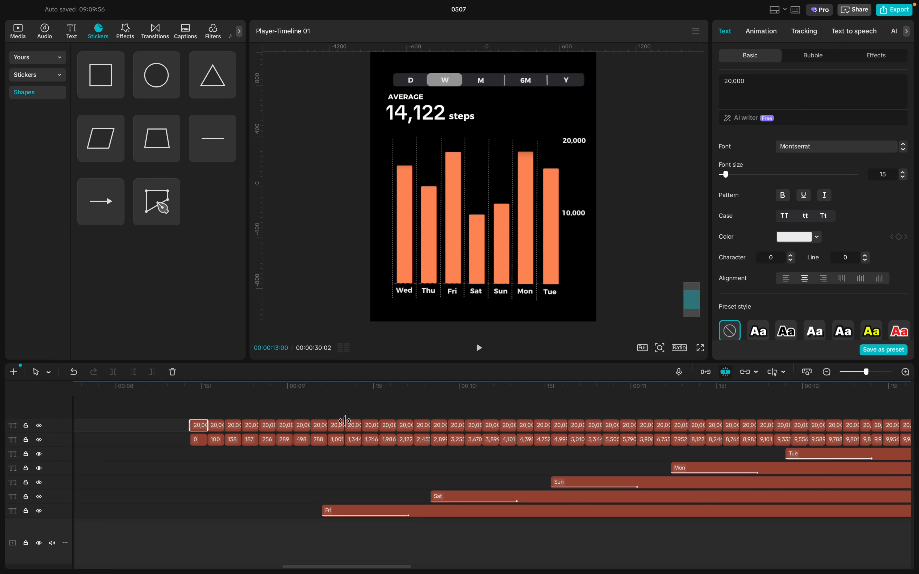
{"action": "left_click", "coordinate": [763, 79]}
{"action": "key", "text": "BackSpace"}
{"action": "key", "text": "BackSpace"}
{"action": "key", "text": "BackSpace"}
{"action": "key", "text": "BackSpace"}
{"action": "key", "text": "BackSpace"}
{"action": "key", "text": "BackSpace"}
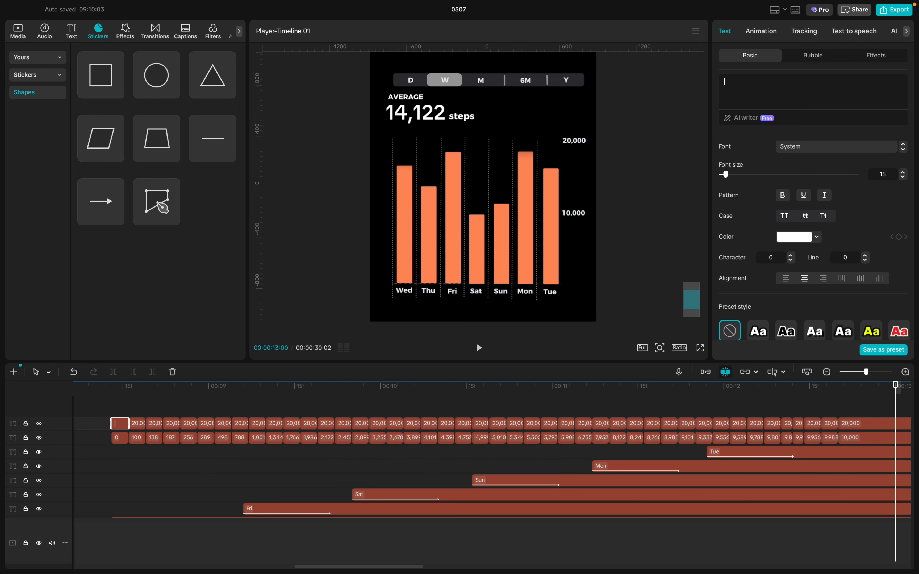
{"action": "type", "text": "0"}
- Replace the text of the second piece of the upper axis label with 150
{"action": "left_click", "coordinate": [134, 423]}
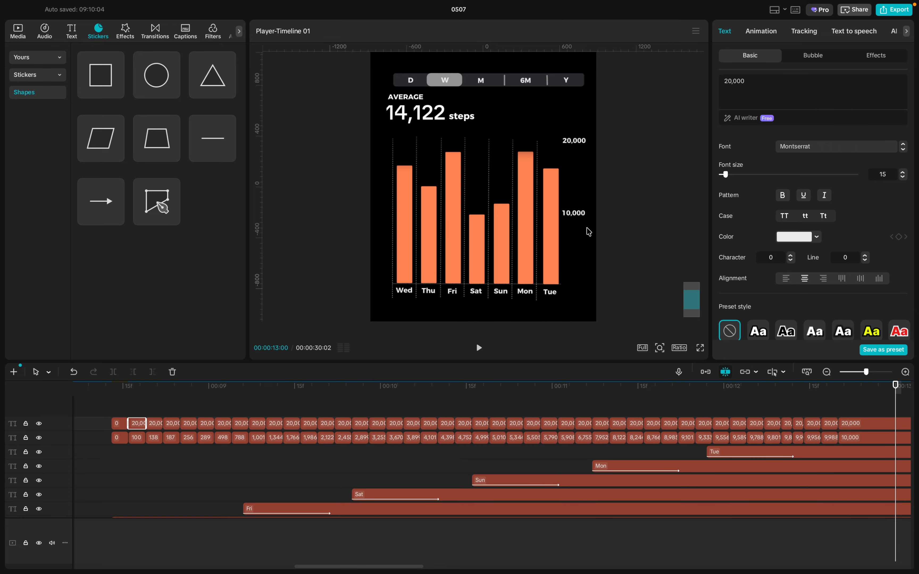
{"action": "left_click", "coordinate": [801, 85]}
{"action": "key", "text": "BackSpace"}
{"action": "key", "text": "BackSpace"}
{"action": "key", "text": "BackSpace"}
{"action": "key", "text": "BackSpace"}
{"action": "key", "text": "BackSpace"}
{"action": "key", "text": "BackSpace"}
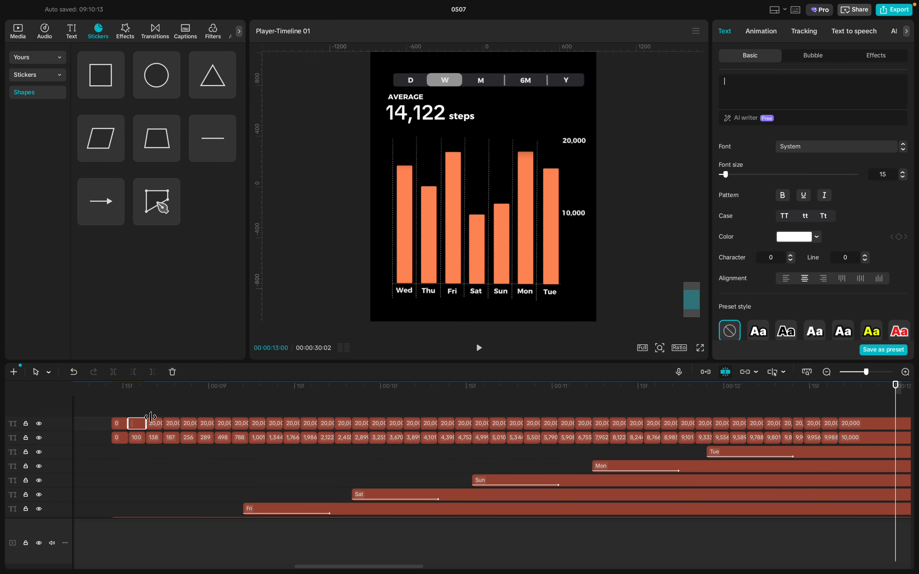
{"action": "type", "text": "150"}
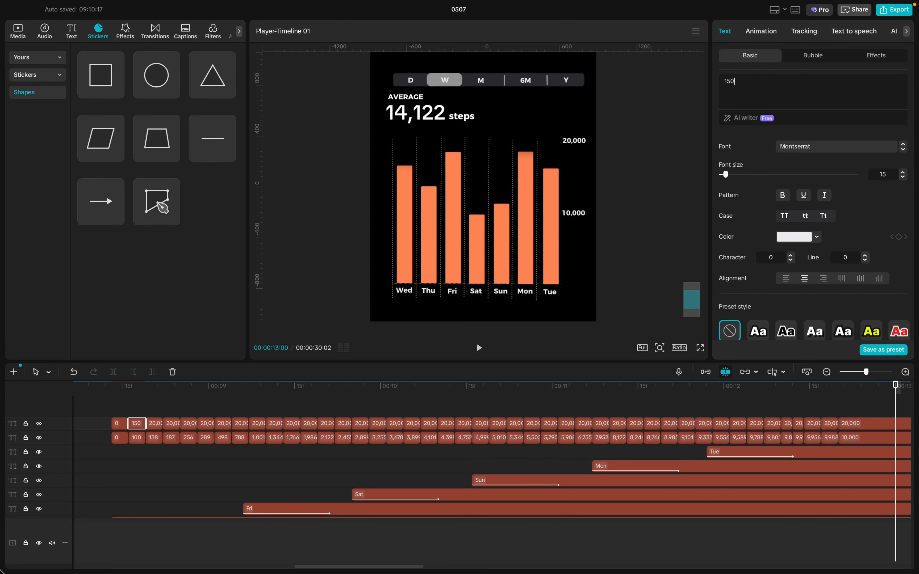
- Replace the text of the third piece of the upper axis label with 298
{"action": "left_click", "coordinate": [153, 426]}
{"action": "left_click", "coordinate": [766, 87]}
{"action": "key", "text": "BackSpace"}
{"action": "key", "text": "BackSpace"}
{"action": "key", "text": "BackSpace"}
{"action": "key", "text": "BackSpace"}
{"action": "key", "text": "BackSpace"}
{"action": "key", "text": "BackSpace"}
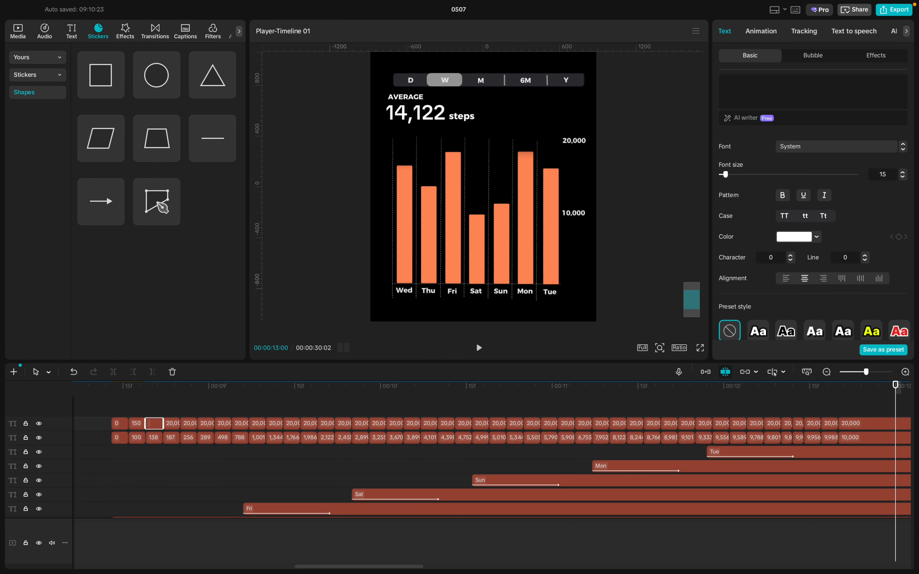
{"action": "type", "text": "298"}
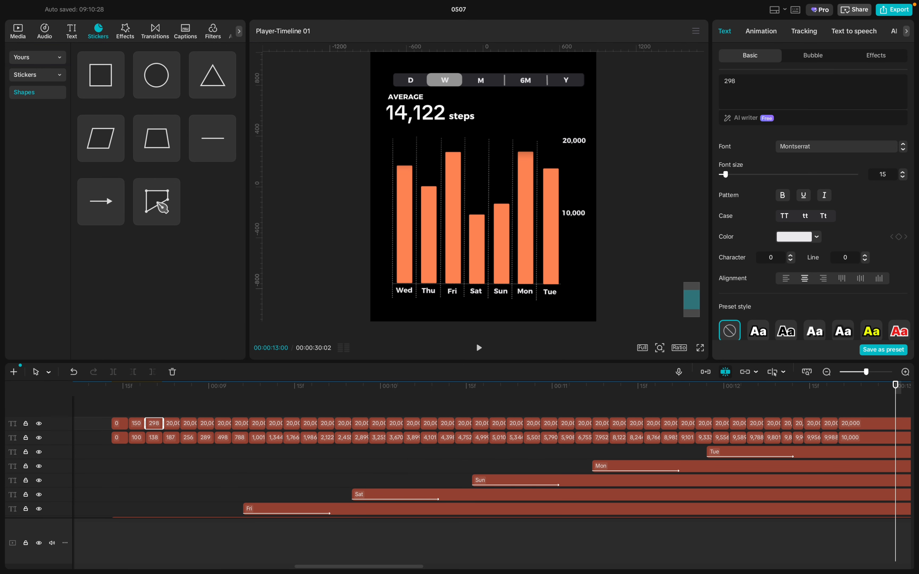
- Replace the text of the fourth piece of the upper axis label with 675
{"action": "left_click", "coordinate": [172, 423]}
{"action": "left_click", "coordinate": [767, 82]}
{"action": "key", "text": "BackSpace"}
{"action": "key", "text": "BackSpace"}
{"action": "key", "text": "BackSpace"}
{"action": "key", "text": "BackSpace"}
{"action": "key", "text": "BackSpace"}
{"action": "key", "text": "BackSpace"}
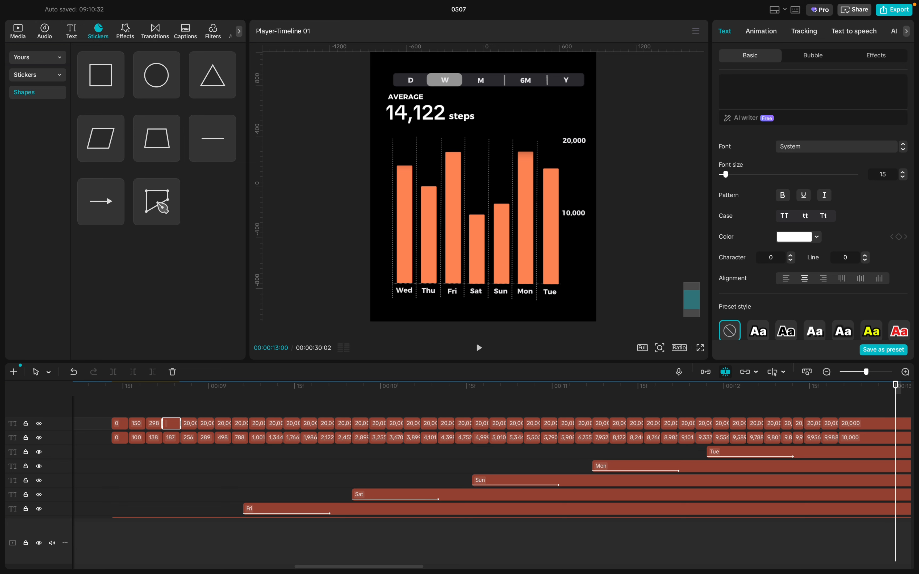
{"action": "type", "text": "675"}
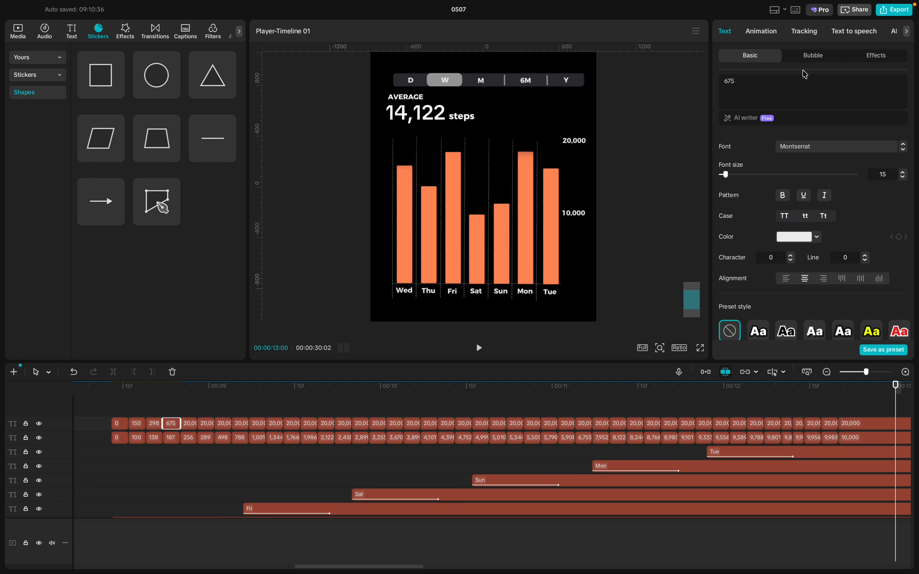
- Replace the text of the fifth piece of the upper axis label with 985
{"action": "left_click", "coordinate": [190, 422]}
{"action": "left_click", "coordinate": [761, 88]}
{"action": "key", "text": "BackSpace"}
{"action": "key", "text": "BackSpace"}
{"action": "key", "text": "BackSpace"}
{"action": "key", "text": "BackSpace"}
{"action": "key", "text": "BackSpace"}
{"action": "key", "text": "BackSpace"}
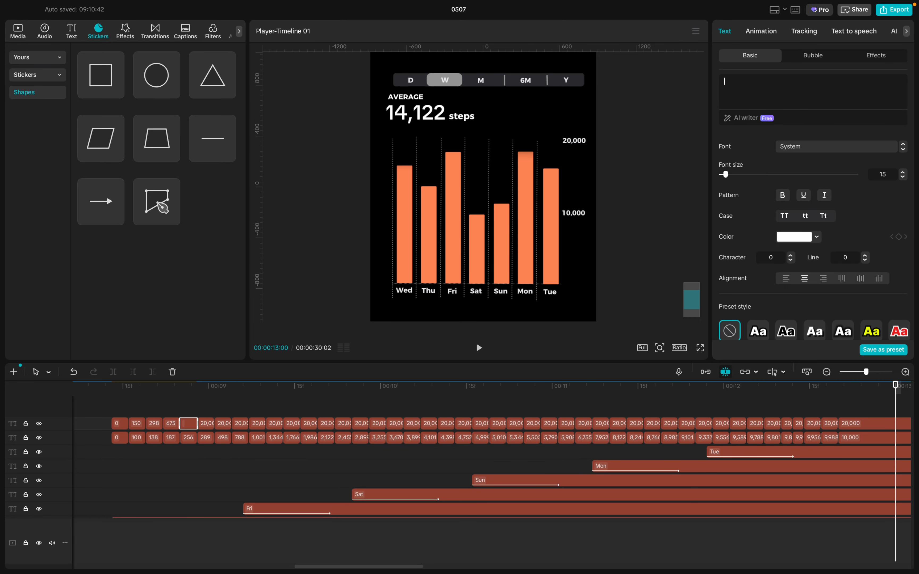
{"action": "type", "text": "98"}
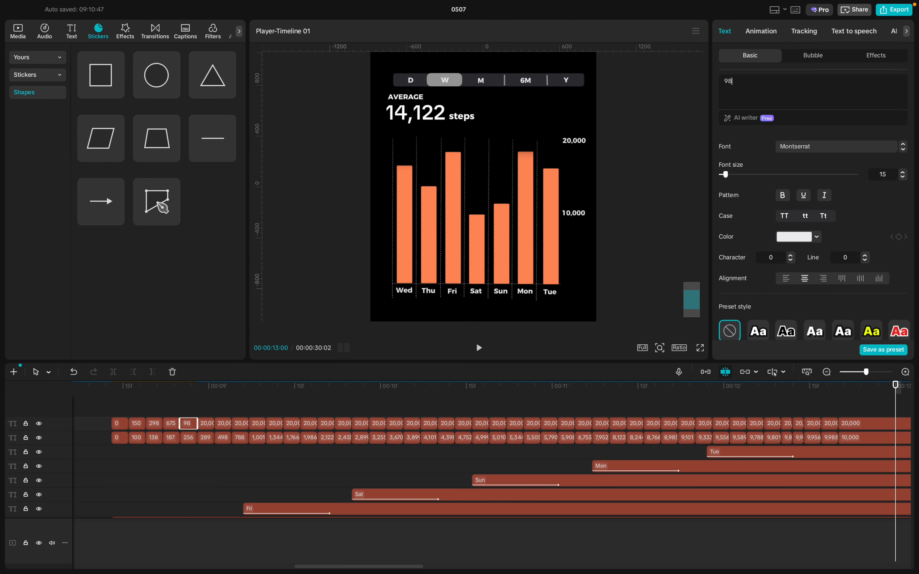
{"action": "type", "text": "5"}
- Replace the text of the sixth piece of the upper axis label with 1,156
{"action": "left_click", "coordinate": [206, 423]}
{"action": "key", "text": "BackSpace"}
{"action": "key", "text": "BackSpace"}
{"action": "key", "text": "BackSpace"}
{"action": "key", "text": "BackSpace"}
{"action": "key", "text": "BackSpace"}
{"action": "key", "text": "BackSpace"}
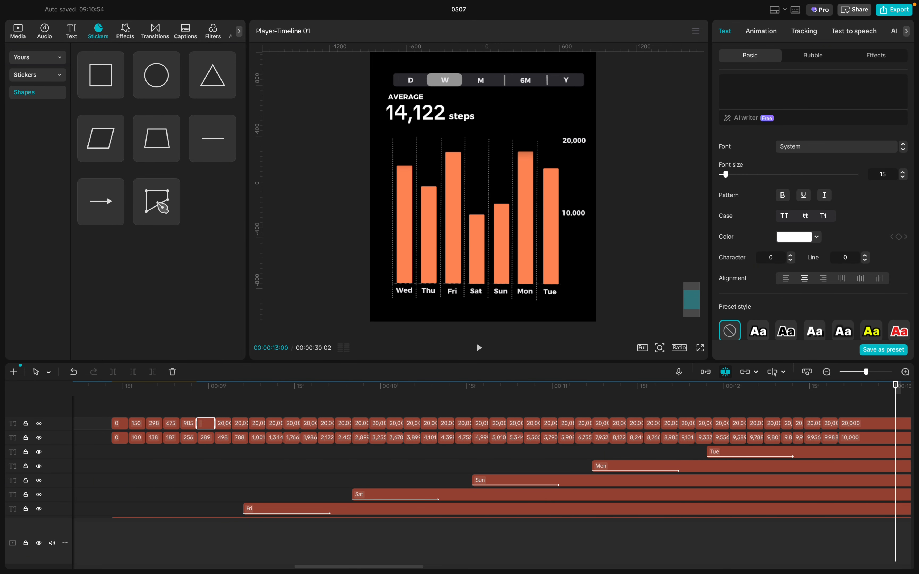
{"action": "type", "text": "1,"}
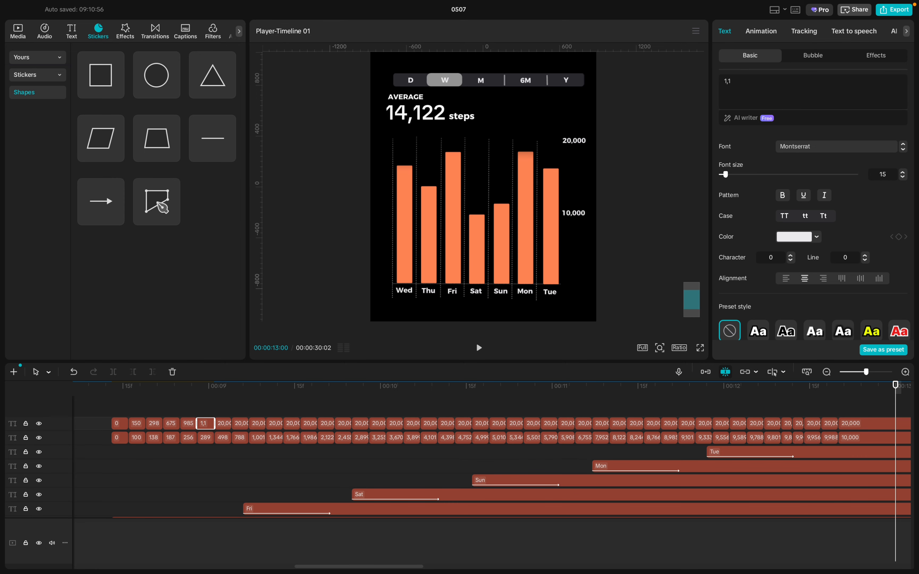
{"action": "type", "text": "156"}
- Replace the text of the seventh piece of the upper axis label with 1,566
{"action": "left_click", "coordinate": [224, 425]}
{"action": "left_click", "coordinate": [758, 90]}
{"action": "key", "text": "BackSpace"}
{"action": "key", "text": "BackSpace"}
{"action": "key", "text": "BackSpace"}
{"action": "key", "text": "BackSpace"}
{"action": "key", "text": "BackSpace"}
{"action": "key", "text": "BackSpace"}
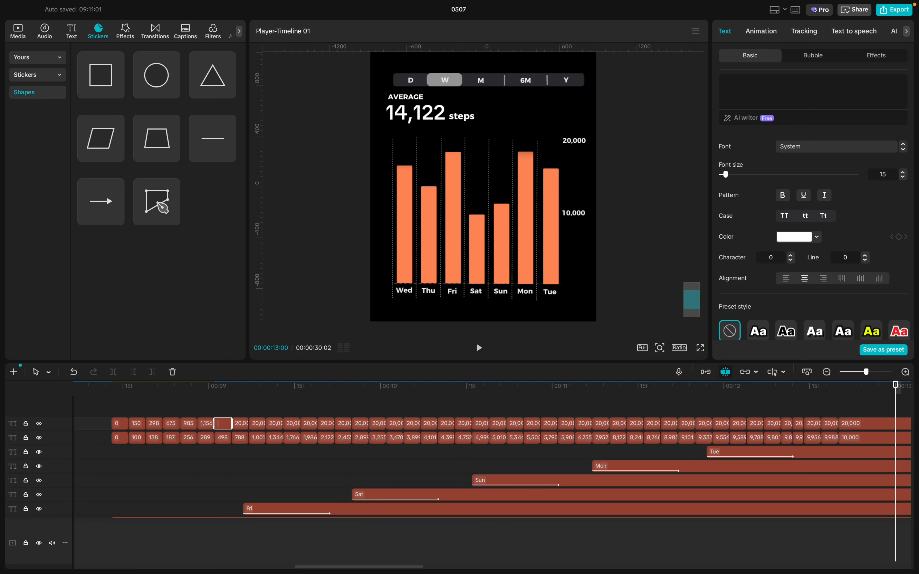
{"action": "type", "text": "1,566"}
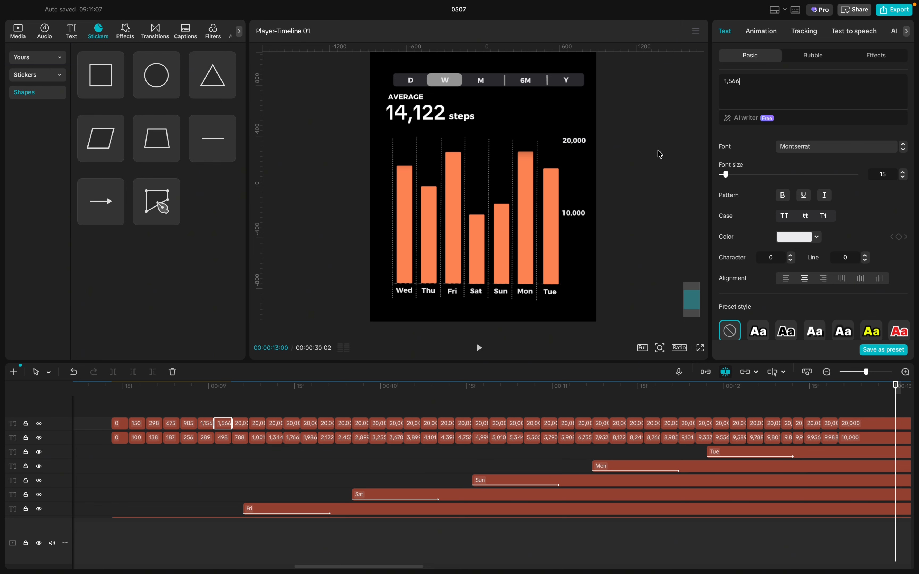
- Replace the text of the eighth piece of the upper axis label with 2,233
{"action": "left_click", "coordinate": [241, 423]}
{"action": "left_click", "coordinate": [756, 79]}
{"action": "key", "text": "BackSpace"}
{"action": "key", "text": "BackSpace"}
{"action": "key", "text": "BackSpace"}
{"action": "key", "text": "BackSpace"}
{"action": "key", "text": "BackSpace"}
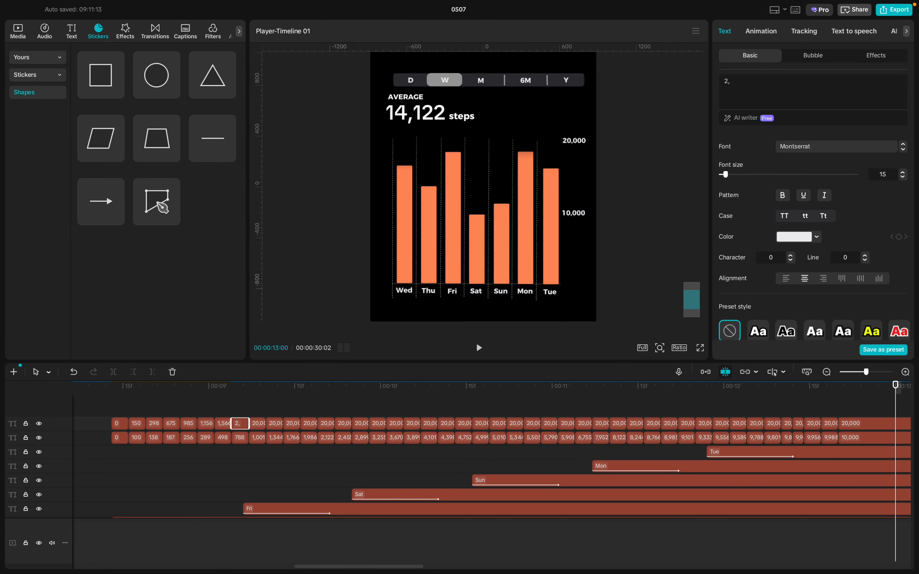
{"action": "type", "text": ",233"}
- Replace the text of the ninth piece of the upper axis label with 2,888
{"action": "left_click", "coordinate": [258, 423]}
{"action": "left_click", "coordinate": [782, 81]}
{"action": "key", "text": "BackSpace"}
{"action": "key", "text": "BackSpace"}
{"action": "key", "text": "BackSpace"}
{"action": "key", "text": "BackSpace"}
{"action": "key", "text": "BackSpace"}
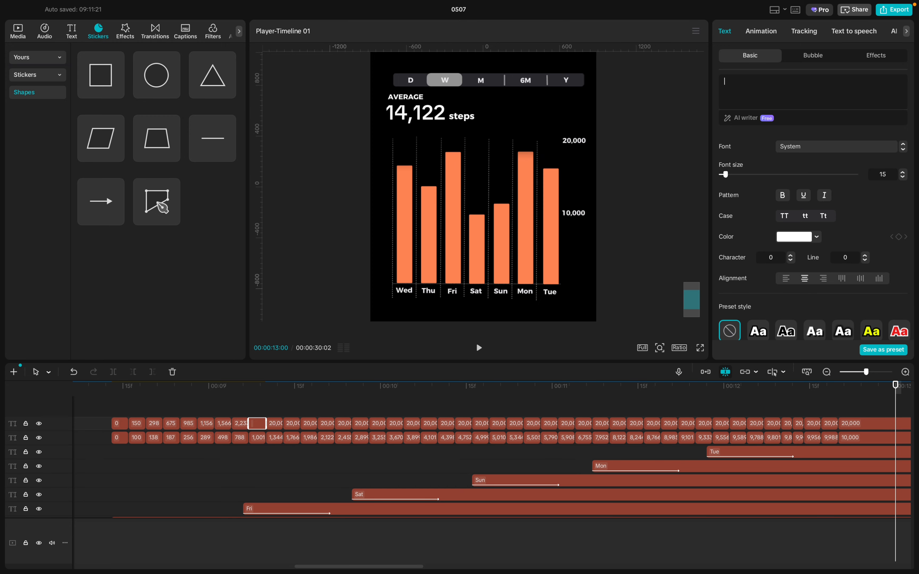
{"action": "type", "text": "2,888"}
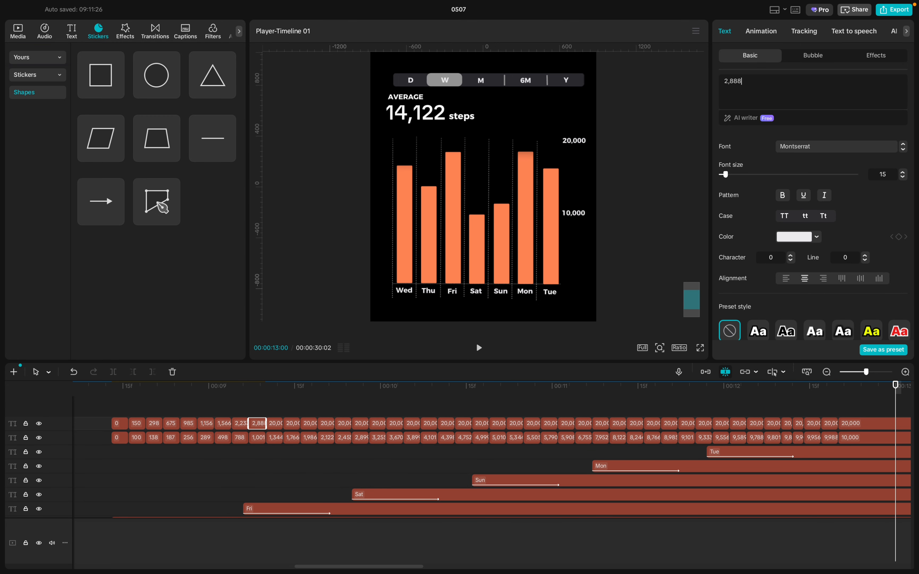
- Replace the text of the tenth piece of the upper axis label with 3,011
{"action": "left_click", "coordinate": [275, 423]}
{"action": "key", "text": "BackSpace"}
{"action": "key", "text": "BackSpace"}
{"action": "key", "text": "BackSpace"}
{"action": "key", "text": "BackSpace"}
{"action": "key", "text": "BackSpace"}
{"action": "key", "text": "BackSpace"}
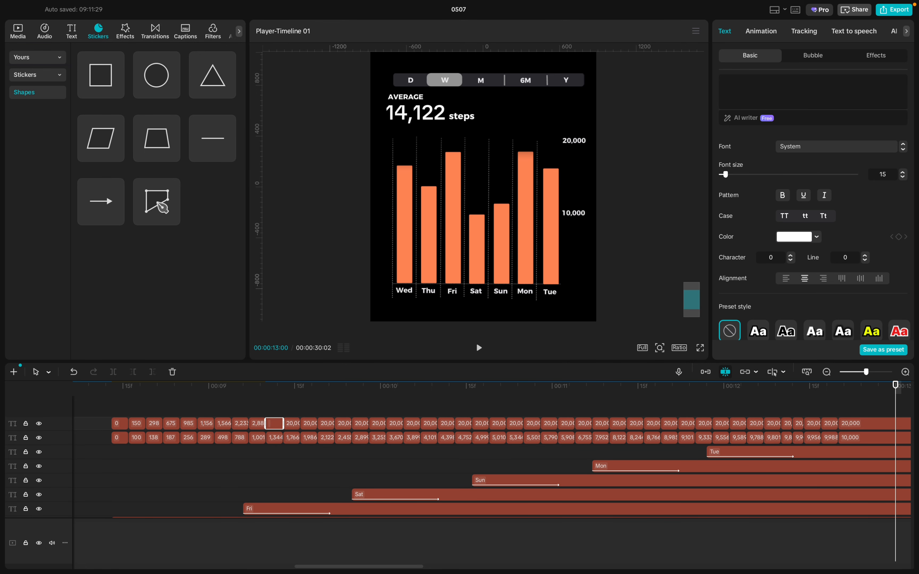
{"action": "type", "text": "3,011"}
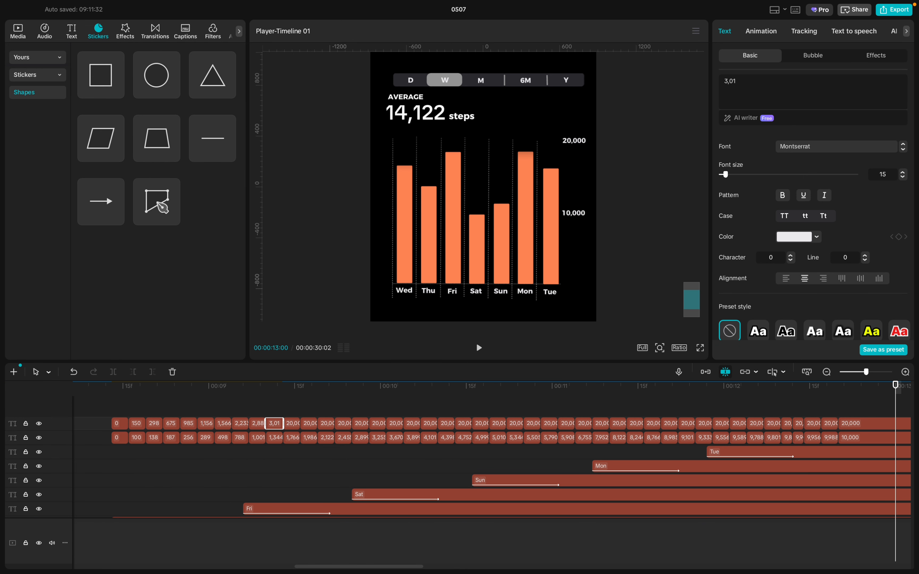
- Replace the text of the eleventh piece of the upper axis label with 3,345
{"action": "left_click", "coordinate": [293, 423]}
{"action": "key", "text": "BackSpace"}
{"action": "key", "text": "BackSpace"}
{"action": "key", "text": "BackSpace"}
{"action": "key", "text": "BackSpace"}
{"action": "key", "text": "BackSpace"}
{"action": "type", "text": "3,34"}
- Replace the text of the twelfth piece of the upper axis label with 3,899
{"action": "left_click", "coordinate": [309, 424]}
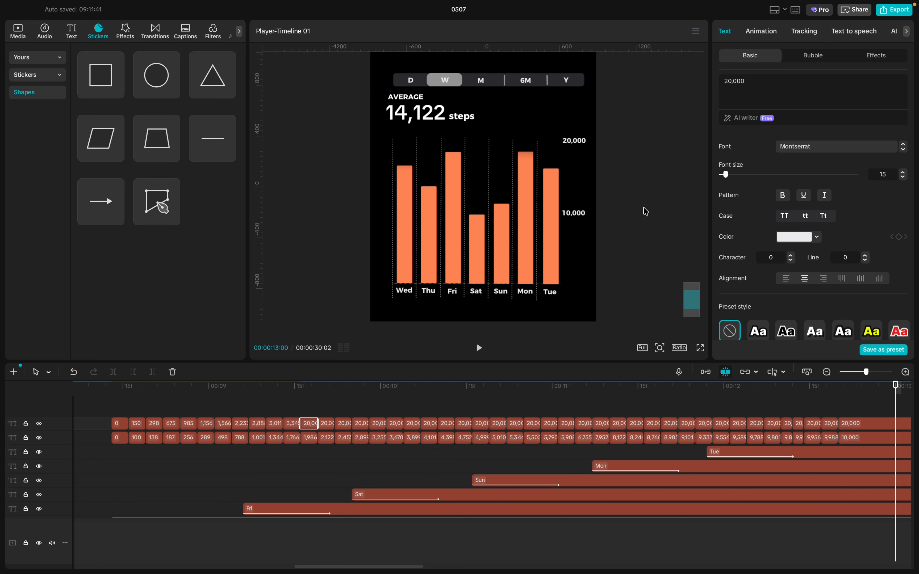
{"action": "left_click", "coordinate": [756, 93]}
{"action": "key", "text": "BackSpace"}
{"action": "key", "text": "BackSpace"}
{"action": "key", "text": "BackSpace"}
{"action": "key", "text": "BackSpace"}
{"action": "key", "text": "BackSpace"}
{"action": "key", "text": "BackSpace"}
{"action": "type", "text": "3,899"}
- Replace the text of the thirteenth piece of the upper axis label with 4,566
{"action": "left_click", "coordinate": [328, 426]}
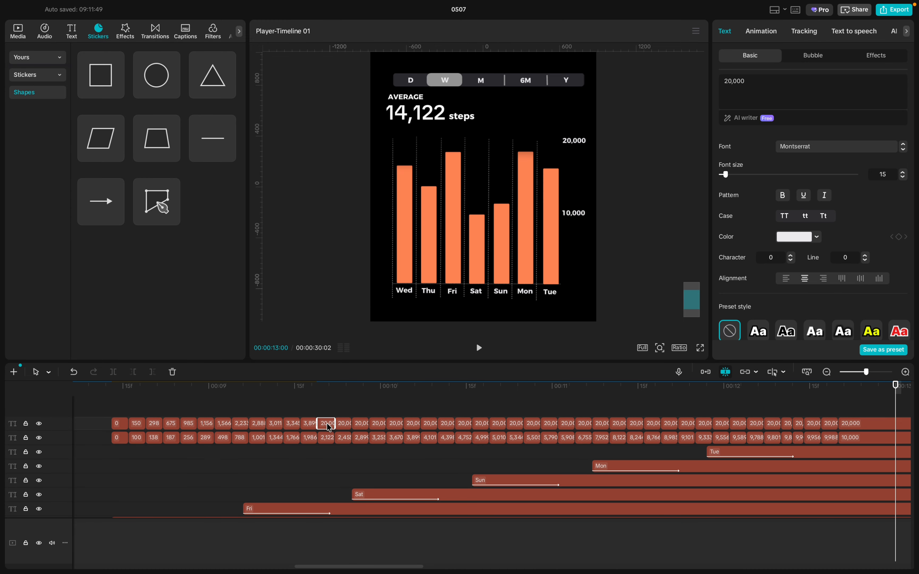
{"action": "left_click", "coordinate": [768, 85]}
{"action": "key", "text": "BackSpace"}
{"action": "key", "text": "BackSpace"}
{"action": "key", "text": "BackSpace"}
{"action": "key", "text": "BackSpace"}
{"action": "key", "text": "BackSpace"}
{"action": "key", "text": "BackSpace"}
{"action": "type", "text": "4,566"}
- Replace the text of the fourteenth piece of the upper axis label with 5,656
{"action": "left_click", "coordinate": [344, 423]}
{"action": "left_click", "coordinate": [763, 91]}
{"action": "key", "text": "BackSpace"}
{"action": "key", "text": "BackSpace"}
{"action": "key", "text": "BackSpace"}
{"action": "key", "text": "BackSpace"}
{"action": "key", "text": "BackSpace"}
{"action": "key", "text": "BackSpace"}
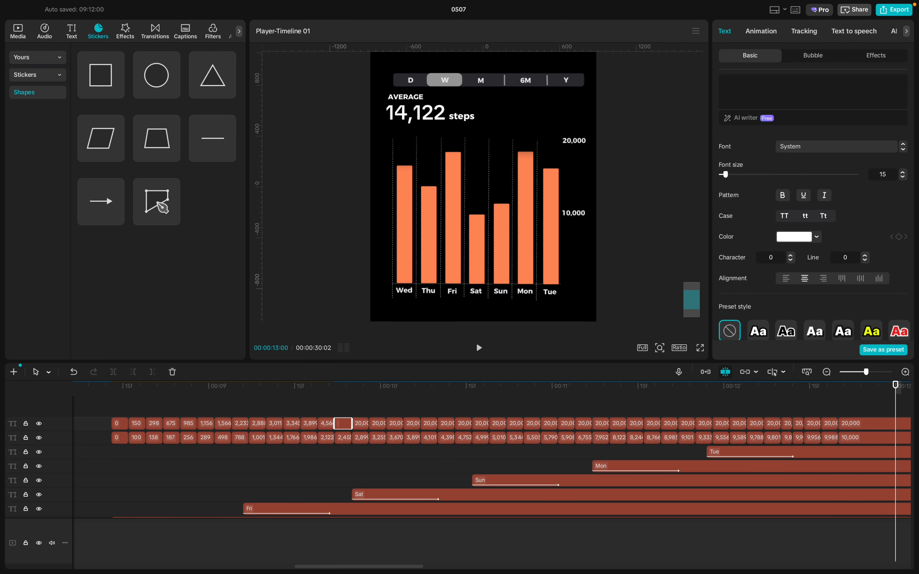
{"action": "type", "text": "5"}
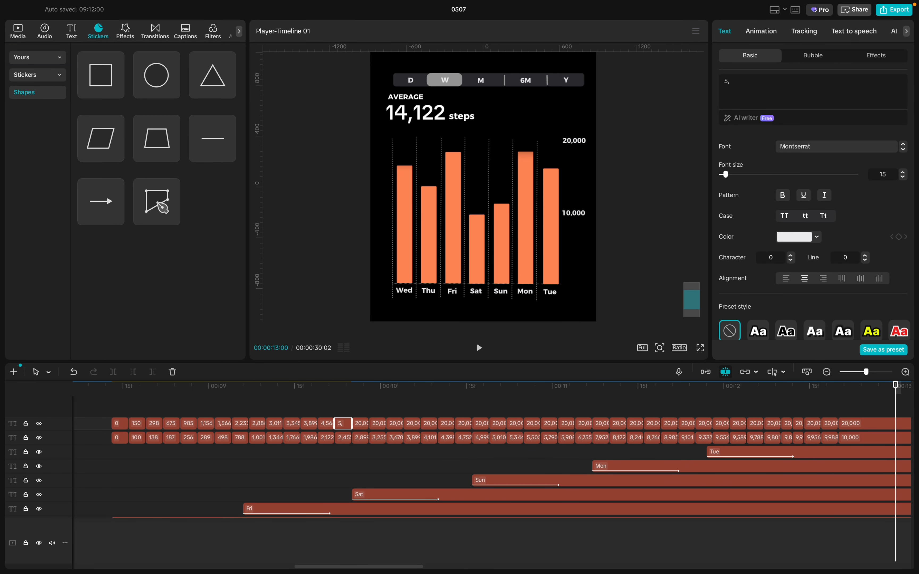
{"action": "type", "text": ",656"}
- Replace the text of the fifteenth piece of the upper axis label with 6,233
{"action": "left_click", "coordinate": [361, 423]}
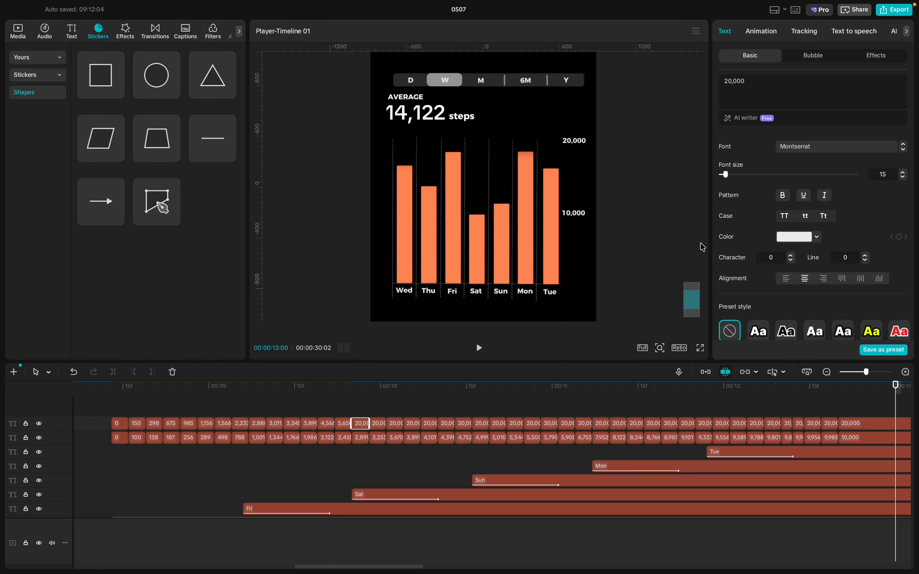
{"action": "left_click", "coordinate": [767, 91]}
{"action": "key", "text": "BackSpace"}
{"action": "key", "text": "BackSpace"}
{"action": "key", "text": "BackSpace"}
{"action": "key", "text": "BackSpace"}
{"action": "key", "text": "BackSpace"}
{"action": "key", "text": "BackSpace"}
{"action": "type", "text": "6,233"}
- Replace the text of the sixteenth piece of the upper axis label with 6,973
{"action": "left_click", "coordinate": [378, 423]}
{"action": "left_click", "coordinate": [784, 89]}
{"action": "key", "text": "BackSpace"}
{"action": "key", "text": "BackSpace"}
{"action": "key", "text": "BackSpace"}
{"action": "key", "text": "BackSpace"}
{"action": "key", "text": "BackSpace"}
{"action": "key", "text": "BackSpace"}
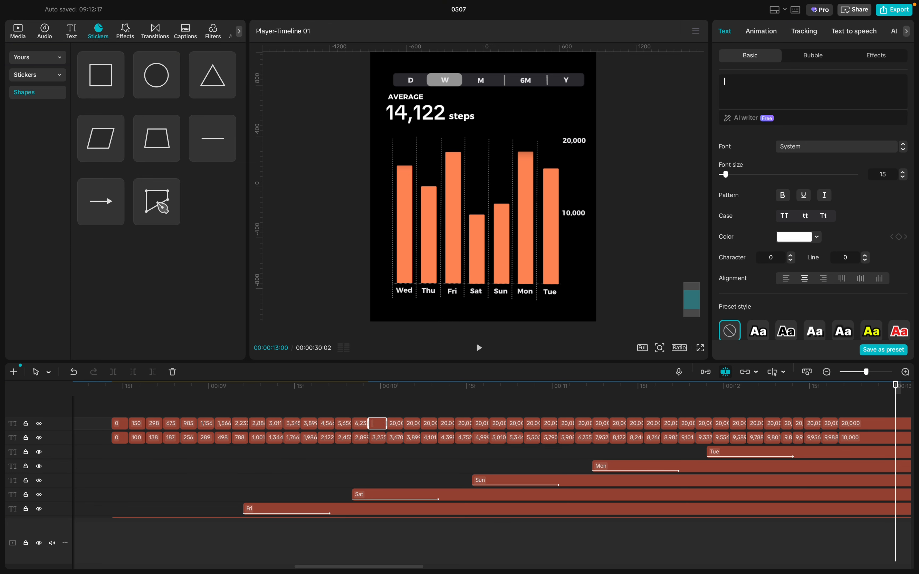
{"action": "type", "text": "6,973"}
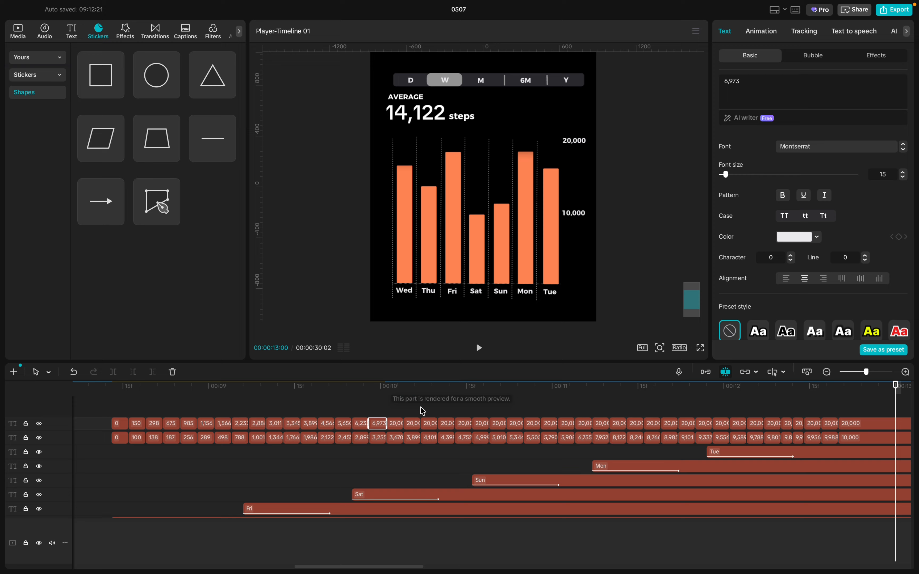
- Replace the text of the seventeenth piece of the upper axis label with 7,101
{"action": "left_click", "coordinate": [395, 423]}
{"action": "left_click", "coordinate": [754, 83]}
{"action": "key", "text": "BackSpace"}
{"action": "key", "text": "BackSpace"}
{"action": "key", "text": "BackSpace"}
{"action": "key", "text": "BackSpace"}
{"action": "key", "text": "BackSpace"}
{"action": "key", "text": "BackSpace"}
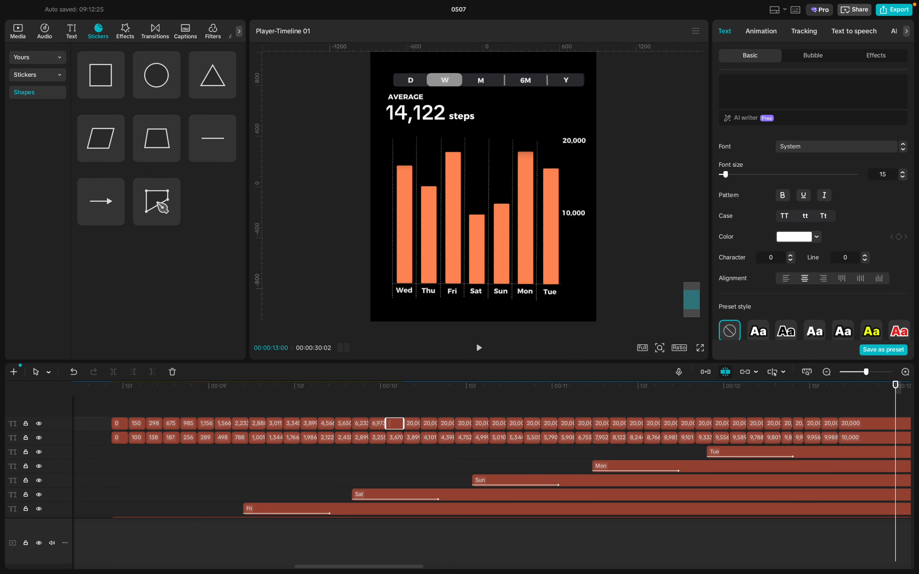
{"action": "type", "text": "7,1"}
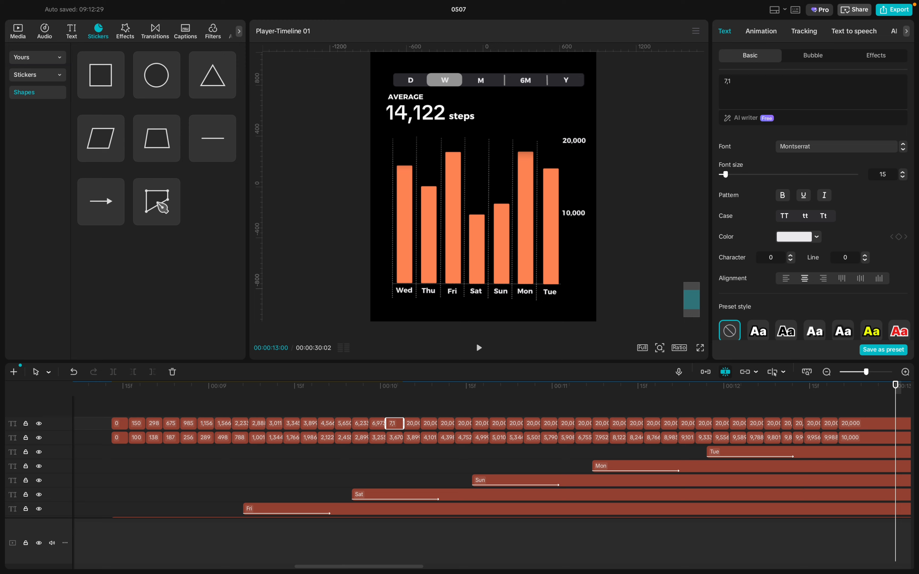
{"action": "type", "text": "01"}
- Replace the text of the eighteenth piece of the upper axis label with 7,890
{"action": "left_click", "coordinate": [412, 423]}
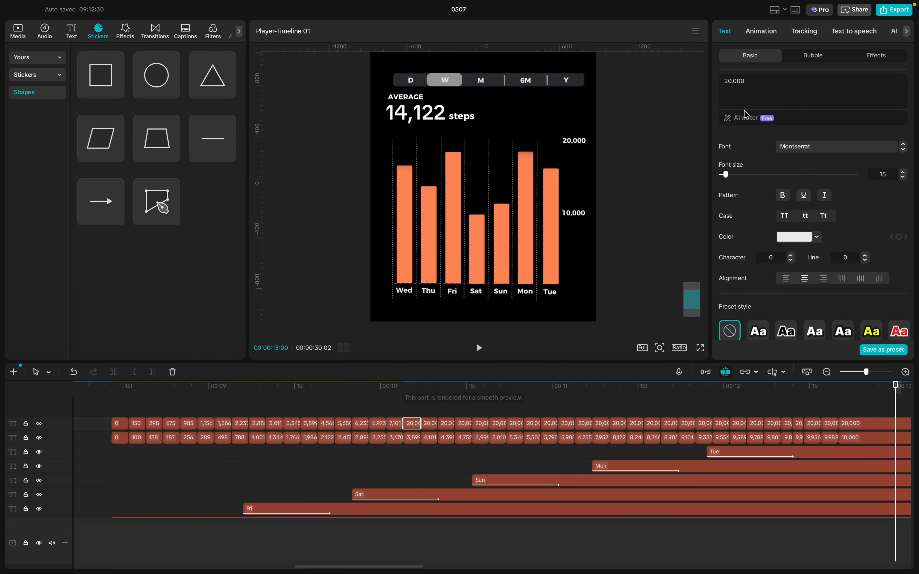
{"action": "left_click", "coordinate": [754, 84]}
{"action": "key", "text": "BackSpace"}
{"action": "key", "text": "BackSpace"}
{"action": "key", "text": "BackSpace"}
{"action": "key", "text": "BackSpace"}
{"action": "key", "text": "BackSpace"}
{"action": "key", "text": "BackSpace"}
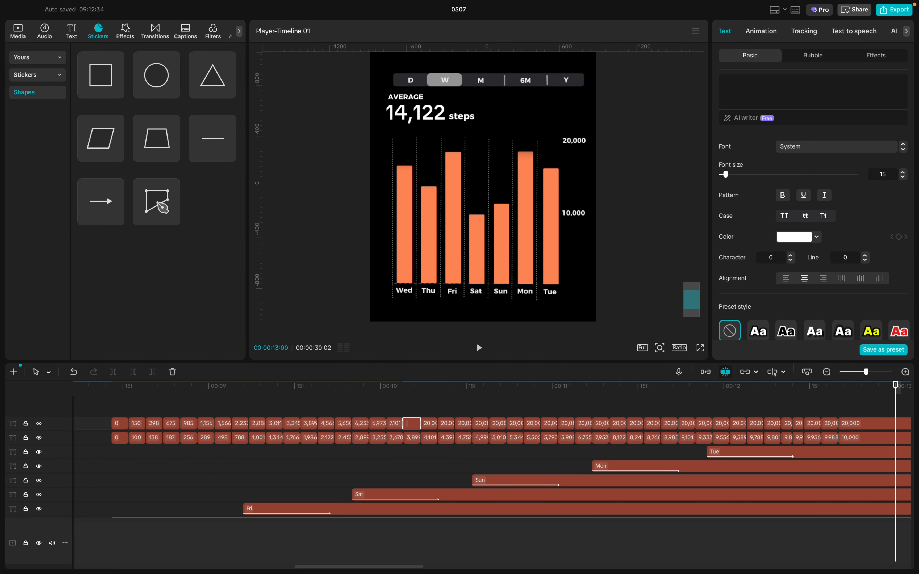
{"action": "type", "text": "7,890"}
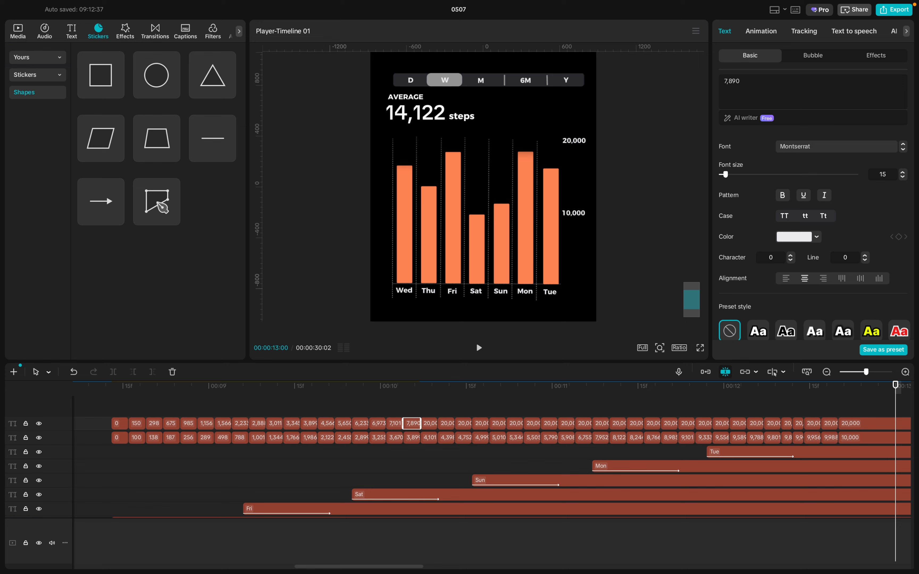
- Replace the text of the nineteenth piece of the upper axis label with 8,000
{"action": "left_click", "coordinate": [433, 424]}
{"action": "left_click", "coordinate": [760, 93]}
{"action": "key", "text": "BackSpace"}
{"action": "key", "text": "BackSpace"}
{"action": "key", "text": "BackSpace"}
{"action": "key", "text": "BackSpace"}
{"action": "key", "text": "BackSpace"}
{"action": "key", "text": "BackSpace"}
{"action": "type", "text": "8,000"}
- Replace the text of the twentieth piece of the upper axis label with 8,344
{"action": "left_click", "coordinate": [447, 426]}
{"action": "key", "text": "BackSpace"}
{"action": "key", "text": "BackSpace"}
{"action": "key", "text": "BackSpace"}
{"action": "key", "text": "BackSpace"}
{"action": "key", "text": "BackSpace"}
{"action": "key", "text": "BackSpace"}
{"action": "type", "text": "8,344"}
- Replace the text of the twenty-first piece of the upper axis label with 8,566
{"action": "left_click", "coordinate": [471, 419]}
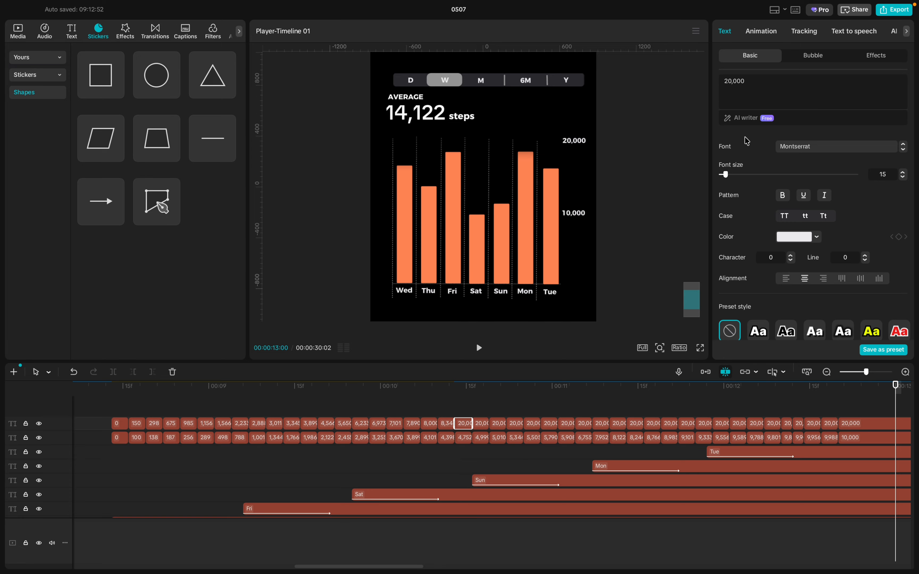
{"action": "left_click", "coordinate": [759, 86]}
{"action": "key", "text": "BackSpace"}
{"action": "key", "text": "BackSpace"}
{"action": "key", "text": "BackSpace"}
{"action": "key", "text": "BackSpace"}
{"action": "key", "text": "BackSpace"}
{"action": "key", "text": "BackSpace"}
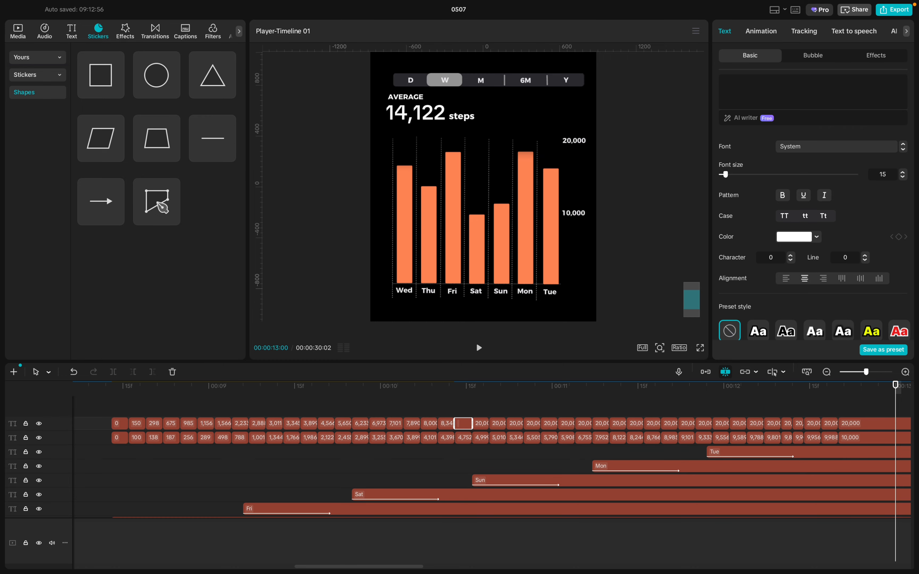
{"action": "type", "text": "8,566"}
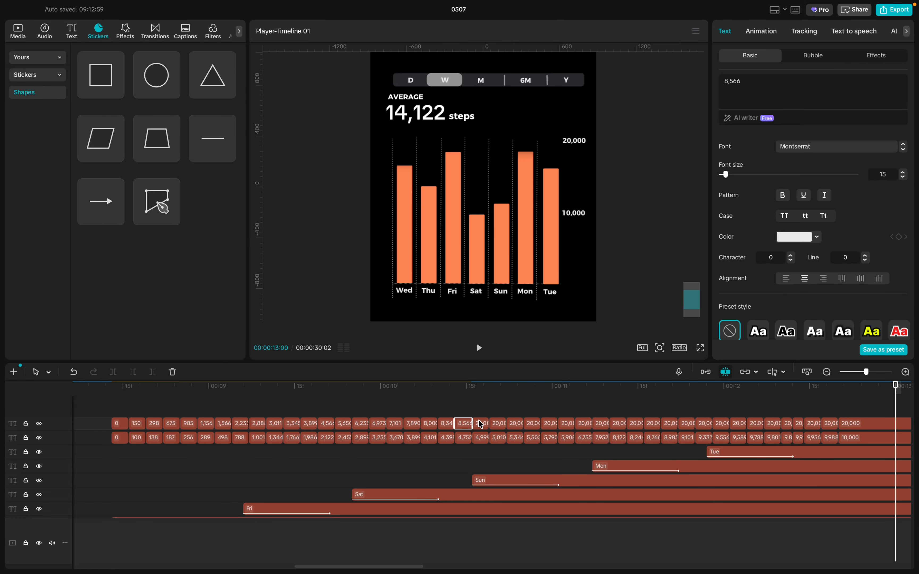
- Replace the text of the twenty-second piece of the upper axis label with 8,888
{"action": "left_click", "coordinate": [480, 424]}
{"action": "key", "text": "BackSpace"}
{"action": "key", "text": "BackSpace"}
{"action": "key", "text": "BackSpace"}
{"action": "key", "text": "BackSpace"}
{"action": "key", "text": "BackSpace"}
{"action": "key", "text": "BackSpace"}
{"action": "type", "text": "8,888"}
- Replace the text of the twenty-third piece of the upper axis label with 9,788
{"action": "left_click", "coordinate": [499, 423]}
{"action": "key", "text": "BackSpace"}
{"action": "key", "text": "BackSpace"}
{"action": "key", "text": "BackSpace"}
{"action": "key", "text": "BackSpace"}
{"action": "key", "text": "BackSpace"}
{"action": "key", "text": "BackSpace"}
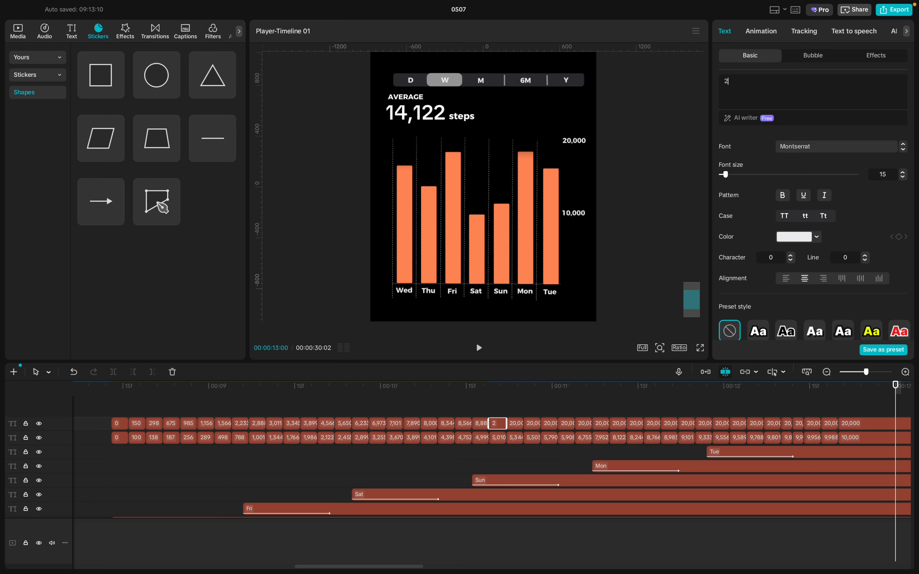
{"action": "type", "text": "9,788"}
- Replace the text of the twenty-fourth piece of the upper axis label with 10,011
{"action": "left_click", "coordinate": [516, 425]}
{"action": "left_click", "coordinate": [761, 81]}
{"action": "key", "text": "BackSpace"}
{"action": "key", "text": "BackSpace"}
{"action": "key", "text": "BackSpace"}
{"action": "key", "text": "BackSpace"}
{"action": "key", "text": "BackSpace"}
{"action": "key", "text": "BackSpace"}
{"action": "type", "text": "10,011"}
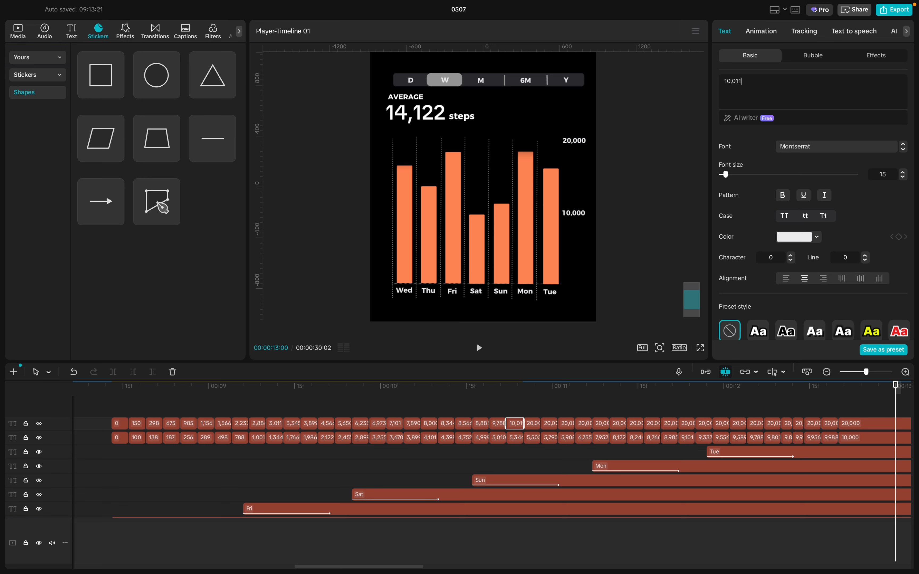
- Replace the text of the twenty-fifth piece of the upper axis label with 11,100
{"action": "left_click", "coordinate": [535, 423]}
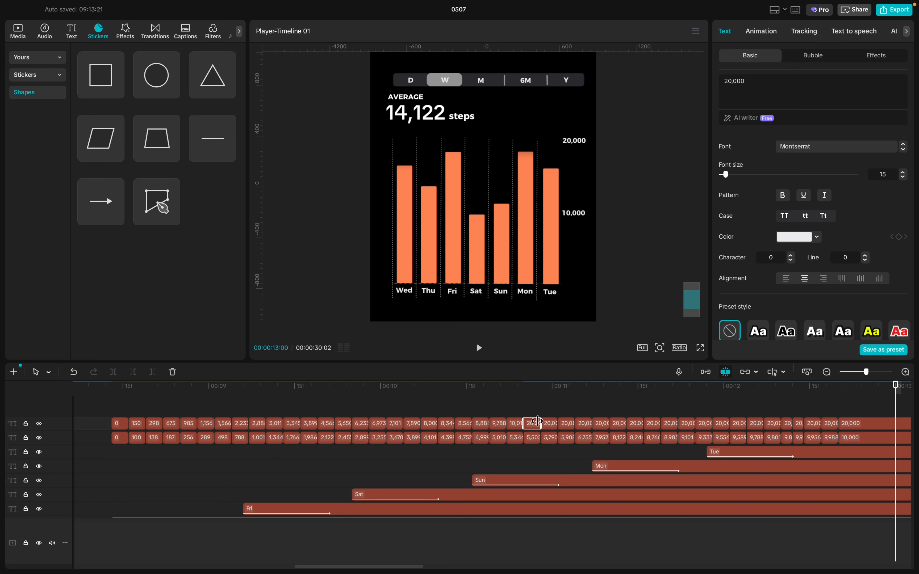
{"action": "left_click", "coordinate": [784, 86]}
{"action": "key", "text": "BackSpace"}
{"action": "key", "text": "BackSpace"}
{"action": "key", "text": "BackSpace"}
{"action": "key", "text": "BackSpace"}
{"action": "key", "text": "BackSpace"}
{"action": "key", "text": "BackSpace"}
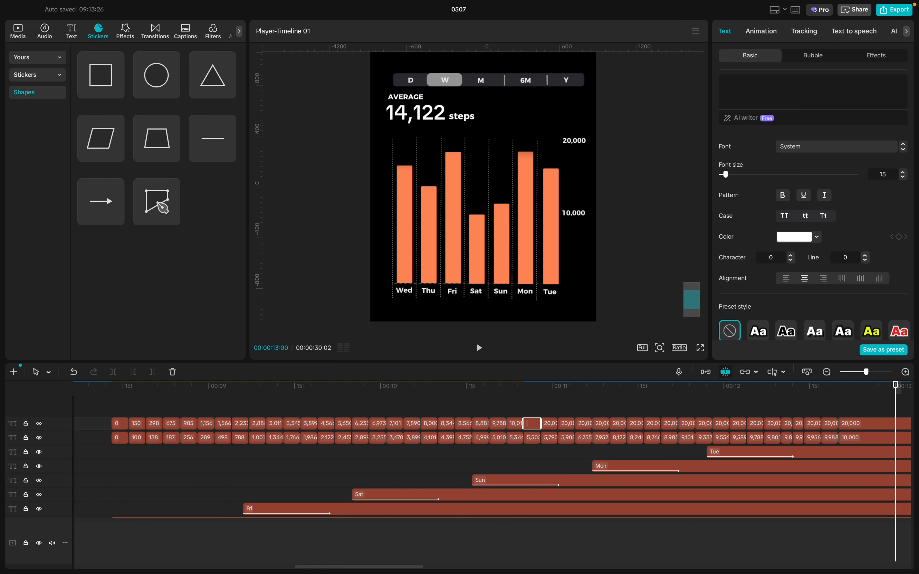
{"action": "type", "text": "11"}
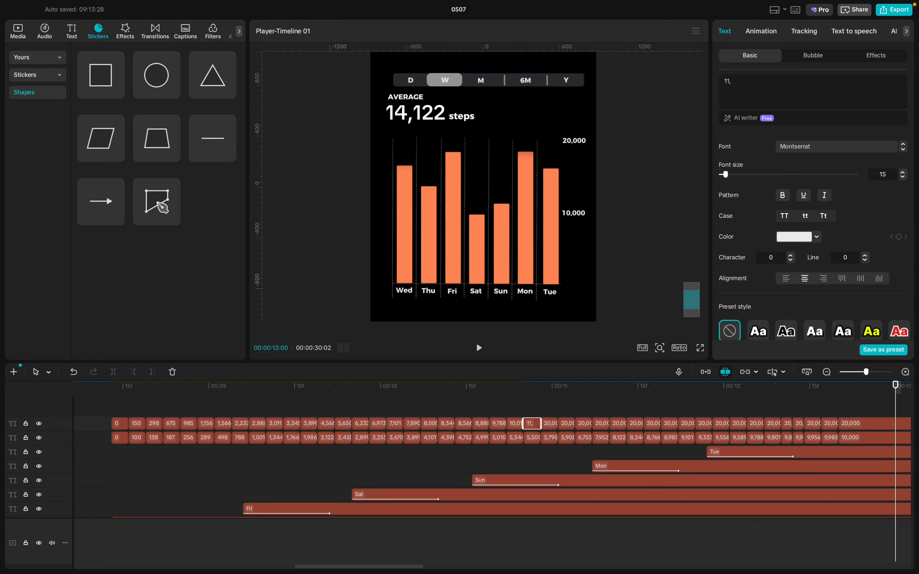
{"action": "type", "text": ",100"}
- Replace the text of the twenty-sixth piece of the upper axis label with 12,988
{"action": "left_click", "coordinate": [551, 427]}
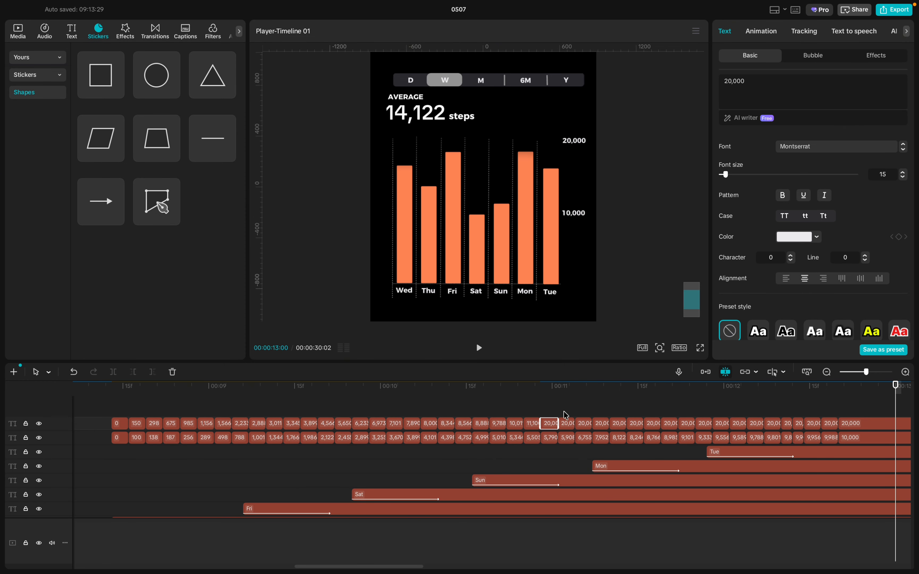
{"action": "left_click", "coordinate": [777, 93]}
{"action": "key", "text": "BackSpace"}
{"action": "key", "text": "BackSpace"}
{"action": "key", "text": "BackSpace"}
{"action": "key", "text": "BackSpace"}
{"action": "key", "text": "BackSpace"}
{"action": "key", "text": "BackSpace"}
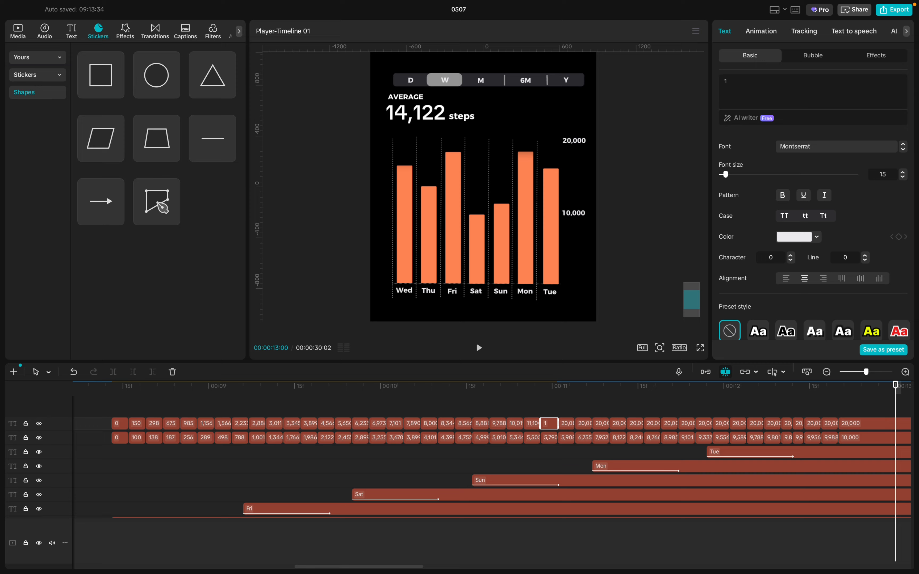
{"action": "type", "text": "12,988"}
- Replace the text of the twenty-seventh piece of the upper axis label with 13,344
{"action": "left_click", "coordinate": [572, 426]}
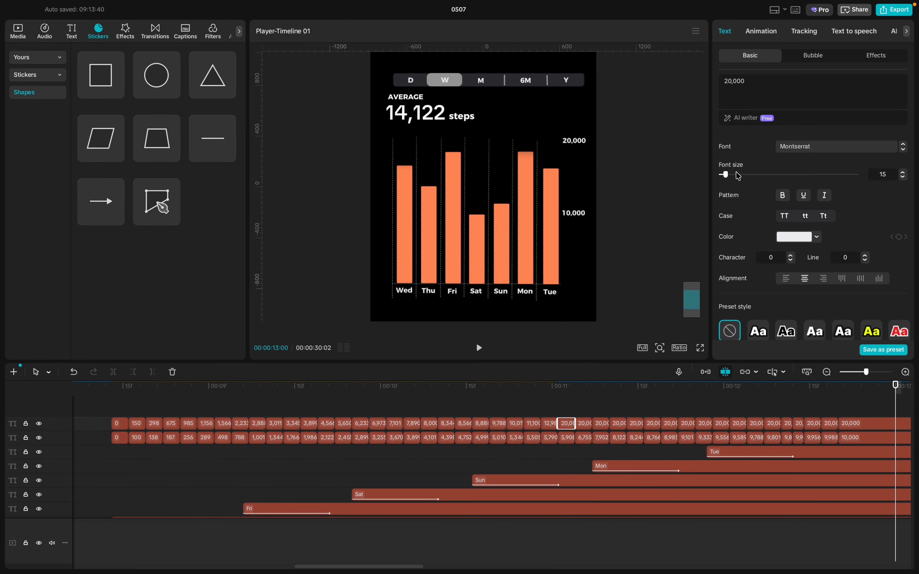
{"action": "key", "text": "BackSpace"}
{"action": "key", "text": "BackSpace"}
{"action": "key", "text": "BackSpace"}
{"action": "key", "text": "BackSpace"}
{"action": "key", "text": "BackSpace"}
{"action": "key", "text": "BackSpace"}
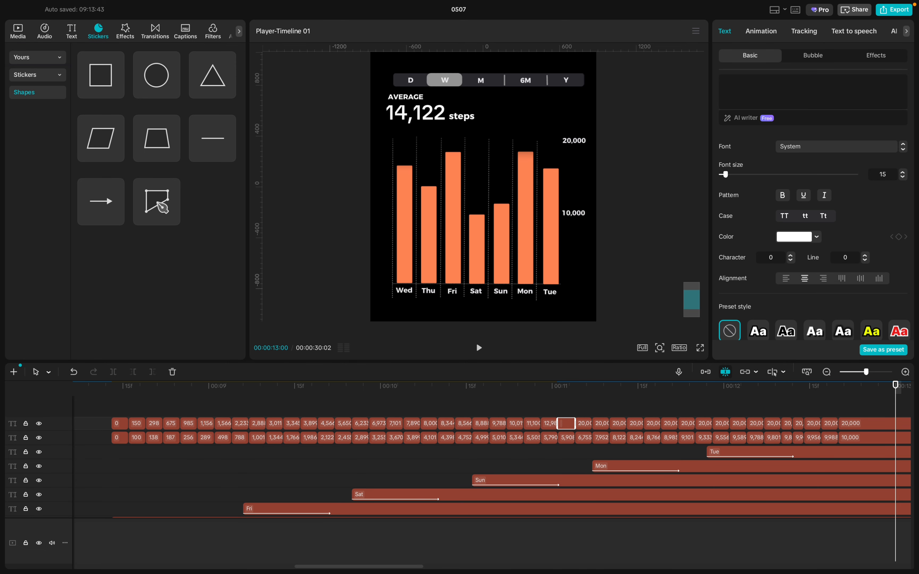
{"action": "type", "text": "13,344"}
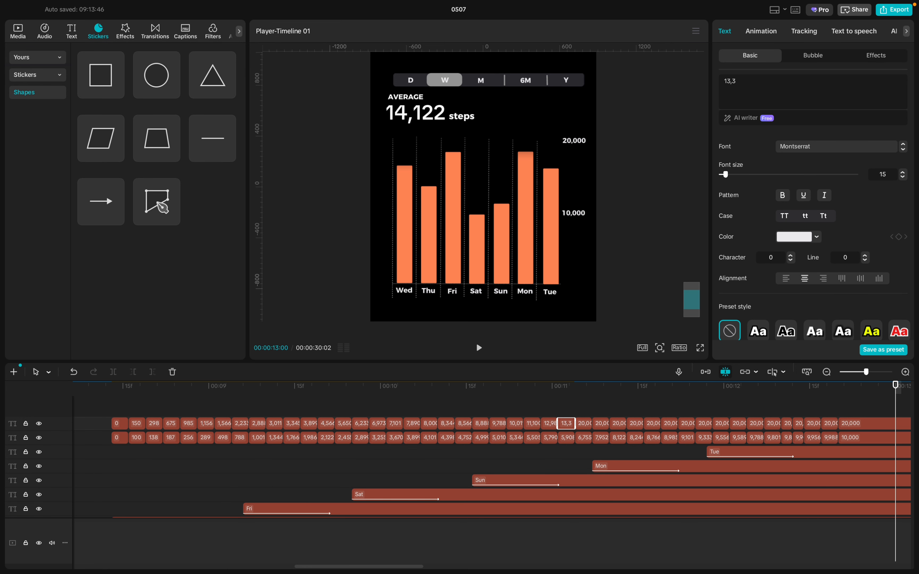
- Replace the text of the twenty-eighth piece of the upper axis label with a number in the 13,670s
{"action": "left_click", "coordinate": [586, 425]}
{"action": "left_click", "coordinate": [752, 89]}
{"action": "key", "text": "BackSpace"}
{"action": "key", "text": "BackSpace"}
{"action": "key", "text": "BackSpace"}
{"action": "key", "text": "BackSpace"}
{"action": "key", "text": "BackSpace"}
{"action": "key", "text": "BackSpace"}
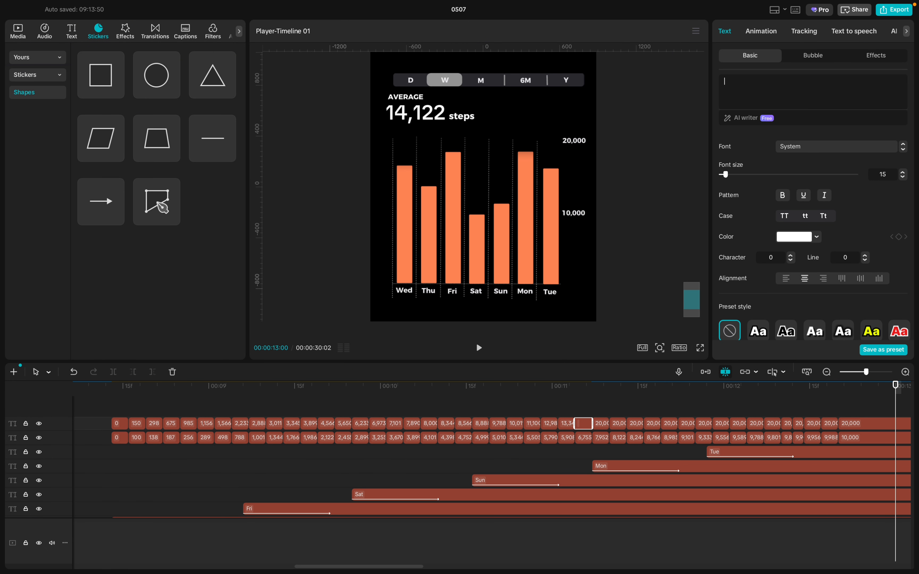
{"action": "type", "text": "13"}
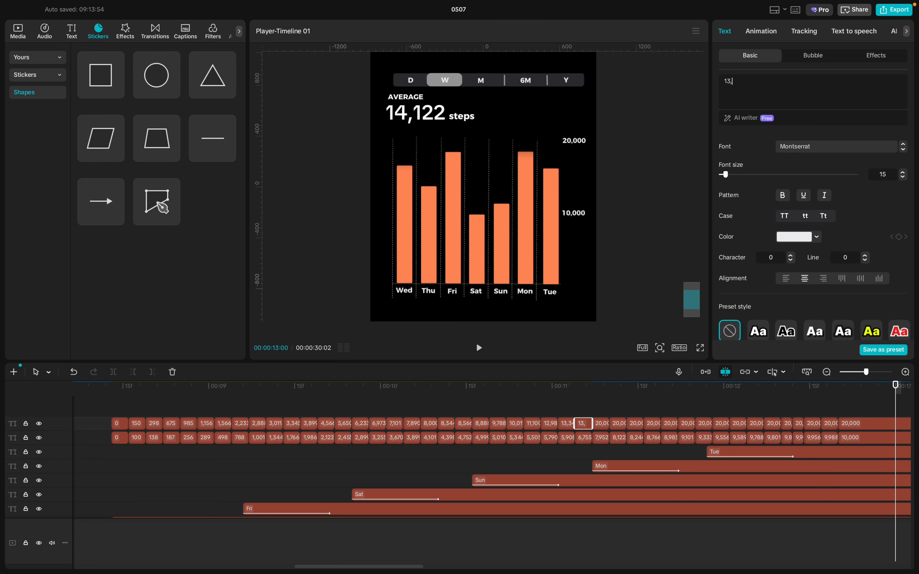
{"action": "type", "text": ",67"}
- Replace the text of the twenty-ninth piece of the upper axis label with a number in the 14,230s
{"action": "left_click", "coordinate": [601, 423]}
{"action": "key", "text": "BackSpace"}
{"action": "key", "text": "BackSpace"}
{"action": "key", "text": "BackSpace"}
{"action": "key", "text": "BackSpace"}
{"action": "key", "text": "BackSpace"}
{"action": "key", "text": "BackSpace"}
{"action": "type", "text": "14,23"}
- Replace the text of the thirtieth piece of the upper axis label with 14,659
{"action": "left_click", "coordinate": [618, 423]}
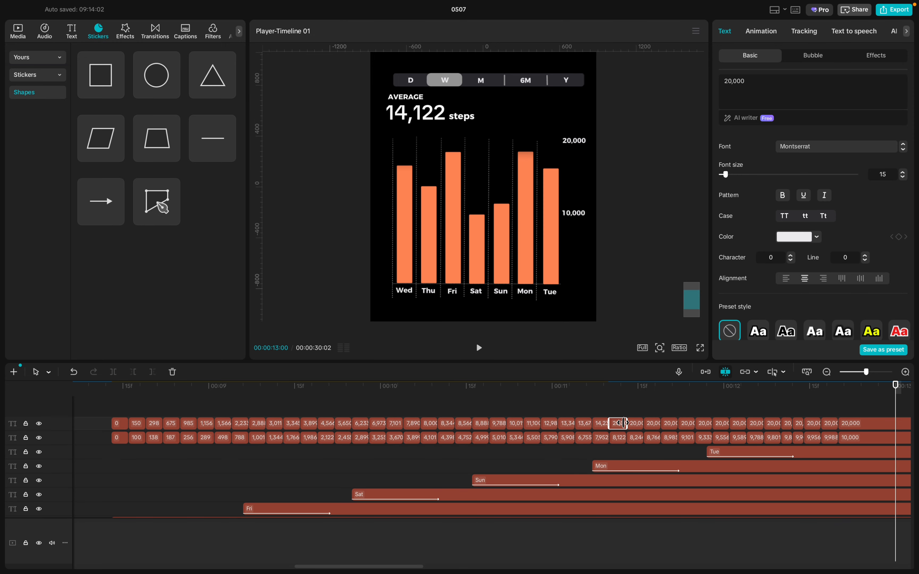
{"action": "left_click", "coordinate": [764, 85]}
{"action": "key", "text": "BackSpace"}
{"action": "key", "text": "BackSpace"}
{"action": "key", "text": "BackSpace"}
{"action": "key", "text": "BackSpace"}
{"action": "key", "text": "BackSpace"}
{"action": "key", "text": "BackSpace"}
{"action": "type", "text": "14,659"}
- Replace the text of the thirty-first piece of the upper axis label with 15,000
{"action": "left_click", "coordinate": [635, 424]}
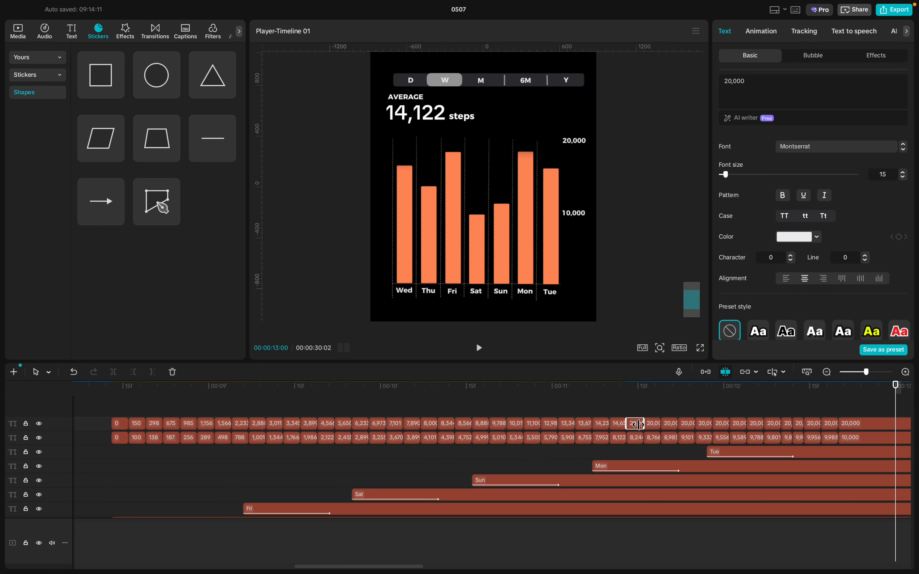
{"action": "left_click", "coordinate": [784, 88]}
{"action": "key", "text": "BackSpace"}
{"action": "key", "text": "BackSpace"}
{"action": "key", "text": "BackSpace"}
{"action": "key", "text": "BackSpace"}
{"action": "key", "text": "BackSpace"}
{"action": "key", "text": "BackSpace"}
{"action": "type", "text": "15,000"}
- Replace the text of the thirty-second piece of the upper axis label with 15,876
{"action": "left_click", "coordinate": [653, 423]}
{"action": "left_click", "coordinate": [799, 84]}
{"action": "key", "text": "BackSpace"}
{"action": "key", "text": "BackSpace"}
{"action": "key", "text": "BackSpace"}
{"action": "key", "text": "BackSpace"}
{"action": "key", "text": "BackSpace"}
{"action": "key", "text": "BackSpace"}
{"action": "type", "text": "15,8"}
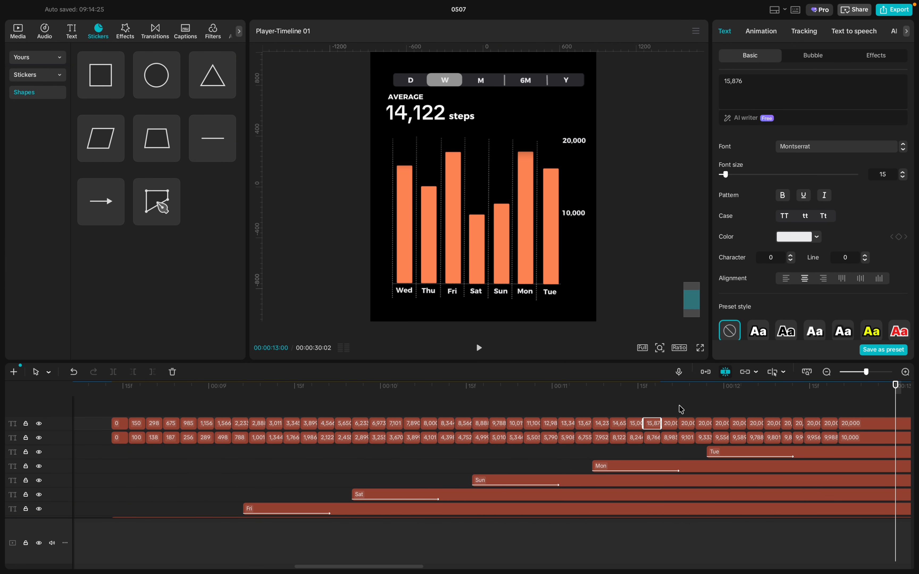
- Replace the text of the thirty-third piece of the upper axis label with 16,566
{"action": "left_click", "coordinate": [670, 422]}
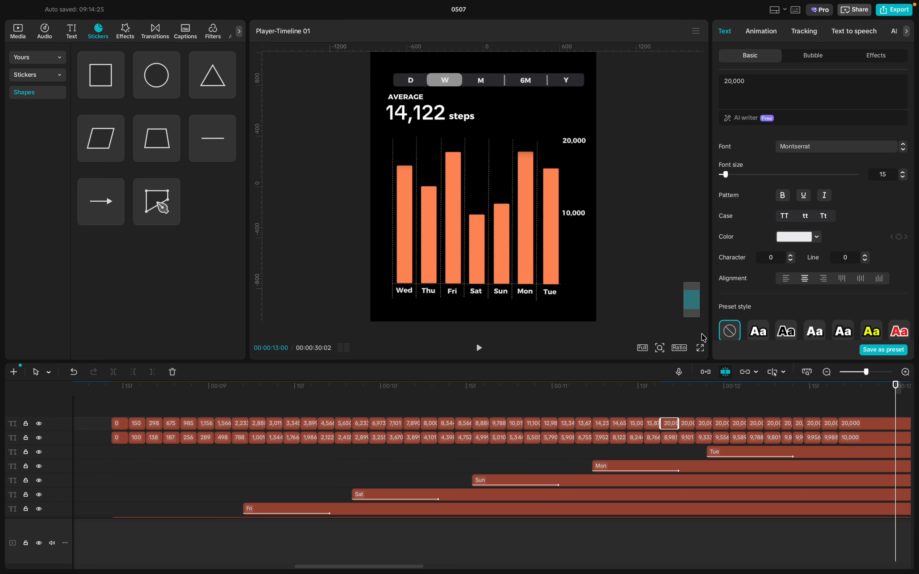
{"action": "left_click", "coordinate": [760, 86]}
{"action": "key", "text": "BackSpace"}
{"action": "key", "text": "BackSpace"}
{"action": "key", "text": "BackSpace"}
{"action": "key", "text": "BackSpace"}
{"action": "key", "text": "BackSpace"}
{"action": "key", "text": "BackSpace"}
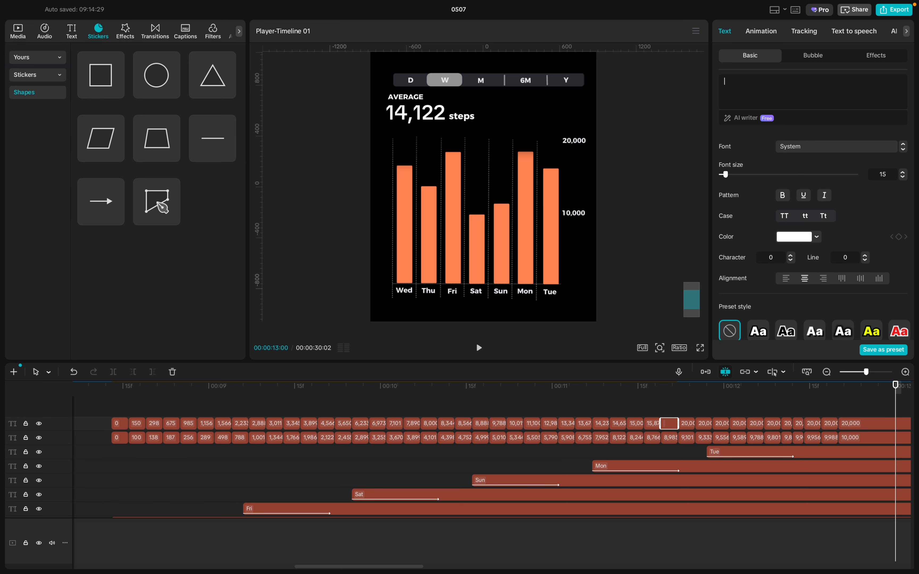
{"action": "type", "text": "16"}
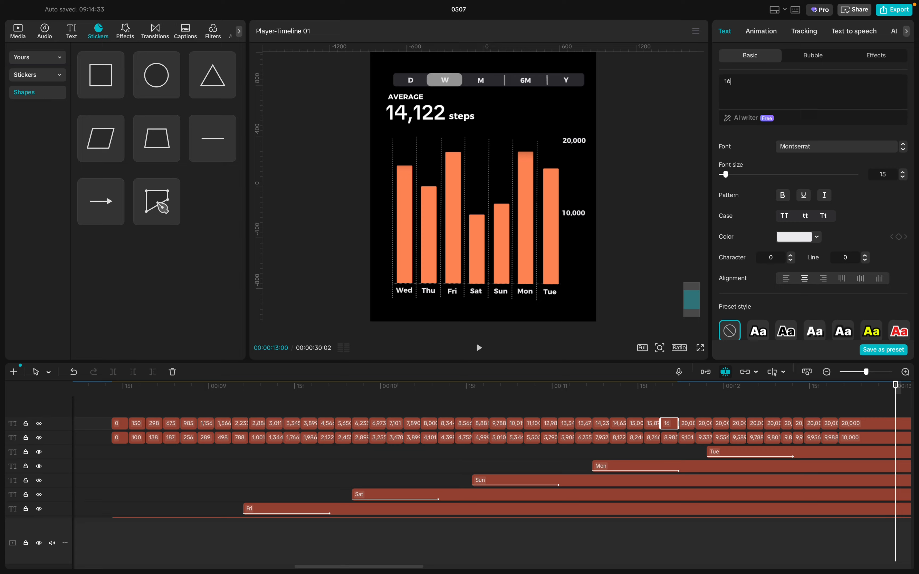
{"action": "type", "text": ",566"}
- Replace the text of the thirty-fourth piece of the upper axis label with 17,854
{"action": "left_click", "coordinate": [691, 423]}
{"action": "key", "text": "BackSpace"}
{"action": "key", "text": "BackSpace"}
{"action": "key", "text": "BackSpace"}
{"action": "key", "text": "BackSpace"}
{"action": "key", "text": "BackSpace"}
{"action": "key", "text": "BackSpace"}
{"action": "type", "text": "17,854"}
- Replace the text of the thirty-fifth piece of the upper axis label with 18,000
{"action": "left_click", "coordinate": [706, 422]}
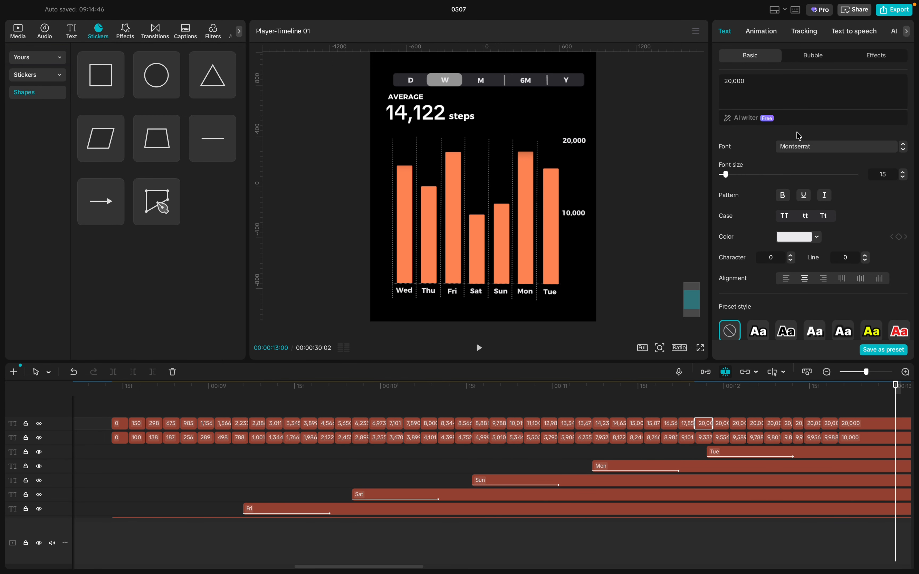
{"action": "left_click", "coordinate": [785, 92]}
{"action": "key", "text": "BackSpace"}
{"action": "key", "text": "BackSpace"}
{"action": "key", "text": "BackSpace"}
{"action": "key", "text": "BackSpace"}
{"action": "key", "text": "BackSpace"}
{"action": "key", "text": "BackSpace"}
{"action": "type", "text": "18,000"}
- Replace the text of the thirty-sixth piece of the upper axis label with 18,150
{"action": "left_click", "coordinate": [723, 425]}
{"action": "left_click", "coordinate": [777, 81]}
{"action": "key", "text": "BackSpace"}
{"action": "key", "text": "BackSpace"}
{"action": "key", "text": "BackSpace"}
{"action": "key", "text": "BackSpace"}
{"action": "key", "text": "BackSpace"}
{"action": "key", "text": "BackSpace"}
{"action": "type", "text": "18"}
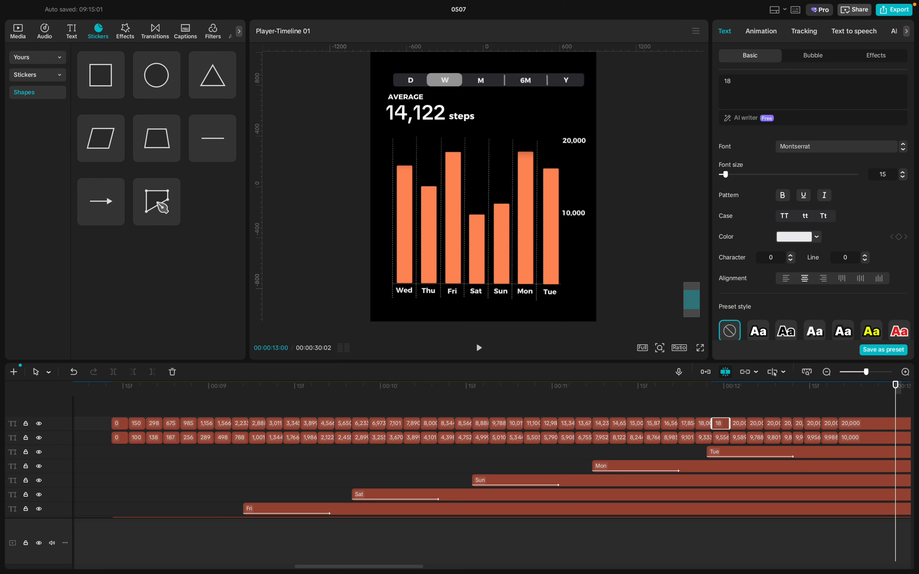
{"action": "type", "text": ",150"}
- Replace the text of the thirty-seventh piece of the upper axis label with 18,233
{"action": "left_click", "coordinate": [736, 427]}
{"action": "left_click", "coordinate": [776, 82]}
{"action": "key", "text": "BackSpace"}
{"action": "key", "text": "BackSpace"}
{"action": "key", "text": "BackSpace"}
{"action": "key", "text": "BackSpace"}
{"action": "key", "text": "BackSpace"}
{"action": "key", "text": "BackSpace"}
{"action": "type", "text": "18,233"}
- Replace the text of the thirty-eighth piece of the upper axis label with 18,689
{"action": "left_click", "coordinate": [757, 426]}
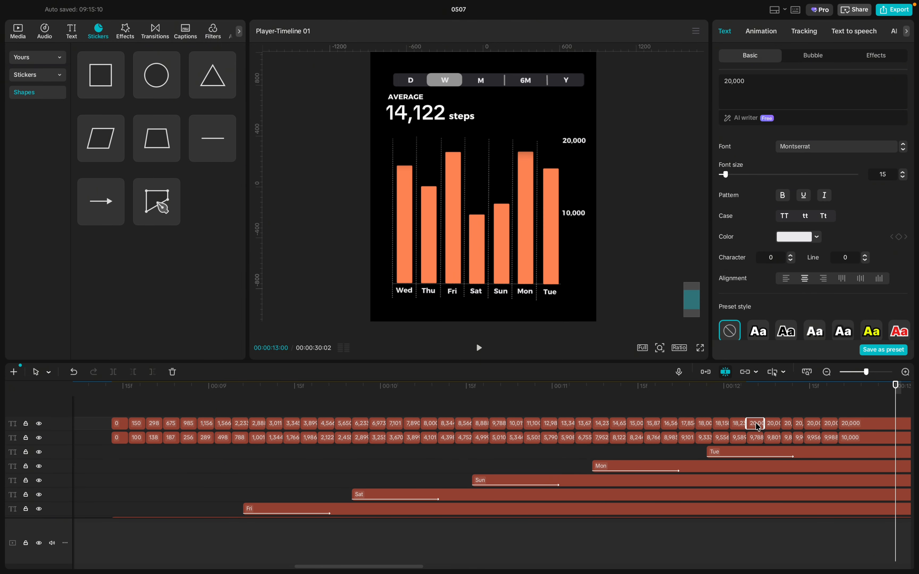
{"action": "left_click", "coordinate": [761, 88]}
{"action": "key", "text": "BackSpace"}
{"action": "key", "text": "BackSpace"}
{"action": "key", "text": "BackSpace"}
{"action": "key", "text": "BackSpace"}
{"action": "key", "text": "BackSpace"}
{"action": "key", "text": "BackSpace"}
{"action": "type", "text": "18,689"}
- Replace the text of the thirty-ninth piece of the upper axis label with 19,100
{"action": "left_click", "coordinate": [774, 425]}
{"action": "key", "text": "BackSpace"}
{"action": "key", "text": "BackSpace"}
{"action": "key", "text": "BackSpace"}
{"action": "key", "text": "BackSpace"}
{"action": "key", "text": "BackSpace"}
{"action": "key", "text": "BackSpace"}
{"action": "type", "text": "19,100"}
- Replace the text of the fortieth piece of the upper axis label with 19,456
{"action": "left_click", "coordinate": [786, 423]}
{"action": "key", "text": "BackSpace"}
{"action": "key", "text": "BackSpace"}
{"action": "key", "text": "BackSpace"}
{"action": "key", "text": "BackSpace"}
{"action": "key", "text": "BackSpace"}
{"action": "key", "text": "BackSpace"}
{"action": "type", "text": "1"}
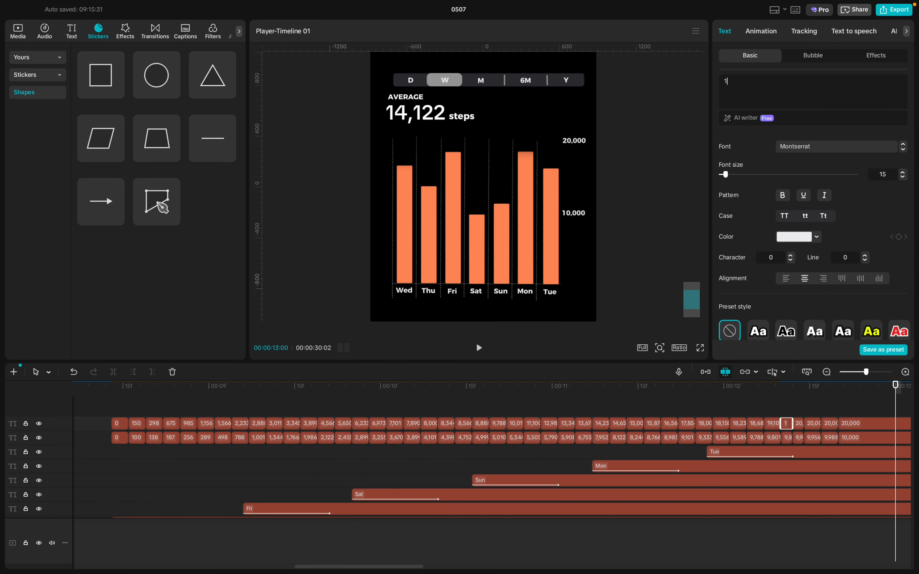
{"action": "type", "text": "9,456"}
- Replace the text of the forty-first piece of the upper axis label with 19,789
{"action": "left_click", "coordinate": [797, 423]}
{"action": "left_click", "coordinate": [769, 83]}
{"action": "key", "text": "BackSpace"}
{"action": "key", "text": "BackSpace"}
{"action": "key", "text": "BackSpace"}
{"action": "key", "text": "BackSpace"}
{"action": "key", "text": "BackSpace"}
{"action": "key", "text": "BackSpace"}
{"action": "type", "text": "19,789"}
- Replace the text of the forty-second piece of the upper axis label with 19,901
{"action": "left_click", "coordinate": [811, 423]}
{"action": "left_click", "coordinate": [764, 85]}
{"action": "key", "text": "BackSpace"}
{"action": "key", "text": "BackSpace"}
{"action": "key", "text": "BackSpace"}
{"action": "key", "text": "BackSpace"}
{"action": "key", "text": "BackSpace"}
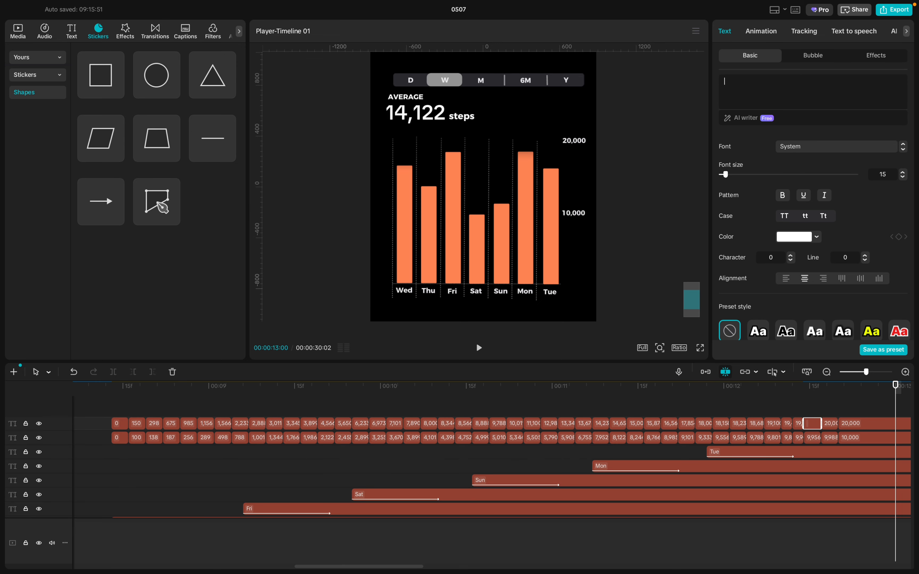
{"action": "type", "text": "19901"}
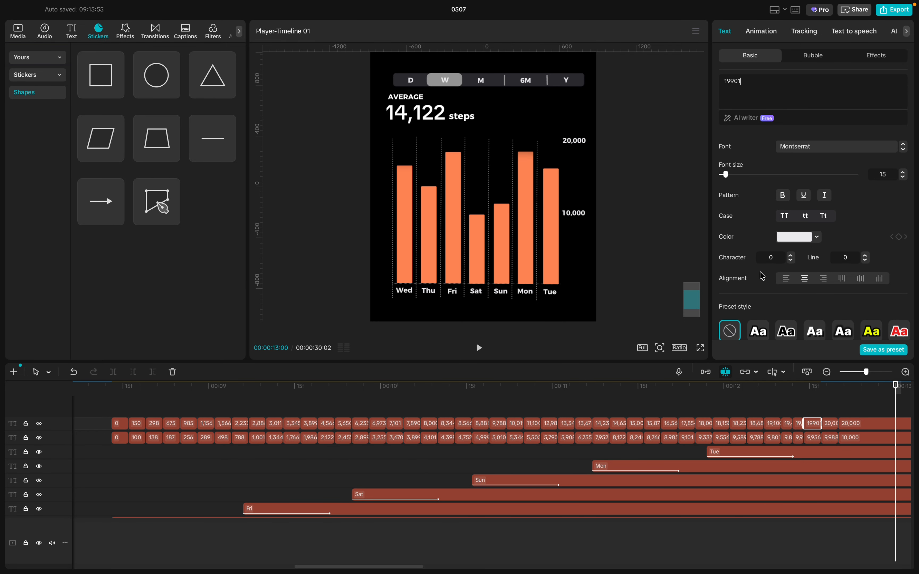
{"action": "key", "text": "BackSpace"}
{"action": "type", "text": ",901"}
- Replace the text of the forty-third piece of the upper axis label with 19,988 and check the neighbouring pieces
{"action": "left_click", "coordinate": [831, 426]}
{"action": "left_click", "coordinate": [770, 88]}
{"action": "key", "text": "BackSpace"}
{"action": "key", "text": "BackSpace"}
{"action": "key", "text": "BackSpace"}
{"action": "key", "text": "BackSpace"}
{"action": "key", "text": "BackSpace"}
{"action": "key", "text": "BackSpace"}
{"action": "type", "text": "19,988"}
{"action": "left_click", "coordinate": [816, 426]}
{"action": "left_click", "coordinate": [831, 425]}
{"action": "left_click", "coordinate": [814, 426]}
{"action": "left_click", "coordinate": [833, 426]}
{"action": "left_click", "coordinate": [854, 427]}
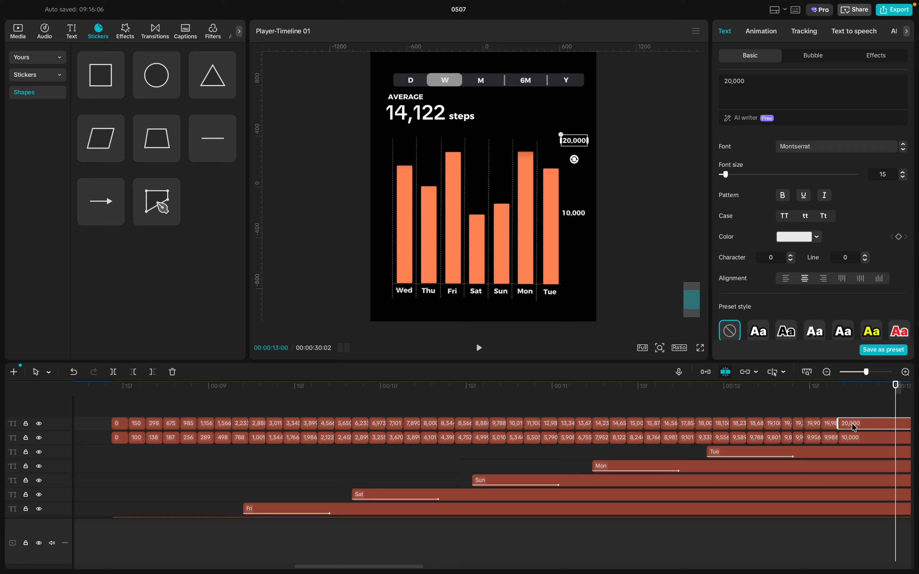
- Extend the end of the last 10,000 label piece to line up with the ends of the other text clips
{"action": "left_click", "coordinate": [108, 412]}
{"action": "key", "text": "space"}
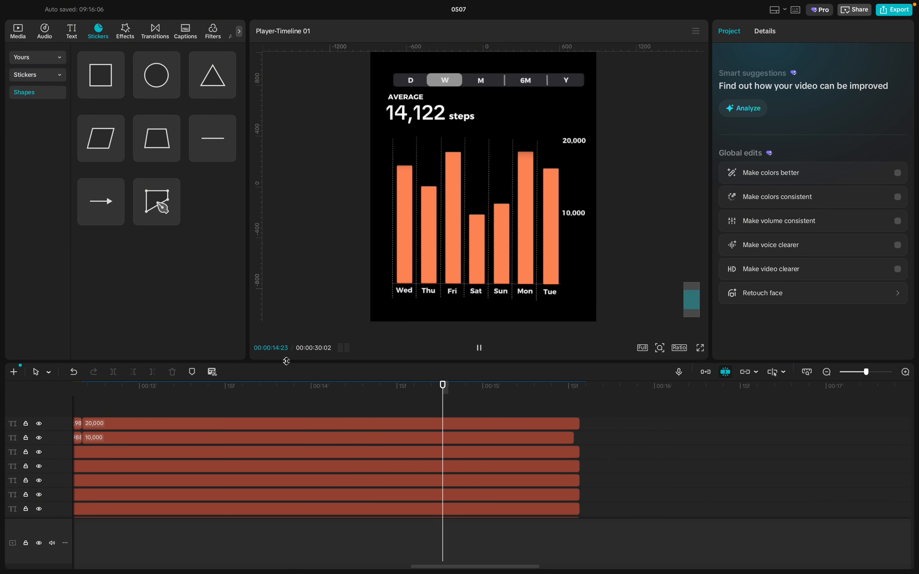
{"action": "scroll", "coordinate": [335, 419], "scroll_direction": "down", "scroll_amount": 5}
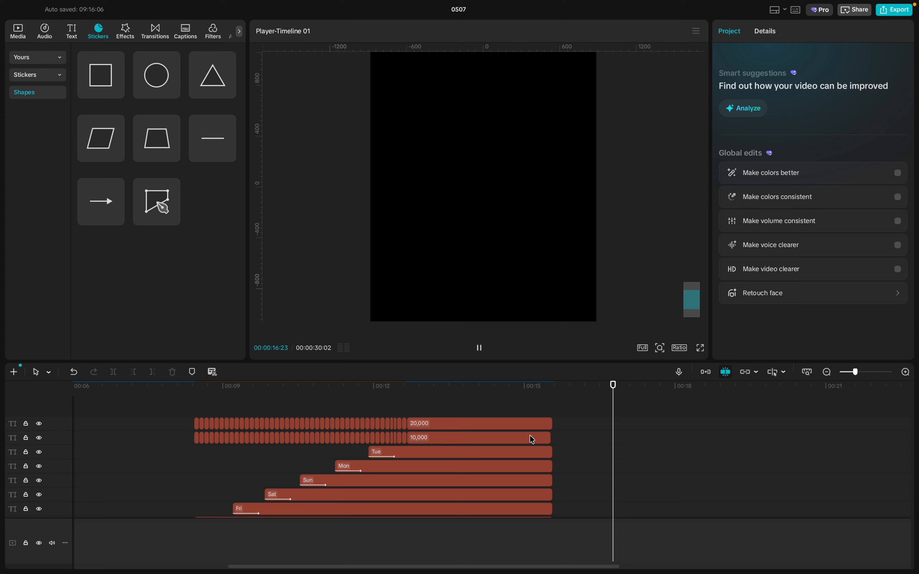
{"action": "left_click", "coordinate": [551, 437]}
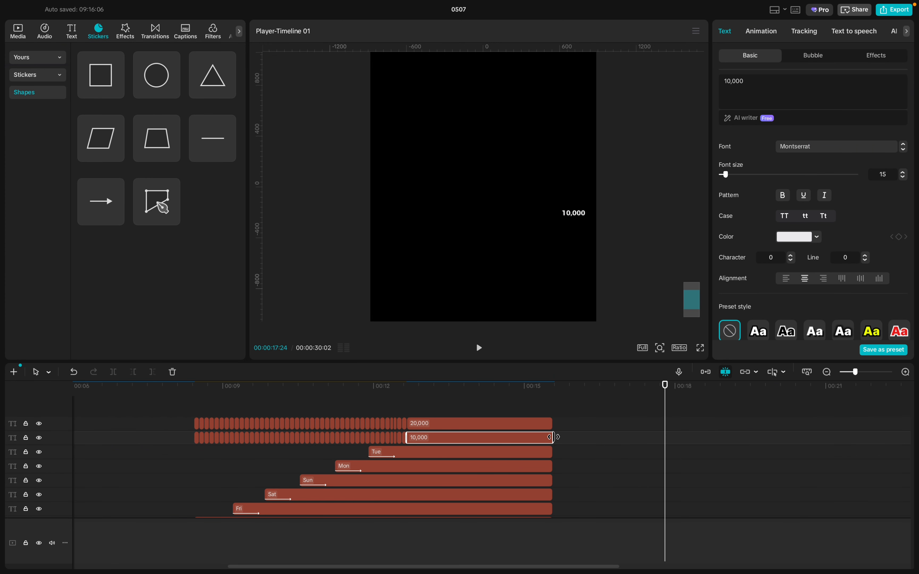
- Play the animation from the start of the timeline to review the bars and the counting axis labels
{"action": "left_click", "coordinate": [514, 409]}
{"action": "left_click_drag", "start_coordinate": [513, 411], "coordinate": [259, 409]}
{"action": "scroll", "coordinate": [335, 433], "scroll_direction": "down", "scroll_amount": 2}
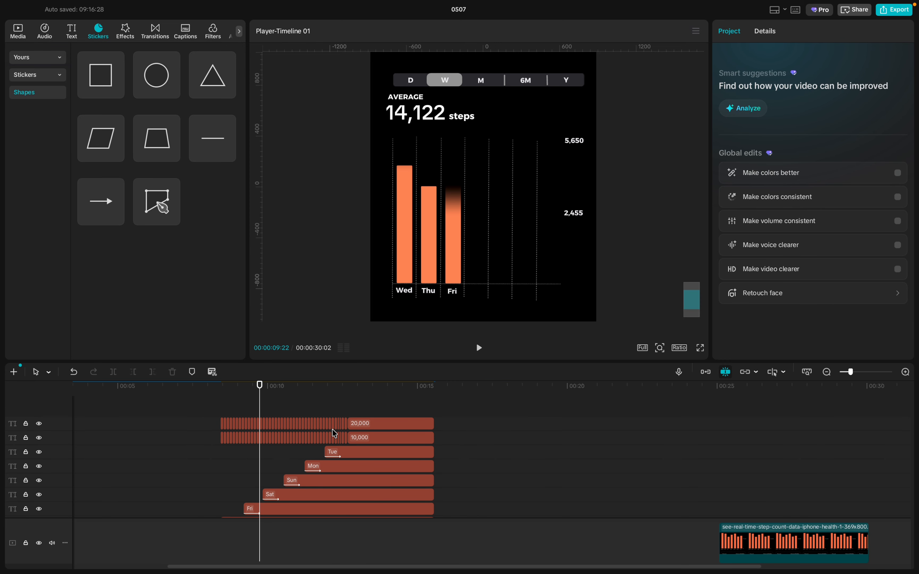
{"action": "left_click", "coordinate": [88, 419]}
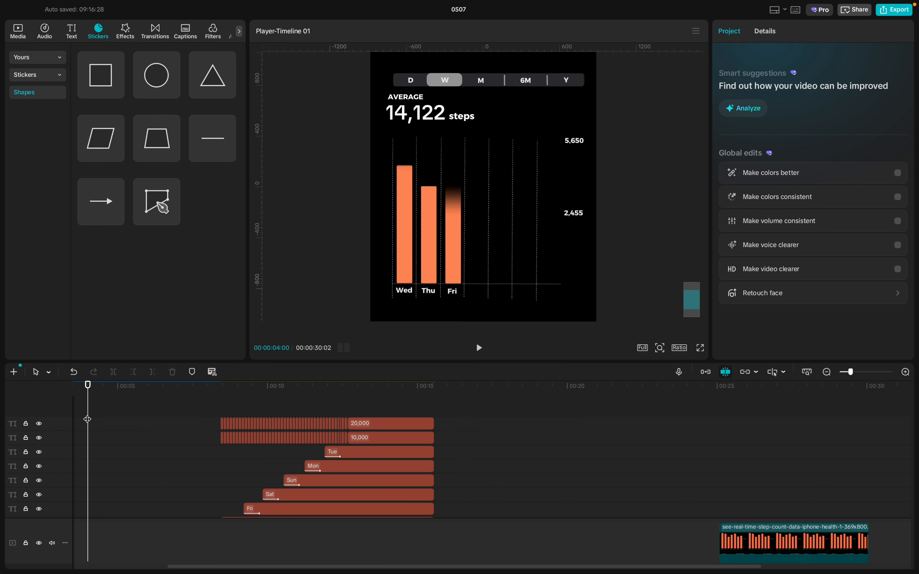
{"action": "left_click_drag", "start_coordinate": [89, 419], "coordinate": [20, 416]}
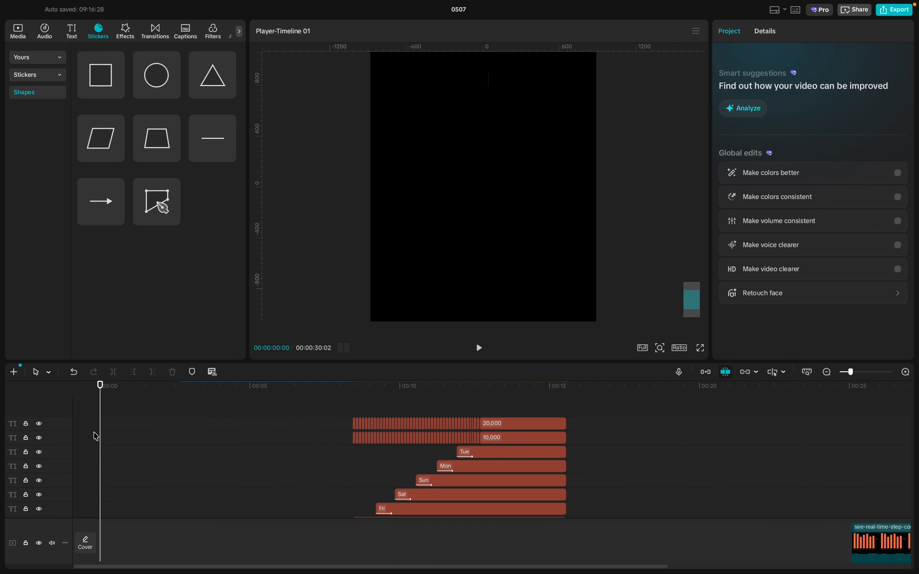
{"action": "key", "text": "space"}
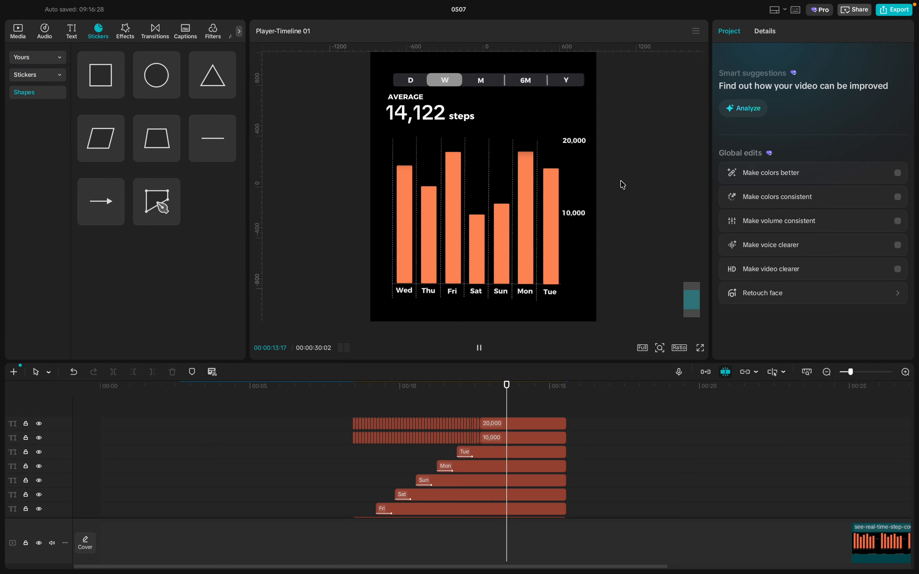
{"action": "scroll", "coordinate": [526, 421], "scroll_direction": "down", "scroll_amount": 3}
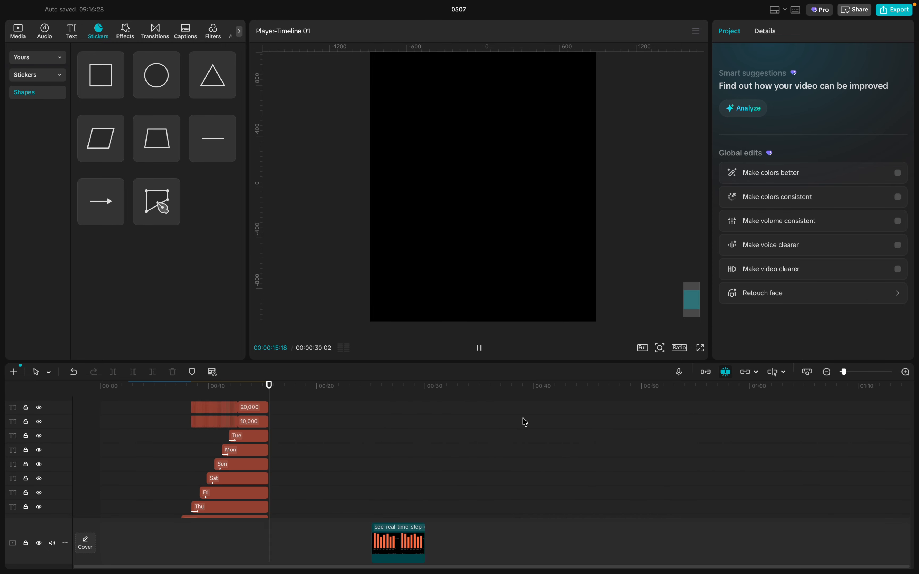
- Split all the graphic, text and compound clips at 00:00:13:02 and delete the portions after that point
{"action": "scroll", "coordinate": [257, 443], "scroll_direction": "down", "scroll_amount": 3}
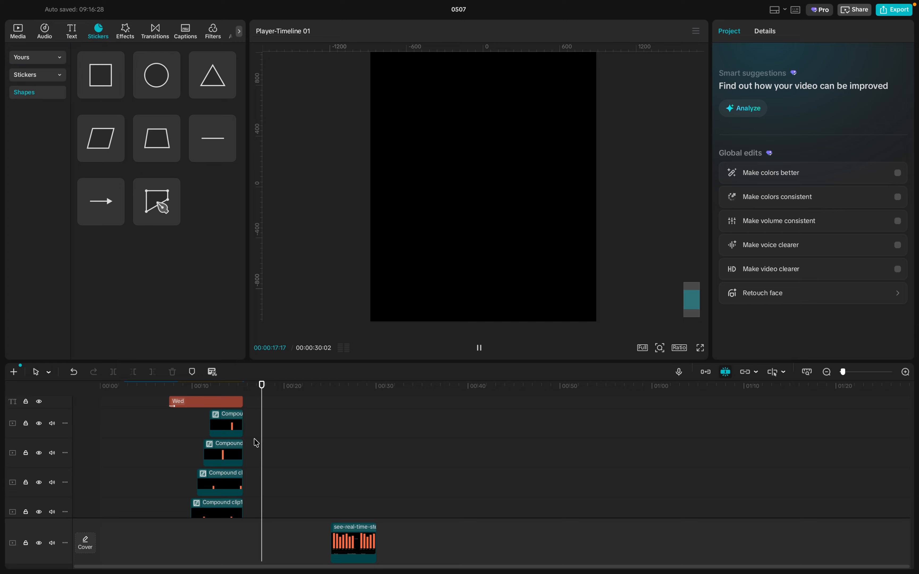
{"action": "left_click", "coordinate": [201, 437]}
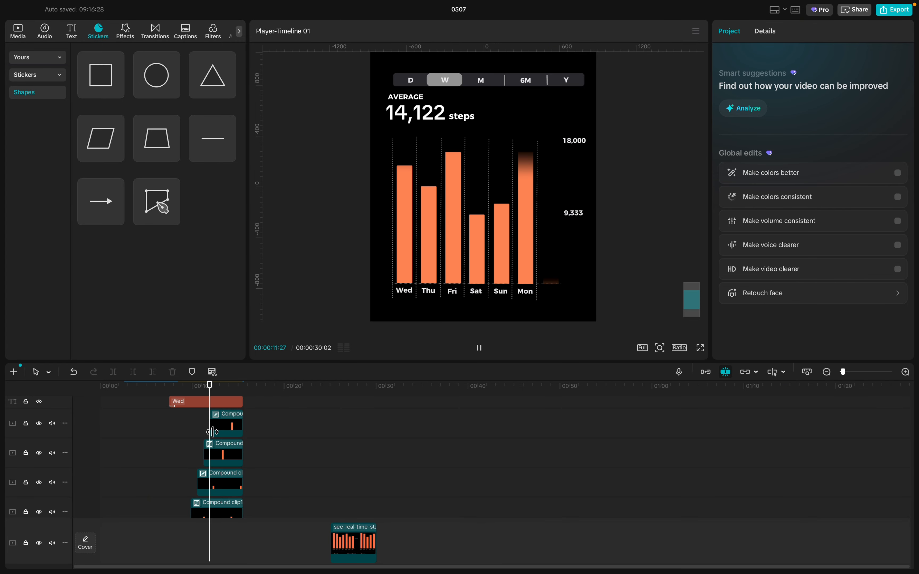
{"action": "key", "text": "space"}
{"action": "scroll", "coordinate": [213, 433], "scroll_direction": "up", "scroll_amount": 5}
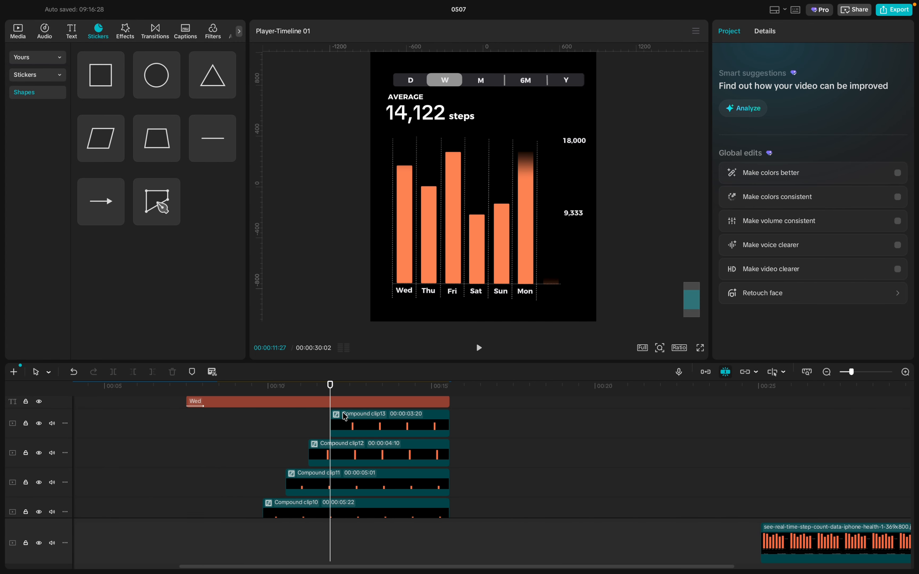
{"action": "left_click_drag", "start_coordinate": [331, 395], "coordinate": [380, 393]}
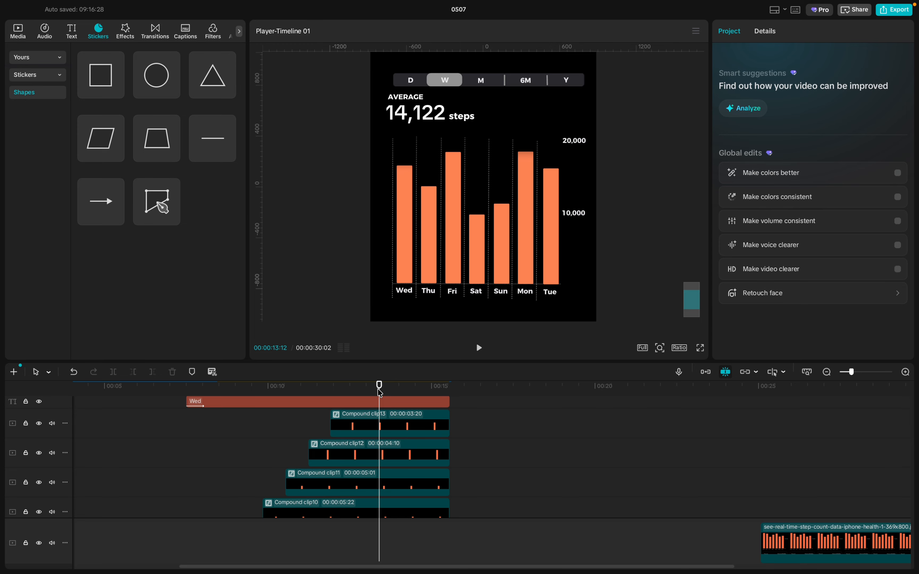
{"action": "scroll", "coordinate": [381, 399], "scroll_direction": "up", "scroll_amount": 5}
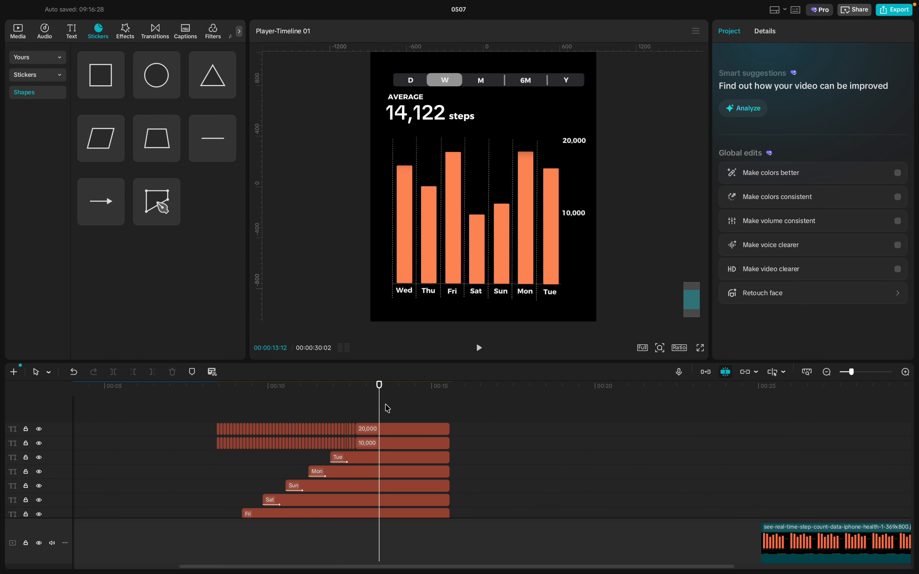
{"action": "mouse_move", "coordinate": [379, 417]}
{"action": "left_mouse_down"}
{"action": "mouse_move", "coordinate": [345, 412]}
{"action": "mouse_move", "coordinate": [368, 411]}
{"action": "left_mouse_up"}
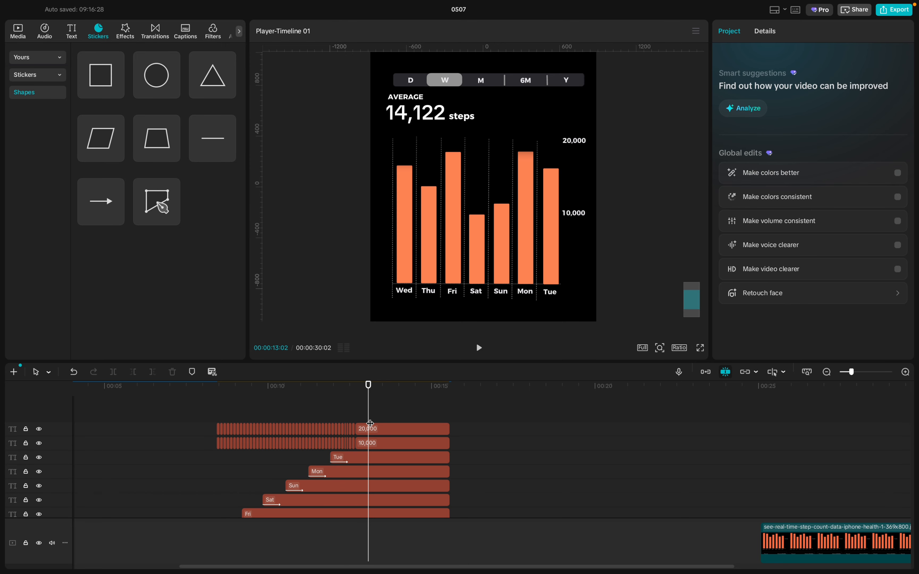
{"action": "scroll", "coordinate": [376, 462], "scroll_direction": "down", "scroll_amount": 5}
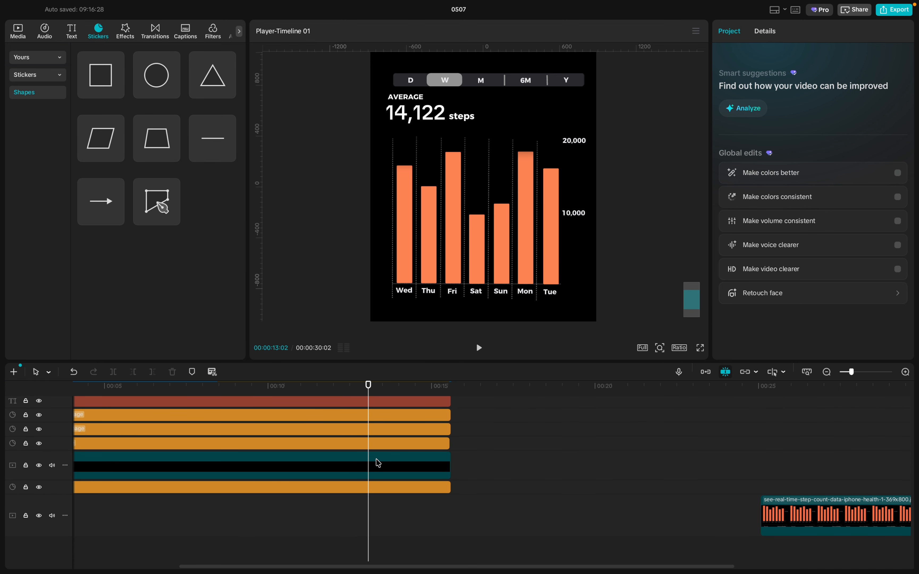
{"action": "left_click_drag", "start_coordinate": [377, 519], "coordinate": [368, 314]}
{"action": "key", "text": "ctrl+b"}
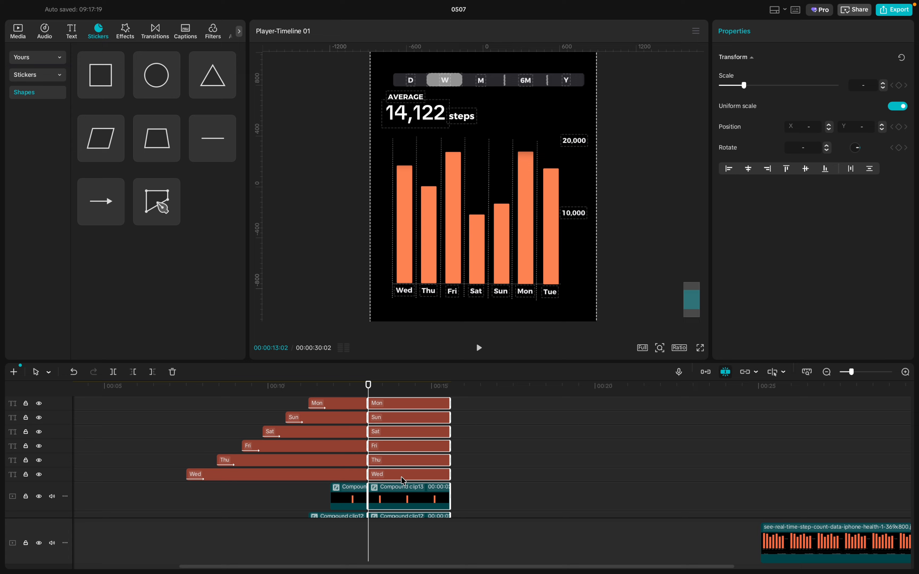
{"action": "key", "text": "Delete"}
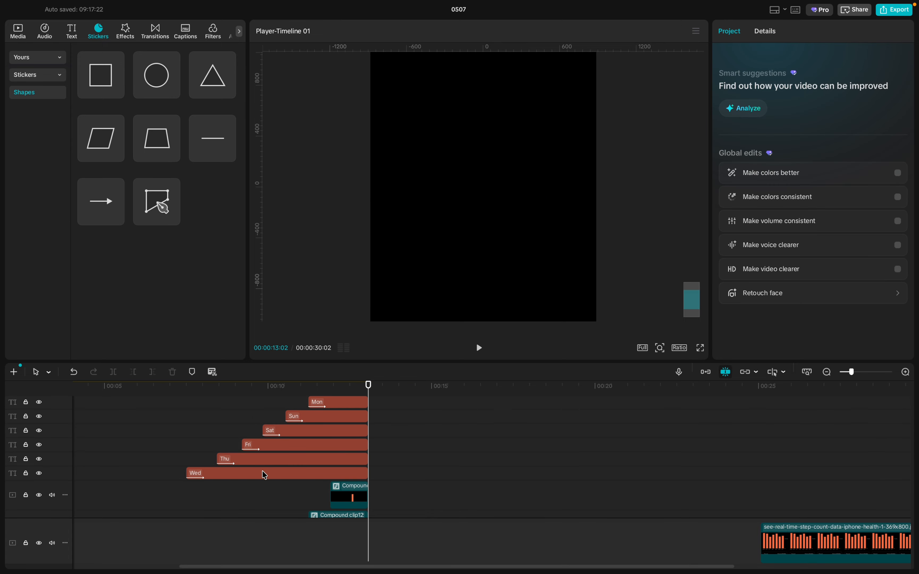
- Play the trimmed step-count animation from the beginning to check its overall timing
{"action": "scroll", "coordinate": [265, 475], "scroll_direction": "down", "scroll_amount": 10}
{"action": "left_click", "coordinate": [231, 460]}
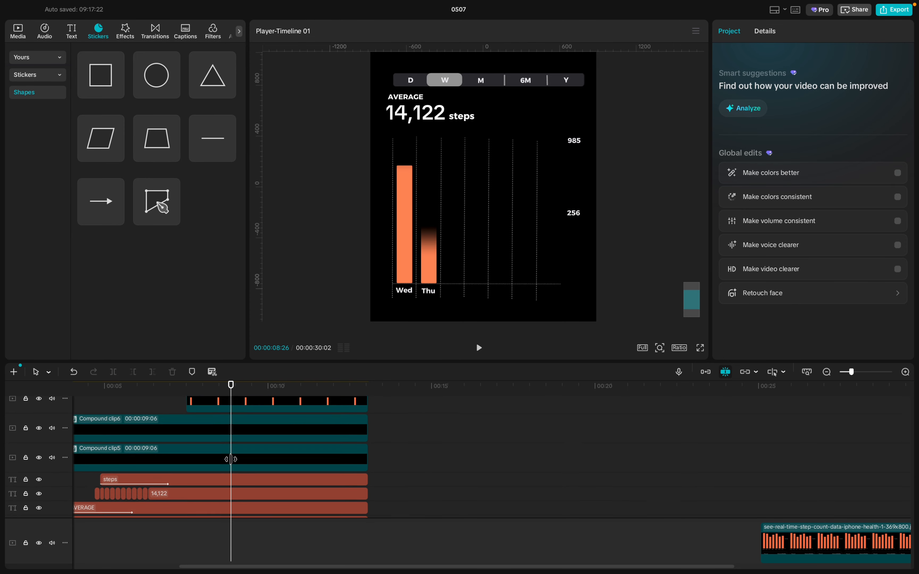
{"action": "scroll", "coordinate": [224, 462], "scroll_direction": "down", "scroll_amount": 5}
{"action": "scroll", "coordinate": [205, 487], "scroll_direction": "left", "scroll_amount": 5}
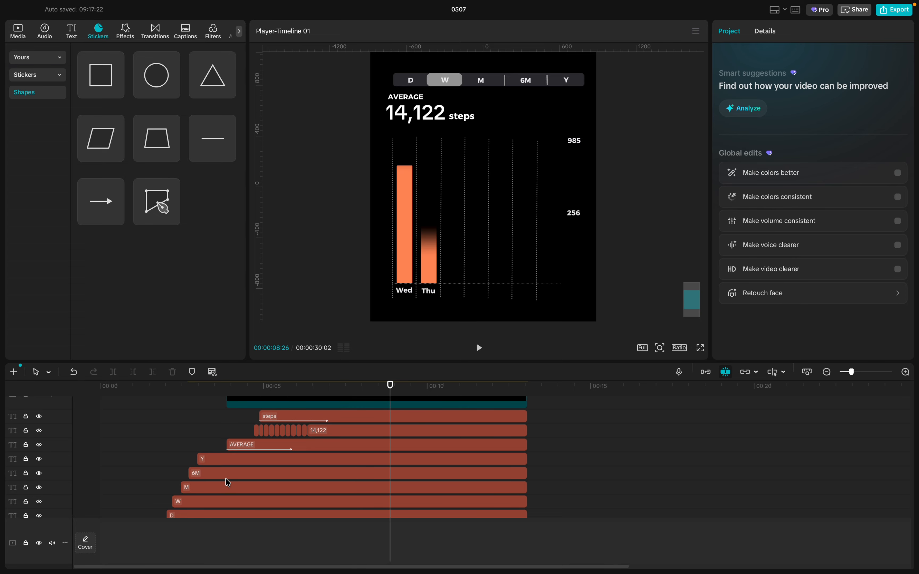
{"action": "scroll", "coordinate": [226, 479], "scroll_direction": "down", "scroll_amount": 3}
{"action": "scroll", "coordinate": [226, 479], "scroll_direction": "down", "scroll_amount": 5}
{"action": "left_click", "coordinate": [124, 464]}
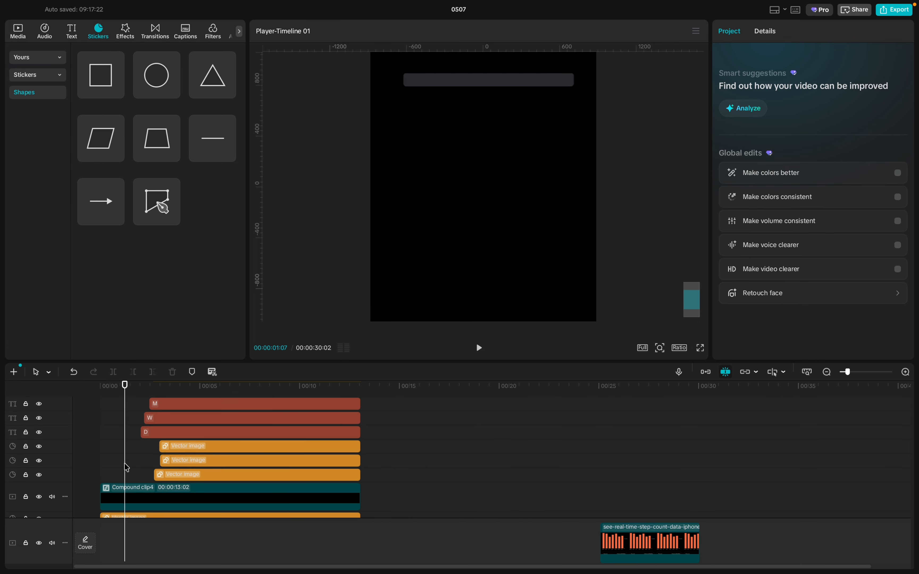
{"action": "left_click_drag", "start_coordinate": [125, 464], "coordinate": [91, 461]}
{"action": "key", "text": "space"}
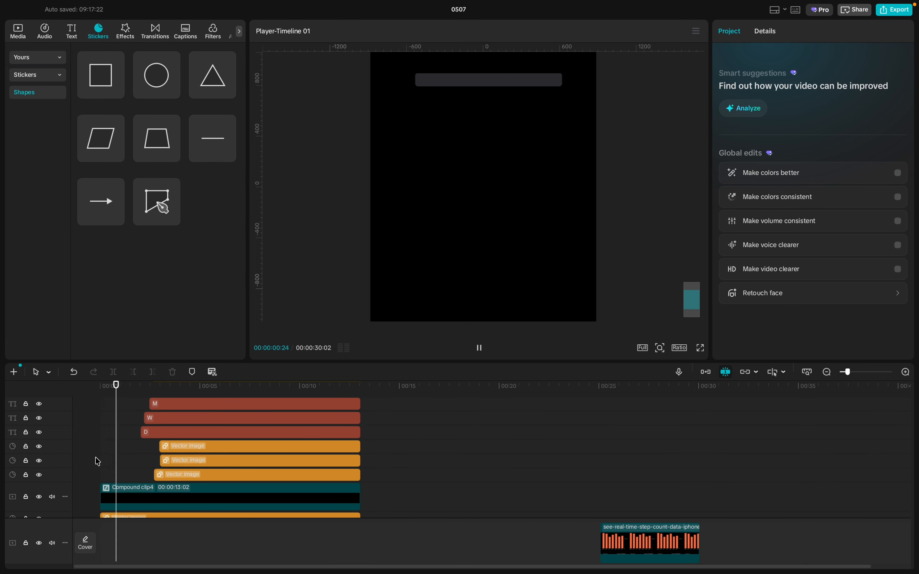
{"action": "scroll", "coordinate": [113, 446], "scroll_direction": "up", "scroll_amount": 3}
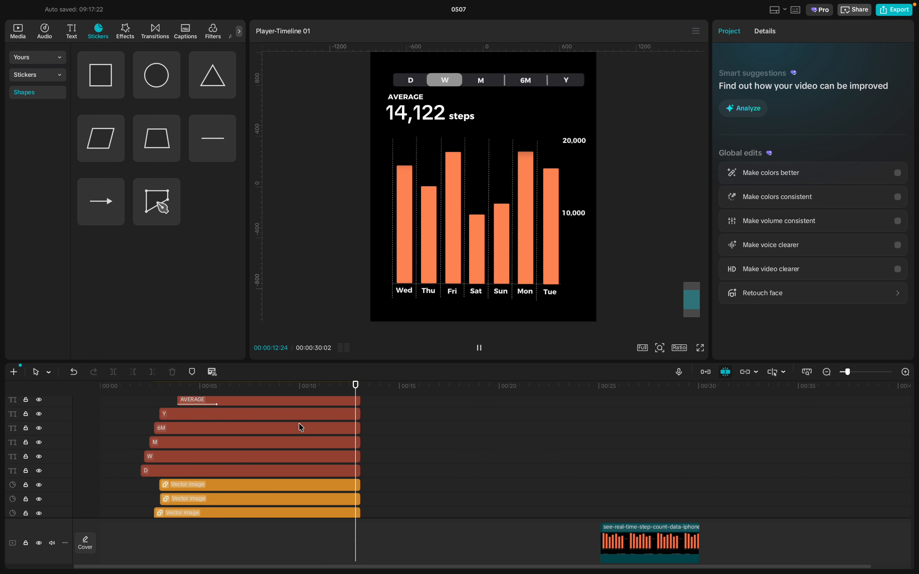
{"action": "scroll", "coordinate": [301, 427], "scroll_direction": "down", "scroll_amount": 5}
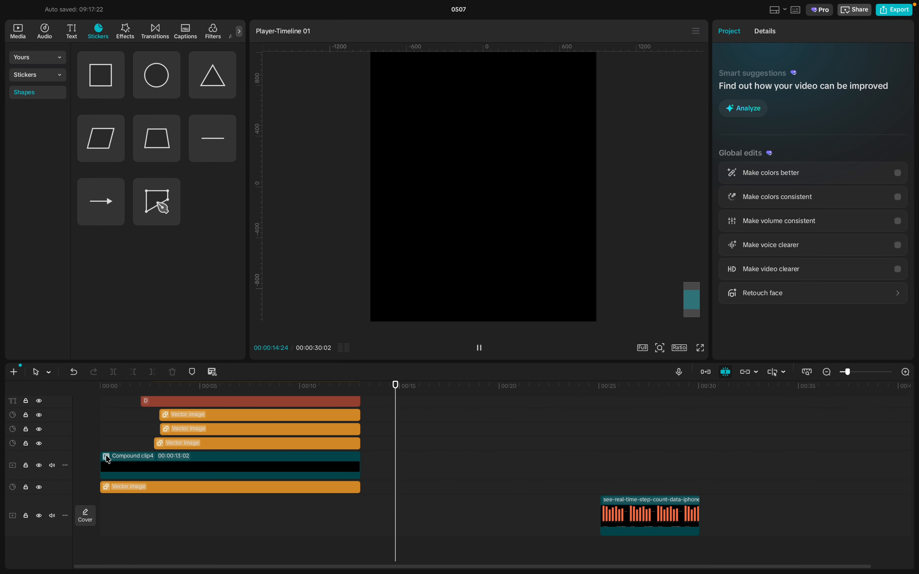
- Replay the opening and move Compound clip4's second keyframe earlier, to about 00:00:01:17
{"action": "left_click", "coordinate": [107, 460]}
{"action": "left_click", "coordinate": [118, 432]}
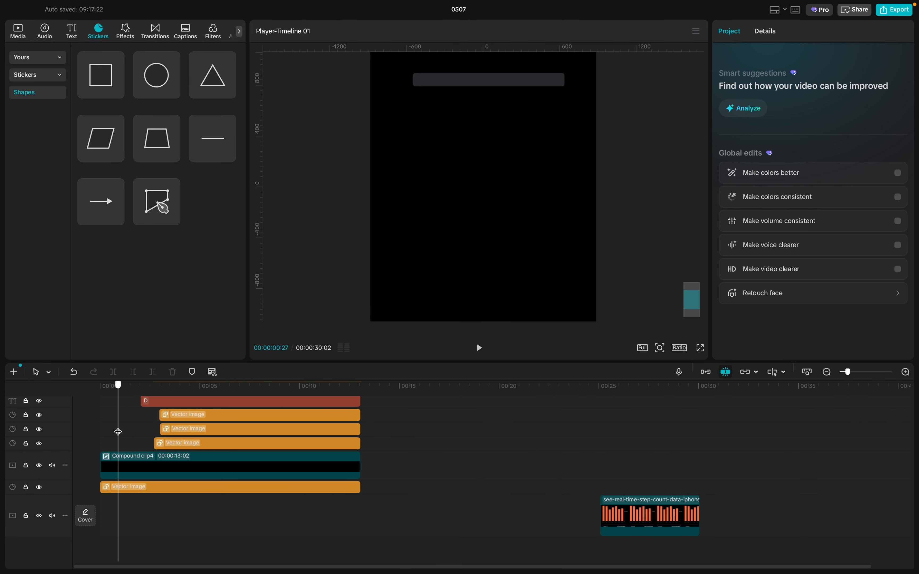
{"action": "left_click_drag", "start_coordinate": [118, 432], "coordinate": [95, 420]}
{"action": "key", "text": "space"}
{"action": "left_click", "coordinate": [135, 466]}
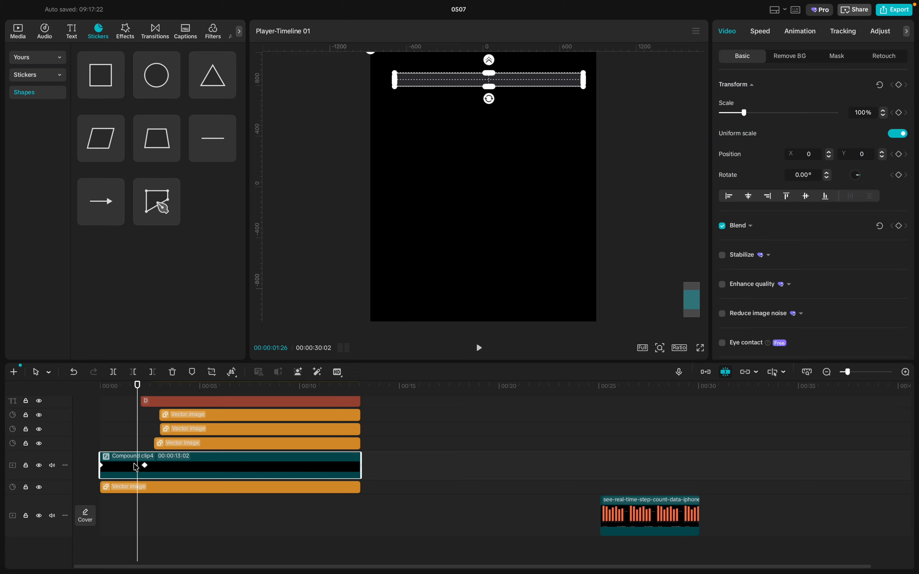
{"action": "left_click_drag", "start_coordinate": [145, 467], "coordinate": [132, 468]}
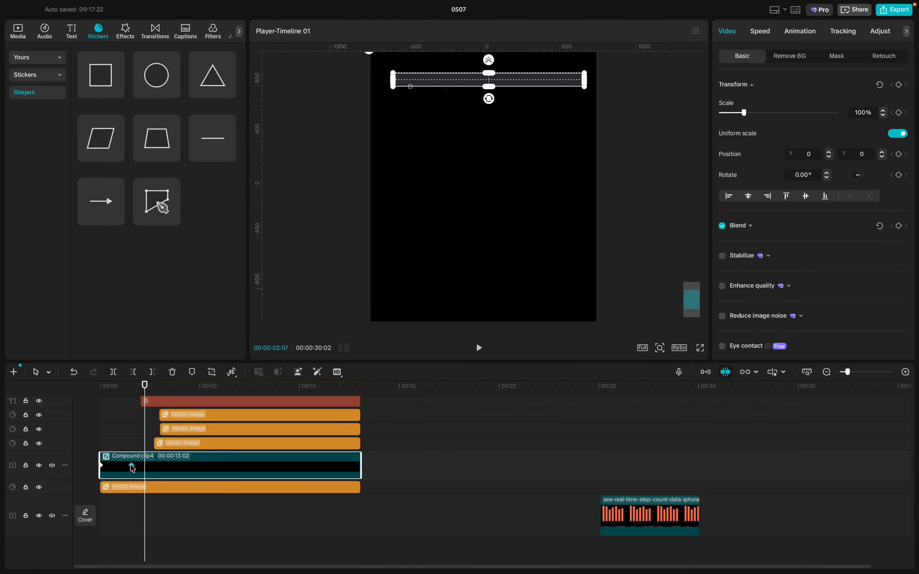
- Move Compound clip4's second keyframe to about 00:00:01:09 so the selector bar expands faster, previewing the opening before and after the change
{"action": "left_click", "coordinate": [102, 445]}
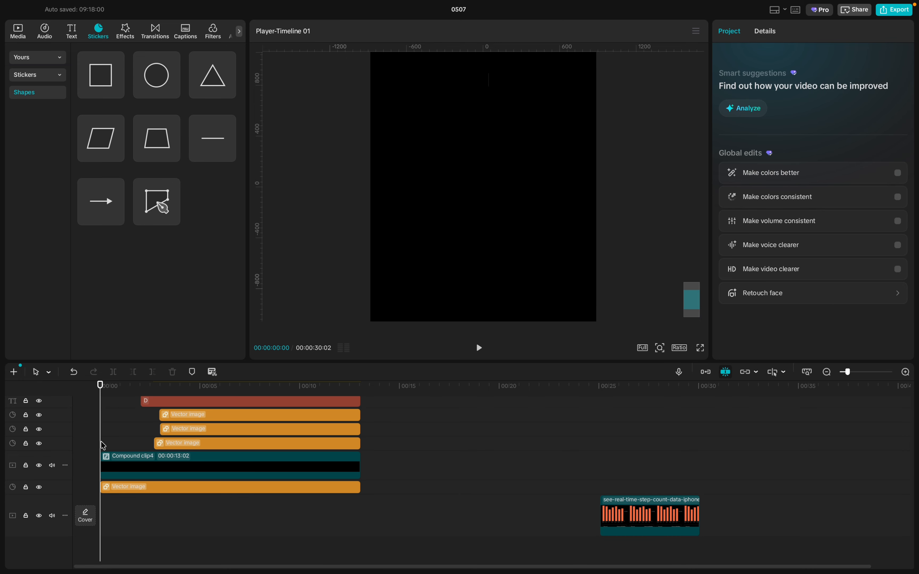
{"action": "key", "text": "space"}
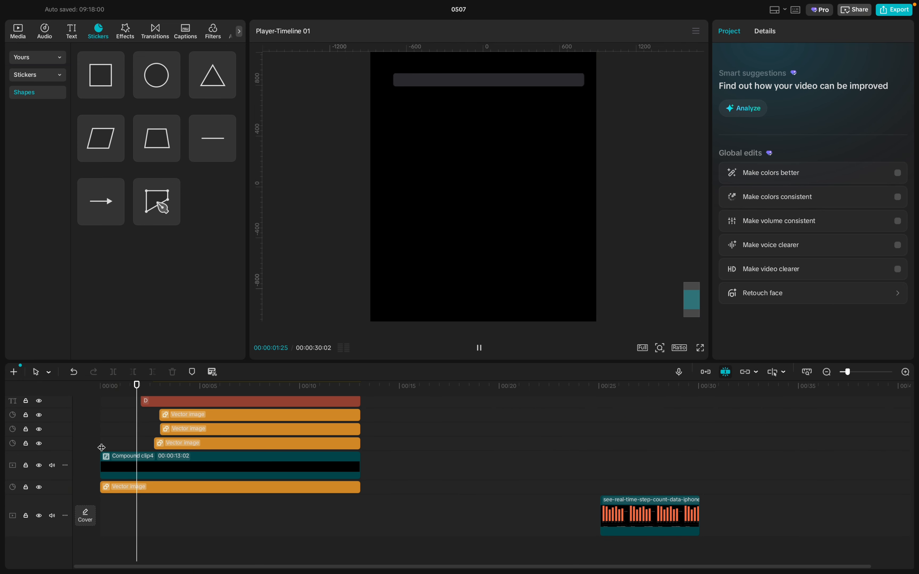
{"action": "key", "text": "space"}
{"action": "scroll", "coordinate": [126, 446], "scroll_direction": "up", "scroll_amount": 3}
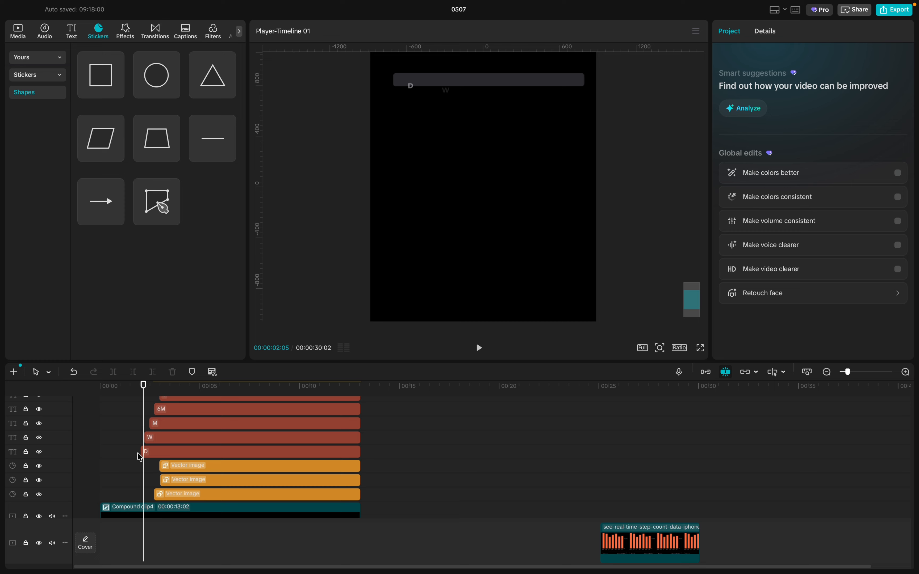
{"action": "scroll", "coordinate": [133, 475], "scroll_direction": "down", "scroll_amount": 2}
{"action": "left_click", "coordinate": [137, 481]}
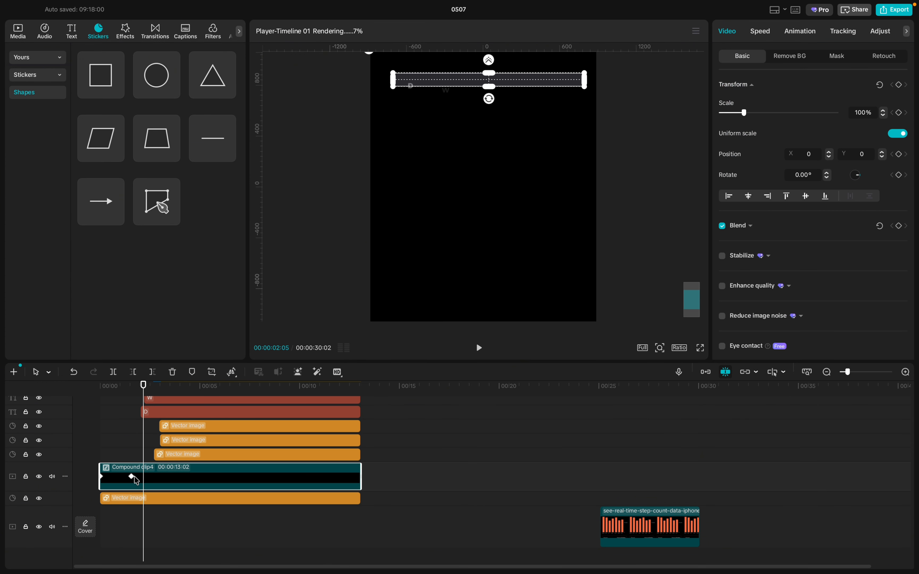
{"action": "left_click_drag", "start_coordinate": [133, 481], "coordinate": [129, 481]}
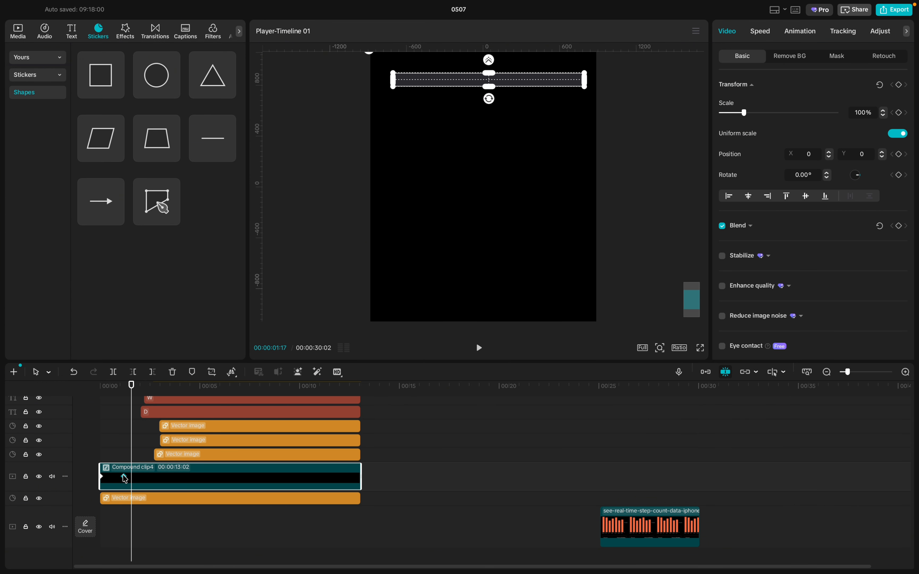
{"action": "left_click", "coordinate": [106, 455]}
{"action": "key", "text": "space"}
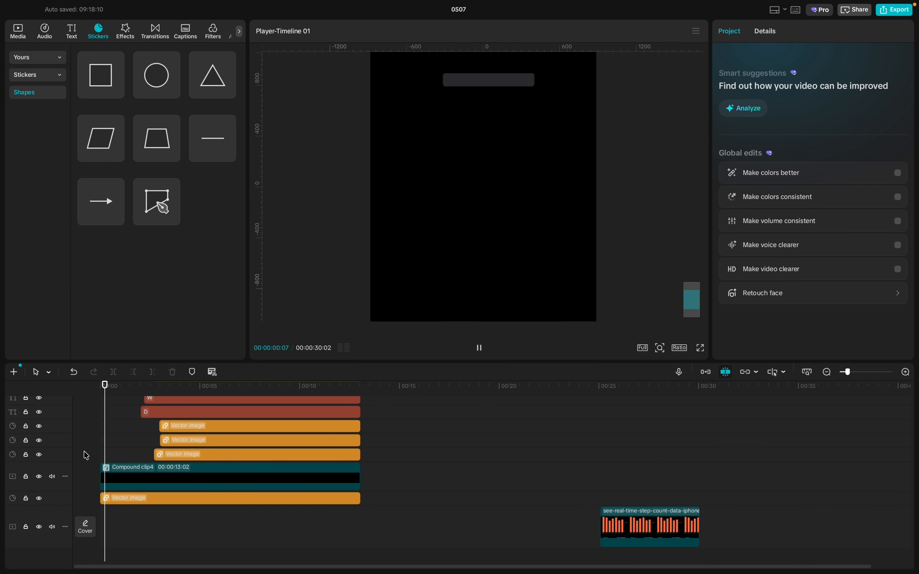
{"action": "key", "text": "space"}
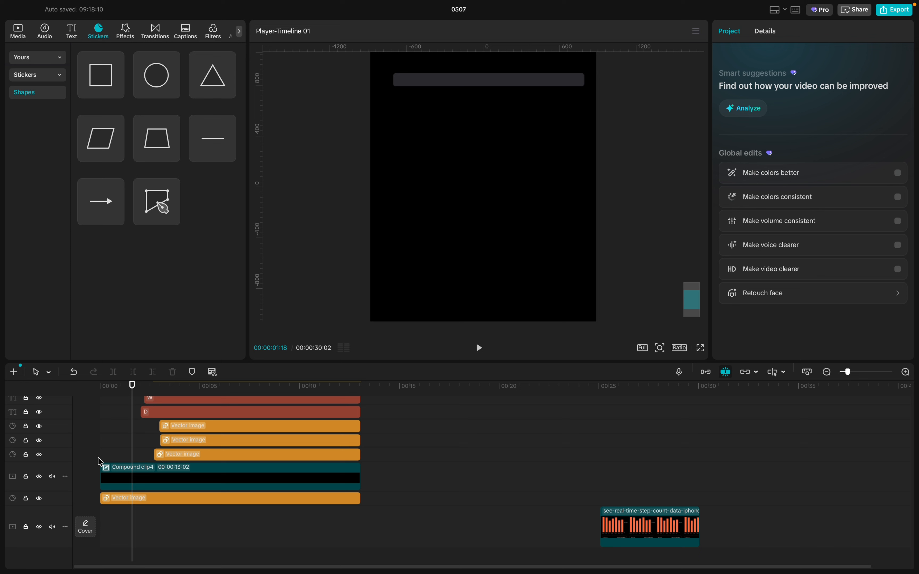
- Move the D, W, M, 6M and Y text clips earlier together so that D starts at Compound clip4's second keyframe, 00:00:01:09
{"action": "left_click", "coordinate": [121, 479]}
{"action": "left_click", "coordinate": [126, 479]}
{"action": "scroll", "coordinate": [129, 455], "scroll_direction": "up", "scroll_amount": 3}
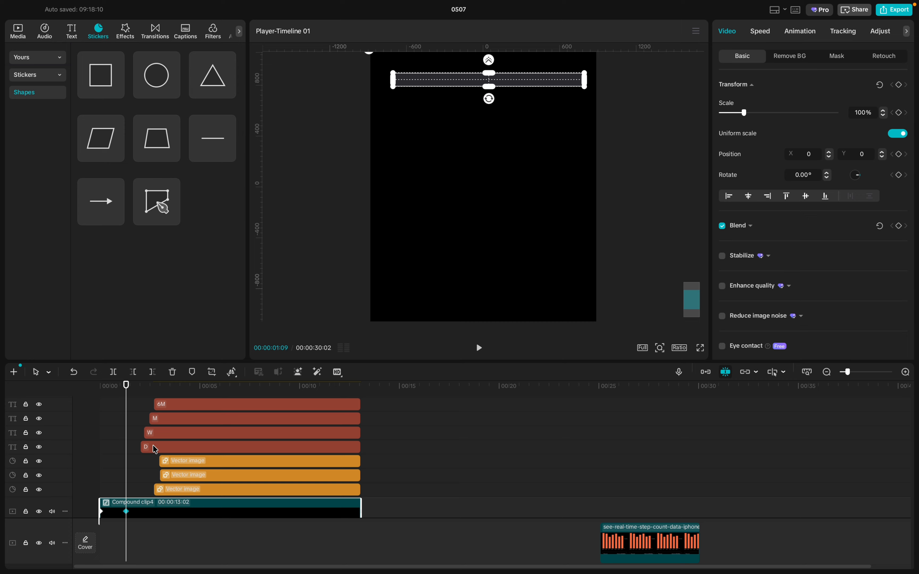
{"action": "left_click", "coordinate": [155, 448]}
{"action": "left_click", "coordinate": [153, 433], "text": "shift"}
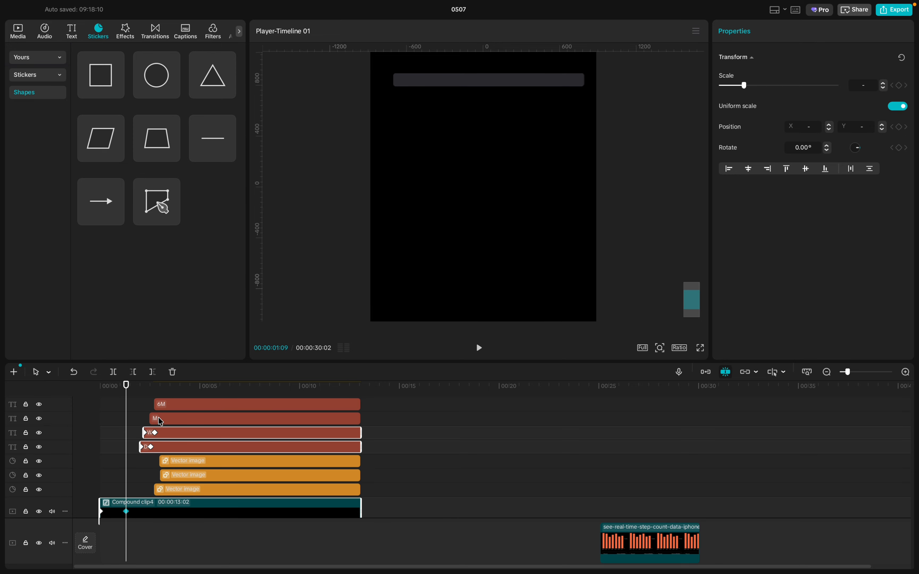
{"action": "scroll", "coordinate": [167, 414], "scroll_direction": "up", "scroll_amount": 2}
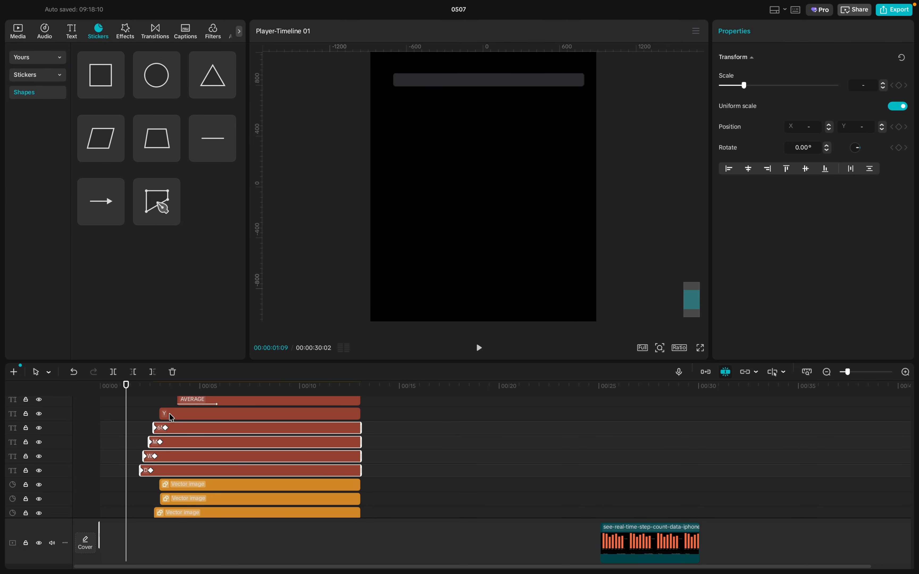
{"action": "left_click", "coordinate": [171, 417], "text": "shift"}
{"action": "scroll", "coordinate": [171, 452], "scroll_direction": "down", "scroll_amount": 3}
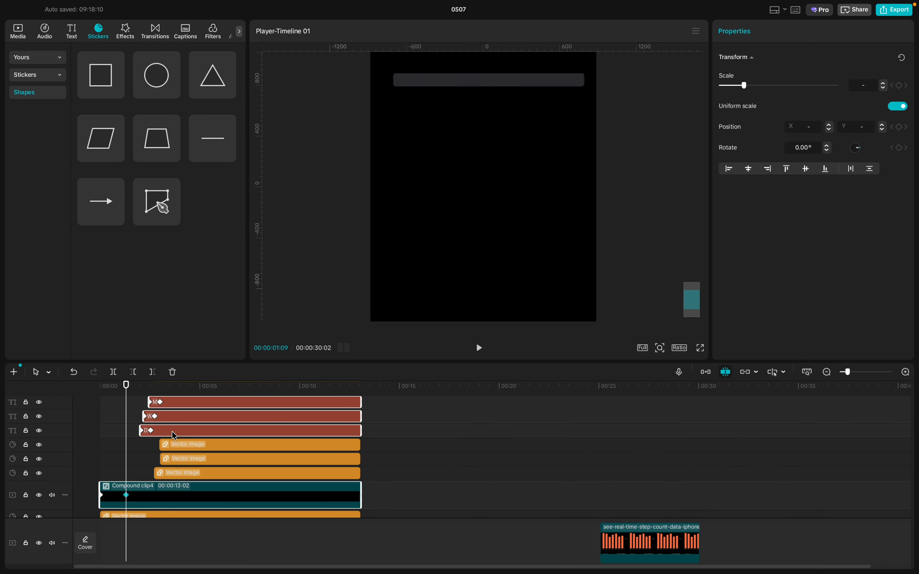
{"action": "left_click_drag", "start_coordinate": [172, 433], "coordinate": [154, 433]}
{"action": "left_click", "coordinate": [152, 495], "text": "shift"}
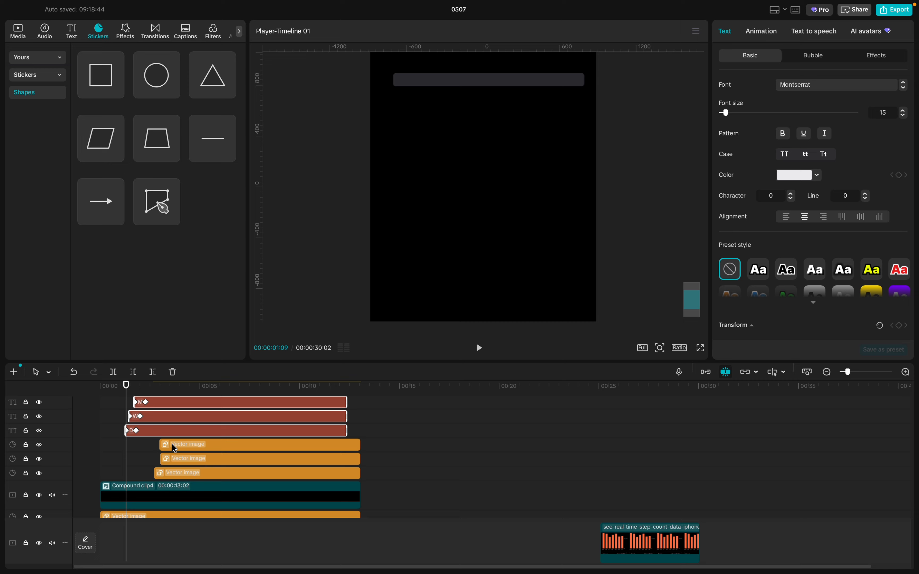
- Identify the selector's divider clips and move the divider between M and 6M earlier to start at 00:00:02:02
{"action": "left_click", "coordinate": [168, 459]}
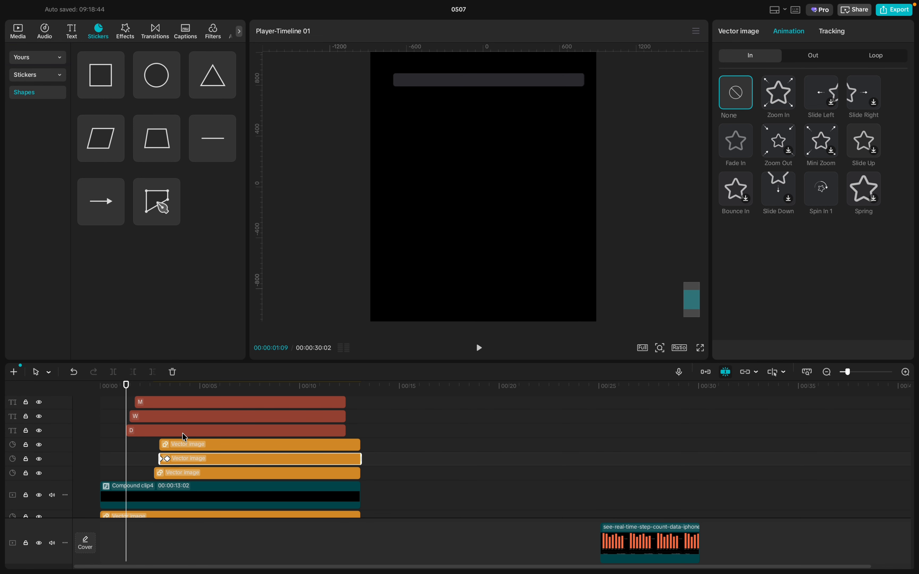
{"action": "left_click", "coordinate": [186, 386]}
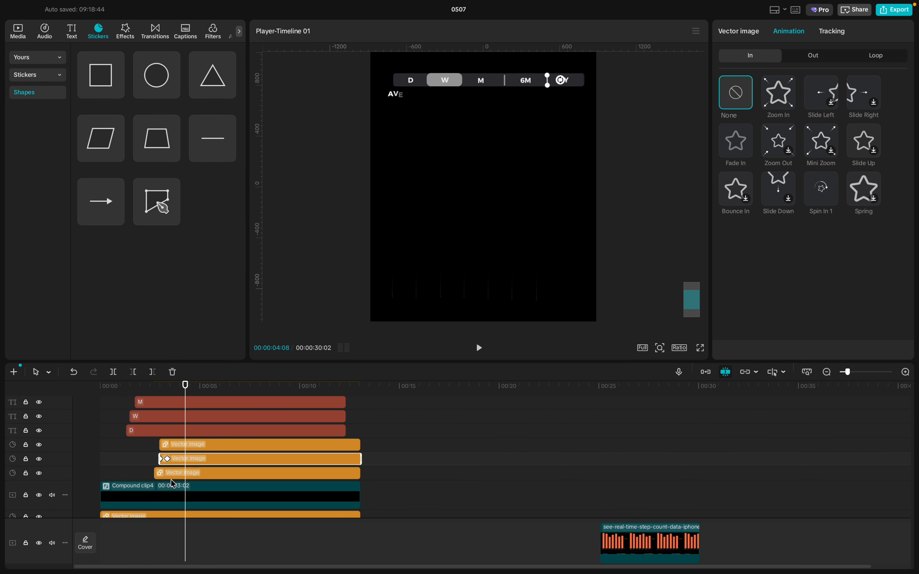
{"action": "left_click", "coordinate": [177, 466]}
{"action": "left_click", "coordinate": [175, 474]}
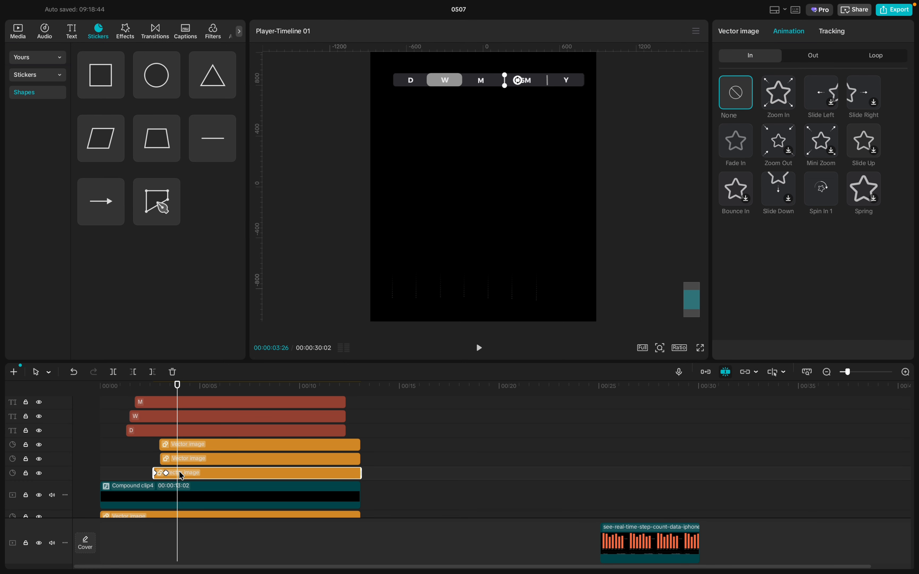
{"action": "scroll", "coordinate": [156, 440], "scroll_direction": "up", "scroll_amount": 1}
{"action": "left_click", "coordinate": [154, 423]}
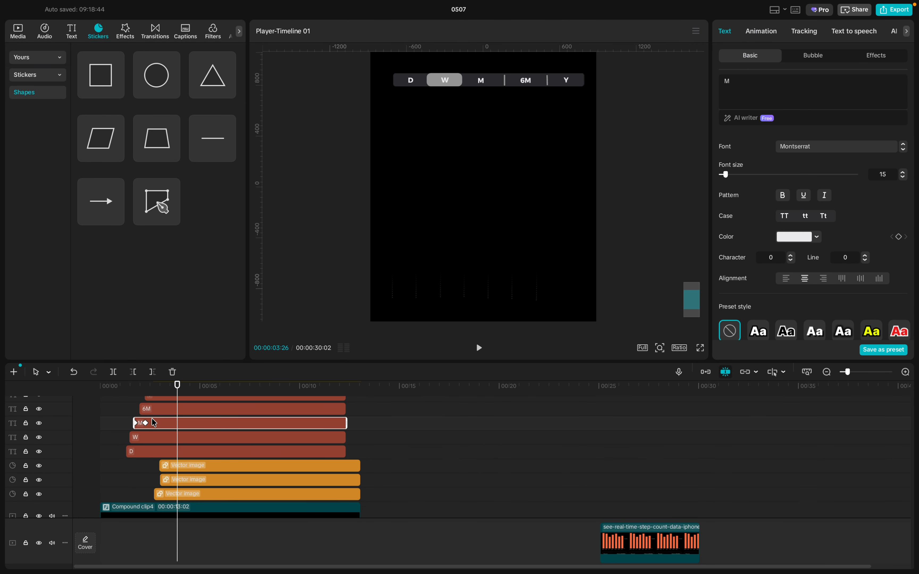
{"action": "scroll", "coordinate": [162, 466], "scroll_direction": "down", "scroll_amount": 1}
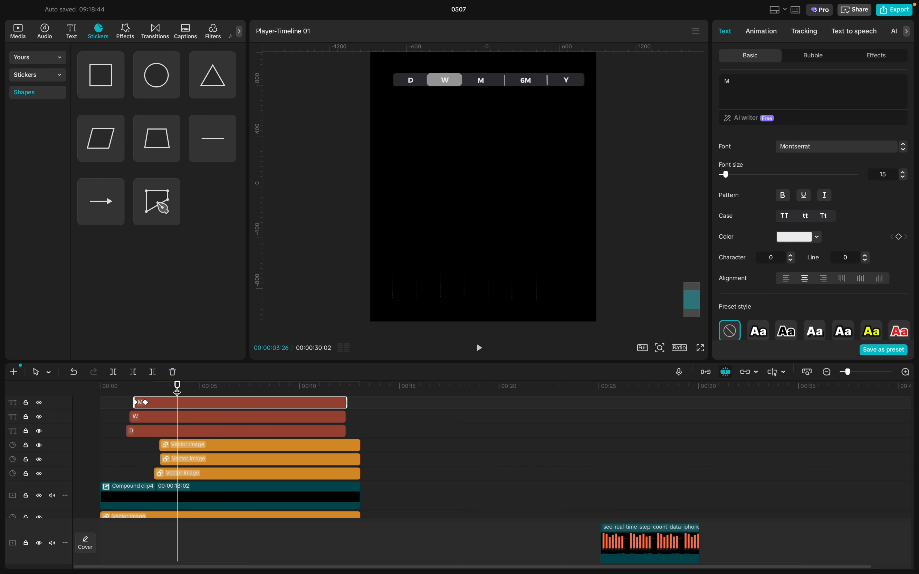
{"action": "left_click_drag", "start_coordinate": [176, 391], "coordinate": [141, 389]}
{"action": "left_click", "coordinate": [173, 471]}
{"action": "left_click_drag", "start_coordinate": [173, 471], "coordinate": [161, 472]}
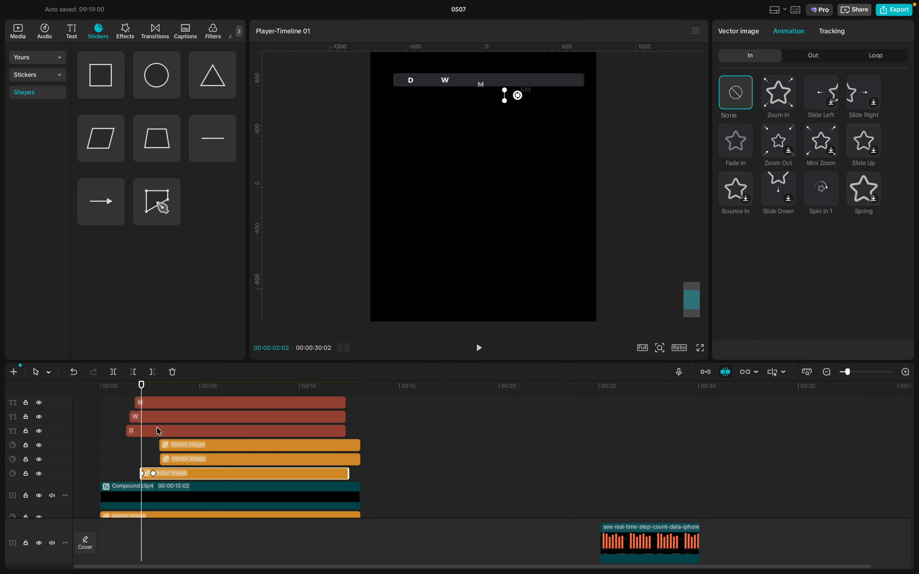
- Move the divider clip between 6M and Y earlier so that it starts at 00:00:02:12
{"action": "scroll", "coordinate": [157, 427], "scroll_direction": "up", "scroll_amount": 2}
{"action": "left_click", "coordinate": [151, 411]}
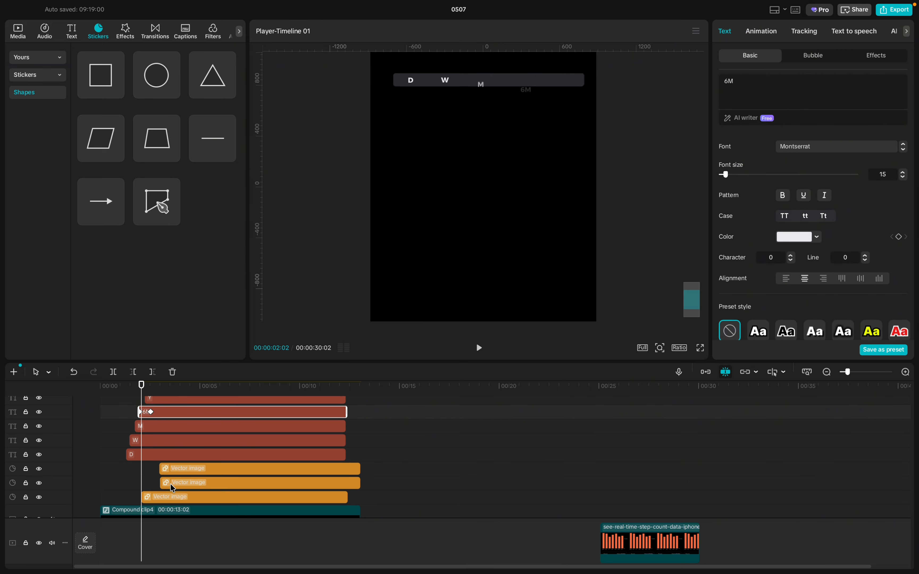
{"action": "left_click_drag", "start_coordinate": [141, 386], "coordinate": [149, 390]}
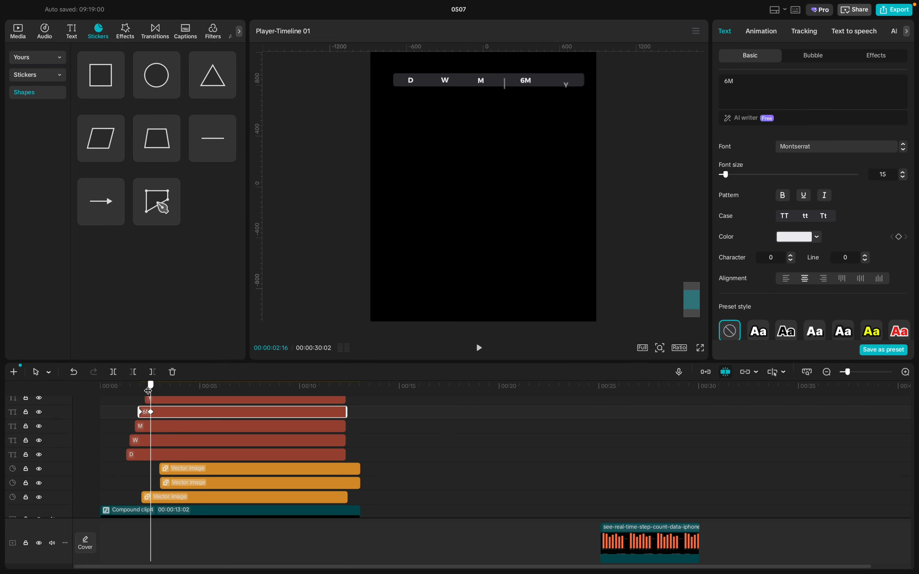
{"action": "scroll", "coordinate": [149, 426], "scroll_direction": "up", "scroll_amount": 5}
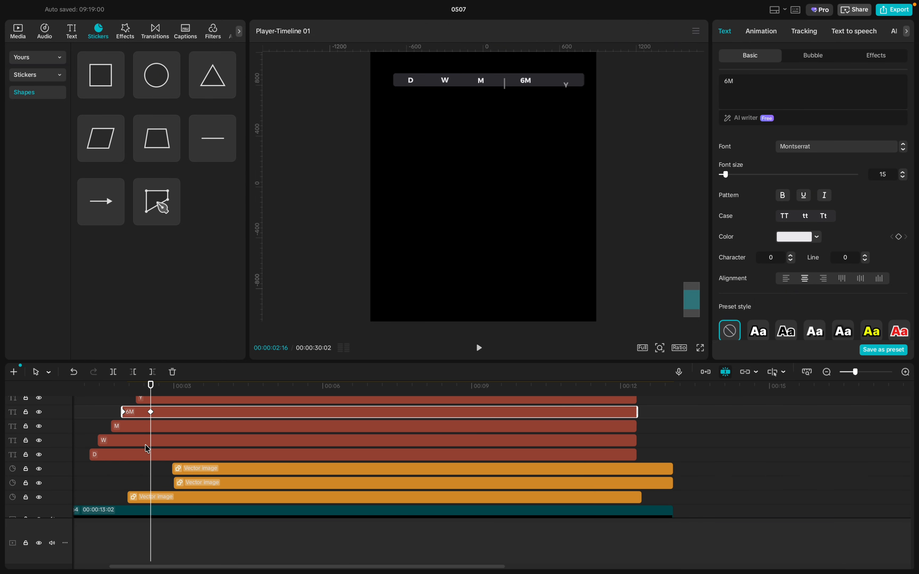
{"action": "left_click_drag", "start_coordinate": [149, 392], "coordinate": [135, 392]}
{"action": "left_click_drag", "start_coordinate": [232, 484], "coordinate": [170, 478]}
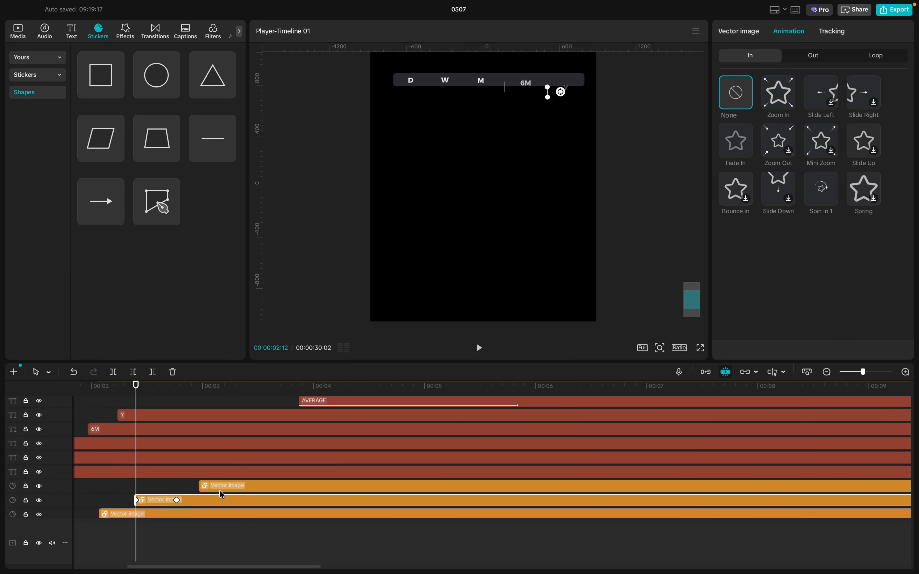
- Move the gray selector highlight's vector clip earlier to start at about 00:00:02:17, just before the Y label settles
{"action": "left_click", "coordinate": [224, 490]}
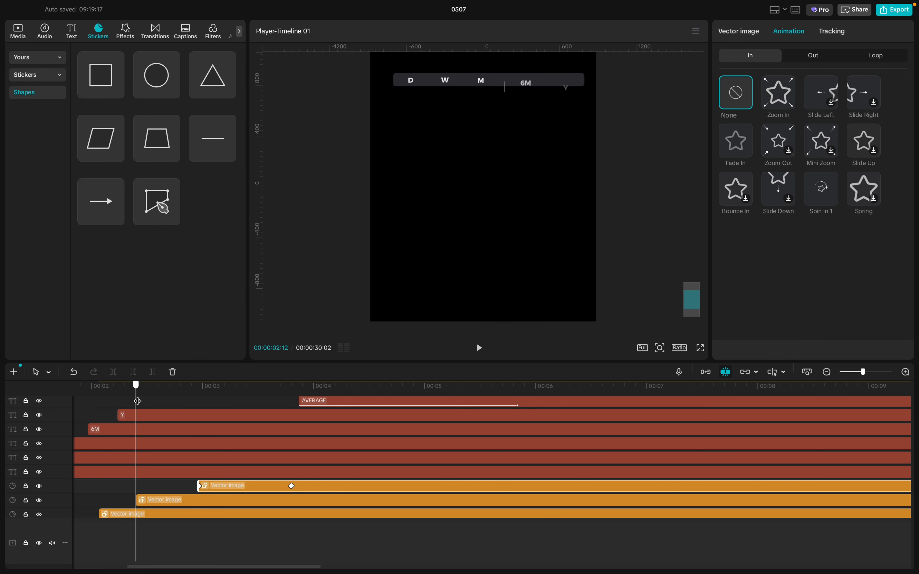
{"action": "left_click_drag", "start_coordinate": [138, 401], "coordinate": [165, 402]}
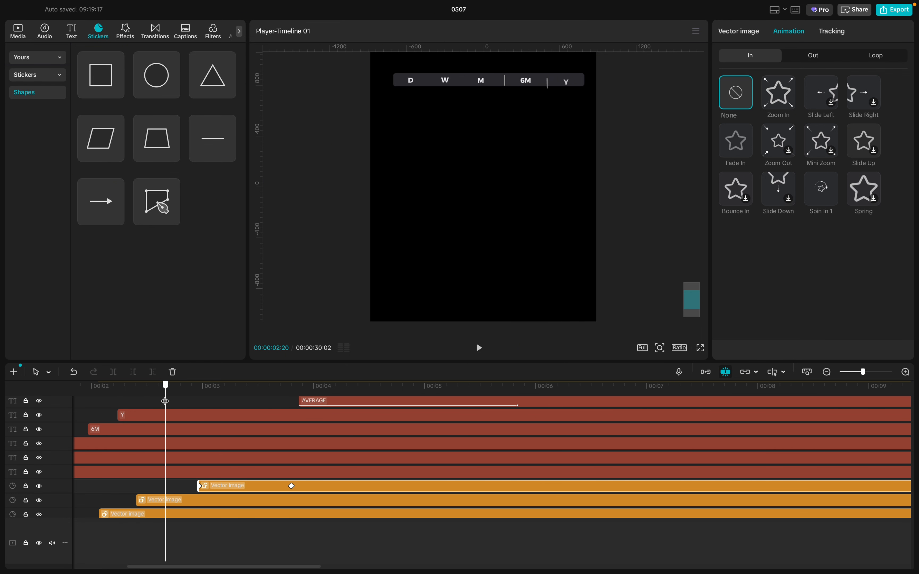
{"action": "left_click", "coordinate": [184, 417]}
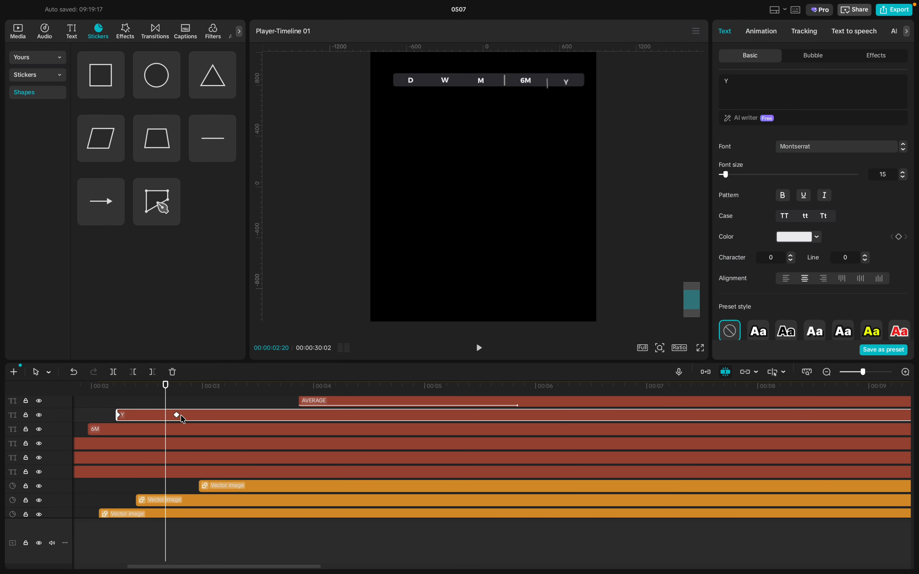
{"action": "left_click", "coordinate": [229, 487]}
{"action": "left_click_drag", "start_coordinate": [206, 490], "coordinate": [193, 489]}
- Play the selector opening to check the timing of the dividers and the gray highlight
{"action": "left_click", "coordinate": [101, 409]}
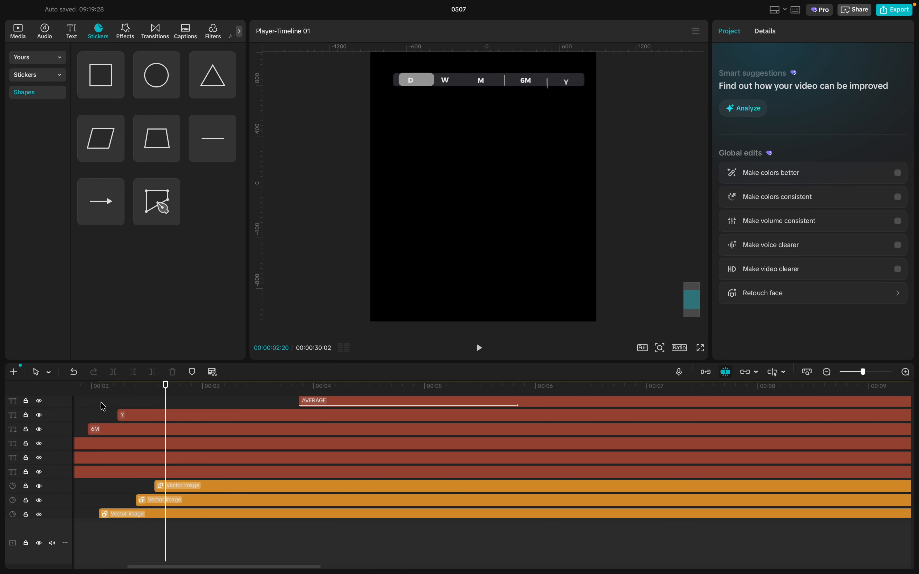
{"action": "key", "text": "space"}
{"action": "key", "text": "space"}
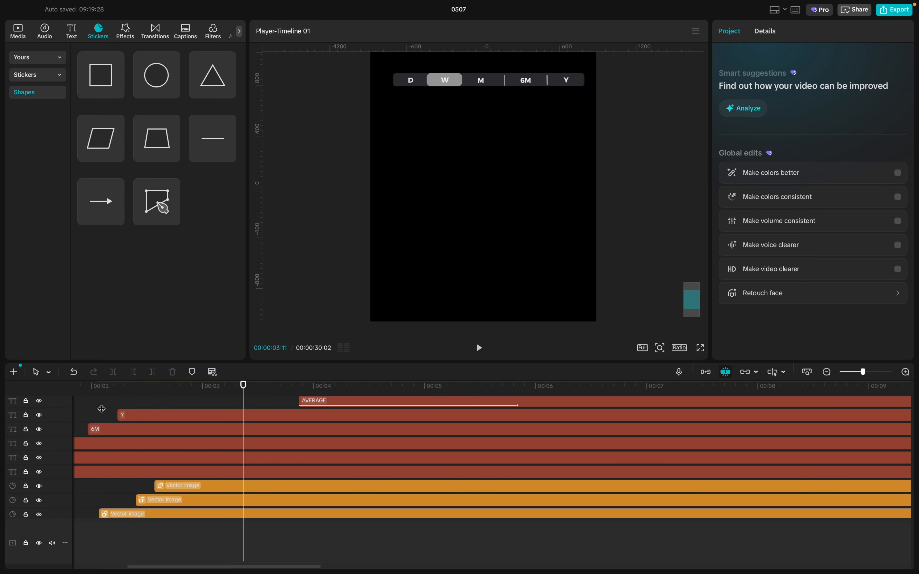
{"action": "key", "text": "space"}
{"action": "key", "text": "space"}
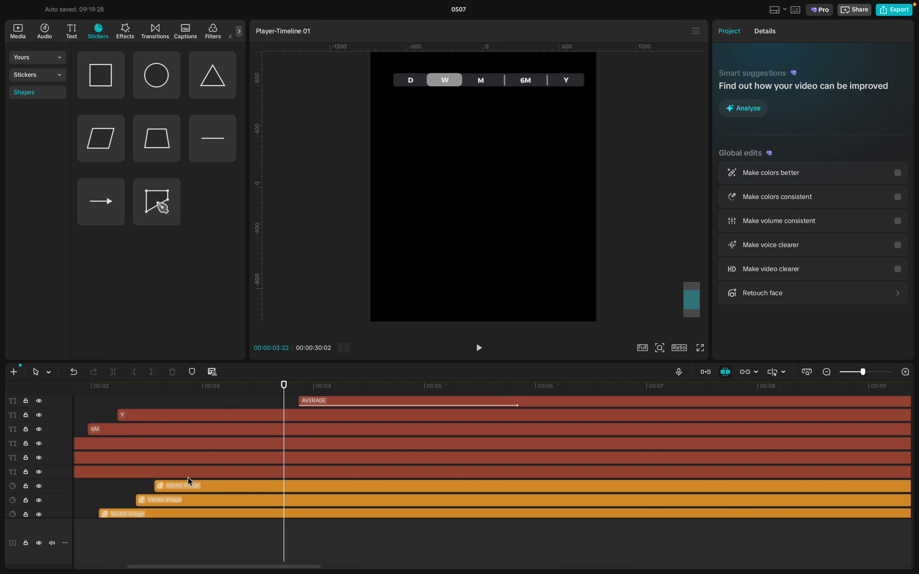
- Extend the end of the gray highlight's vector clip slightly later on the timeline
{"action": "left_click", "coordinate": [190, 489]}
{"action": "scroll", "coordinate": [228, 445], "scroll_direction": "down", "scroll_amount": 3}
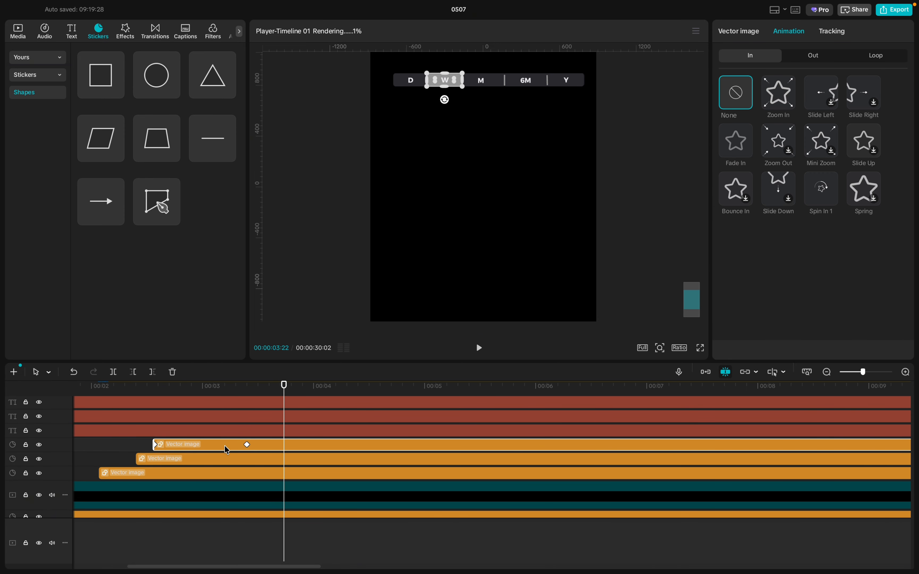
{"action": "scroll", "coordinate": [227, 450], "scroll_direction": "down", "scroll_amount": 2}
{"action": "scroll", "coordinate": [227, 449], "scroll_direction": "down", "scroll_amount": 2}
{"action": "scroll", "coordinate": [275, 457], "scroll_direction": "up", "scroll_amount": 2}
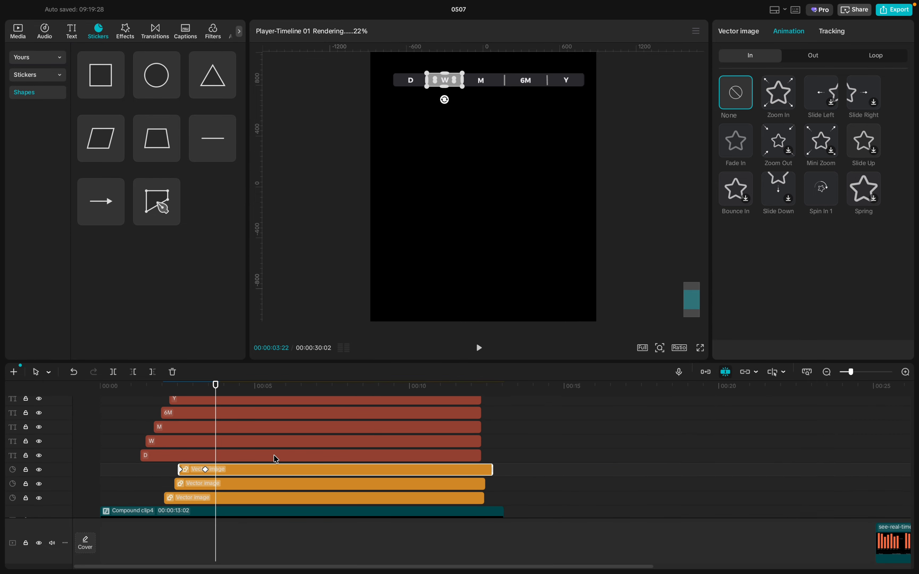
{"action": "scroll", "coordinate": [277, 470], "scroll_direction": "down", "scroll_amount": 2}
{"action": "mouse_move", "coordinate": [490, 448]}
{"action": "left_mouse_down"}
{"action": "mouse_move", "coordinate": [481, 448]}
{"action": "mouse_move", "coordinate": [493, 448]}
{"action": "left_mouse_up"}
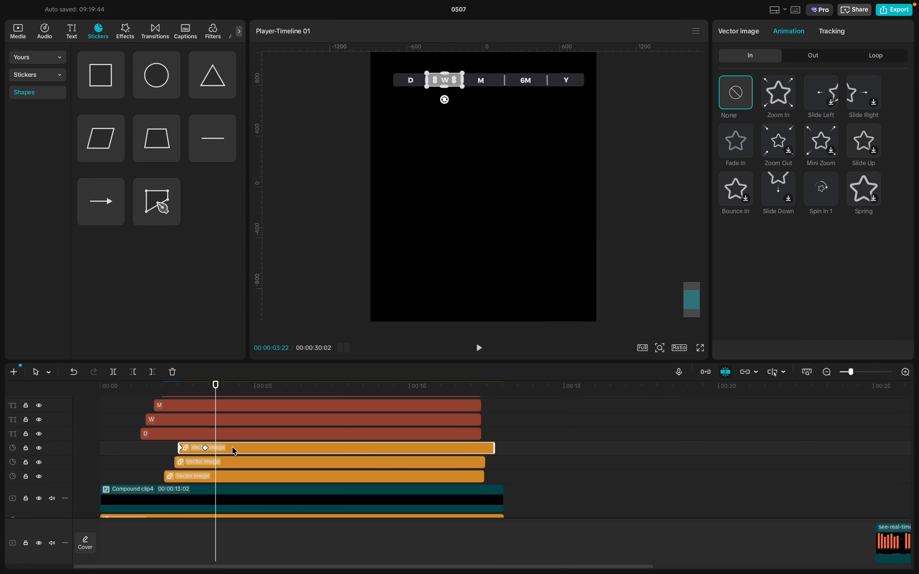
- Apply the Cubic Out preset curve to the gray highlight's X position keyframes, trying Quad Out and Ease Out first
{"action": "left_click", "coordinate": [193, 451]}
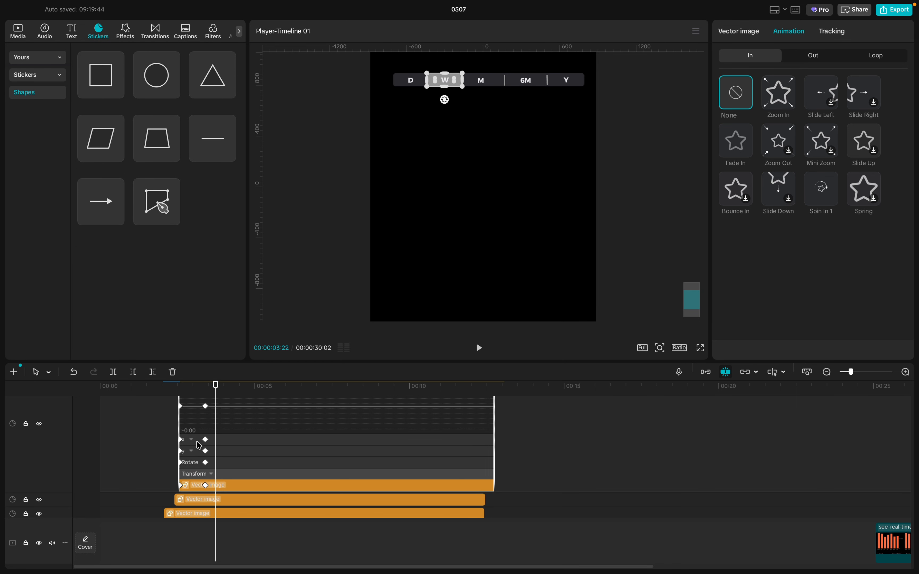
{"action": "left_click", "coordinate": [193, 429]}
{"action": "scroll", "coordinate": [294, 426], "scroll_direction": "up", "scroll_amount": 2}
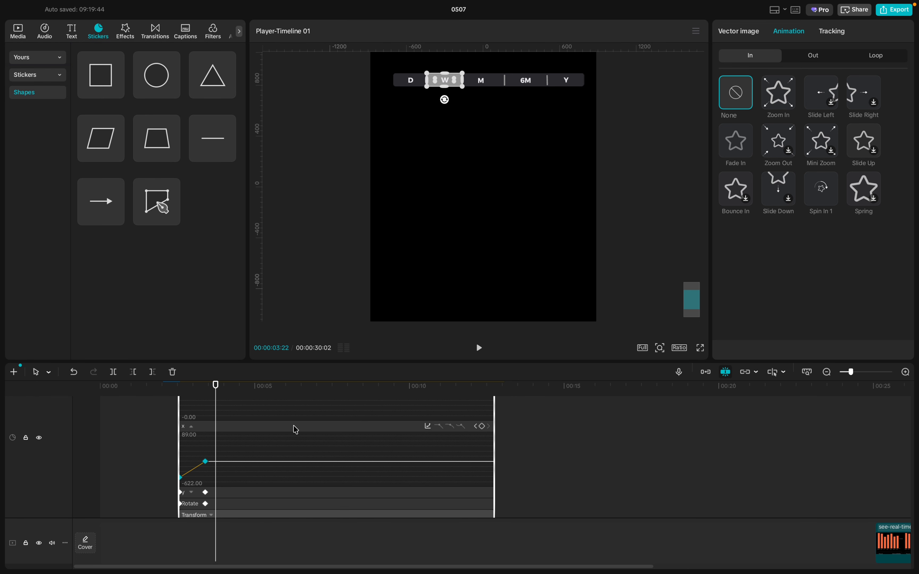
{"action": "left_click", "coordinate": [428, 427]}
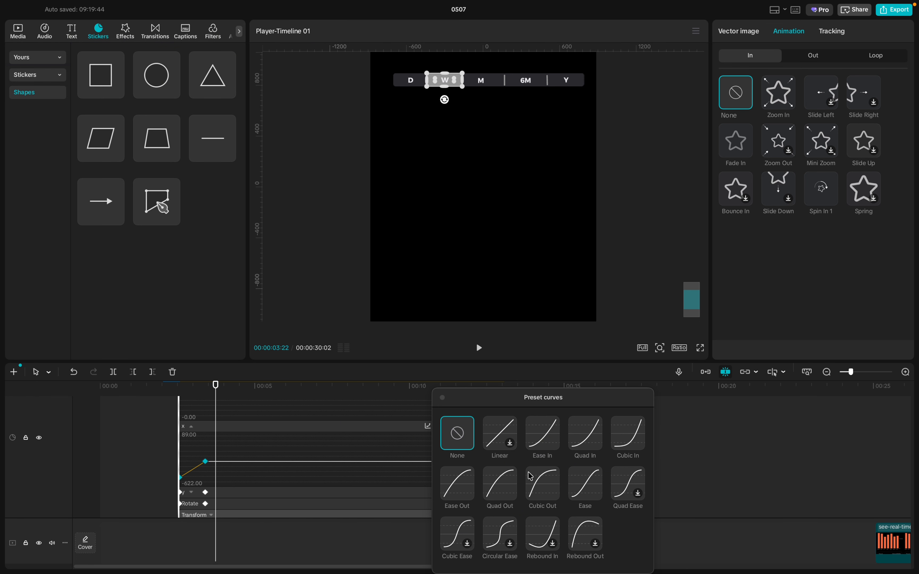
{"action": "left_click", "coordinate": [511, 489]}
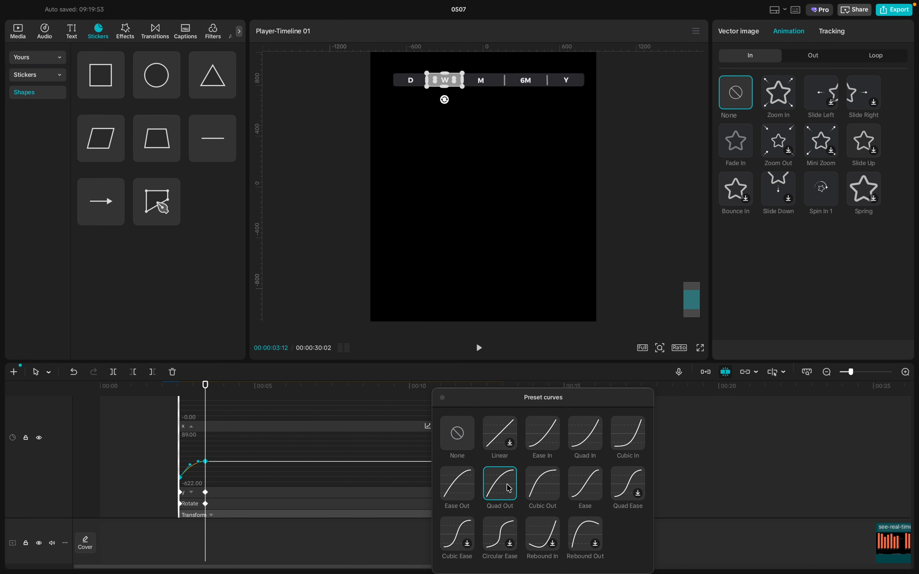
{"action": "left_click", "coordinate": [449, 493]}
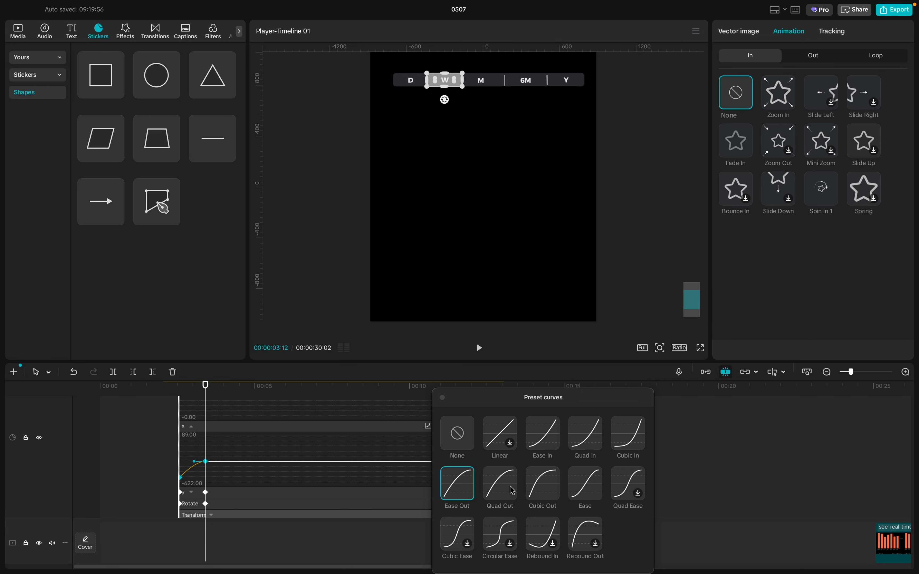
{"action": "left_click", "coordinate": [537, 494]}
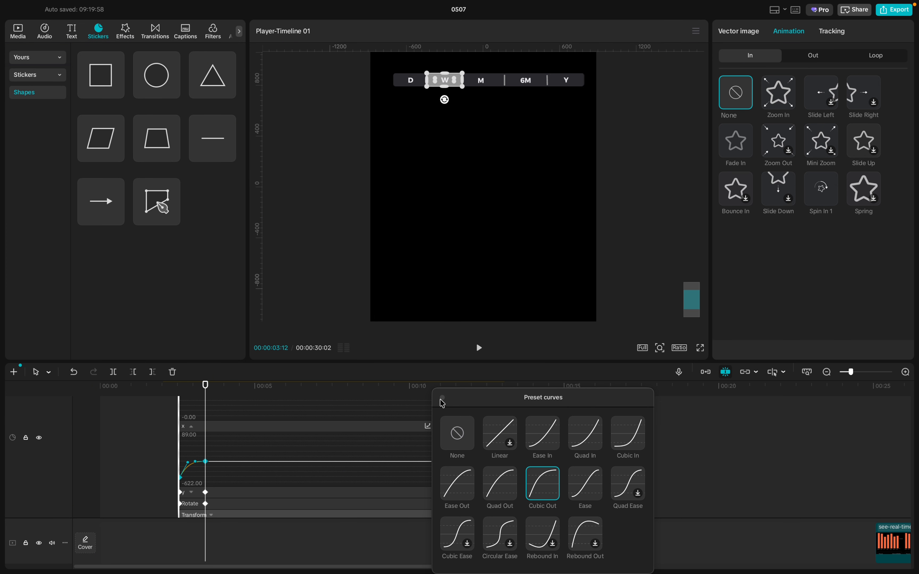
{"action": "left_click", "coordinate": [442, 398]}
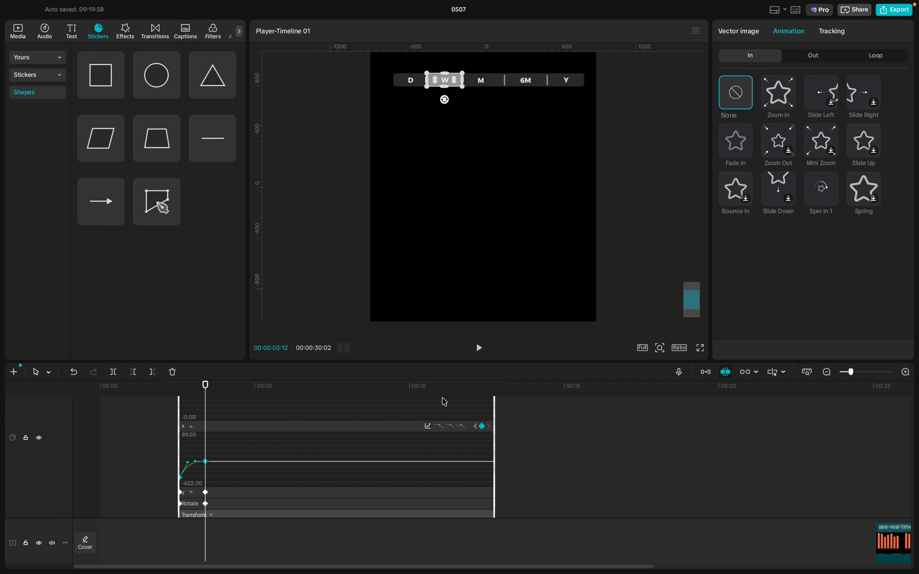
{"action": "left_click", "coordinate": [268, 473]}
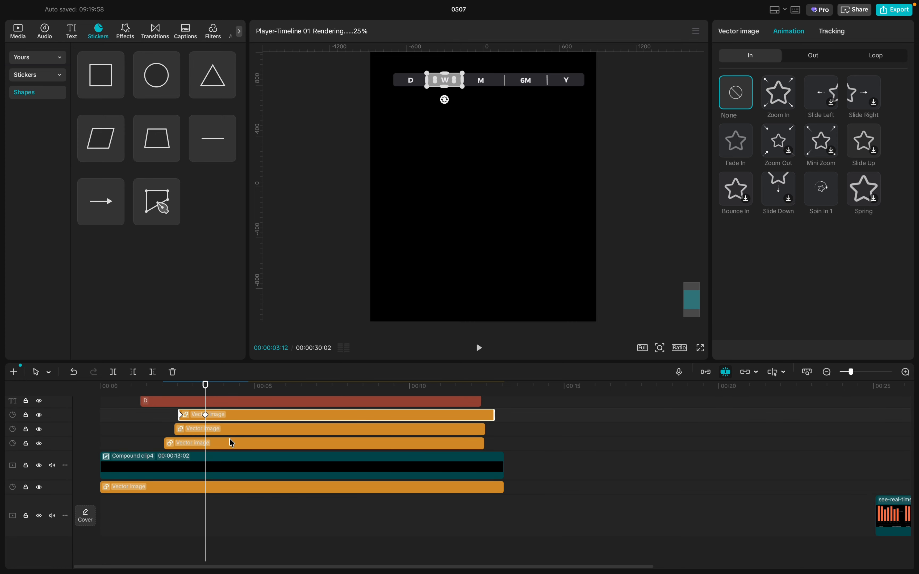
- Replay the opening from the start of the timeline to check the labels, dividers and eased highlight movement
{"action": "scroll", "coordinate": [216, 423], "scroll_direction": "up", "scroll_amount": 3}
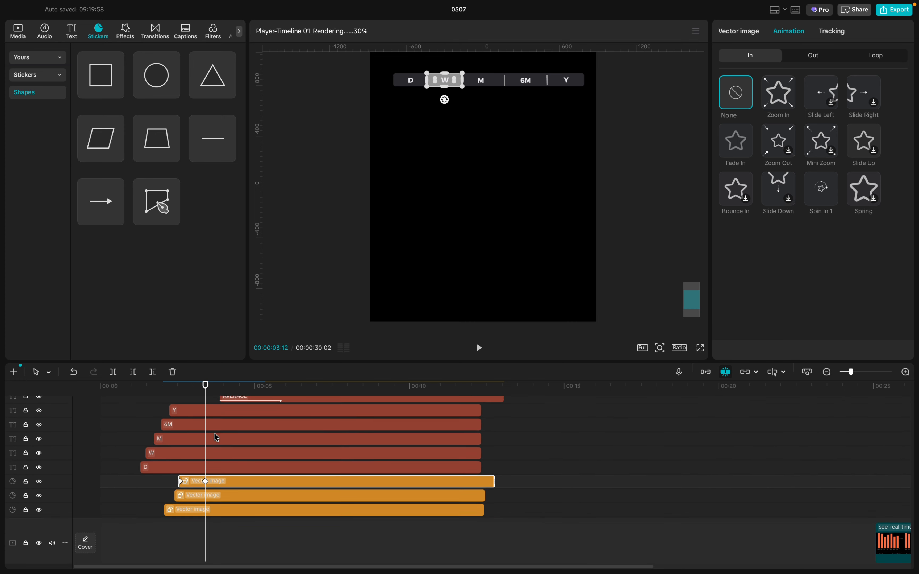
{"action": "left_click", "coordinate": [126, 410]}
{"action": "key", "text": "space"}
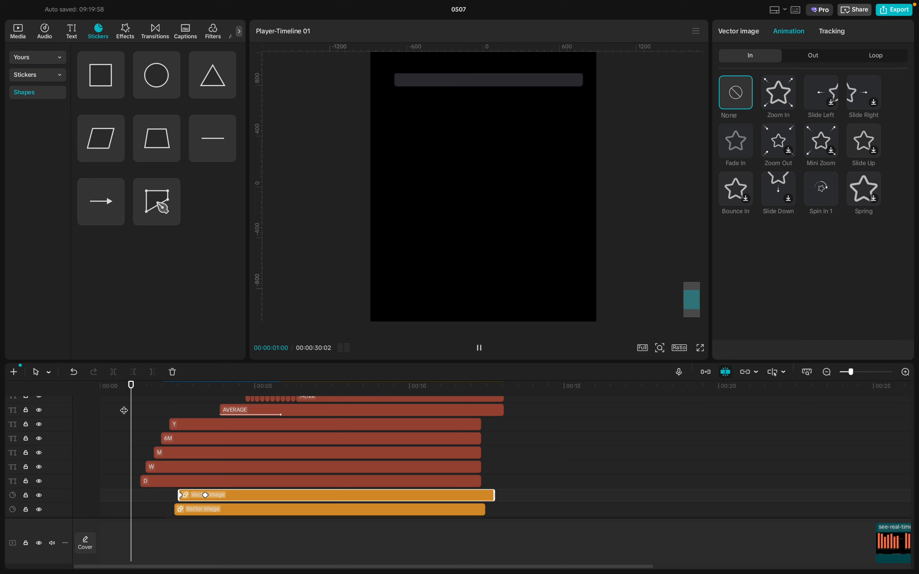
{"action": "key", "text": "space"}
{"action": "left_click", "coordinate": [117, 407]}
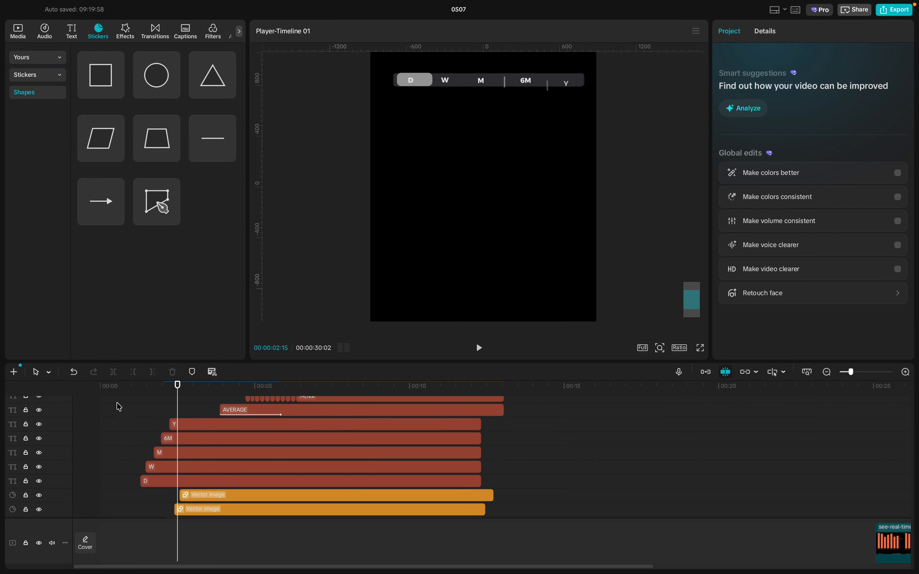
{"action": "left_click_drag", "start_coordinate": [117, 409], "coordinate": [36, 412]}
{"action": "key", "text": "space"}
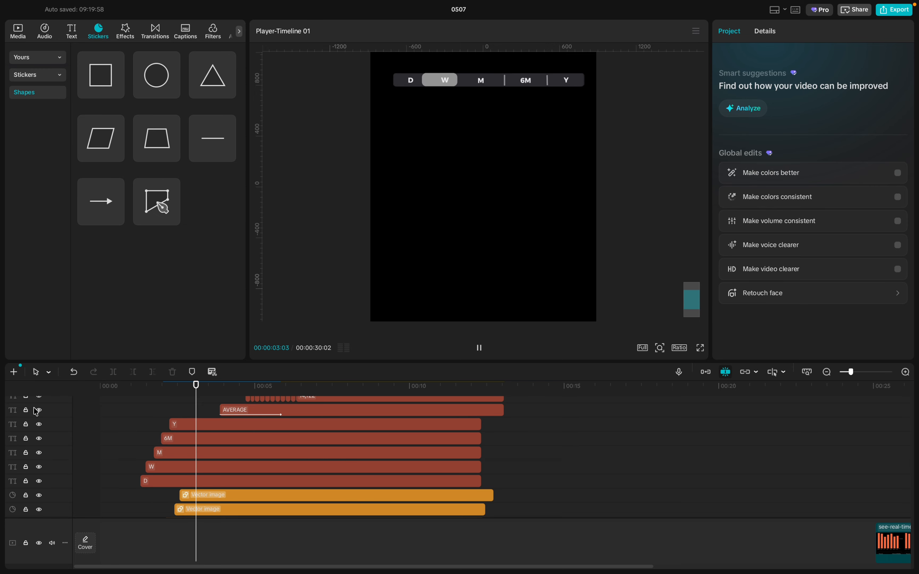
{"action": "key", "text": "space"}
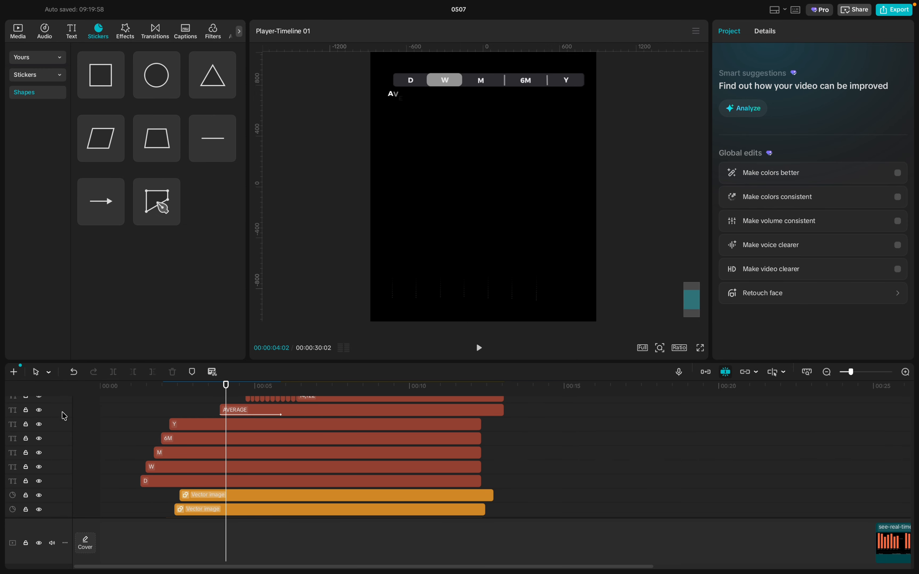
- Move the AVERAGE text clip earlier to start at about 00:00:03:07, following the gray highlight's movement
{"action": "left_click", "coordinate": [245, 409]}
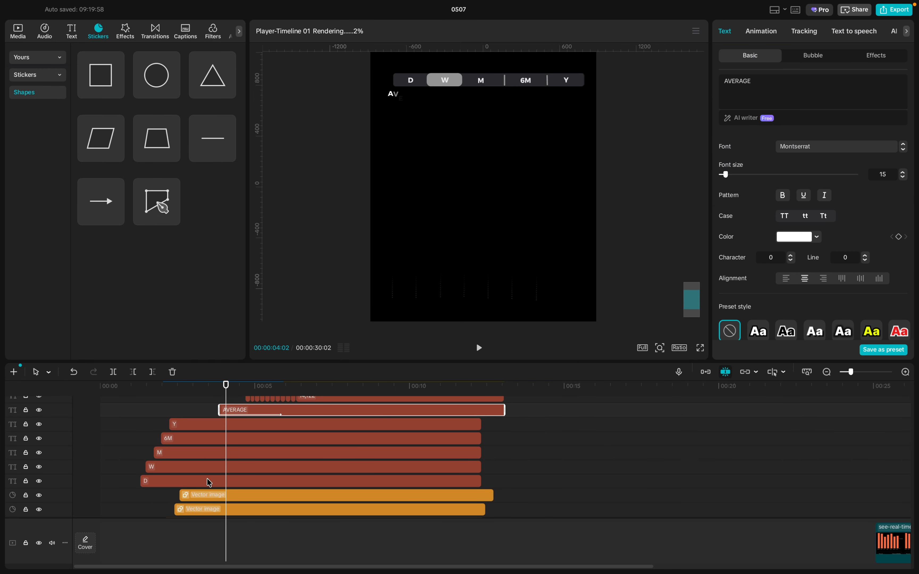
{"action": "left_click", "coordinate": [201, 495]}
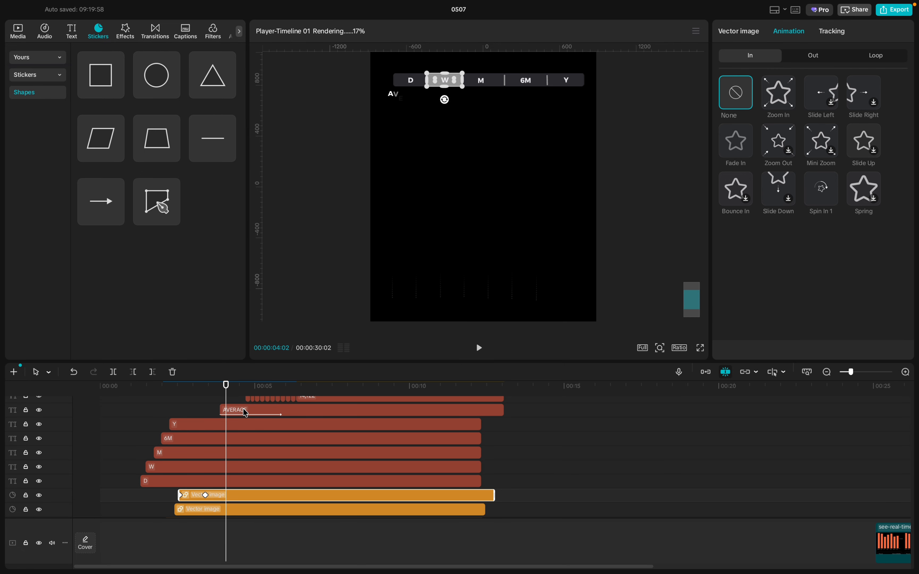
{"action": "left_click_drag", "start_coordinate": [245, 411], "coordinate": [227, 413]}
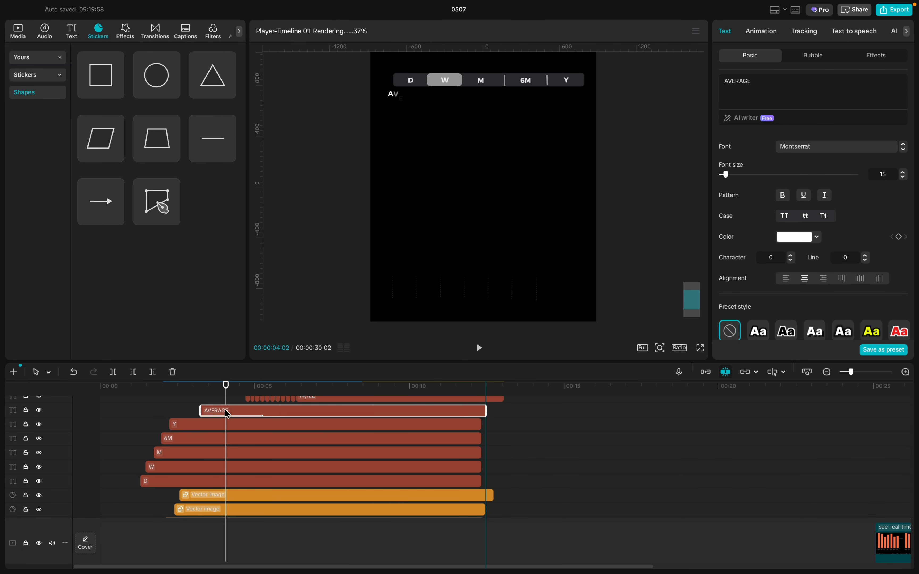
- Replay the section from just before the AVERAGE text appears to check its entrance timing against the gray highlight
{"action": "left_click", "coordinate": [184, 409]}
{"action": "key", "text": "space"}
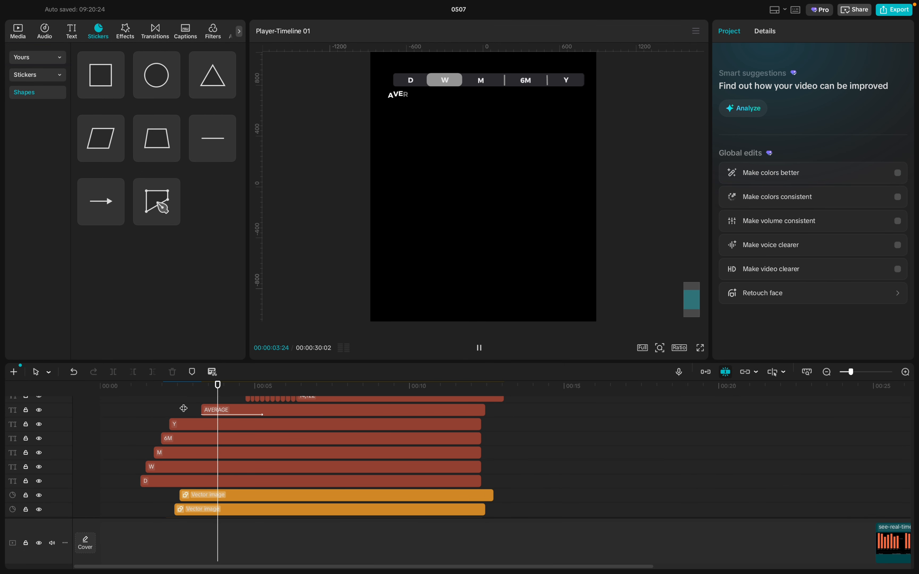
{"action": "key", "text": "space"}
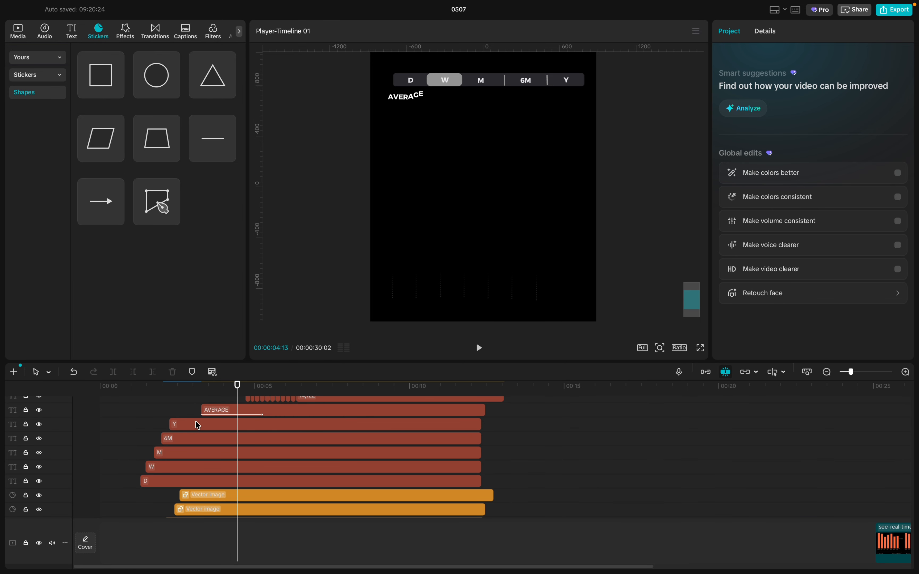
{"action": "scroll", "coordinate": [210, 426], "scroll_direction": "up", "scroll_amount": 2}
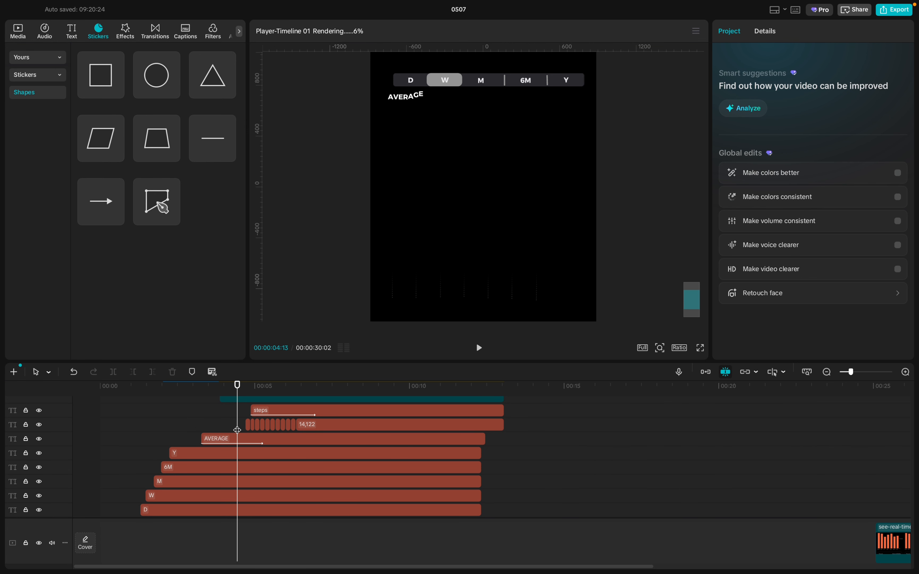
{"action": "left_click", "coordinate": [206, 439]}
{"action": "left_click", "coordinate": [189, 432]}
{"action": "key", "text": "space"}
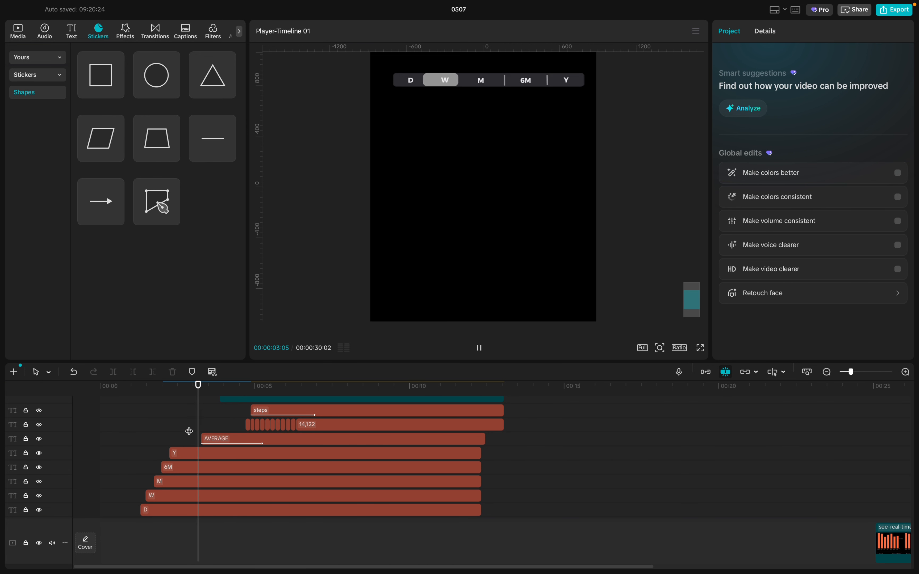
{"action": "key", "text": "space"}
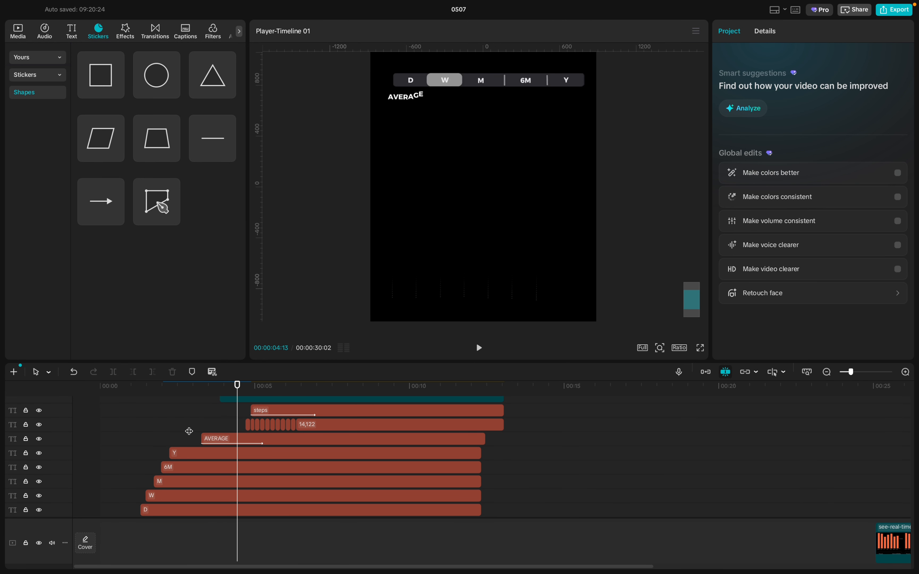
- Shorten the AVERAGE text's entrance animation duration to 1.5 s
{"action": "left_click", "coordinate": [232, 439]}
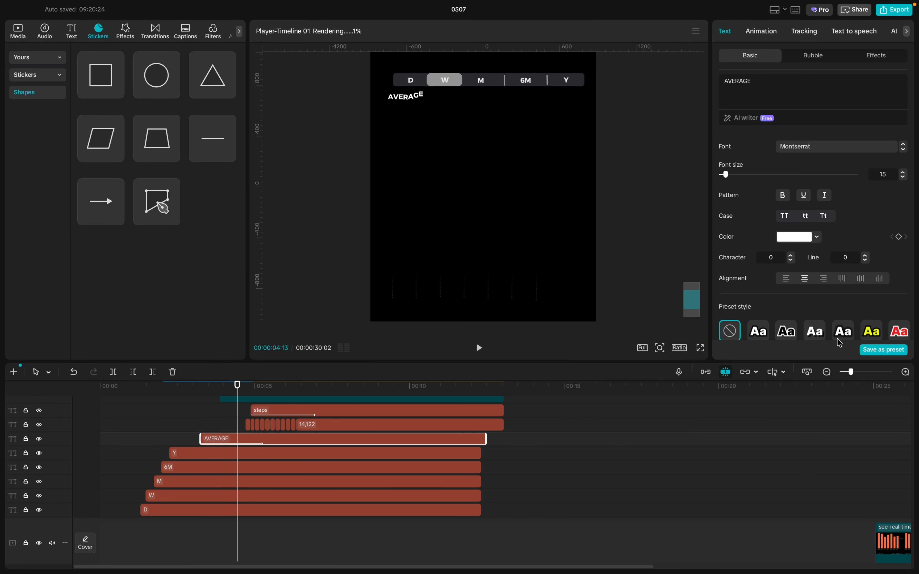
{"action": "left_click", "coordinate": [771, 33]}
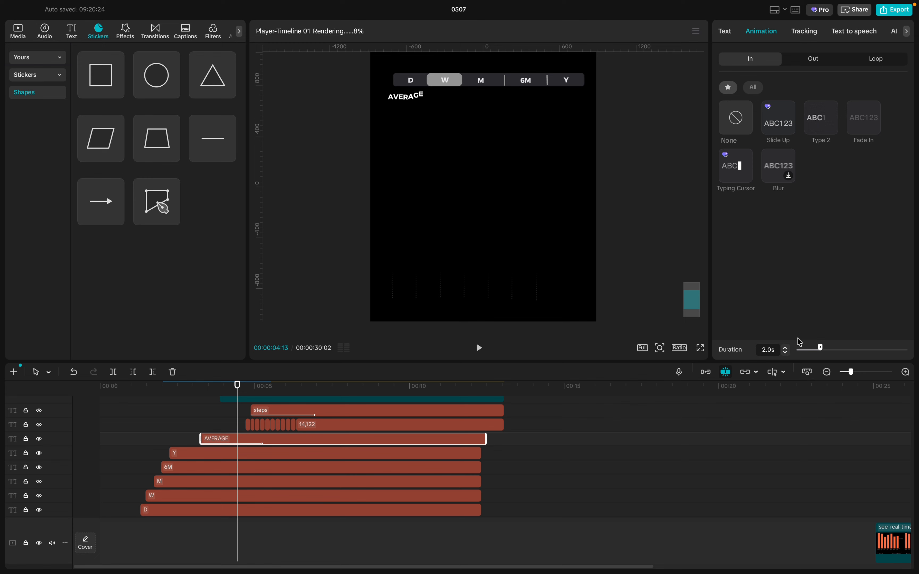
{"action": "left_click", "coordinate": [785, 353]}
{"action": "left_click", "coordinate": [785, 353]}
{"action": "left_click", "coordinate": [786, 353]}
{"action": "left_click", "coordinate": [787, 354]}
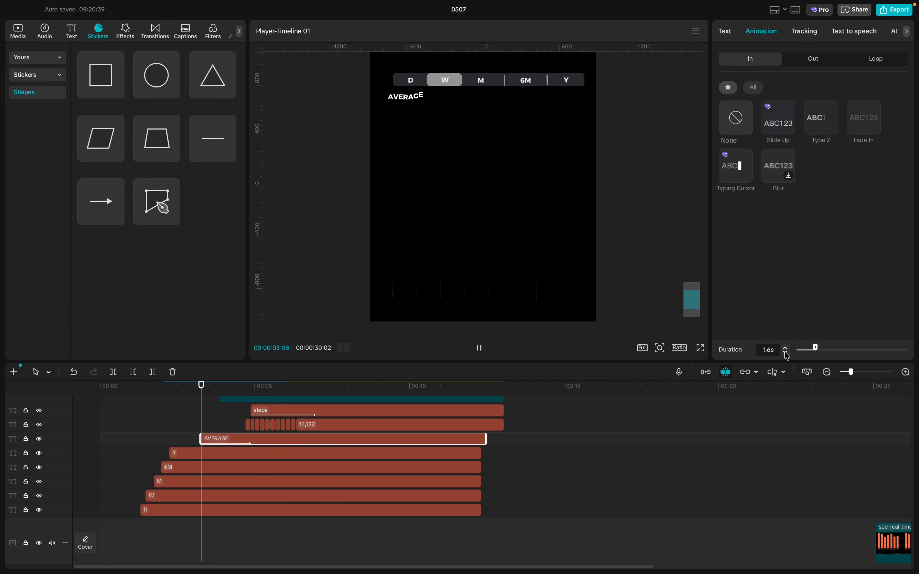
{"action": "left_click", "coordinate": [787, 354]}
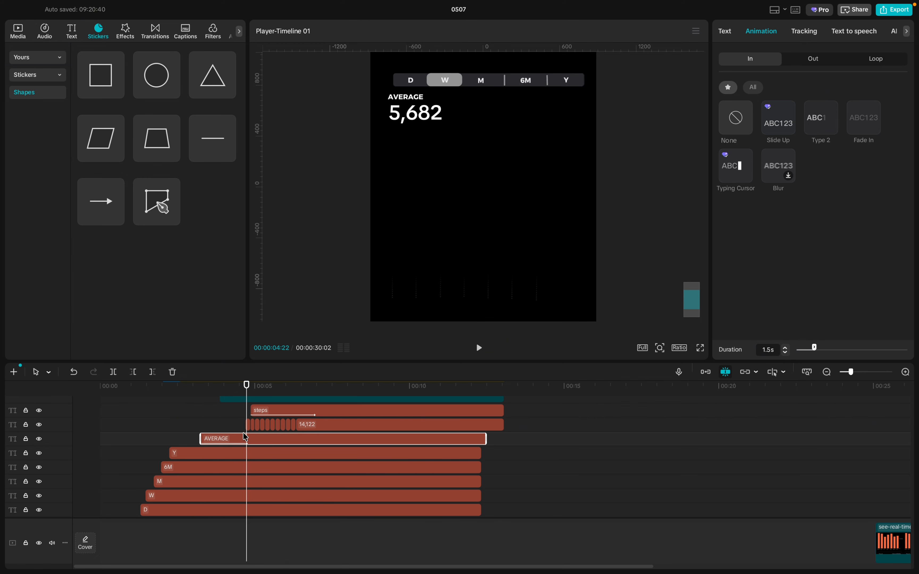
- Move all the counting number clips, including 14,122, earlier together to start at about 00:00:03:24, and replay the count-up
{"action": "left_click", "coordinate": [230, 417]}
{"action": "left_click", "coordinate": [314, 426]}
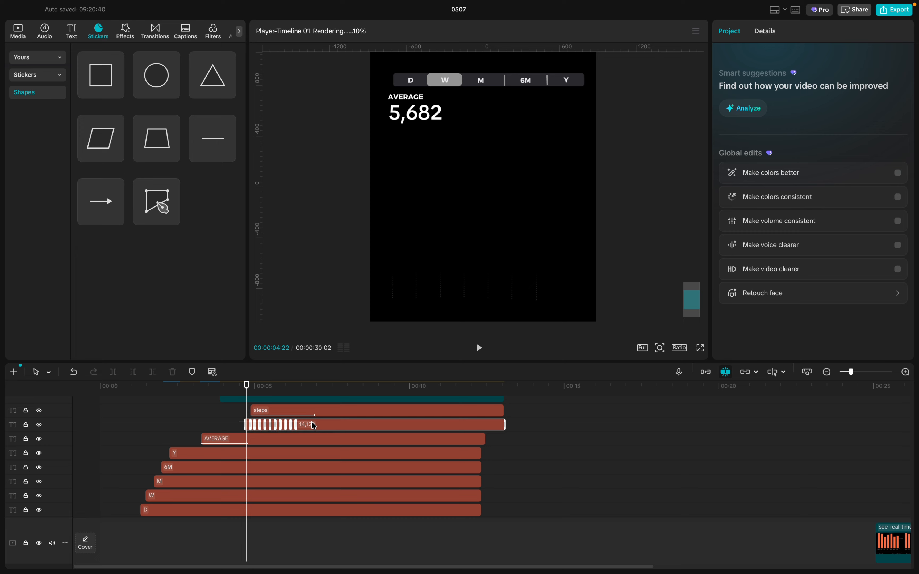
{"action": "left_click_drag", "start_coordinate": [337, 425], "coordinate": [314, 426]}
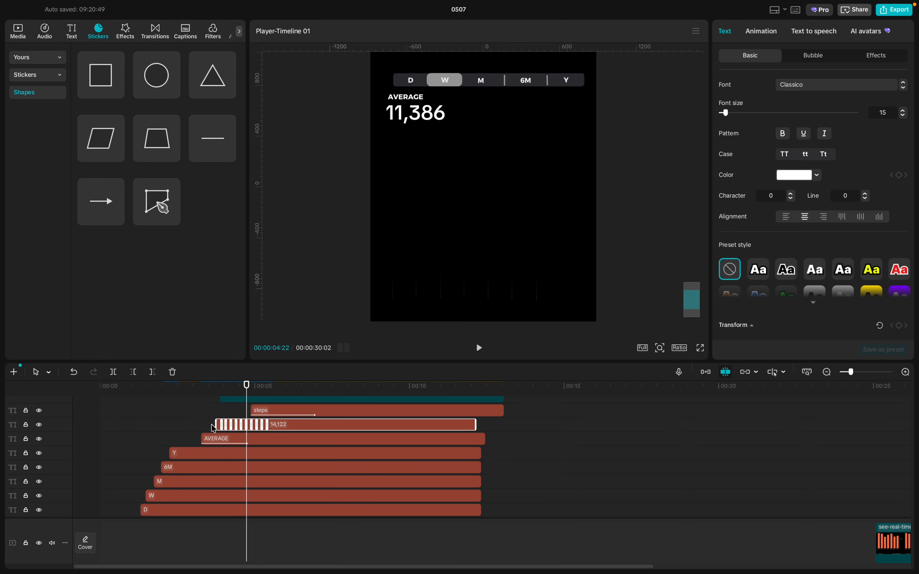
{"action": "left_click", "coordinate": [197, 428]}
{"action": "key", "text": "space"}
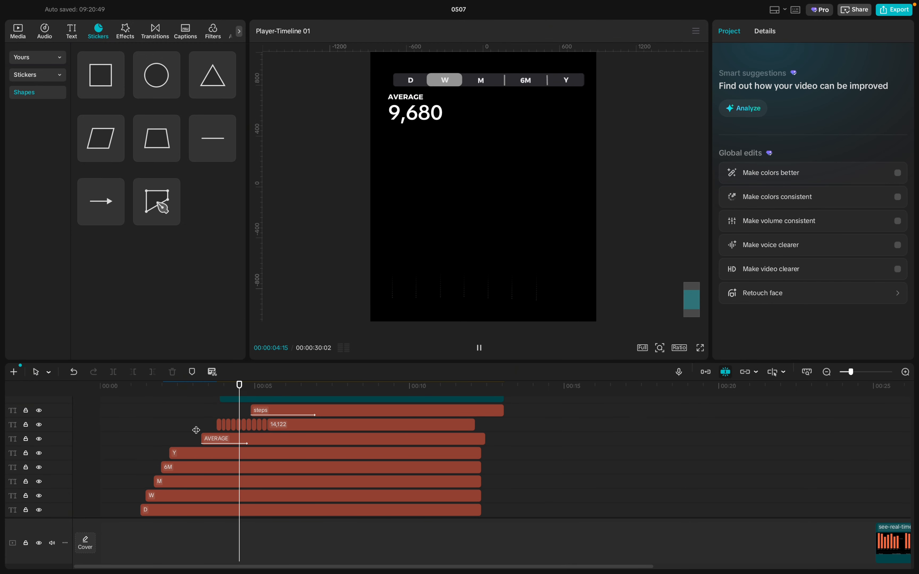
- Move the steps text clip earlier to start at about 00:00:04:04, and replay its entrance beside the counting number
{"action": "left_click_drag", "start_coordinate": [291, 414], "coordinate": [269, 414]}
{"action": "left_click", "coordinate": [200, 411]}
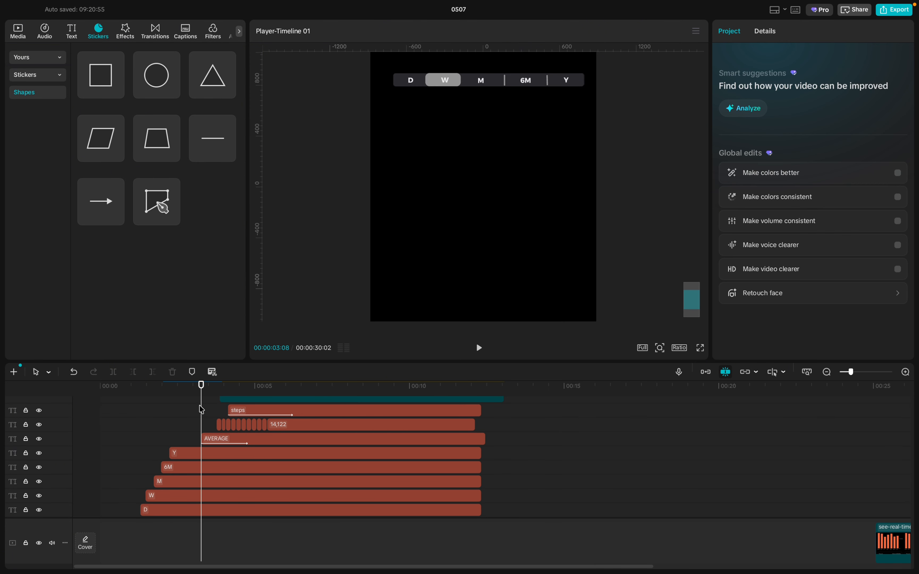
{"action": "key", "text": "space"}
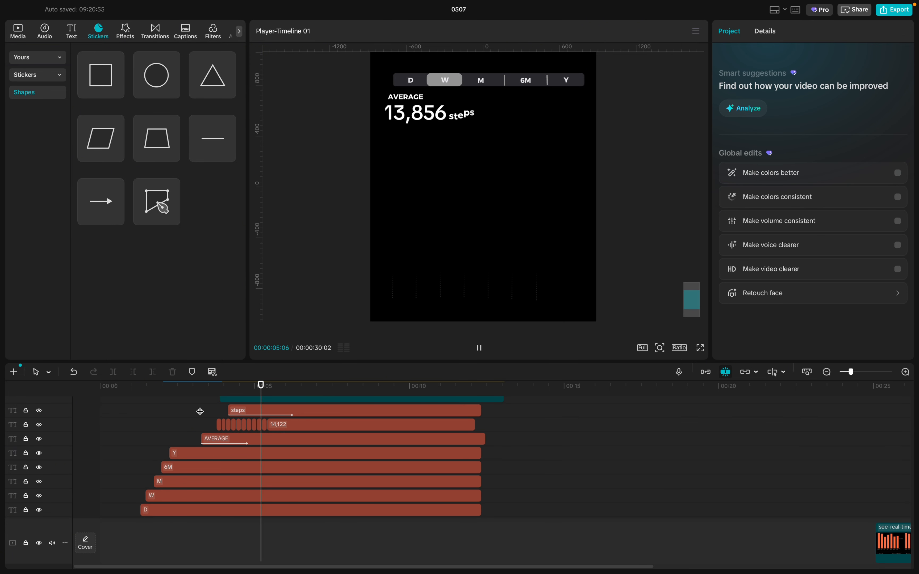
{"action": "key", "text": "space"}
- Replay the chart grid's reveal and examine the keyframe positions on Compound clip5 and Compound clip6
{"action": "scroll", "coordinate": [240, 414], "scroll_direction": "up", "scroll_amount": 3}
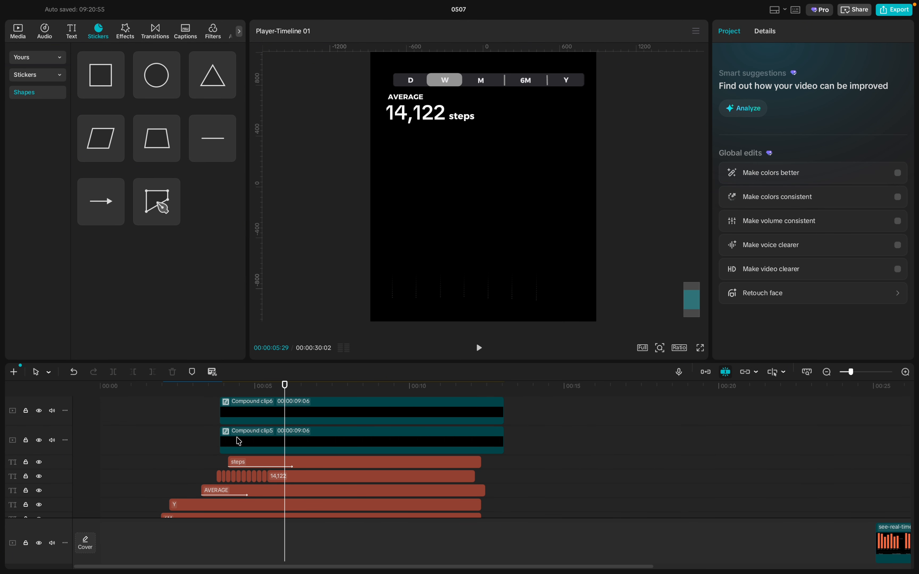
{"action": "left_click", "coordinate": [257, 440]}
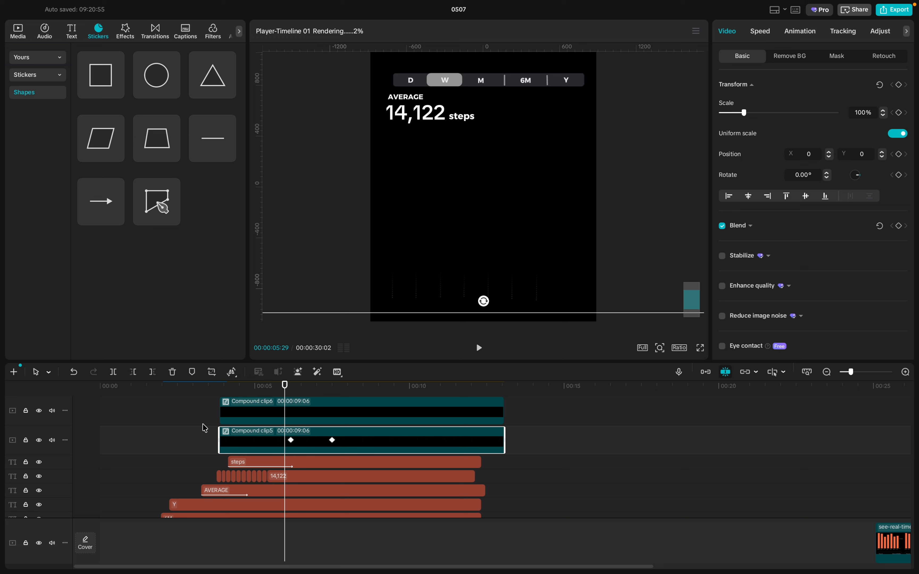
{"action": "left_click", "coordinate": [196, 429]}
{"action": "key", "text": "space"}
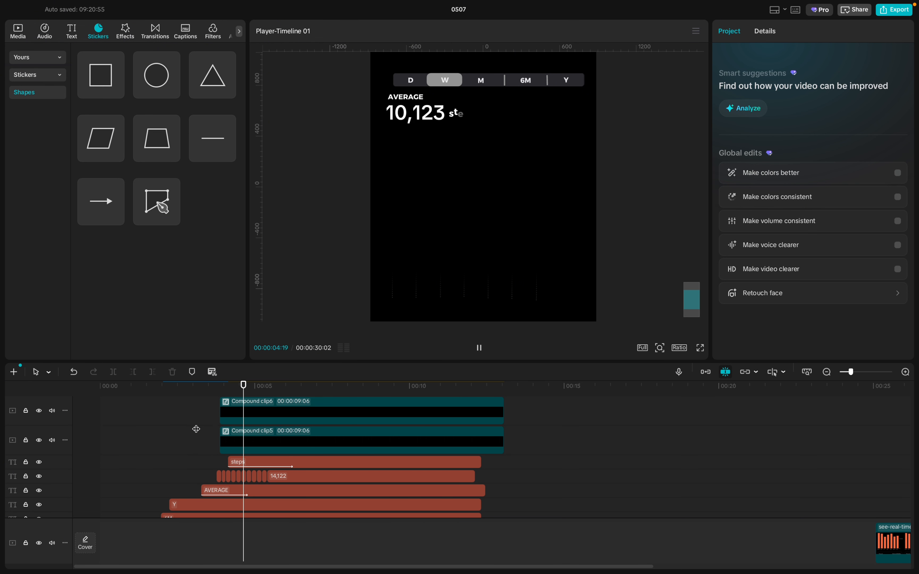
{"action": "key", "text": "space"}
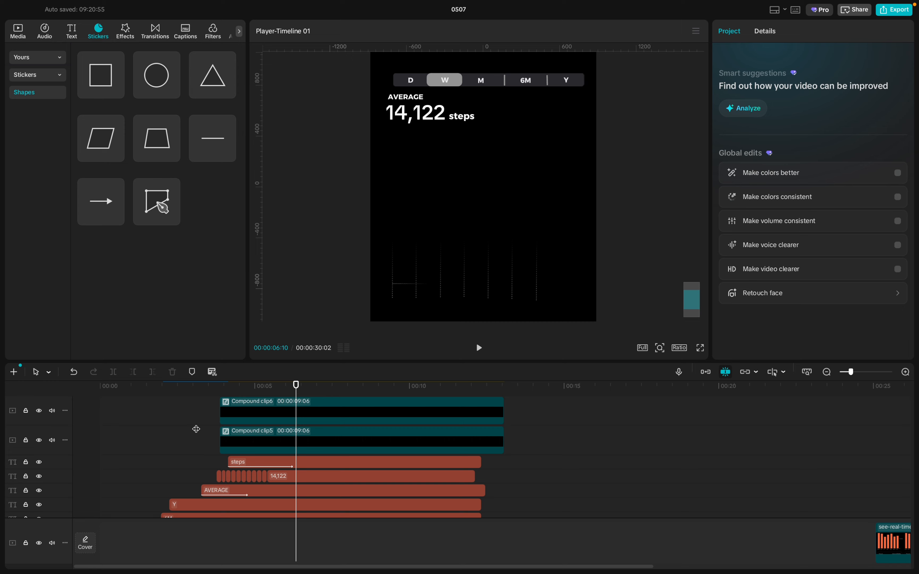
{"action": "left_click", "coordinate": [252, 438]}
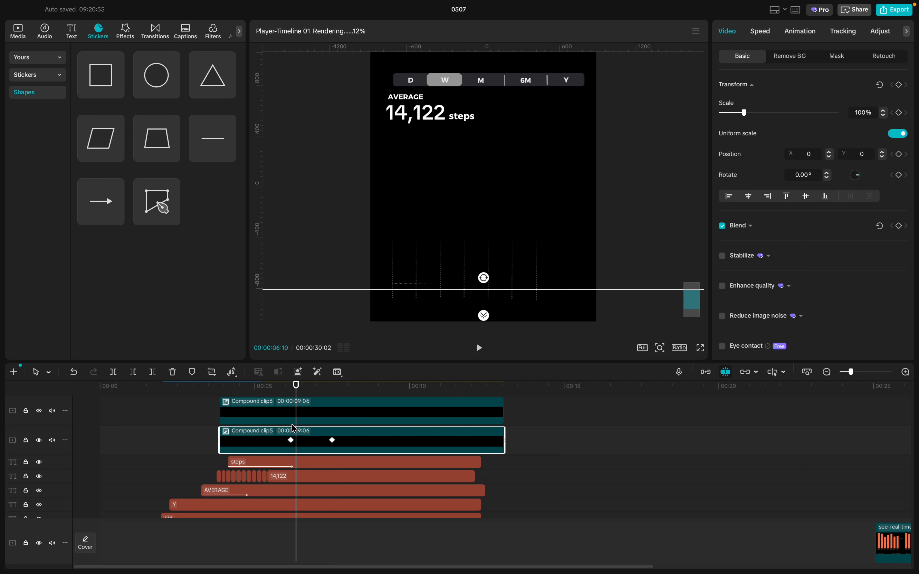
{"action": "left_click", "coordinate": [219, 424]}
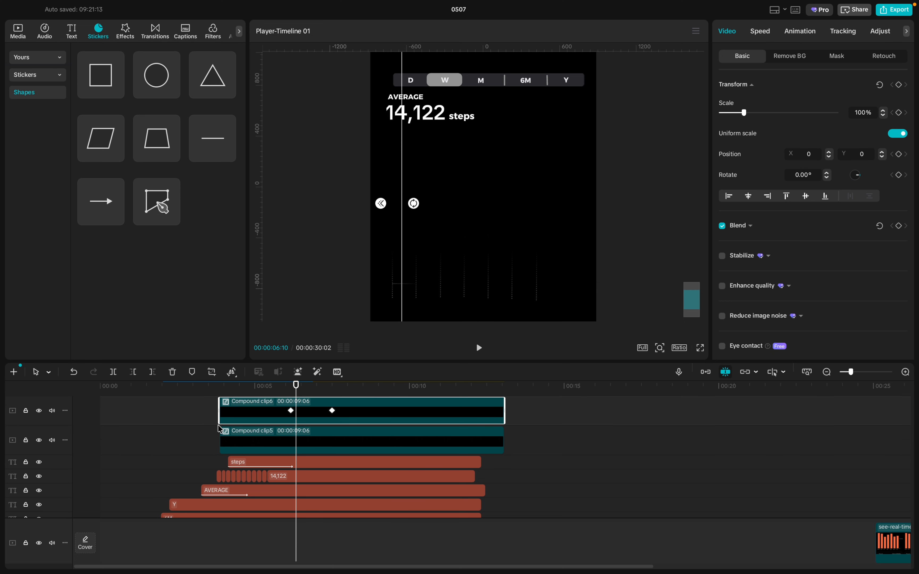
{"action": "left_click", "coordinate": [231, 442]}
{"action": "left_click", "coordinate": [239, 412]}
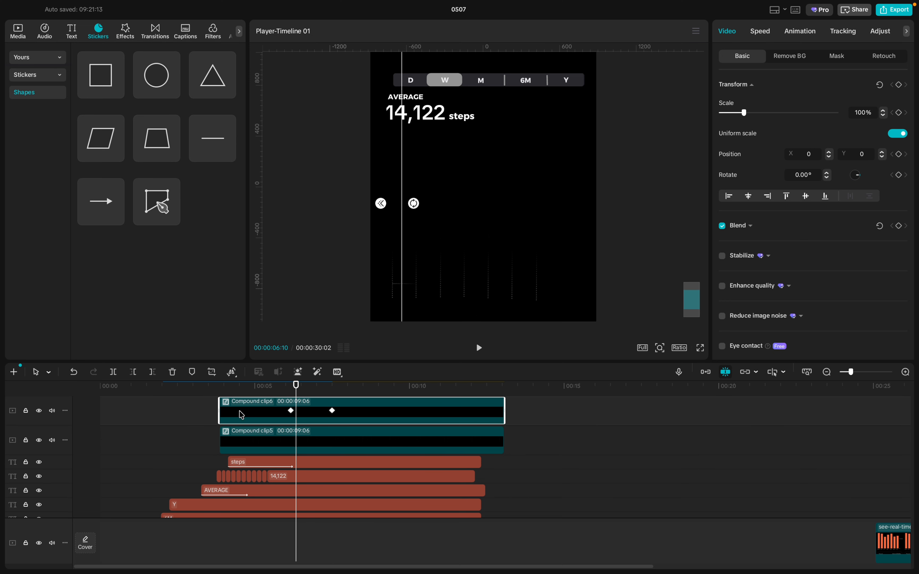
{"action": "left_click", "coordinate": [259, 437]}
{"action": "mouse_move", "coordinate": [268, 440]}
{"action": "left_mouse_down"}
{"action": "mouse_move", "coordinate": [226, 437]}
{"action": "mouse_move", "coordinate": [268, 440]}
{"action": "left_mouse_up"}
- Move Compound clip5's first keyframe to the clip's start and its second keyframe to about 00:00:05:05, and replay the vertical lines' reveal
{"action": "left_click", "coordinate": [292, 441]}
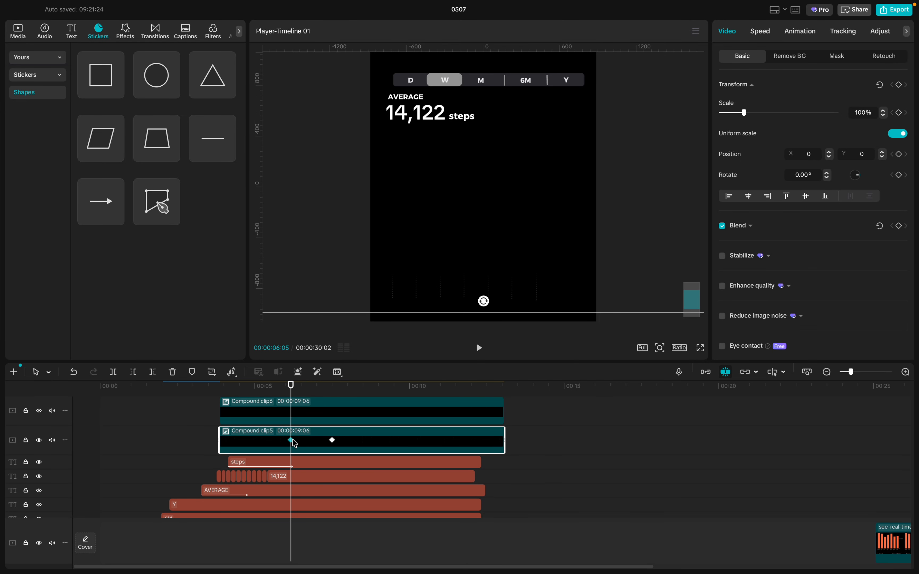
{"action": "left_click", "coordinate": [332, 441]}
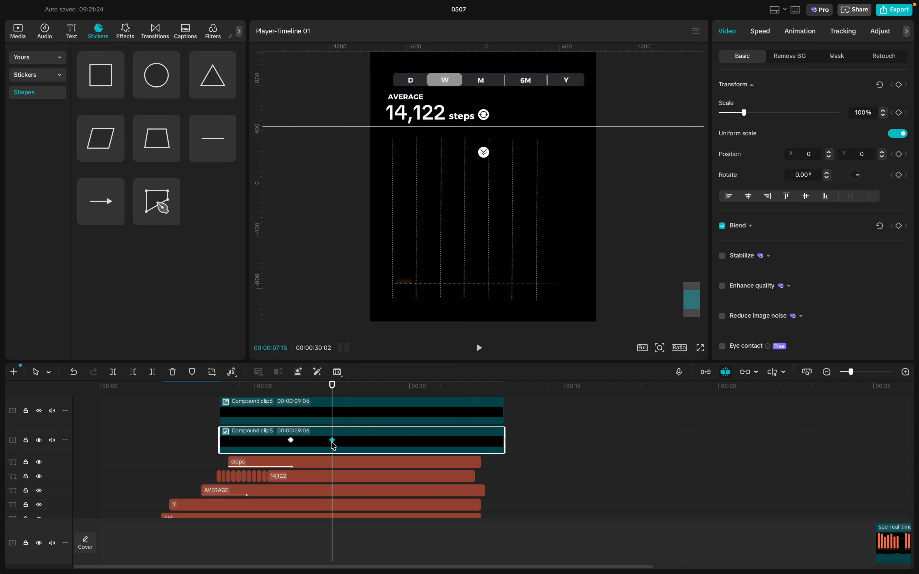
{"action": "left_click", "coordinate": [291, 441]}
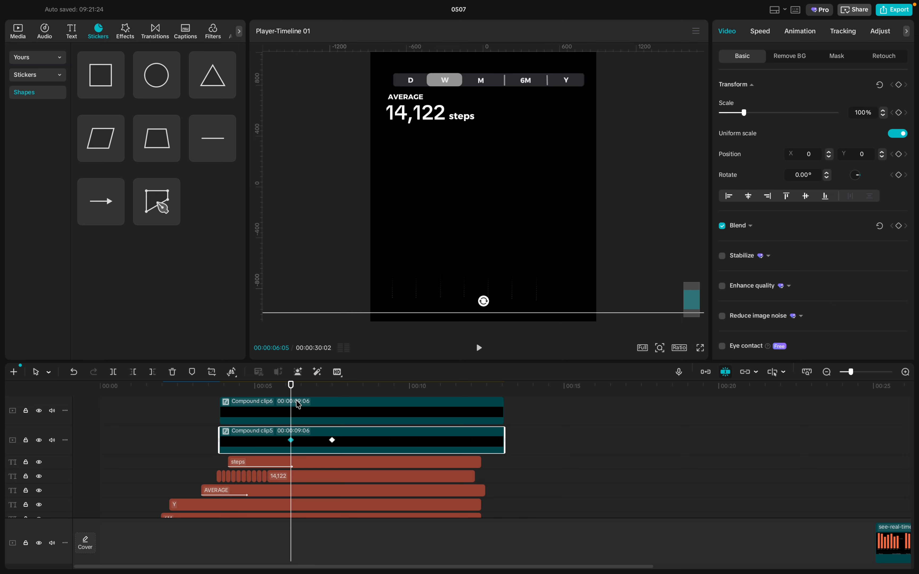
{"action": "left_click_drag", "start_coordinate": [290, 398], "coordinate": [263, 398]}
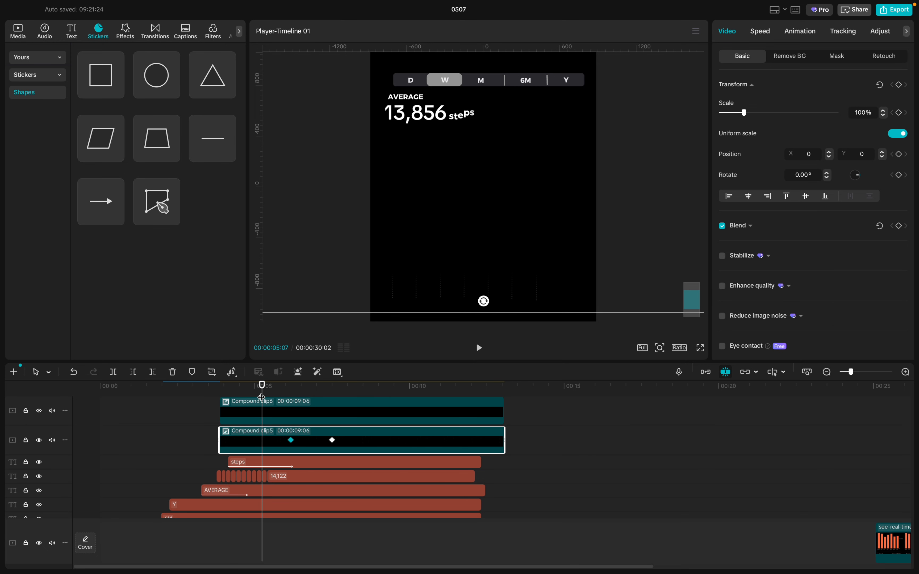
{"action": "left_click", "coordinate": [291, 441]}
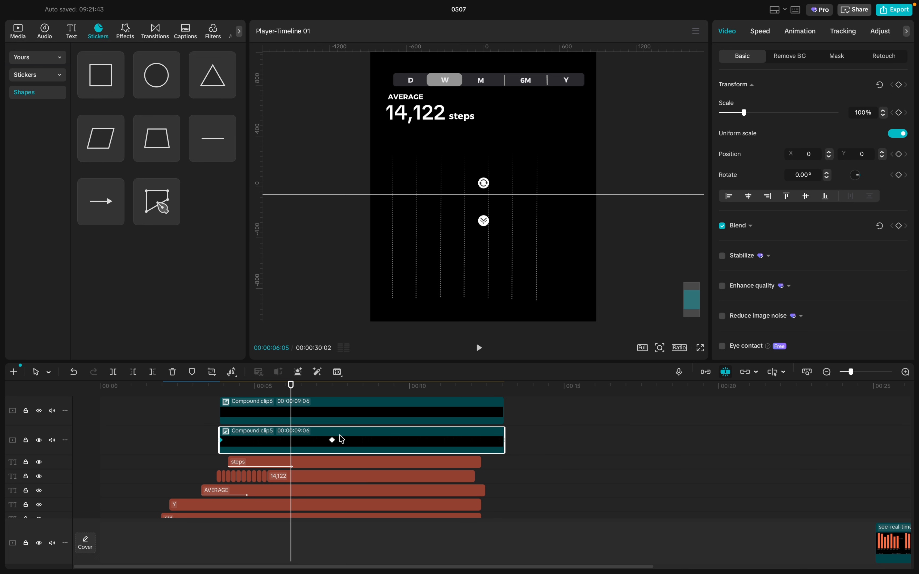
{"action": "left_click", "coordinate": [332, 441]}
{"action": "left_click_drag", "start_coordinate": [333, 442], "coordinate": [259, 442]}
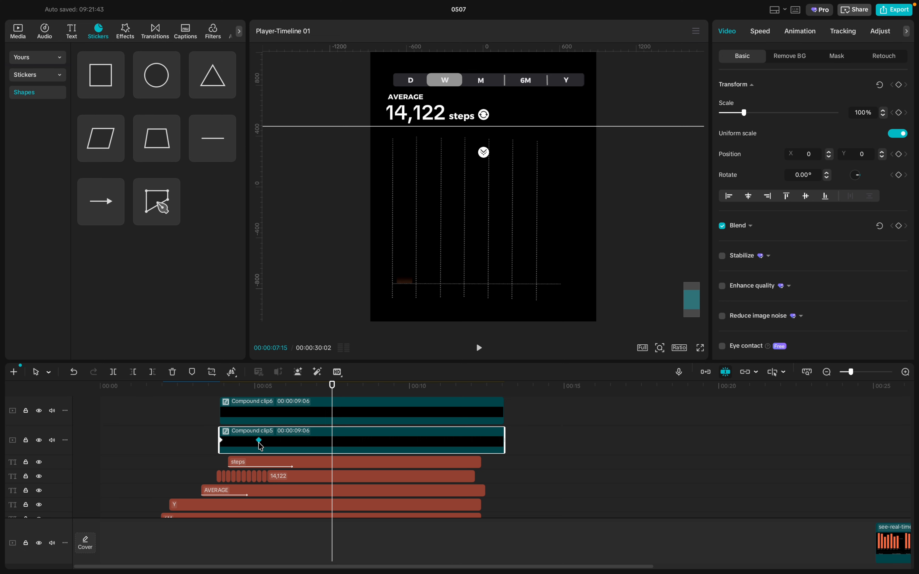
{"action": "left_click", "coordinate": [210, 421]}
{"action": "key", "text": "space"}
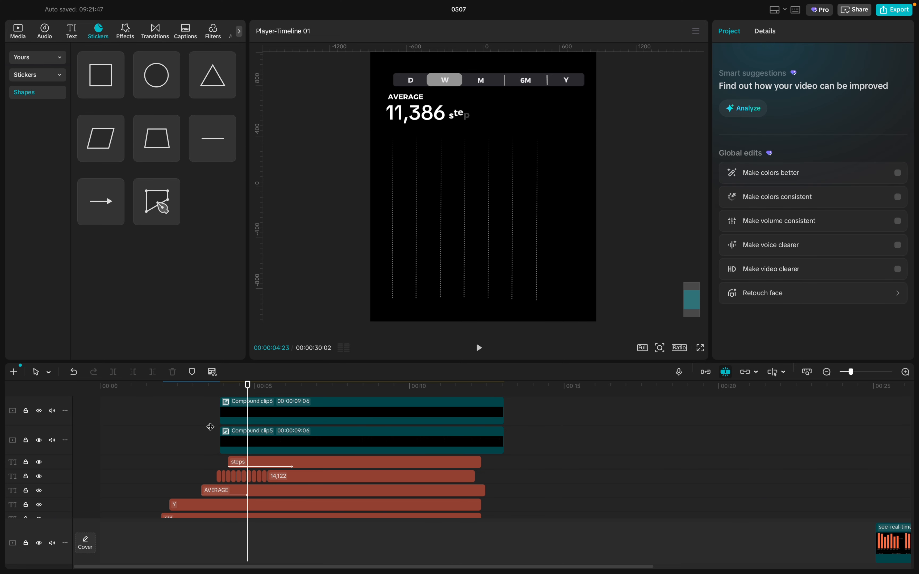
- Move Compound clip6's first keyframe to just after the clip's start, at about 00:00:04:02, and replay the baseline's reveal
{"action": "left_click", "coordinate": [259, 411]}
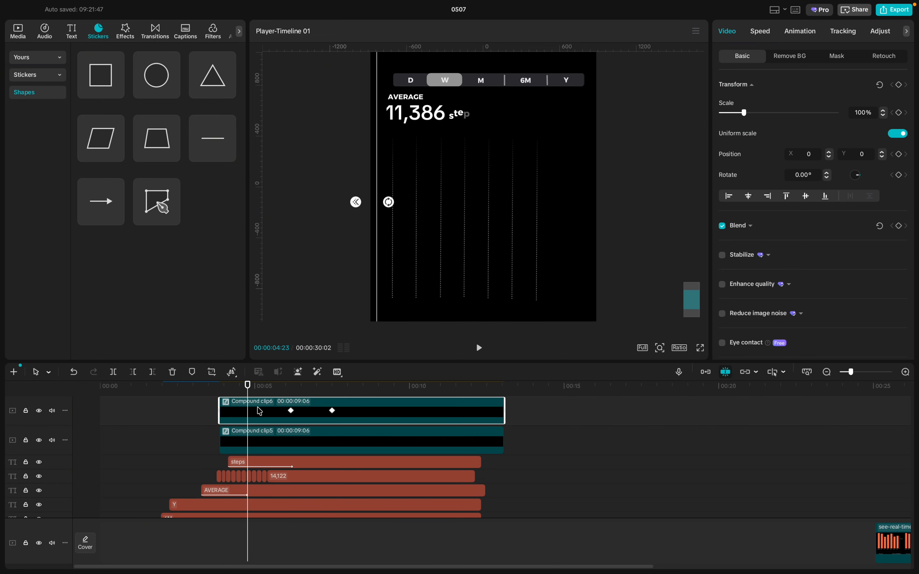
{"action": "left_click", "coordinate": [246, 444]}
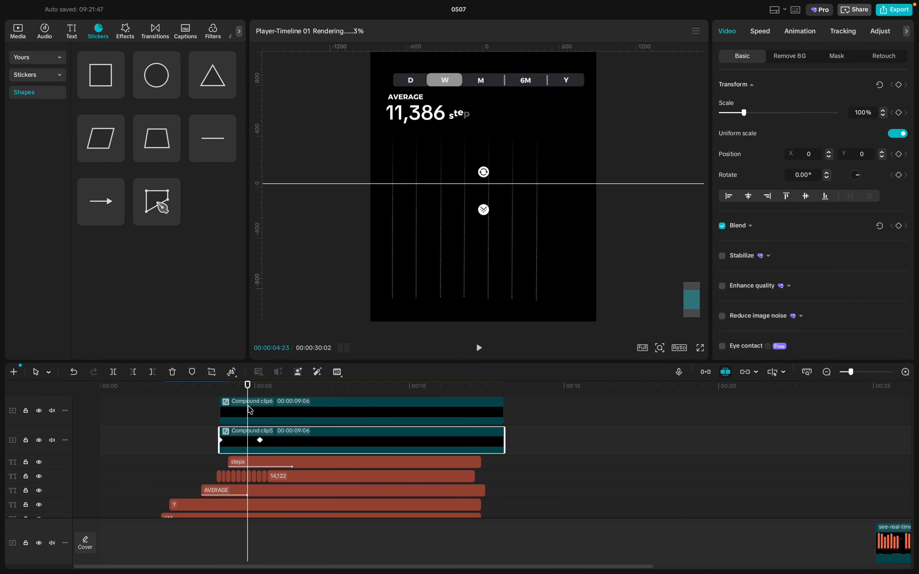
{"action": "left_click", "coordinate": [228, 386]}
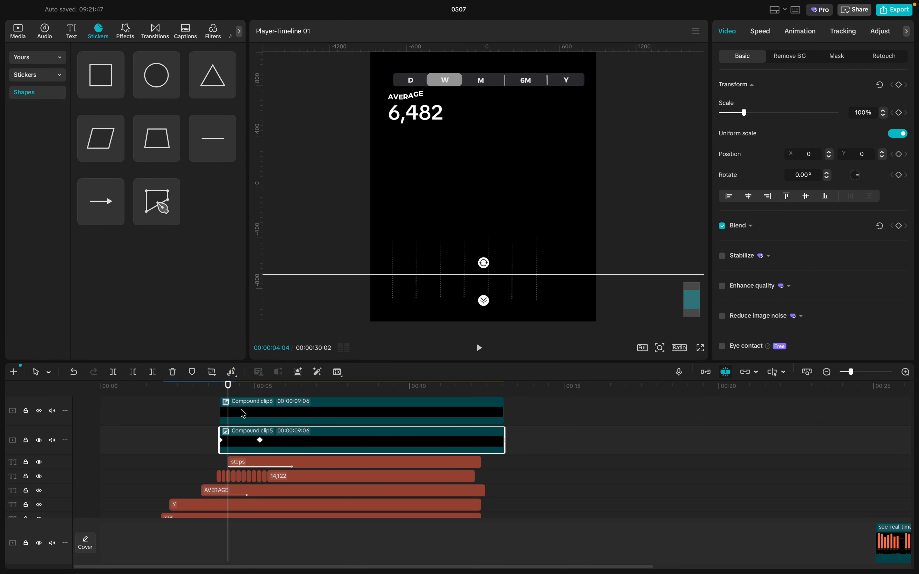
{"action": "left_click", "coordinate": [241, 414]}
{"action": "left_click", "coordinate": [291, 411]}
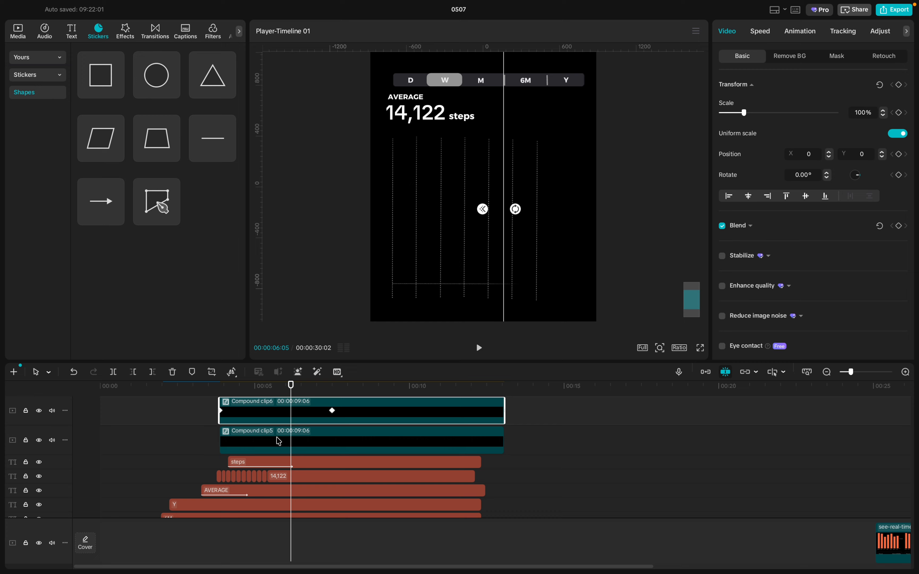
{"action": "left_click", "coordinate": [278, 445]}
{"action": "left_click", "coordinate": [249, 416]}
{"action": "left_click", "coordinate": [222, 414]}
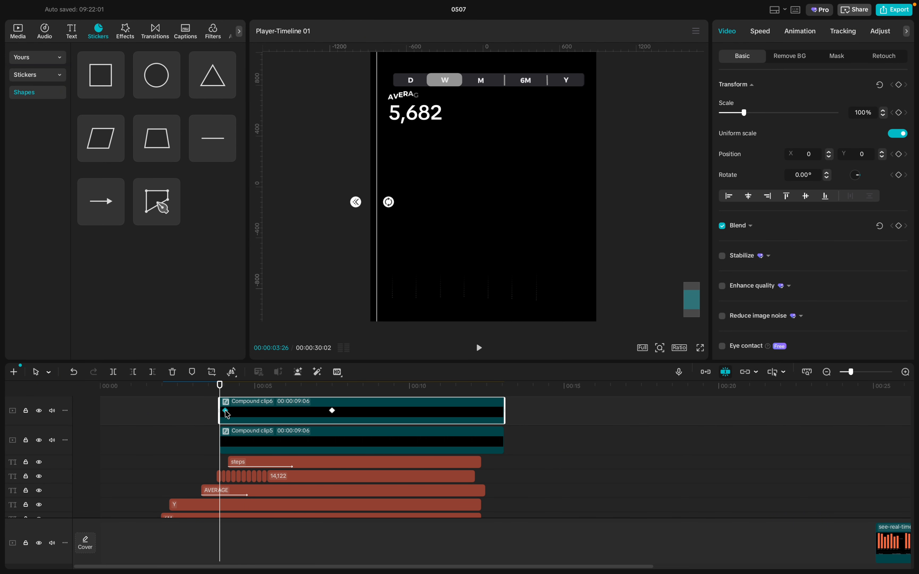
{"action": "left_click", "coordinate": [204, 407]}
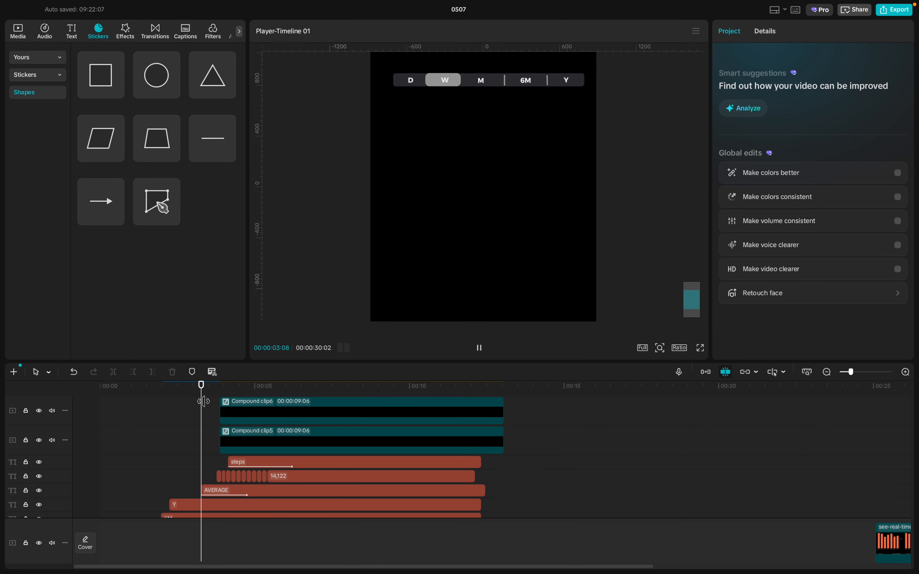
{"action": "key", "text": "space"}
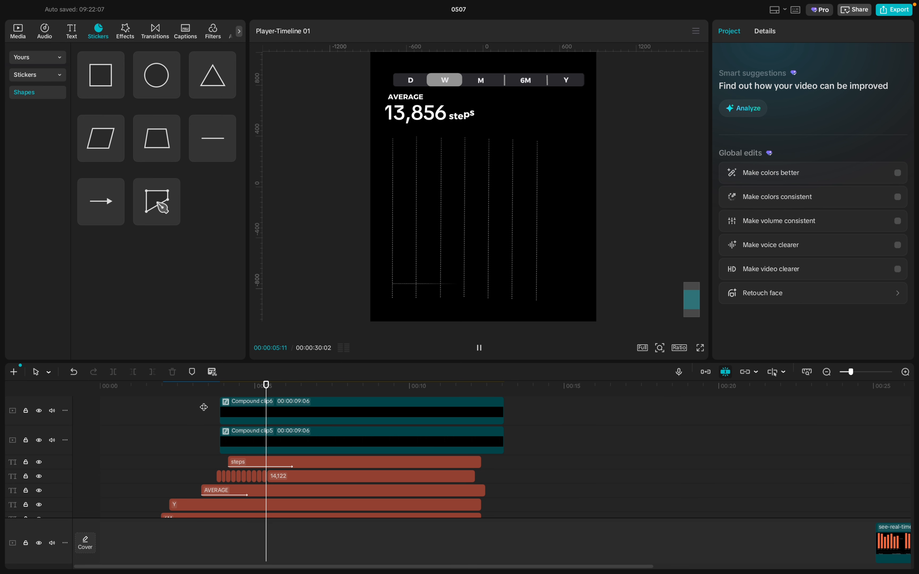
- Move Compound clip6's second keyframe earlier to about 00:00:05:21, and replay the baseline's reveal
{"action": "key", "text": "space"}
{"action": "left_click", "coordinate": [270, 414]}
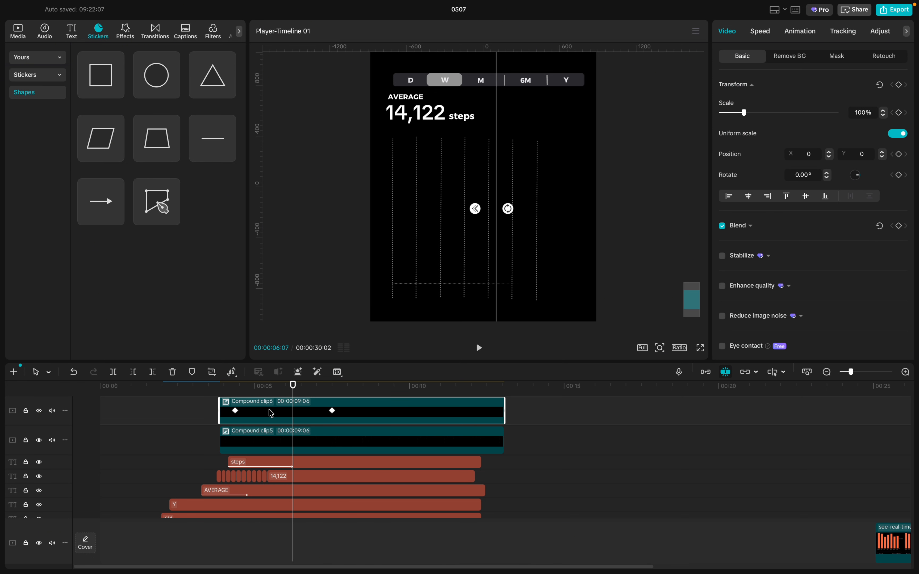
{"action": "left_click", "coordinate": [291, 439]}
{"action": "left_click", "coordinate": [262, 410]}
{"action": "left_click_drag", "start_coordinate": [333, 414], "coordinate": [278, 417]}
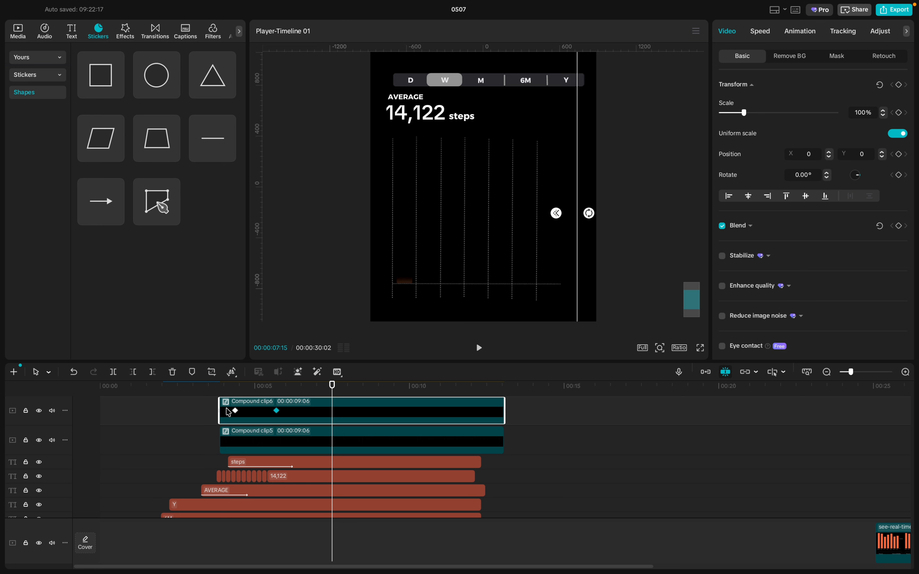
{"action": "left_click", "coordinate": [216, 400]}
{"action": "key", "text": "space"}
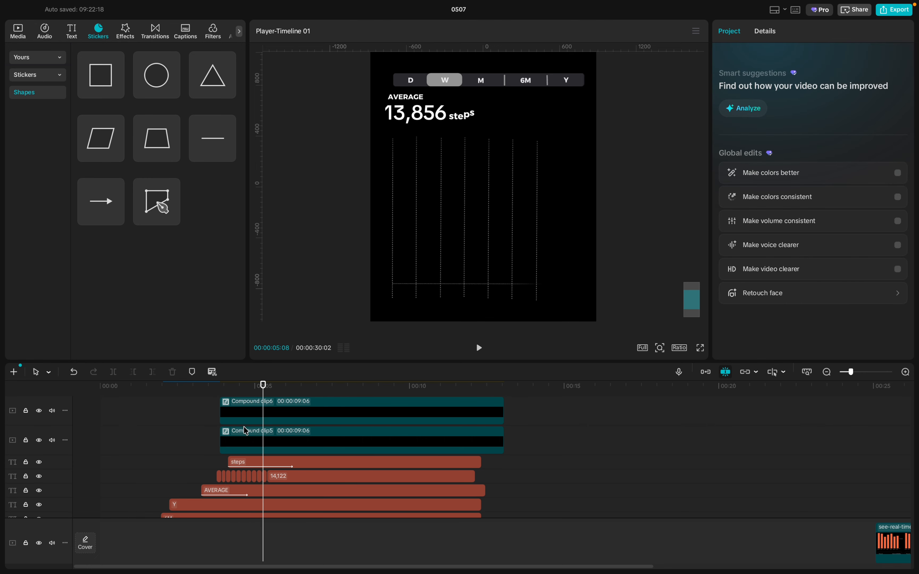
- Apply the Cubic Out preset curve to the mask's Position Y keyframes on Compound clip5, and collapse its keyframe graph
{"action": "left_click", "coordinate": [248, 448]}
{"action": "key", "text": "alt+k"}
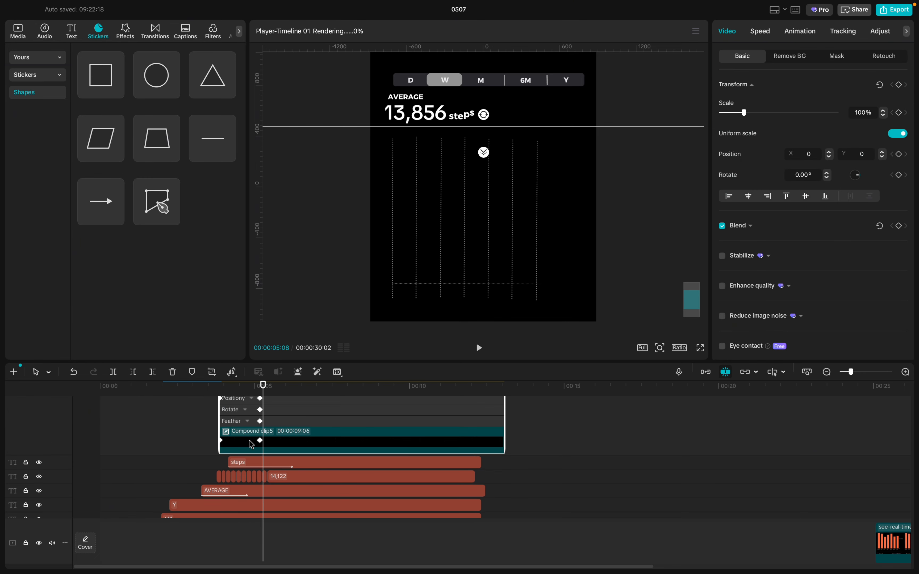
{"action": "scroll", "coordinate": [251, 444], "scroll_direction": "up", "scroll_amount": 5}
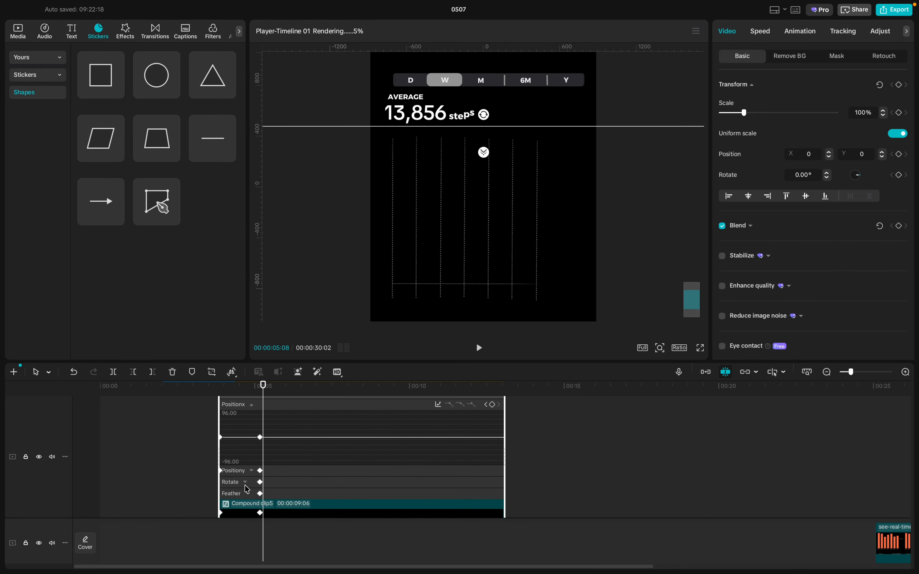
{"action": "scroll", "coordinate": [249, 458], "scroll_direction": "up", "scroll_amount": 2}
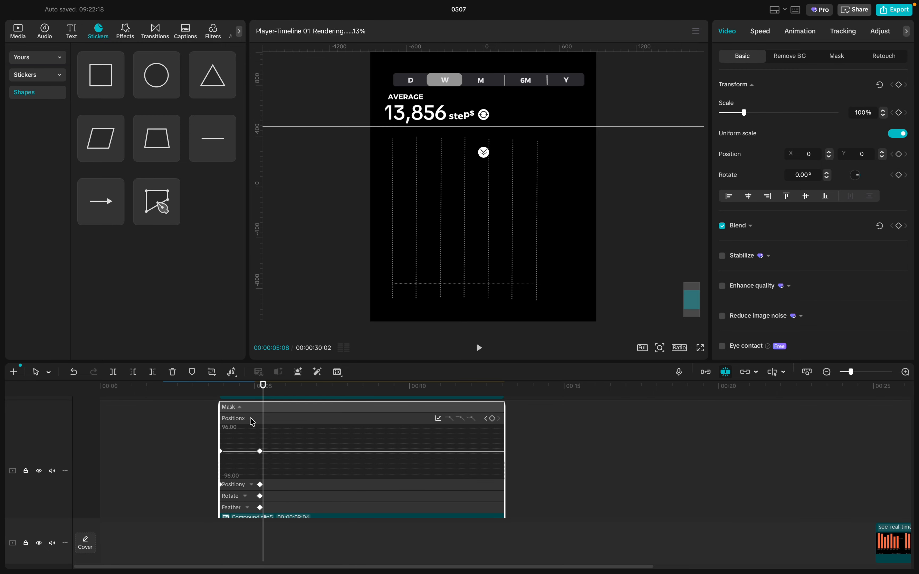
{"action": "left_click", "coordinate": [251, 481]}
{"action": "scroll", "coordinate": [245, 464], "scroll_direction": "down", "scroll_amount": 3}
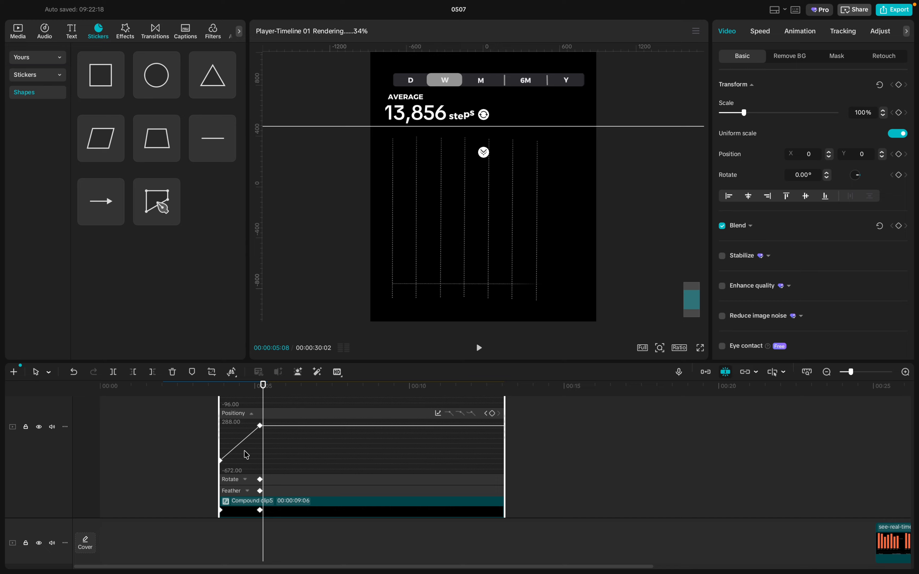
{"action": "left_click", "coordinate": [439, 414]}
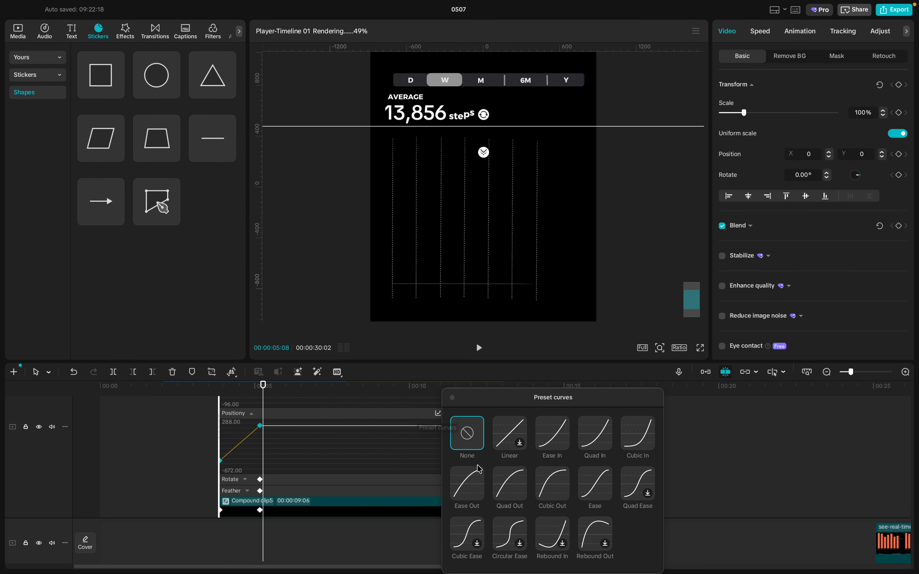
{"action": "left_click", "coordinate": [553, 491]}
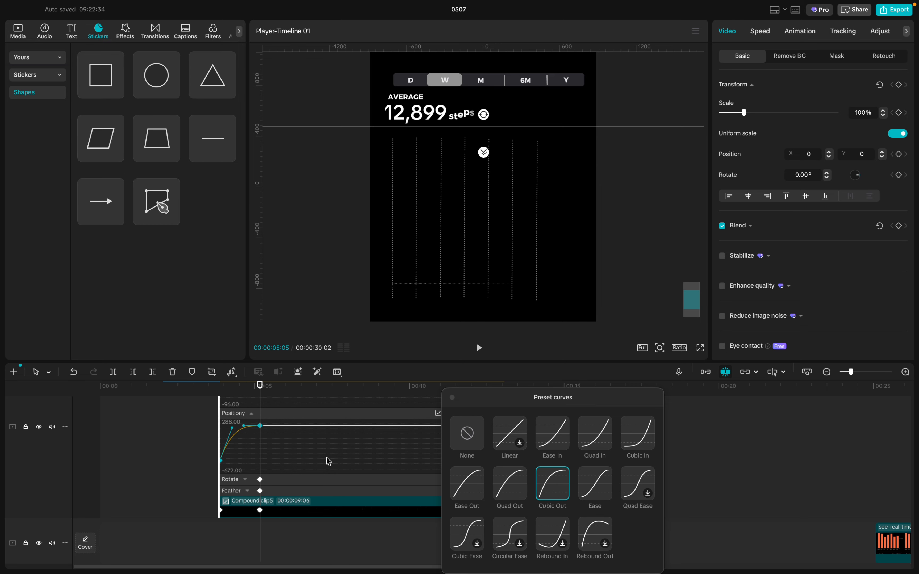
{"action": "left_click", "coordinate": [452, 398]}
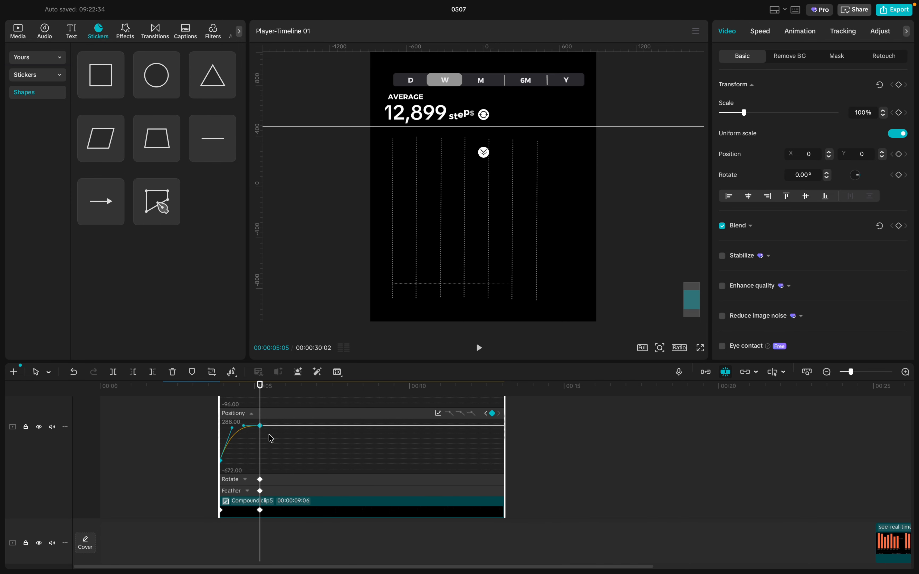
{"action": "left_click", "coordinate": [237, 422]}
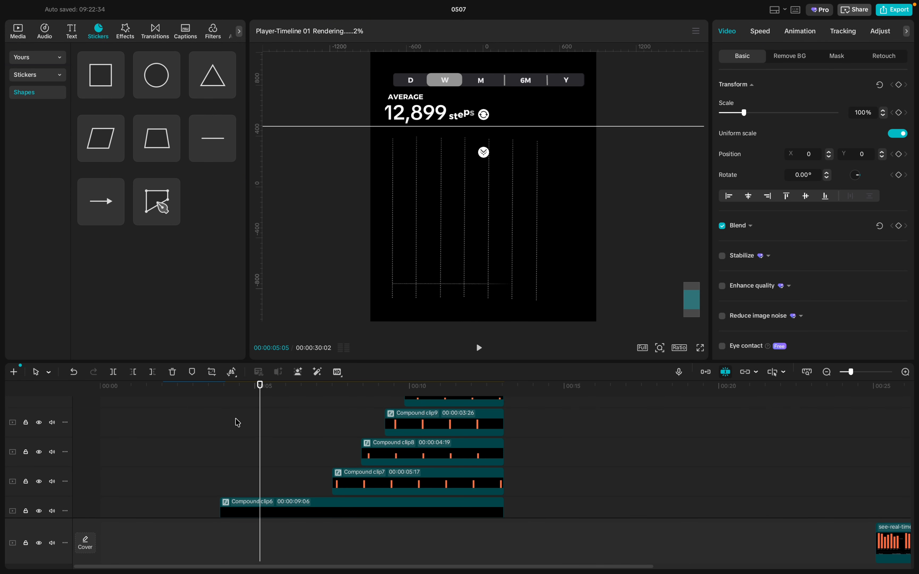
- Apply the Cubic Out preset curve to the mask's Position X keyframes on Compound clip6, and collapse its keyframe graph
{"action": "scroll", "coordinate": [255, 444], "scroll_direction": "down", "scroll_amount": 4}
{"action": "left_click", "coordinate": [275, 425]}
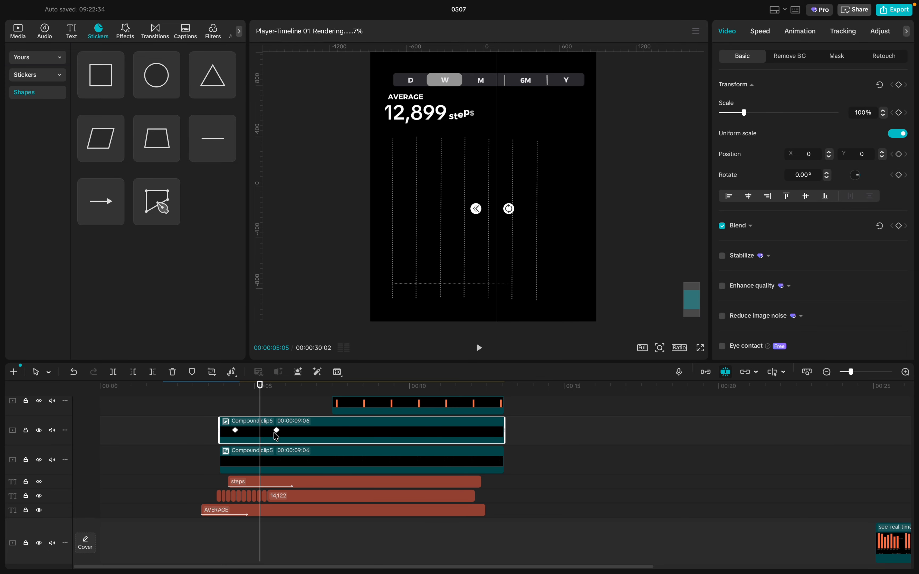
{"action": "left_click", "coordinate": [275, 433]}
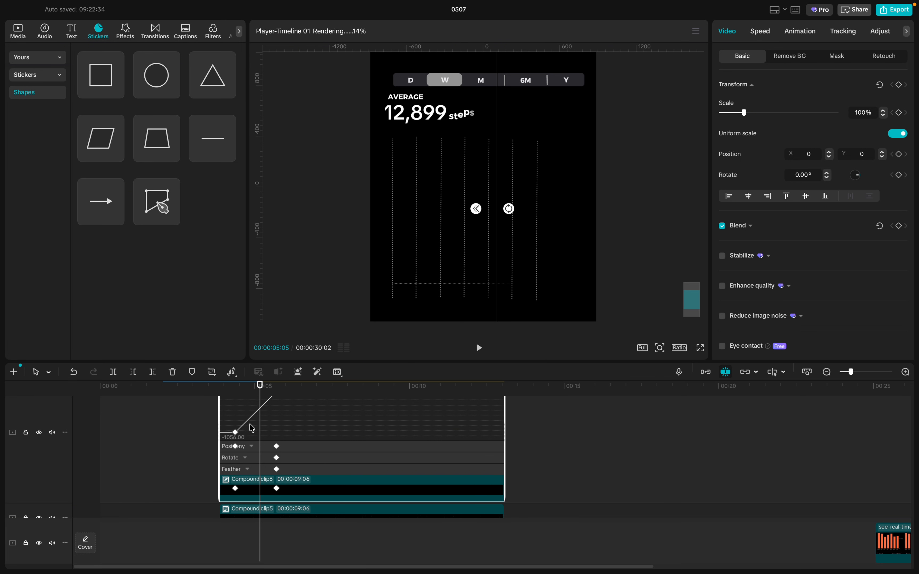
{"action": "scroll", "coordinate": [252, 428], "scroll_direction": "up", "scroll_amount": 3}
{"action": "left_click", "coordinate": [438, 417]}
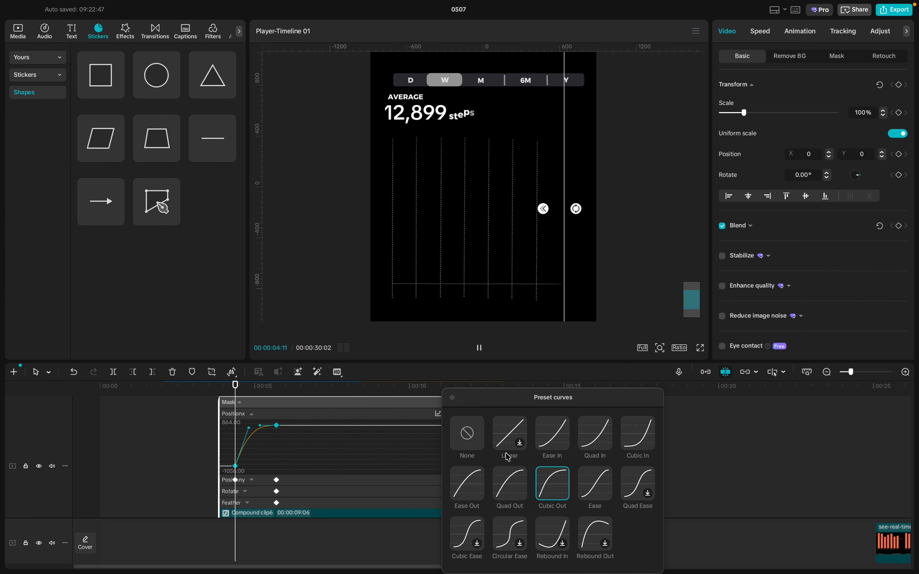
{"action": "left_click", "coordinate": [454, 401]}
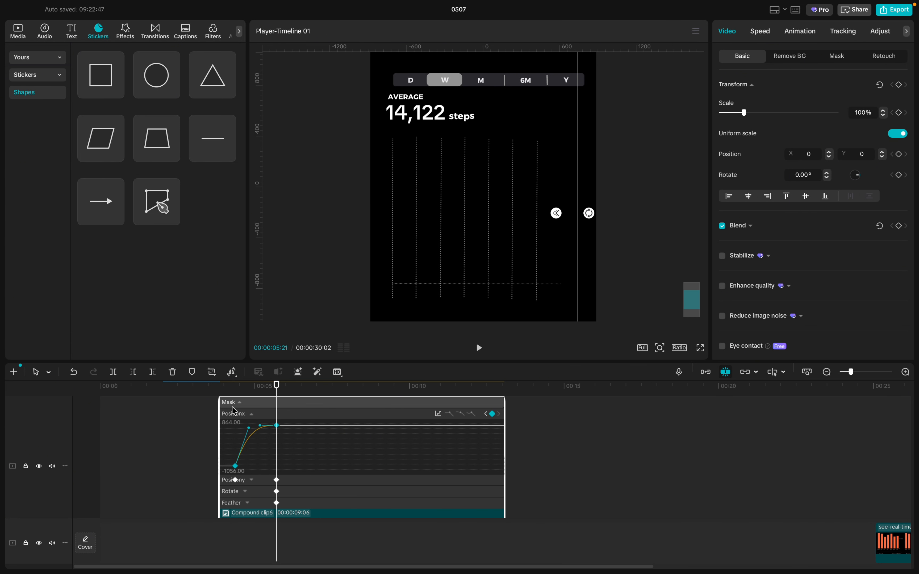
{"action": "key", "text": "alt+k"}
- Replay the eased grid and baseline reveals, and compare Compound clip6's keyframe positions with where the bar clips start
{"action": "scroll", "coordinate": [233, 421], "scroll_direction": "up", "scroll_amount": 2}
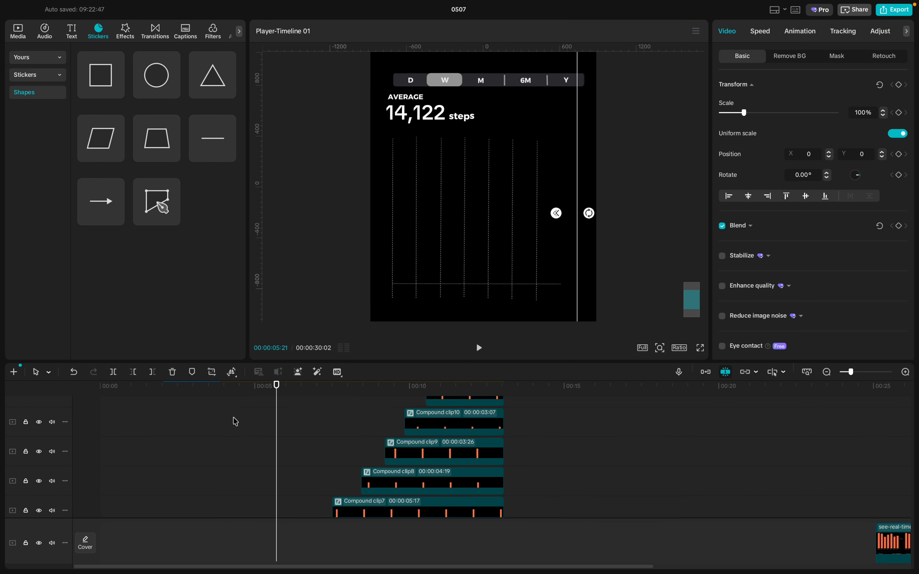
{"action": "scroll", "coordinate": [233, 422], "scroll_direction": "down", "scroll_amount": 4}
{"action": "left_click", "coordinate": [351, 441]}
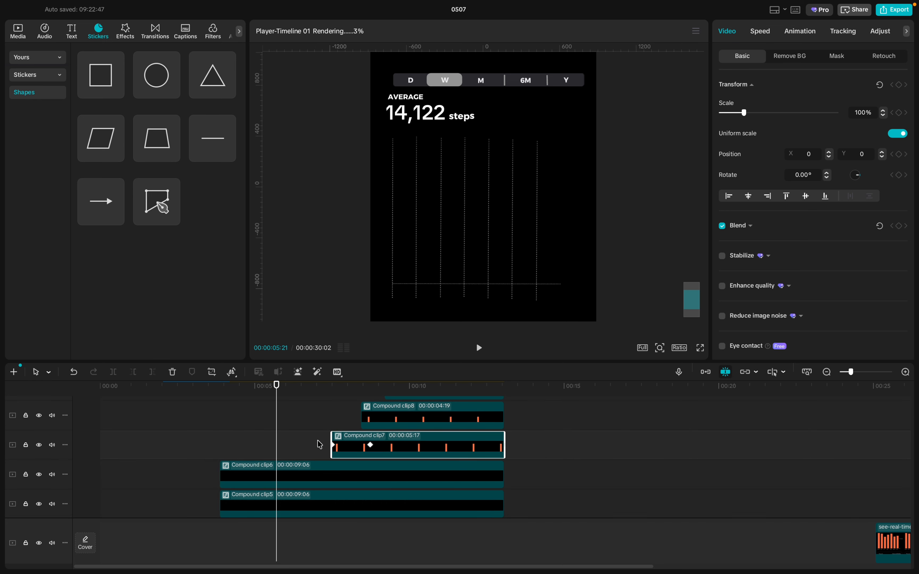
{"action": "scroll", "coordinate": [320, 444], "scroll_direction": "down", "scroll_amount": 1}
{"action": "left_click", "coordinate": [242, 427]}
{"action": "key", "text": "space"}
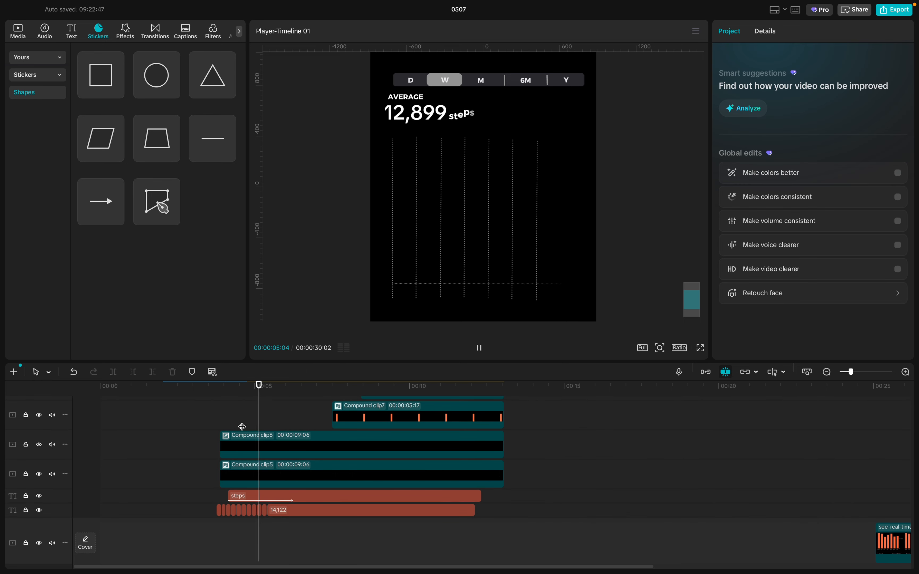
{"action": "key", "text": "space"}
{"action": "left_click", "coordinate": [291, 452]}
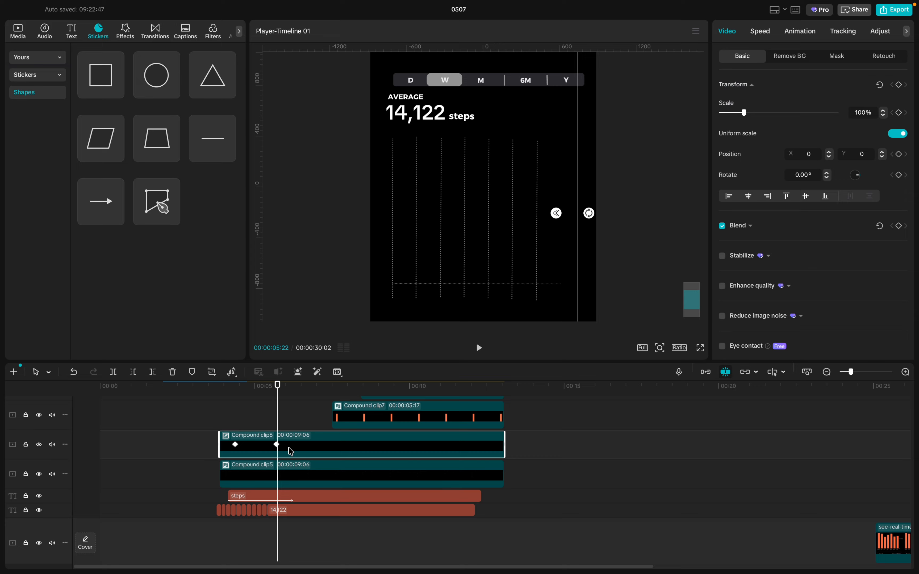
- Move all bar, weekday label and axis number clips earlier together so Compound clip7 starts at about 00:00:05:02, and replay the bars' growth
{"action": "scroll", "coordinate": [291, 451], "scroll_direction": "up", "scroll_amount": 2}
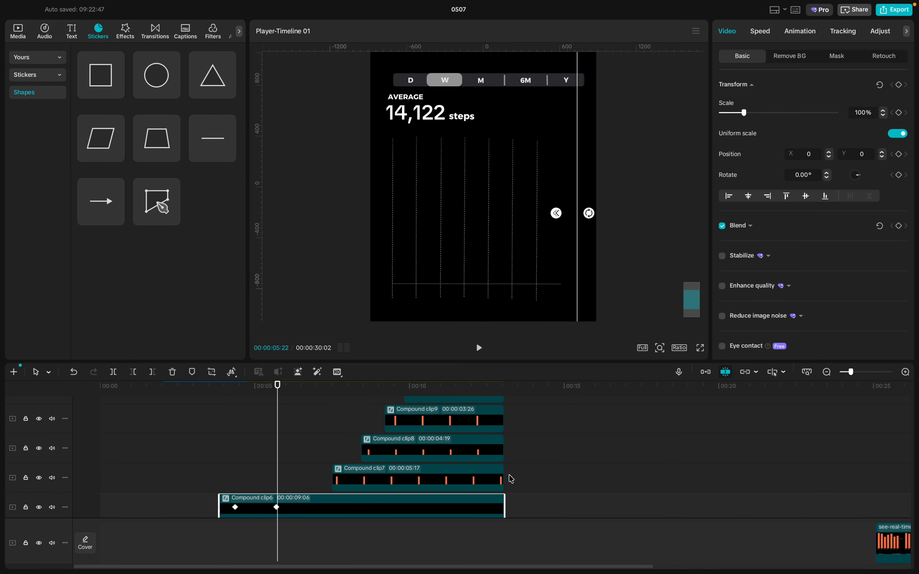
{"action": "mouse_move", "coordinate": [512, 483]}
{"action": "left_mouse_down"}
{"action": "mouse_move", "coordinate": [291, 390]}
{"action": "mouse_move", "coordinate": [302, 344]}
{"action": "mouse_move", "coordinate": [268, 341]}
{"action": "mouse_move", "coordinate": [276, 336]}
{"action": "left_mouse_up"}
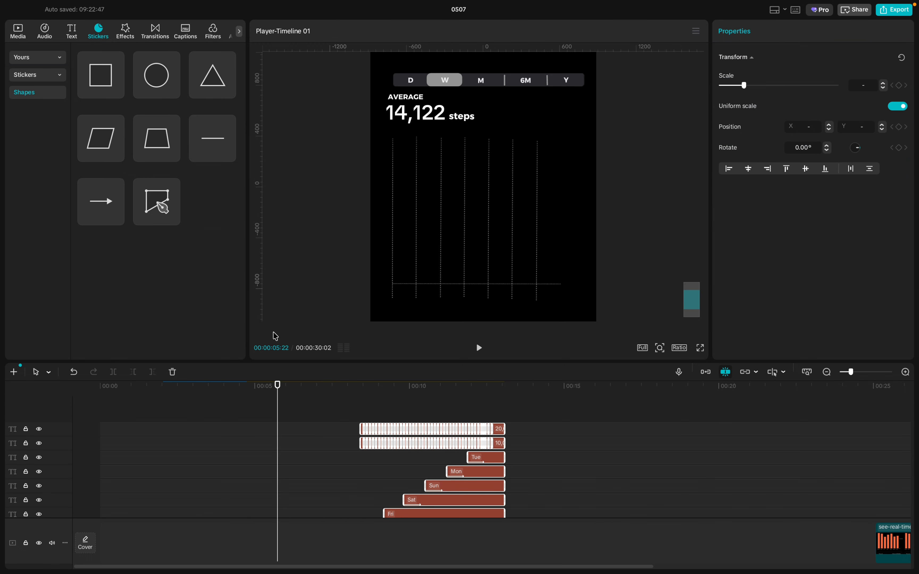
{"action": "scroll", "coordinate": [335, 426], "scroll_direction": "down", "scroll_amount": 10}
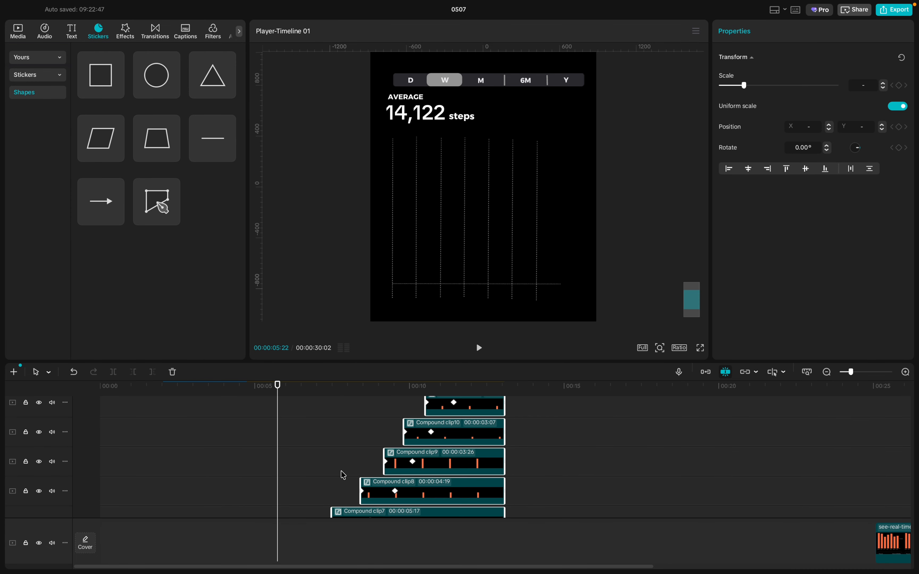
{"action": "scroll", "coordinate": [293, 470], "scroll_direction": "down", "scroll_amount": 3}
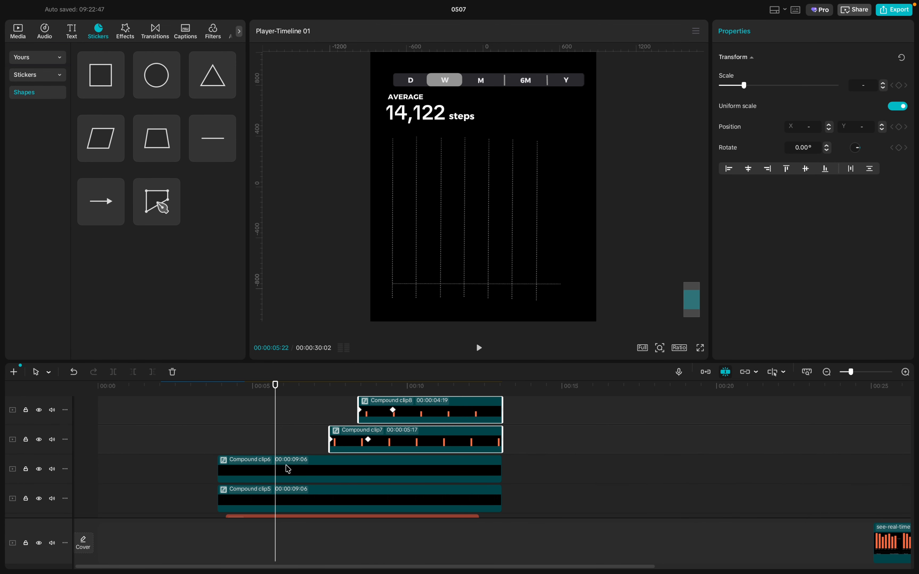
{"action": "left_click_drag", "start_coordinate": [276, 445], "coordinate": [253, 446]}
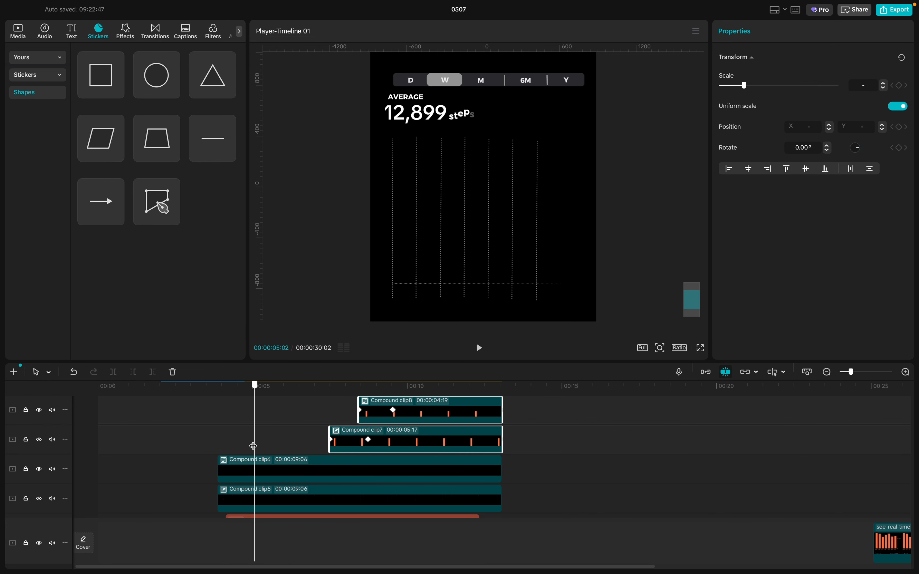
{"action": "left_click_drag", "start_coordinate": [344, 441], "coordinate": [272, 441]}
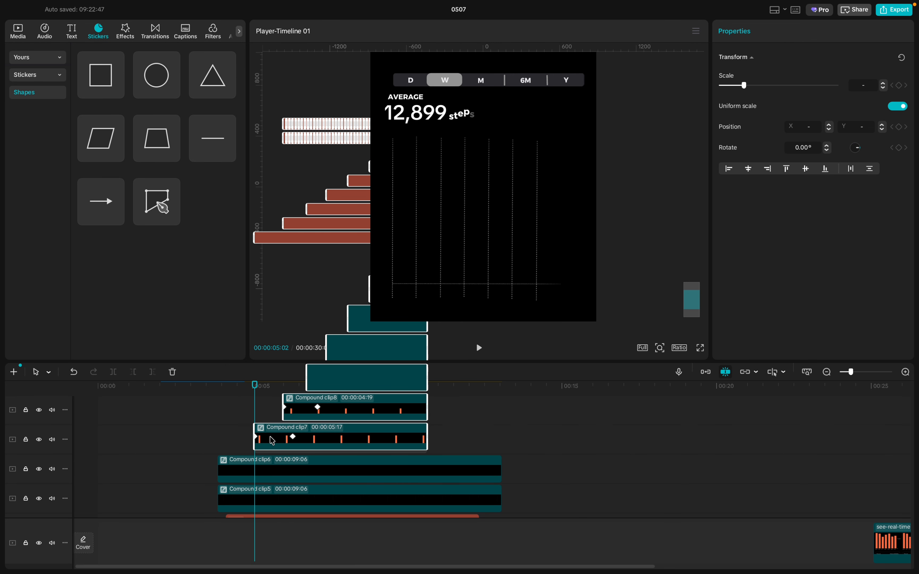
{"action": "left_click_drag", "start_coordinate": [273, 440], "coordinate": [272, 440]}
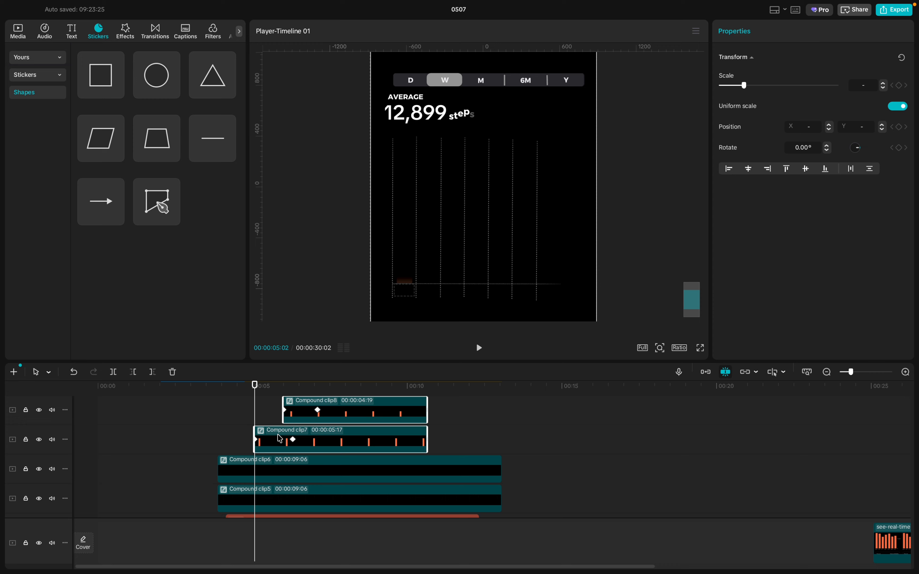
{"action": "left_click", "coordinate": [220, 440]}
{"action": "key", "text": "space"}
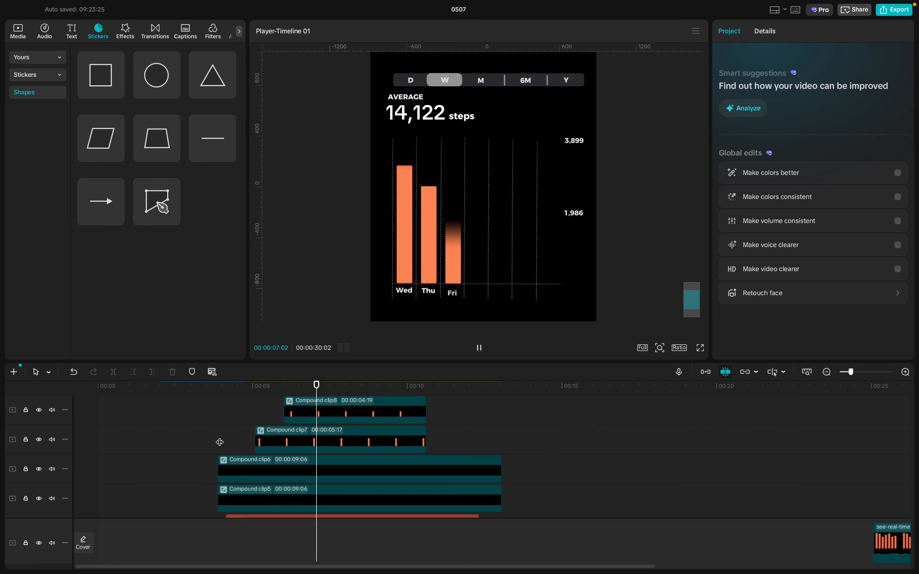
{"action": "key", "text": "space"}
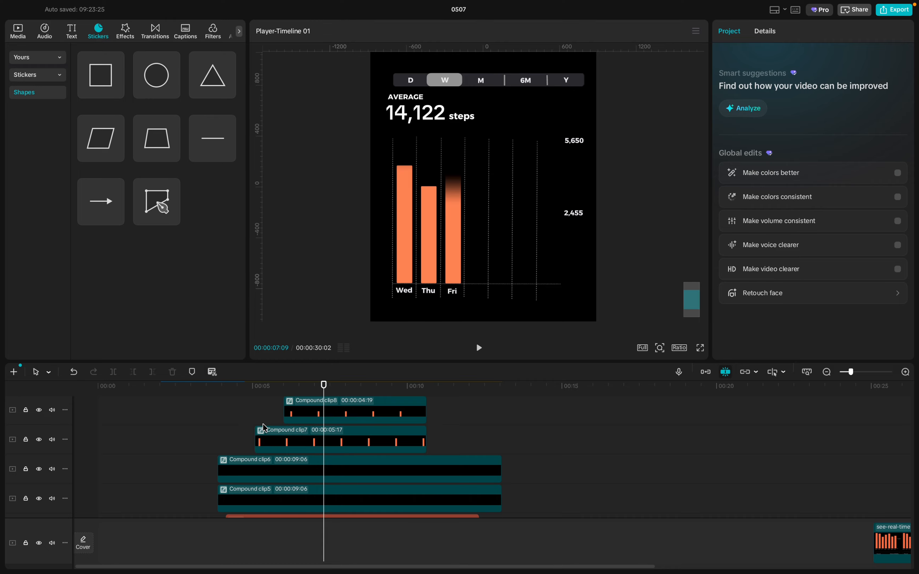
- Apply the Cubic Out preset curve to the mask's Position Y keyframes on Compound clip7, and collapse its keyframe graph
{"action": "double_click", "coordinate": [271, 428]}
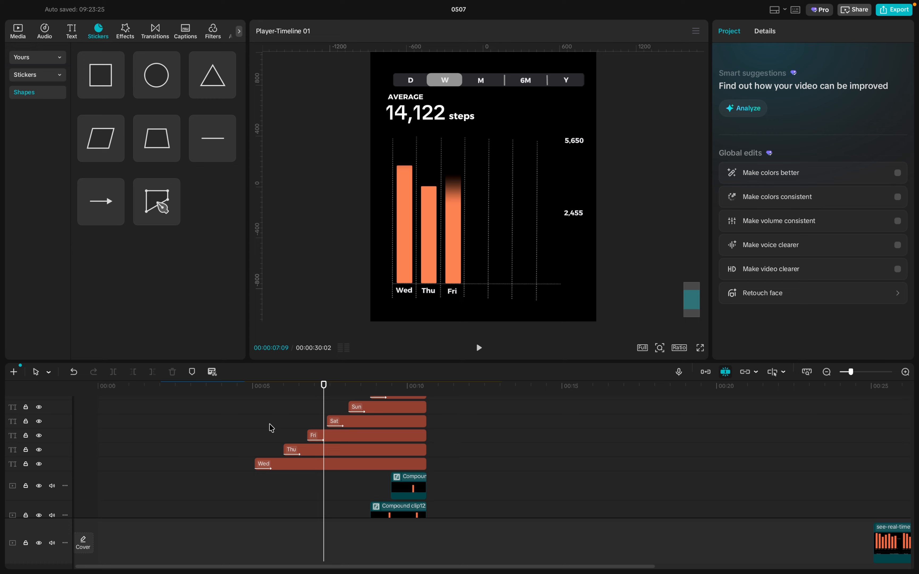
{"action": "scroll", "coordinate": [272, 428], "scroll_direction": "down", "scroll_amount": 5}
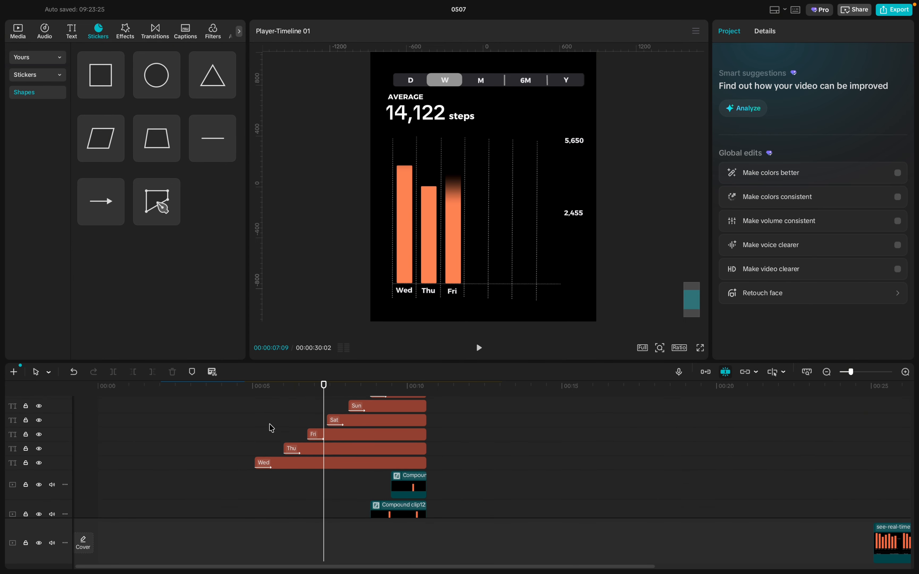
{"action": "scroll", "coordinate": [272, 428], "scroll_direction": "down", "scroll_amount": 8}
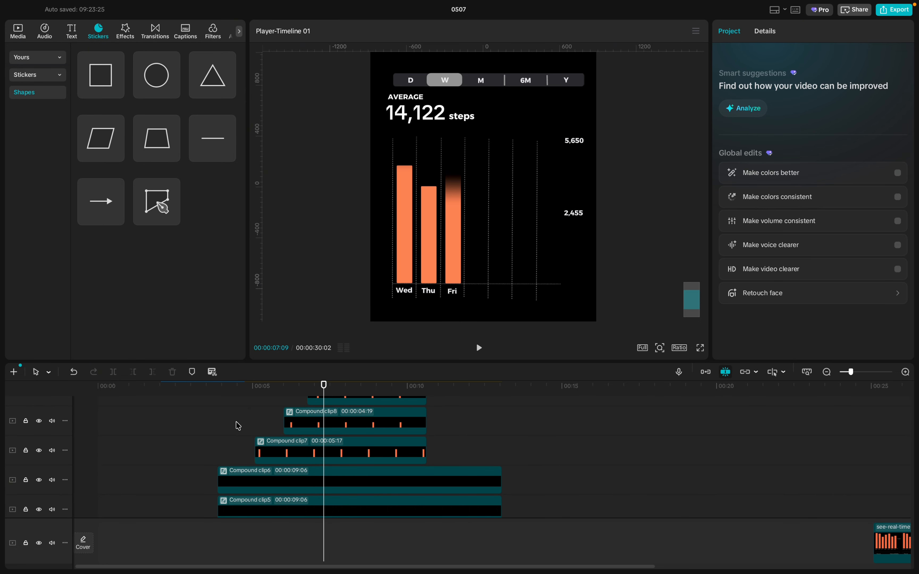
{"action": "left_click", "coordinate": [278, 454]}
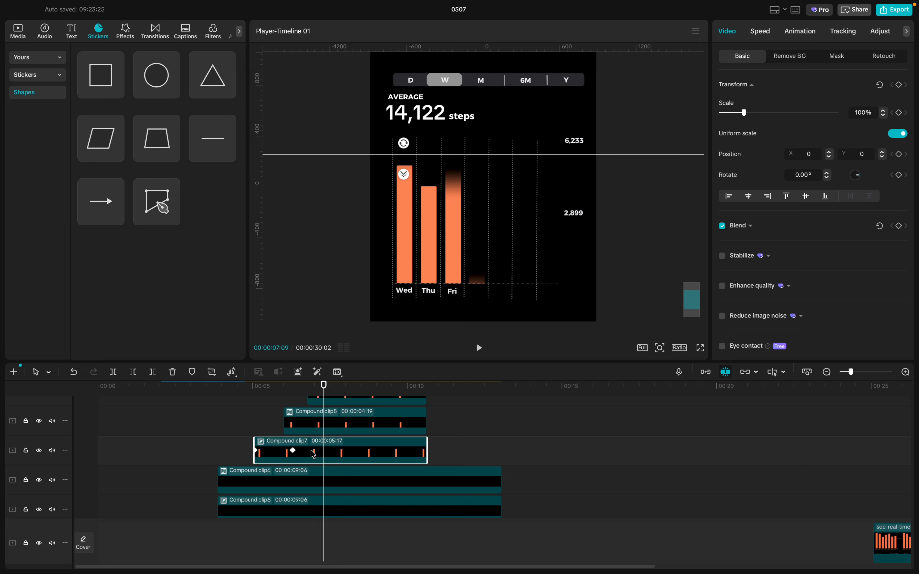
{"action": "key", "text": "alt+k"}
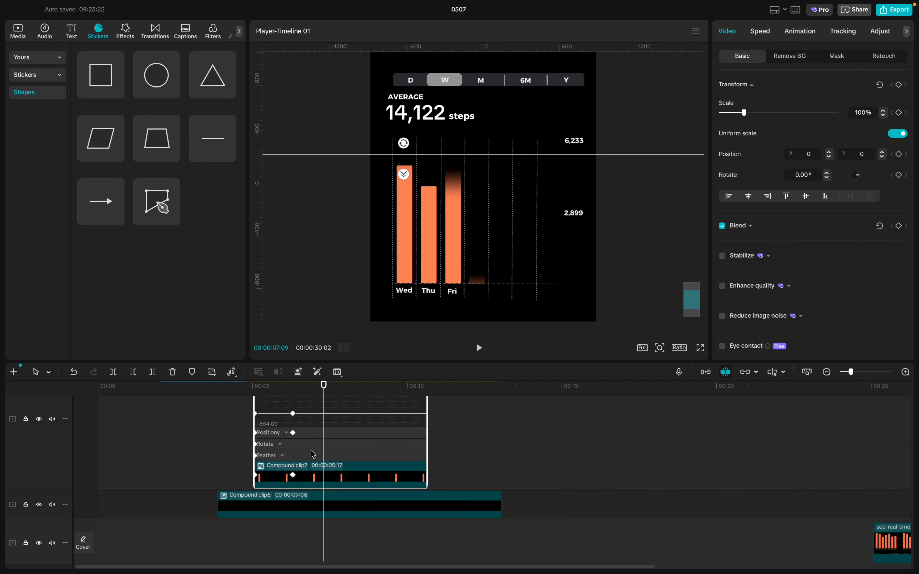
{"action": "left_click", "coordinate": [274, 457]}
{"action": "left_click", "coordinate": [273, 438]}
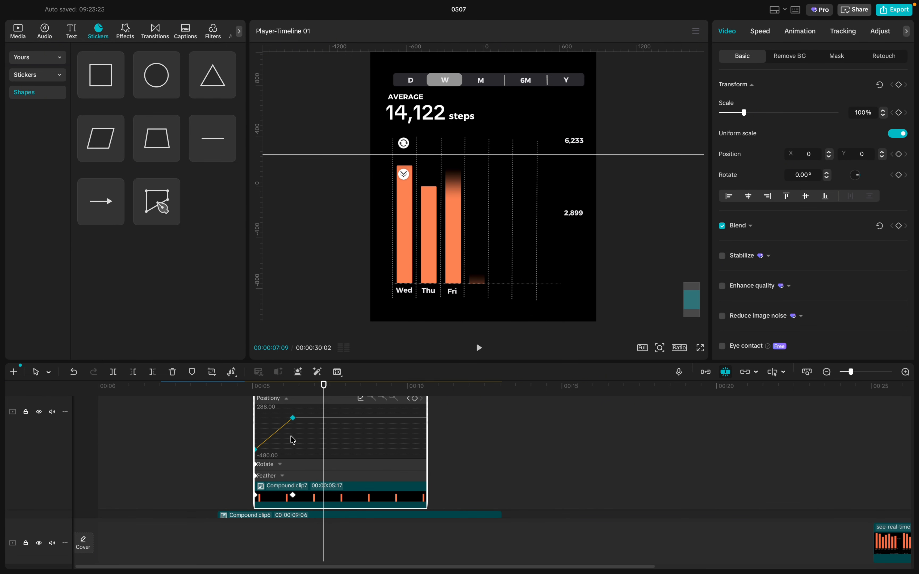
{"action": "left_click", "coordinate": [361, 399]}
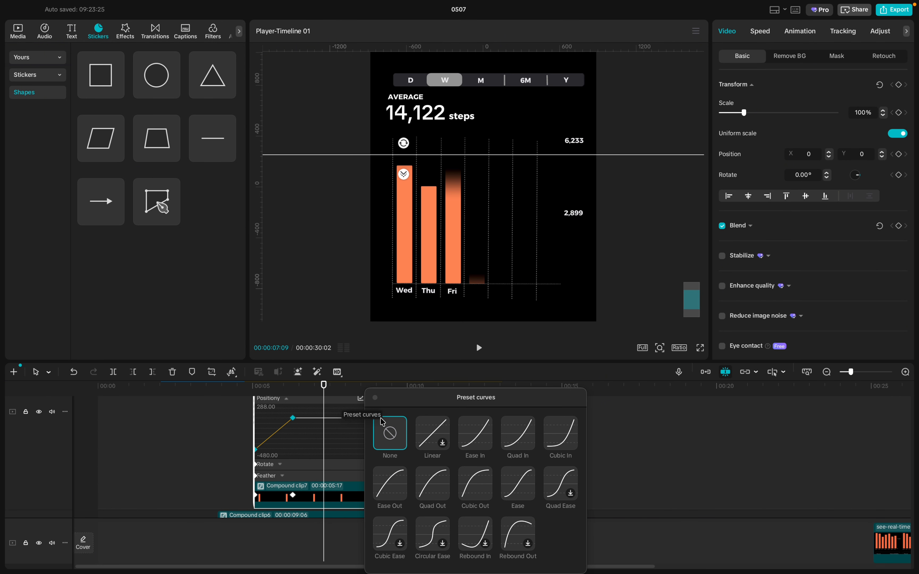
{"action": "left_click", "coordinate": [480, 485]}
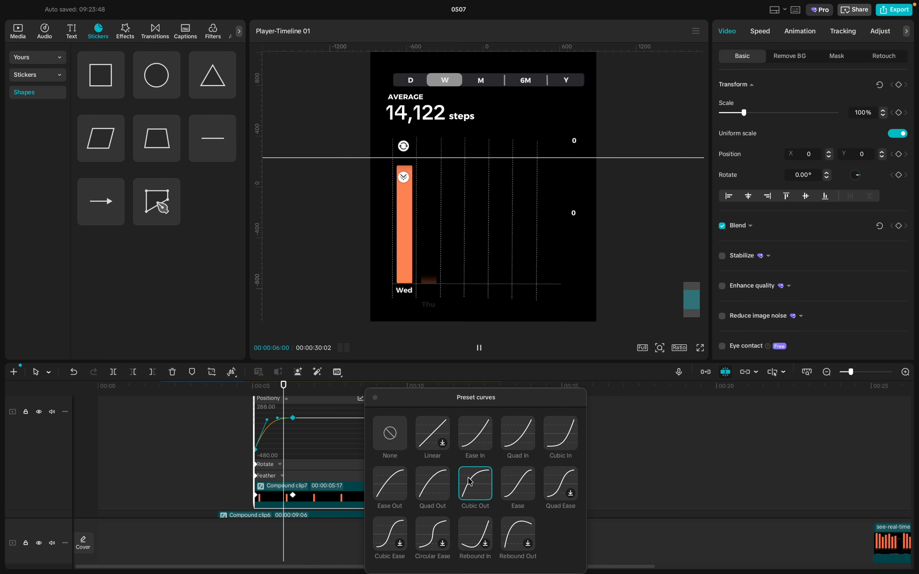
{"action": "left_click", "coordinate": [375, 398]}
{"action": "scroll", "coordinate": [307, 450], "scroll_direction": "up", "scroll_amount": 3}
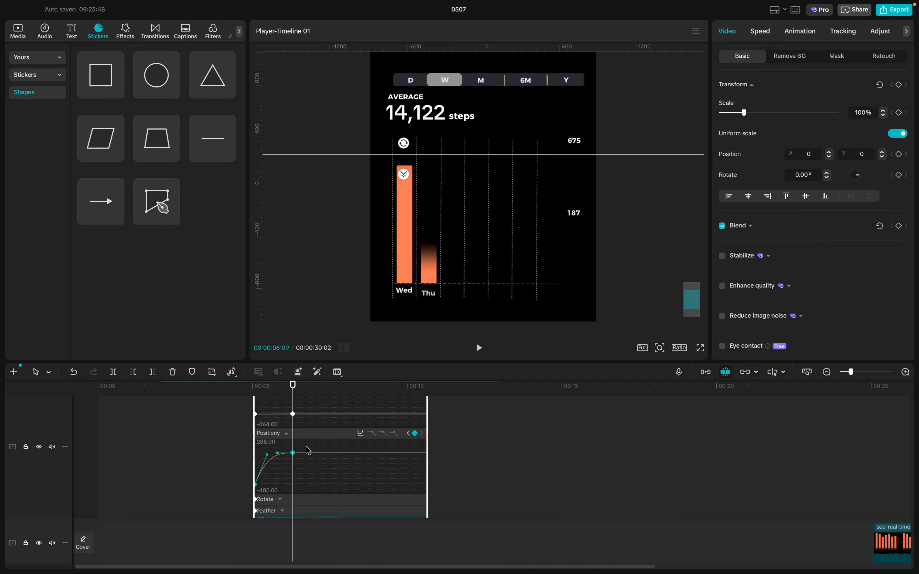
{"action": "key", "text": "alt+k"}
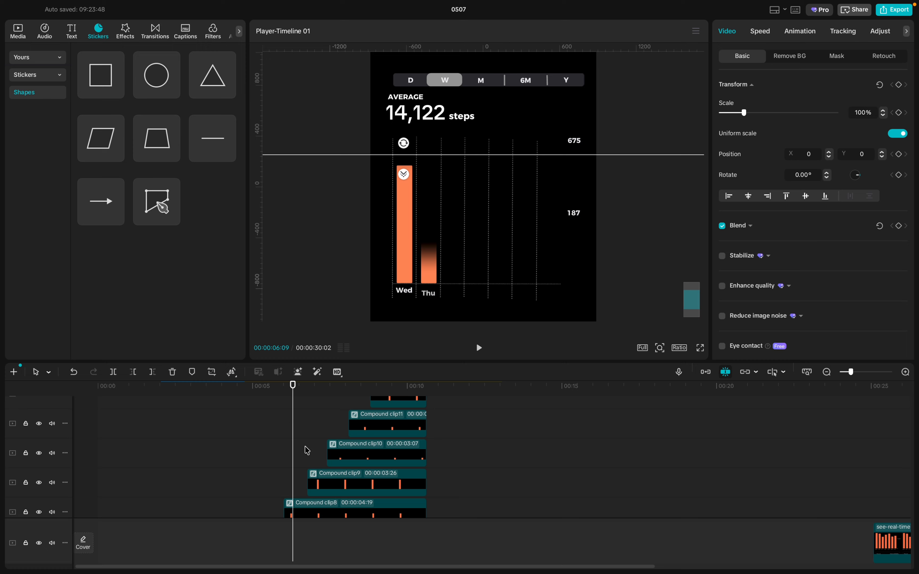
- Expand Compound clip8's keyframe graph and apply the Cubic Out preset curve to the mask's Position X keyframes
{"action": "scroll", "coordinate": [307, 451], "scroll_direction": "down", "scroll_amount": 4}
{"action": "left_click", "coordinate": [317, 451]}
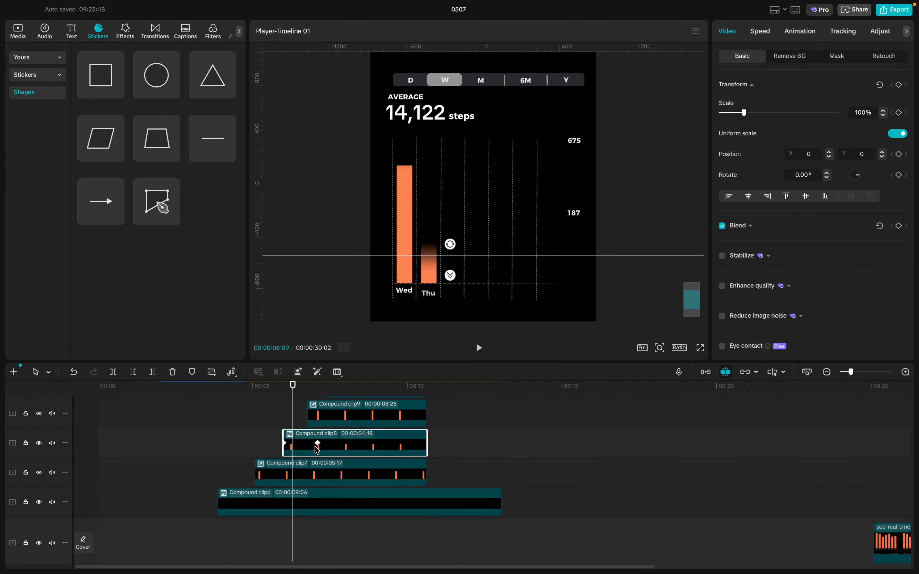
{"action": "key", "text": "alt+k"}
{"action": "scroll", "coordinate": [315, 447], "scroll_direction": "up", "scroll_amount": 1}
{"action": "left_click", "coordinate": [308, 433]}
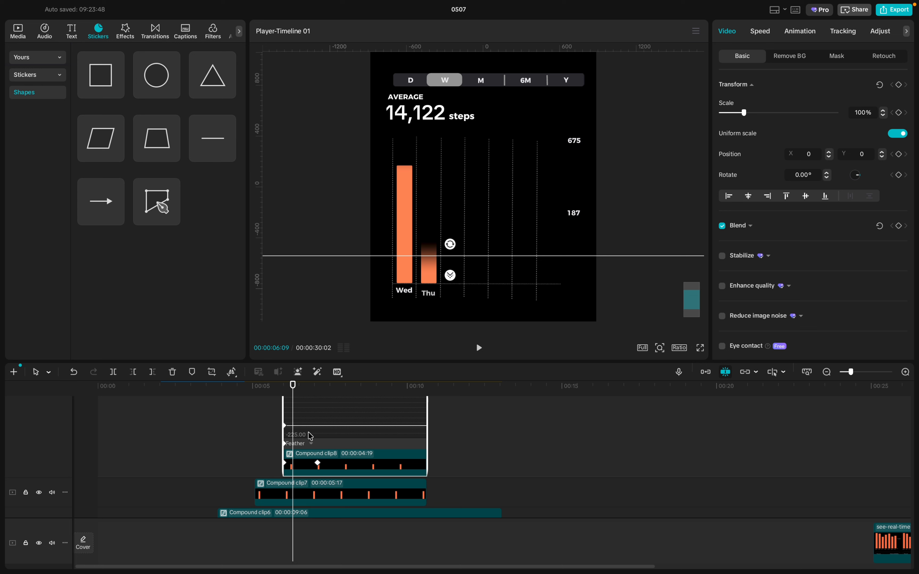
{"action": "scroll", "coordinate": [310, 436], "scroll_direction": "up", "scroll_amount": 3}
{"action": "left_click", "coordinate": [309, 427]}
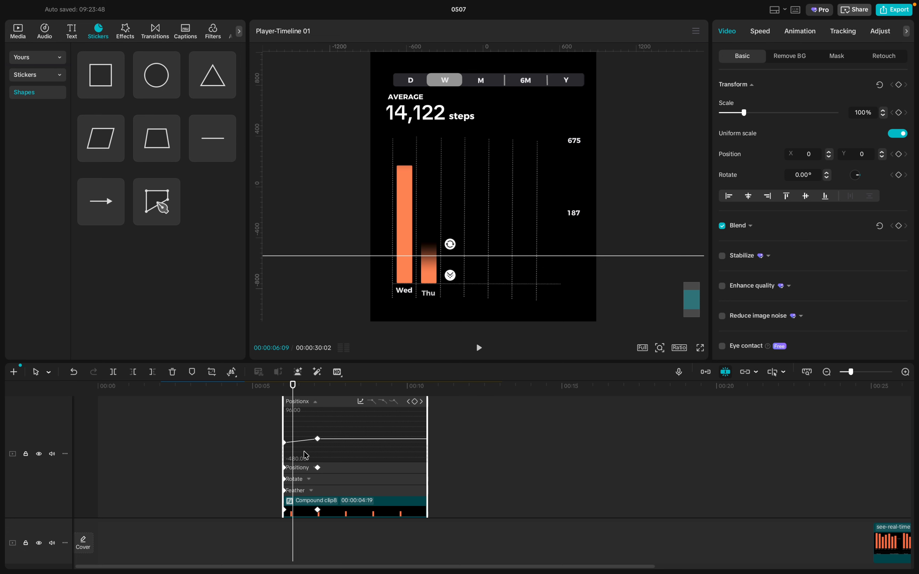
{"action": "left_click", "coordinate": [308, 441]}
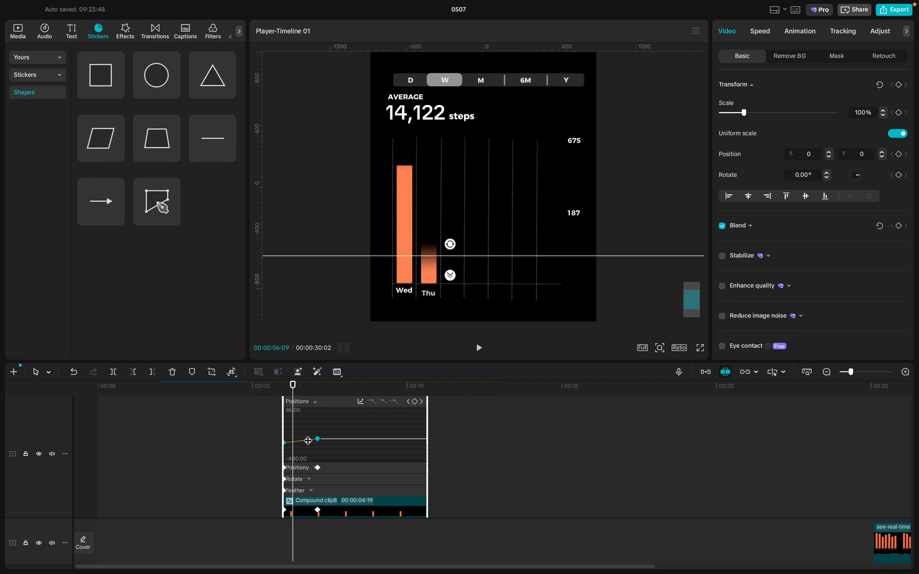
{"action": "left_click", "coordinate": [360, 401]}
{"action": "left_click", "coordinate": [470, 486]}
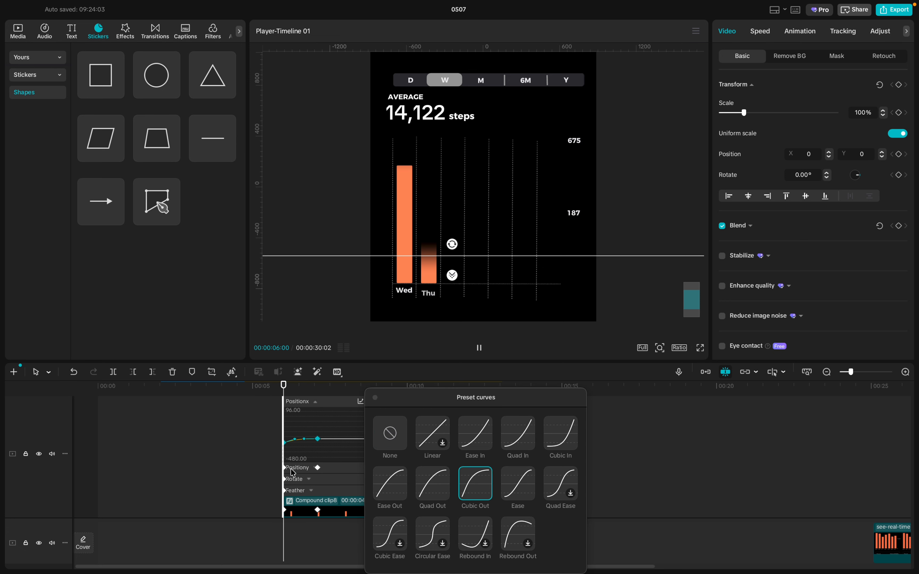
- Apply the Cubic Out preset curve to the mask's Position Y keyframes on Compound clip8
{"action": "left_click", "coordinate": [317, 468]}
{"action": "left_click", "coordinate": [305, 445]}
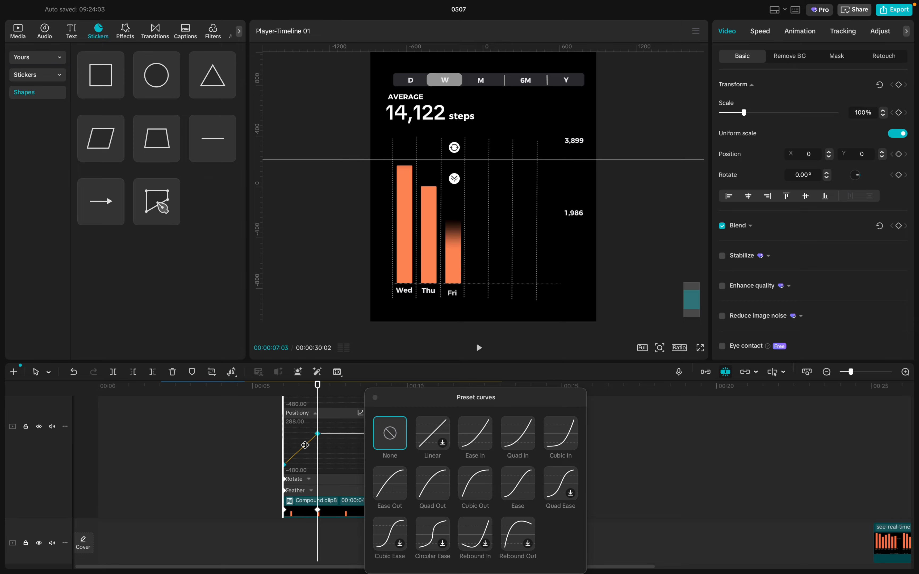
{"action": "left_click", "coordinate": [375, 399]}
{"action": "left_click", "coordinate": [360, 412]}
{"action": "left_click", "coordinate": [472, 490]}
- Replay the growth of the Wed and Thu bars with the eased curves, and collapse Compound clip8's keyframe graph
{"action": "left_click", "coordinate": [266, 458]}
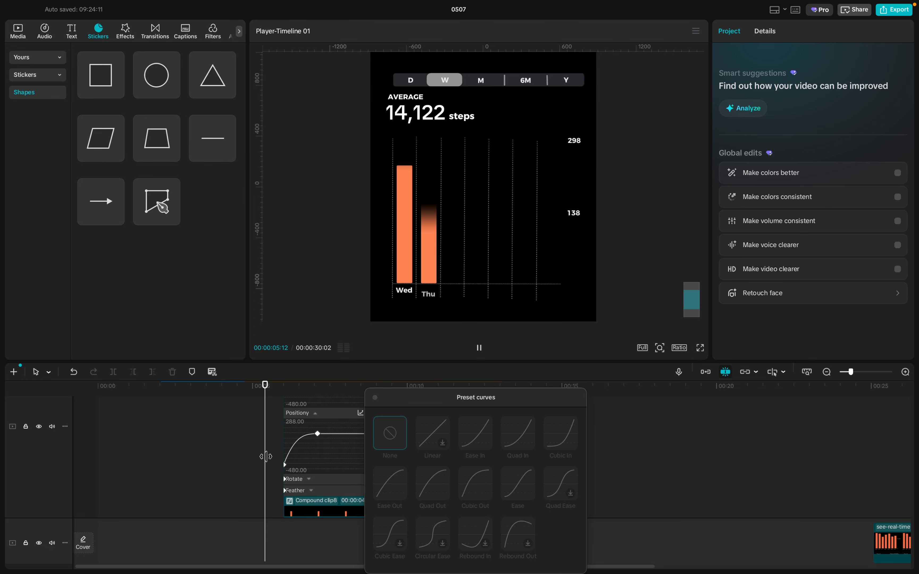
{"action": "left_click", "coordinate": [245, 453]}
{"action": "key", "text": "space"}
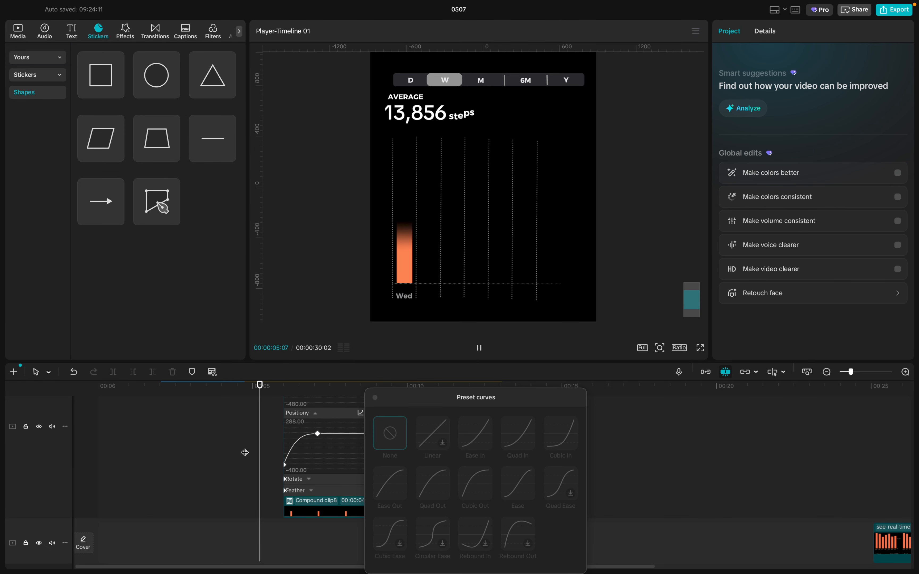
{"action": "key", "text": "space"}
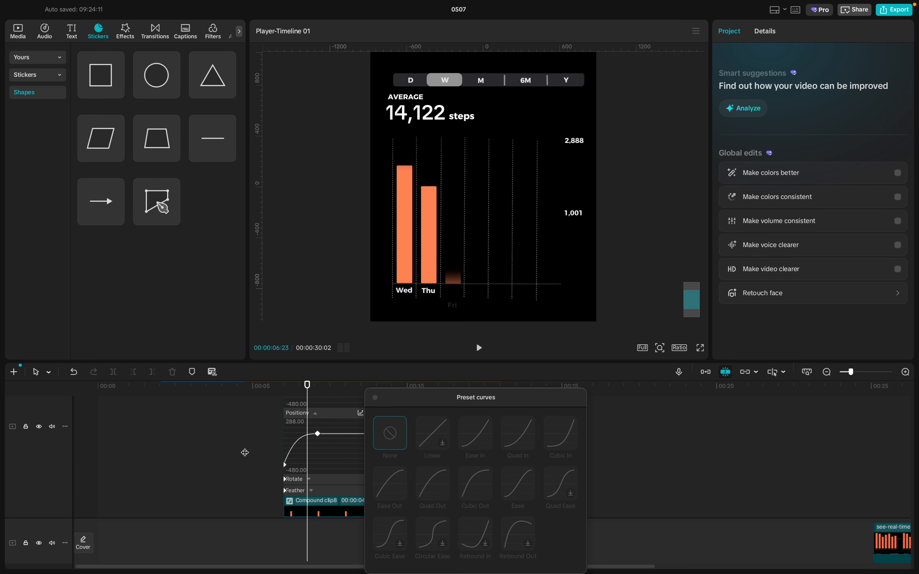
{"action": "left_click", "coordinate": [375, 398]}
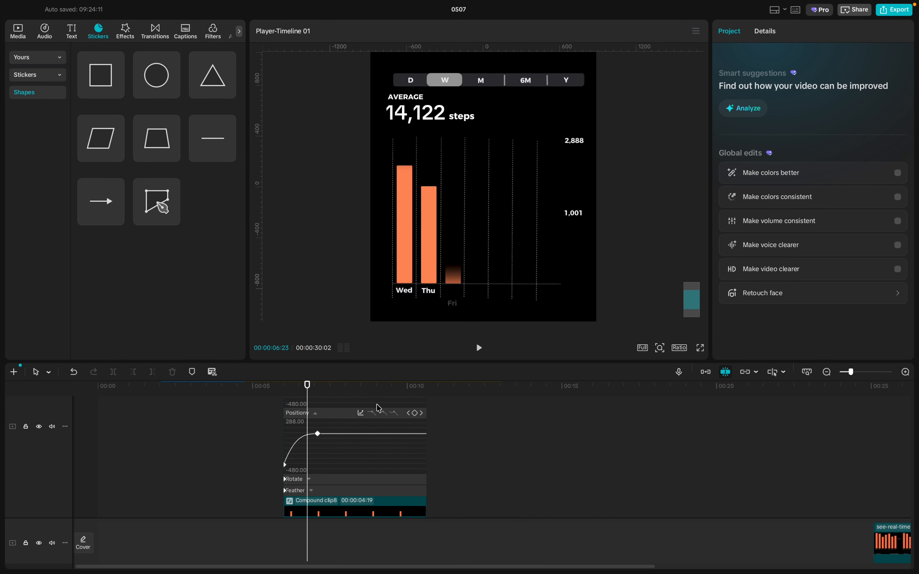
{"action": "scroll", "coordinate": [353, 488], "scroll_direction": "down", "scroll_amount": 3}
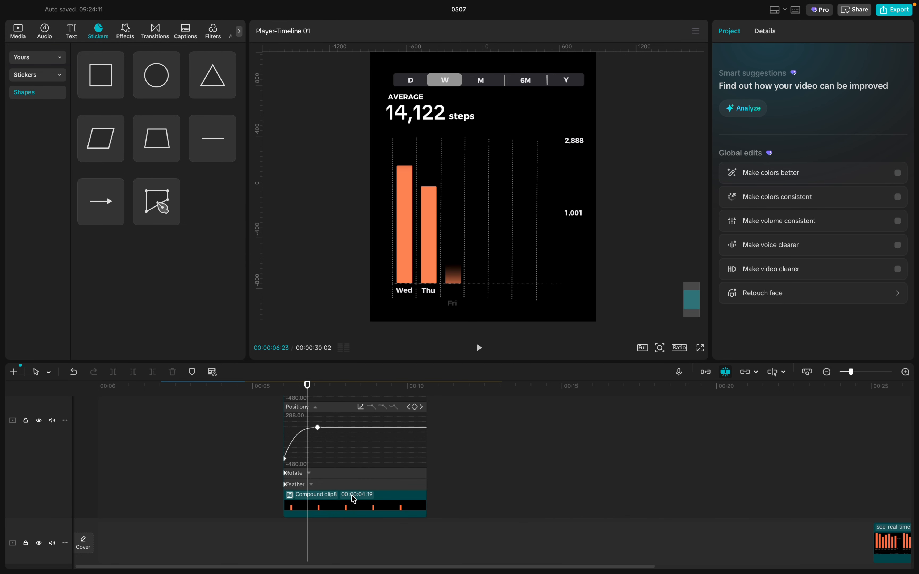
{"action": "left_click", "coordinate": [347, 453]}
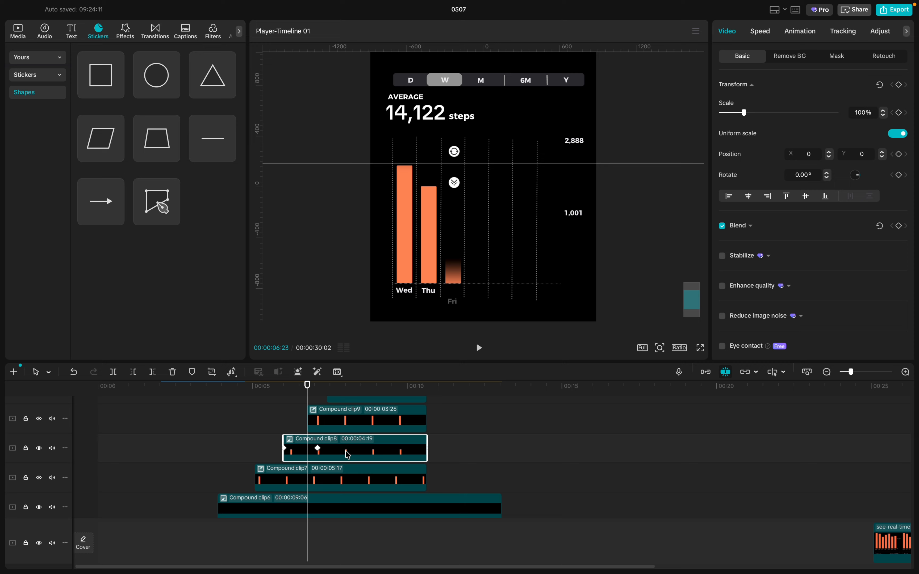
- Apply the Cubic Out preset curve to the mask's Position Y keyframes on Compound clip9, and collapse its keyframe graph
{"action": "left_click", "coordinate": [353, 422]}
{"action": "key", "text": "alt+k"}
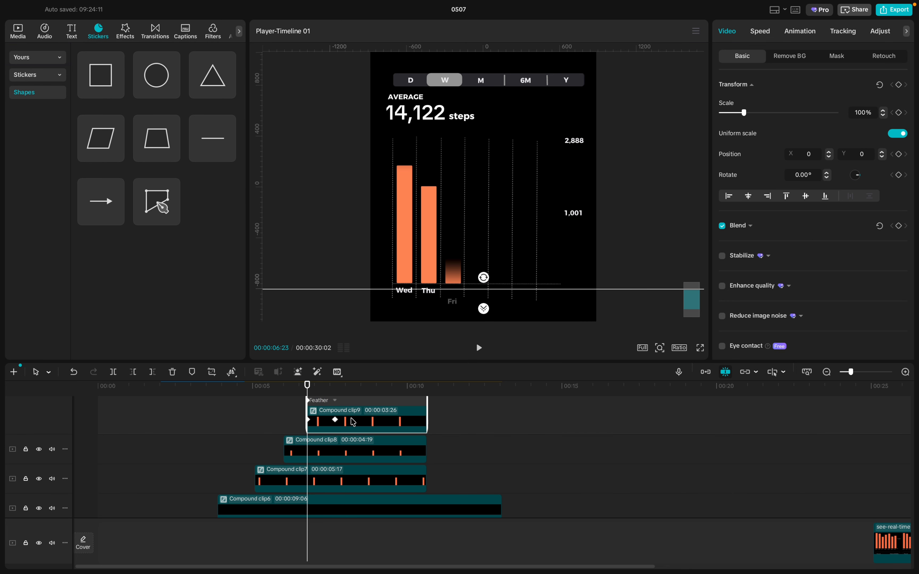
{"action": "scroll", "coordinate": [353, 422], "scroll_direction": "up", "scroll_amount": 5}
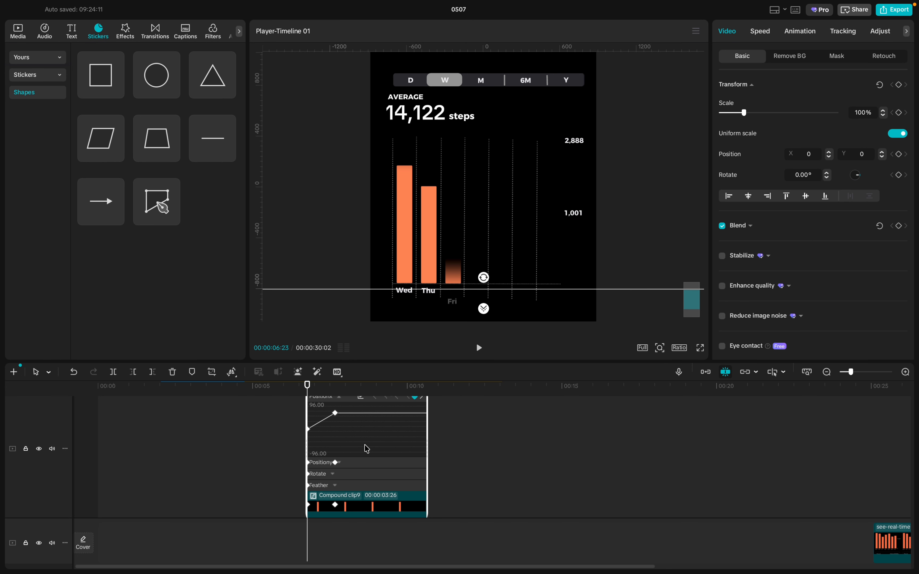
{"action": "left_click", "coordinate": [345, 464]}
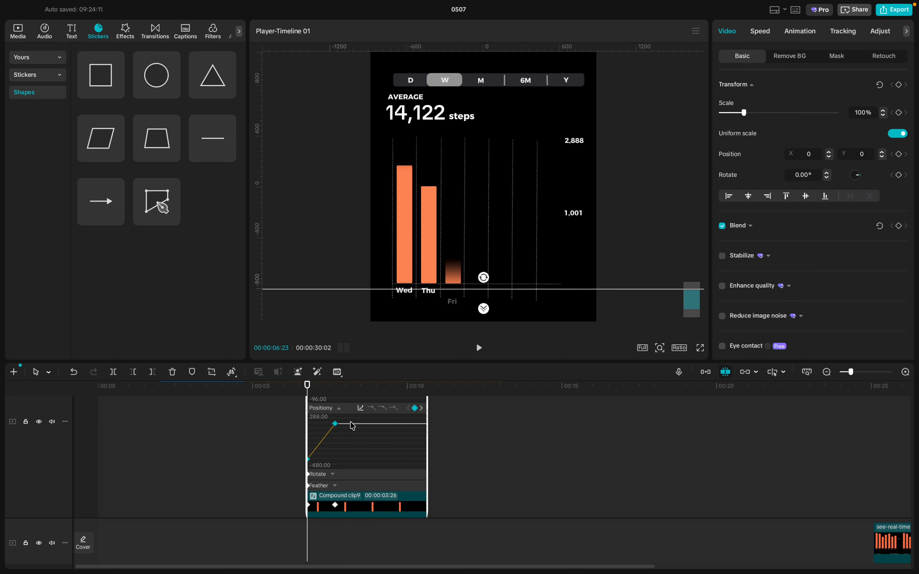
{"action": "left_click", "coordinate": [361, 409]}
{"action": "left_click", "coordinate": [477, 491]}
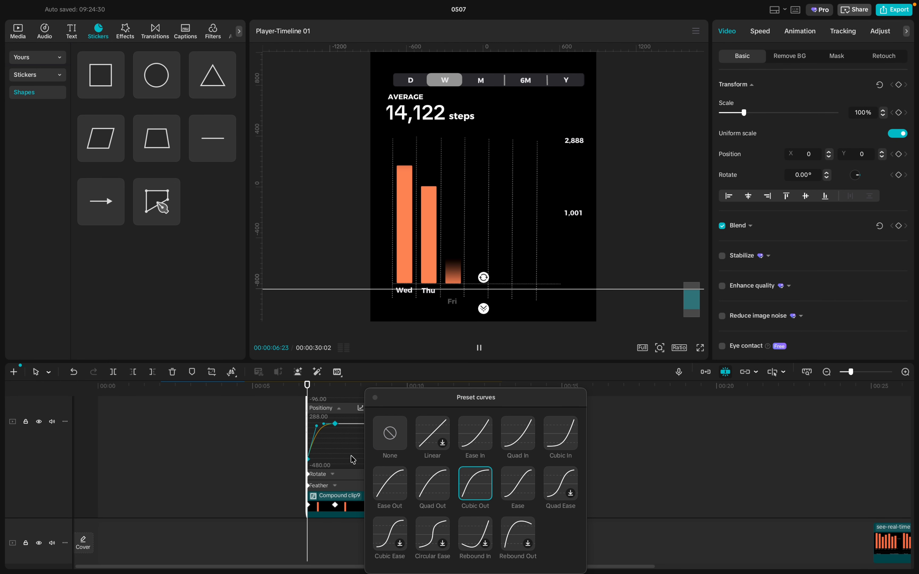
{"action": "left_click", "coordinate": [375, 398]}
{"action": "scroll", "coordinate": [321, 419], "scroll_direction": "up", "scroll_amount": 2}
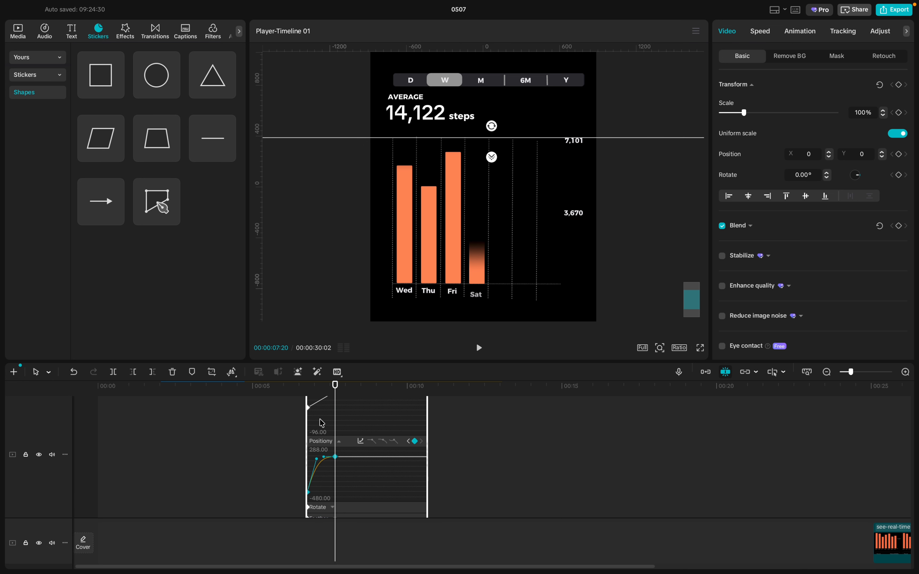
{"action": "left_click", "coordinate": [350, 426]}
{"action": "key", "text": "alt+k"}
{"action": "scroll", "coordinate": [366, 482], "scroll_direction": "down", "scroll_amount": 3}
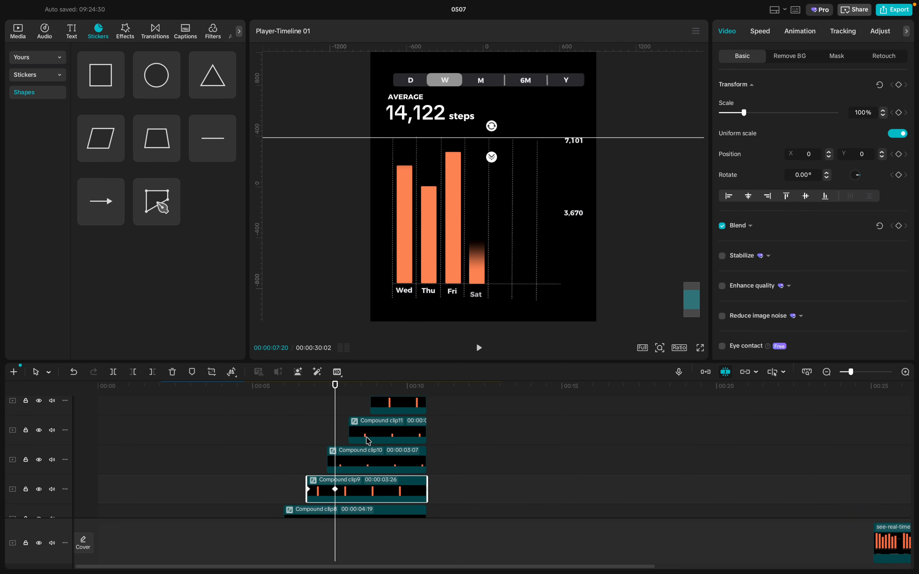
- Expand Compound clip10's keyframe graph and apply the Cubic Out preset curve to the mask's Position Y keyframes
{"action": "left_click", "coordinate": [370, 430]}
{"action": "left_click", "coordinate": [358, 465]}
{"action": "key", "text": "alt+k"}
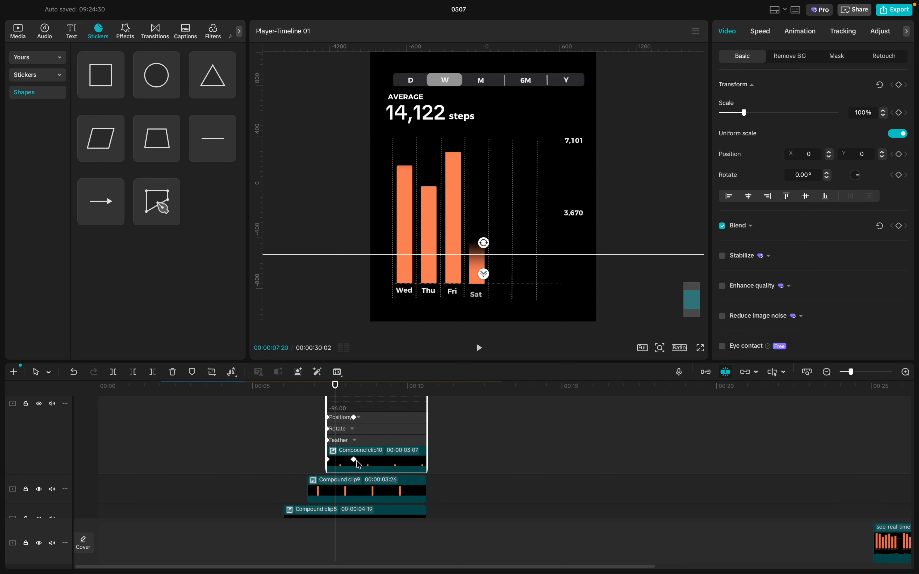
{"action": "left_click", "coordinate": [367, 453]}
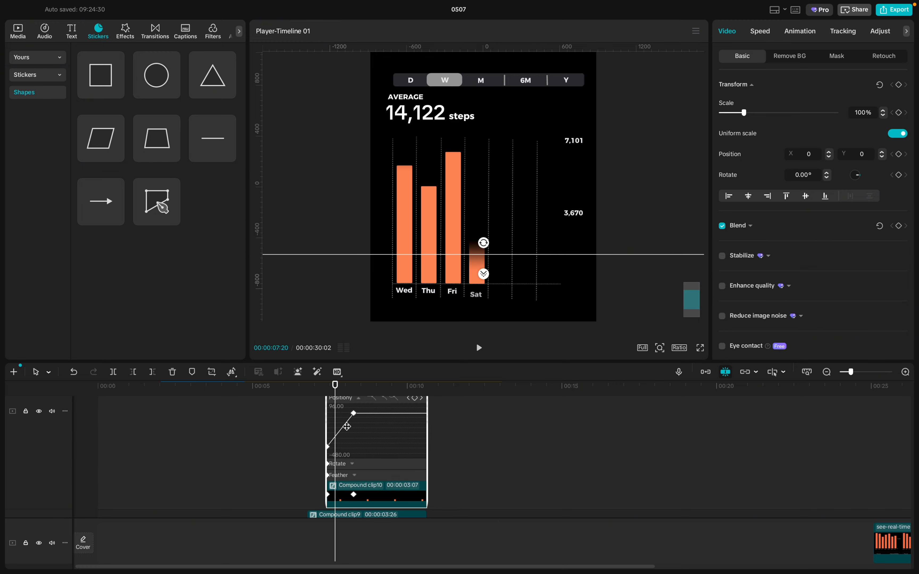
{"action": "scroll", "coordinate": [372, 409], "scroll_direction": "up", "scroll_amount": 1}
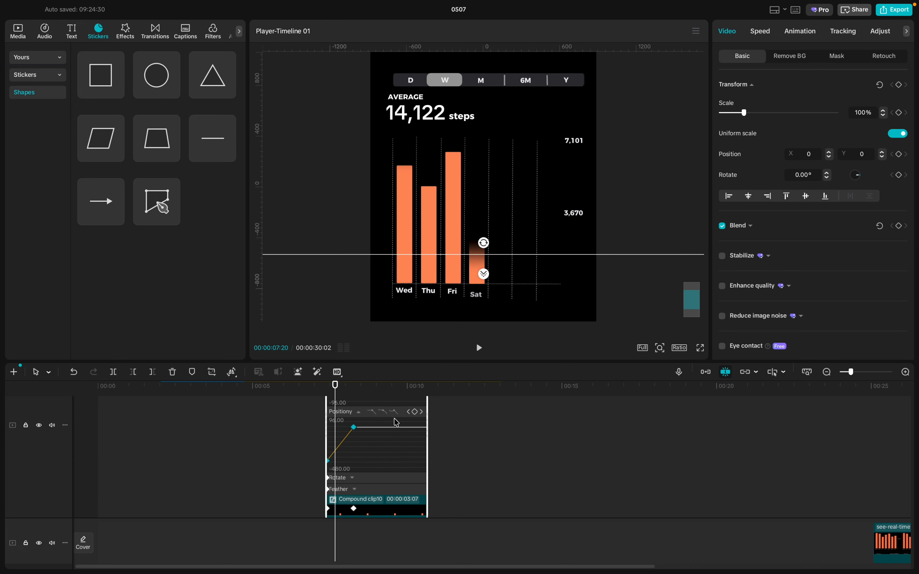
{"action": "left_click", "coordinate": [358, 412]}
{"action": "left_click", "coordinate": [343, 470]}
{"action": "scroll", "coordinate": [396, 428], "scroll_direction": "up", "scroll_amount": 3, "text": "ctrl"}
{"action": "scroll", "coordinate": [426, 437], "scroll_direction": "up", "scroll_amount": 2}
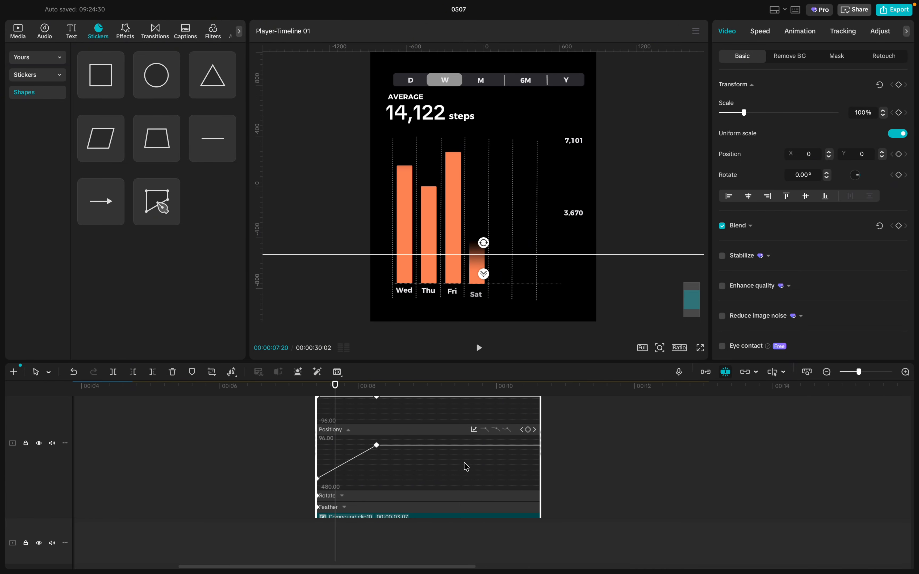
{"action": "left_click", "coordinate": [361, 455]}
{"action": "left_click", "coordinate": [474, 431]}
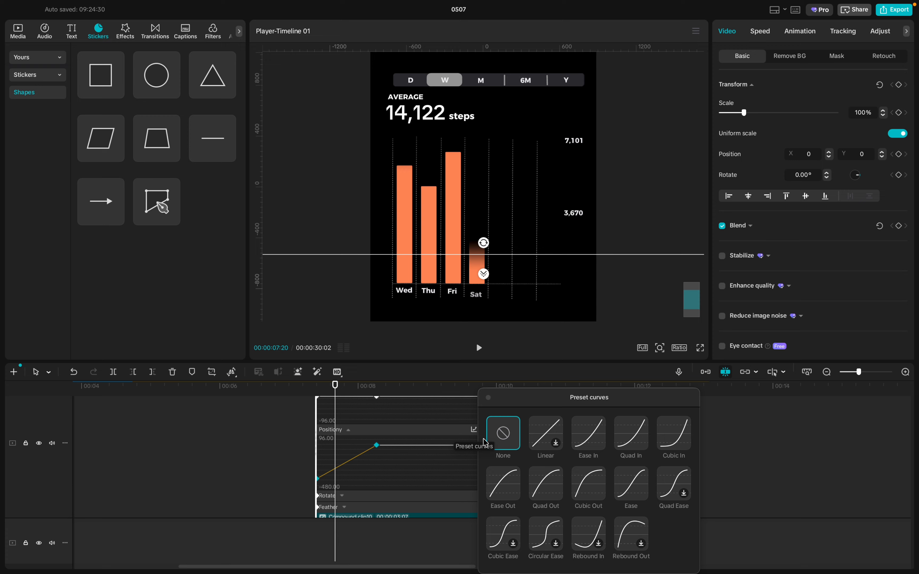
{"action": "left_click", "coordinate": [584, 482]}
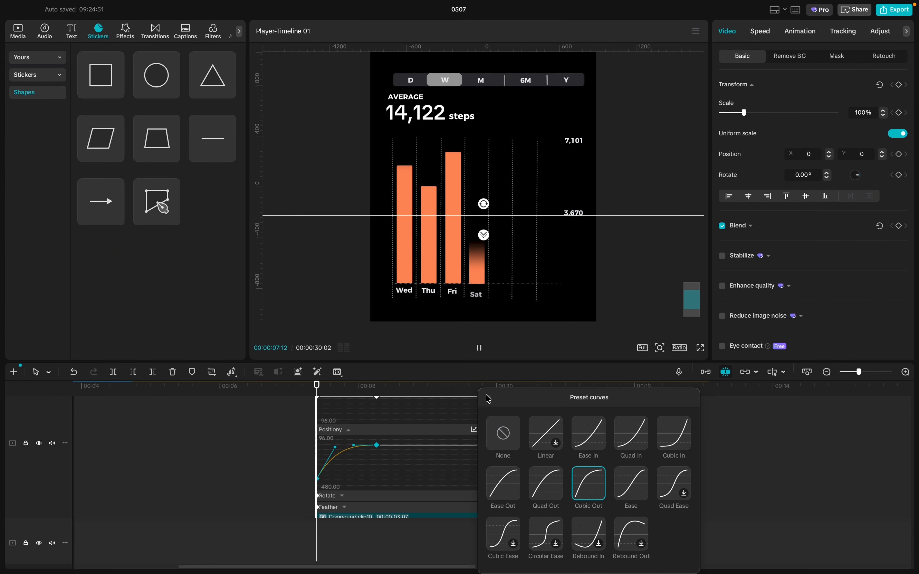
{"action": "scroll", "coordinate": [363, 404], "scroll_direction": "up", "scroll_amount": 5}
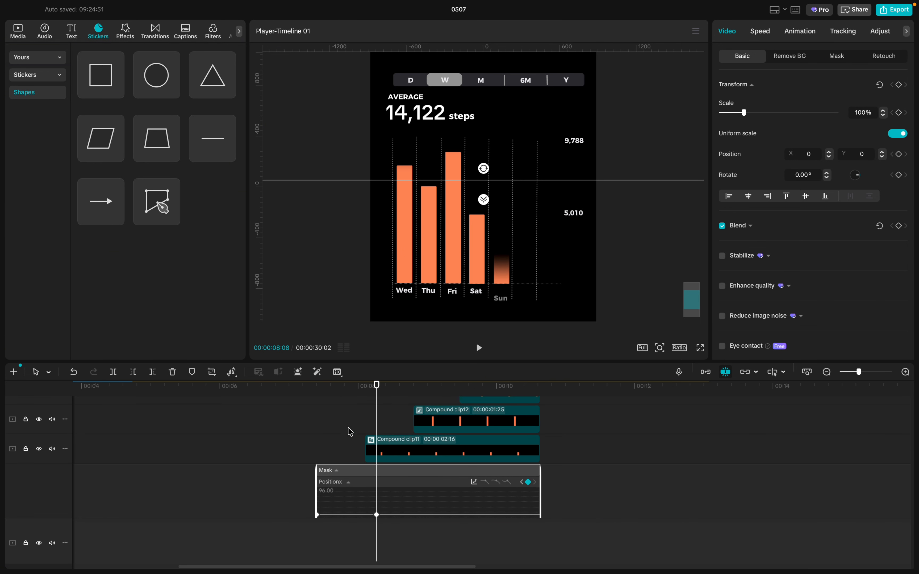
- Check the preset curve assigned to the mask's Position Y keyframes on Compound clip10, and collapse its keyframe graph
{"action": "scroll", "coordinate": [365, 441], "scroll_direction": "down", "scroll_amount": 5}
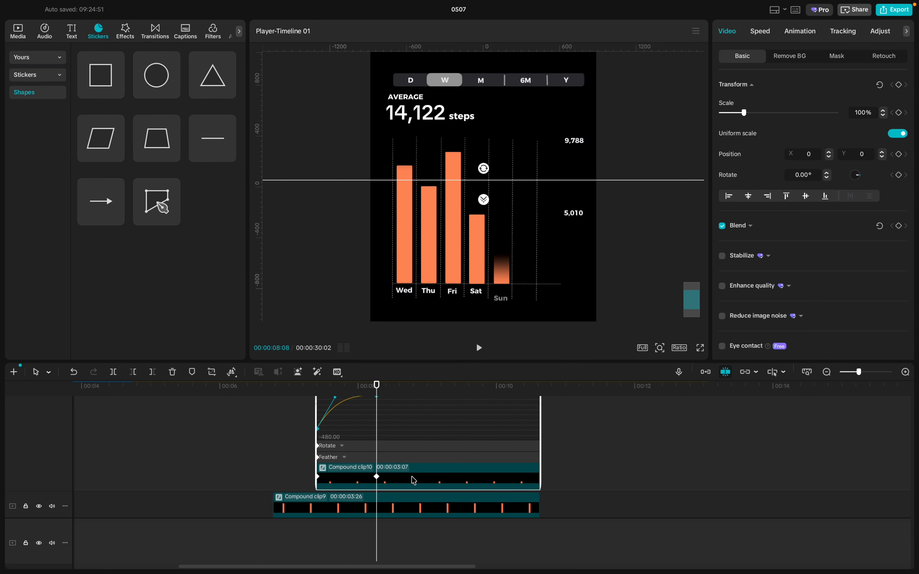
{"action": "left_click", "coordinate": [412, 477]}
{"action": "scroll", "coordinate": [413, 481], "scroll_direction": "up", "scroll_amount": 3}
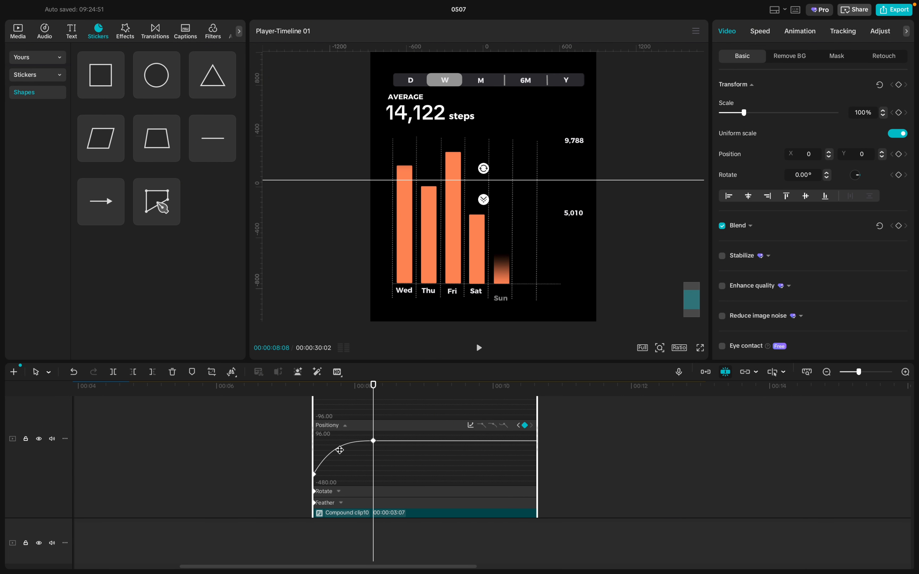
{"action": "left_click", "coordinate": [340, 450]}
{"action": "left_click", "coordinate": [470, 427]}
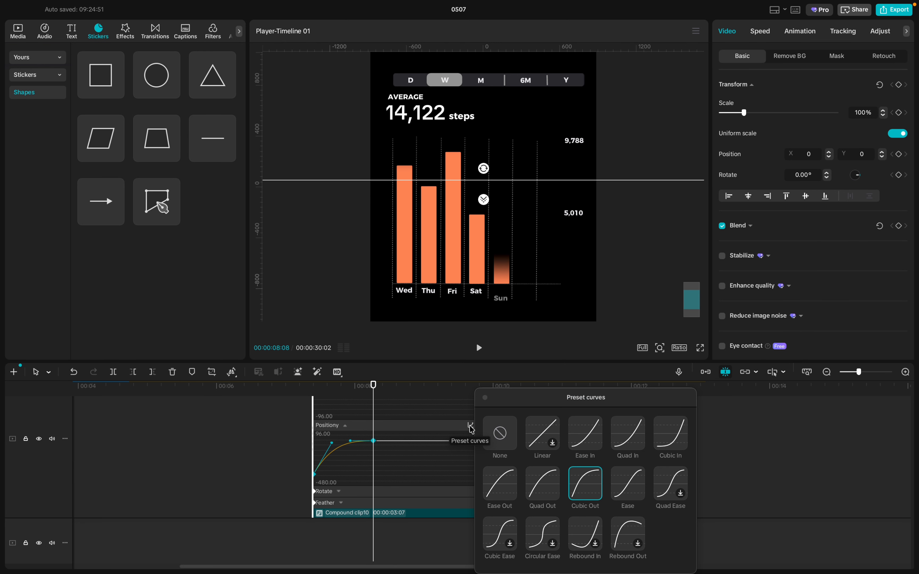
{"action": "left_click", "coordinate": [486, 399]}
{"action": "left_click", "coordinate": [428, 509]}
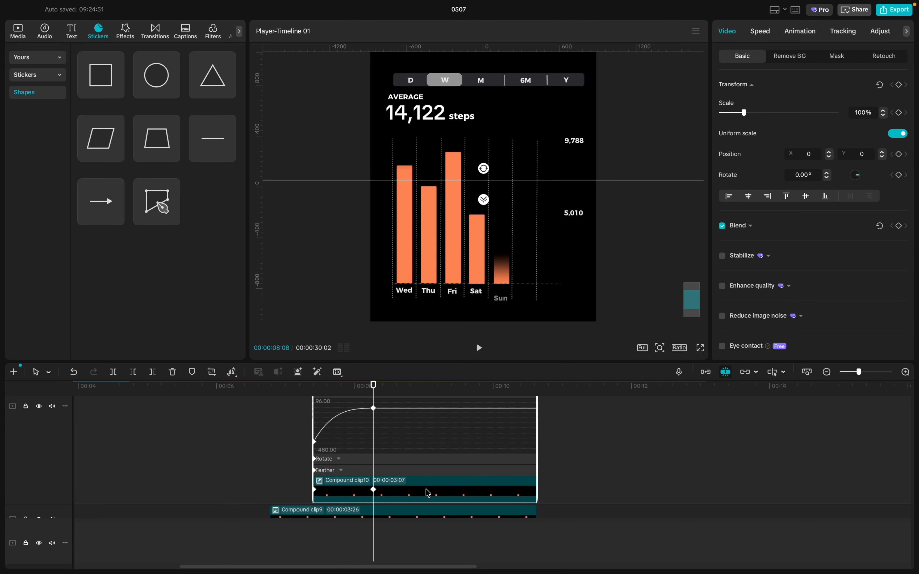
- Apply the Cubic Out preset curve to the mask's Position Y keyframes on Compound clip11, and collapse its keyframe graph
{"action": "left_click", "coordinate": [418, 458]}
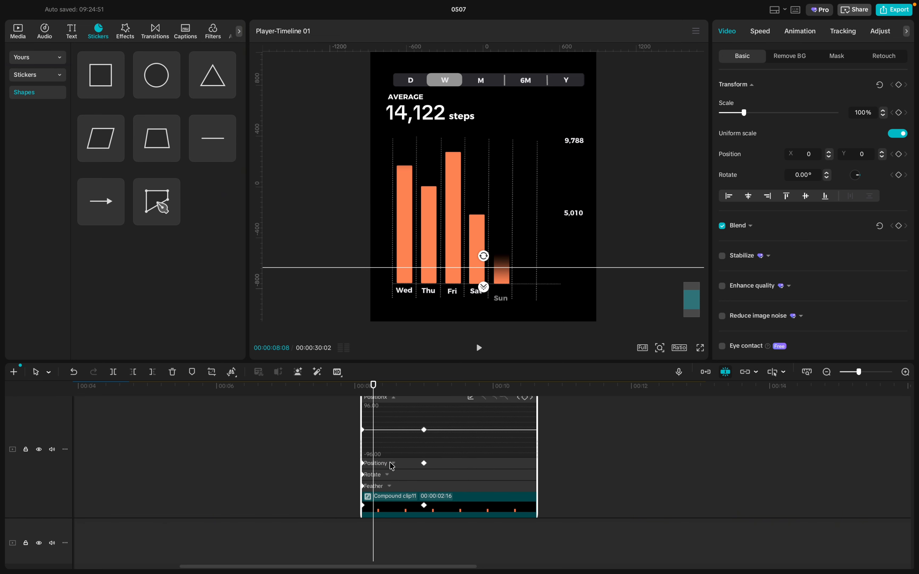
{"action": "left_click", "coordinate": [392, 464]}
{"action": "left_click", "coordinate": [470, 409]}
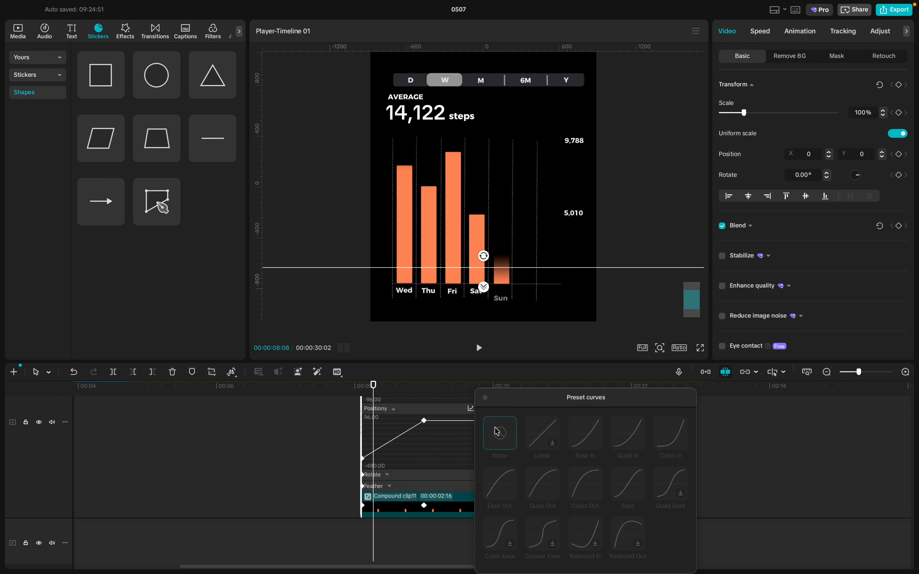
{"action": "left_click", "coordinate": [396, 433]}
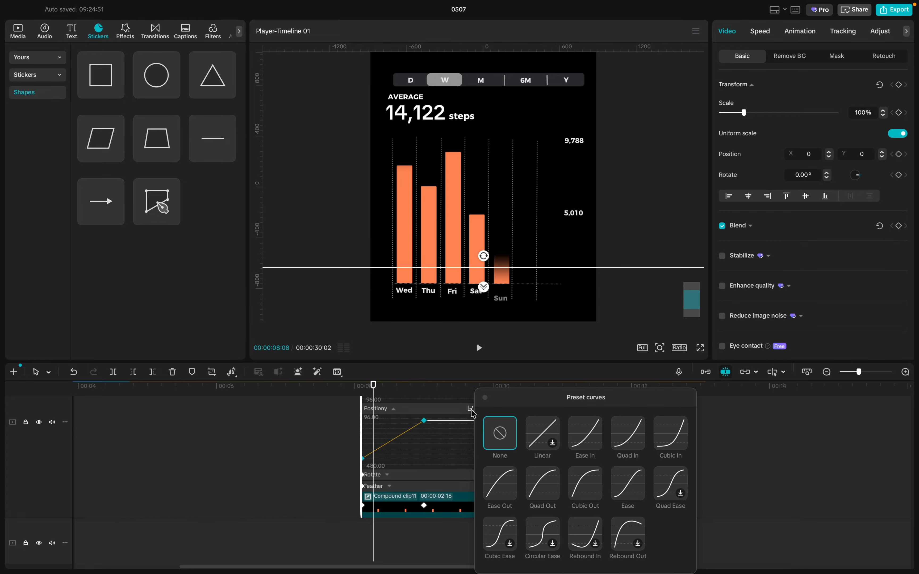
{"action": "left_click", "coordinate": [578, 498]}
{"action": "left_click", "coordinate": [485, 398]}
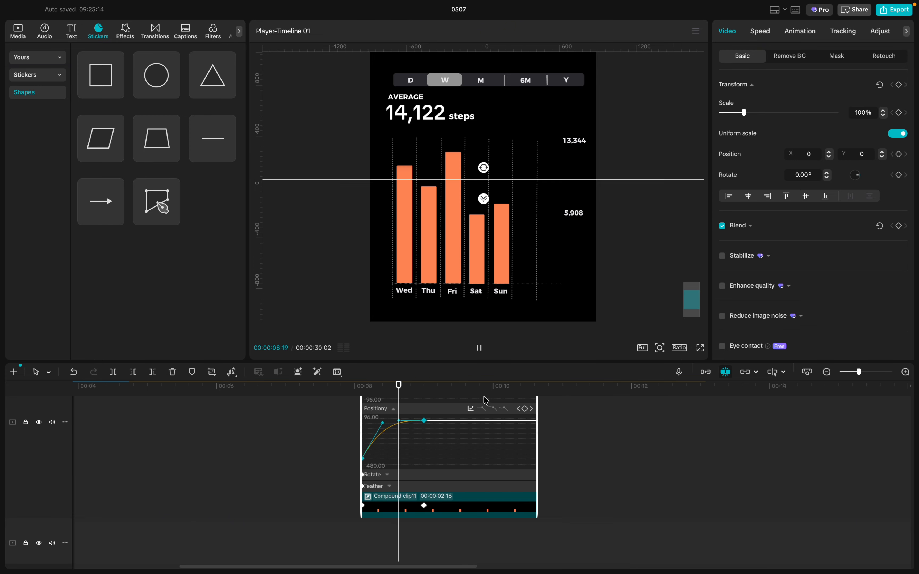
{"action": "left_click", "coordinate": [462, 507]}
{"action": "key", "text": "alt+k"}
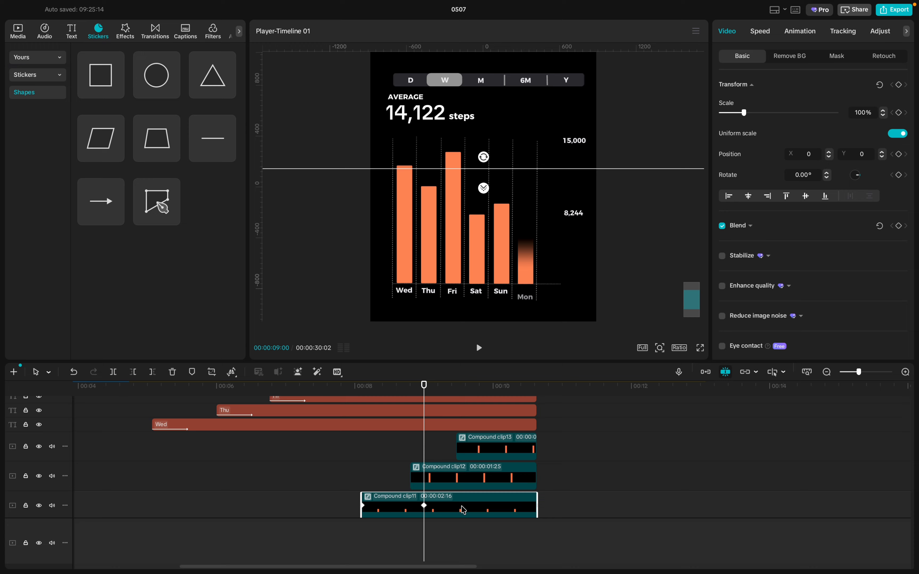
- Expand Compound clip12's keyframe graph and apply the Cubic Out preset curve to the mask's Position Y keyframes
{"action": "left_click", "coordinate": [463, 473]}
{"action": "key", "text": "alt+k"}
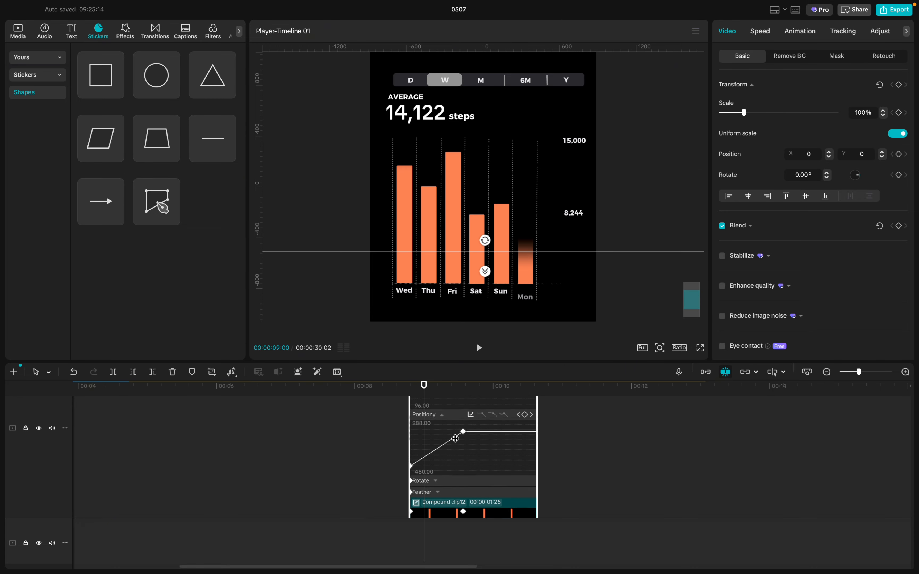
{"action": "left_click", "coordinate": [458, 435]}
{"action": "left_click", "coordinate": [471, 417]}
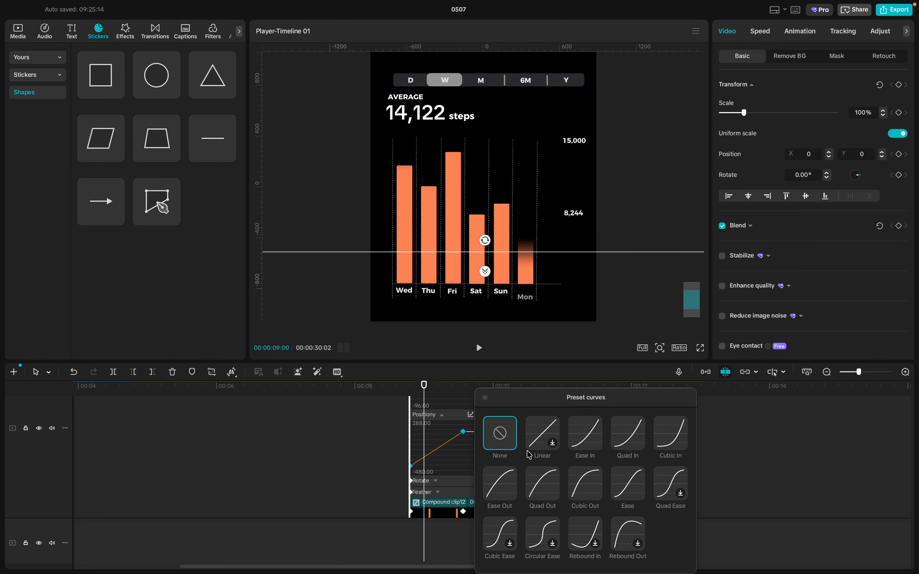
{"action": "left_click", "coordinate": [596, 474]}
{"action": "left_click", "coordinate": [485, 397]}
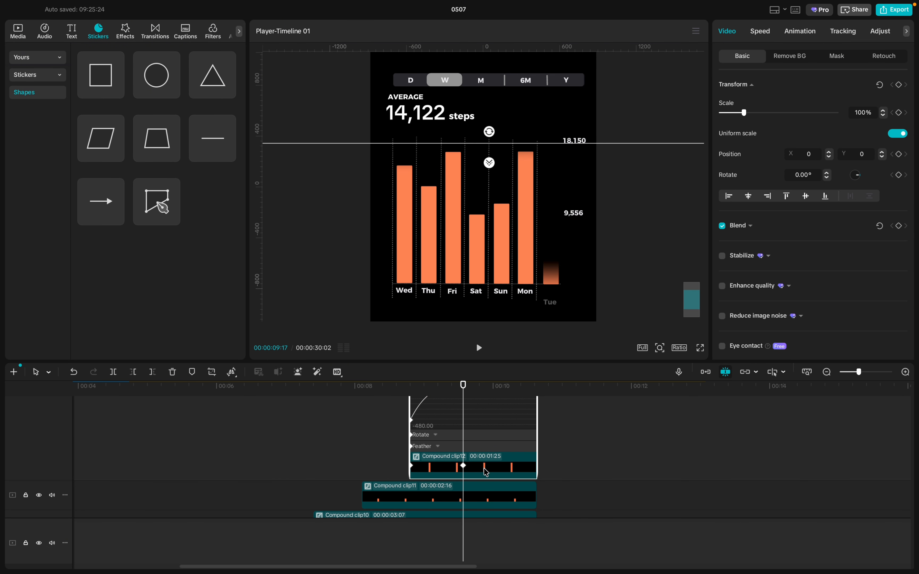
- Expand Compound clip13's keyframe graph and apply the Cubic Out preset curve to the mask's Position Y keyframes
{"action": "left_click", "coordinate": [490, 441]}
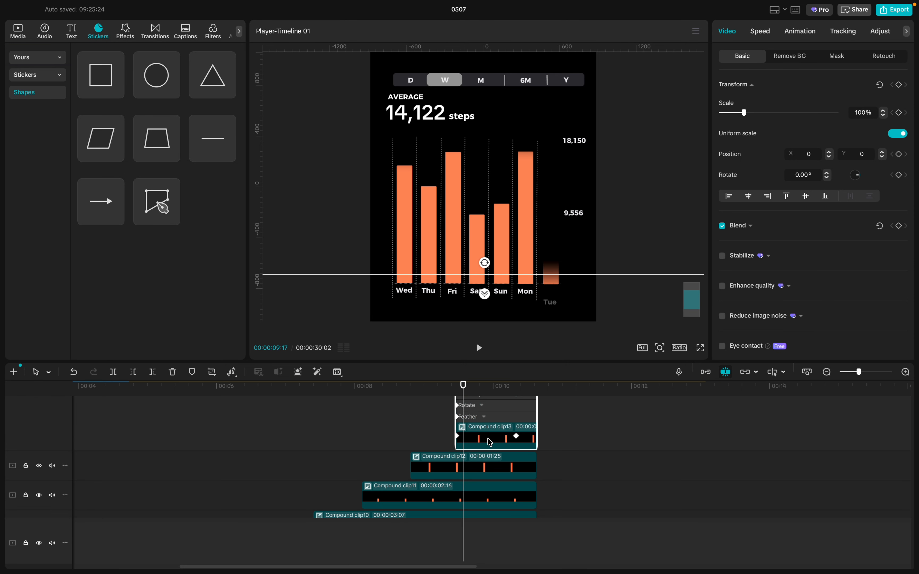
{"action": "scroll", "coordinate": [490, 442], "scroll_direction": "up", "scroll_amount": 4}
{"action": "scroll", "coordinate": [486, 464], "scroll_direction": "up", "scroll_amount": 1}
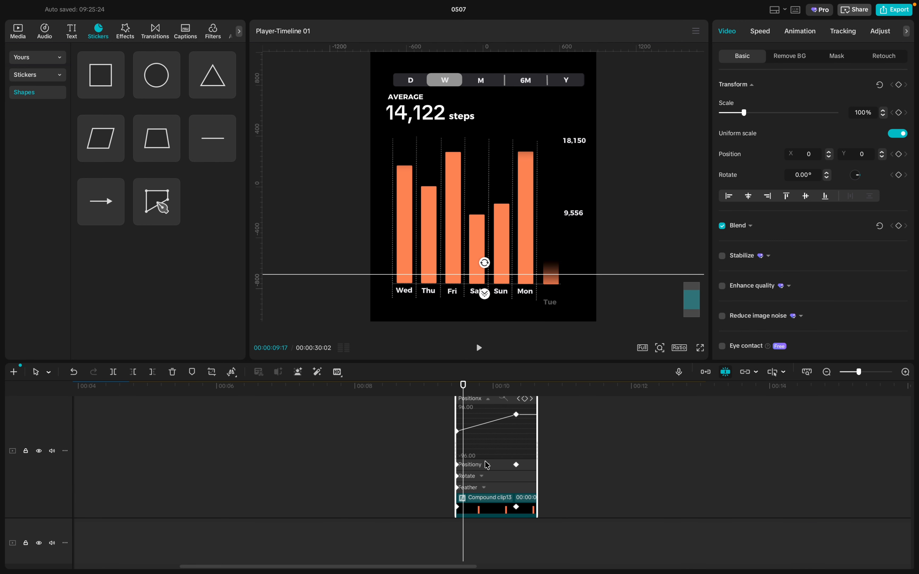
{"action": "scroll", "coordinate": [488, 475], "scroll_direction": "up", "scroll_amount": 2}
{"action": "left_click", "coordinate": [485, 493]}
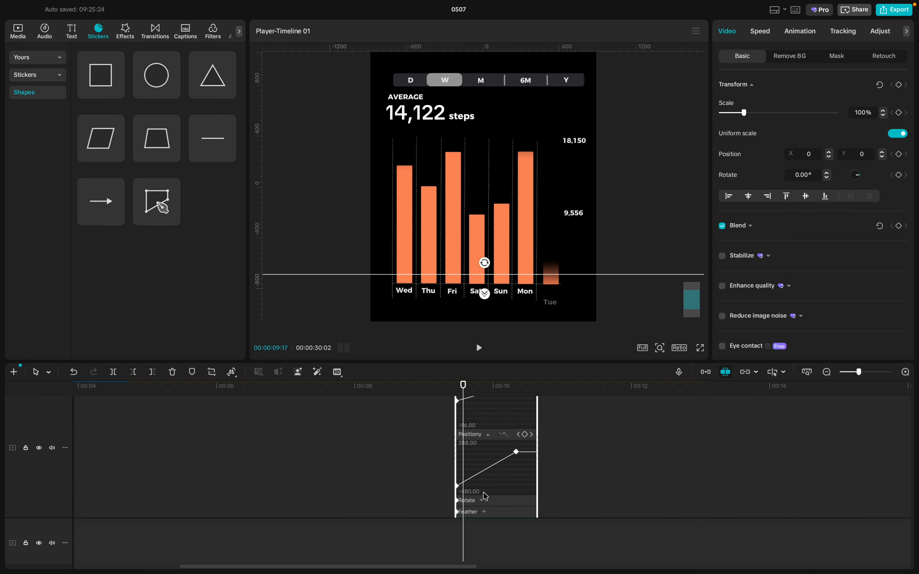
{"action": "scroll", "coordinate": [483, 494], "scroll_direction": "down", "scroll_amount": 2}
{"action": "scroll", "coordinate": [498, 451], "scroll_direction": "up", "scroll_amount": 6}
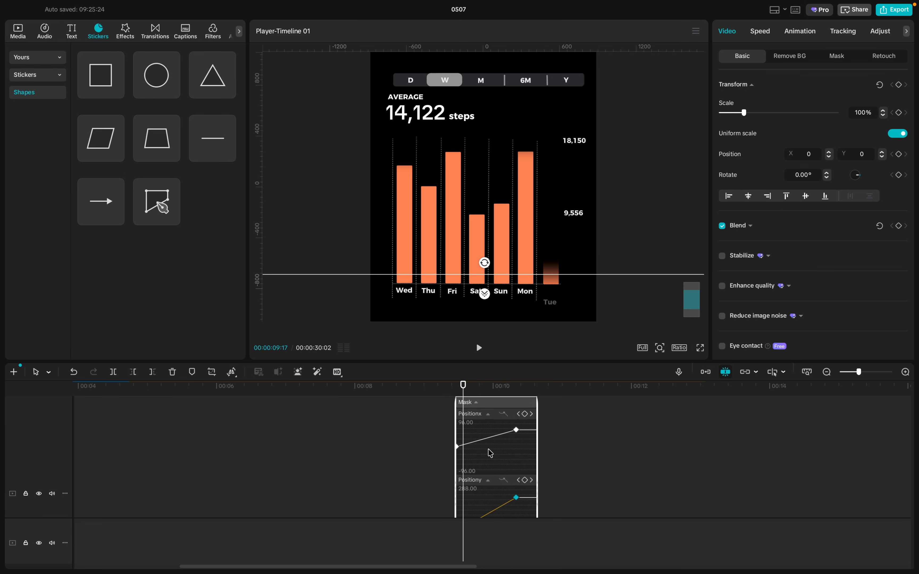
{"action": "scroll", "coordinate": [506, 440], "scroll_direction": "up", "scroll_amount": 2}
{"action": "scroll", "coordinate": [505, 439], "scroll_direction": "down", "scroll_amount": 3}
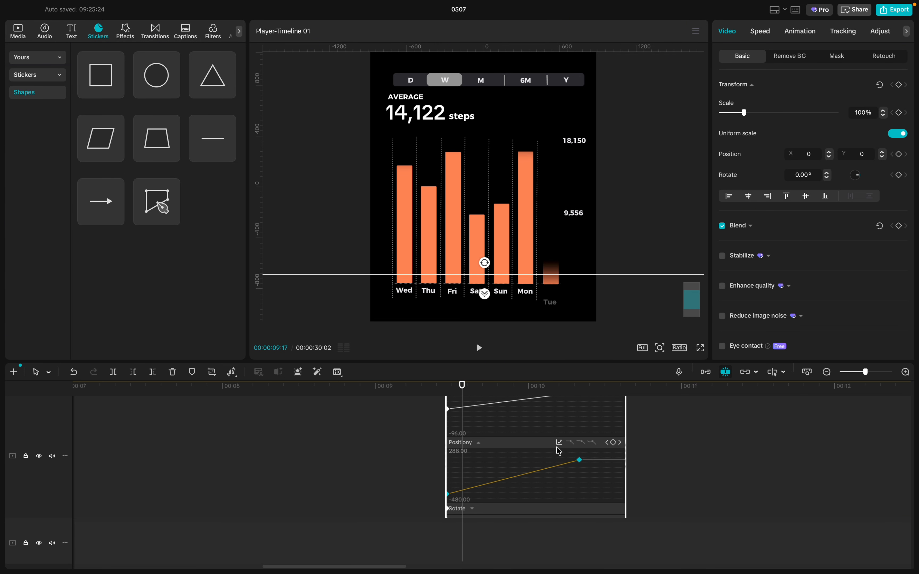
{"action": "left_click", "coordinate": [558, 442]}
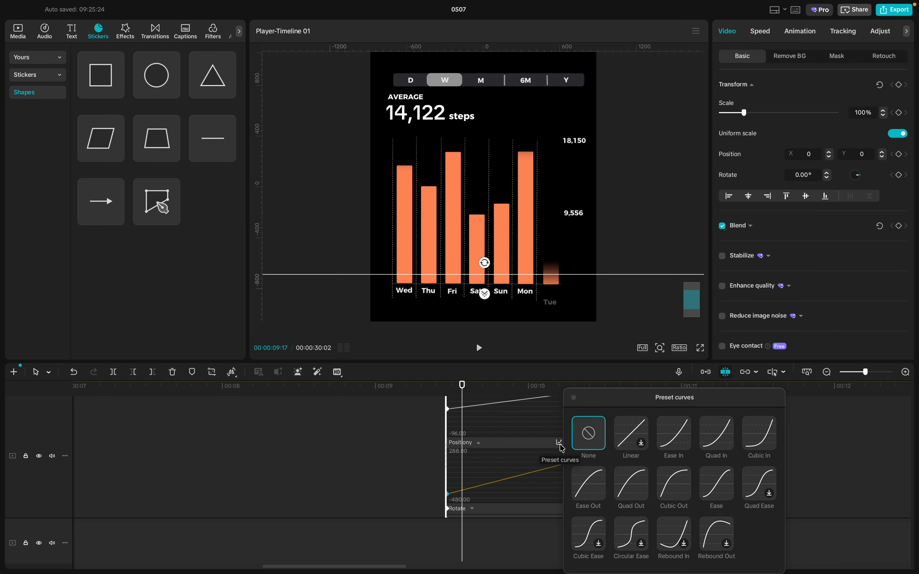
{"action": "left_click", "coordinate": [678, 492]}
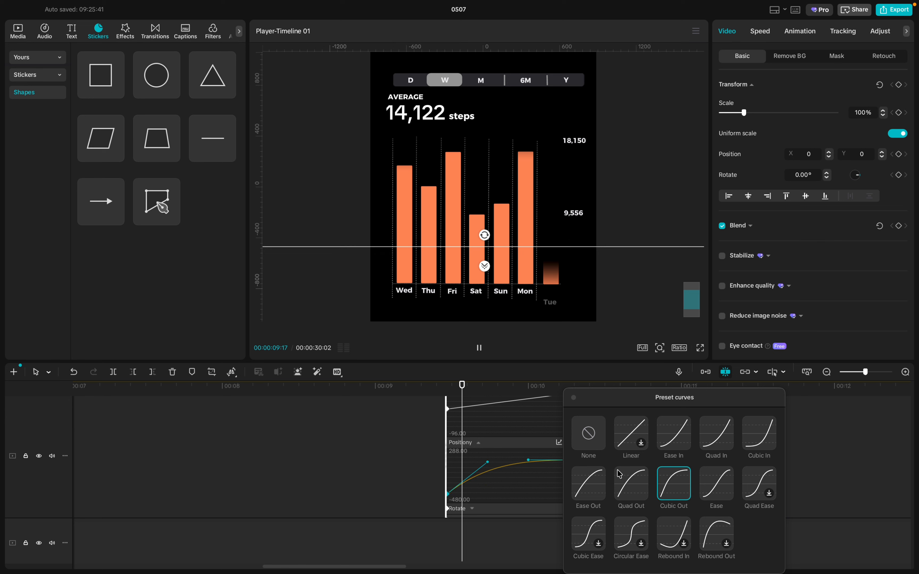
{"action": "left_click", "coordinate": [573, 398]}
- Review the eased Position Y curve on Compound clip13 and collapse its keyframe graph
{"action": "scroll", "coordinate": [540, 452], "scroll_direction": "up", "scroll_amount": 3}
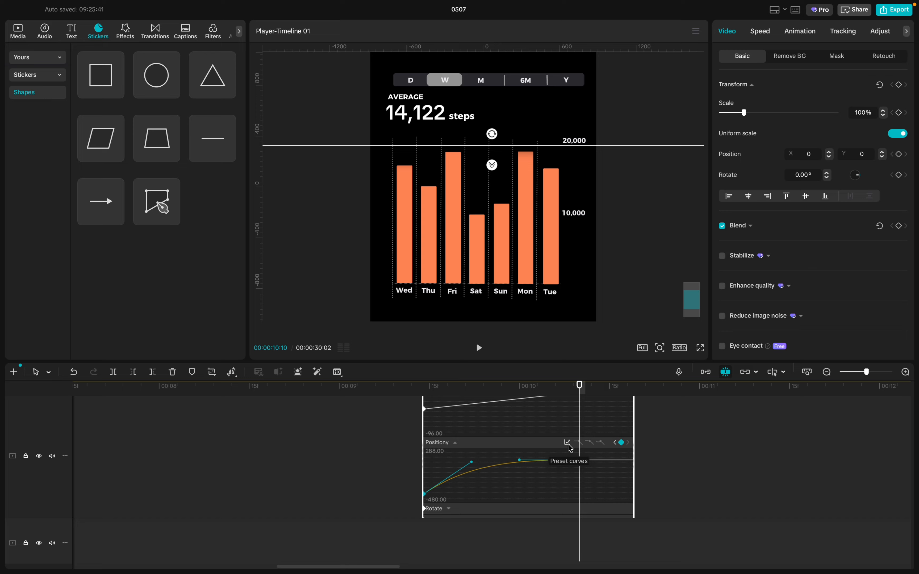
{"action": "scroll", "coordinate": [569, 447], "scroll_direction": "down", "scroll_amount": 3}
{"action": "scroll", "coordinate": [458, 447], "scroll_direction": "down", "scroll_amount": 1}
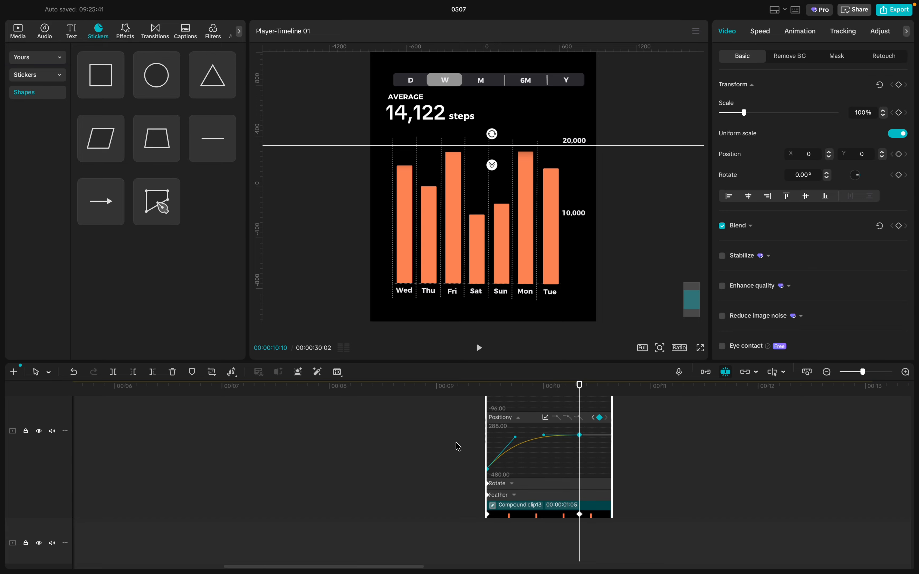
{"action": "scroll", "coordinate": [560, 501], "scroll_direction": "down", "scroll_amount": 2}
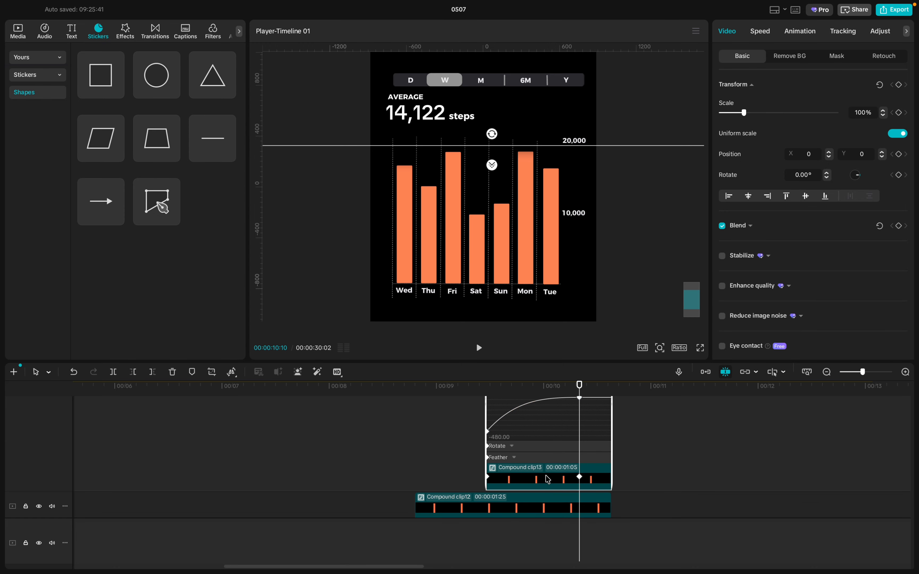
{"action": "key", "text": "alt+k"}
{"action": "scroll", "coordinate": [493, 474], "scroll_direction": "down", "scroll_amount": 4}
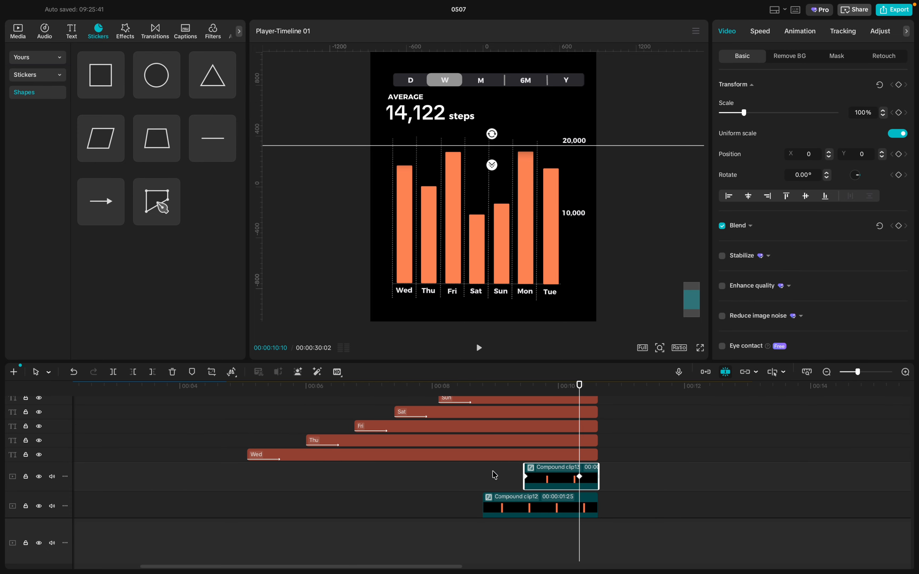
- Play the whole chart animation from the start of the timeline until the bar clips end
{"action": "scroll", "coordinate": [360, 461], "scroll_direction": "down", "scroll_amount": 8}
{"action": "left_click_drag", "start_coordinate": [204, 452], "coordinate": [0, 453]}
{"action": "scroll", "coordinate": [394, 194], "scroll_direction": "down", "scroll_amount": 3}
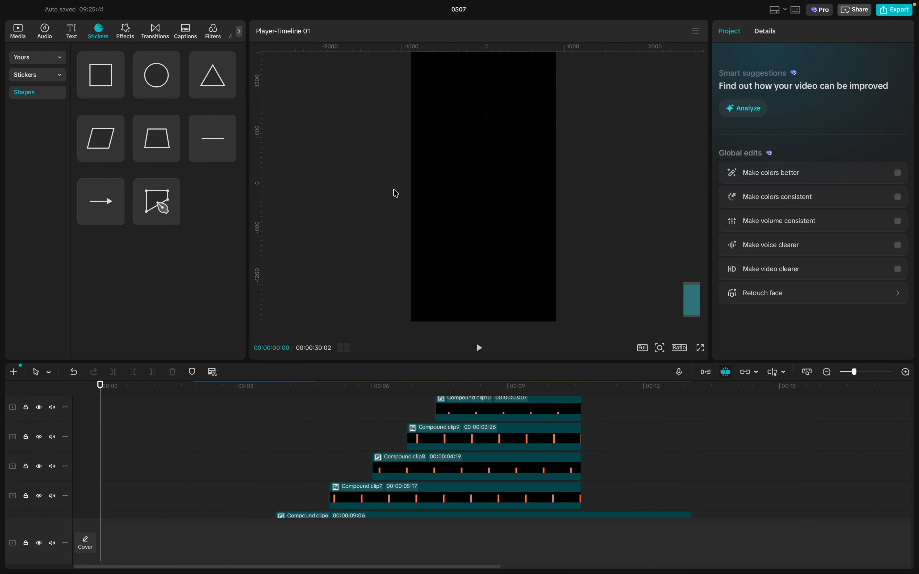
{"action": "key", "text": "space"}
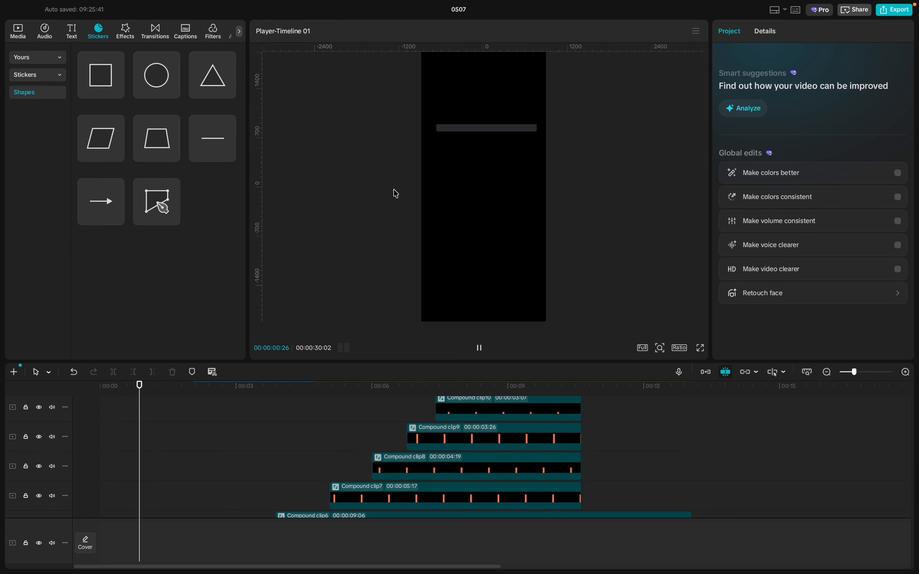
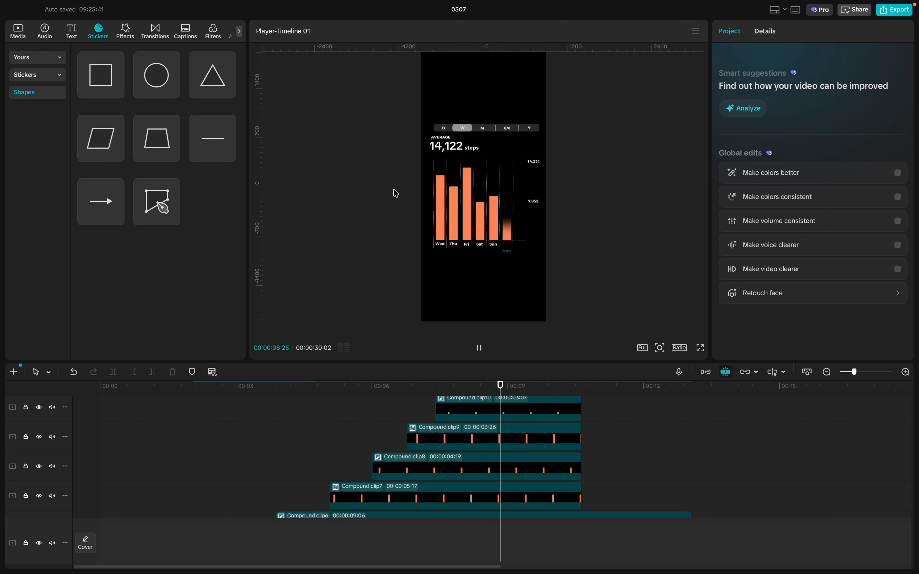
{"action": "key", "text": "space"}
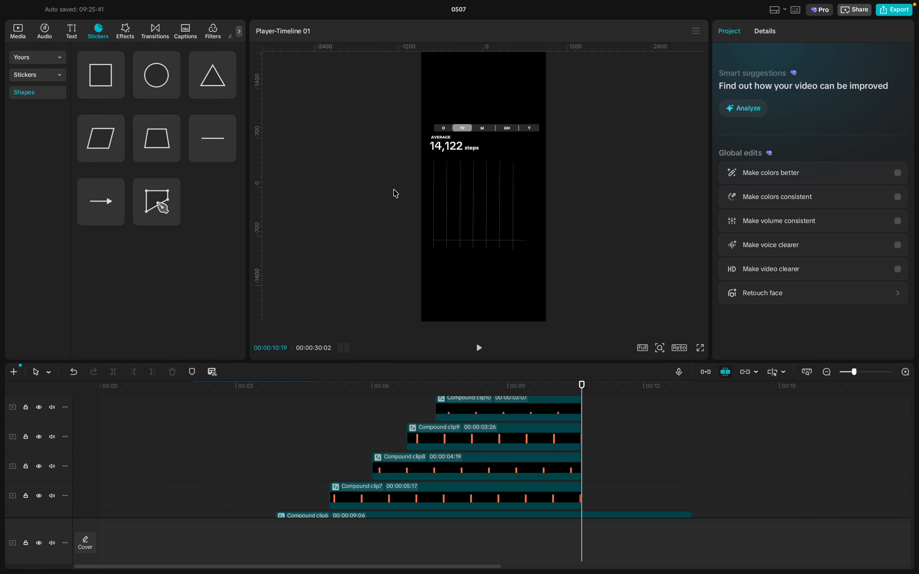
- Move Compound clip7's ending mask keyframe later in the clip to slow the Wed bar's growth
{"action": "scroll", "coordinate": [364, 488], "scroll_direction": "down", "scroll_amount": 1}
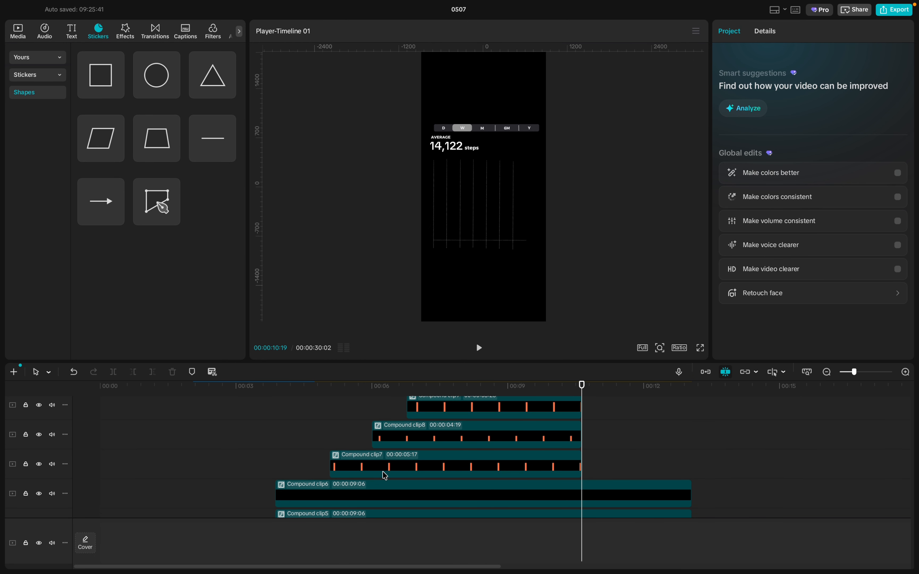
{"action": "left_click", "coordinate": [387, 466]}
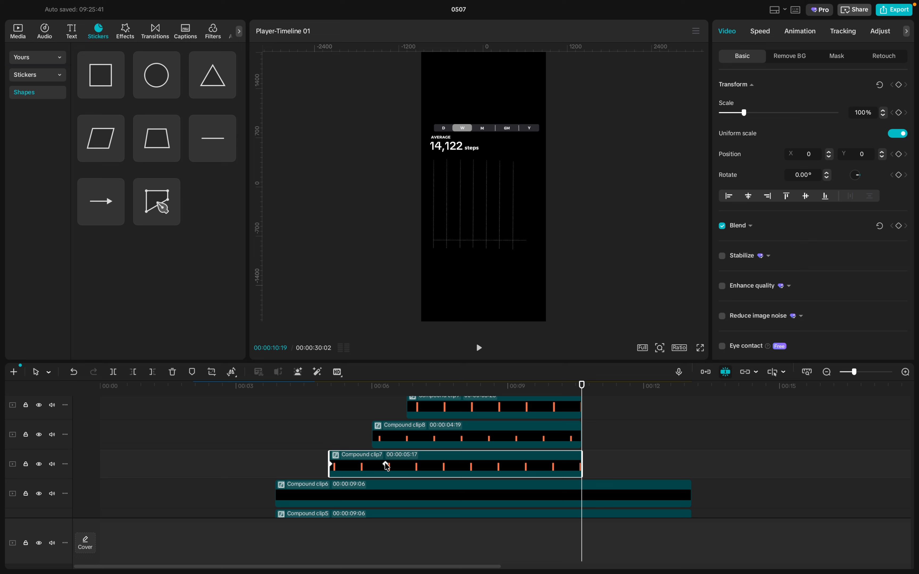
{"action": "left_click", "coordinate": [386, 466]}
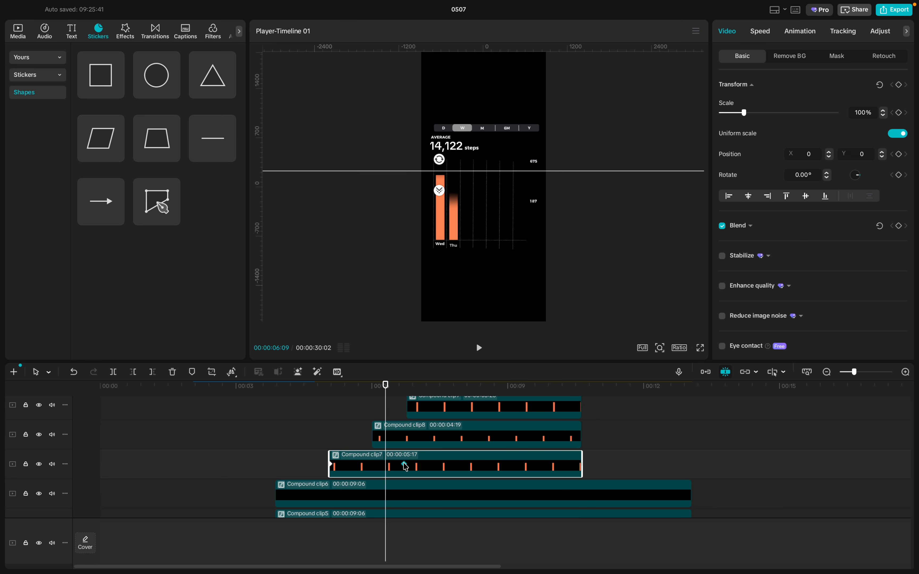
{"action": "left_click_drag", "start_coordinate": [408, 467], "coordinate": [415, 467]}
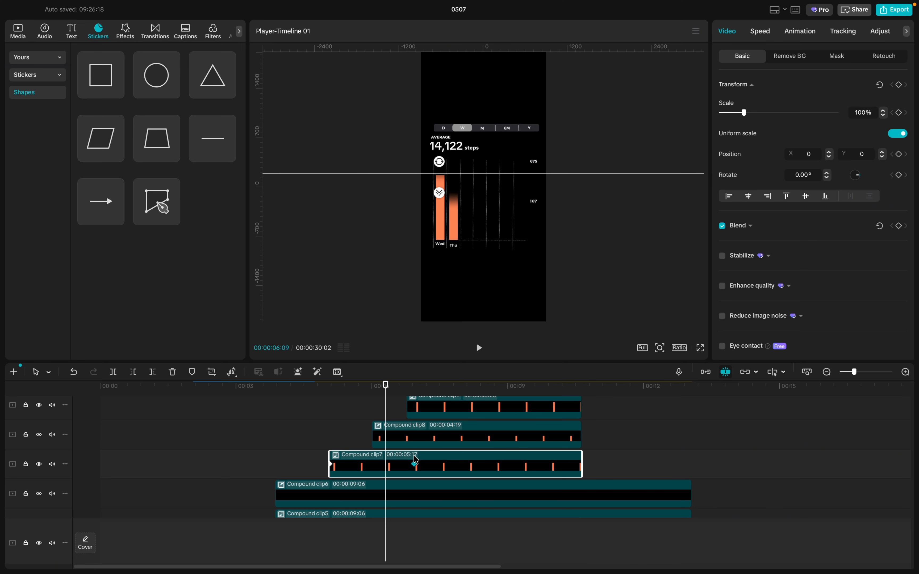
- Move the ending mask keyframes of Compound clip8 and Compound clip9 later to lengthen the growth of their bars
{"action": "left_click", "coordinate": [412, 444]}
{"action": "left_click_drag", "start_coordinate": [423, 437], "coordinate": [468, 442]}
{"action": "scroll", "coordinate": [448, 437], "scroll_direction": "up", "scroll_amount": 2}
{"action": "left_click", "coordinate": [447, 444]}
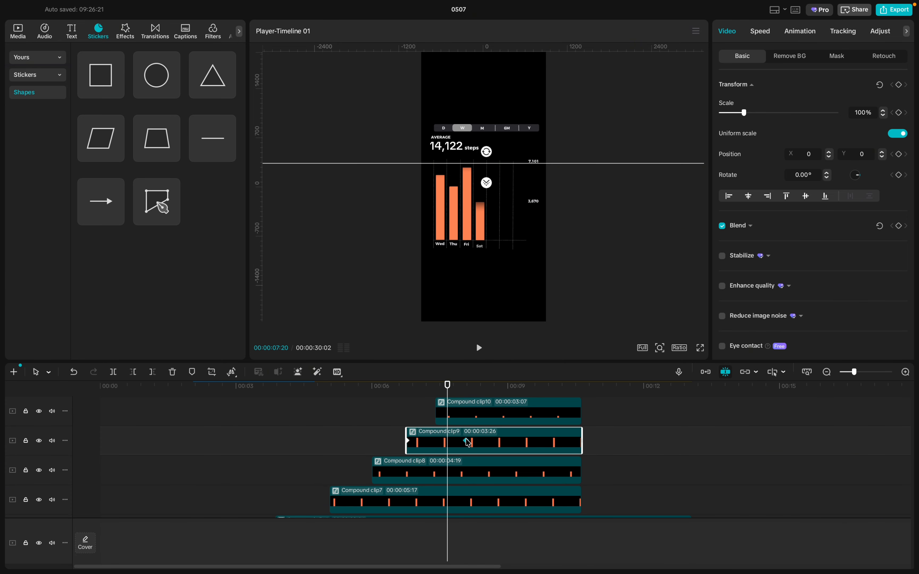
- Move the ending mask keyframes of Compound clip10 and Compound clip11 later to lengthen the growth of their bars
{"action": "scroll", "coordinate": [468, 440], "scroll_direction": "up", "scroll_amount": 2}
{"action": "left_click", "coordinate": [467, 455]}
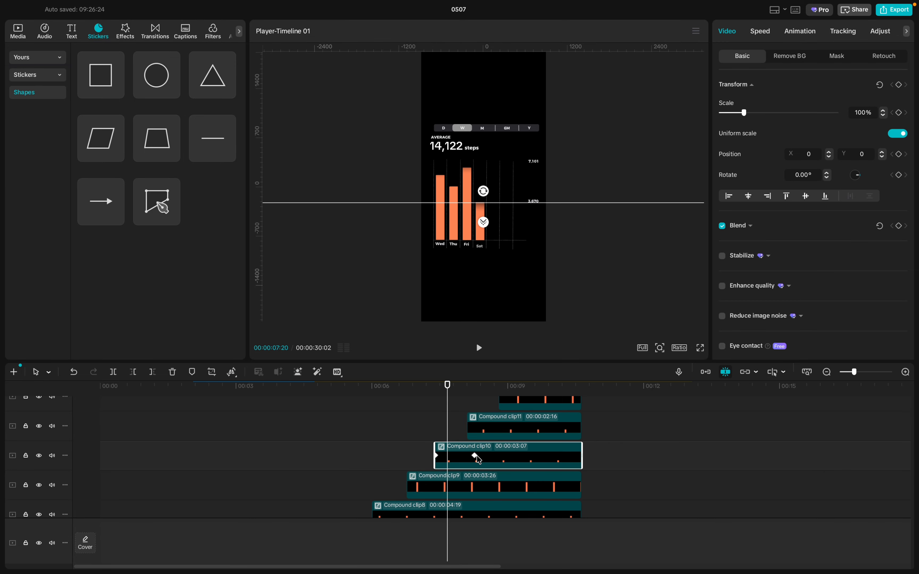
{"action": "left_click_drag", "start_coordinate": [476, 456], "coordinate": [526, 472]}
{"action": "scroll", "coordinate": [494, 458], "scroll_direction": "up", "scroll_amount": 2}
{"action": "left_click", "coordinate": [492, 471]}
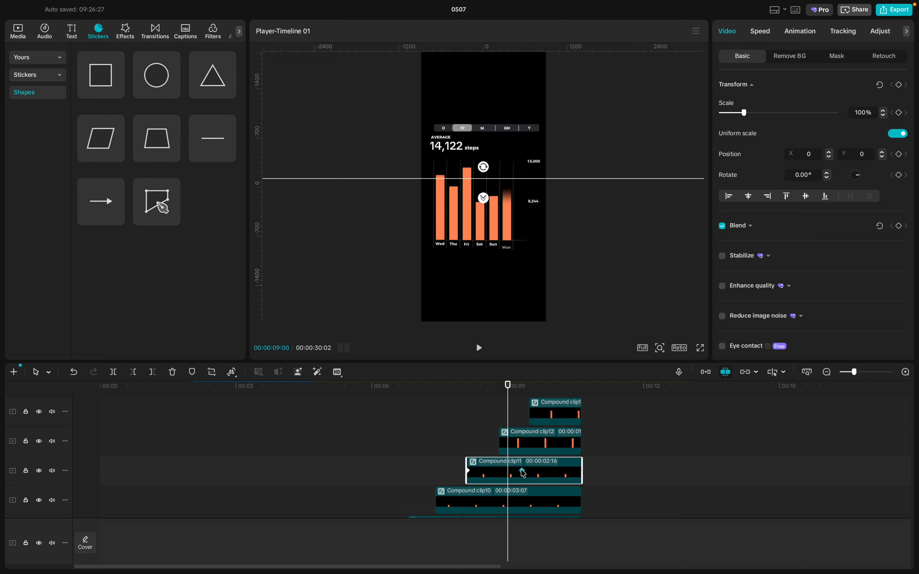
- Move the ending mask keyframes of Compound clip12 and Compound clip13 later to lengthen the growth of their bars
{"action": "scroll", "coordinate": [526, 472], "scroll_direction": "up", "scroll_amount": 2}
{"action": "left_click", "coordinate": [526, 469]}
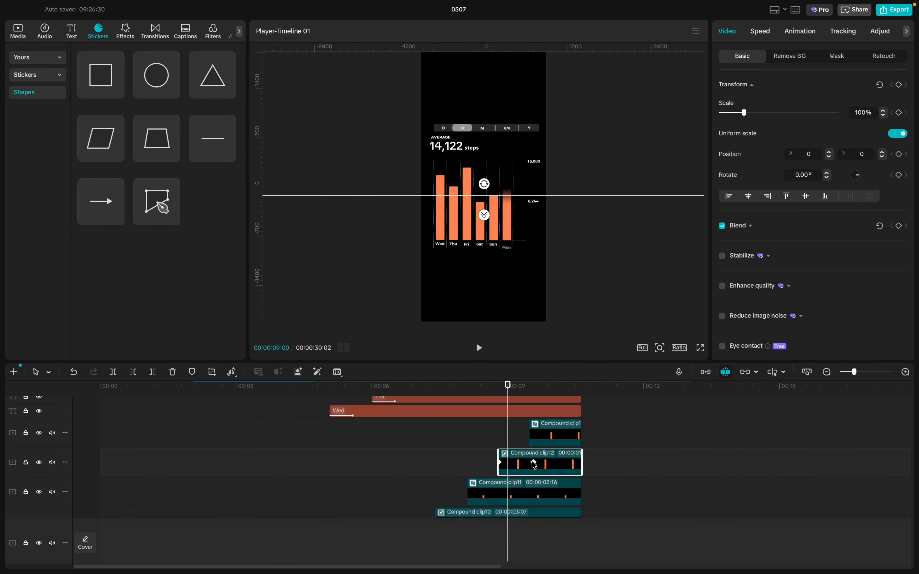
{"action": "left_click", "coordinate": [534, 465]}
{"action": "left_click_drag", "start_coordinate": [534, 465], "coordinate": [576, 461]}
{"action": "scroll", "coordinate": [550, 466], "scroll_direction": "up", "scroll_amount": 1}
{"action": "left_click", "coordinate": [557, 467]}
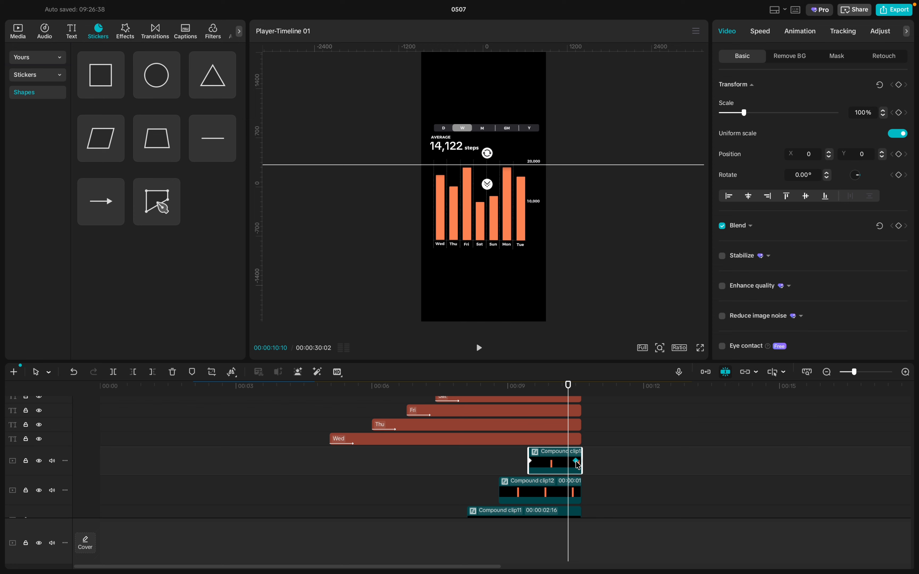
- Play the chart animation from the start of the timeline until past the end of the bar clips
{"action": "scroll", "coordinate": [320, 451], "scroll_direction": "down", "scroll_amount": 5}
{"action": "left_click", "coordinate": [234, 442]}
{"action": "key", "text": "space"}
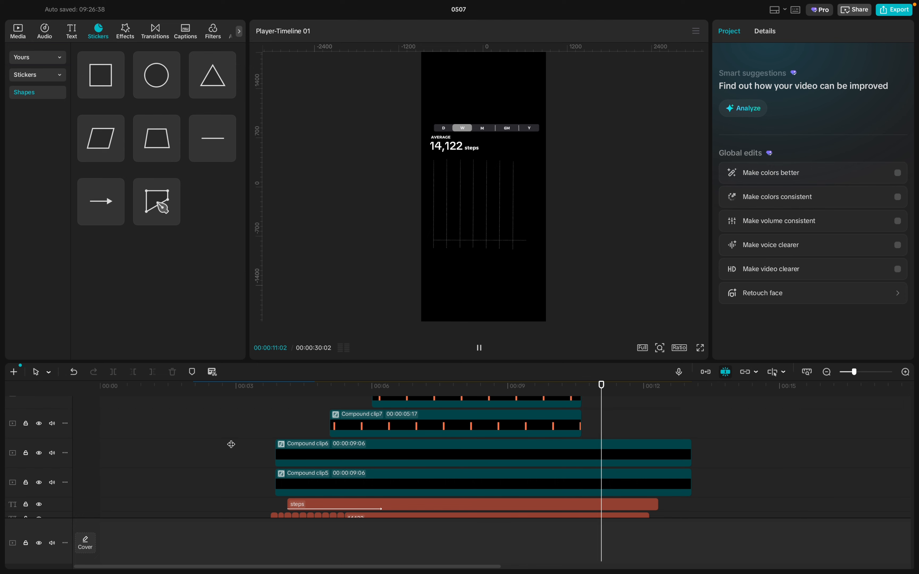
{"action": "key", "text": "space"}
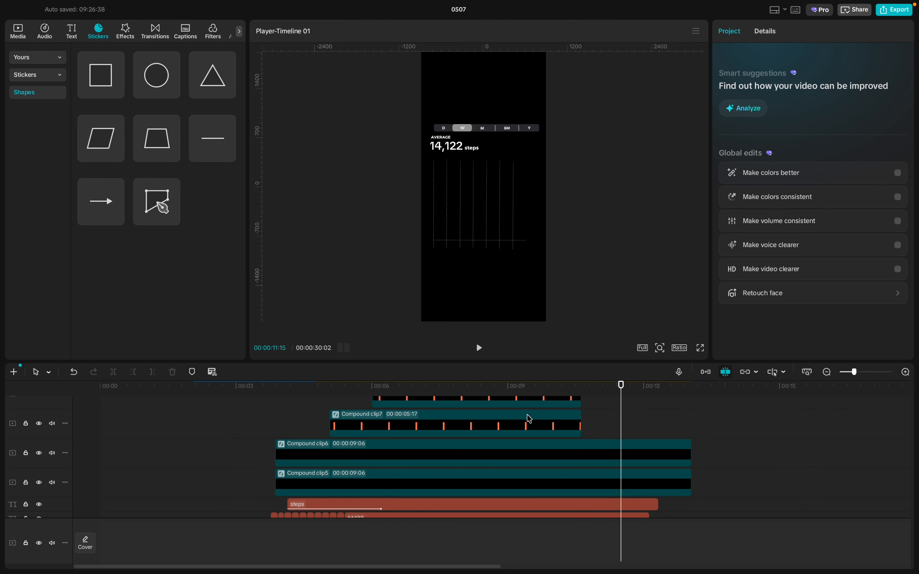
- Split the overhanging text, vector image and compound clips at 00:00:10:19, where the bar clips end, and delete the leftover parts
{"action": "scroll", "coordinate": [547, 460], "scroll_direction": "down", "scroll_amount": 5}
{"action": "scroll", "coordinate": [284, 479], "scroll_direction": "down", "scroll_amount": 10}
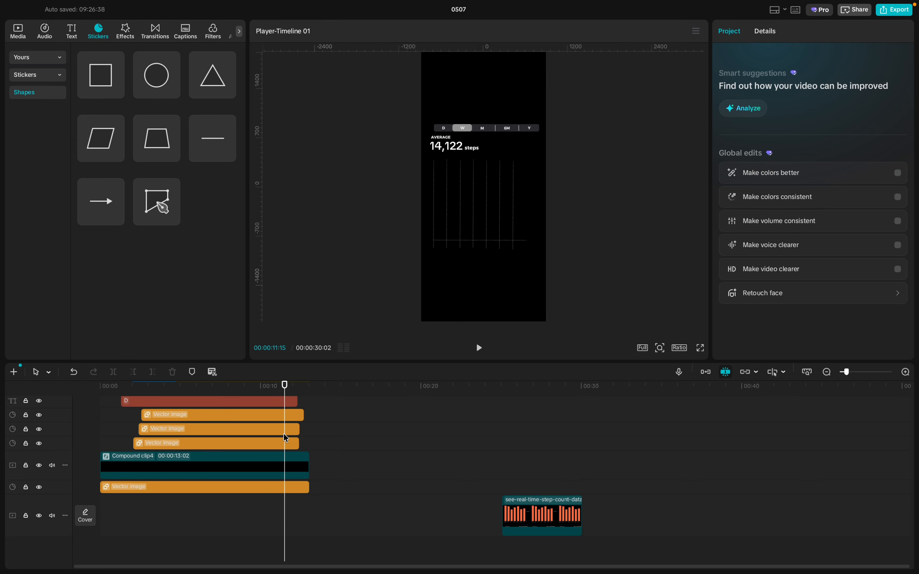
{"action": "scroll", "coordinate": [286, 438], "scroll_direction": "up", "scroll_amount": 10}
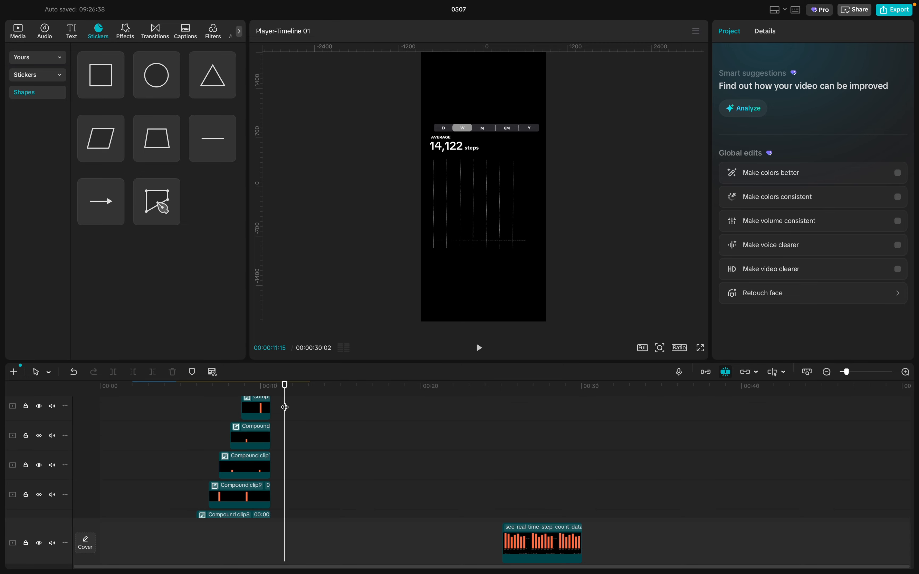
{"action": "scroll", "coordinate": [285, 408], "scroll_direction": "up", "scroll_amount": 5}
{"action": "scroll", "coordinate": [285, 407], "scroll_direction": "up", "scroll_amount": 5}
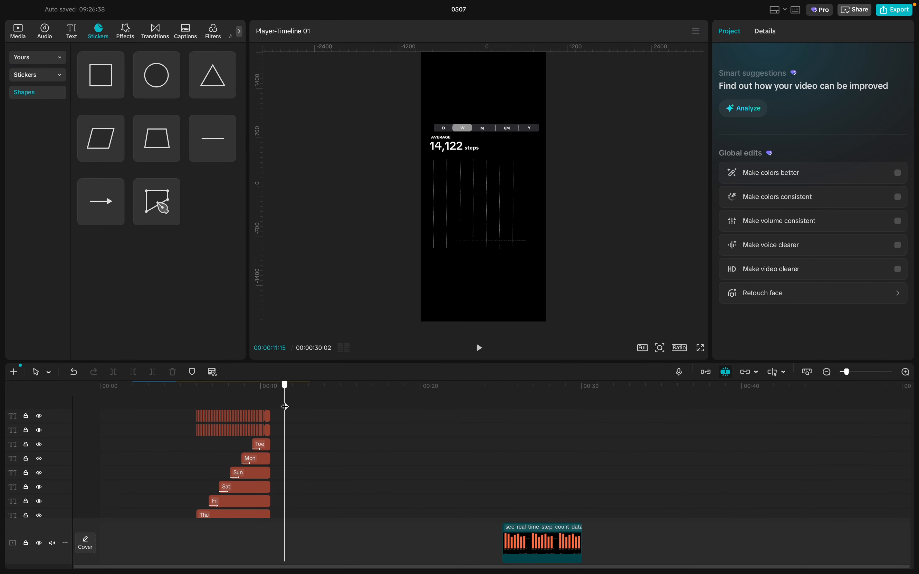
{"action": "left_click_drag", "start_coordinate": [285, 406], "coordinate": [269, 406]}
{"action": "scroll", "coordinate": [270, 418], "scroll_direction": "up", "scroll_amount": 10}
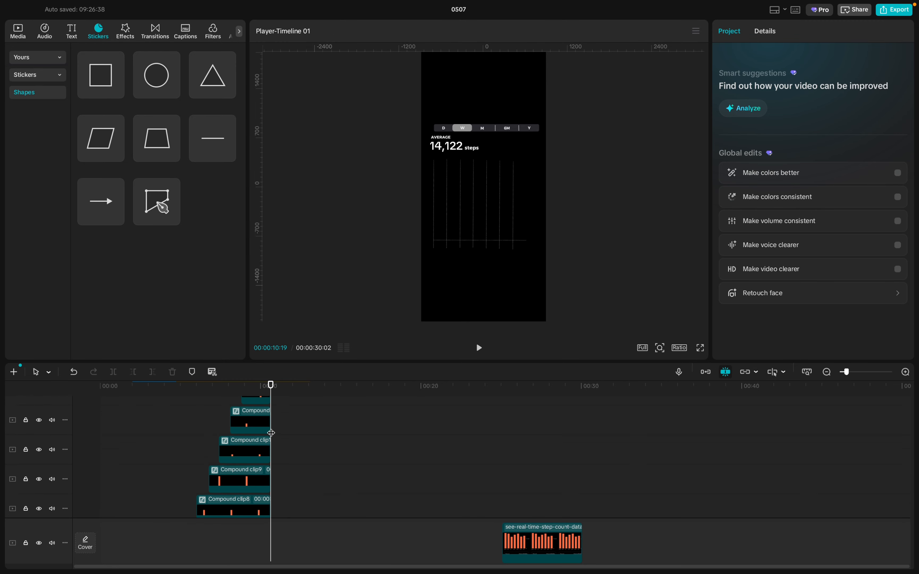
{"action": "scroll", "coordinate": [271, 433], "scroll_direction": "down", "scroll_amount": 7}
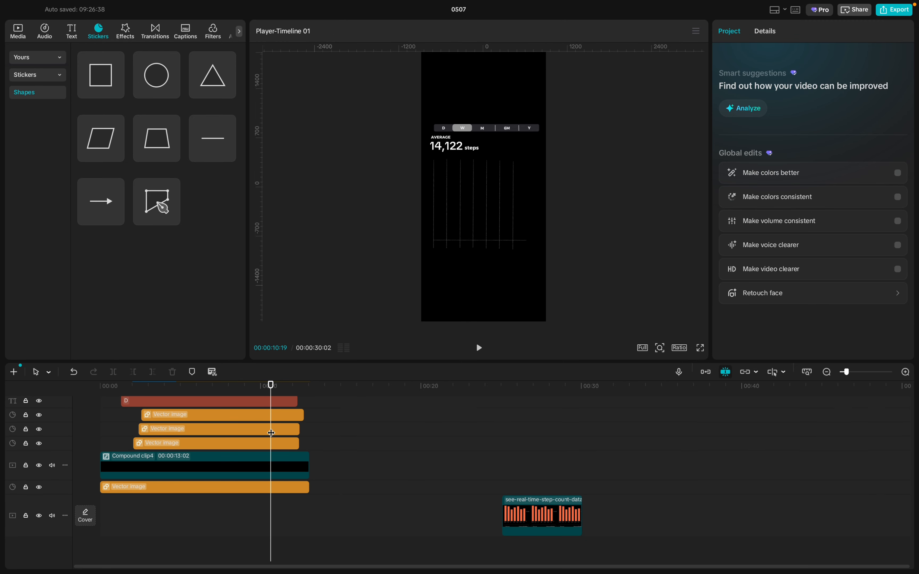
{"action": "left_click_drag", "start_coordinate": [299, 505], "coordinate": [268, 378]}
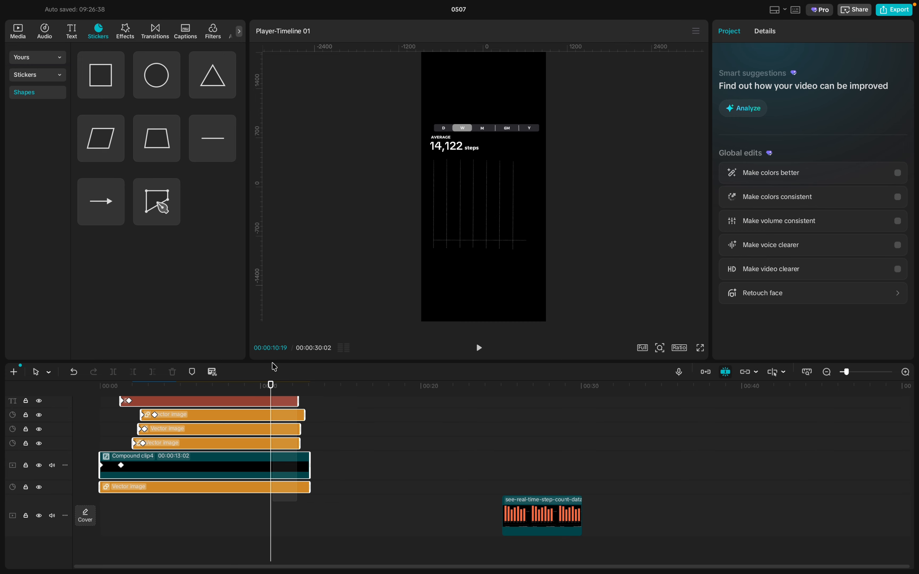
{"action": "scroll", "coordinate": [289, 365], "scroll_direction": "up", "scroll_amount": 3}
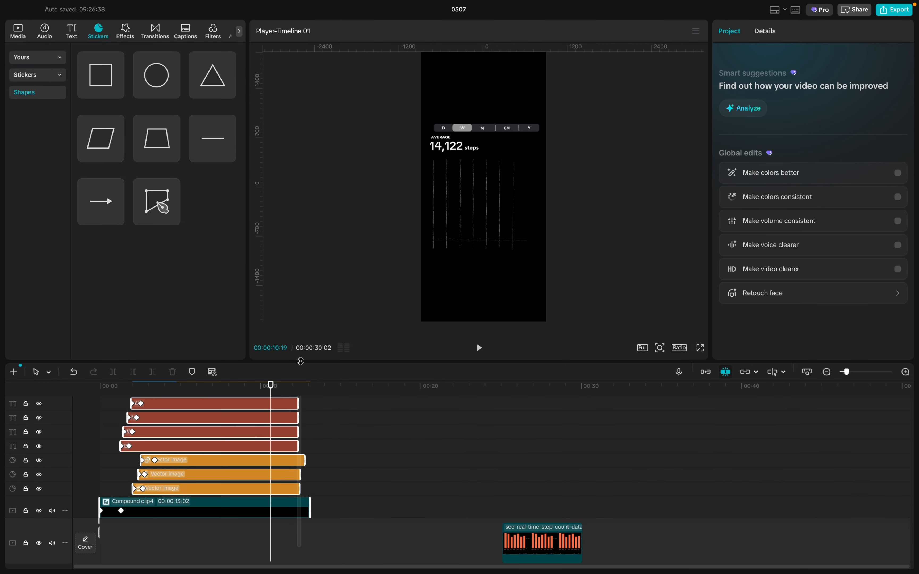
{"action": "scroll", "coordinate": [301, 361], "scroll_direction": "up", "scroll_amount": 6}
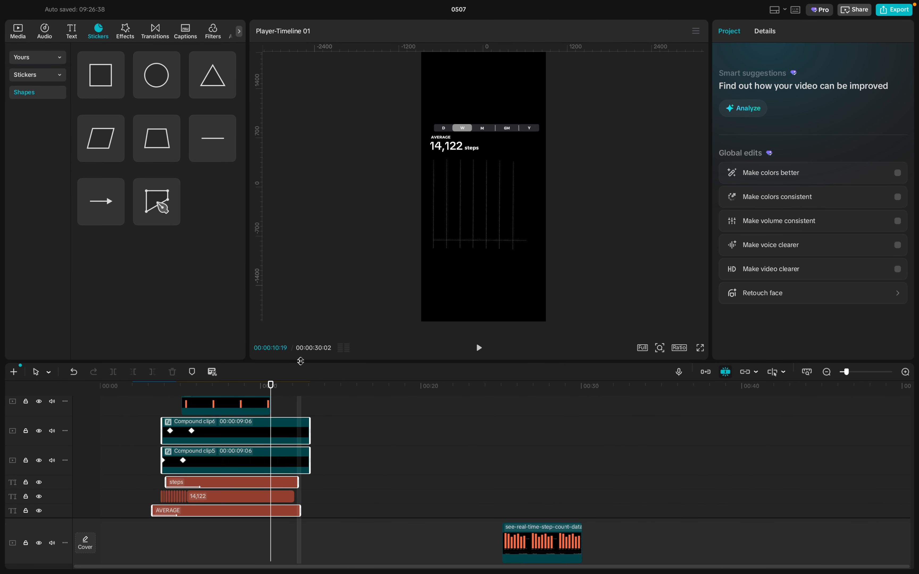
{"action": "scroll", "coordinate": [300, 361], "scroll_direction": "up", "scroll_amount": 2}
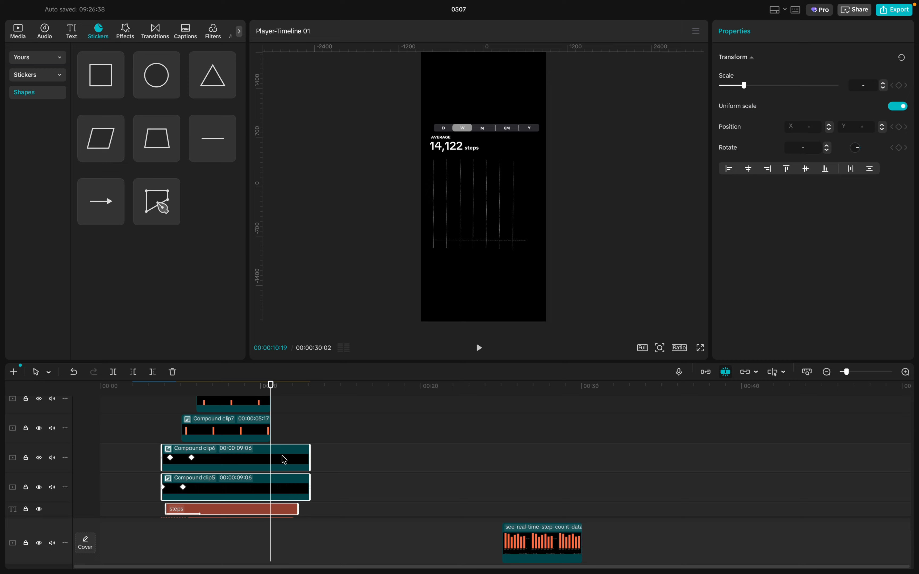
{"action": "key", "text": "ctrl+b"}
{"action": "scroll", "coordinate": [285, 464], "scroll_direction": "down", "scroll_amount": 5}
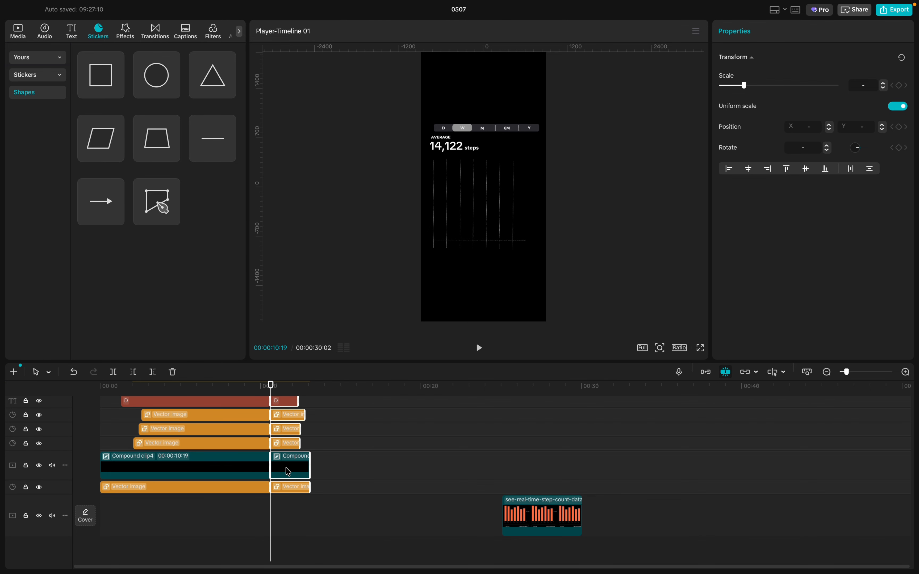
{"action": "key", "text": "Delete"}
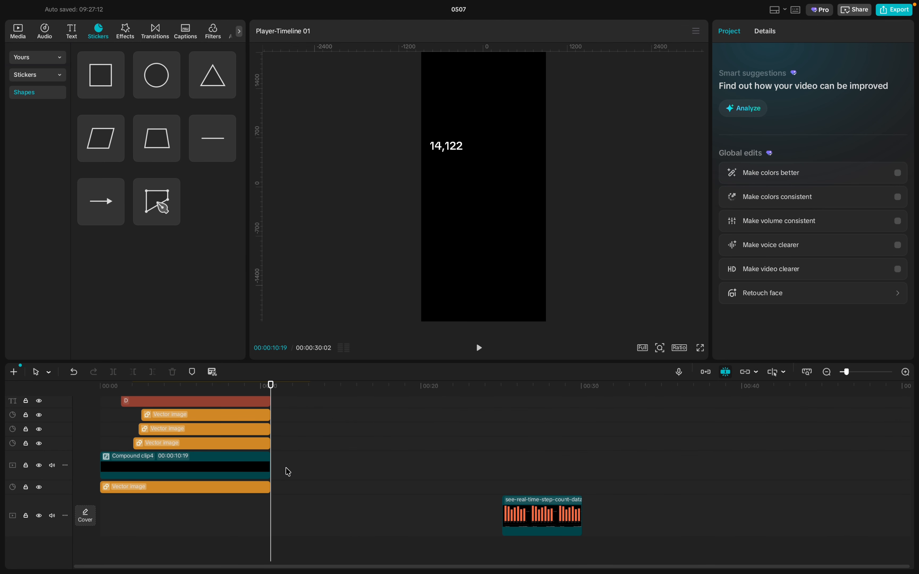
- Scrub through the trimmed animation and check the tracks for clips that do not end together with the bars
{"action": "left_click", "coordinate": [117, 387]}
{"action": "left_click_drag", "start_coordinate": [117, 387], "coordinate": [269, 392]}
{"action": "scroll", "coordinate": [267, 458], "scroll_direction": "up", "scroll_amount": 1}
{"action": "scroll", "coordinate": [267, 458], "scroll_direction": "up", "scroll_amount": 10}
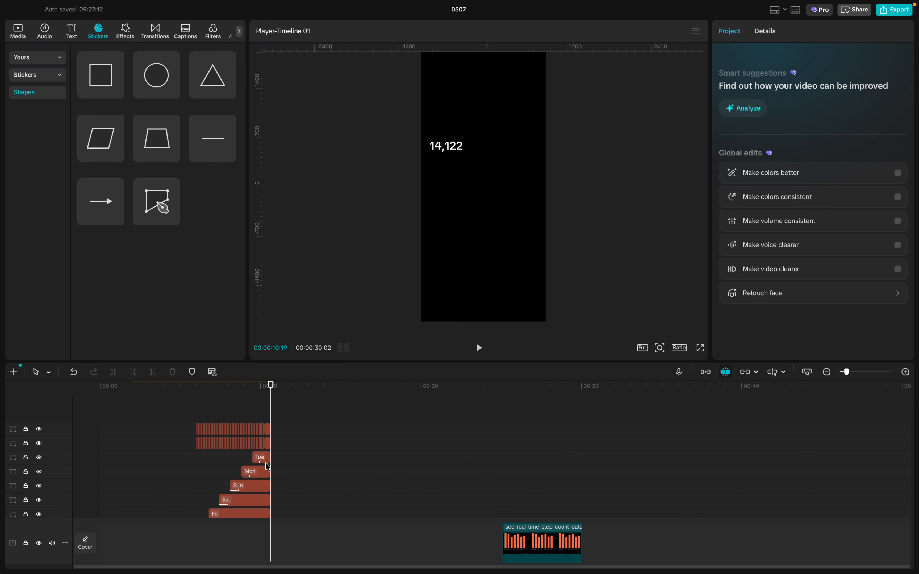
{"action": "left_click", "coordinate": [267, 464]}
{"action": "scroll", "coordinate": [267, 466], "scroll_direction": "up", "scroll_amount": 3}
{"action": "scroll", "coordinate": [268, 467], "scroll_direction": "up", "scroll_amount": 5}
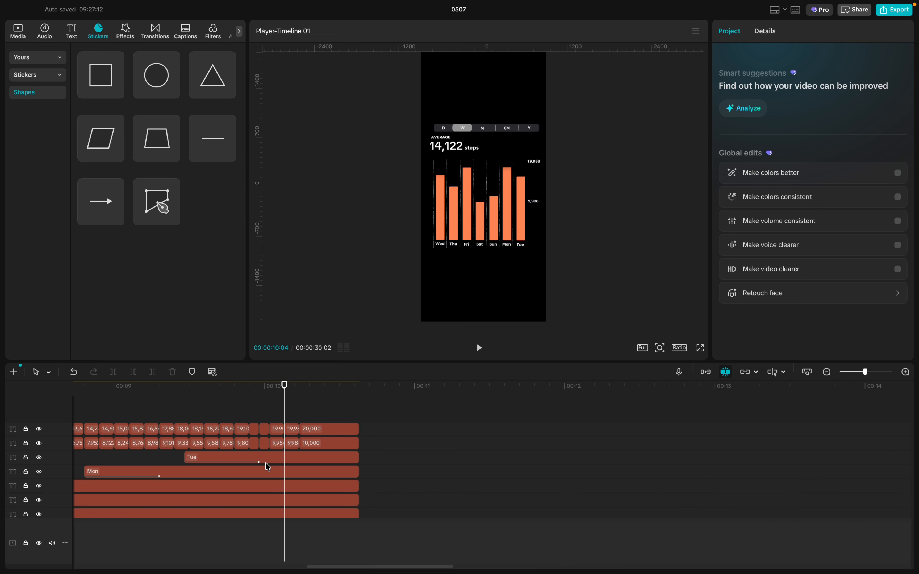
{"action": "left_click_drag", "start_coordinate": [285, 412], "coordinate": [319, 414]}
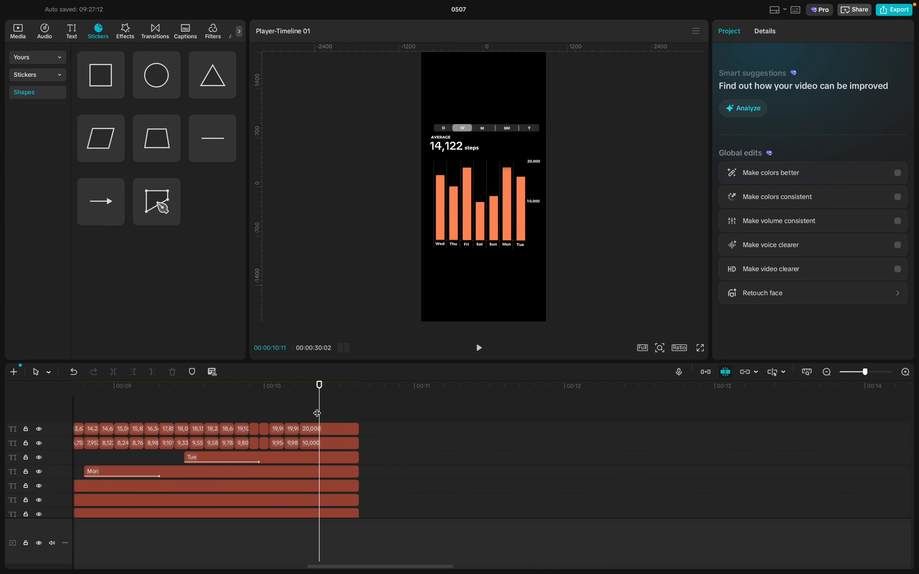
{"action": "scroll", "coordinate": [318, 414], "scroll_direction": "down", "scroll_amount": 5}
{"action": "scroll", "coordinate": [250, 451], "scroll_direction": "up", "scroll_amount": 5}
{"action": "scroll", "coordinate": [251, 452], "scroll_direction": "down", "scroll_amount": 3}
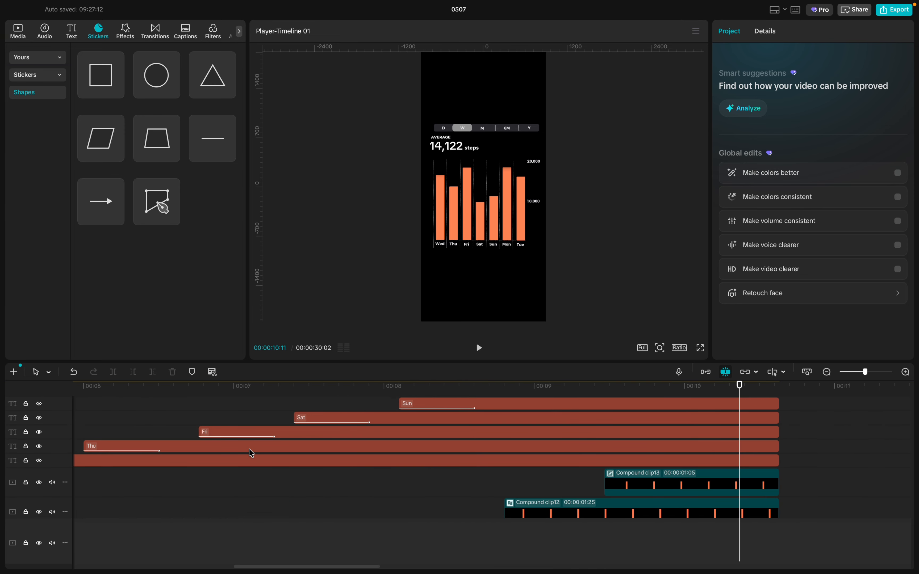
{"action": "scroll", "coordinate": [619, 462], "scroll_direction": "down", "scroll_amount": 5}
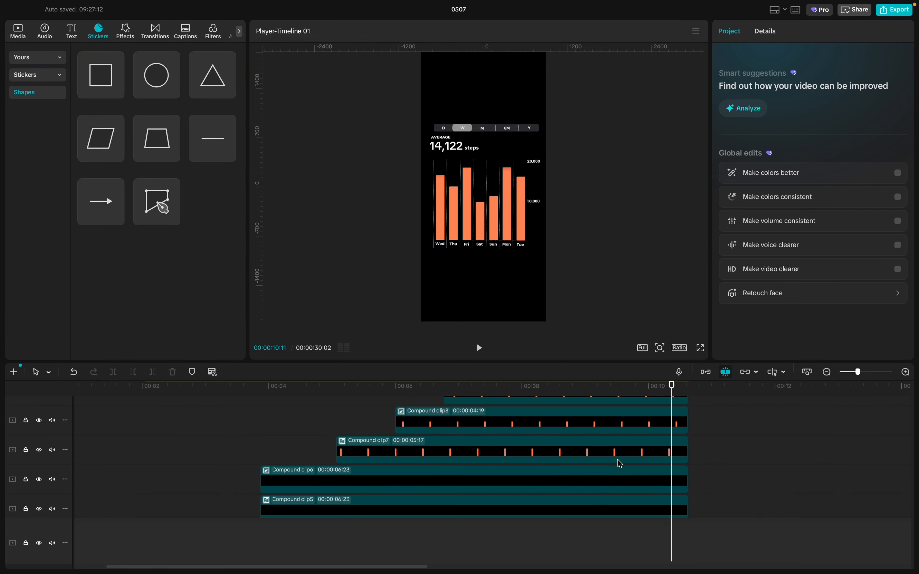
- Split the 14,122 text clip at 00:00:10:19, in line with the other clips' ends, and delete the excess
{"action": "scroll", "coordinate": [618, 460], "scroll_direction": "right", "scroll_amount": 3}
{"action": "scroll", "coordinate": [617, 460], "scroll_direction": "up", "scroll_amount": 10}
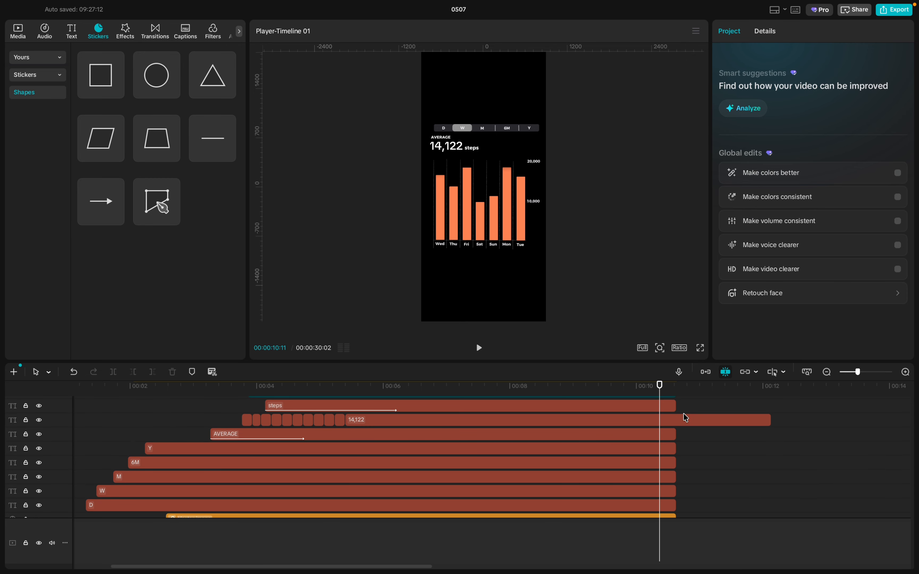
{"action": "left_click", "coordinate": [680, 411]}
{"action": "left_click_drag", "start_coordinate": [681, 408], "coordinate": [676, 402]}
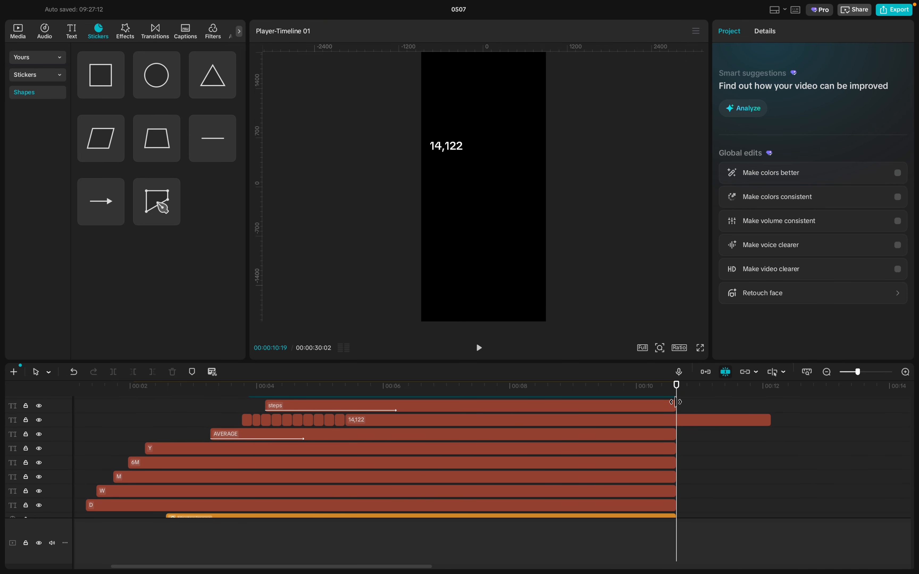
{"action": "left_click", "coordinate": [678, 423]}
{"action": "key", "text": "ctrl+b"}
{"action": "key", "text": "Delete"}
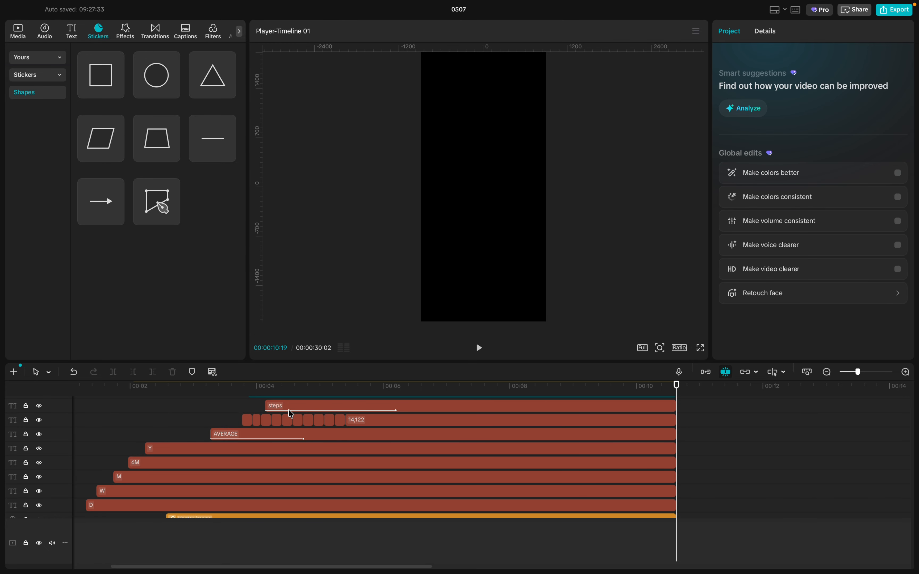
- Play the trimmed chart animation from the start, and scrub back over its last second
{"action": "left_click", "coordinate": [104, 431]}
{"action": "left_click_drag", "start_coordinate": [104, 432], "coordinate": [45, 431]}
{"action": "key", "text": "space"}
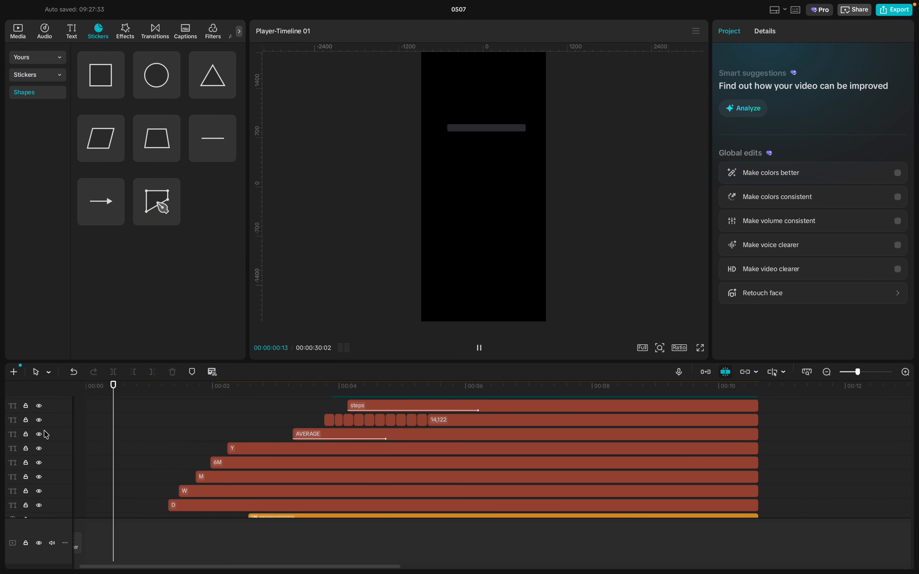
{"action": "scroll", "coordinate": [232, 453], "scroll_direction": "down", "scroll_amount": 3}
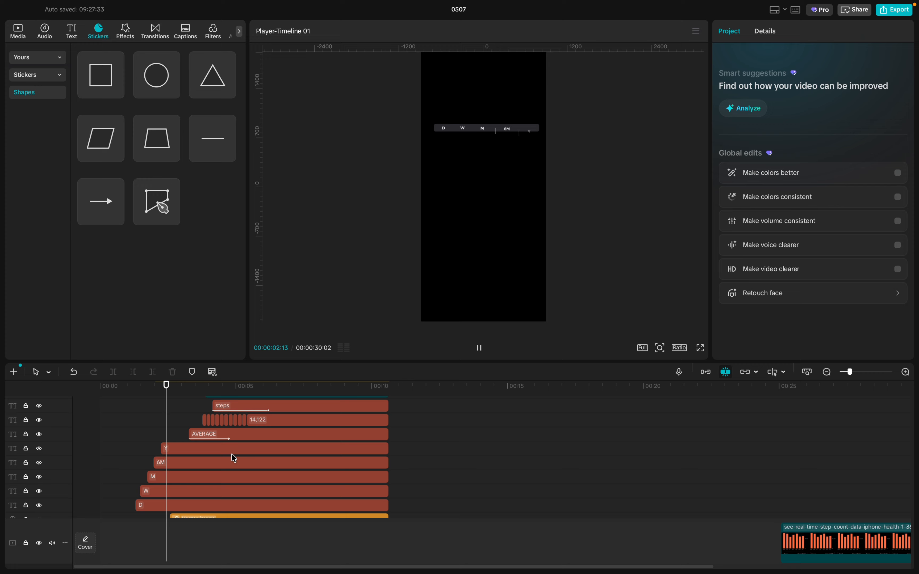
{"action": "scroll", "coordinate": [233, 458], "scroll_direction": "down", "scroll_amount": 5}
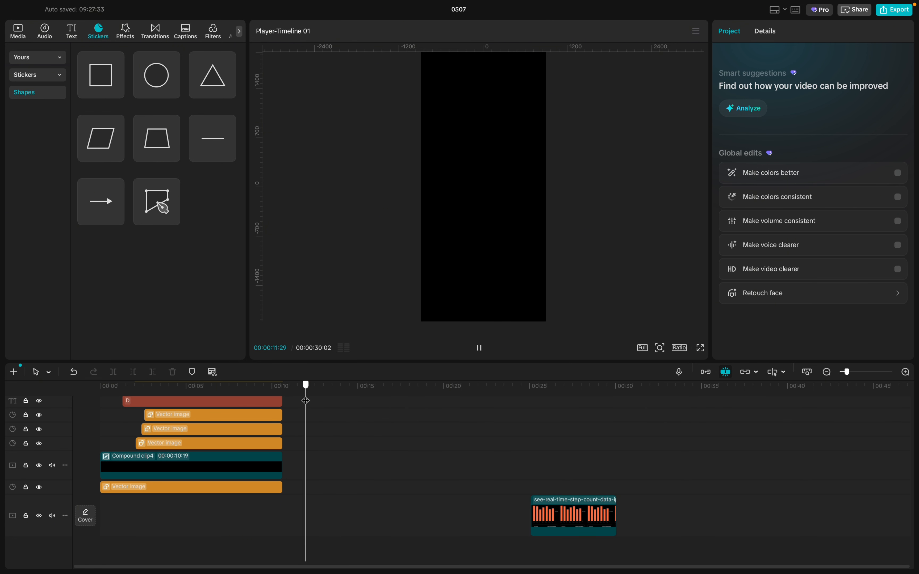
{"action": "left_click", "coordinate": [257, 386]}
{"action": "left_click_drag", "start_coordinate": [258, 397], "coordinate": [267, 396]}
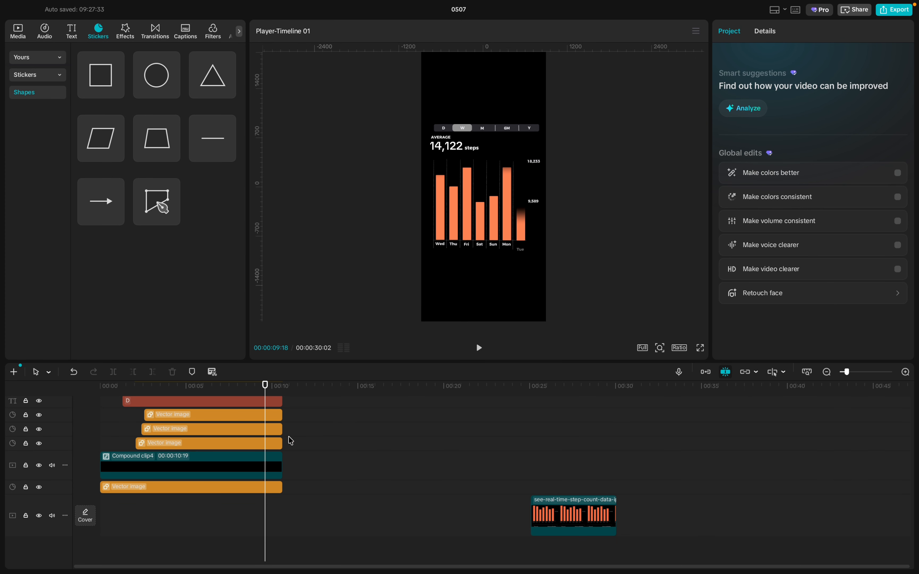
- Combine all the chart's text, shape and bar clips into one compound clip, leaving out the reference video
{"action": "scroll", "coordinate": [290, 441], "scroll_direction": "up", "scroll_amount": 10}
{"action": "scroll", "coordinate": [291, 440], "scroll_direction": "up", "scroll_amount": 2}
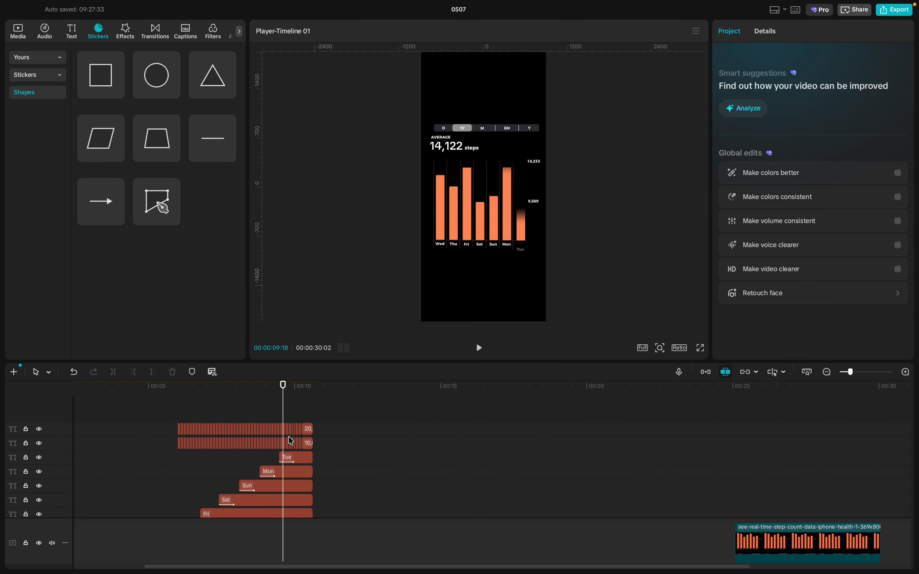
{"action": "scroll", "coordinate": [290, 441], "scroll_direction": "up", "scroll_amount": 6}
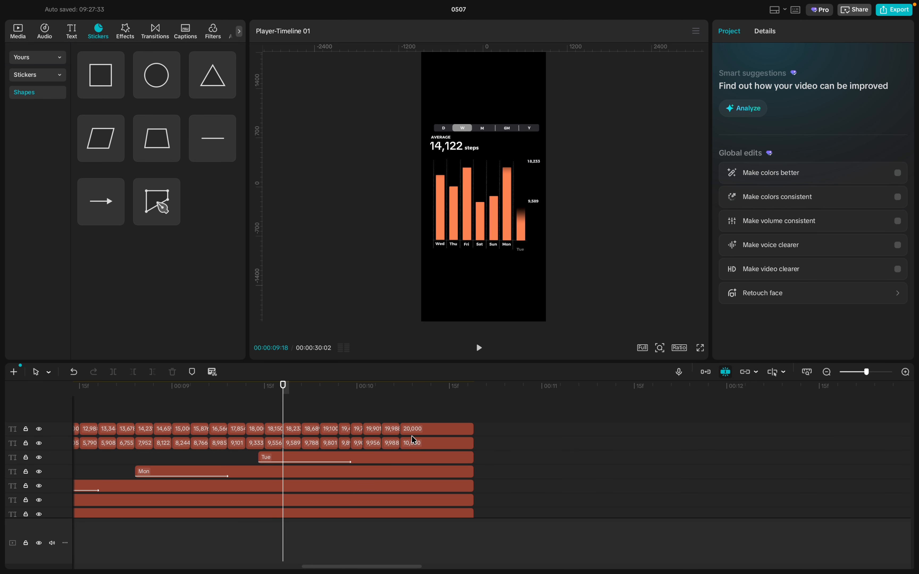
{"action": "scroll", "coordinate": [415, 460], "scroll_direction": "down", "scroll_amount": 8}
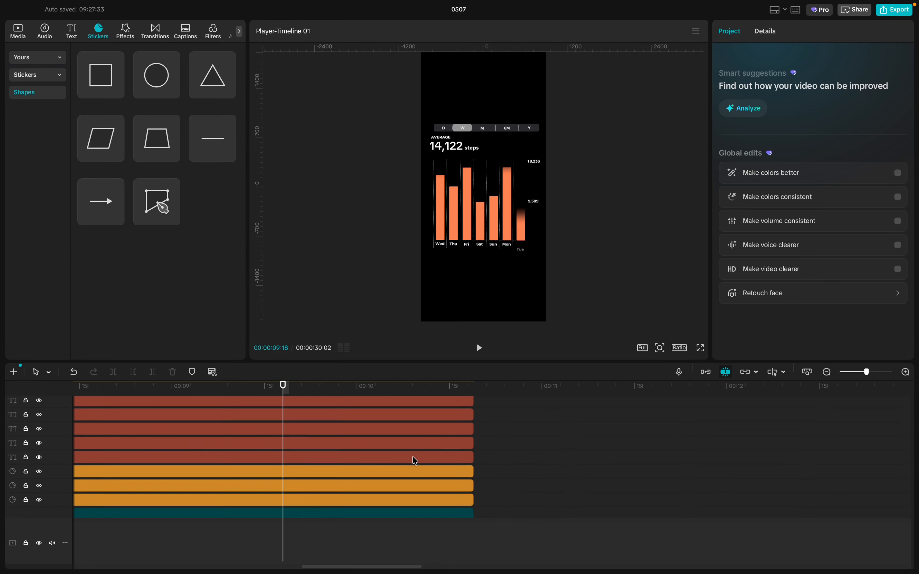
{"action": "mouse_move", "coordinate": [435, 500]}
{"action": "left_mouse_down"}
{"action": "mouse_move", "coordinate": [66, 262]}
{"action": "mouse_move", "coordinate": [103, 232]}
{"action": "mouse_move", "coordinate": [148, 228]}
{"action": "mouse_move", "coordinate": [388, 260]}
{"action": "mouse_move", "coordinate": [354, 247]}
{"action": "mouse_move", "coordinate": [37, 343]}
{"action": "mouse_move", "coordinate": [288, 442]}
{"action": "left_mouse_up"}
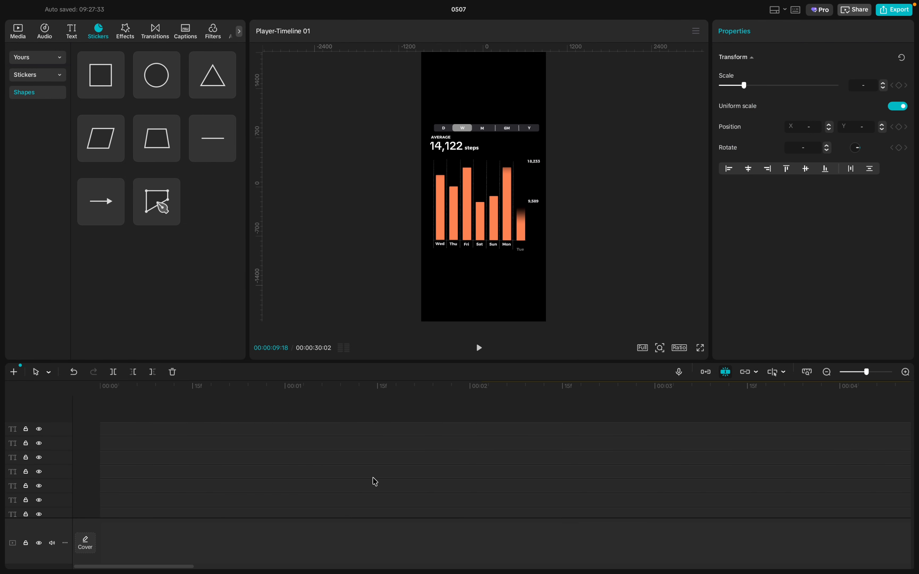
{"action": "scroll", "coordinate": [375, 481], "scroll_direction": "down", "scroll_amount": 8}
{"action": "scroll", "coordinate": [375, 482], "scroll_direction": "down", "scroll_amount": 8}
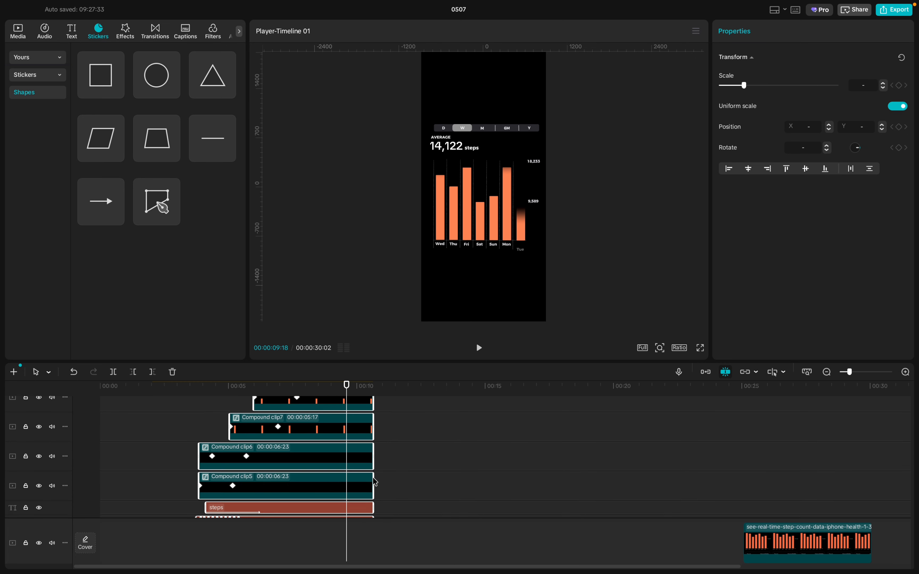
{"action": "scroll", "coordinate": [375, 482], "scroll_direction": "down", "scroll_amount": 5}
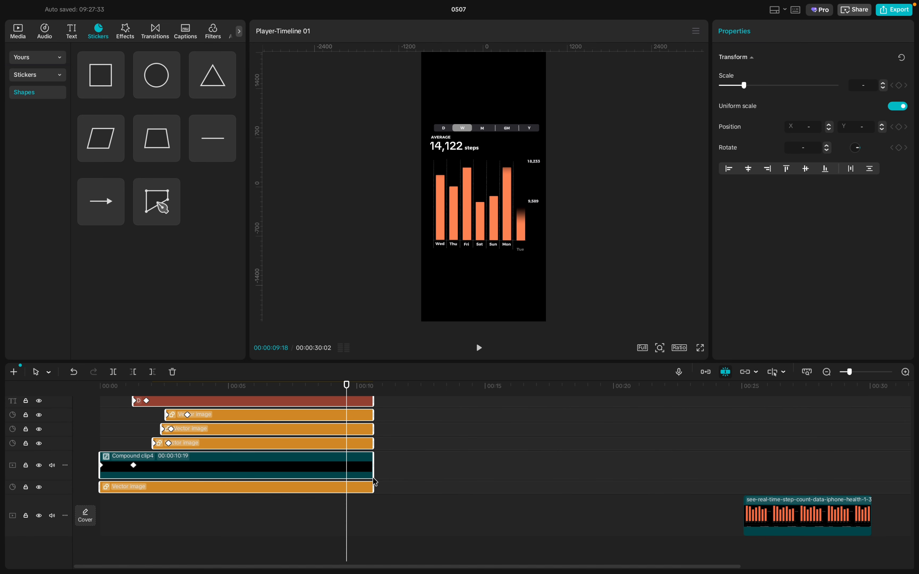
{"action": "right_click", "coordinate": [334, 474]}
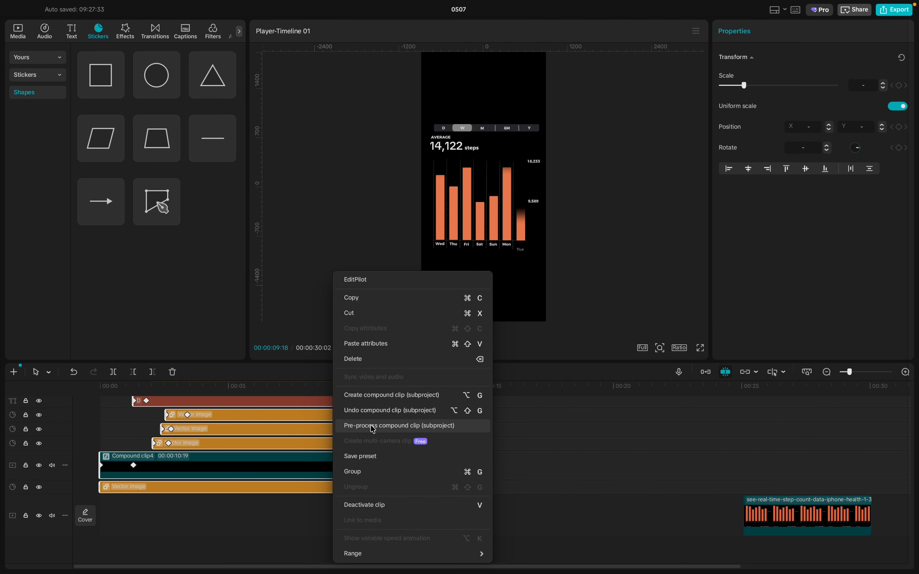
{"action": "left_click", "coordinate": [382, 397]}
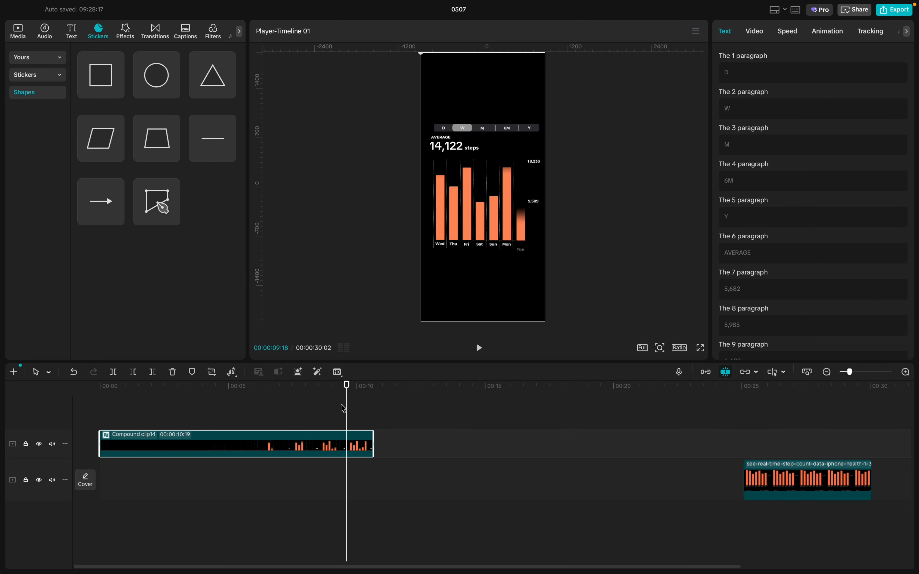
- Add transform keyframes to the chart's compound clip at 00:00:03:03, as the selector reaches W, keeping the scale at 100%
{"action": "left_click_drag", "start_coordinate": [346, 410], "coordinate": [255, 406]}
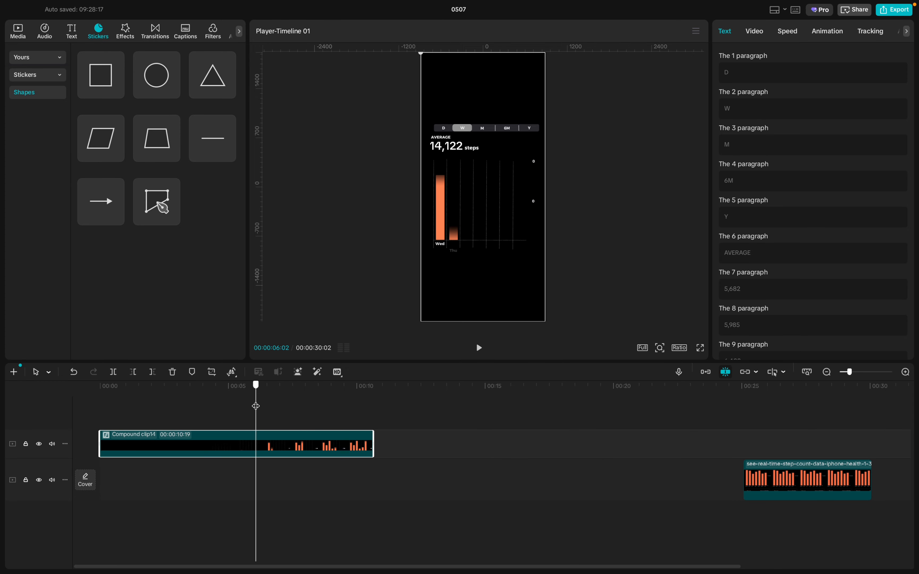
{"action": "left_click_drag", "start_coordinate": [256, 406], "coordinate": [254, 406]}
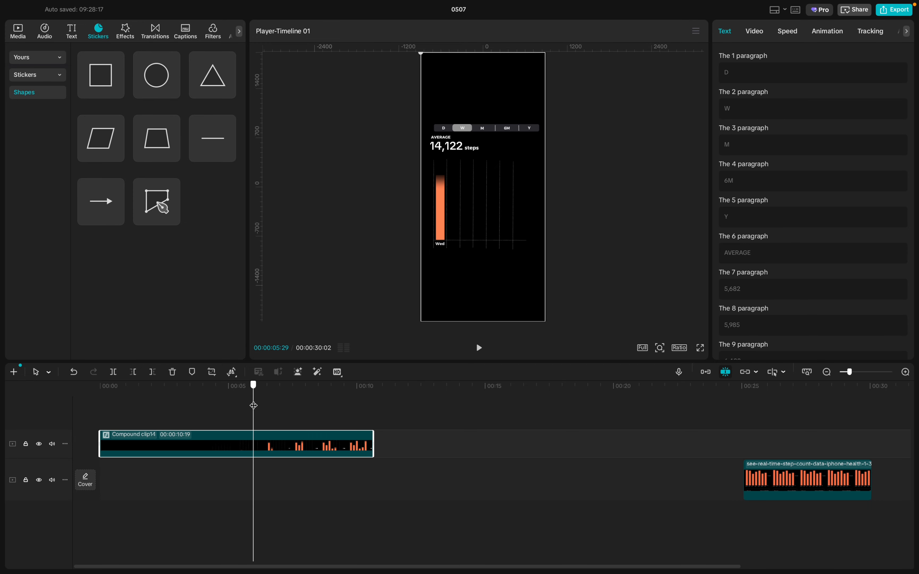
{"action": "left_click_drag", "start_coordinate": [253, 406], "coordinate": [167, 400]}
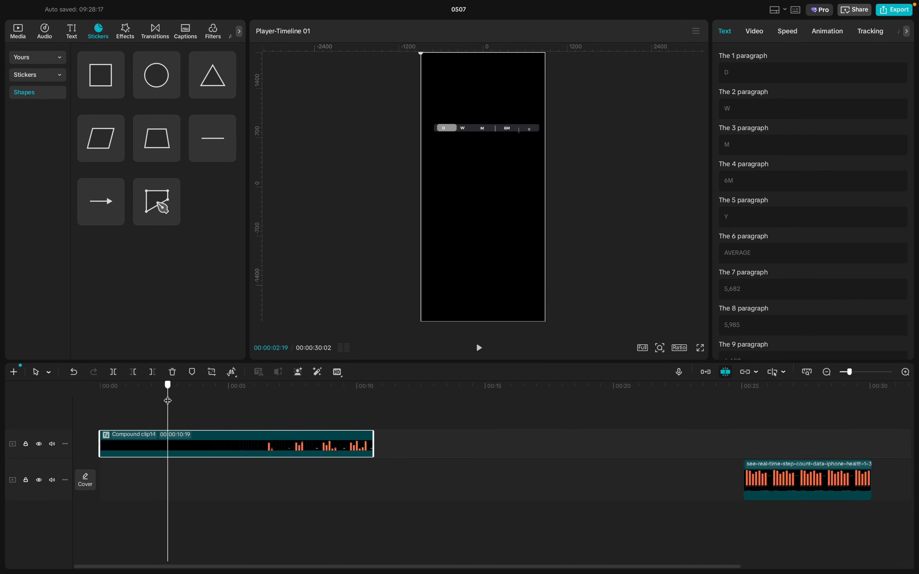
{"action": "mouse_move", "coordinate": [169, 402]}
{"action": "left_mouse_down"}
{"action": "mouse_move", "coordinate": [154, 404]}
{"action": "mouse_move", "coordinate": [167, 412]}
{"action": "left_mouse_up"}
{"action": "scroll", "coordinate": [843, 30], "scroll_direction": "right", "scroll_amount": 3}
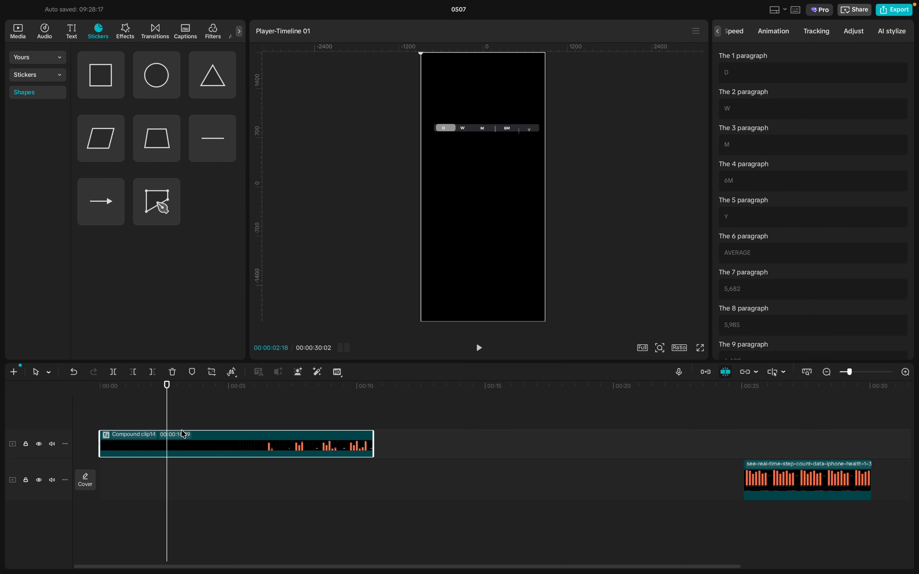
{"action": "left_click", "coordinate": [557, 441]}
{"action": "left_click", "coordinate": [197, 447]}
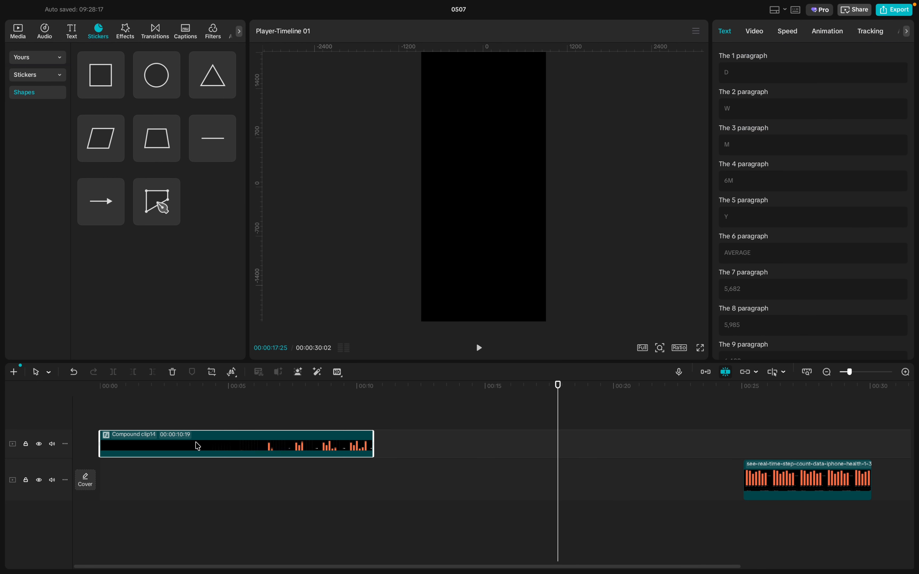
{"action": "left_click", "coordinate": [180, 415]}
{"action": "left_click", "coordinate": [185, 456]}
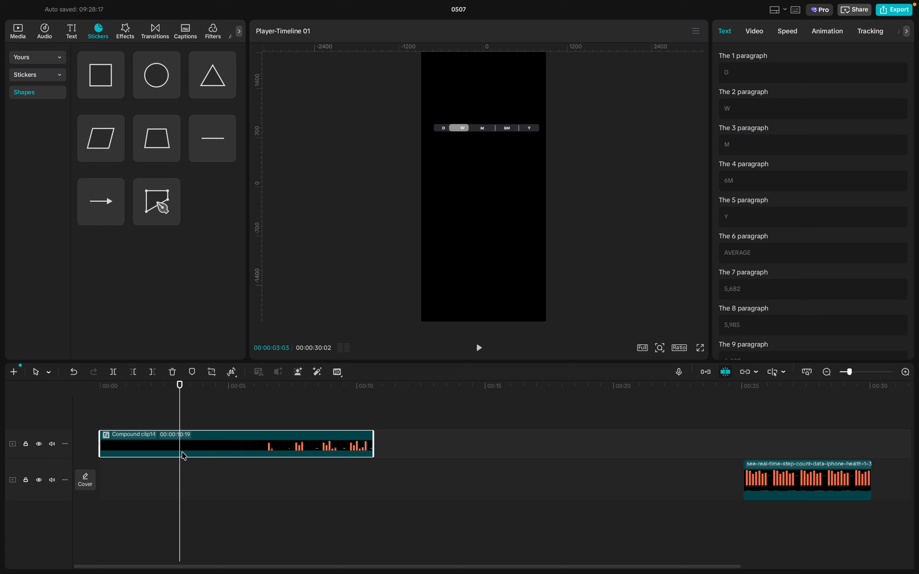
{"action": "left_click", "coordinate": [757, 34]}
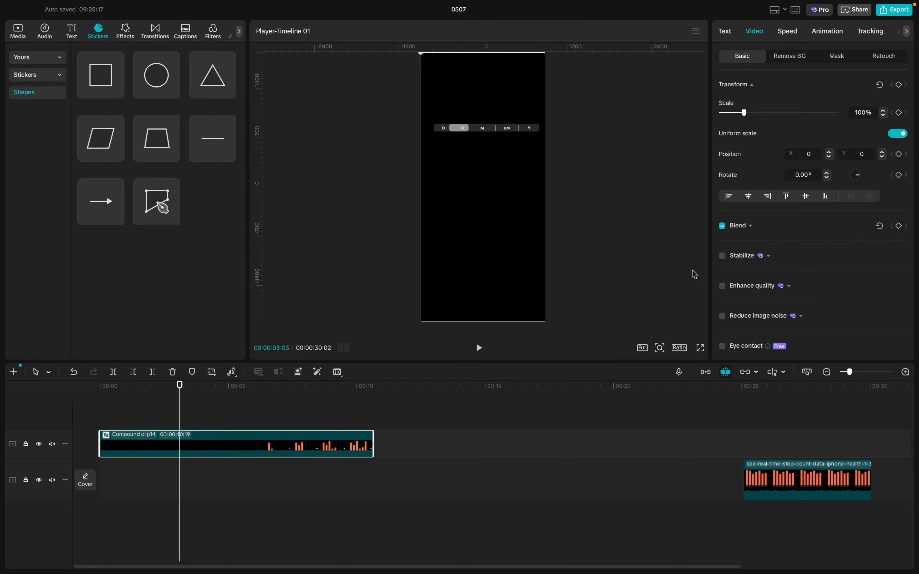
{"action": "left_click", "coordinate": [900, 86]}
- Set the compound clip's scale to 125% at 00:00:00:00 and play back the opening zoom
{"action": "left_click_drag", "start_coordinate": [180, 420], "coordinate": [88, 418]}
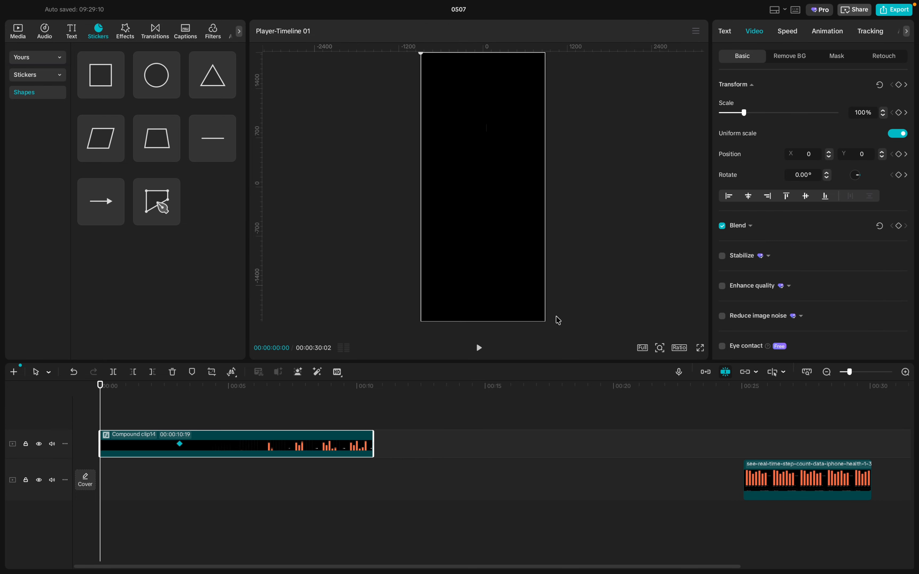
{"action": "left_click_drag", "start_coordinate": [746, 113], "coordinate": [752, 114]}
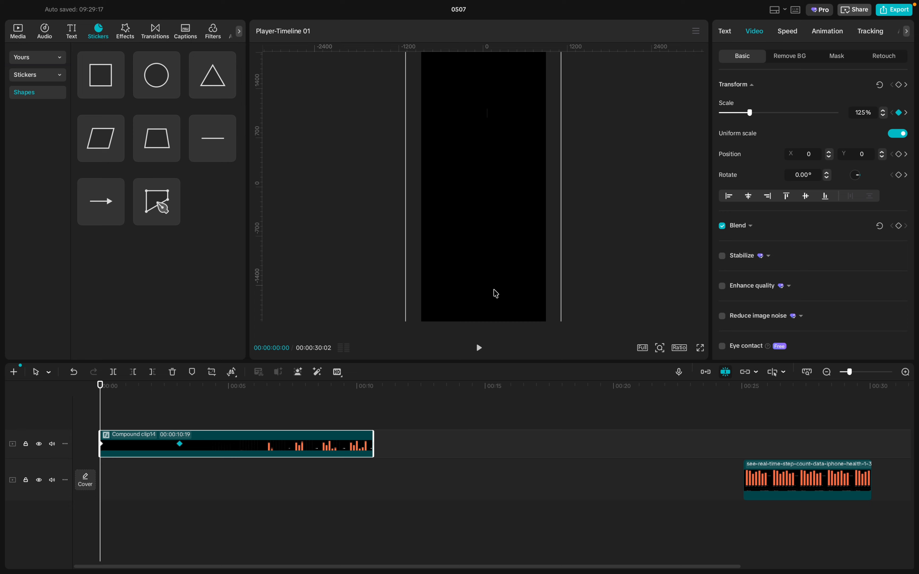
{"action": "key", "text": "space"}
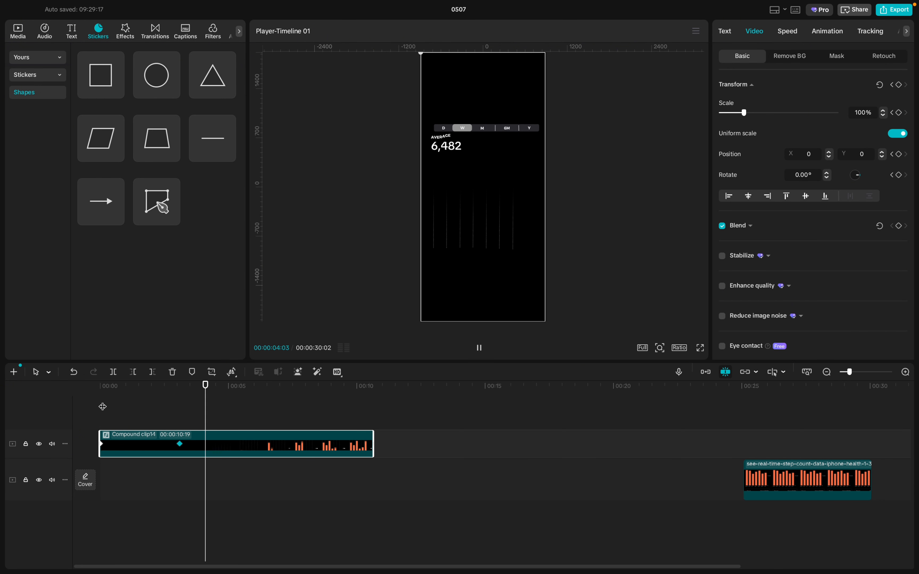
{"action": "key", "text": "space"}
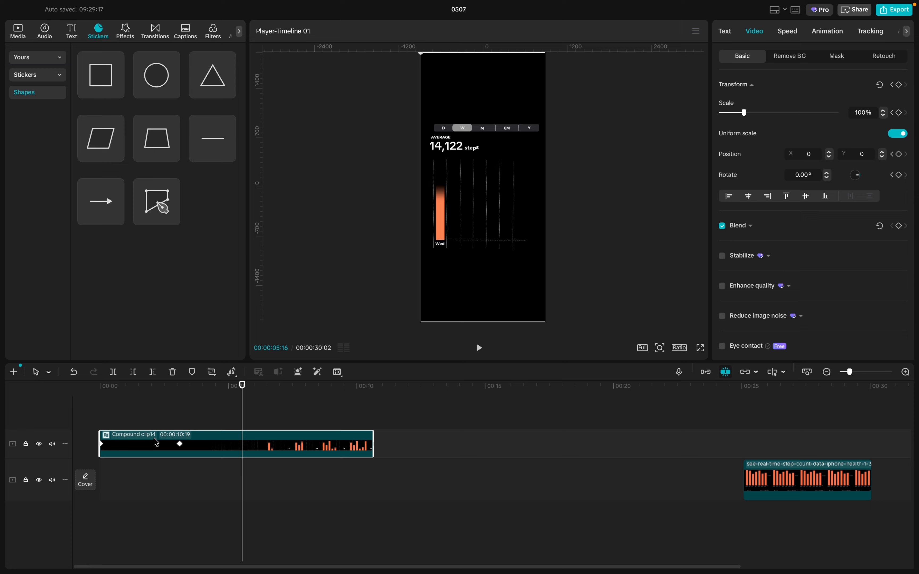
- Apply the Ease Out preset curve to the scale change between the compound clip's two keyframes
{"action": "left_click", "coordinate": [156, 442]}
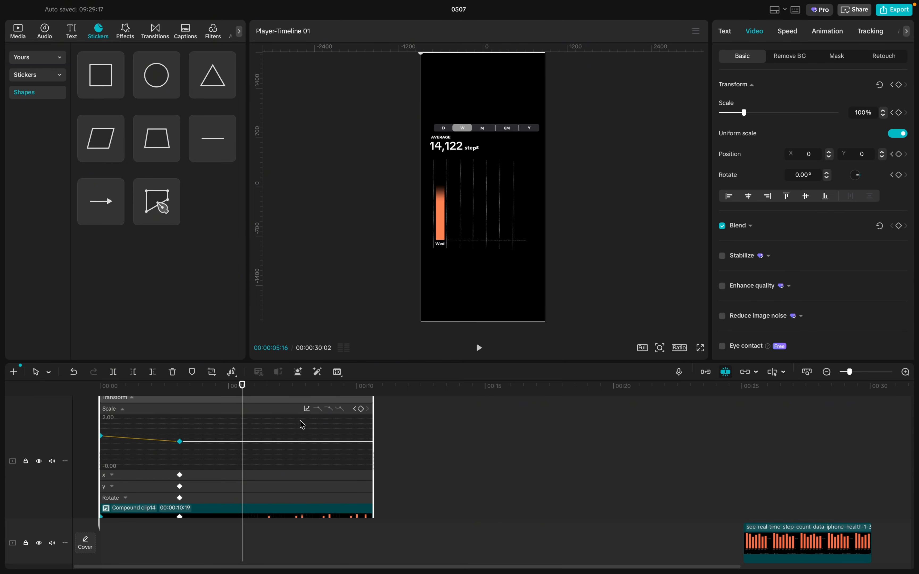
{"action": "left_click", "coordinate": [307, 411]}
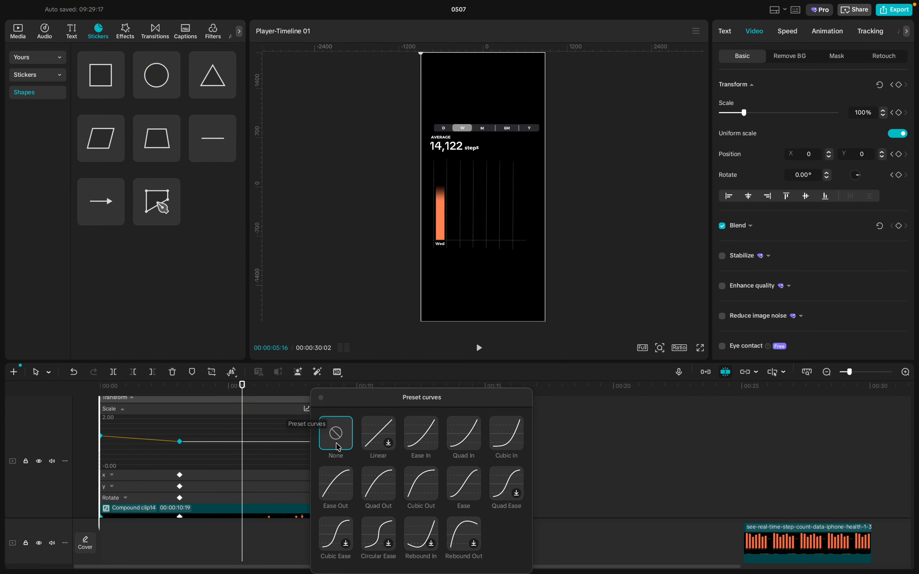
{"action": "left_click", "coordinate": [344, 489]}
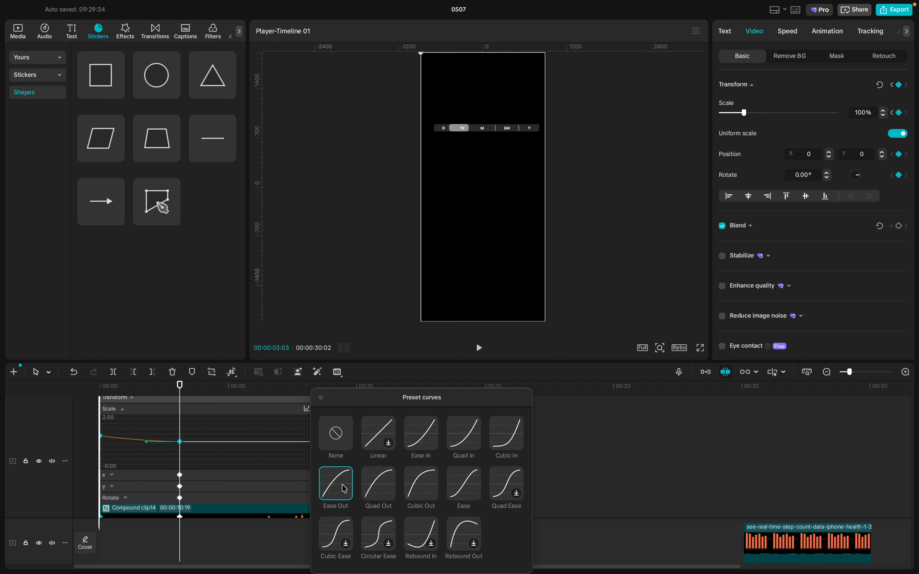
{"action": "left_click", "coordinate": [320, 397]}
{"action": "left_click", "coordinate": [90, 429]}
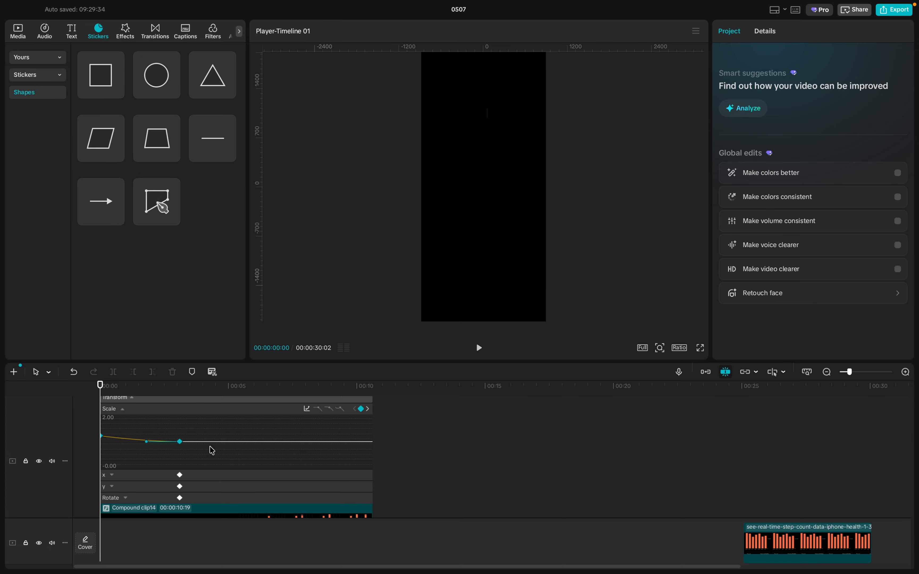
{"action": "scroll", "coordinate": [199, 468], "scroll_direction": "down", "scroll_amount": 2}
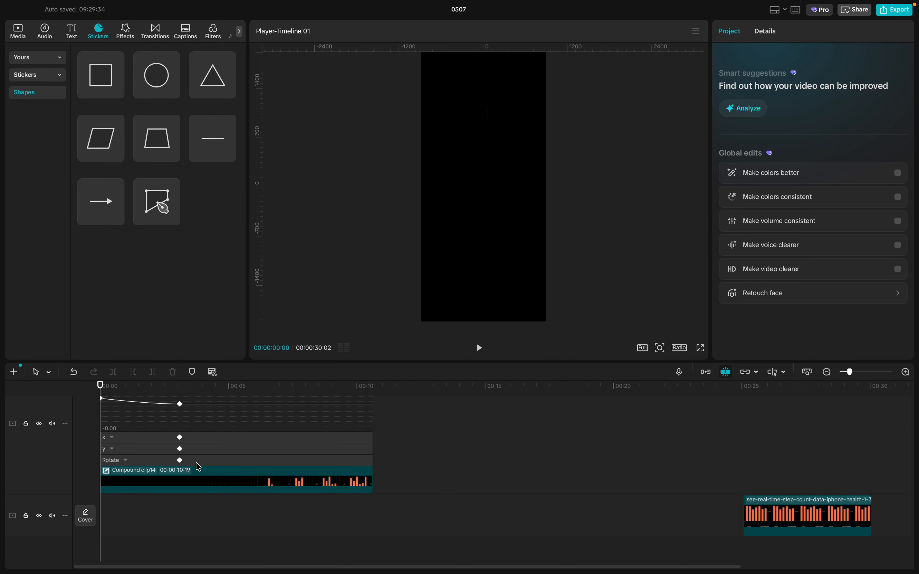
{"action": "left_click", "coordinate": [207, 487]}
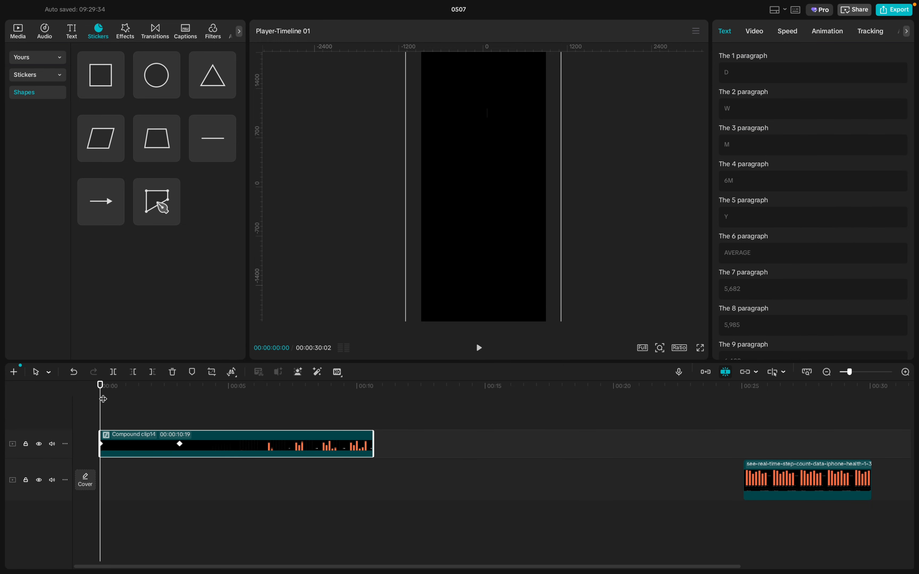
- Play the compound clip from the start to its end to review the eased zoom and the chart animation
{"action": "left_click", "coordinate": [121, 401]}
{"action": "left_click", "coordinate": [449, 410]}
{"action": "scroll", "coordinate": [411, 402], "scroll_direction": "right", "scroll_amount": 5}
{"action": "scroll", "coordinate": [408, 436], "scroll_direction": "left", "scroll_amount": 5}
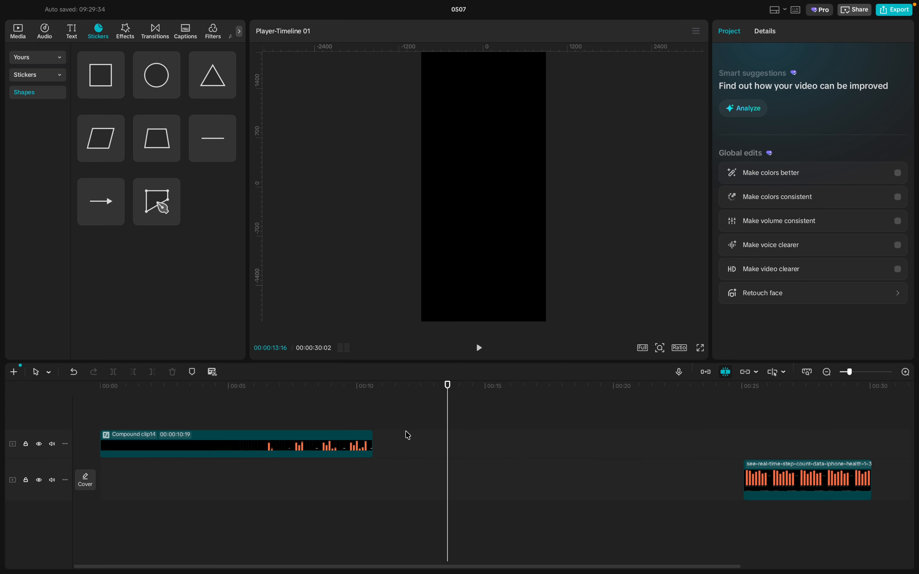
{"action": "left_click", "coordinate": [211, 421]}
{"action": "left_click", "coordinate": [201, 419]}
{"action": "left_click_drag", "start_coordinate": [166, 415], "coordinate": [0, 417]}
{"action": "key", "text": "space"}
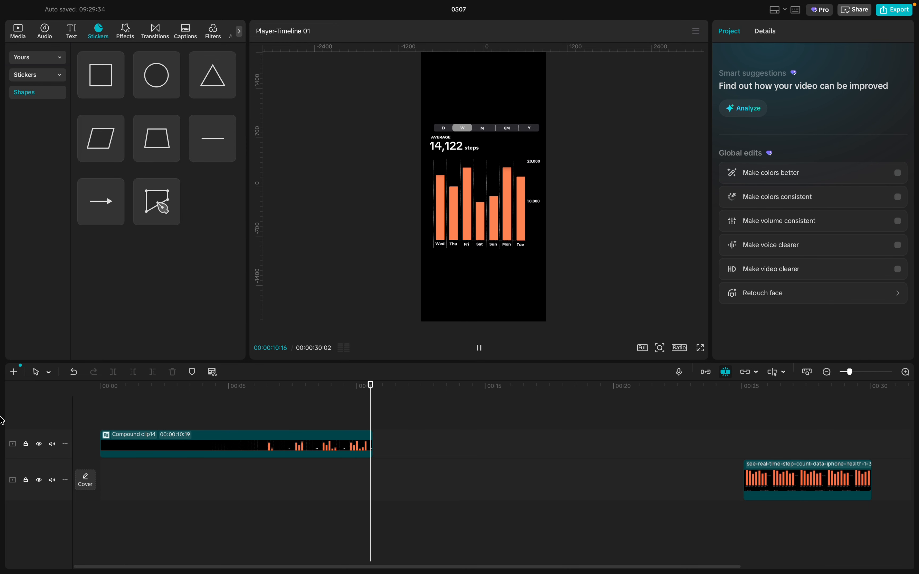
{"action": "key", "text": "space"}
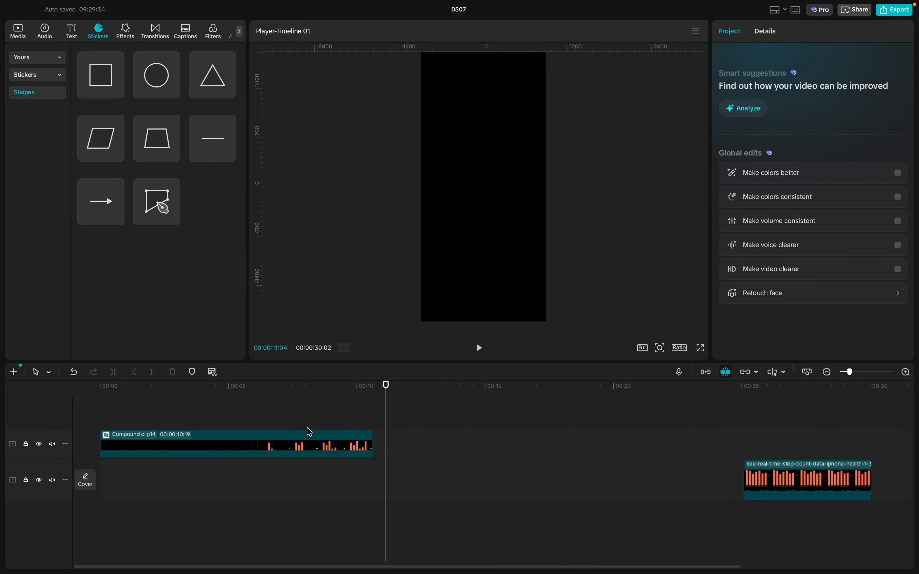
- Give the compound clip the Fade Out exit animation and play the chart from the start
{"action": "left_click", "coordinate": [356, 445]}
{"action": "left_click", "coordinate": [365, 424]}
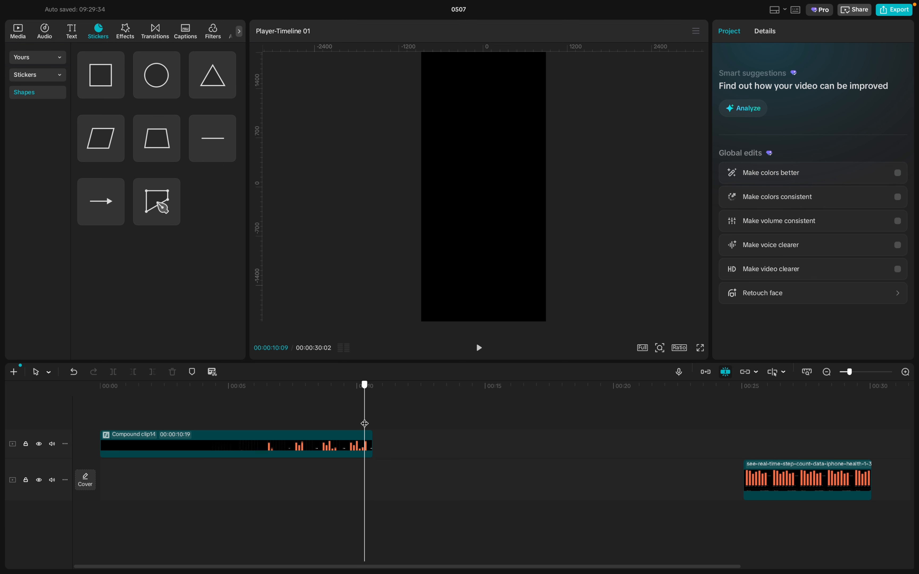
{"action": "left_click_drag", "start_coordinate": [365, 423], "coordinate": [366, 423]}
{"action": "left_click", "coordinate": [367, 439]}
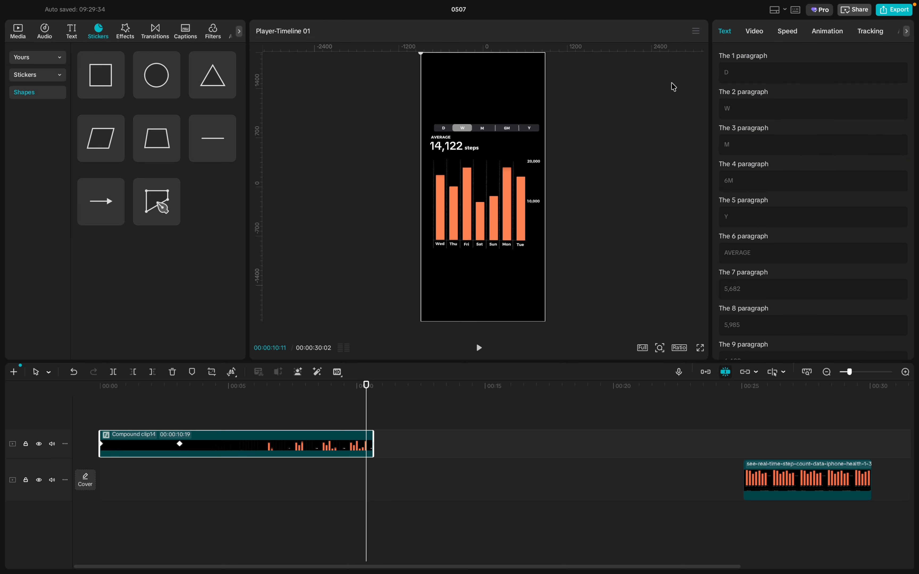
{"action": "left_click", "coordinate": [754, 33]}
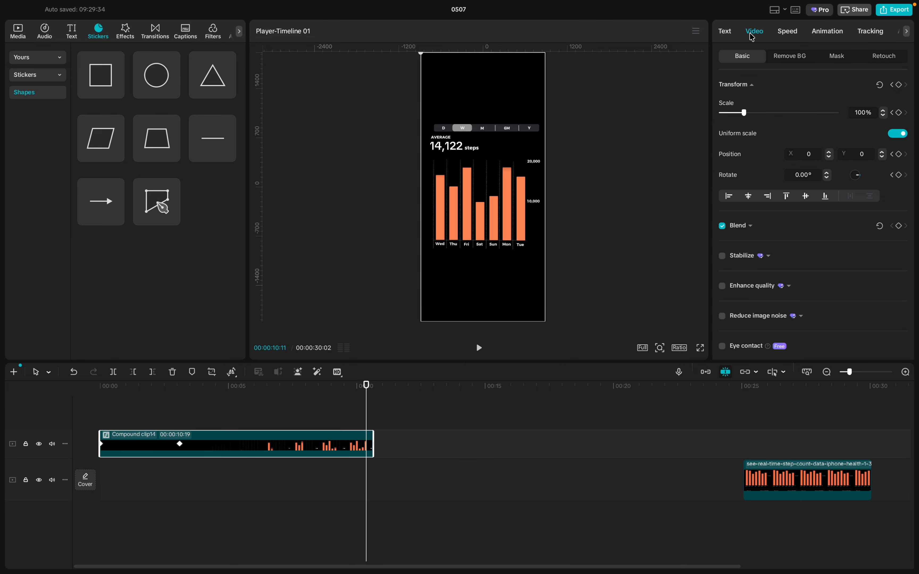
{"action": "left_click", "coordinate": [829, 32]}
{"action": "left_click", "coordinate": [813, 56]}
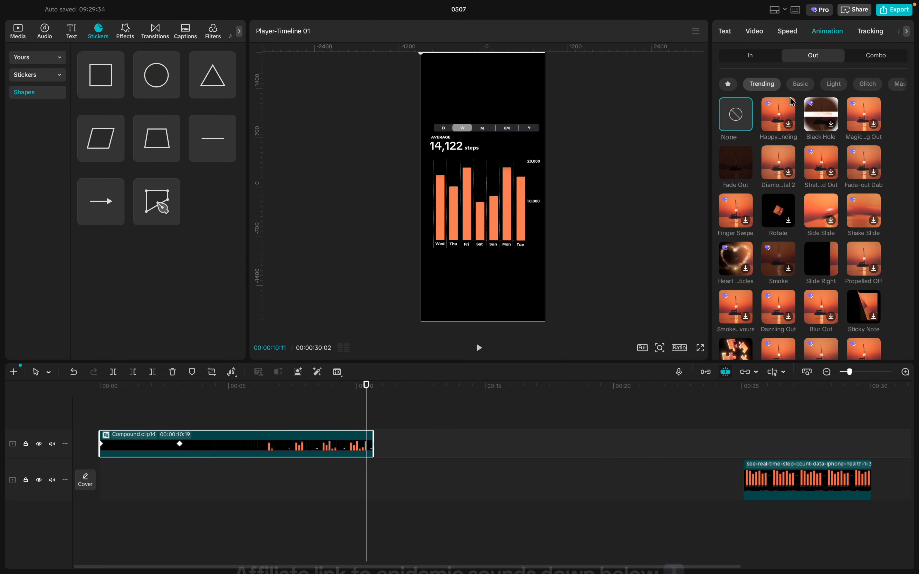
{"action": "left_click", "coordinate": [742, 166]}
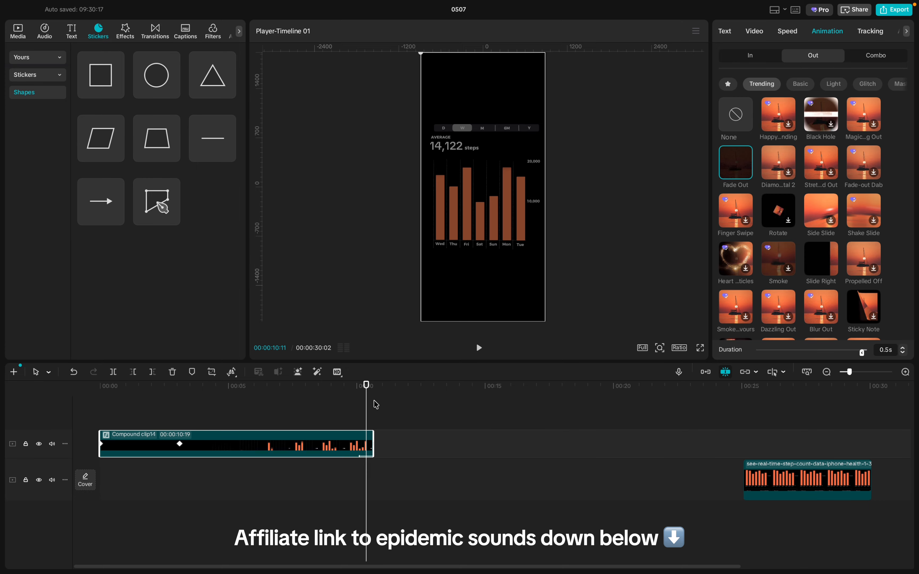
{"action": "left_click", "coordinate": [148, 419]}
{"action": "key", "text": "Home"}
{"action": "key", "text": "space"}
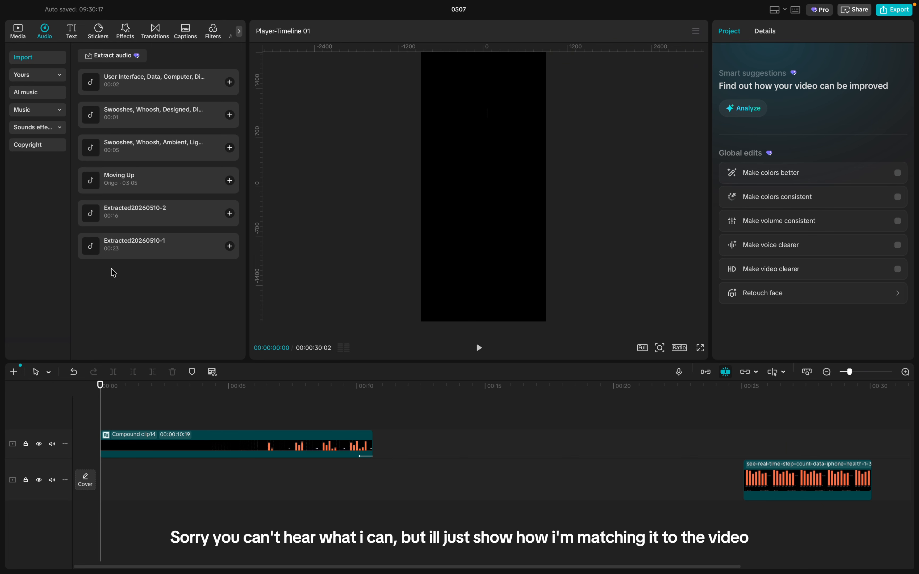
- Preview the two extracted audio files and place Extracted20260510-2 on the timeline, starting together with the compound clip
{"action": "left_click", "coordinate": [131, 257]}
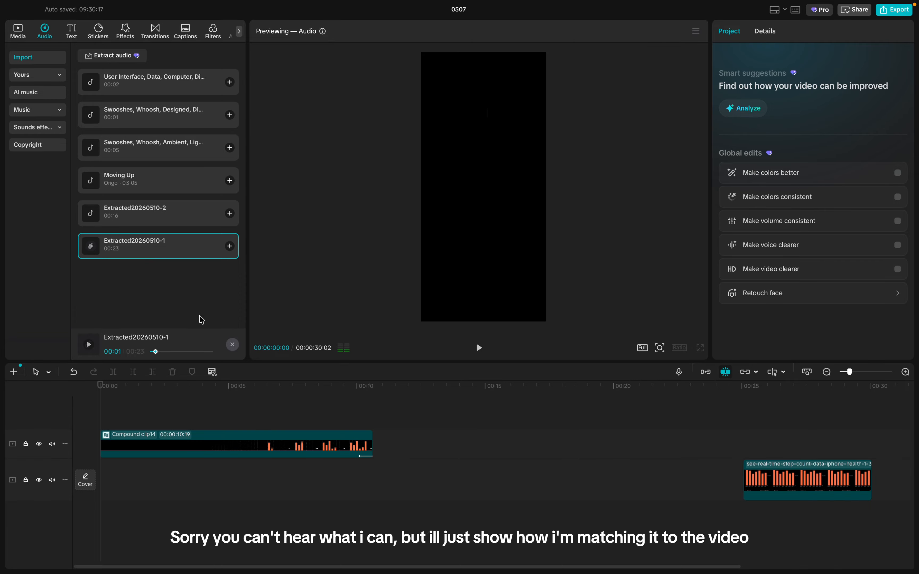
{"action": "left_click", "coordinate": [178, 221]}
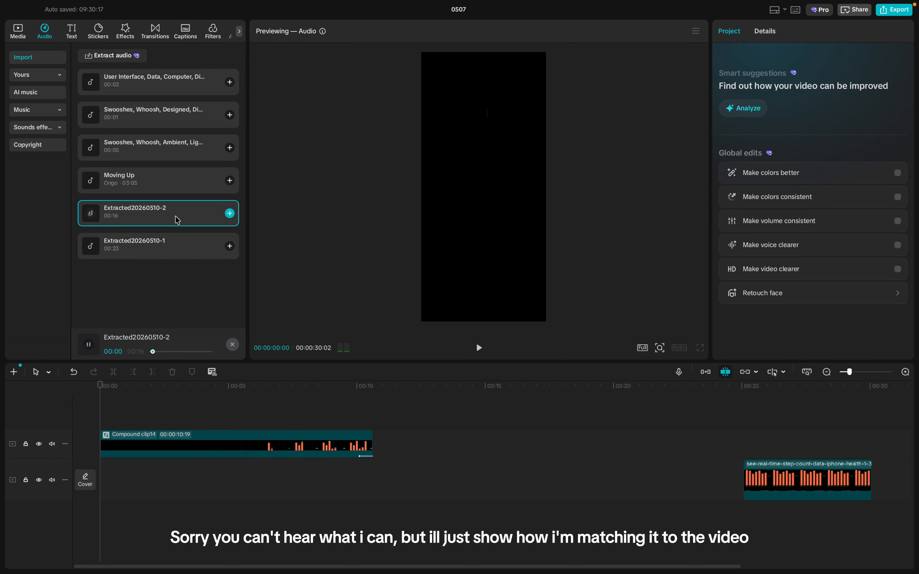
{"action": "left_click_drag", "start_coordinate": [172, 225], "coordinate": [97, 473]}
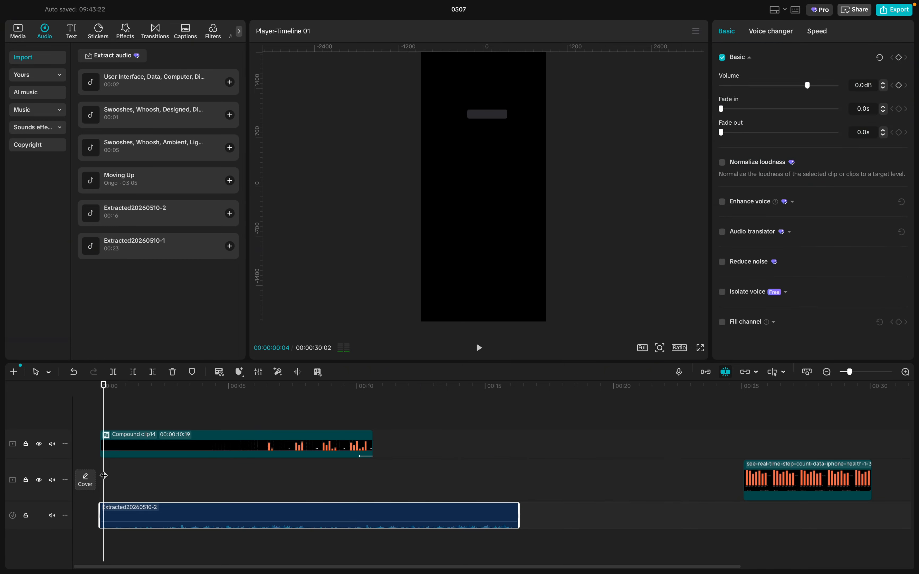
- Trim the end of the audio clip to the compound clip's end and play both together
{"action": "left_click", "coordinate": [176, 446]}
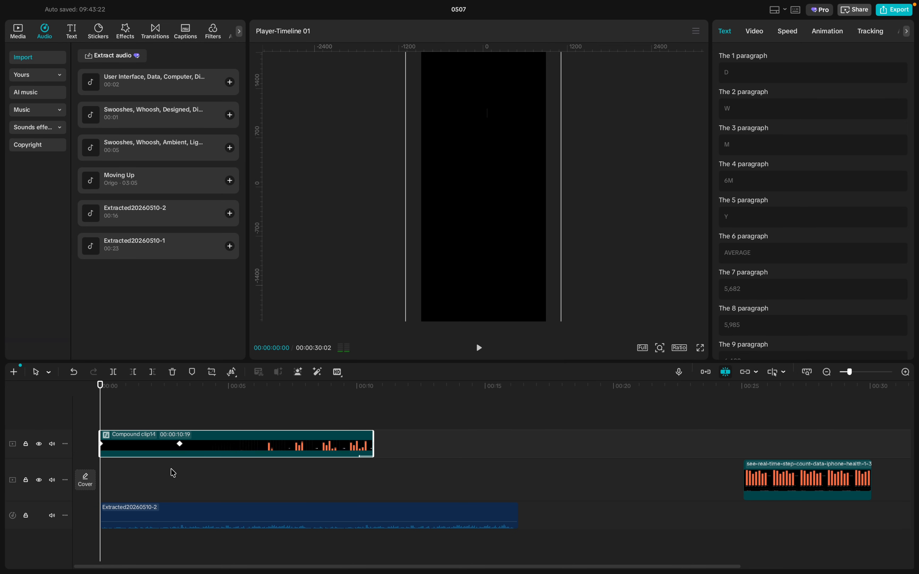
{"action": "left_click", "coordinate": [404, 518]}
{"action": "left_click_drag", "start_coordinate": [520, 508], "coordinate": [373, 509]}
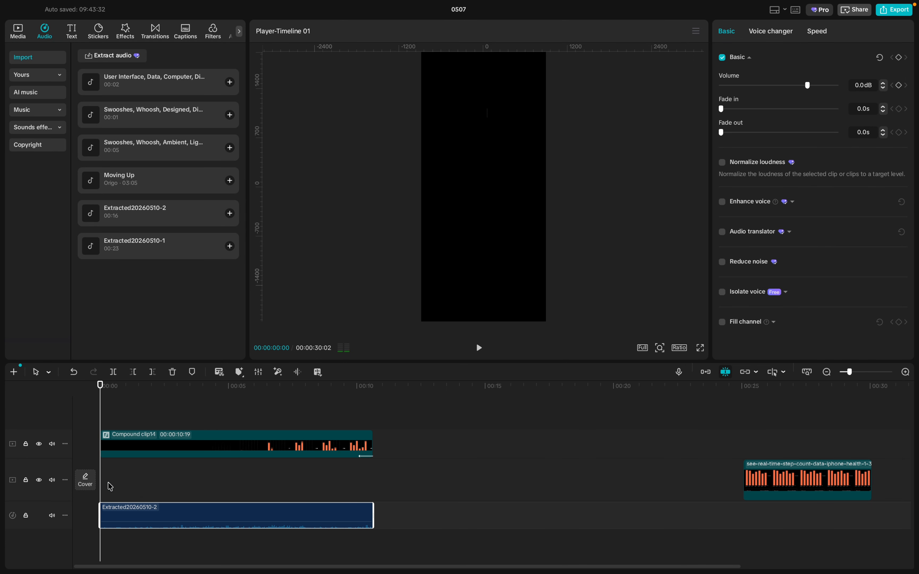
{"action": "key", "text": "space"}
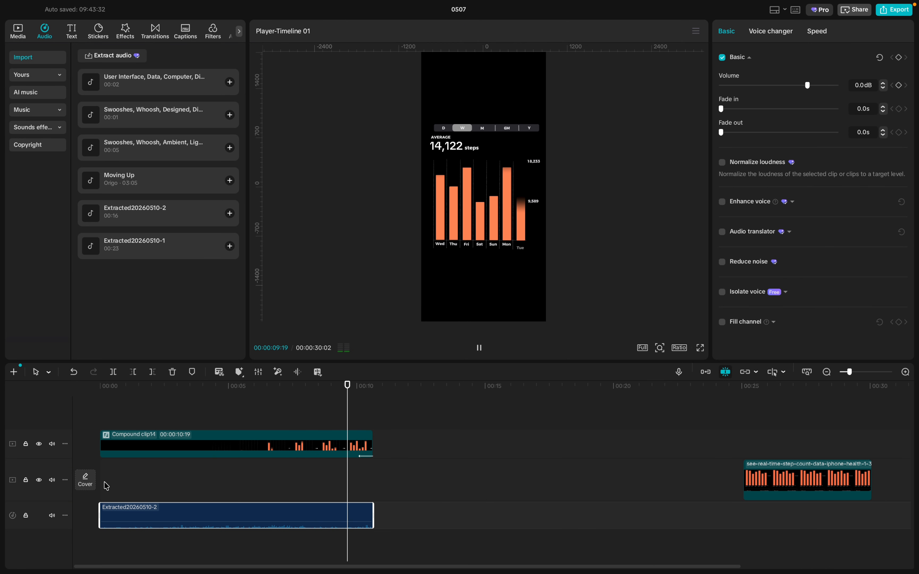
{"action": "key", "text": "space"}
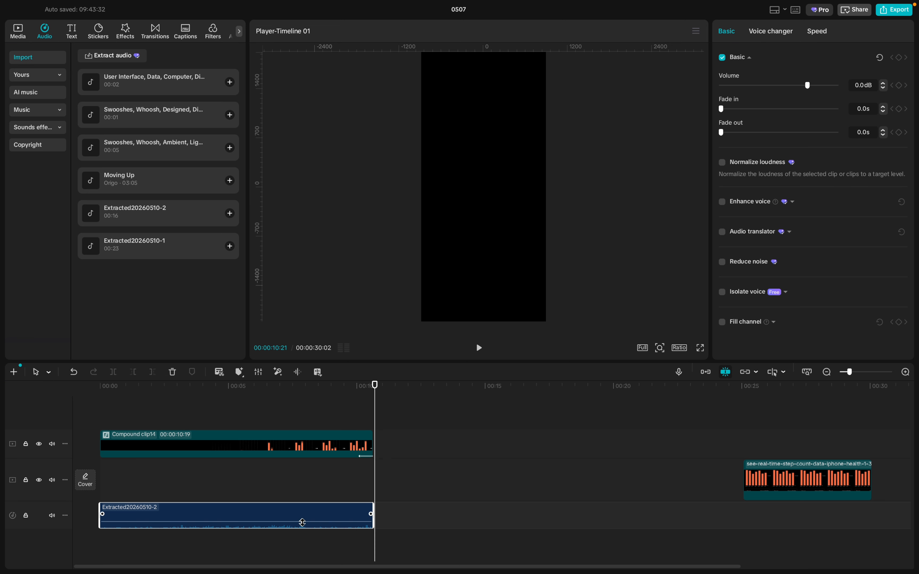
- Lower the audio clip's volume to -5.4 dB and replay the chart with sound from the start
{"action": "left_click_drag", "start_coordinate": [302, 522], "coordinate": [302, 523]}
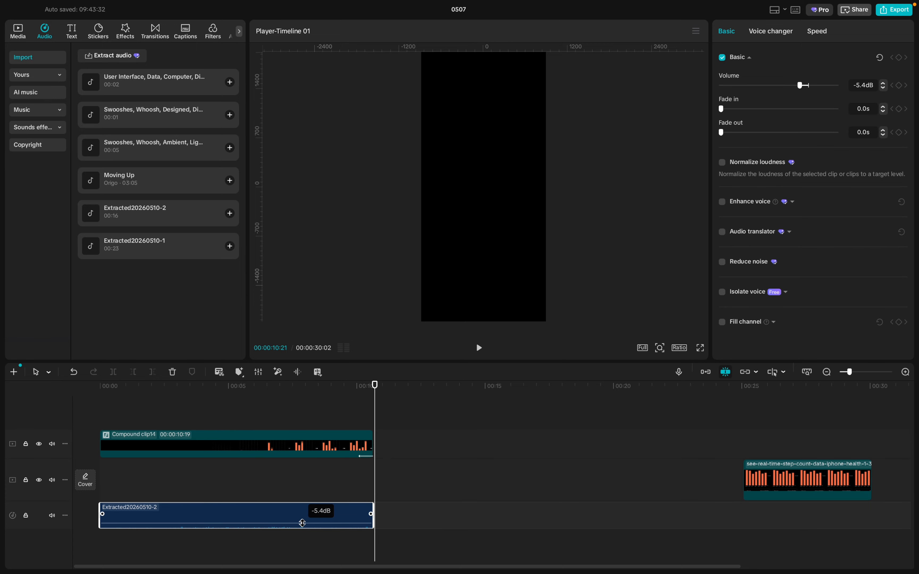
{"action": "left_click", "coordinate": [145, 489]}
{"action": "left_click_drag", "start_coordinate": [146, 489], "coordinate": [50, 485]}
{"action": "key", "text": "space"}
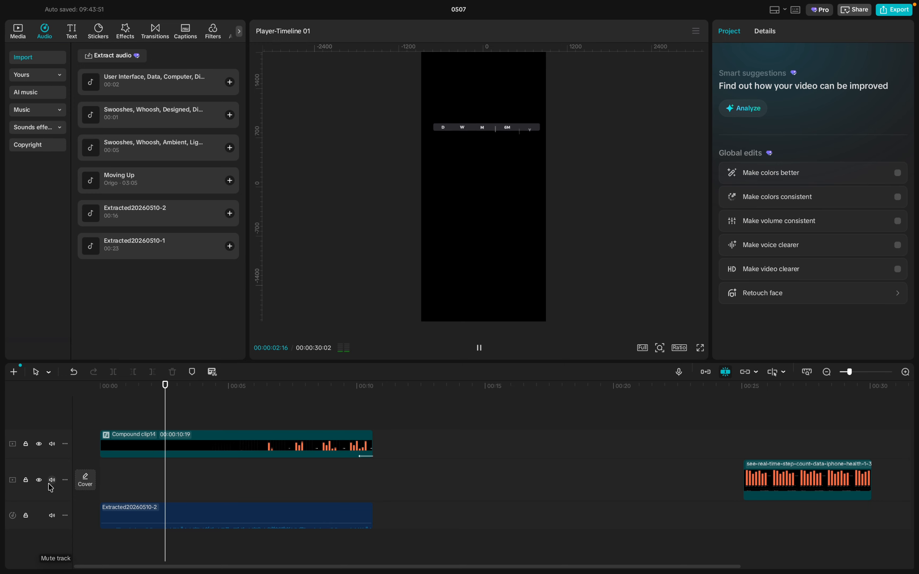
- Stop playback and delete the Moving Up and Extracted20260510-1 files from the imported audio
{"action": "key", "text": "space"}
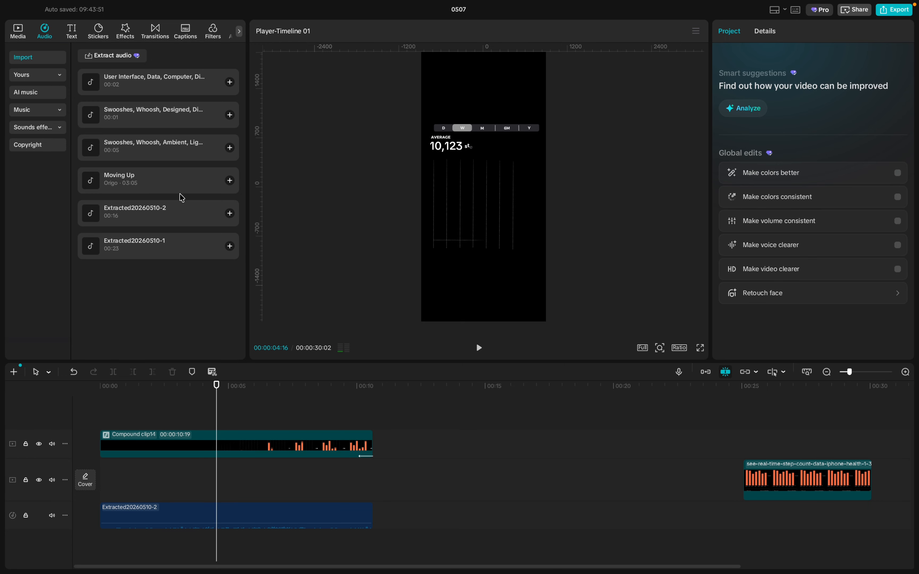
{"action": "left_click", "coordinate": [183, 185]}
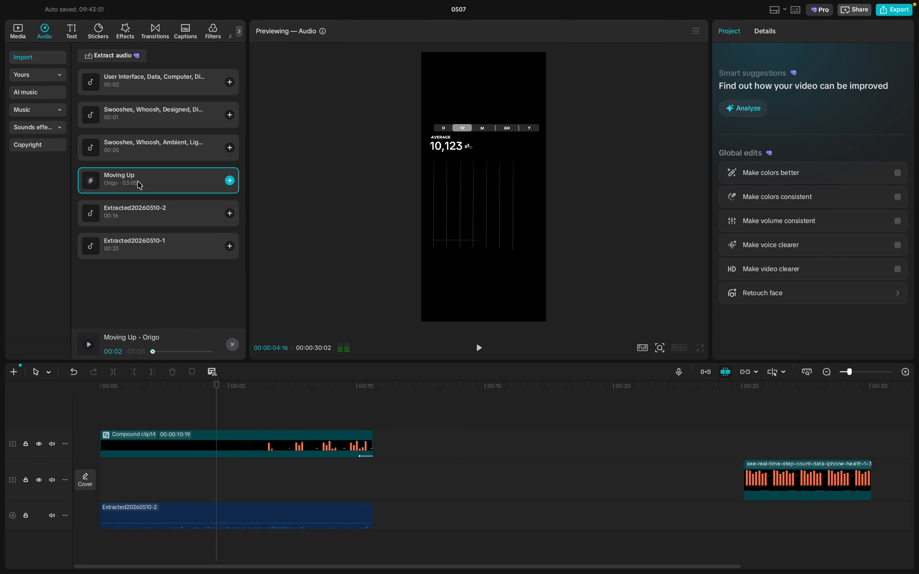
{"action": "right_click", "coordinate": [151, 187]}
{"action": "left_click", "coordinate": [169, 195]}
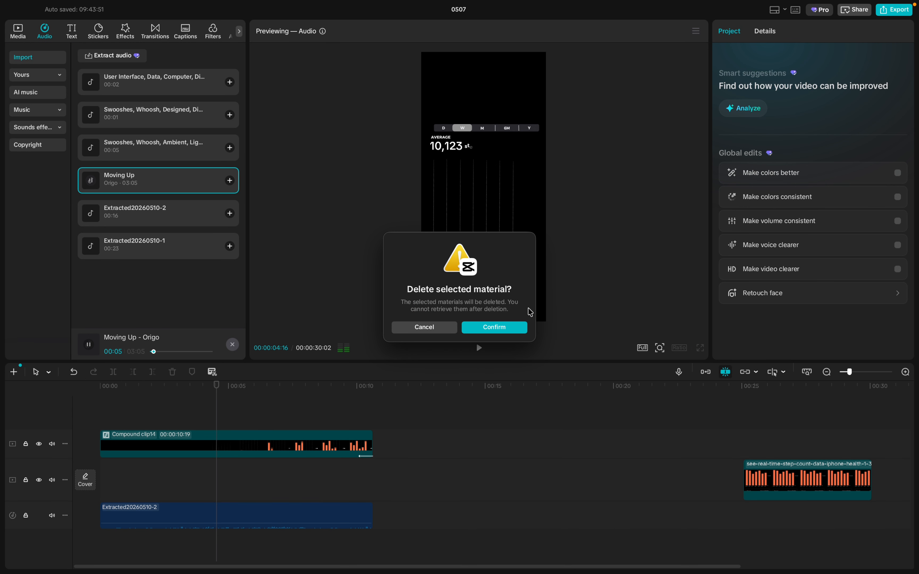
{"action": "left_click", "coordinate": [494, 327]}
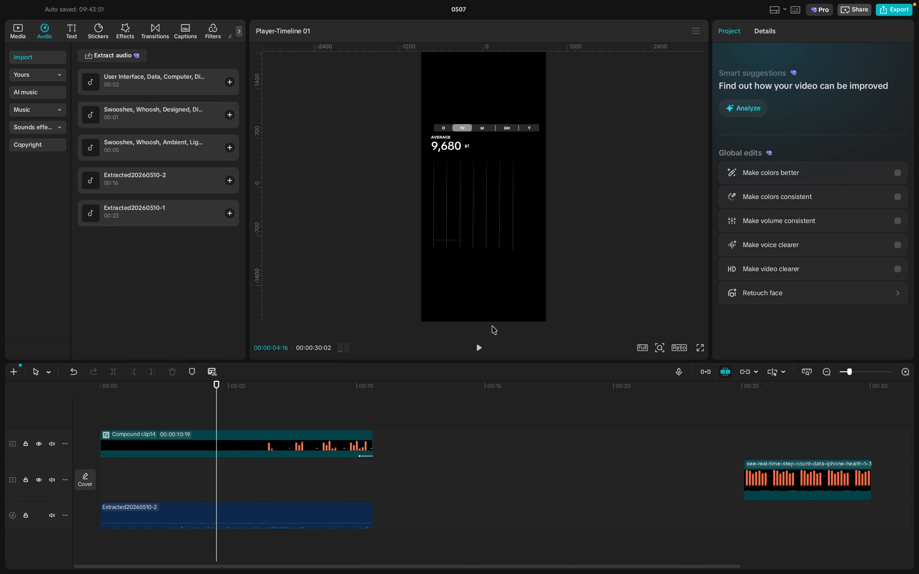
{"action": "right_click", "coordinate": [135, 221]}
{"action": "left_click", "coordinate": [150, 228]}
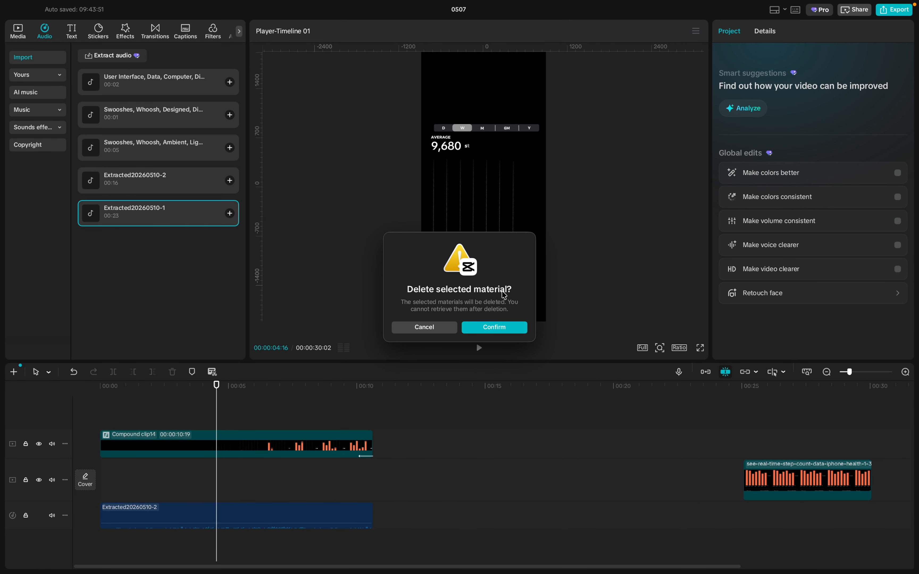
{"action": "left_click", "coordinate": [504, 331]}
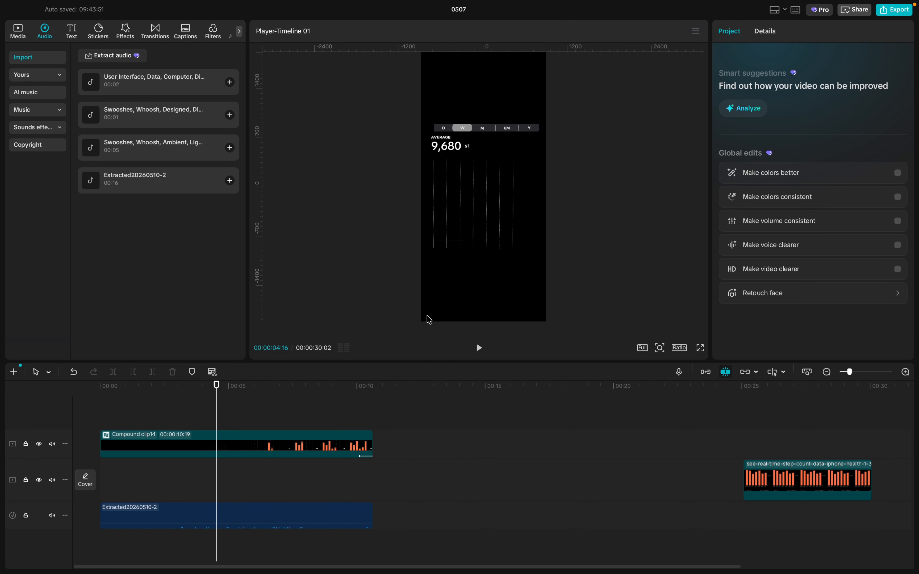
- Preview the three sound effects and place the User Interface one on the timeline, starting at 00:00:03:17 with its volume at -21.9 dB
{"action": "left_click", "coordinate": [140, 156]}
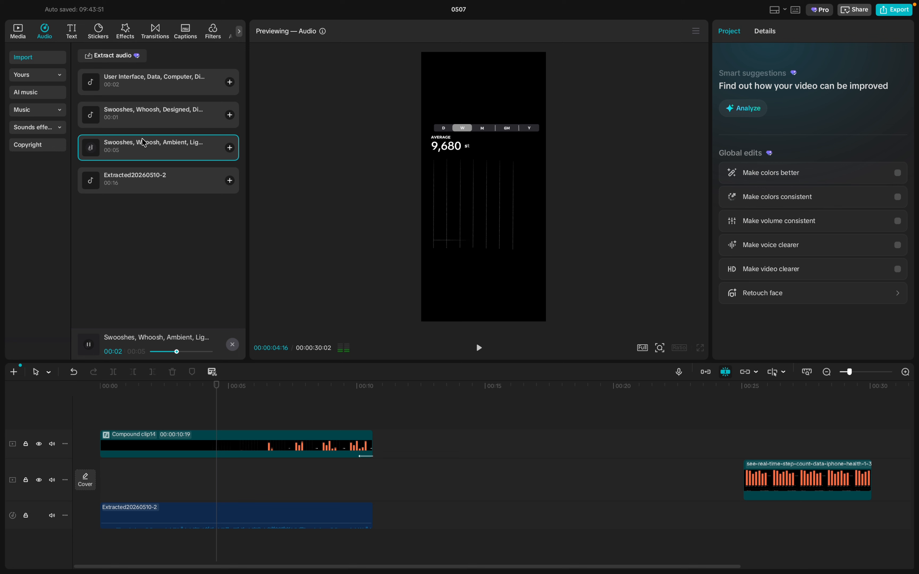
{"action": "left_click", "coordinate": [143, 120]}
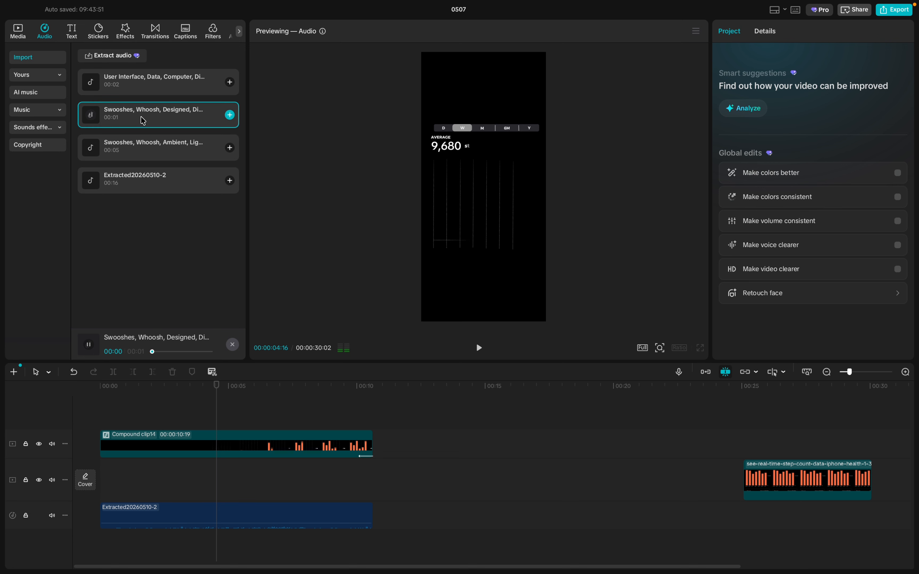
{"action": "left_click", "coordinate": [134, 84]}
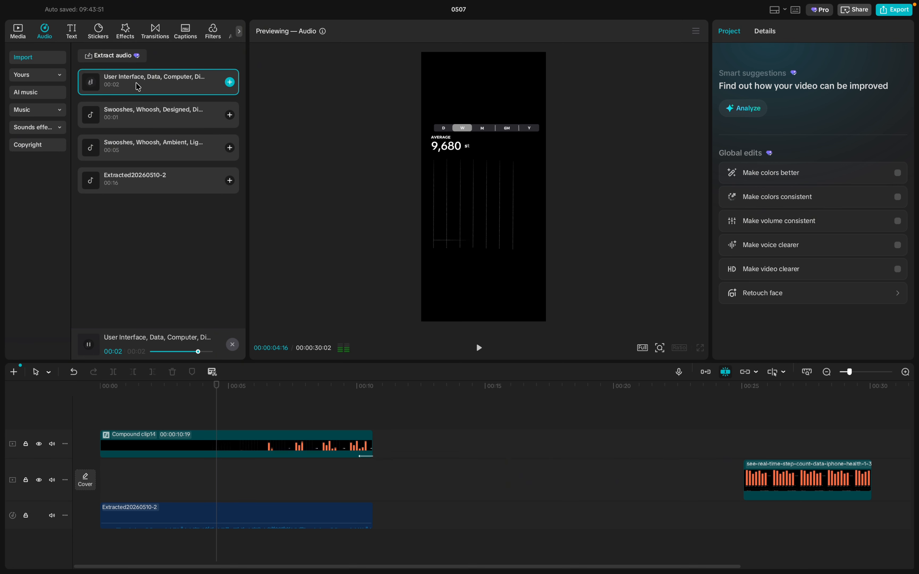
{"action": "left_click_drag", "start_coordinate": [138, 86], "coordinate": [137, 484]}
{"action": "left_click_drag", "start_coordinate": [116, 386], "coordinate": [191, 420]}
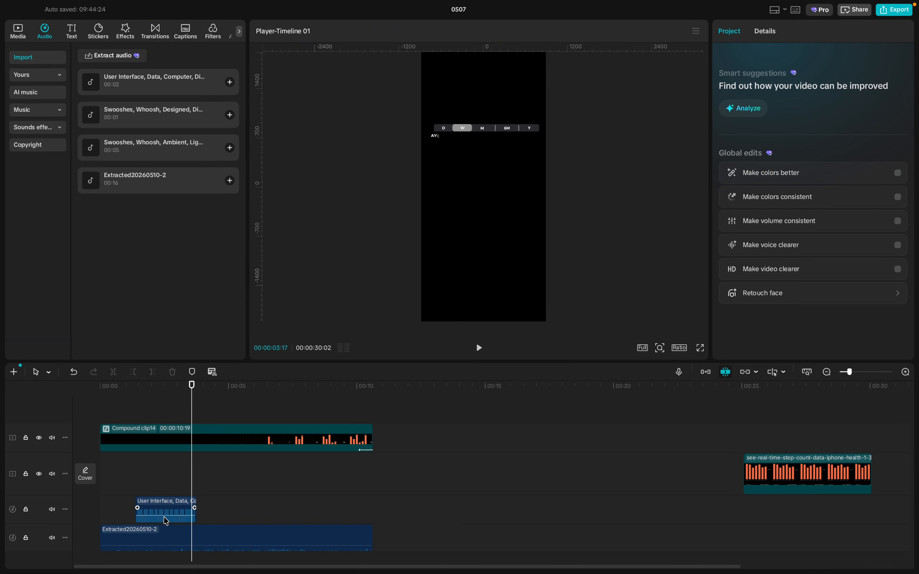
{"action": "left_click_drag", "start_coordinate": [166, 503], "coordinate": [213, 521]}
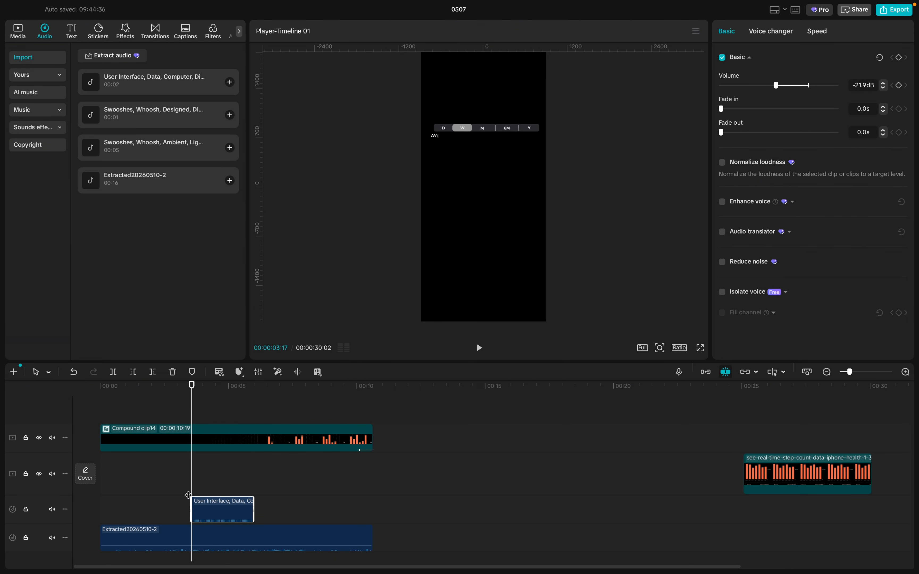
- Play the chart from just before the User Interface sound to check its timing and loudness
{"action": "key", "text": "space"}
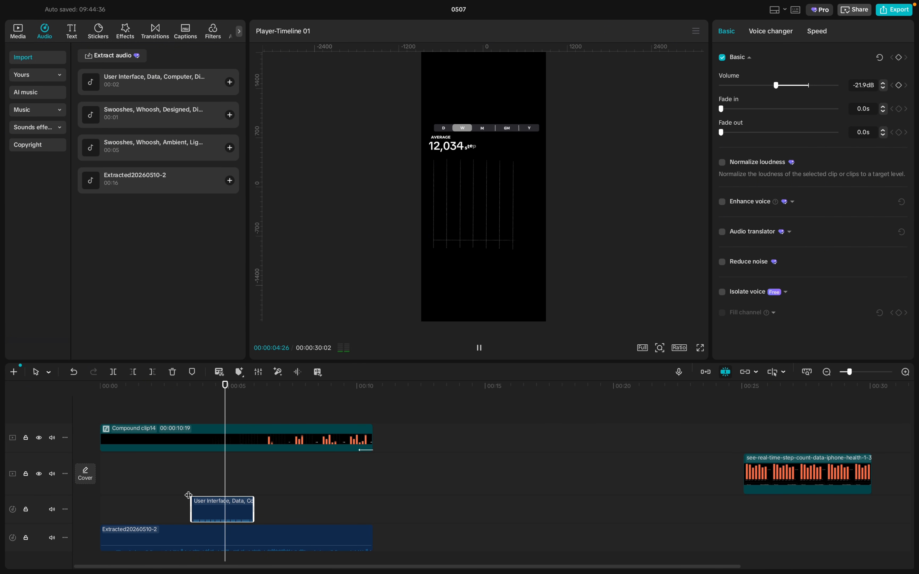
{"action": "key", "text": "space"}
{"action": "left_click", "coordinate": [186, 491]}
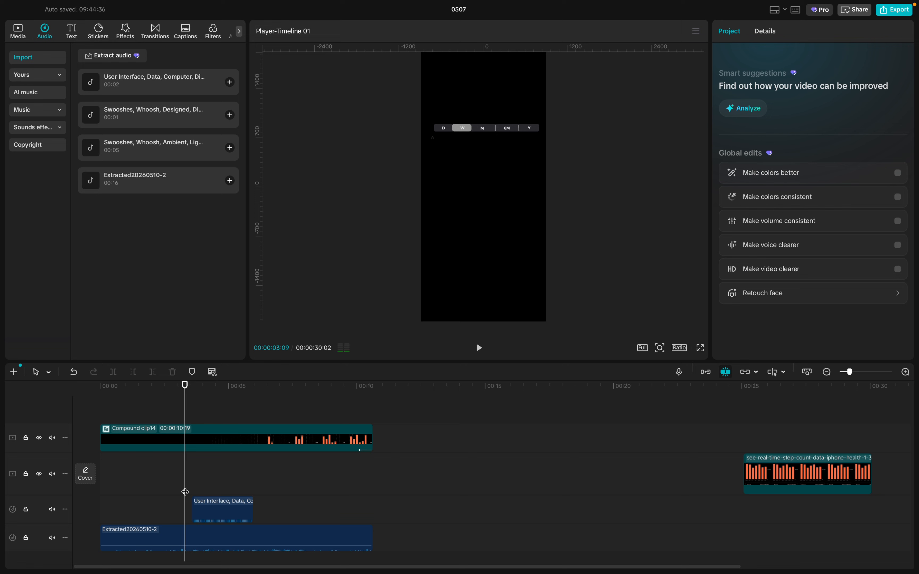
{"action": "key", "text": "space"}
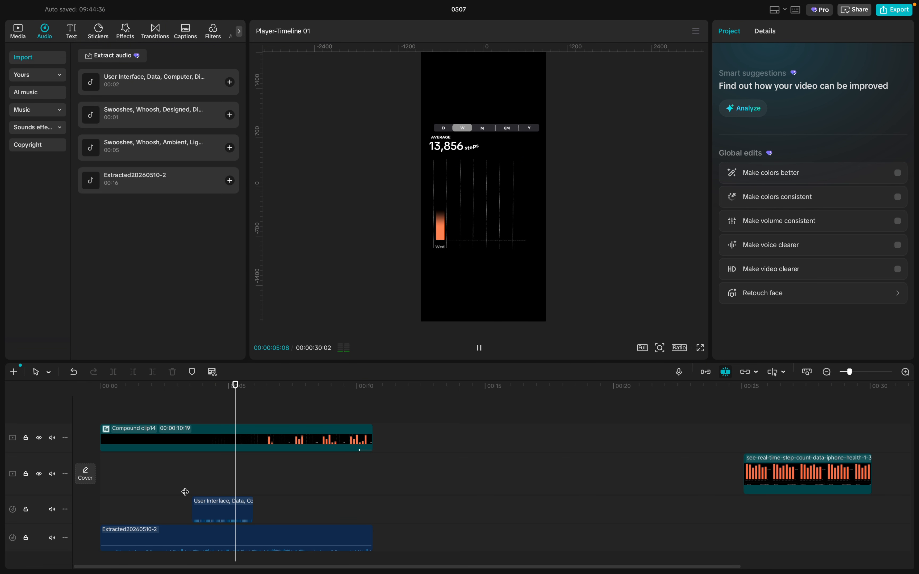
{"action": "key", "text": "space"}
{"action": "key", "text": "space"}
{"action": "key", "text": "space"}
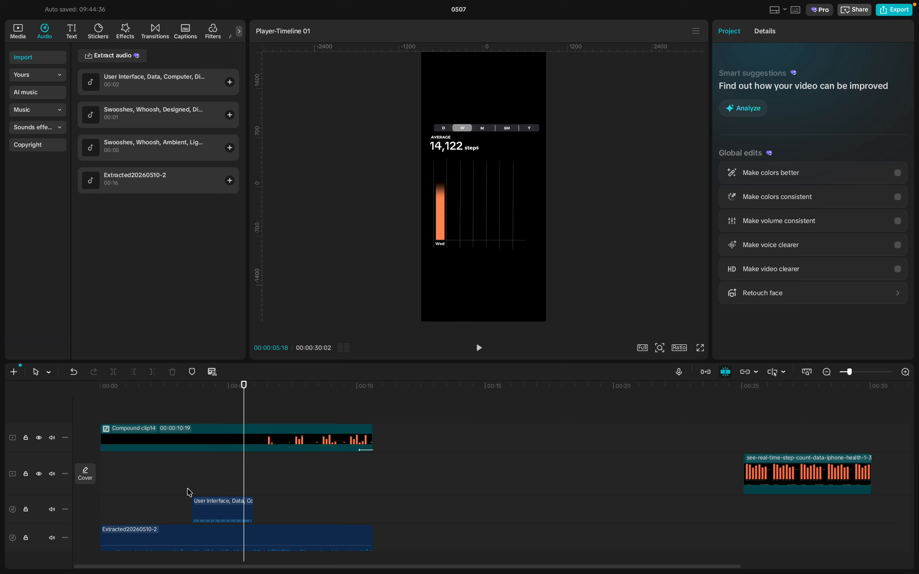
- Replay the User Interface sound against the chart, split it at 00:00:05:15 and delete the part after the cut
{"action": "scroll", "coordinate": [228, 500], "scroll_direction": "up", "scroll_amount": 4}
{"action": "left_click", "coordinate": [198, 483]}
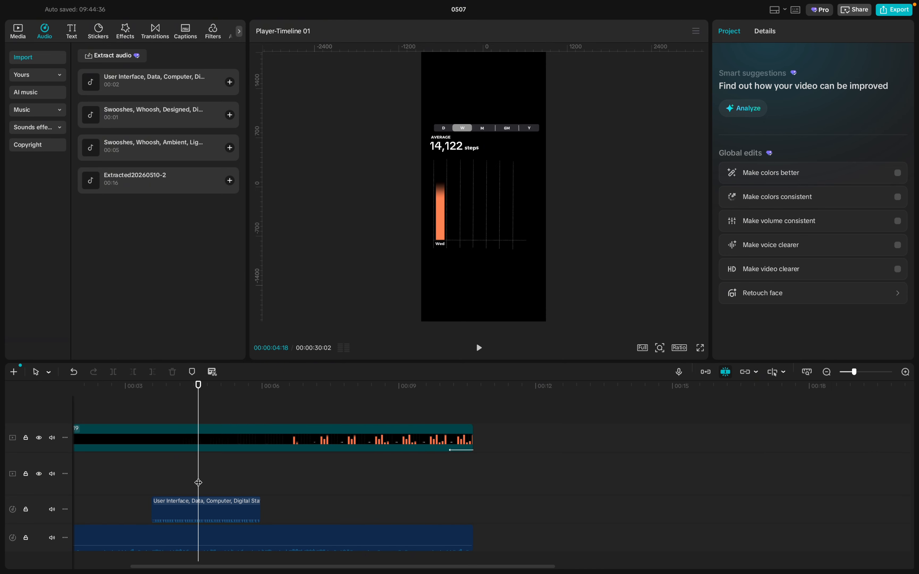
{"action": "left_click", "coordinate": [148, 484]}
{"action": "key", "text": "space"}
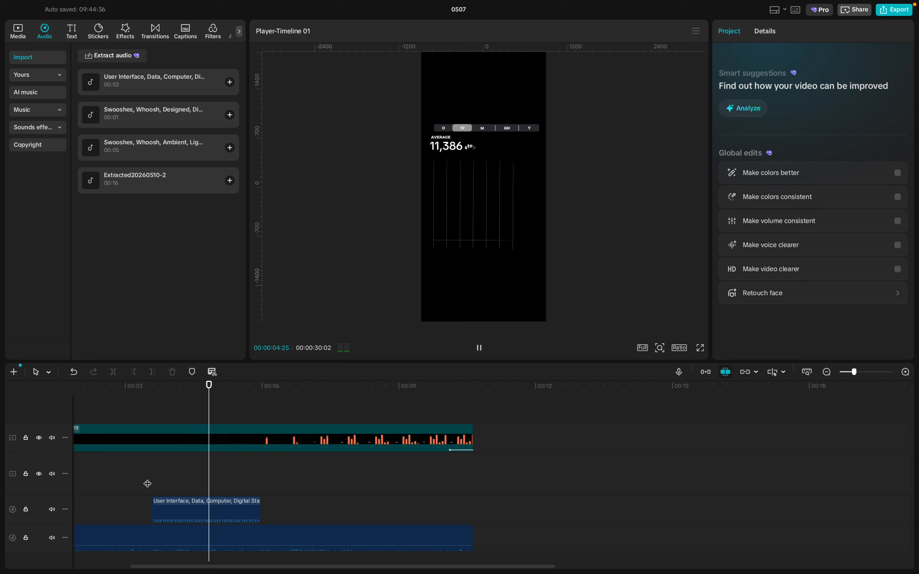
{"action": "key", "text": "space"}
{"action": "key", "text": "space"}
{"action": "key", "text": "space"}
{"action": "key", "text": "space"}
{"action": "key", "text": "space"}
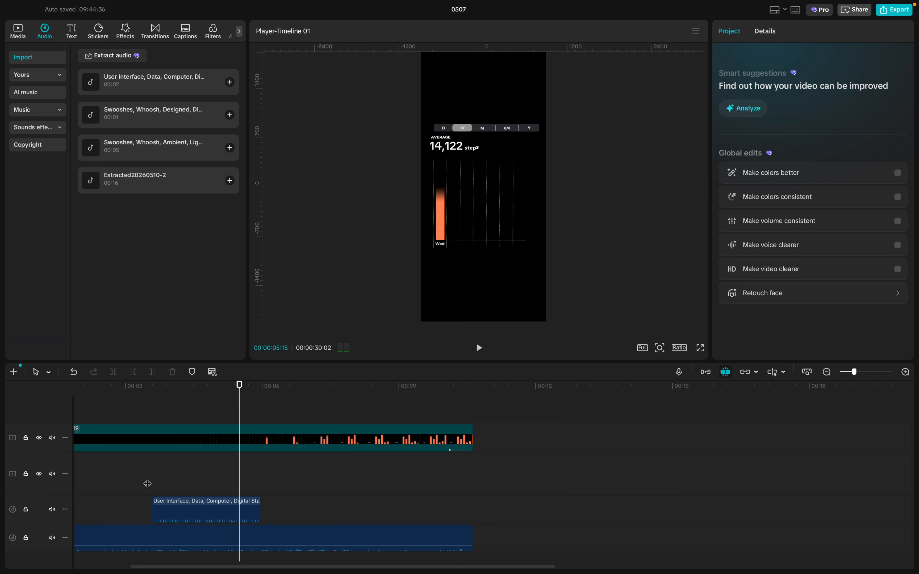
{"action": "left_click", "coordinate": [234, 505]}
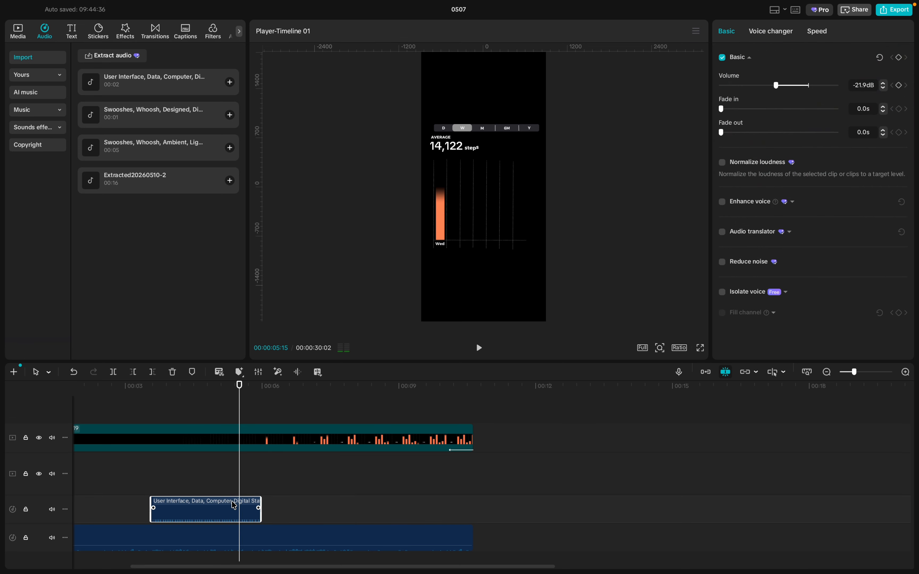
{"action": "key", "text": "ctrl+b"}
{"action": "key", "text": "Delete"}
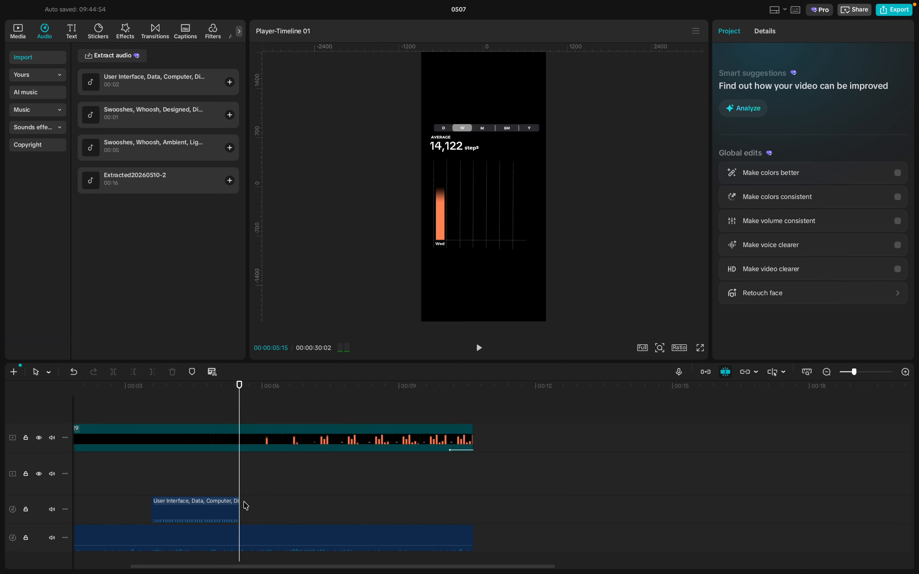
- Lower the User Interface sound's volume to -43.5 dB and play that section
{"action": "left_click", "coordinate": [213, 515]}
{"action": "left_click_drag", "start_coordinate": [206, 520], "coordinate": [206, 522]}
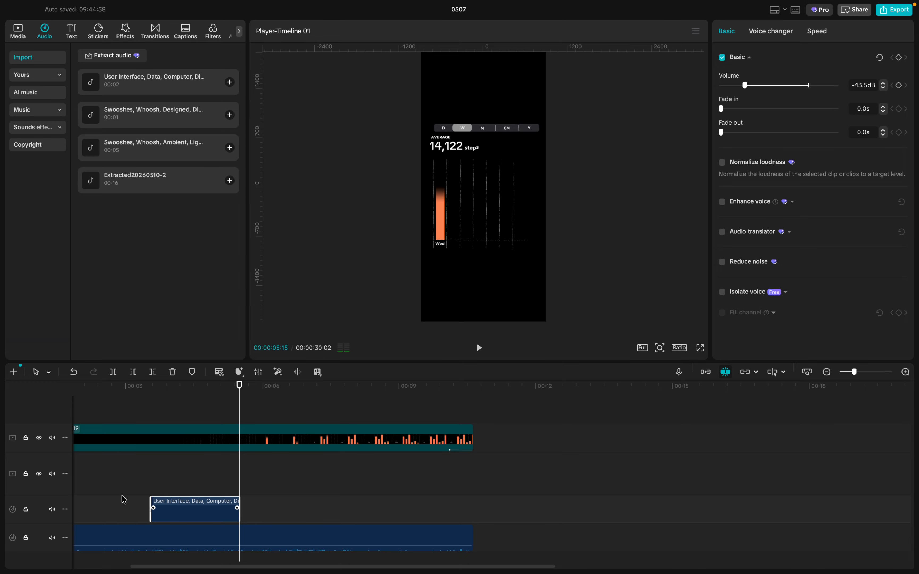
{"action": "left_click", "coordinate": [122, 502]}
{"action": "key", "text": "space"}
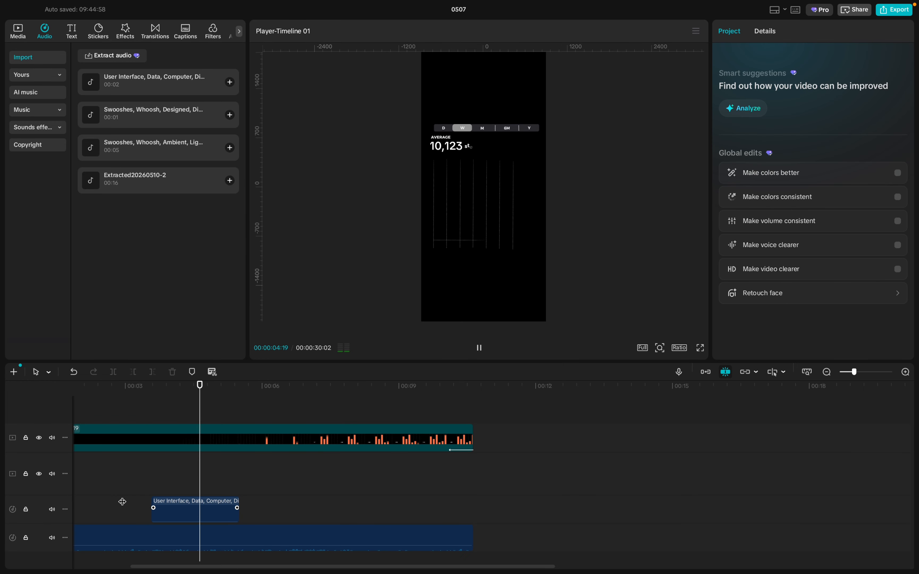
{"action": "key", "text": "space"}
- Raise the User Interface sound's volume to -32.6 dB and replay the section
{"action": "left_click", "coordinate": [173, 513]}
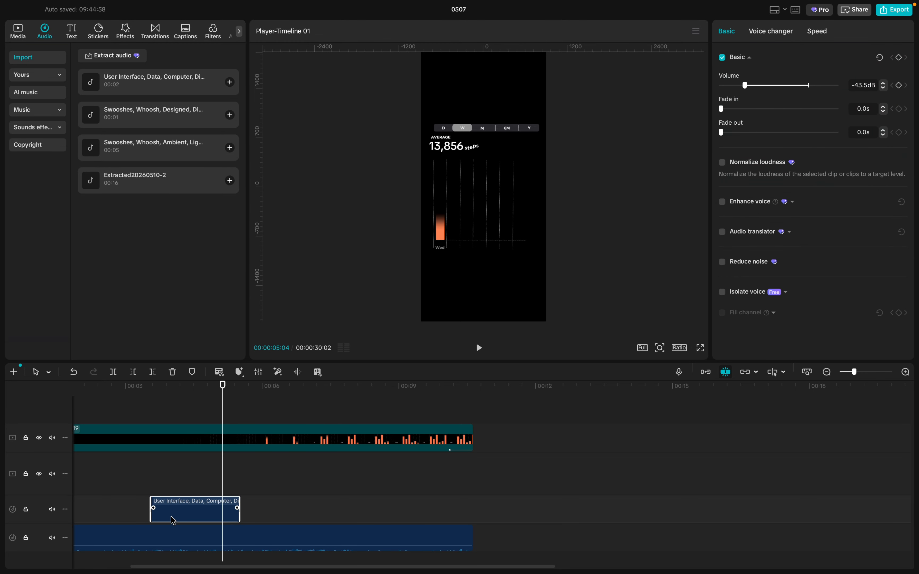
{"action": "mouse_move", "coordinate": [173, 522]}
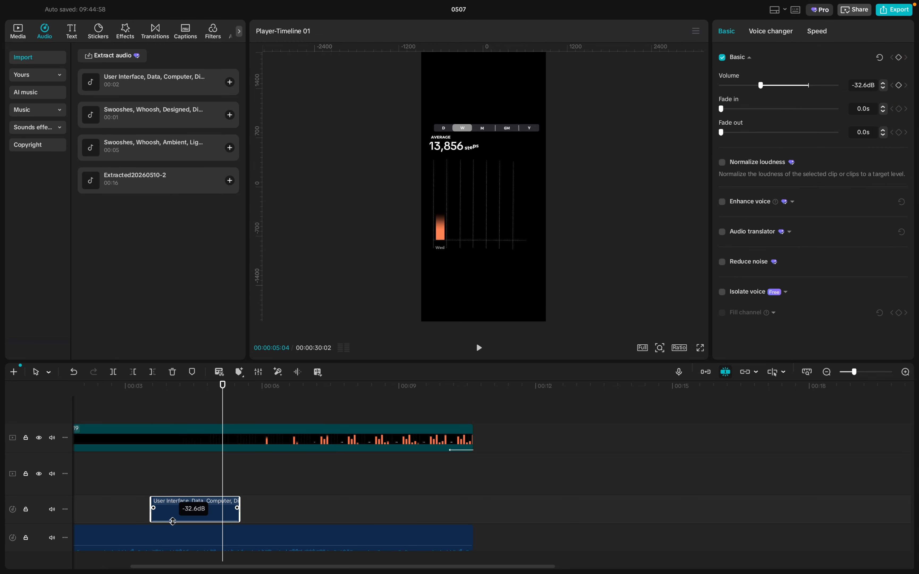
{"action": "left_click", "coordinate": [144, 497]}
{"action": "key", "text": "space"}
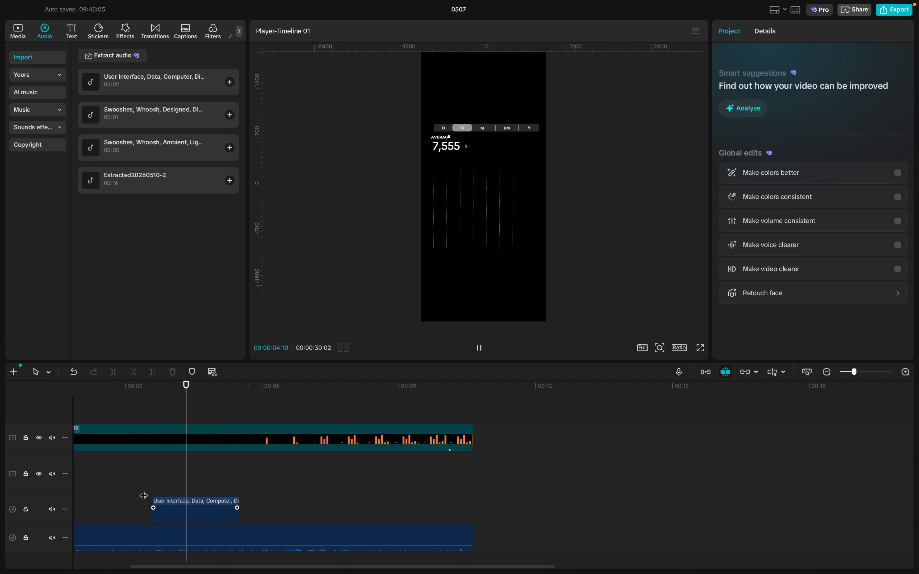
{"action": "key", "text": "space"}
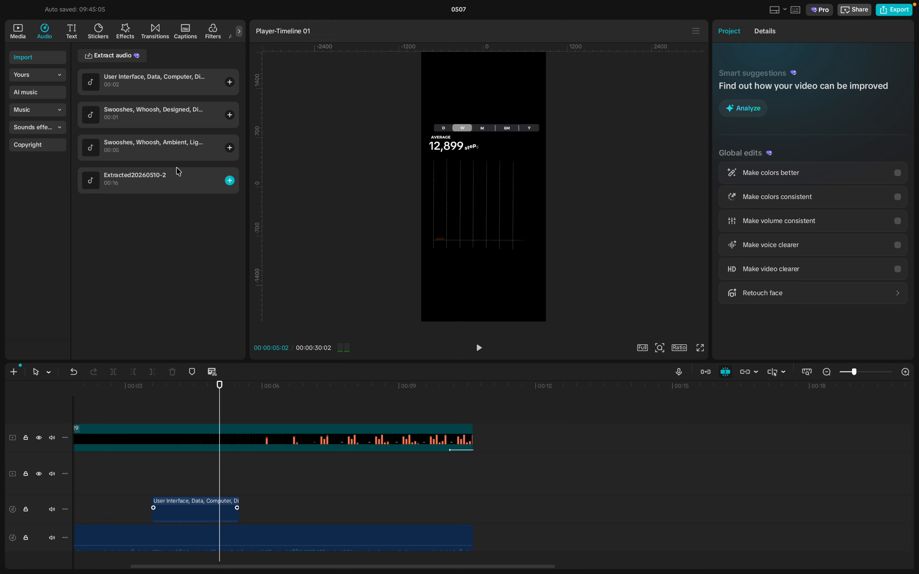
- Preview the effects, place the one-second Swooshes, Whoosh, Designed sound to end together with the User Interface sound, and play the section
{"action": "left_click", "coordinate": [153, 83]}
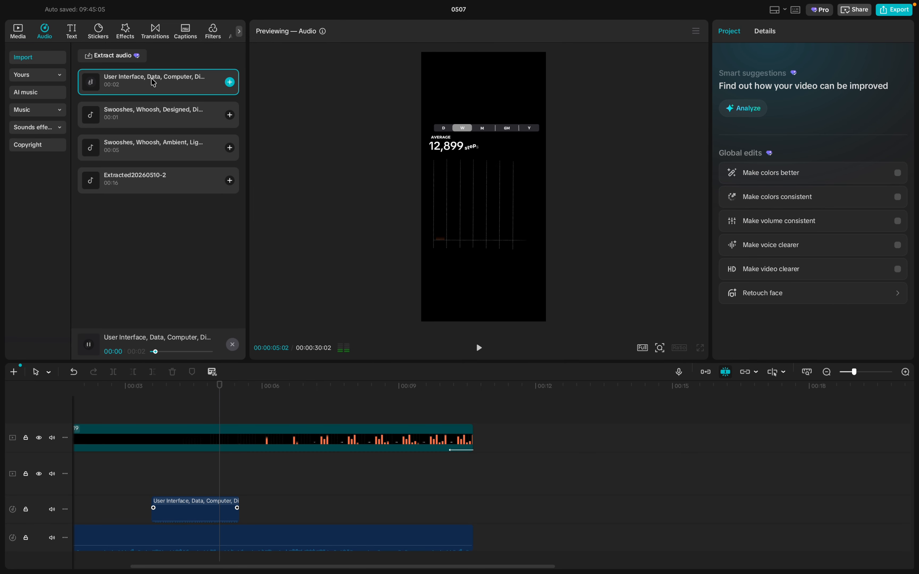
{"action": "left_click", "coordinate": [156, 118]}
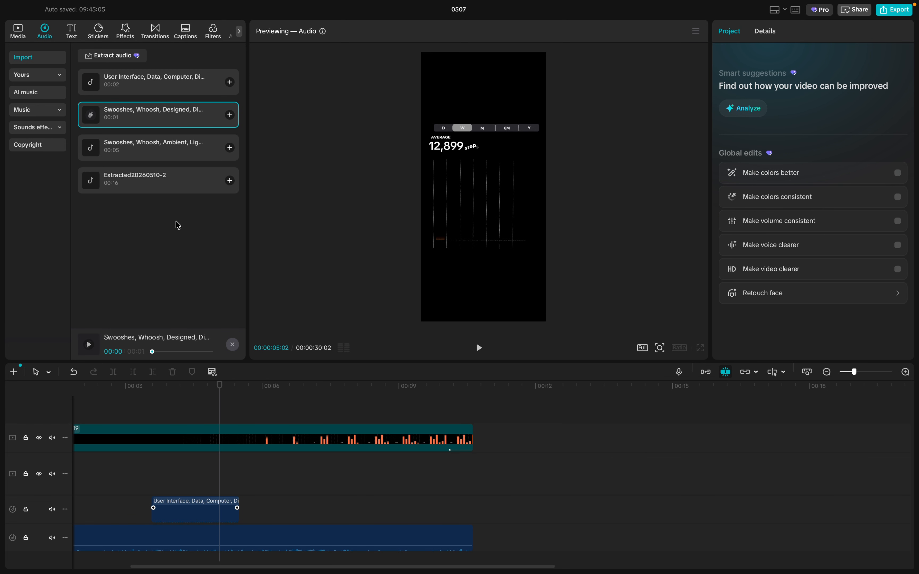
{"action": "left_click_drag", "start_coordinate": [179, 114], "coordinate": [218, 483]}
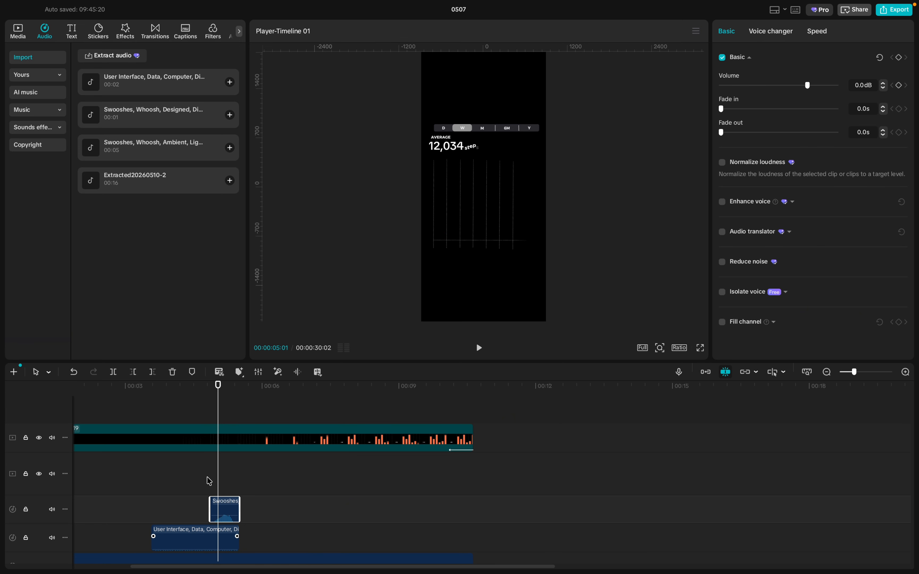
{"action": "left_click_drag", "start_coordinate": [224, 516], "coordinate": [223, 518]}
{"action": "left_click", "coordinate": [195, 495]}
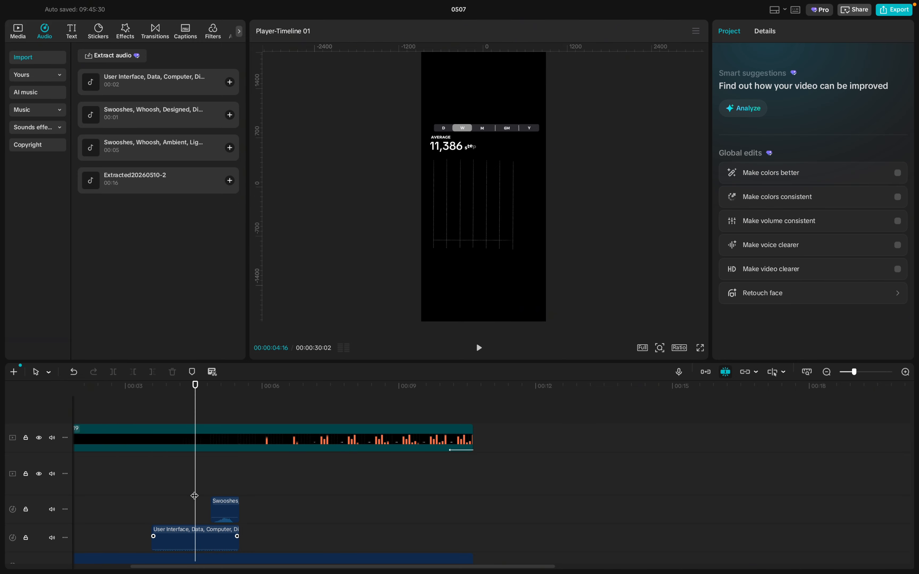
{"action": "key", "text": "space"}
{"action": "key", "text": "space"}
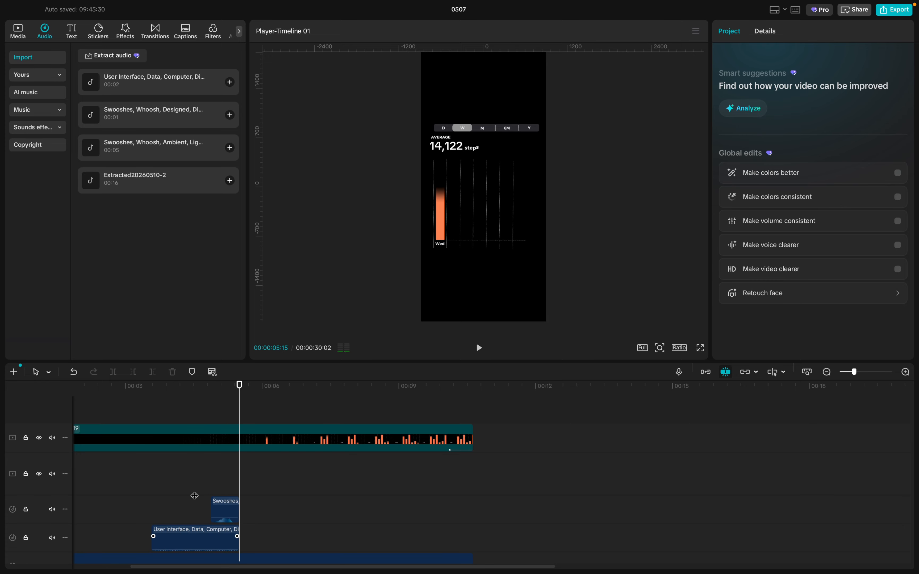
- Lower the whoosh clip's volume to -10.4 dB and replay it with the chart
{"action": "scroll", "coordinate": [223, 516], "scroll_direction": "up", "scroll_amount": 3}
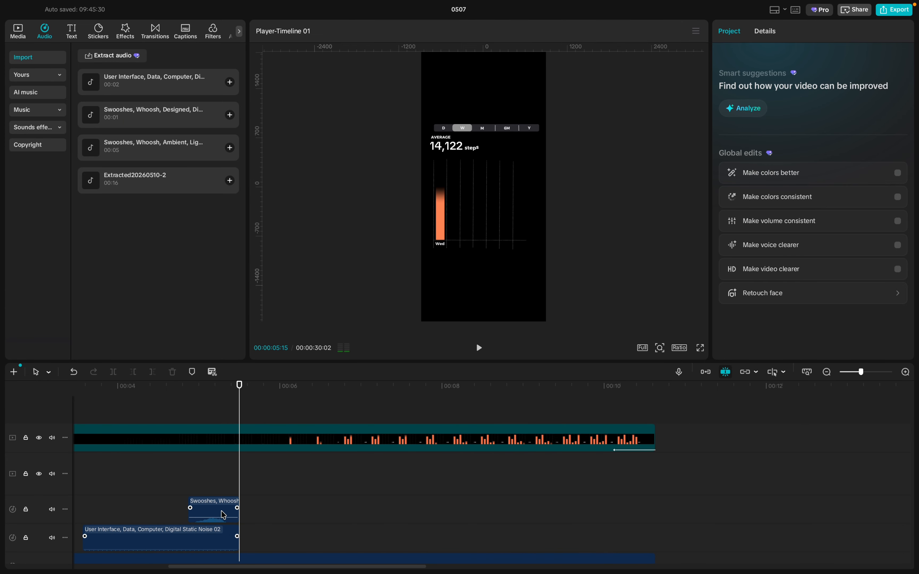
{"action": "left_click", "coordinate": [215, 517]}
{"action": "left_click_drag", "start_coordinate": [215, 517], "coordinate": [215, 519]}
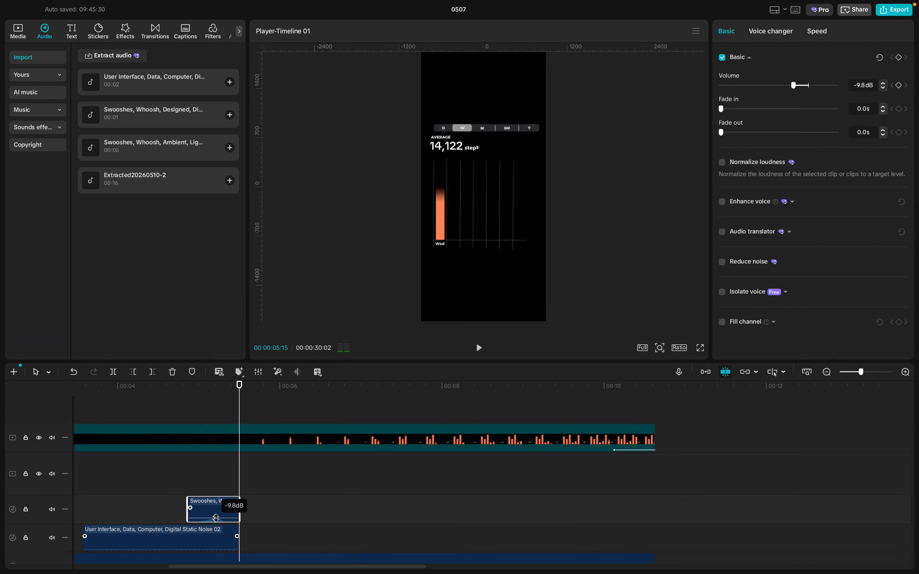
{"action": "left_click", "coordinate": [176, 508]}
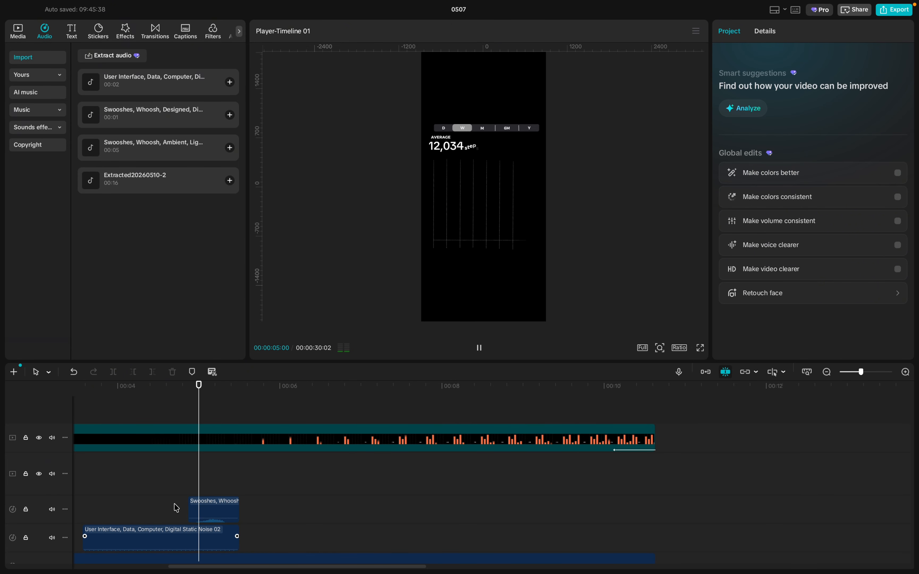
{"action": "left_click", "coordinate": [212, 506]}
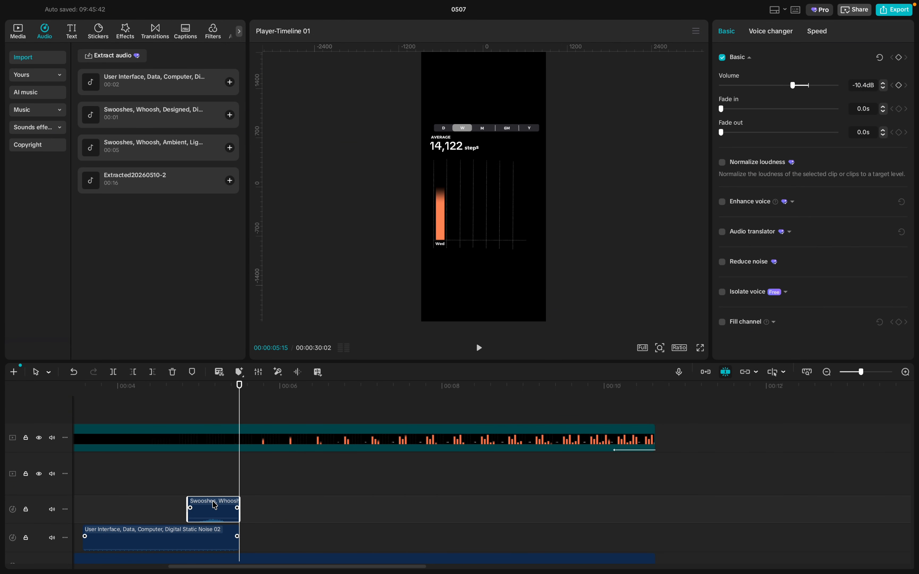
- Paste whoosh copies near 00:00:06:00 and 00:00:06:22 for the Thu and Fri bars, shifting each slightly earlier
{"action": "left_click_drag", "start_coordinate": [242, 476], "coordinate": [281, 473]}
{"action": "key", "text": "ctrl+v"}
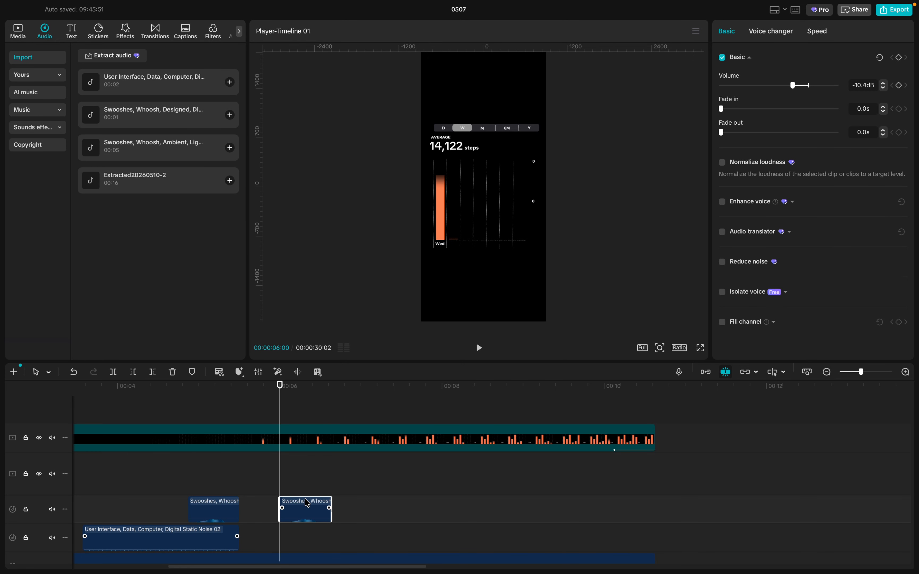
{"action": "left_click_drag", "start_coordinate": [308, 504], "coordinate": [340, 482]}
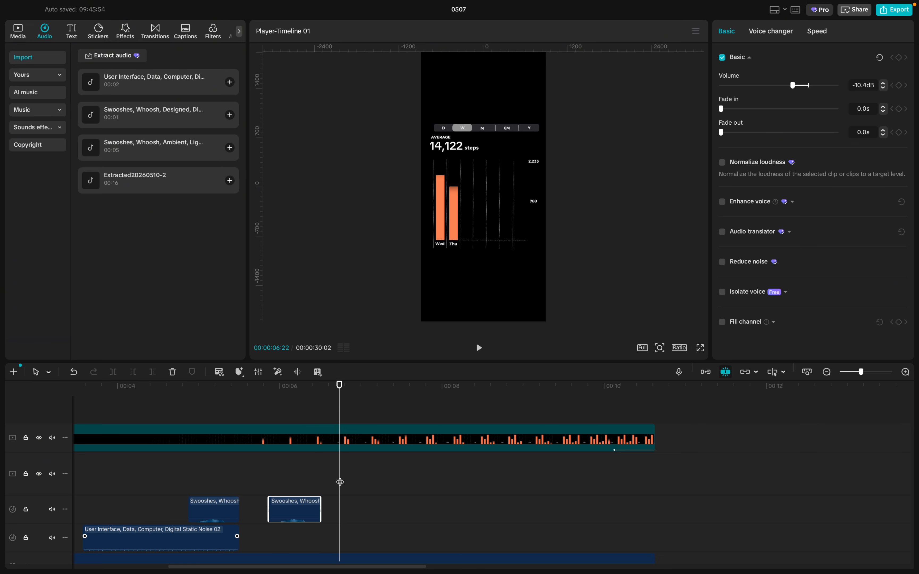
{"action": "key", "text": "ctrl+v"}
{"action": "left_click_drag", "start_coordinate": [357, 504], "coordinate": [350, 504]}
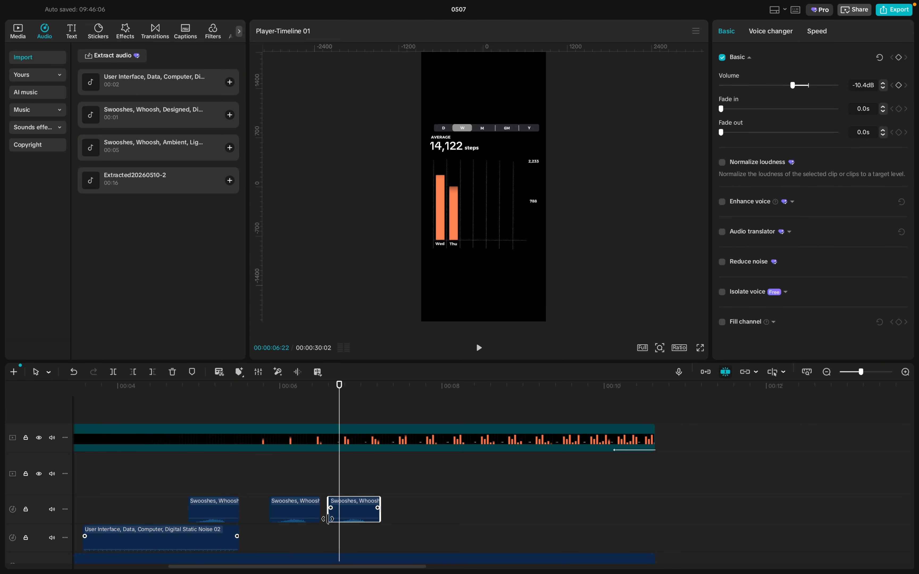
- Paste another whoosh copy near 00:00:07:11 for the Sat bar, shorten it and fit it after the previous whoosh on the same track
{"action": "scroll", "coordinate": [338, 518], "scroll_direction": "up", "scroll_amount": 2}
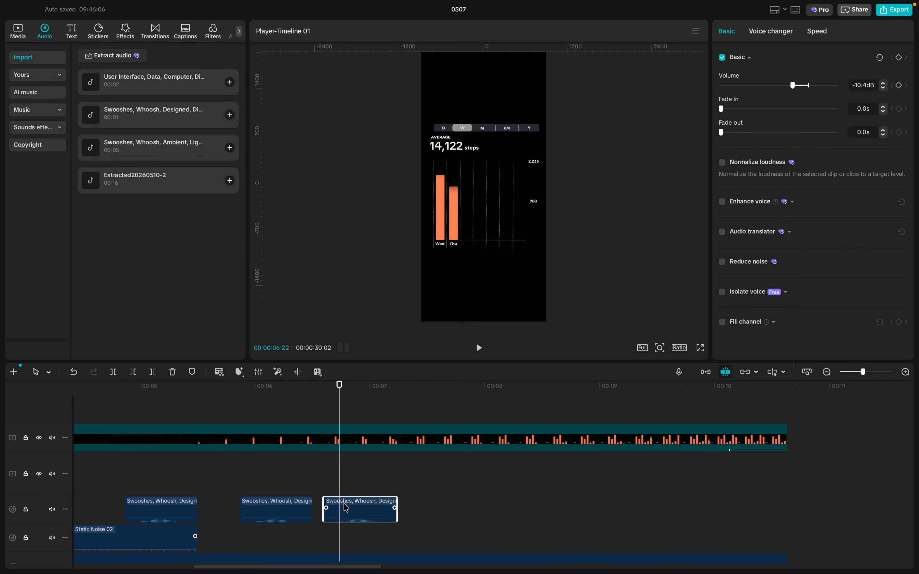
{"action": "left_click_drag", "start_coordinate": [339, 481], "coordinate": [413, 479]}
{"action": "key", "text": "ctrl+v"}
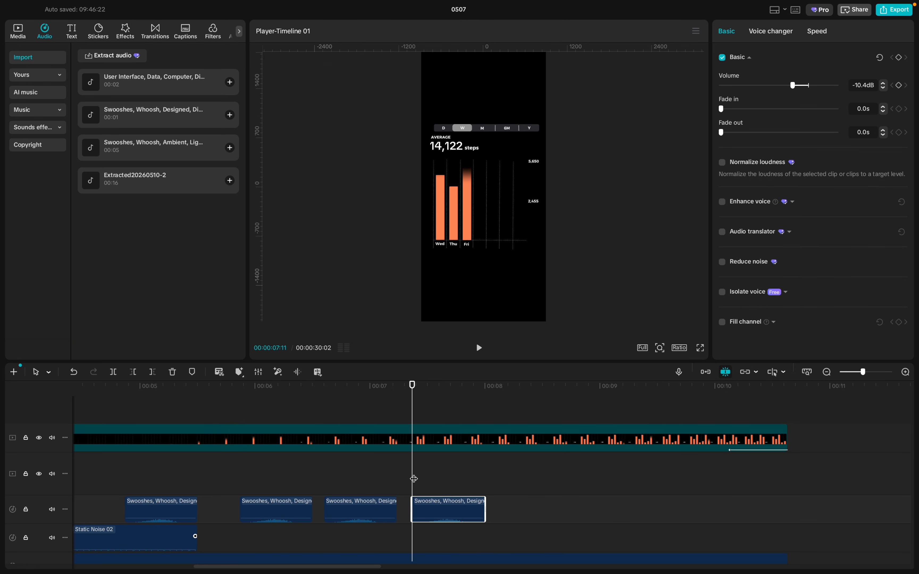
{"action": "left_click_drag", "start_coordinate": [446, 508], "coordinate": [427, 504]}
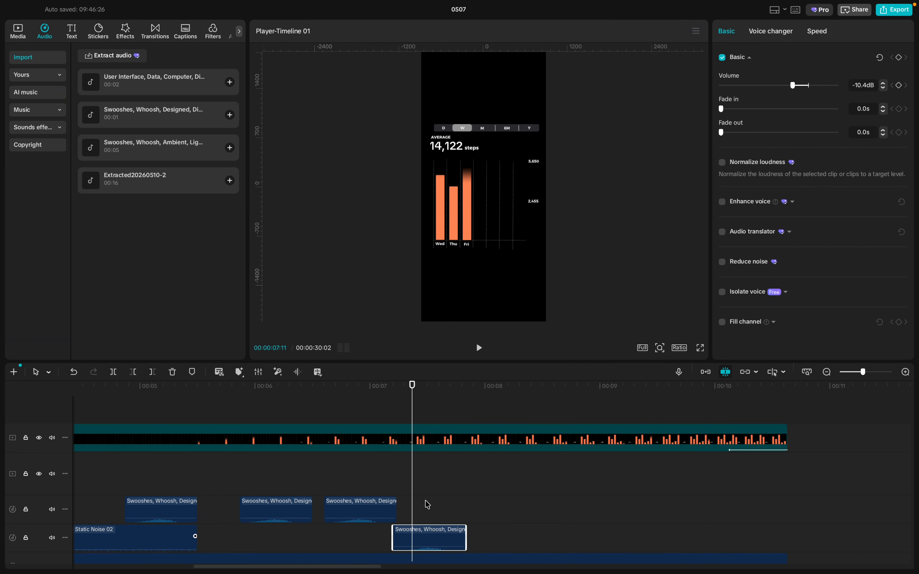
{"action": "left_click_drag", "start_coordinate": [394, 536], "coordinate": [425, 513]}
{"action": "key", "text": "super+z"}
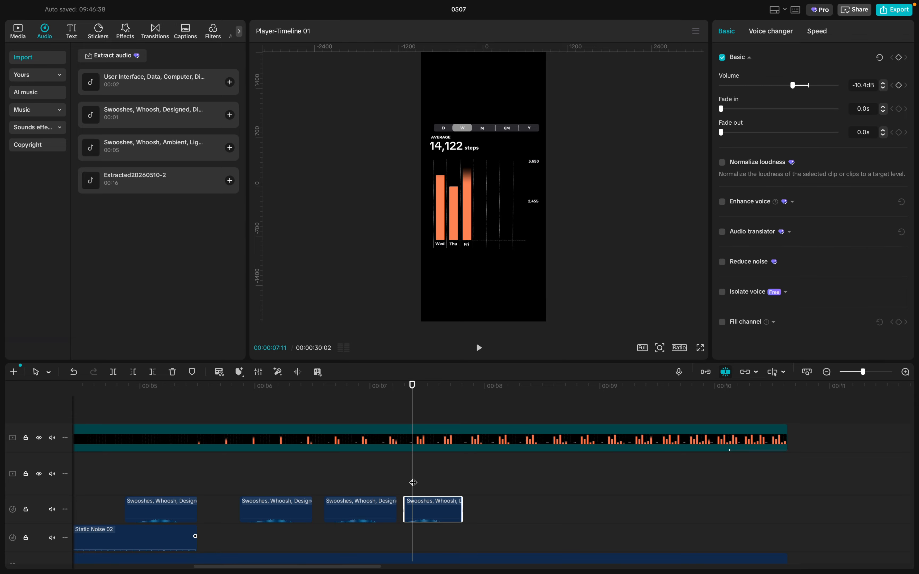
- Paste the shortened whoosh near 00:00:08:03, 00:00:08:23 and 00:00:09:12 for the Sun, Mon and Tue bars, shifting each slightly earlier
{"action": "left_click_drag", "start_coordinate": [413, 483], "coordinate": [497, 482]}
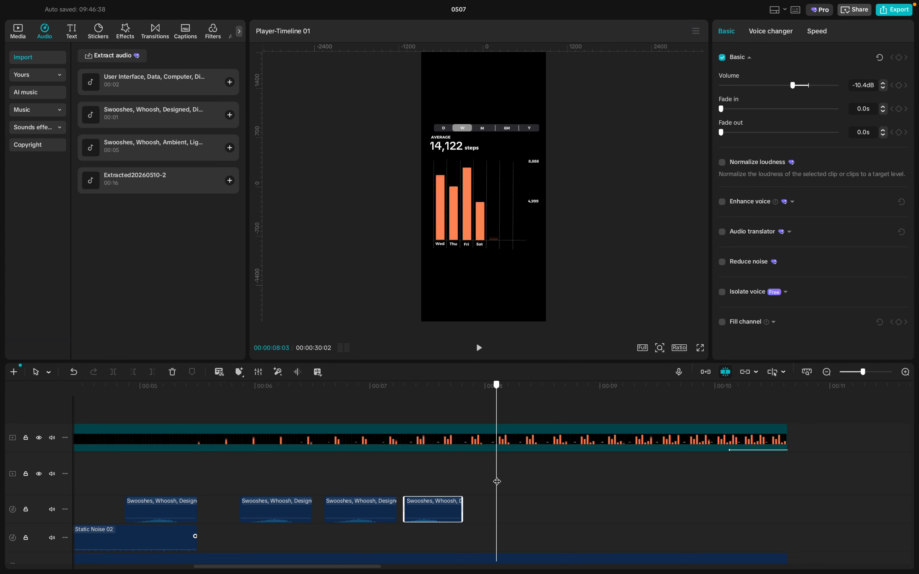
{"action": "key", "text": "ctrl+v"}
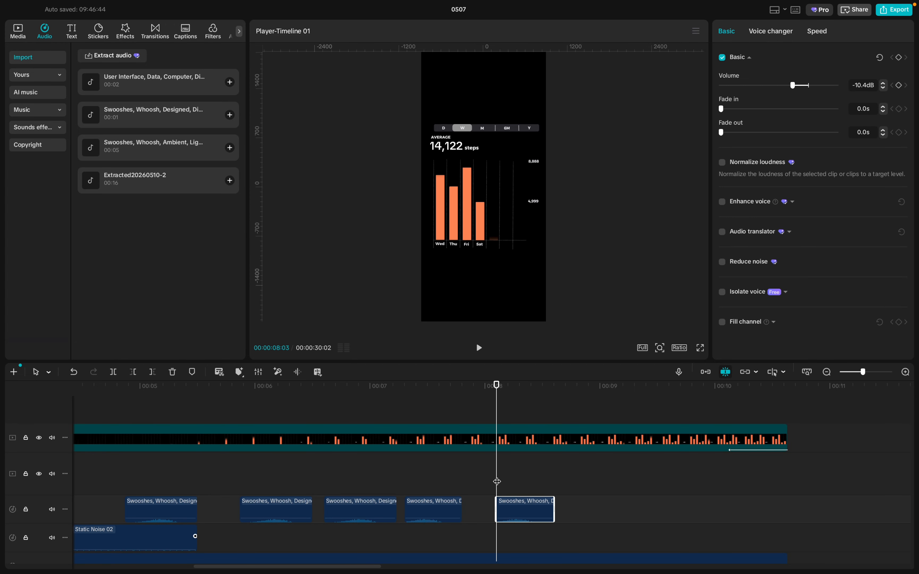
{"action": "left_click_drag", "start_coordinate": [518, 504], "coordinate": [574, 475]}
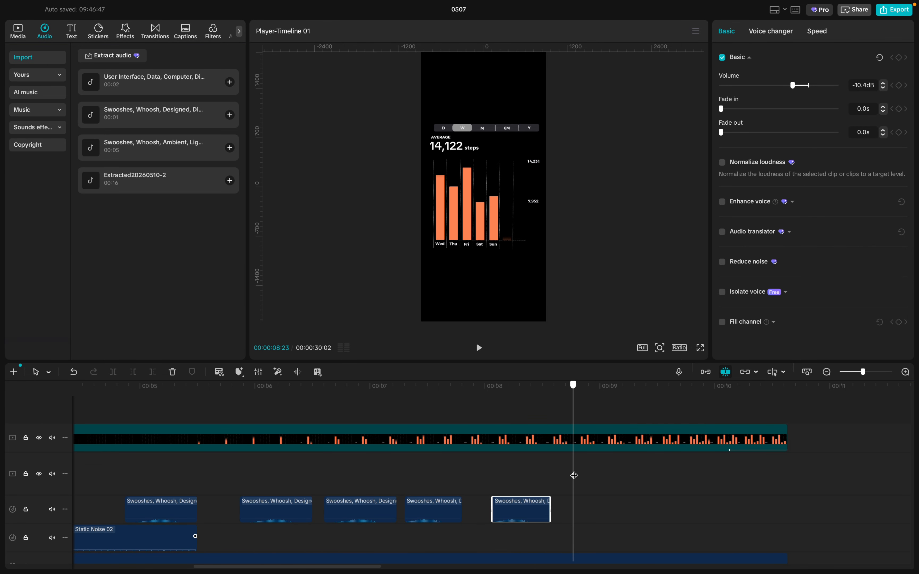
{"action": "key", "text": "ctrl+v"}
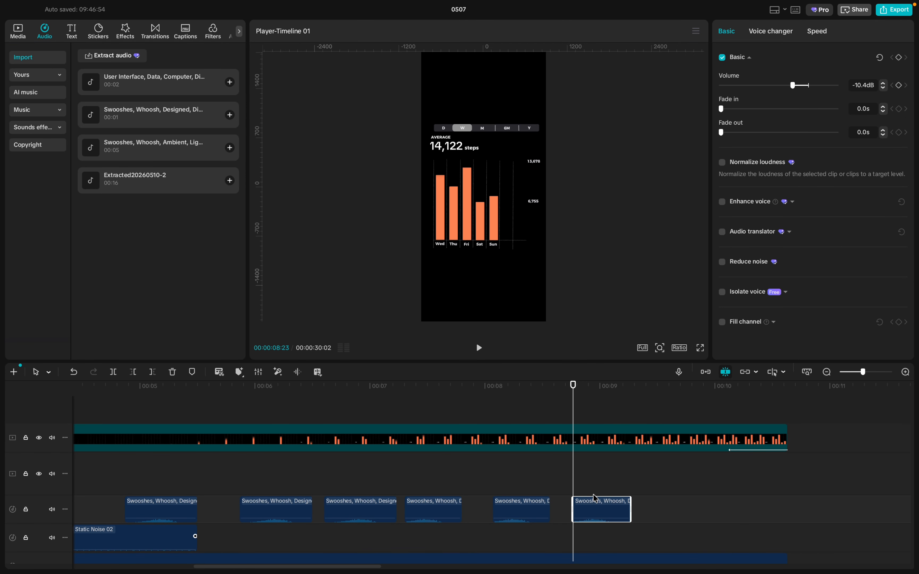
{"action": "left_click_drag", "start_coordinate": [597, 509], "coordinate": [646, 481]}
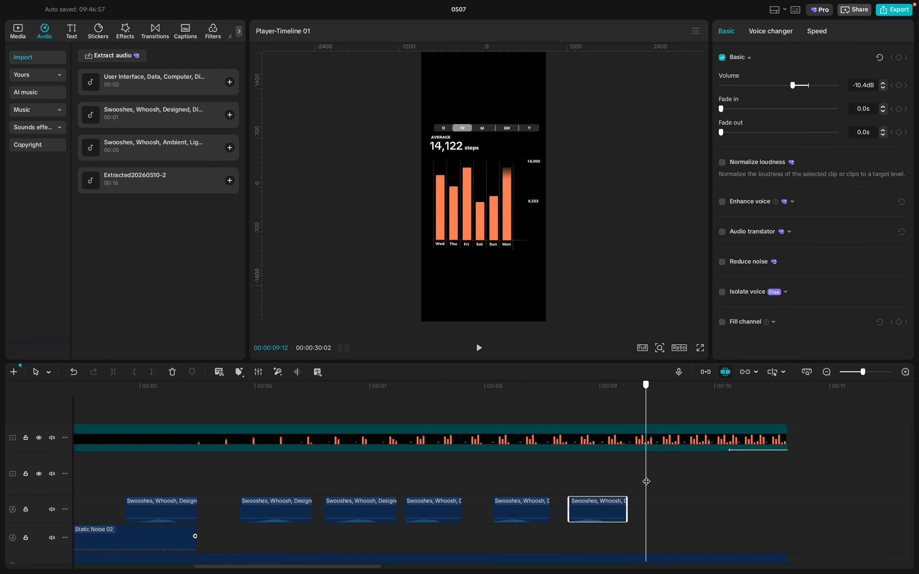
{"action": "key", "text": "ctrl+v"}
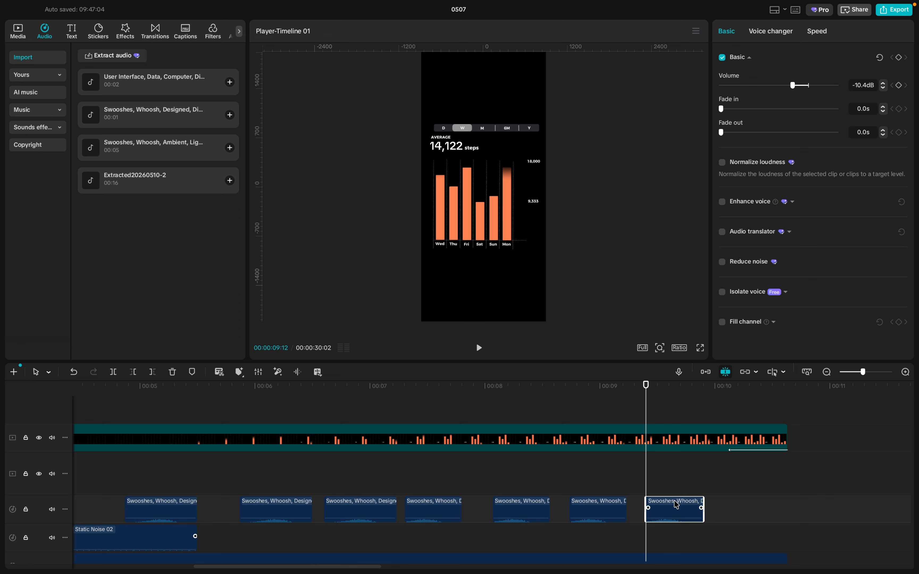
{"action": "left_click_drag", "start_coordinate": [676, 504], "coordinate": [665, 503]}
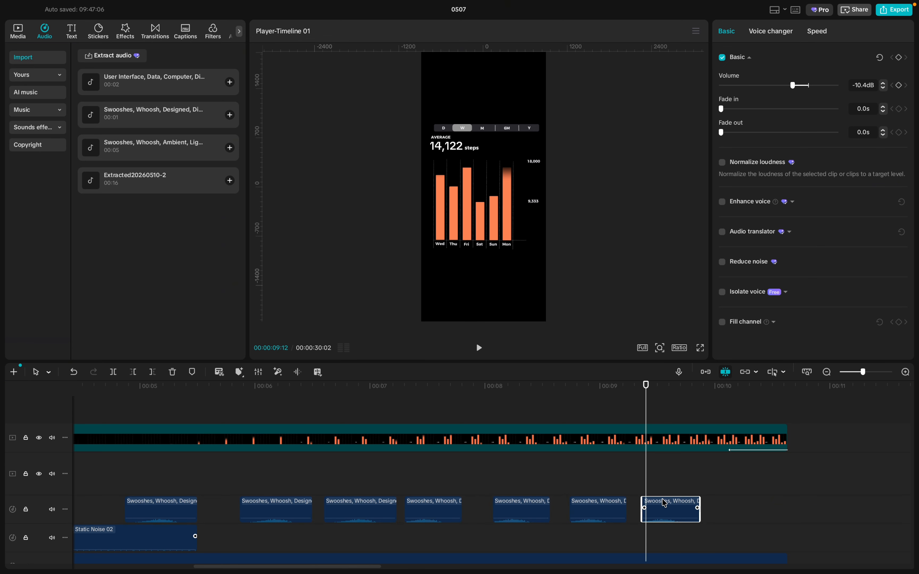
- Play the whole chart animation from the start to check the whoosh timing
{"action": "scroll", "coordinate": [393, 507], "scroll_direction": "down", "scroll_amount": 5}
{"action": "left_click", "coordinate": [183, 491]}
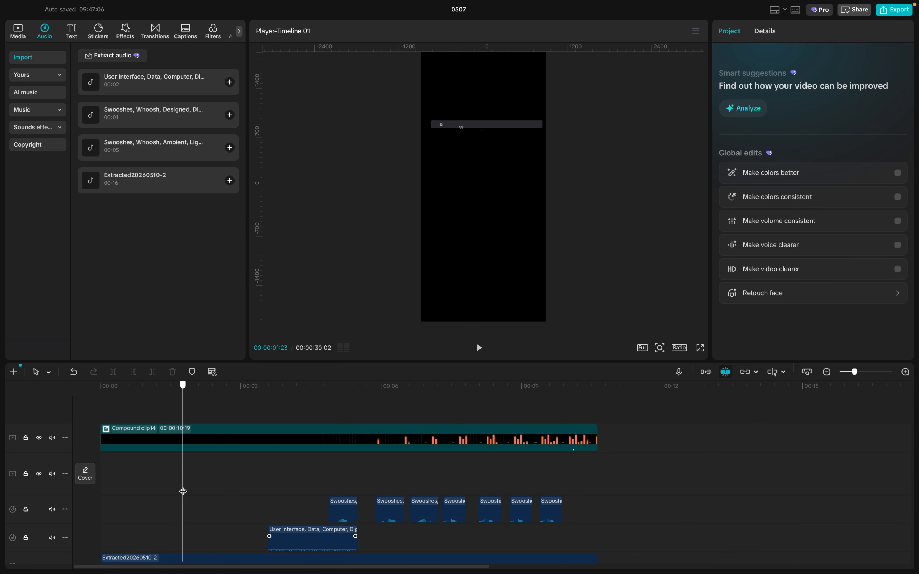
{"action": "left_click_drag", "start_coordinate": [183, 492], "coordinate": [30, 488]}
{"action": "key", "text": "space"}
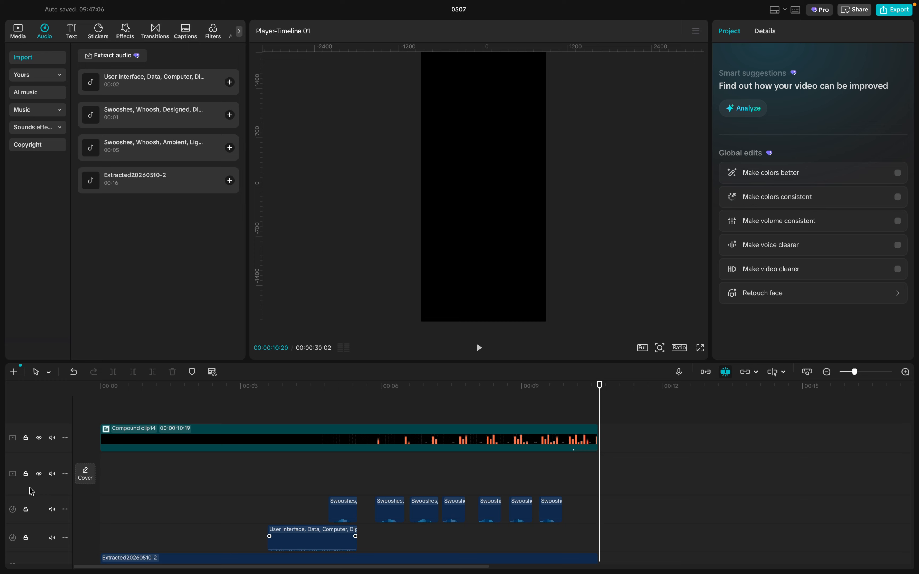
{"action": "left_click", "coordinate": [347, 511]}
{"action": "left_click", "coordinate": [402, 513], "text": "shift"}
{"action": "left_click", "coordinate": [431, 513], "text": "shift"}
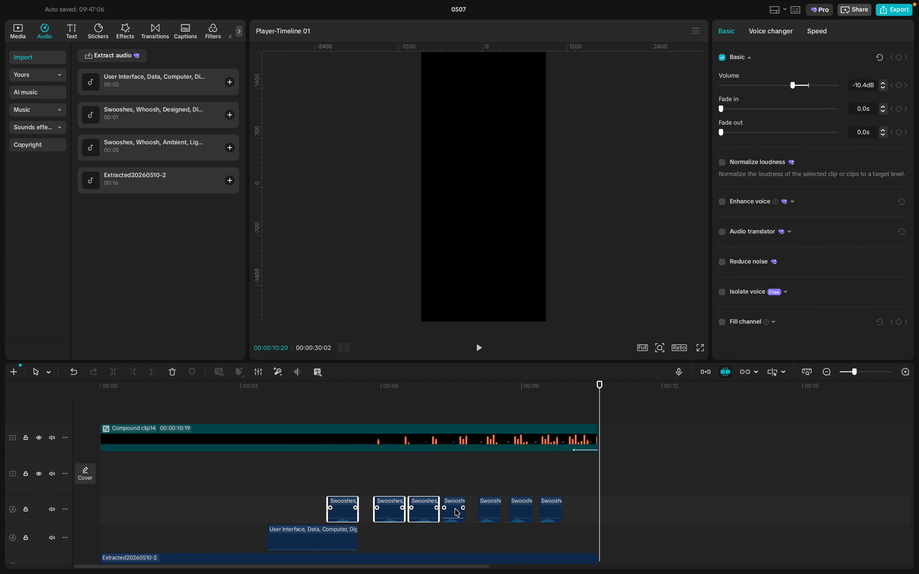
{"action": "left_click", "coordinate": [457, 513], "text": "shift"}
{"action": "left_click", "coordinate": [490, 513], "text": "shift"}
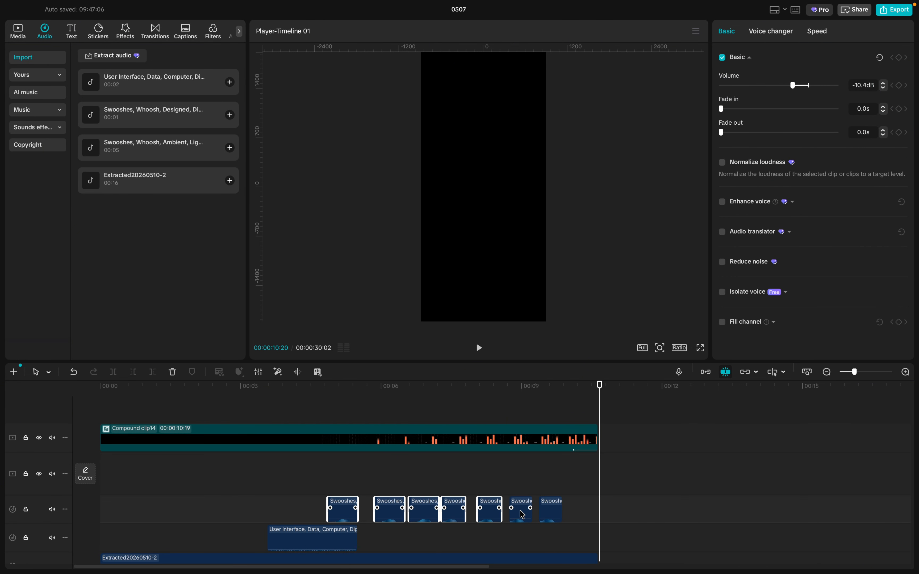
{"action": "left_click", "coordinate": [521, 513], "text": "shift"}
{"action": "left_click", "coordinate": [556, 515], "text": "shift"}
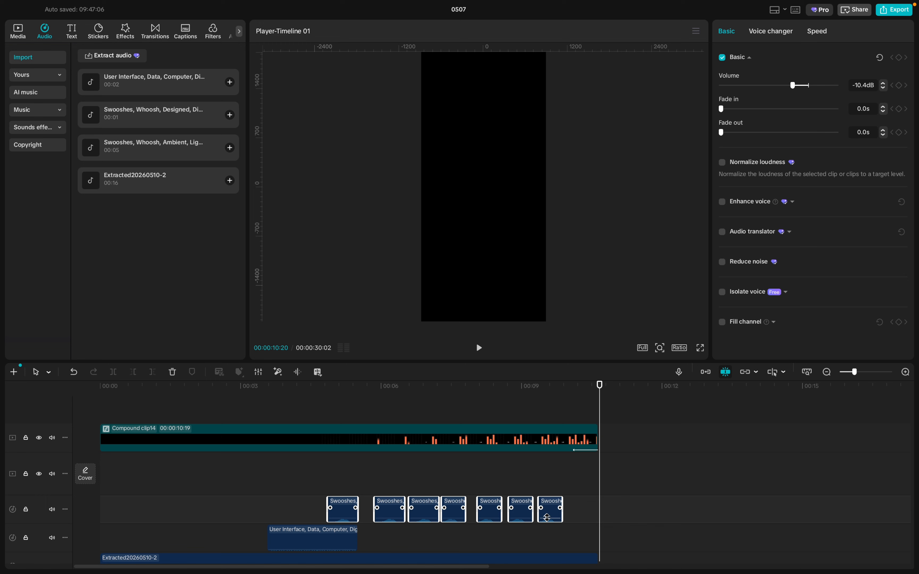
{"action": "left_click", "coordinate": [547, 518]}
{"action": "key", "text": "ctrl+z"}
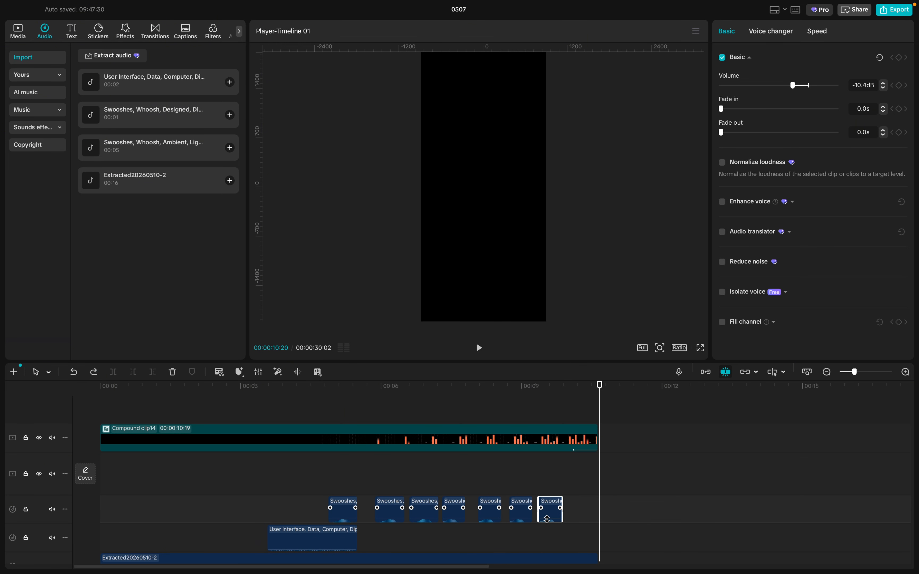
{"action": "left_click", "coordinate": [521, 517], "text": "shift"}
{"action": "left_click", "coordinate": [568, 514]}
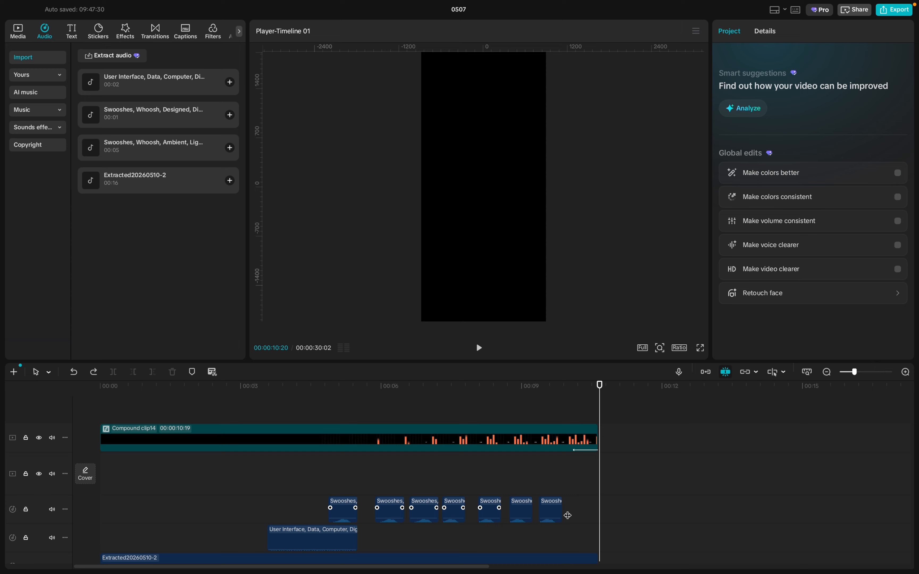
- Lower the volume of all seven whoosh clips together and play the chart section with them
{"action": "left_click_drag", "start_coordinate": [568, 515], "coordinate": [284, 520]}
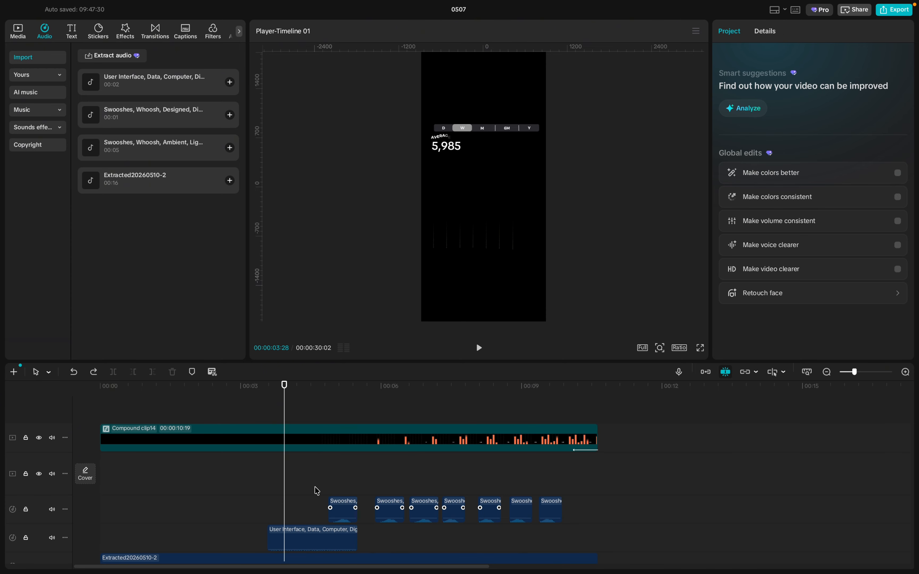
{"action": "left_click_drag", "start_coordinate": [317, 490], "coordinate": [564, 525]}
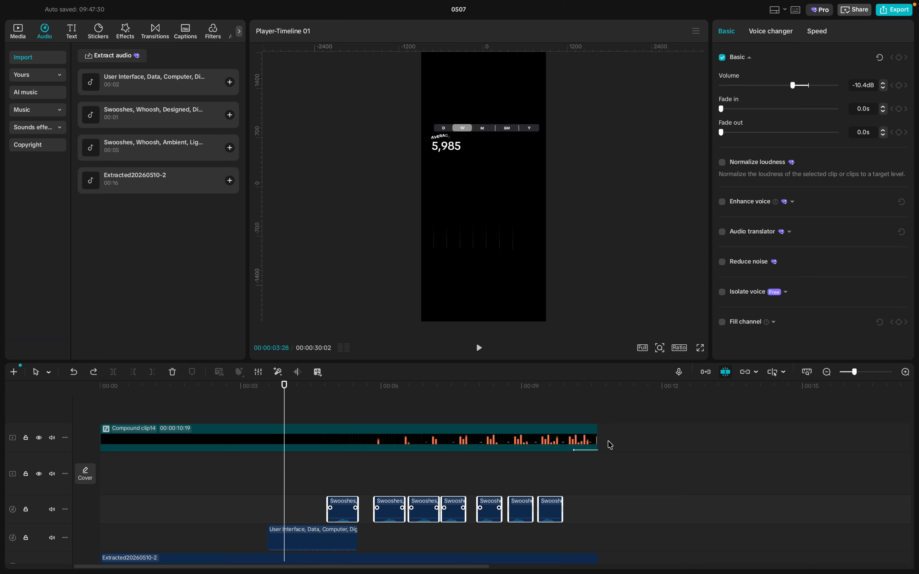
{"action": "mouse_move", "coordinate": [793, 88]}
{"action": "left_mouse_down"}
{"action": "mouse_move", "coordinate": [775, 86]}
{"action": "mouse_move", "coordinate": [784, 86]}
{"action": "left_mouse_up"}
{"action": "left_click", "coordinate": [323, 493]}
{"action": "key", "text": "space"}
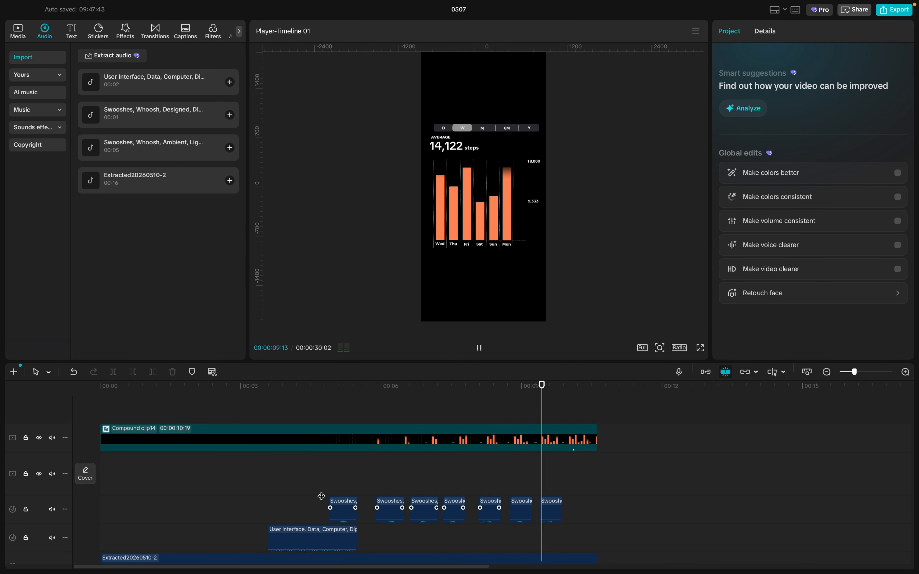
{"action": "key", "text": "space"}
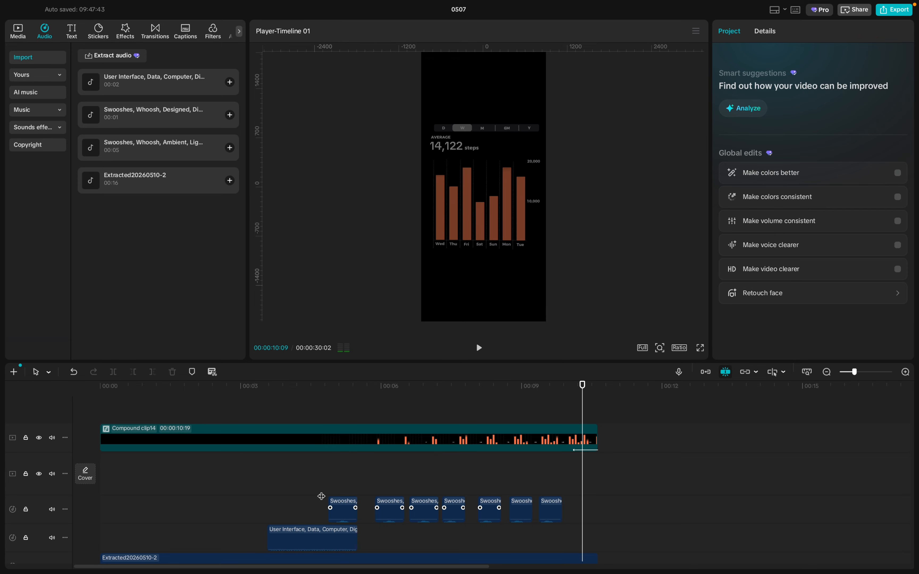
- Replay the section from the number count-up to check how the User Interface sound leads into the whooshes
{"action": "left_click", "coordinate": [332, 531]}
{"action": "left_click", "coordinate": [290, 511]}
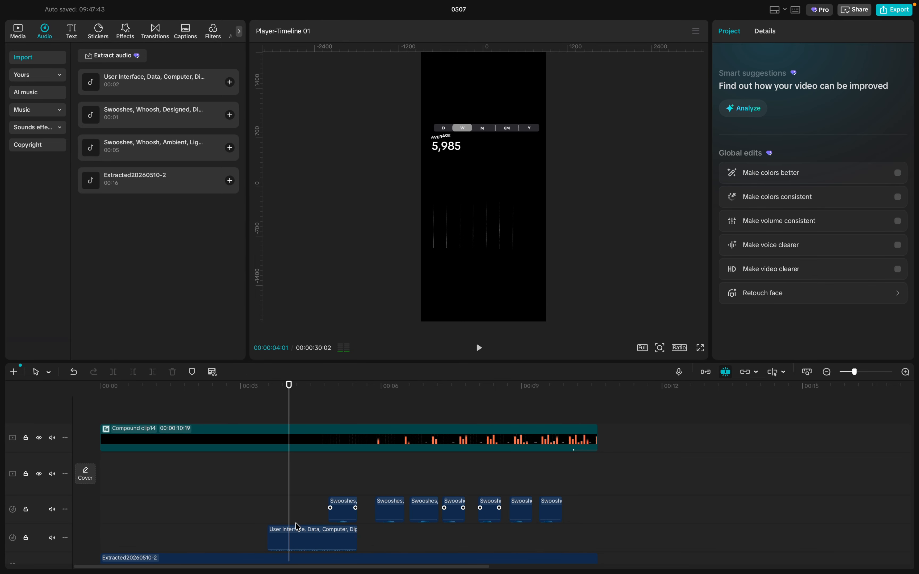
{"action": "left_click_drag", "start_coordinate": [289, 510], "coordinate": [330, 507]}
{"action": "scroll", "coordinate": [330, 507], "scroll_direction": "up", "scroll_amount": 2}
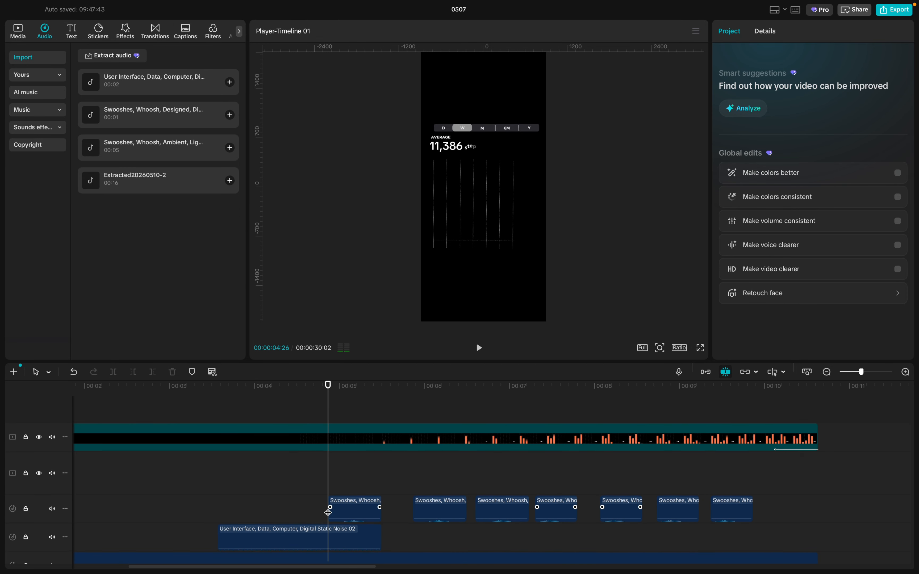
{"action": "scroll", "coordinate": [330, 497], "scroll_direction": "down", "scroll_amount": 2}
{"action": "left_click", "coordinate": [251, 474]}
{"action": "key", "text": "space"}
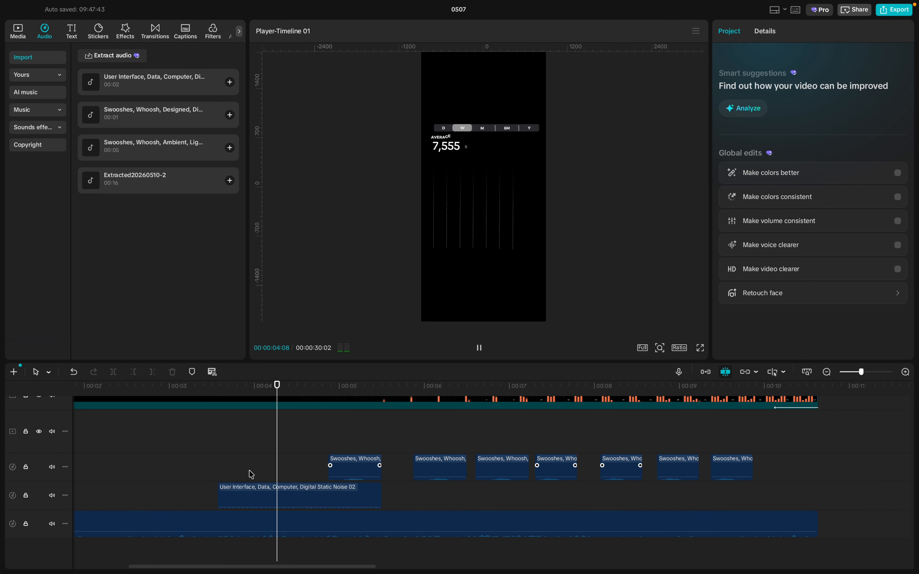
{"action": "key", "text": "space"}
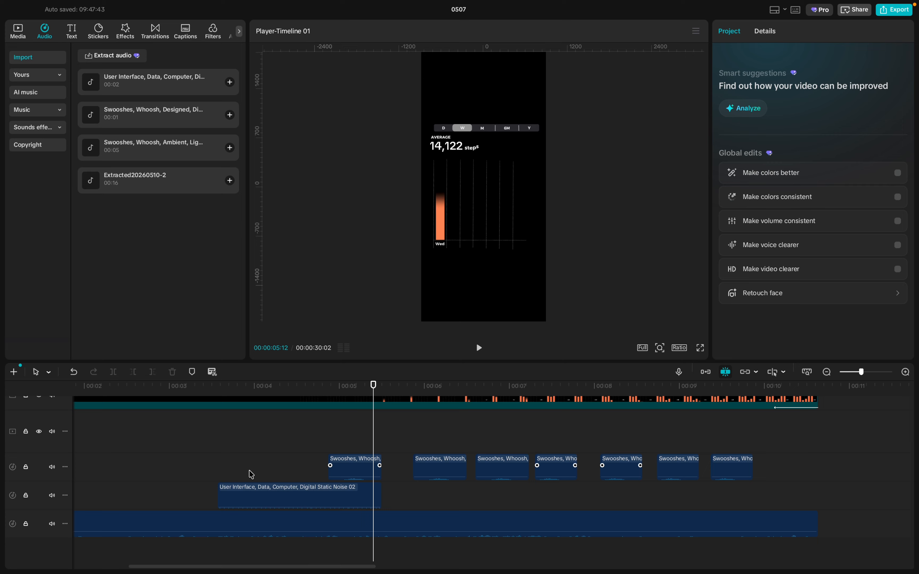
{"action": "key", "text": "space"}
- Set the User Interface sound's fade-out to 1.0 s and replay it up to the first bar
{"action": "left_click", "coordinate": [307, 498]}
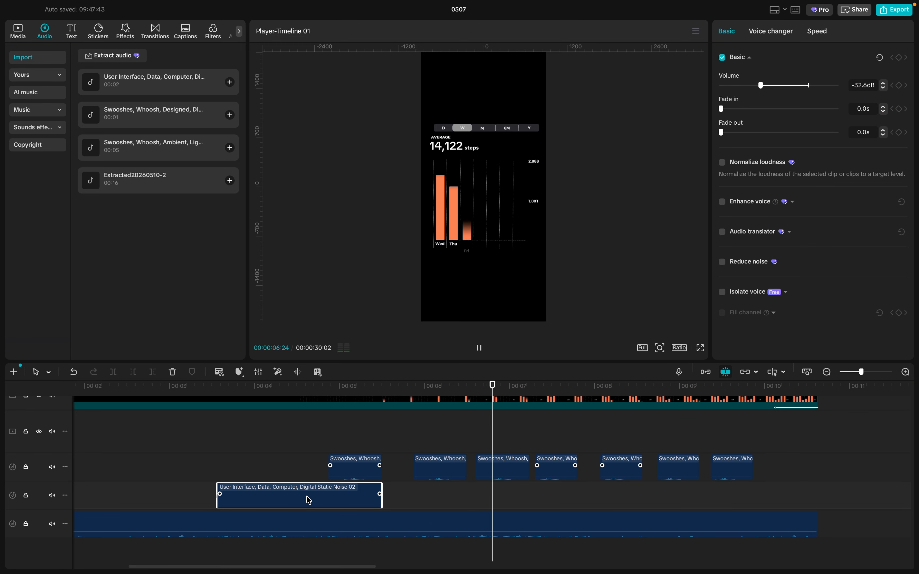
{"action": "key", "text": "super+space"}
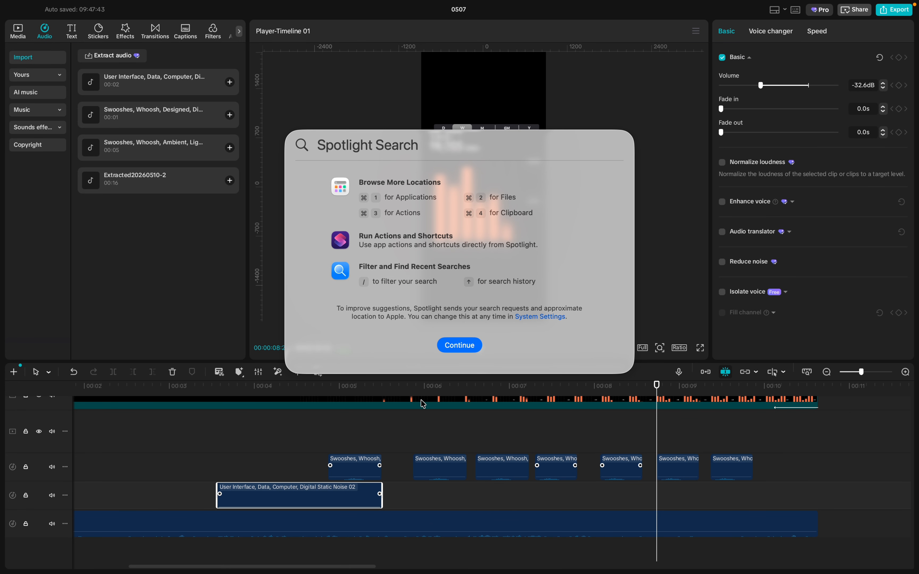
{"action": "left_click", "coordinate": [269, 469]}
{"action": "left_click", "coordinate": [316, 499]}
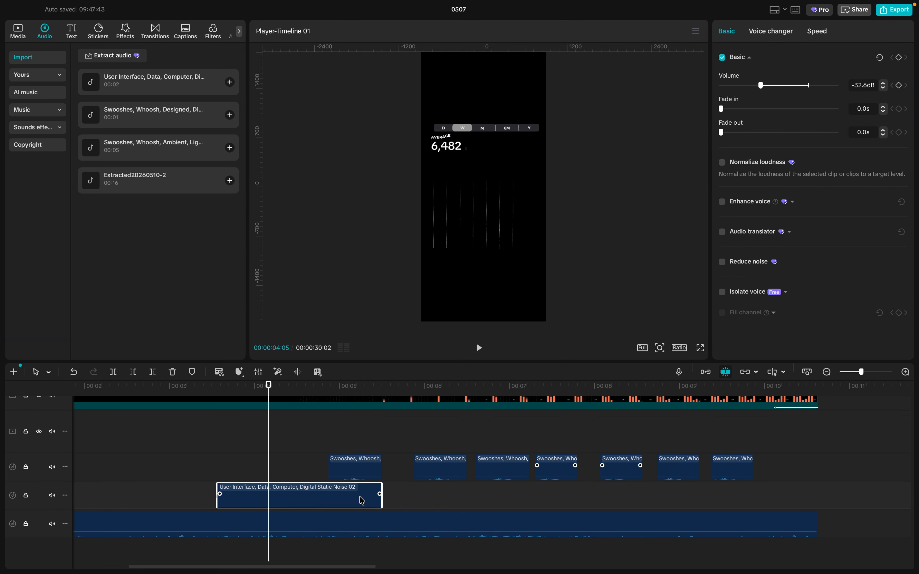
{"action": "left_click_drag", "start_coordinate": [722, 133], "coordinate": [779, 137]}
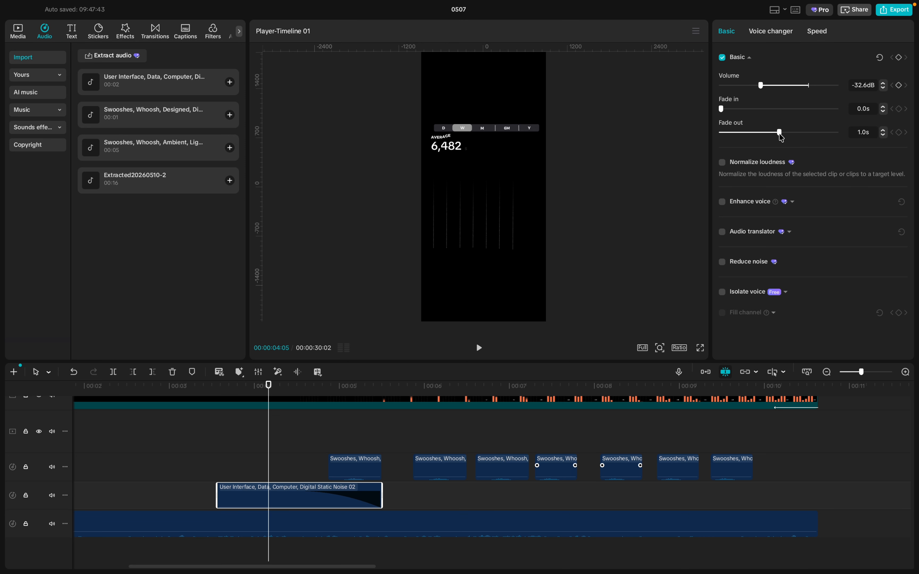
{"action": "left_click", "coordinate": [215, 483]}
{"action": "key", "text": "space"}
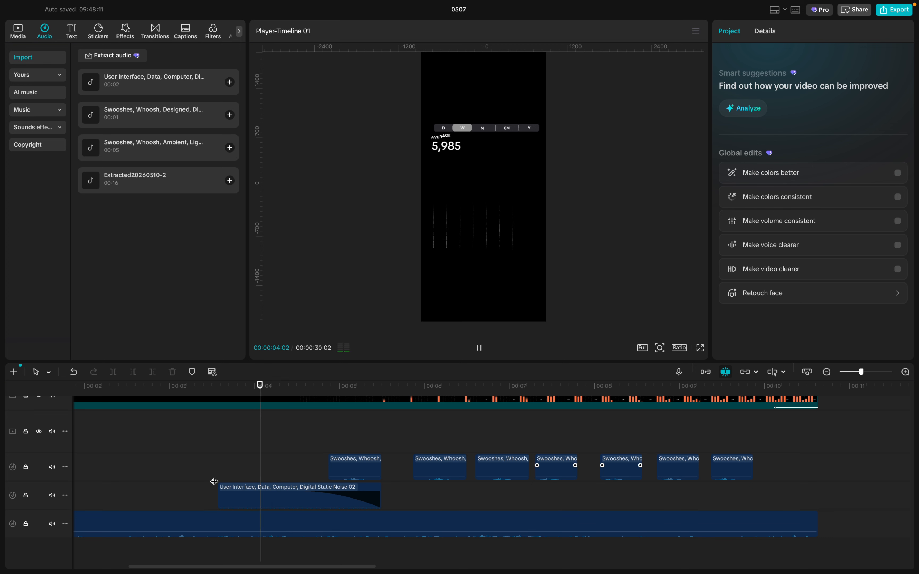
{"action": "key", "text": "space"}
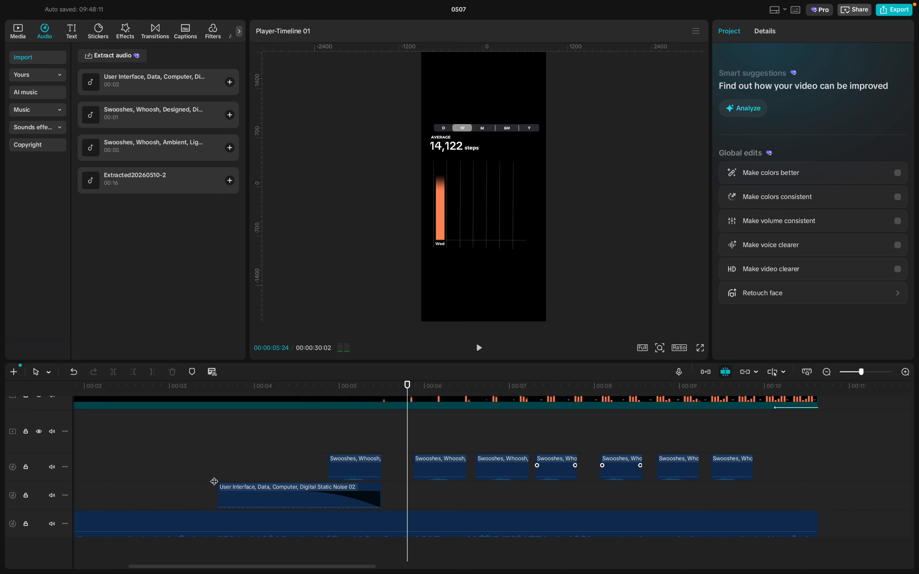
- Paste a copy of the User Interface sound at 00:00:06:00 on its track and set the copy's fade-out to 0.0 s
{"action": "left_click", "coordinate": [331, 493]}
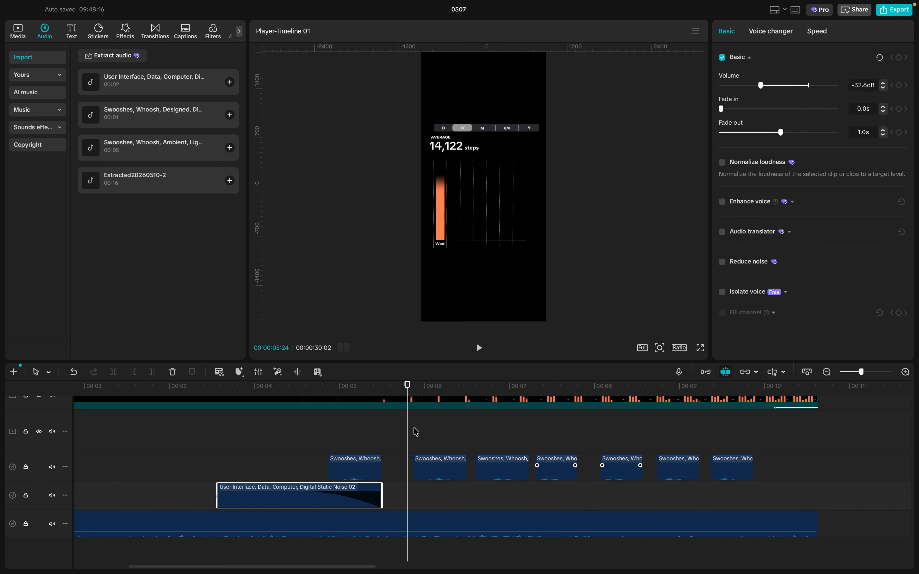
{"action": "left_click_drag", "start_coordinate": [411, 425], "coordinate": [425, 412]}
{"action": "key", "text": "ctrl+v"}
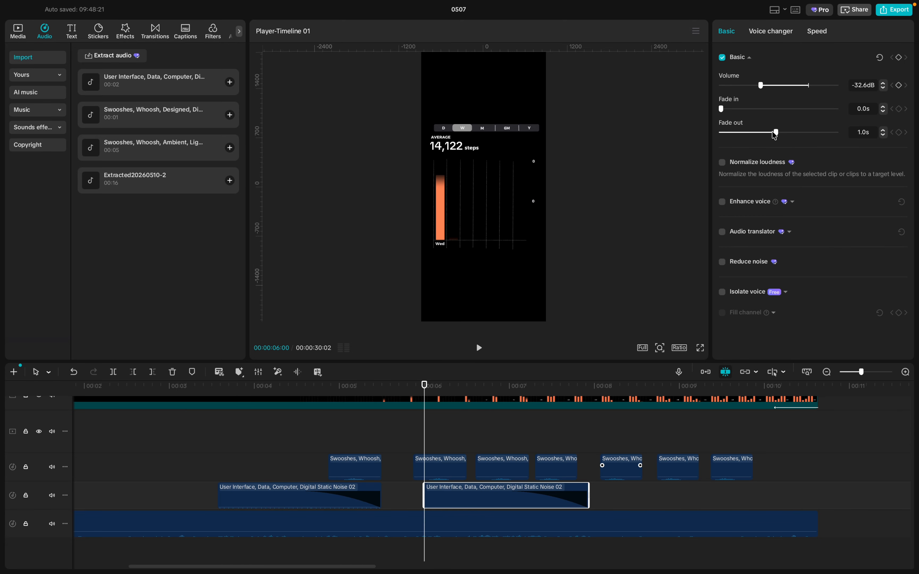
{"action": "left_click_drag", "start_coordinate": [775, 135], "coordinate": [669, 135]}
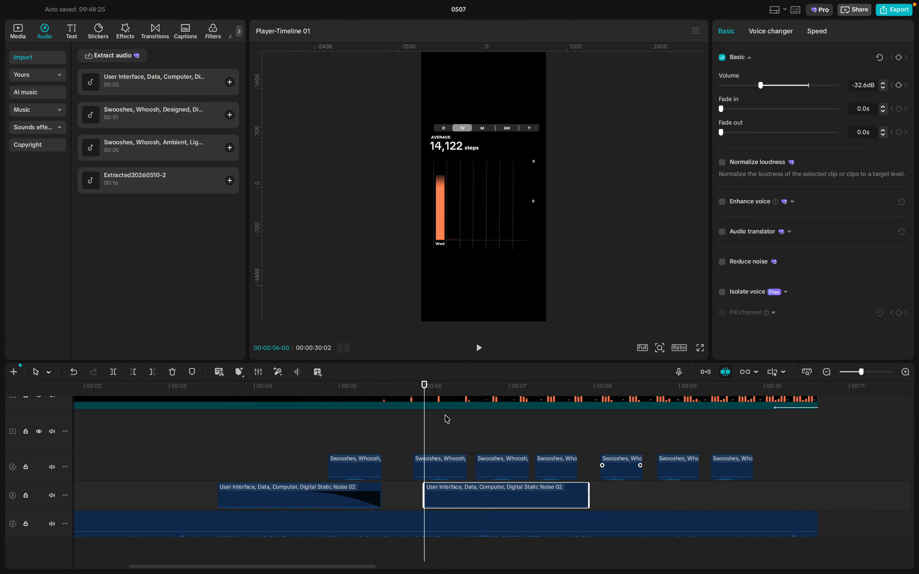
- Paste two more User Interface sound copies end to end at 00:00:07:28 and 00:00:09:26, and set the first one's fade-out to 0.0 s
{"action": "left_click_drag", "start_coordinate": [426, 423], "coordinate": [587, 420]}
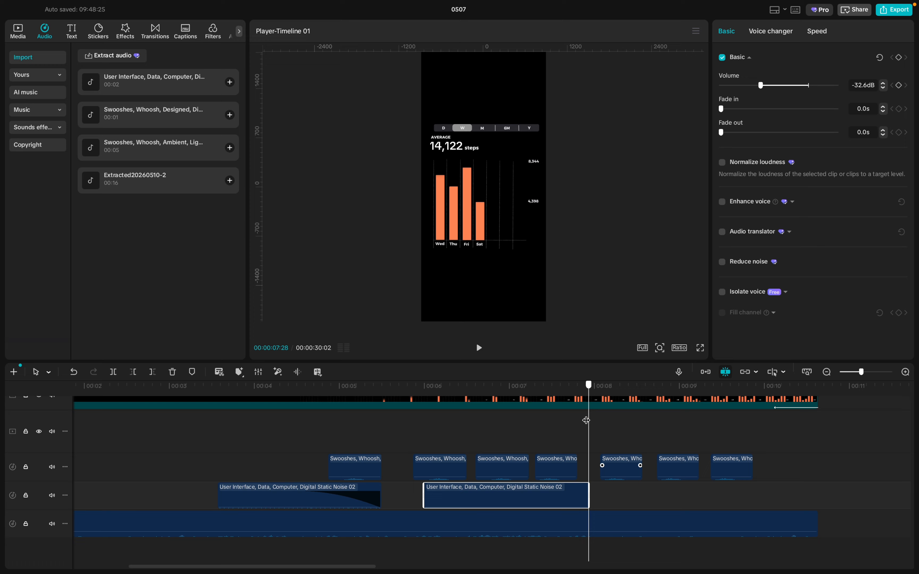
{"action": "key", "text": "ctrl+v"}
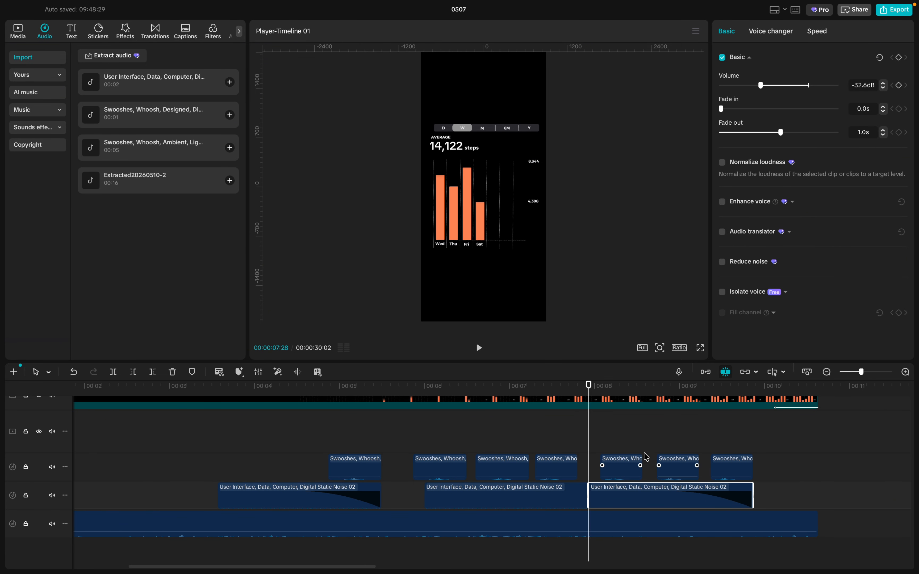
{"action": "left_click_drag", "start_coordinate": [588, 419], "coordinate": [730, 421]}
{"action": "mouse_move", "coordinate": [747, 423]}
{"action": "left_mouse_down"}
{"action": "mouse_move", "coordinate": [791, 422]}
{"action": "mouse_move", "coordinate": [755, 420]}
{"action": "left_mouse_up"}
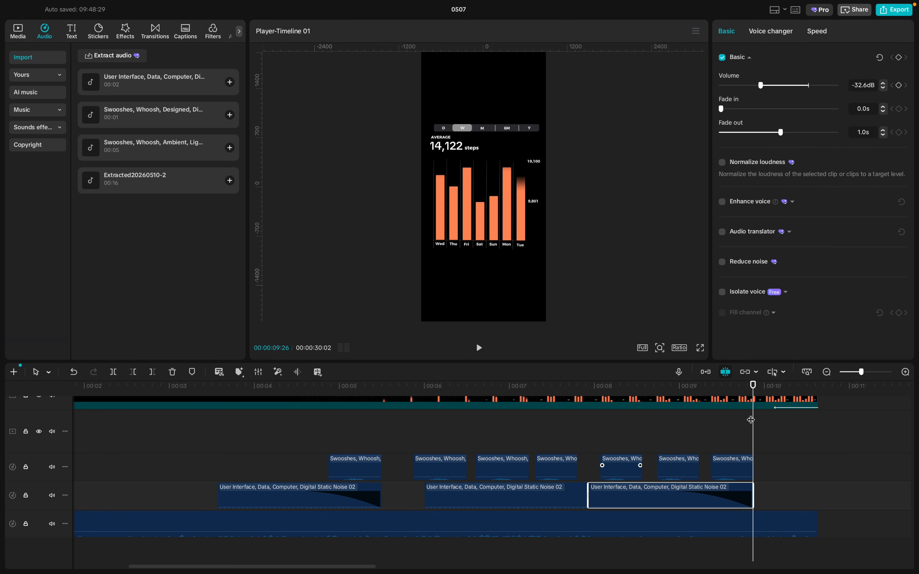
{"action": "key", "text": "ctrl+v"}
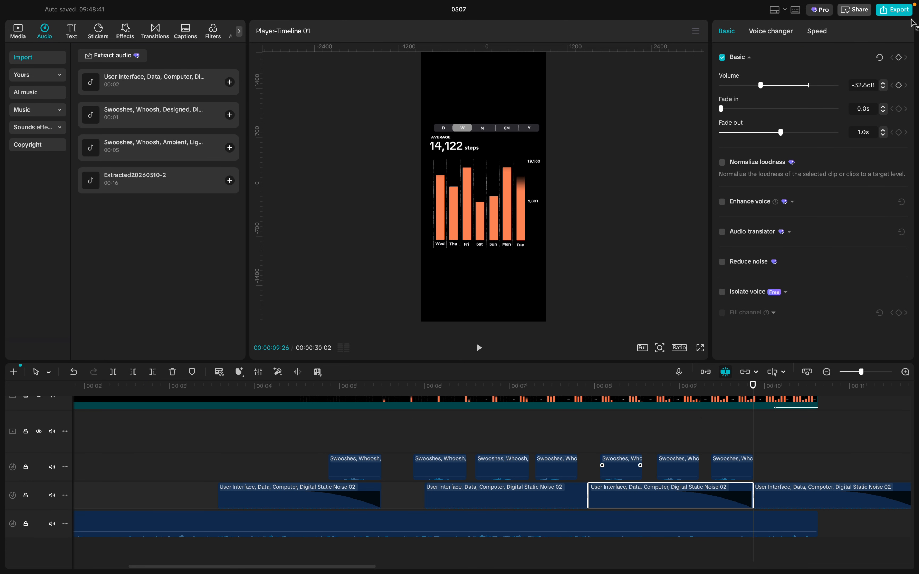
{"action": "left_click_drag", "start_coordinate": [781, 133], "coordinate": [589, 141]}
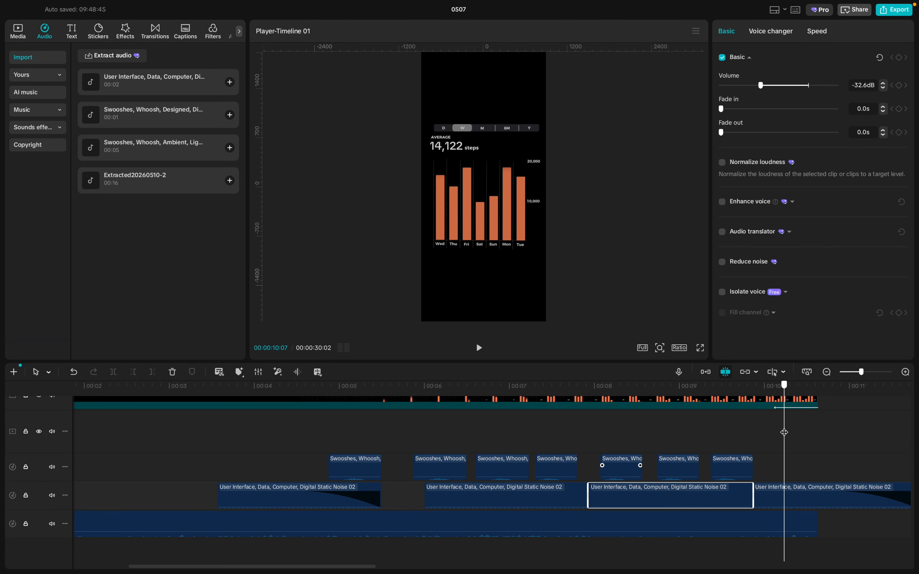
- Split the last User Interface sound copy at 00:00:10:07 and delete only the part after the cut
{"action": "left_click", "coordinate": [784, 490], "text": "shift"}
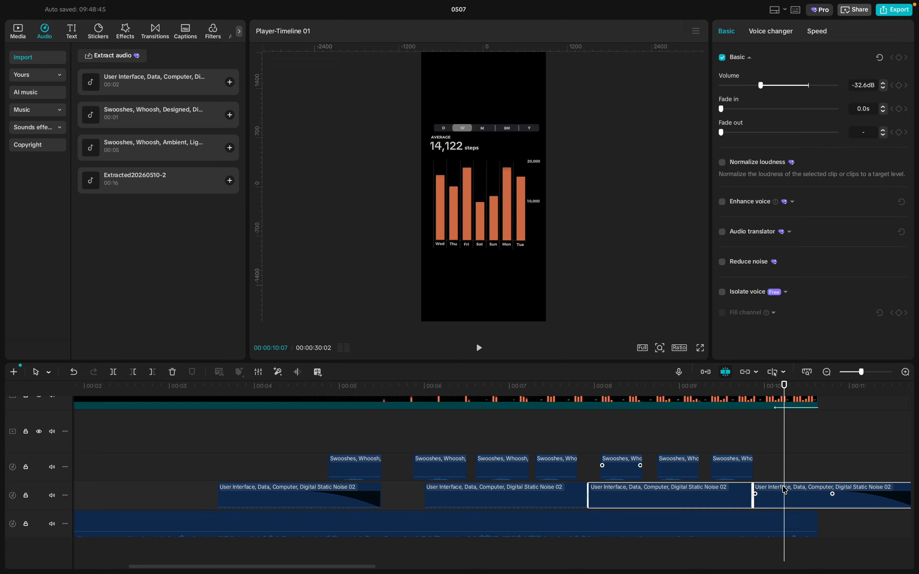
{"action": "key", "text": "super+b"}
{"action": "key", "text": "Delete"}
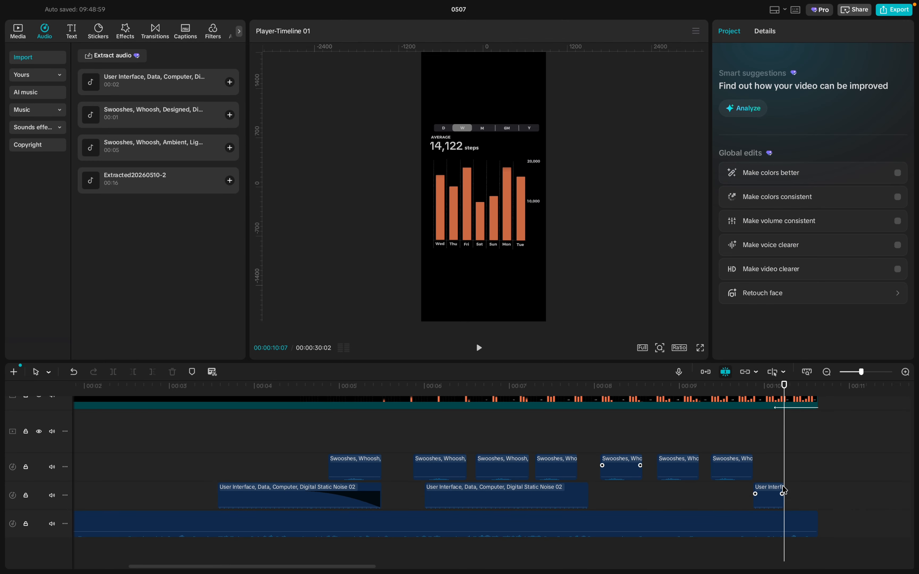
{"action": "key", "text": "super+z"}
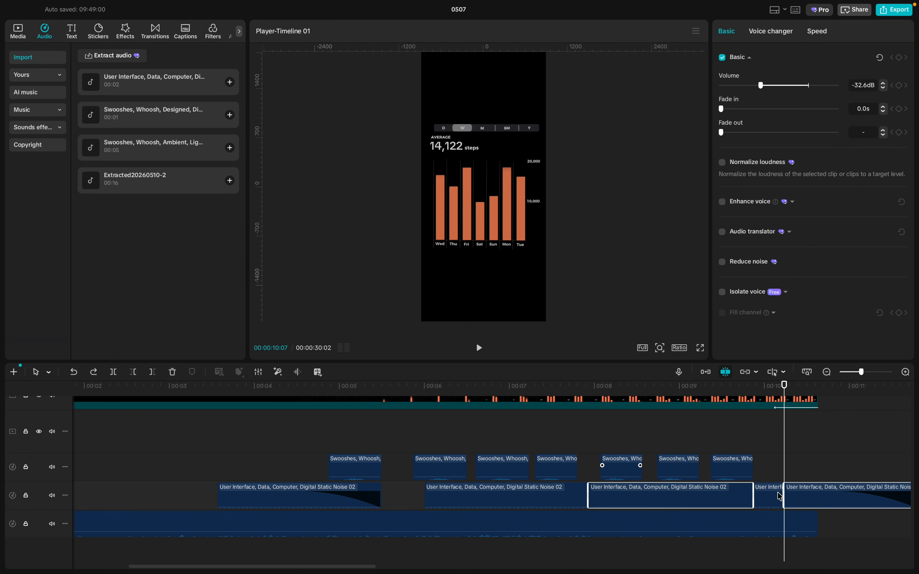
{"action": "left_click", "coordinate": [792, 497]}
{"action": "key", "text": "Delete"}
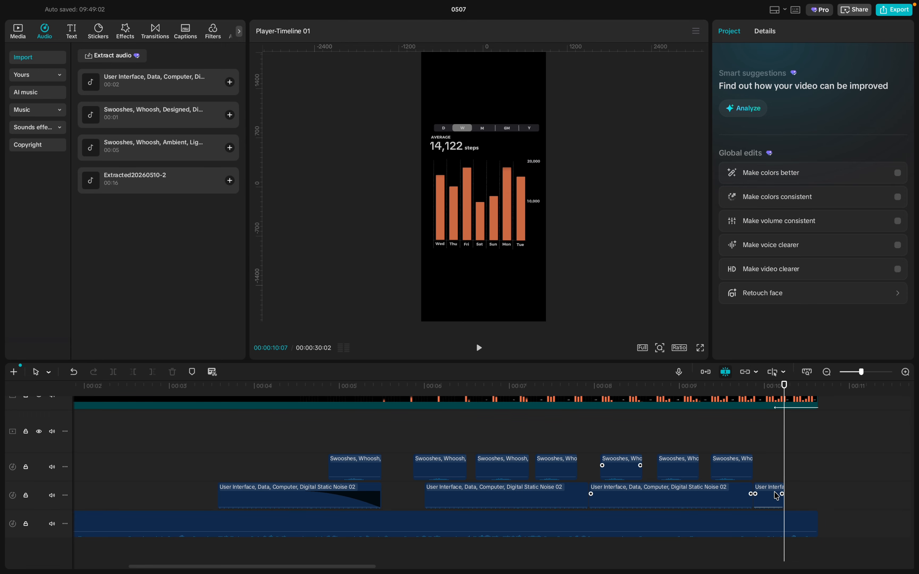
- Set the short last User Interface clip's fade-out to 0.3 s and play the chart section through its end
{"action": "left_click", "coordinate": [775, 495]}
{"action": "left_click_drag", "start_coordinate": [722, 132], "coordinate": [828, 133]}
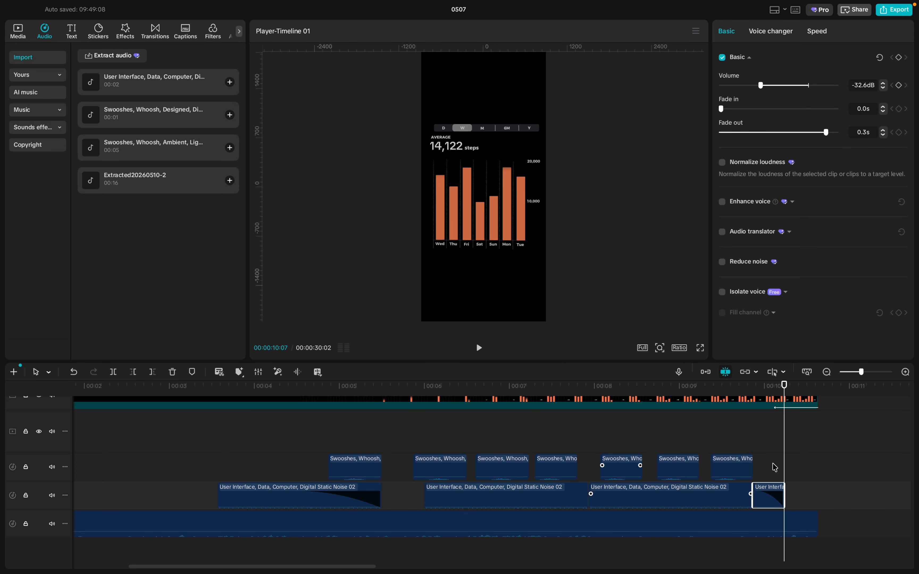
{"action": "left_click_drag", "start_coordinate": [785, 463], "coordinate": [185, 442]}
{"action": "key", "text": "space"}
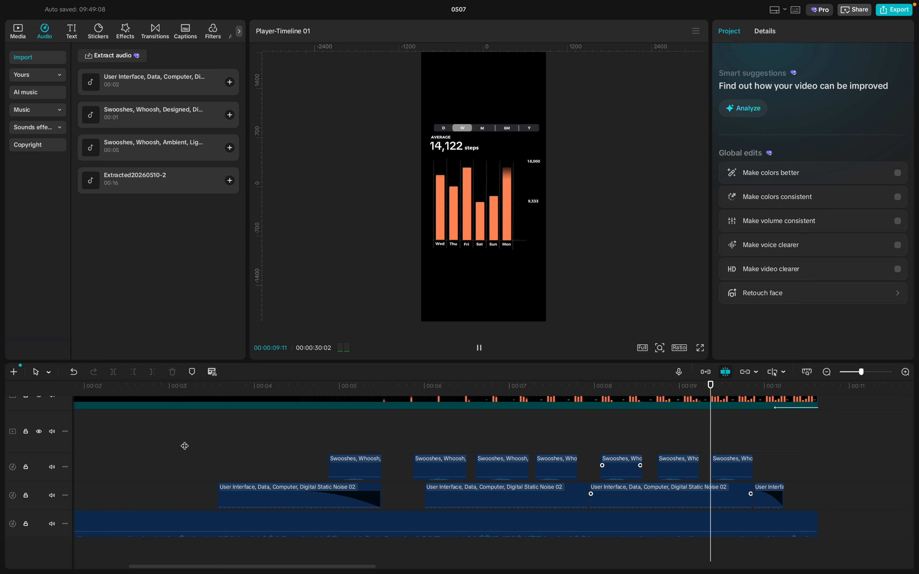
{"action": "key", "text": "space"}
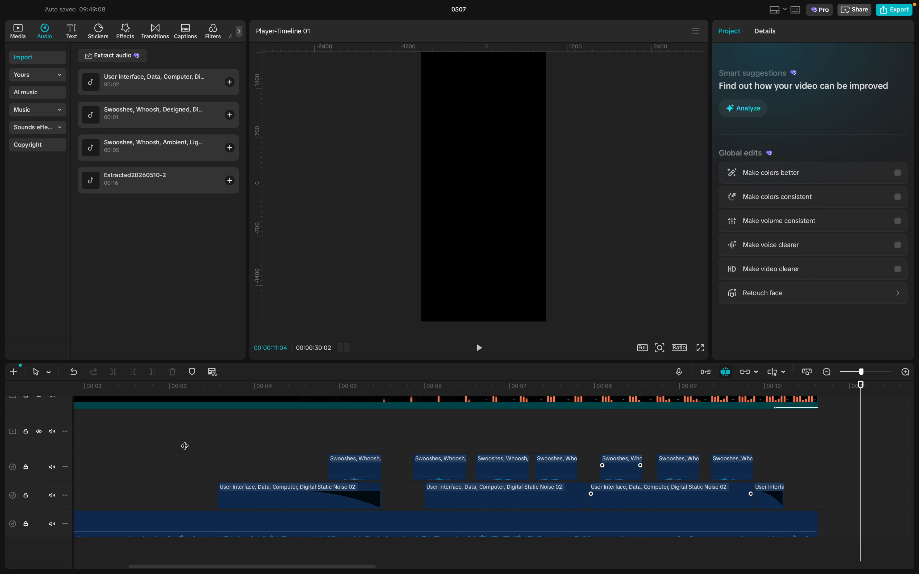
- Set the background track Extracted20260510-2's fade-out to 3.0 s and play the section through the end of the chart
{"action": "scroll", "coordinate": [411, 469], "scroll_direction": "down", "scroll_amount": 3}
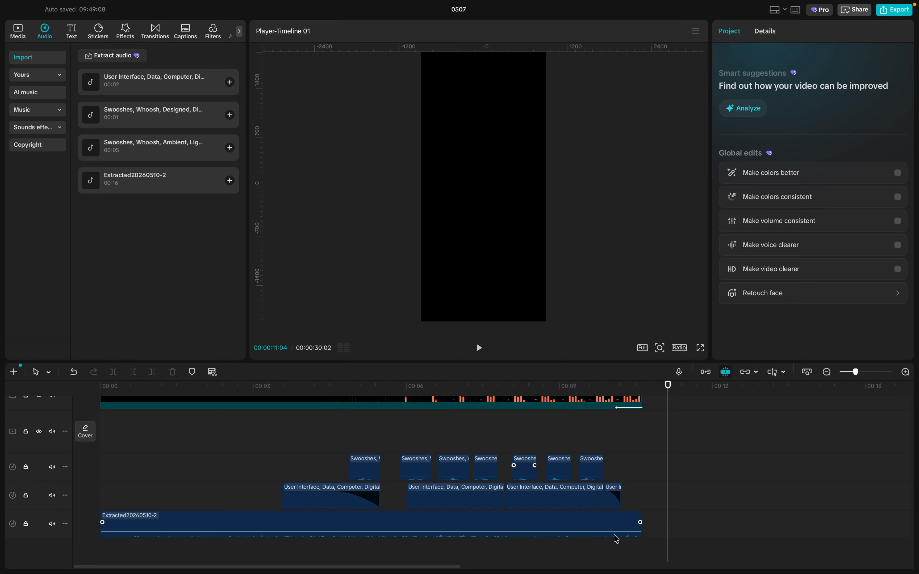
{"action": "left_click", "coordinate": [615, 525]}
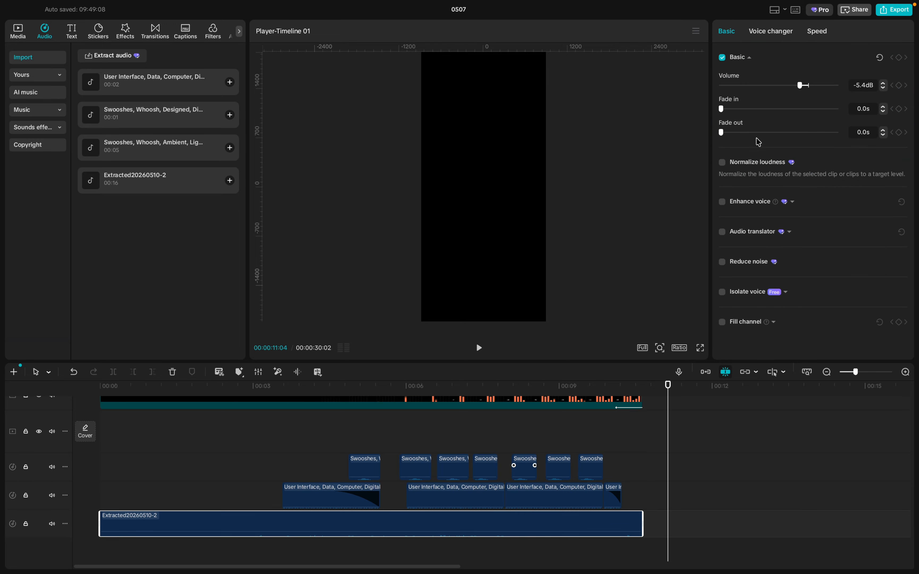
{"action": "left_click_drag", "start_coordinate": [722, 134], "coordinate": [755, 134]}
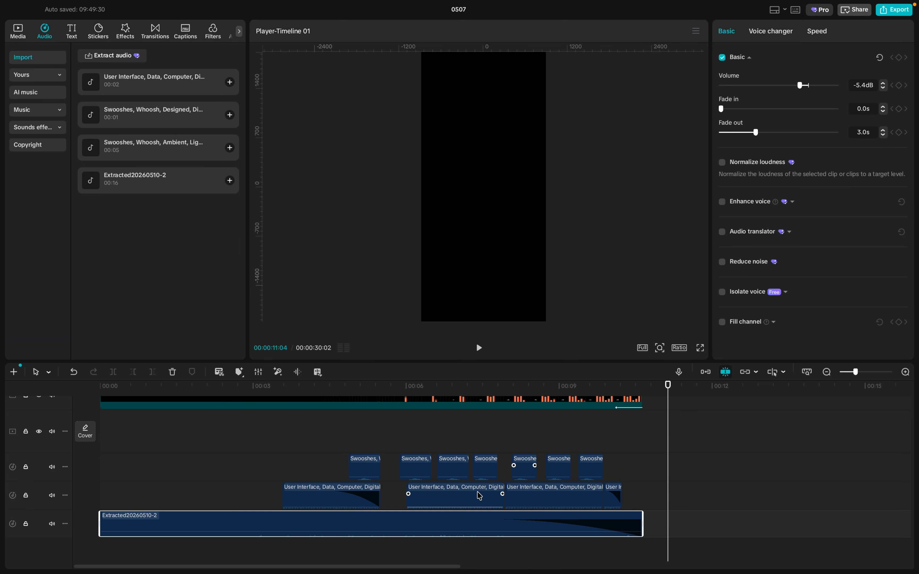
{"action": "left_click", "coordinate": [249, 433]}
{"action": "key", "text": "space"}
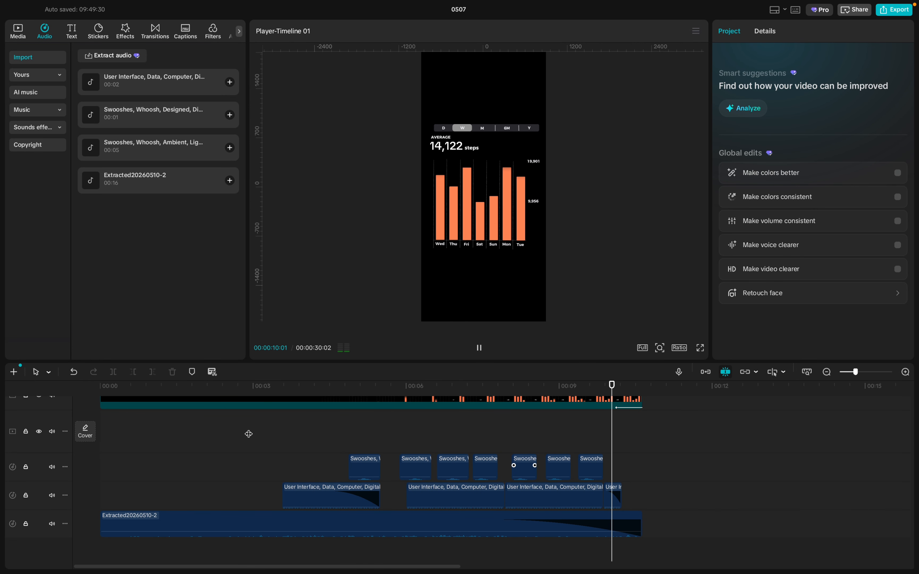
{"action": "key", "text": "space"}
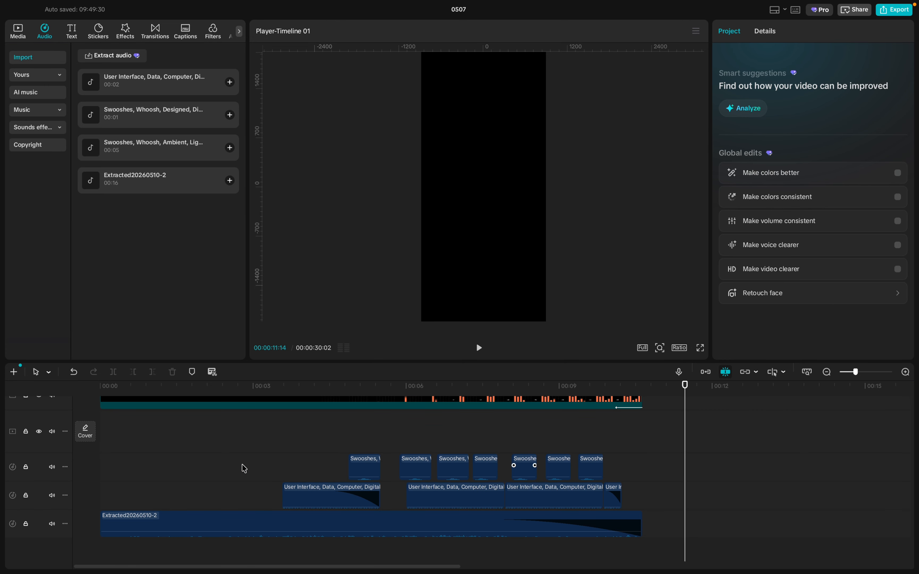
- Delete the leftover iPhone step-count reference clip at about 25 s on the main track
{"action": "scroll", "coordinate": [245, 468], "scroll_direction": "down", "scroll_amount": 3}
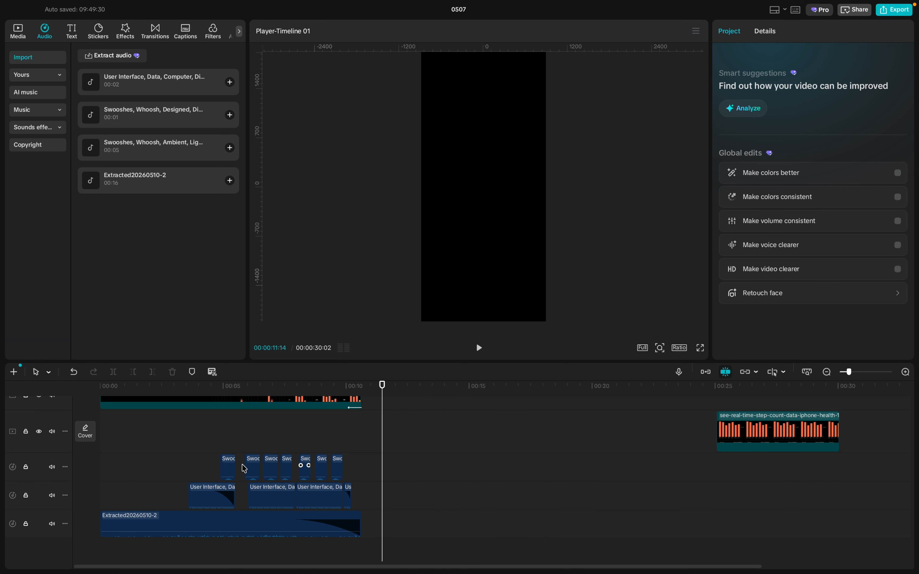
{"action": "left_click", "coordinate": [758, 442]}
{"action": "key", "text": "Delete"}
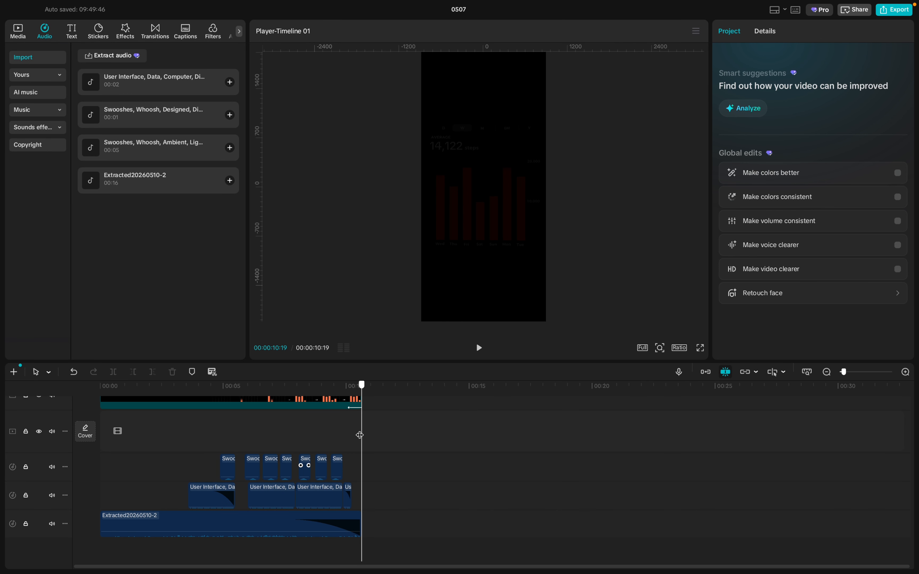
- Play the whole animation from the start in full-screen preview, exit it and return the playhead to the beginning
{"action": "left_click_drag", "start_coordinate": [360, 435], "coordinate": [29, 400]}
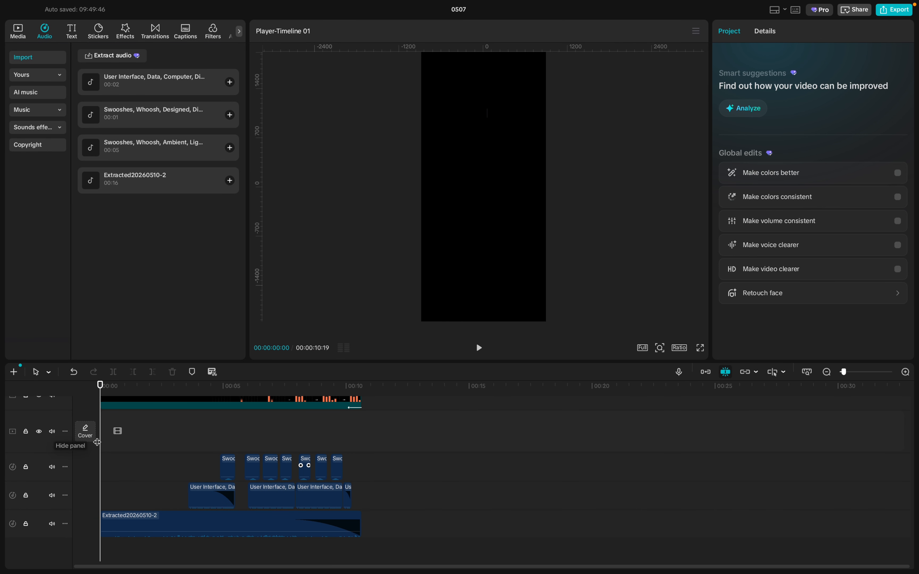
{"action": "left_click", "coordinate": [702, 350]}
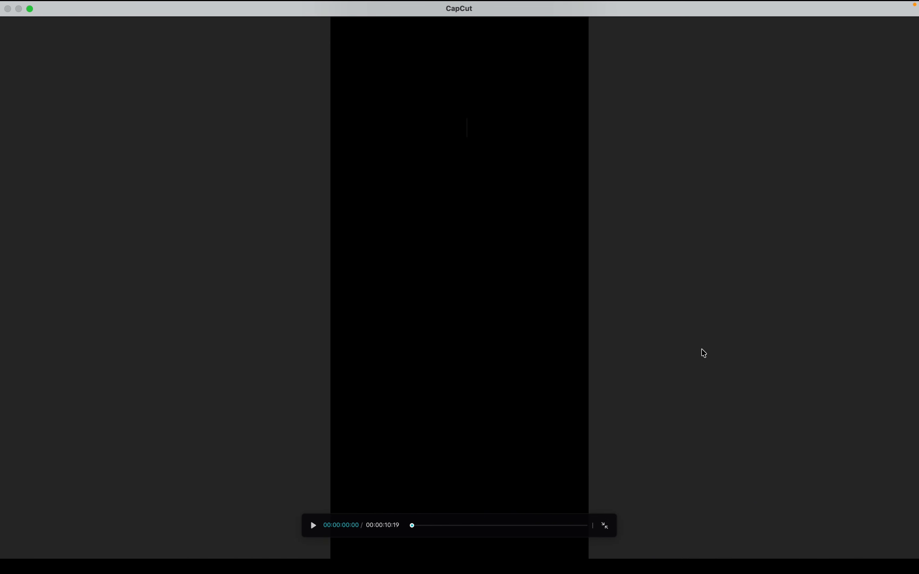
{"action": "key", "text": "space"}
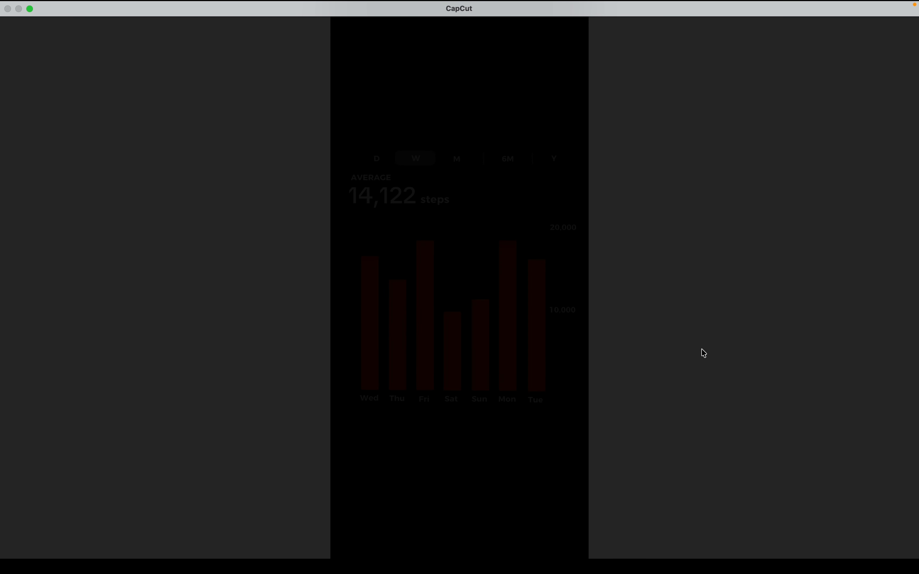
{"action": "key", "text": "Escape"}
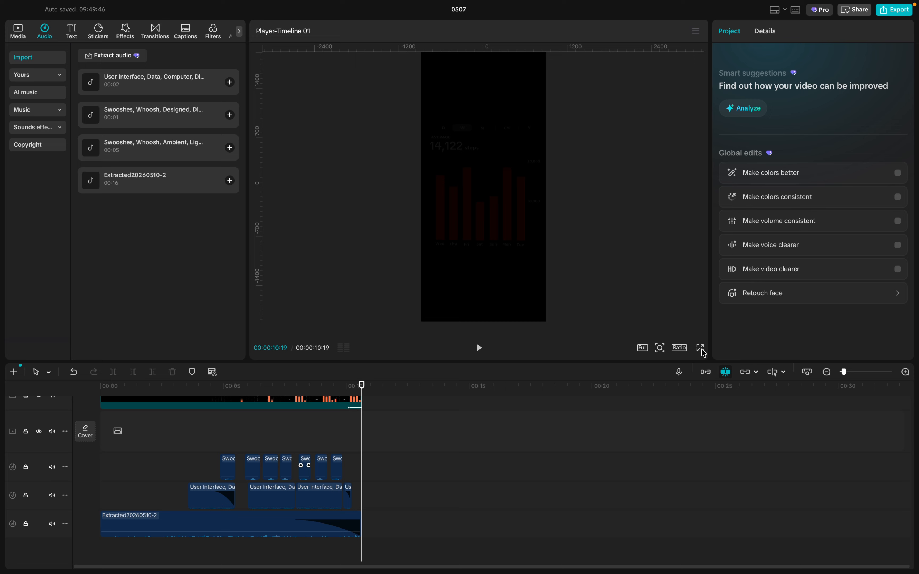
{"action": "left_click_drag", "start_coordinate": [231, 438], "coordinate": [81, 428]}
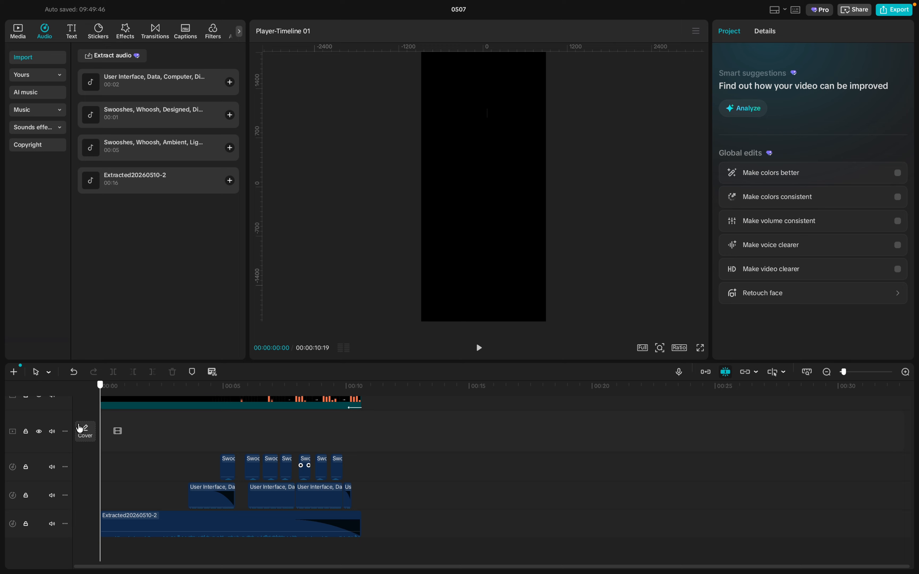